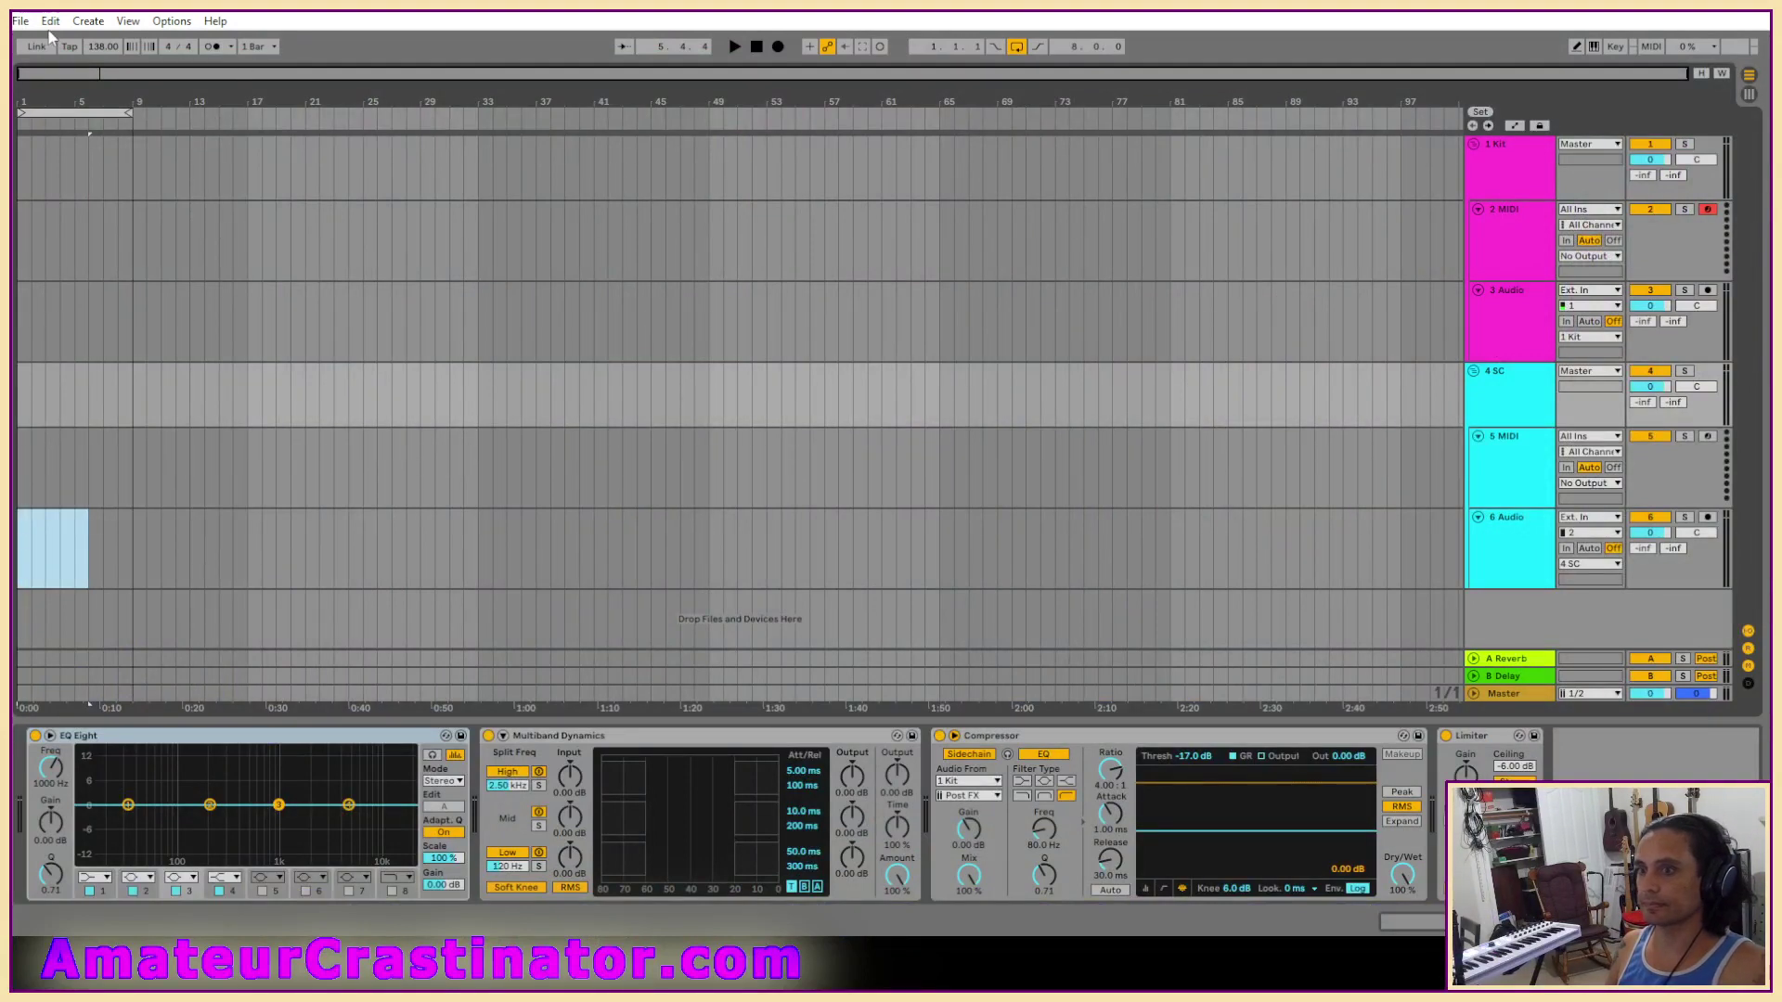
Open the Hmmm.als Live Set from the Hmmm Project folder in Live Recordings.
left_click(21, 21)
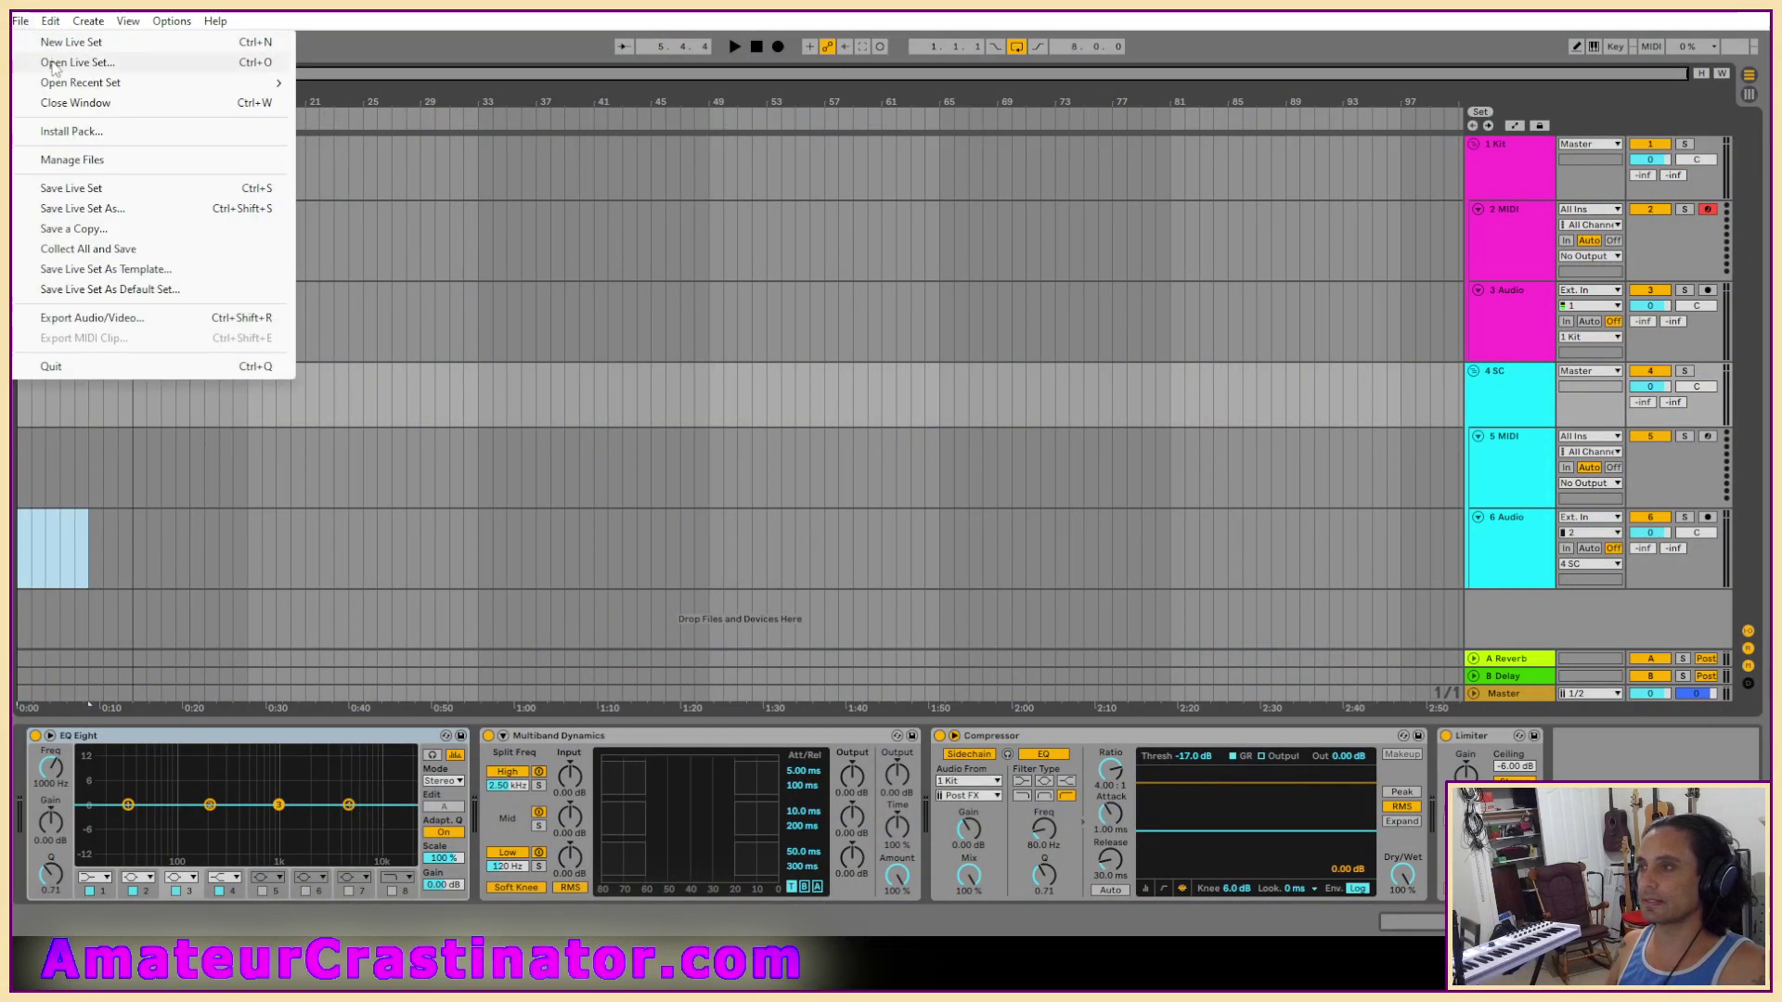
left_click(56, 62)
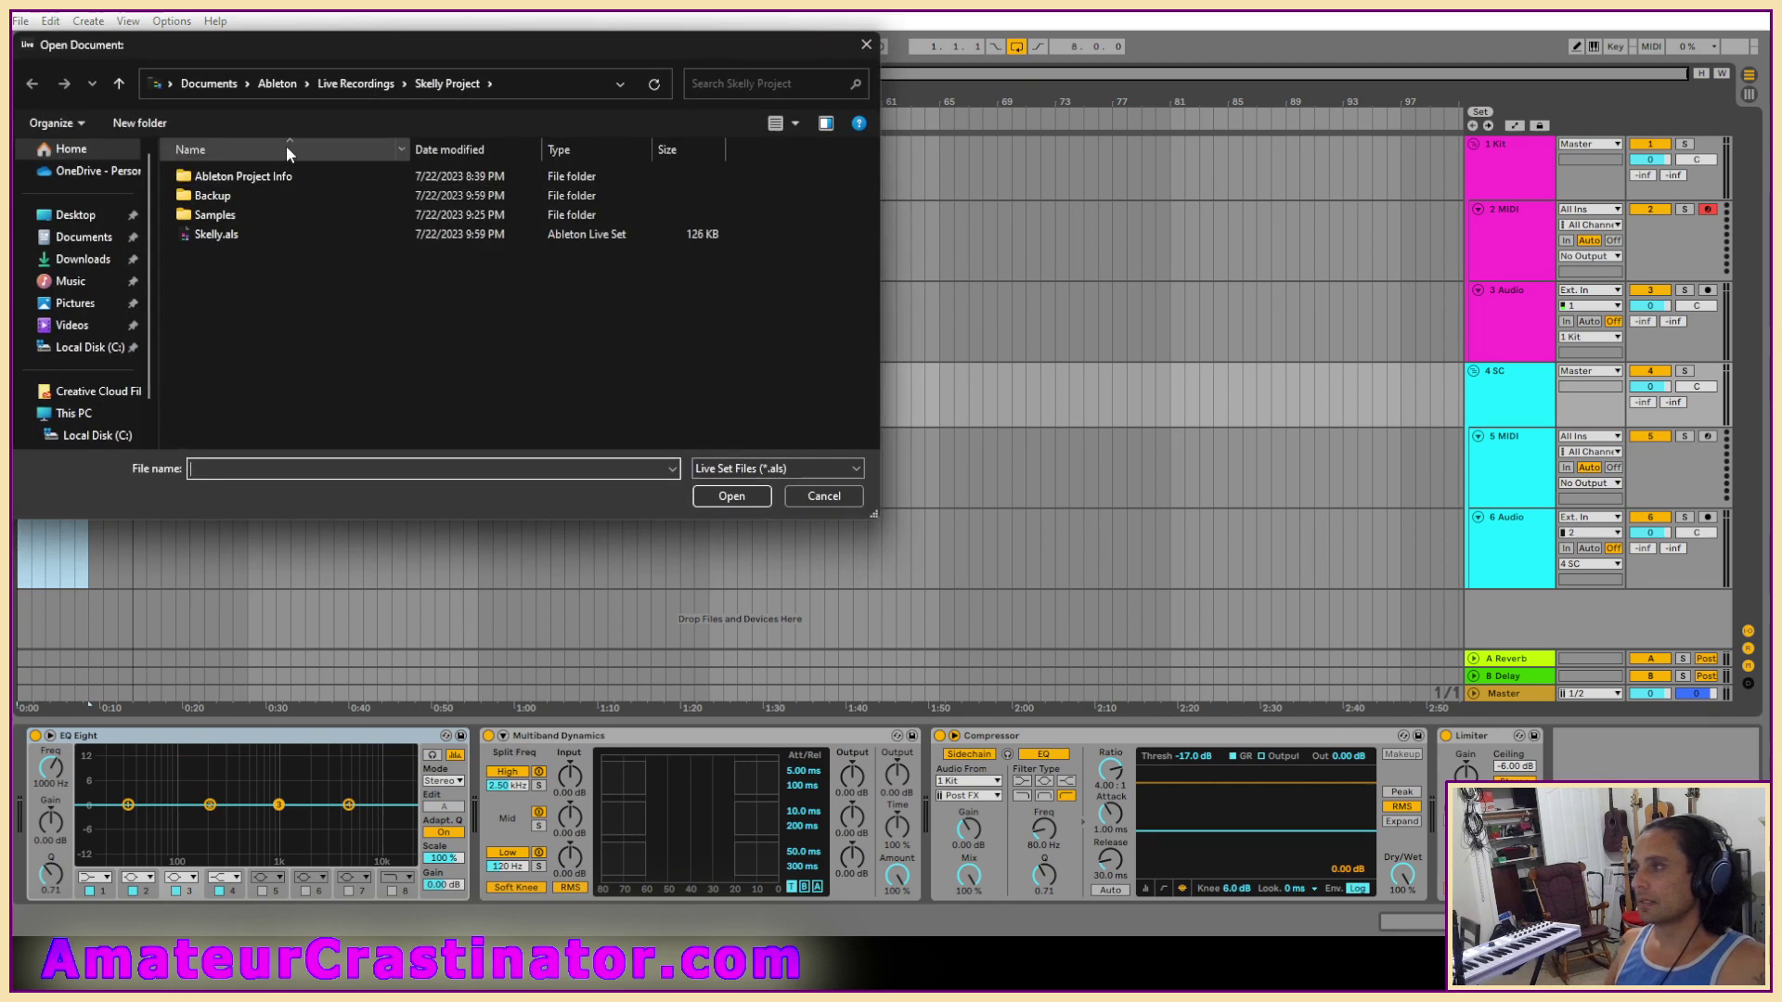
left_click(352, 84)
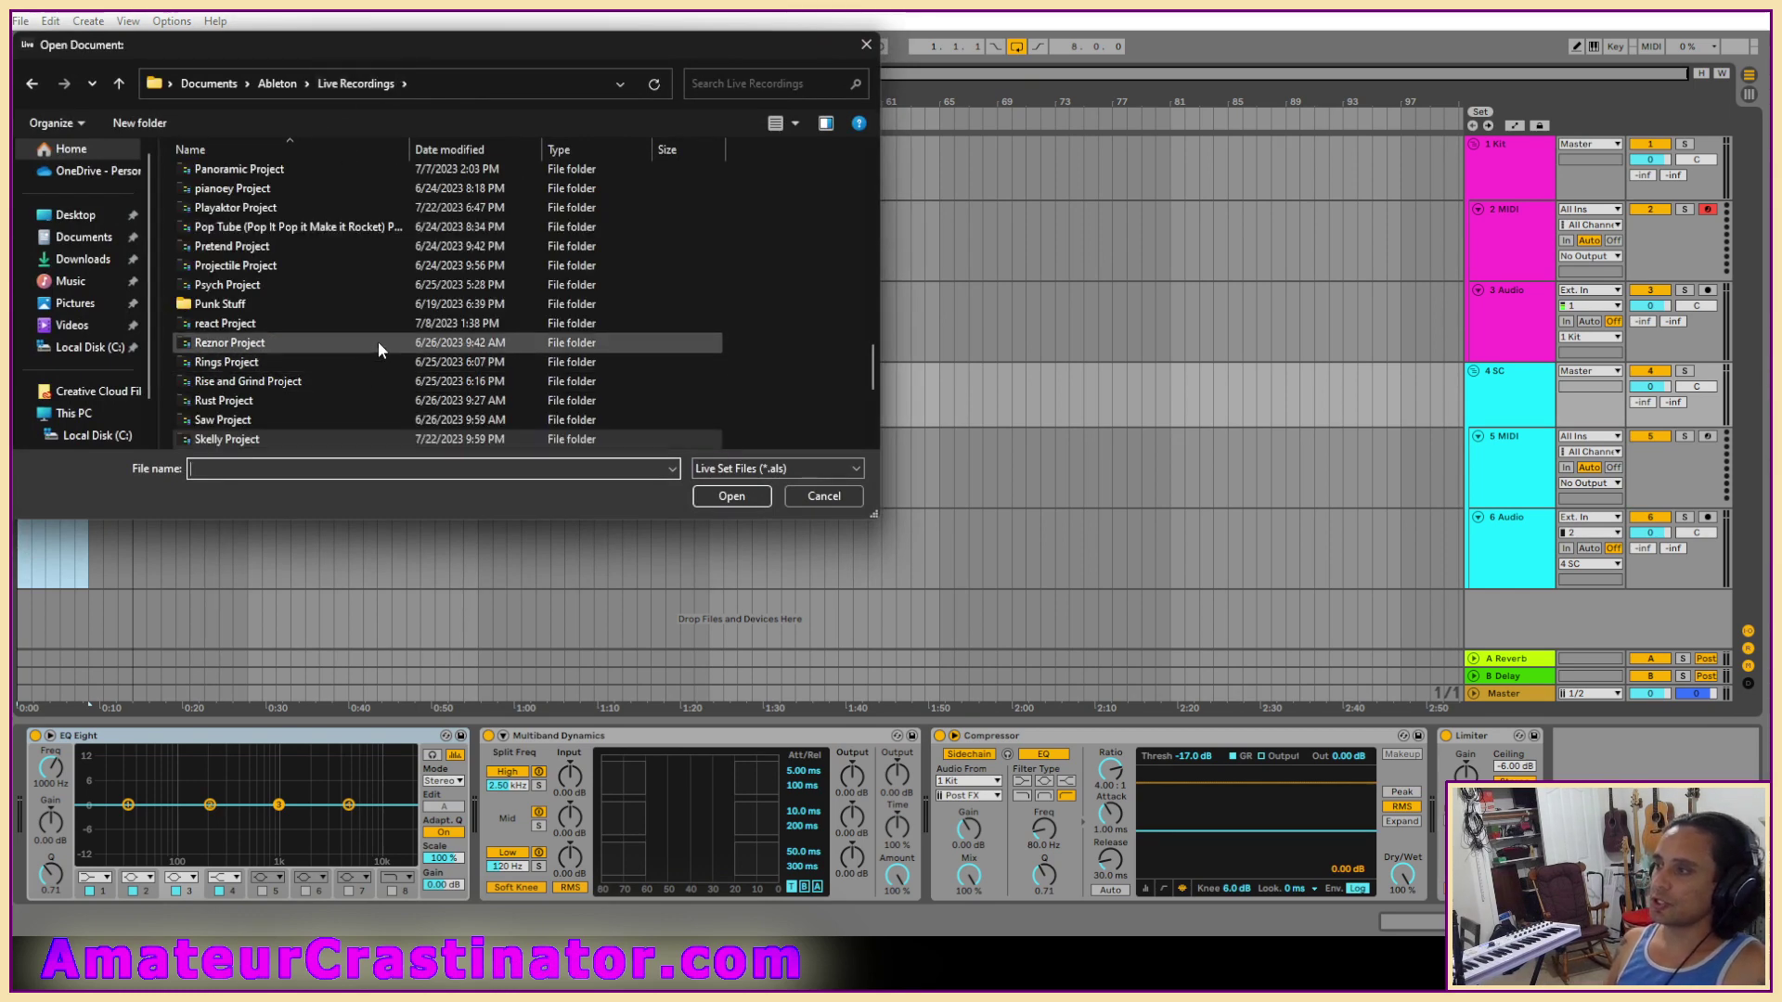
scroll(352, 324, "up", 5)
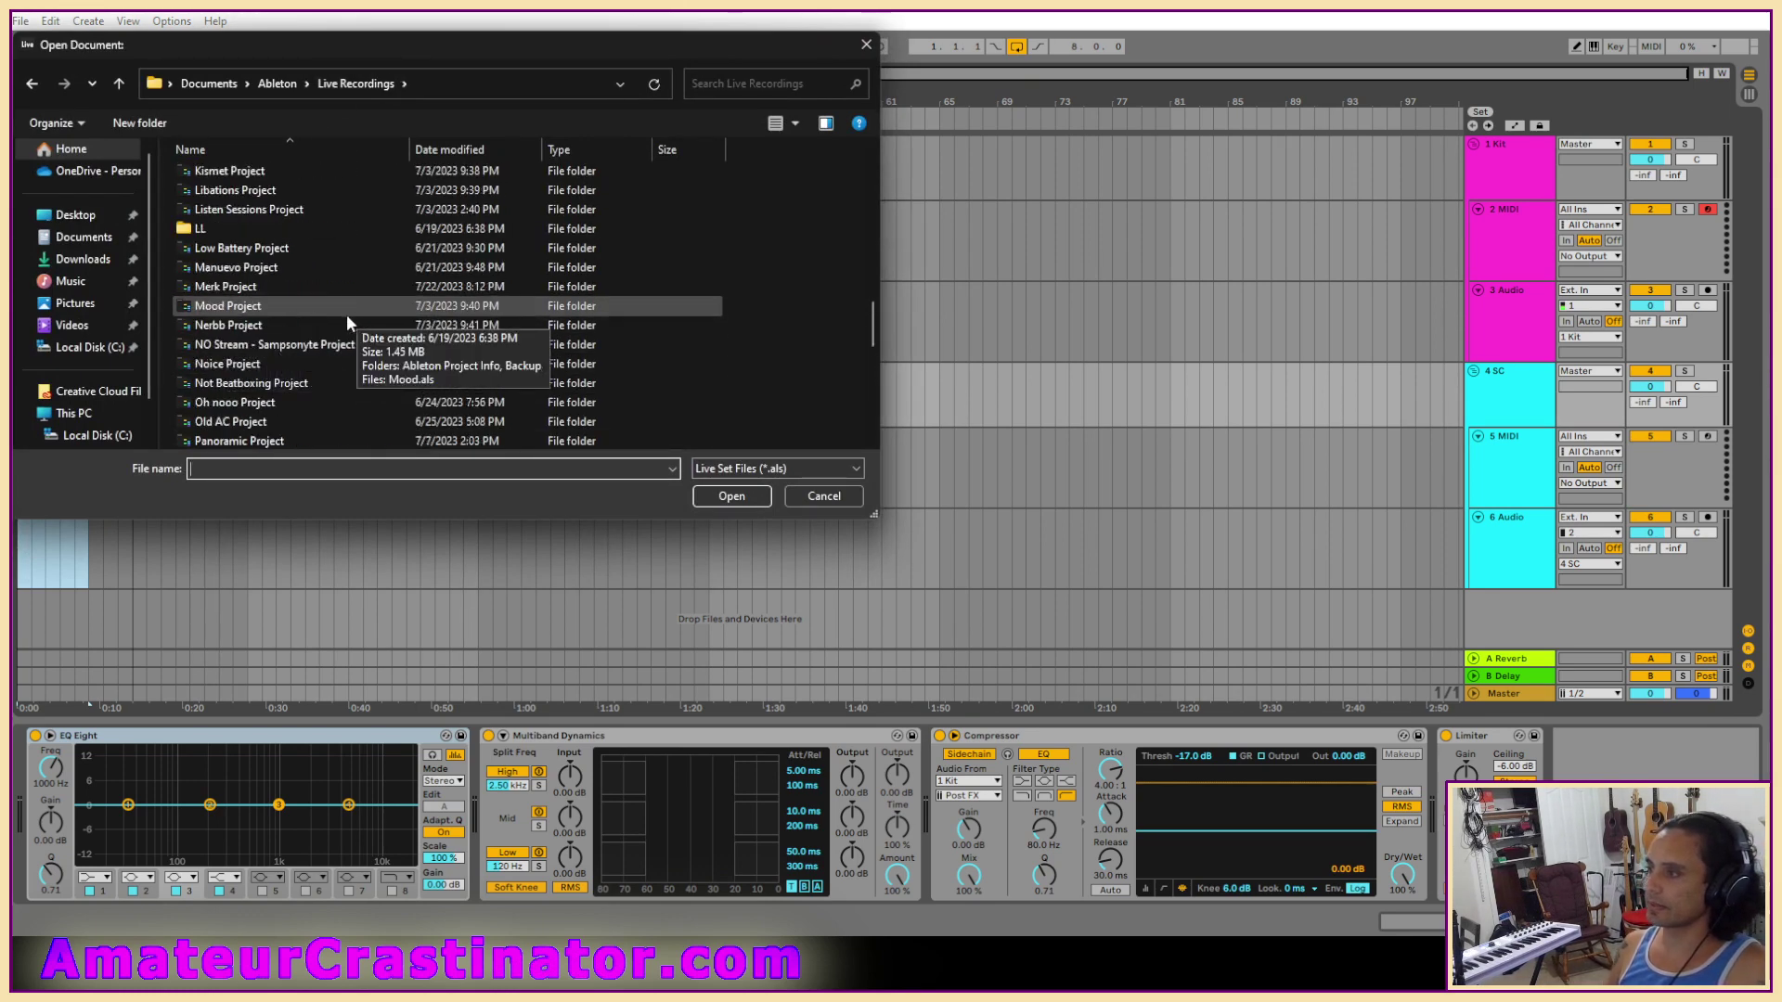
scroll(347, 321, "up", 7)
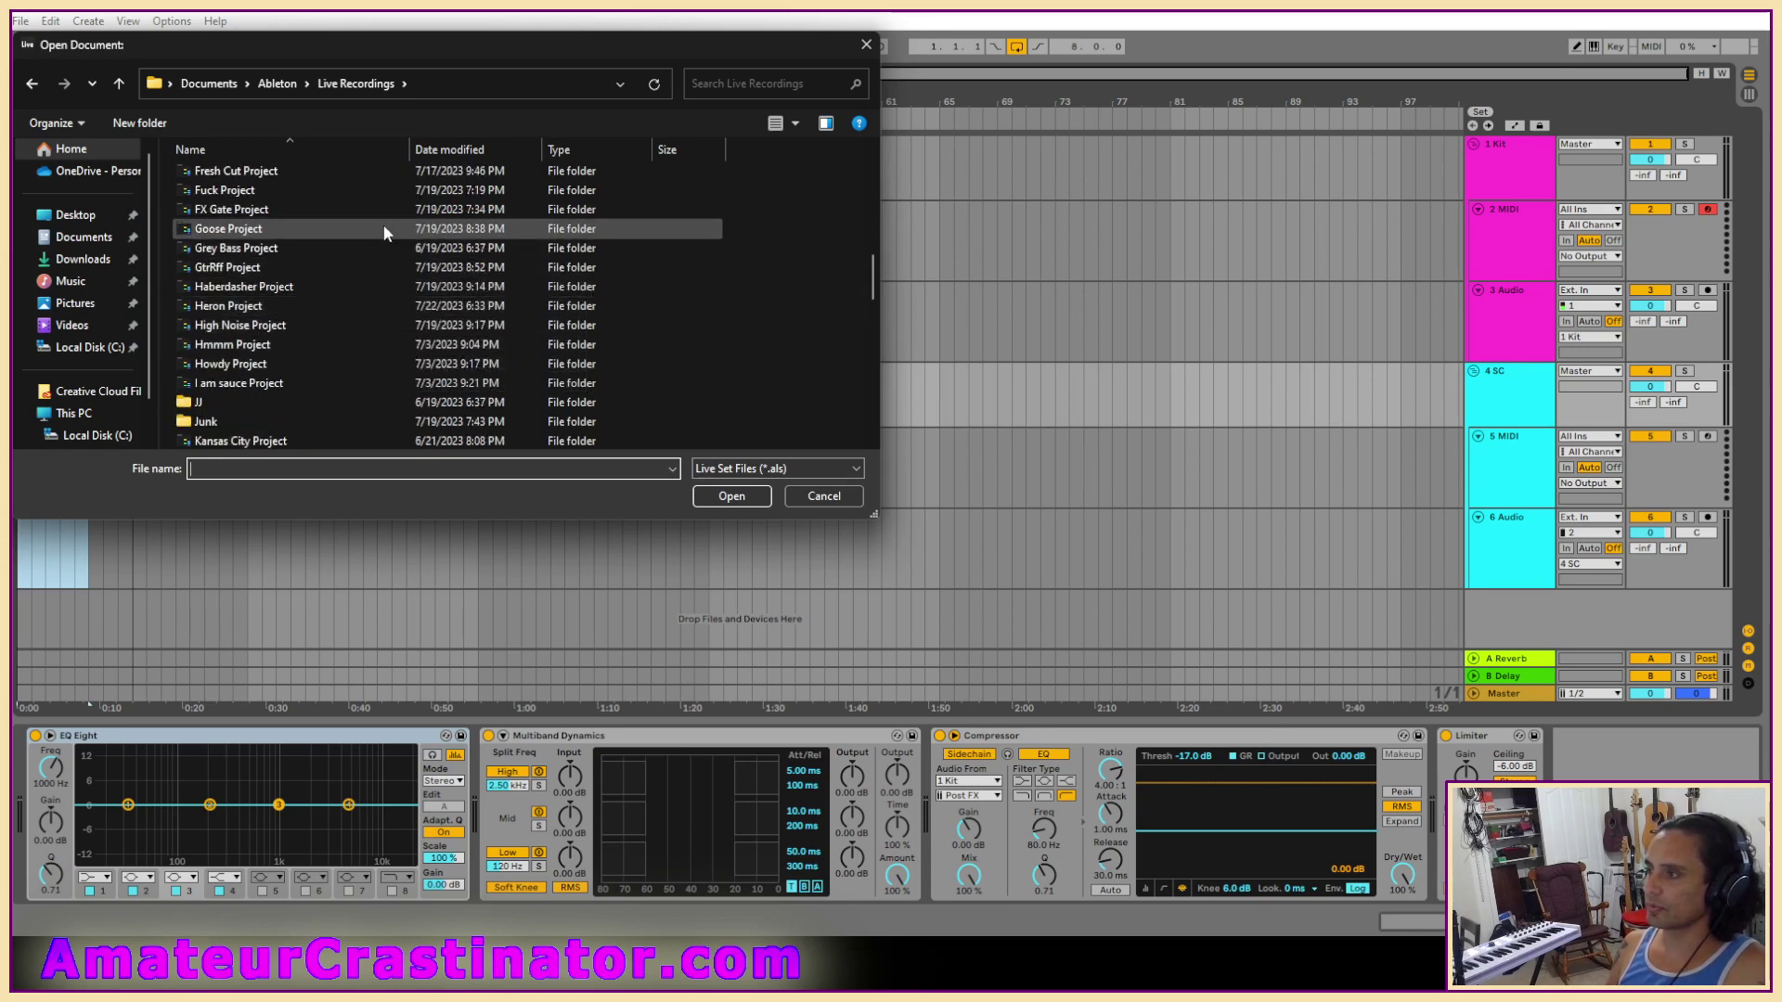
scroll(371, 241, "down", 1)
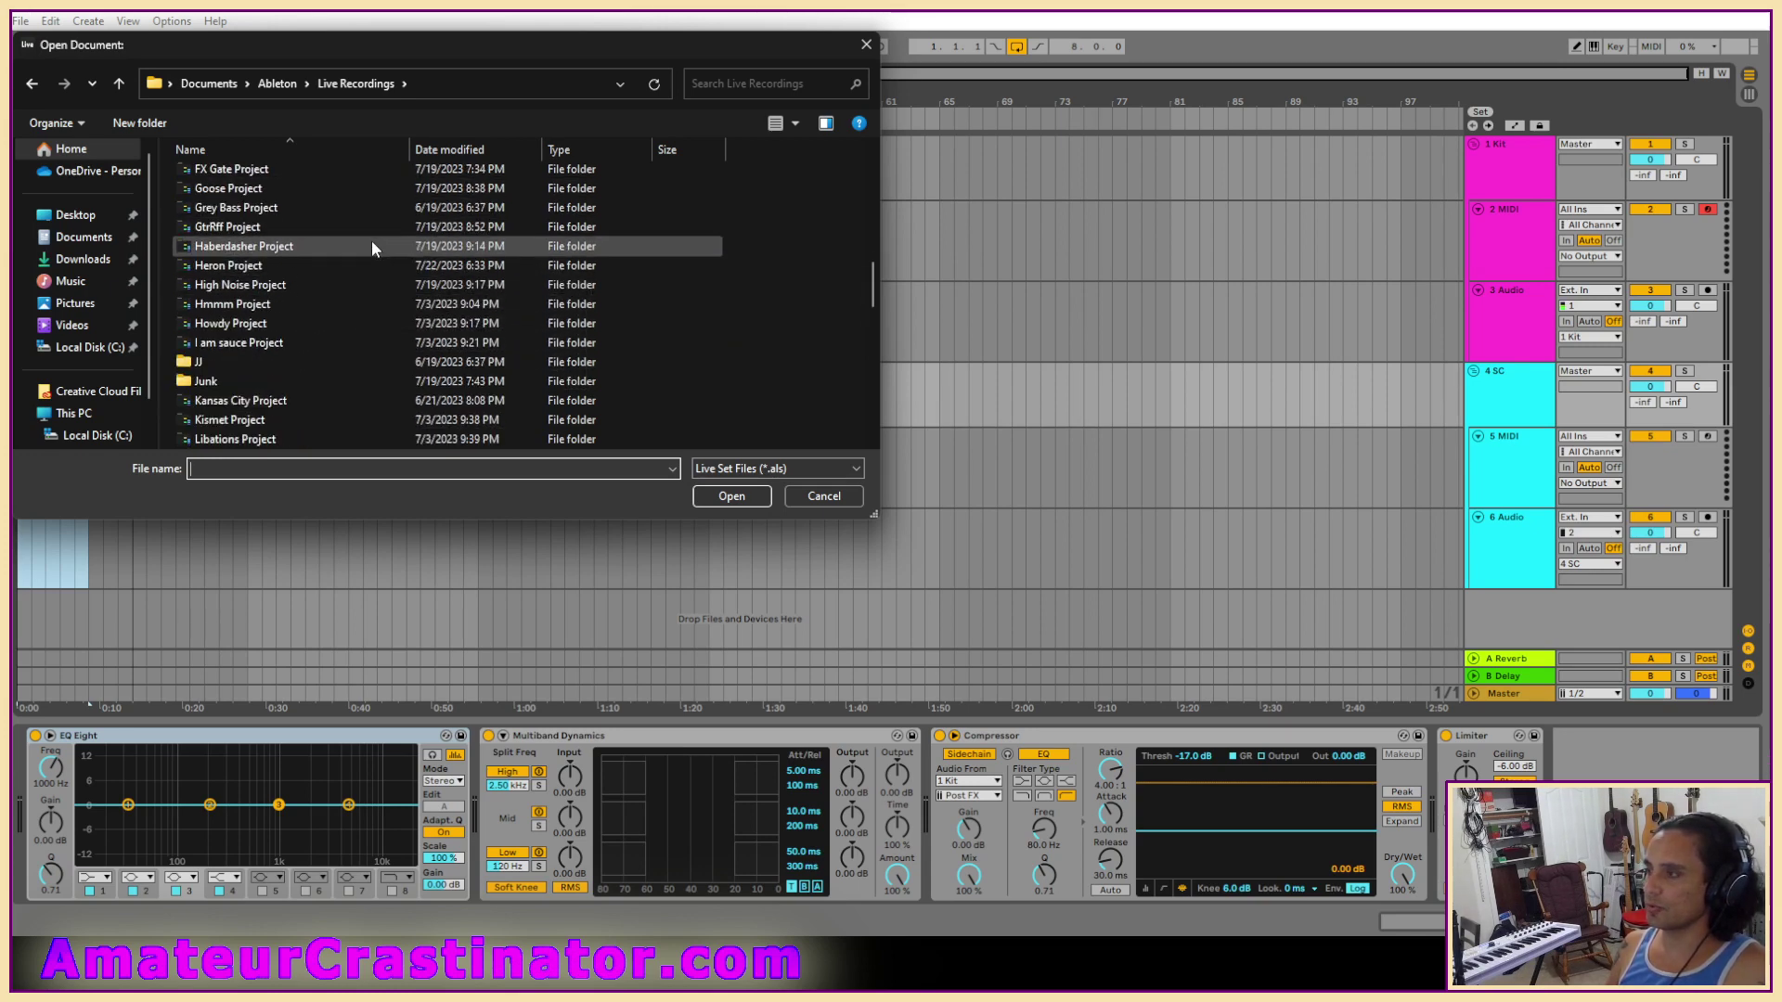
double_click(354, 304)
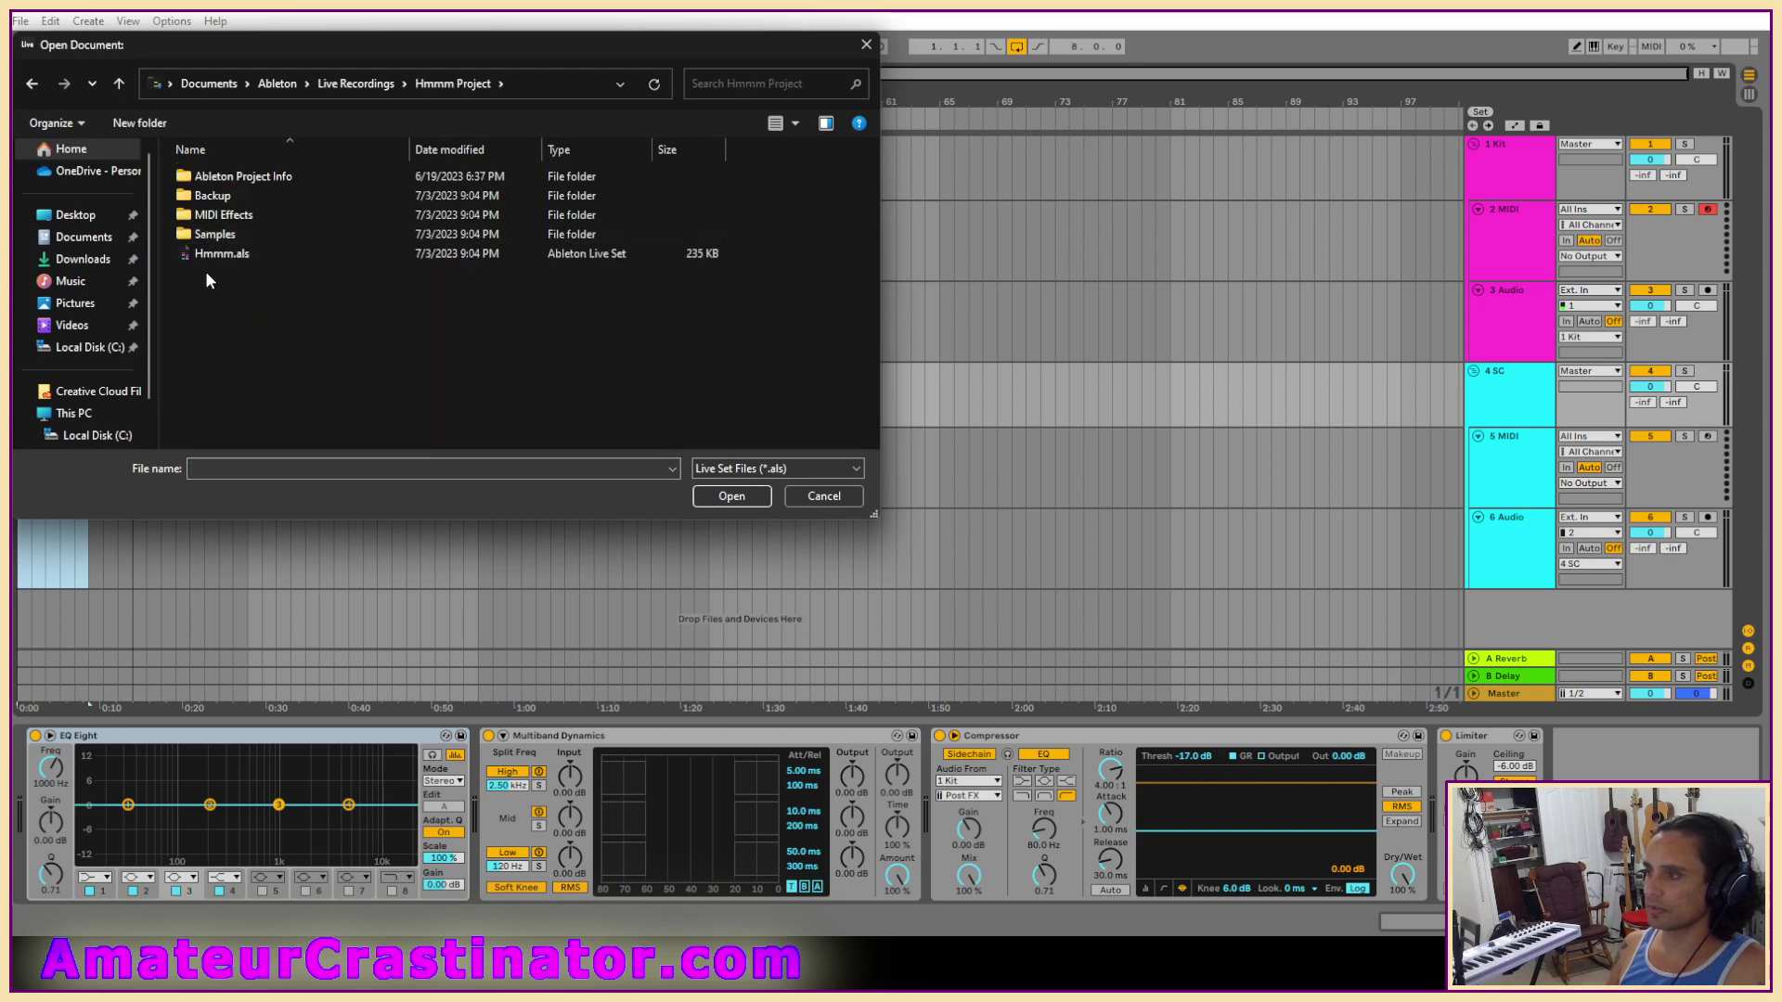
double_click(222, 254)
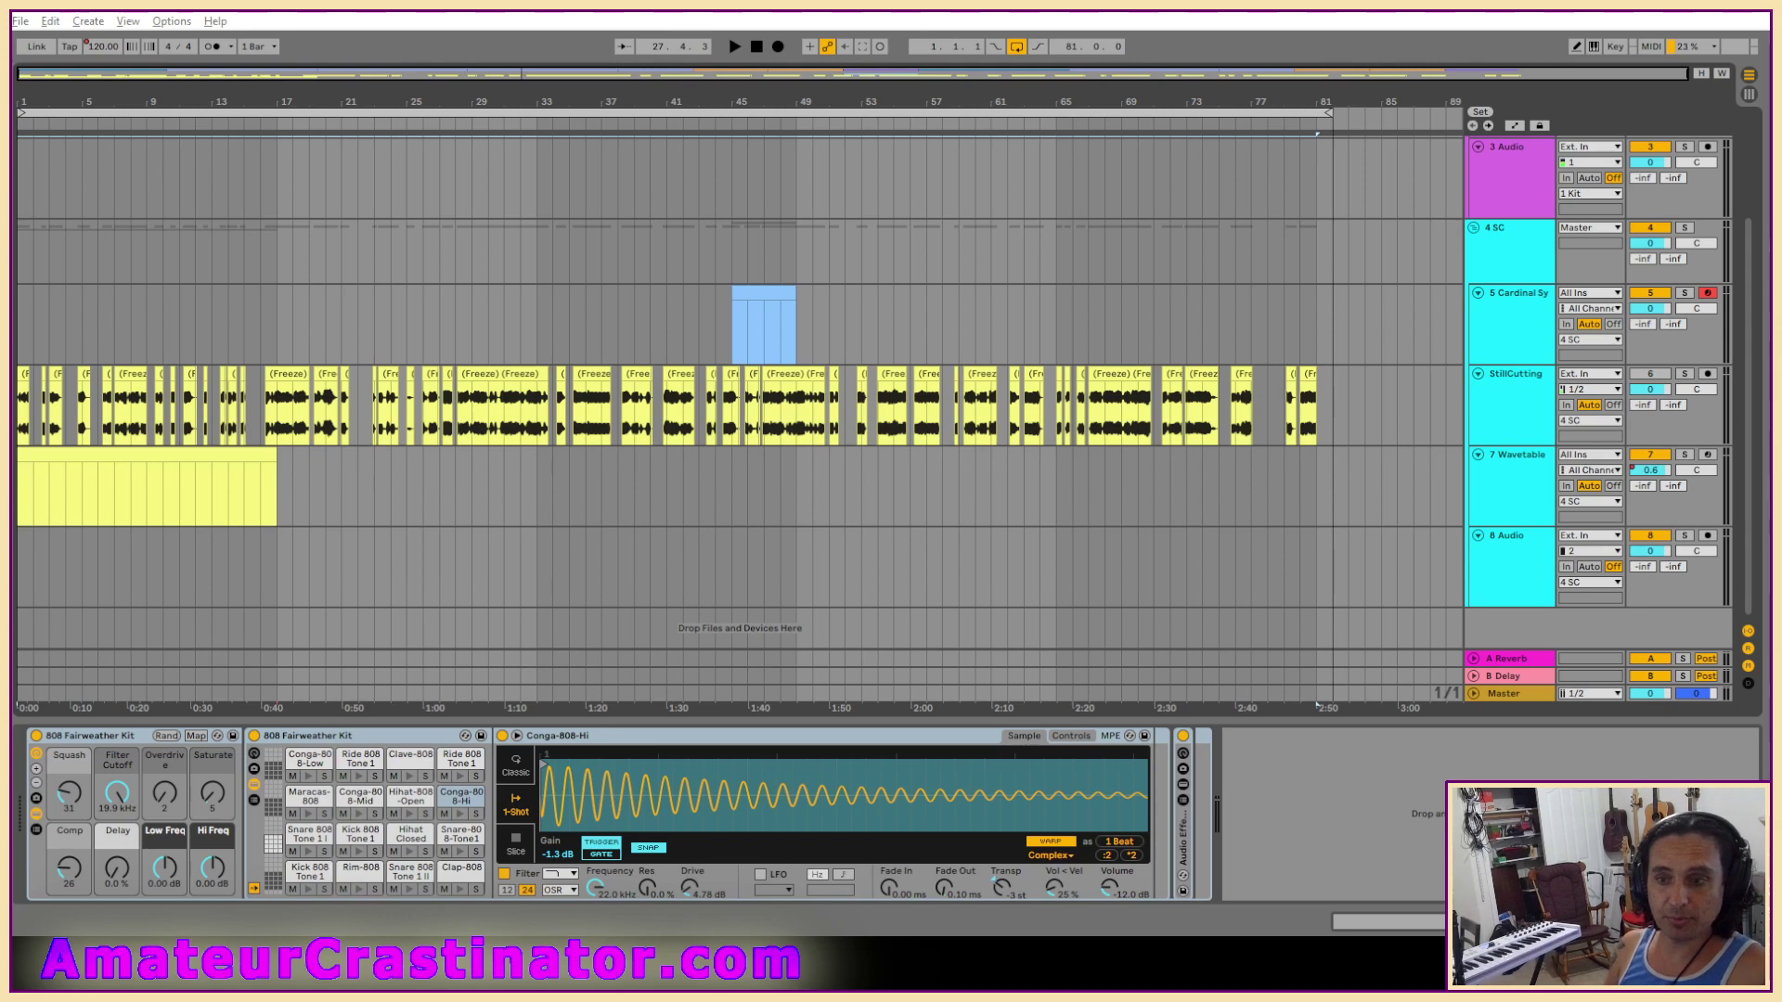
Play the arrangement from the beginning and reactivate the muted StillCutting track.
left_click(757, 44)
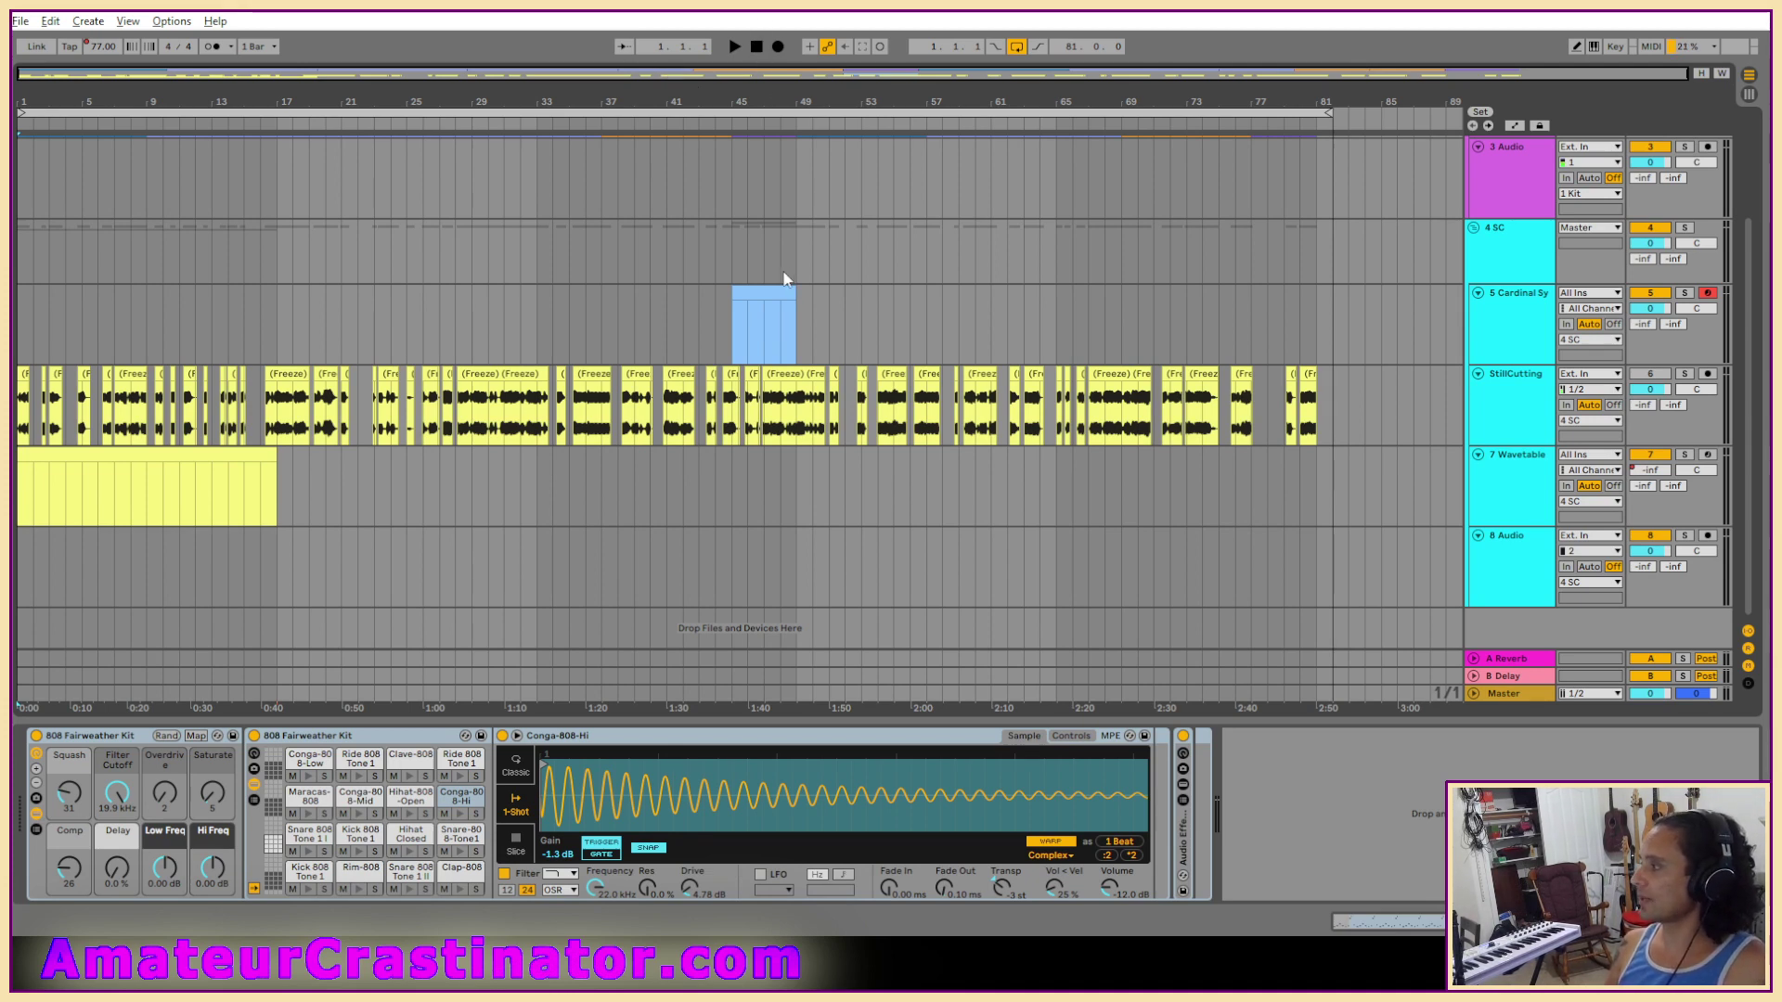
key("space")
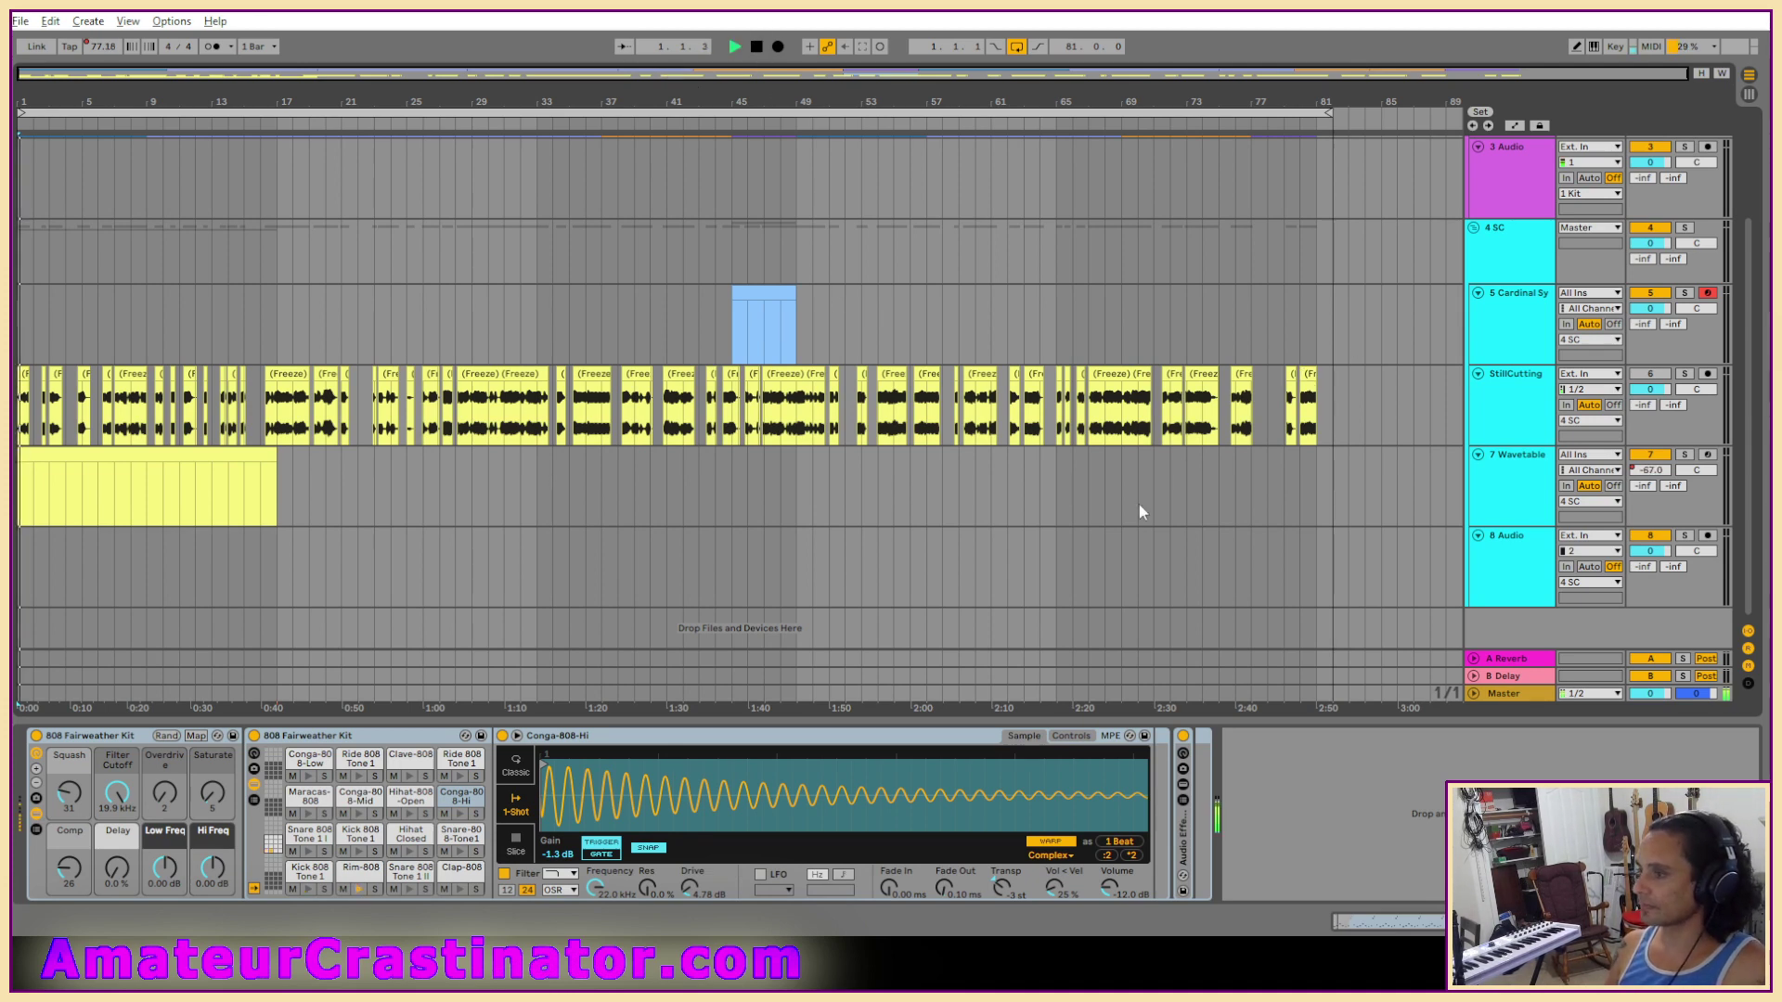
scroll(862, 383, "up", 4)
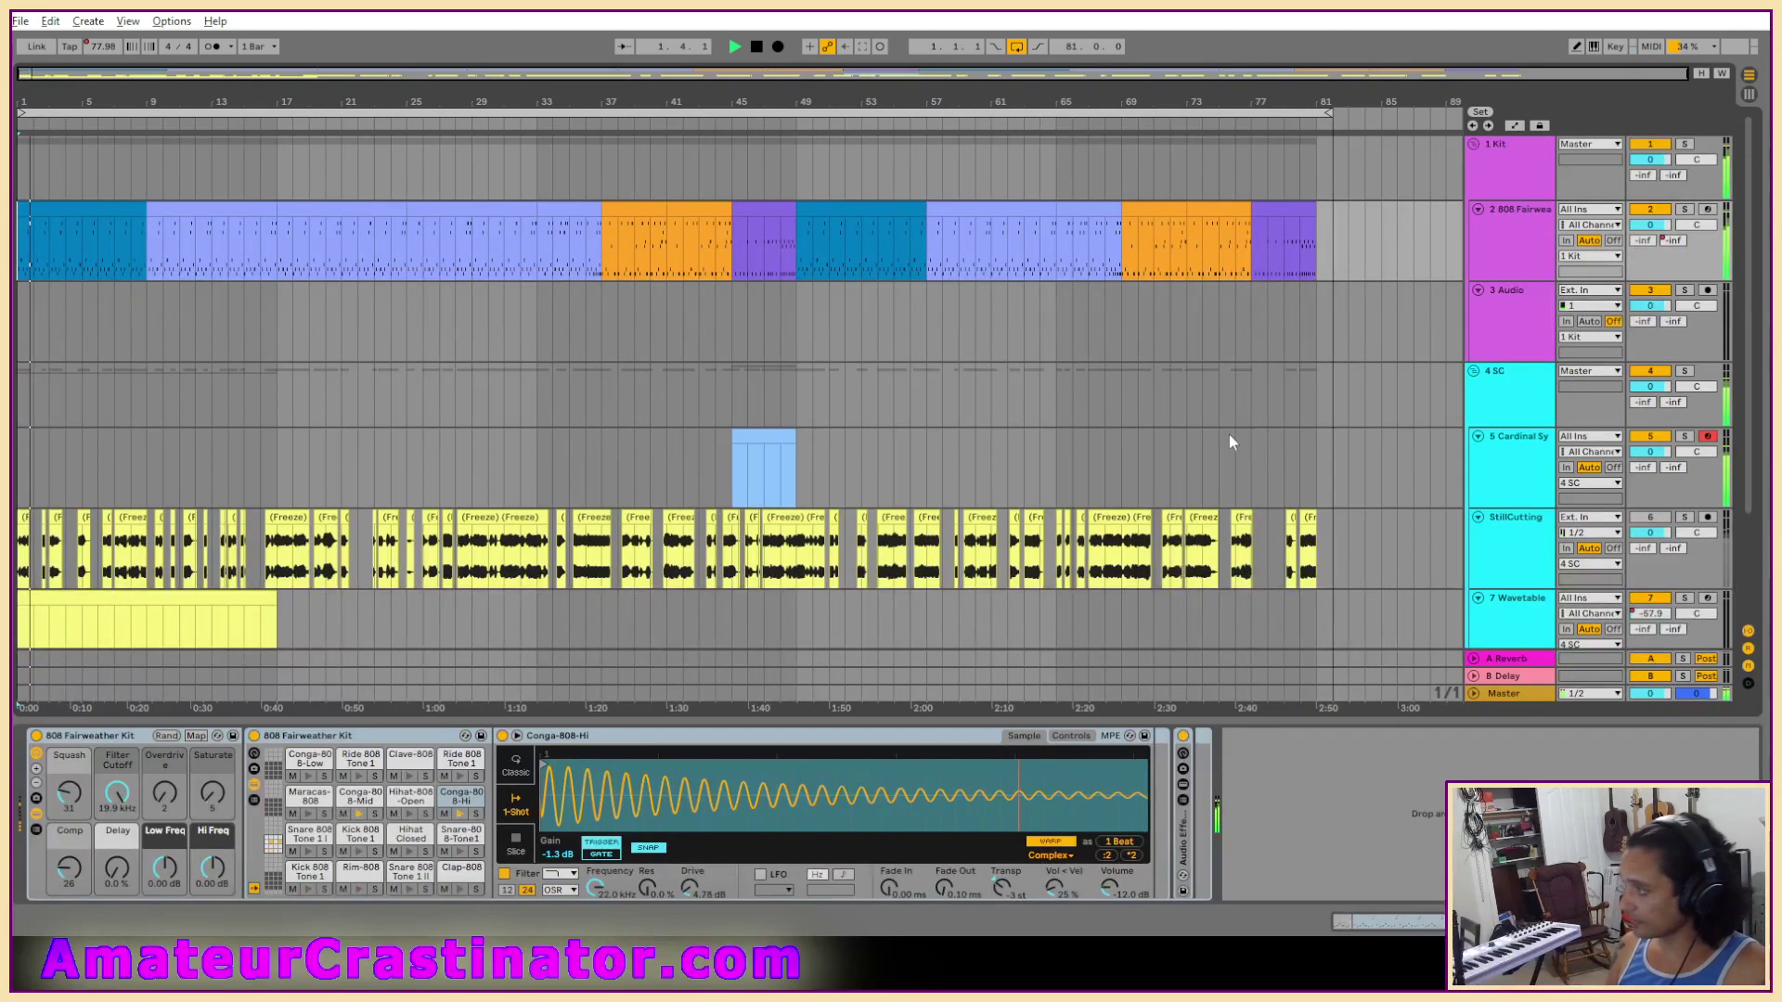
left_click(1654, 519)
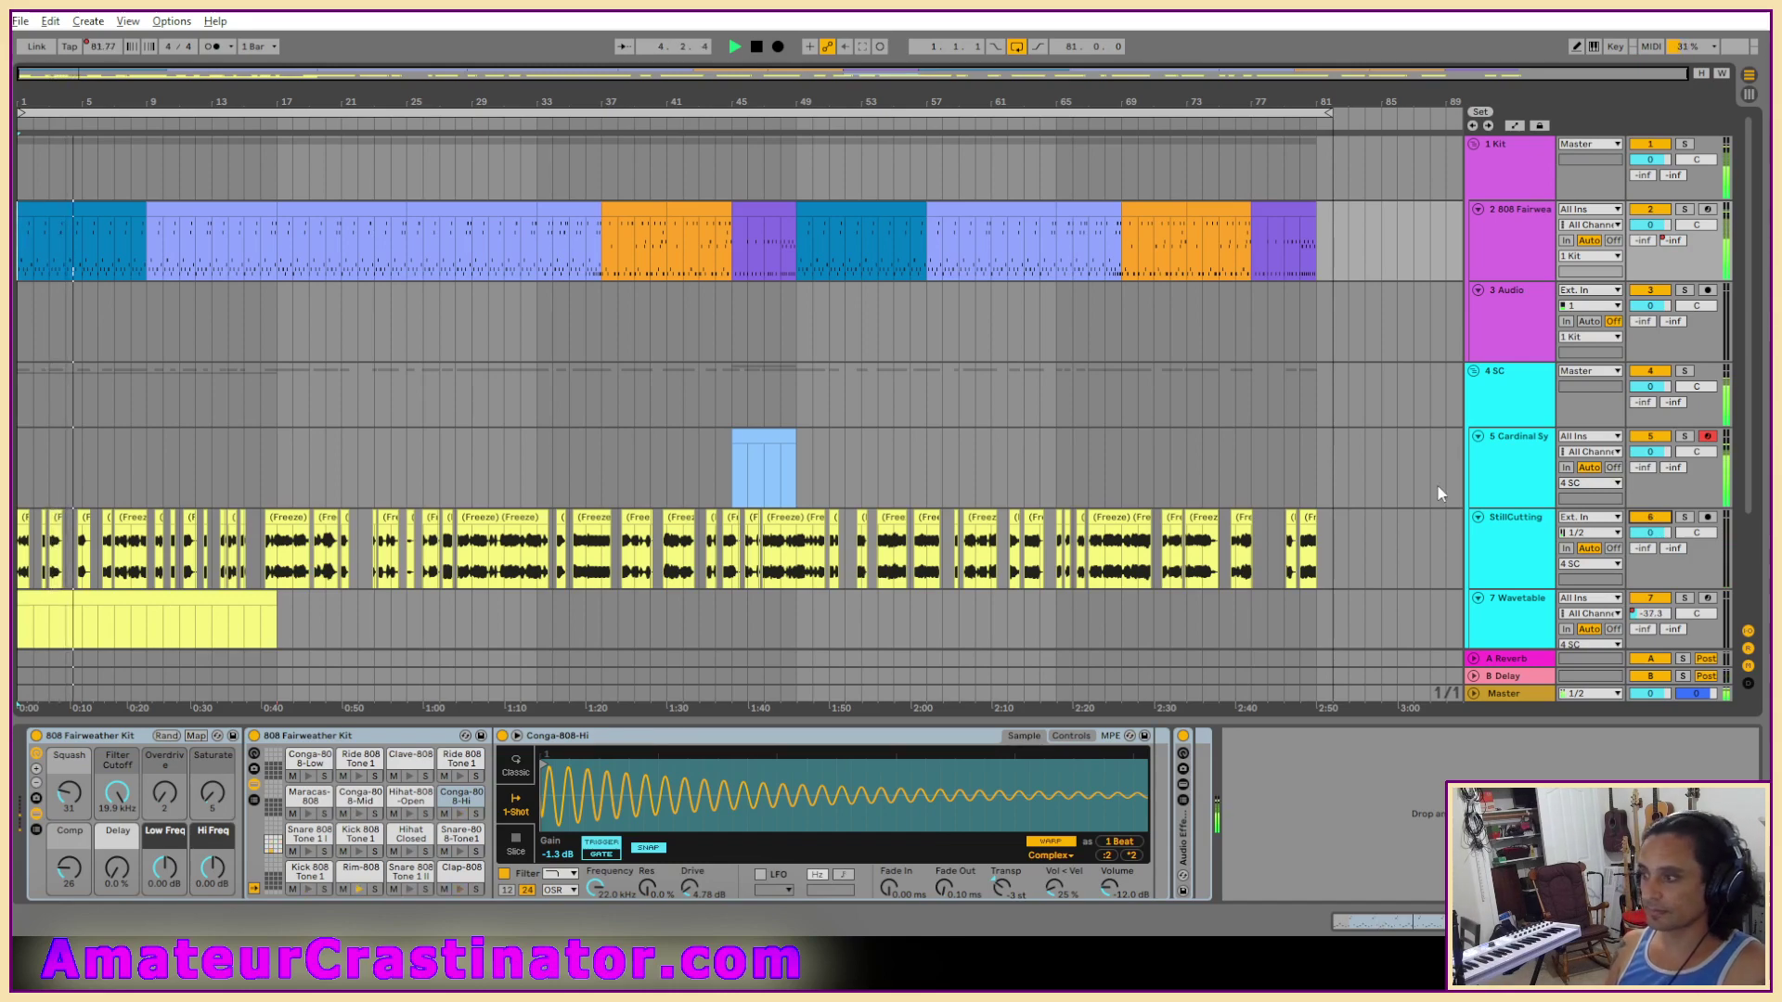
key("ctrl+t")
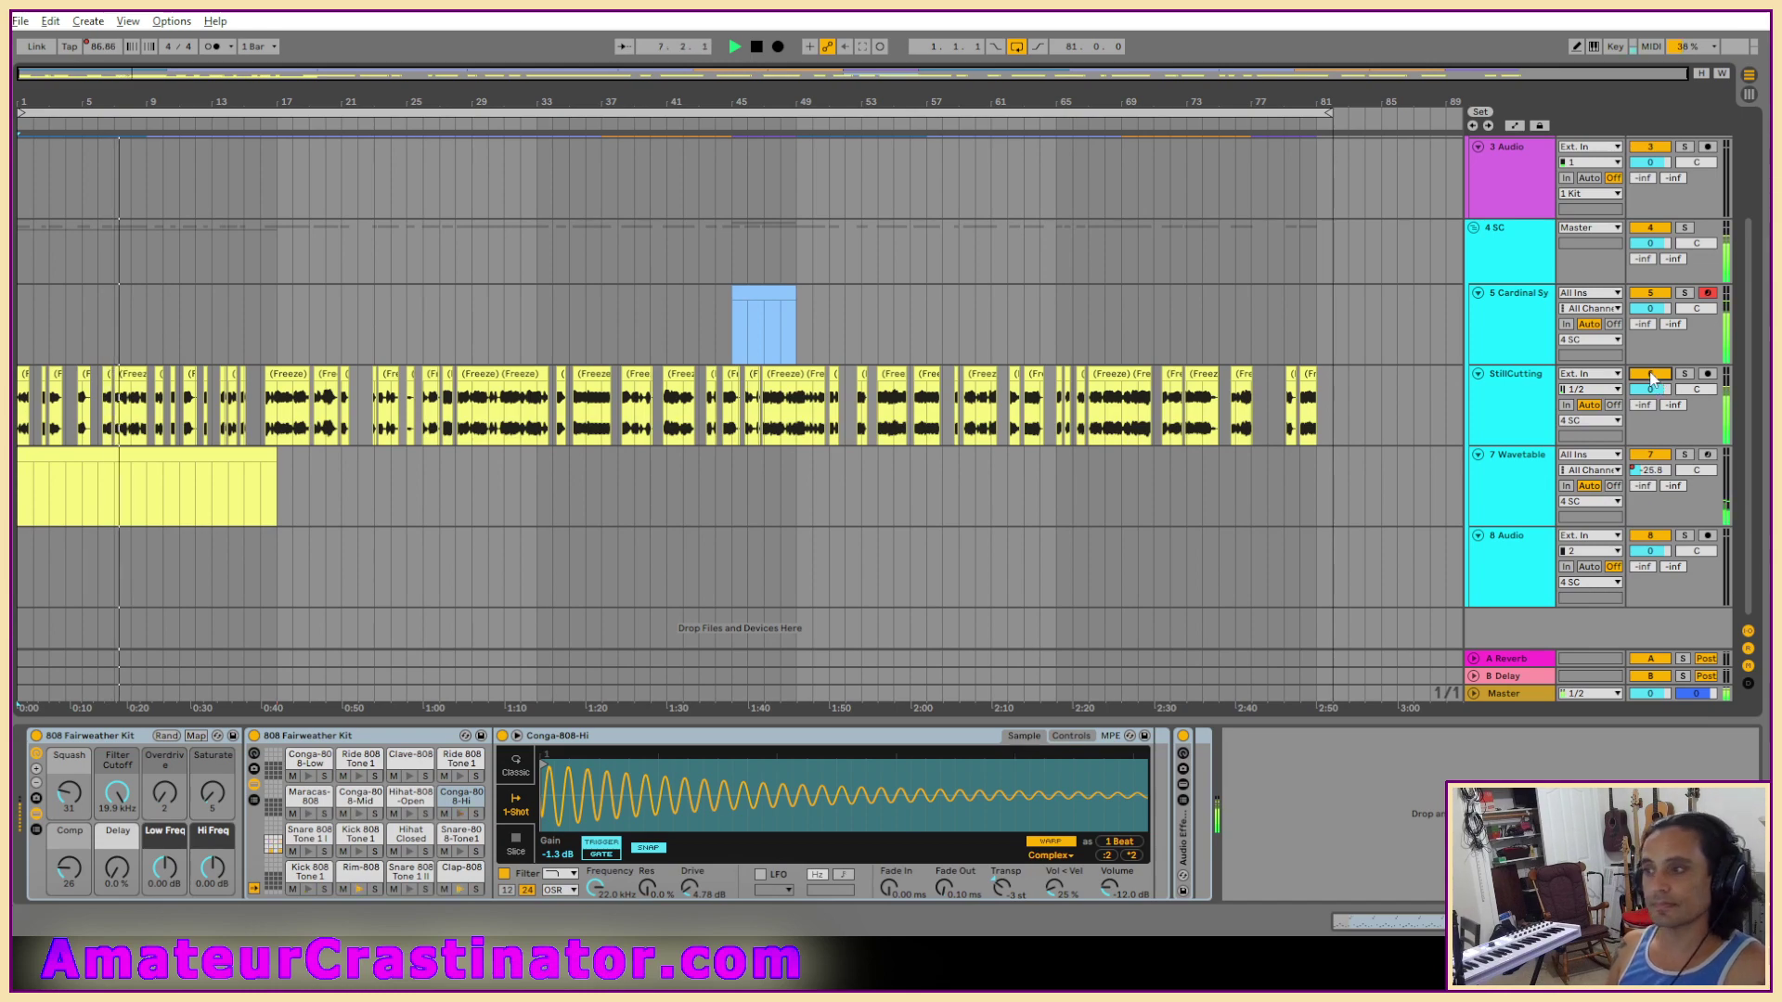
scroll(1650, 377, "up", 4)
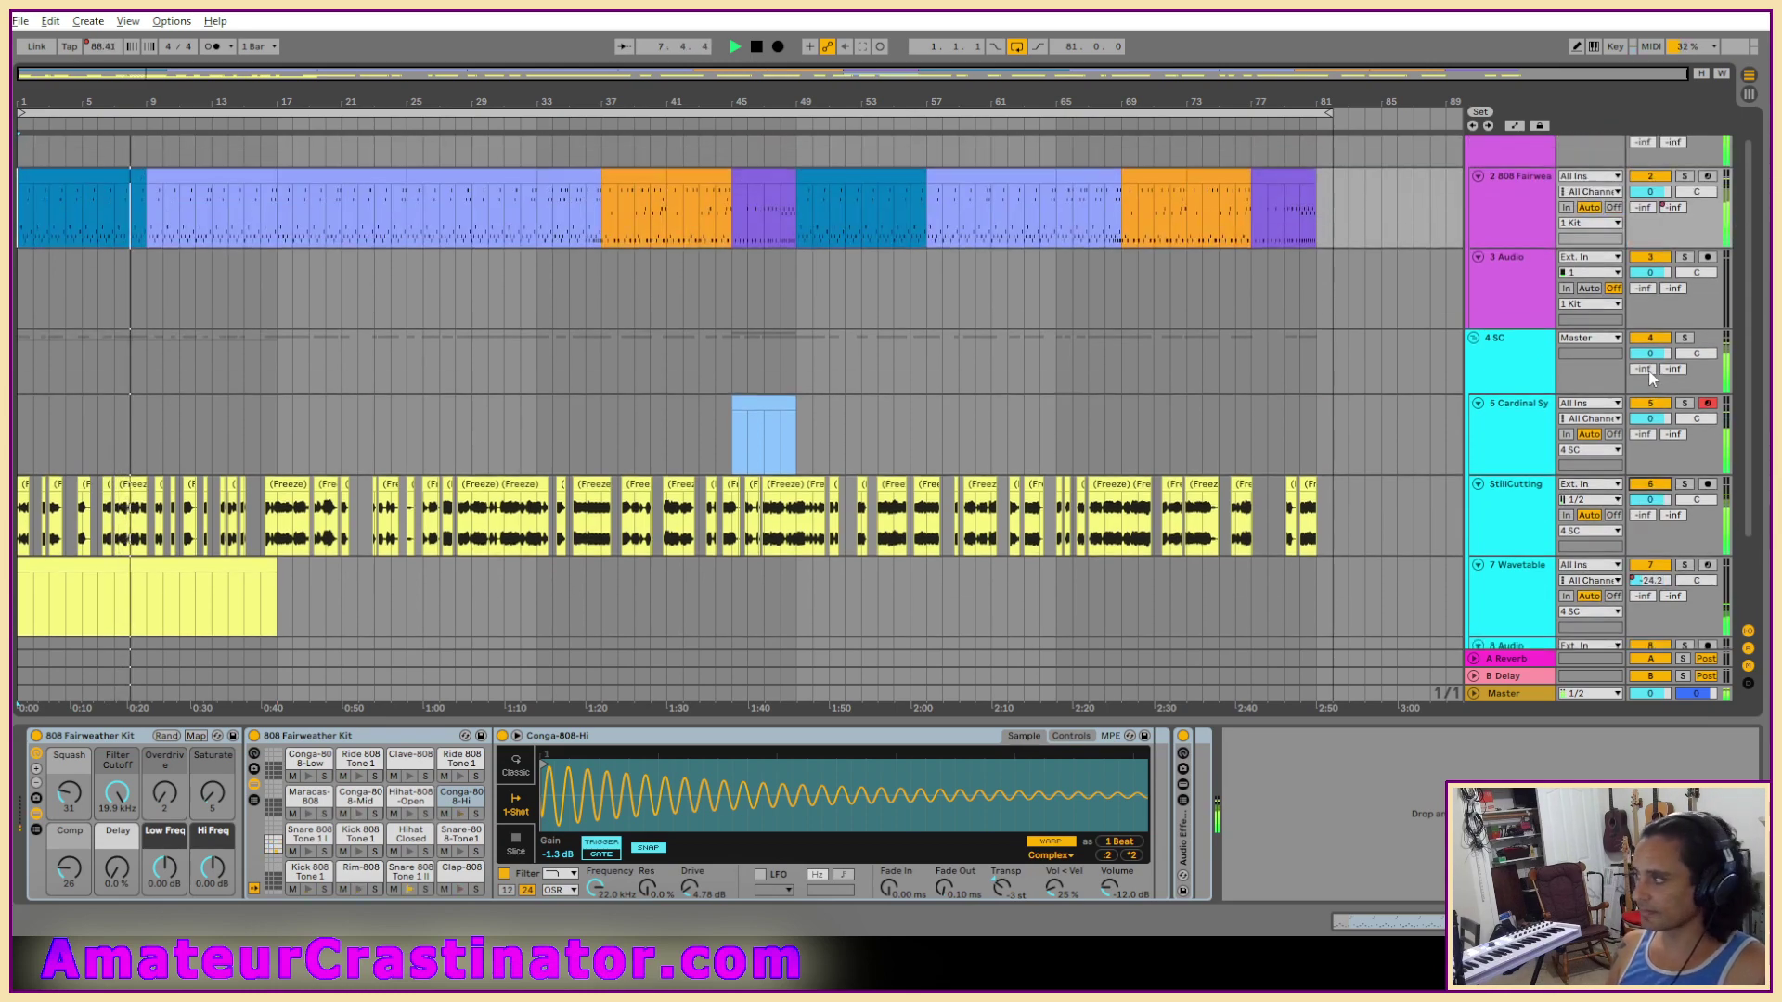
scroll(1651, 378, "down", 2)
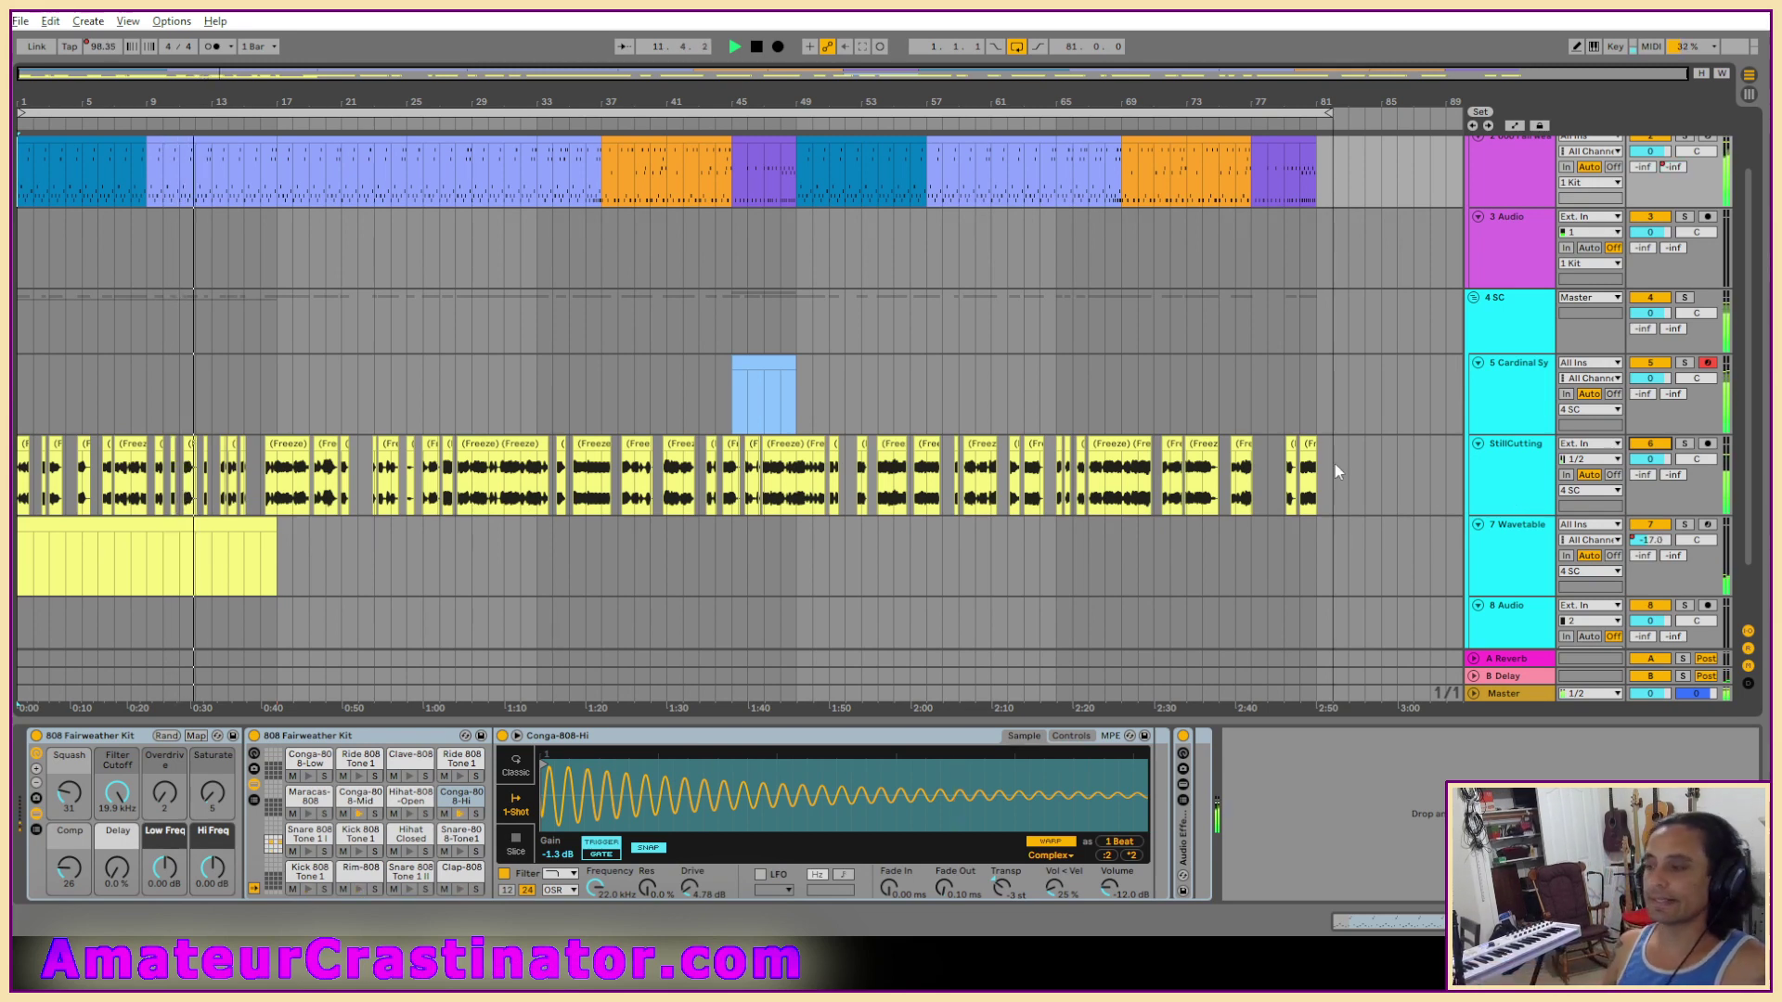
scroll(947, 525, "up", 2)
scroll(947, 526, "up", 1)
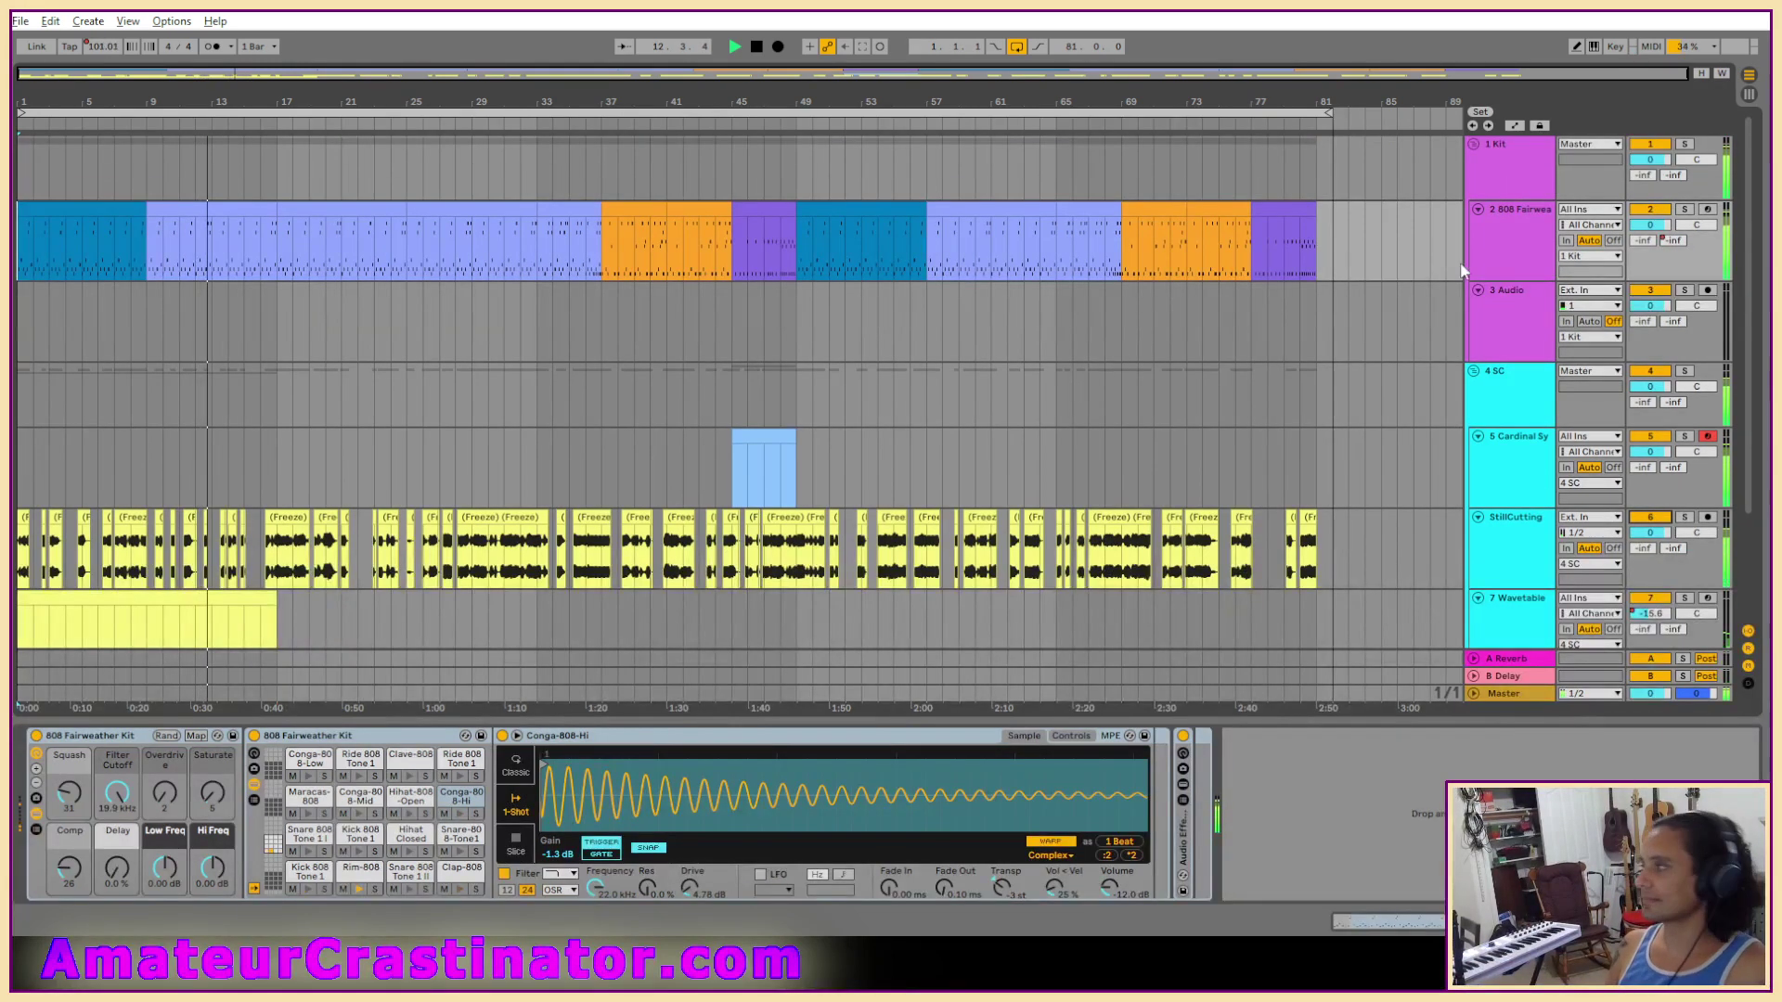
Rename the empty audio track in the Kit group to "Process".
left_click(1502, 243)
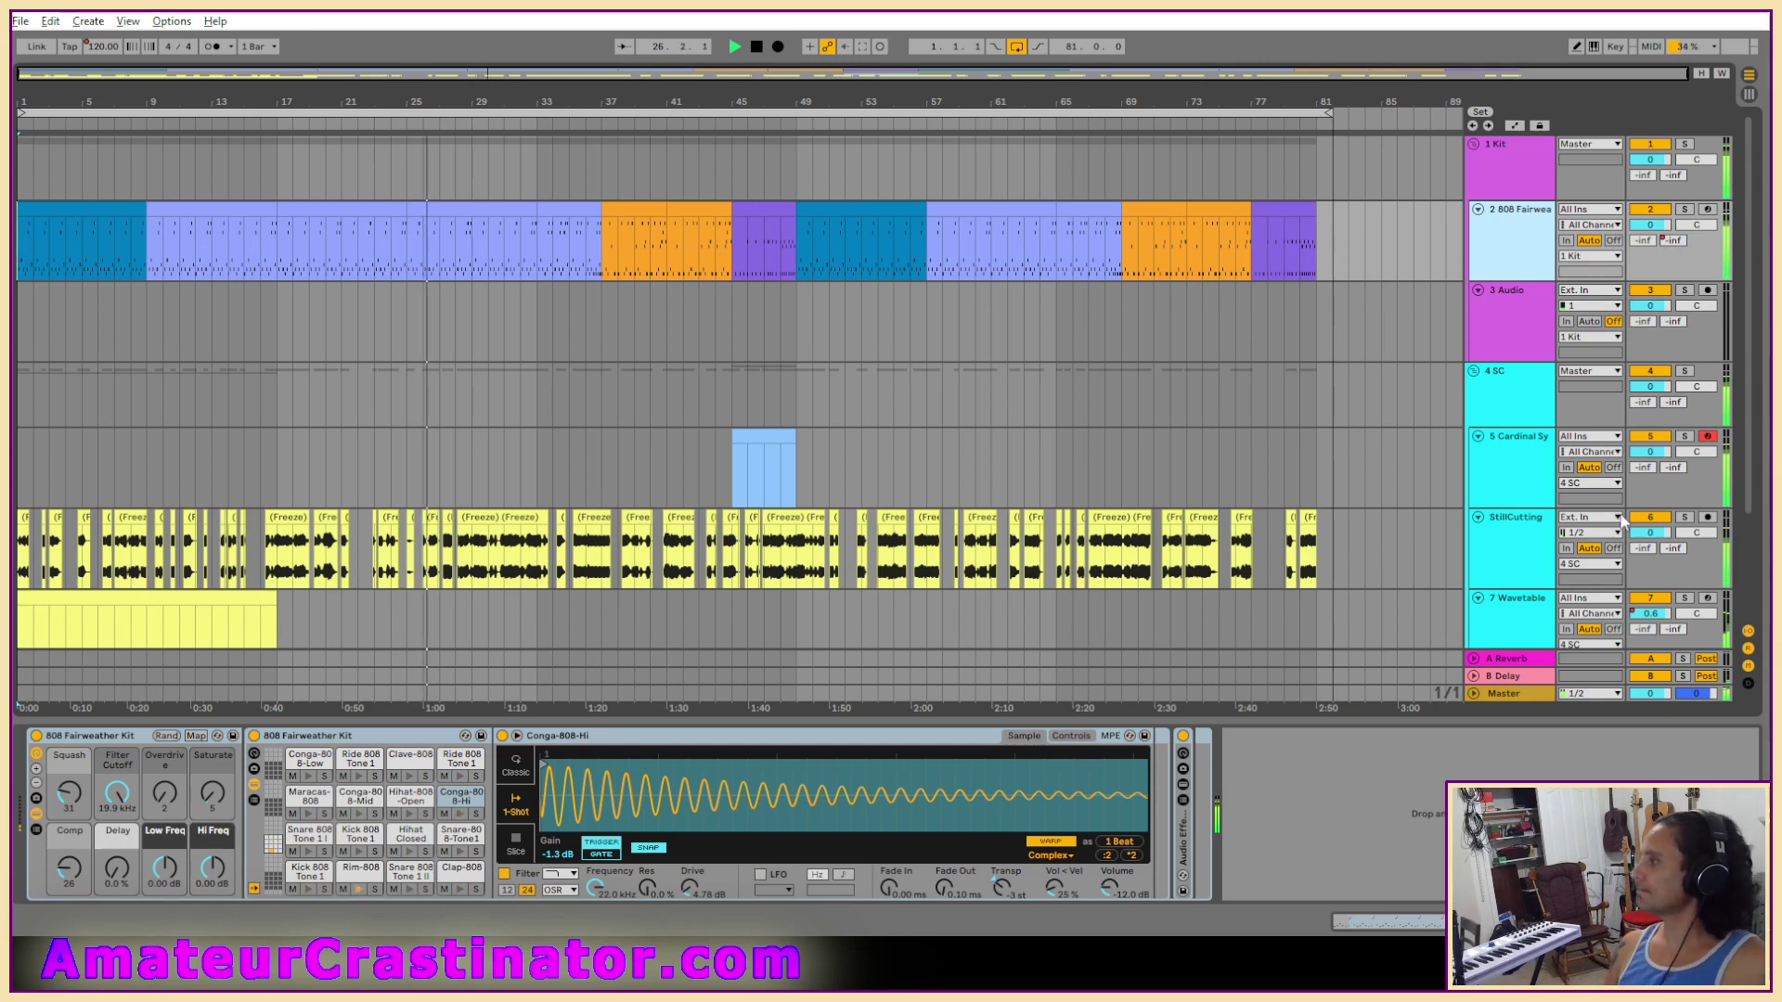
left_click(1511, 312)
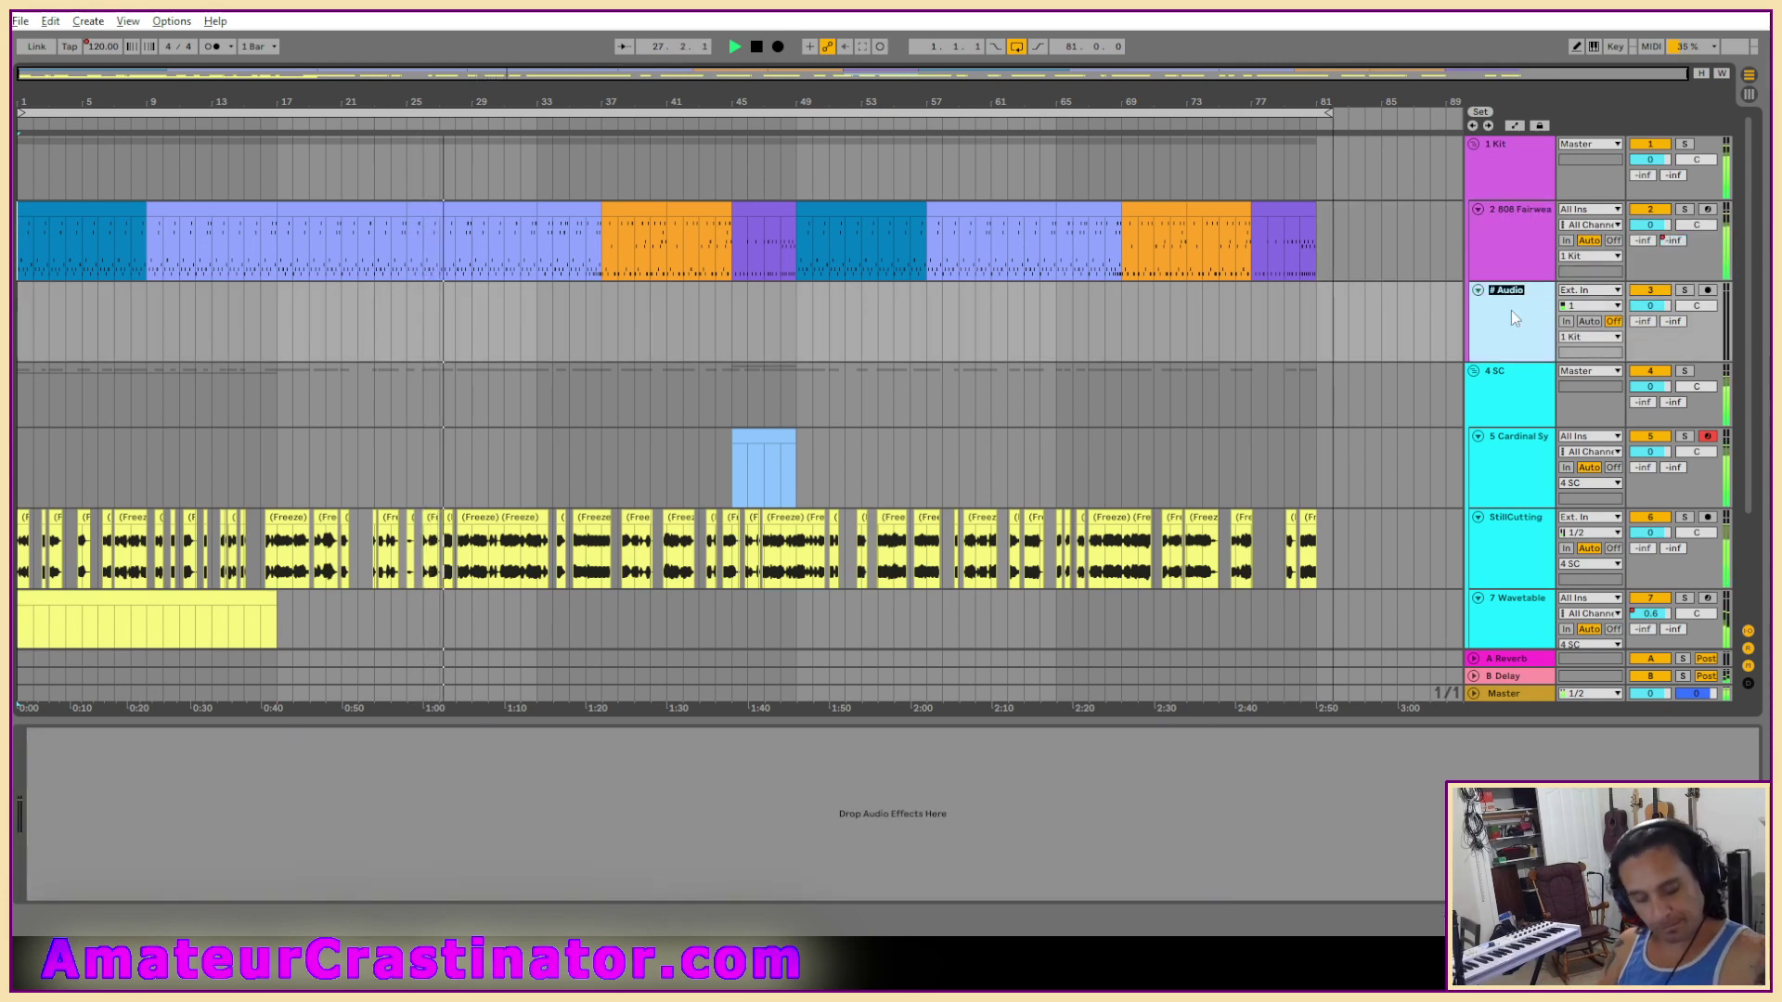
type("Process")
key("Return")
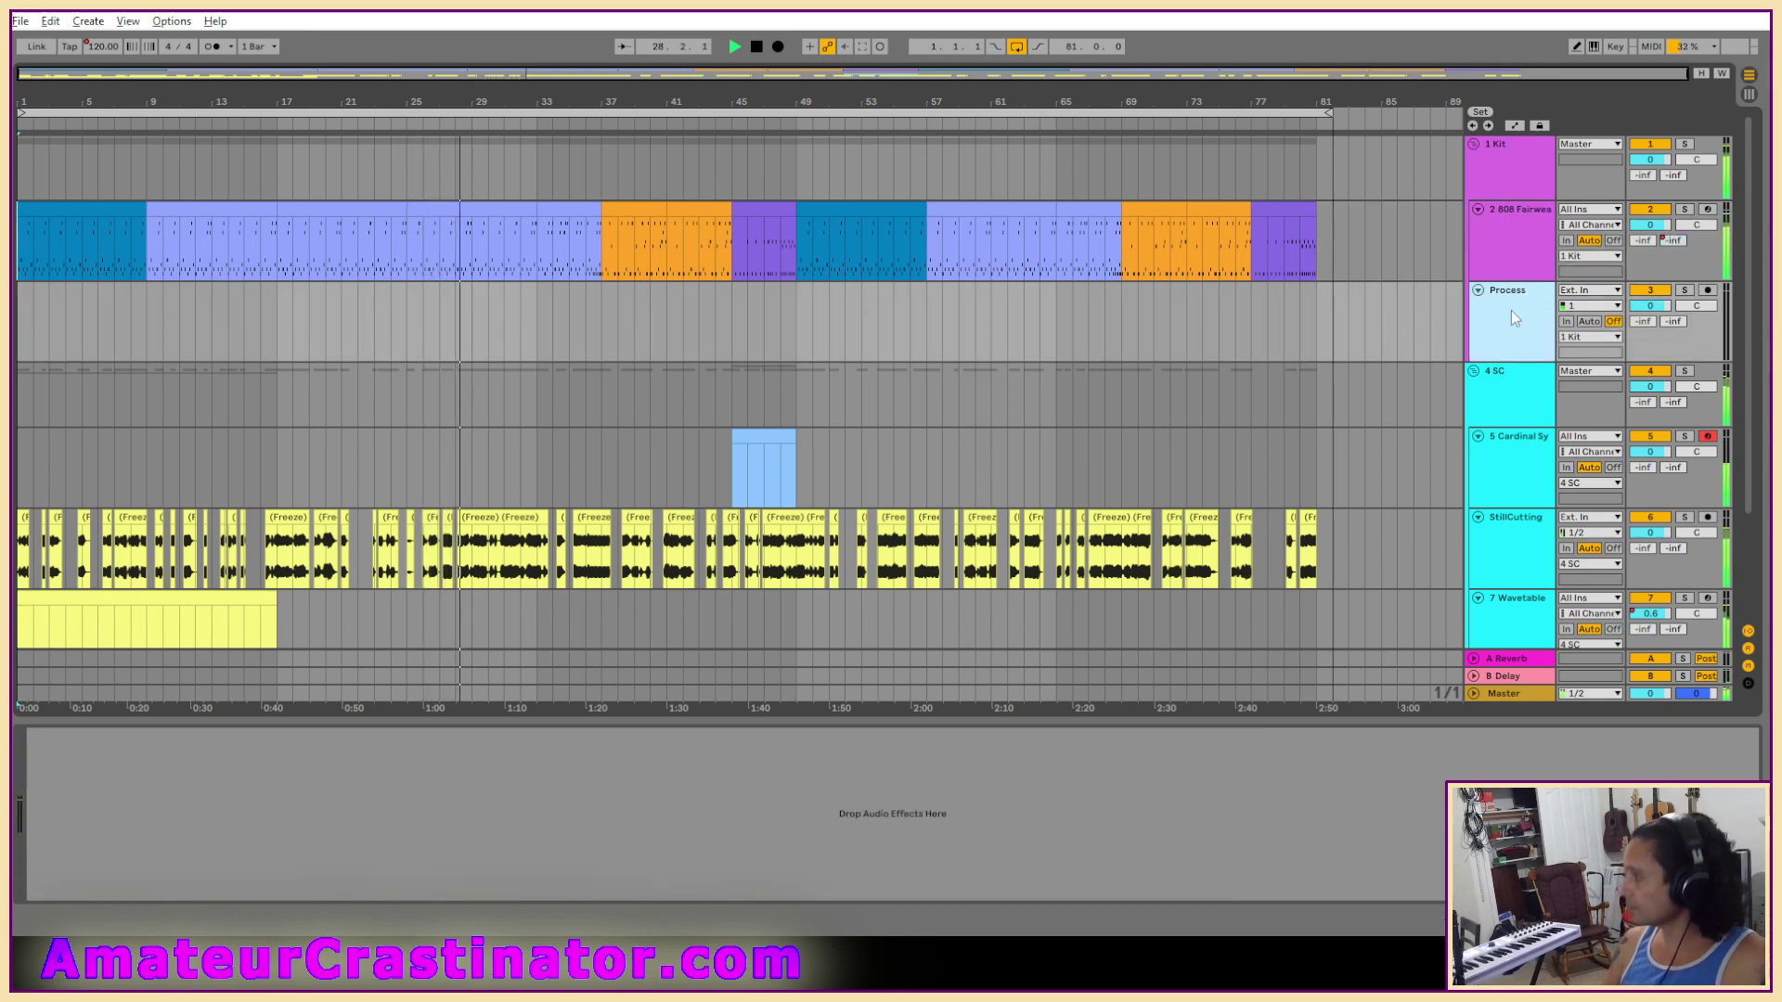
Color the Process track light grey and move it into the SC group, directly above StillCutting.
right_click(1523, 320)
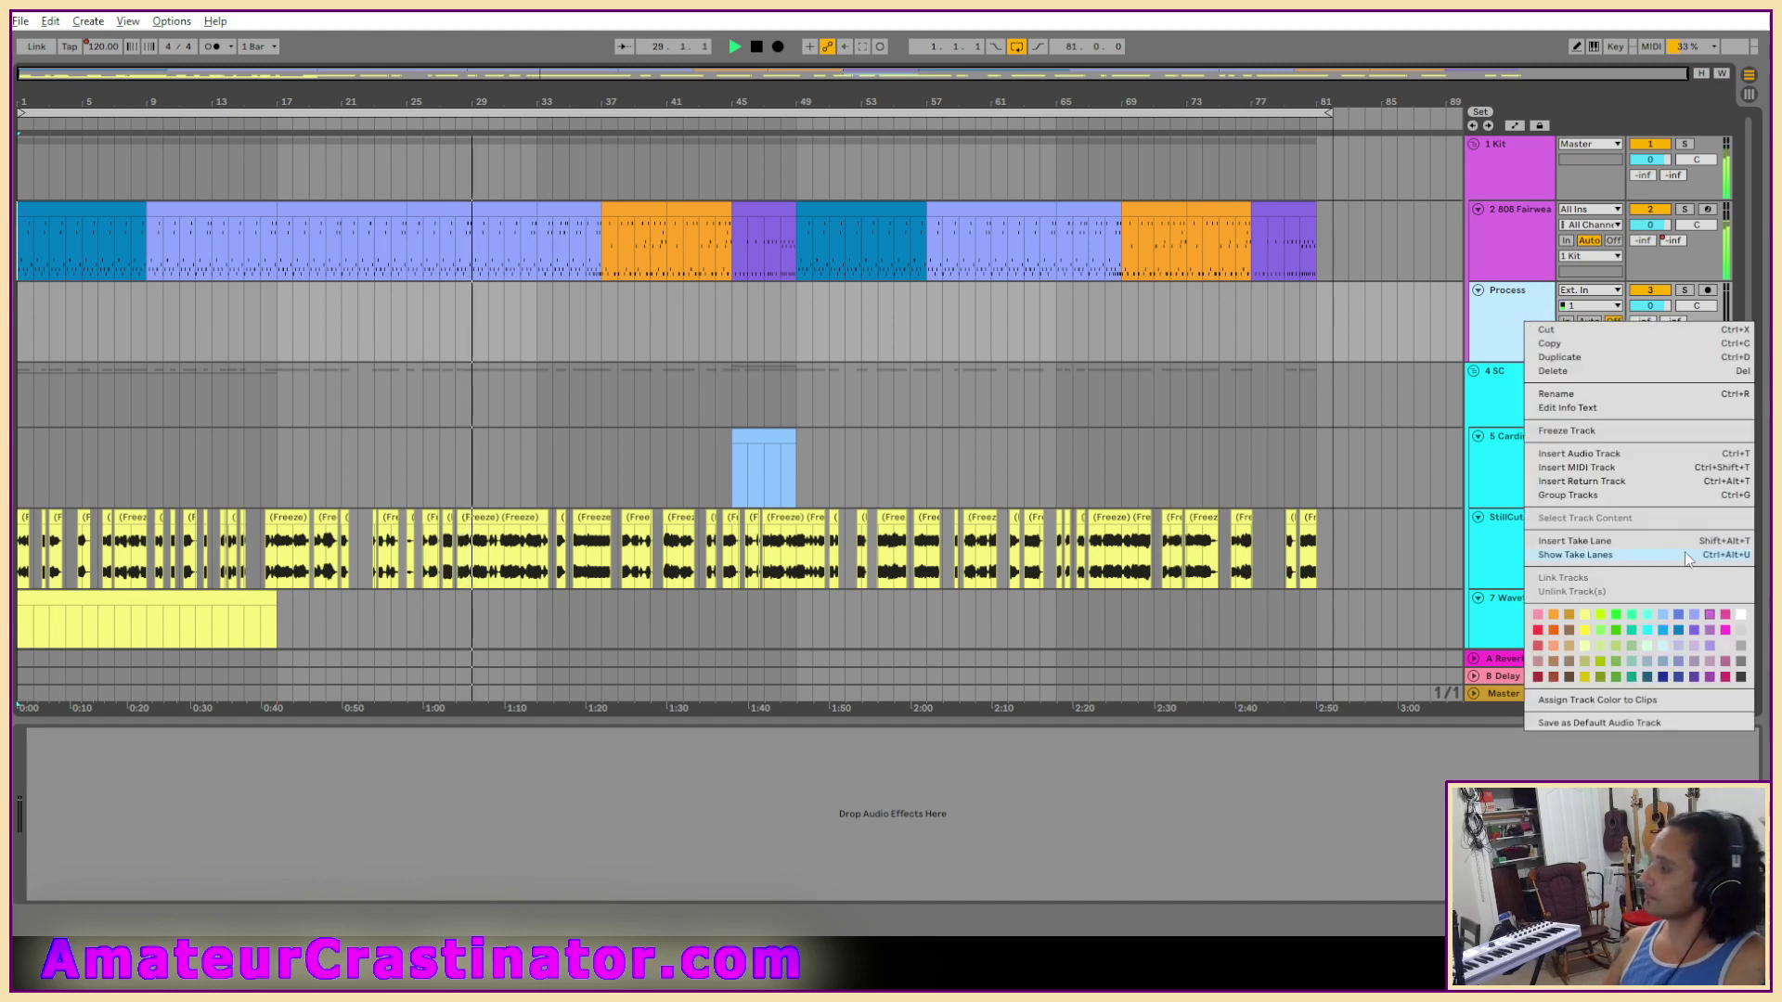
left_click(1743, 638)
left_click_drag(1511, 319, 1532, 506)
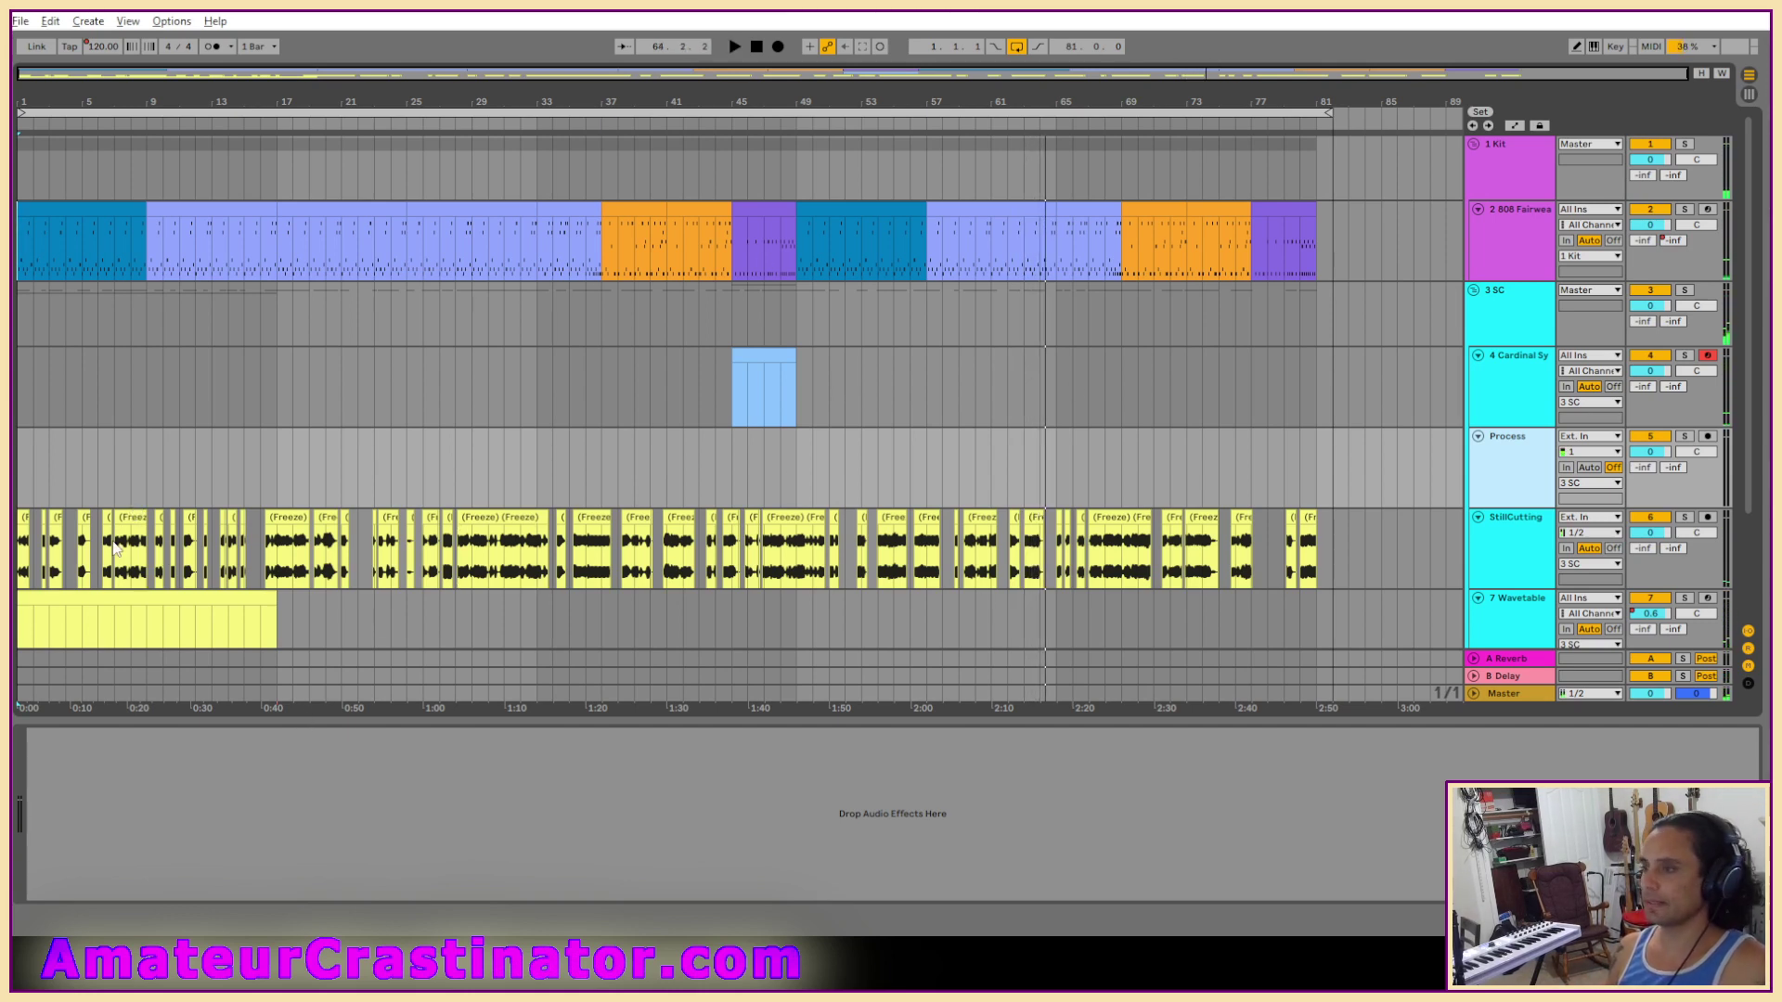
Audition the long StillCutting clip that starts in bar 28 and delete its audio from 28.2 to 28.2.4.
scroll(100, 592, "up", 5)
scroll(125, 555, "down", 8)
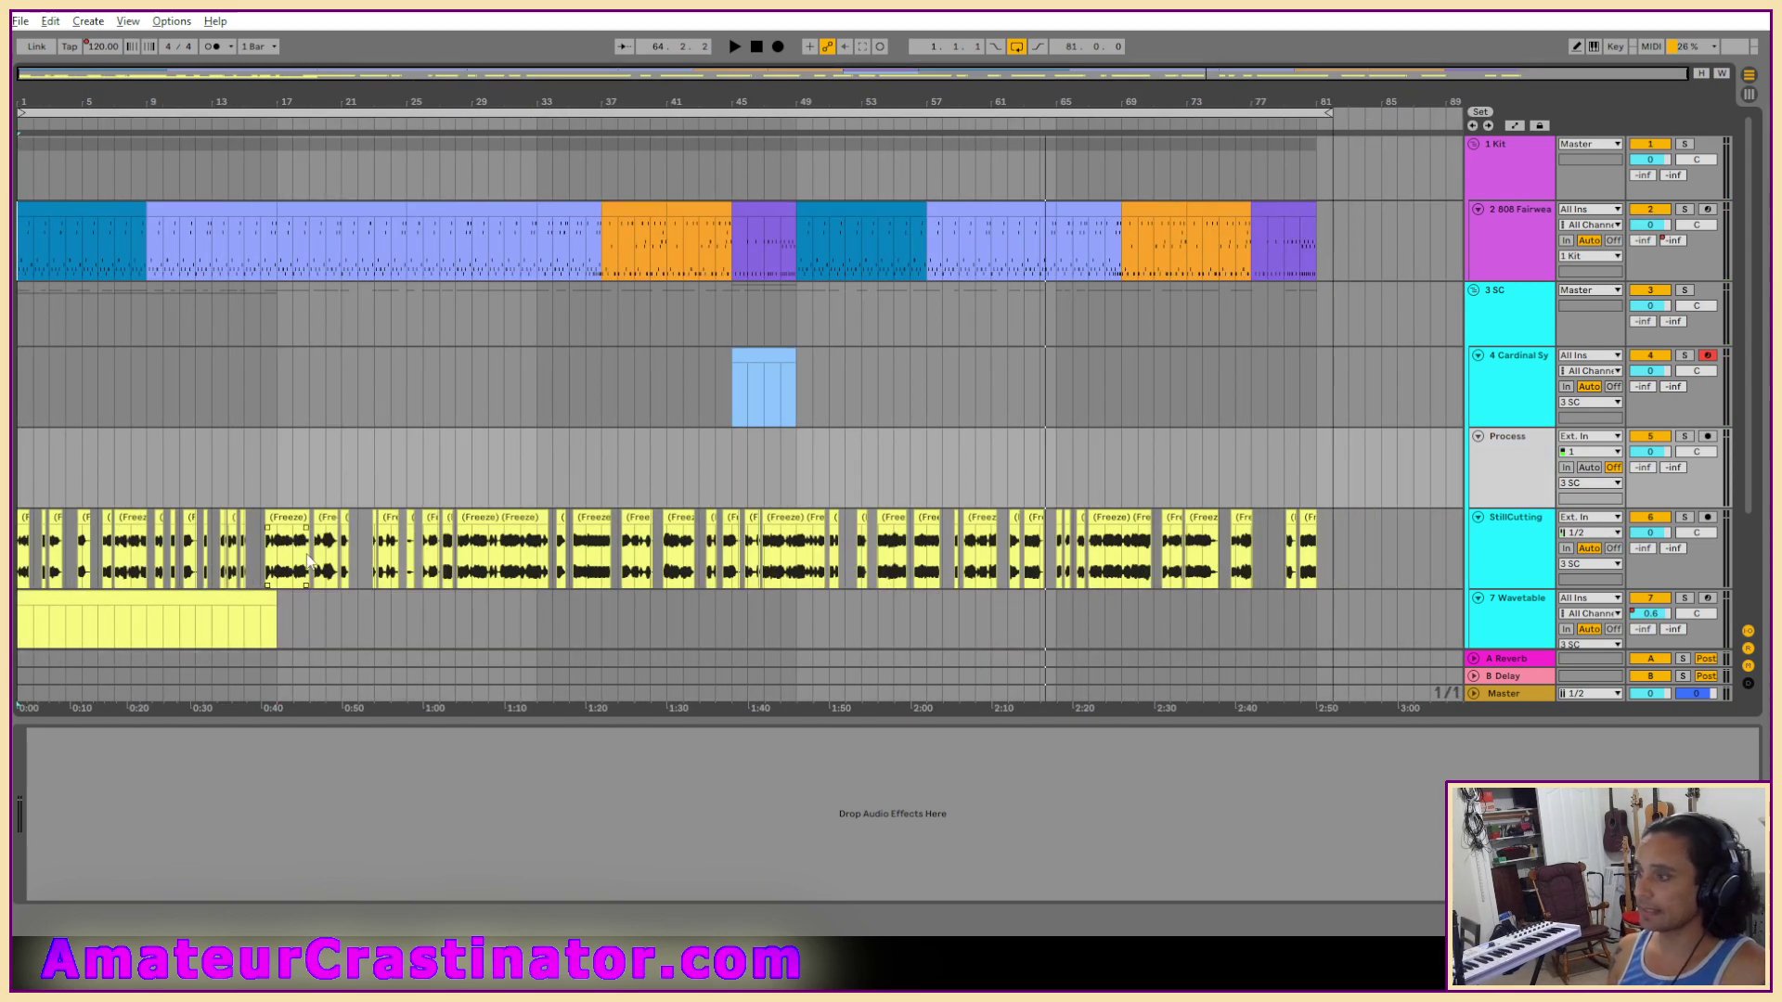
scroll(385, 566, "up", 2)
scroll(501, 581, "up", 2)
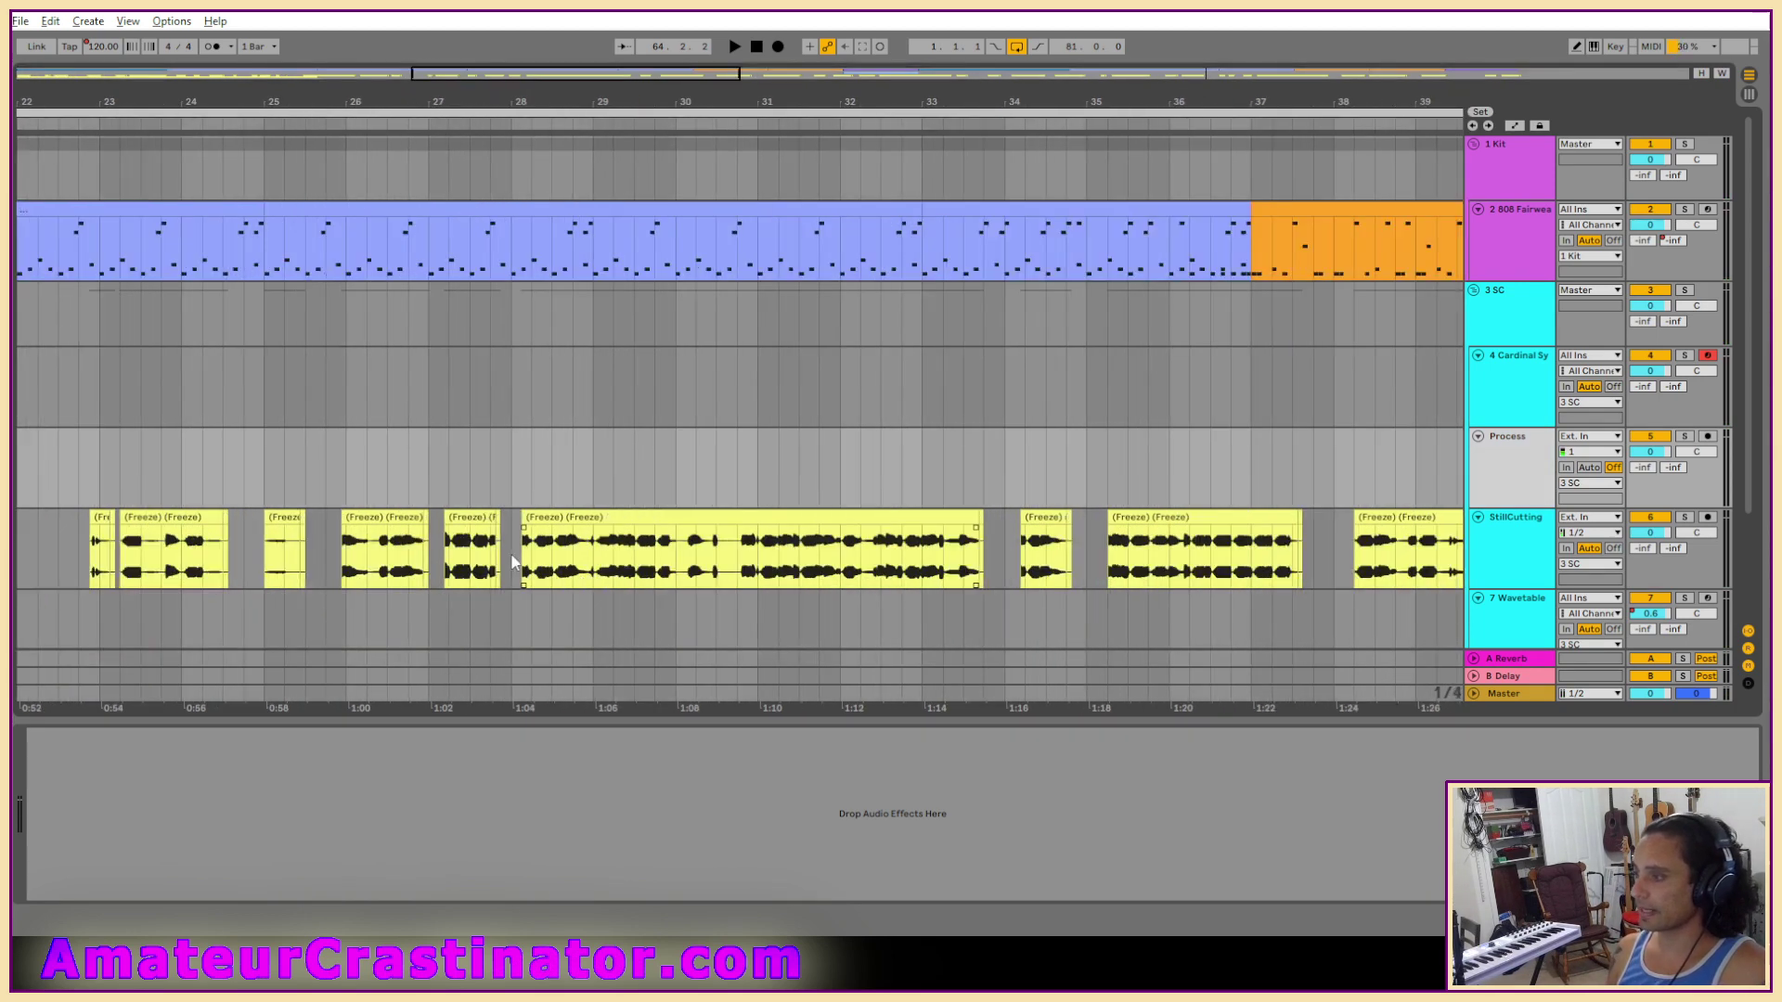
scroll(534, 555, "up", 1)
left_click(534, 555)
key("space")
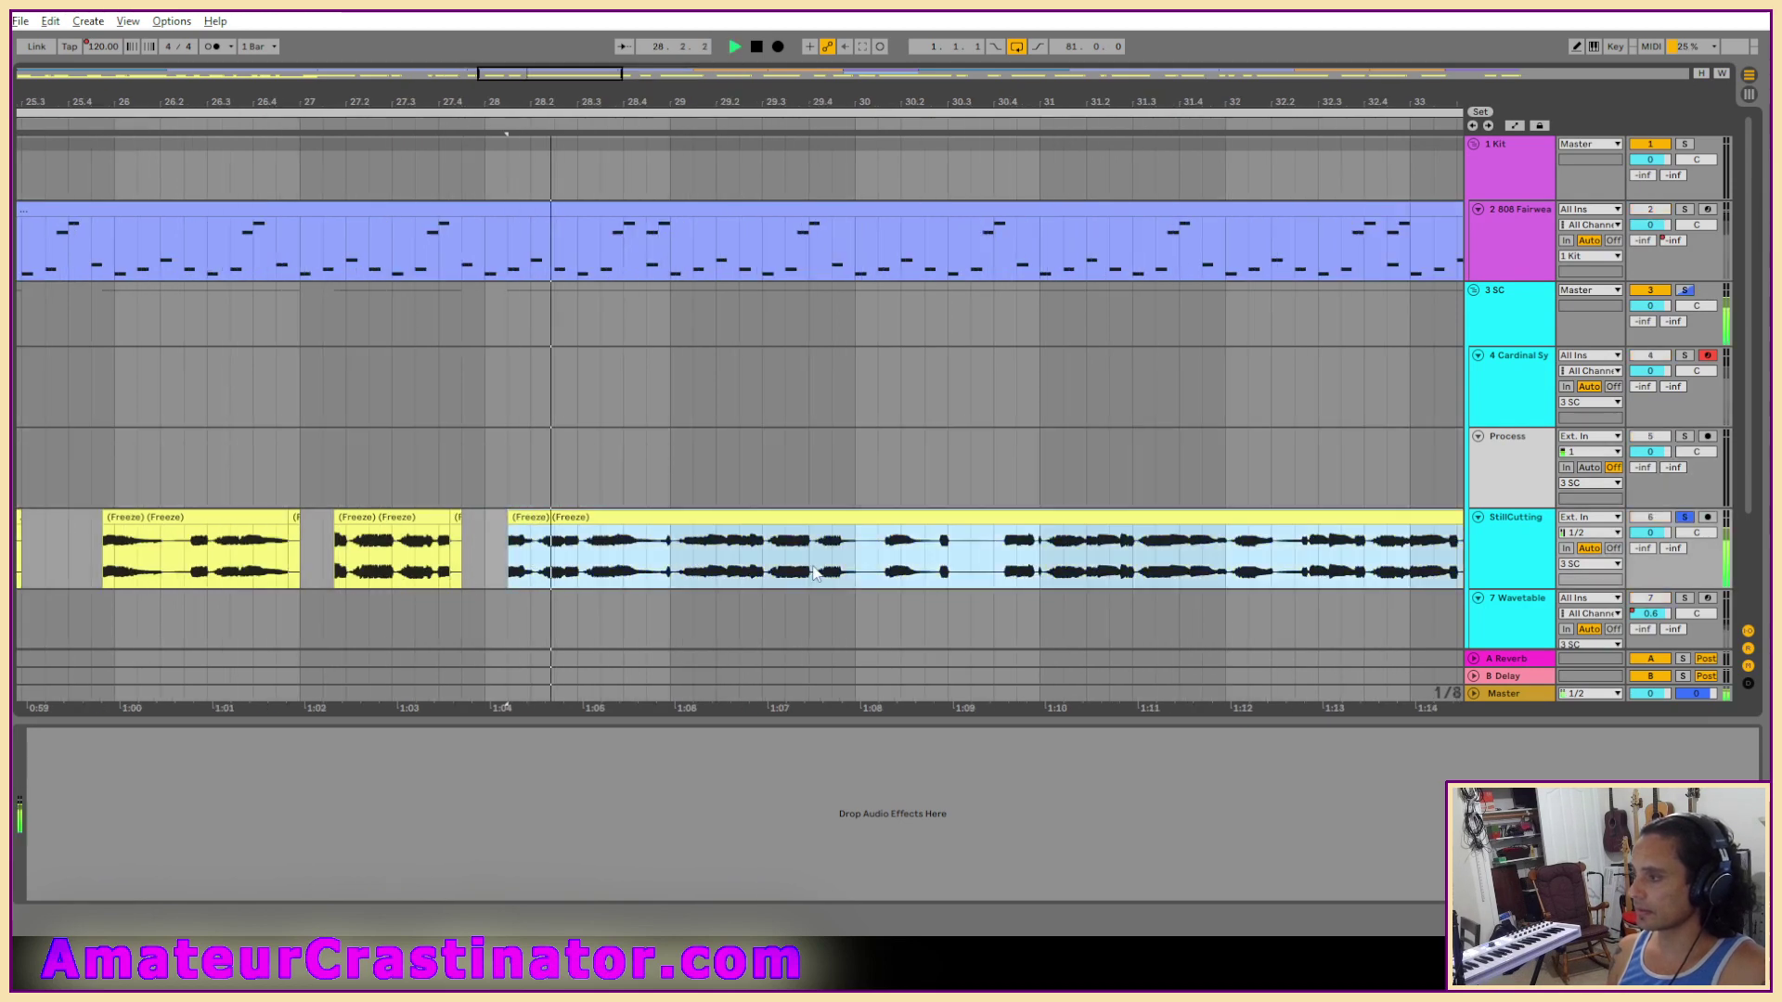
scroll(650, 585, "up", 3)
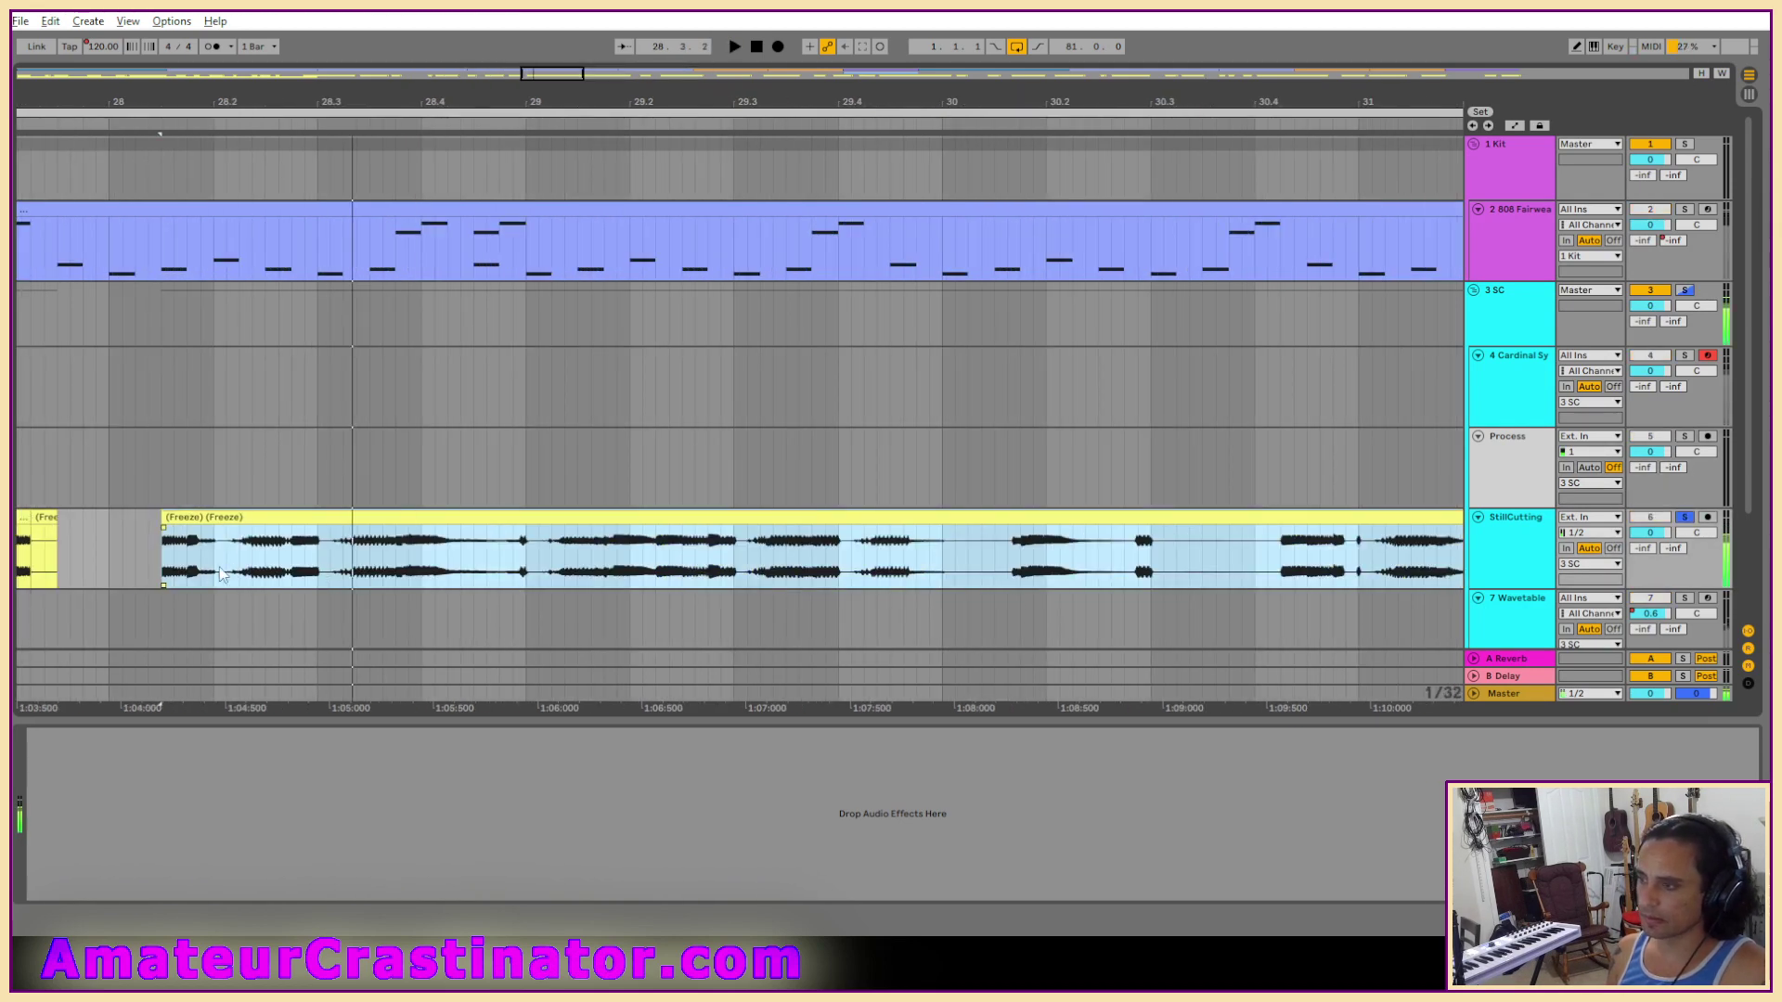
left_click_drag(249, 570, 215, 568)
key("space")
key("Delete")
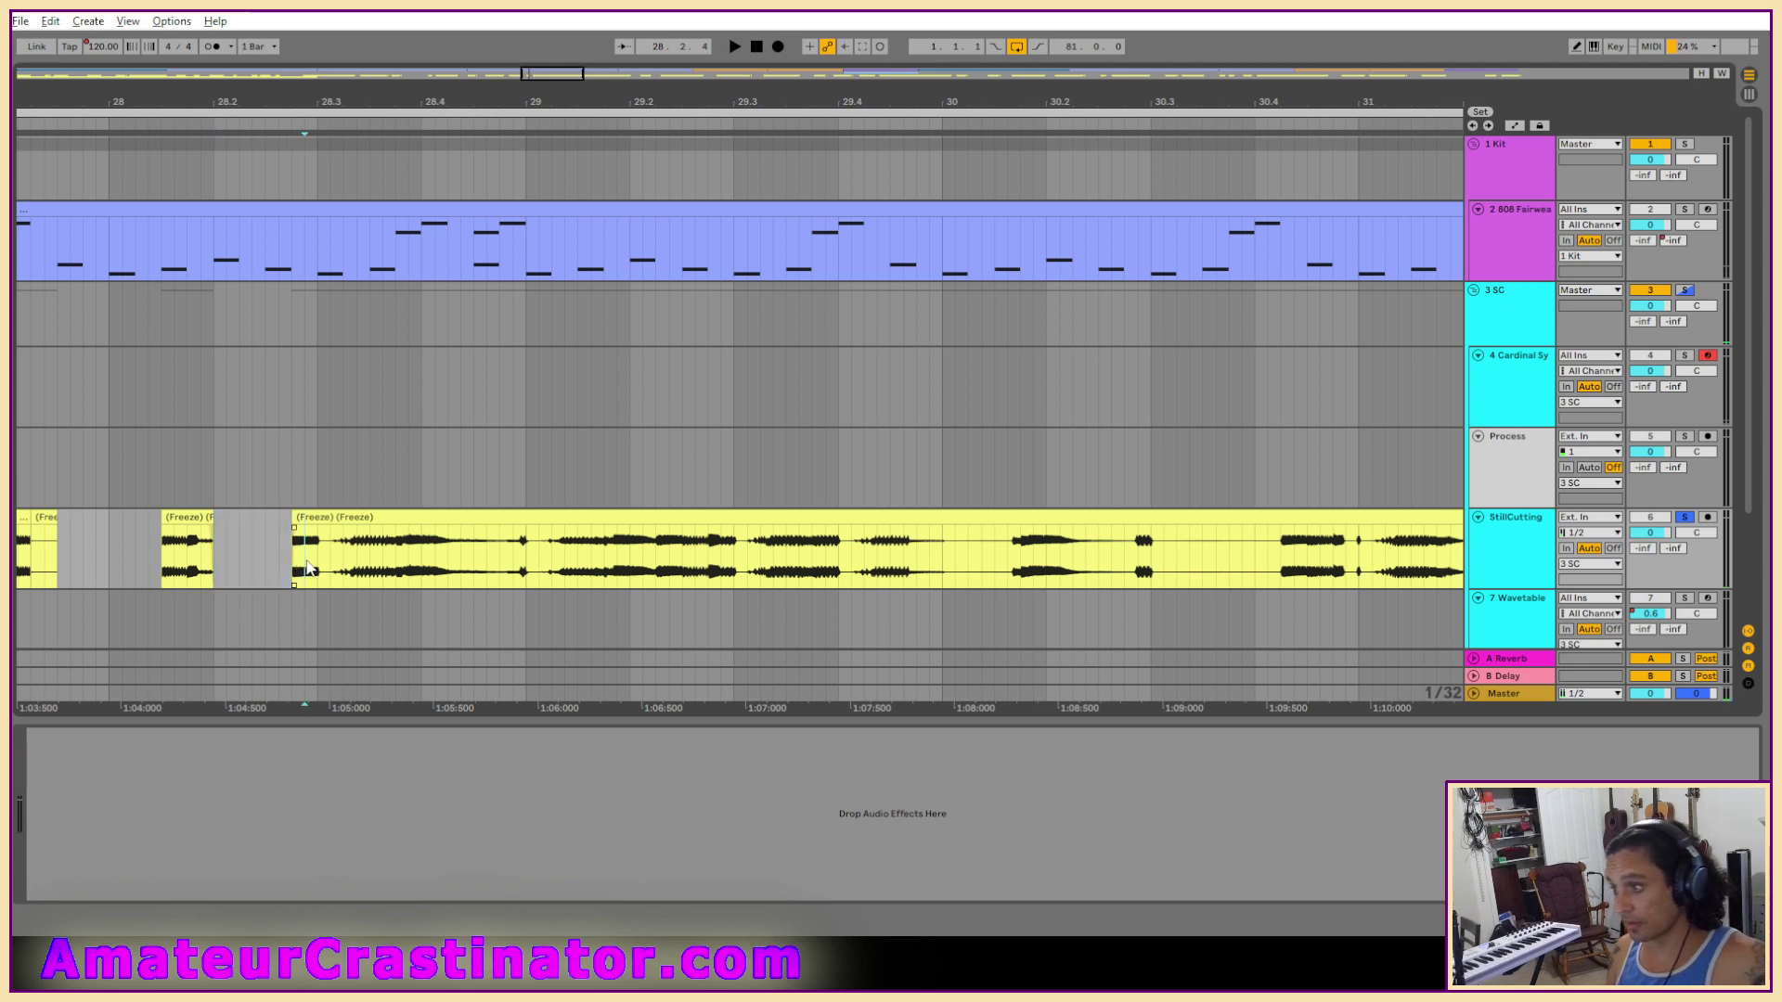
Audition the StillCutting audio around 28.3 and delete the section from just after 28.3 to 28.3.4.
key("space")
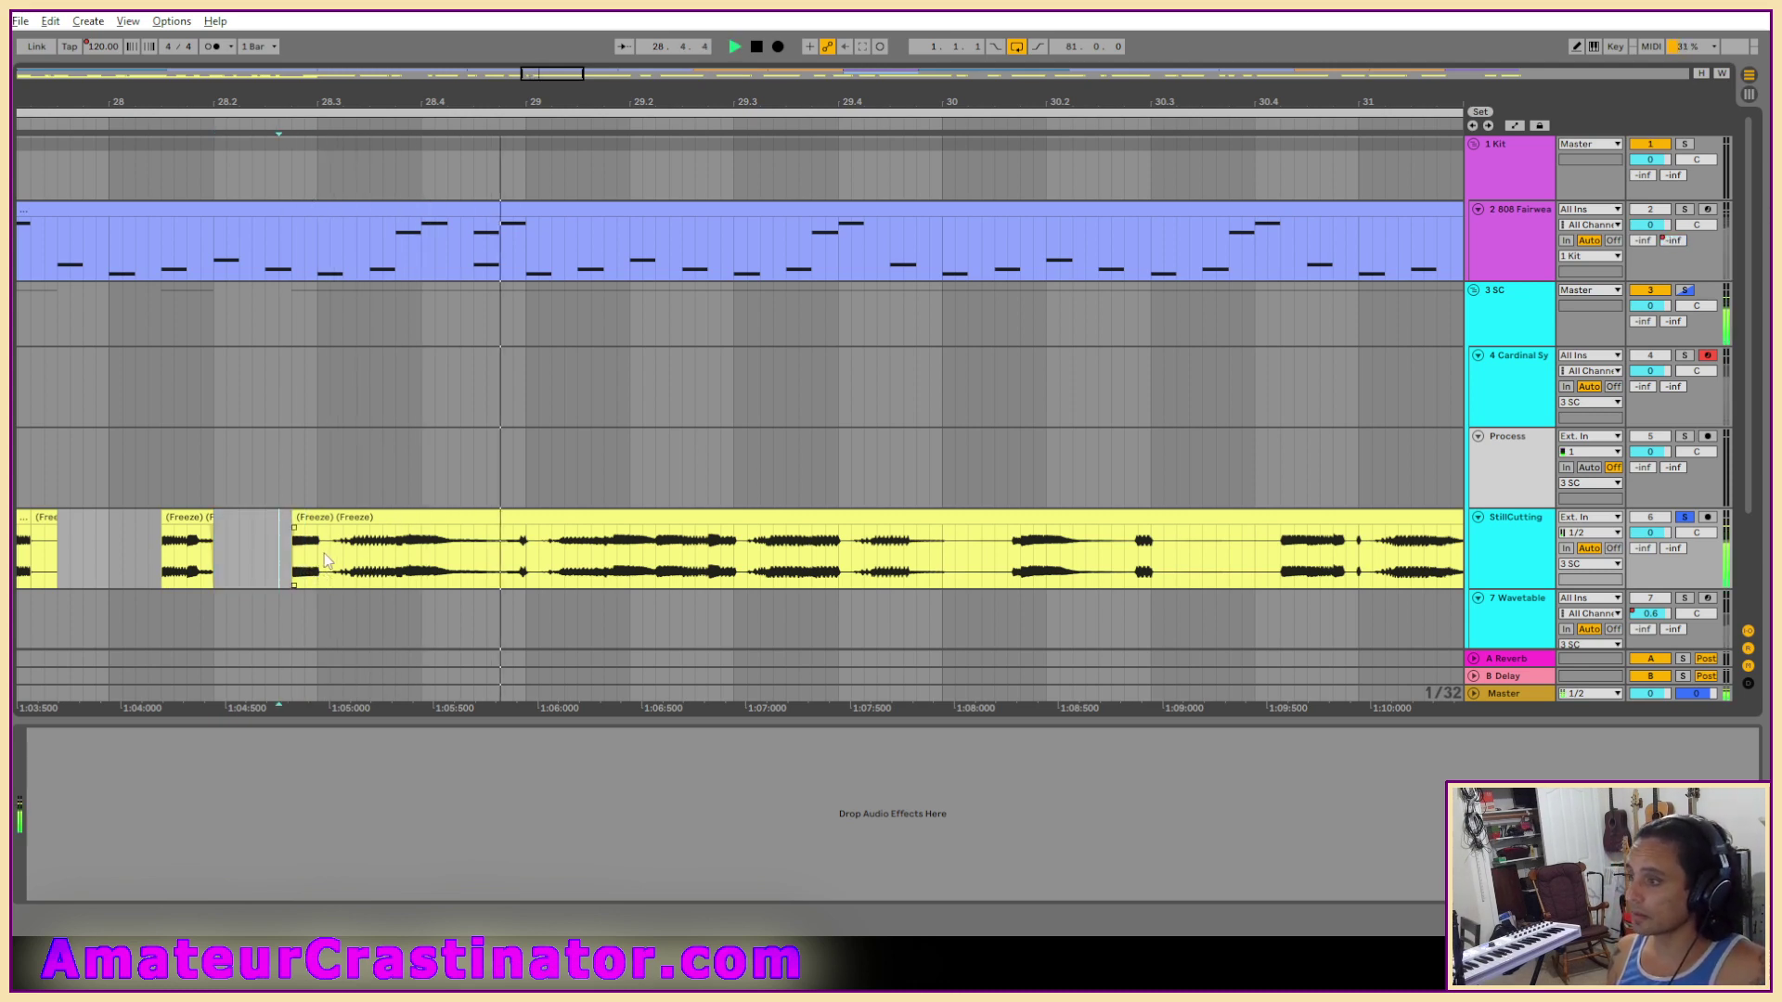
left_click_drag(317, 561, 399, 560)
key("space")
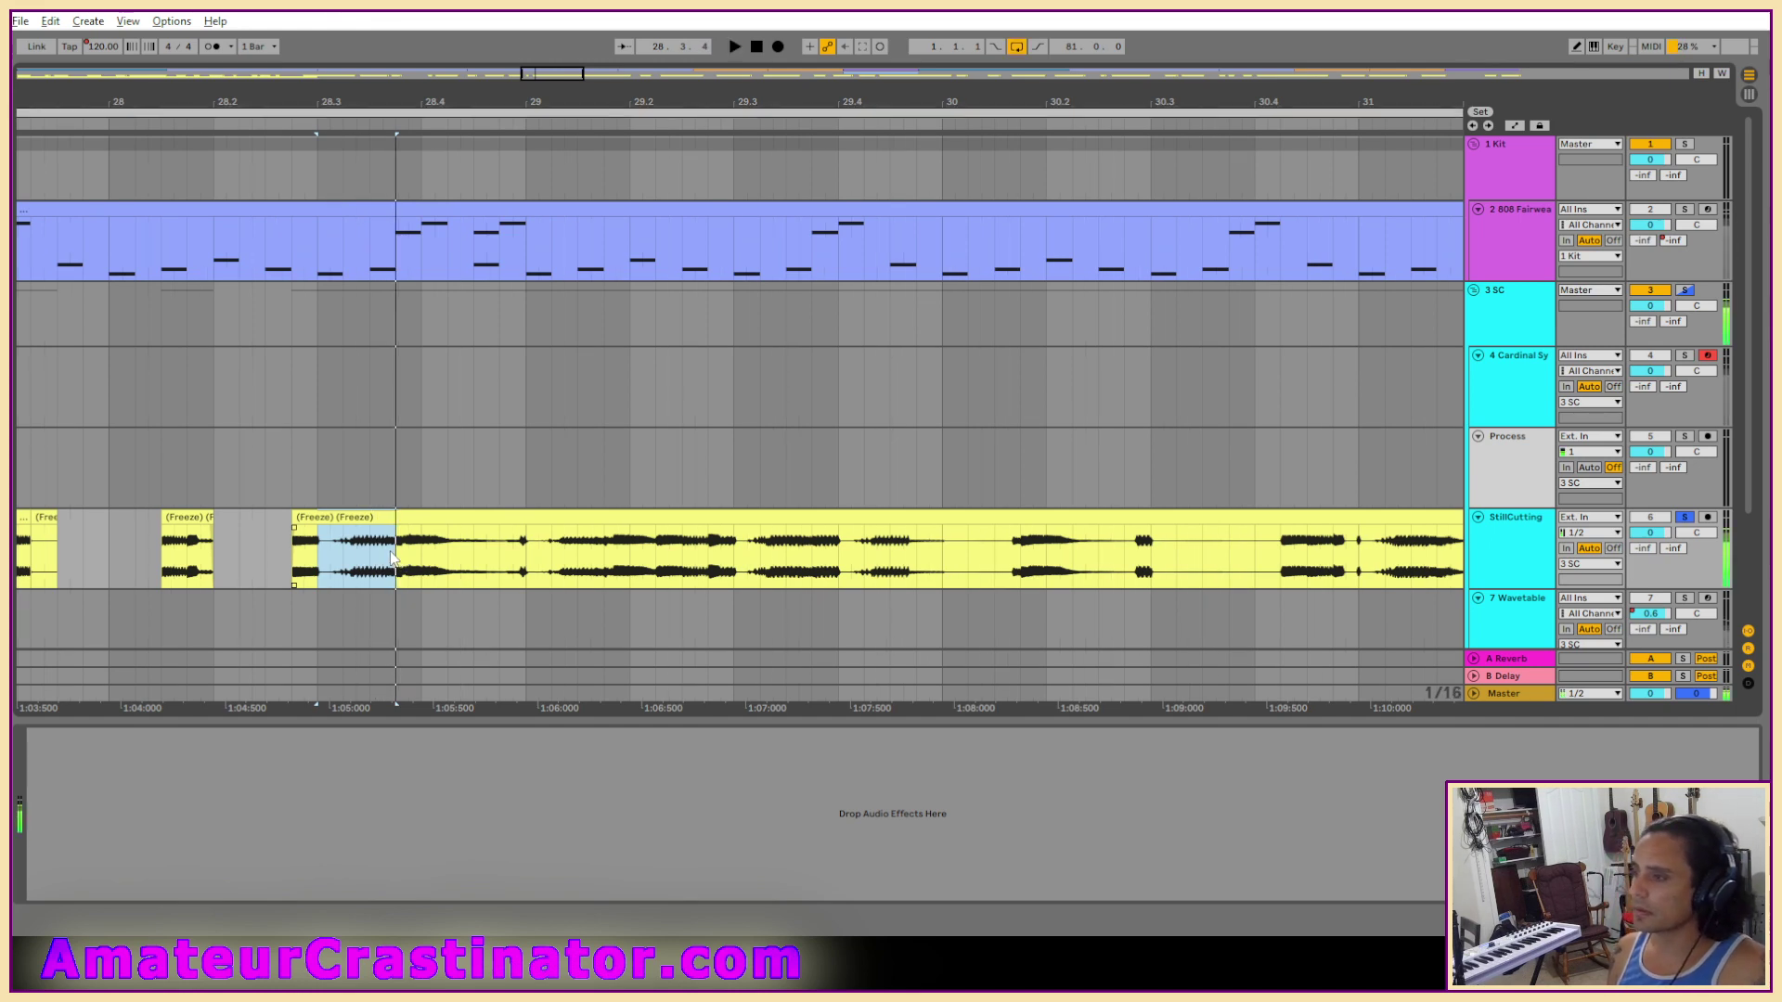
scroll(394, 566, "up", 3)
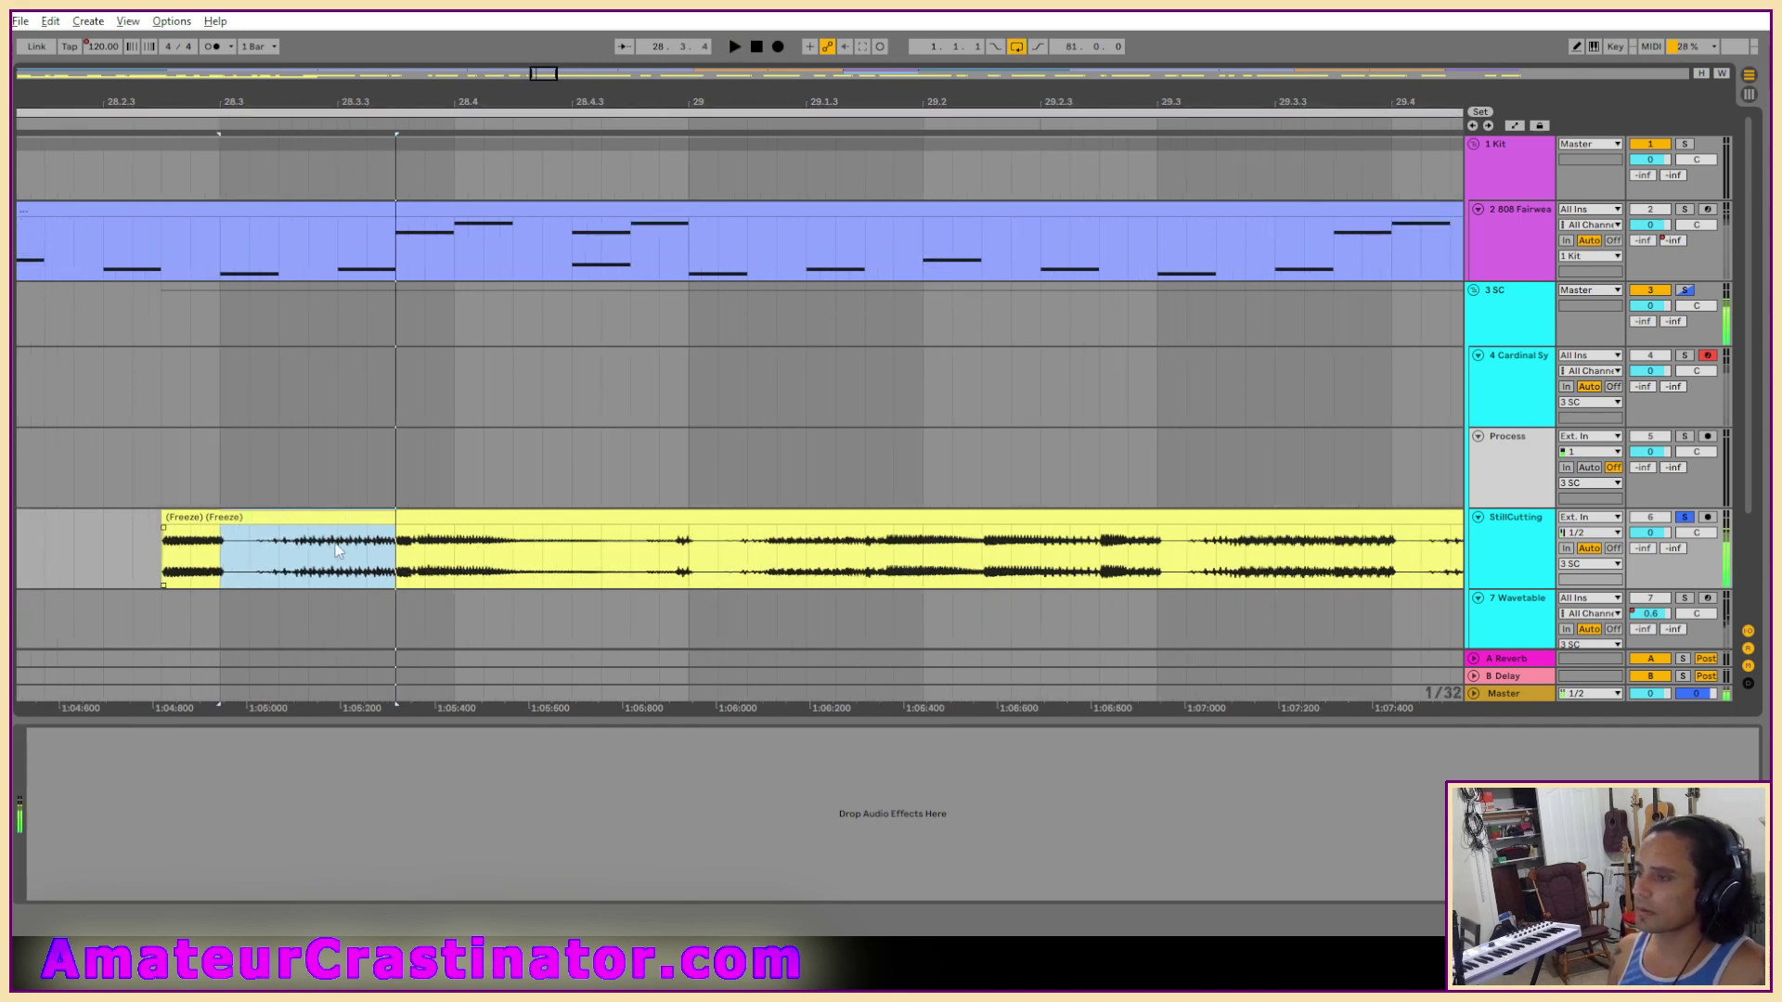
left_click_drag(251, 554, 406, 570)
key("space")
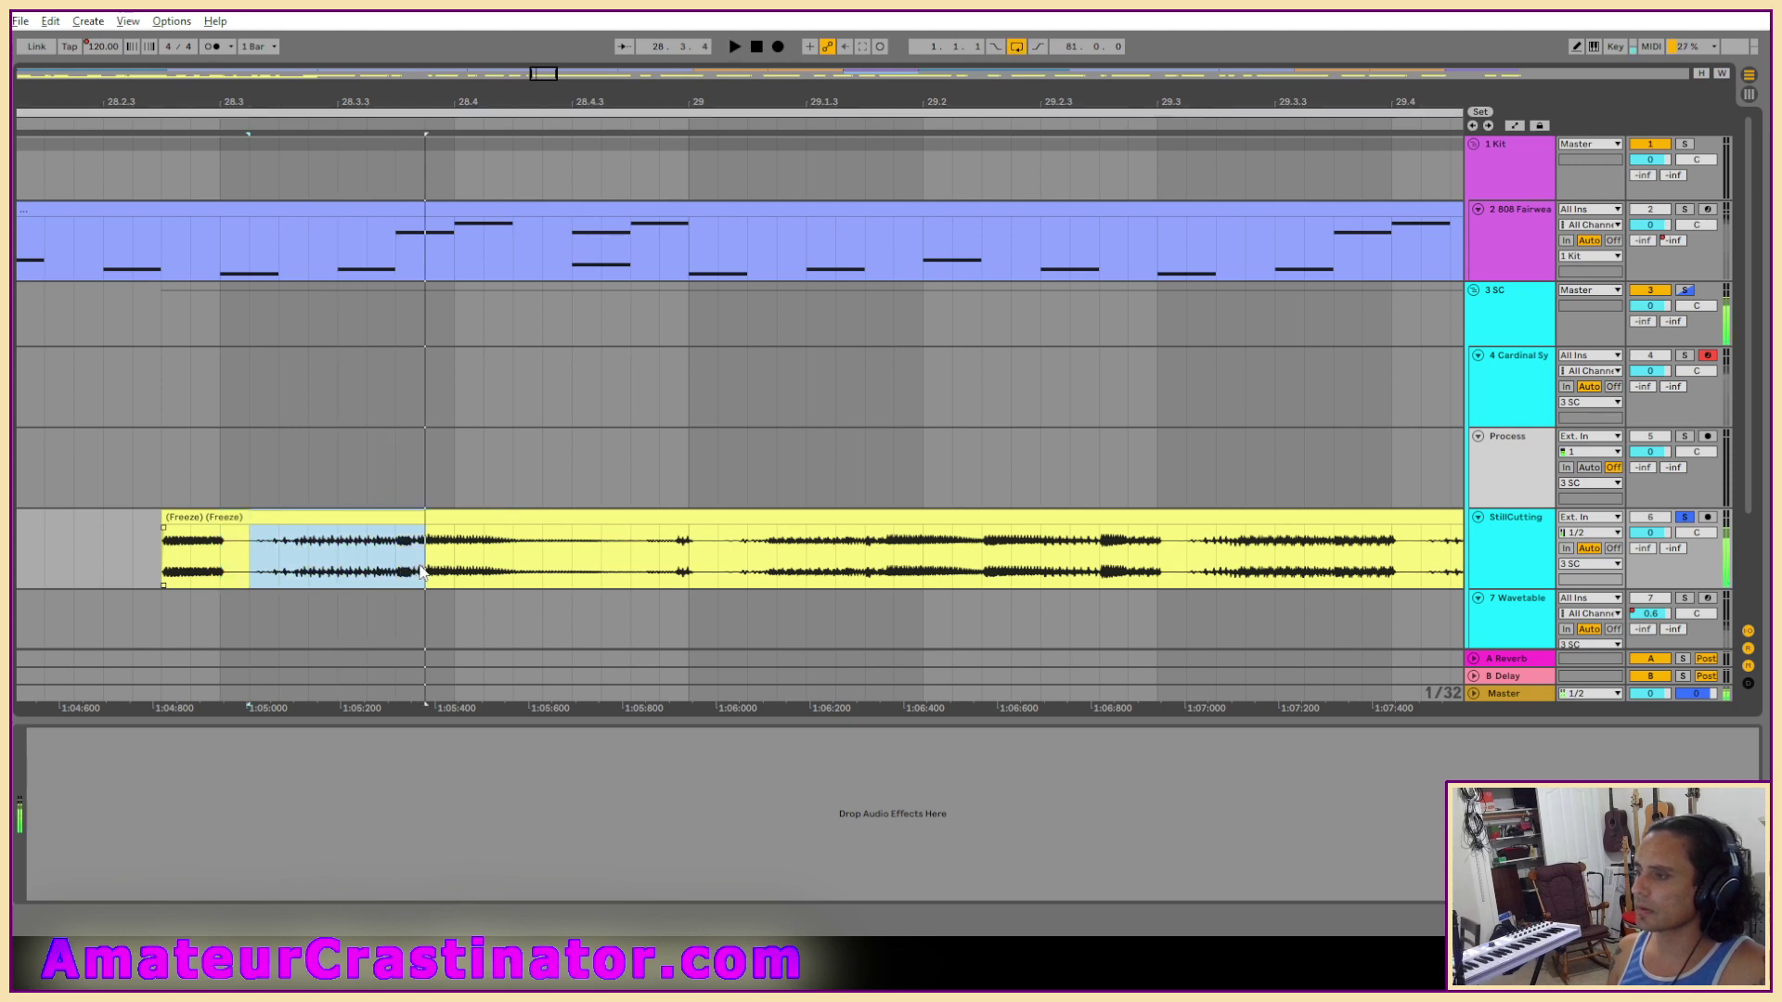
key("space")
key("Delete")
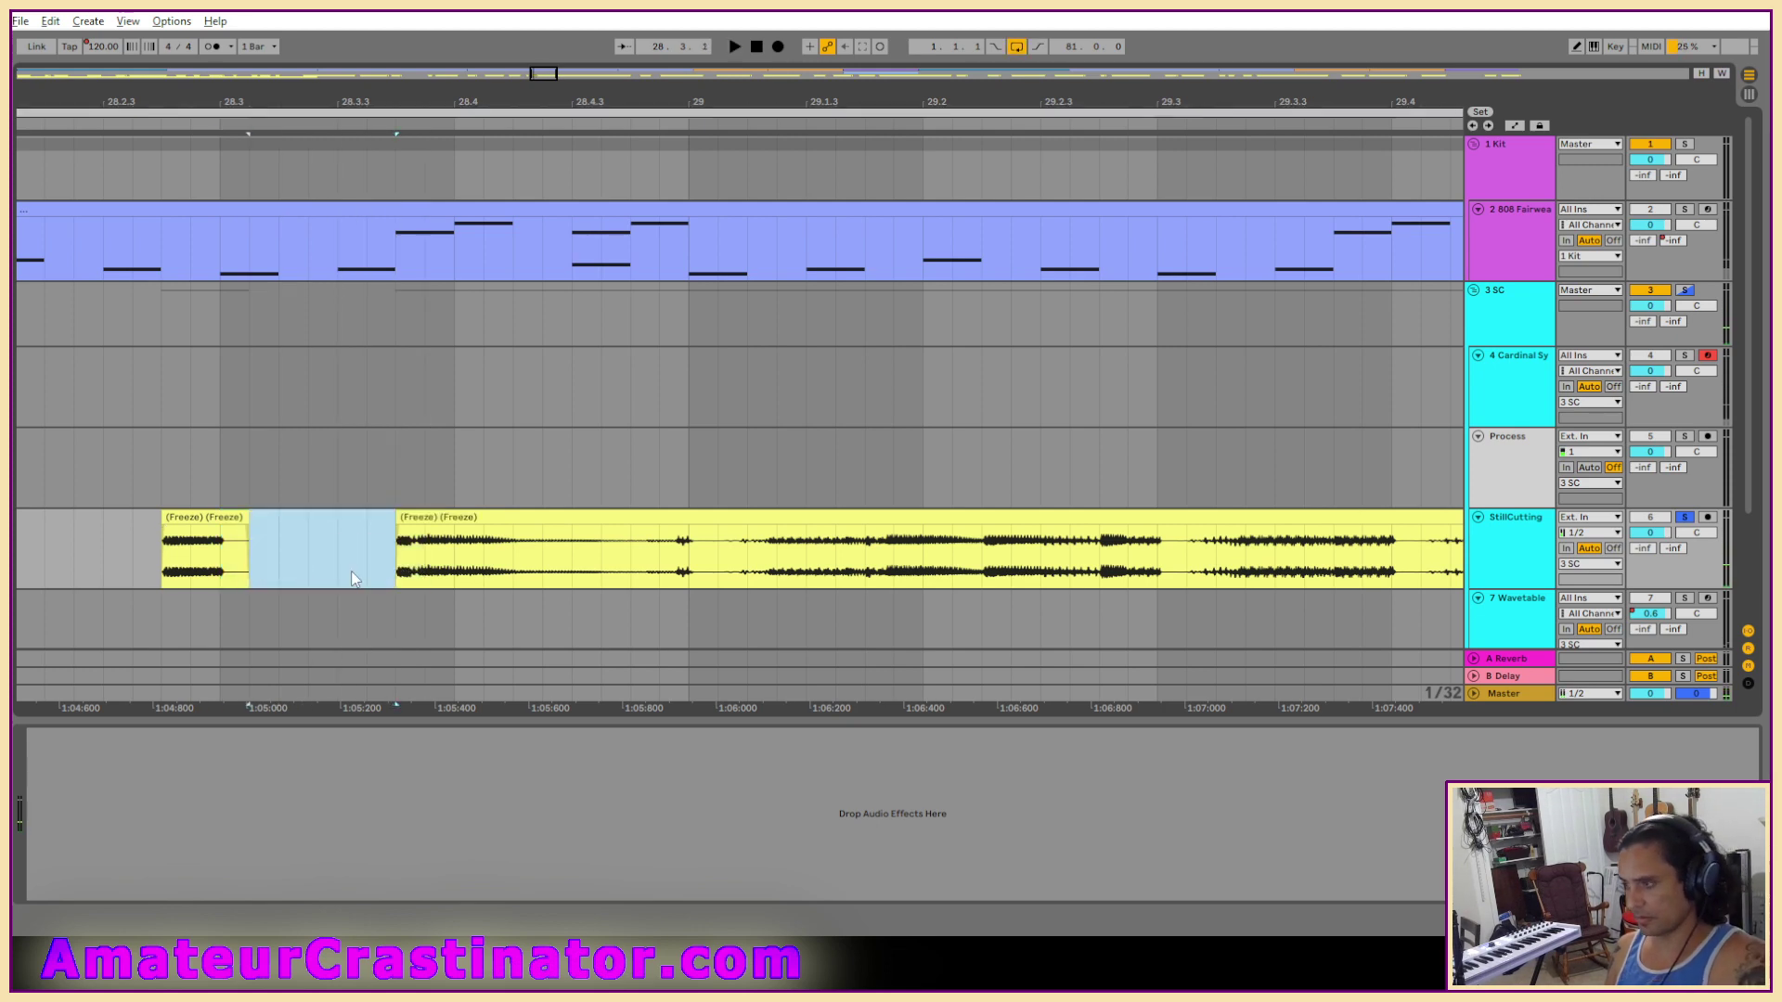
Delete the short blip around the start of bar 29 in StillCutting and play the edited passage.
key("space")
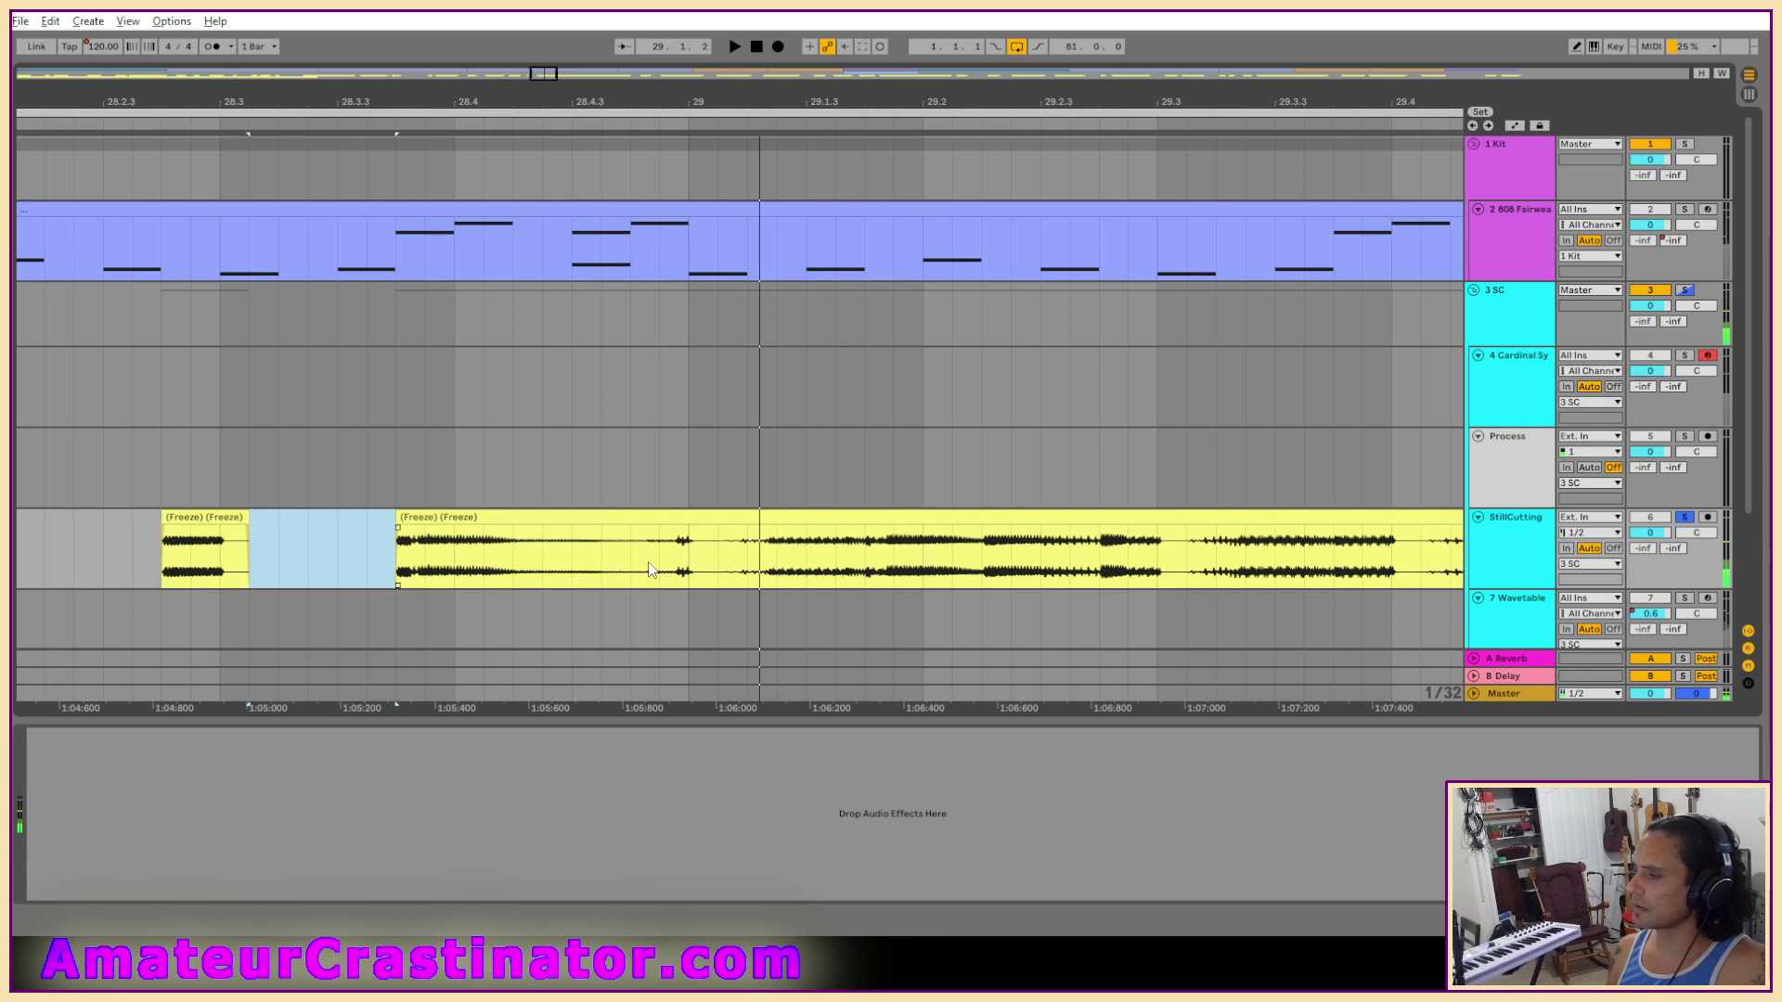
key("space")
left_click_drag(657, 569, 691, 573)
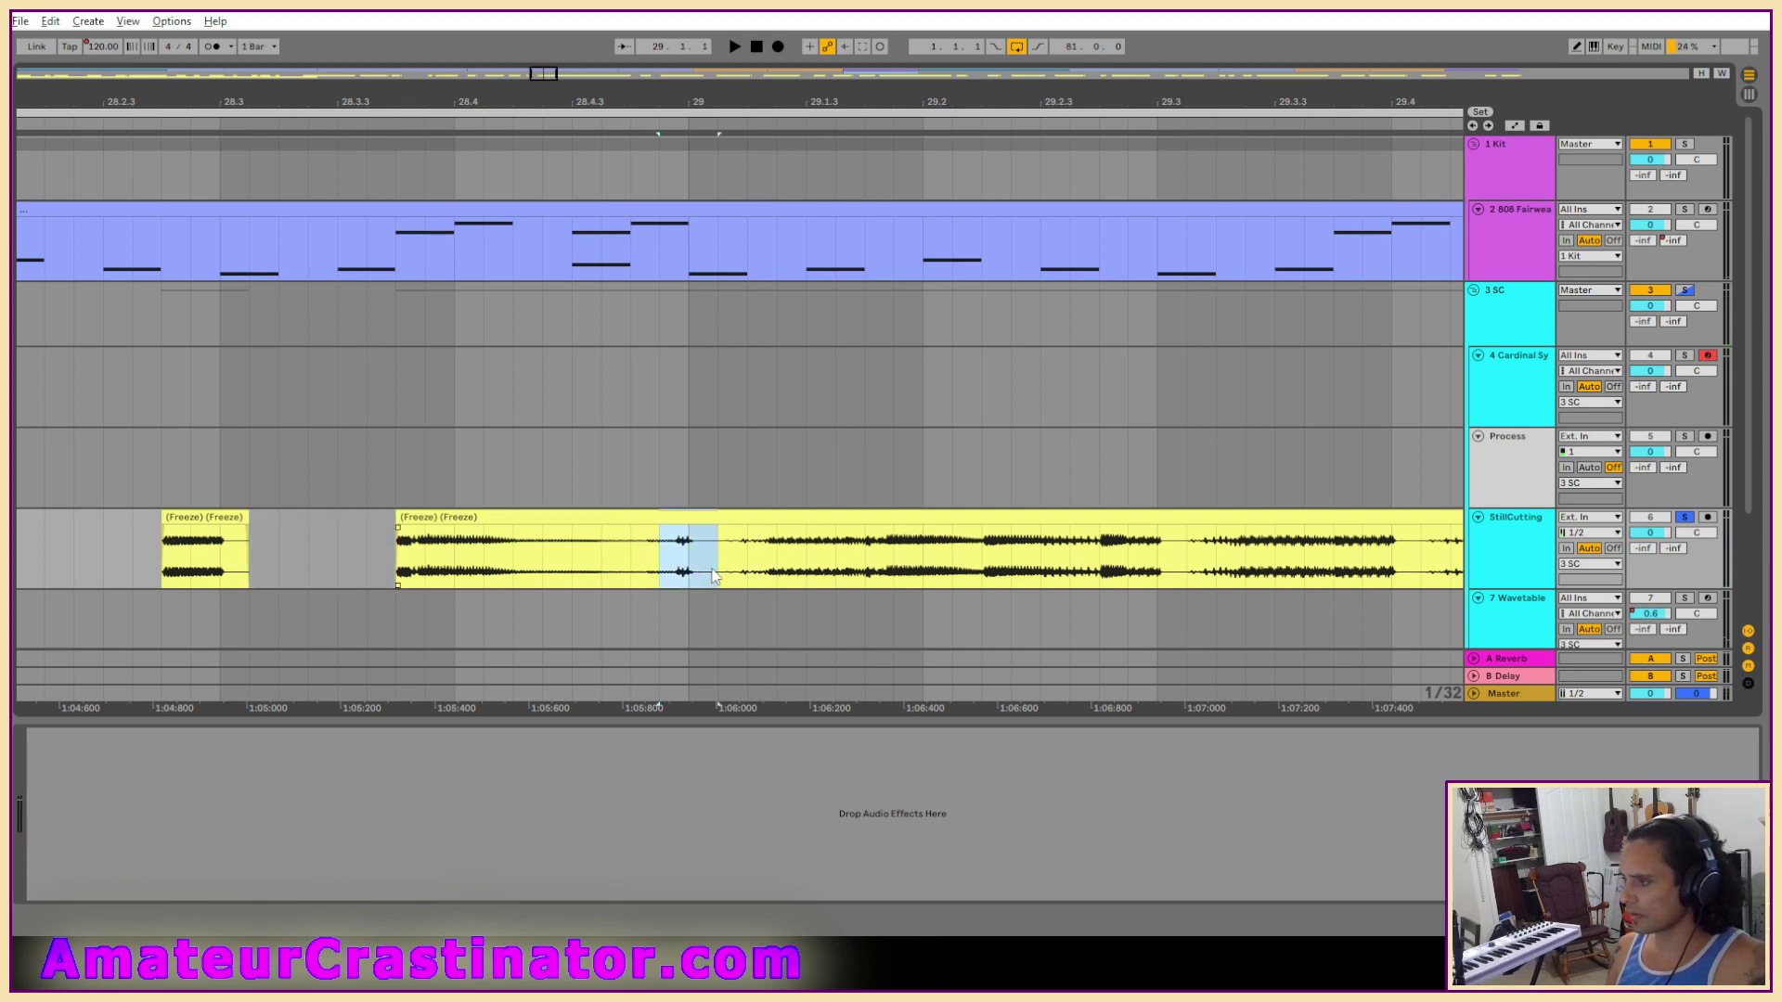
key("Delete")
scroll(683, 577, "down", 3)
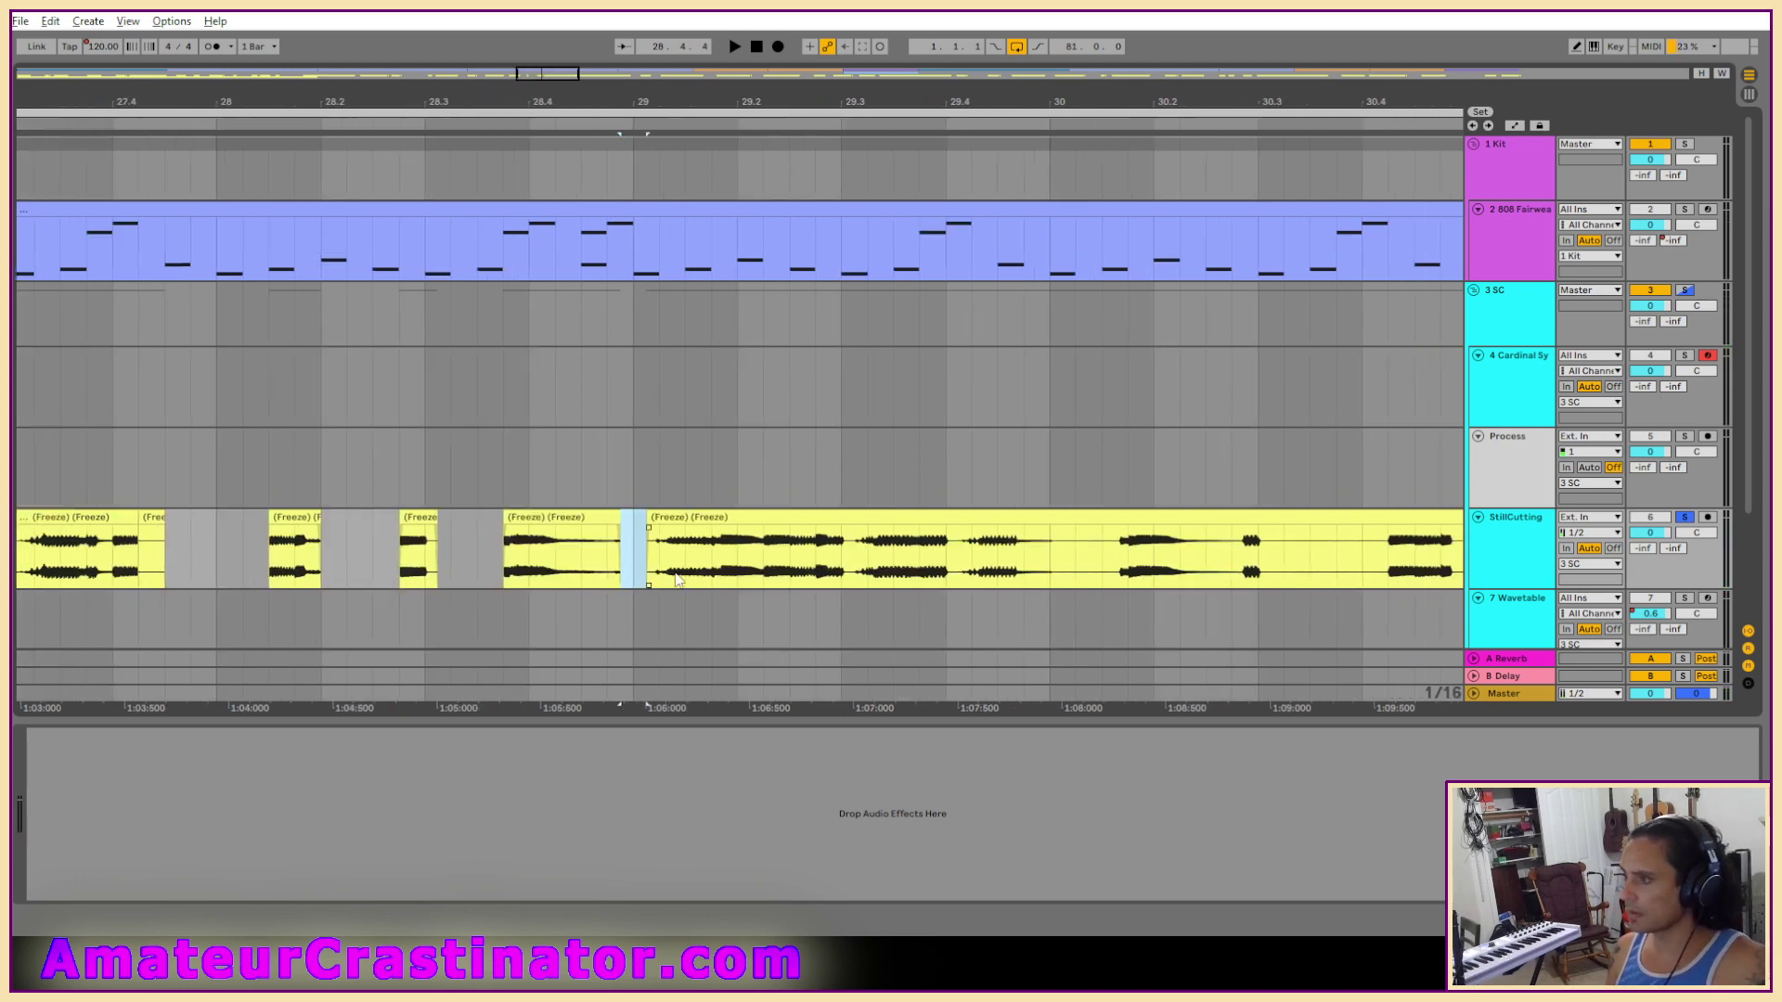
scroll(678, 580, "right", 3)
key("Delete")
key("space")
scroll(505, 566, "right", 2)
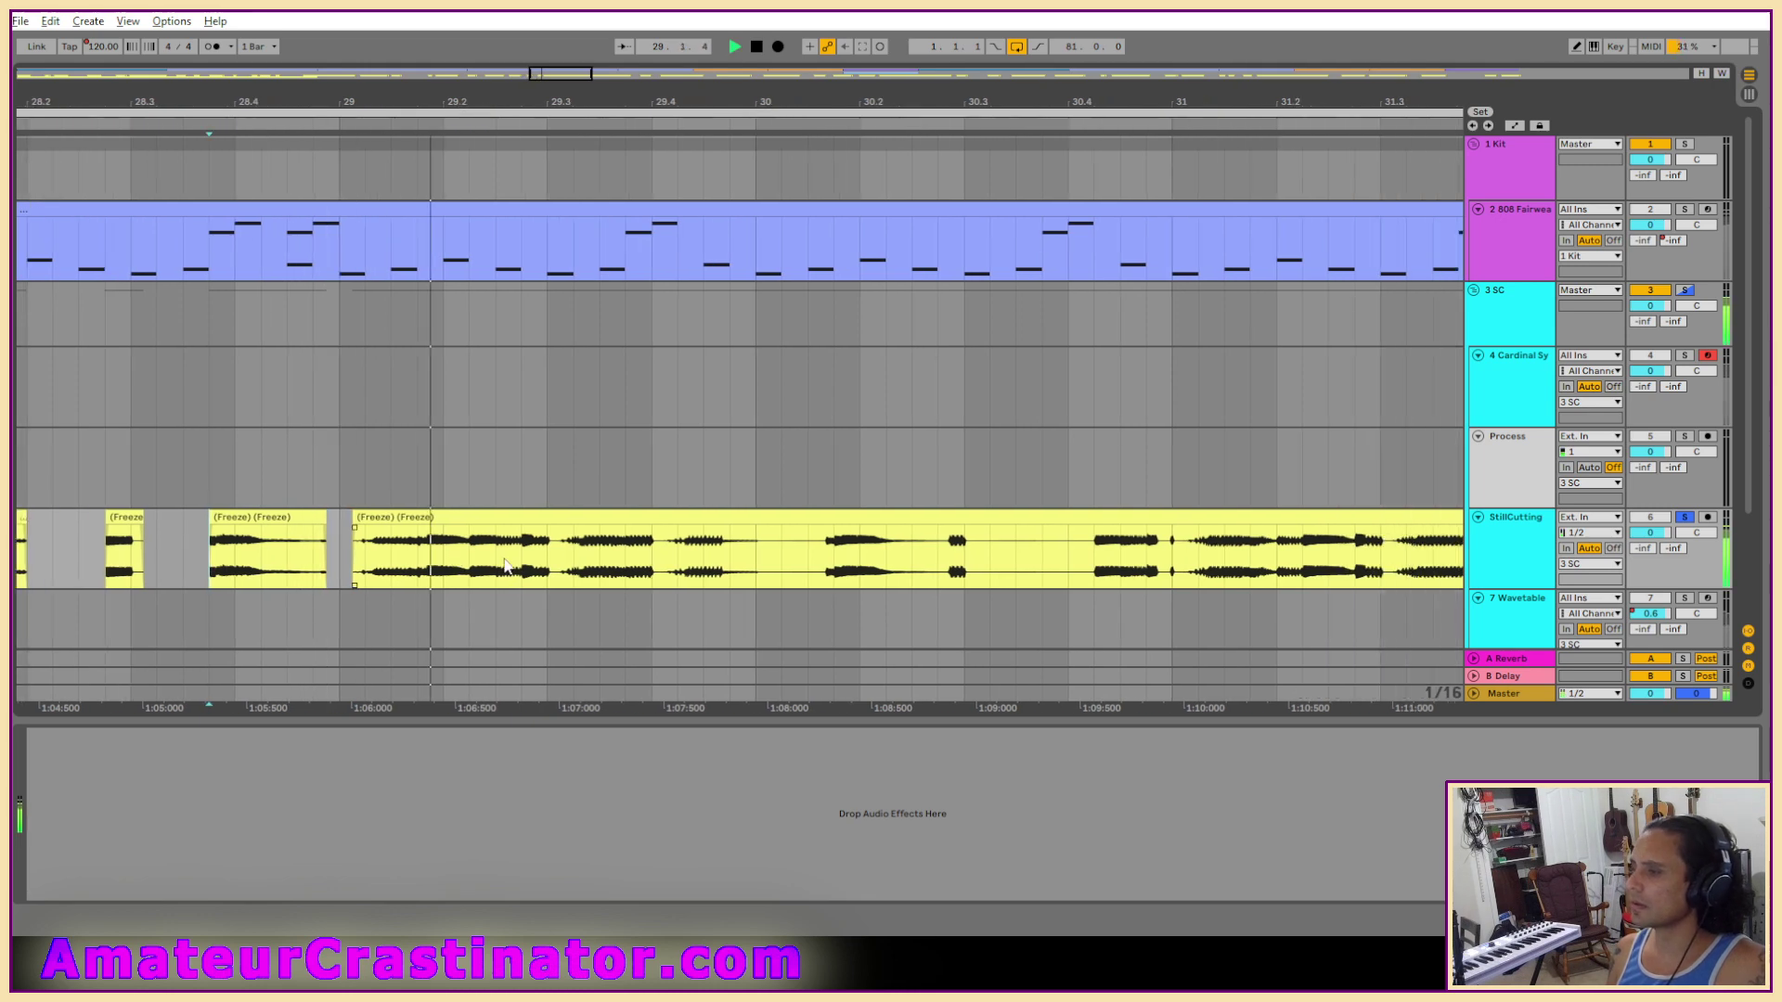
Trim the start of the StillCutting clip in bar 29 to just after 29.1.4 and play it from there.
key("space")
left_click_drag(355, 533, 419, 525)
key("space")
key("space")
scroll(420, 529, "up", 5)
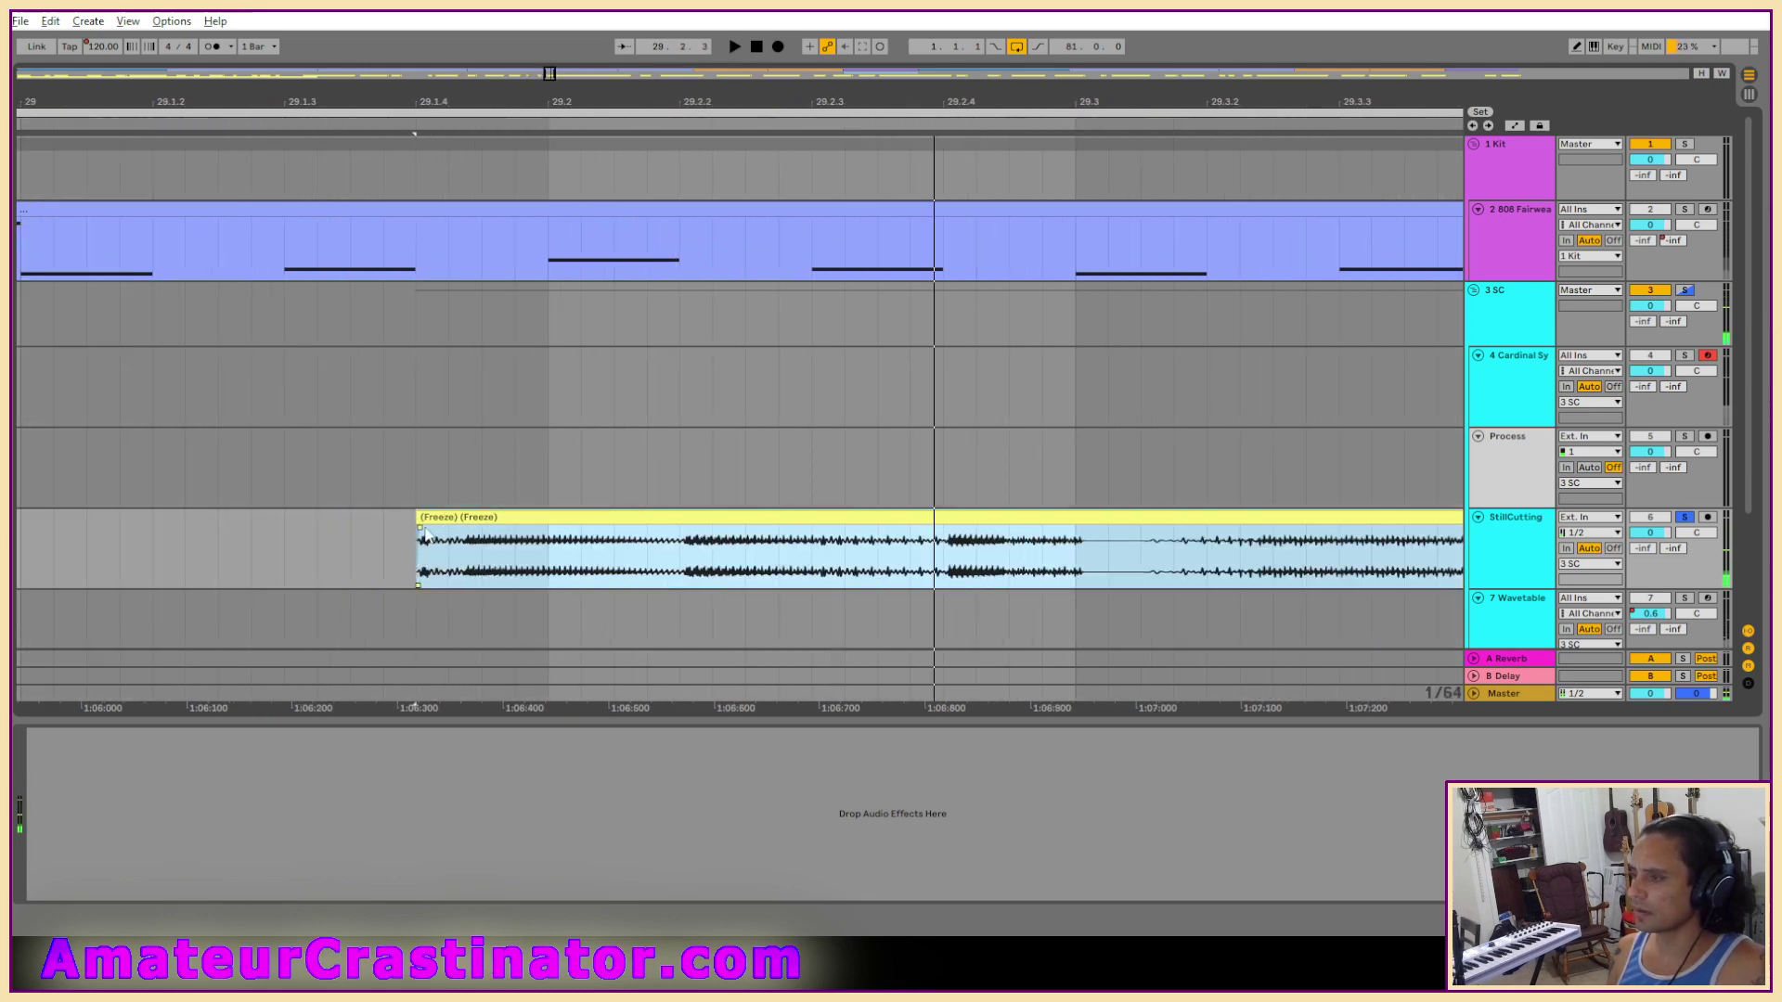
scroll(449, 529, "down", 2)
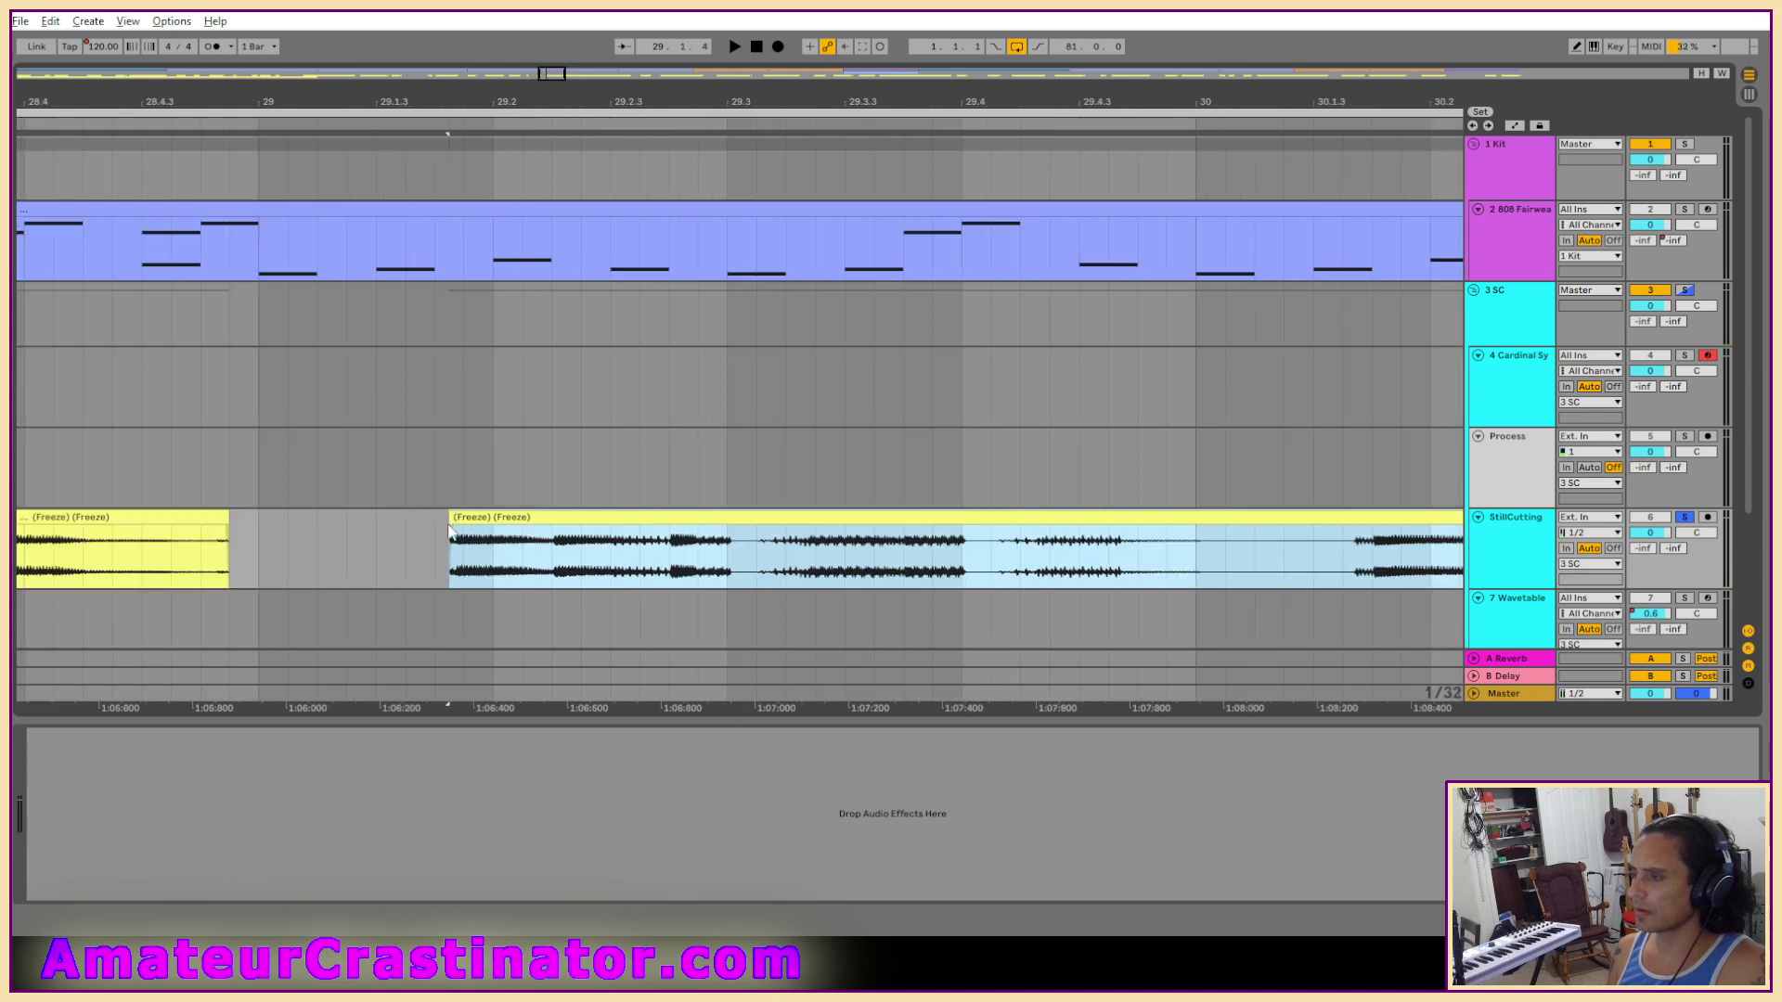
left_click(464, 531)
key("space")
scroll(518, 548, "down", 2)
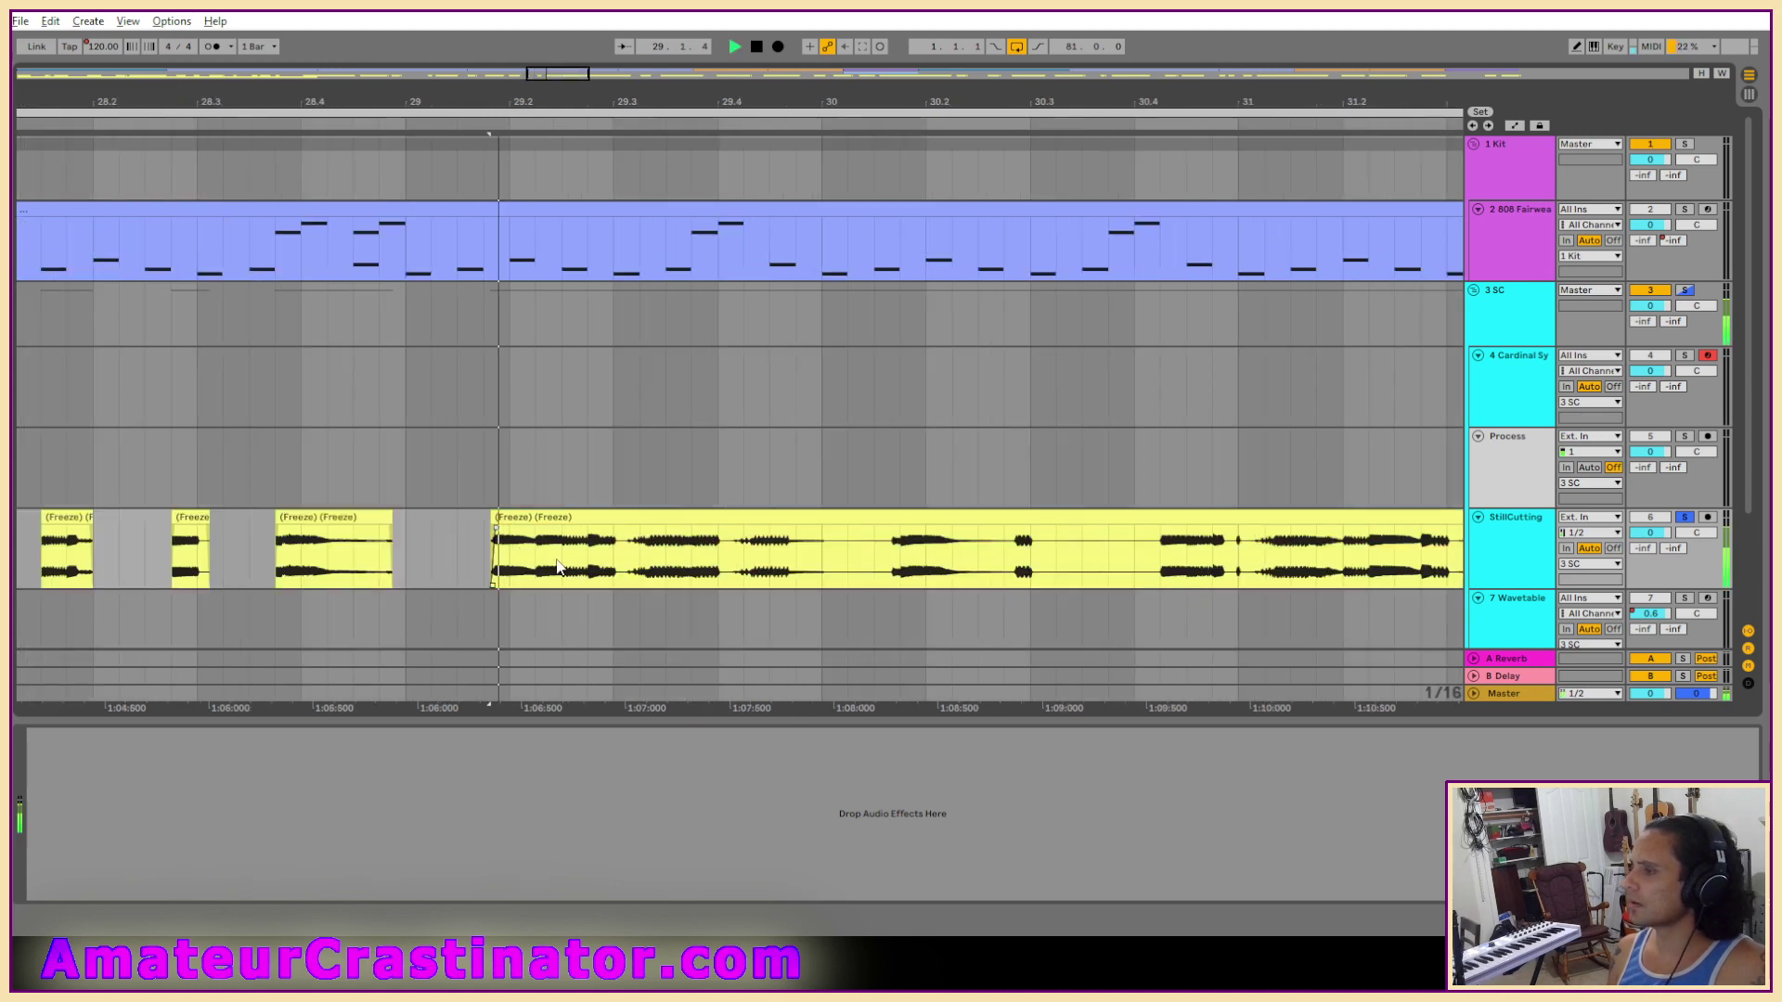
Audition the StillCutting audio after 29.3 and delete the section from just after 29.3 to 30.1.4.
scroll(464, 546, "right", 3)
left_click_drag(414, 543, 1023, 562)
key("space")
scroll(425, 575, "up", 2)
key("space")
key("Delete")
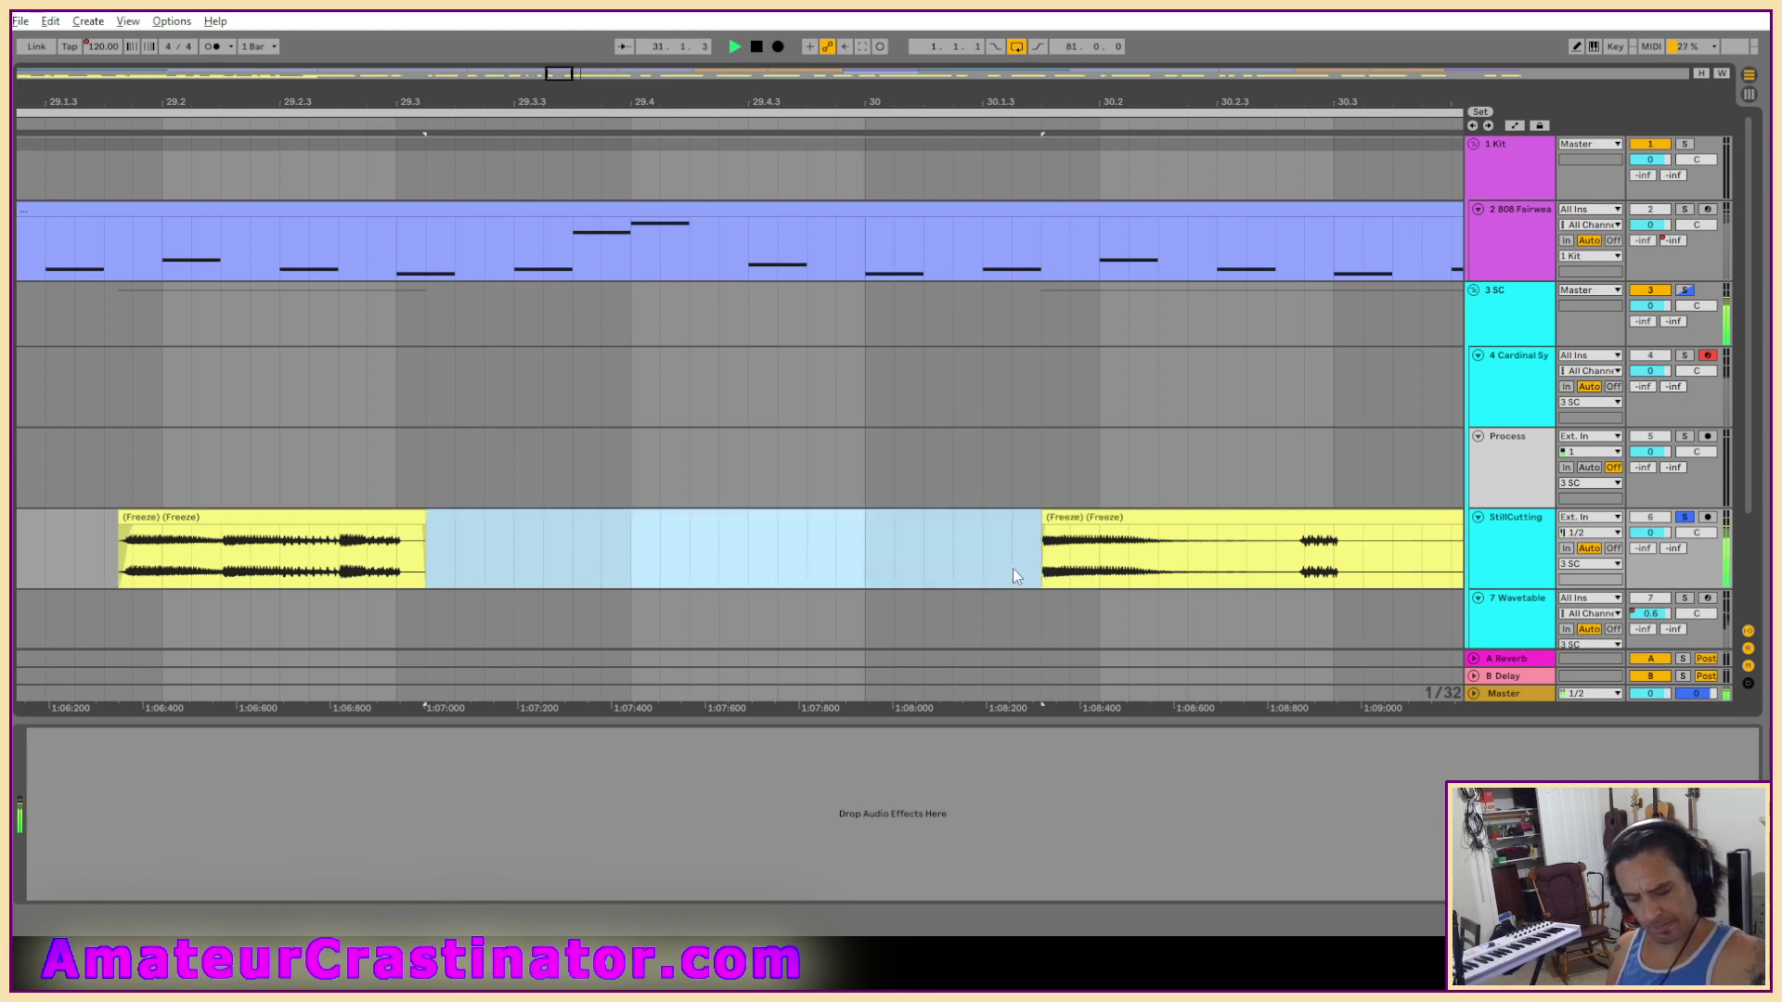
Delete the StillCutting blip from 30.2.4 to 30.3.2 and fade out the end of the clip before it.
key("minus")
key("minus")
key("plus")
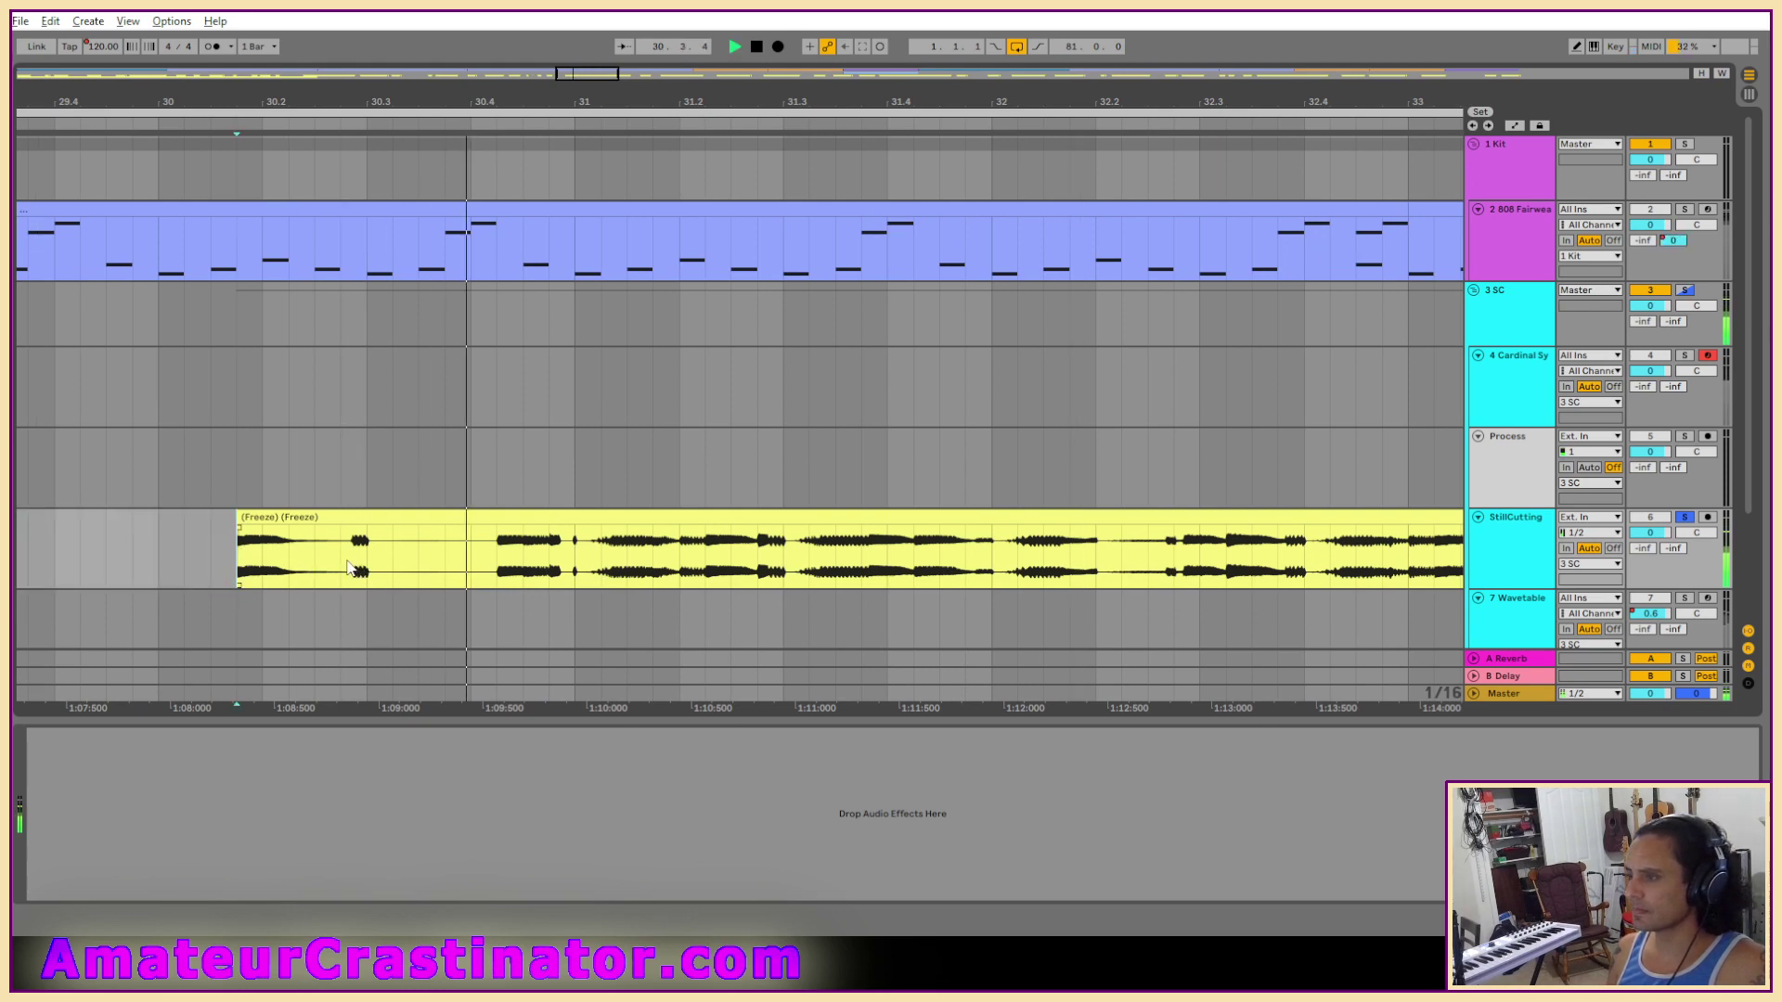
left_click_drag(351, 570, 400, 573)
key("ctrl+e")
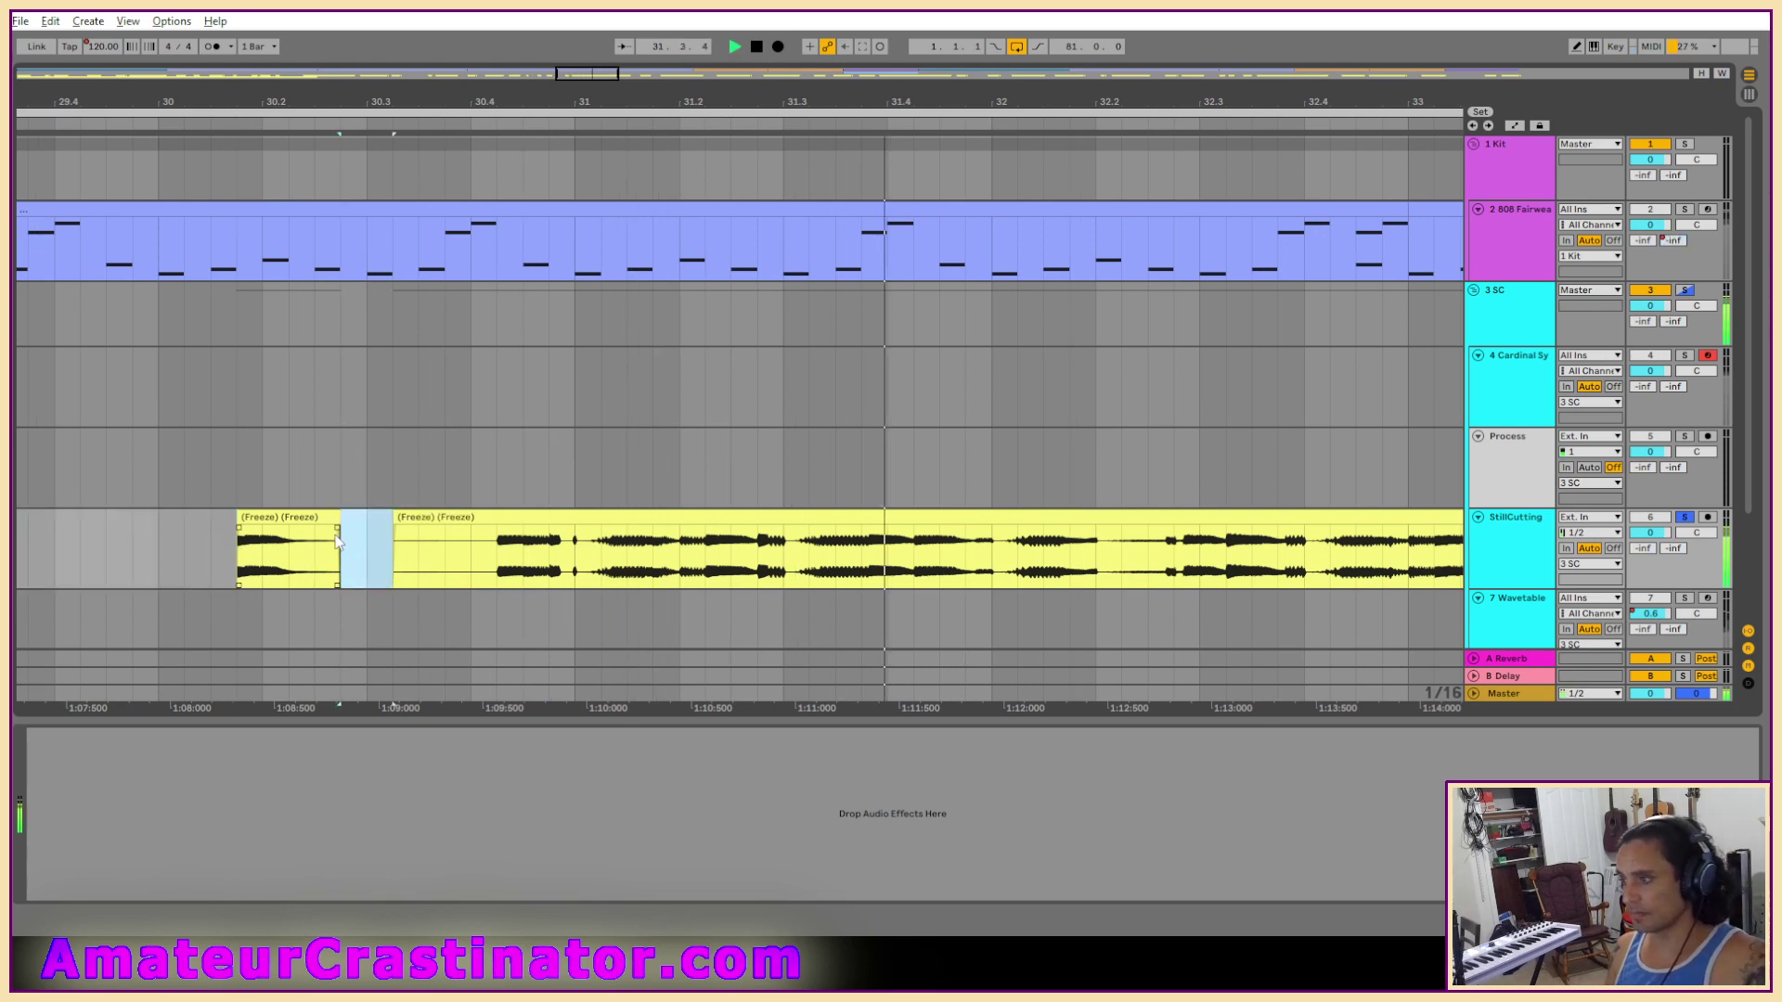
key("Delete")
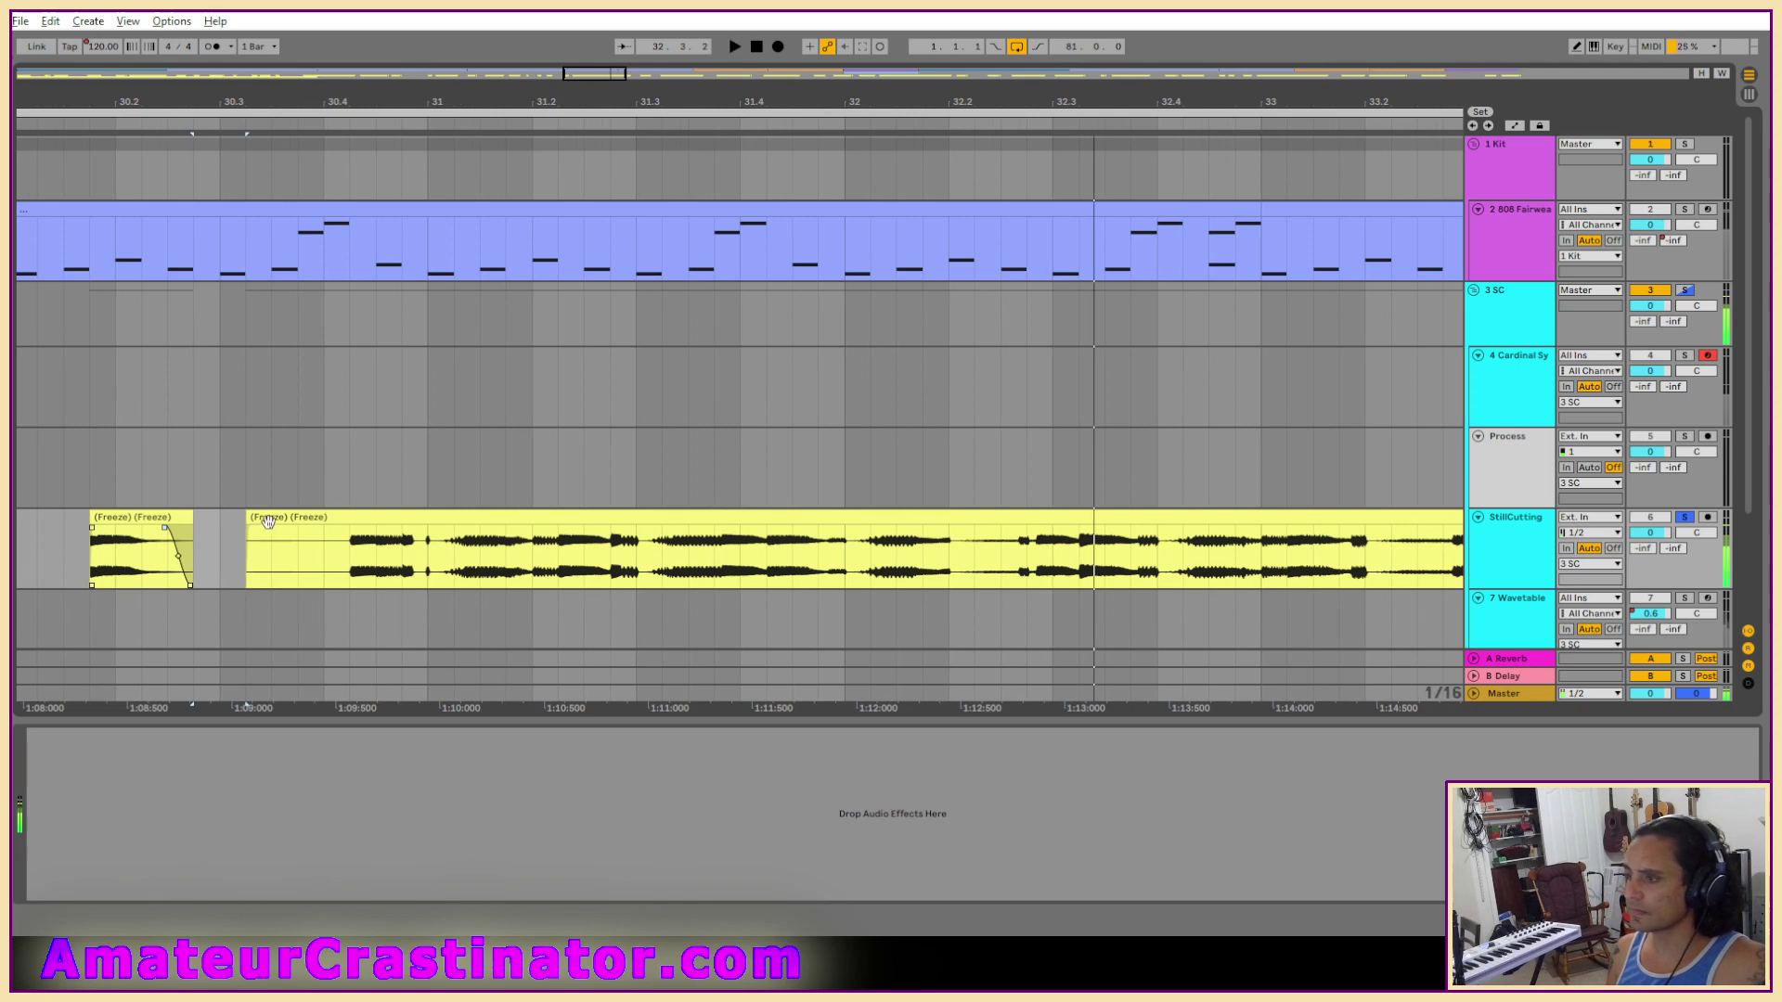
Trim the next StillCutting clip to start at 30.4.2 and cut out the short blip around the start of bar 31.
left_click_drag(248, 524, 325, 525)
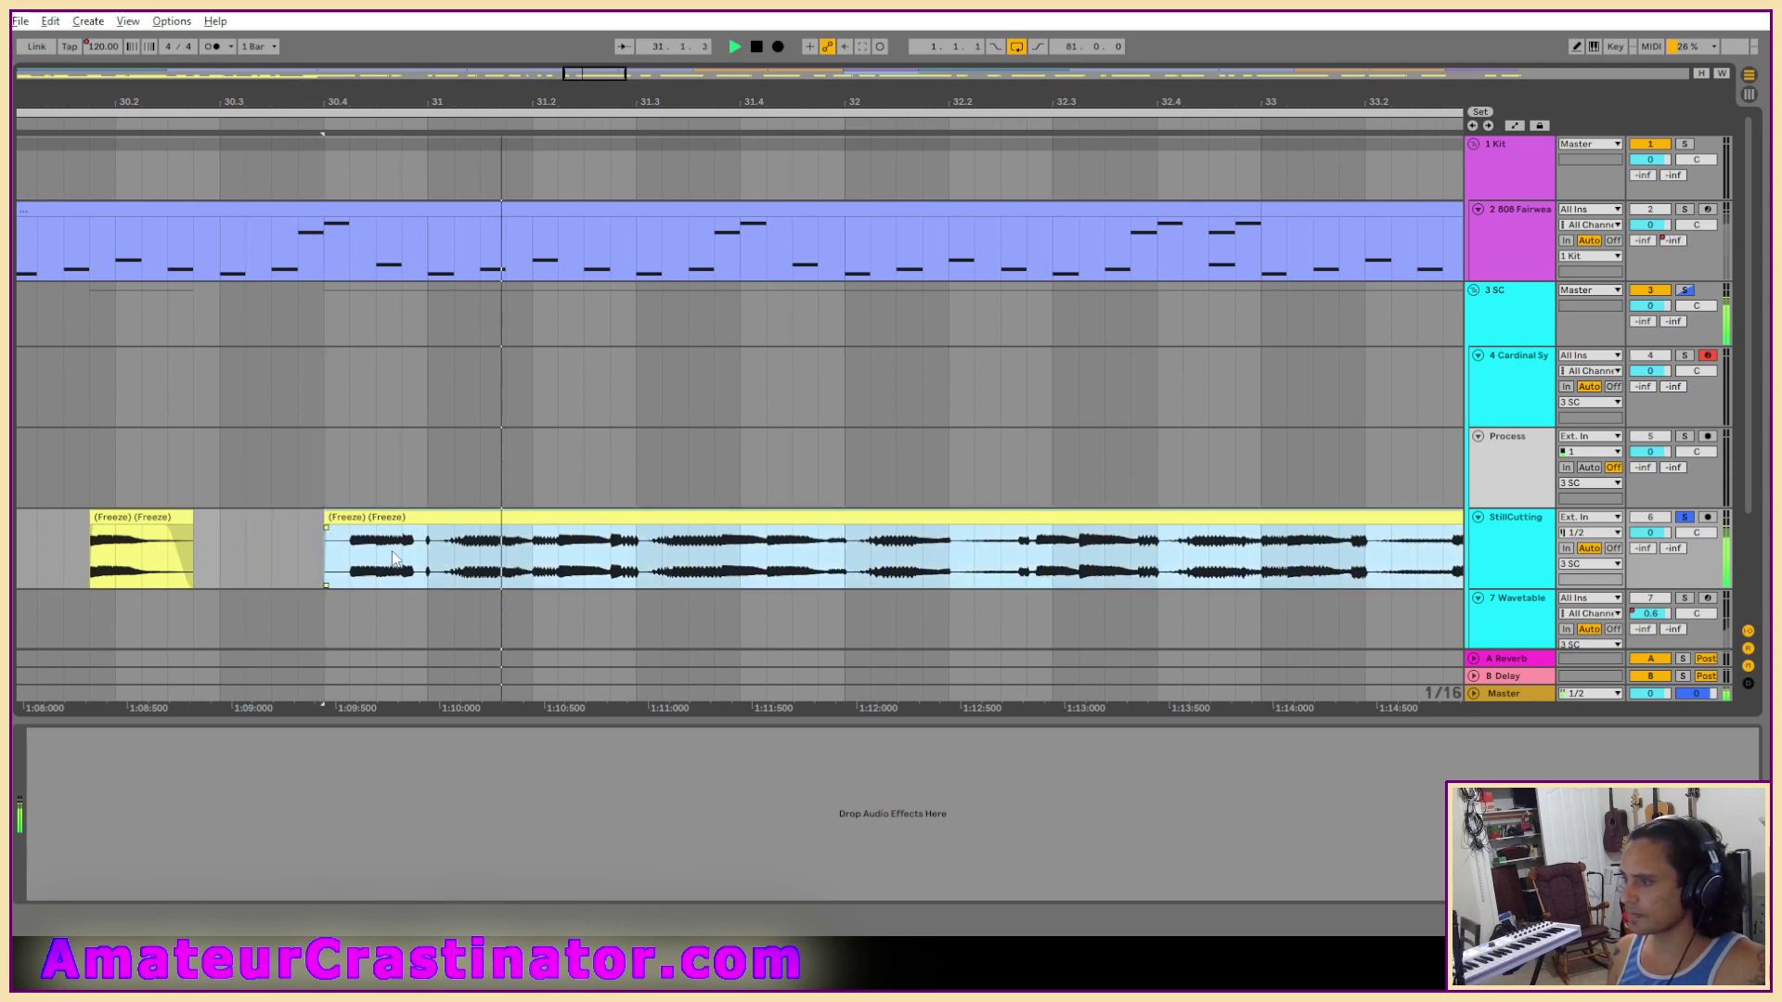
key("space")
scroll(431, 568, "up", 3)
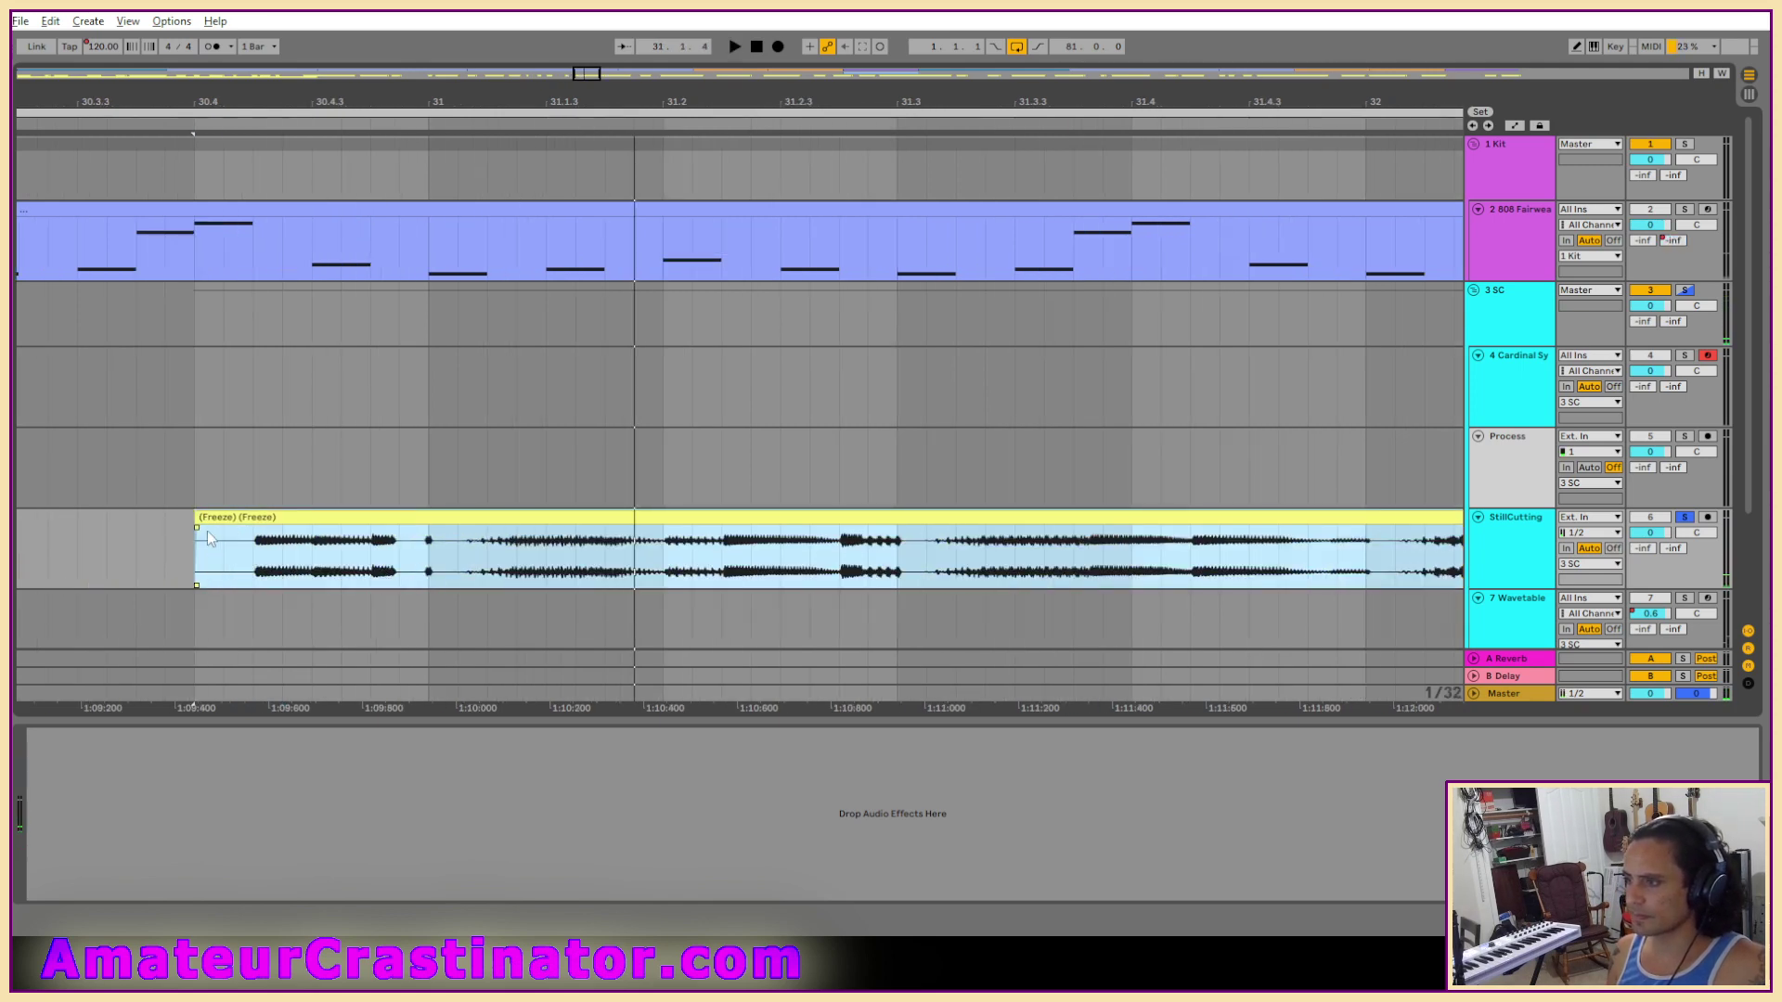
left_click_drag(201, 516, 372, 571)
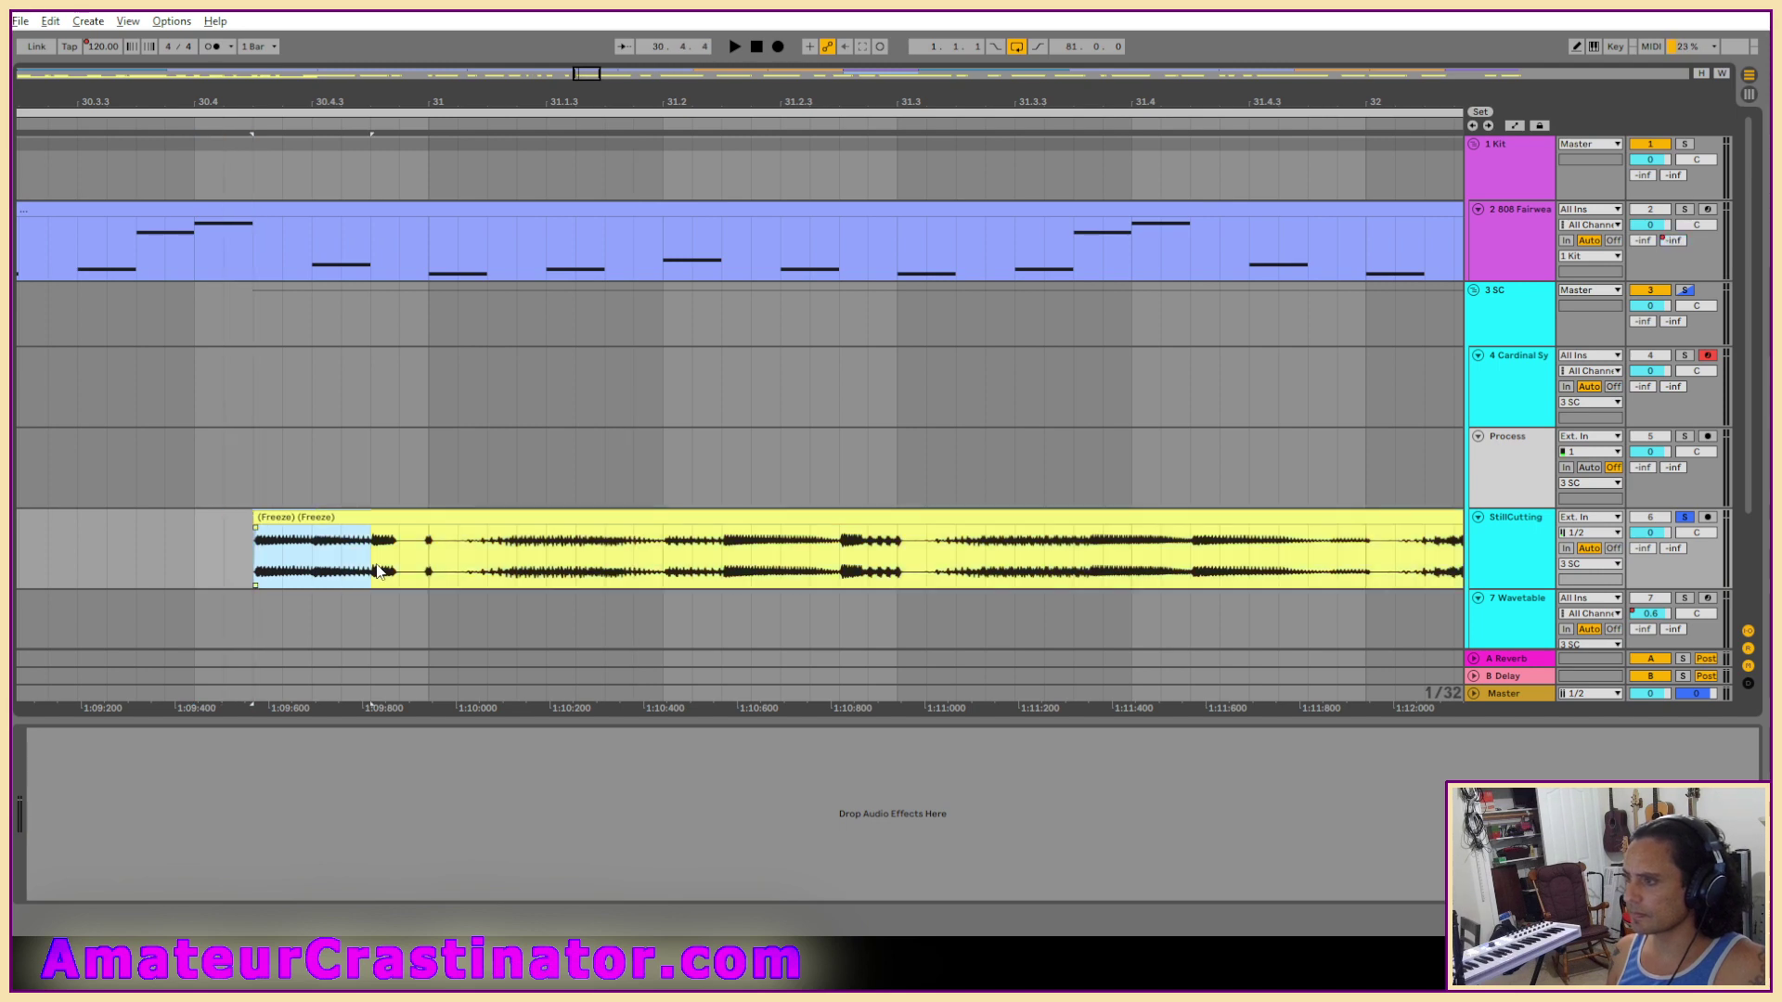
left_click(441, 568)
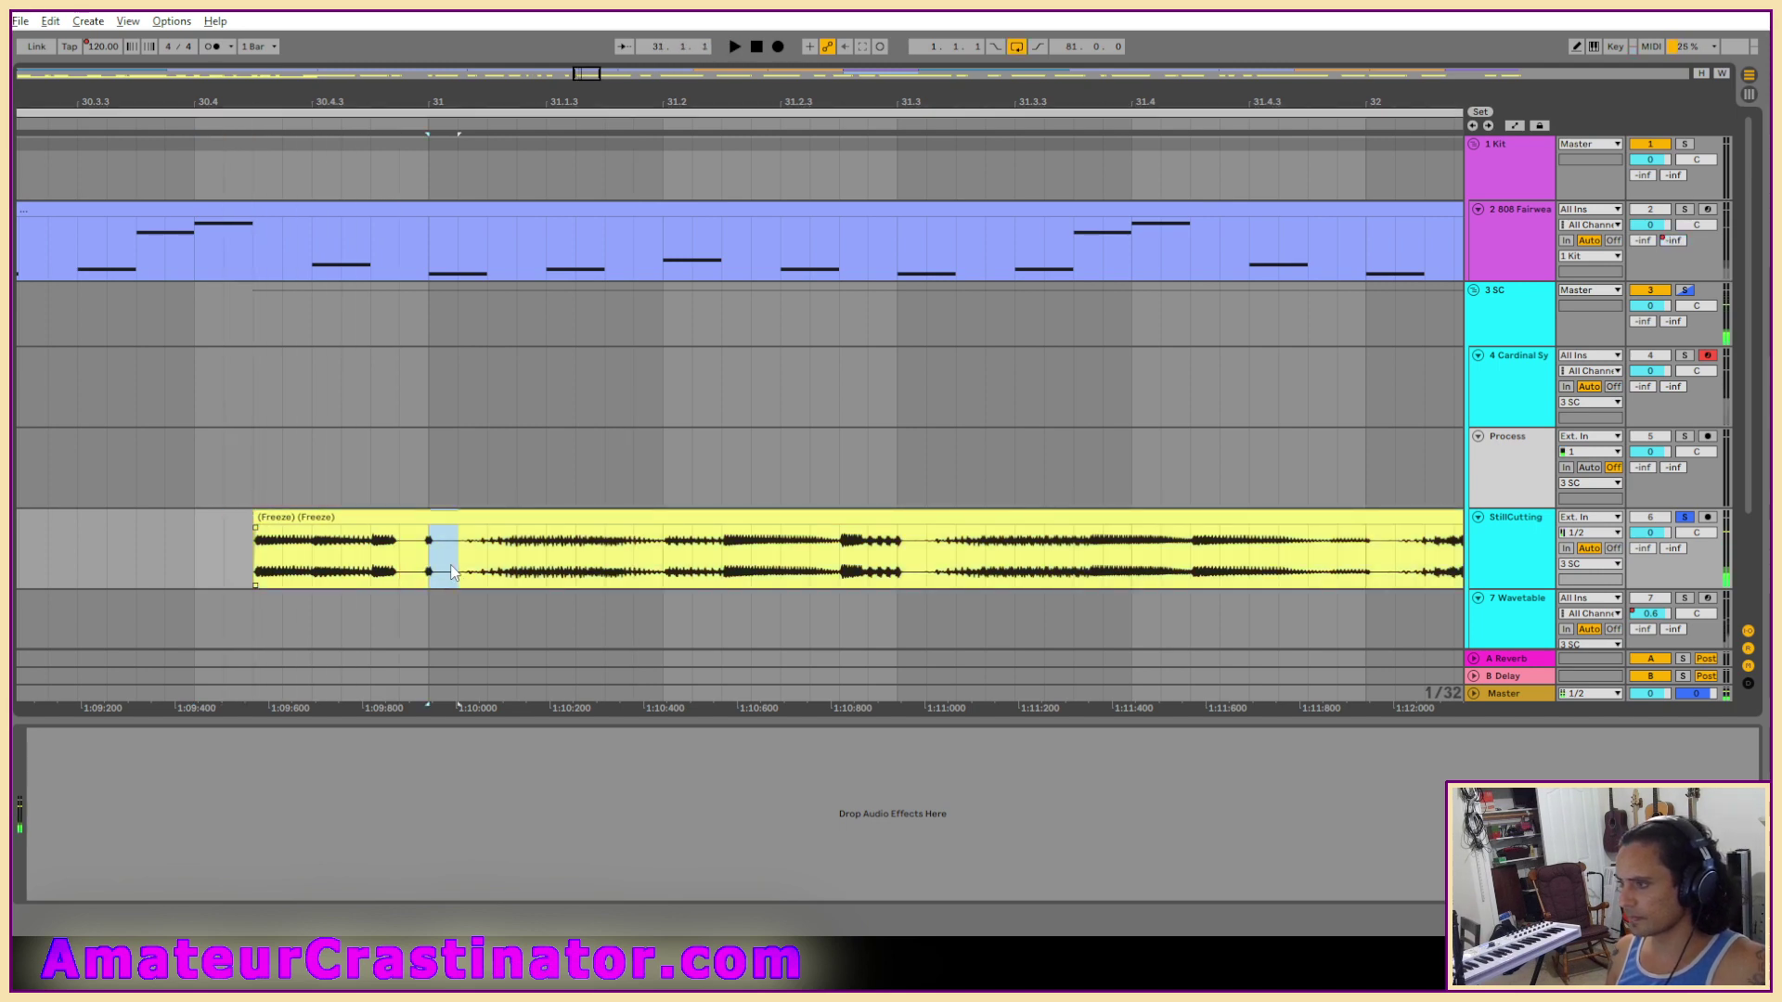
left_click_drag(423, 519, 398, 520)
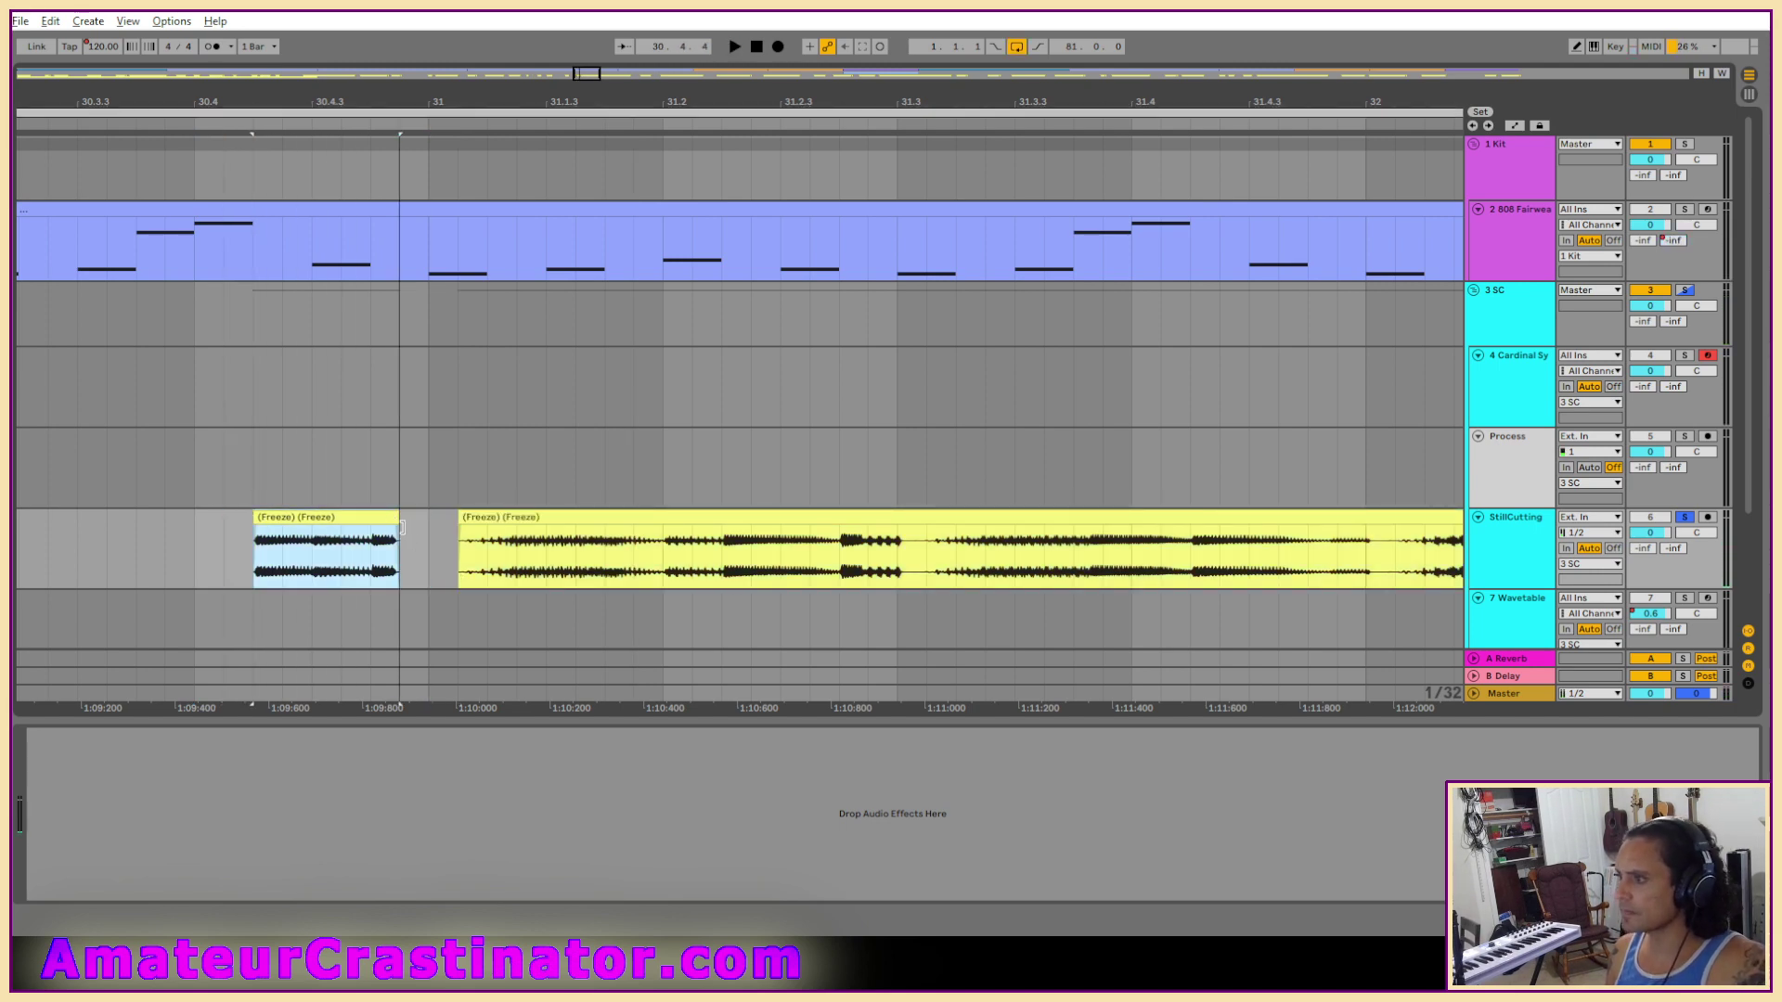
Play the StillCutting clip that starts just after bar 31 and trim its start to 31.2.2.
left_click(461, 552)
key("space")
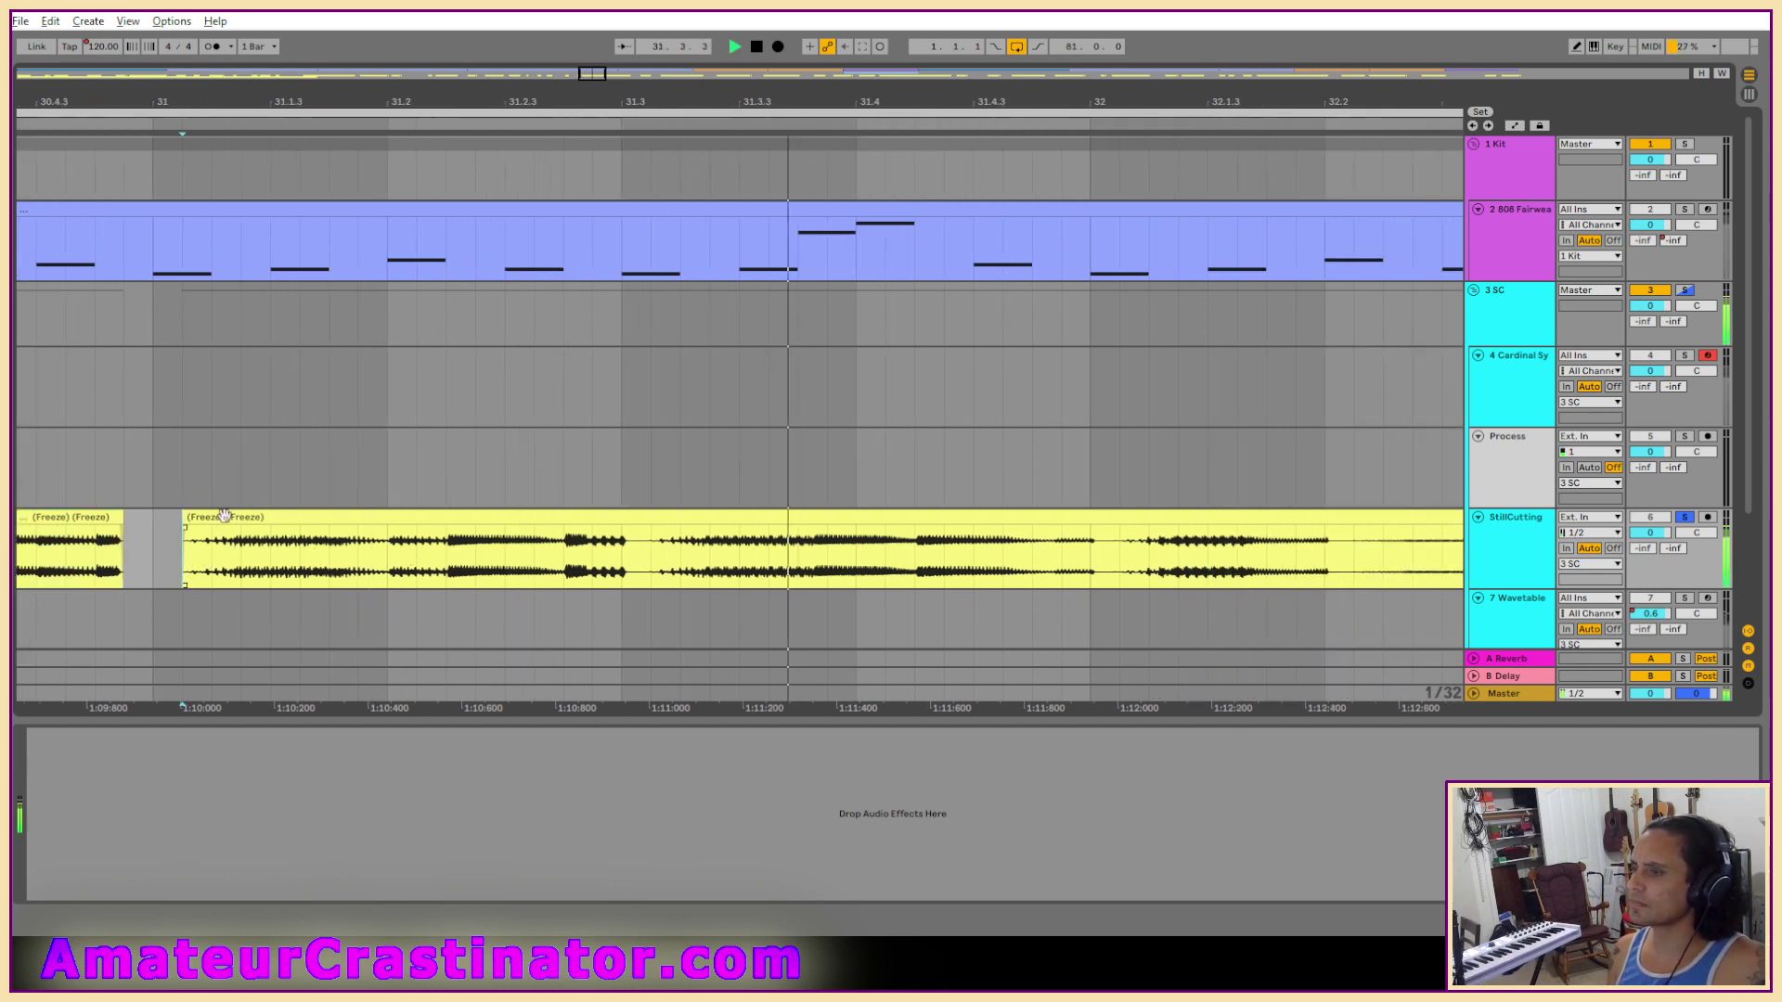
left_click_drag(184, 526, 447, 527)
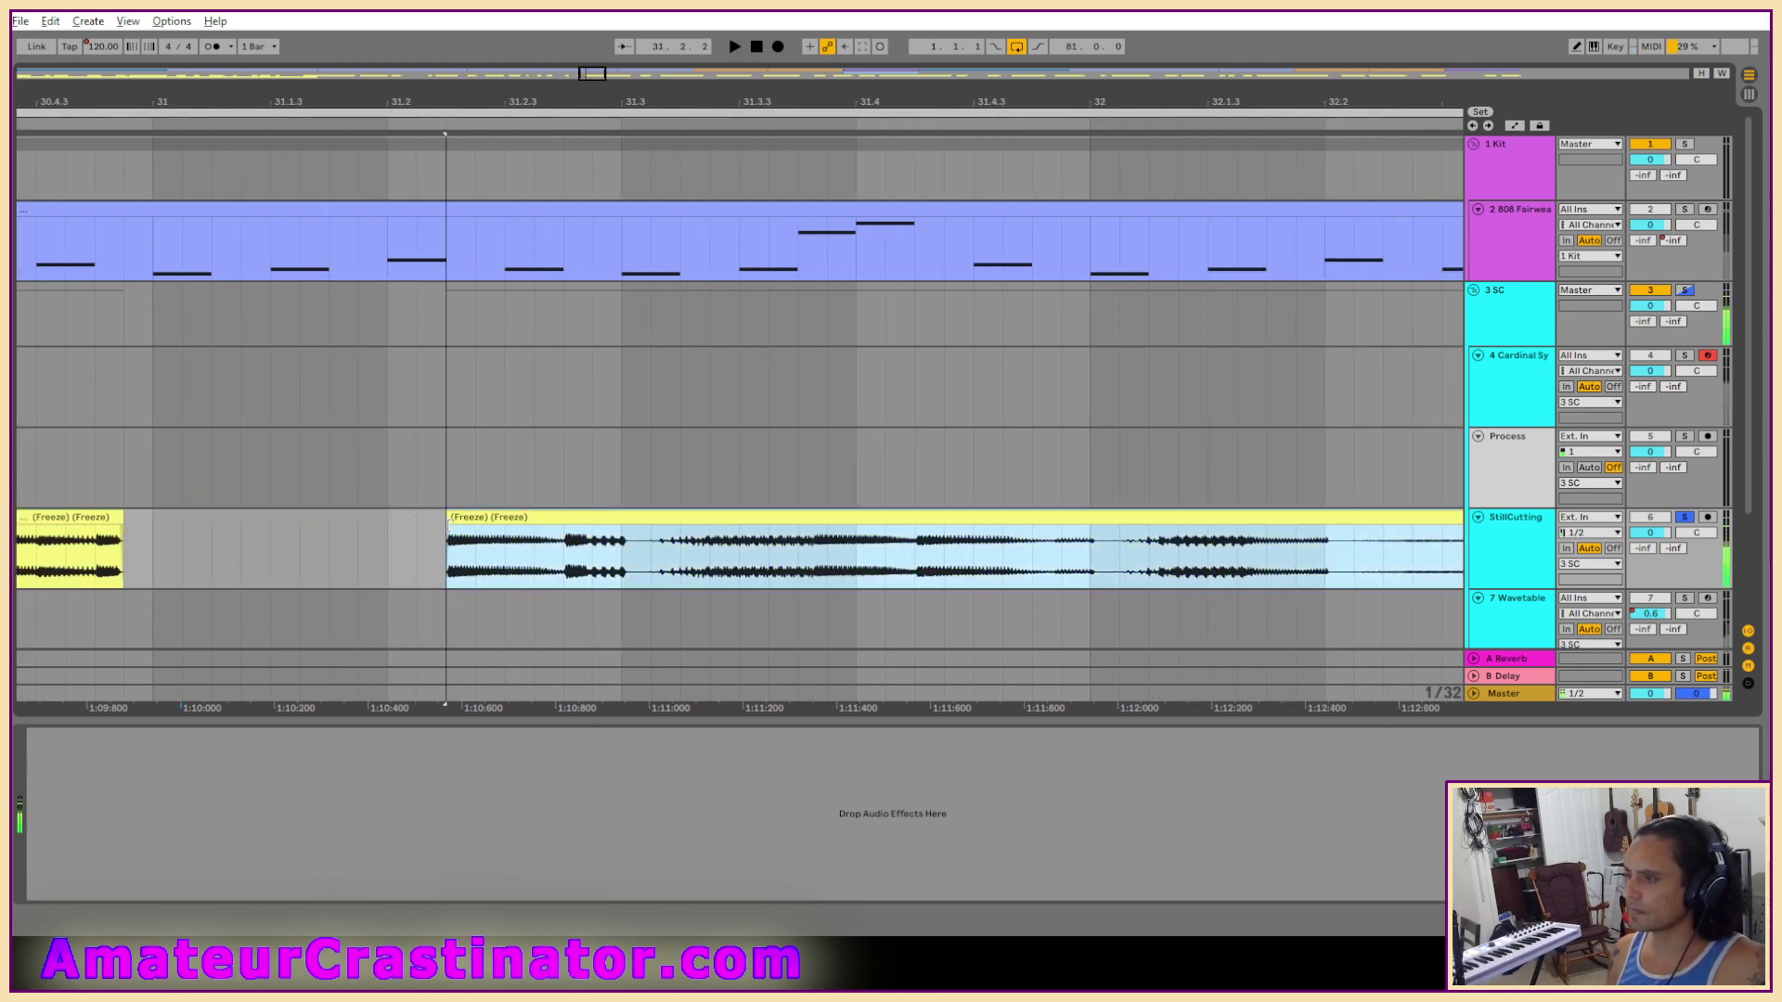
key("space")
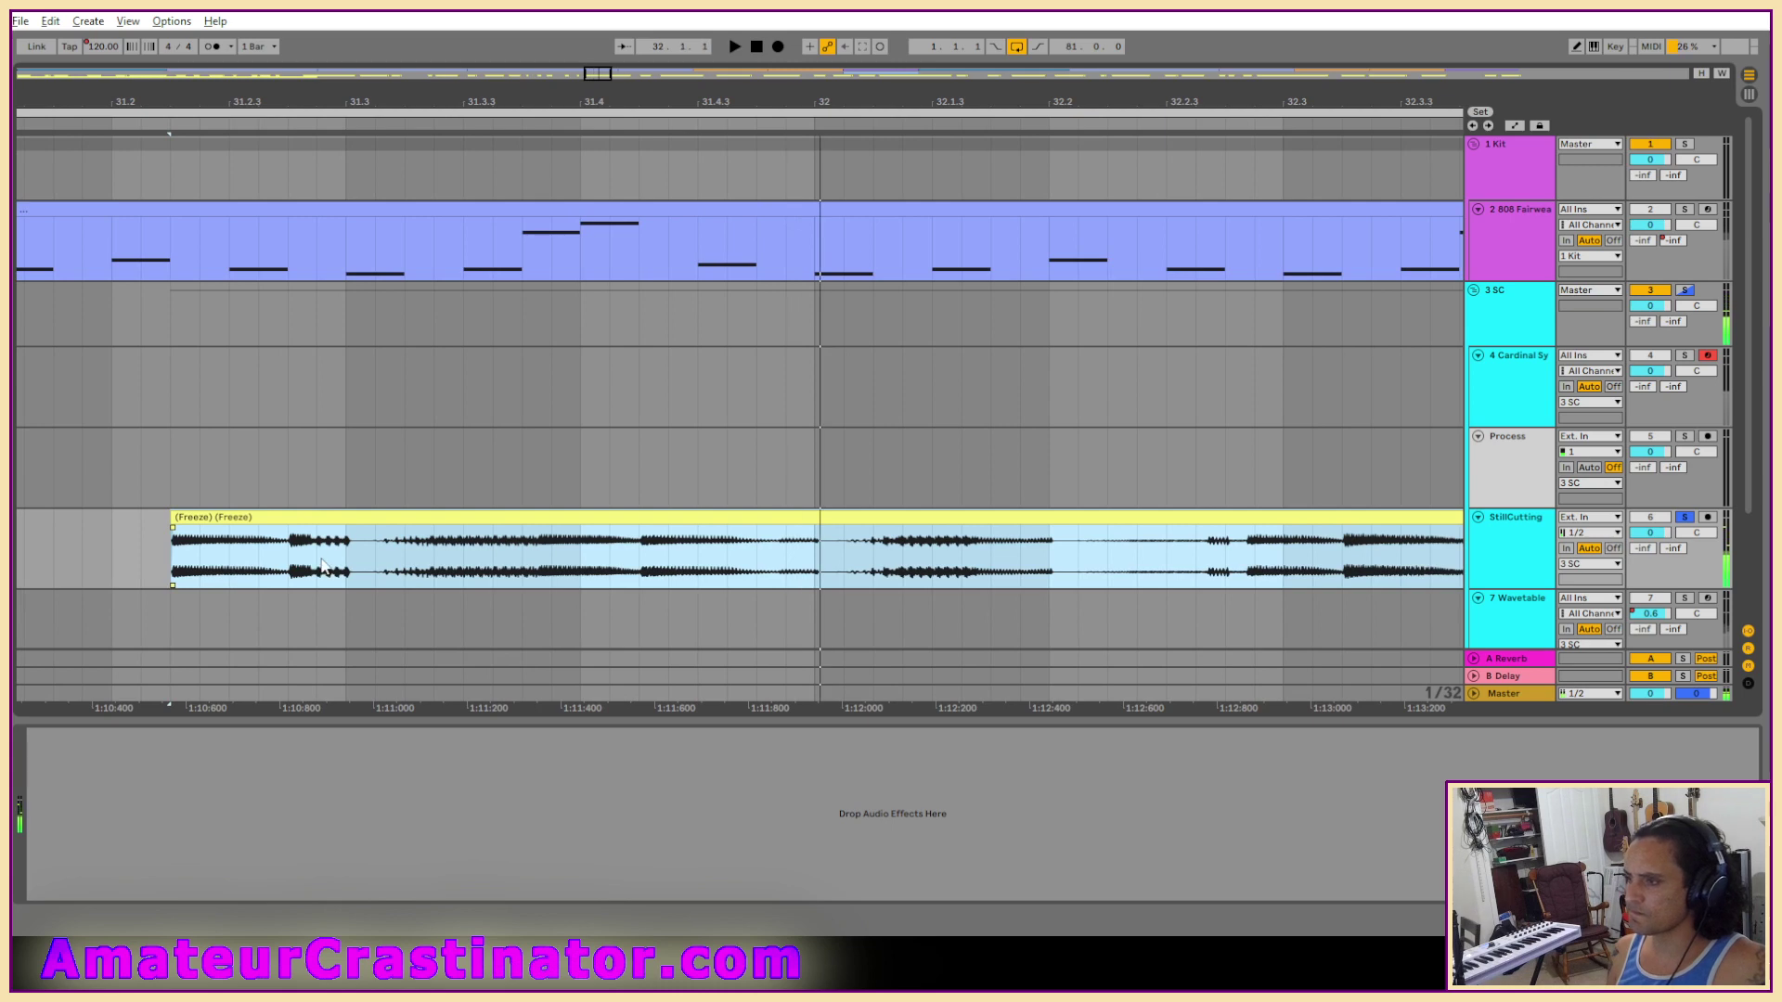
Delete the StillCutting audio from just before 31.3 to 31.3.4 and play the edited passage.
left_click(317, 557)
left_click_drag(321, 557, 558, 575)
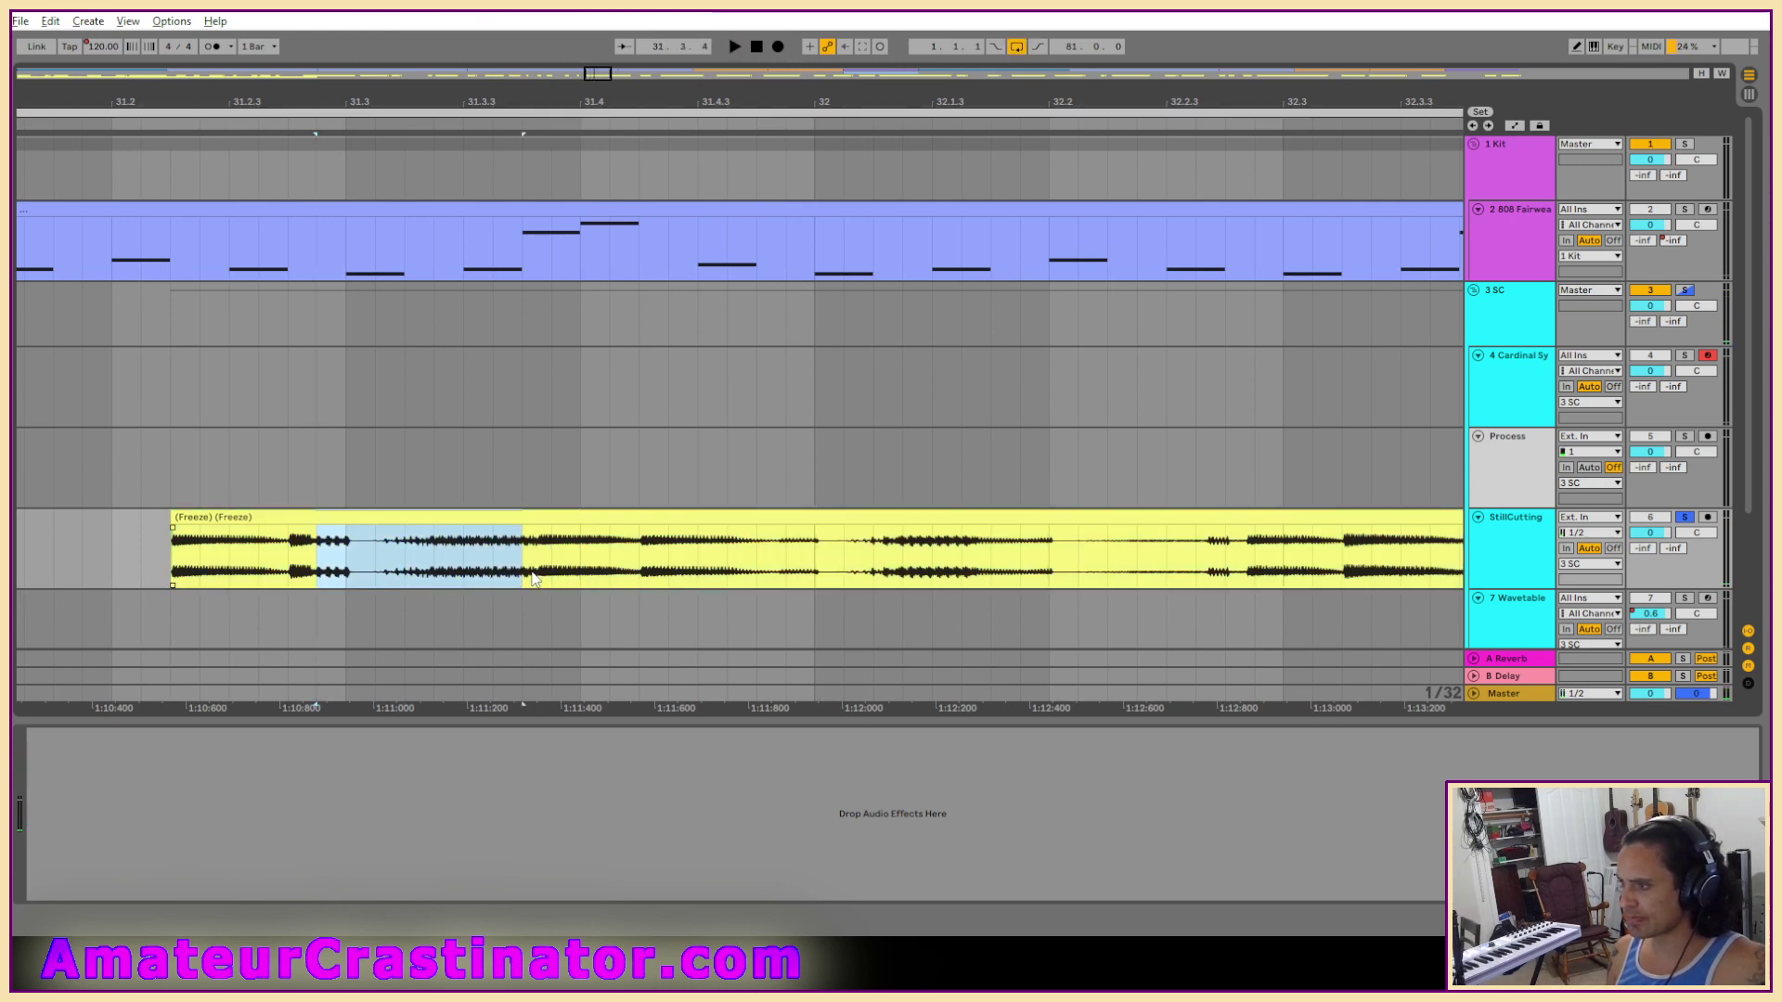
key("Delete")
left_click(333, 534)
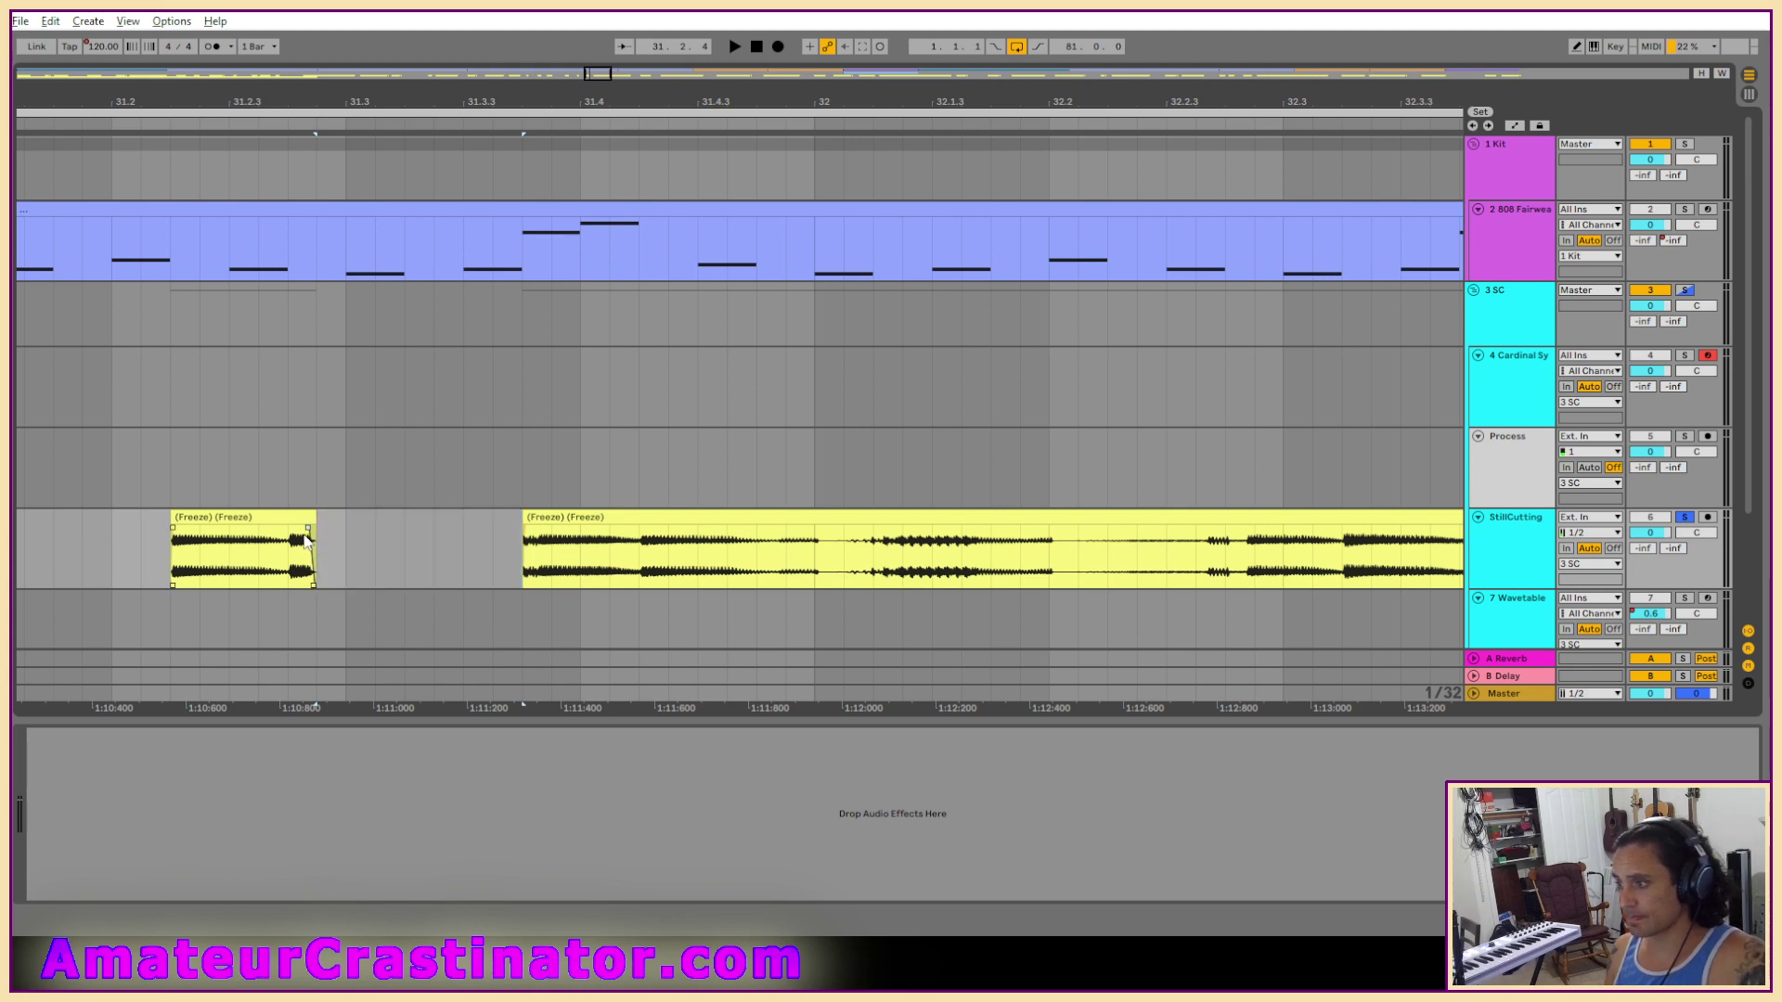
left_click(243, 517)
key("space")
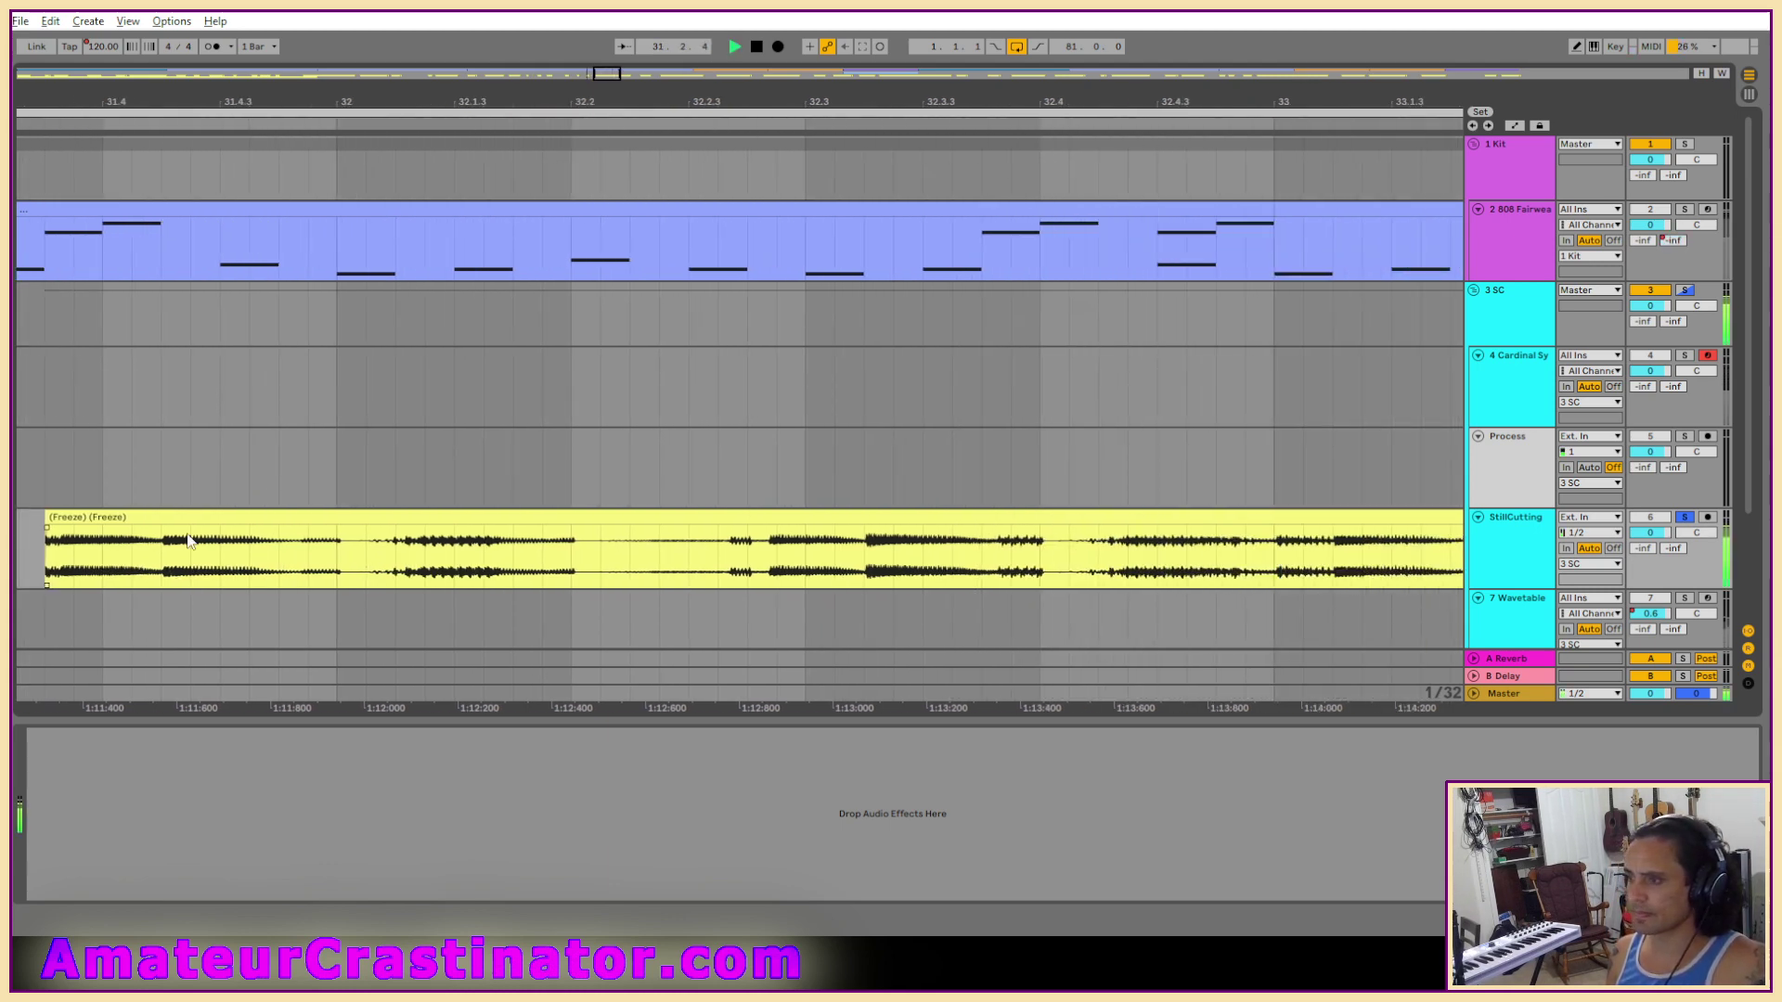
Delete the StillCutting audio from just before bar 32 to just after 32.2 and fade the clip edges on both sides of the gap.
left_click(147, 517)
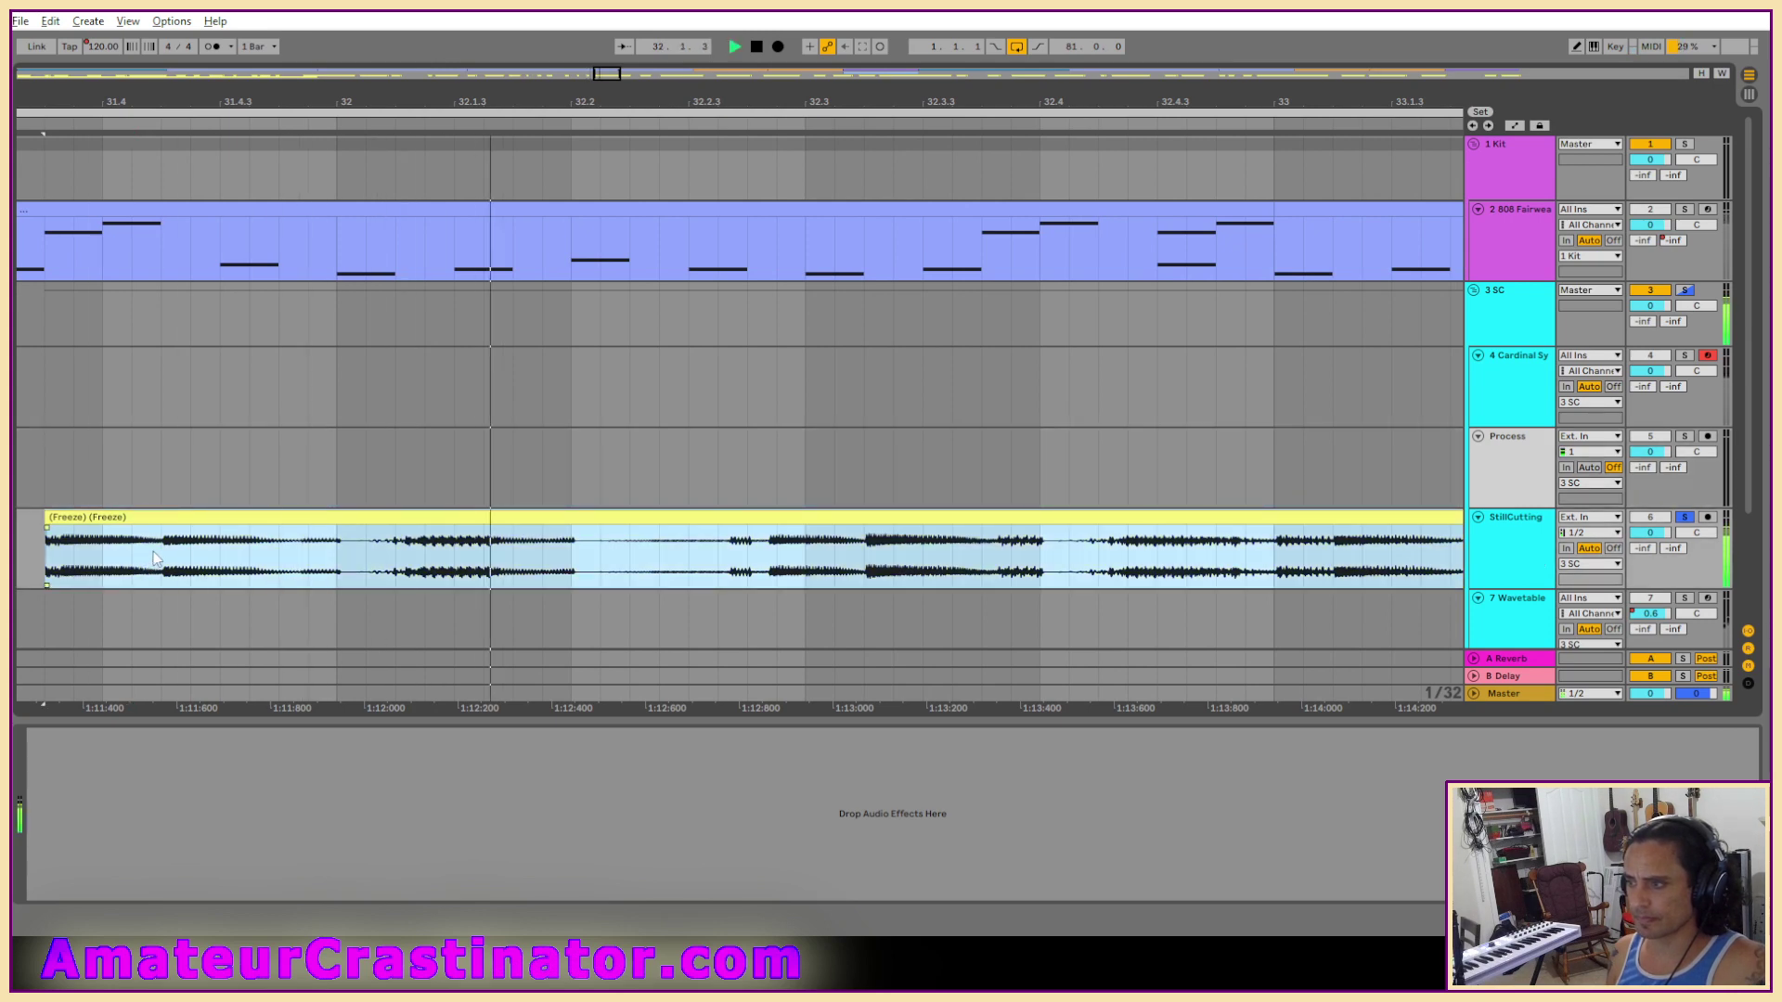
left_click_drag(308, 568, 575, 578)
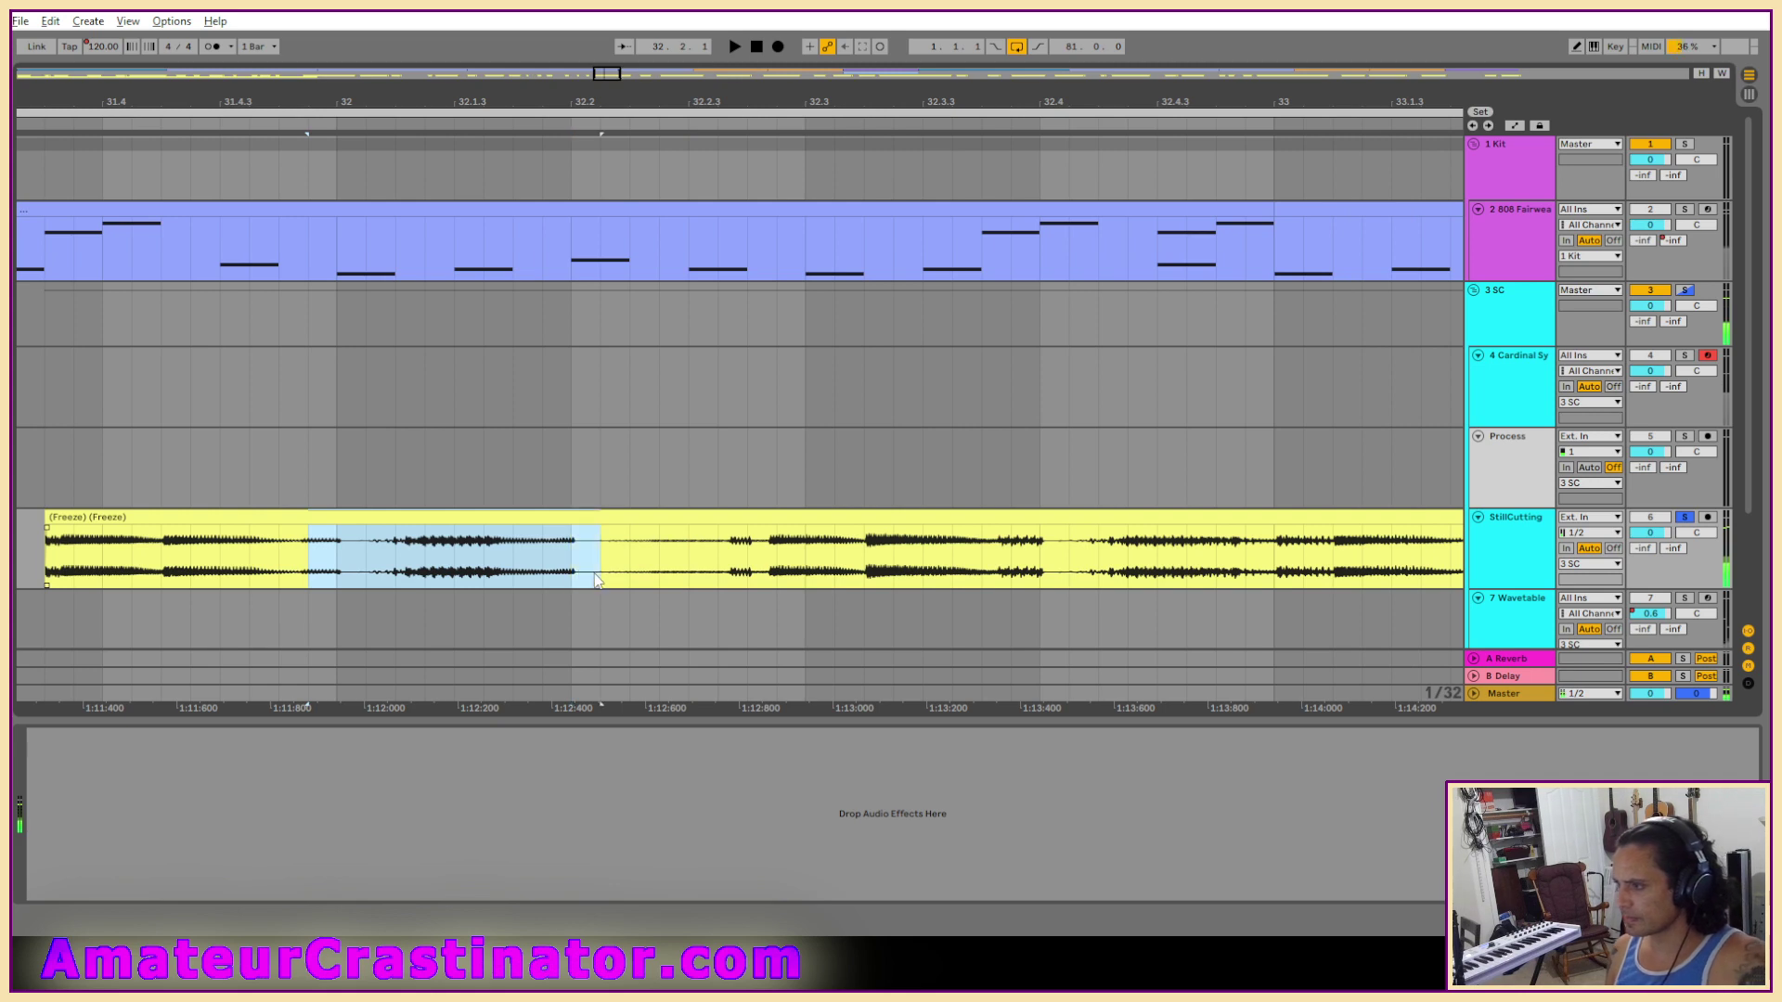
key("Delete")
left_click_drag(305, 528, 281, 529)
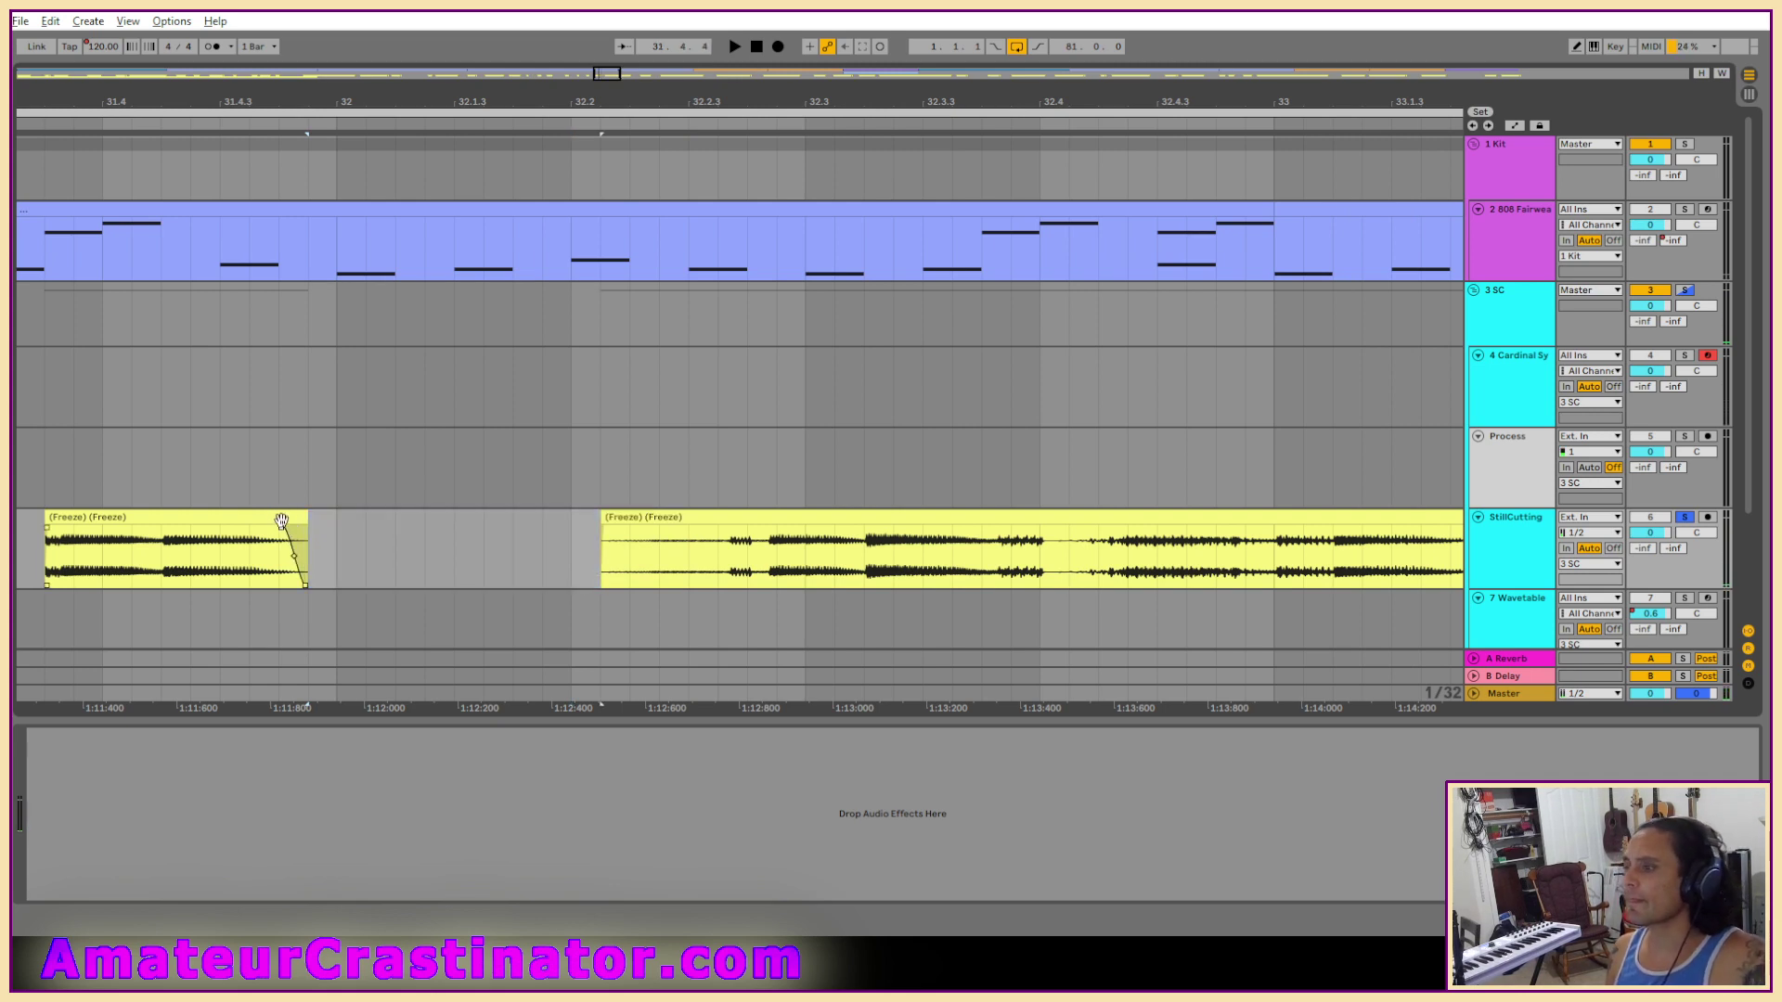
key("space")
key("space")
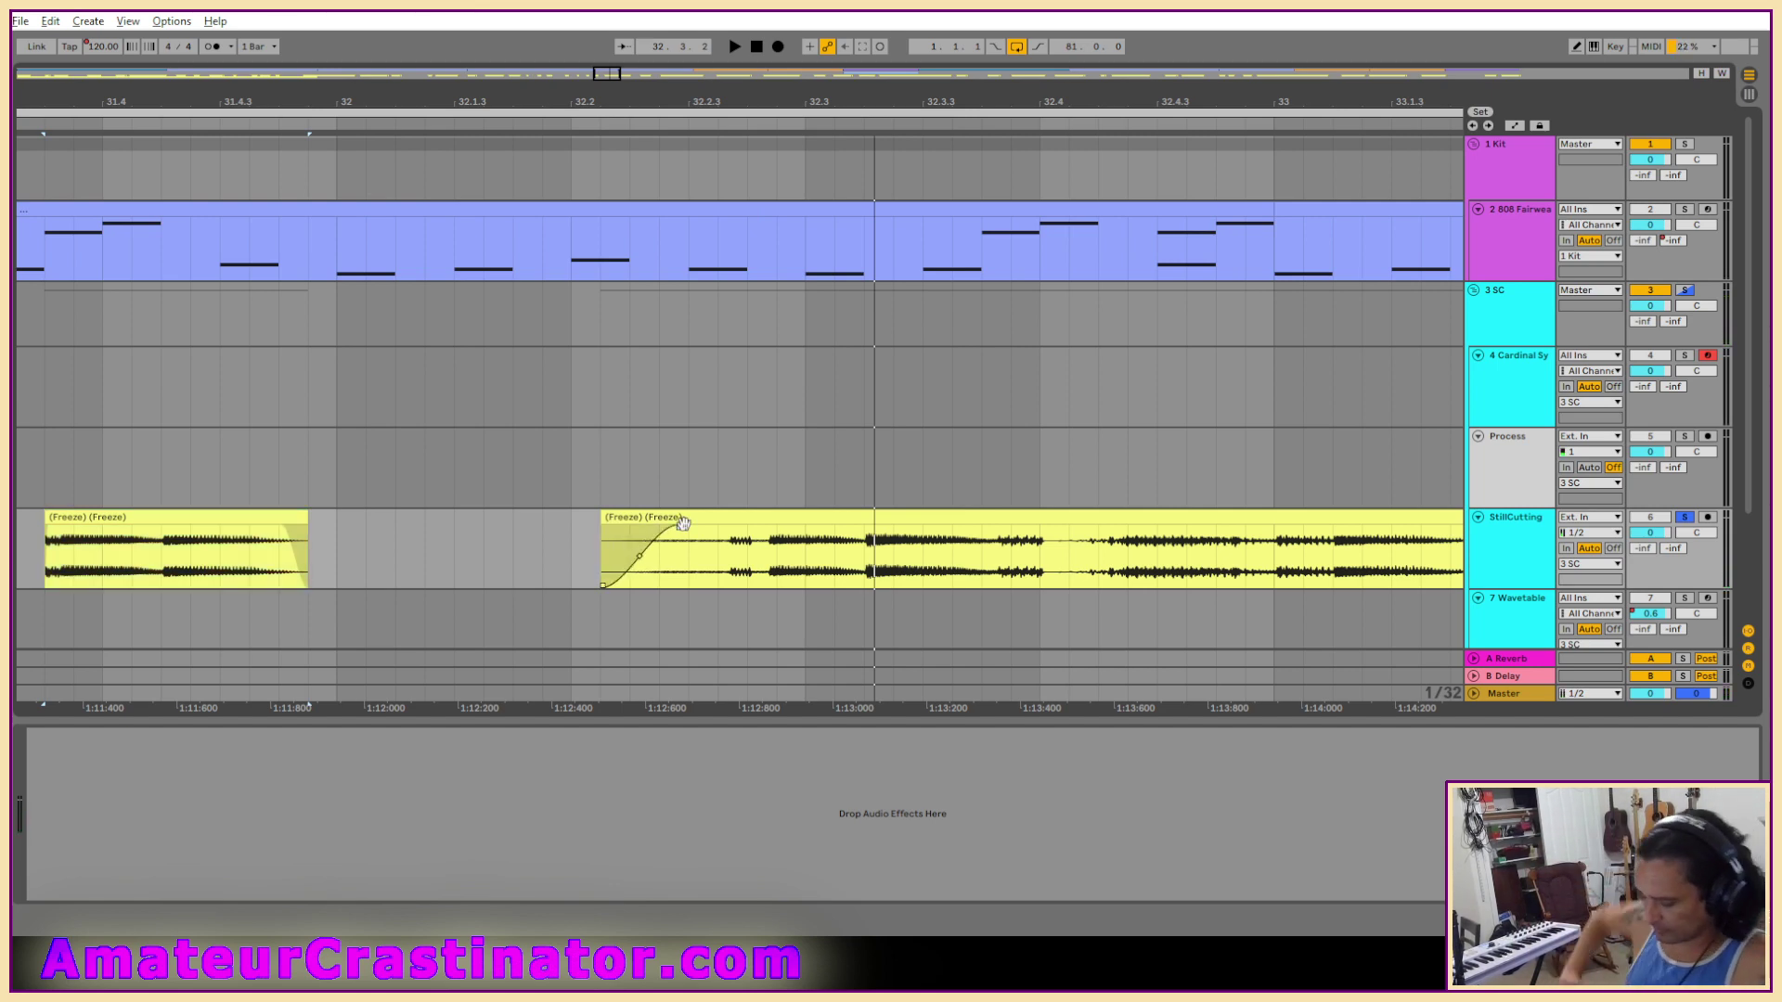
Audition the StillCutting audio through bar 32 and delete the short piece from just before 32.4 to 32.4.
key("space")
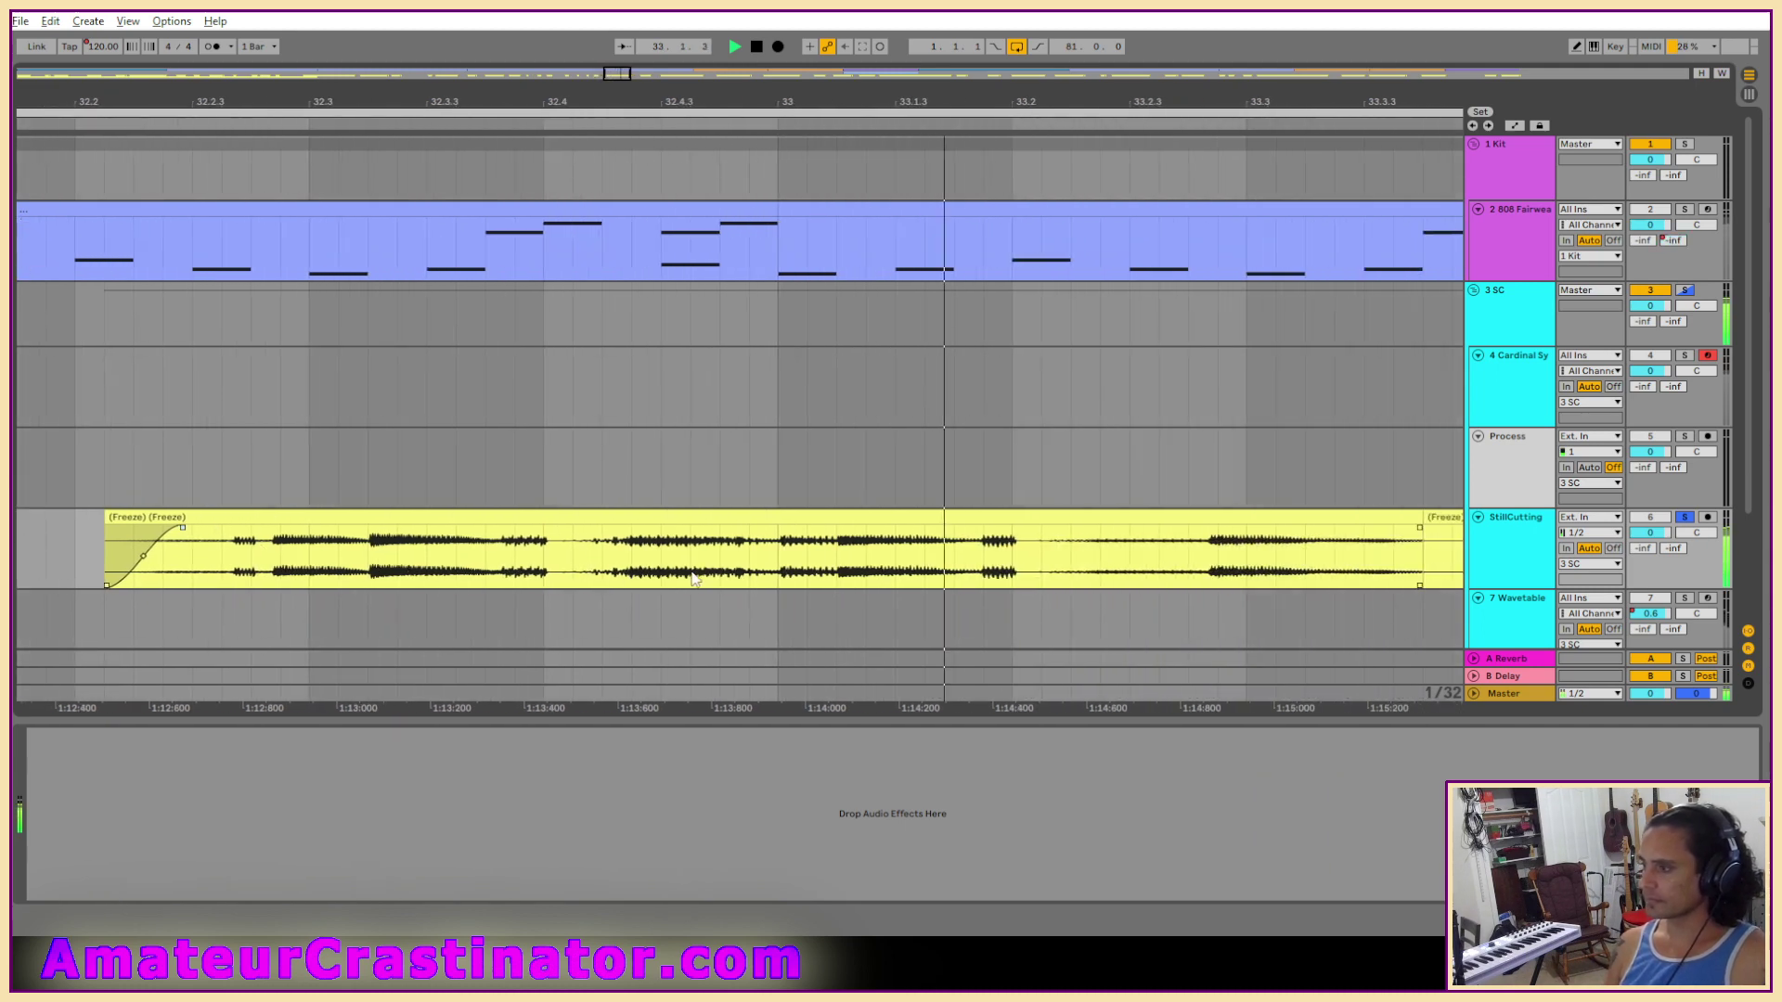
key("space")
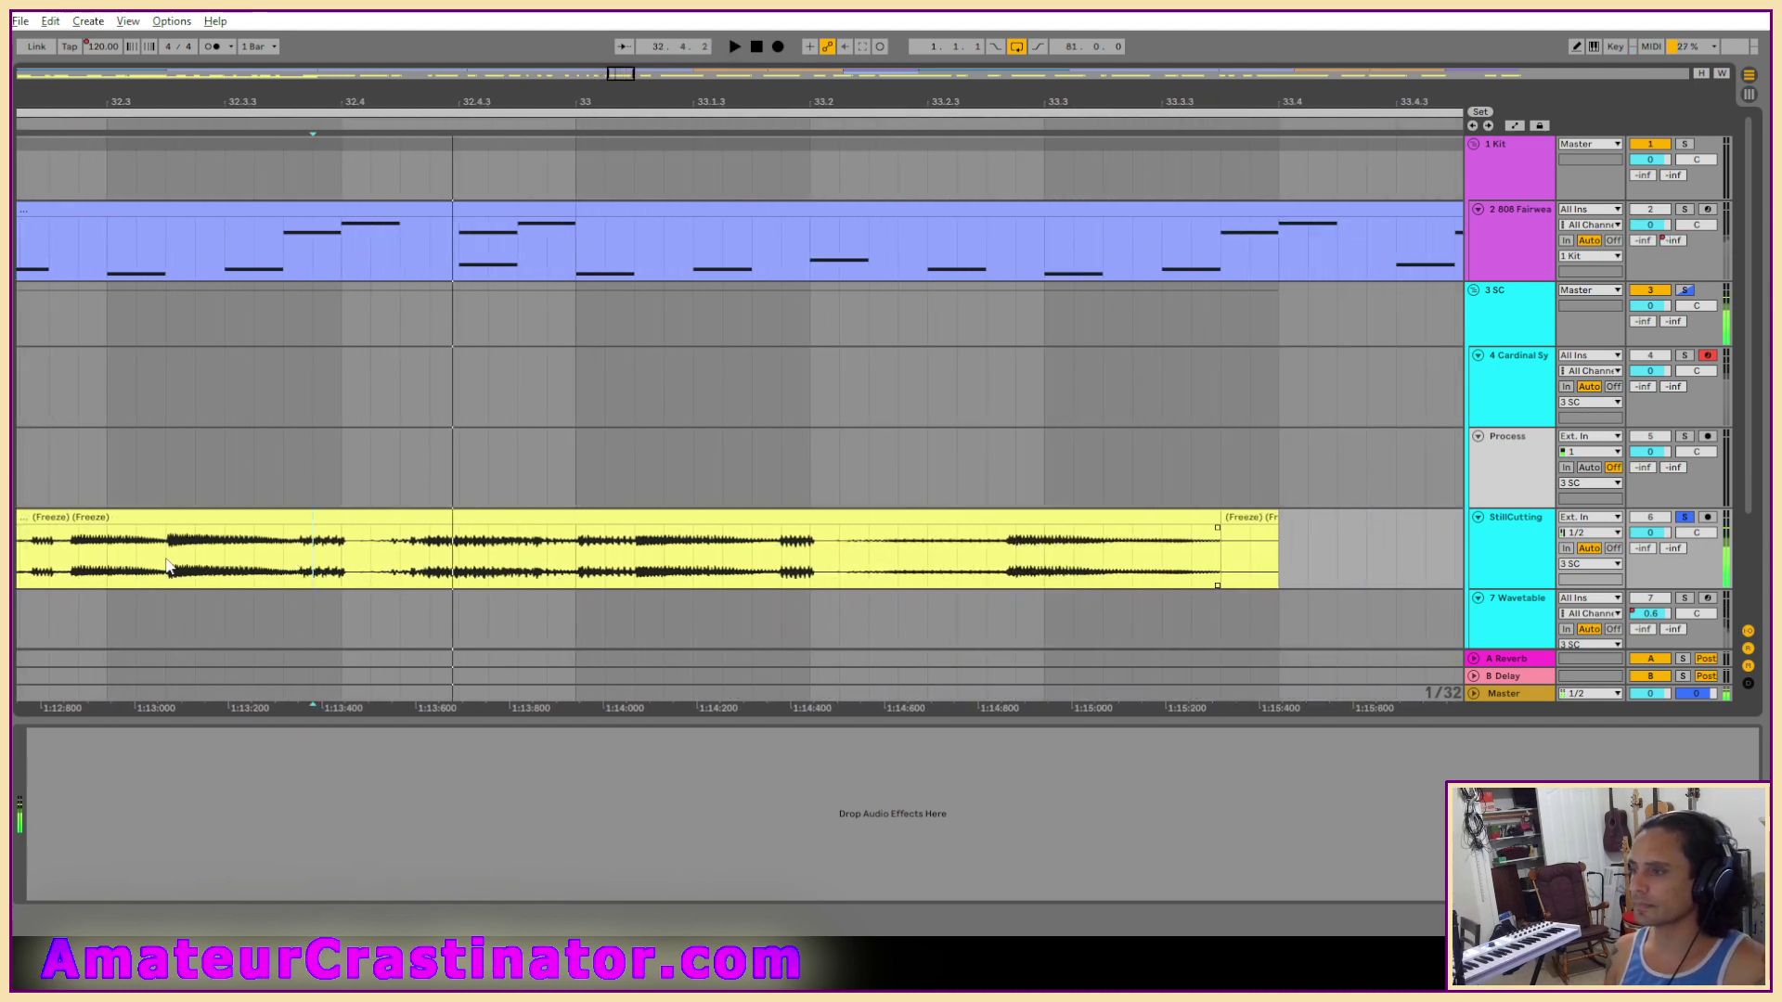
left_click_drag(164, 561, 304, 566)
key("Delete")
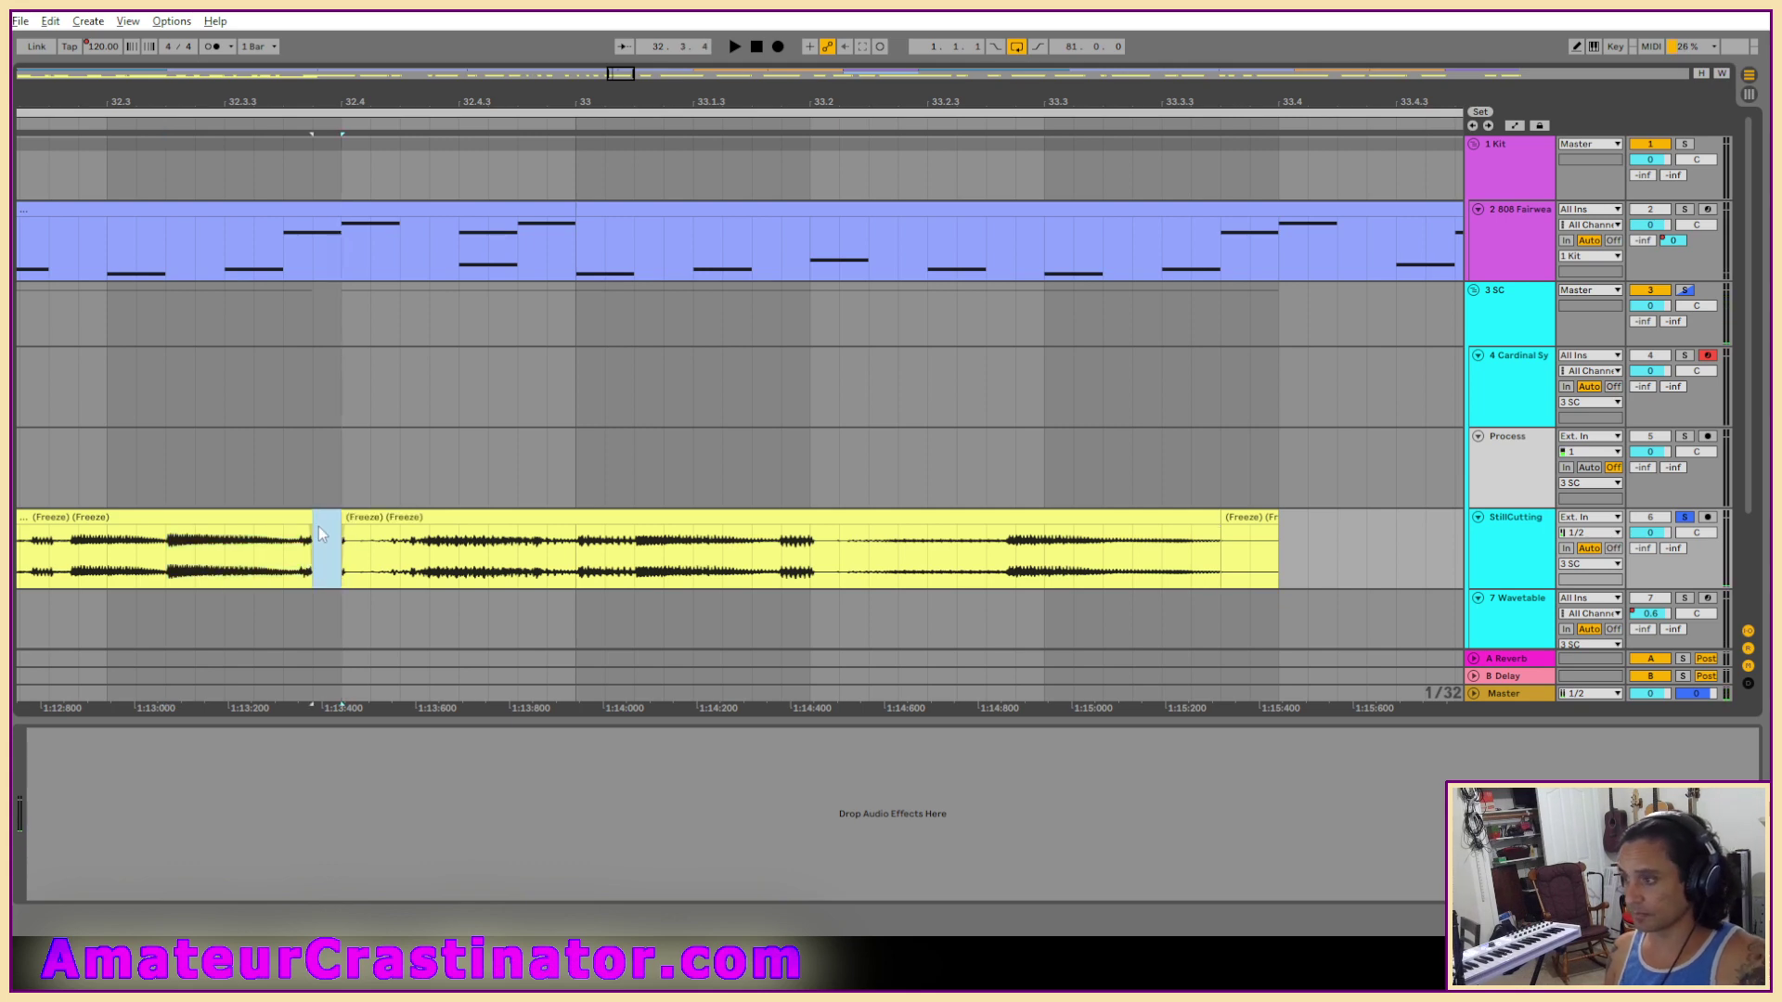
Fade out the StillCutting clip ending before 32.4 and trim the following clip's start to just before bar 33.
left_click(309, 513)
left_click_drag(298, 529, 547, 517)
key("space")
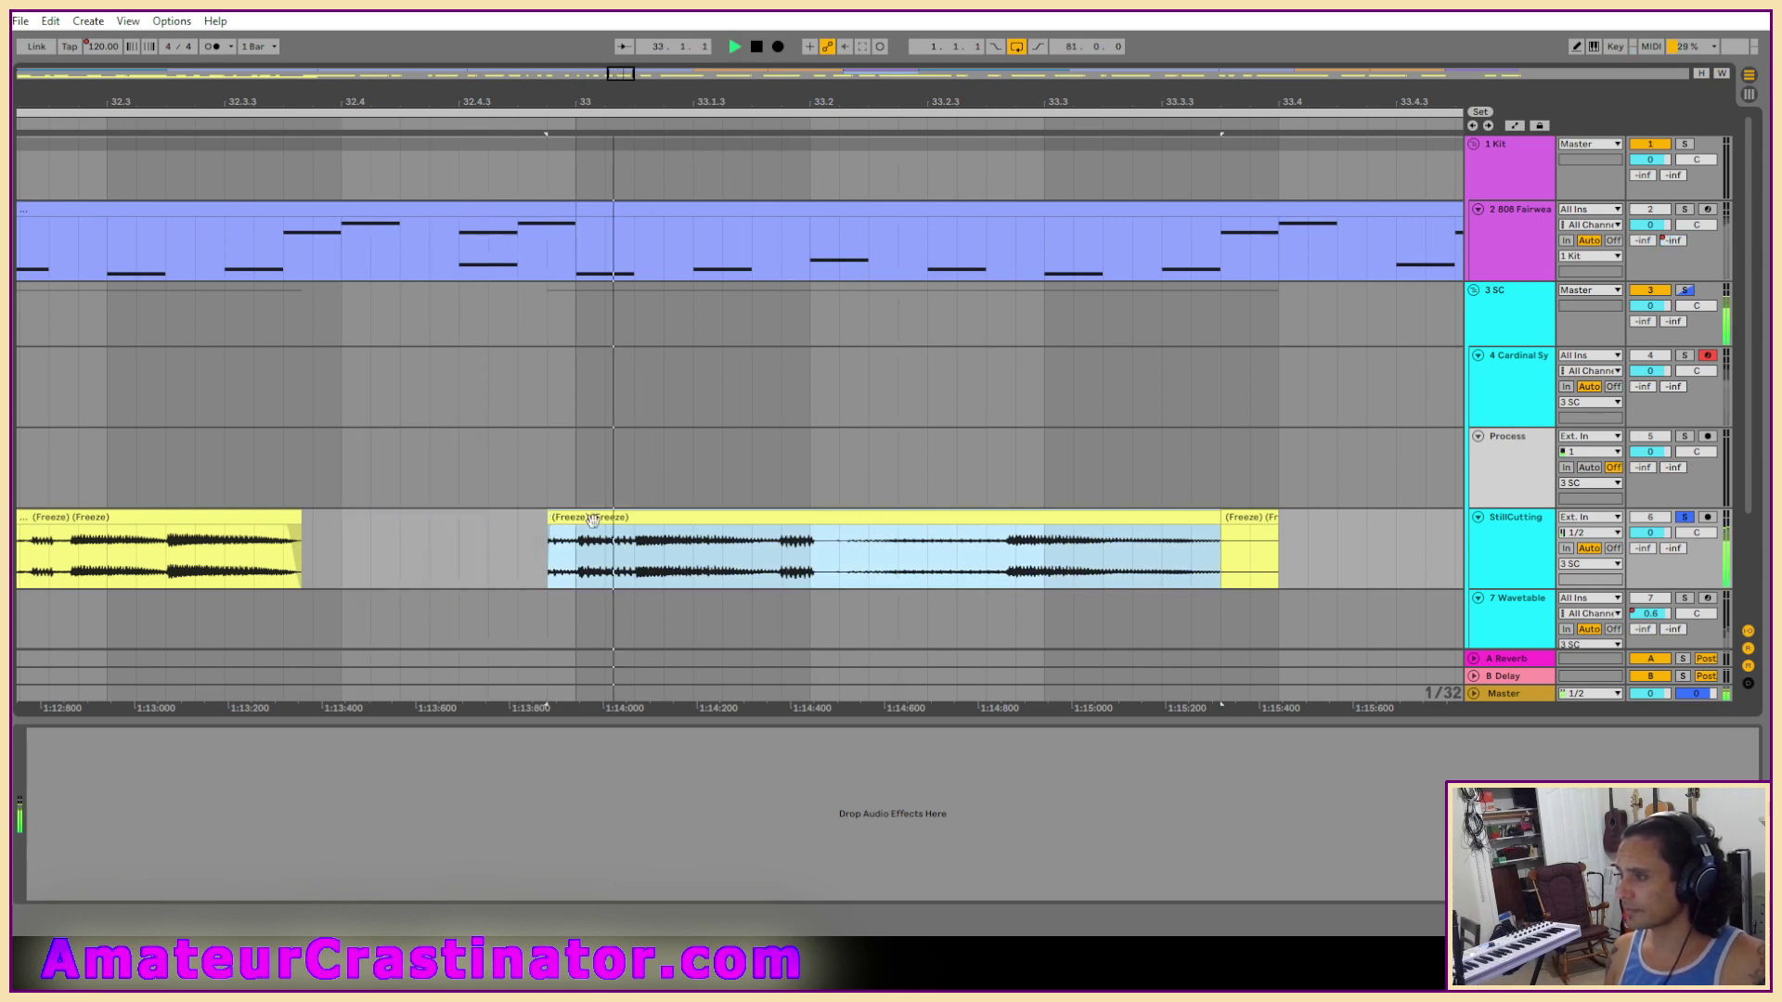
Delete the StillCutting audio from just before 33.2 to 33.2.4 and trim the next clip's start to slightly past 33.2.4.
key("space")
left_click(785, 560)
left_click_drag(787, 559, 986, 576)
key("space")
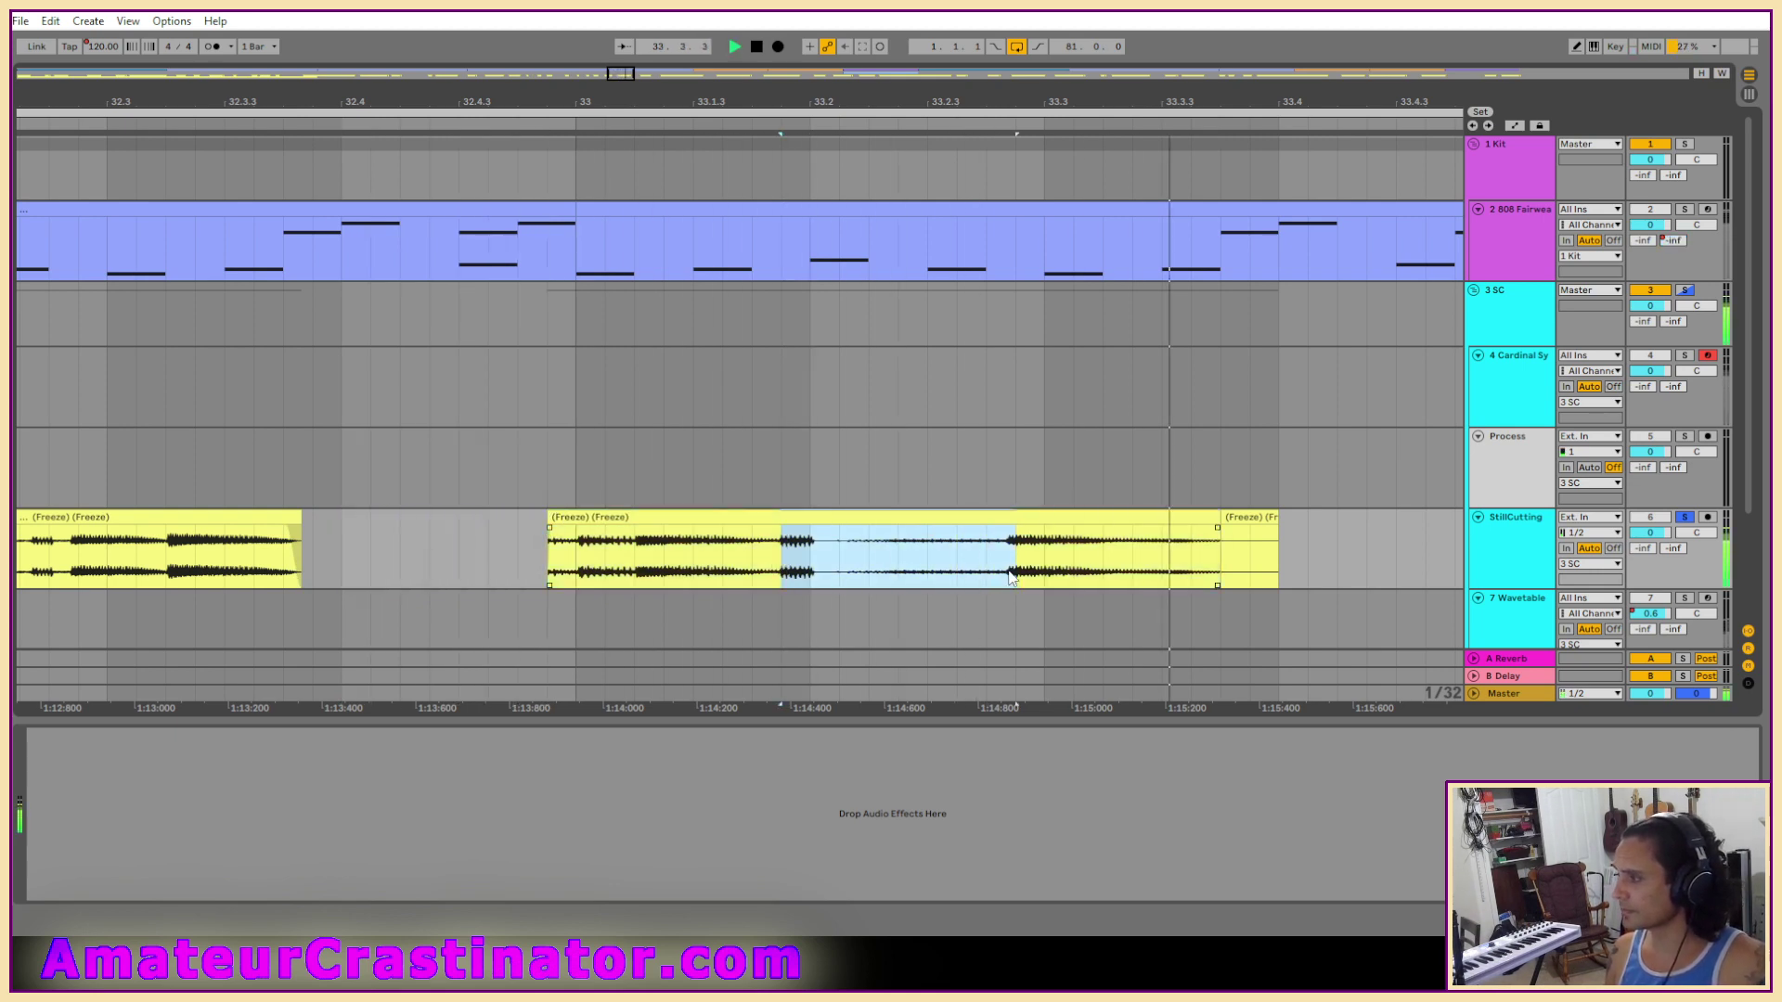
key("Delete")
key("plus")
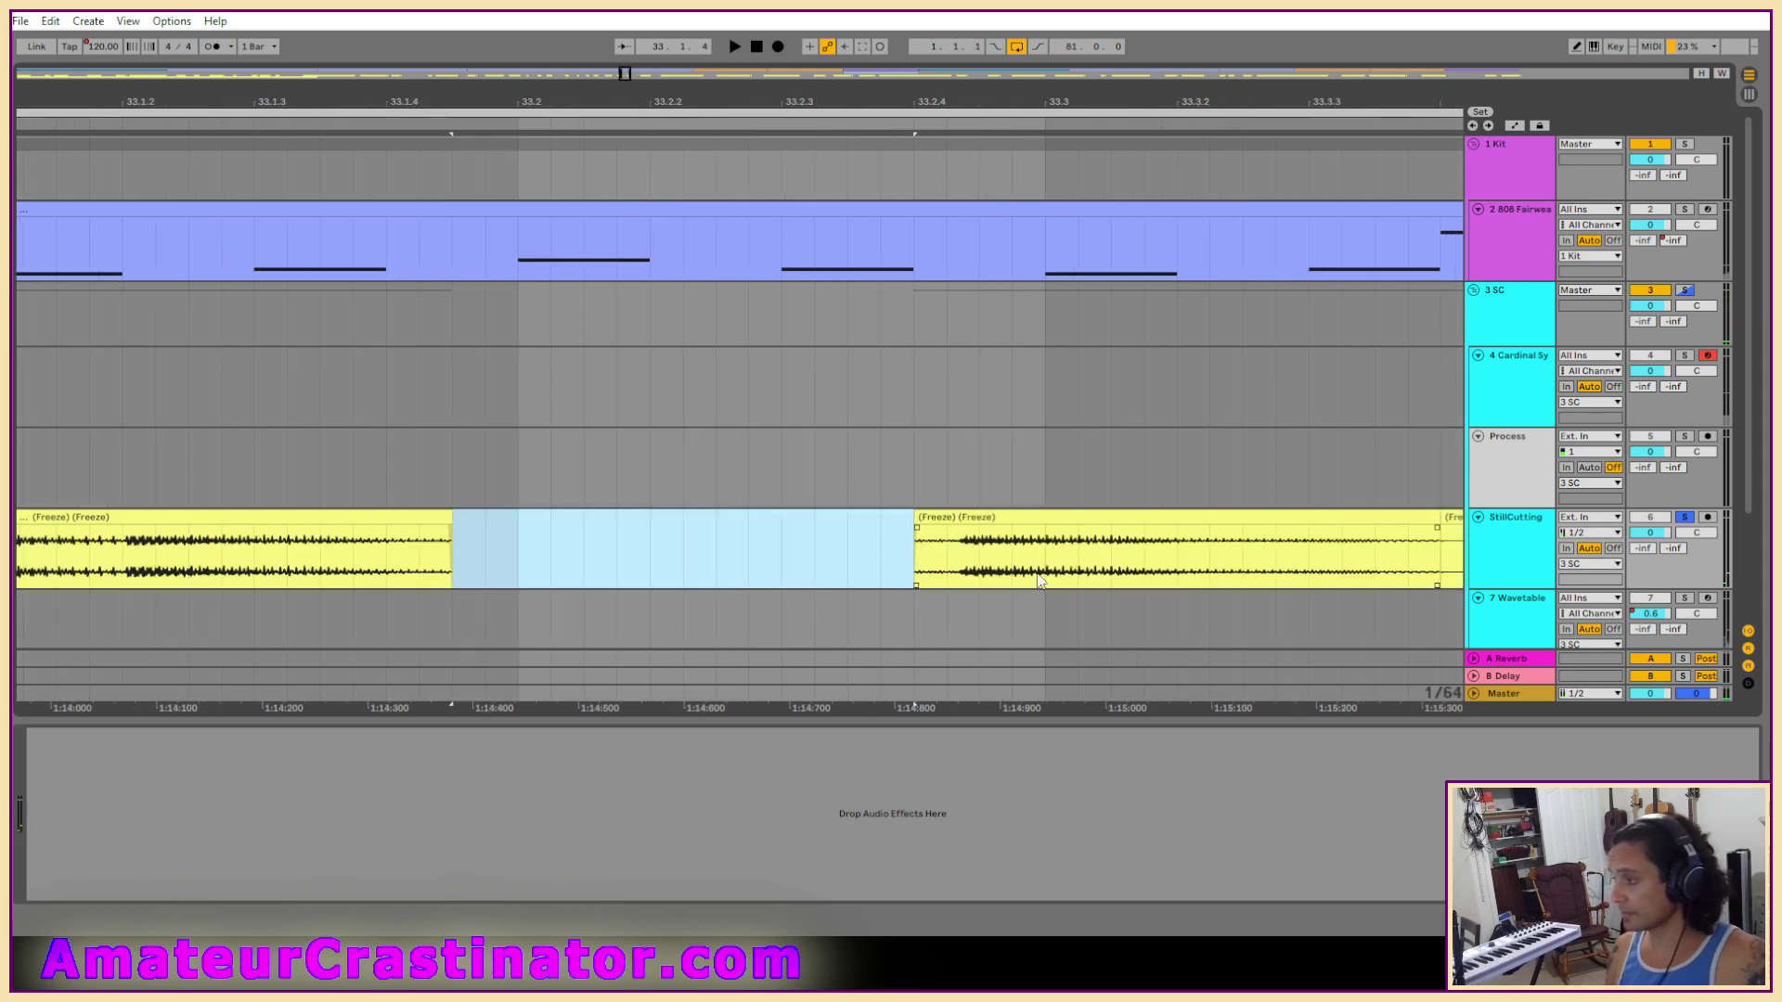
left_click_drag(915, 516, 946, 519)
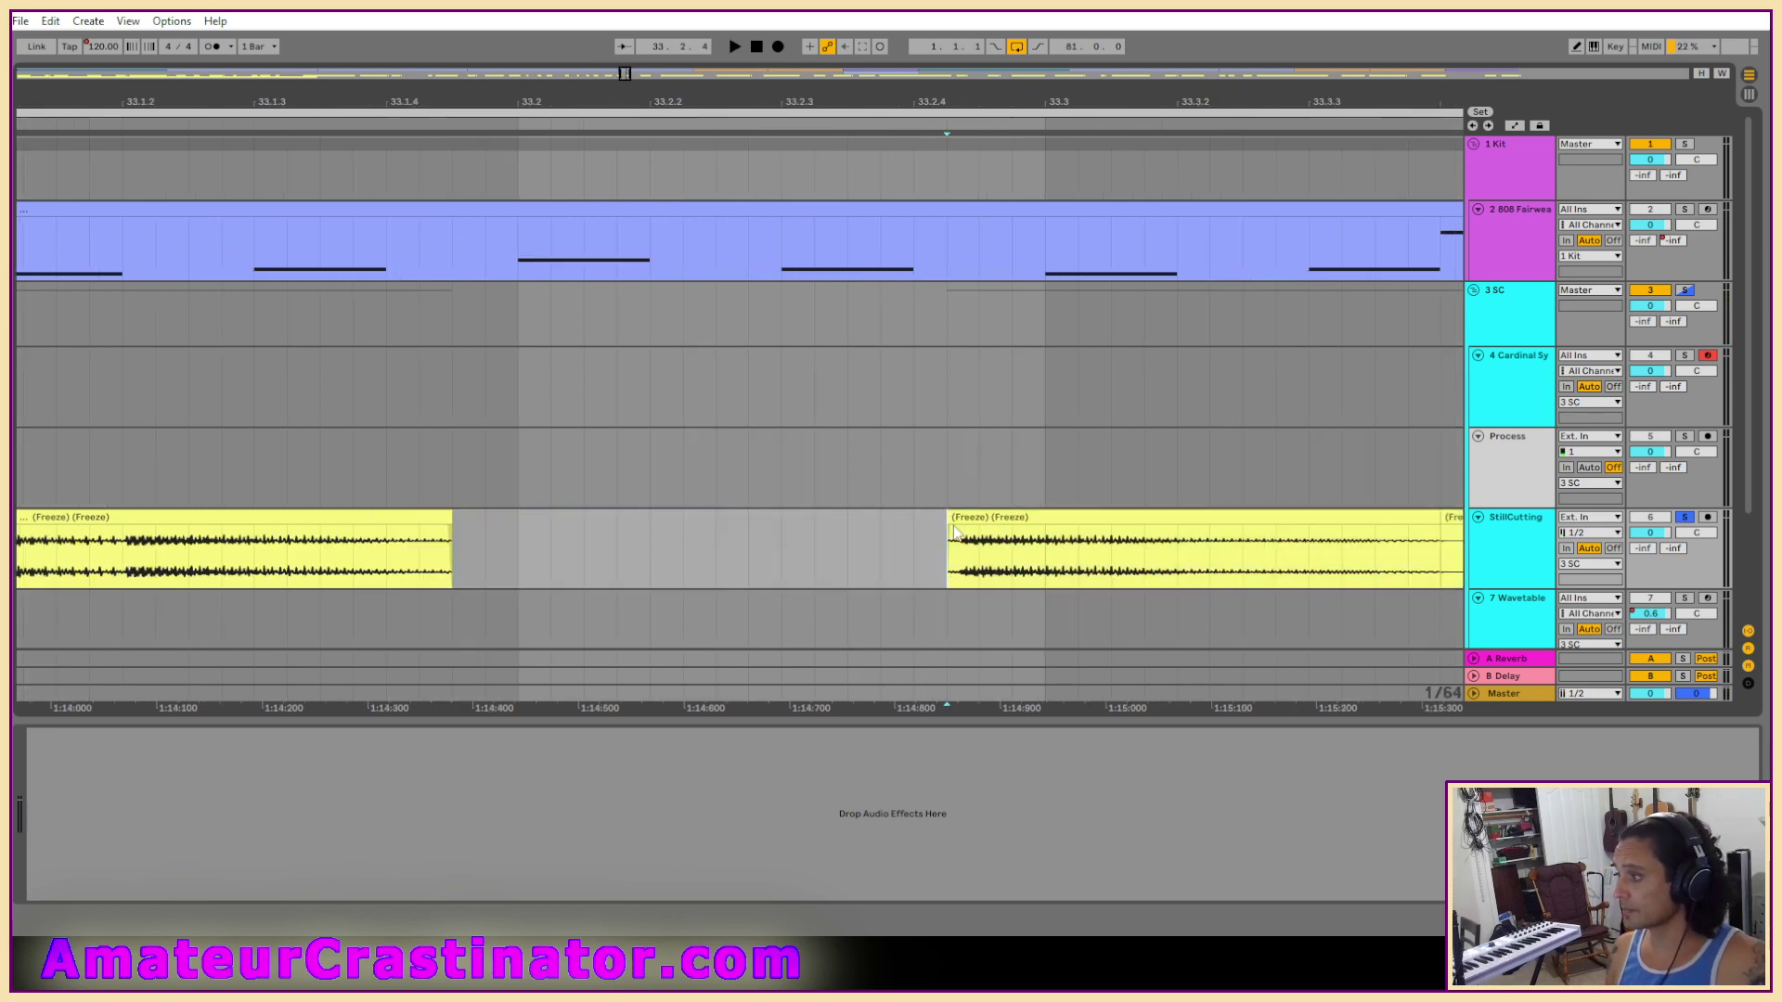
Delete the short leftover StillCutting clip between 33.3.4 and 33.4.
key("minus")
key("minus")
key("minus")
key("minus")
key("minus")
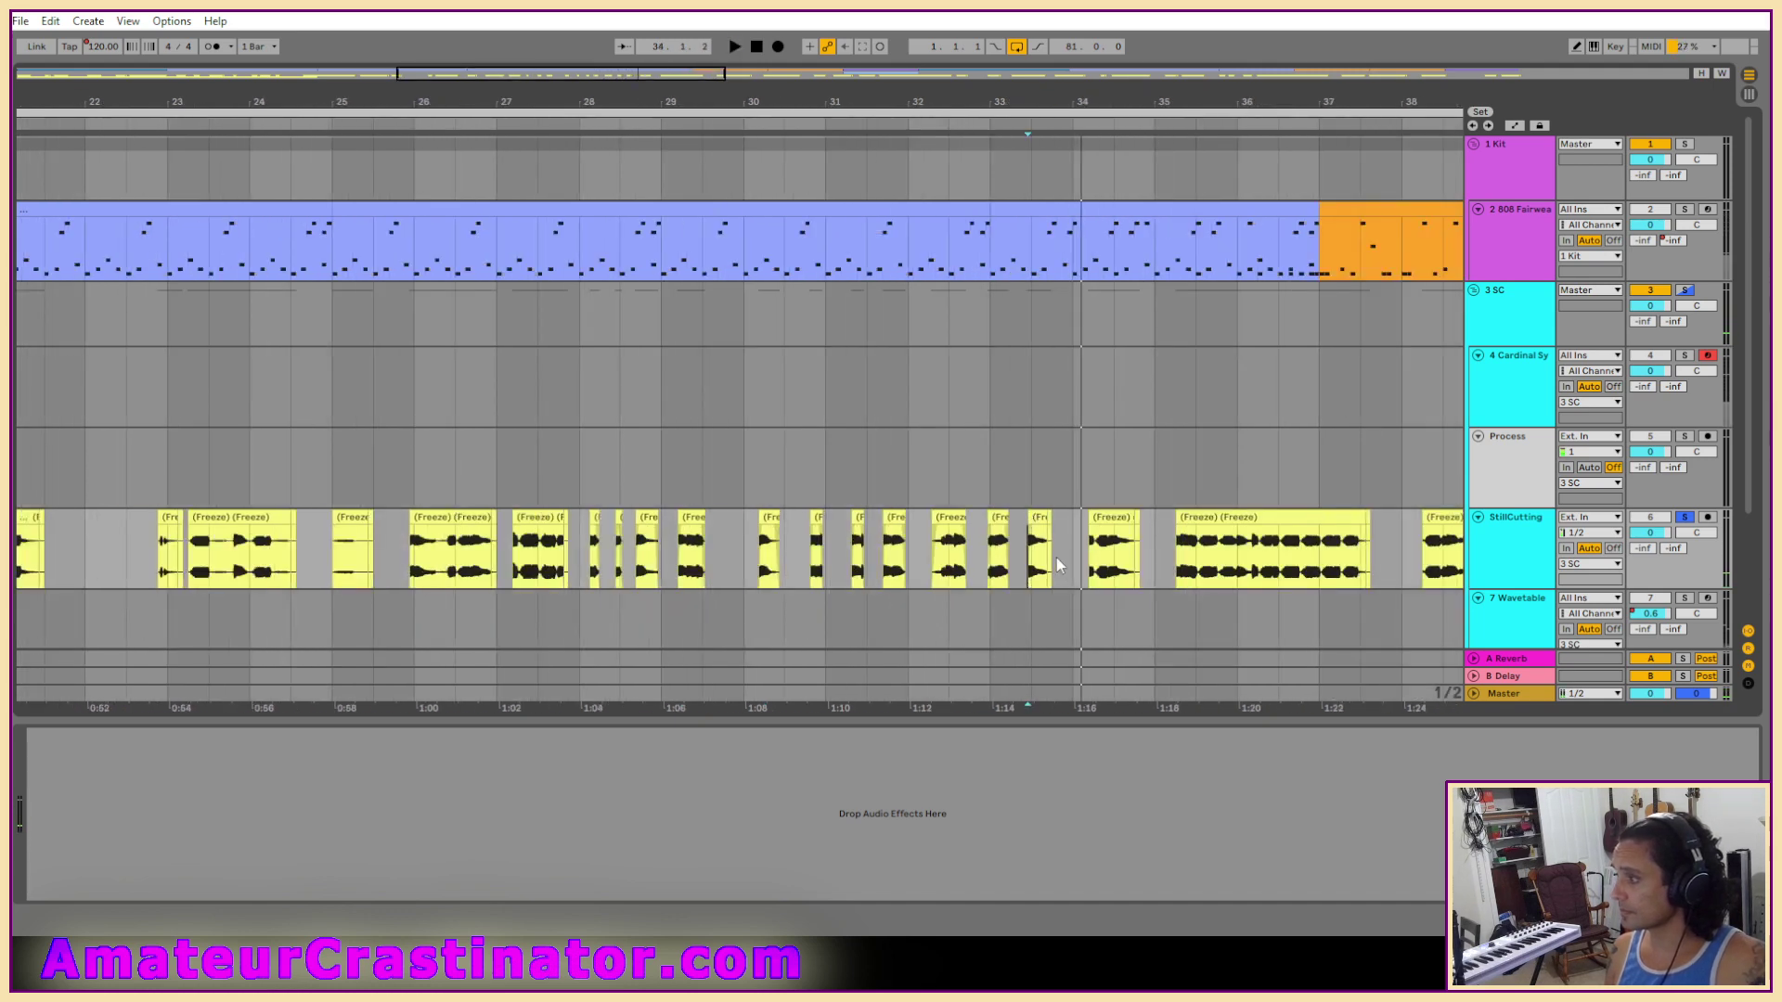
key("plus")
key("plus")
left_click(1037, 517)
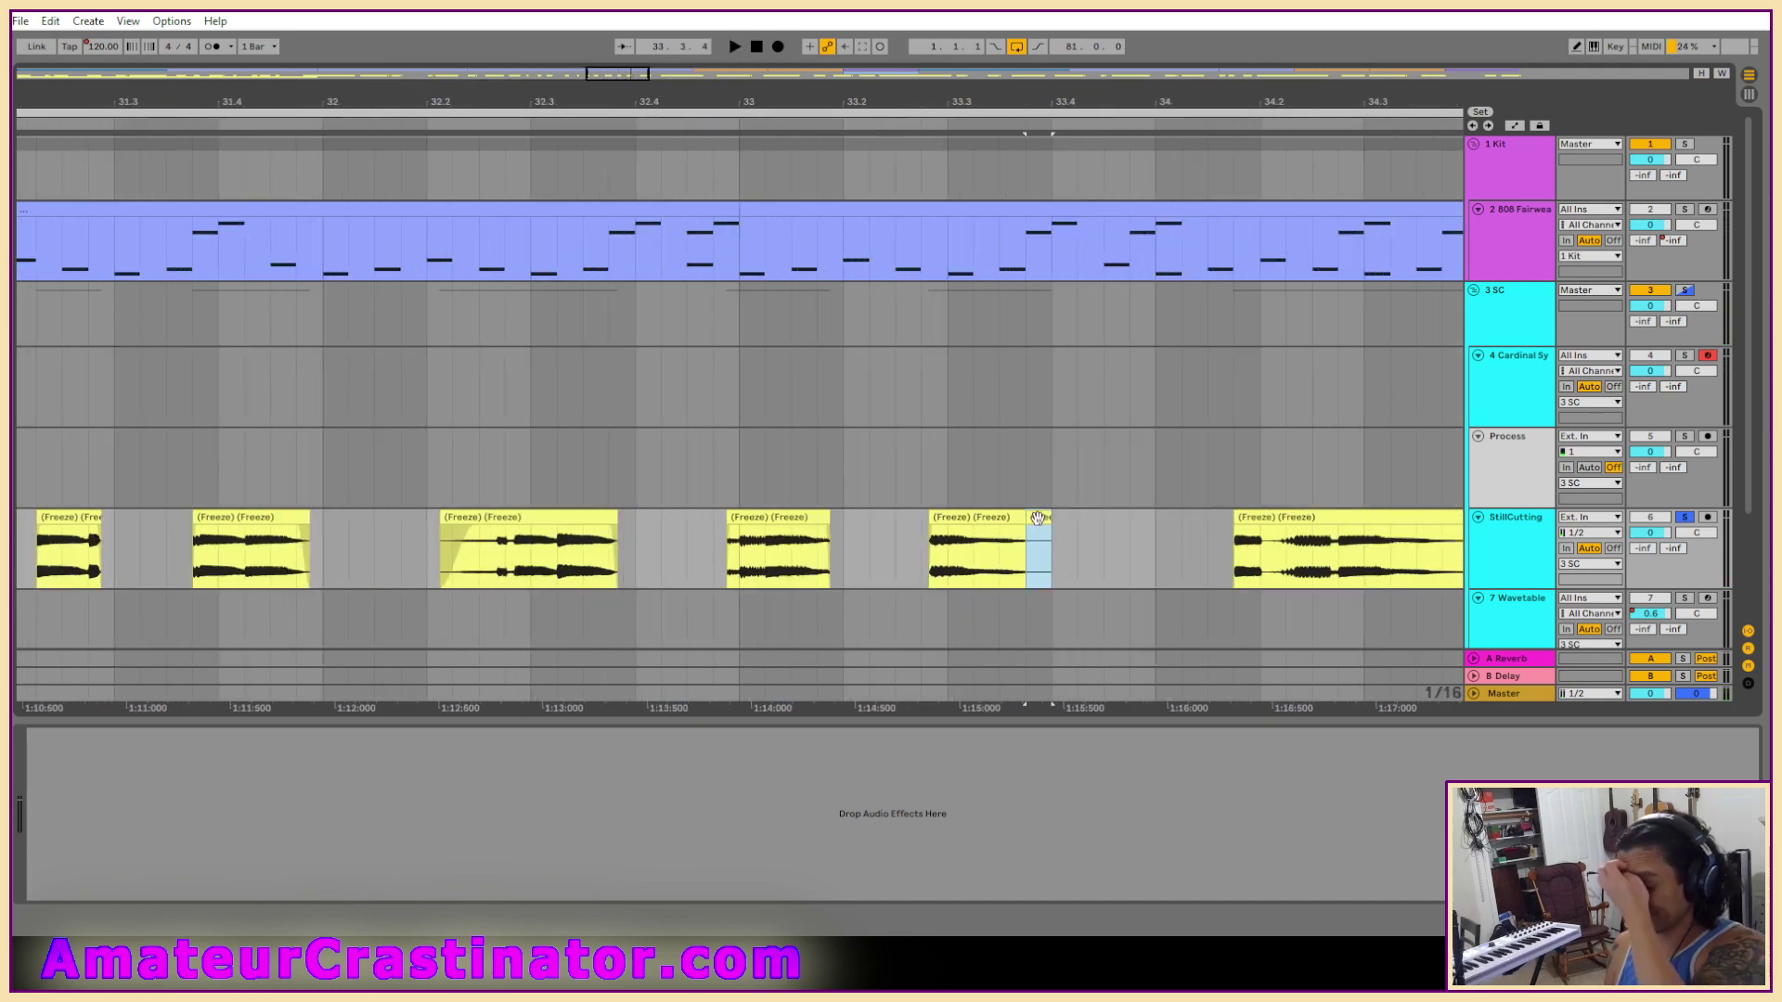
Look over the StillCutting clips across the whole arrangement and the uncut ones from bar 34 onward.
key("minus")
key("minus")
key("minus")
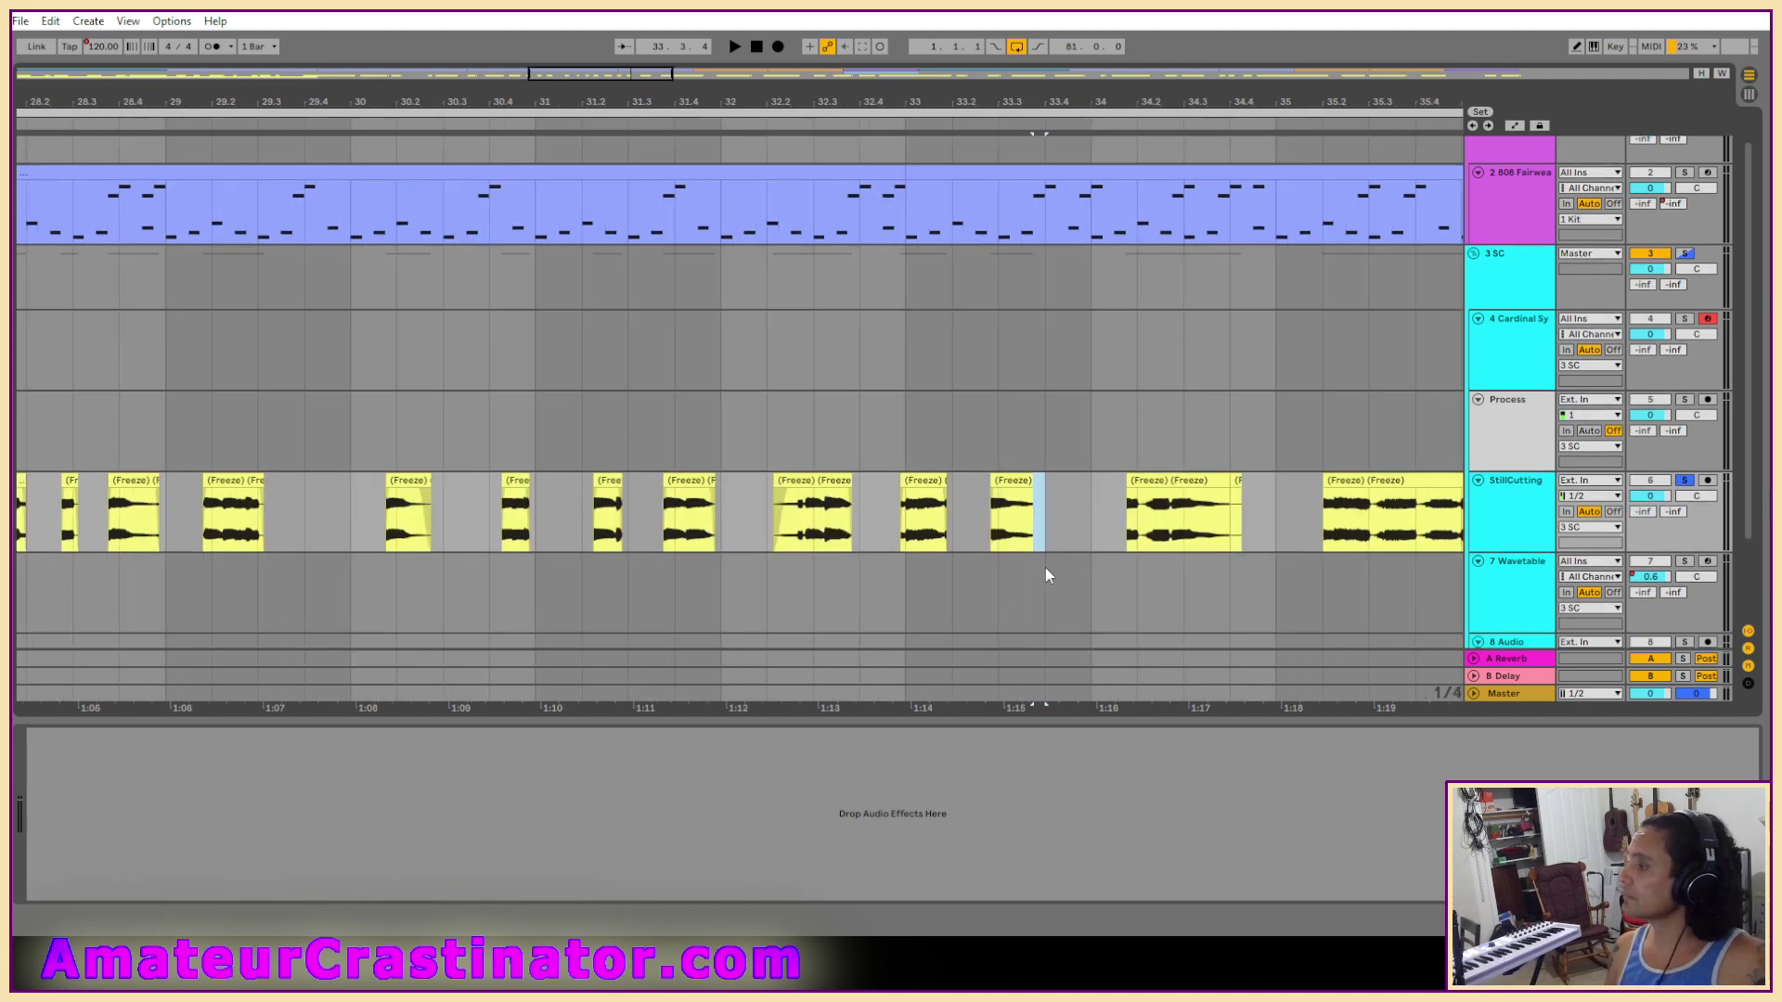
key("plus")
key("plus")
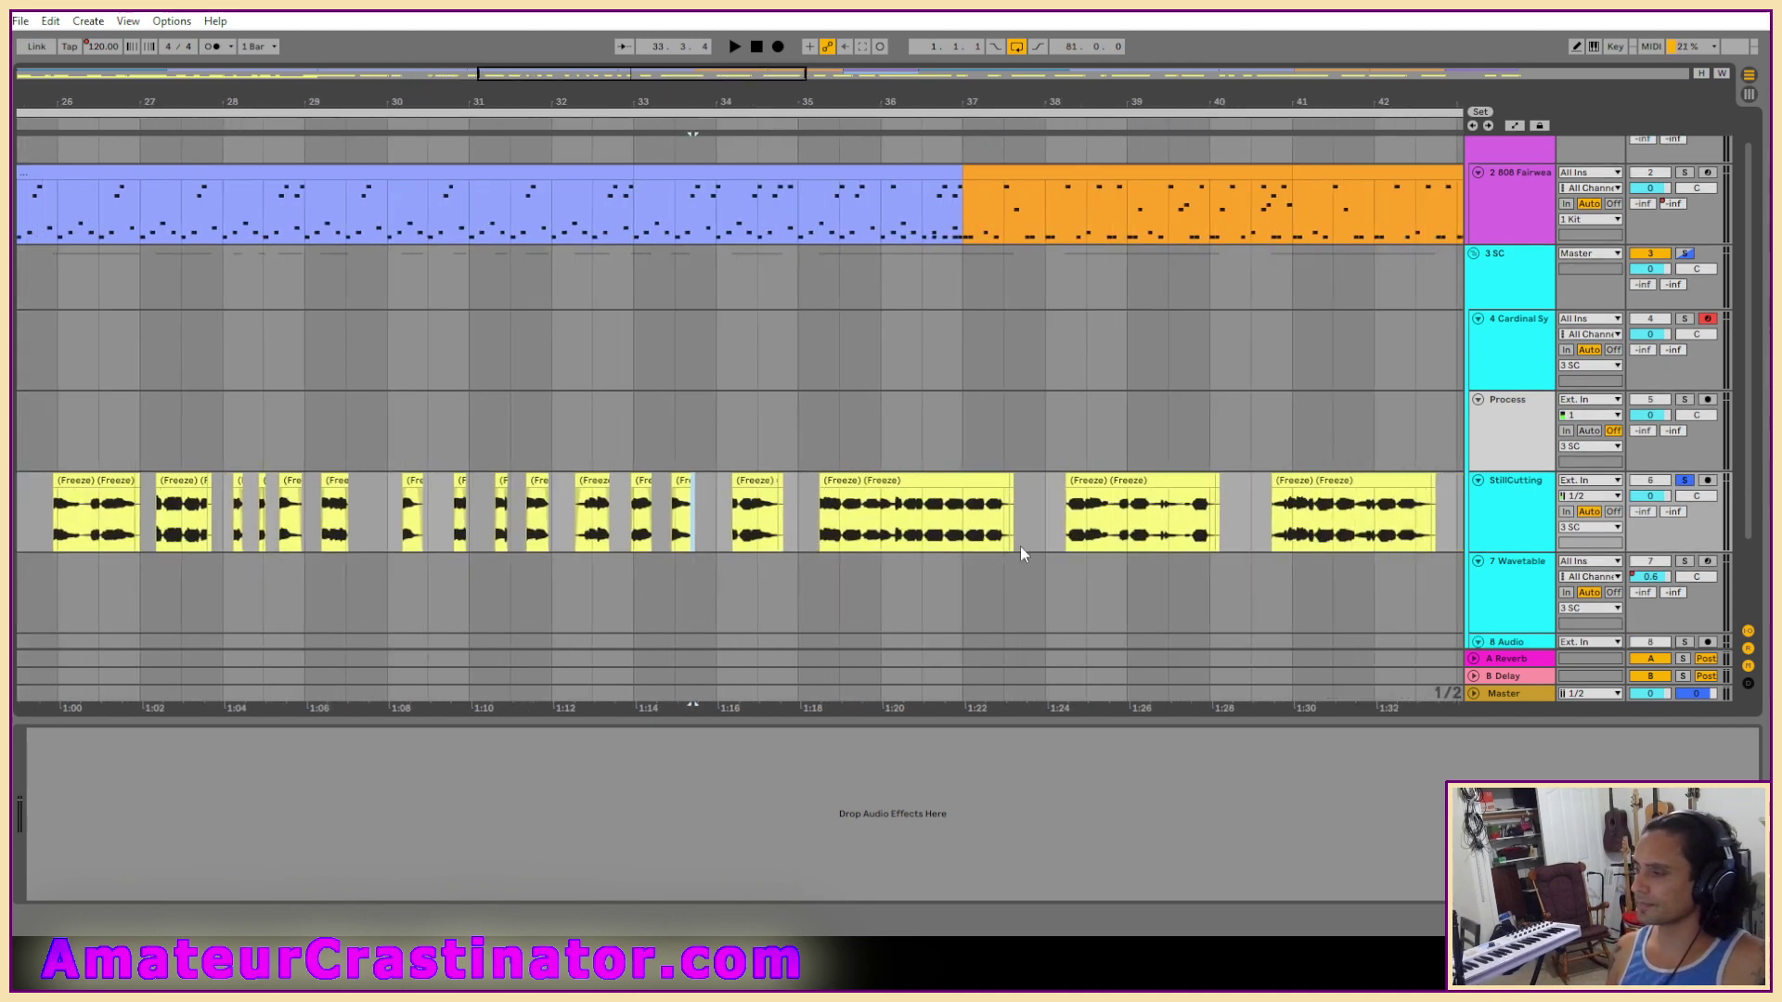
key("minus")
key("minus")
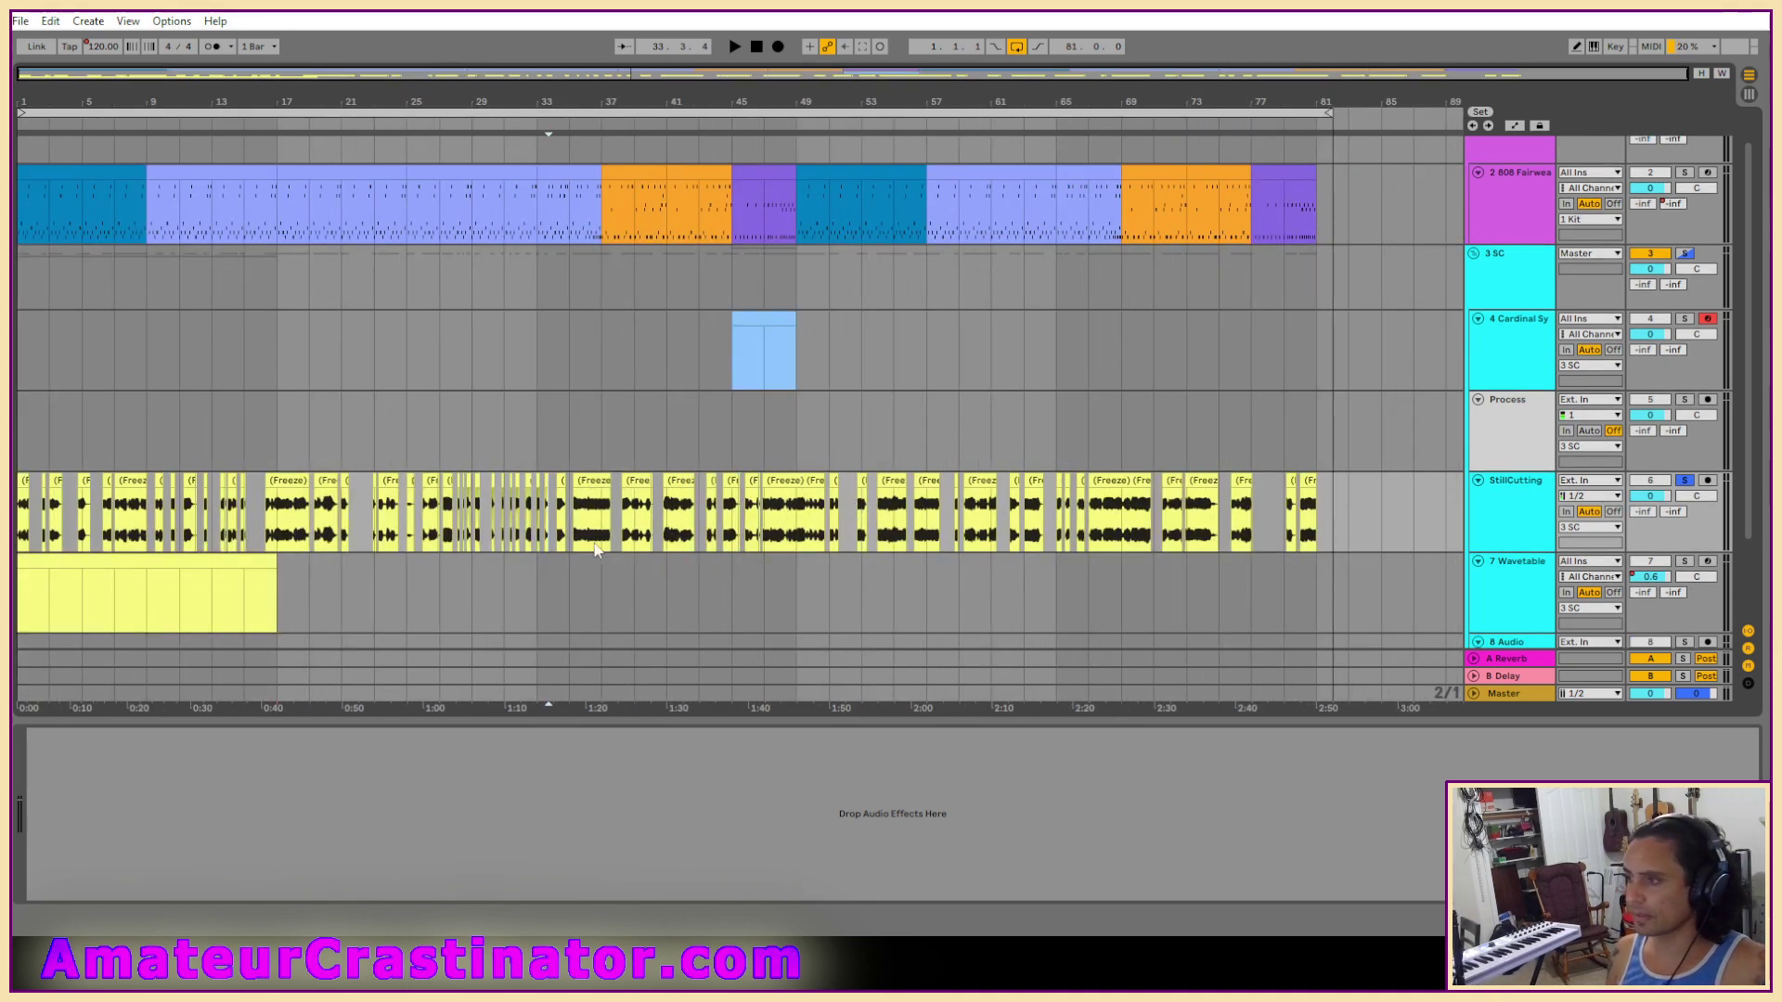
key("plus")
key("plus")
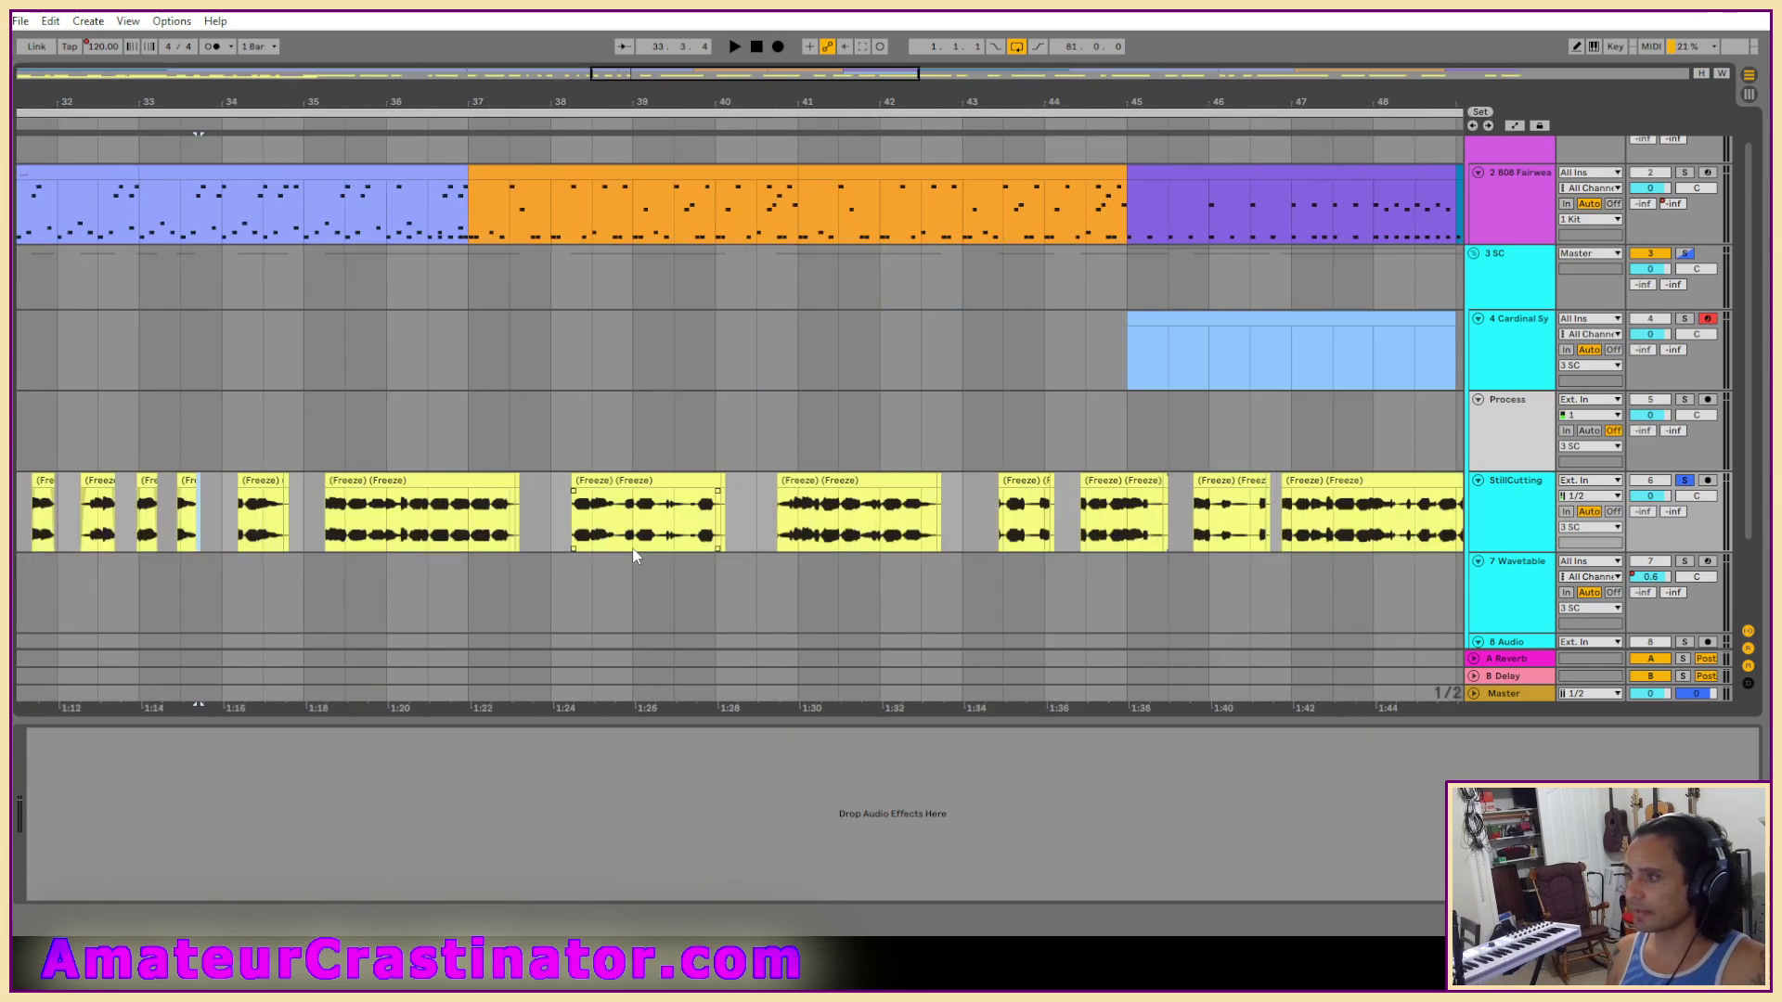
Look over the already cut StillCutting clips from about bar 13 to bar 40, close up and in overview.
key("minus")
key("minus")
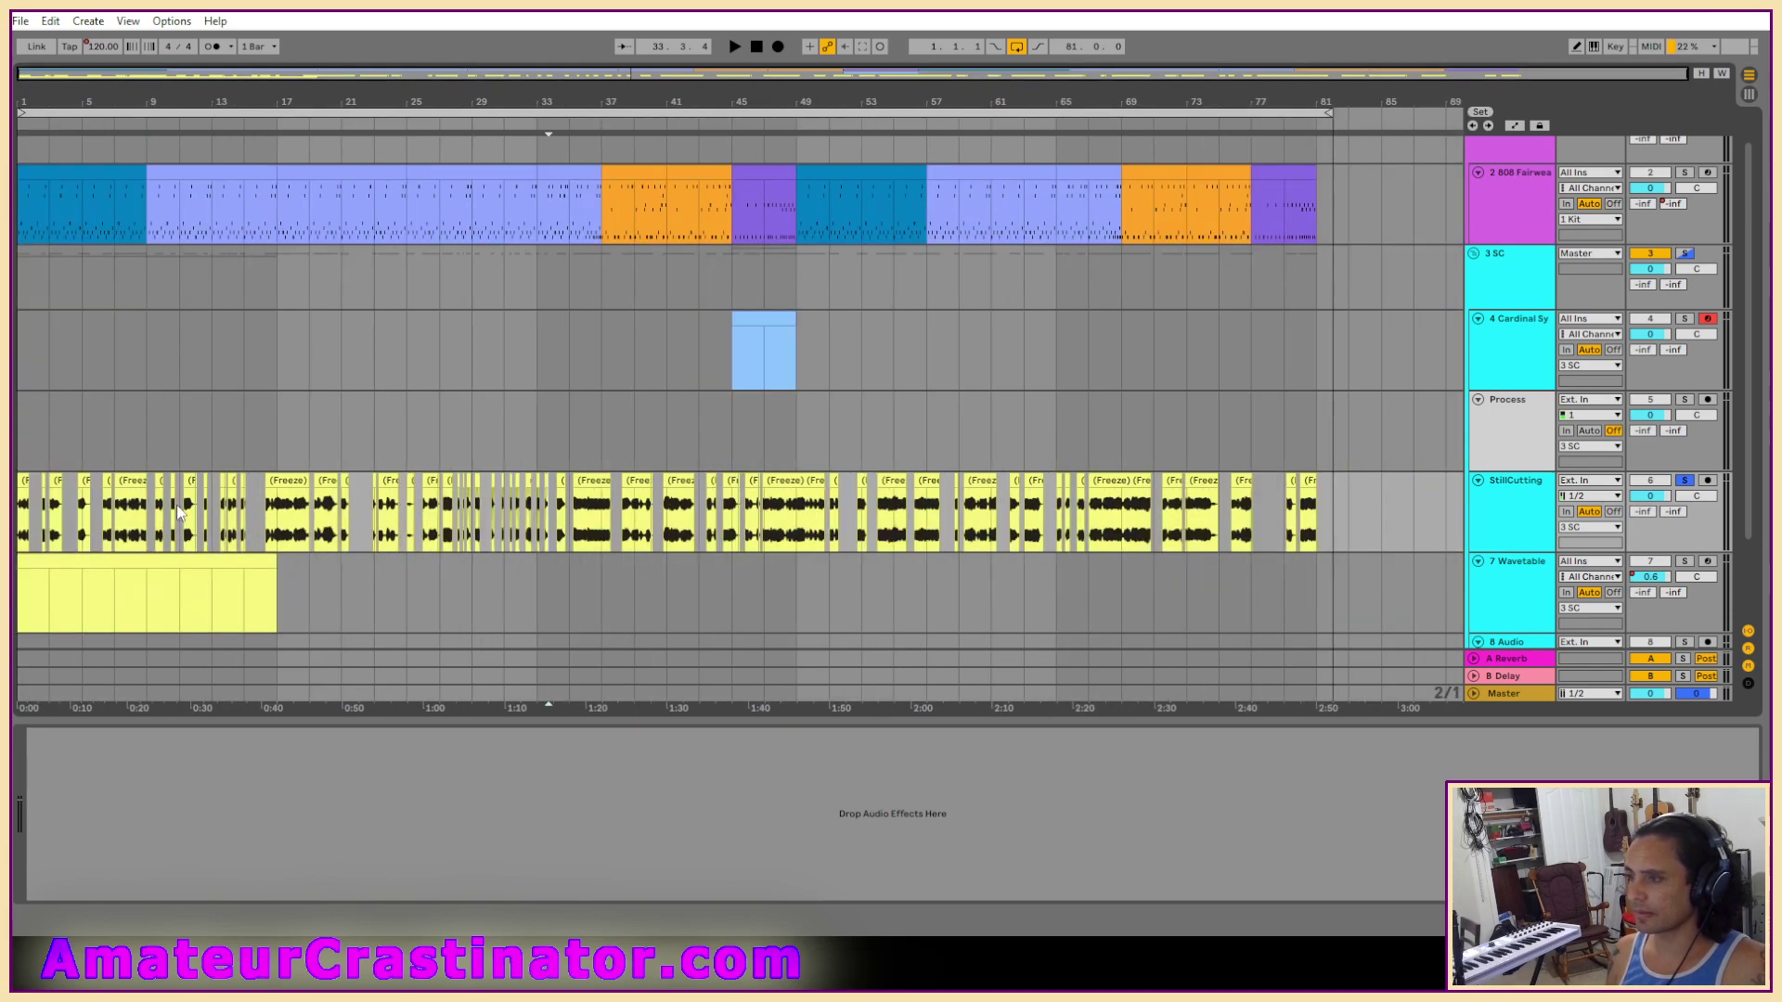
key("plus")
key("plus")
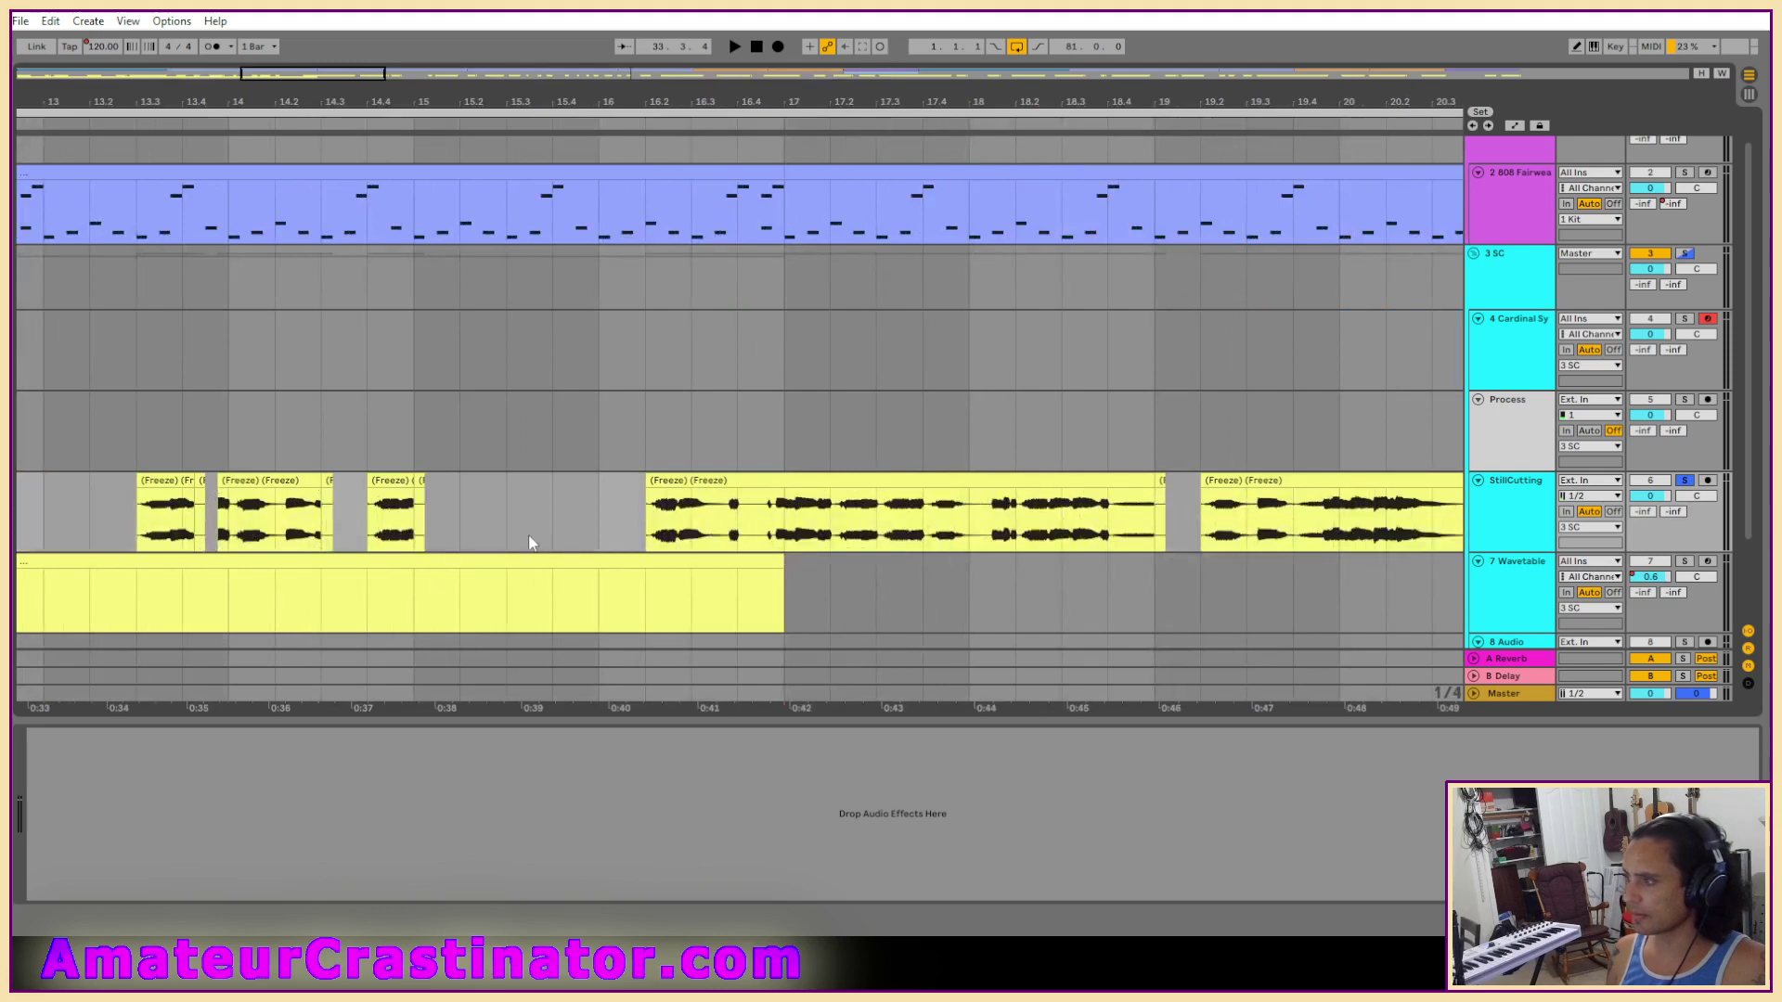
key("minus")
key("minus")
key("plus")
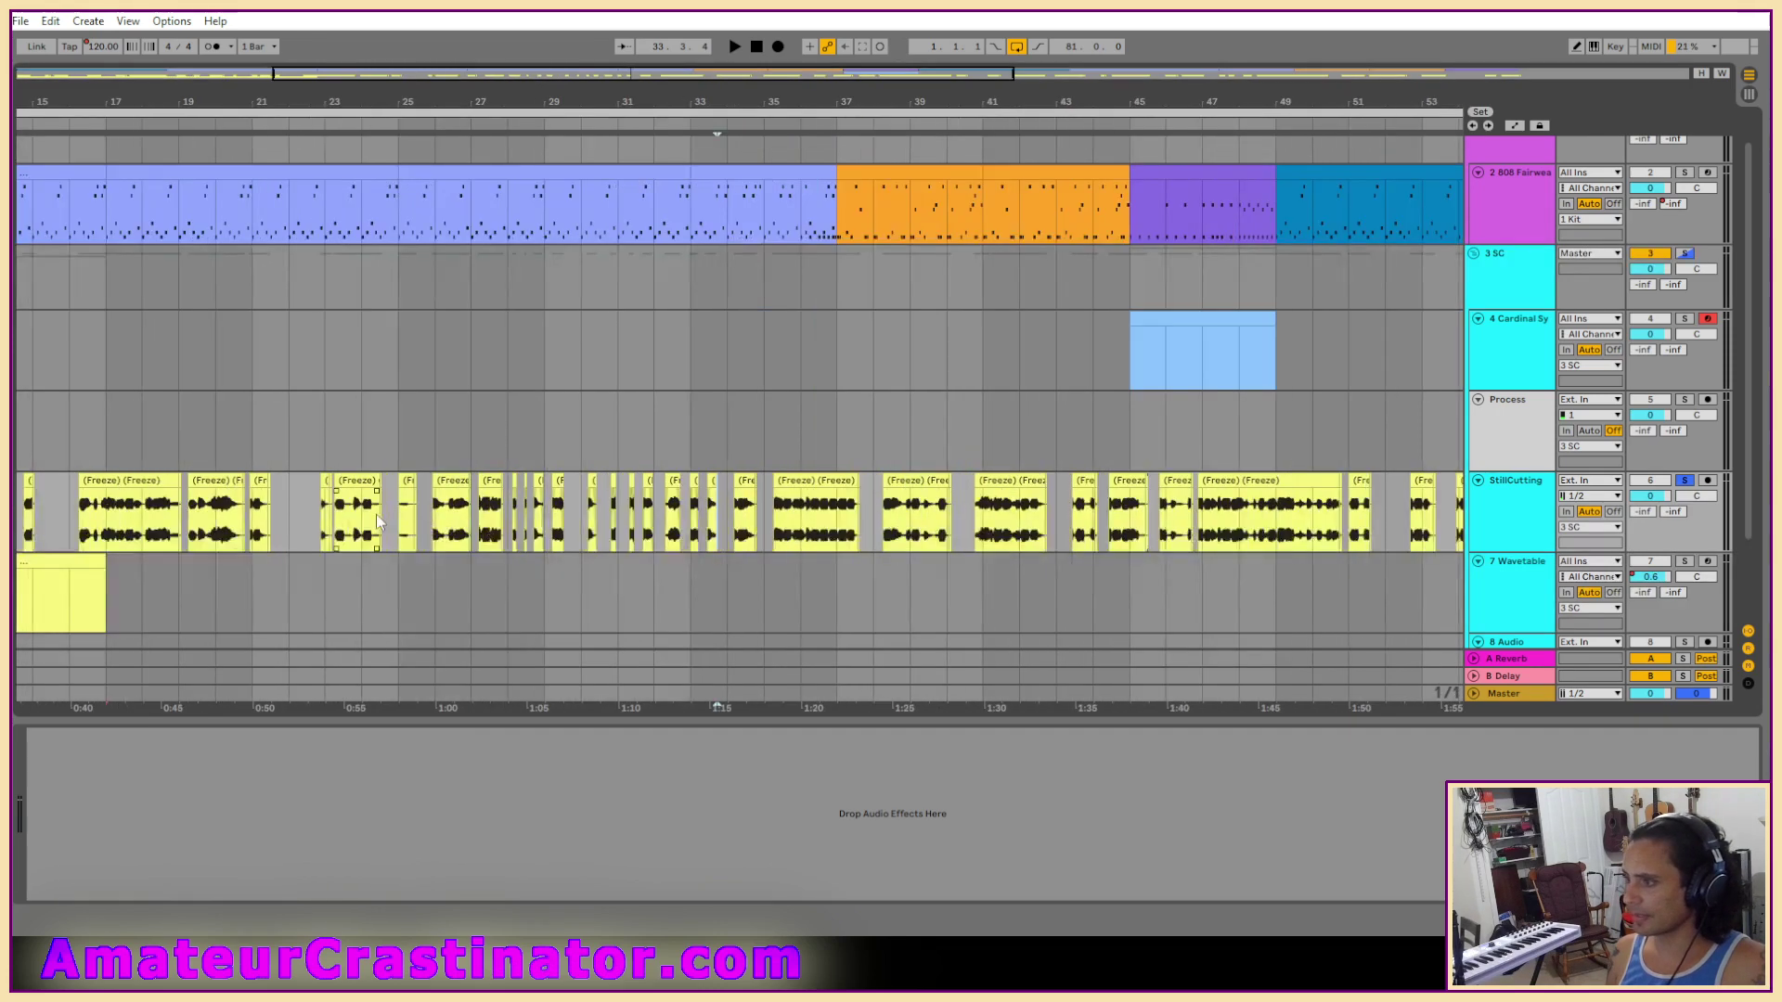
left_click(263, 518)
key("plus")
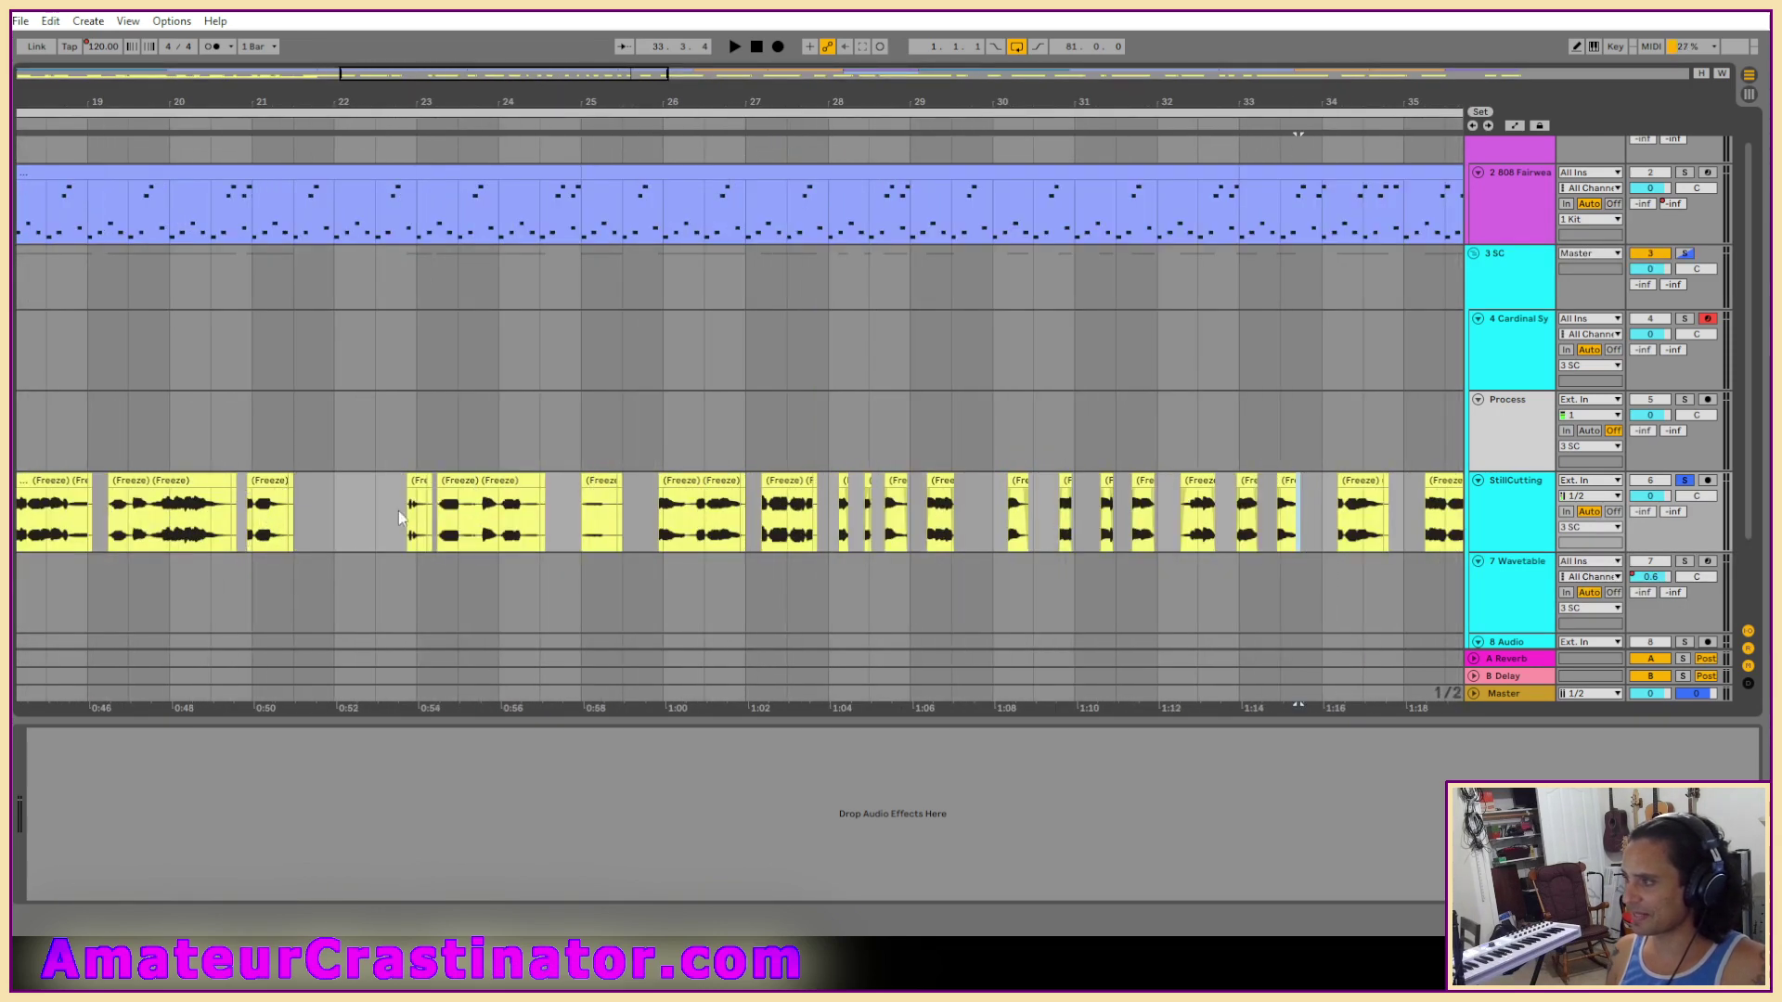
scroll(1336, 498, "right", 5)
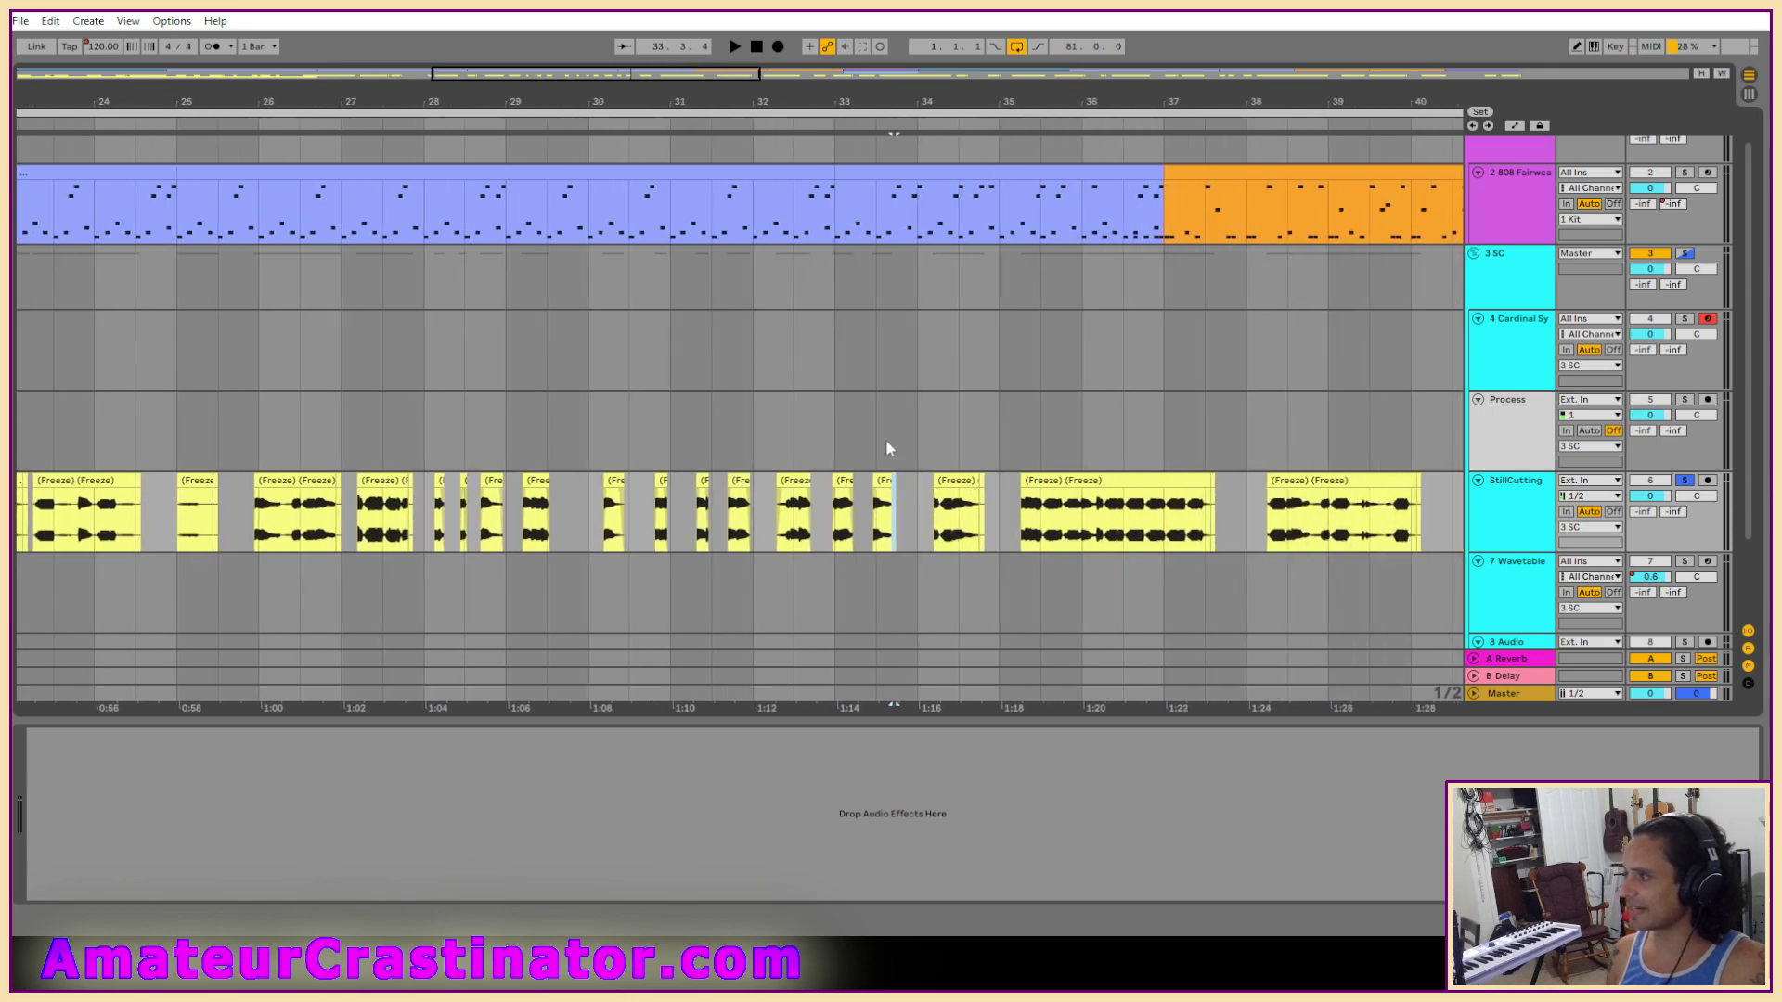
key("minus")
key("minus")
key("minus")
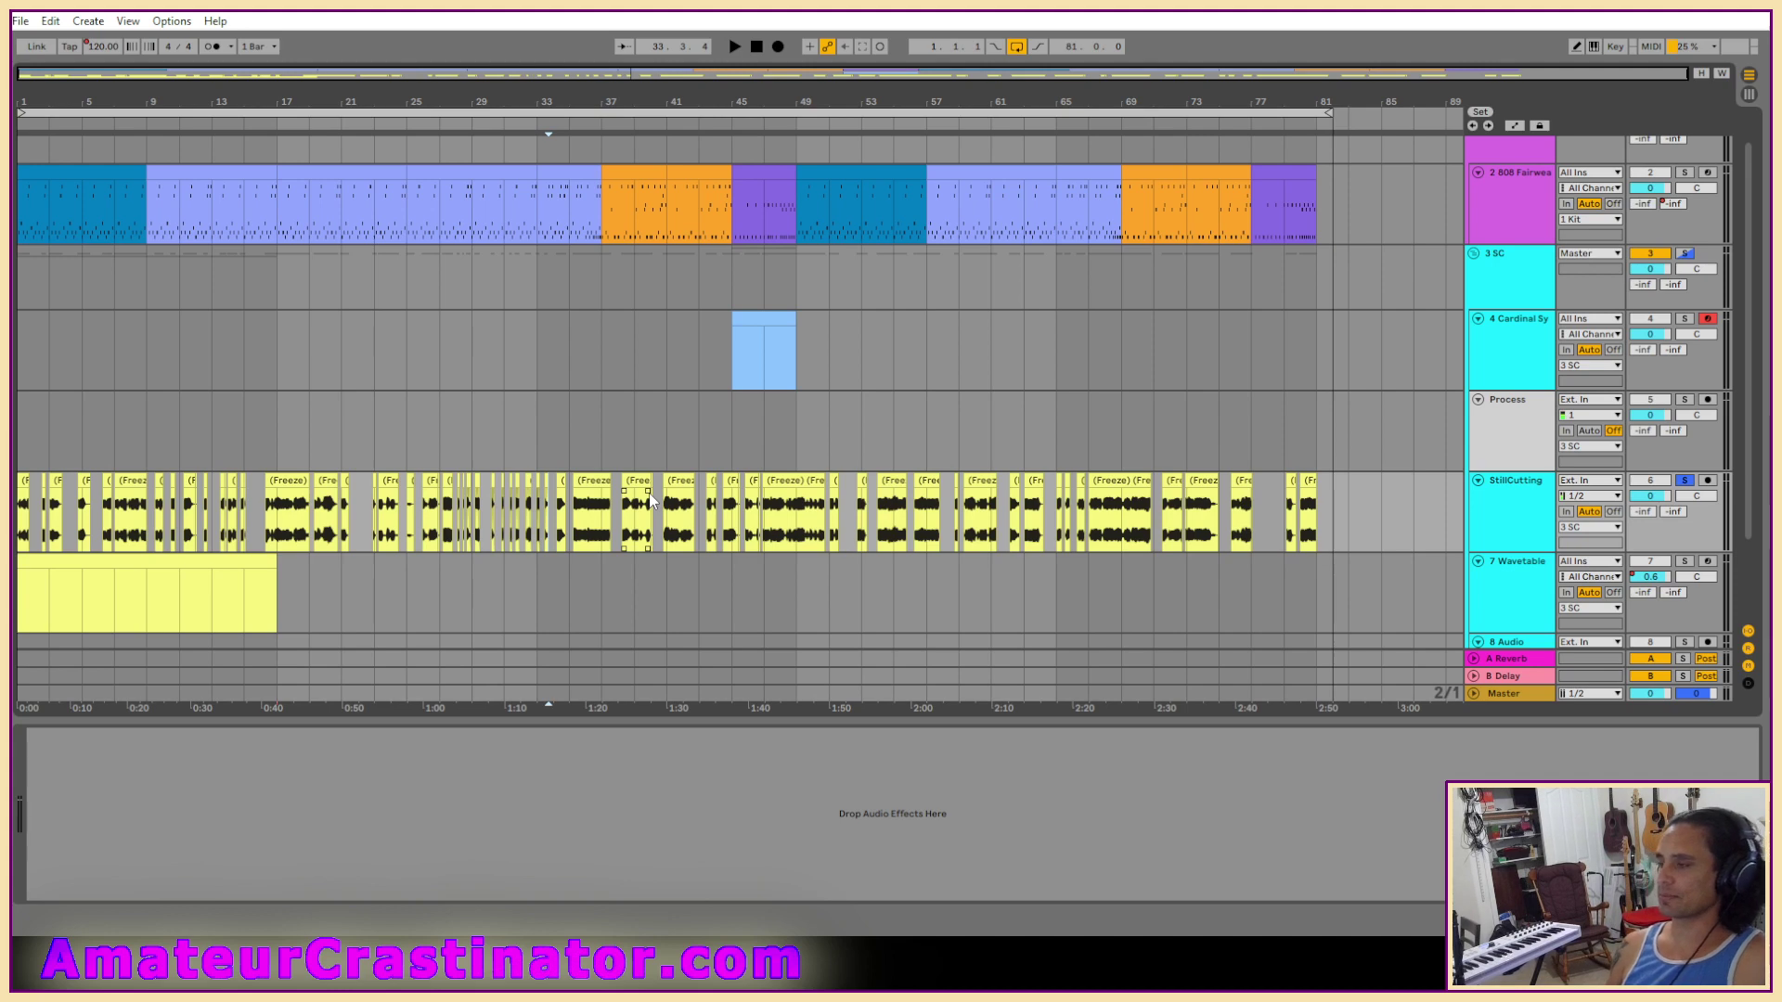
Play back briefly from bar 33 and examine the StillCutting clips from bar 34 to bar 50.
key("space")
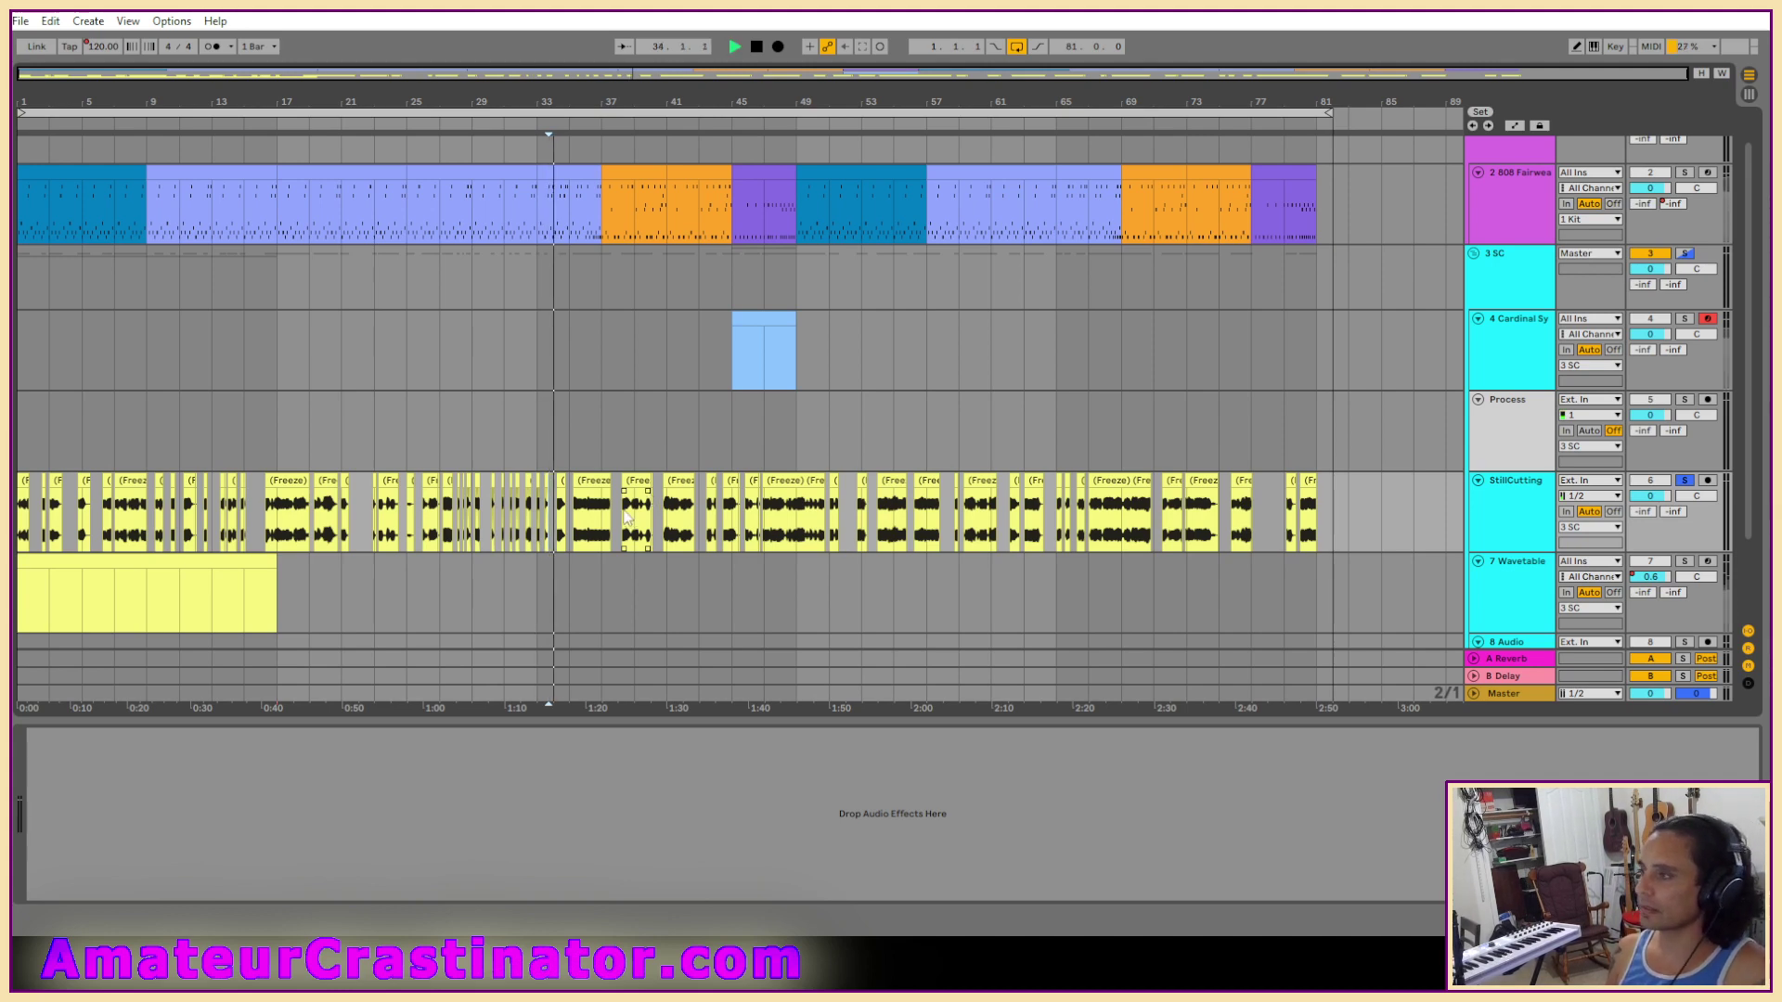
key("plus")
key("plus")
key("plus")
key("plus")
key("plus")
key("minus")
key("minus")
key("minus")
key("minus")
key("minus")
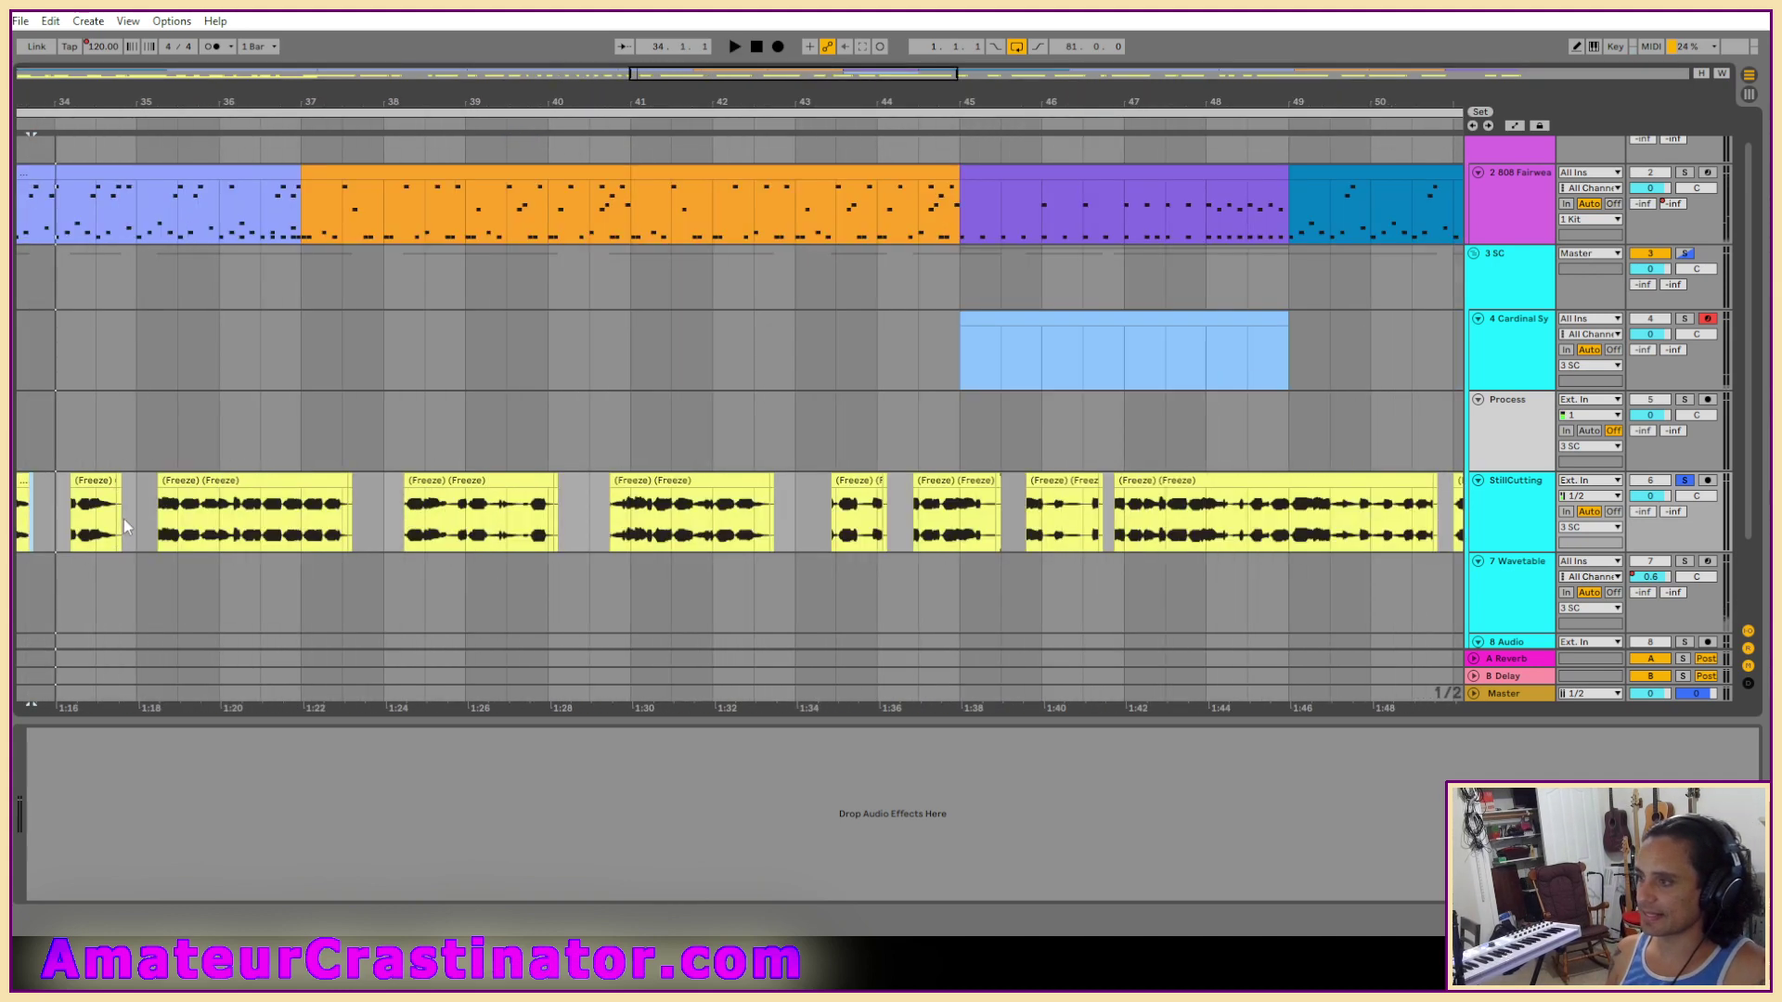
Delete the StillCutting audio from slightly past 34.2 to 34.2.4 and remove the short leftover clip starting at 34.4.
scroll(359, 499, "left", 3)
key("plus")
key("plus")
key("plus")
key("plus")
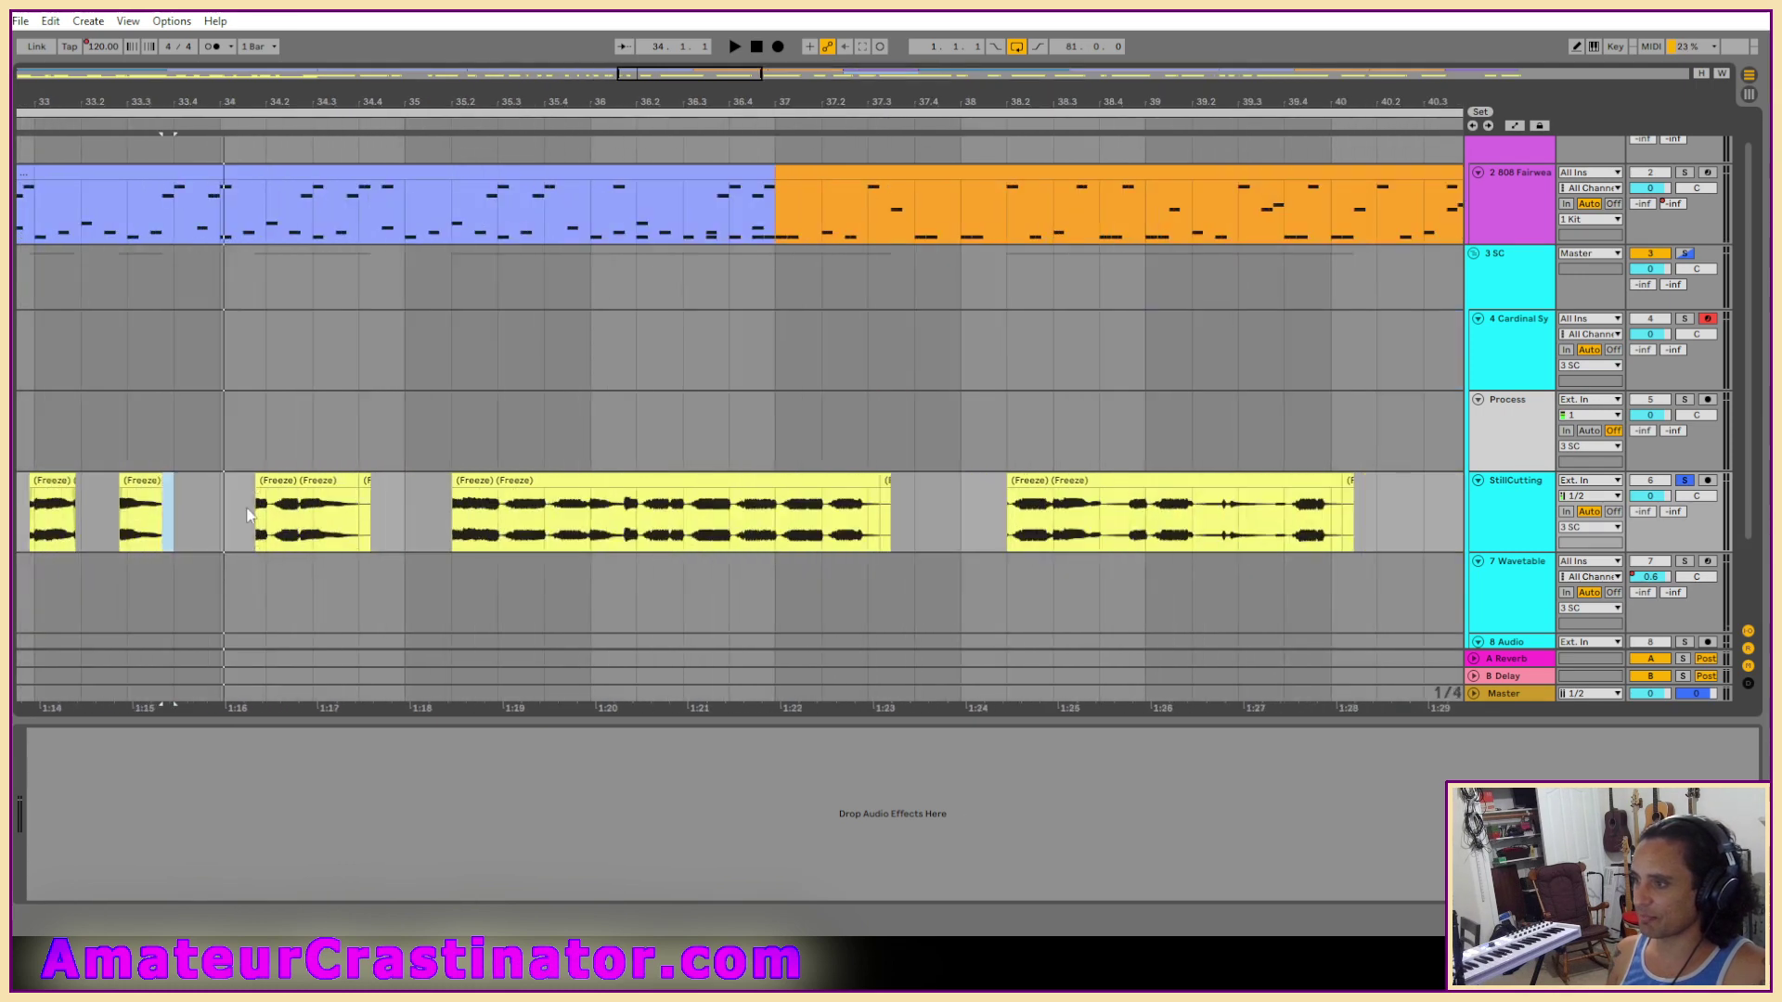
left_click(283, 496)
key("plus")
key("plus")
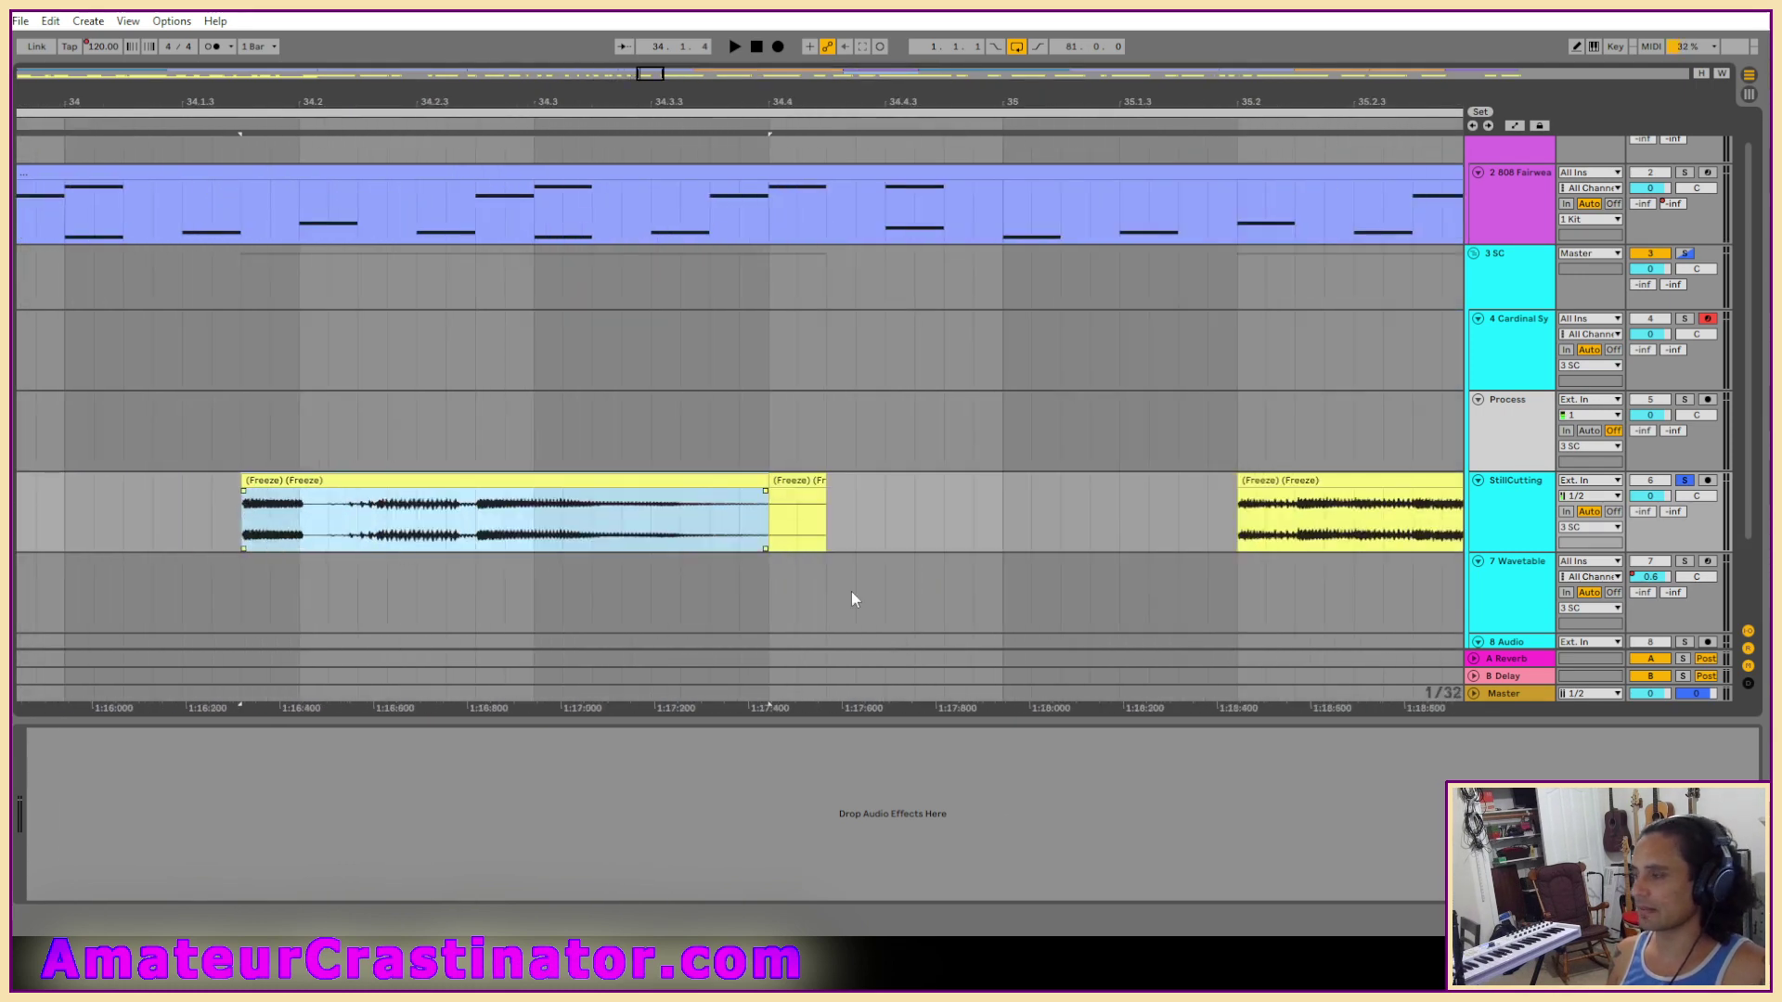
key("space")
left_click(287, 534)
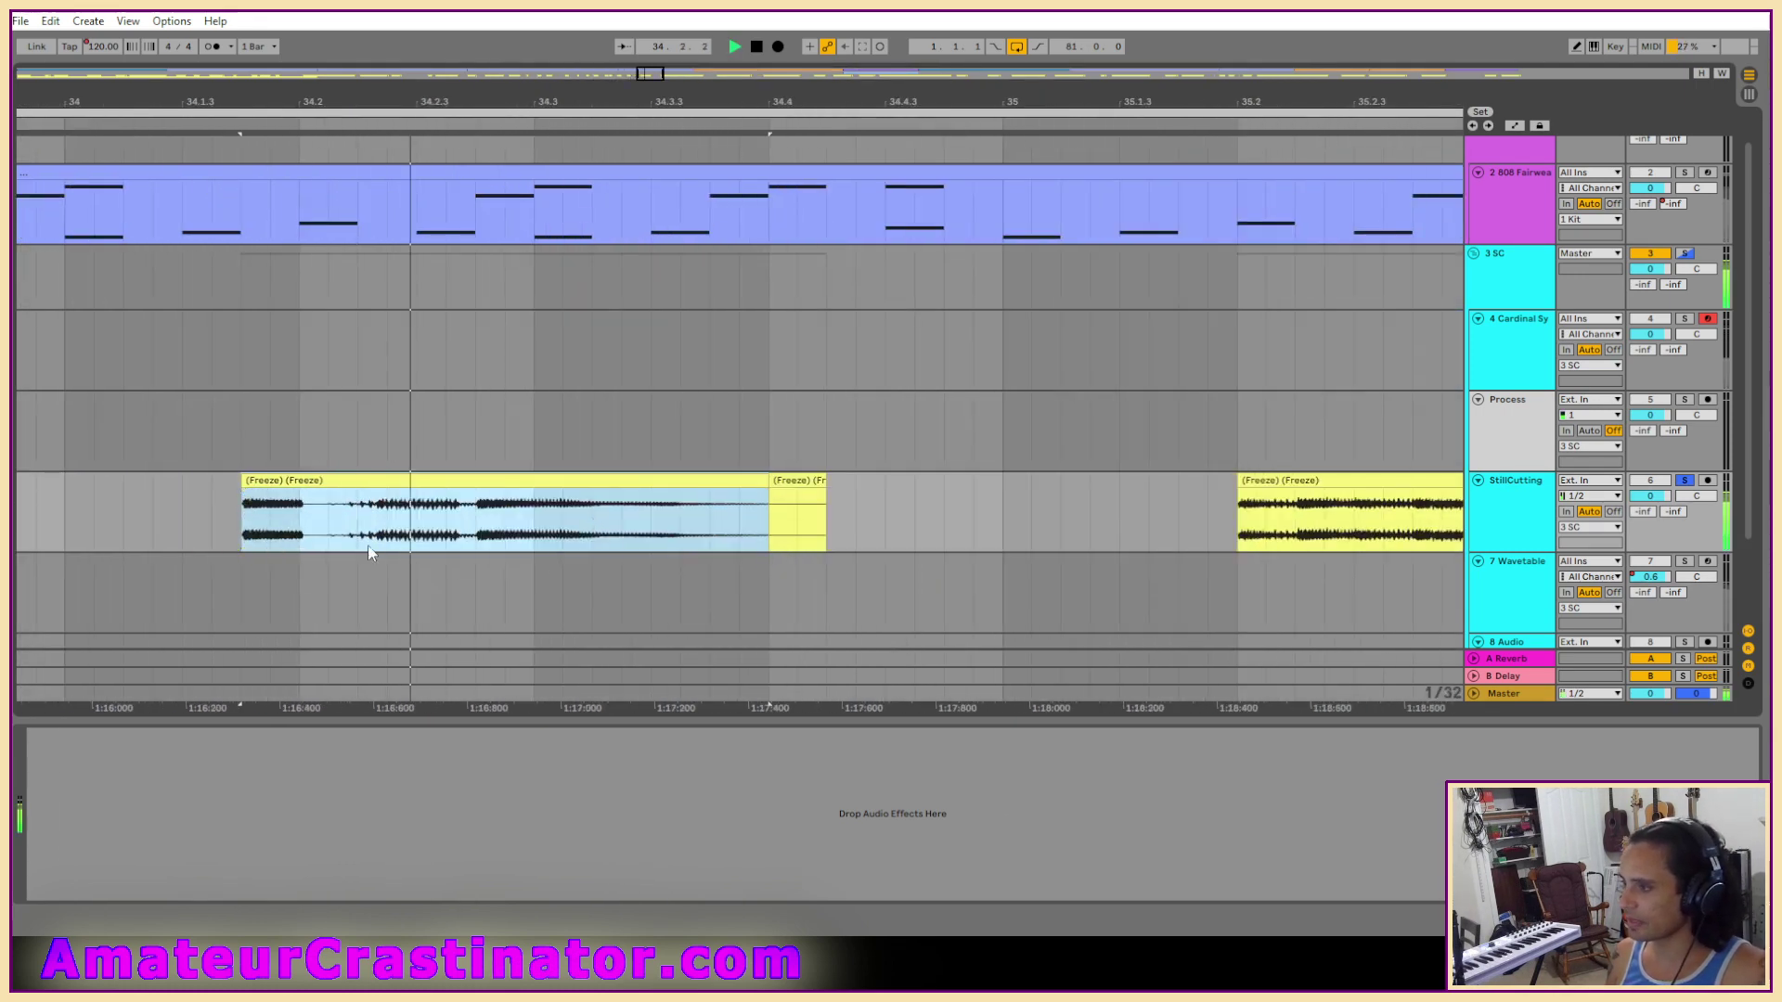
left_click(314, 520)
left_click_drag(335, 530, 495, 520)
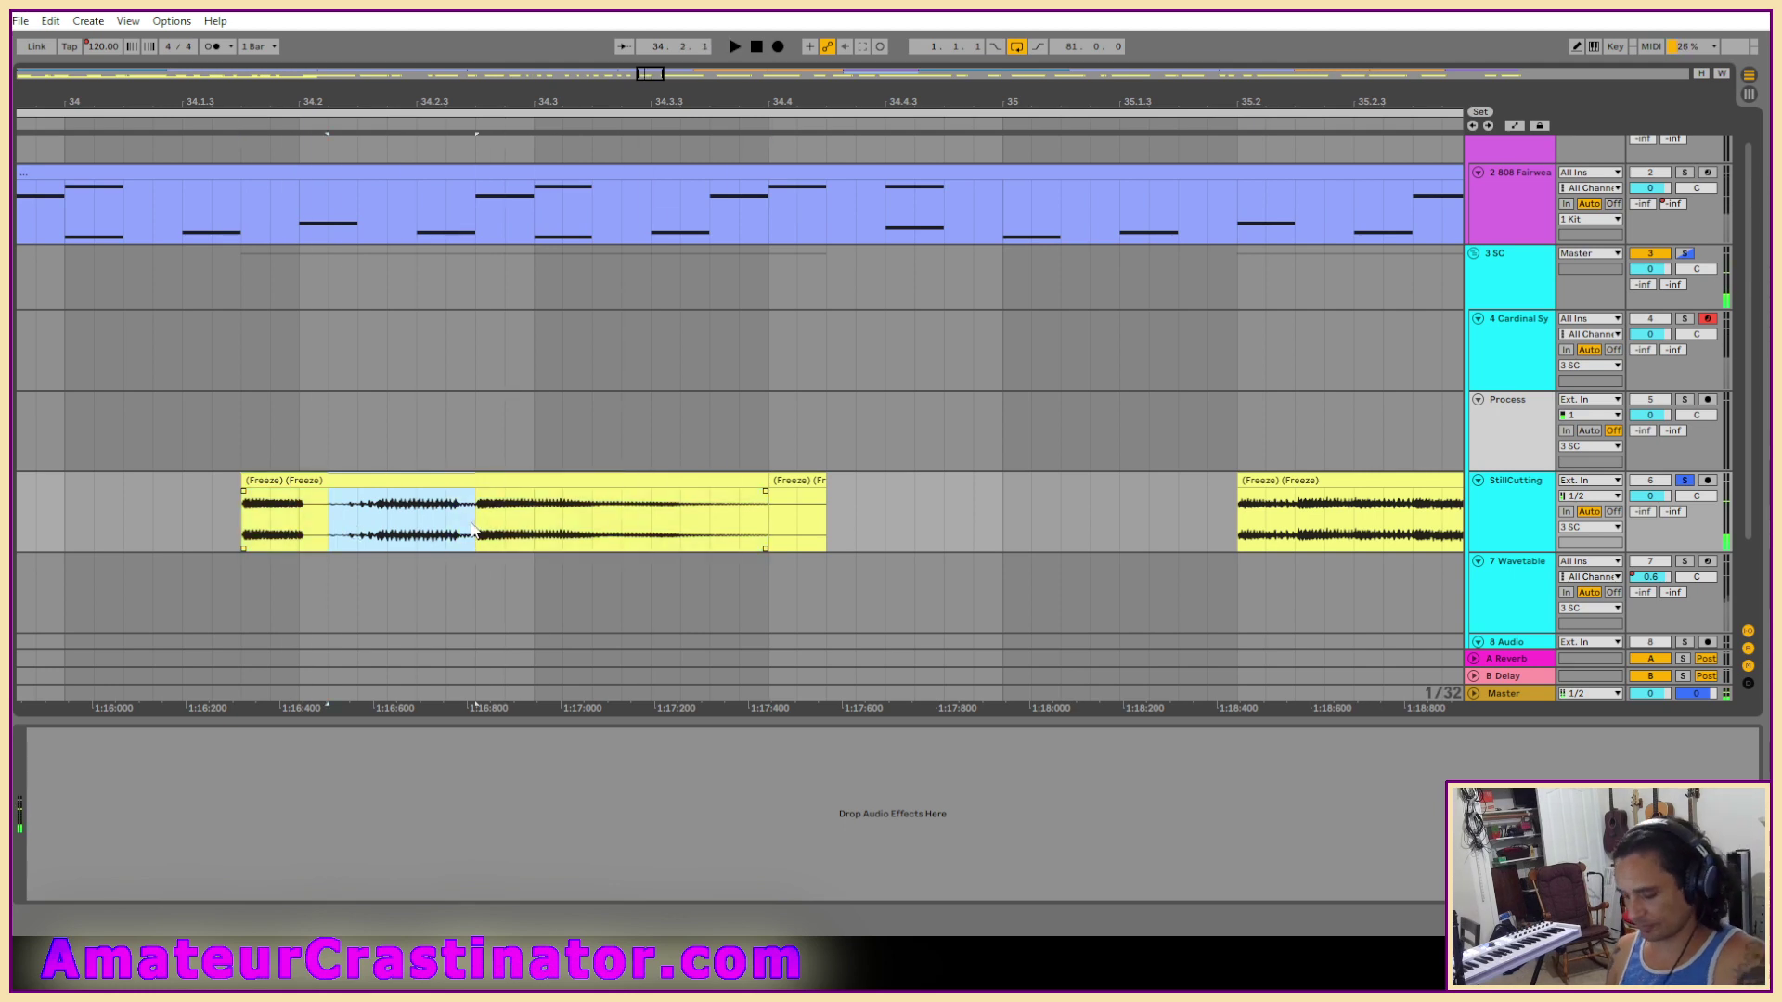
key("Delete")
left_click(787, 480)
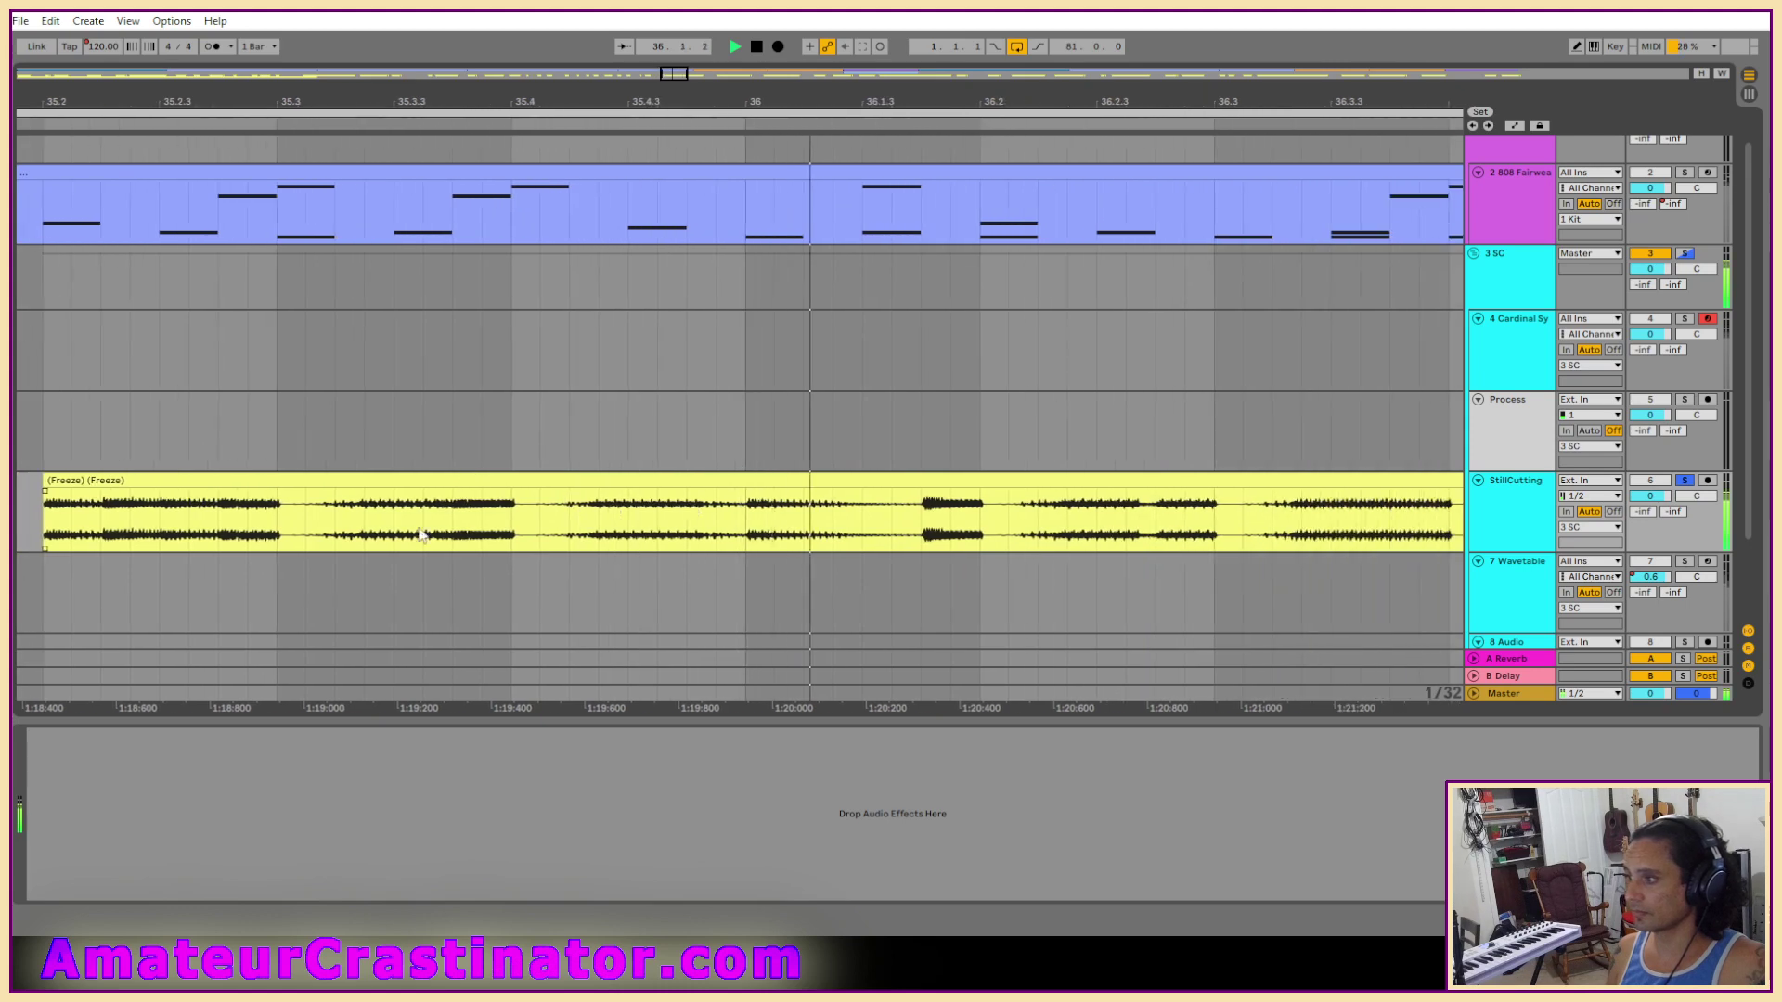
Audition short sections of the StillCutting clip between 35.2 and 35.3.
left_click_drag(46, 506, 100, 520)
key("ctrl+l")
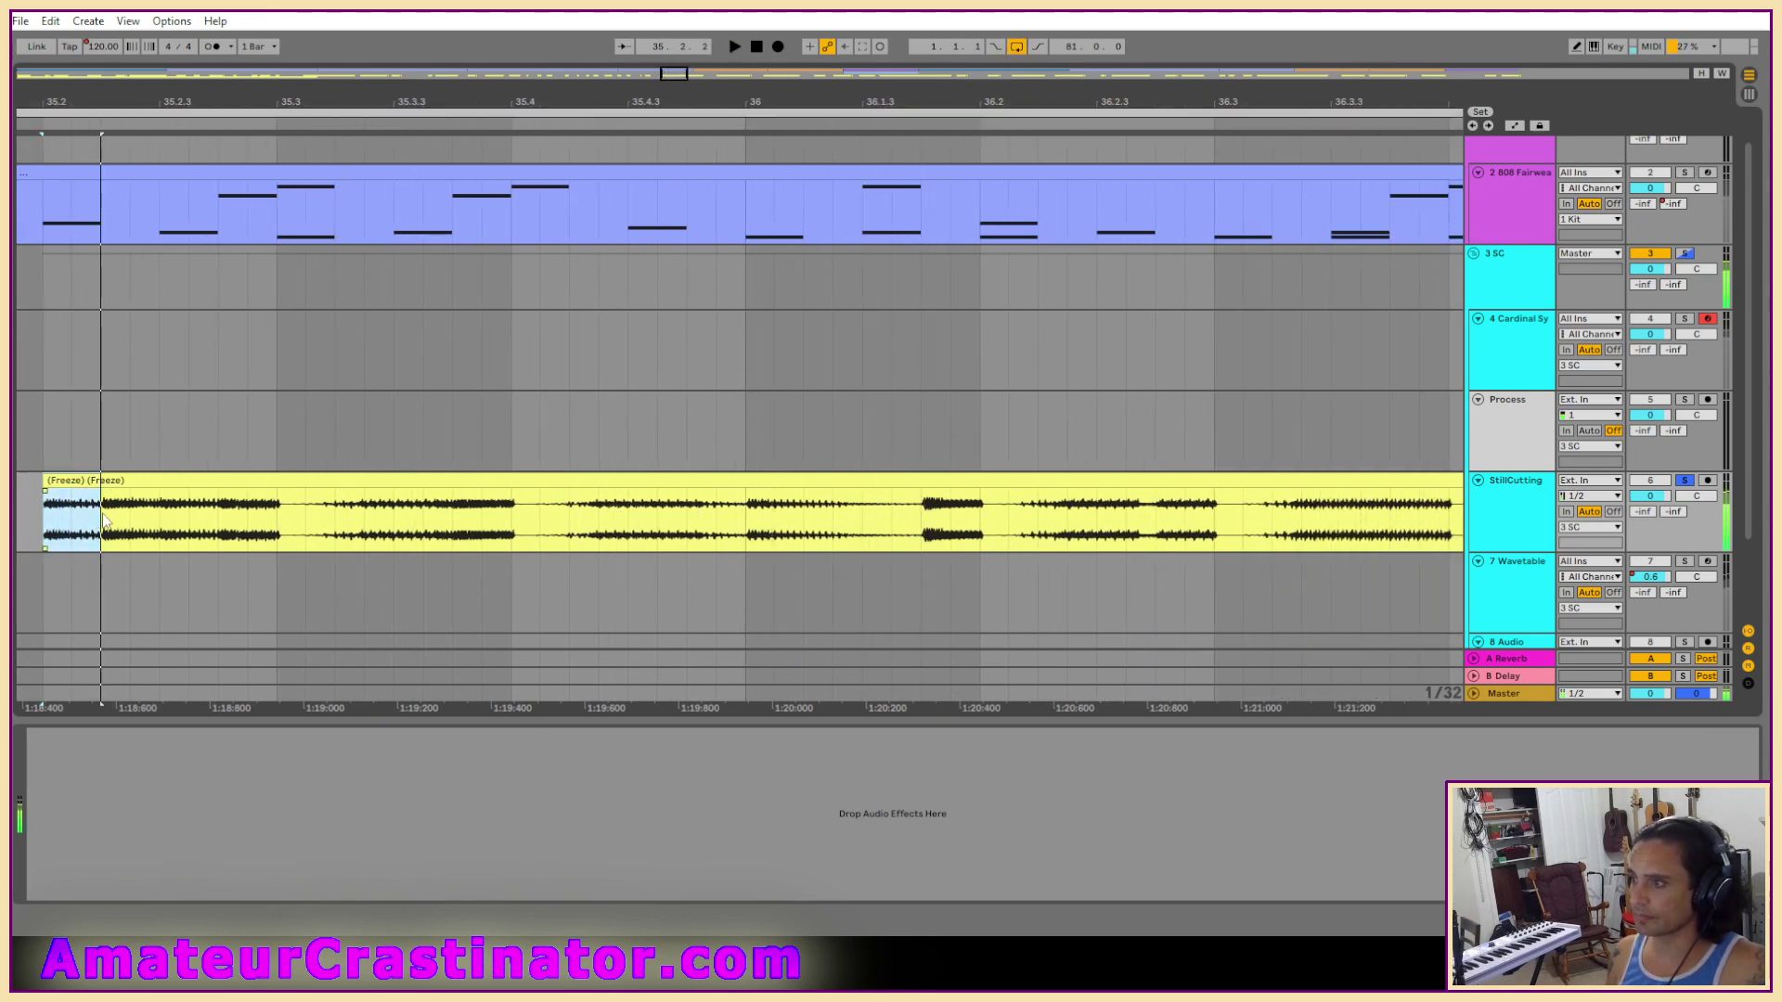
left_click_drag(75, 525, 53, 529)
key("space")
key("space")
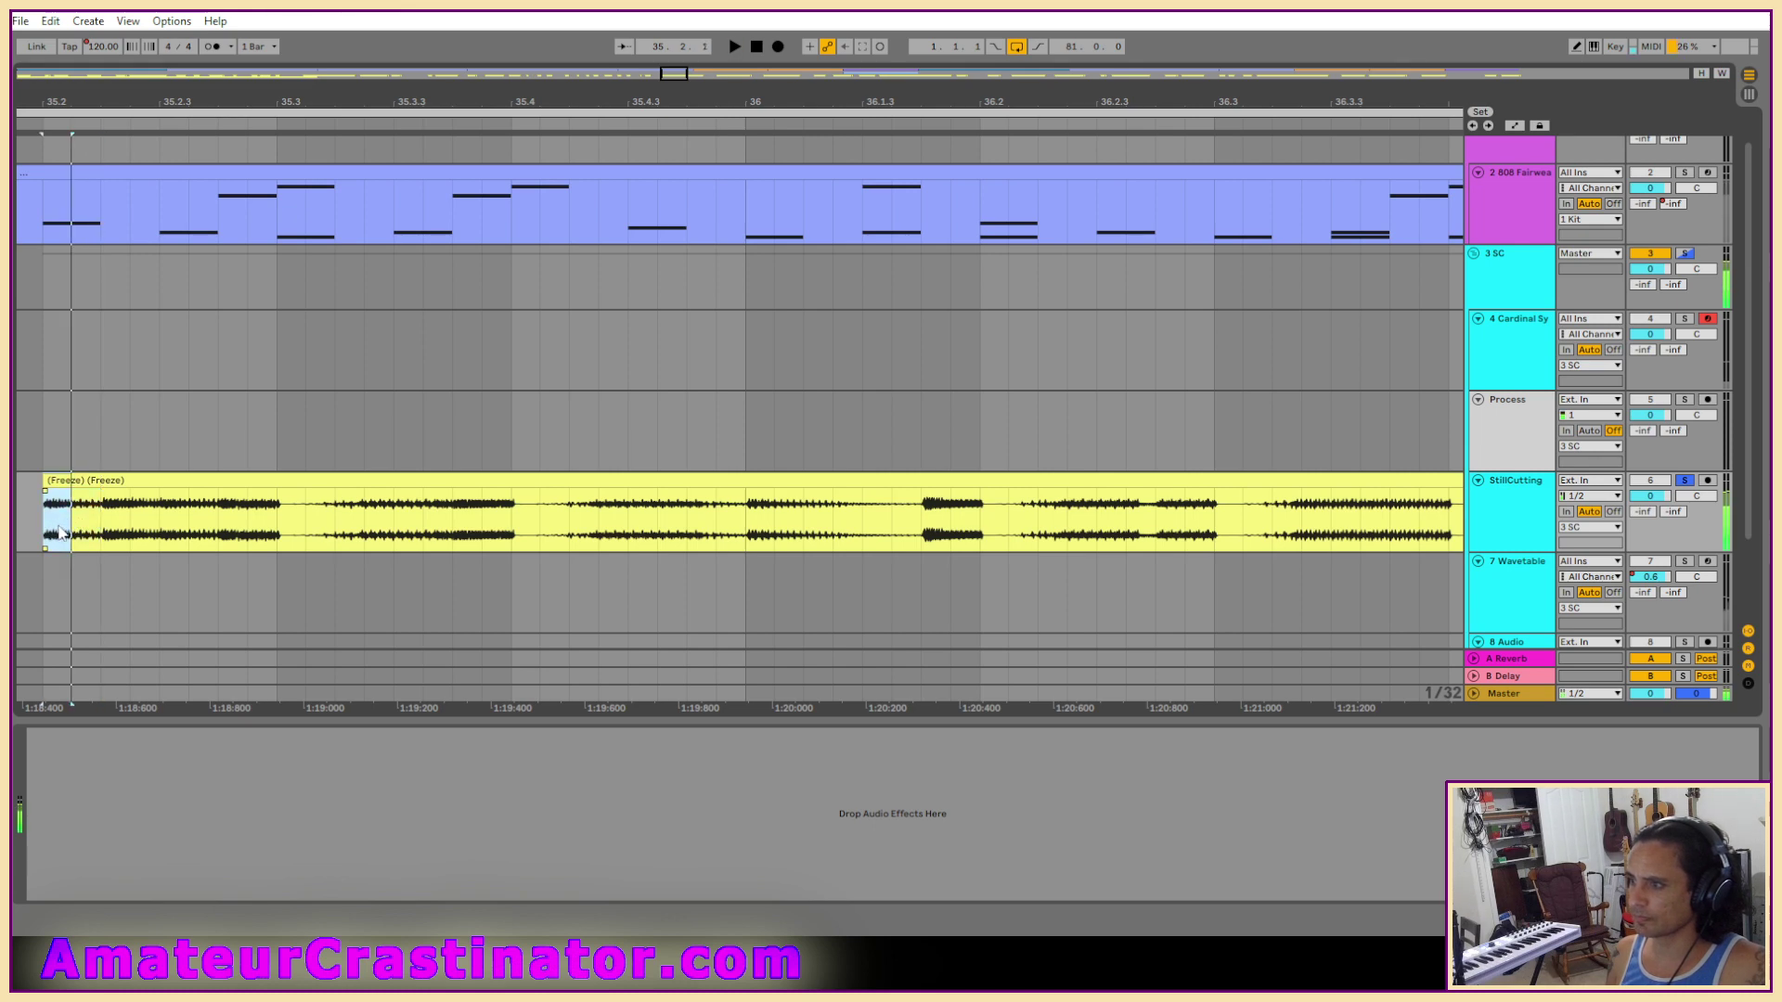
left_click(111, 534)
key("shift+Right")
key("shift+Right")
key("shift+Right")
key("shift+Right")
key("shift+Right")
key("ctrl+l")
key("space")
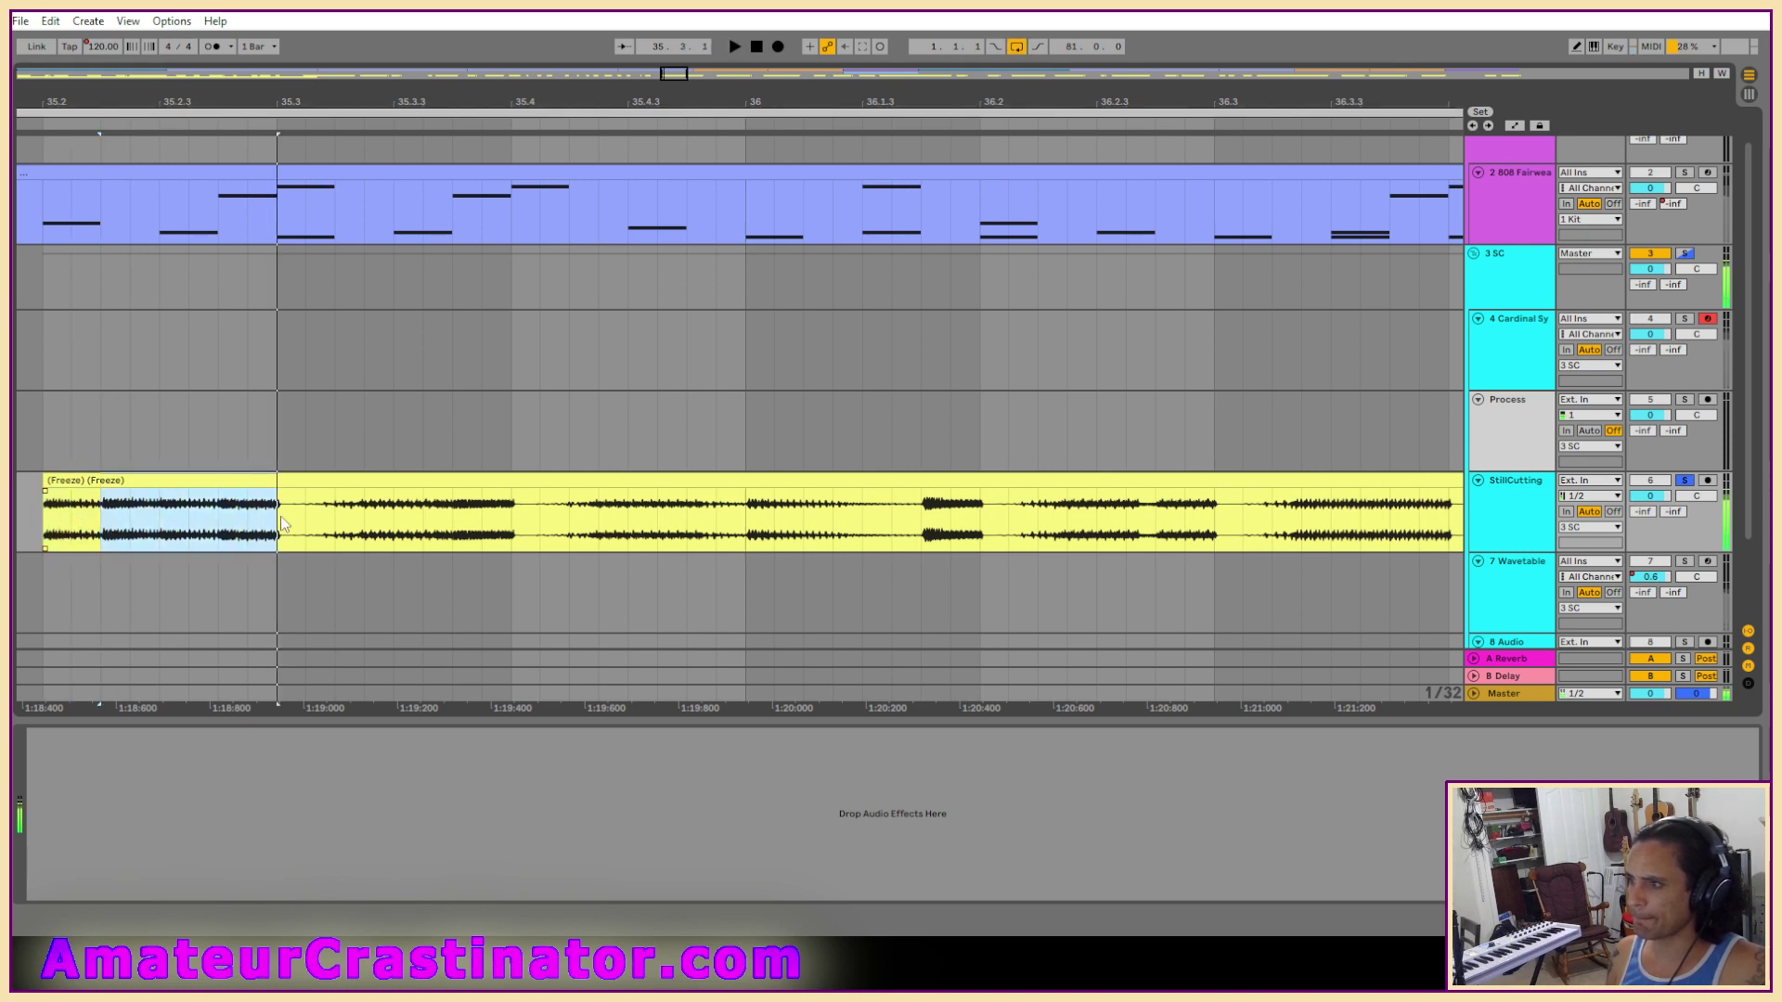
key("space")
key("ctrl+l")
Delete the StillCutting audio from 35.2.3 to slightly past 35.3 and play back the cut.
left_click_drag(102, 534, 307, 533)
key("ctrl+l")
key("space")
key("ctrl+l")
key("space")
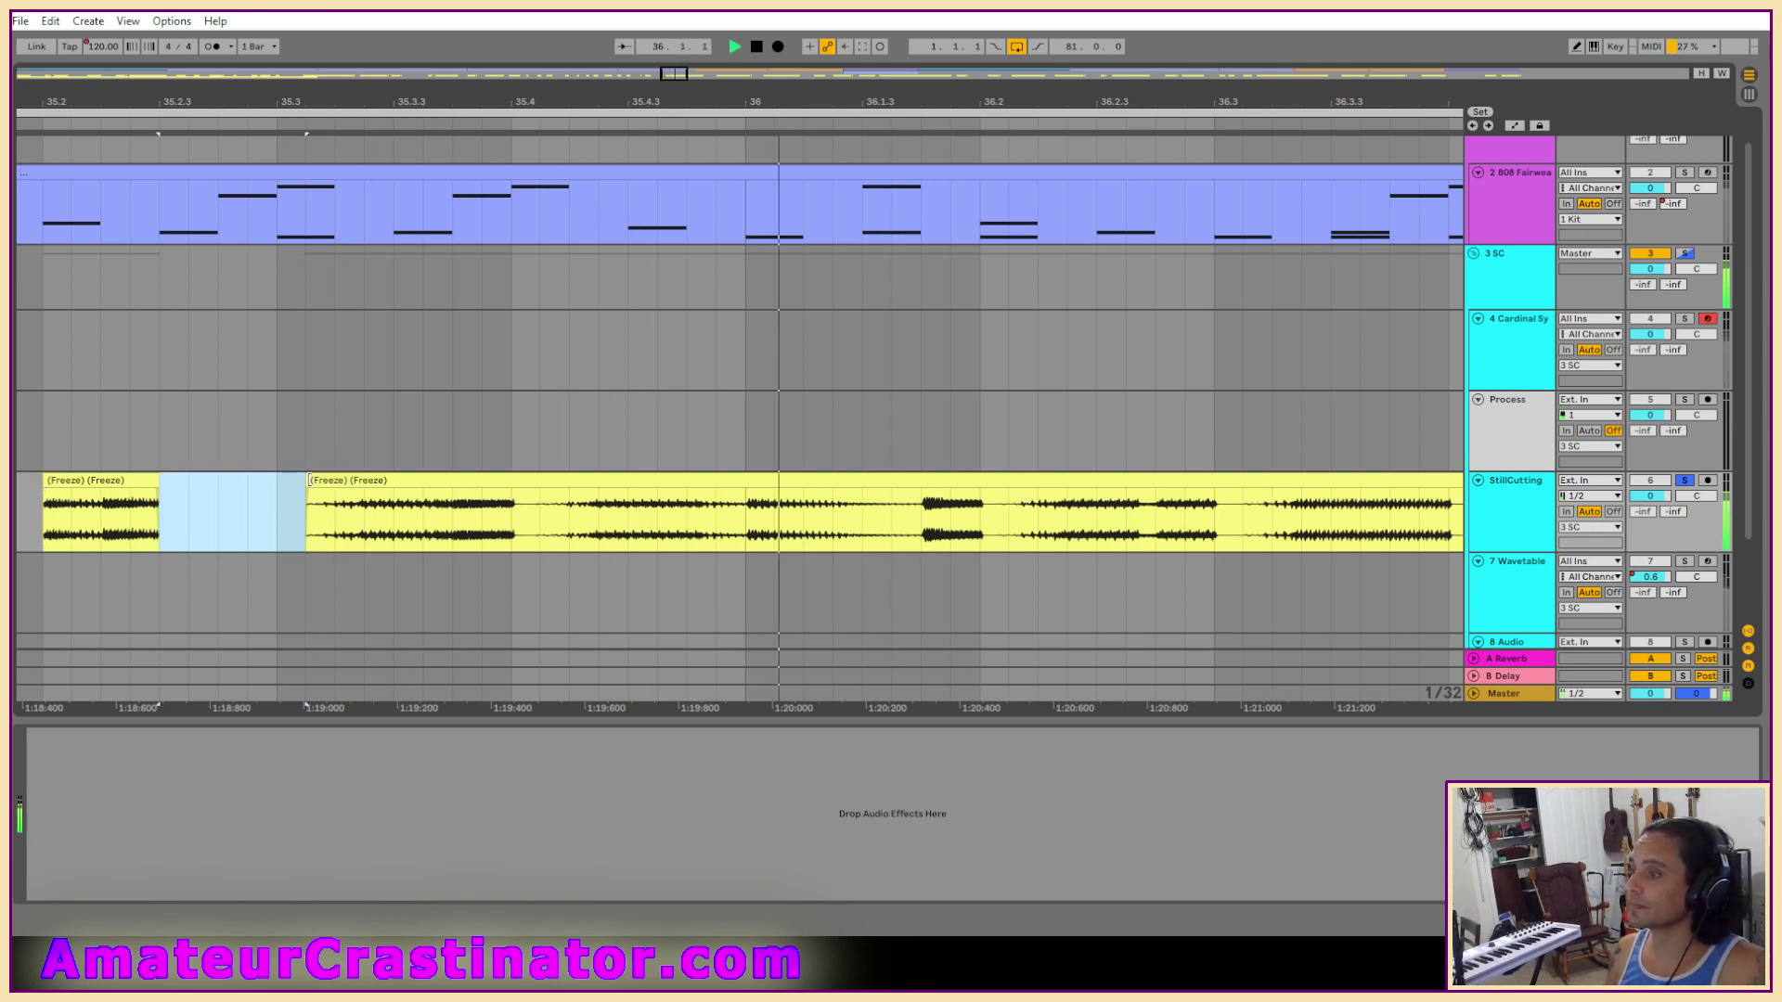
Trim the following StillCutting clip's start to 35.3.4 and delete the audio between 35.4 and 36.
left_click_drag(309, 479, 464, 481)
key("space")
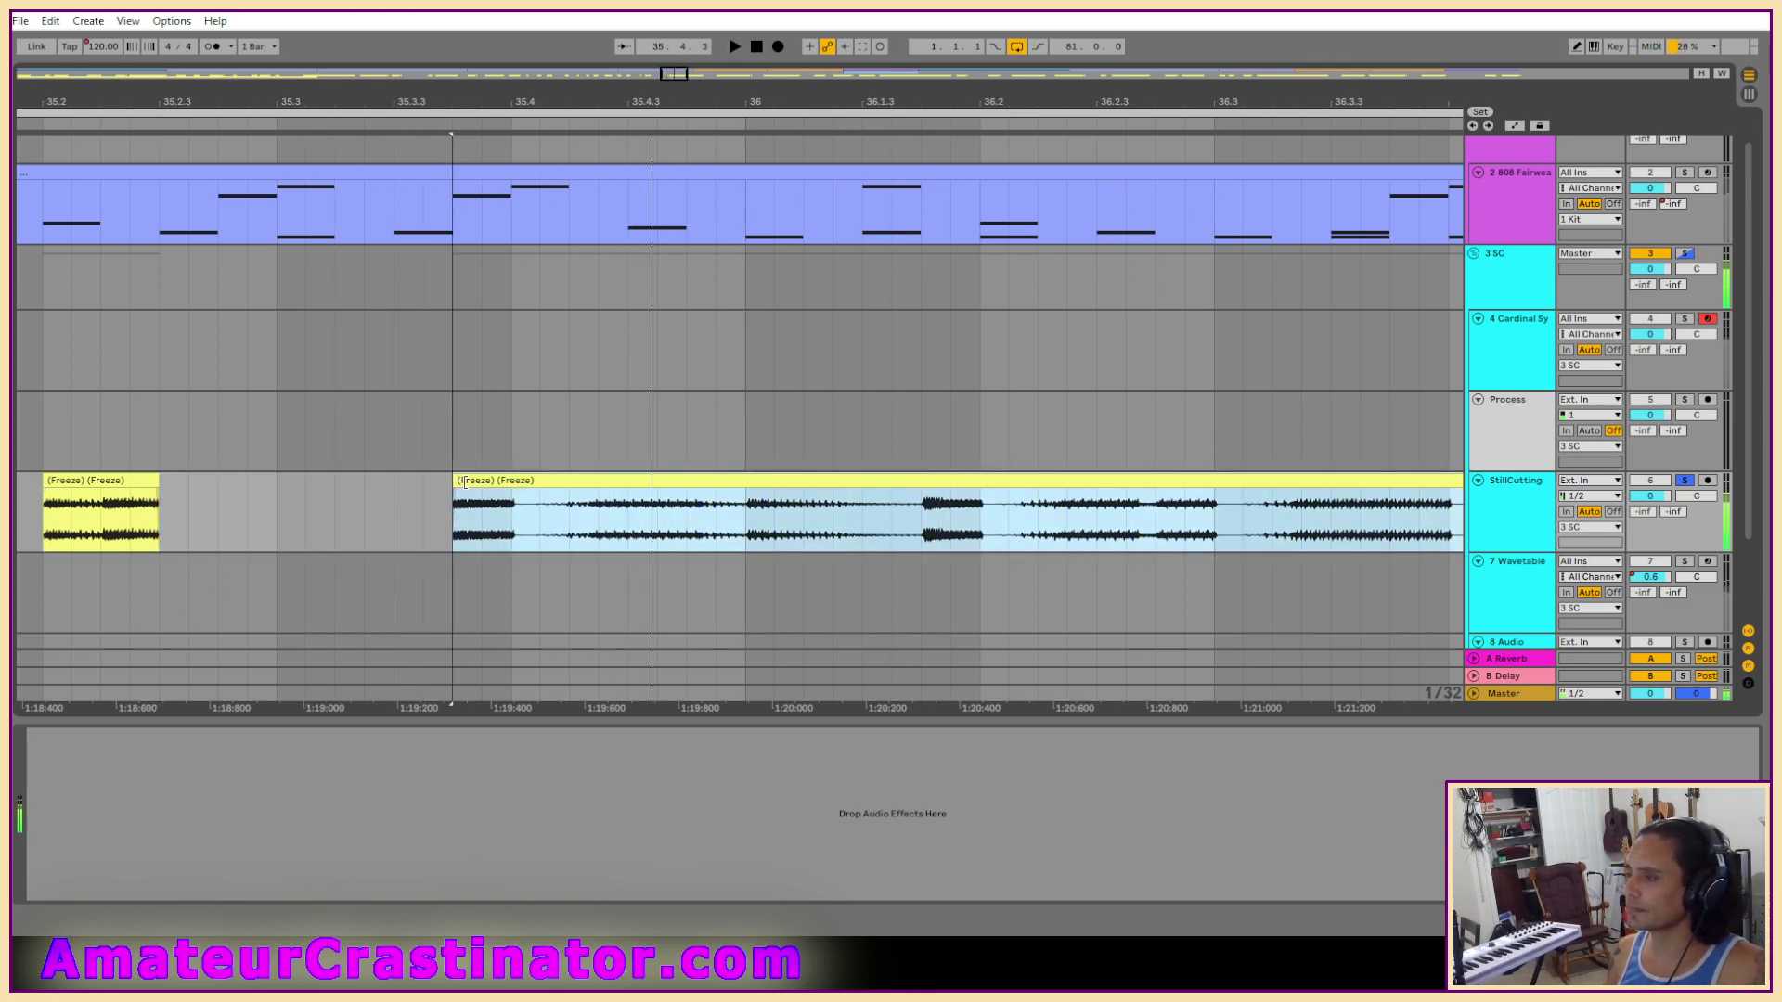
key("space")
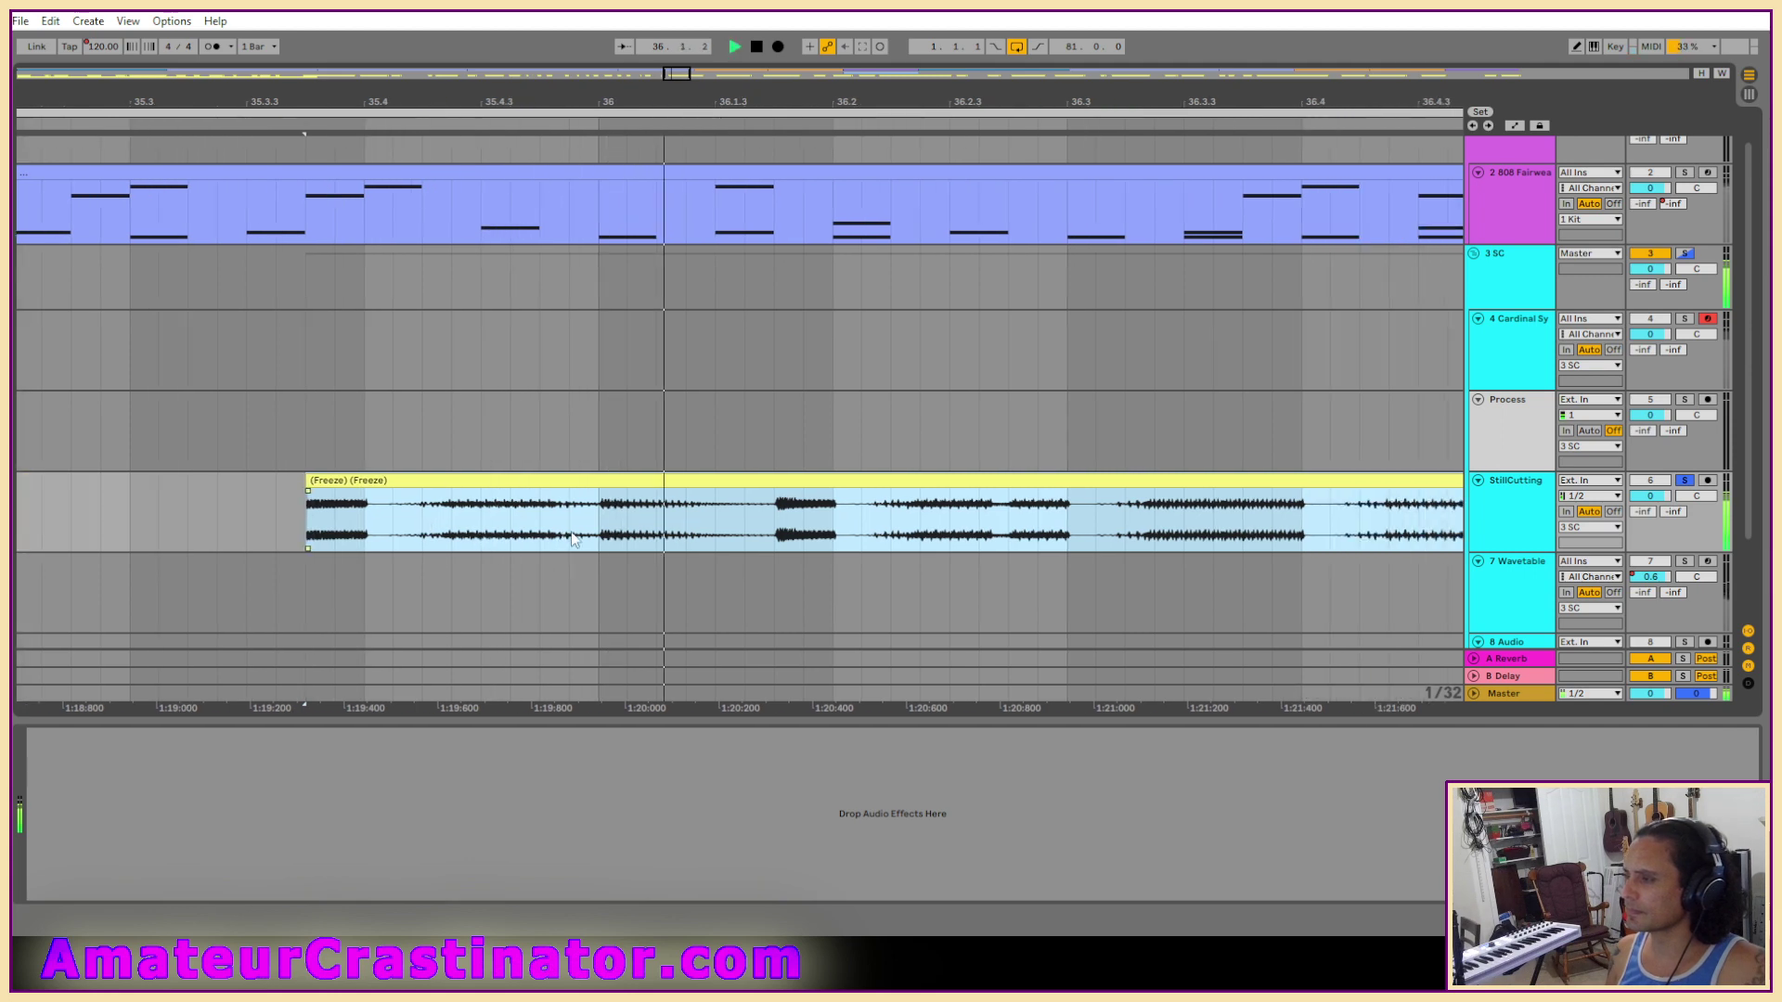
left_click_drag(221, 516, 406, 531)
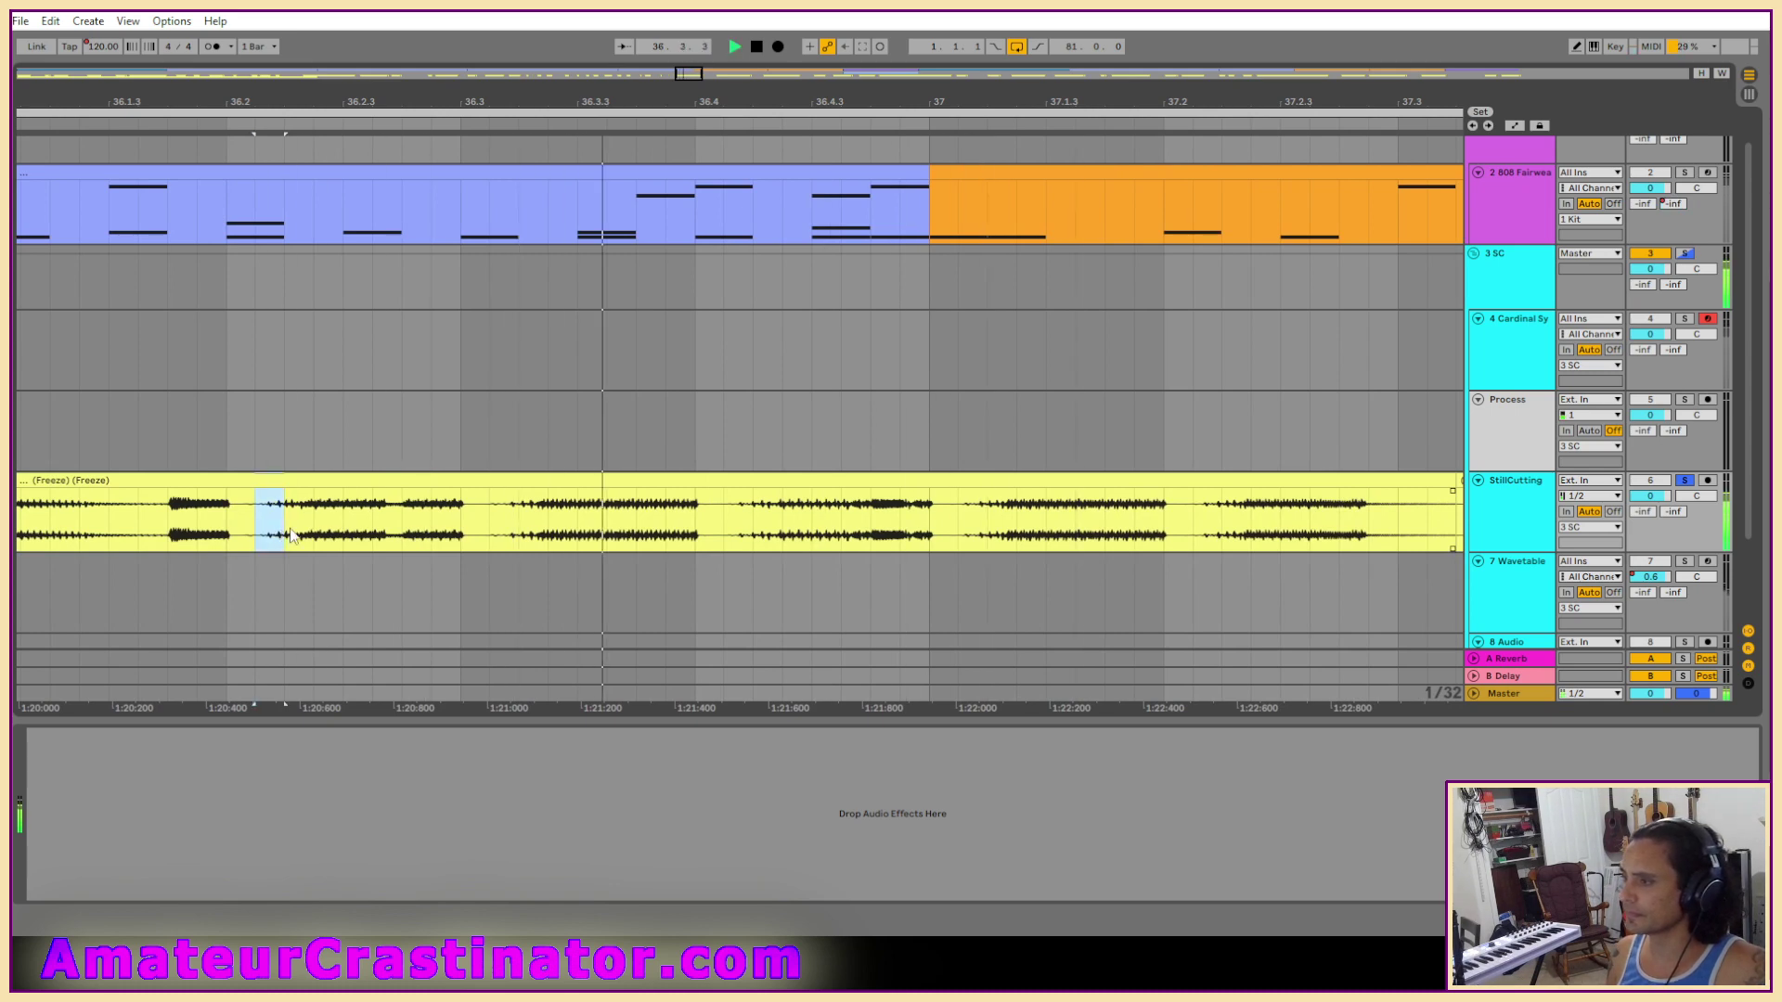
Audition the StillCutting audio in bar 36 and look over the clips around it.
left_click_drag(489, 525, 638, 534)
key("space")
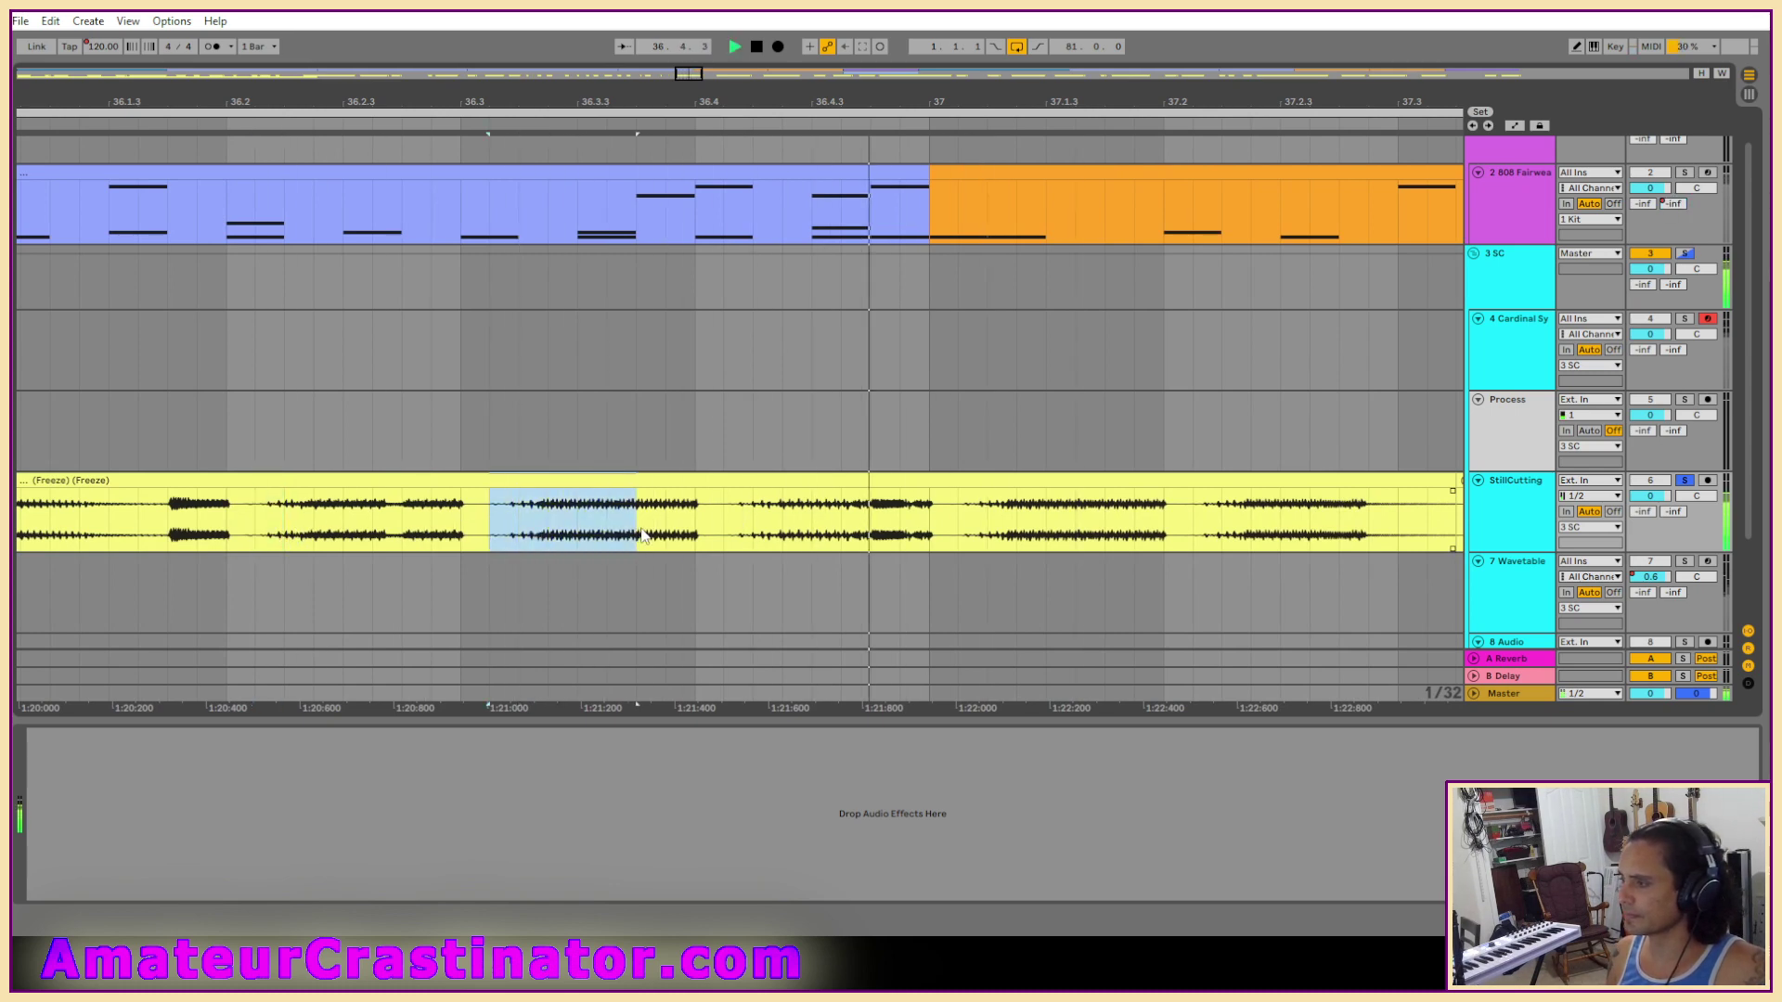
key("minus")
key("minus")
key("minus")
key("minus")
key("minus")
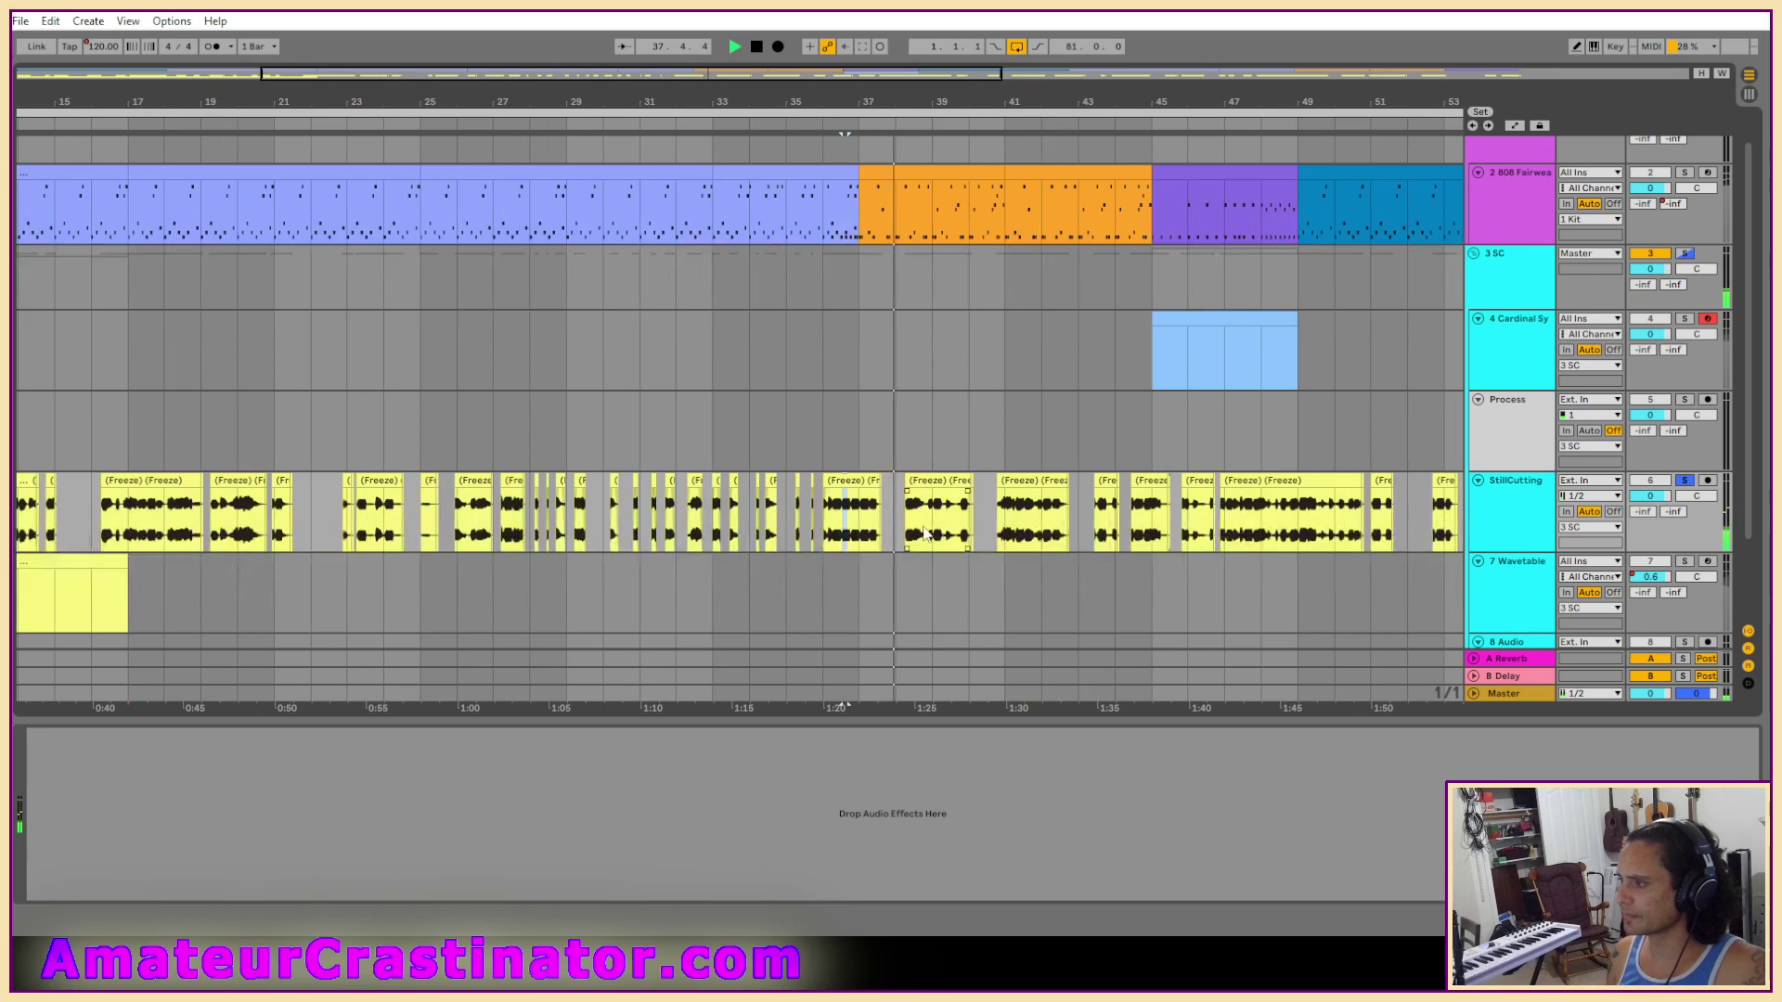
key("plus")
key("plus")
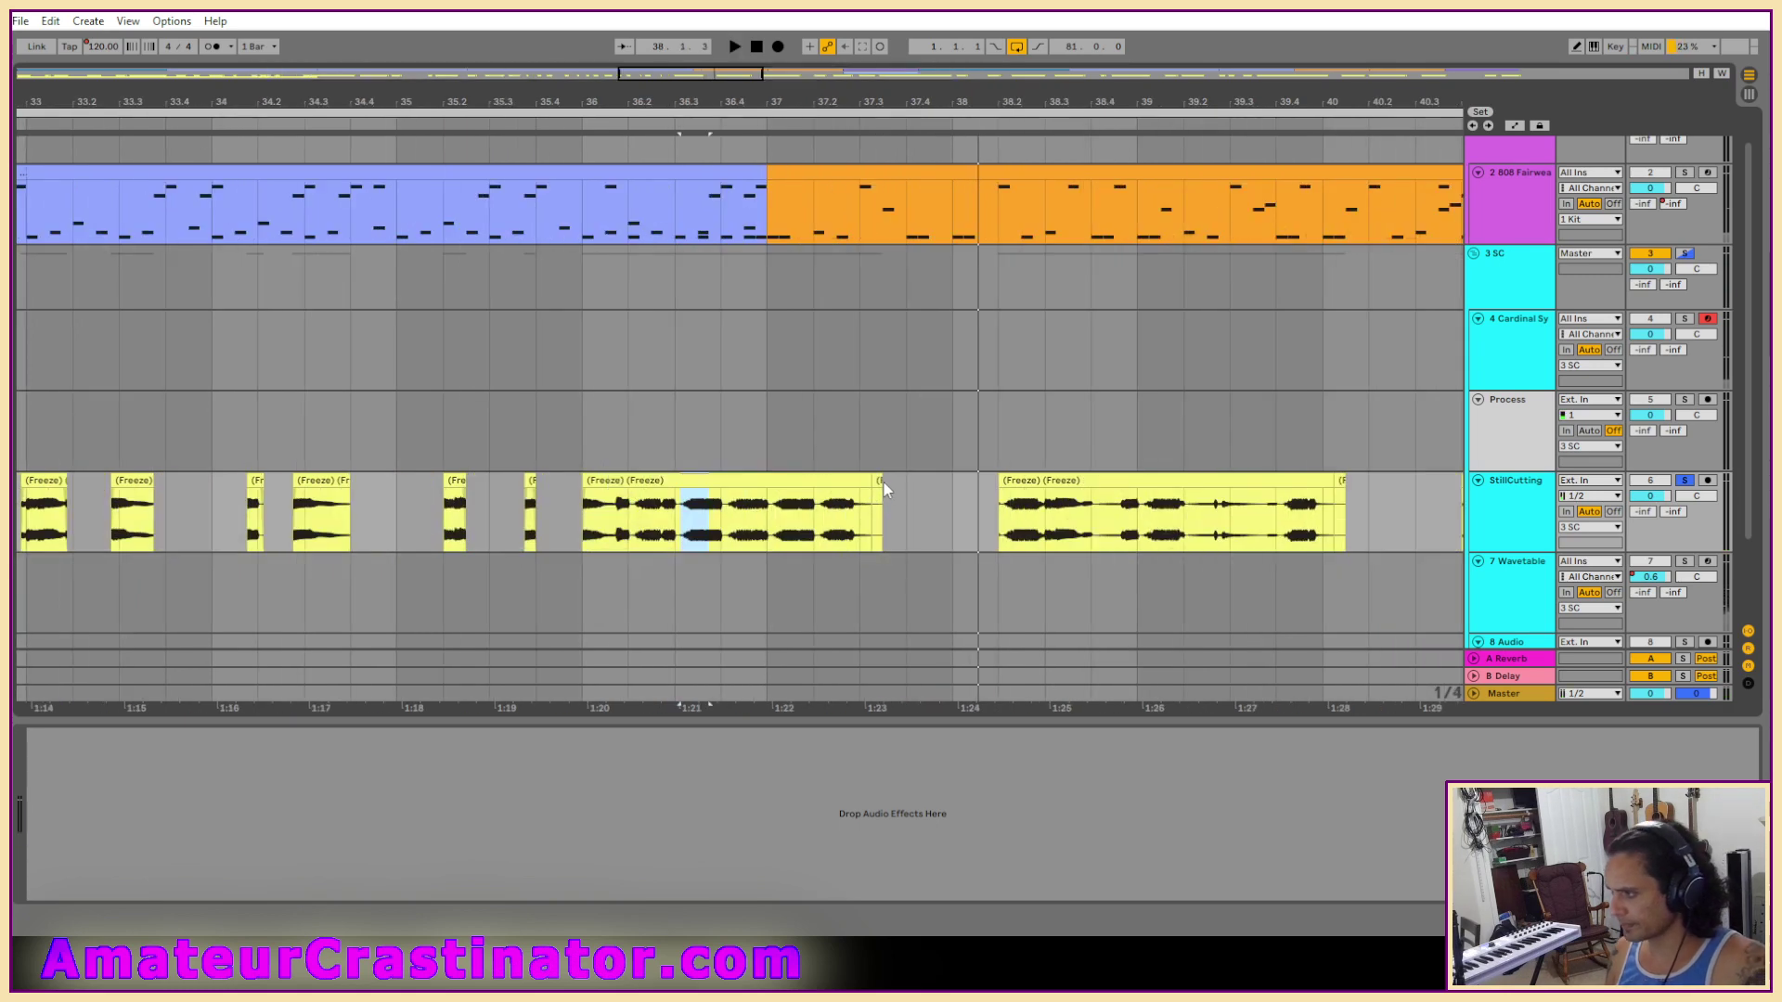
Remove the short leftover clip after 37.3 and move the StillCutting clip starting at bar 36 onto the Process track.
left_click(878, 483)
left_click_drag(712, 504, 710, 449)
key("space")
key("space")
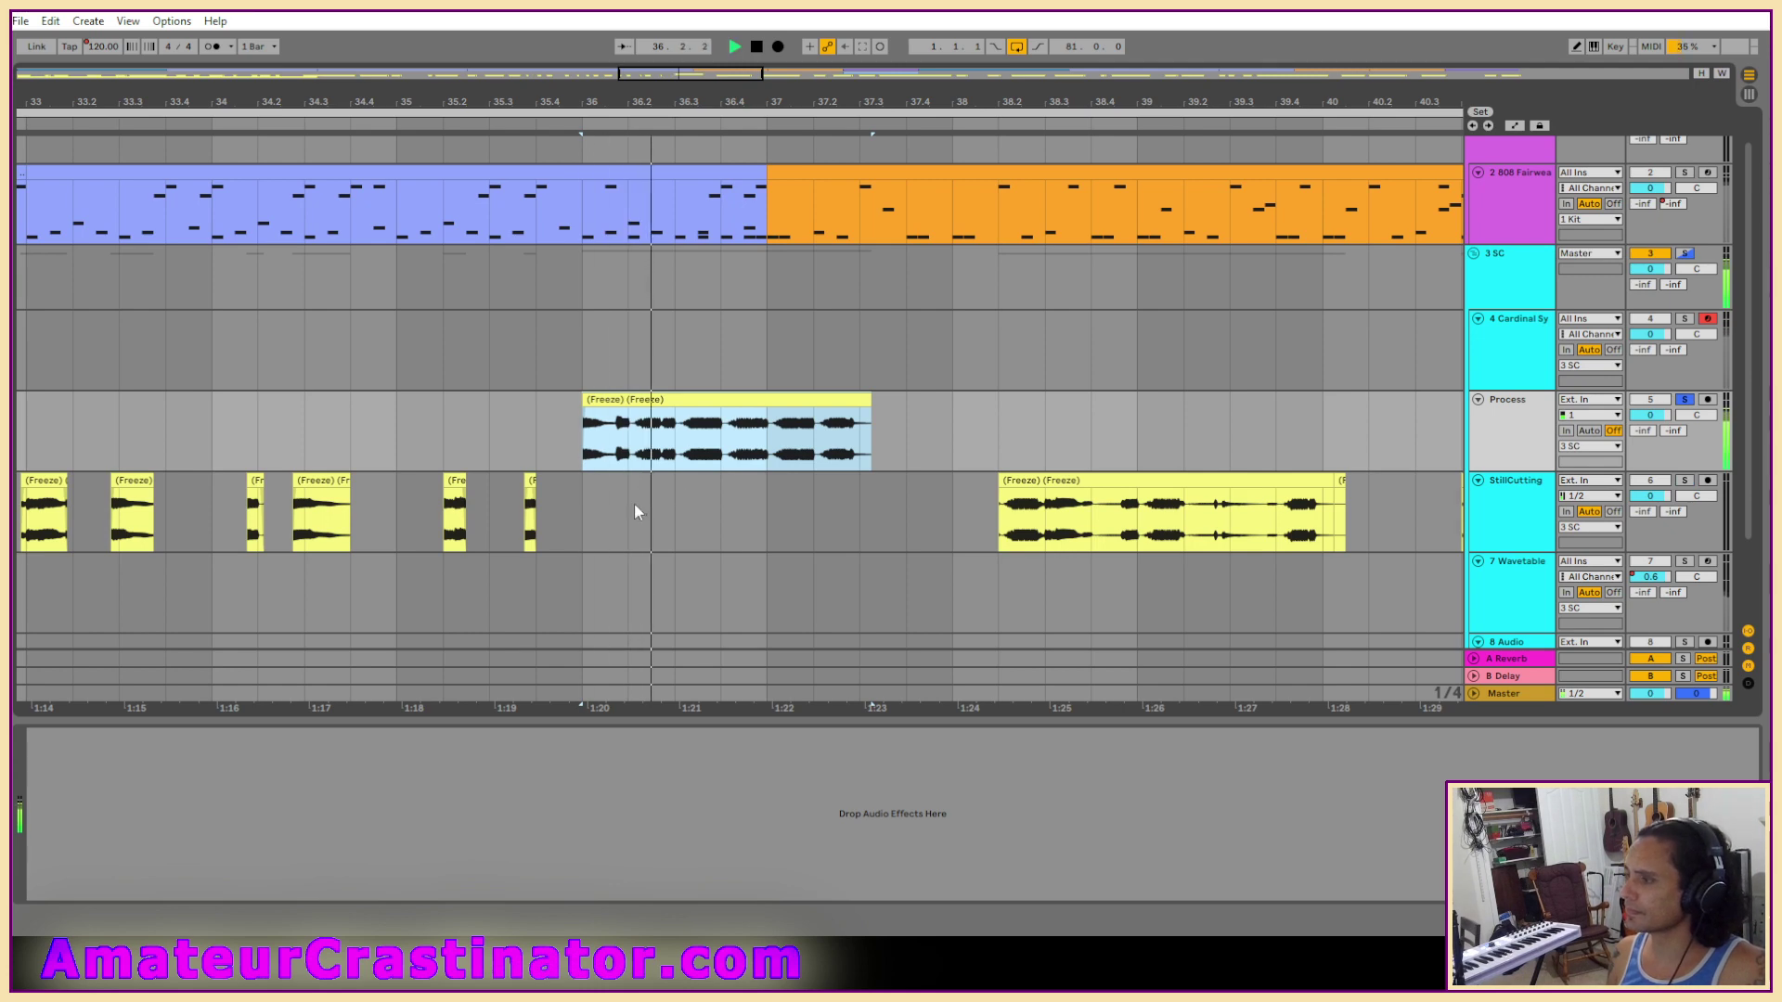
Move the Process audio from 36 to slightly past 36.2 back to StillCutting and give it a short fade-out.
key("plus")
key("plus")
left_click(642, 437)
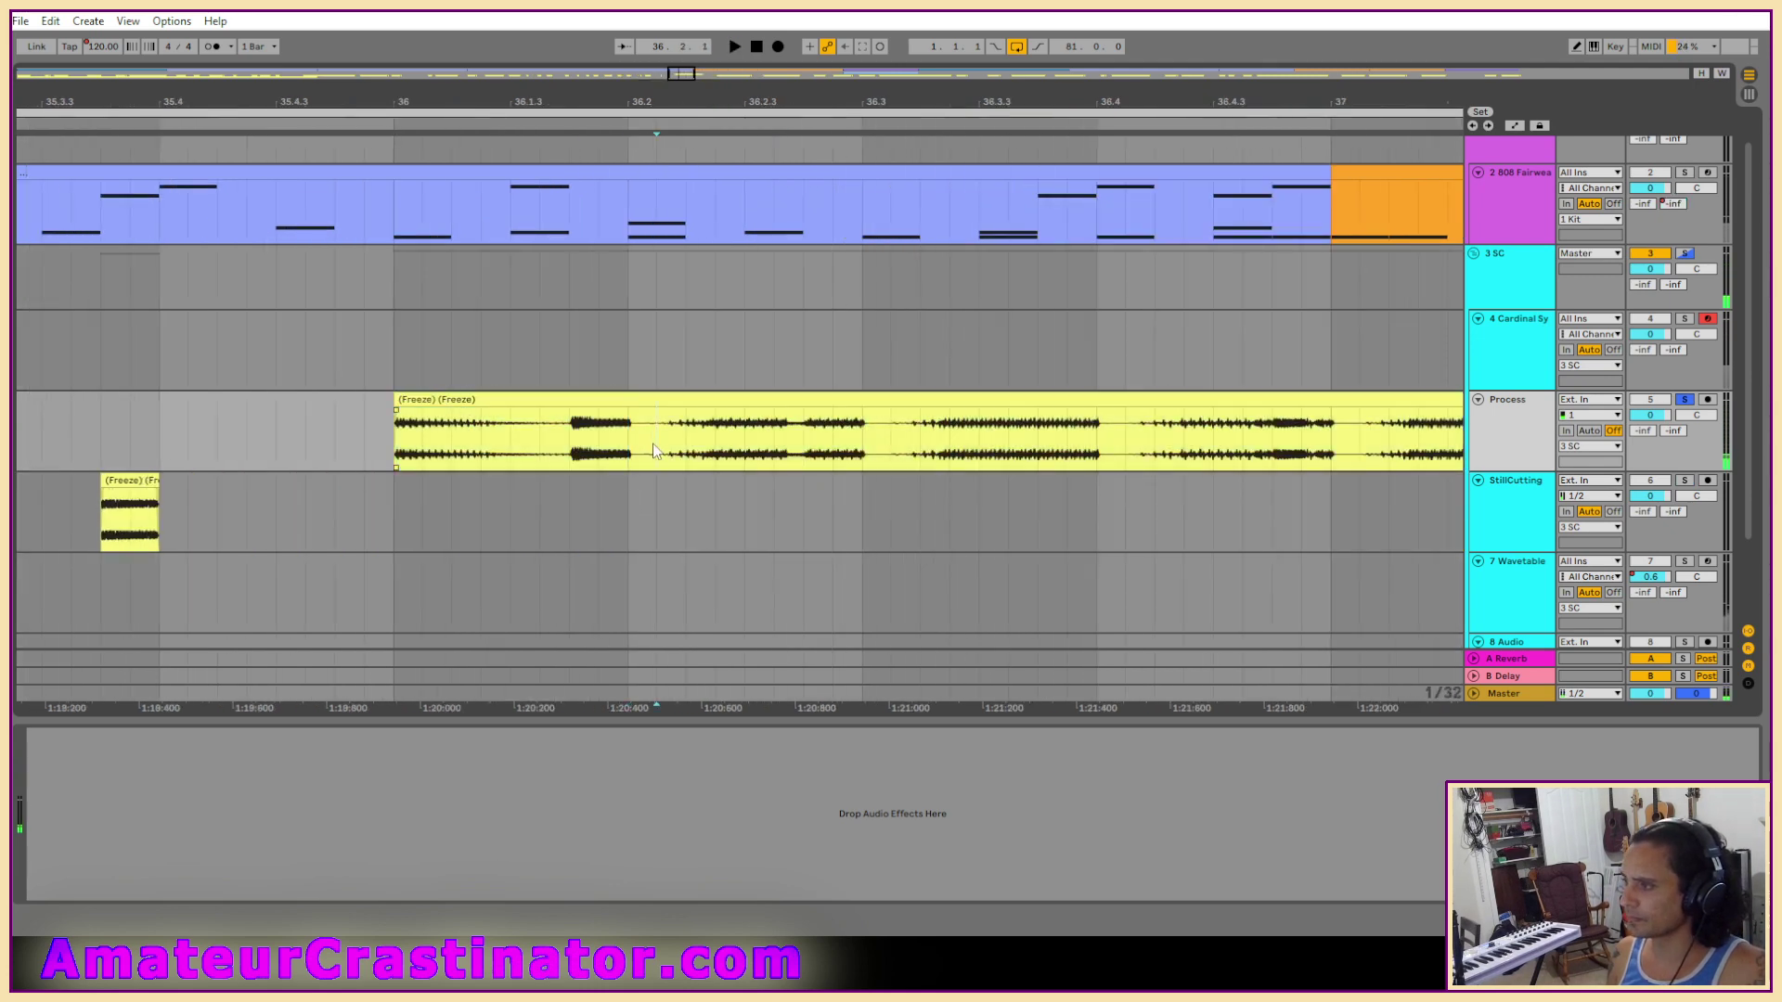
left_click_drag(654, 452, 384, 452)
left_click_drag(502, 392, 497, 473)
left_click(648, 495)
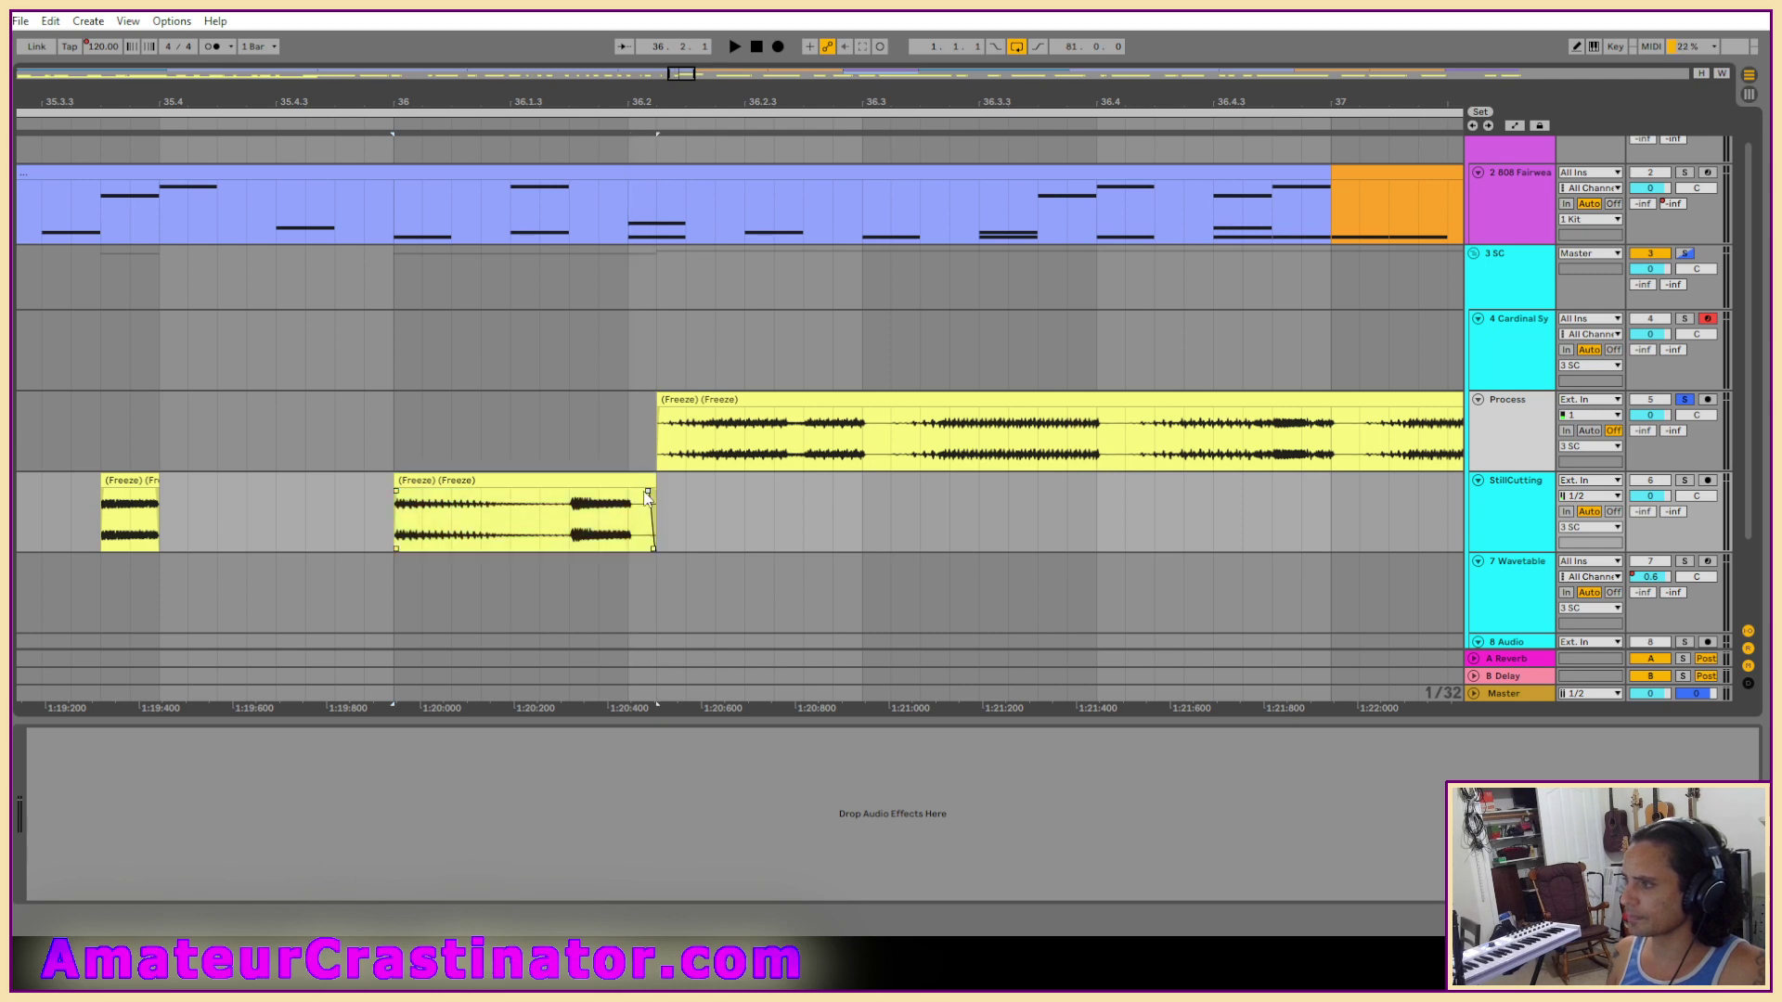
On the Process track's EQ Eight, make band 1 a low cut and dip band 3 by 3.35 dB at 880 Hz.
left_click(771, 395)
scroll(770, 395, "right", 10)
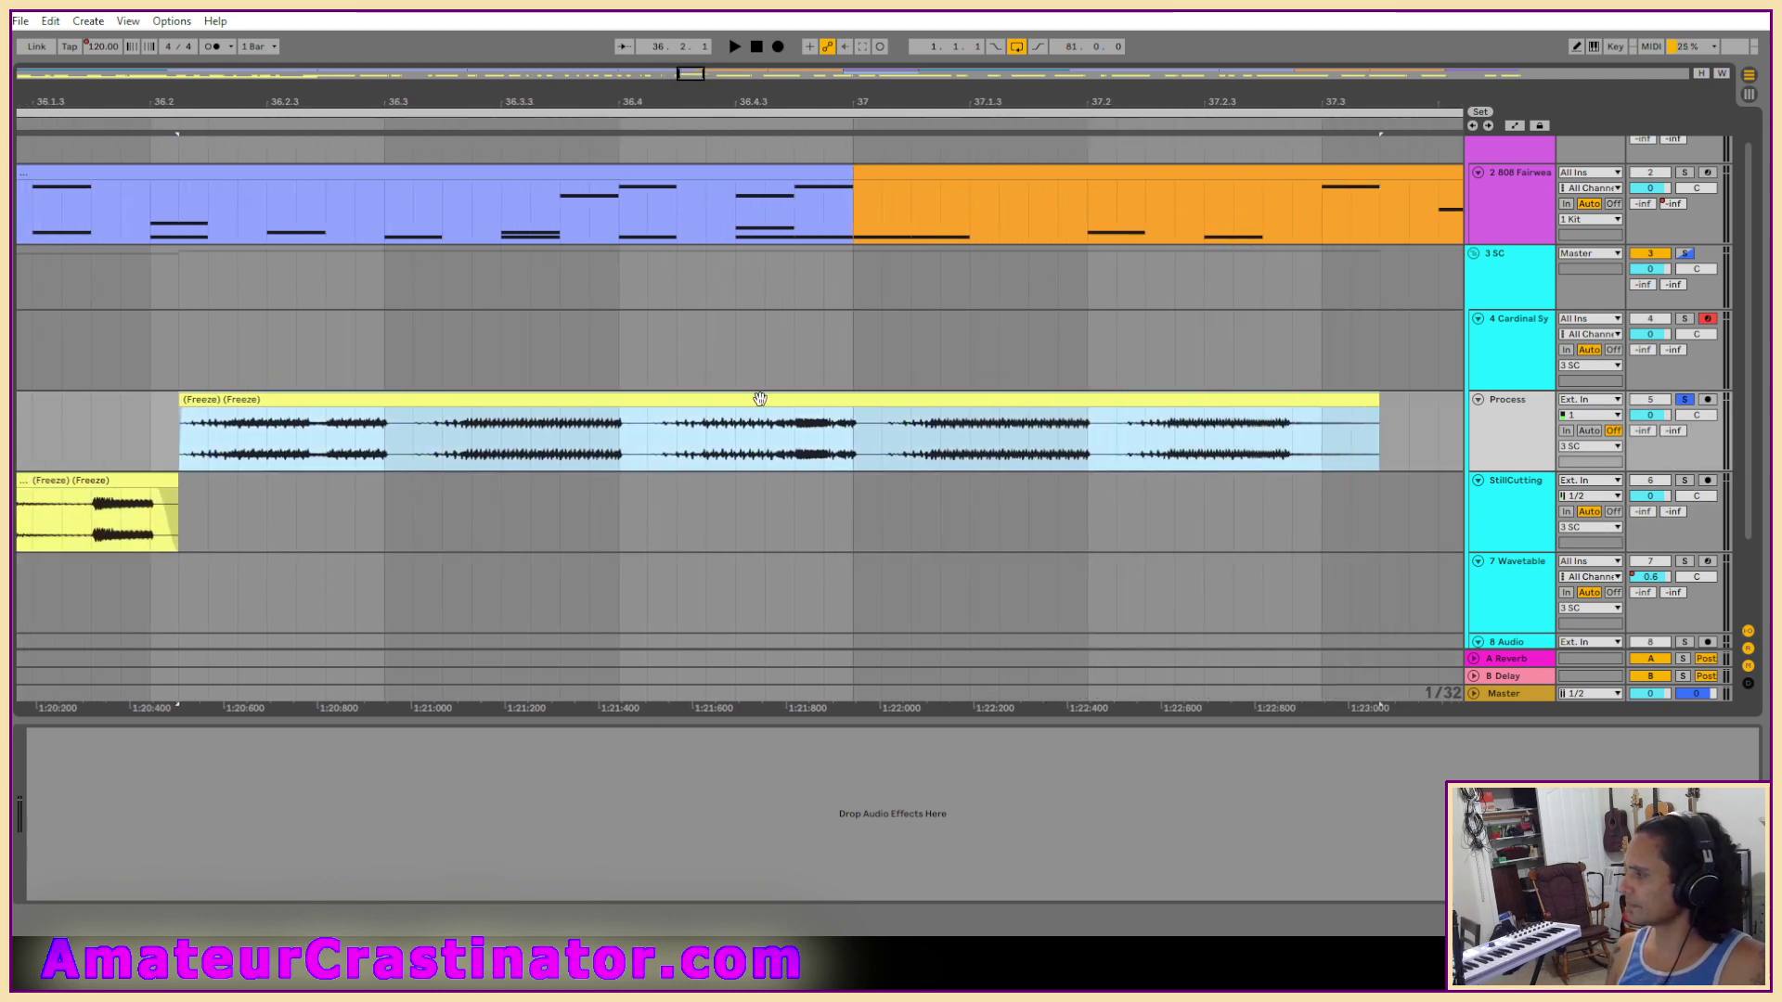
scroll(249, 485, "down", 5)
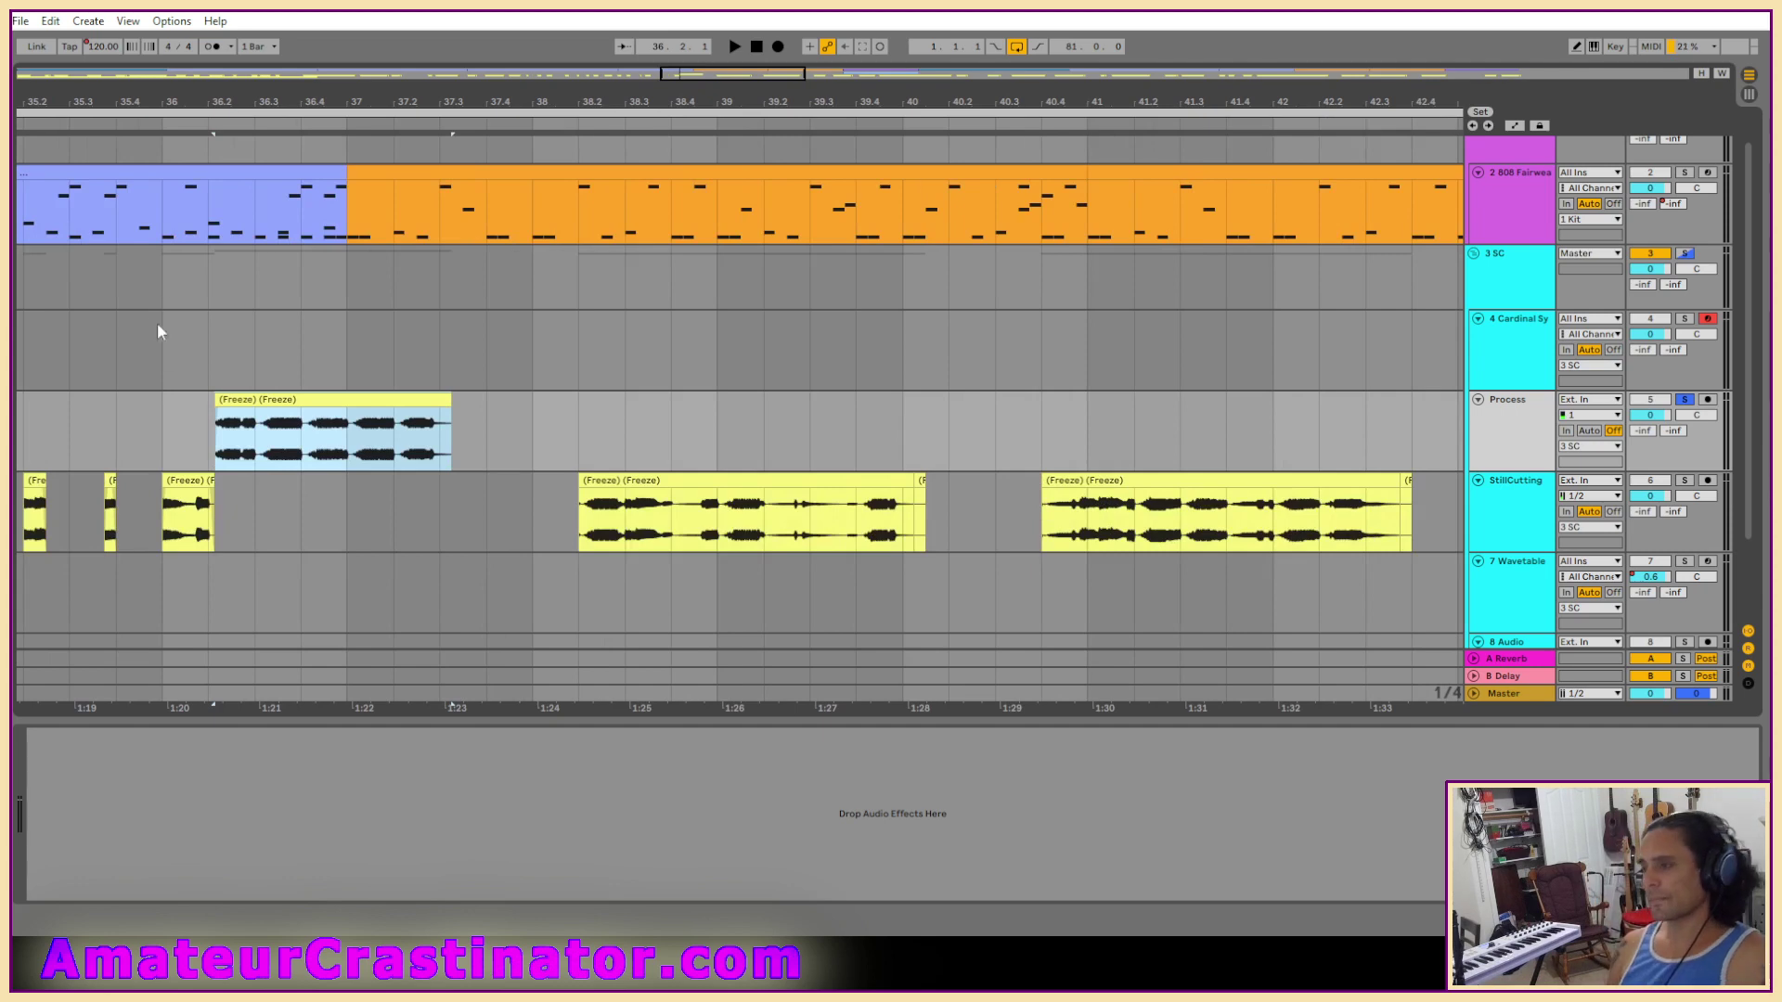
scroll(174, 399, "up", 4)
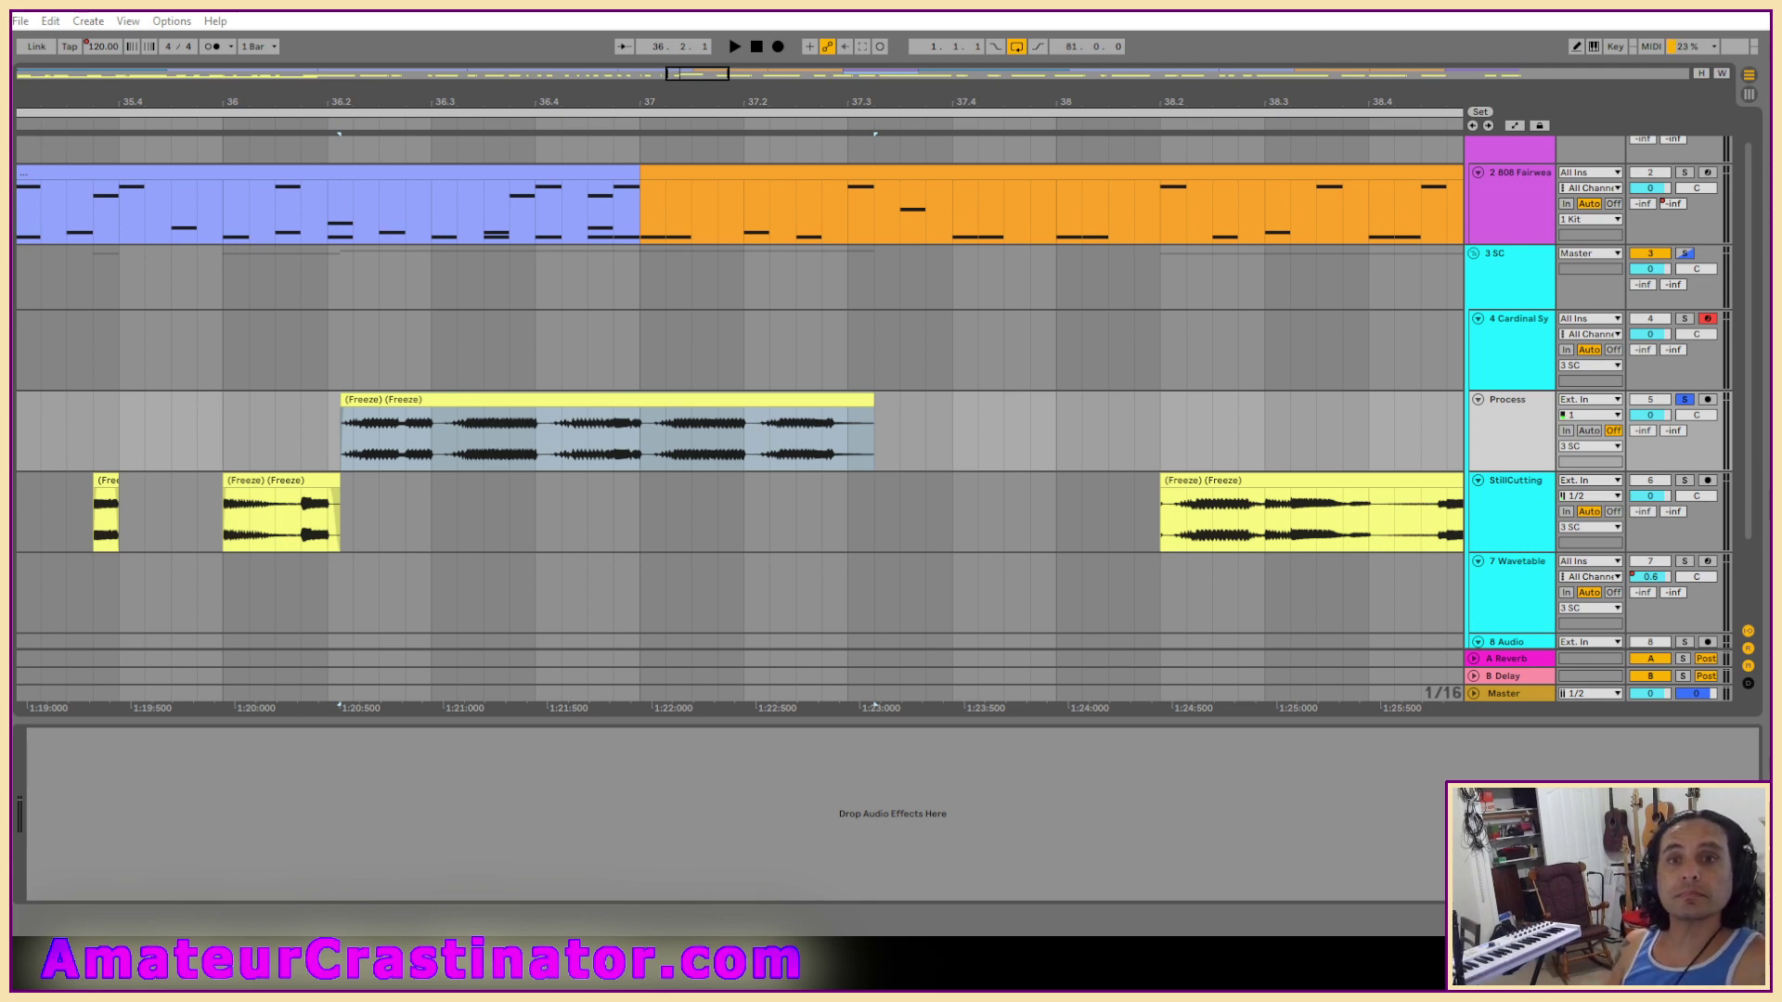
key("space")
left_click(93, 877)
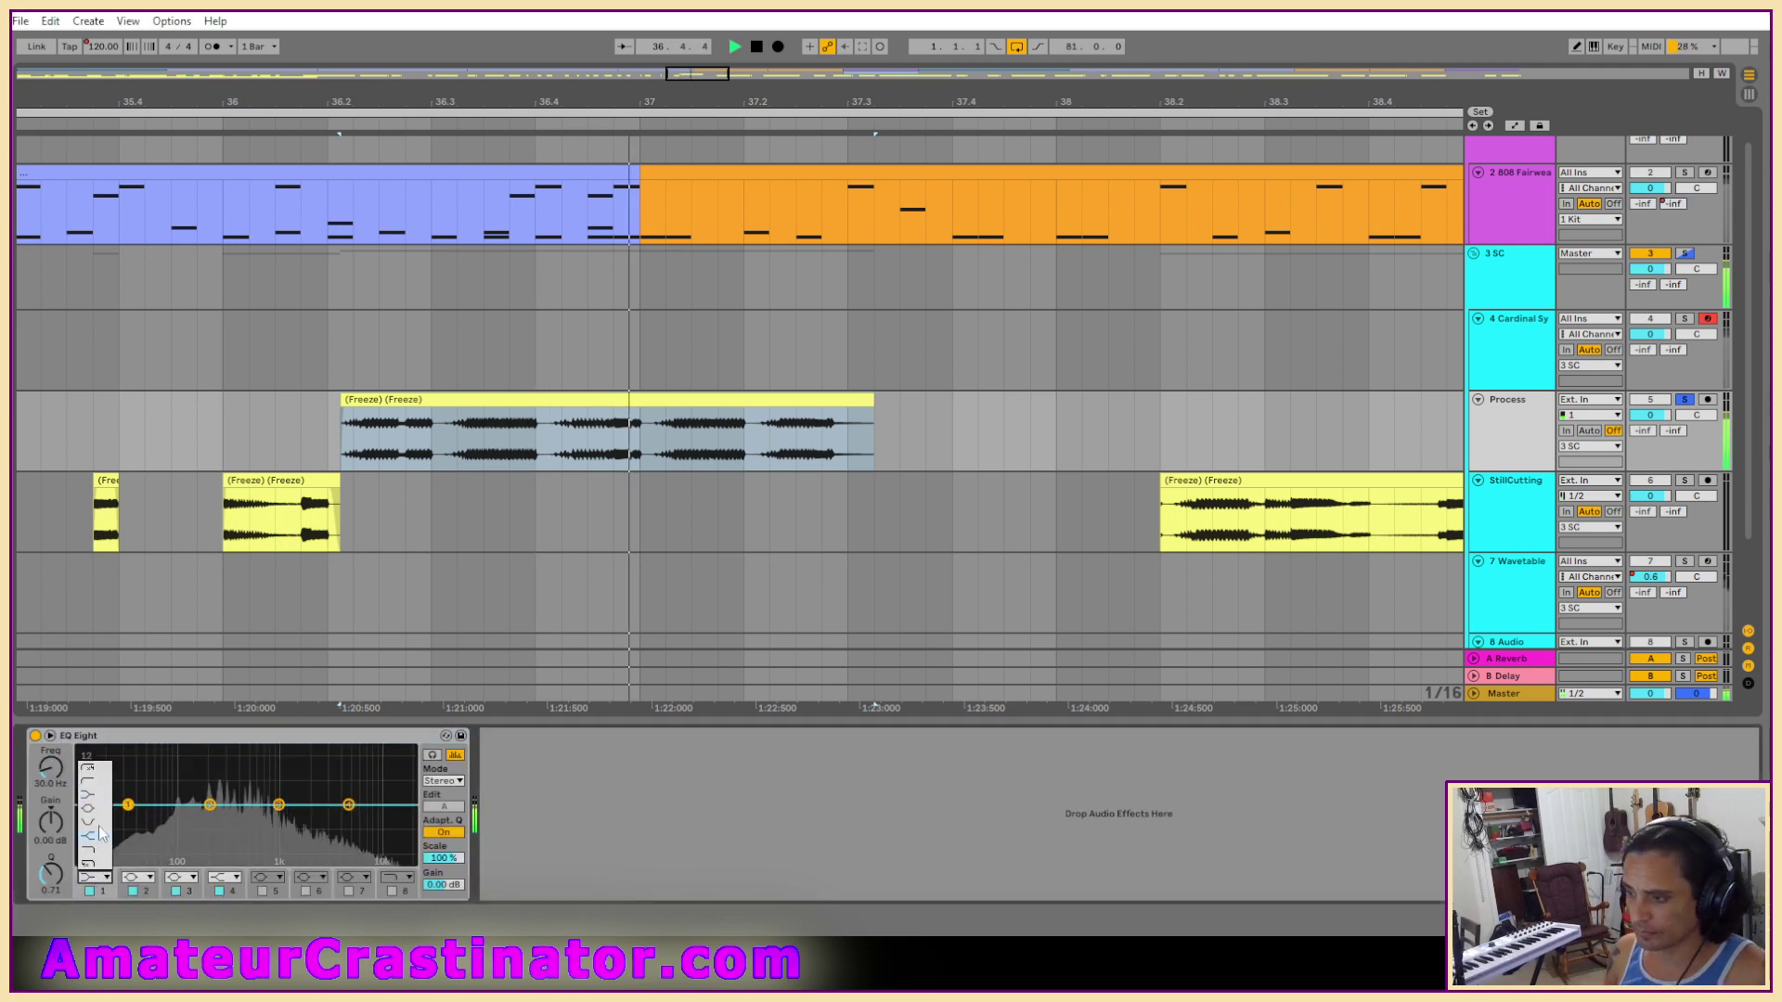
left_click(100, 832)
left_click_drag(128, 805, 274, 794)
left_click(278, 804)
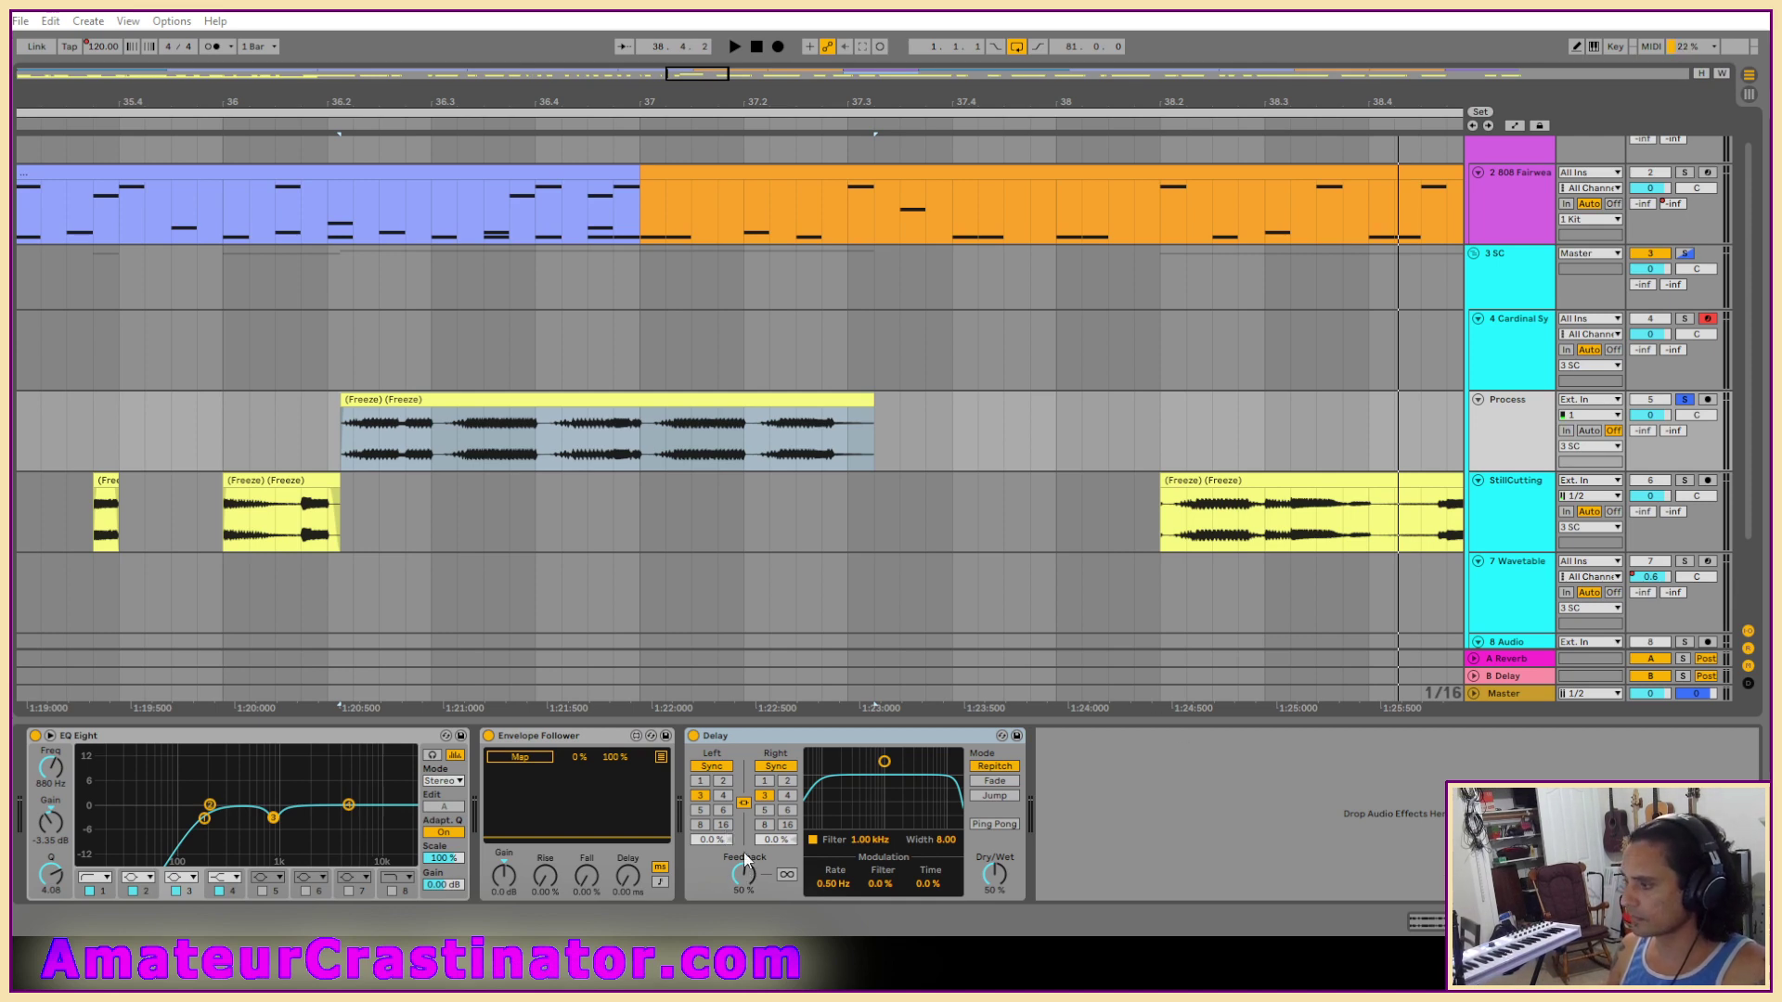
Switch the Delay to free time and map the Envelope Follower to its left time with a 5% to 12% range.
left_click(771, 769)
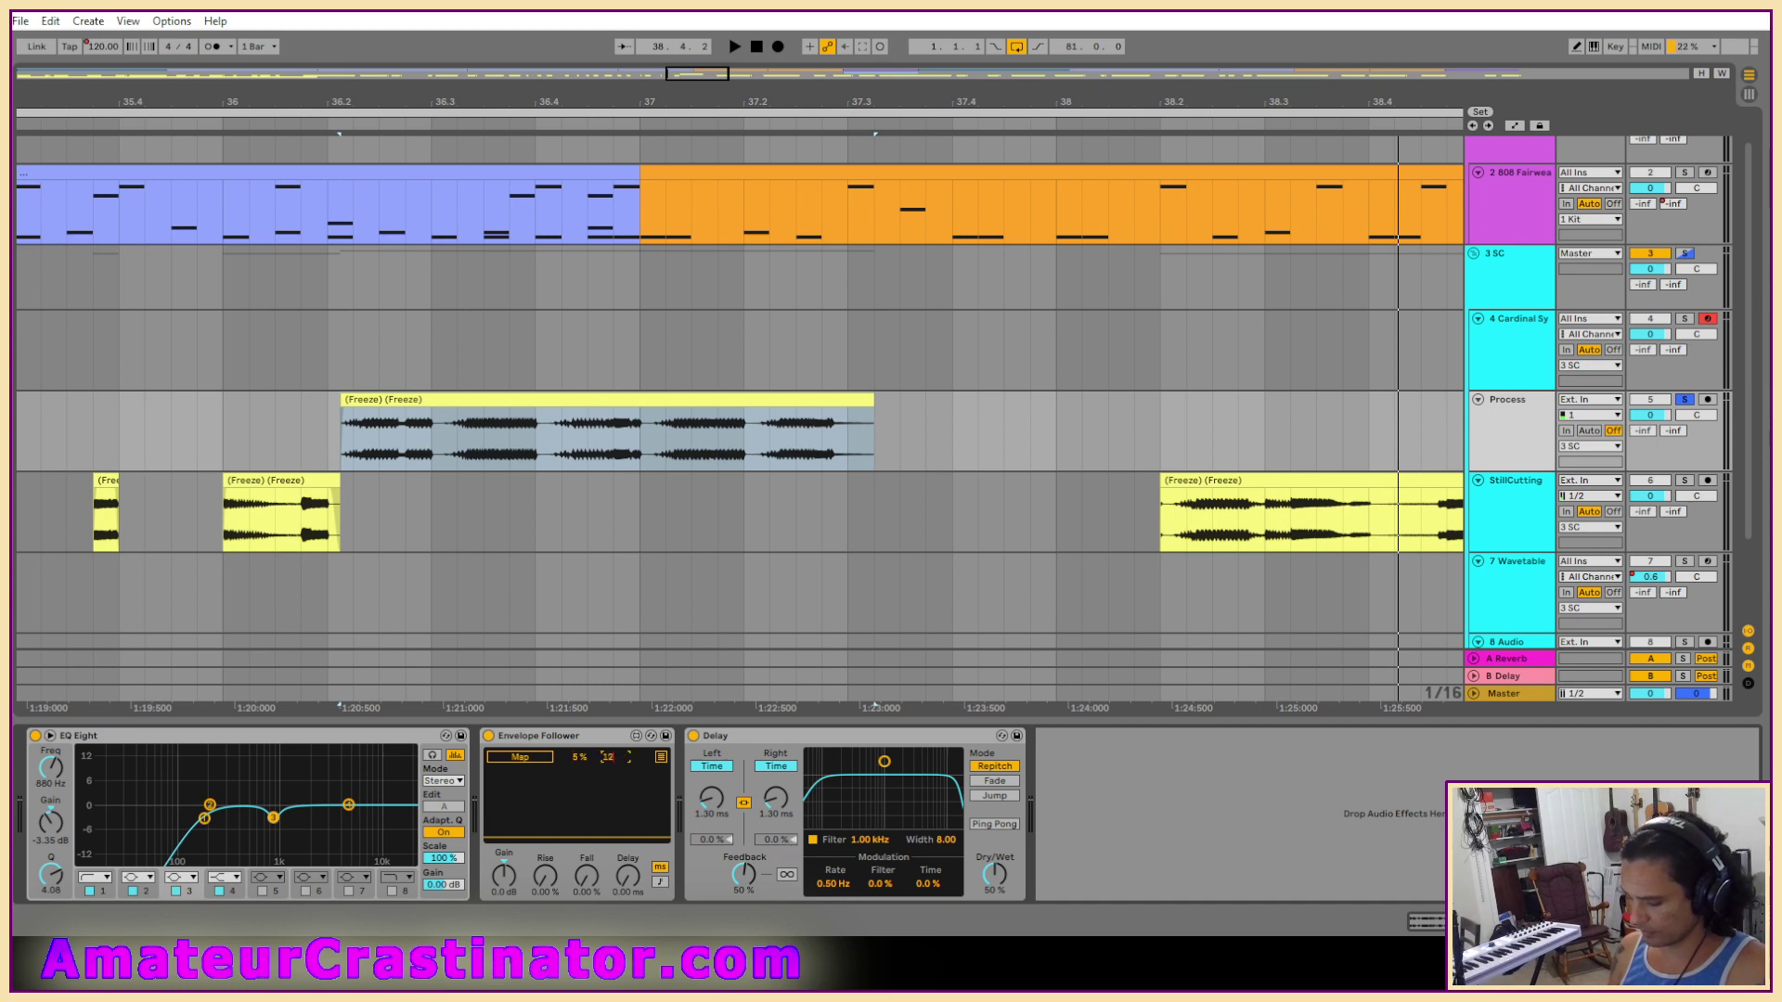
left_click(707, 804)
key("space")
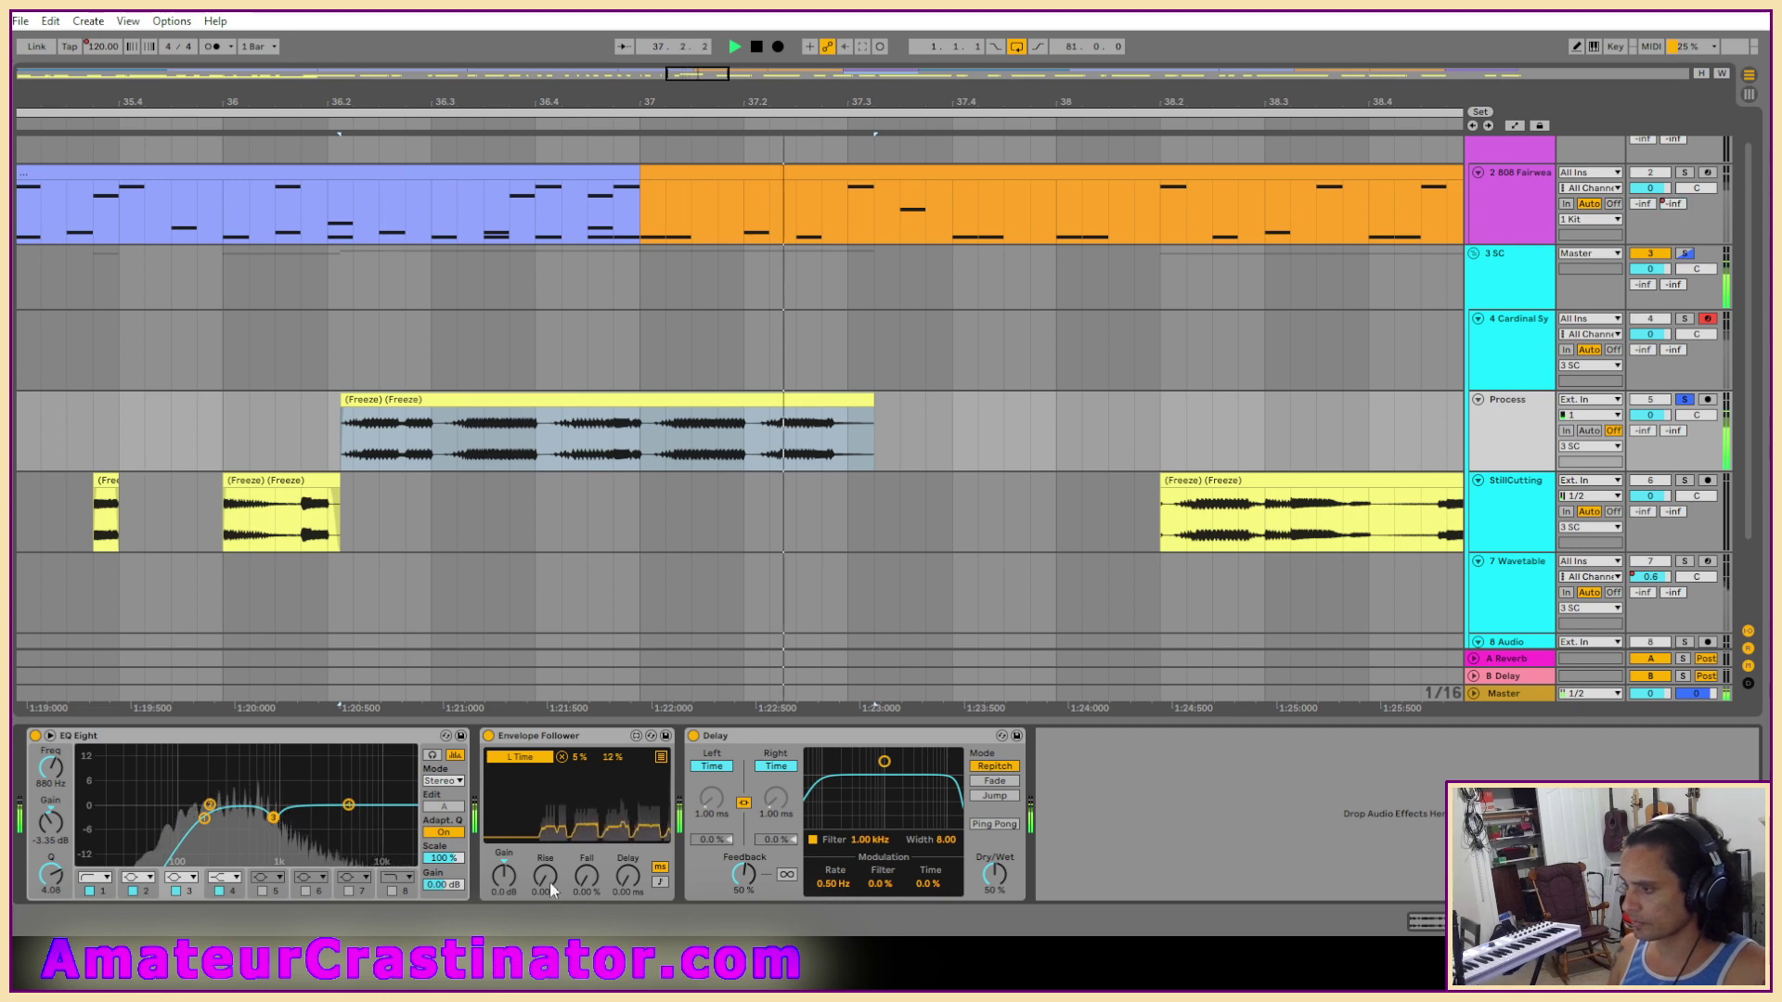
Set the Envelope Follower's rise to 5.51%, fall to 22.8% and gain to 14 dB while playing the Process clip.
left_click_drag(544, 877, 503, 879)
key("space")
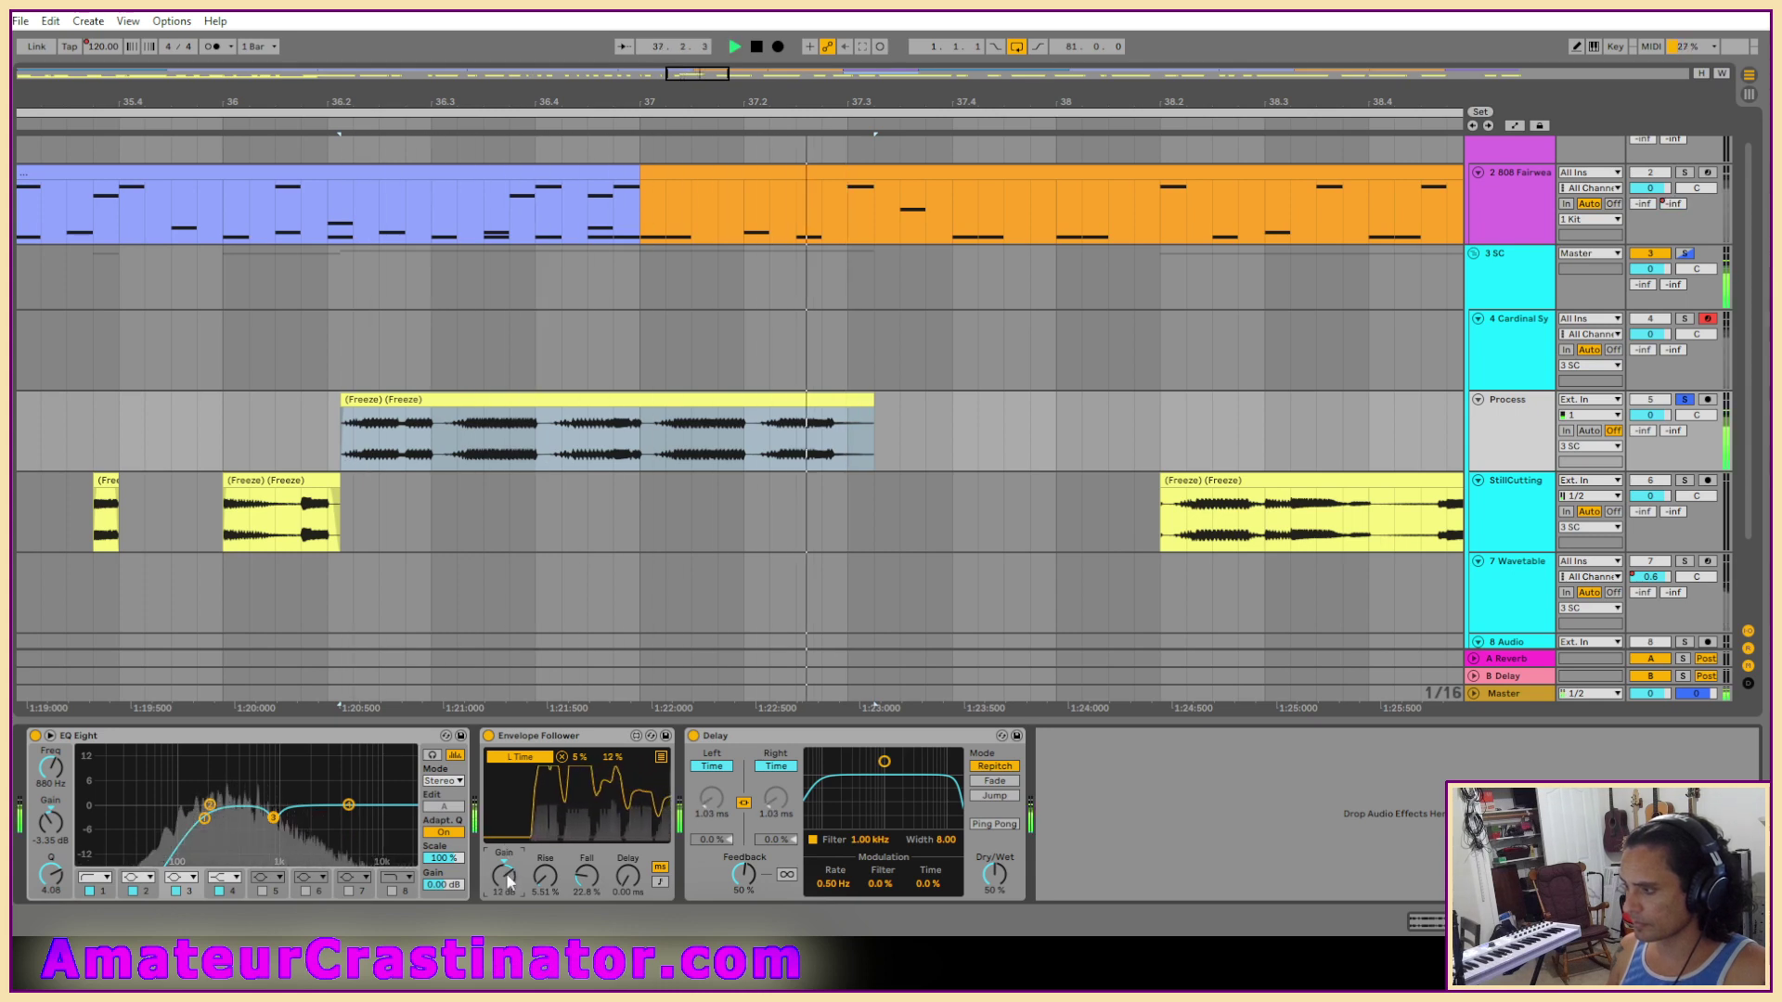
left_click_drag(503, 879, 508, 868)
key("space")
key("space")
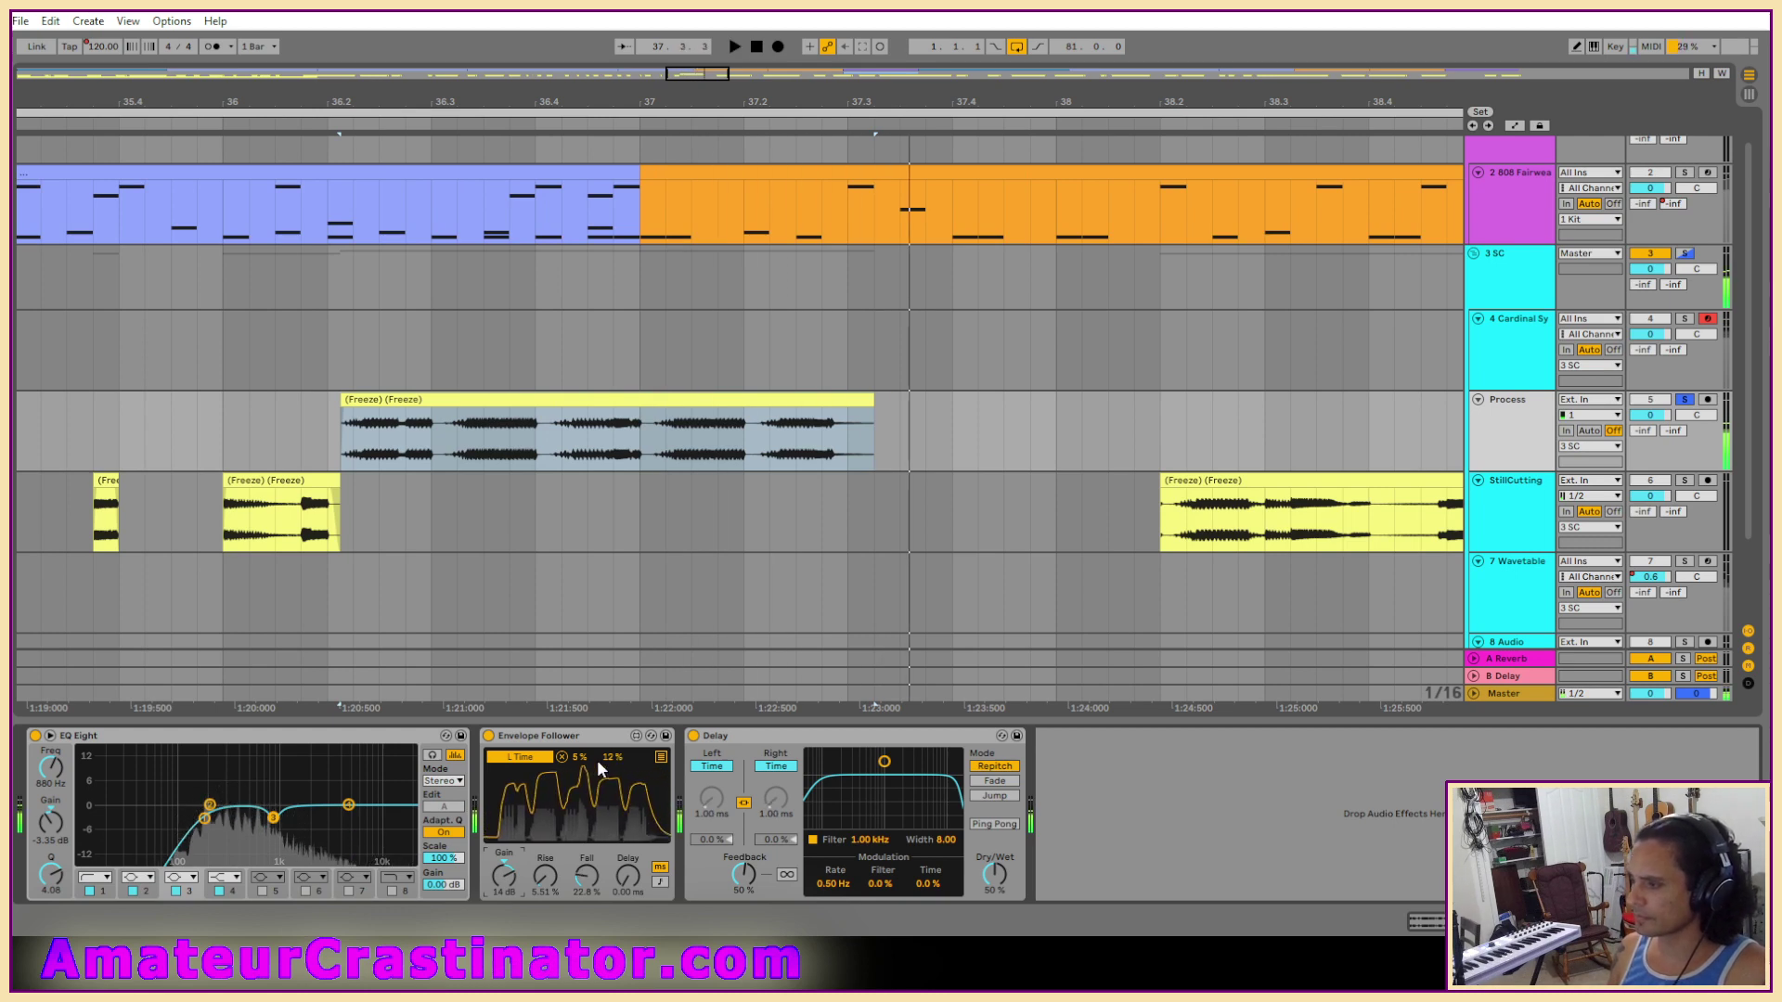
Lower the Delay's feedback to 17% and set the Envelope Follower's mapped range to 8% to 25% during playback.
key("space")
key("space")
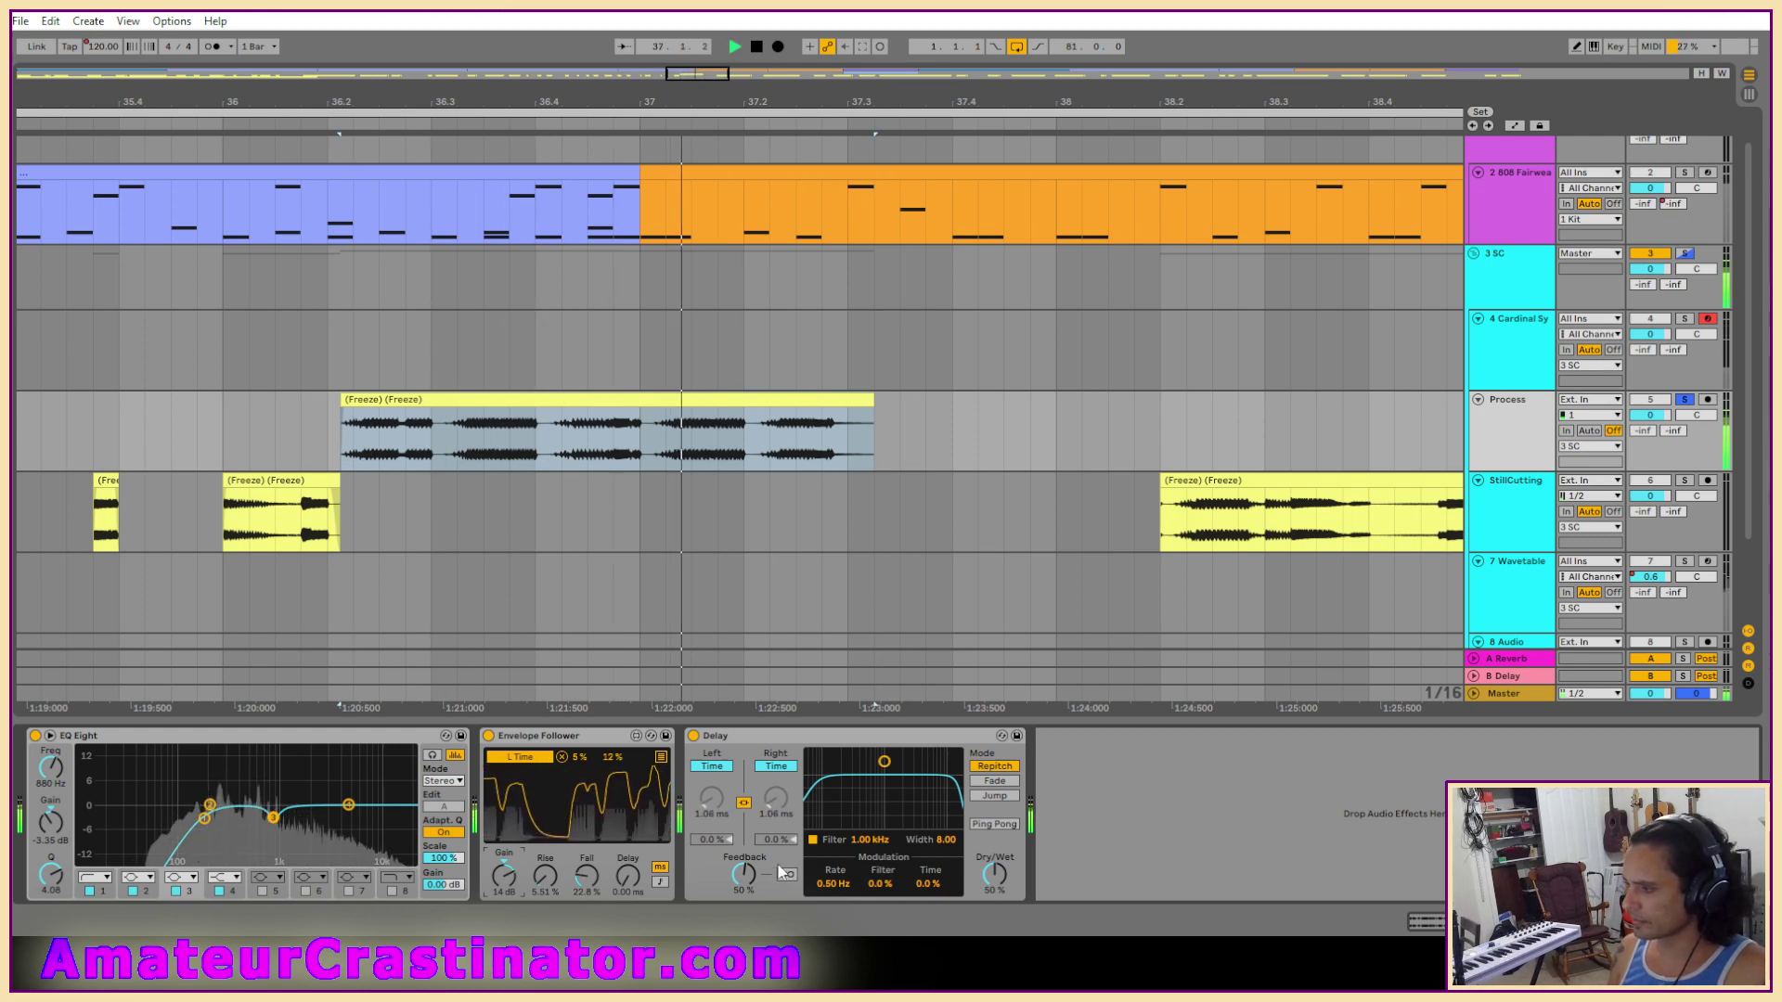
mouse_move(743, 872)
left_mouse_down()
mouse_move(744, 899)
mouse_move(743, 866)
left_mouse_up()
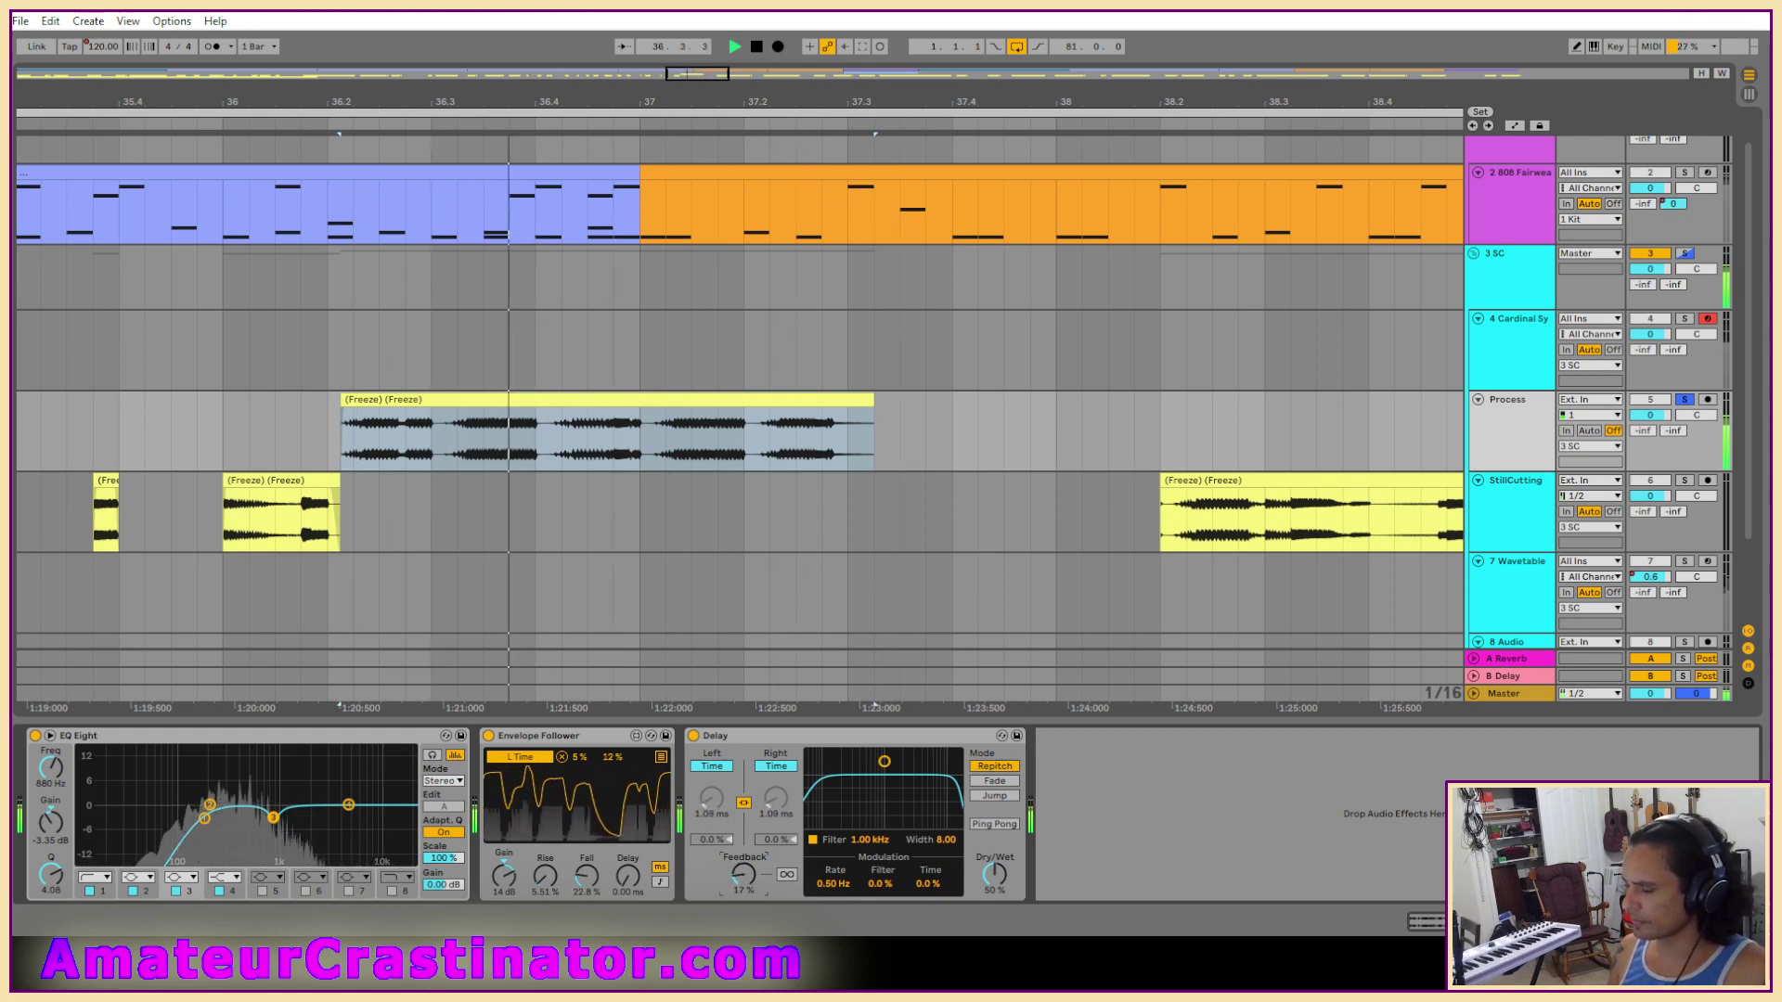
key("space")
left_click_drag(581, 756, 581, 750)
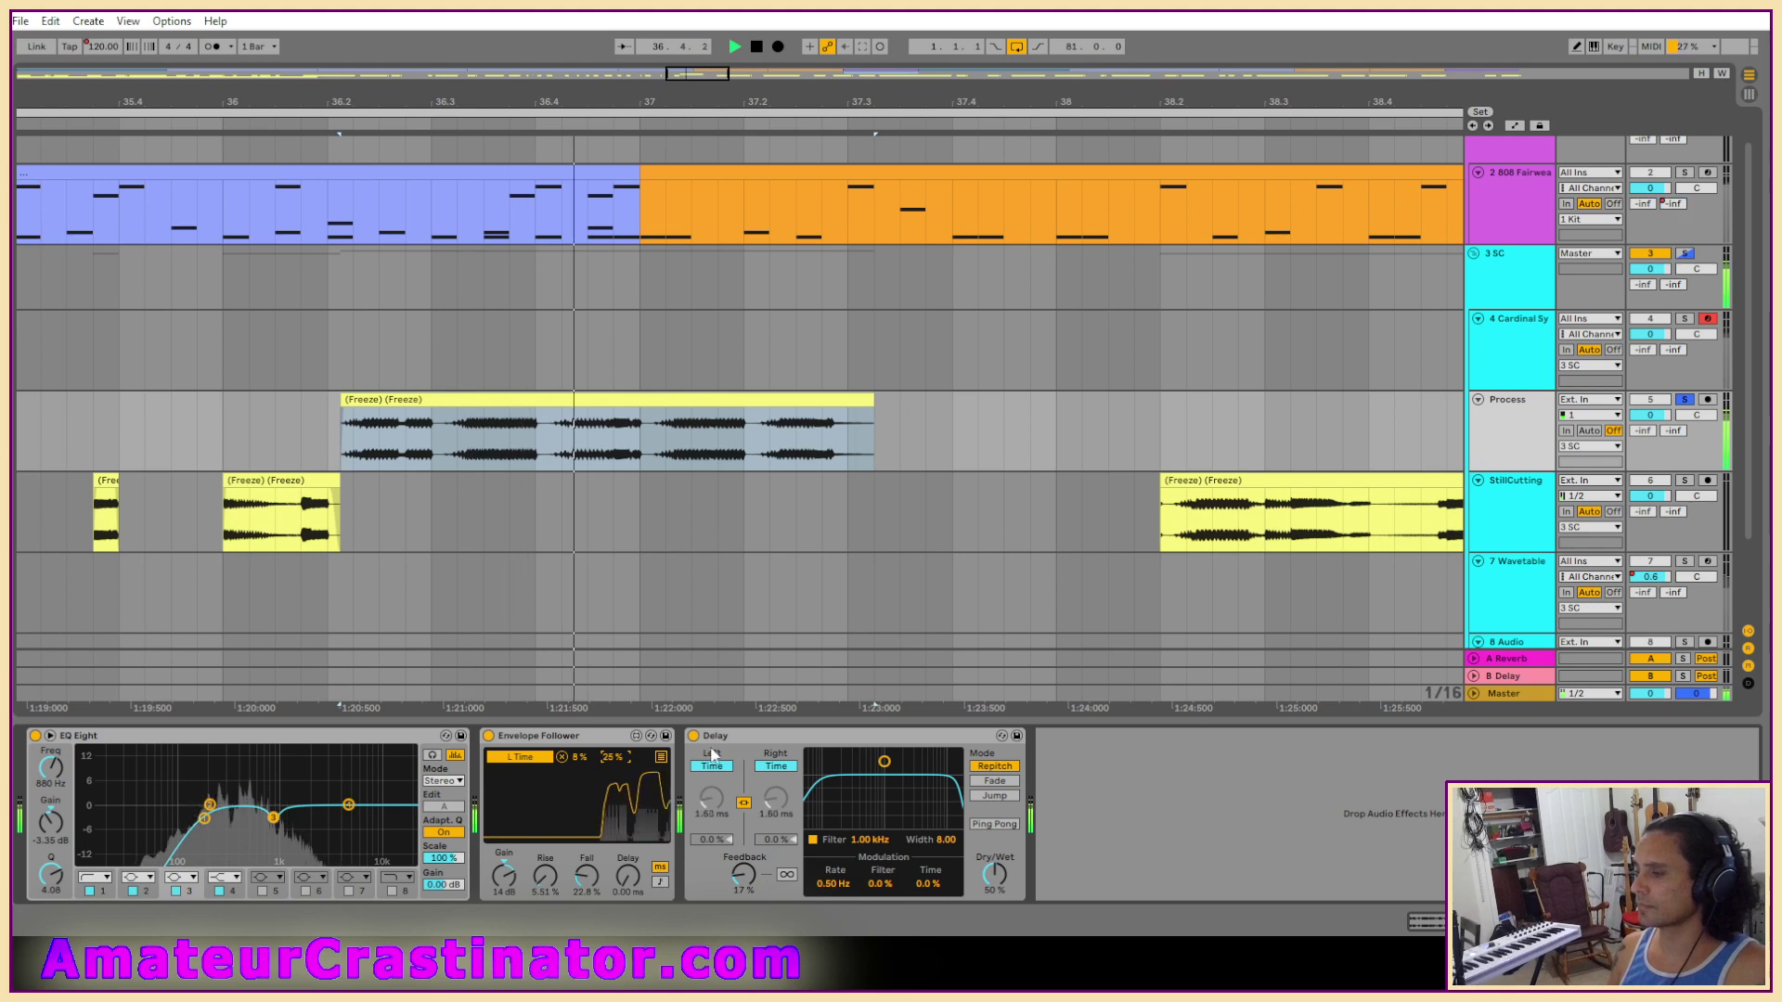
Raise the Envelope Follower's rise and fall, set its maximum mapping to 30%, and leave the Delay's dry/wet at 50%.
left_click_drag(991, 879, 993, 882)
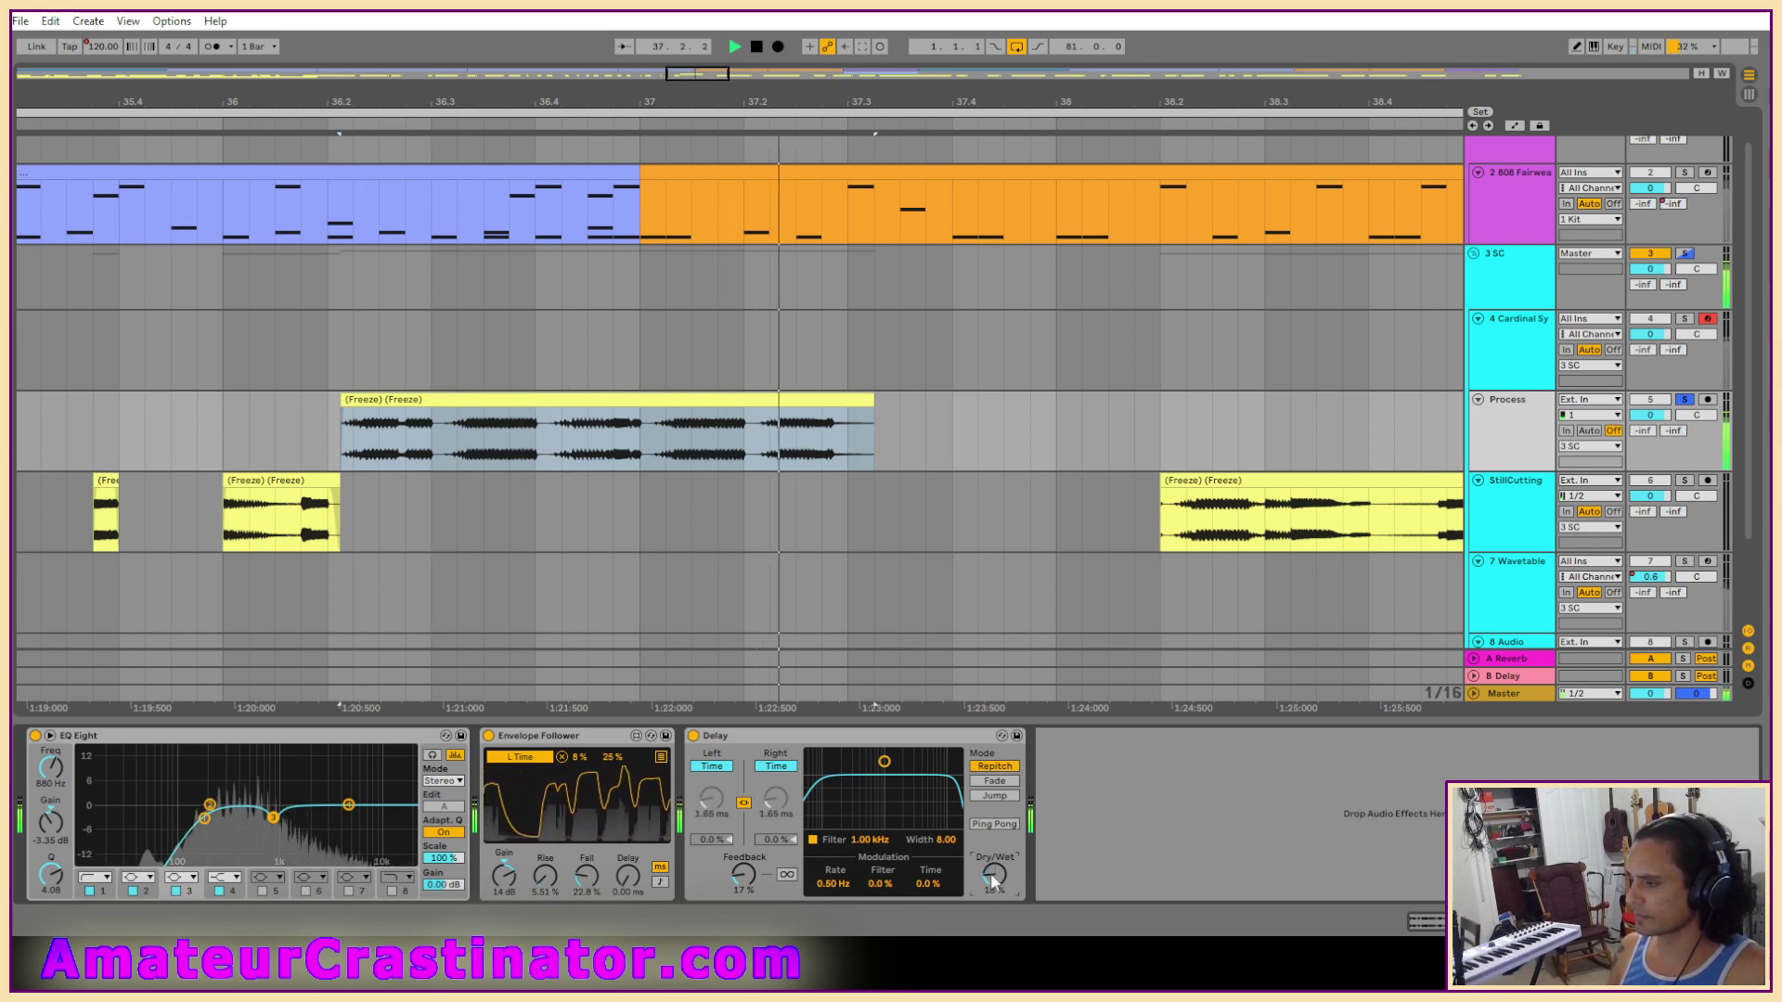
left_click_drag(595, 881, 548, 876)
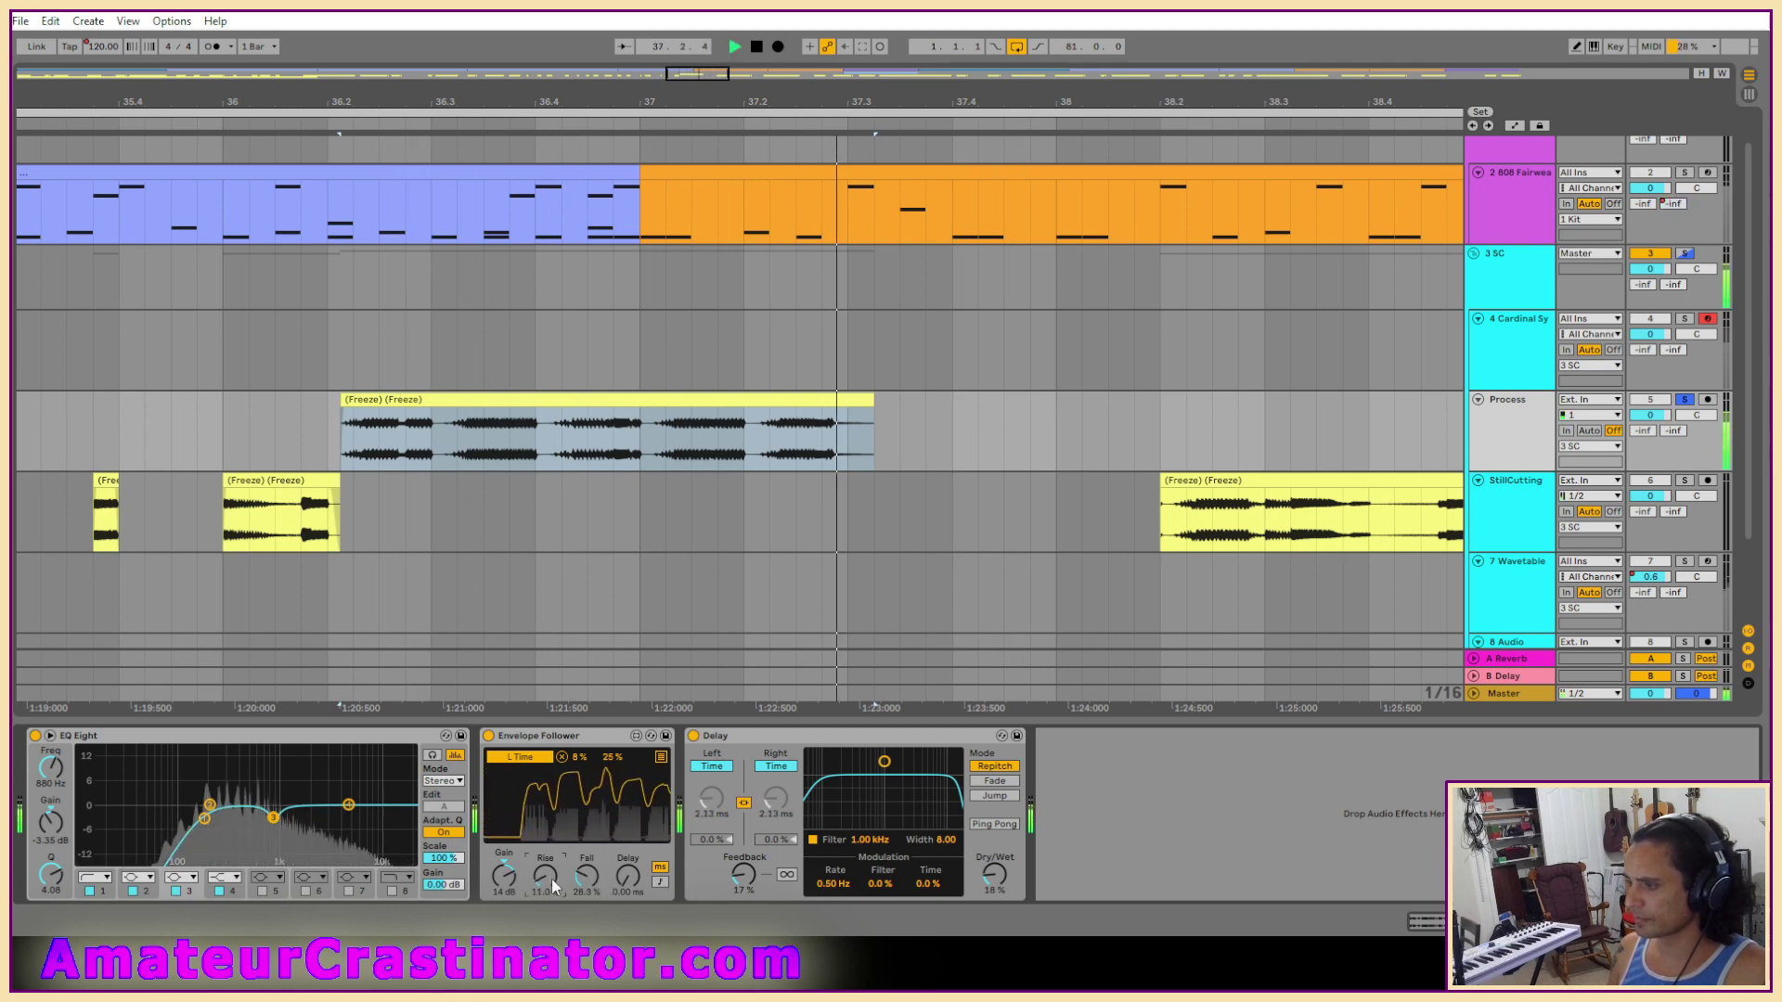
left_click_drag(613, 761, 613, 754)
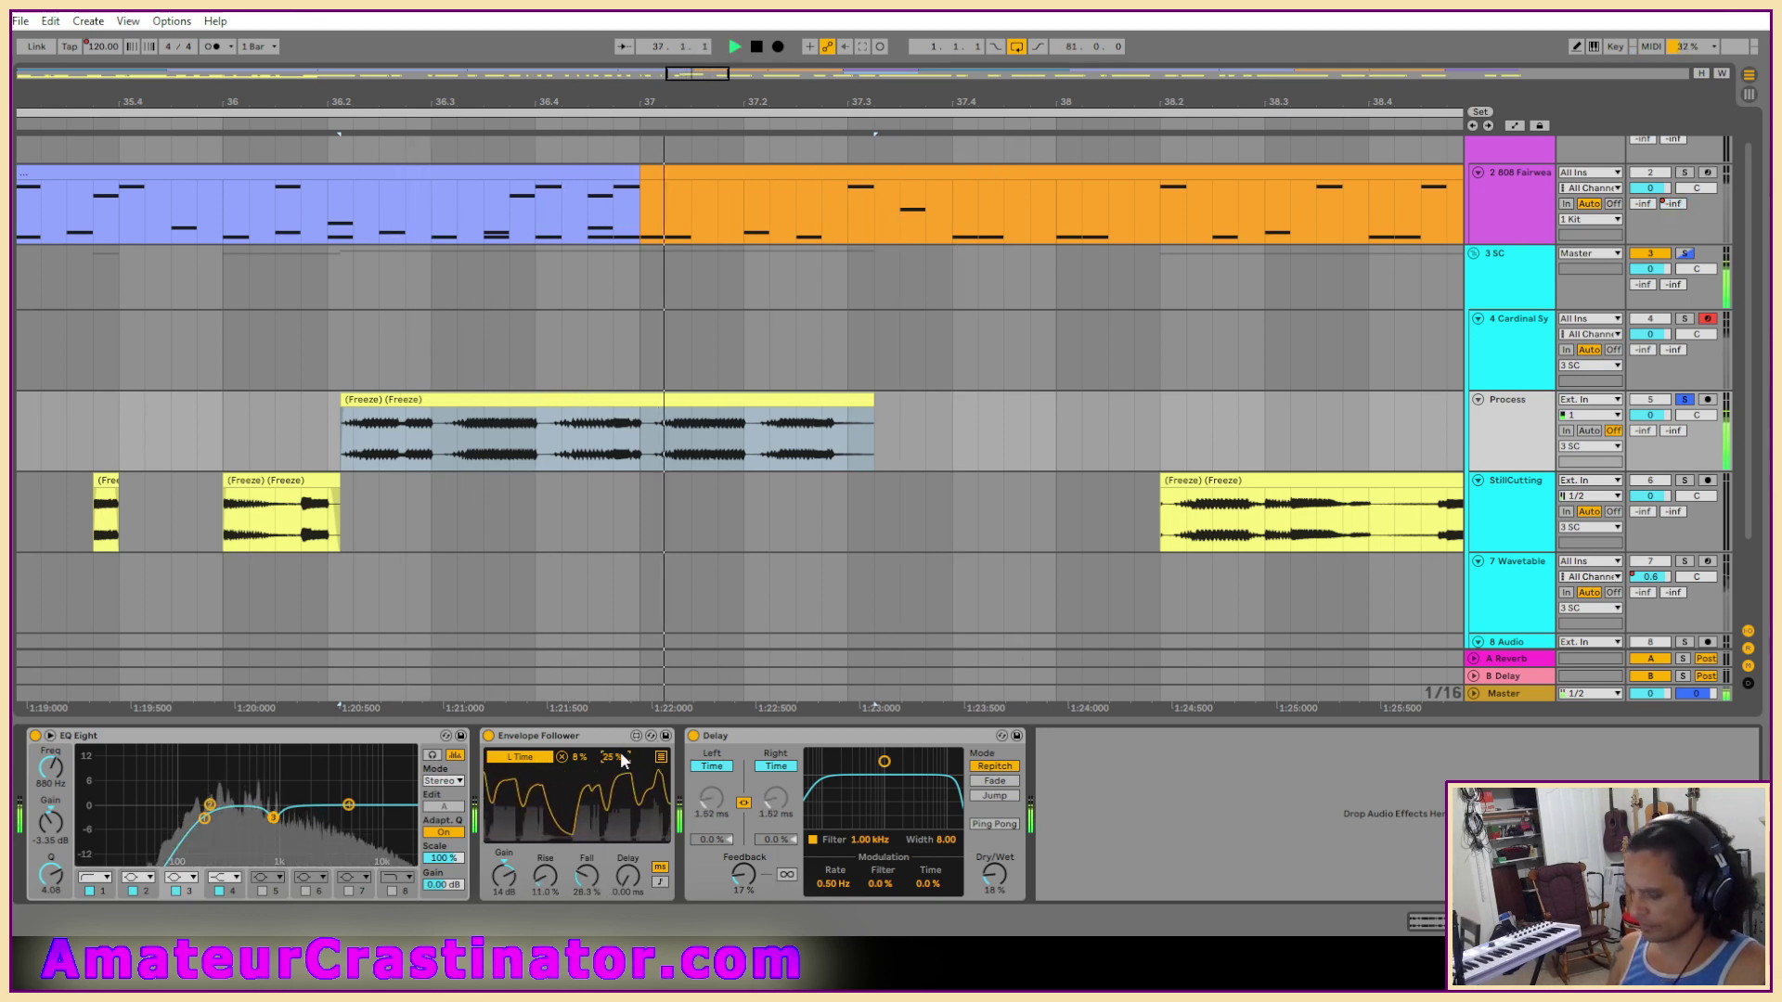
left_click(991, 886)
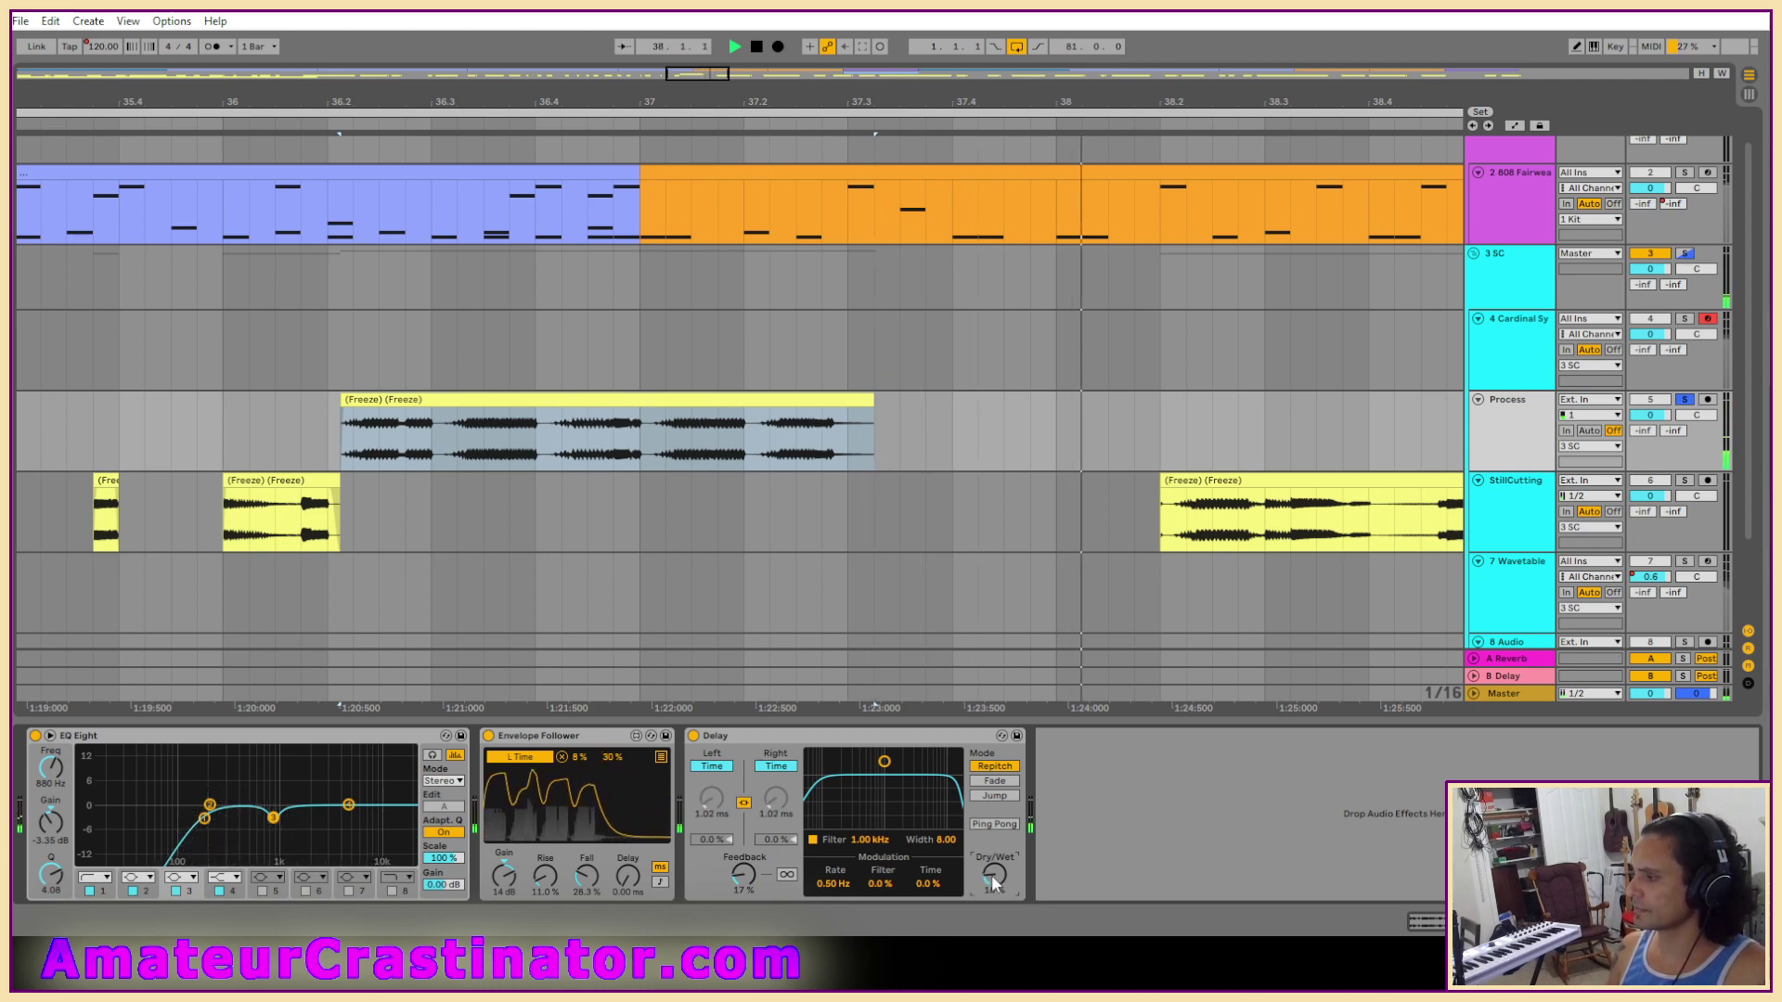
Compare the Delay bypassed and active, set its filter to 3.35 kHz with width 4.30, and raise feedback to 30%.
left_click(693, 736)
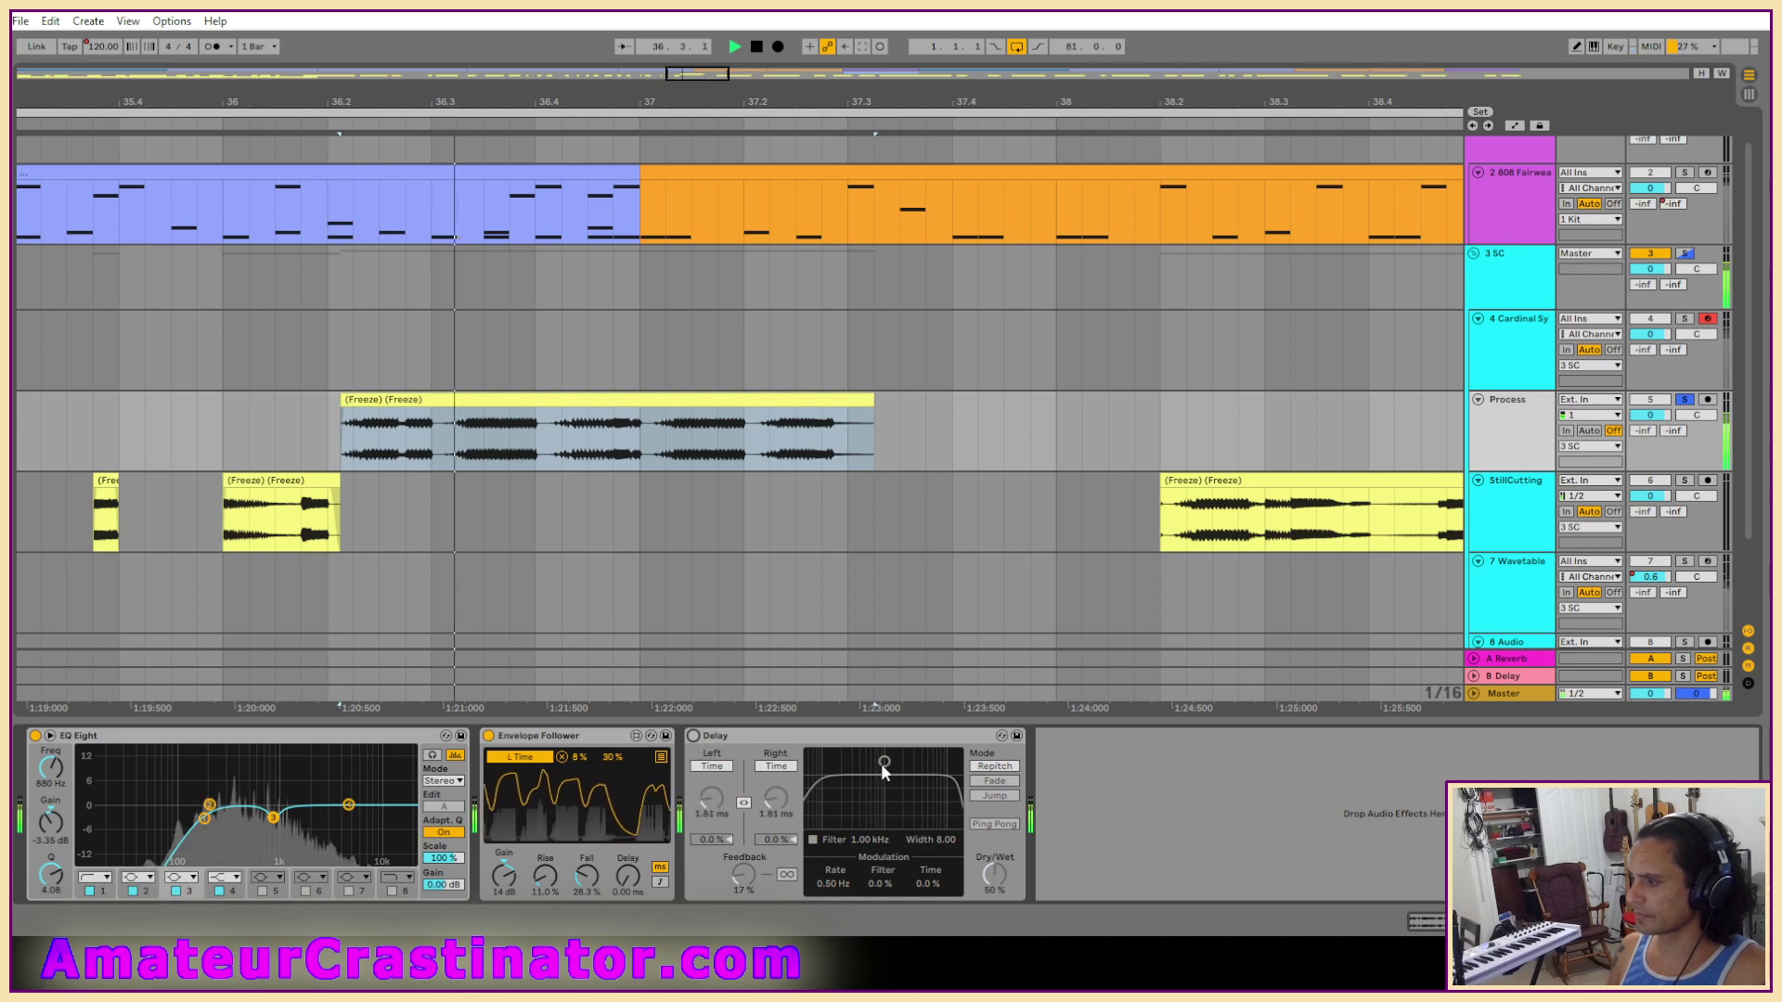
left_click(693, 737)
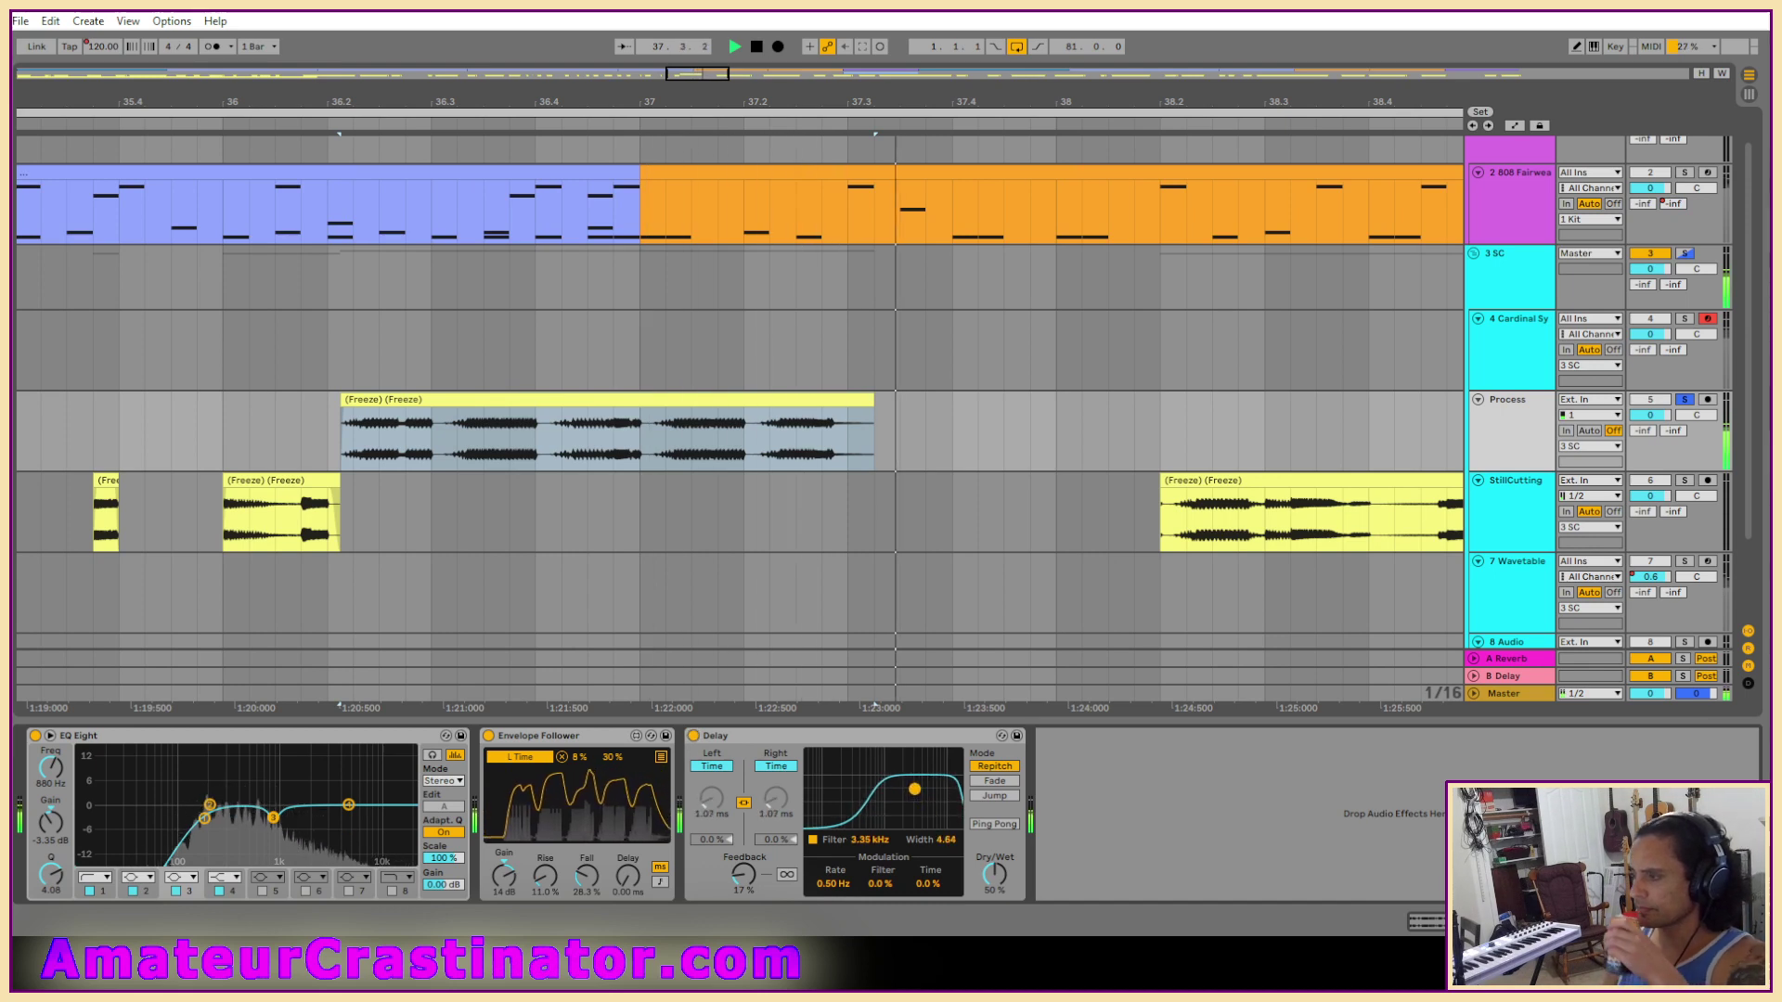
left_click_drag(921, 796, 914, 794)
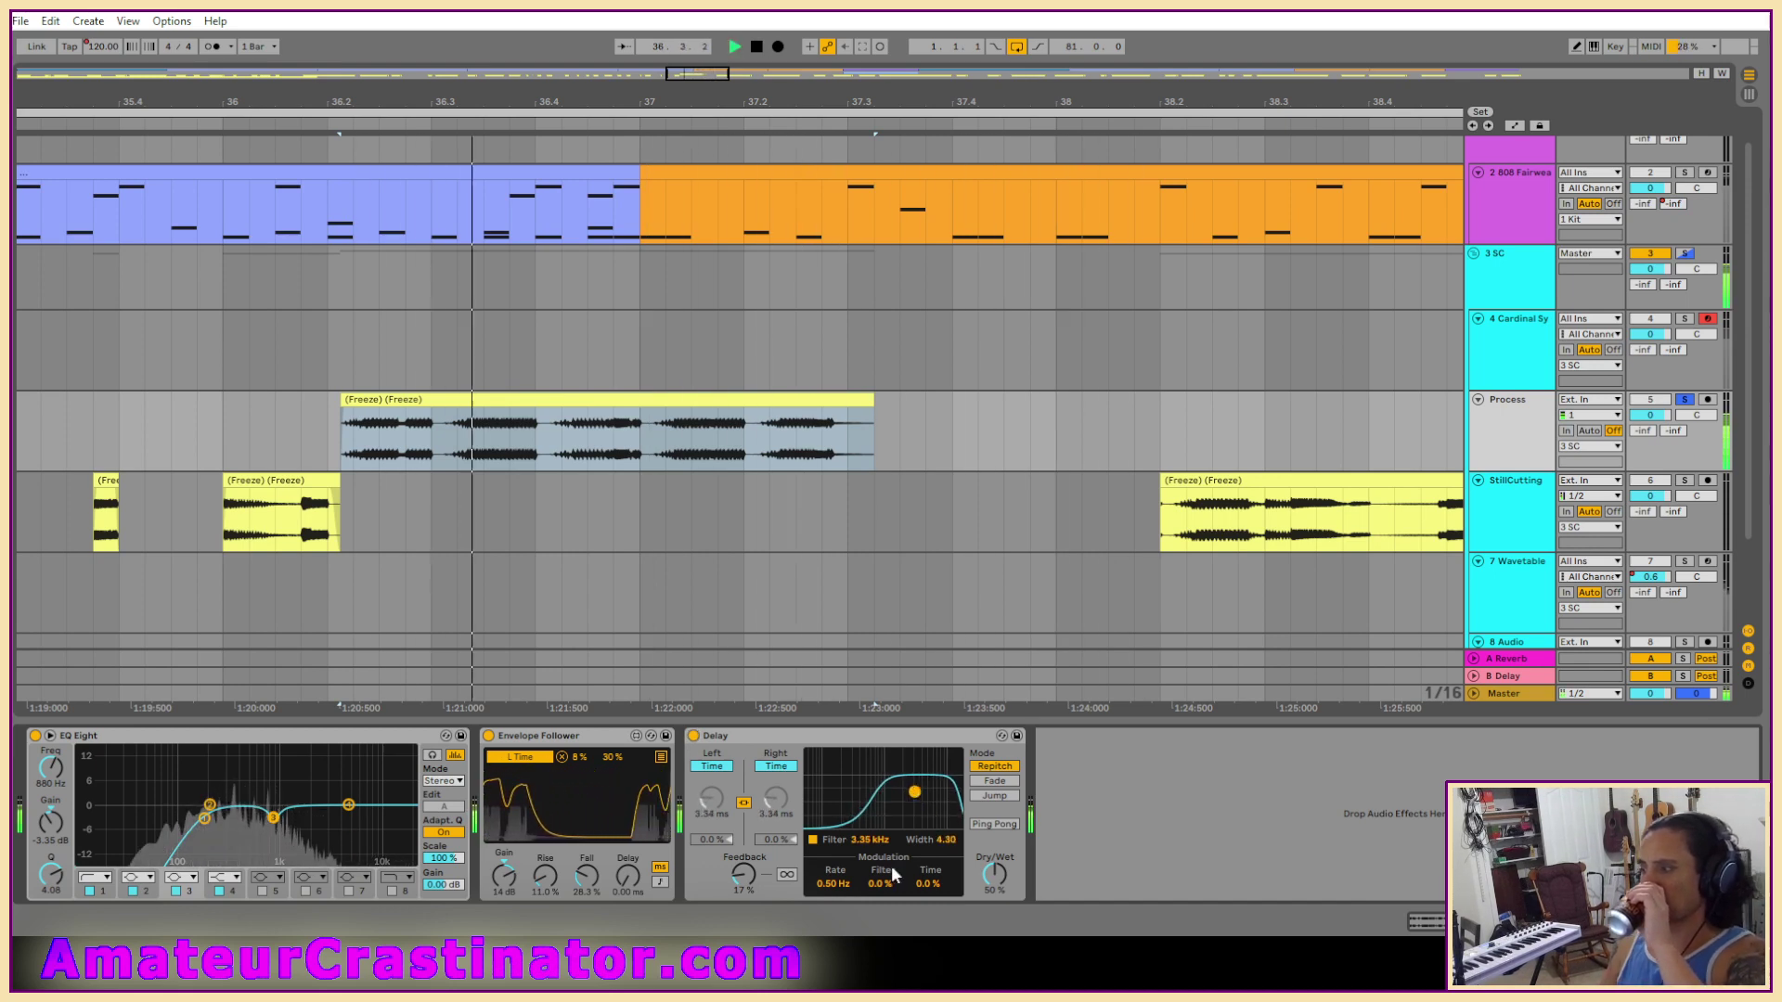
left_click_drag(745, 896, 745, 886)
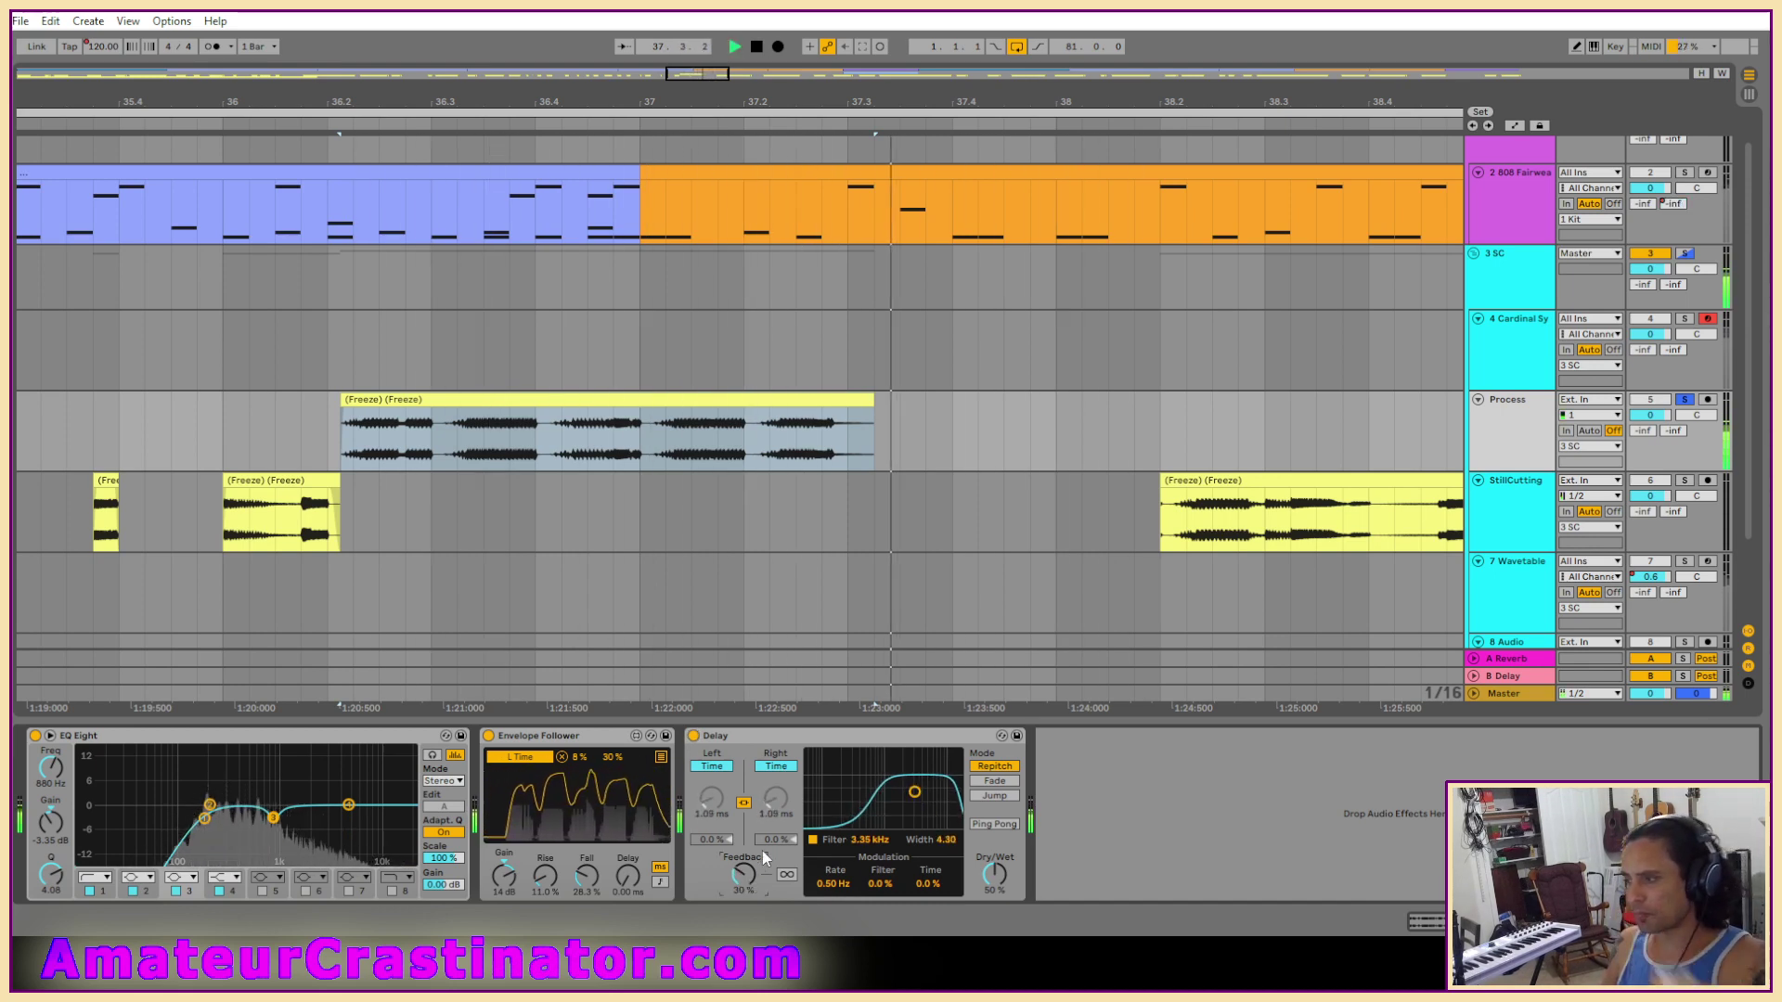
Compare the sound with and without the Delay, switch it back on, and lower its dry/wet to 17%.
left_click(693, 735)
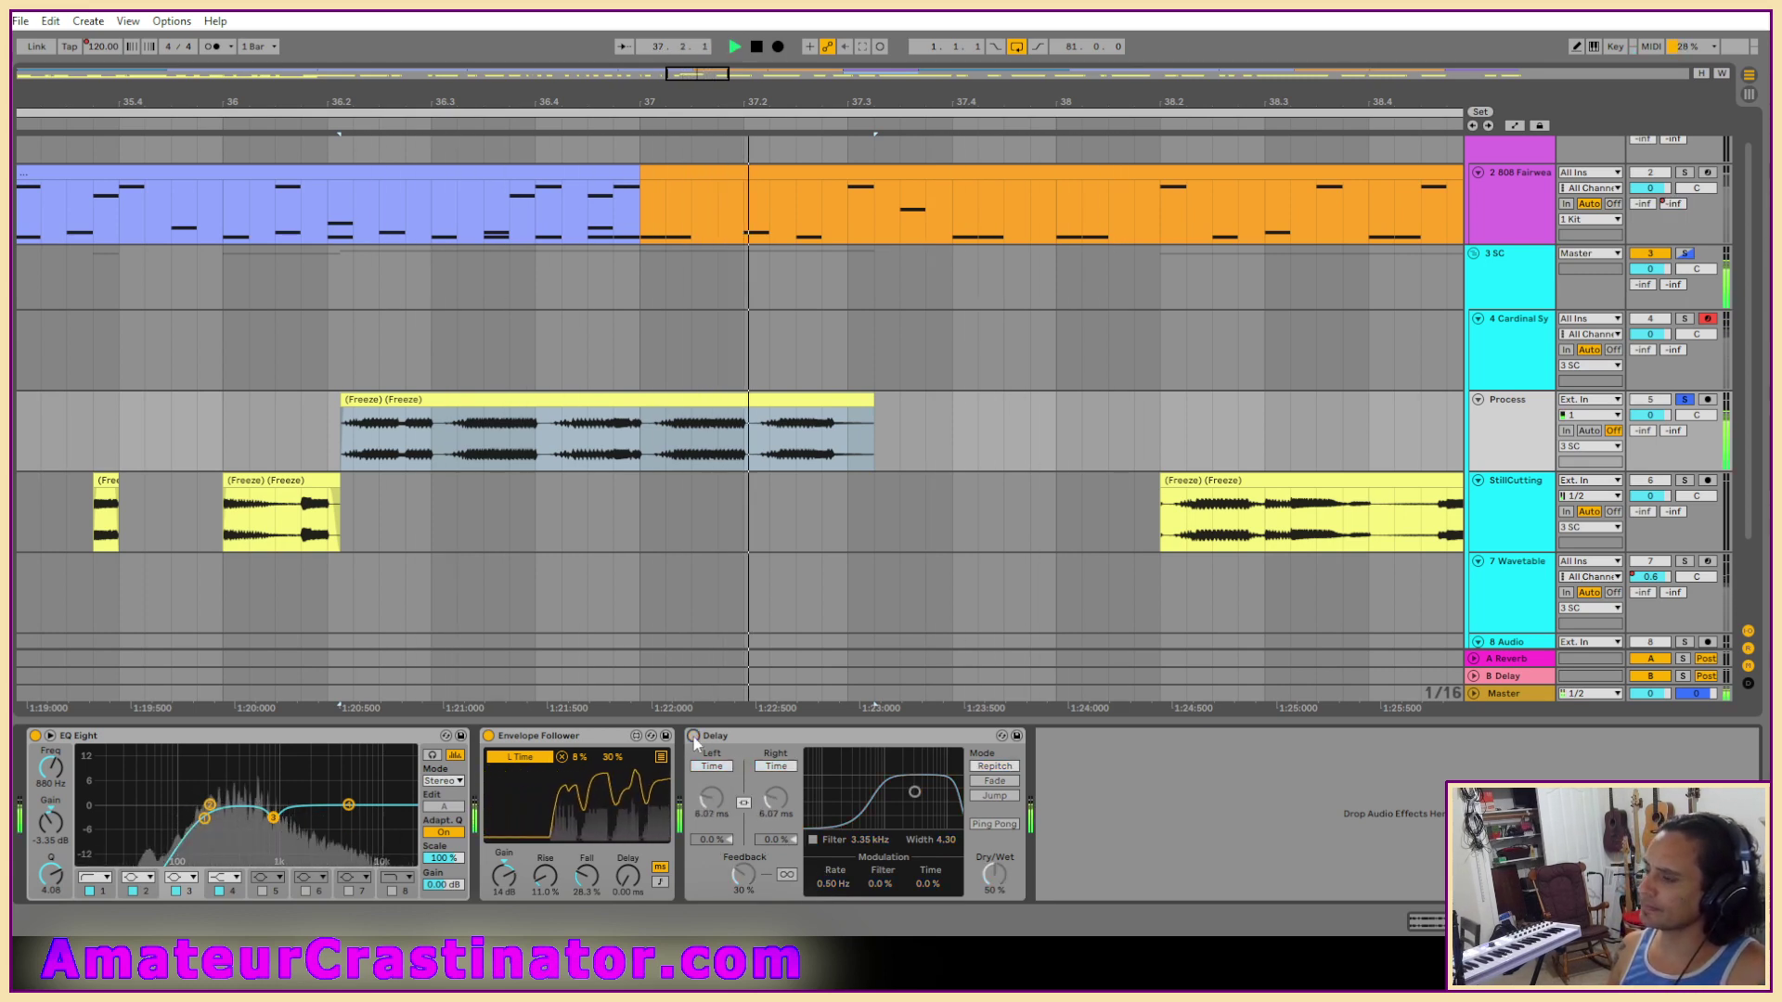
left_click(694, 736)
left_click_drag(994, 873, 994, 923)
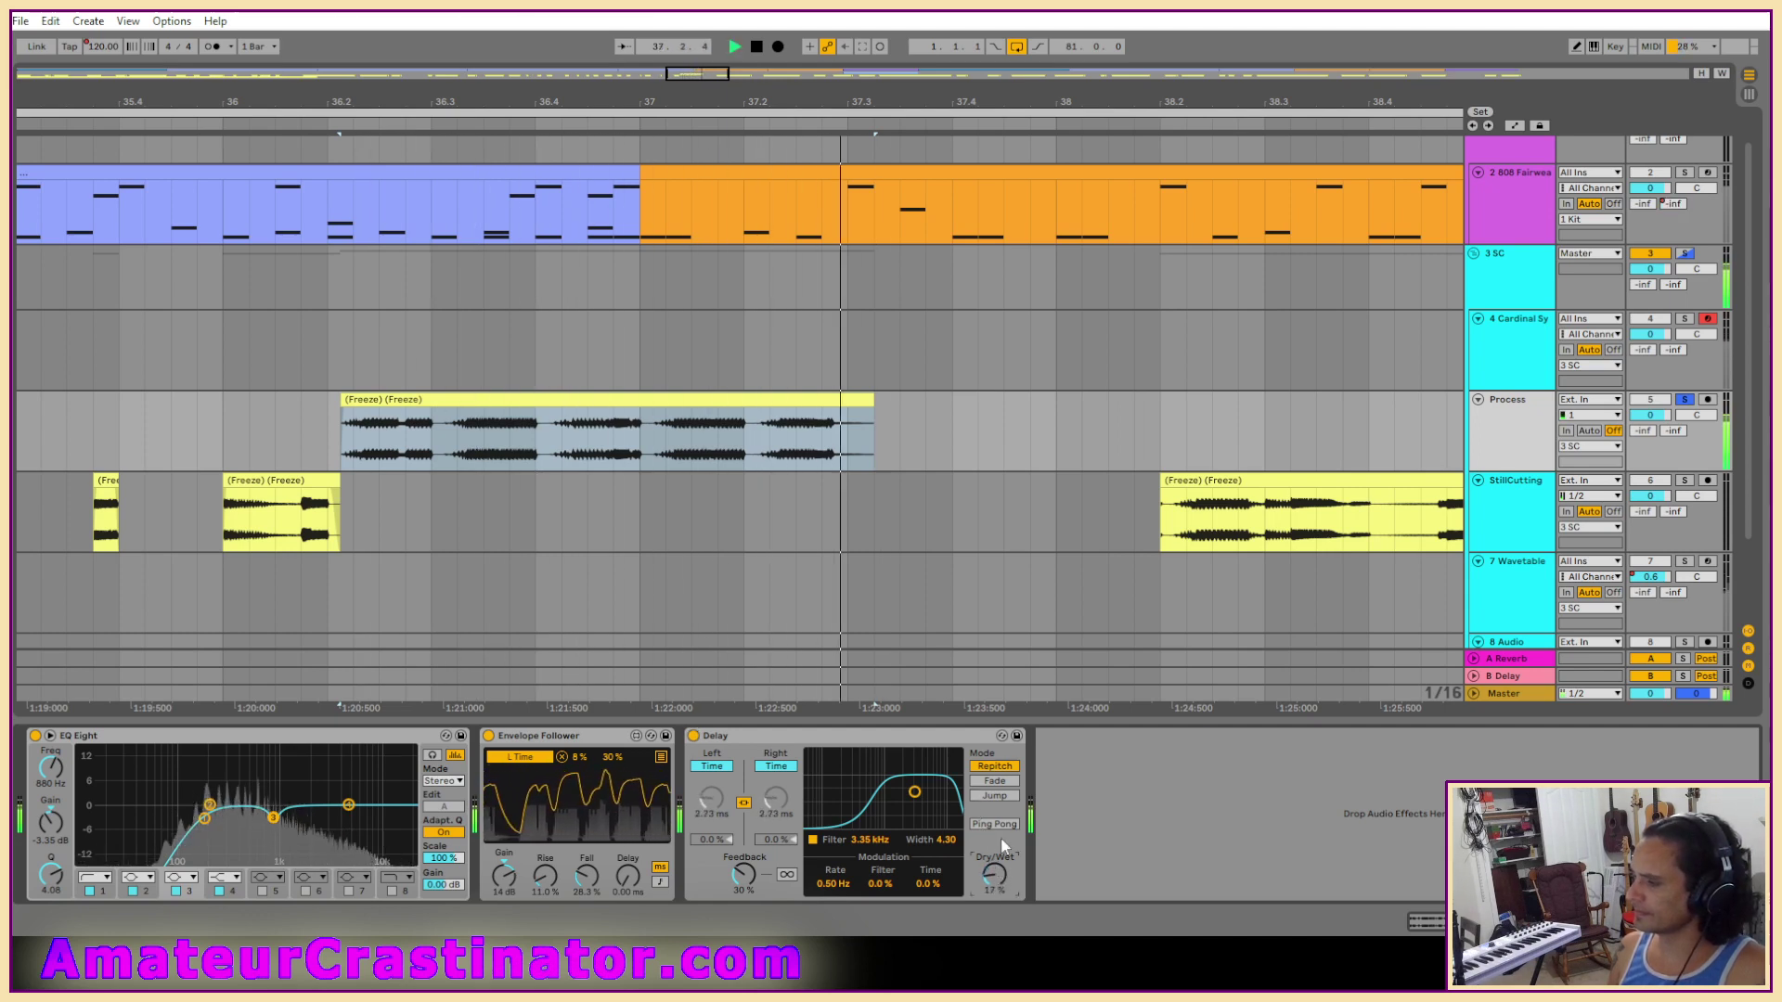
Set the Envelope Follower's mapped range for the left delay time to 28% minimum and 50% maximum.
key("space")
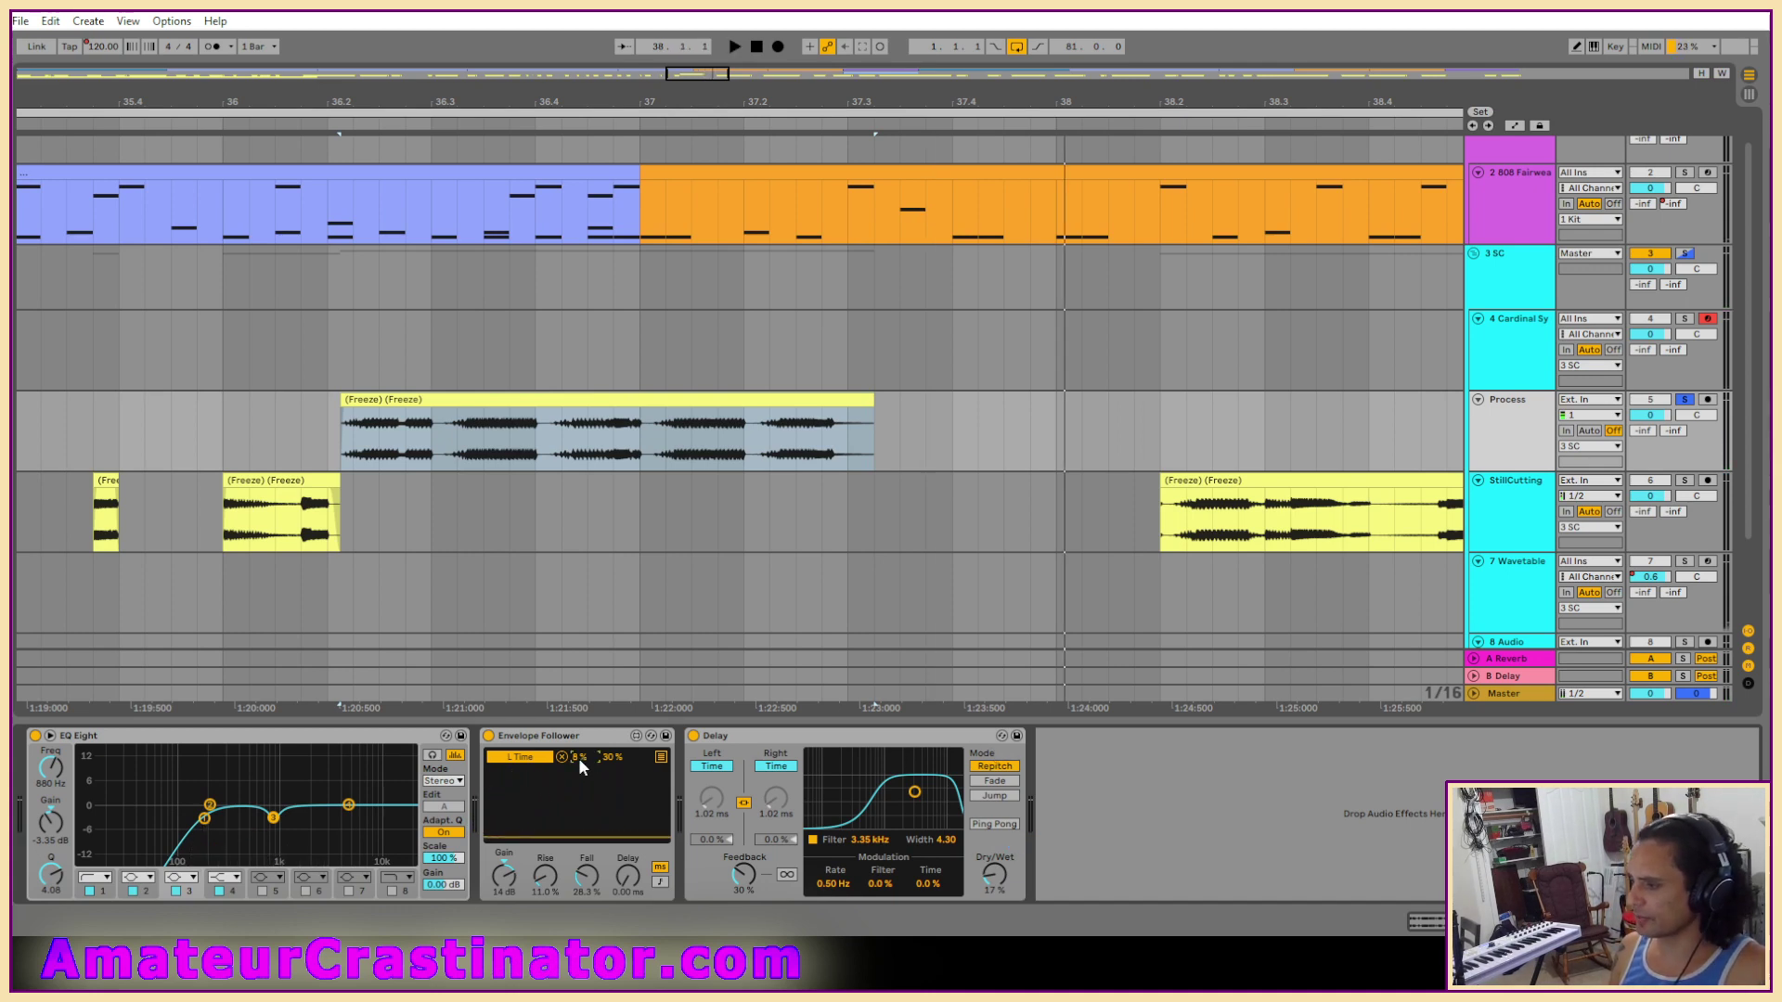
left_click_drag(578, 757, 578, 752)
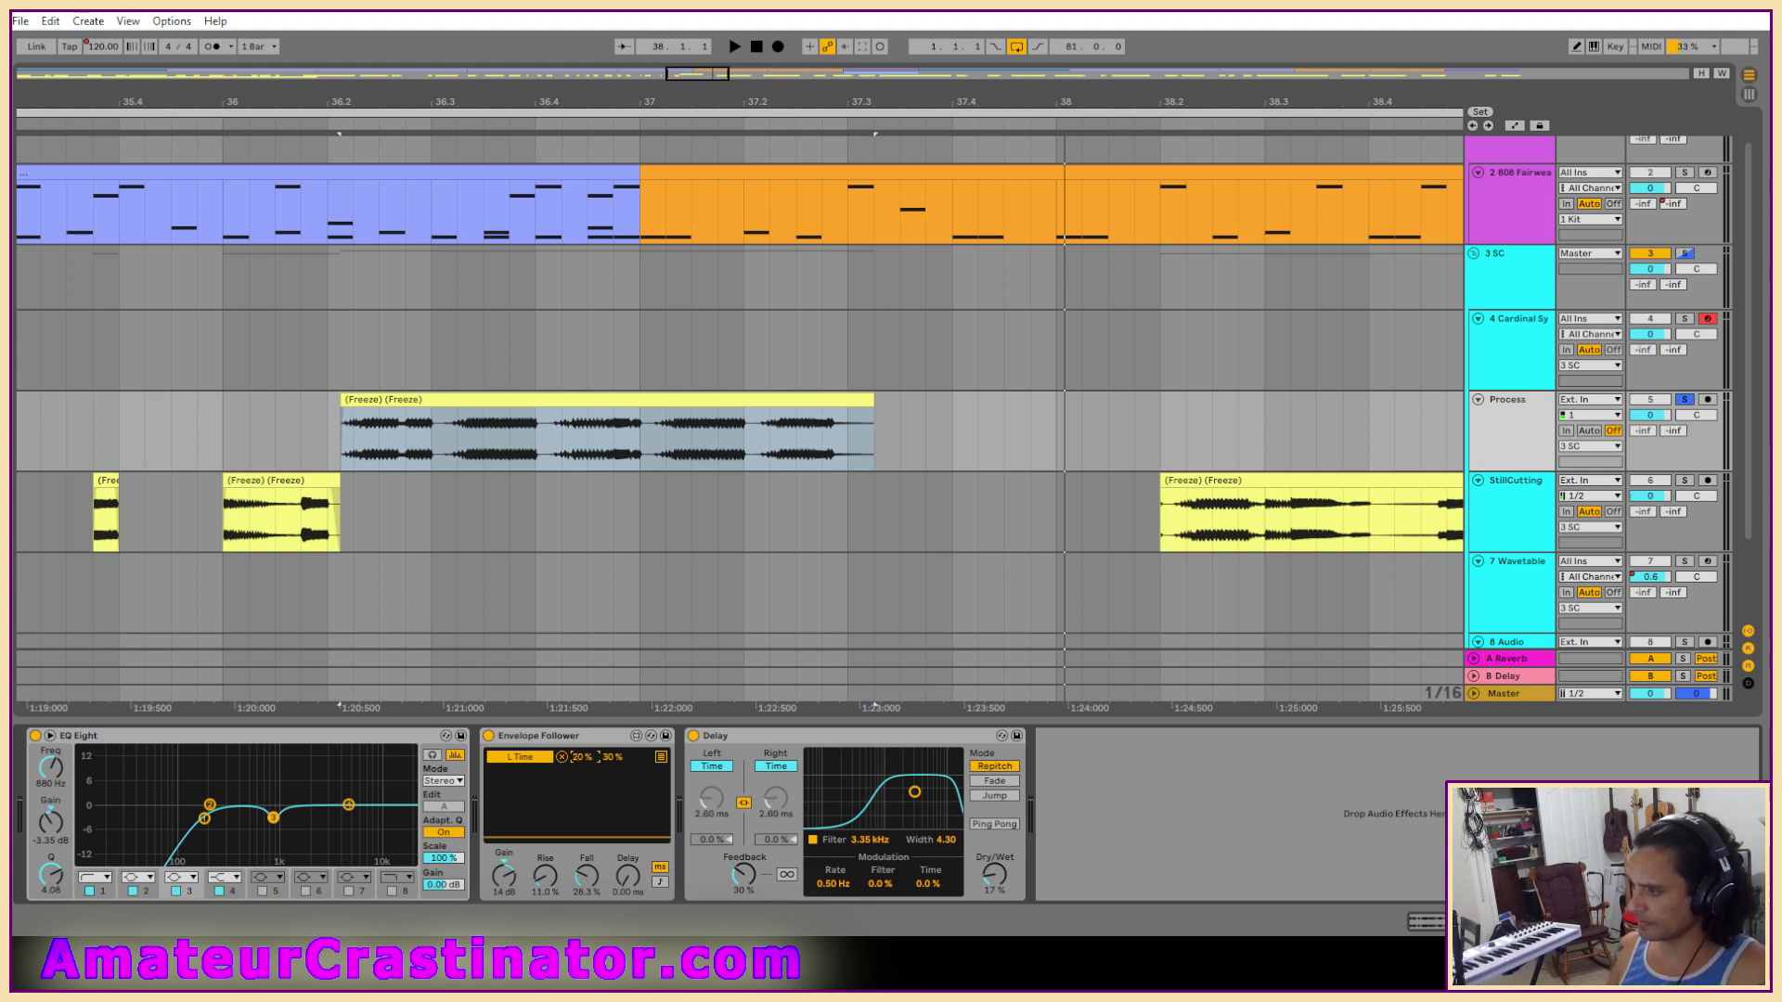
left_click_drag(578, 755, 577, 750)
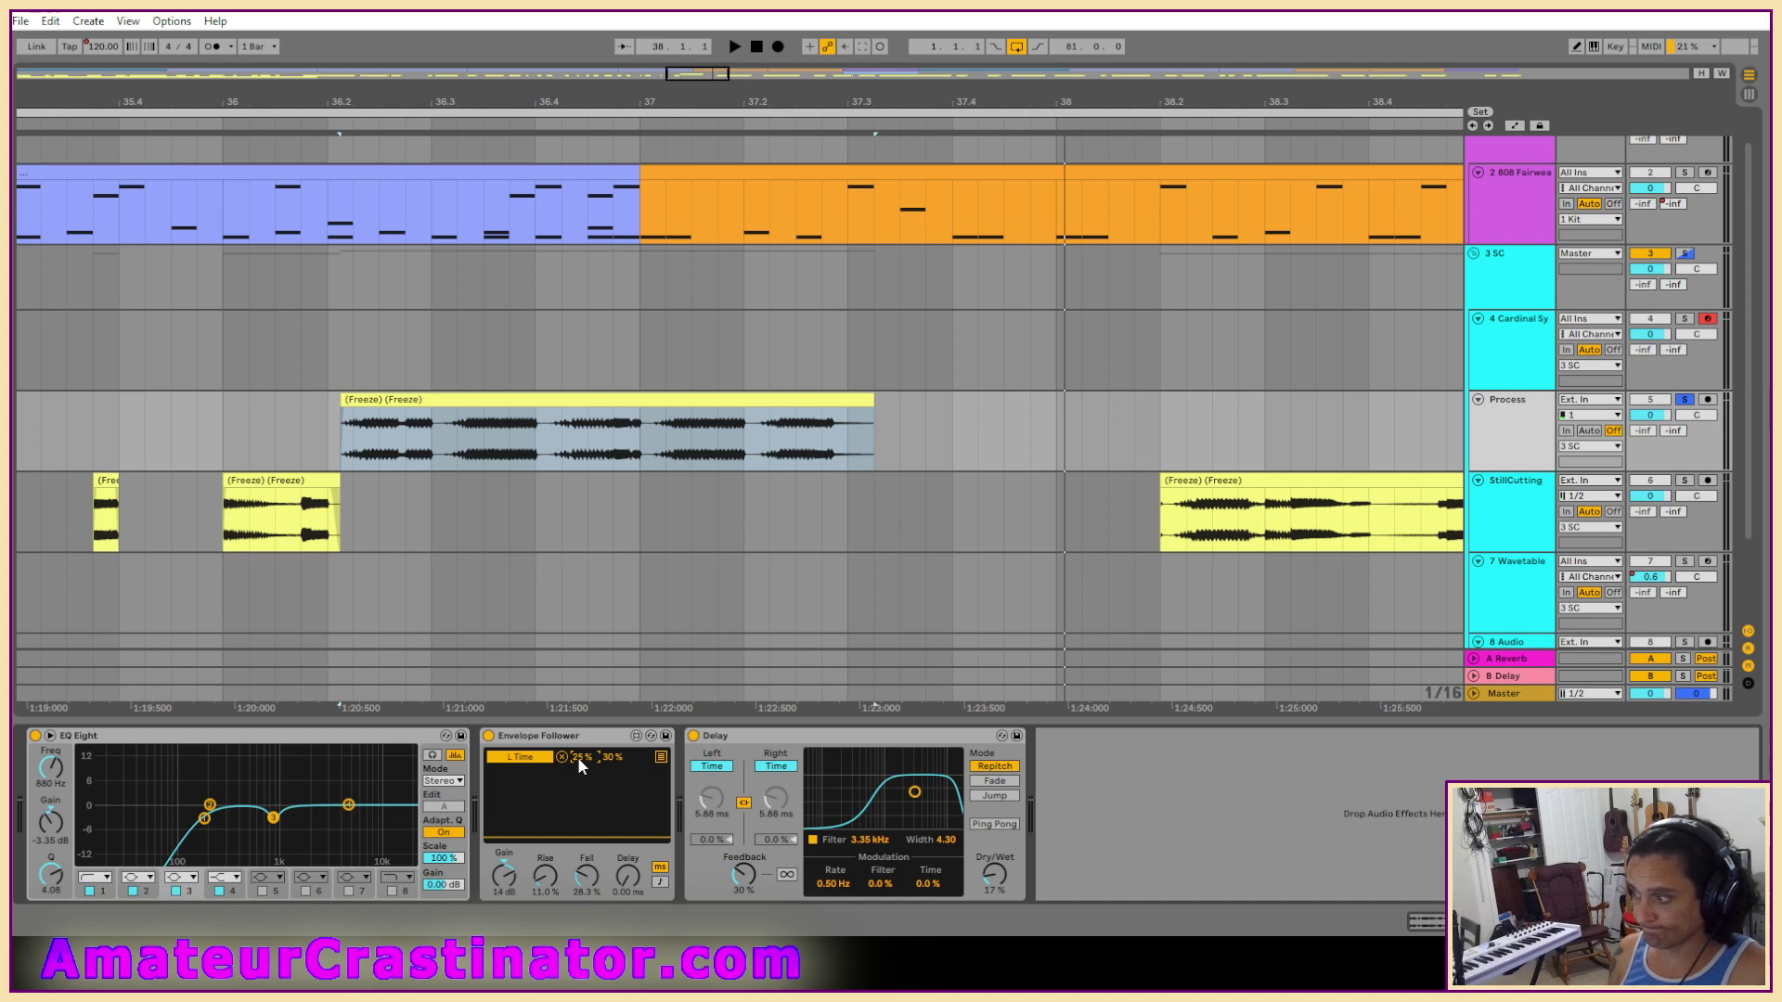
left_click_drag(577, 755, 577, 750)
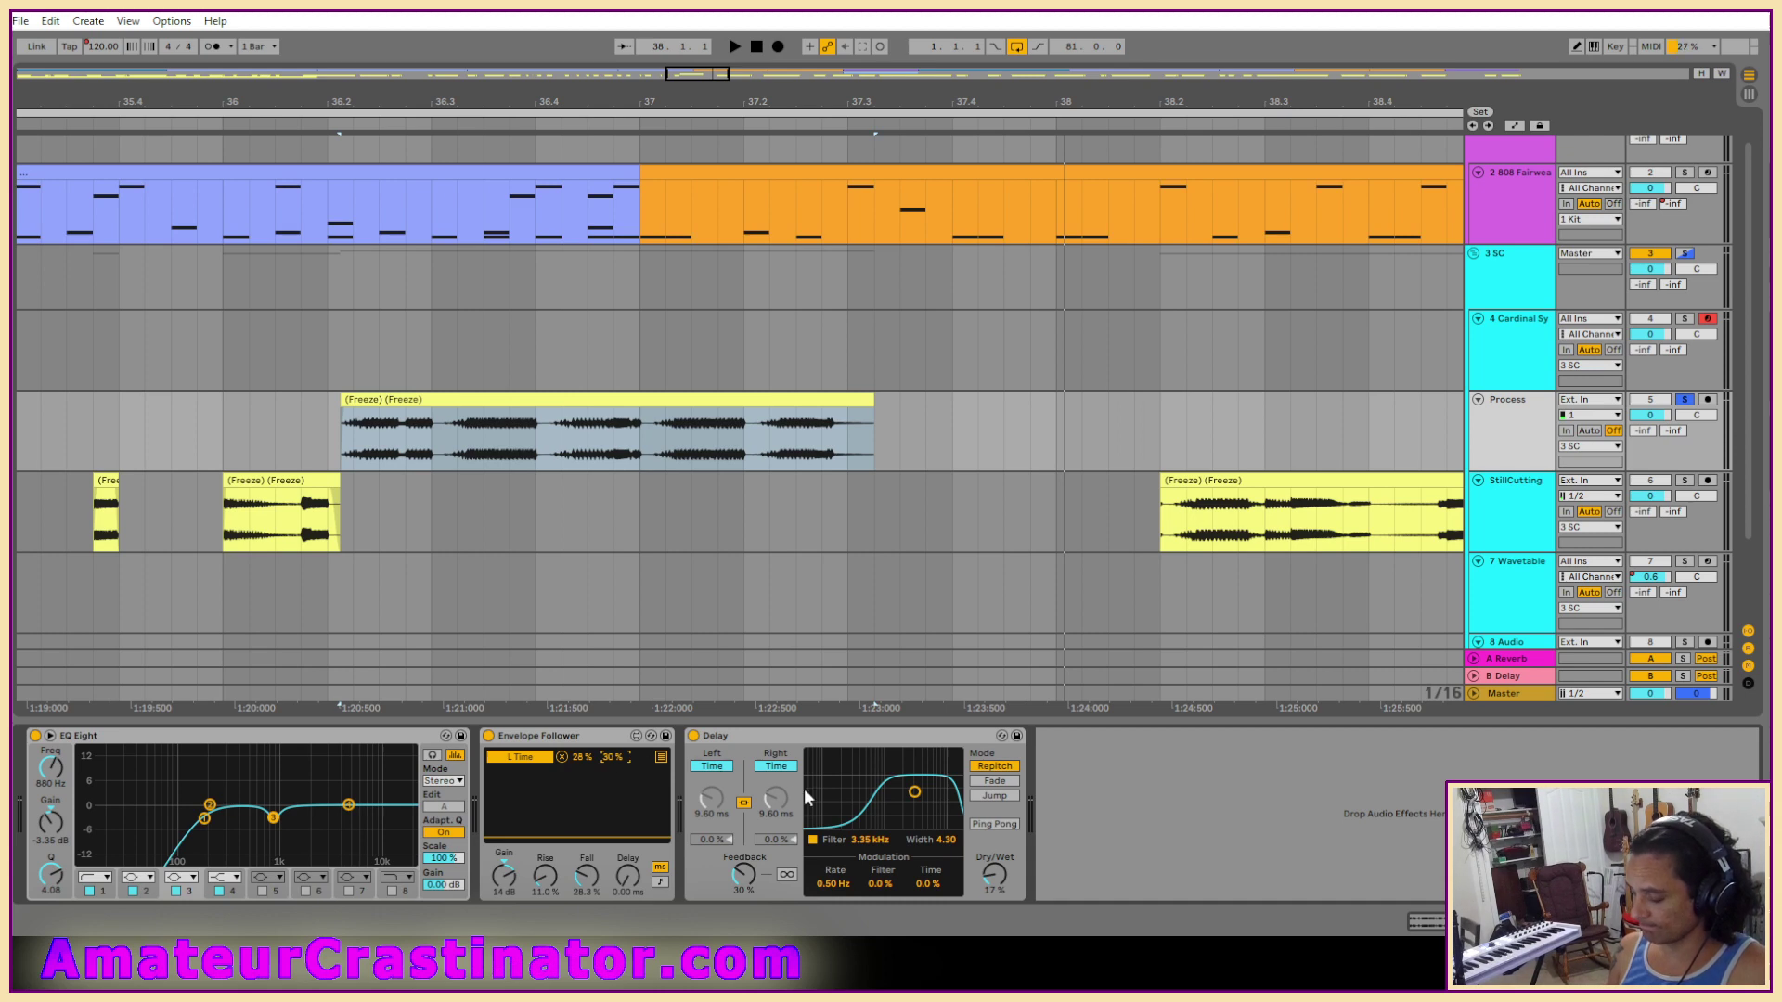
key("space")
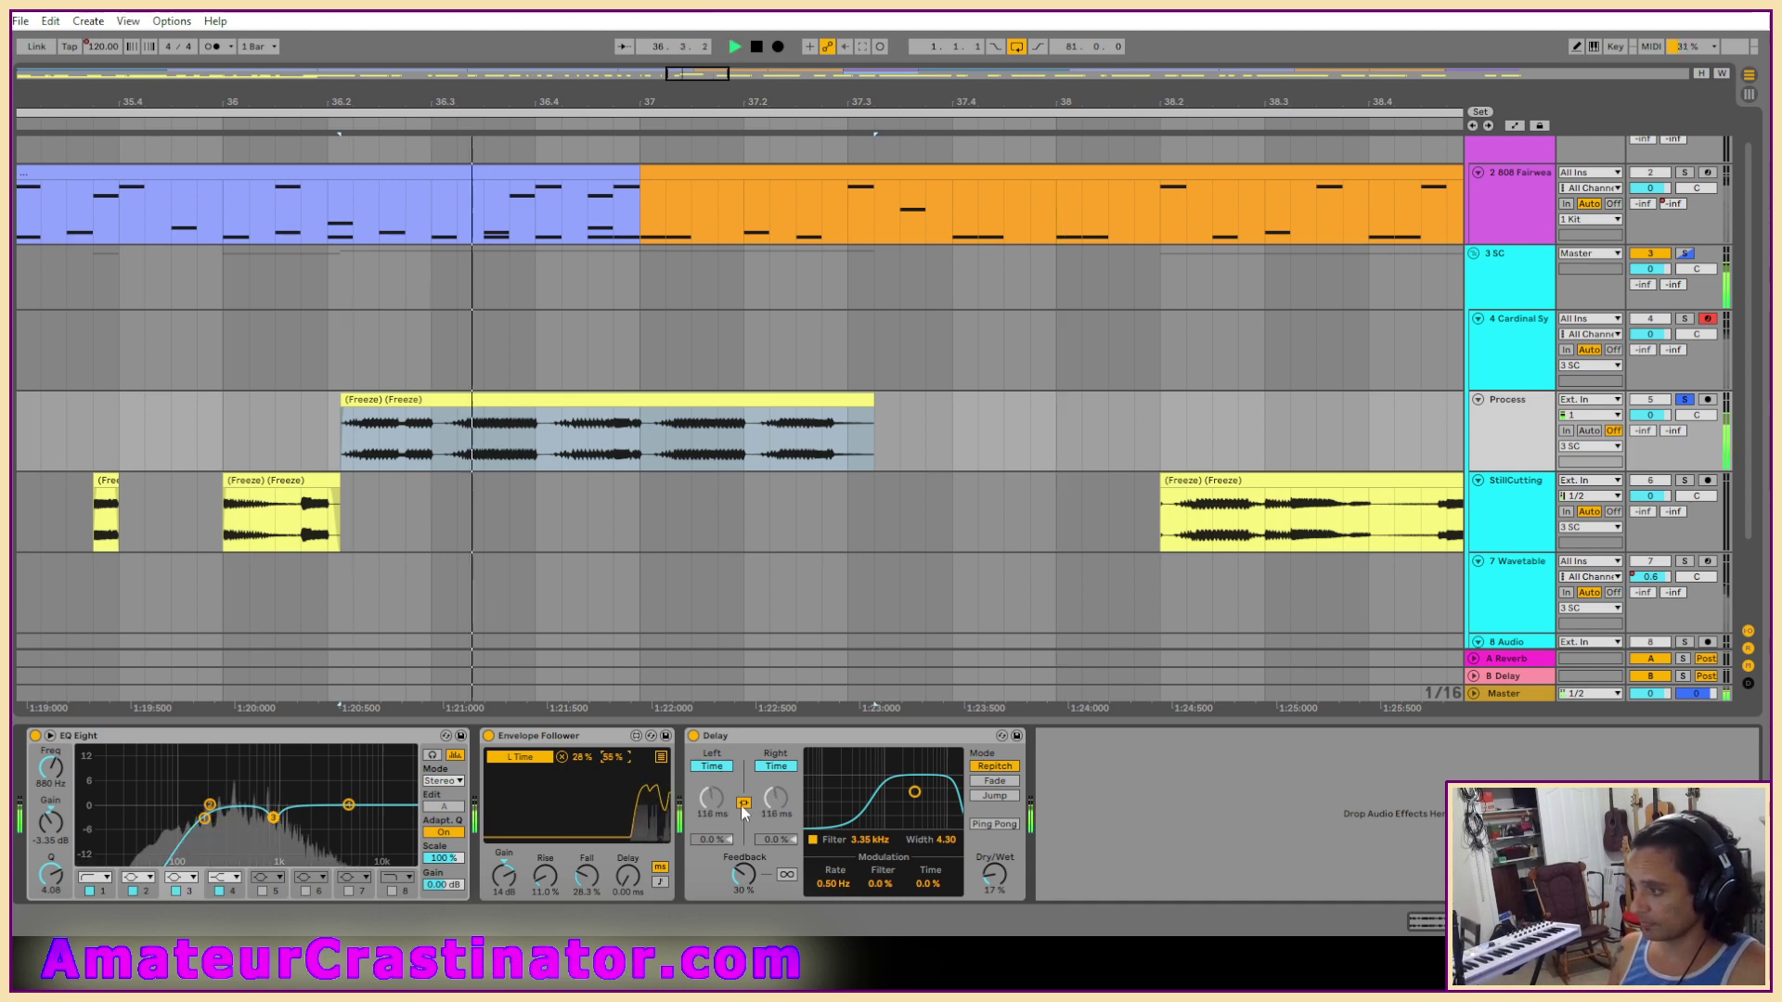
left_click_drag(612, 756, 612, 762)
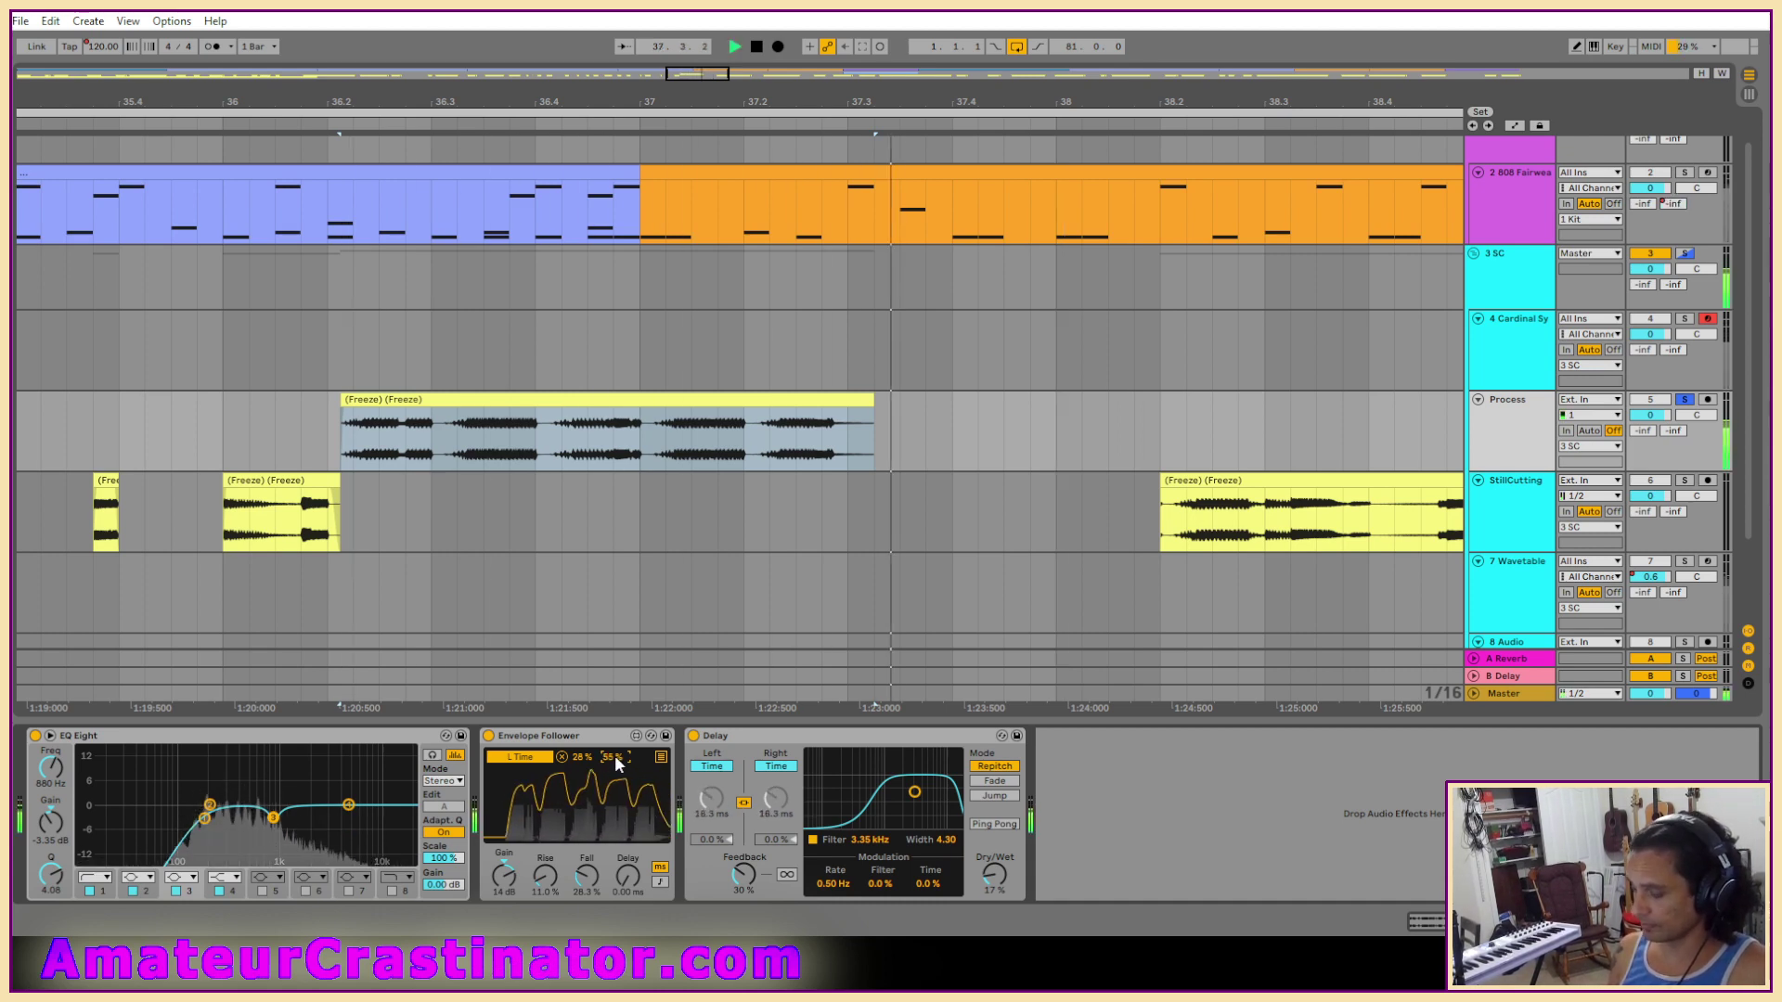
key("space")
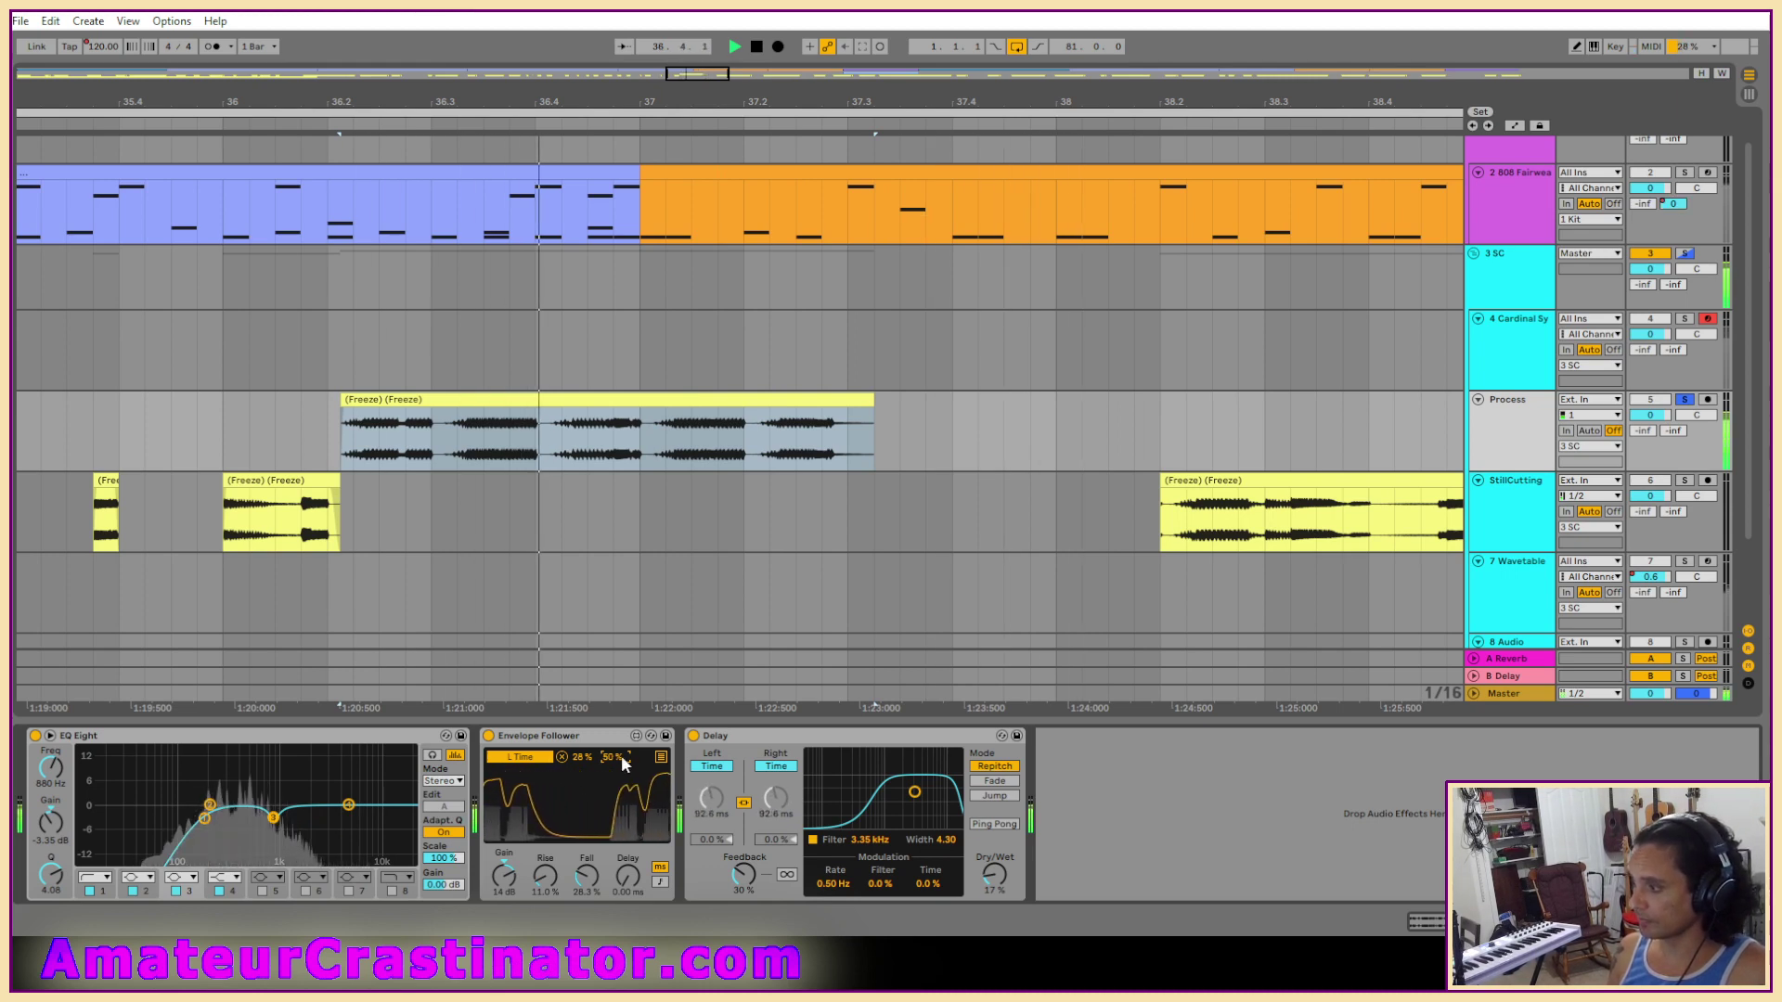
Set the Delay's dry/wet to 50% and reduce the Envelope Follower's maximum mapping to 41%.
mouse_move(1012, 886)
left_mouse_down()
mouse_move(1012, 853)
mouse_move(1012, 900)
left_mouse_up()
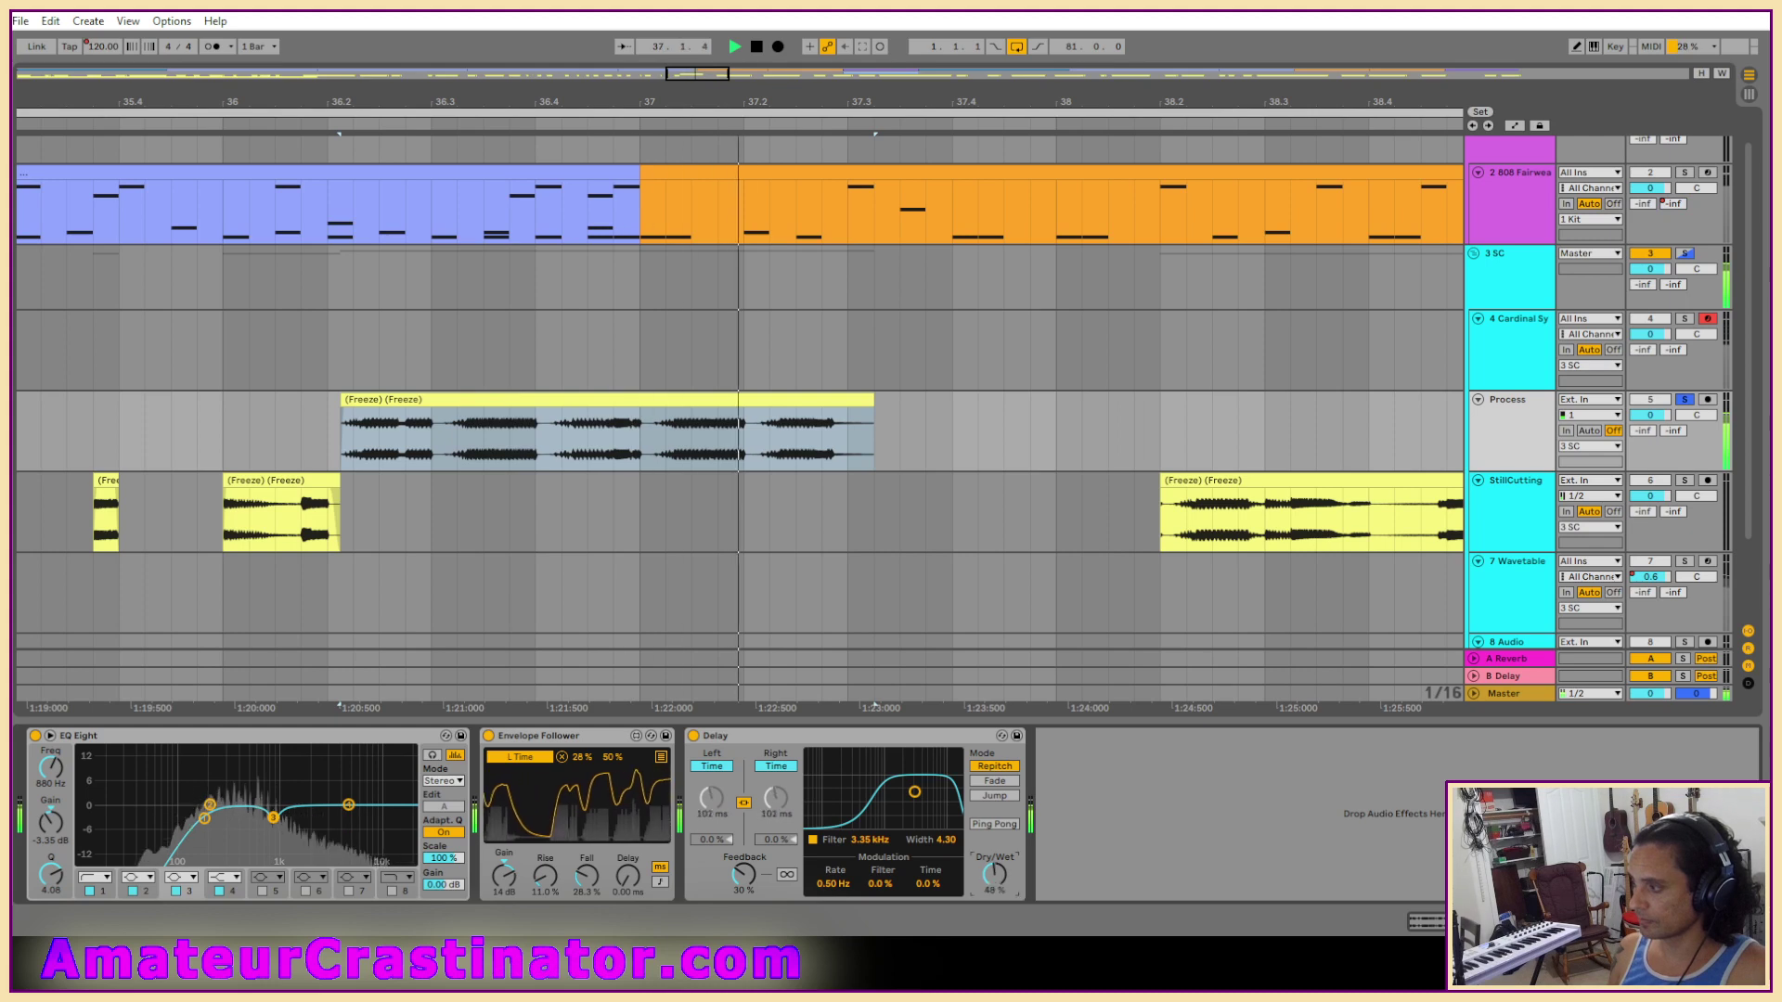
left_click_drag(612, 757, 613, 771)
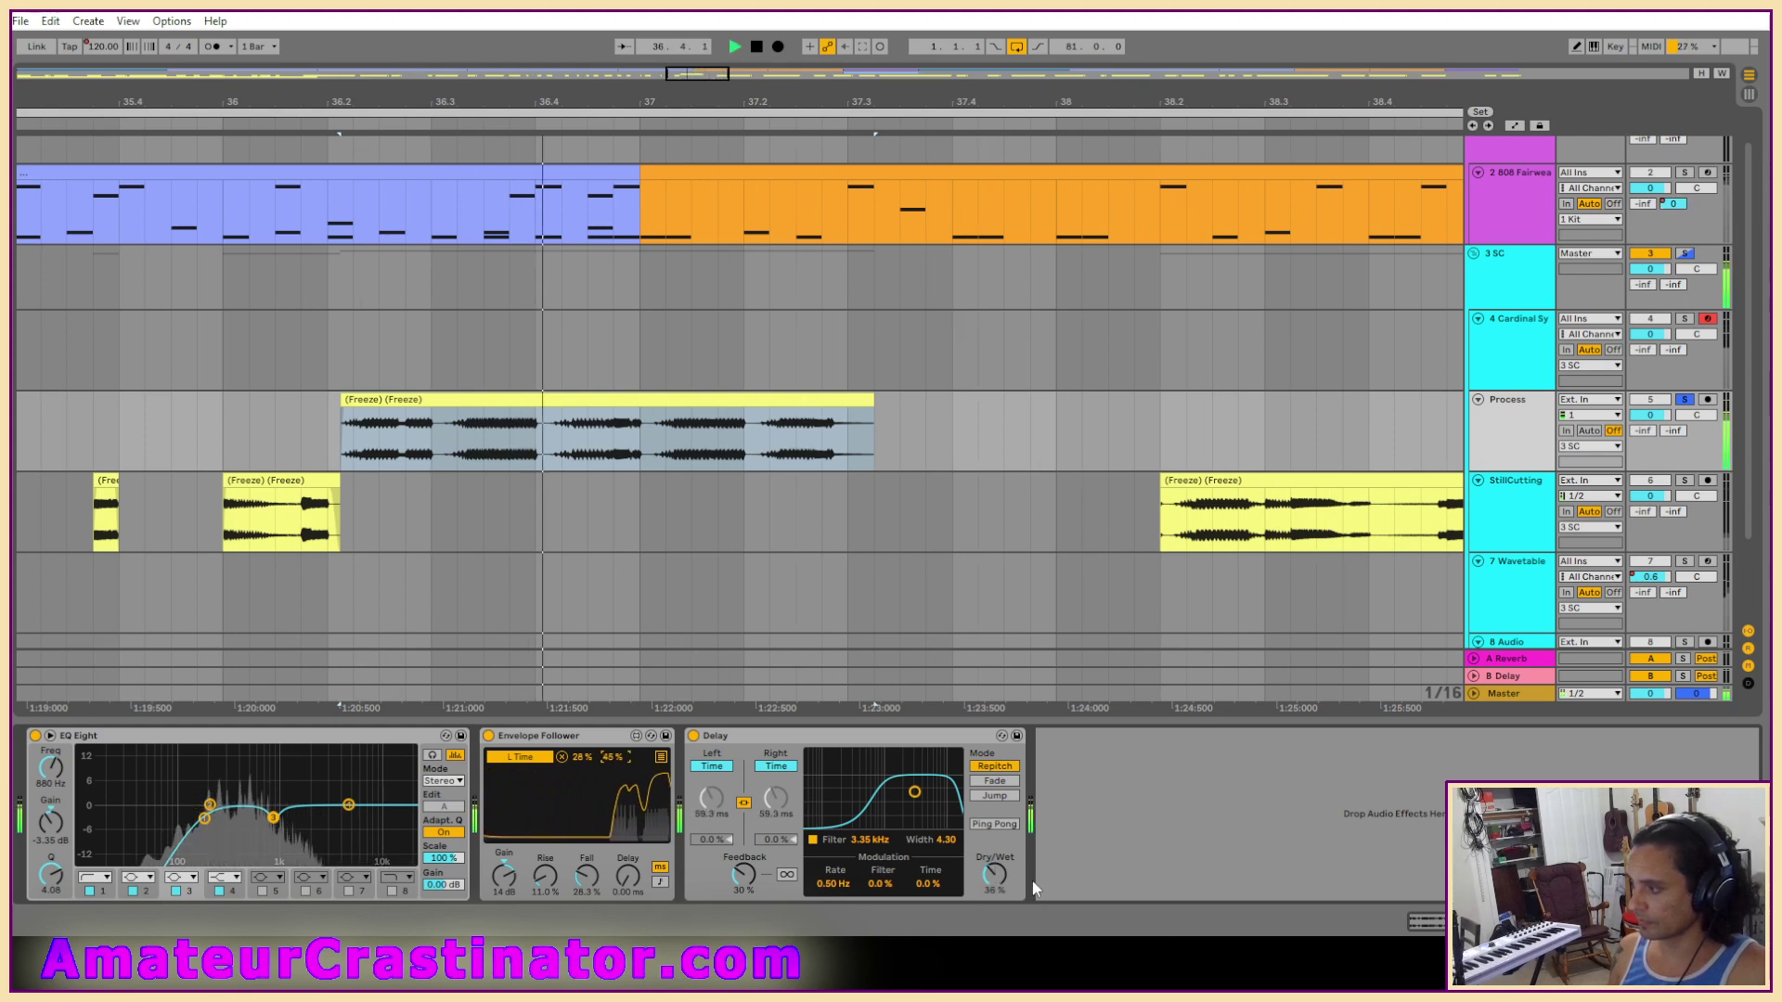
left_click(1000, 872)
left_click_drag(604, 761, 603, 771)
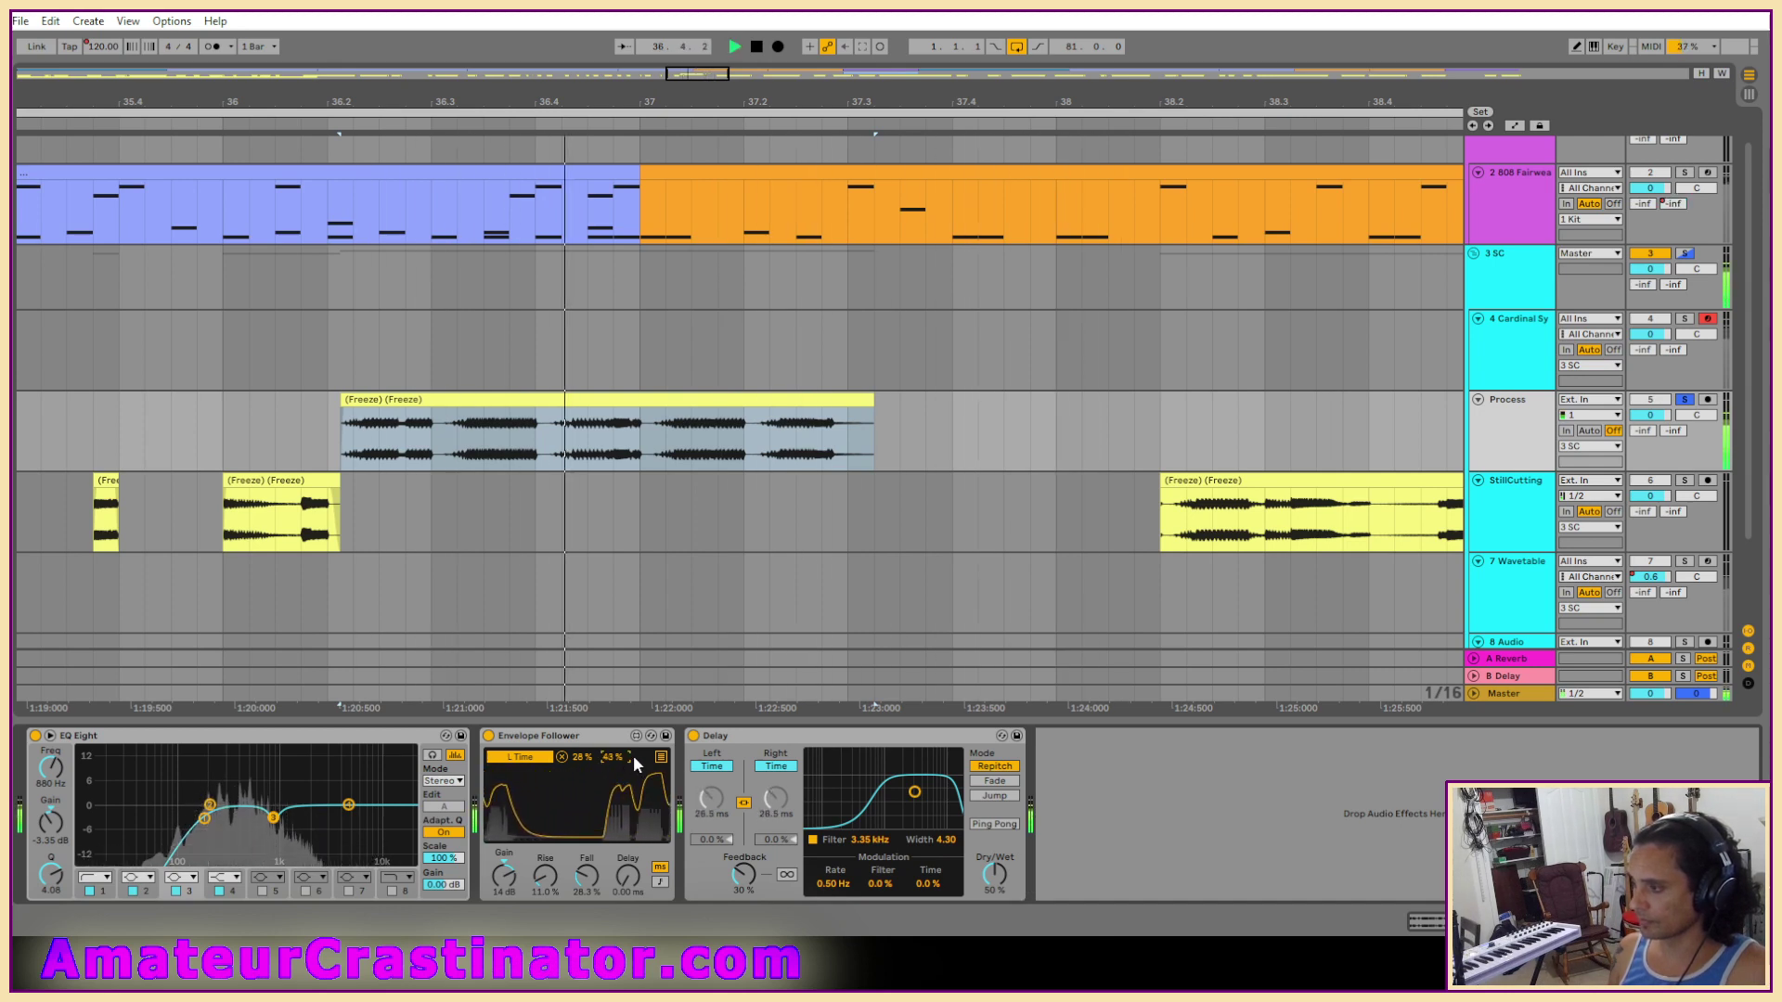
left_click_drag(609, 763, 609, 767)
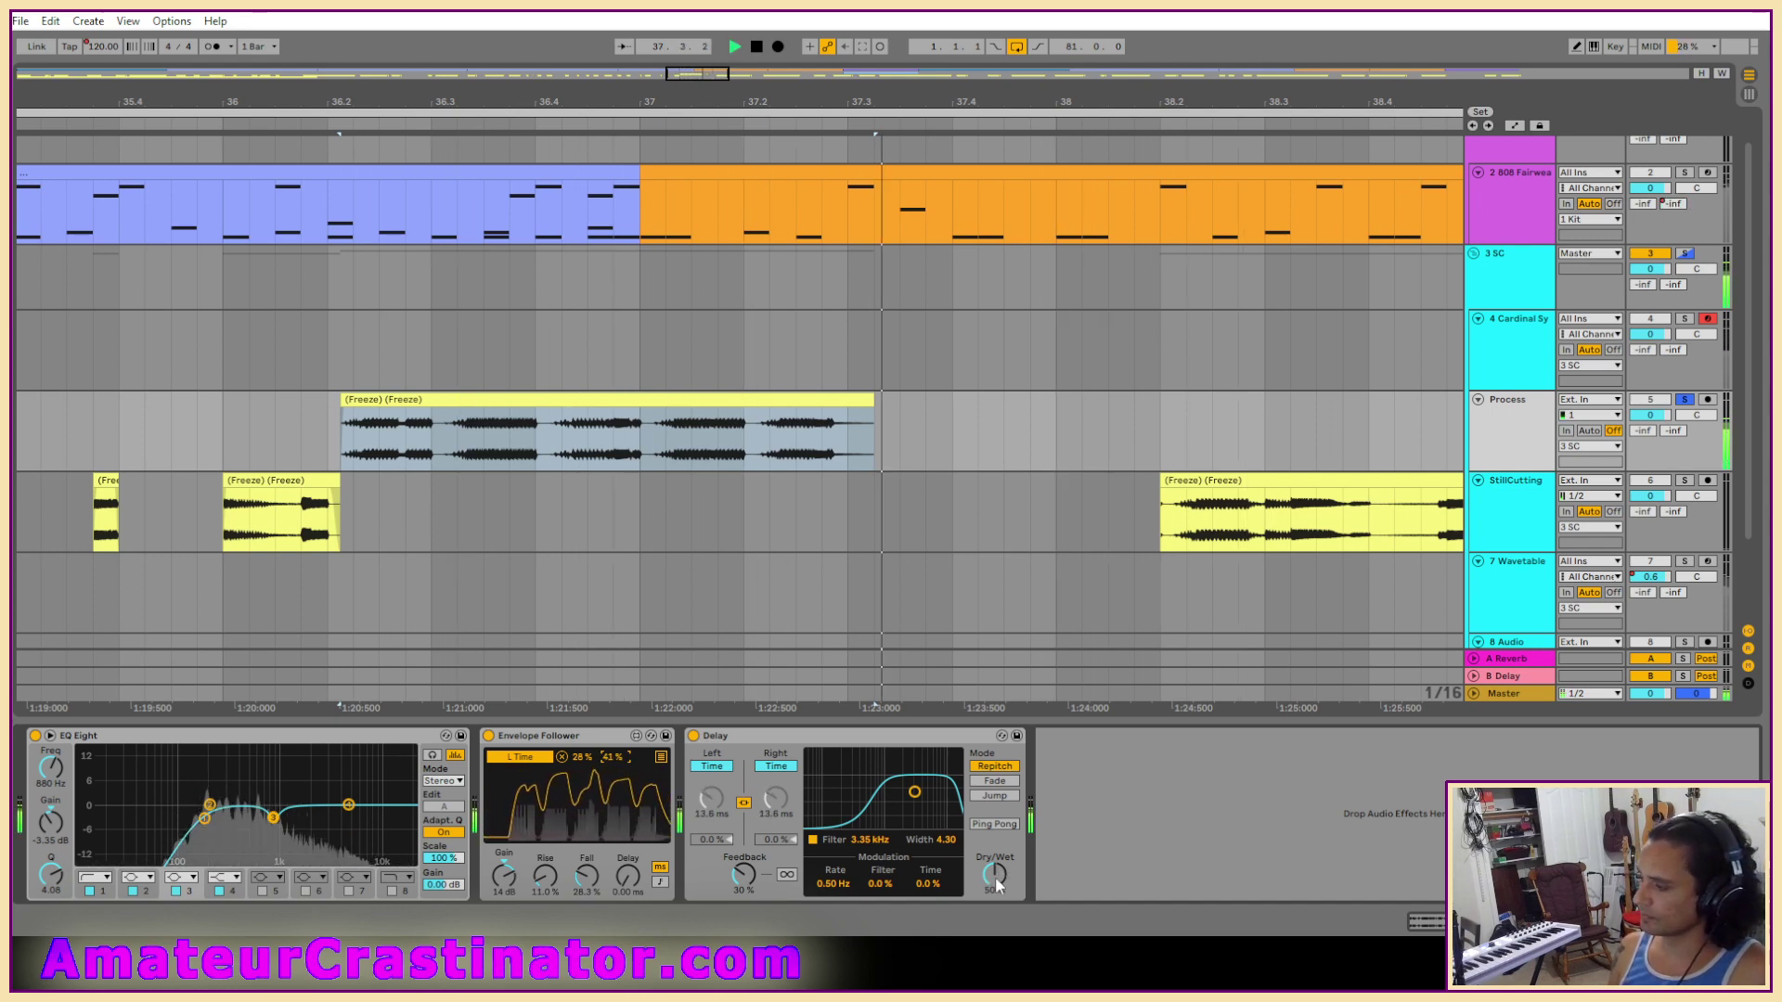
Move the Delay's filter to 373 Hz with width 2.18 and set its dry/wet to 33%.
left_click_drag(895, 788, 860, 810)
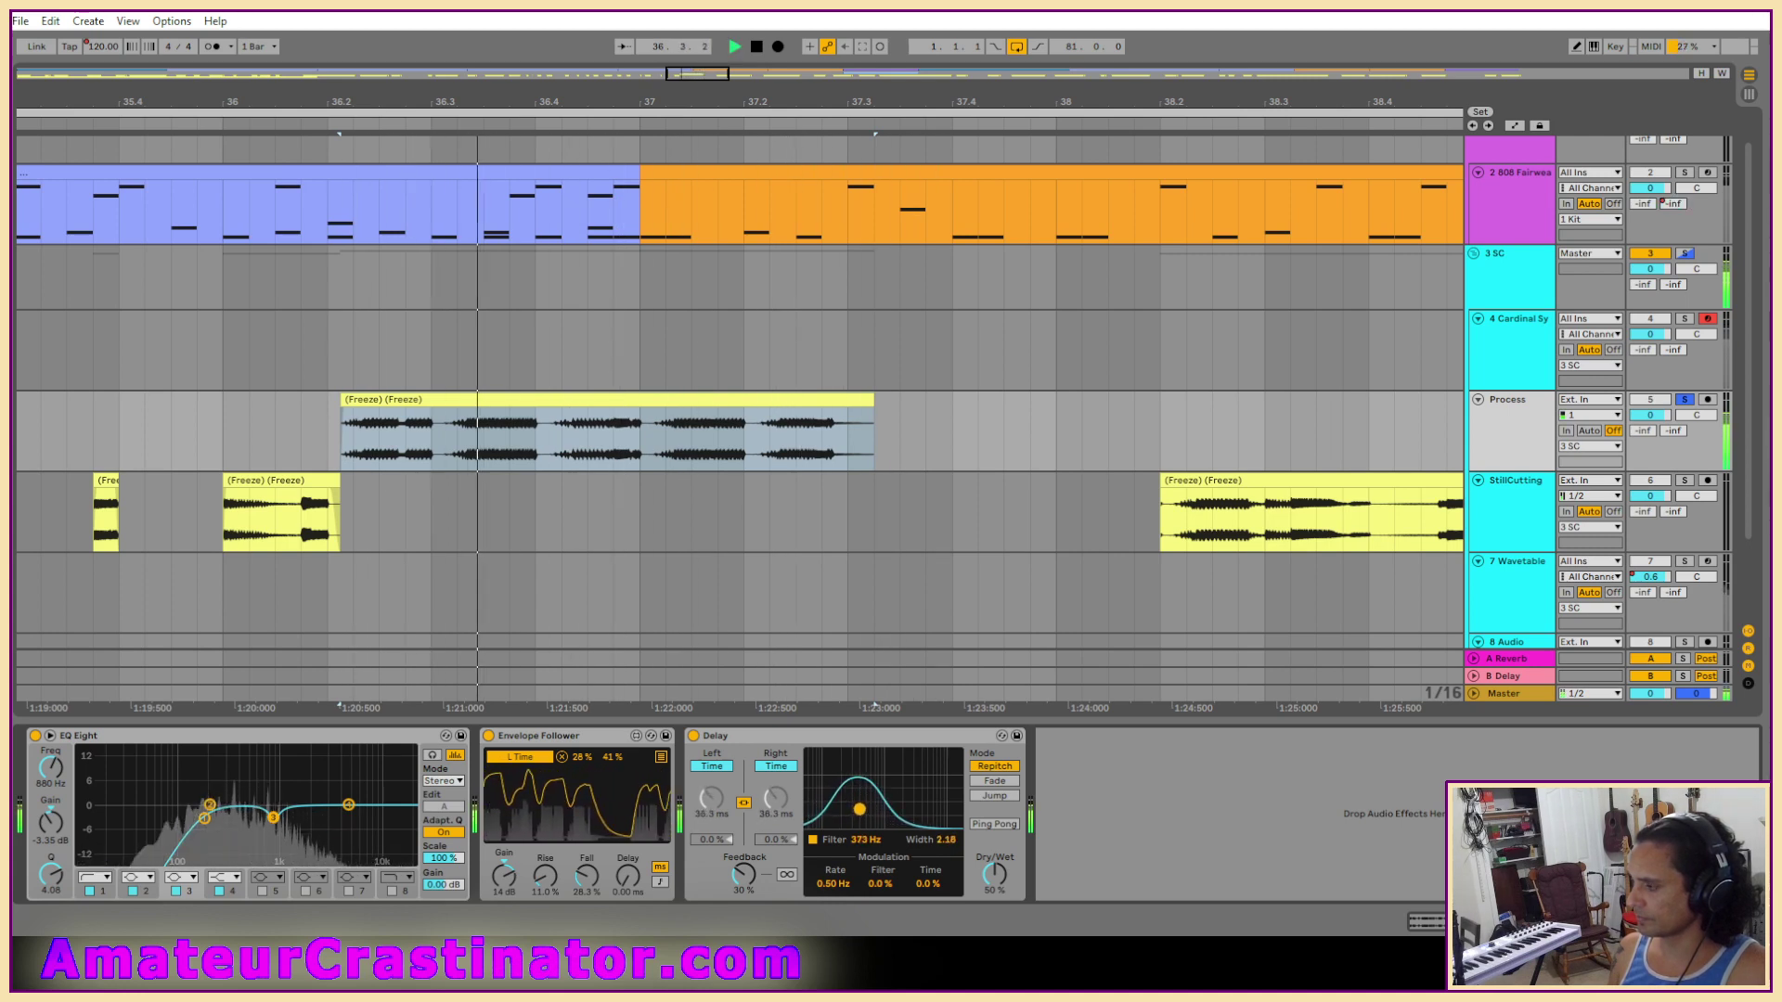
left_click_drag(995, 872, 995, 908)
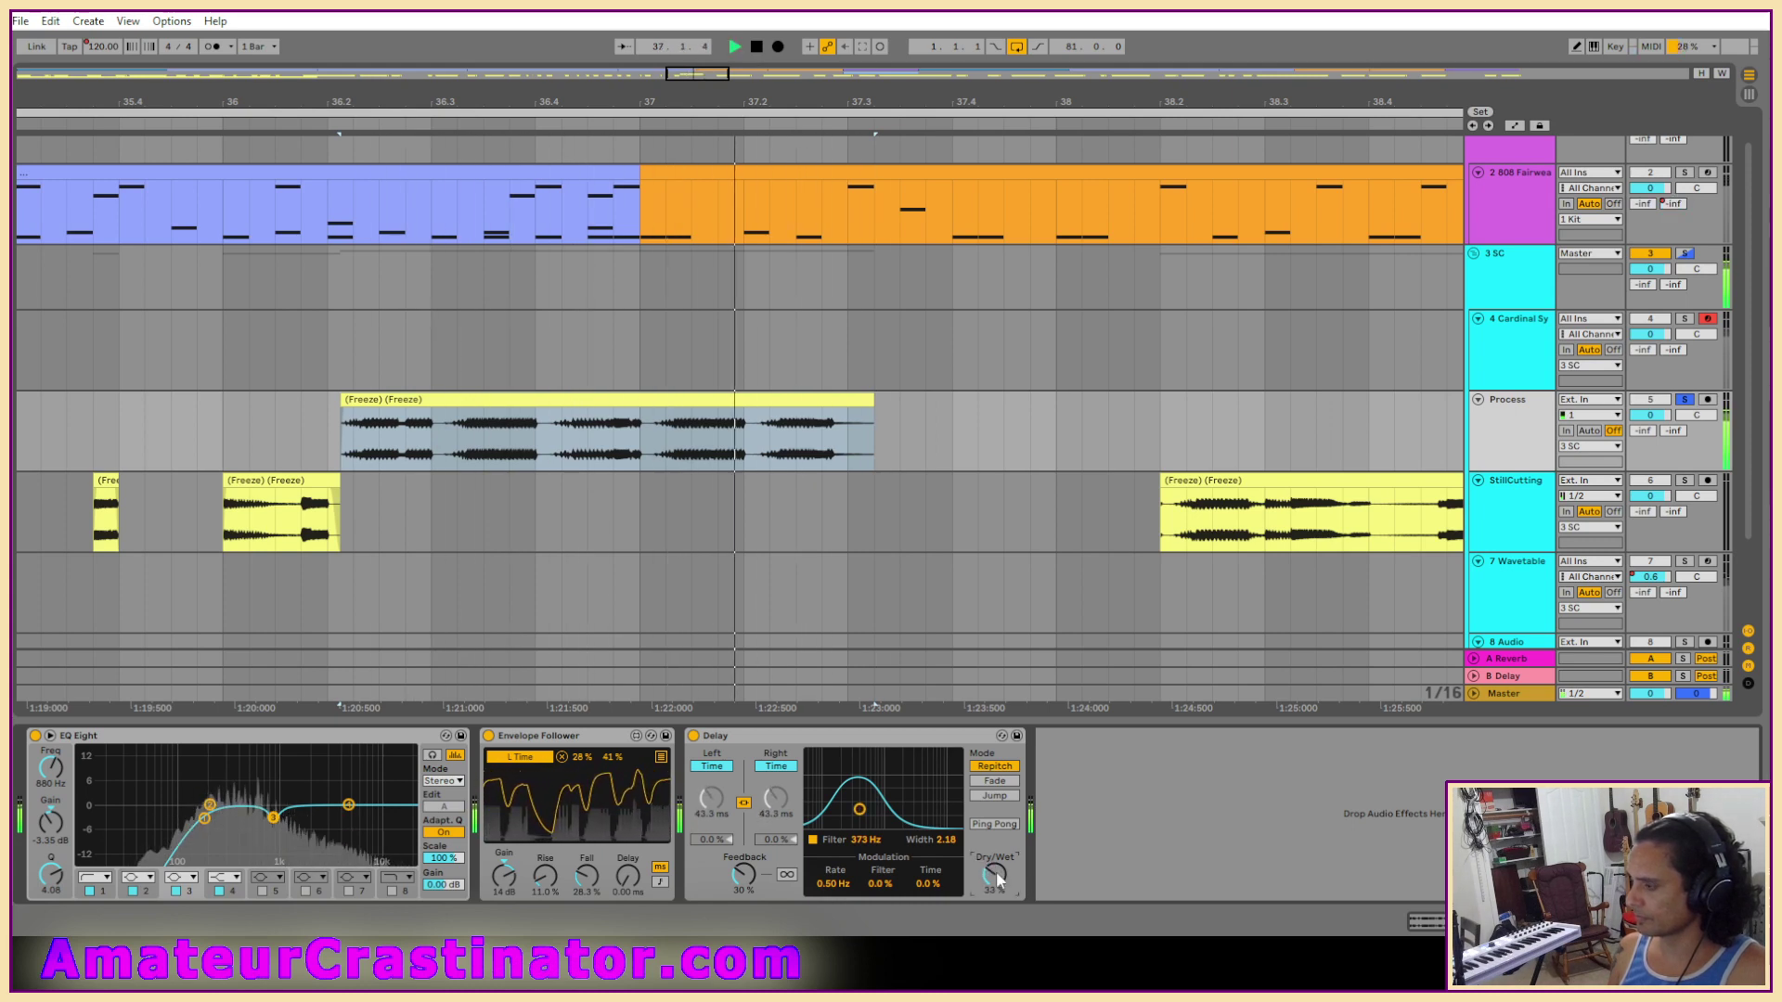
Add FetDrive after the Delay on the Process track, set its drive to 14 dB and check its tone during playback.
key("space")
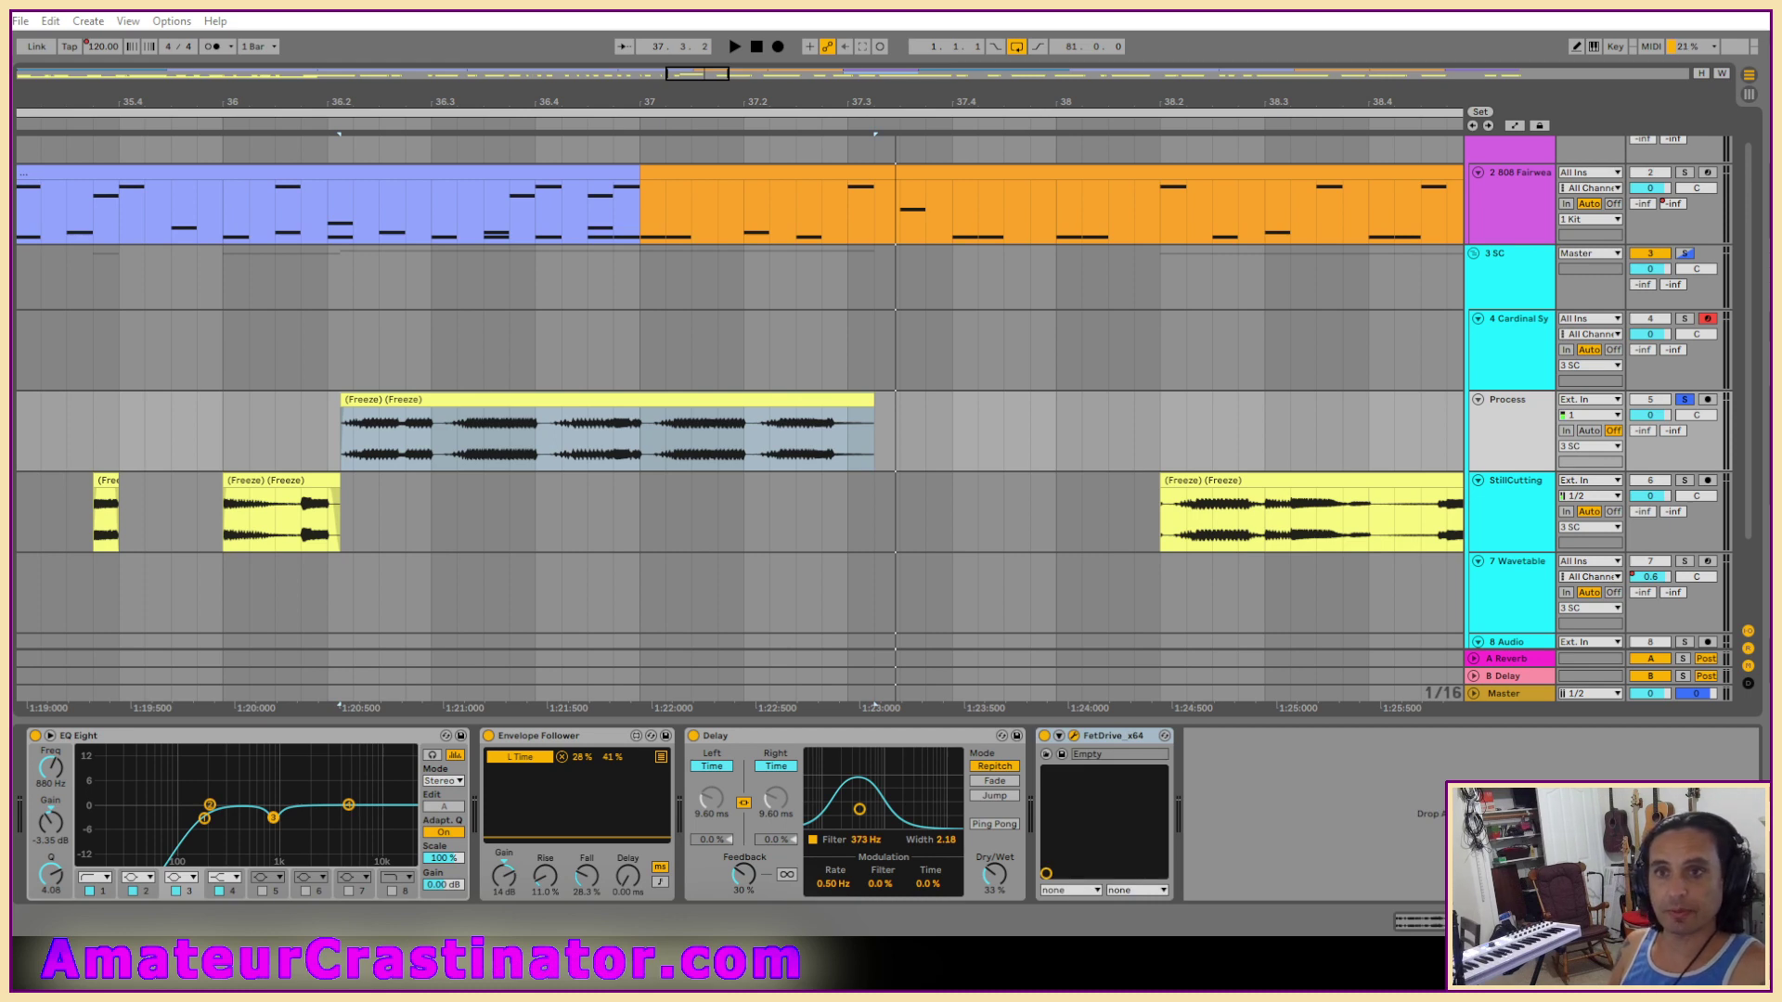
key("space")
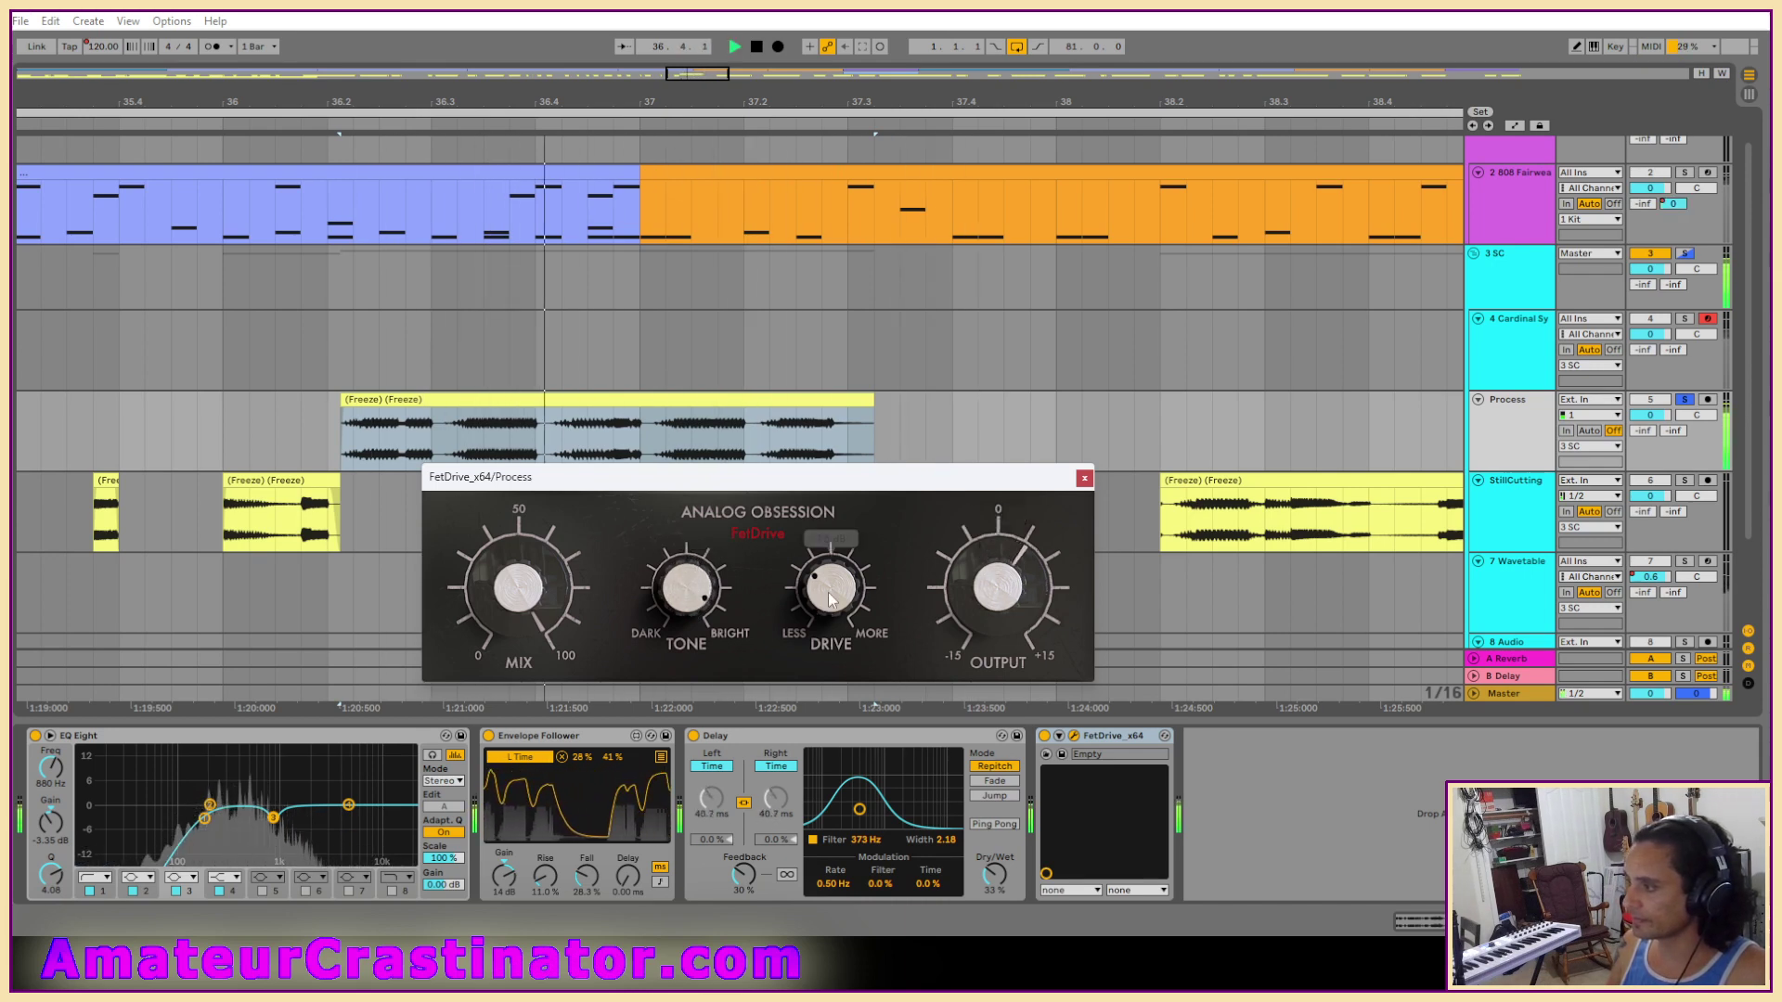
left_click_drag(830, 616, 828, 560)
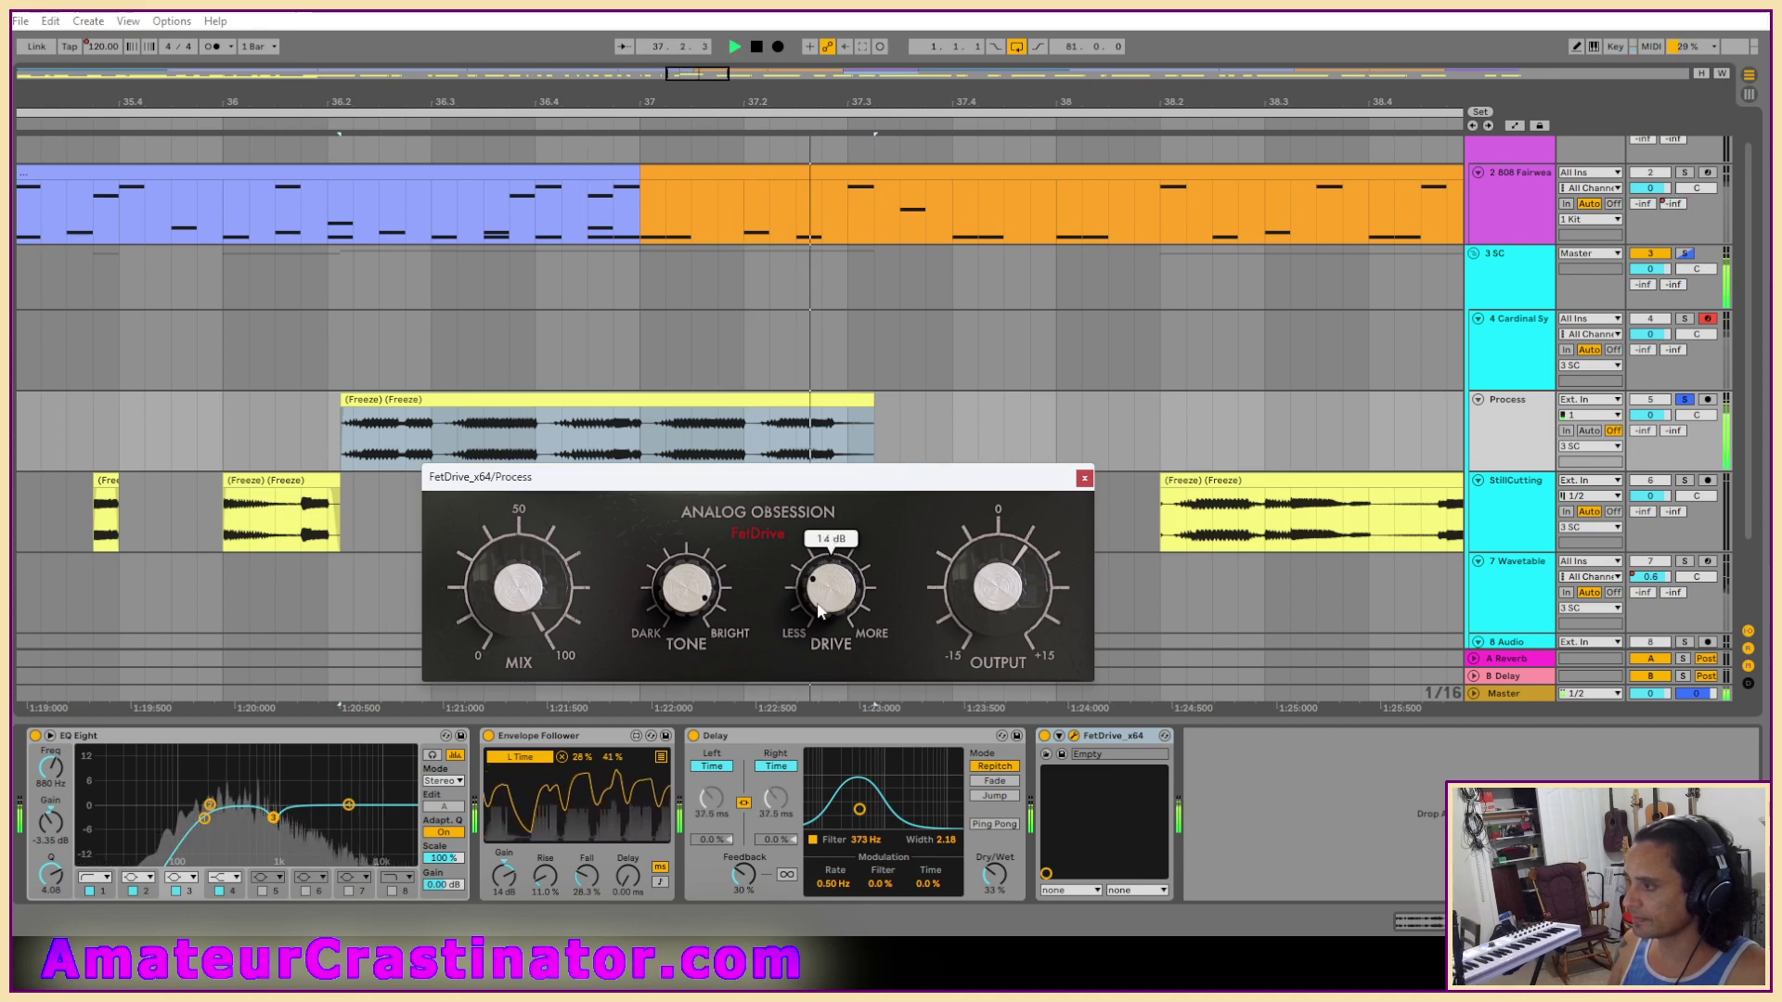
key("space")
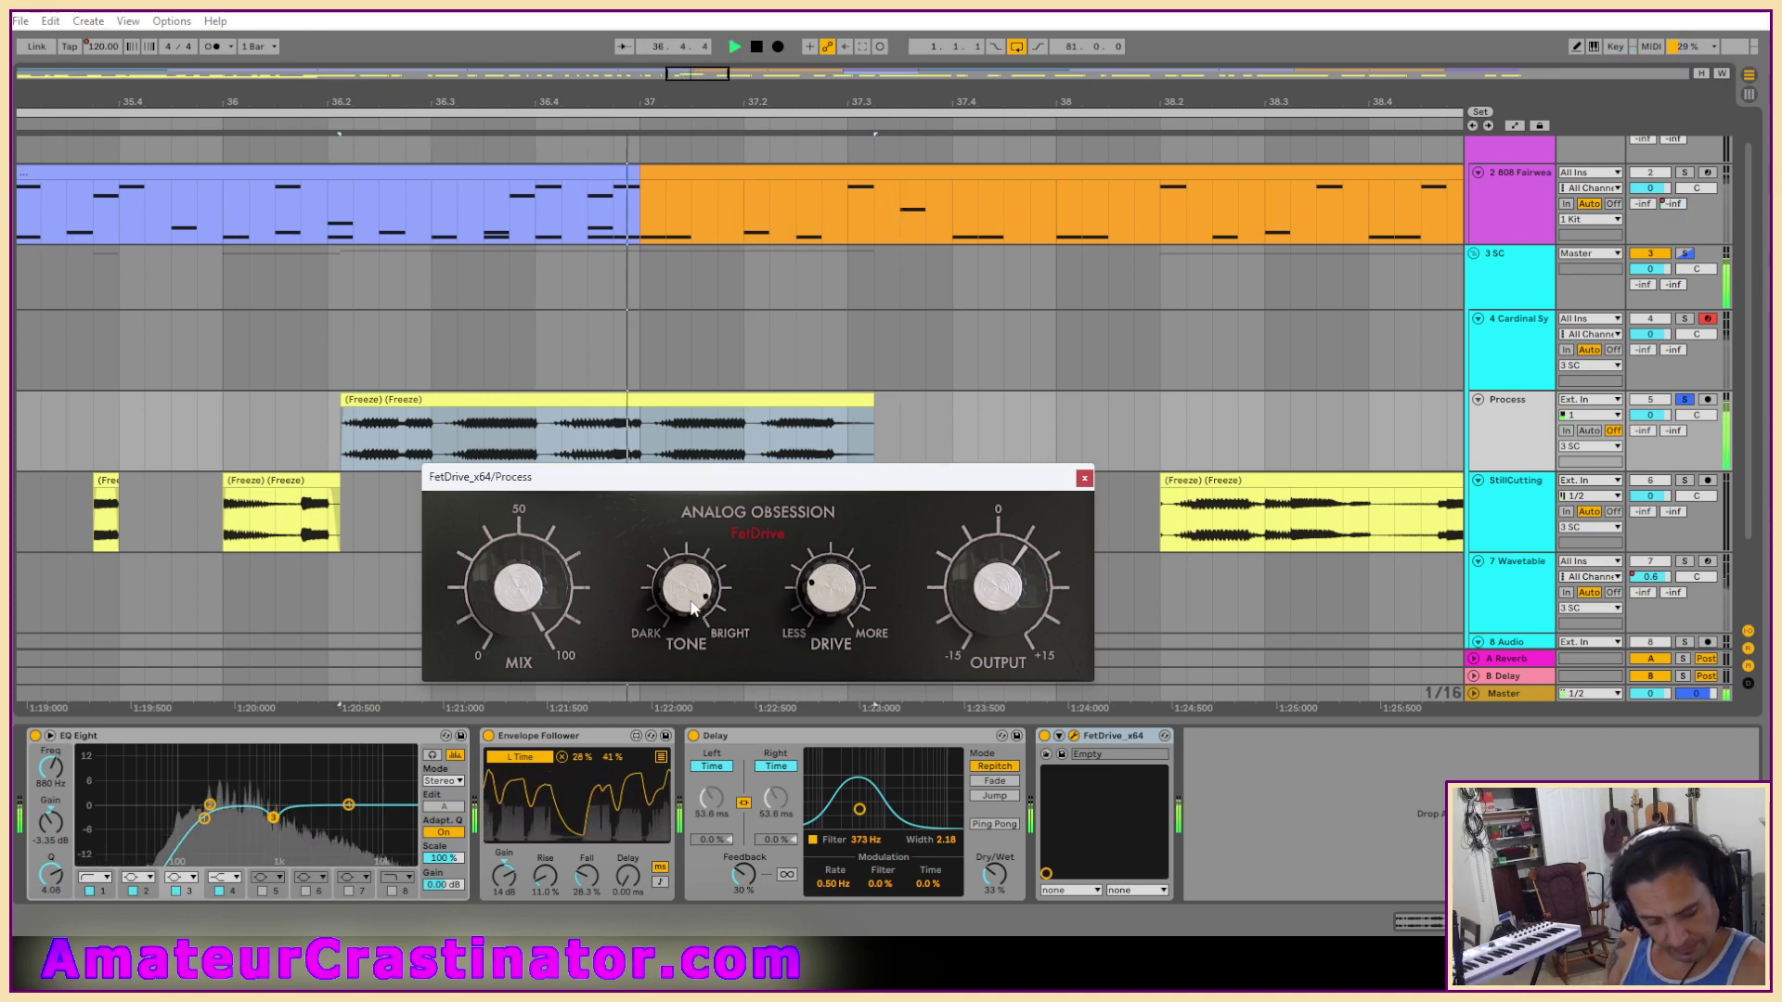
left_click(685, 600)
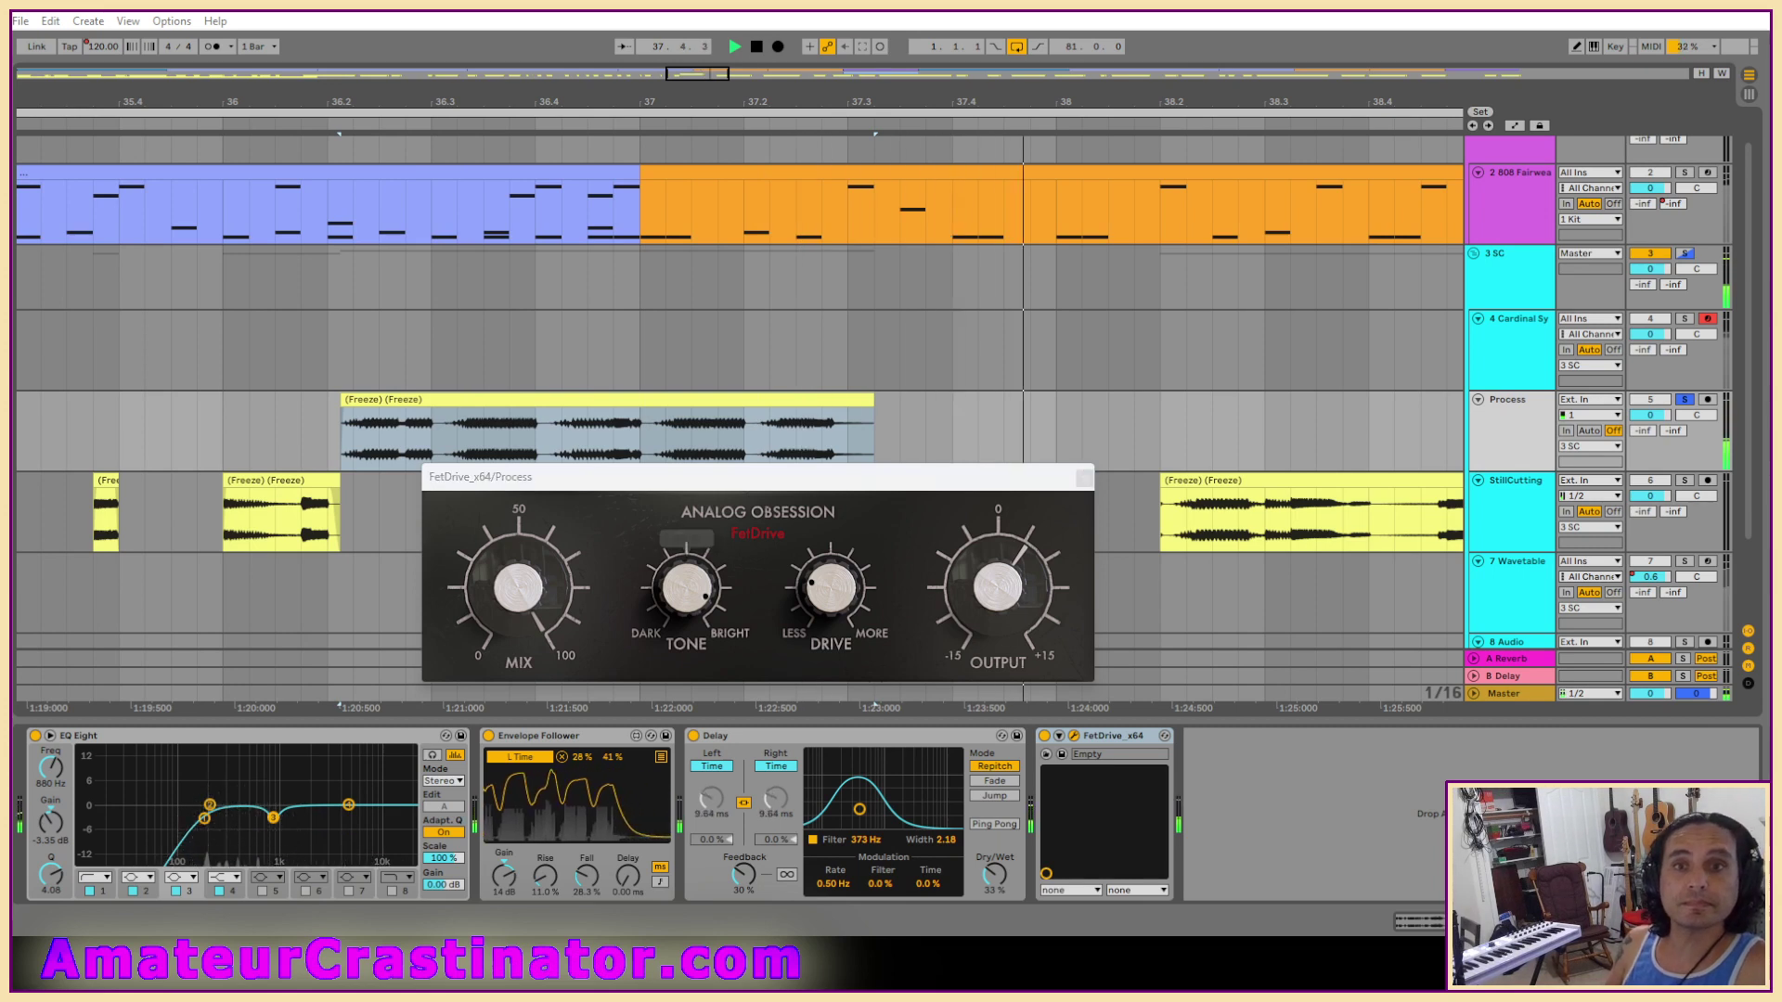
Add a second EQ Eight after FetDrive, make band 1 a low cut and dip a higher band slightly.
left_click(1246, 878)
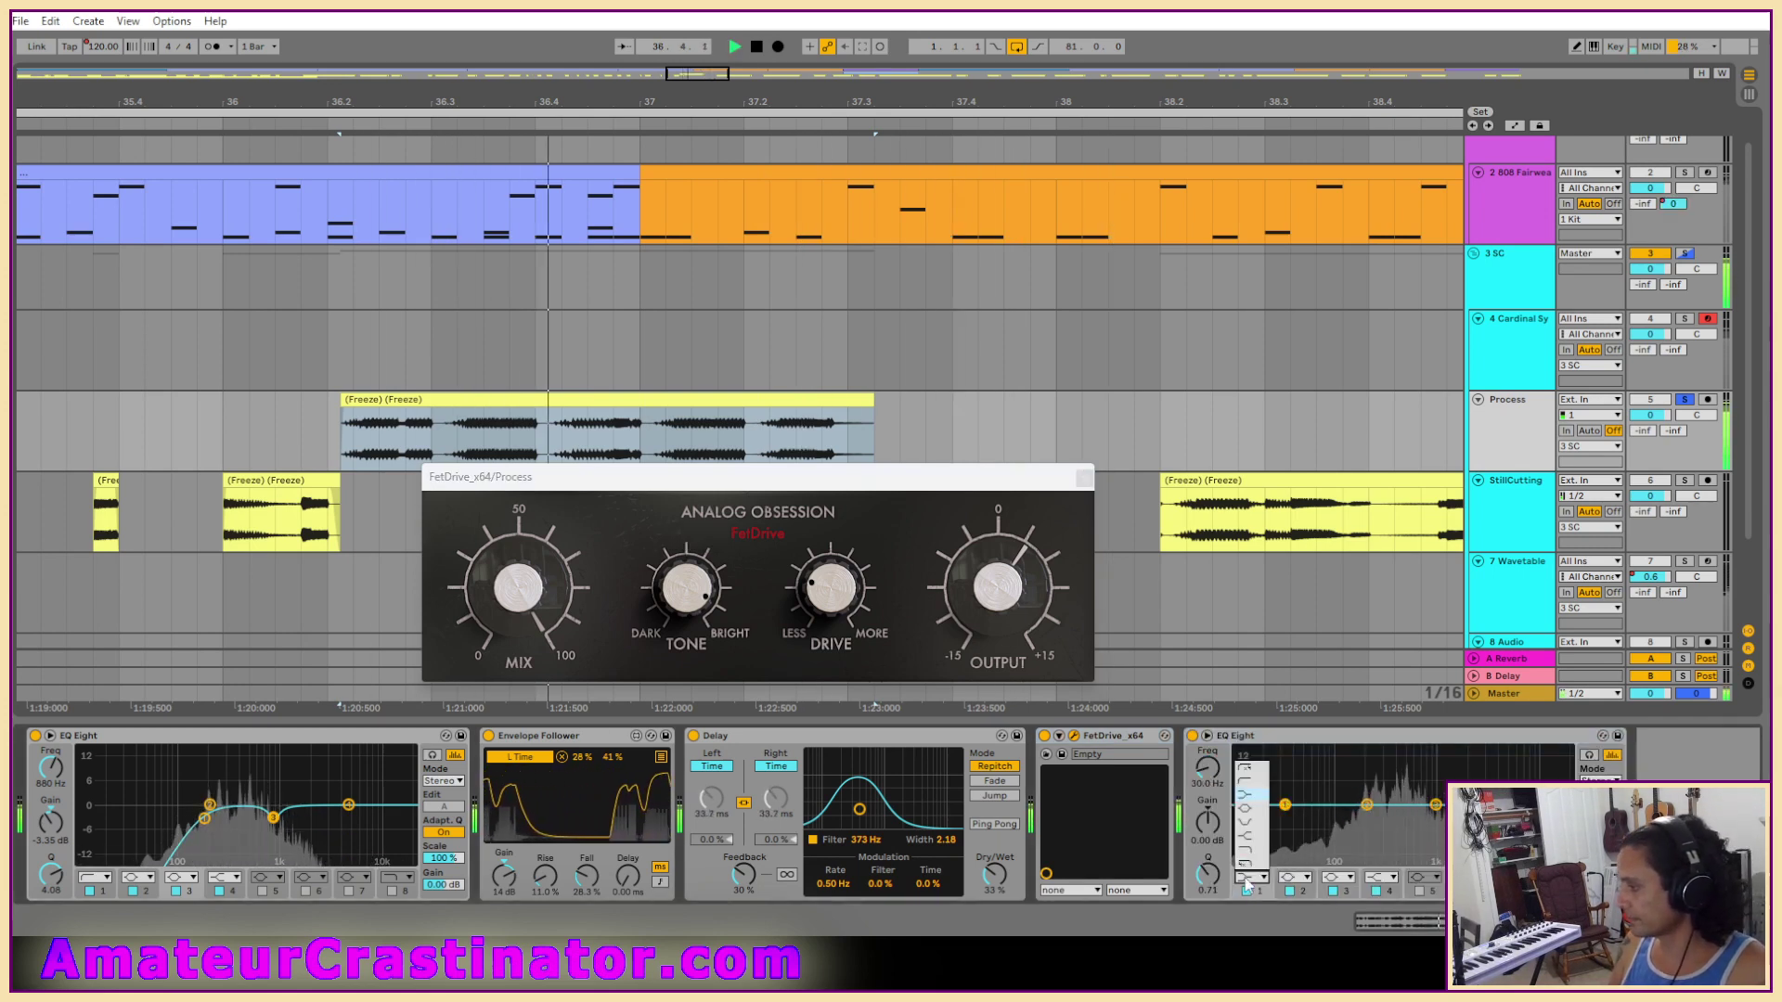
left_click(1258, 792)
left_click_drag(1285, 805, 1424, 822)
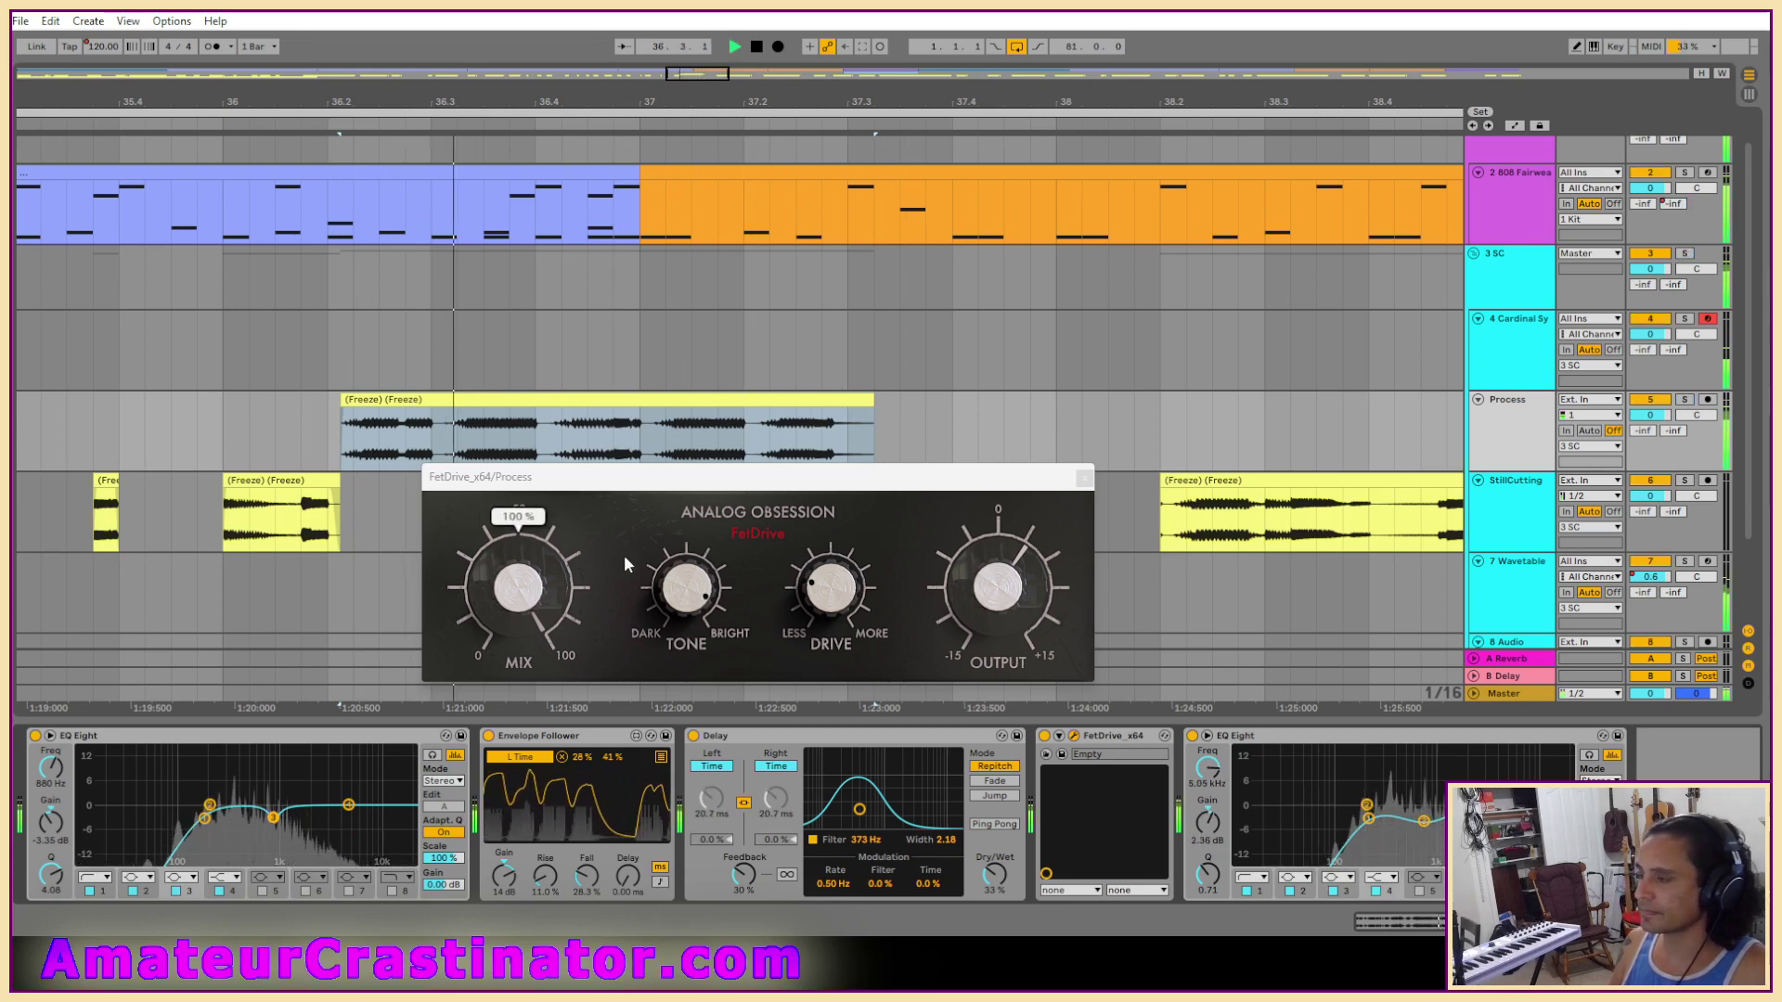
Close the FetDrive window and bypass all five Process devices together to hear the unprocessed clip in the mix.
left_click(1084, 477)
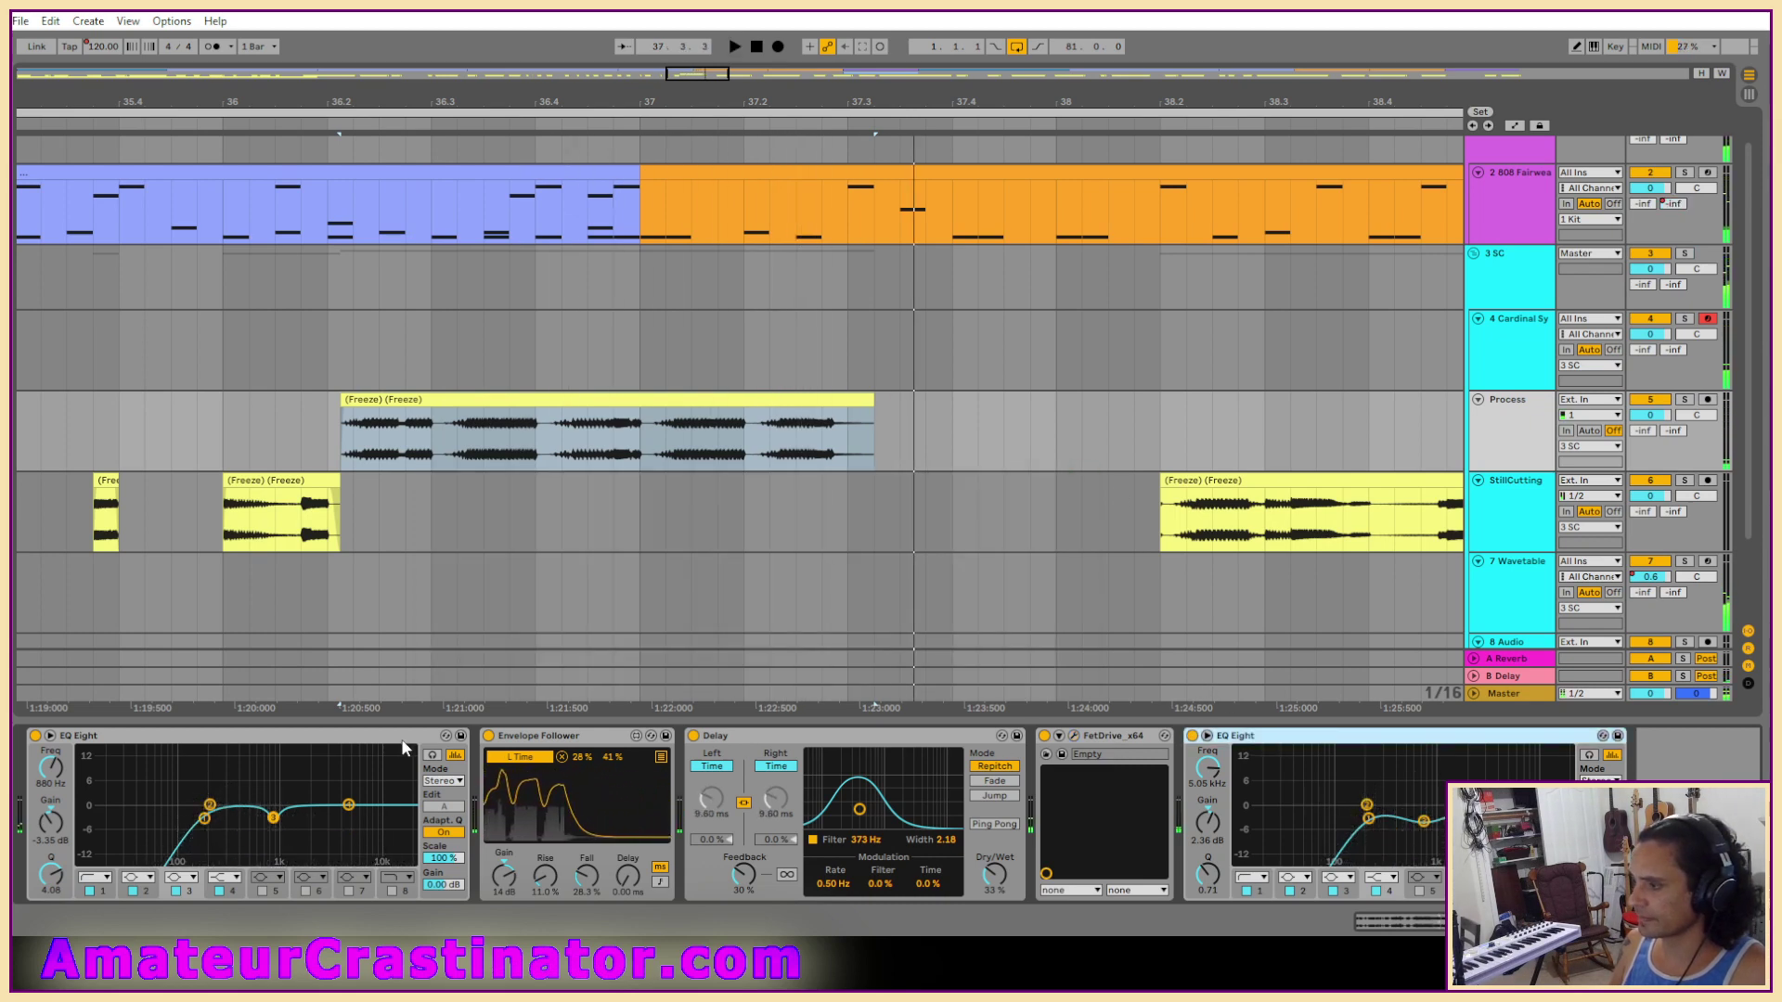
left_click(488, 736)
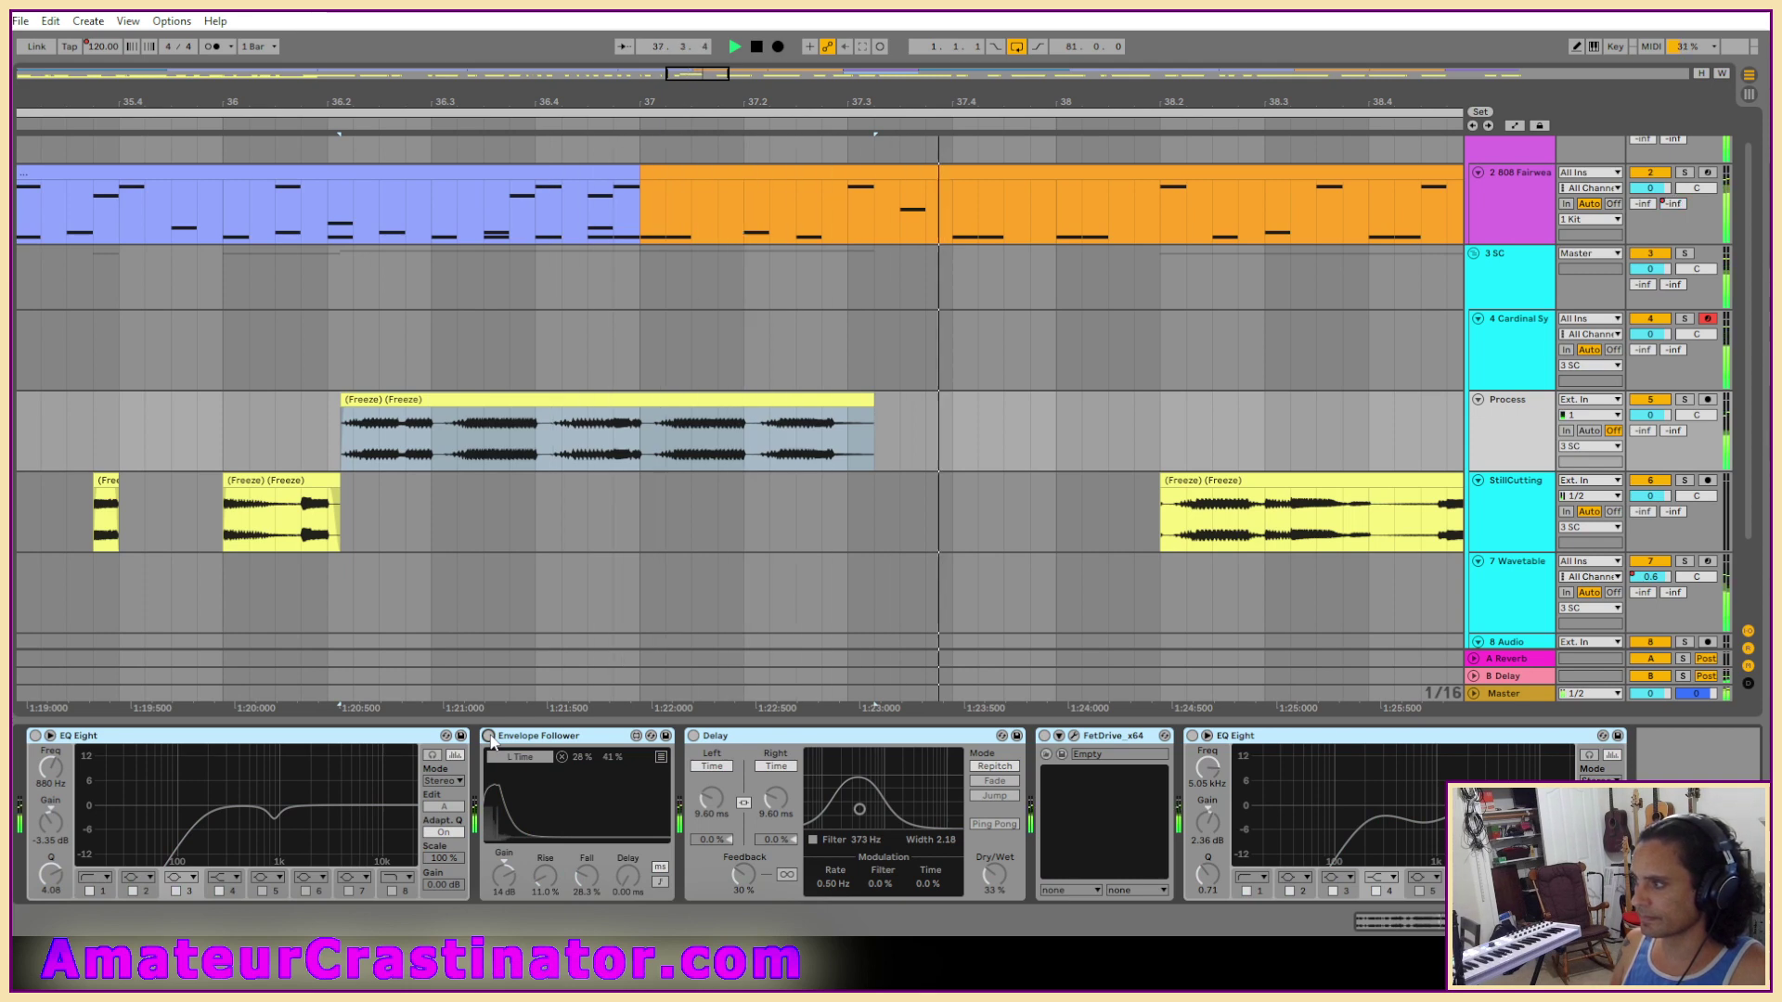
Compare the Process chain enabled and bypassed, and delete all five of its devices.
left_click(488, 736)
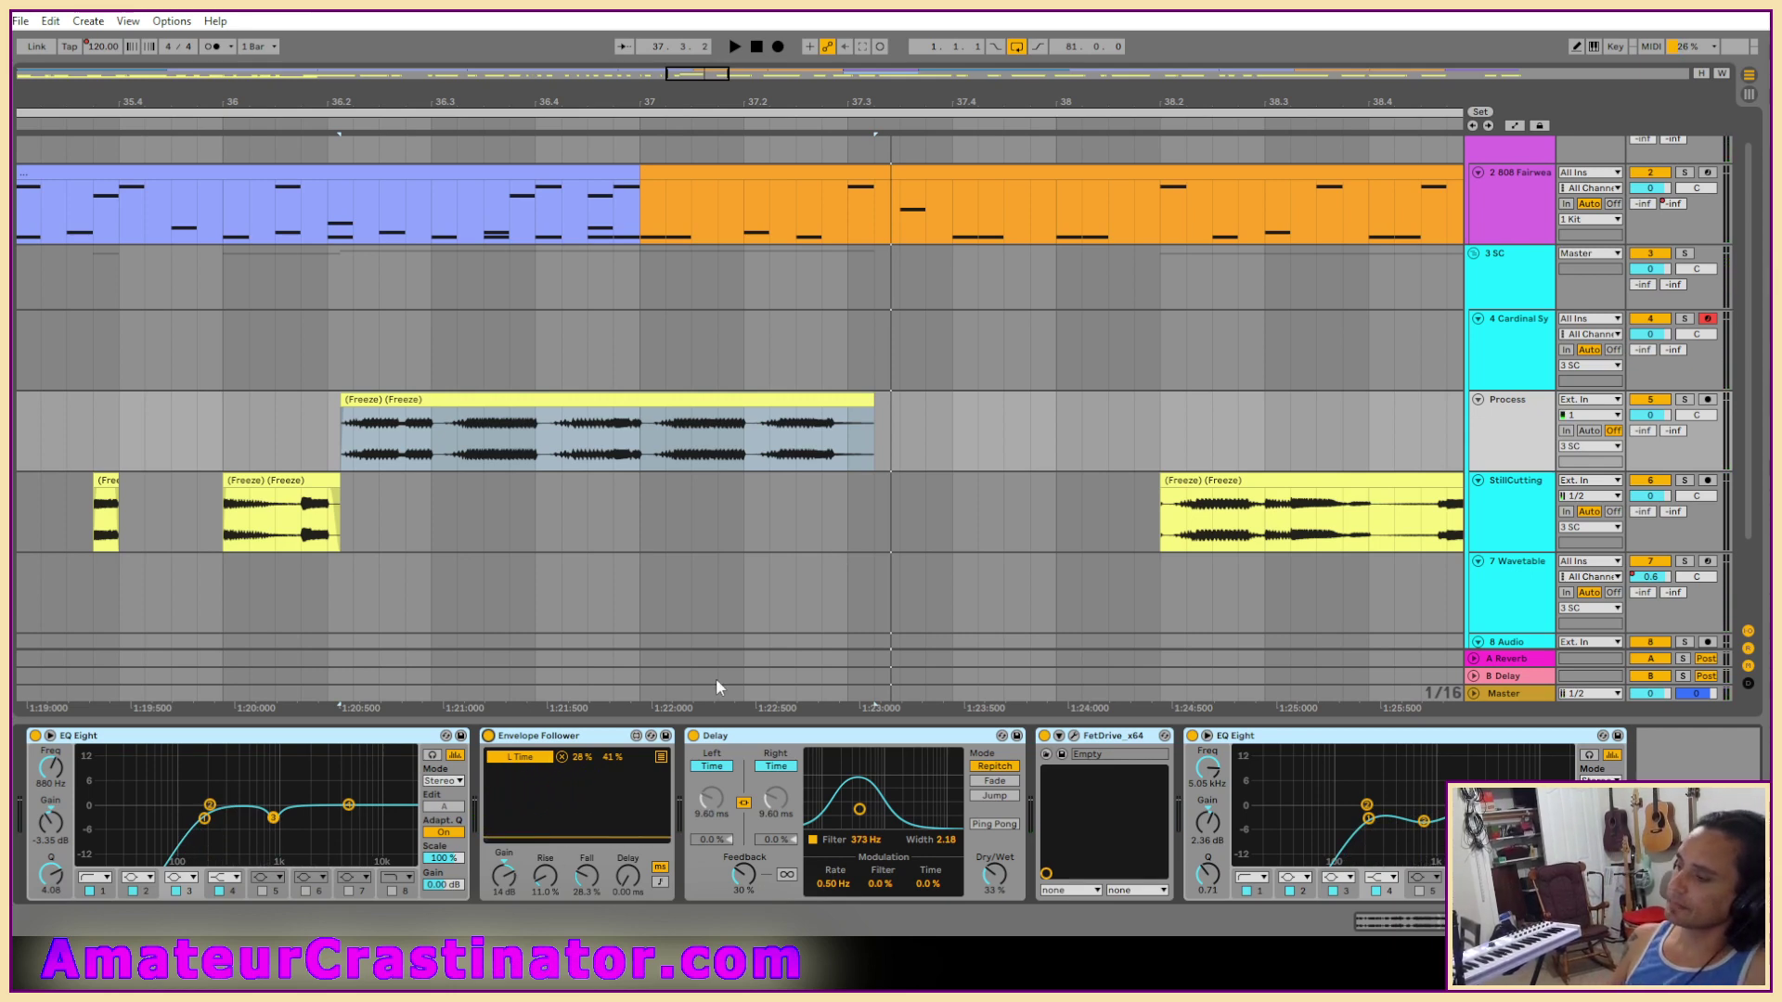
left_click(694, 736)
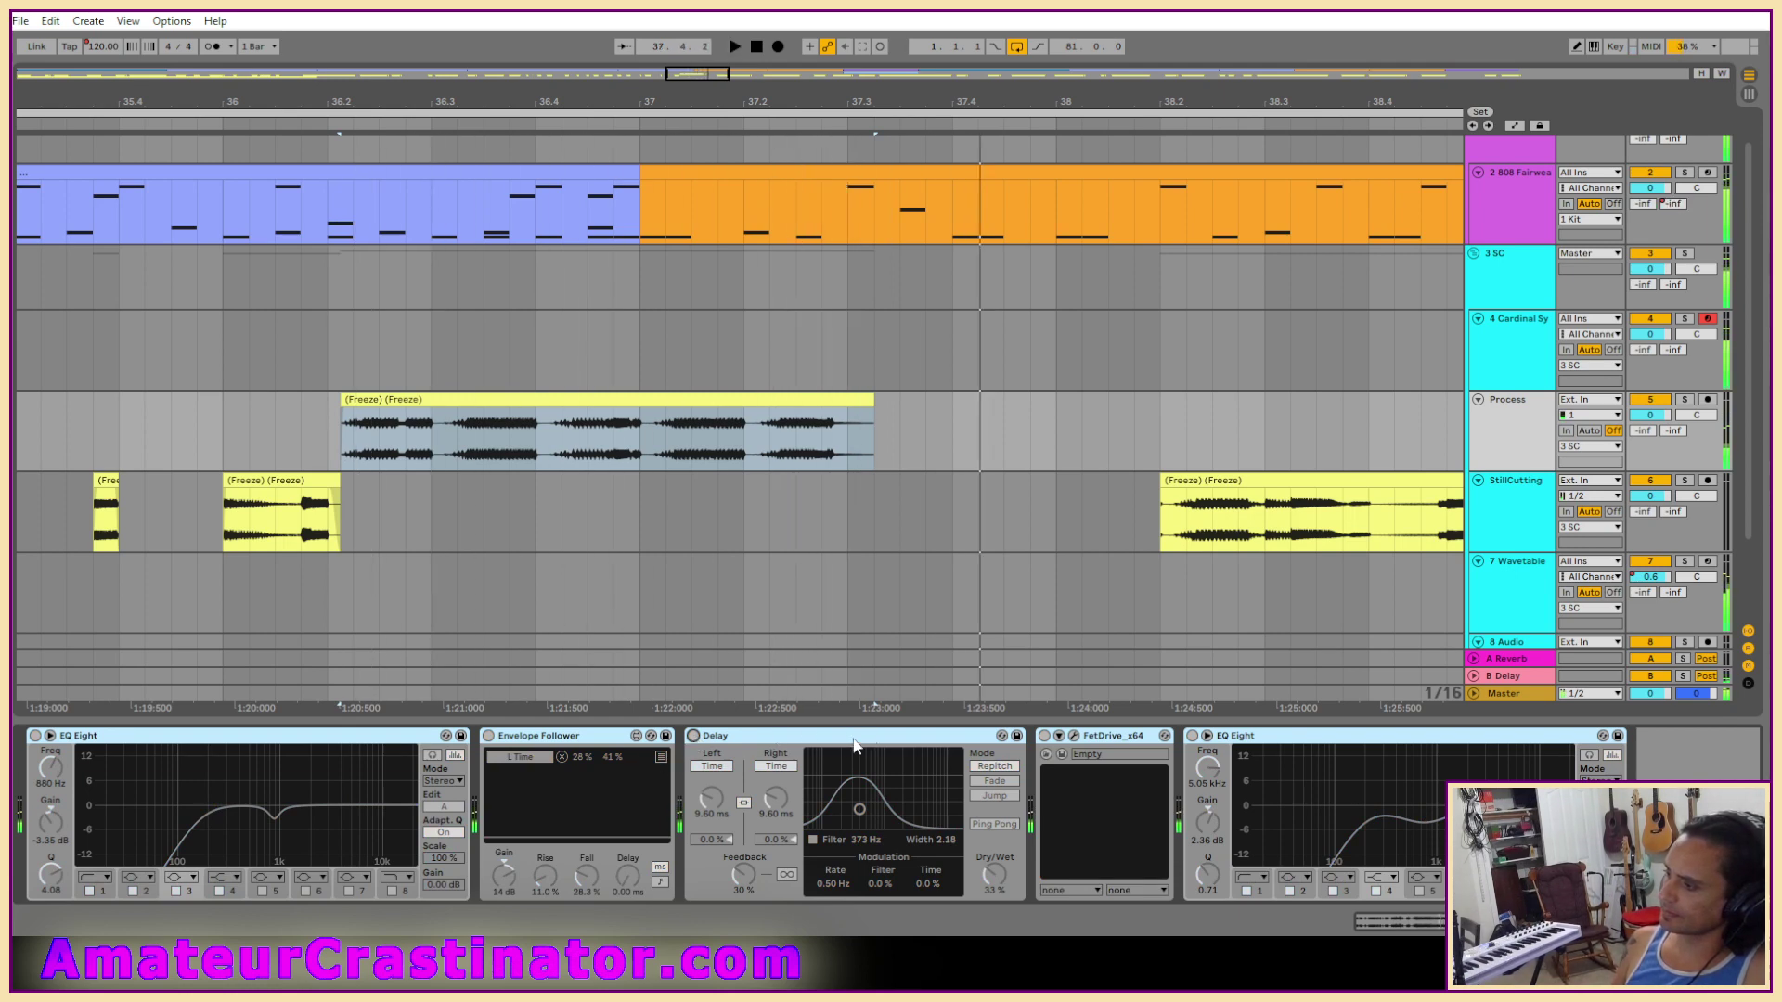
left_click(1253, 745)
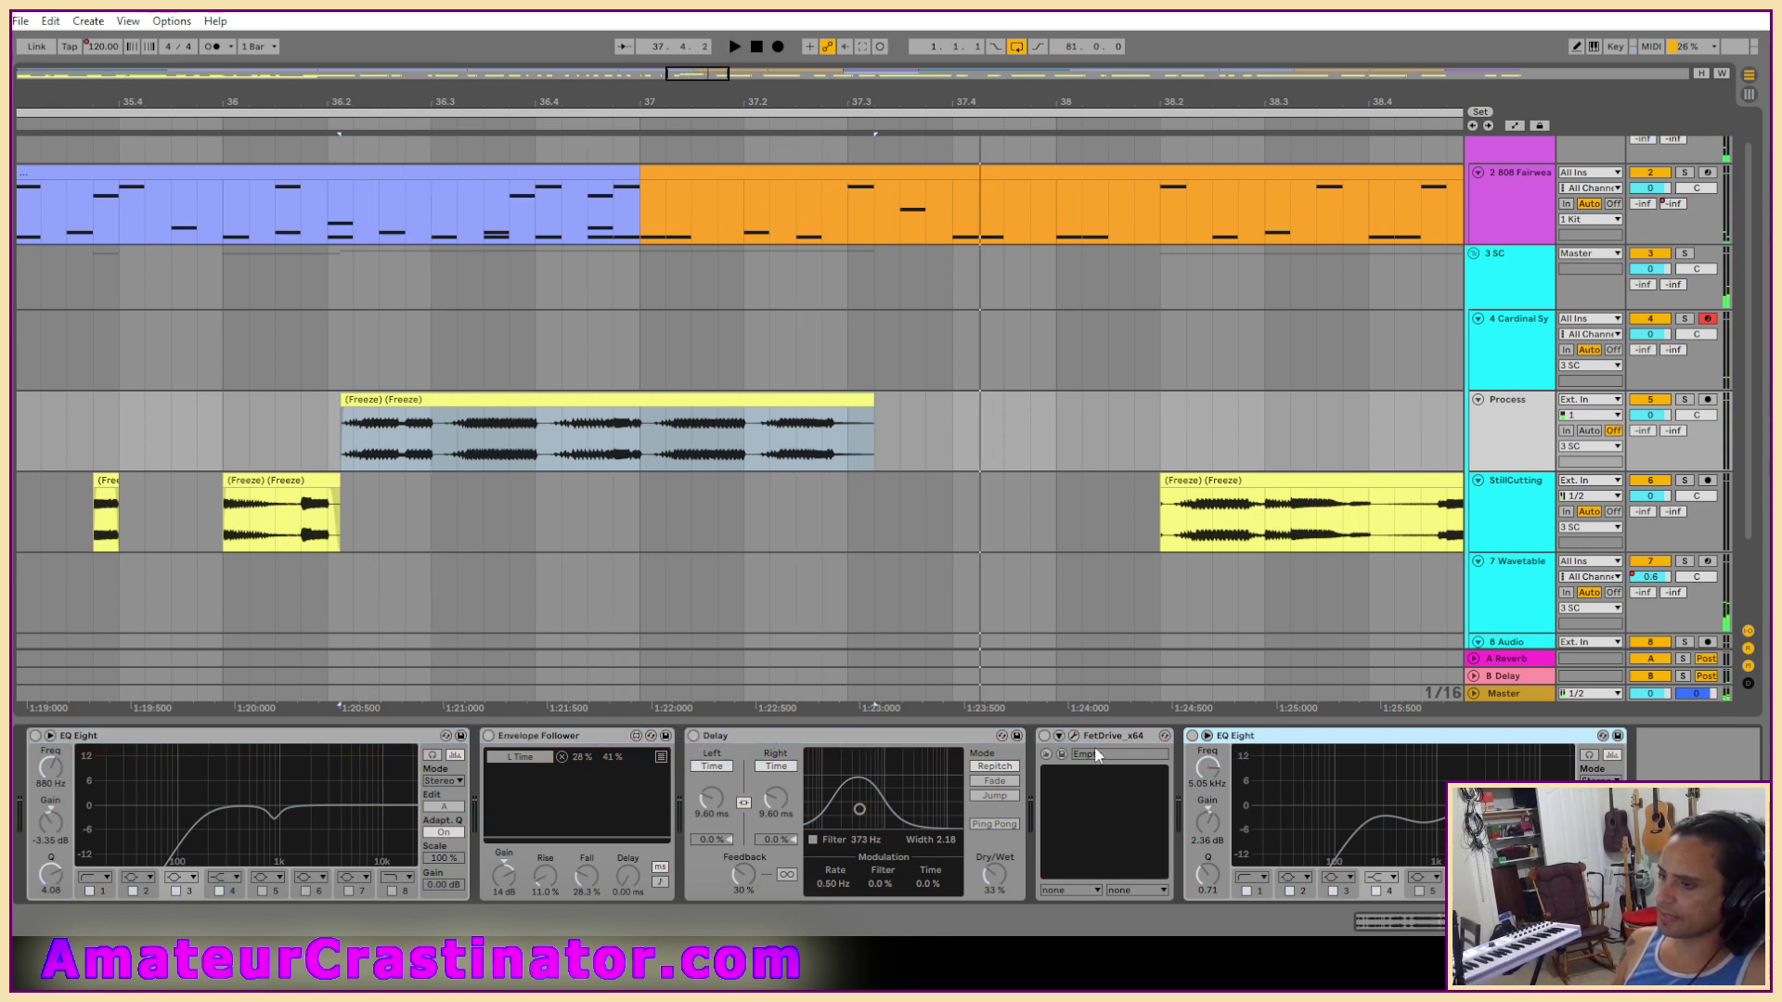
left_click(436, 741)
key("Delete")
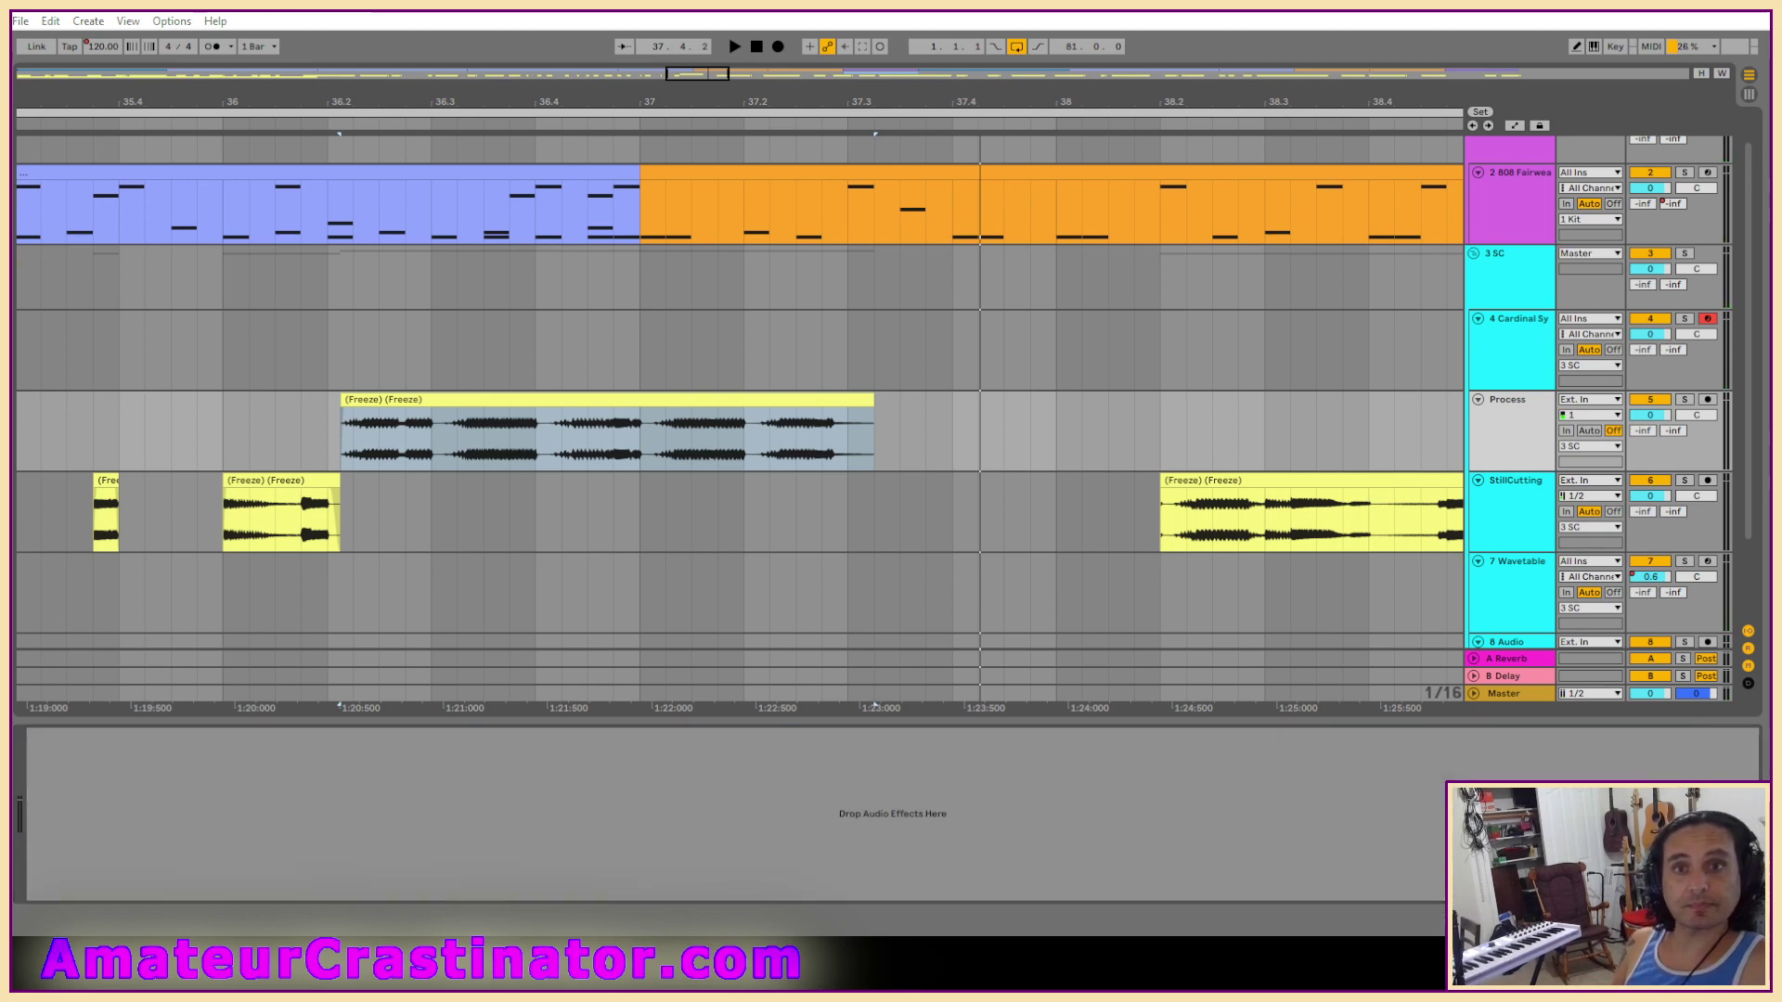
Add a fresh EQ Eight to the Process track with band 1 as a low cut and band 2 boosted narrowly about 10.3 dB at 190 Hz.
key("ctrl+z")
key("space")
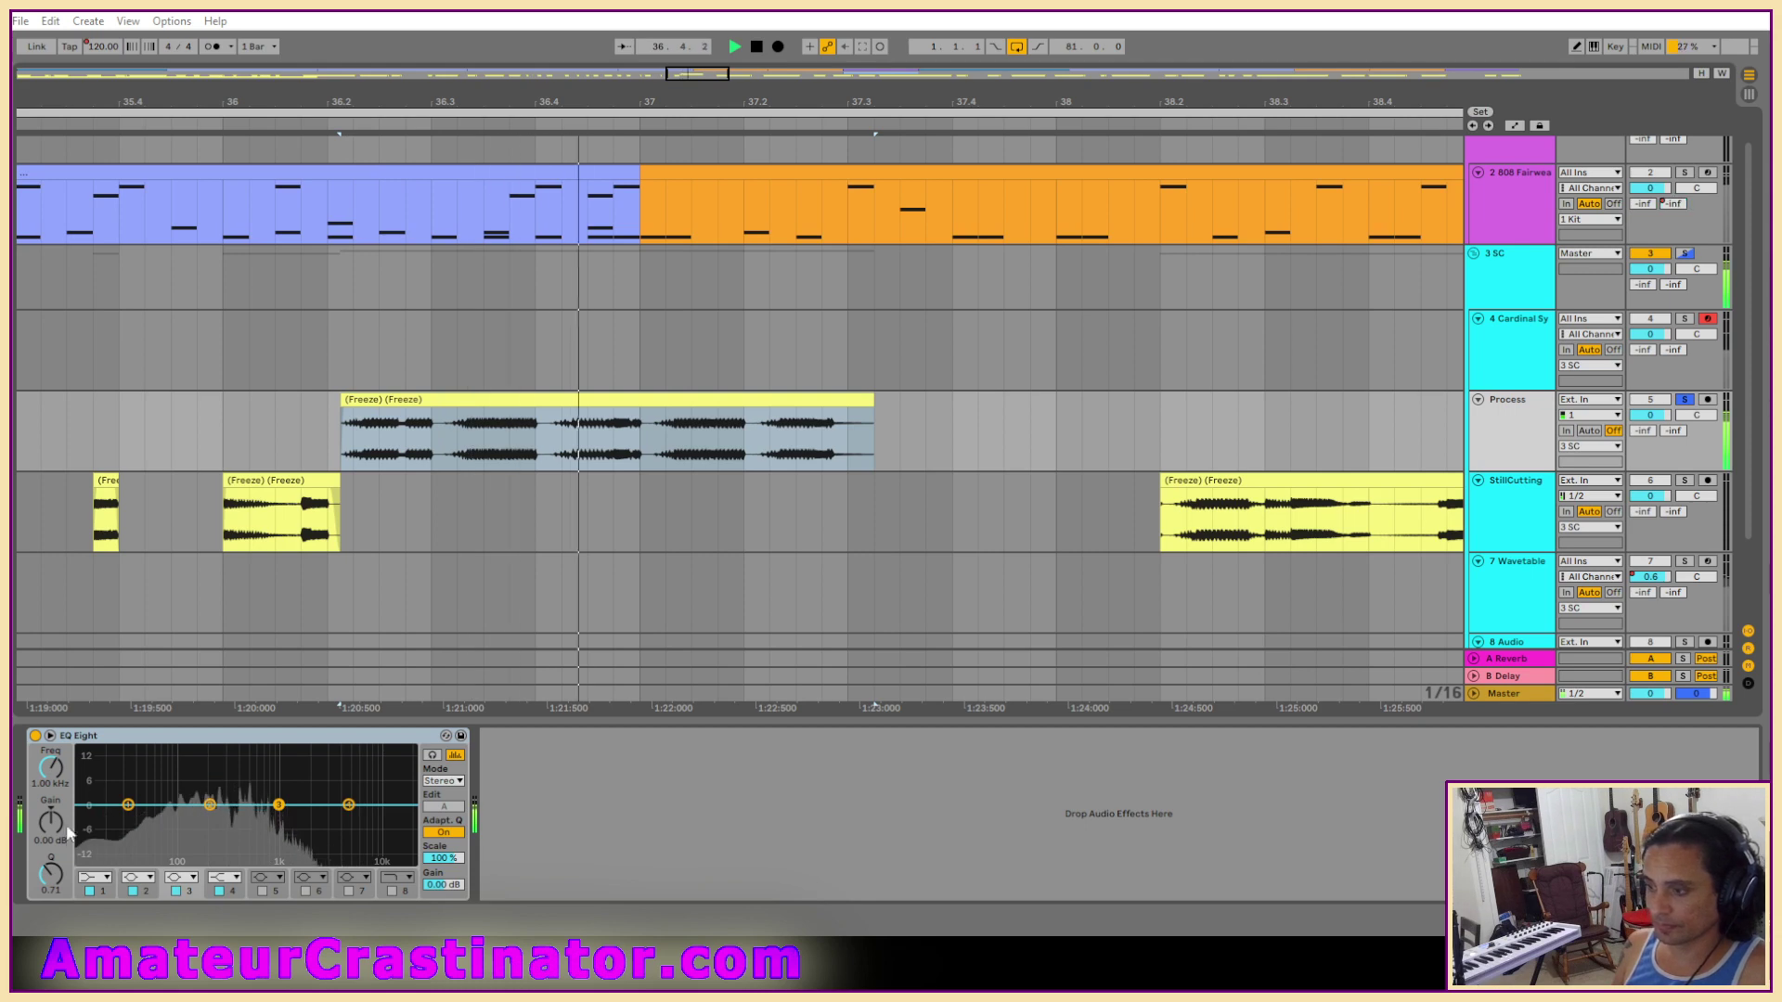
left_click(93, 878)
left_click_drag(128, 805, 207, 767)
left_click_drag(50, 874, 50, 849)
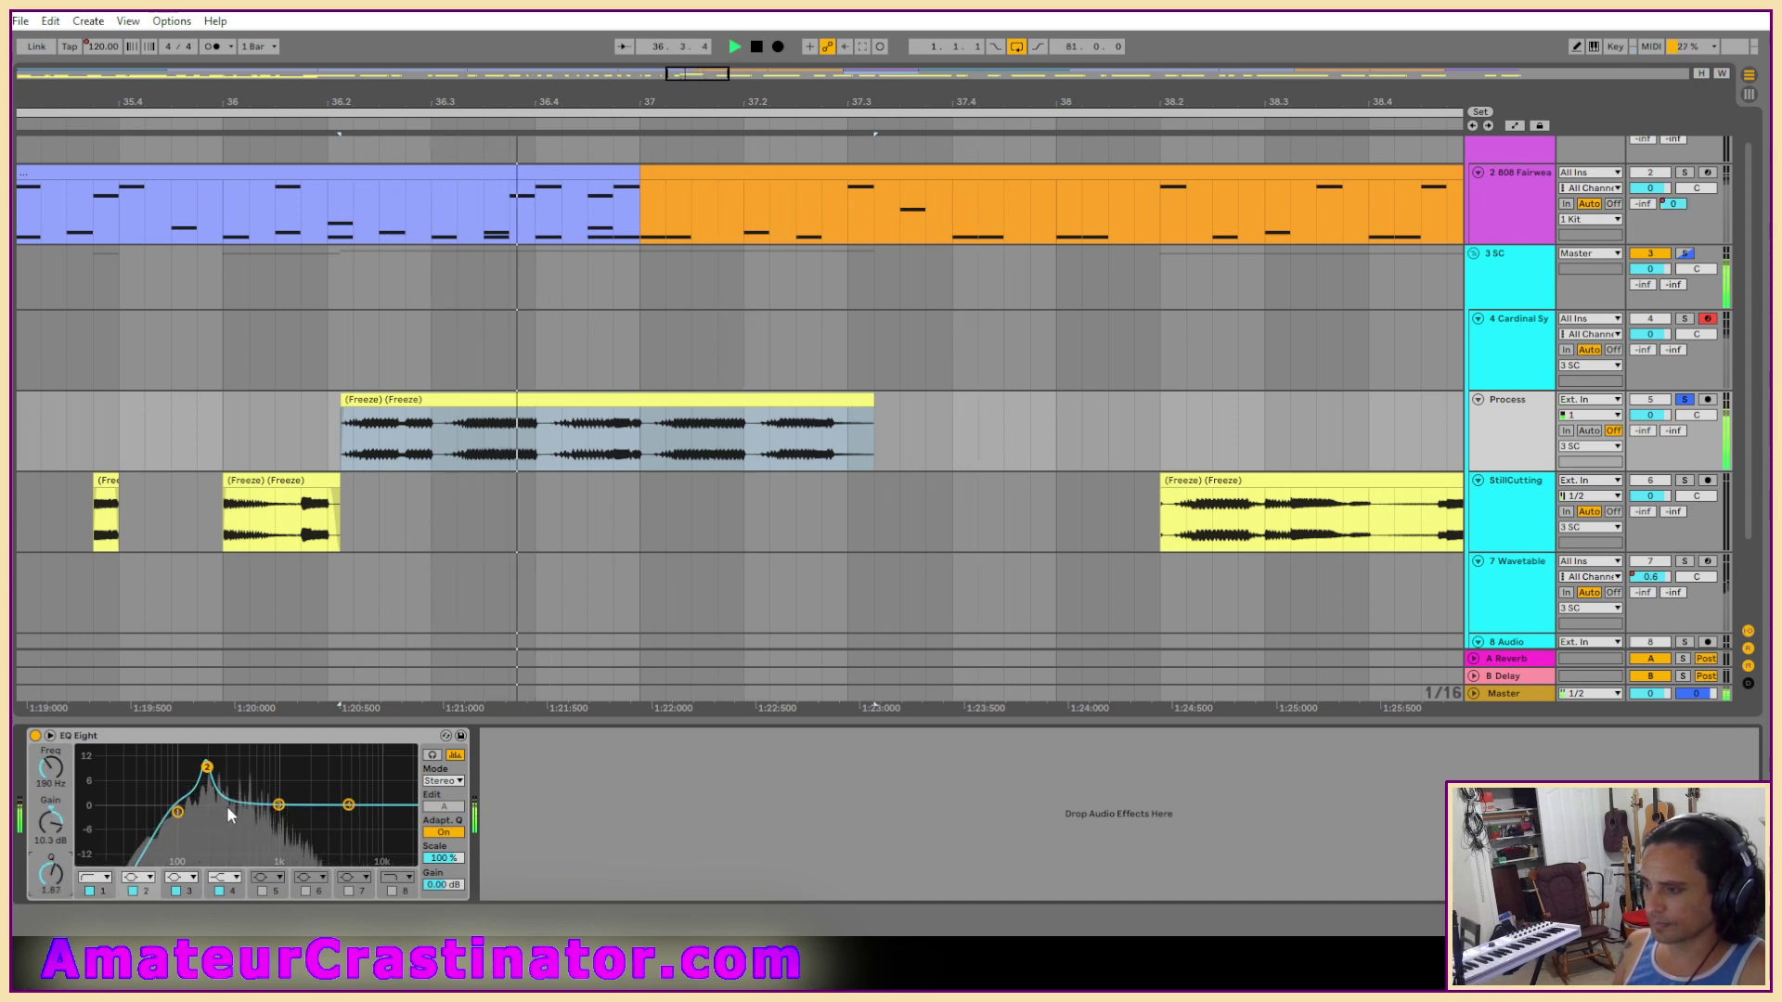
Boost band 3 narrowly by about 10.5 dB near 359 Hz and make band 4 a narrow bell boost of about 8 dB at 625 Hz.
left_click_drag(278, 804, 235, 765)
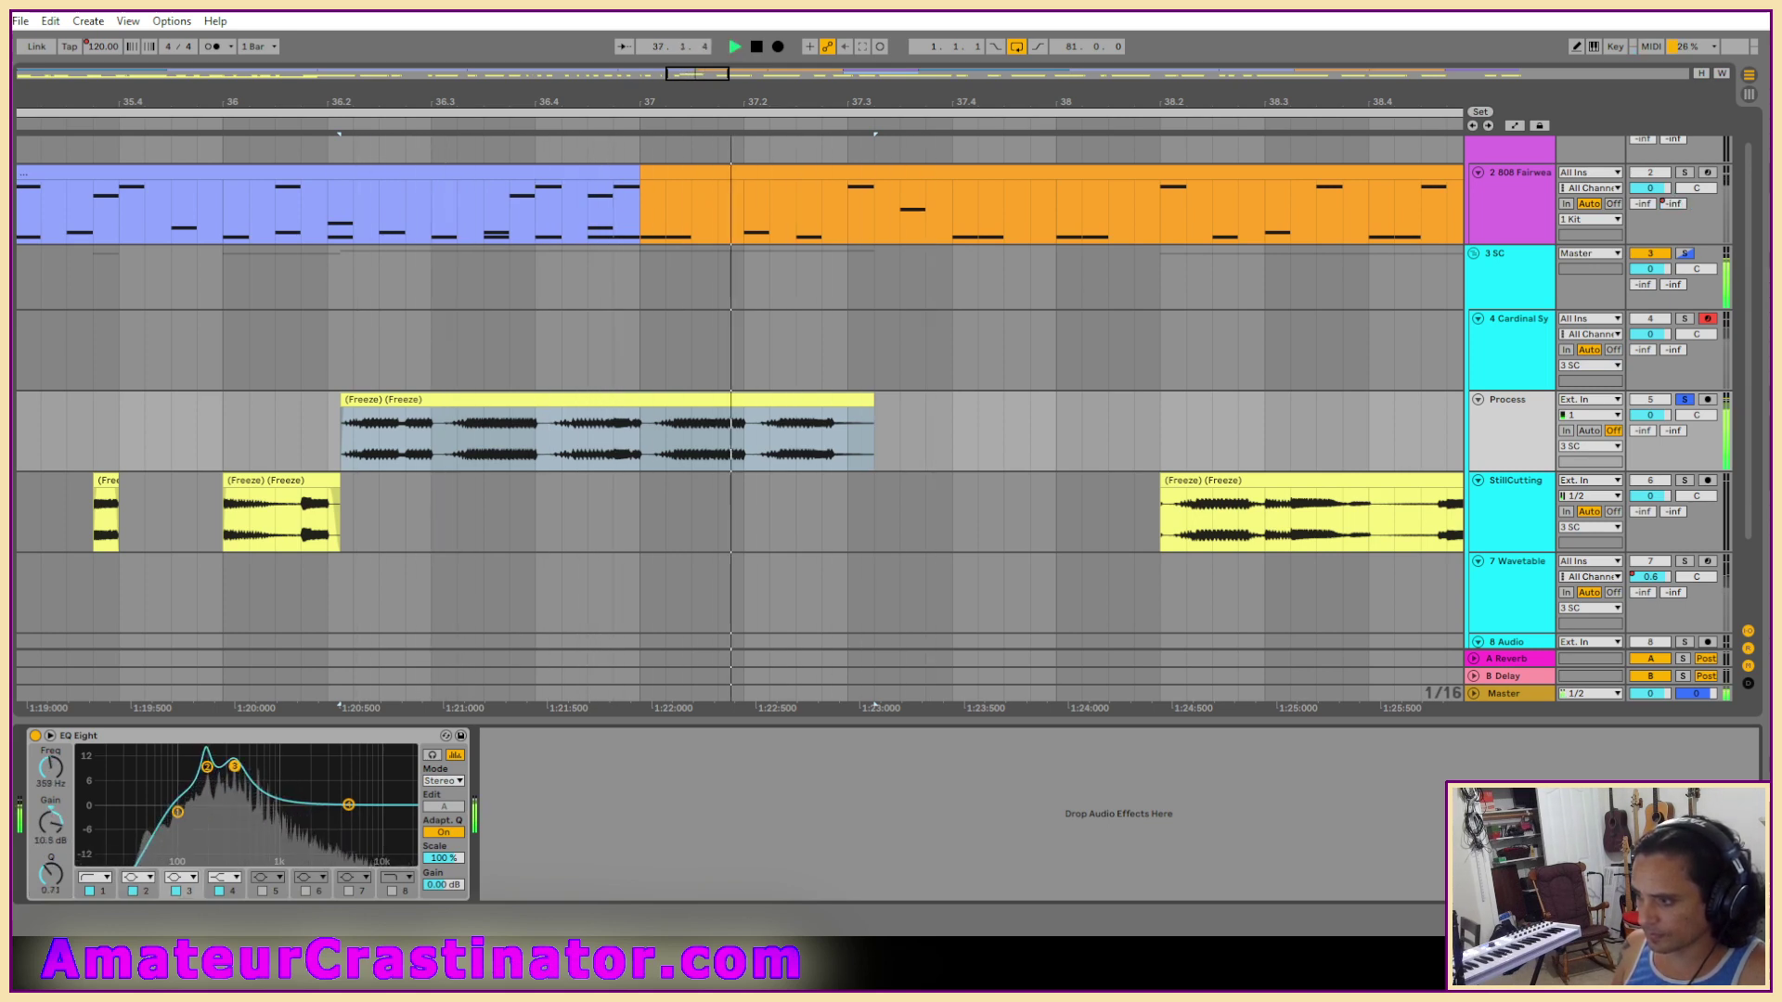
left_click_drag(51, 874, 51, 826)
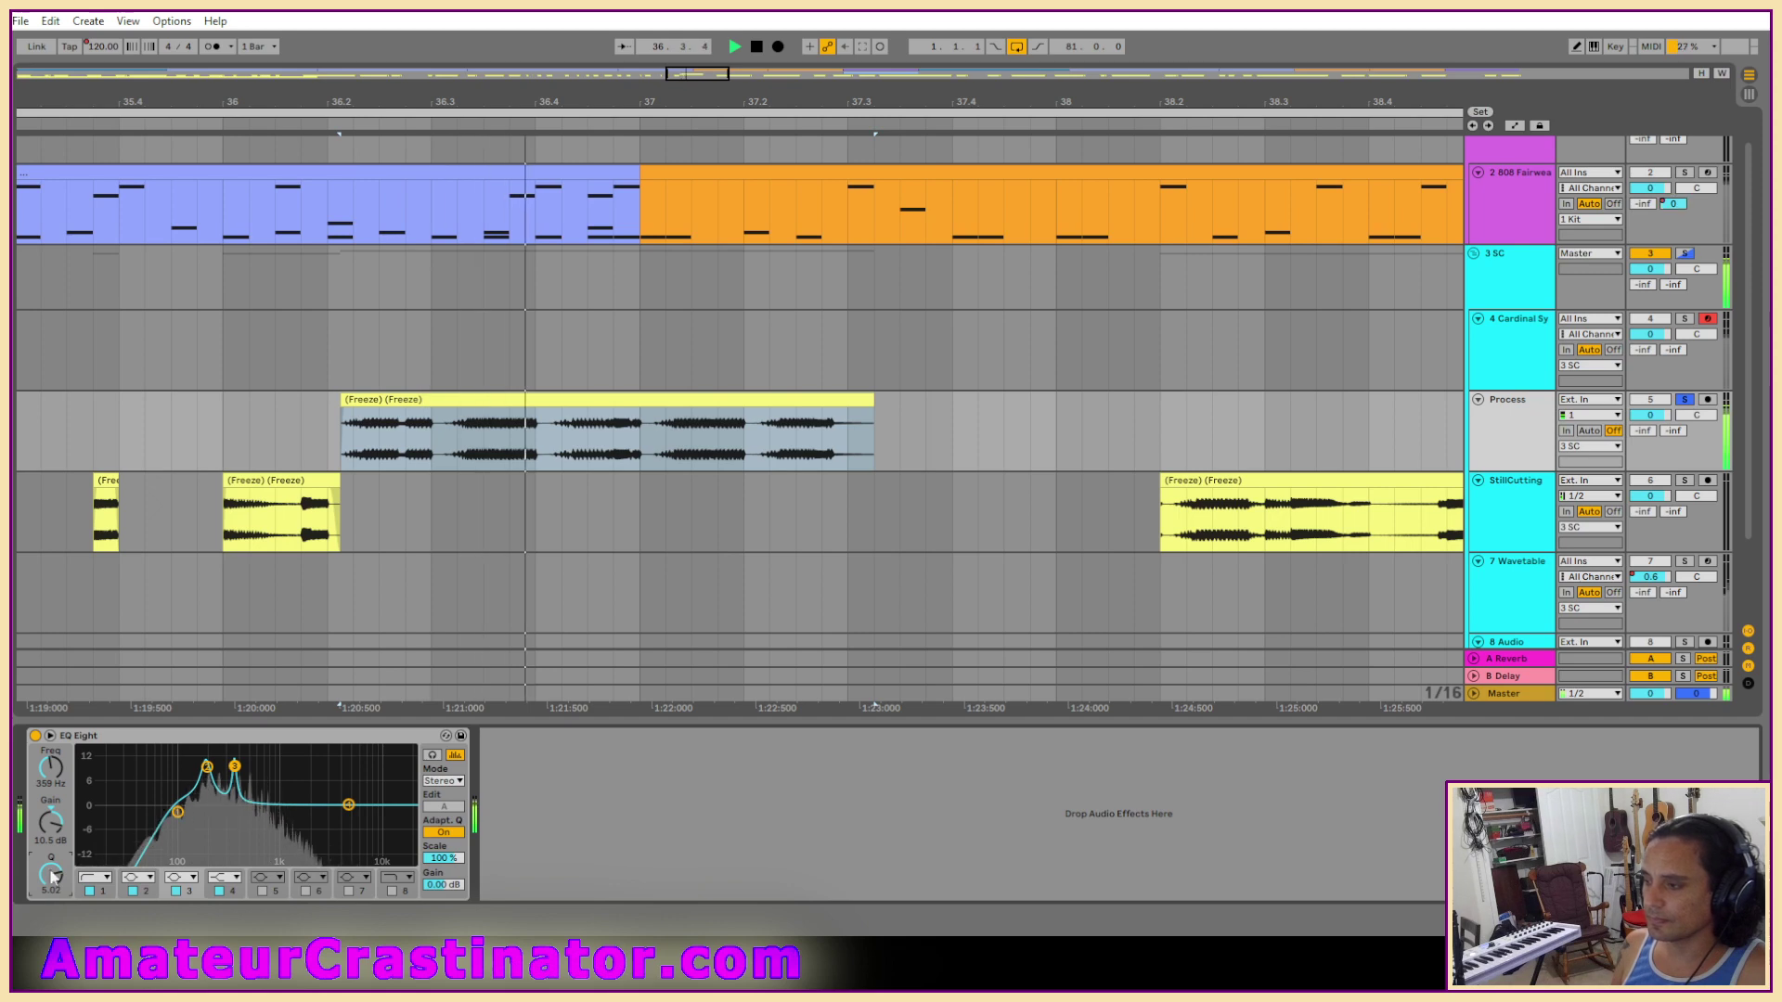
left_click(224, 878)
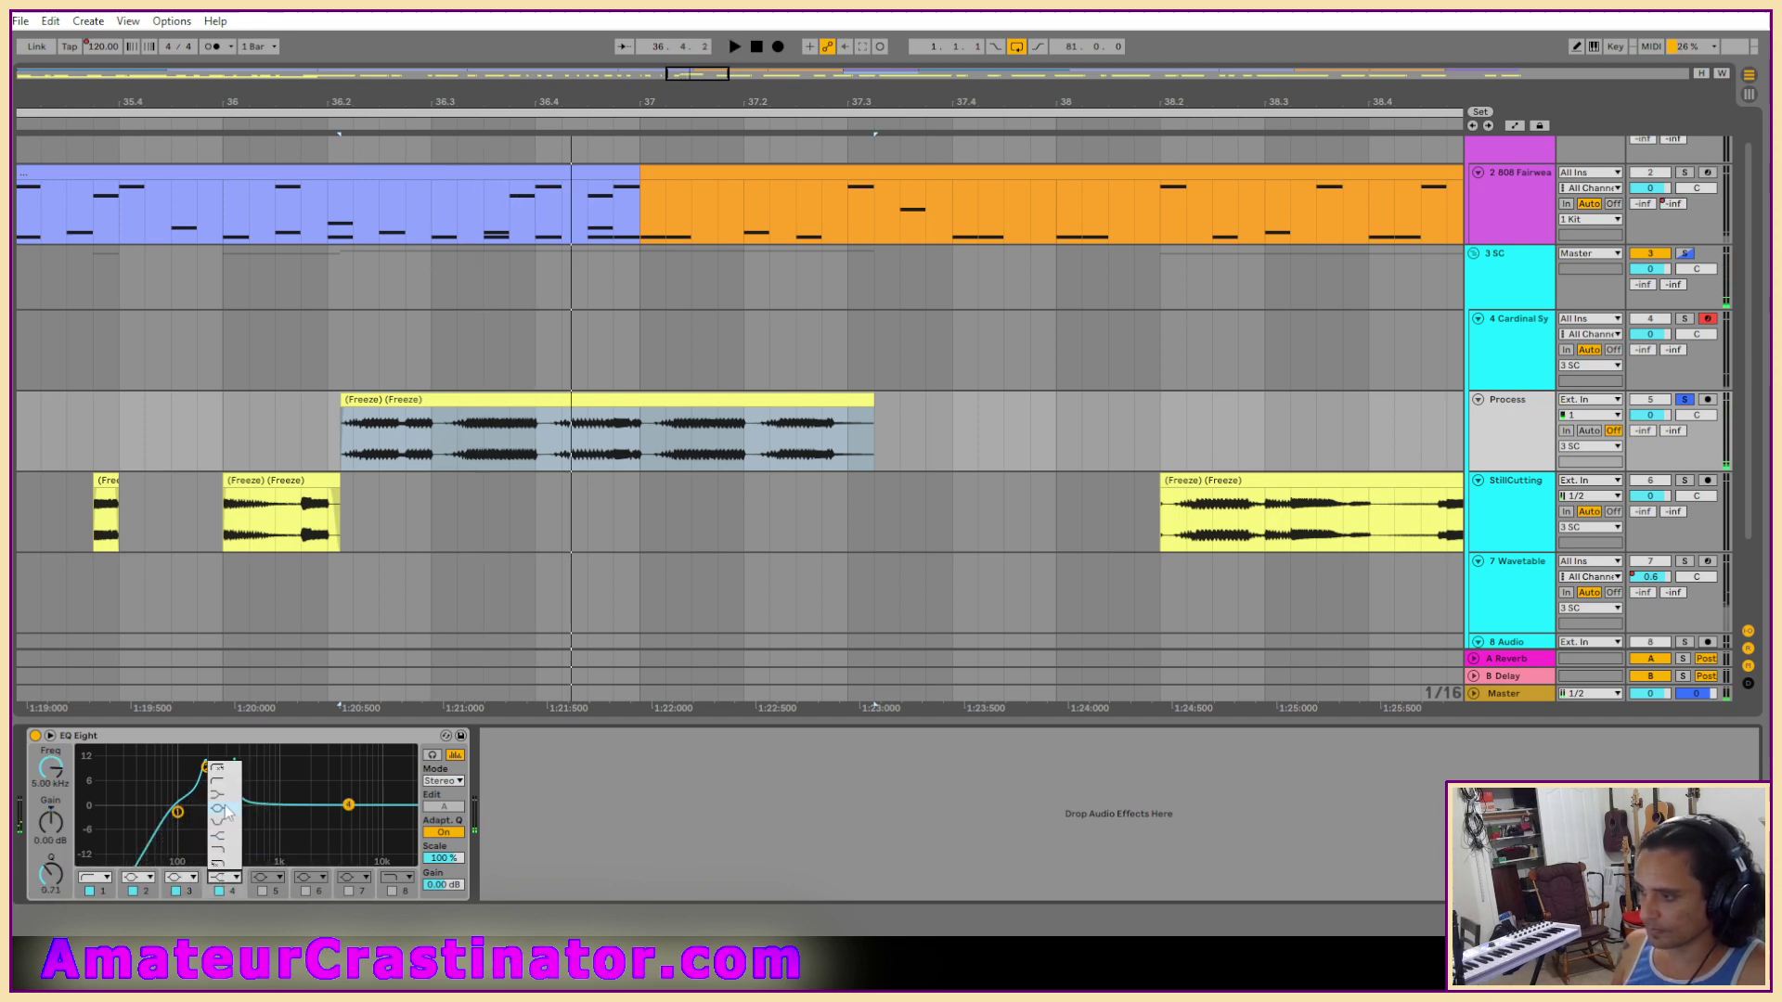
left_click(230, 816)
left_click_drag(348, 805, 259, 774)
mouse_move(51, 875)
left_mouse_down()
mouse_move(51, 840)
mouse_move(53, 874)
left_mouse_up()
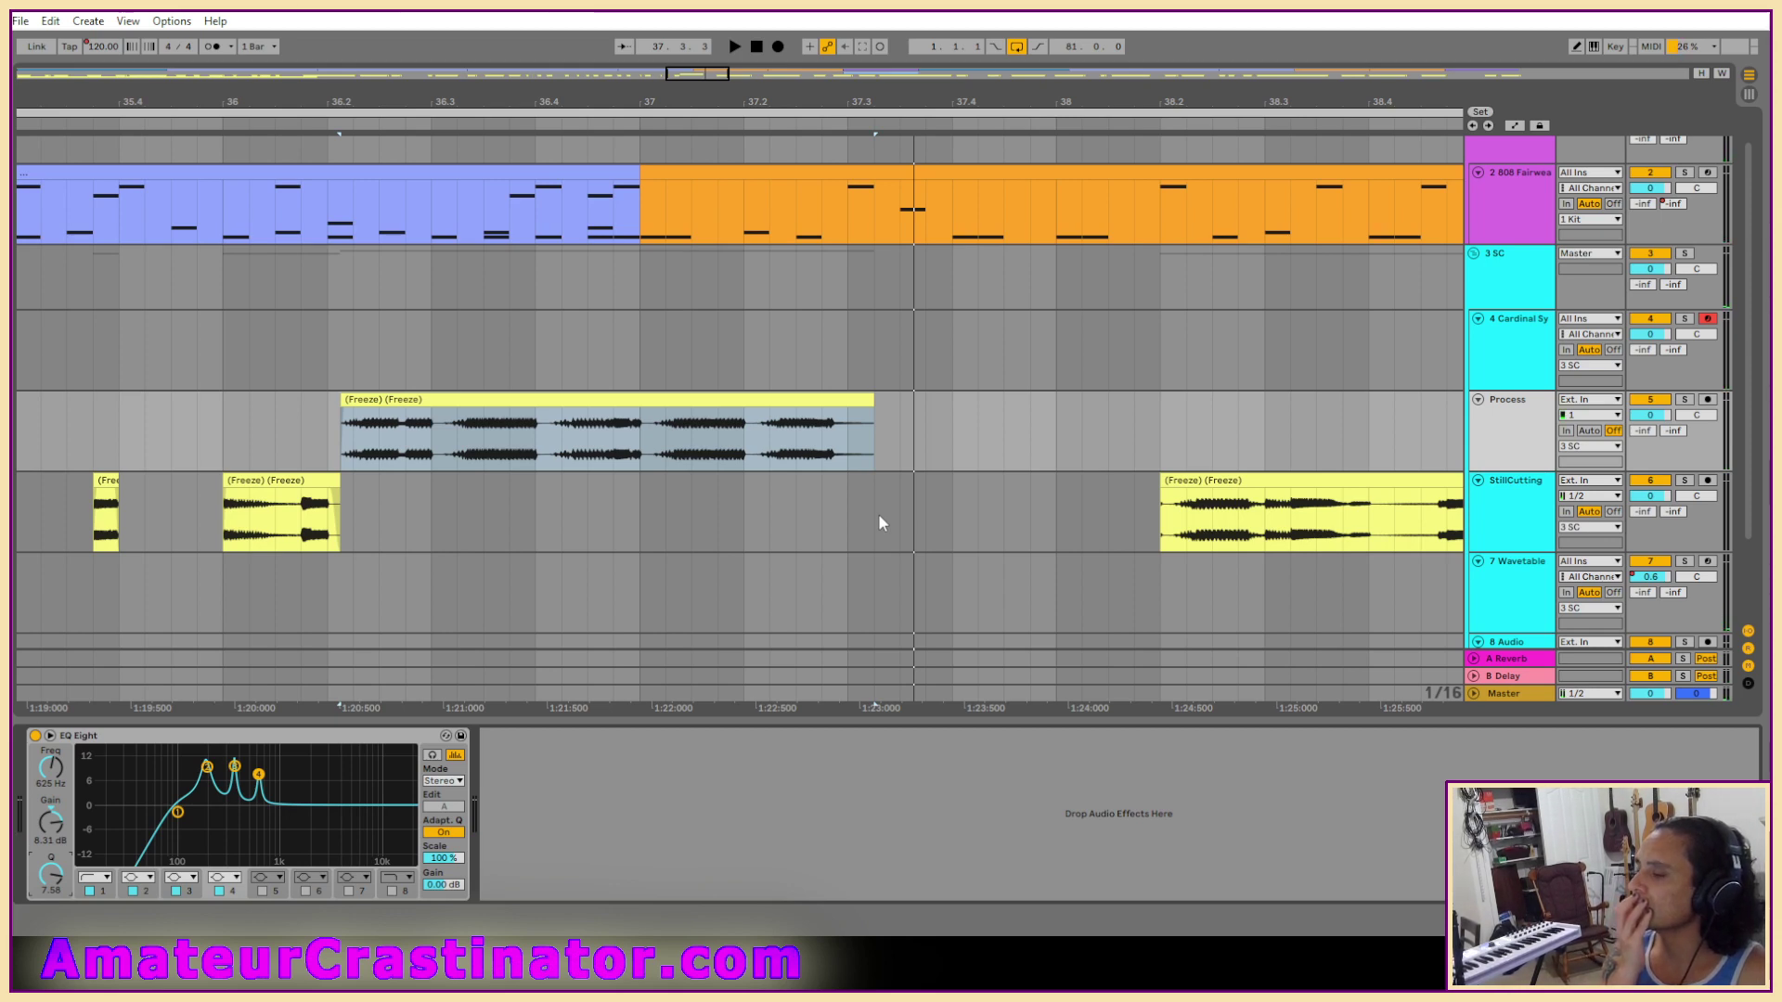
Compare the boosted EQ with its bypassed sound during playback and set its output gain to -6 dB.
key("space")
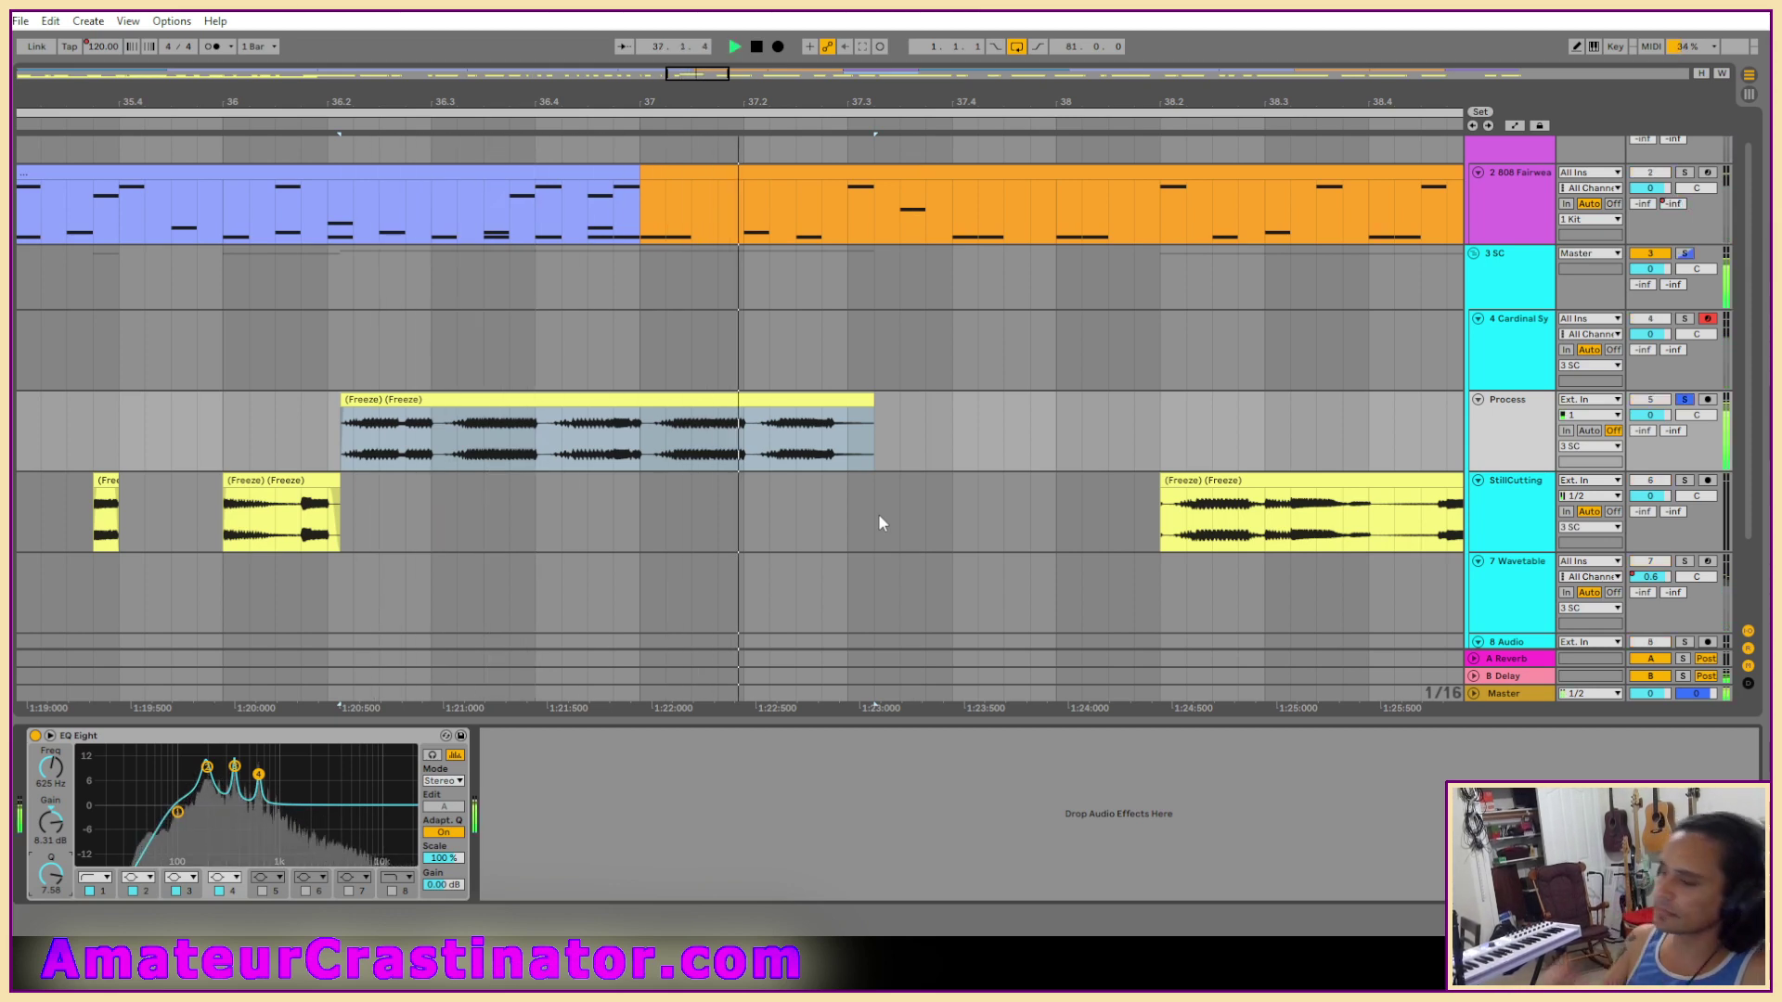
key("space")
left_click(36, 736)
key("space")
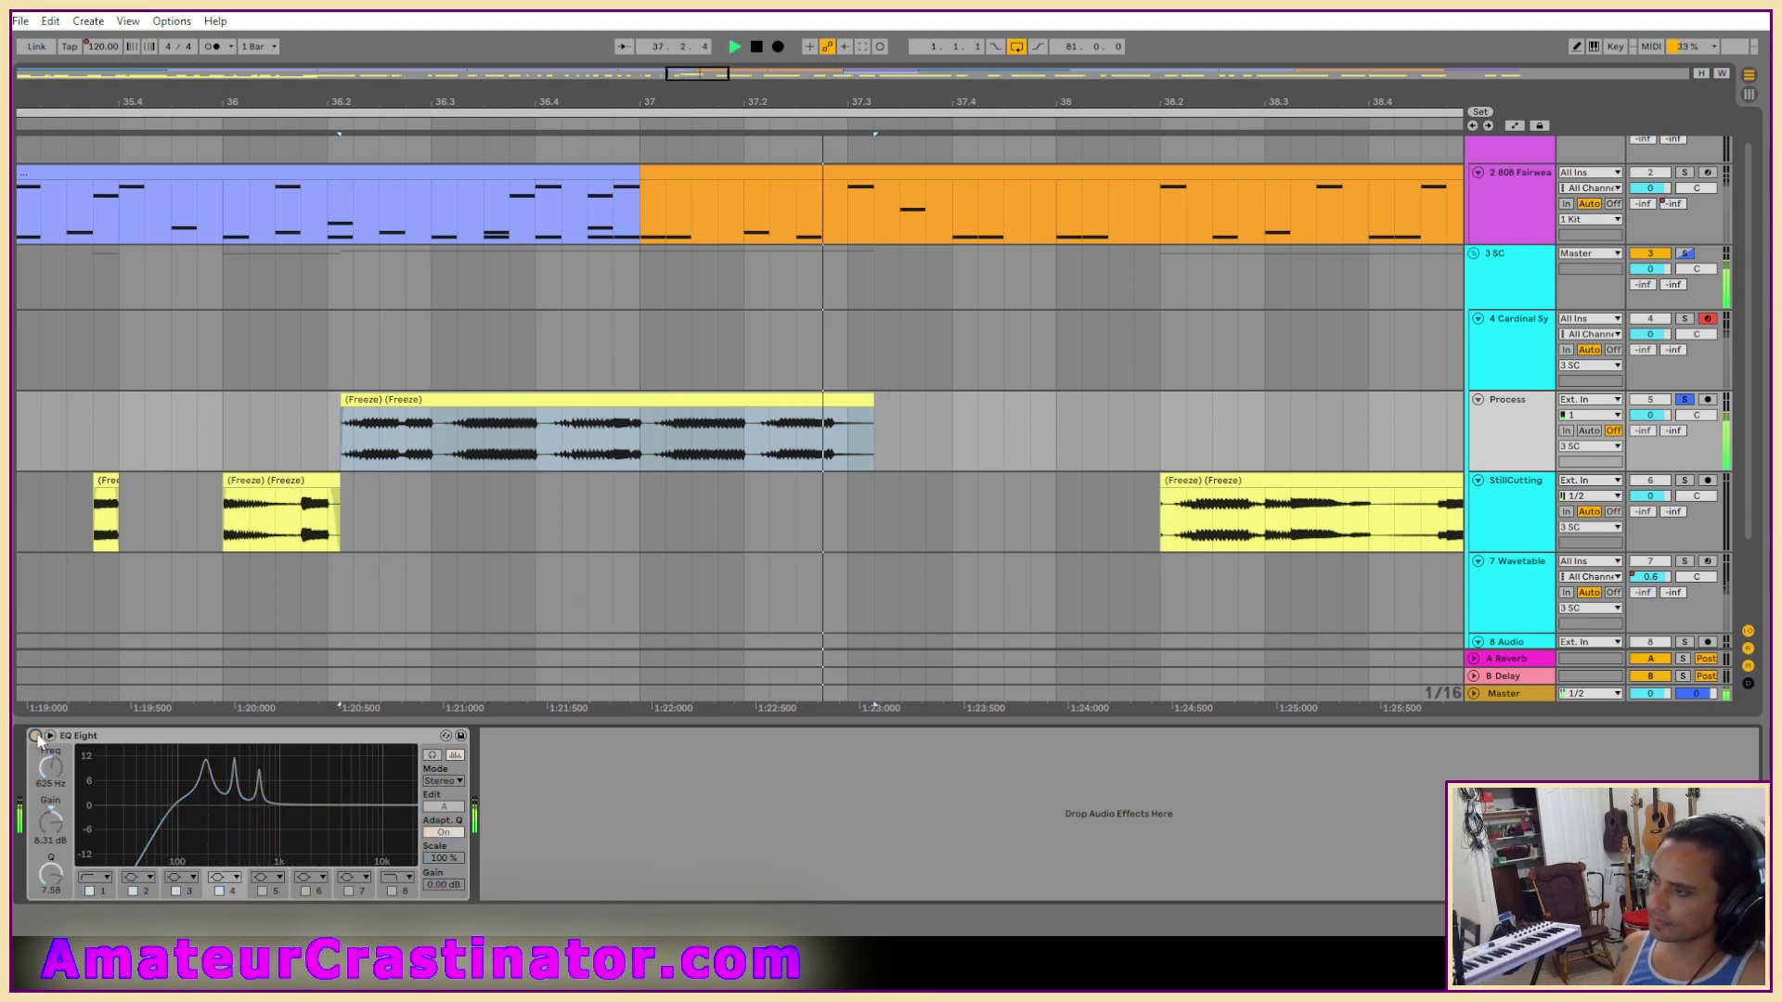
left_click(36, 736)
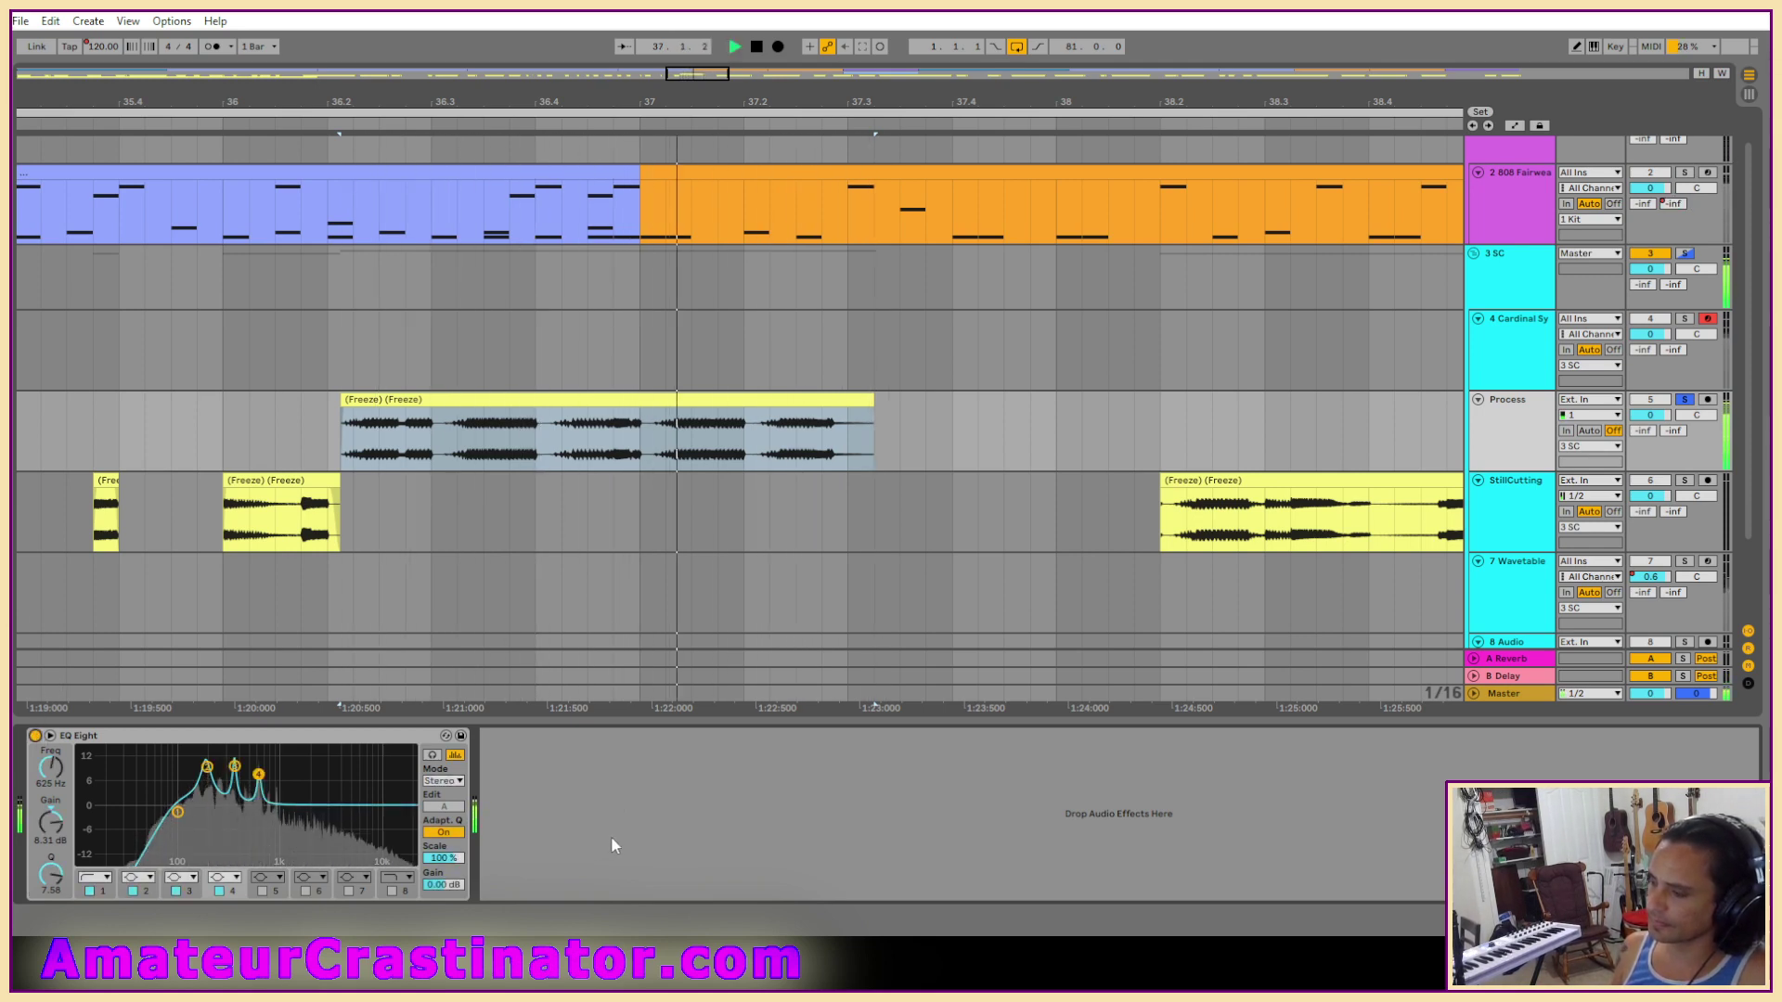
key("space")
left_click_drag(445, 885, 450, 891)
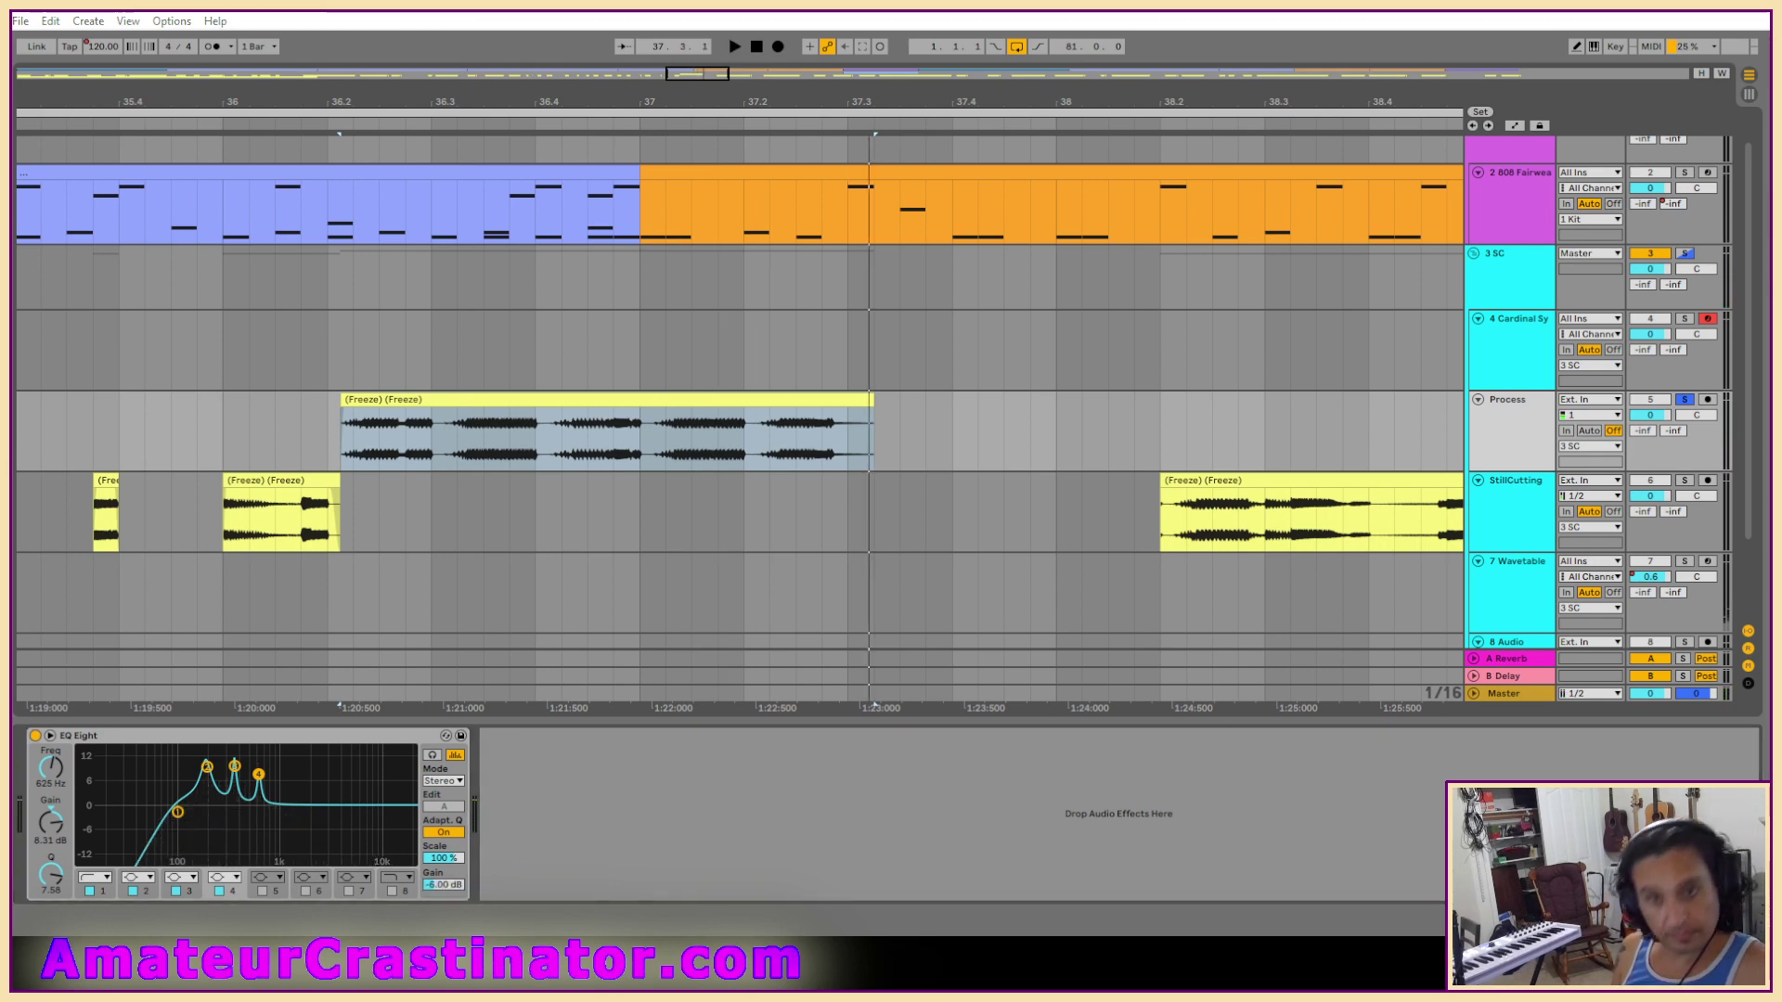
Add a second EQ Eight after the first, cut band 2 narrowly to -6 dB at 225 Hz, and compare it with bypass.
key("ctrl+v")
key("space")
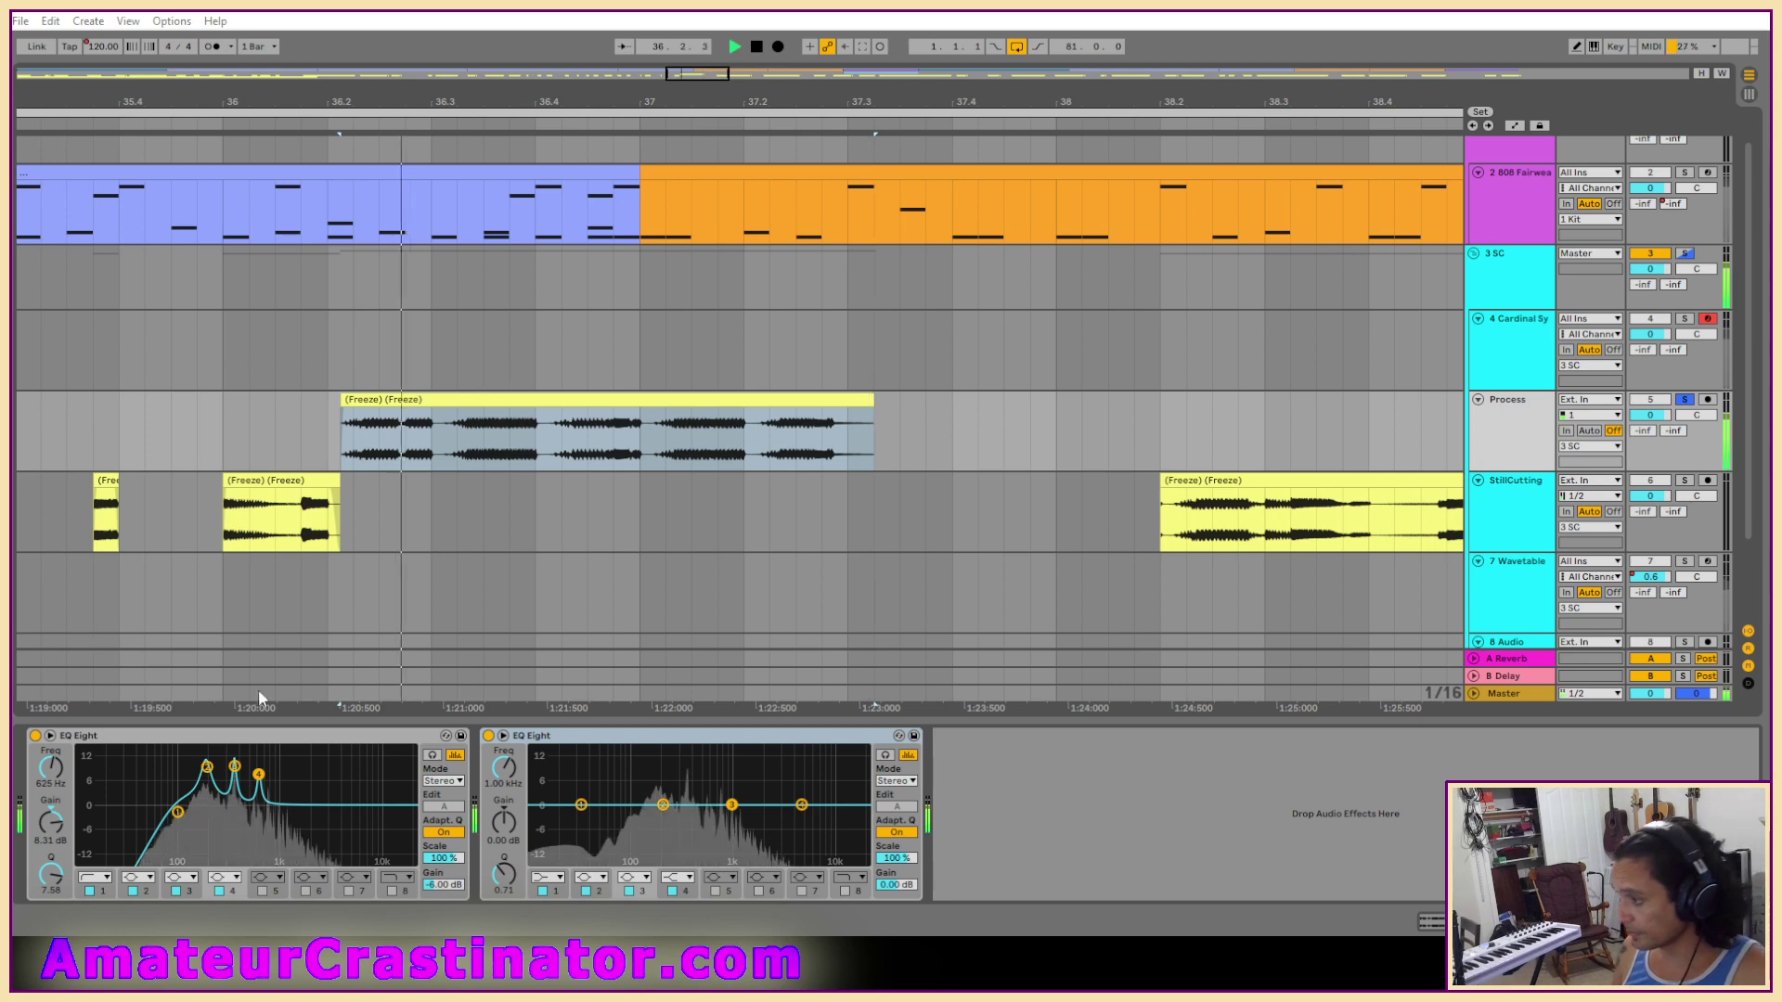
left_click_drag(666, 804, 668, 805)
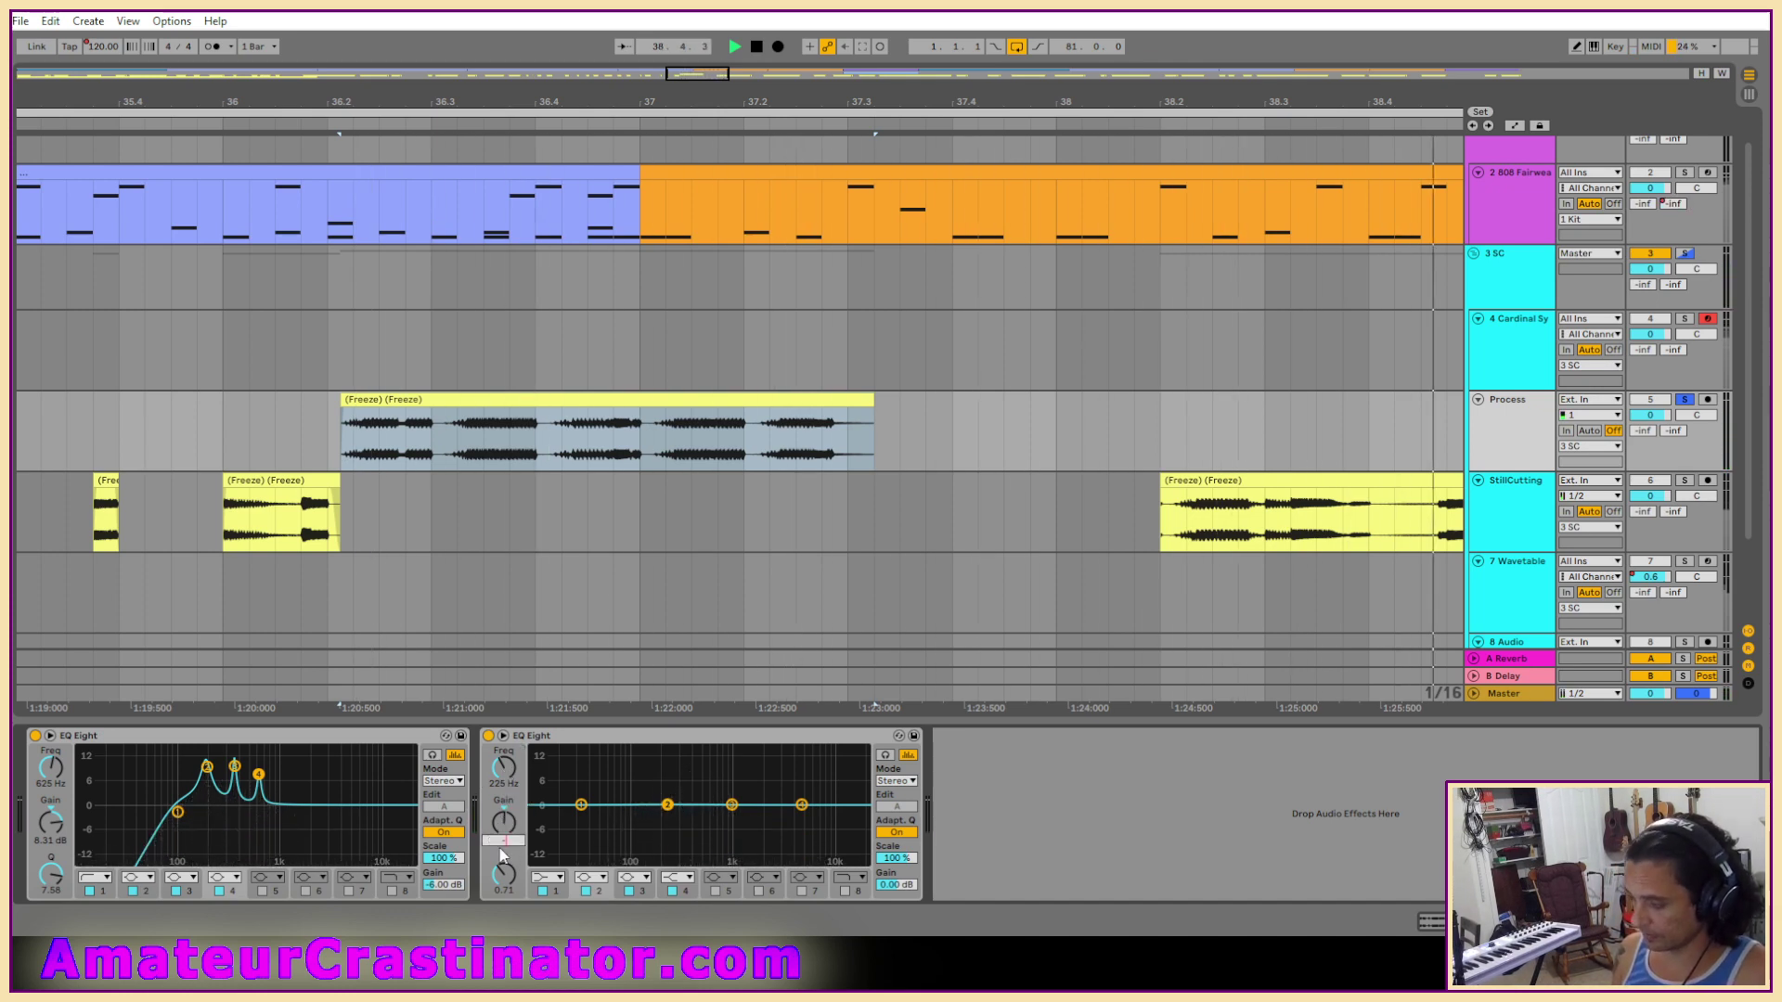
type("6")
key("Return")
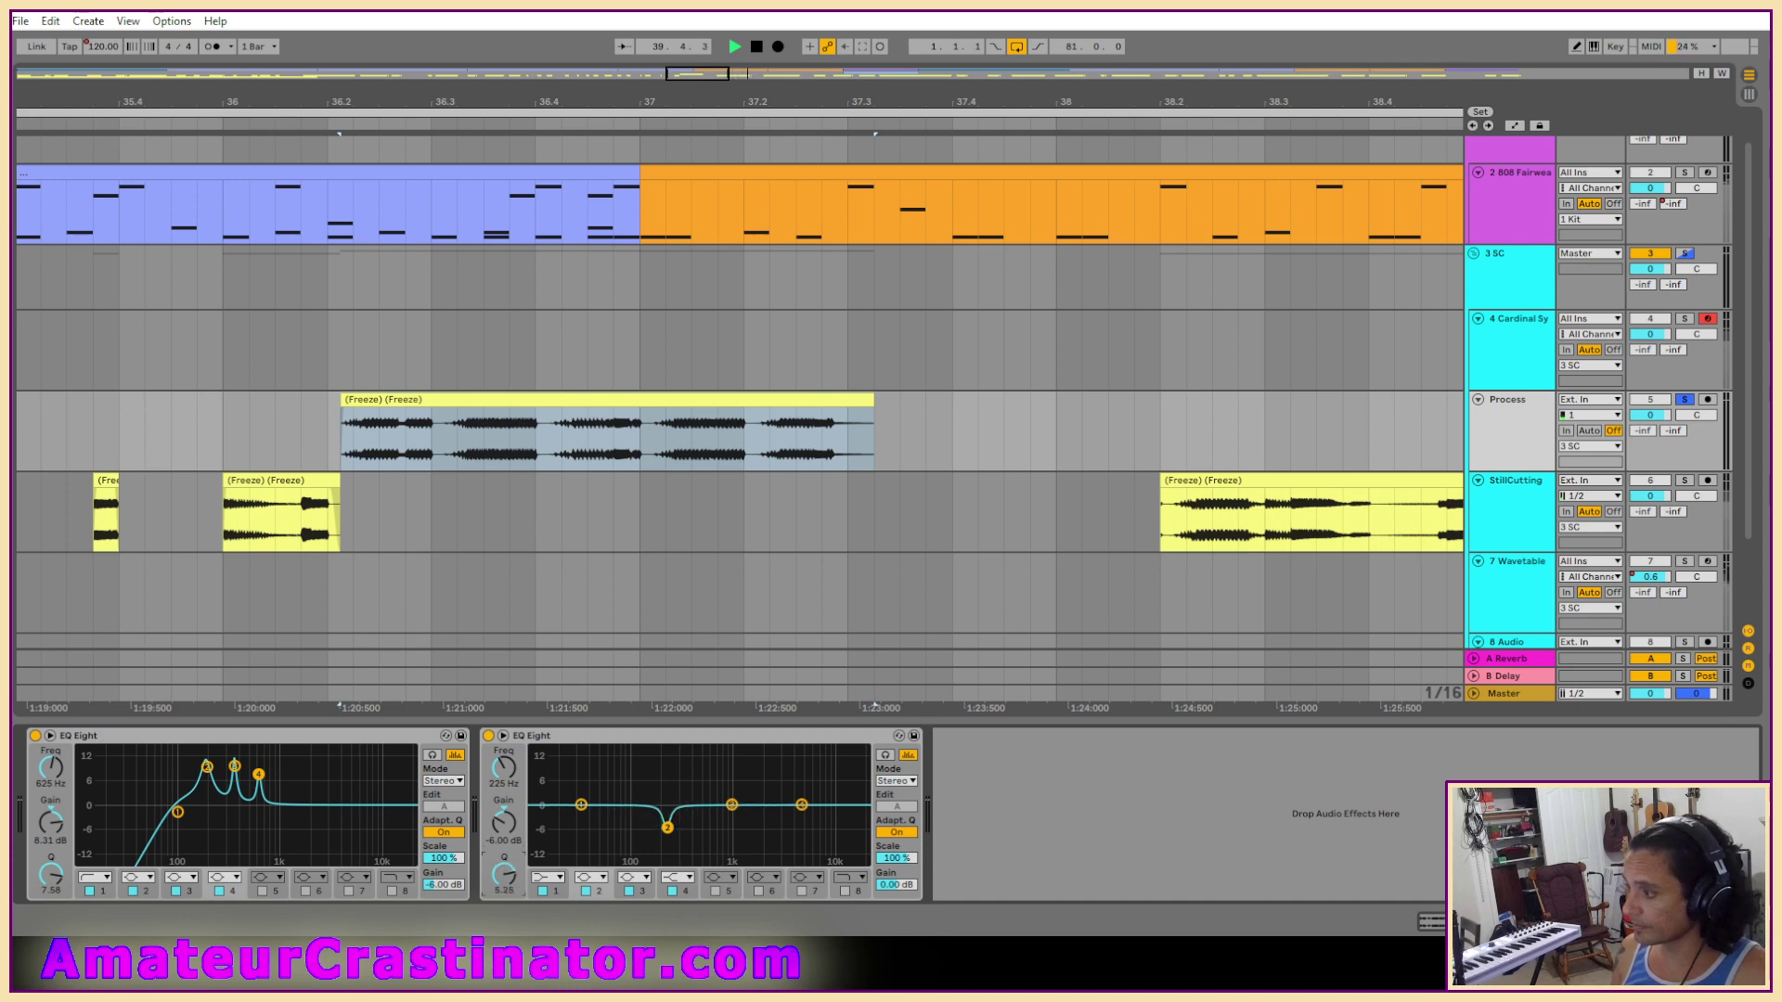
key("space")
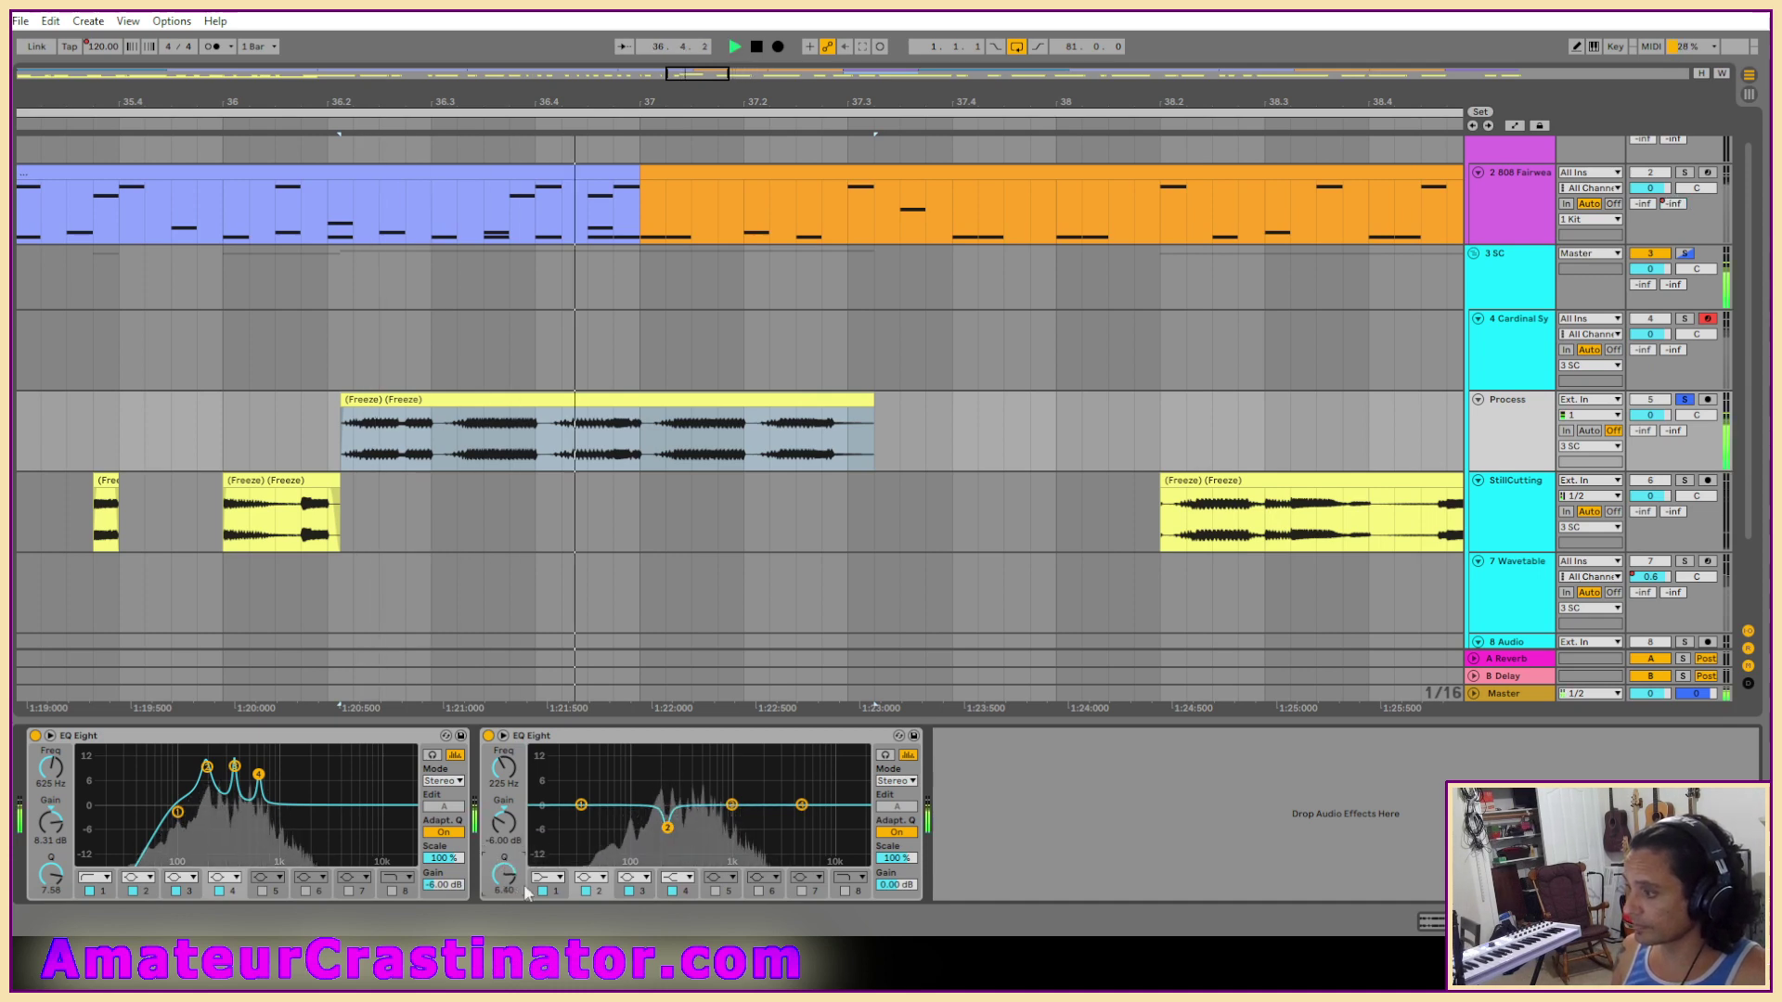
left_click(489, 736)
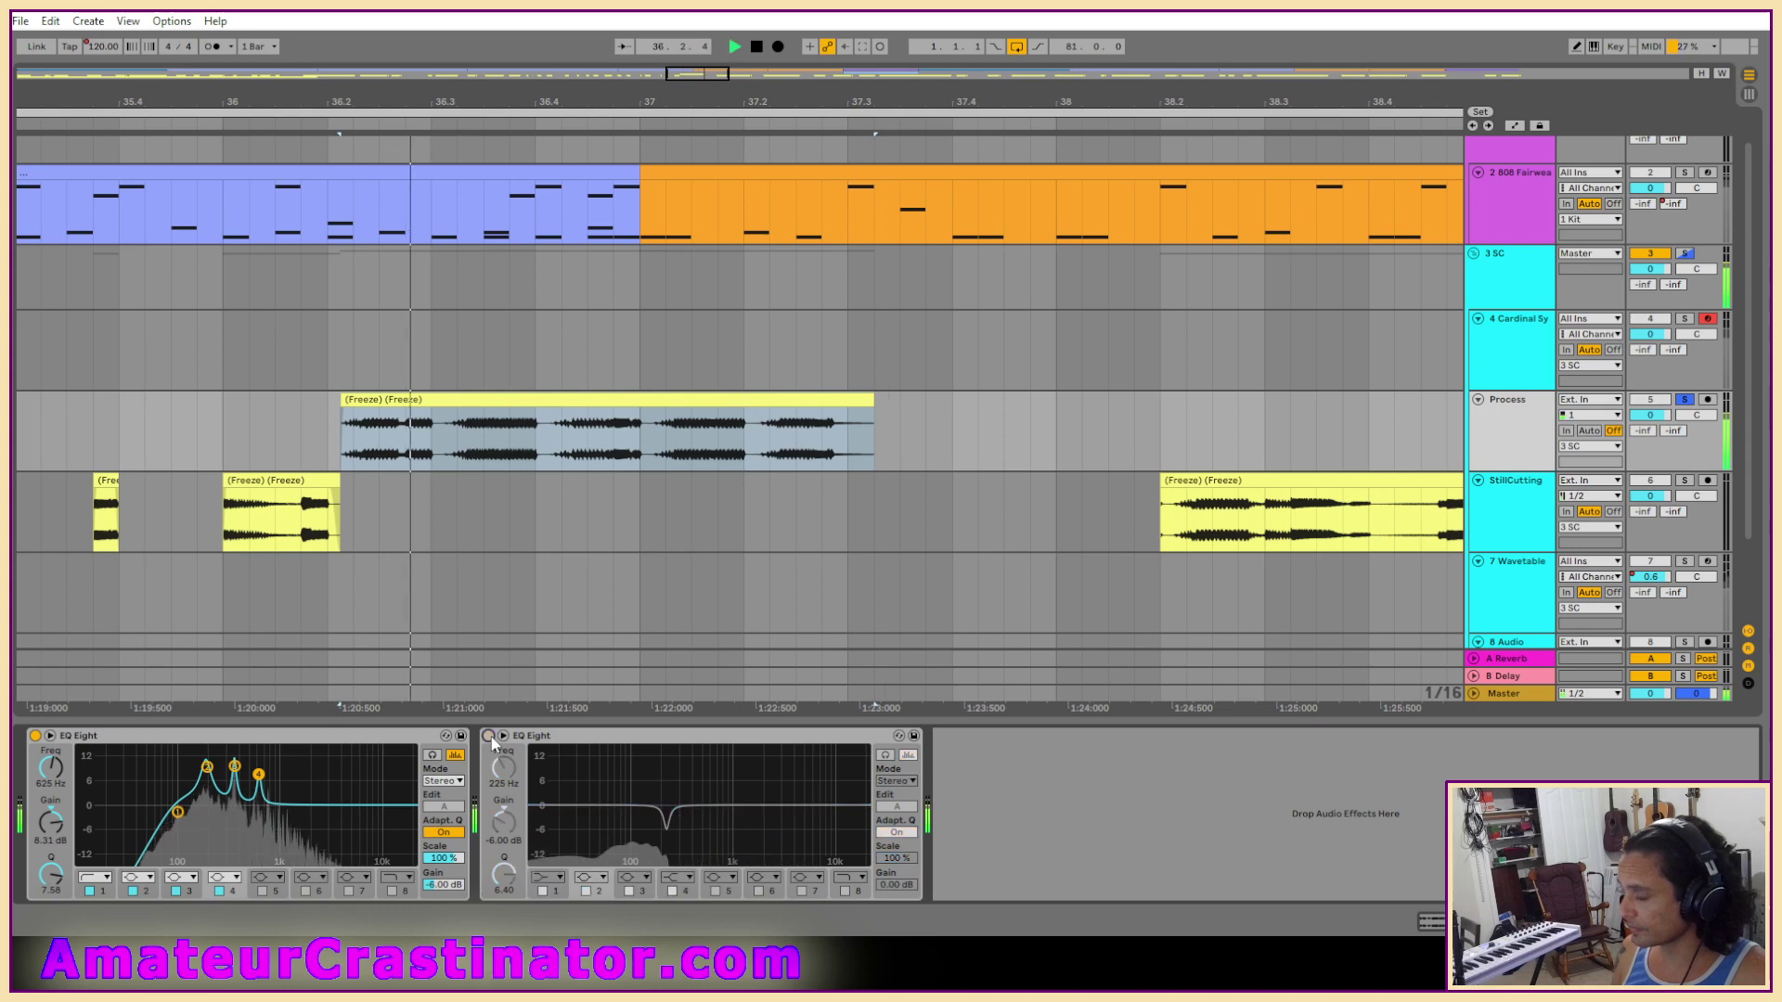
left_click(490, 736)
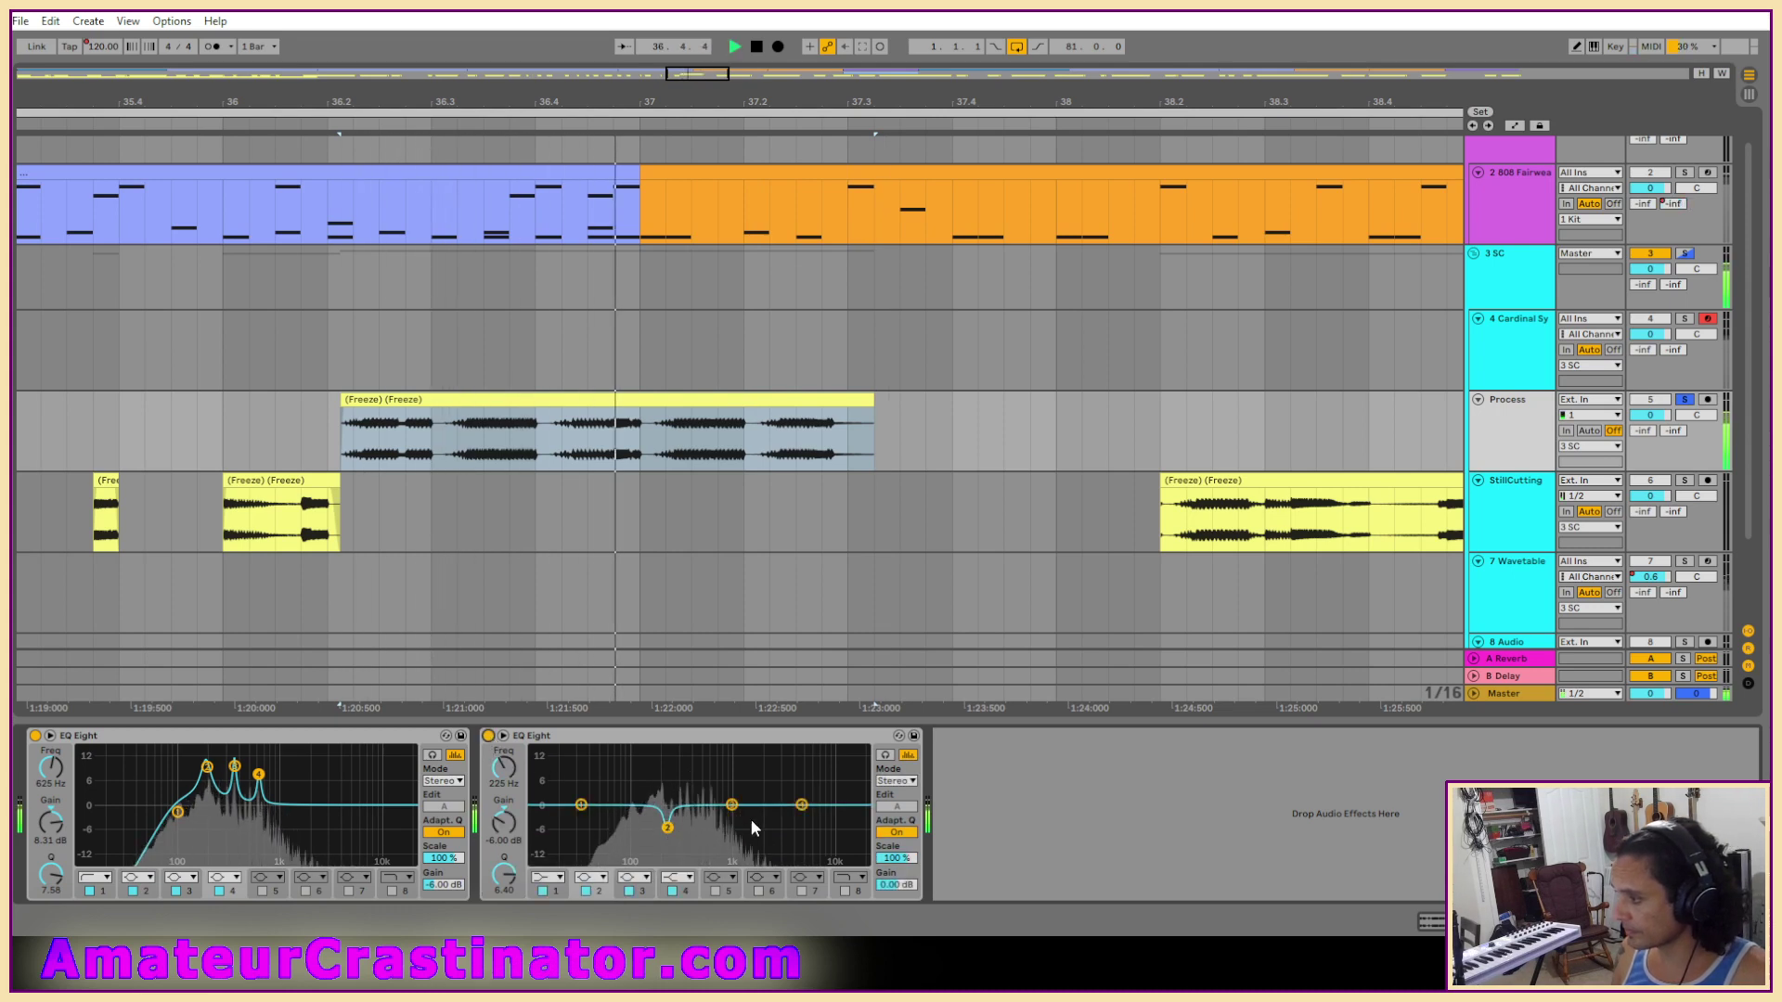
Cut band 3 of the second EQ Eight narrowly to -9 dB at about 516 Hz.
left_click_drag(731, 804, 703, 810)
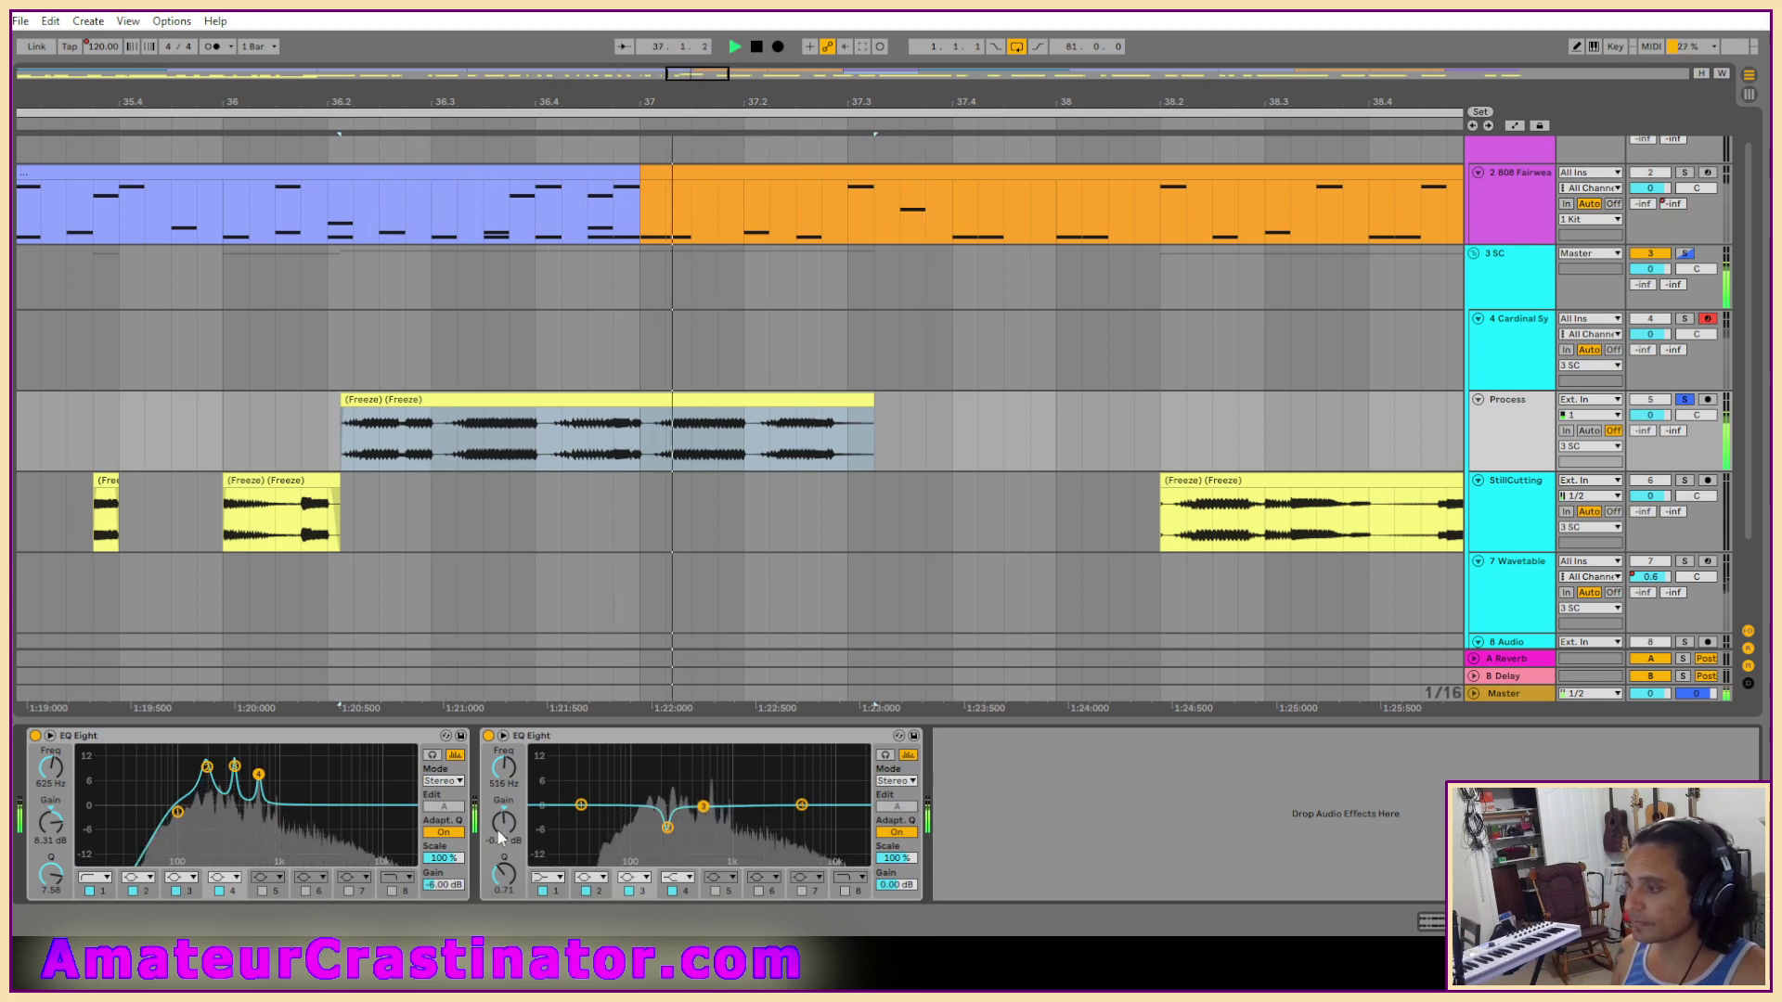
left_click_drag(504, 829, 504, 863)
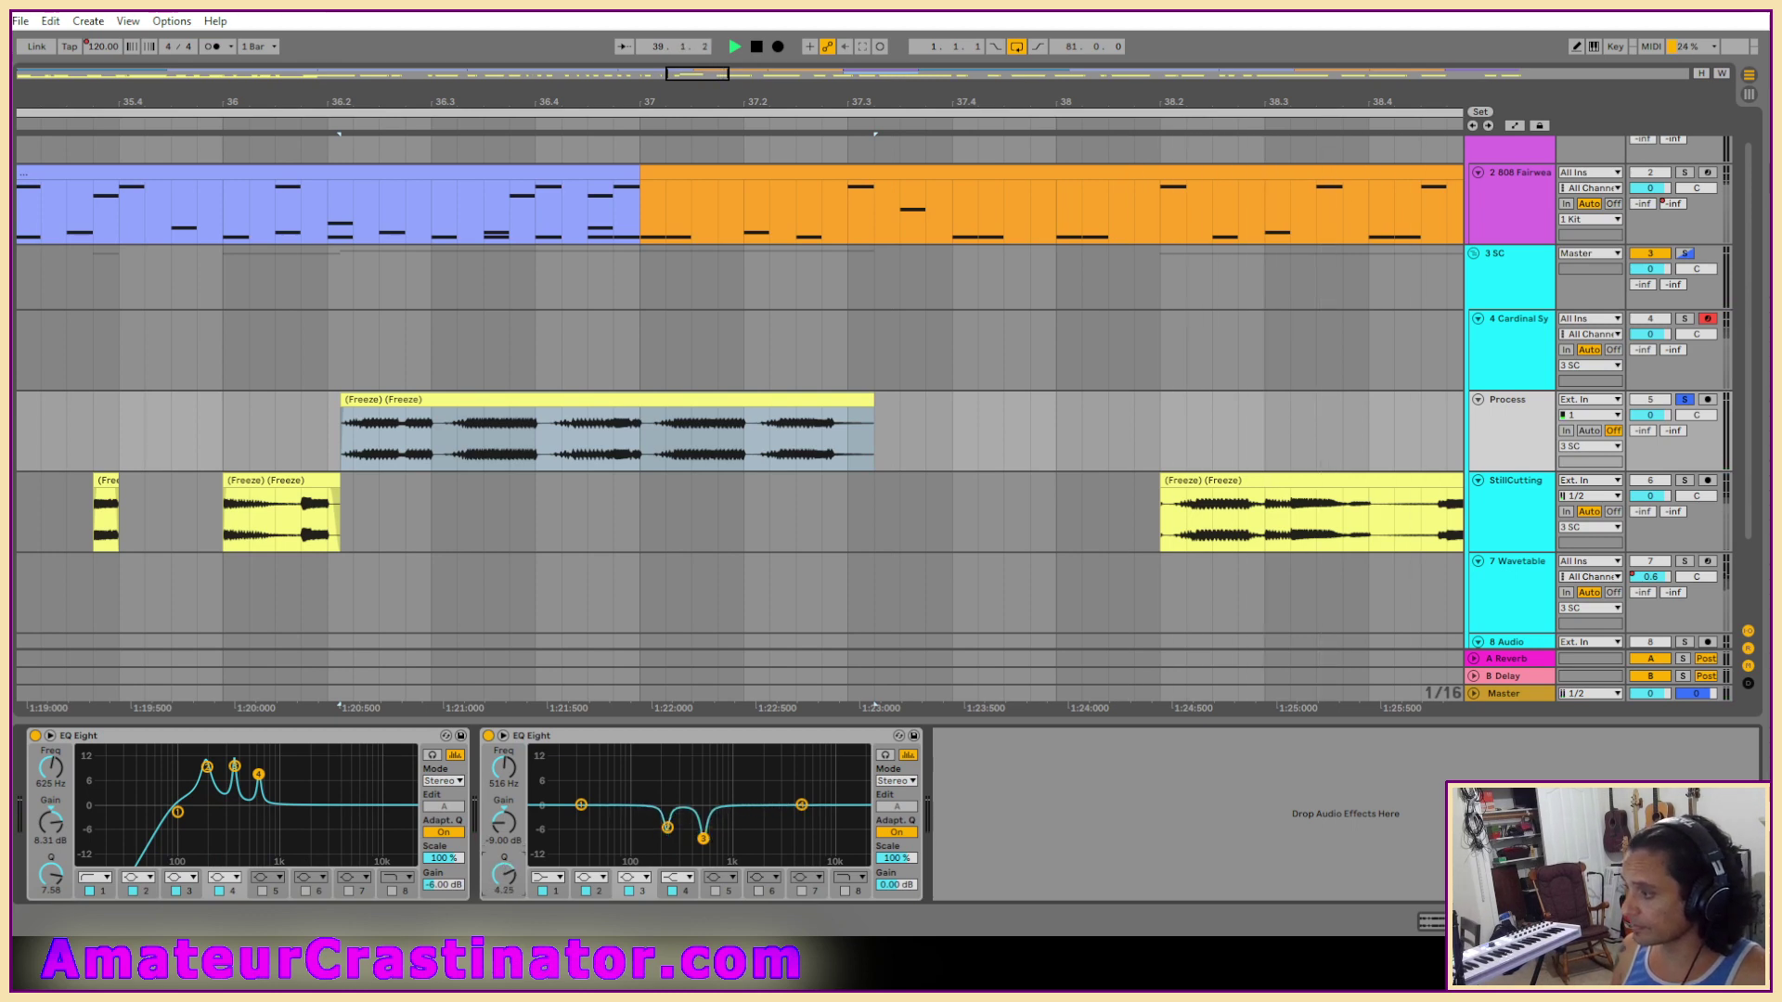
key("space")
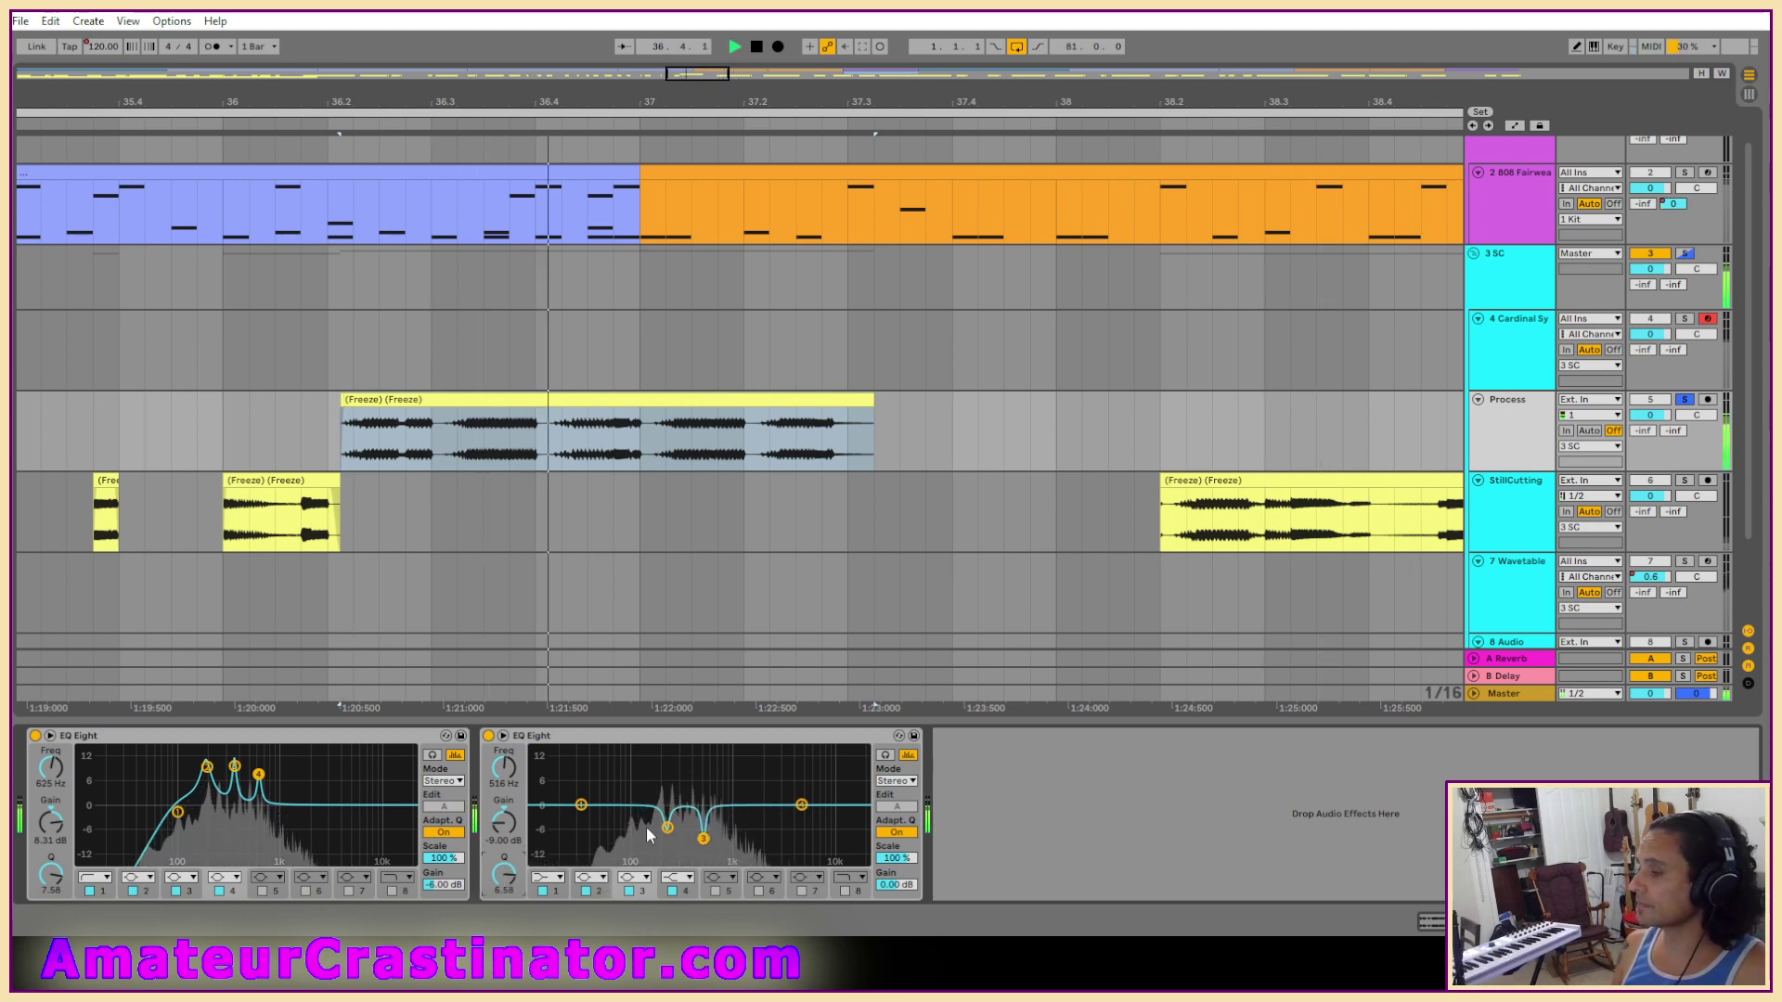
Make band 1 of the second EQ Eight a low cut at 58.8 Hz while listening.
left_click(549, 878)
left_click(553, 795)
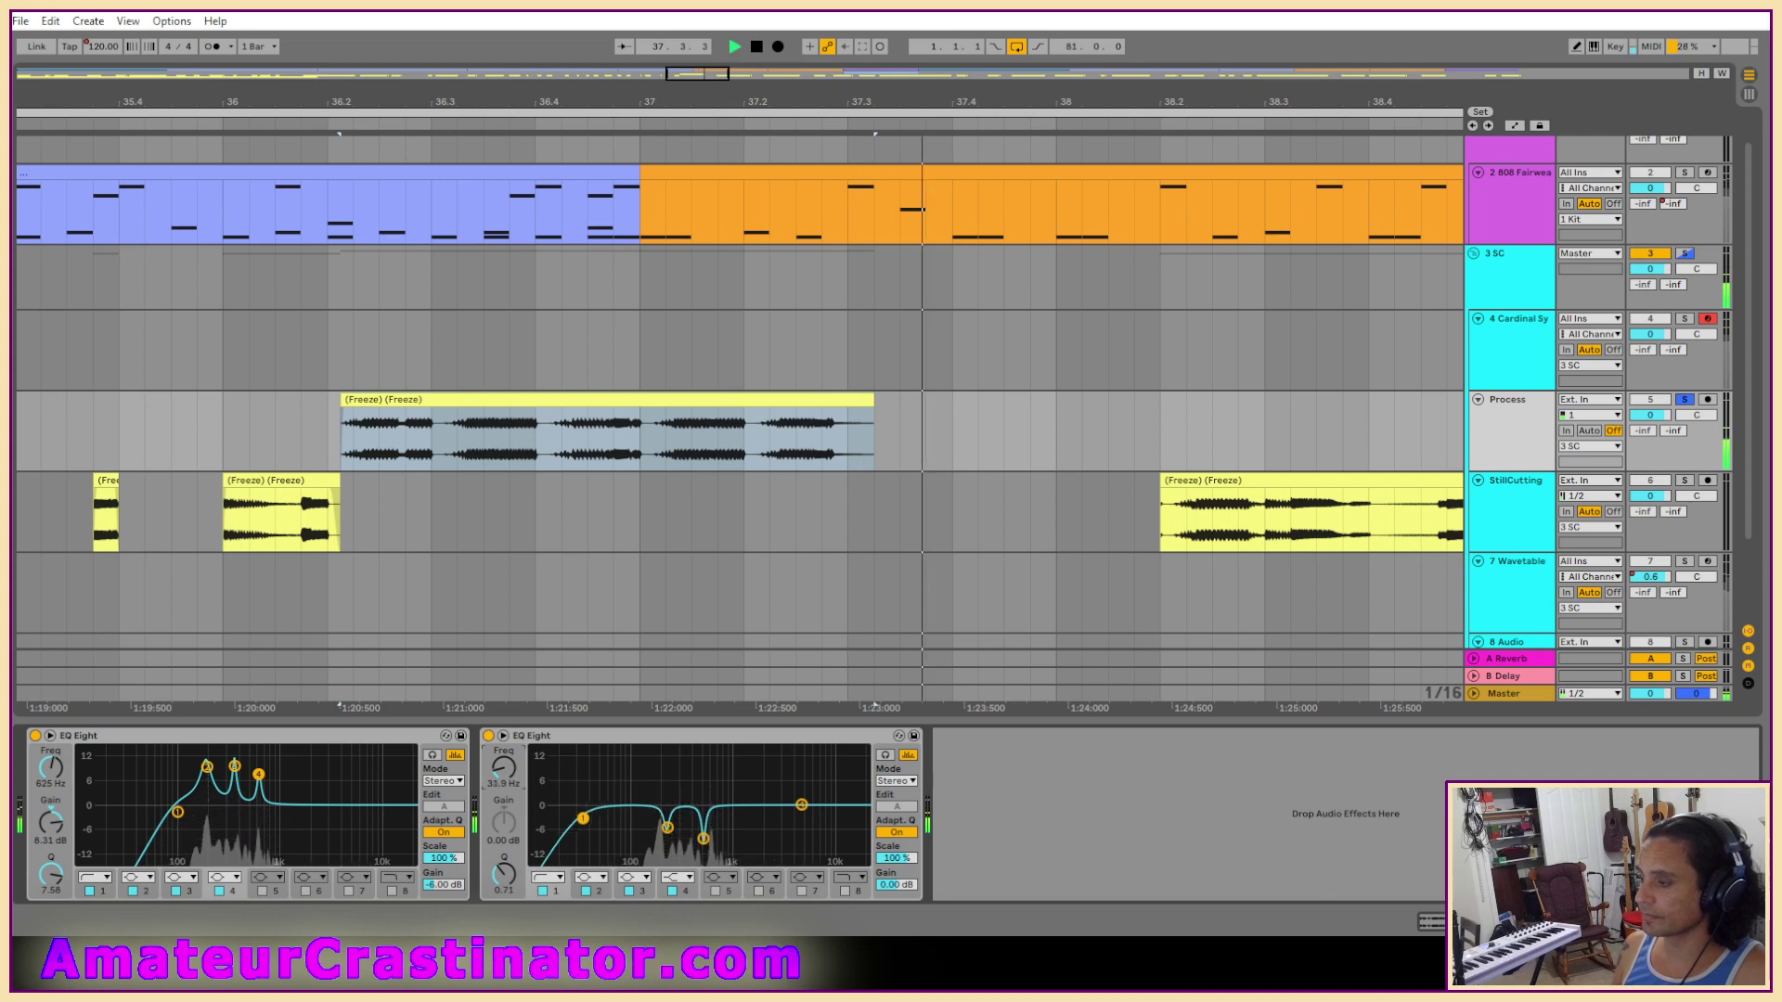
left_click_drag(505, 775, 506, 767)
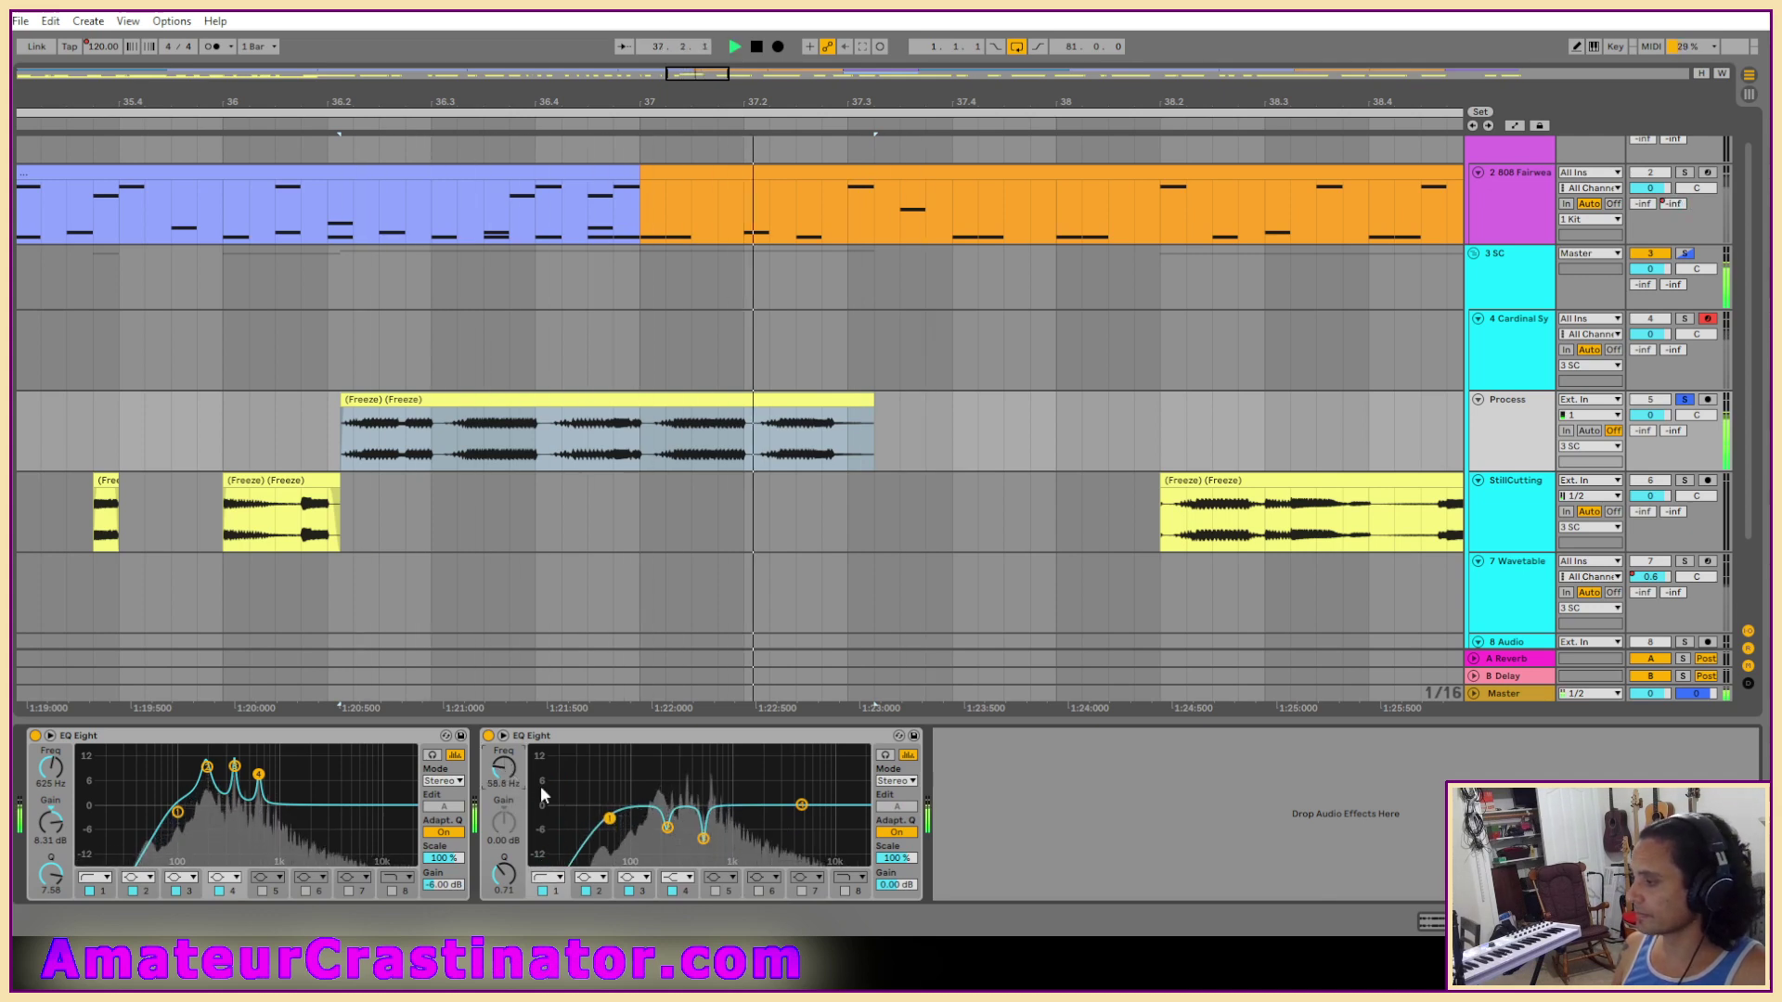
key("space")
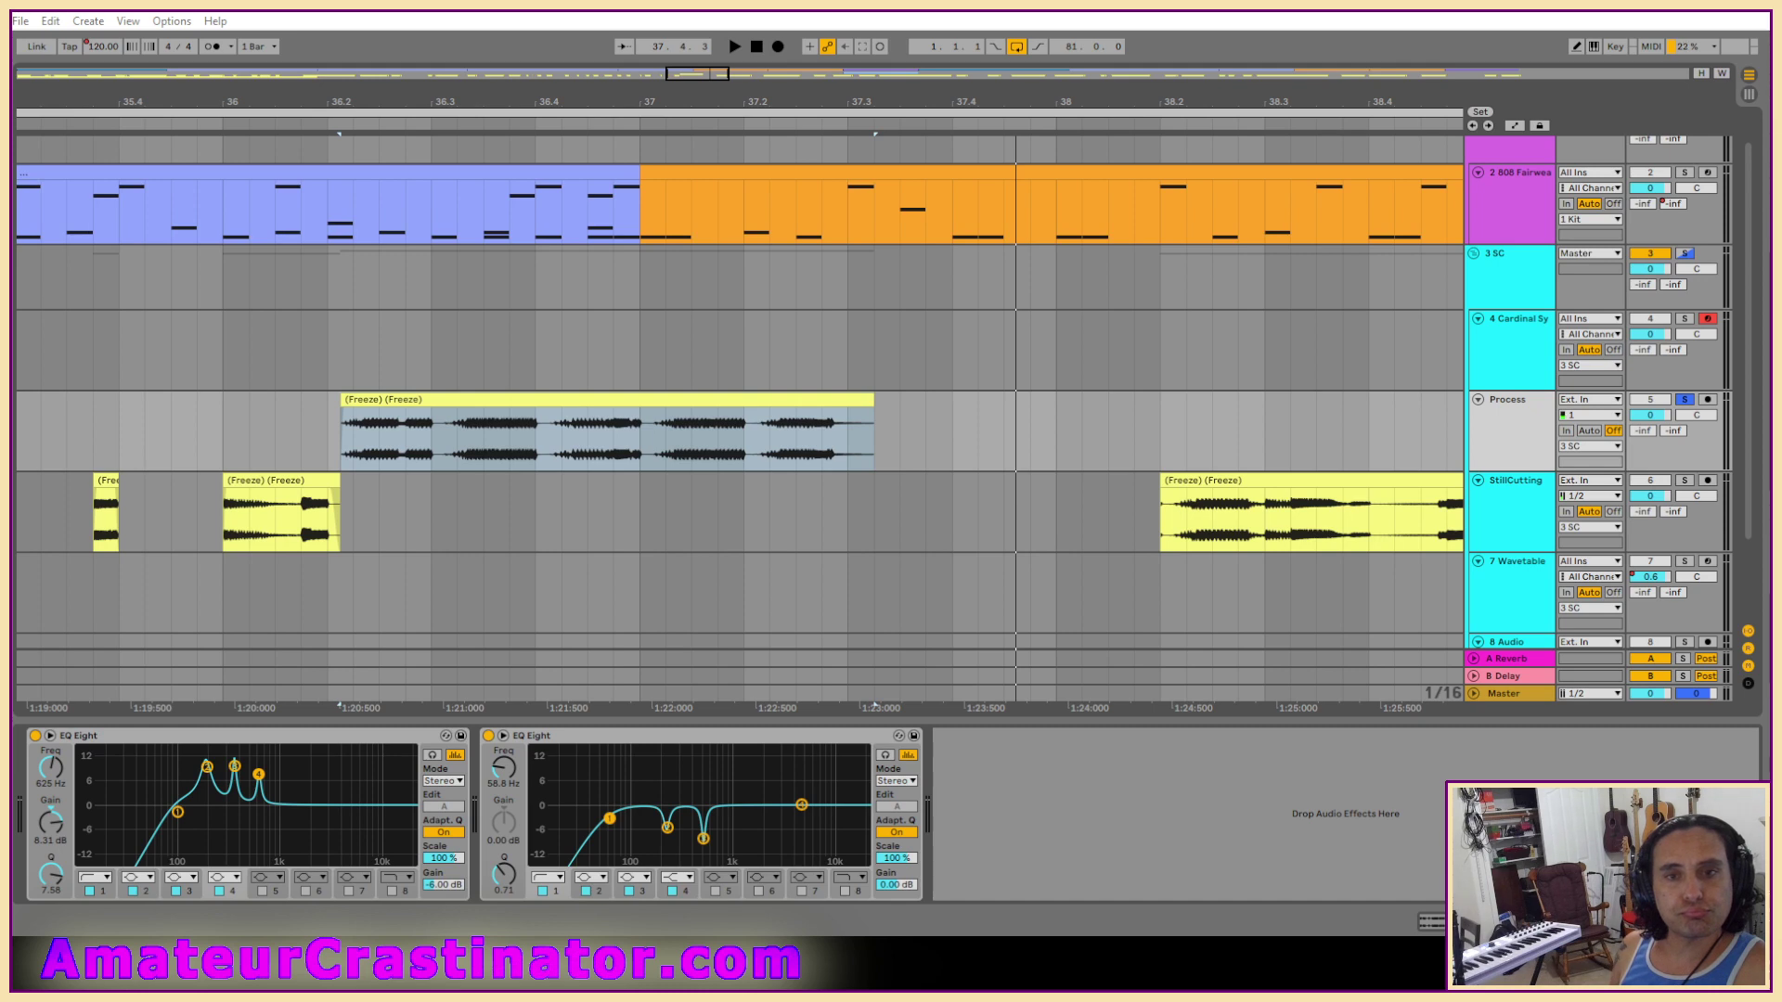
Add the Singing A EQ preset after the second EQ, shift its bands down with band 1 at 95.8 Hz, and audition it.
left_click_drag(1068, 926, 1038, 868)
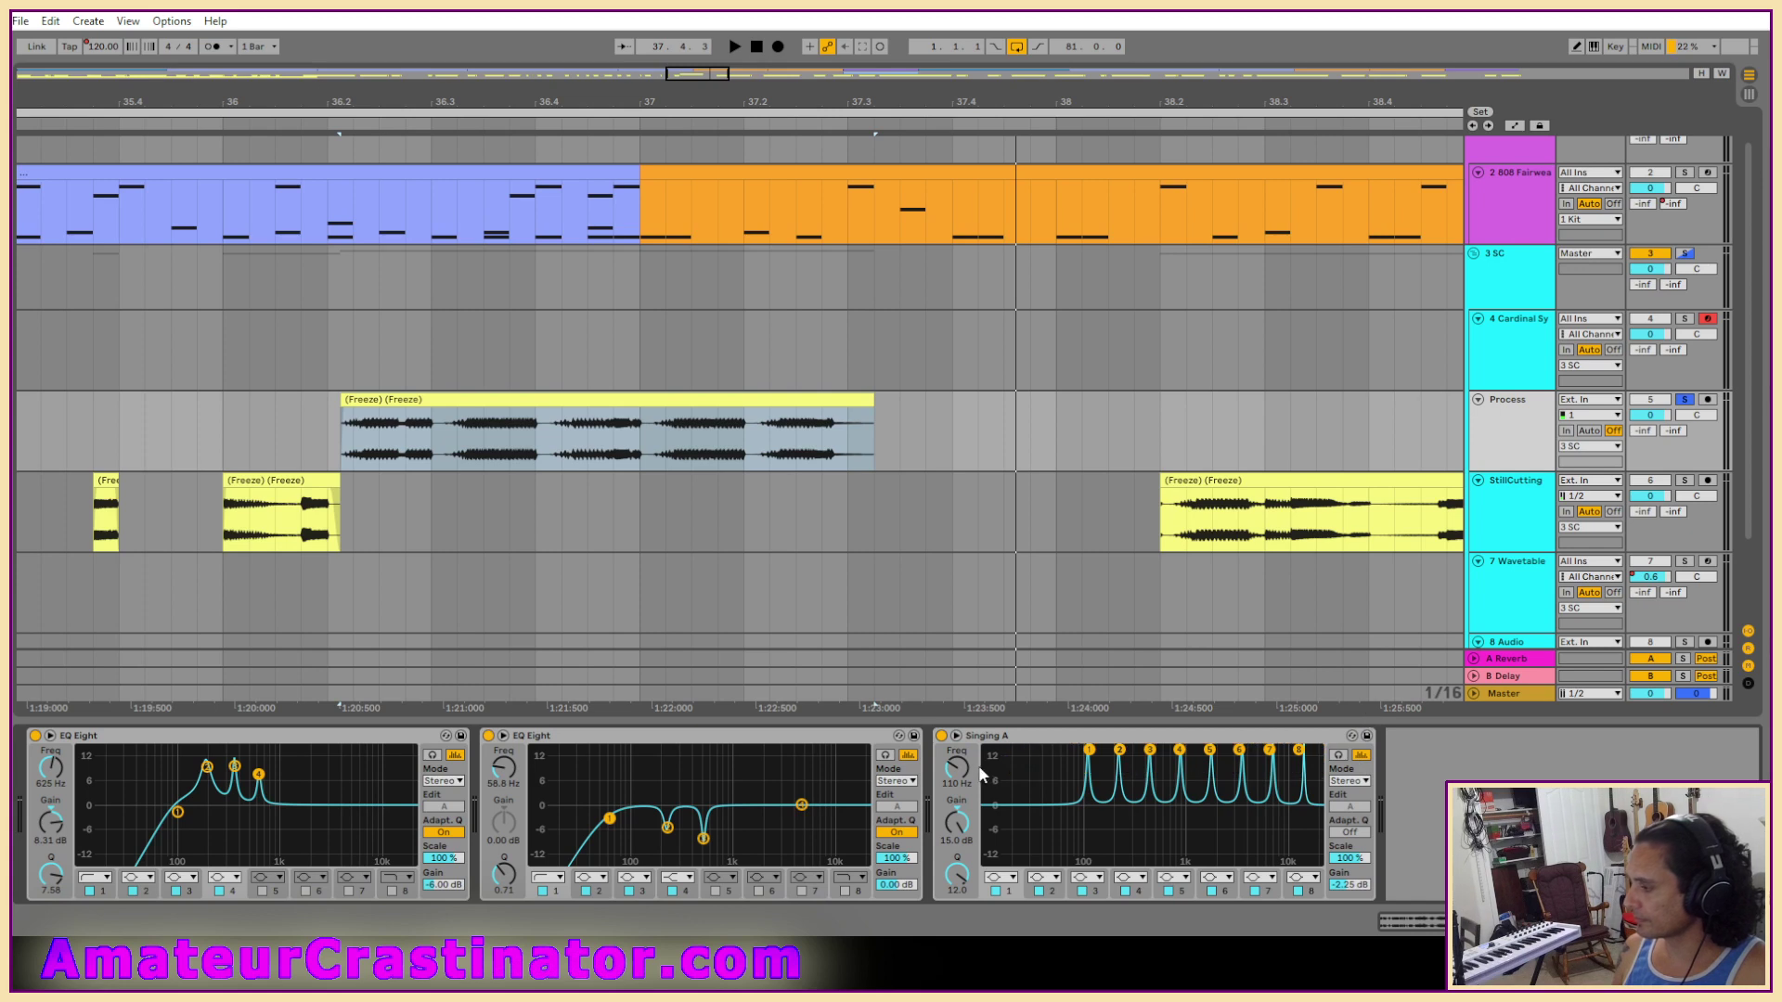
key("space")
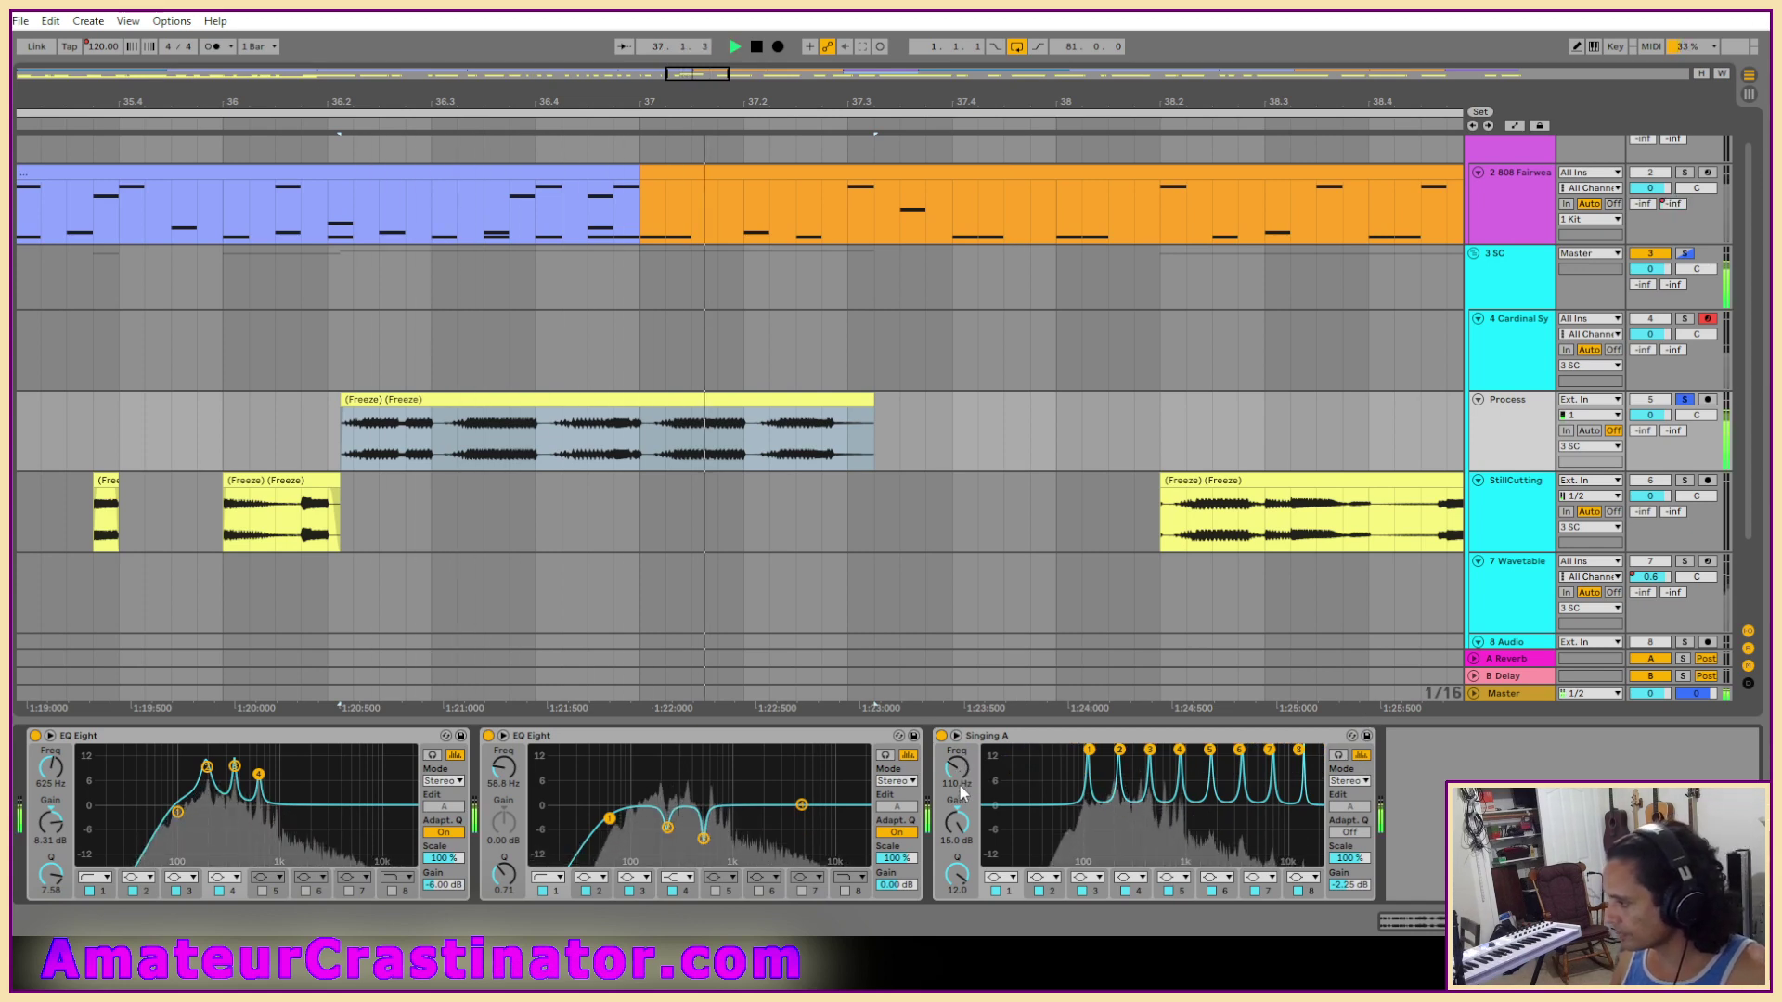
left_click_drag(962, 793, 962, 783)
key("space")
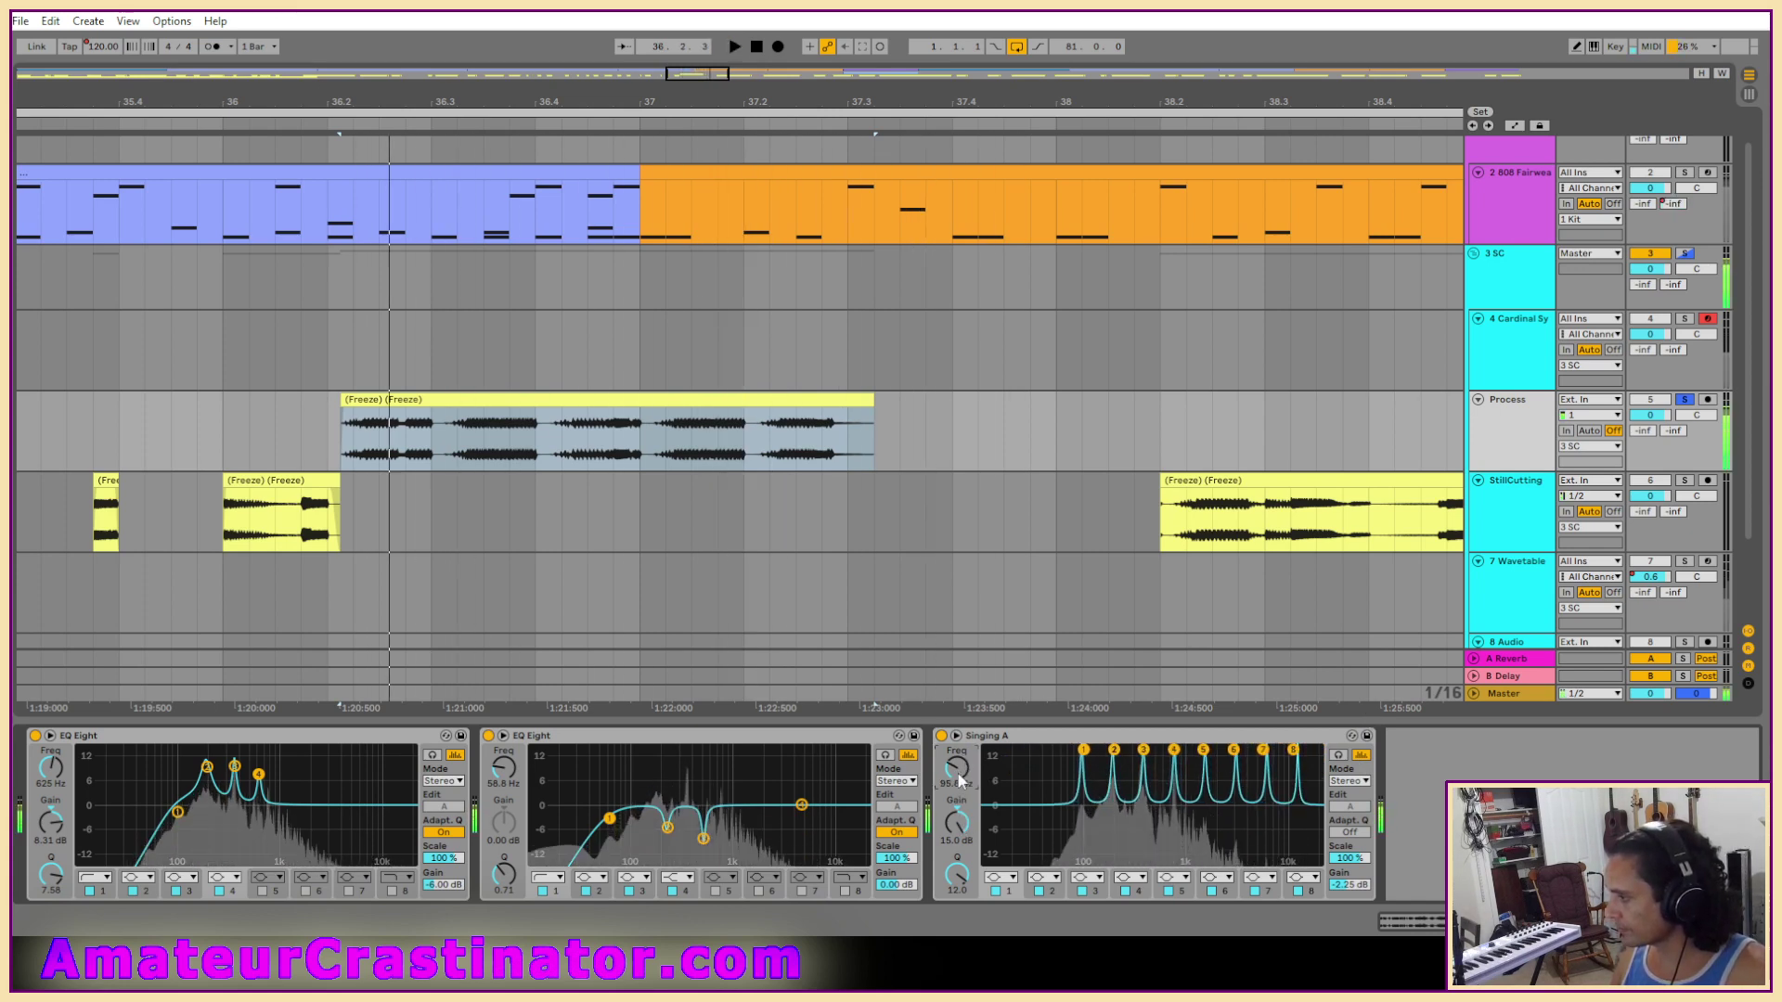
key("space")
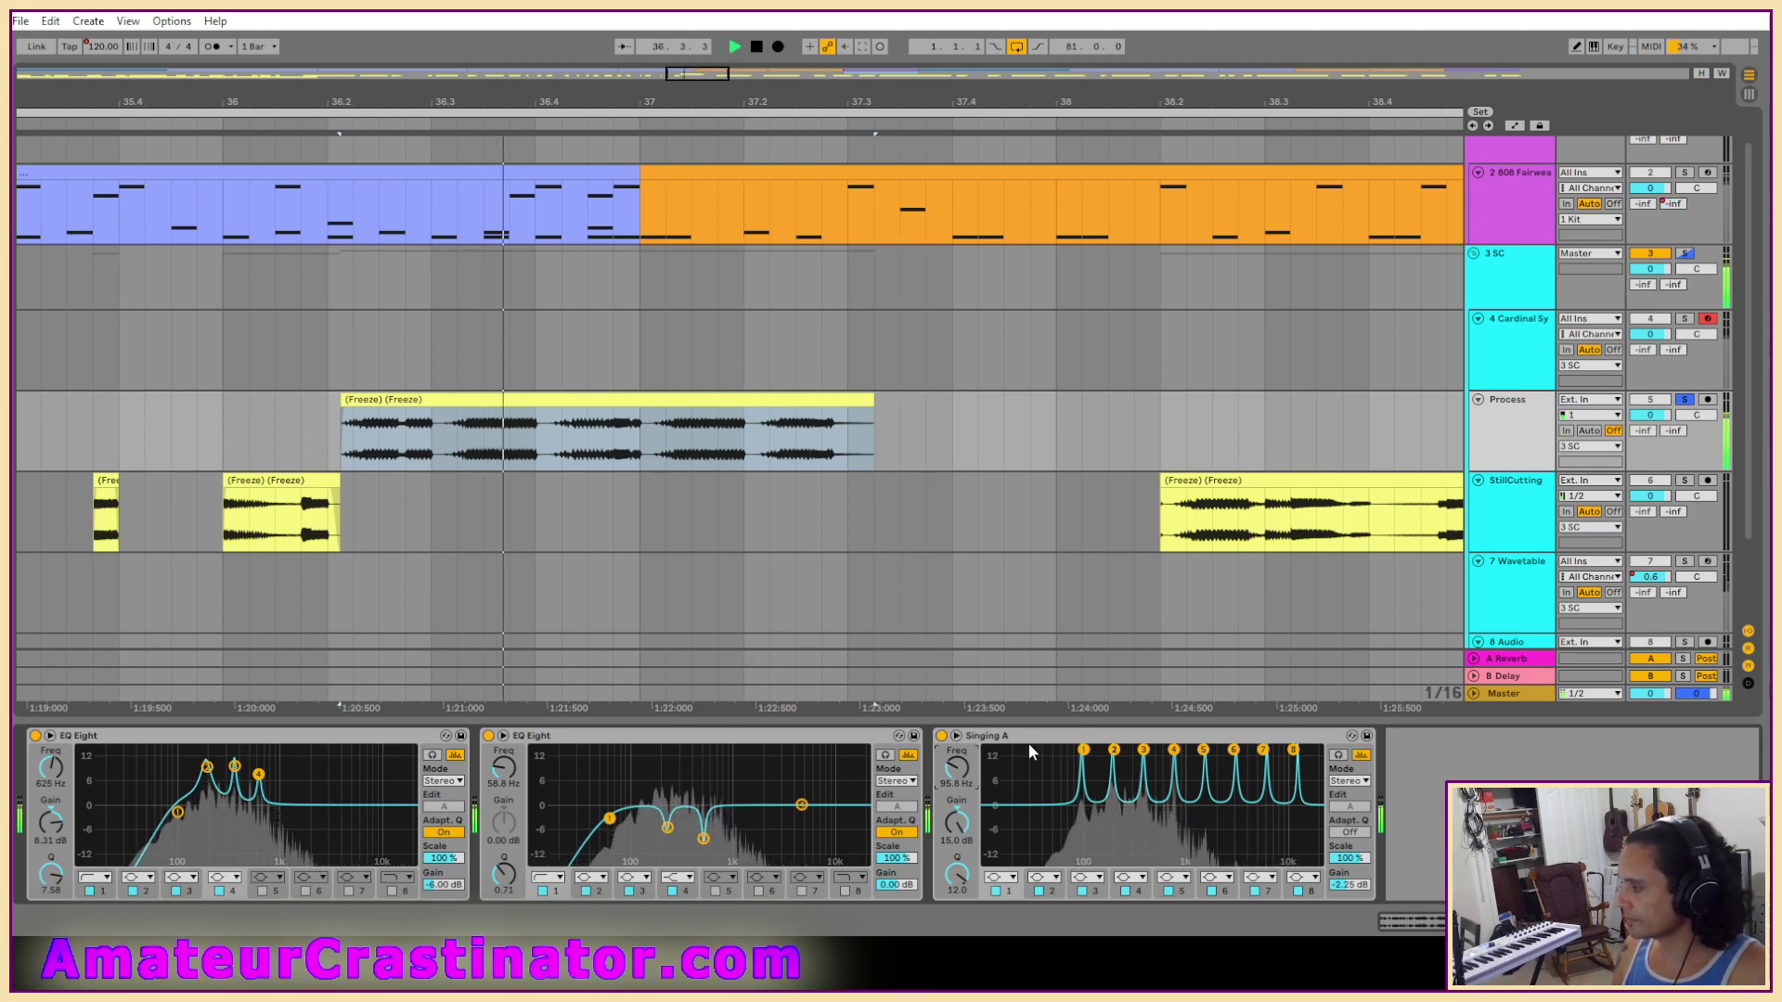
key("space")
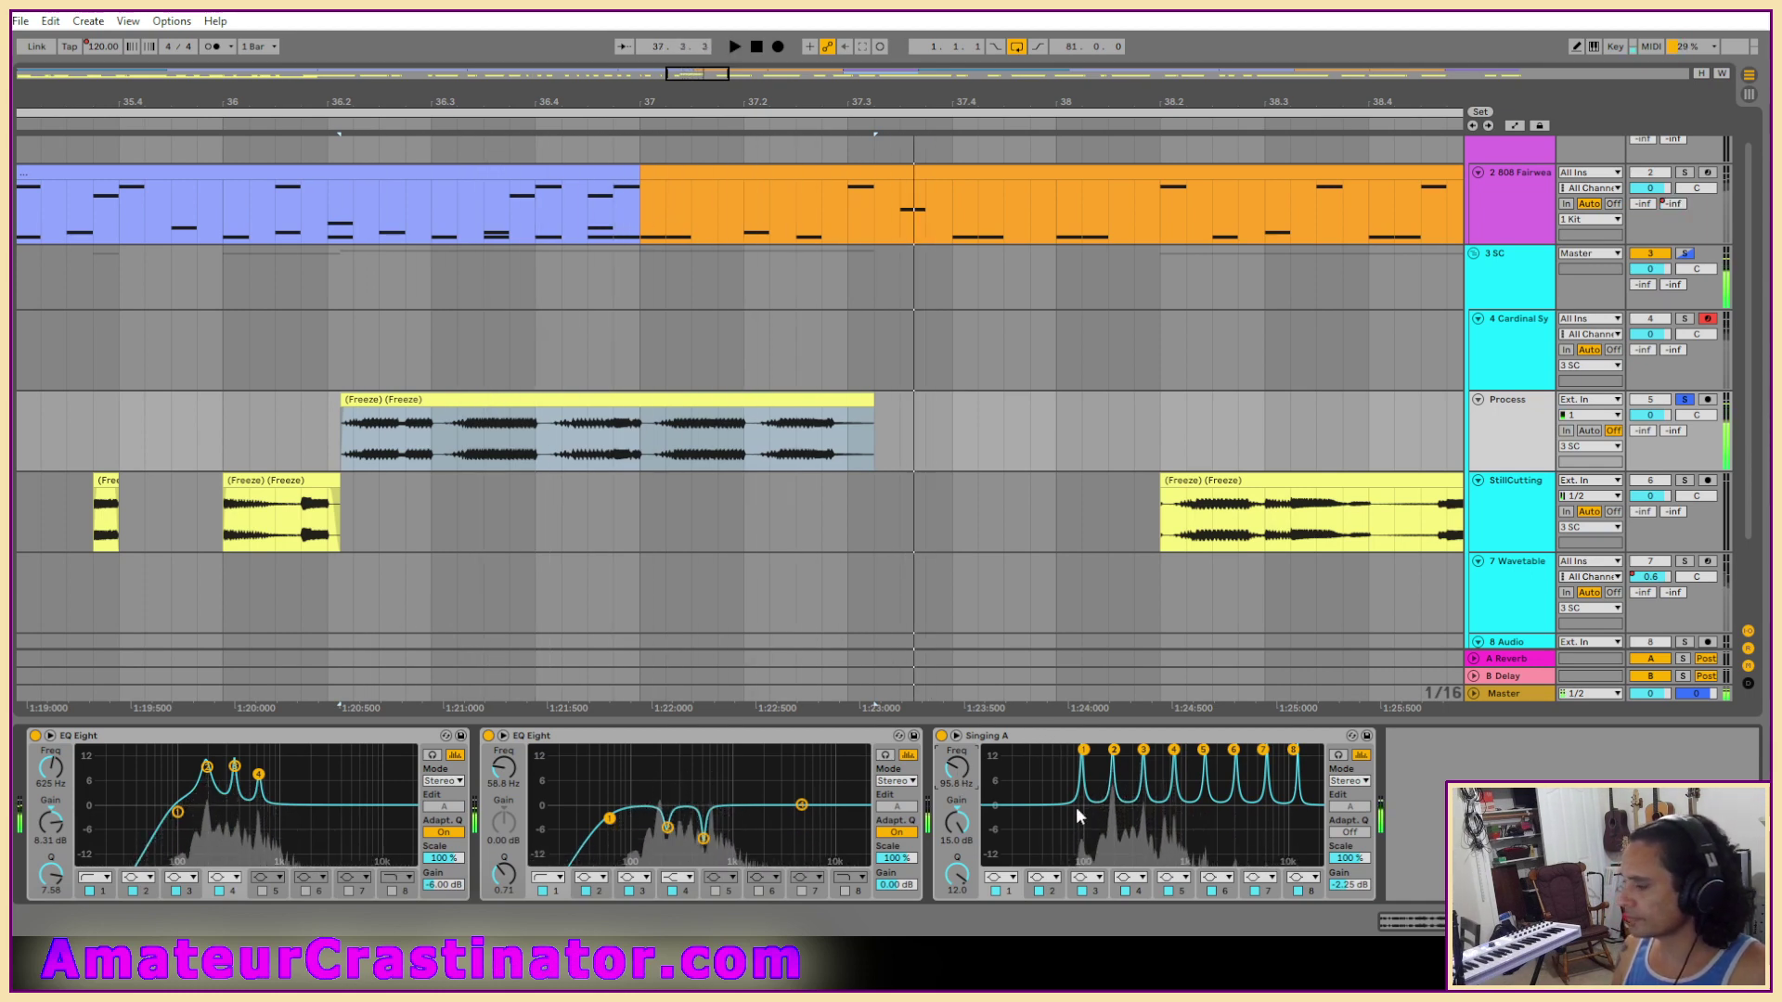
key("space")
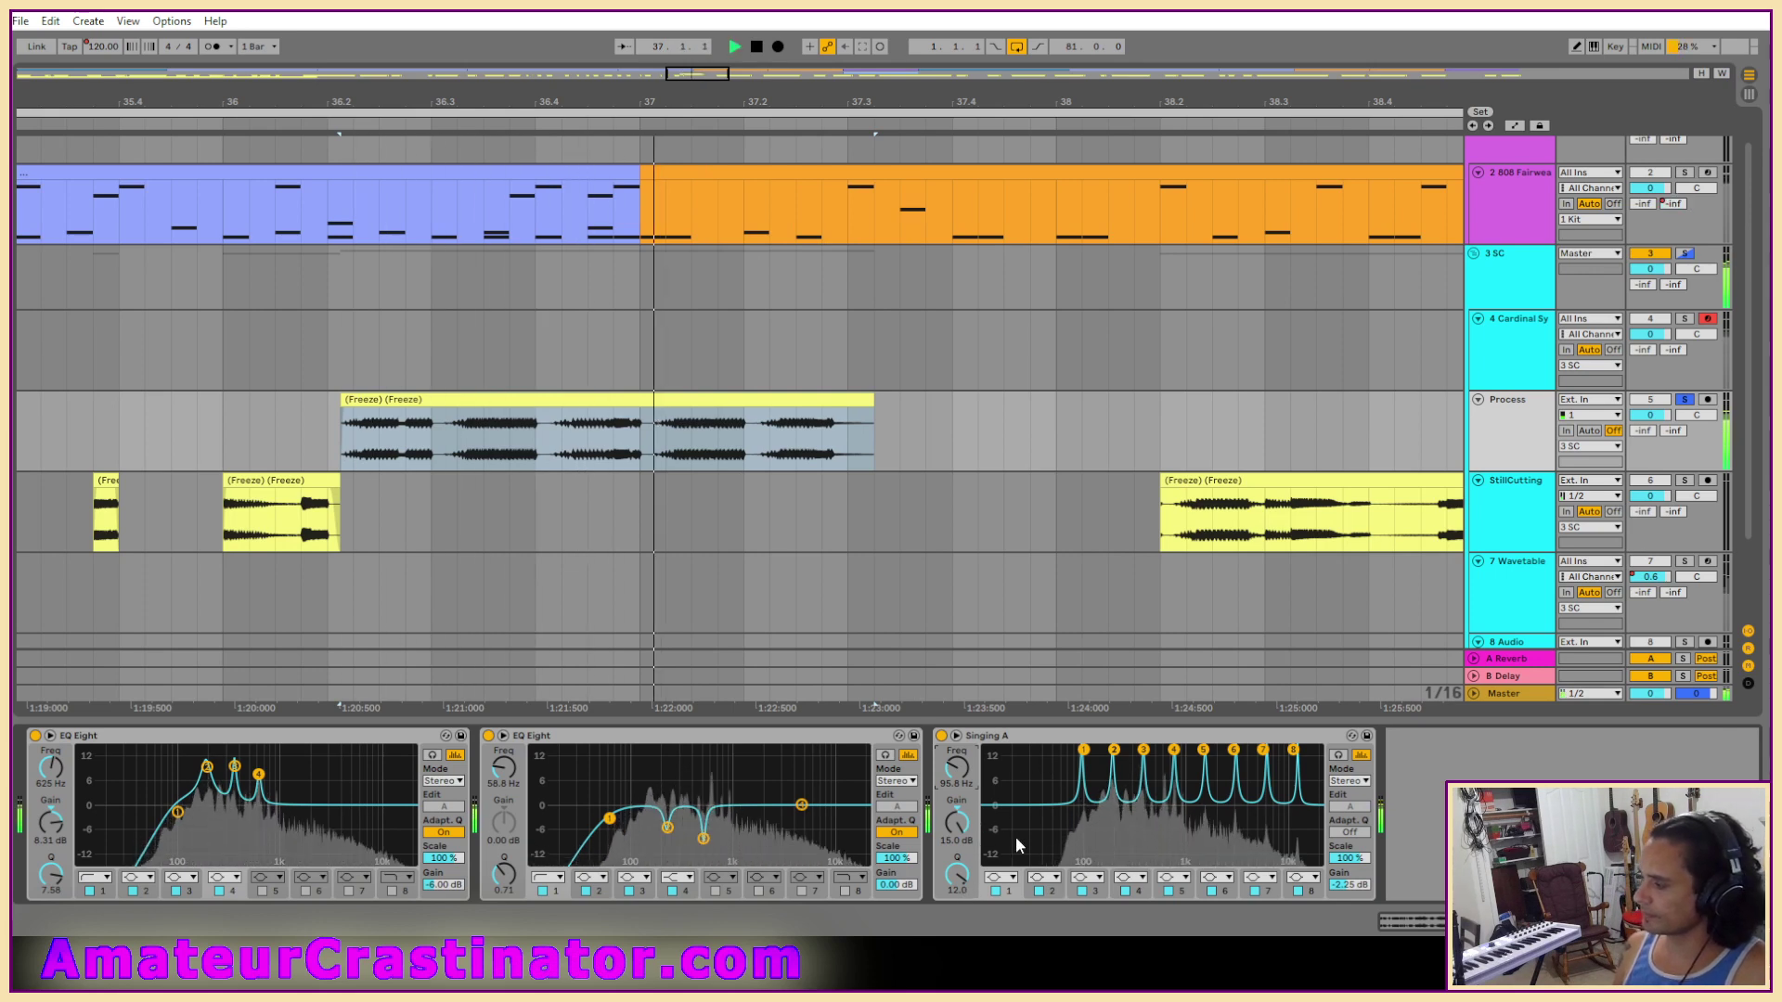
Set the Singing A EQ's output gain to -3 dB while playing the Process clip.
key("space")
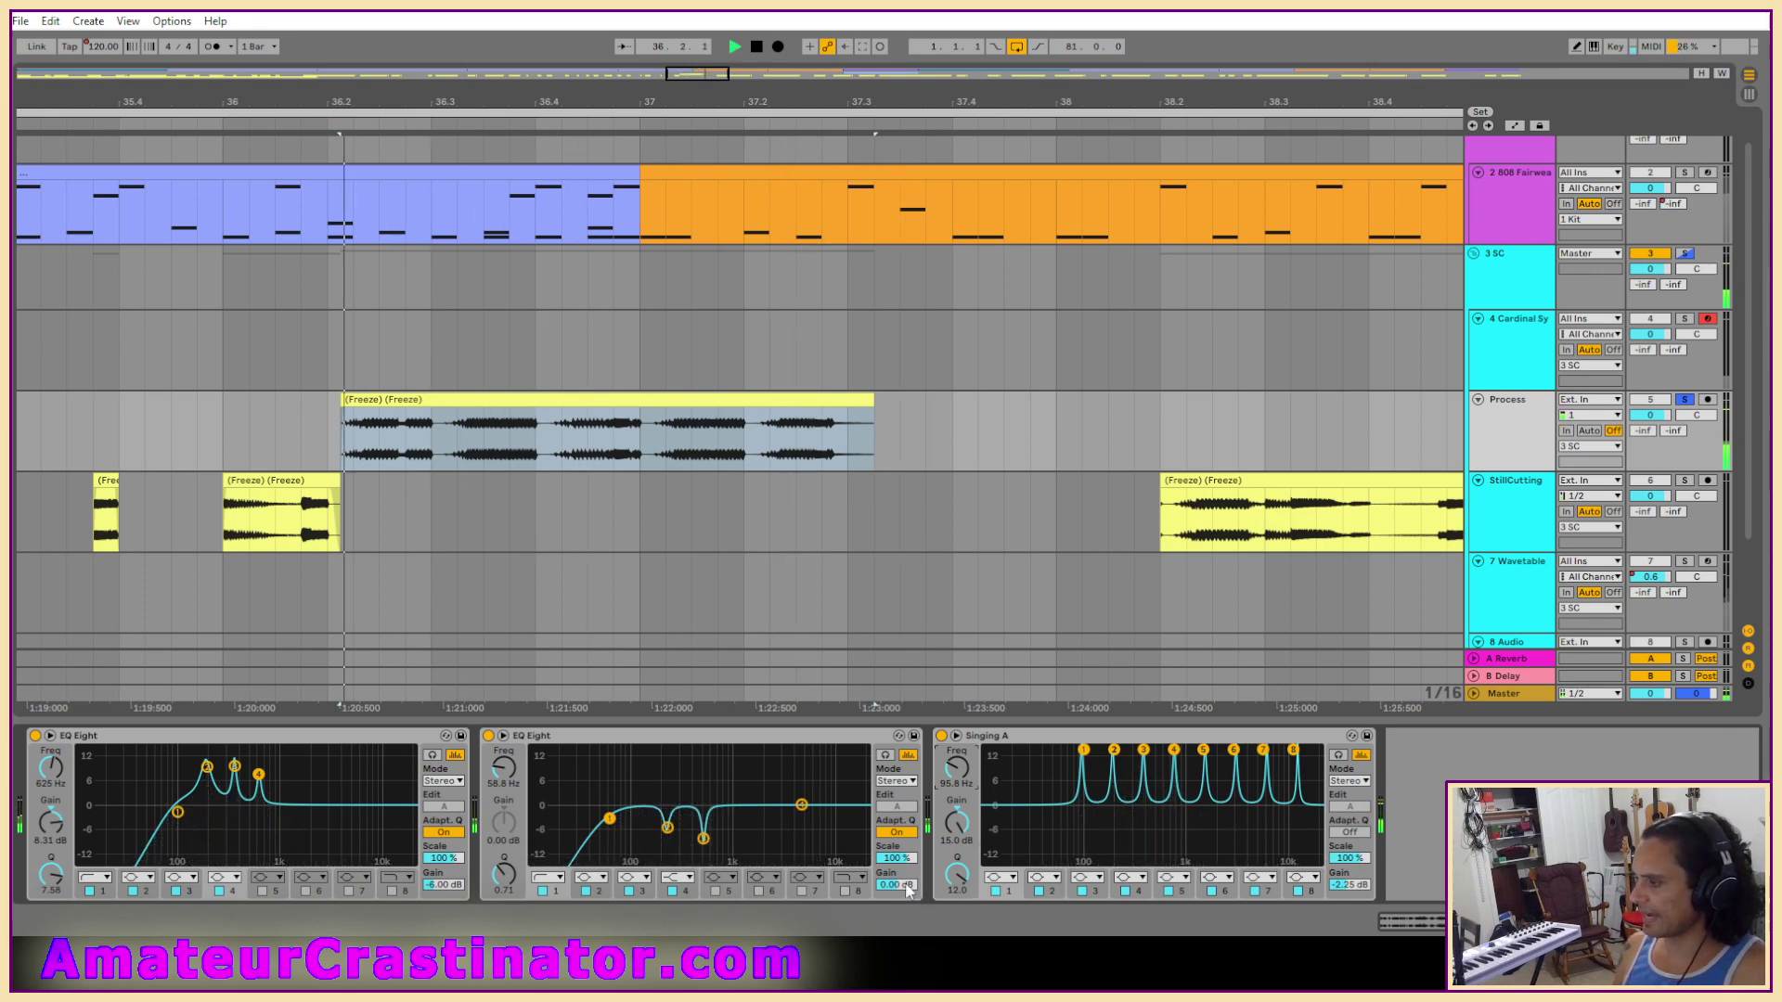
key("space")
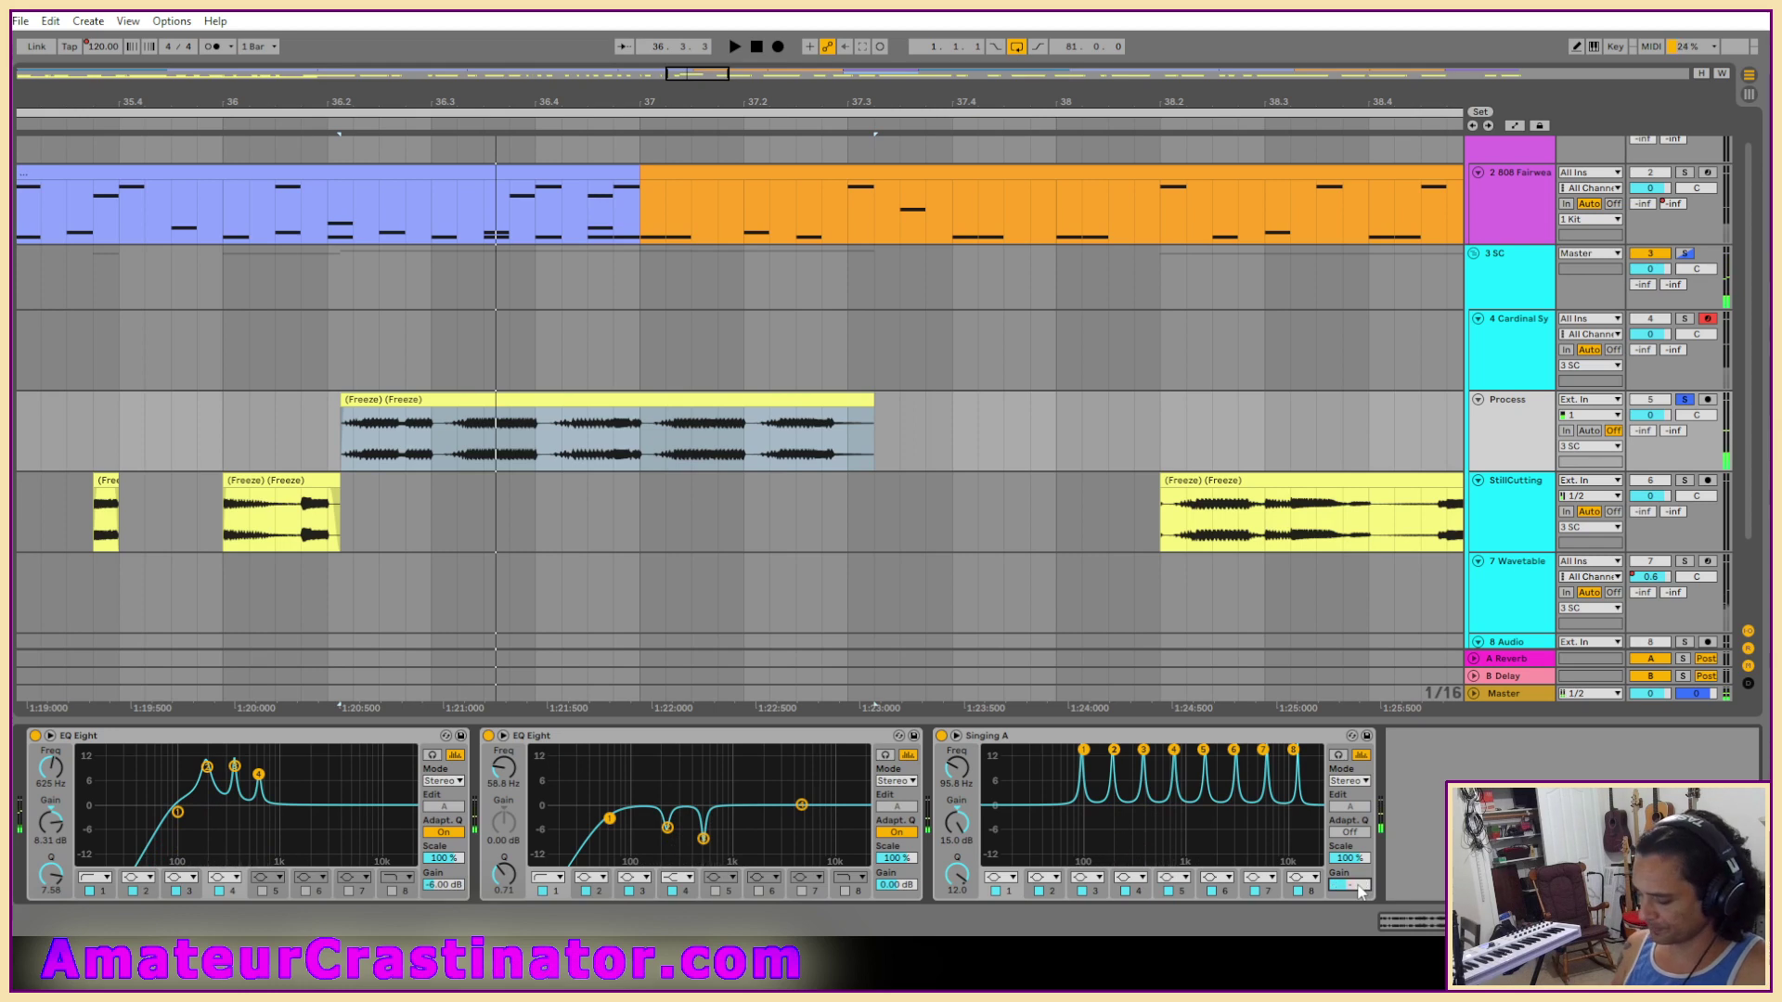
key("space")
left_click_drag(1360, 889, 1362, 807)
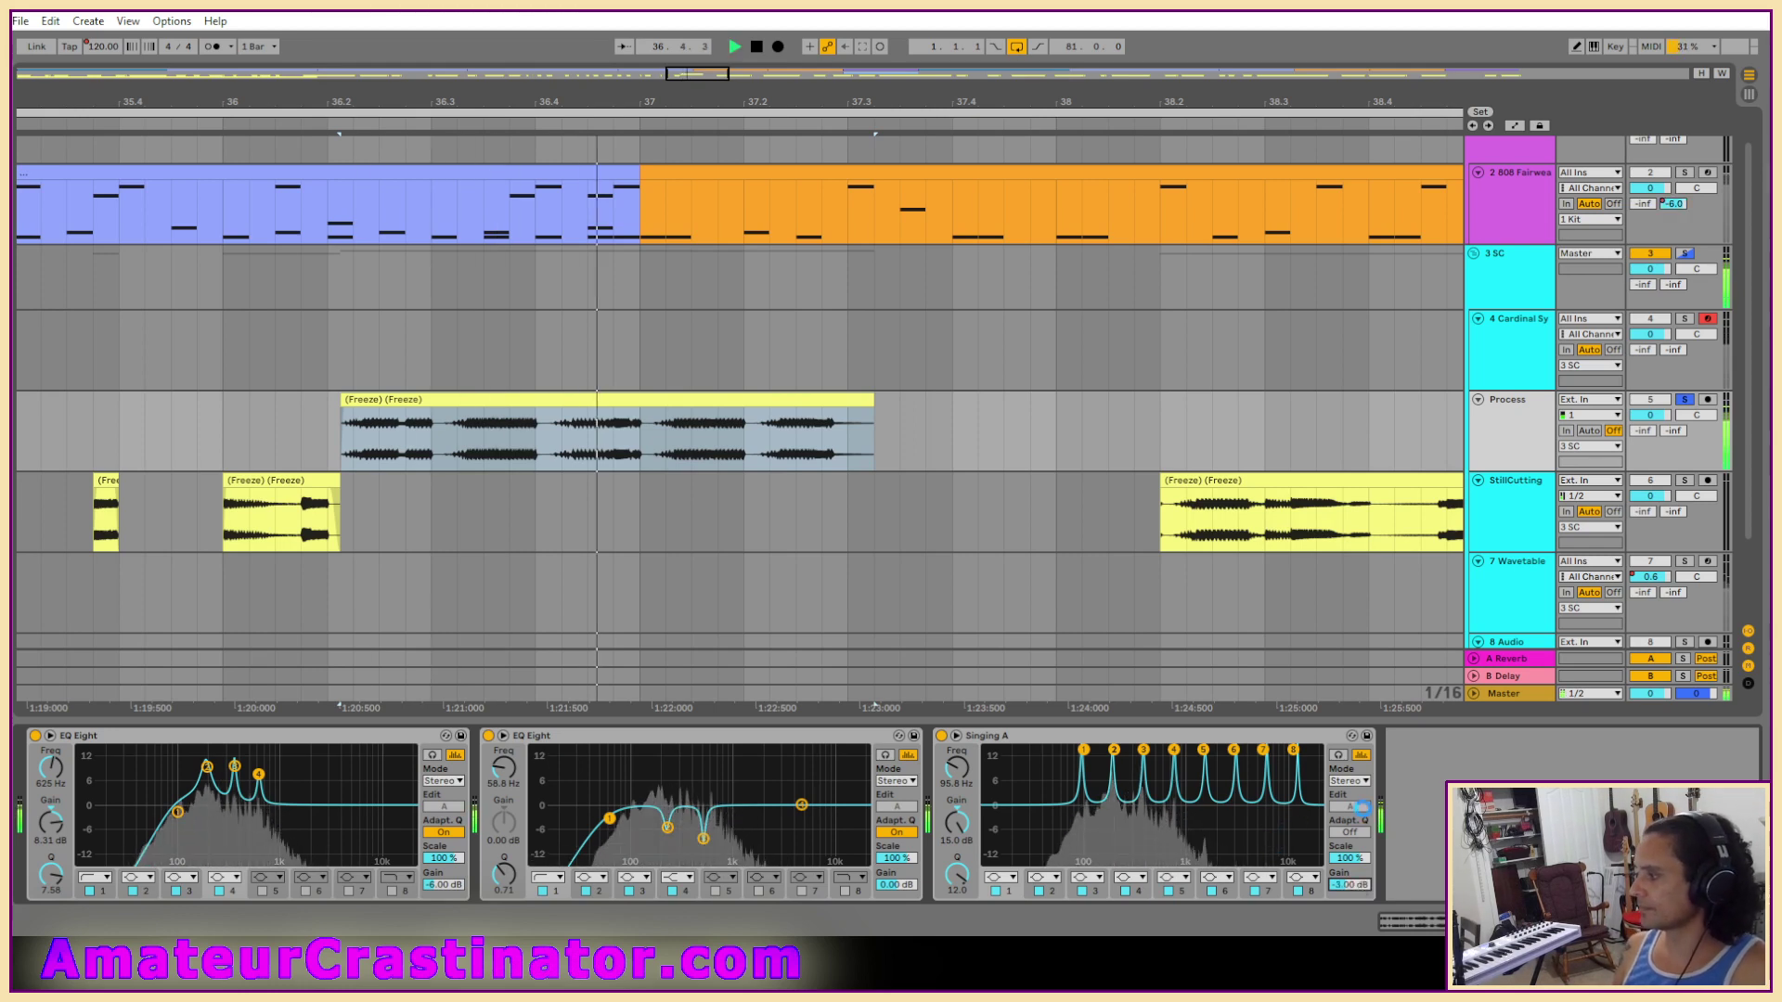
Audition the Process clip soloed and in the full mix, and duplicate the Singing A EQ at the end of the chain.
key("space")
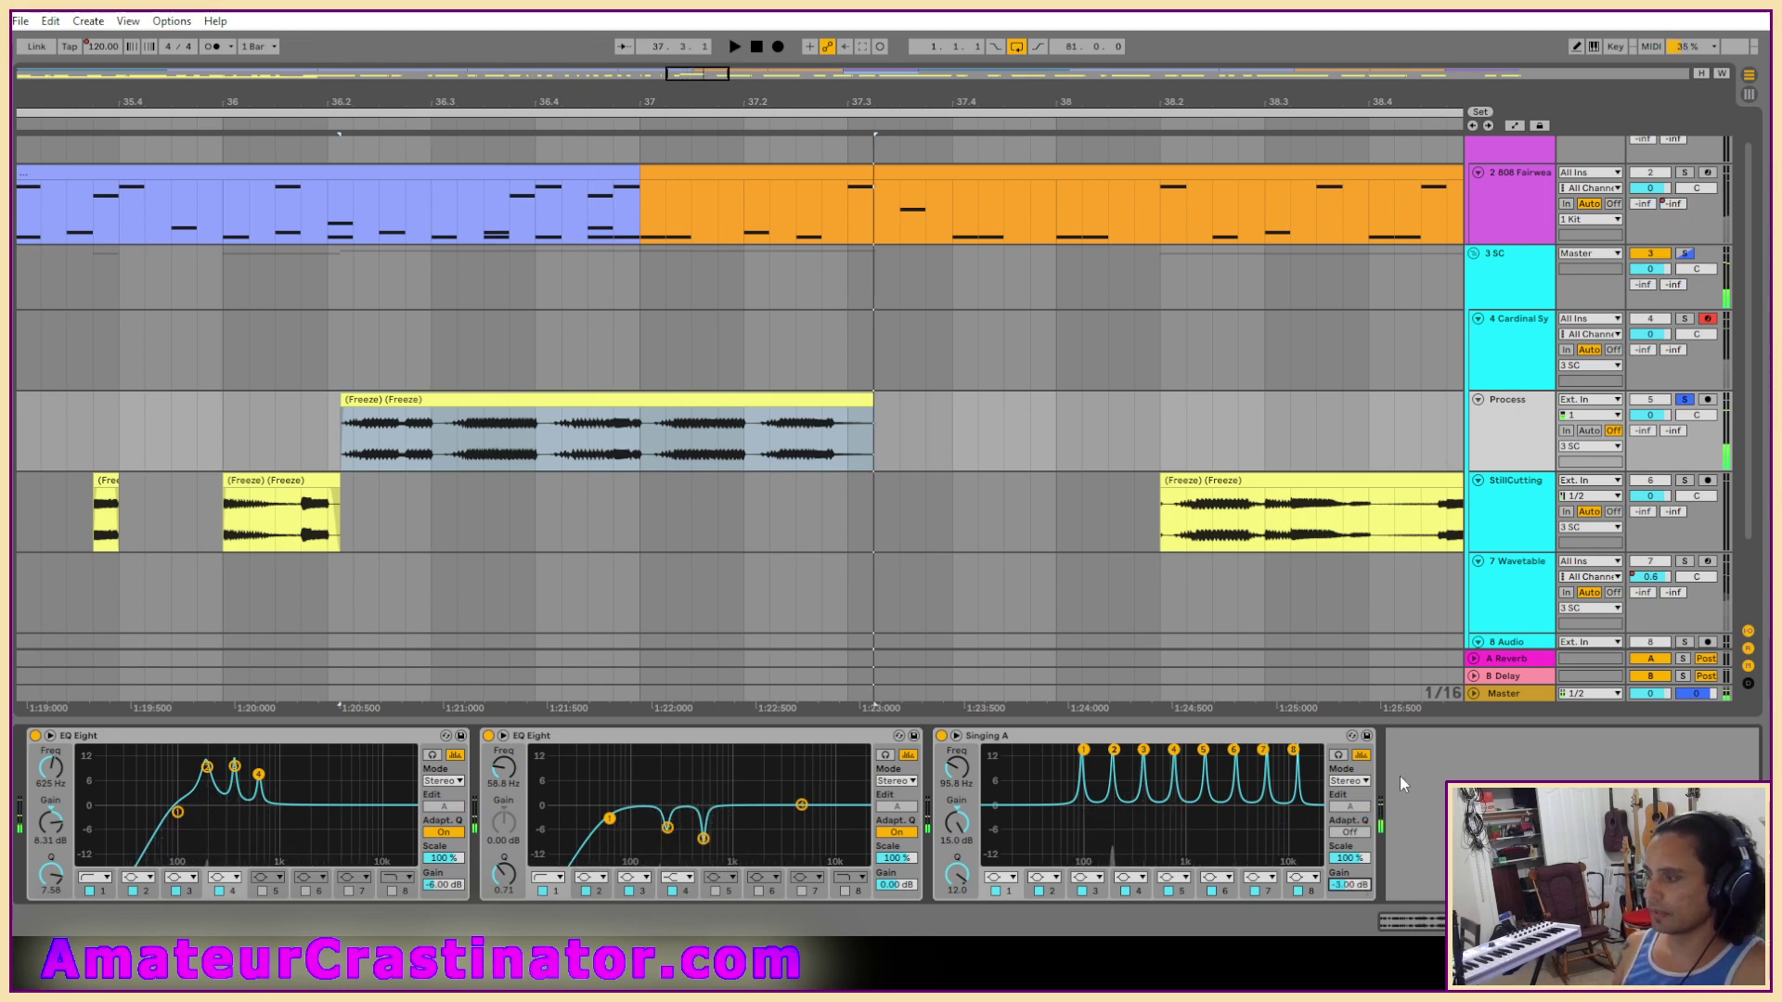
key("space")
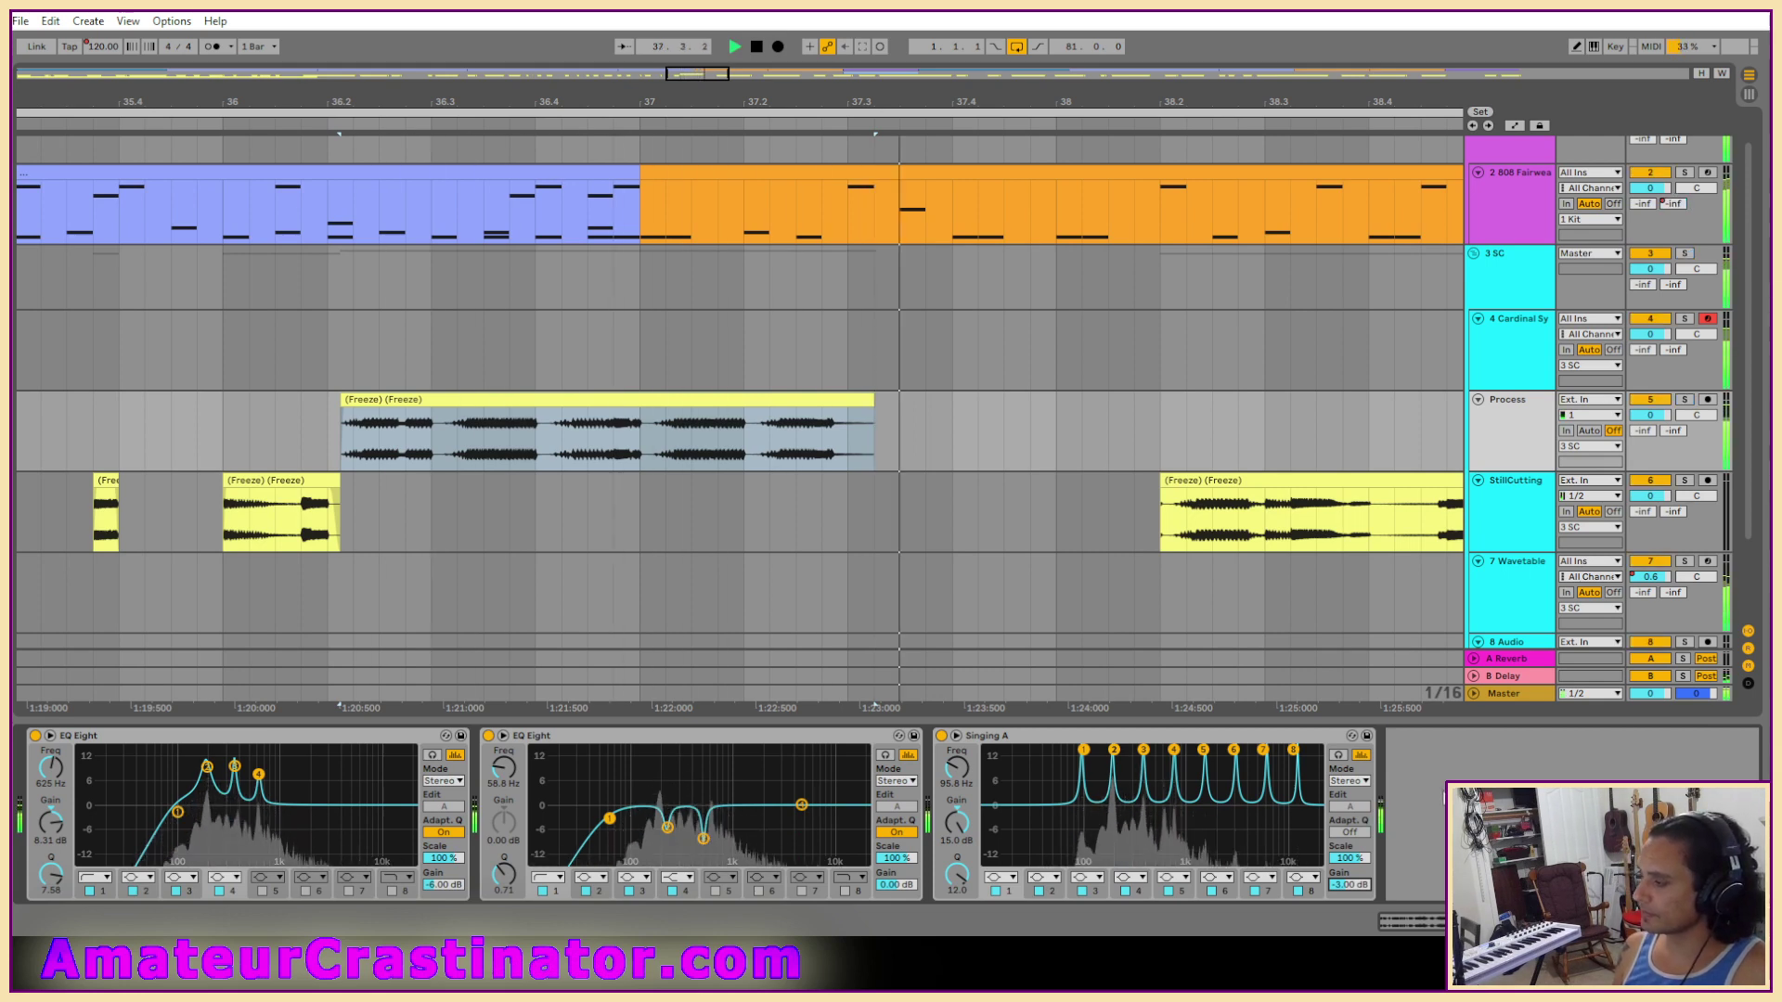
key("space")
left_click(1187, 738)
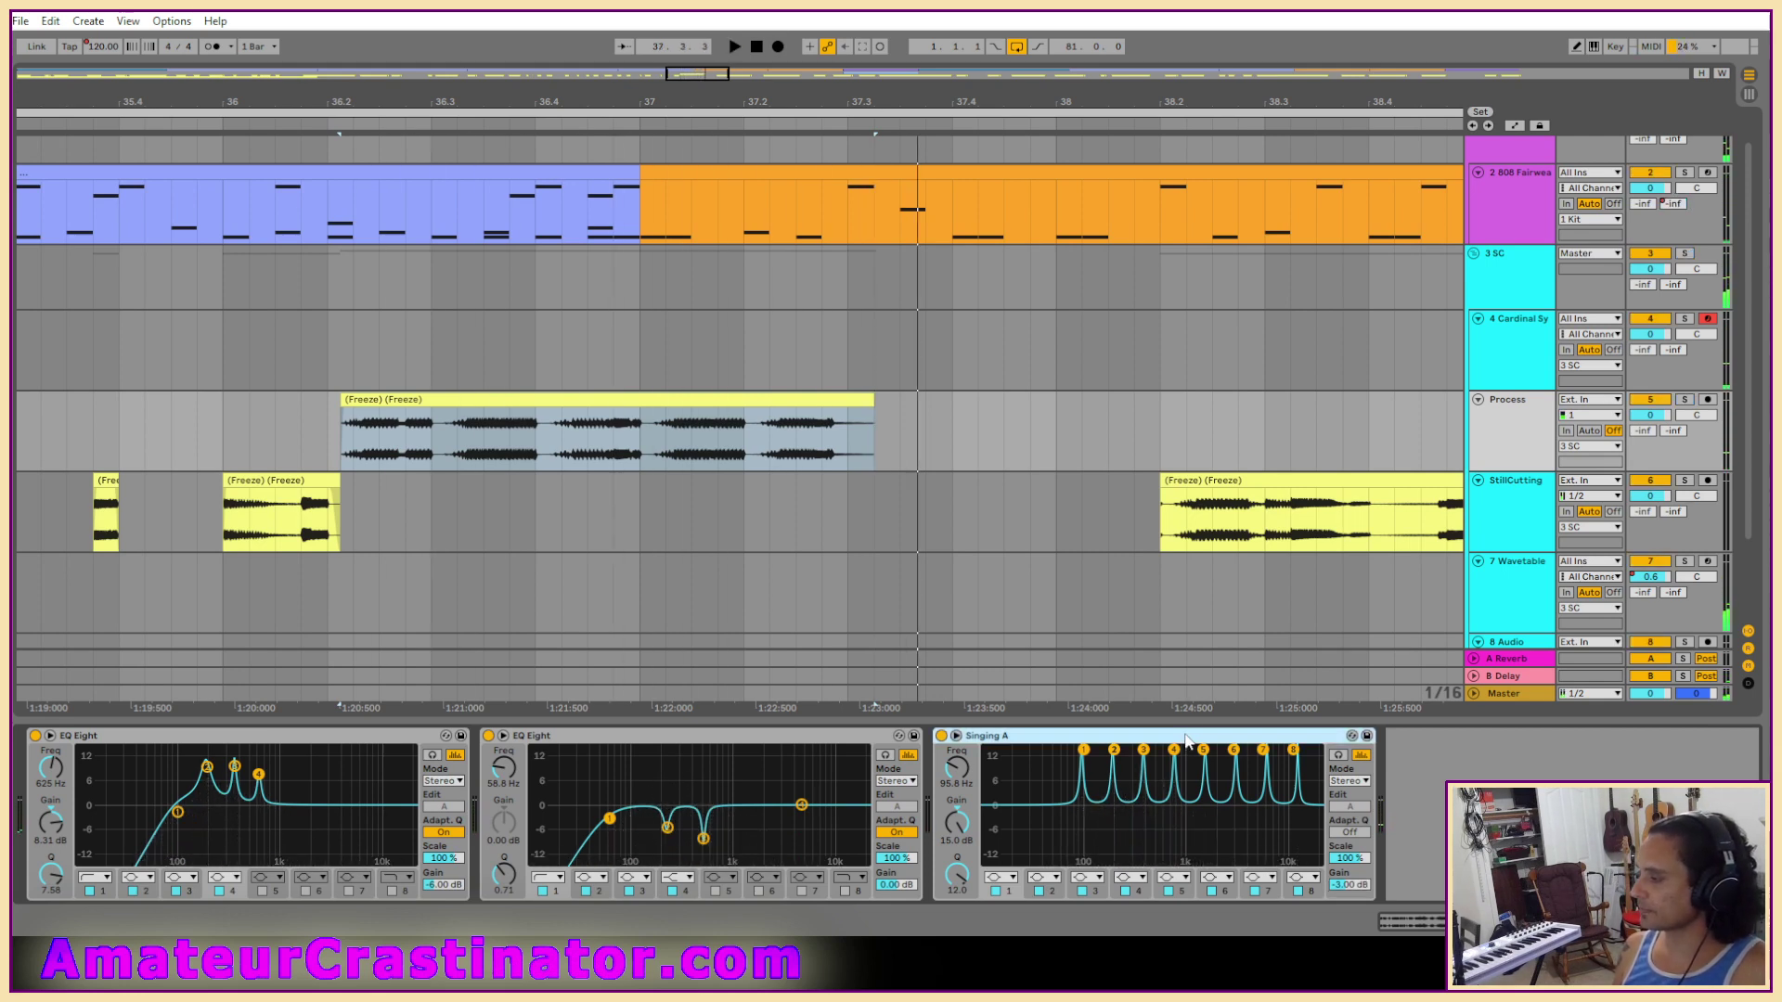
key("ctrl+d")
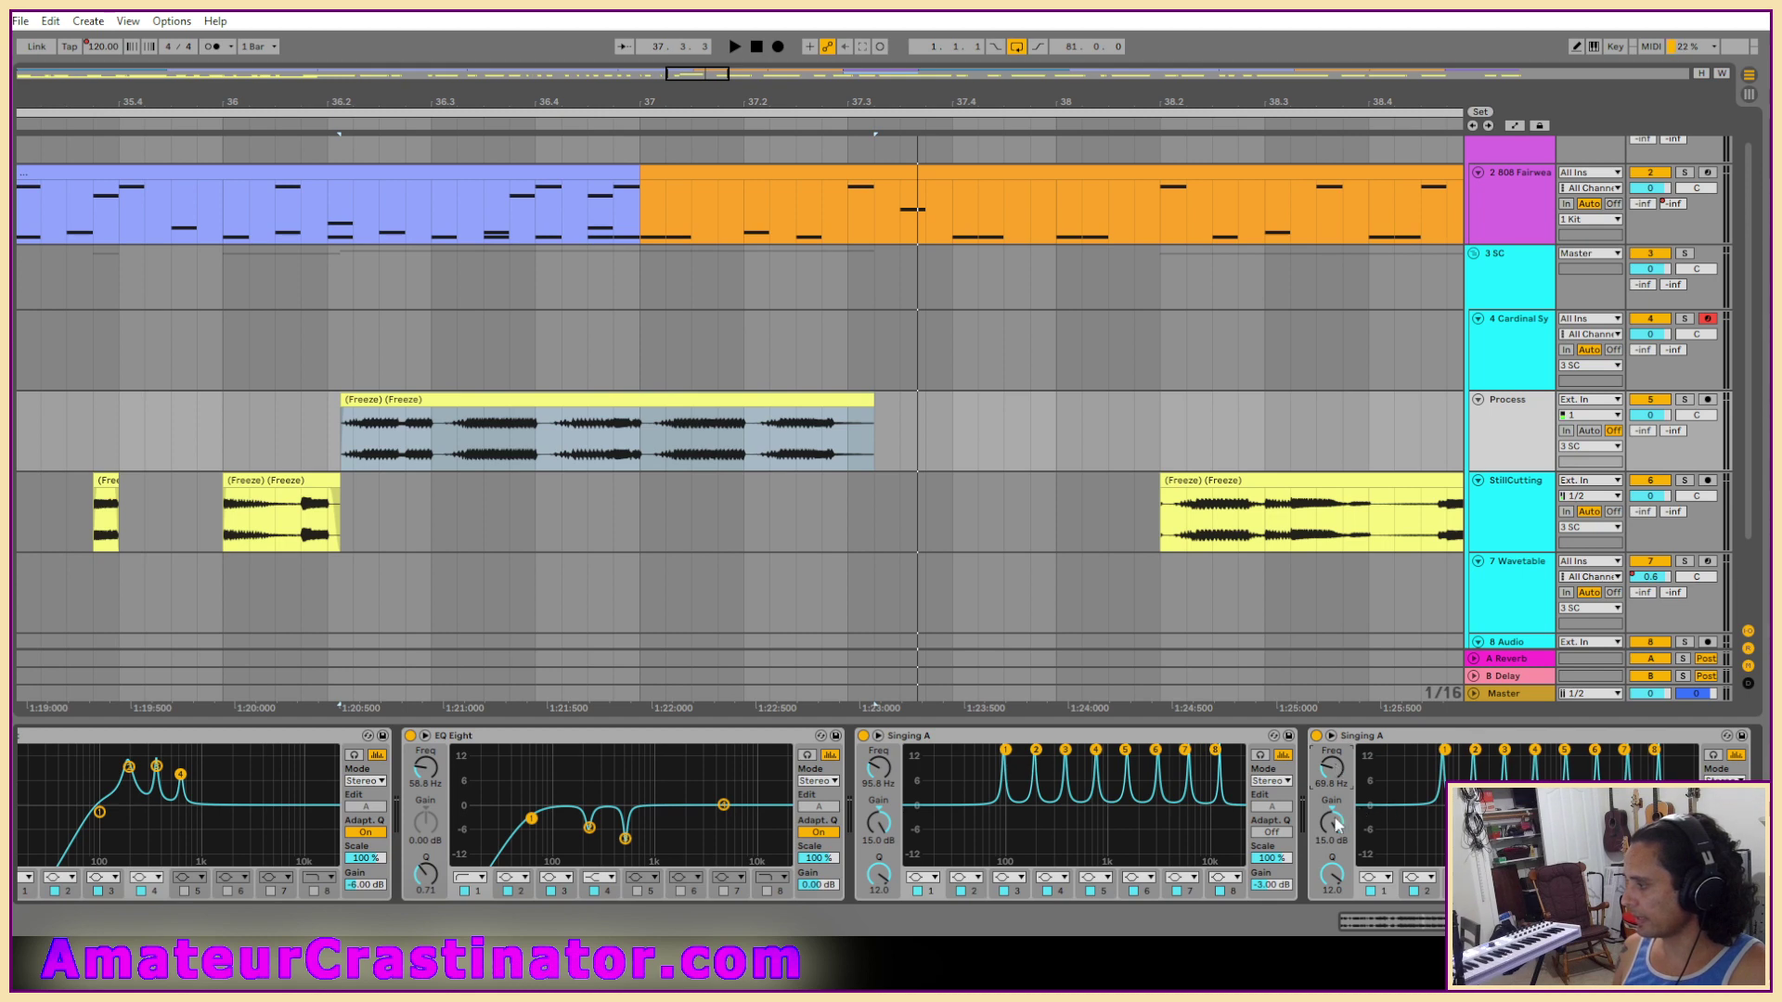
Lower the duplicated Singing A EQ's band gain to -4.29 dB with the Process track soloed, and compare the sound with that EQ bypassed.
left_click_drag(1337, 824, 1338, 919)
key("space")
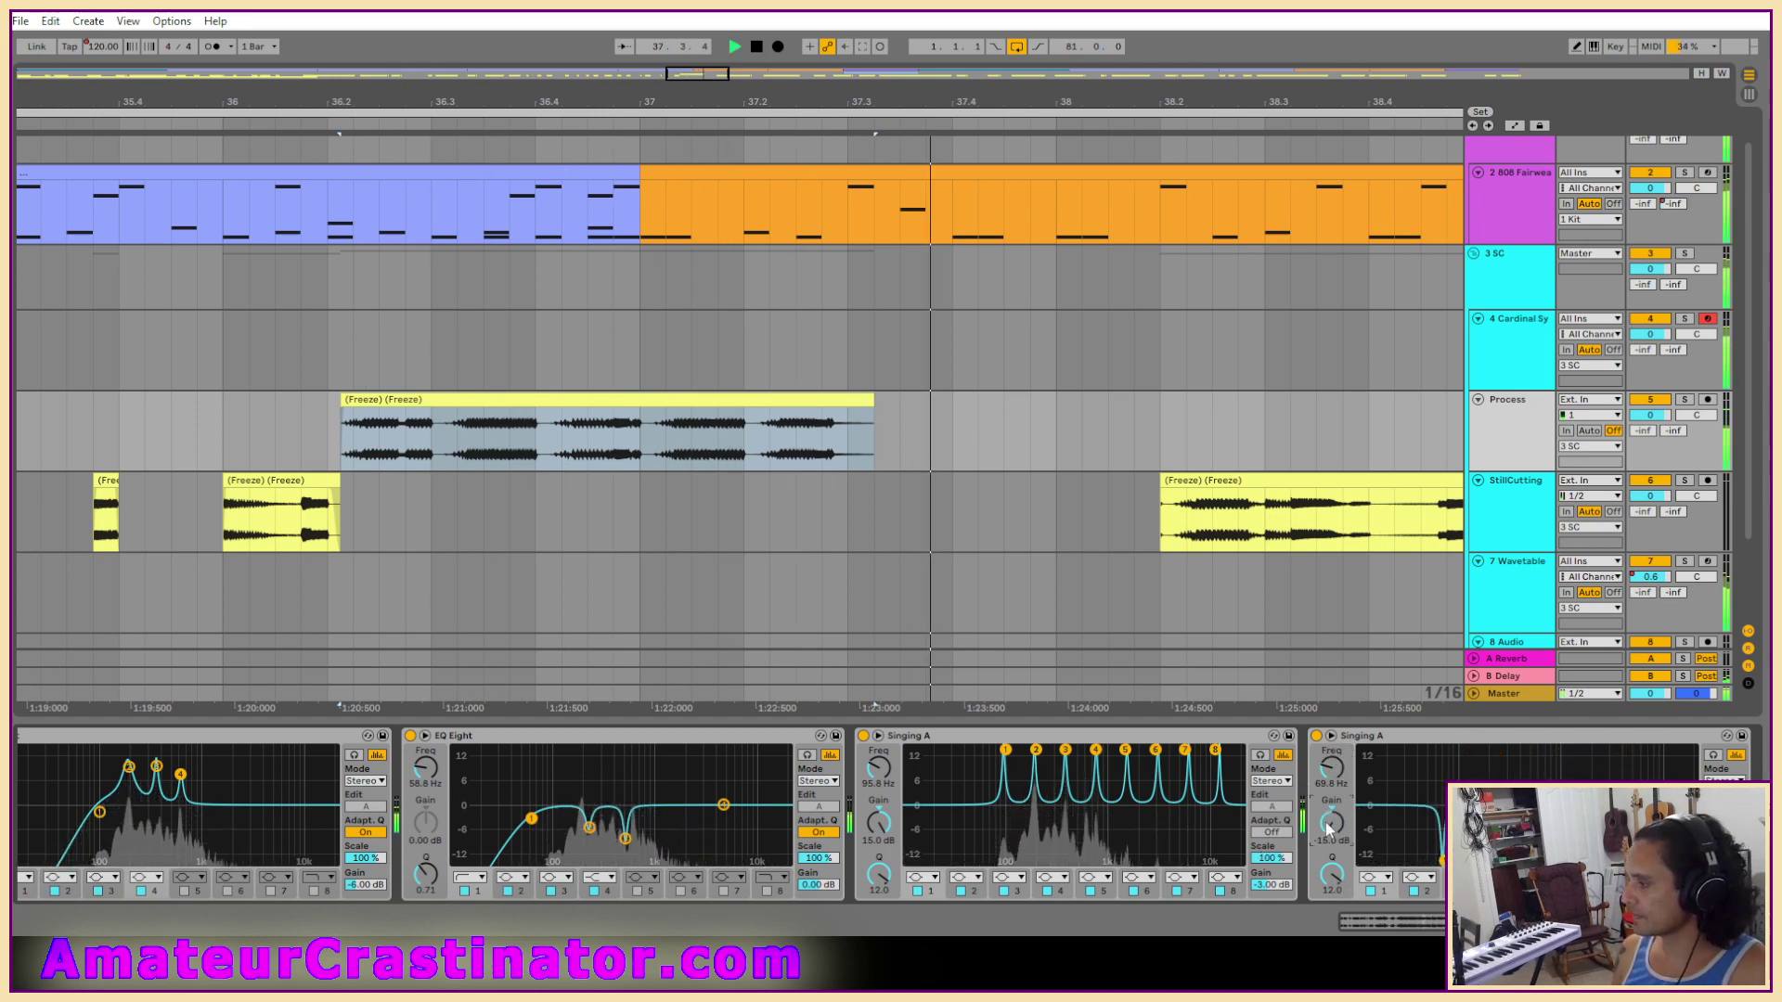
left_click_drag(1329, 829, 1329, 807)
left_click(1685, 399)
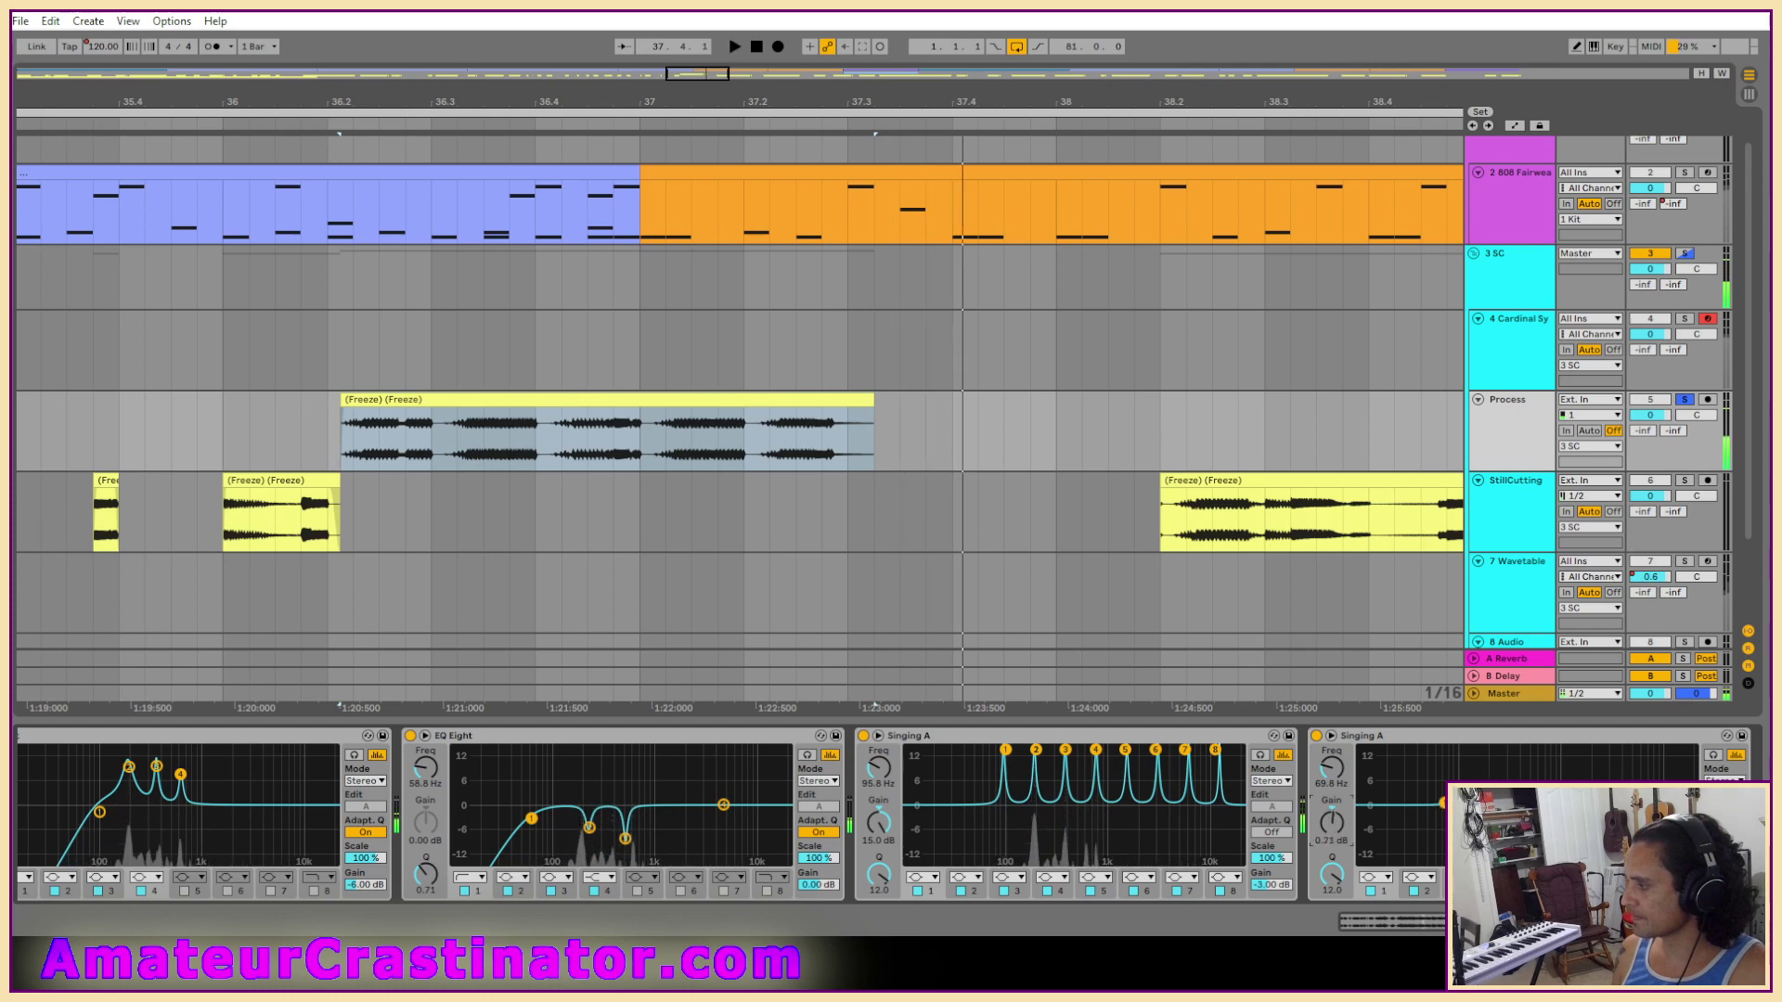
left_click_drag(1442, 817, 1441, 866)
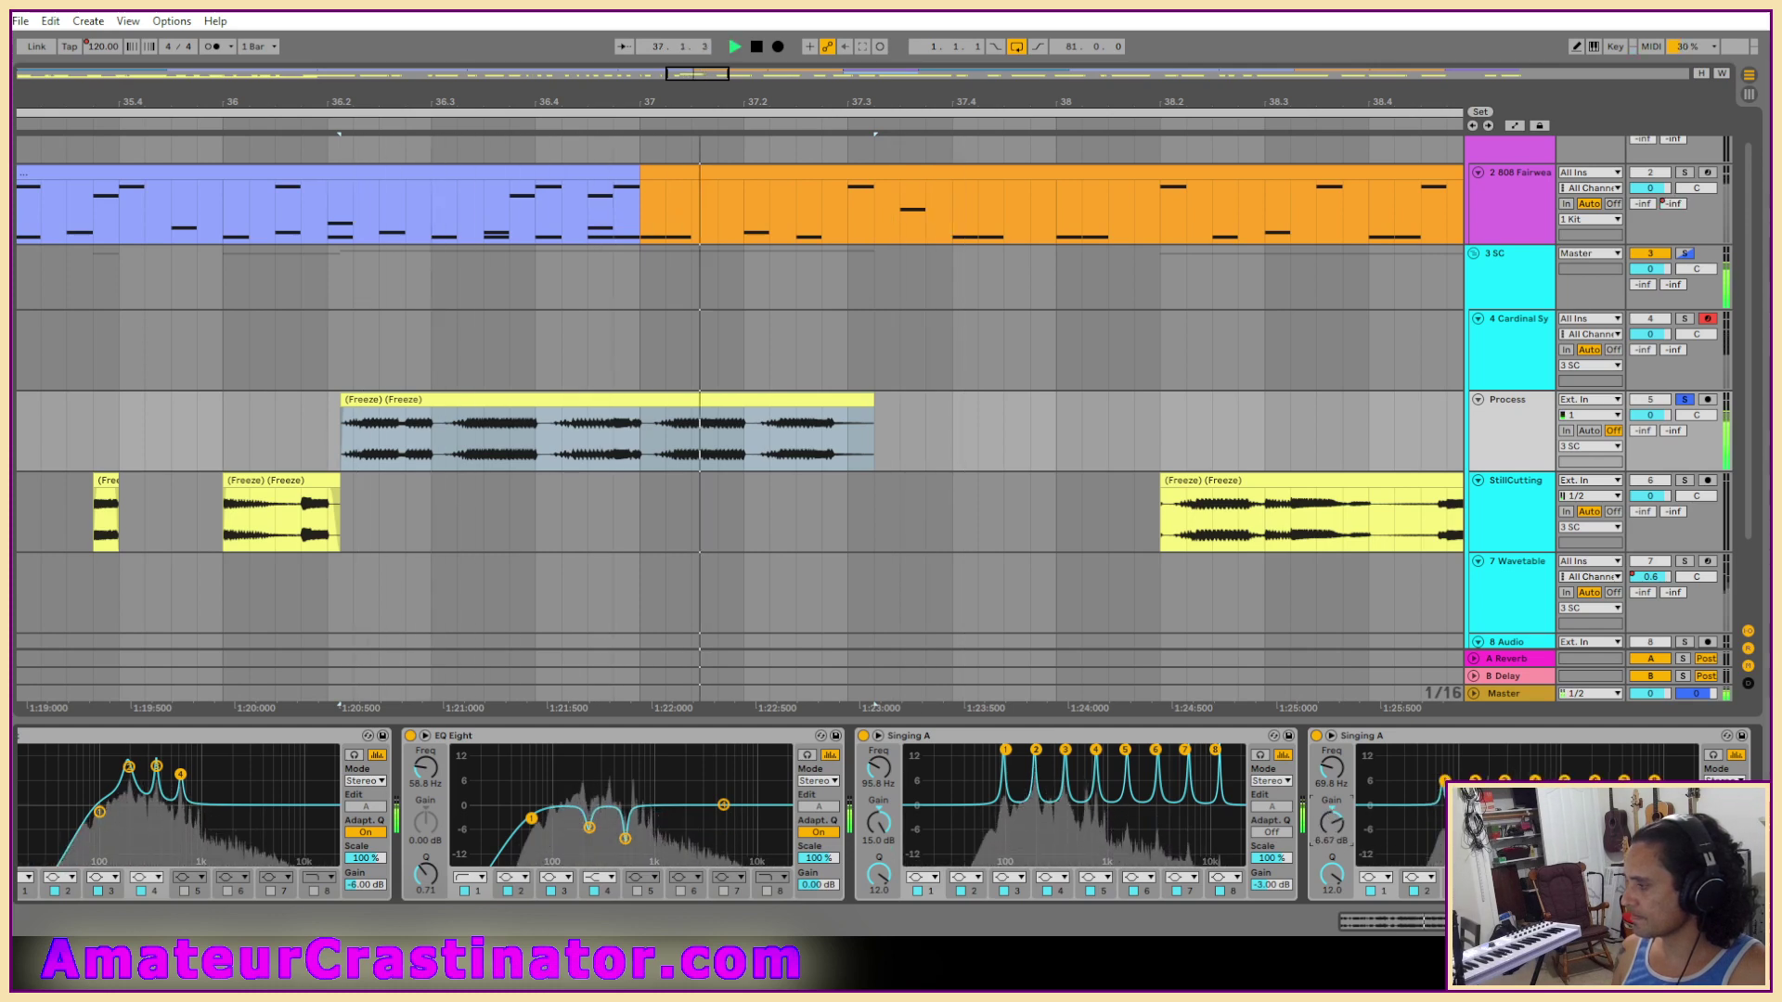
left_click(1318, 736)
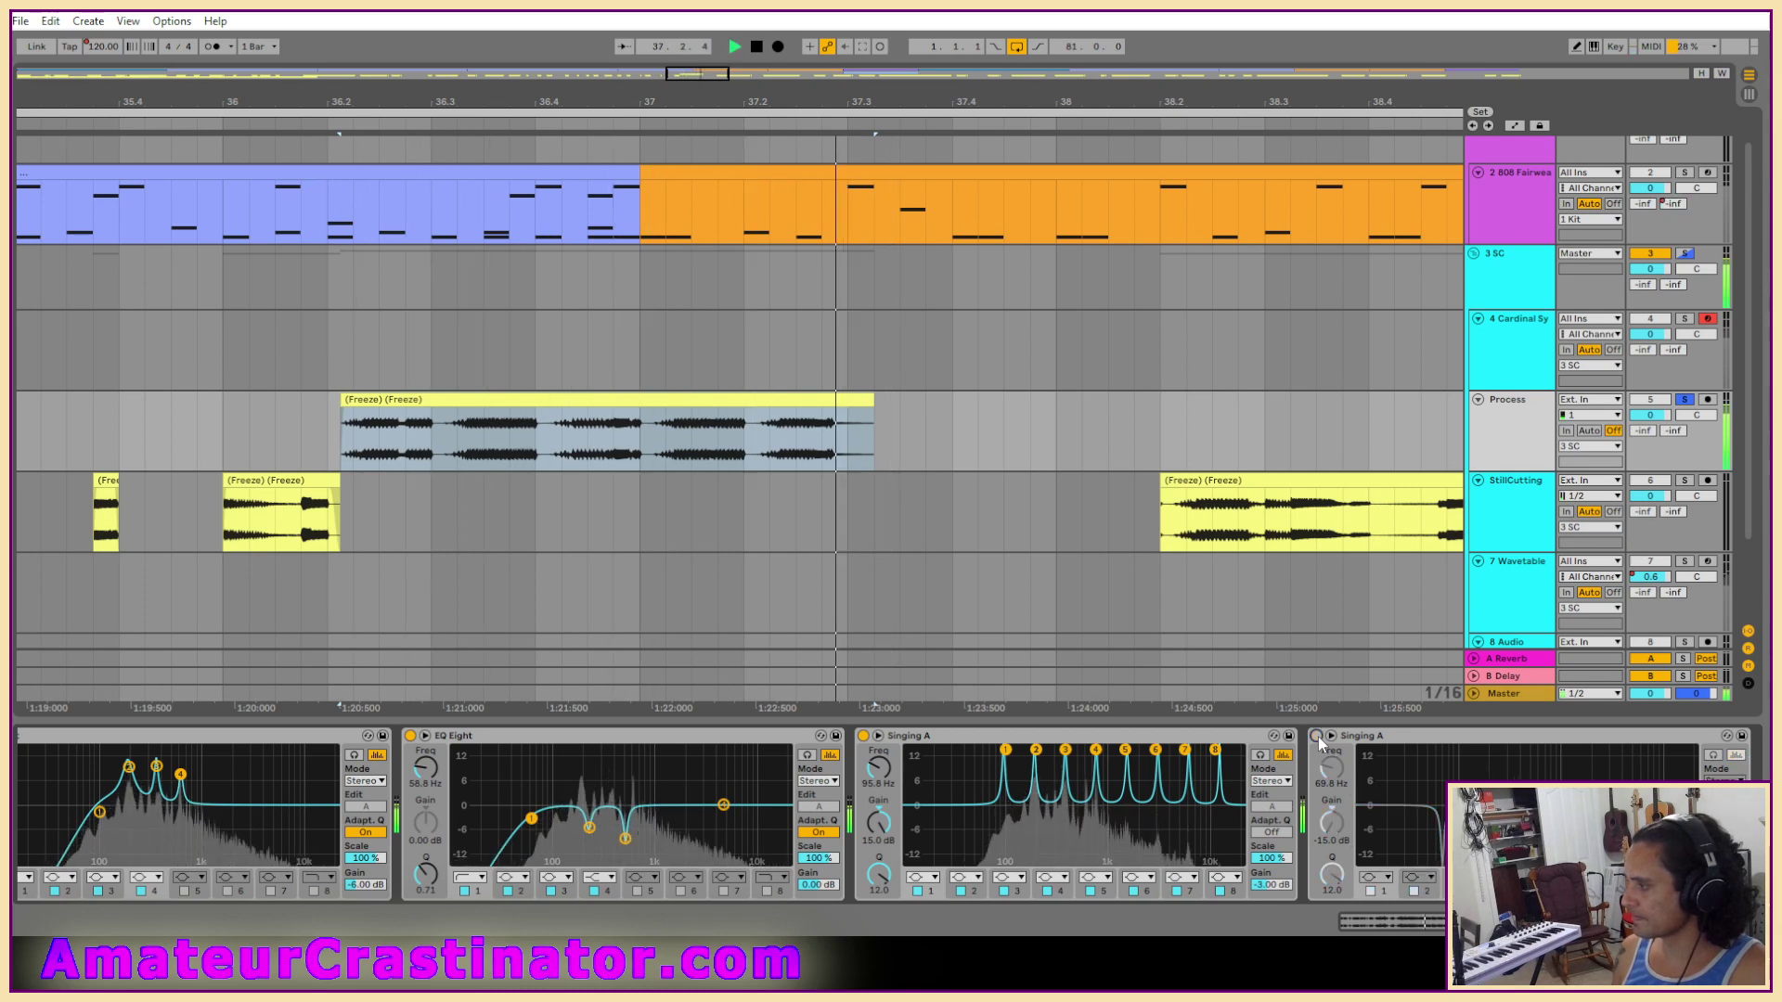
left_click(1317, 736)
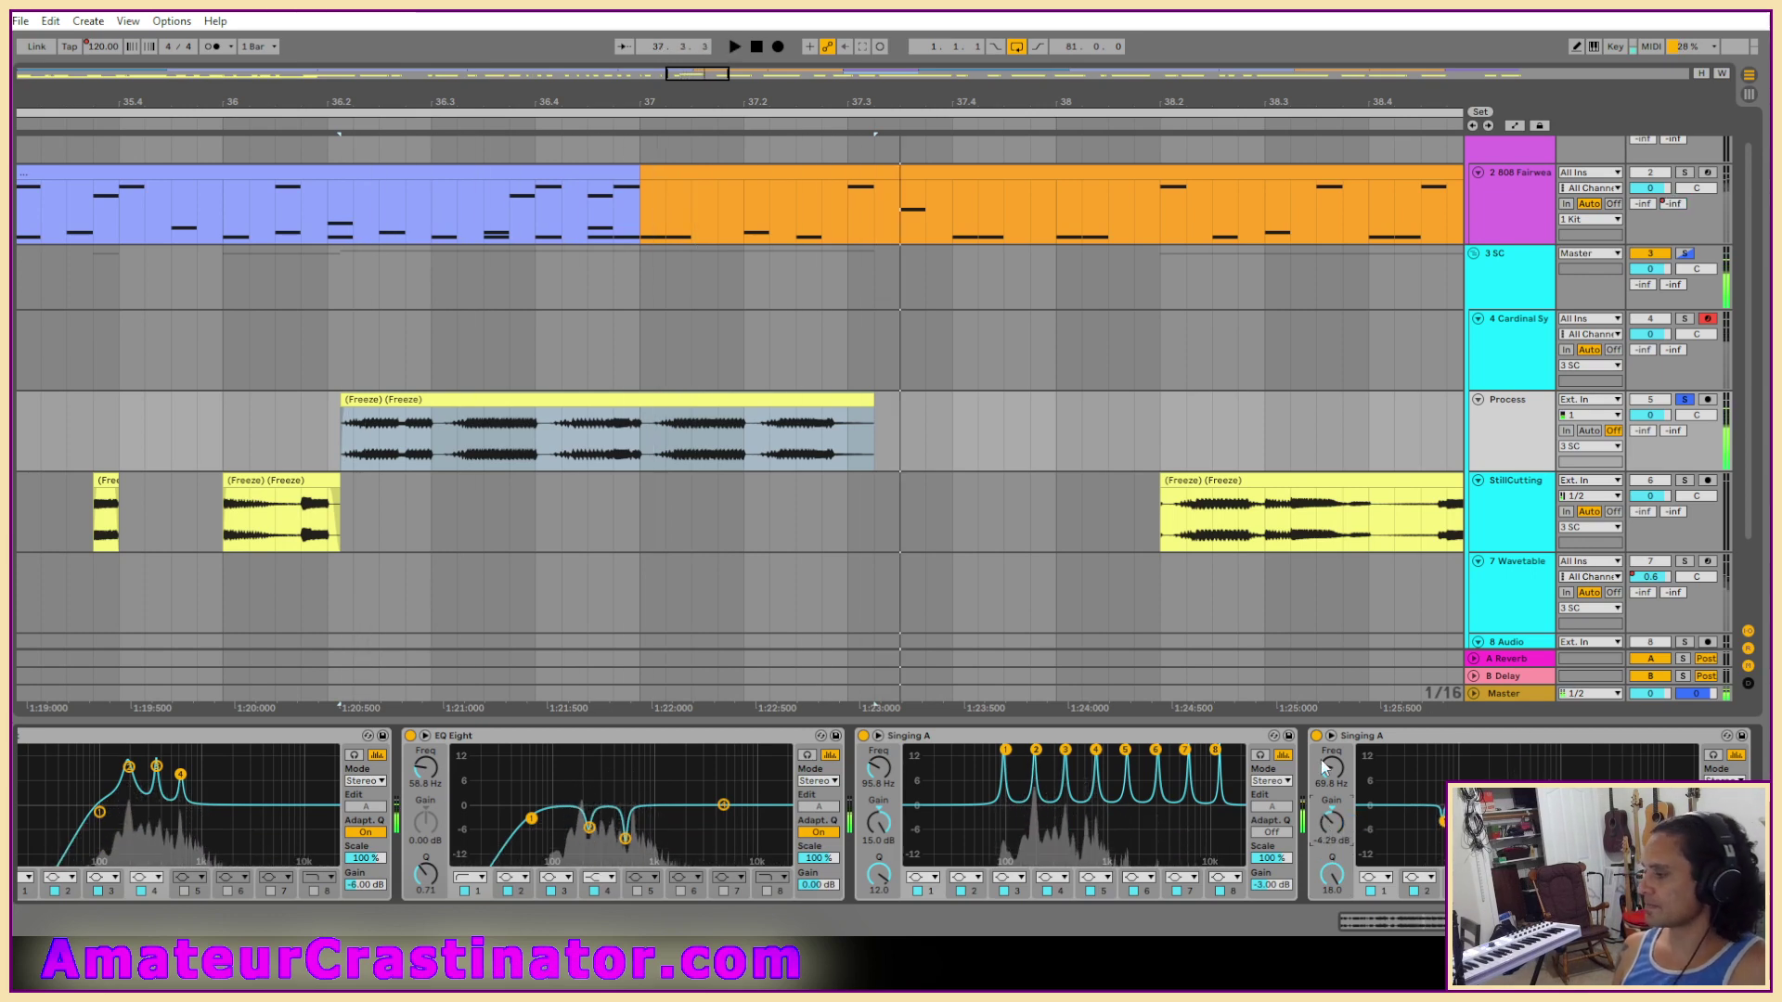
Freeze and flatten the Process track, and extend its main clip over the short trailing clip to about 37.4.
right_click(1523, 423)
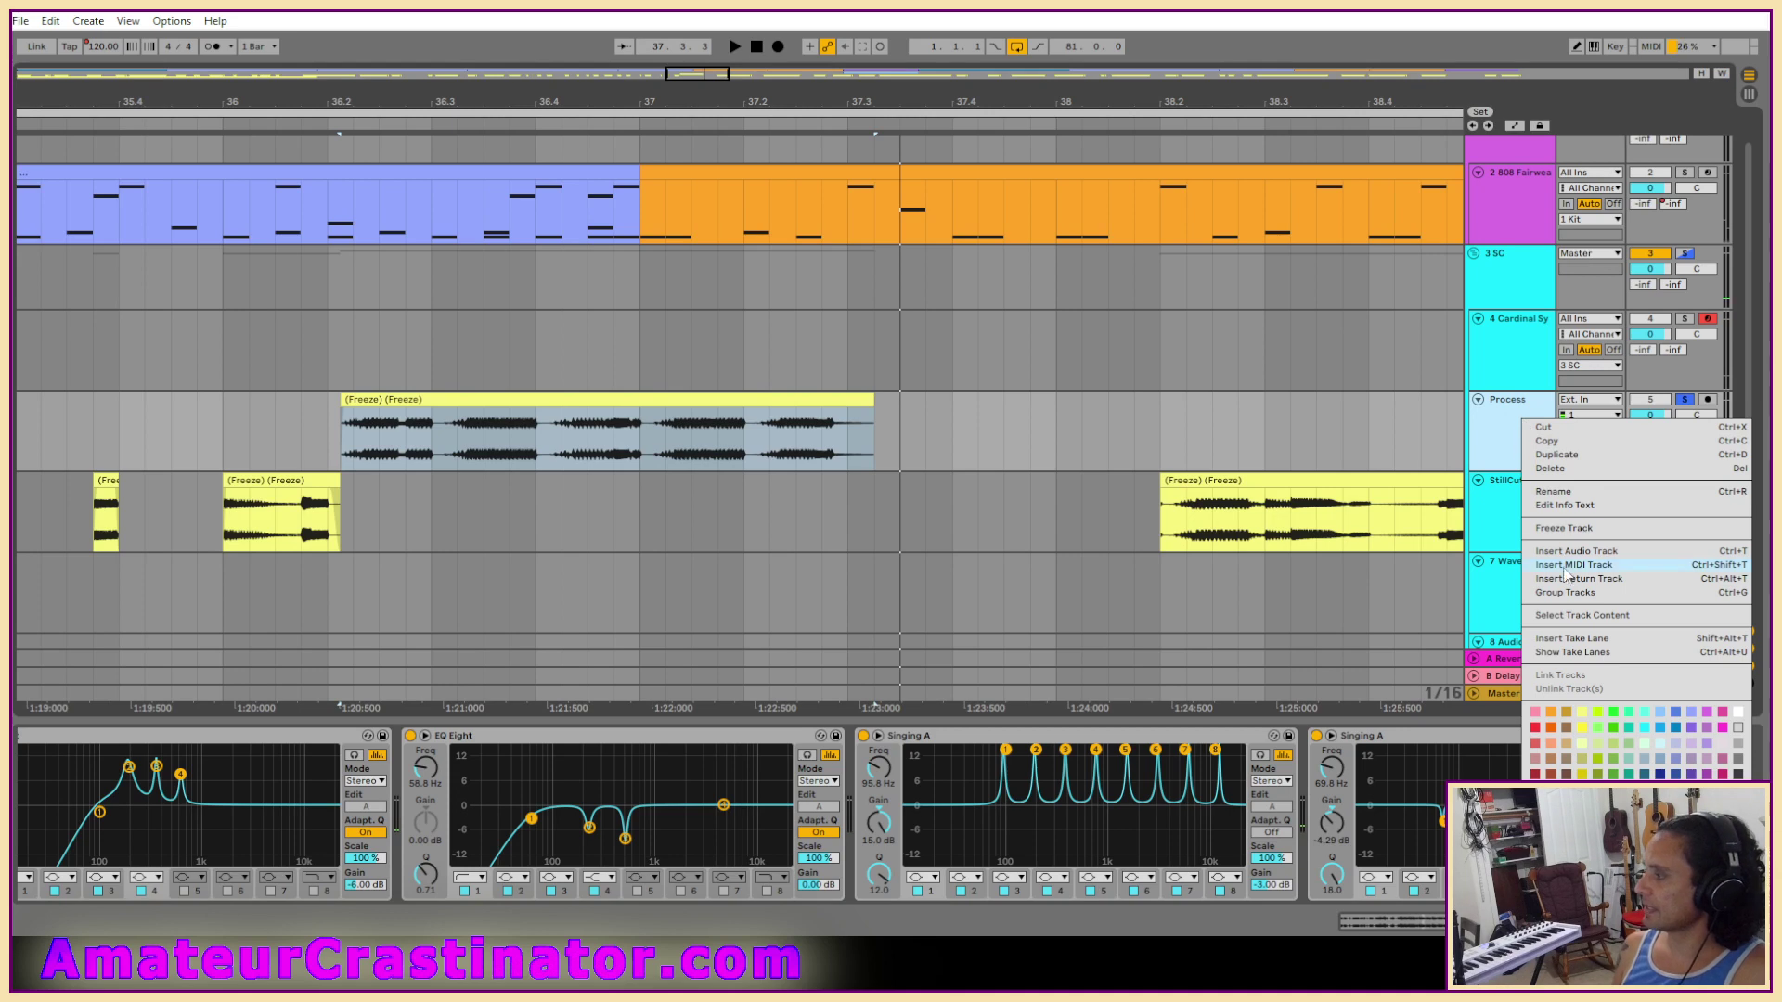
left_click(1565, 529)
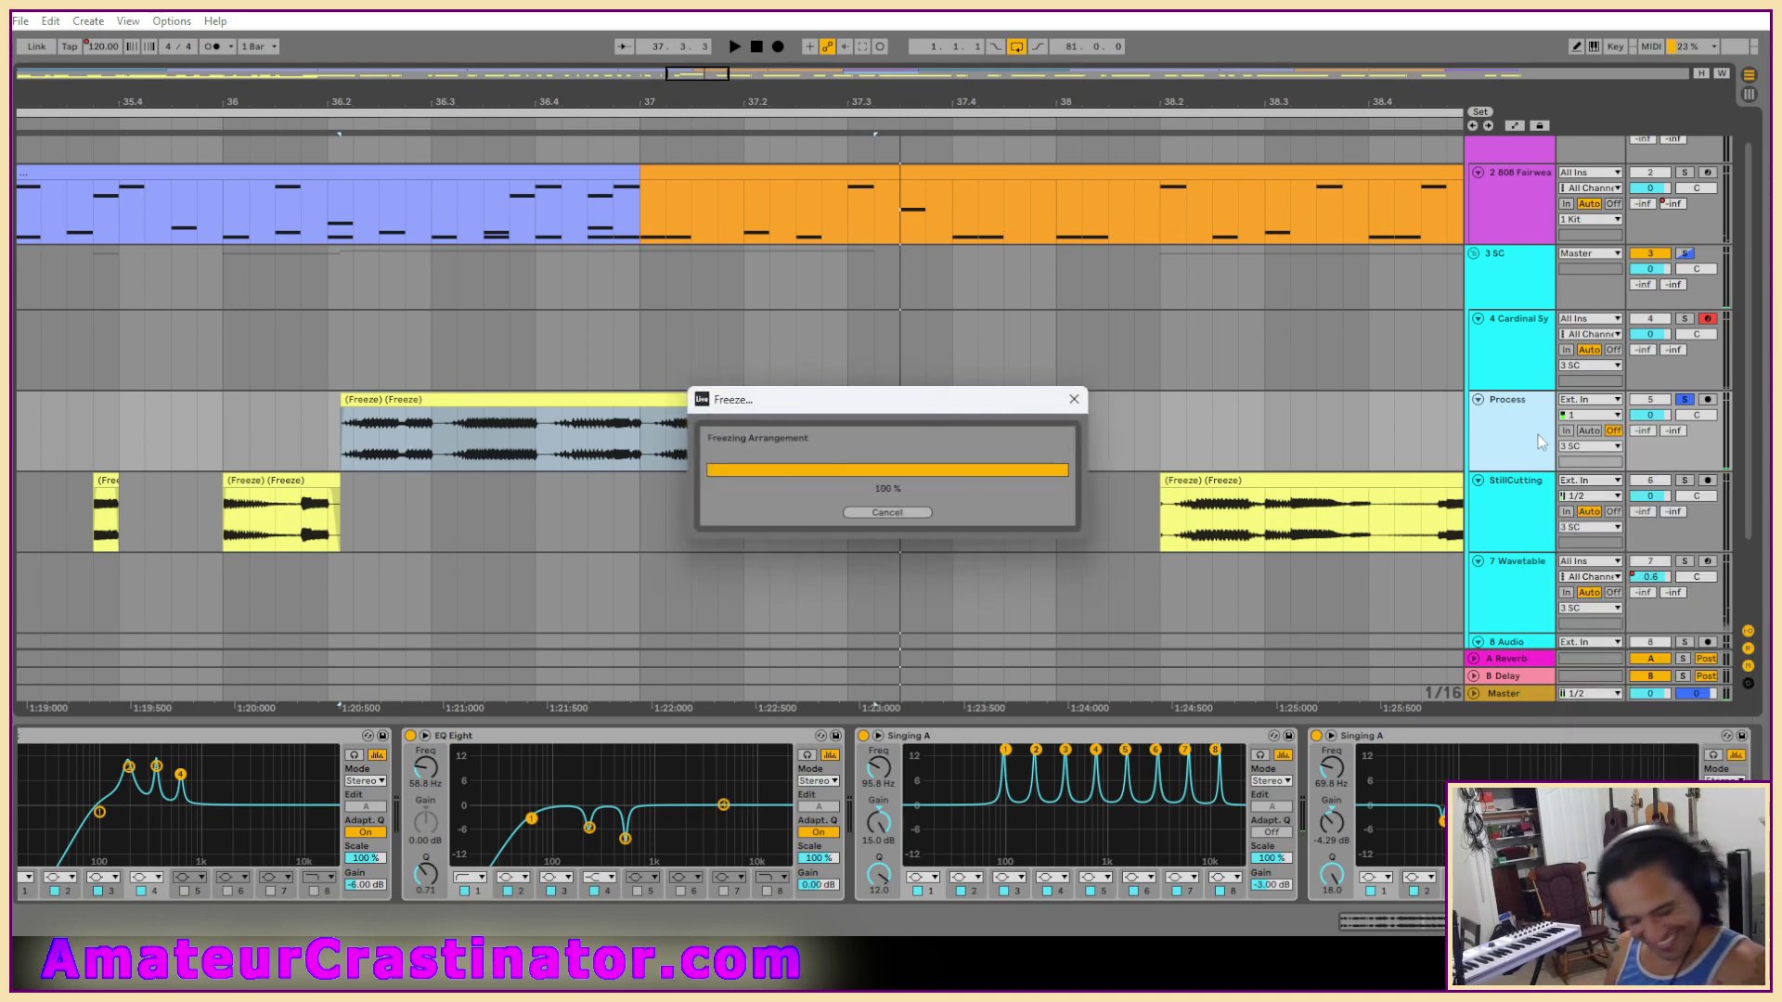
right_click(1522, 441)
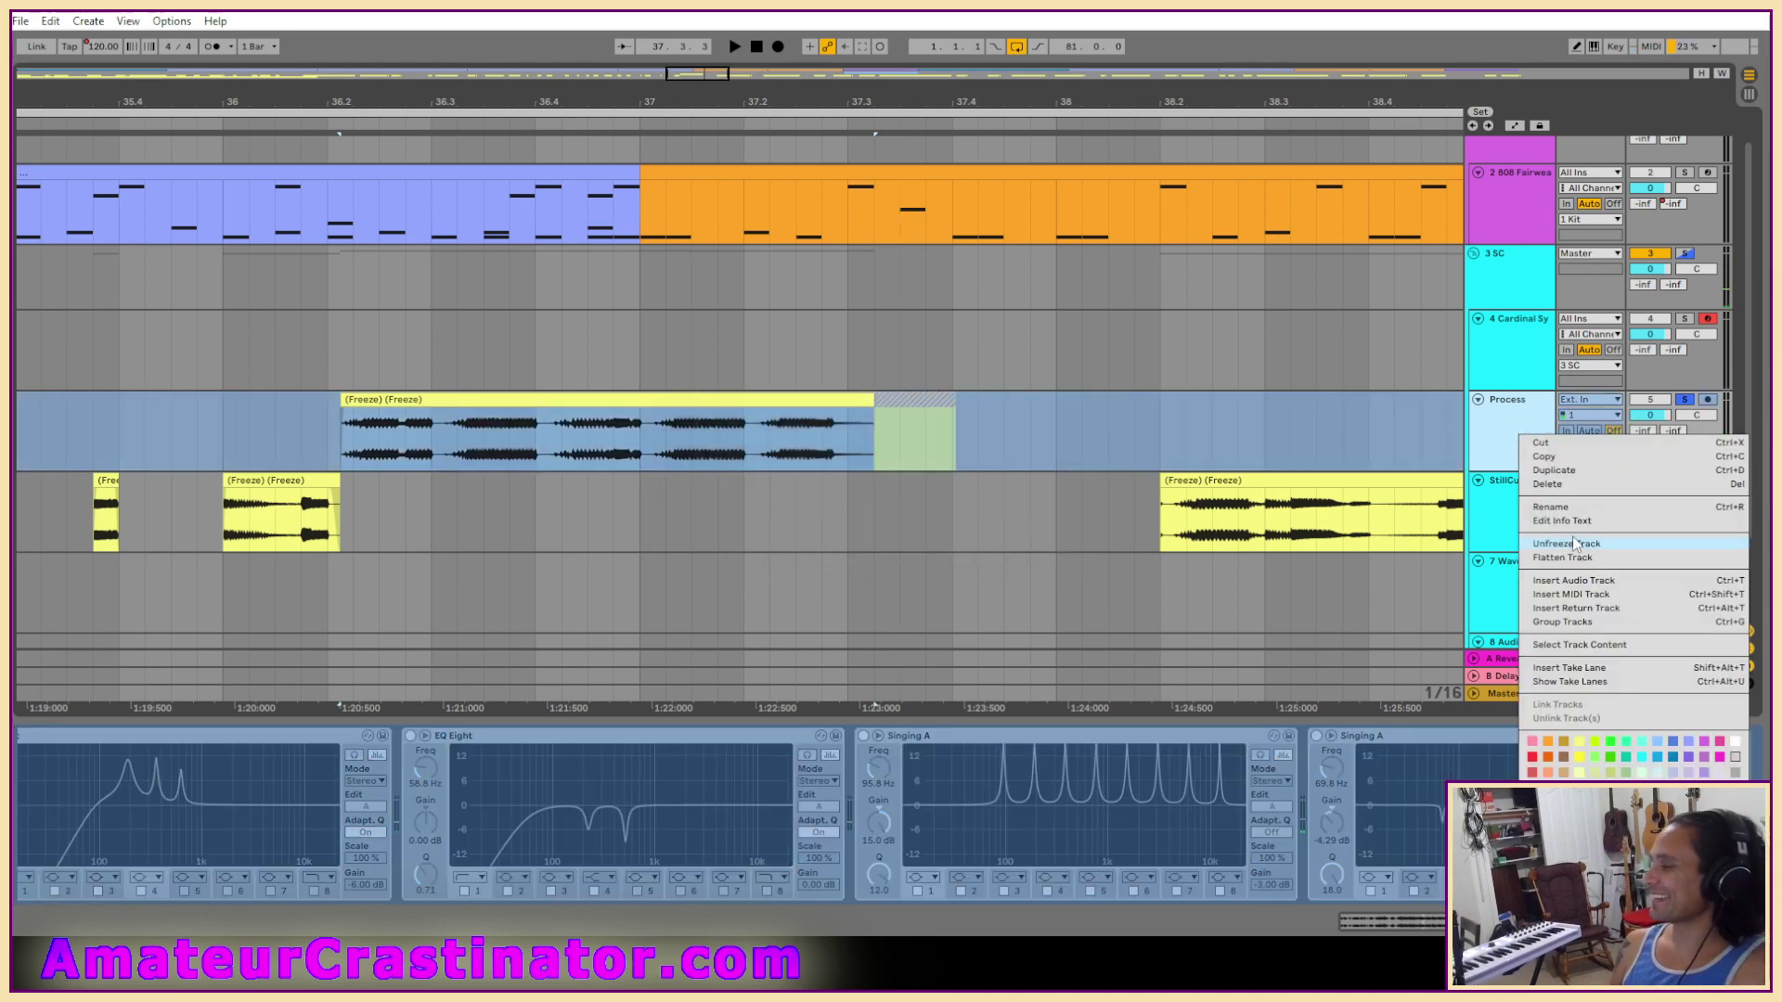
left_click(1565, 558)
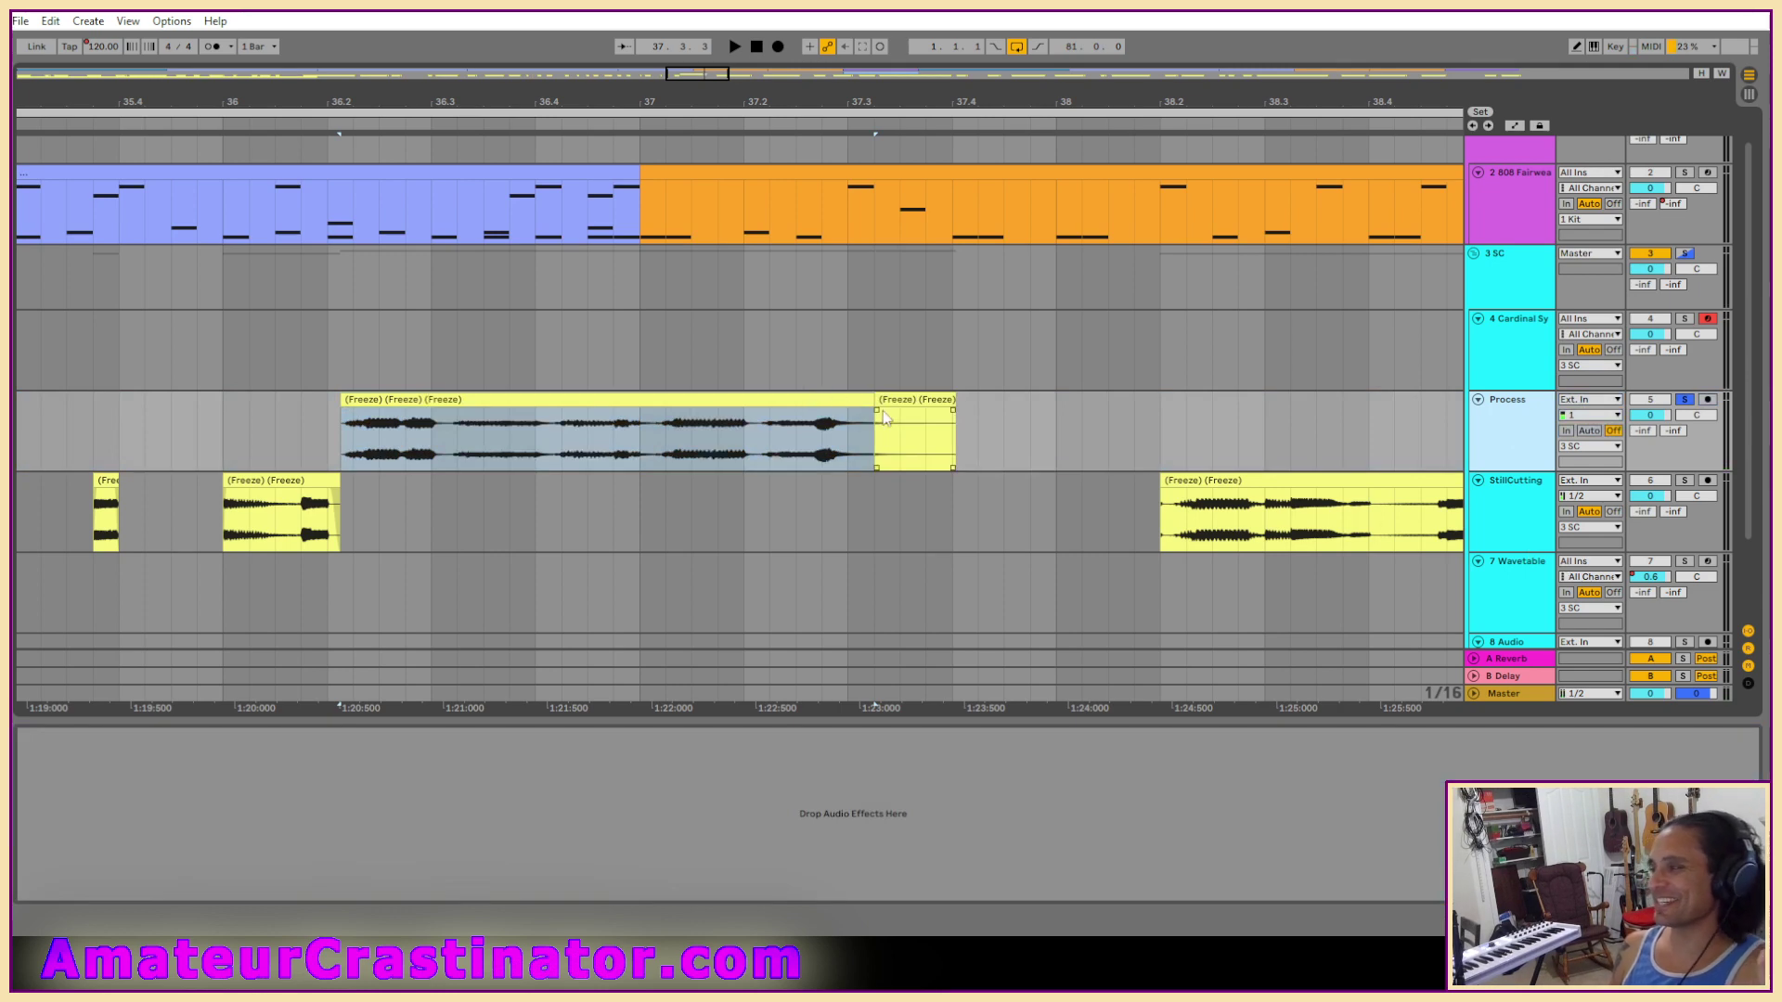
left_click_drag(871, 405, 956, 405)
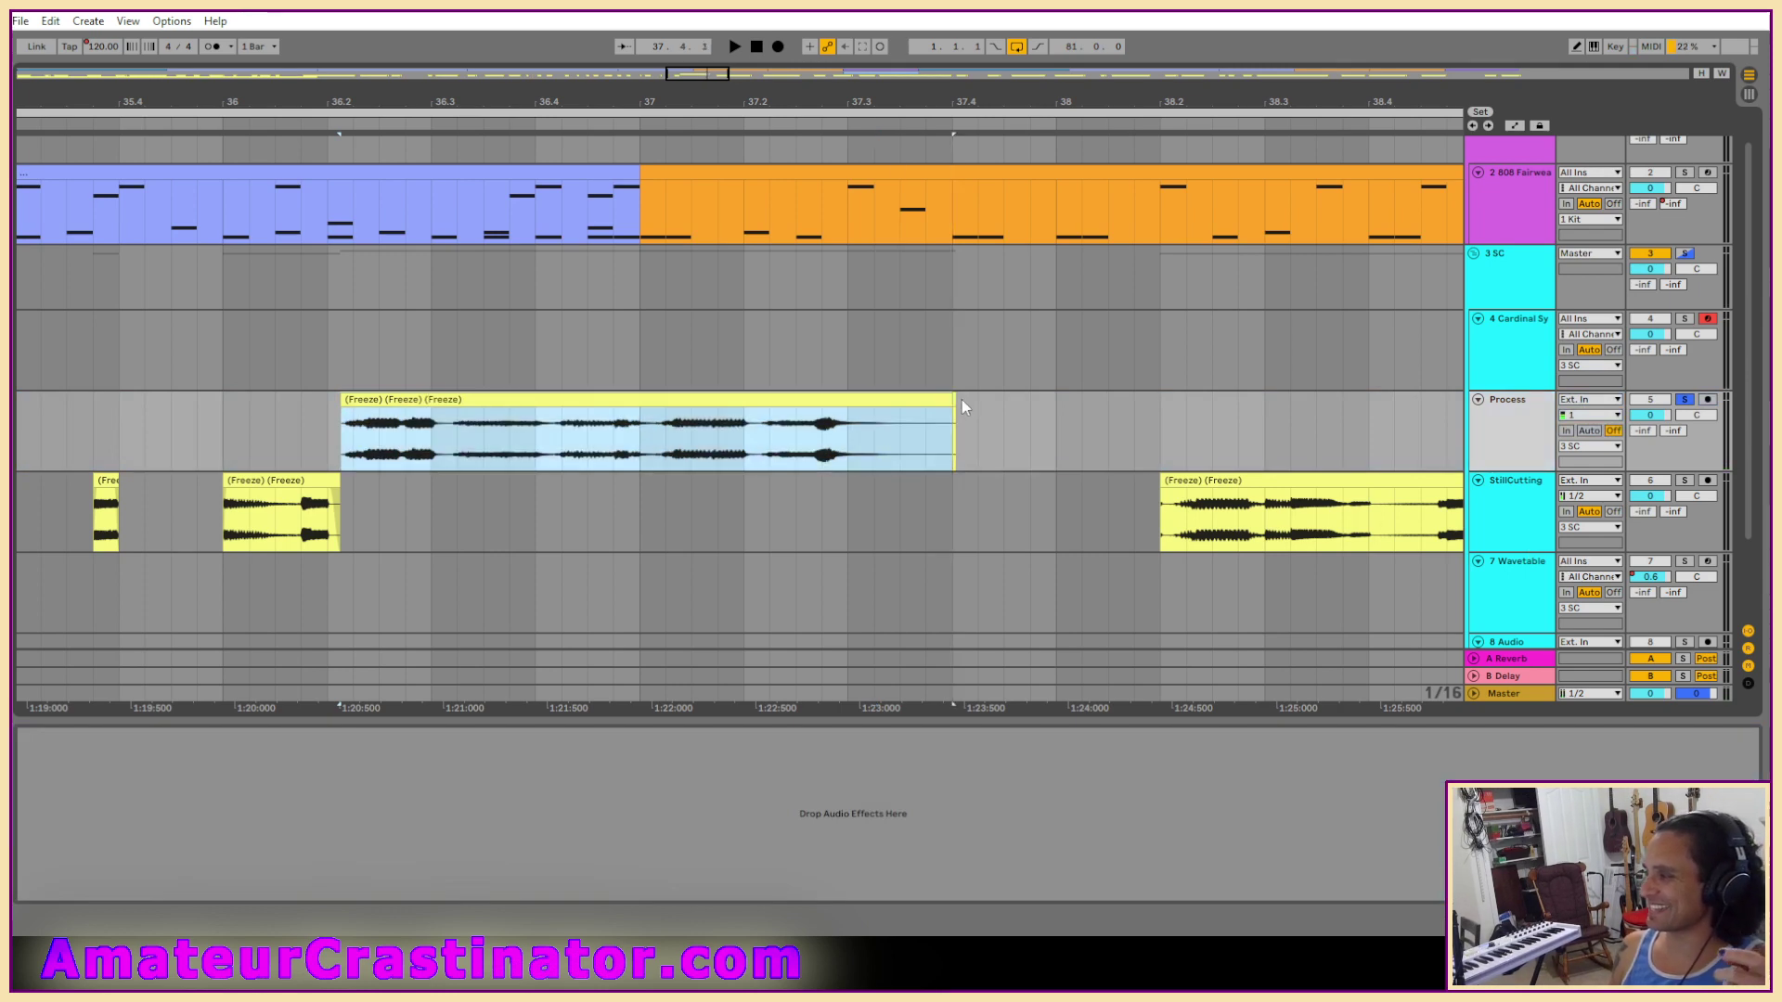
left_click(955, 398)
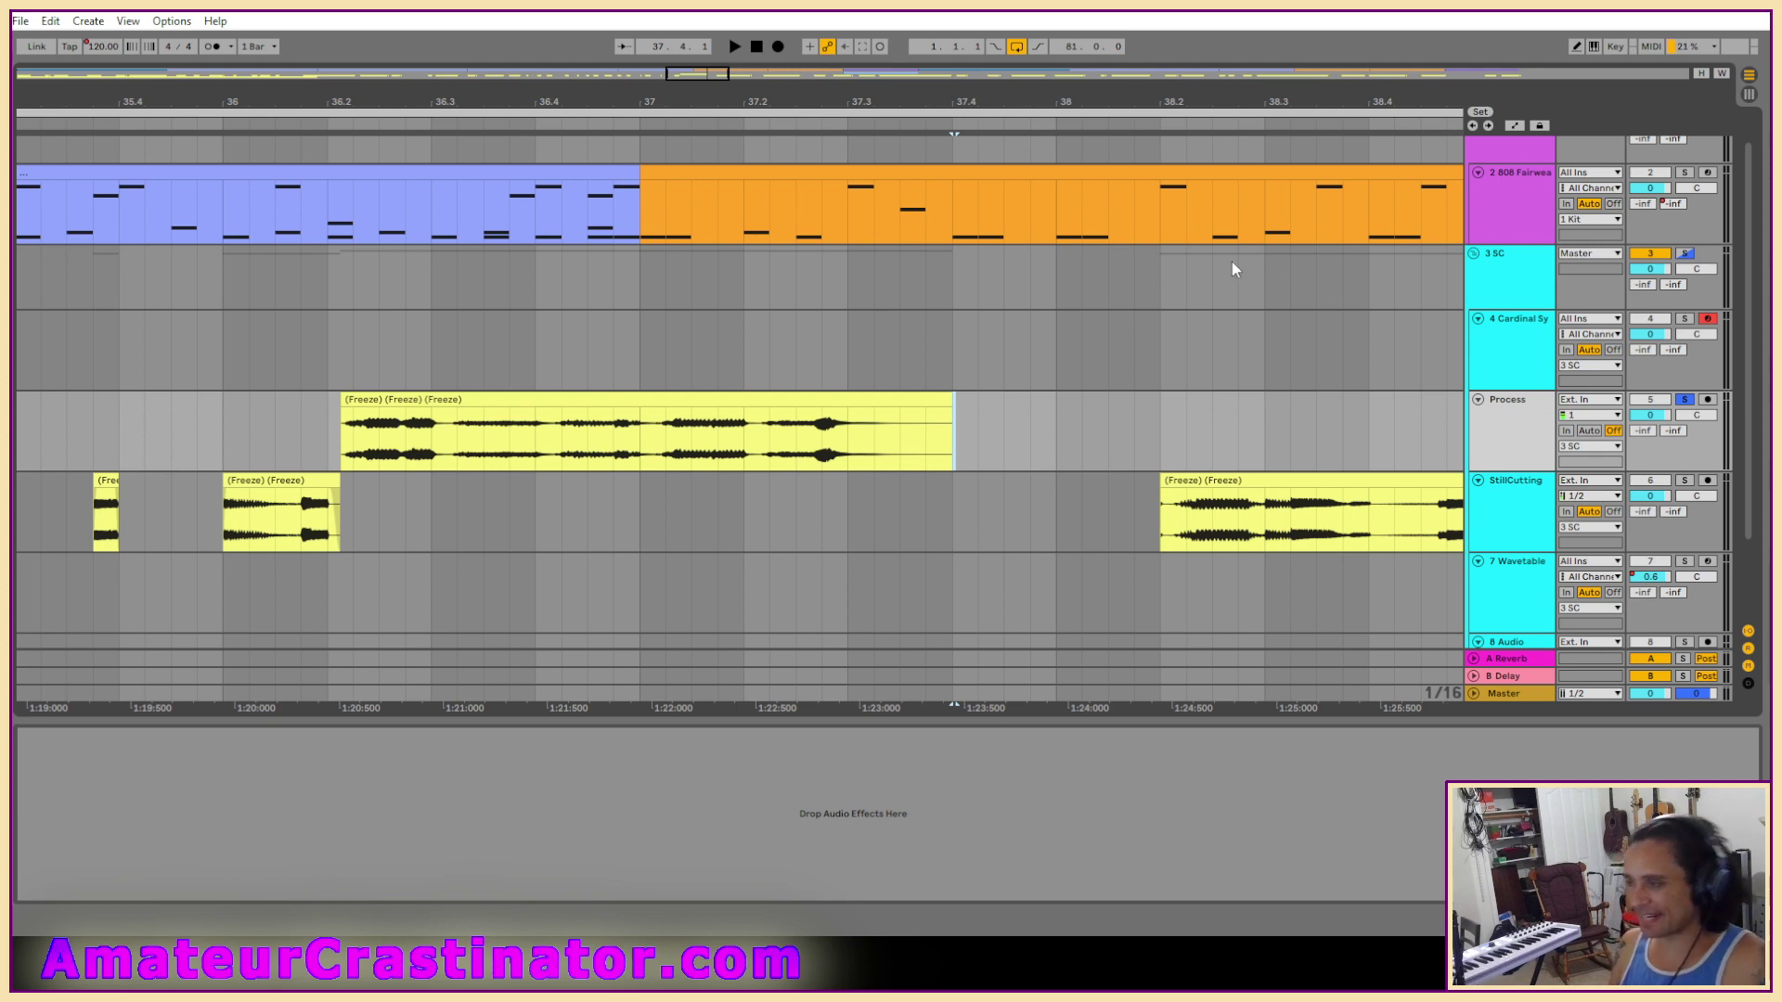
Audition the flattened Process clip in the full mix from bar 36 and soloed, including the short section after 36.2.
key("space")
left_click(223, 343)
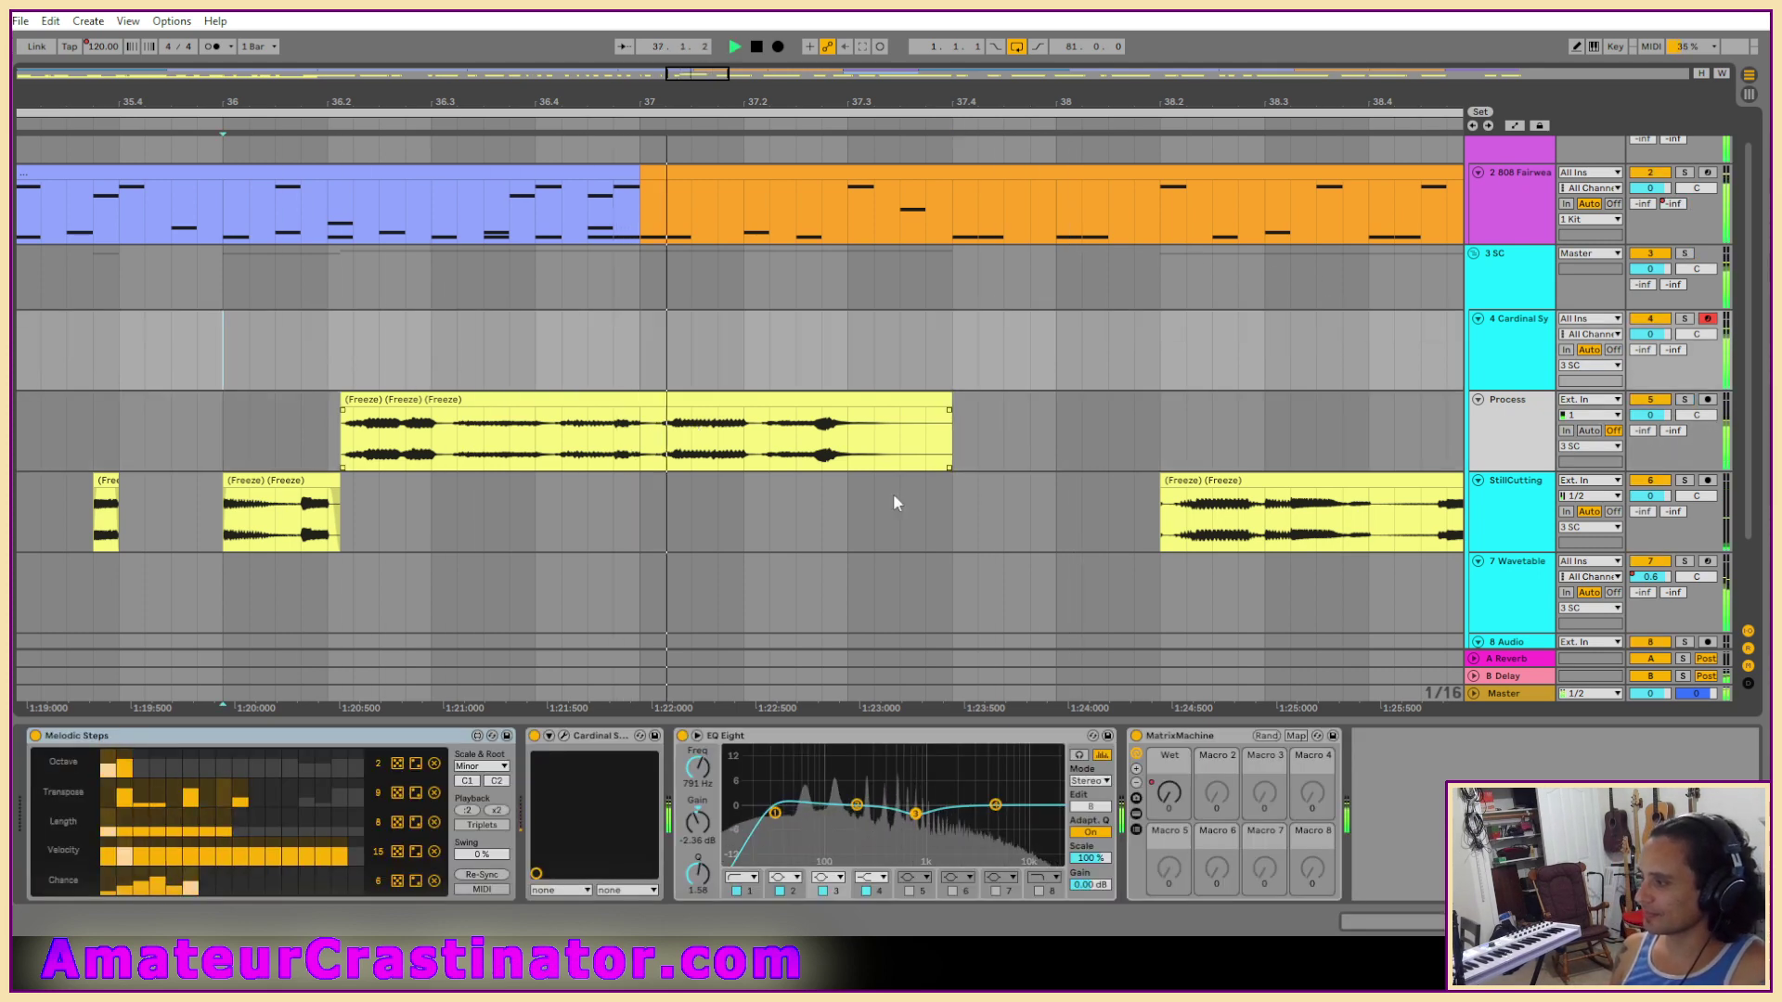
left_click(1482, 442)
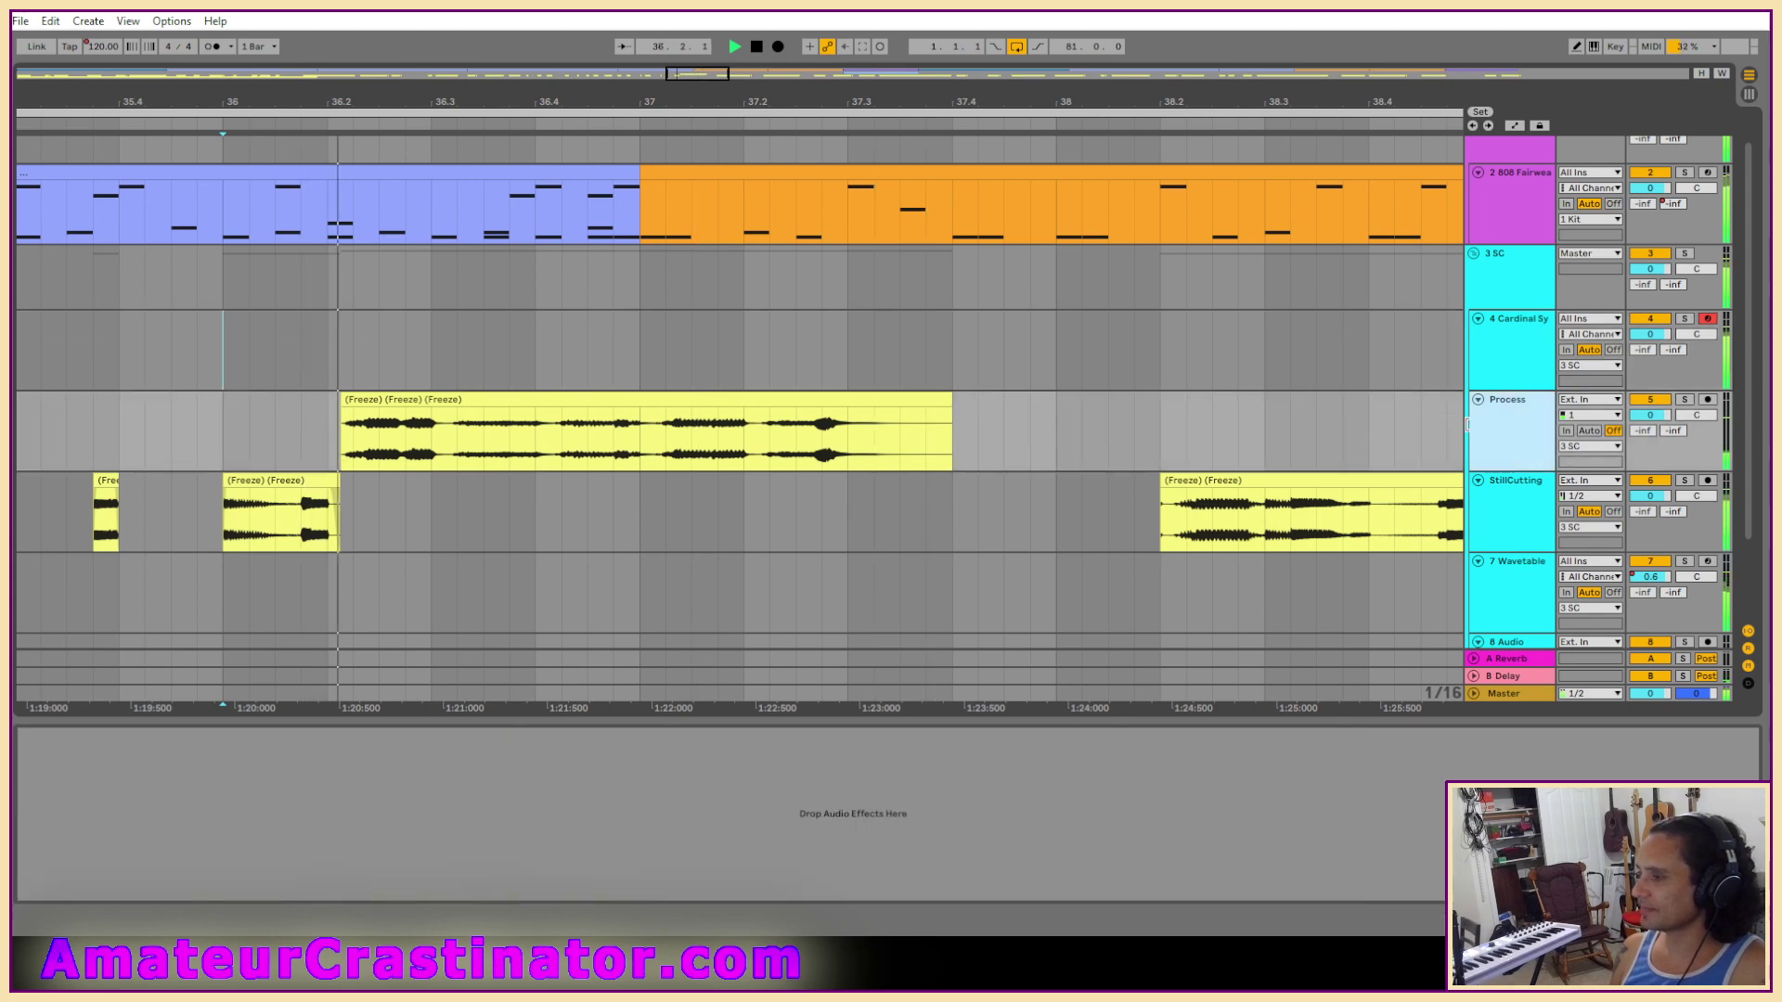
left_click(1504, 353)
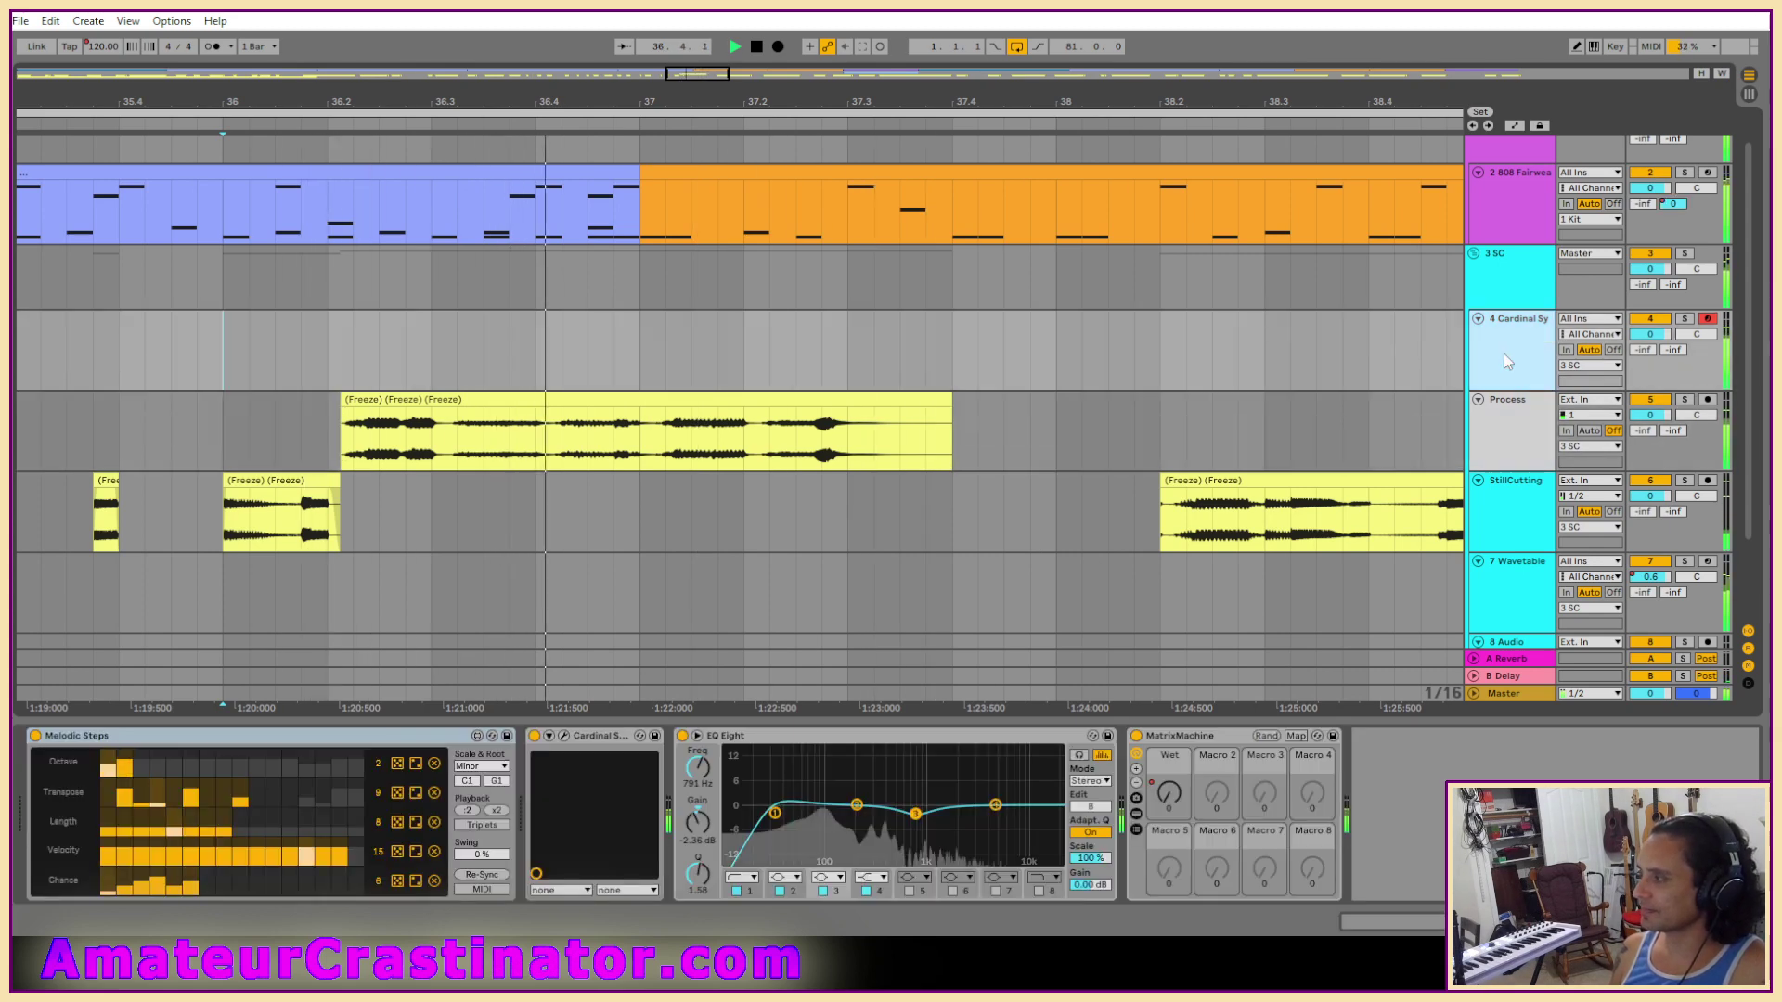
left_click(1517, 403)
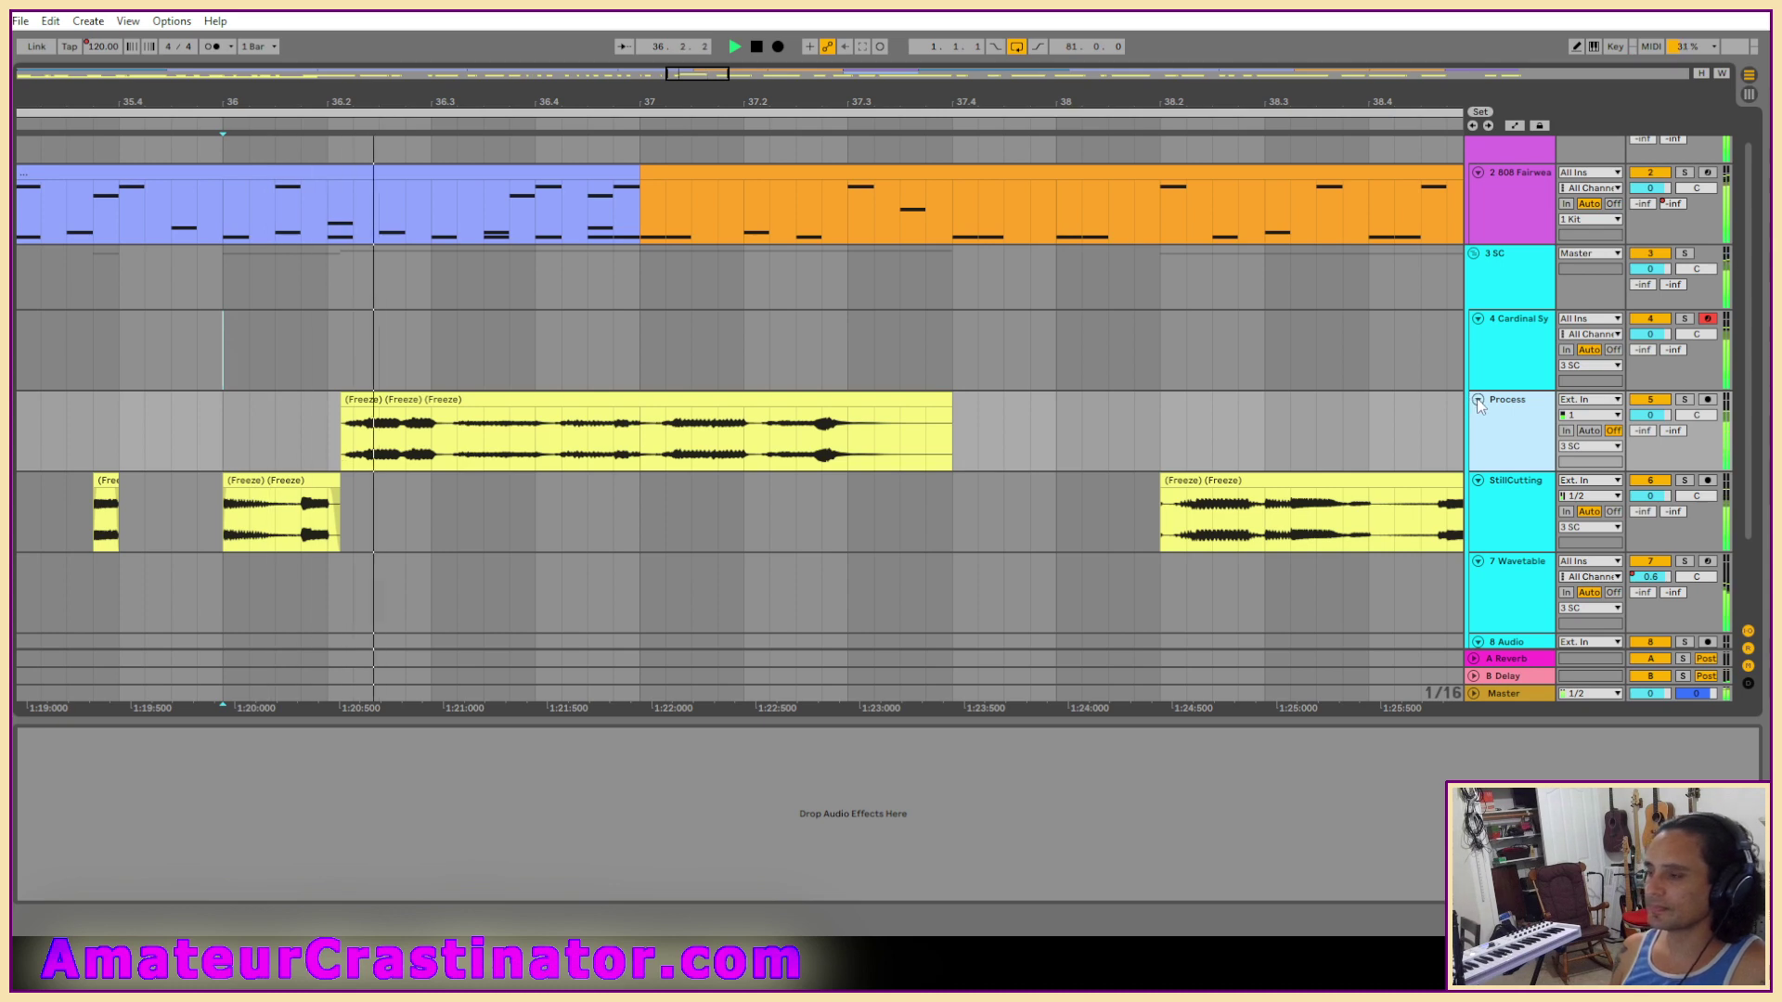
left_click(803, 406)
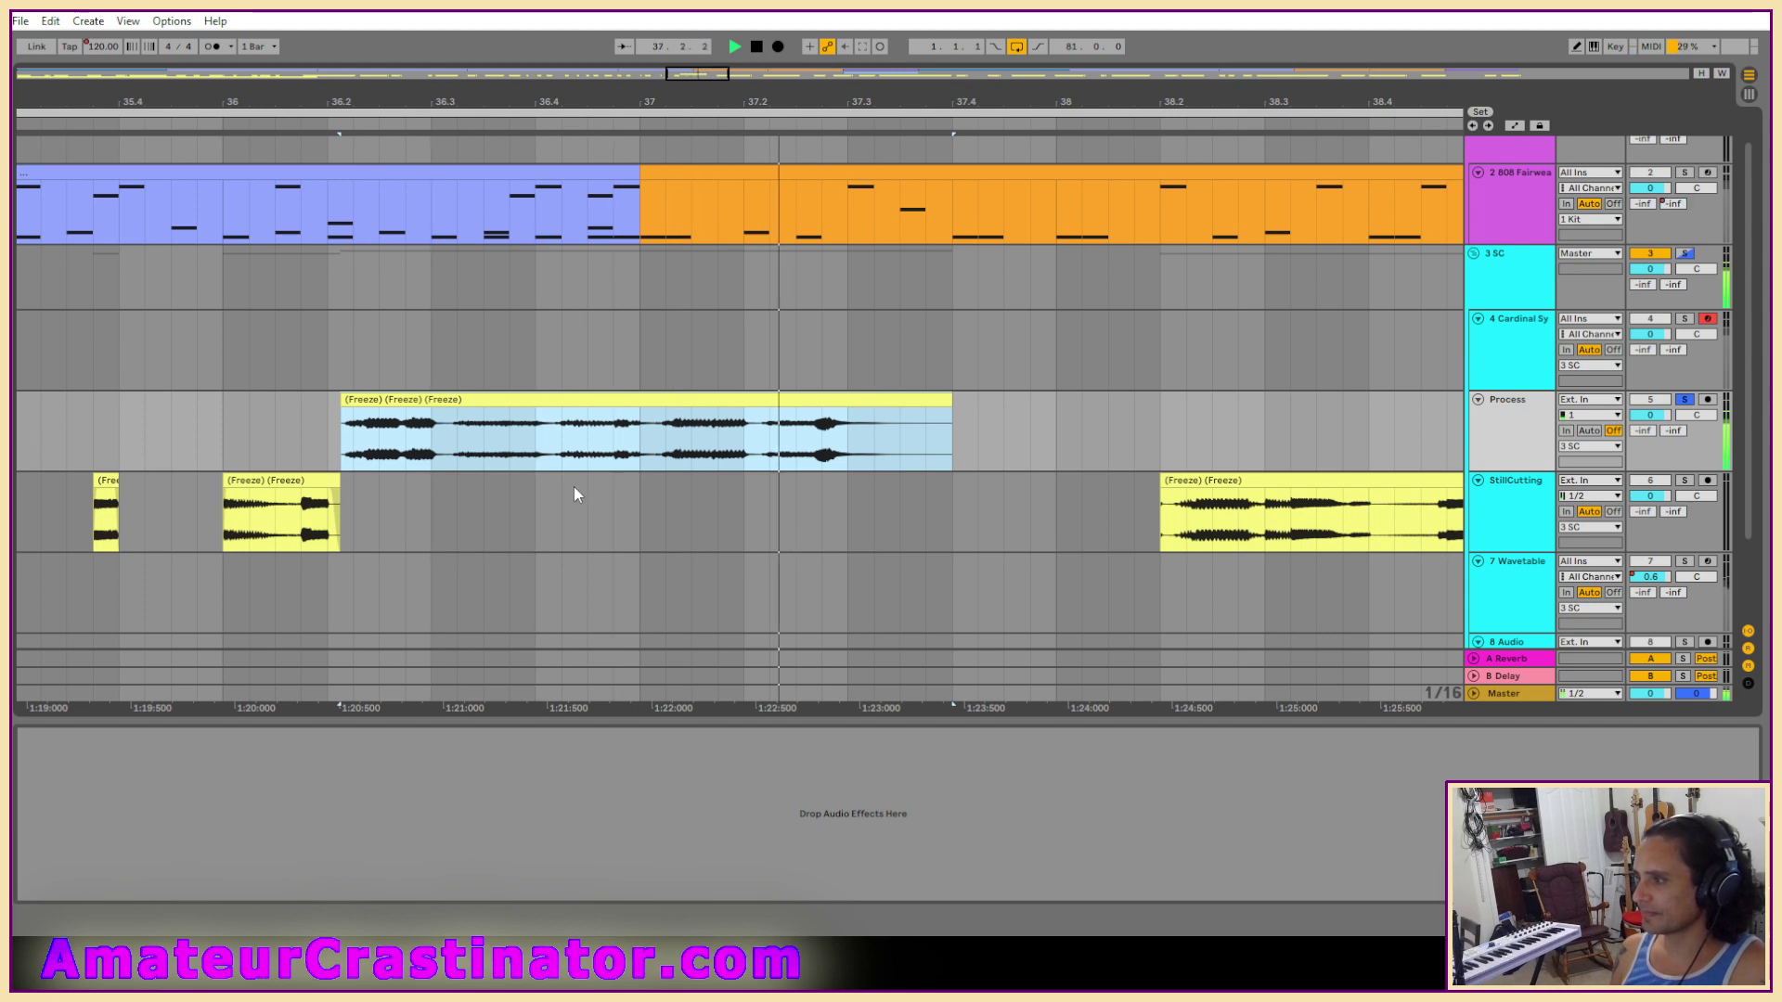
scroll(378, 457, "up", 3)
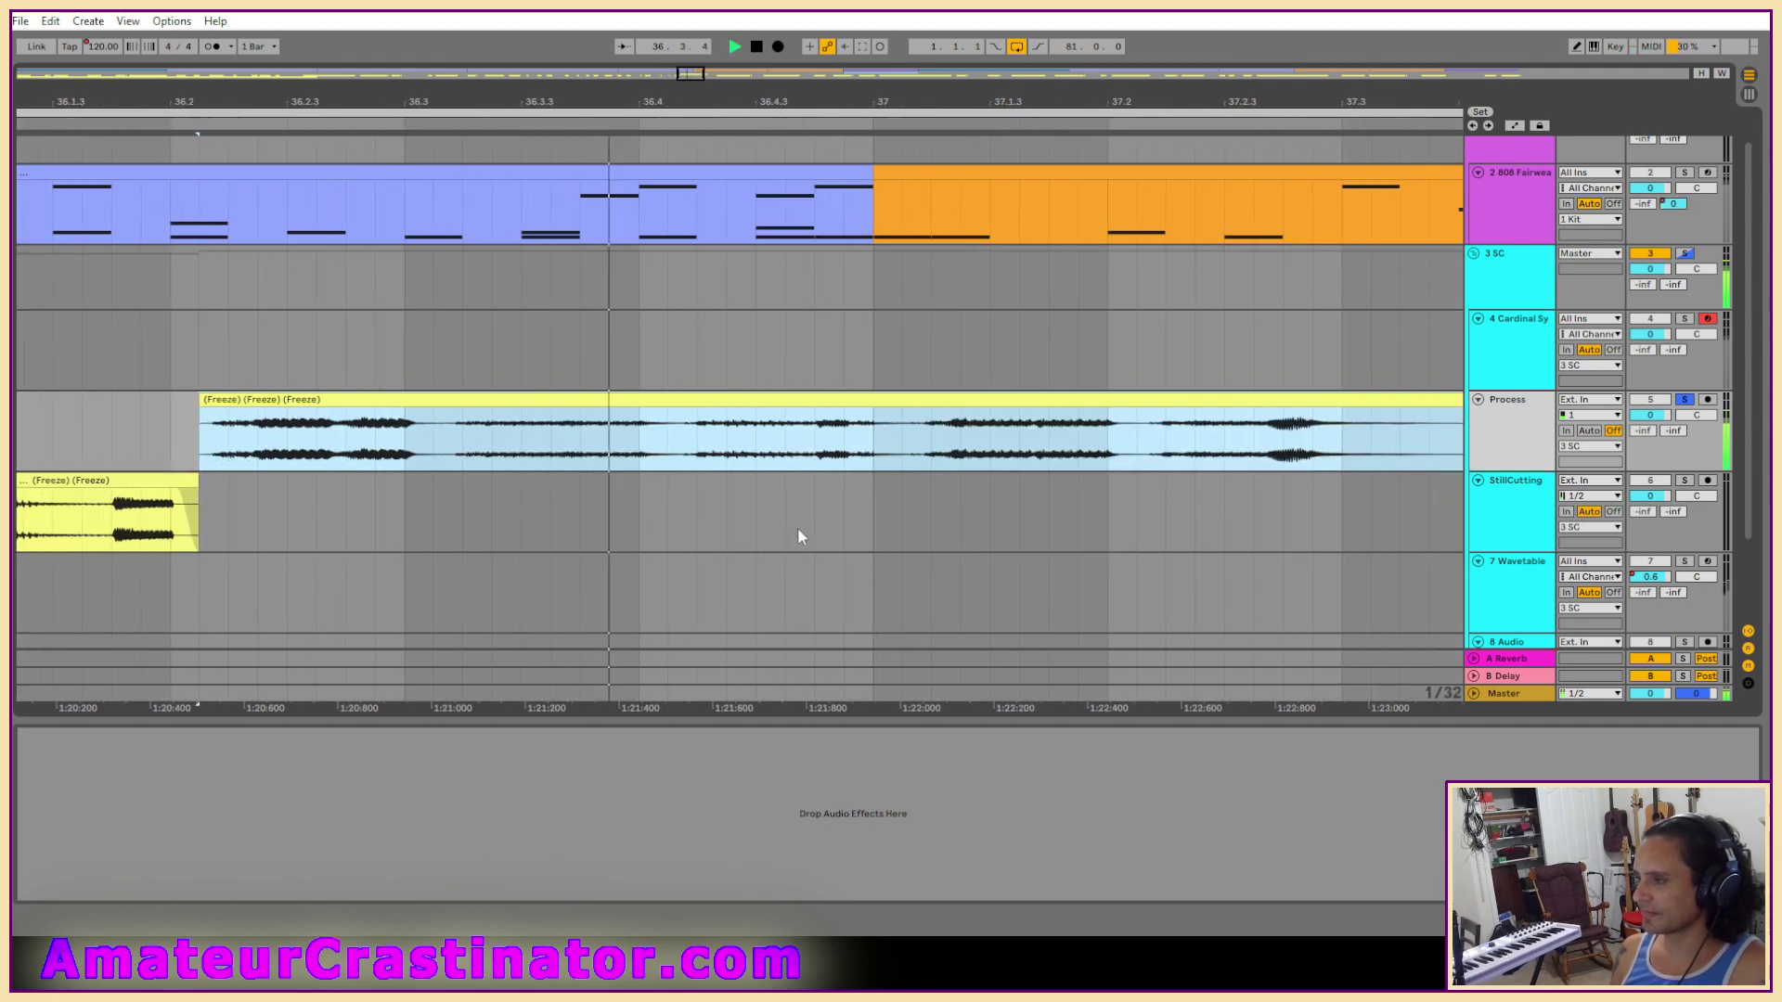
scroll(798, 528, "down", 3)
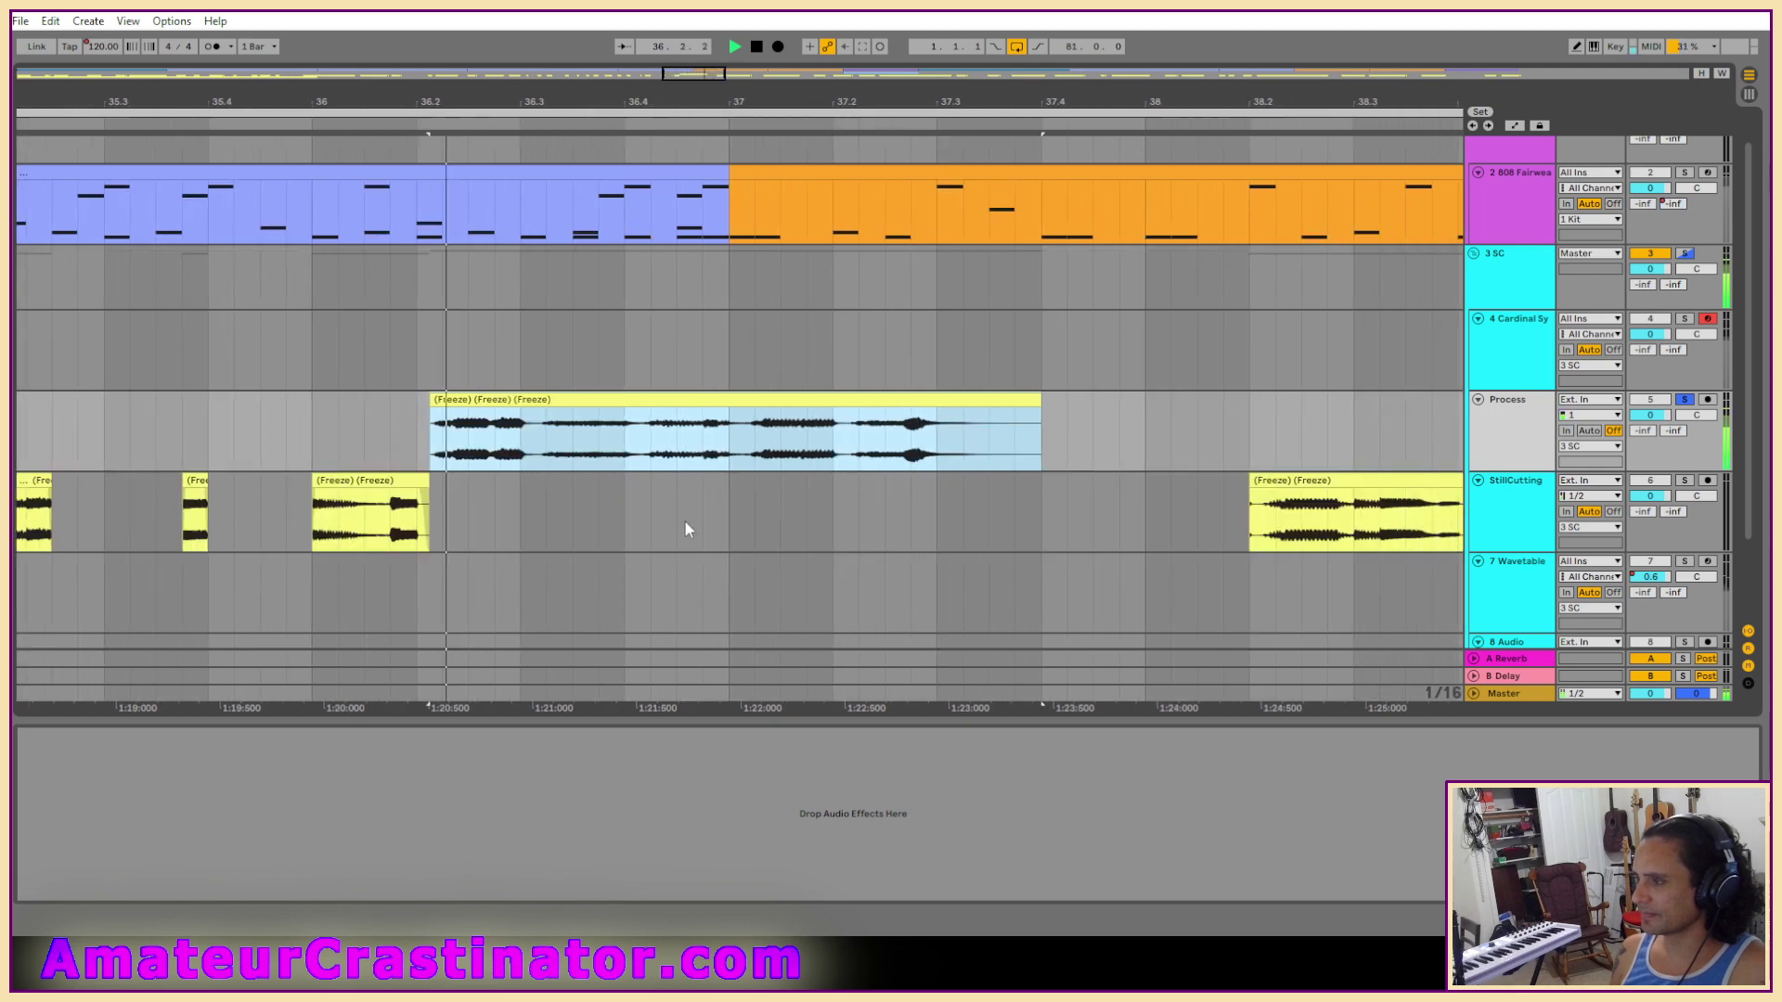
key("space")
left_click_drag(494, 448, 547, 457)
key("space")
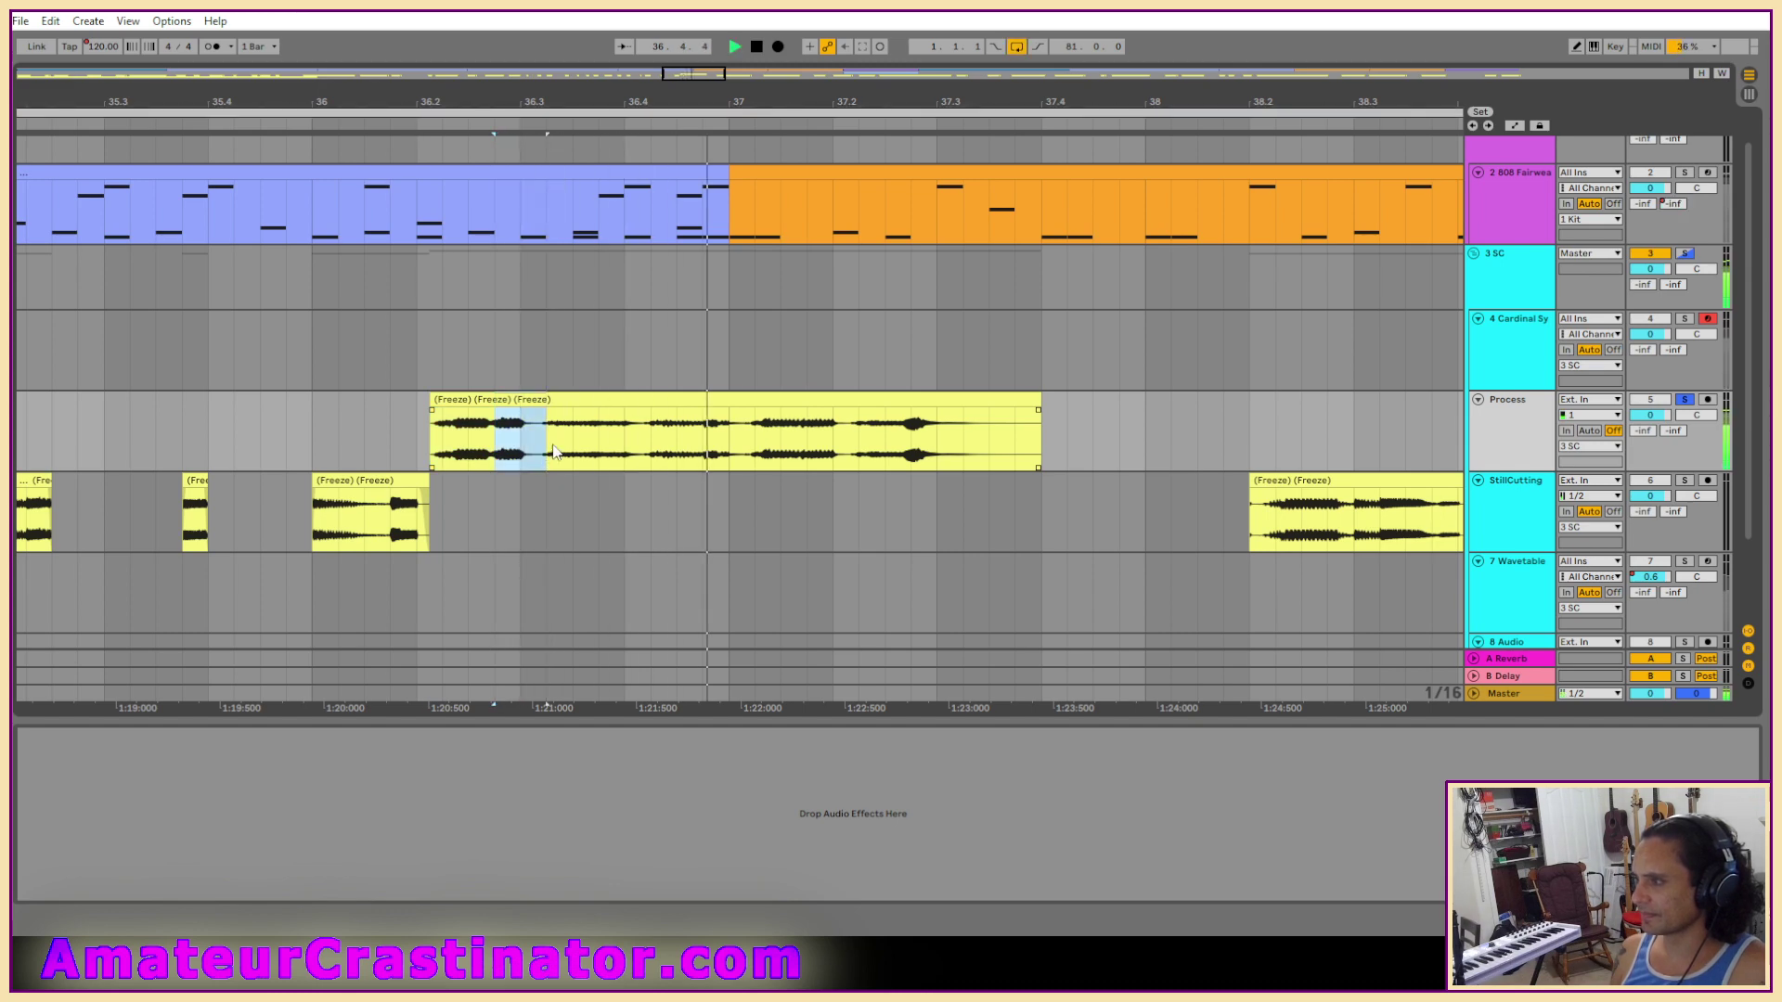
key("space")
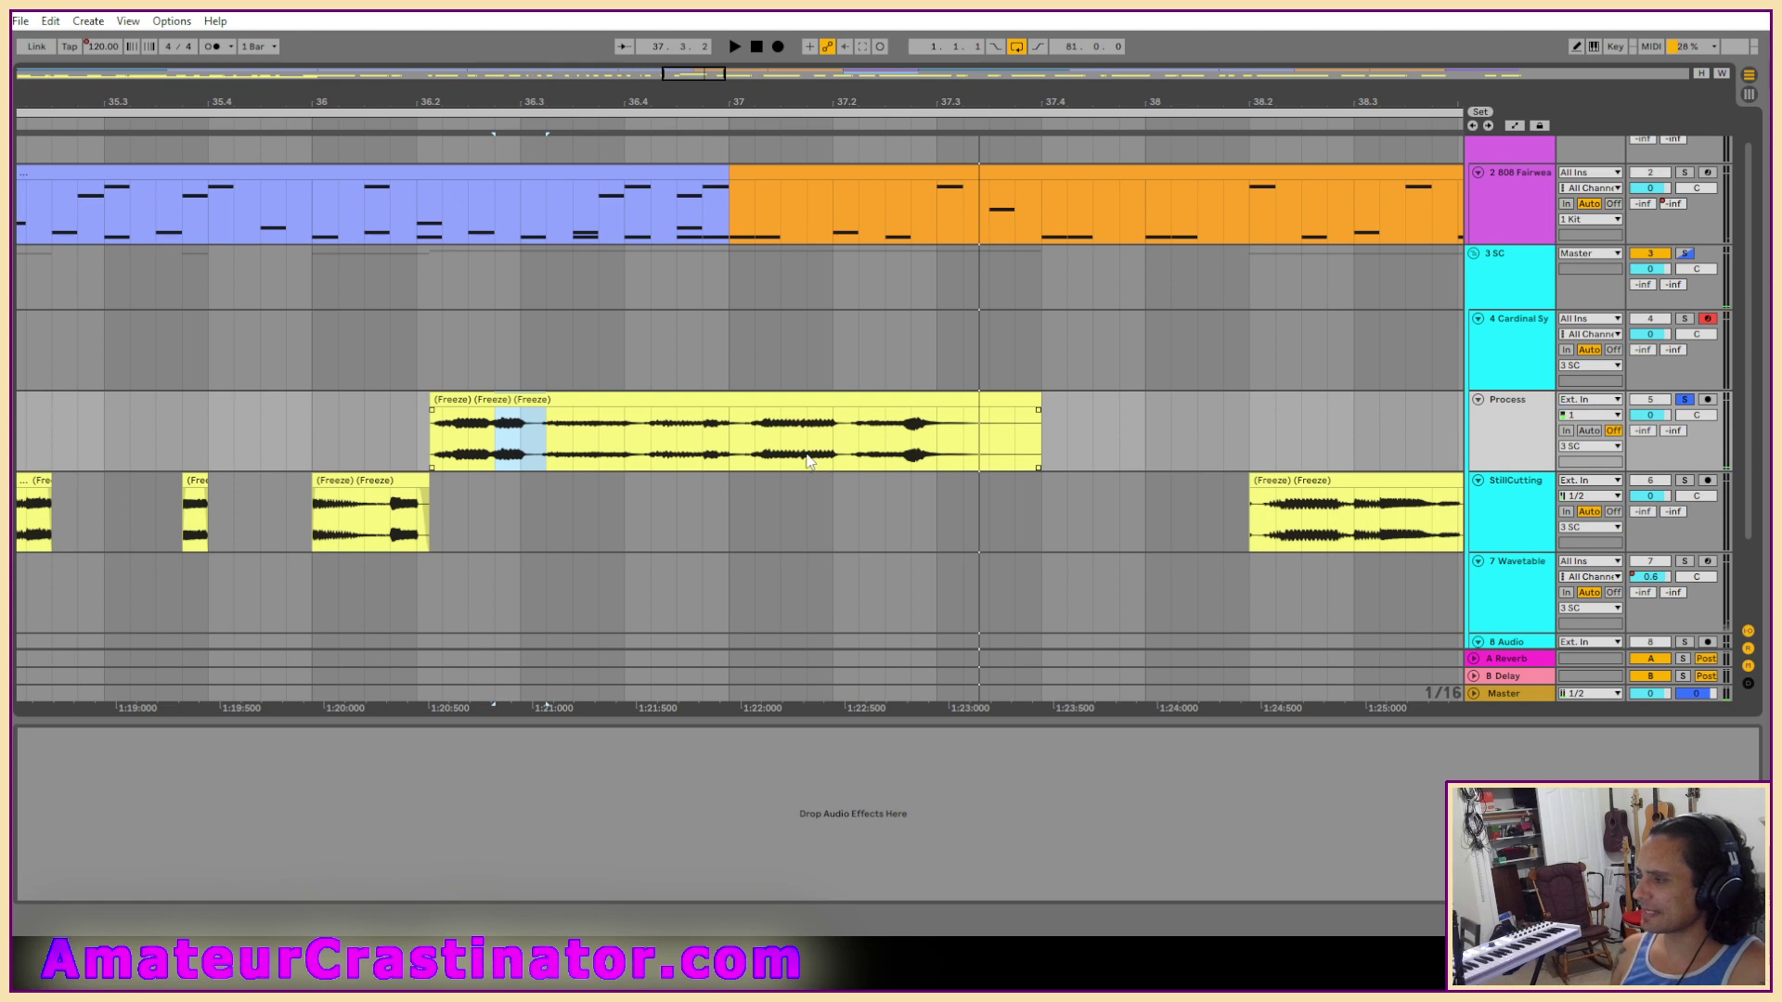
key("space")
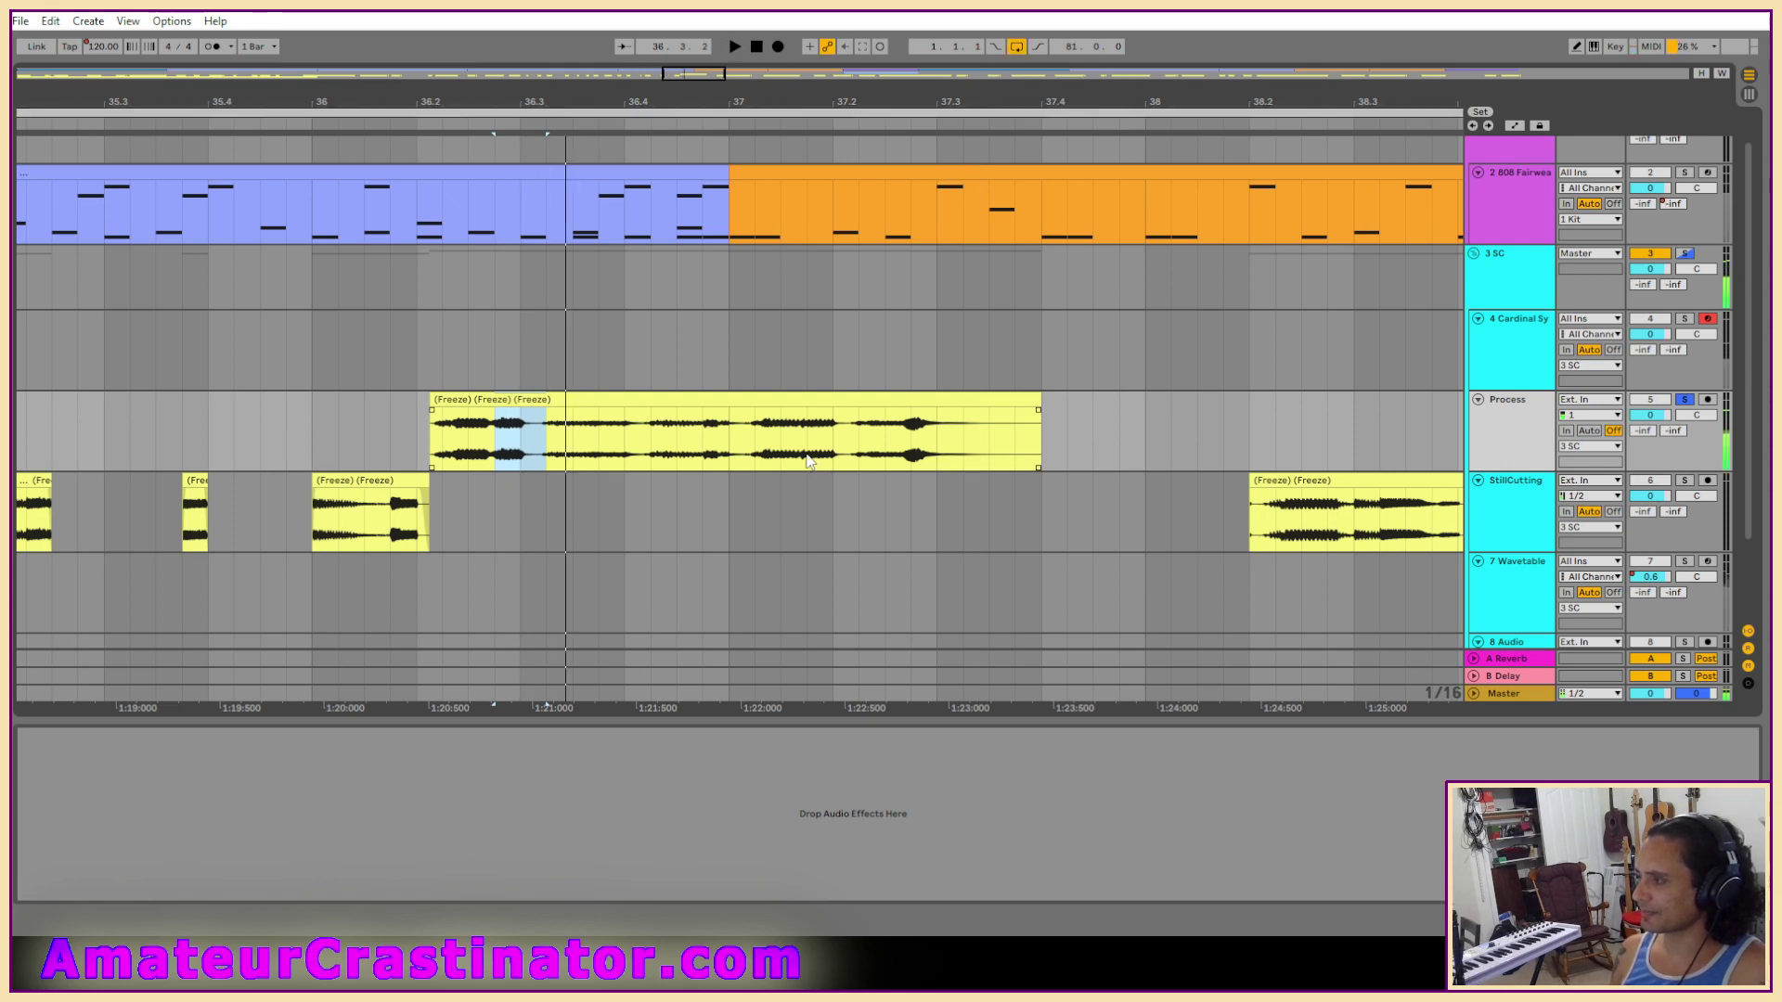
Delete the flattened clip from the Process track and turn off the track's solo.
scroll(807, 457, "down", 5)
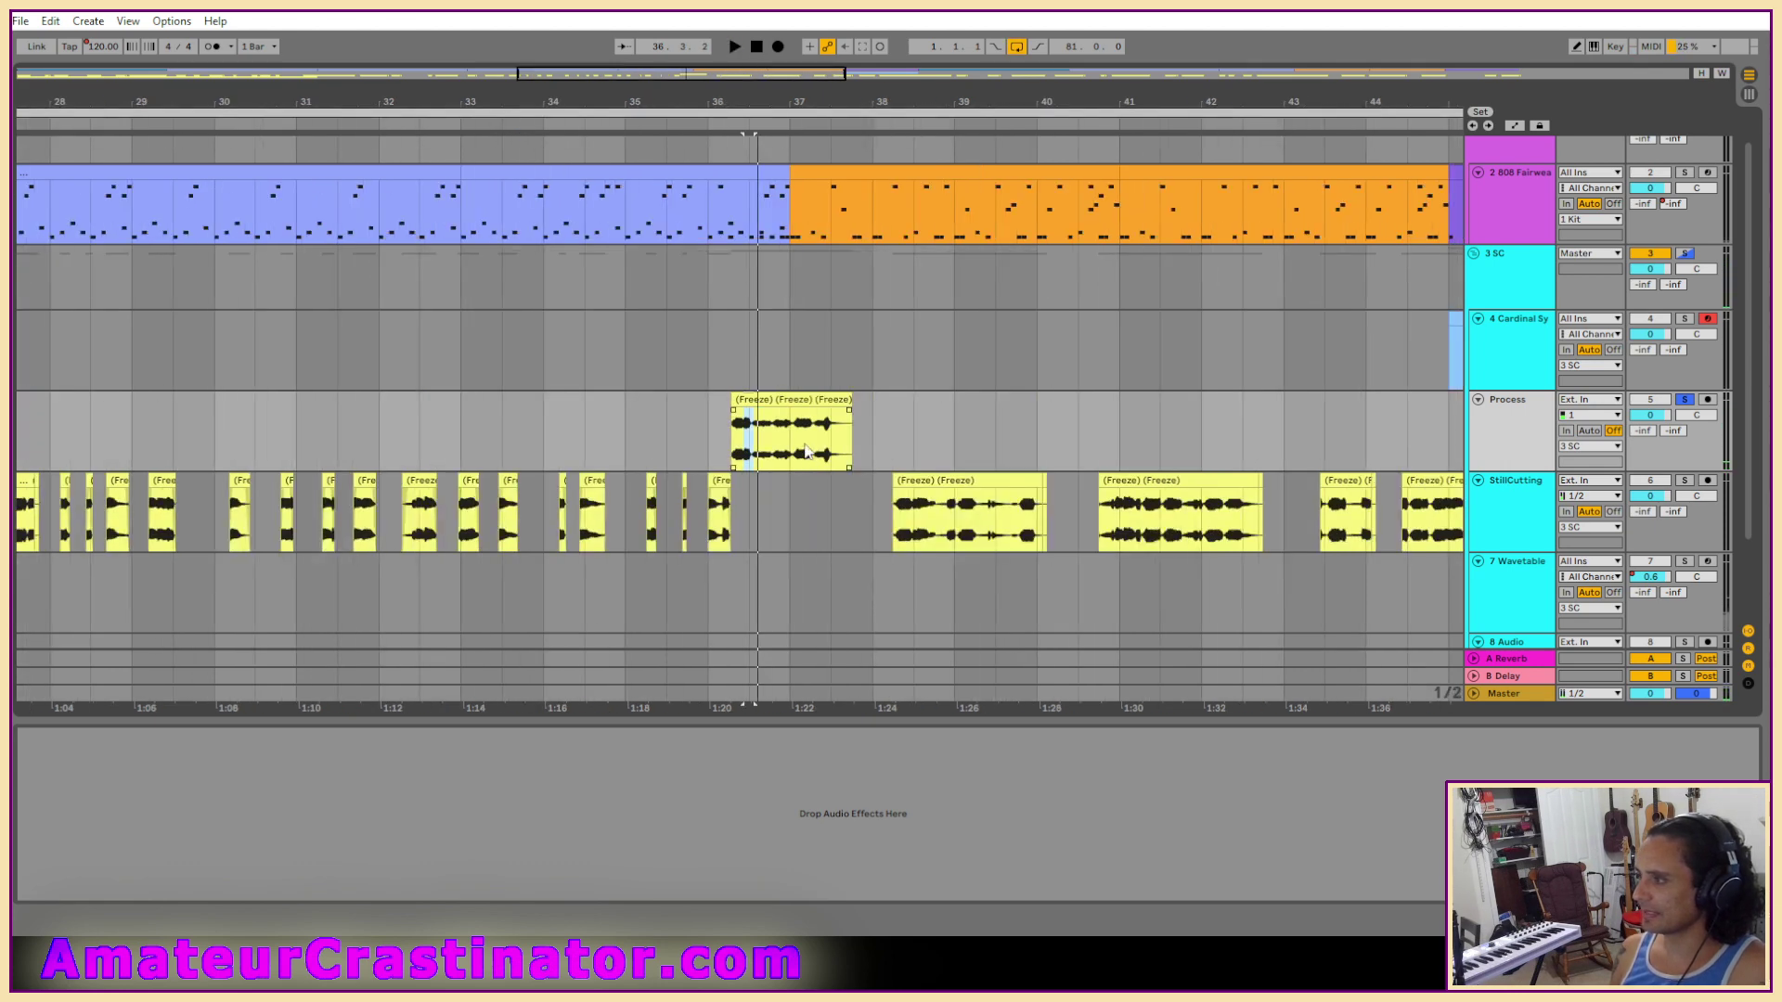
left_click_drag(995, 427, 644, 433)
key("Delete")
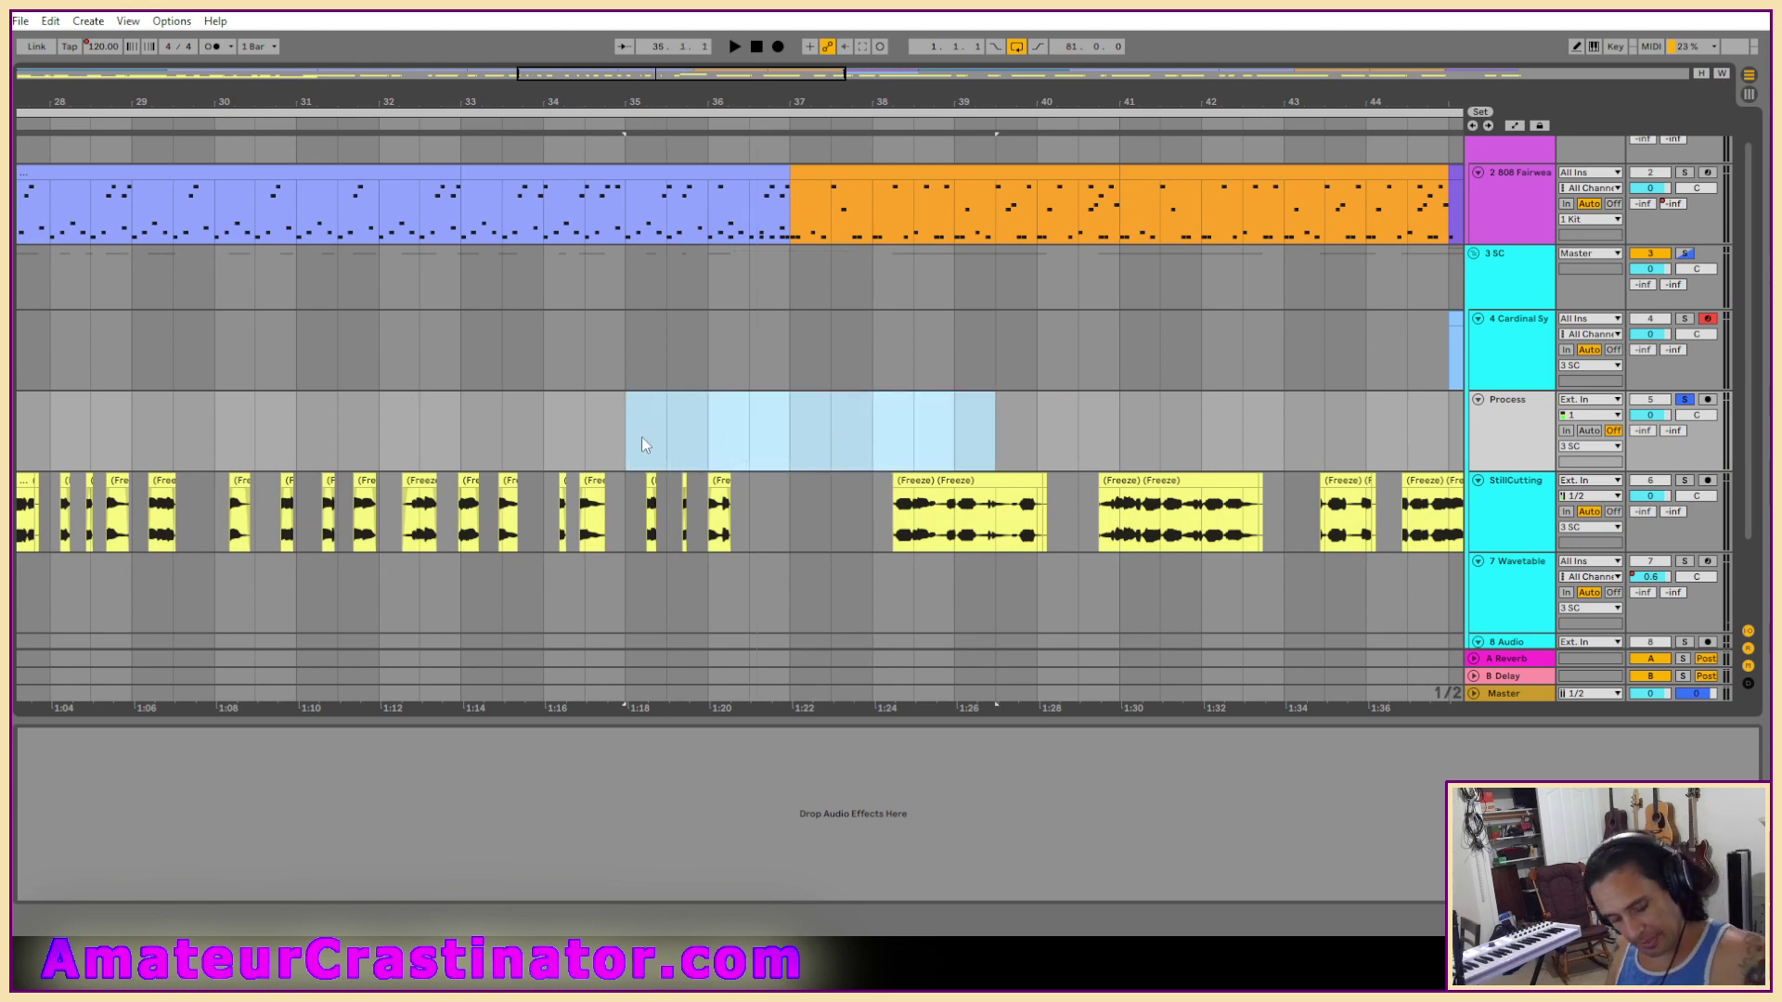
scroll(805, 479, "down", 5)
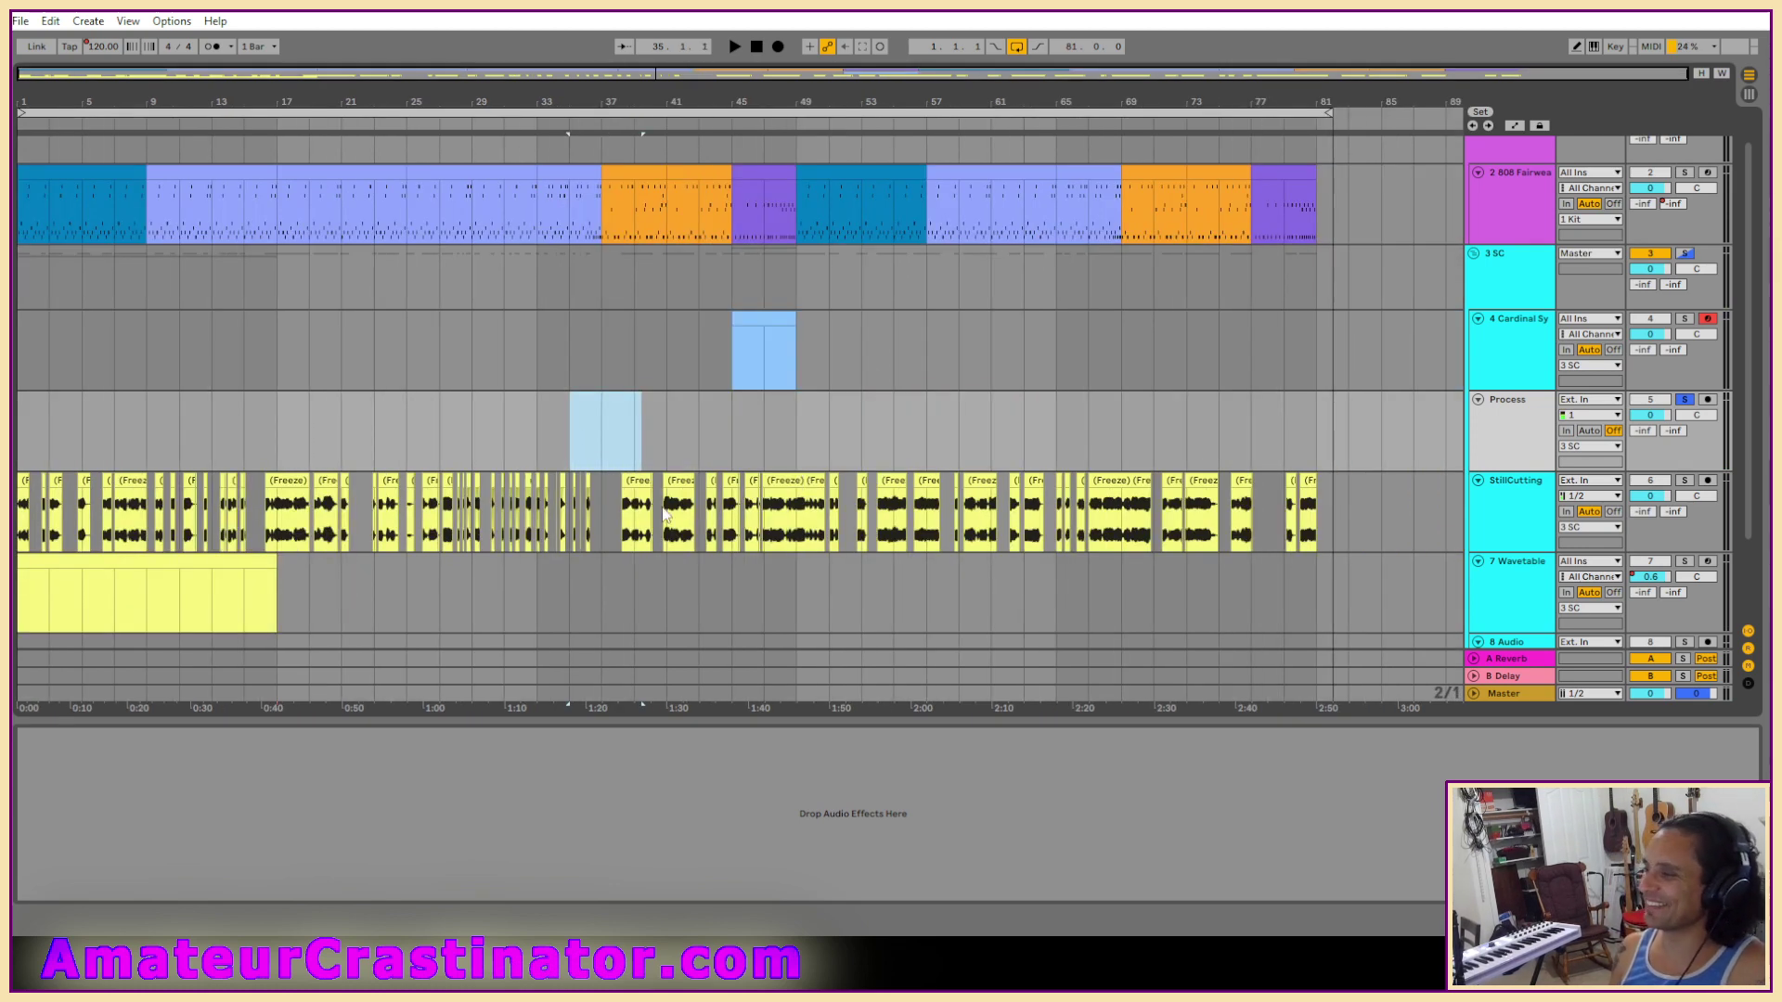
left_click(694, 434)
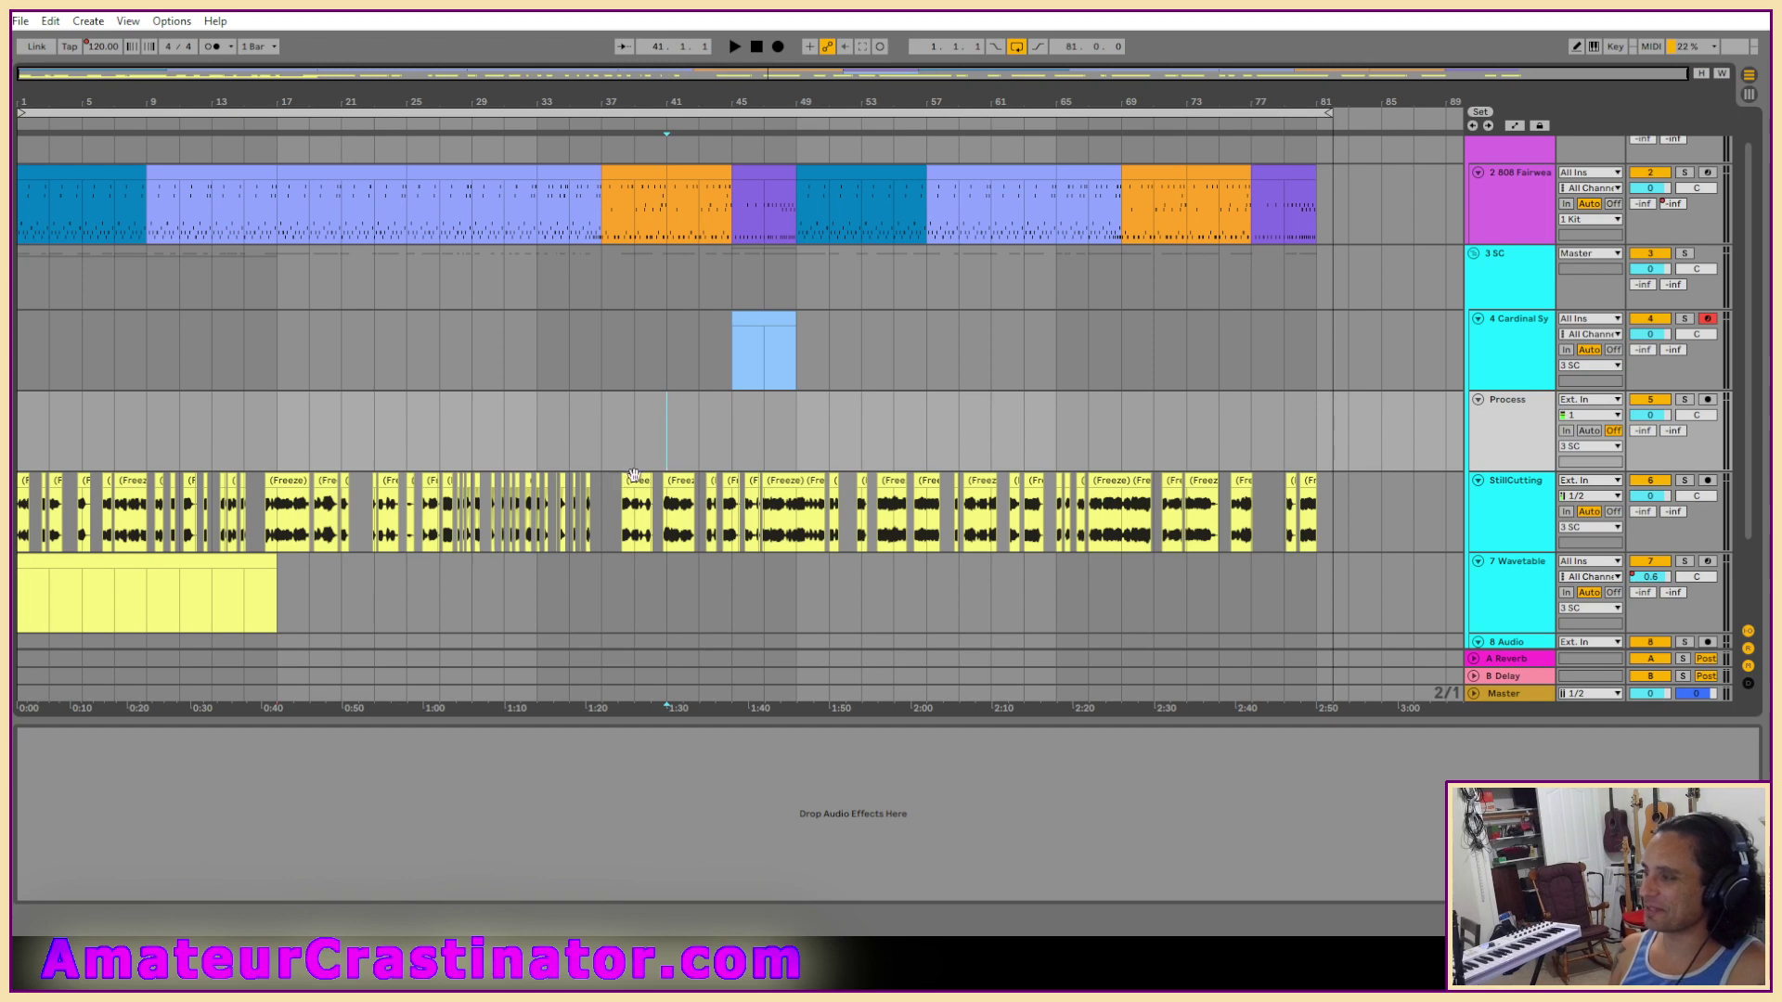
Trim the start of the StillCutting clip at 38.2 to 38.3.
left_click(634, 475)
key("z")
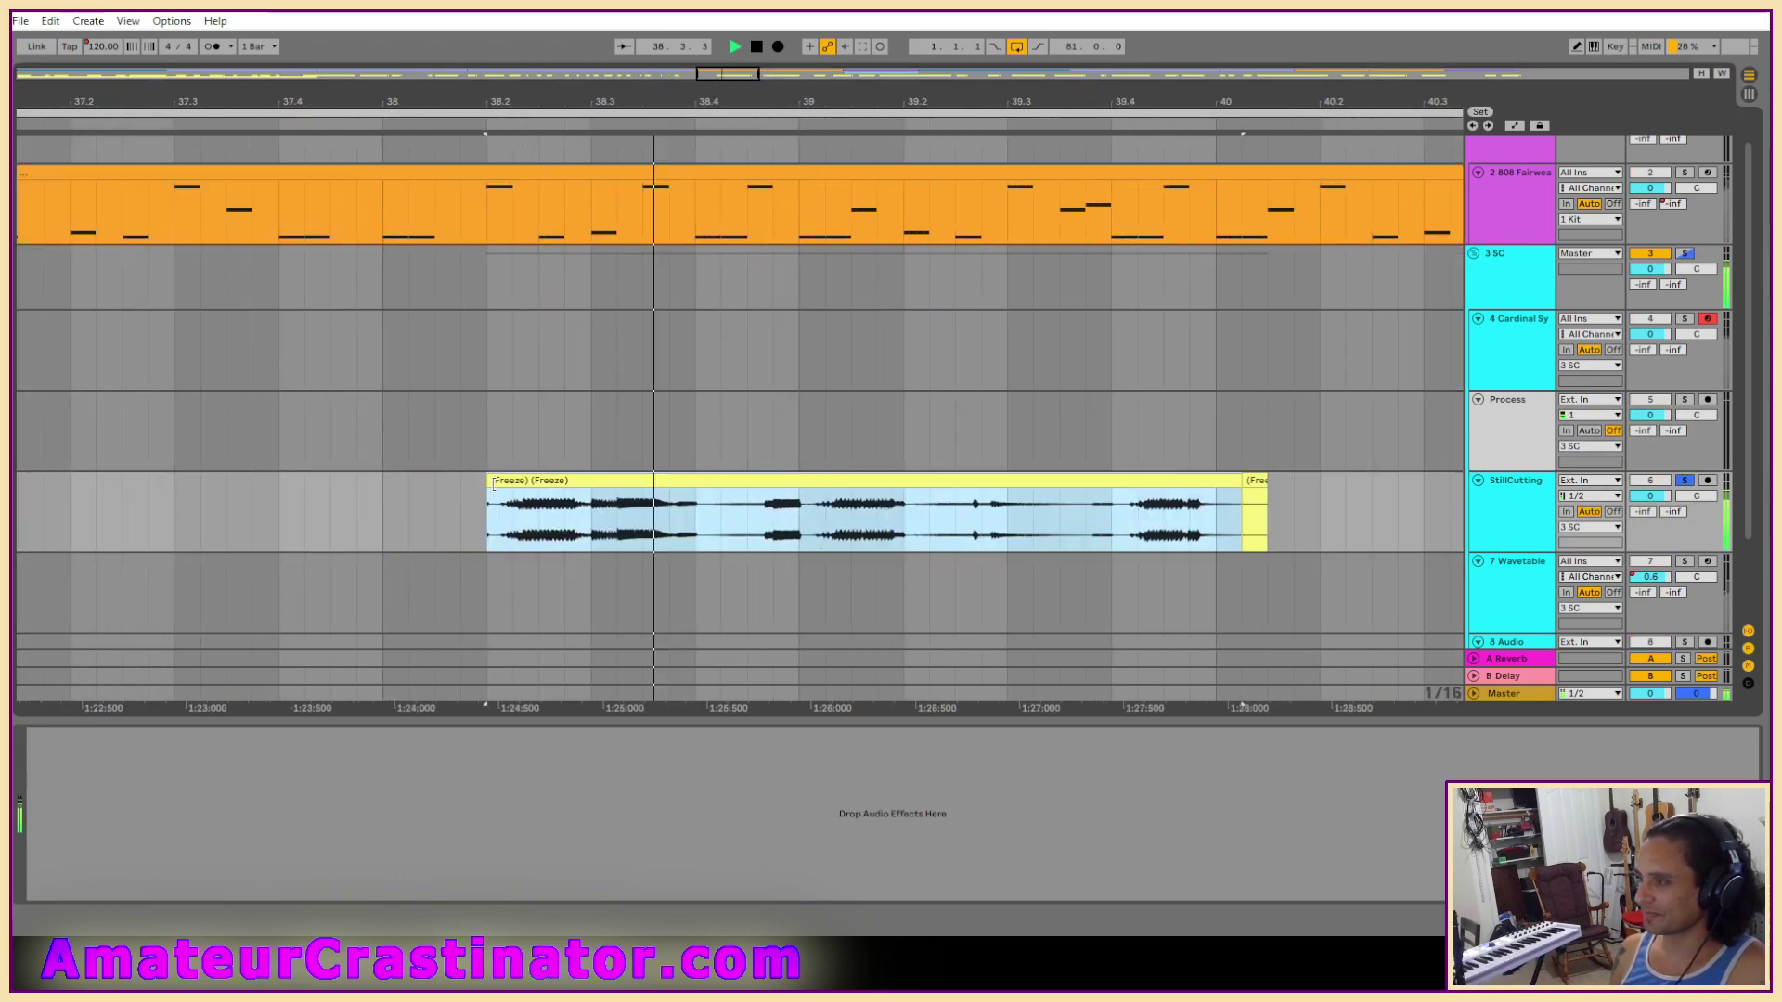
left_click_drag(489, 483, 592, 483)
Delete the StillCutting audio from about 38.3.4 to 38.4.4.
left_click(676, 531)
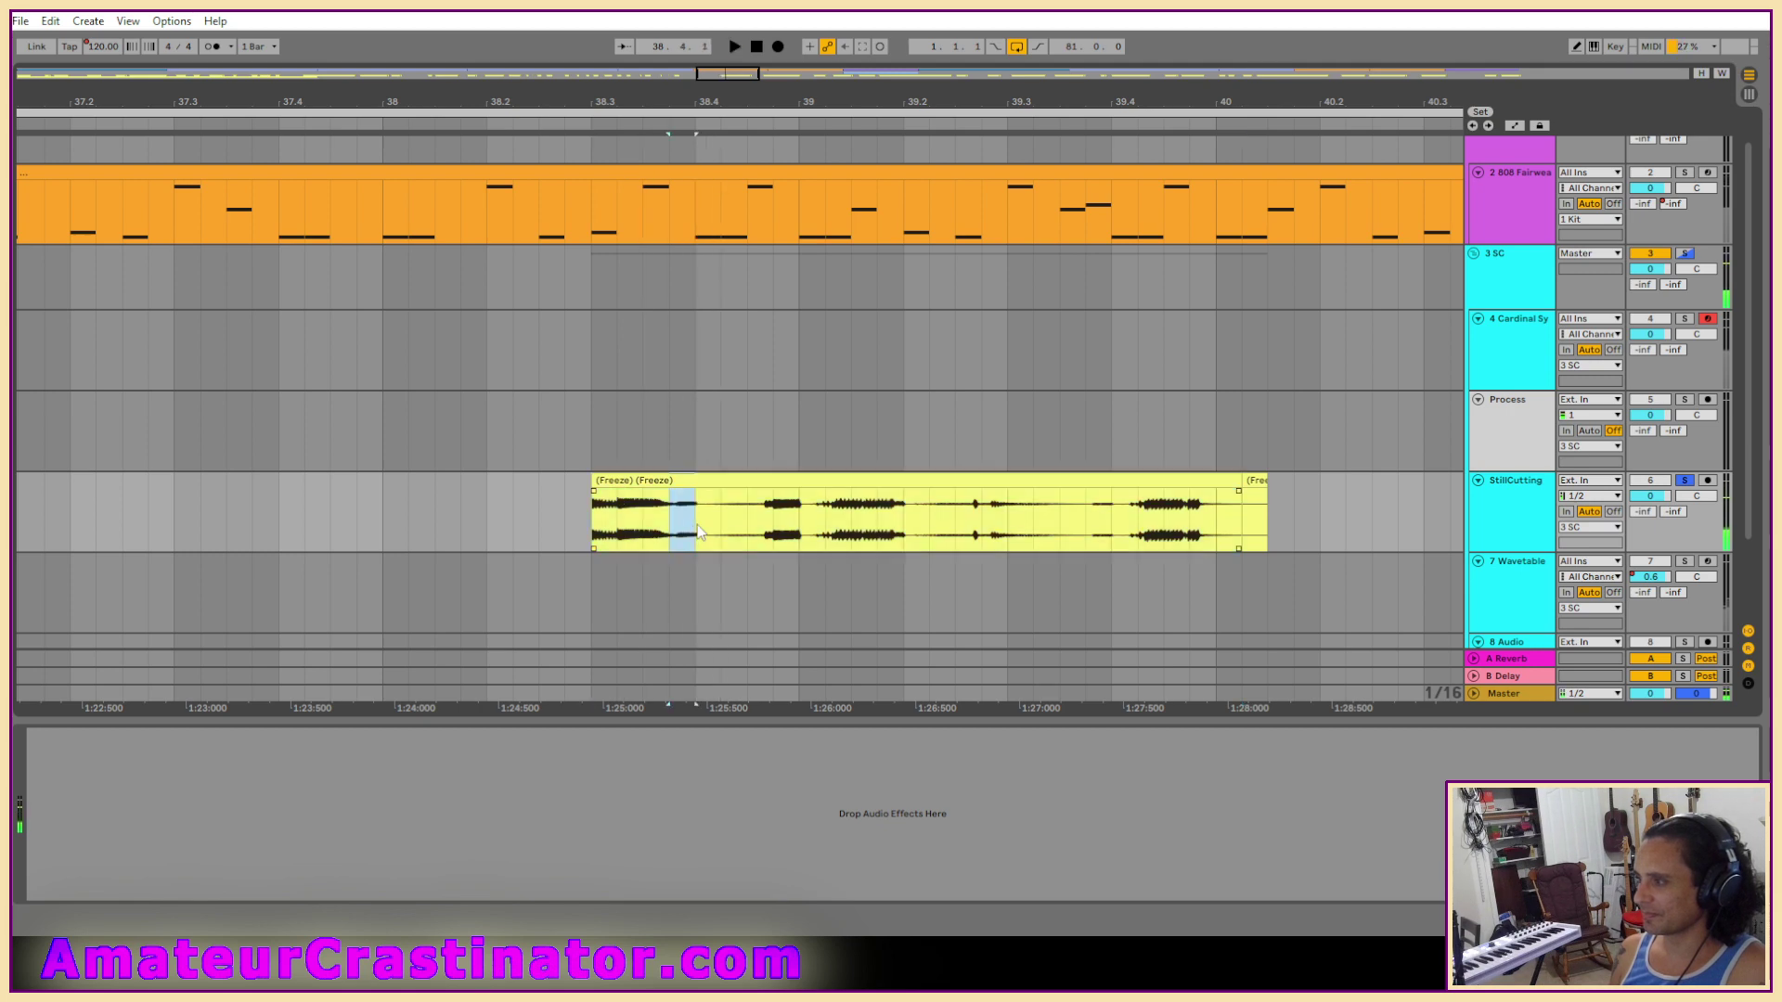
key("shift+Right")
key("shift+Right")
key("shift+Right")
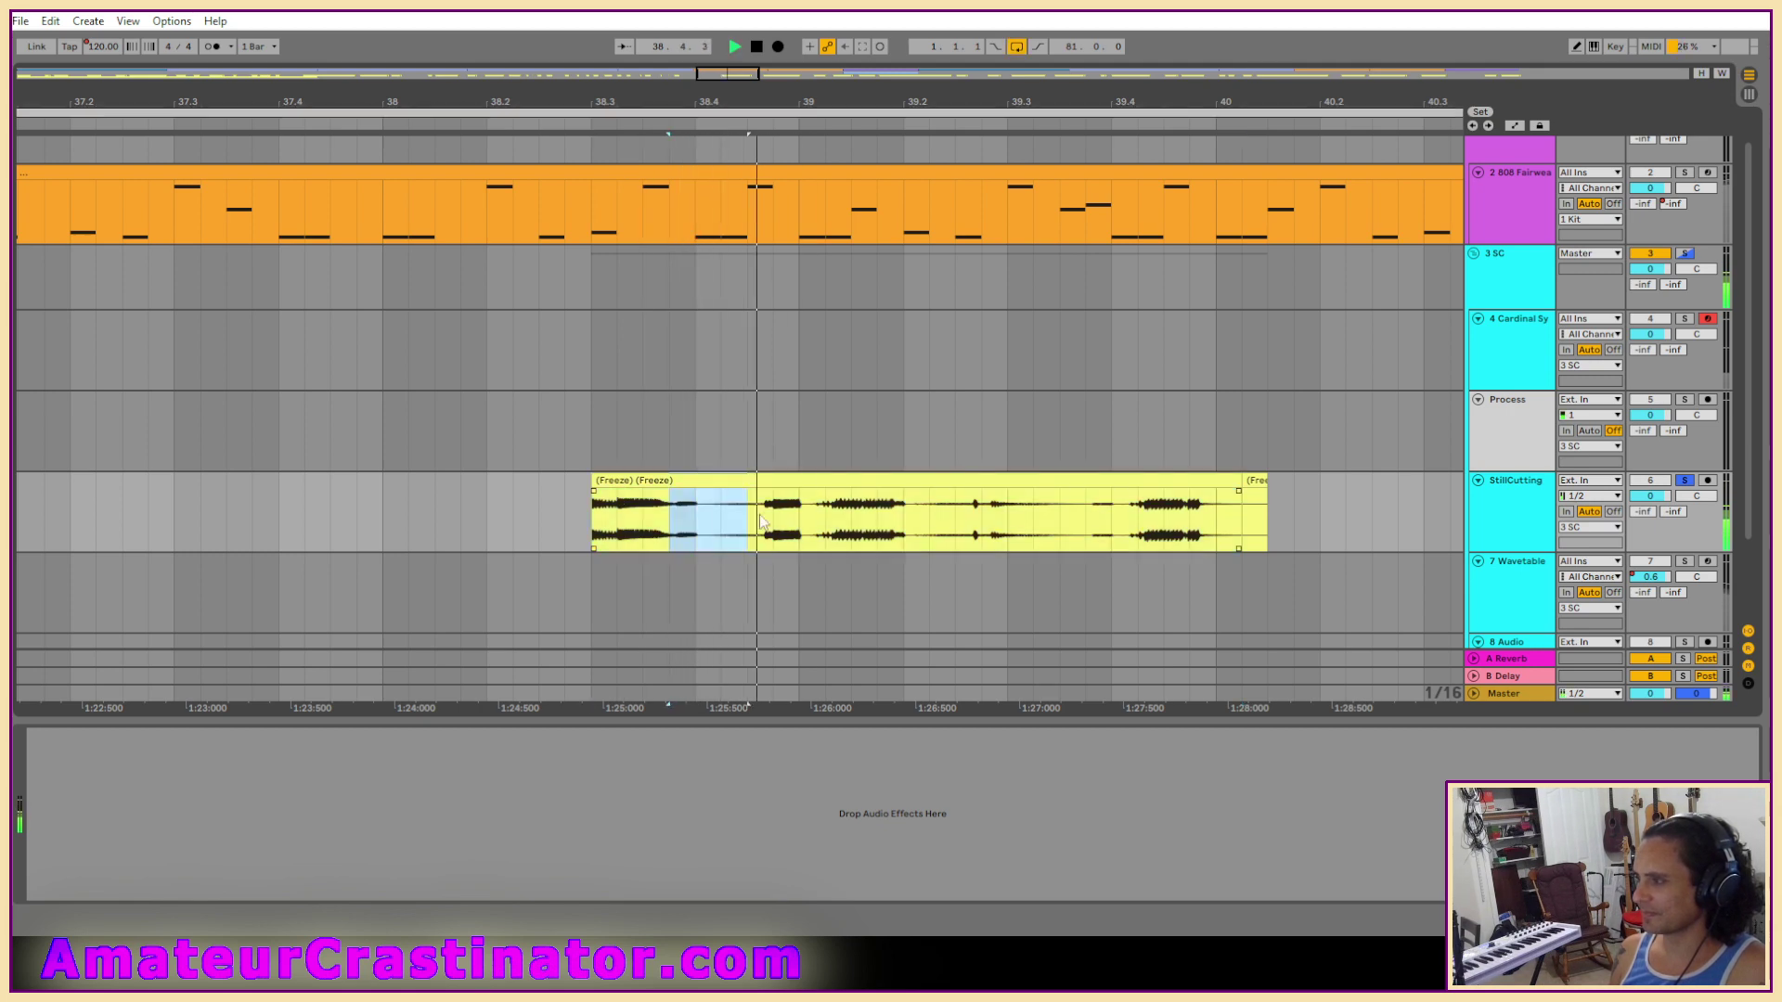
key("Delete")
Delete the StillCutting audio from bar 39 to about 39.2.4, and audition the following section up to 39.3.4.
left_click_drag(807, 535, 1086, 535)
key("Delete")
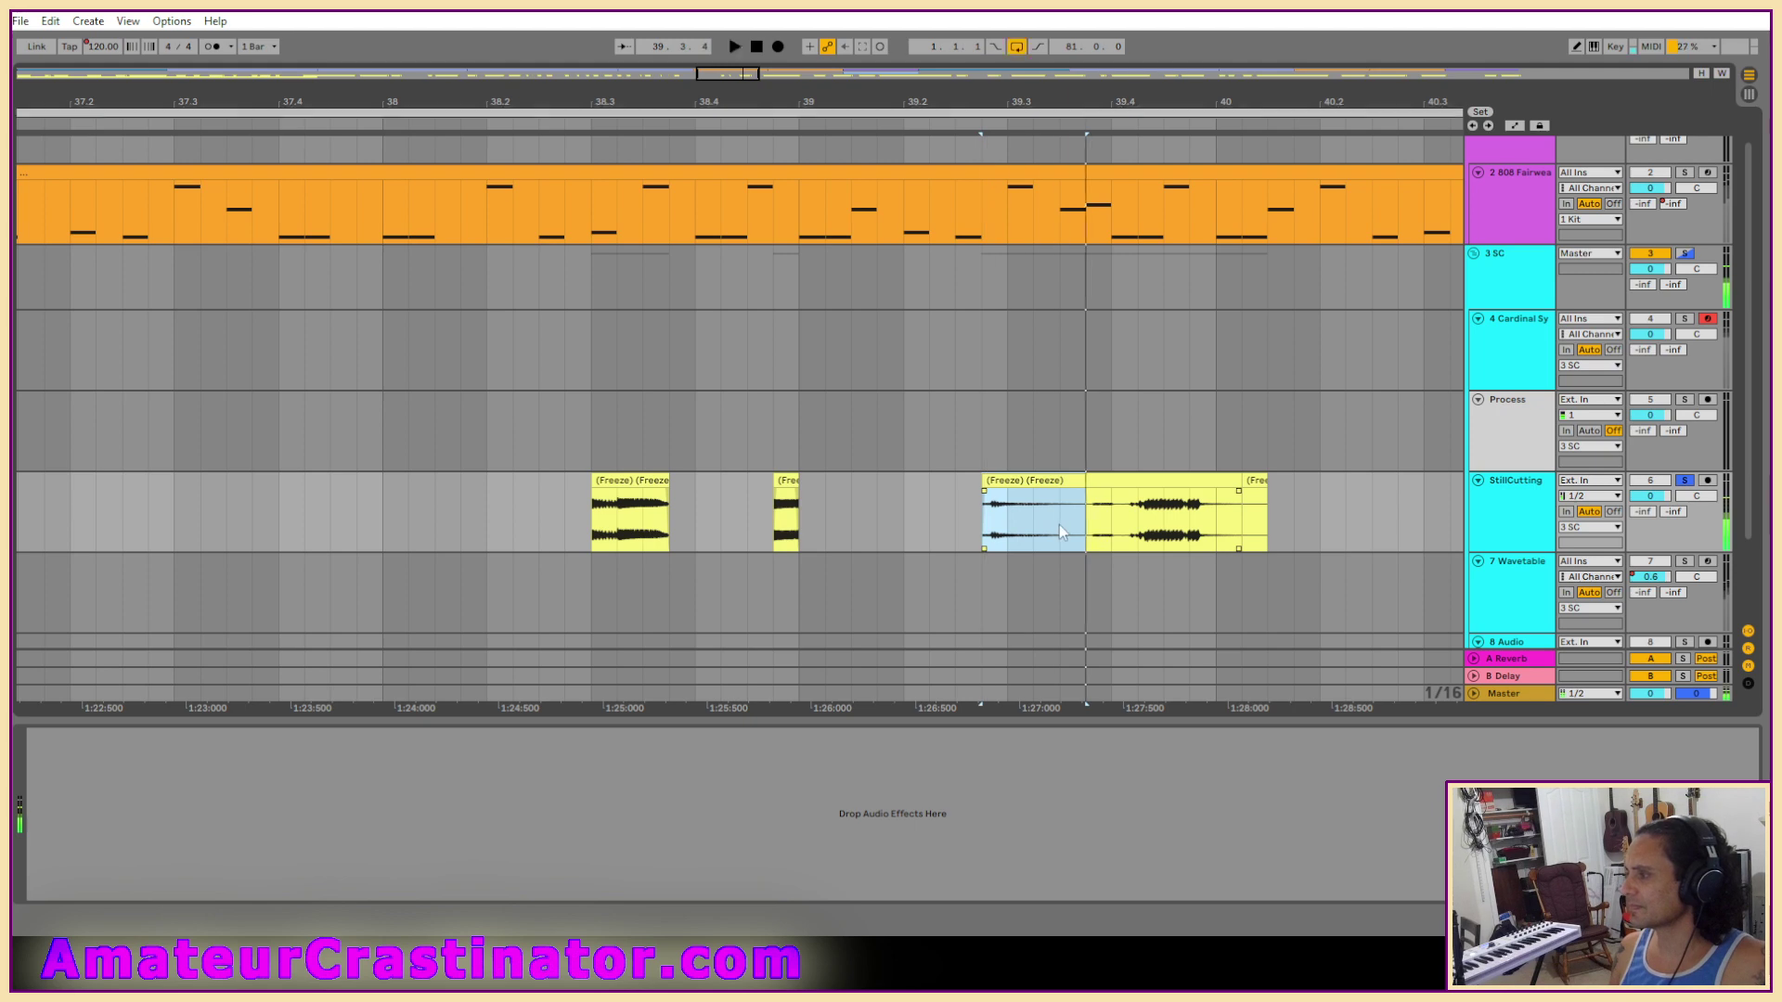
key("plus")
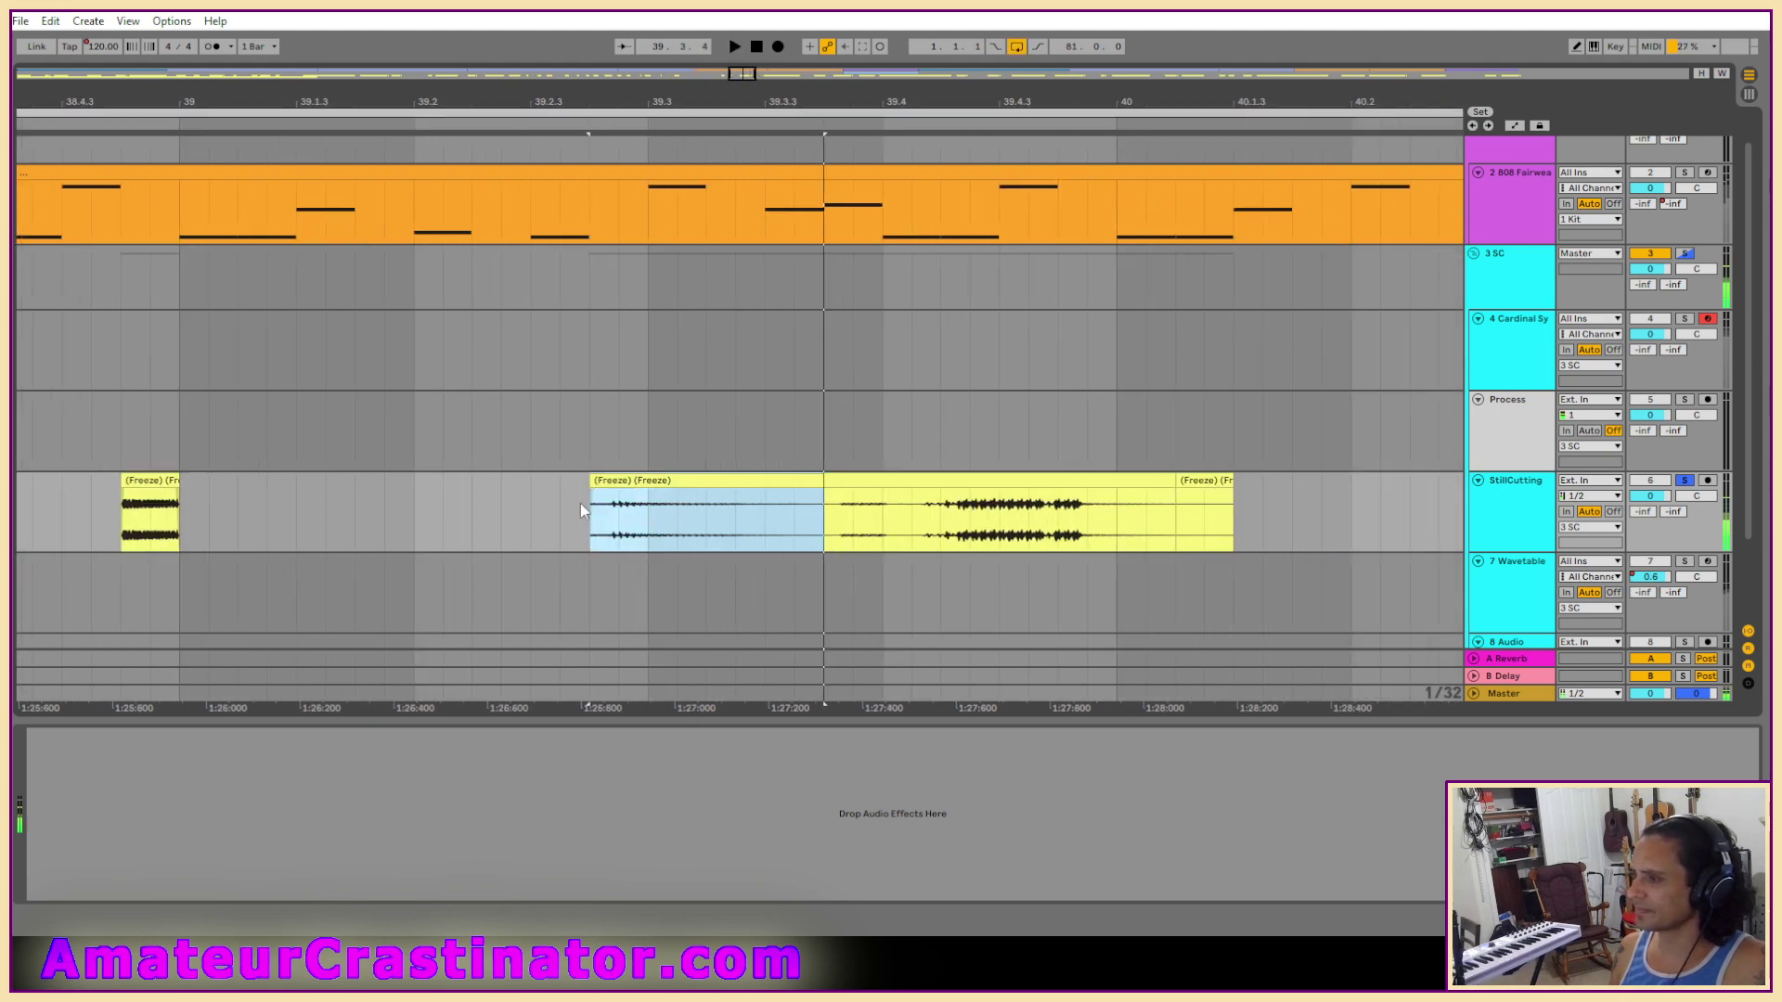
key("space")
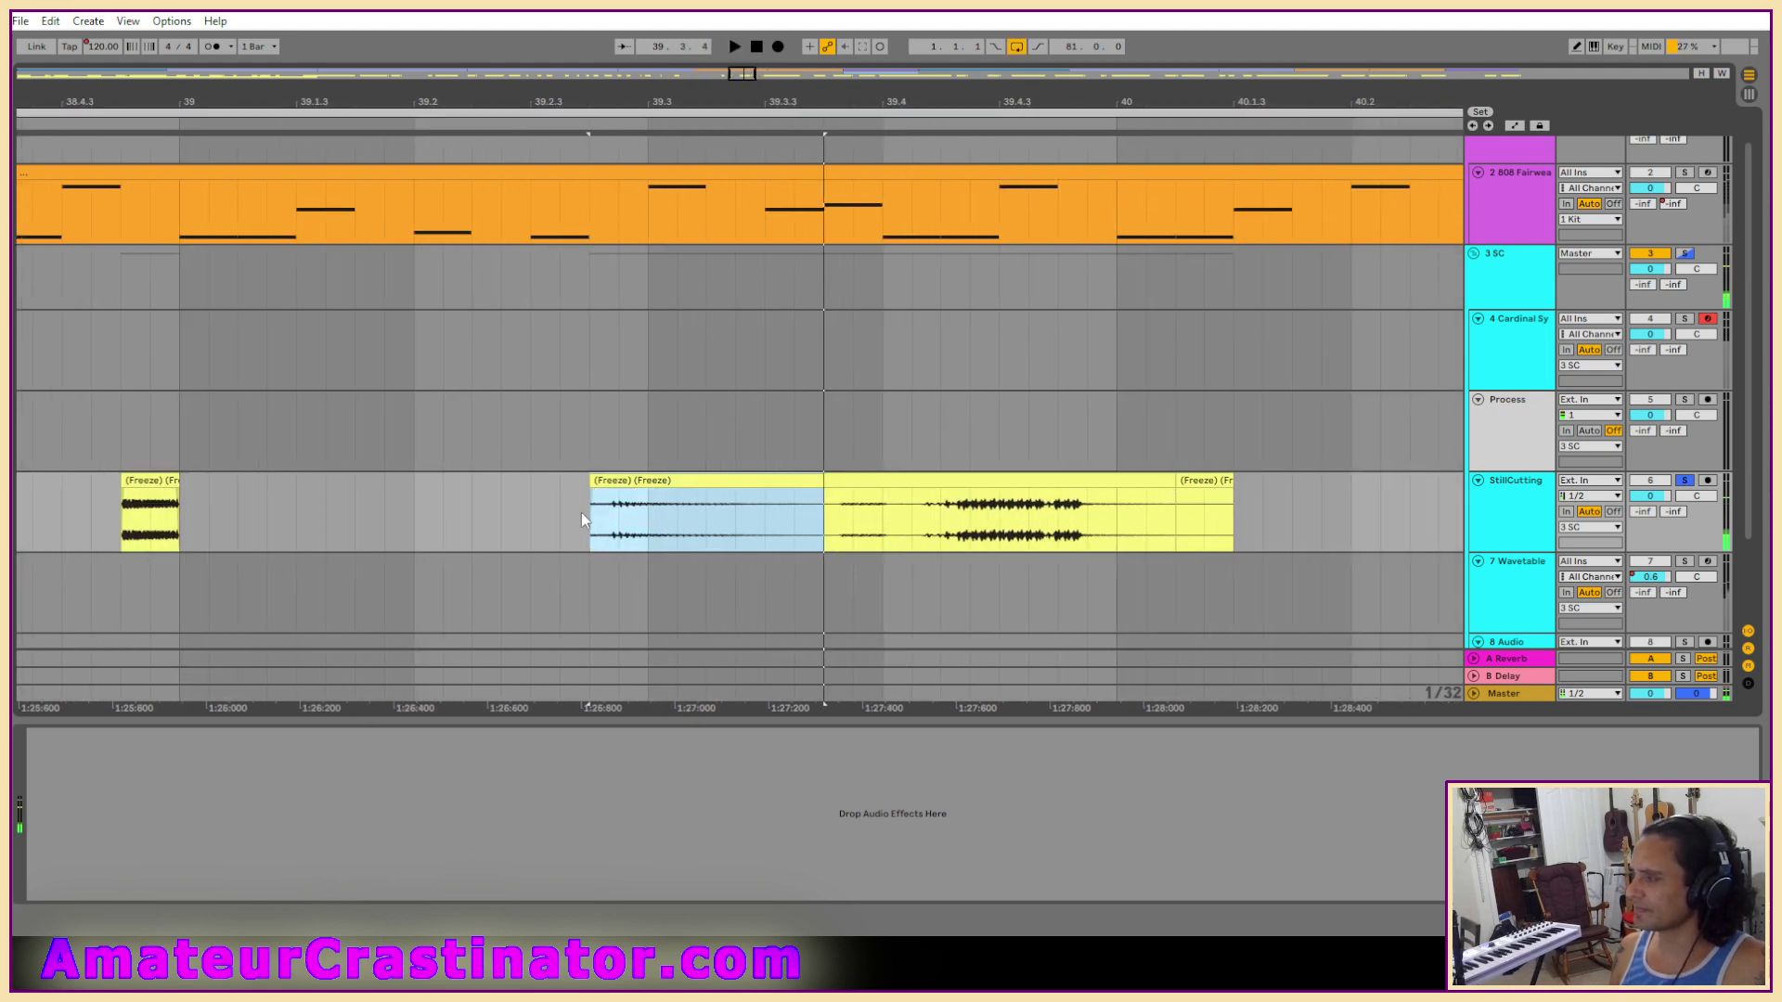
Try raising the gain of the StillCutting clip starting at 39.2.4 to 8.44 dB and audition it.
left_click(1502, 364)
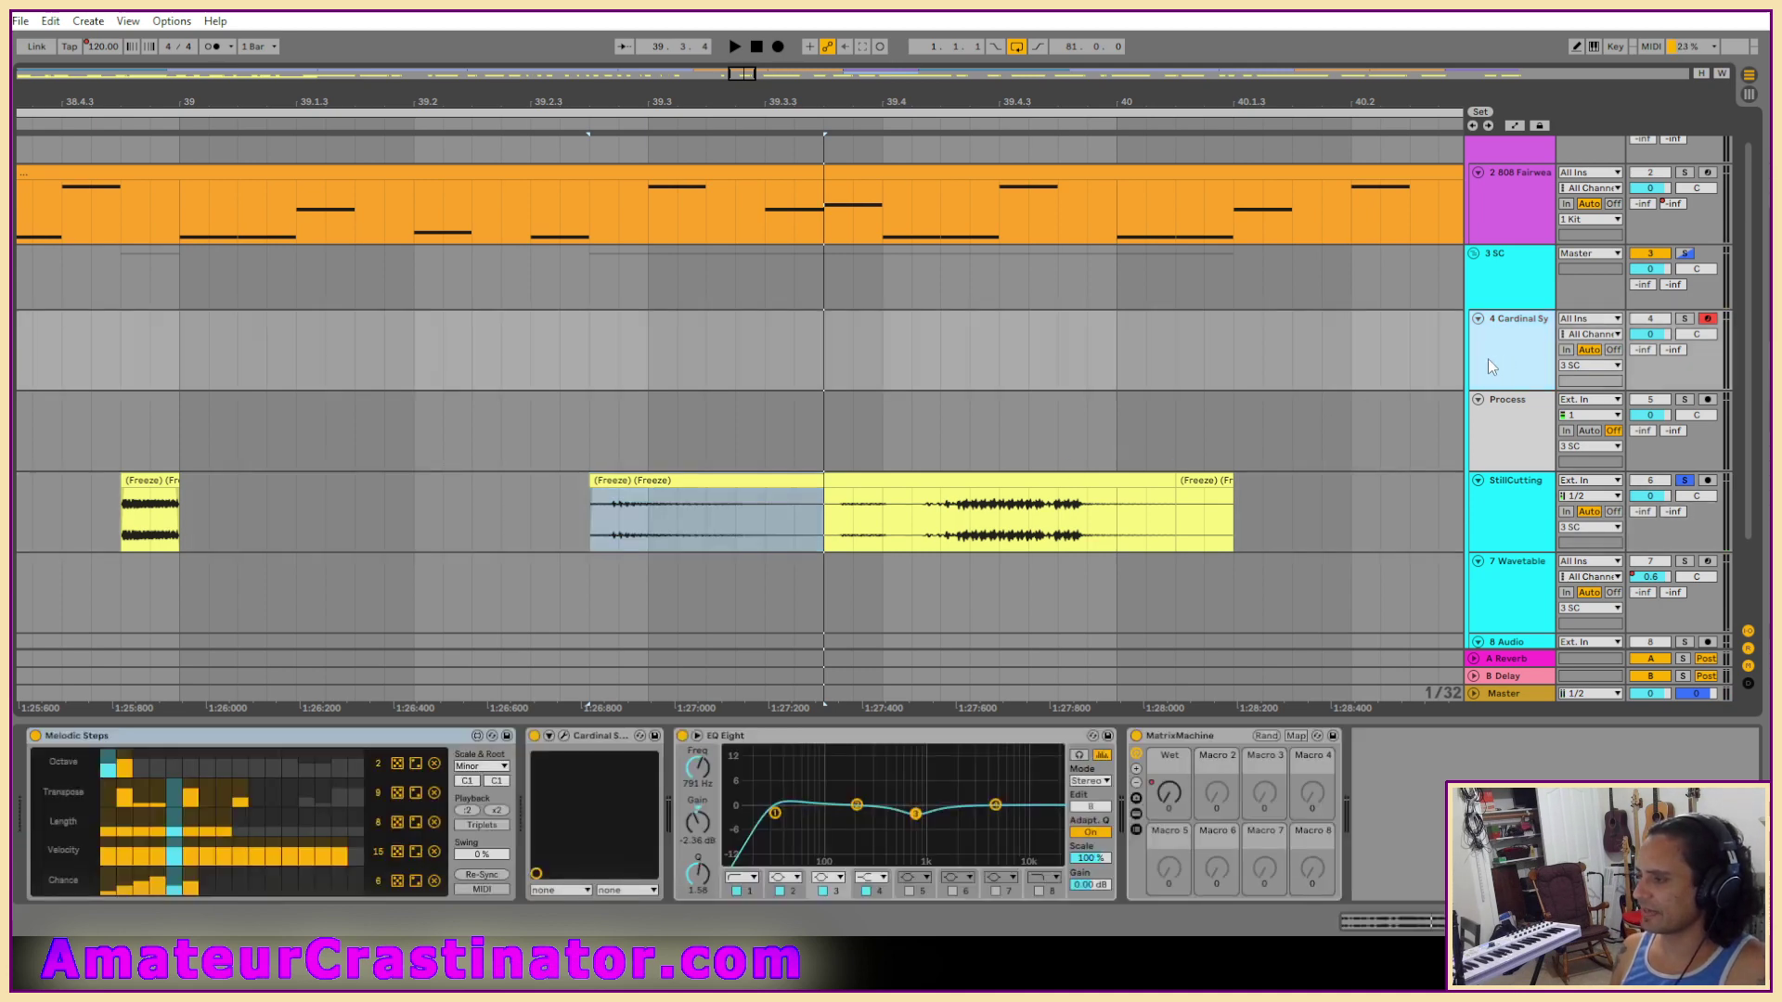
left_click(1516, 504)
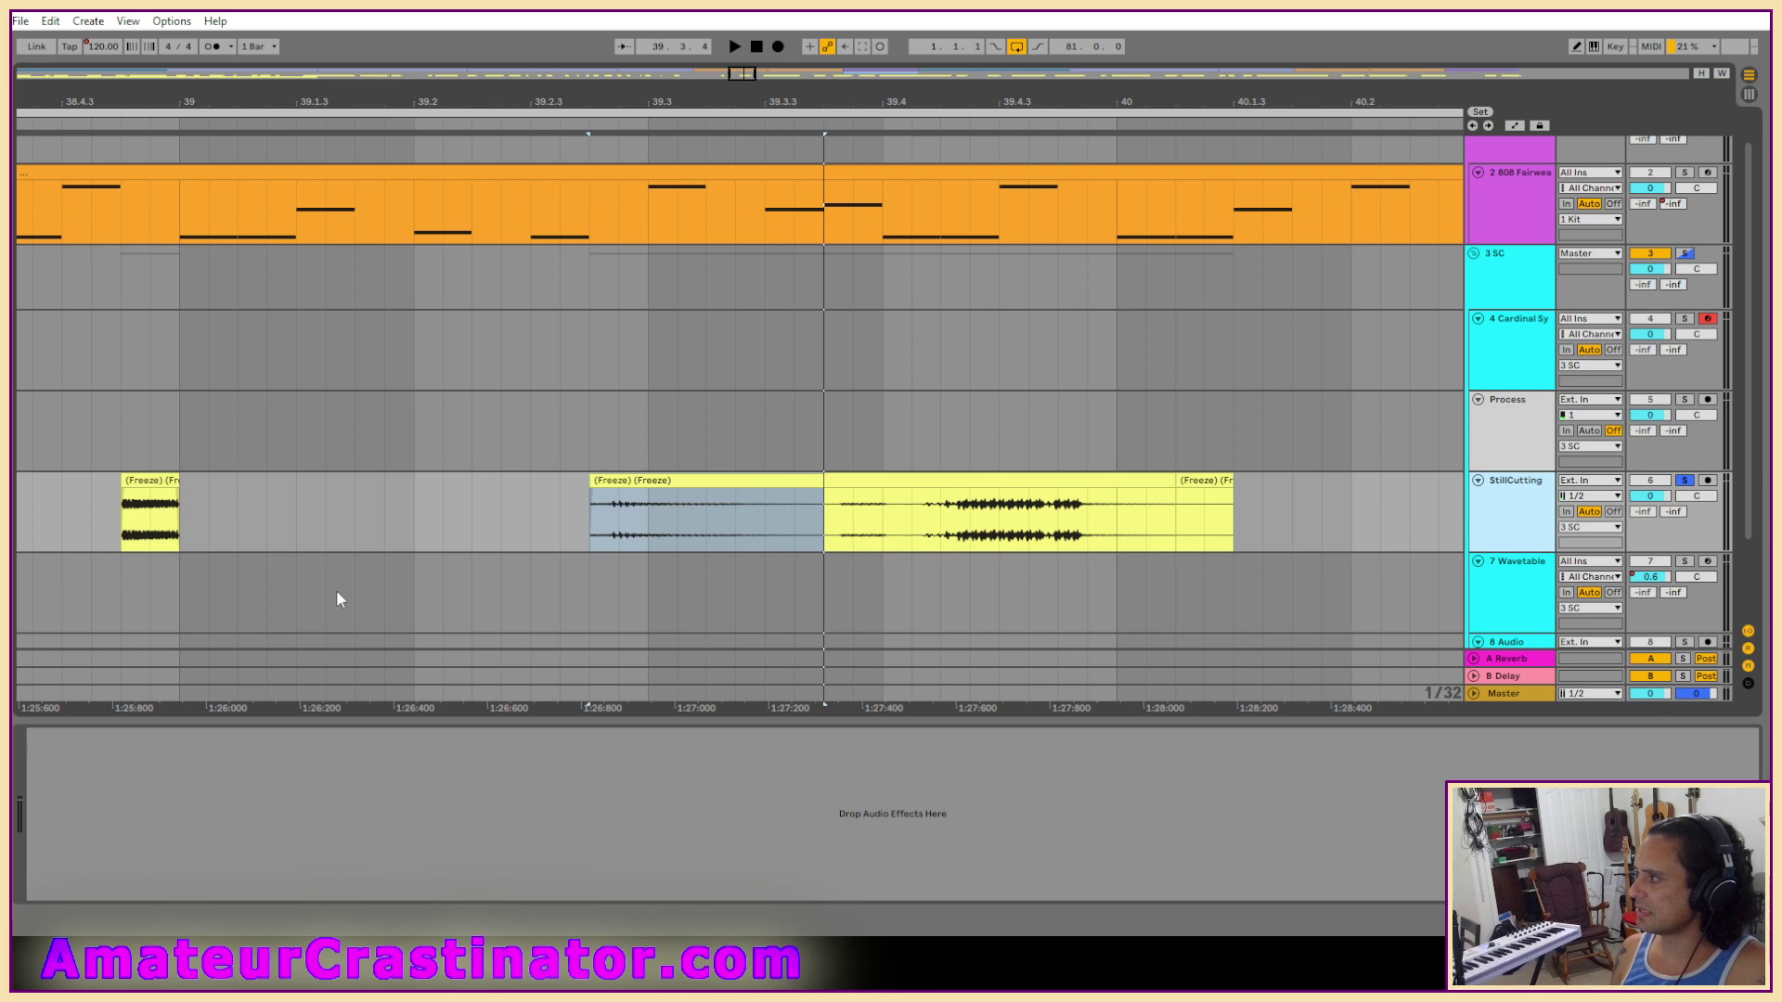
double_click(679, 496)
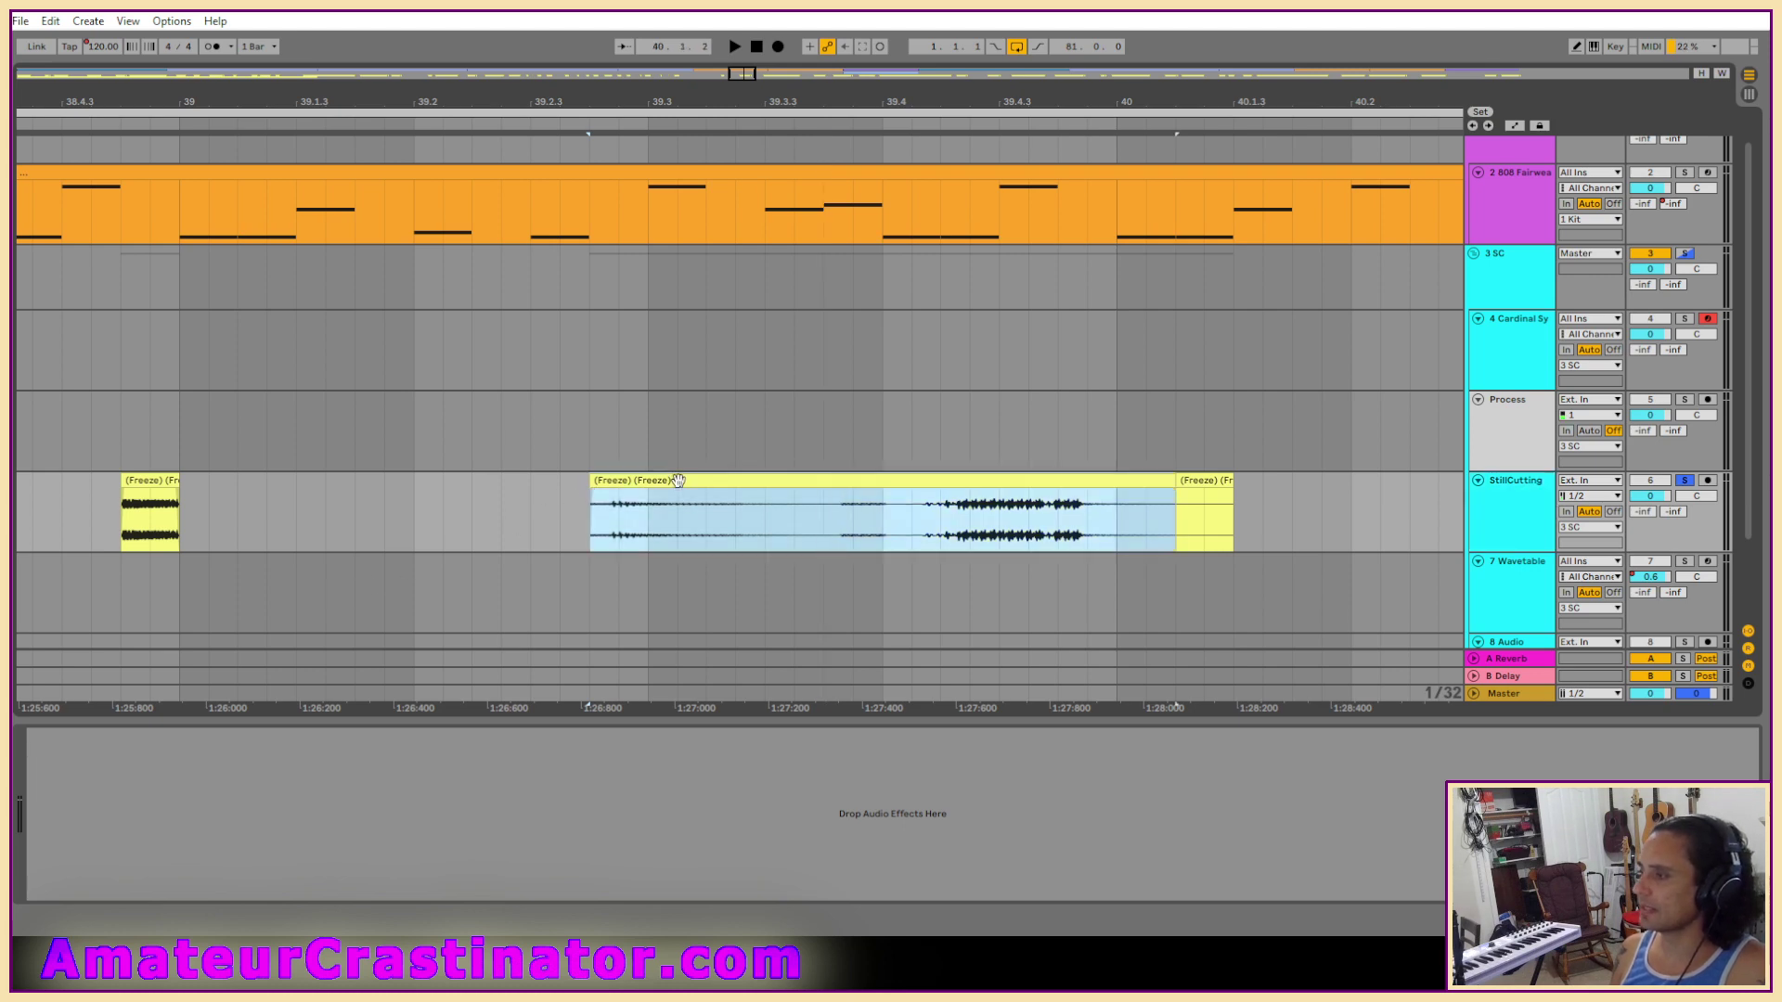
left_click_drag(297, 822, 297, 825)
key("space")
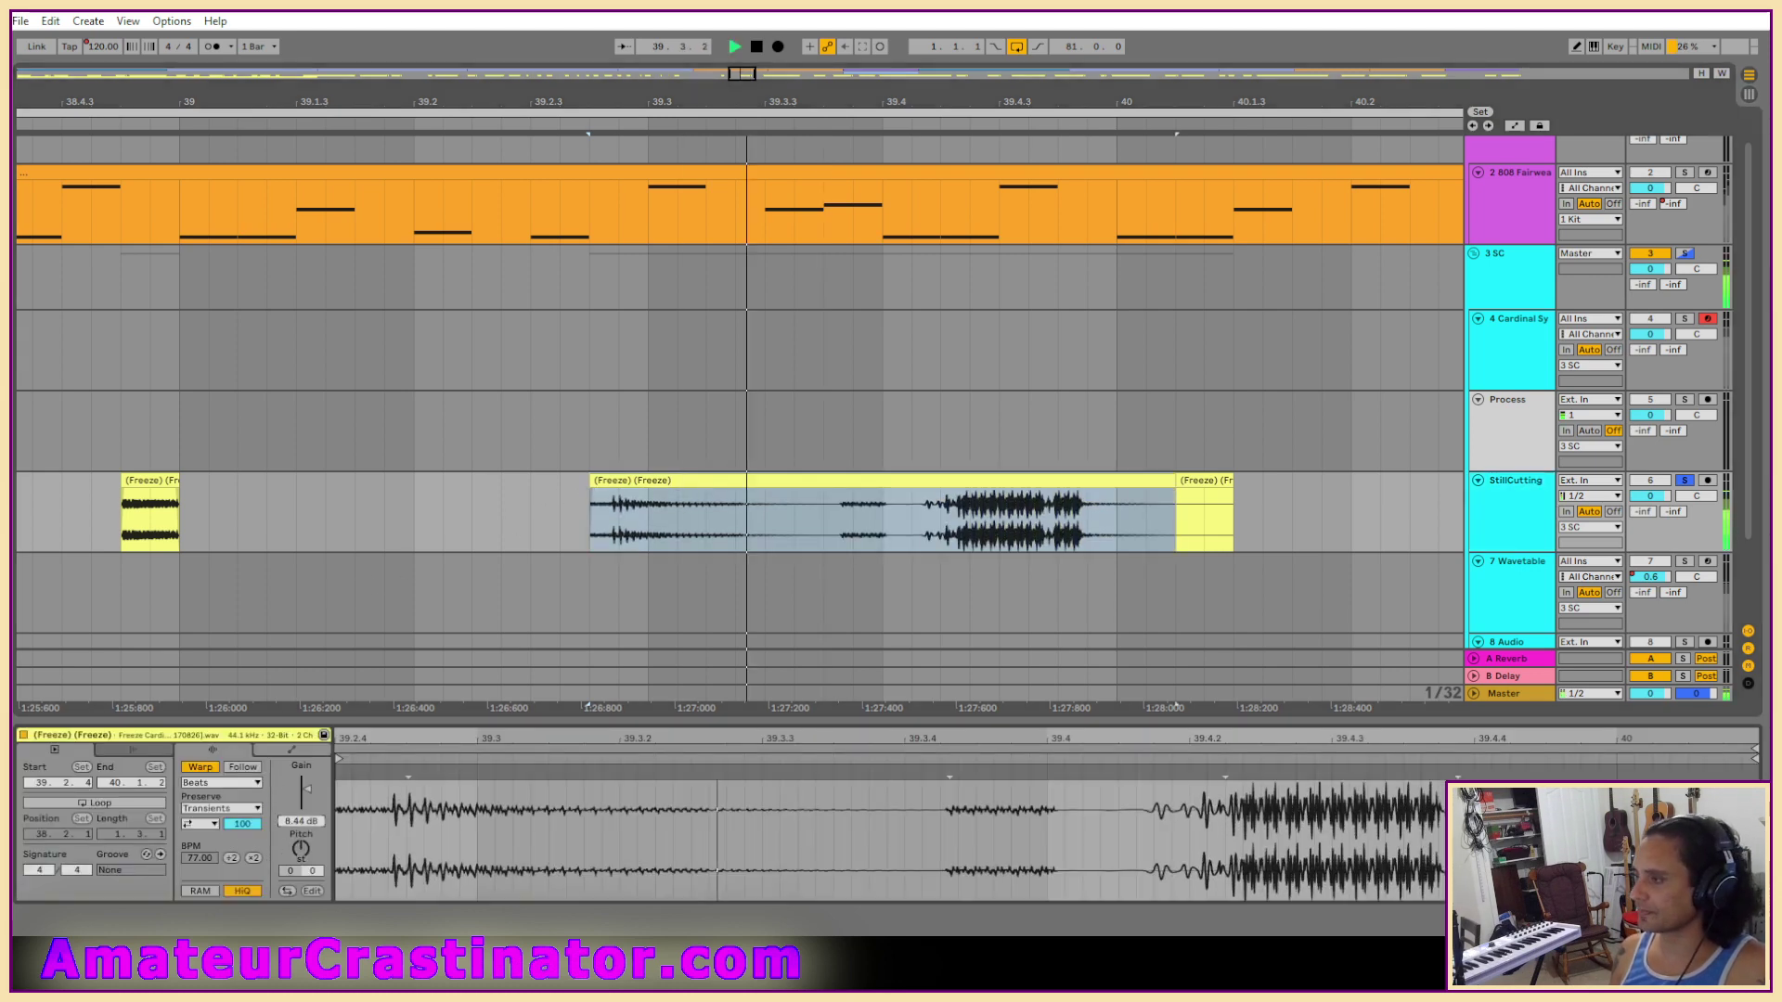
key("Delete")
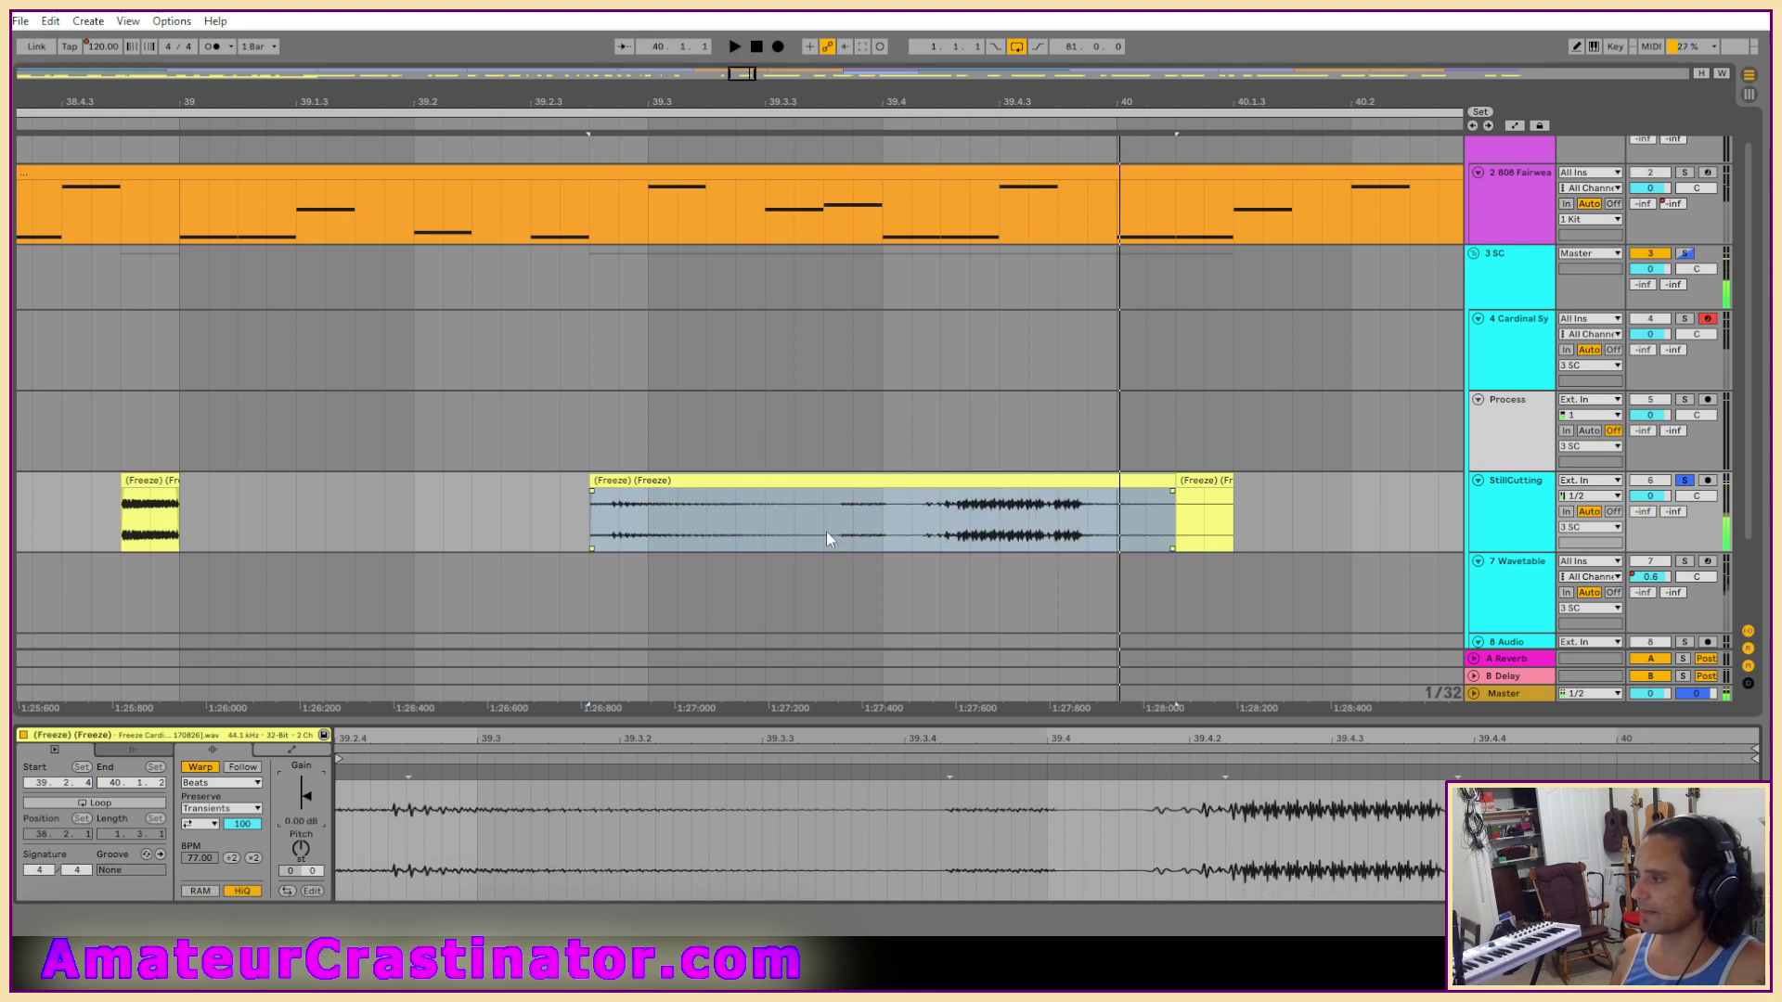
Split the StillCutting clip at 39.3.4, and give the first part a short fade-in and a gain of 5.75 dB.
mouse_move(826, 531)
left_mouse_down()
mouse_move(599, 501)
mouse_move(617, 469)
mouse_move(610, 509)
mouse_move(612, 489)
left_mouse_up()
key("ctrl+e")
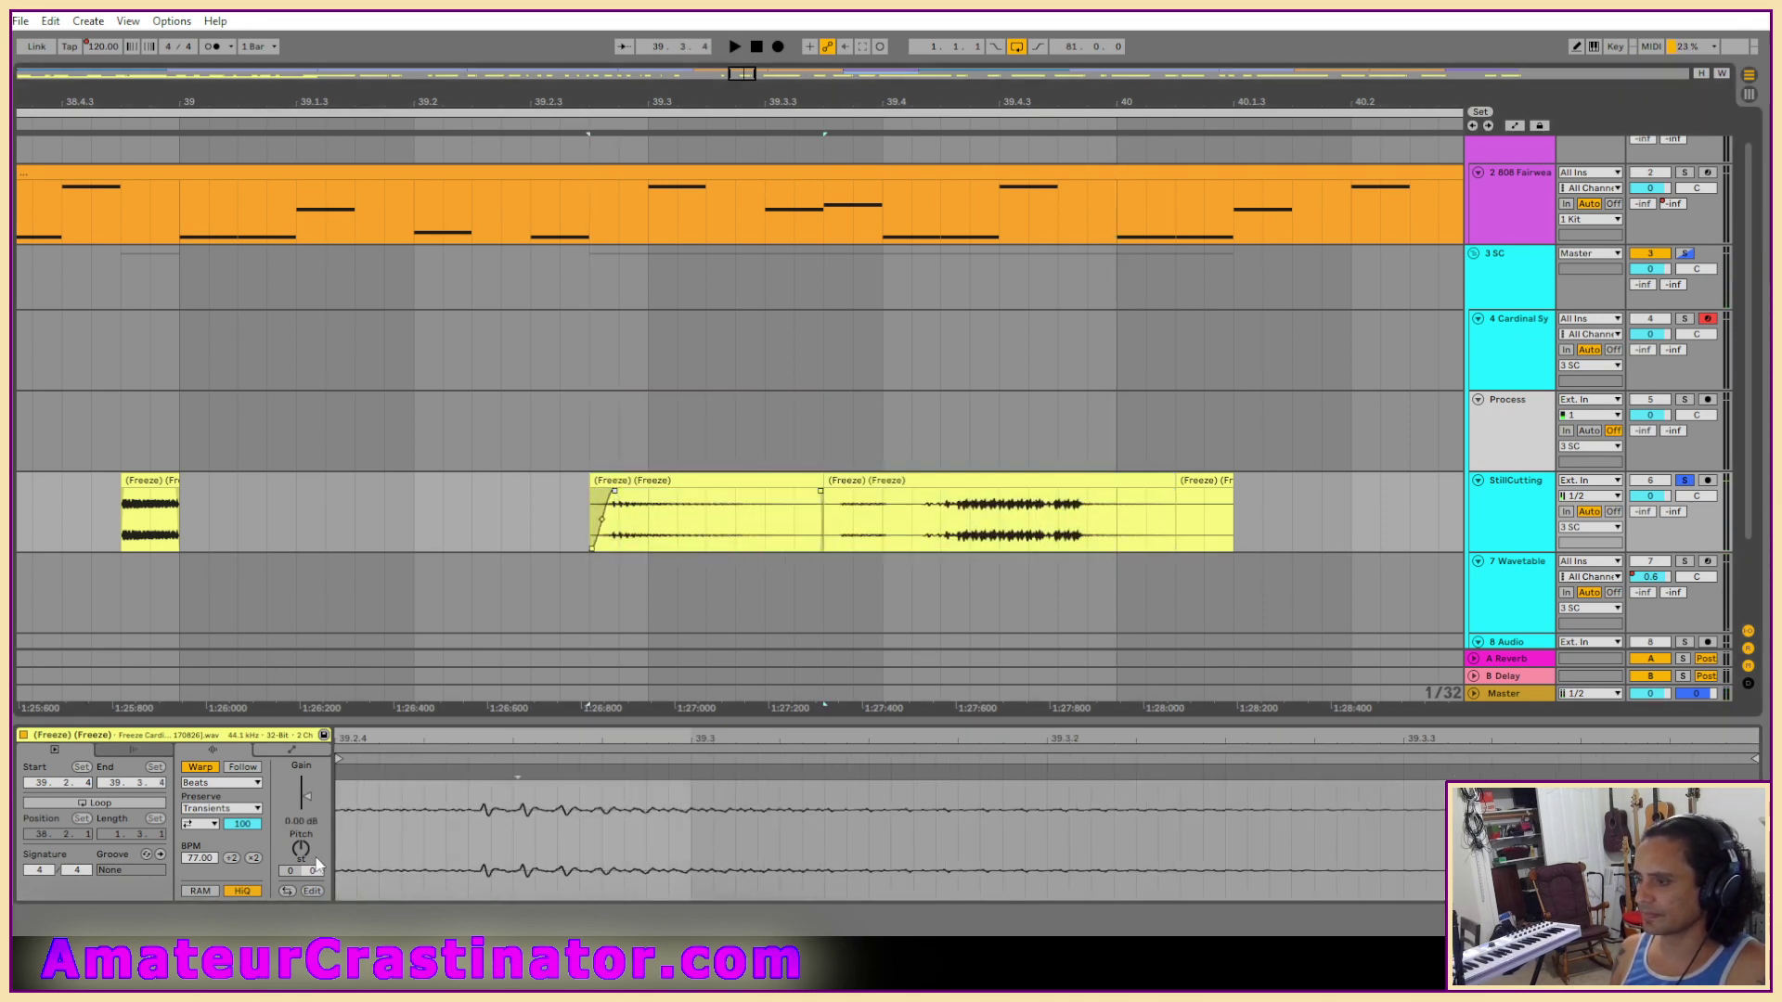
key("space")
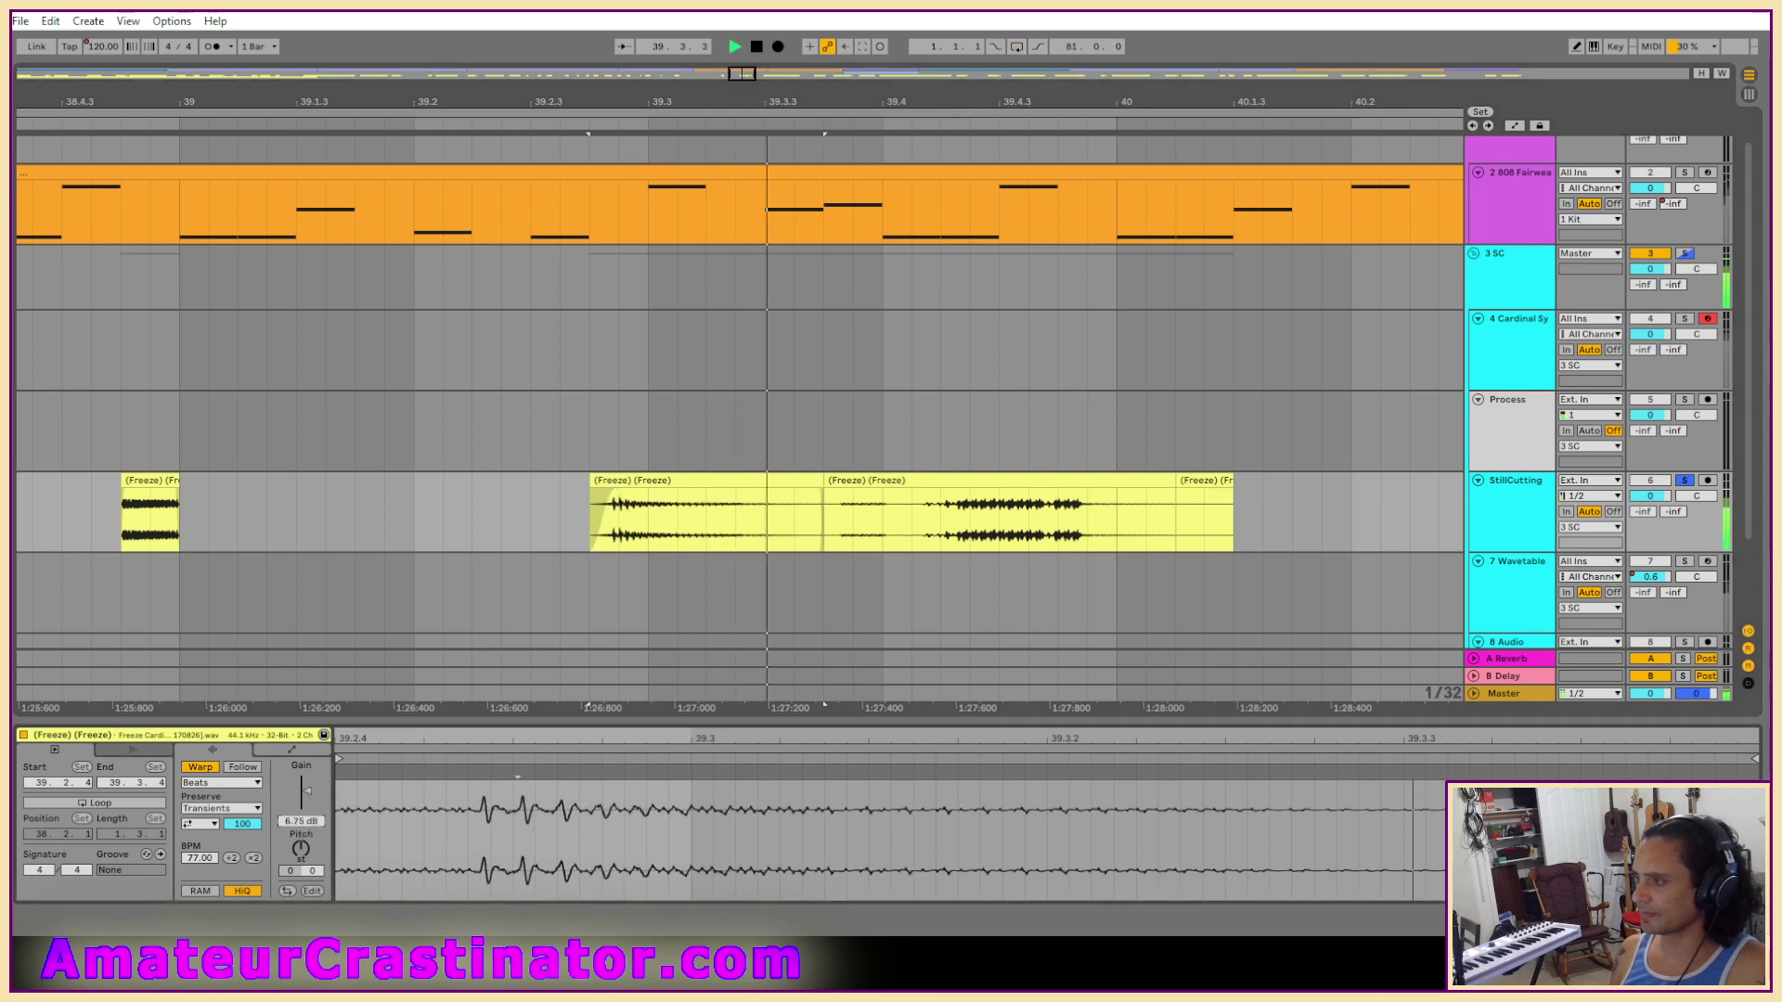
key("ctrl+l")
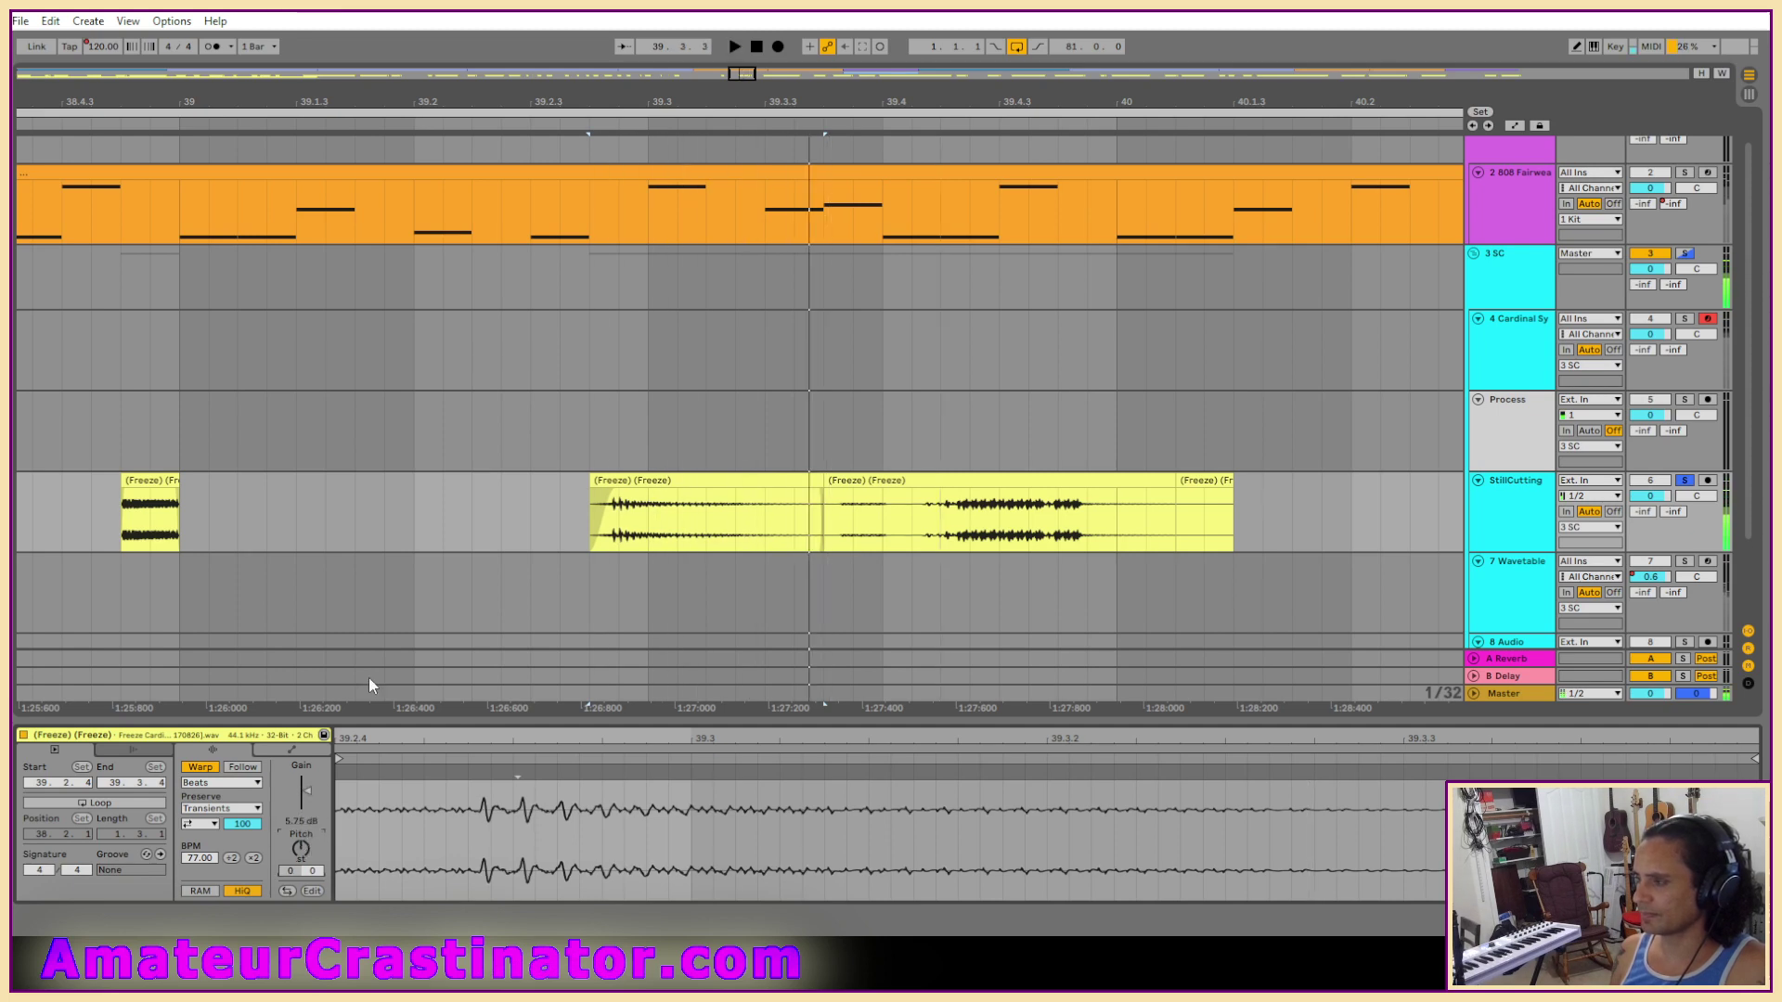
Delete the StillCutting clips from 39.3.4 up to the gap just after bar 40.
left_click(662, 480)
left_click(990, 483)
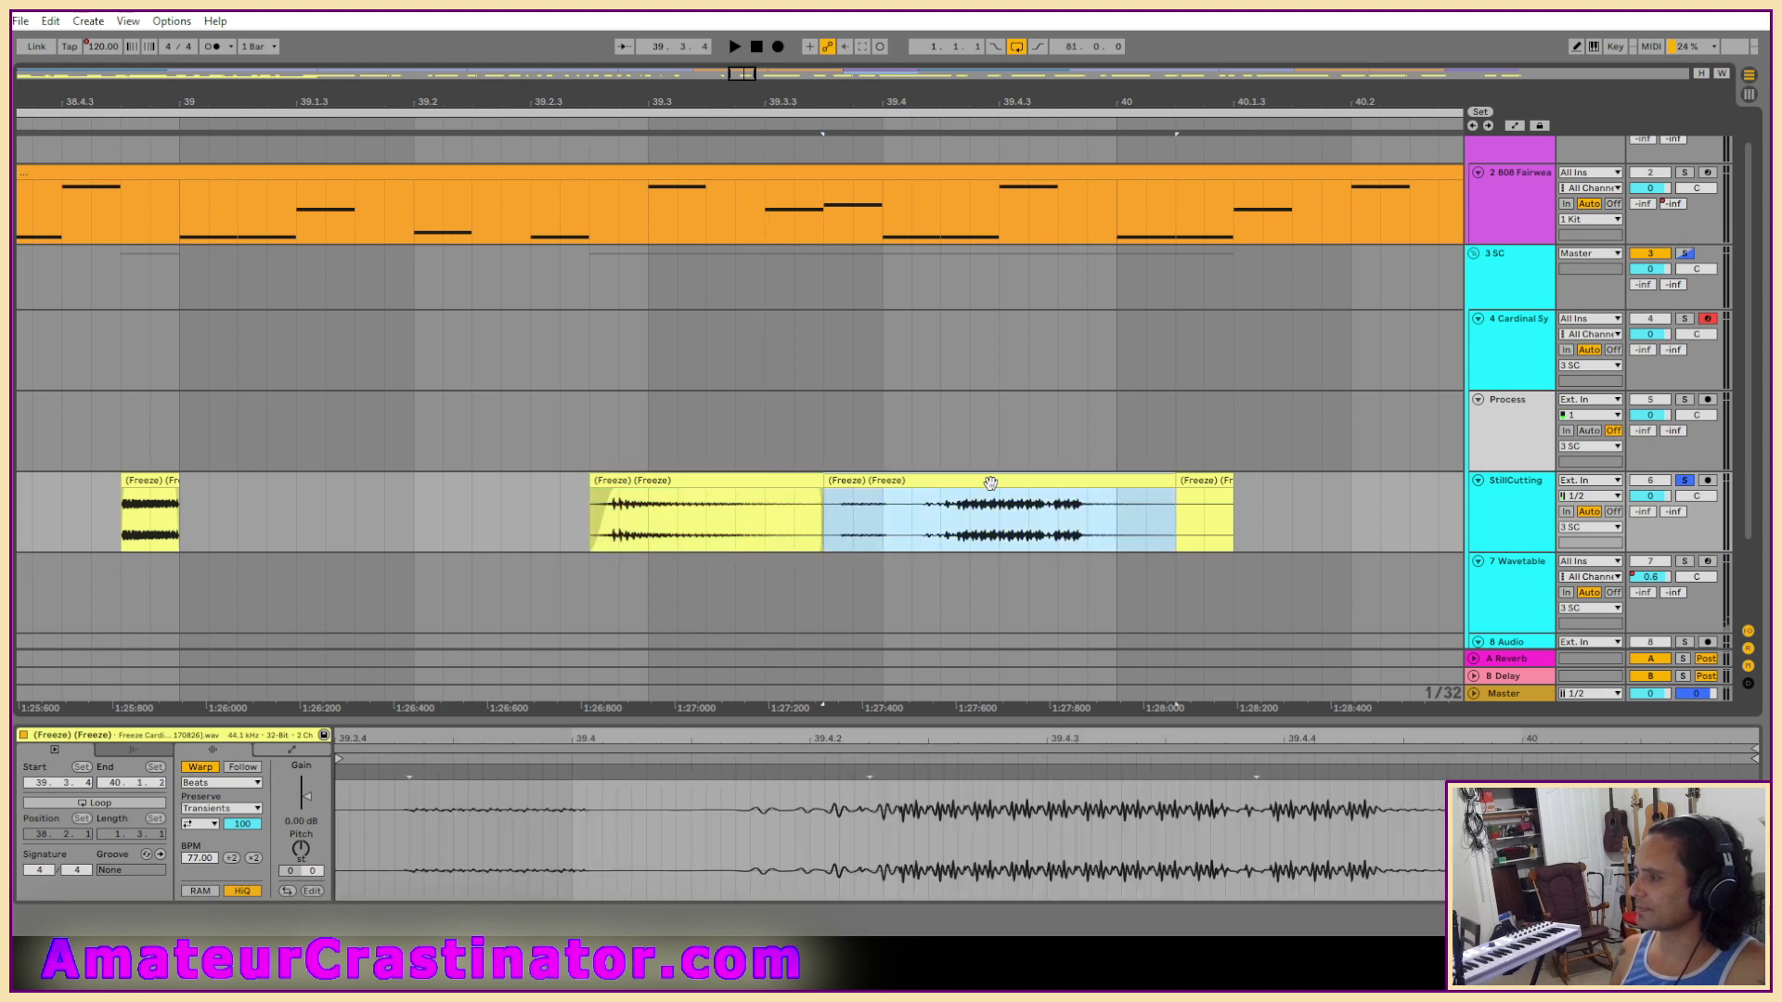
key("space")
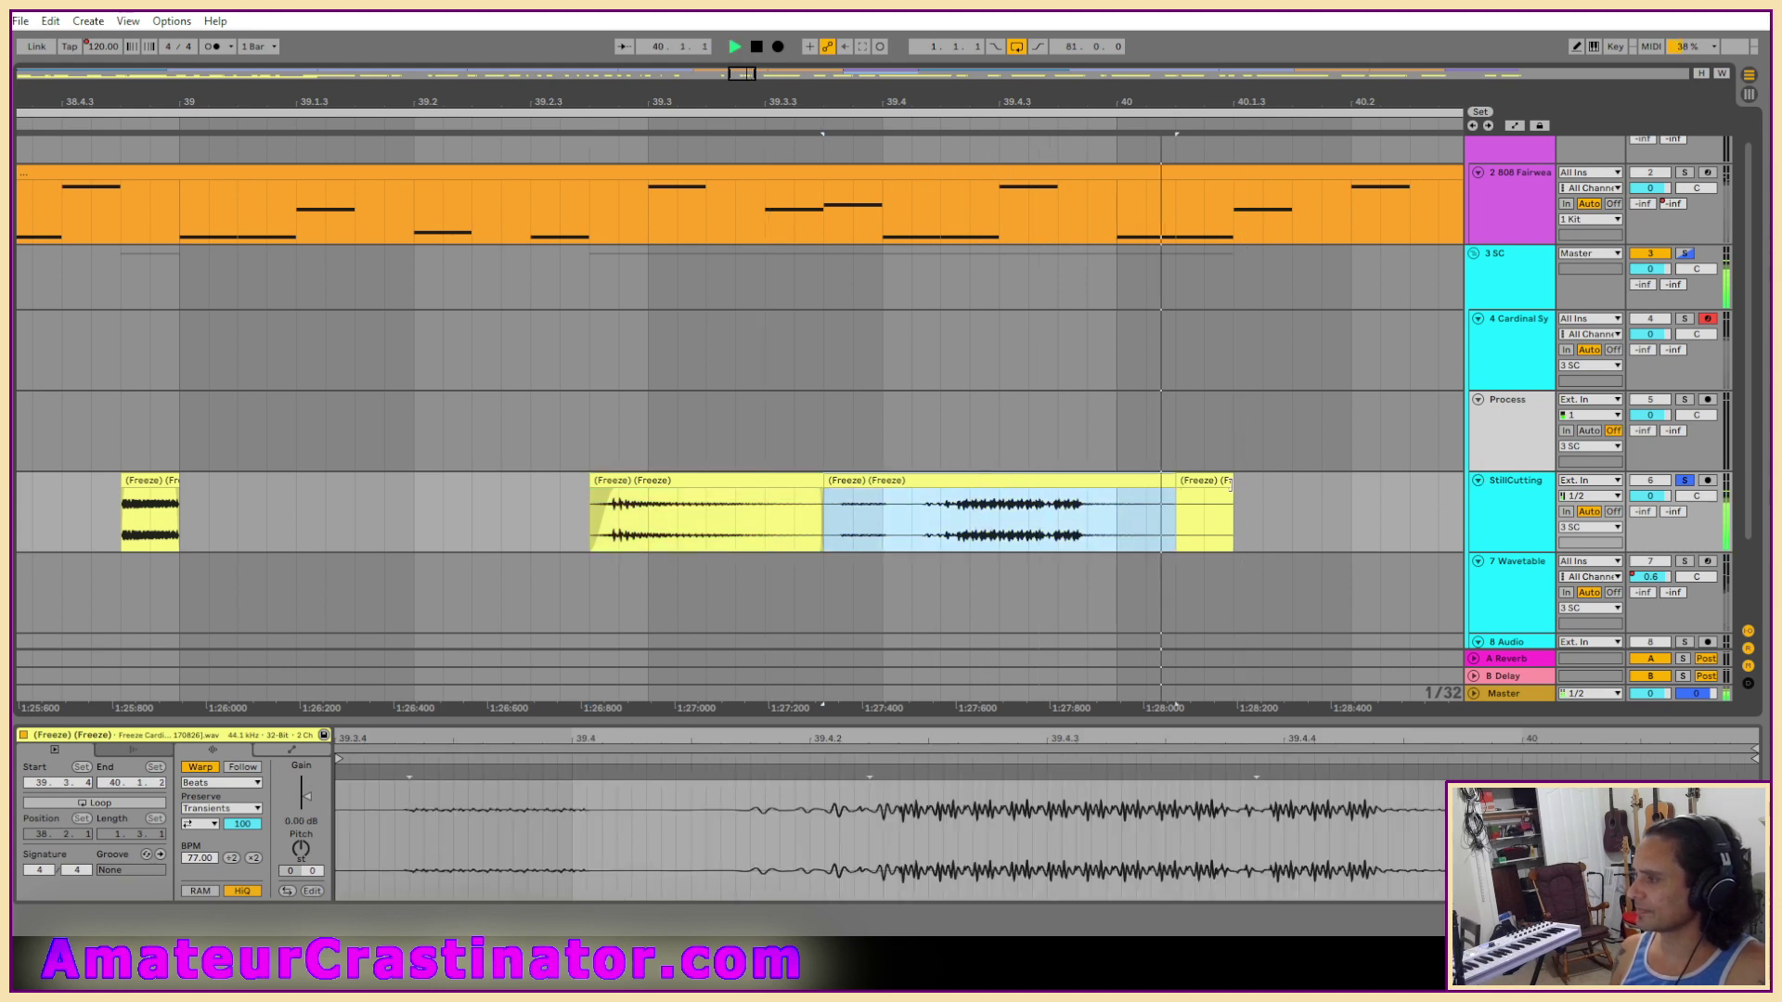
key("Delete")
Trim the start of the StillCutting clip at 40.4 to 41.1.2.
key("minus")
key("minus")
key("minus")
key("minus")
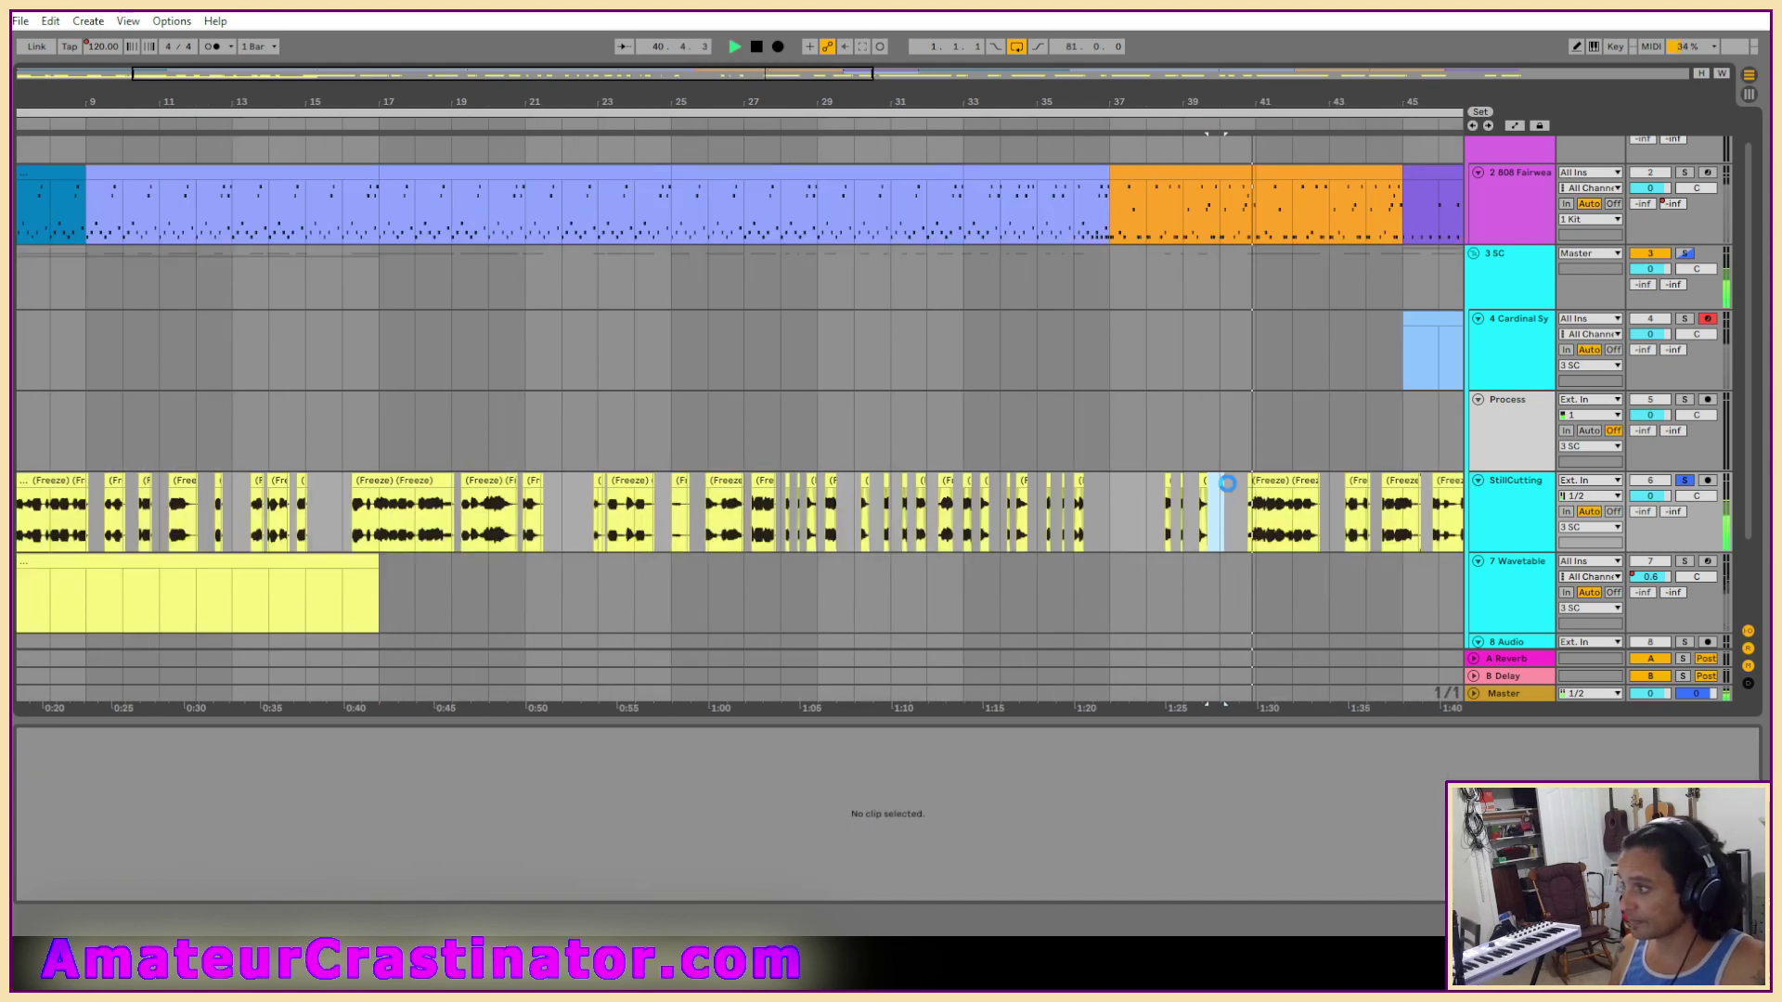
key("plus")
key("plus")
key("plus")
key("plus")
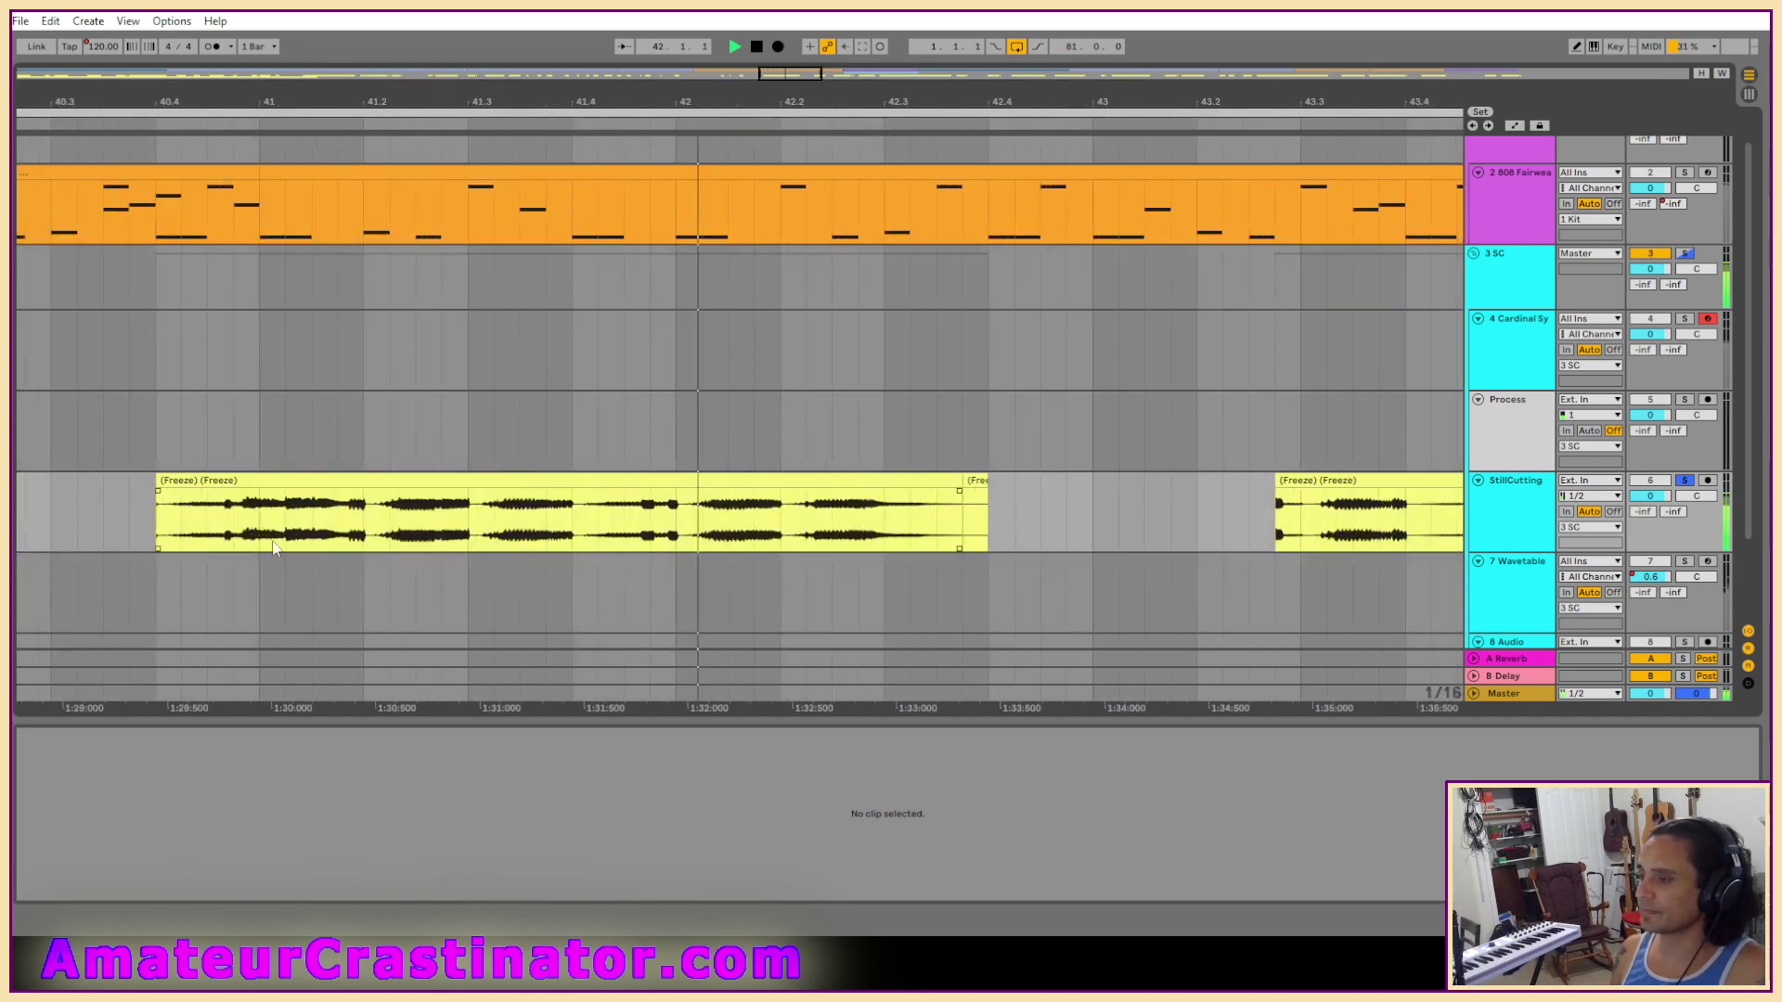
left_click(274, 547)
left_click_drag(158, 501, 372, 525)
key("space")
key("space")
key("space")
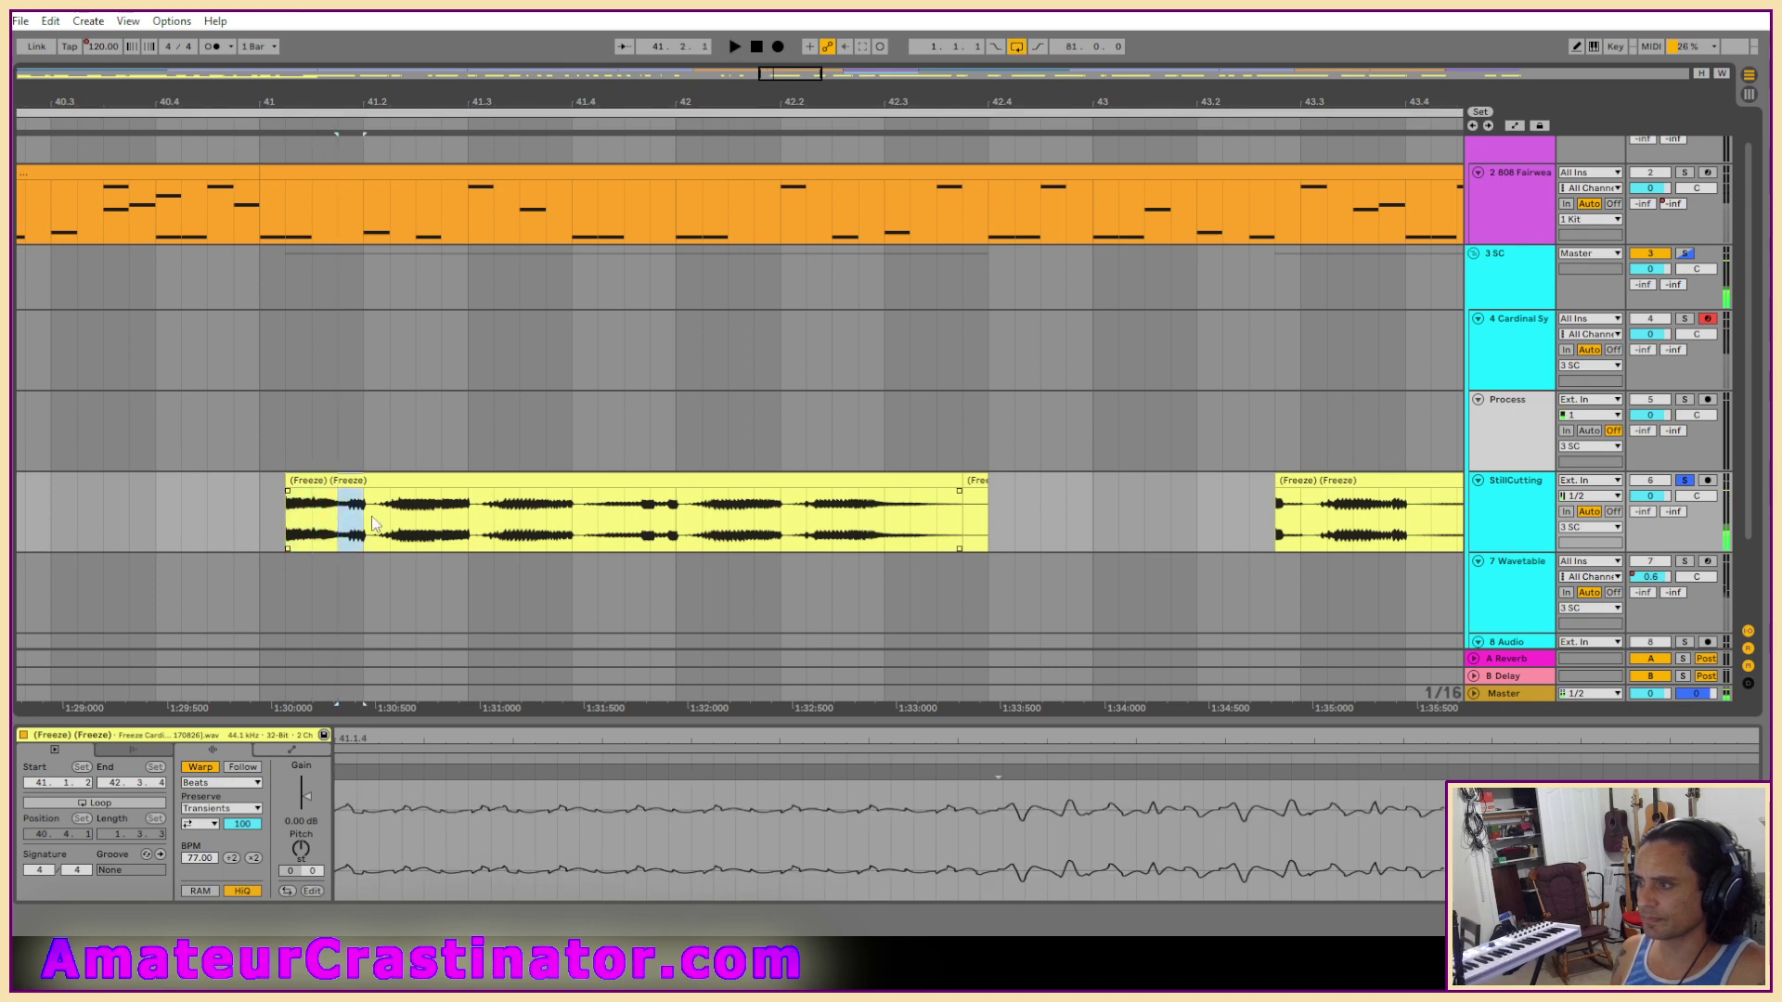
Delete the StillCutting audio from 41.1.4 to 41.2.4 and from 41.3 to 41.4.3.
key("space")
left_click(452, 527, "shift")
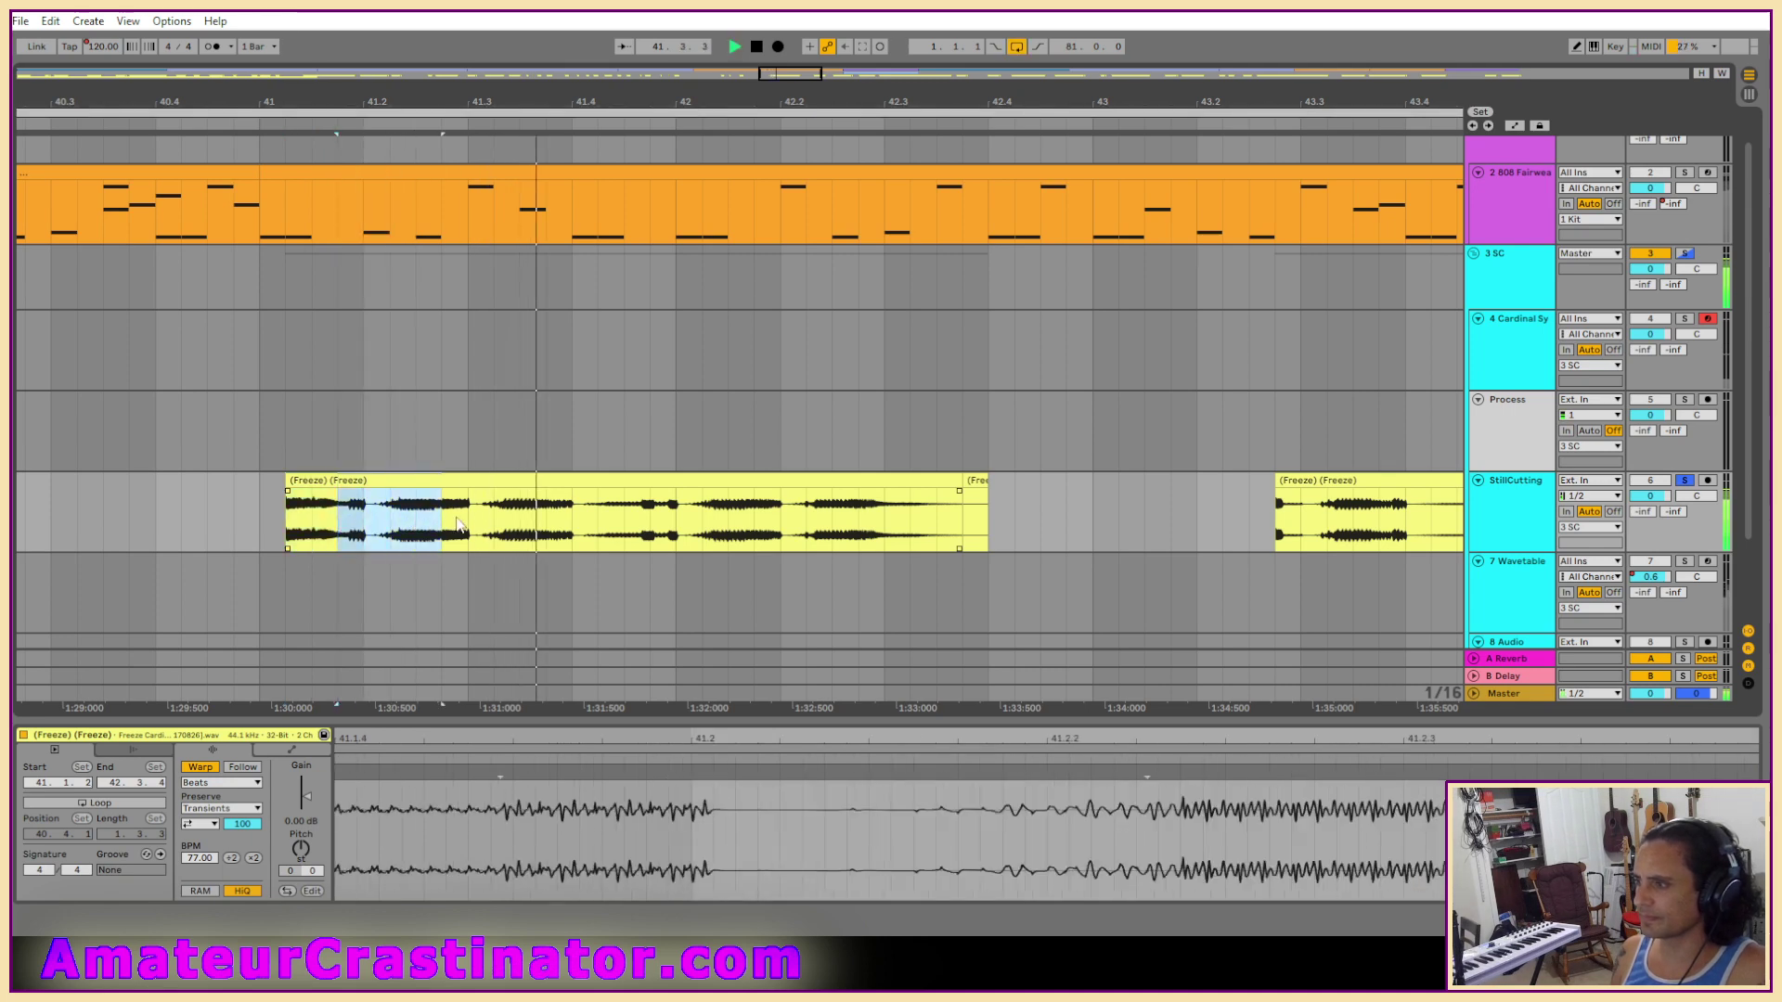
key("Delete")
left_click(469, 513)
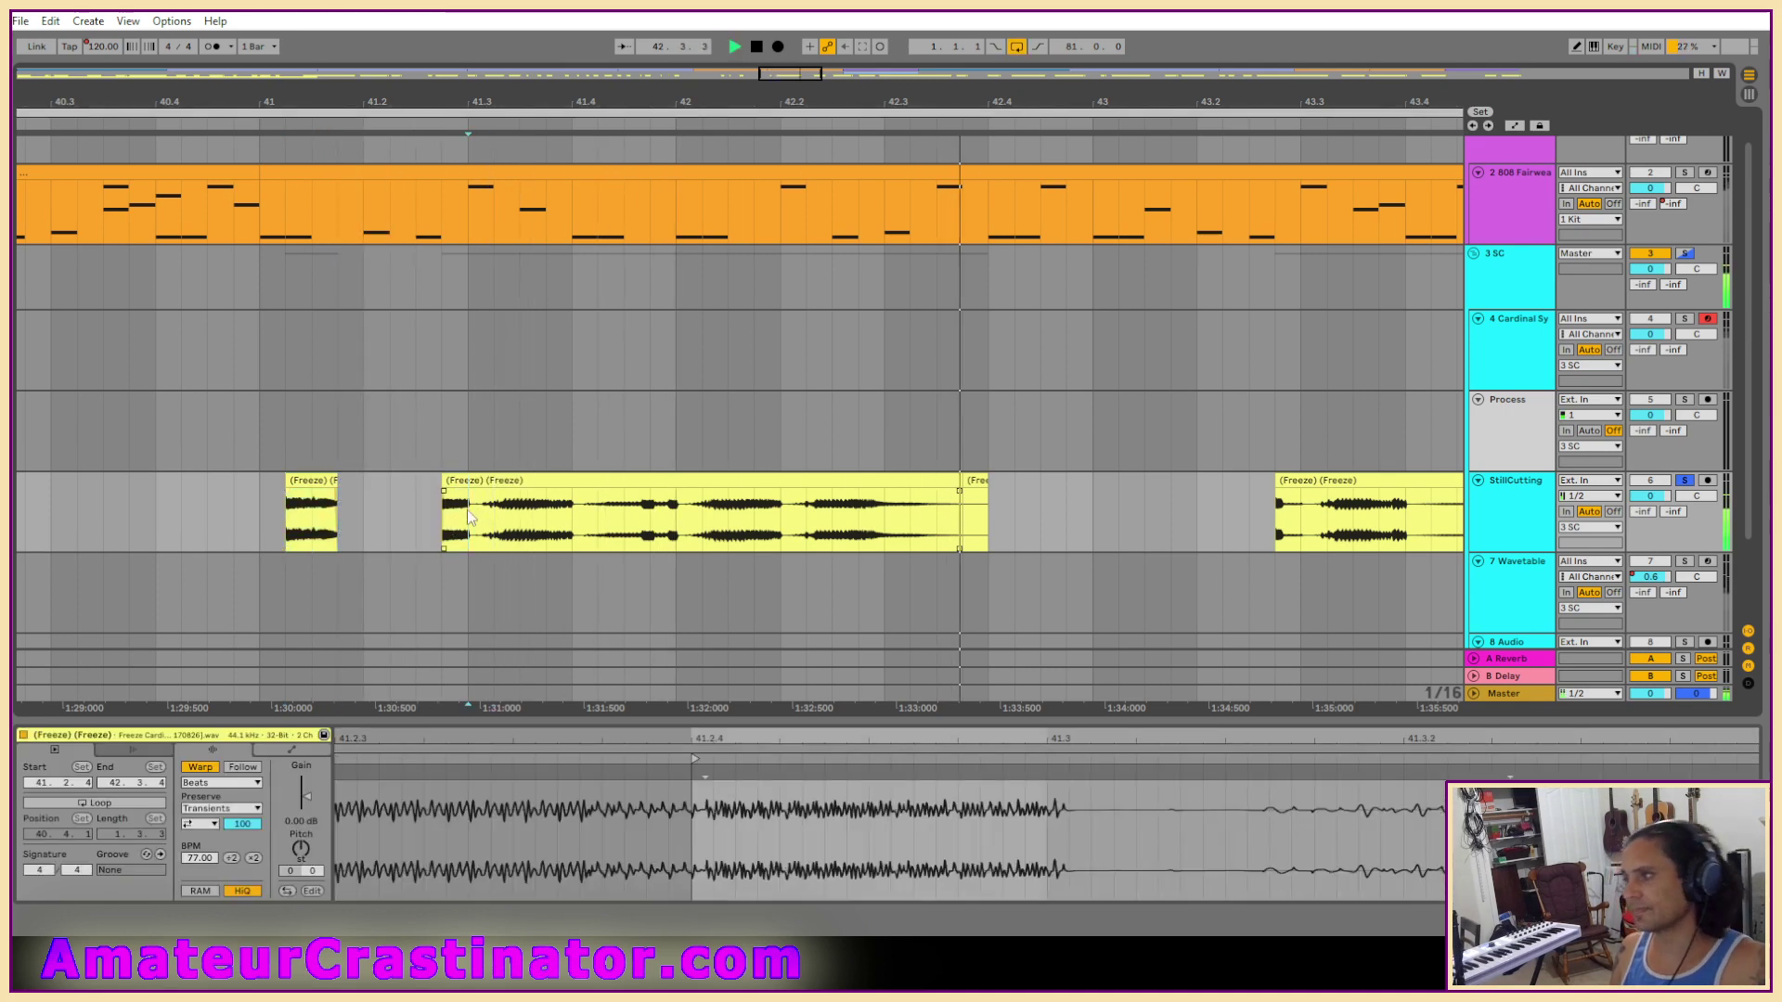
left_click_drag(470, 516, 624, 534)
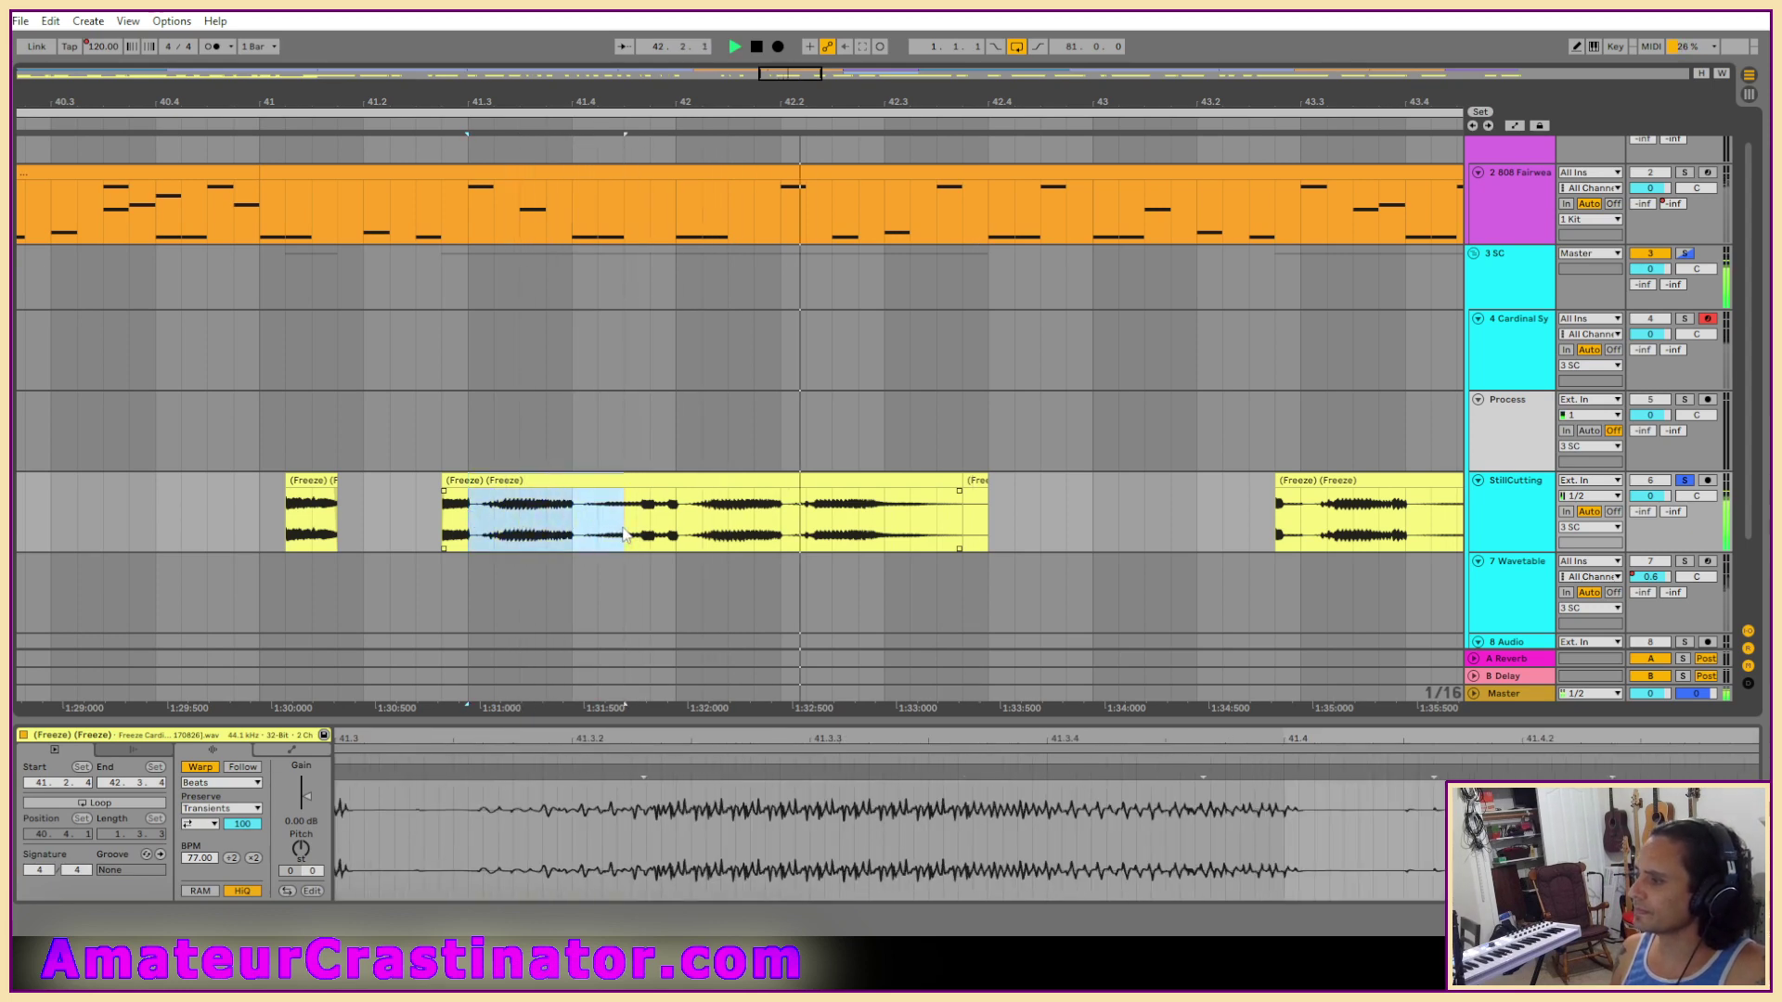
key("Delete")
key("space")
Delete the StillCutting audio from 41.4.3 to just after bar 42, and from about 42.1.3 to 42.2.1.
scroll(770, 553, "up", 3)
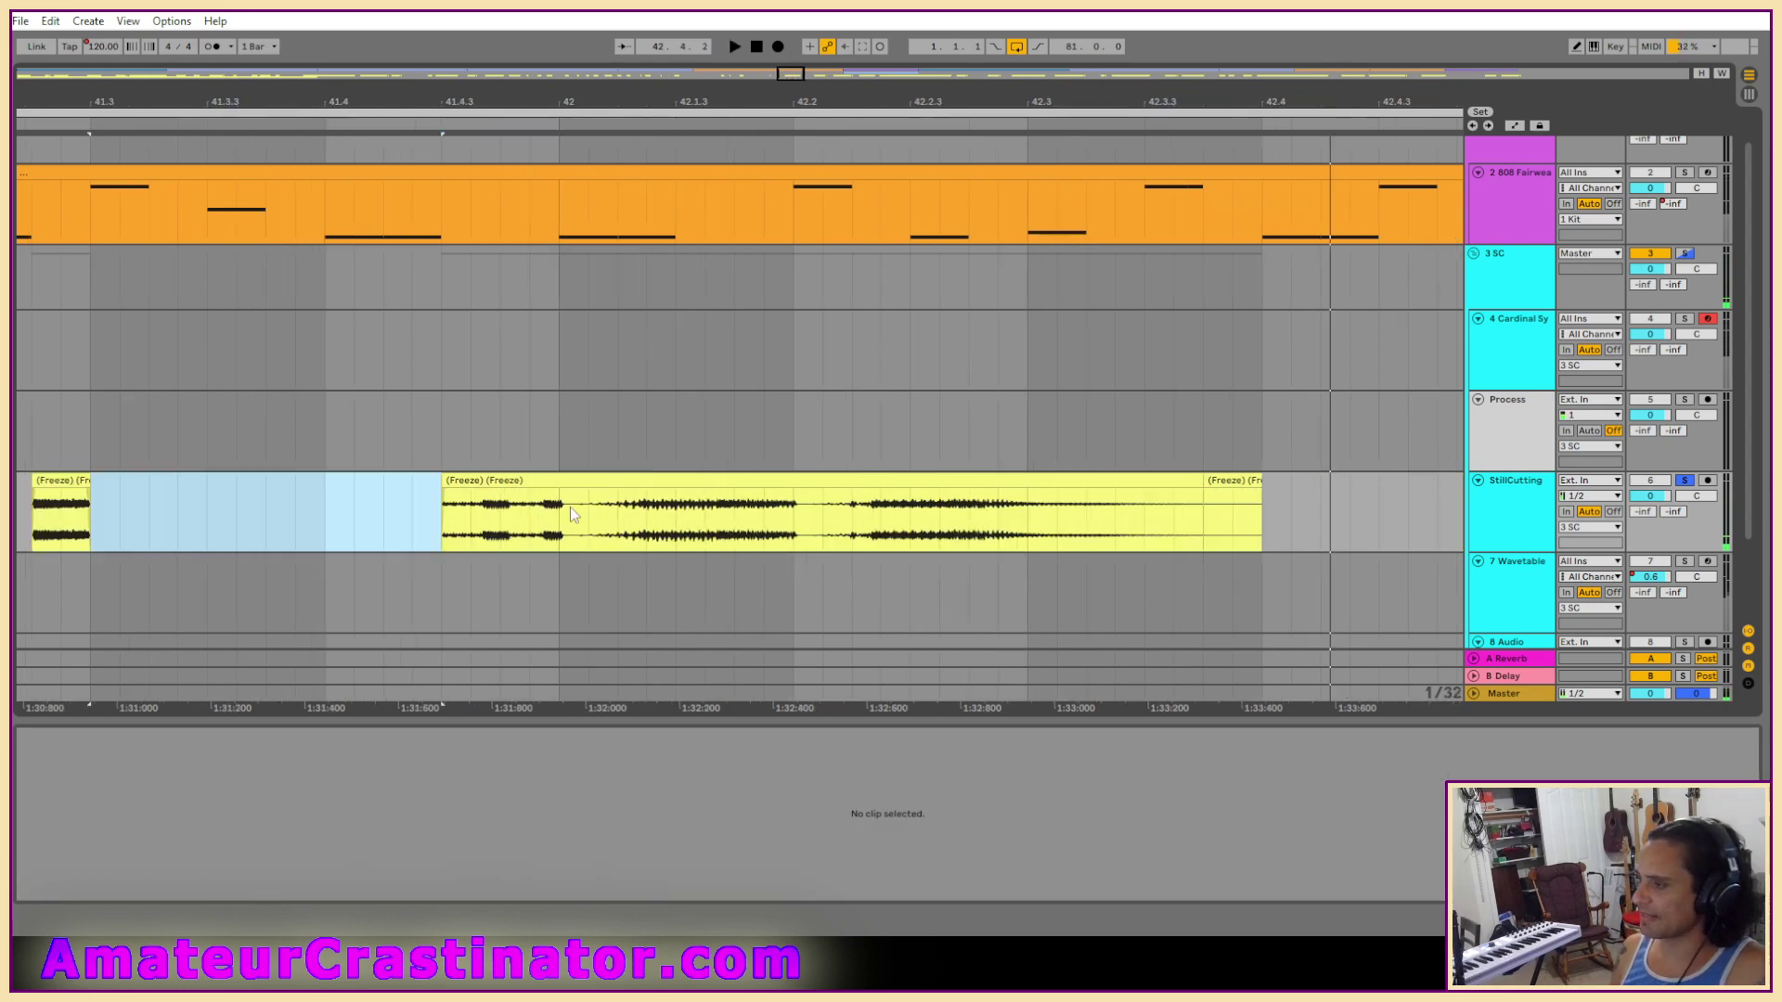
mouse_move(443, 492)
left_mouse_down()
mouse_move(590, 483)
mouse_move(705, 527)
left_mouse_up()
key("space")
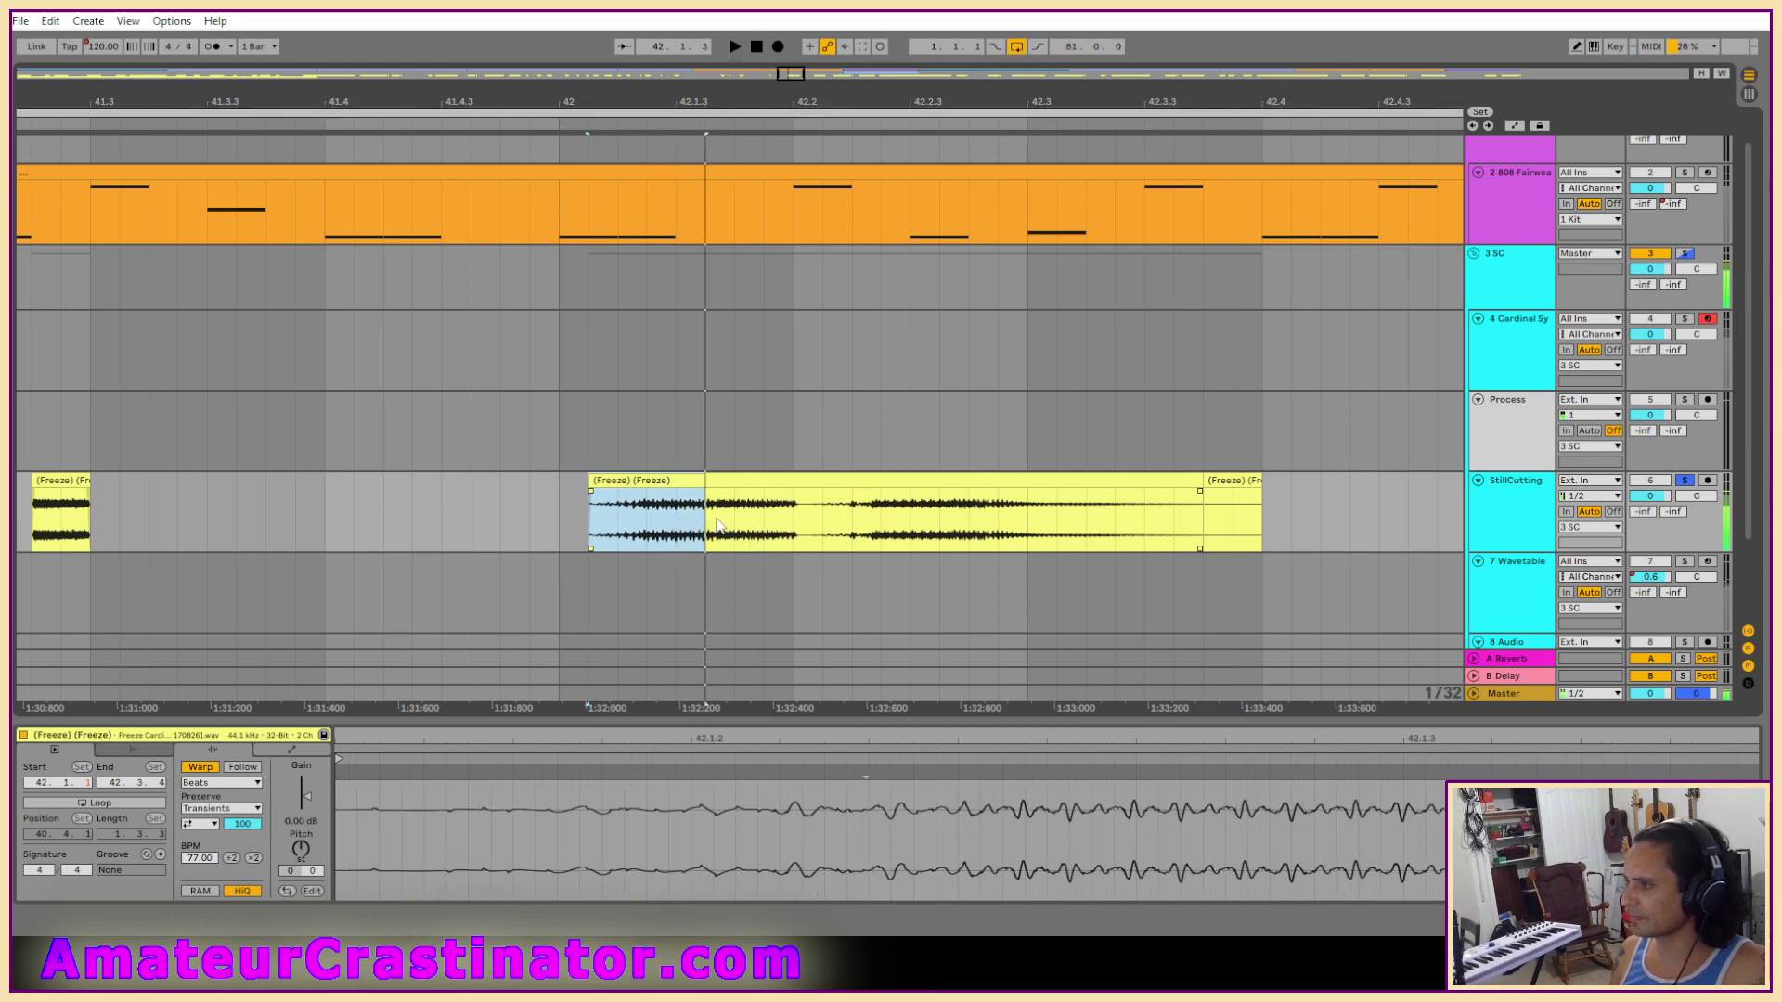
left_click_drag(707, 527, 829, 527)
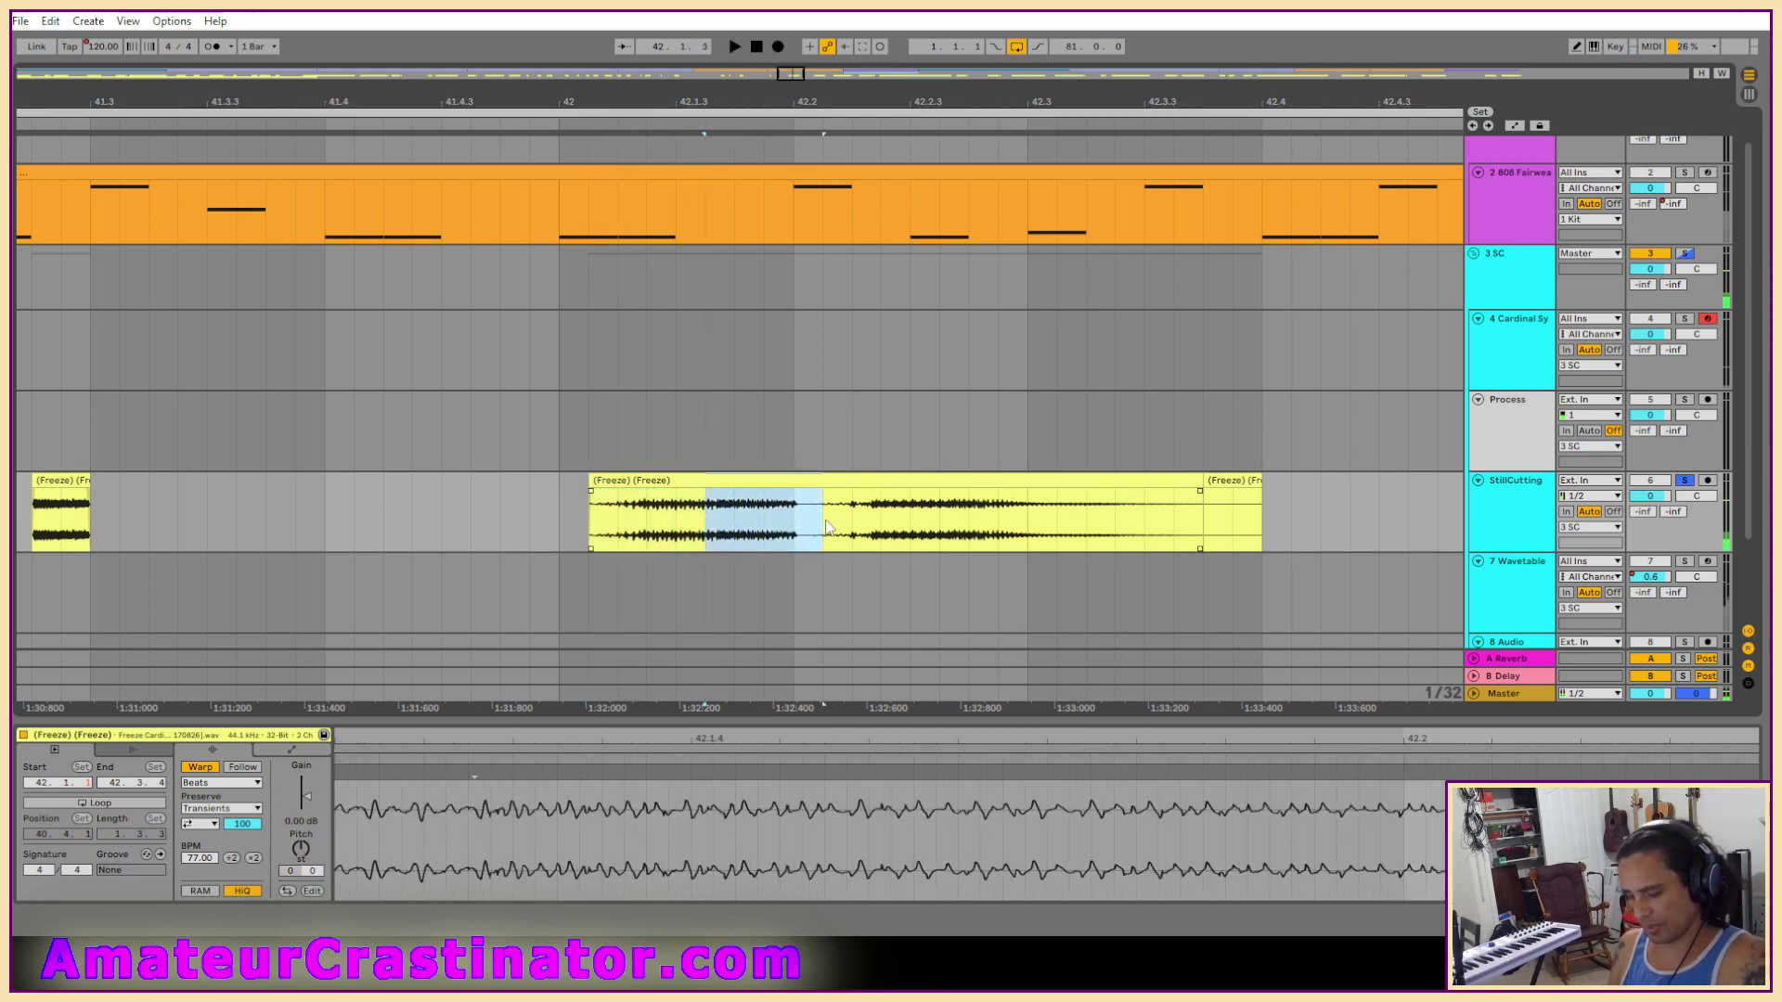
key("Delete")
Delete the StillCutting clips from about 42.2.1 to 42.4 and from 43.2.4 to 44.1.3.
scroll(810, 510, "down", 5)
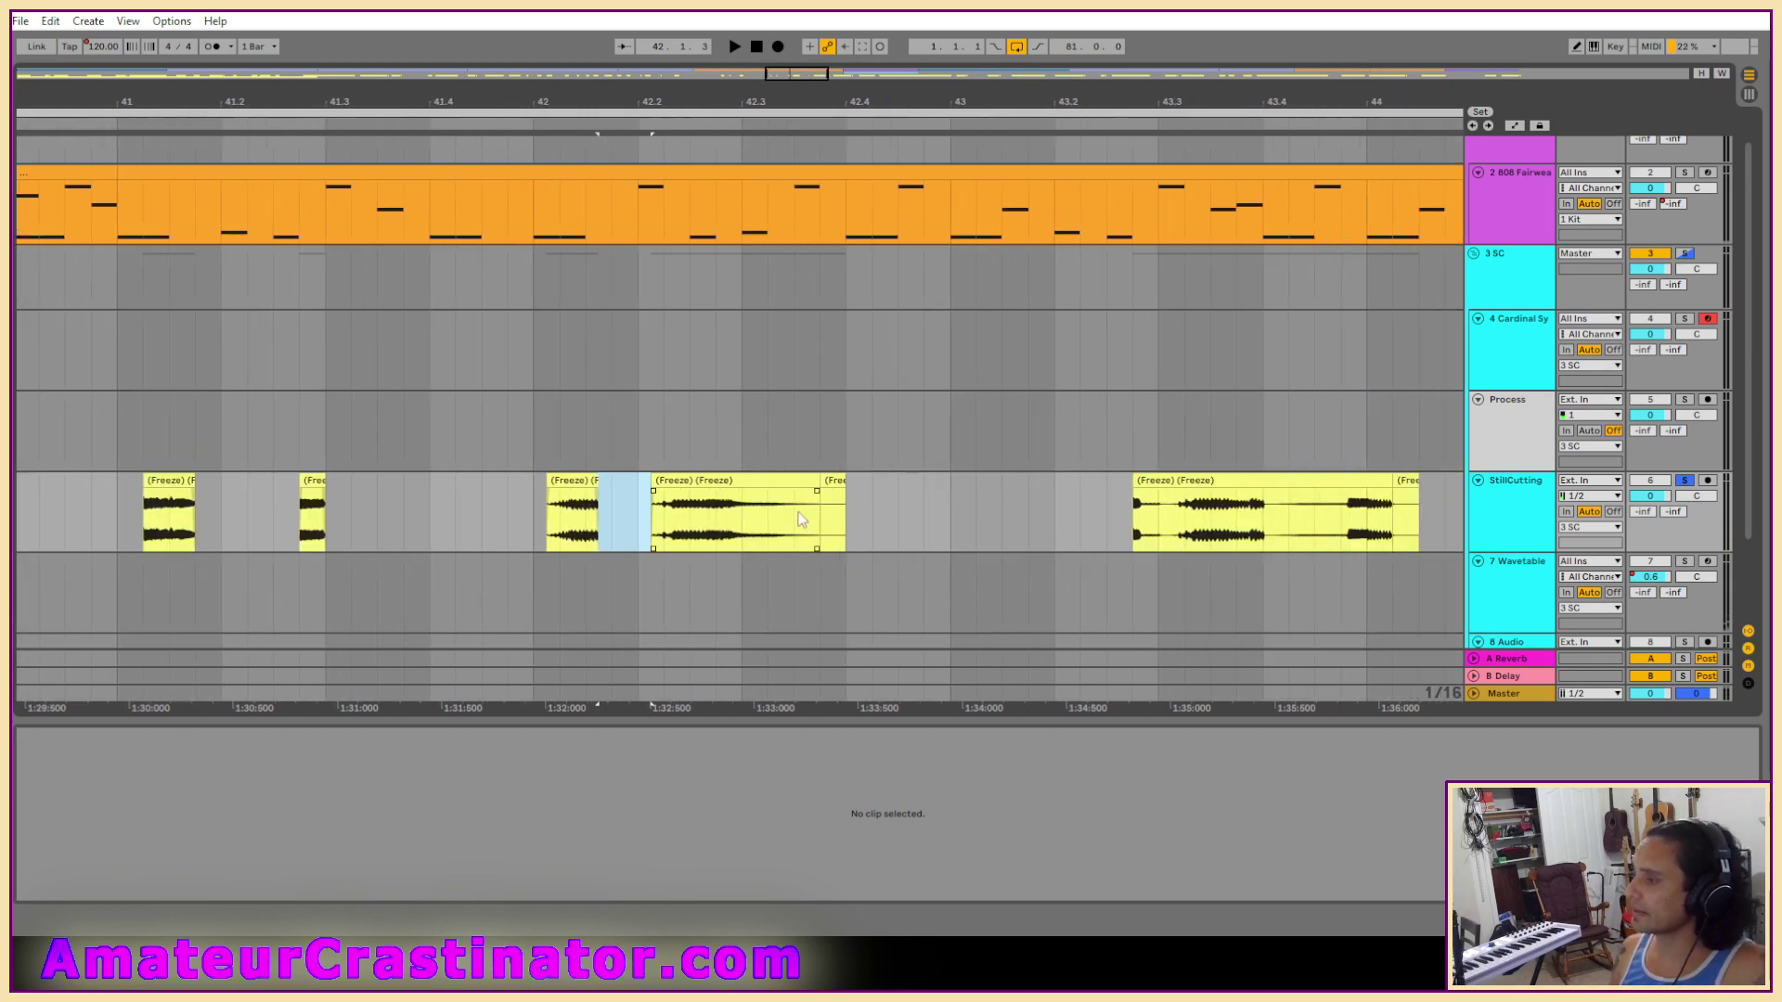
left_click_drag(509, 518, 698, 520)
key("space")
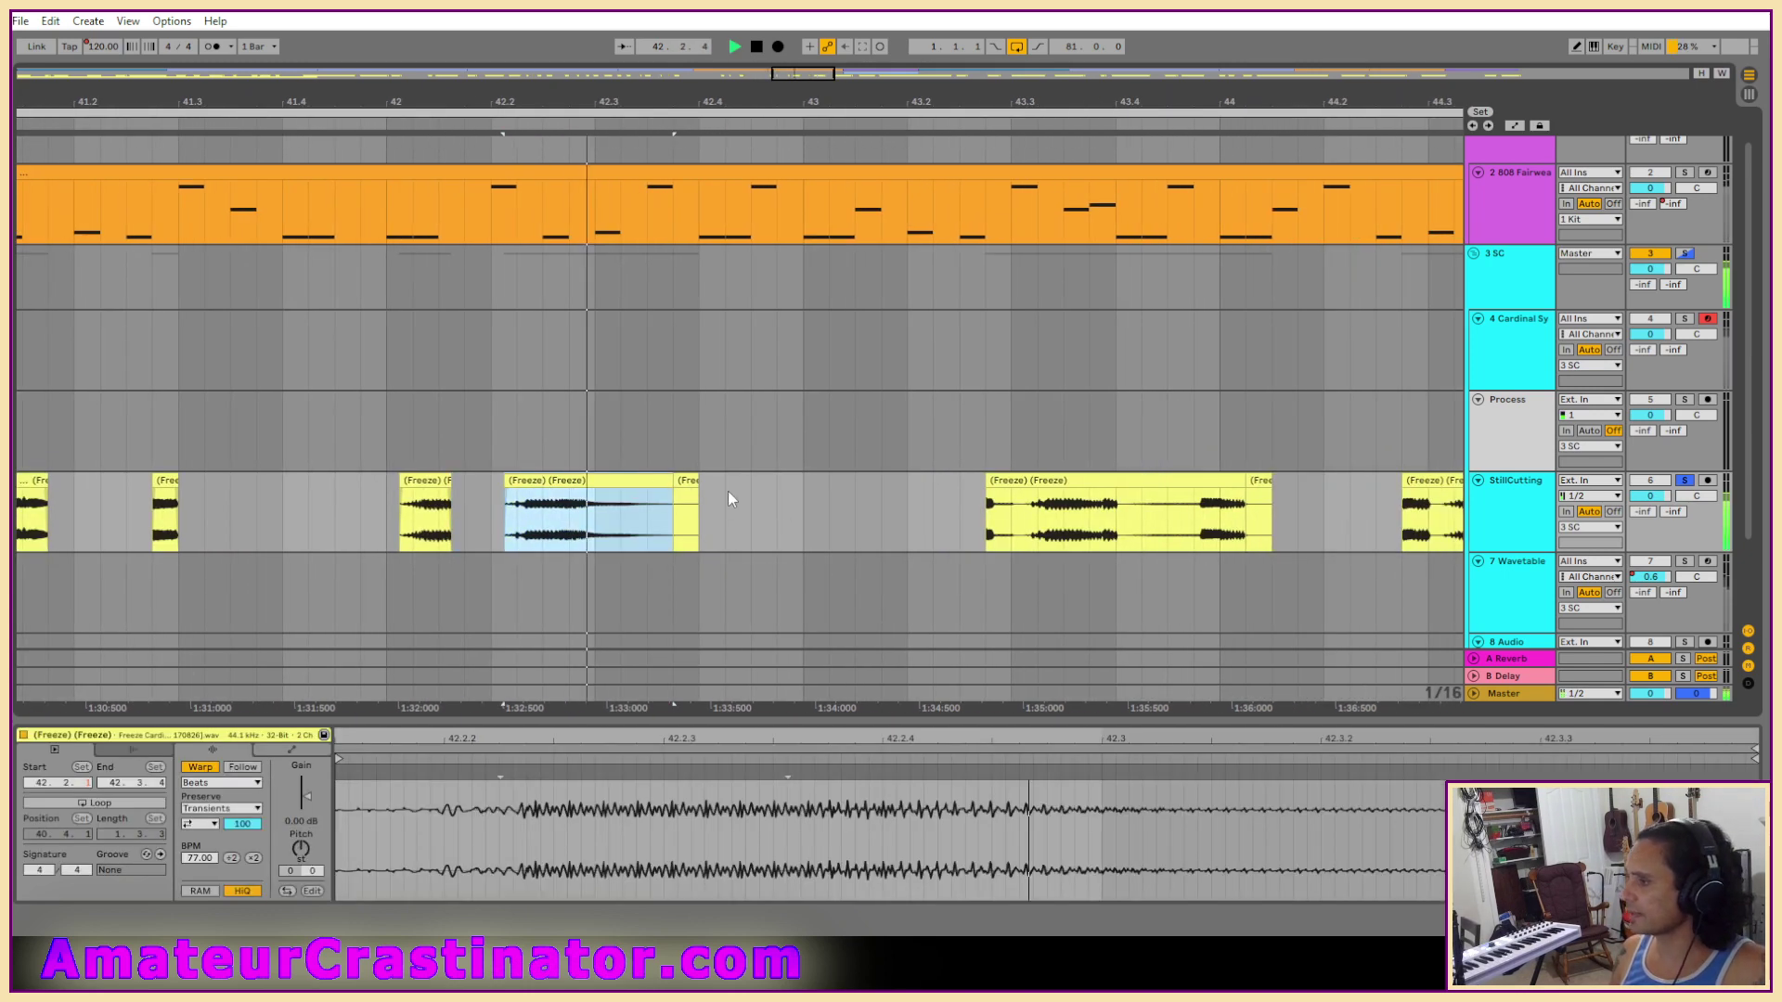
key("Delete")
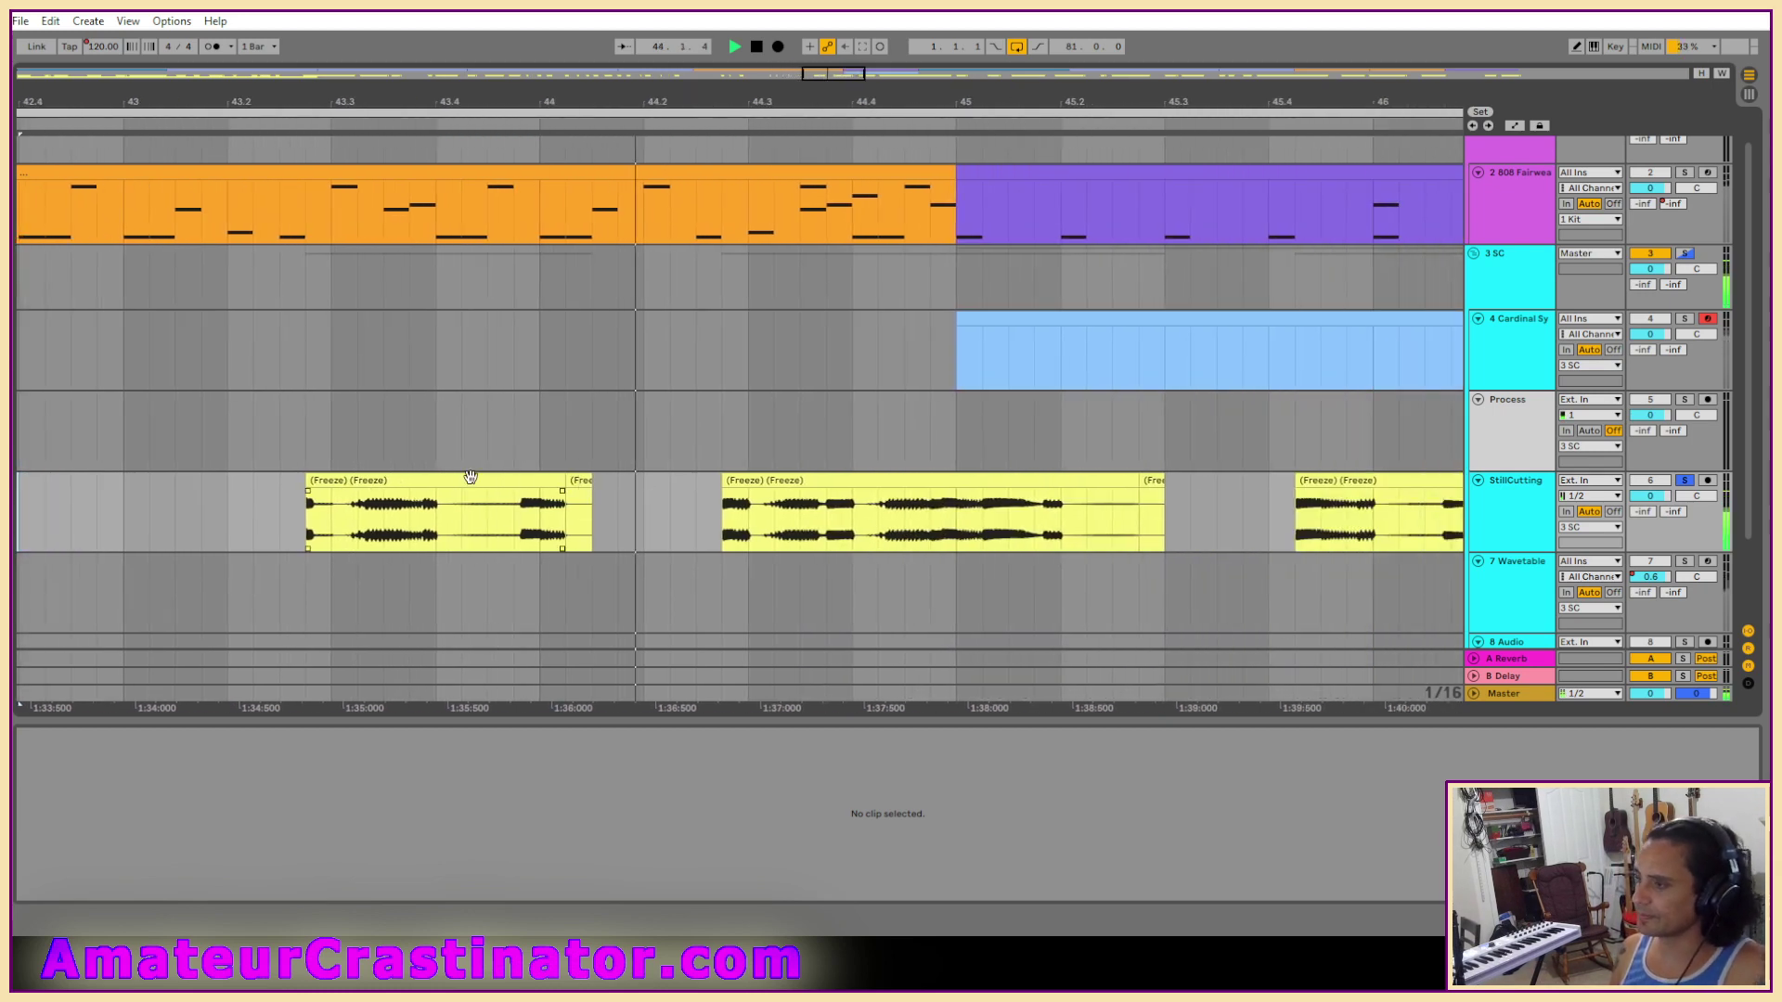
left_click(471, 476)
key("Delete")
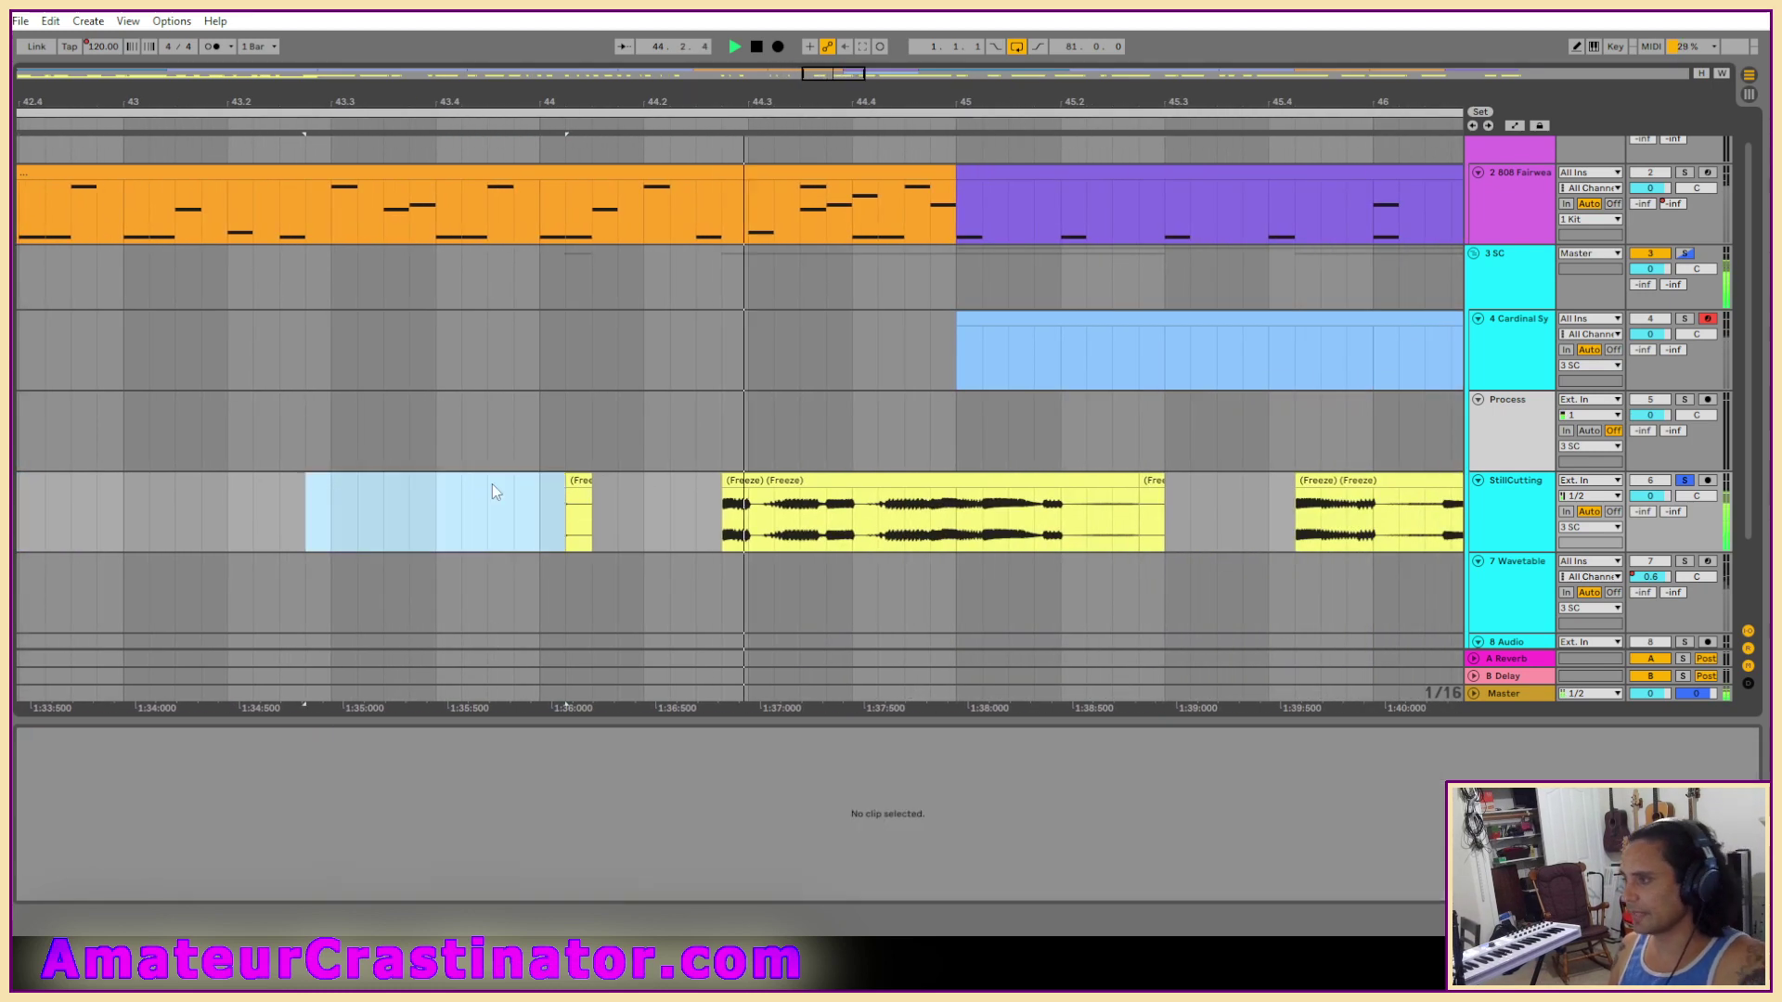
left_click(581, 484)
key("Delete")
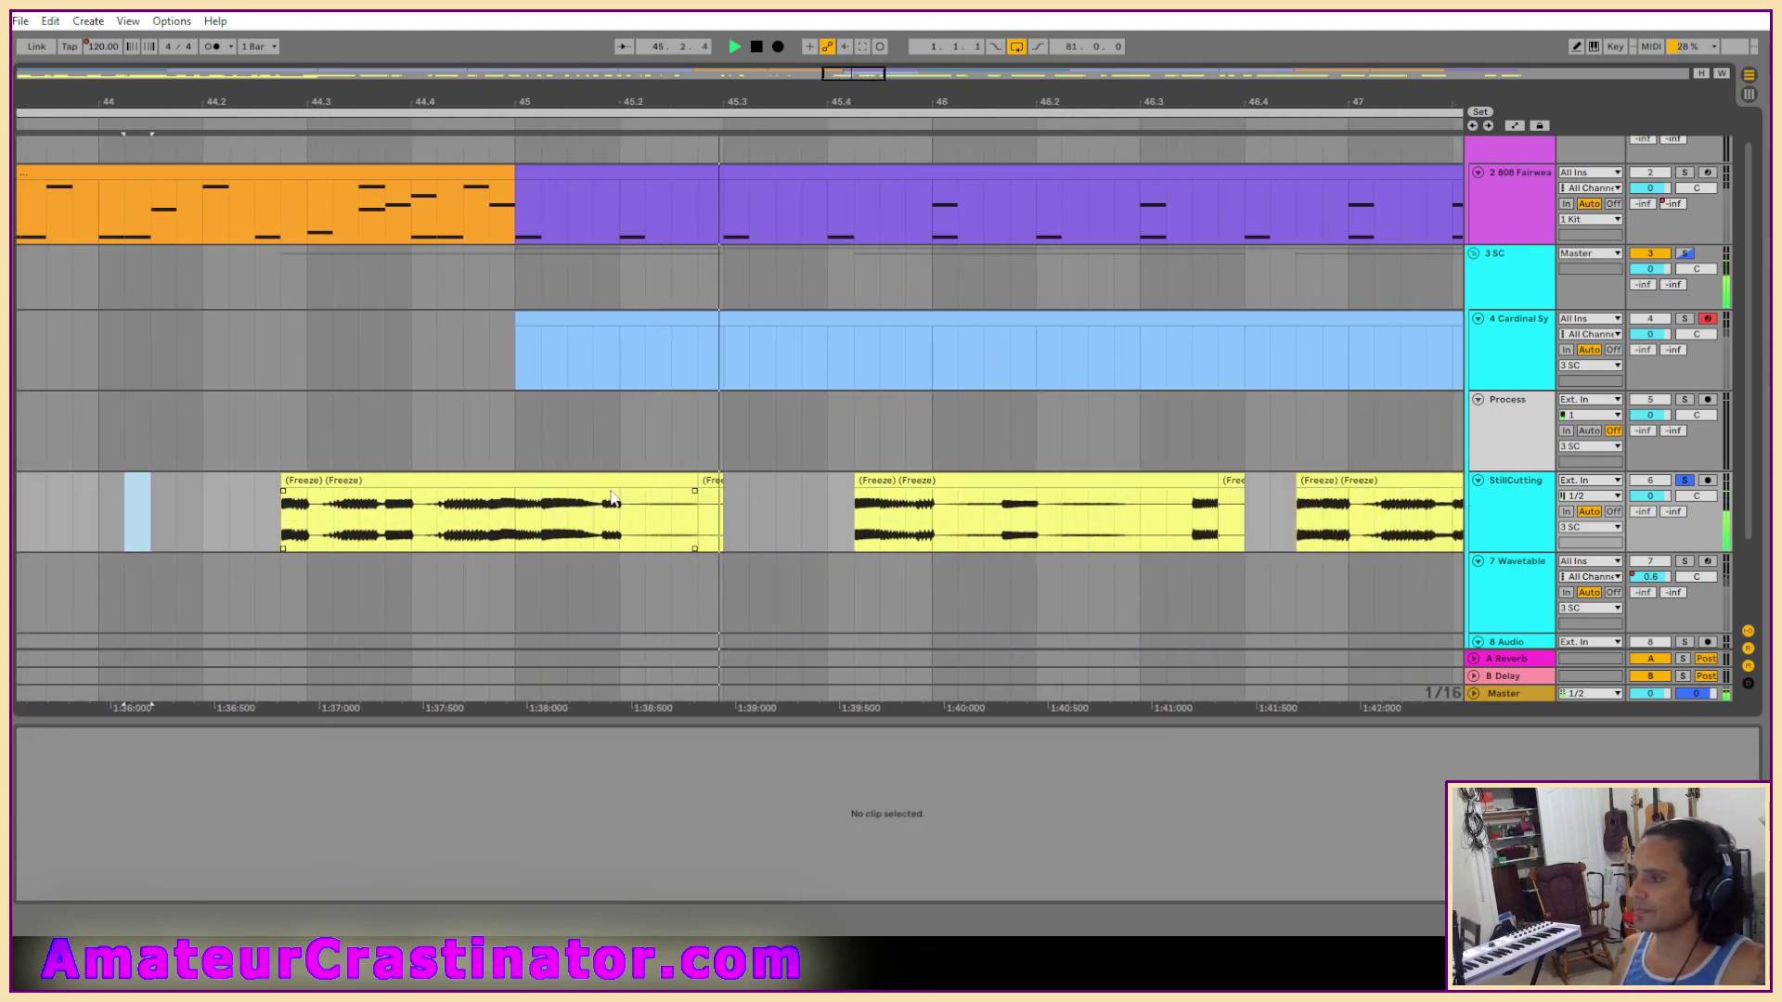
Trim the start of the StillCutting clip at 44.2.4 to 44.3.4, and delete its audio from about 44.4.1 to 44.4.4.
left_click(445, 486)
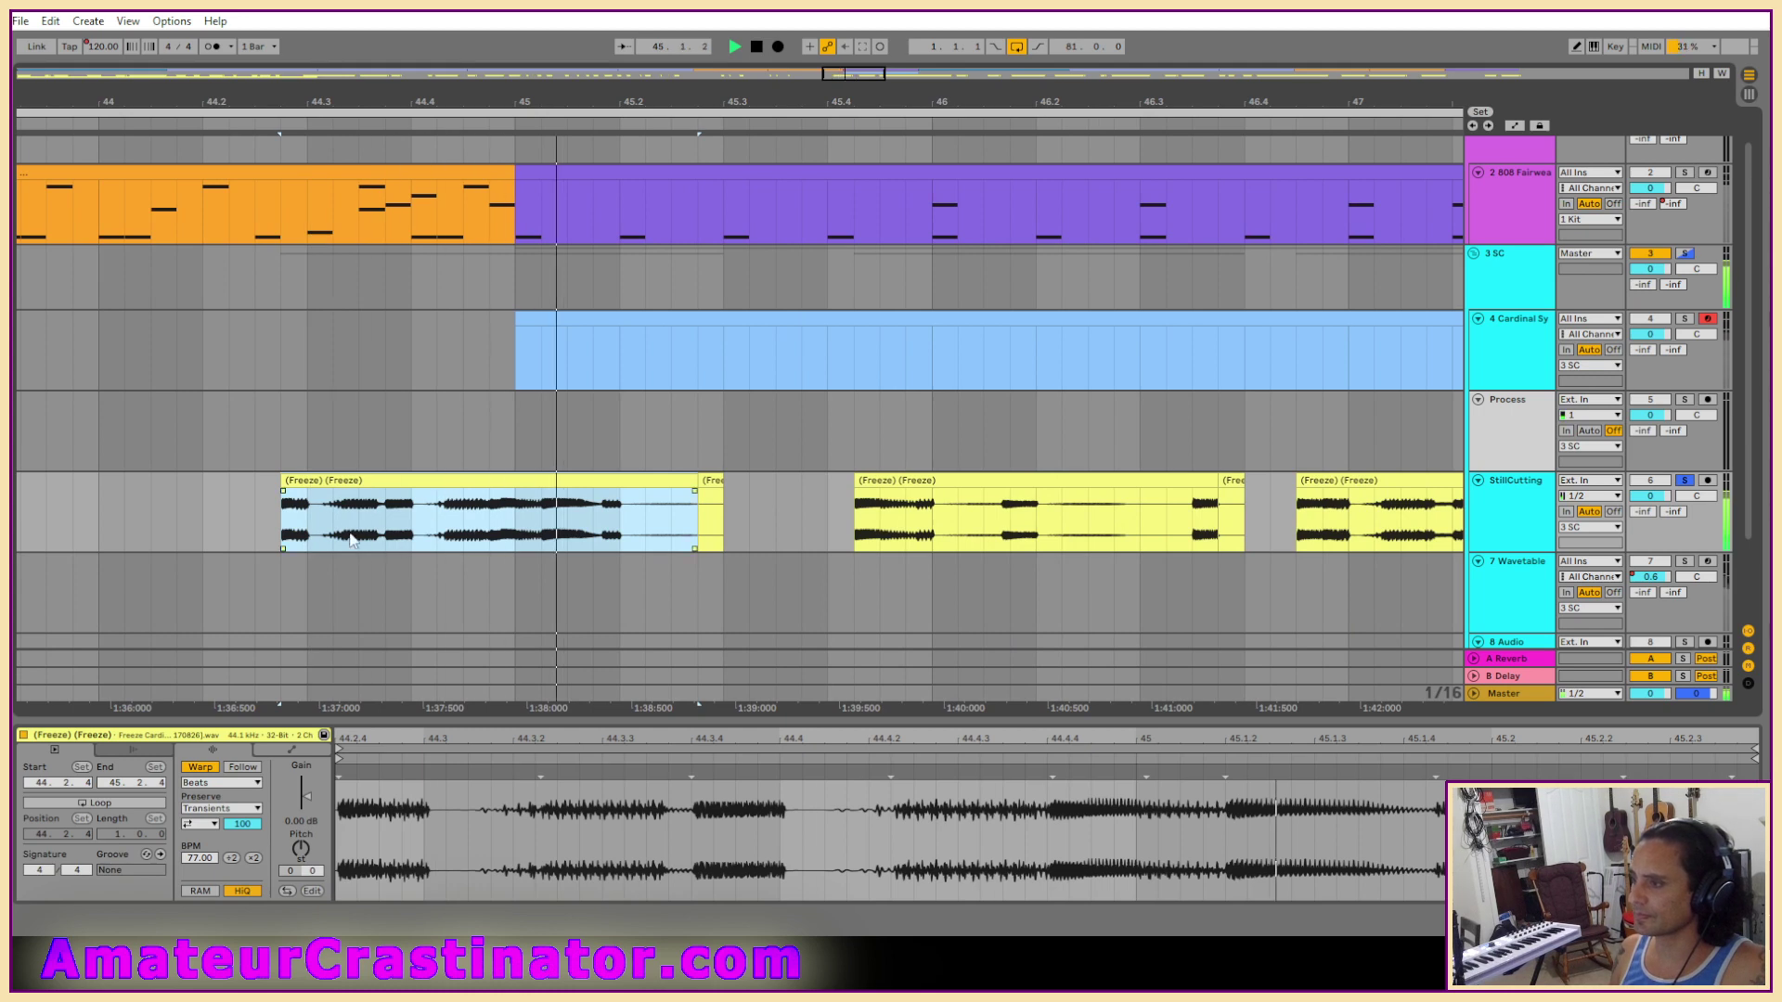
key("z")
left_click_drag(525, 510, 641, 526)
left_click_drag(759, 515, 1195, 520)
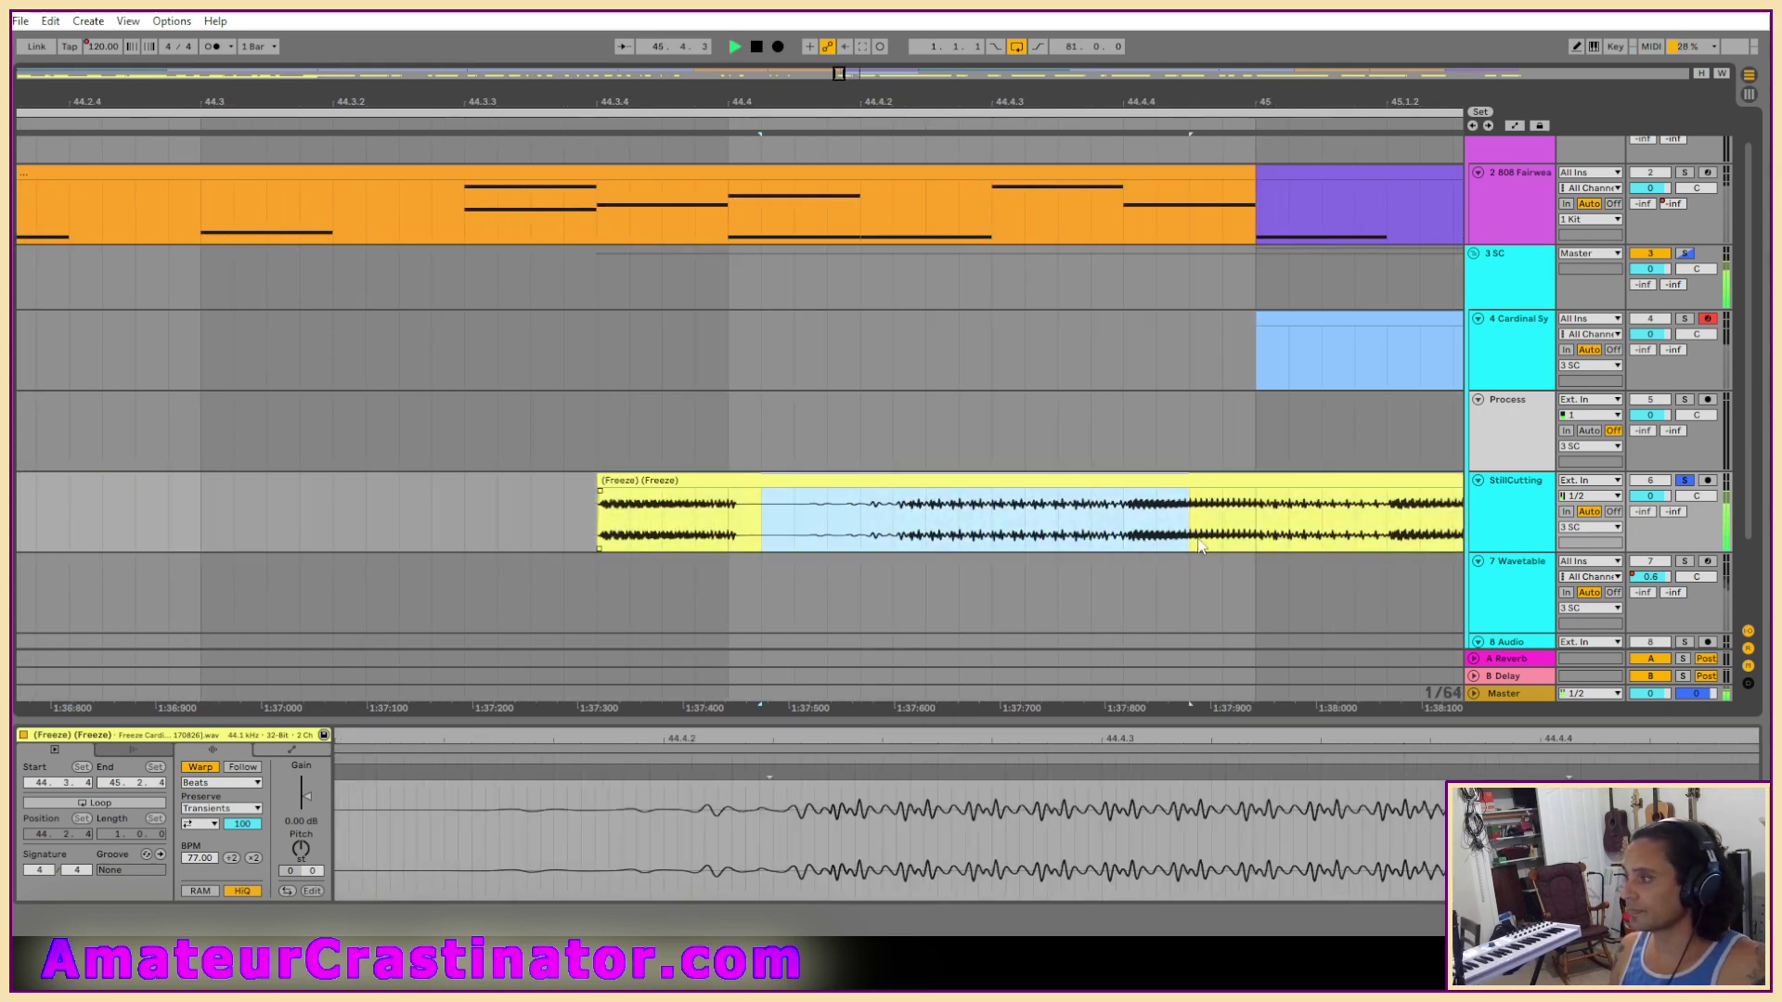
key("Delete")
Delete the remaining StillCutting audio from about 44.4.4 to 45.3.
key("minus")
key("minus")
key("minus")
key("minus")
key("minus")
scroll(1151, 520, "right", 5)
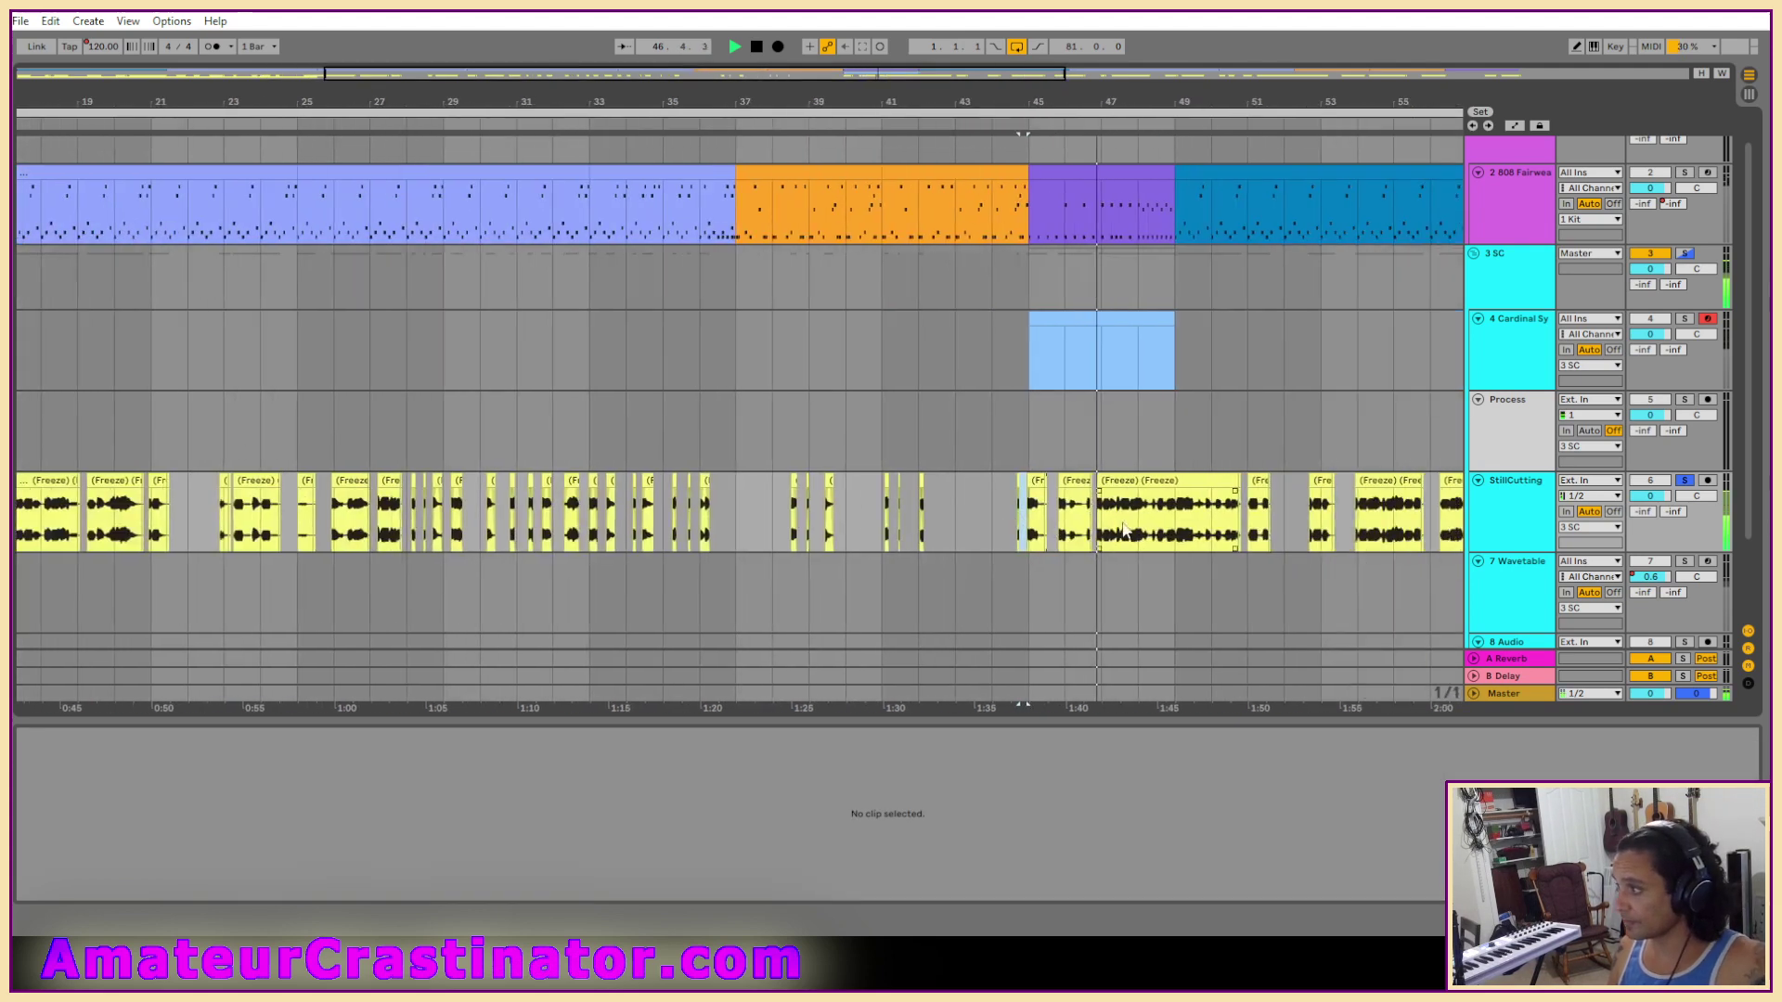
key("plus")
key("plus")
key("plus")
key("plus")
key("plus")
scroll(124, 536, "left", 4)
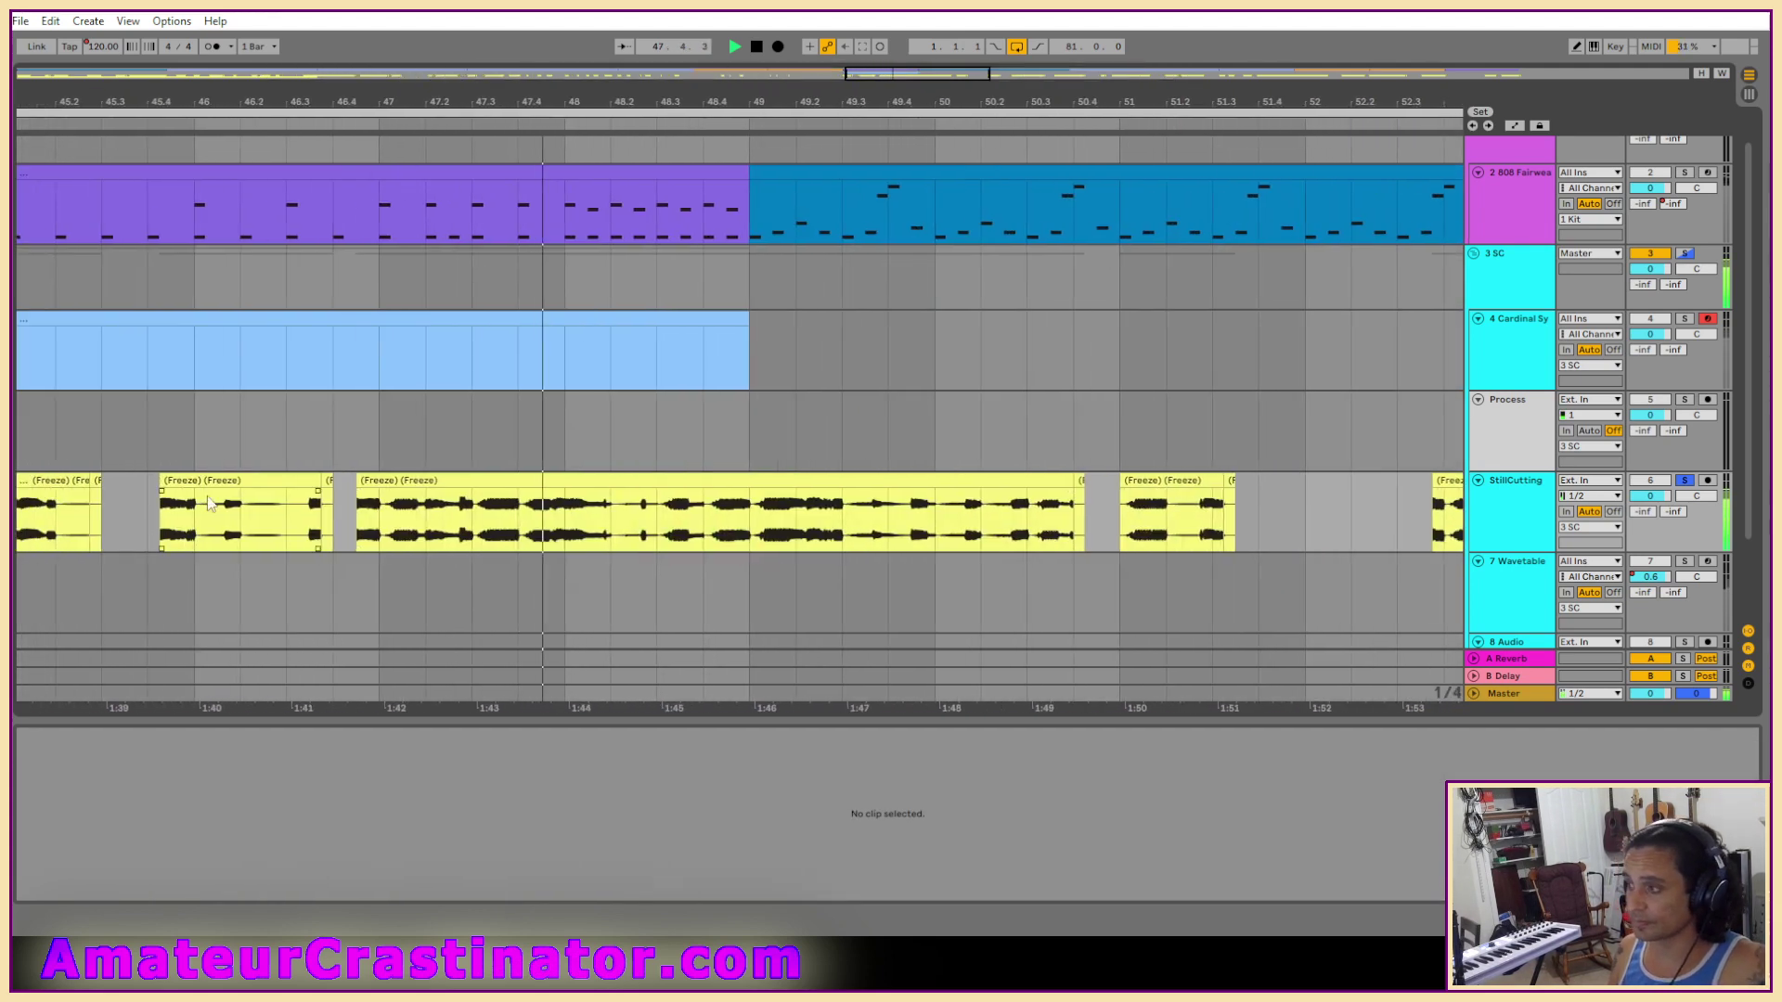
left_click_drag(274, 509, 366, 510)
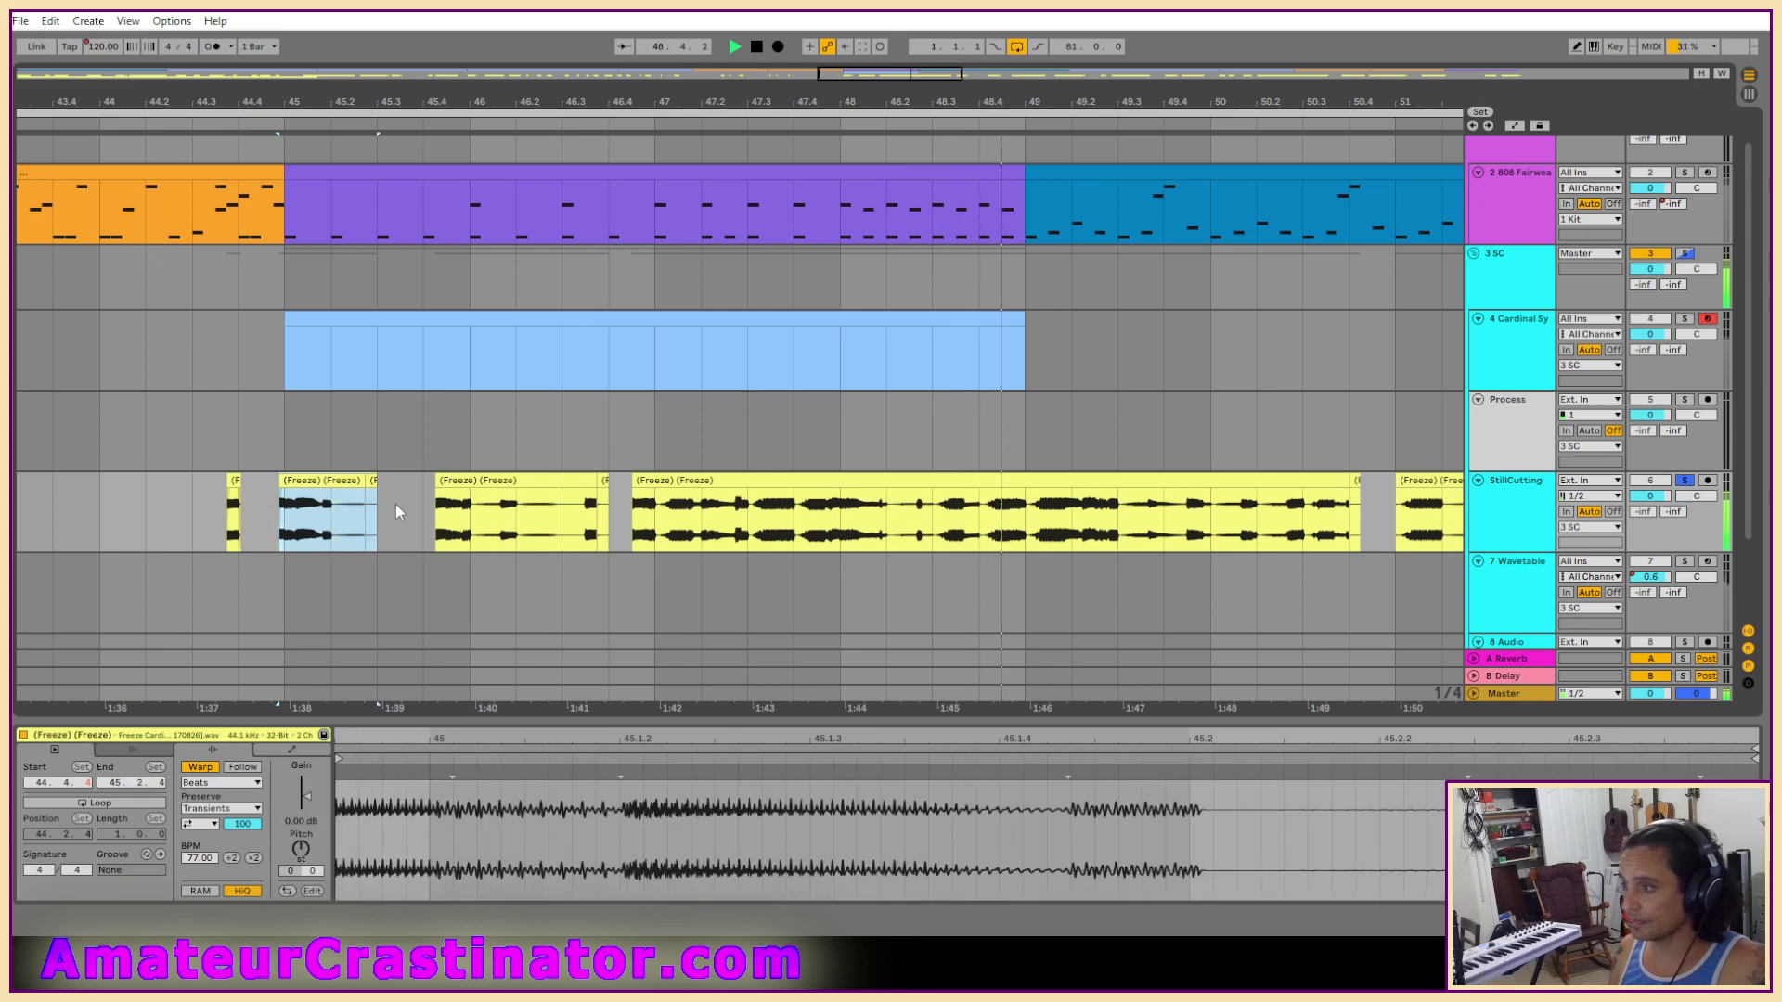
key("Delete")
Delete the StillCutting audio from 45.4.4 to 46.2 and from 46.3 to 46.4.
scroll(390, 485, "right", 2)
left_click(390, 485)
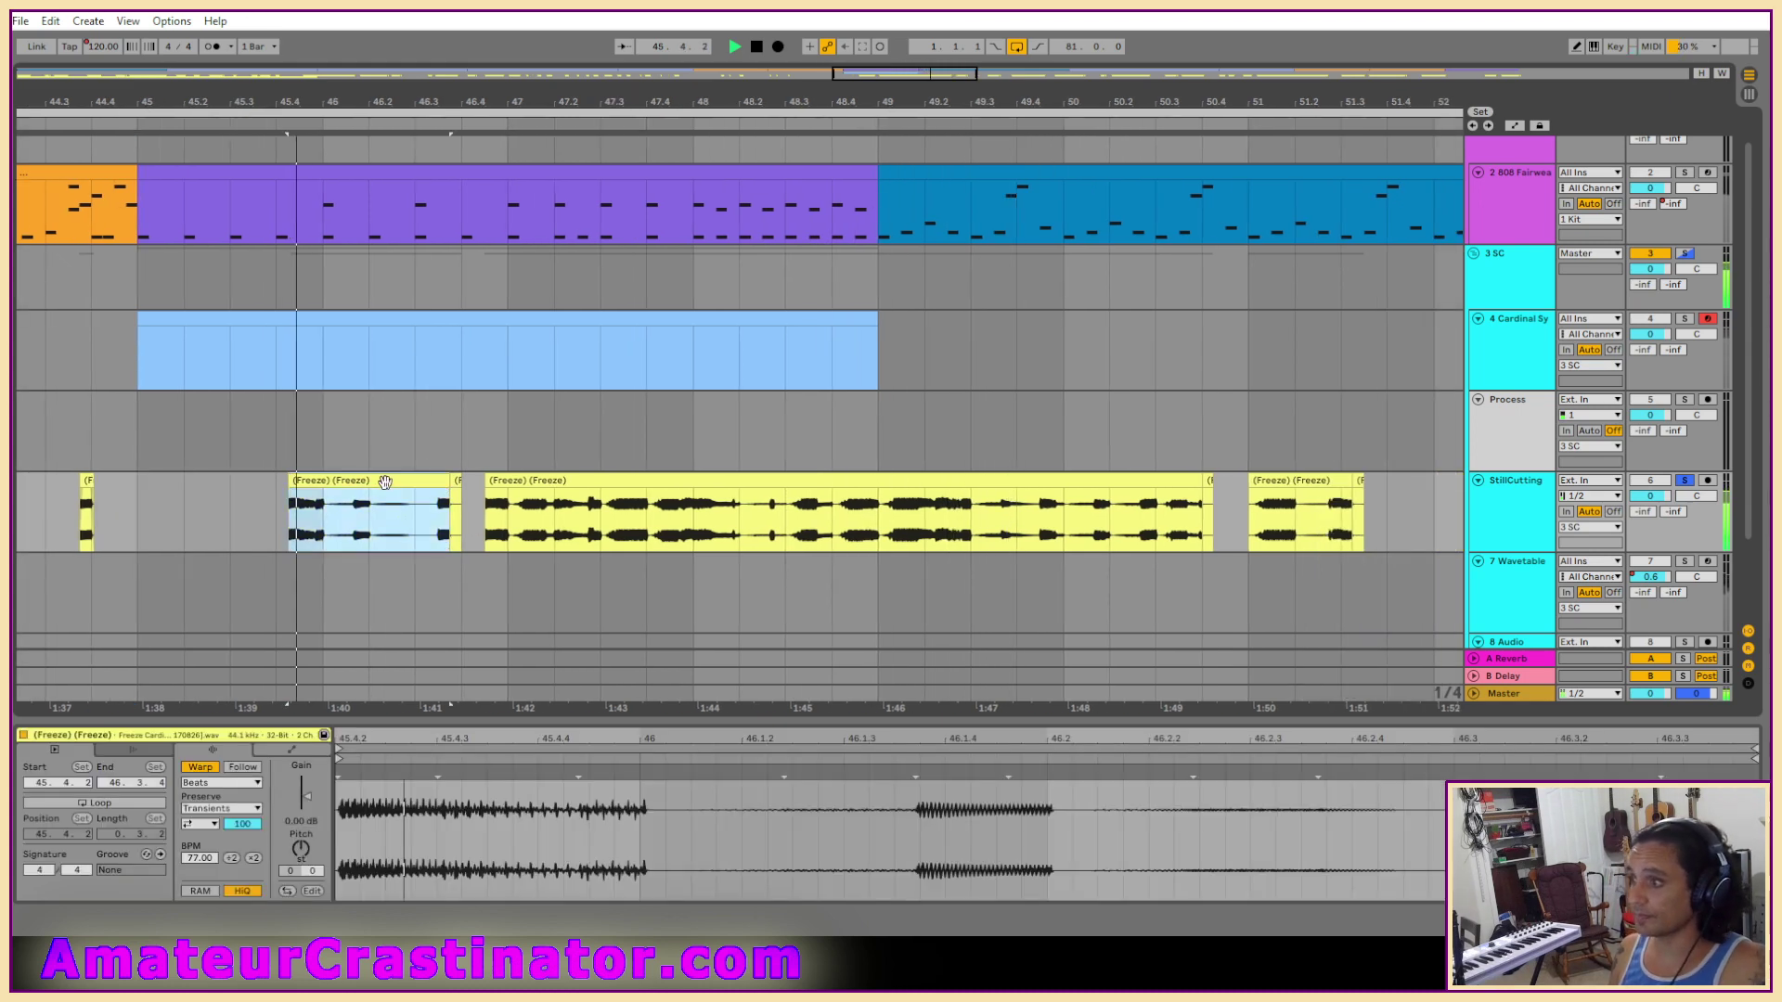
key("plus")
left_click_drag(311, 529, 359, 536)
key("space")
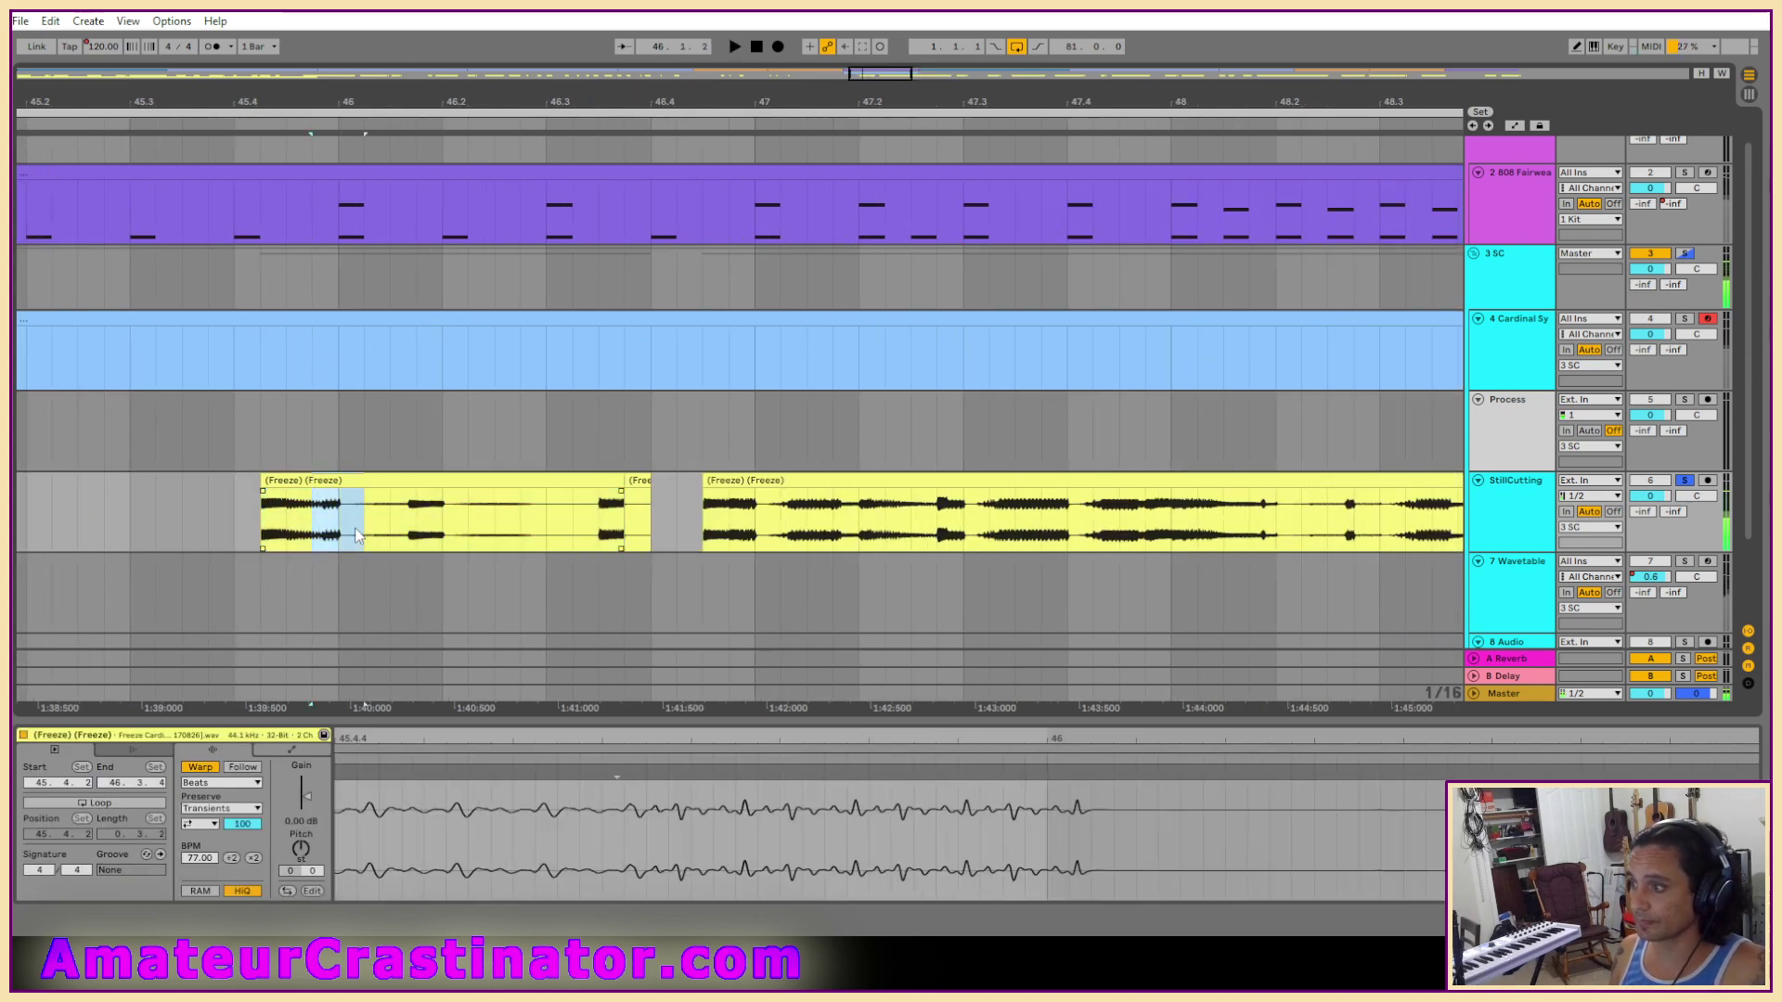
key("space")
left_click(417, 540, "shift")
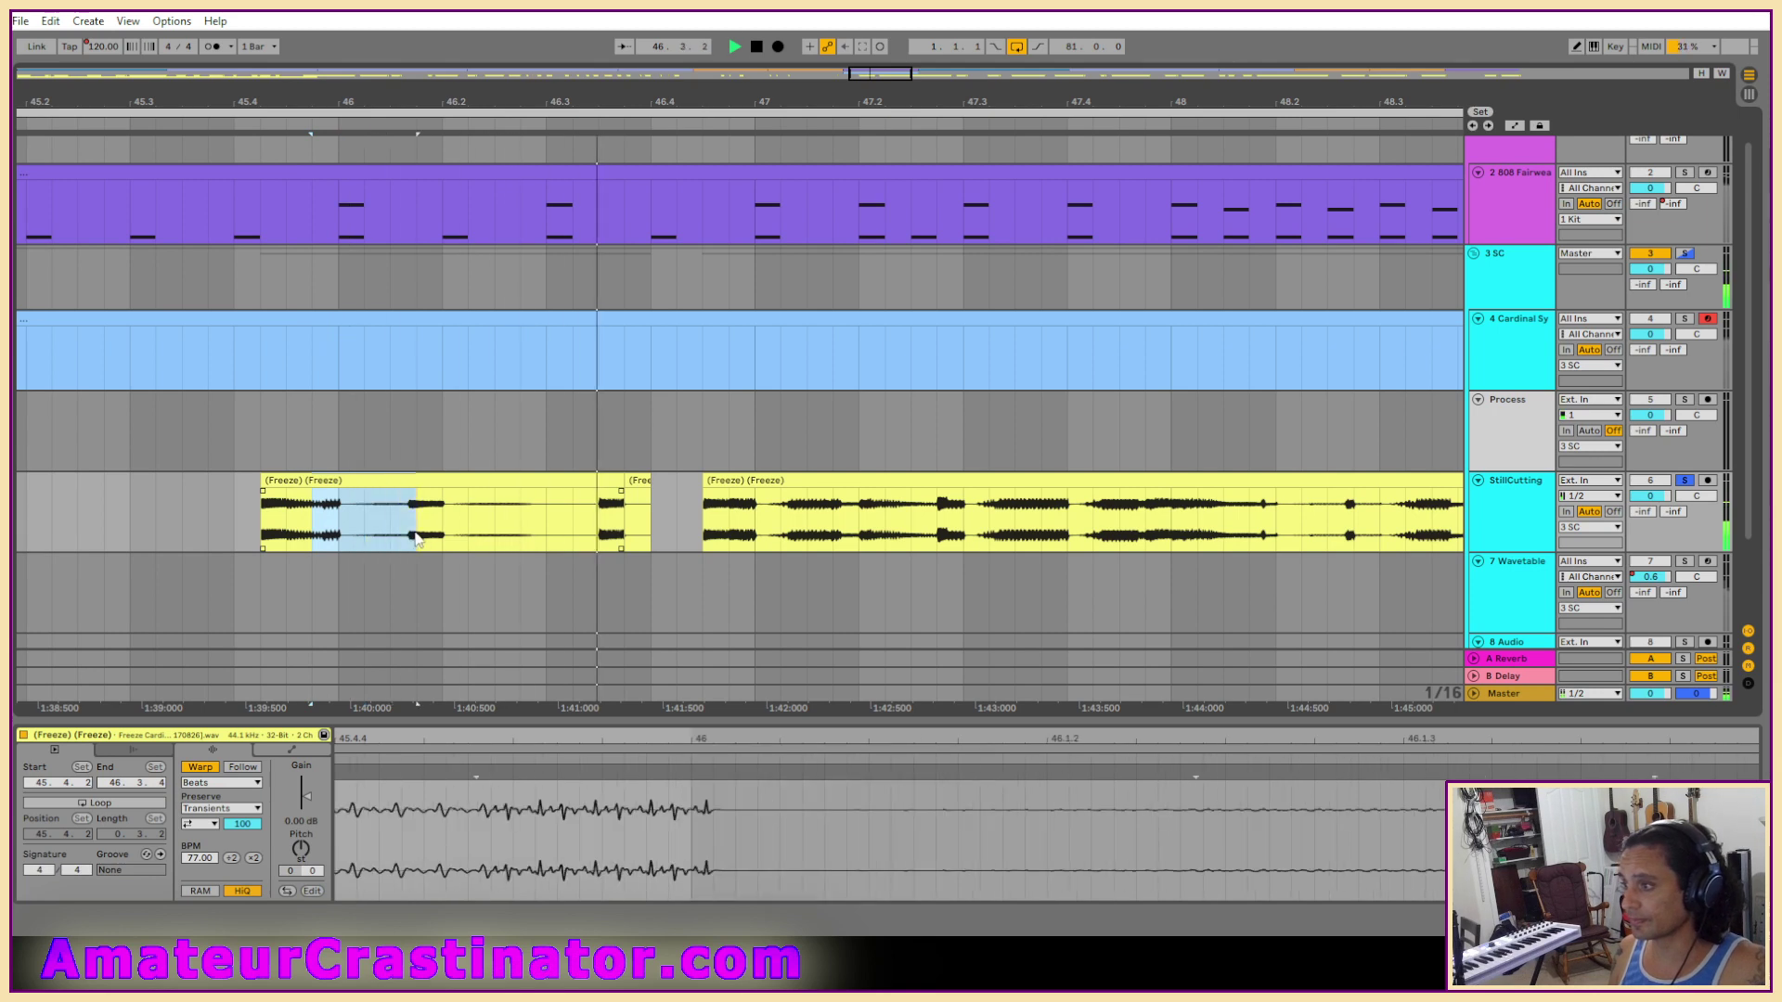
left_click(451, 535, "shift")
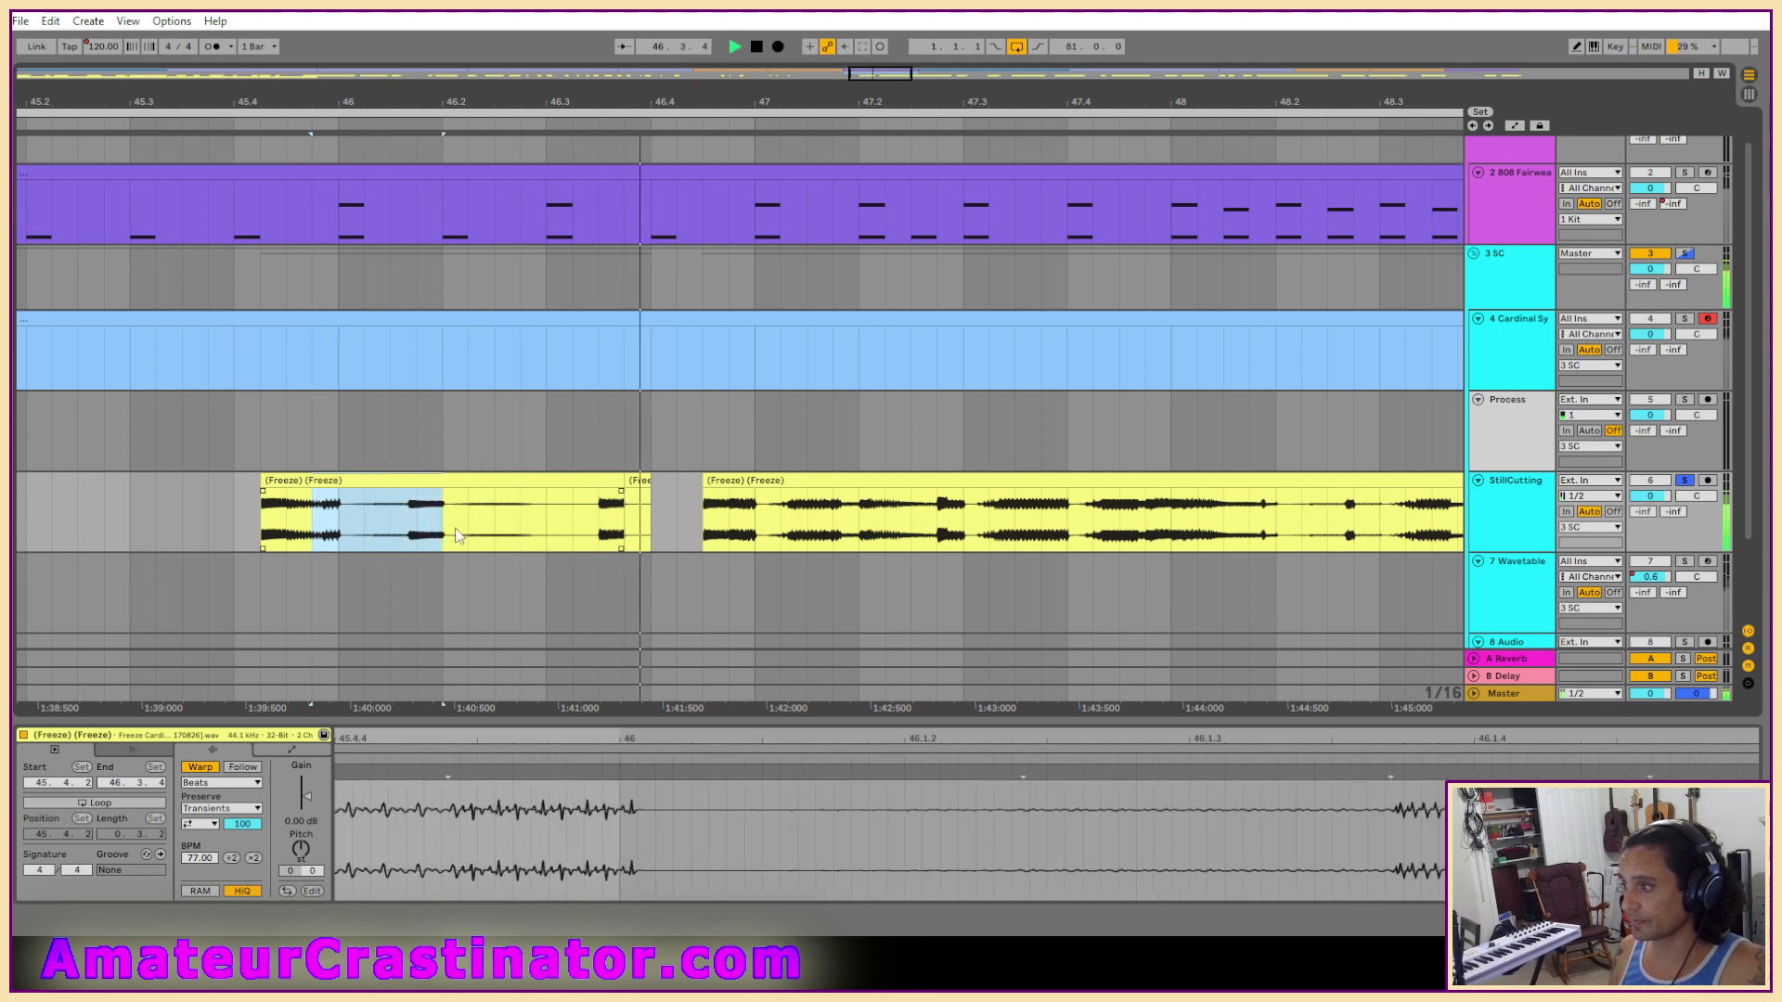
key("Delete")
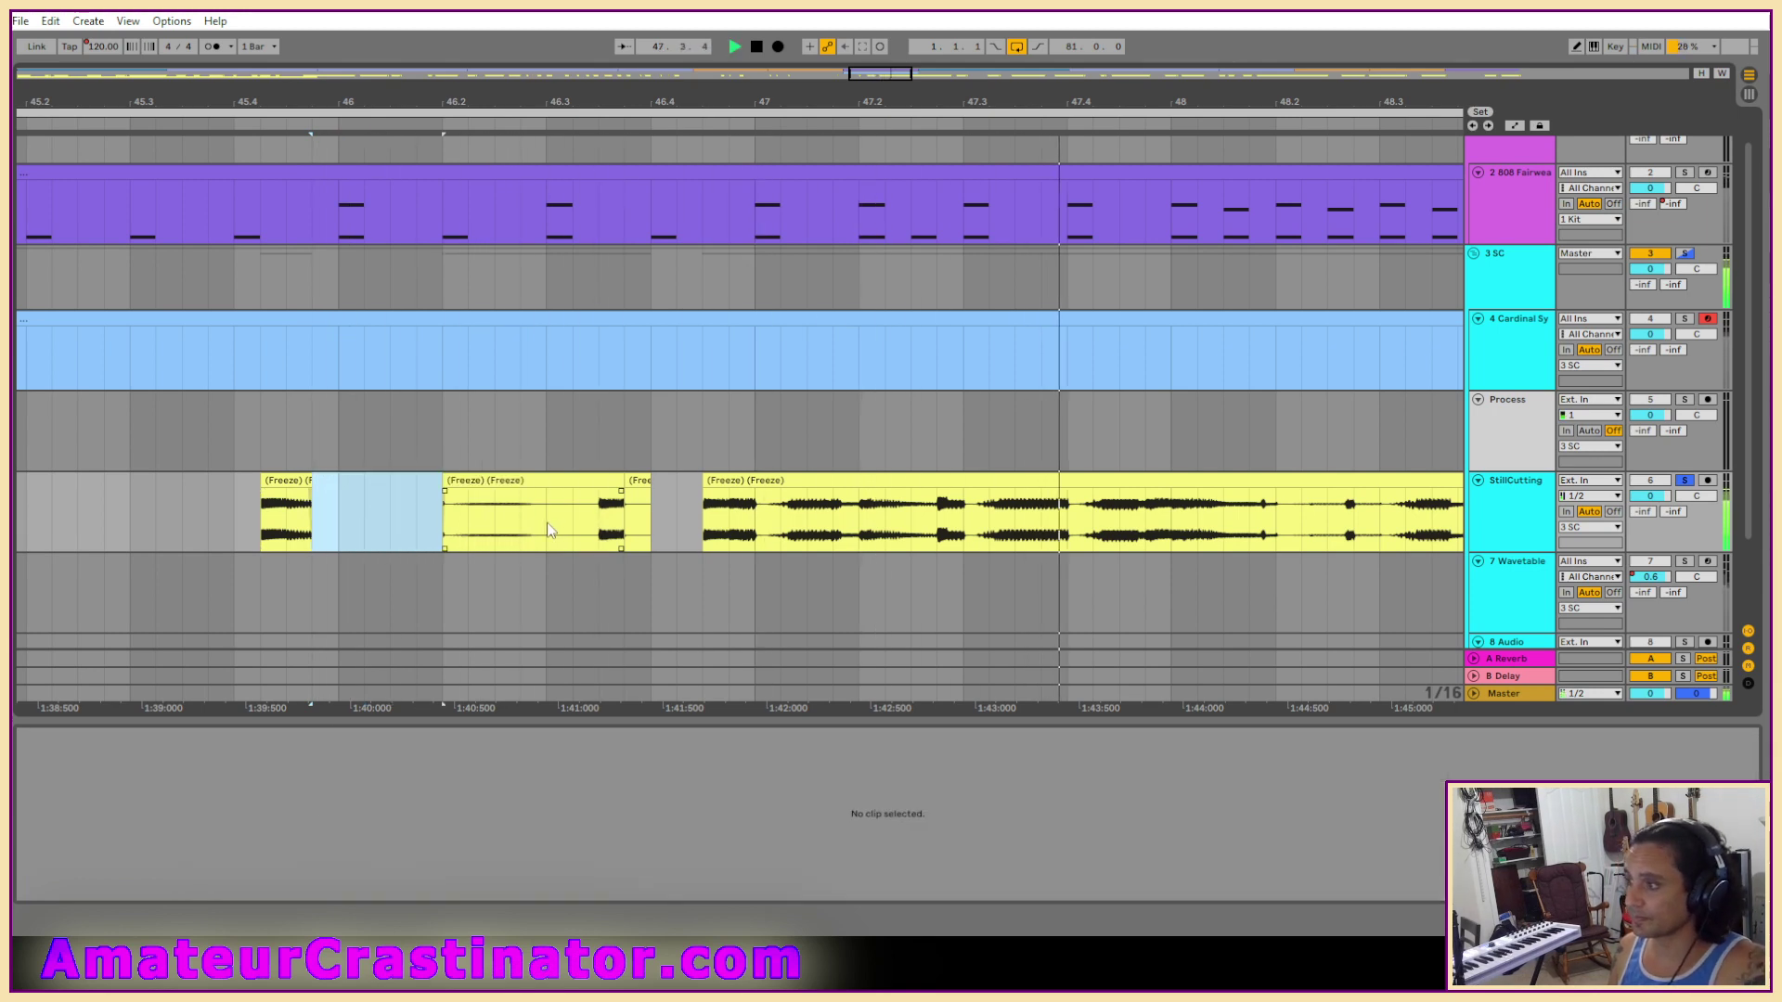
left_click_drag(547, 512, 677, 517)
key("Delete")
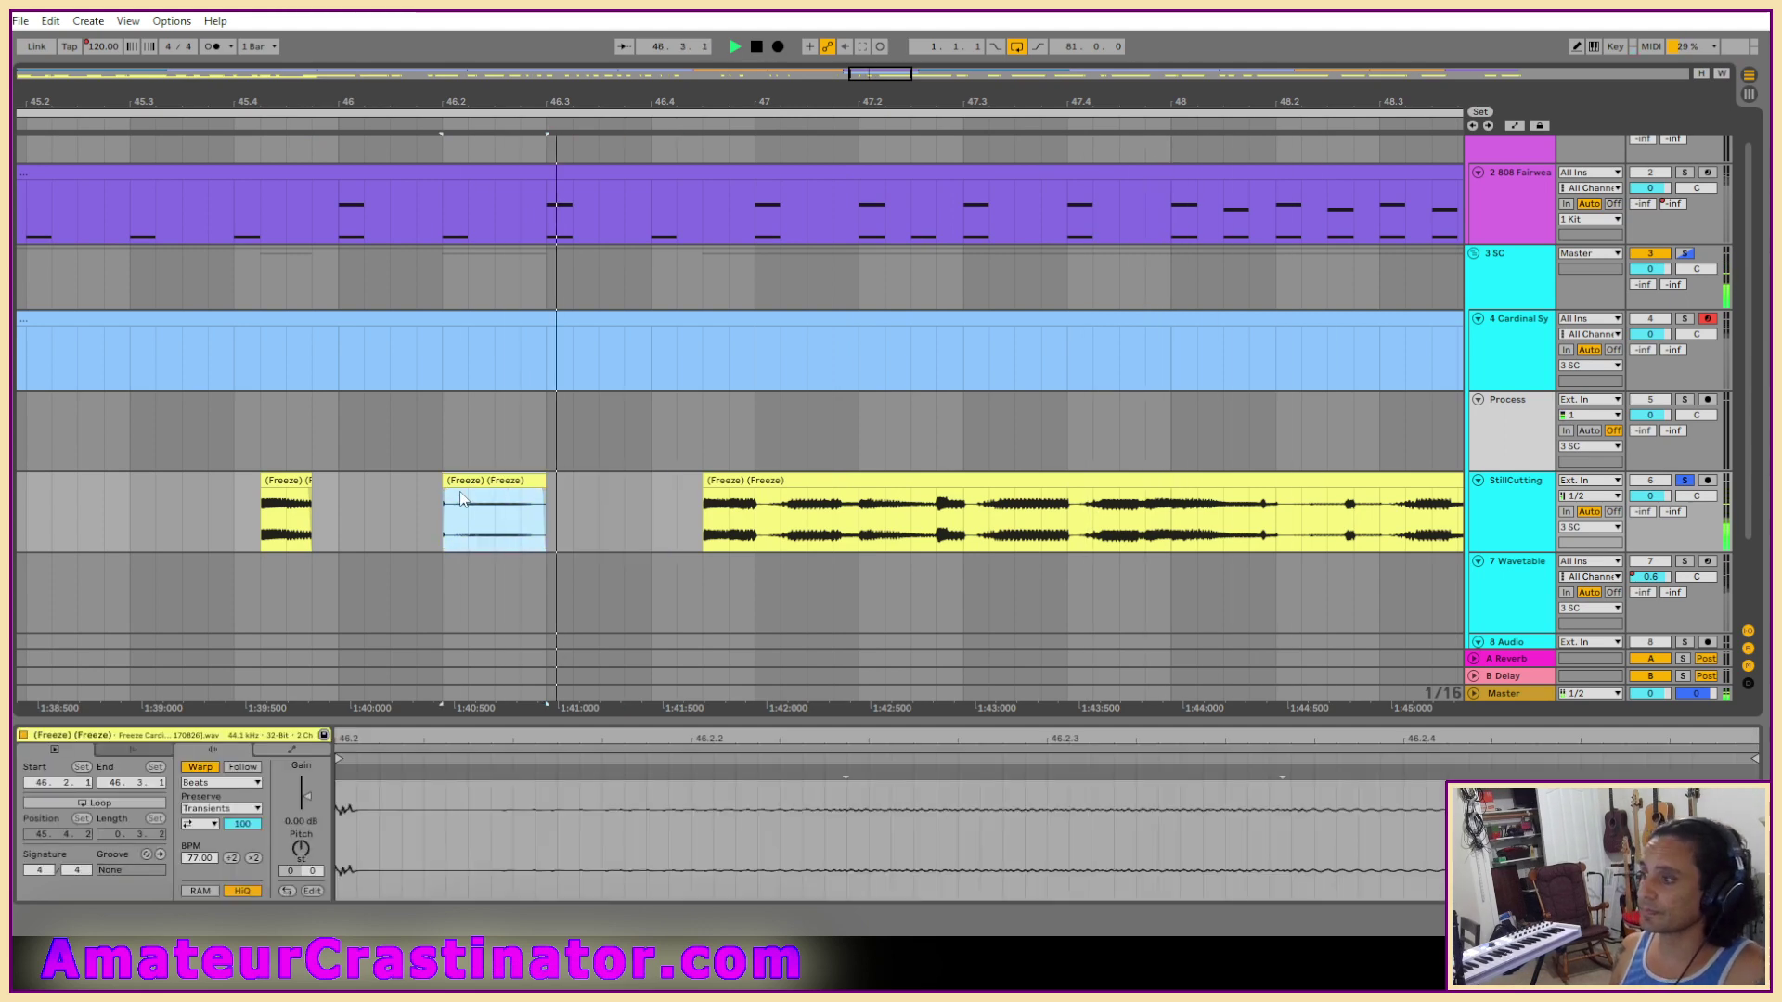
Add a short fade-in to the StillCutting clip at 46.2 and audition its start.
left_click_drag(443, 499, 466, 498)
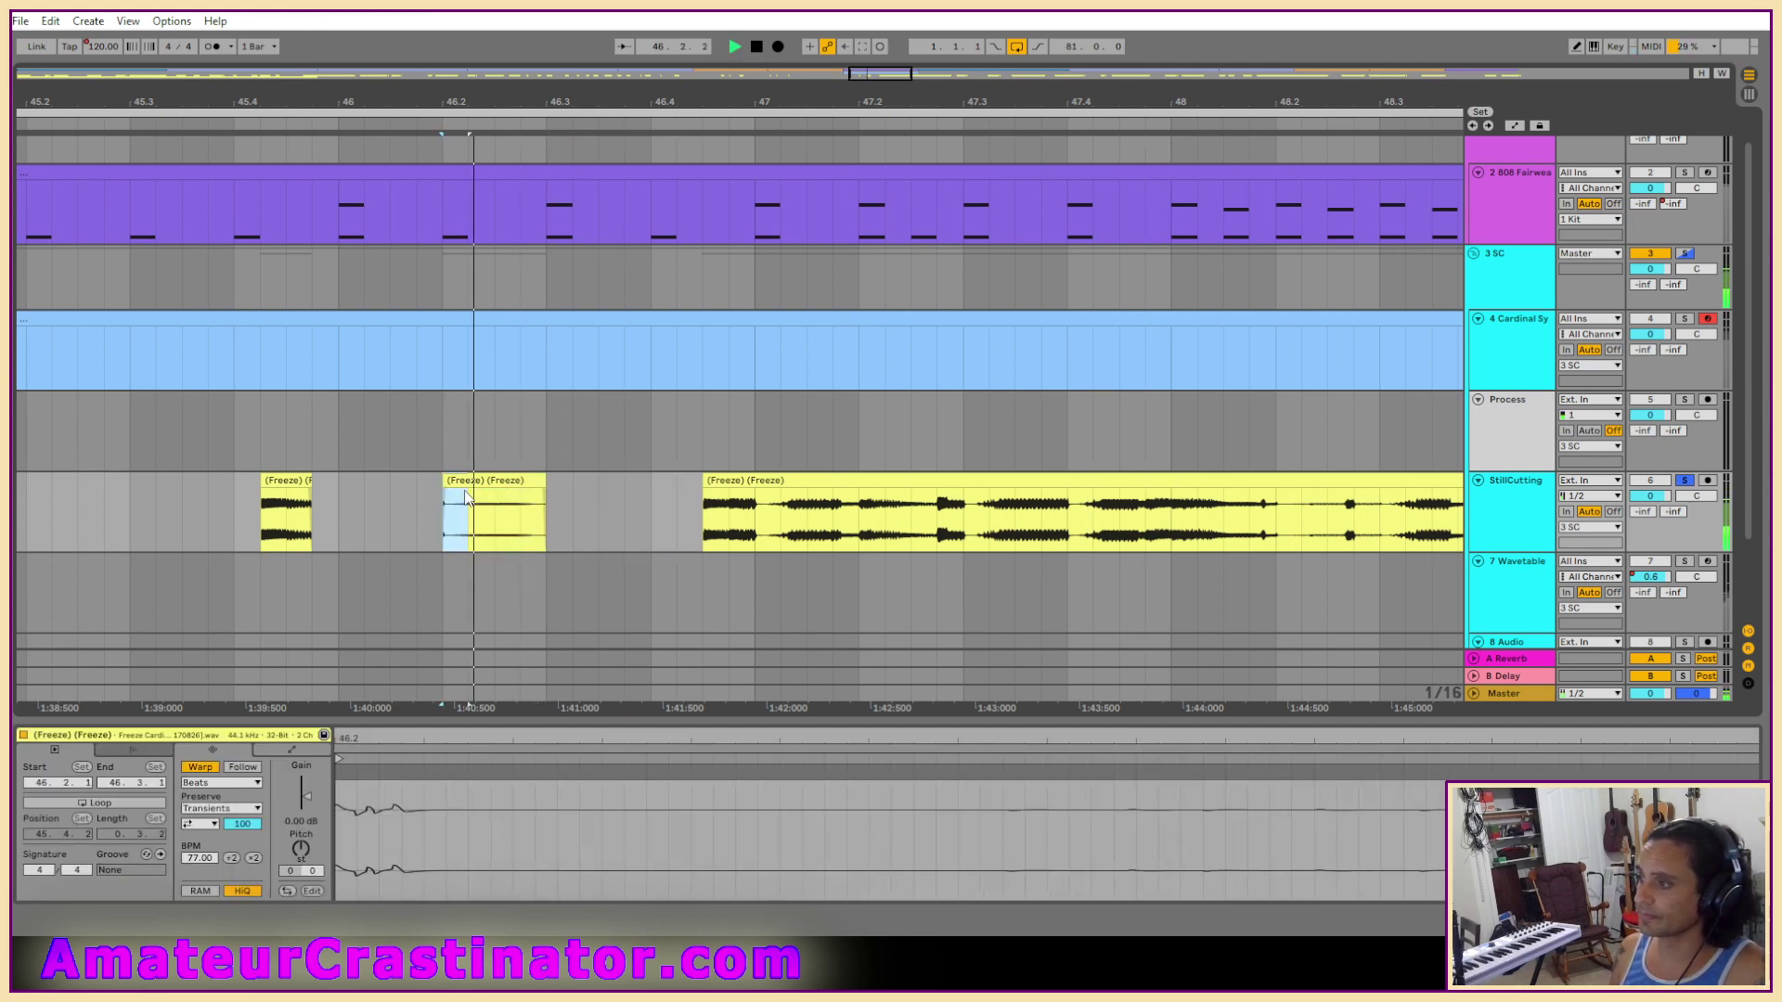
key("space")
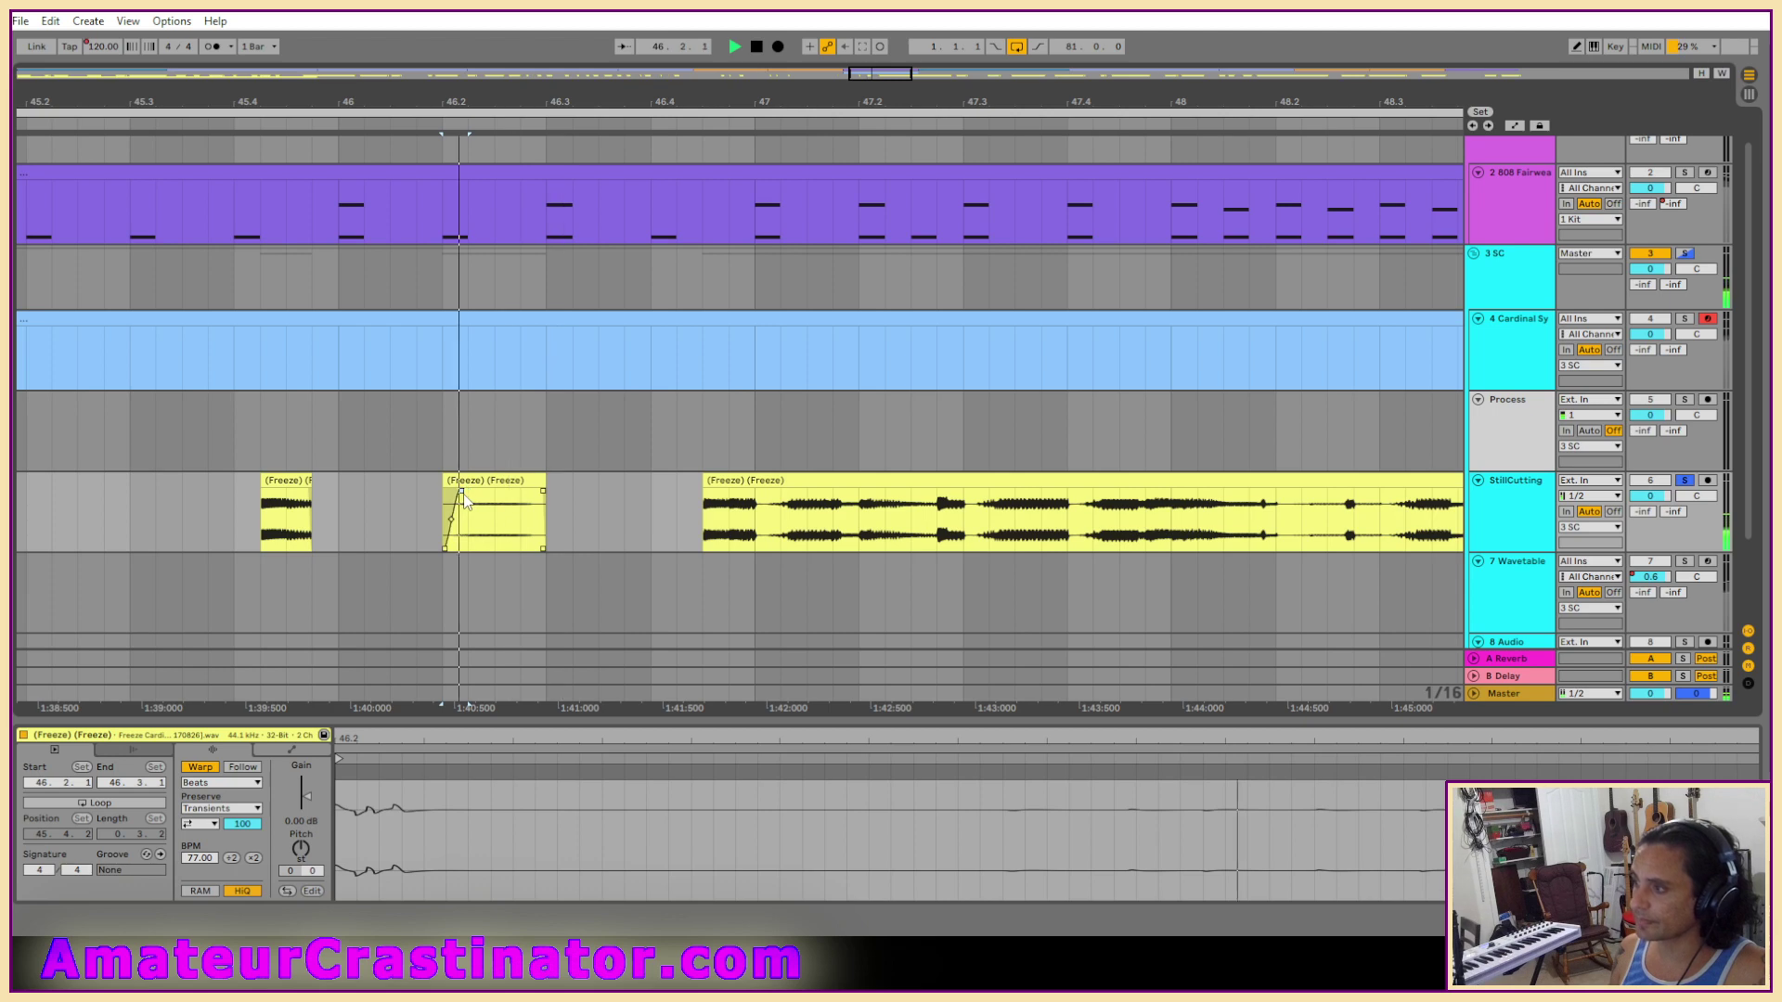
key("space")
scroll(1138, 514, "right", 5)
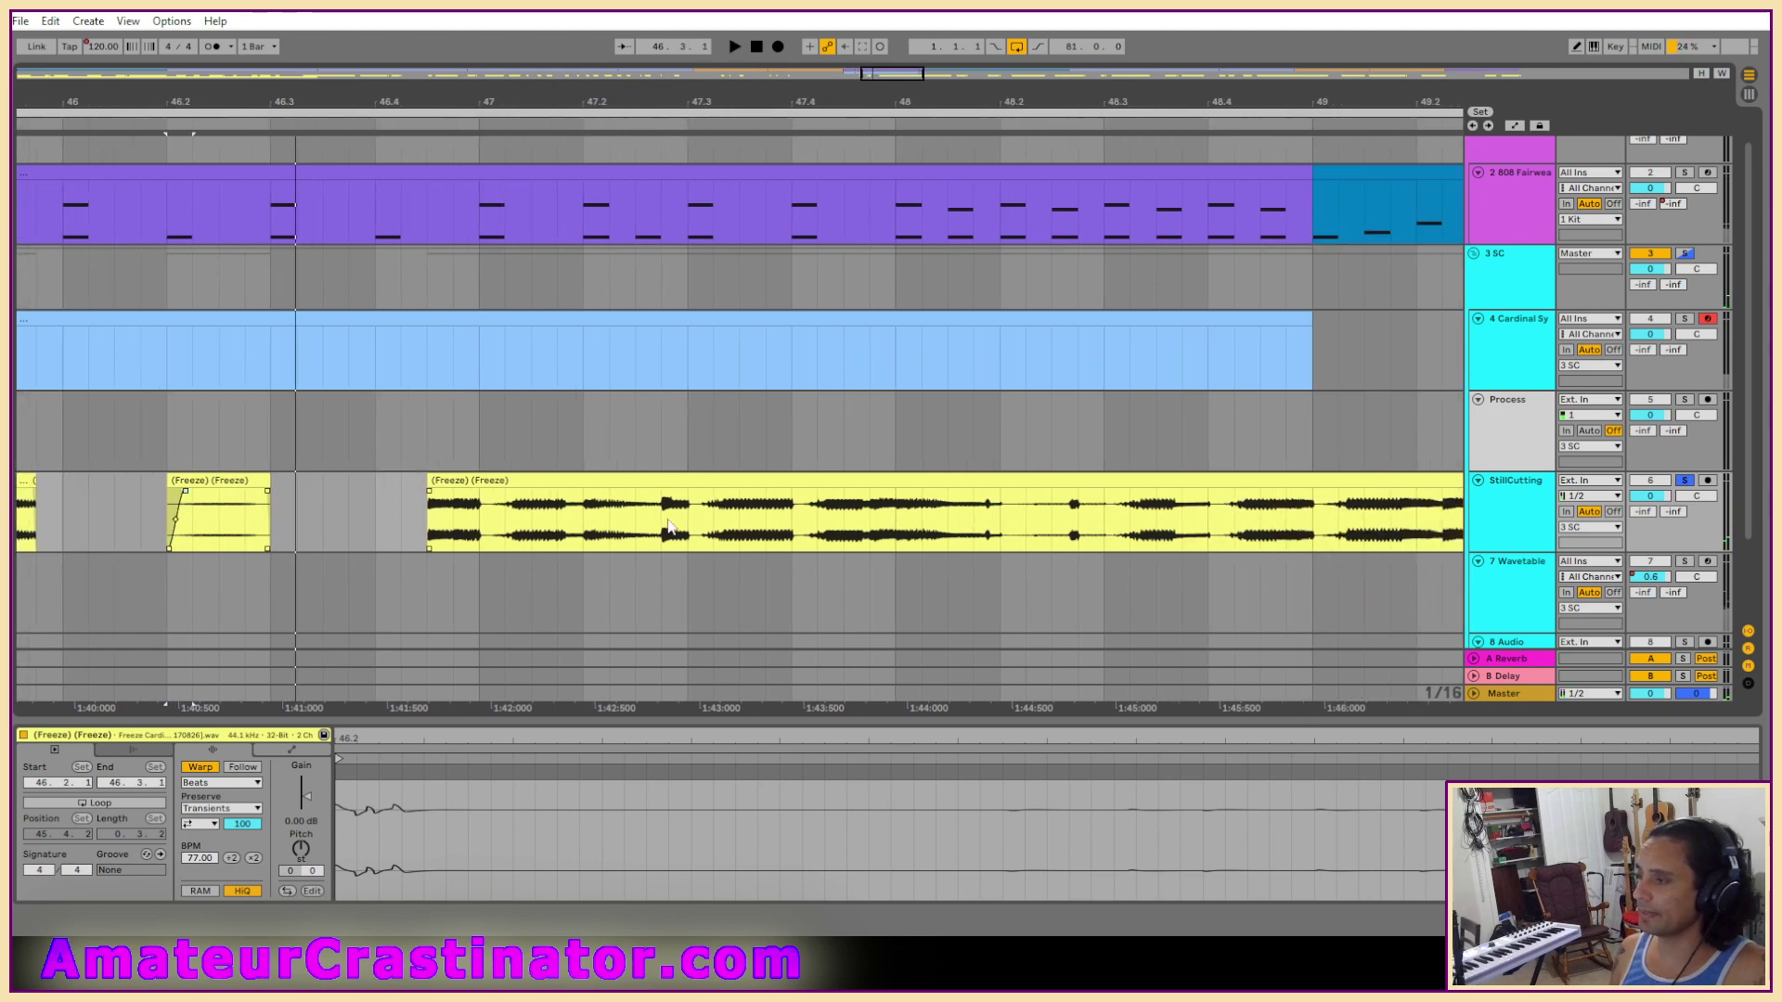
Delete the StillCutting audio from 46.4.4 to 47, leaving a short fragment at 46.4.3.
left_click(605, 482)
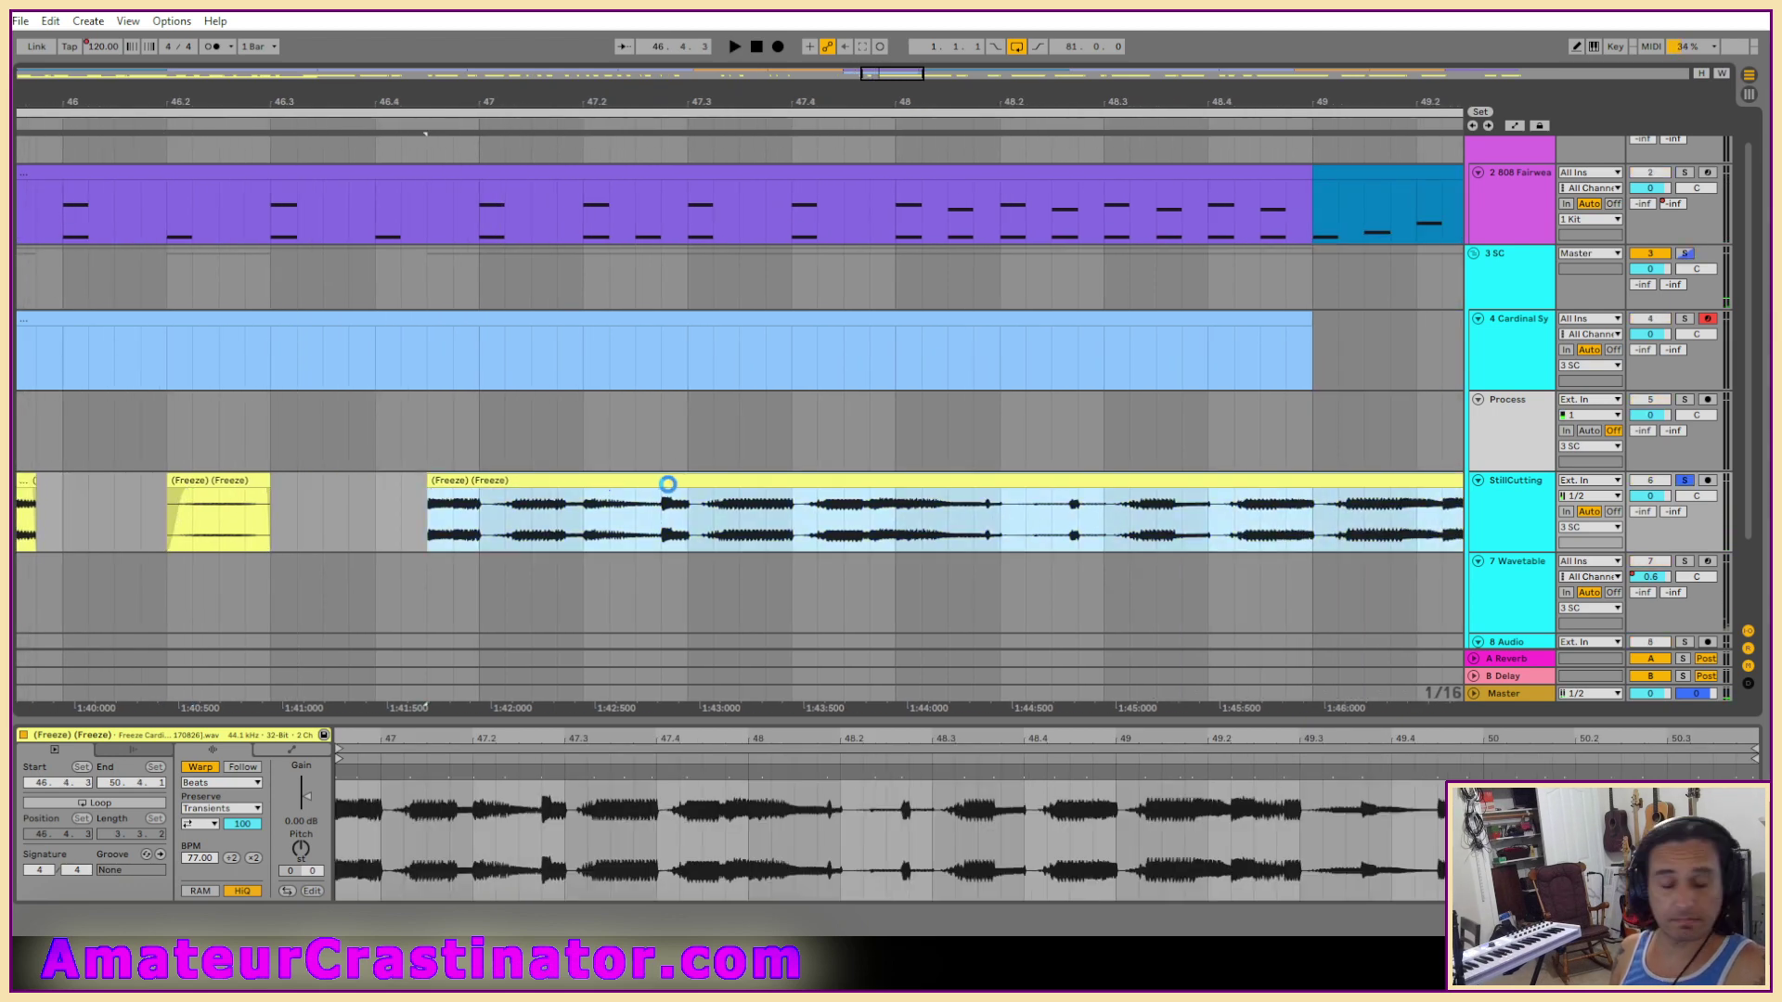
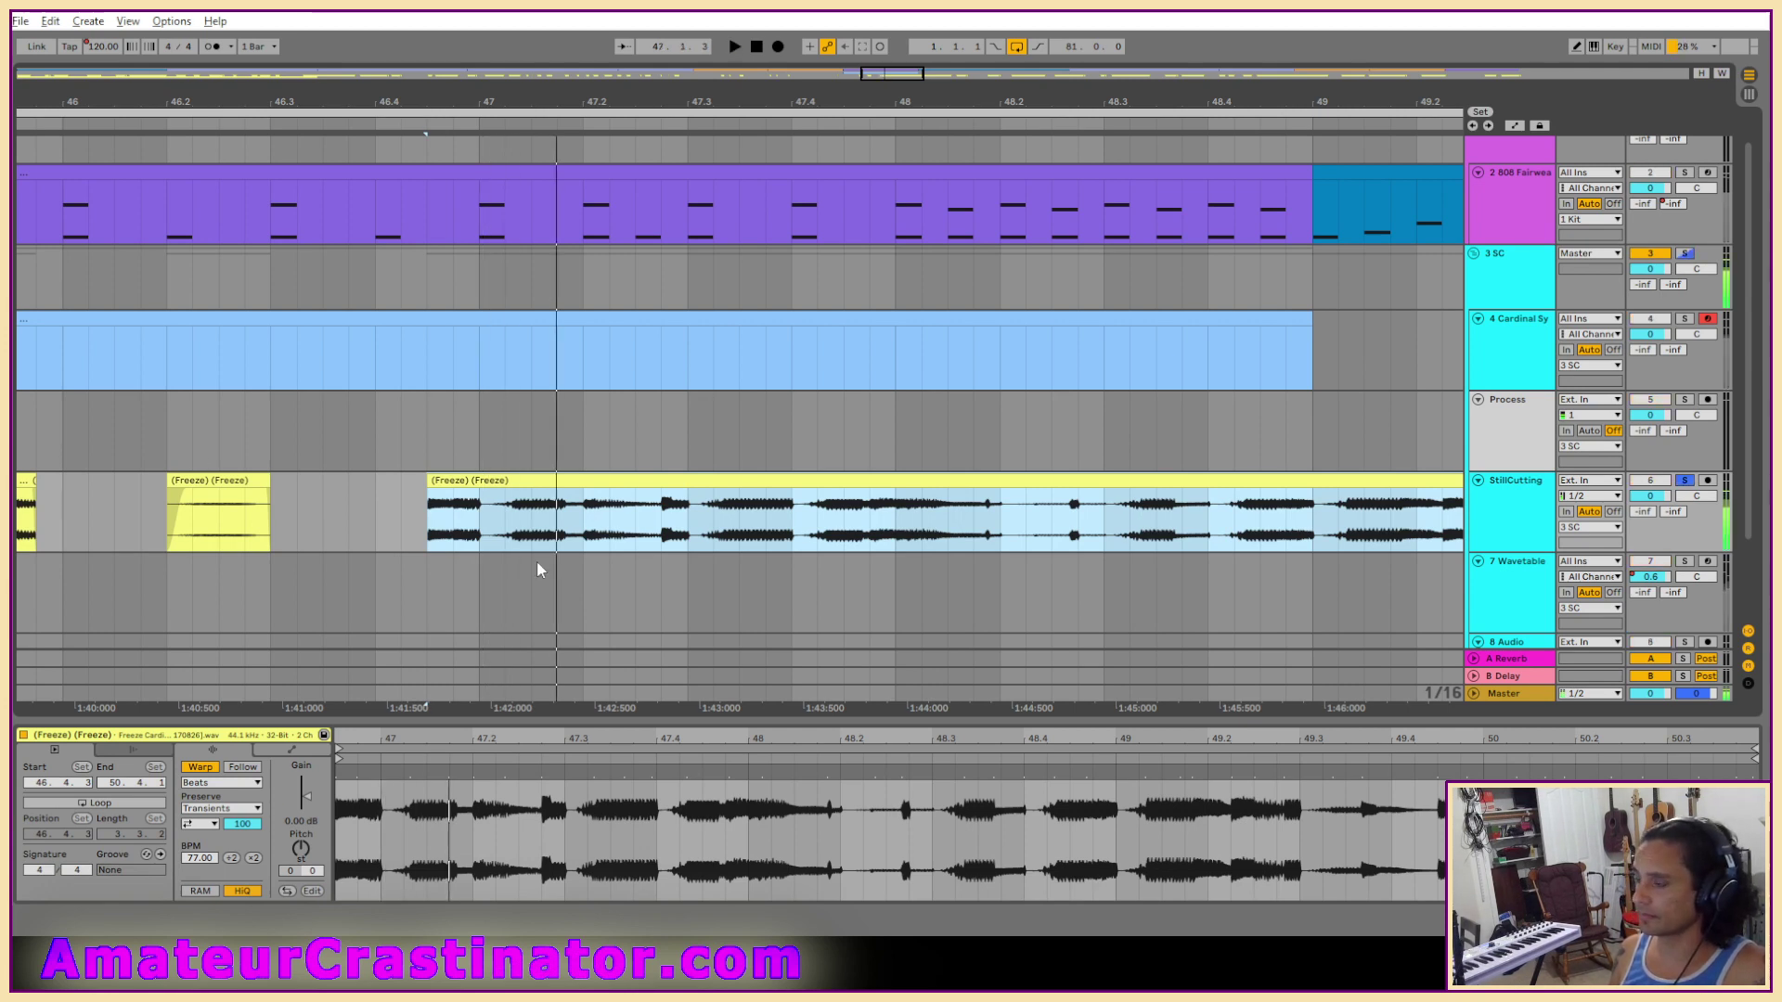
left_click_drag(469, 524, 454, 525)
key("Delete")
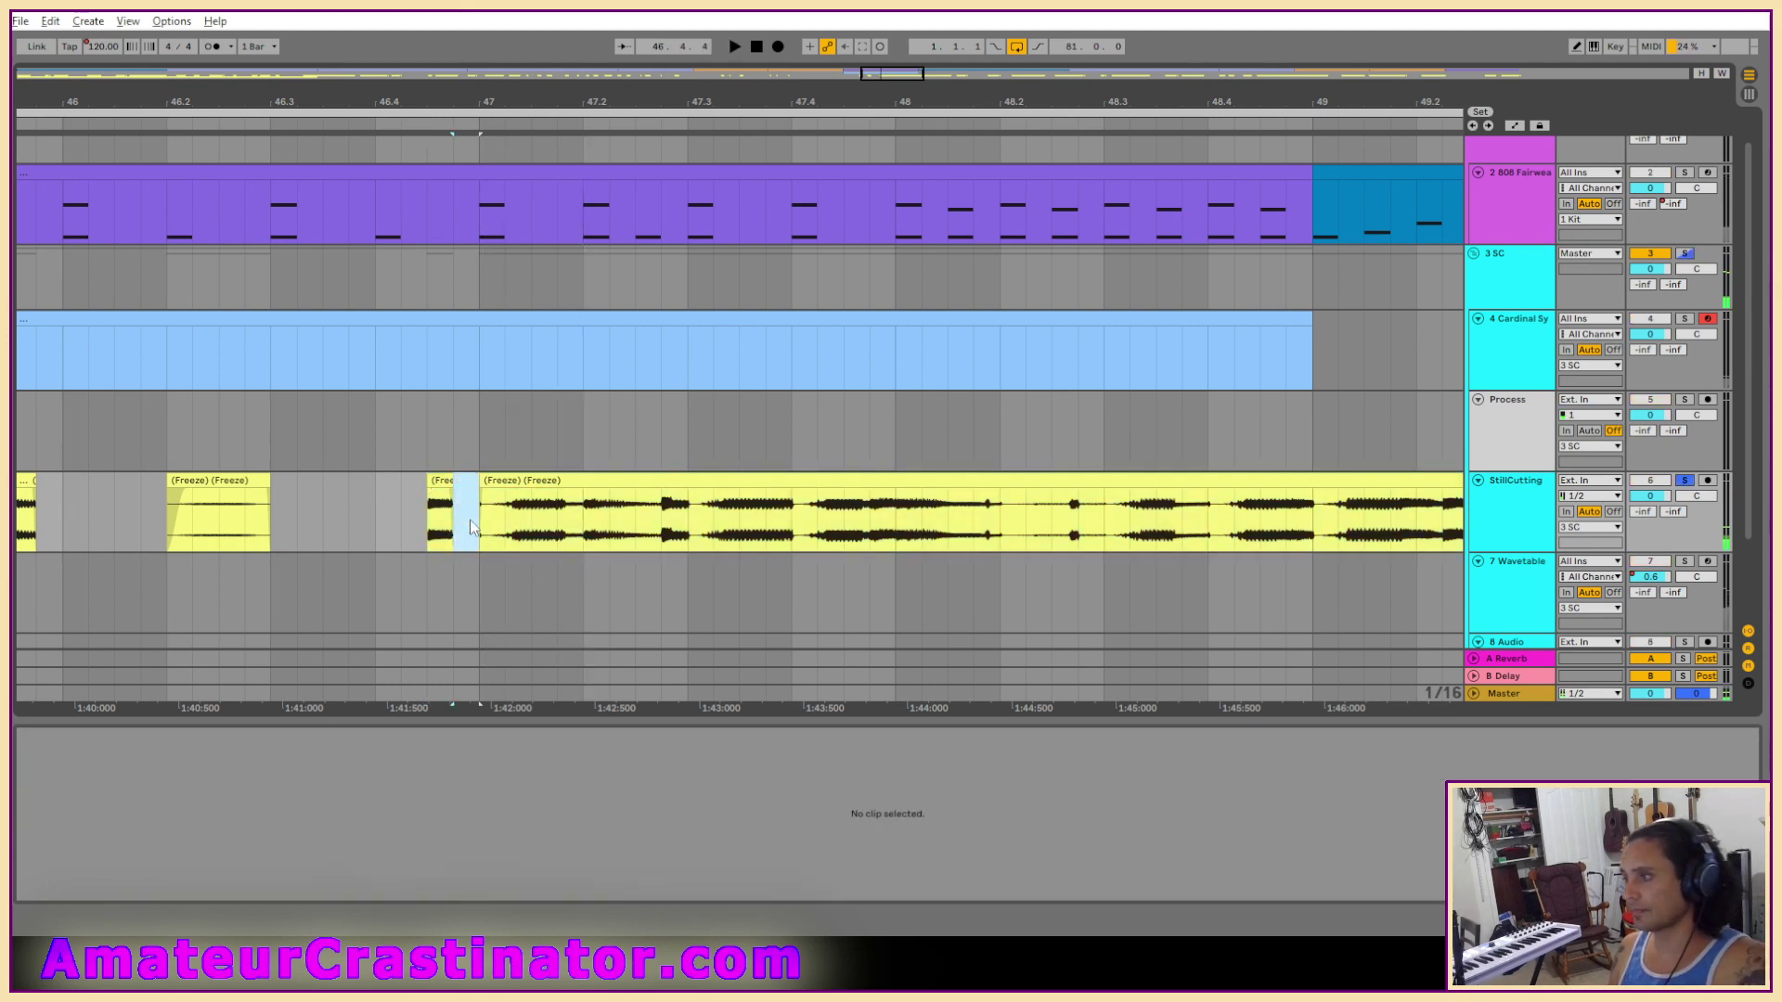
key("space")
Audition the StillCutting clip from bar 47 and delete its audio up to 49.1.4.
left_click_drag(480, 520, 585, 534)
key("space")
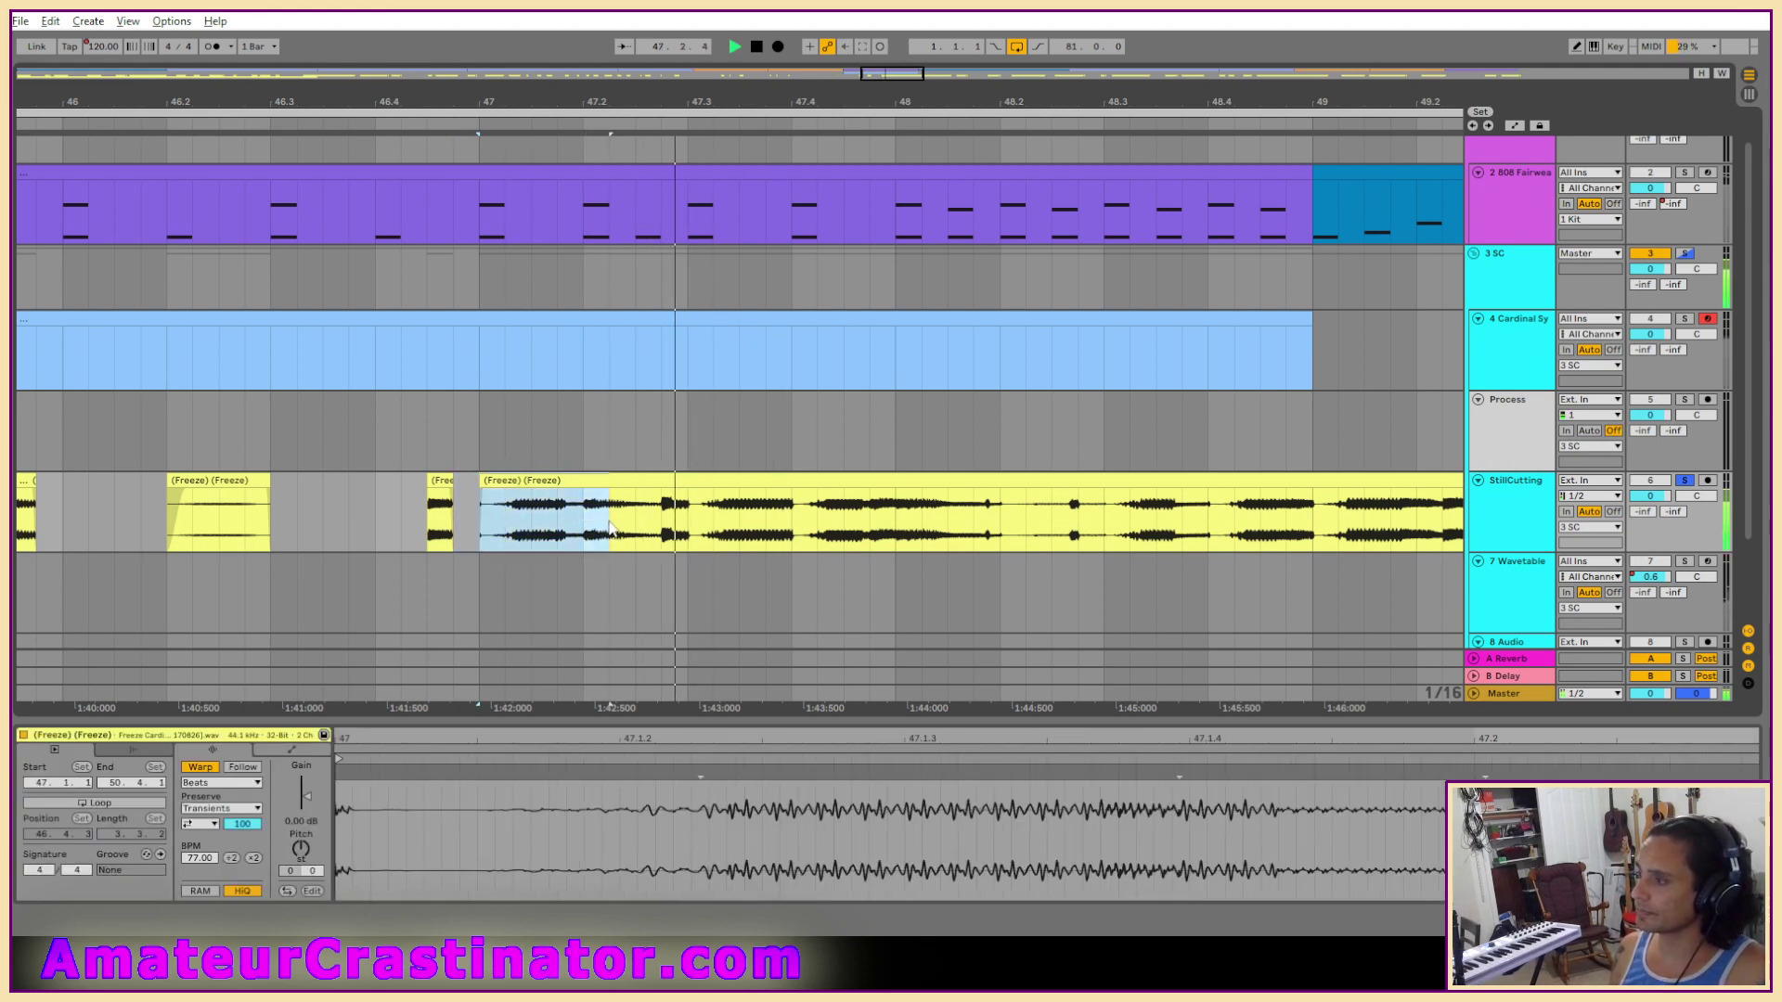
left_click(660, 524, "shift")
key("space")
key("space")
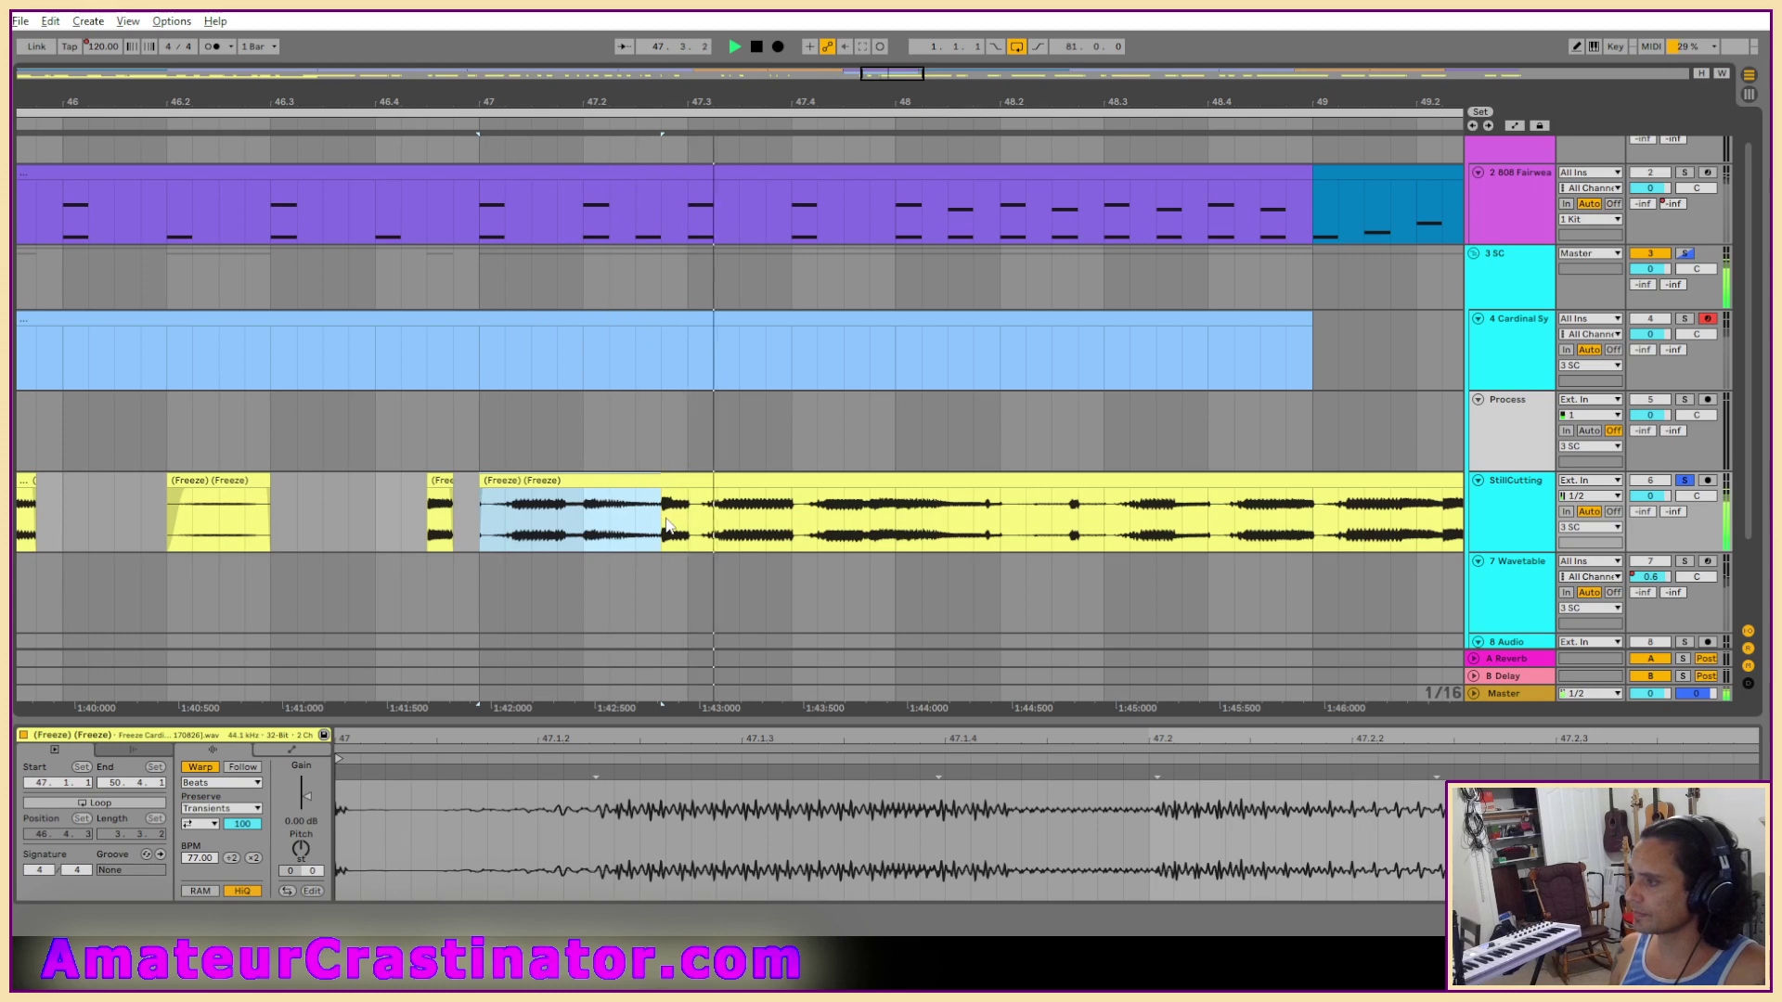
left_click_drag(667, 525, 1383, 531)
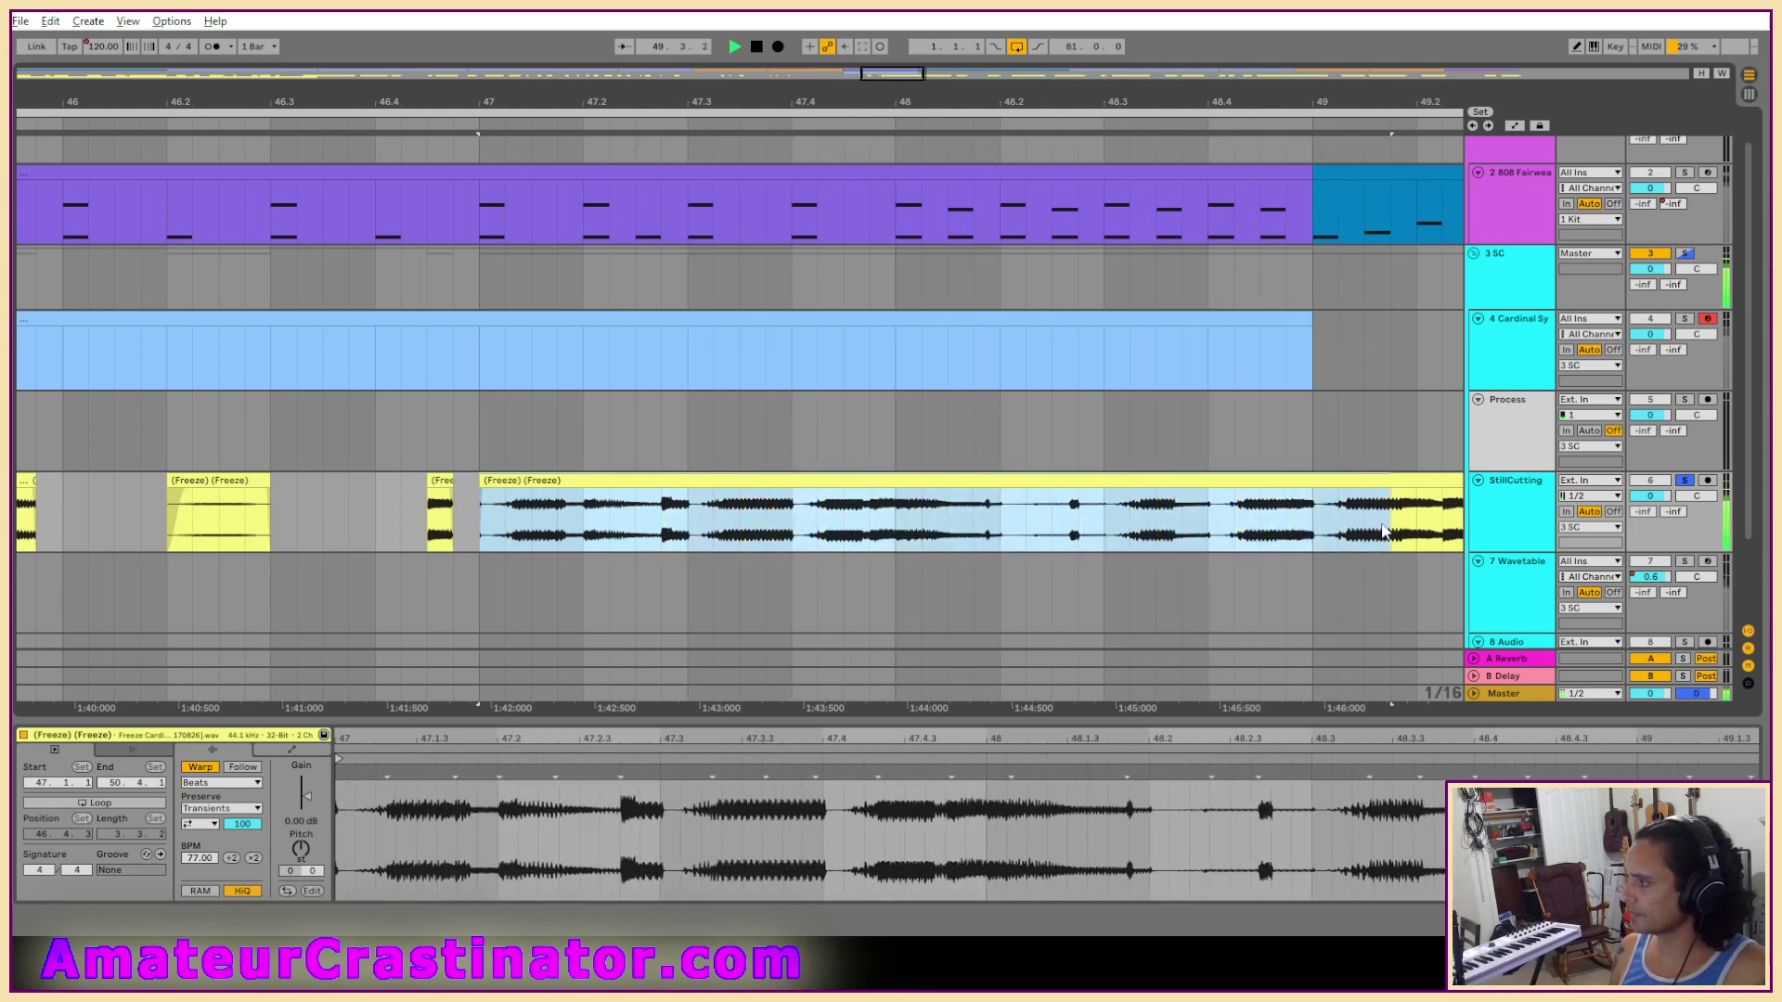
key("Delete")
Delete the StillCutting audio from 49.1.4 to 49.2.2 and from 49.2.3 to 49.4.3, keeping a short fragment between them.
scroll(1323, 516, "right", 5)
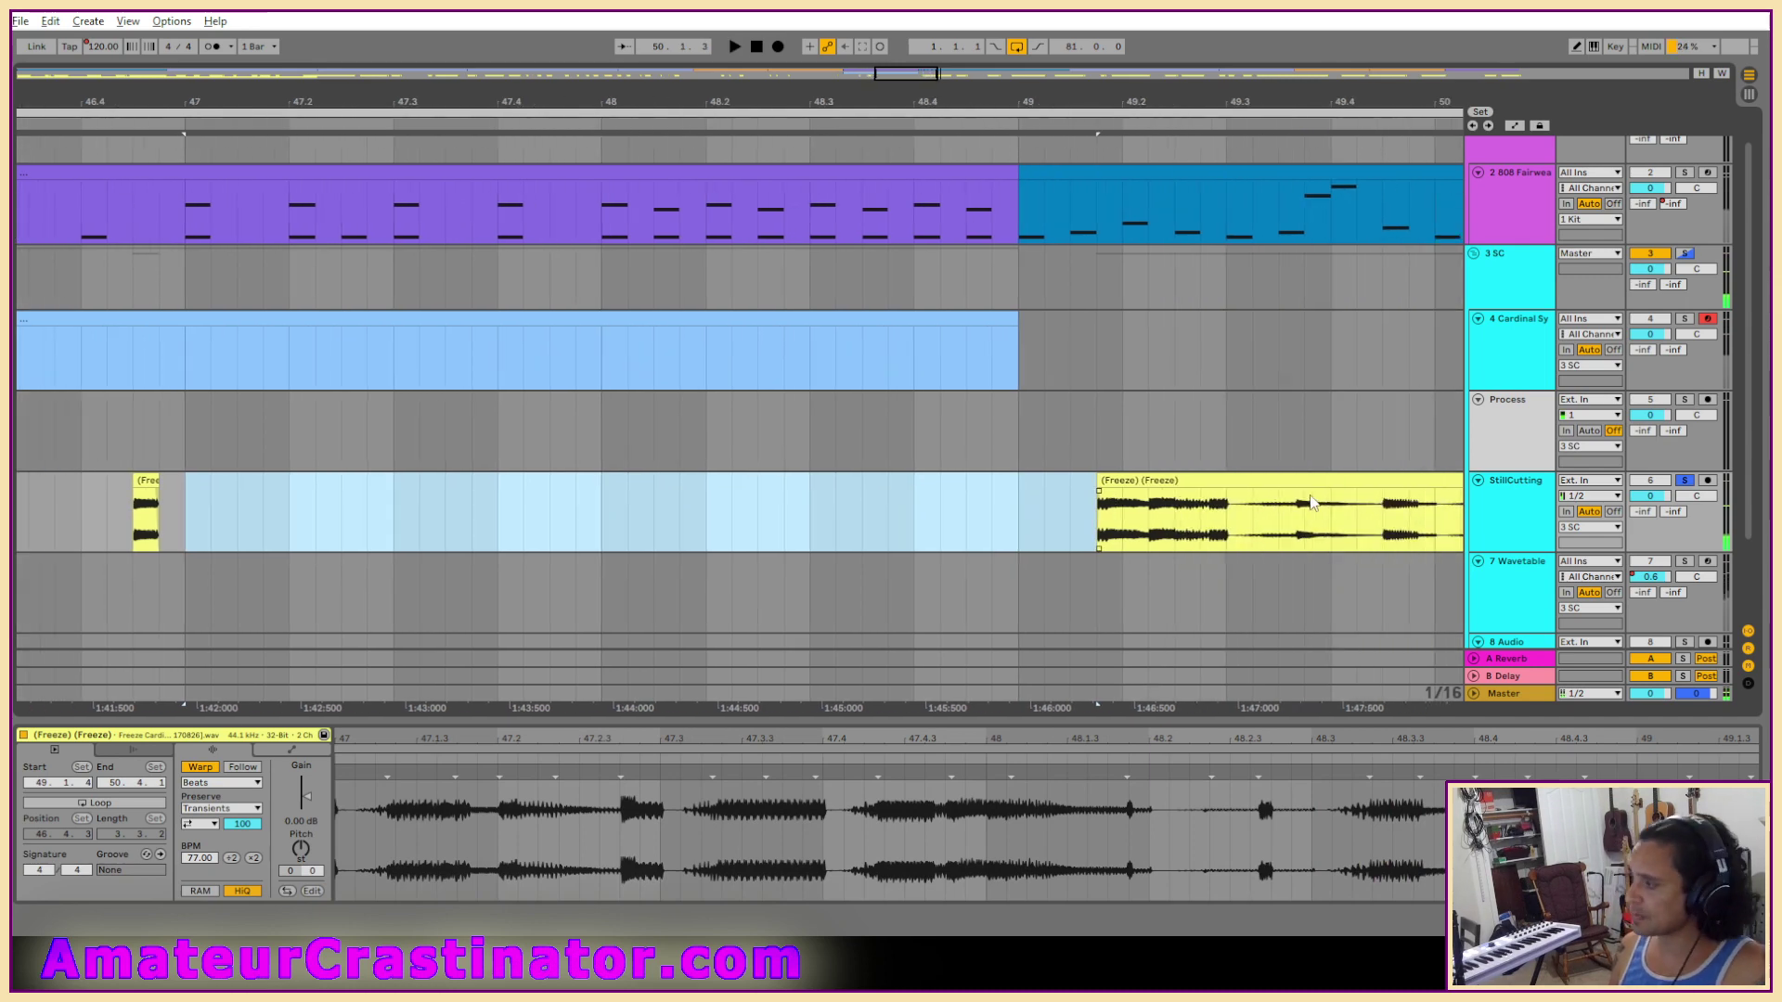
scroll(1256, 482, "down", 2)
scroll(1255, 483, "right", 6)
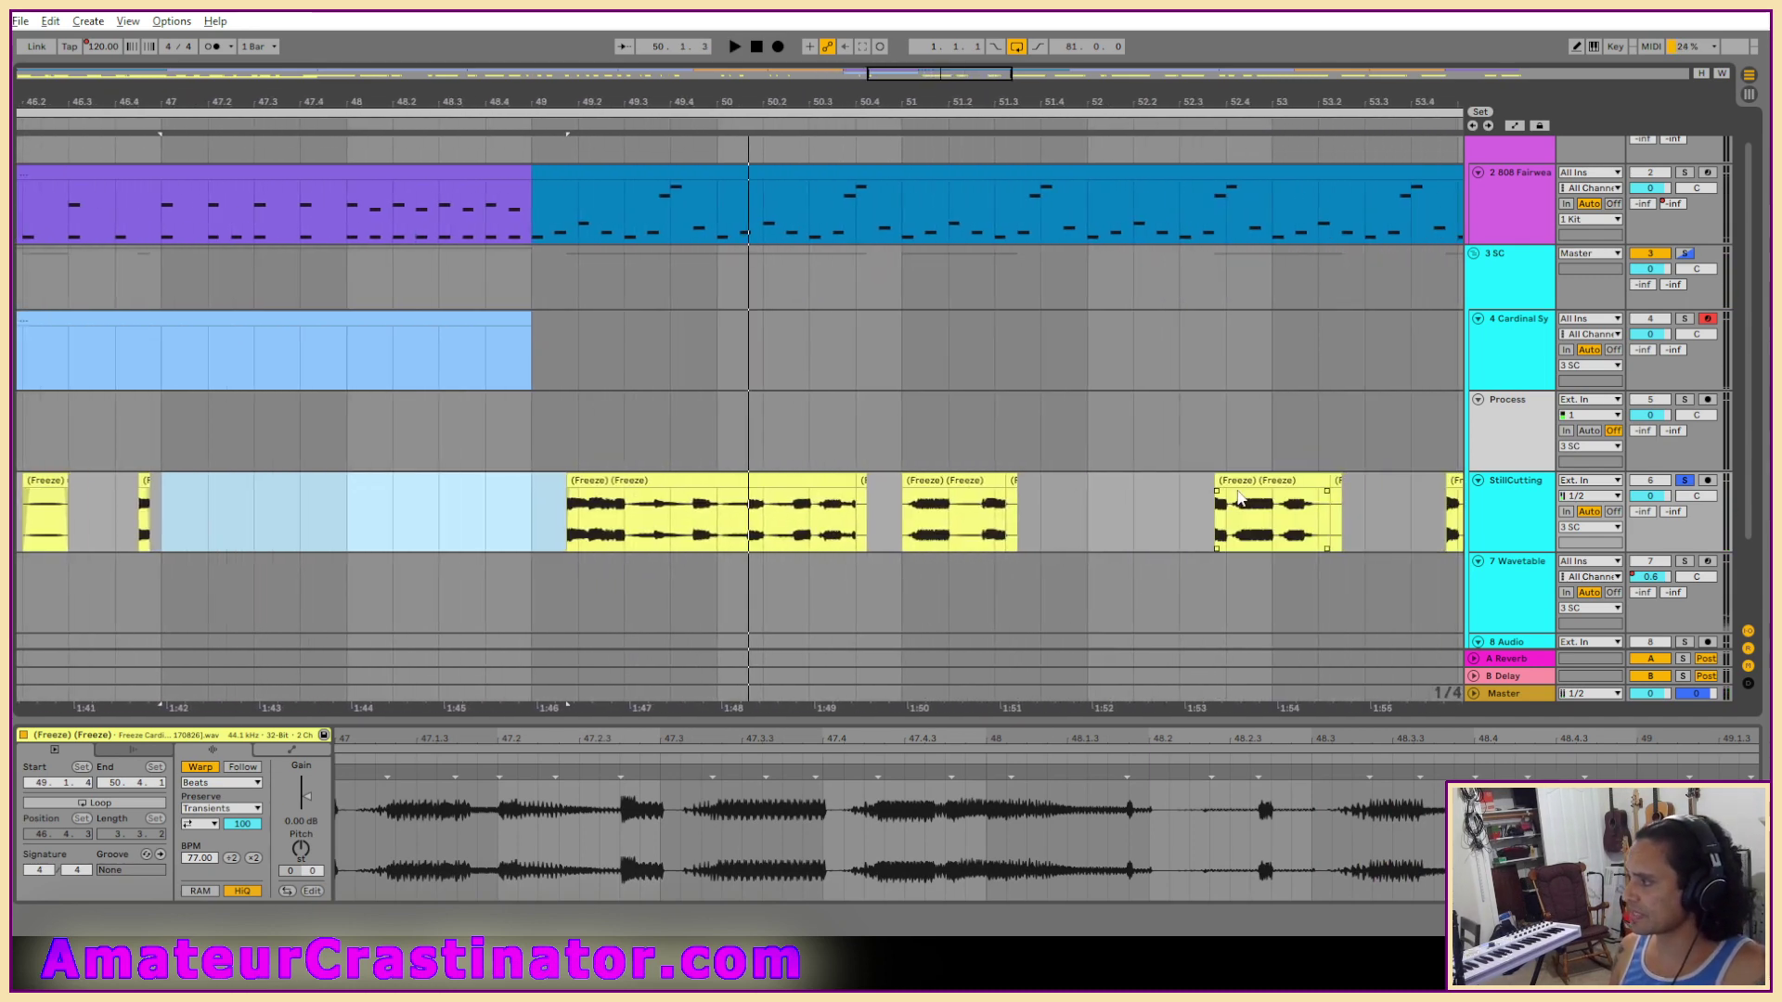
scroll(1004, 482, "left", 2)
scroll(575, 517, "up", 3)
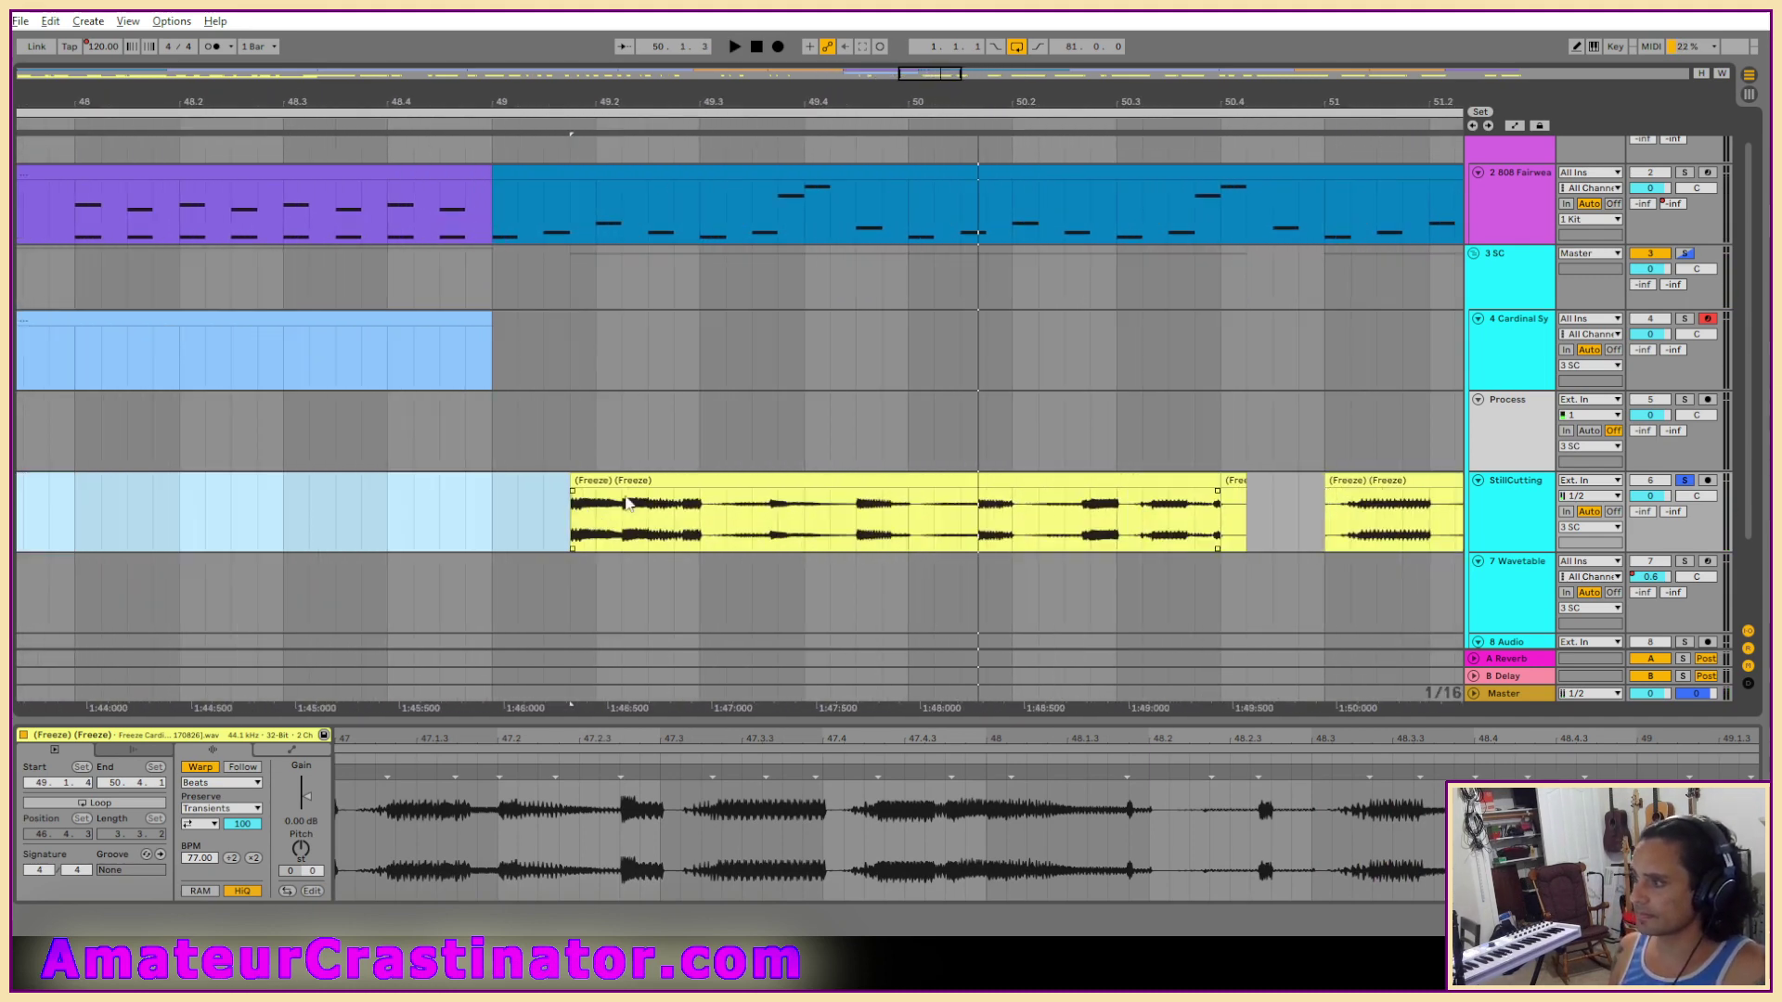
left_click(583, 548)
key("space")
scroll(583, 549, "up", 2)
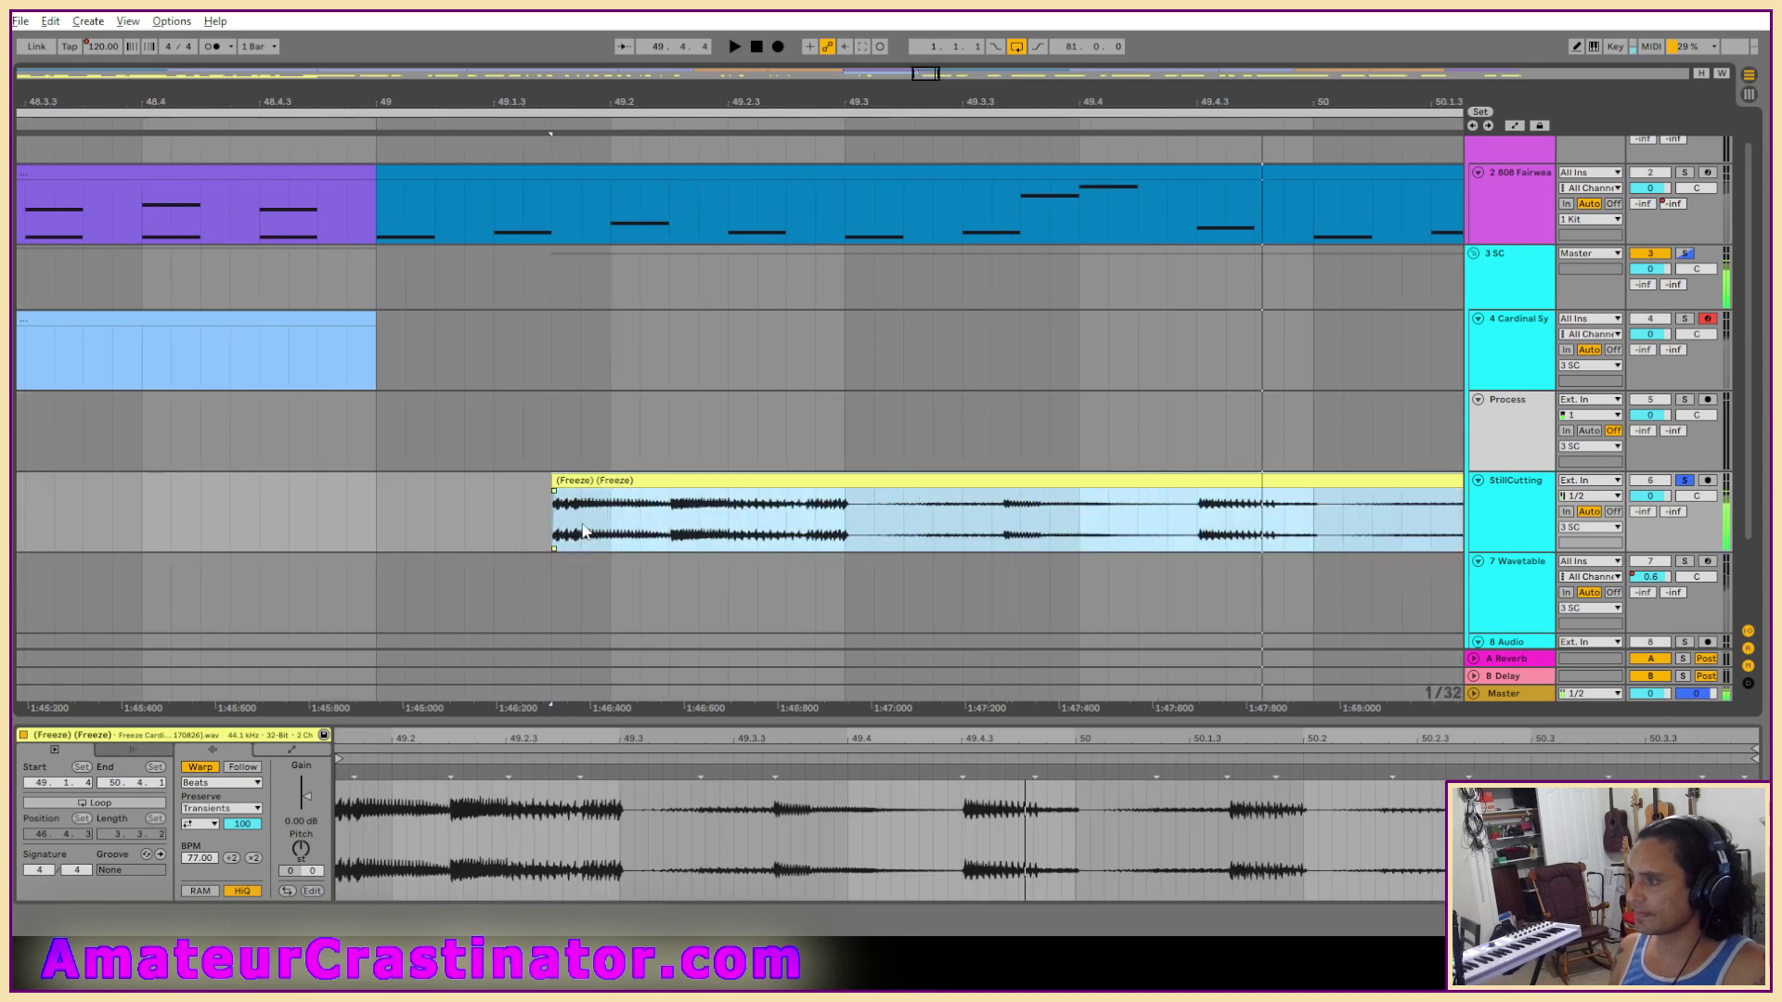
key("space")
left_click_drag(550, 495, 1343, 515)
key("space")
key("Delete")
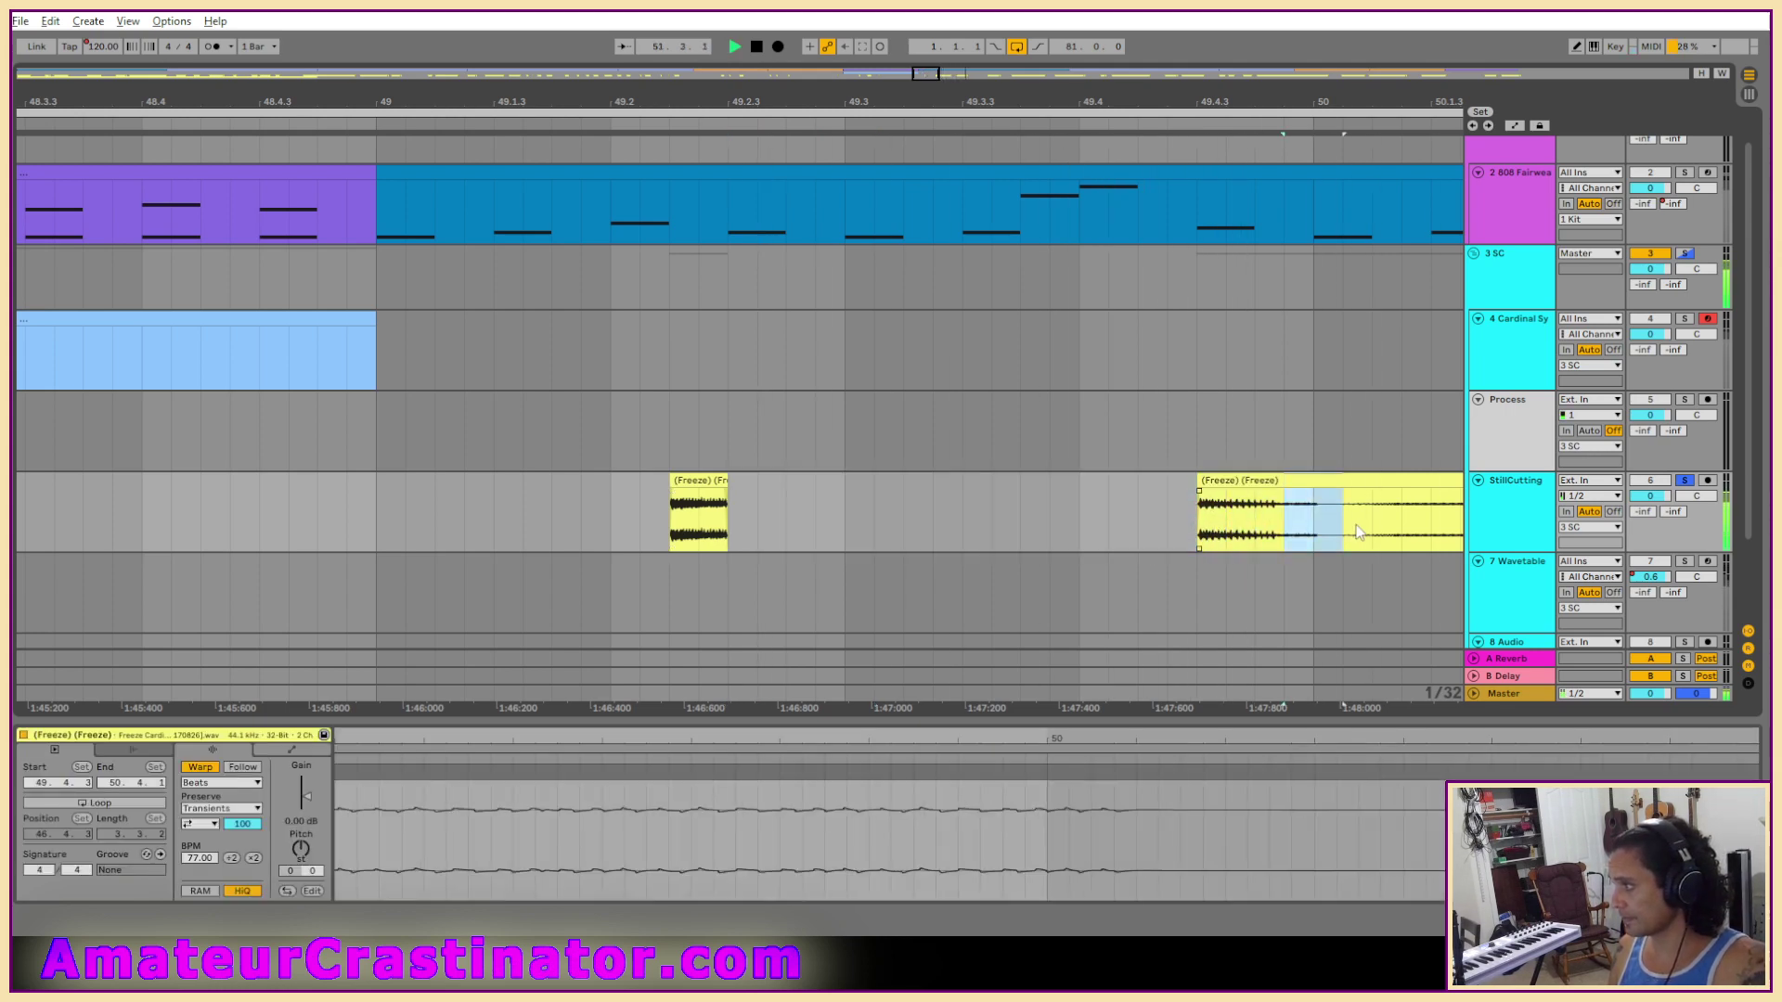
Delete the StillCutting audio from just before bar 50 to just after it, keeping the fragment at 49.4.3.
key("Delete")
key("space")
key("u")
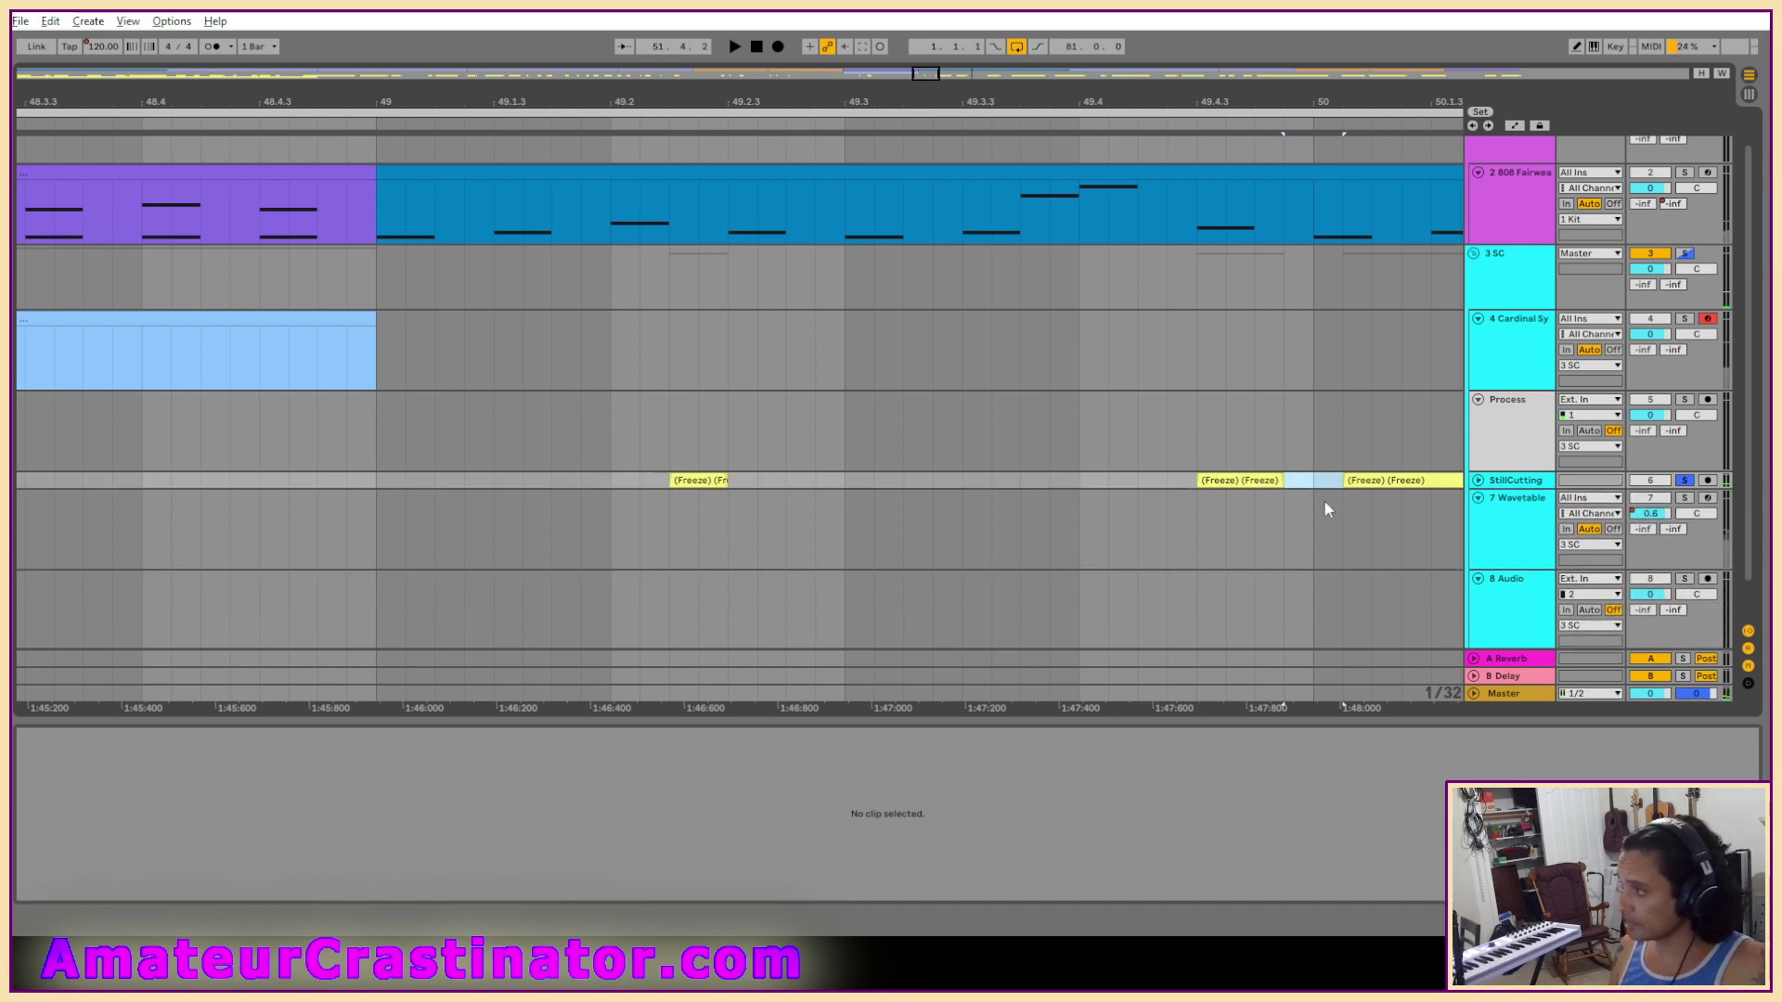
scroll(1328, 505, "right", 3)
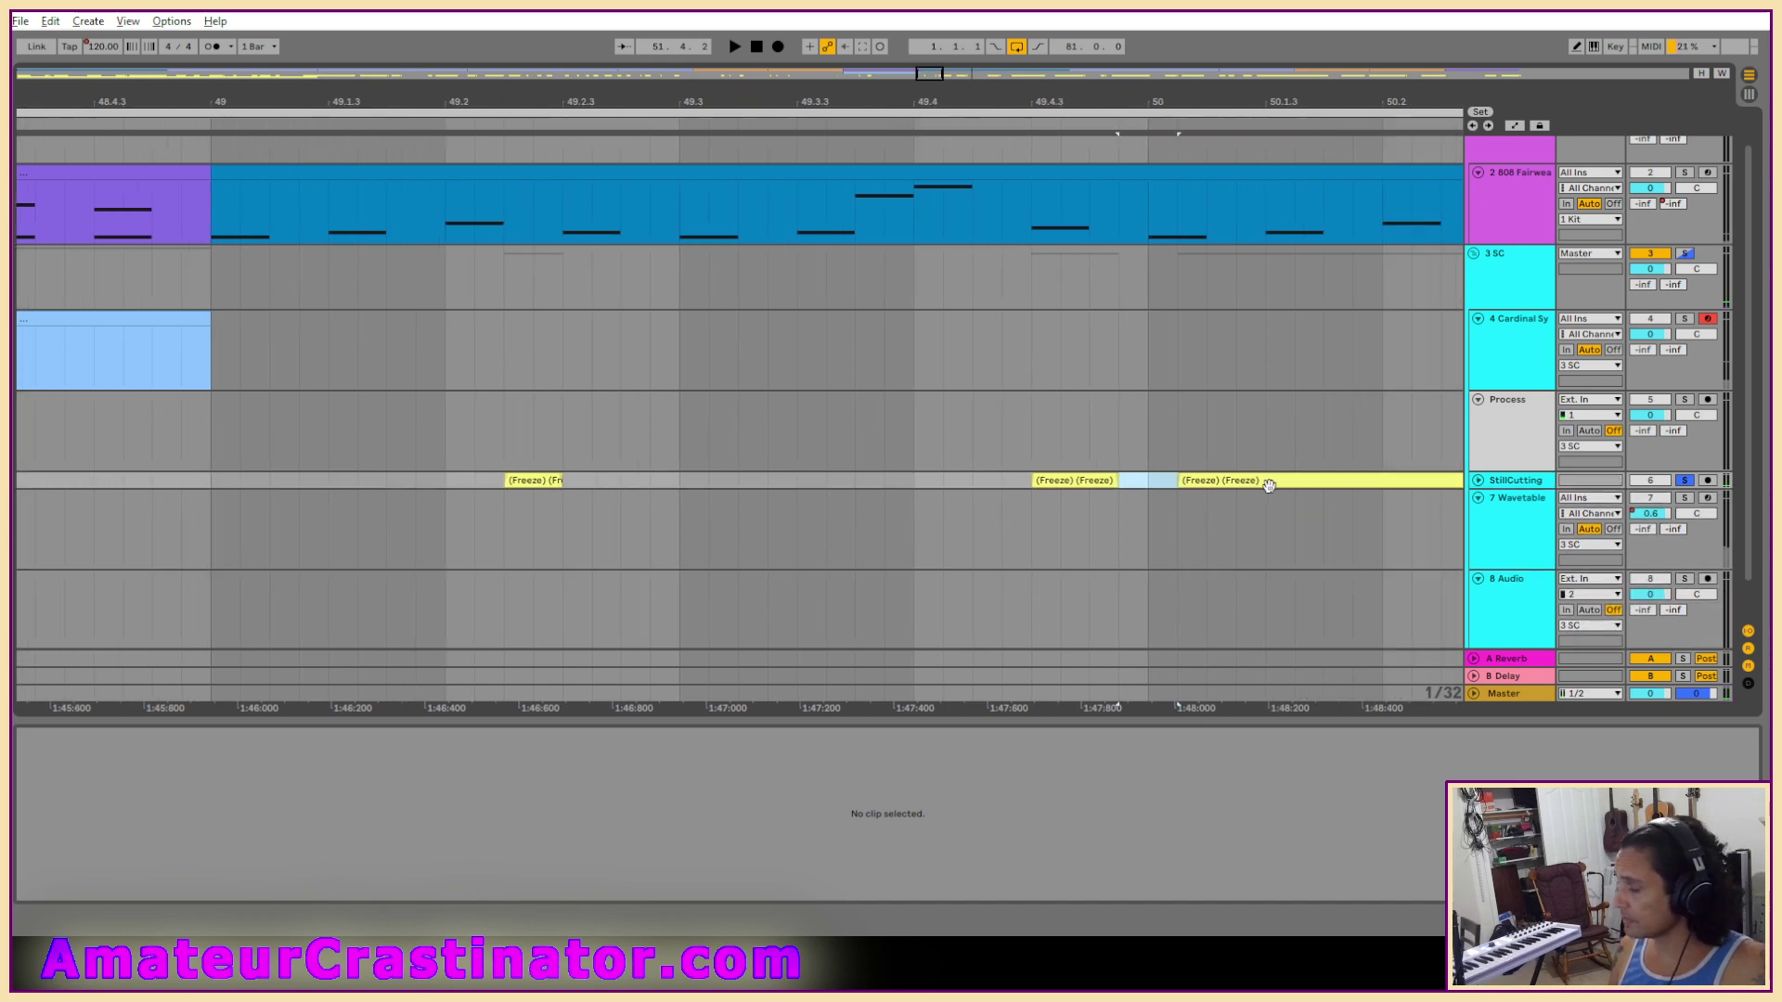
left_click(1478, 480)
Delete the StillCutting audio from just after bar 50 to 50.2.4.
scroll(1295, 510, "right", 8)
scroll(996, 557, "up", 3)
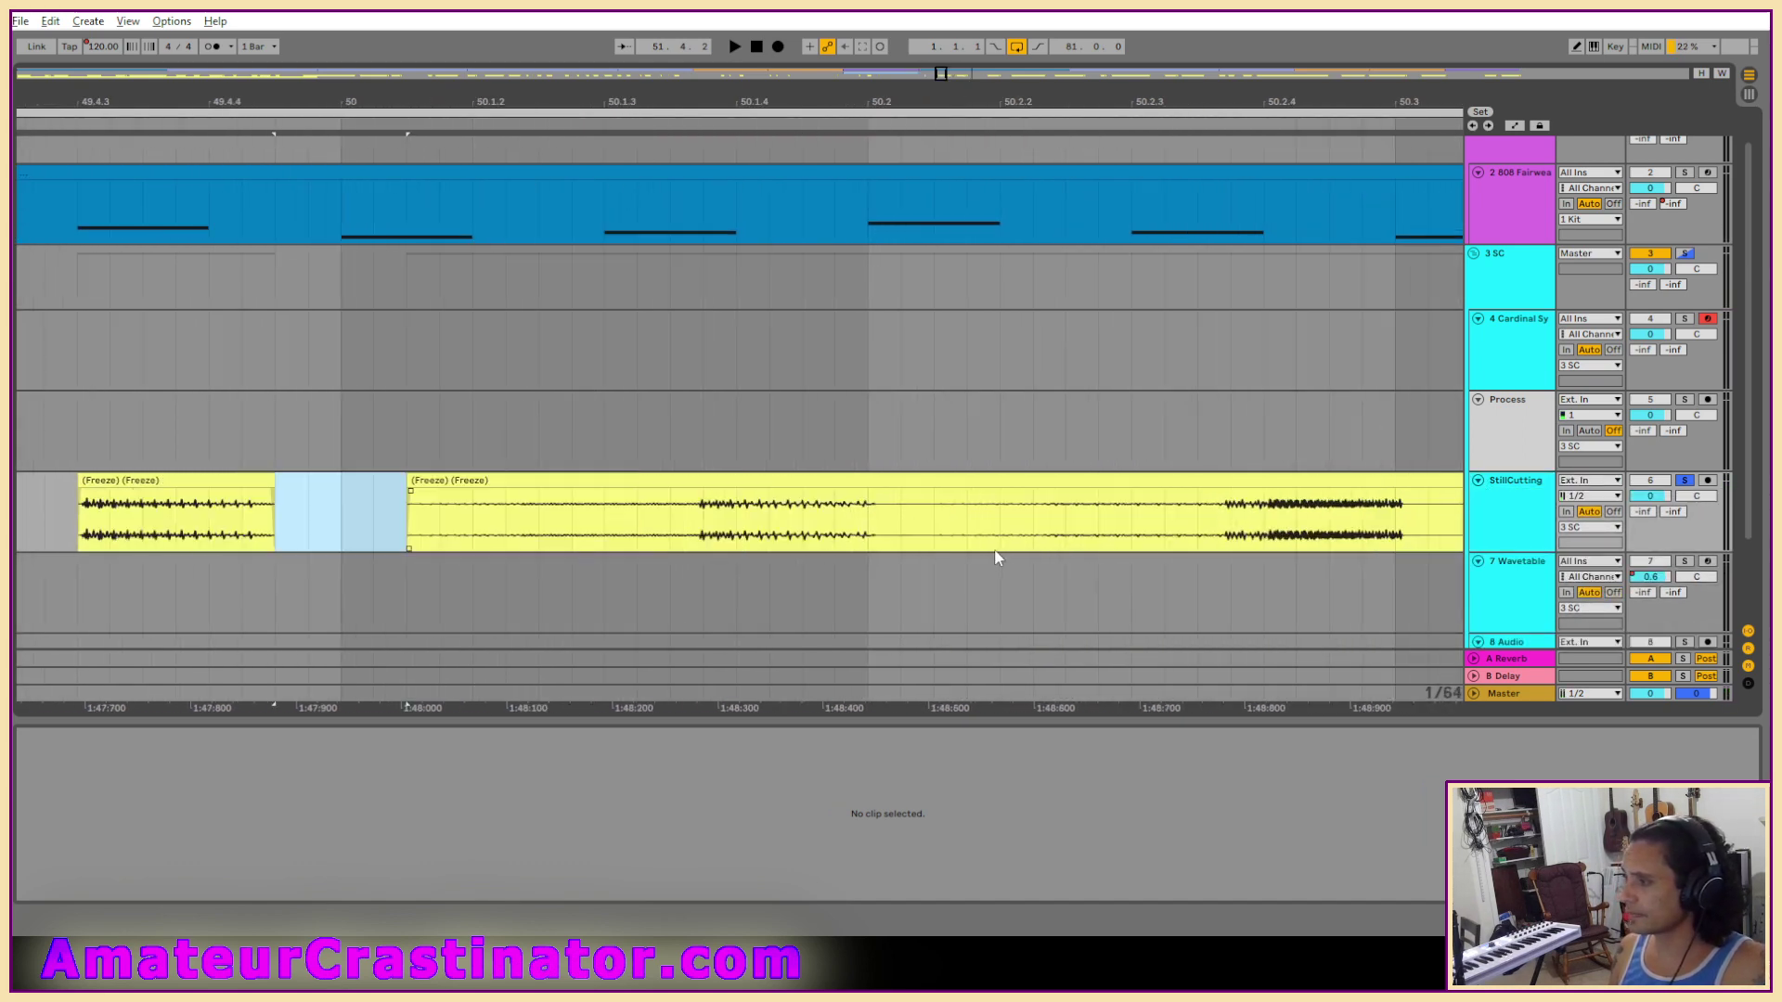
scroll(984, 552, "down", 3)
scroll(956, 545, "right", 3)
scroll(951, 544, "right", 2)
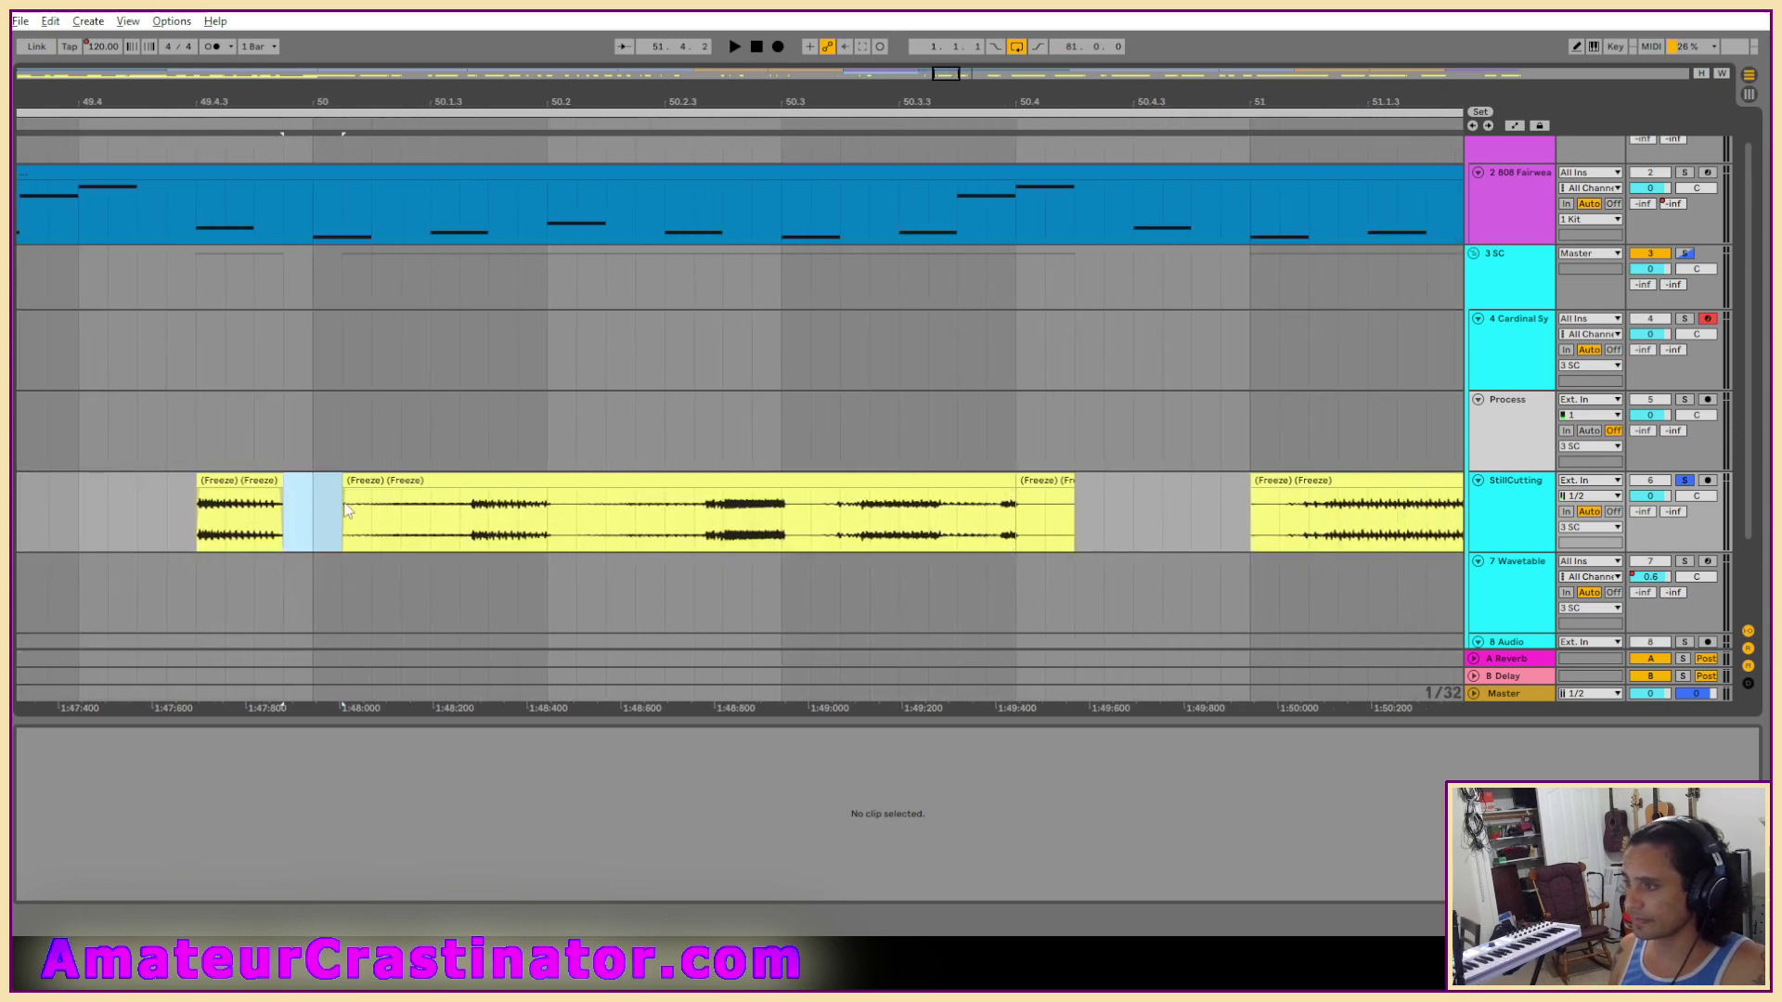
left_click(351, 480)
key("space")
left_click_drag(351, 481, 1127, 514)
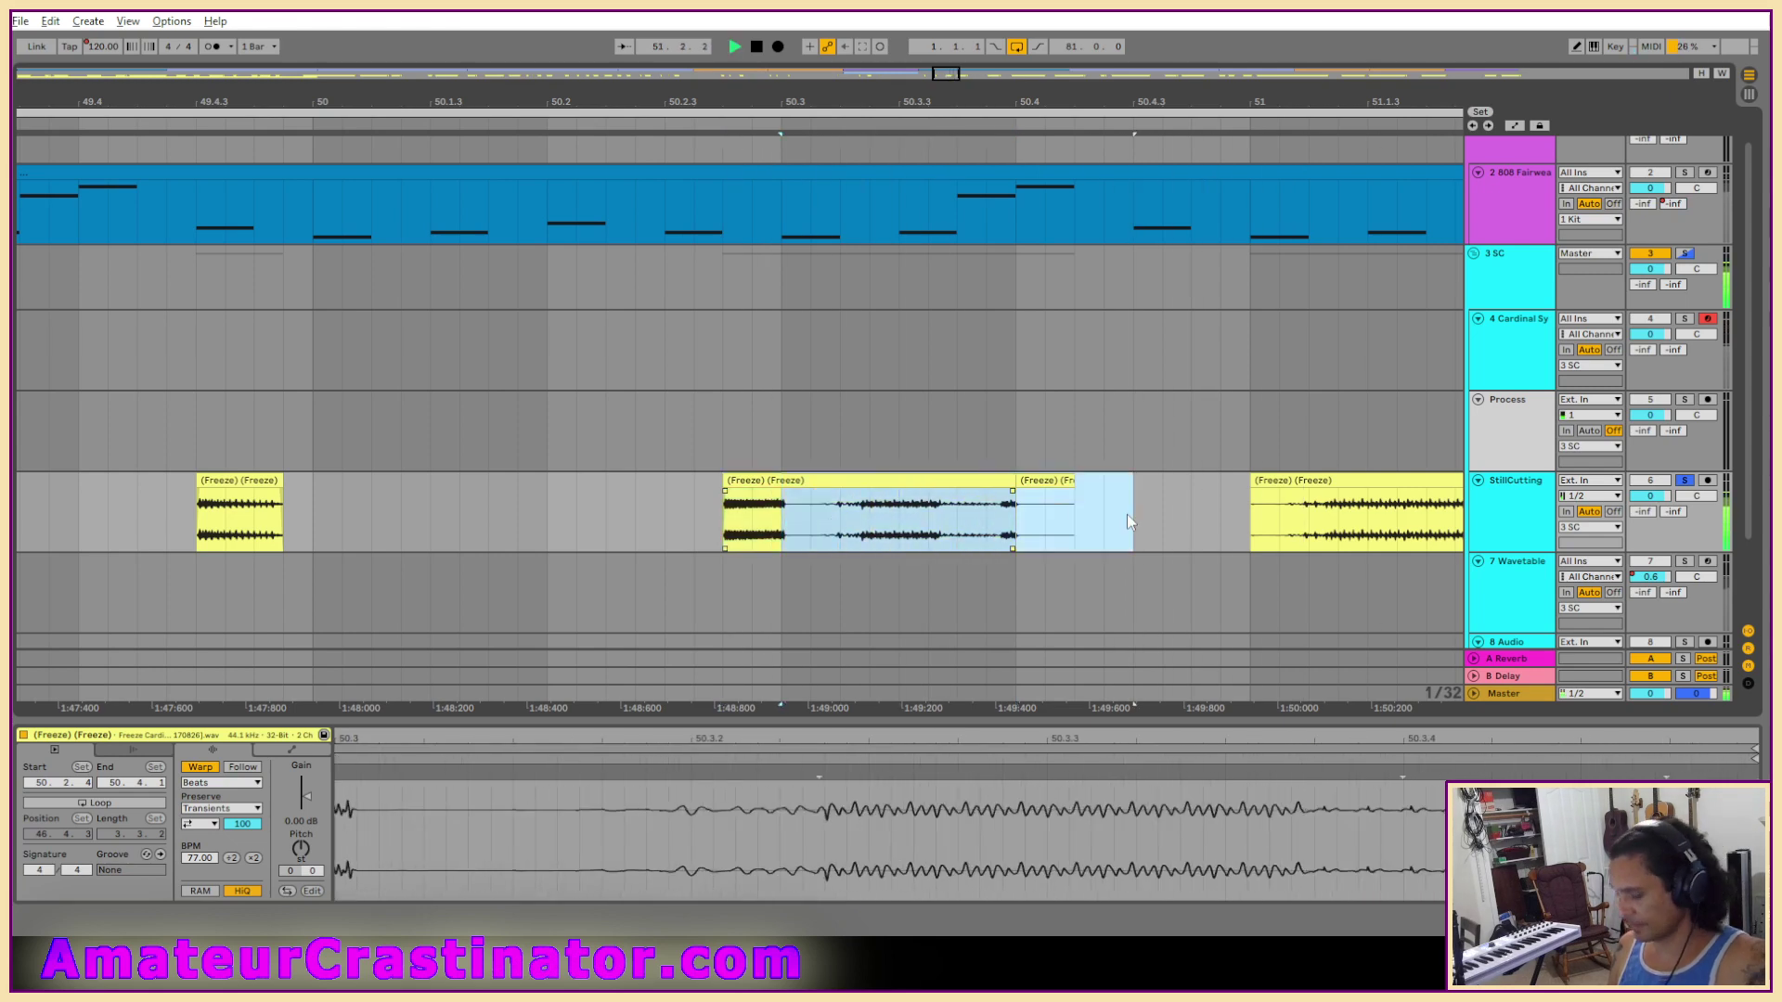
Return to the StillCutting clips around bar 50 and audition the clip starting at 50.2.4.
key("End")
key("ctrl+z")
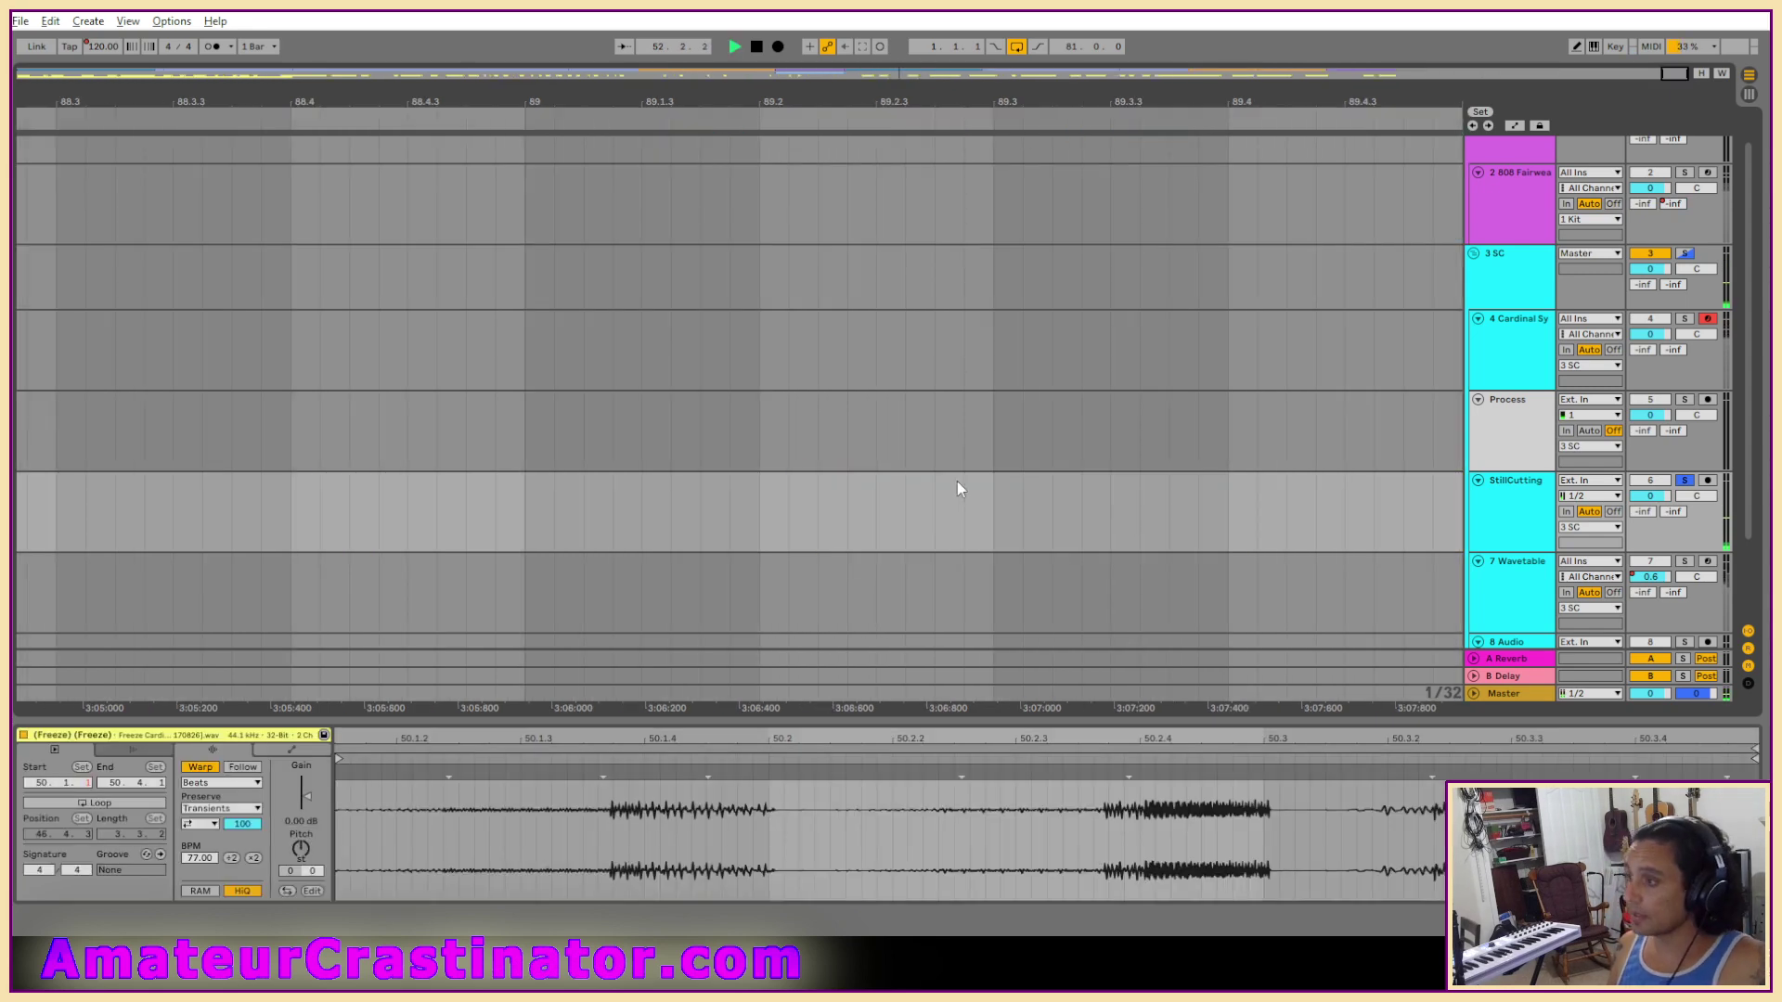
key("w")
key("space")
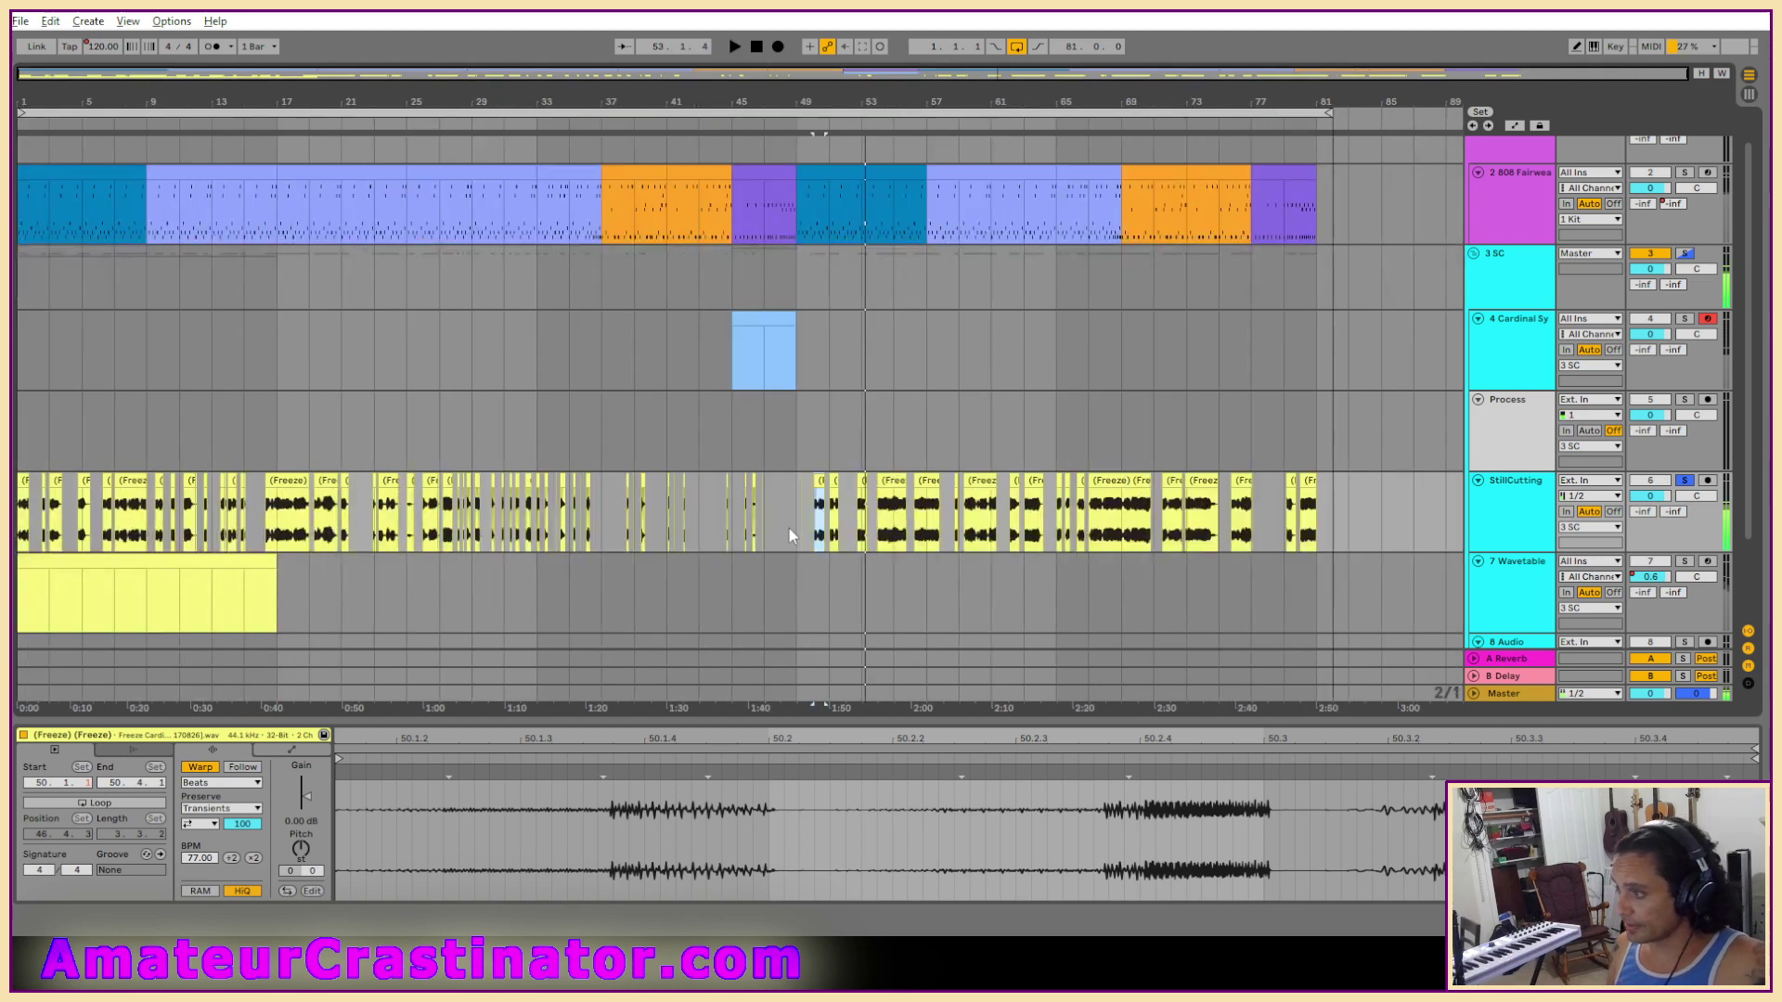
left_click(841, 526)
key("plus")
key("plus")
key("plus")
key("space")
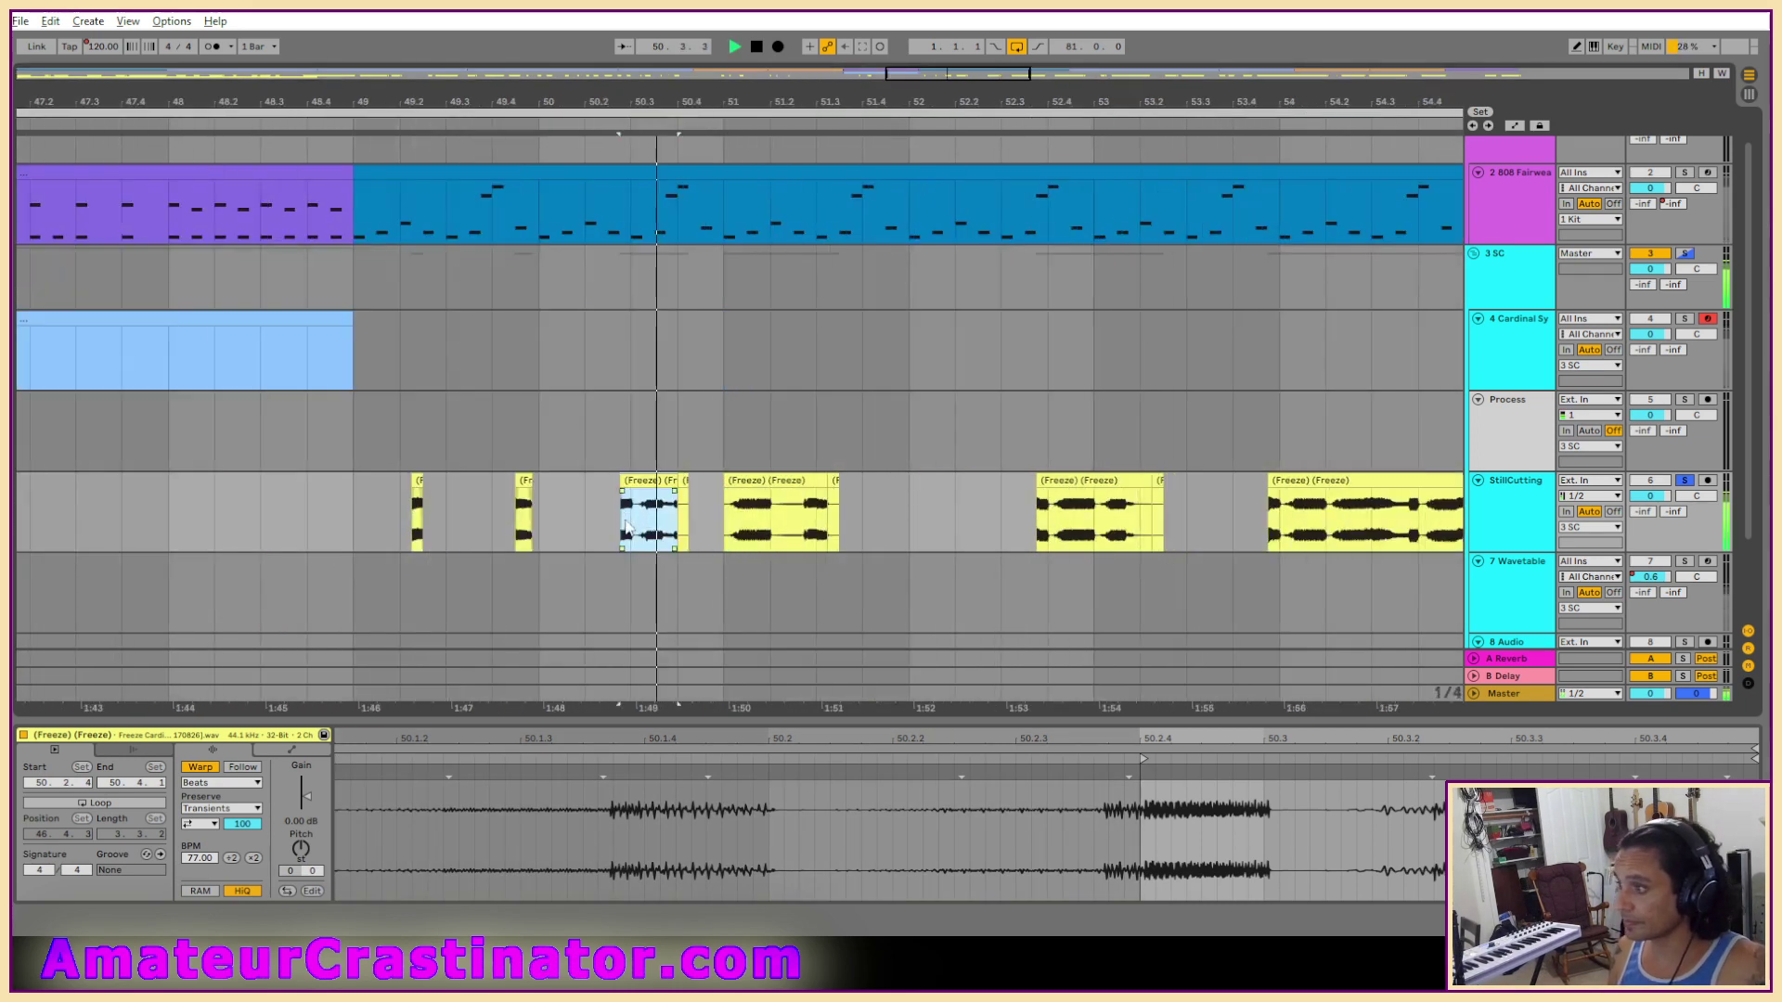
Delete the StillCutting audio from 50.3 to 51.3.4 and the clips from 52.3.4 to 53.2.3.
scroll(739, 542, "up", 2)
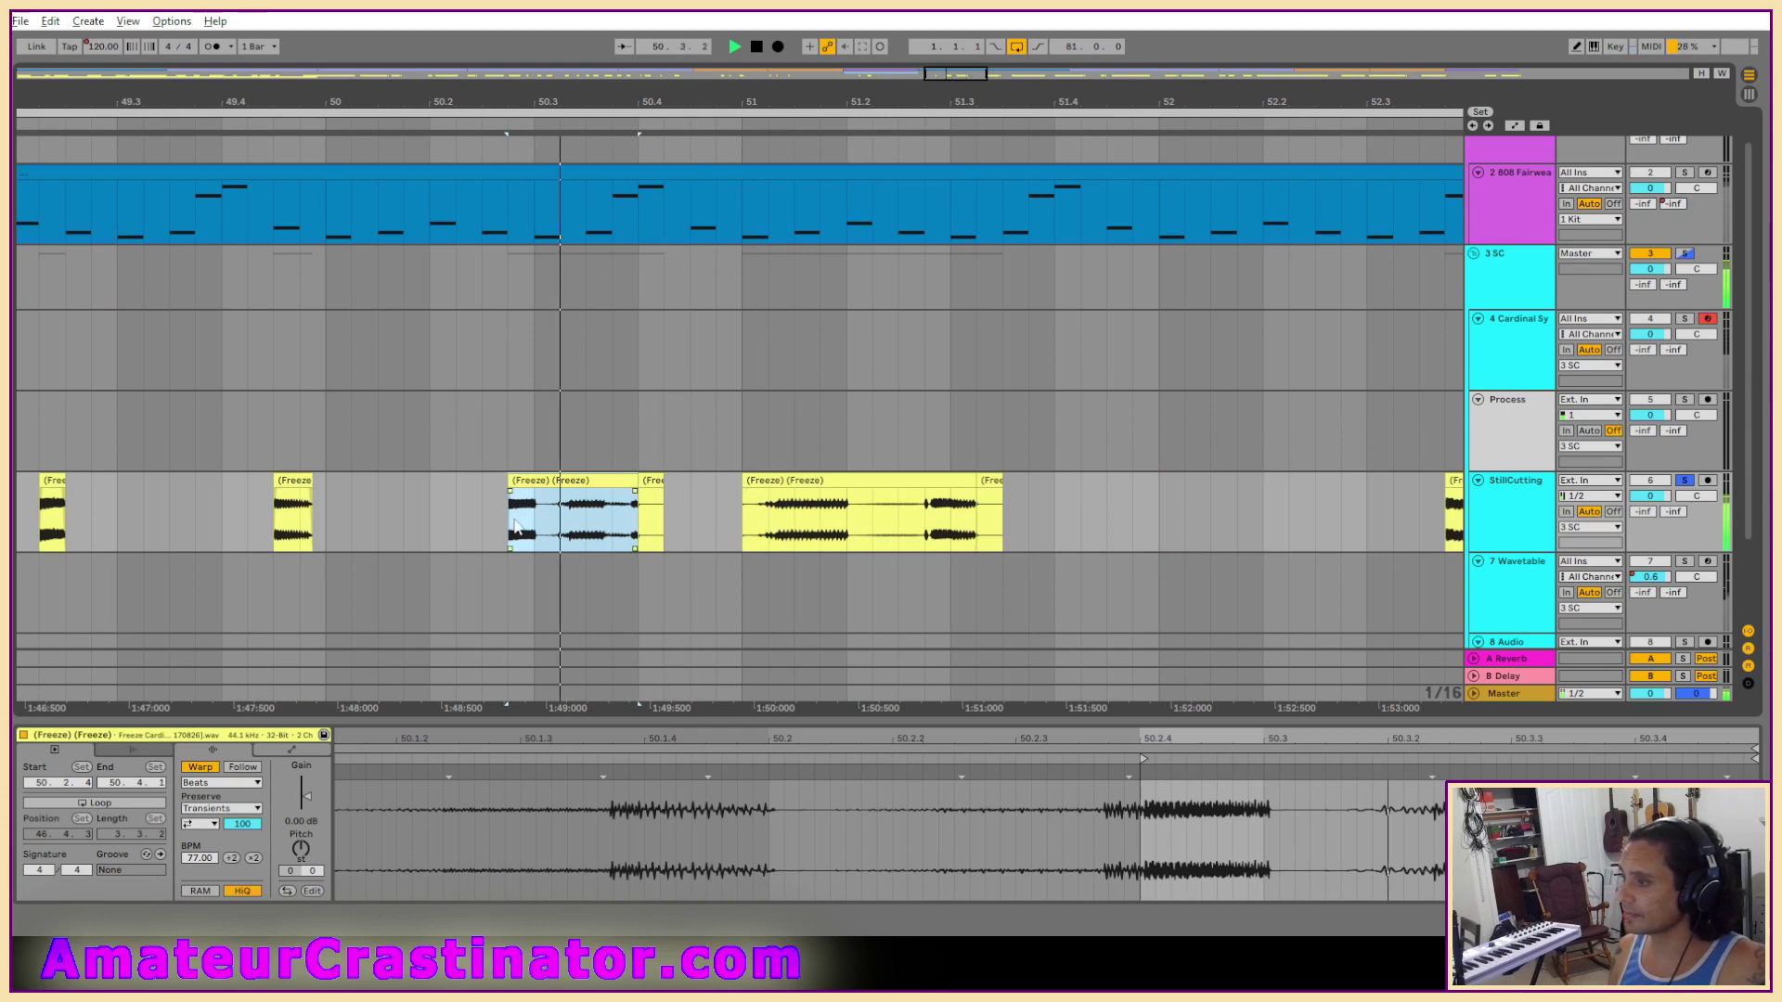
left_click_drag(533, 527, 691, 526)
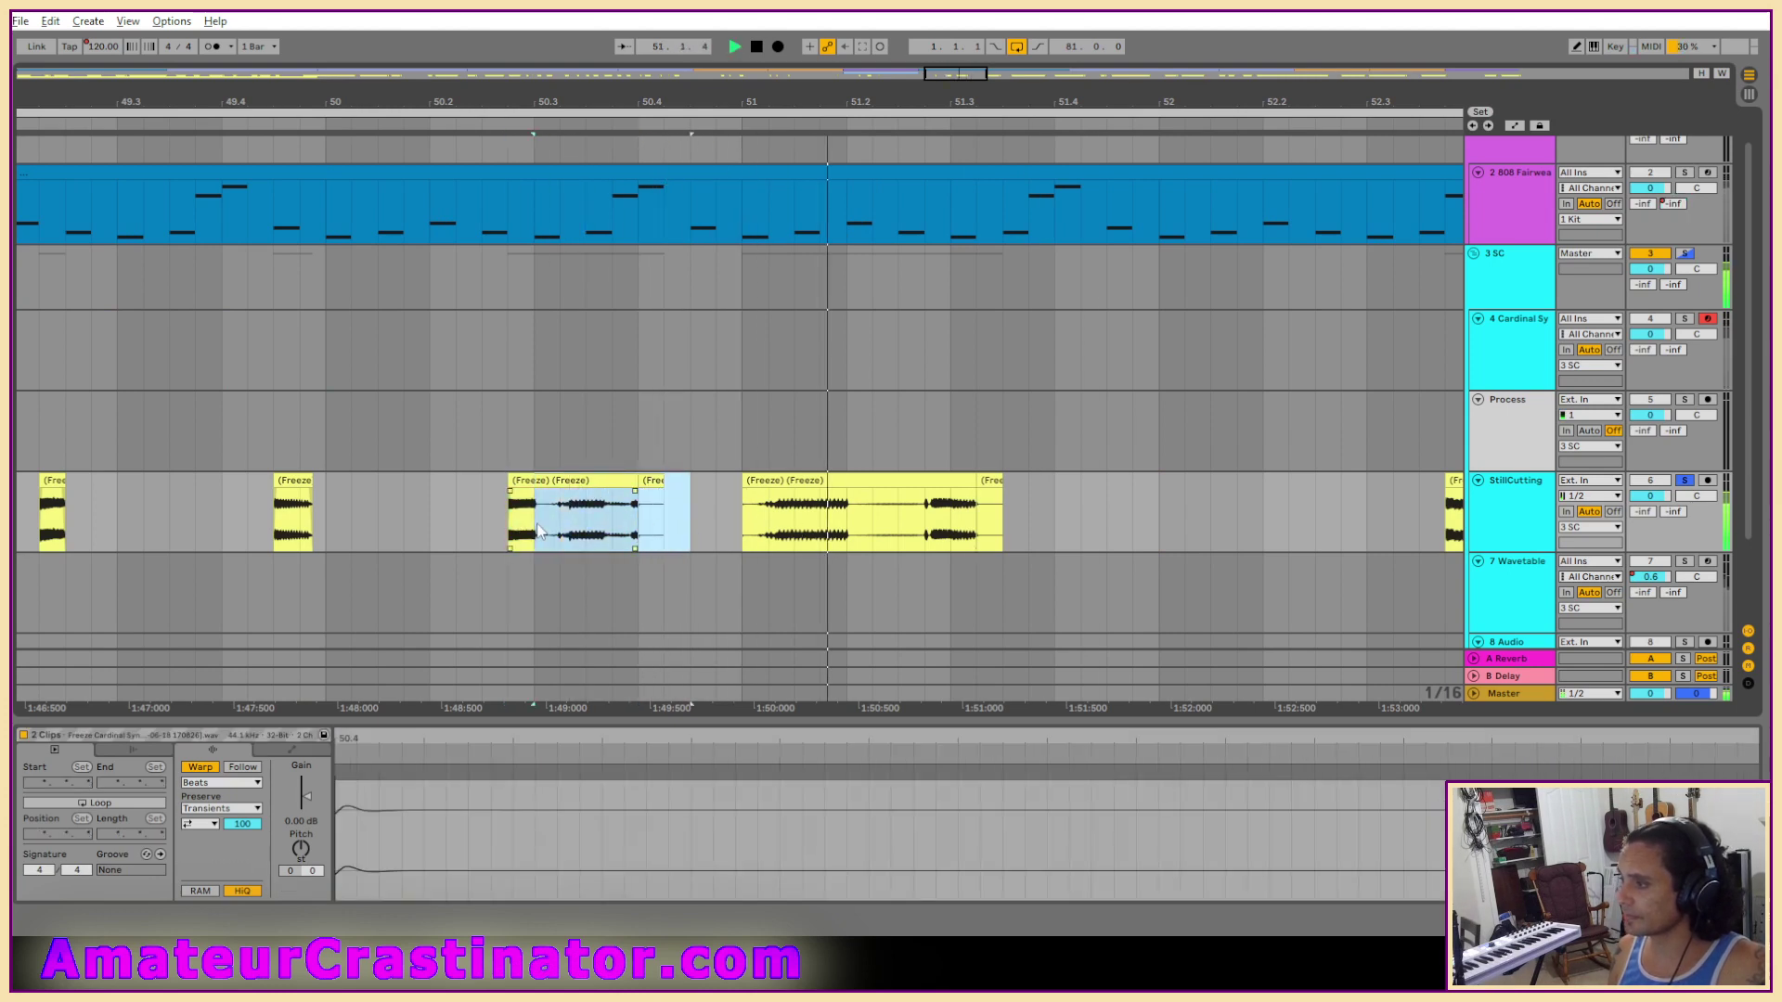
left_click_drag(542, 531, 1028, 518)
key("Delete")
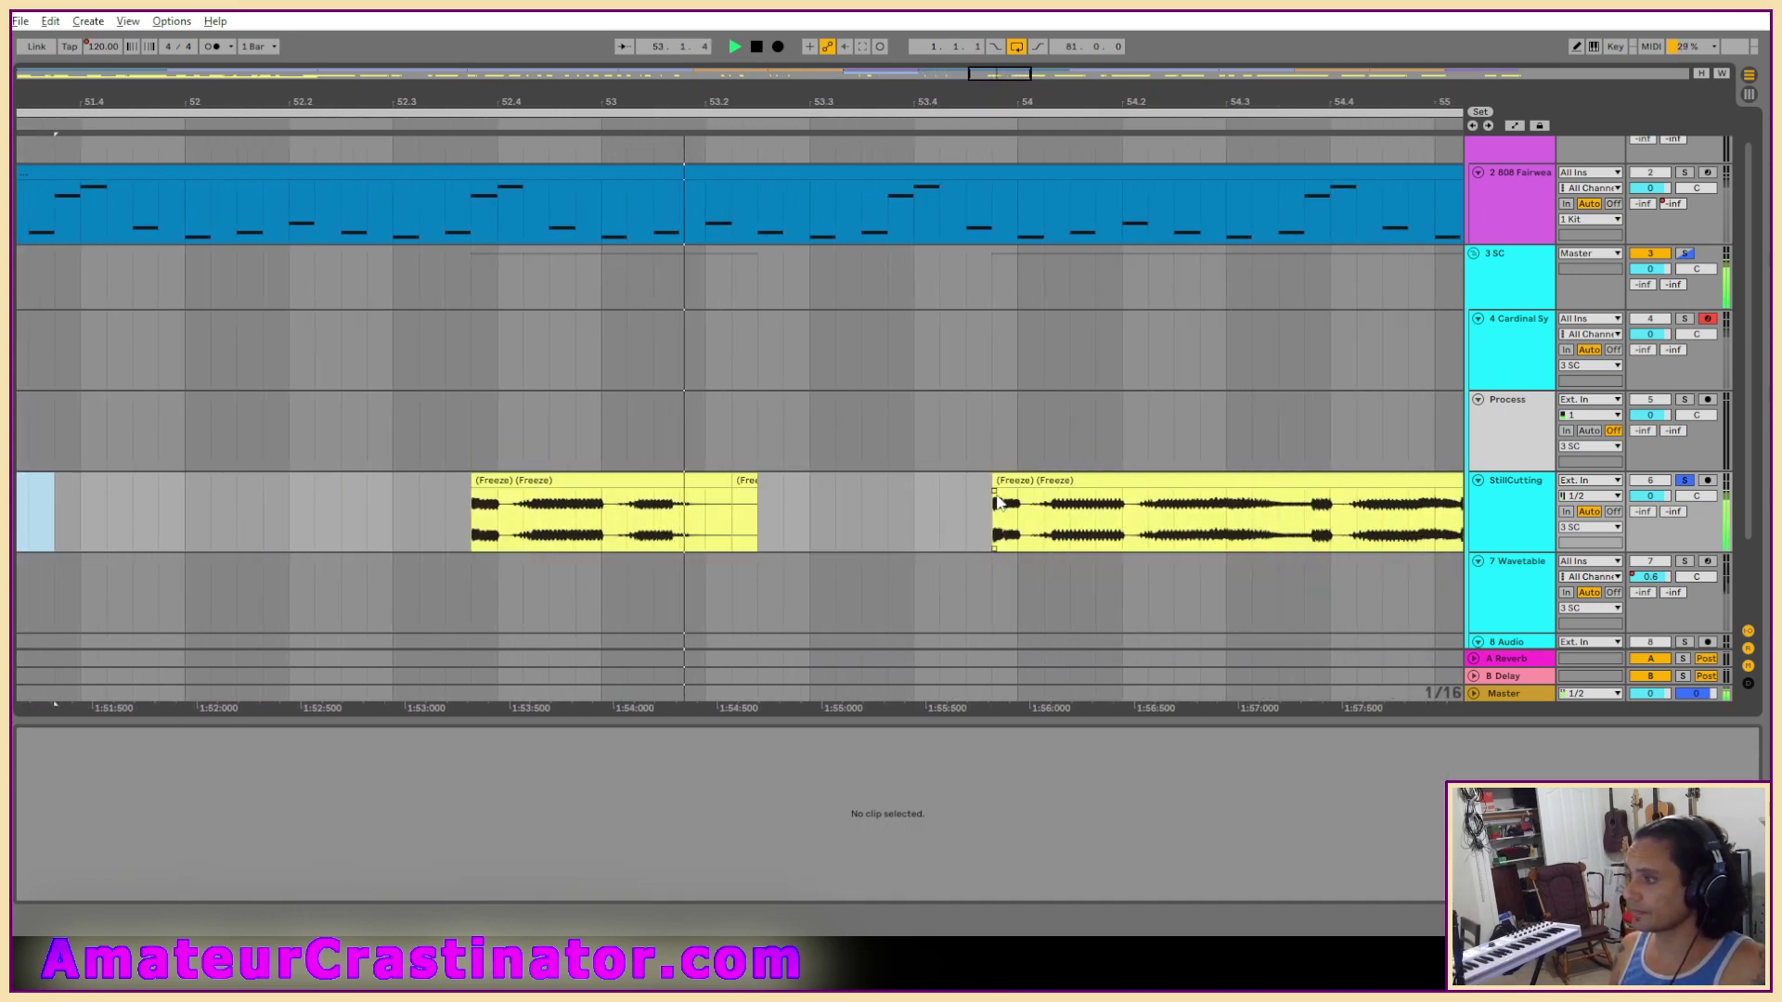
left_click(448, 501)
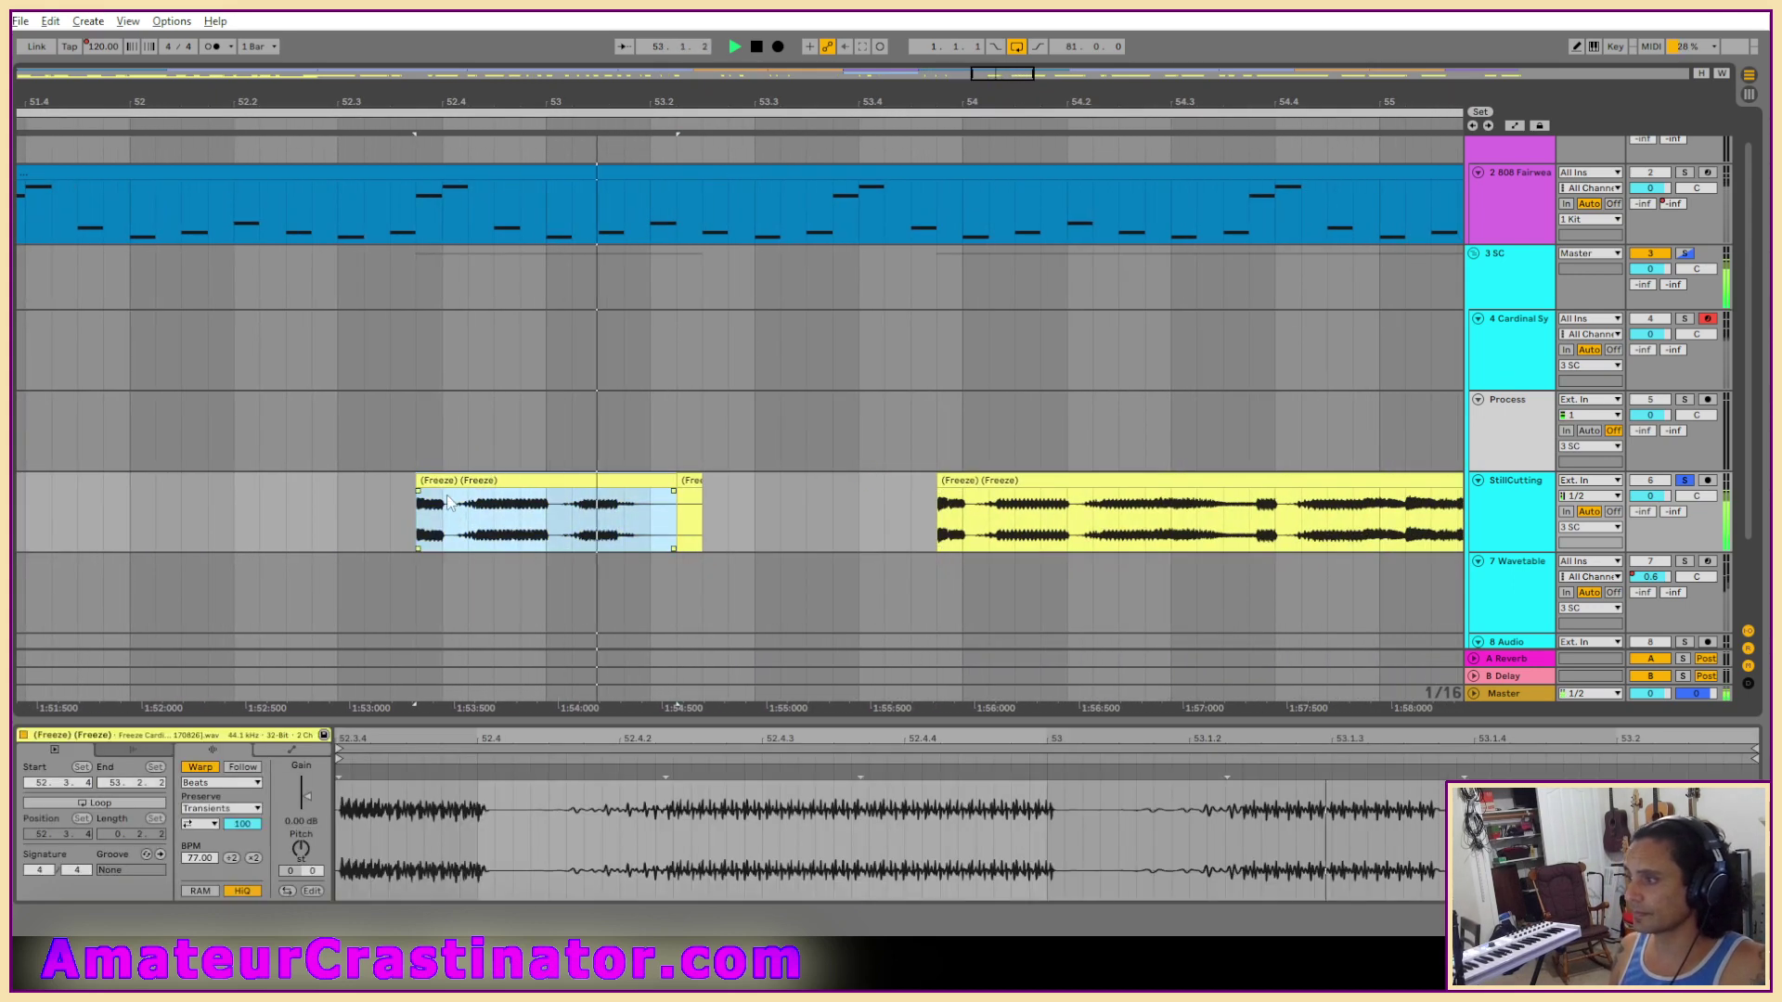
key("Delete")
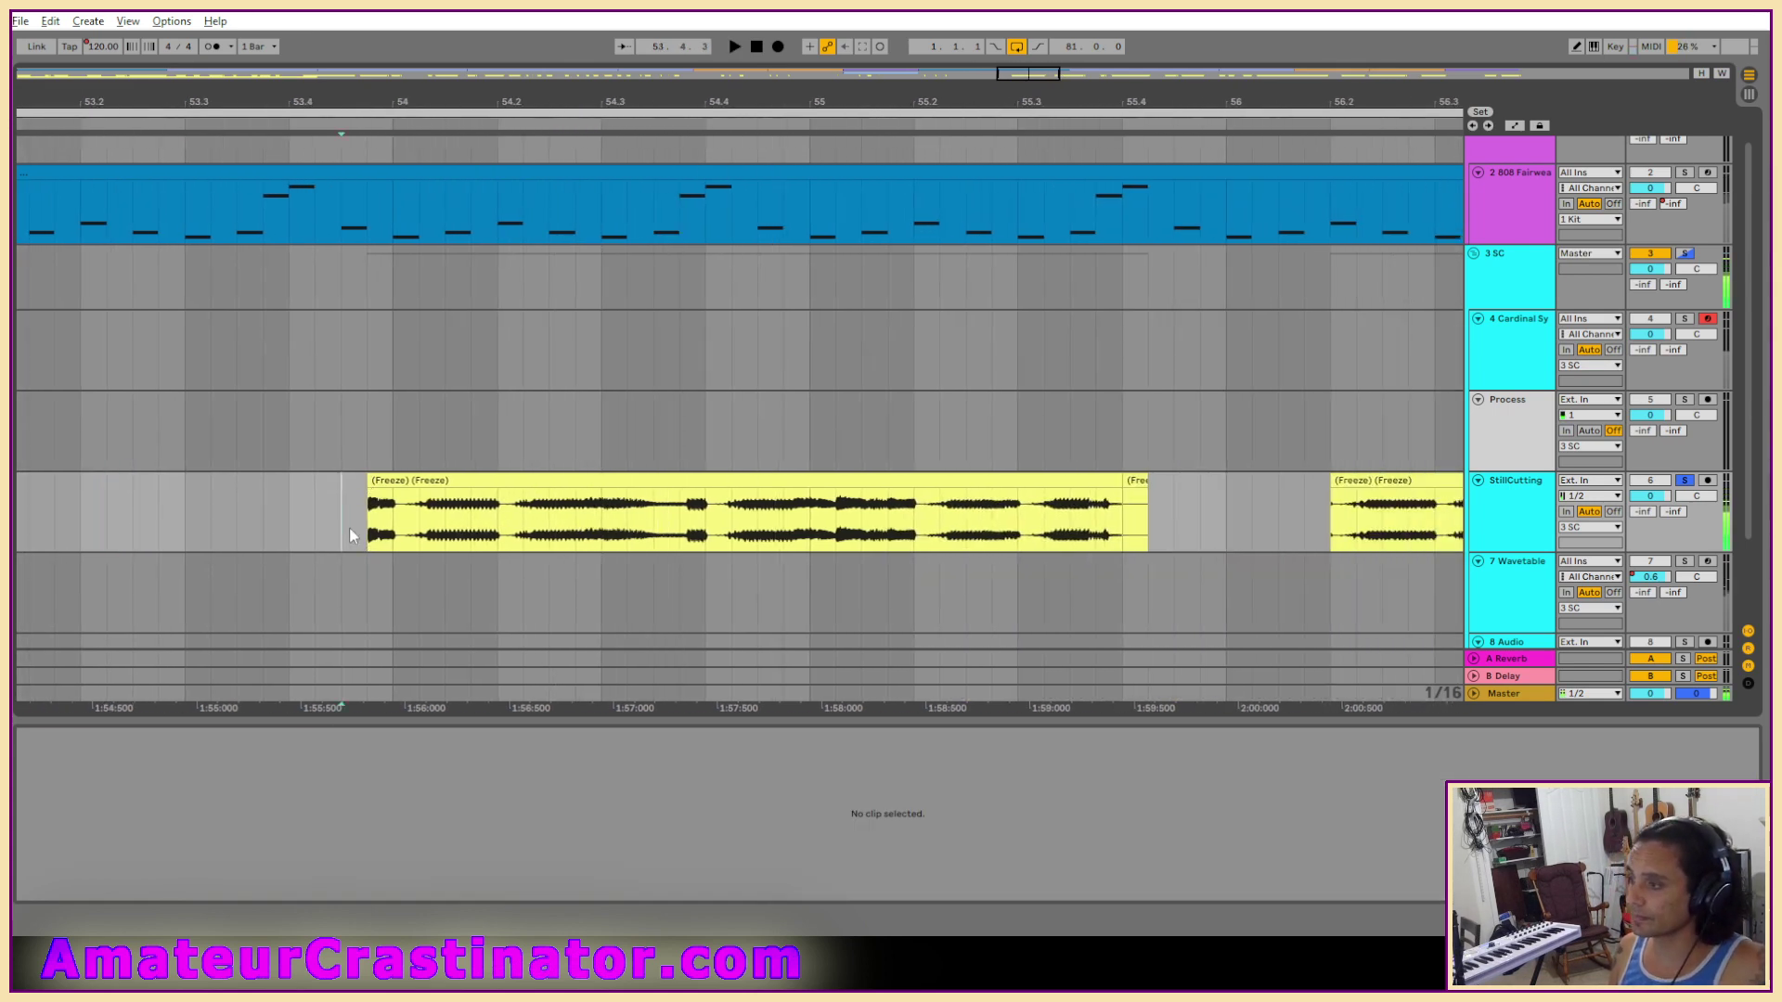
Audition the StillCutting clip starting at 53.4.4 and delete its audio from 54 to 54.3.
left_click(400, 520)
key("space")
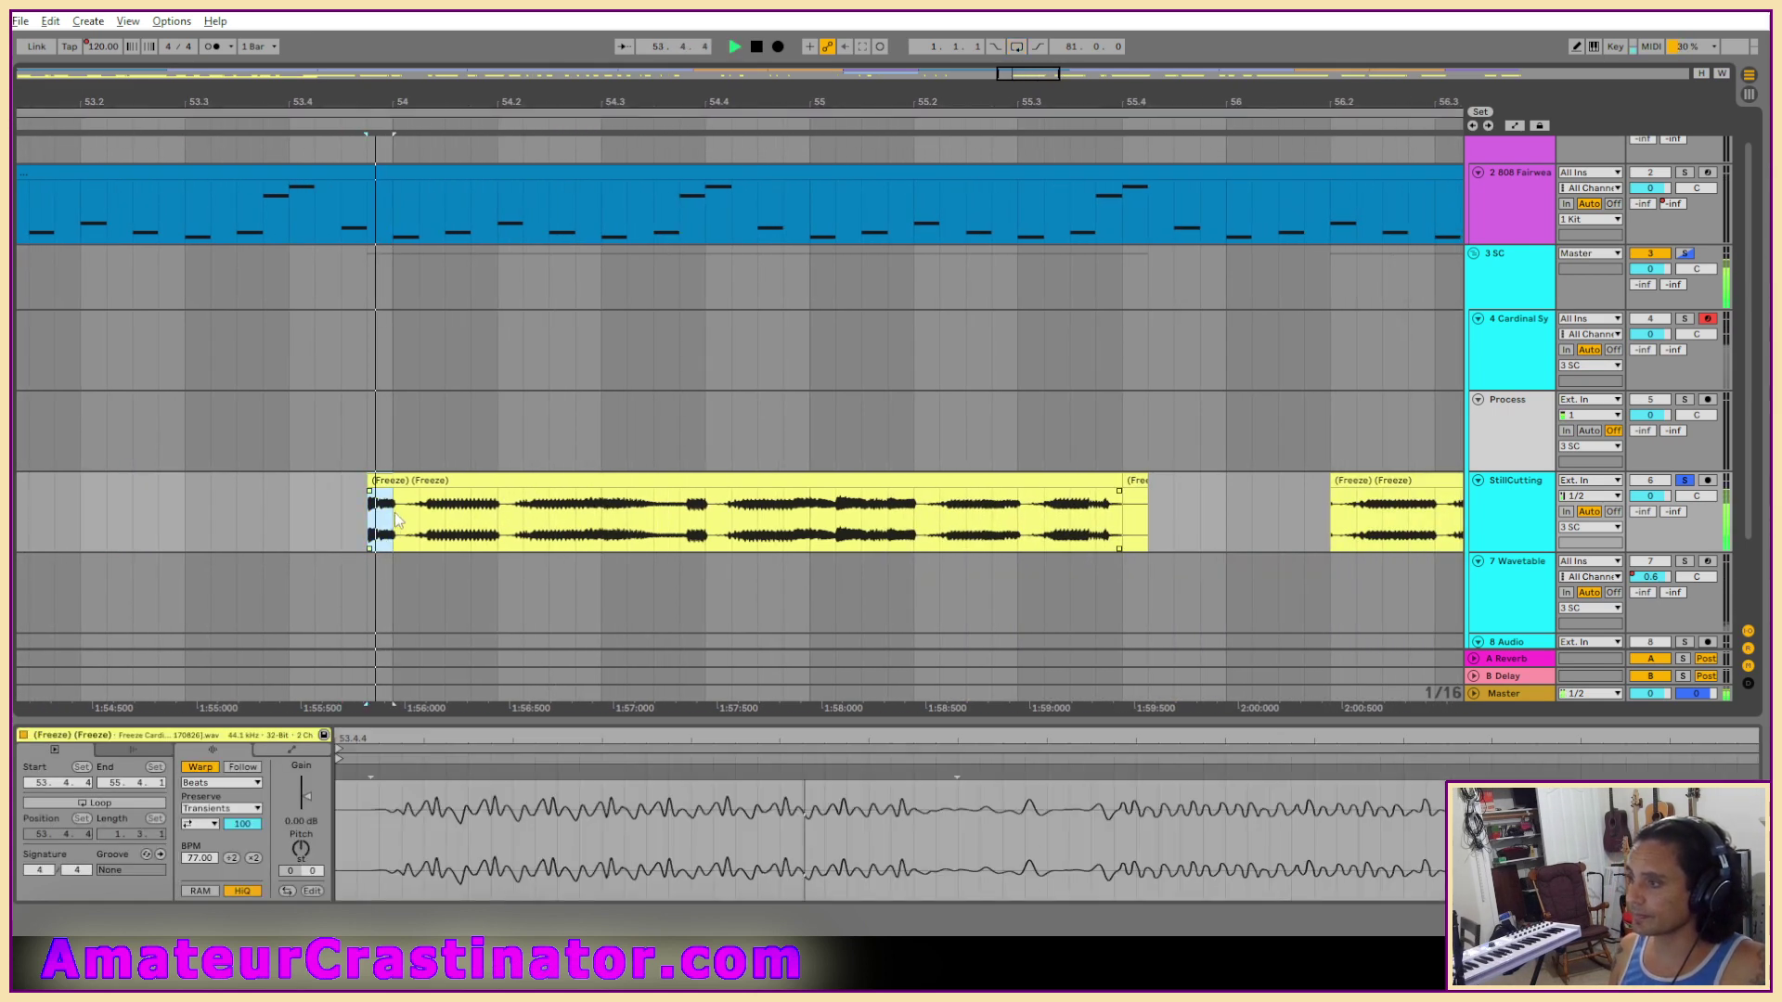
left_click_drag(396, 520, 513, 525)
left_click_drag(399, 520, 622, 518)
key("space")
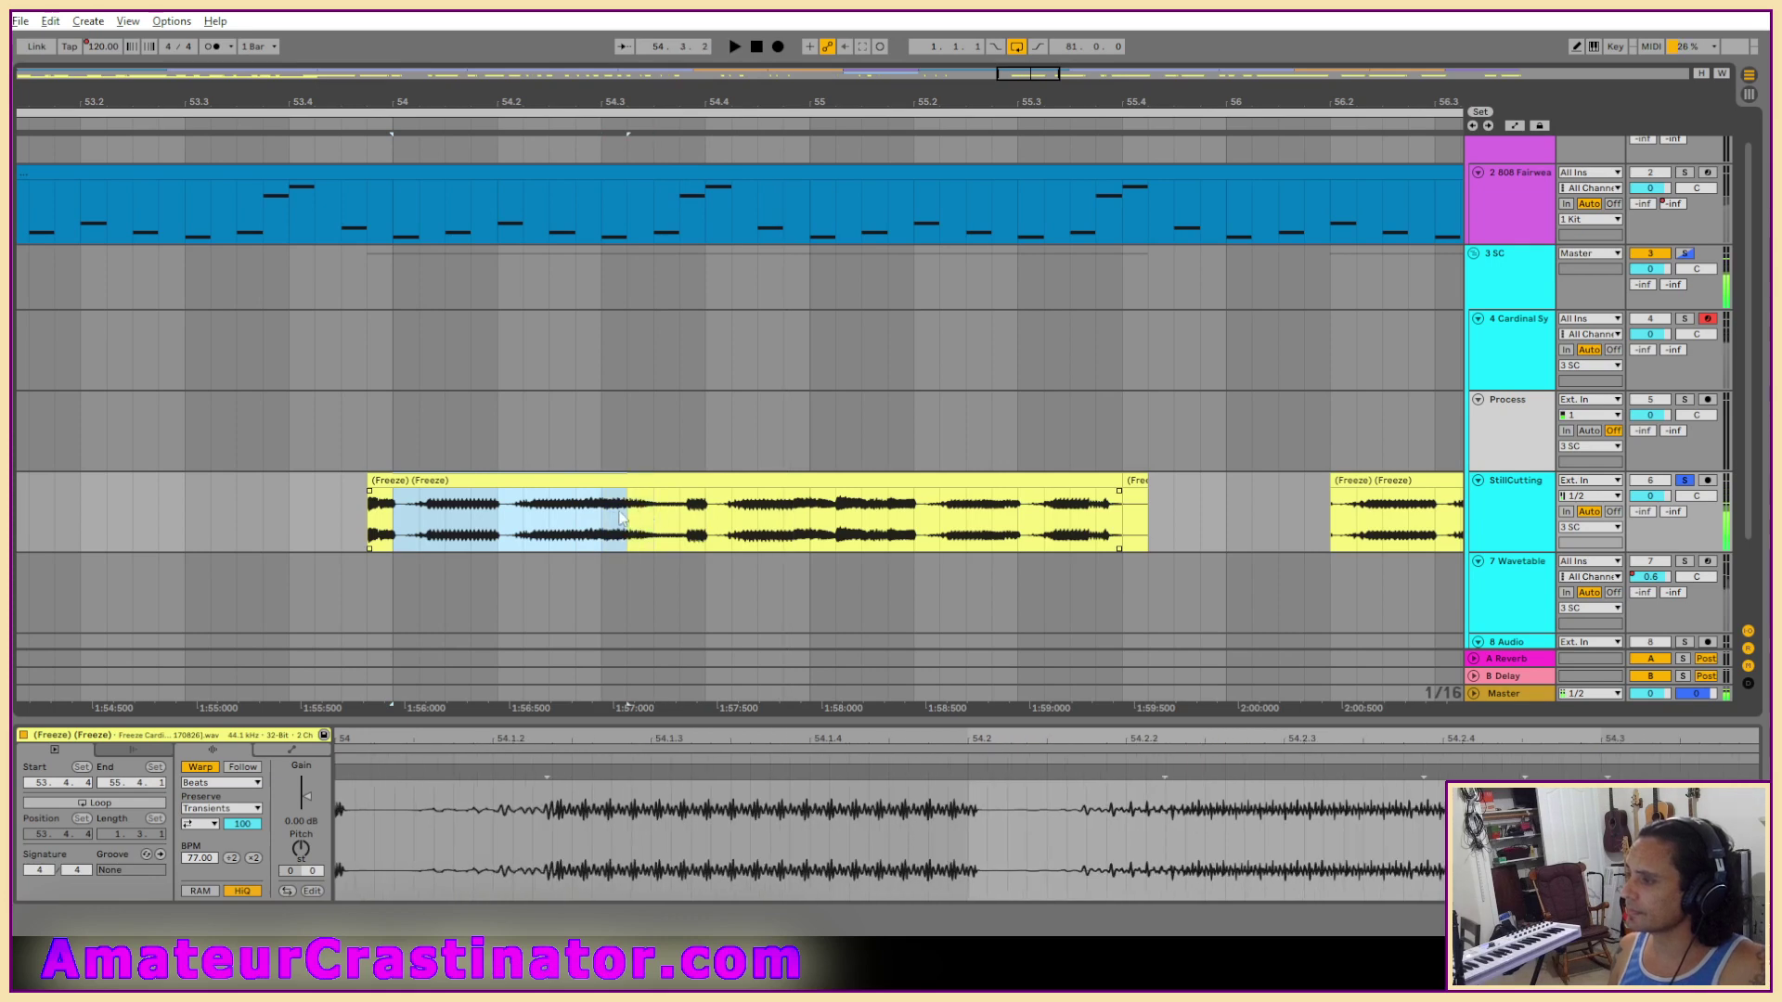
key("Delete")
Audition the StillCutting clip starting at 54.3 and delete all of its audio up to 55.4.2.
left_click(624, 520)
key("space")
scroll(631, 534, "up", 3)
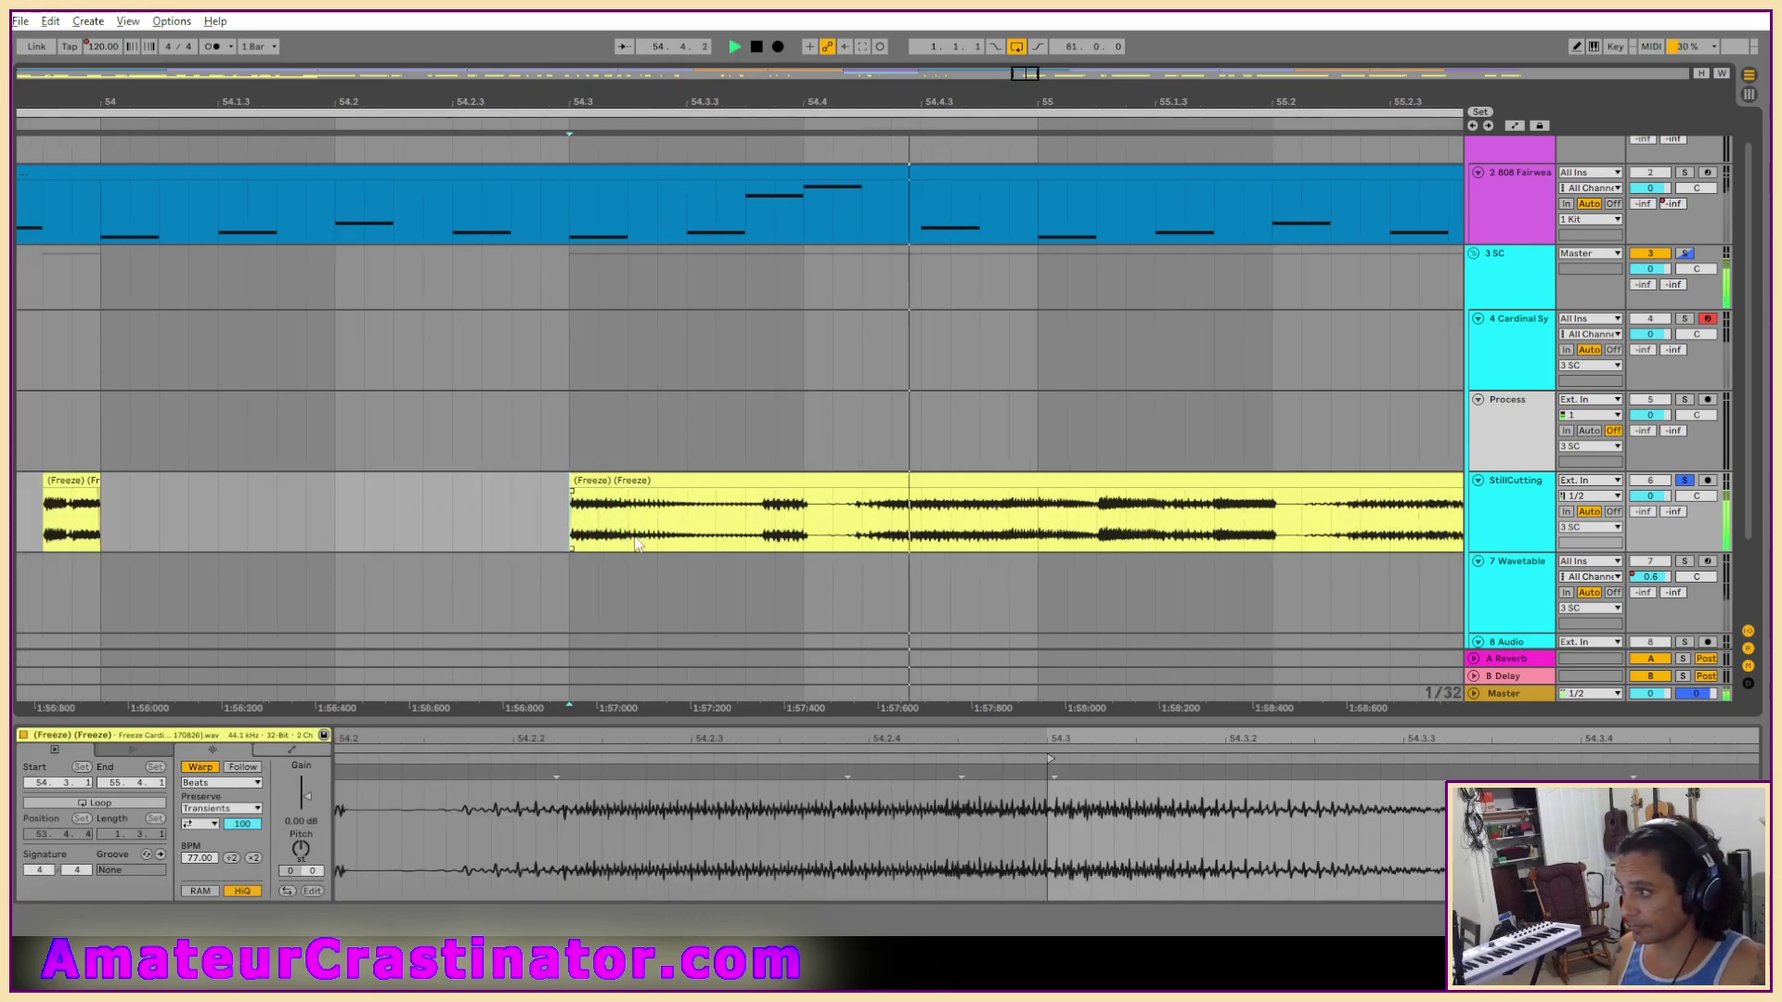
left_click(630, 531)
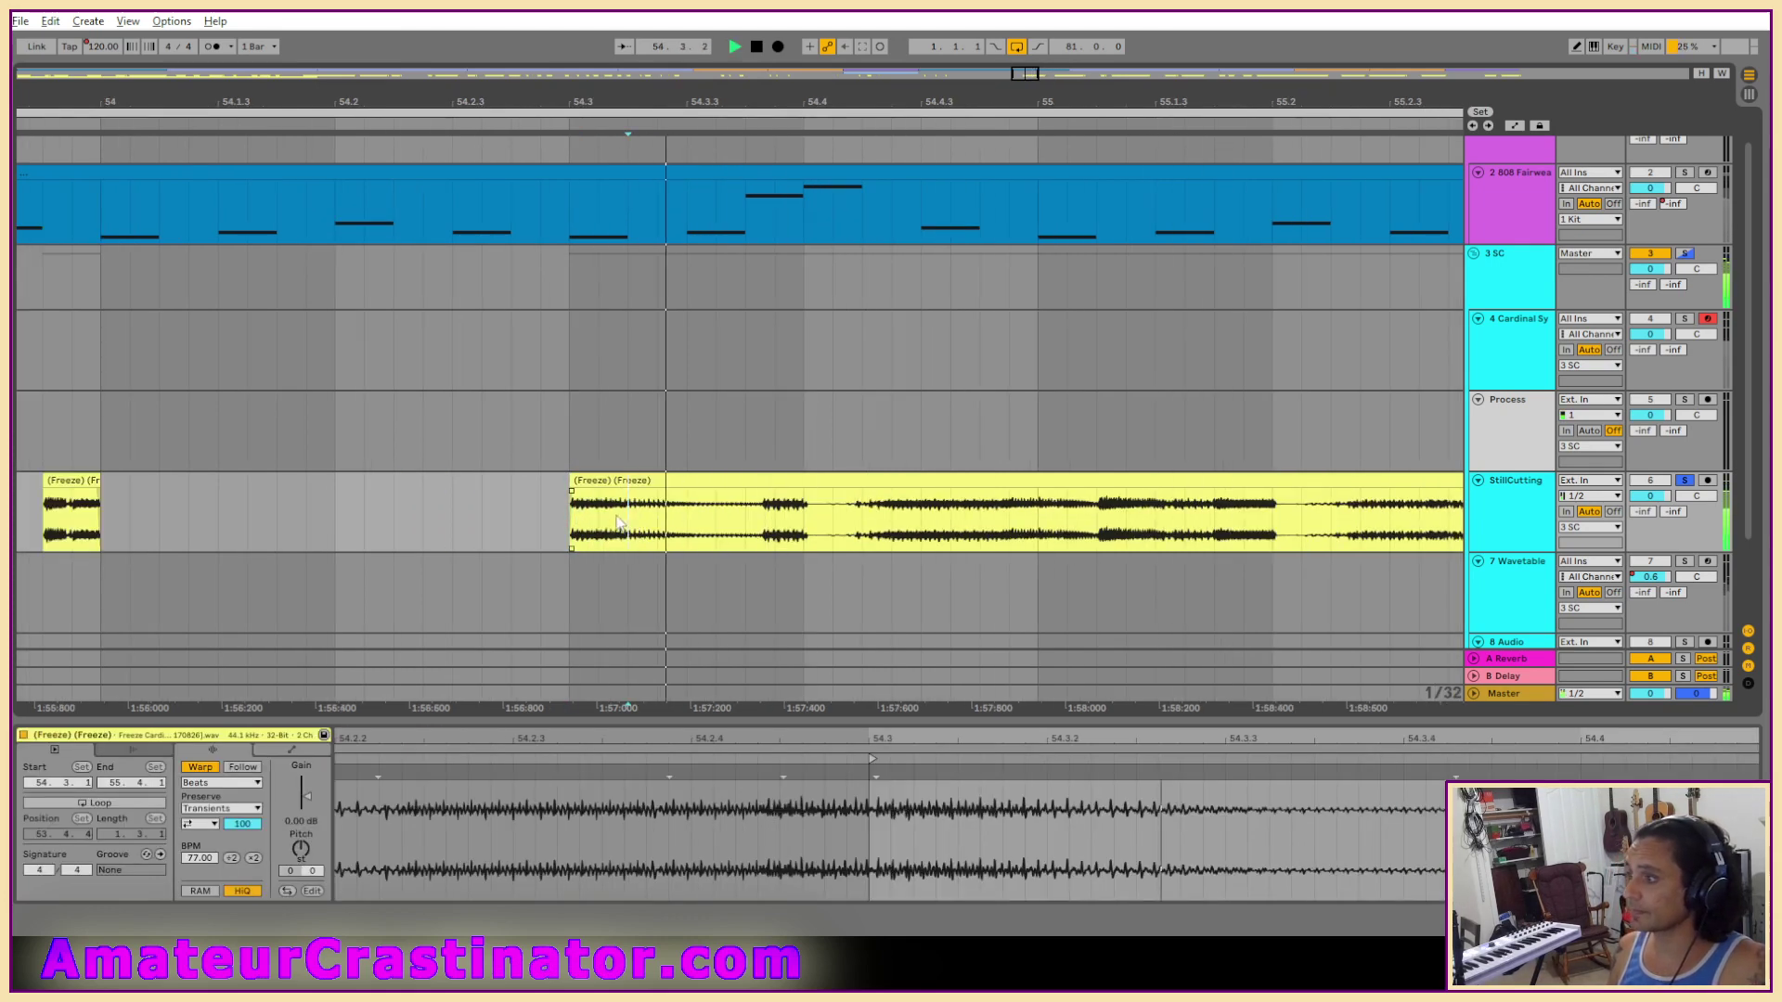
scroll(645, 517, "down", 5)
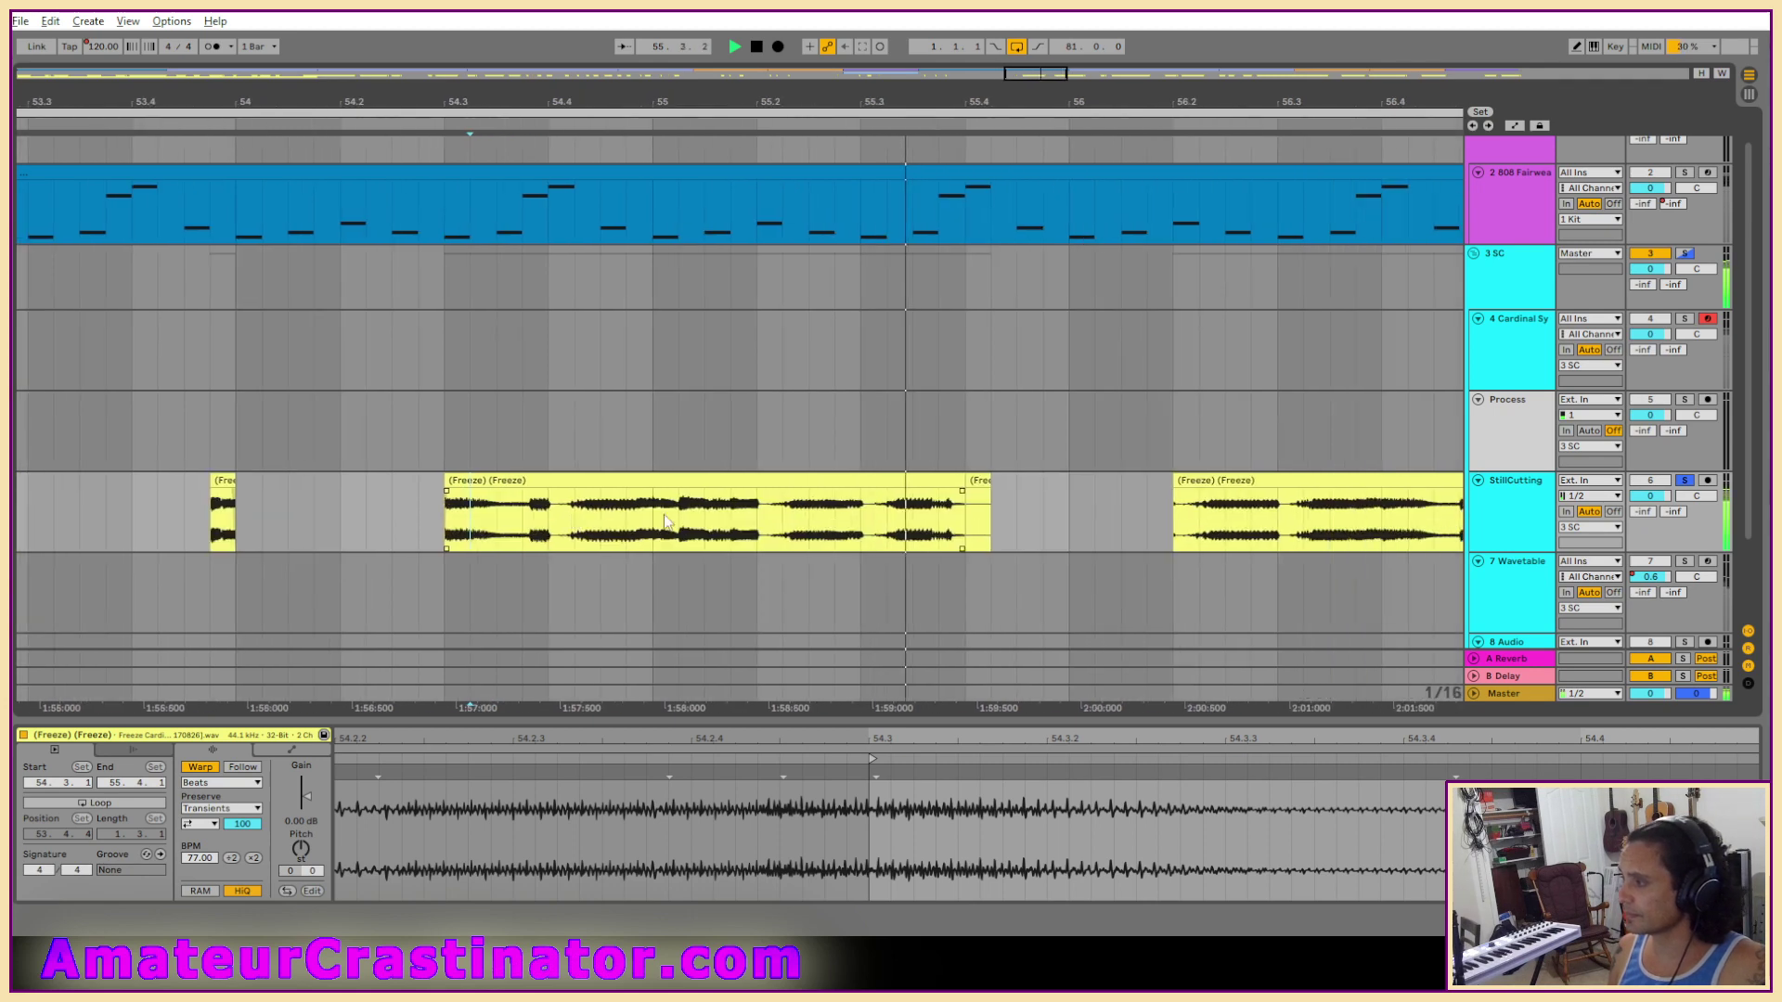
left_click(811, 478)
key("Delete")
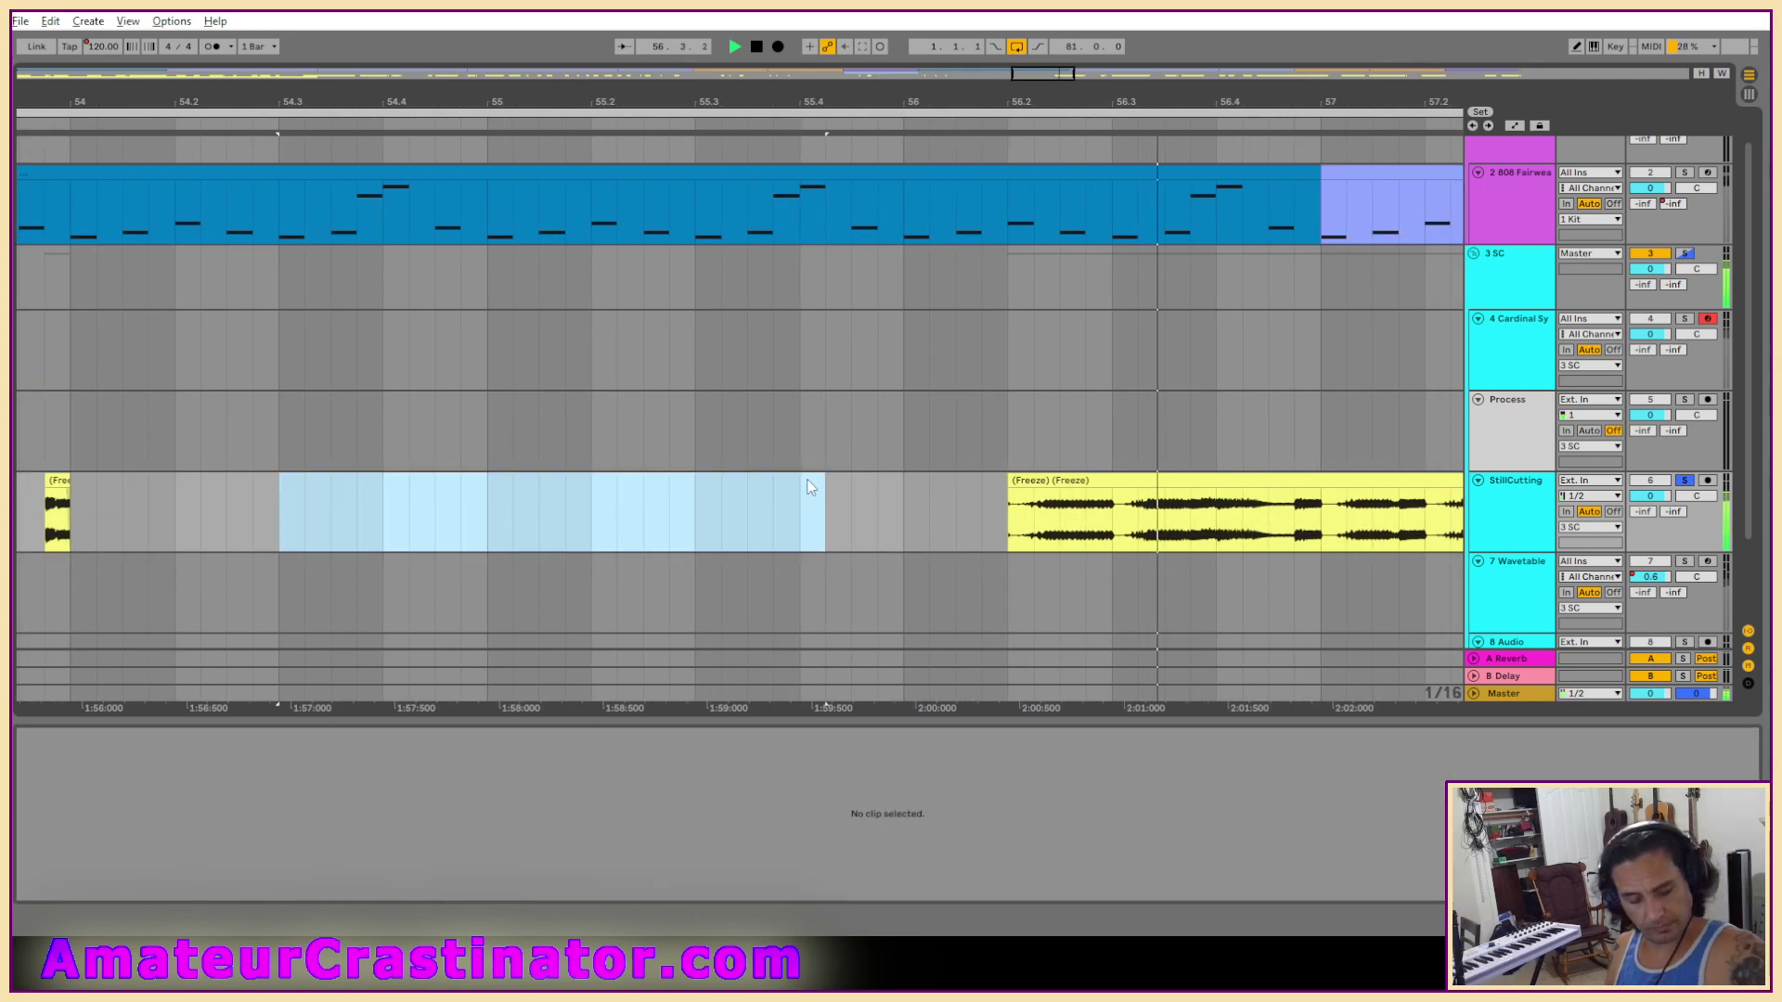
scroll(807, 479, "down", 15)
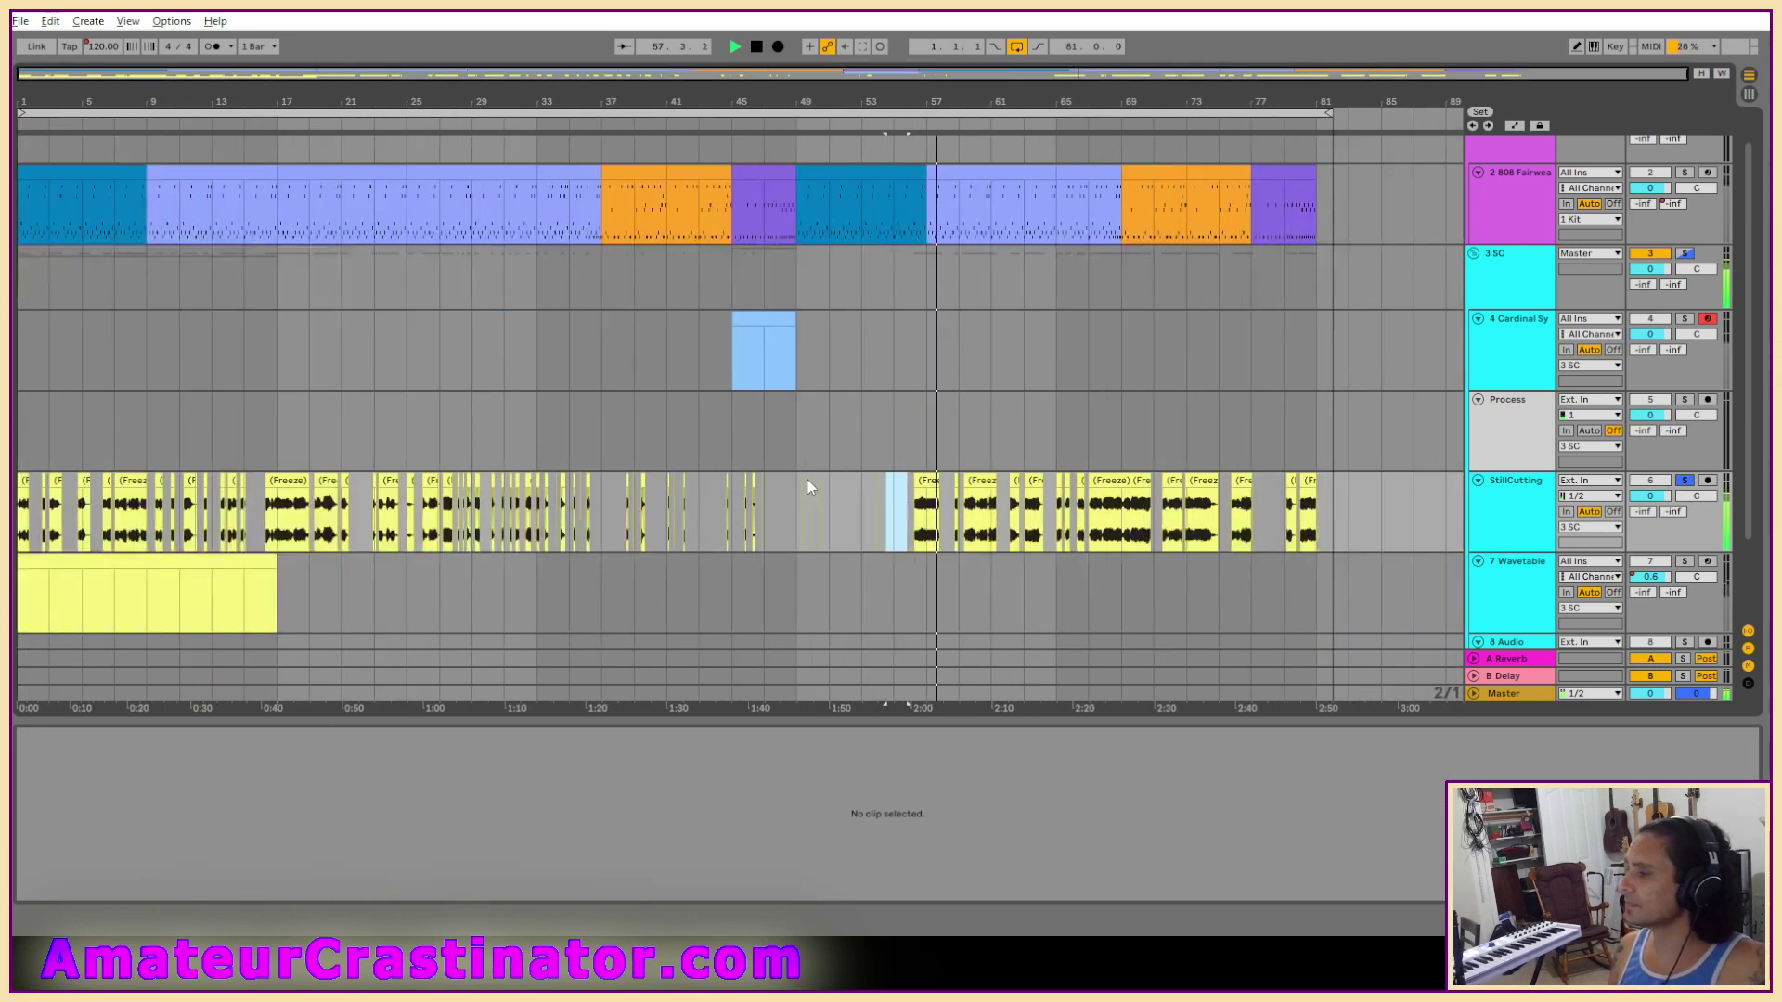
scroll(975, 531, "up", 8)
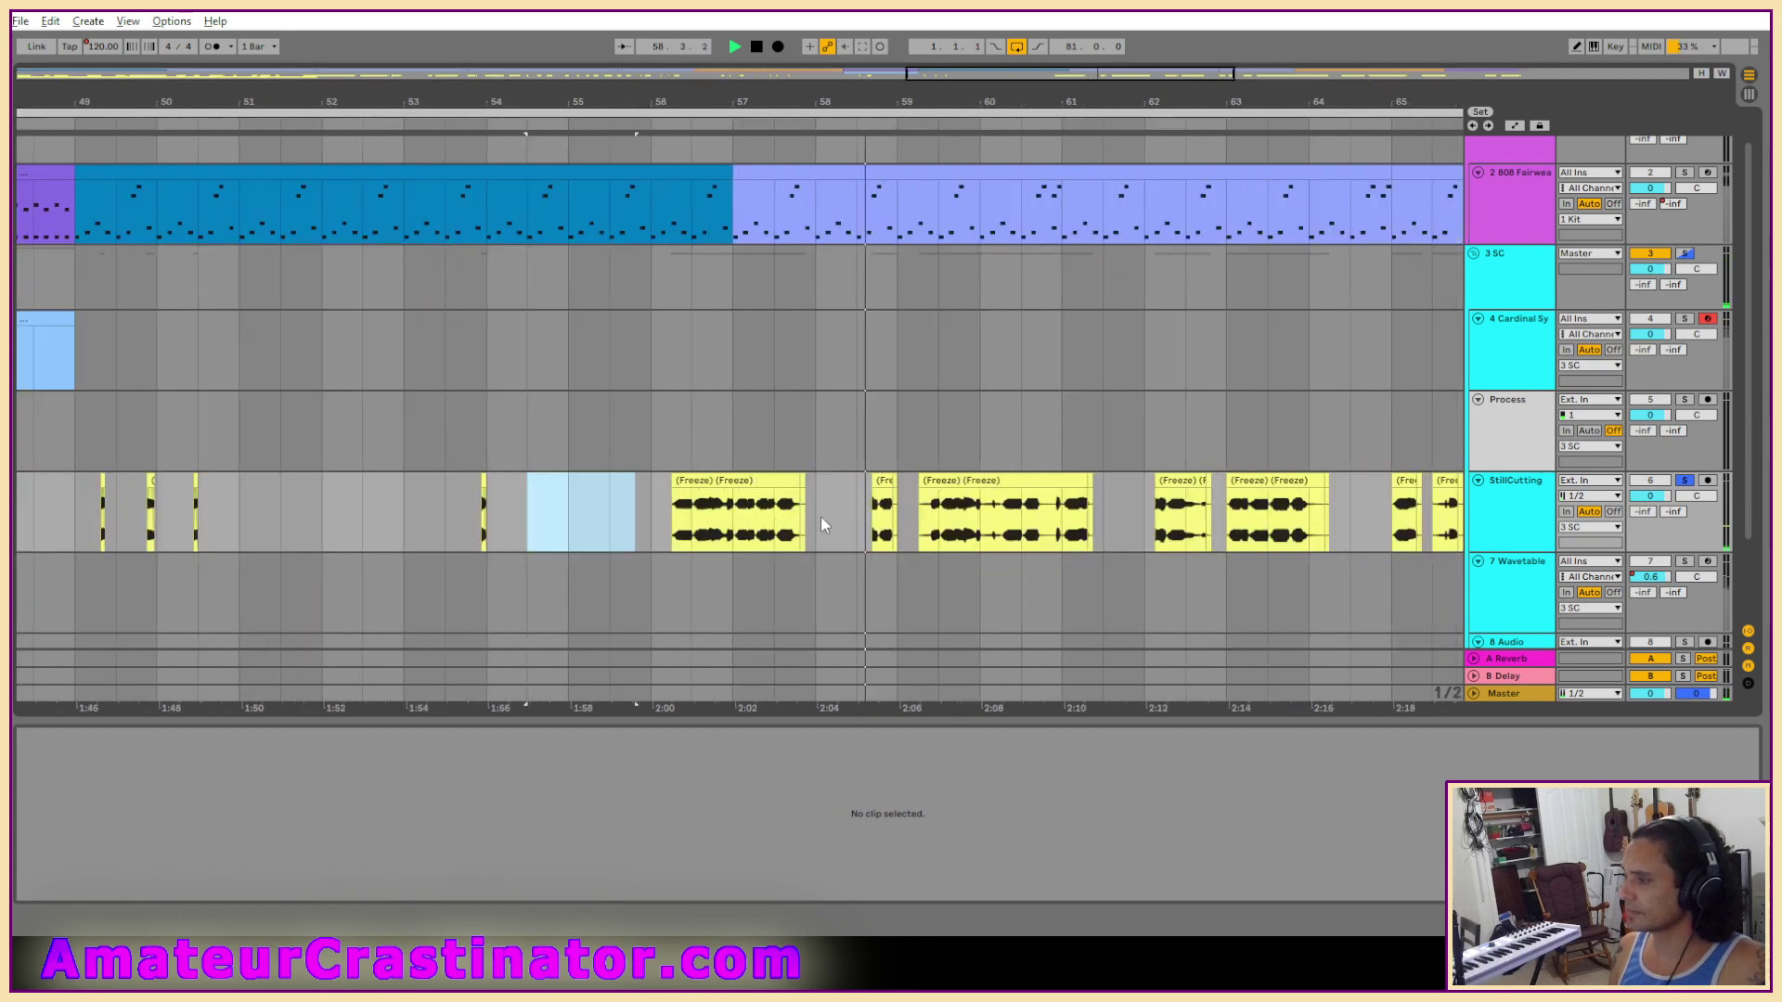
Cut the StillCutting audio between 56.2 and 57.4.4 down to two sixteenth-note fragments at 57.1.4 and 57.2.4.
left_click(738, 483)
scroll(738, 483, "up", 5)
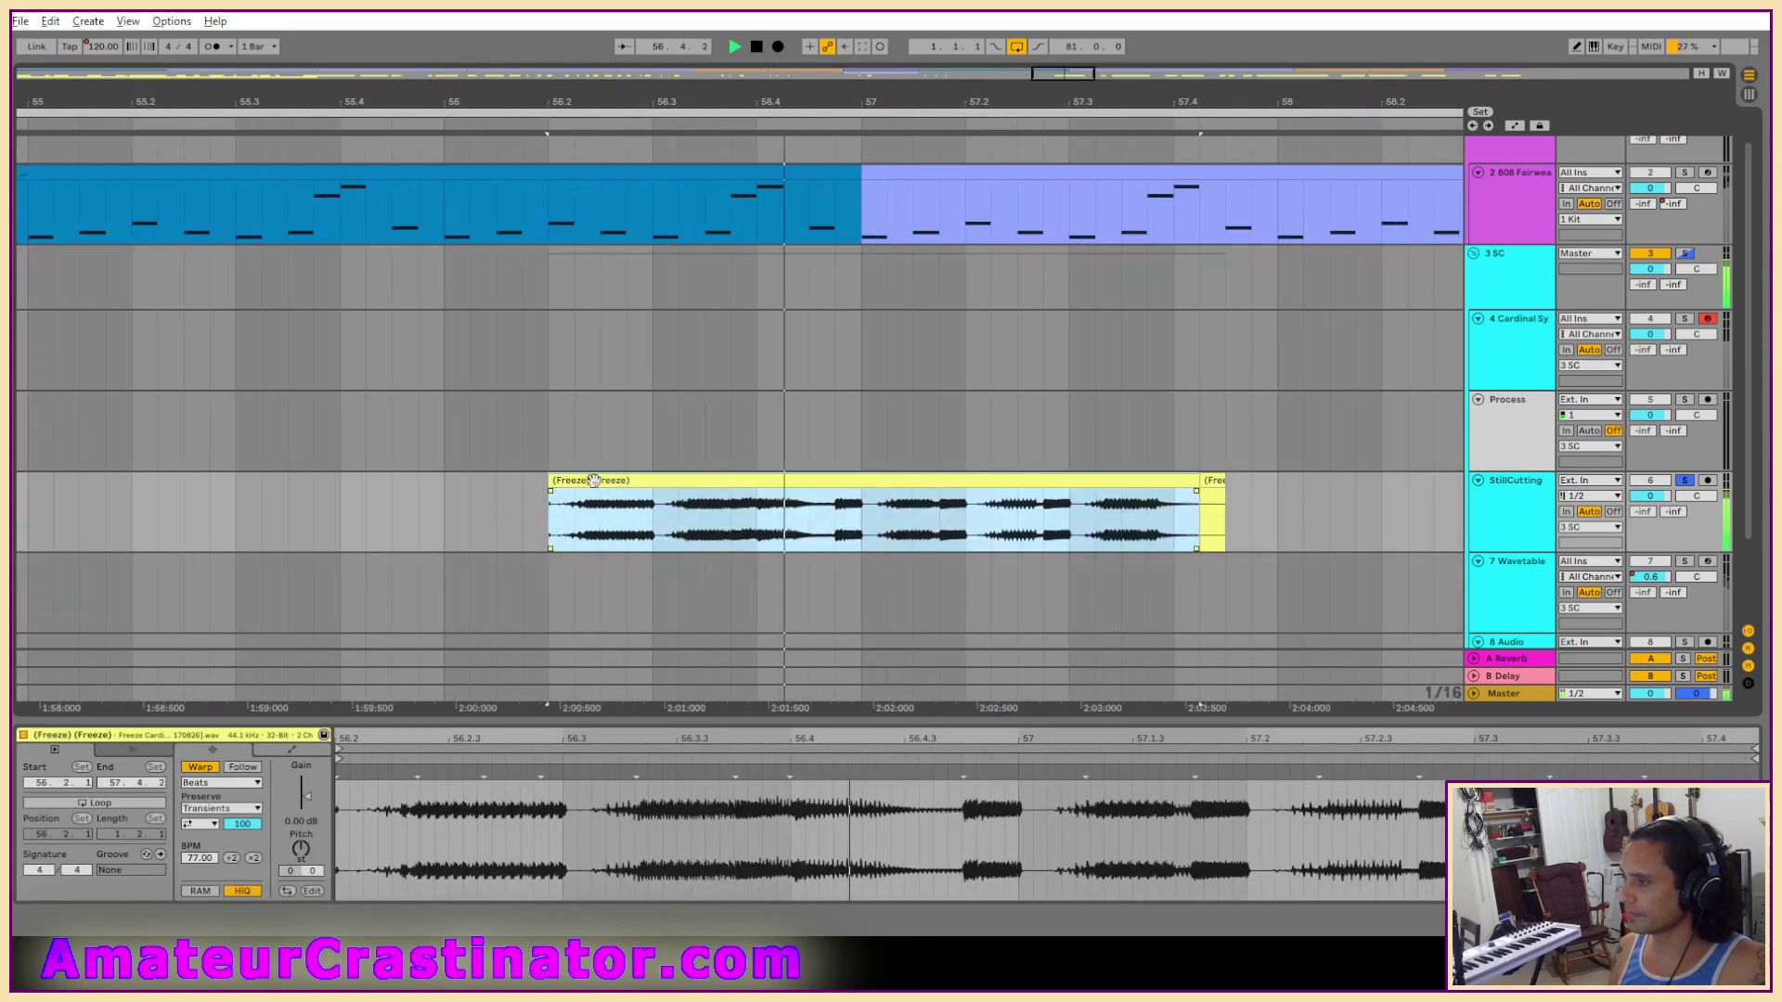
left_click_drag(558, 478, 1244, 509)
key("Delete")
key("Delete")
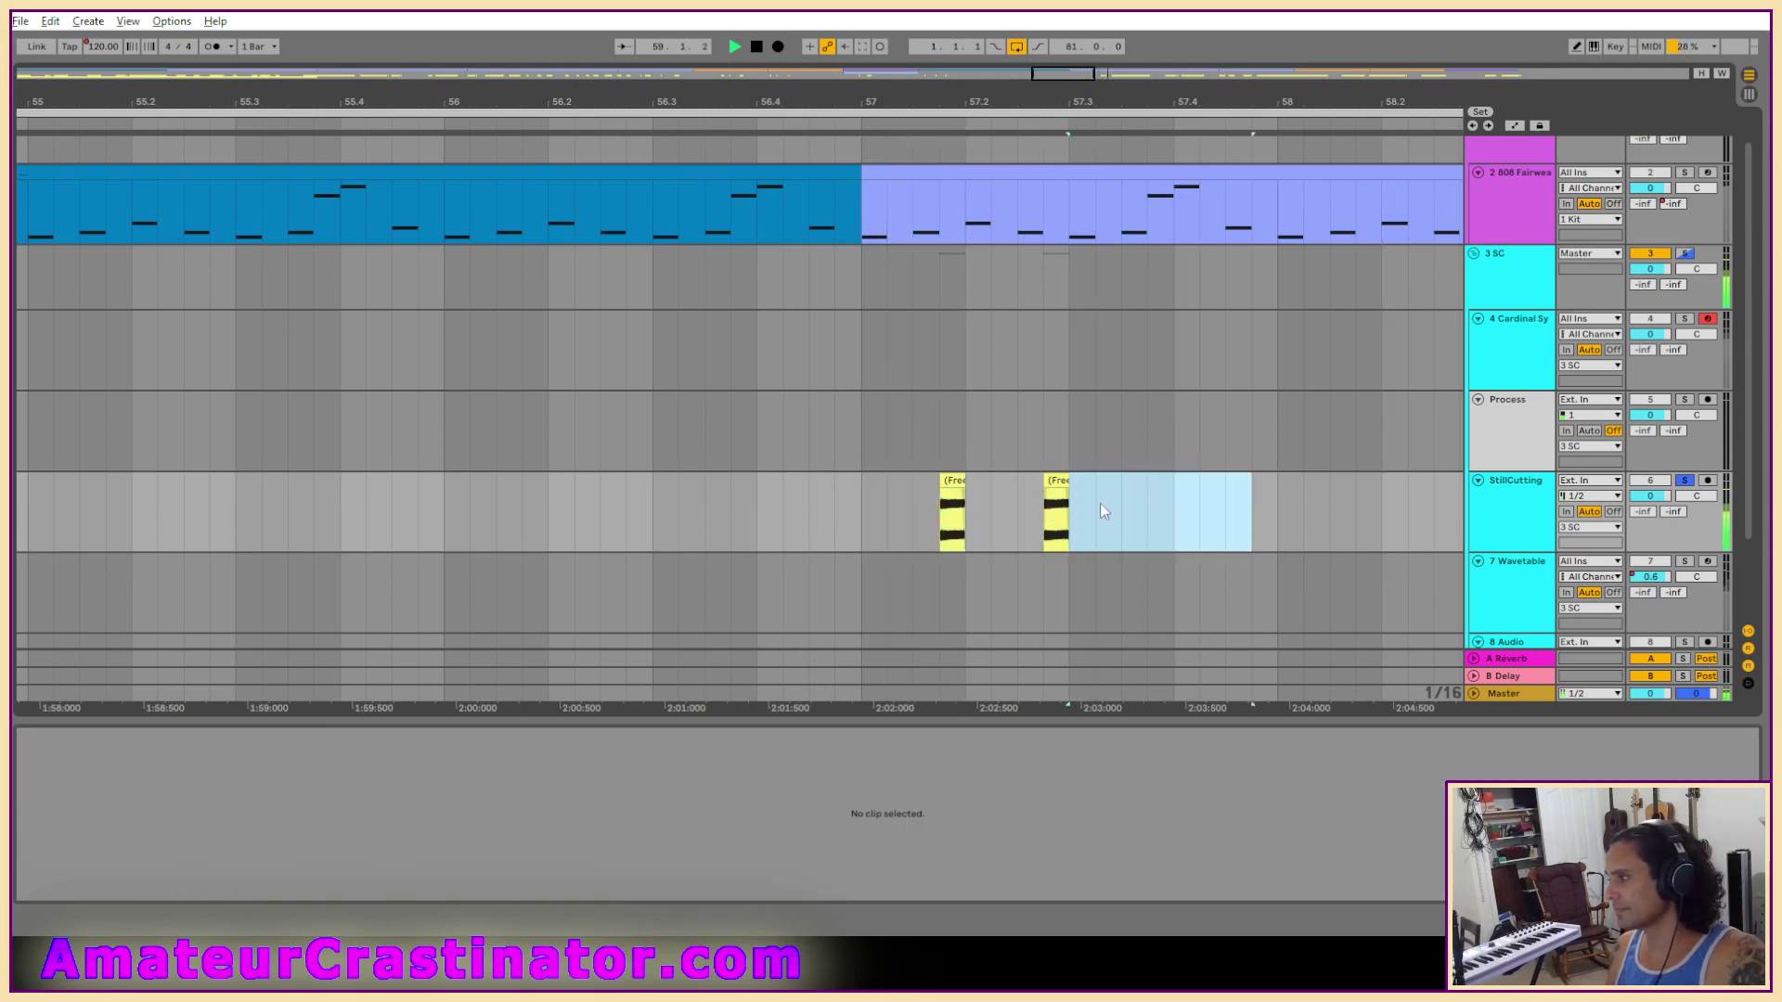
Copy the StillCutting fragment at 57.2.4 to 57.3.4 and audition the pattern from bar 57.
left_click(1054, 482)
left_click(1149, 520)
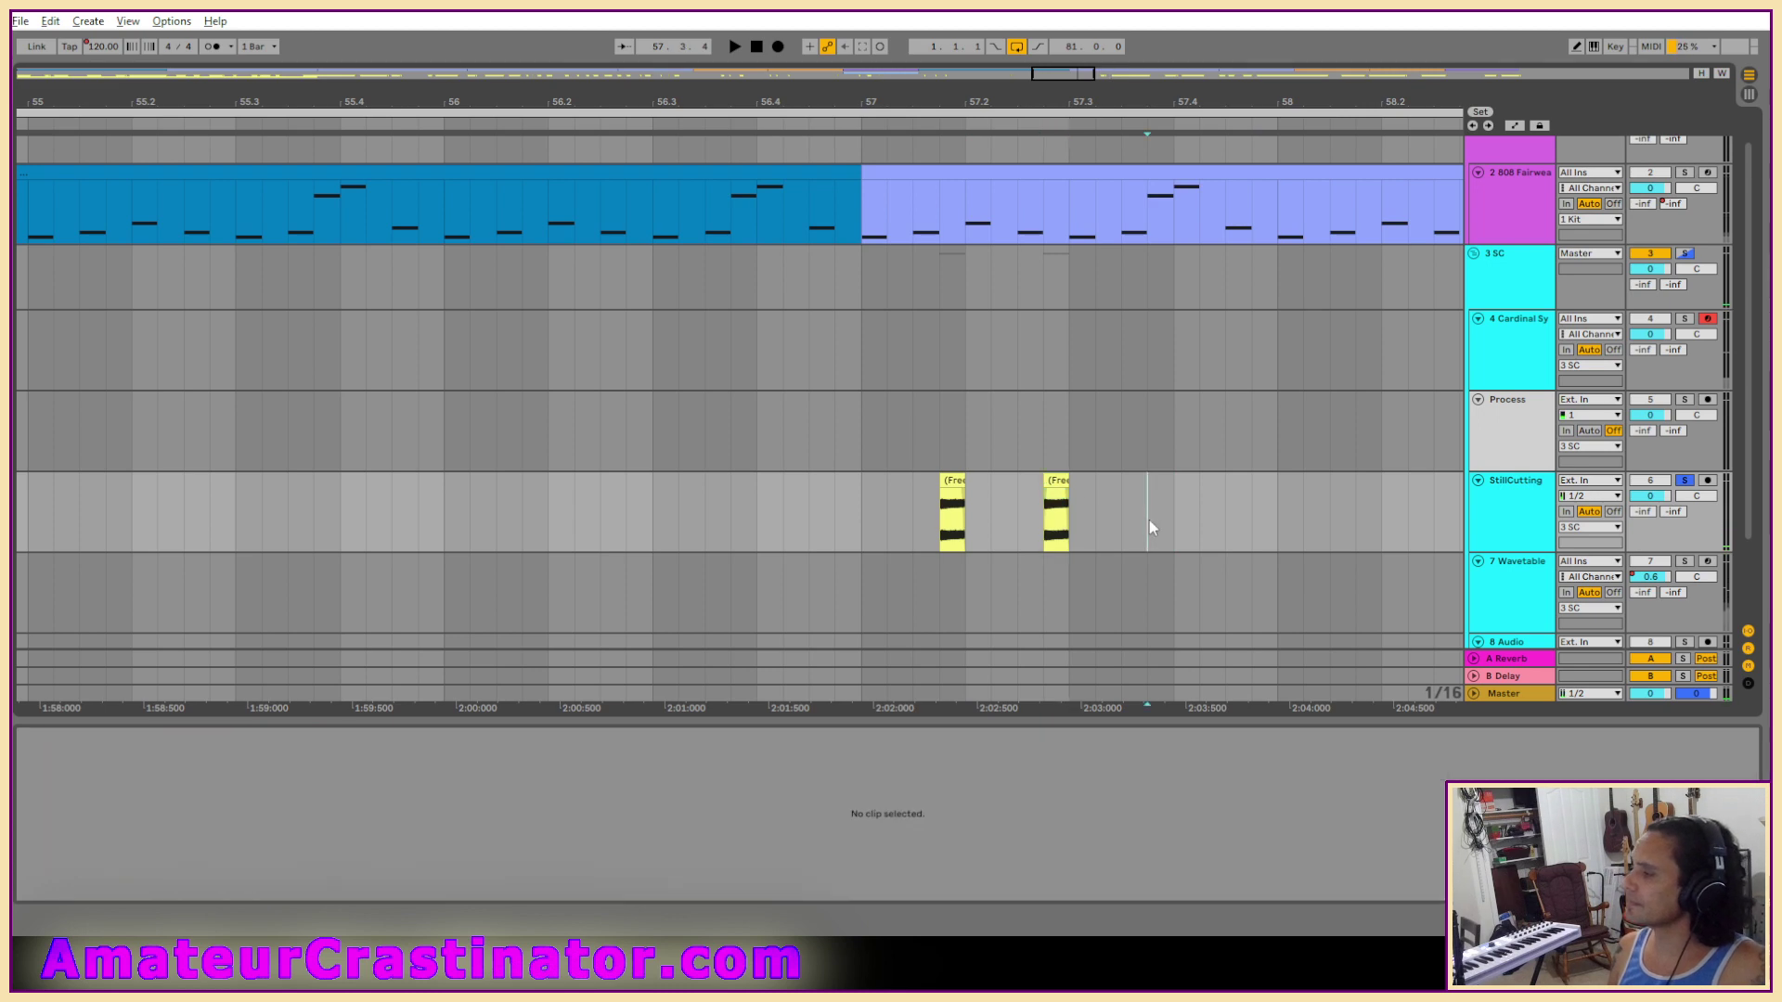
key("ctrl+v")
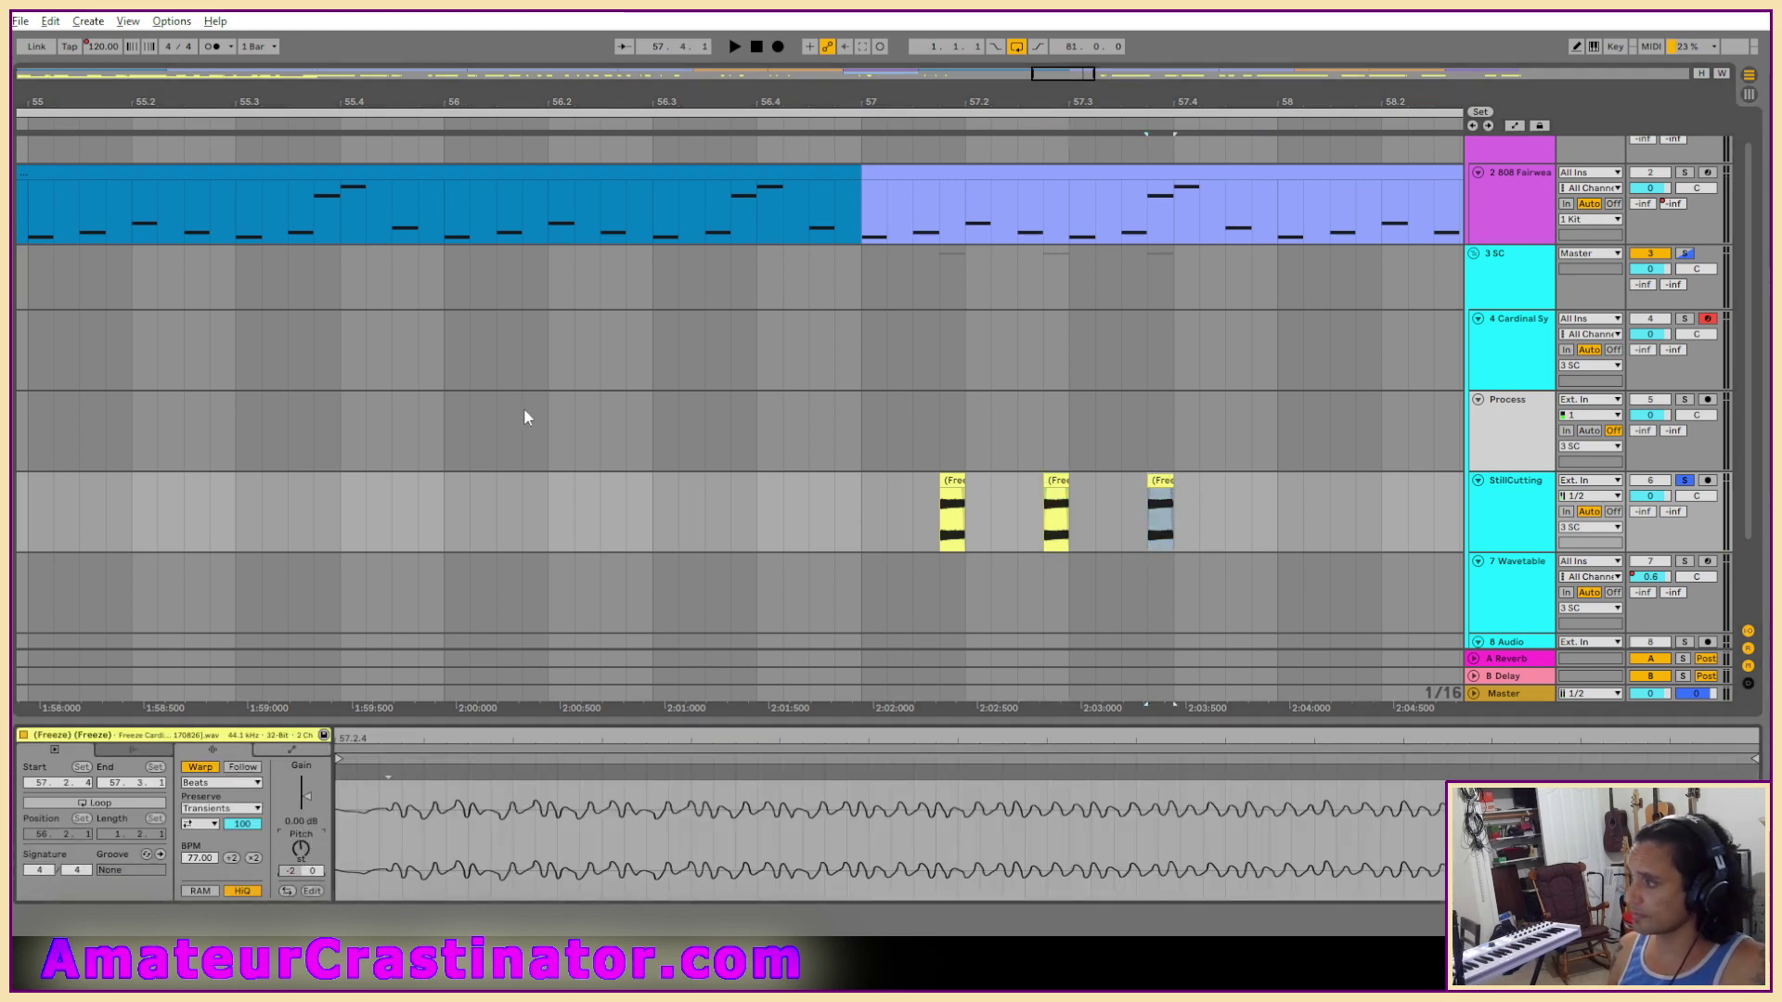
left_click(850, 487)
key("space")
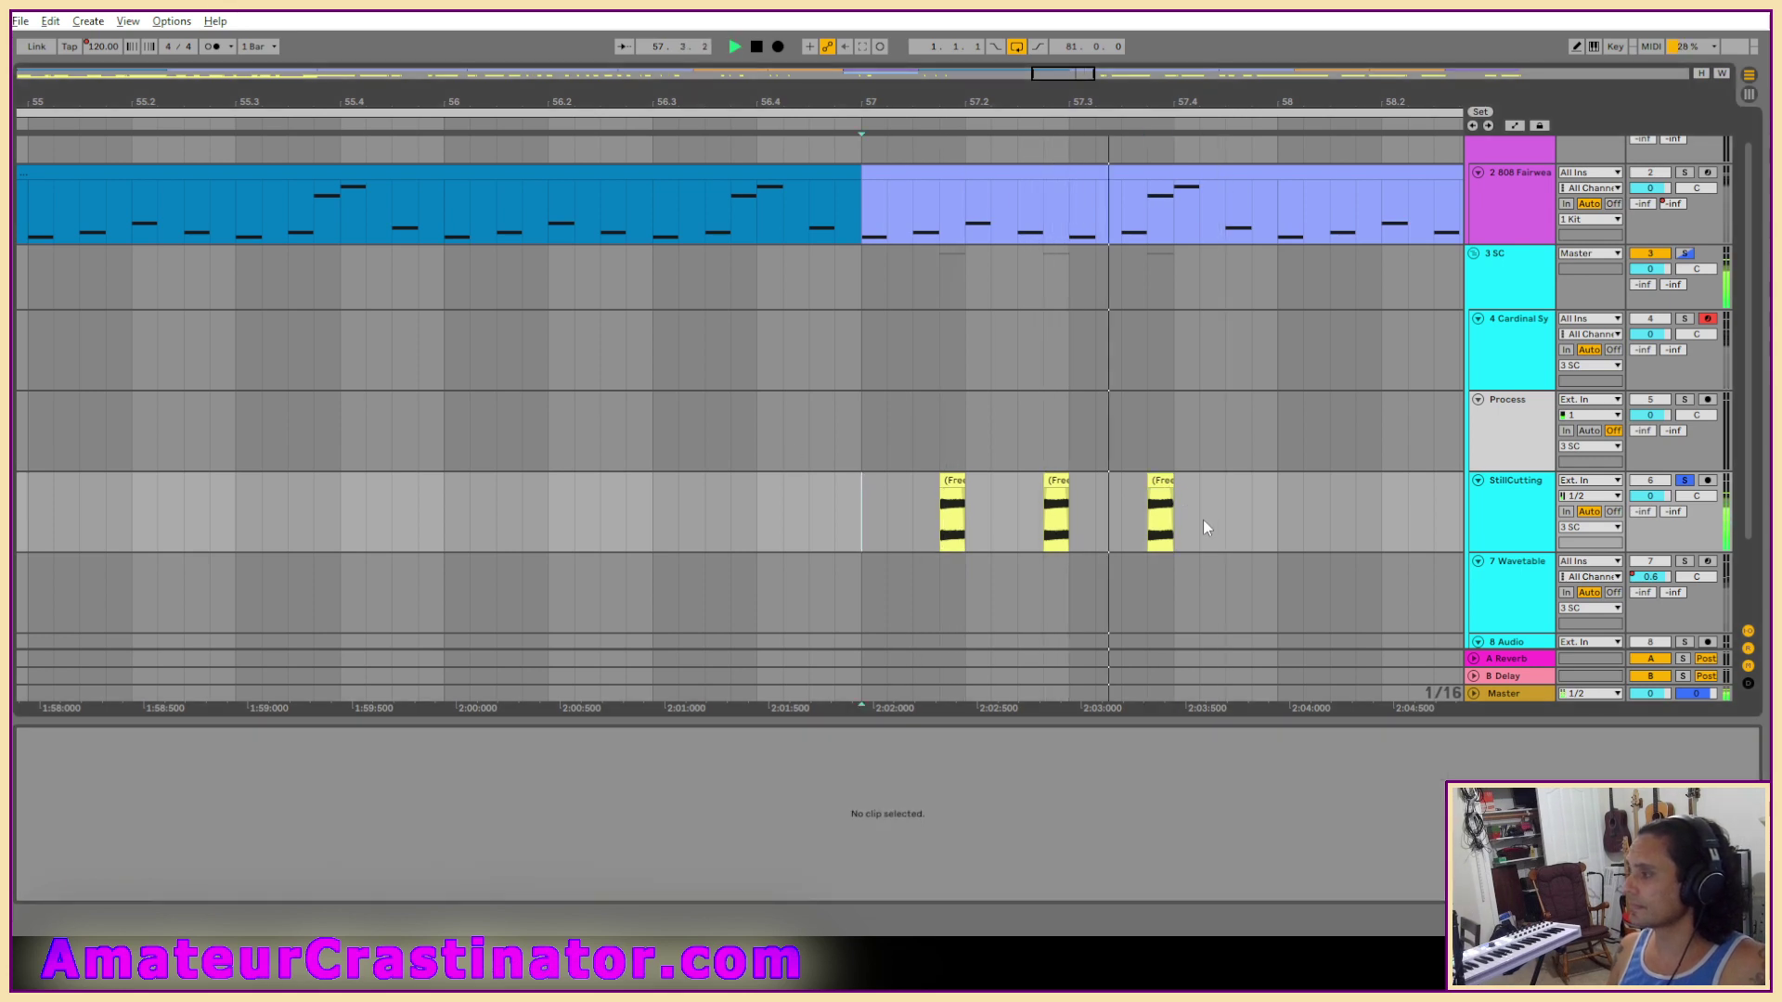
Unsolo the StillCutting track and audition the three fragments in the full mix from just before bar 57.
left_click(1165, 483)
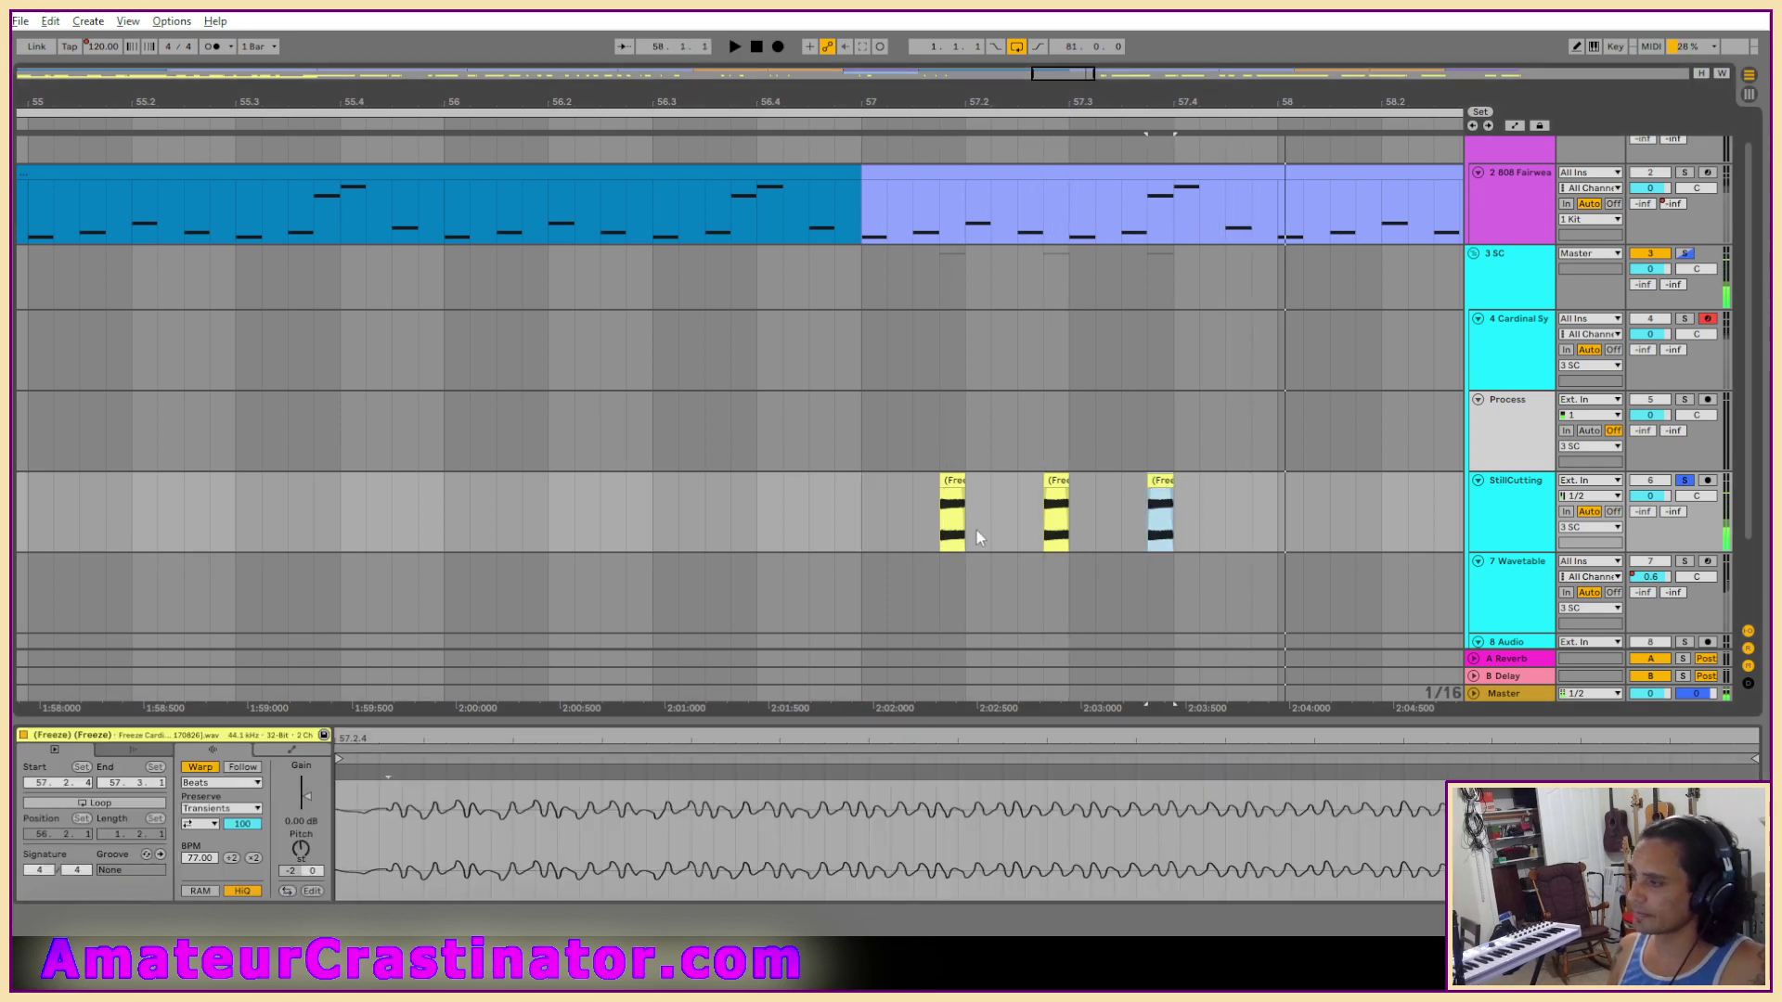
key("space")
left_click(833, 525)
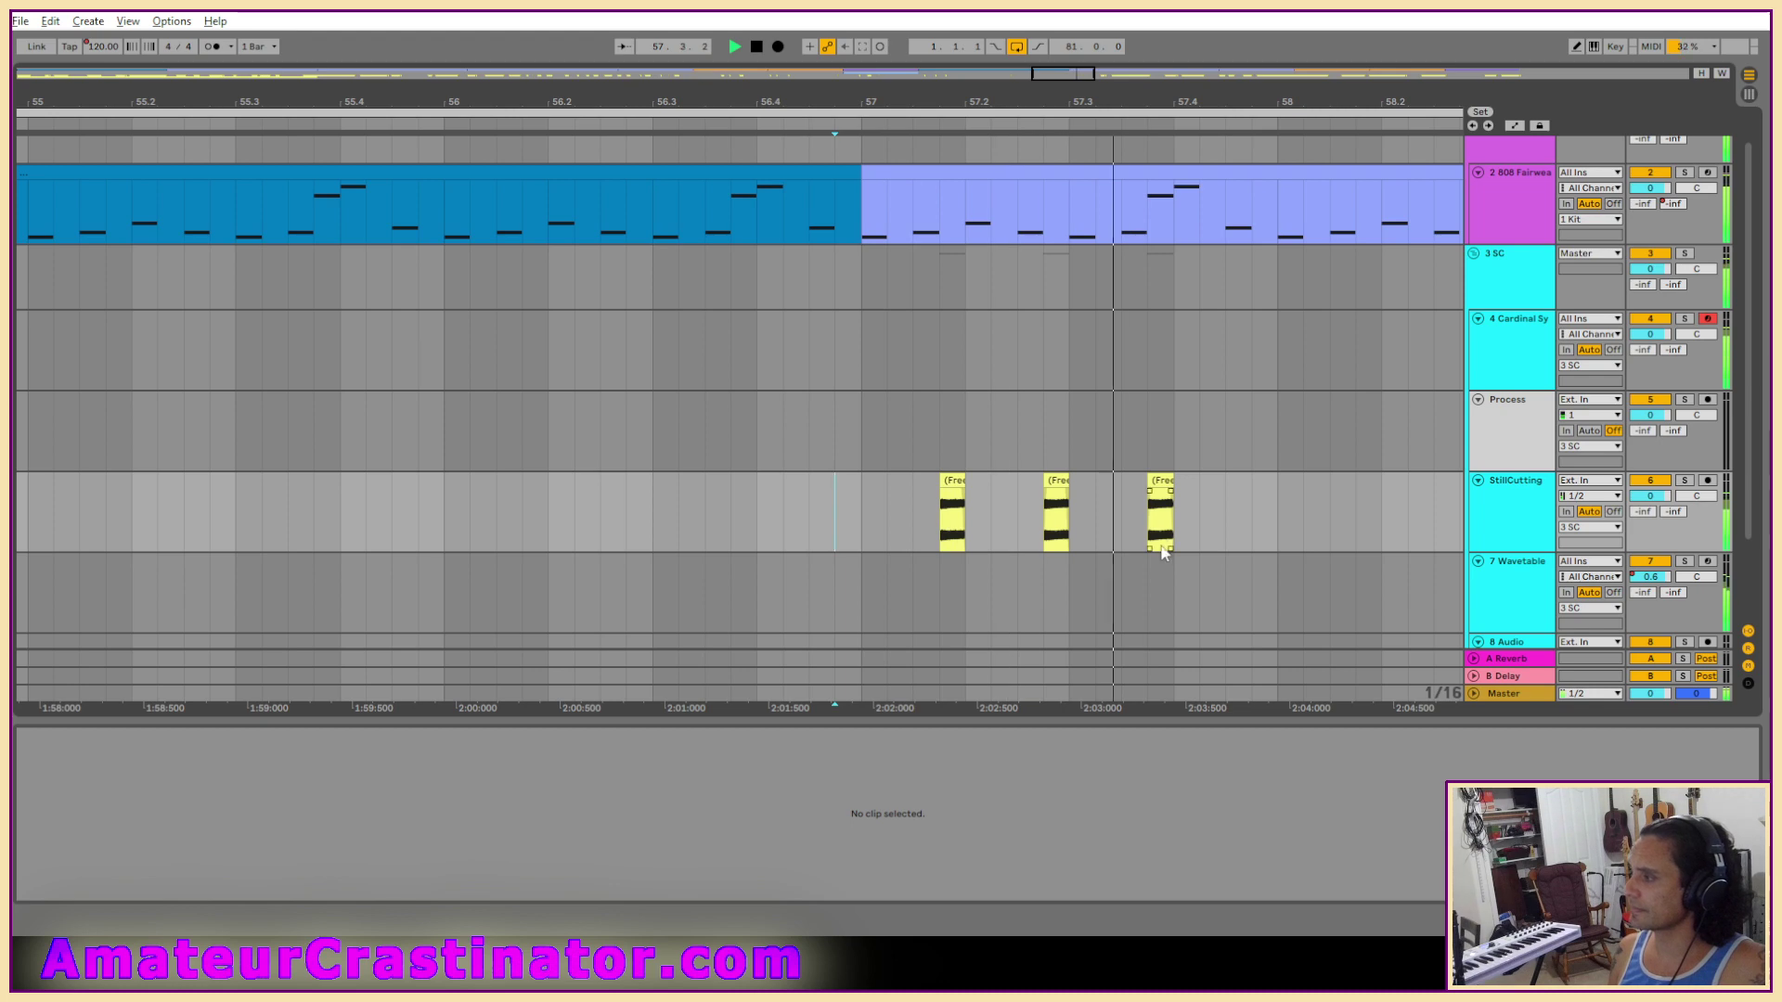
mouse_move(1164, 546)
scroll(1207, 516, "down", 5)
scroll(1114, 520, "right", 6)
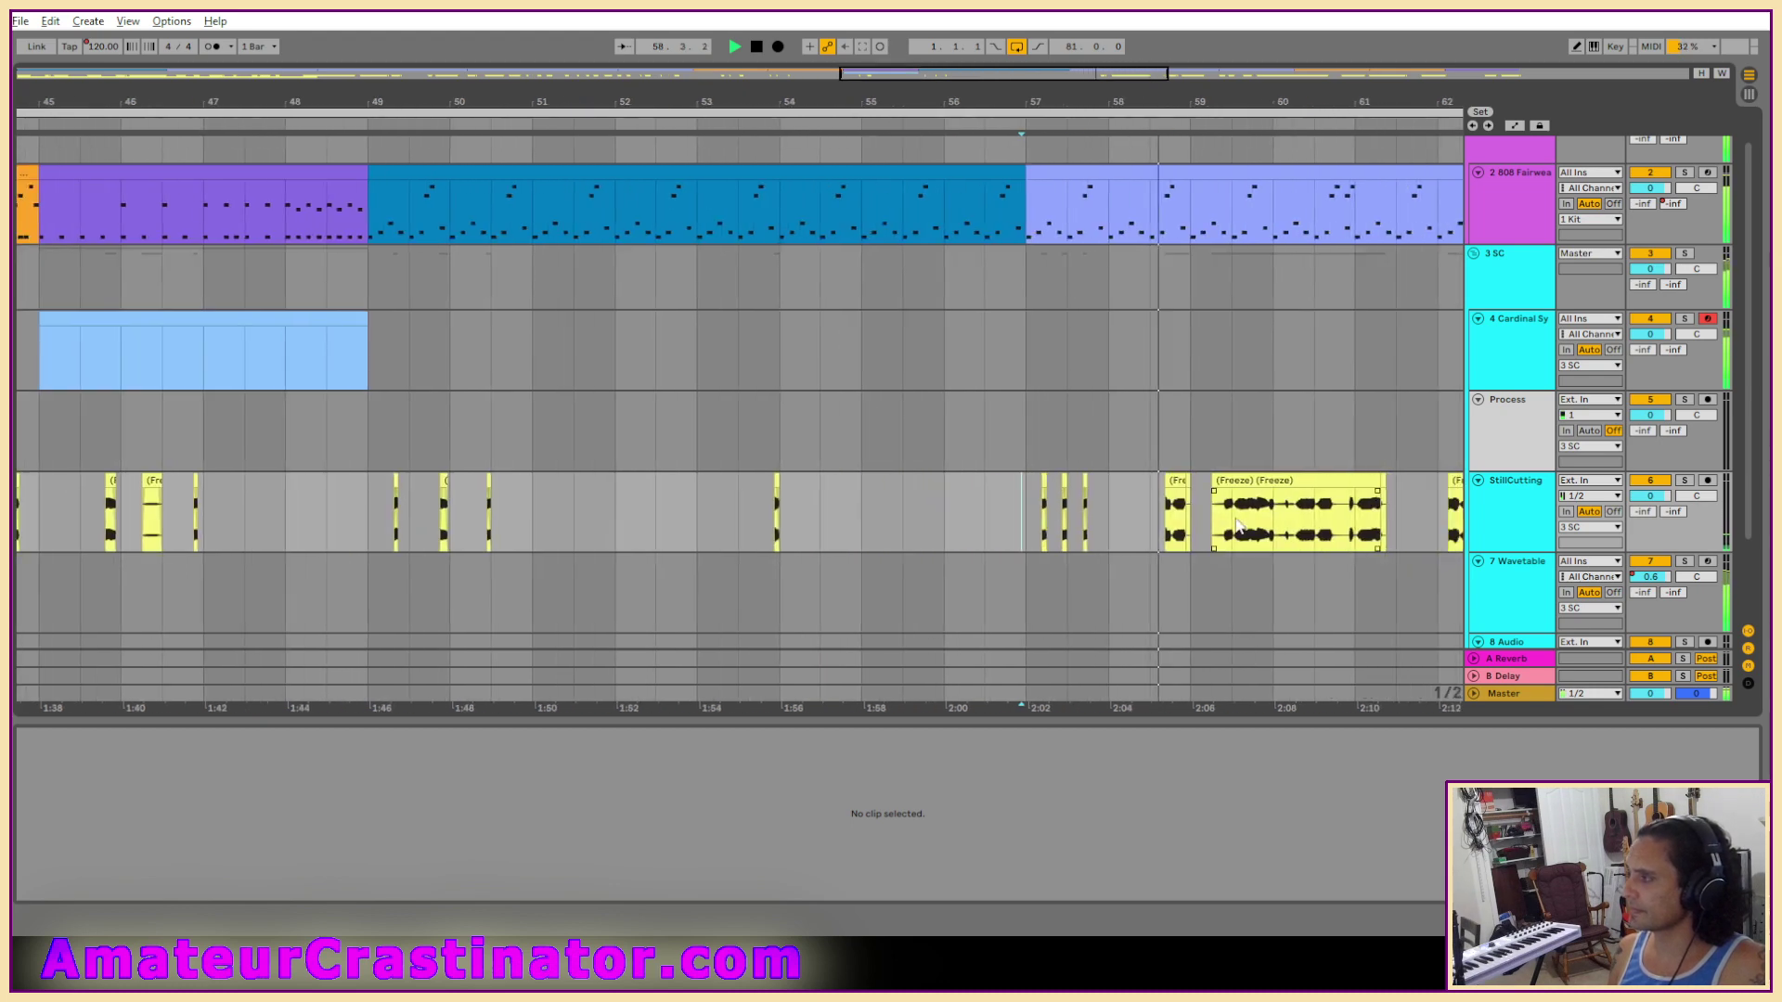
scroll(995, 522, "up", 2)
scroll(961, 543, "up", 3)
key("space")
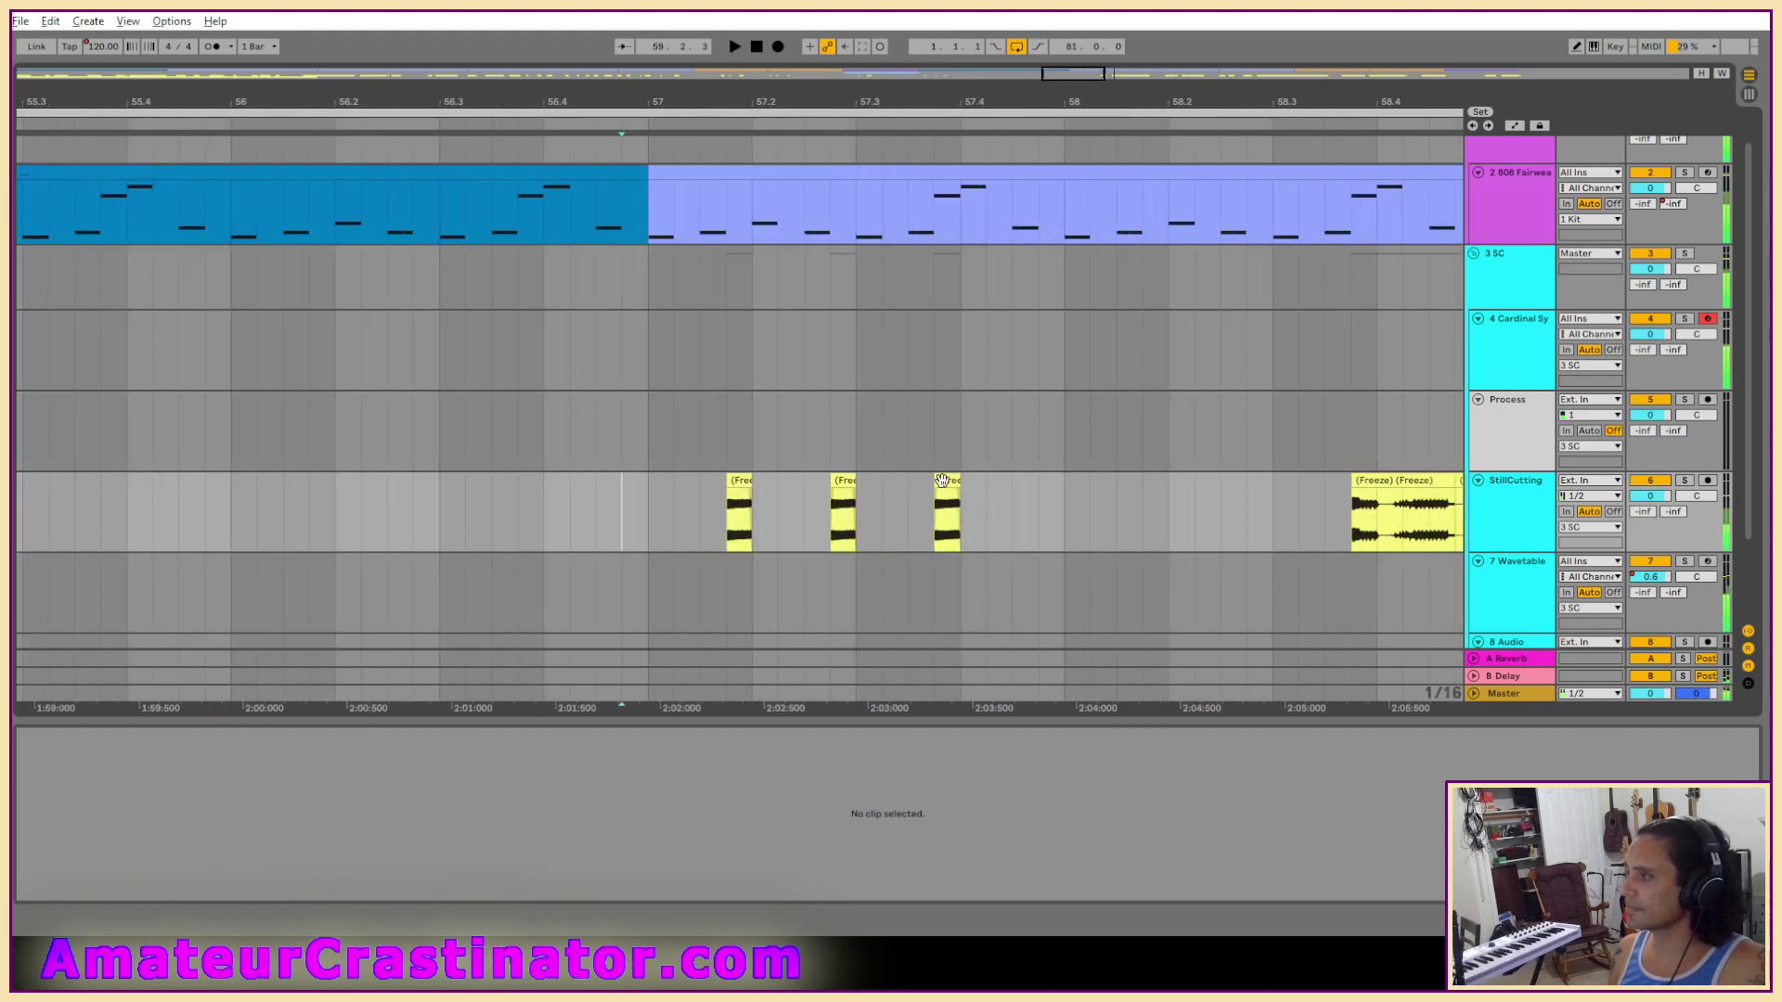
Move the third StillCutting fragment to 57.4.2 and audition the rhythm from bar 57 in the full mix.
left_click(944, 481)
left_click_drag(1022, 492, 997, 494)
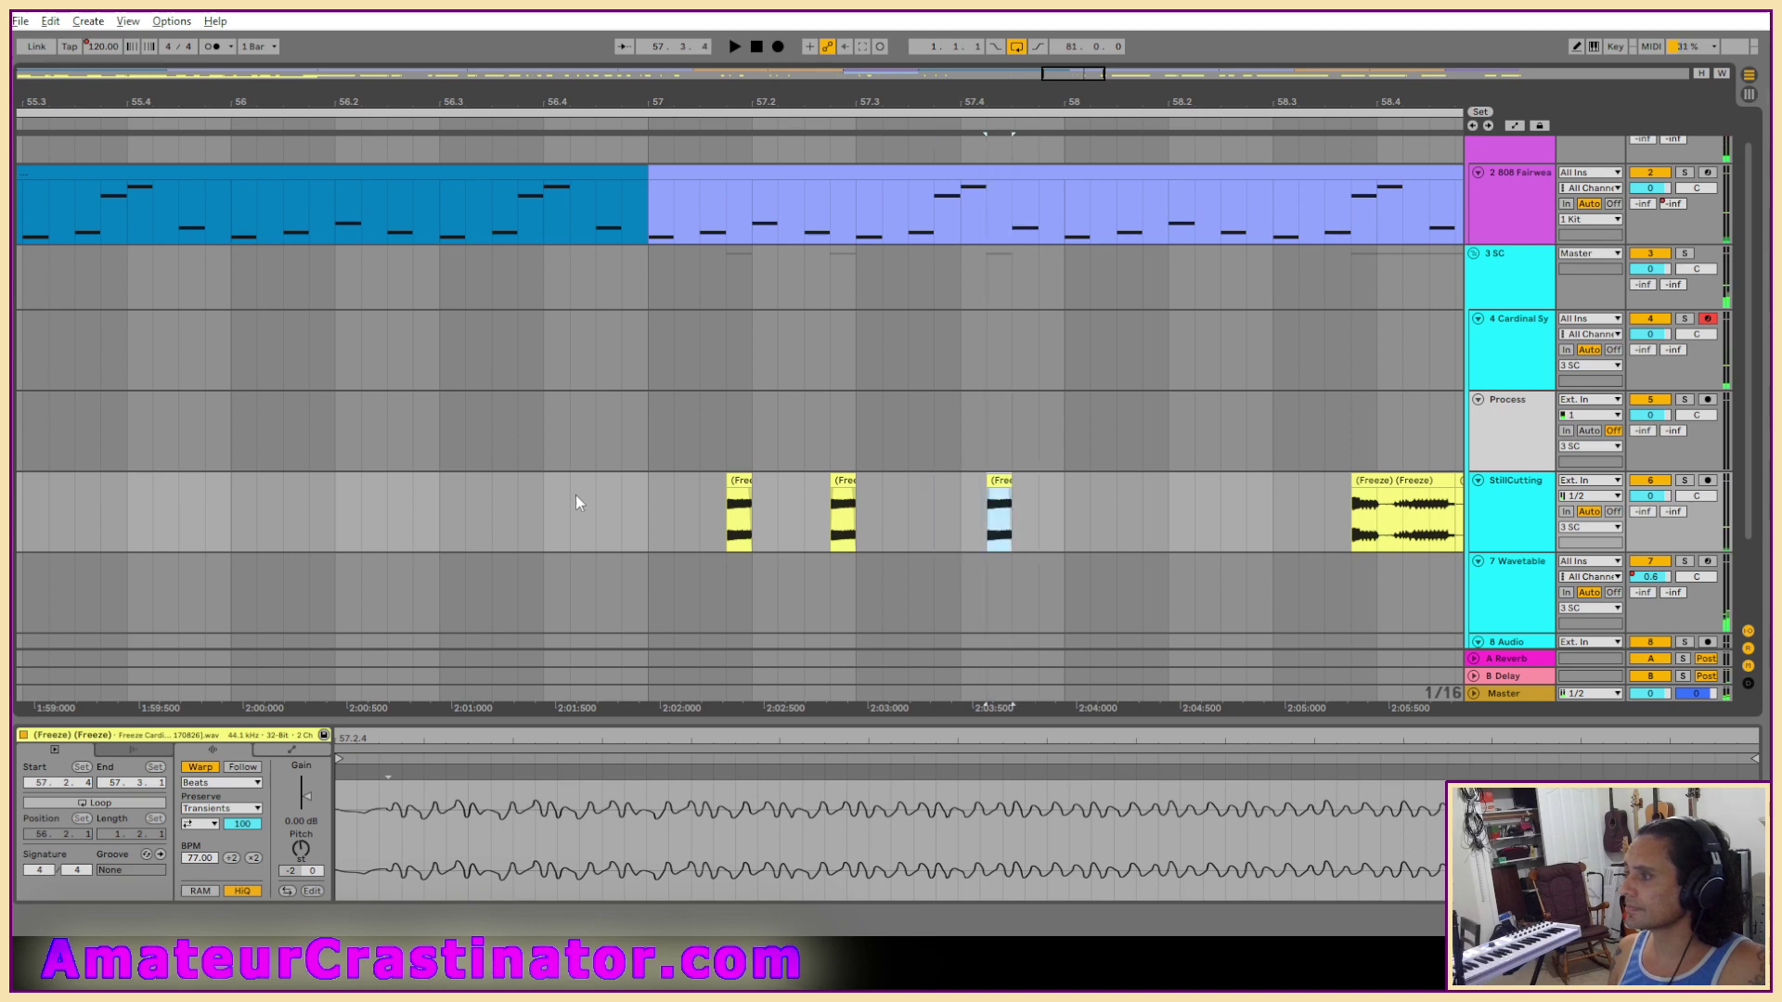
left_click(647, 505)
key("space")
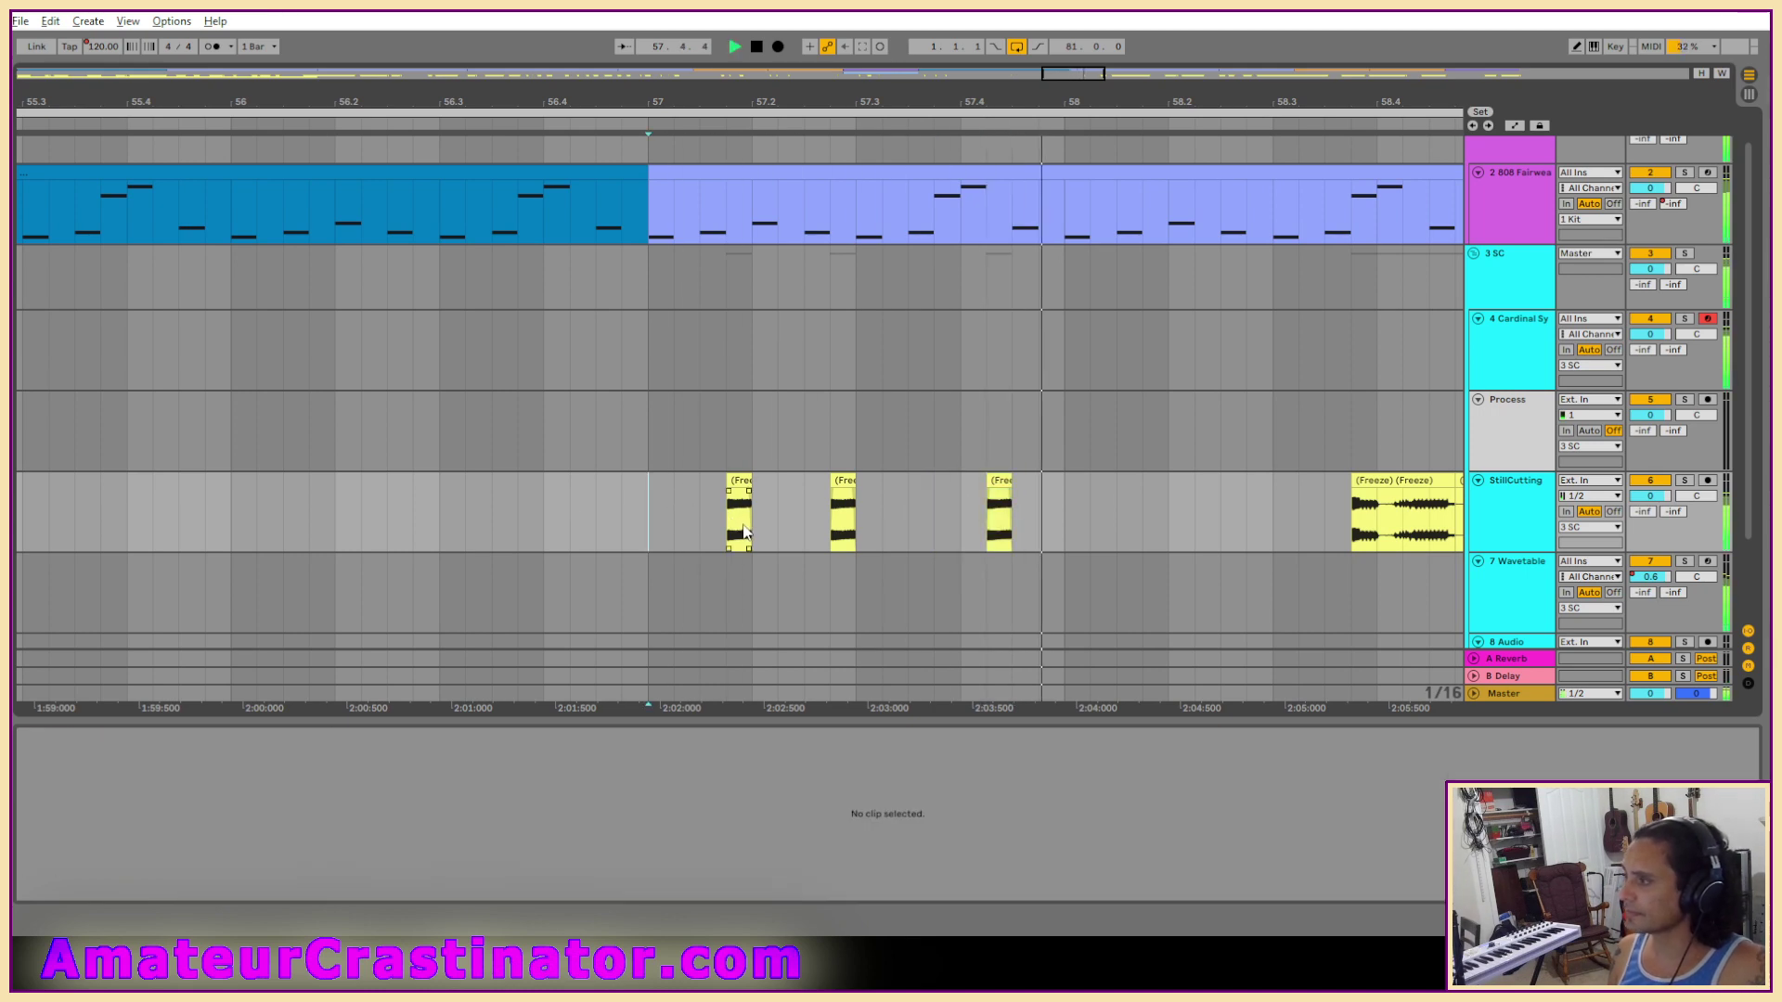
scroll(1120, 509, "down", 3)
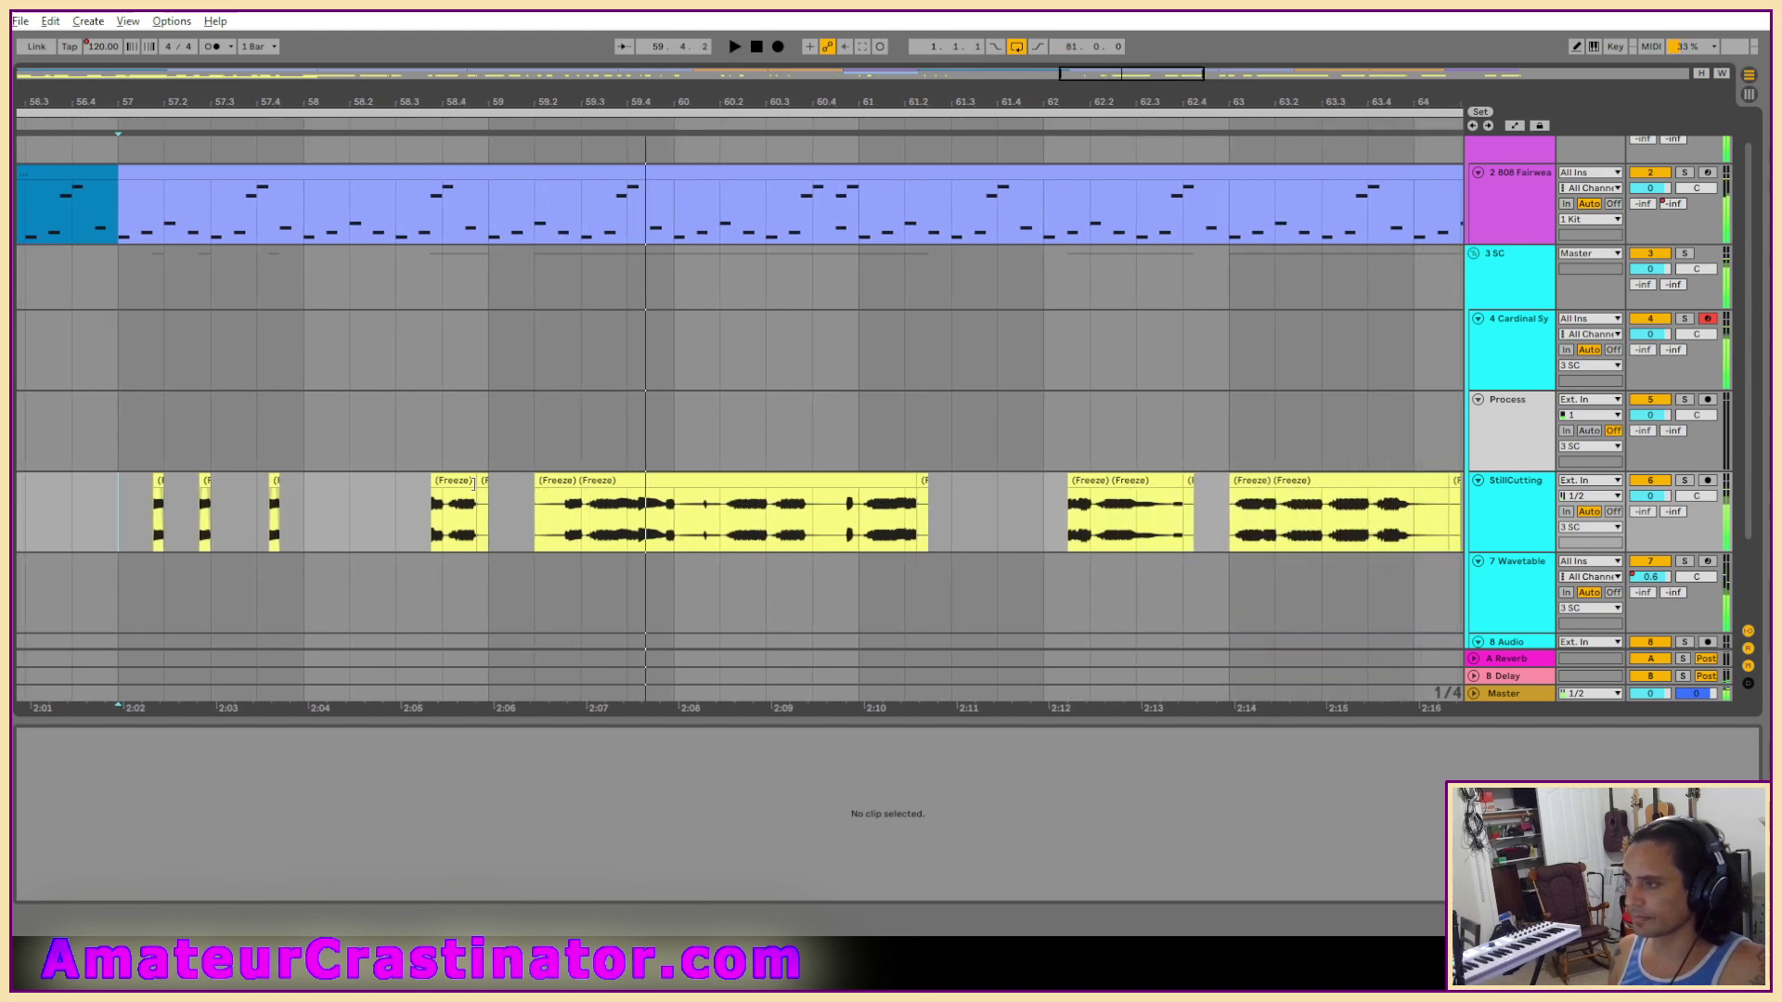
key("space")
Solo the StillCutting track and delete its clips from 58.3.4 to 59.
left_click(460, 481)
key("s")
key("space")
scroll(463, 502, "up", 5)
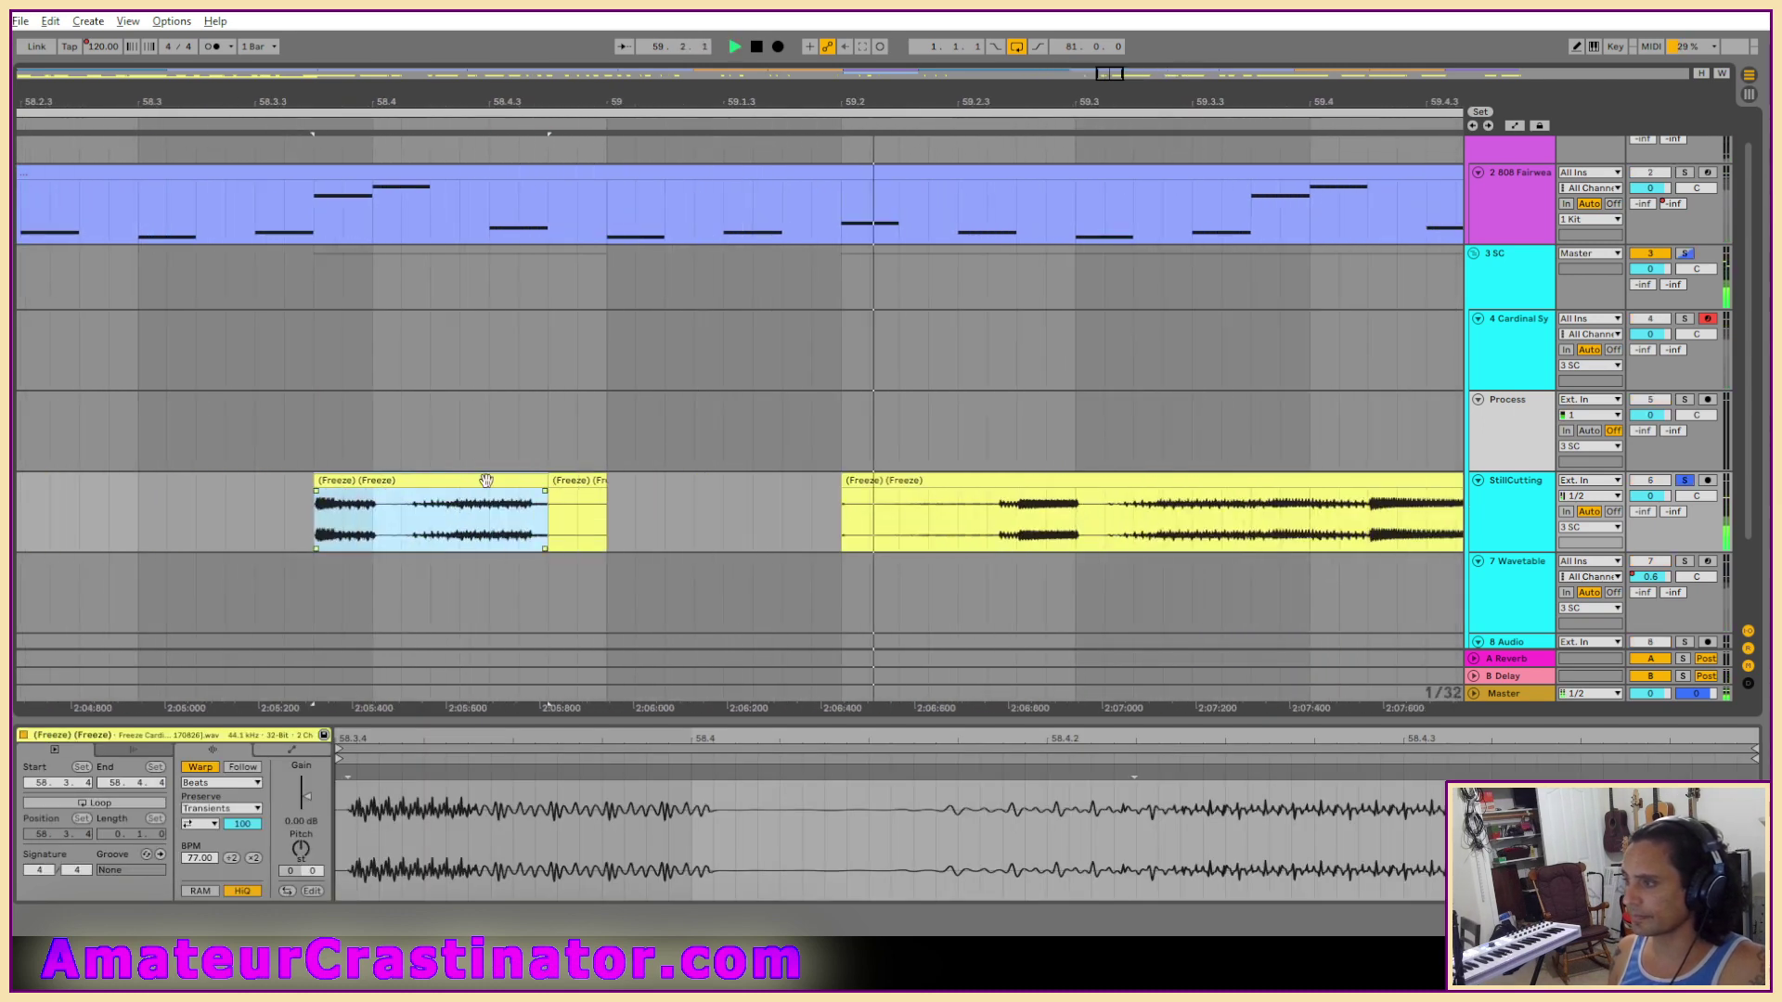
key("Delete")
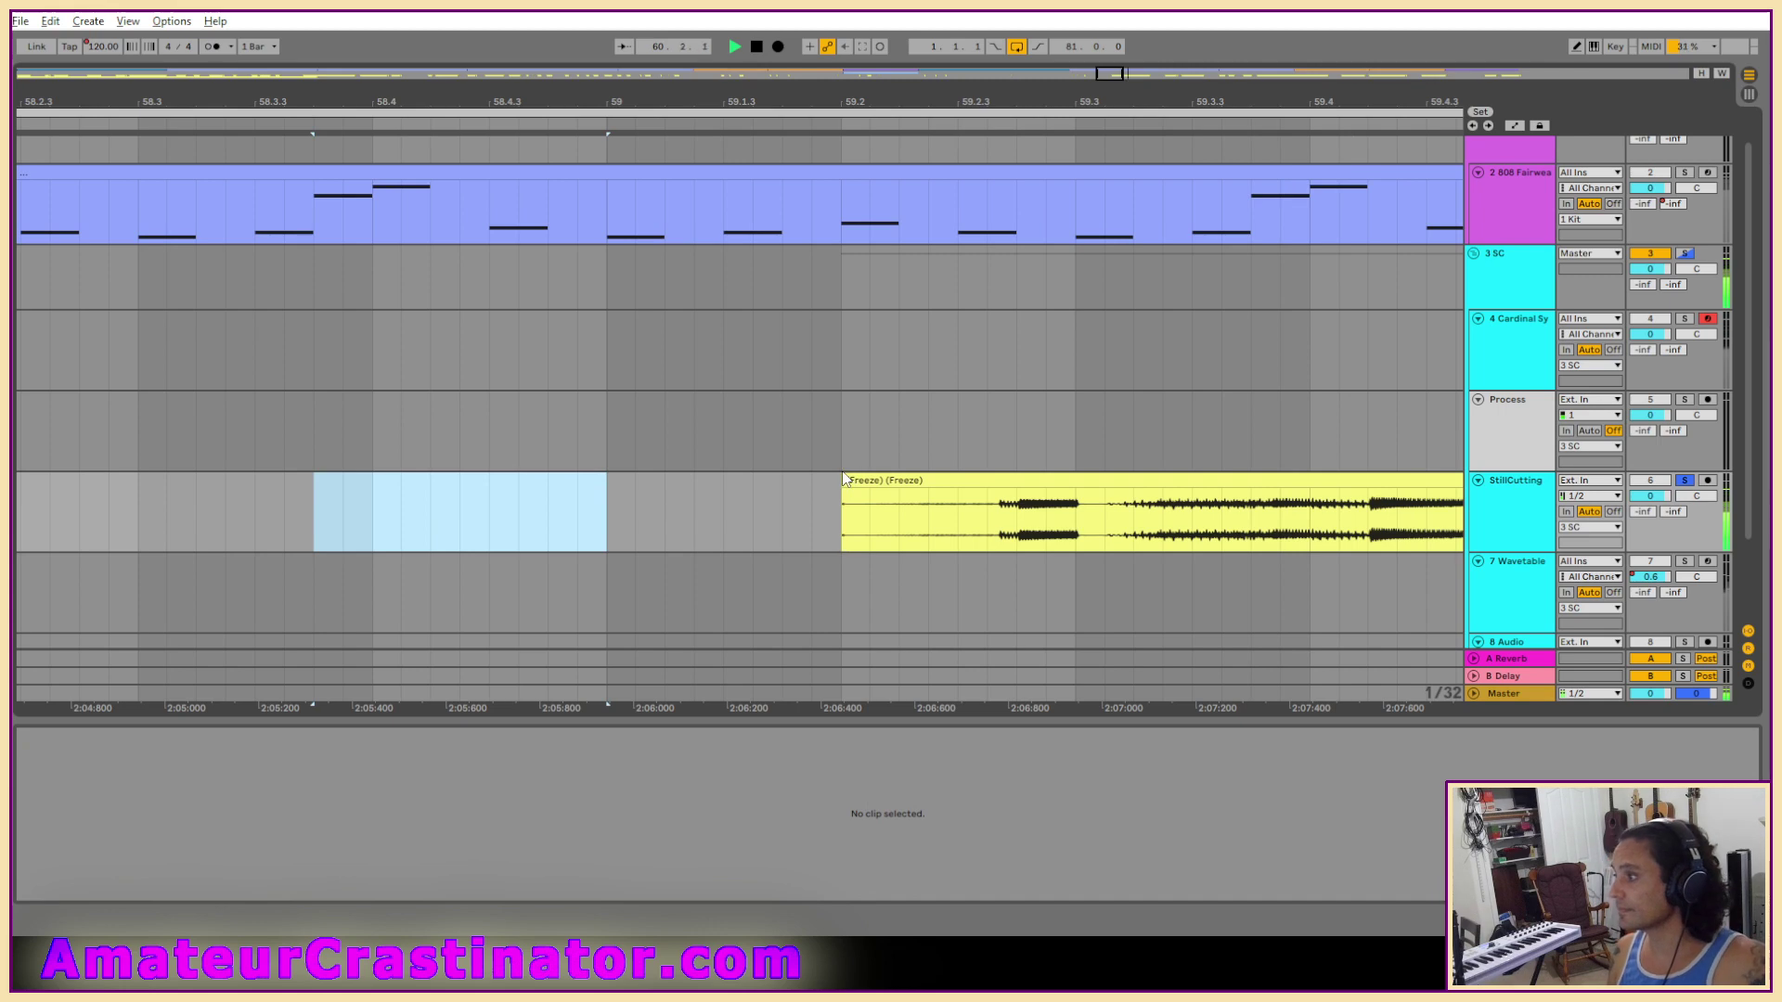
Trim the start of the StillCutting clip at 59.2 to 59.2.4 and delete its audio from 59.3 to 59.3.4.
left_click_drag(843, 484, 1030, 515)
key("Delete")
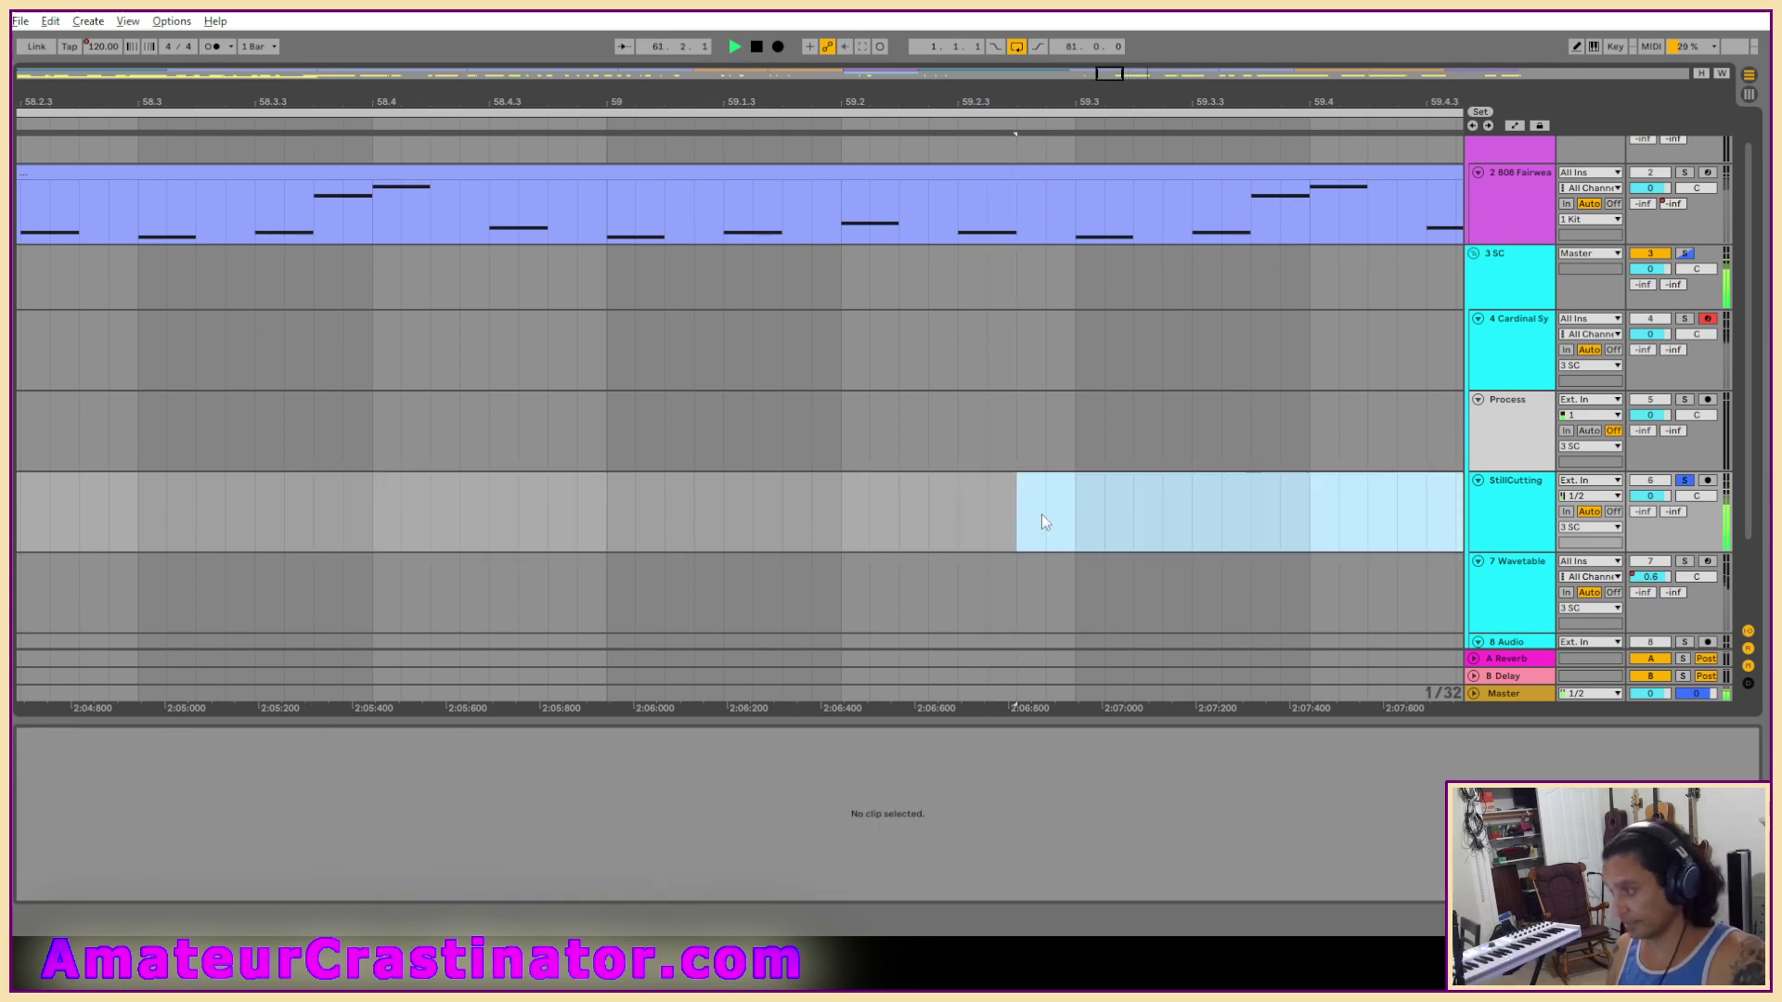
key("ctrl+z")
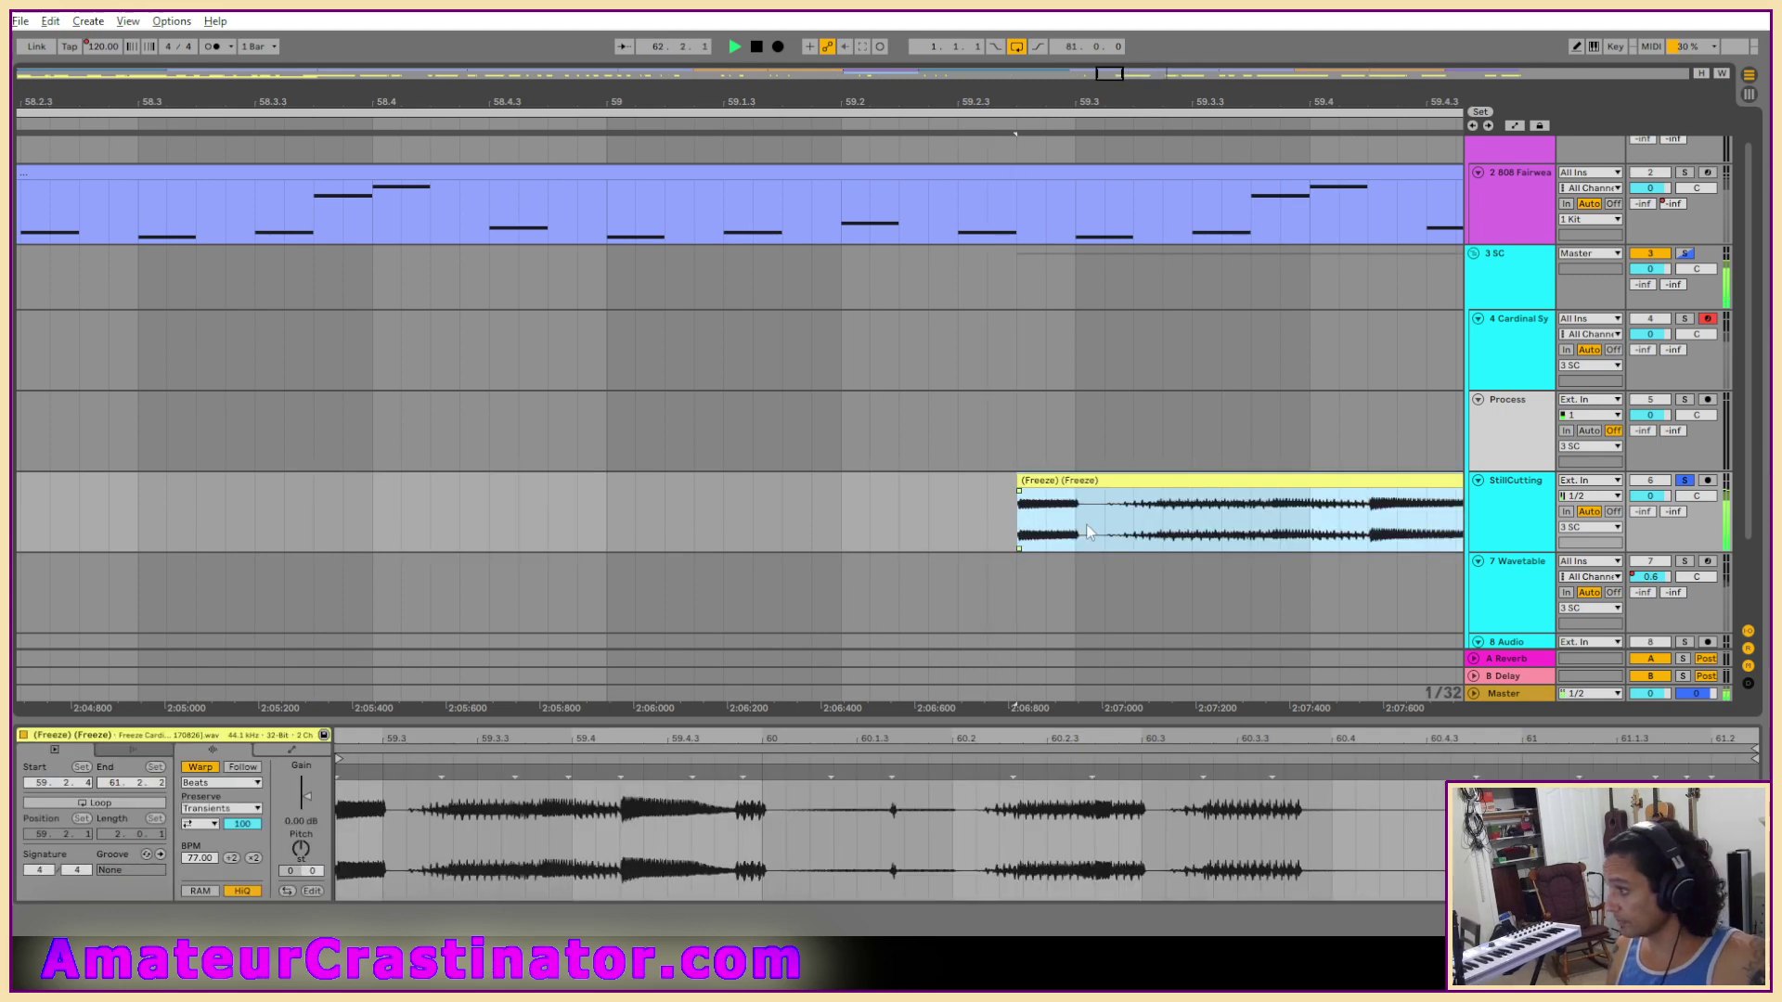
left_click_drag(1098, 529, 1253, 531)
key("Delete")
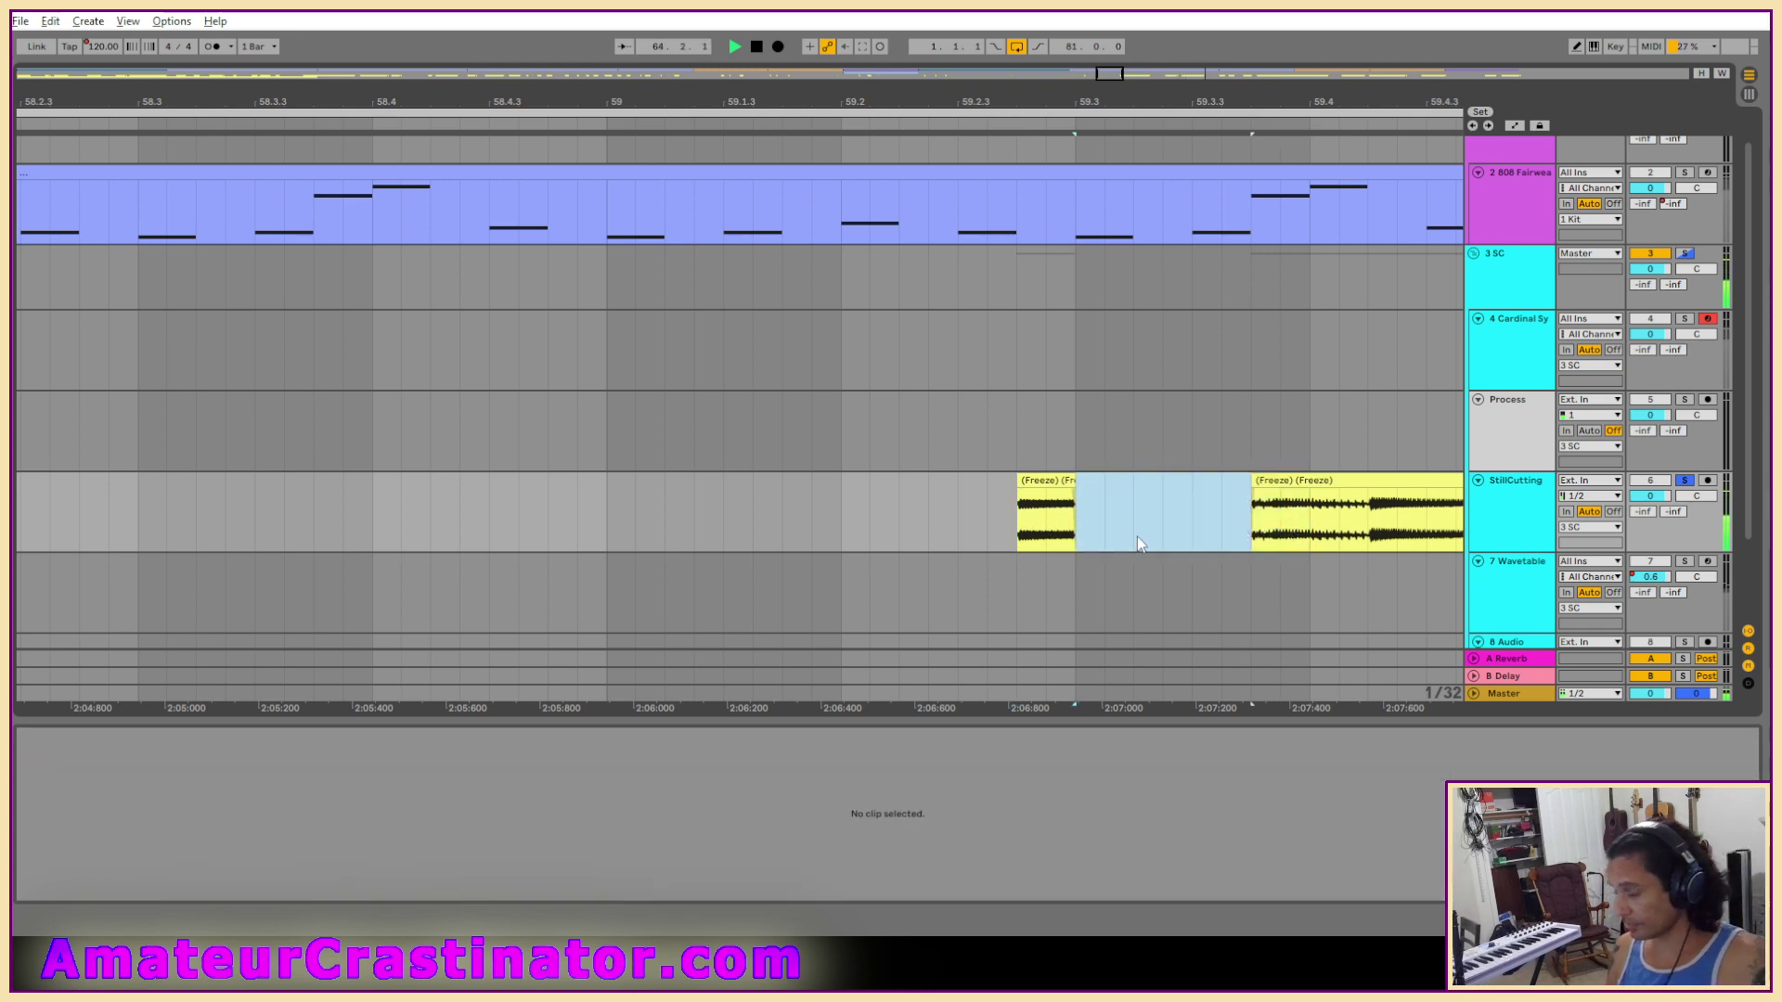
Audition StillCutting from 59.2.2 and trim the start of the clip at 59.3.4 to 59.4.2.
scroll(1138, 536, "down", 2, "ctrl")
scroll(836, 529, "right", 6)
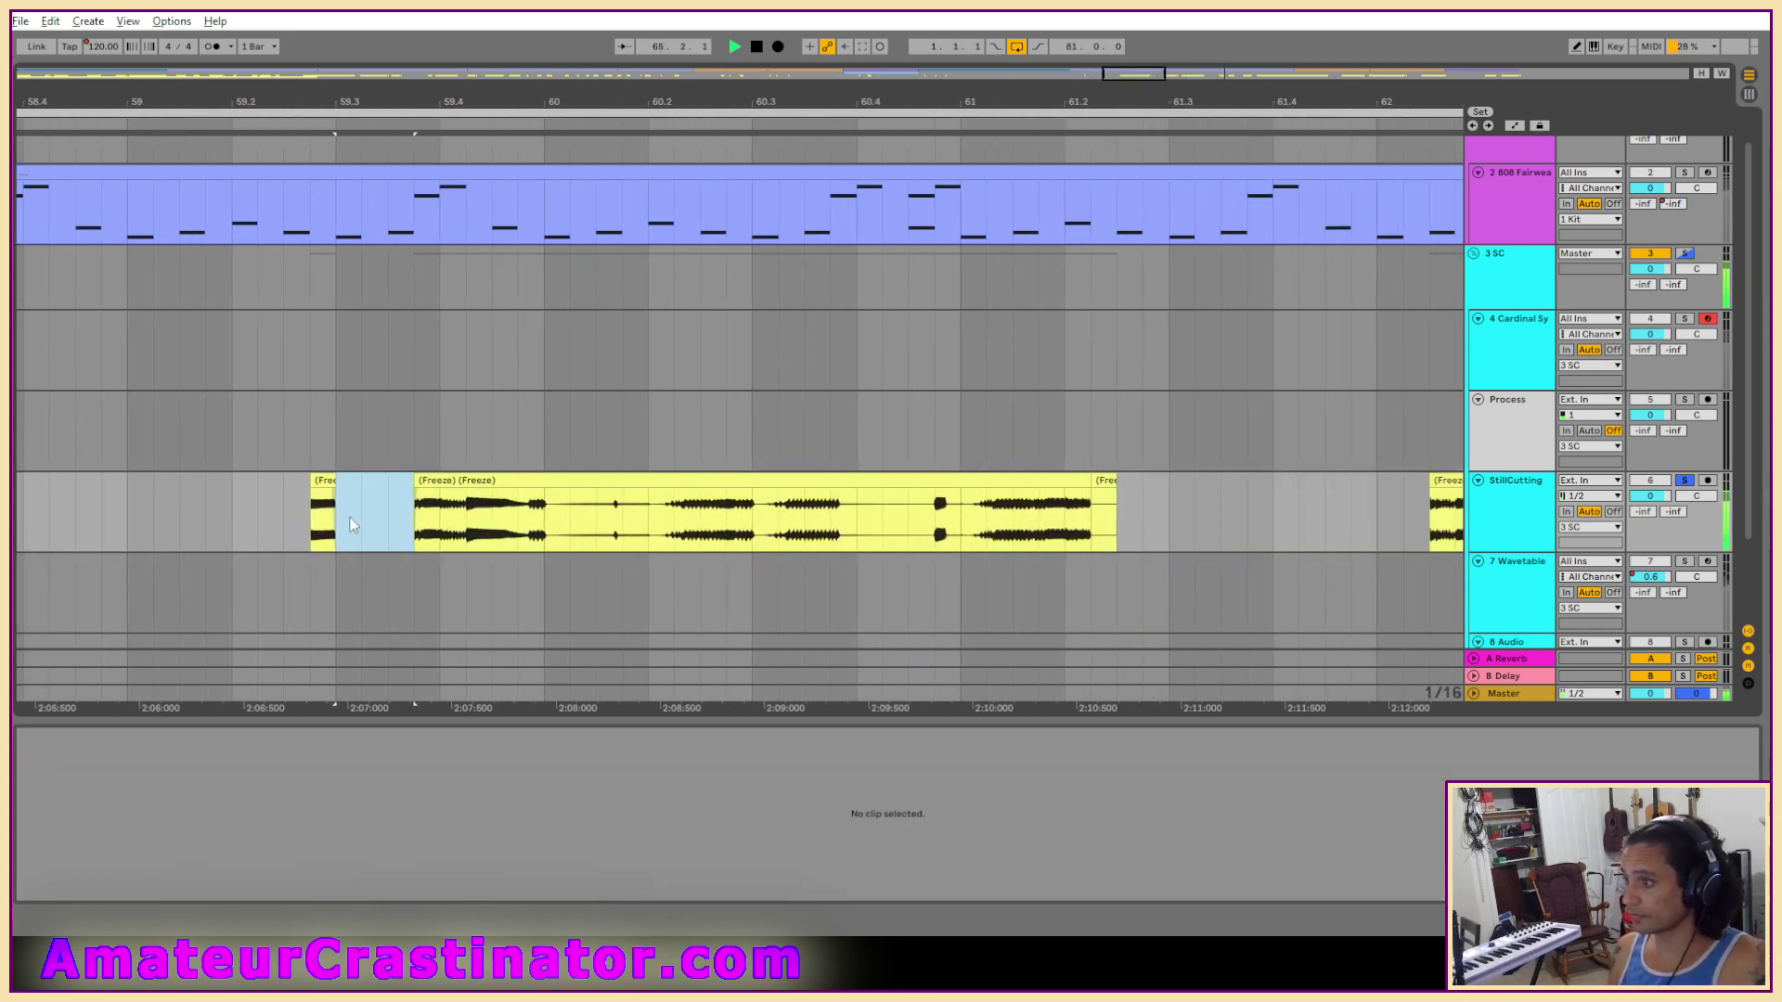
left_click(350, 525)
scroll(434, 536, "up", 2, "ctrl")
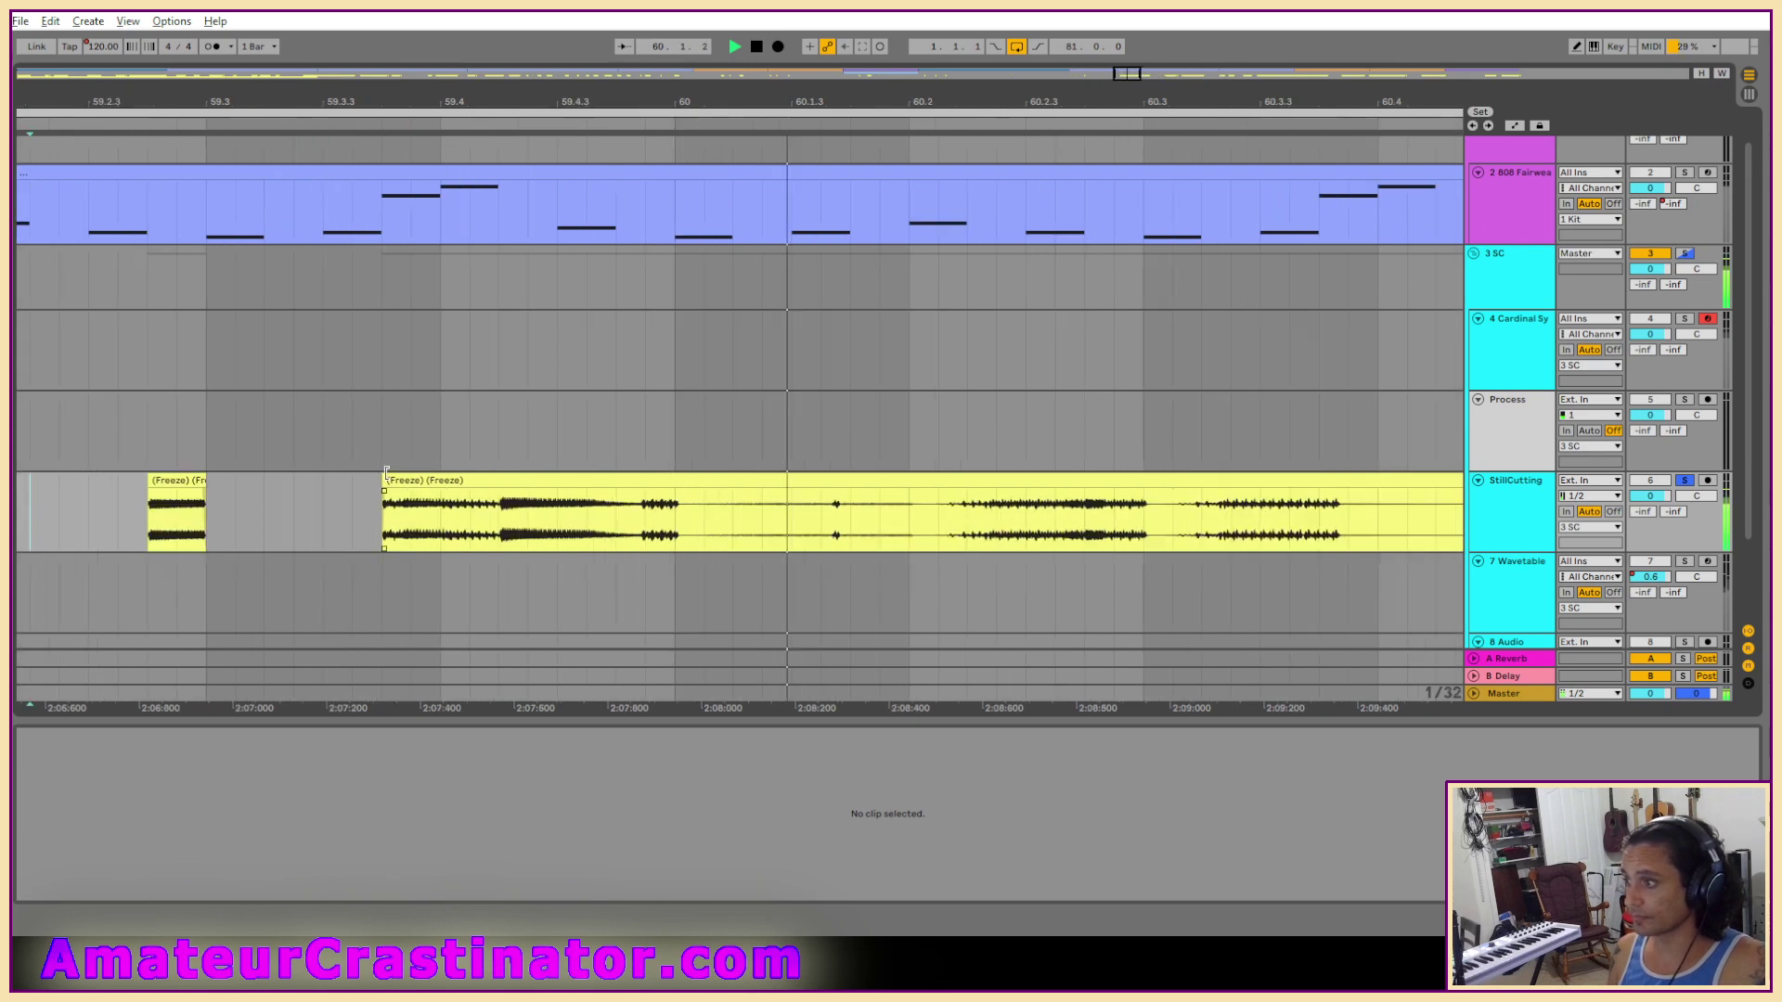
left_click_drag(386, 473, 501, 474)
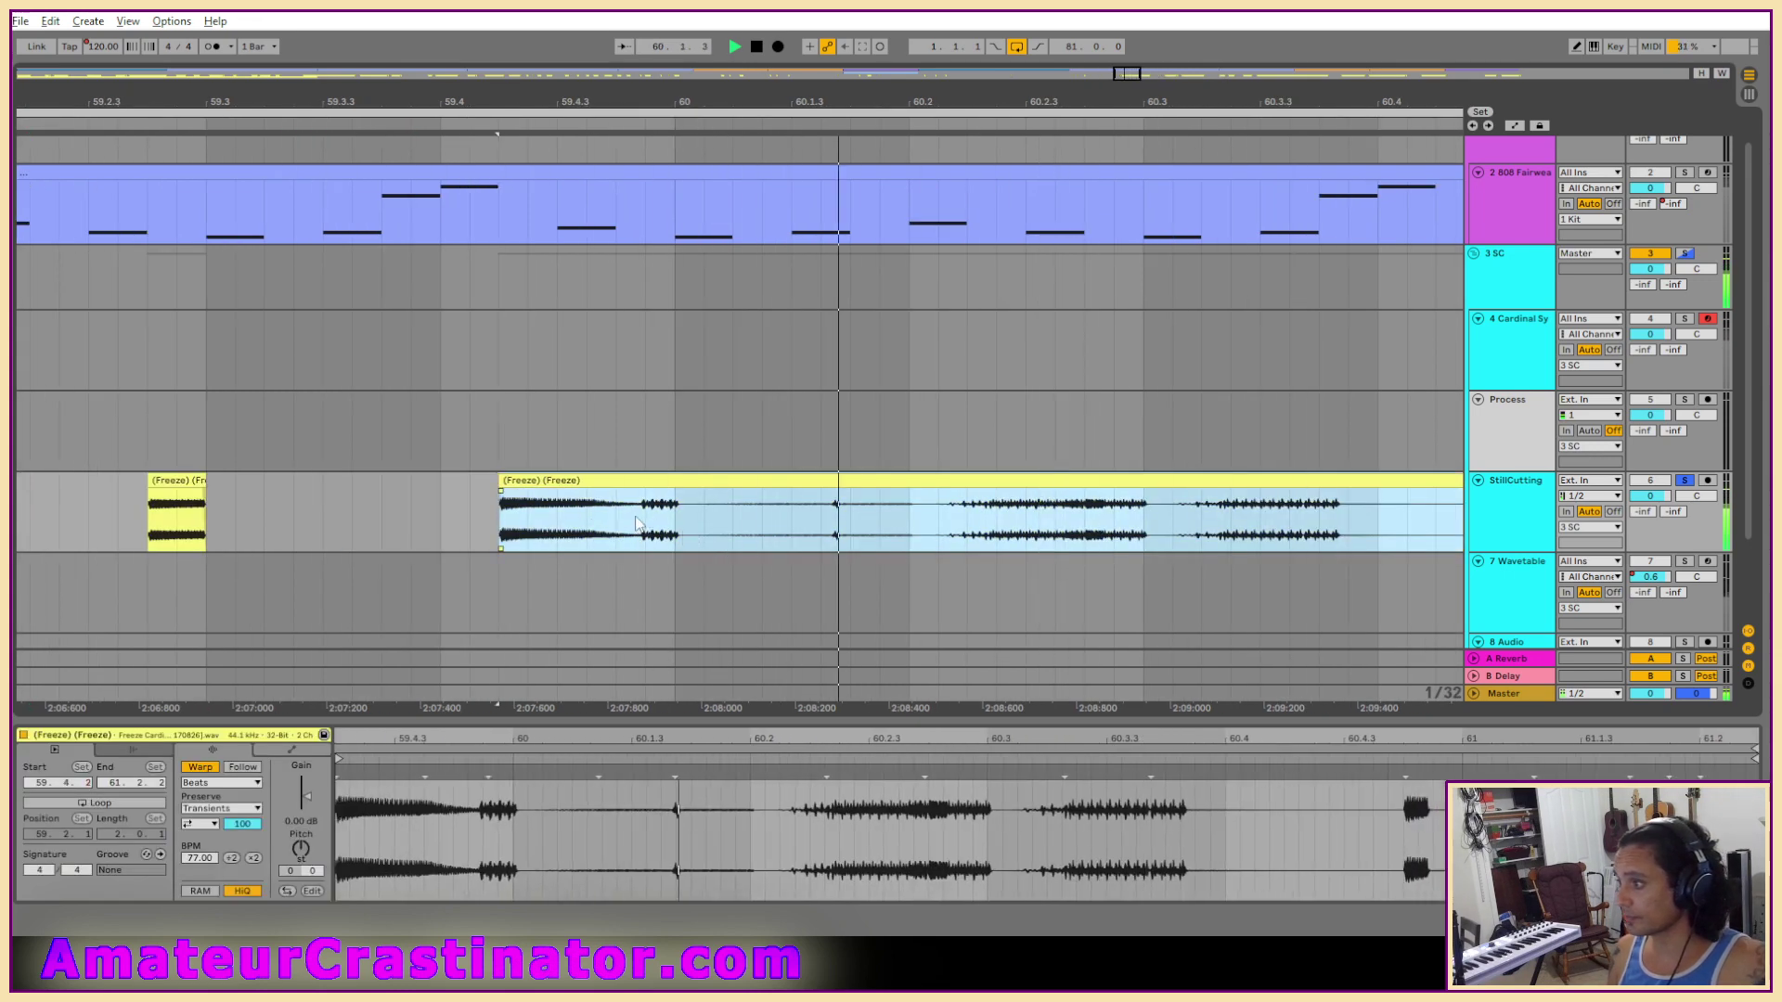
Delete the StillCutting audio from just before bar 60 up to 60.4, keeping the opening note of the clip.
left_click_drag(645, 516, 1377, 517)
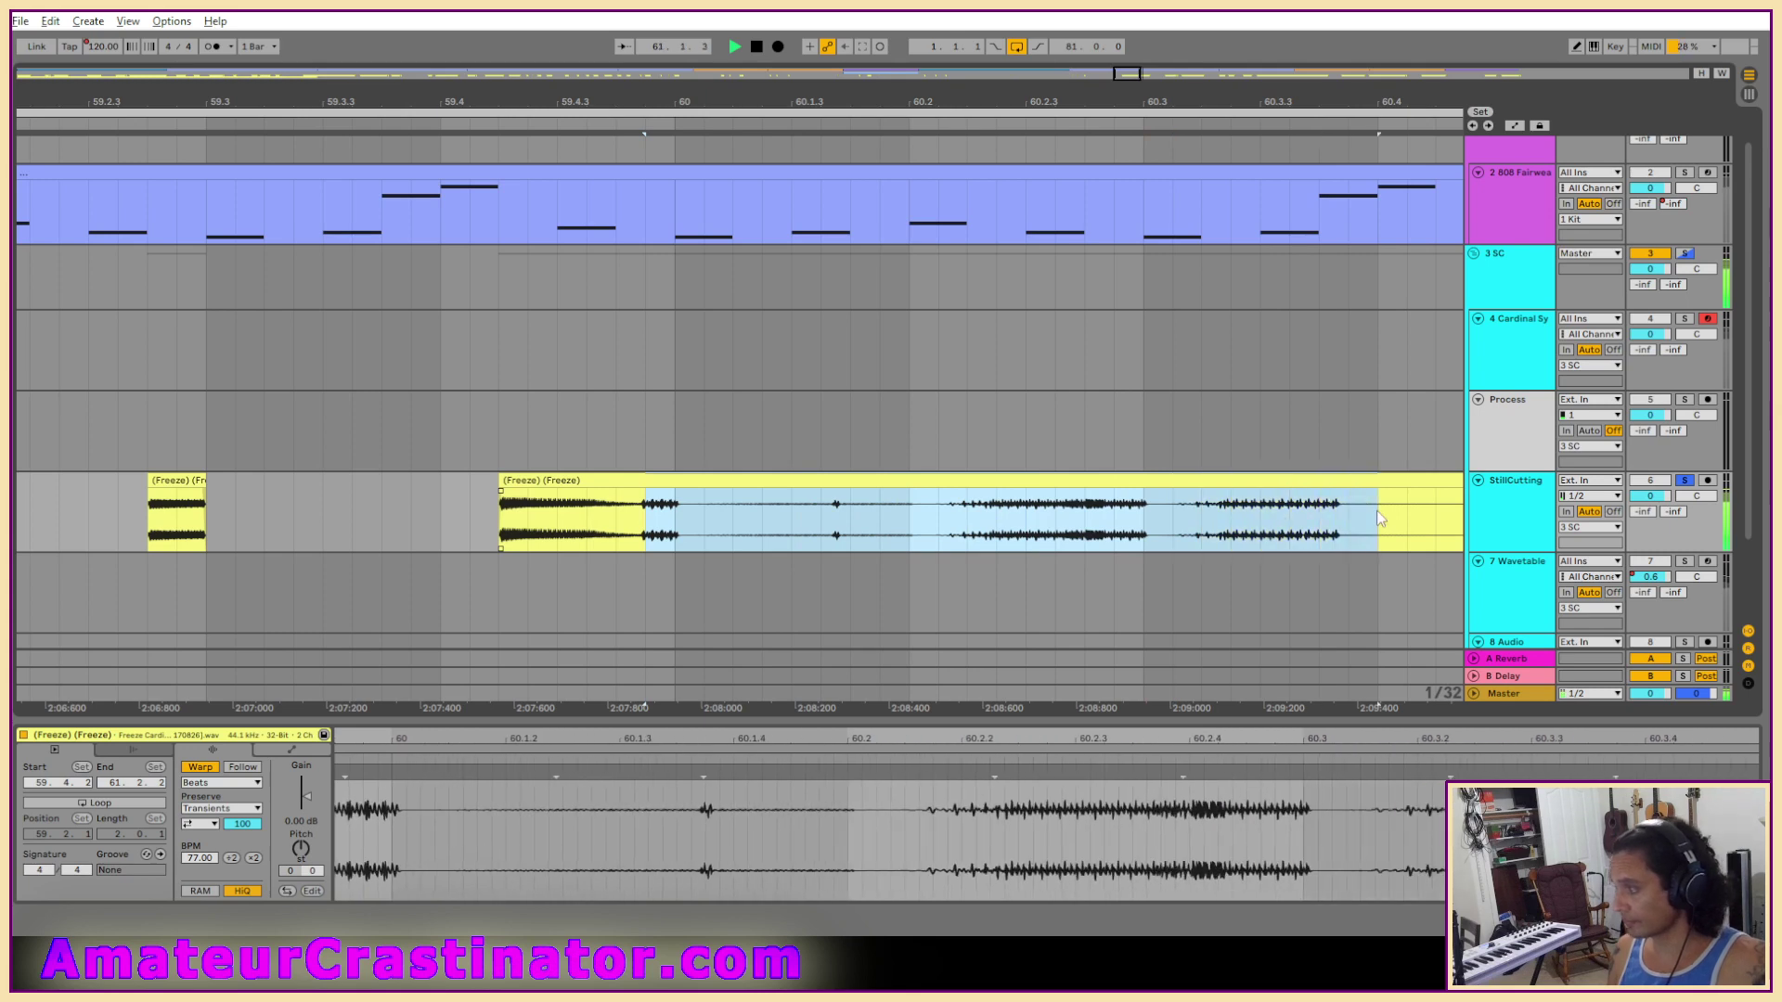
key("Delete")
left_click(640, 502)
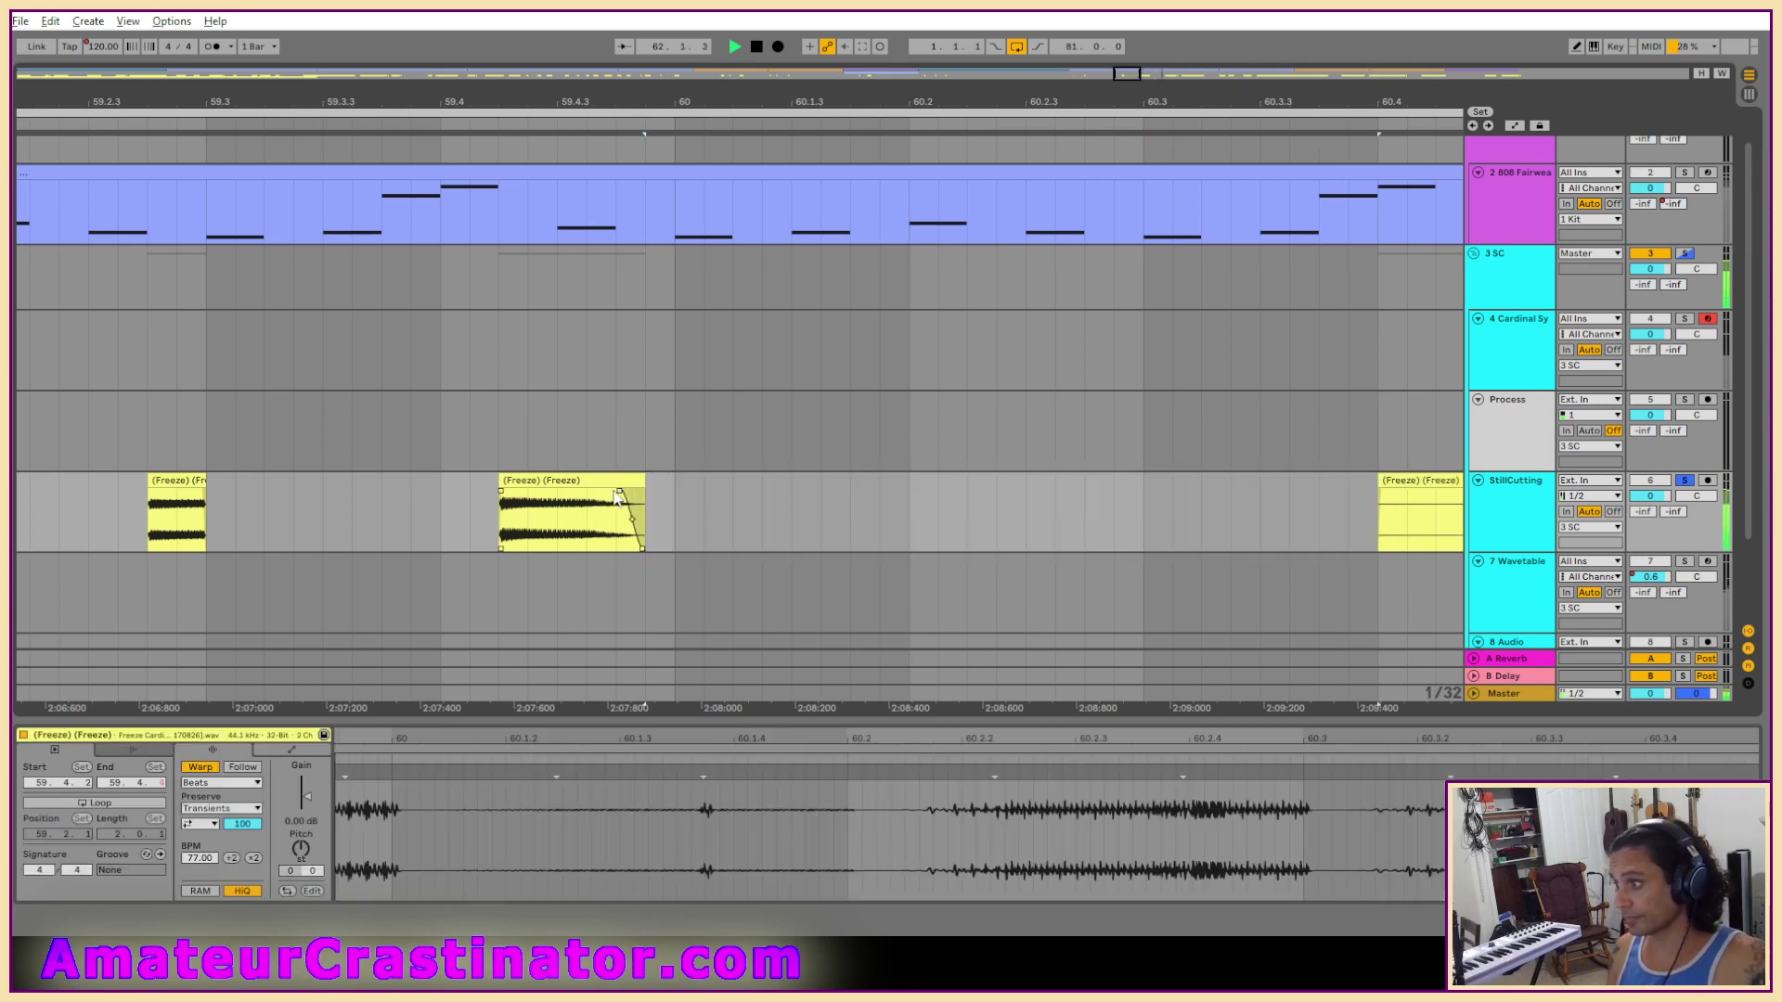
Audition the StillCutting audio starting at 60.4, and delete that clip and its tail up to 61.2.3.
scroll(969, 488, "right", 2)
scroll(967, 488, "down", 5)
scroll(971, 497, "right", 6)
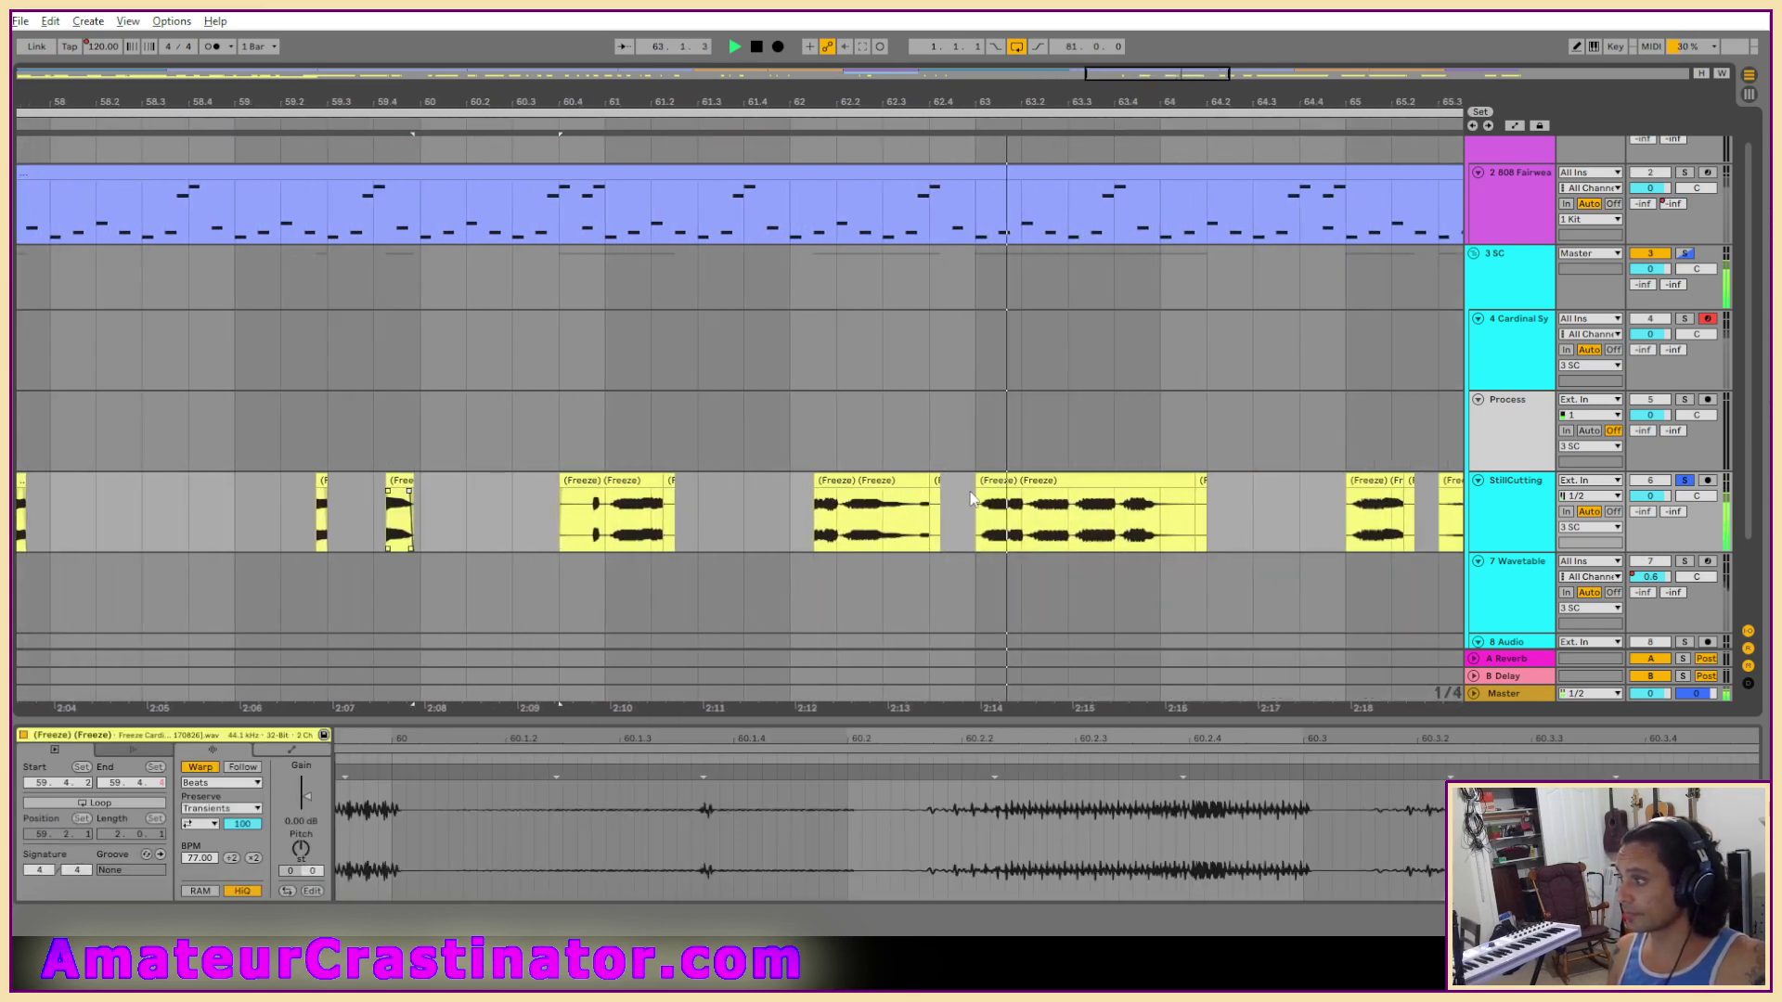
left_click(305, 481)
key("space")
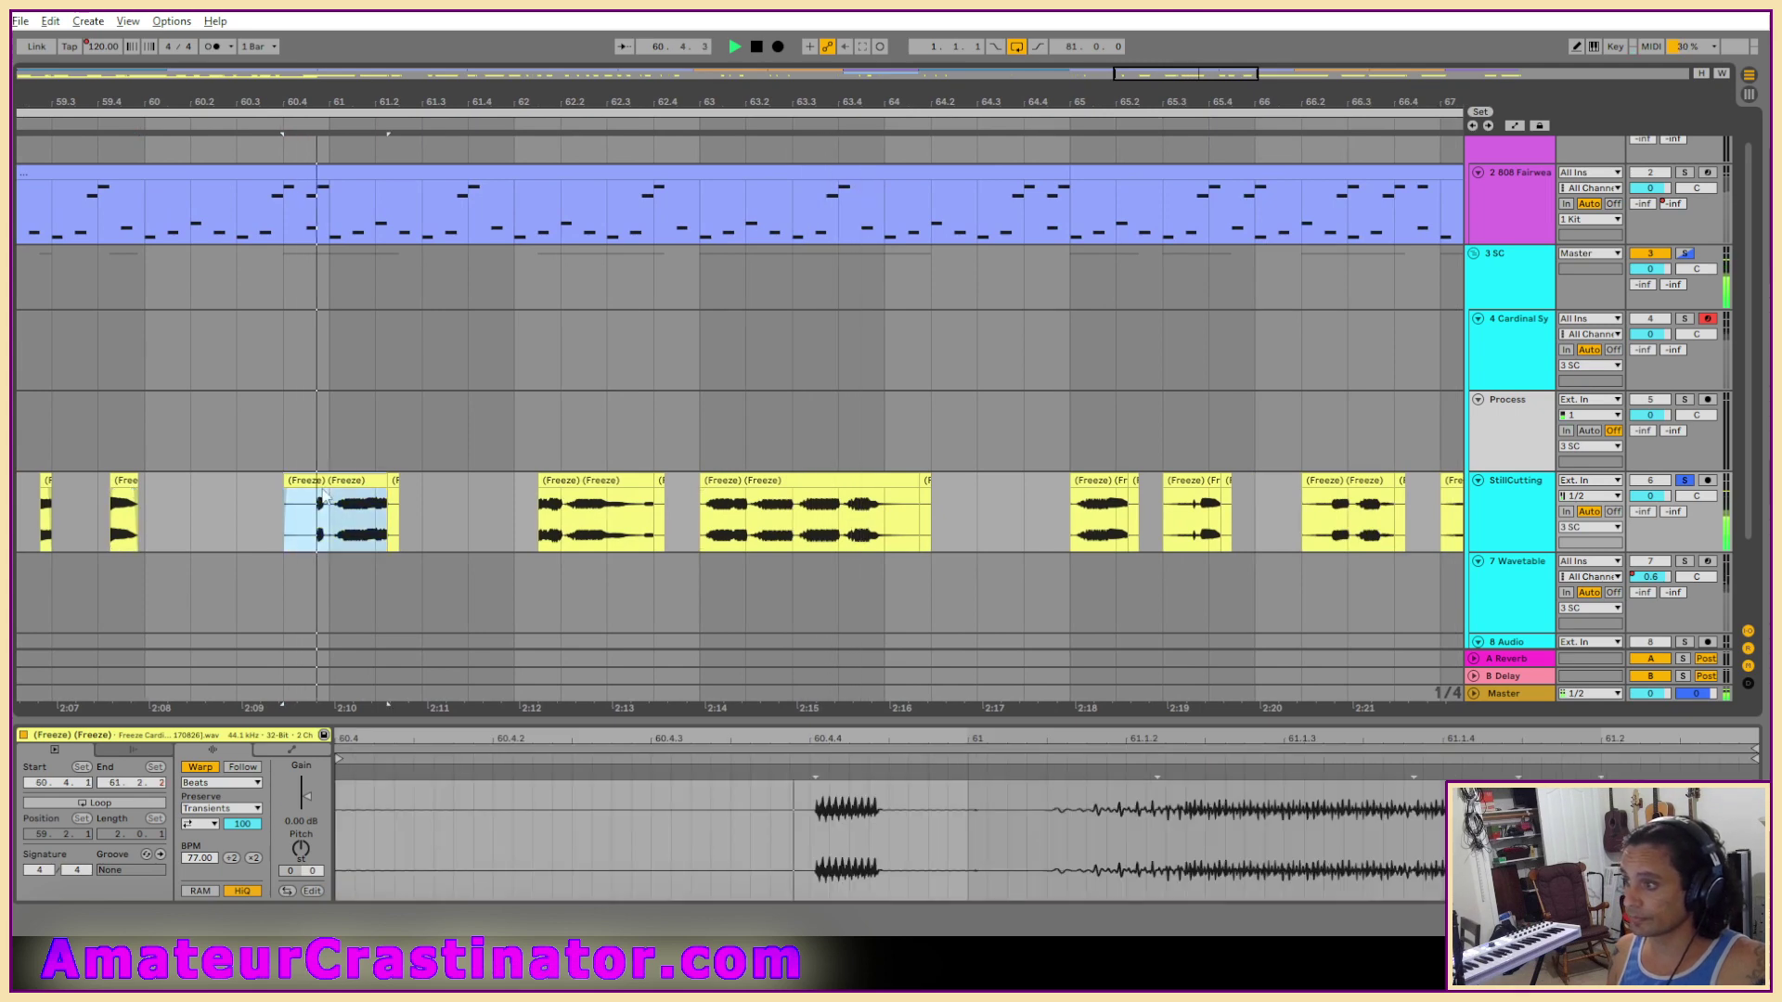
left_click_drag(284, 481, 390, 482)
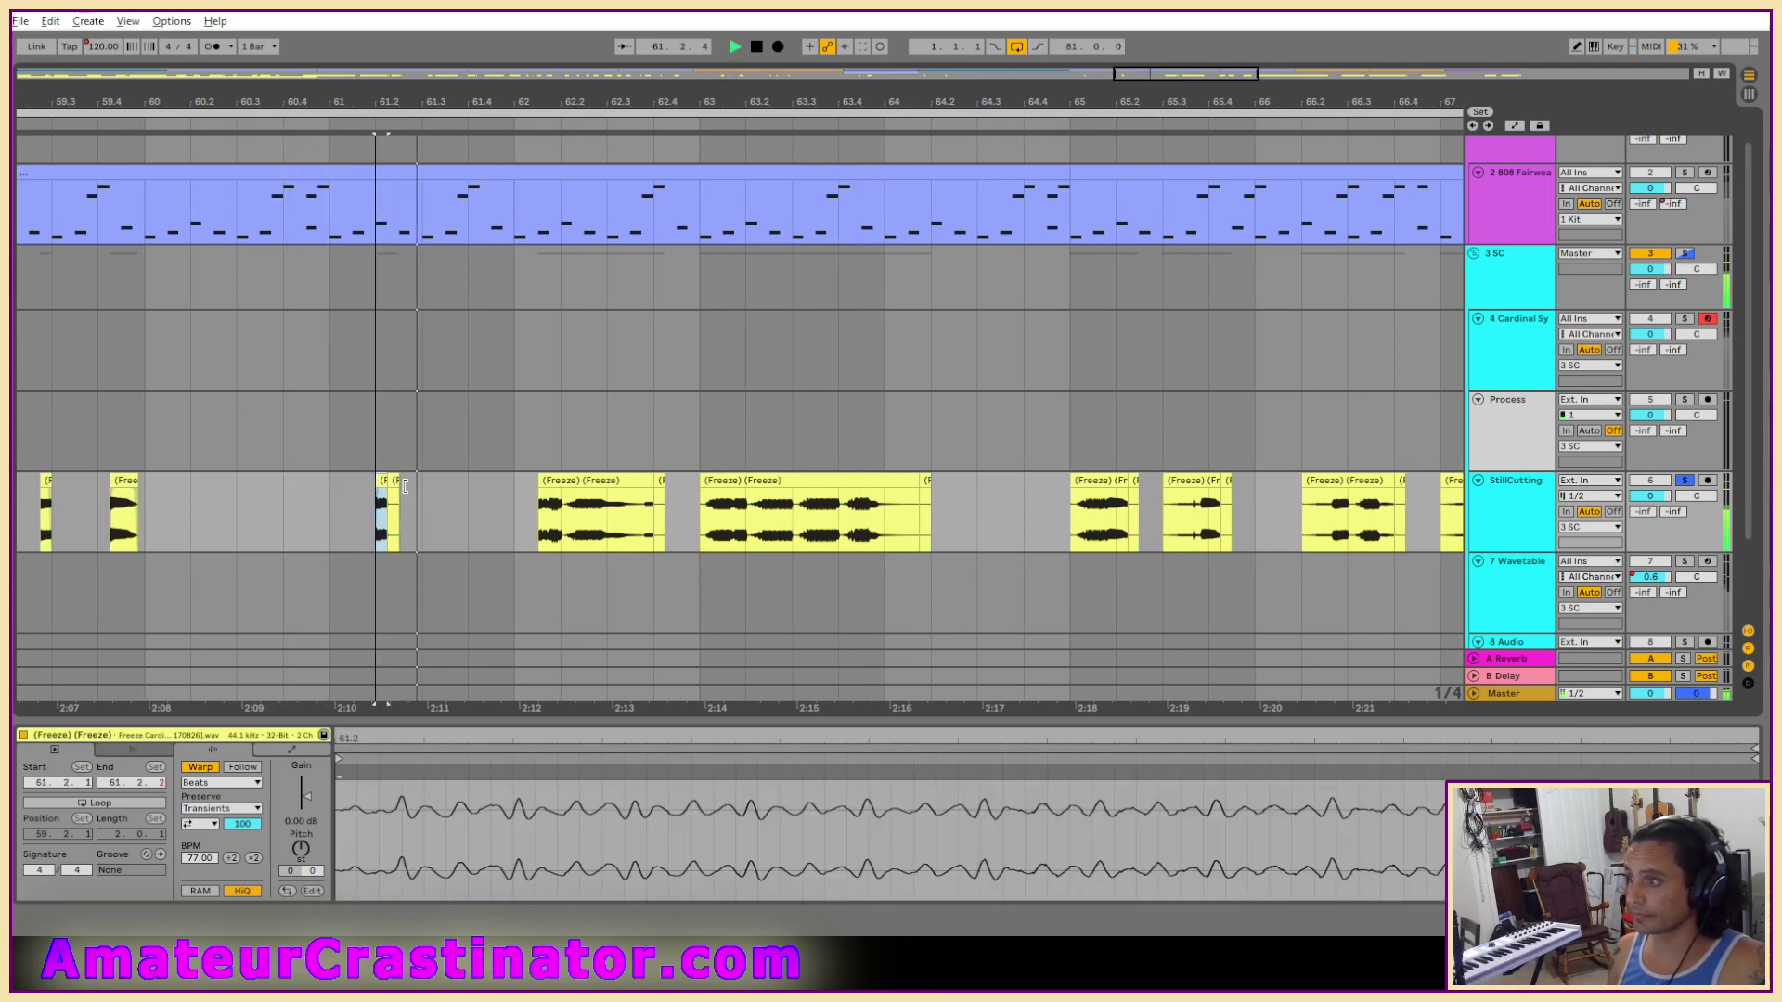
key("Delete")
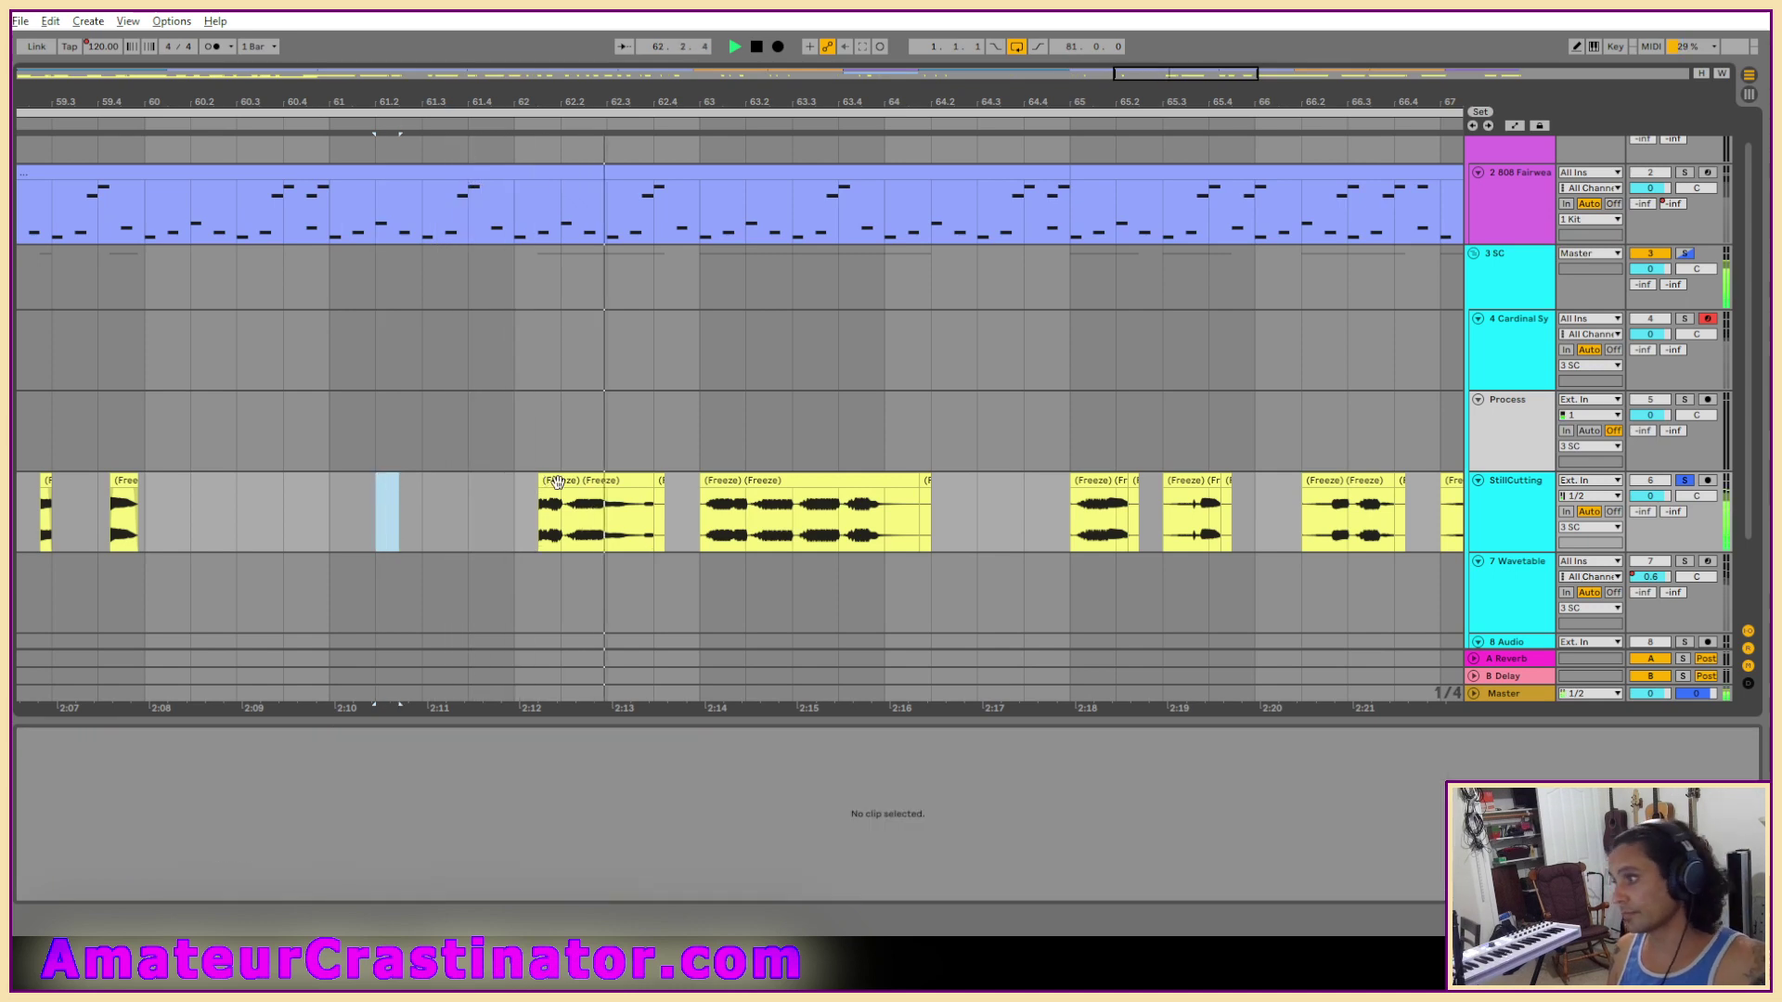
Delete all StillCutting clips between 62.1.3 and 64.2.
key("Right")
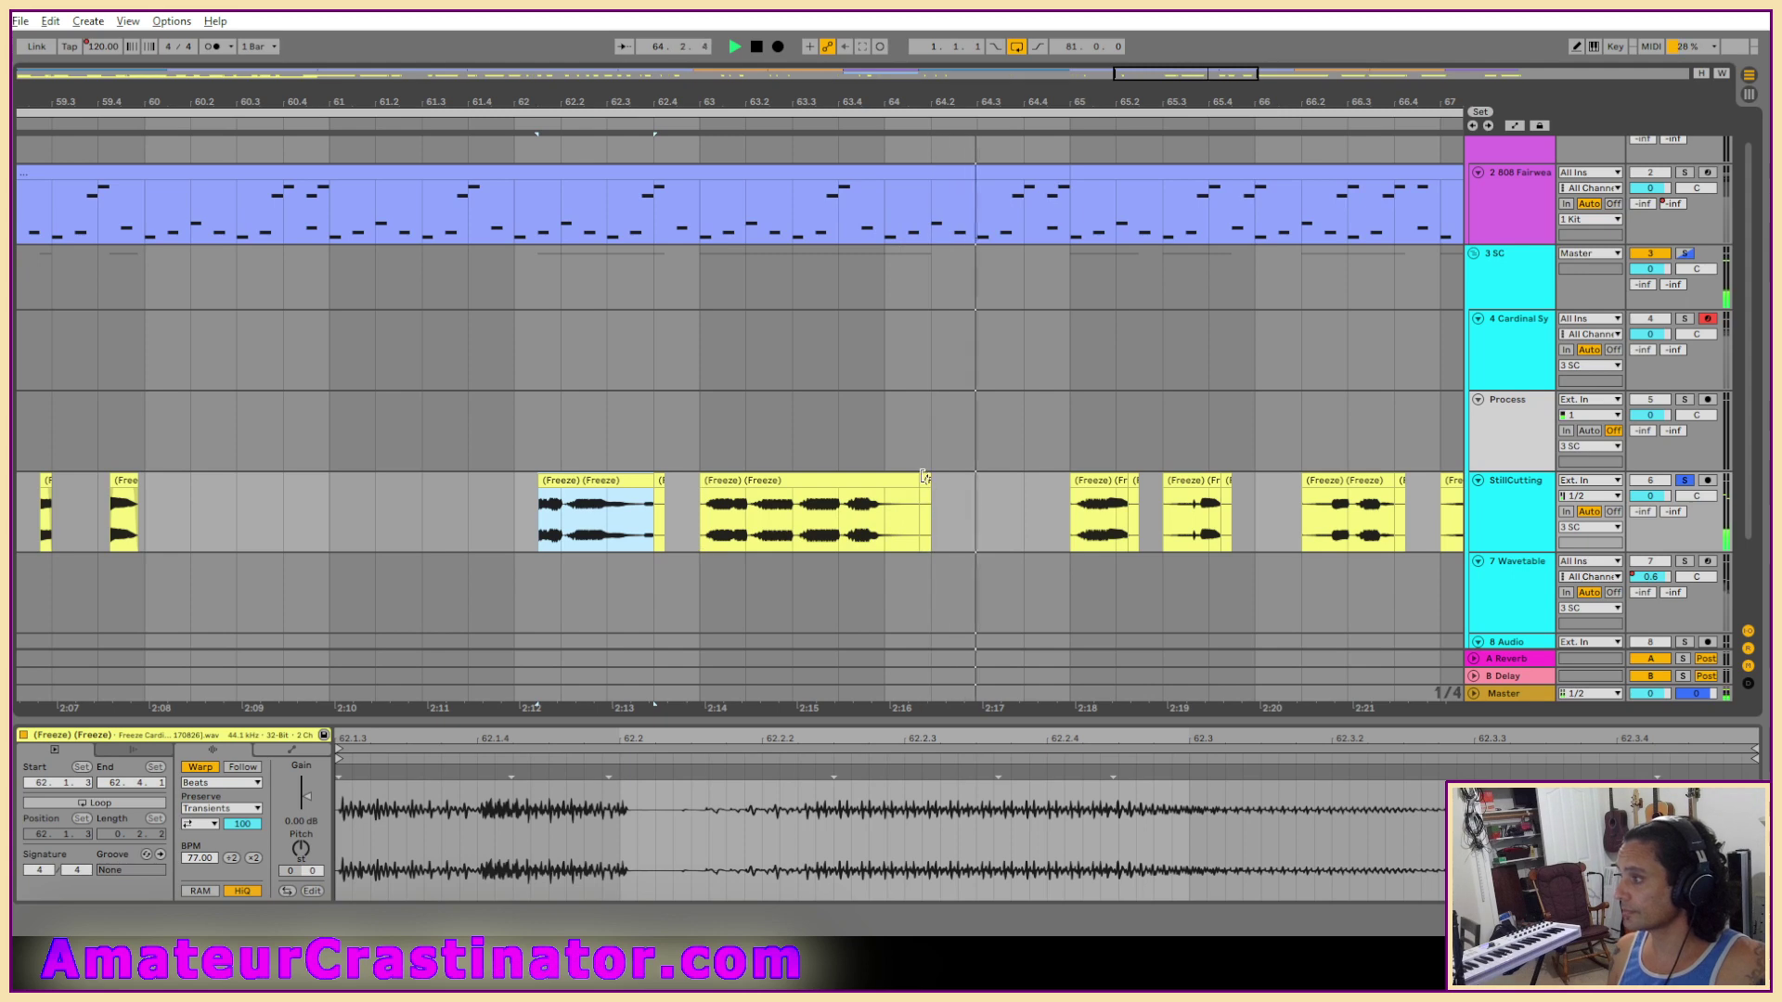
key("shift+Right")
key("Delete")
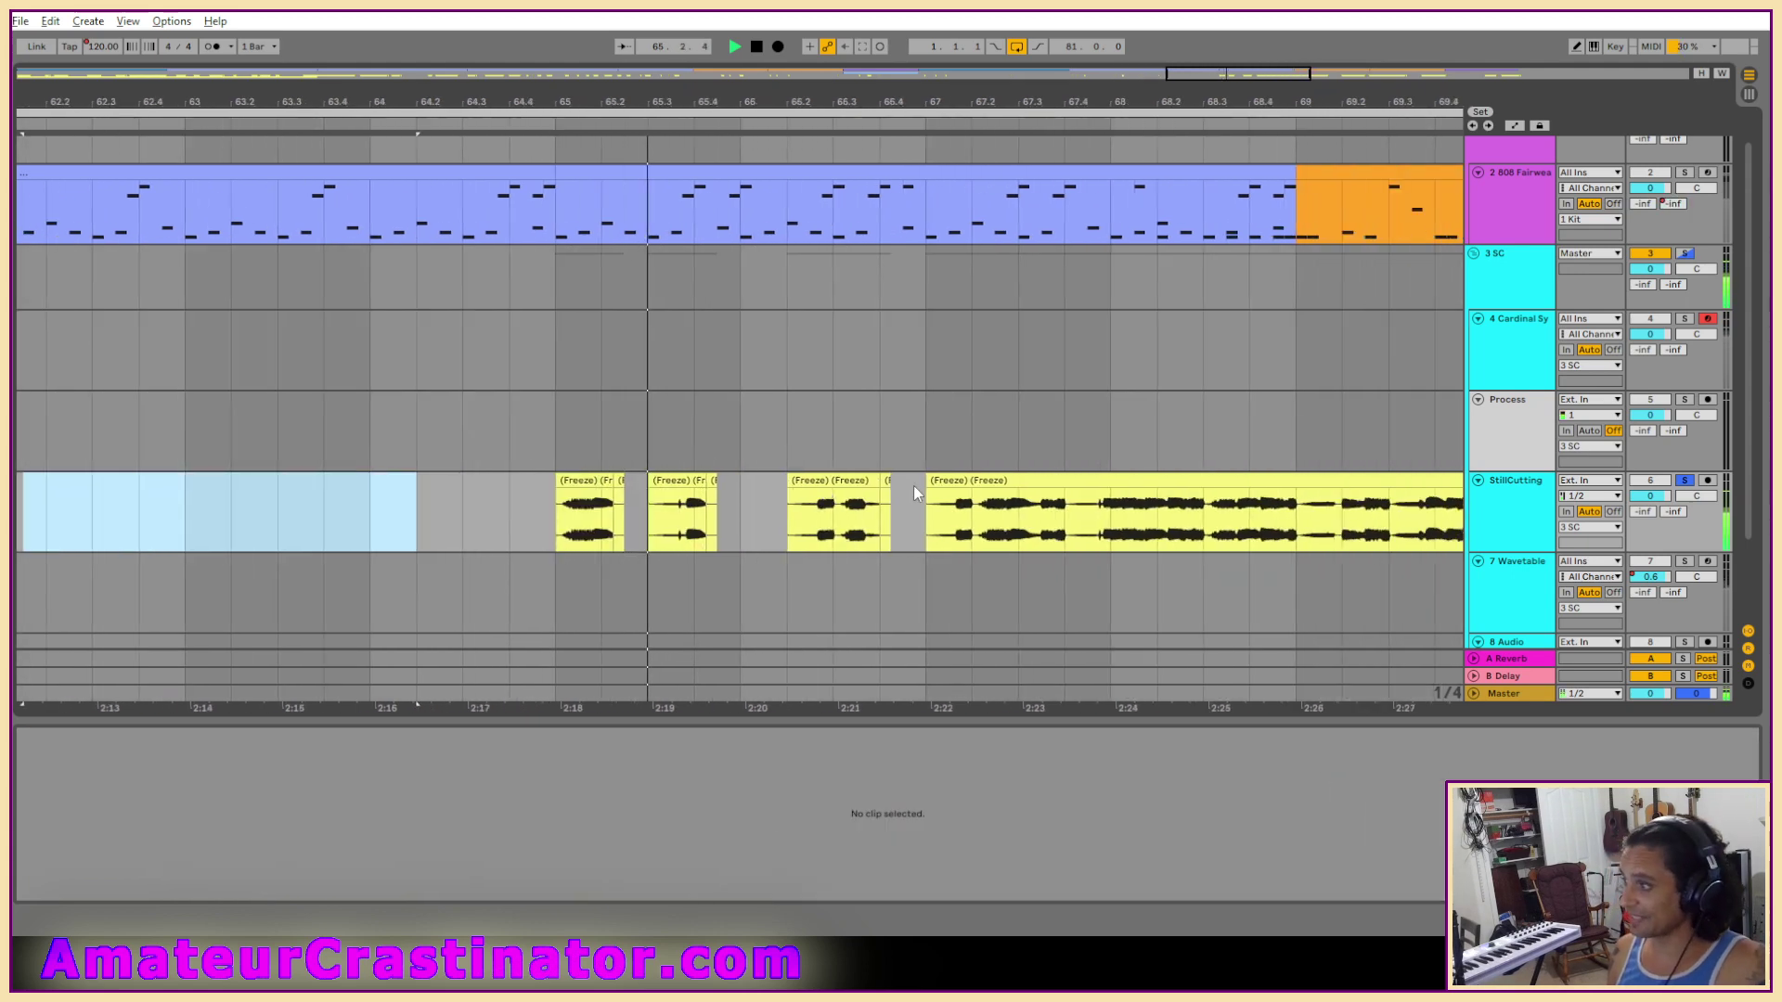
Trim the StillCutting clip after bar 65 to the short note ending at 65.2.2, and delete its tail clip.
key("plus")
key("plus")
left_click_drag(467, 527, 263, 509)
key("space")
key("Delete")
key("ctrl+l")
key("space")
left_click(585, 480)
key("Delete")
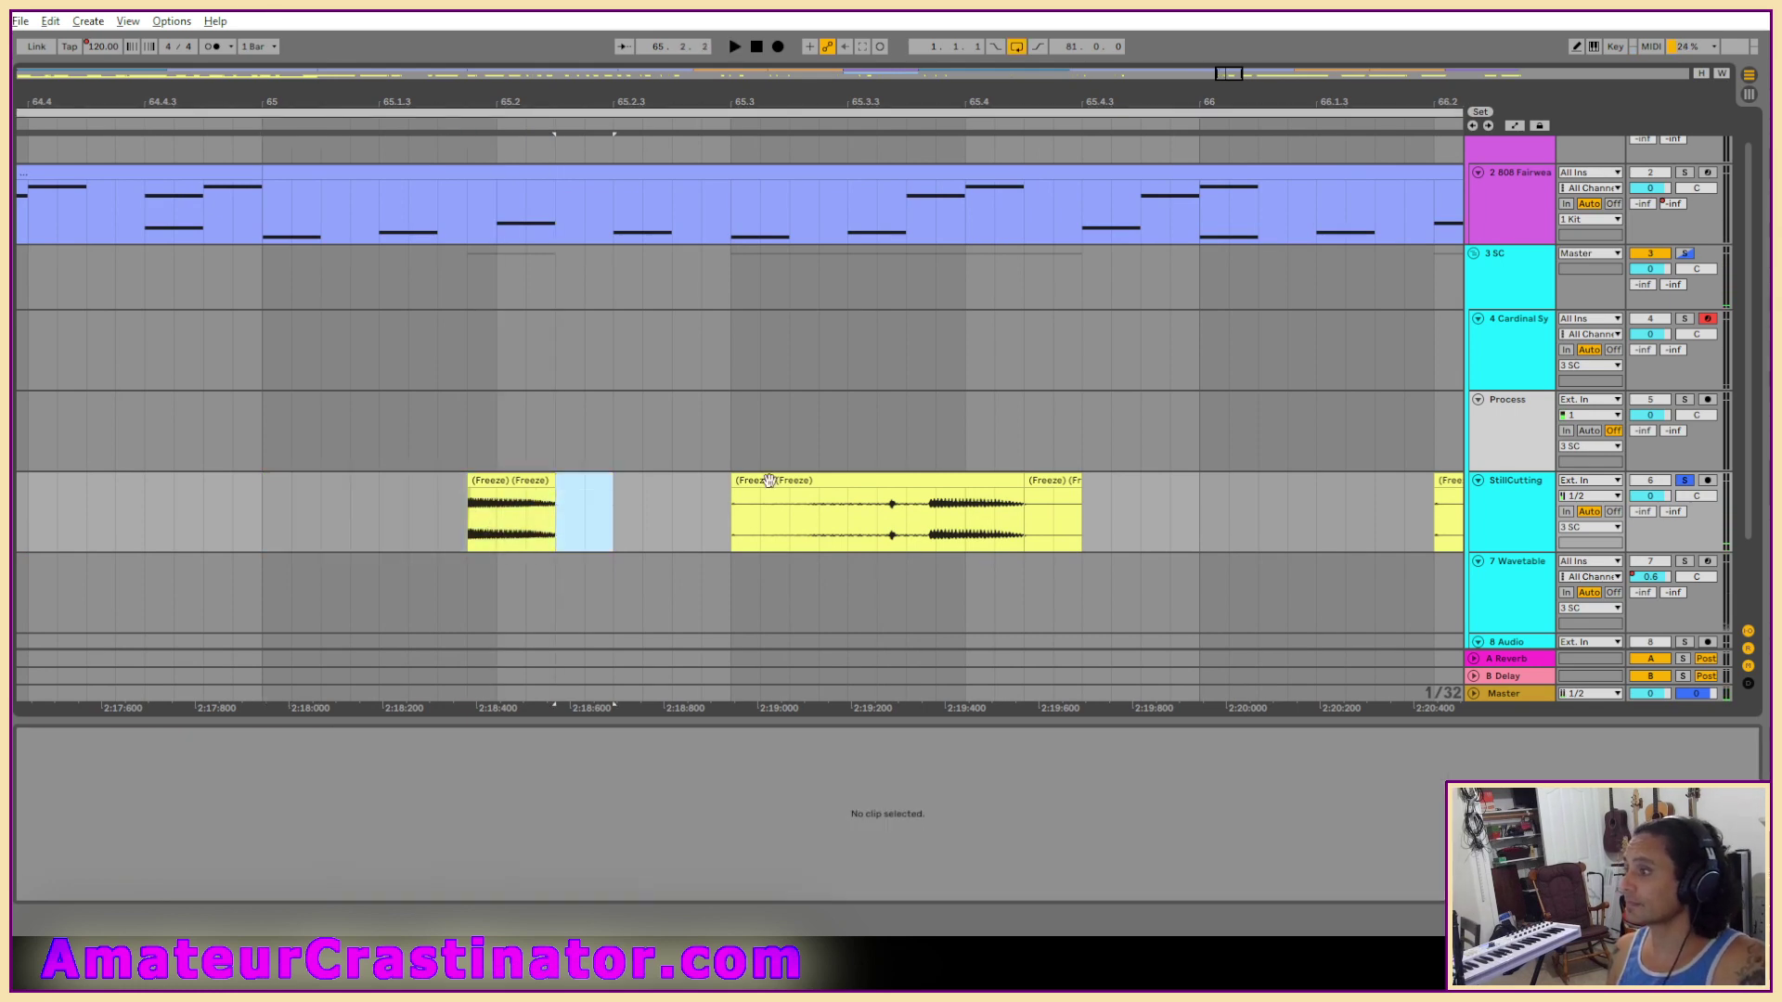
Delete the two adjoining StillCutting clips from 65.3 to 65.4.3.
left_click(773, 481)
key("Delete")
left_click(1058, 481)
key("Delete")
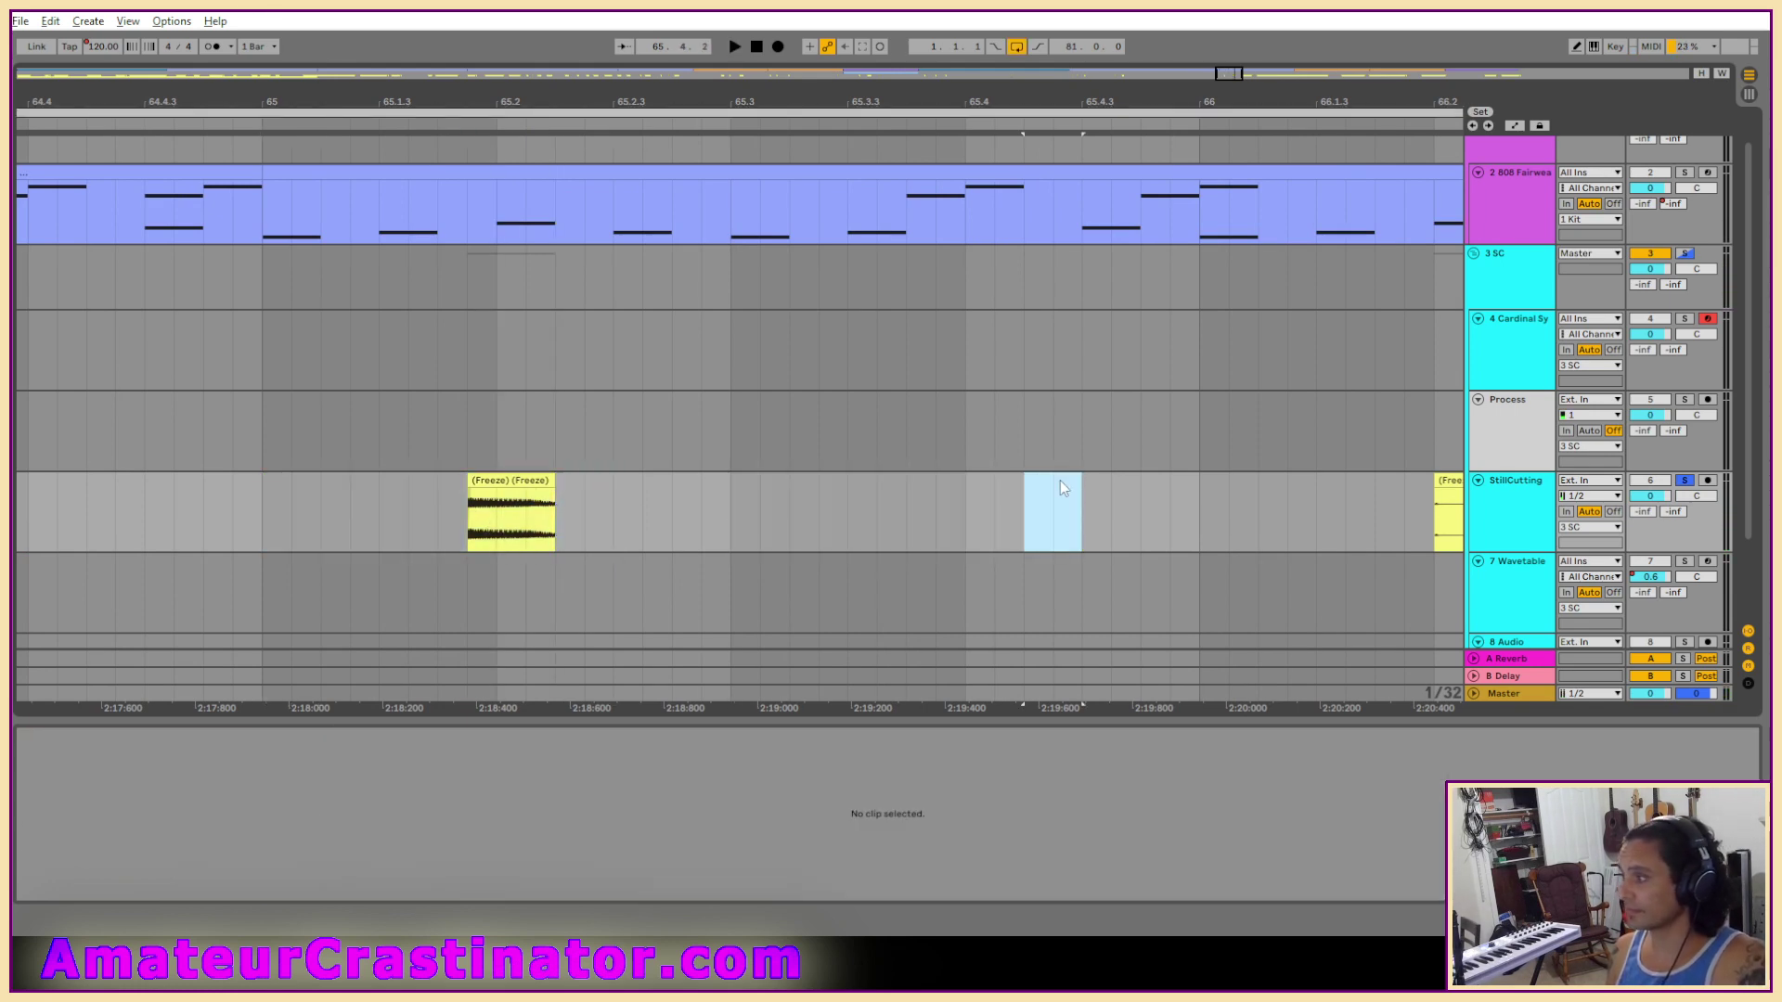
Audition the clip at 66.2, trim its start to 66.2.4, and delete everything from 66.3 to 66.4.3.
key("w")
scroll(1168, 543, "up", 5)
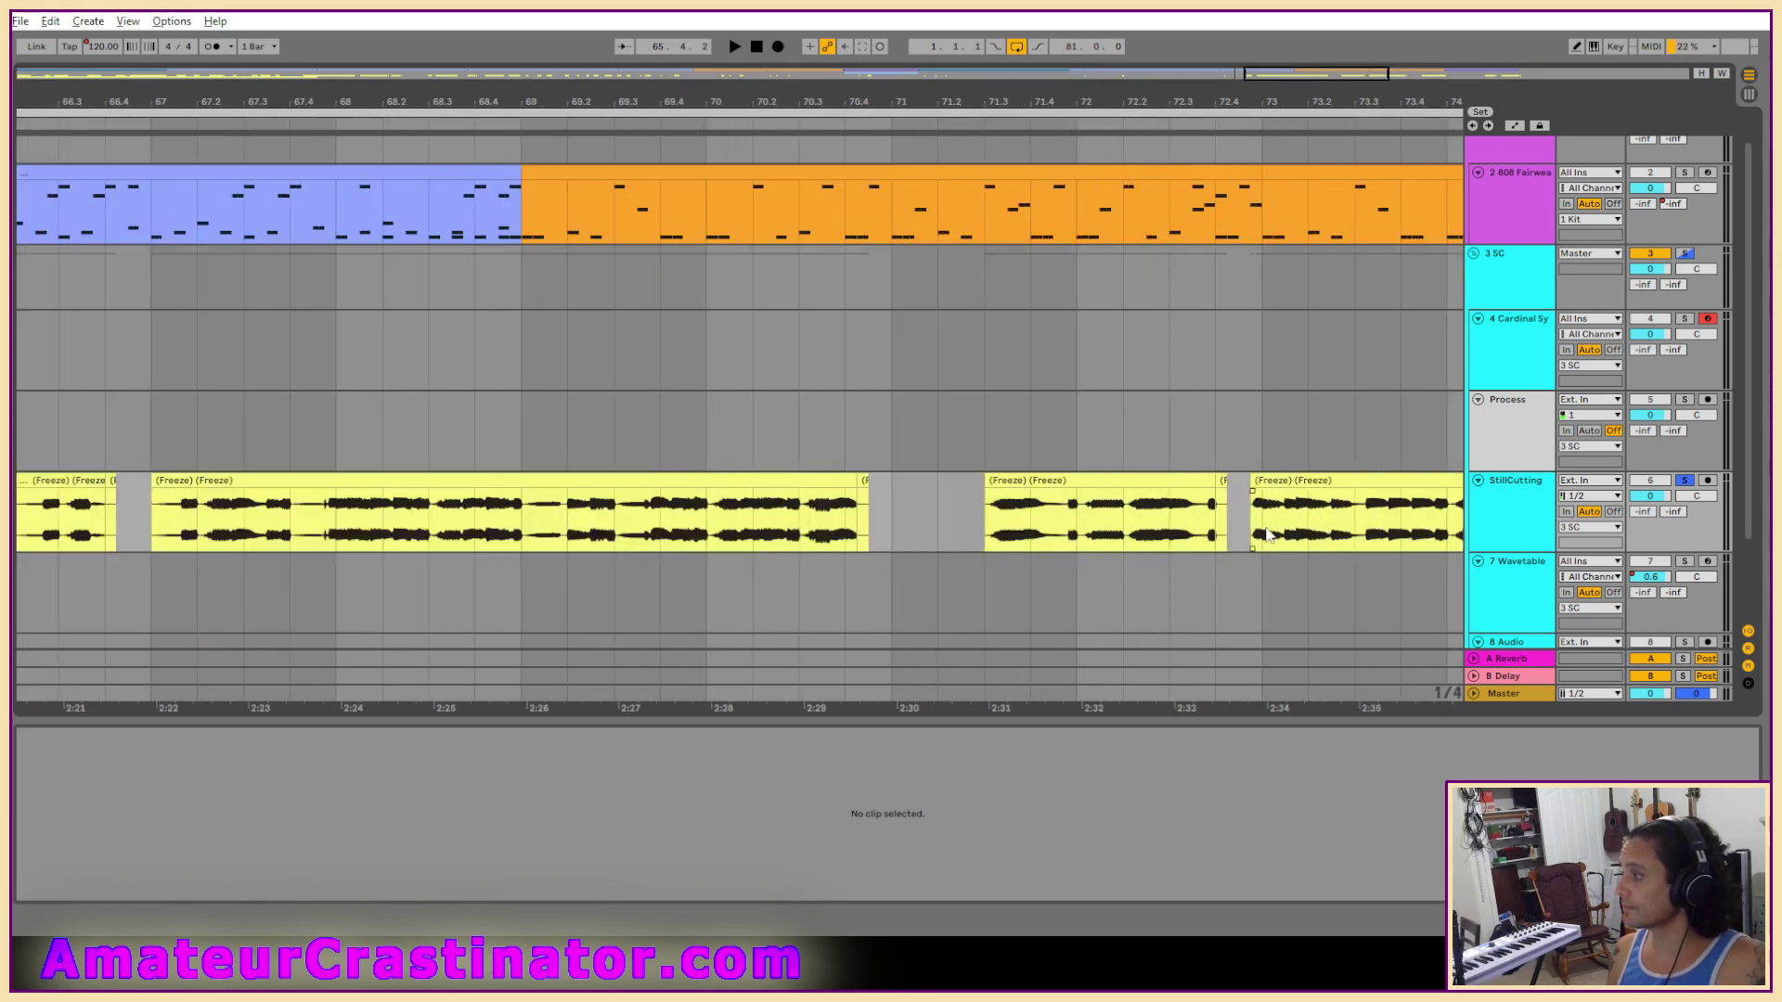
scroll(1222, 520, "up", 3)
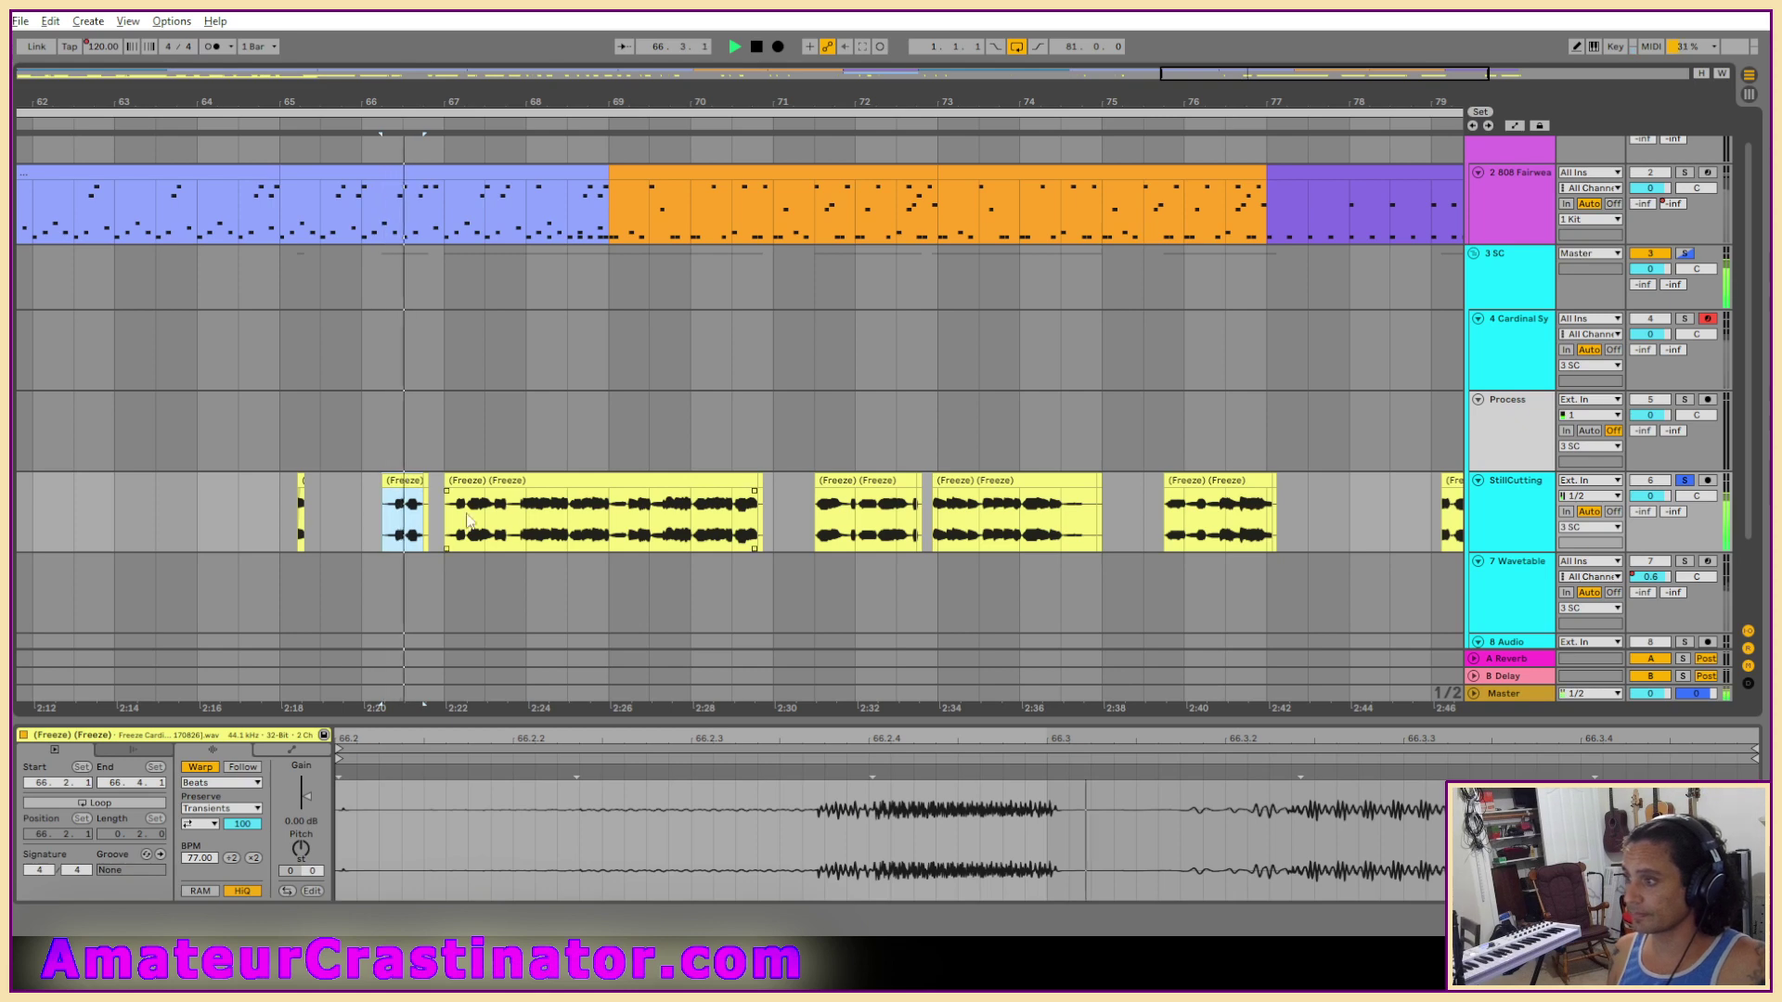
scroll(392, 519, "up", 3)
scroll(385, 489, "up", 3)
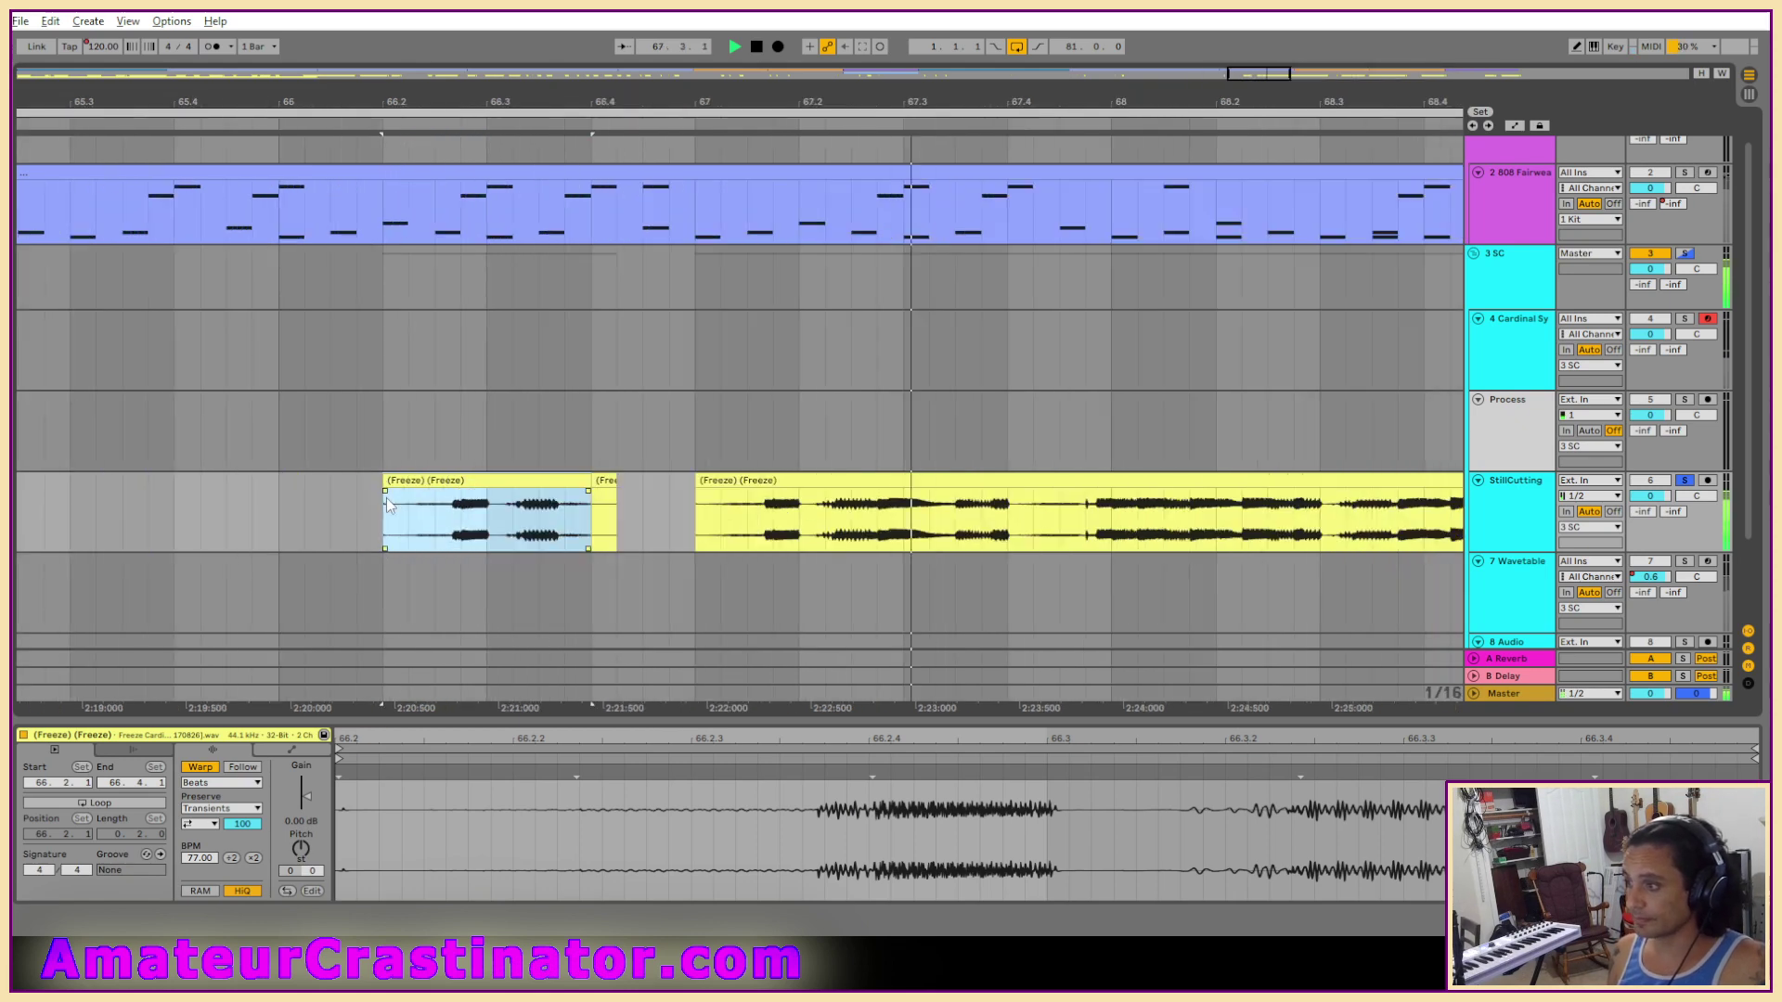
left_click_drag(382, 489, 461, 488)
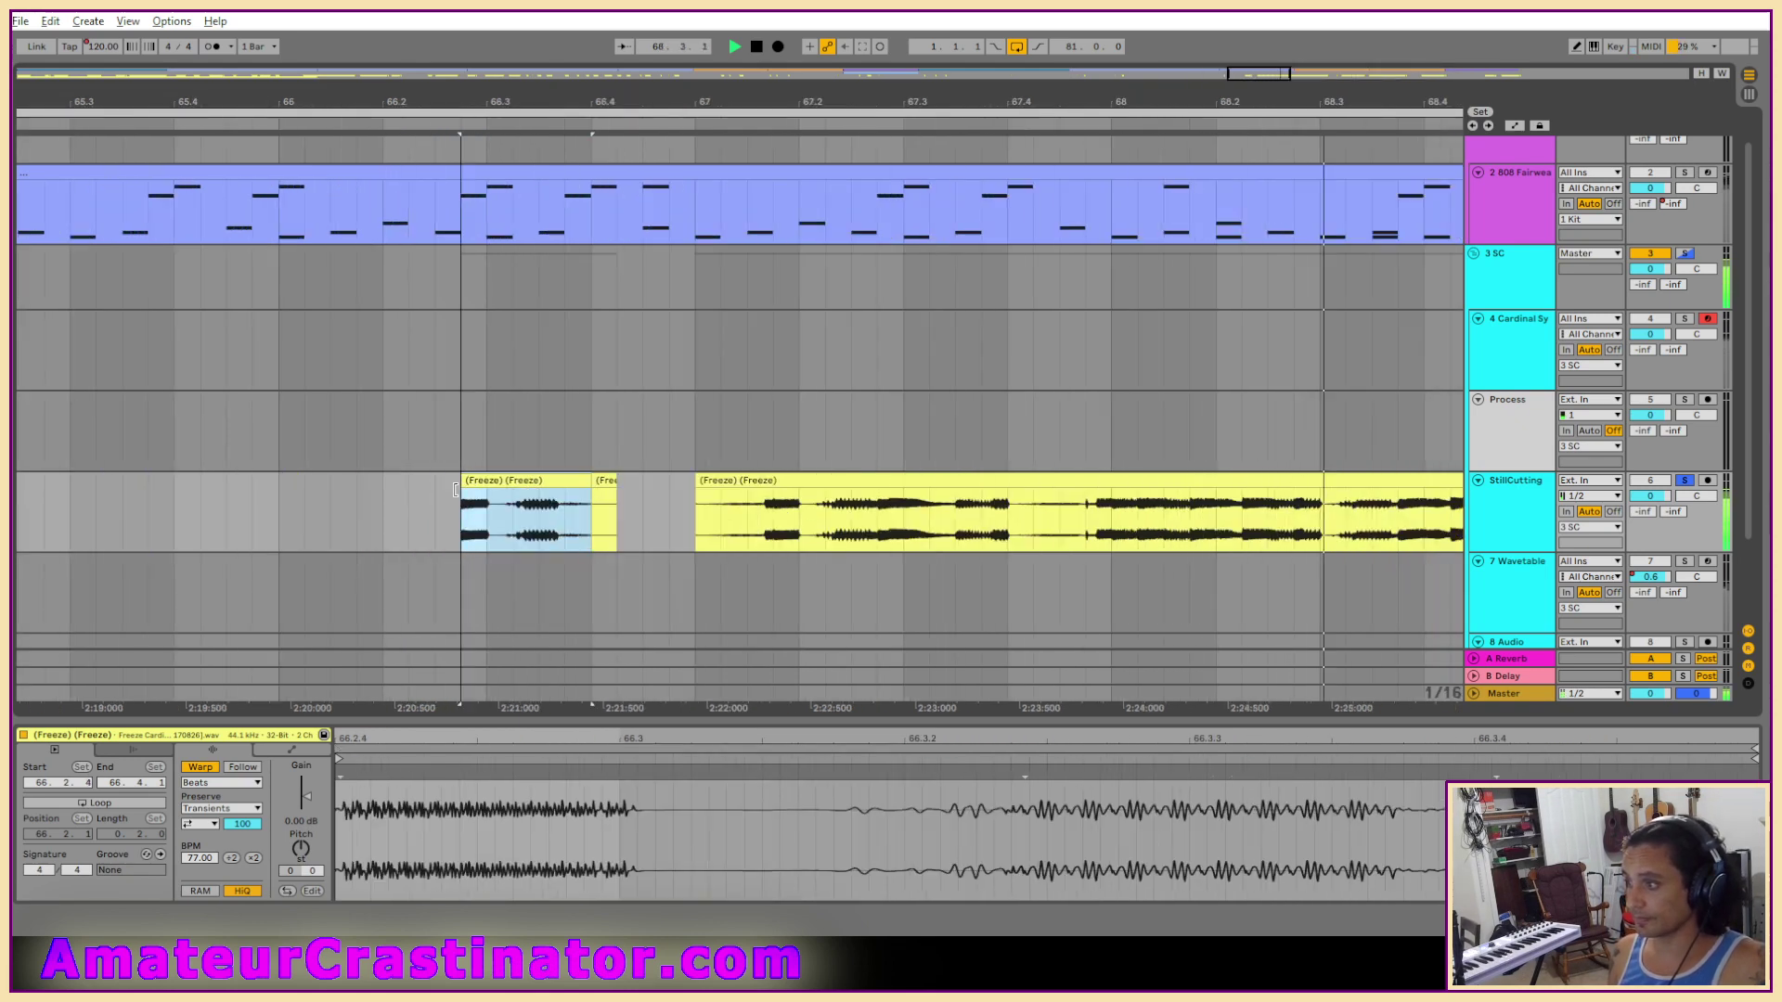
left_click(642, 516, "shift")
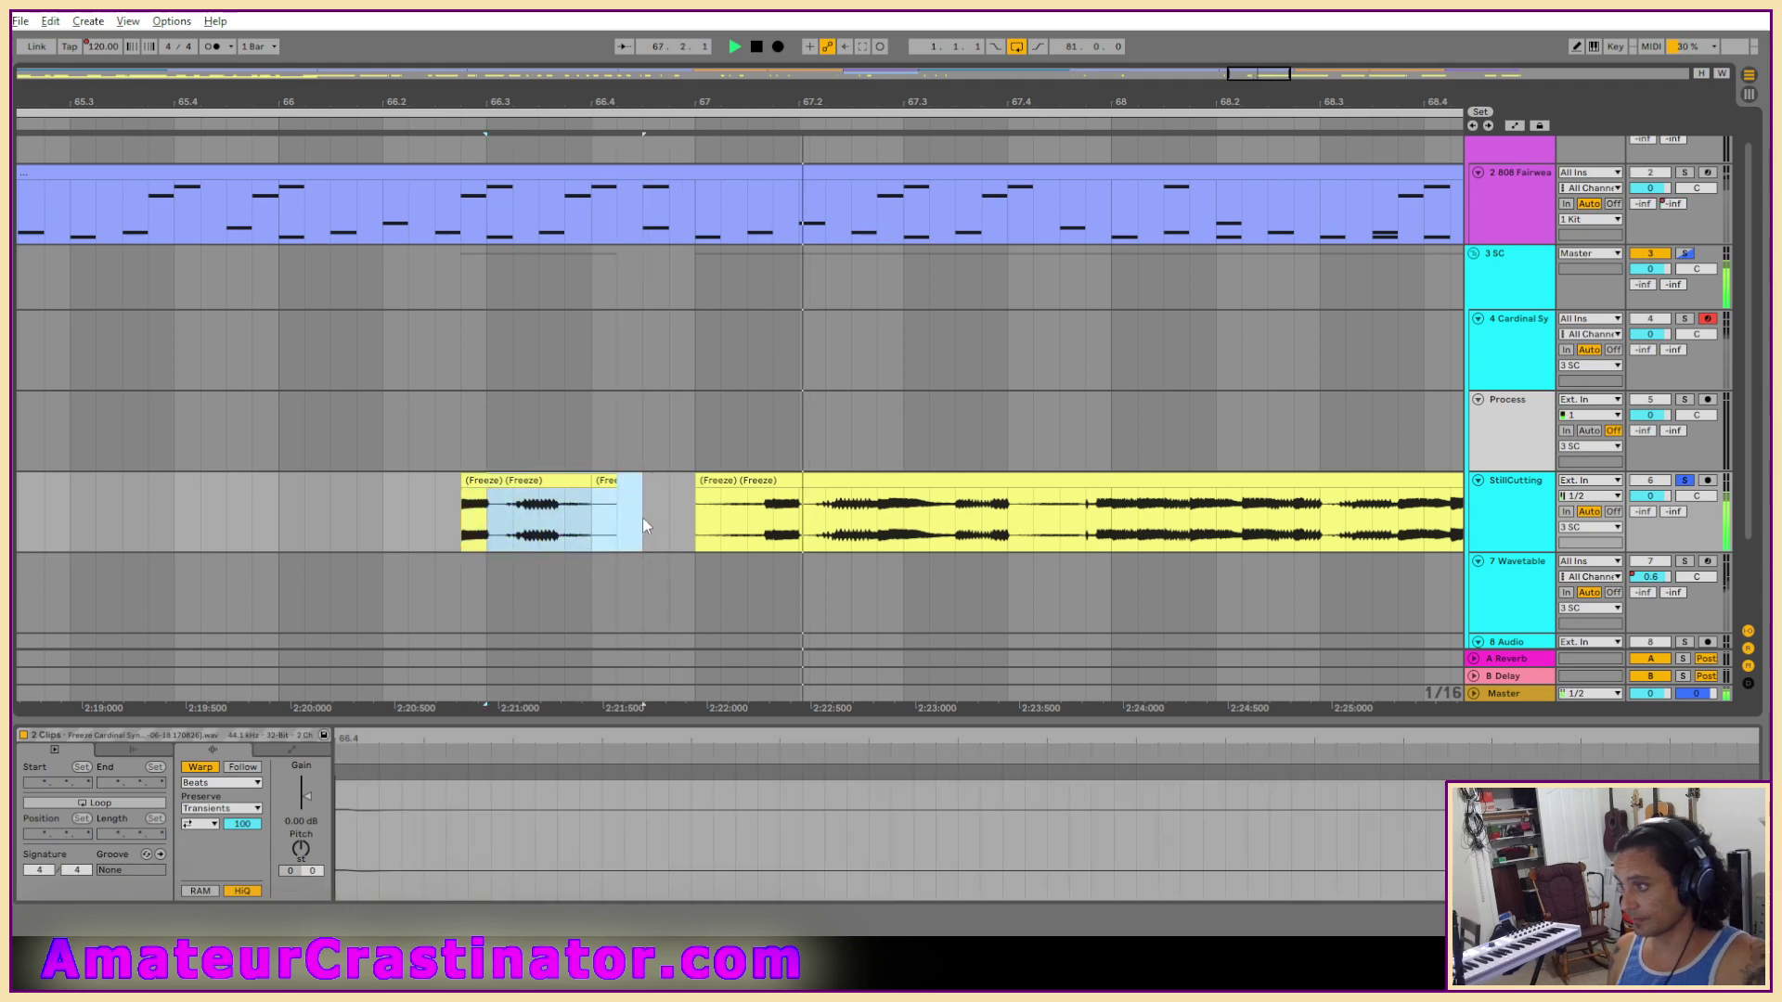
key("Delete")
Trim the start of the long clip at bar 67 to 67.1.4 and cut out its audio from 67.2 to 67.2.4.
left_click_drag(694, 480, 775, 481)
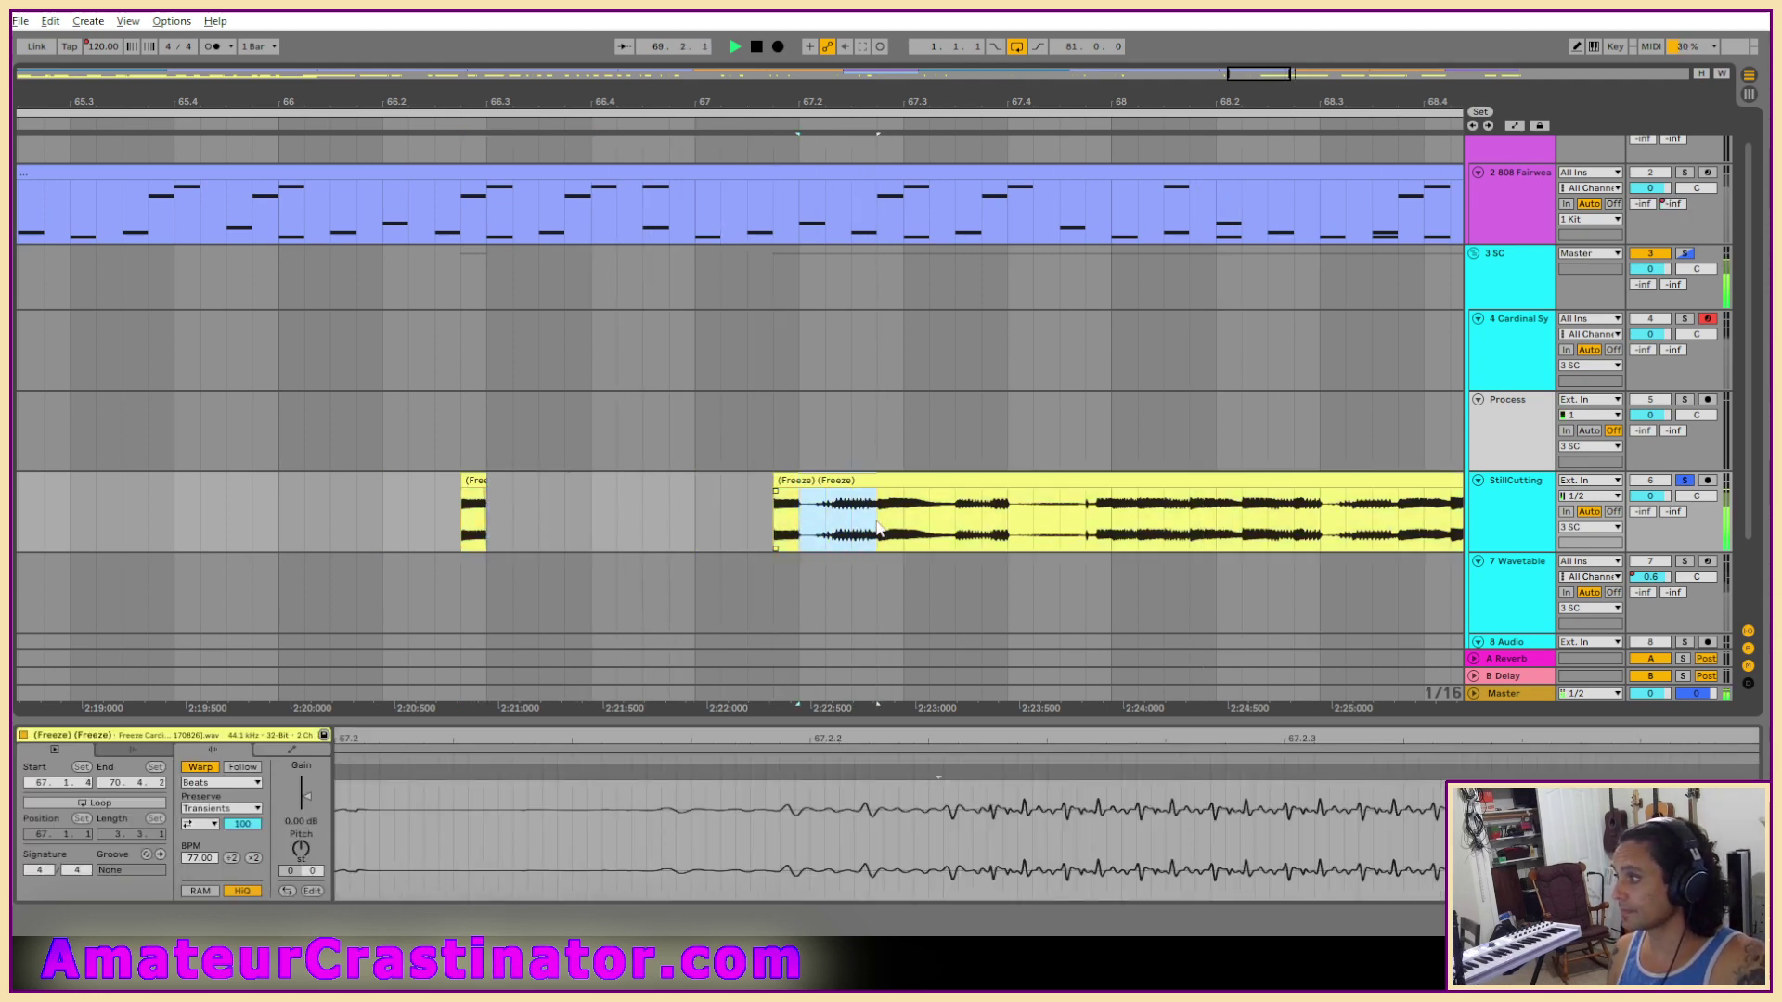
left_click(877, 529, "shift")
key("Delete")
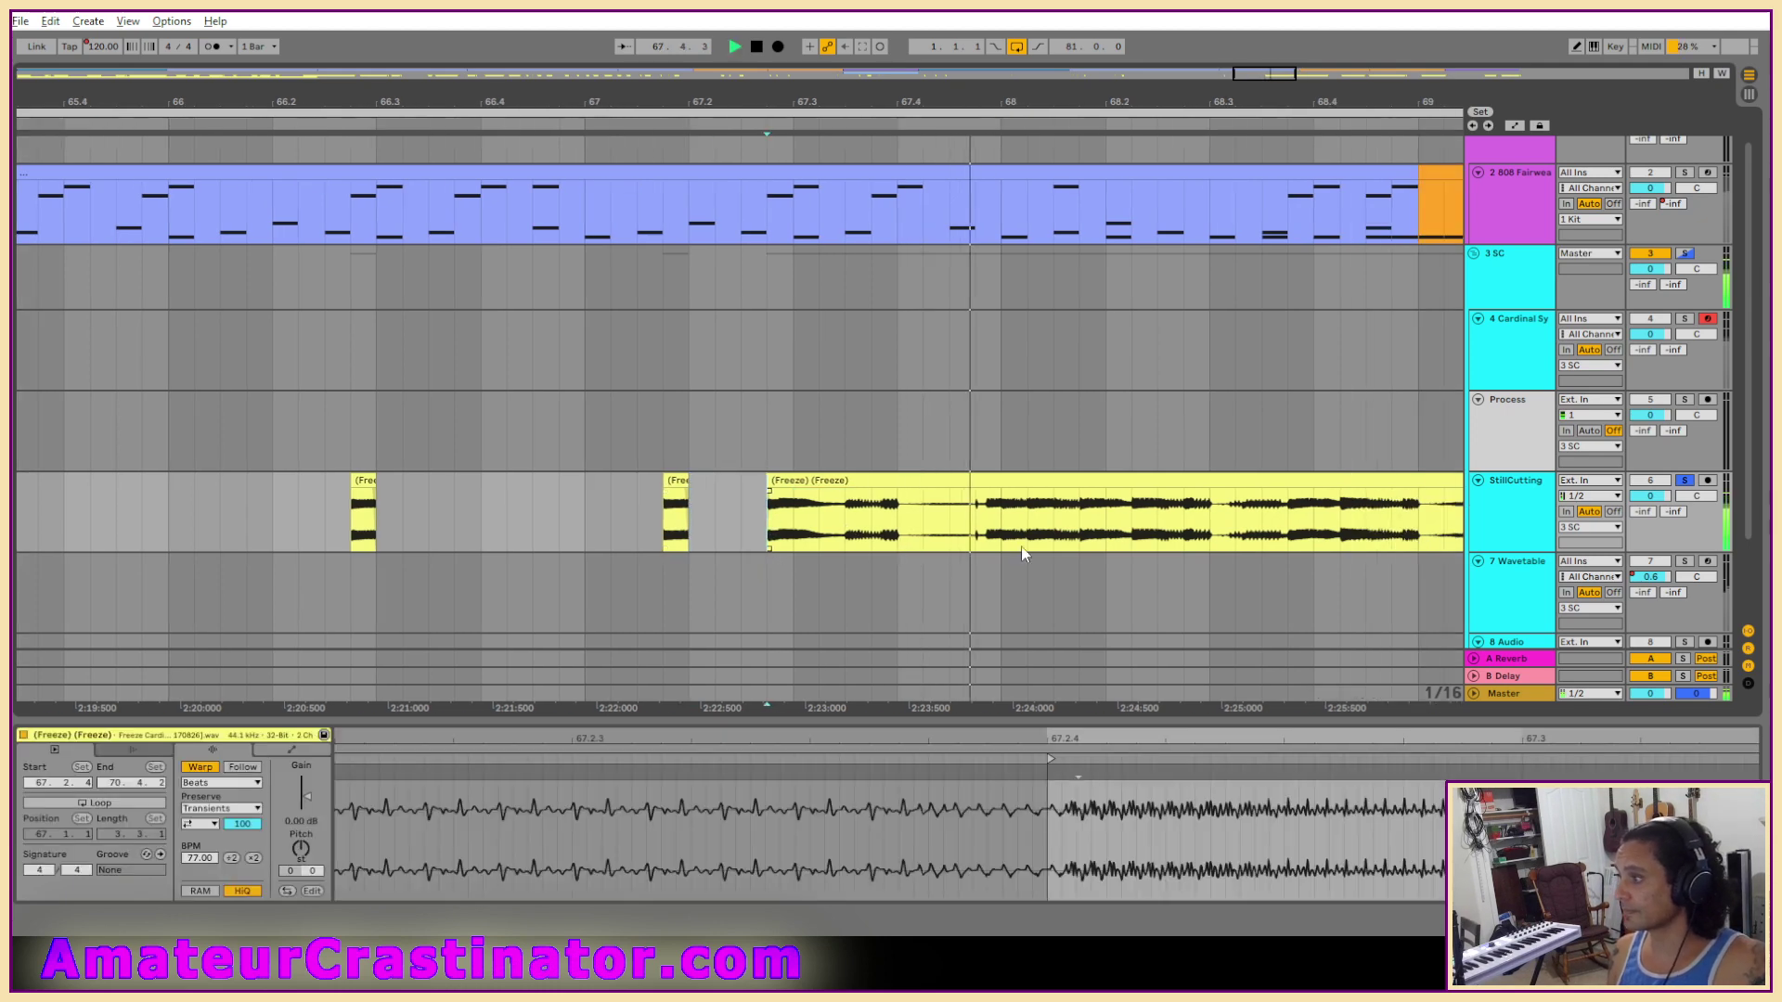
Delete the StillCutting audio from 67.3.3 to bar 68, and audition the remaining clip from bar 68.
left_click_drag(516, 521, 670, 529)
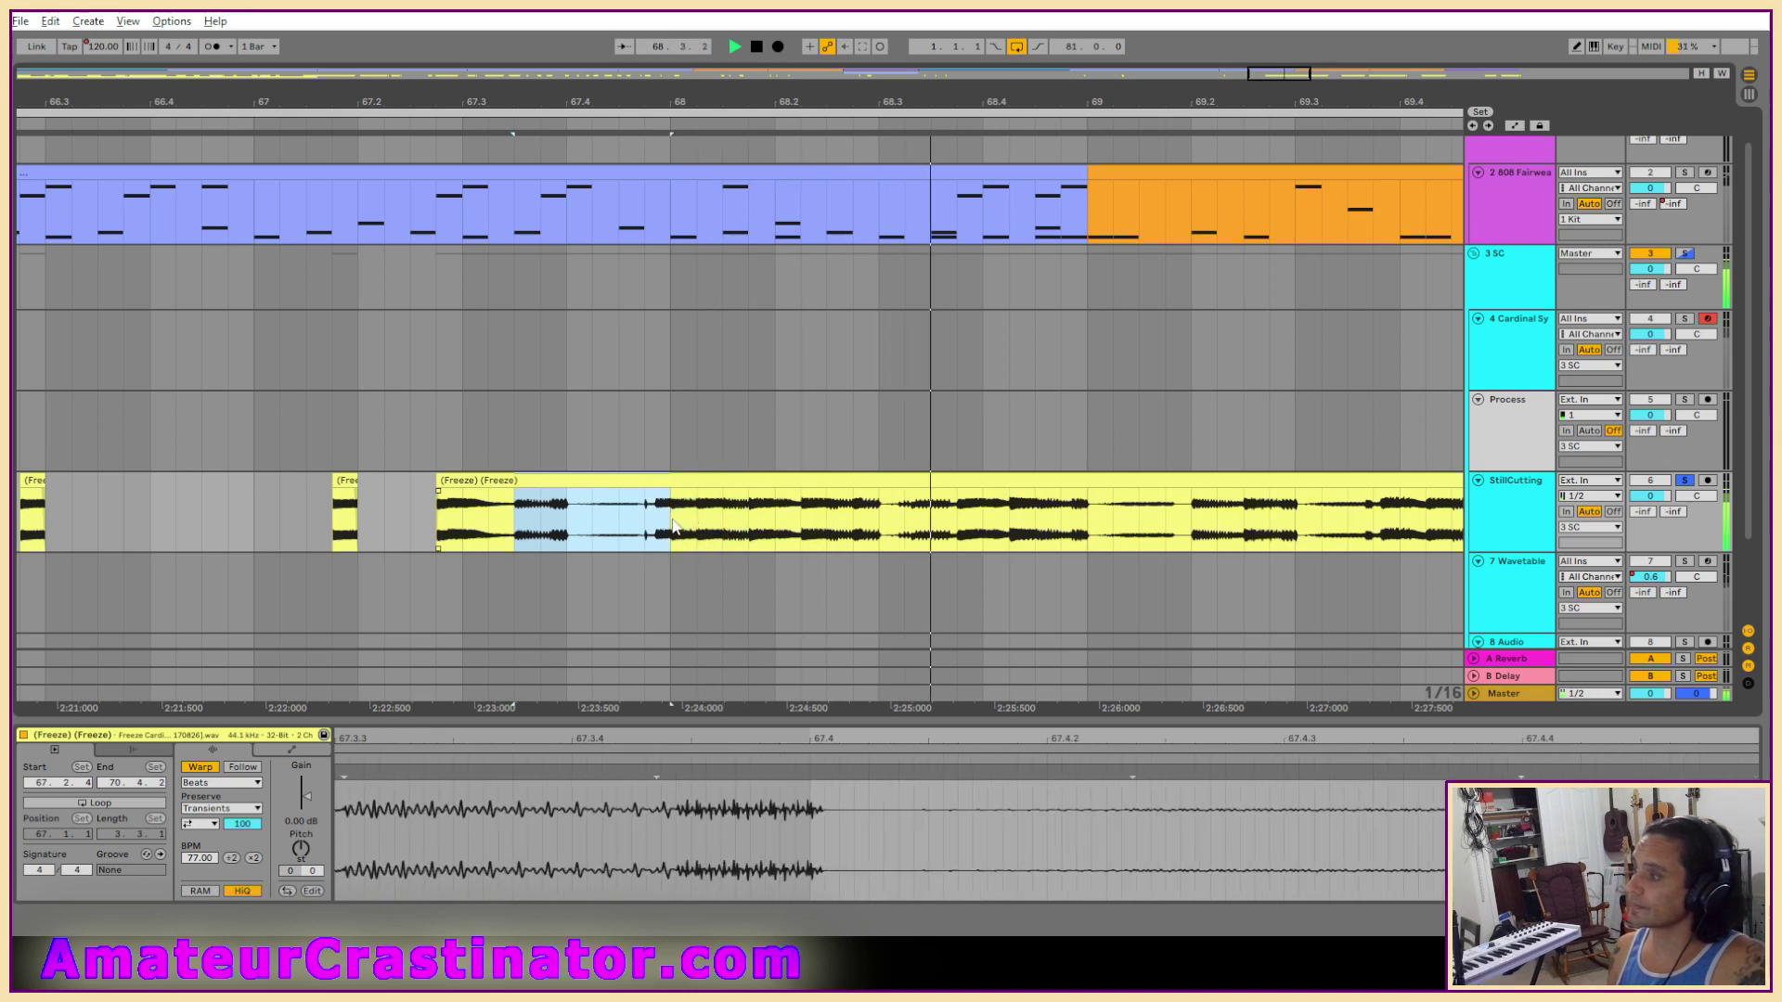
key("Delete")
left_click(670, 527)
key("space")
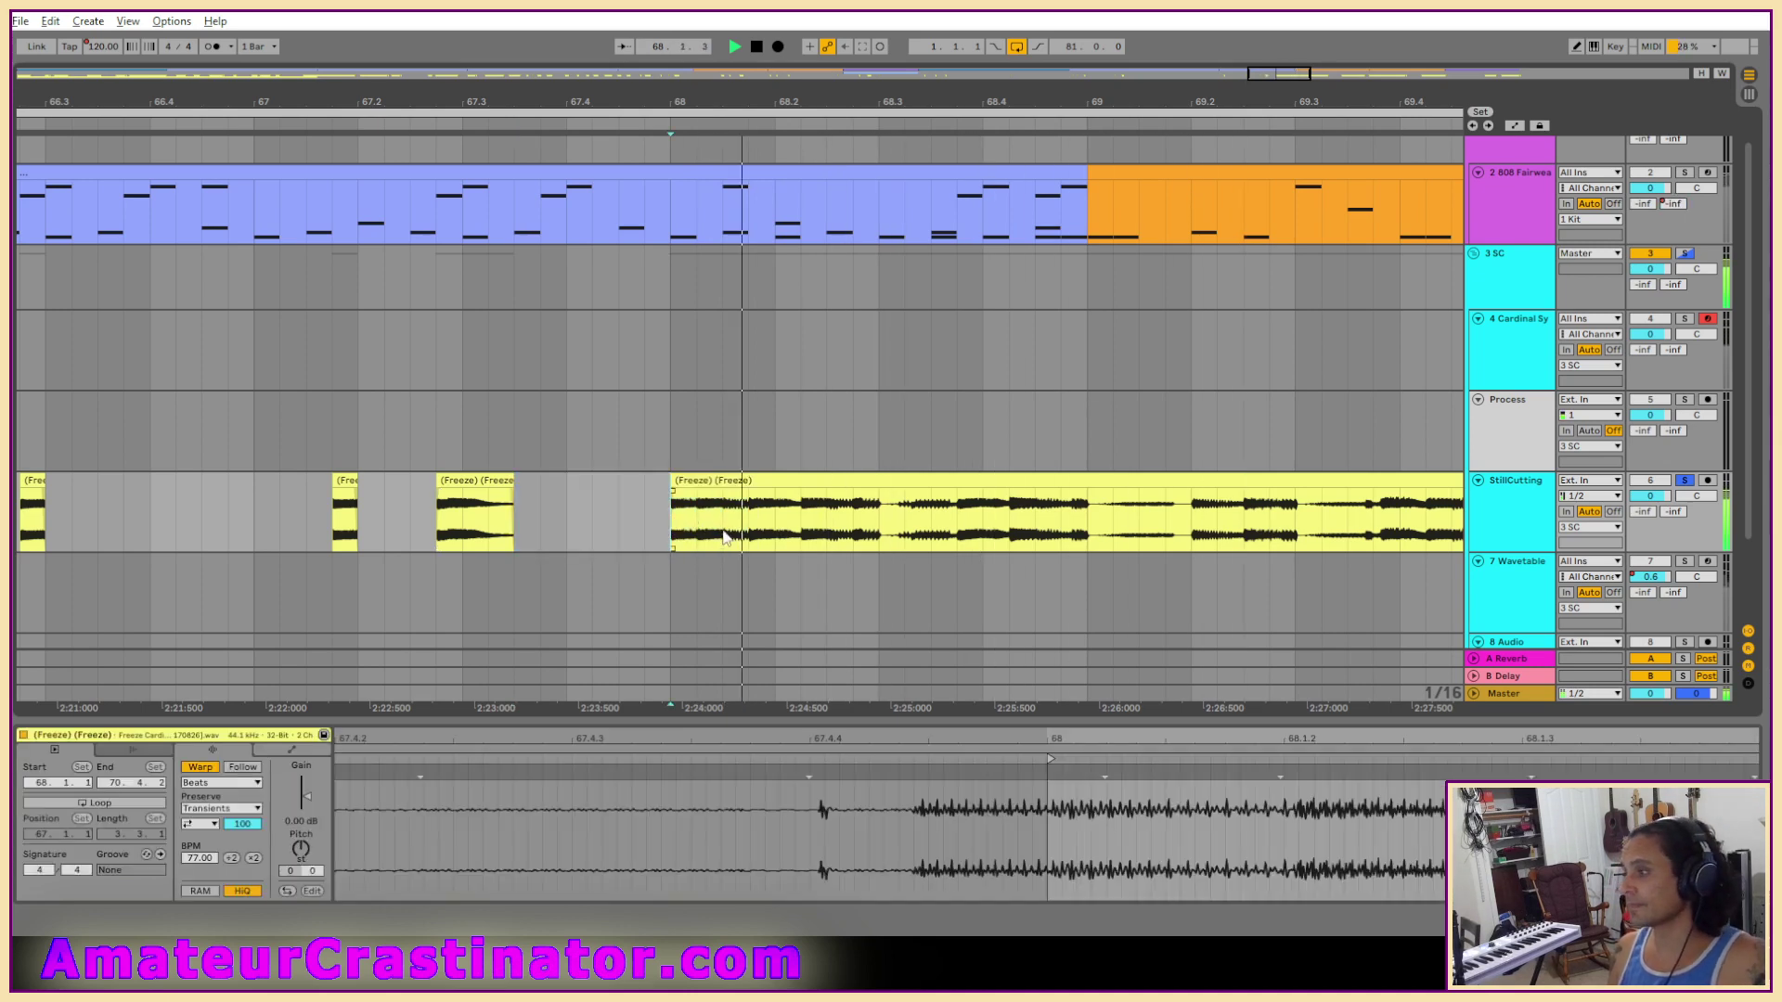
key("space")
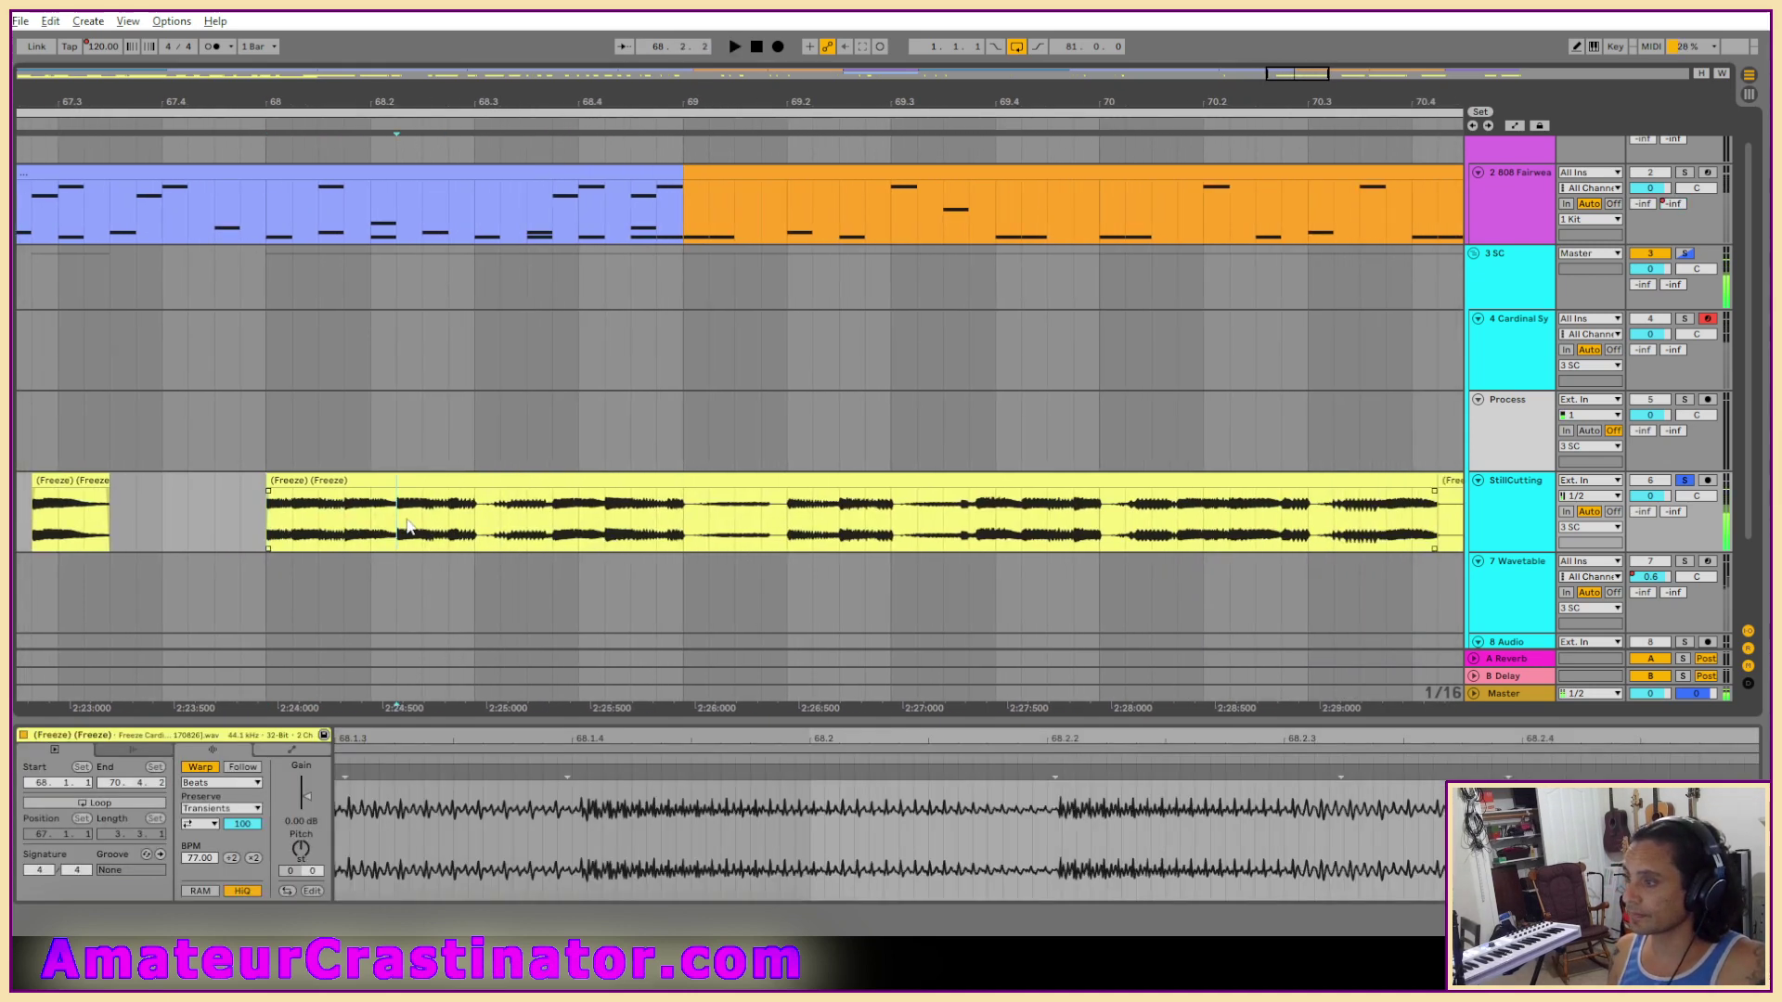
Cut out the StillCutting audio from 68.2.3 to 68.3.4.
left_click_drag(422, 529, 475, 521)
key("space")
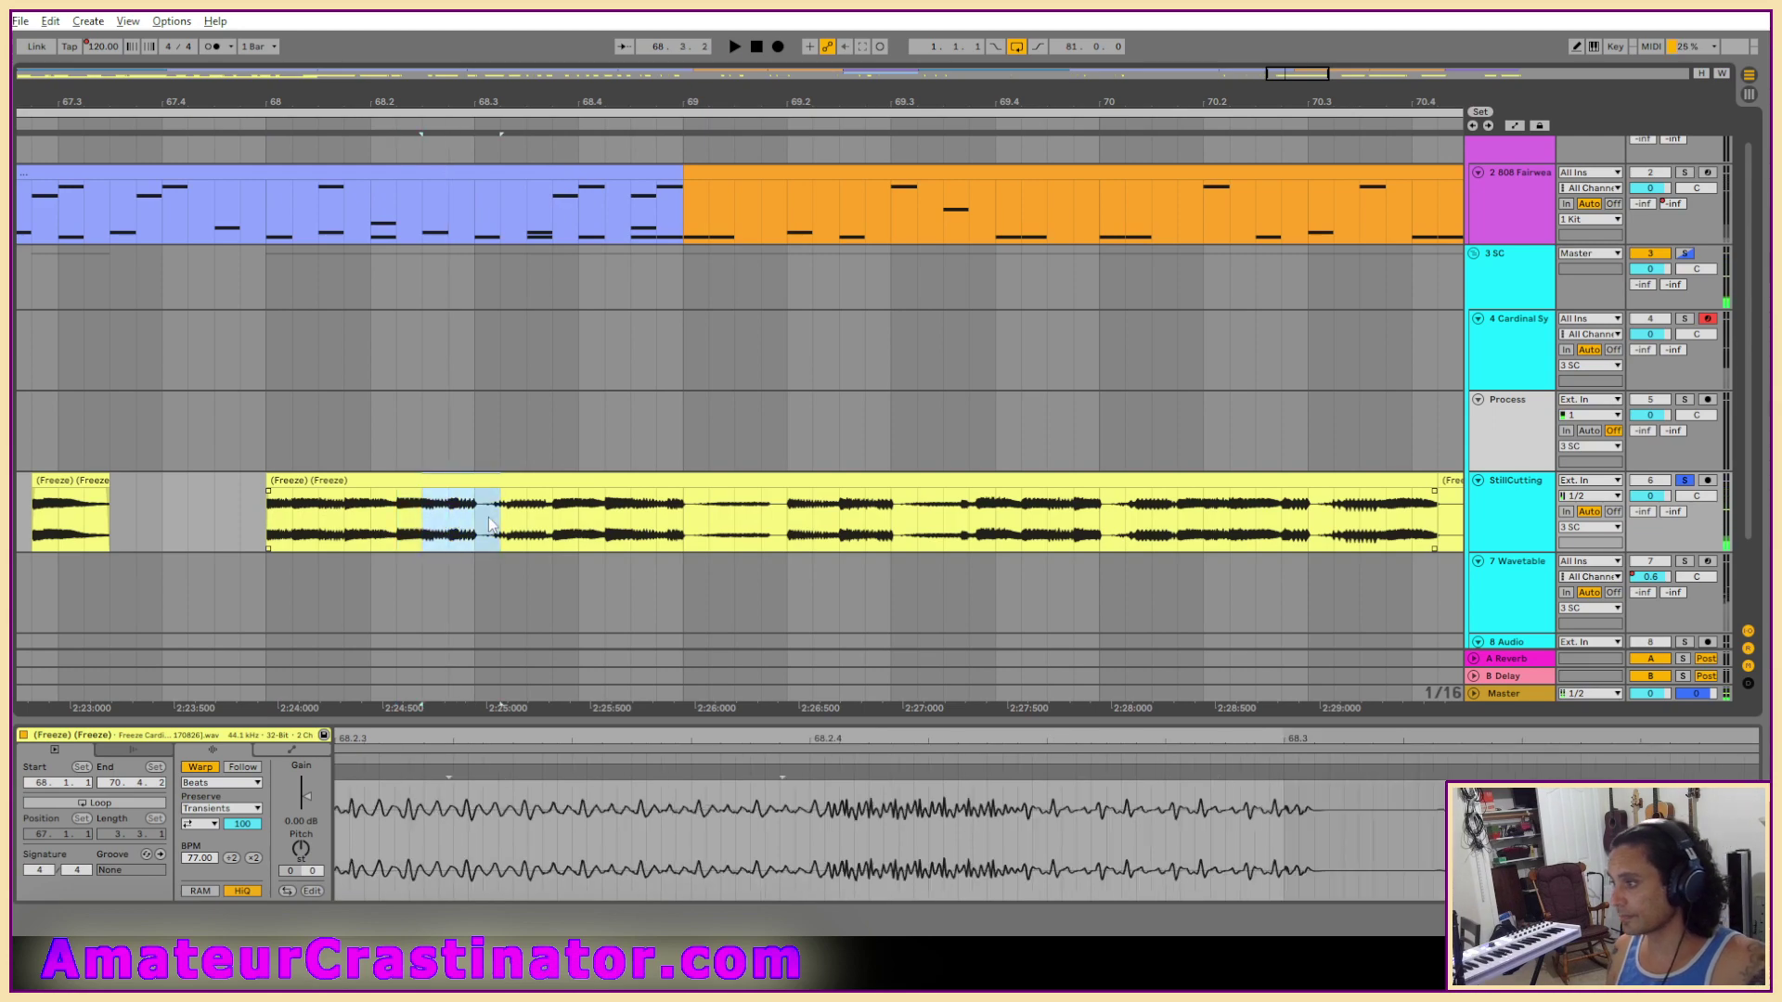
left_click(510, 536, "shift")
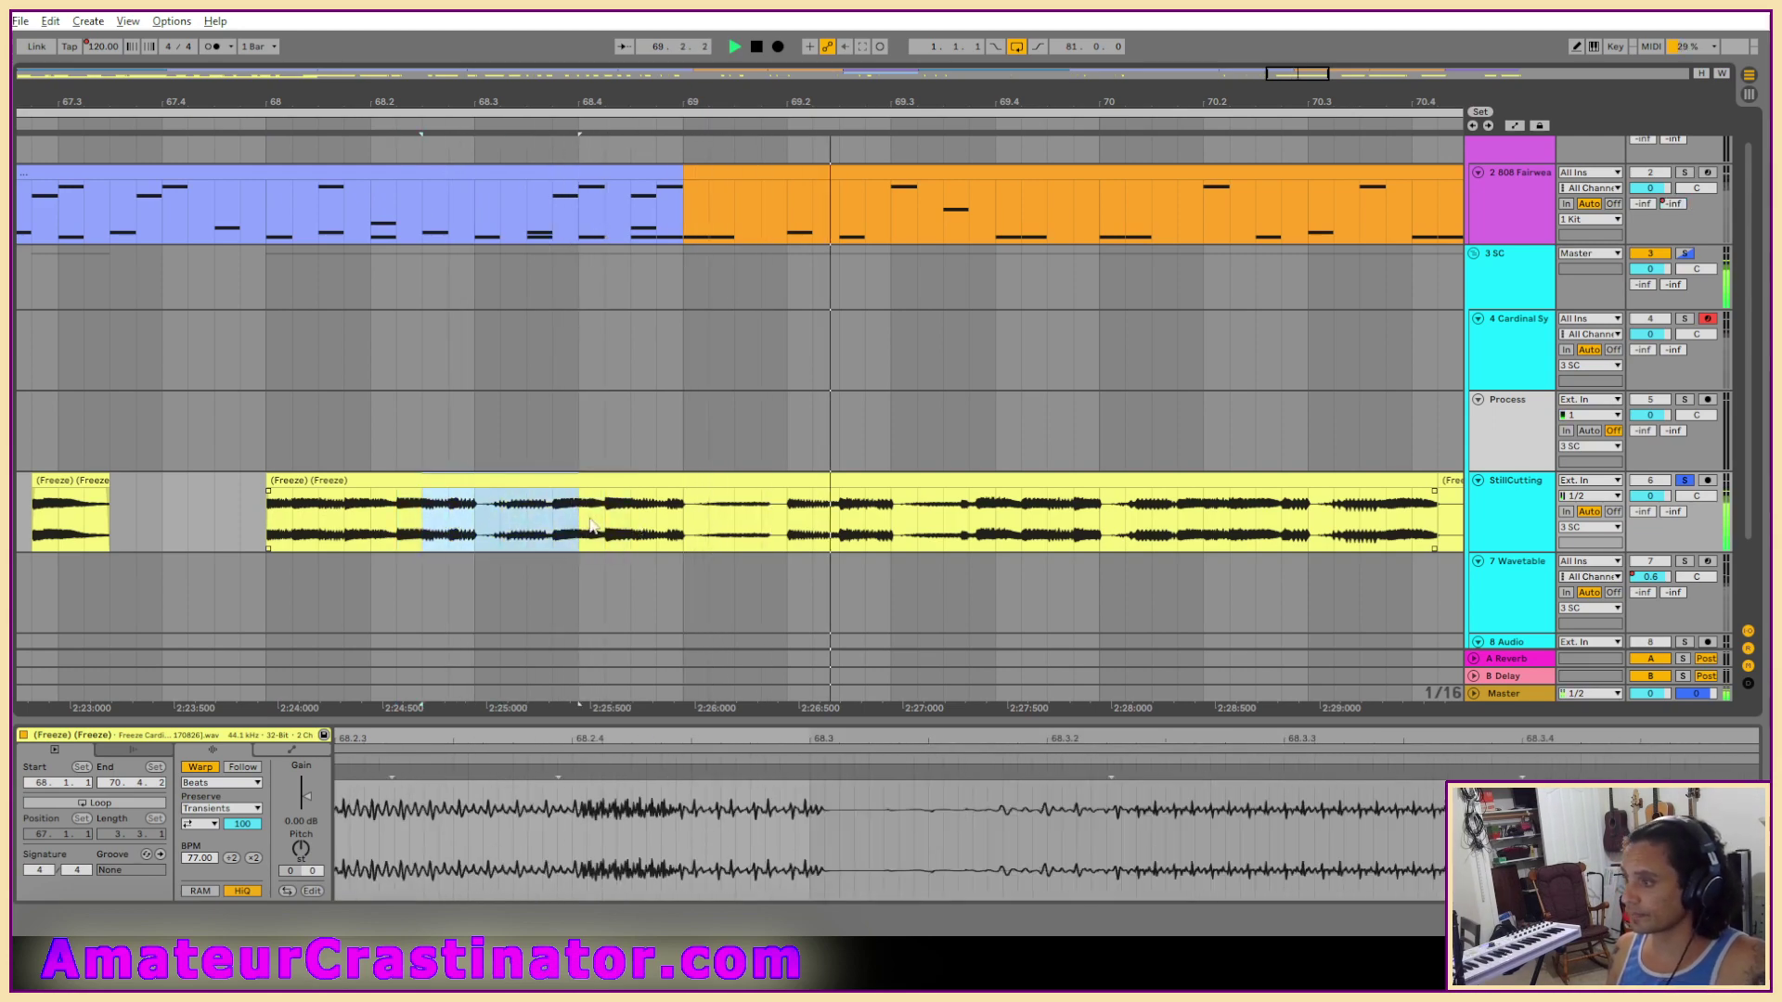
left_click(554, 538, "shift")
key("Delete")
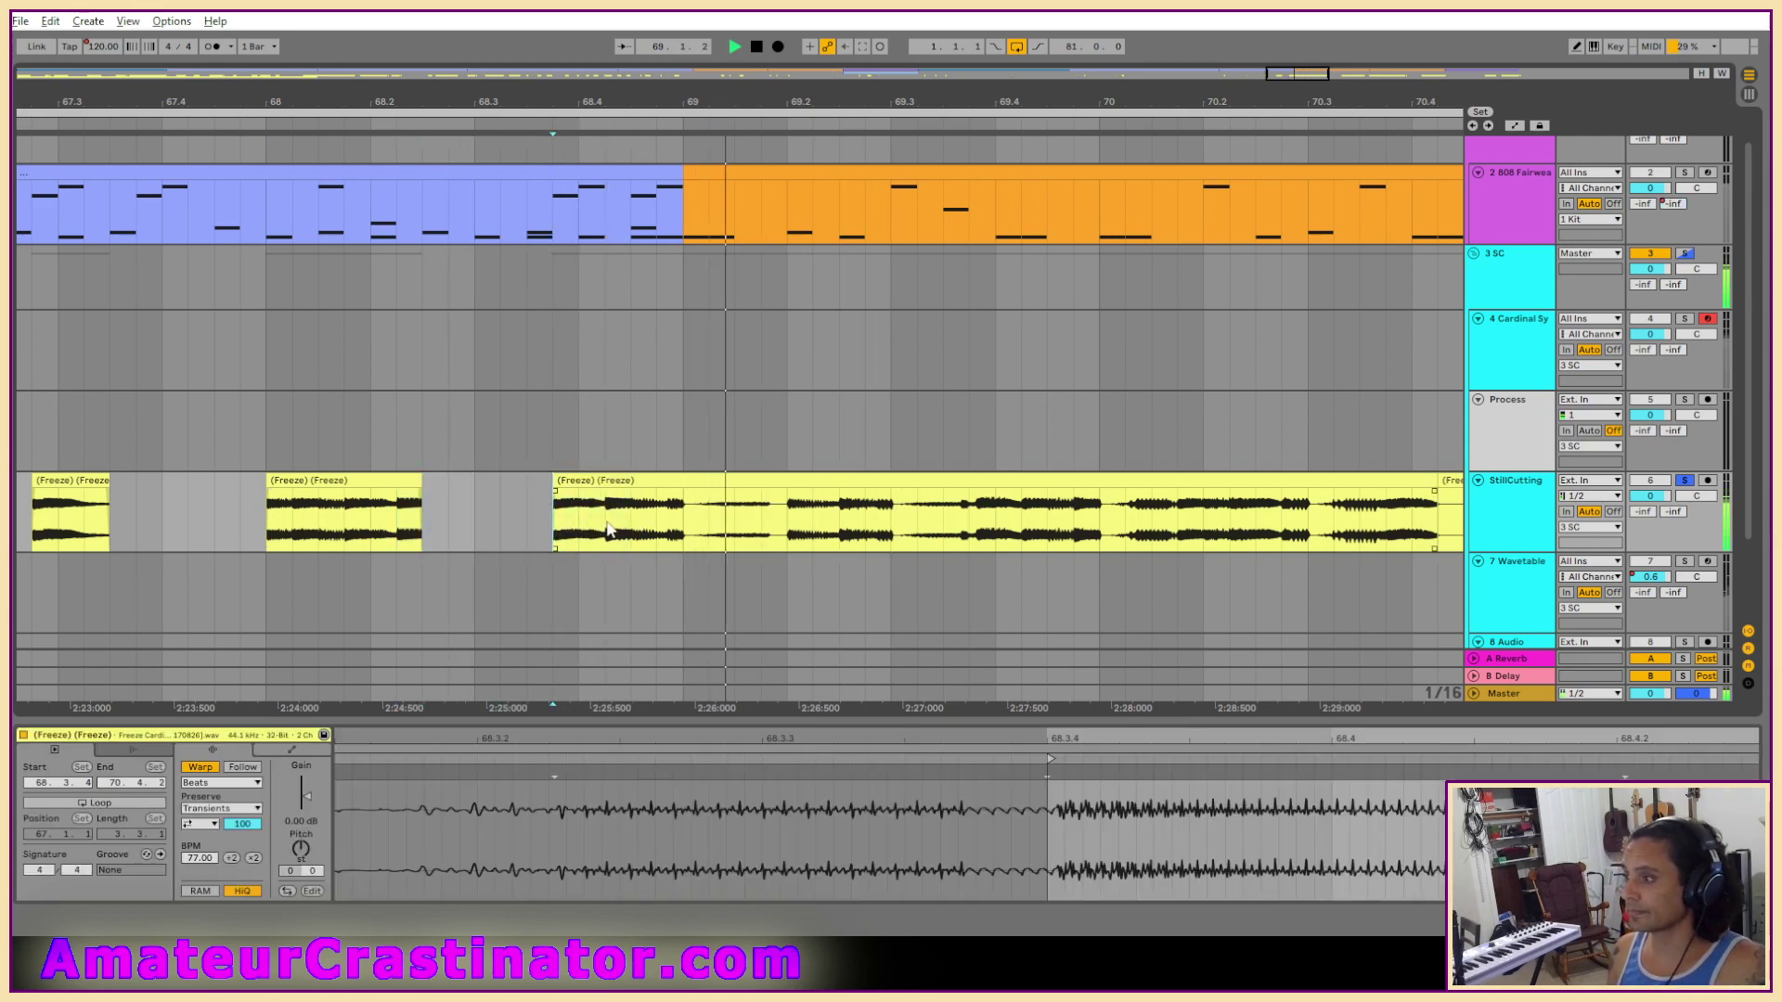
Cut out the StillCutting audio from 68.4.4 to 69.2.
left_click_drag(657, 525, 684, 524)
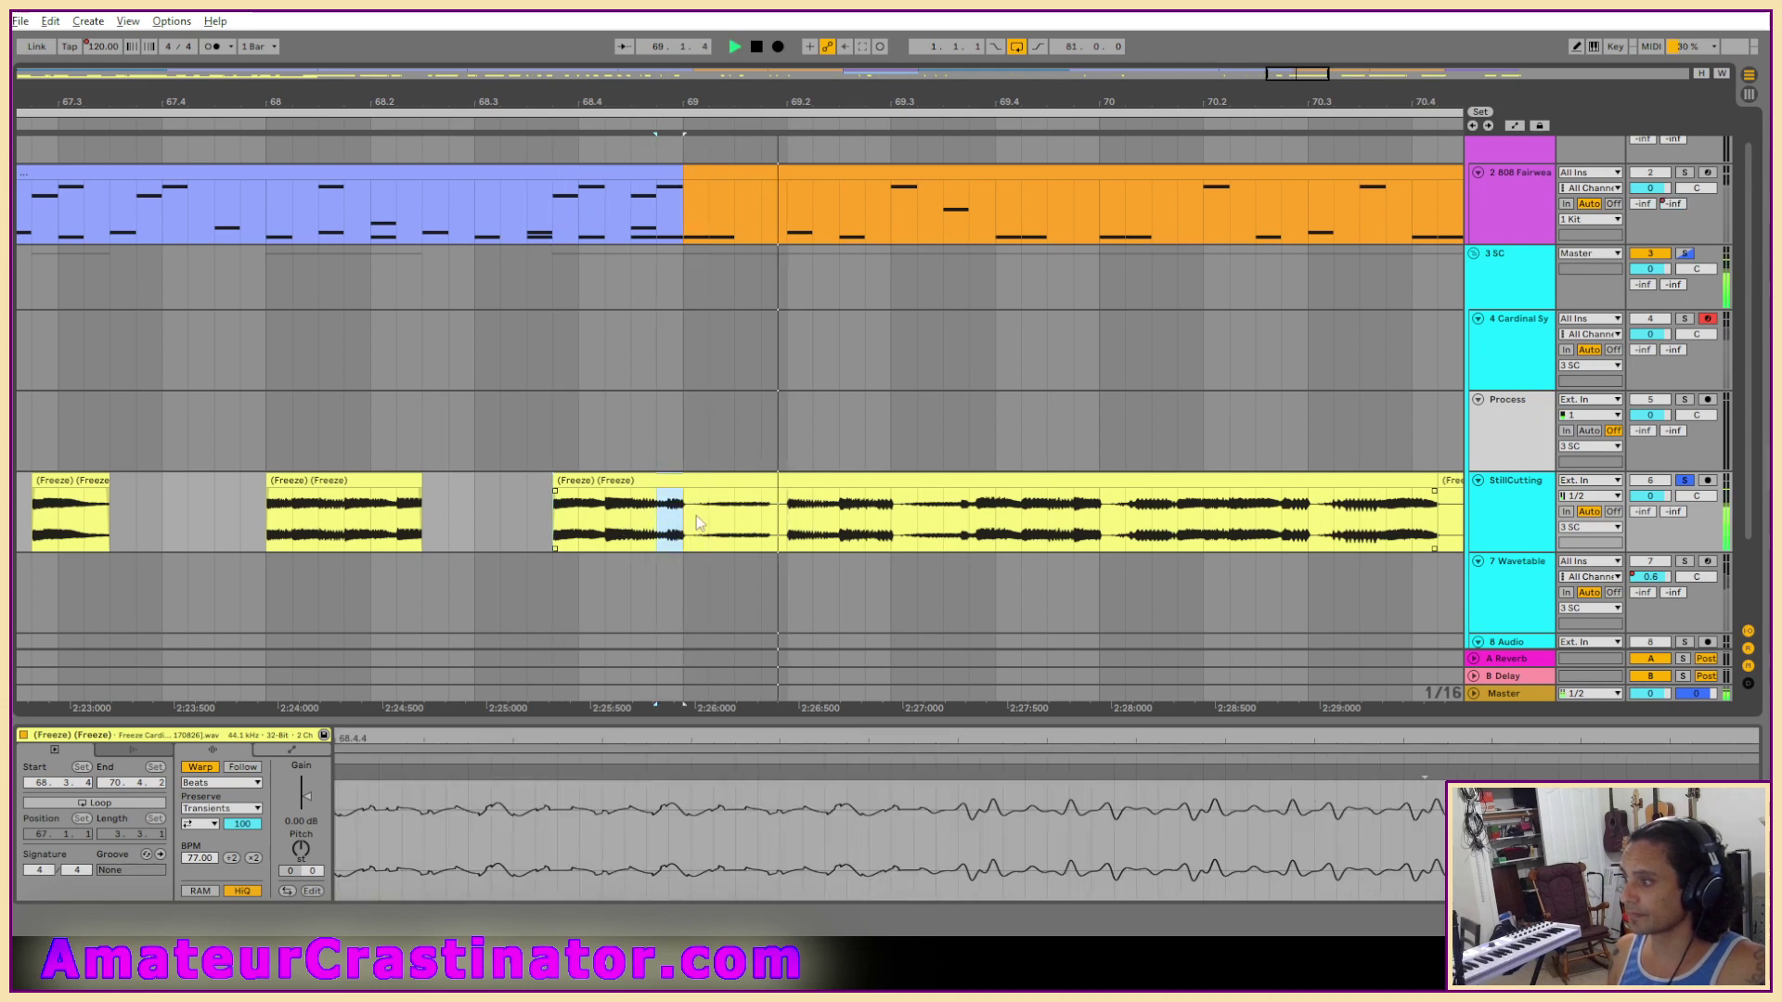
left_click(789, 525, "shift")
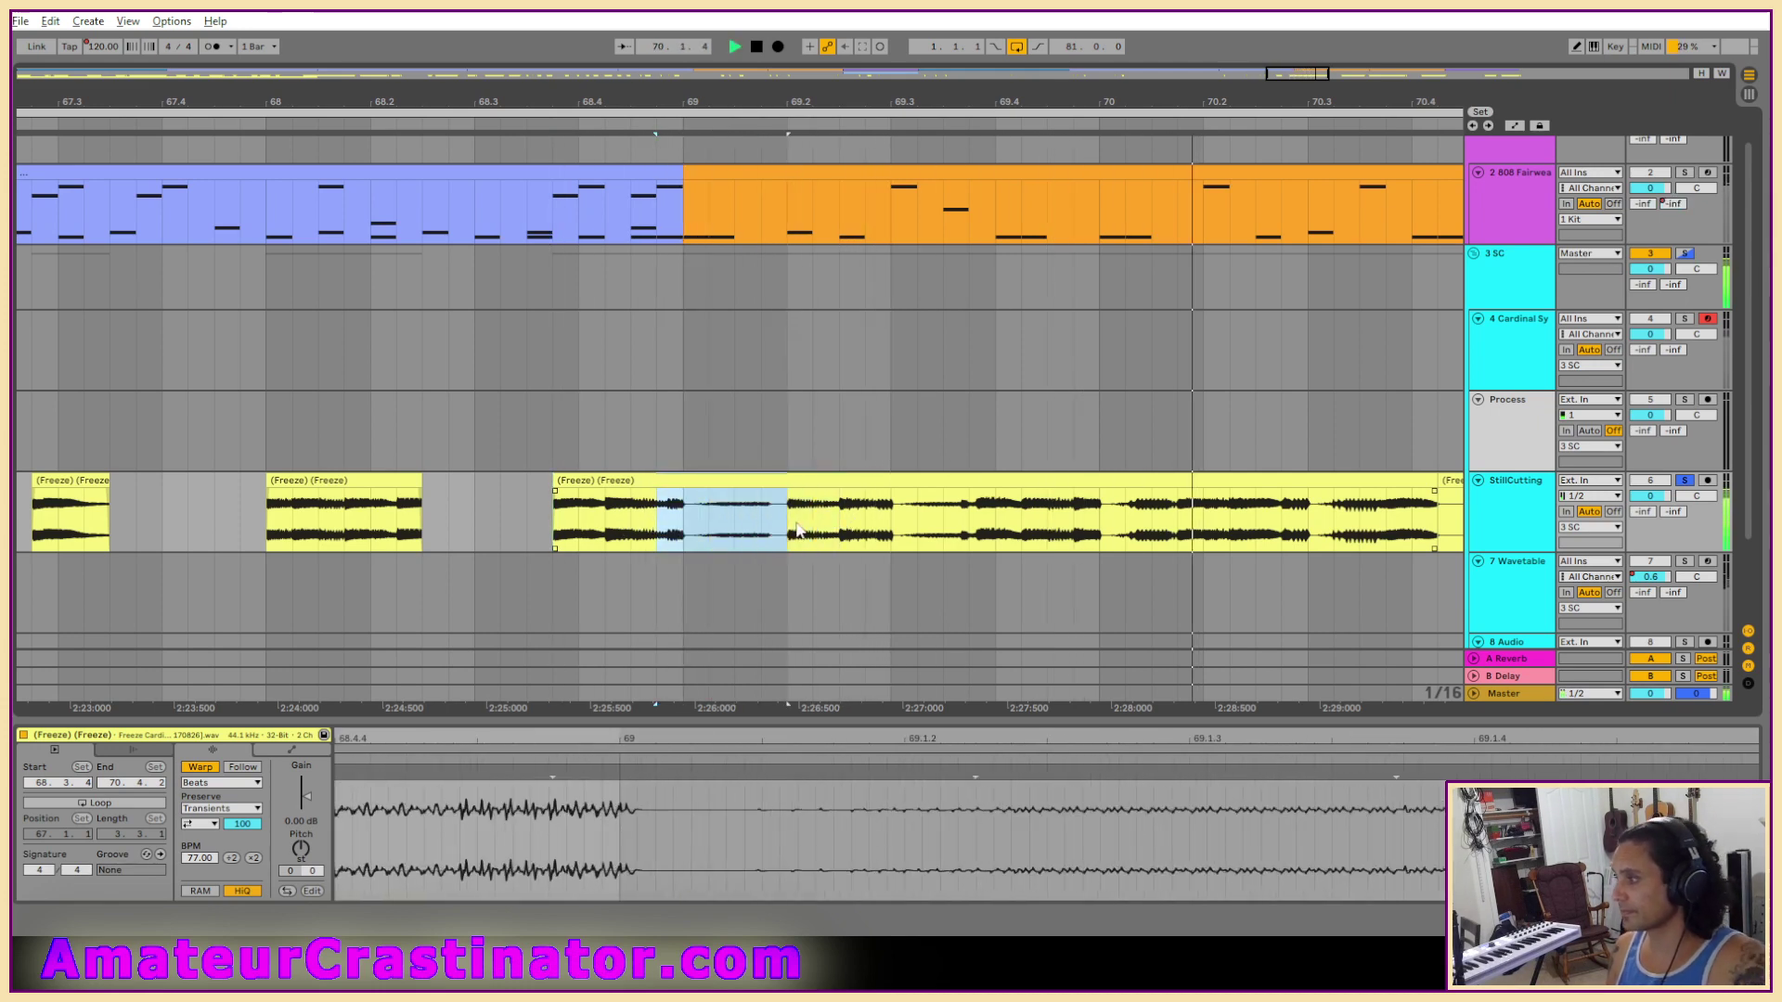
key("Delete")
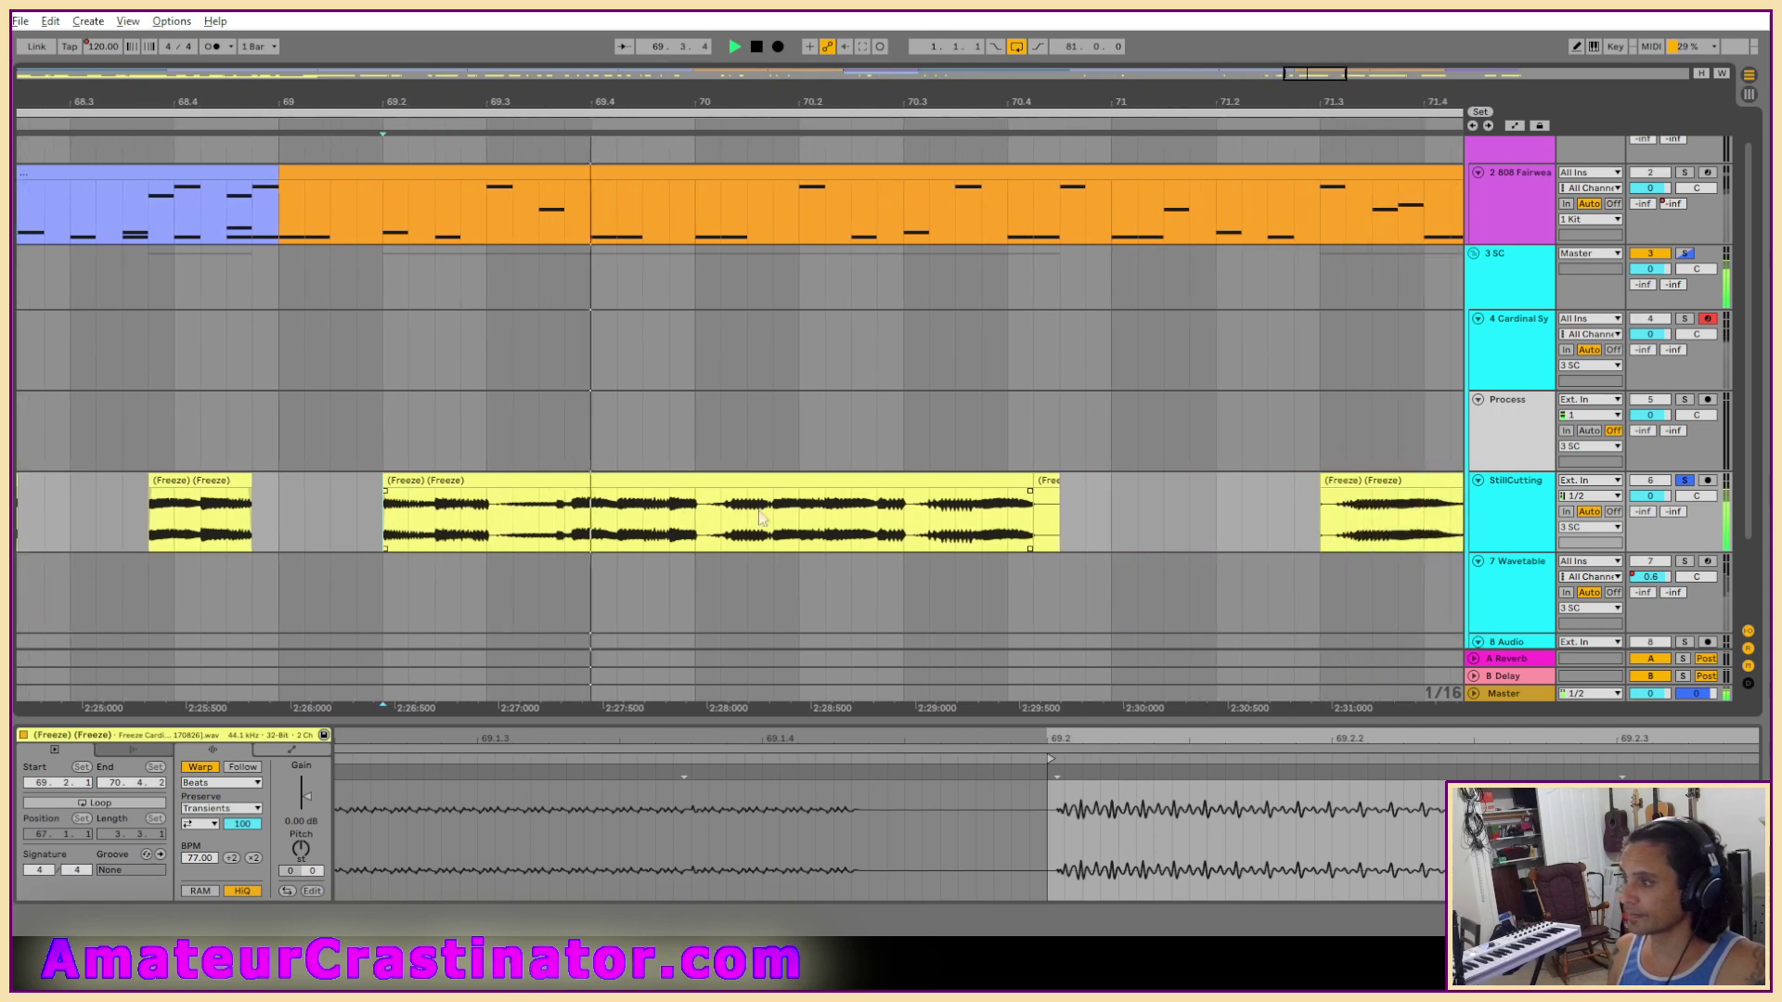
Cut out the StillCutting audio from 69.2.4 to 69.4, and trim the start of the following clip to 69.4.2.
left_click_drag(463, 525, 601, 522)
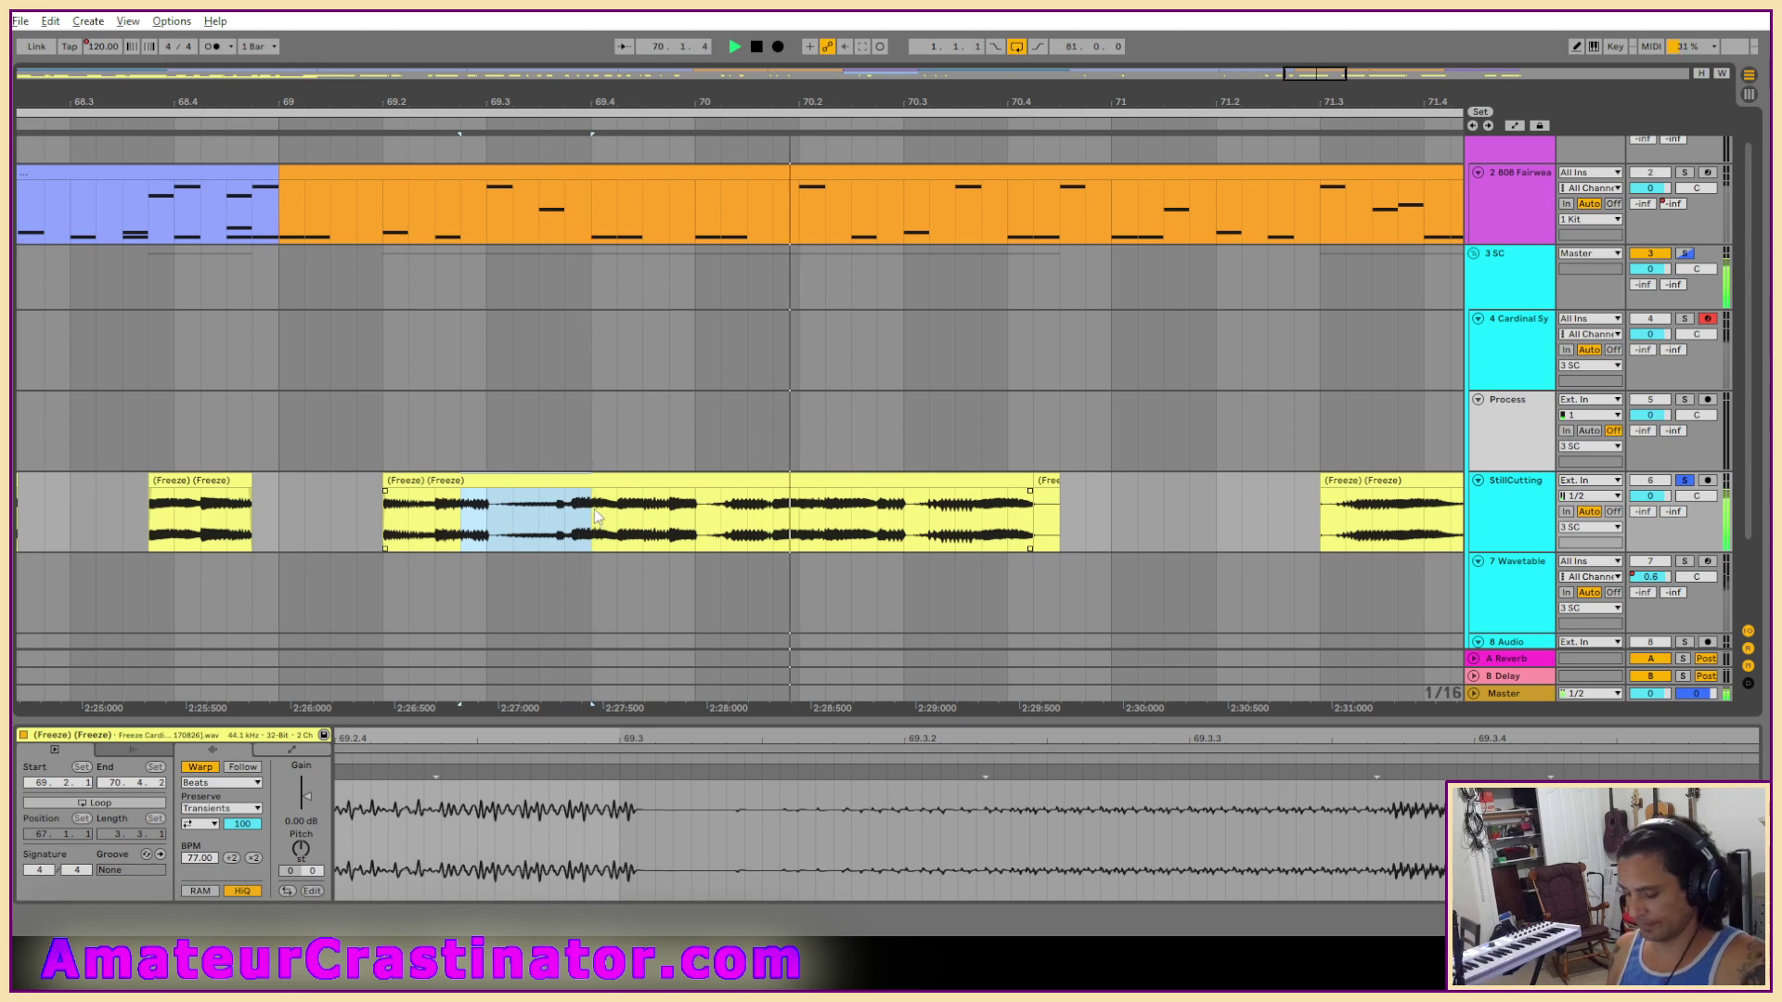
key("Delete")
left_click(598, 482)
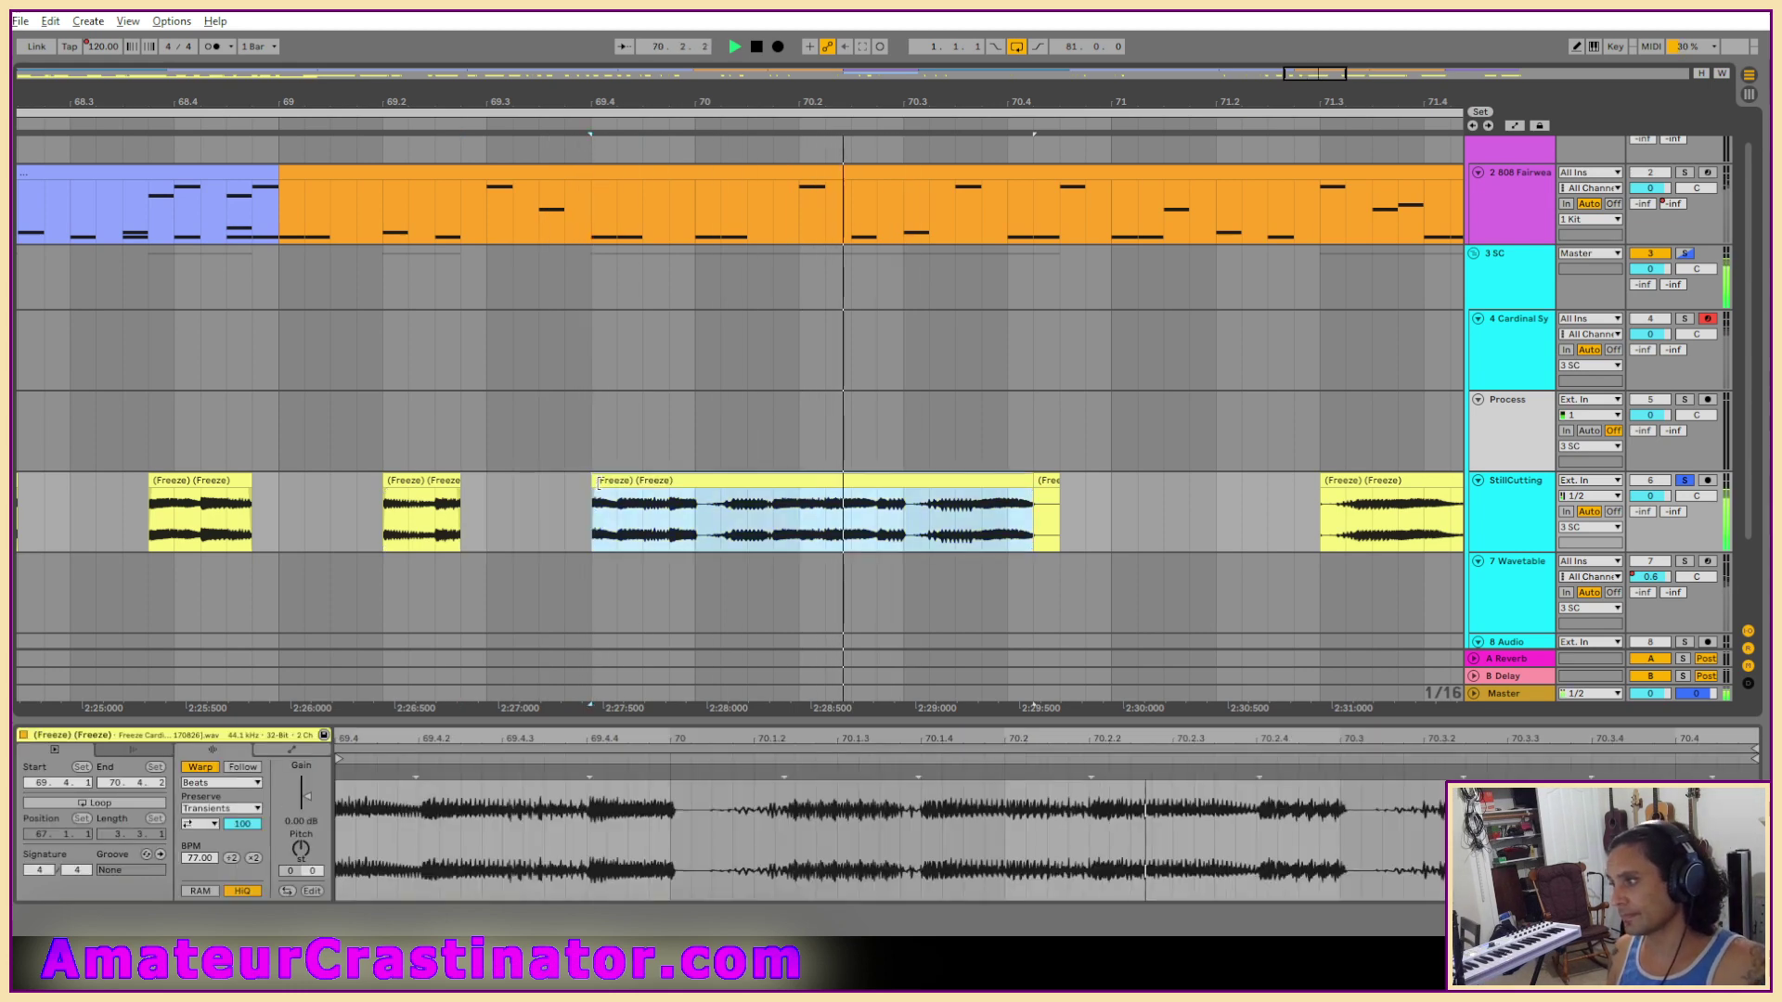
left_click_drag(598, 482, 619, 482)
Cut out the StillCutting audio from bar 70 to 70.2.2.
scroll(394, 507, "right", 5)
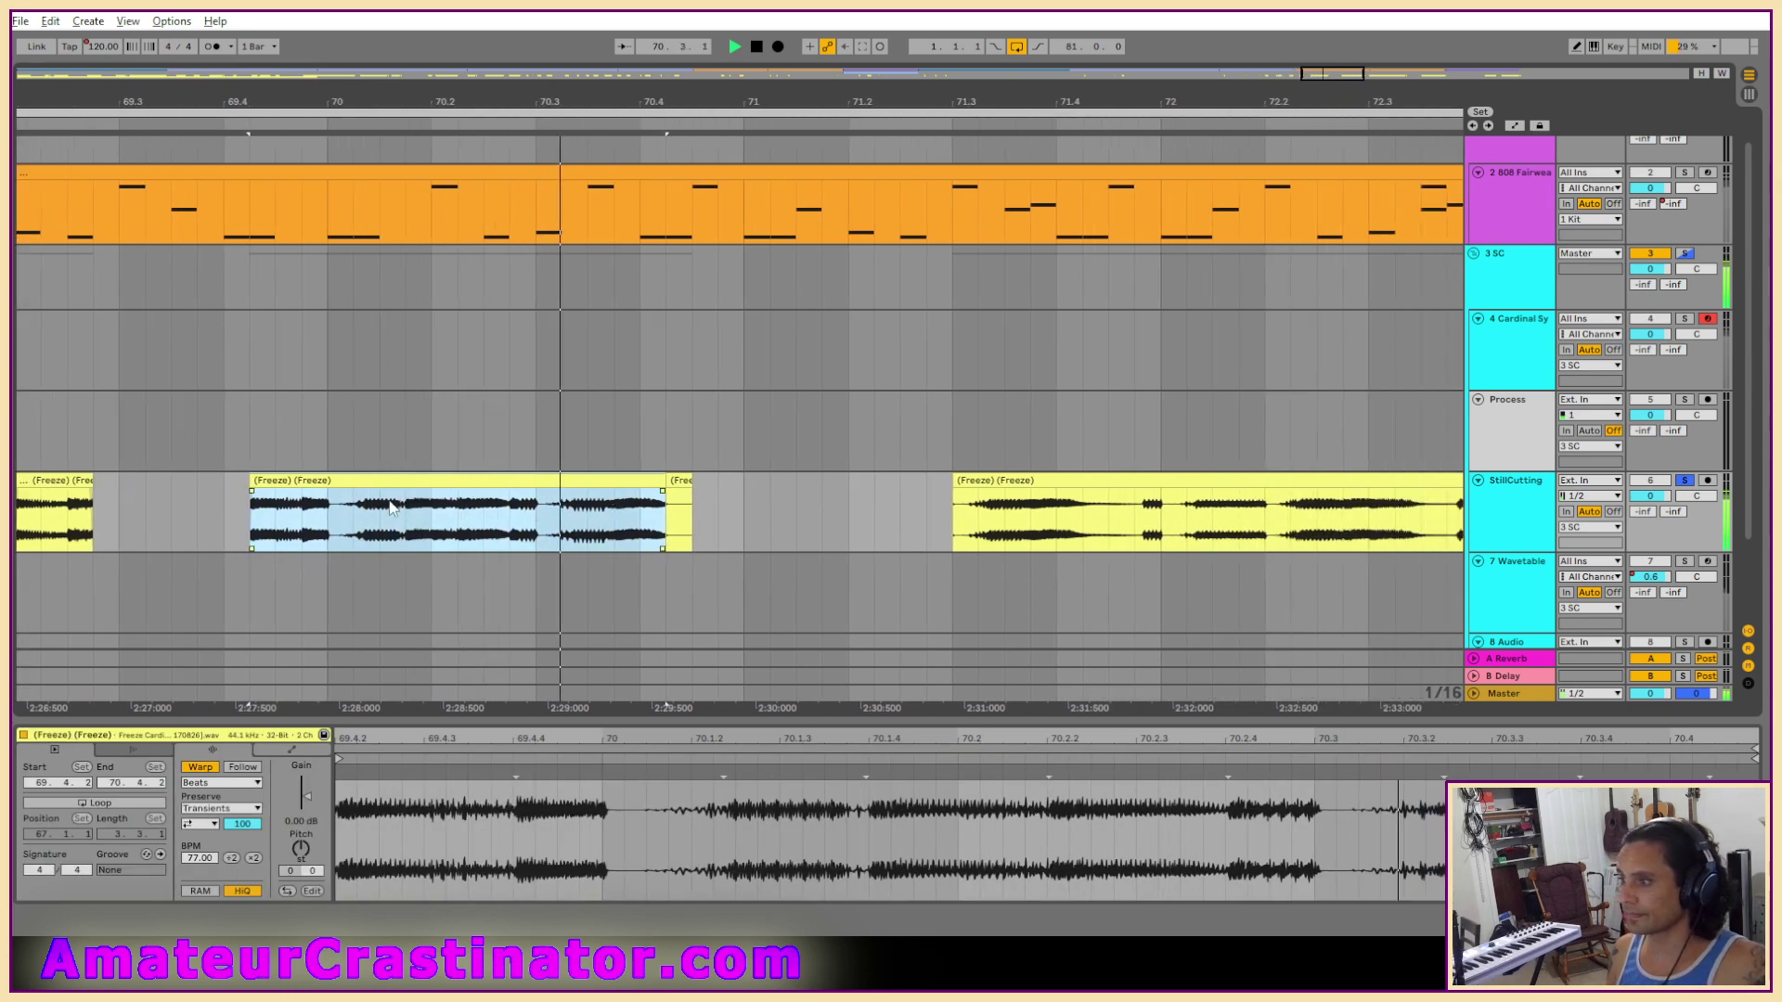
left_click_drag(329, 515, 614, 515)
key("Delete")
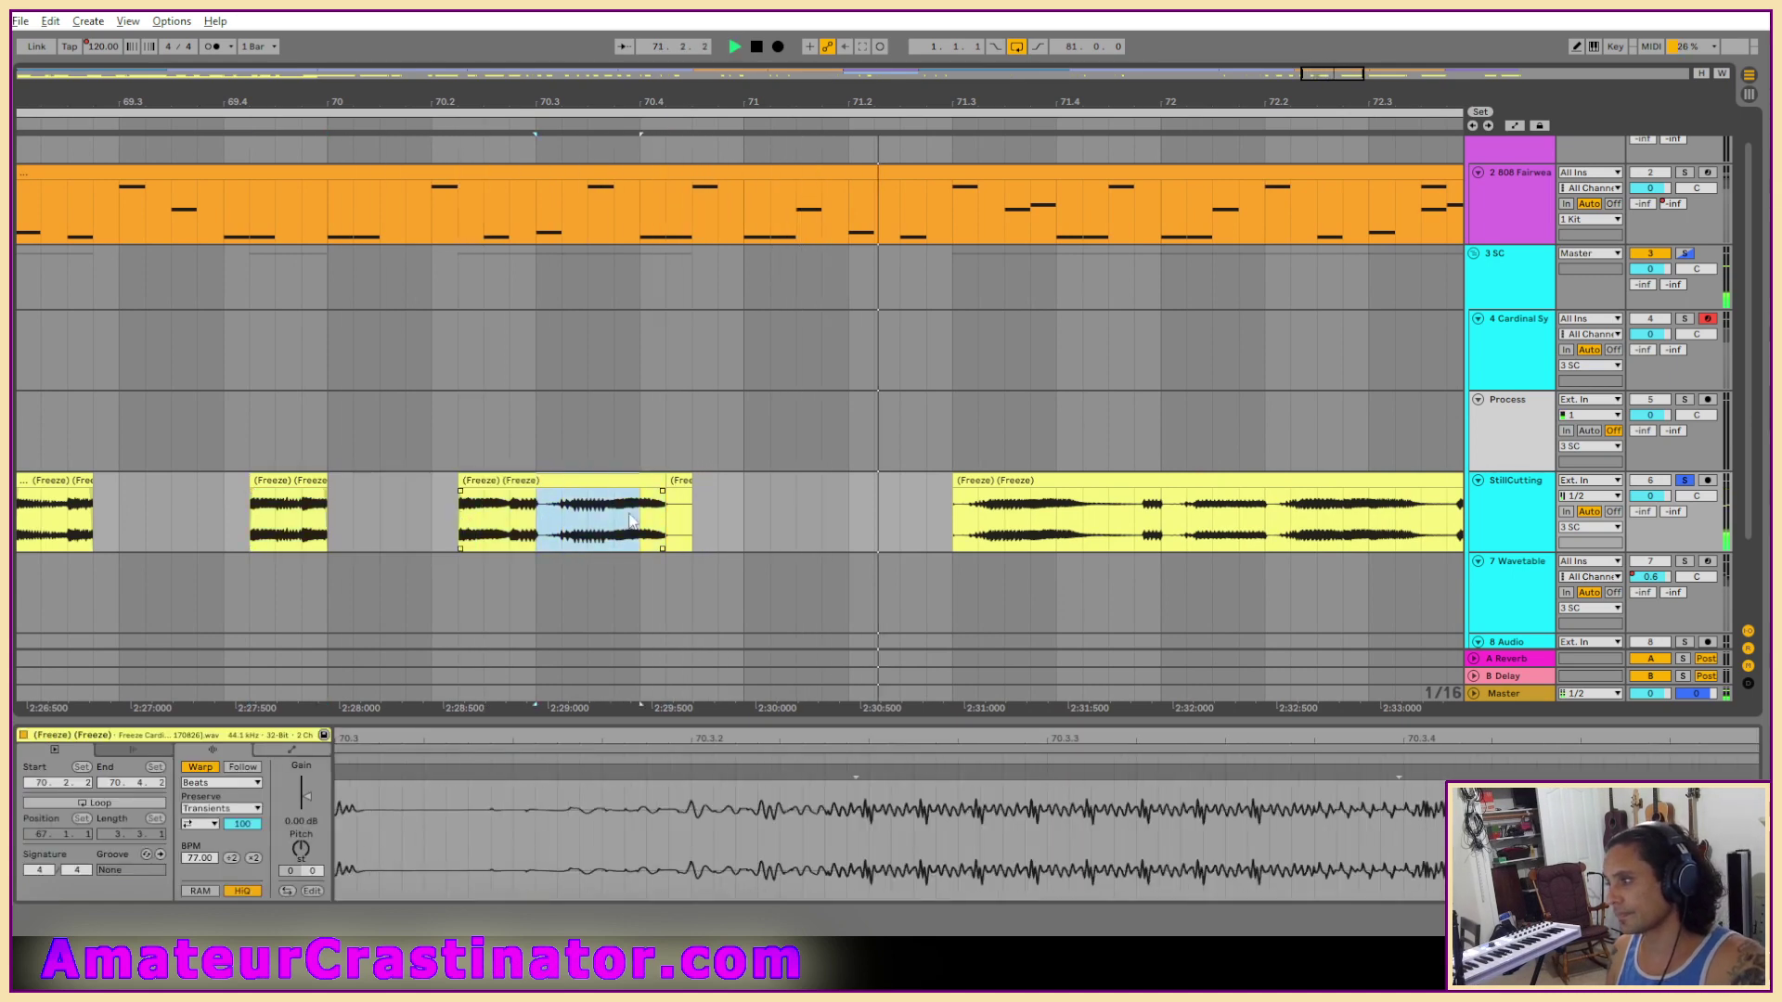
Cut out the StillCutting audio from 70.3 to 70.3.4, and delete the freeze tail clip at 70.4.2.
key("Delete")
left_click(687, 481)
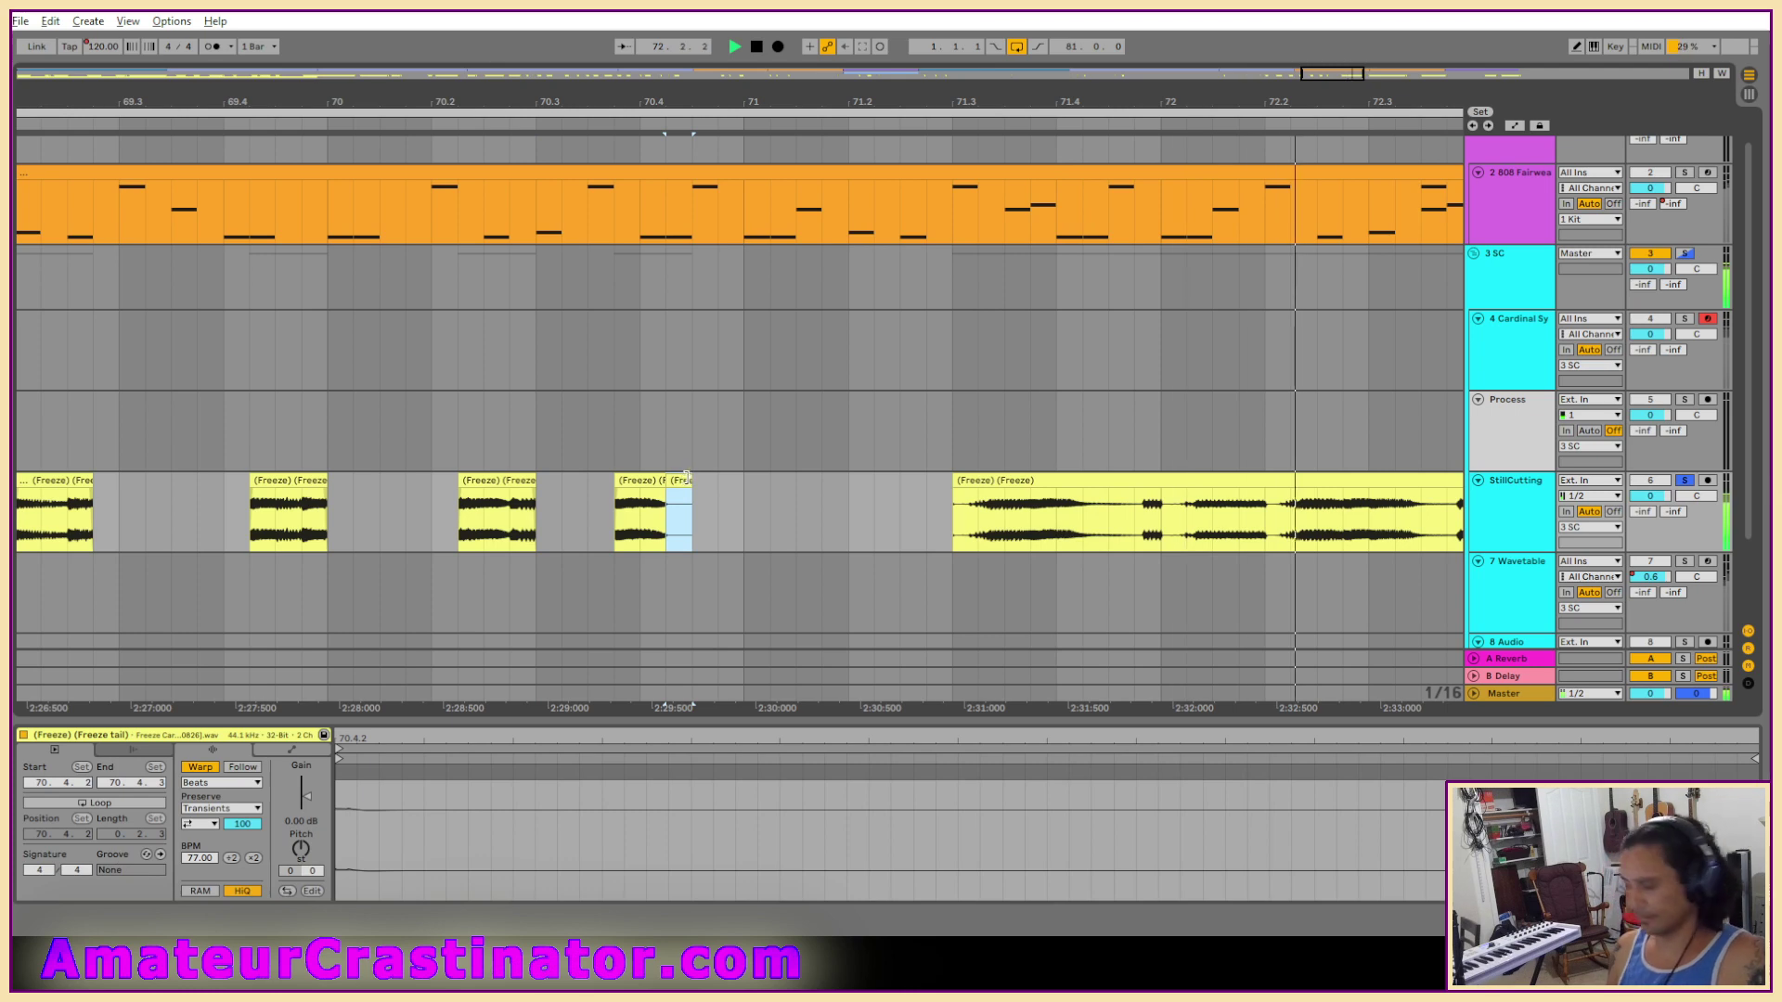
key("Delete")
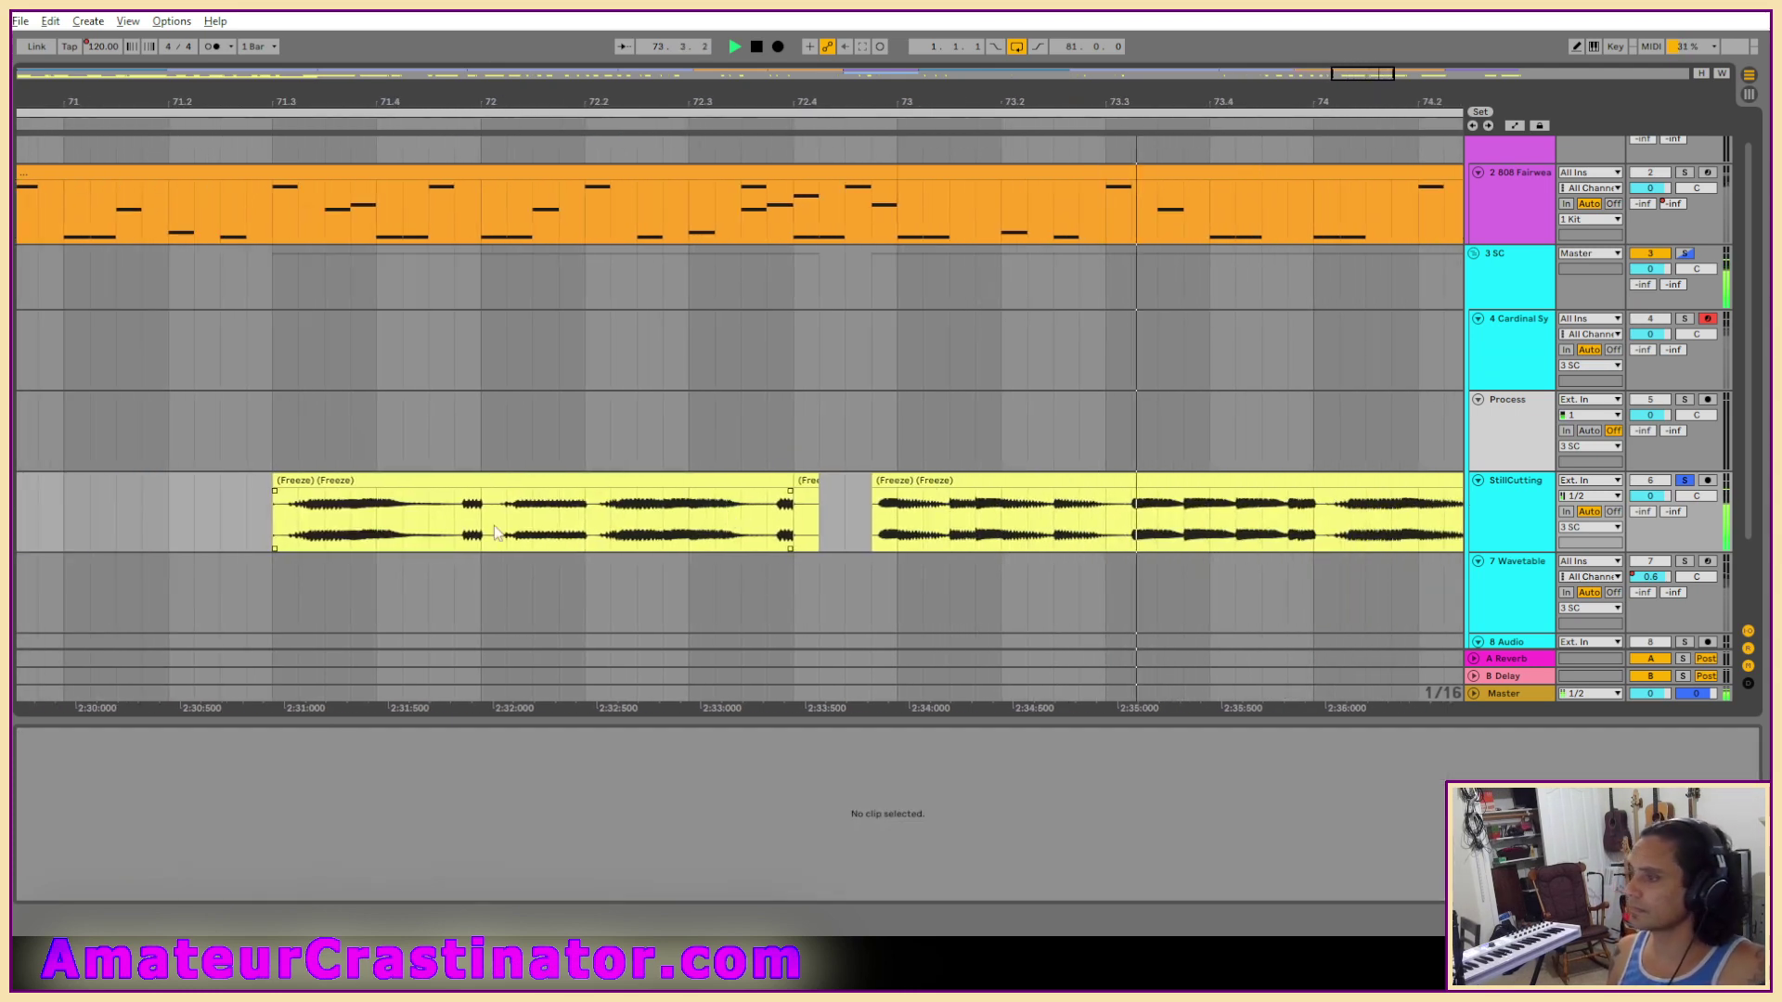
Audition the clip at 71.3, trim its start to 71.3.4, and delete the StillCutting audio from 71.4.4 to bar 73.
left_click(473, 501)
left_click(468, 481)
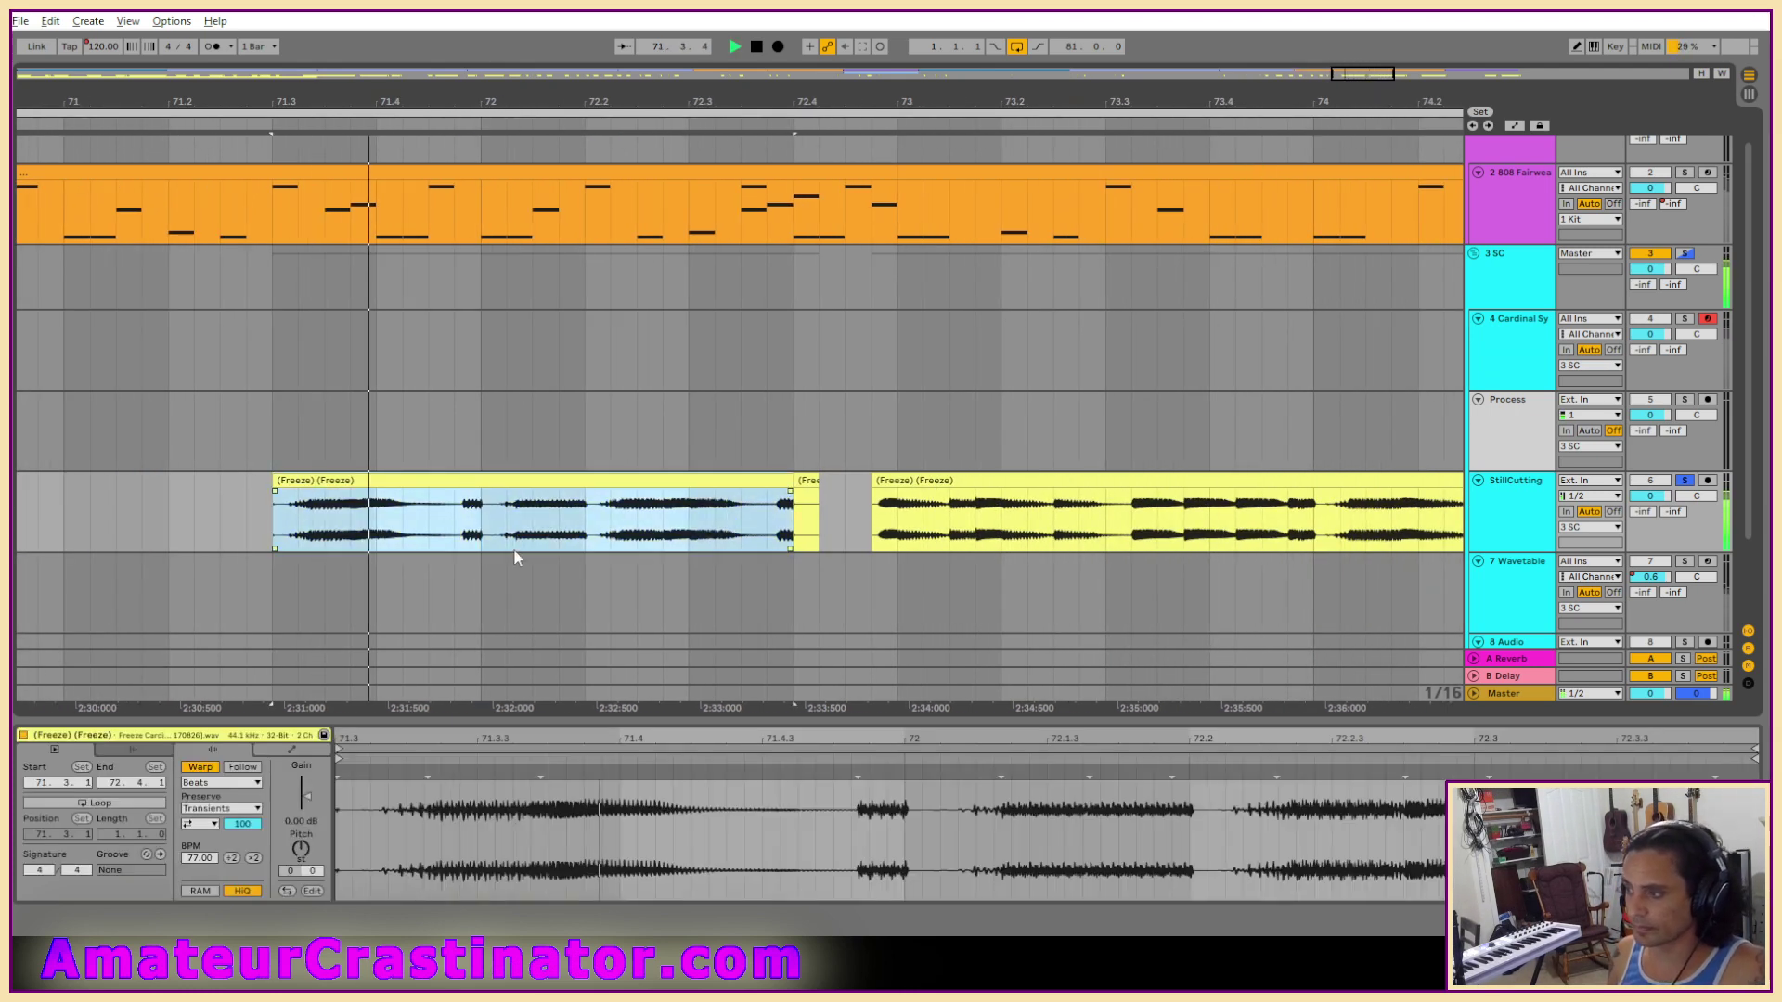
left_click_drag(281, 476, 350, 480)
key("space")
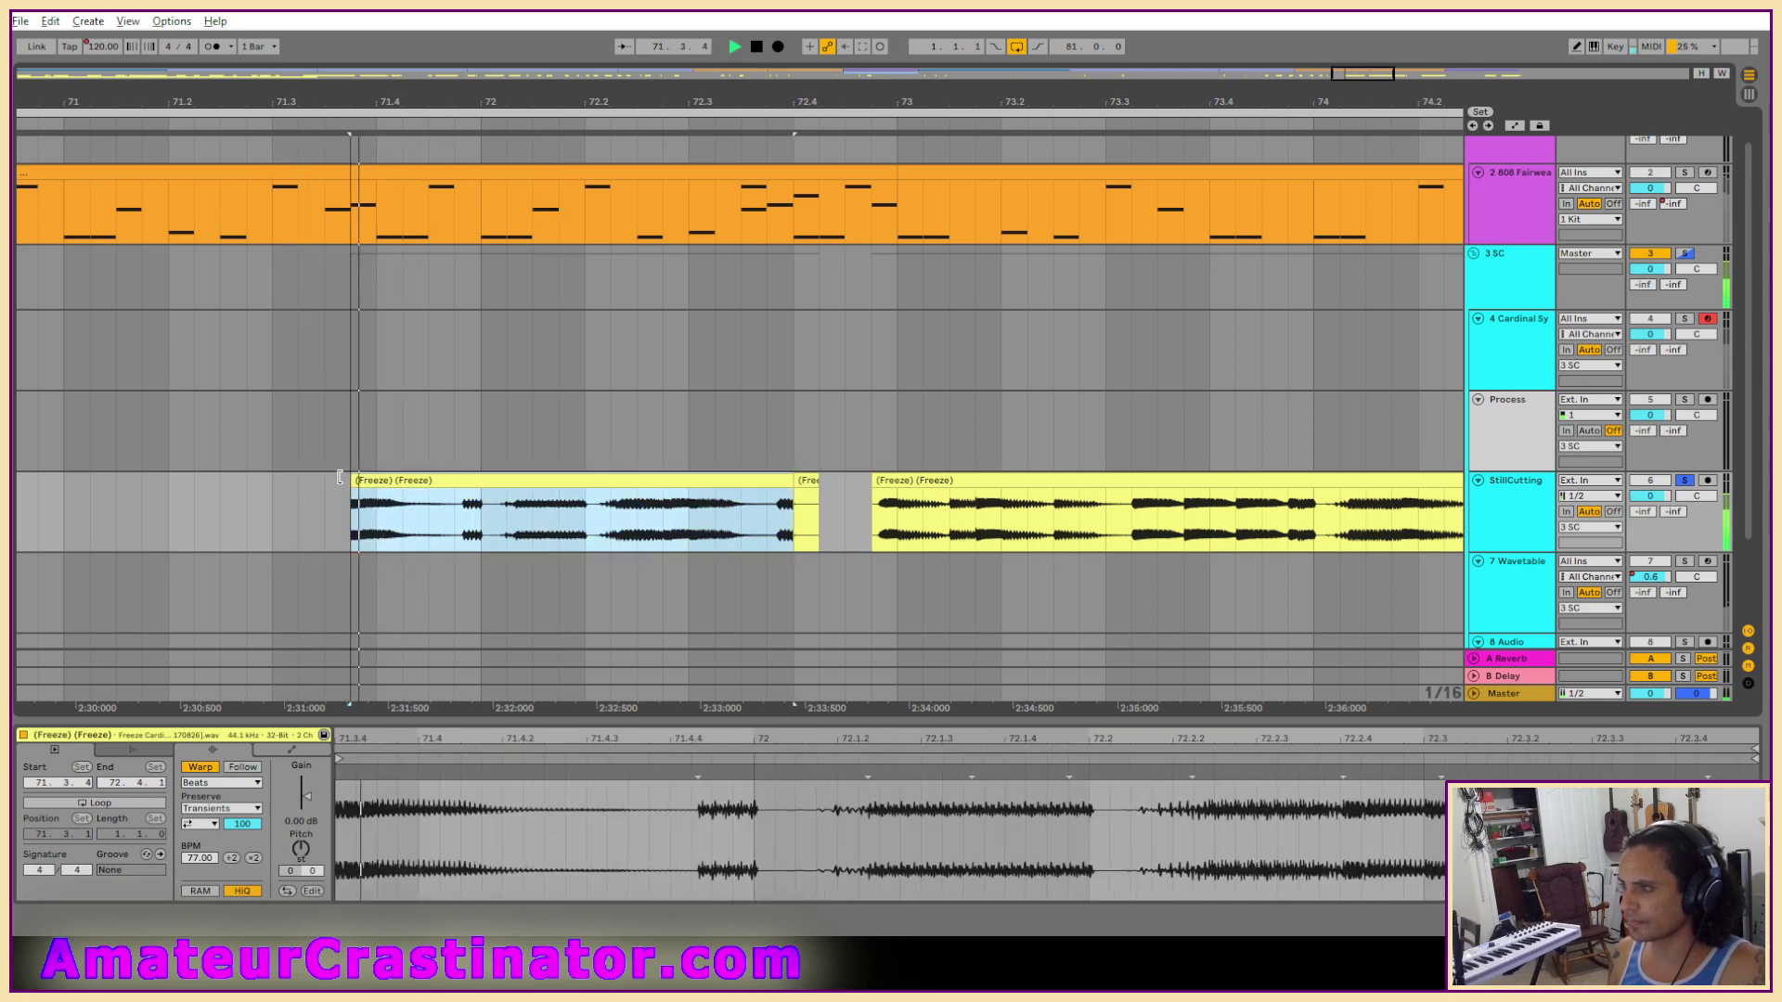
left_click_drag(454, 520, 880, 522)
key("Delete")
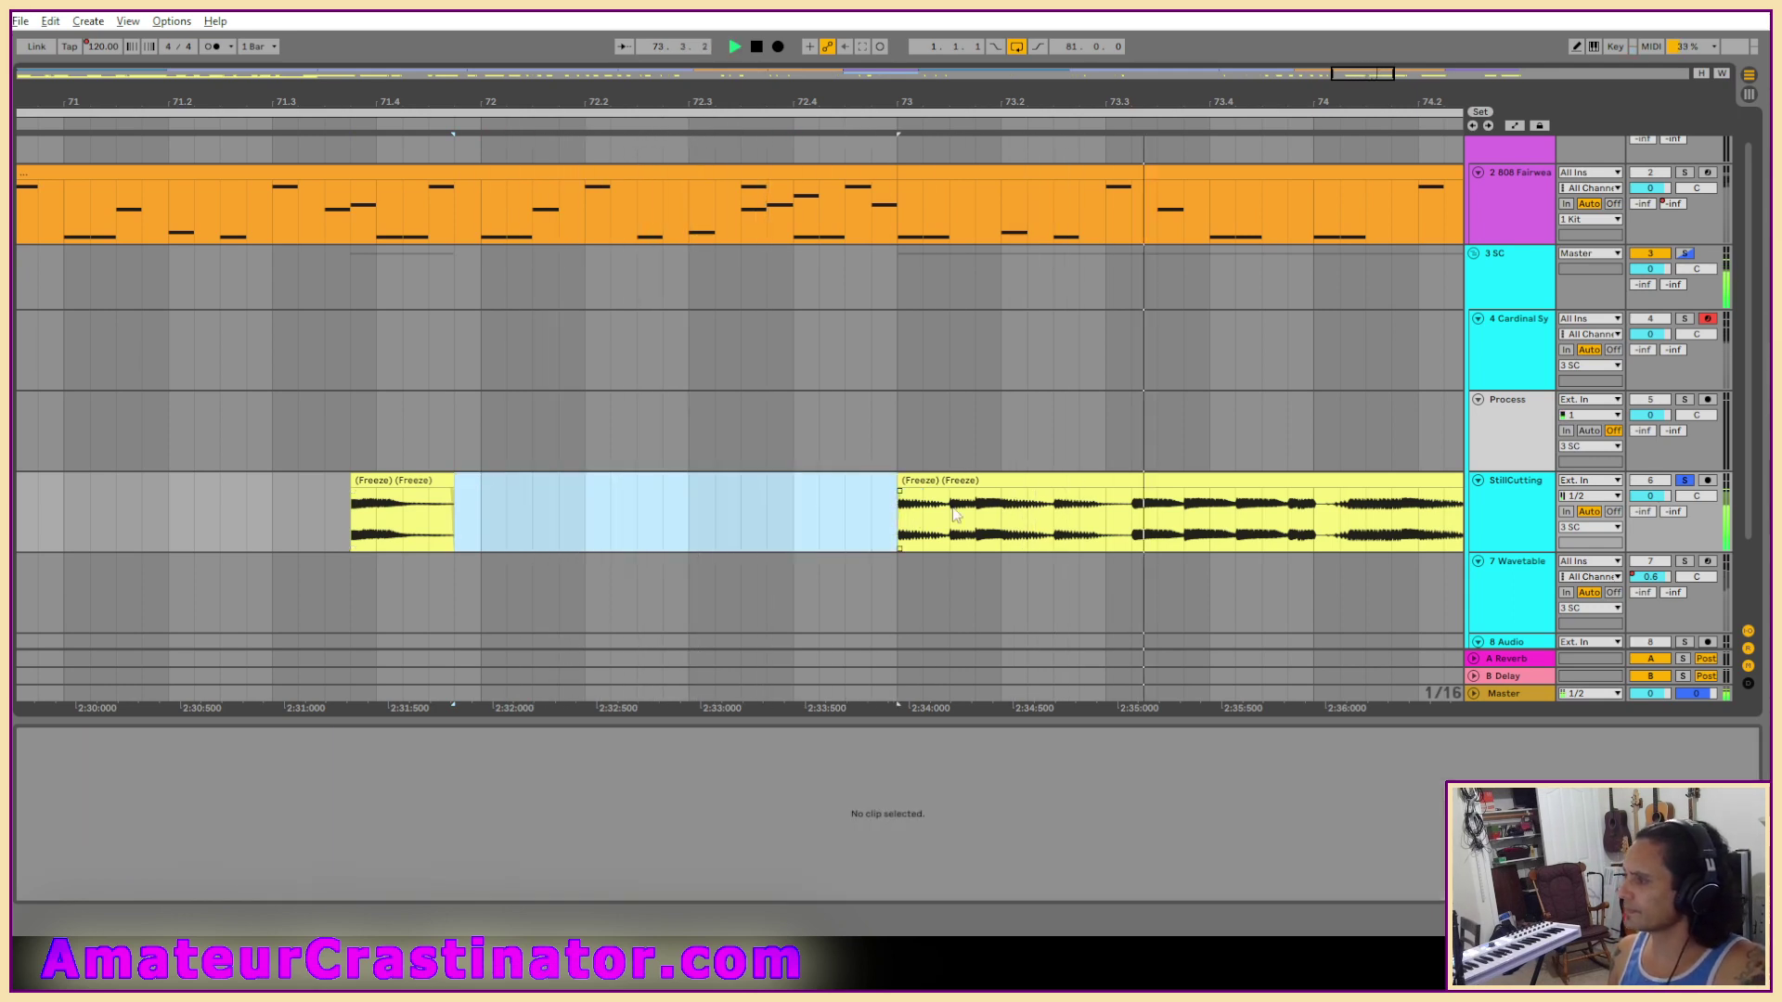
Audition the StillCutting clip at bar 73 and delete its audio from bar 74 to 75.1.2, including the freeze tail.
left_click(956, 506)
key("space")
key("space")
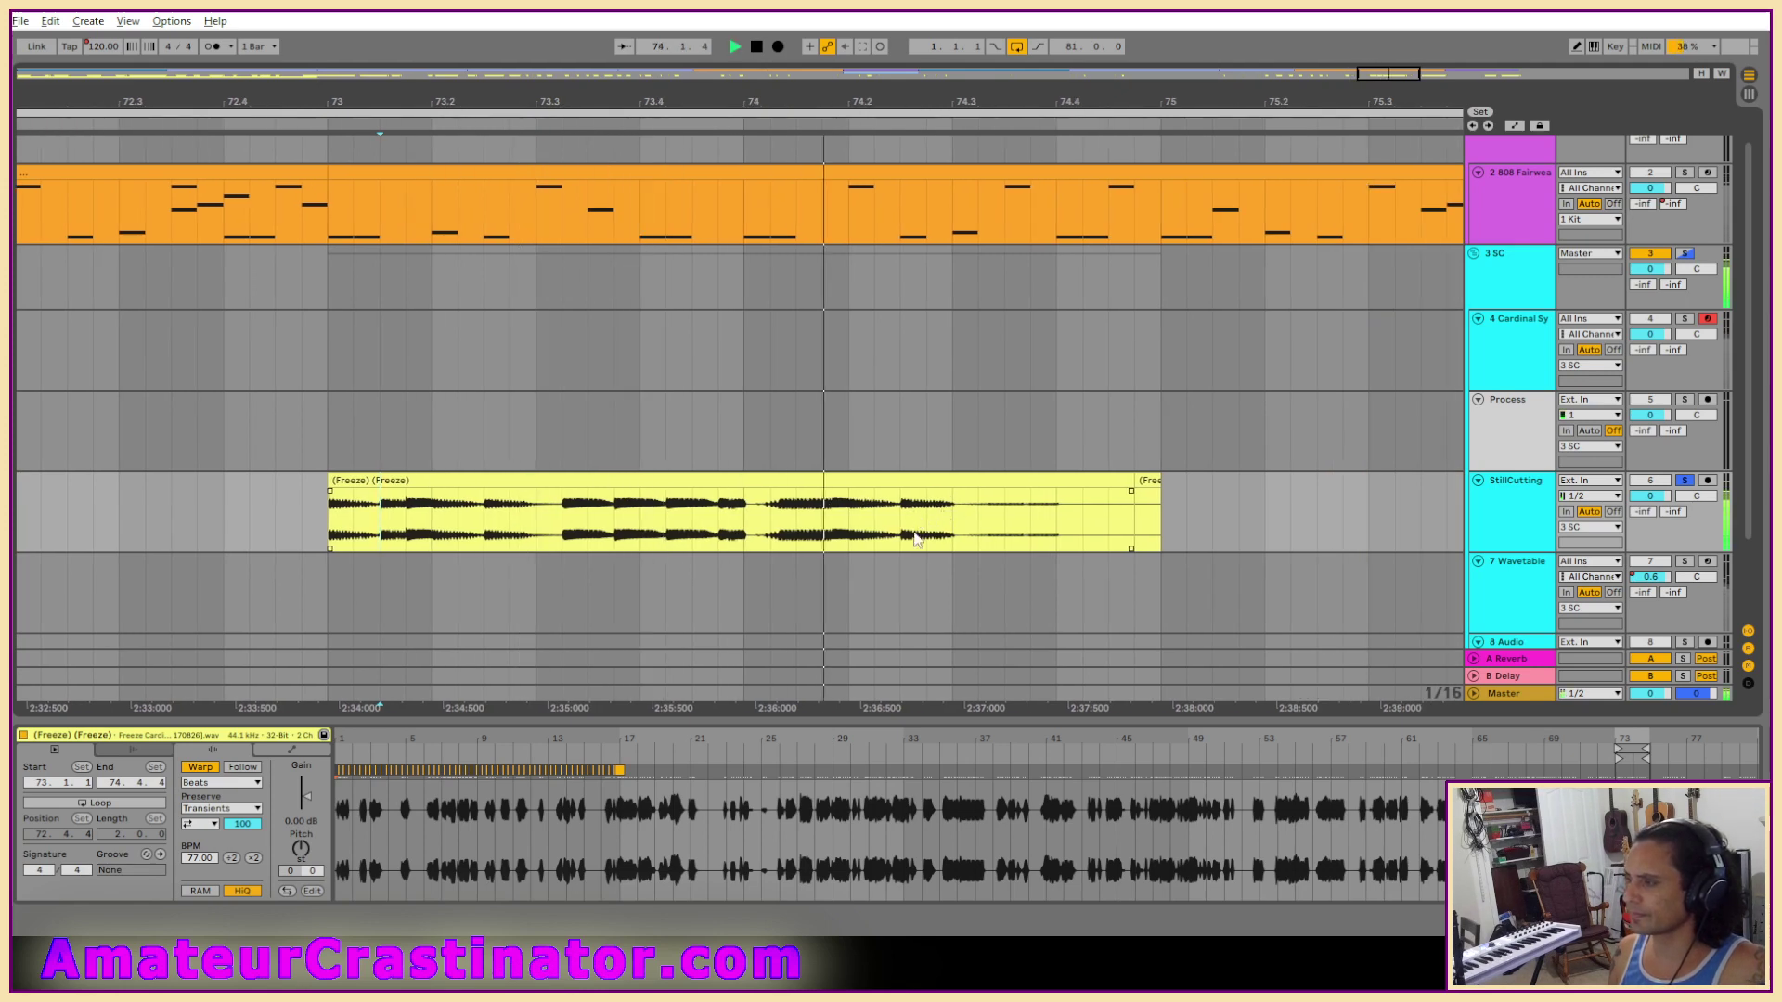
left_click_drag(748, 515, 1192, 514)
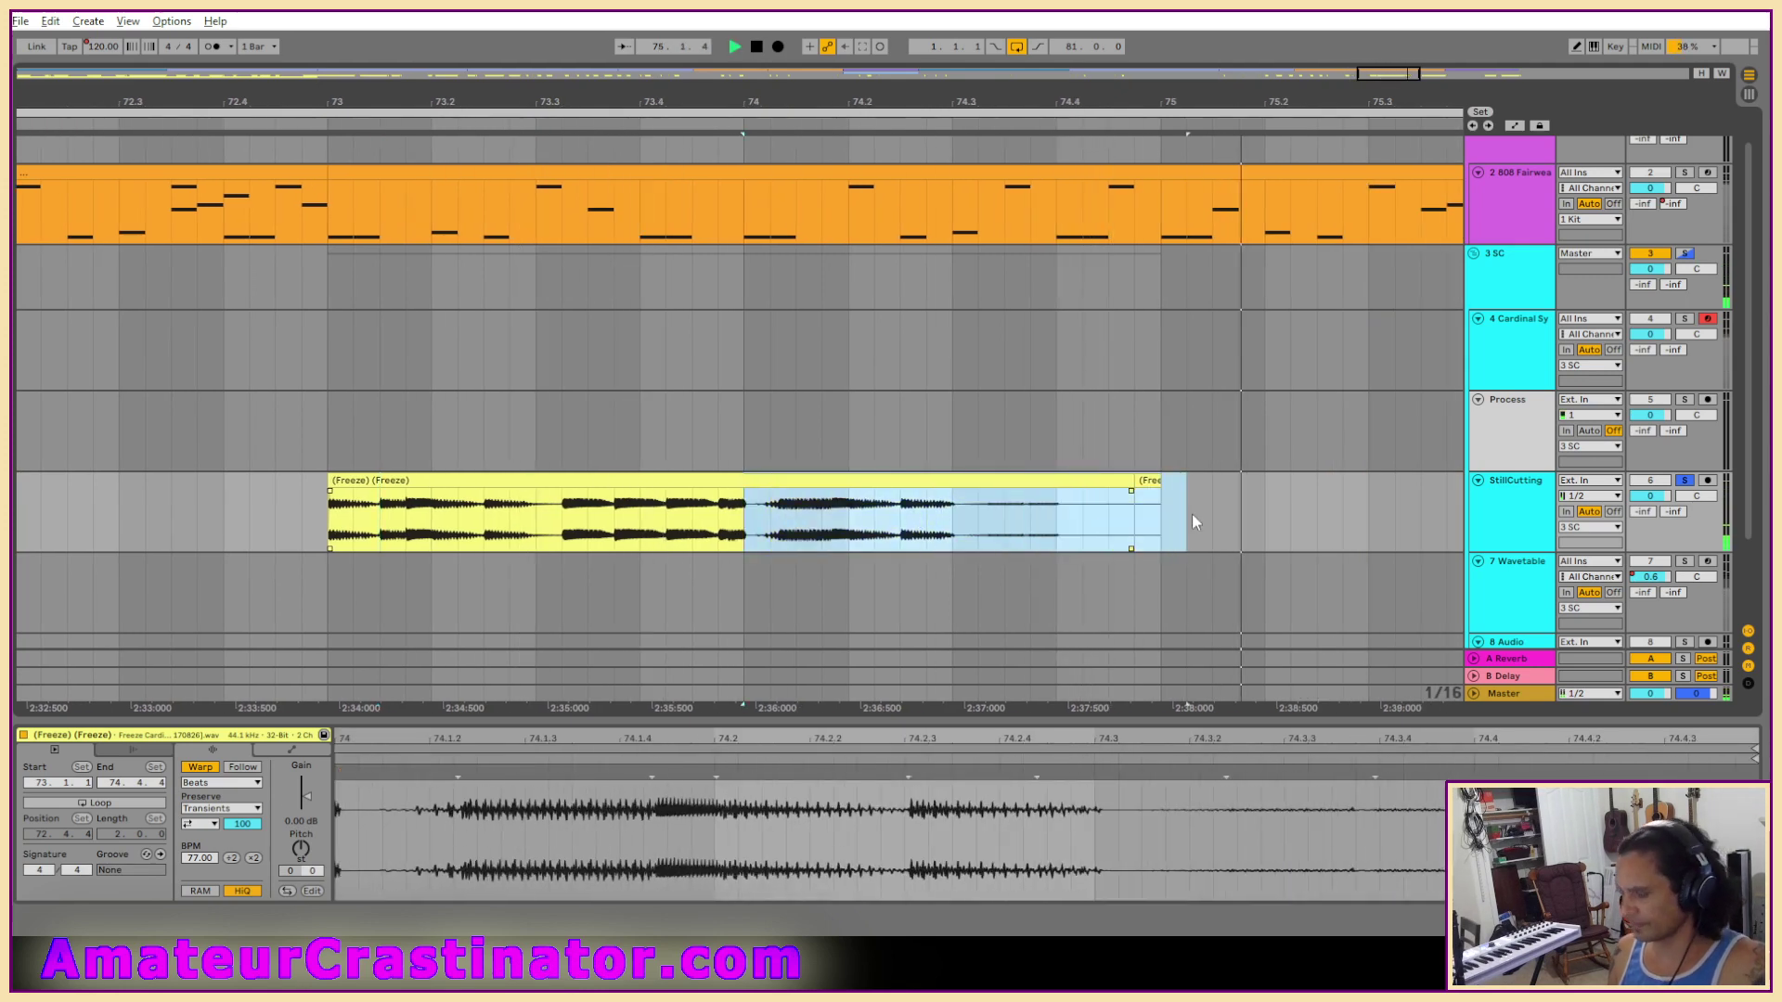
key("Delete")
Audition the StillCutting clip at 75.4 and delete its audio from 75.4 to 75.4.4, 76.1 to 76.1.4 and 76.2 to 76.2.2.
key("w")
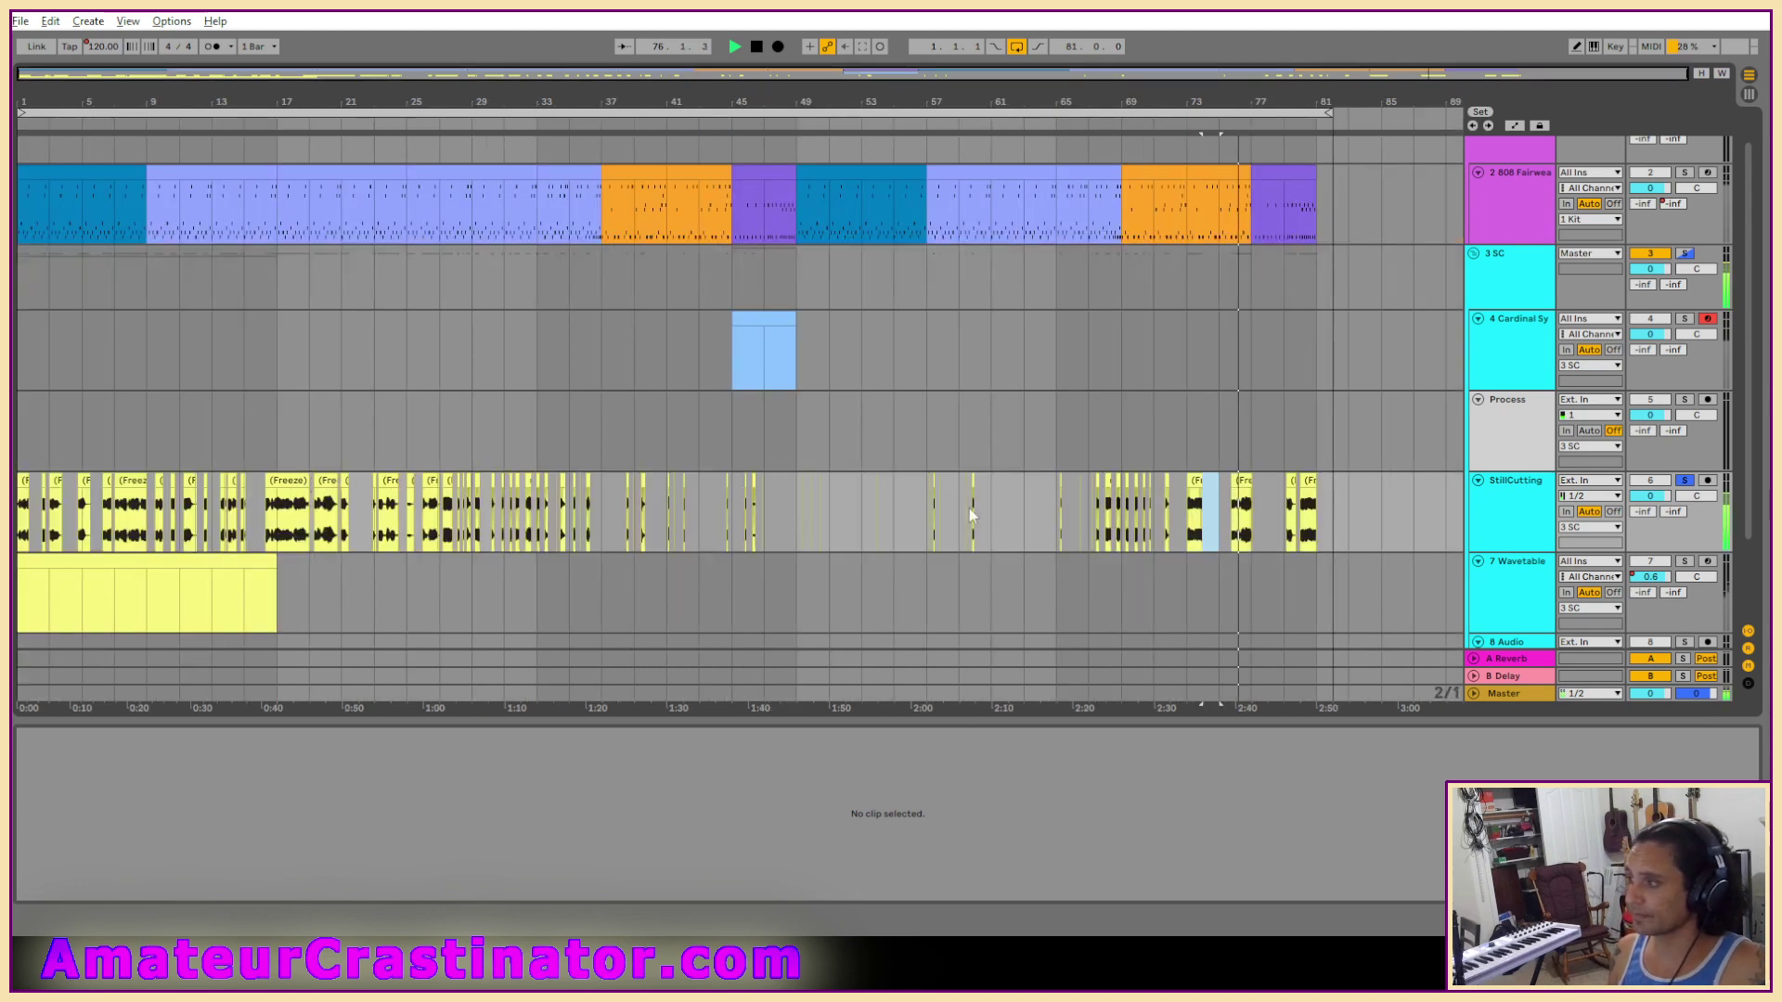
scroll(1323, 508, "up", 5)
left_click(495, 486)
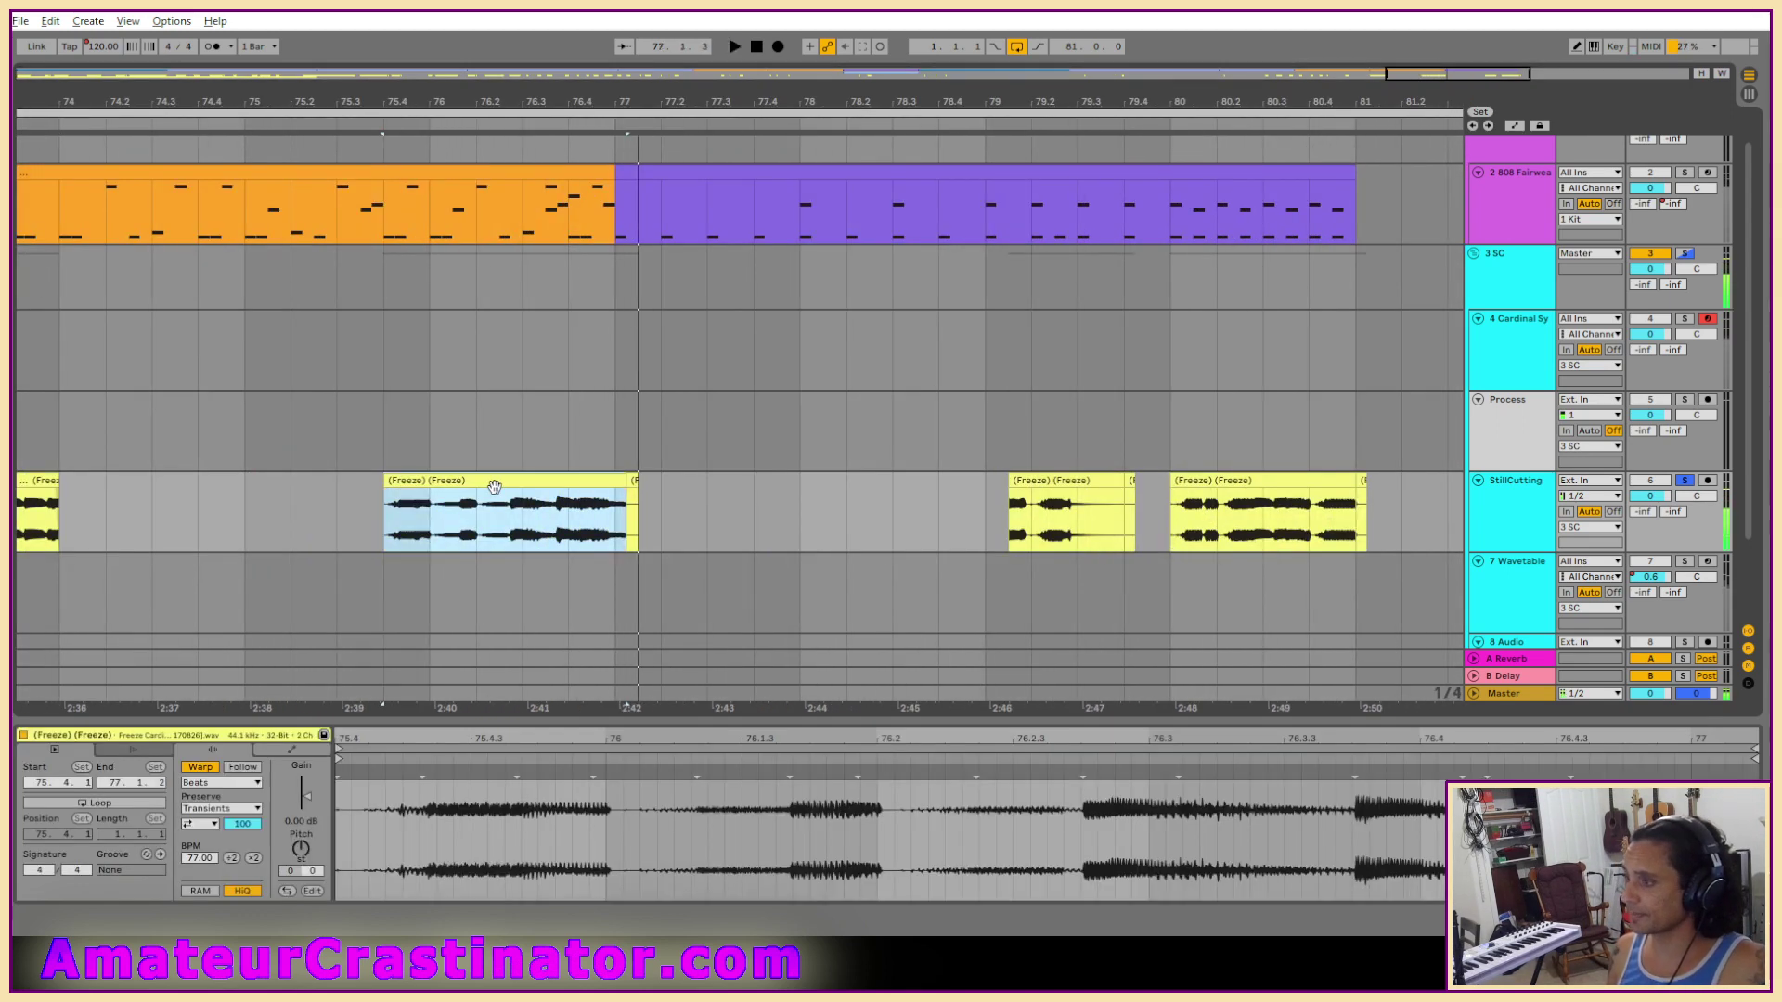
key("space")
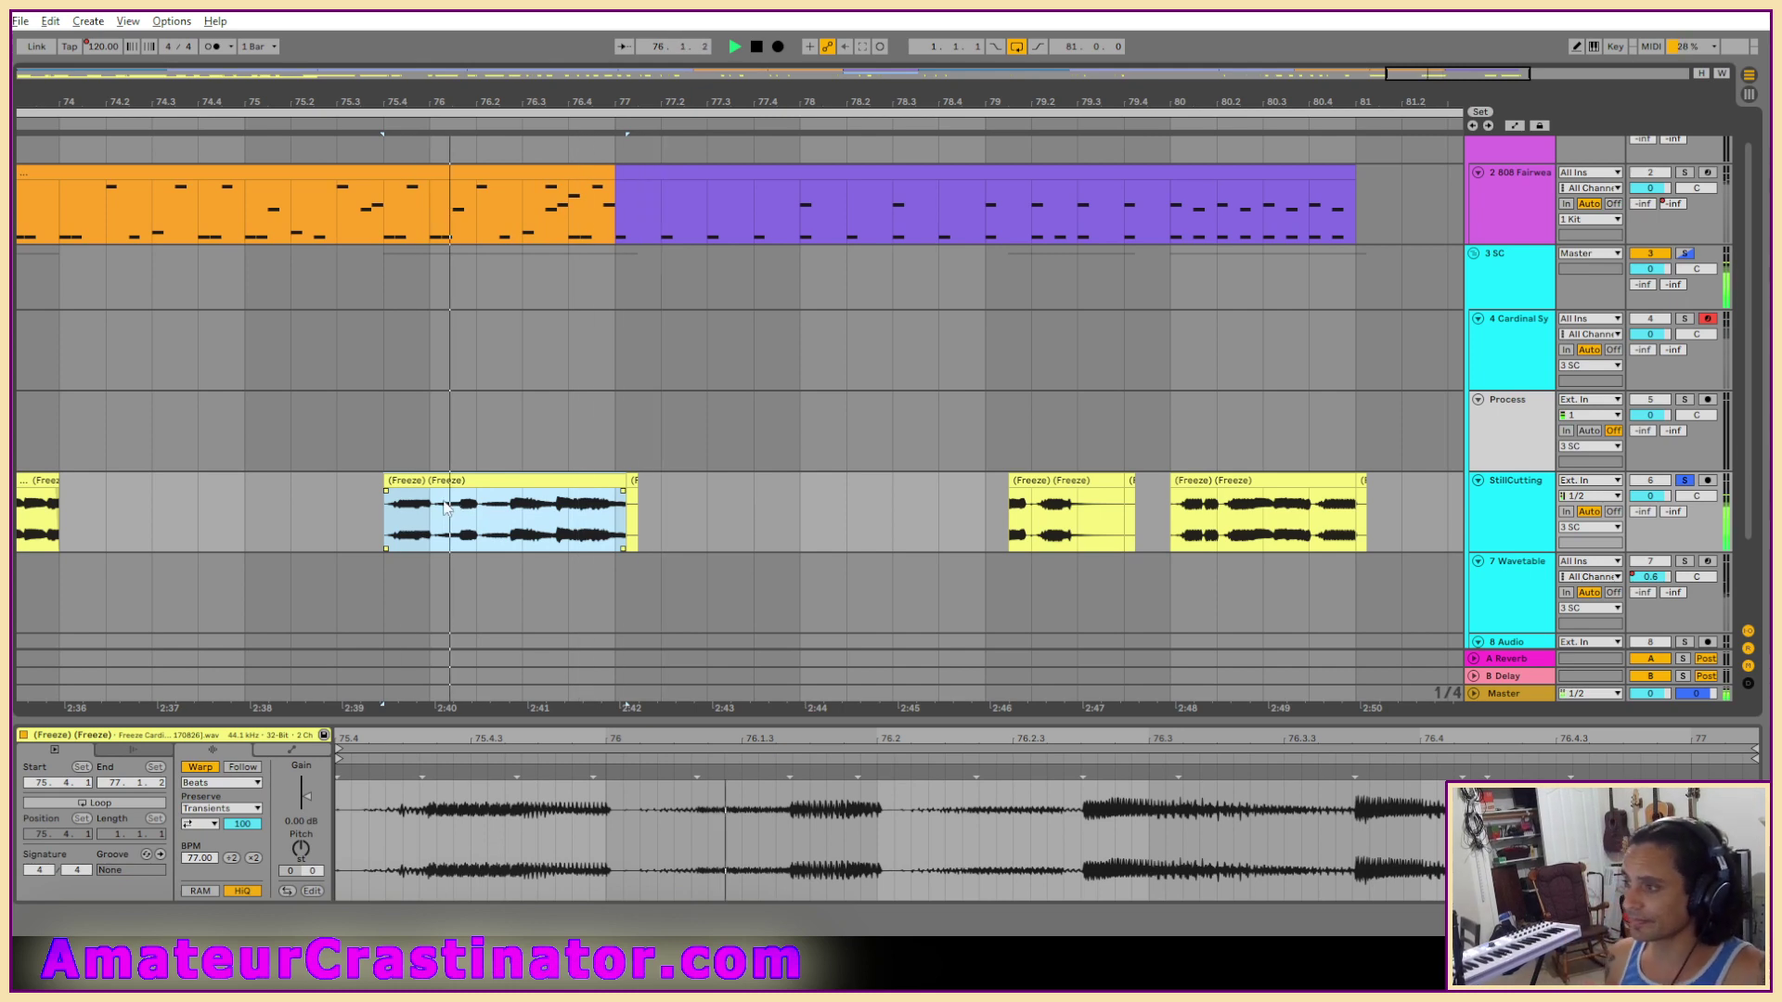
scroll(474, 519, "up", 3)
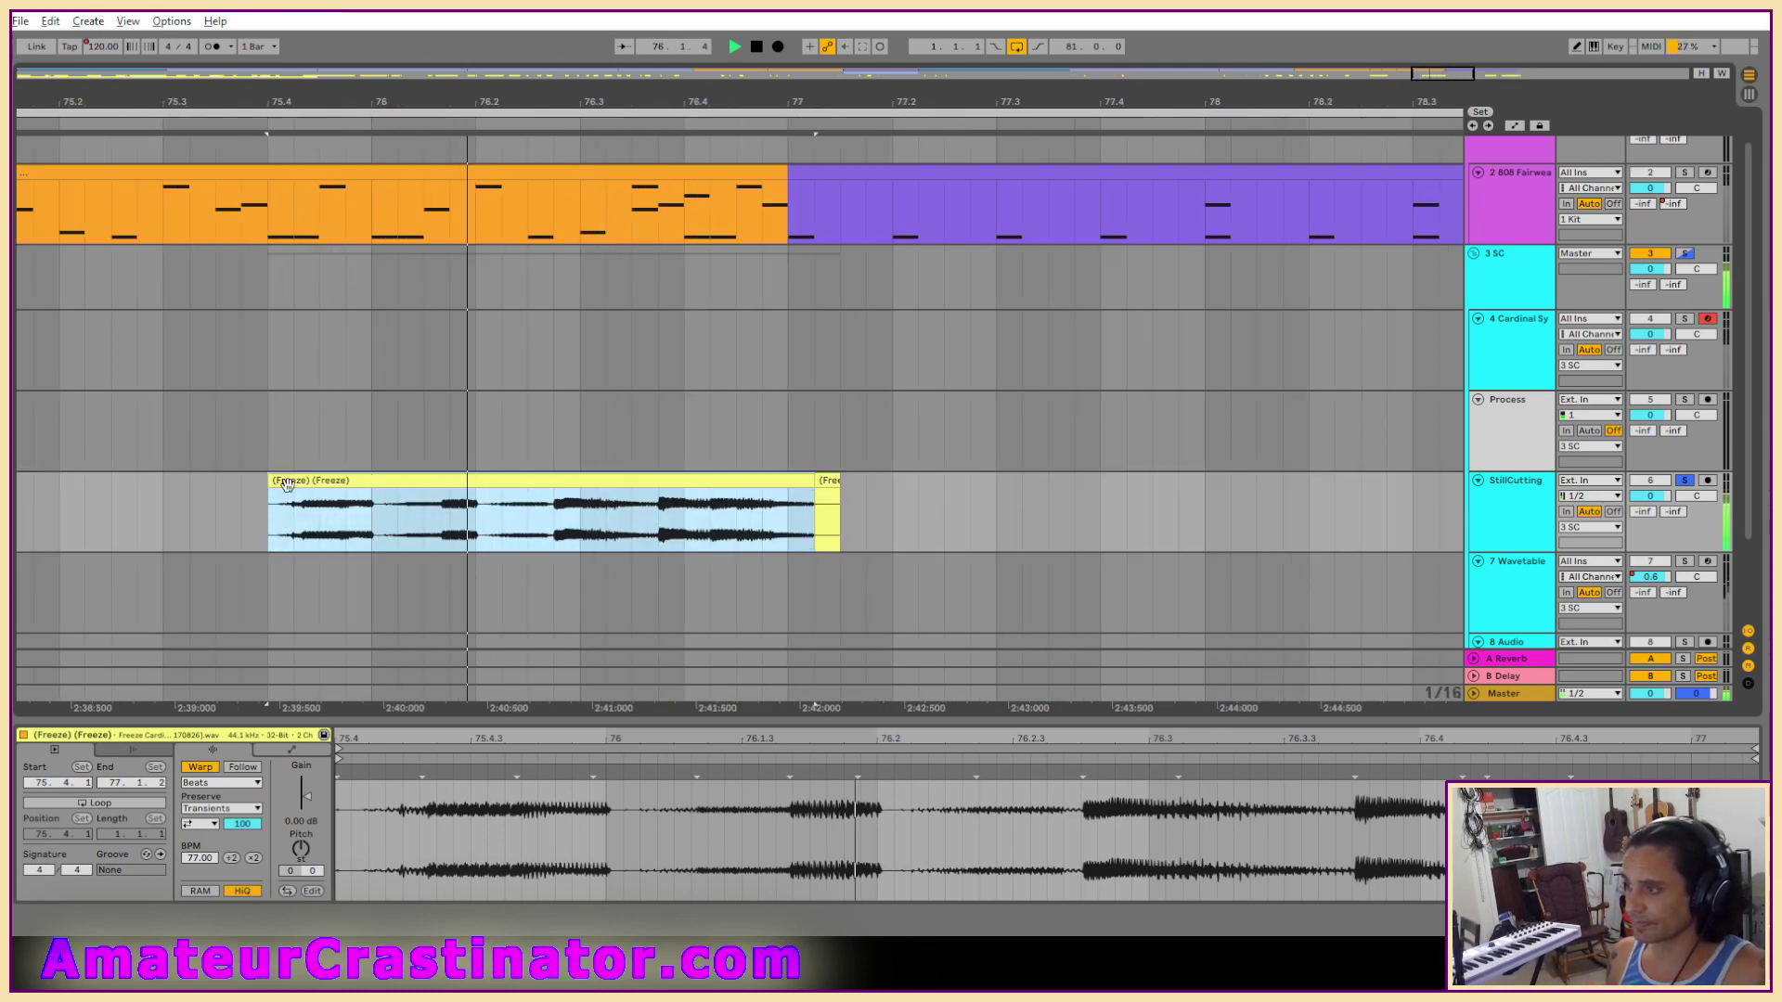
left_click_drag(272, 504, 502, 527)
key("Delete")
key("Delete")
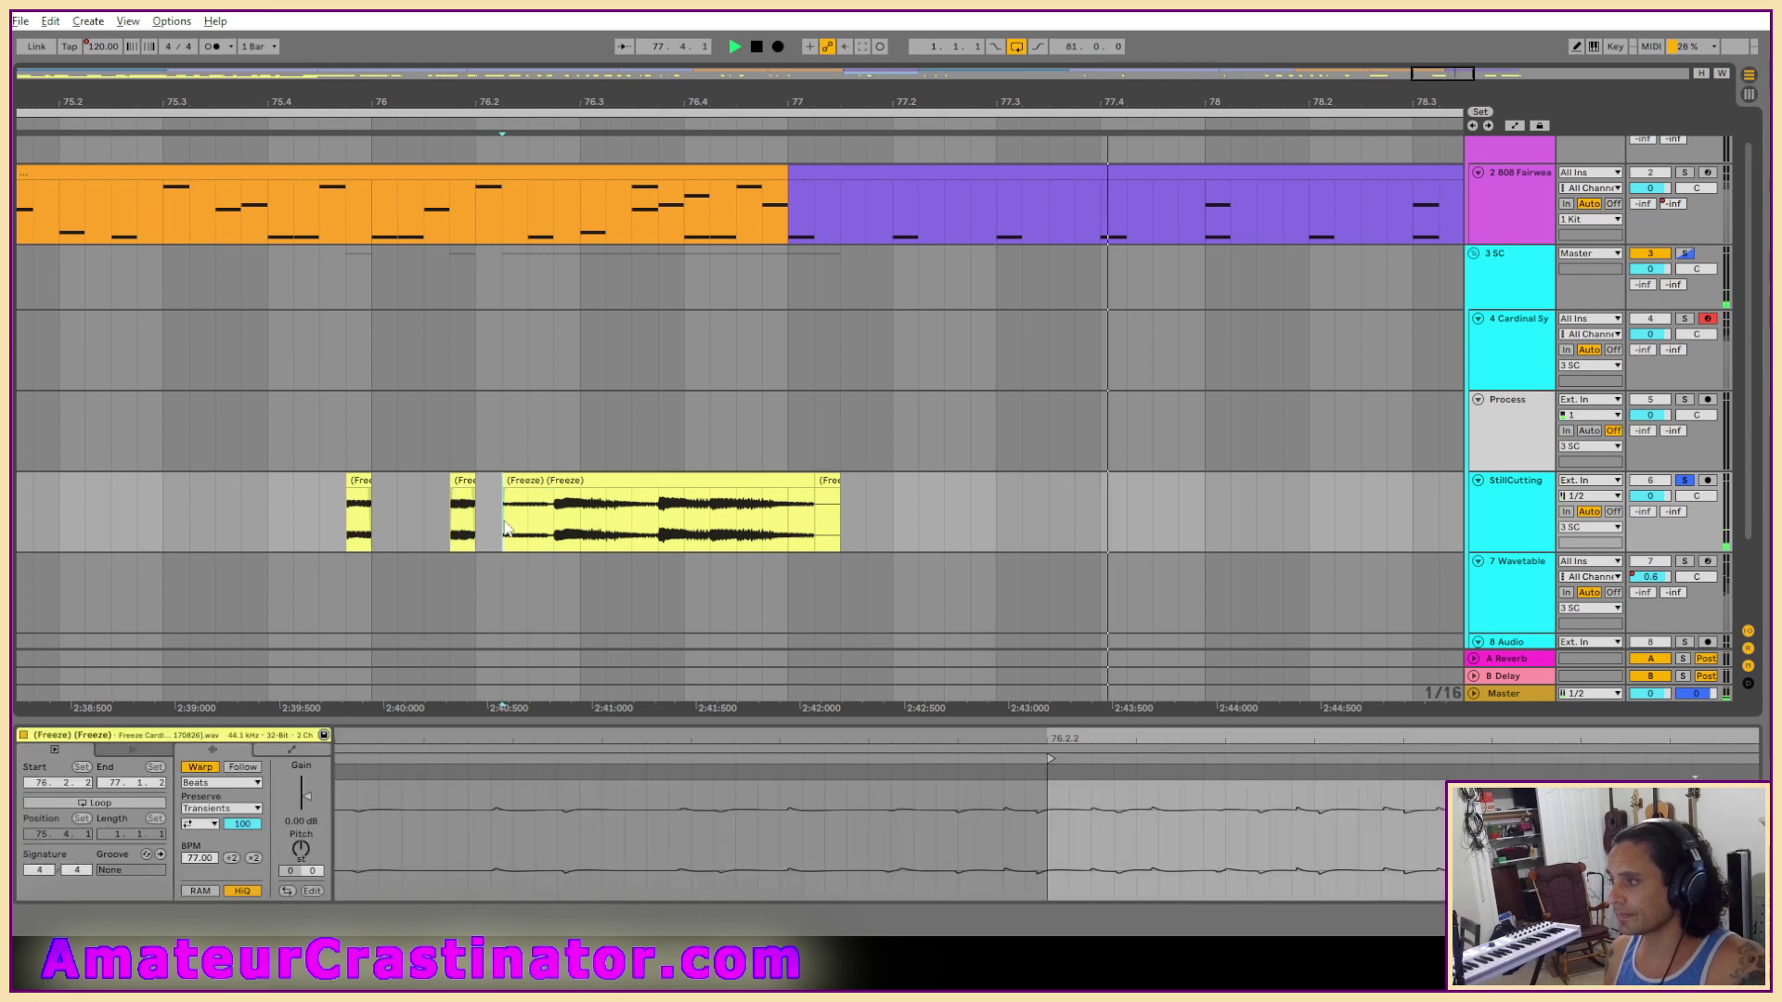
Trim the start of the StillCutting clip at 76.2.2 to 76.2.4, and delete the freeze tail clip at 77.1.2.
left_click(518, 527)
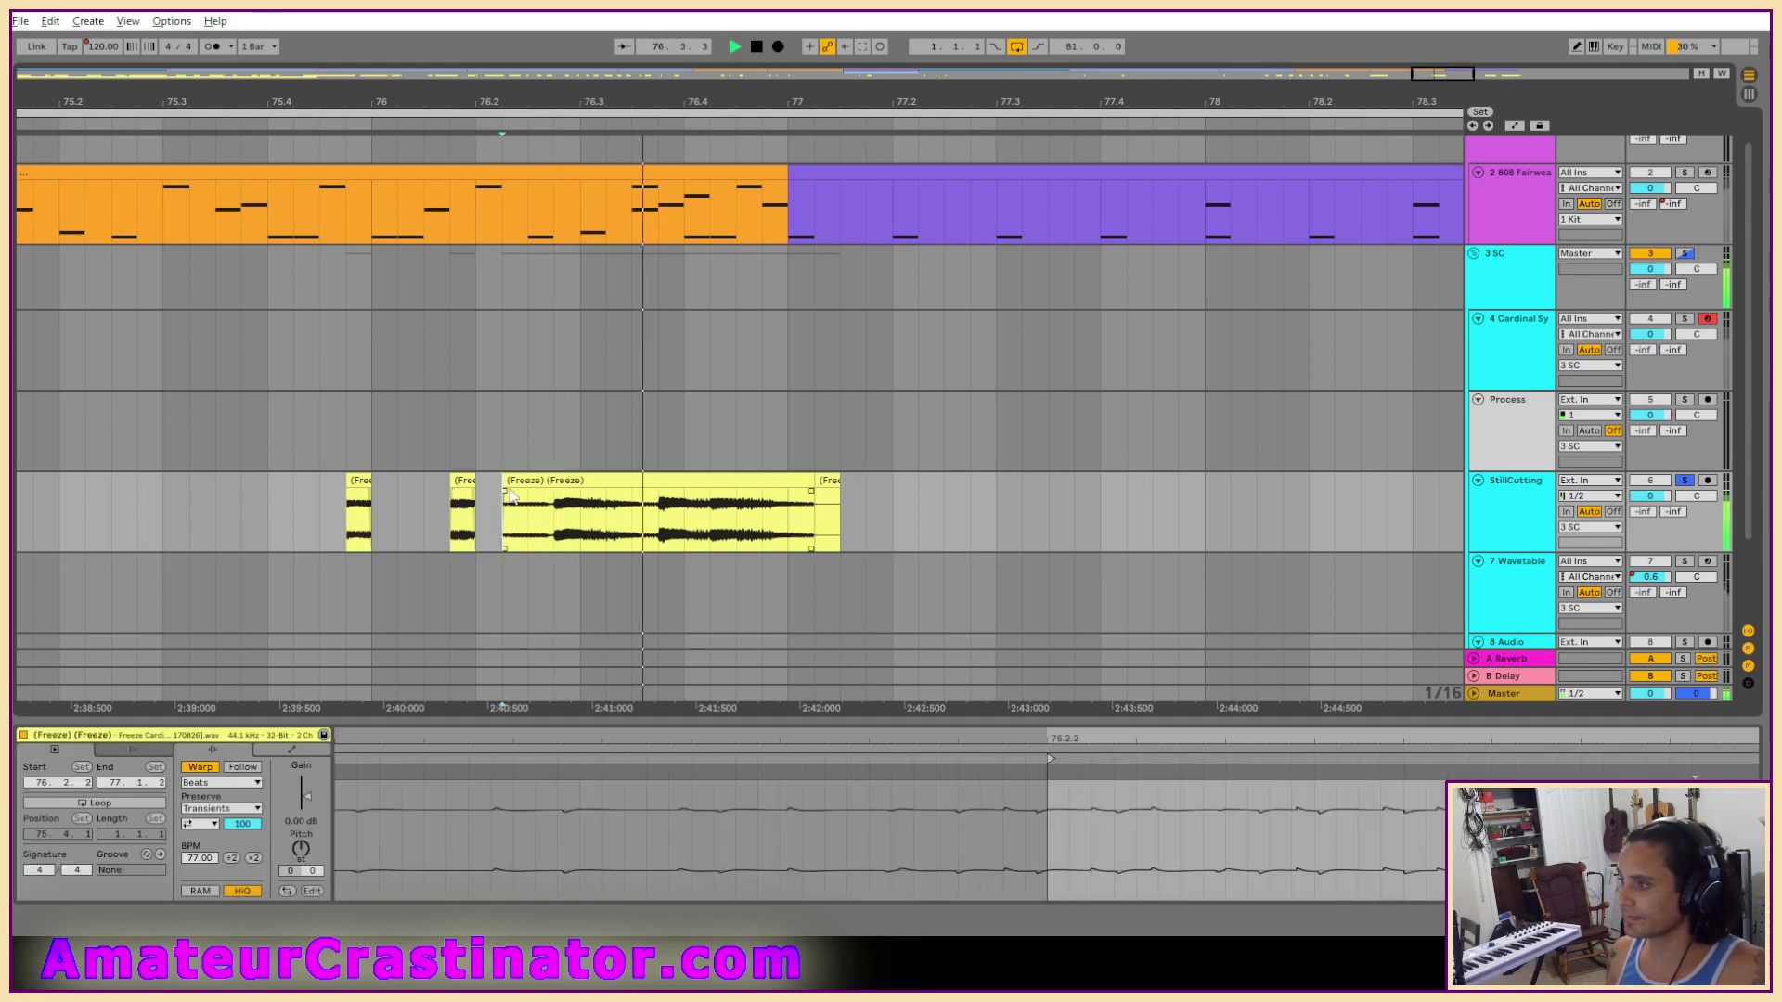
left_click_drag(506, 525, 557, 524)
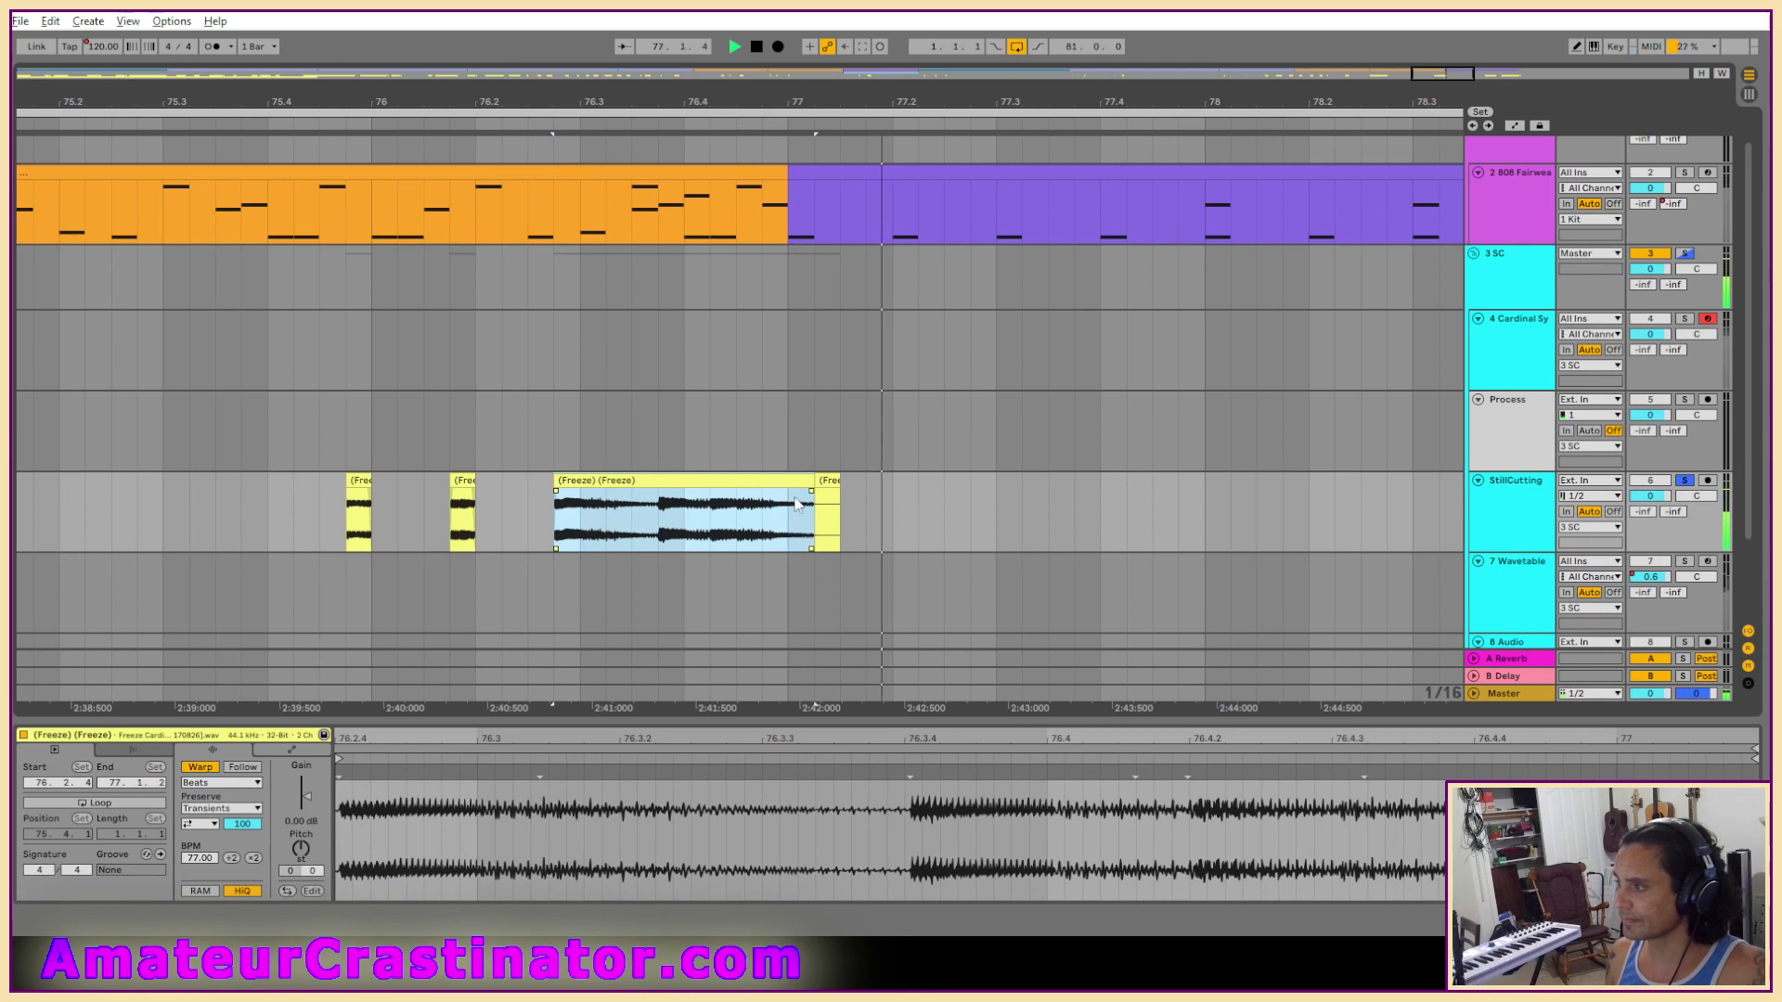
left_click(829, 483)
key("Delete")
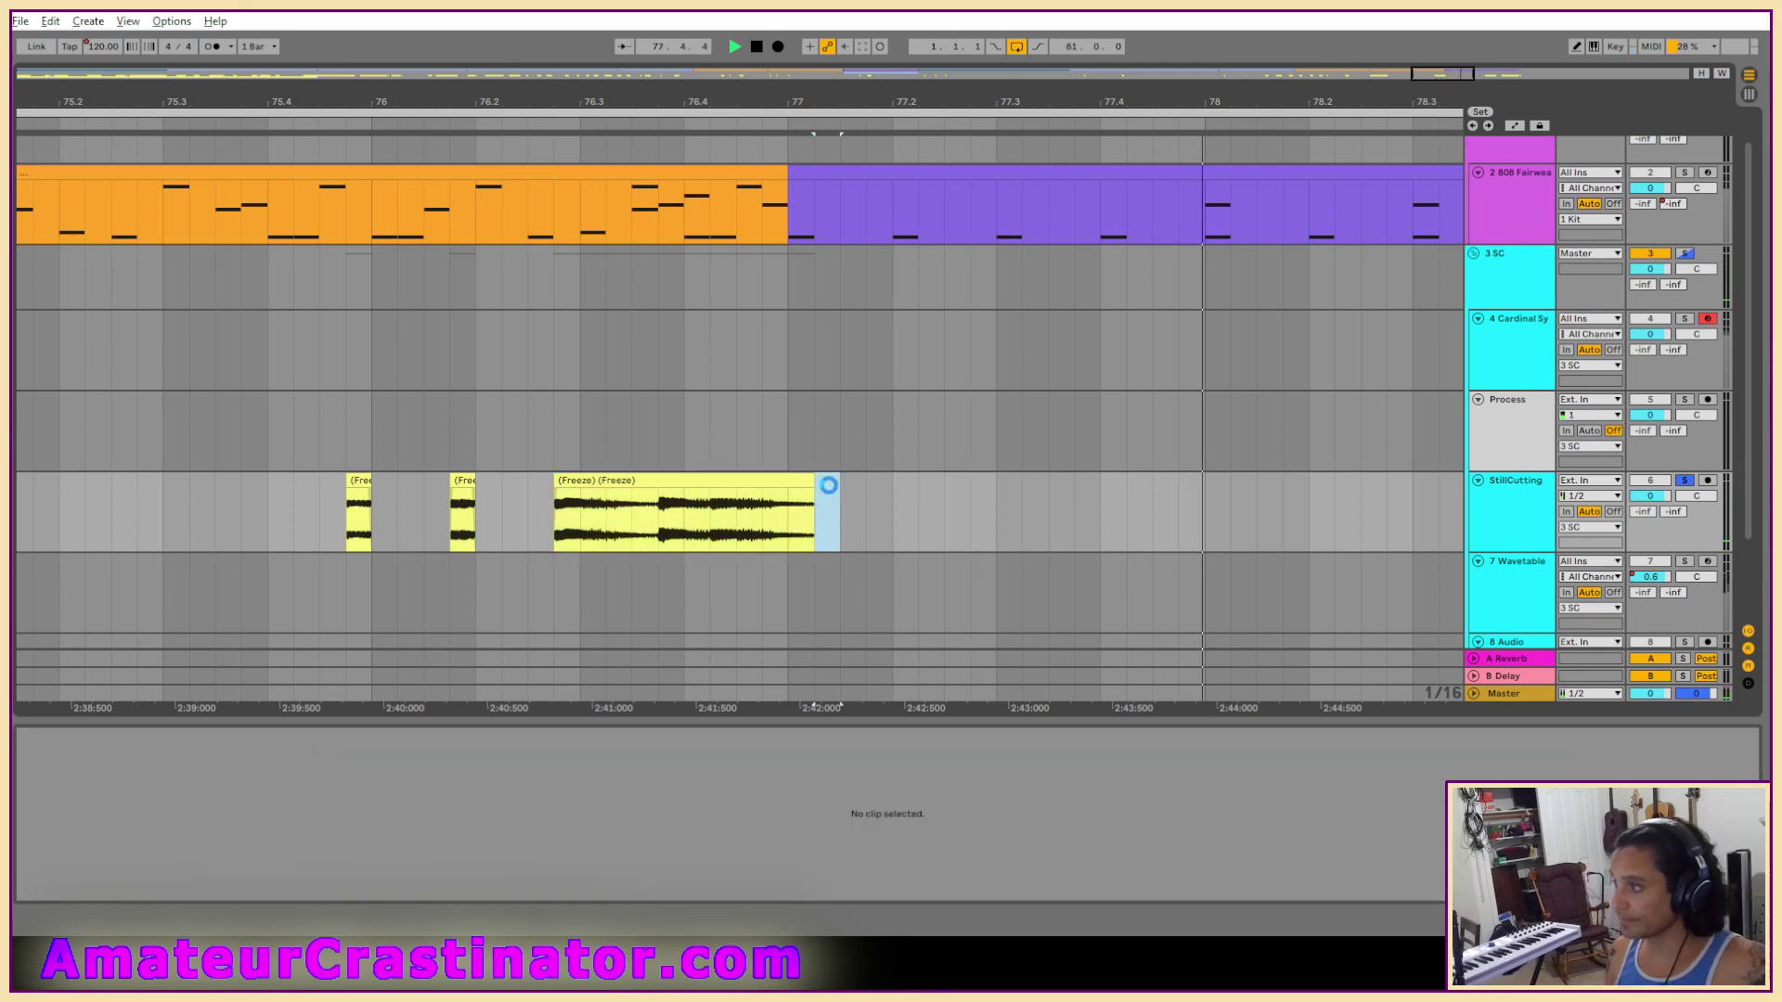
Delete the StillCutting audio from 79.1.4 to 80.2.4, keeping only the short note before it.
key("minus")
key("minus")
scroll(1161, 529, "up", 6)
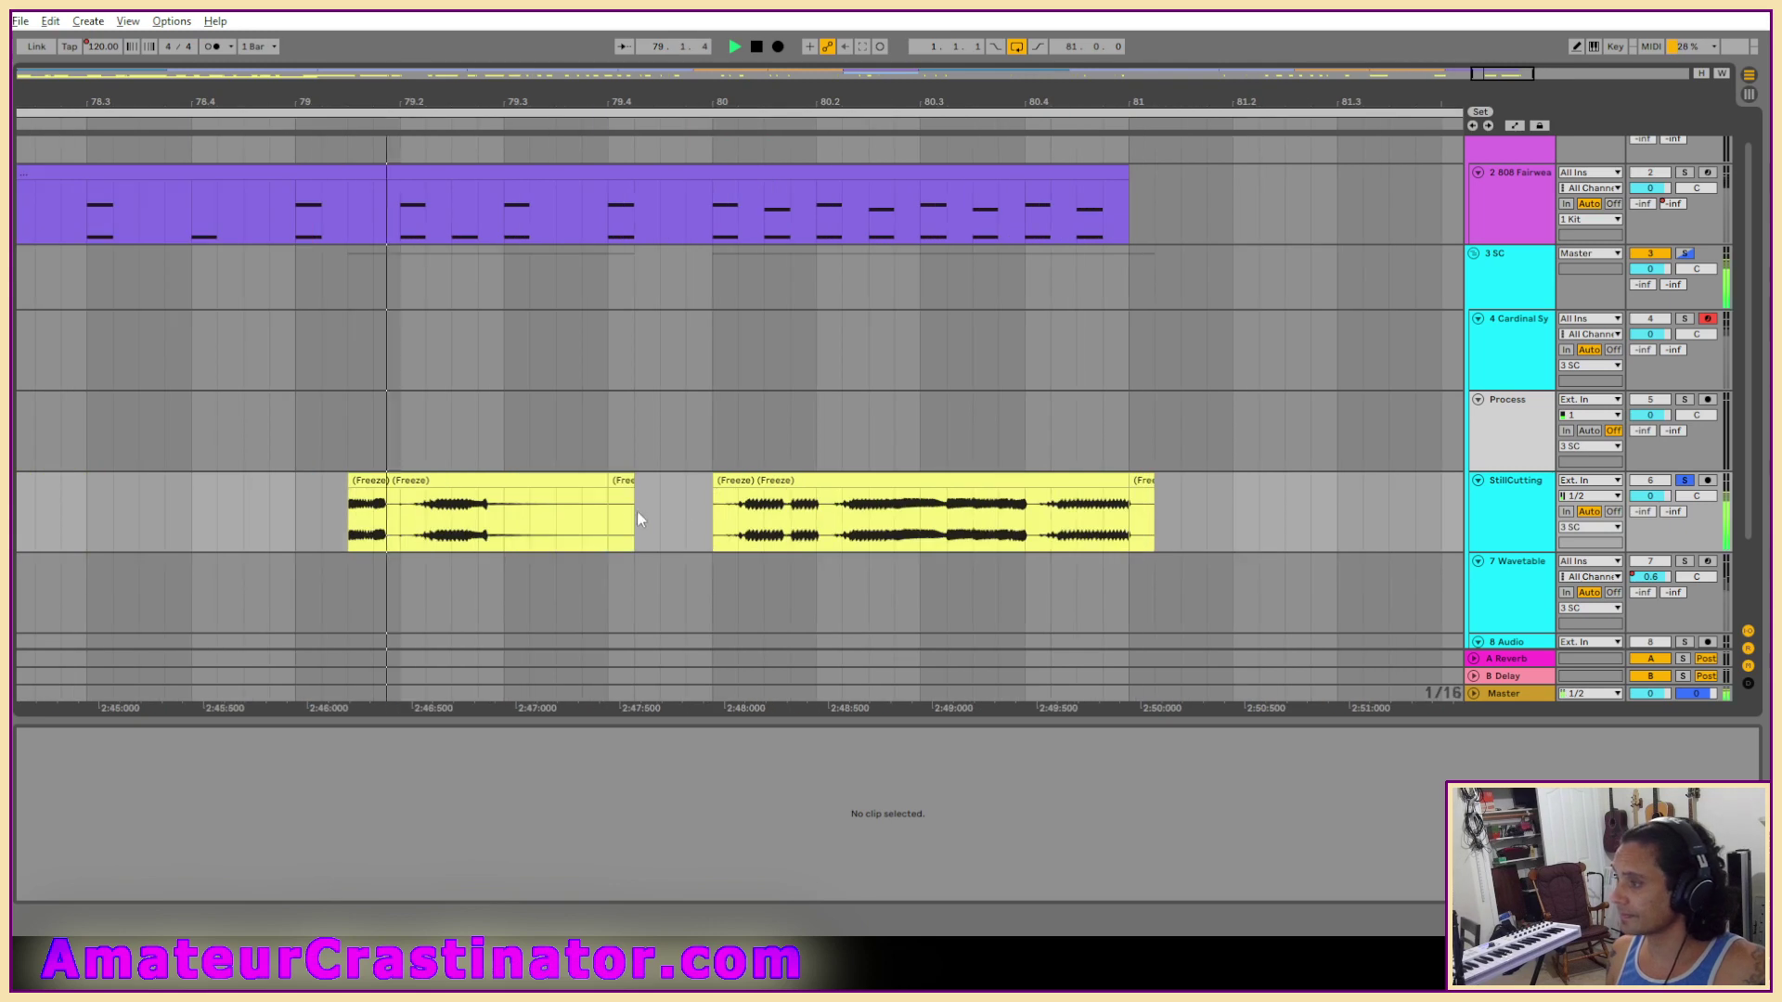
left_click_drag(372, 506, 896, 511)
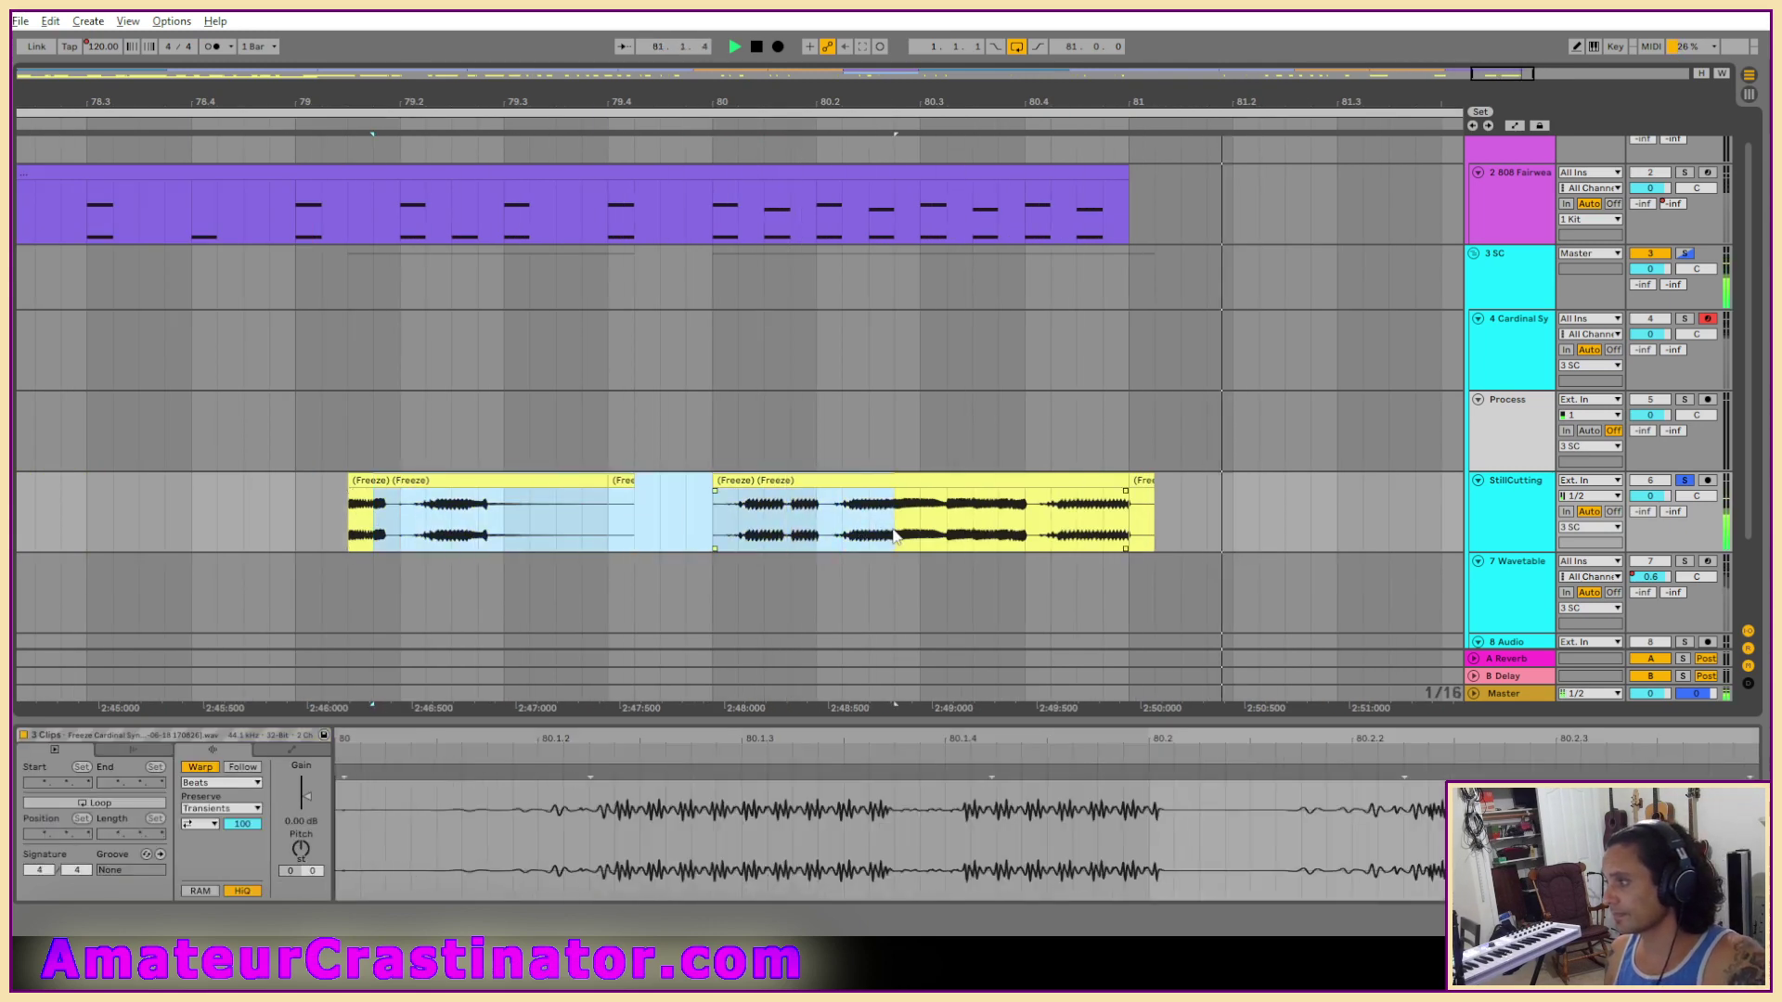
key("Delete")
Delete the StillCutting audio from 80.4 through the freeze tail, and trim the last 1/32 note before 80.4 off the remaining clip.
left_click(919, 483)
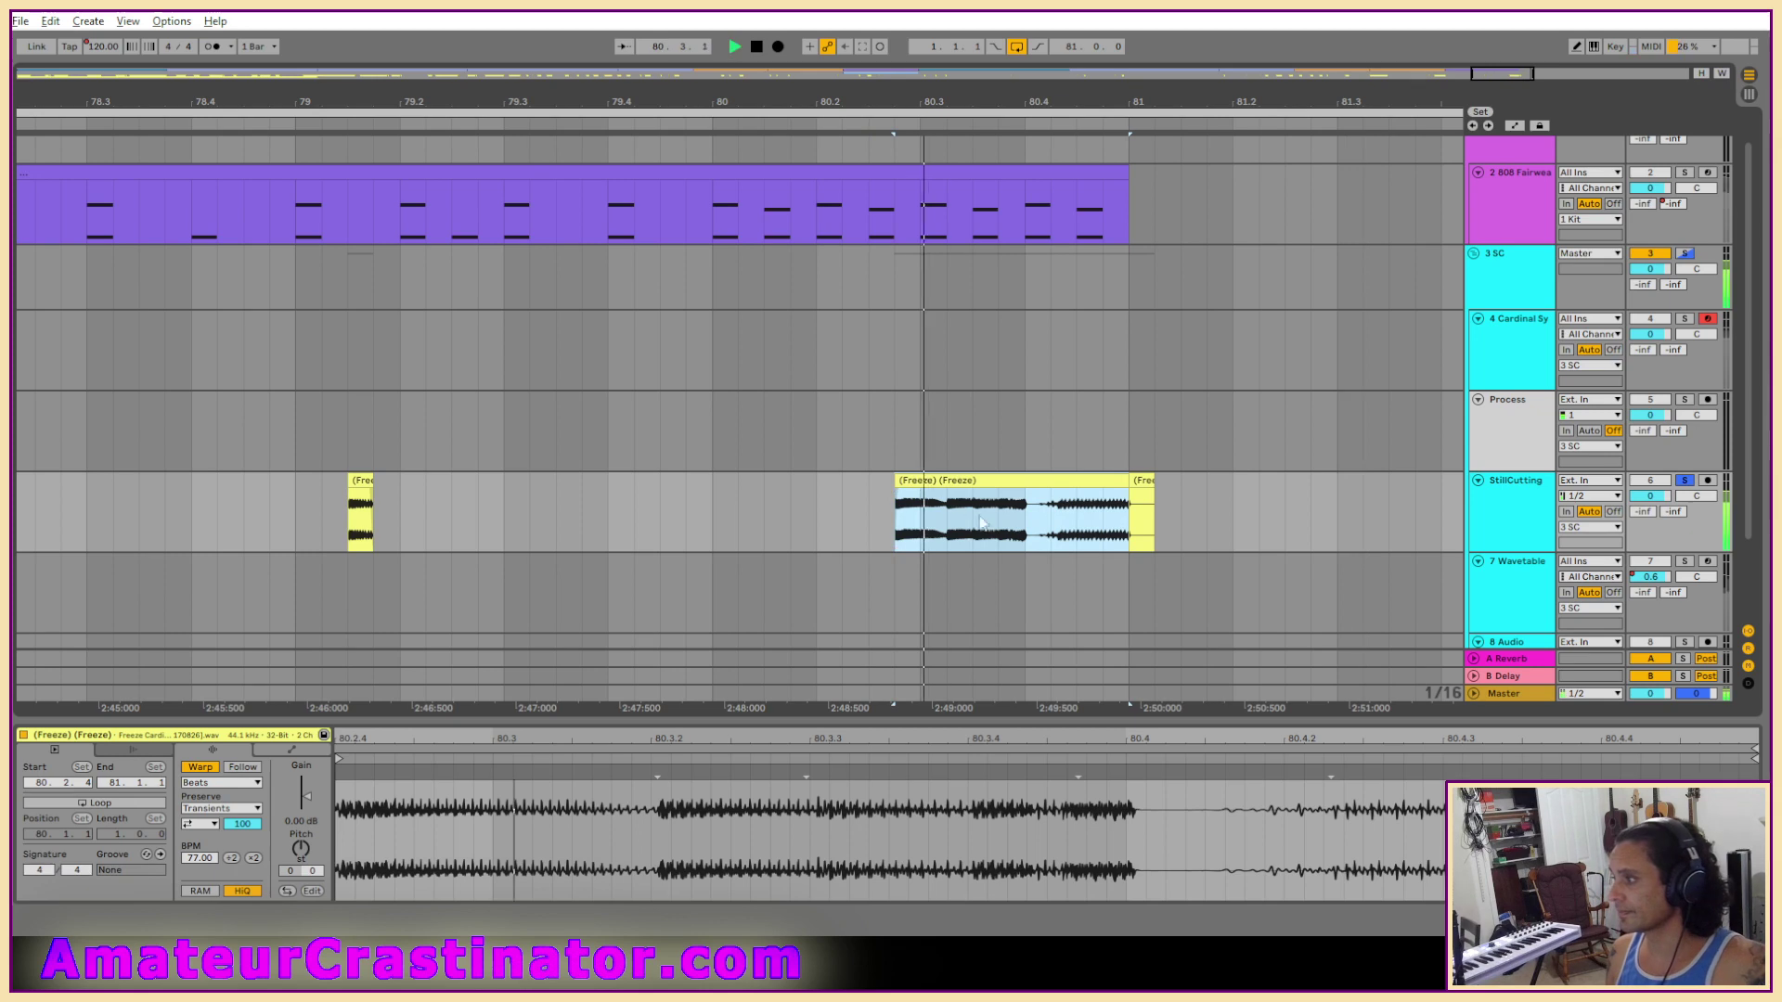
left_click(1027, 527)
left_click_drag(1026, 527, 1160, 529)
key("Delete")
left_click(1014, 531)
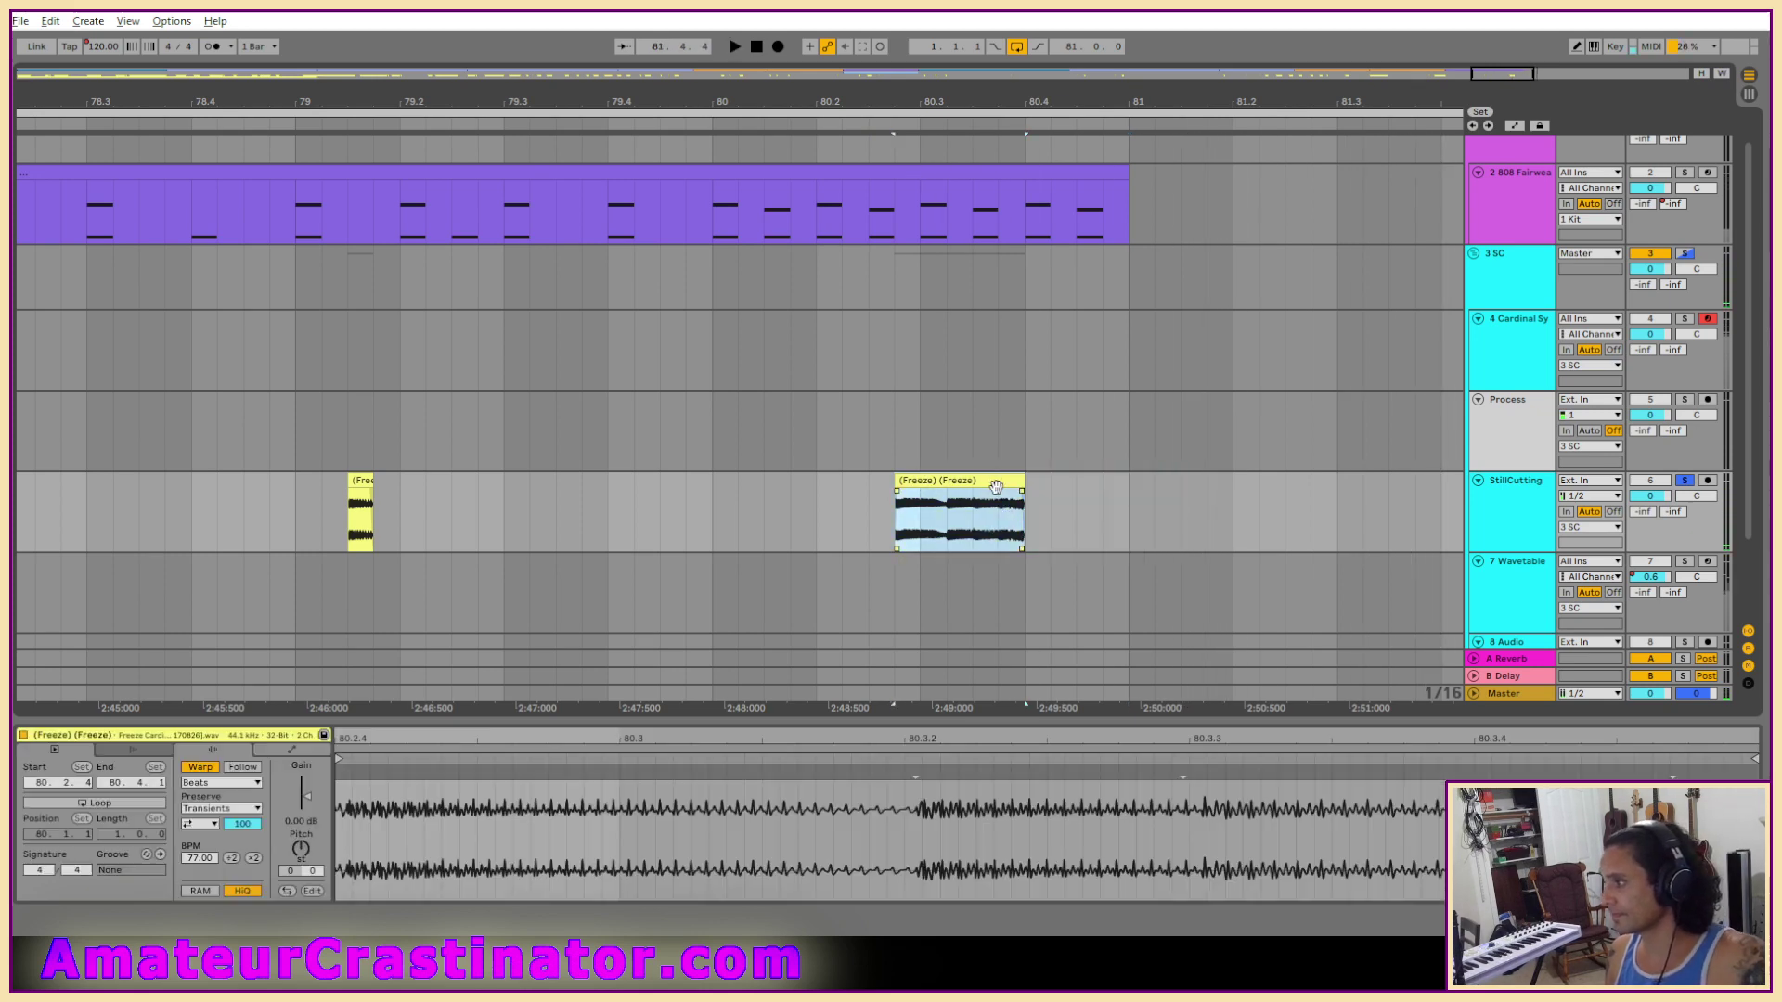
scroll(1014, 531, "up", 5, "ctrl")
left_click_drag(1014, 519, 1105, 481)
key("Delete")
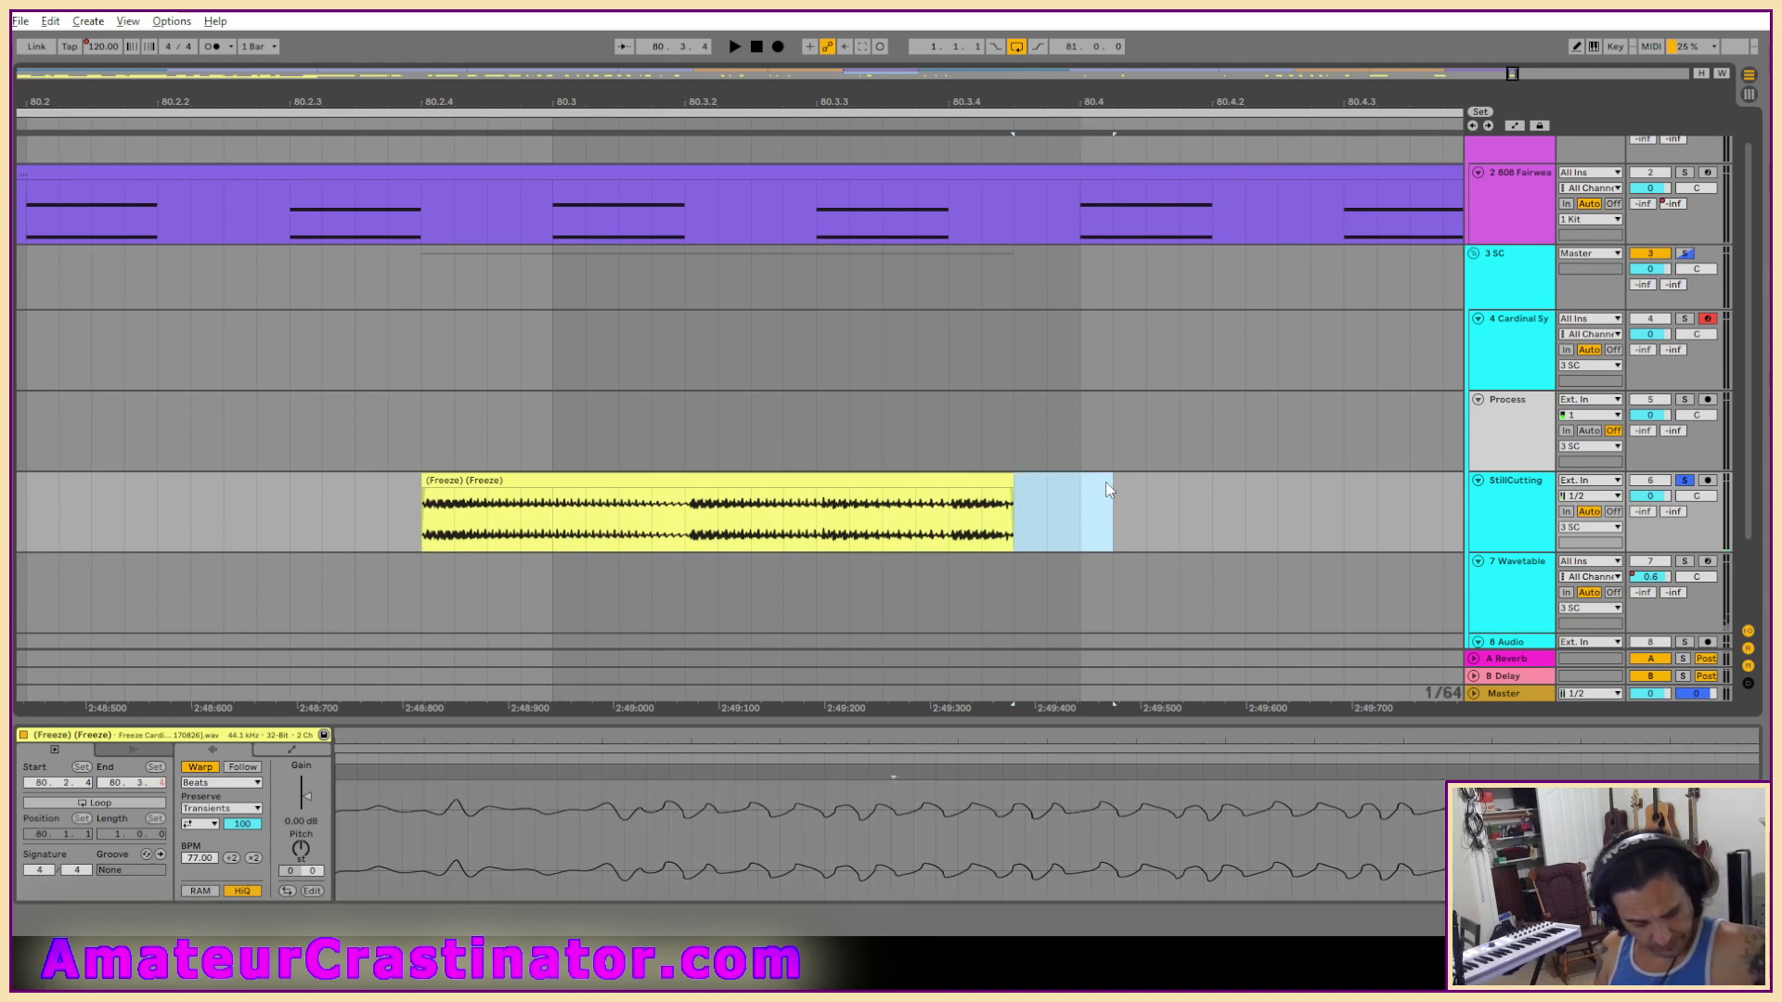
Play the whole arrangement from the start with no track soloed.
left_click(919, 393)
scroll(868, 381, "down", 5, "ctrl")
scroll(696, 391, "down", 8, "ctrl")
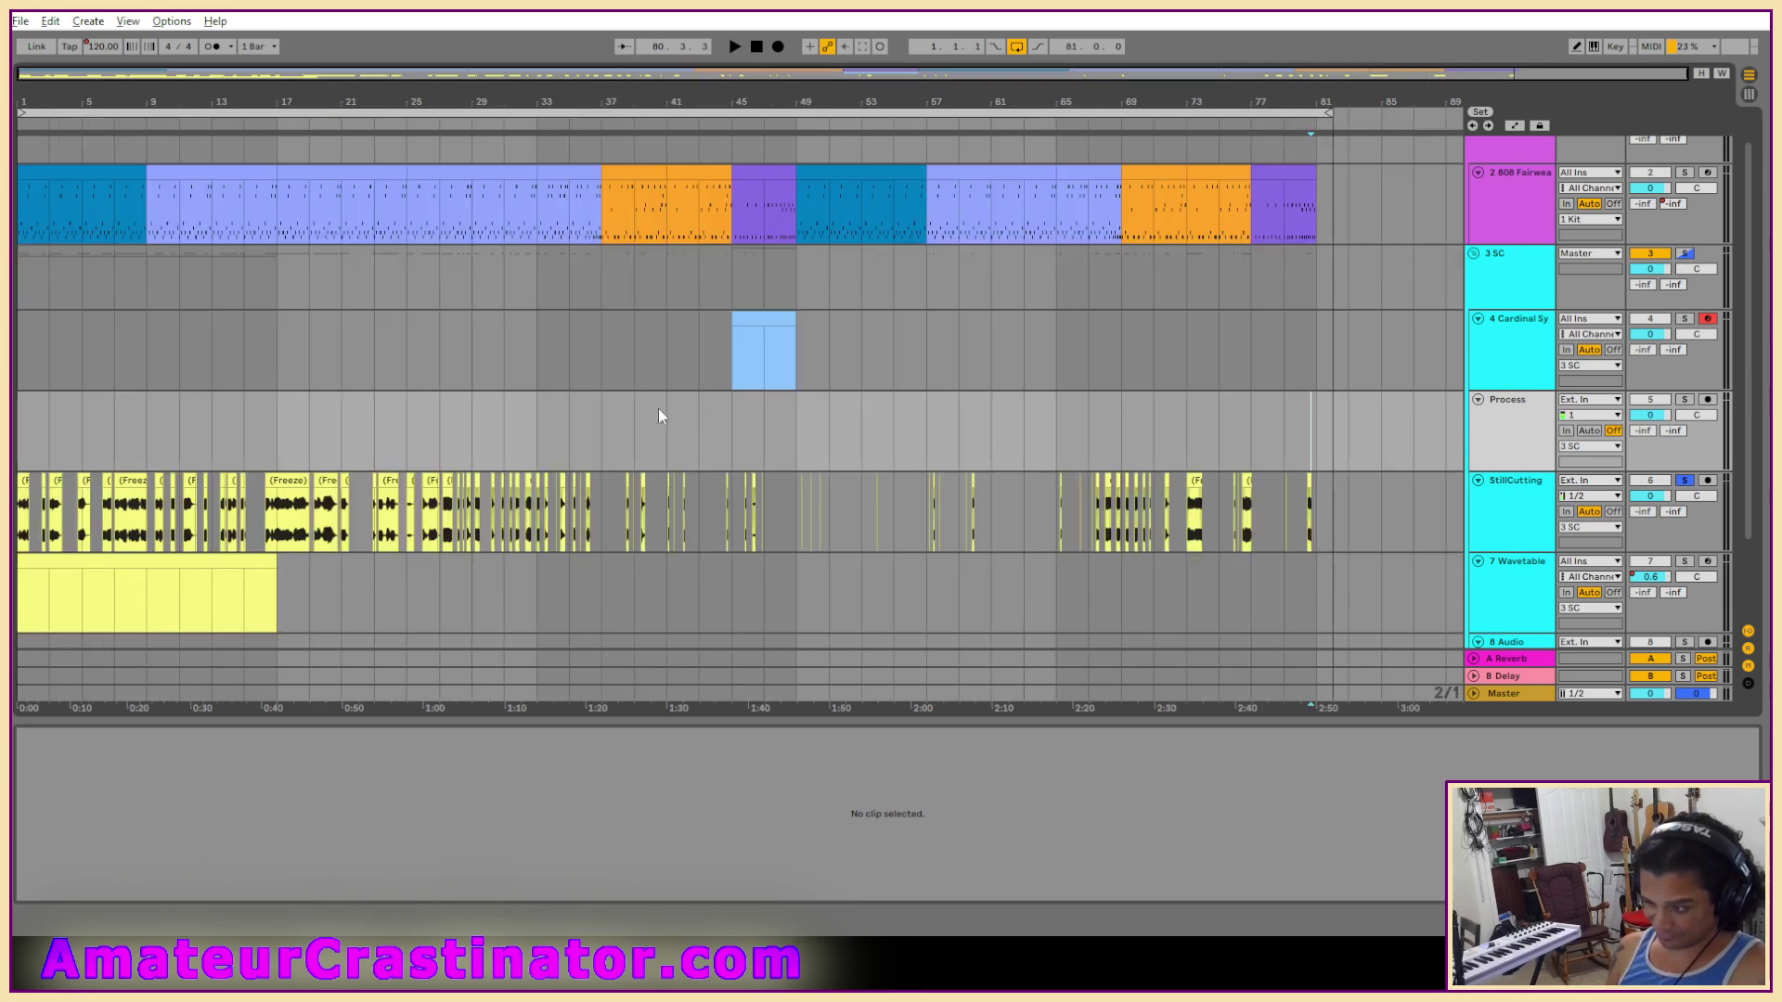
scroll(613, 447, "down", 3)
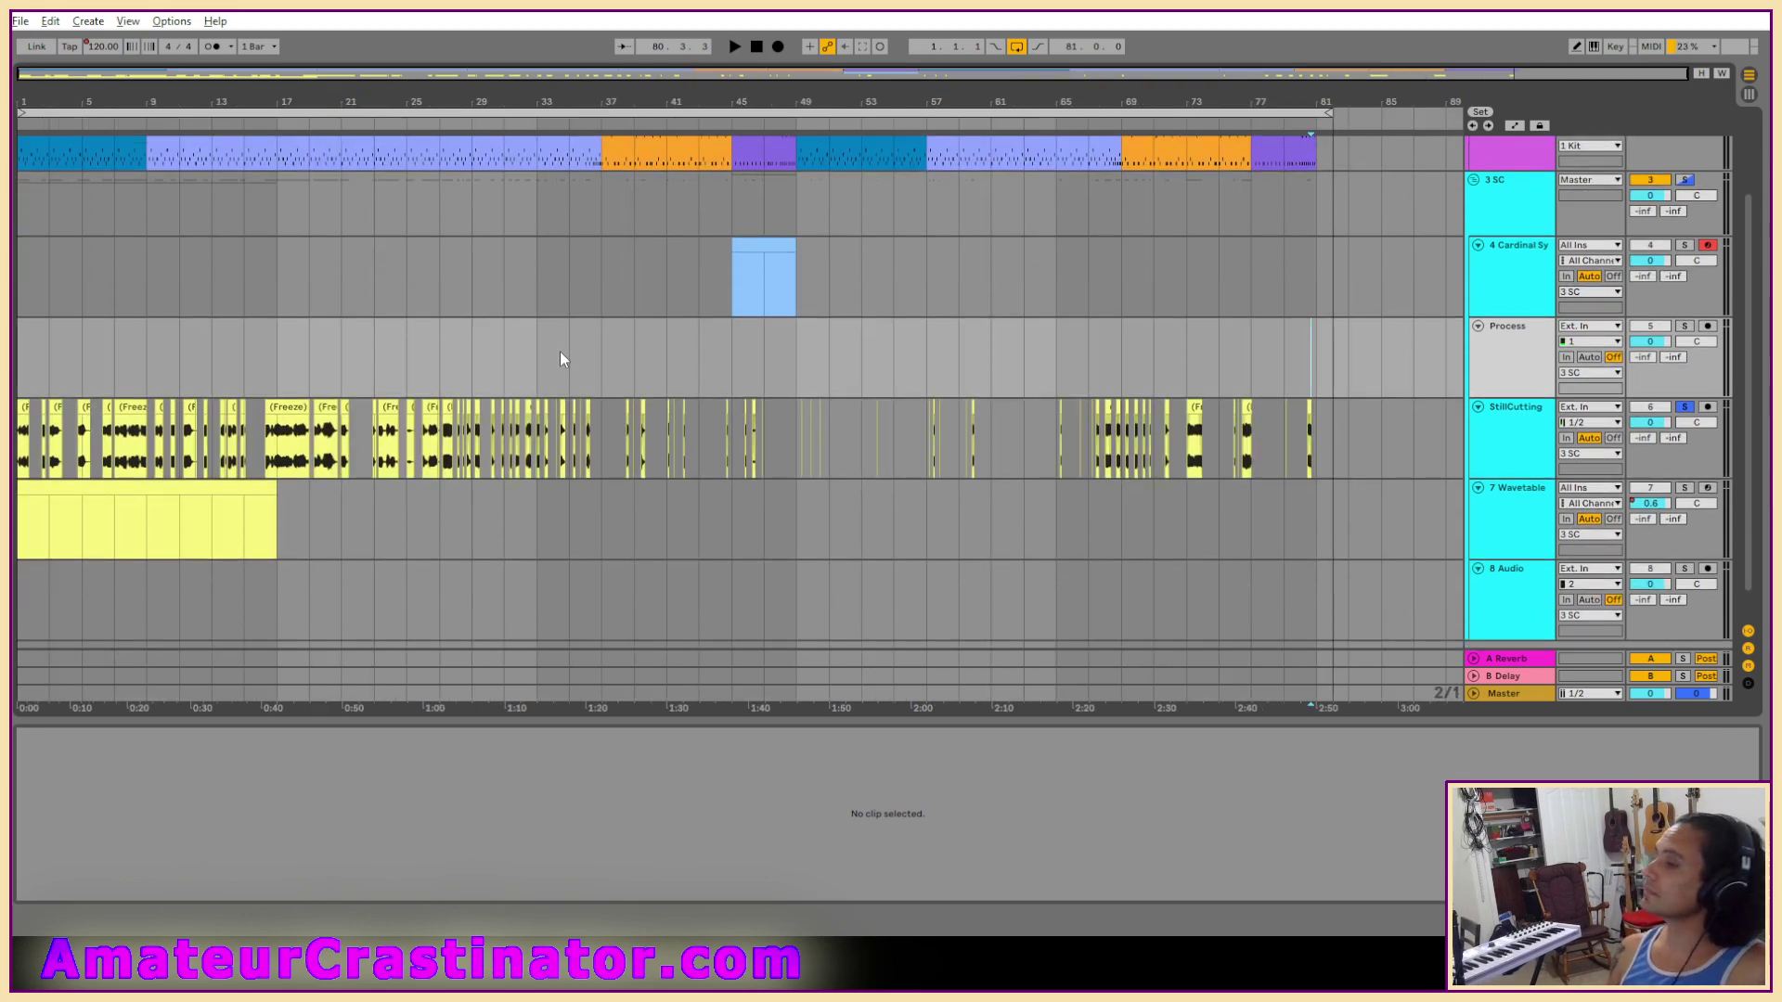
left_click(757, 49)
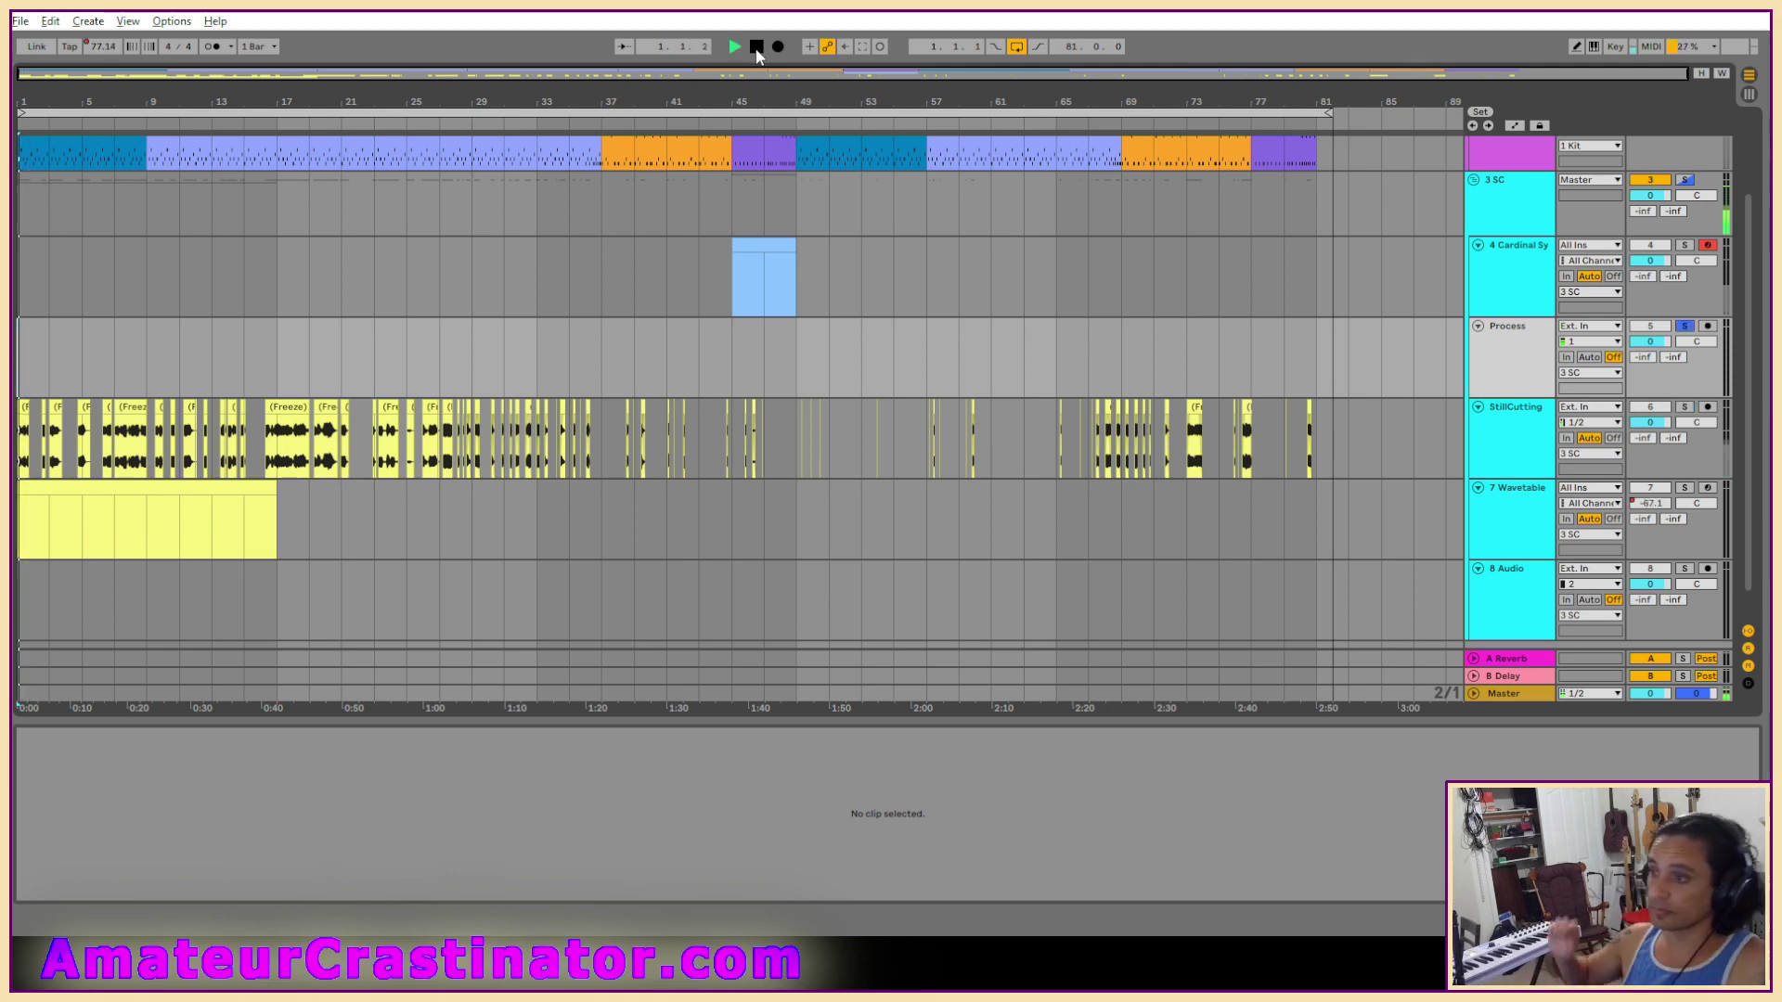
key("space")
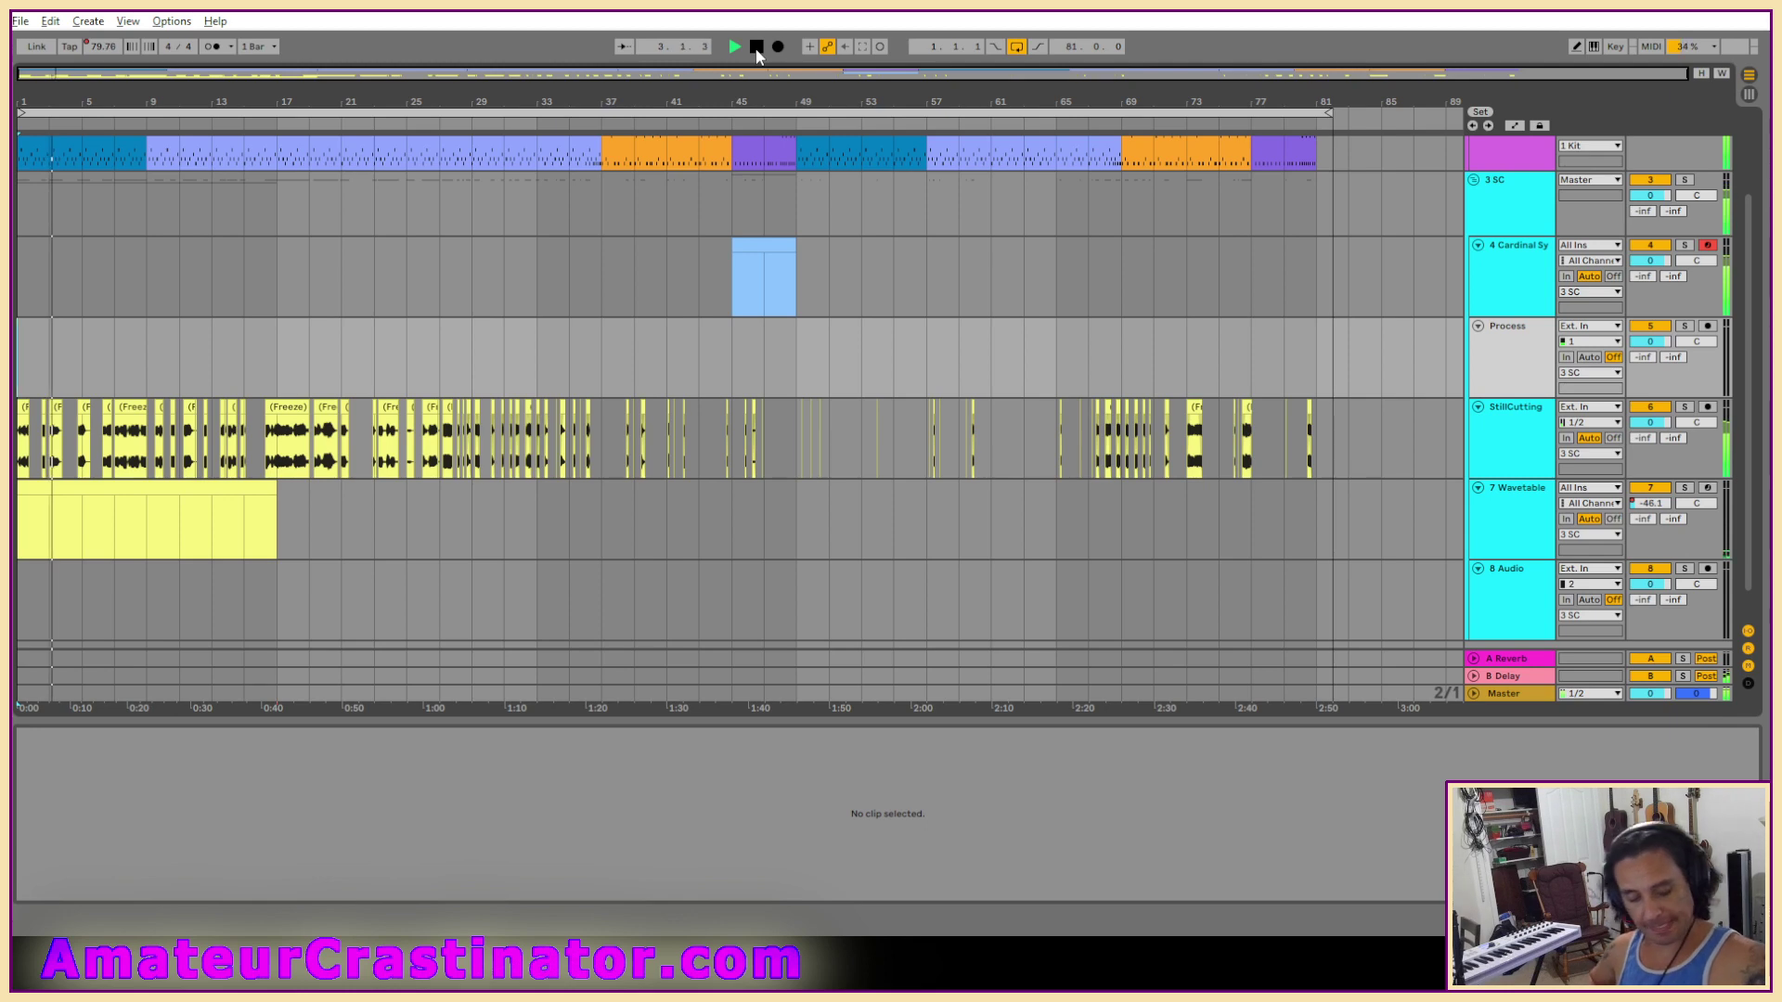
Delete the freeze tail clip at 1.4 on StillCutting, and move the first StillCutting clip up to the Process track at bar 1.
scroll(96, 371, "up", 10)
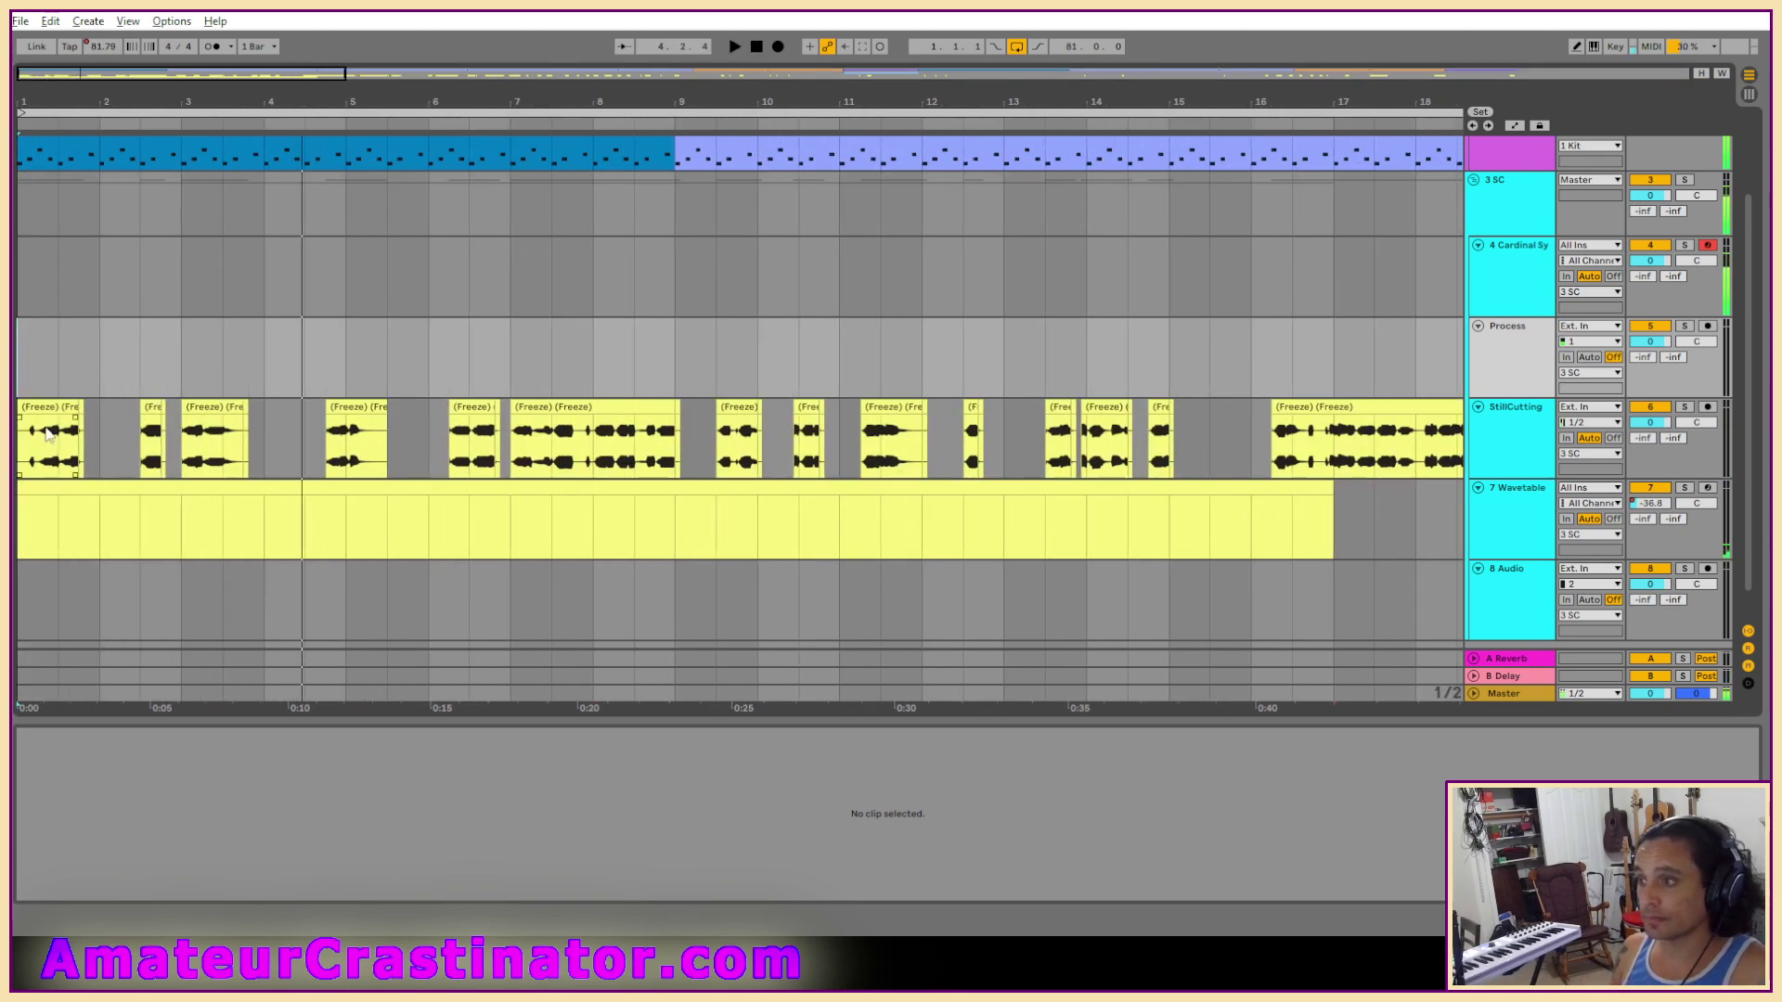
left_click(81, 412)
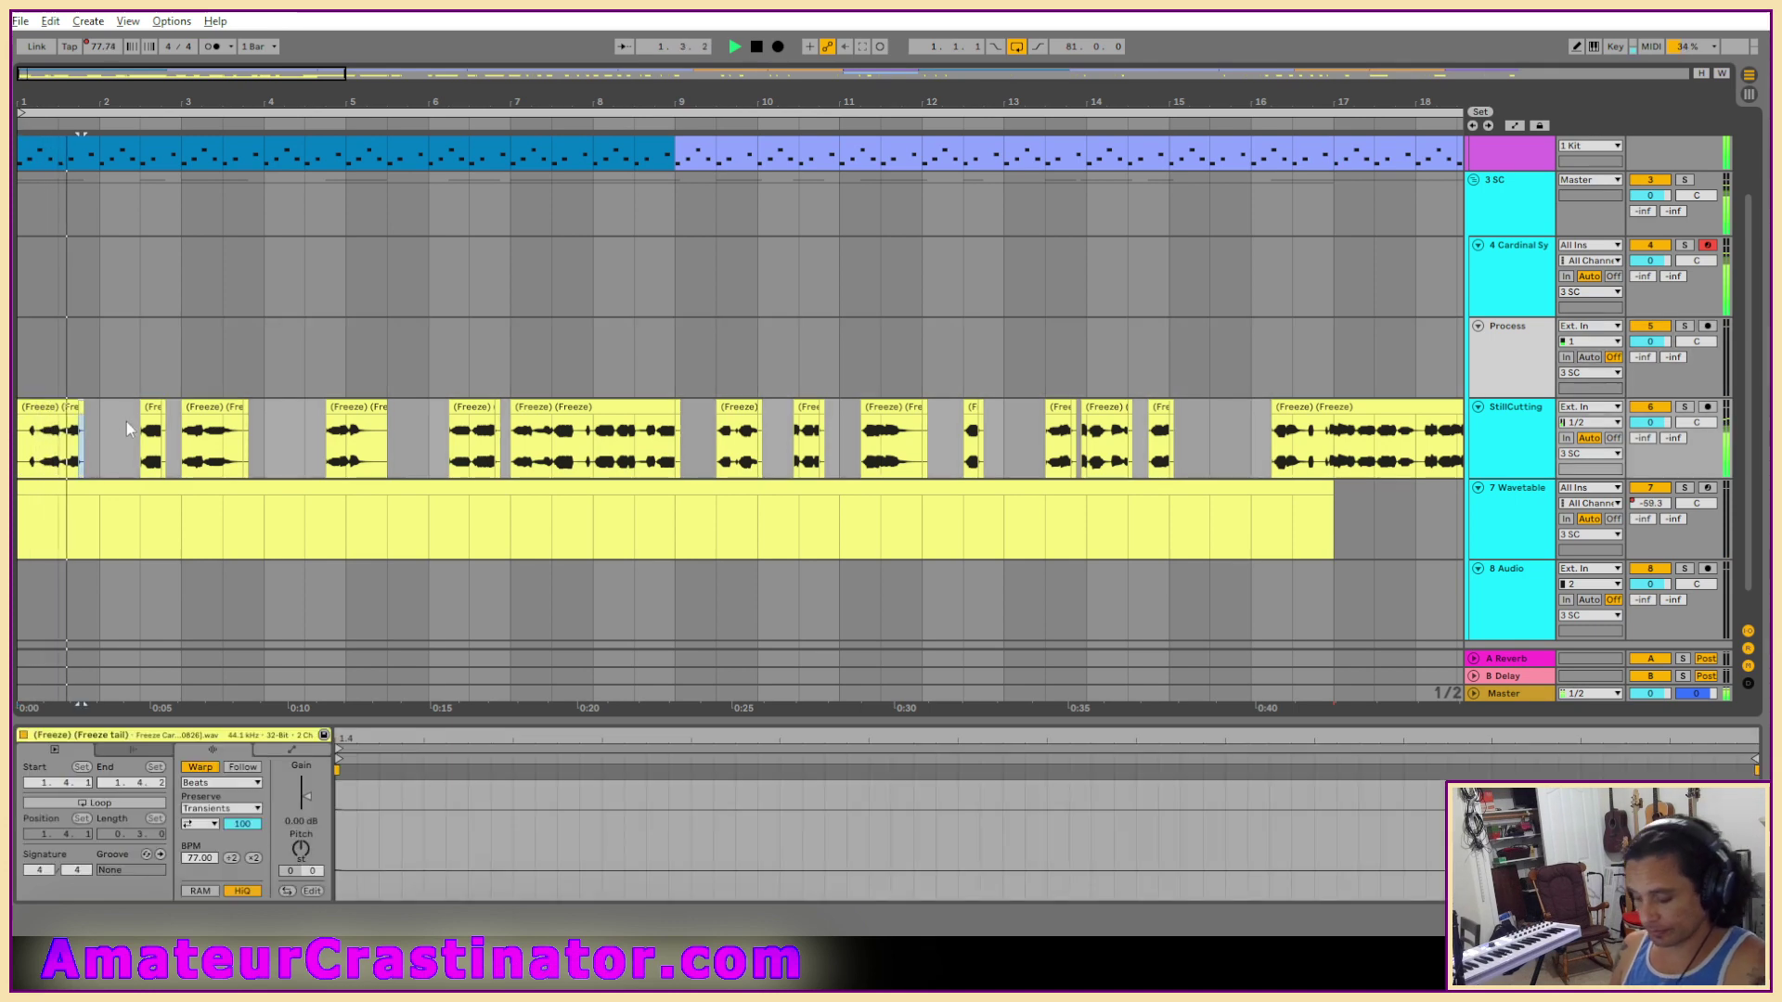
left_click(93, 419)
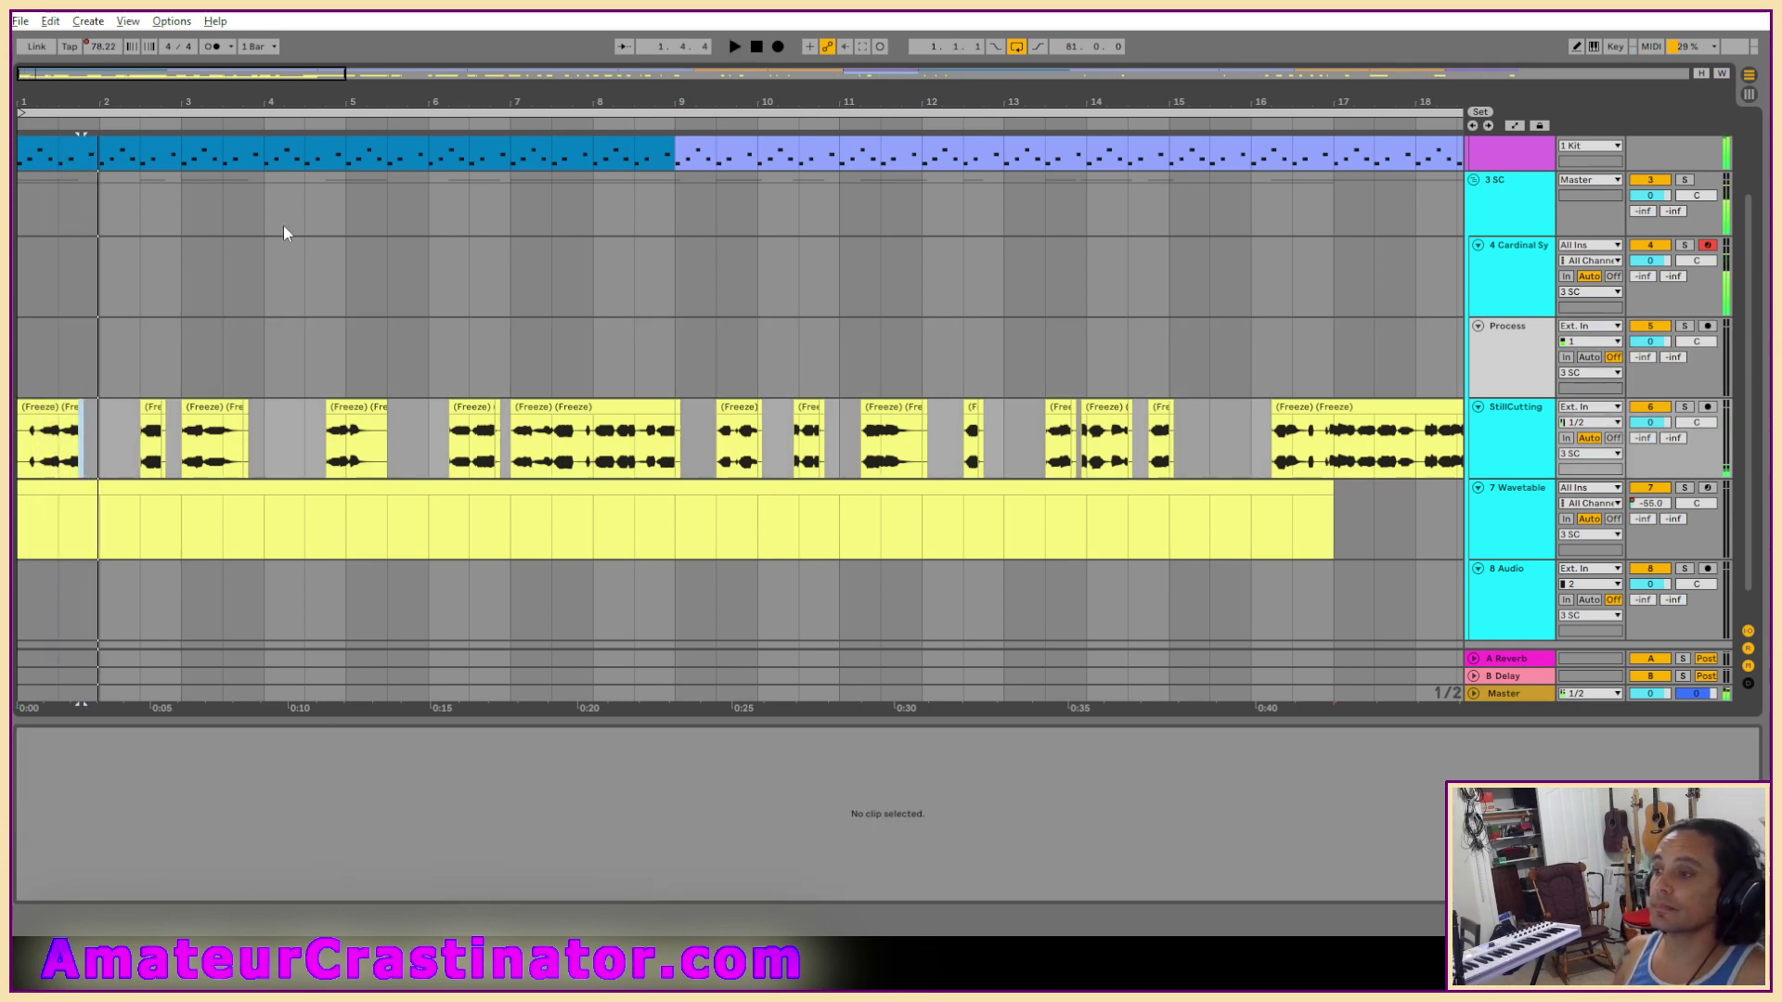
left_click(75, 413)
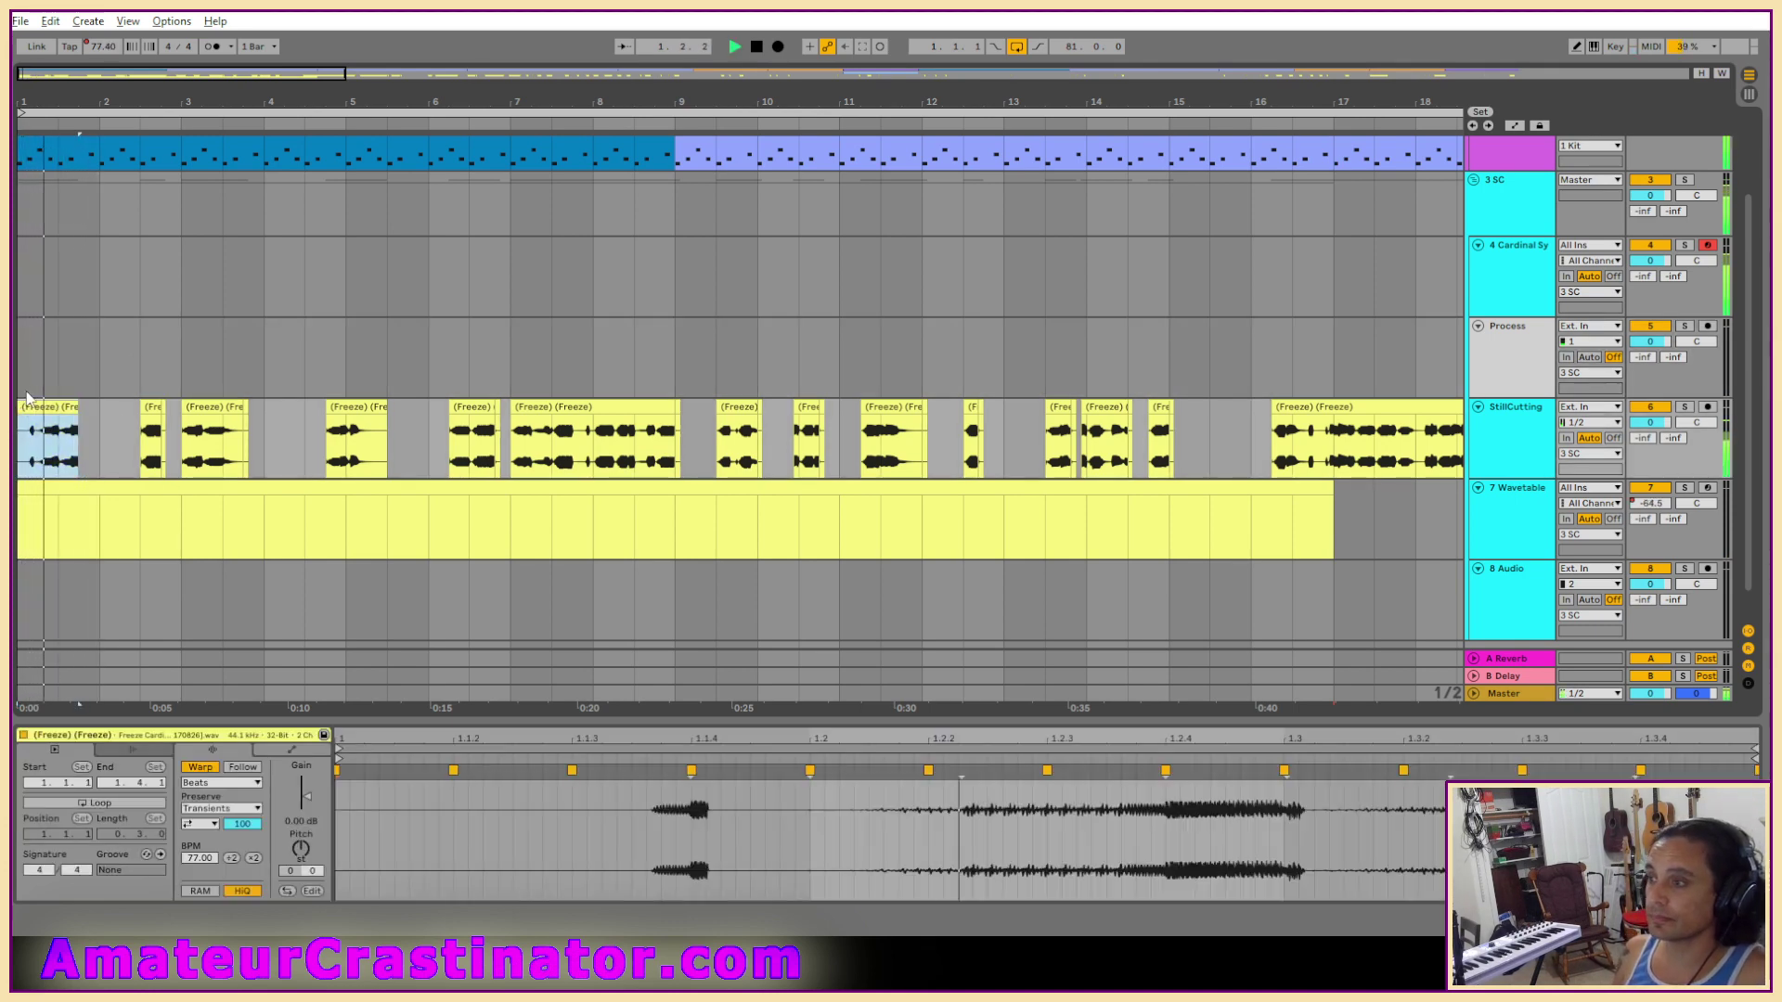
scroll(67, 414, "up", 4)
left_click_drag(67, 414, 69, 332)
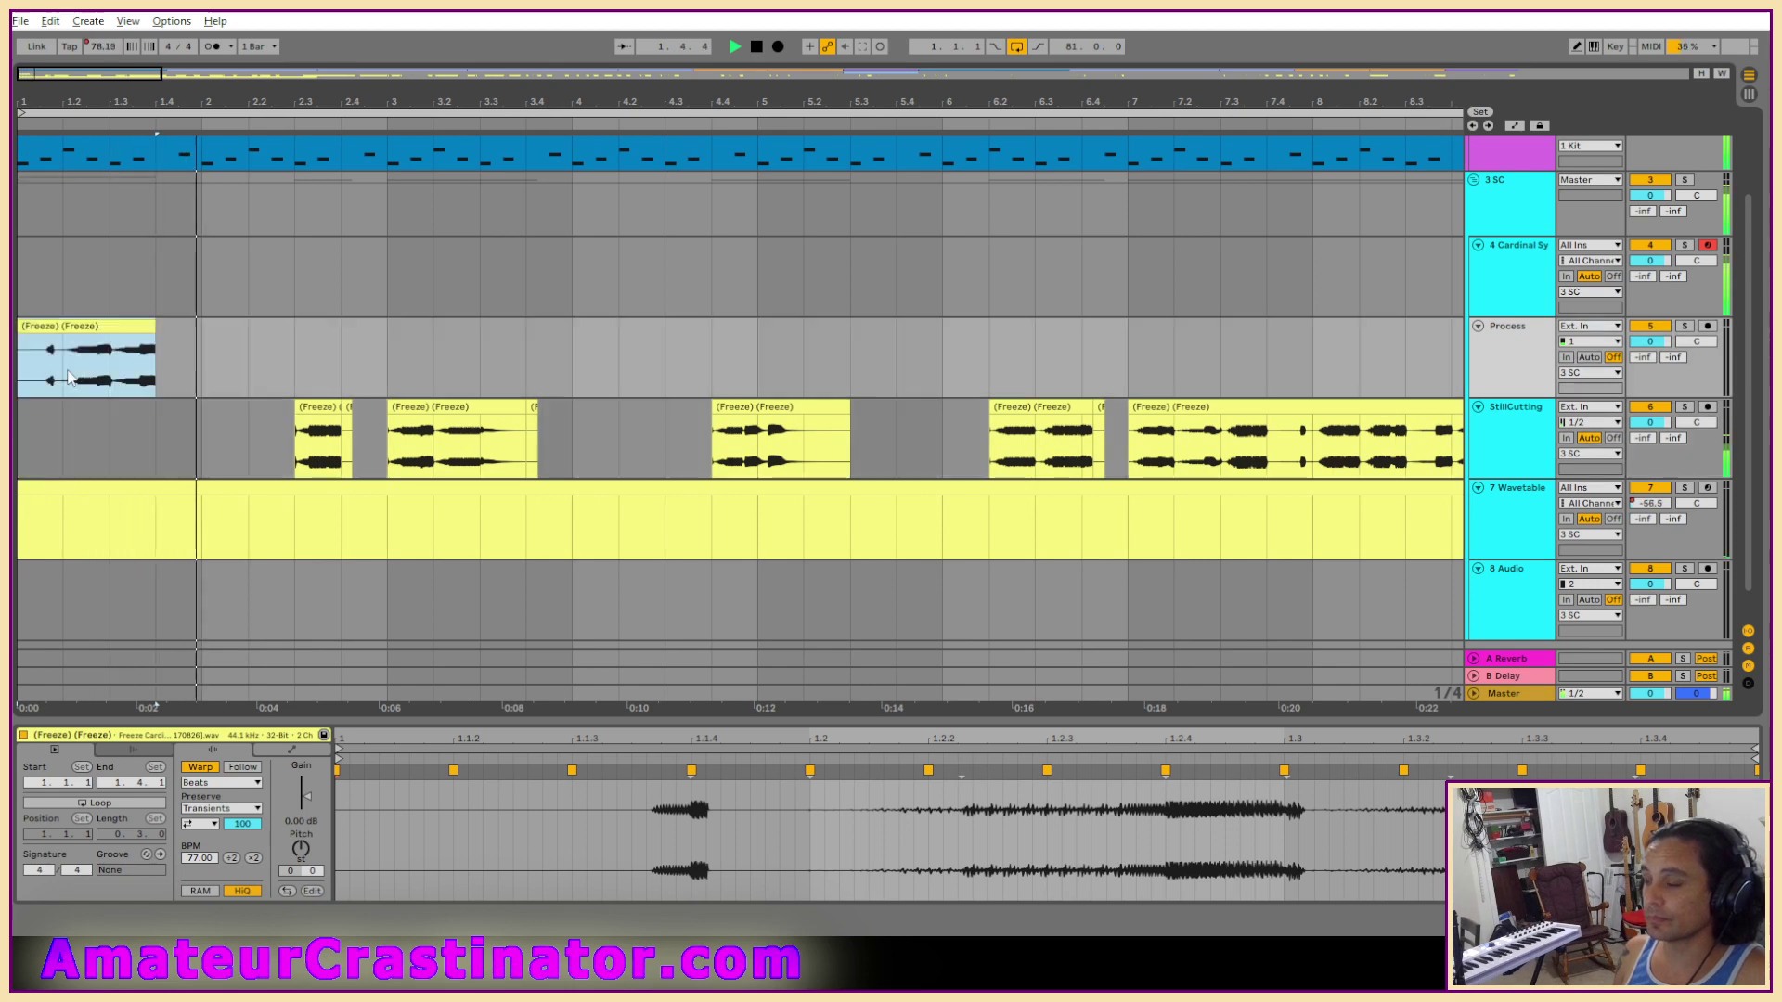
Stretch the warped Process clip so that it ends at bar 2.
scroll(122, 299, "up", 1)
scroll(123, 303, "up", 2)
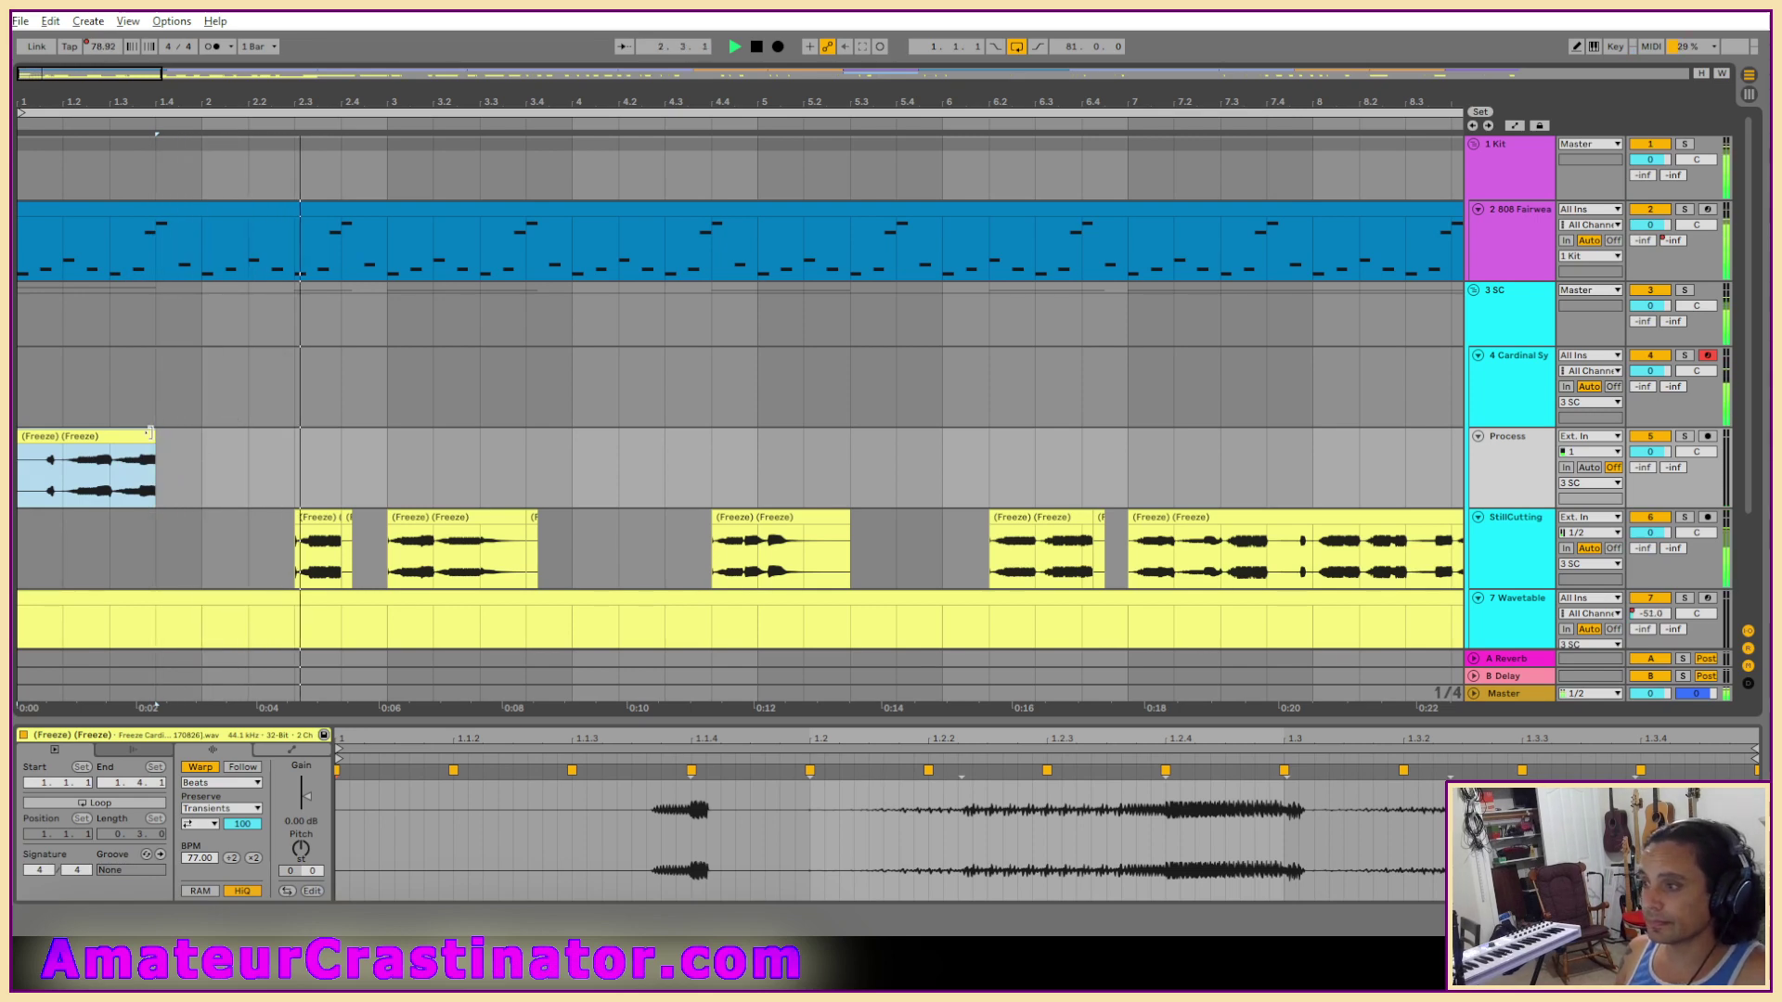
left_click_drag(156, 446, 199, 446)
key("space")
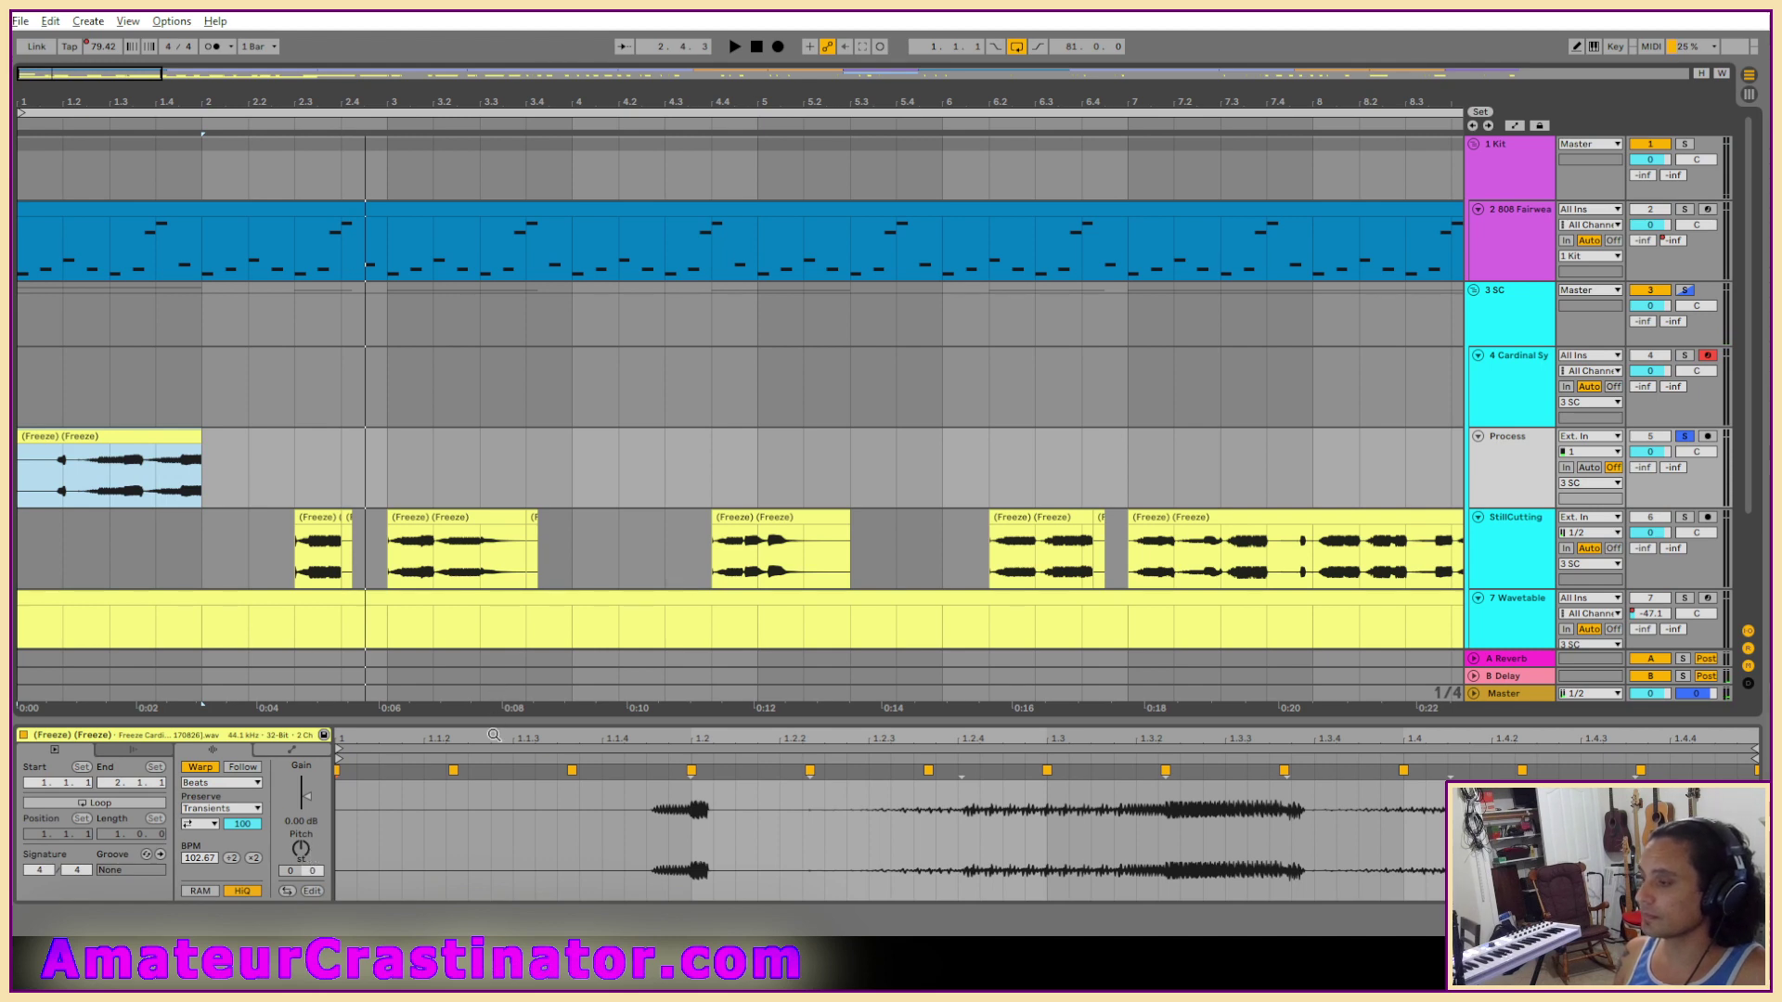
Add Shifter in Freq mode to the Process track, and display its Fine automation over the clip.
left_click(409, 687)
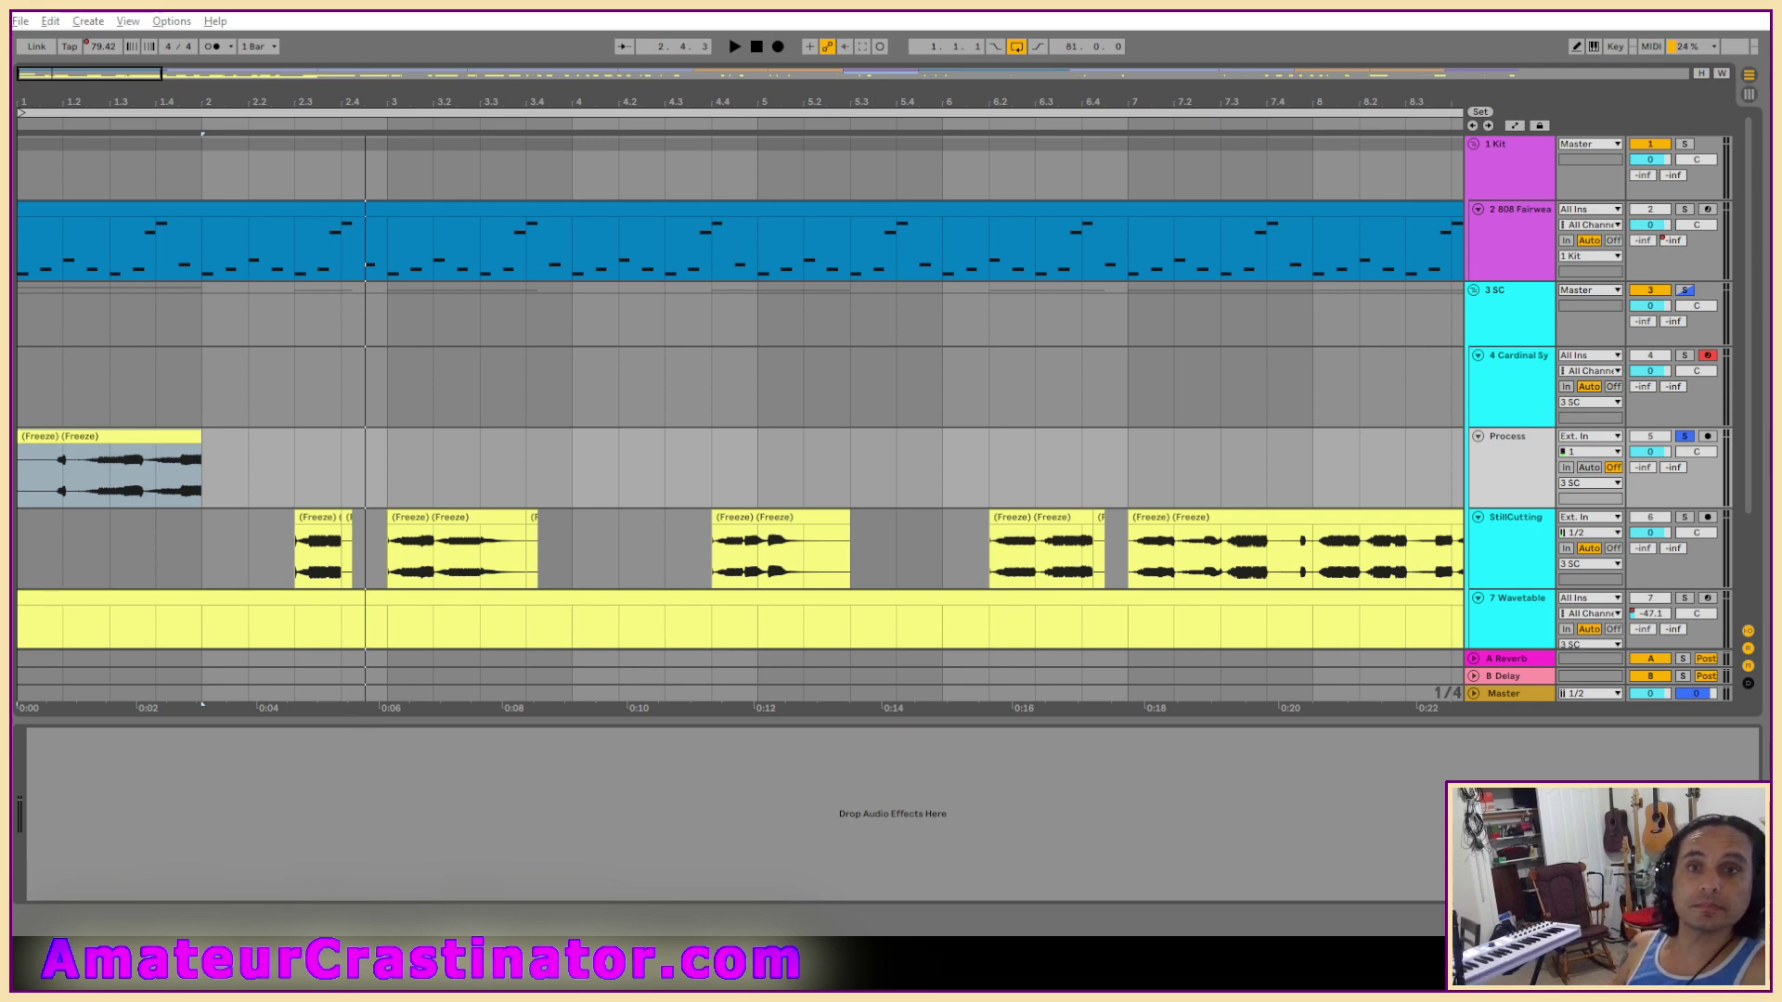
key("ctrl+z")
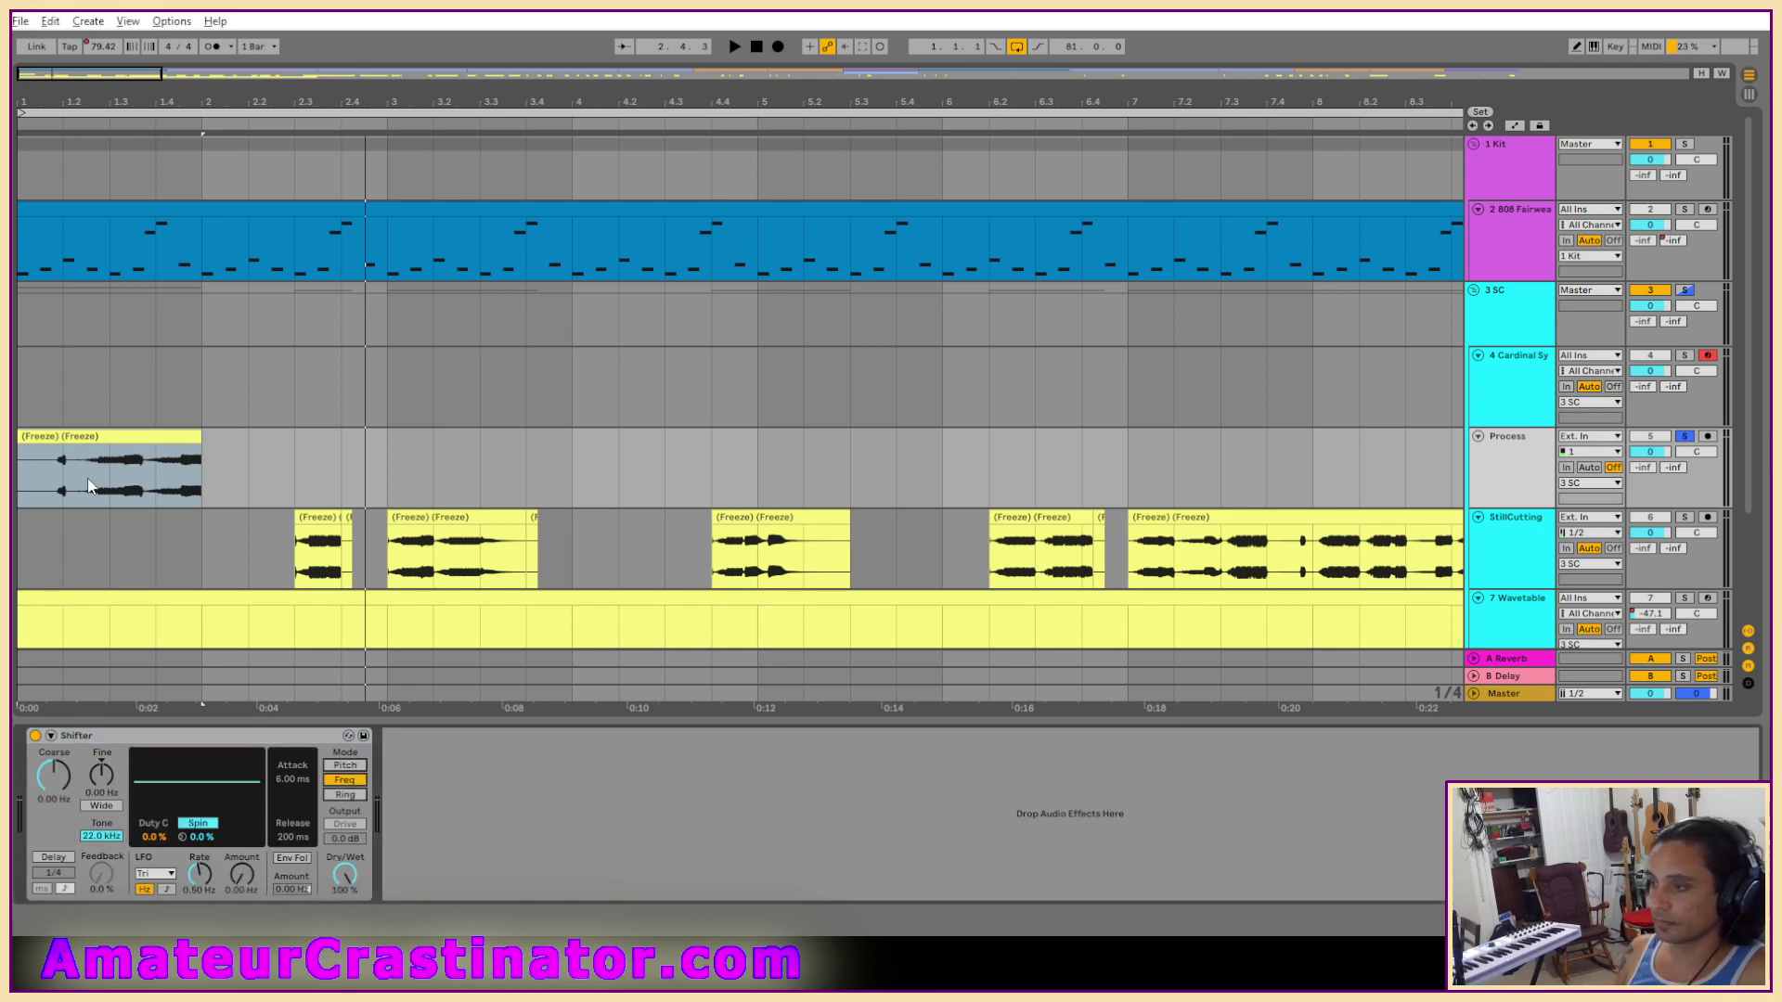
left_click(62, 492)
scroll(75, 487, "up", 6)
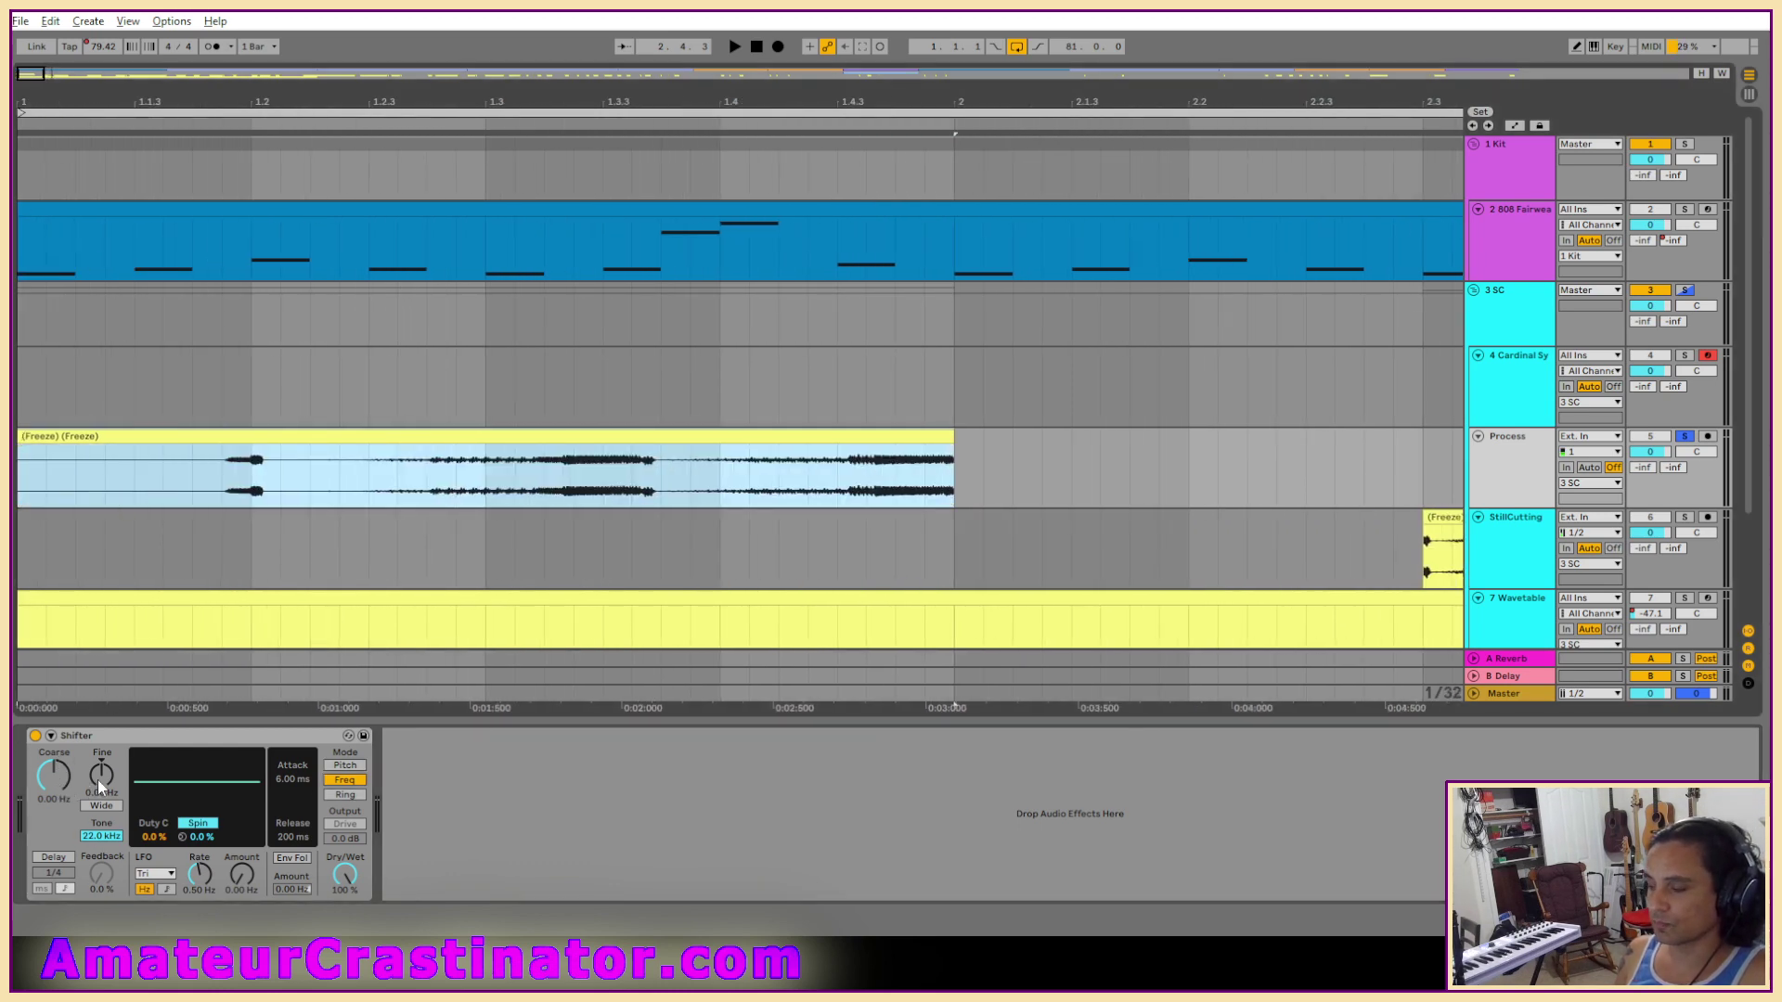
key("a")
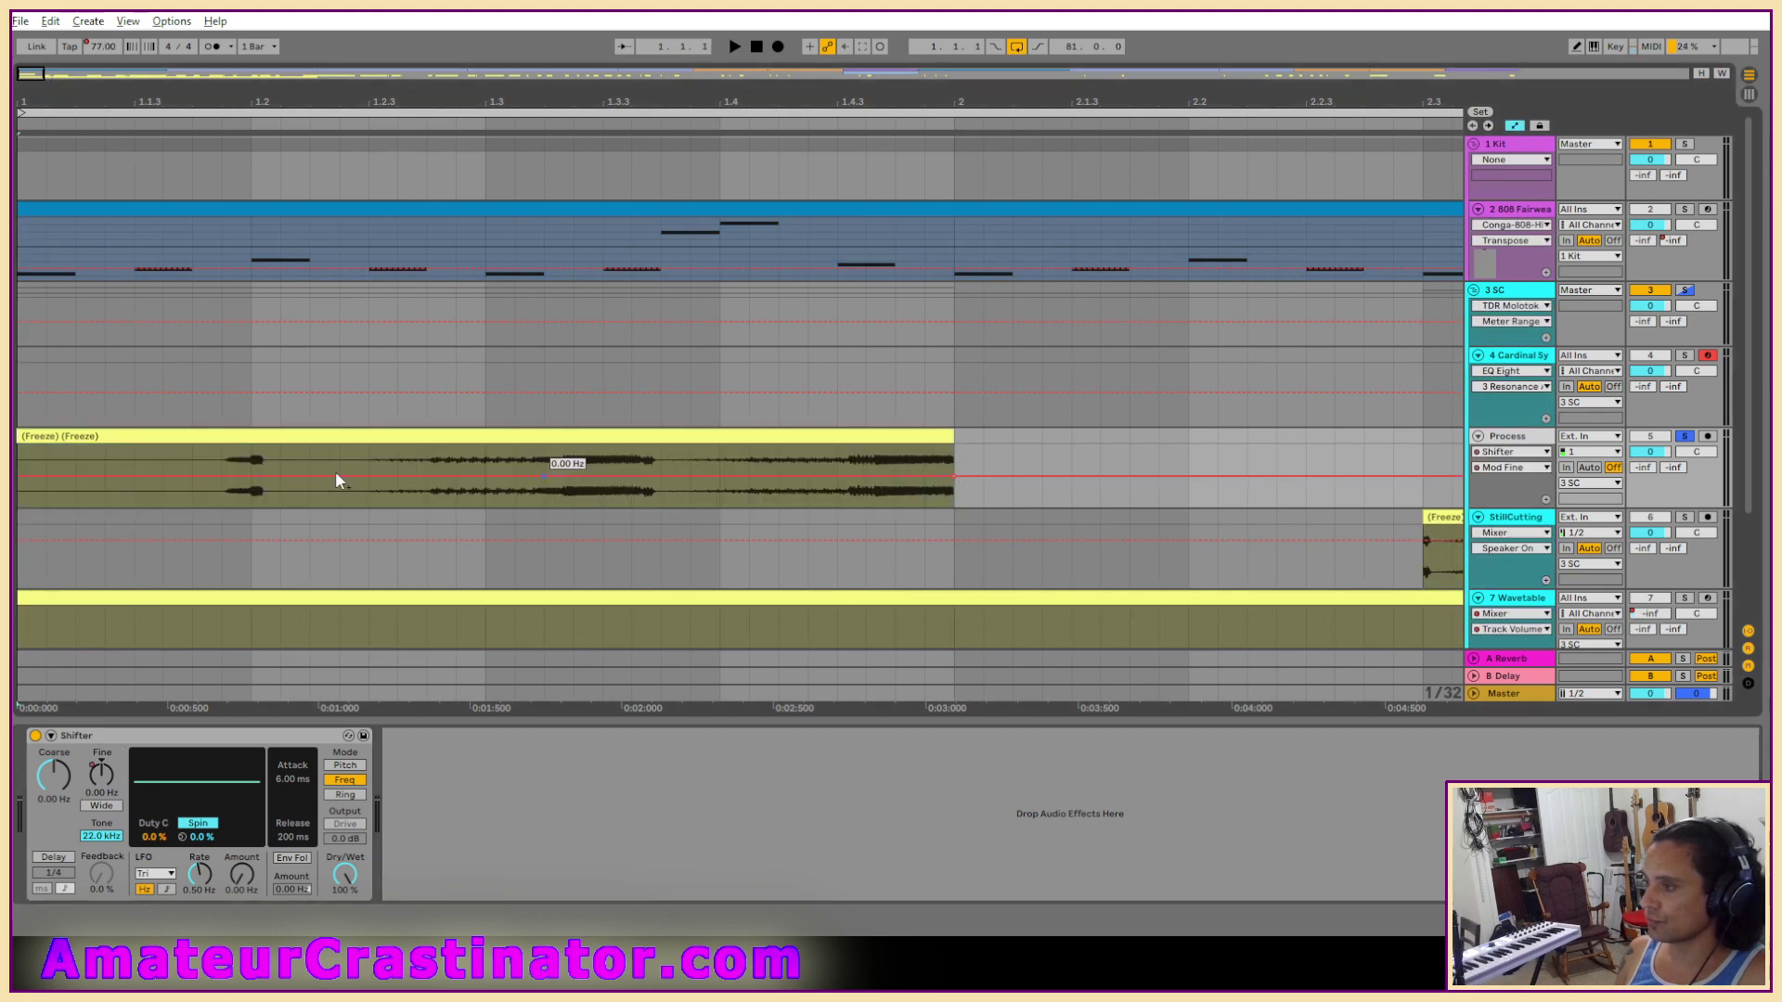
Automate Shifter's Fine from -500 Hz at about 1.1.4 up to 0 Hz, adding points near 1.3.4 and just after 1.4, and audition it.
left_click_drag(185, 477, 186, 506)
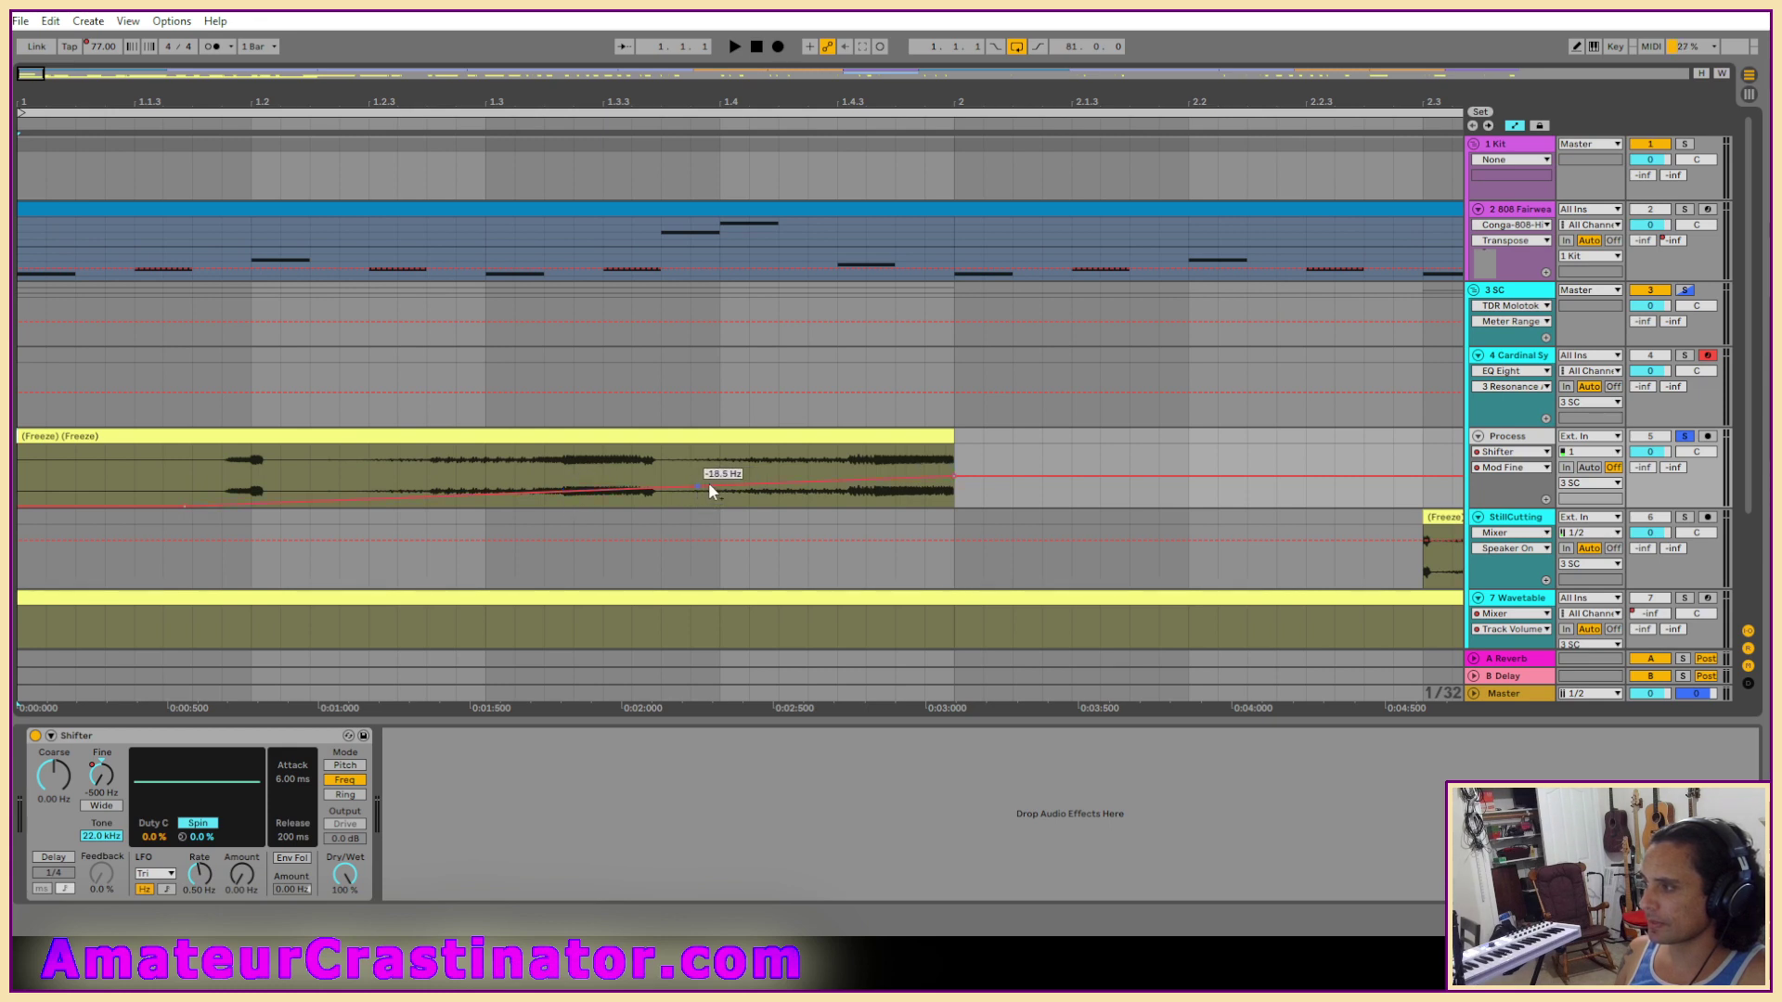
left_click(660, 486)
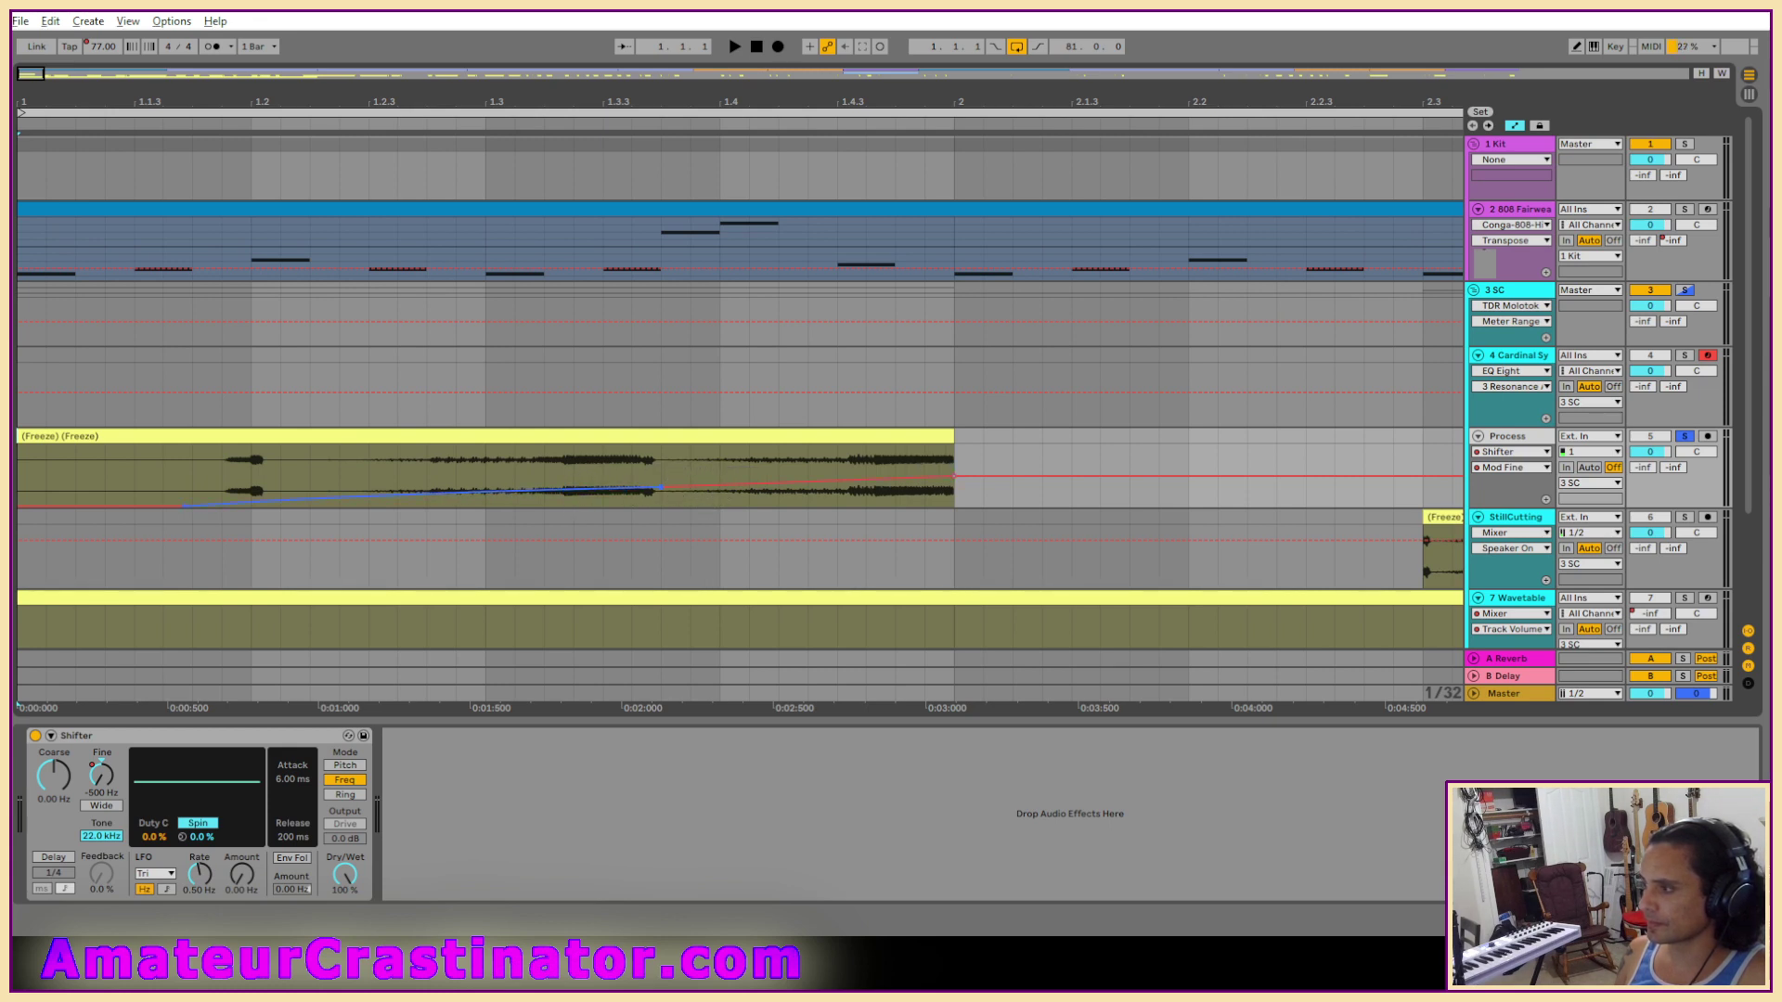
key("space")
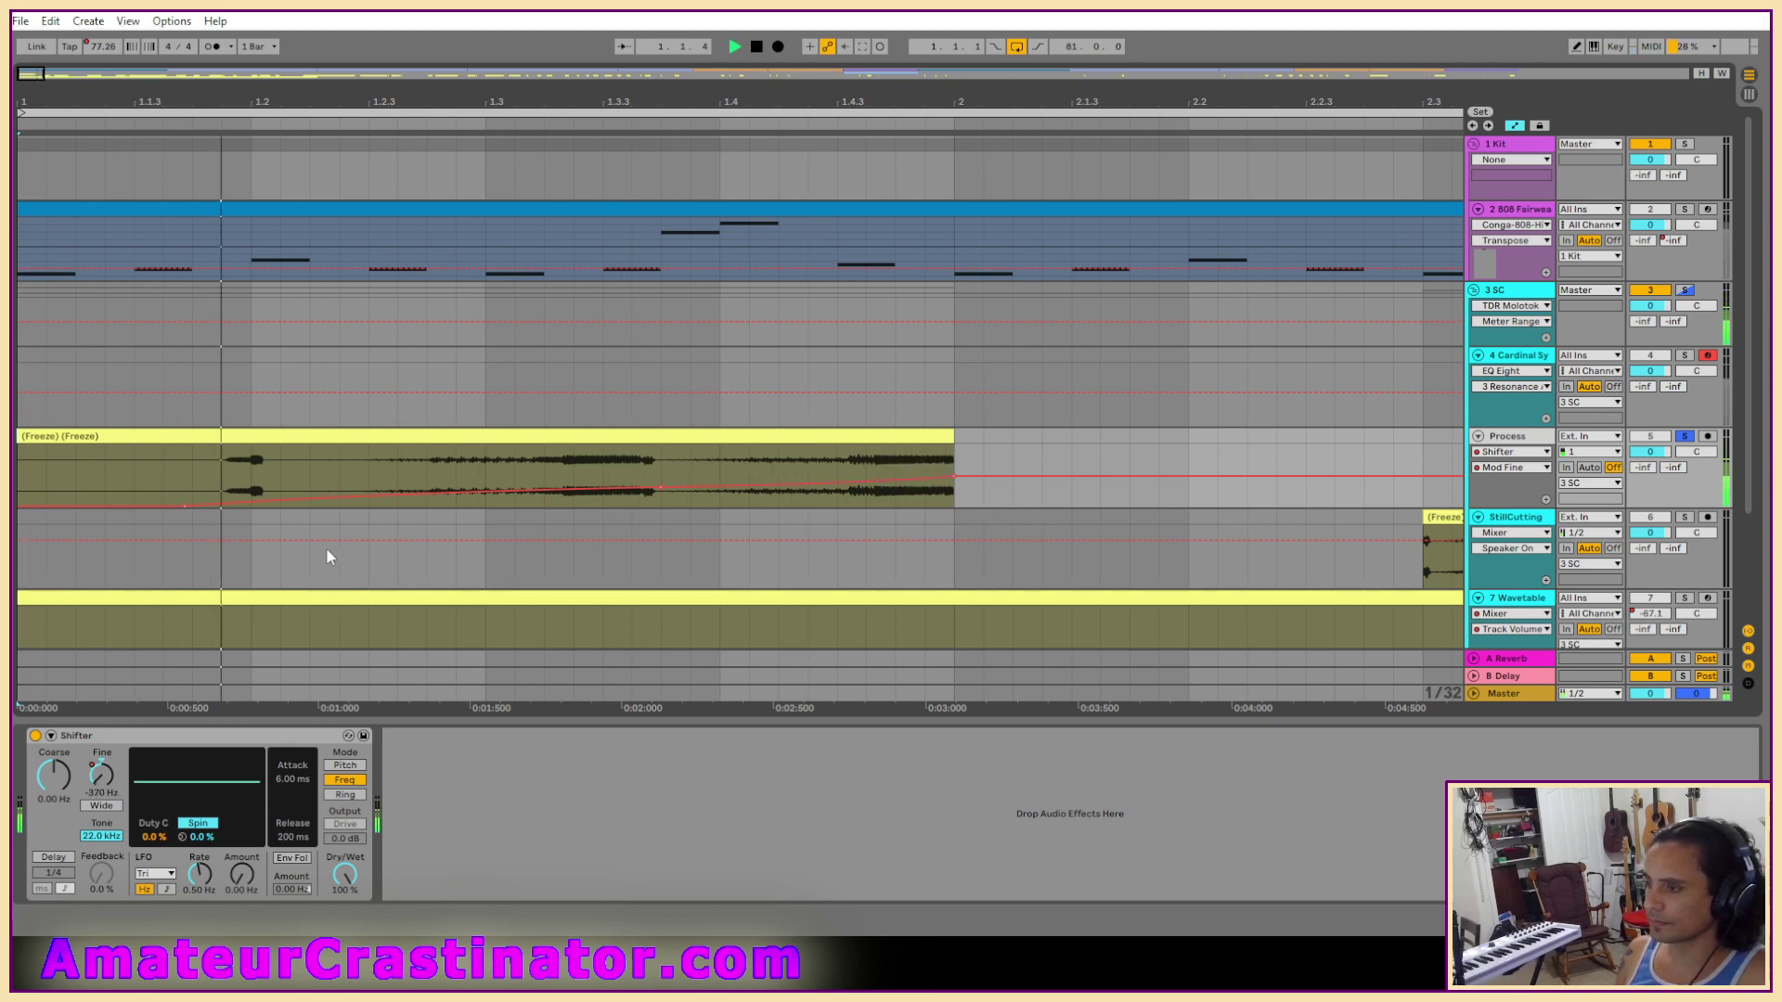
left_click(755, 479)
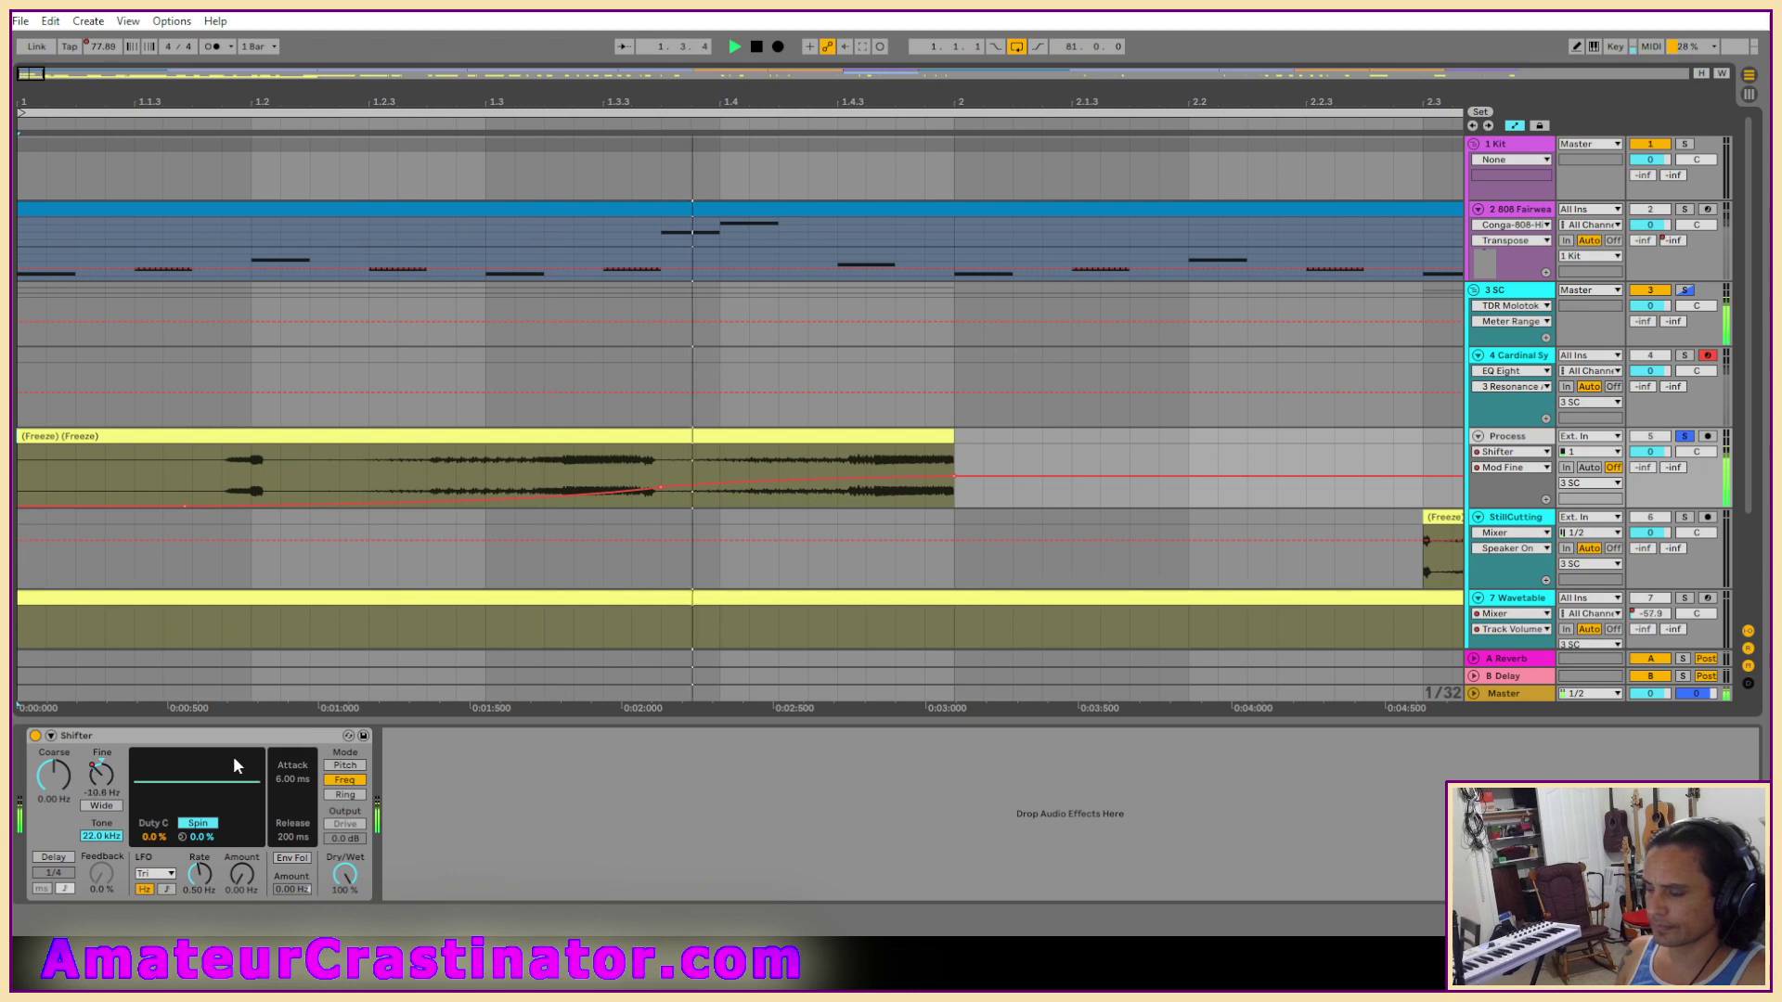
key("space")
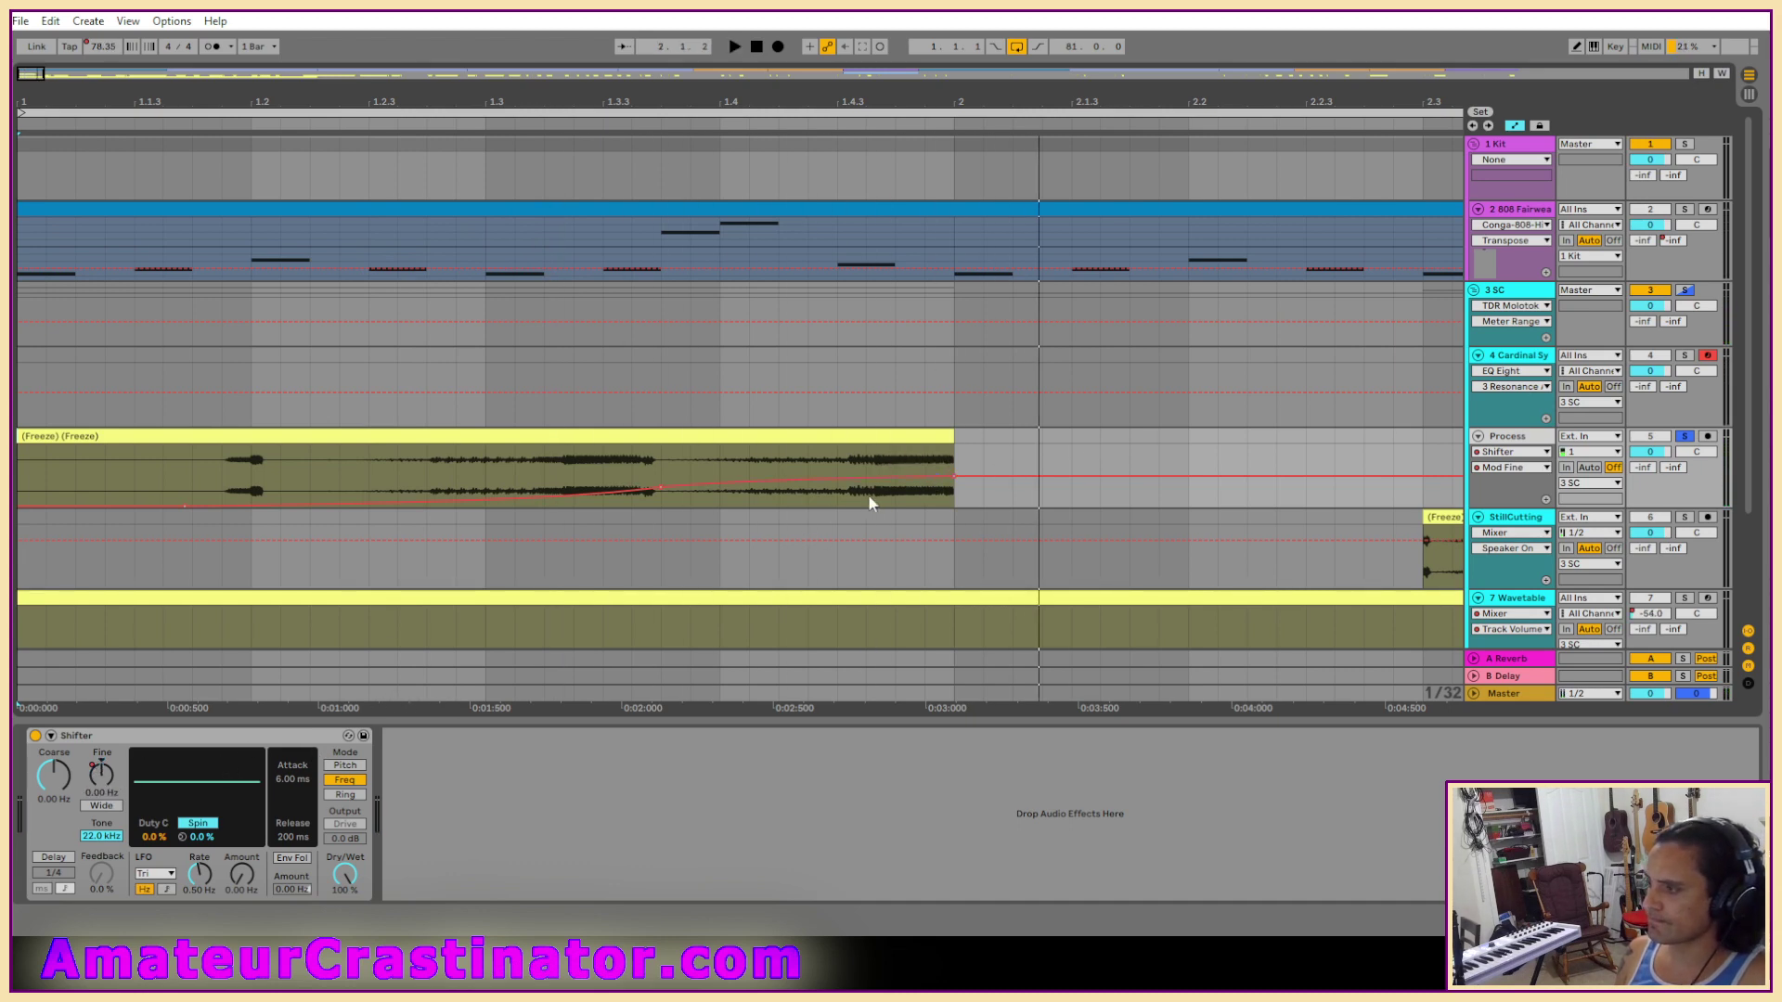
Remove the Fine automation from the Process clip, automate Shifter's Coarse from -800 Hz at about 1.1.4 up to 0 Hz at bar 2, and audition it.
left_click_drag(1013, 464, 19, 492)
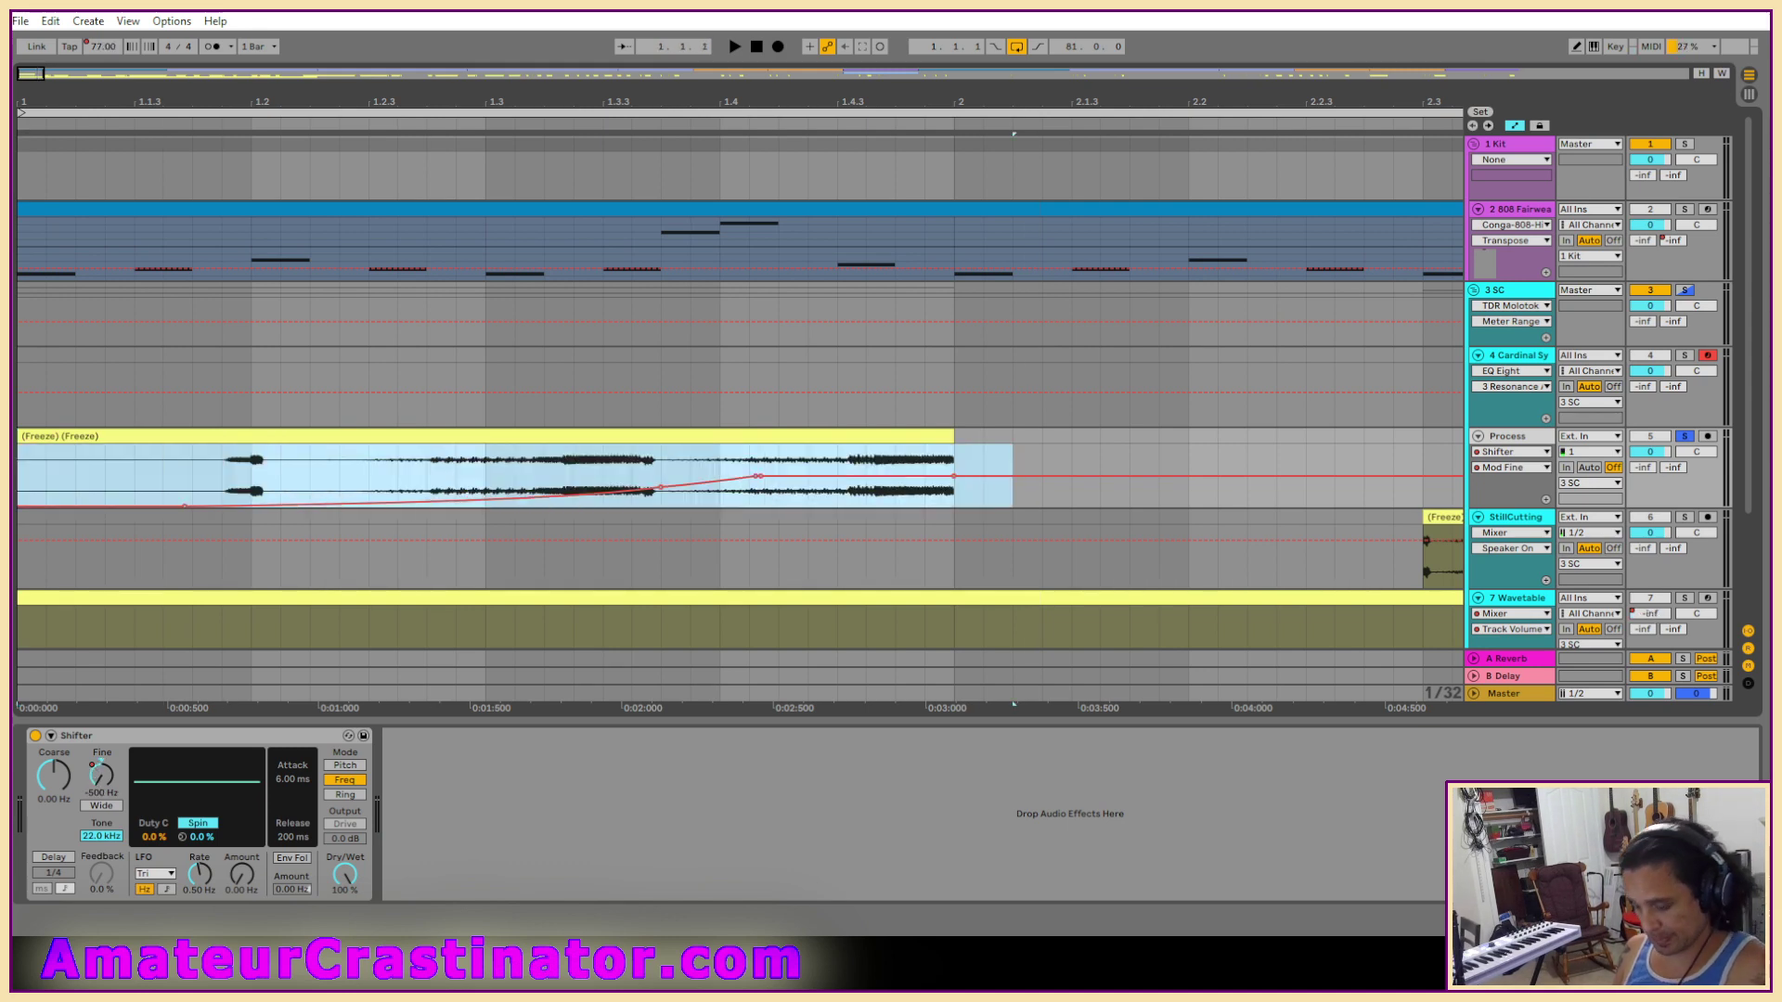
left_click(956, 477)
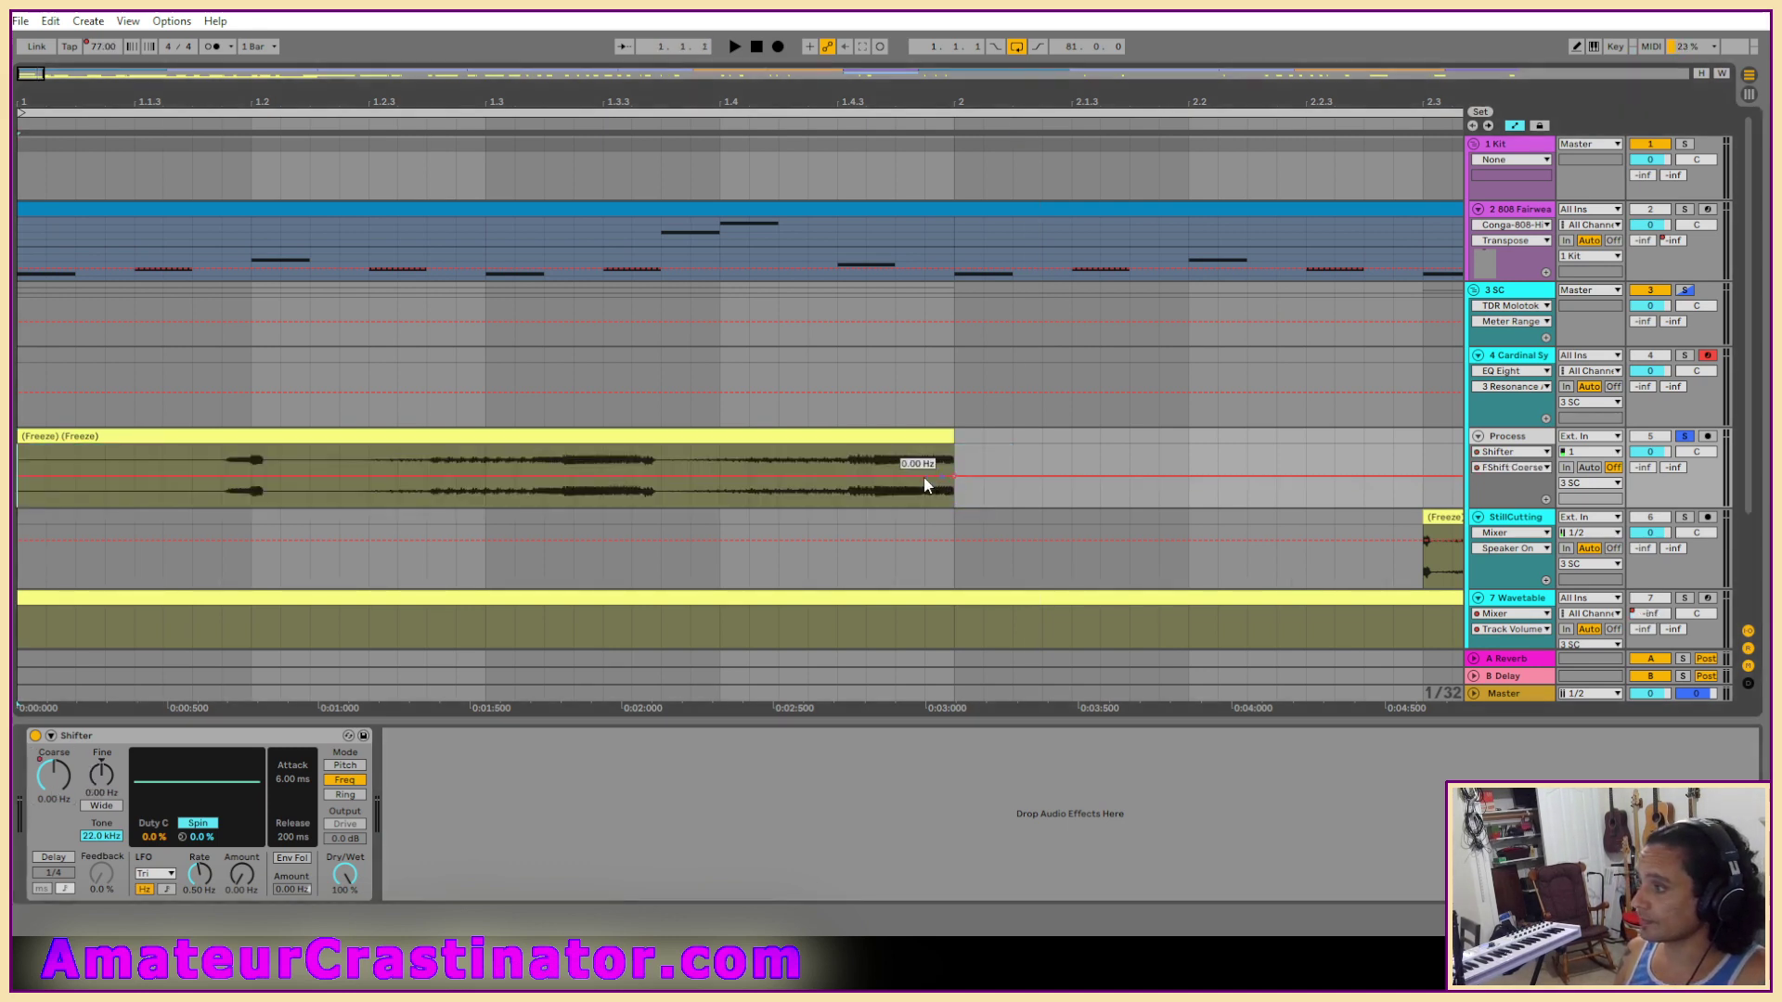
right_click(192, 482)
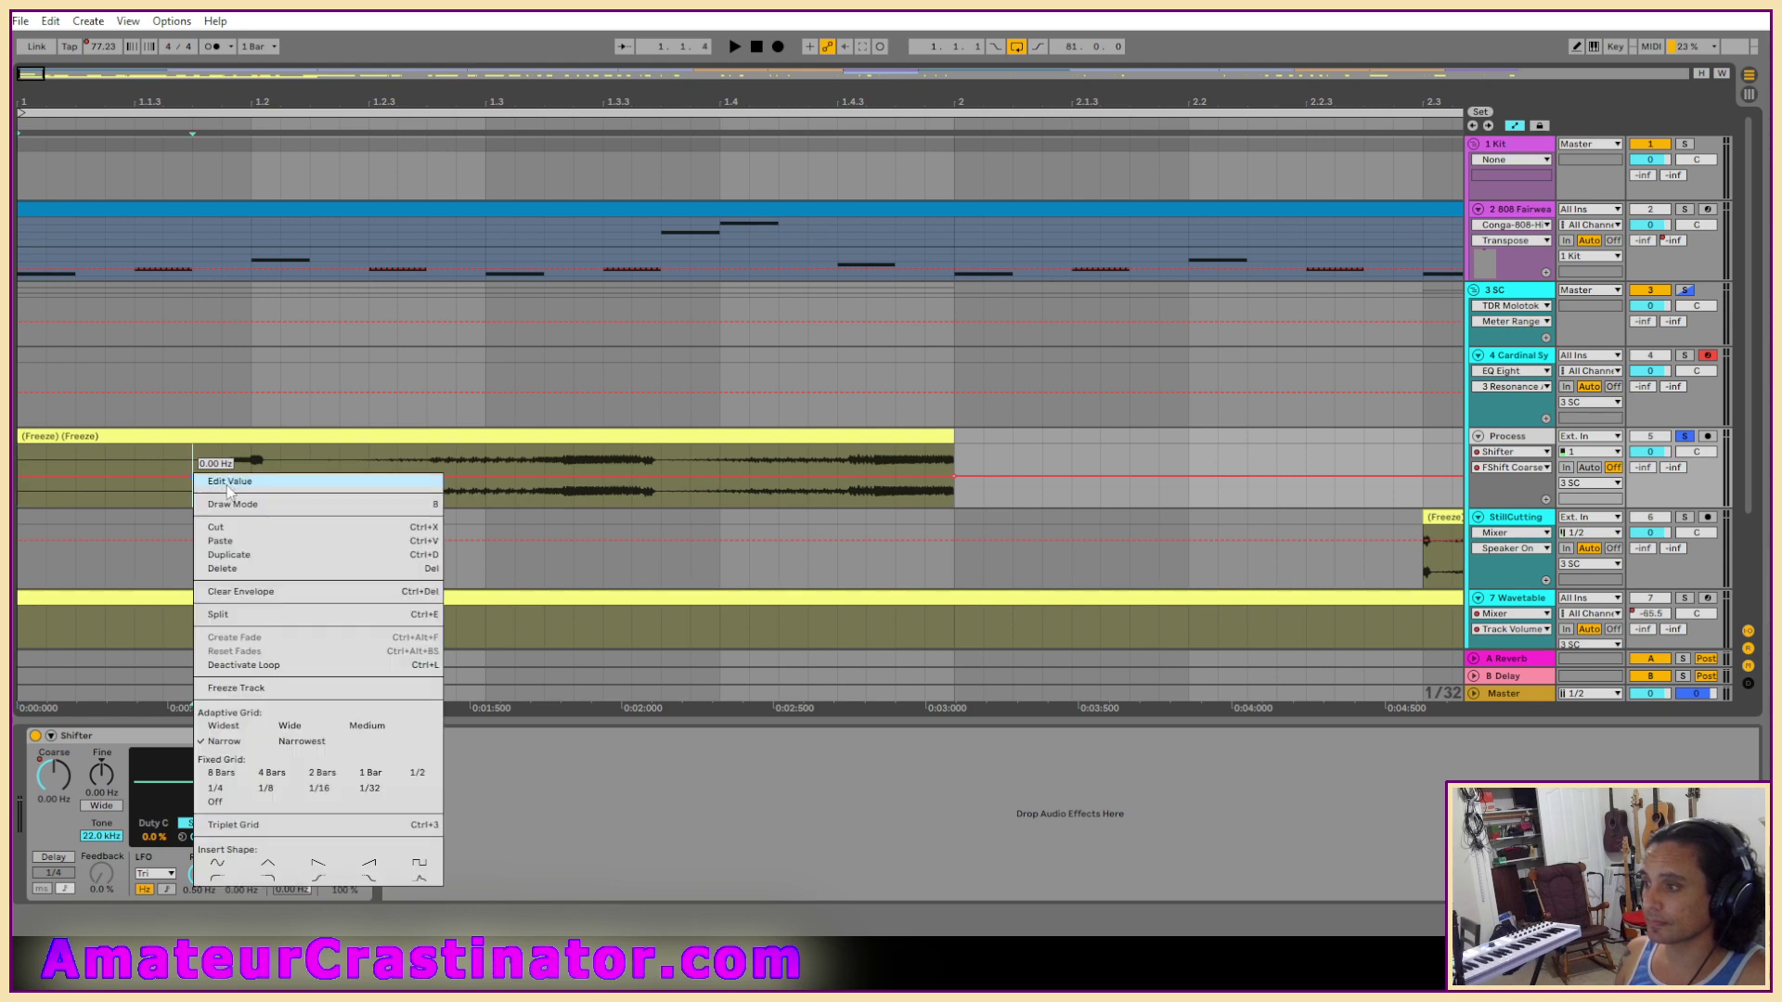
left_click(470, 520)
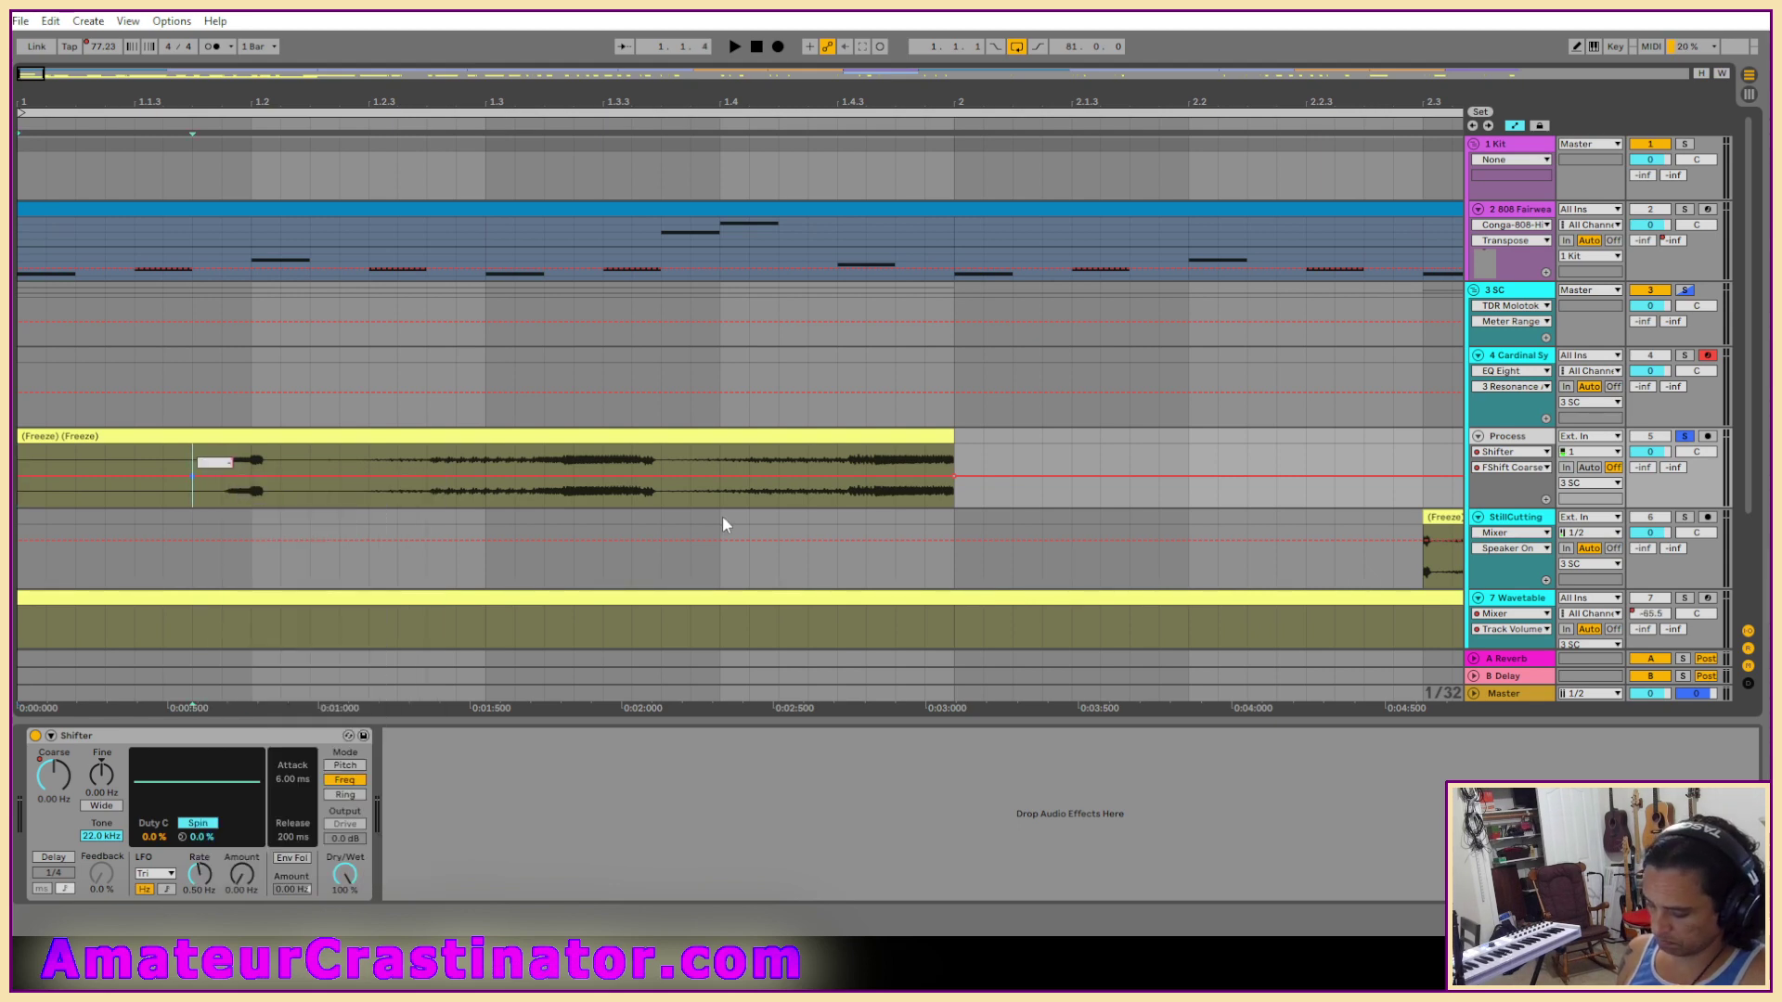
key("space")
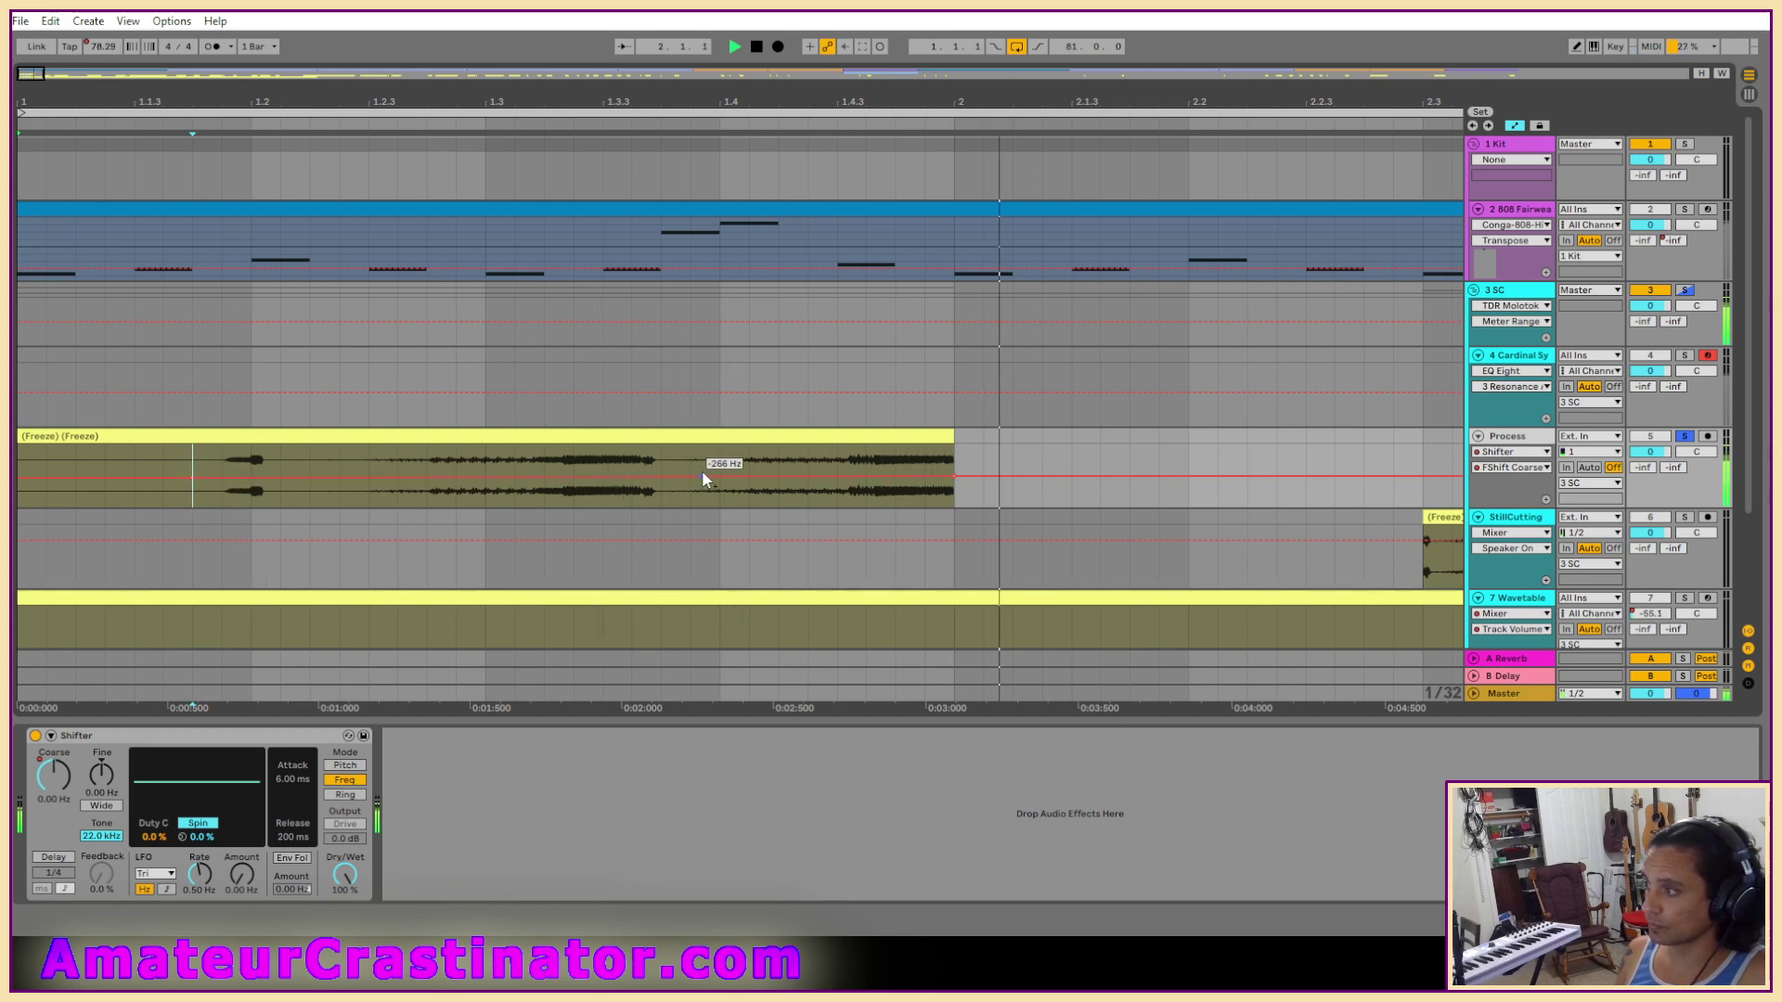
key("alt+space")
left_click_drag(628, 452, 596, 452)
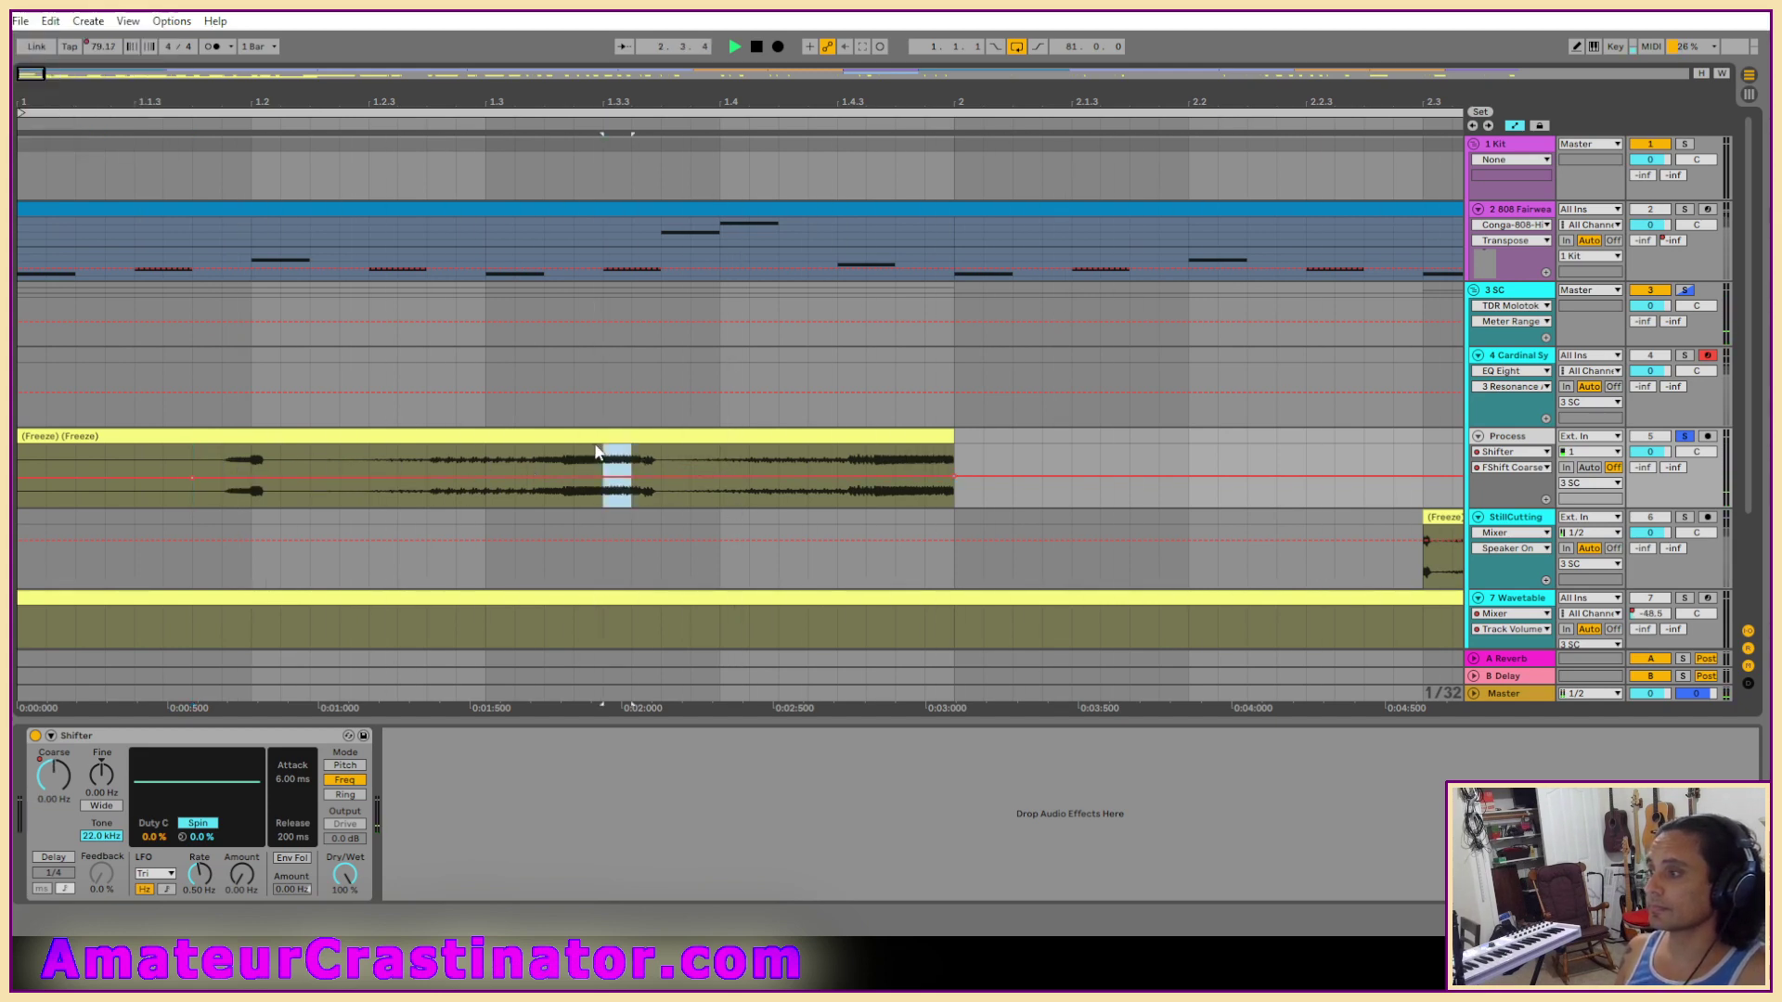
Set the Coarse automation point at about 1.1.4 to -1000 Hz and audition the clip.
right_click(193, 479)
left_click(242, 489)
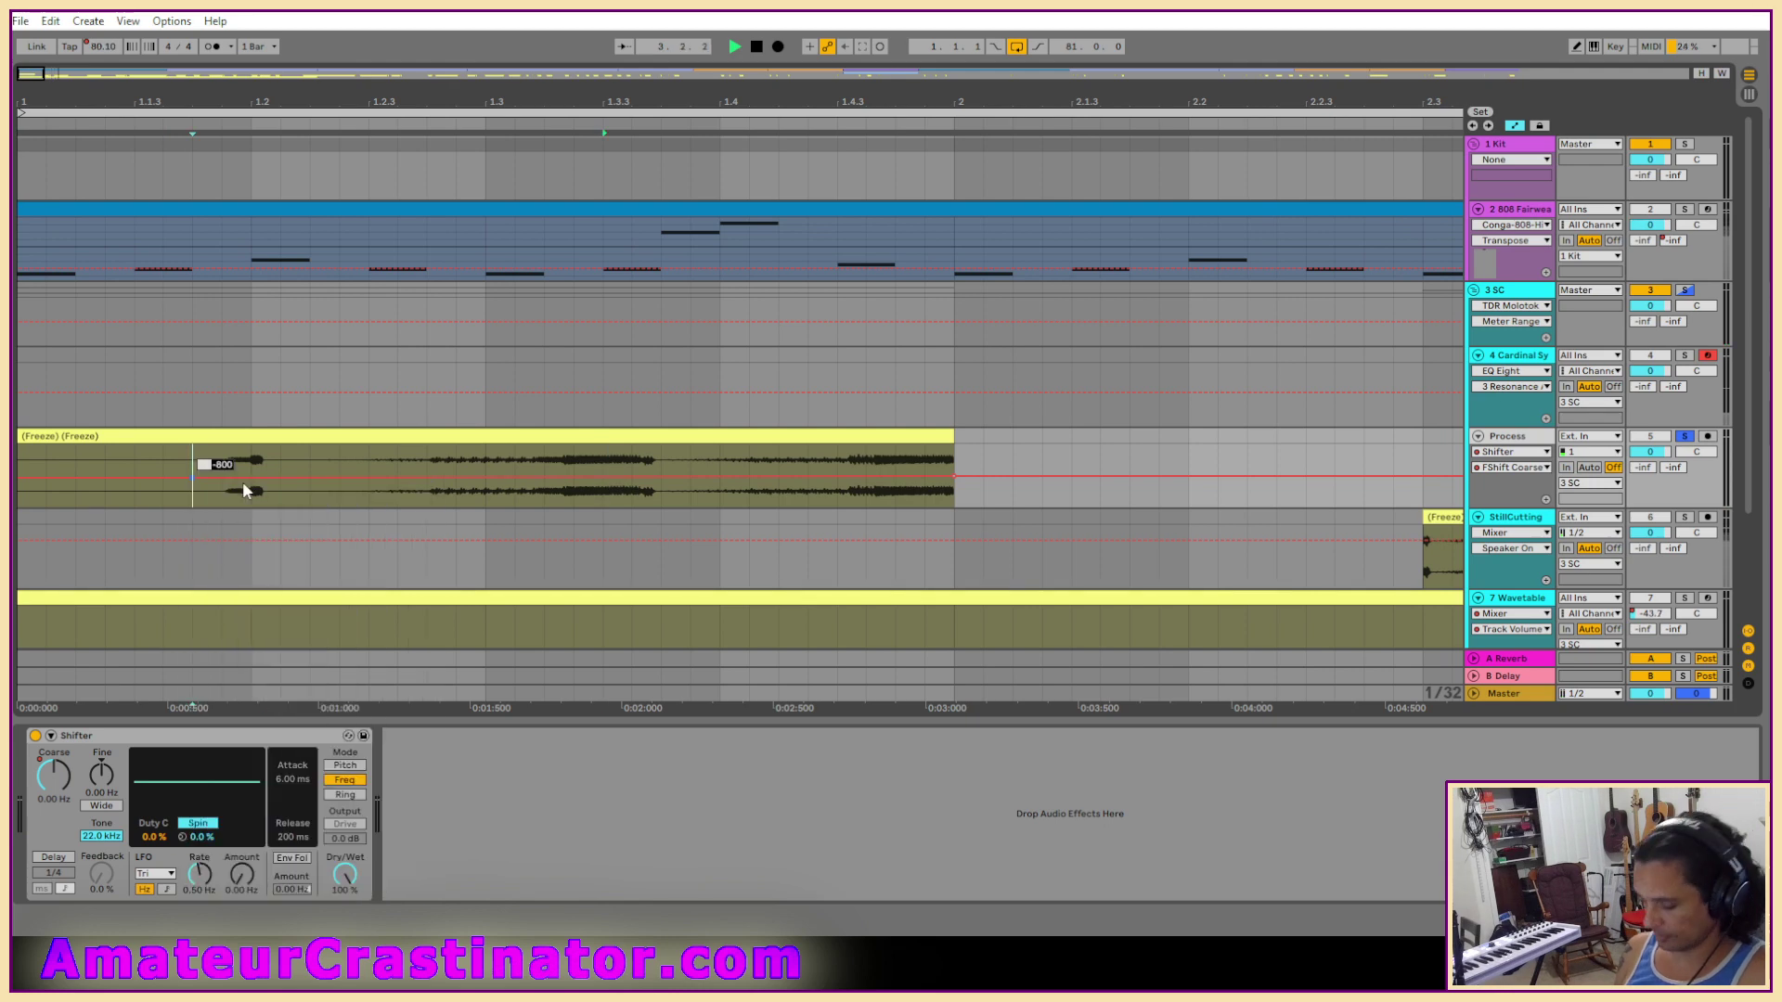
type("-1000")
key("Return")
key("space")
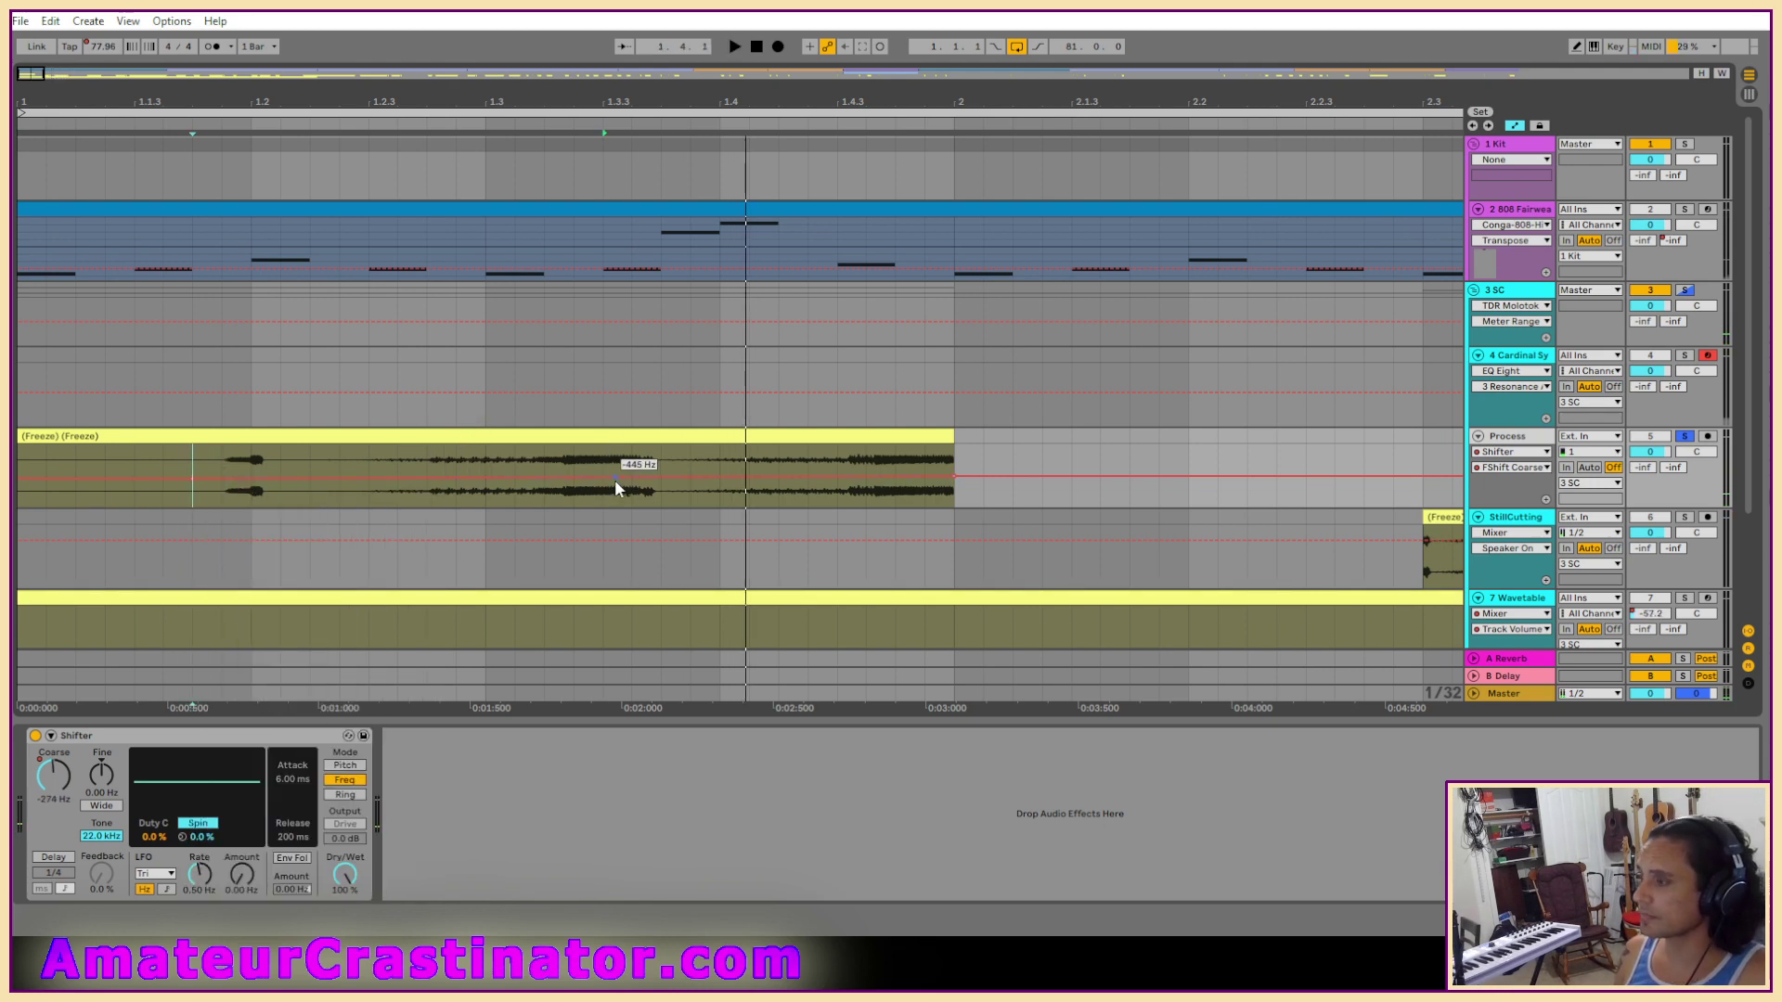
Add a Coarse automation point at about 1.3.4 on the Process clip and audition the ramp.
right_click(693, 479)
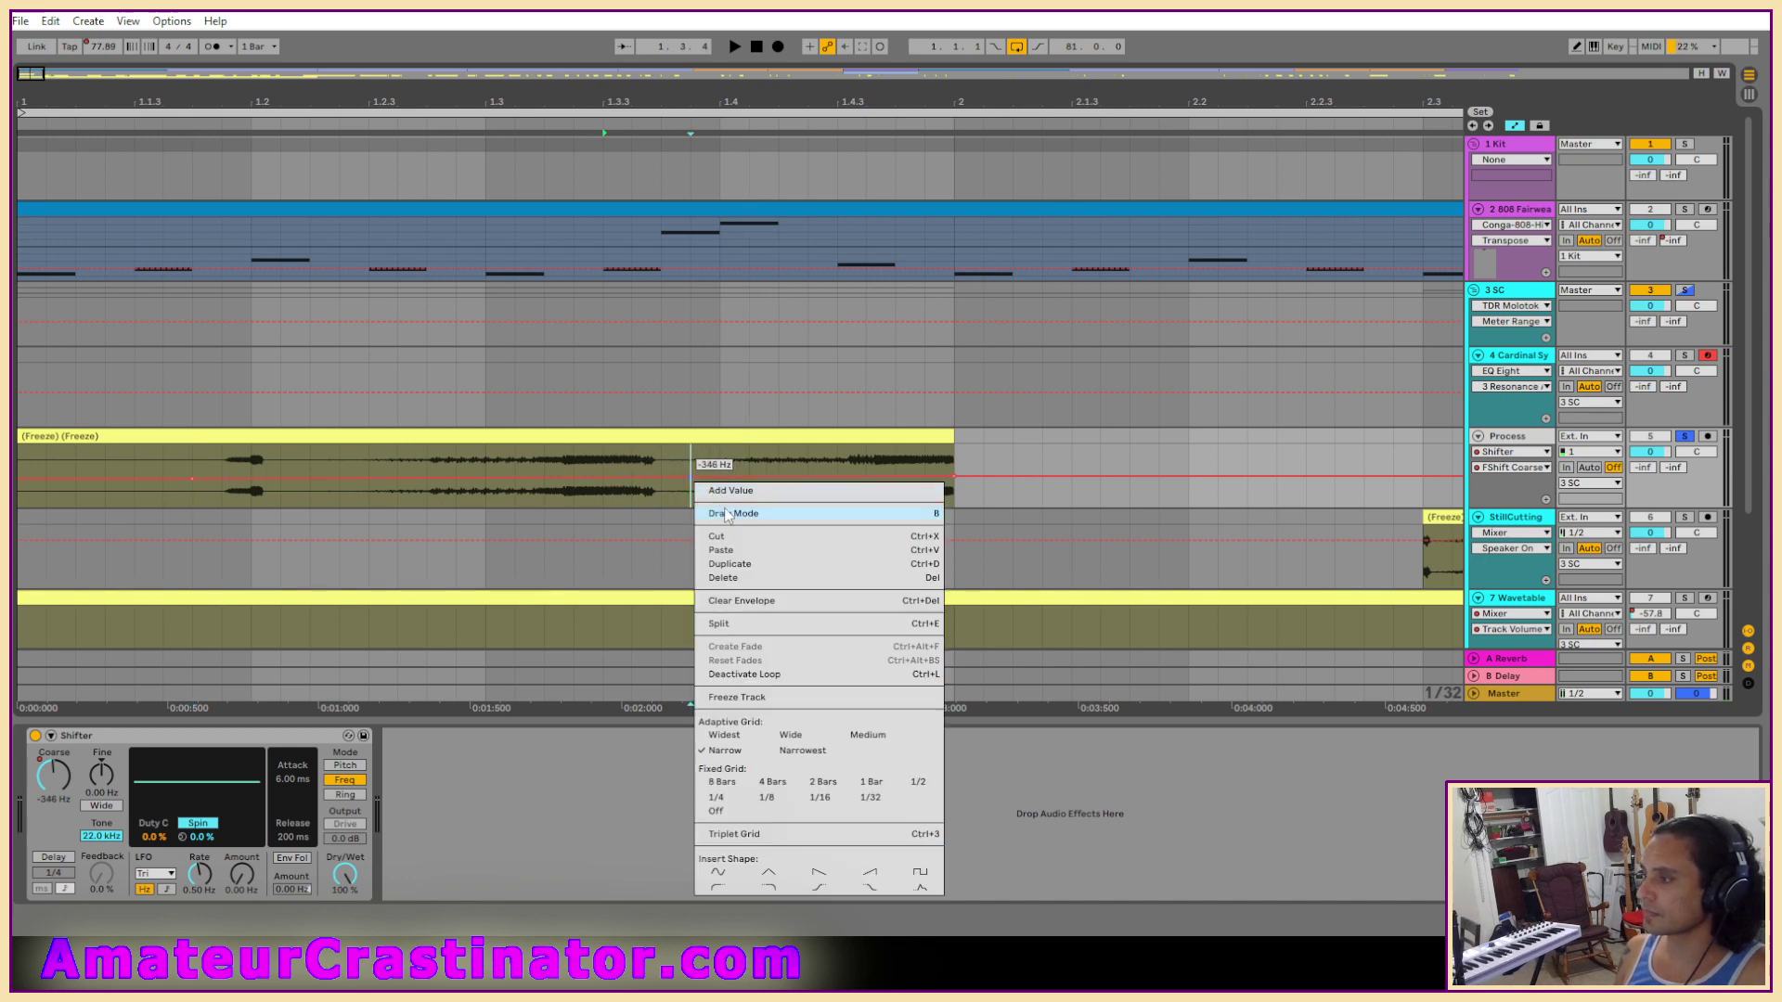
left_click(721, 493)
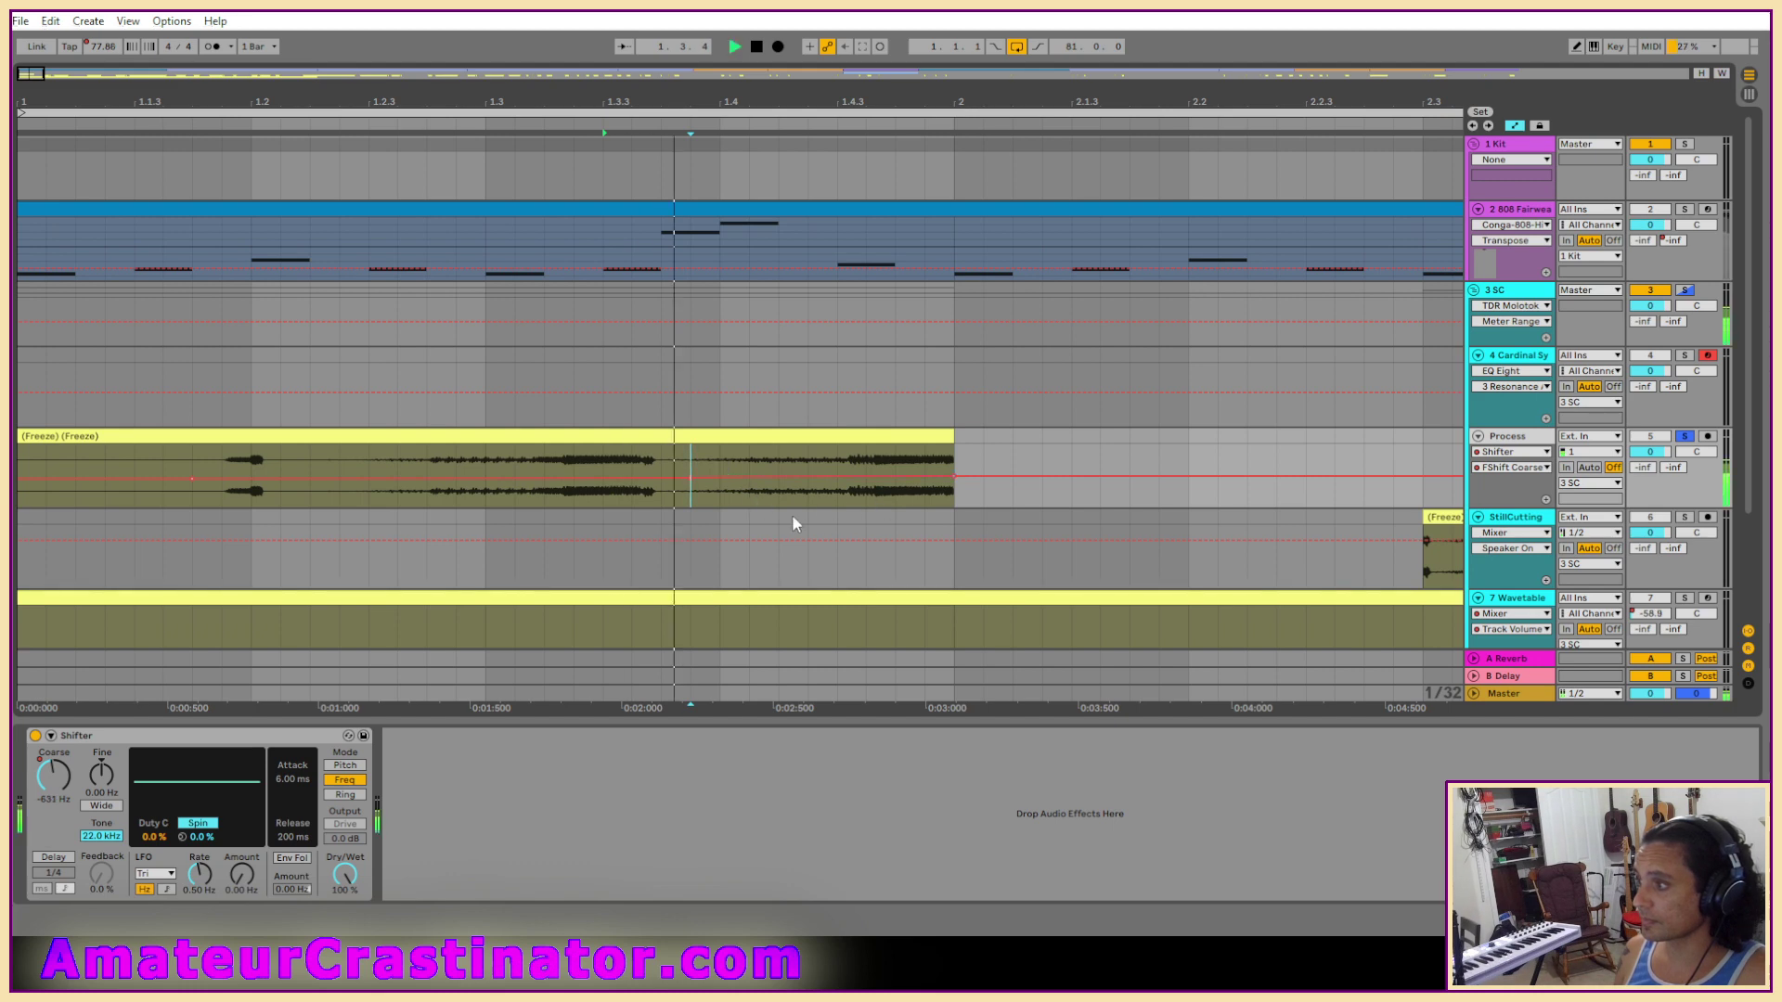
left_click(617, 437)
key("space")
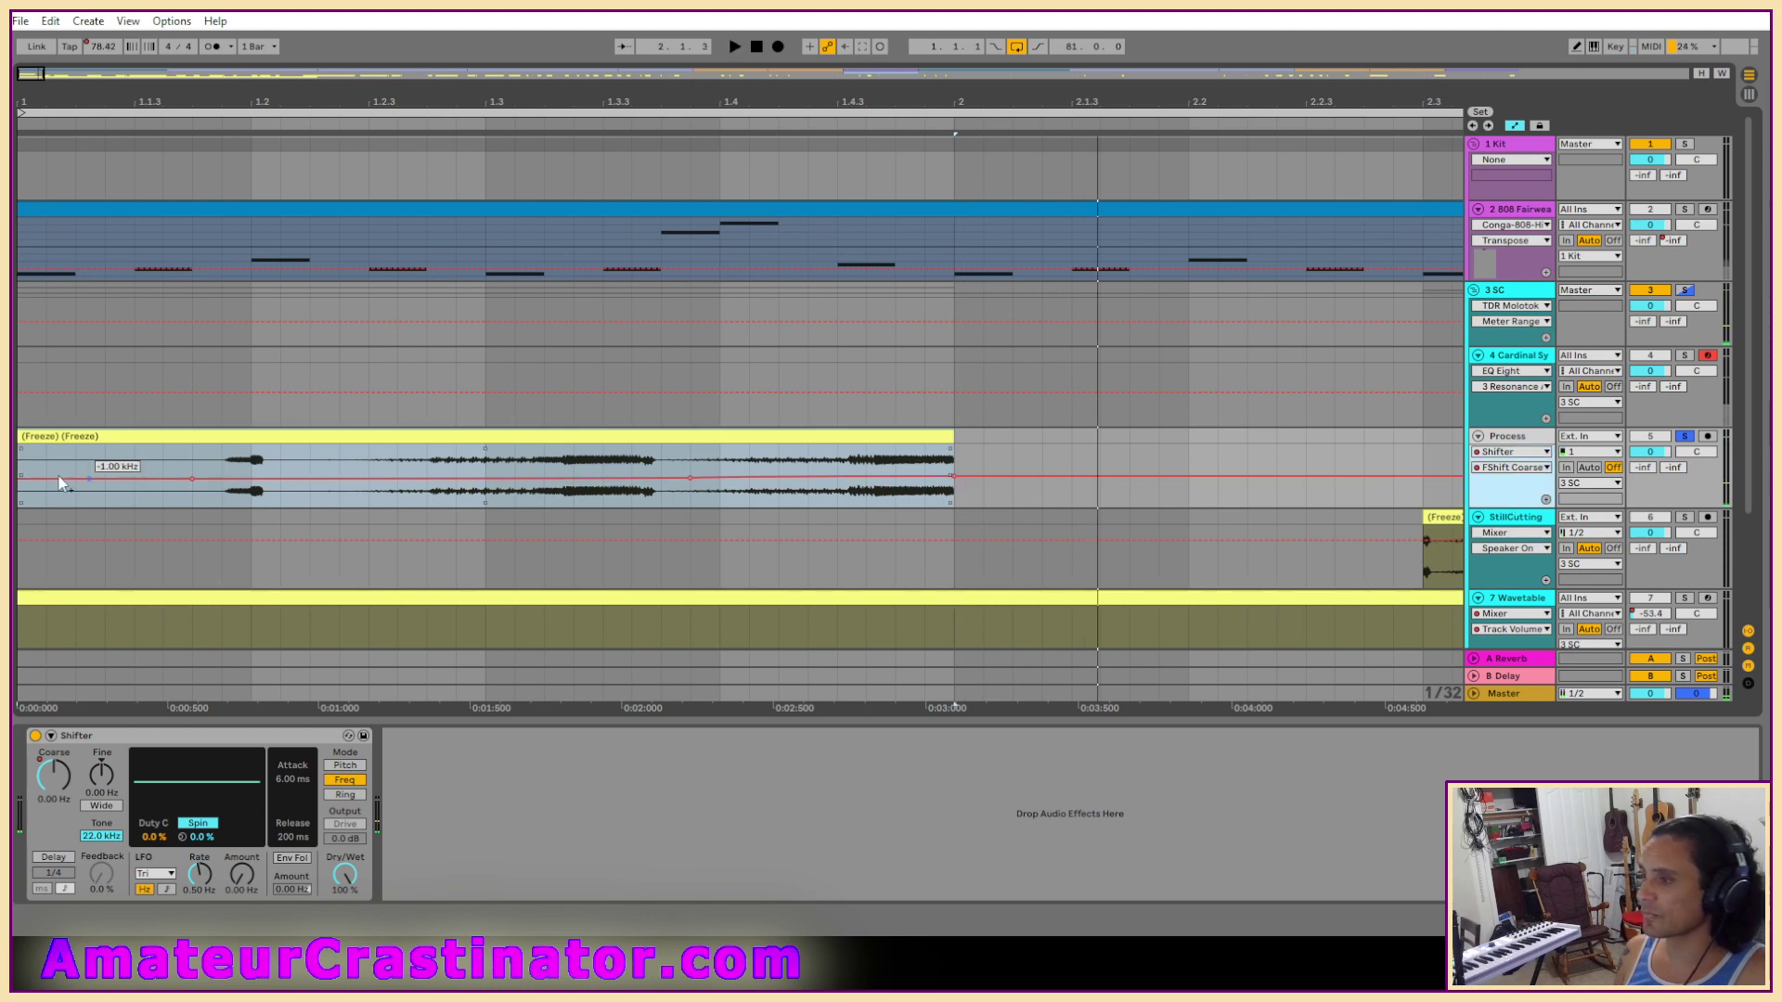
Lower Shifter's Coarse automation to -10 kHz at bar 1 and about -2.8 kHz at 1.1.4, and adjust the segment up to 1.3.4 during playback.
left_click_drag(26, 488, 26, 494)
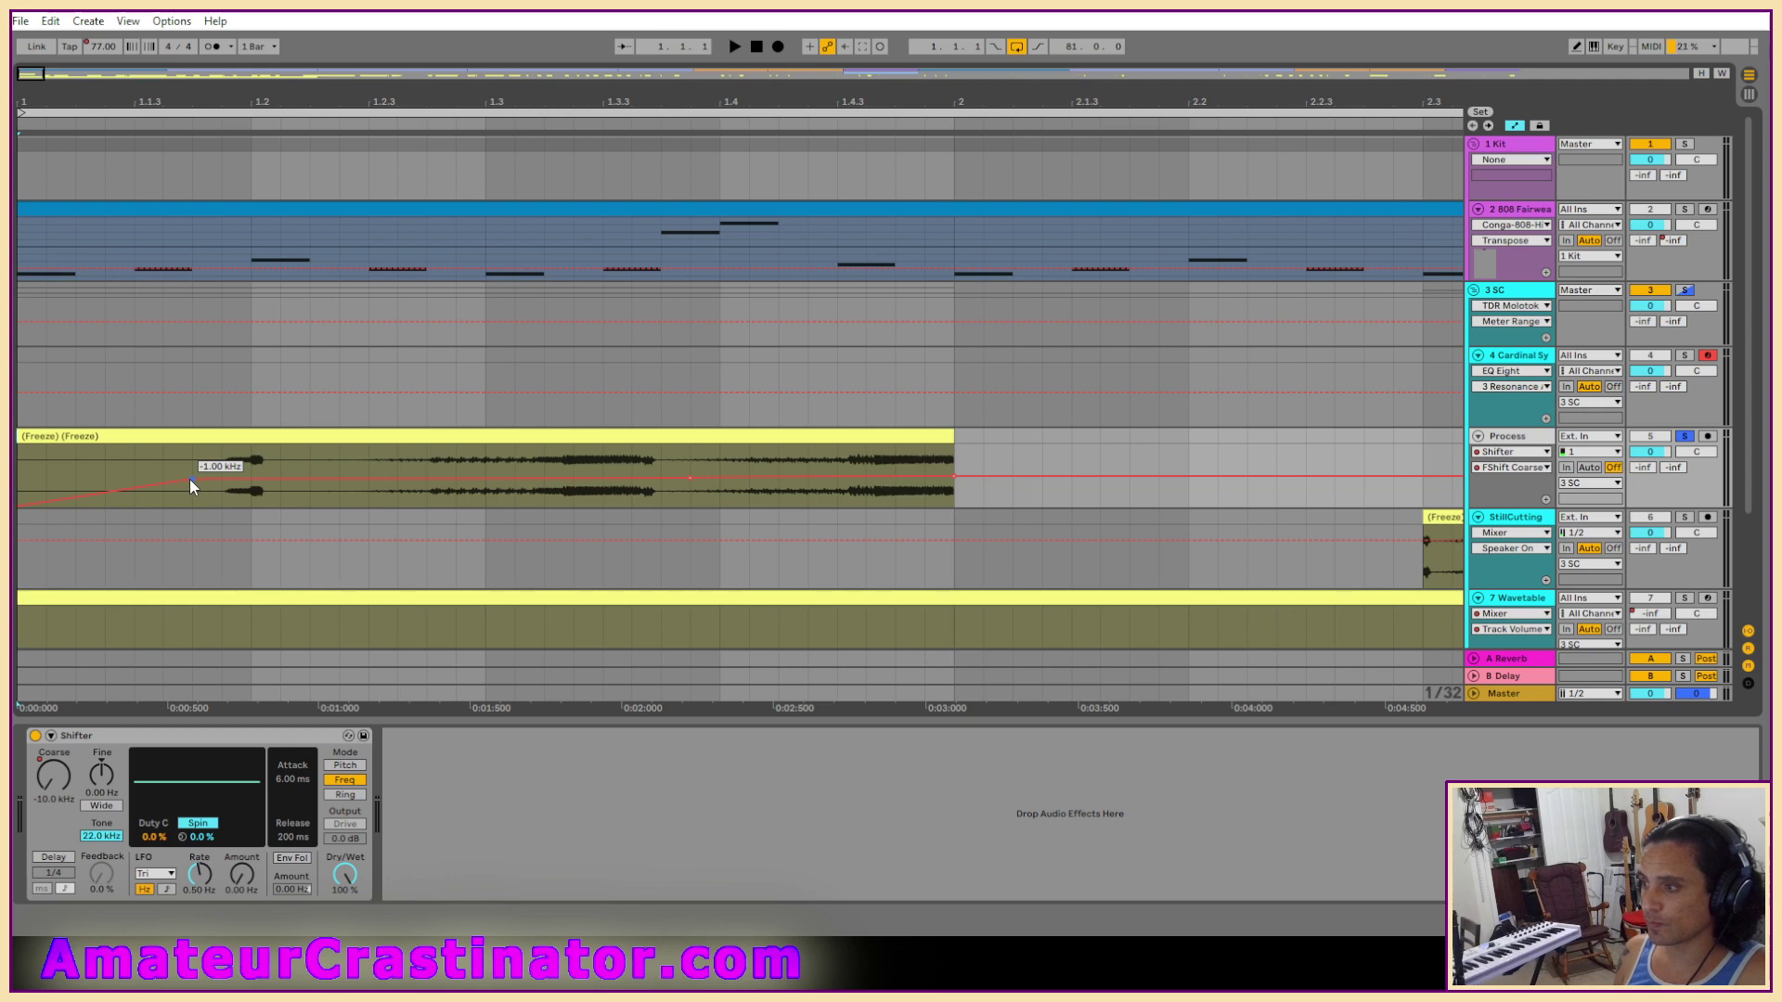
left_click_drag(191, 478, 192, 483)
key("space")
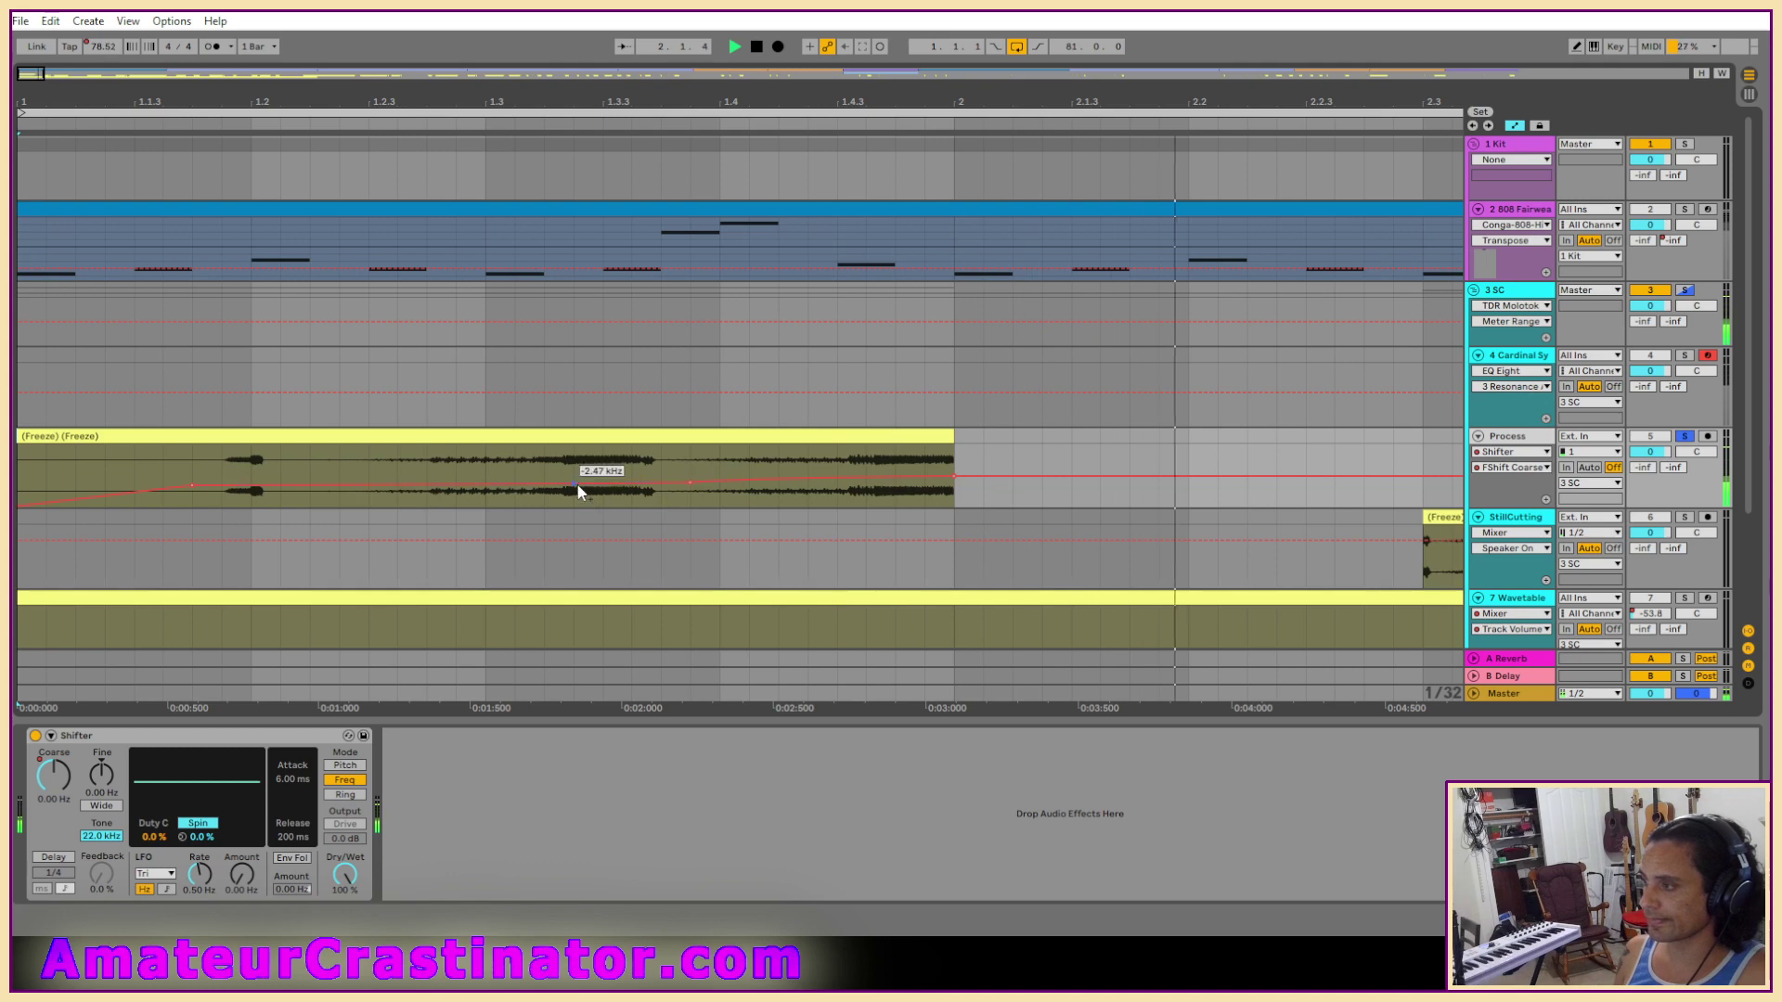
left_click_drag(578, 483, 577, 479)
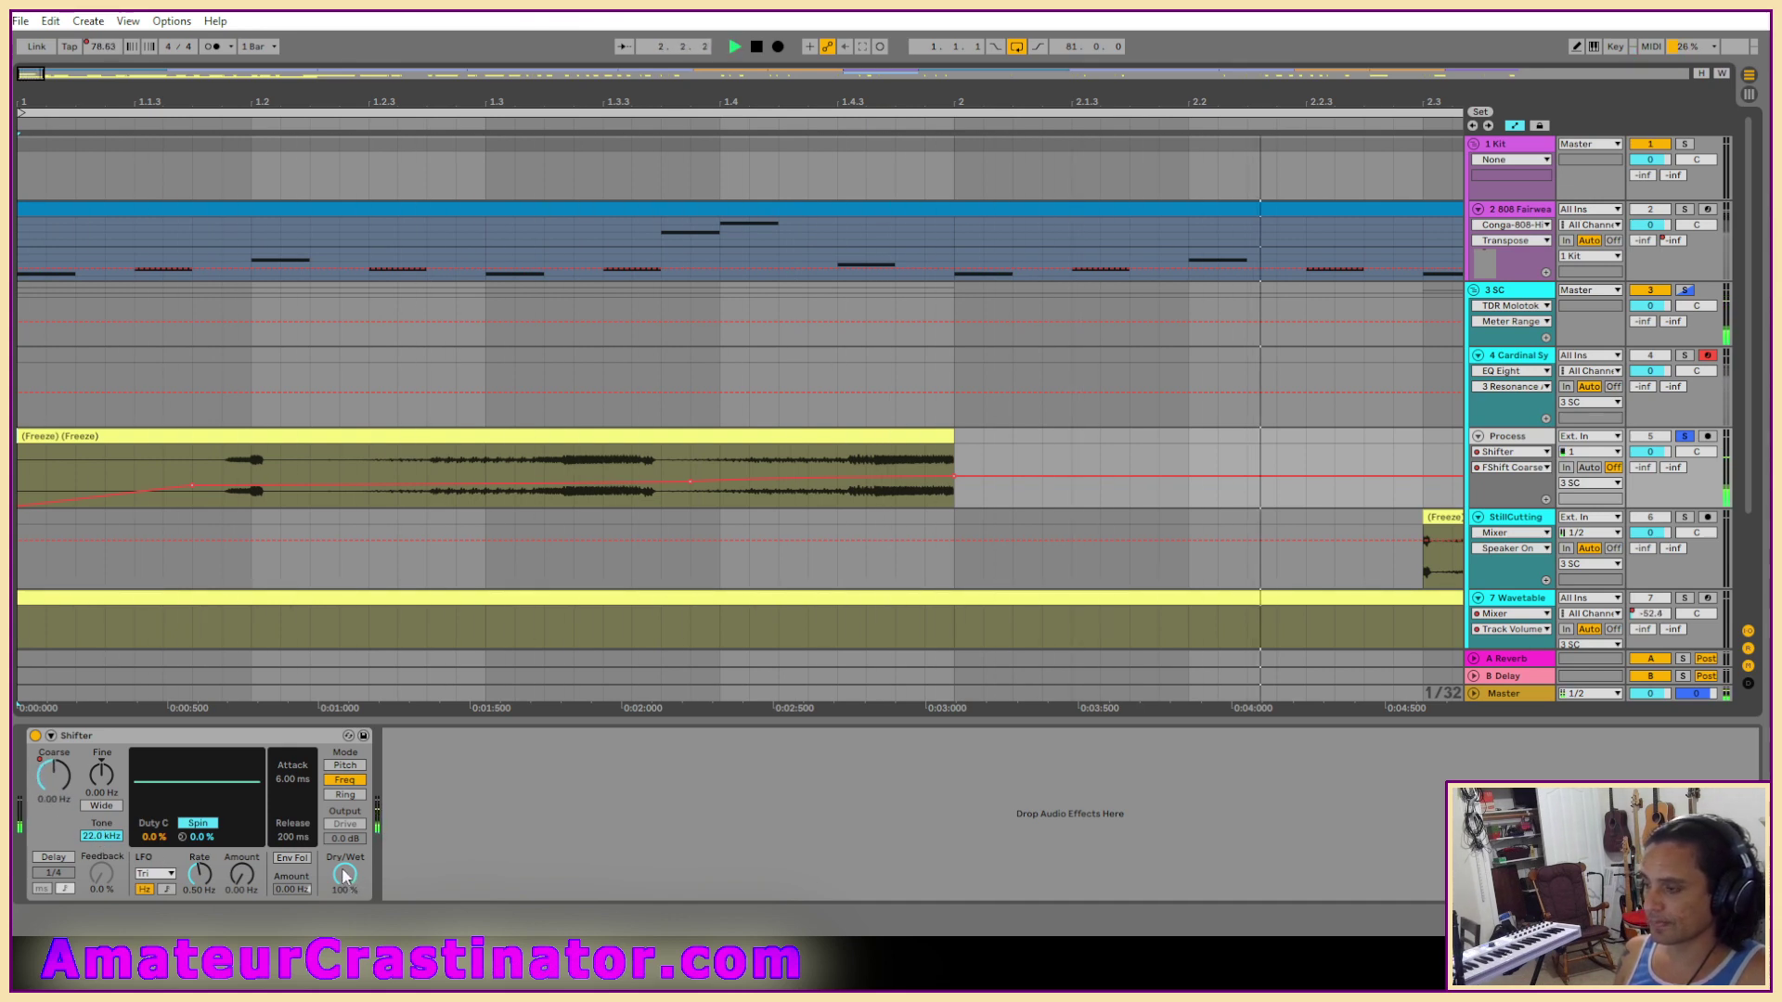
Try several Shifter Dry/Wet amounts during playback and set it to 91%.
left_click_drag(343, 876, 343, 915)
key("space")
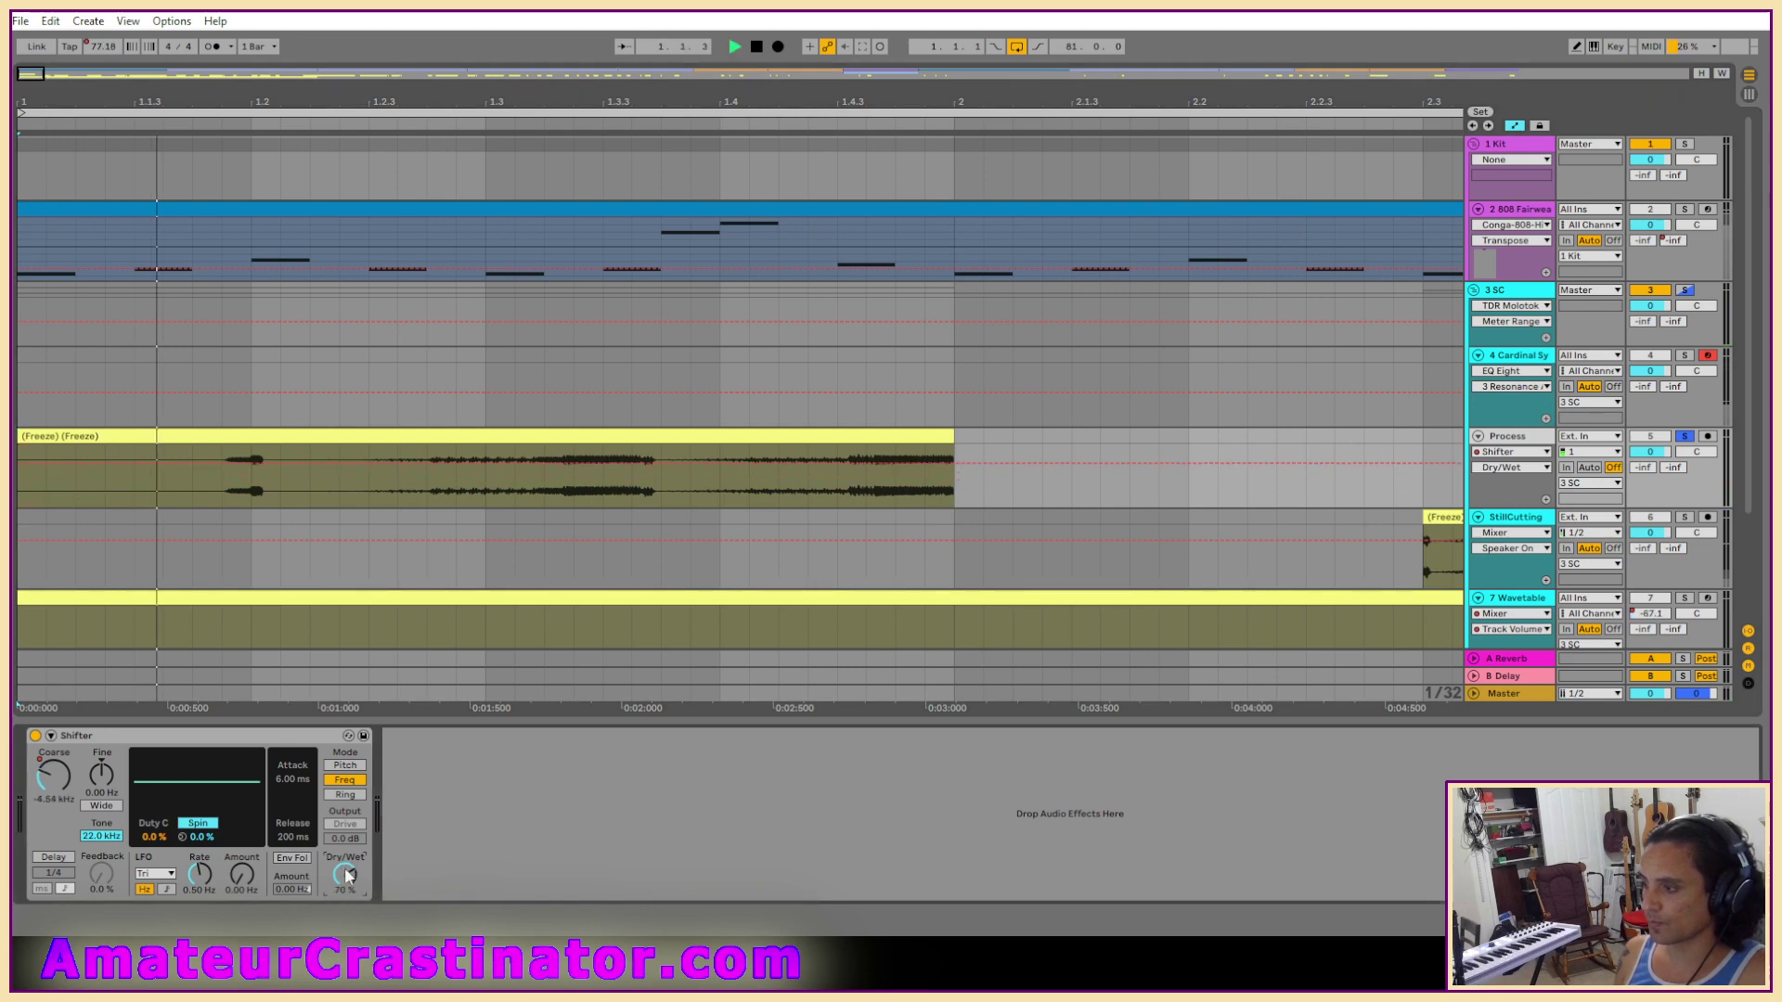
left_click_drag(348, 875, 348, 856)
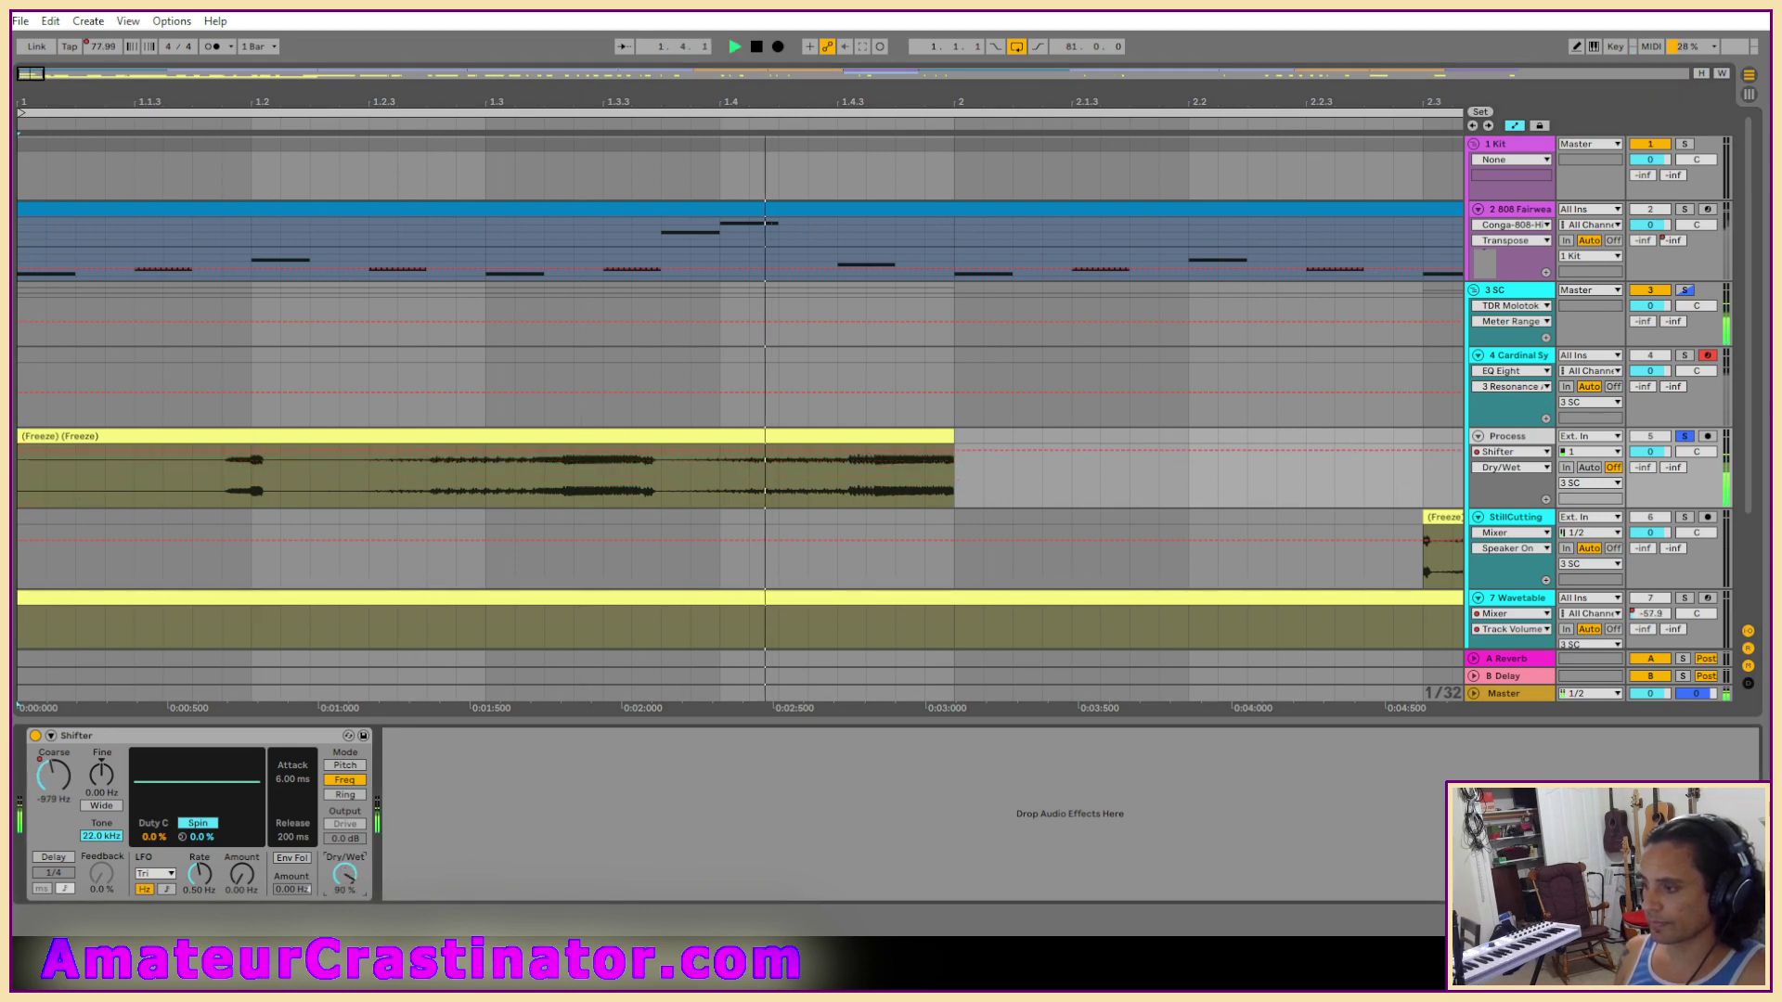
key("space")
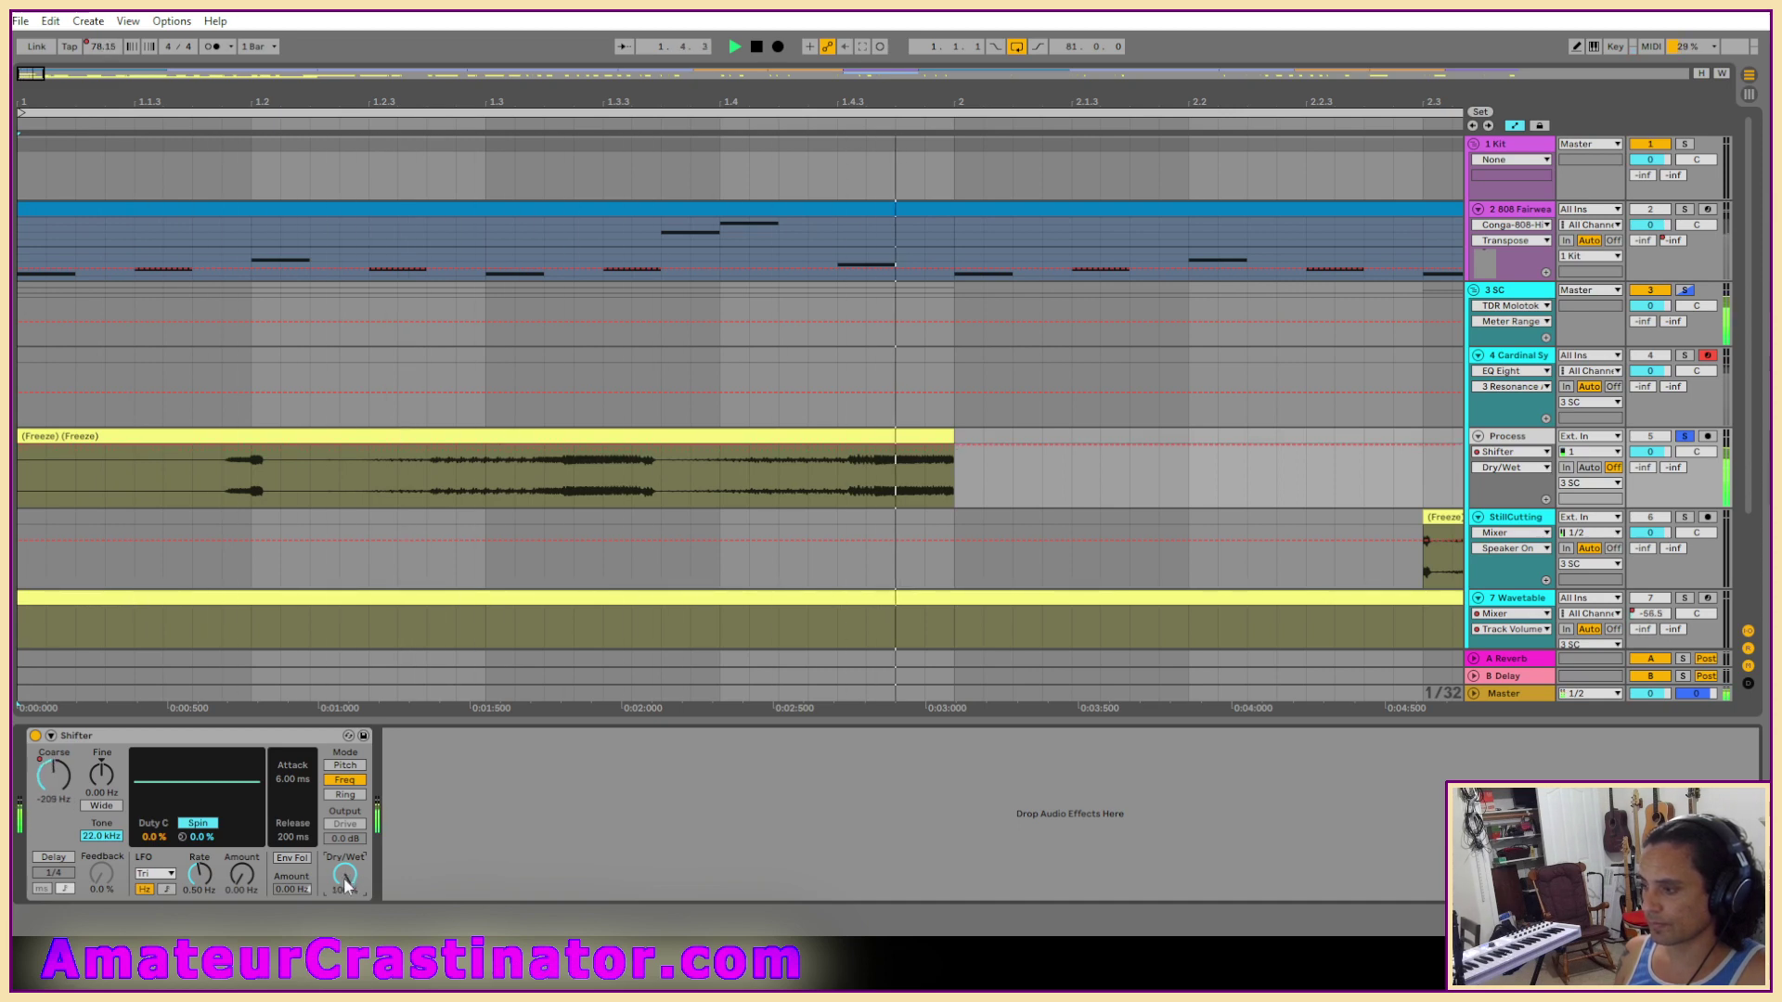
key("space")
key("space")
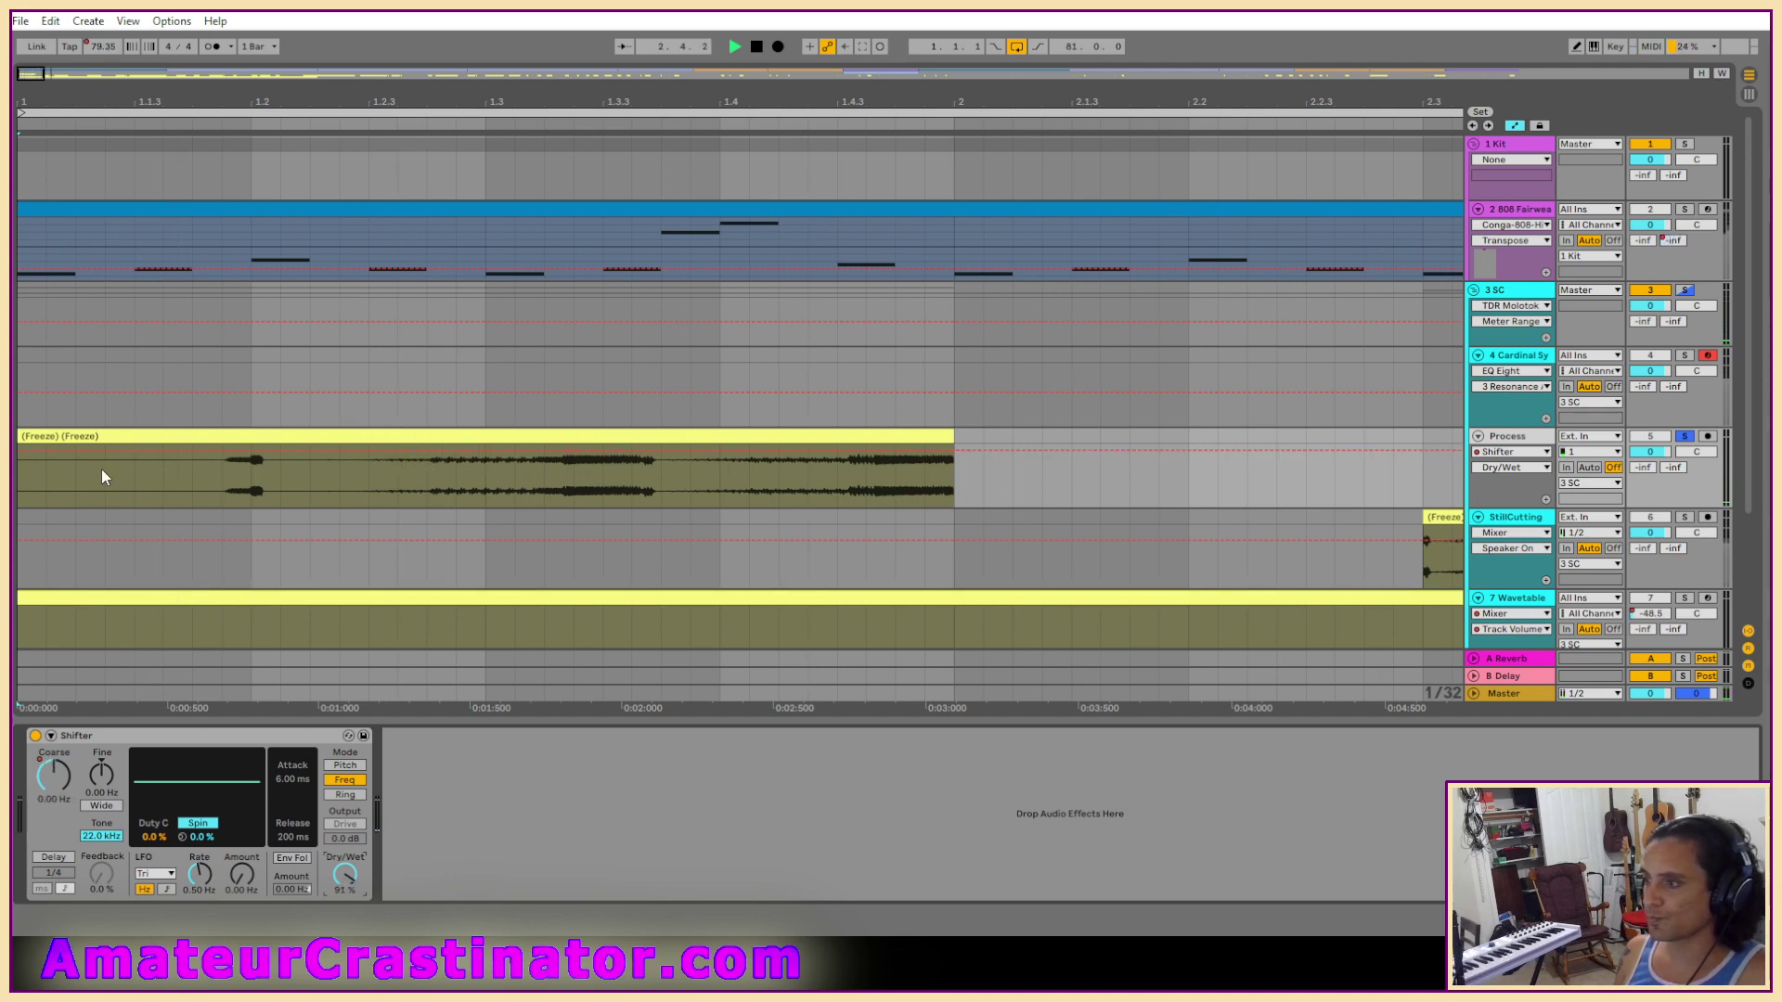
Automate Shifter's Dry/Wet from 91% at about 1.2 up to 100% at bar 2, and audition it.
left_click(249, 455)
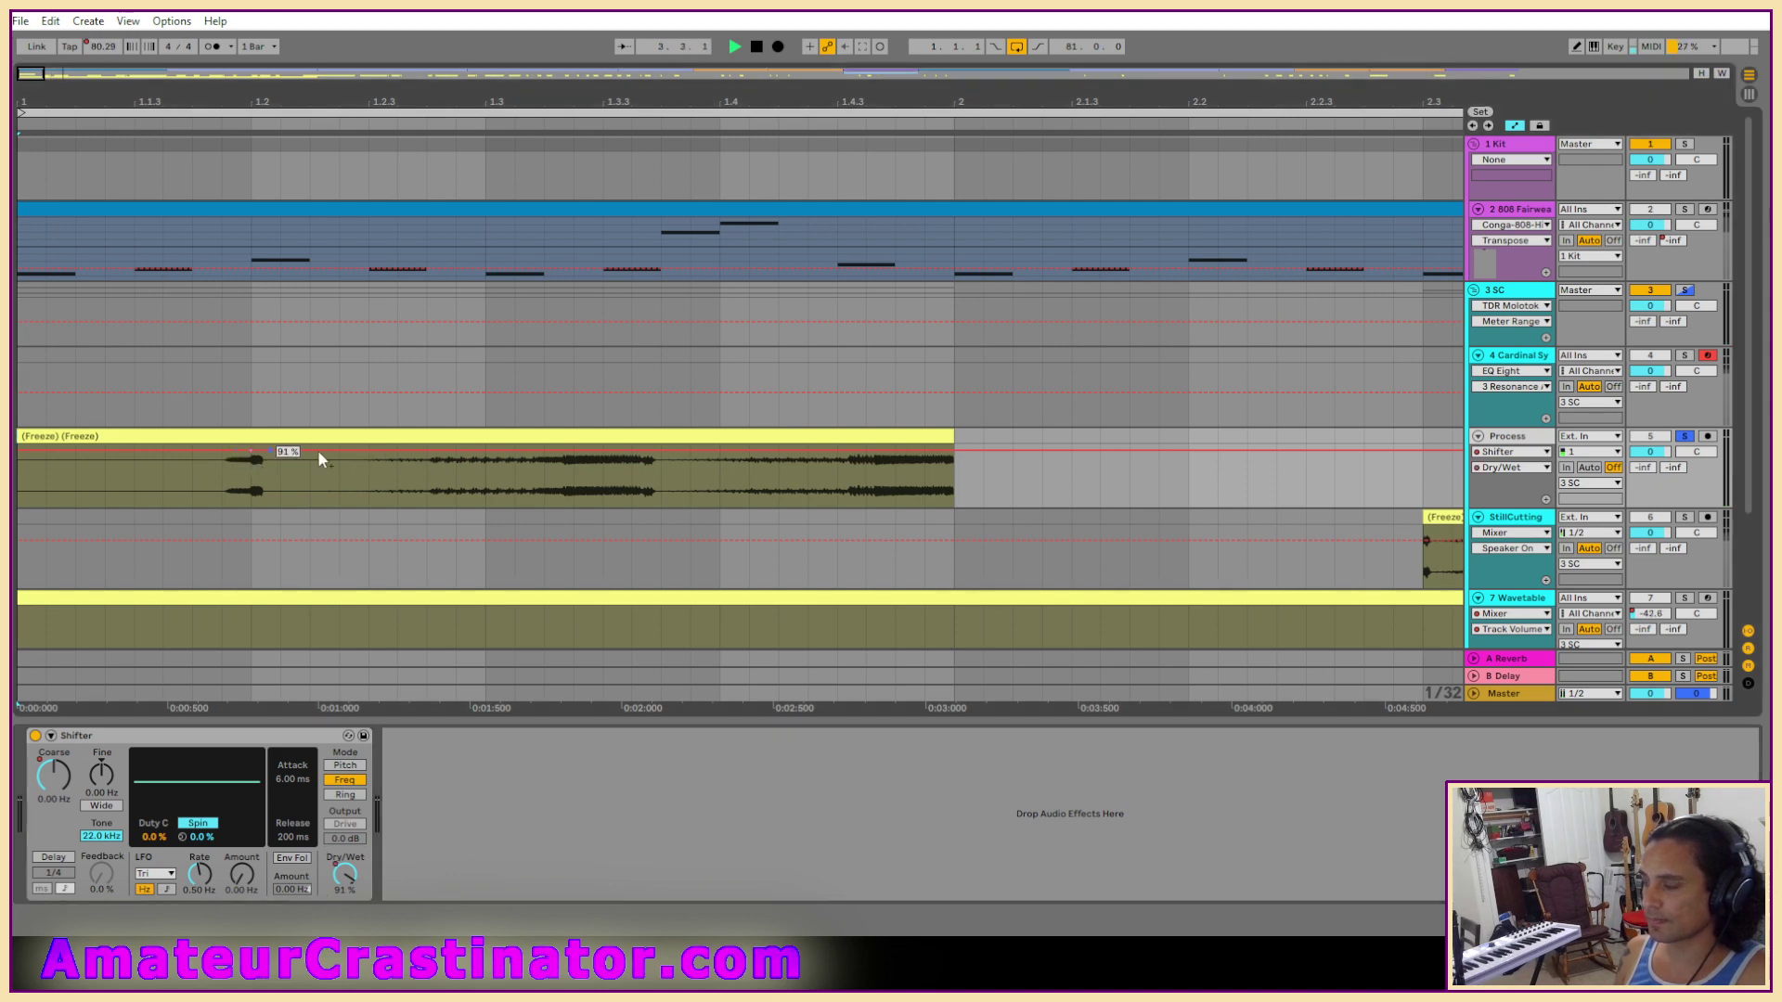
left_click_drag(975, 443, 975, 427)
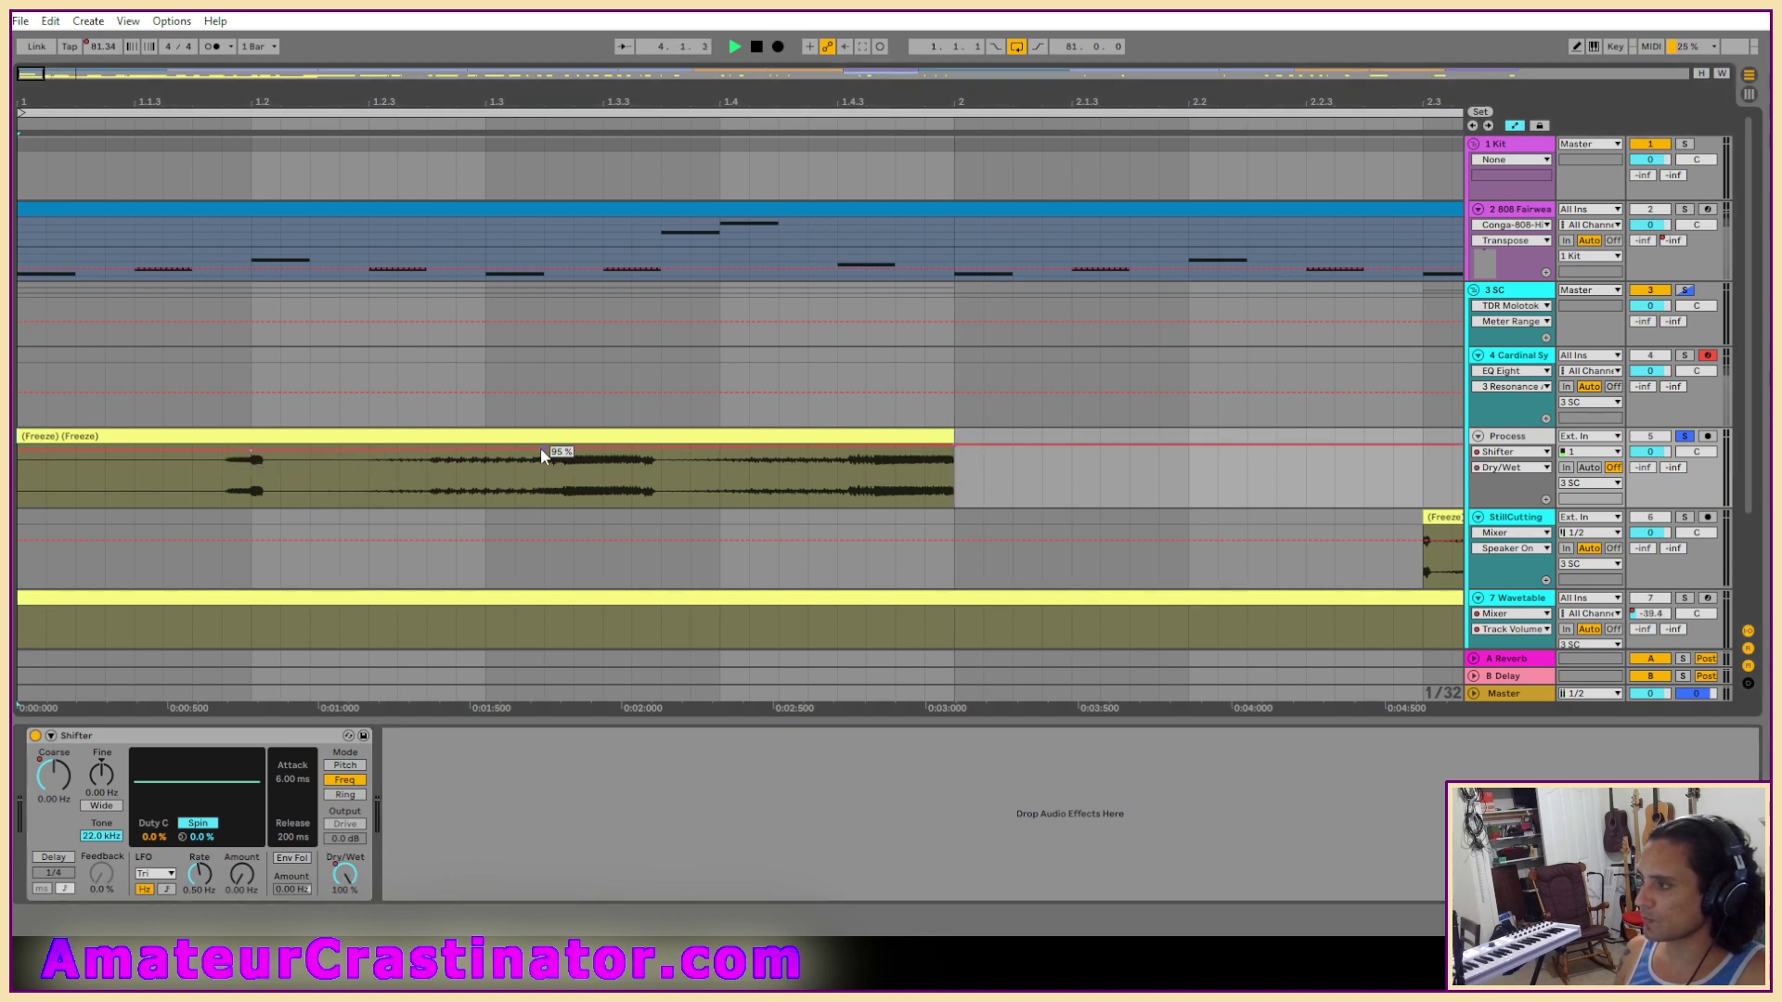
key("space")
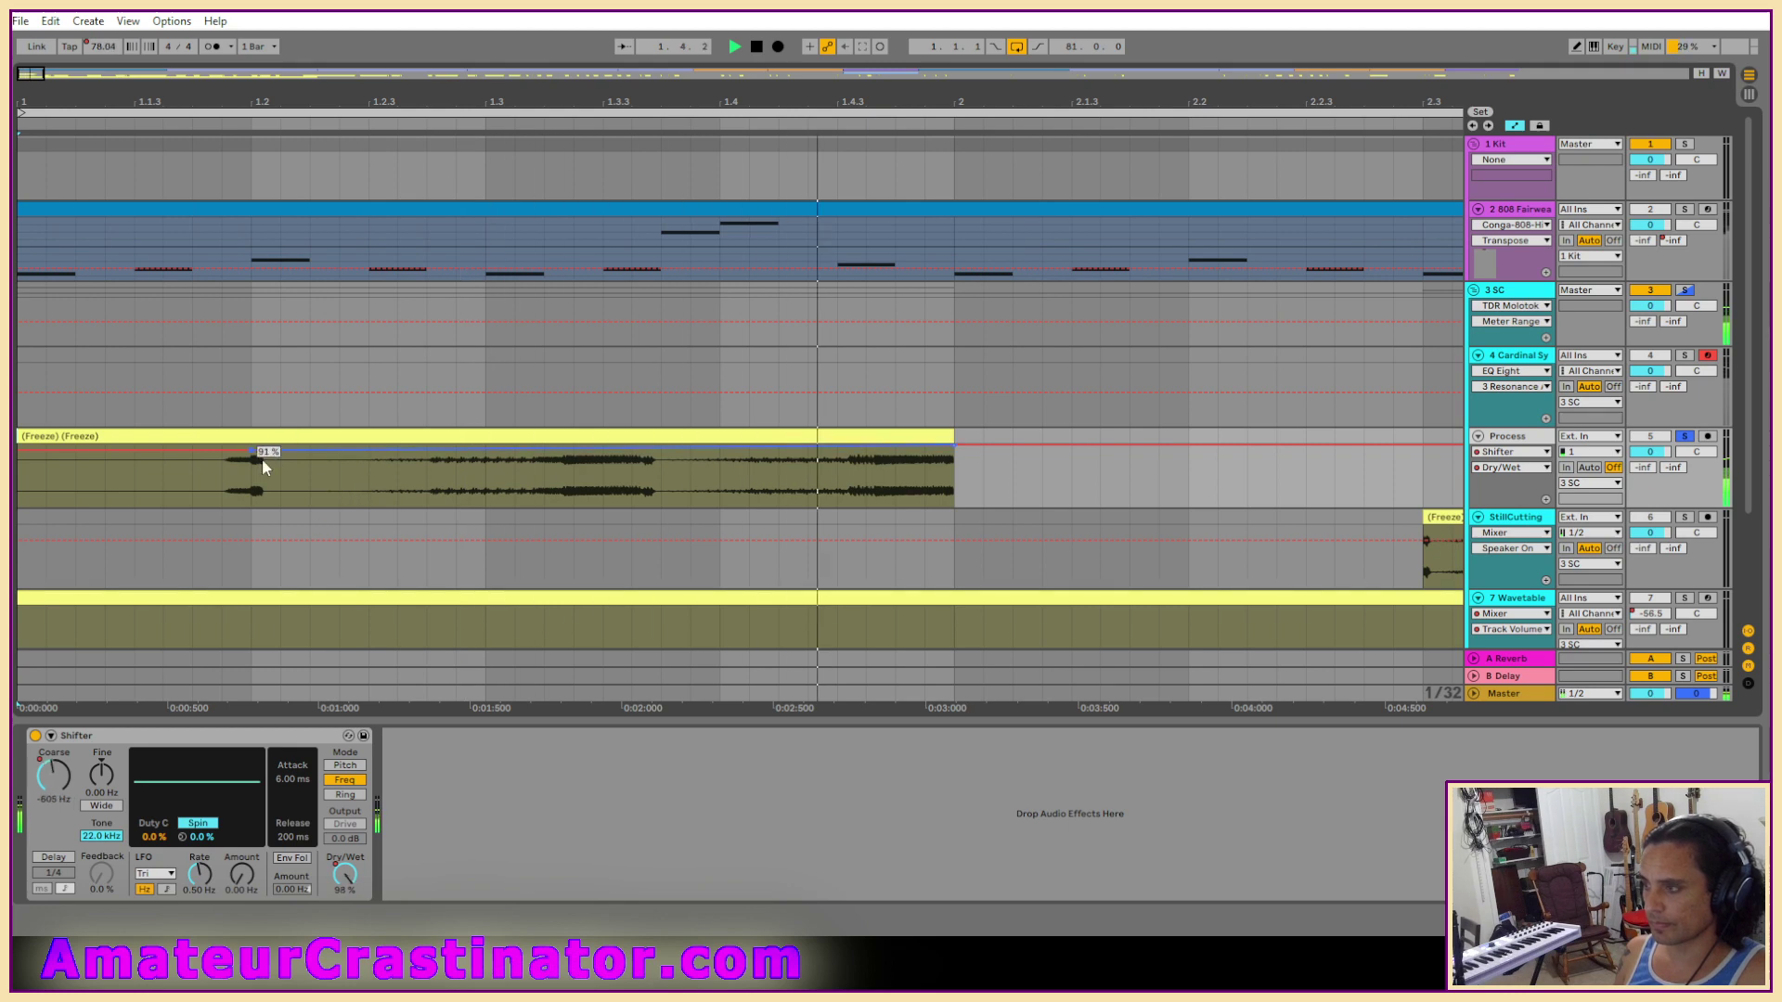
Display Shifter's Coarse automation over the Process clip again and audition the combined effect.
left_click(52, 785)
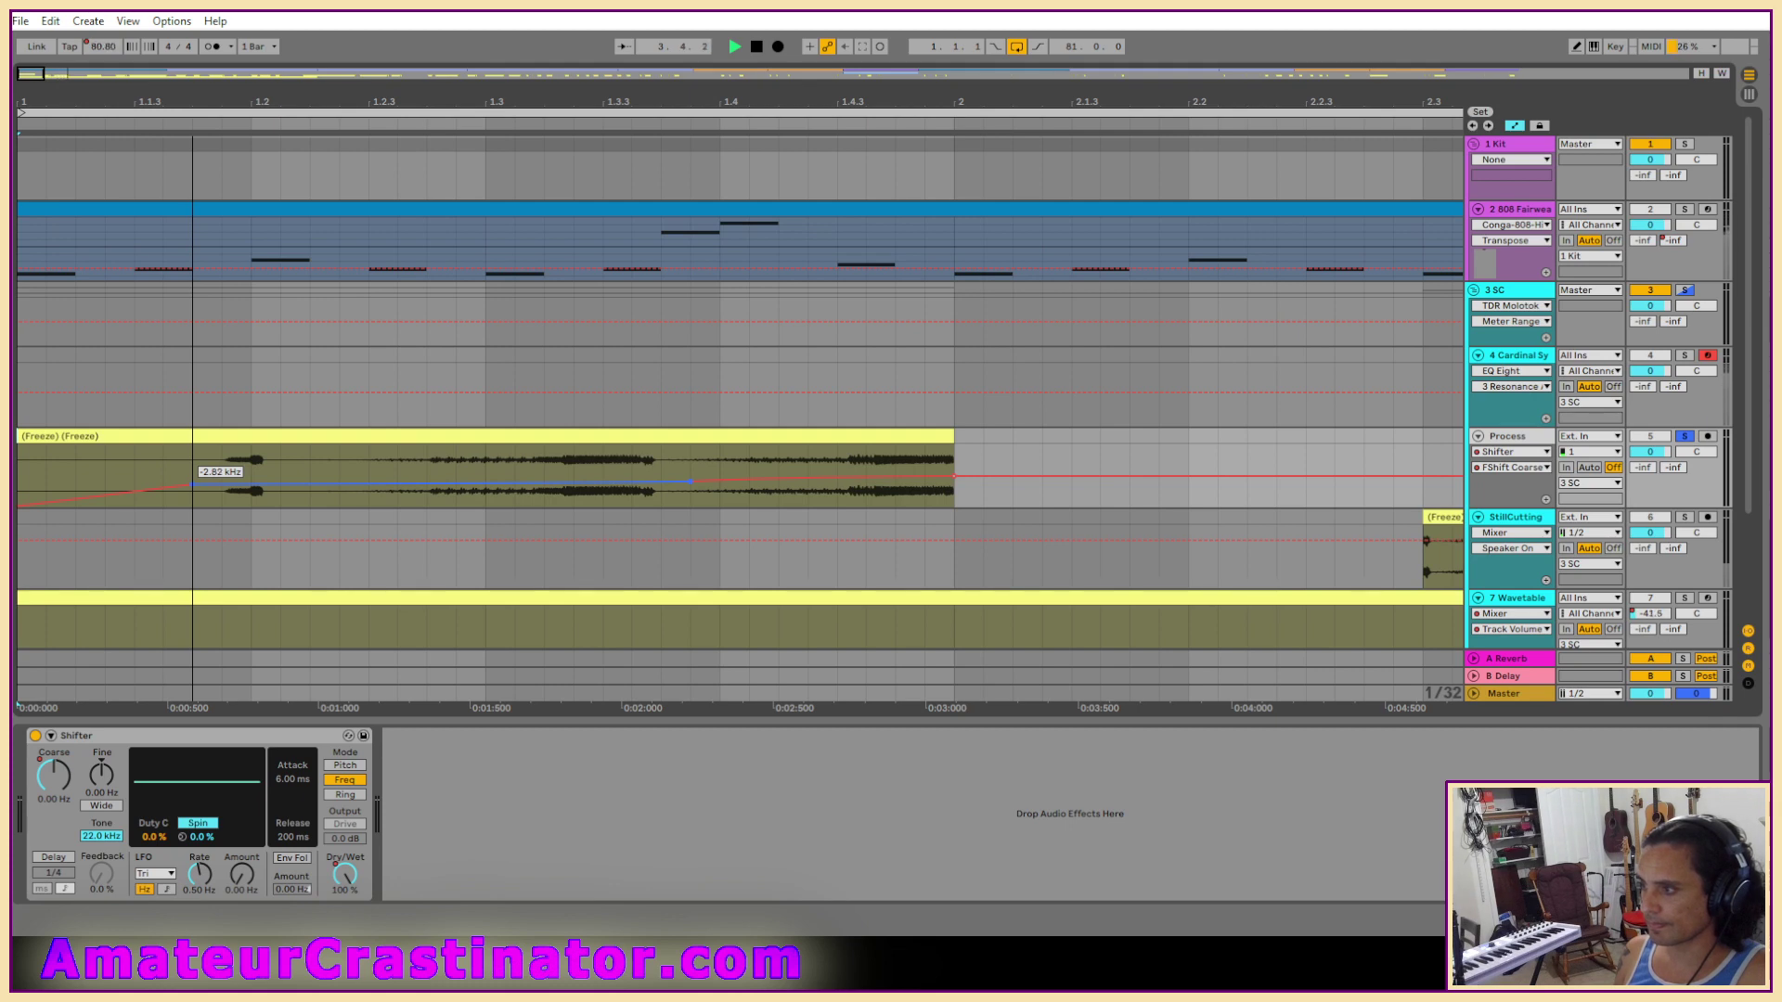
key("space")
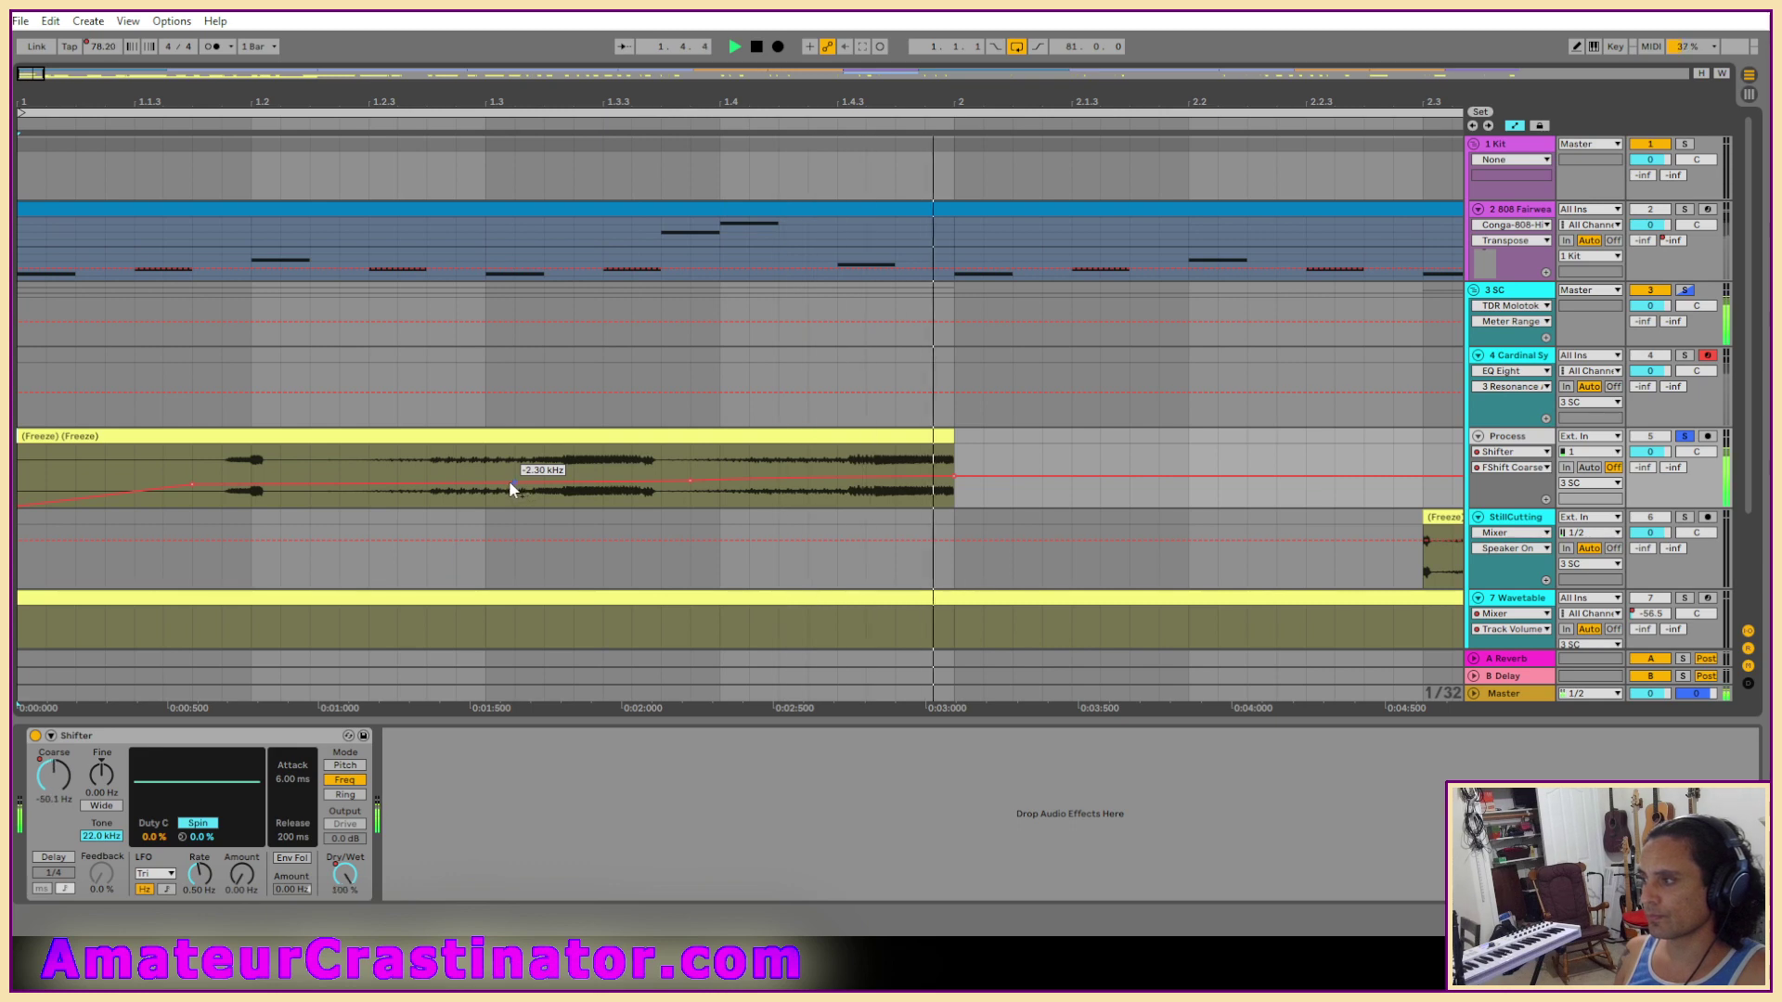
key("space")
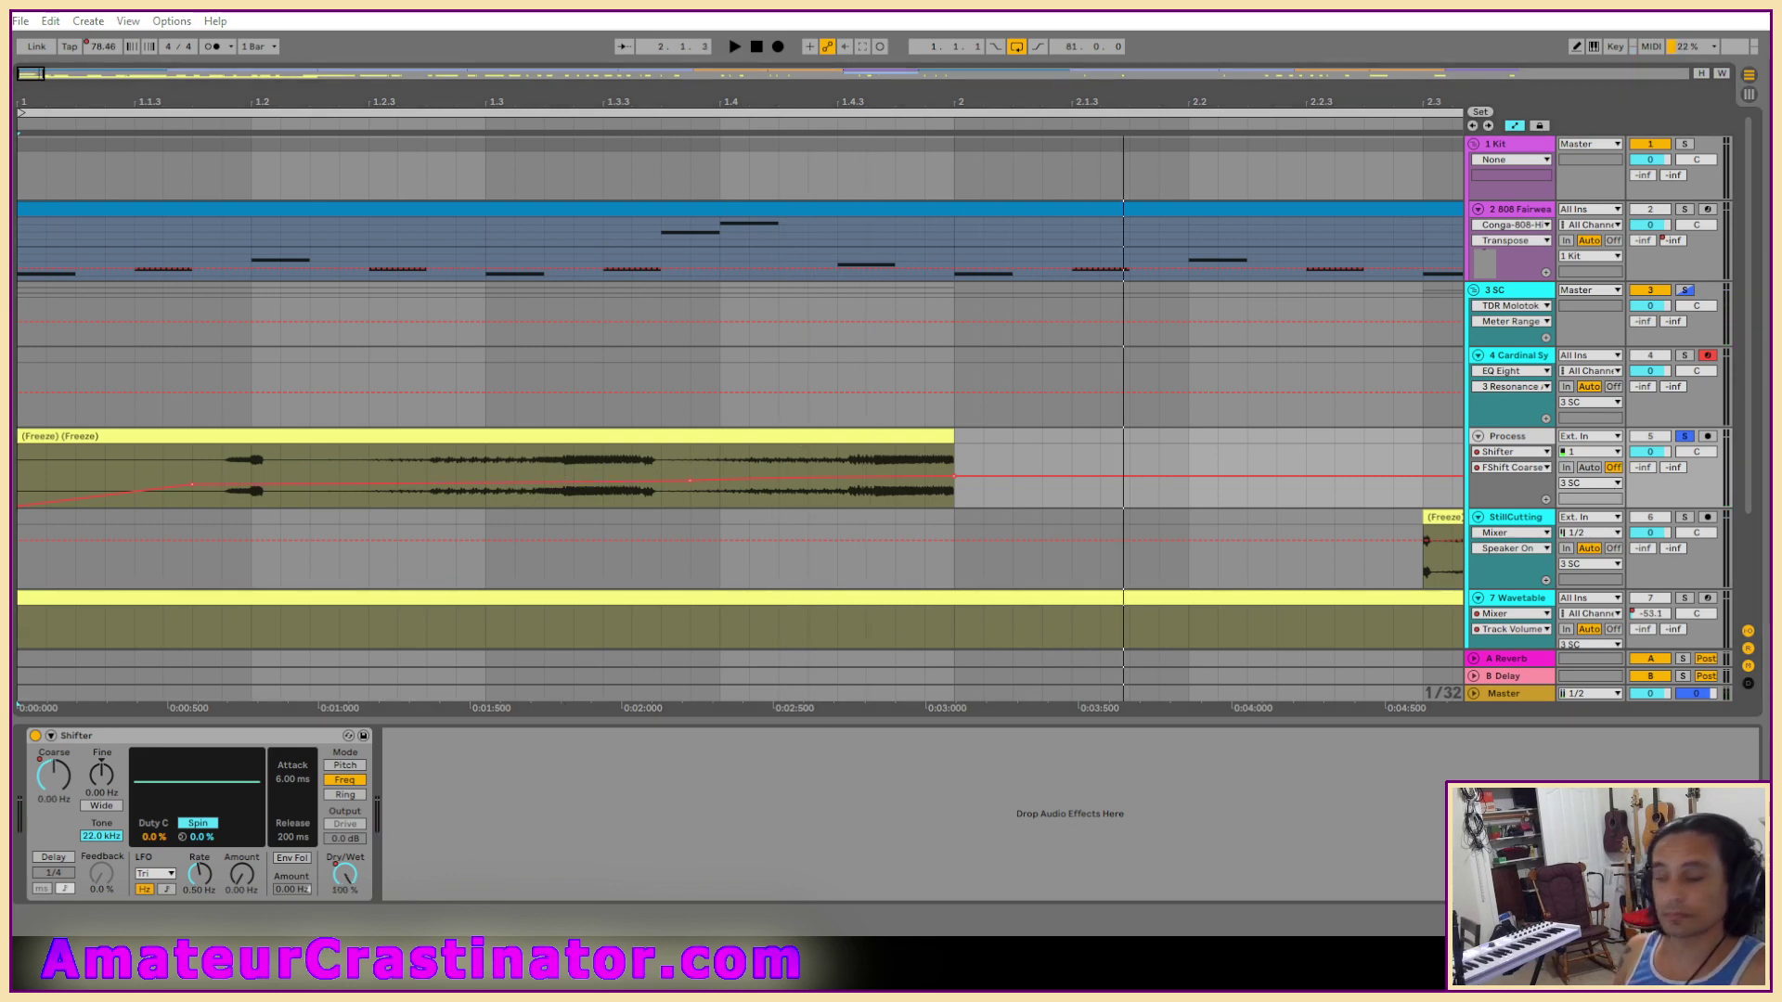
Add EQ Eight after Shifter, turn band 1 into a low cut at about 50 Hz, and audition the Process clip.
key("ctrl+v")
left_click(450, 877)
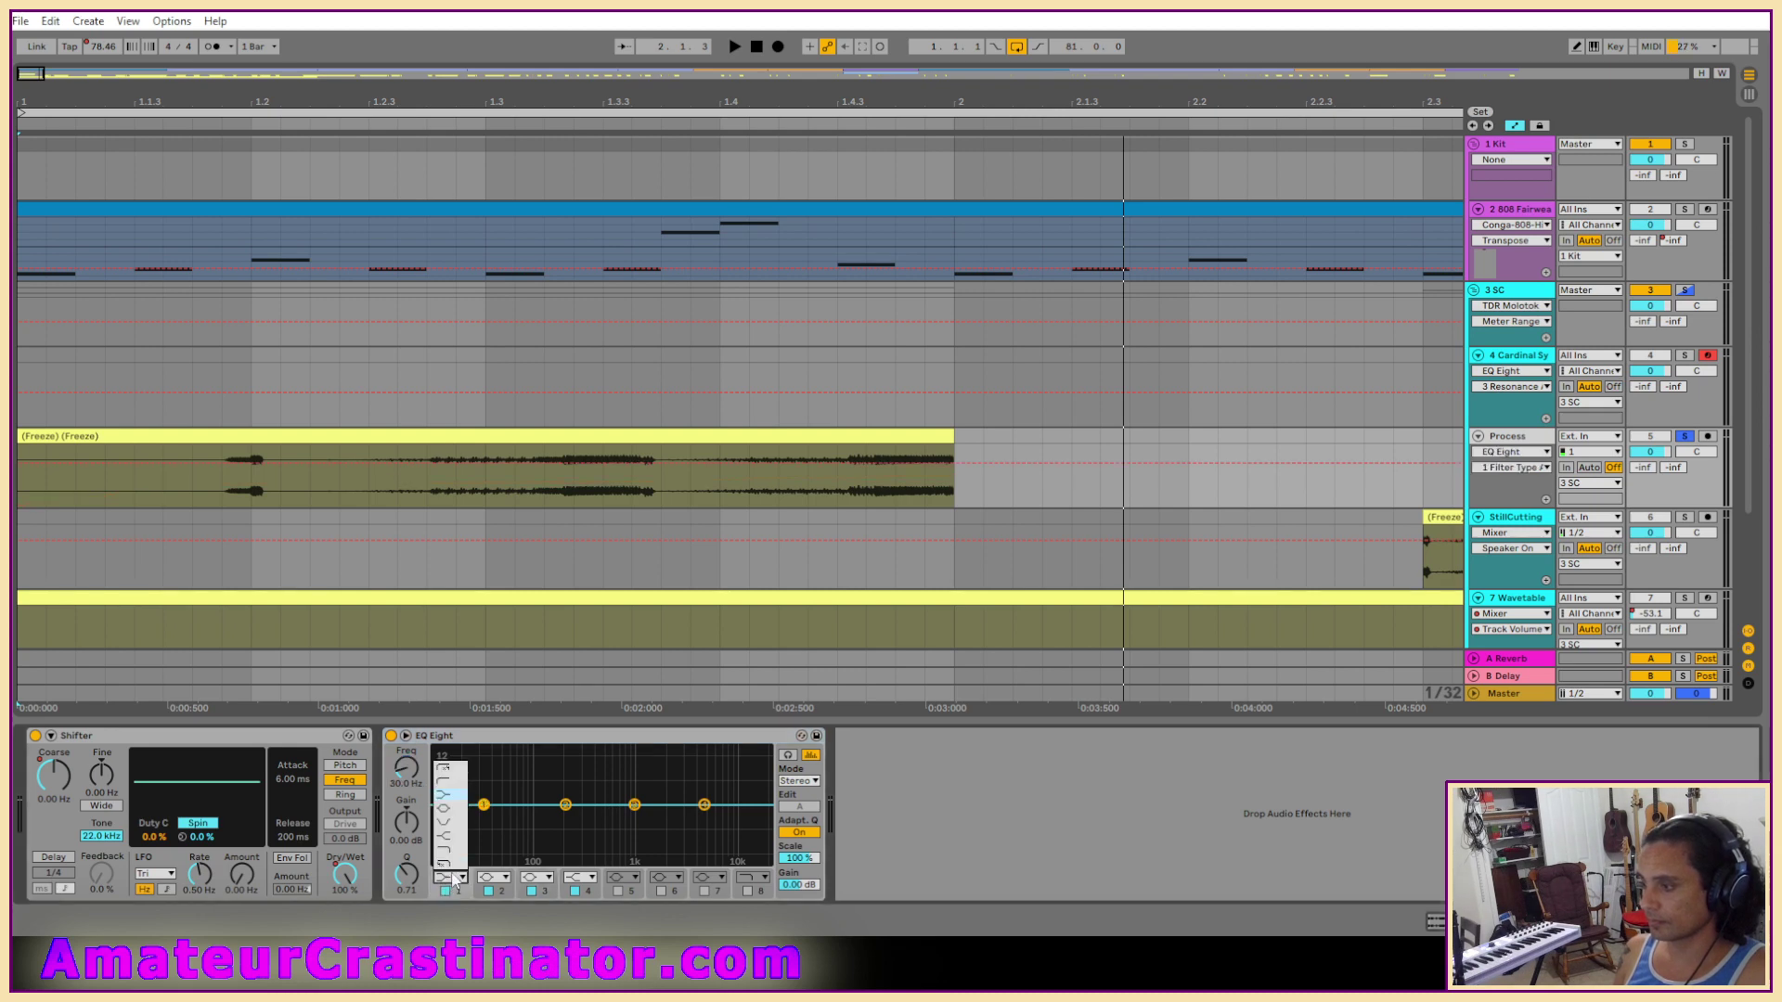
left_click(445, 789)
left_click_drag(443, 789, 464, 789)
key("space")
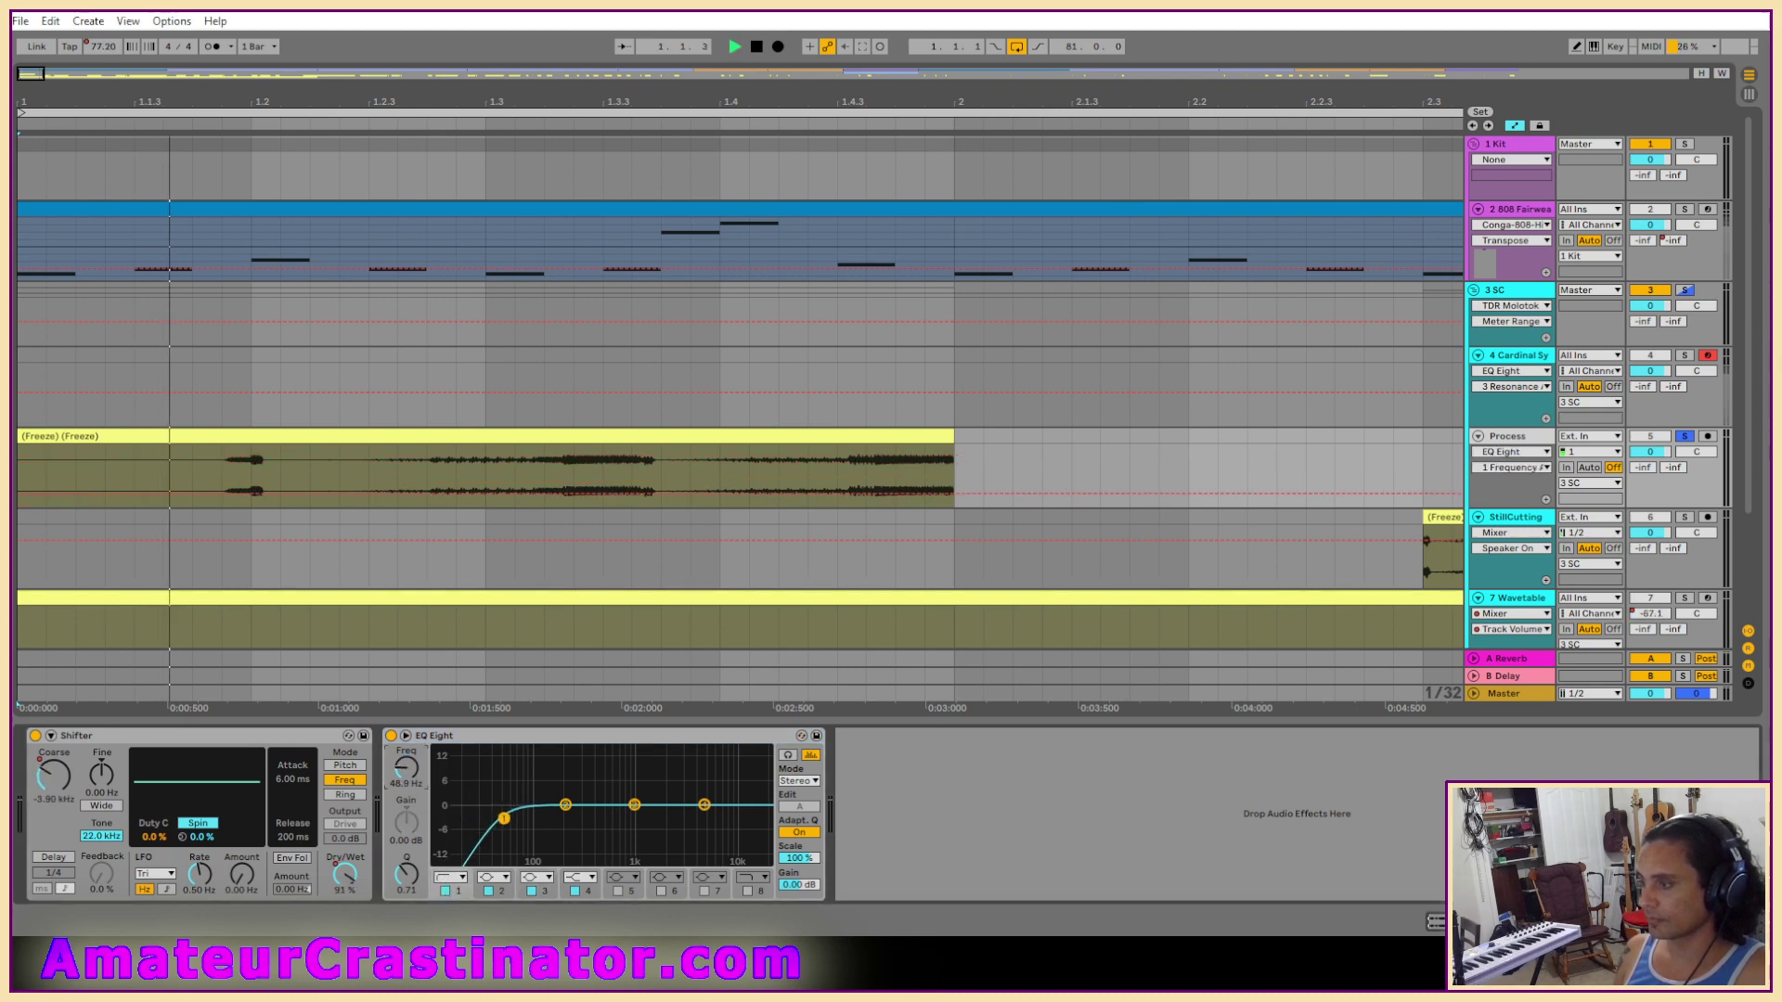
left_click(222, 464)
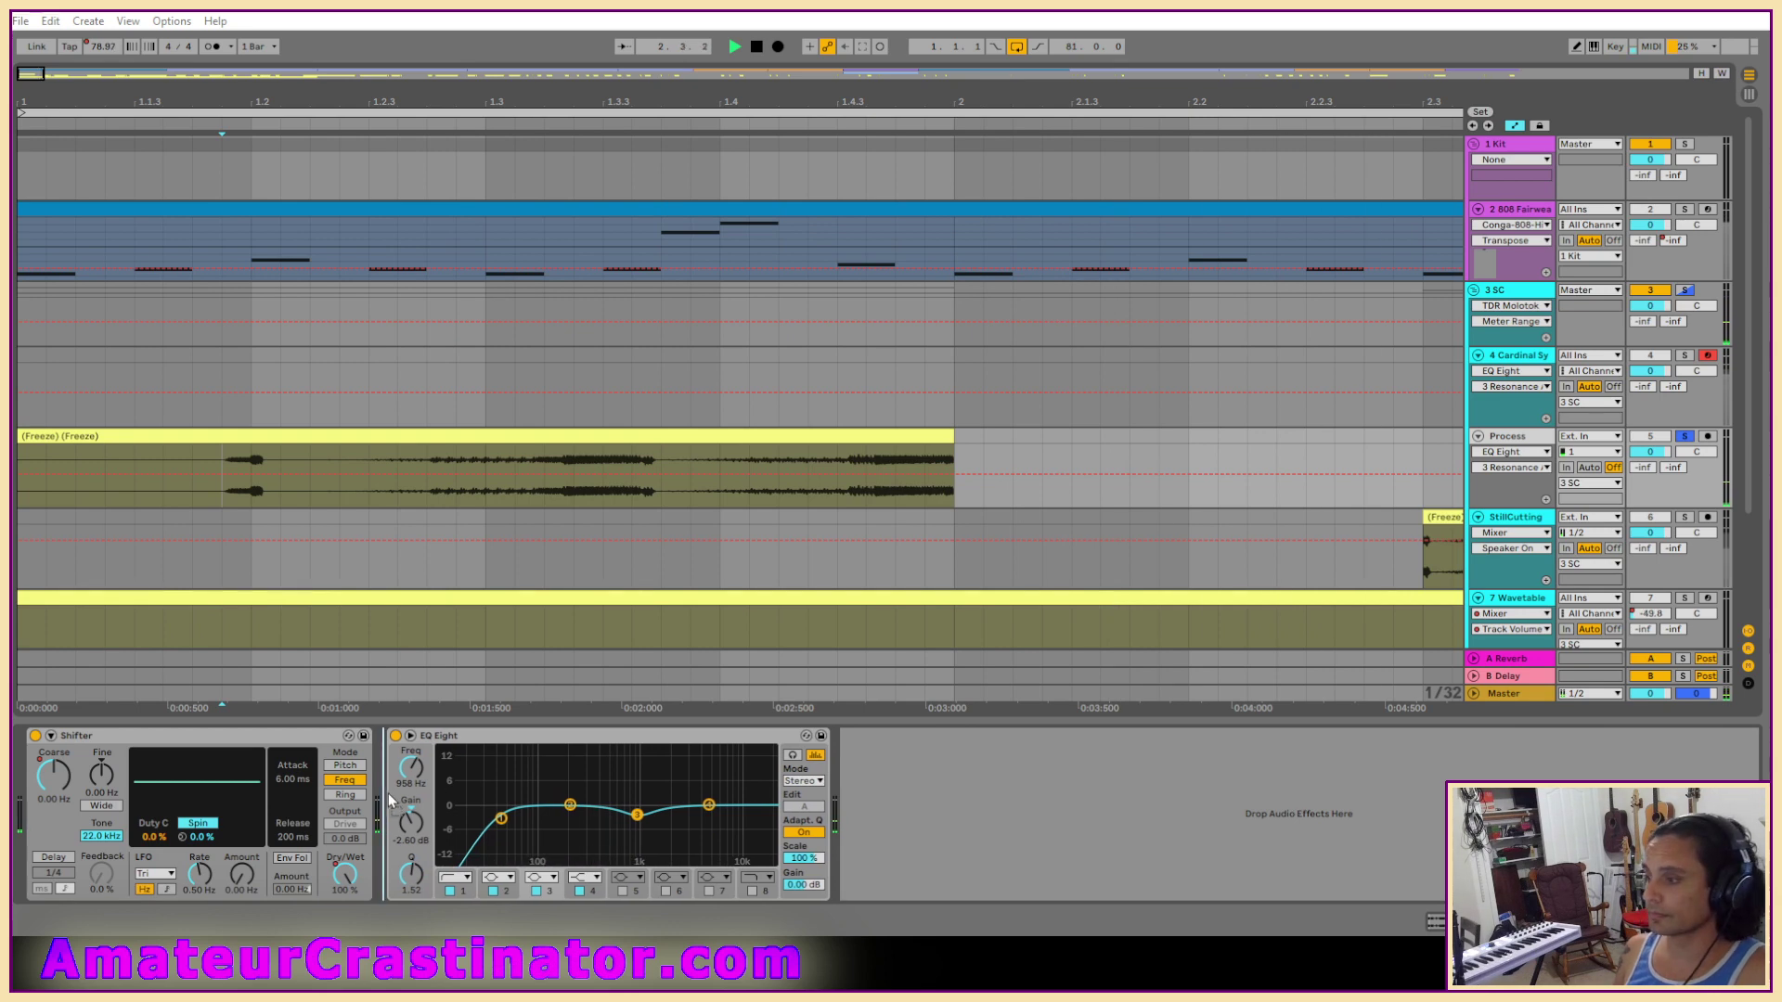
Insert FetDrive between Shifter and EQ Eight, adjust its Drive and Output, and set Tone to about 47% while listening.
key("ctrl+v")
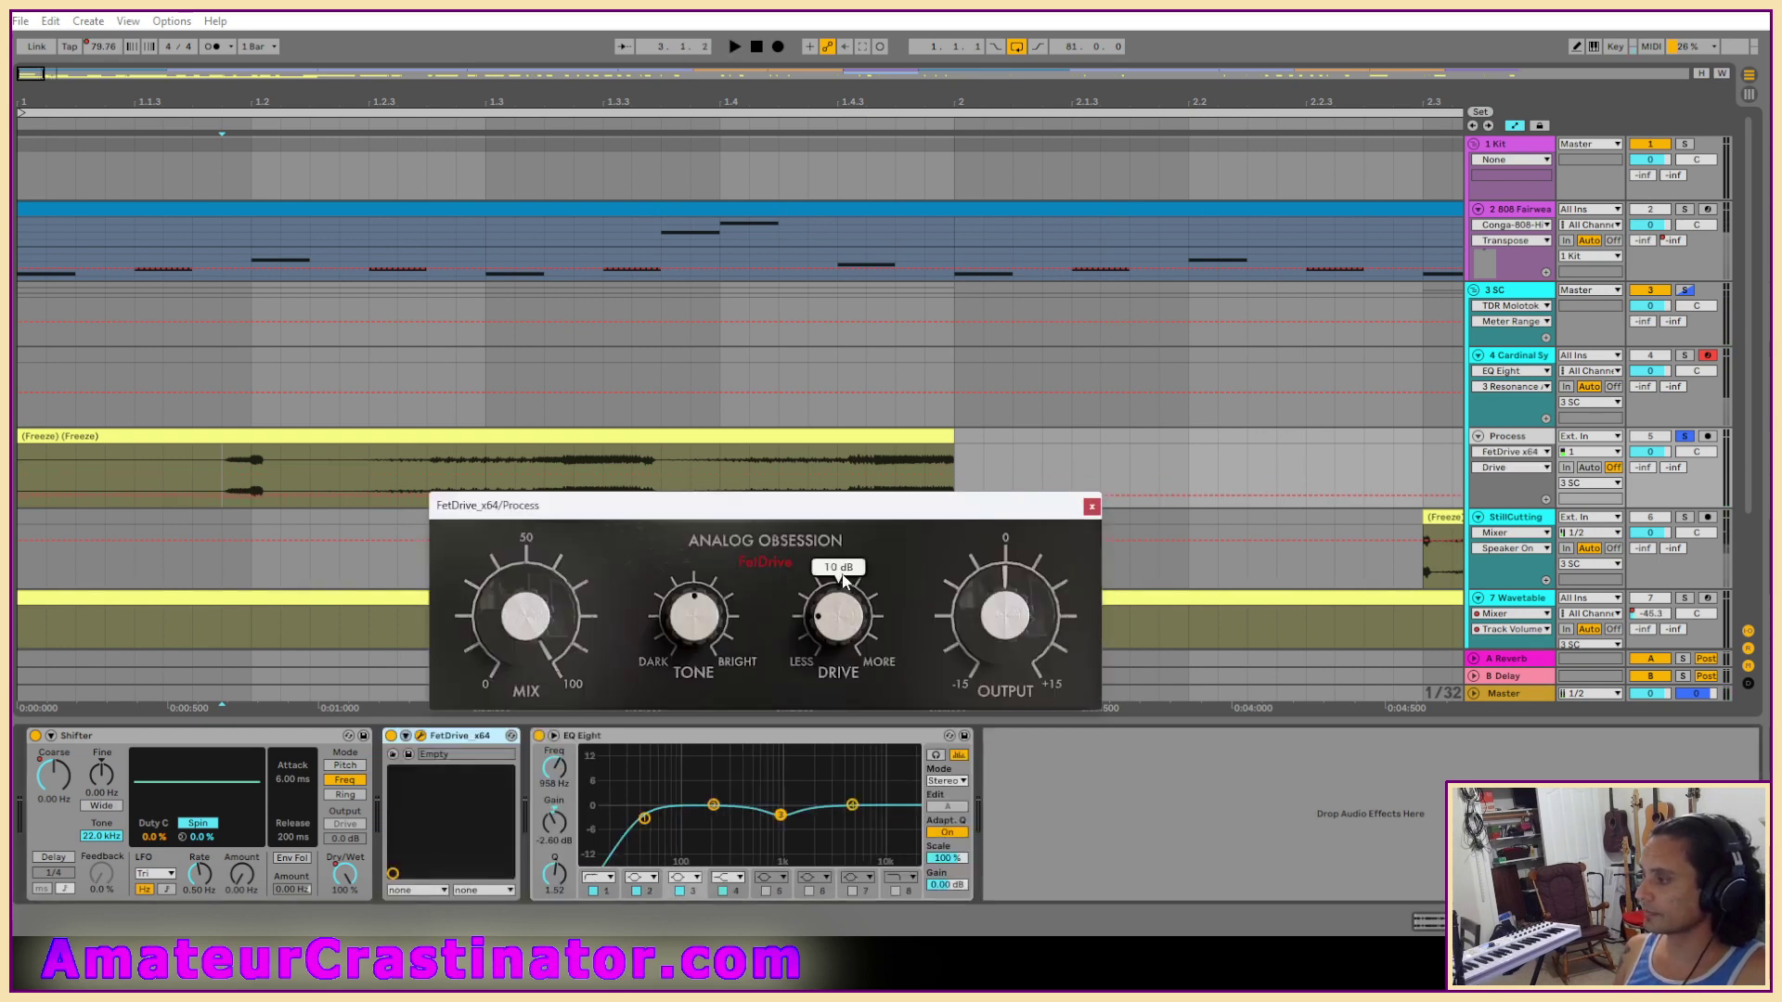
left_click_drag(840, 638, 795, 613)
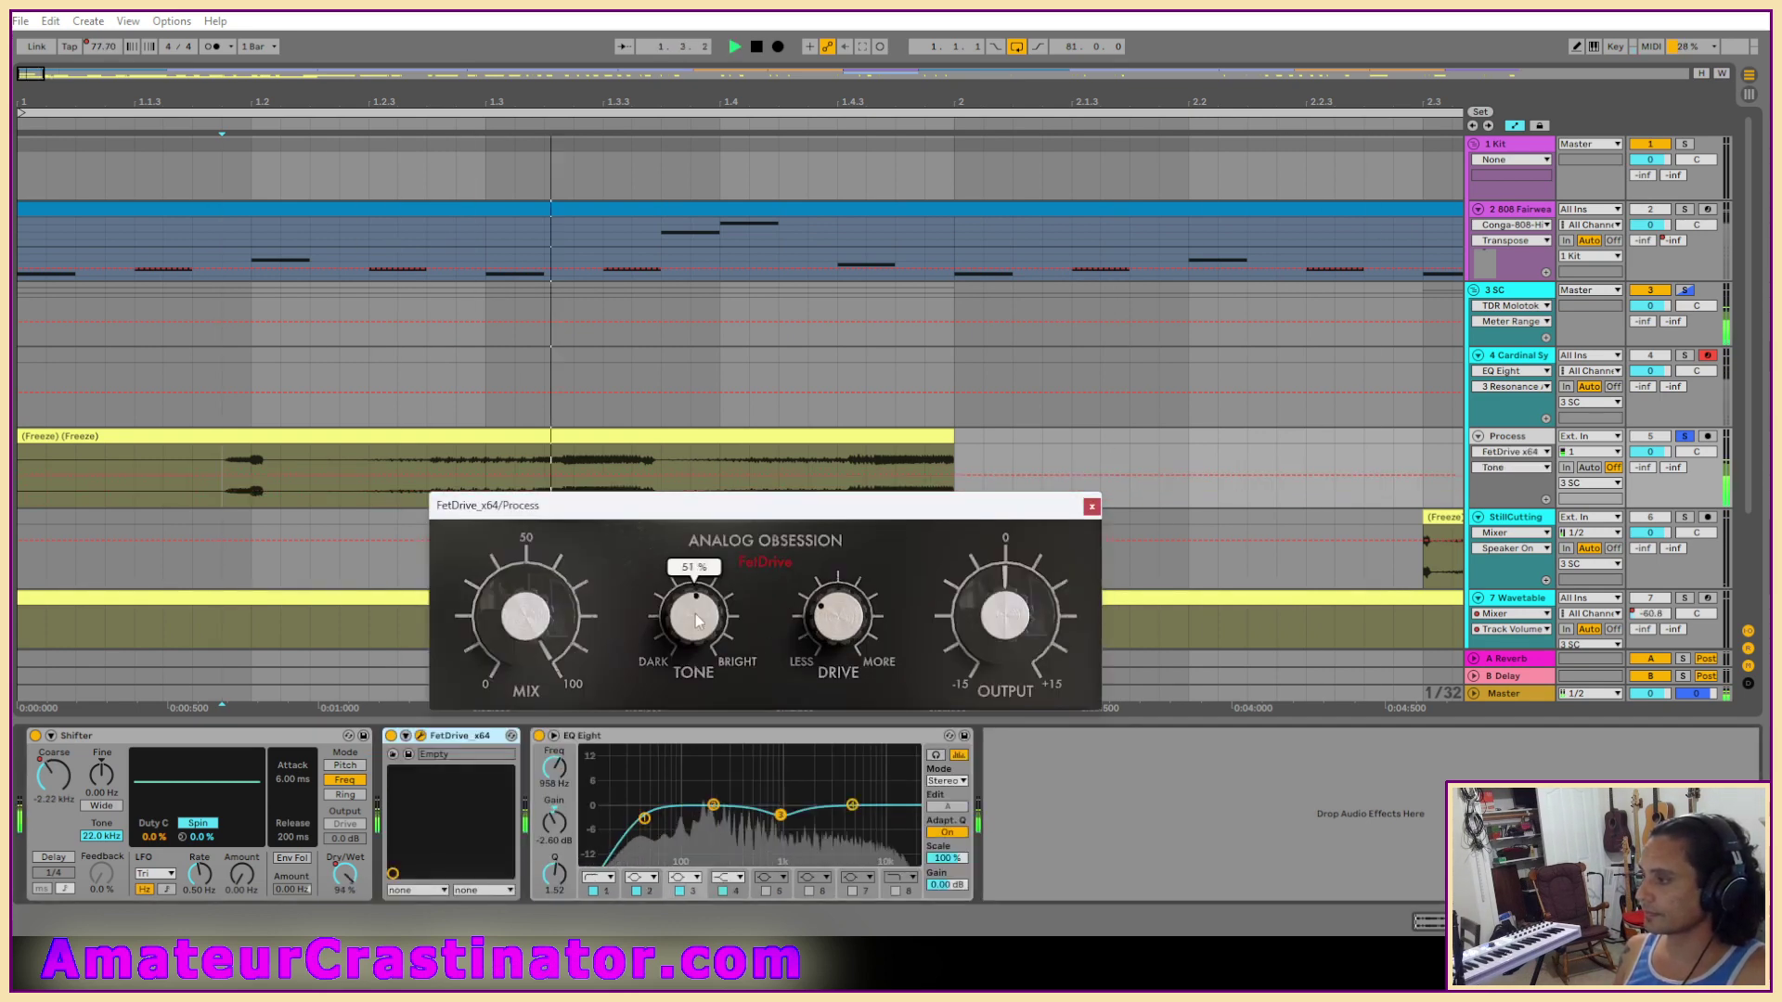
left_click_drag(993, 622, 991, 616)
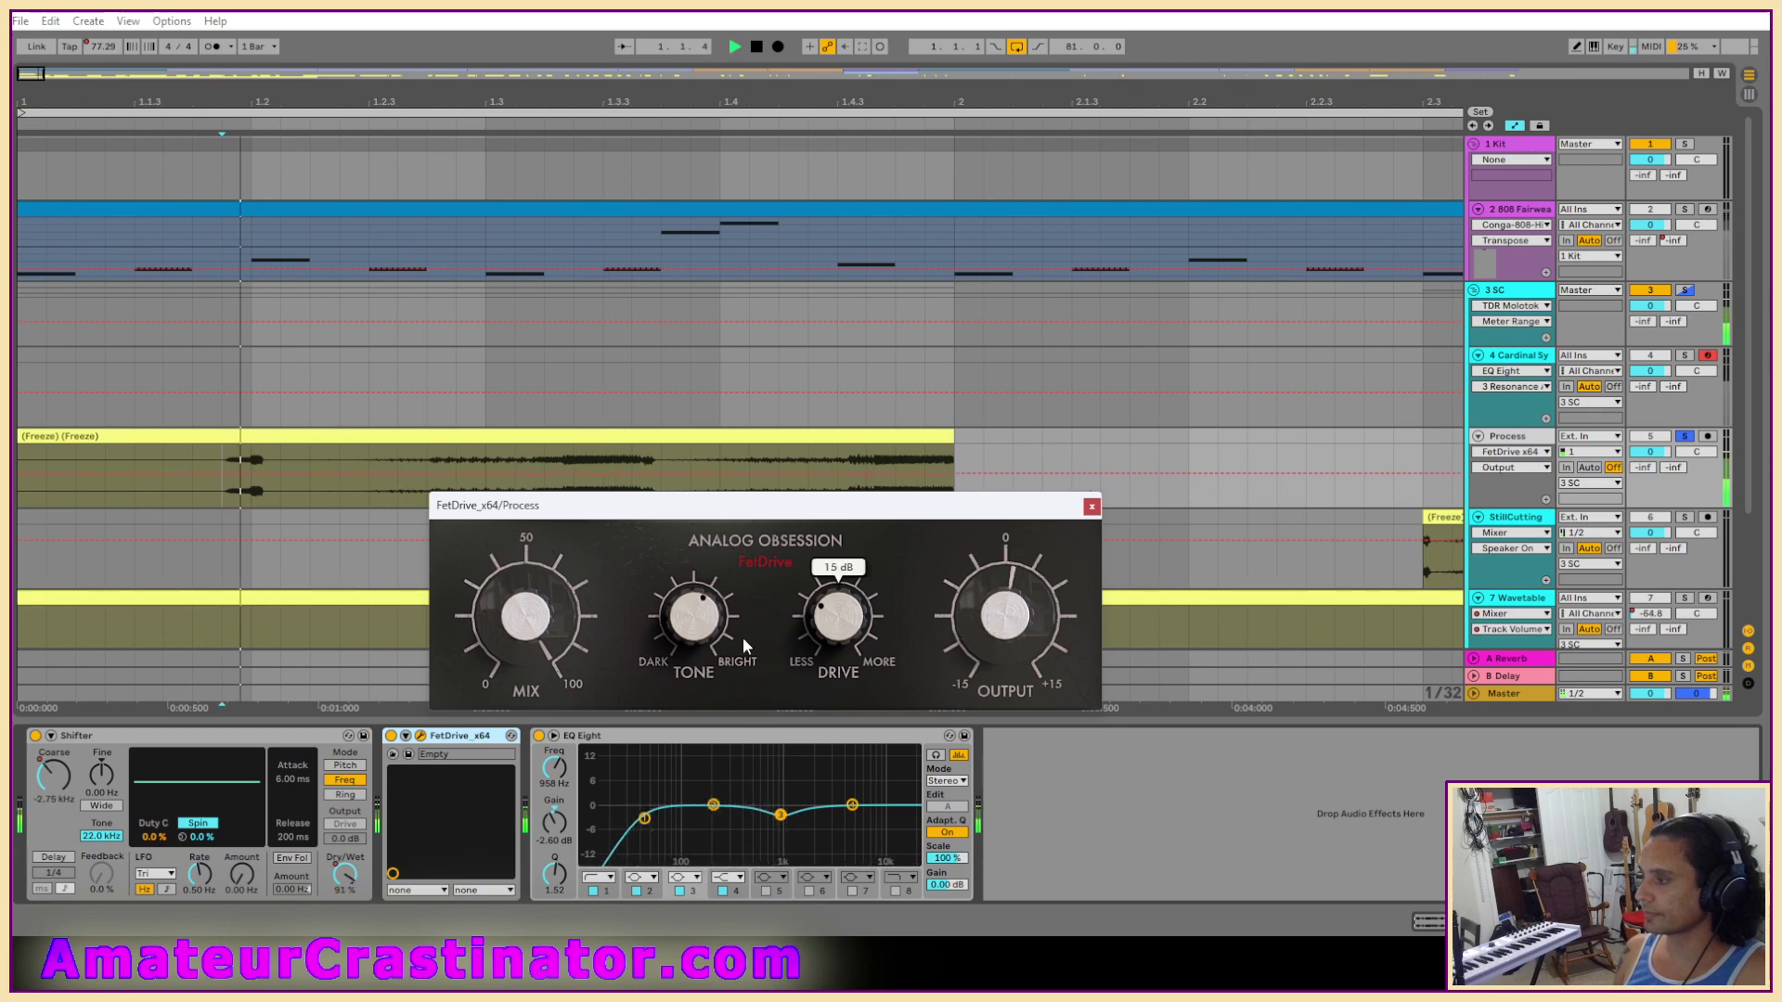
left_click_drag(705, 621, 717, 653)
left_click_drag(831, 603, 898, 632)
left_click(1005, 615)
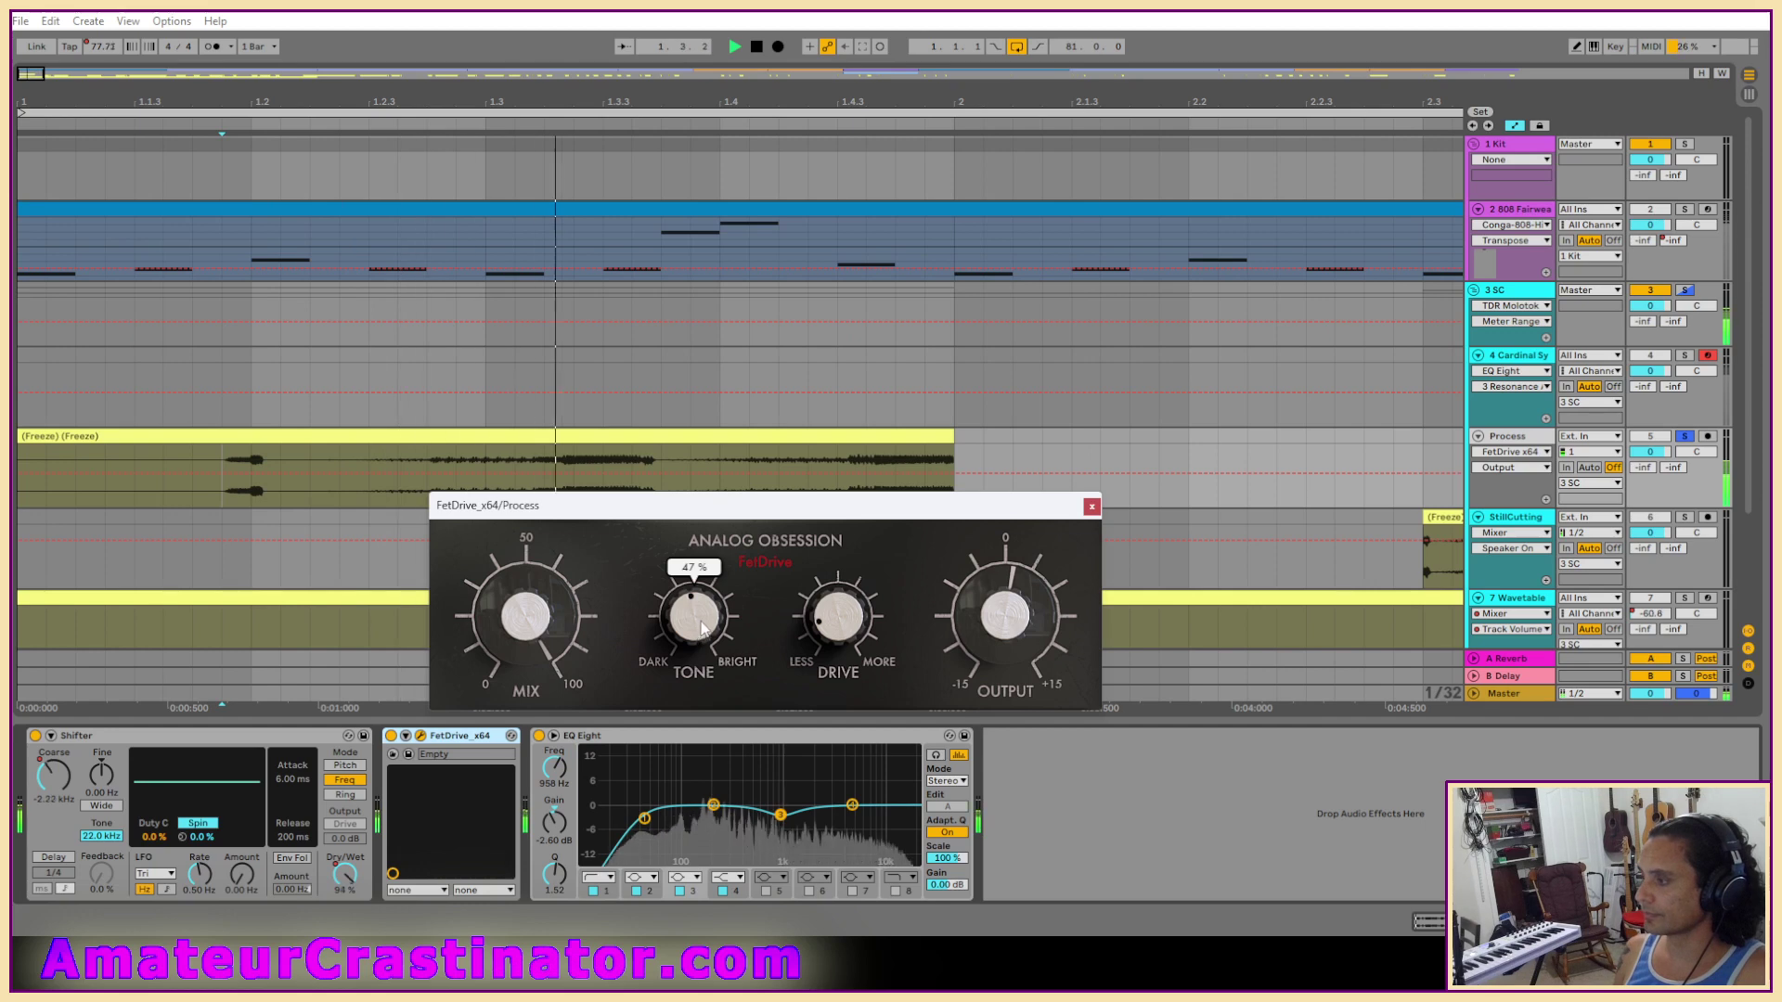
left_click(1092, 507)
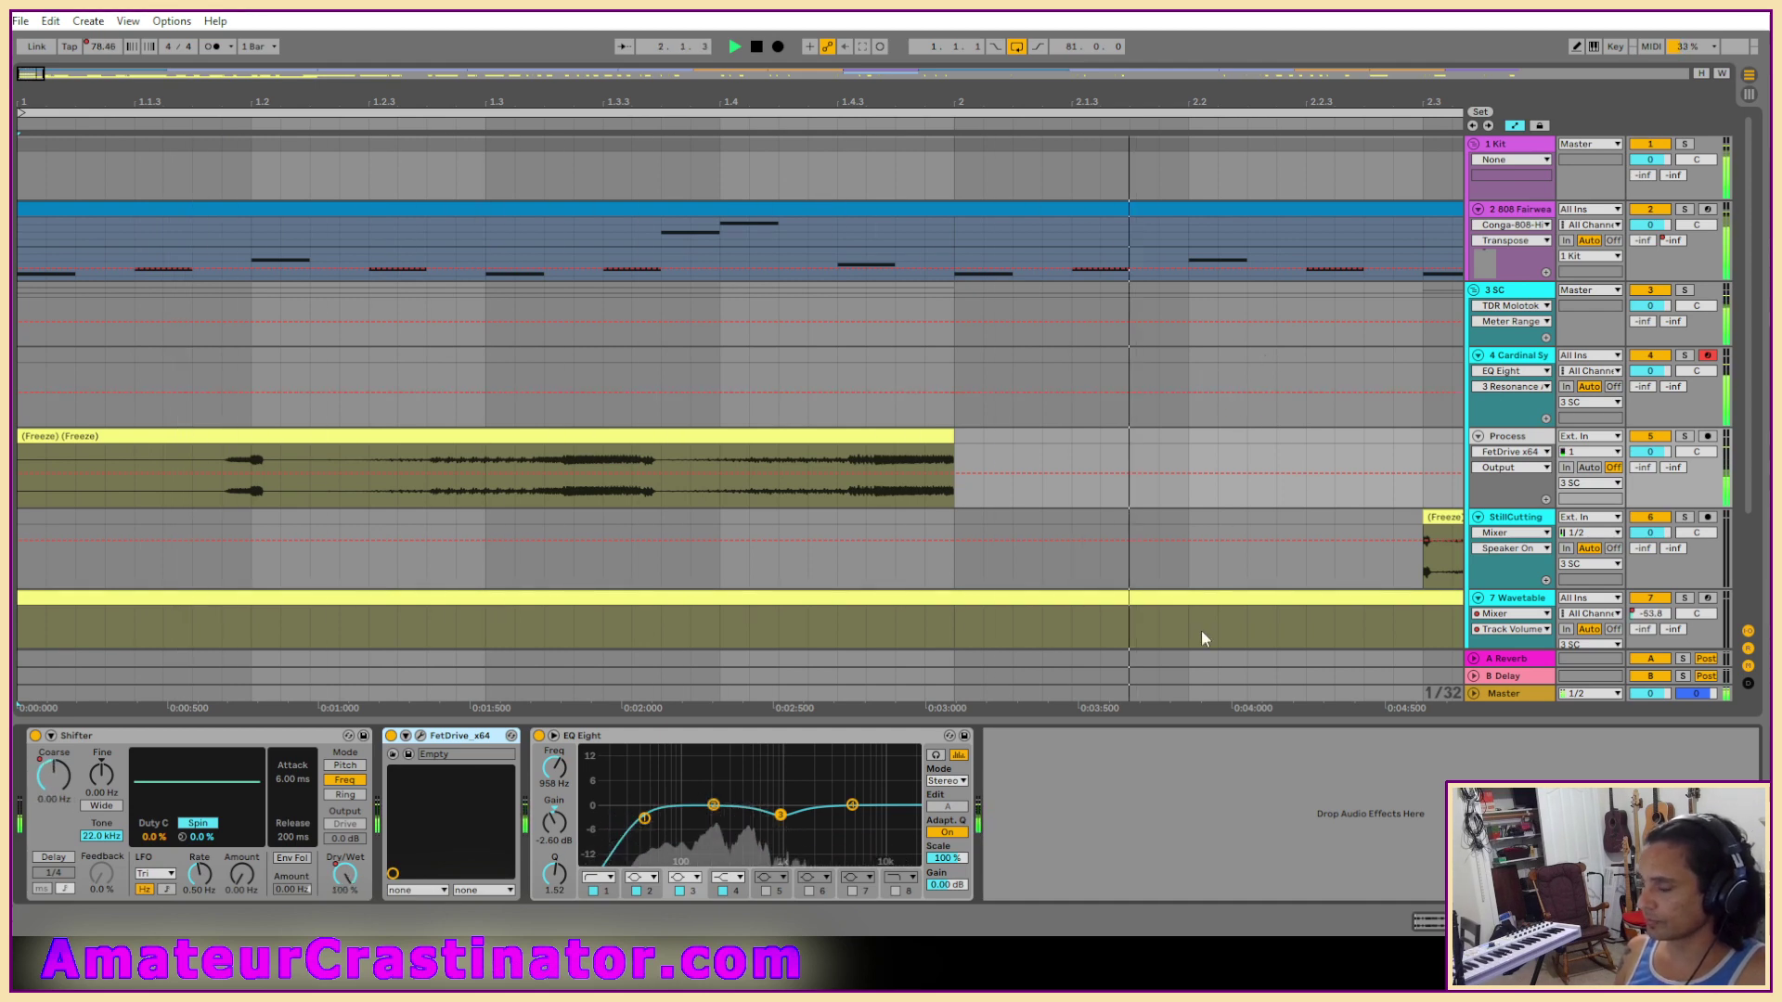
Hide the automation lanes and audition the first four bars of the arrangement with all tracks playing.
key("space")
key("a")
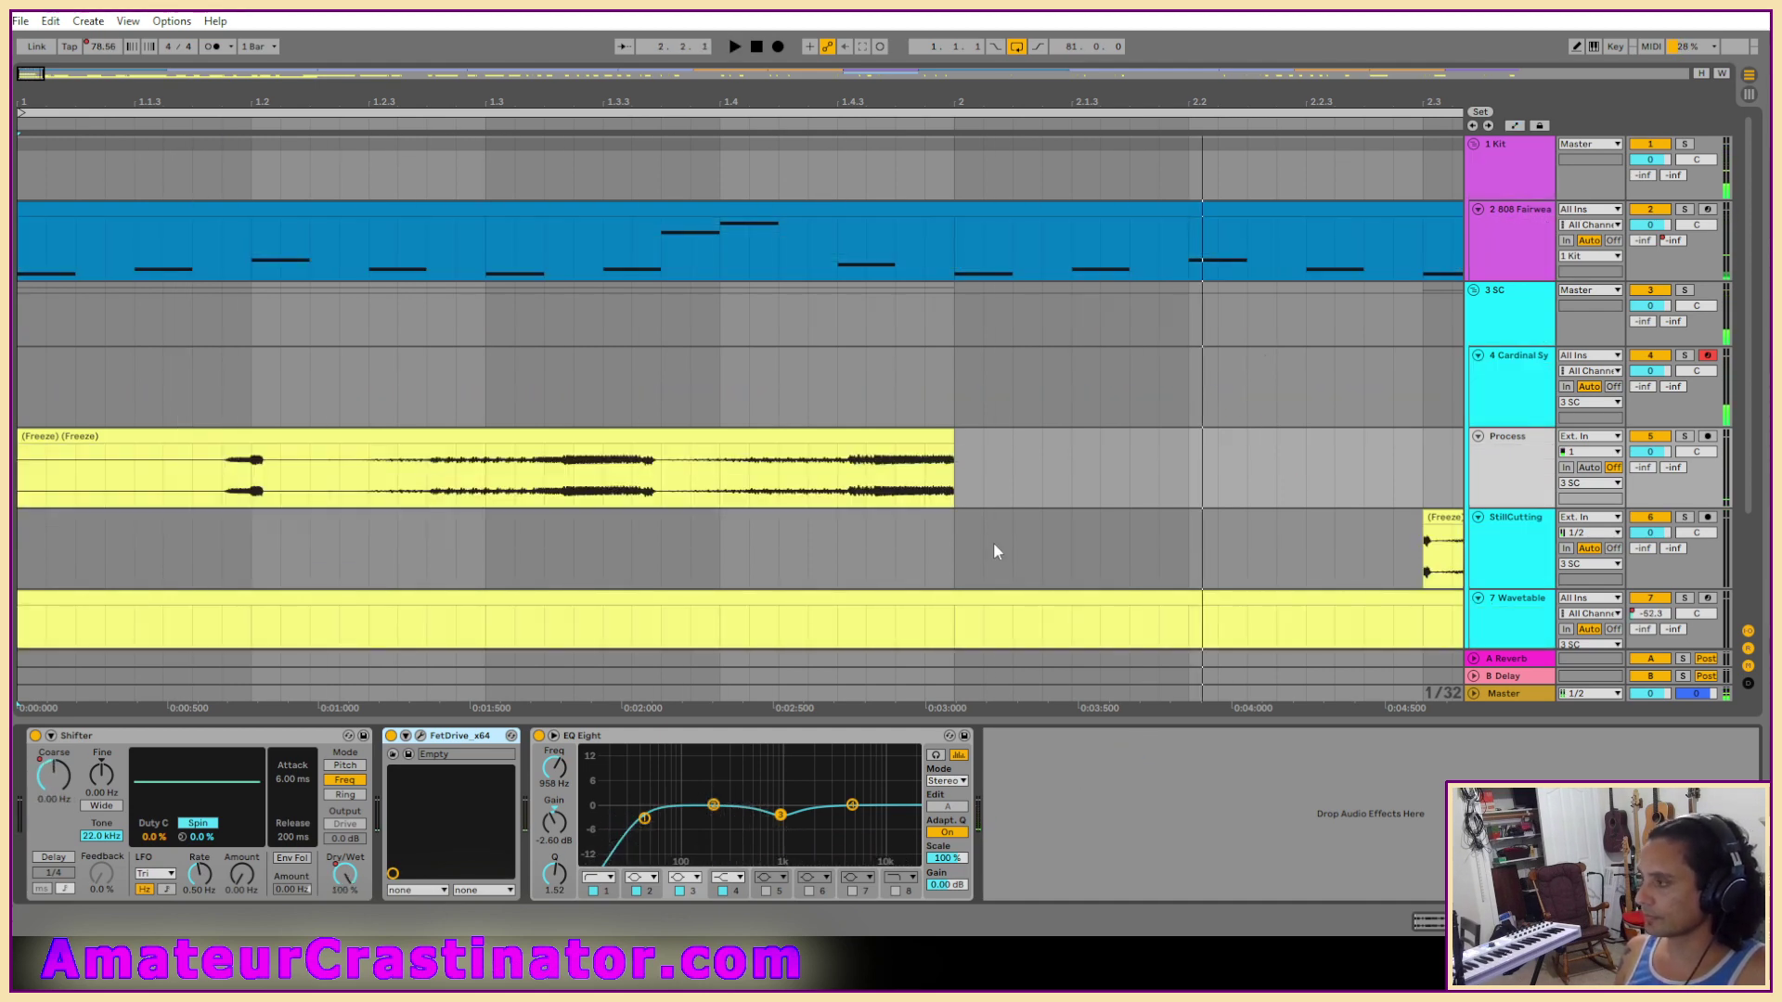
key("minus")
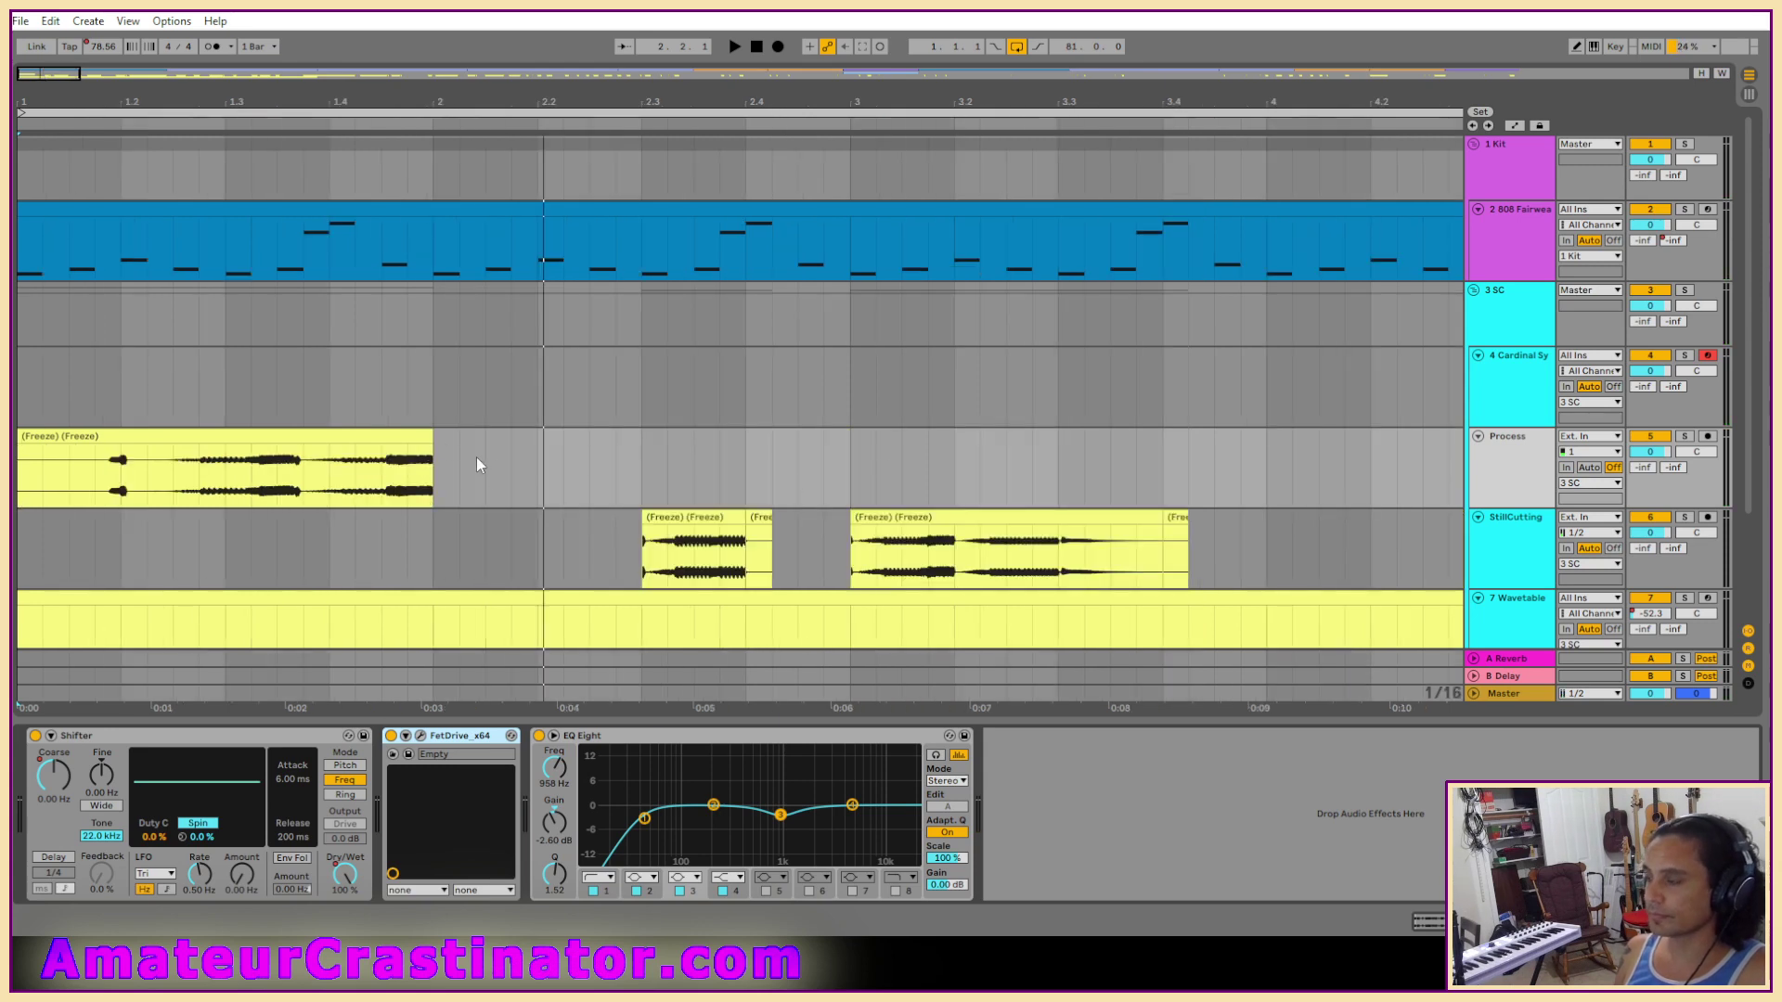
key("space")
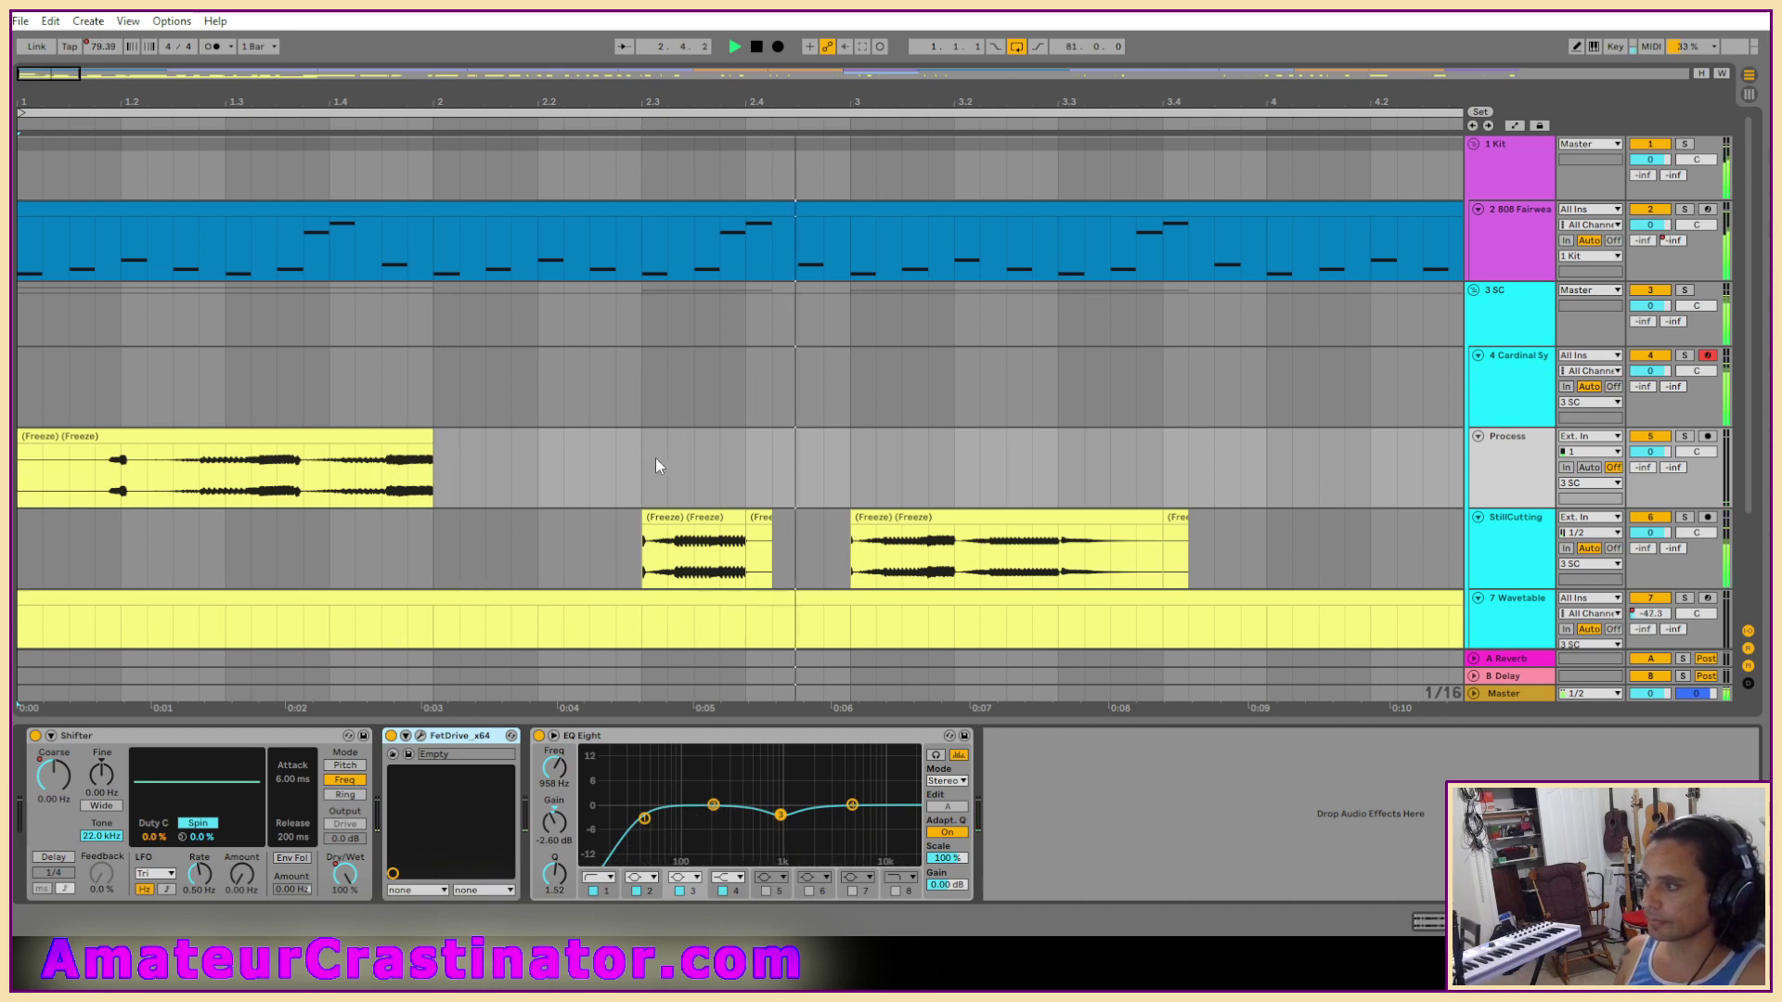
Stop playback, then freeze and flatten the Process track to render its effects into the clip.
key("space")
right_click(1515, 454)
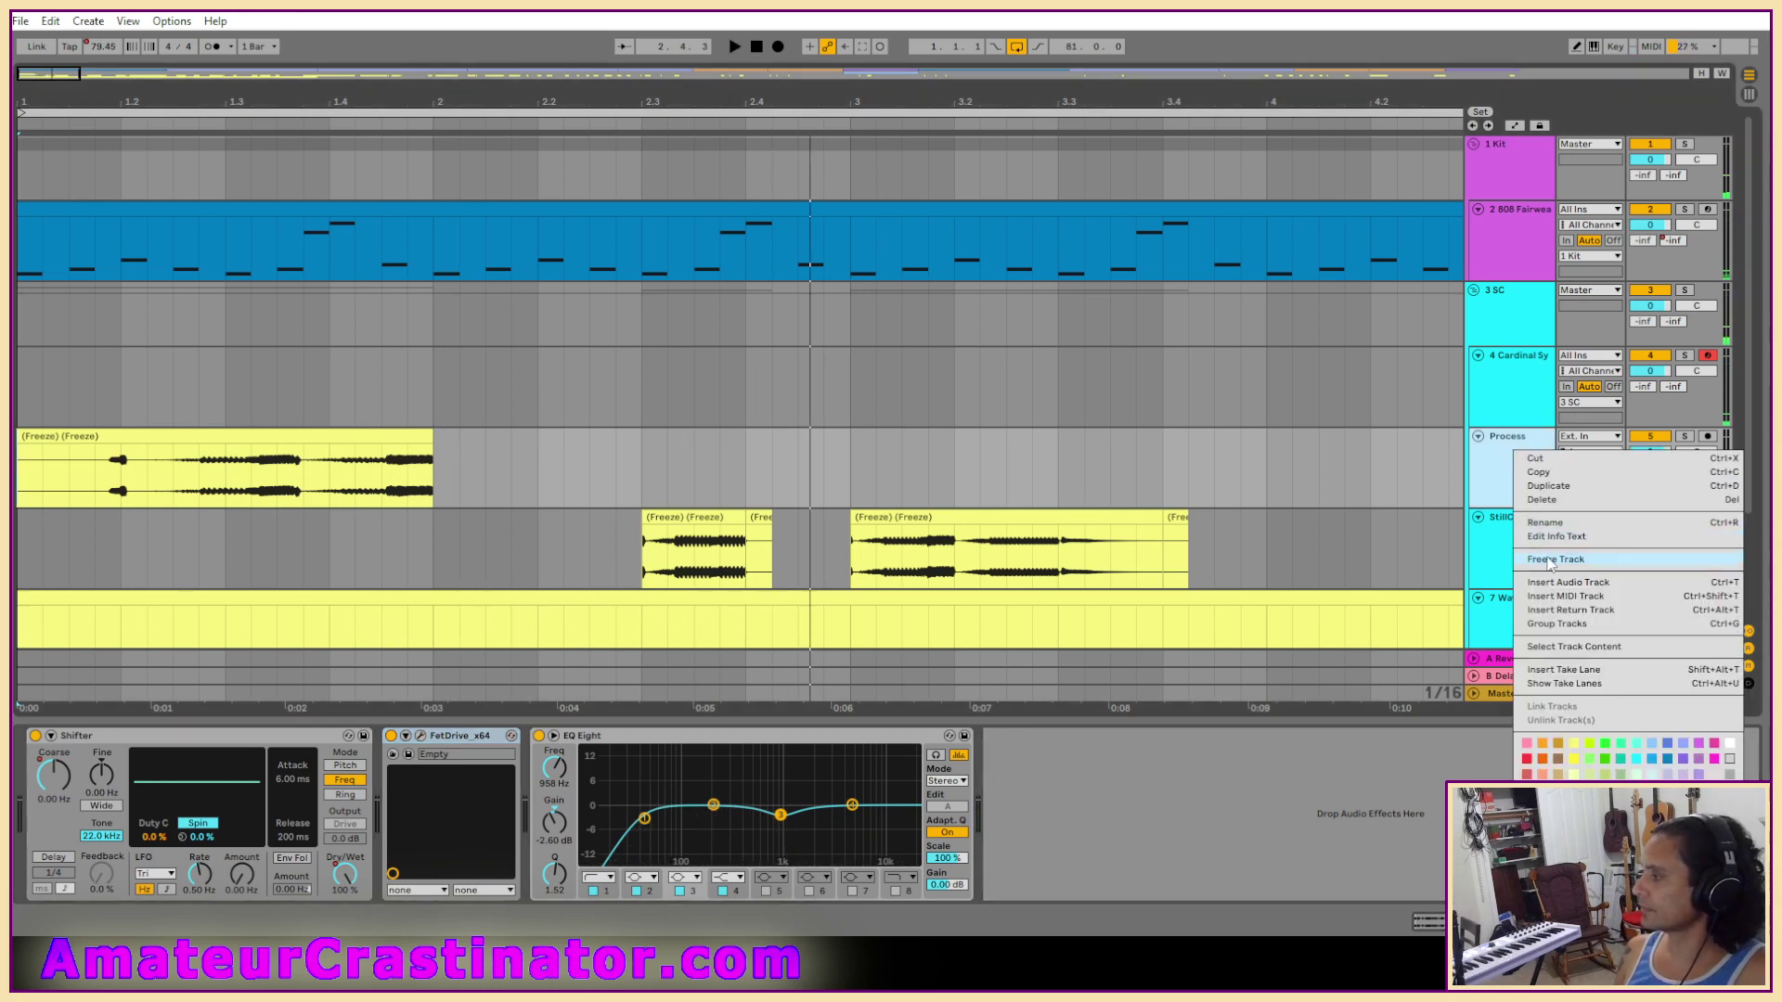
left_click(1551, 560)
right_click(1519, 458)
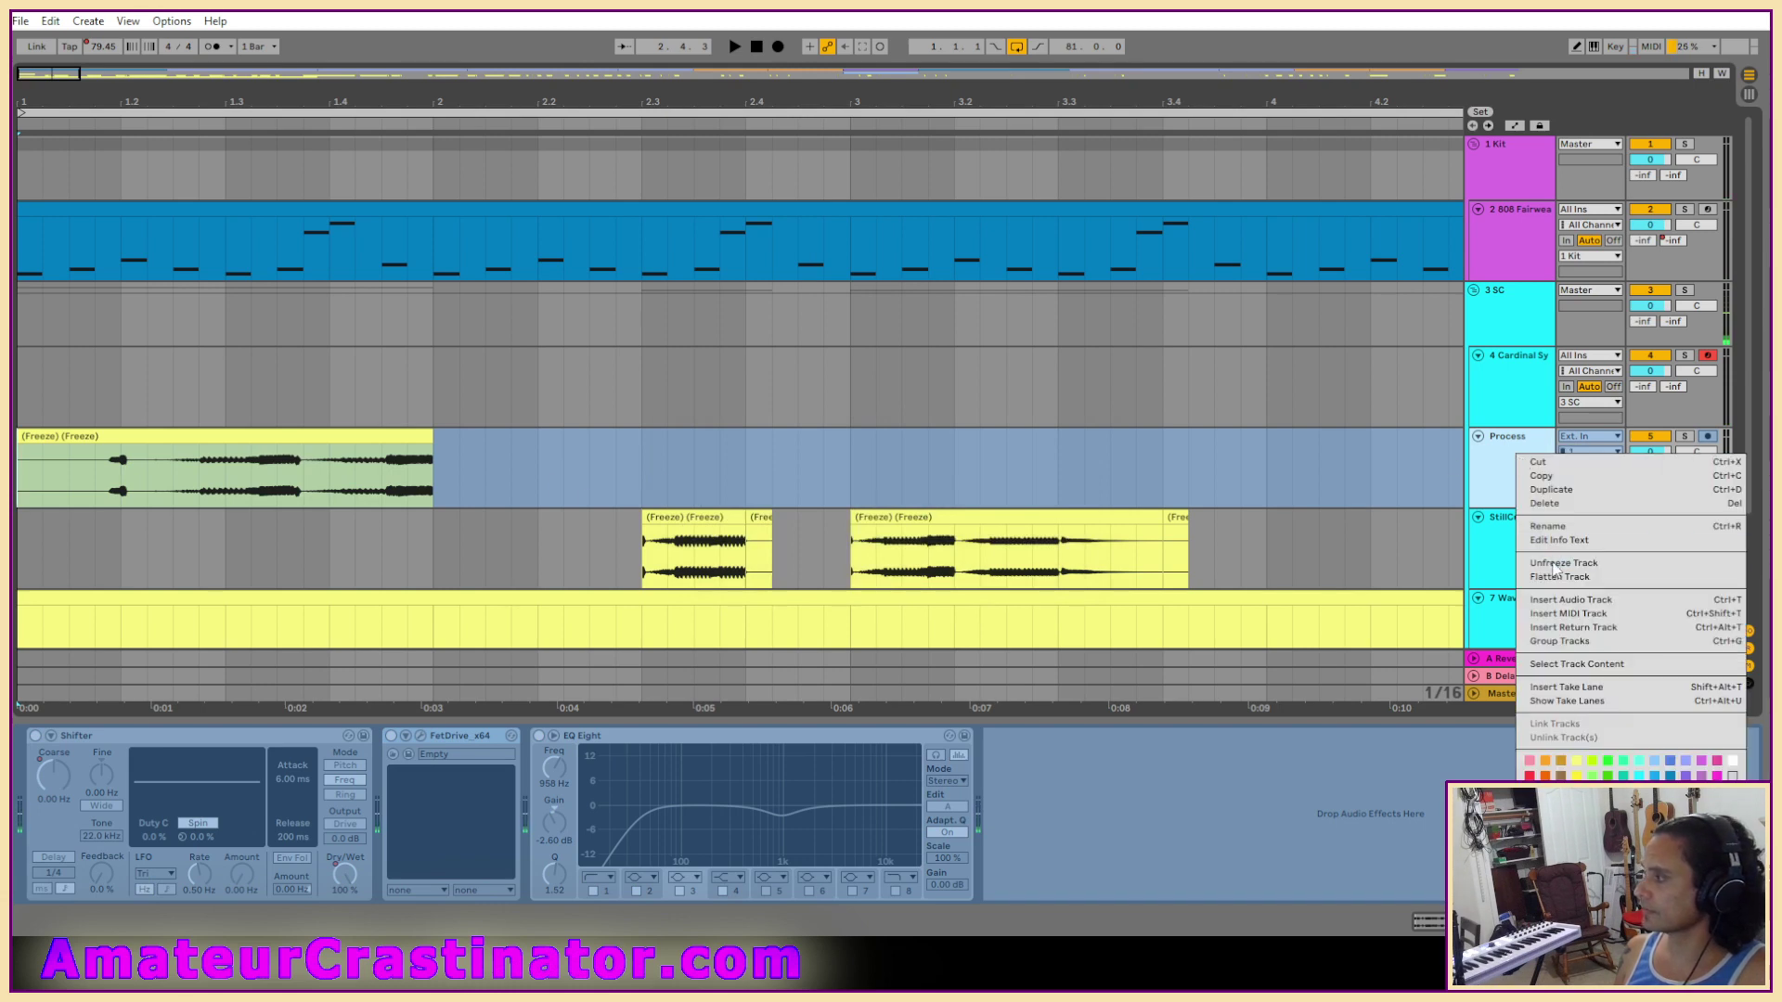
left_click(1552, 578)
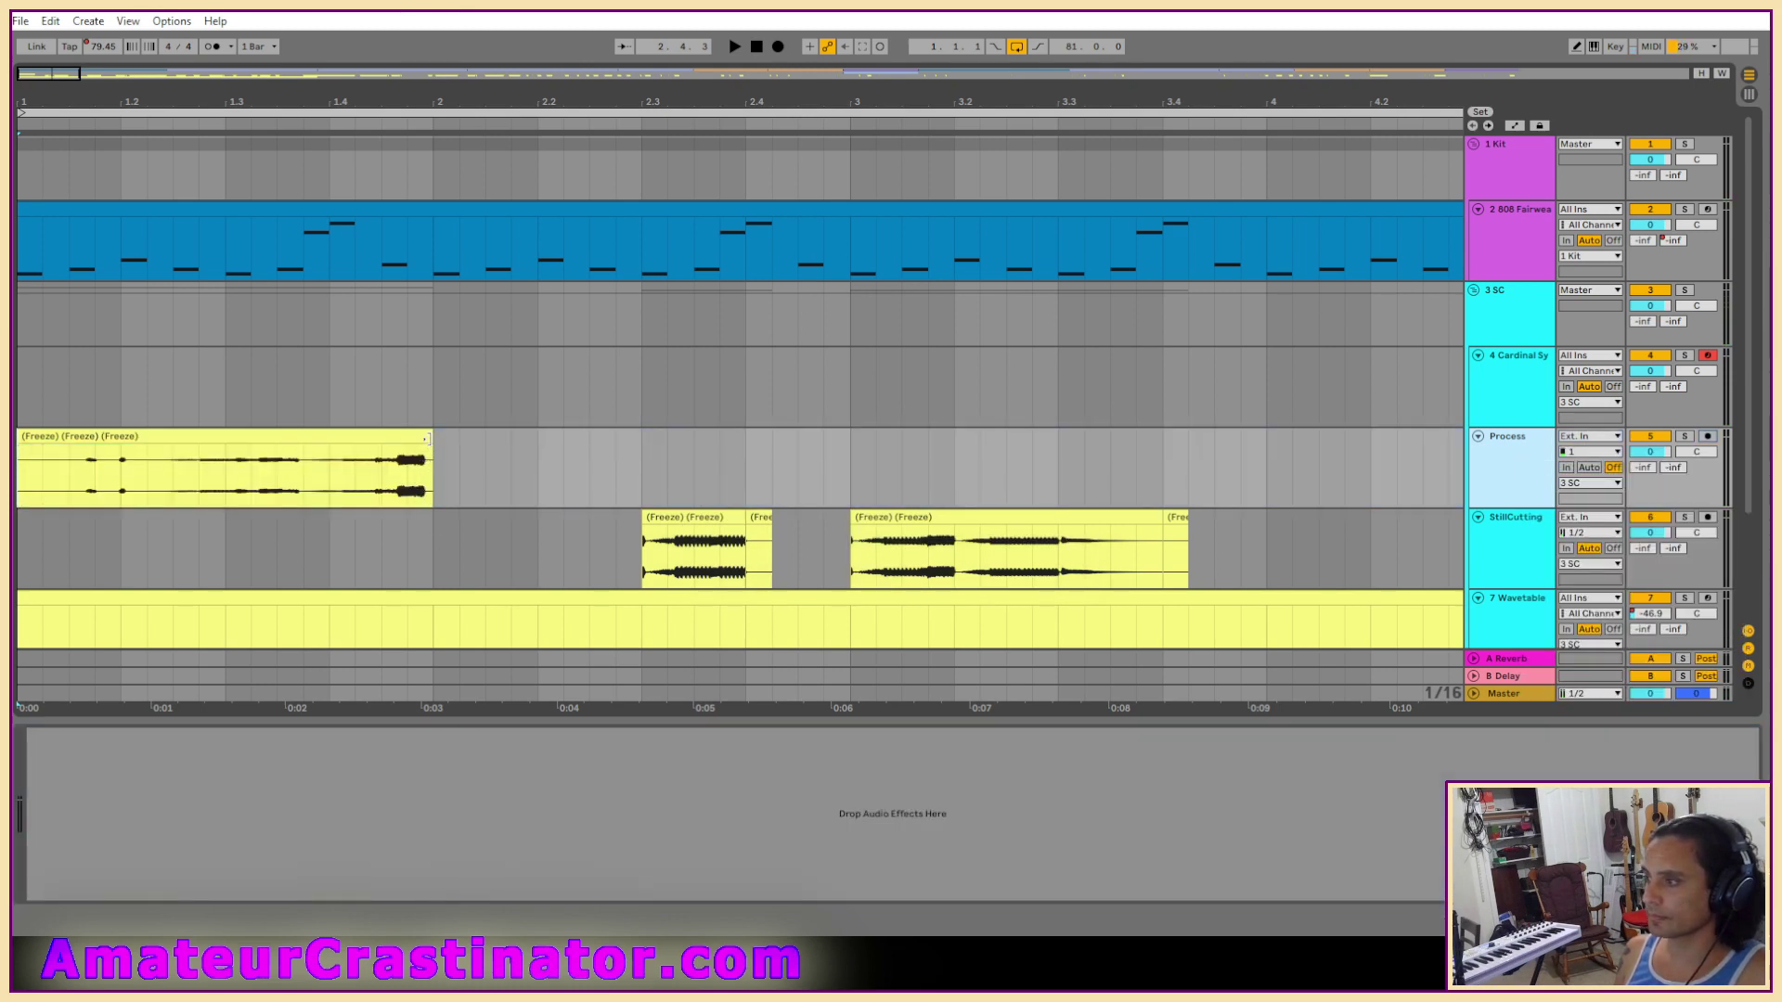
Open the flattened Process clip in an enlarged clip view and set its warp mode to Complex Pro.
mouse_move(502, 440)
left_mouse_down()
mouse_move(669, 437)
mouse_move(641, 437)
left_mouse_up()
key("plus")
left_click(573, 436)
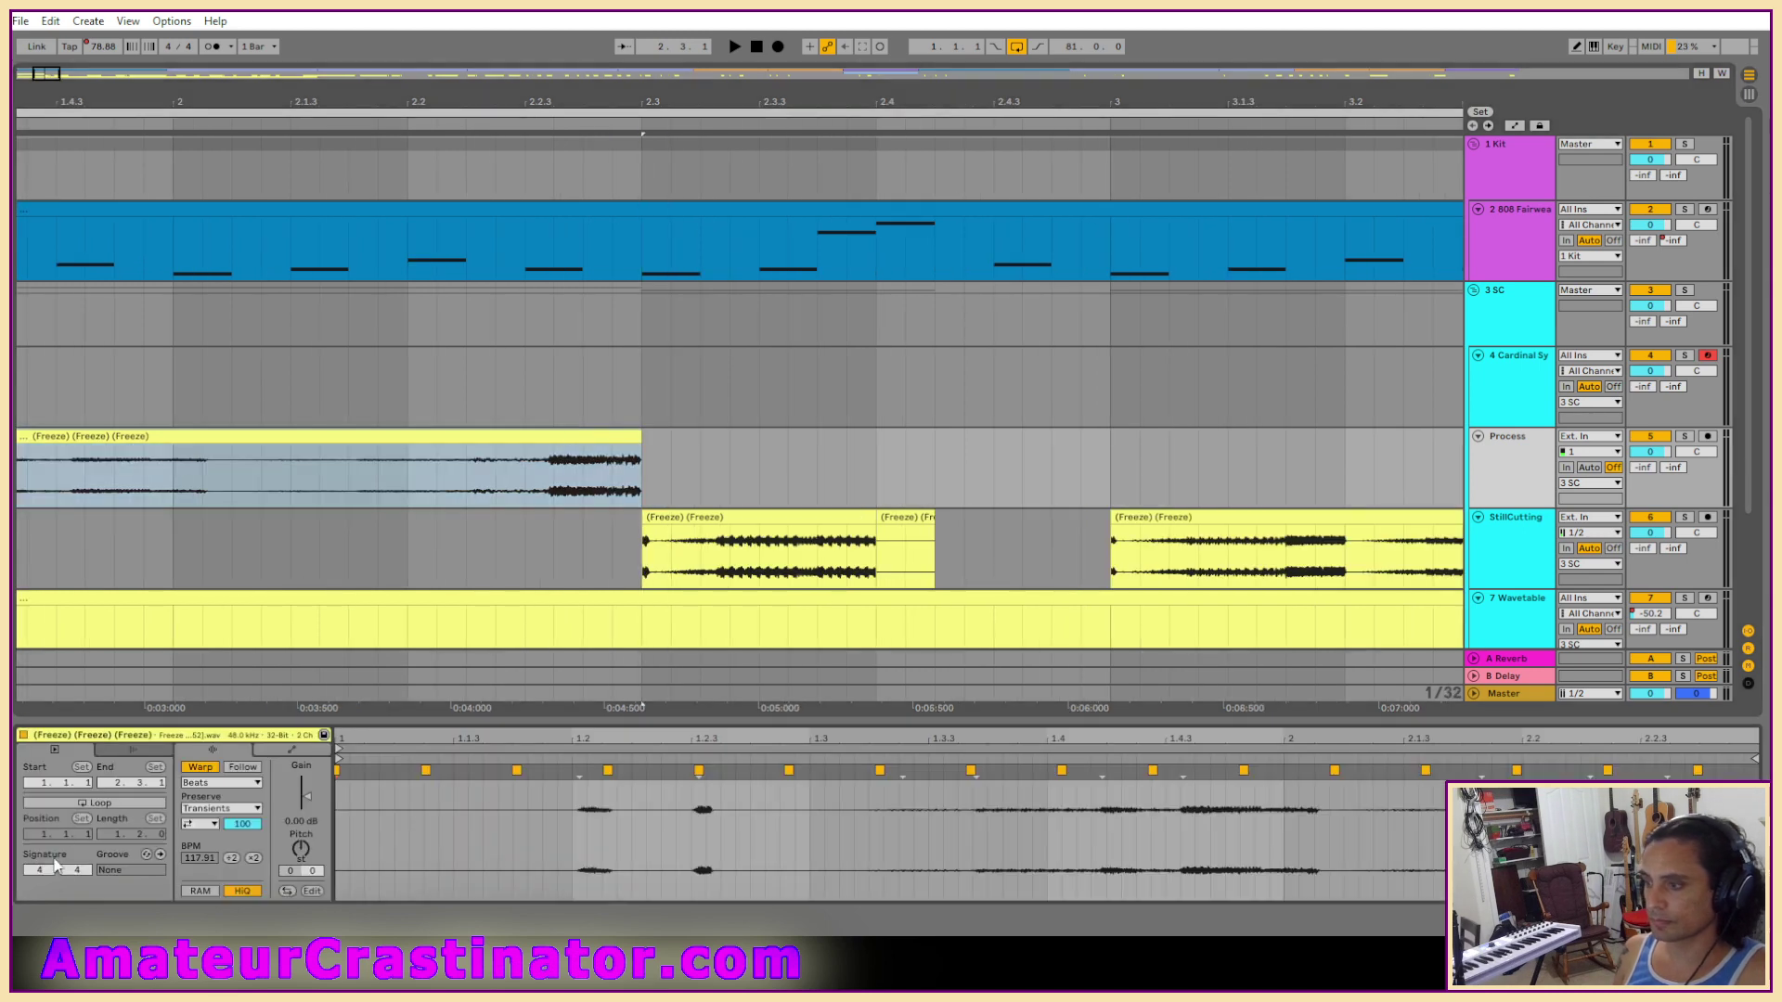
left_click_drag(146, 722, 145, 479)
left_click(52, 730)
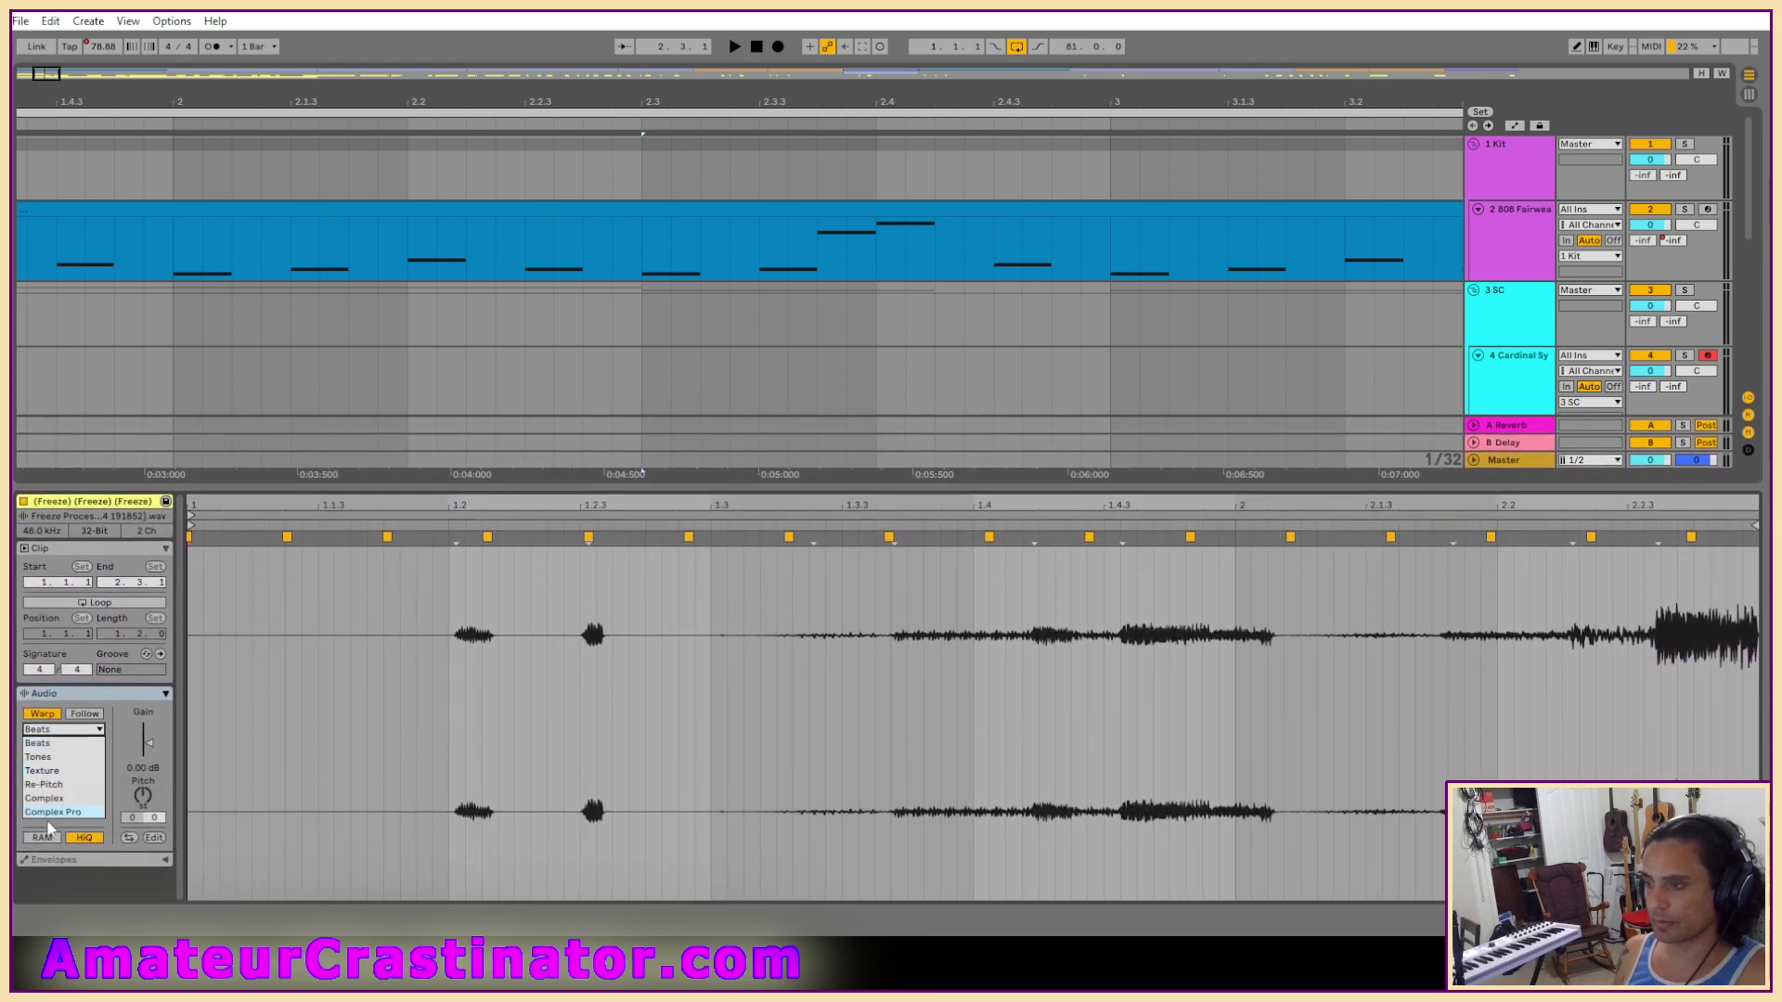
left_click(45, 812)
scroll(327, 376, "down", 5)
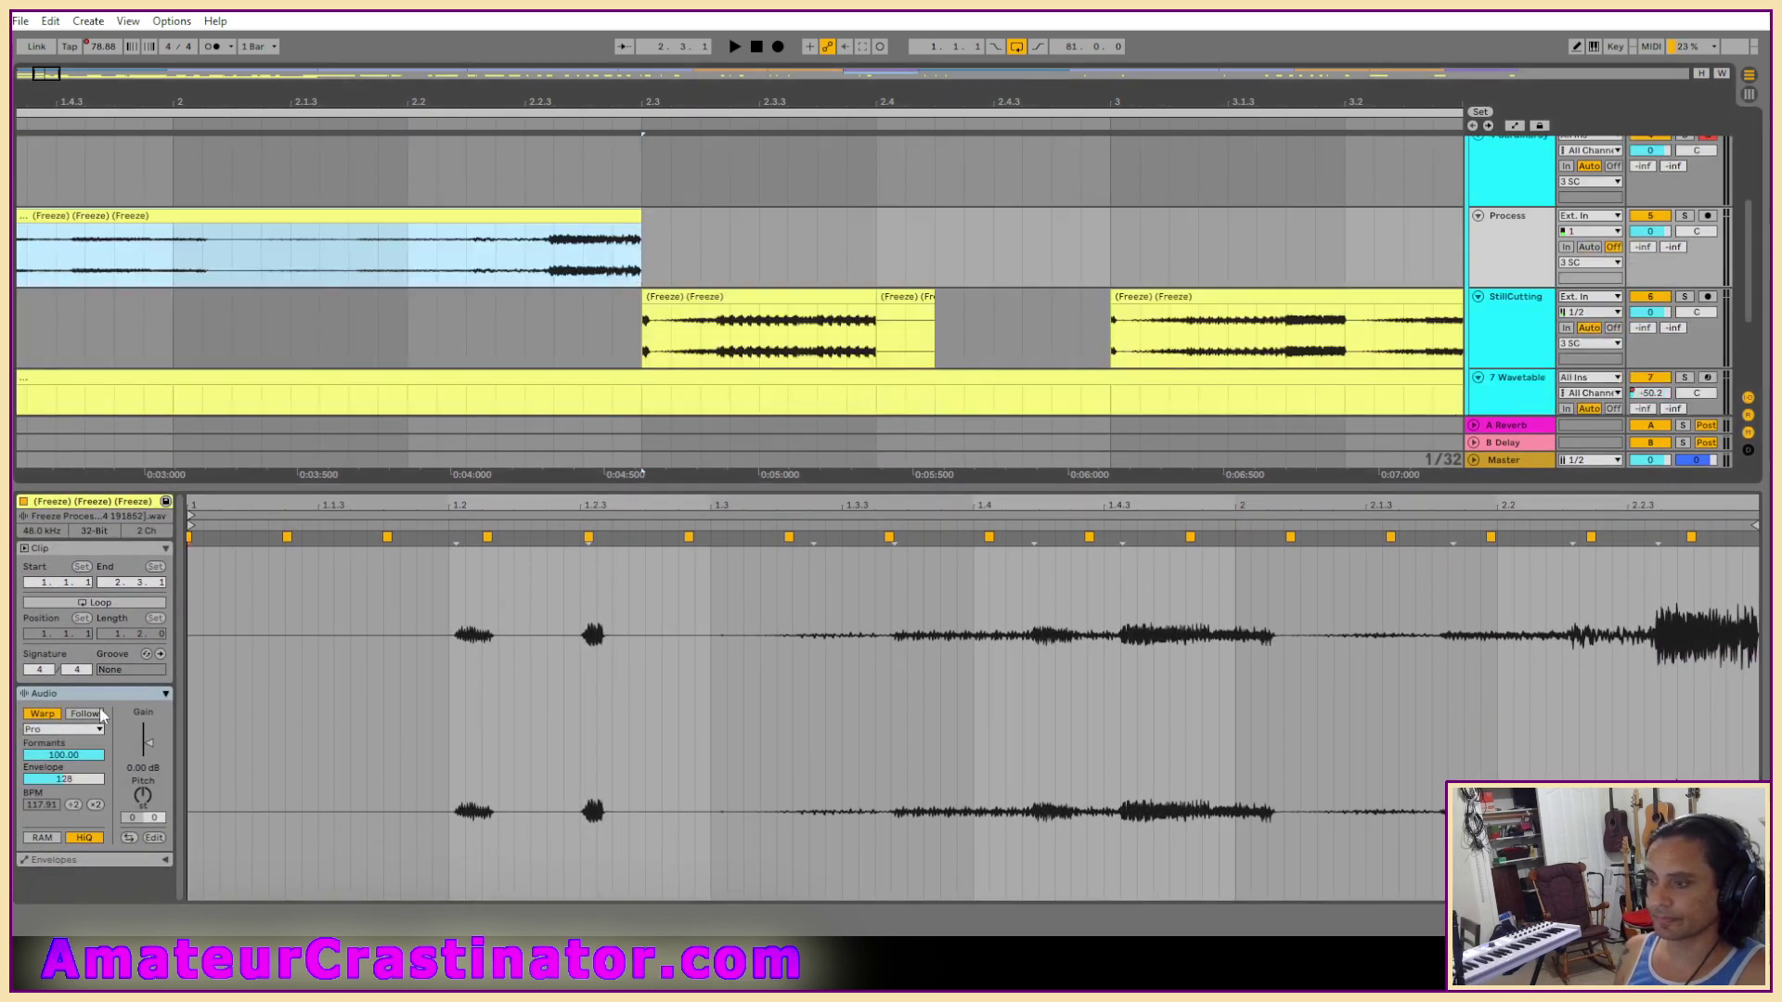
Set the Process clip's Formants to 25 and Envelope to 102 while auditioning it.
left_click_drag(61, 754, 61, 724)
key("space")
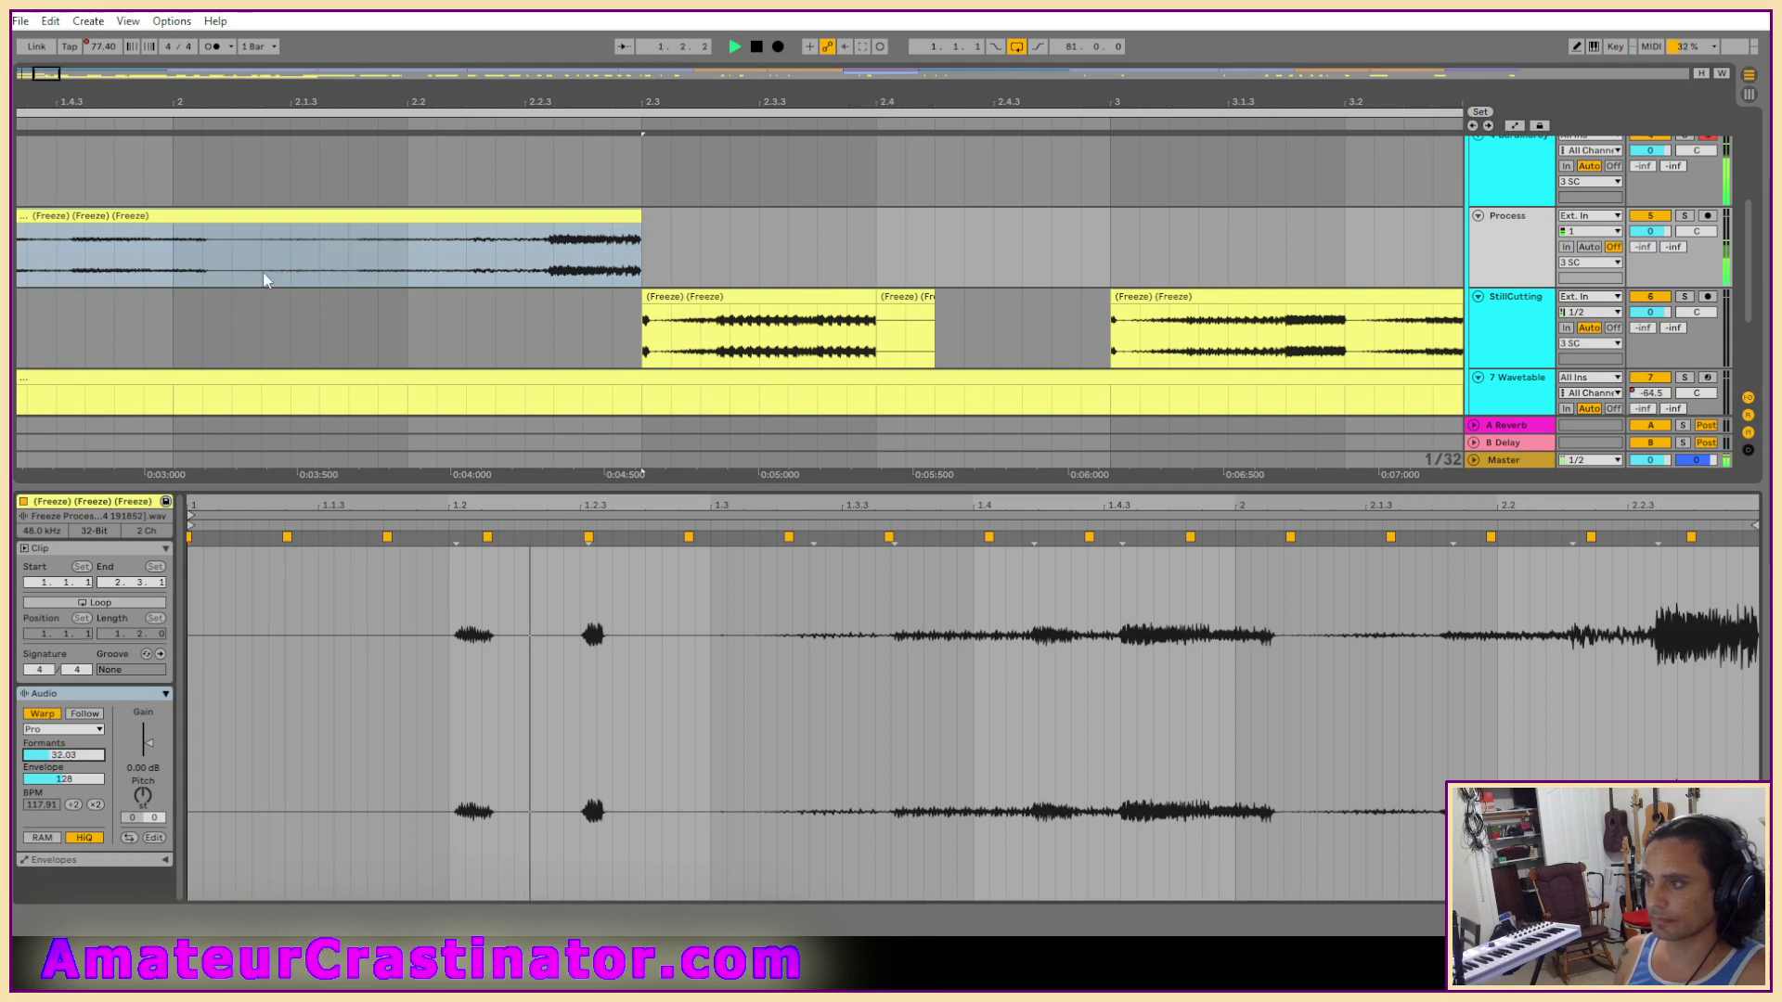
left_click(302, 232)
key("s")
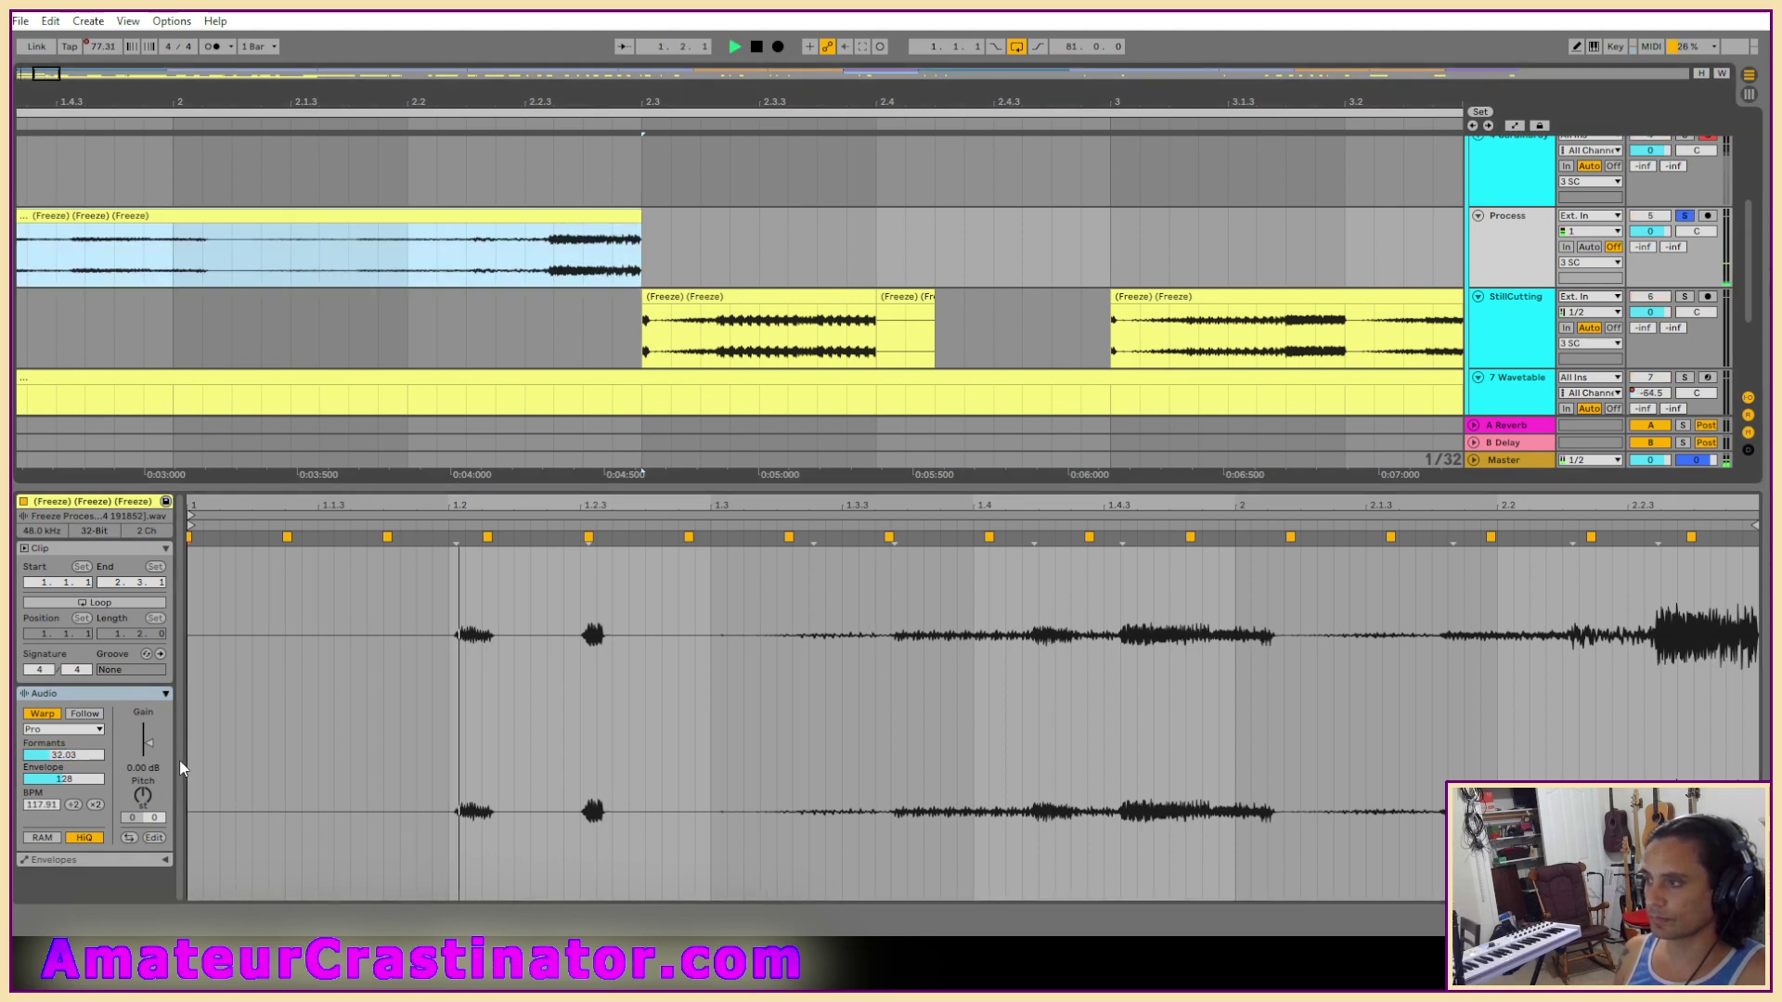
key("s")
key("space")
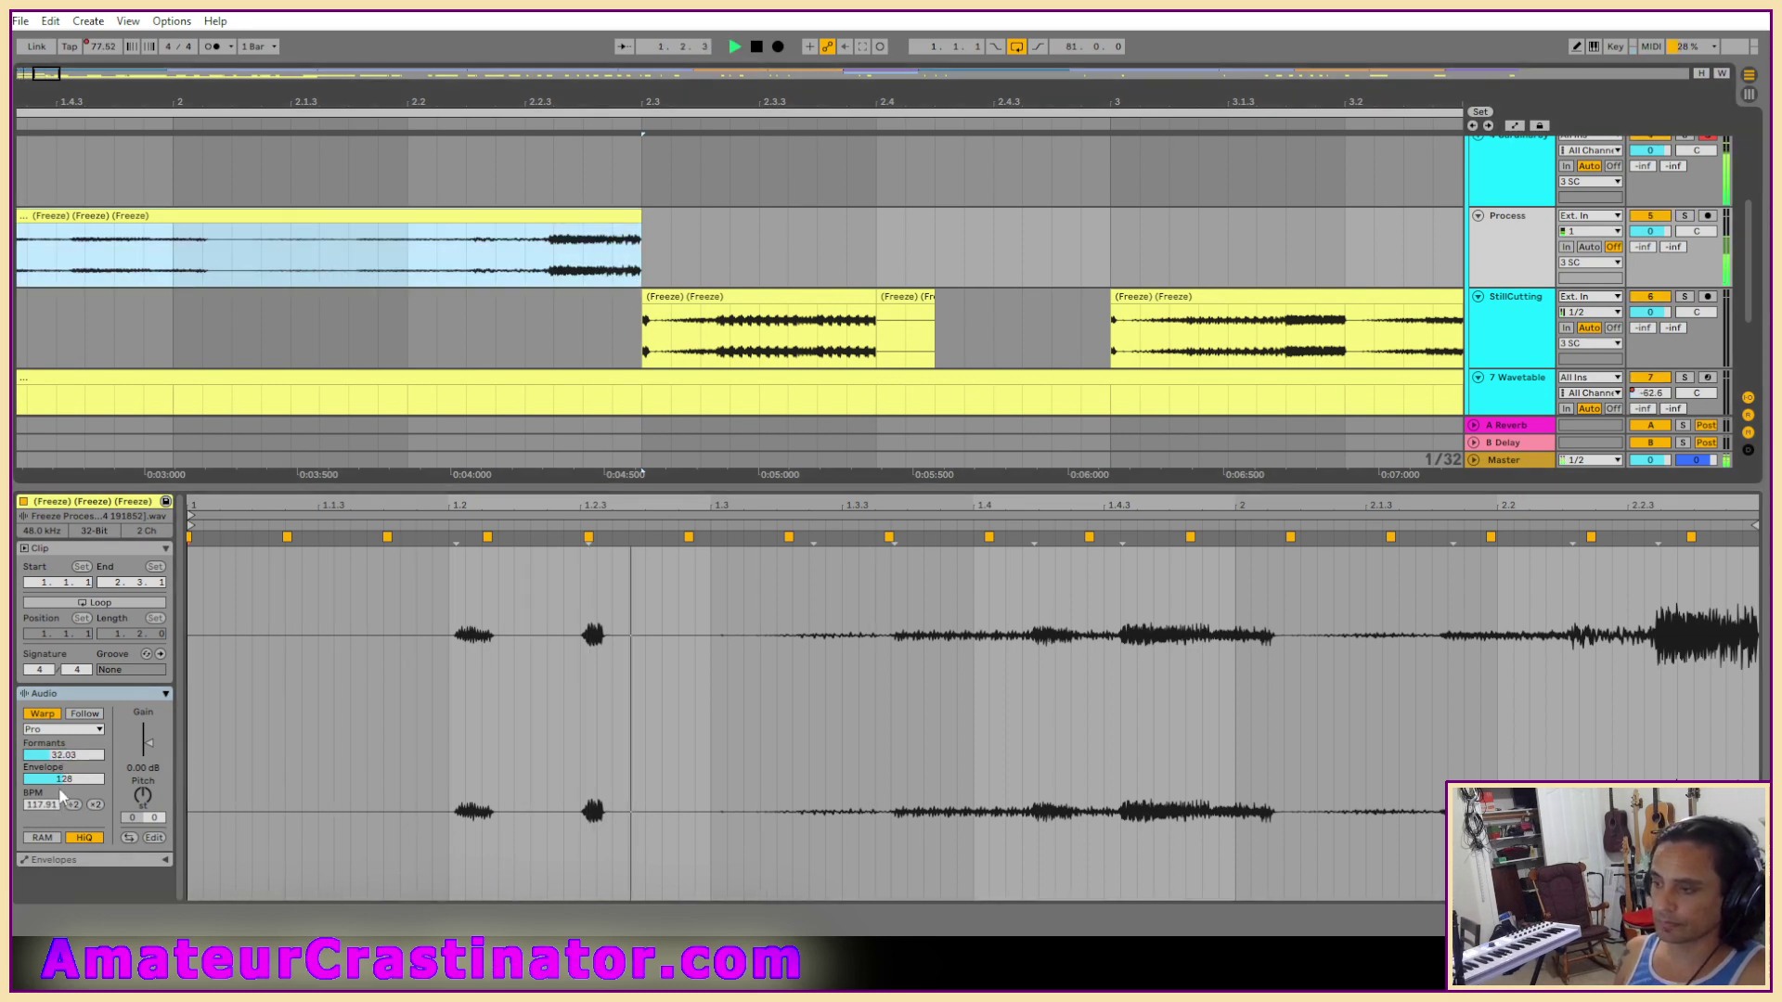
mouse_move(64, 785)
left_mouse_down()
mouse_move(63, 809)
mouse_move(72, 766)
left_mouse_up()
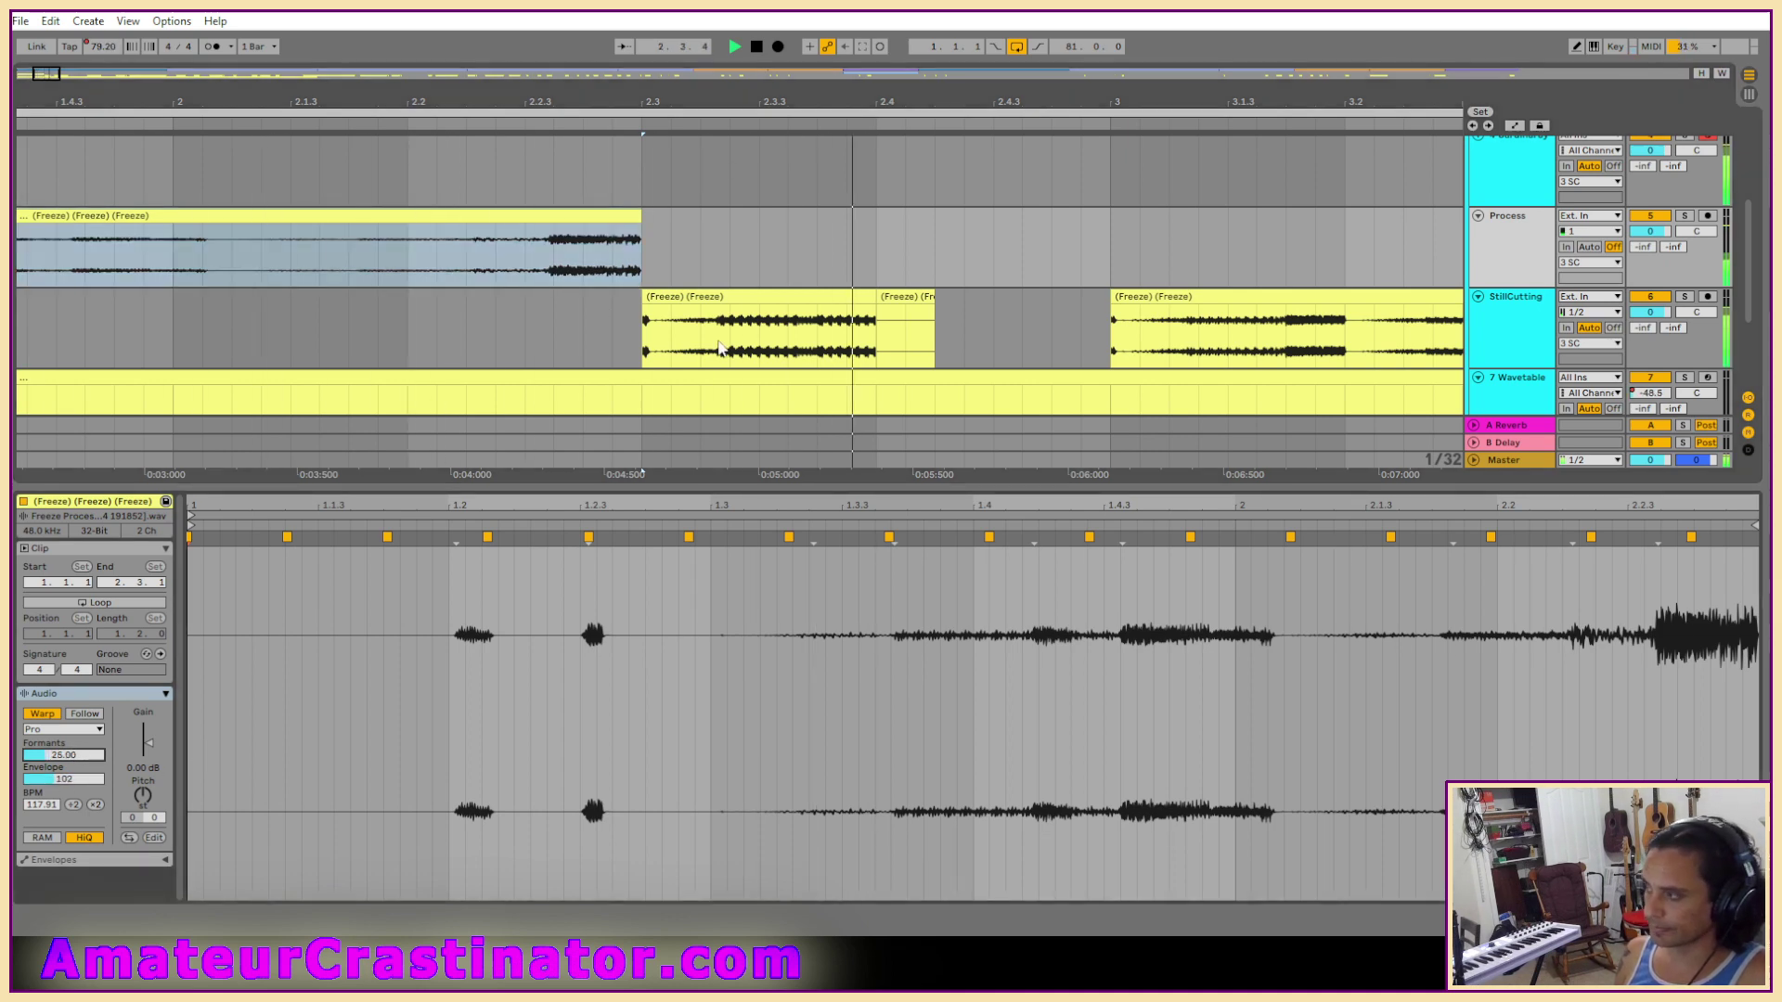
key("ctrl+t")
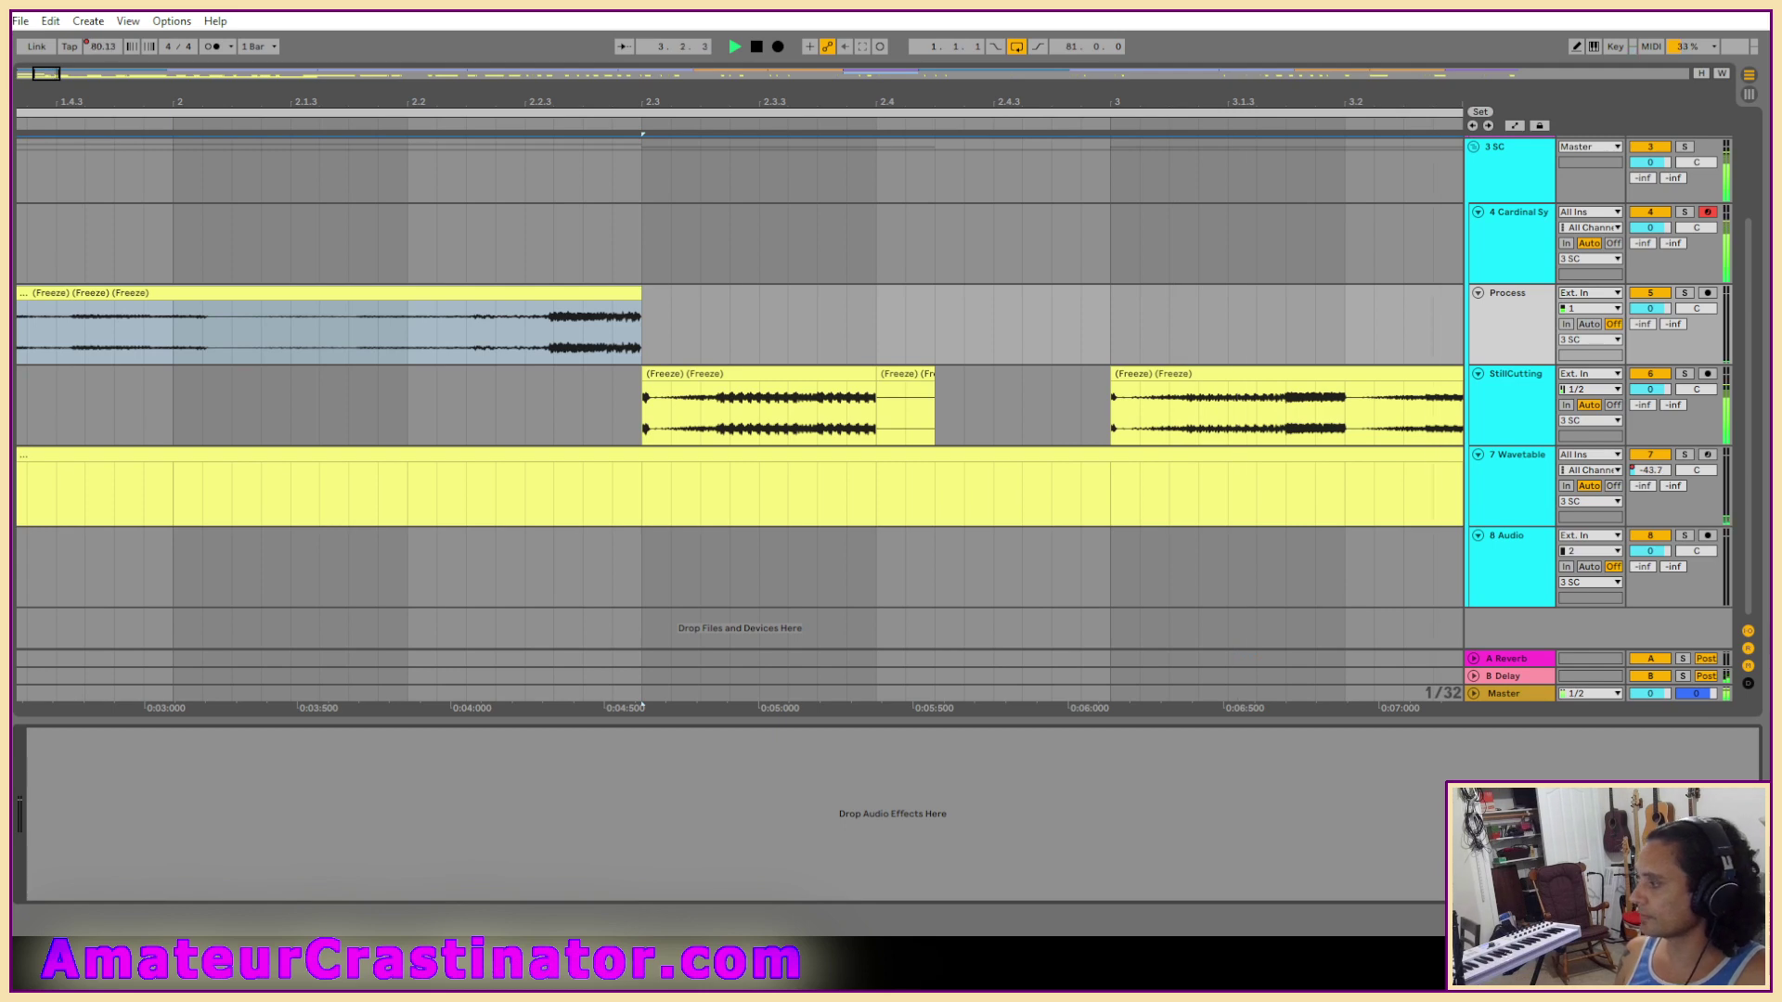
left_click(1478, 292)
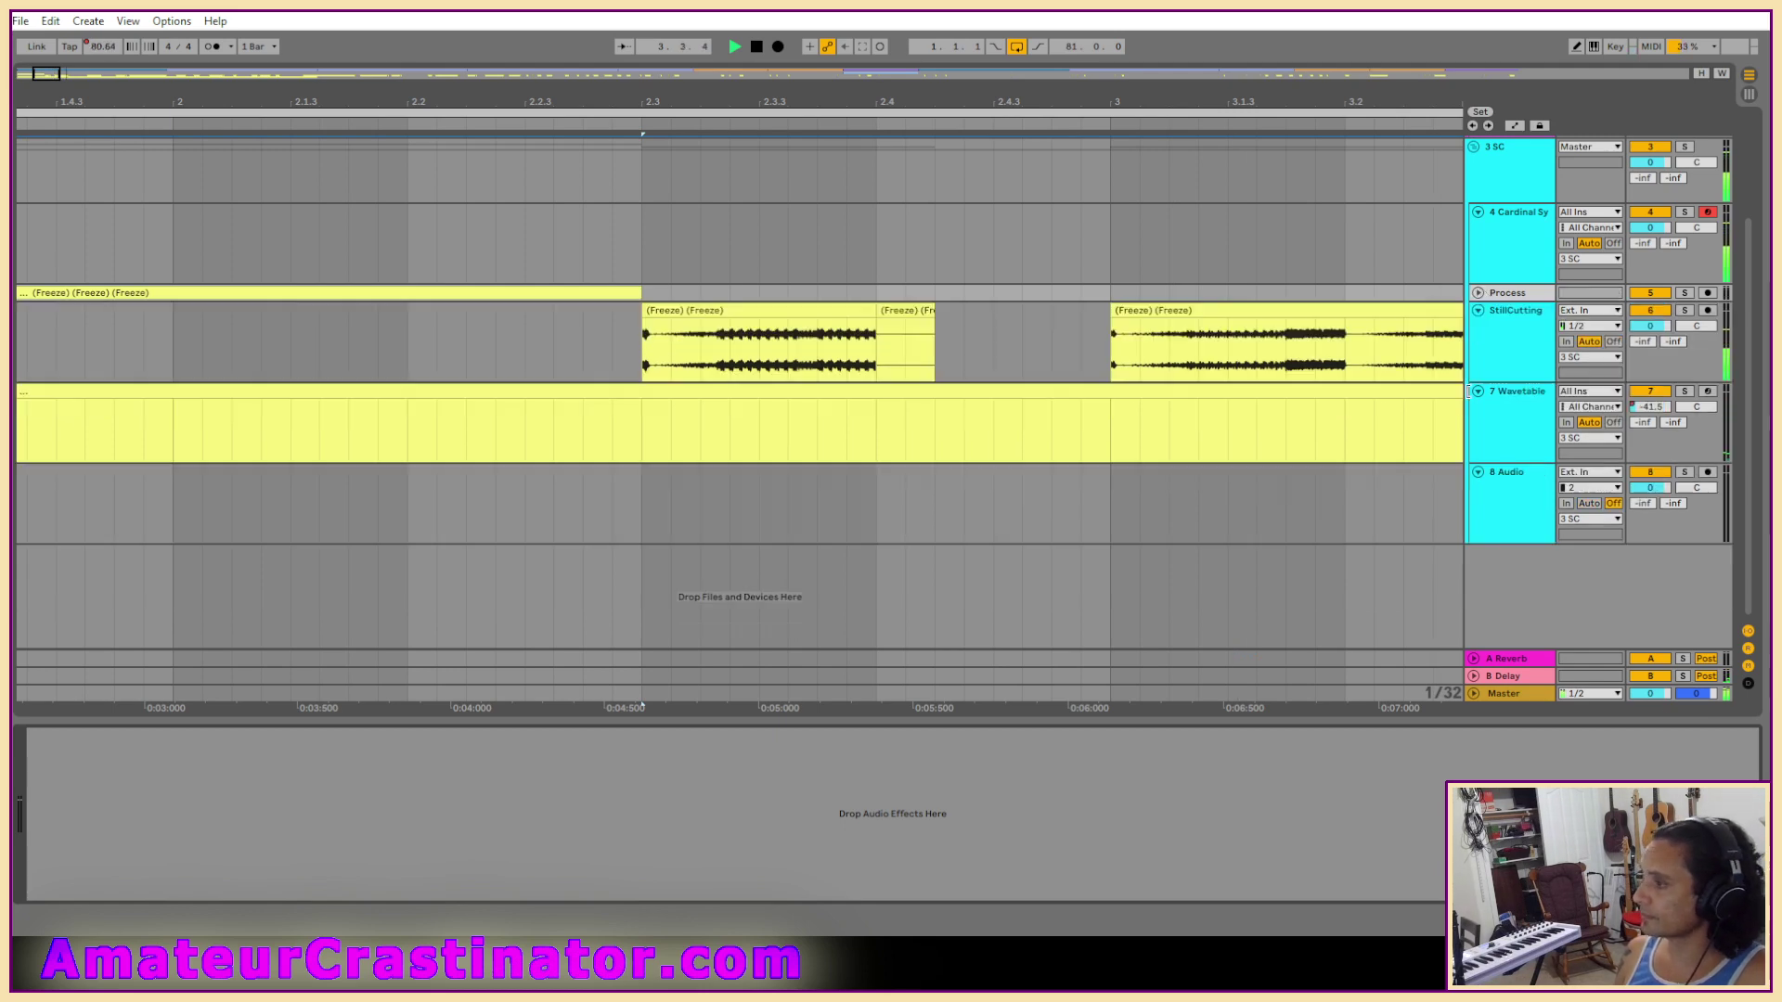
left_click(1480, 293)
key("shift+Tab")
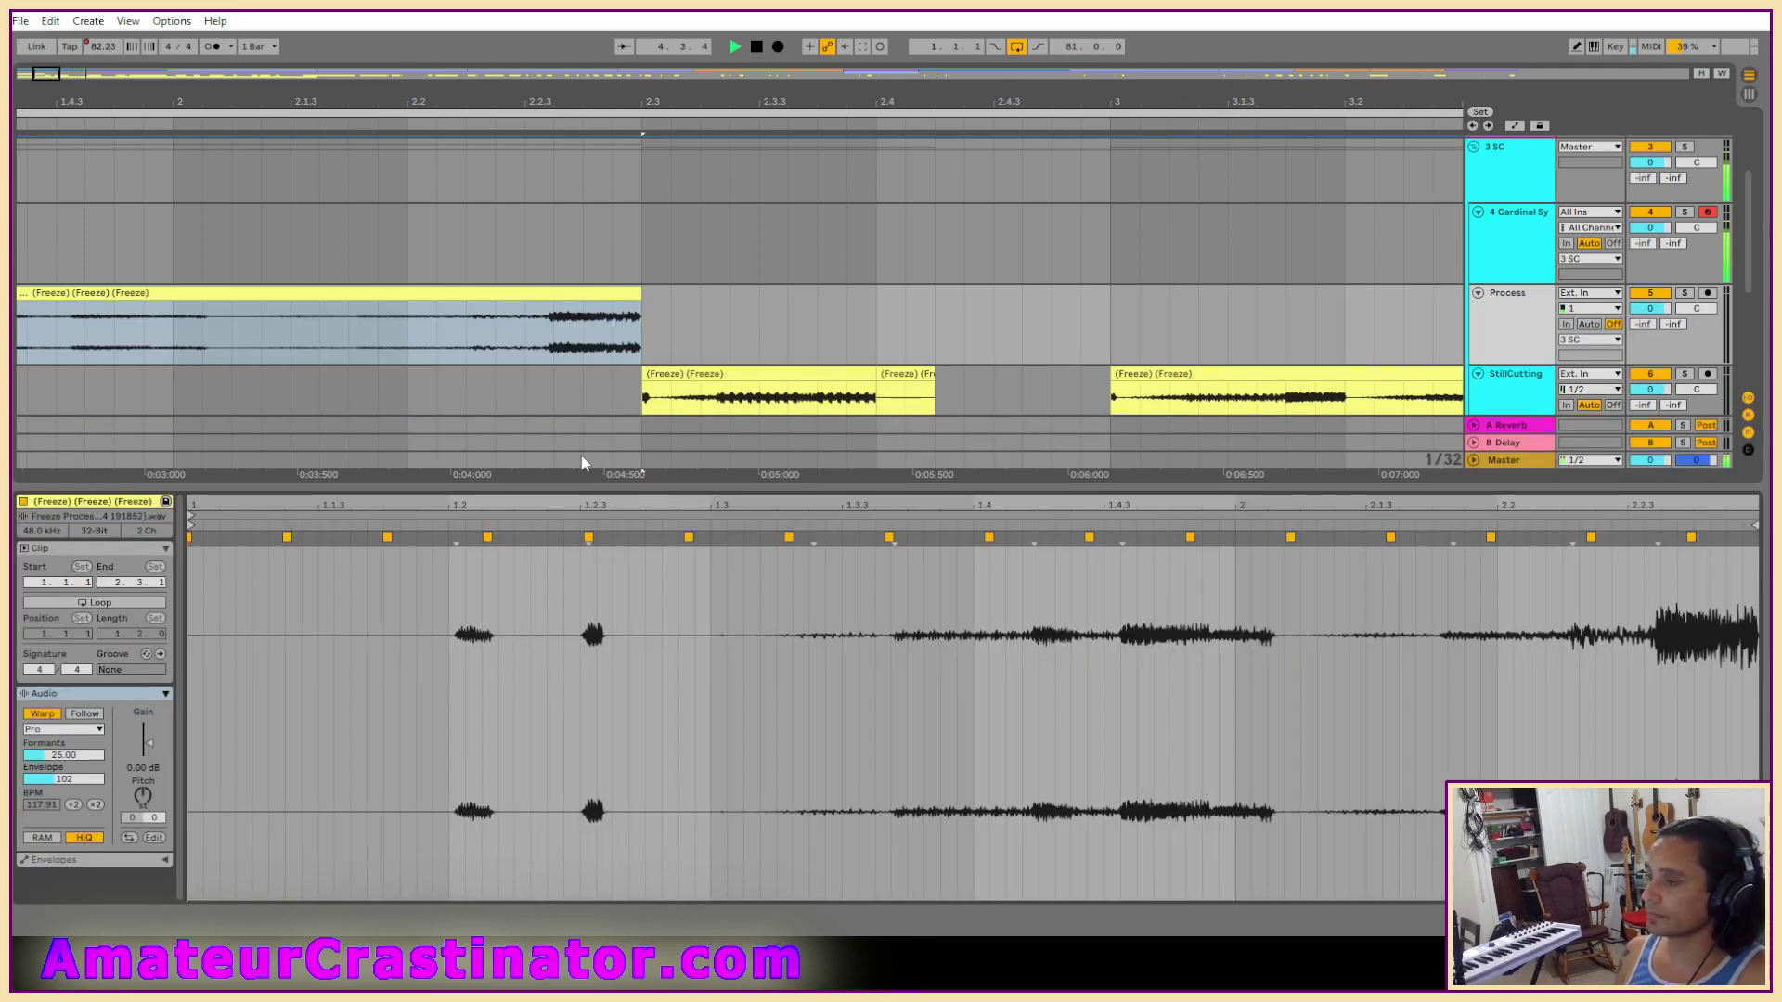
Play the arrangement from the start and trim the beginning of the Process clip to beat 1.2.
key("minus")
key("minus")
left_click(549, 336)
scroll(360, 349, "up", 4)
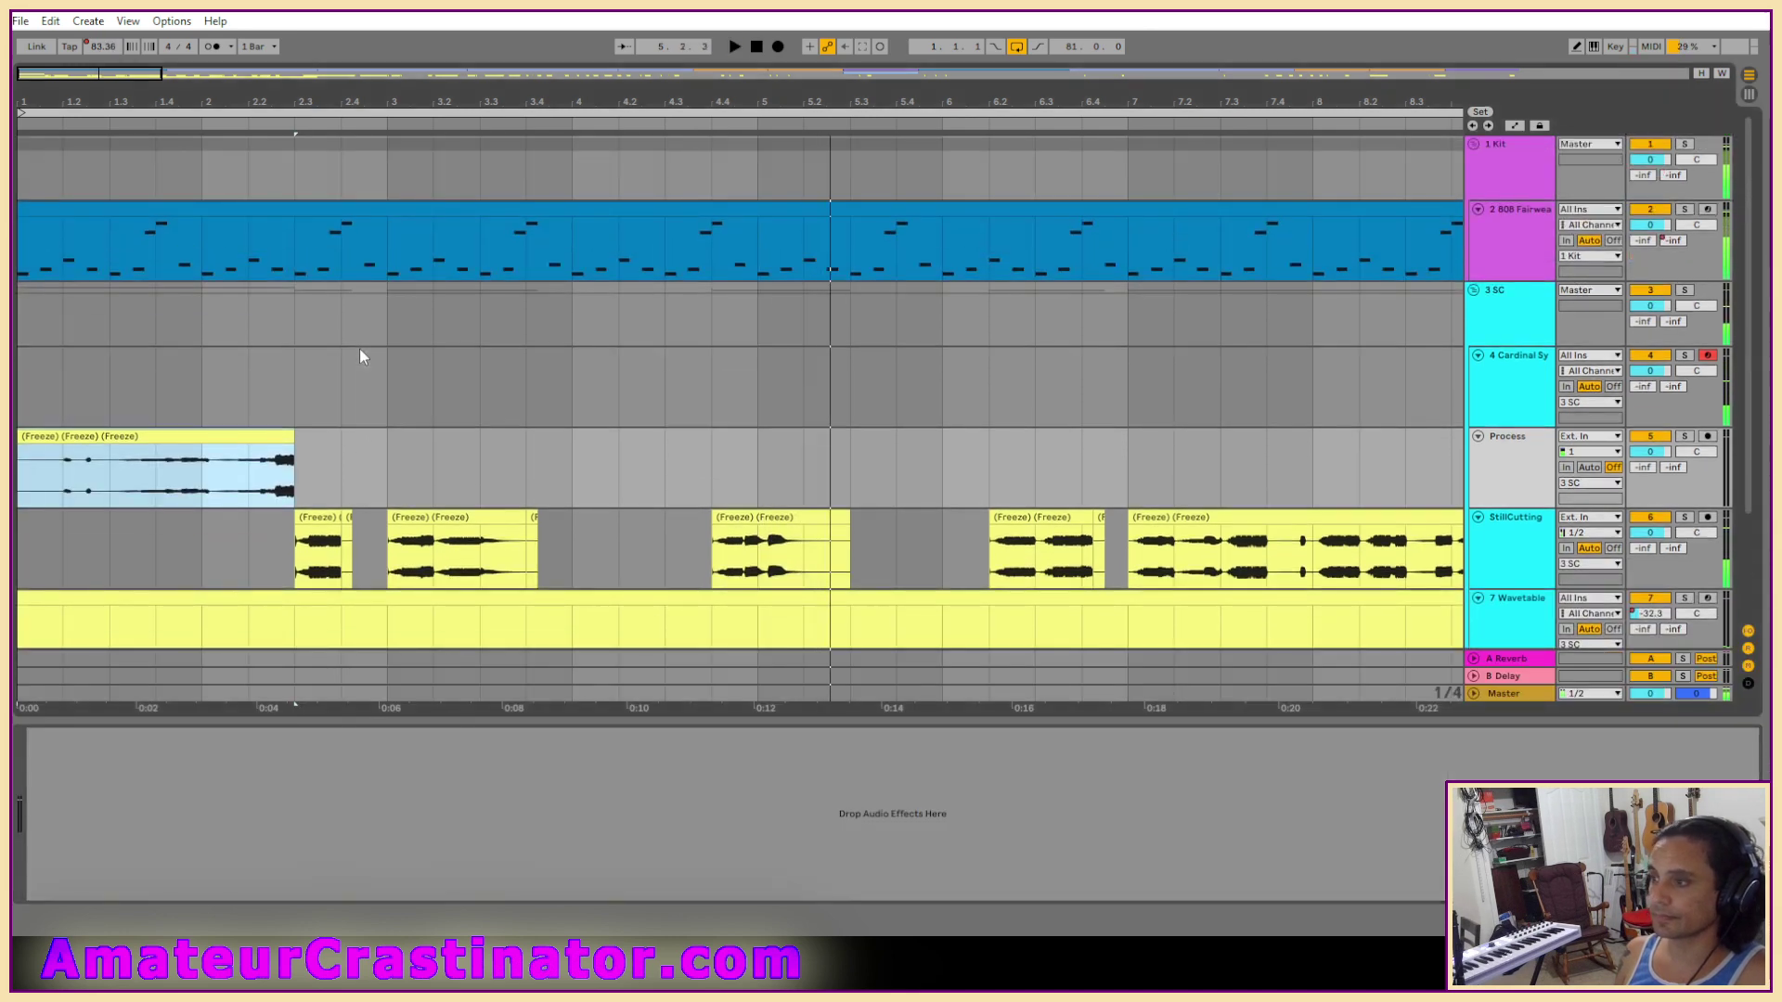
key("space")
left_click(44, 457)
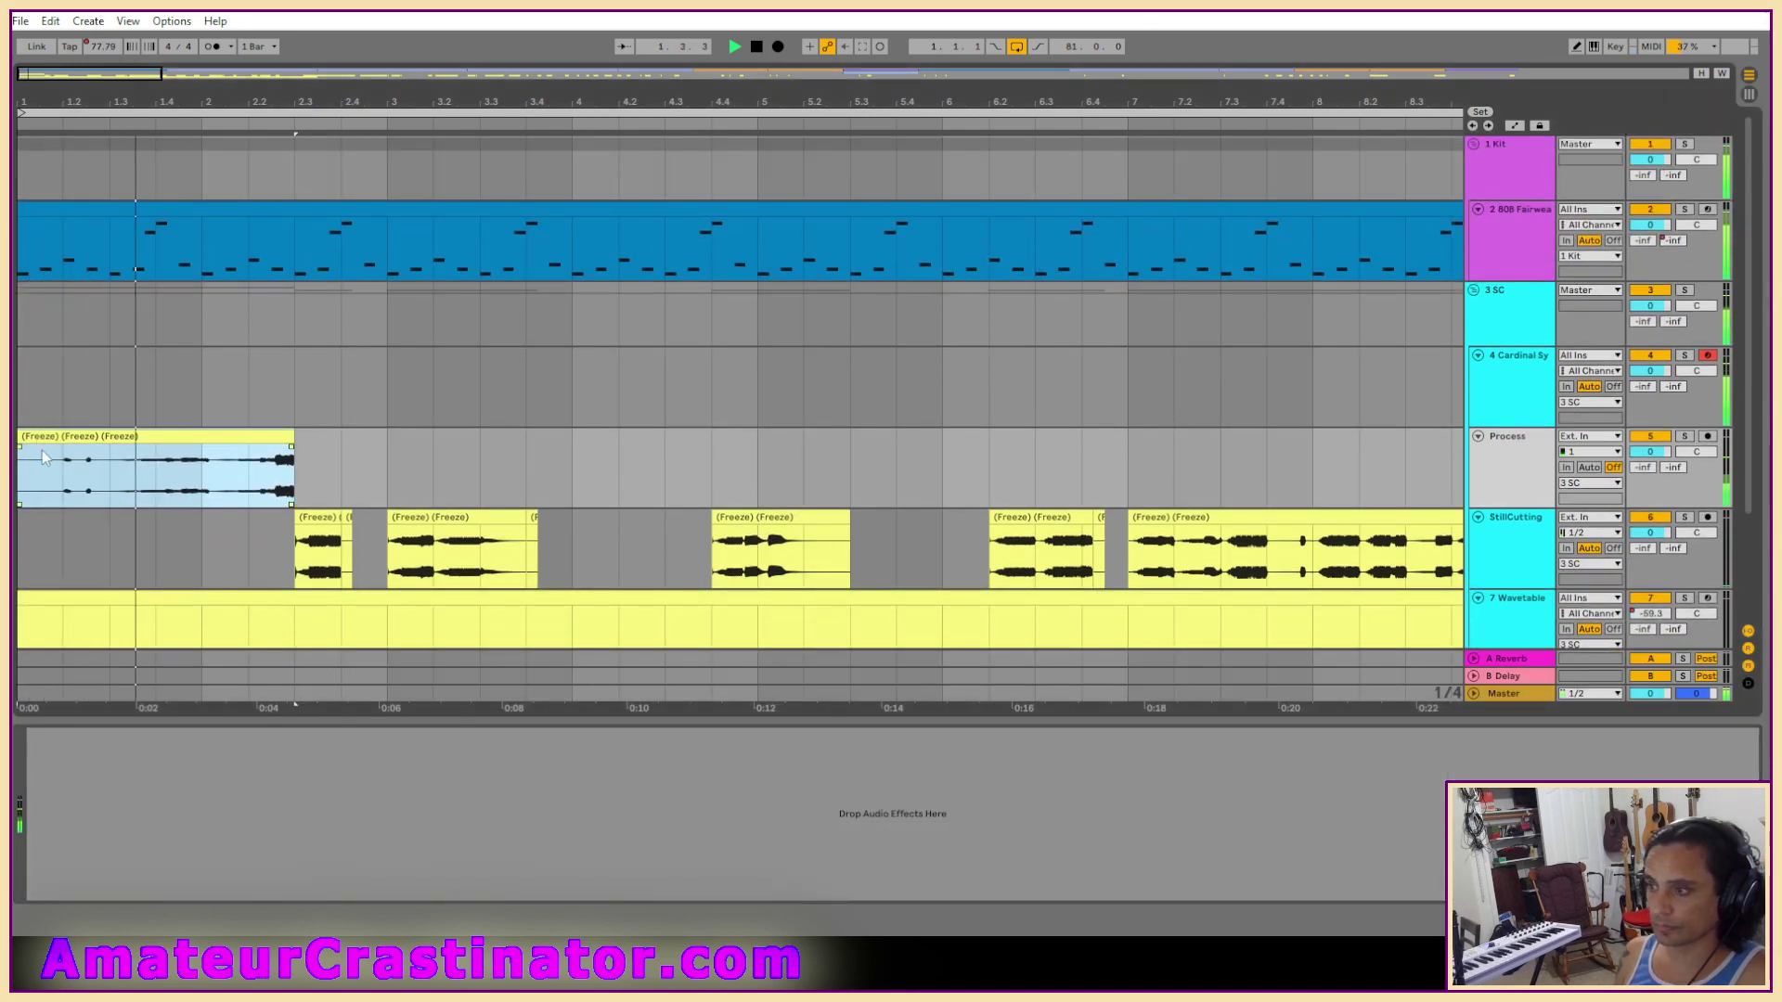
left_click_drag(39, 443, 85, 436)
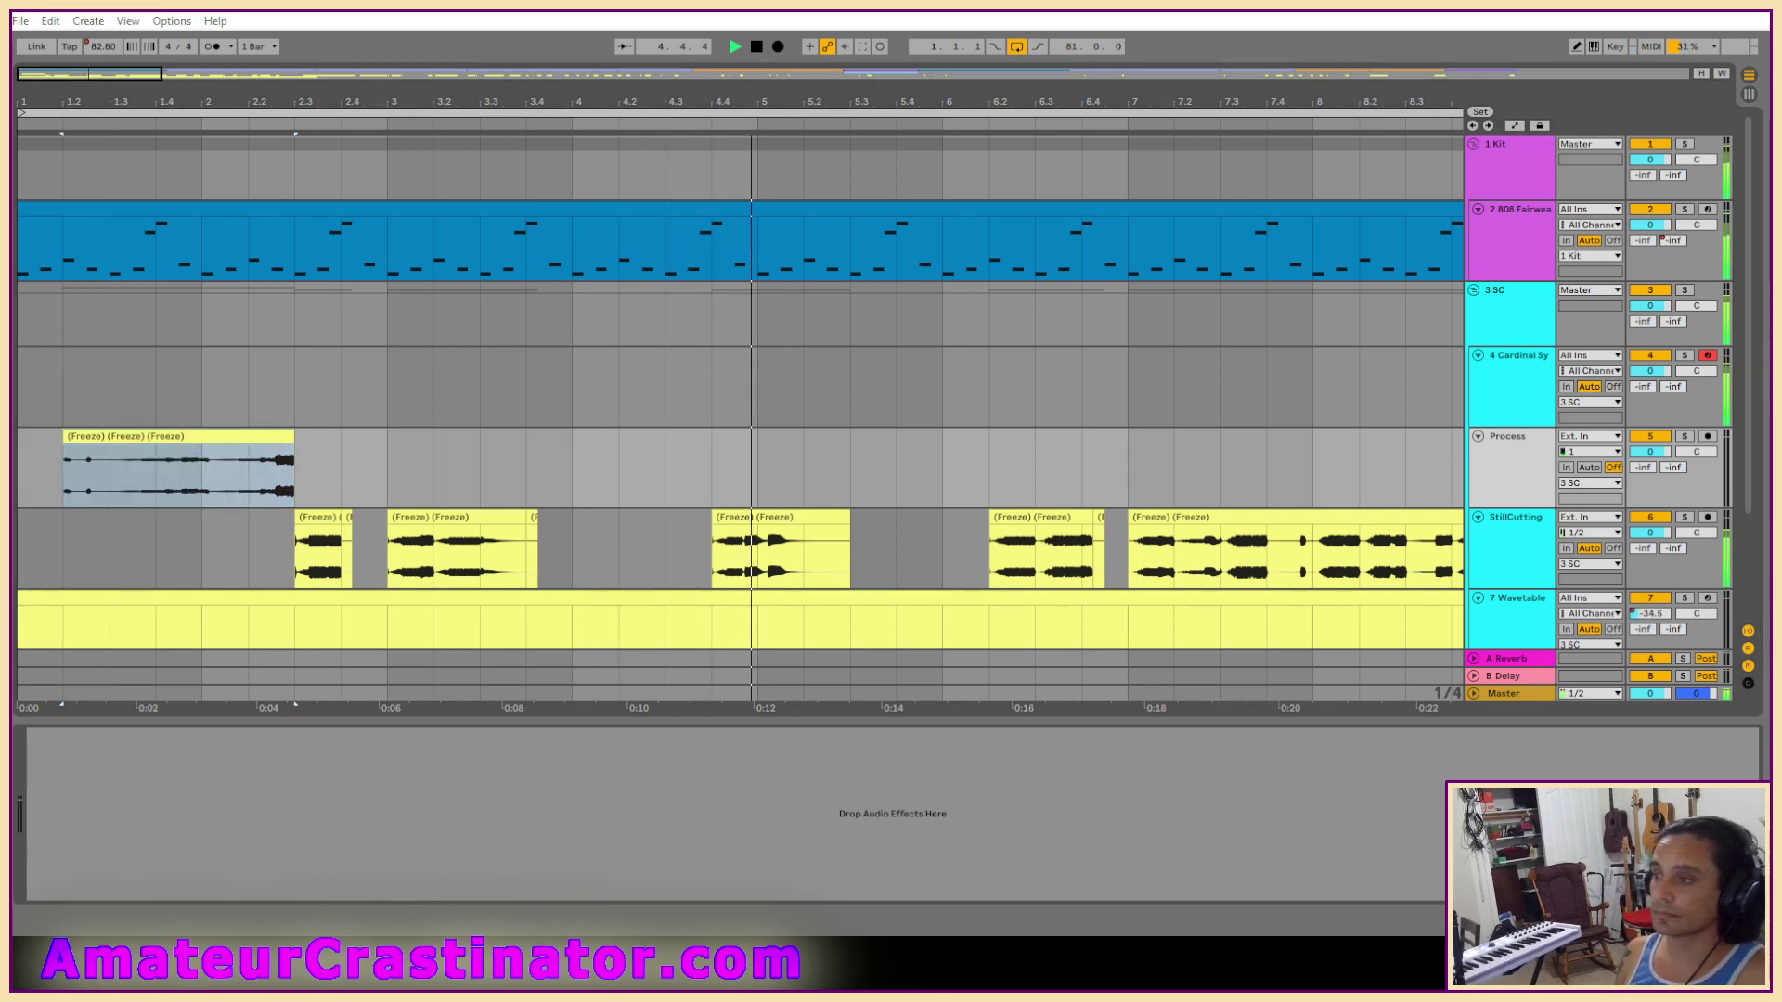
Add EQ Eight to the Process track and turn band 1 into a low cut at about 75 Hz.
left_click_drag(269, 998, 269, 921)
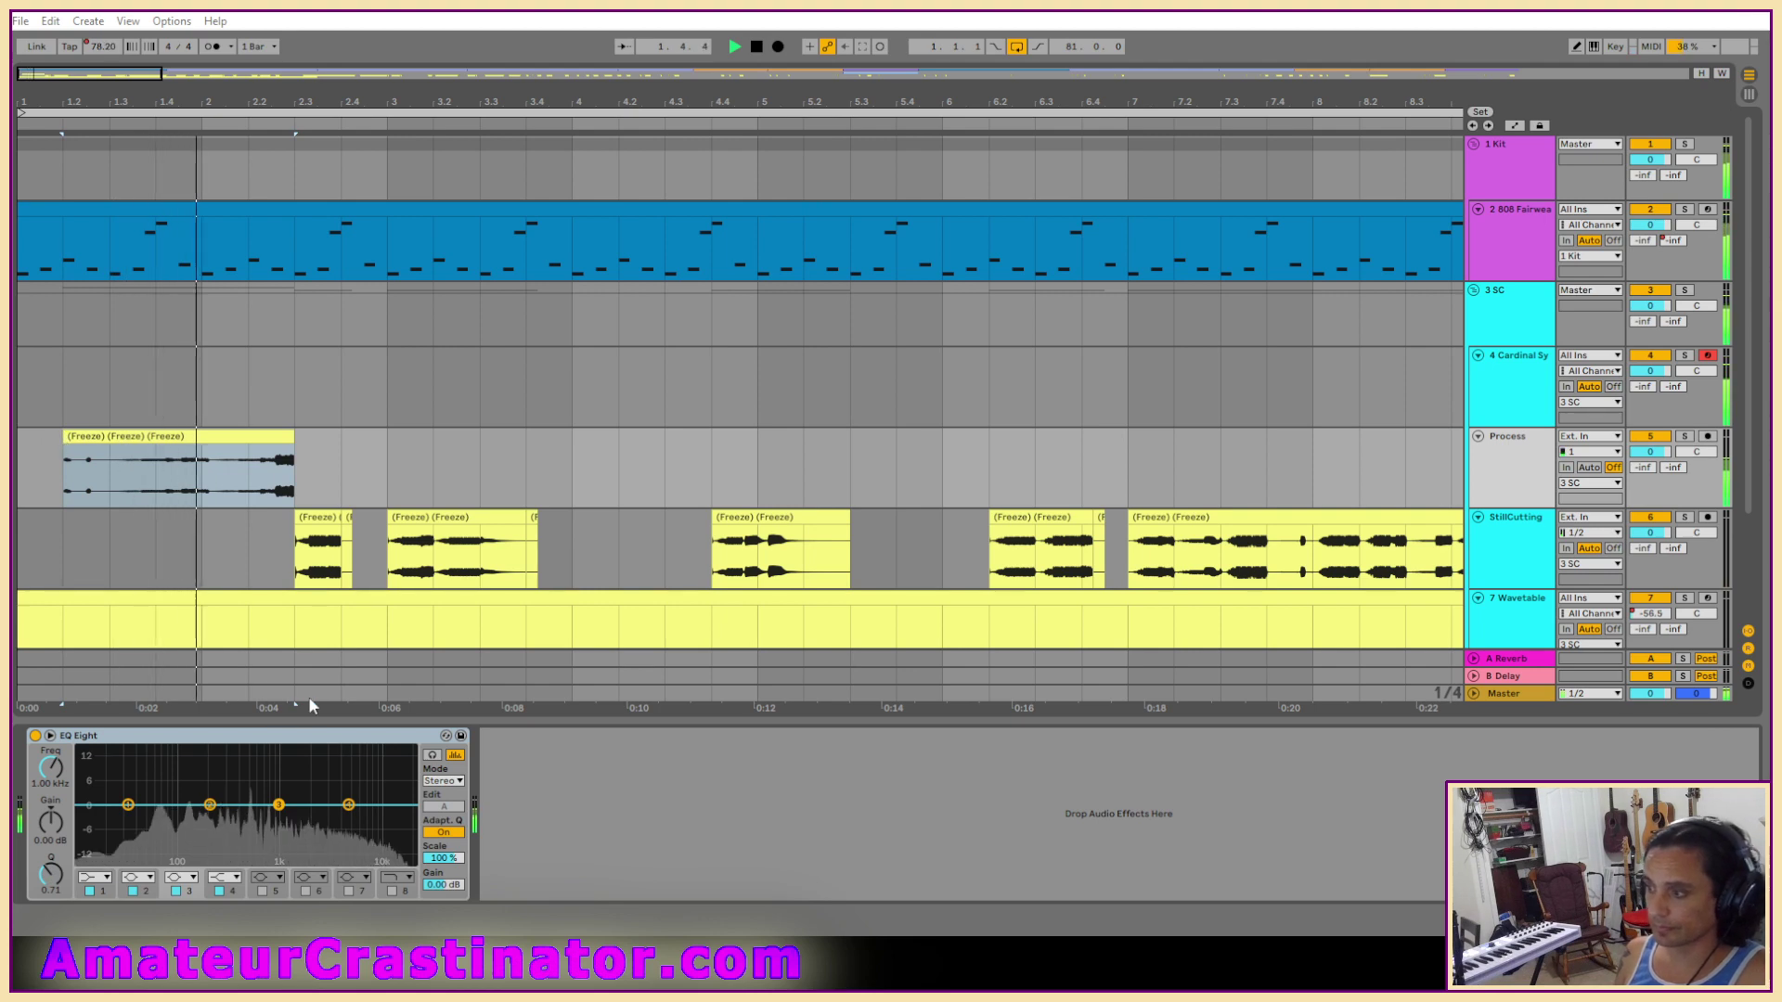
left_click_drag(128, 805, 61, 770)
left_click(92, 878)
left_click(93, 781)
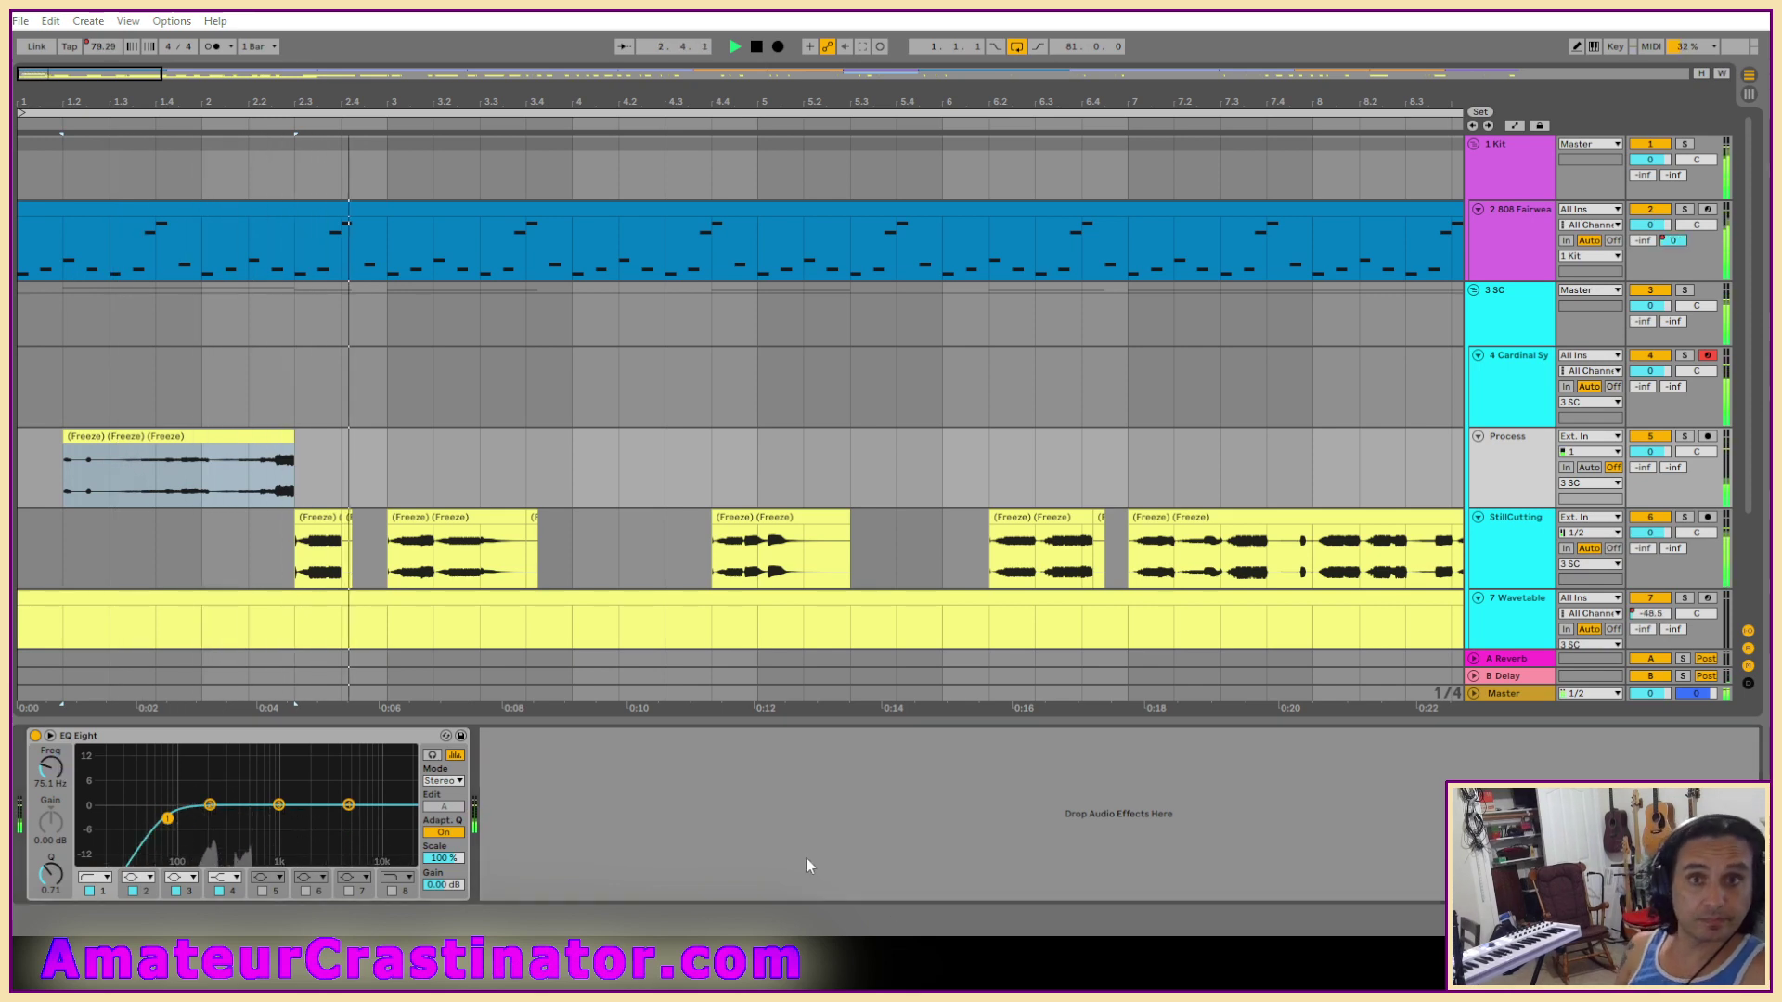
Add a Compressor before EQ Eight with the threshold at -27.2 dB, a 10:1 ratio and 8 dB output gain.
key("ctrl+v")
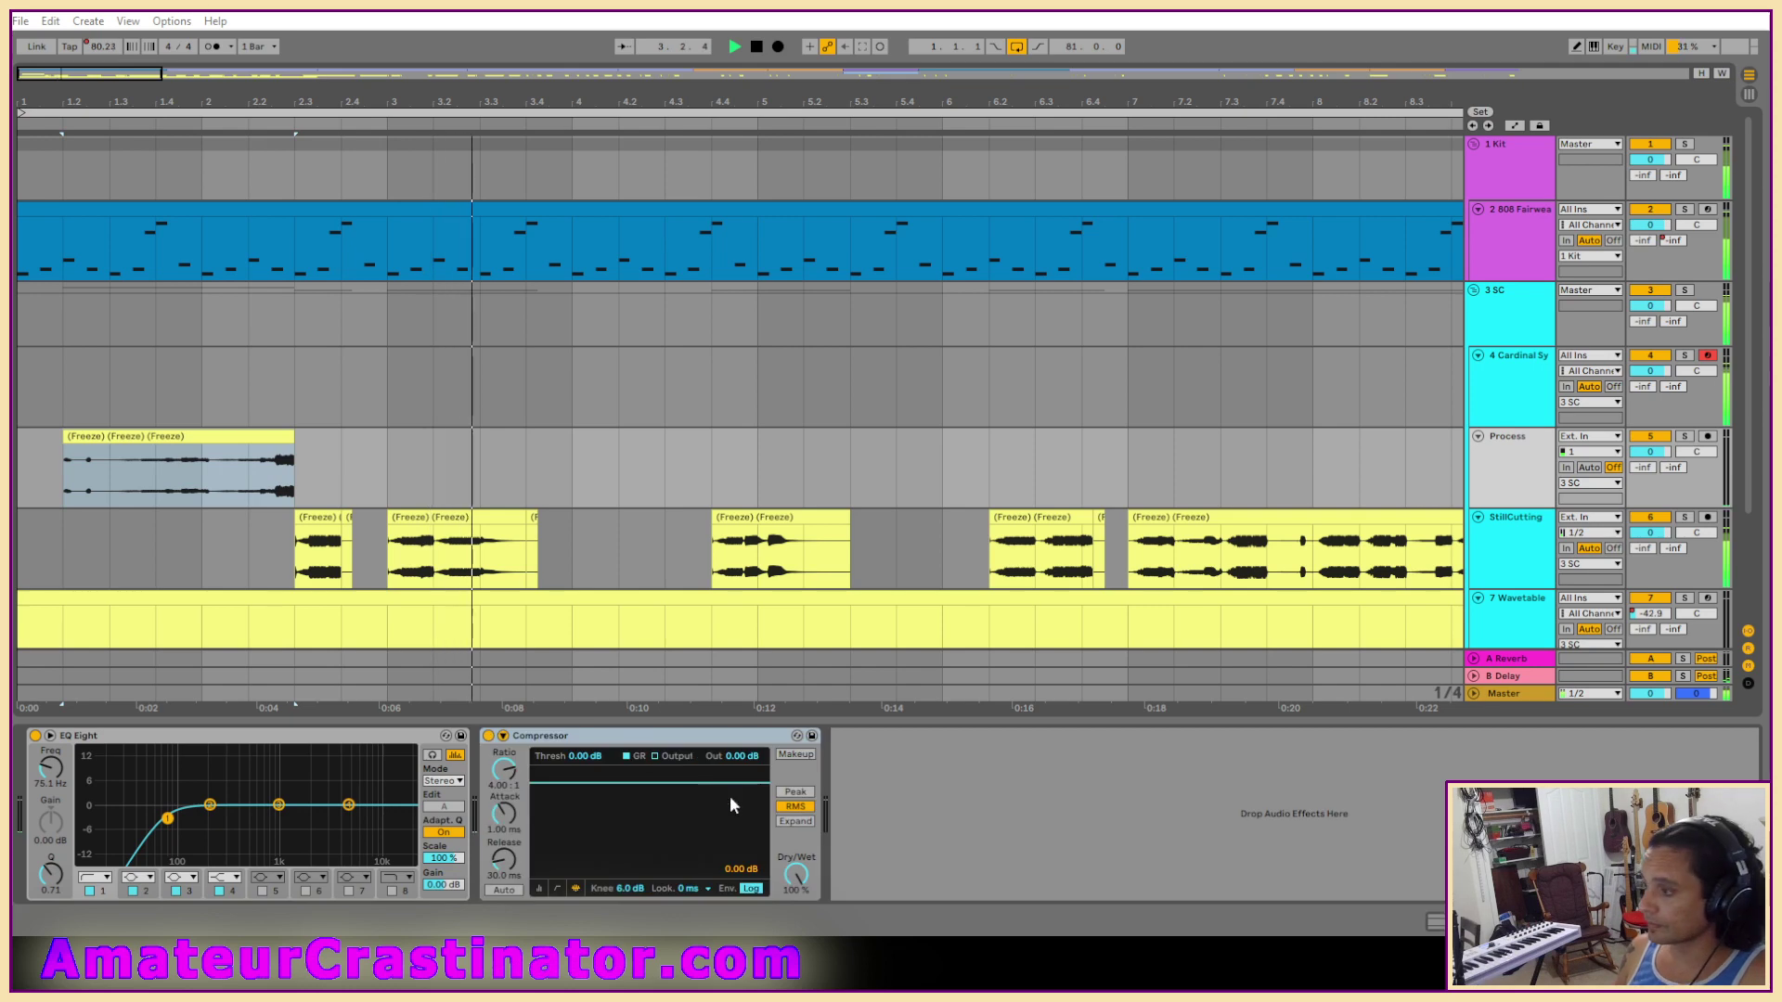
left_click_drag(142, 747, 807, 771)
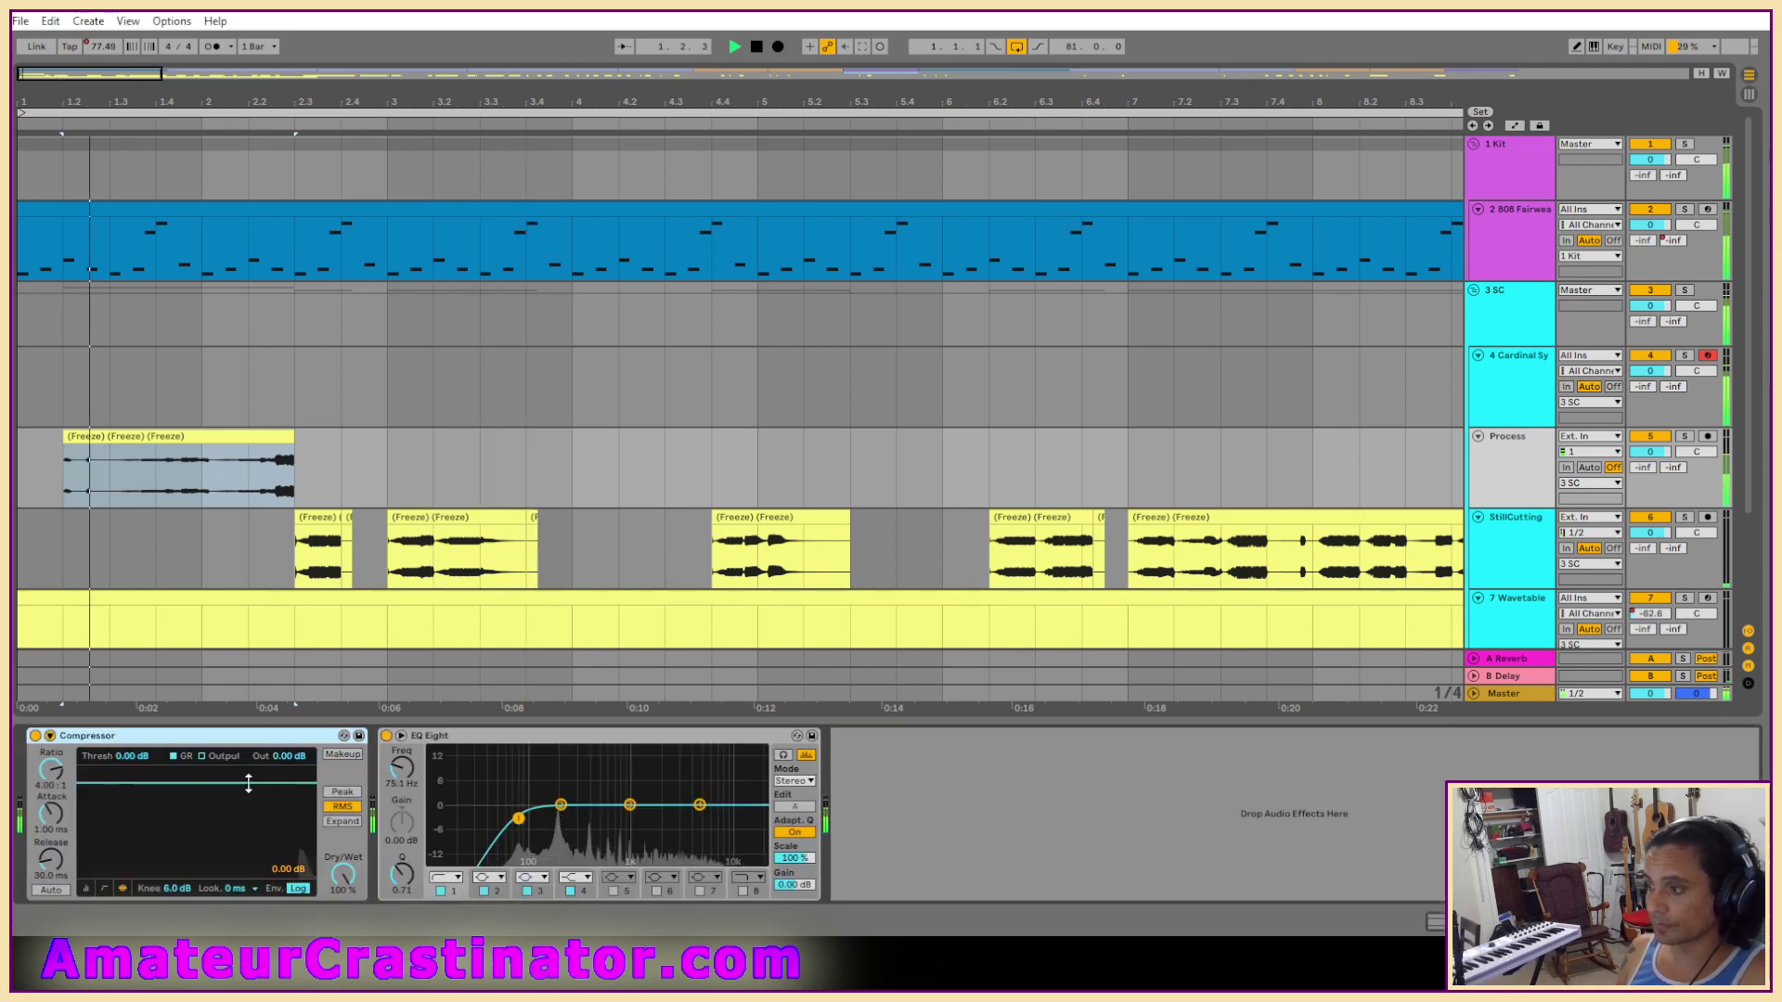
left_click_drag(116, 756, 116, 855)
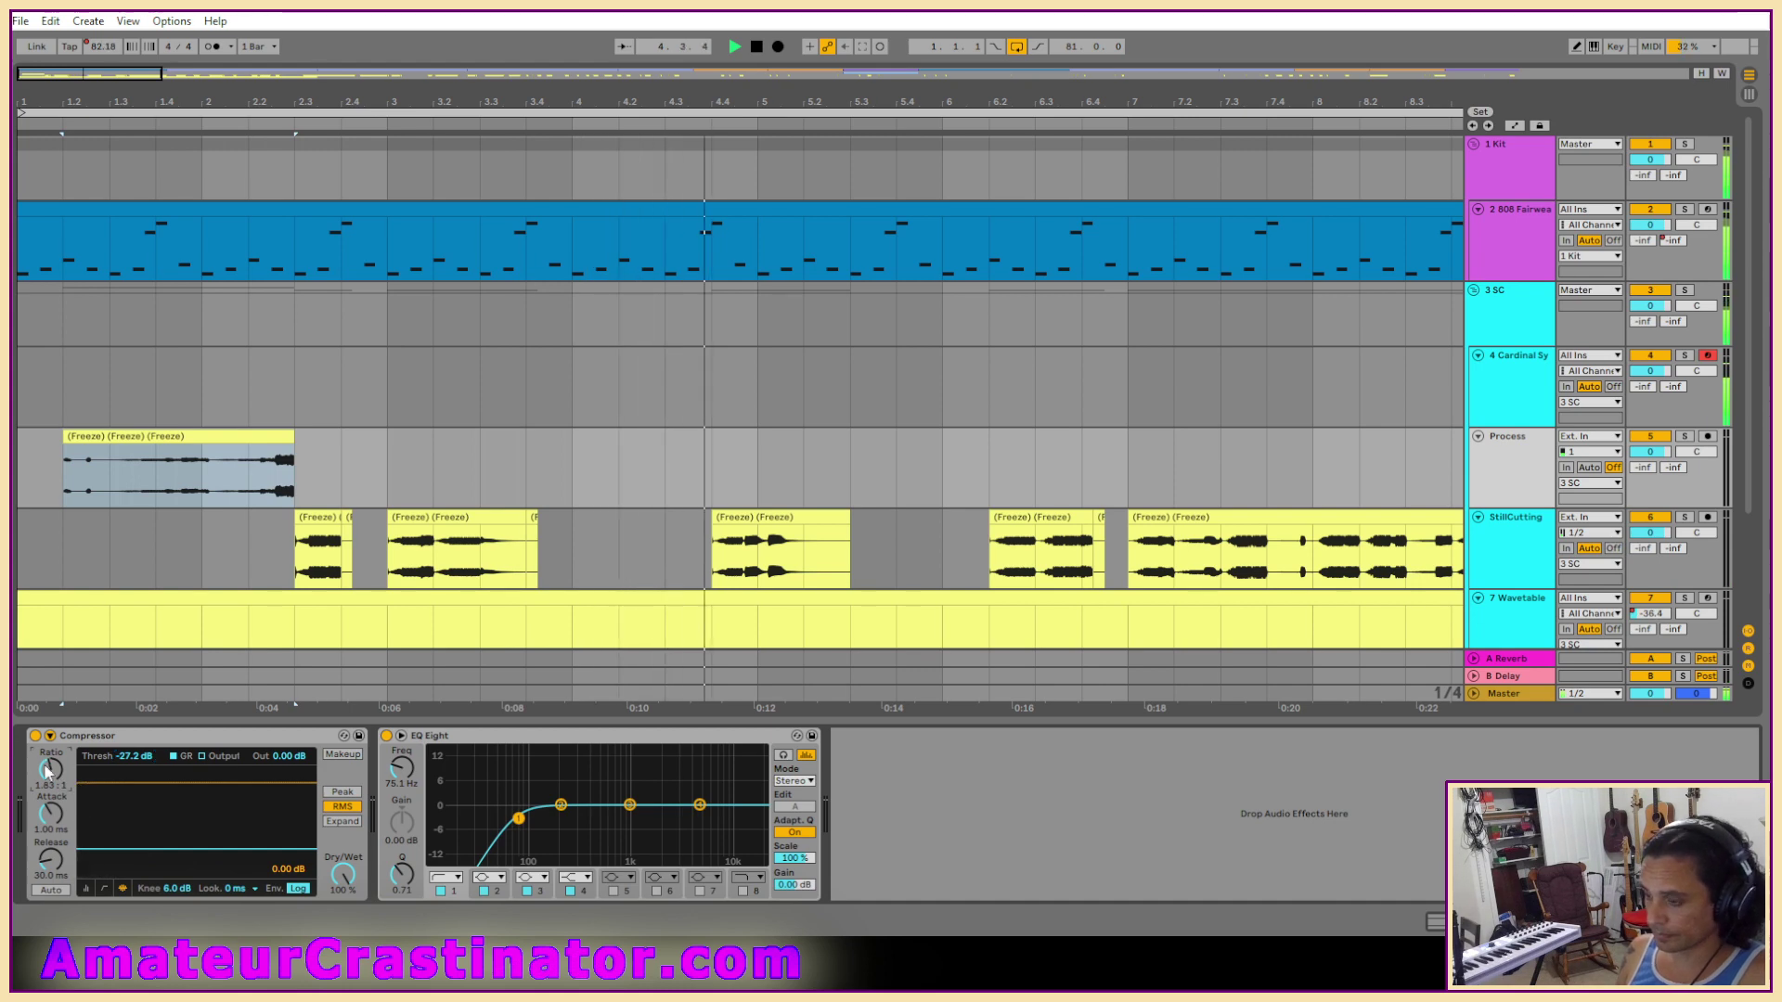
left_click_drag(48, 770, 49, 733)
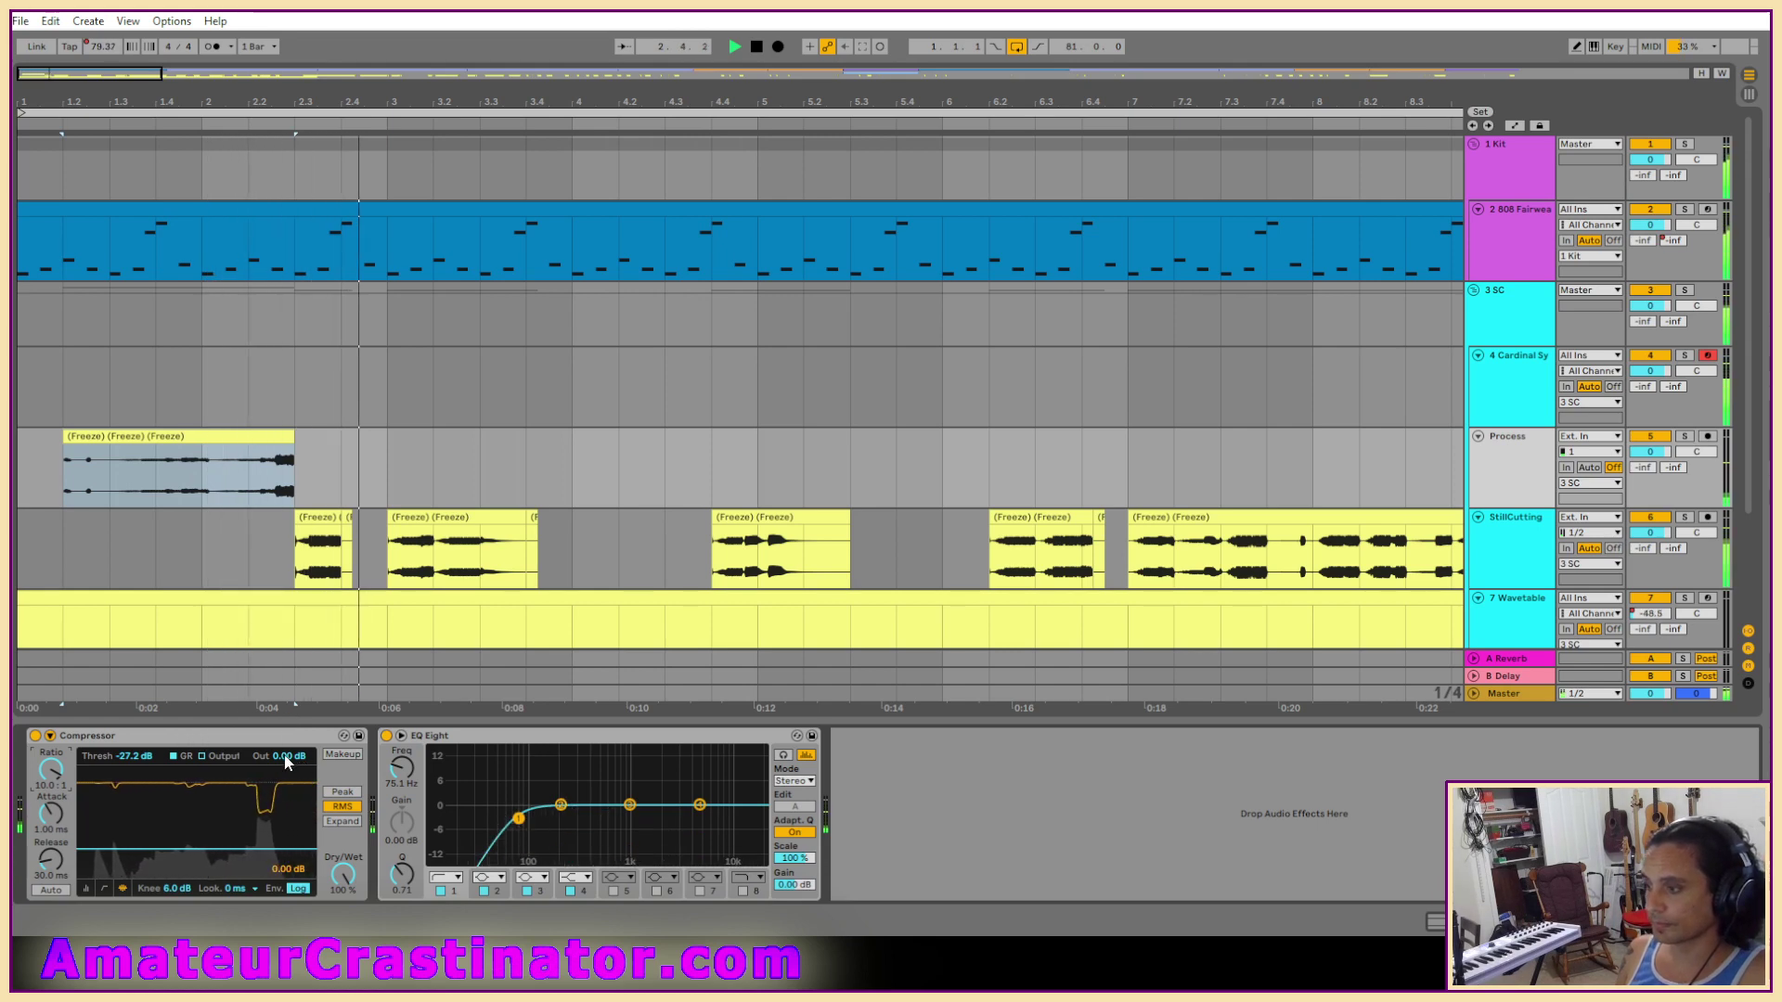
left_click_drag(286, 761, 286, 744)
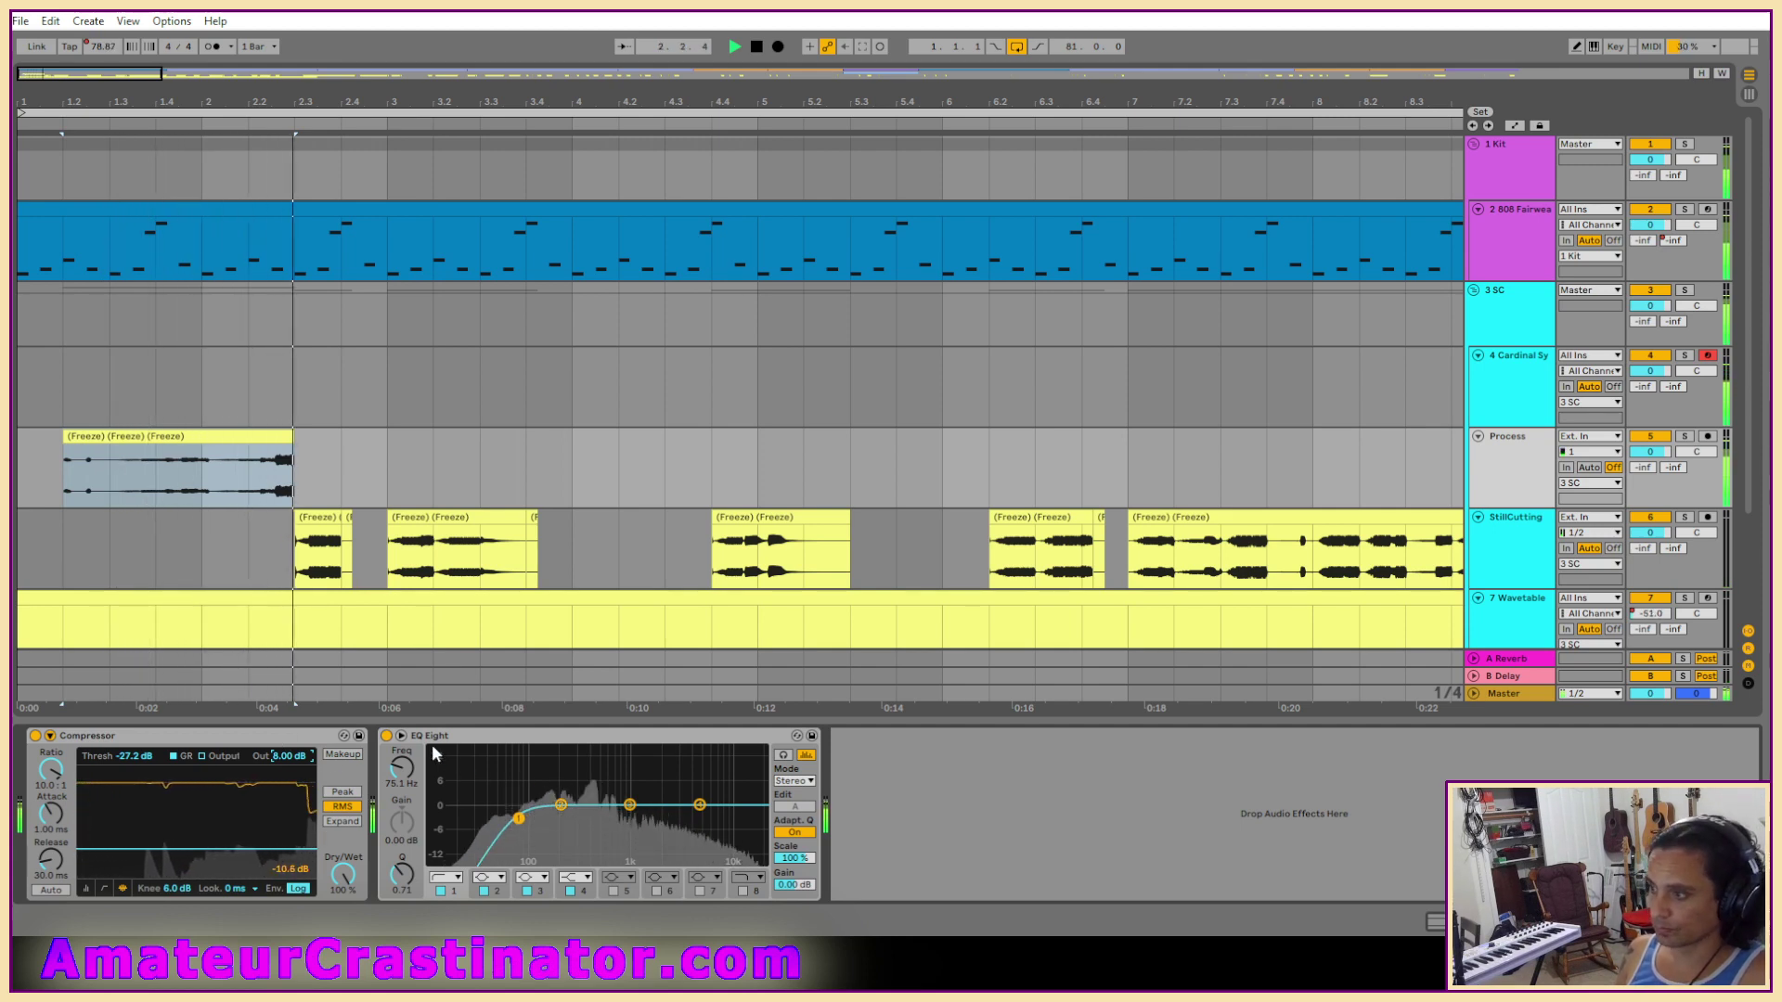
Audition the Process track in solo with the Compressor on and then bypassed to compare its effect.
key("space")
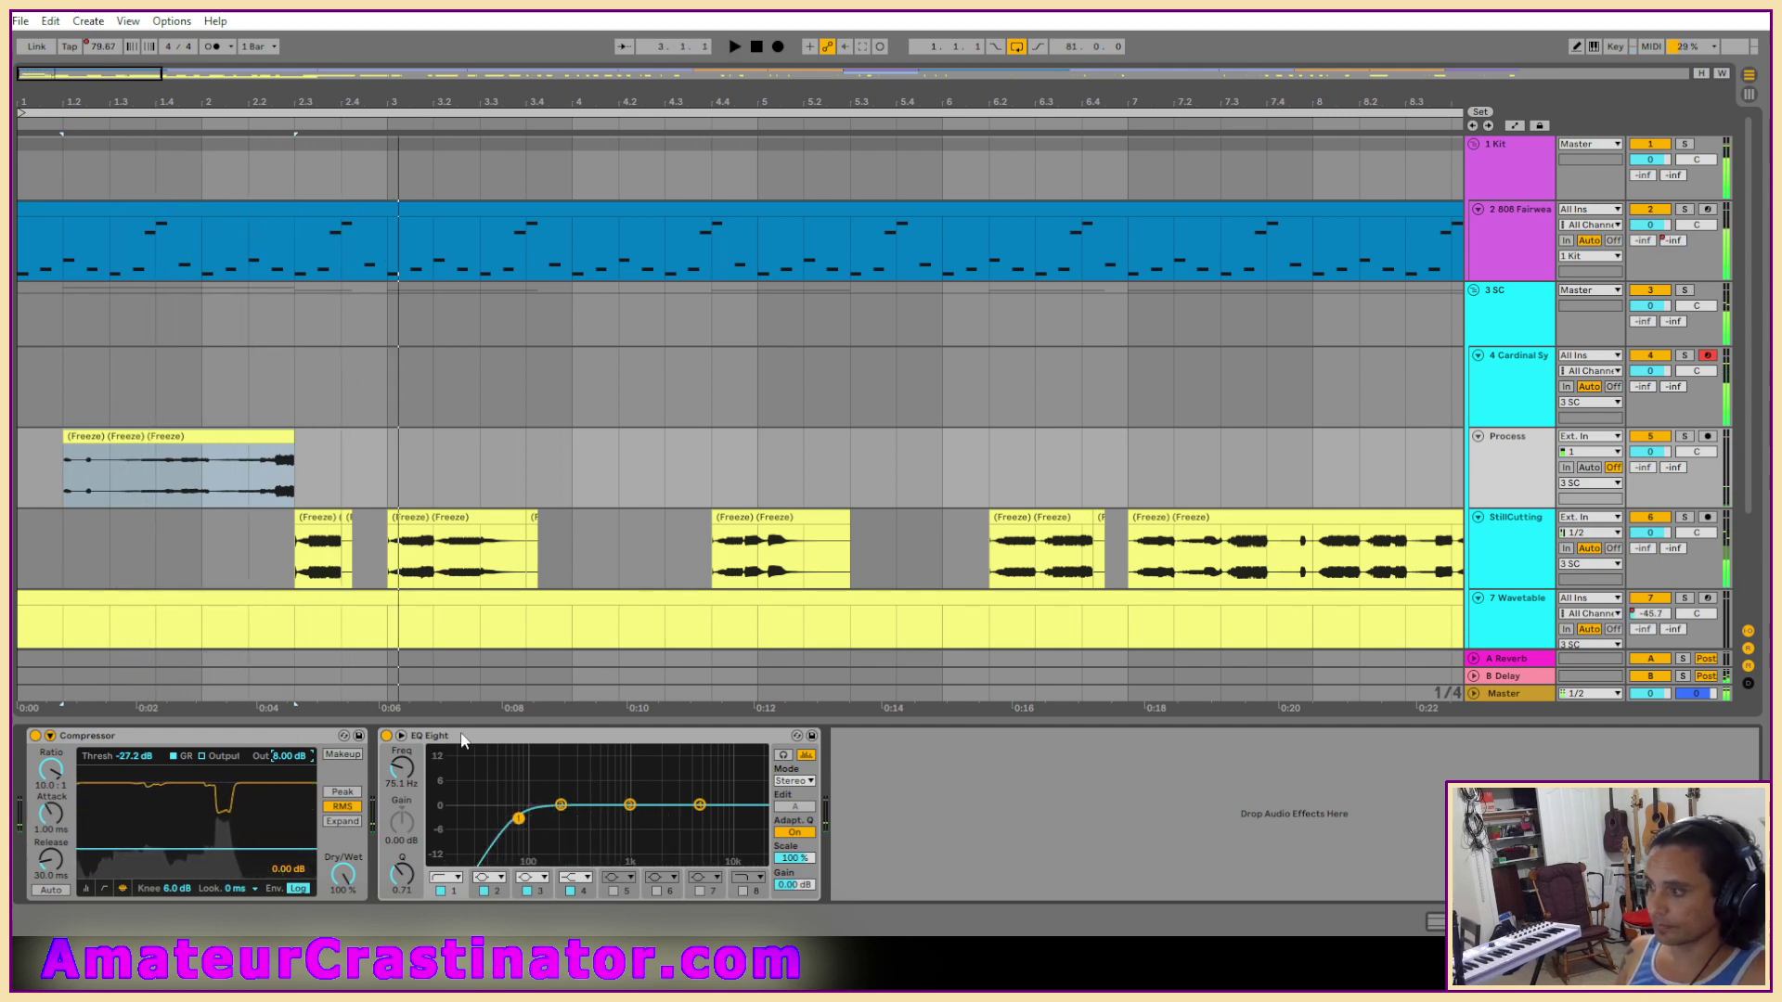
key("space")
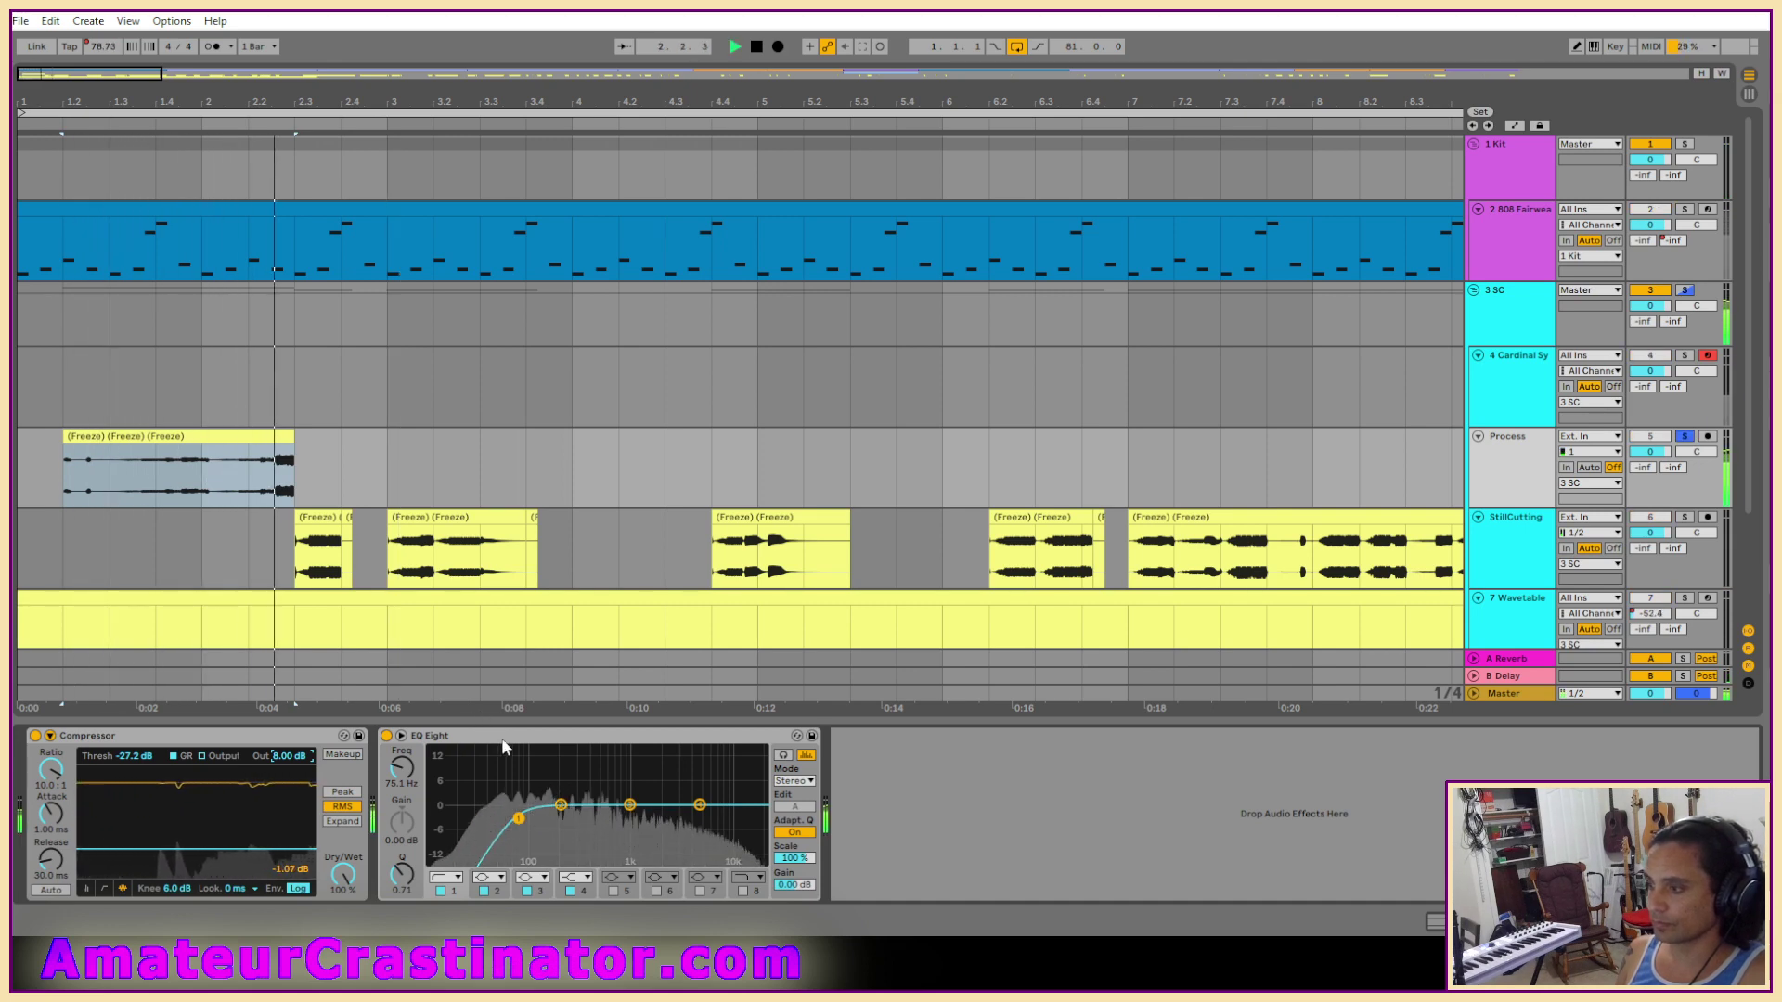
key("space")
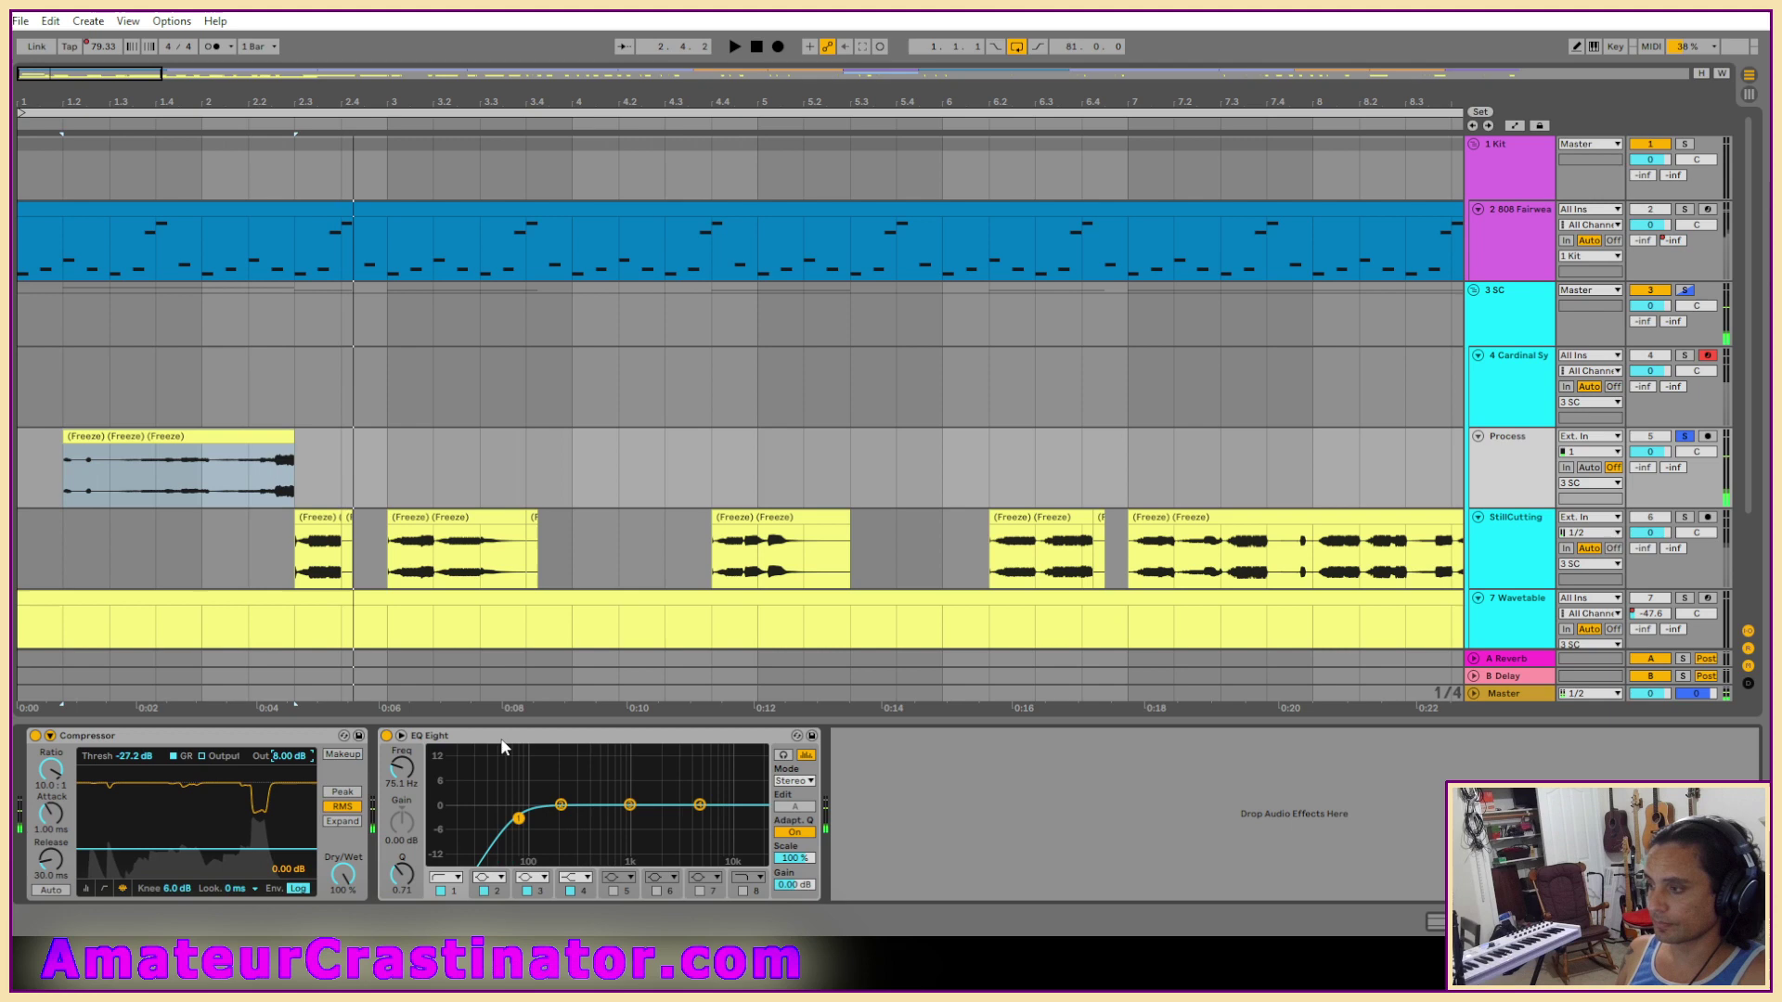
left_click(35, 736)
key("space")
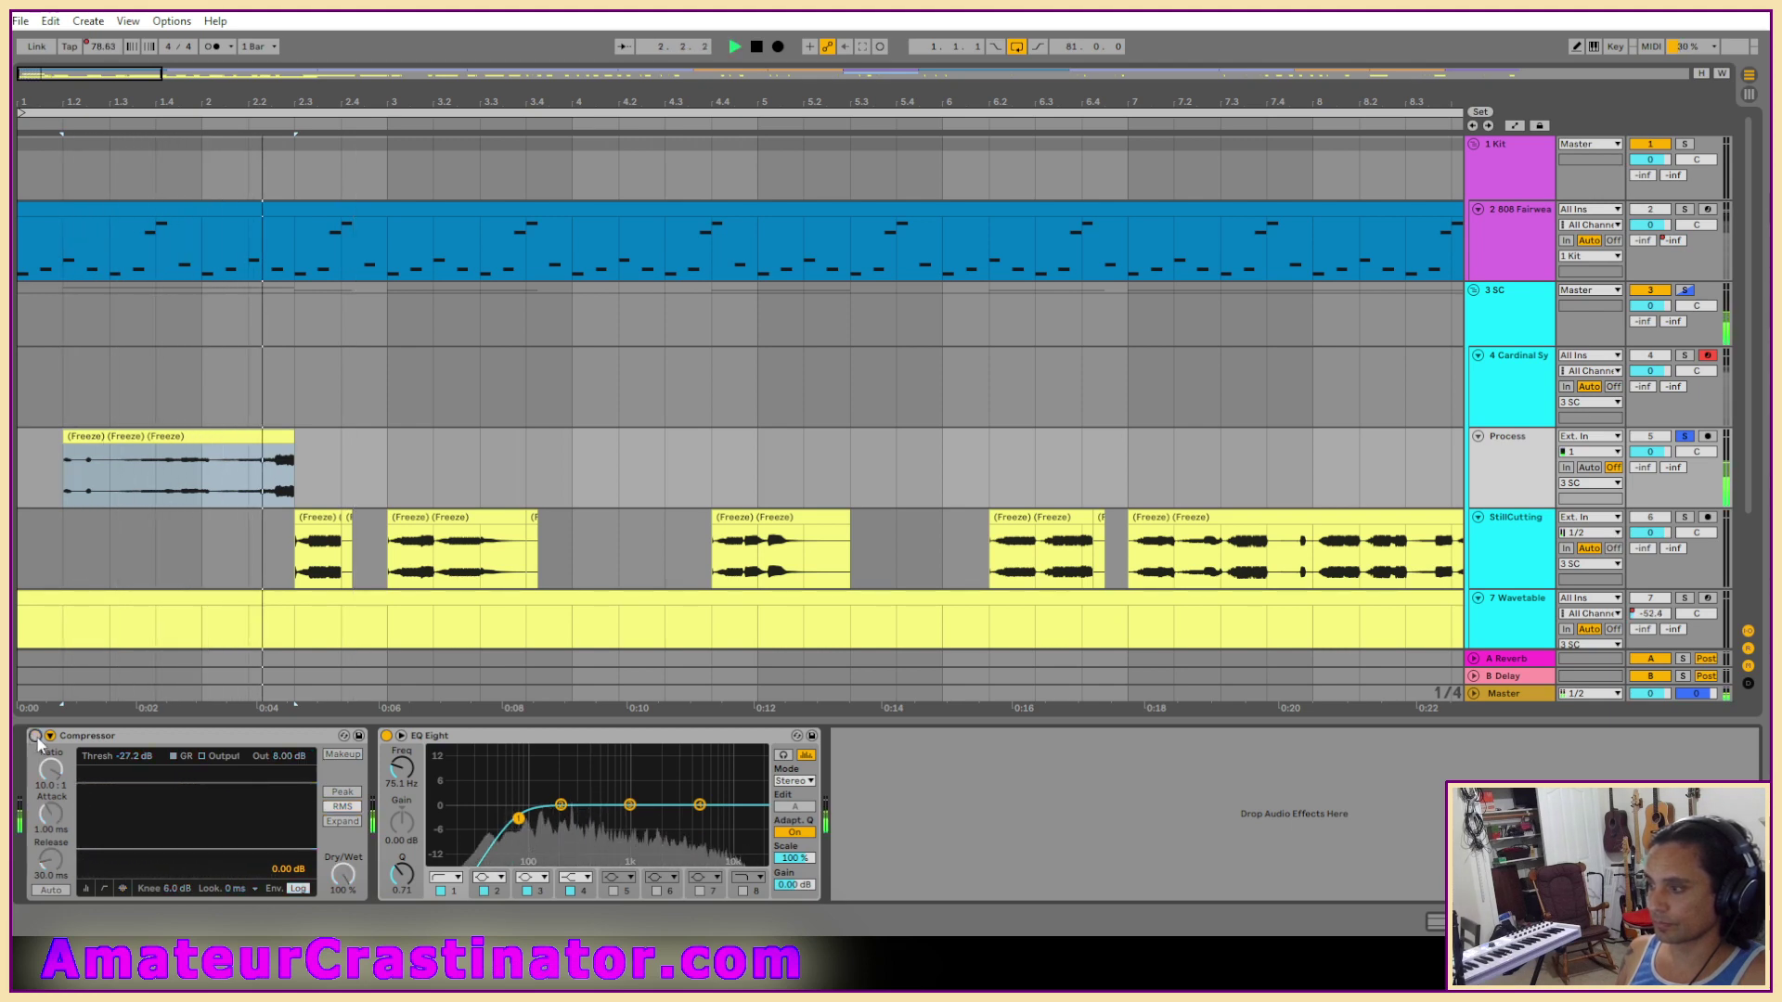
key("space")
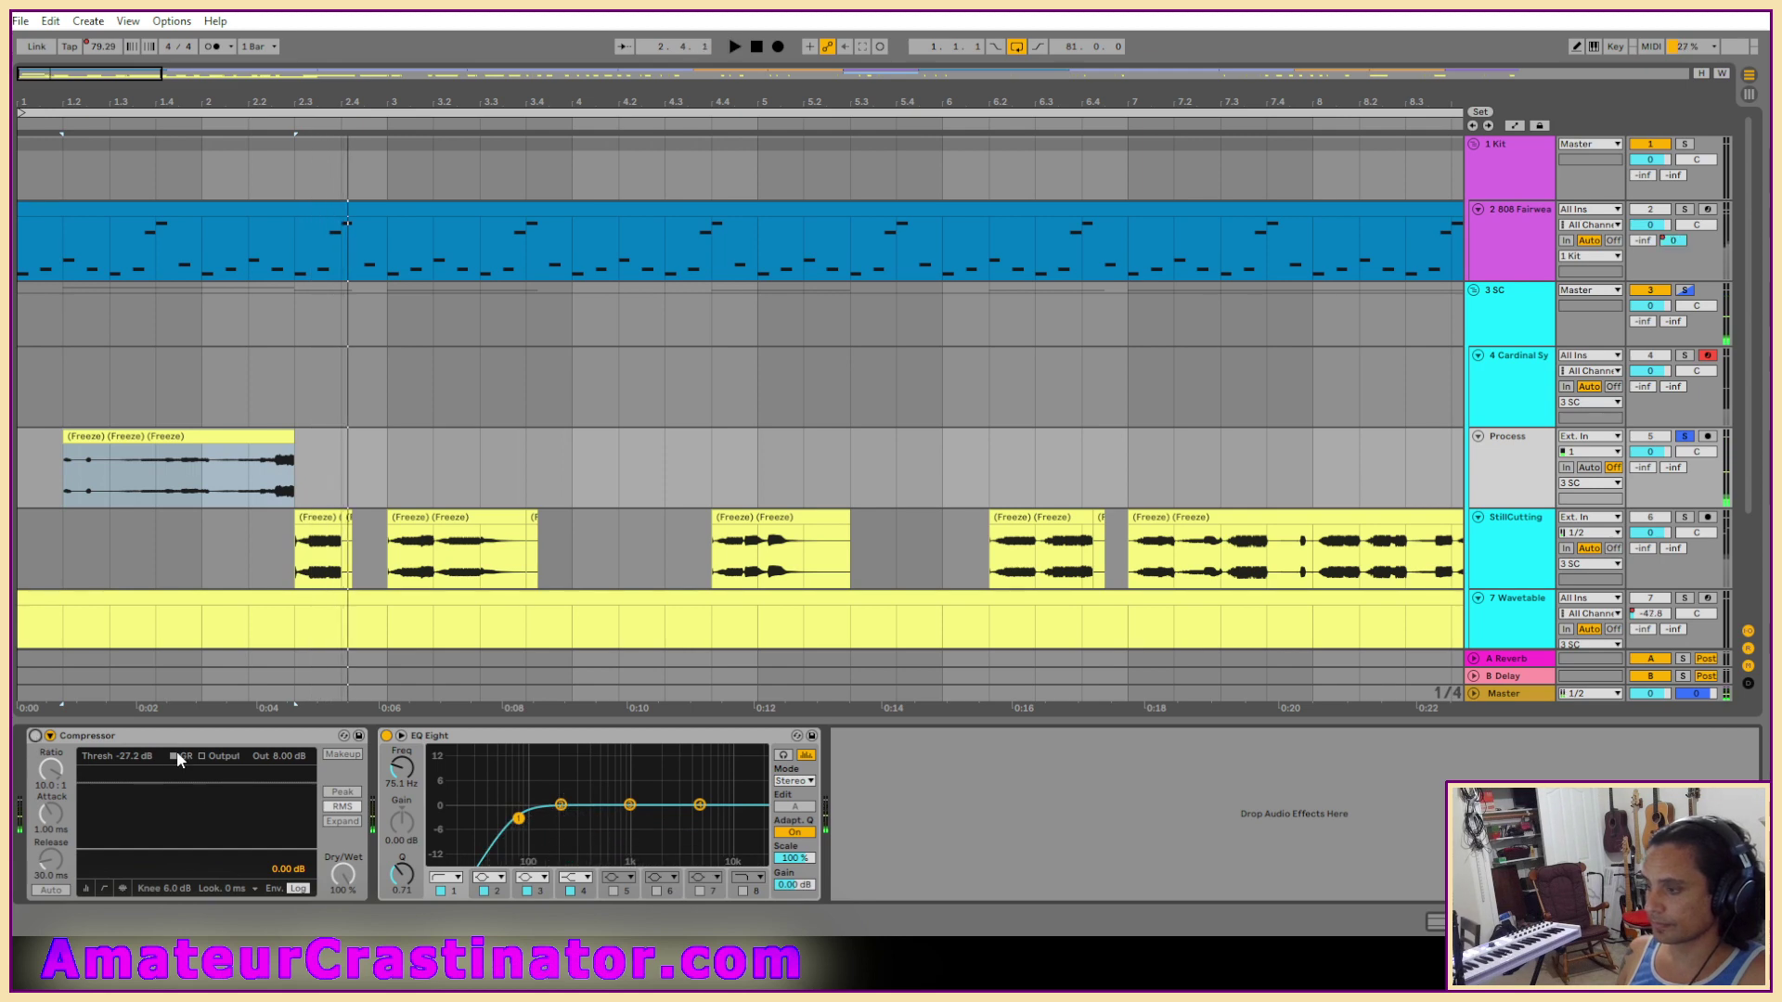
Freeze and flatten the Process track with the Compressor active, and color the resulting main clip pink.
right_click(1515, 459)
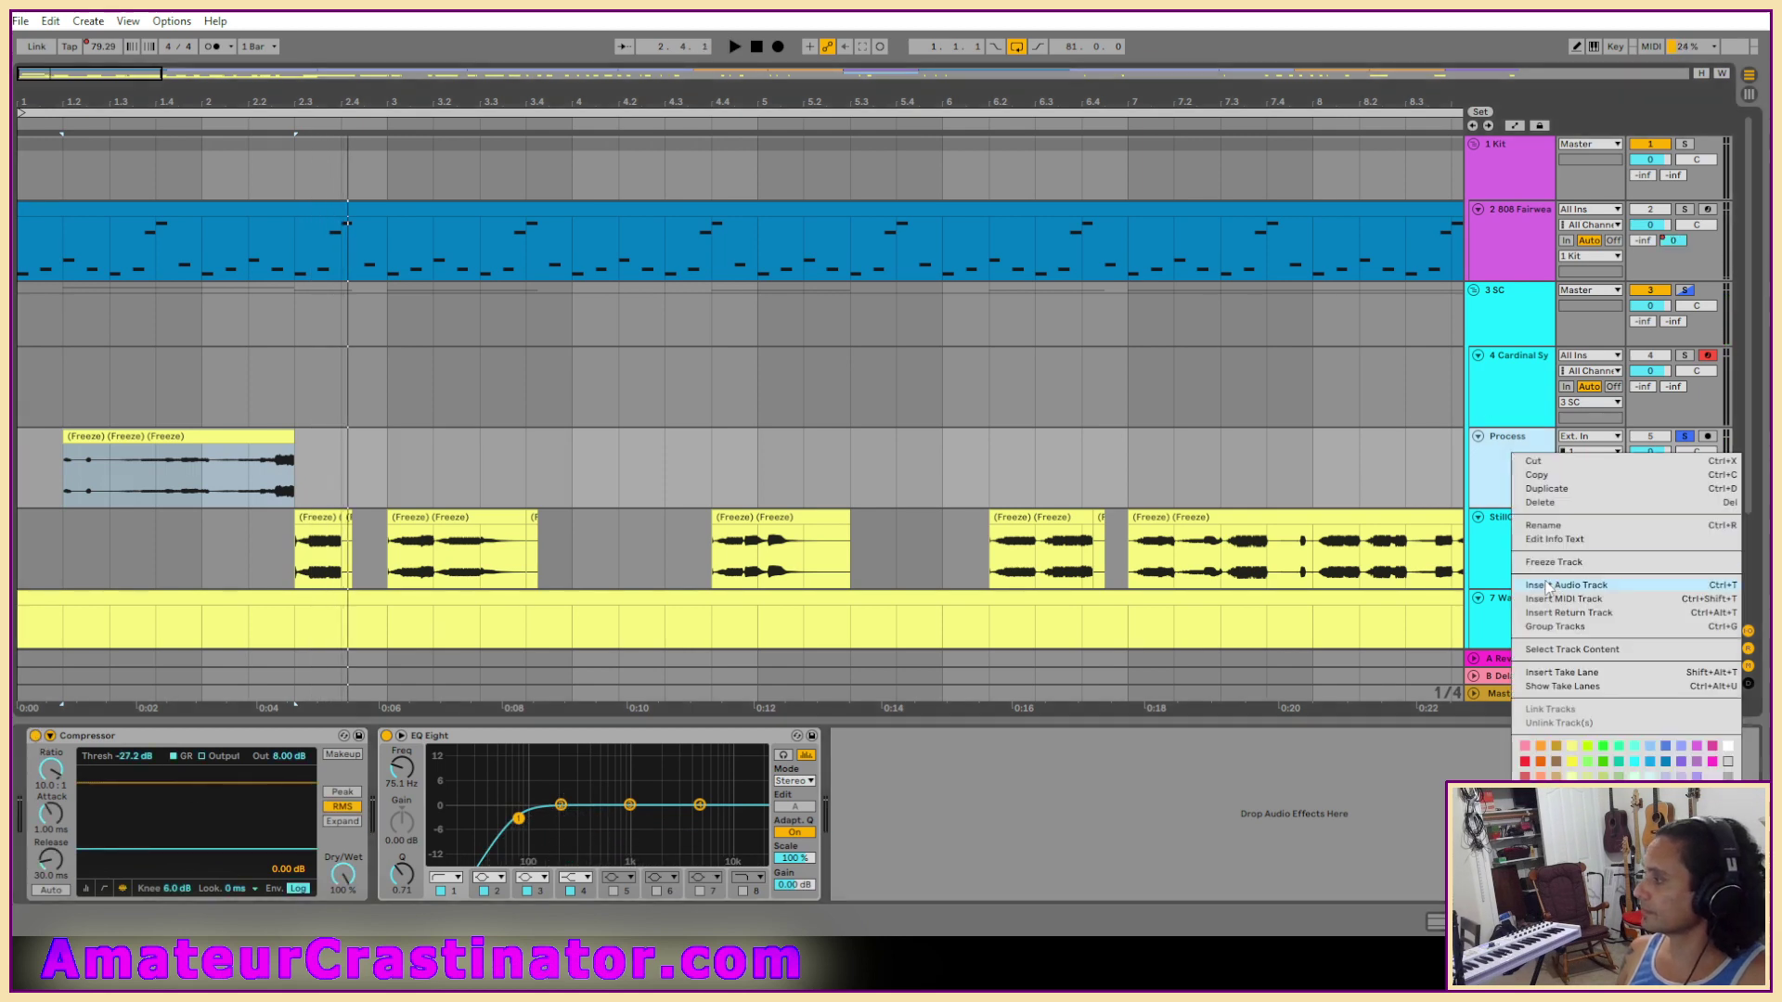
left_click(1552, 561)
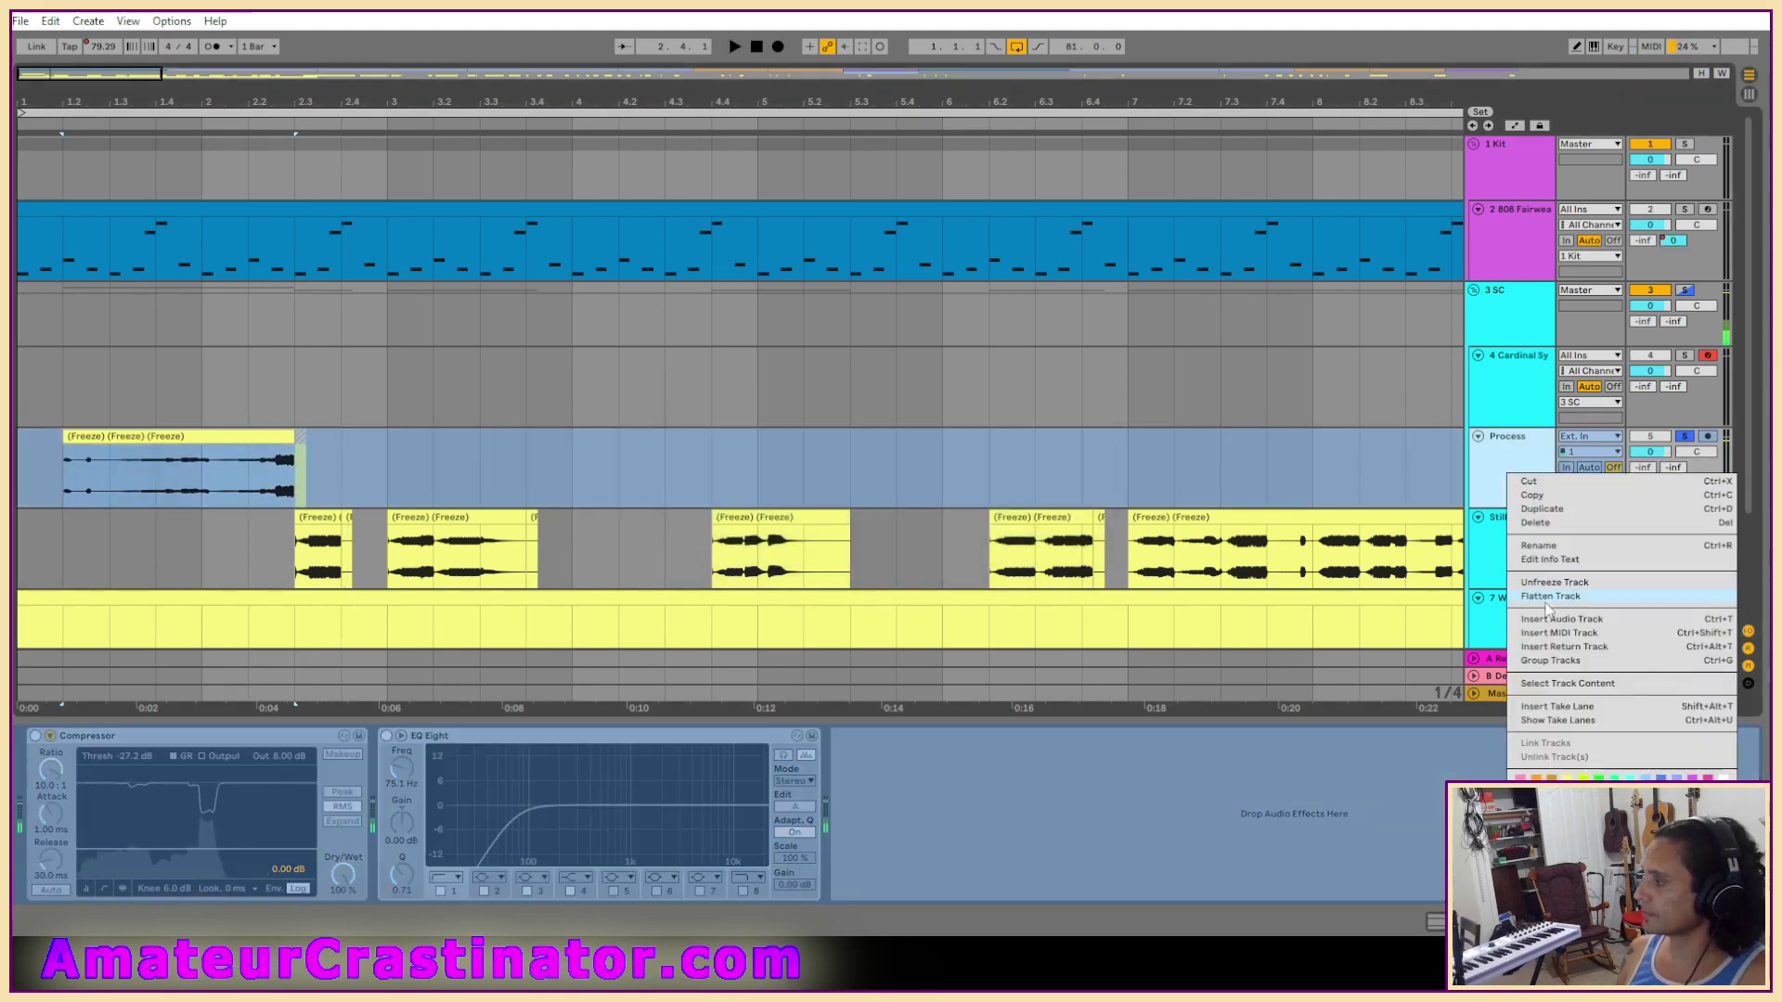
left_click(227, 455)
right_click(221, 438)
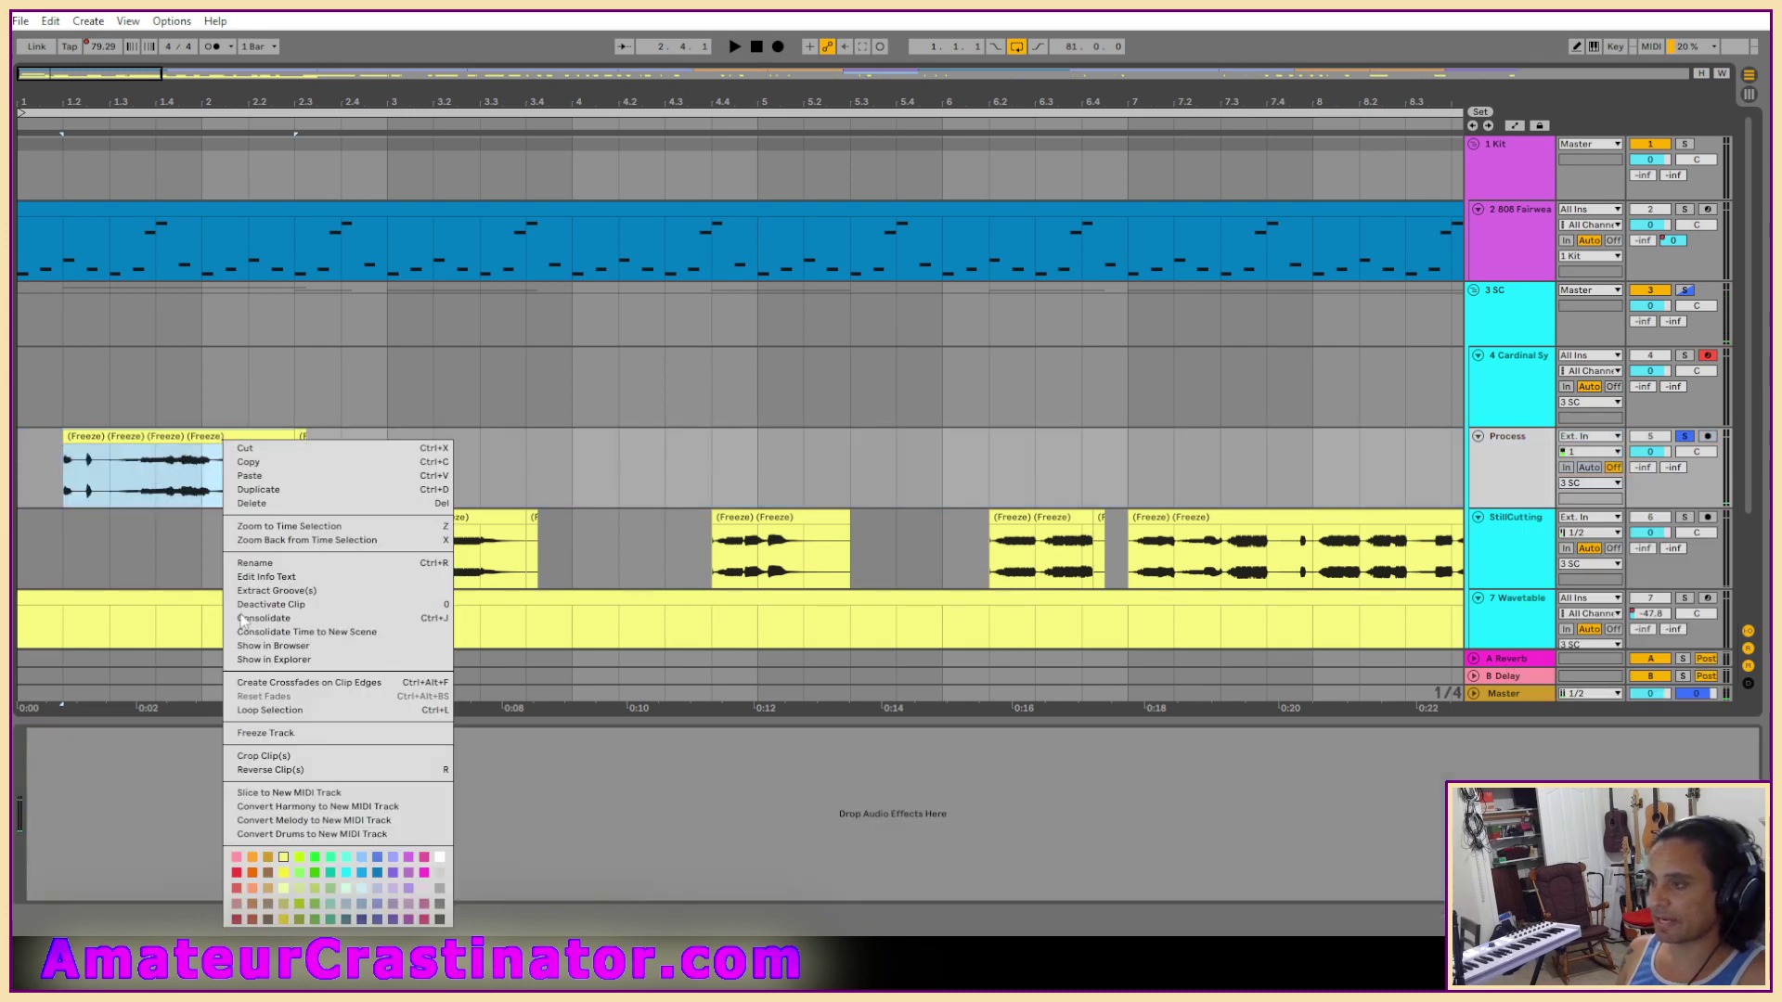
left_click(237, 871)
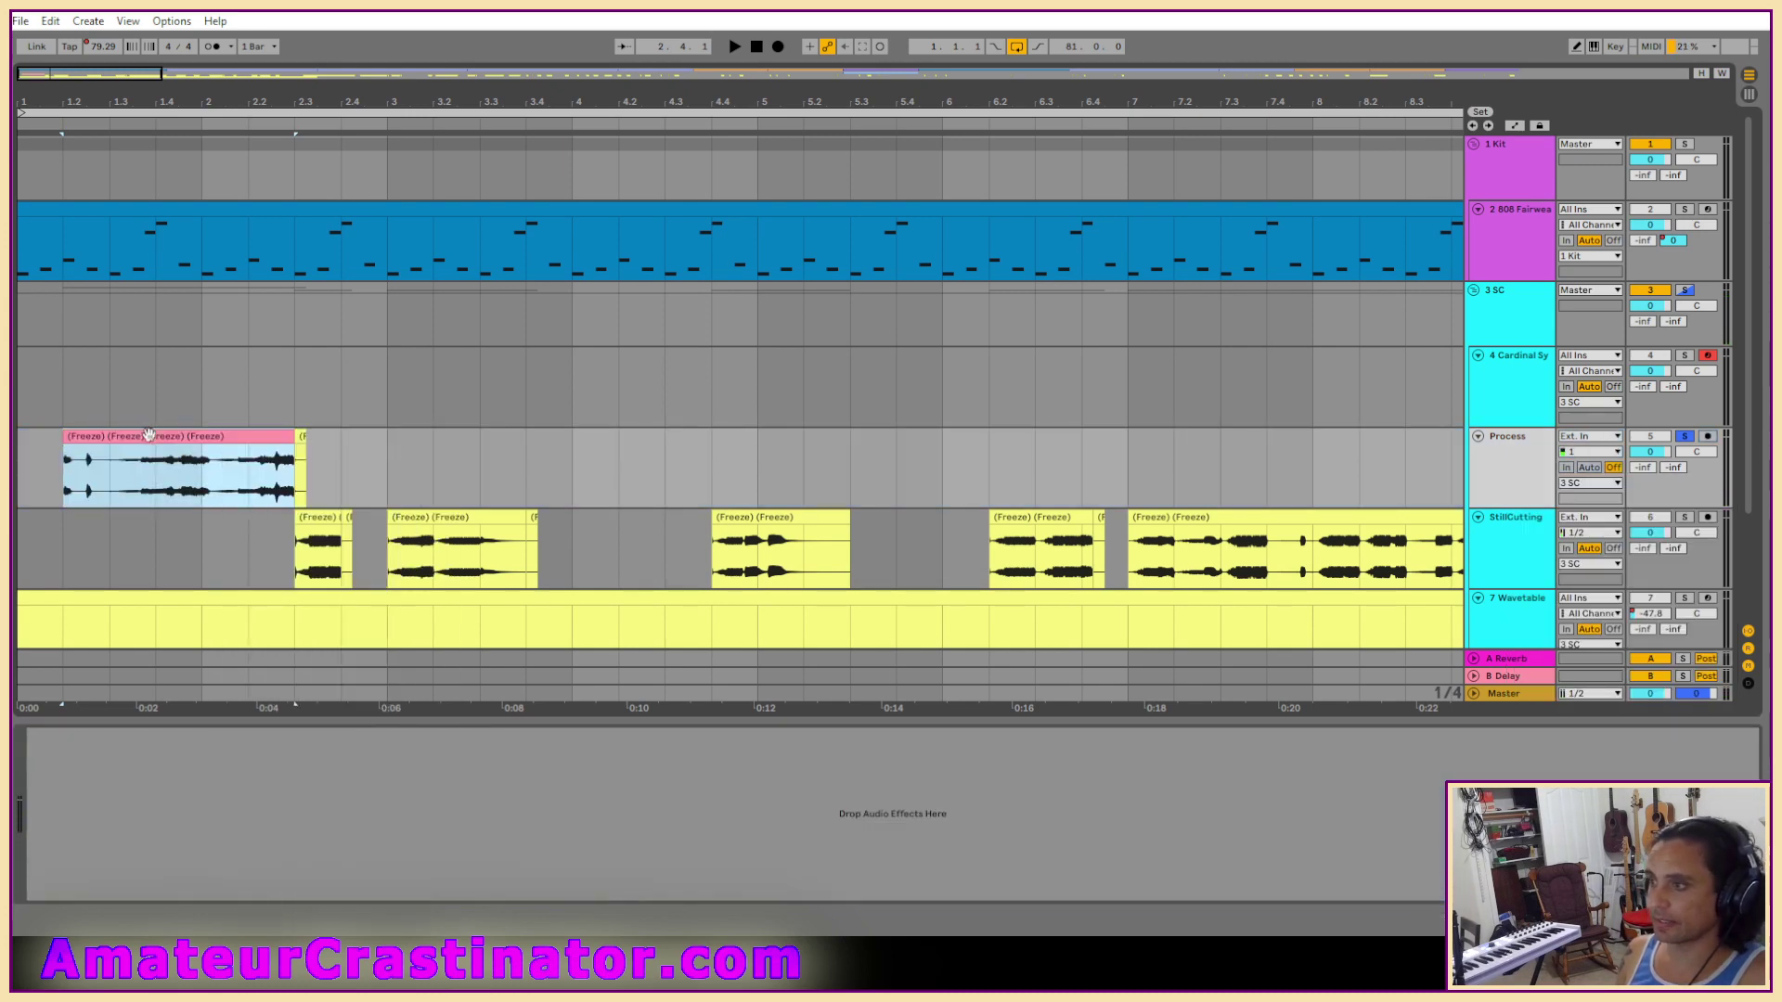
Move the pink clip from the Process track down to the StillCutting track at the same time position.
left_click_drag(149, 436, 149, 516)
left_click_drag(159, 353, 427, 502)
left_click(367, 452)
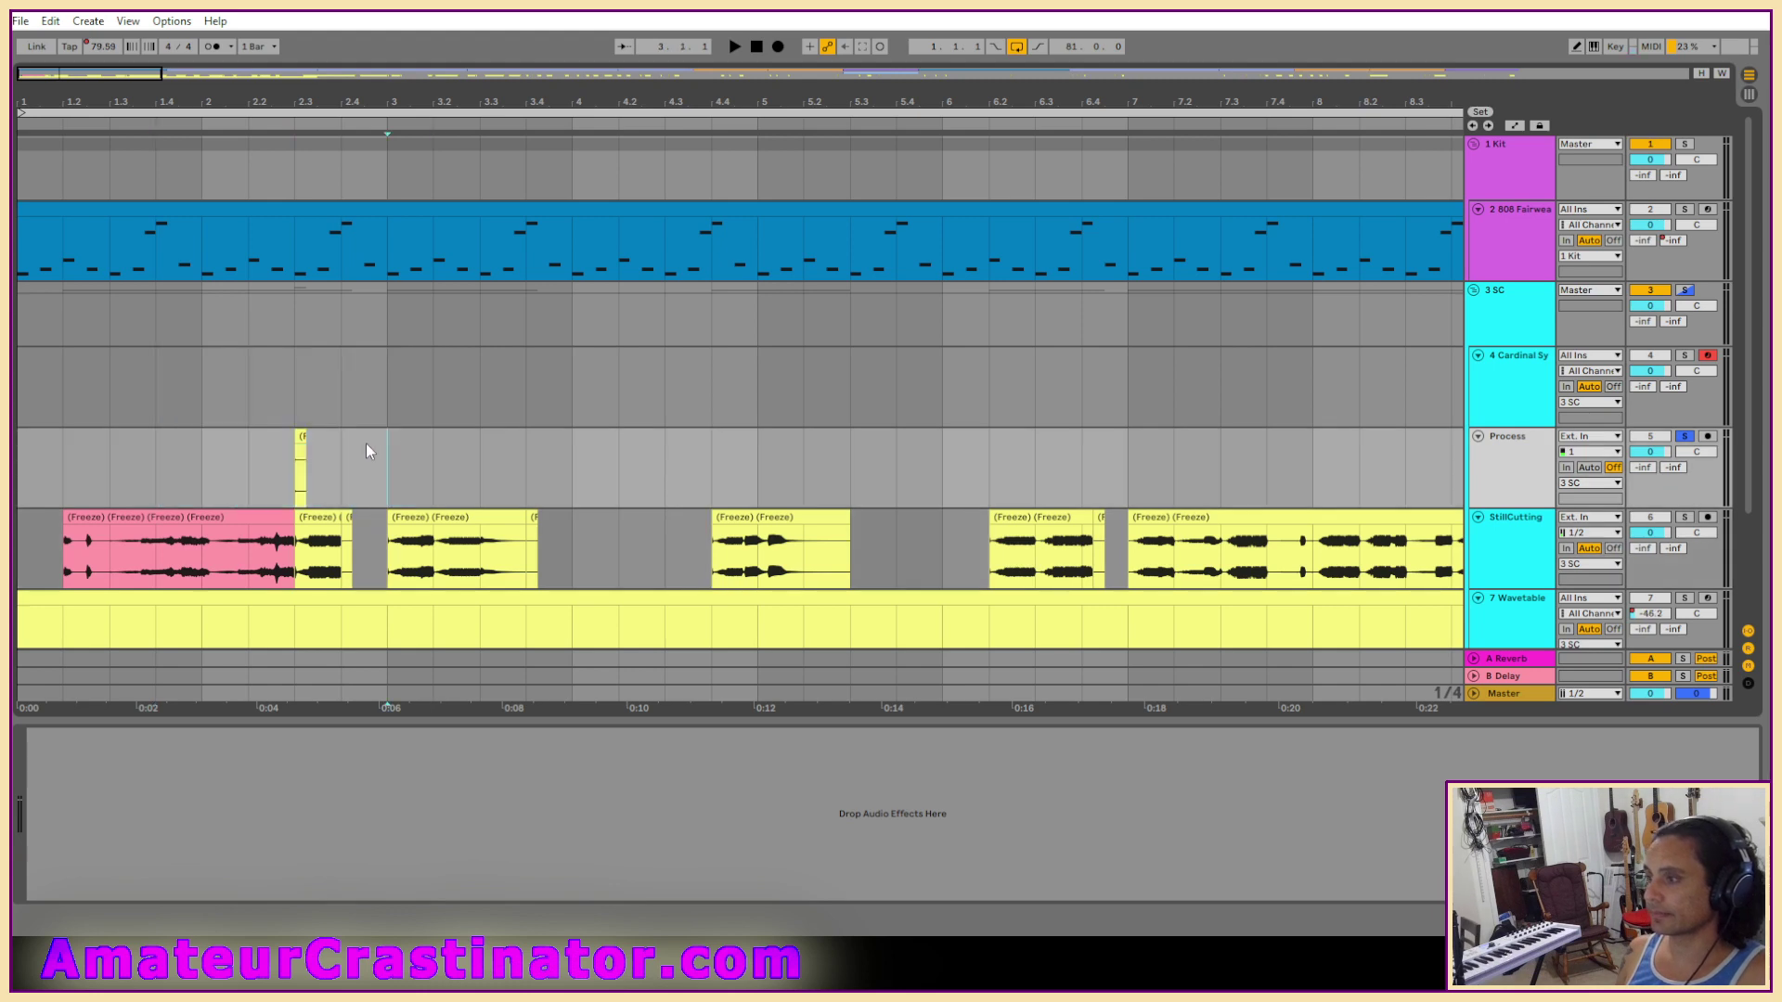
Open the Live Set inside the I am sauce Project folder in Live Recordings.
key("minus")
key("minus")
key("minus")
key("minus")
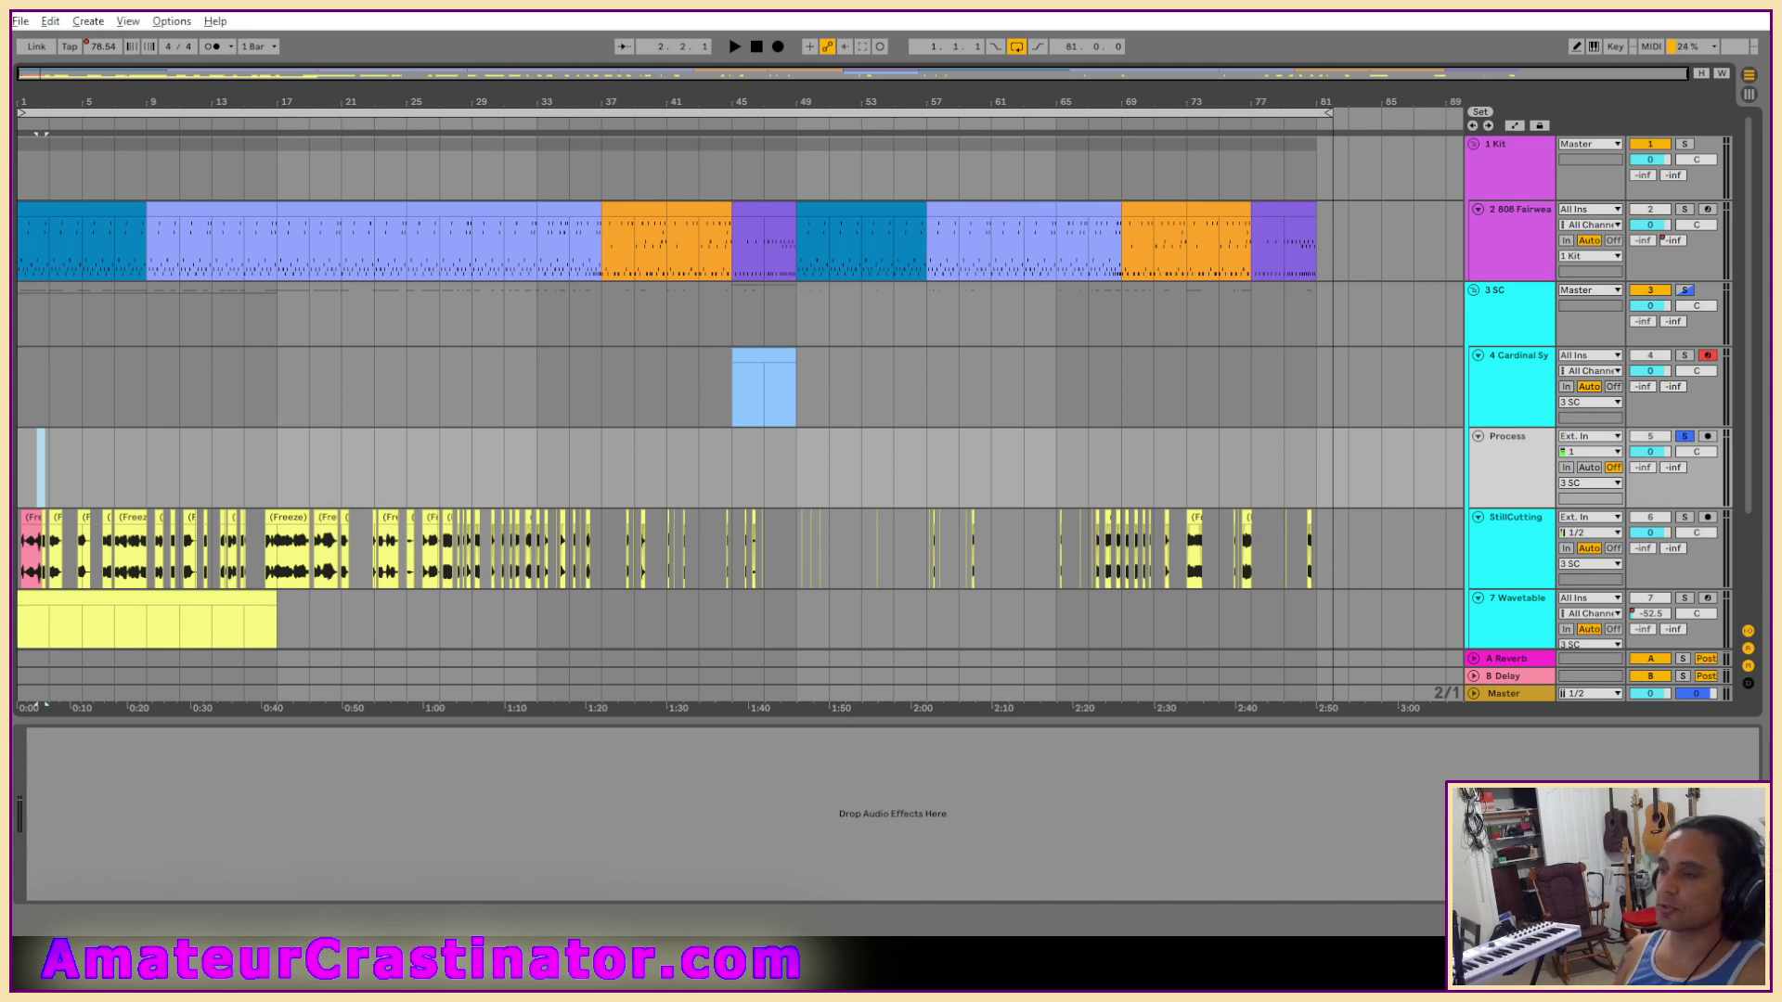
left_click(19, 21)
left_click(65, 50)
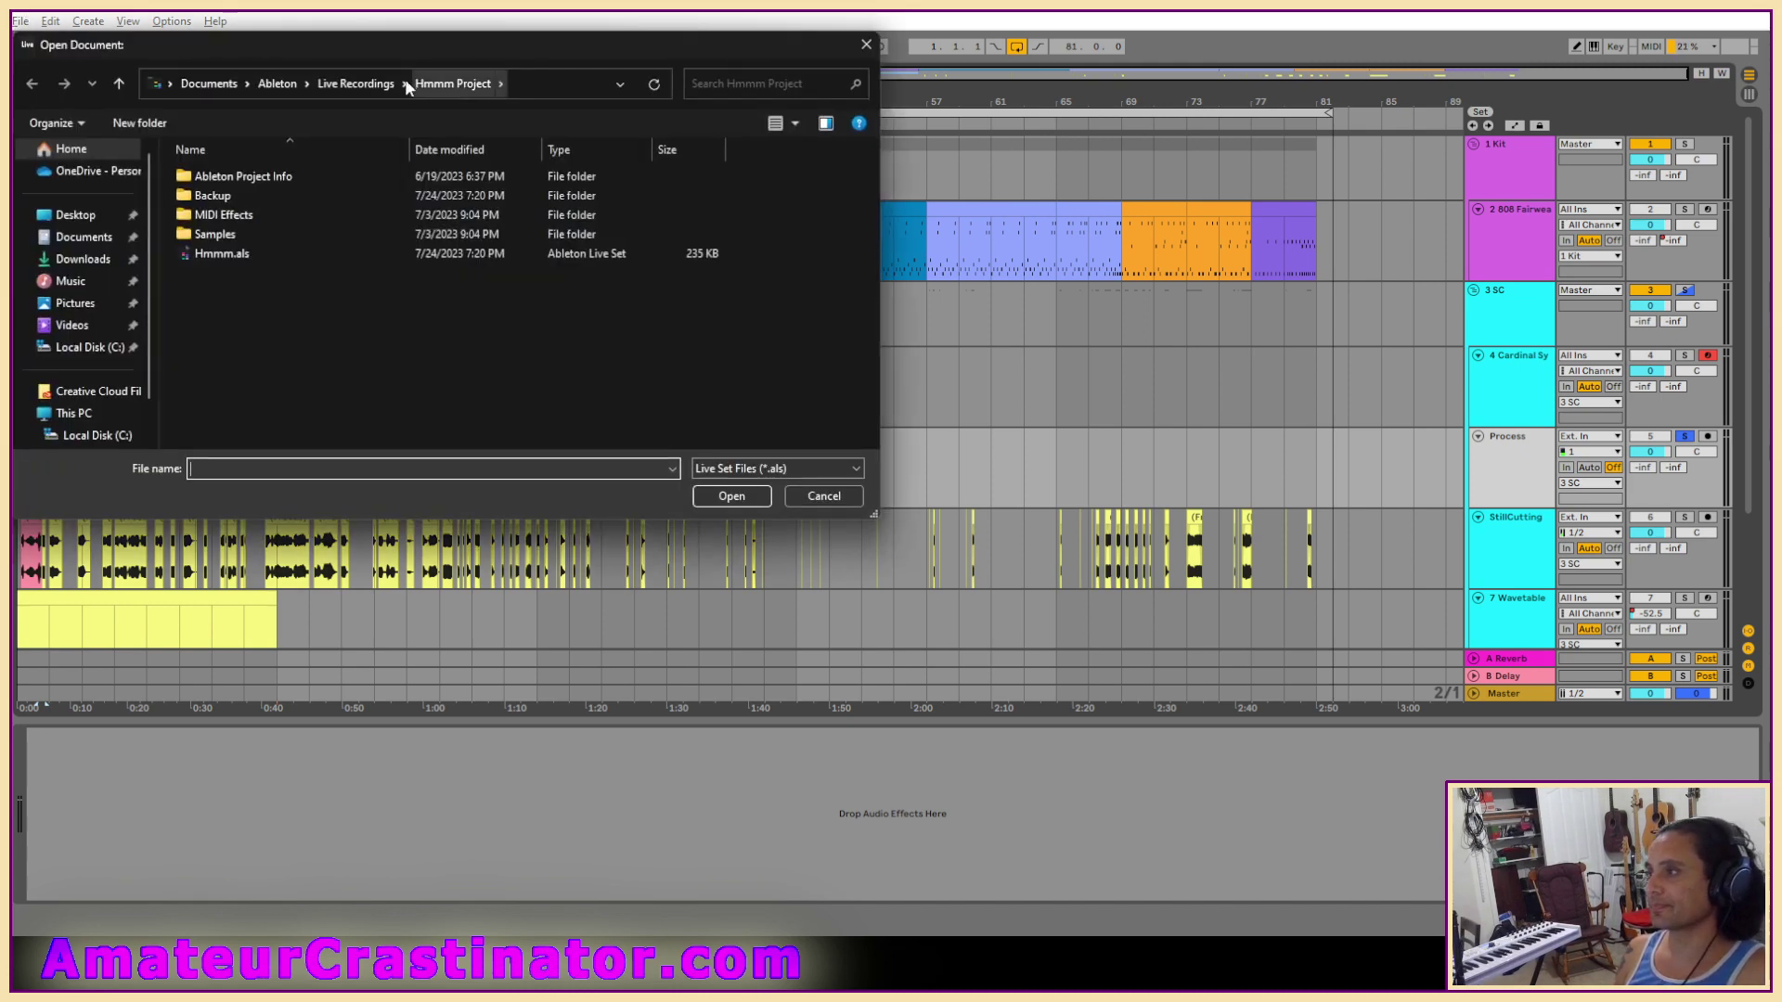
scroll(306, 223, "down", 3)
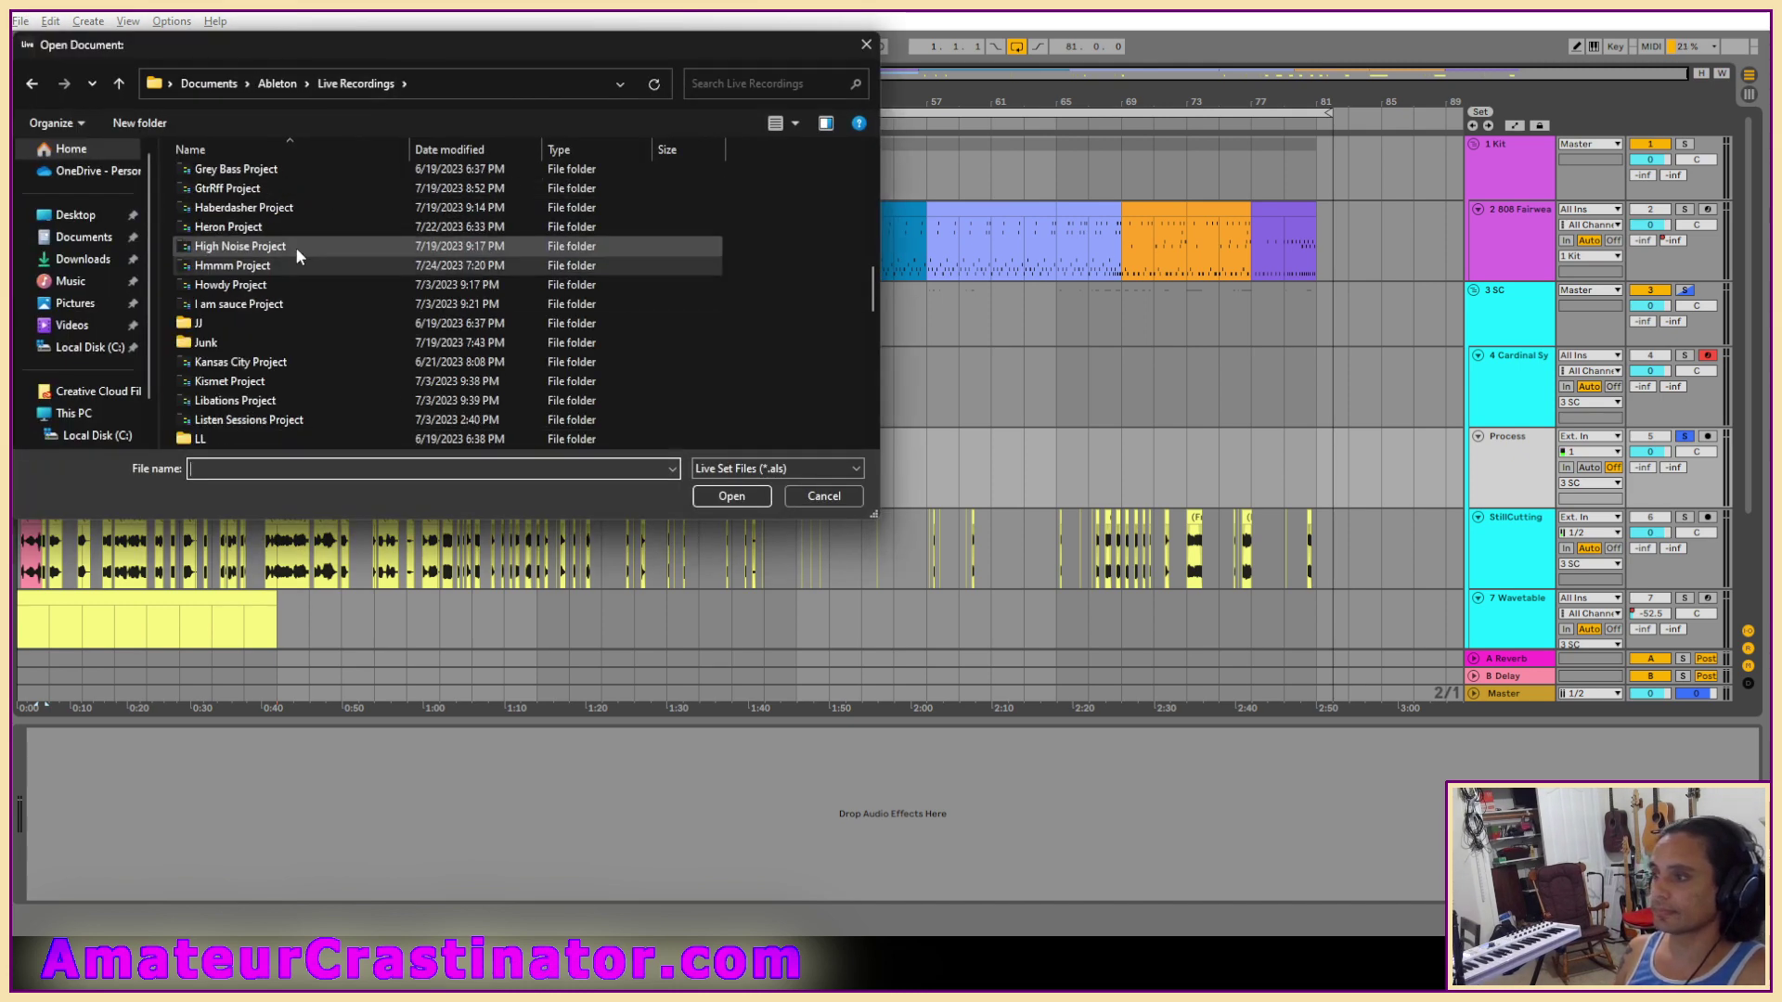
double_click(239, 306)
double_click(209, 235)
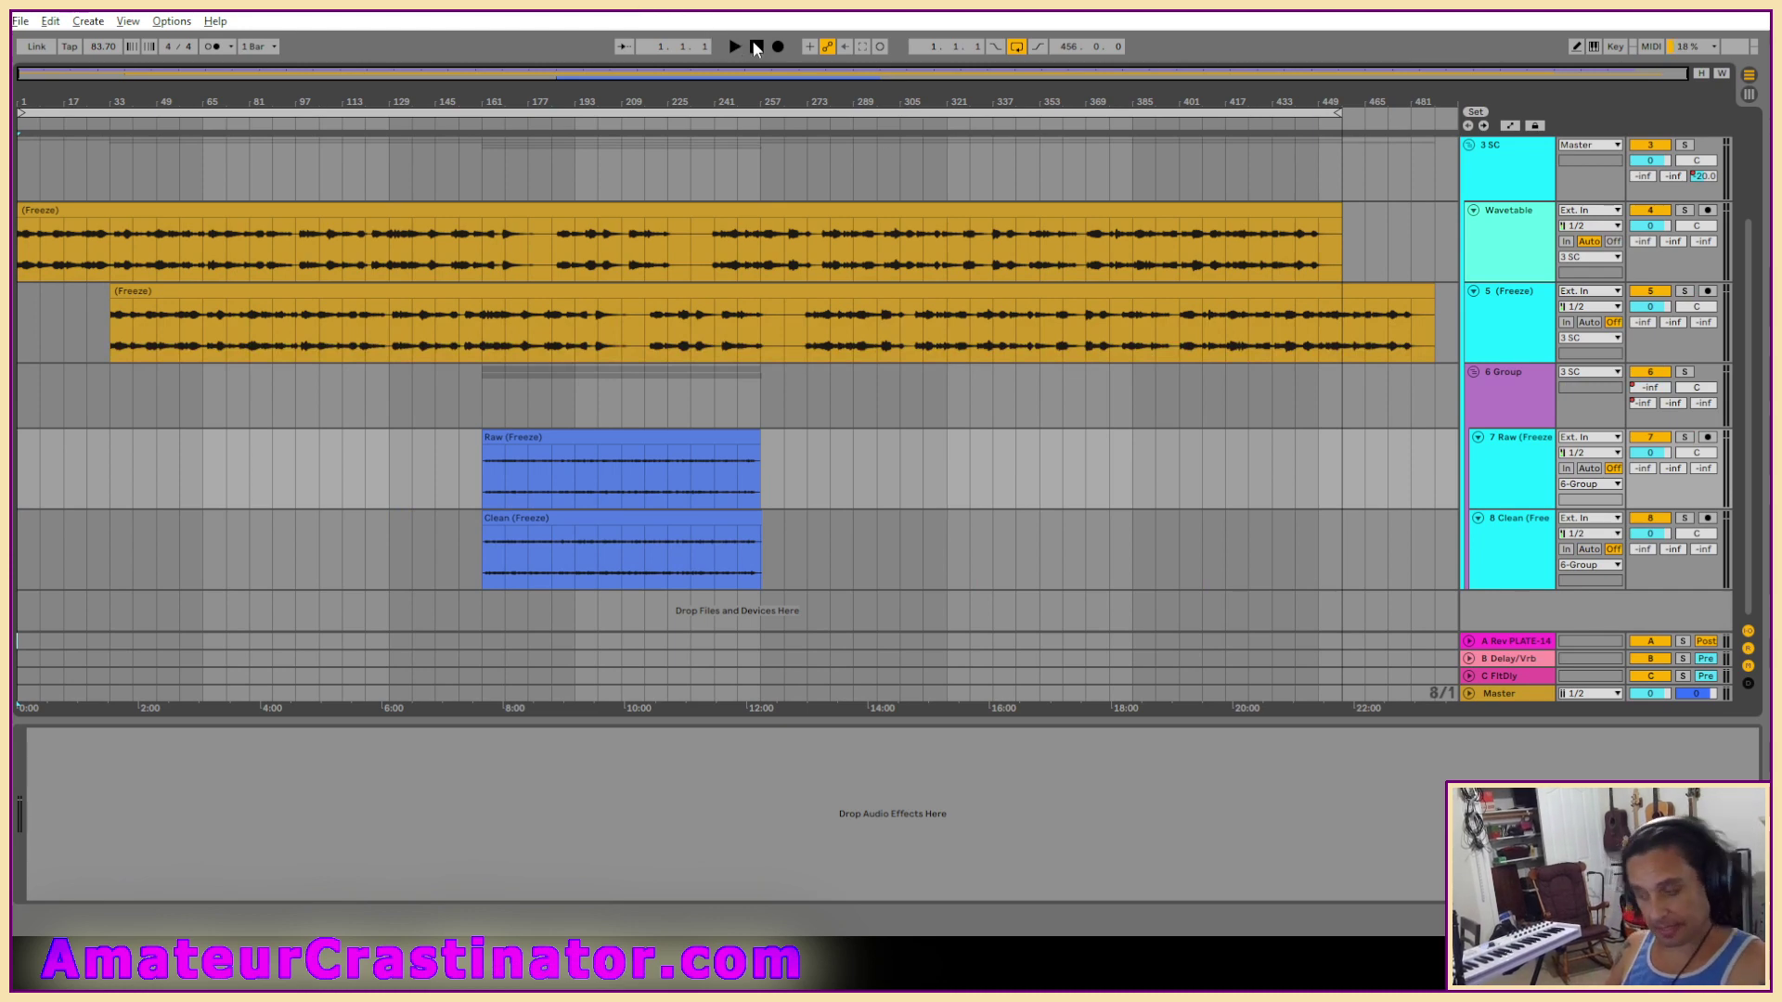
Play the arrangement and review the device chains on the Wavetable track, the Master and the Kit group.
left_click(1512, 243)
scroll(1502, 176, "up", 3)
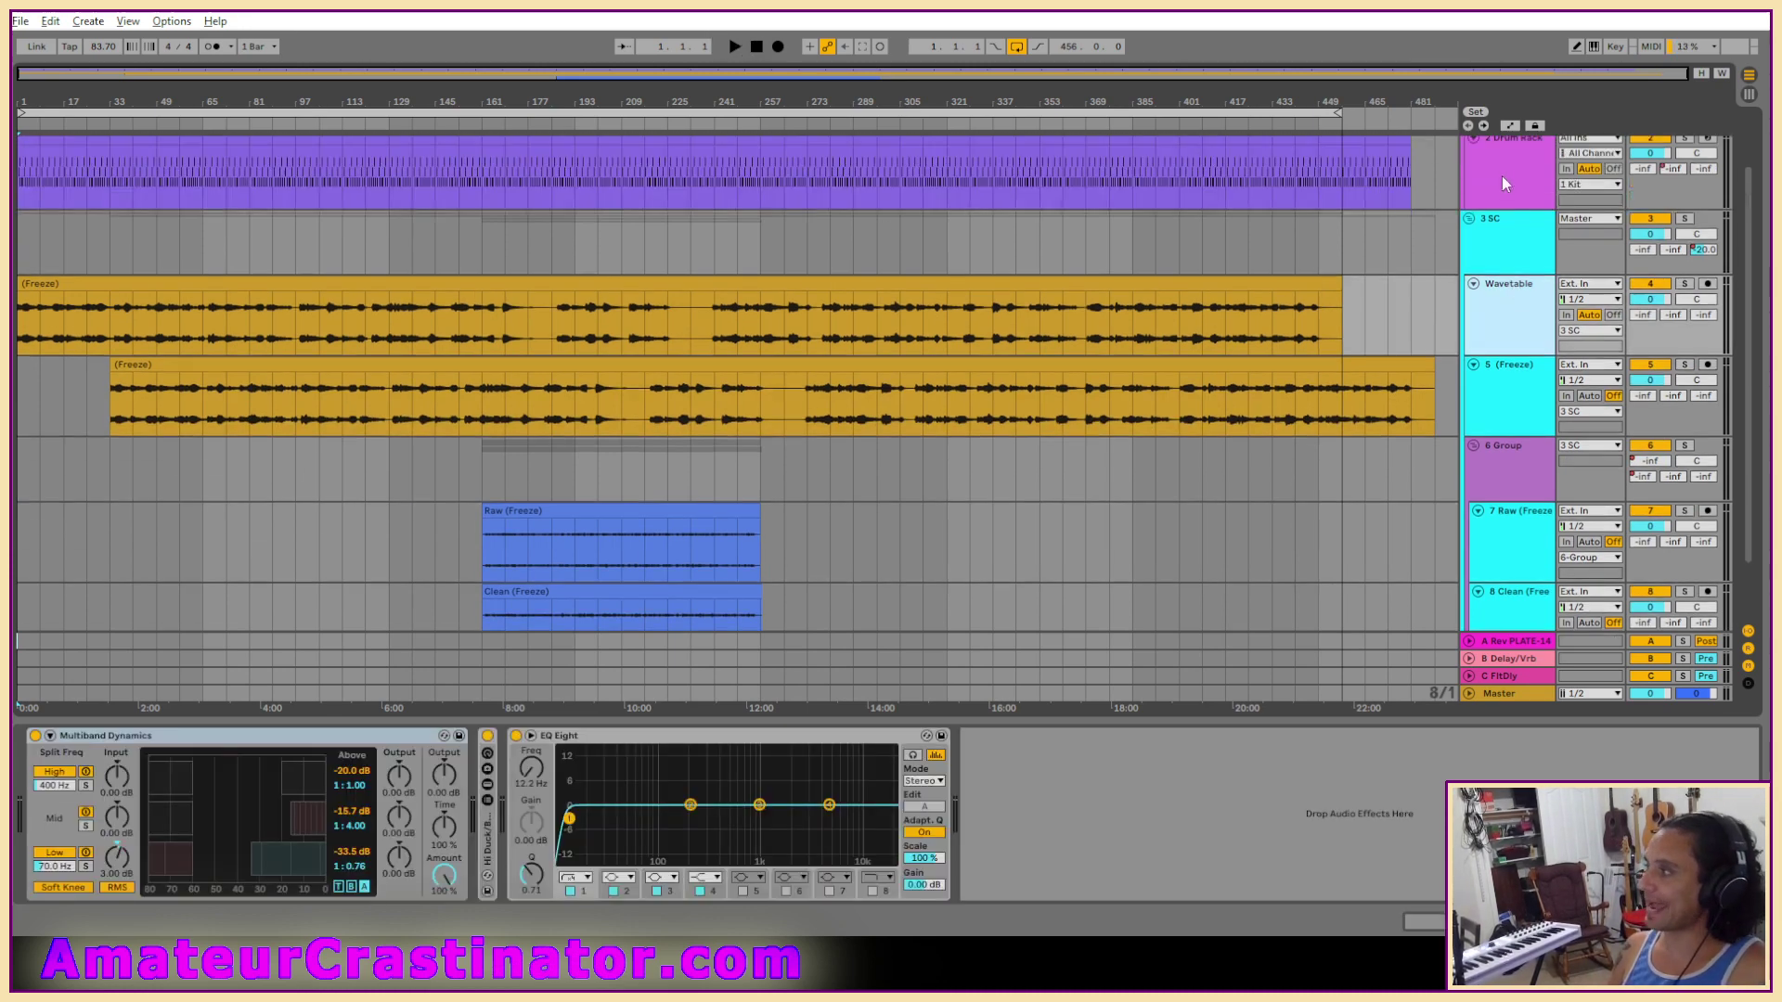
key("space")
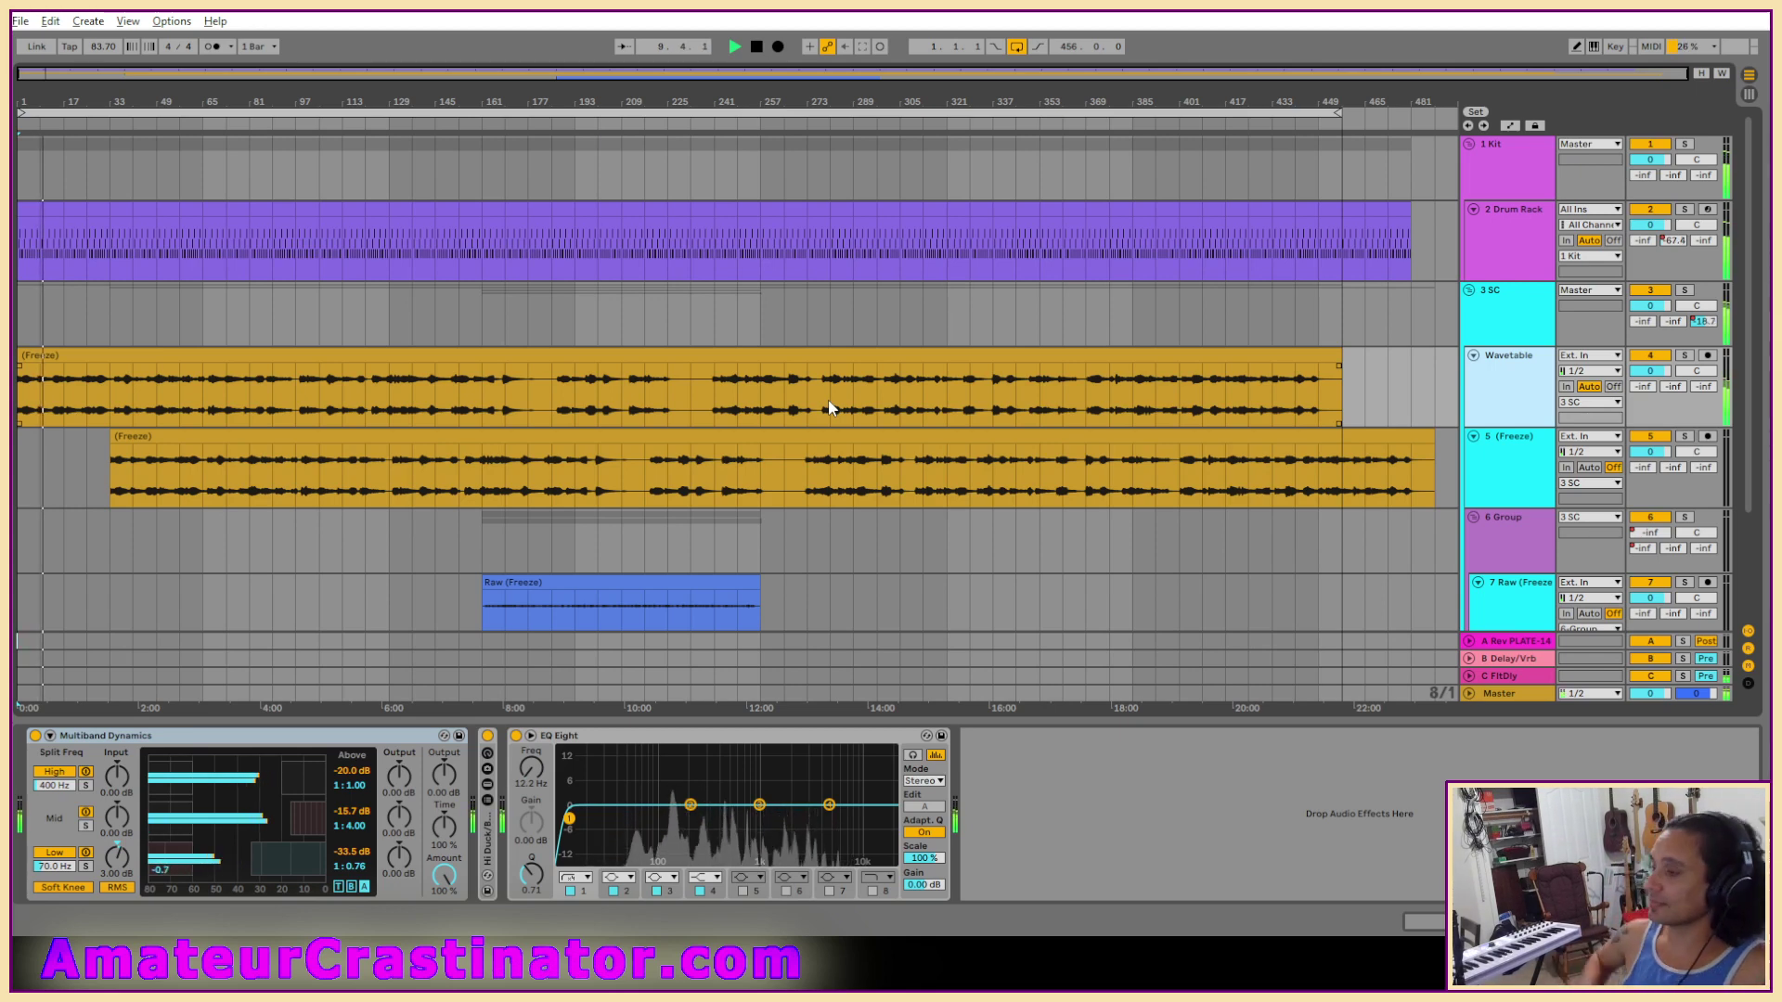
scroll(553, 404, "down", 3)
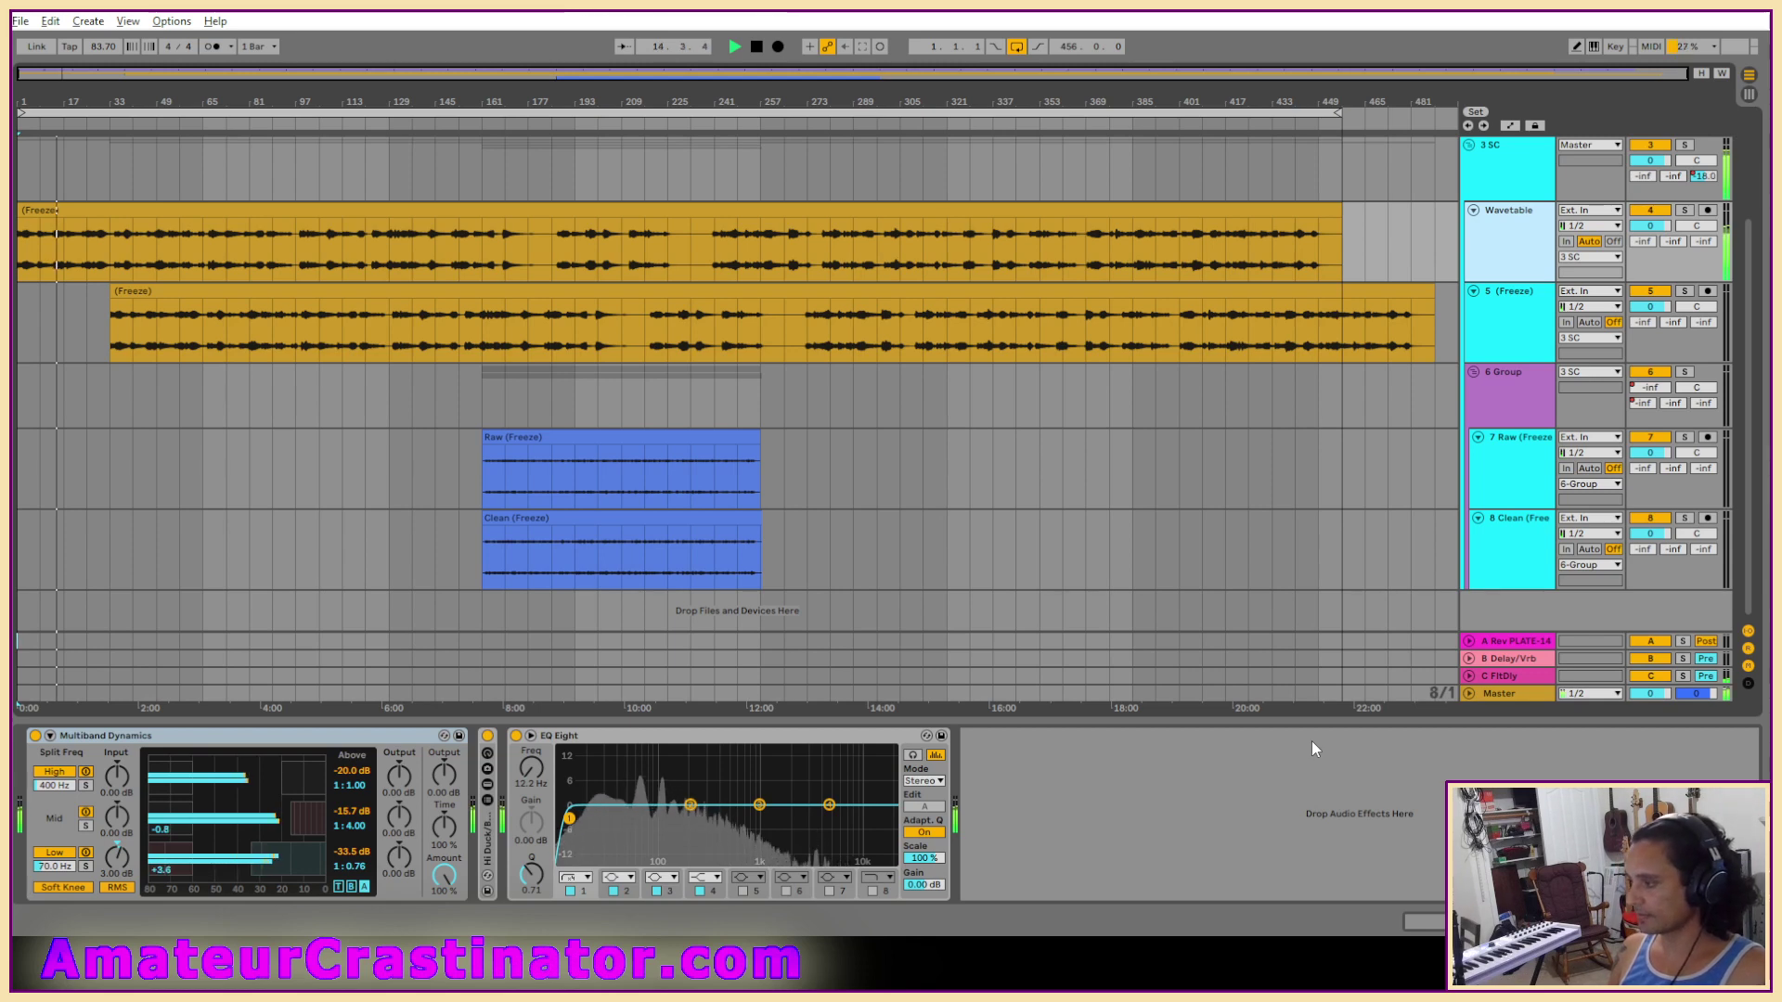
left_click(1524, 696)
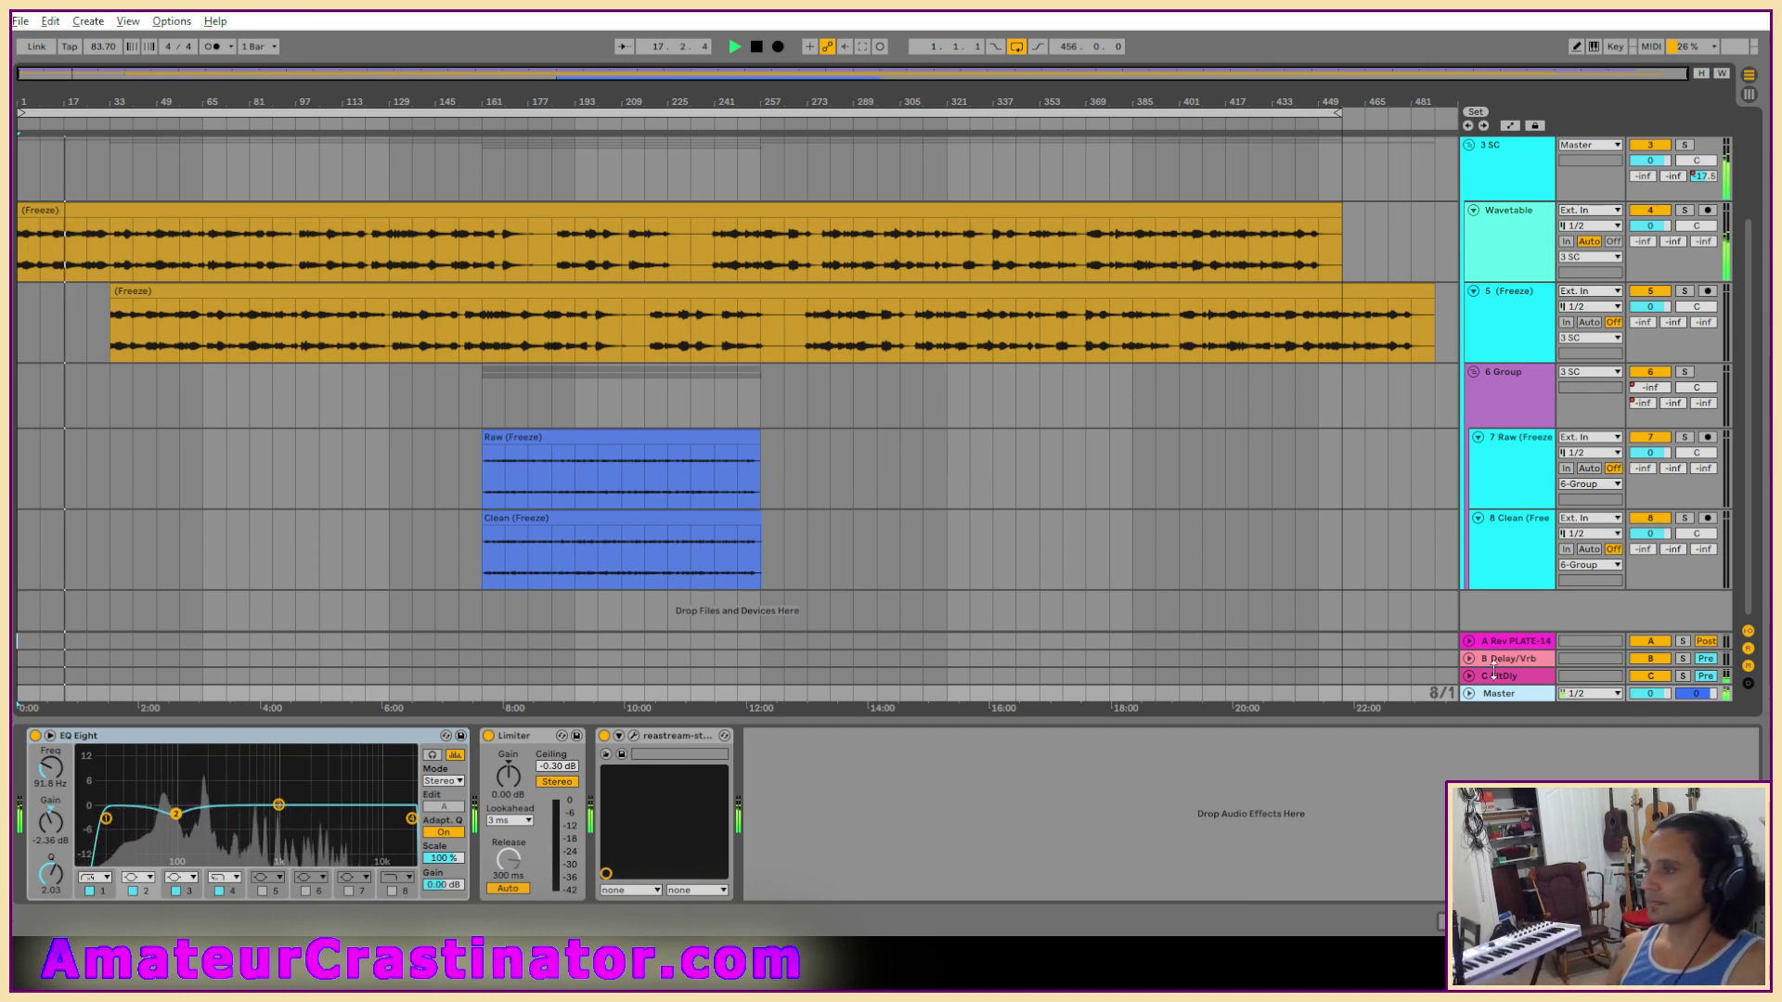
scroll(1029, 397, "up", 3)
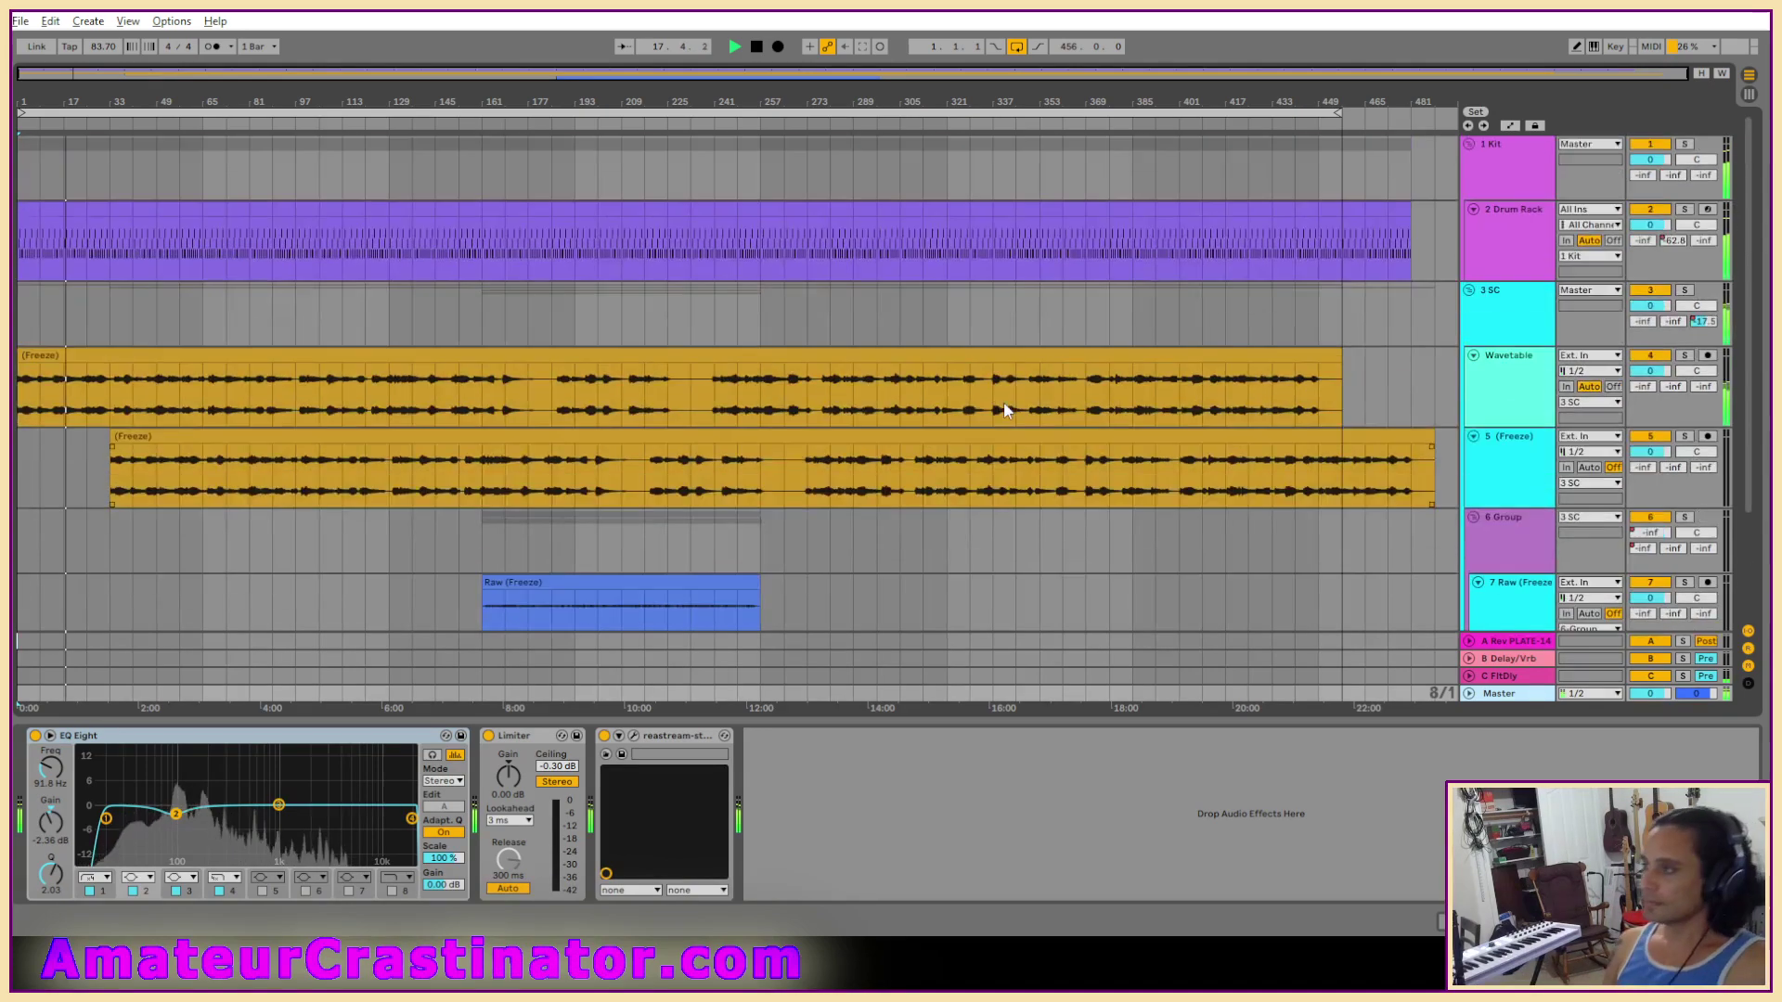
left_click(1500, 144)
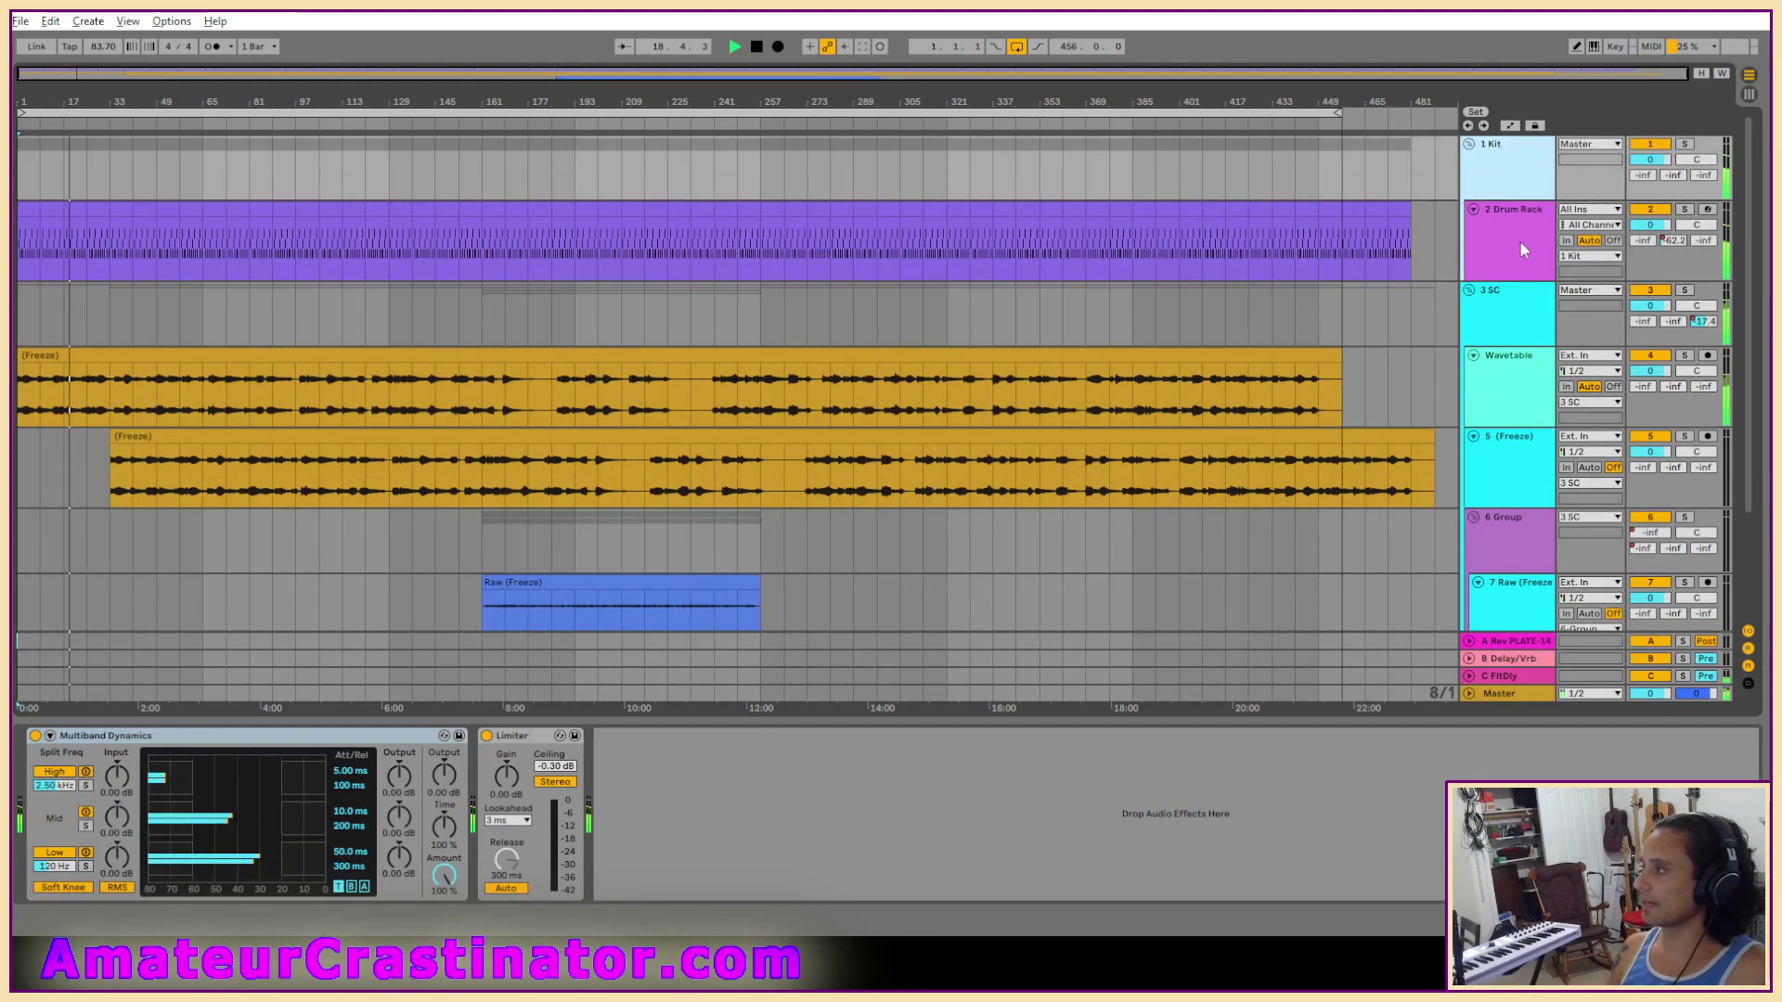
Duplicate the Drum Rack track and add a Compressor between Saturator and the Valhalla plug-in on the copy.
left_click(1520, 242)
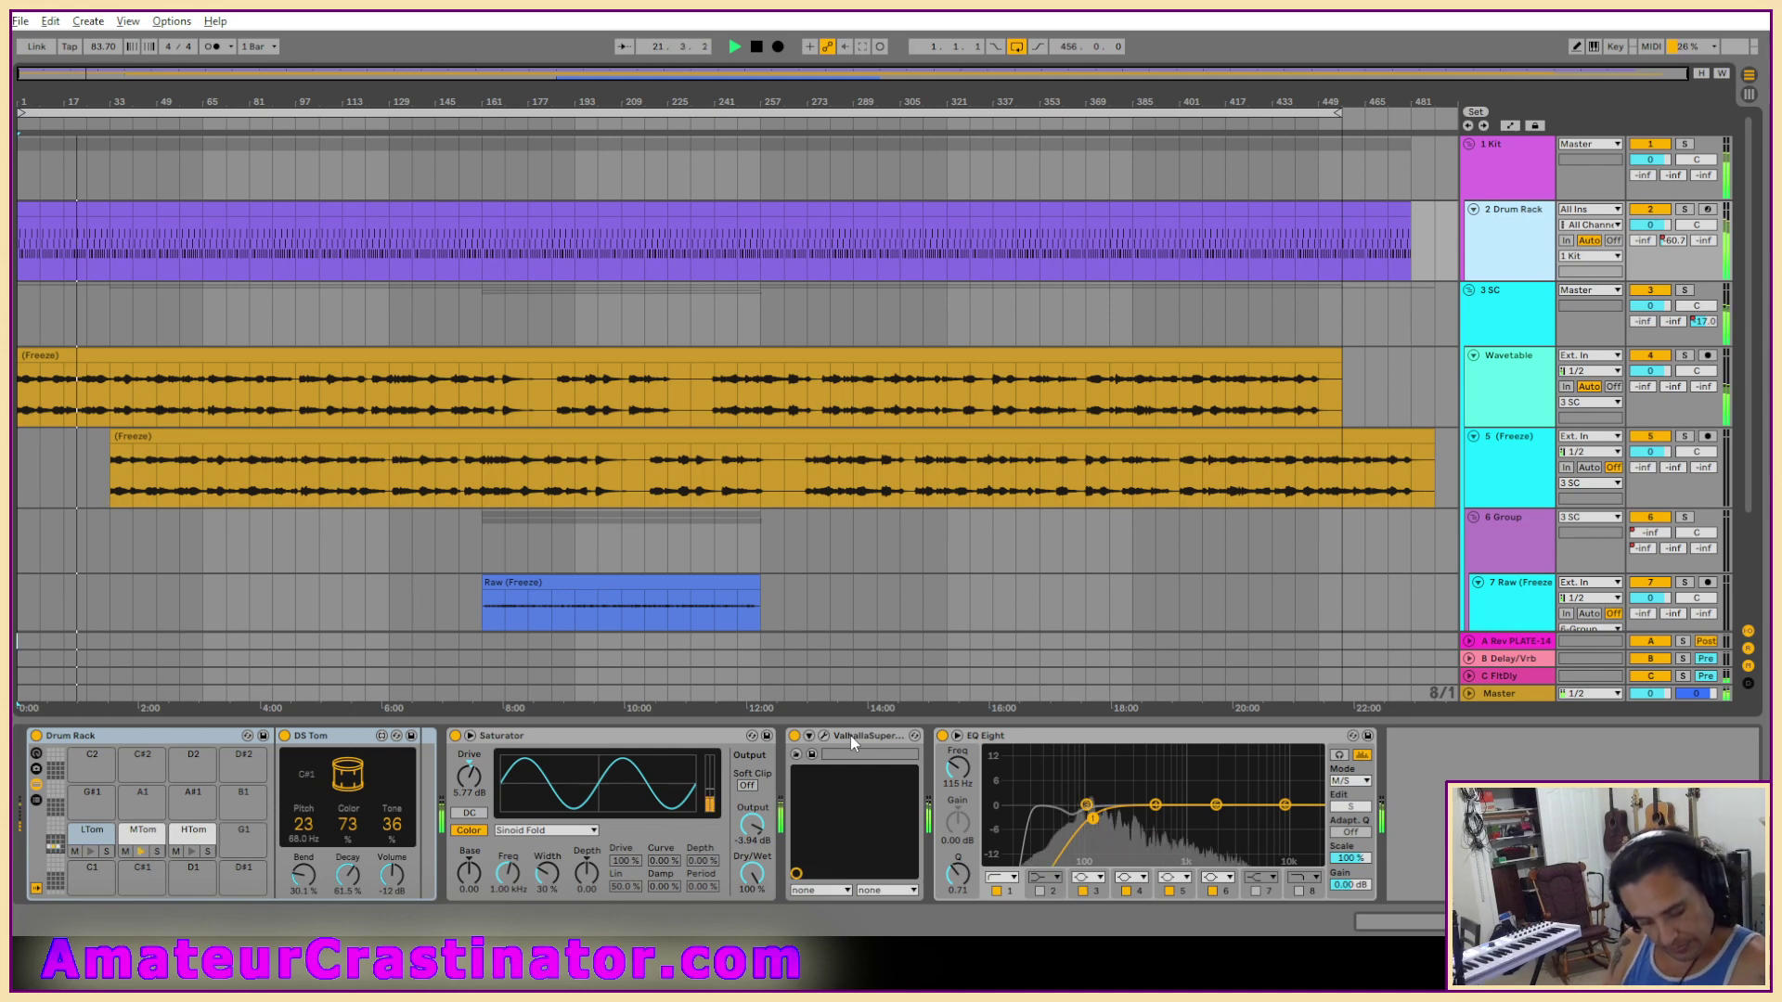
key("ctrl+d")
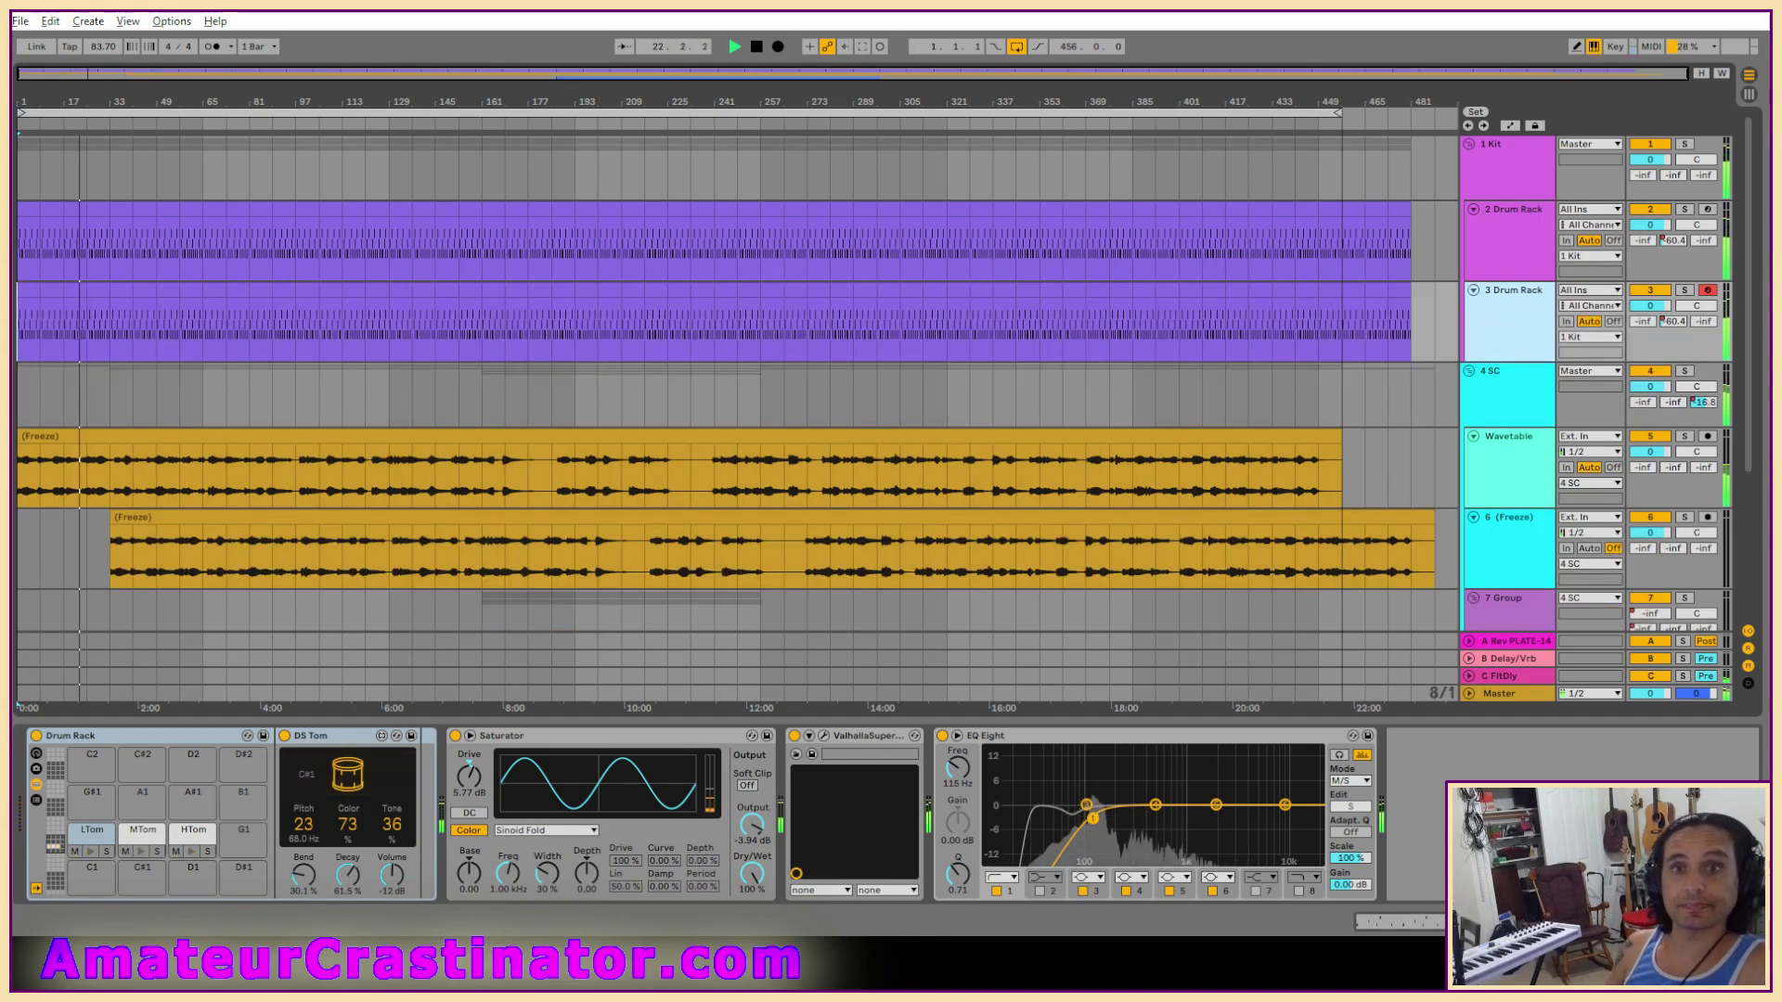
left_click_drag(795, 849, 797, 848)
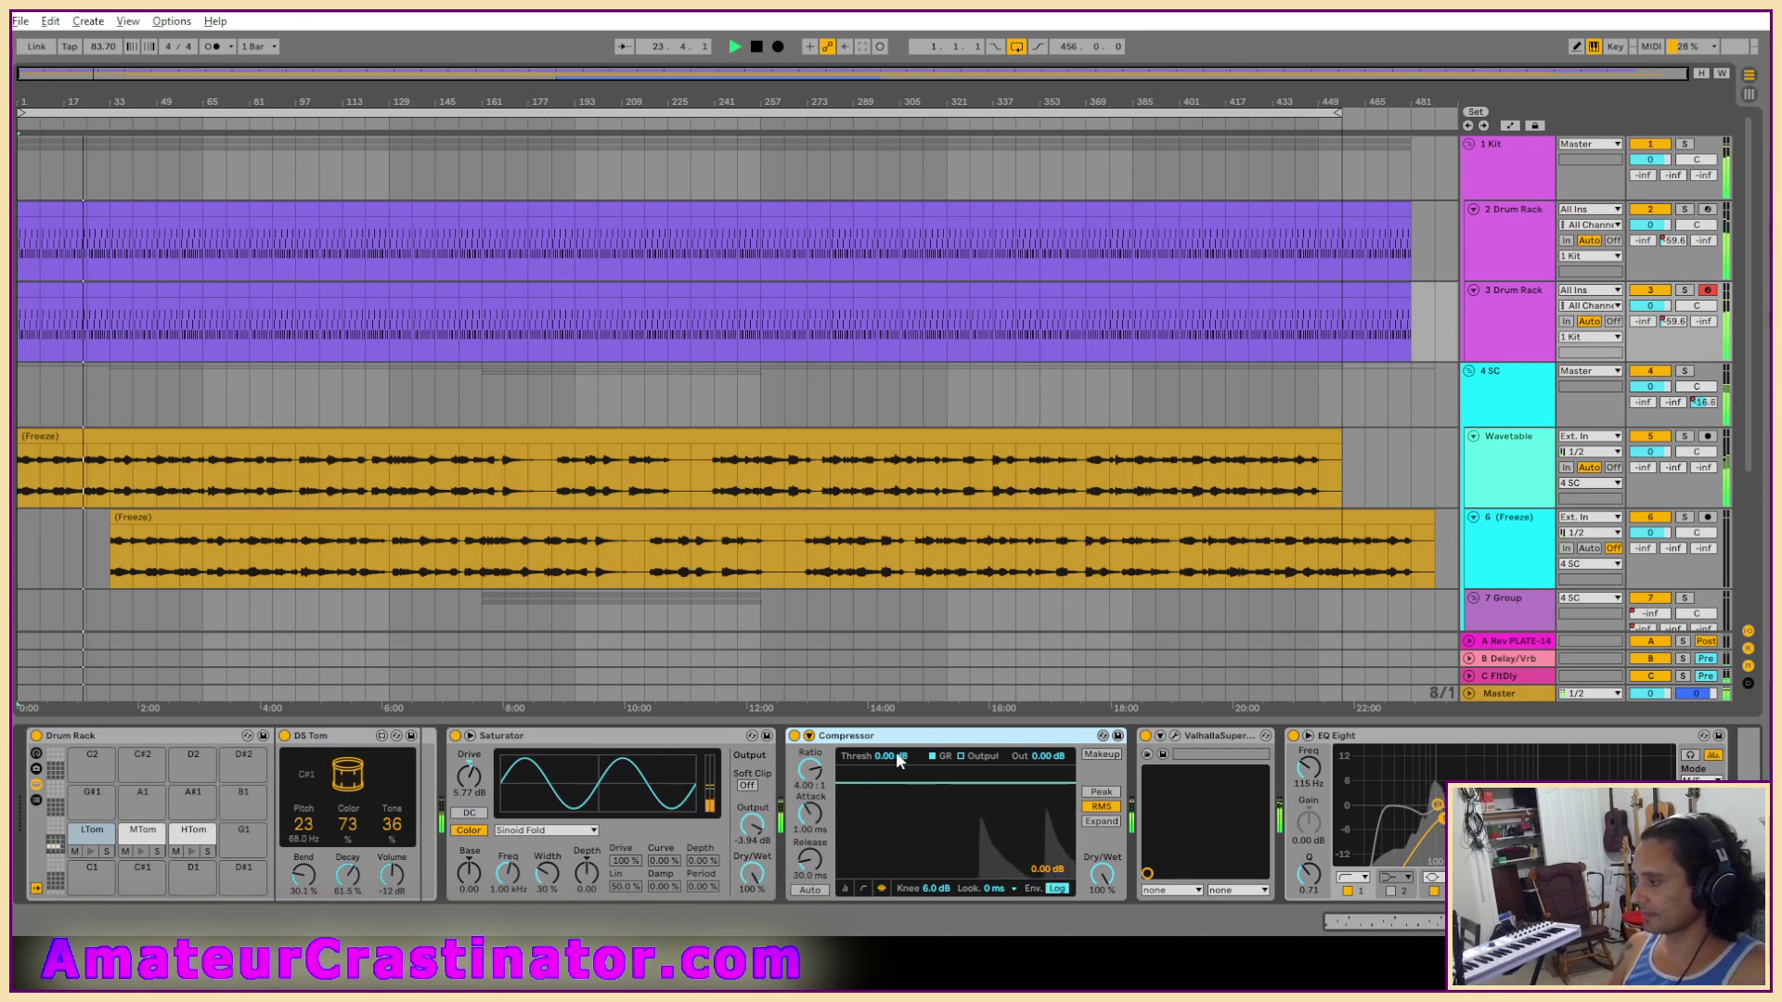
Set the duplicate's Compressor to a 0 dB knee, Peak mode, 10:1 ratio, about 45 ms attack and -15.8 dB threshold.
left_click_drag(919, 889, 919, 928)
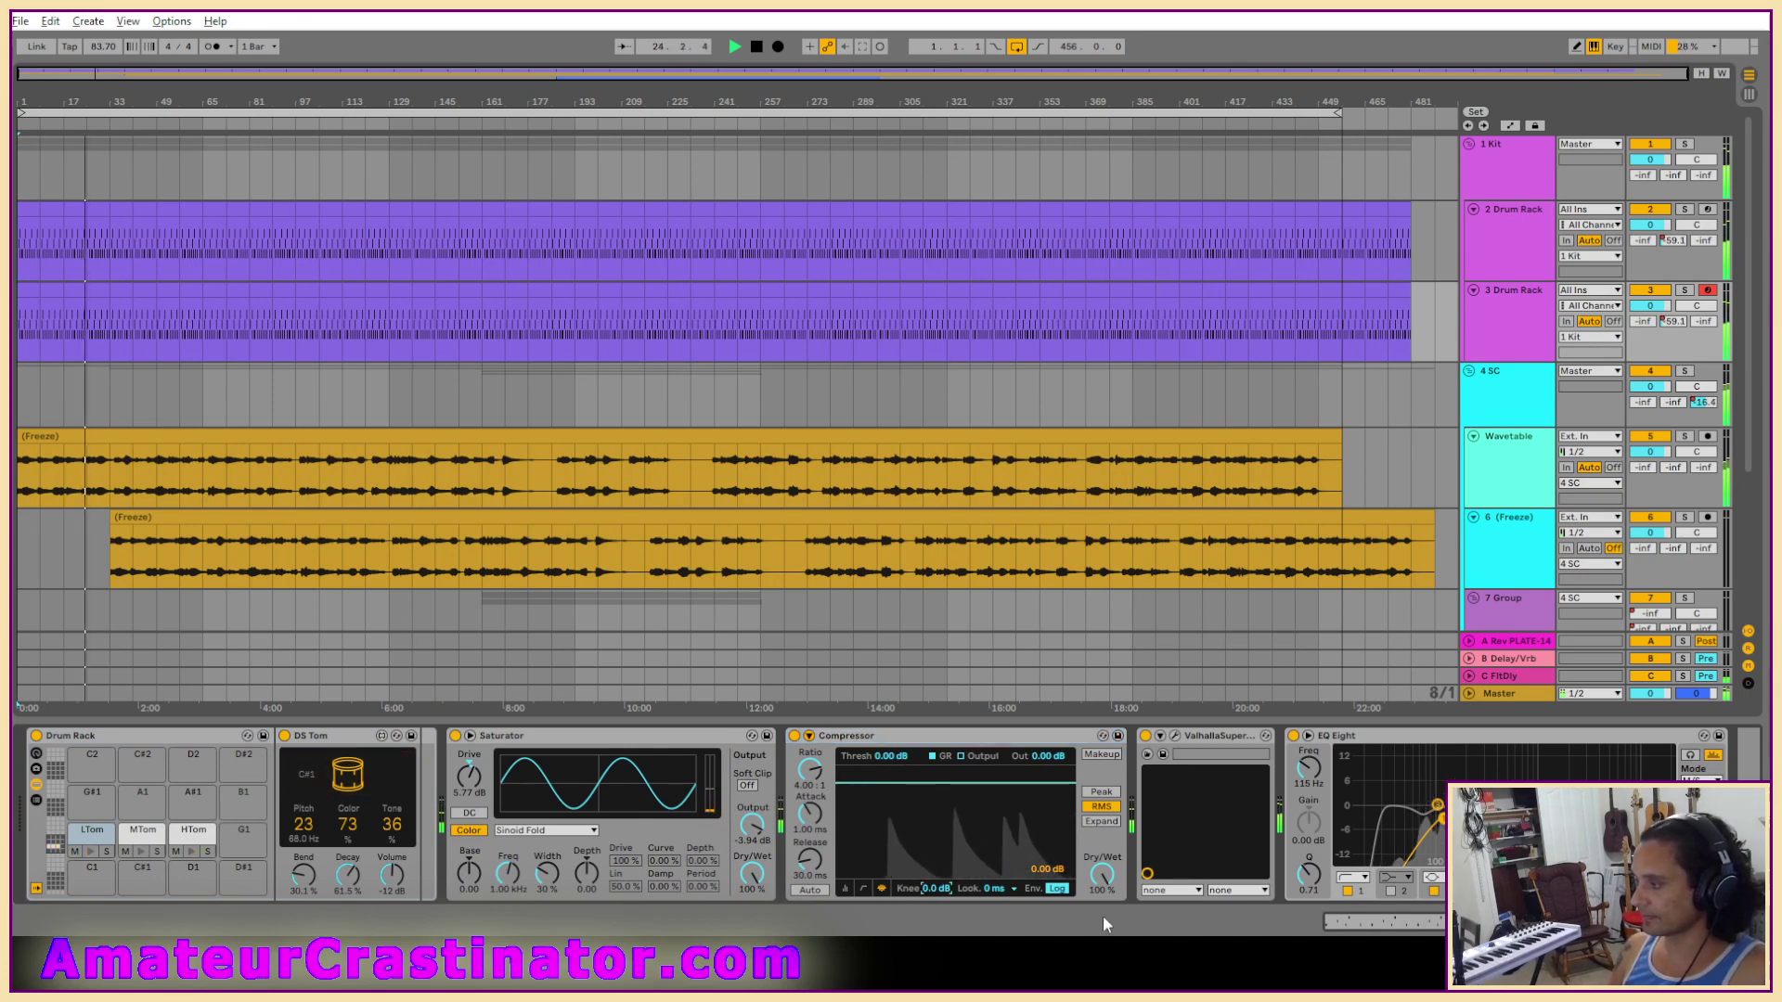
left_click(1102, 792)
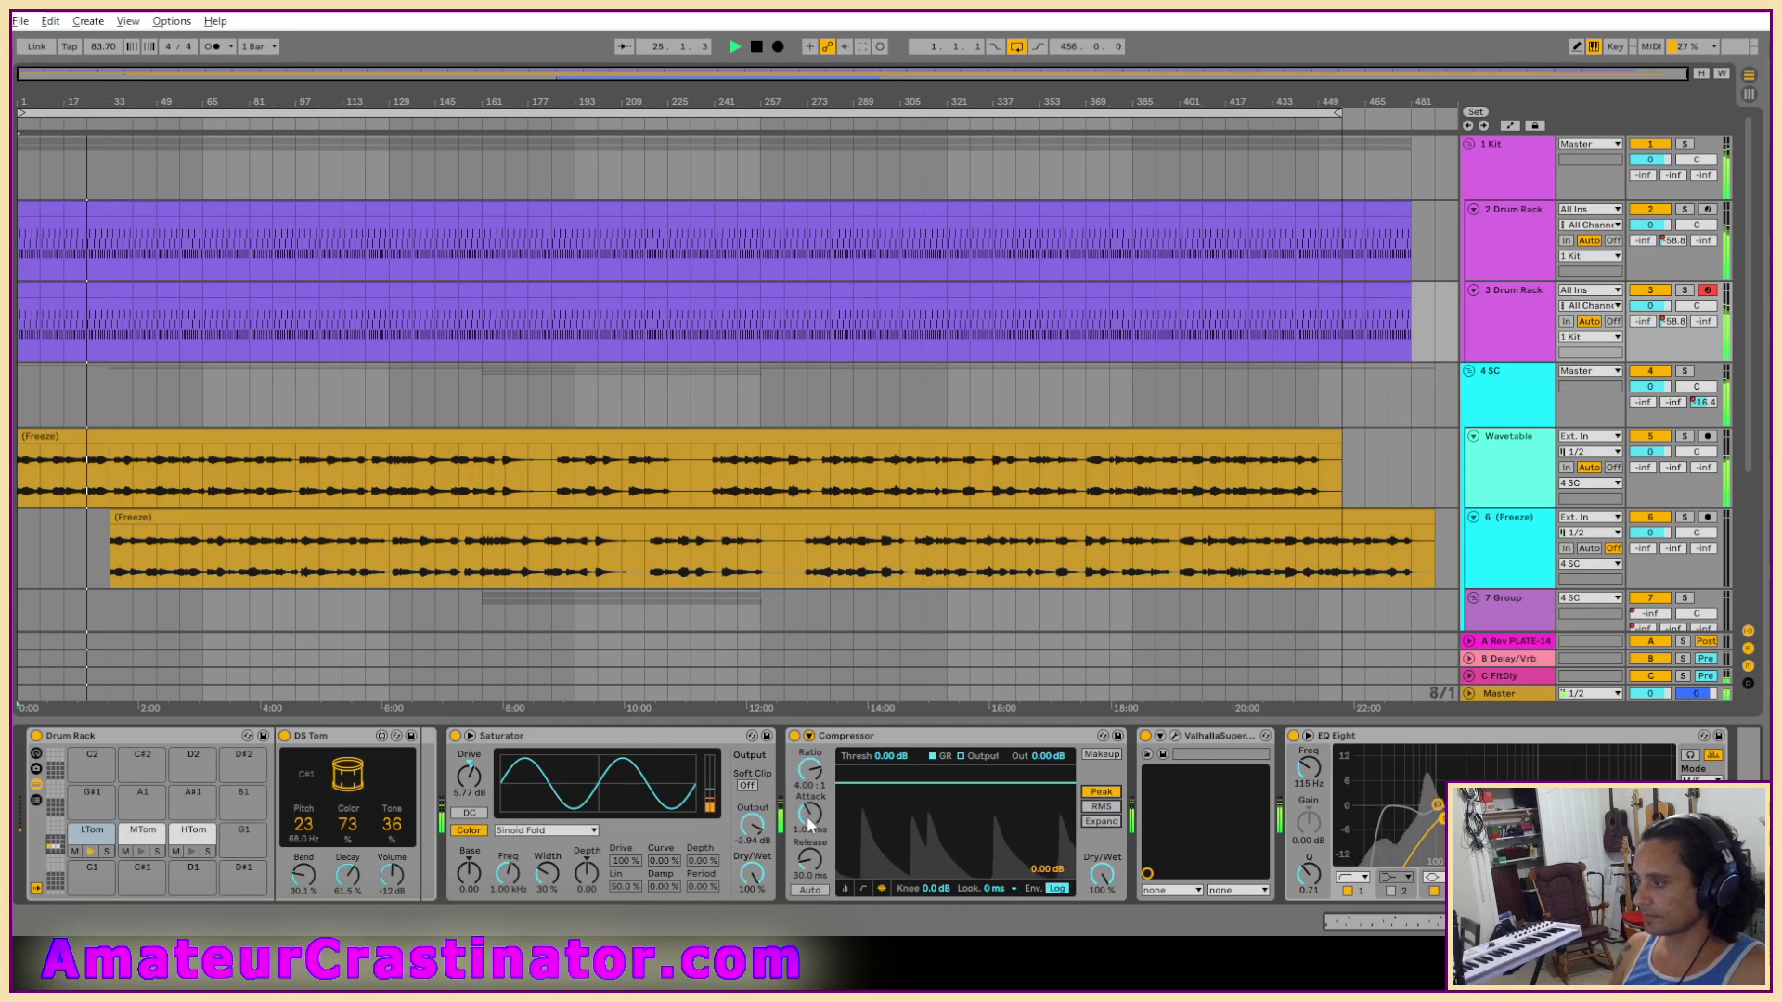
left_click_drag(810, 820, 883, 784)
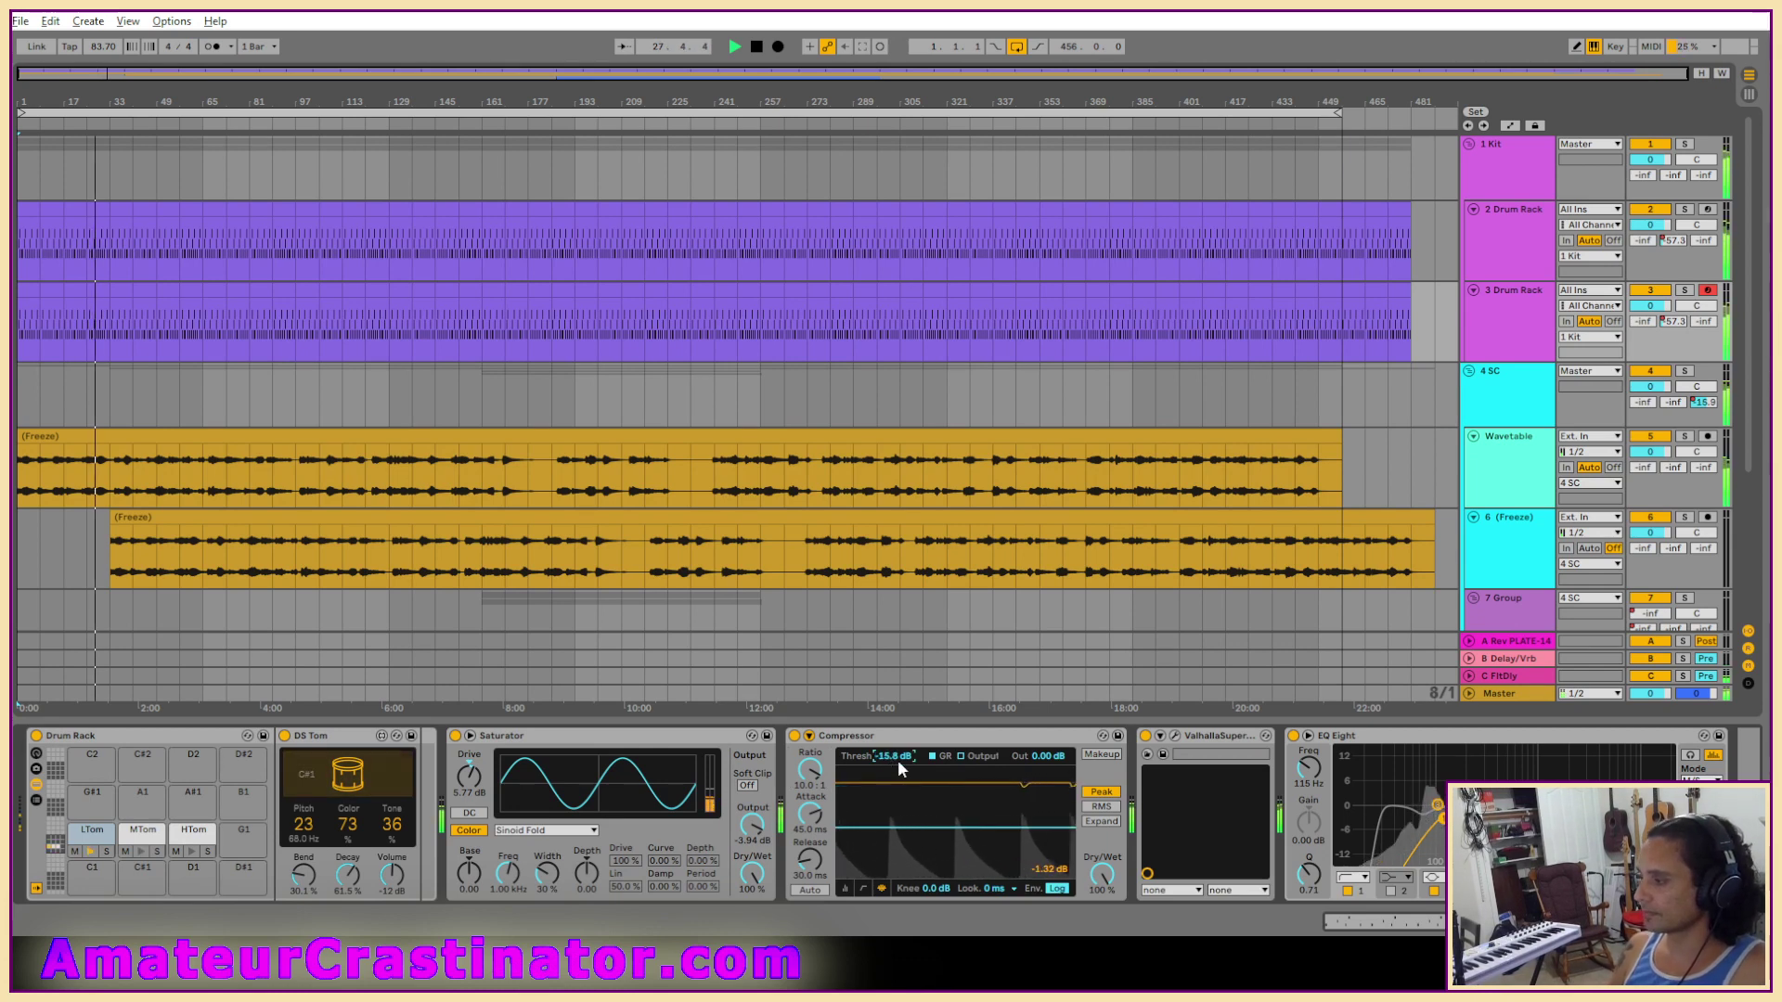
Lower the Compressor's threshold to -18.1 dB and set its release to about 45 ms.
scroll(898, 757, "down", 6)
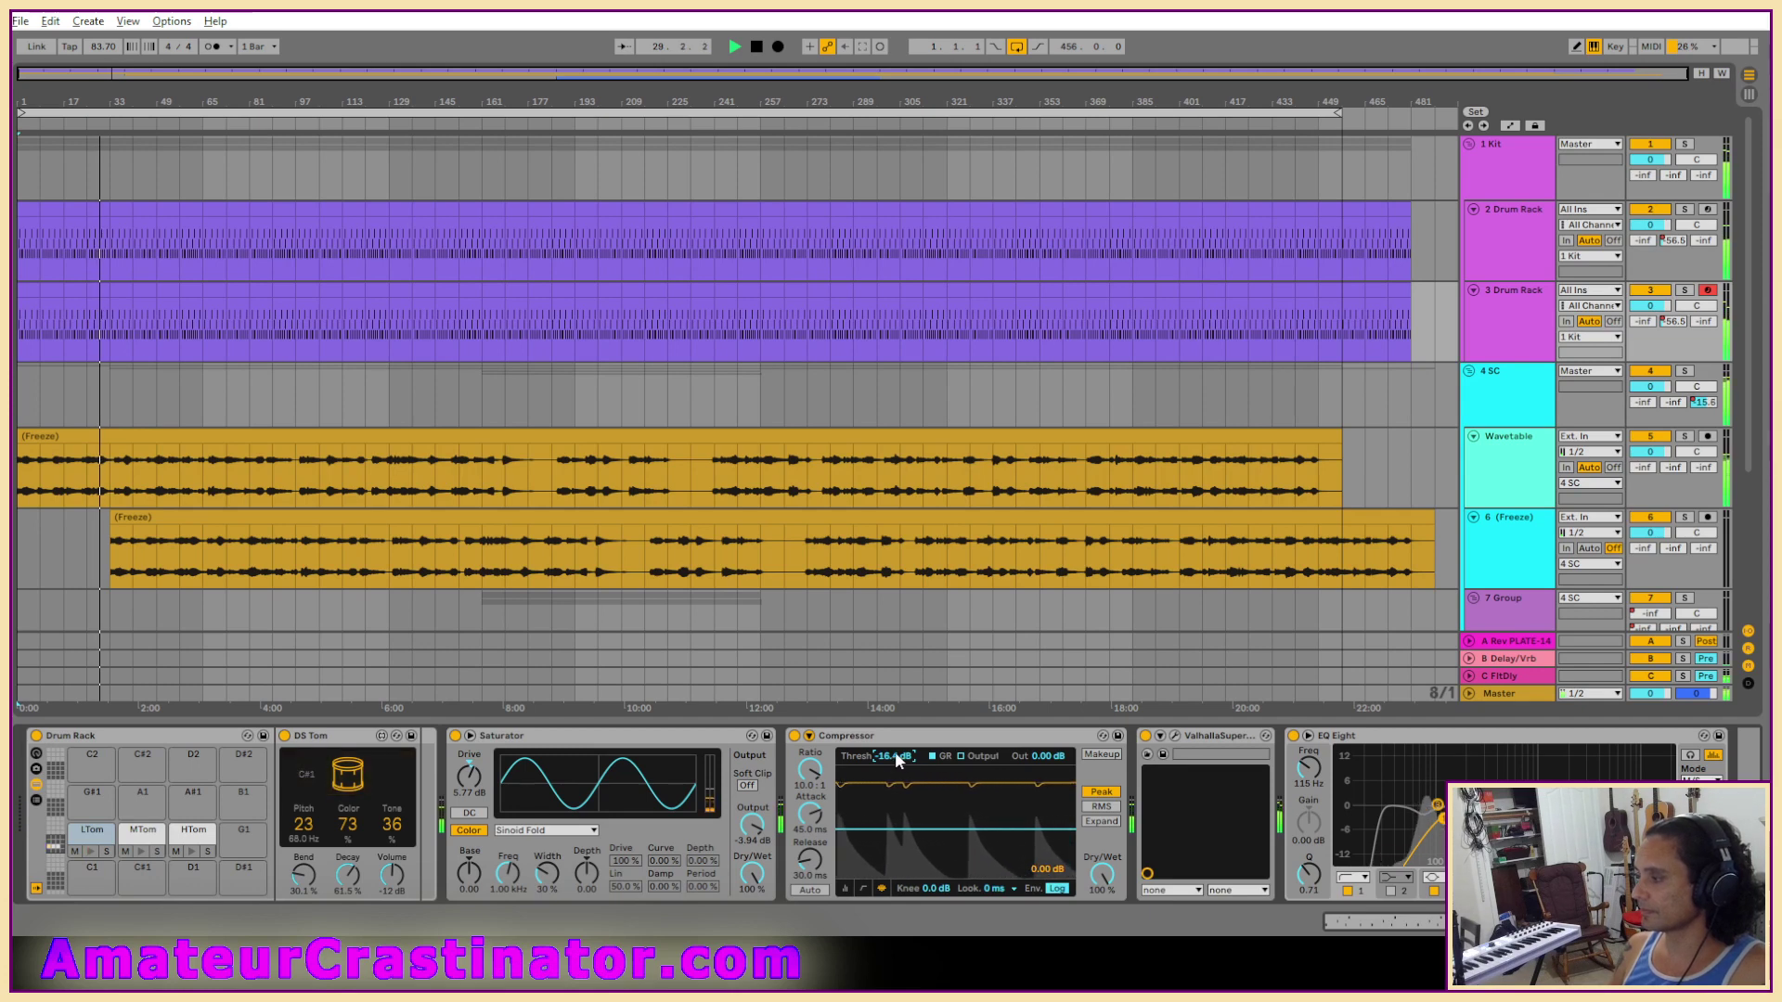
scroll(895, 750, "down", 9)
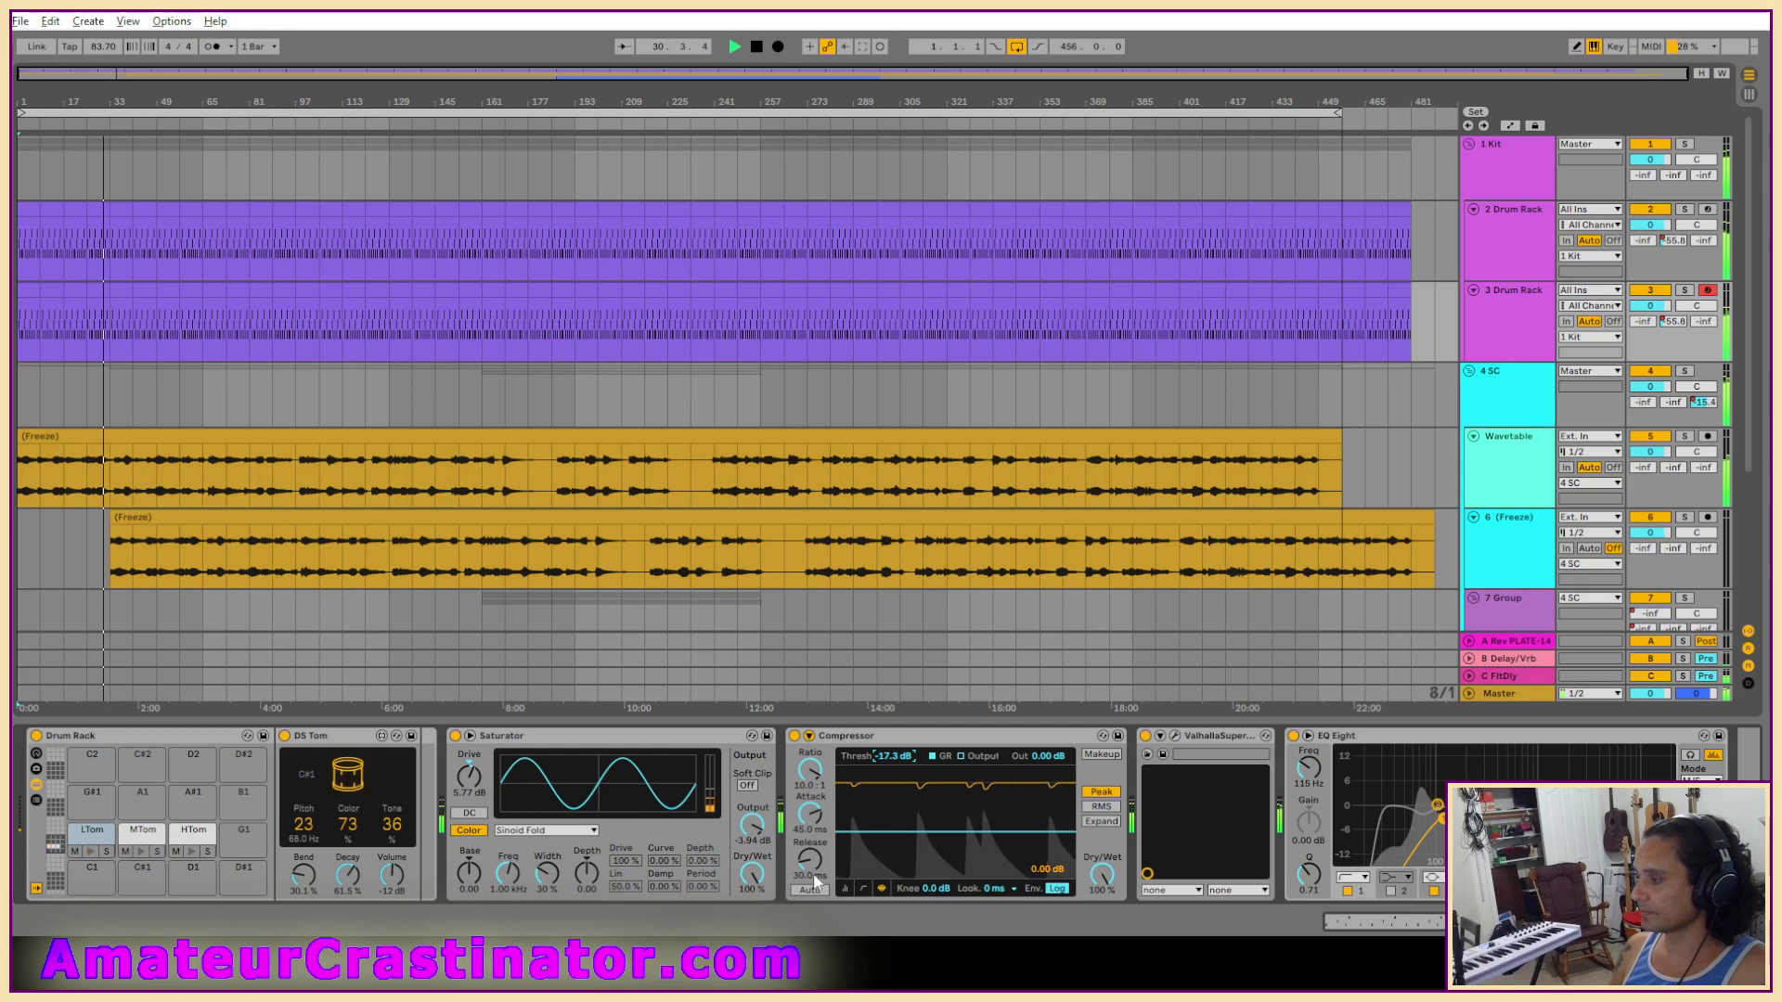
scroll(811, 872, "up", 3)
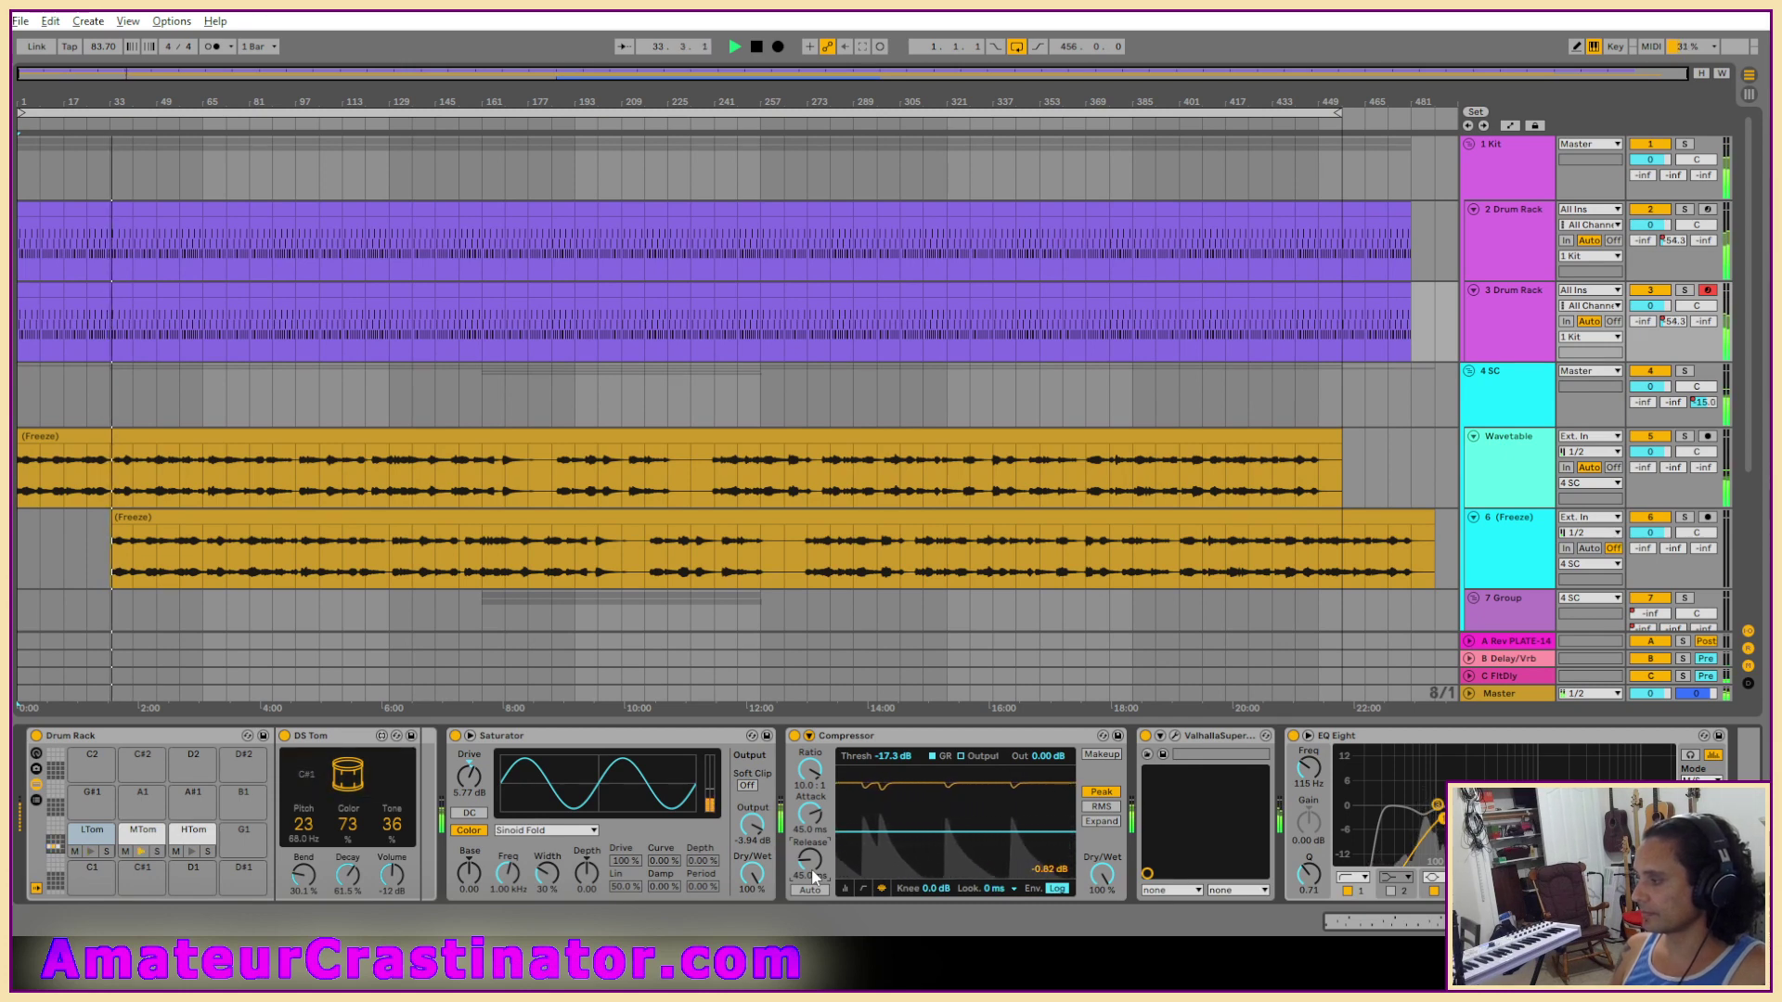
mouse_move(893, 755)
left_mouse_down()
mouse_move(893, 772)
mouse_move(893, 753)
left_mouse_up()
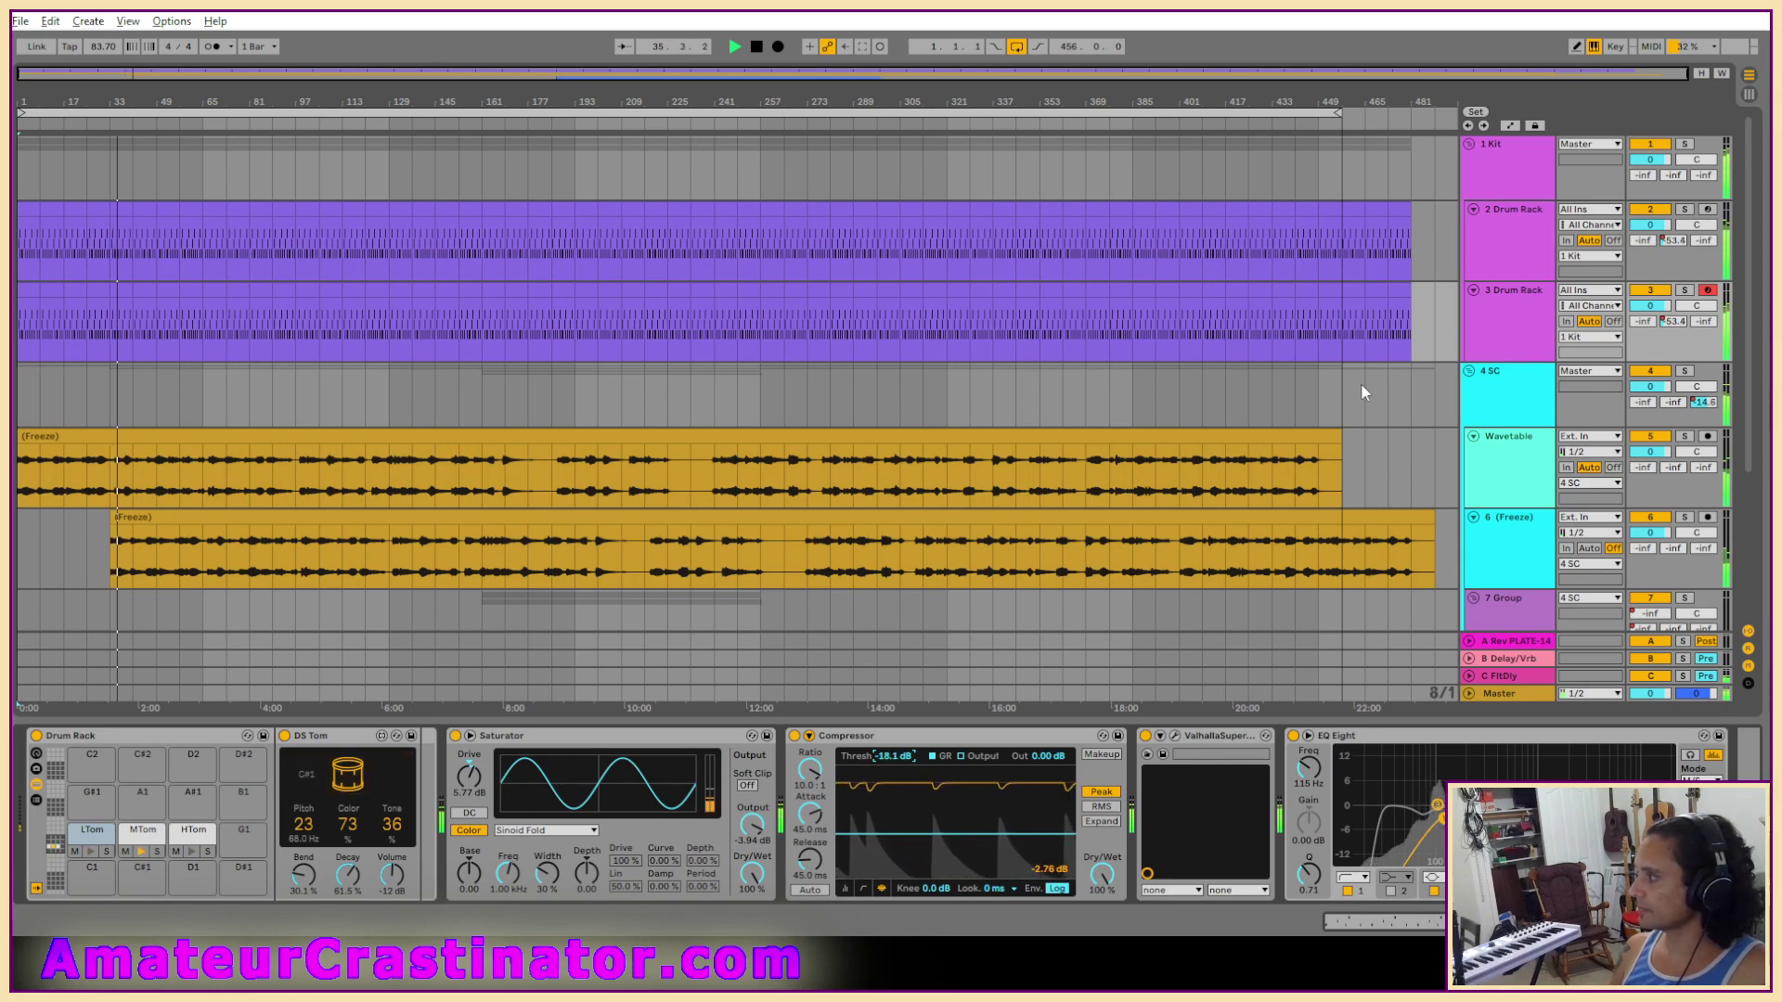
Compare the original and duplicated Drum Rack tracks, and delete the original without the Compressor.
left_click(1485, 225)
left_click(1483, 315)
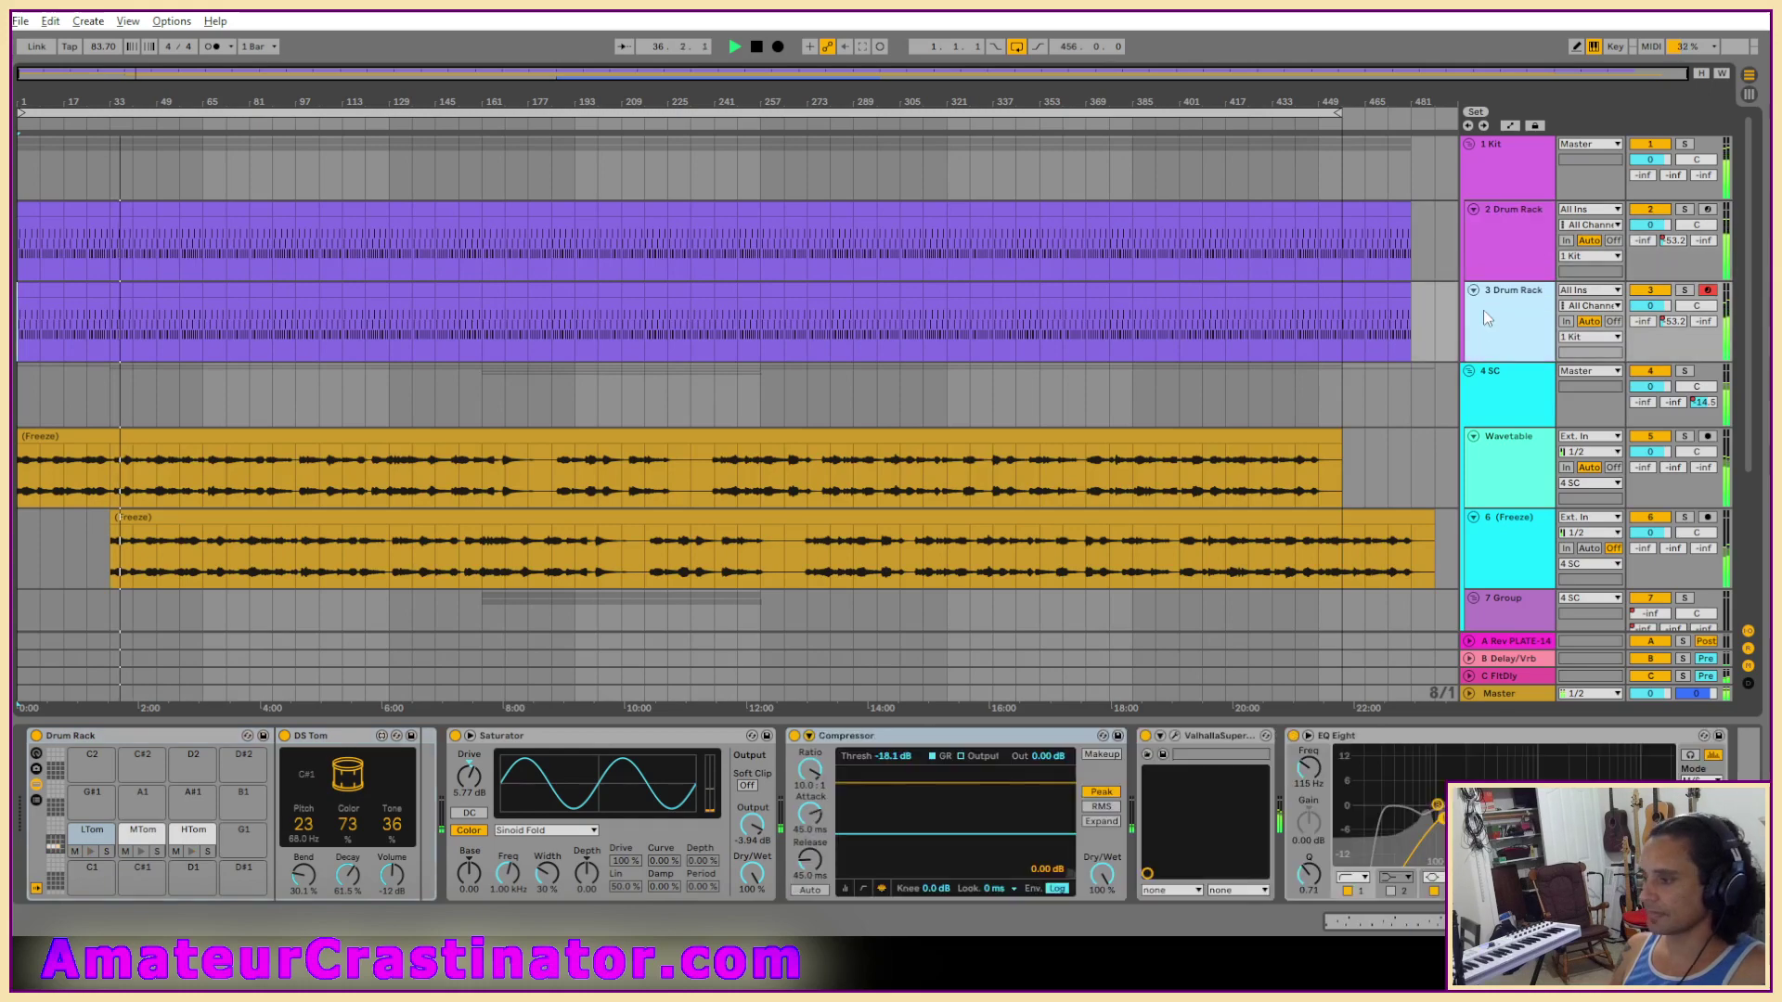
left_click(1483, 264)
left_click(1489, 334)
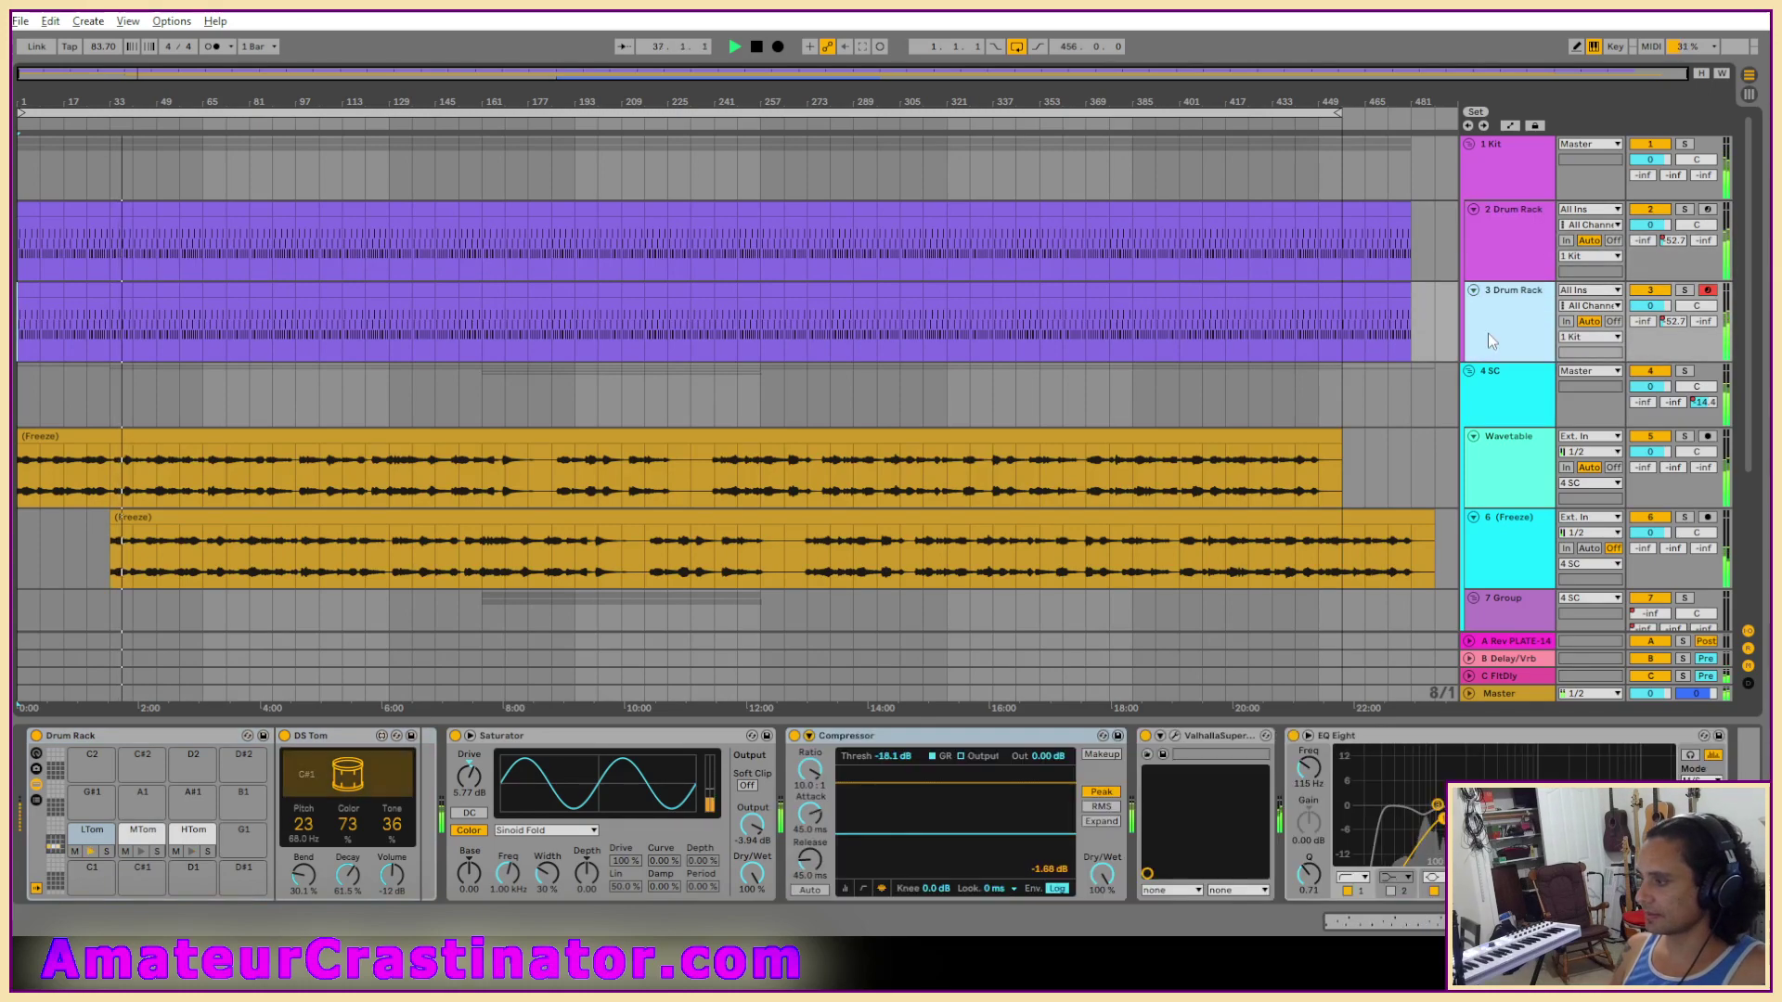
left_click(1494, 256)
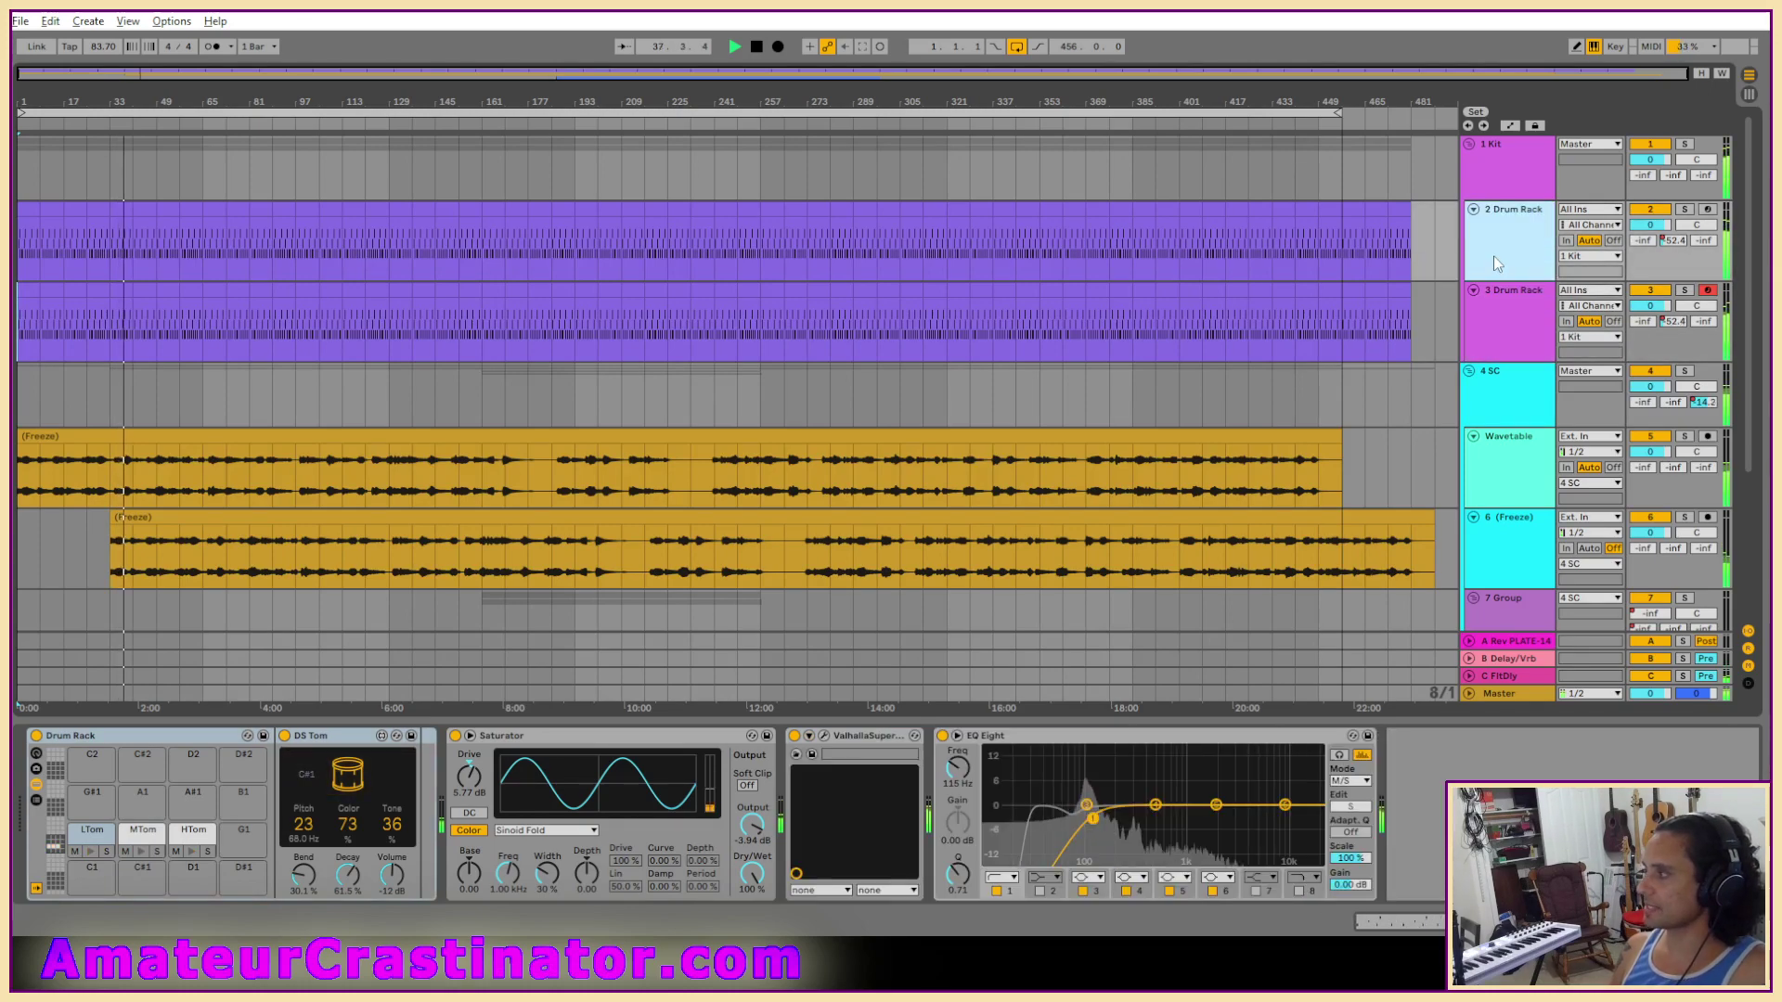
key("Delete")
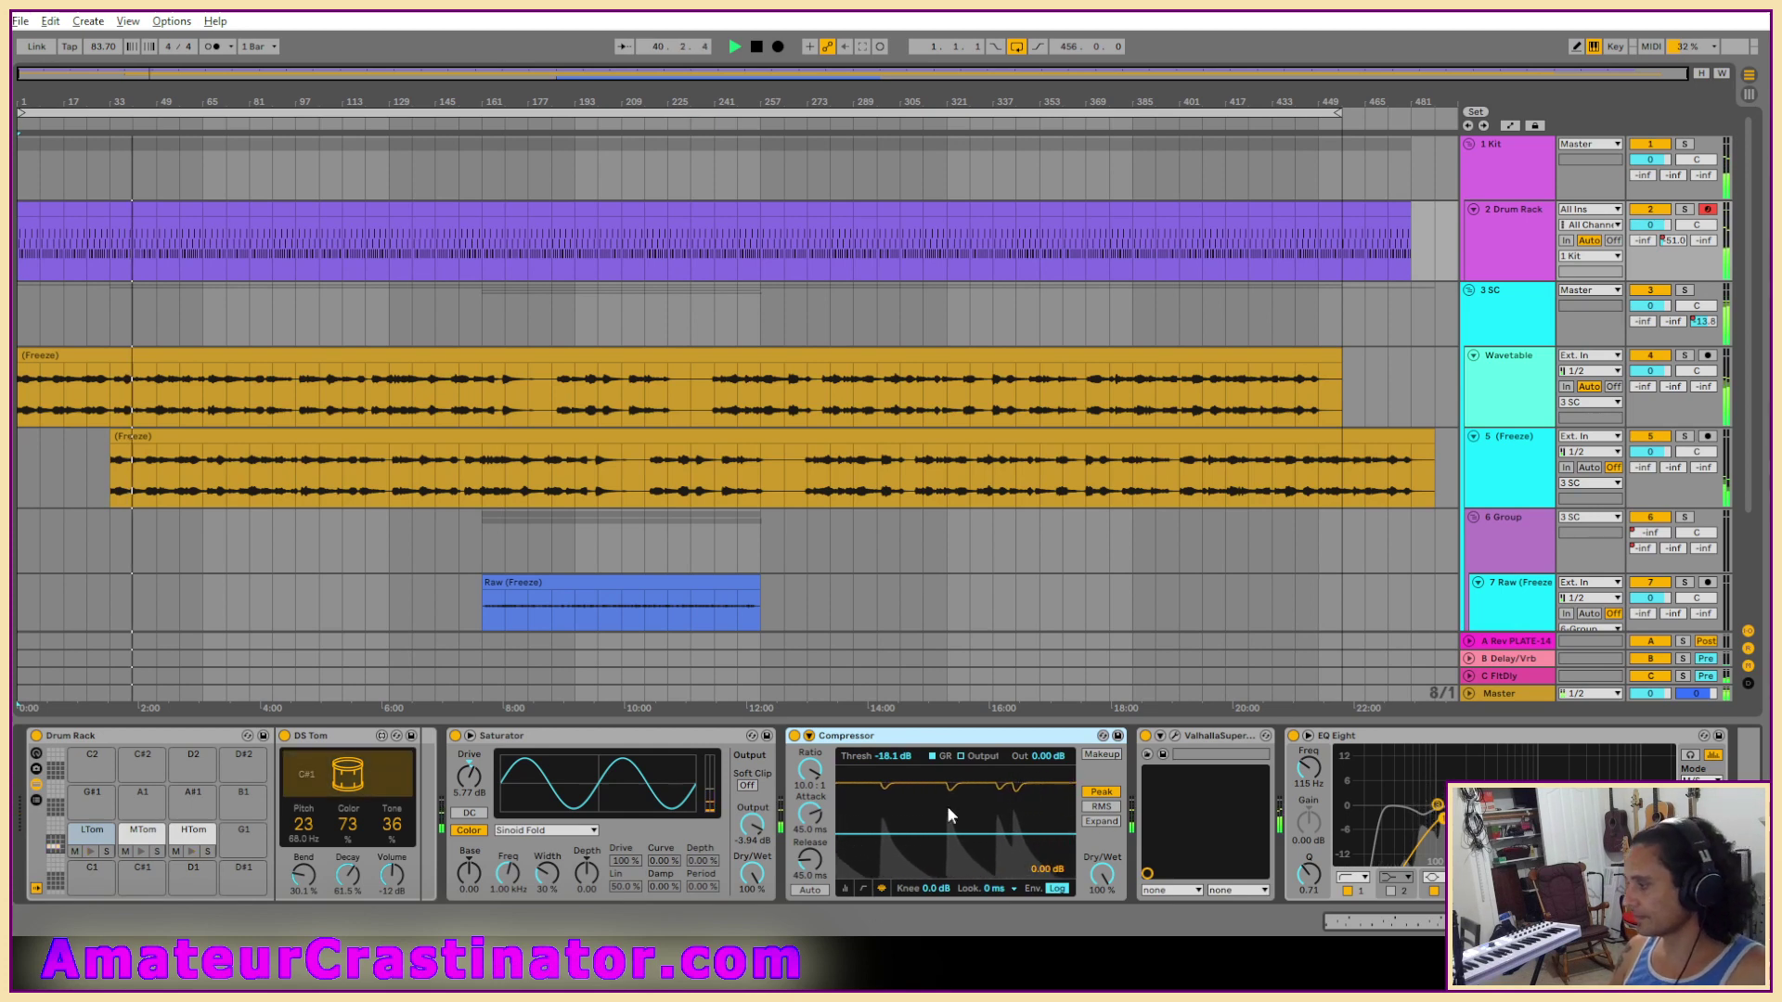
Set the output gain of the Drum Rack track's Compressor to 3 dB.
left_click_drag(1045, 760, 1047, 758)
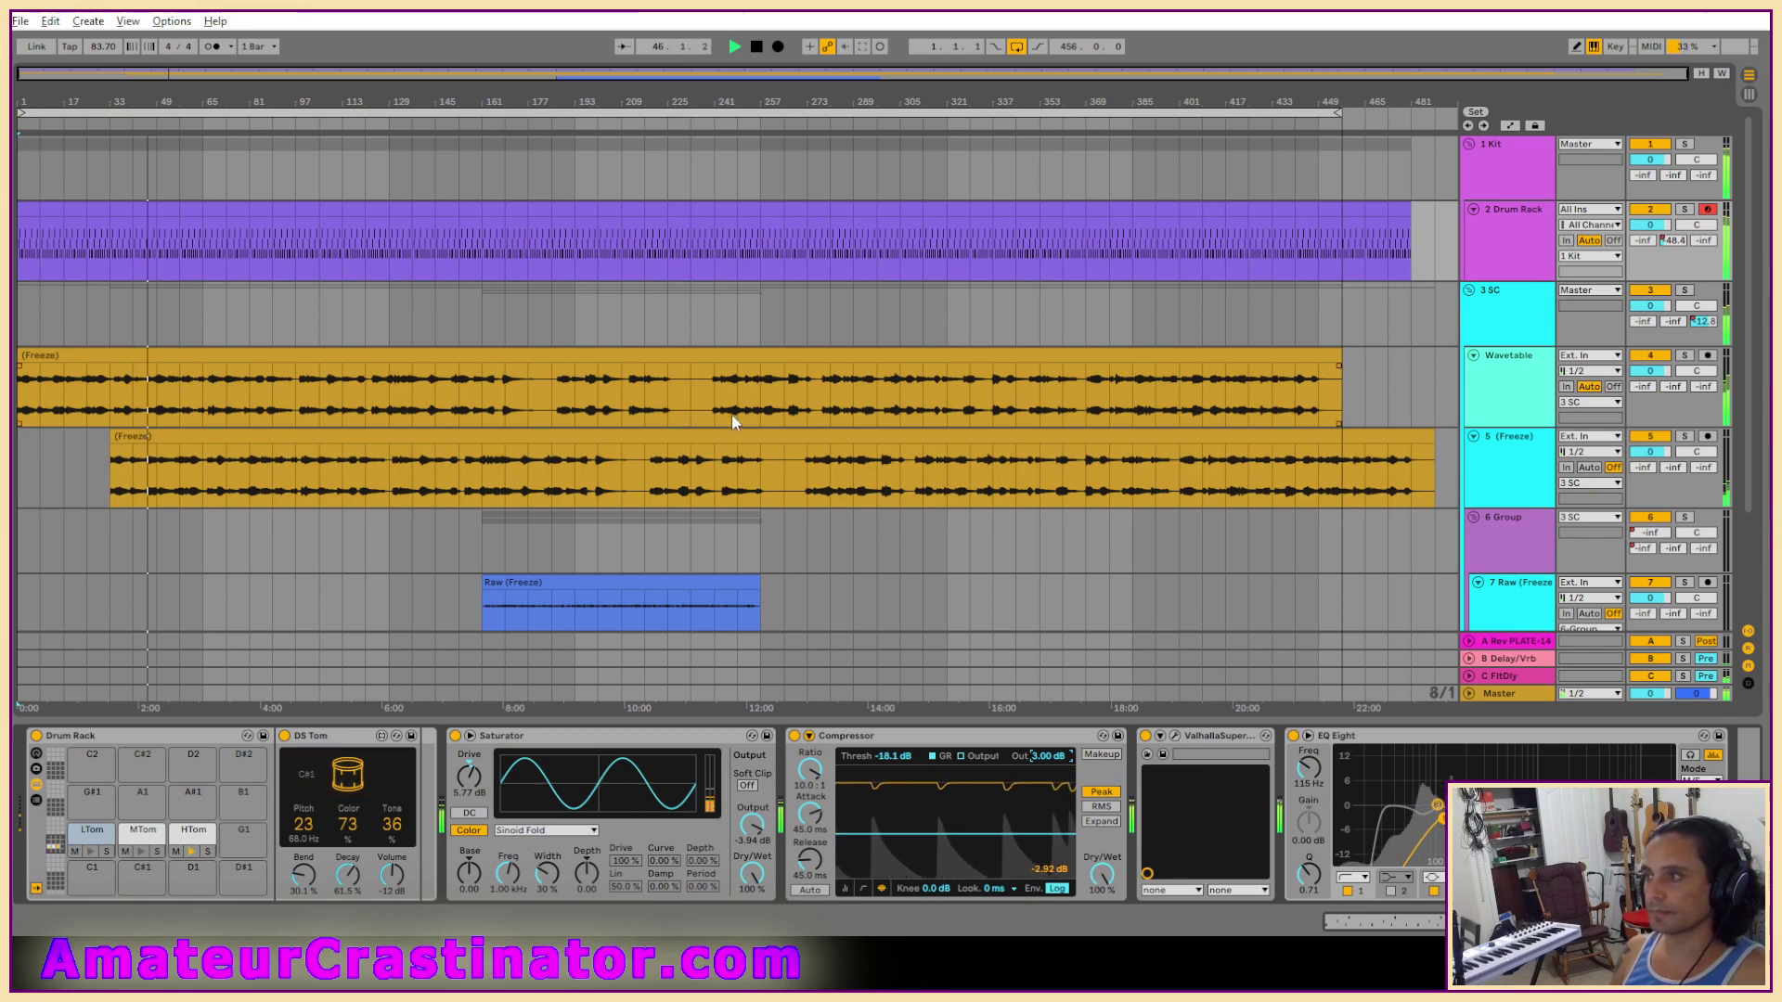
scroll(1182, 406, "down", 2)
scroll(1180, 397, "down", 1)
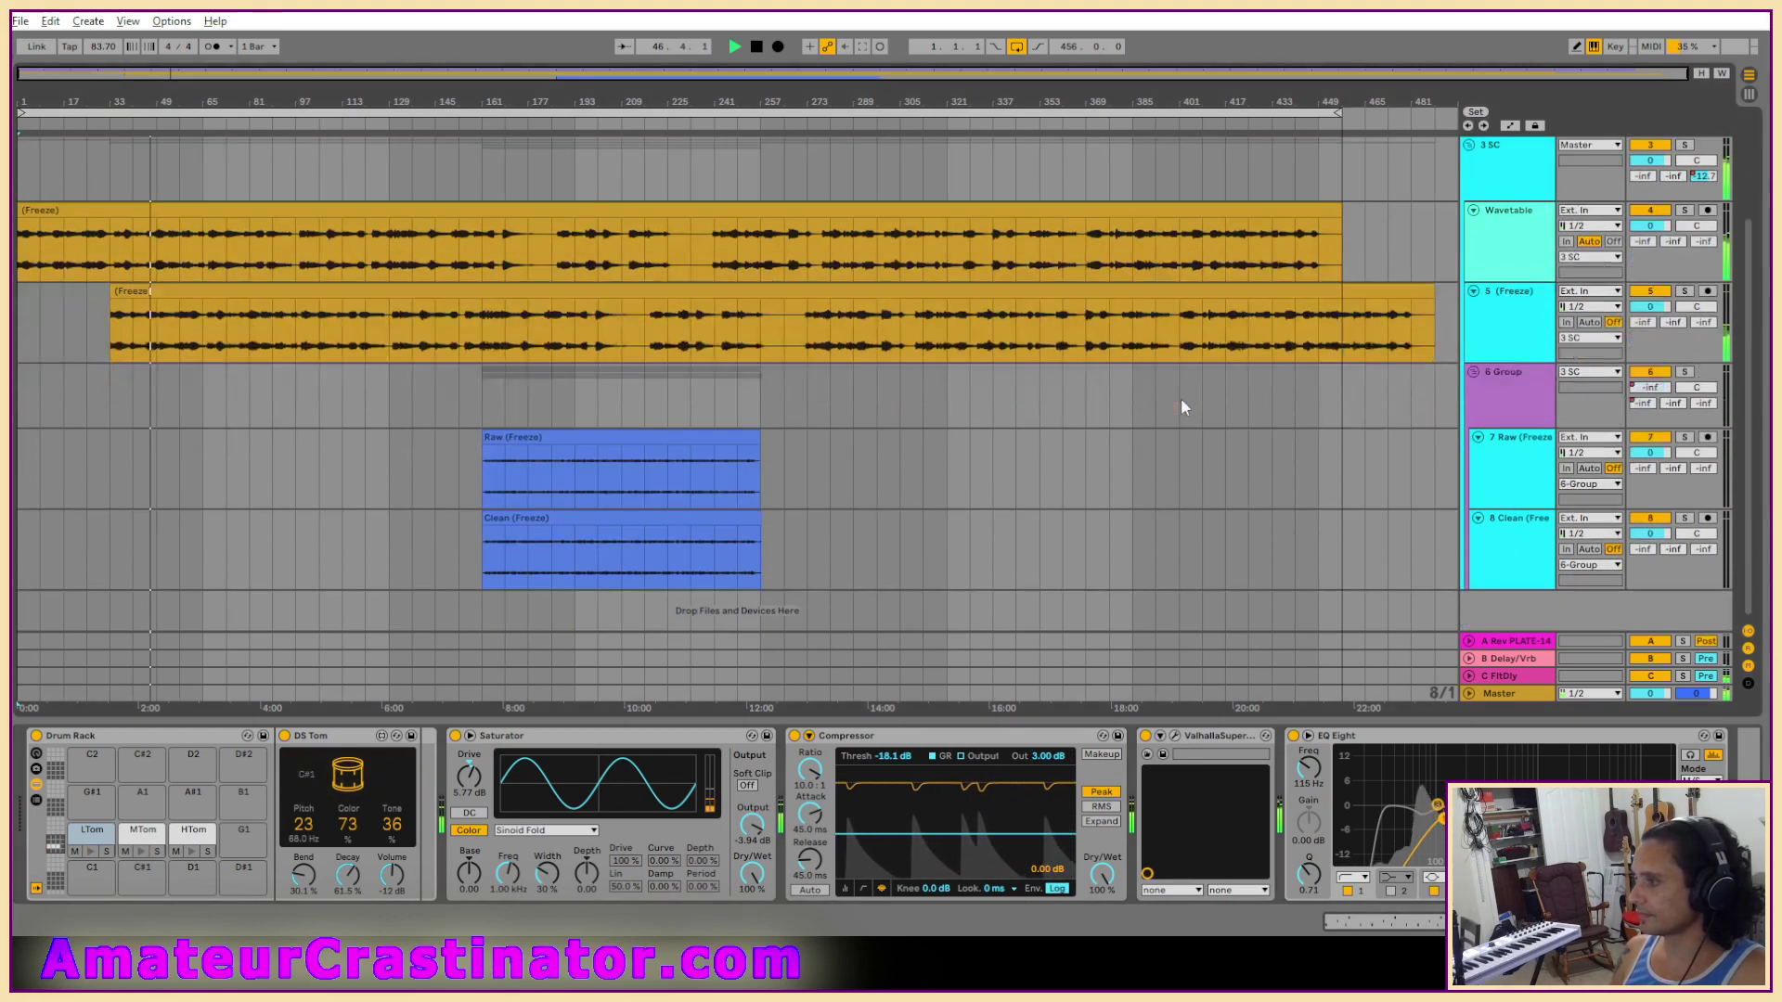
scroll(1180, 397, "up", 3)
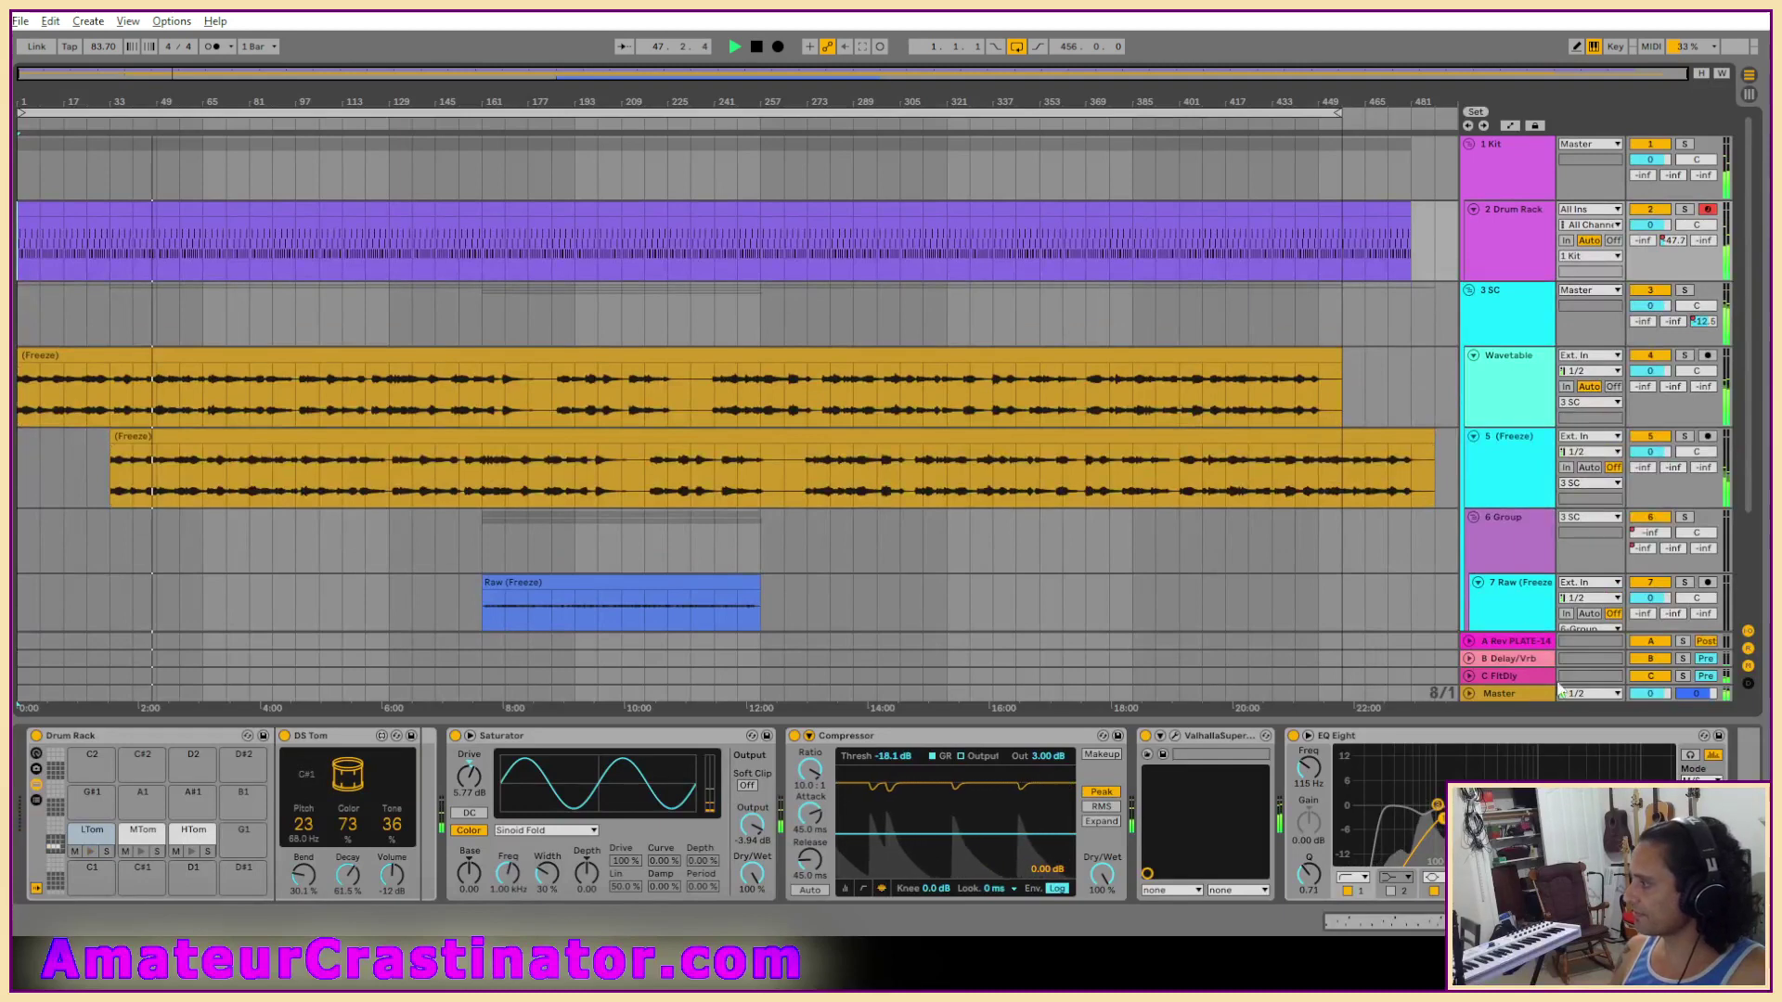
Examine the devices on the SC group and the Master, including the TDR Molotok compressor's settings.
left_click(1506, 314)
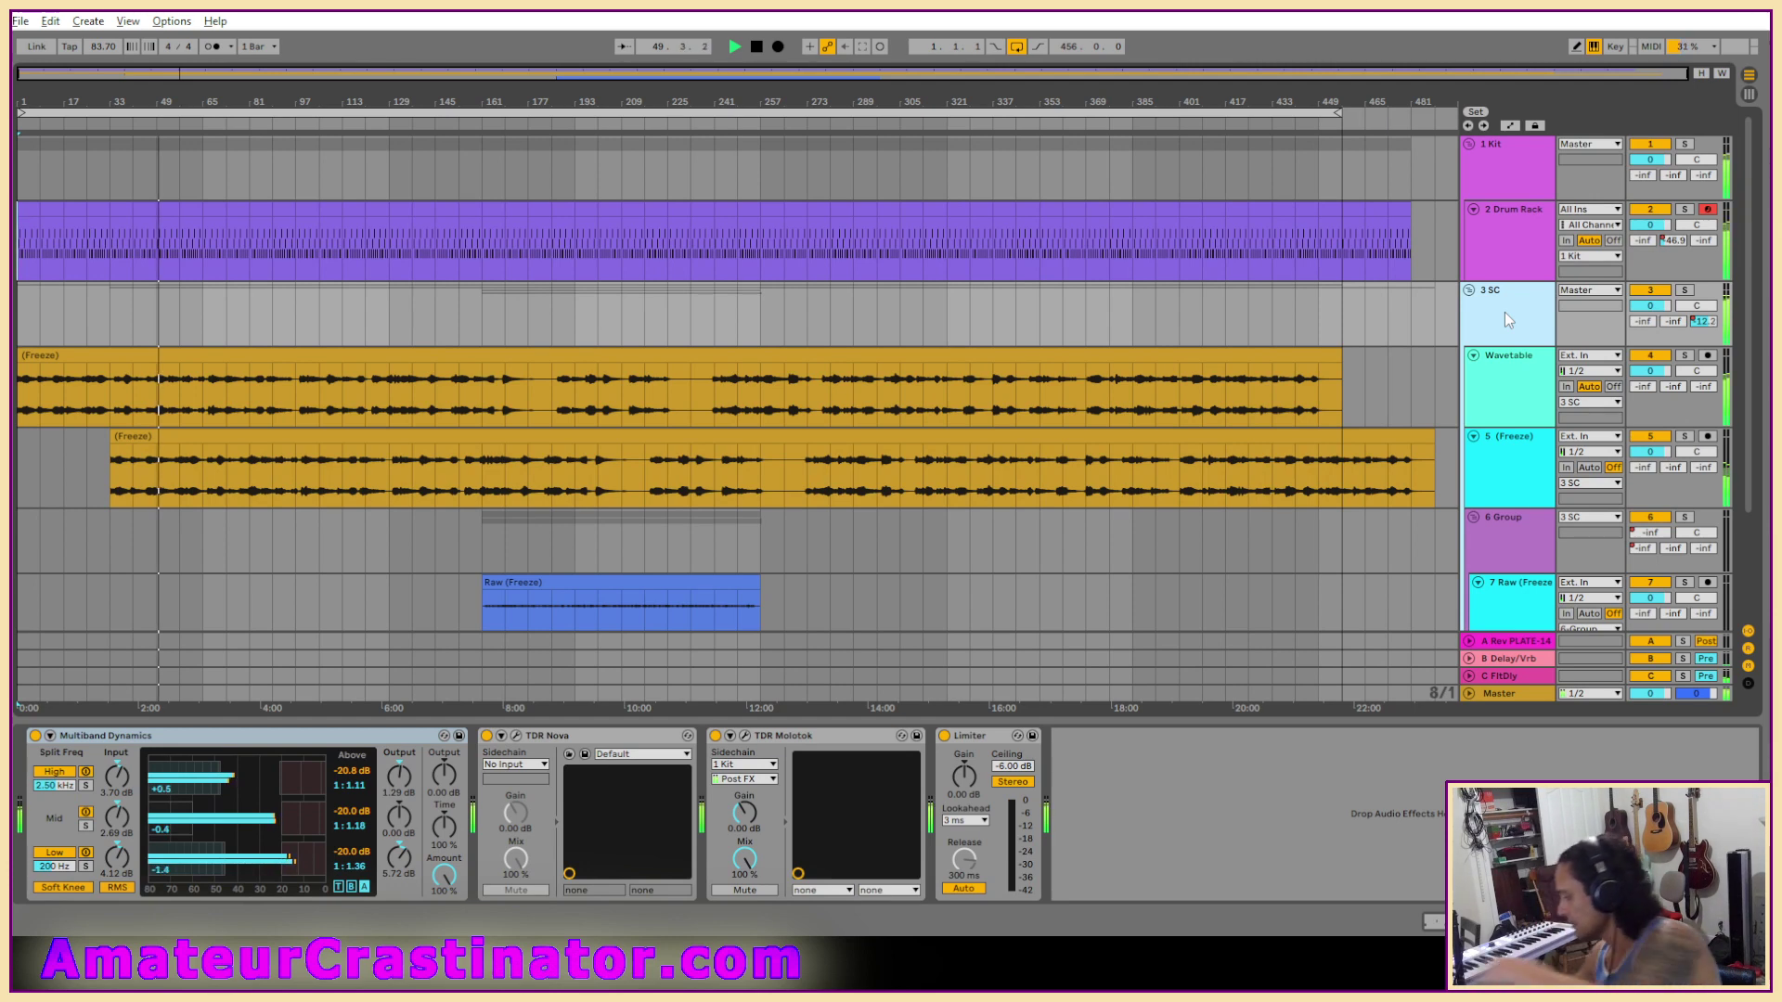
left_click(1491, 691)
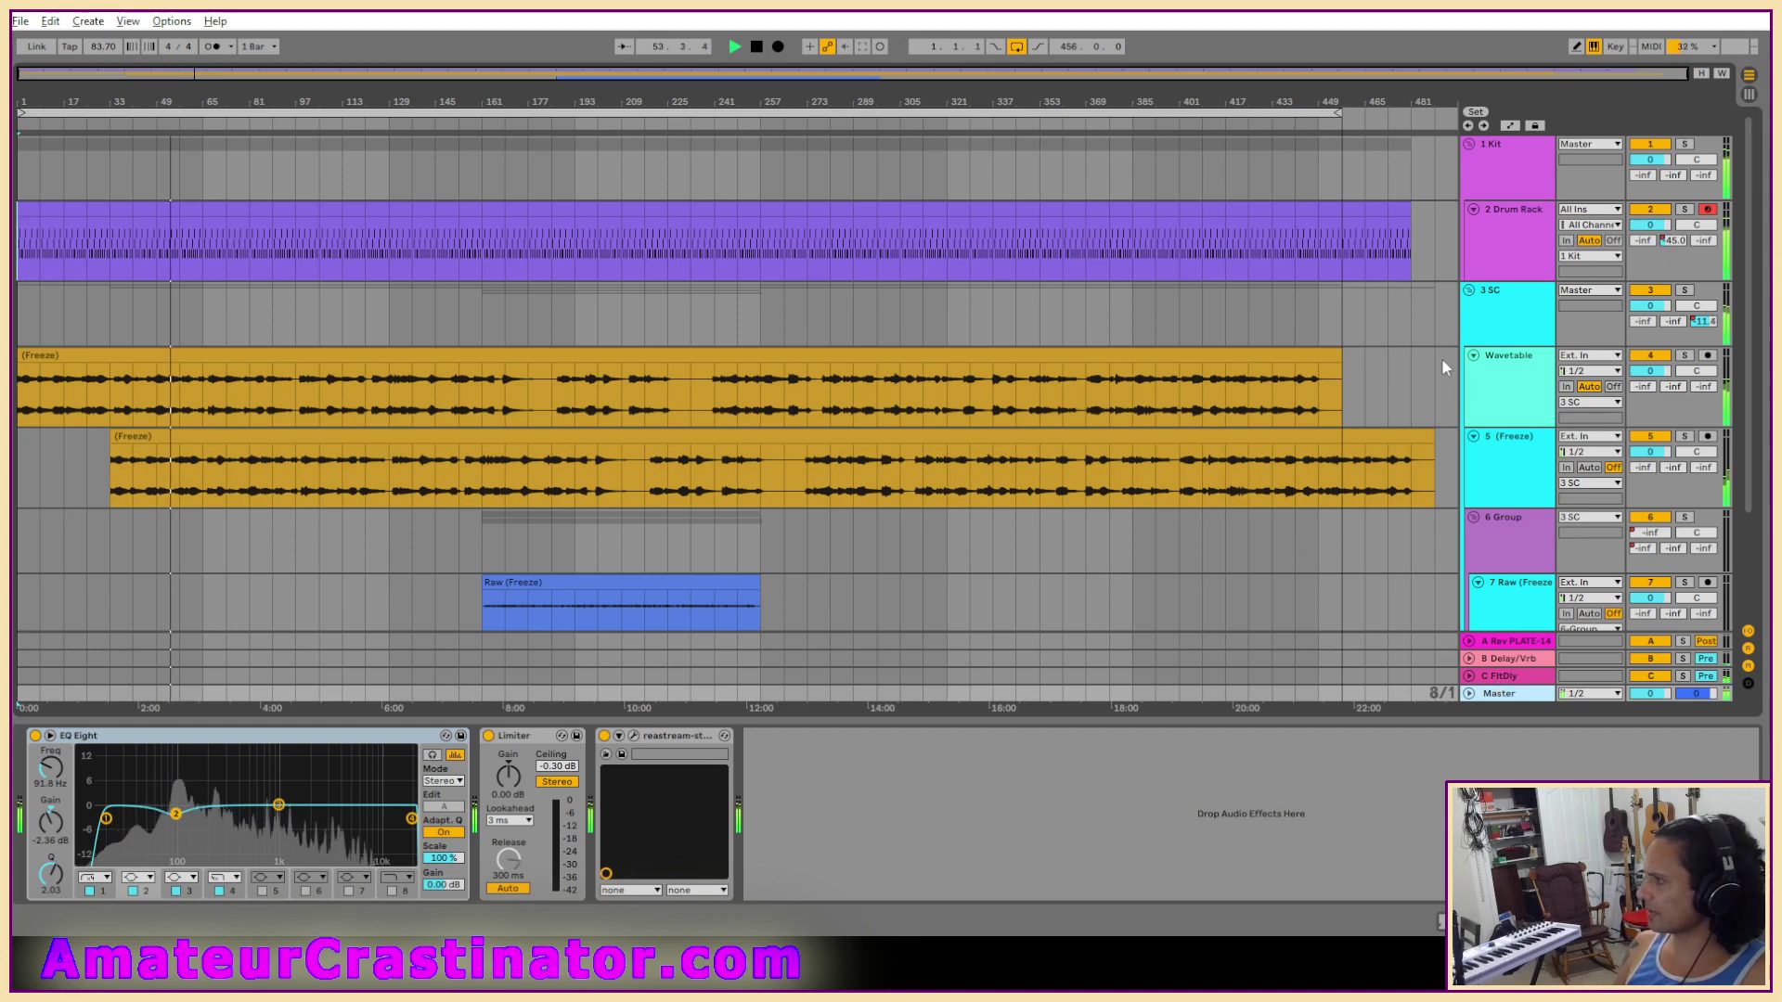
left_click(1501, 314)
left_click(744, 736)
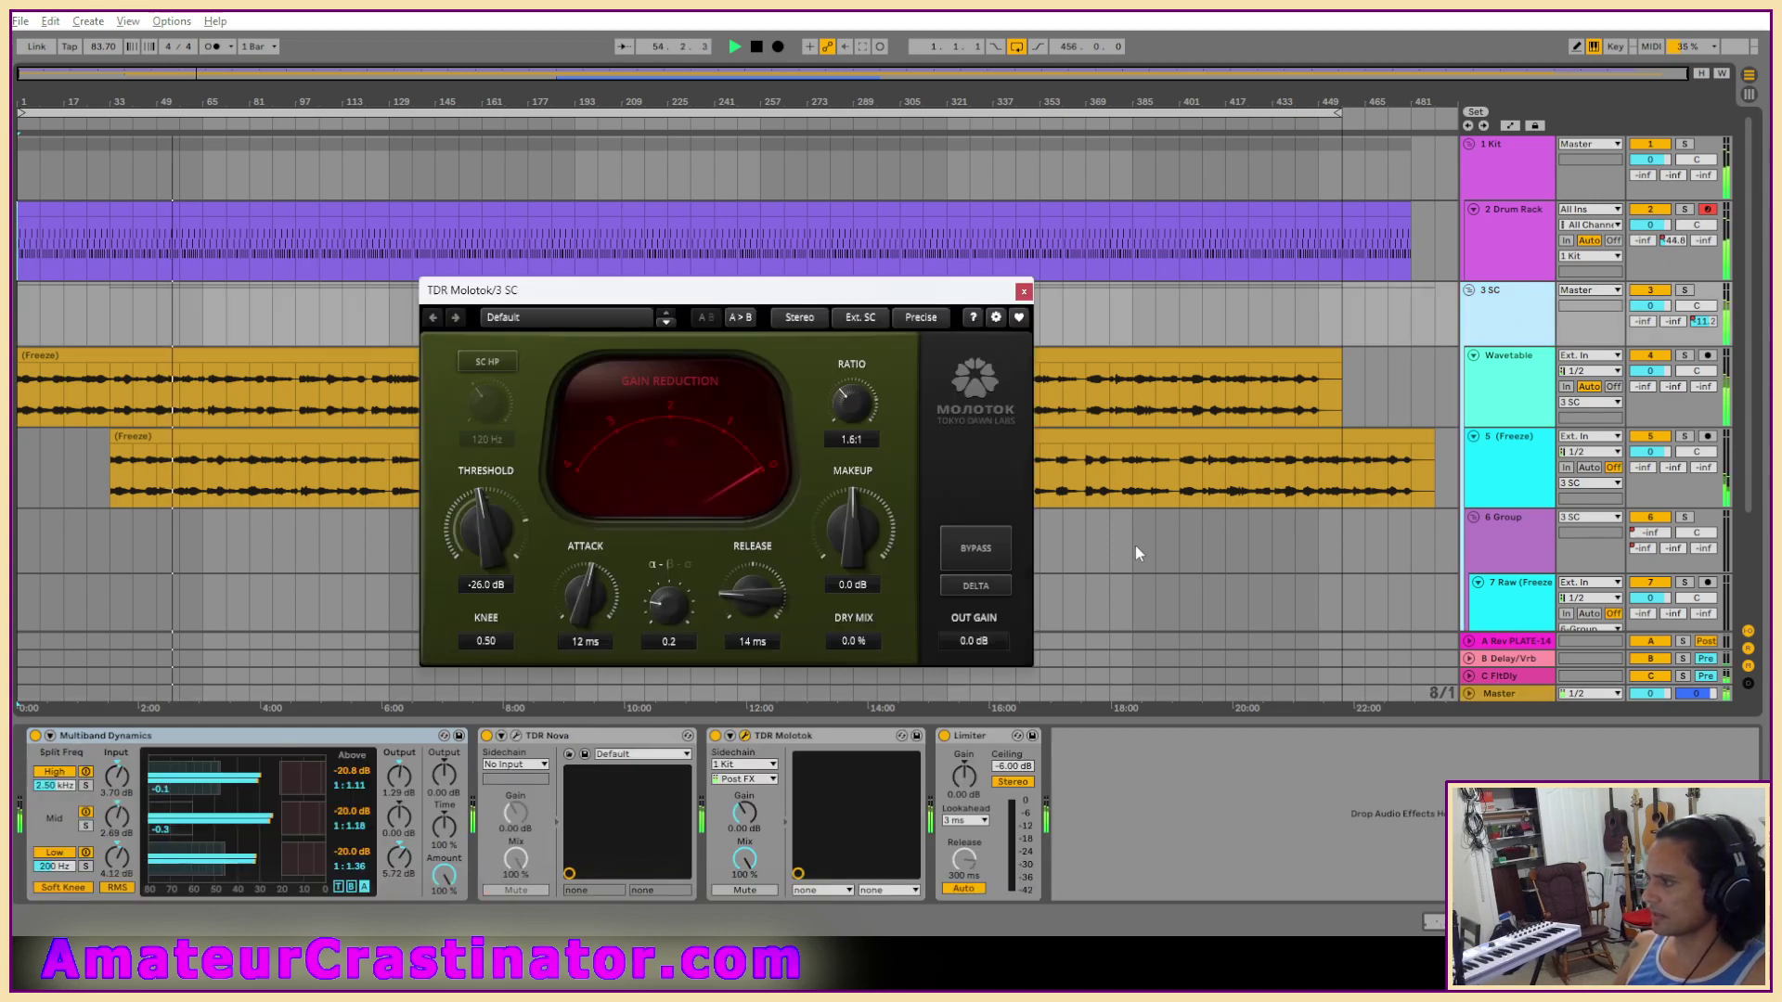
left_click(1024, 291)
Review the device chains on the Kit group, the SC group, the Wavetable track and the track 5 (Freeze).
left_click(1529, 181)
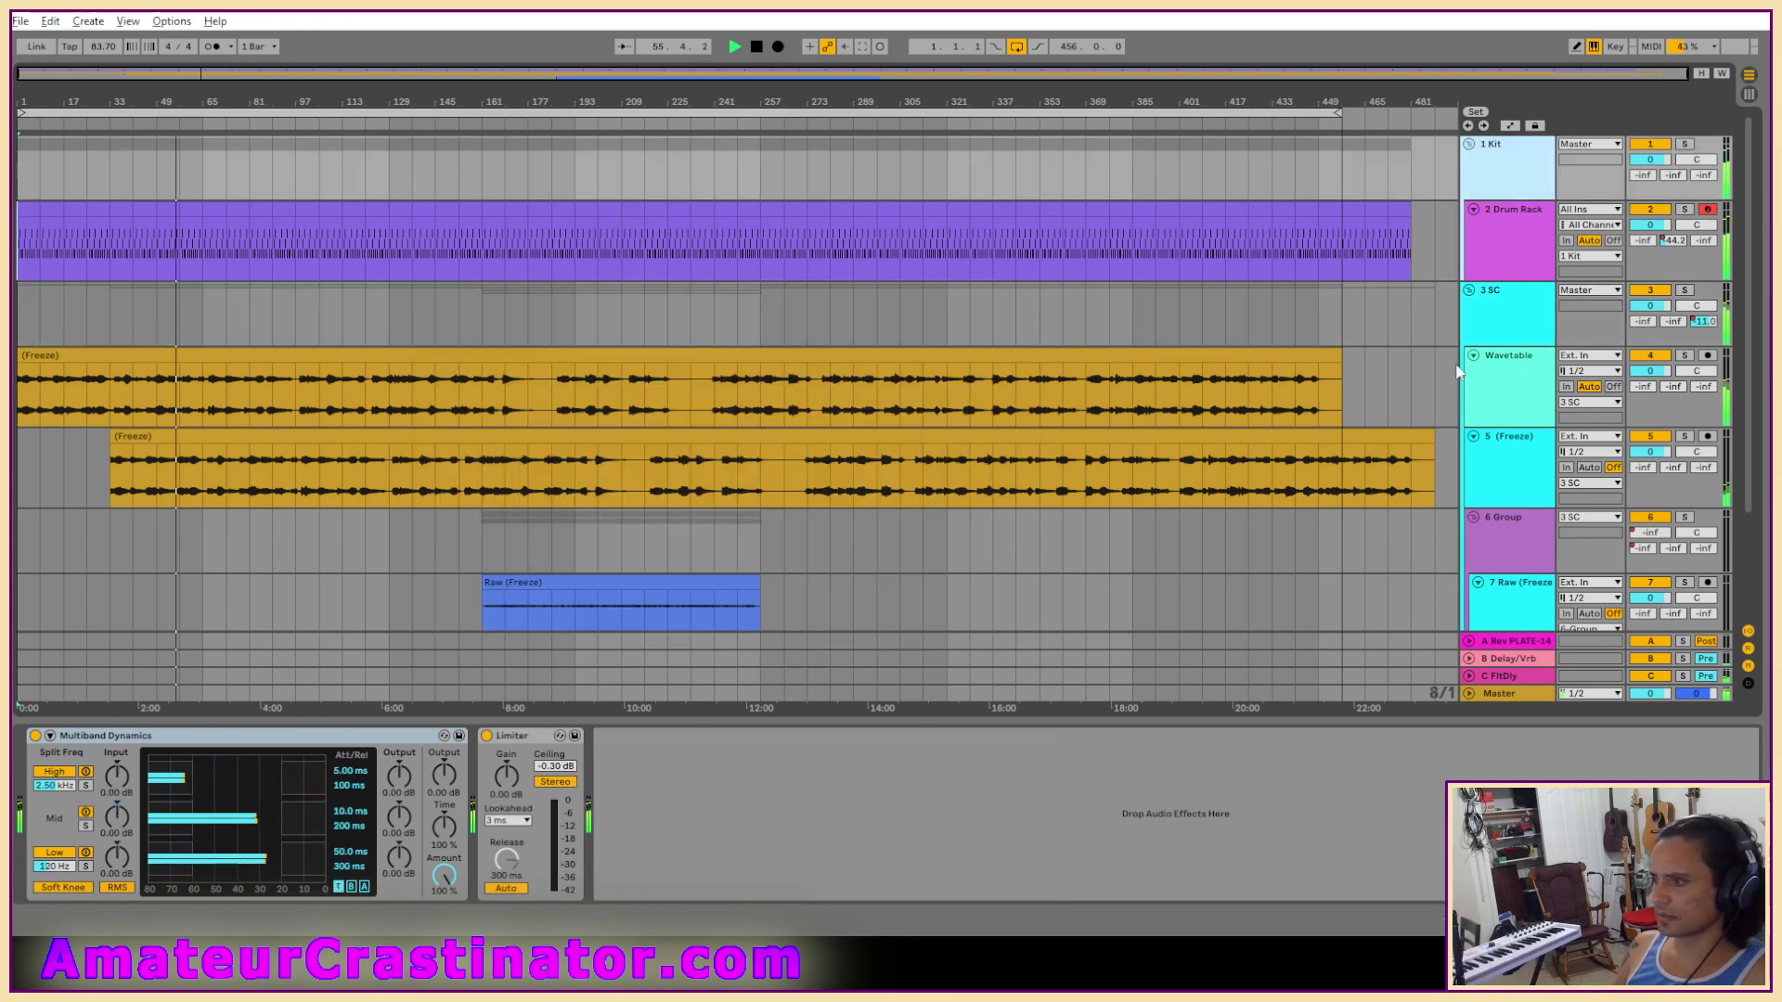
left_click(1517, 309)
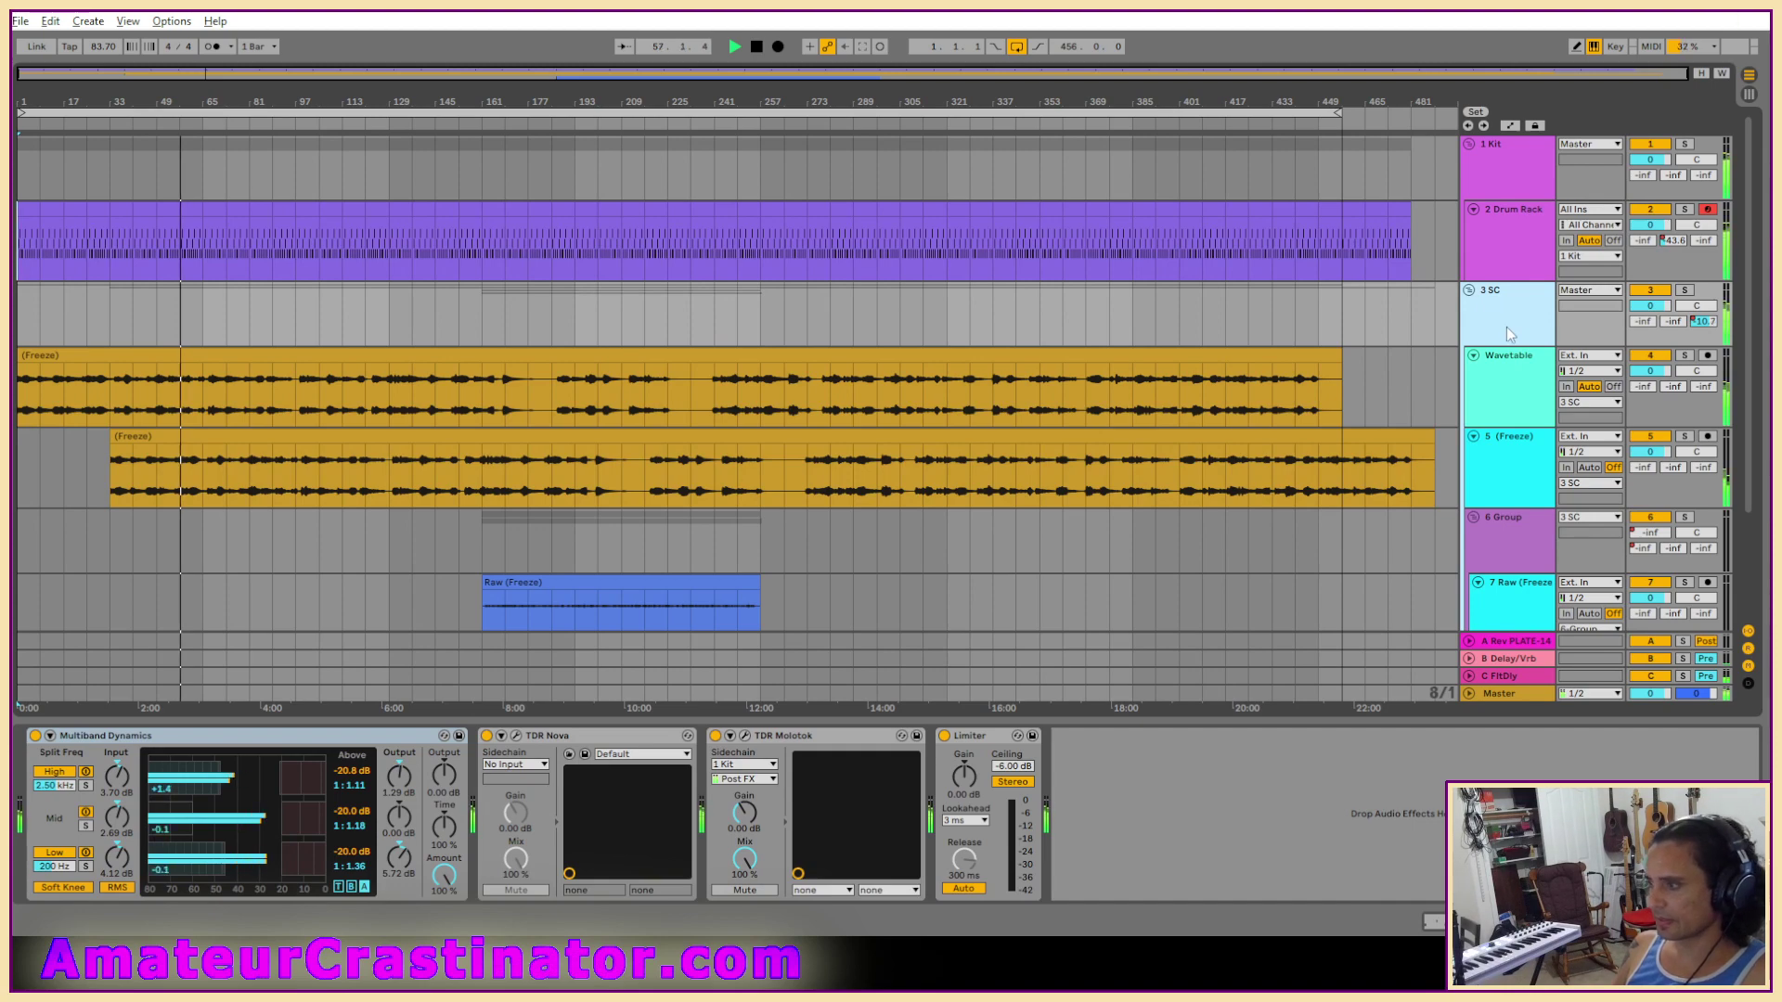
left_click(1496, 369)
left_click(1502, 477)
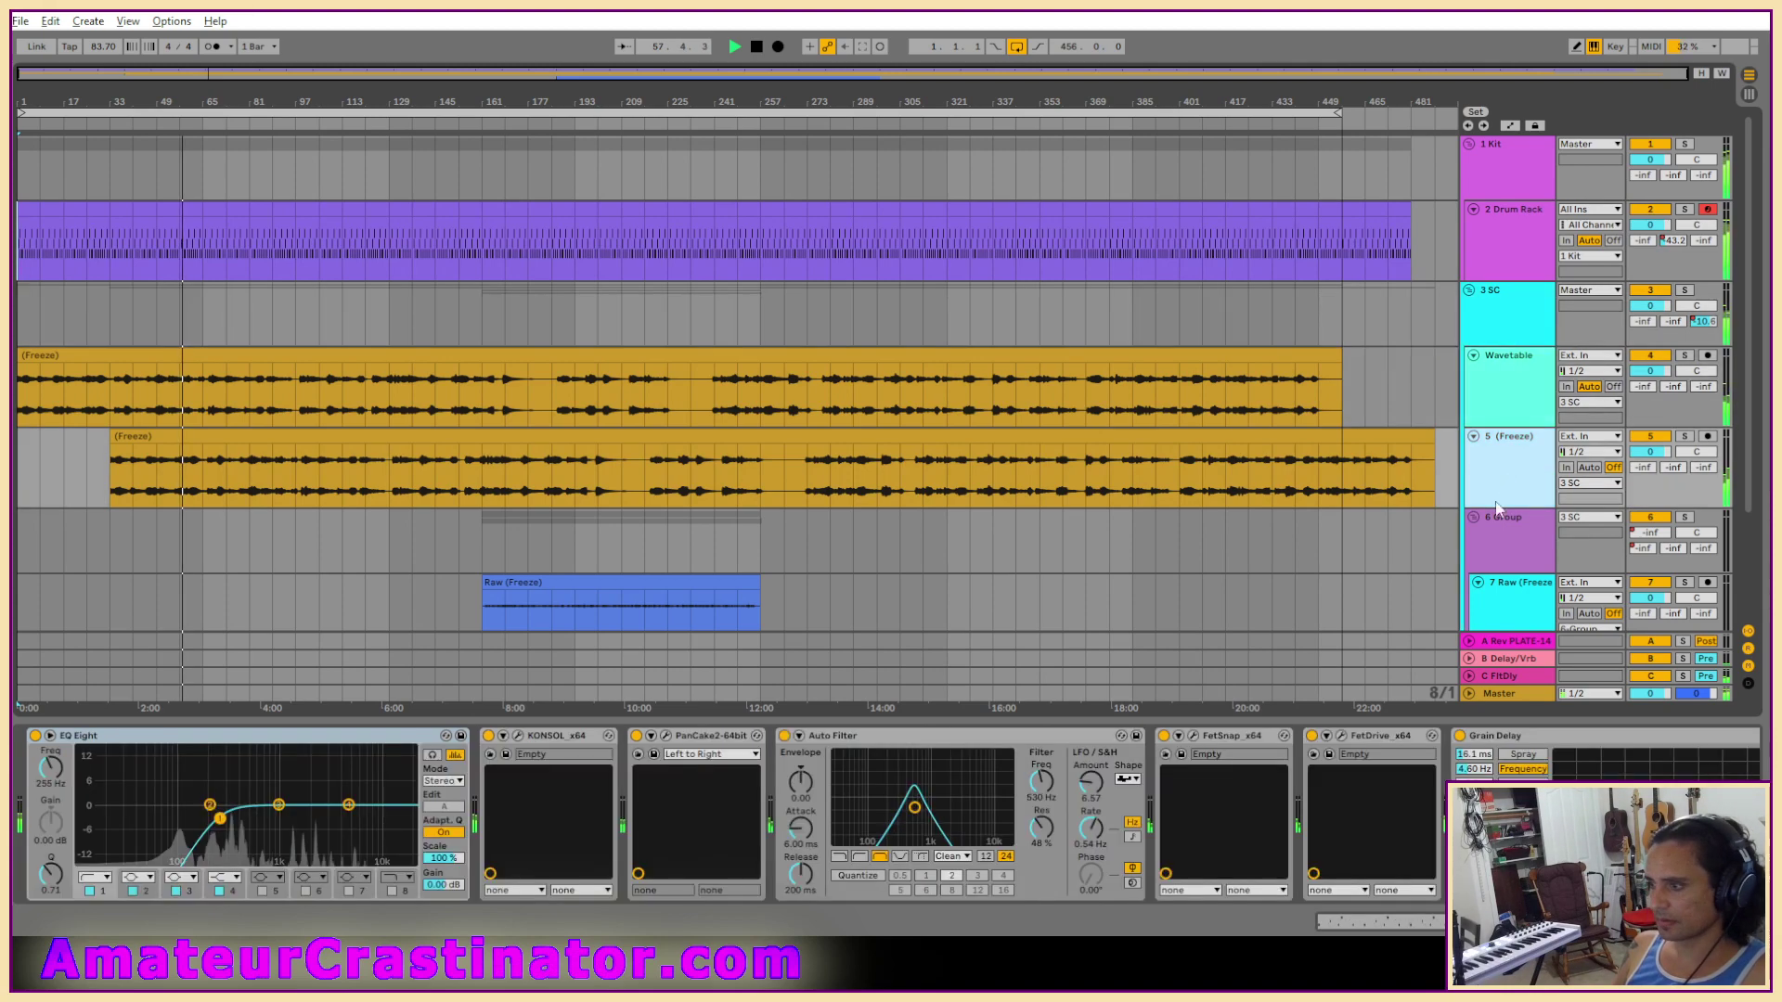
scroll(649, 817, "right", 4)
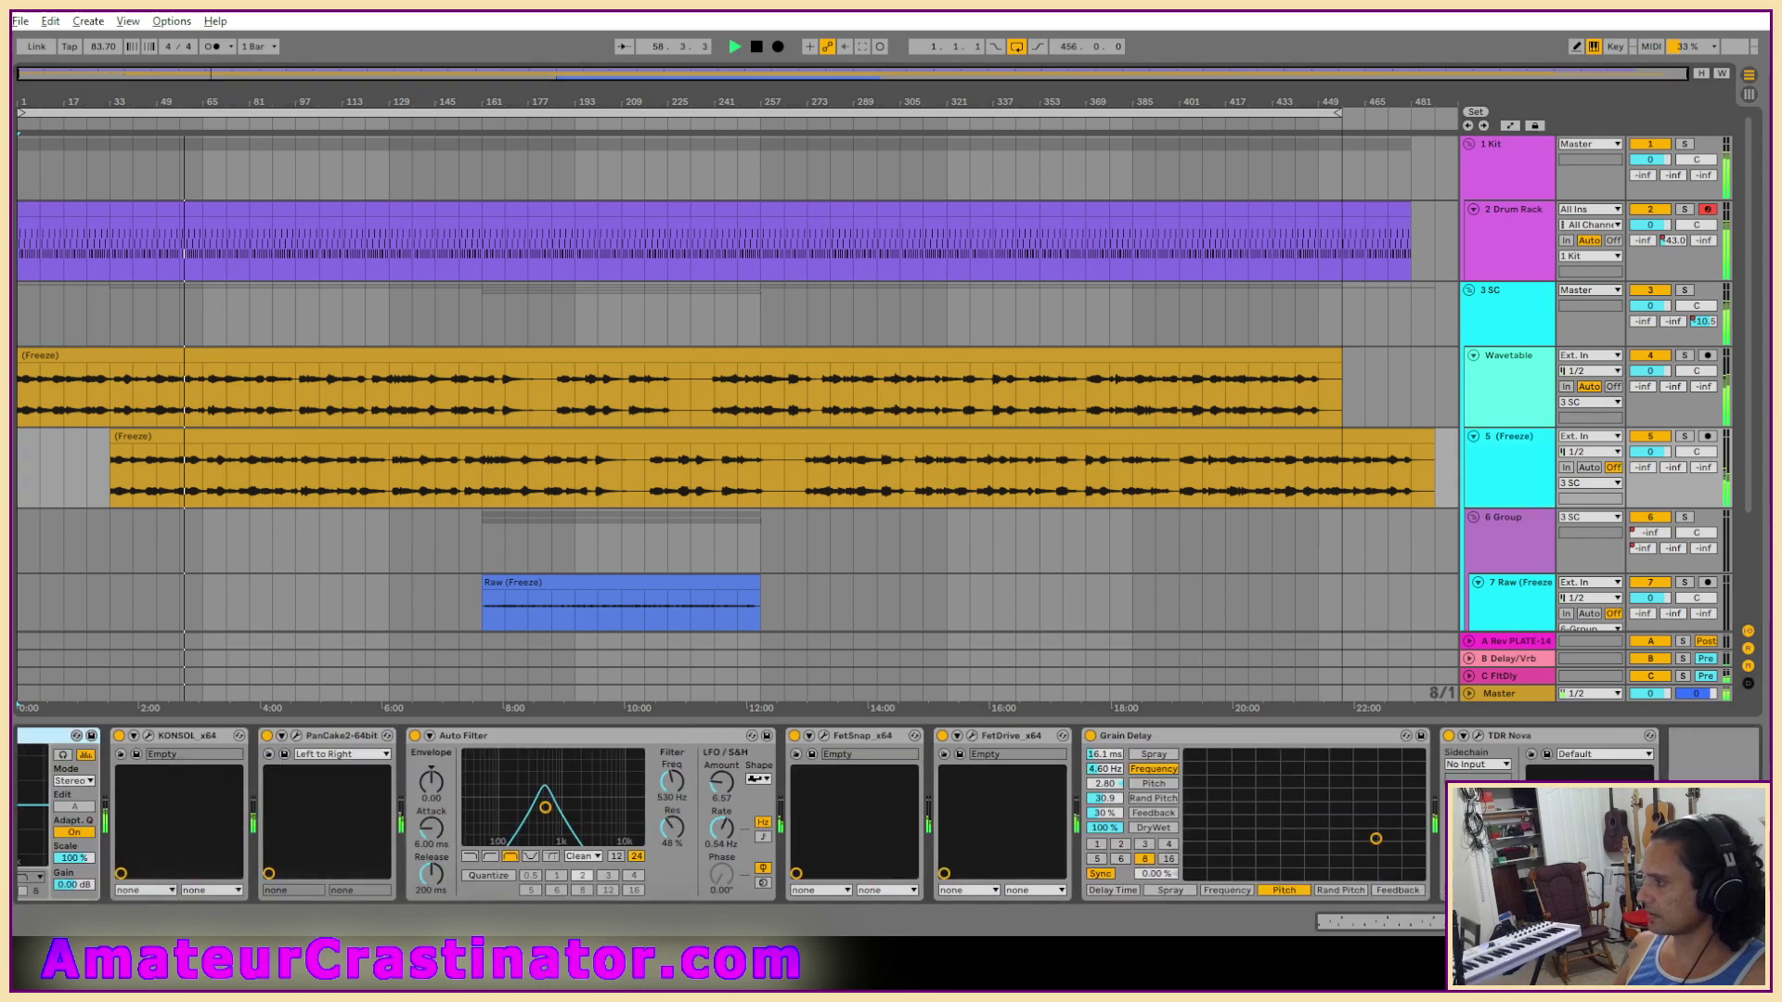
scroll(1483, 422, "down", 3)
scroll(1497, 436, "up", 3)
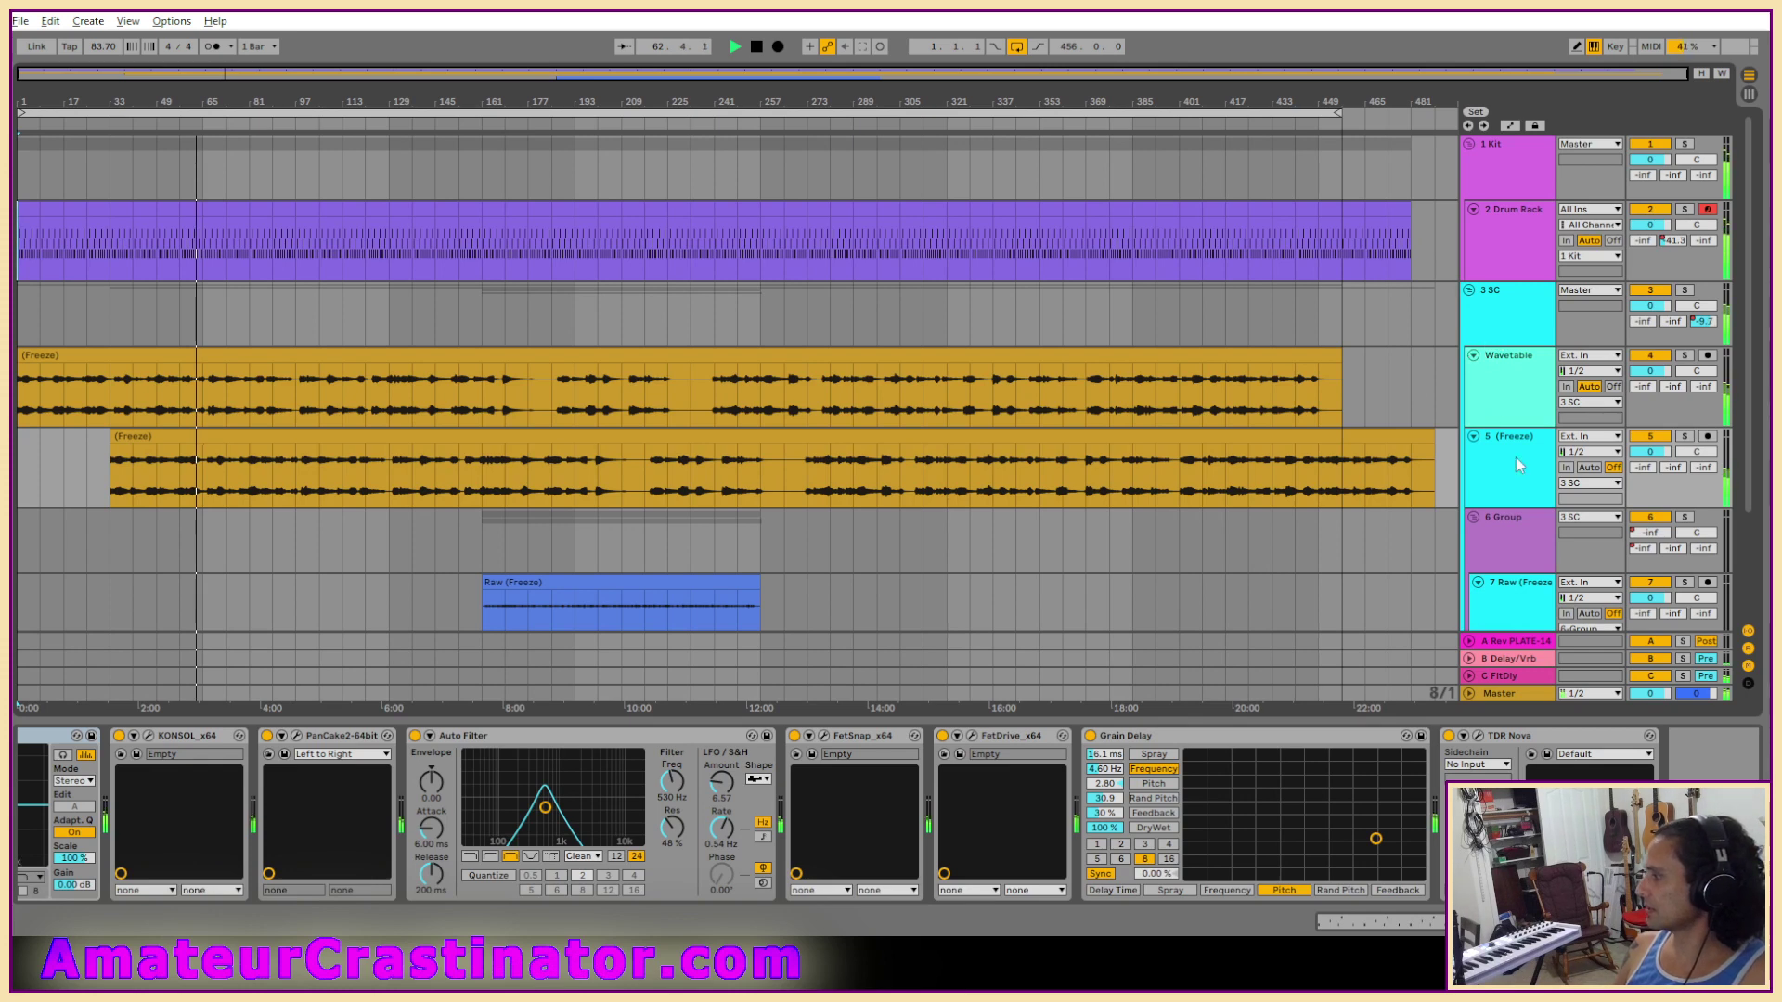
Listen to track 5 (Freeze) in solo and return it to the full mix, checking the Kit group's devices too.
left_click(1506, 172)
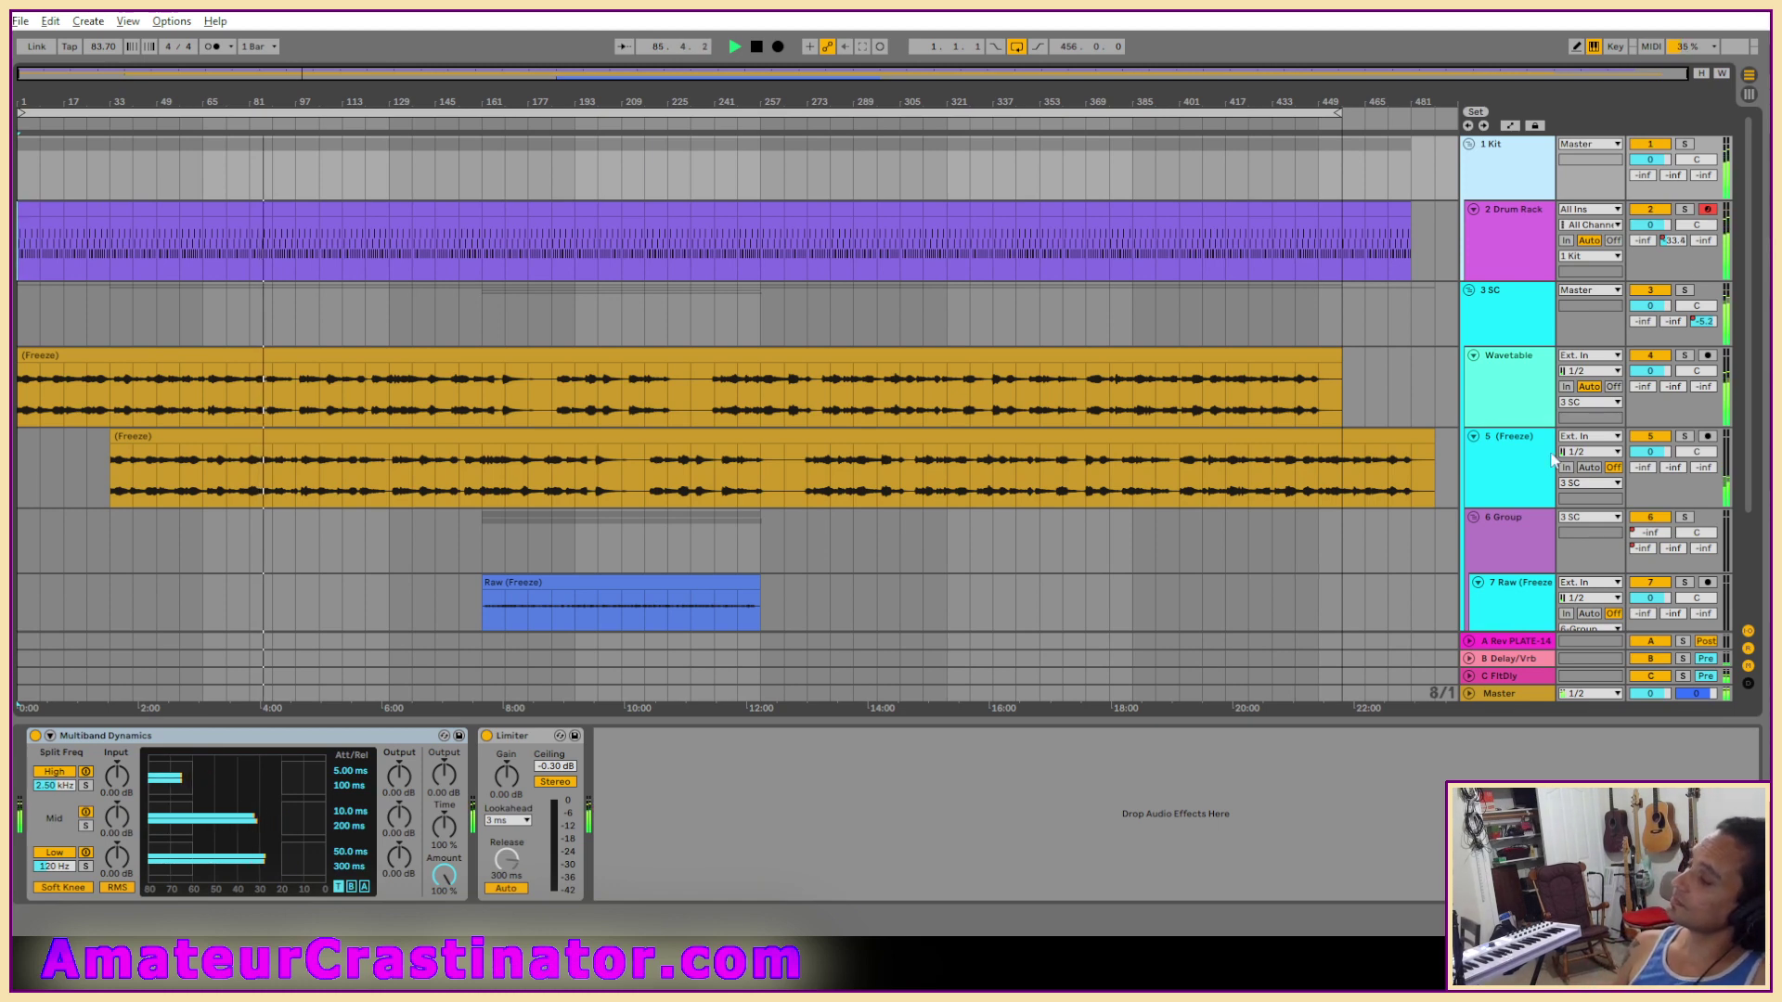
left_click(1496, 449)
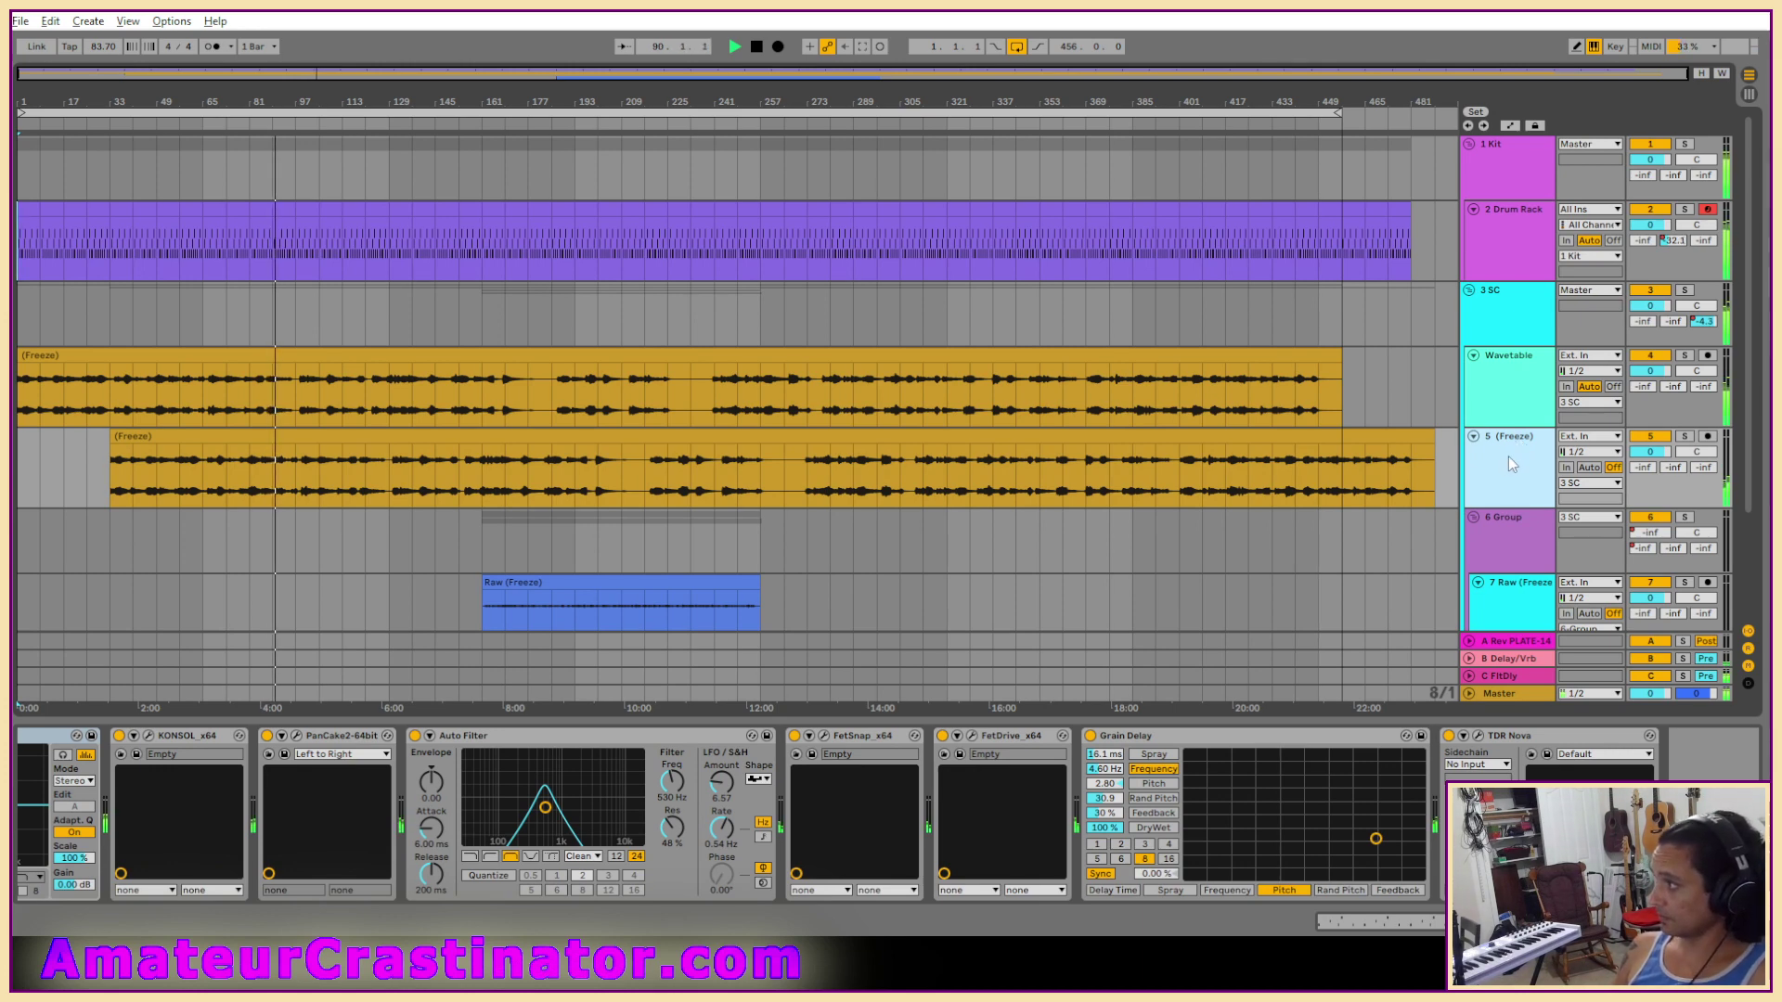
key("s")
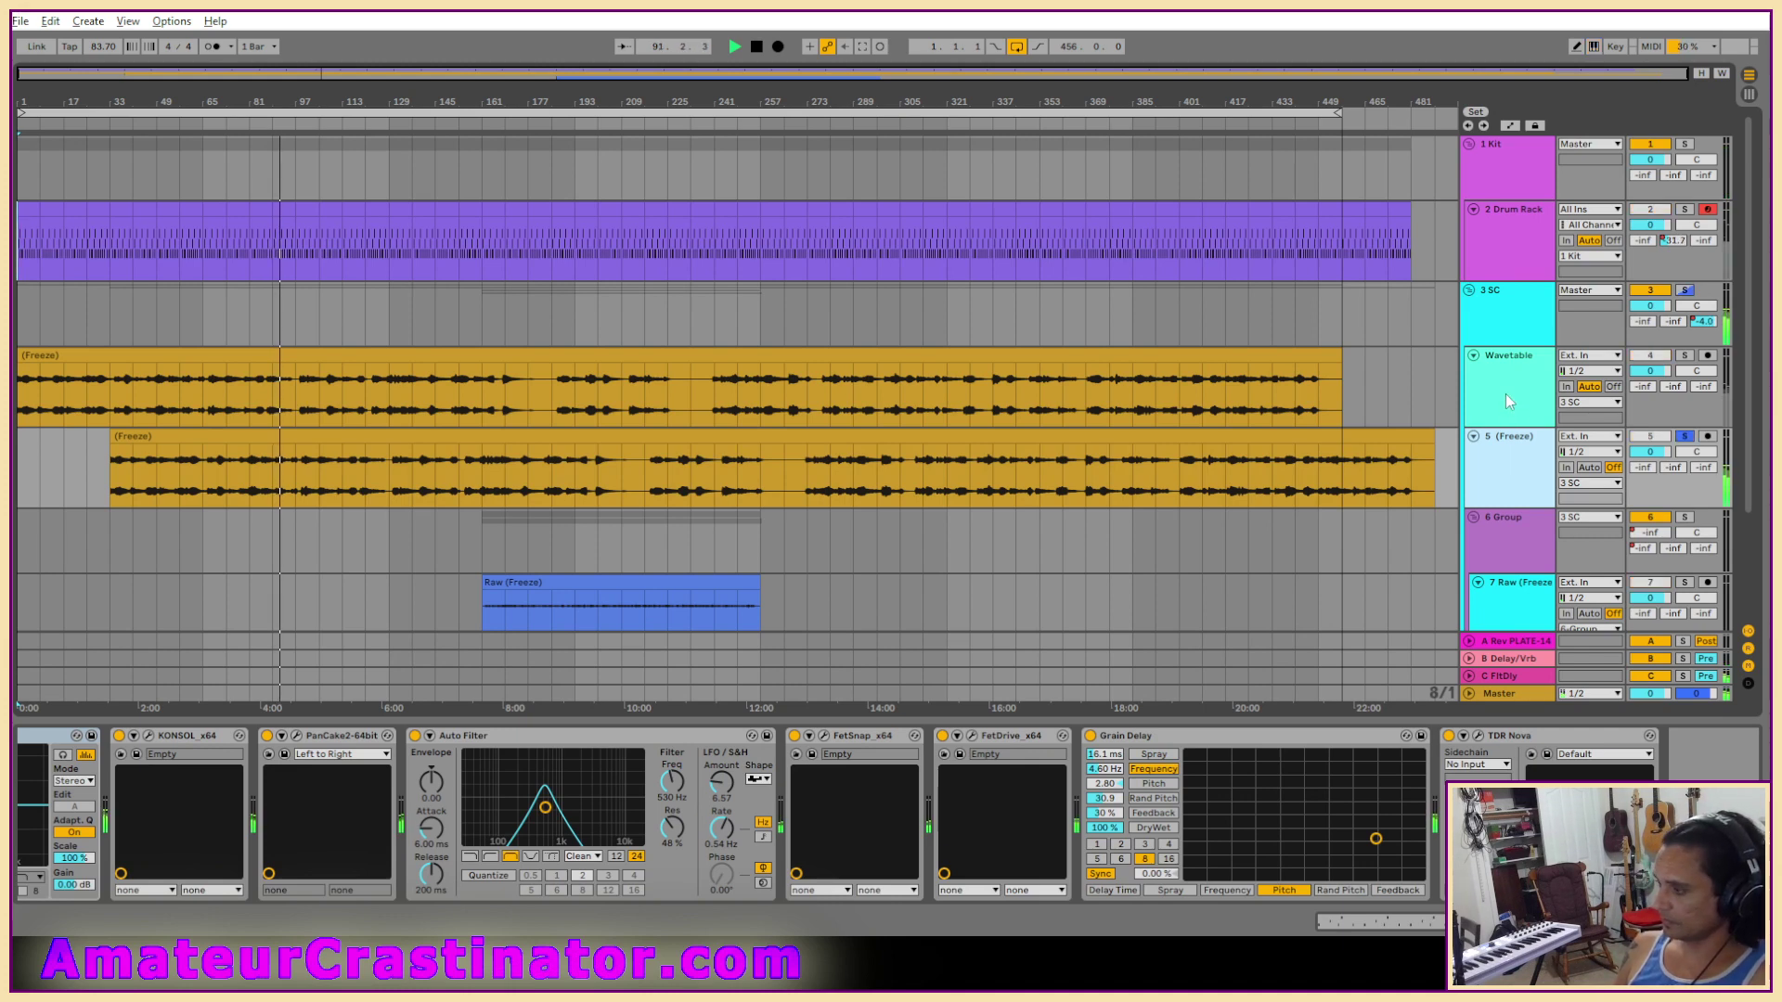
key("s")
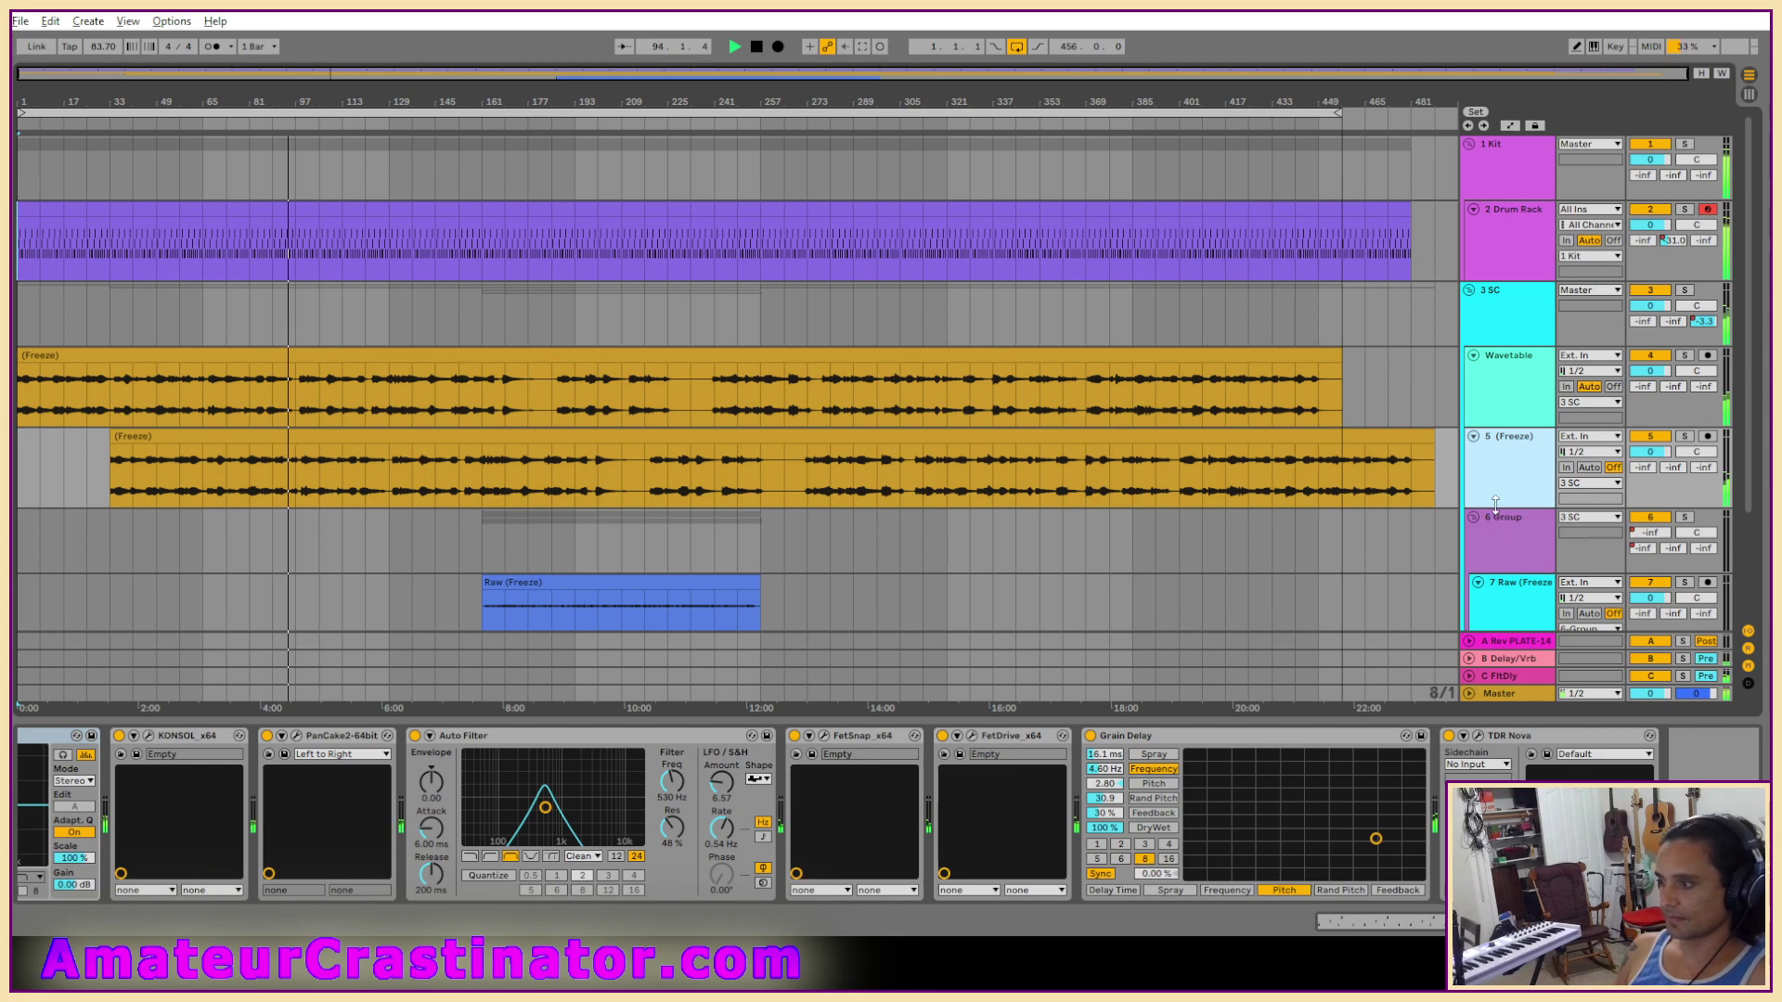
Review the device chains on the SC group, the Kit group and the Drum Rack track.
scroll(1485, 460, "down", 1)
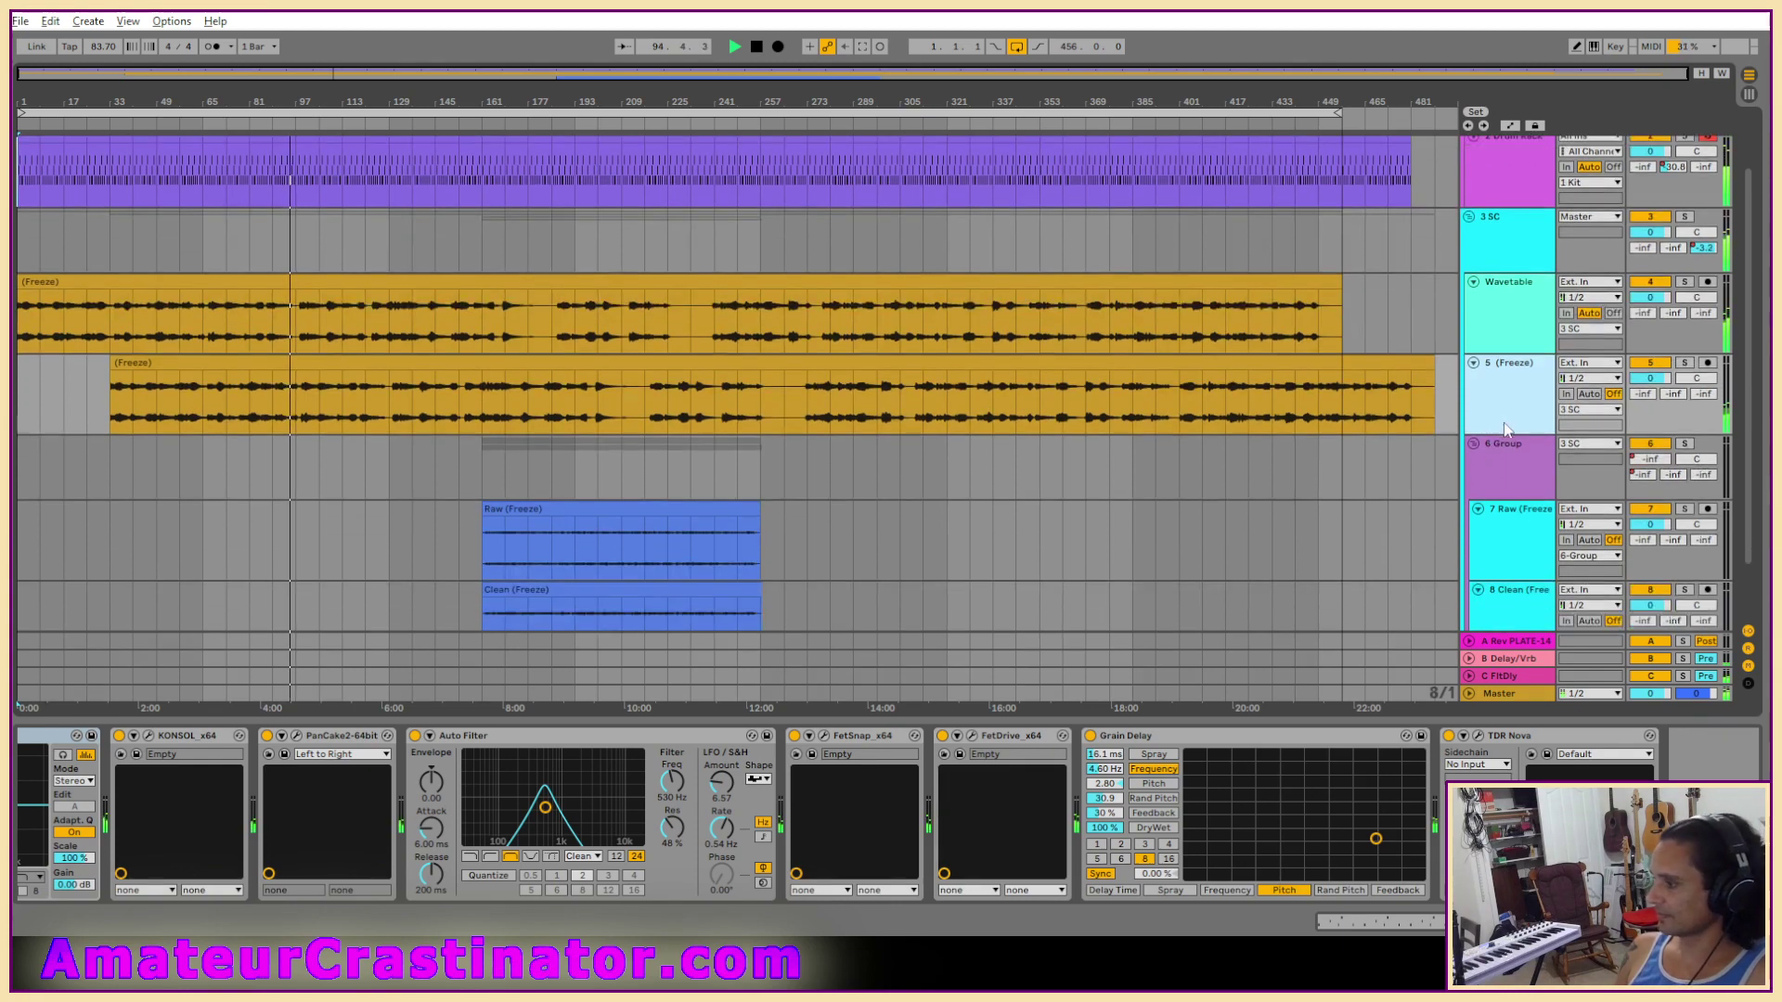
scroll(1505, 427, "up", 1)
left_click(1485, 336)
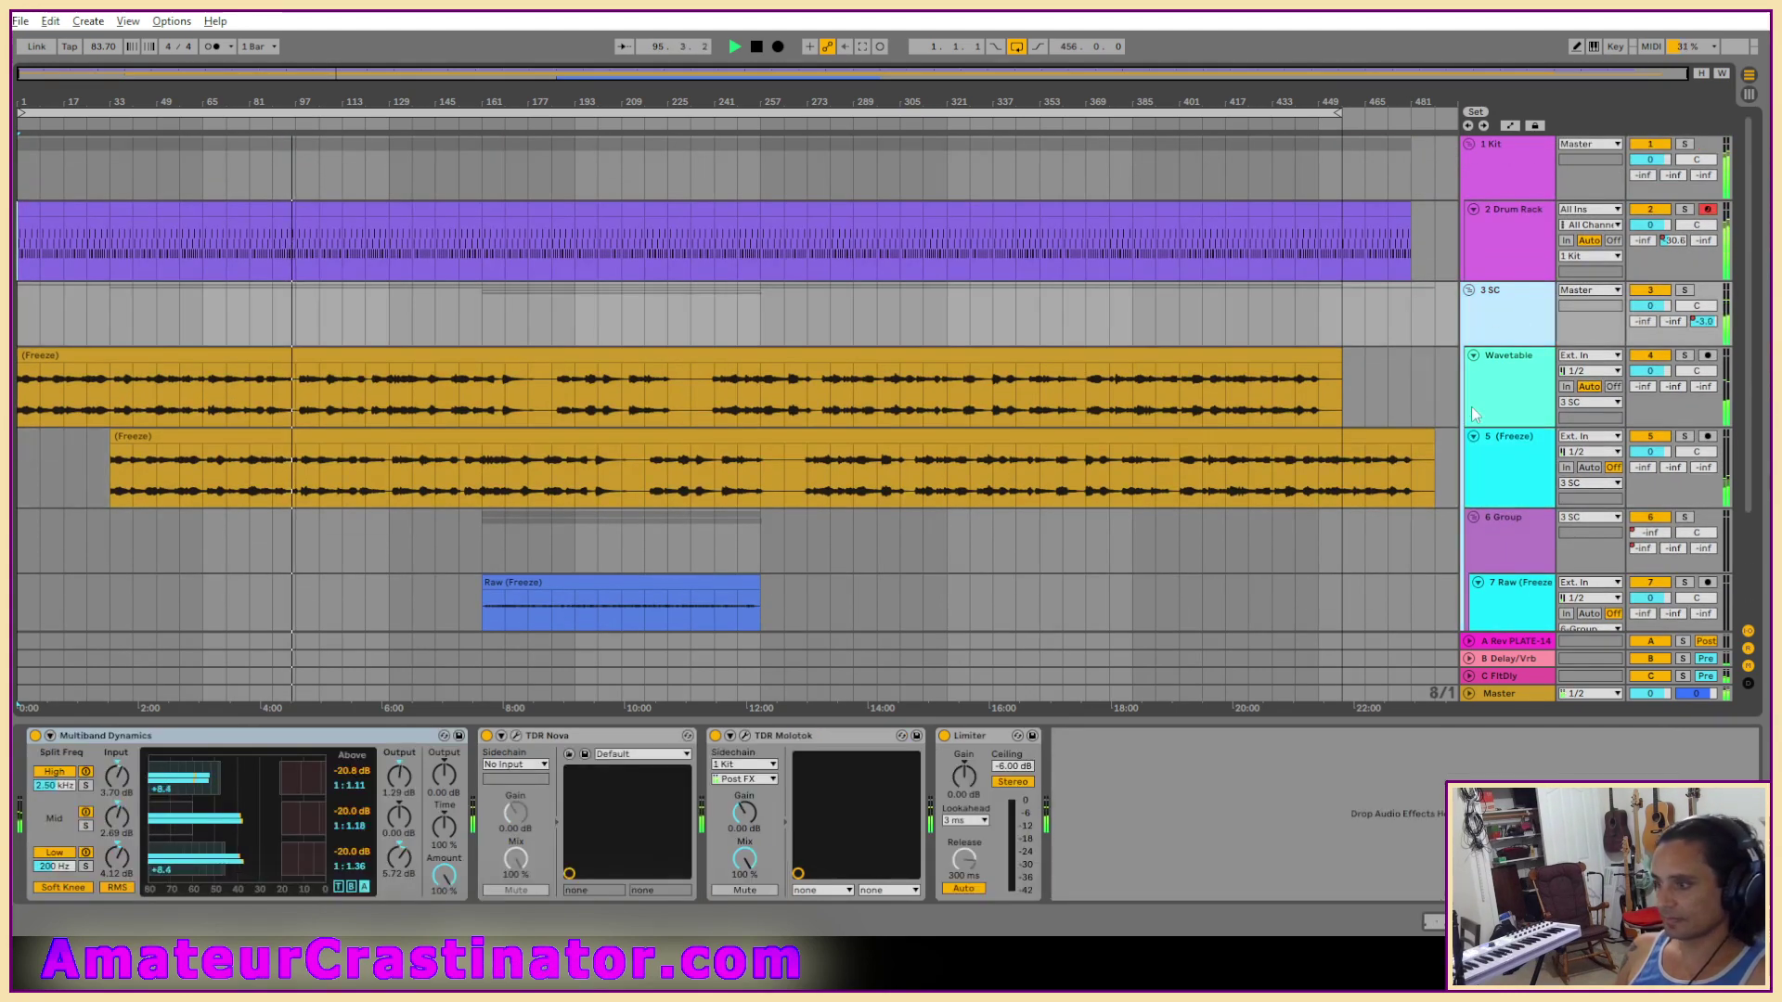
left_click(1510, 190)
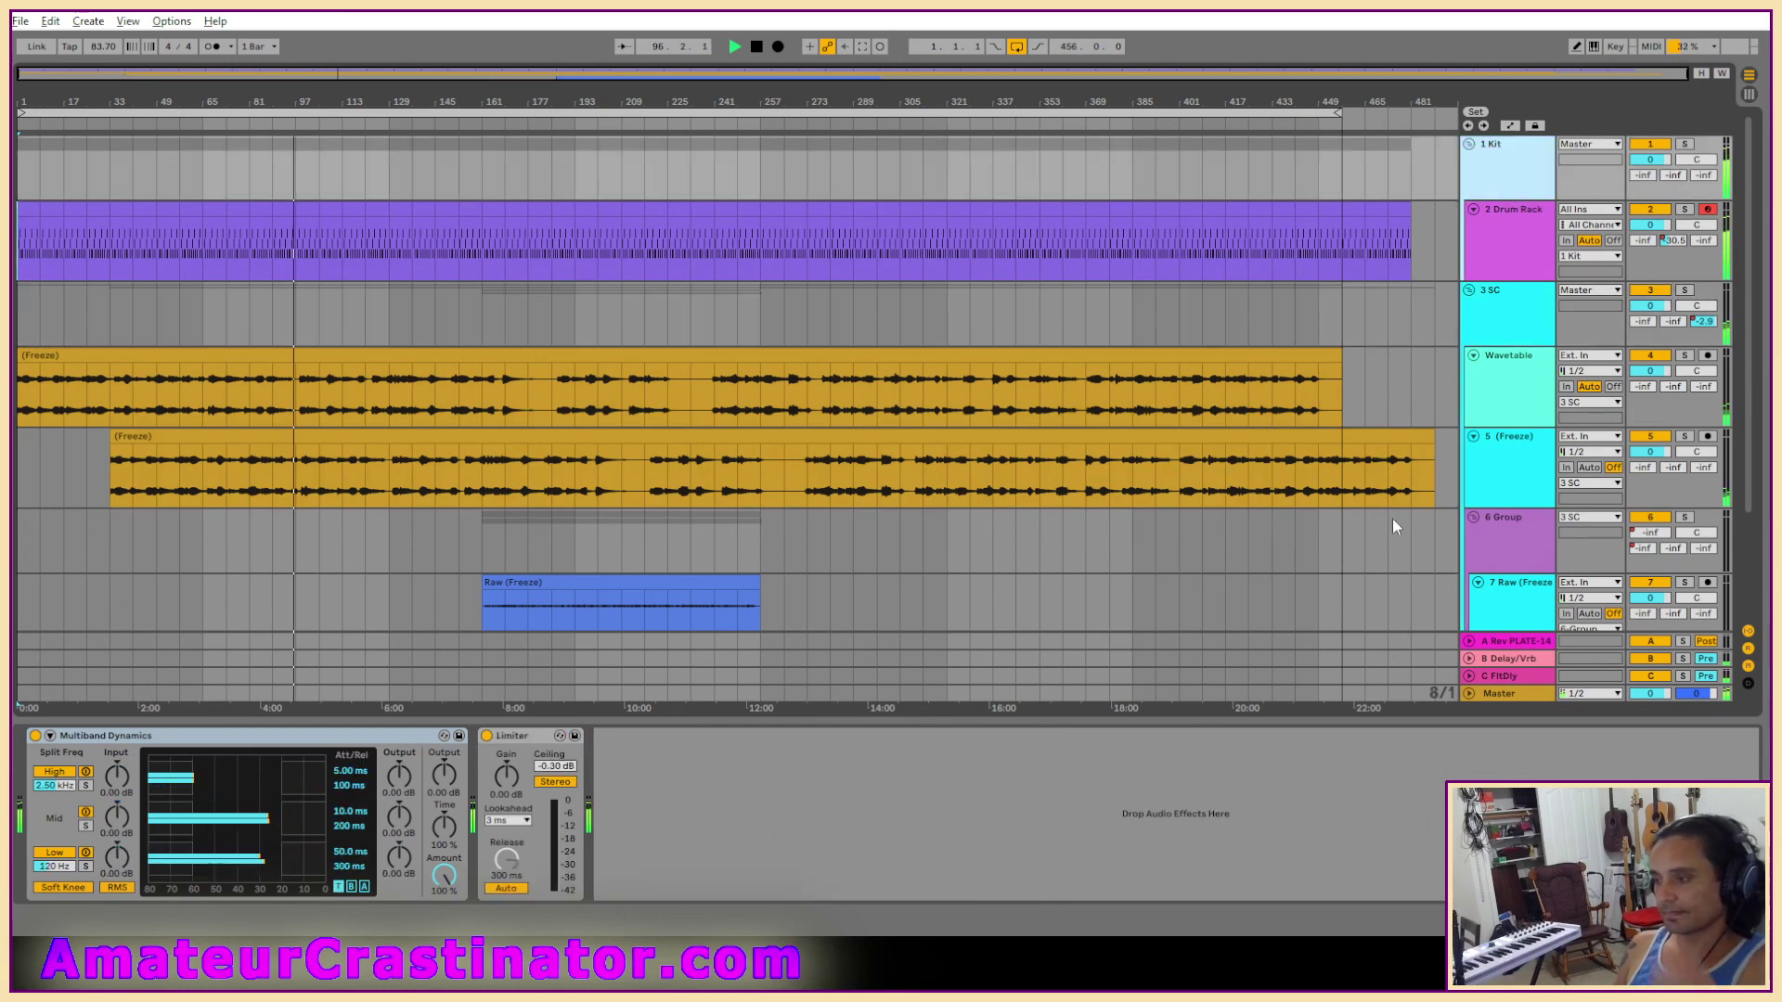
left_click(1511, 231)
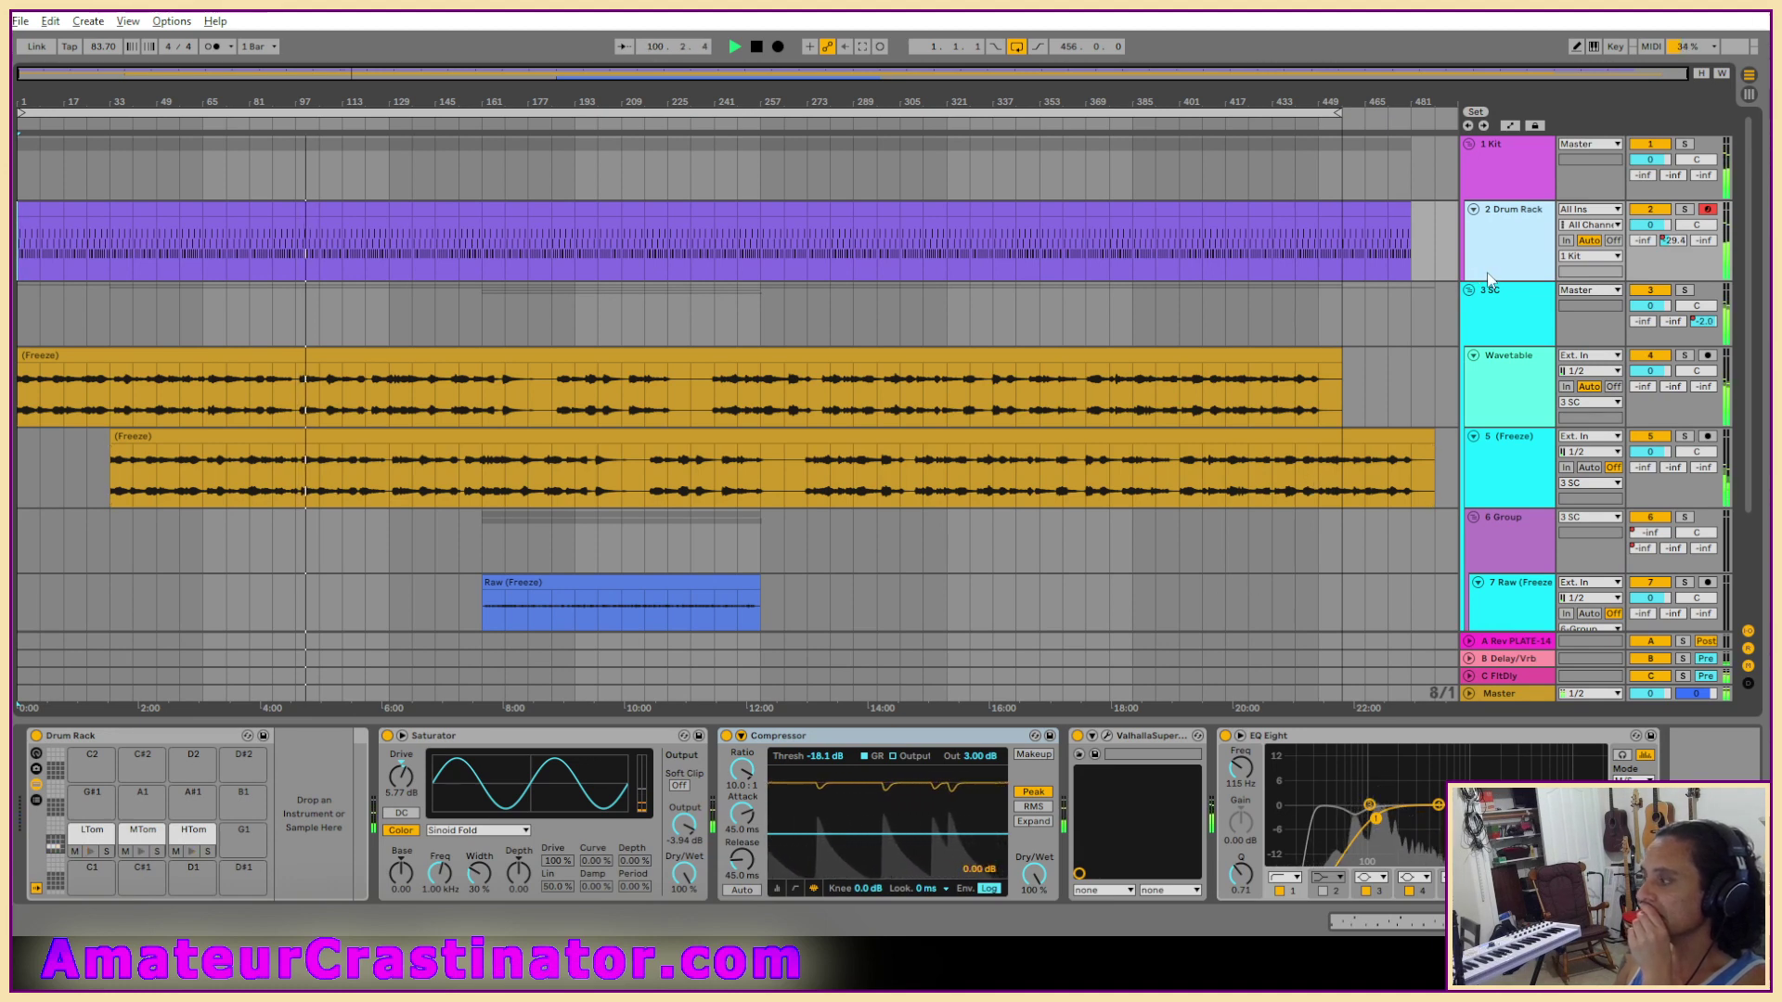
Insert an EQ Eight ahead of the Multiband Dynamics on the Kit group.
left_click(1508, 195)
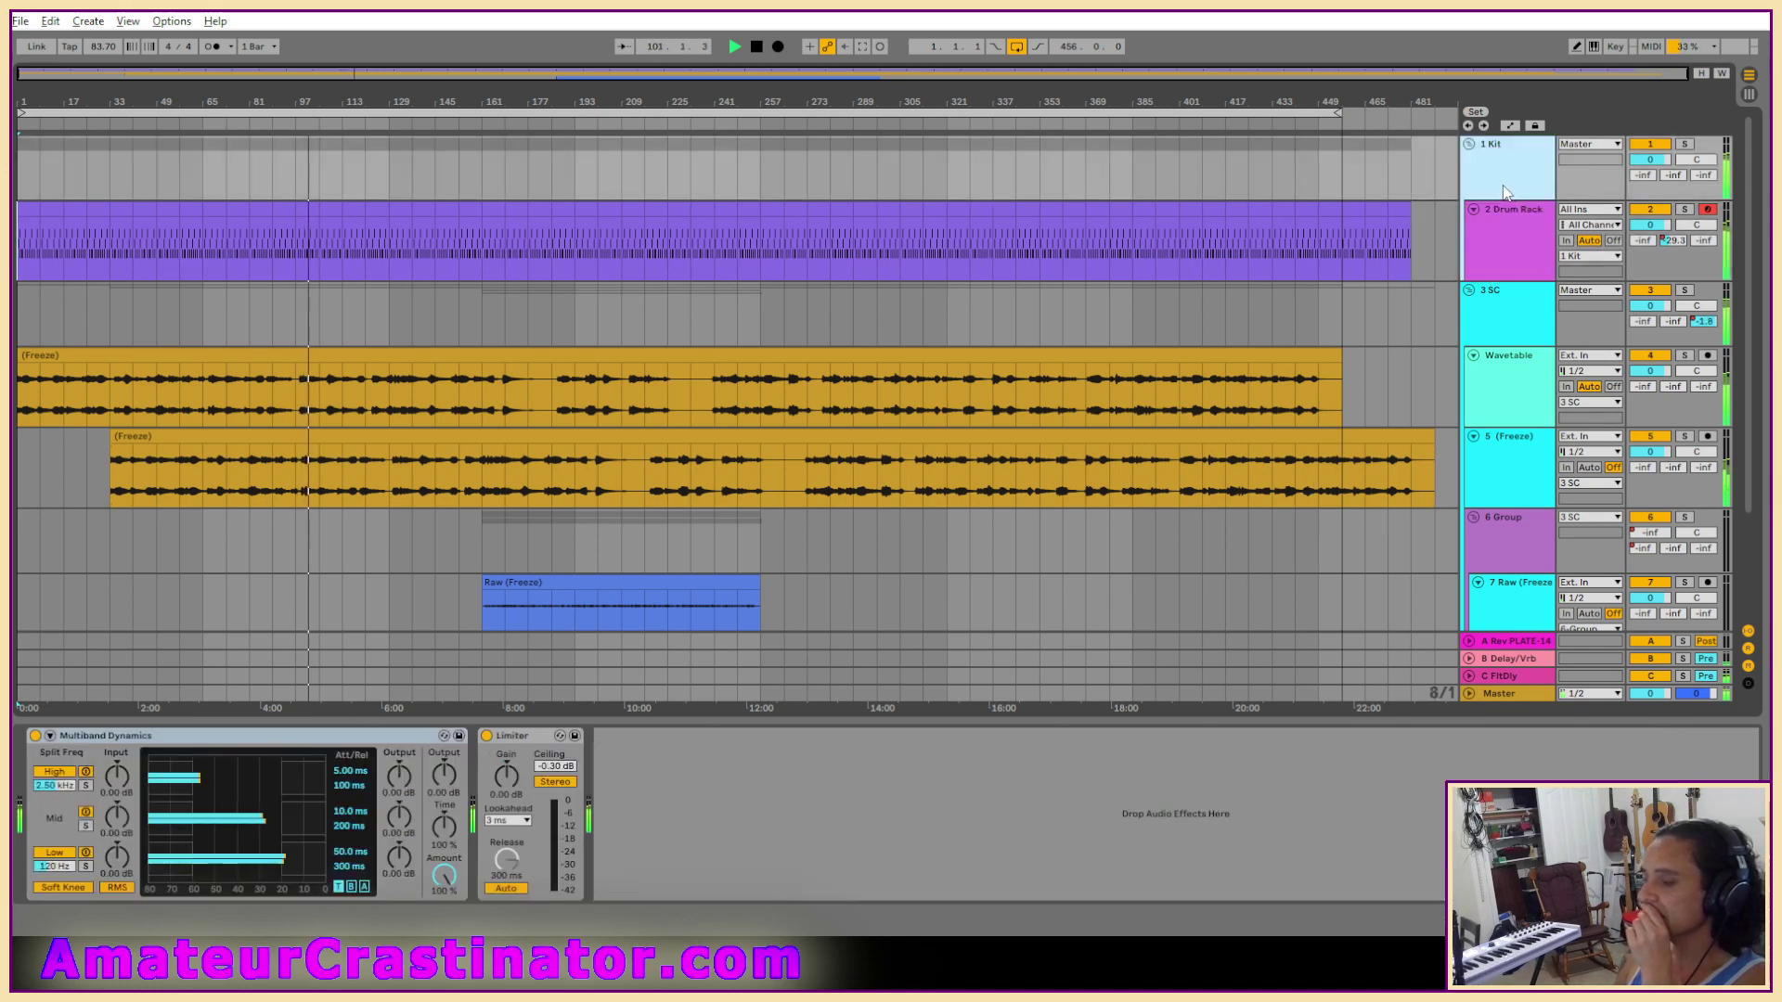
left_click(1490, 187)
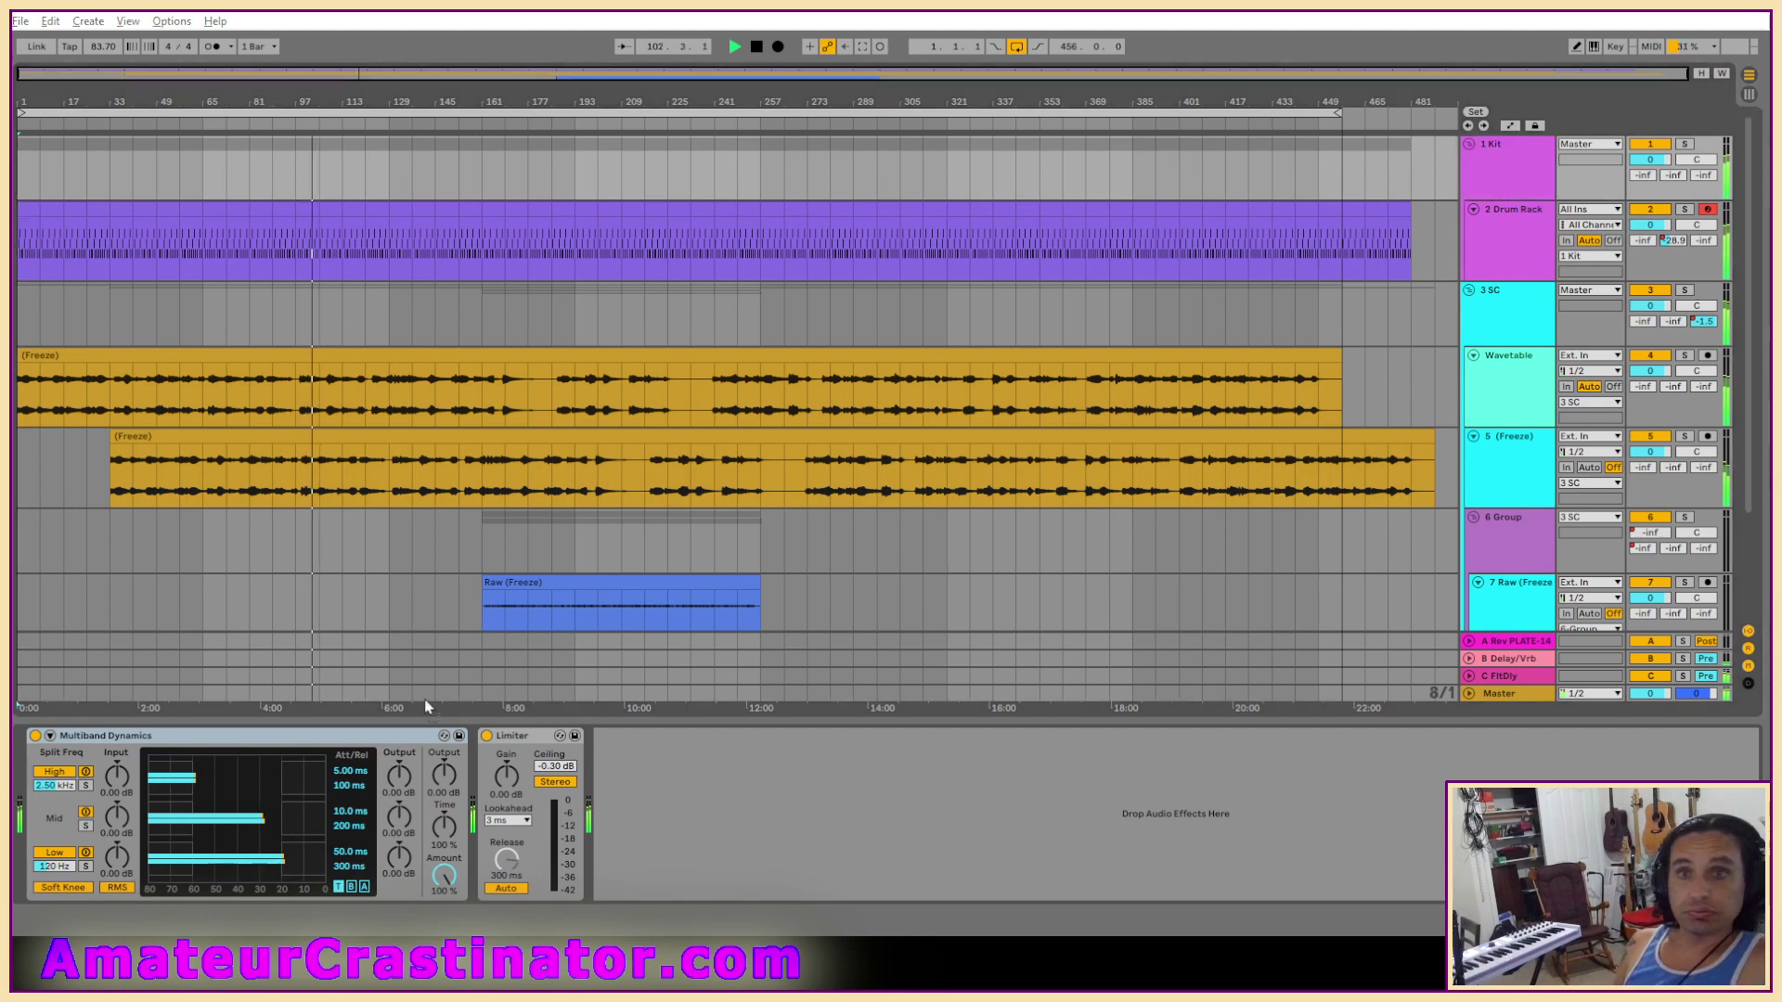
scroll(65, 804, "left", 5)
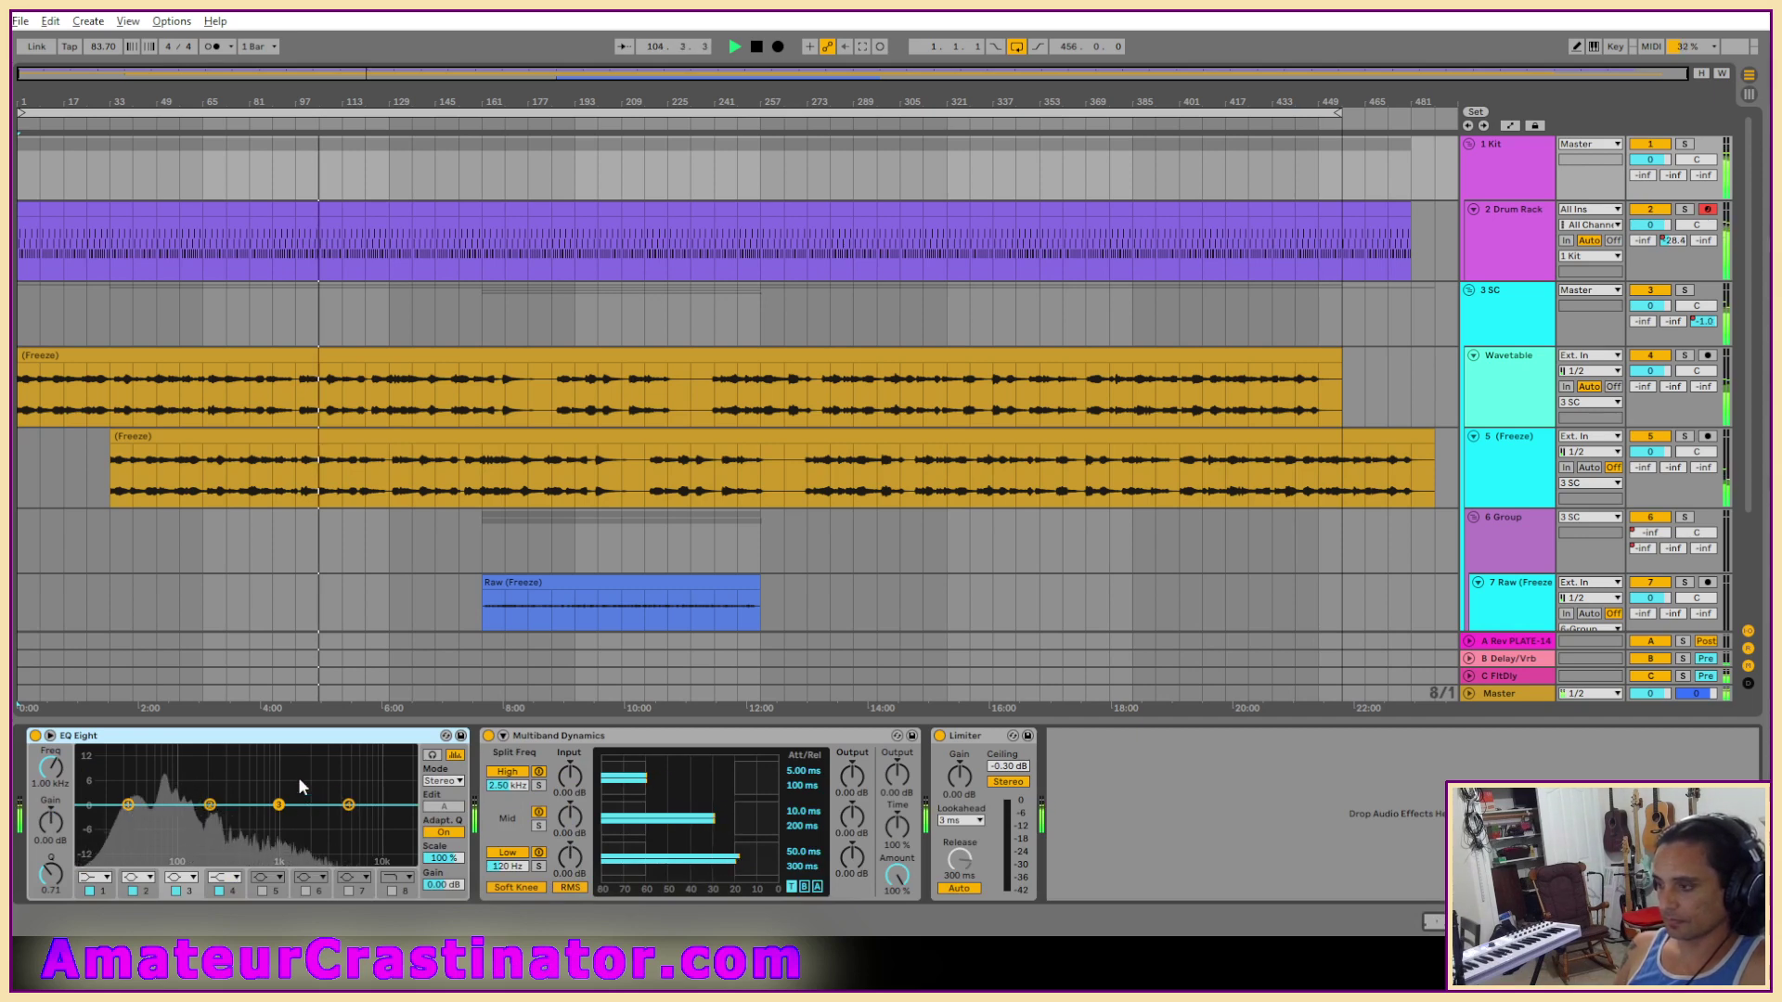
Add an audio track below the Drum Rack and place the Crash Acoustified 09 sample on it at bar 129.
left_click(1509, 252)
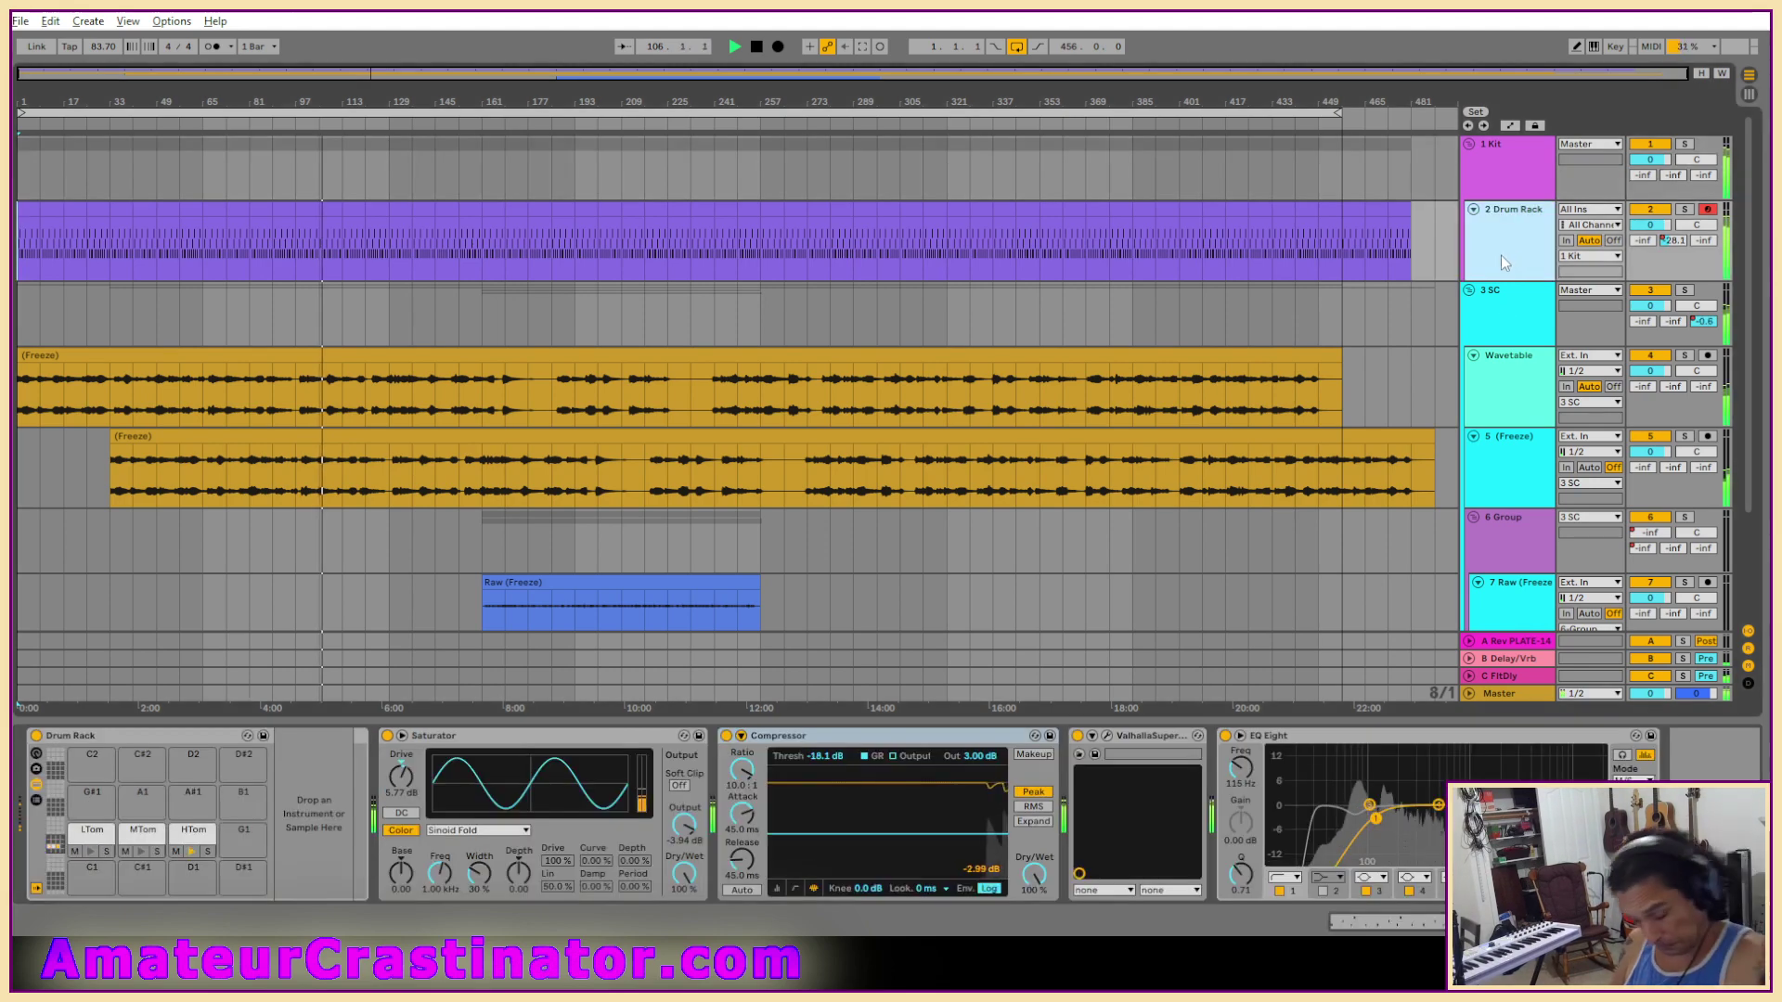
key("ctrl+t")
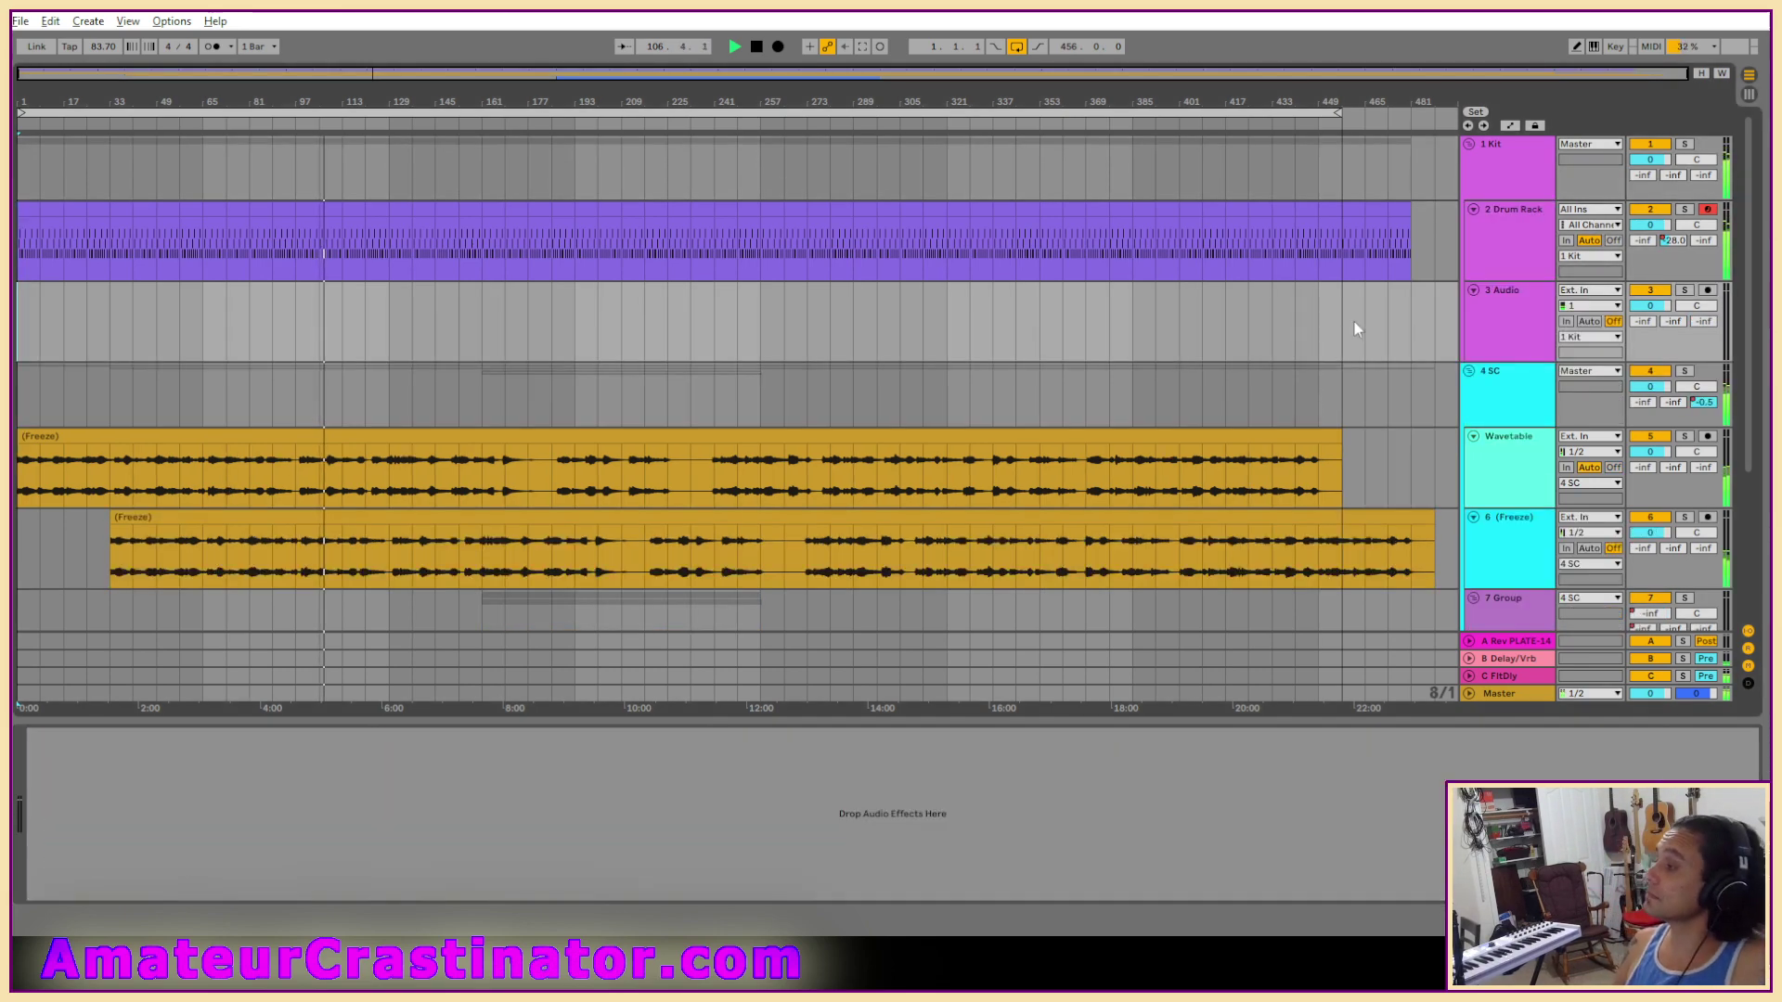
key("space")
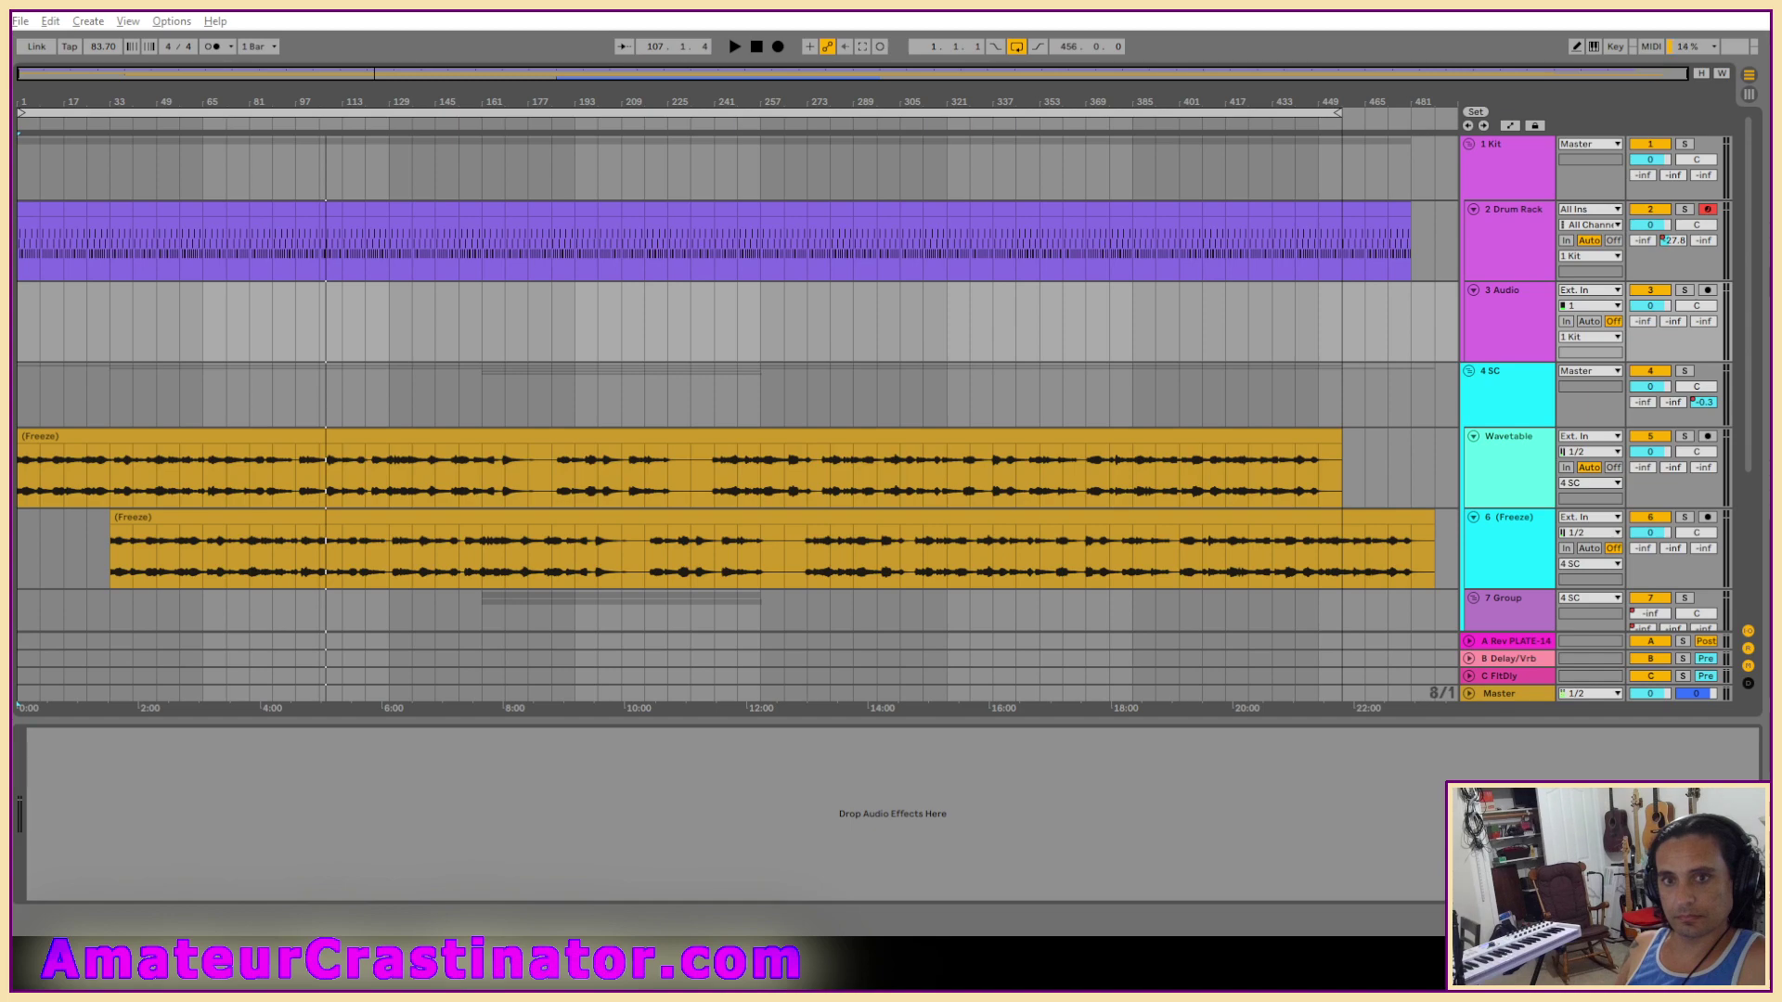
left_click(392, 342)
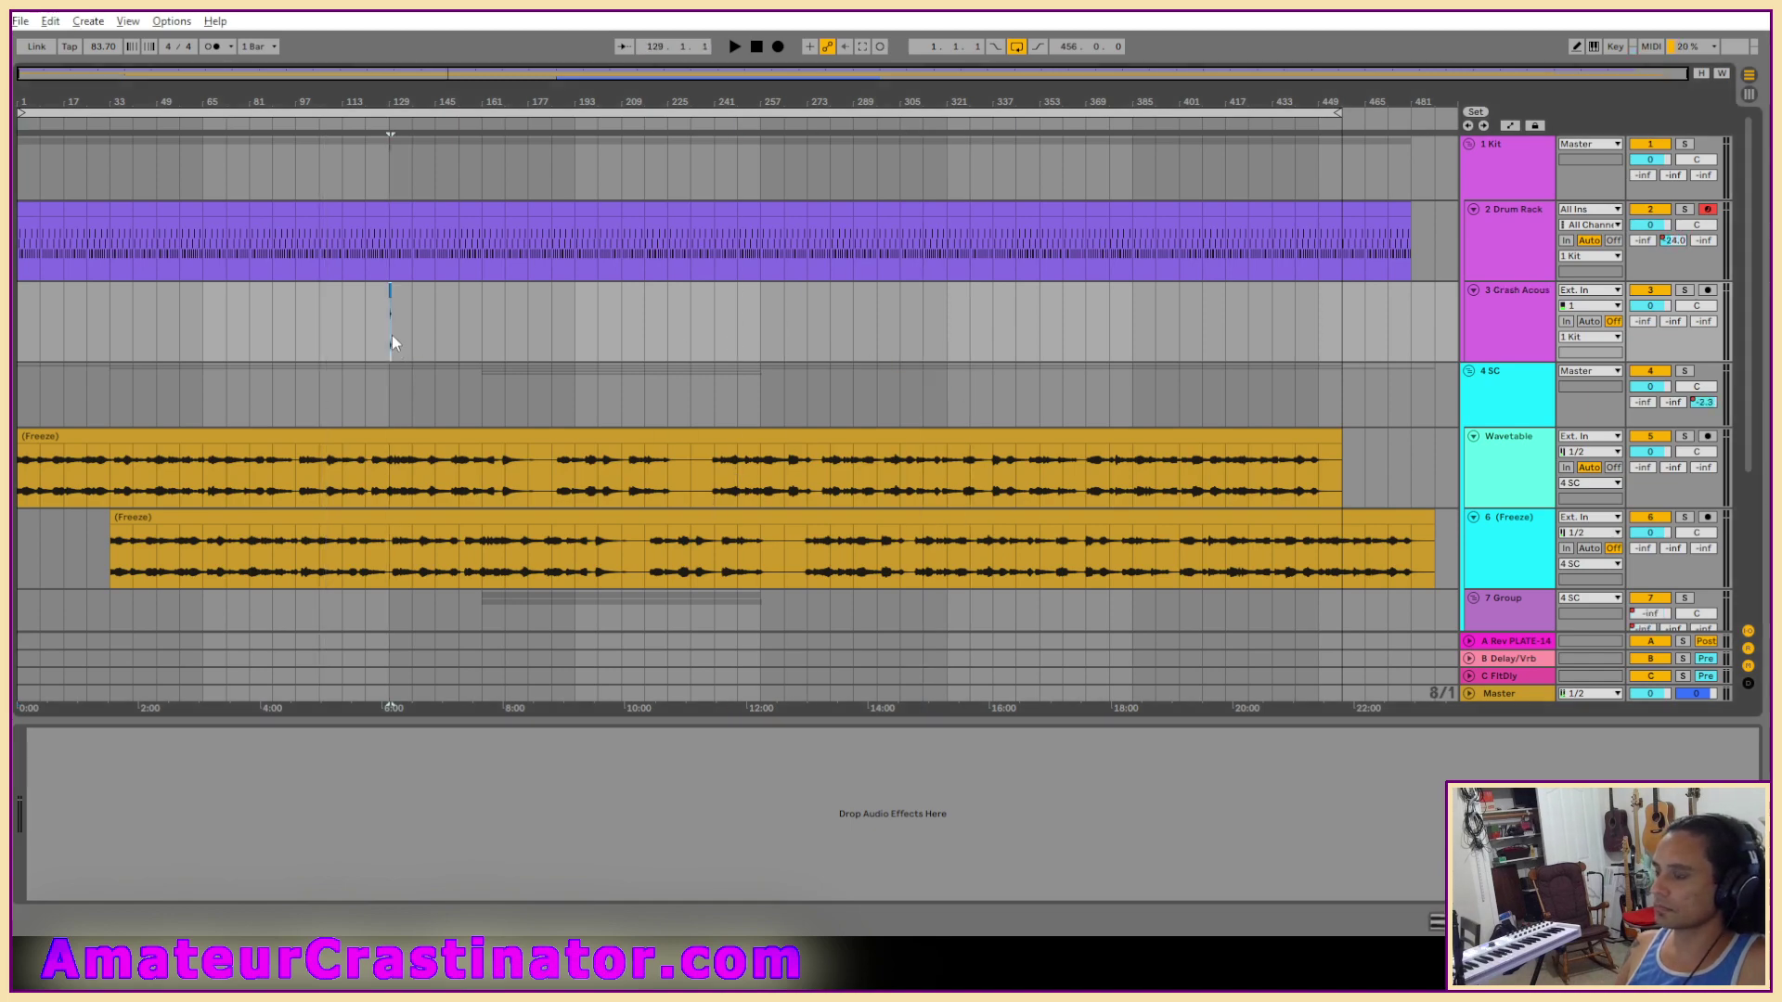
key("ctrl+v")
key("z")
Solo the crash track, give its clip a short fade-in and a fade-out from about 129.4.3, with an EQ Eight inserted on the track.
left_click(493, 292)
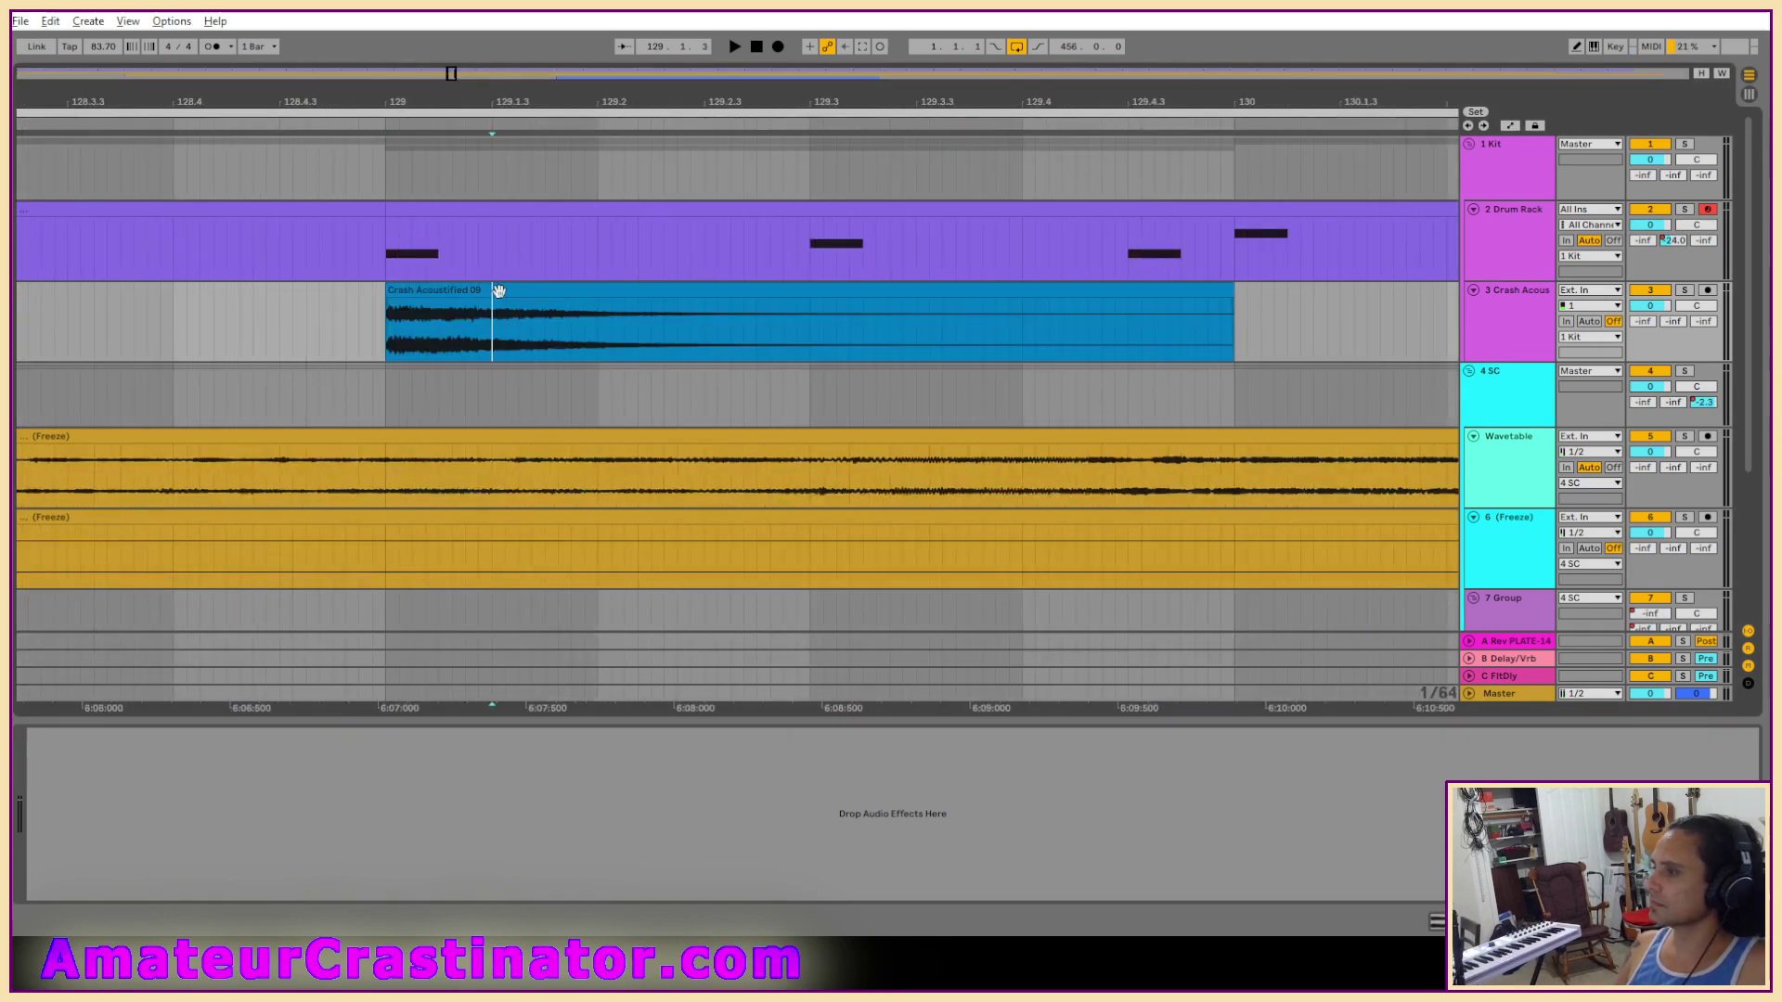
left_click(498, 291)
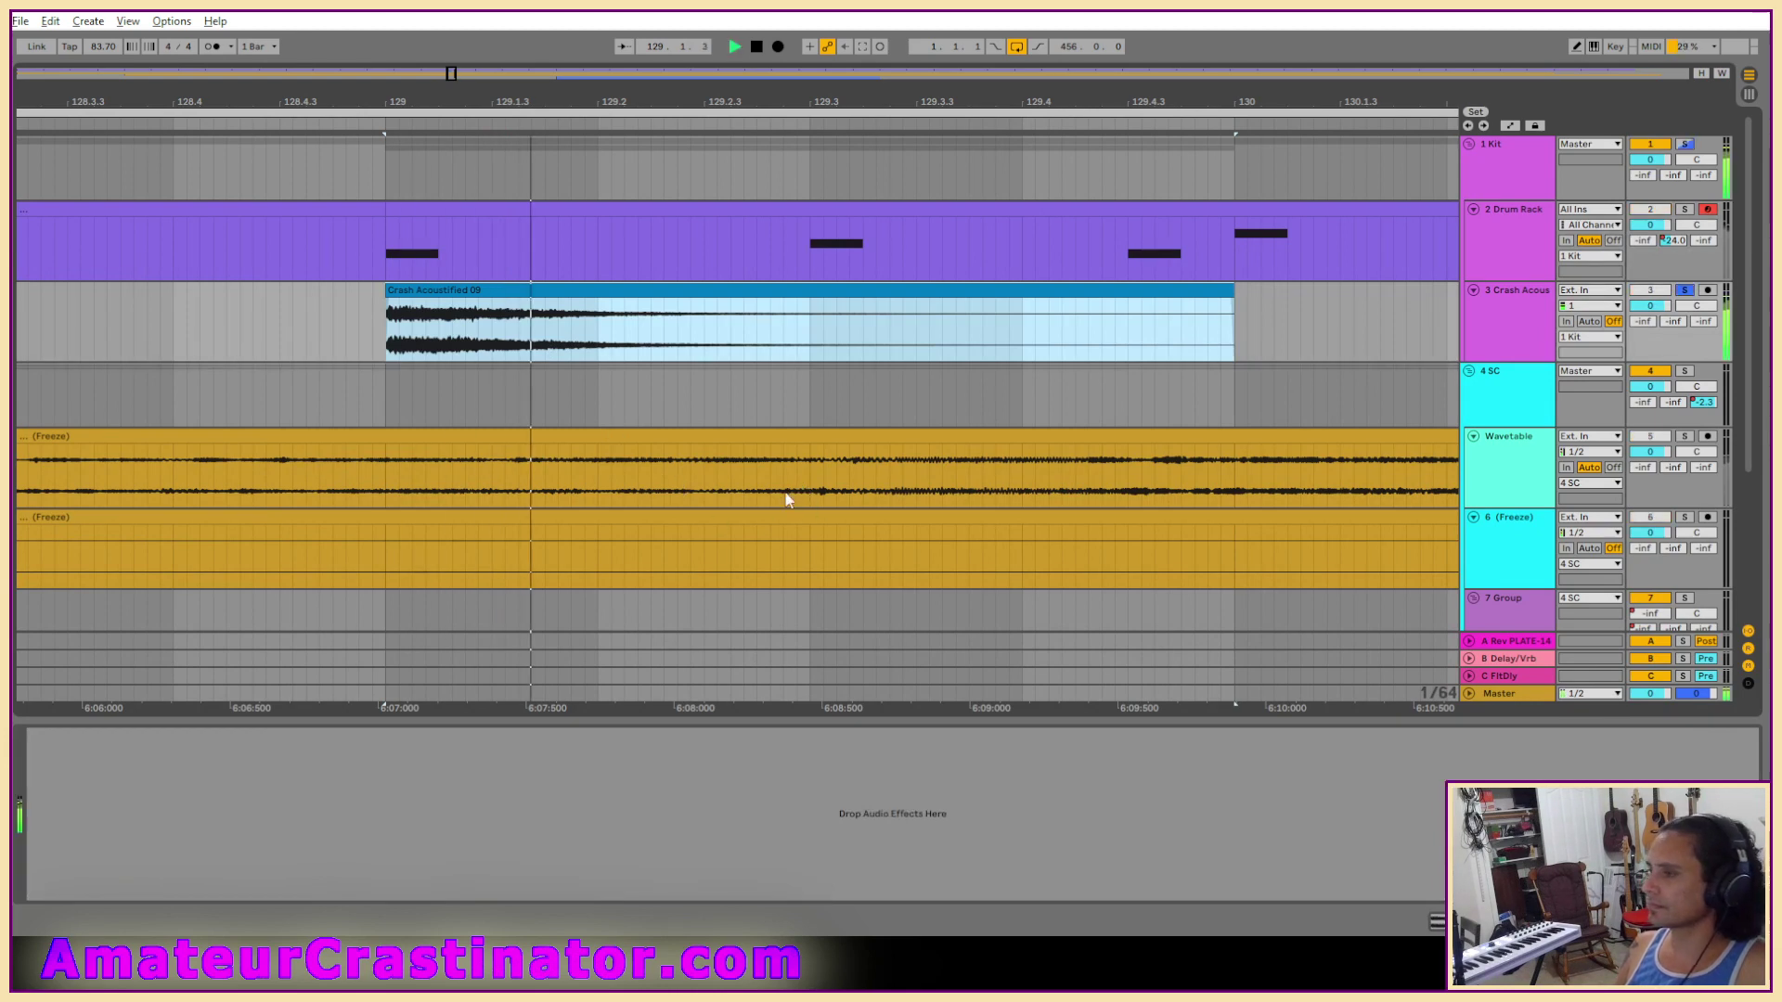
left_click_drag(1231, 302, 1212, 304)
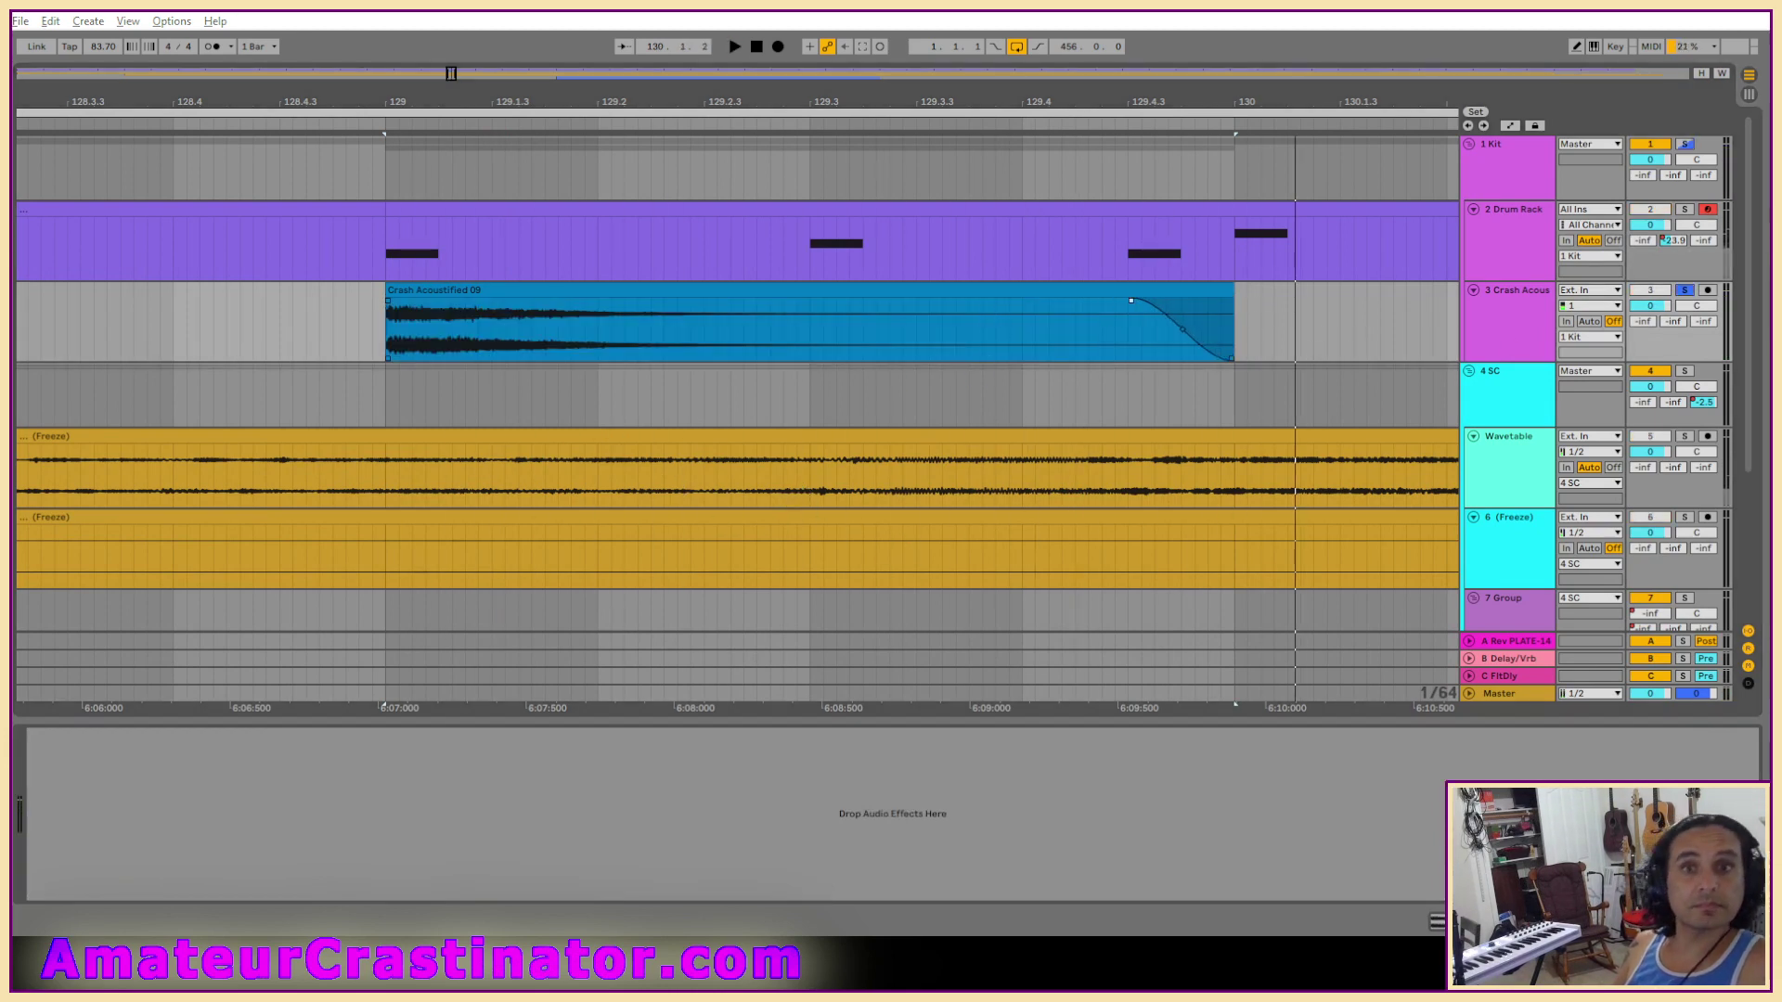
left_click(362, 355)
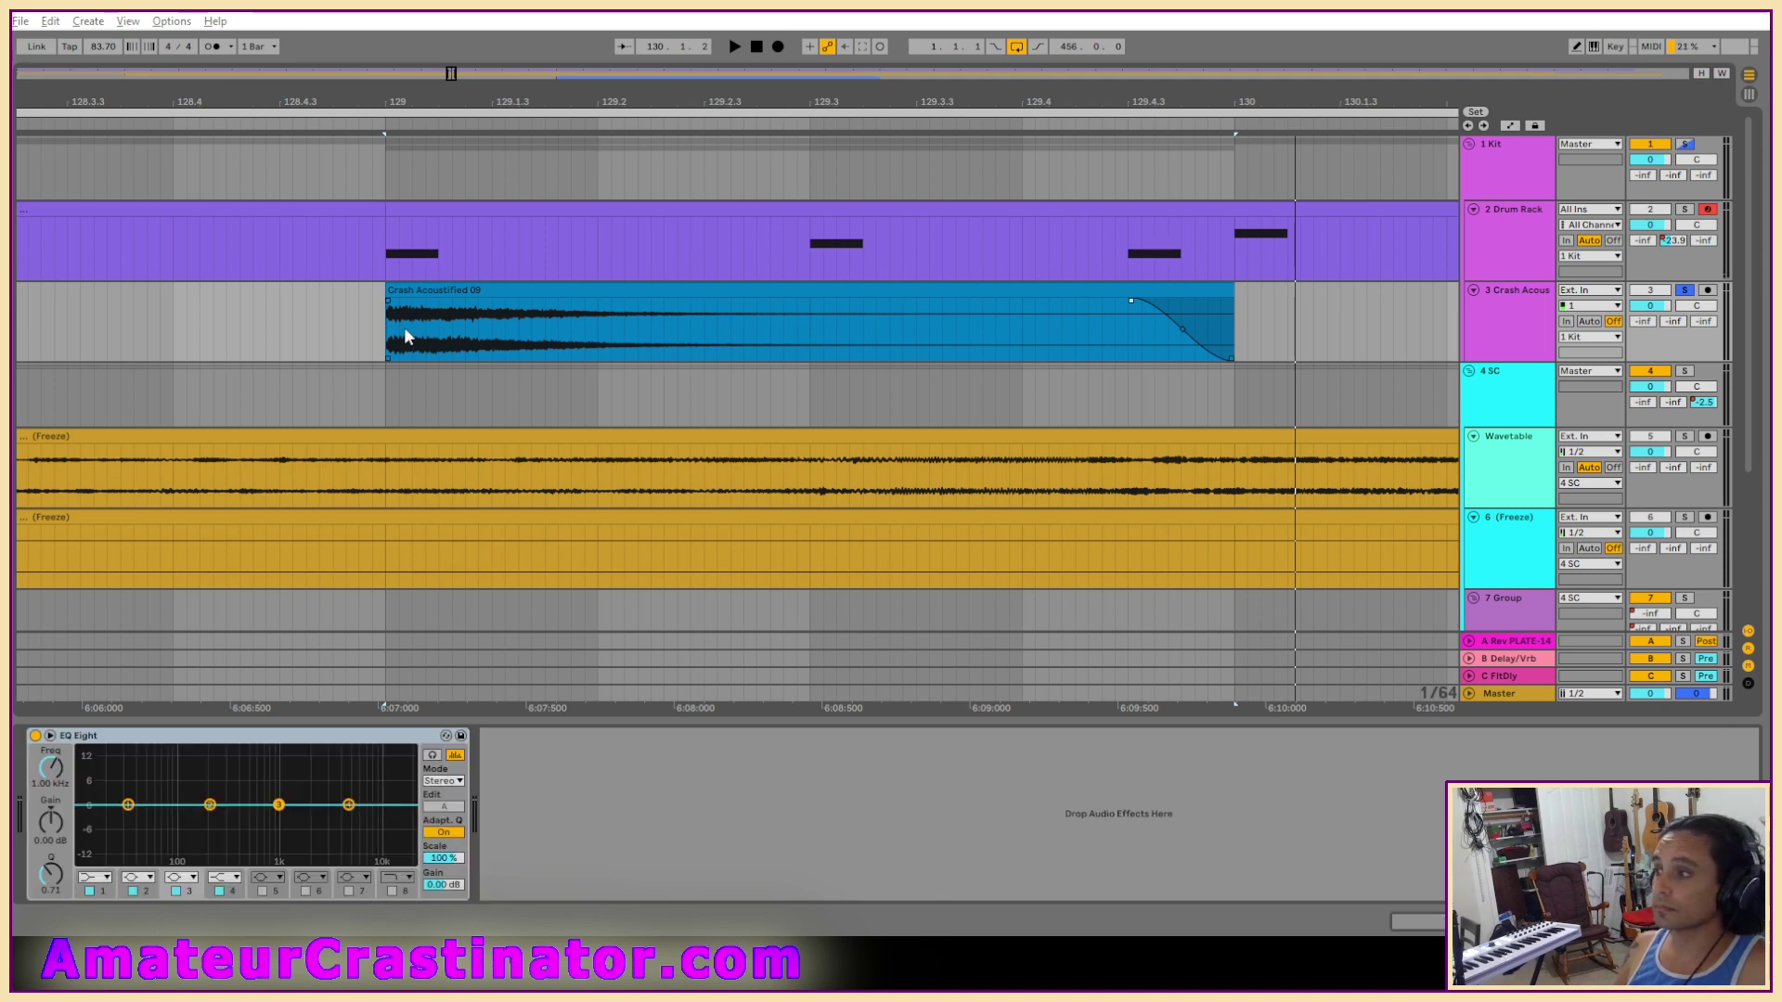
key("space")
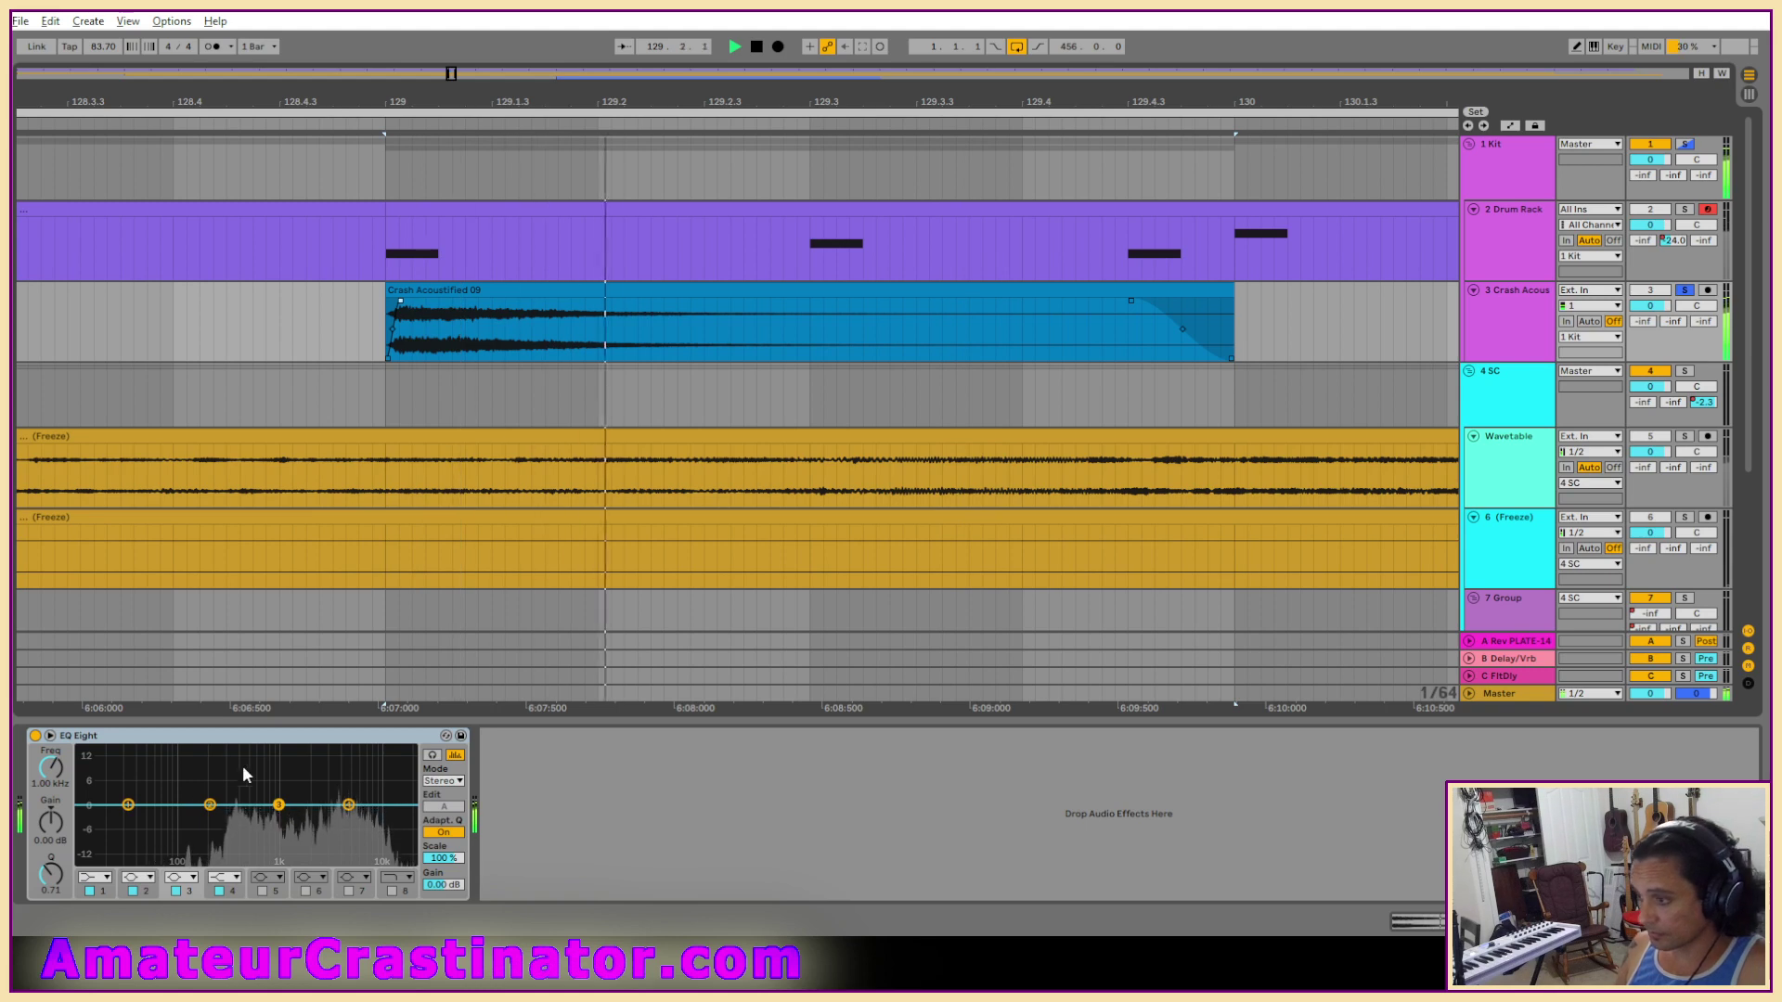
In the crash track's EQ Eight, boost around 360 Hz with a Q of 2.03 and dip slightly above 1 kHz.
left_click_drag(281, 805, 235, 795)
key("space")
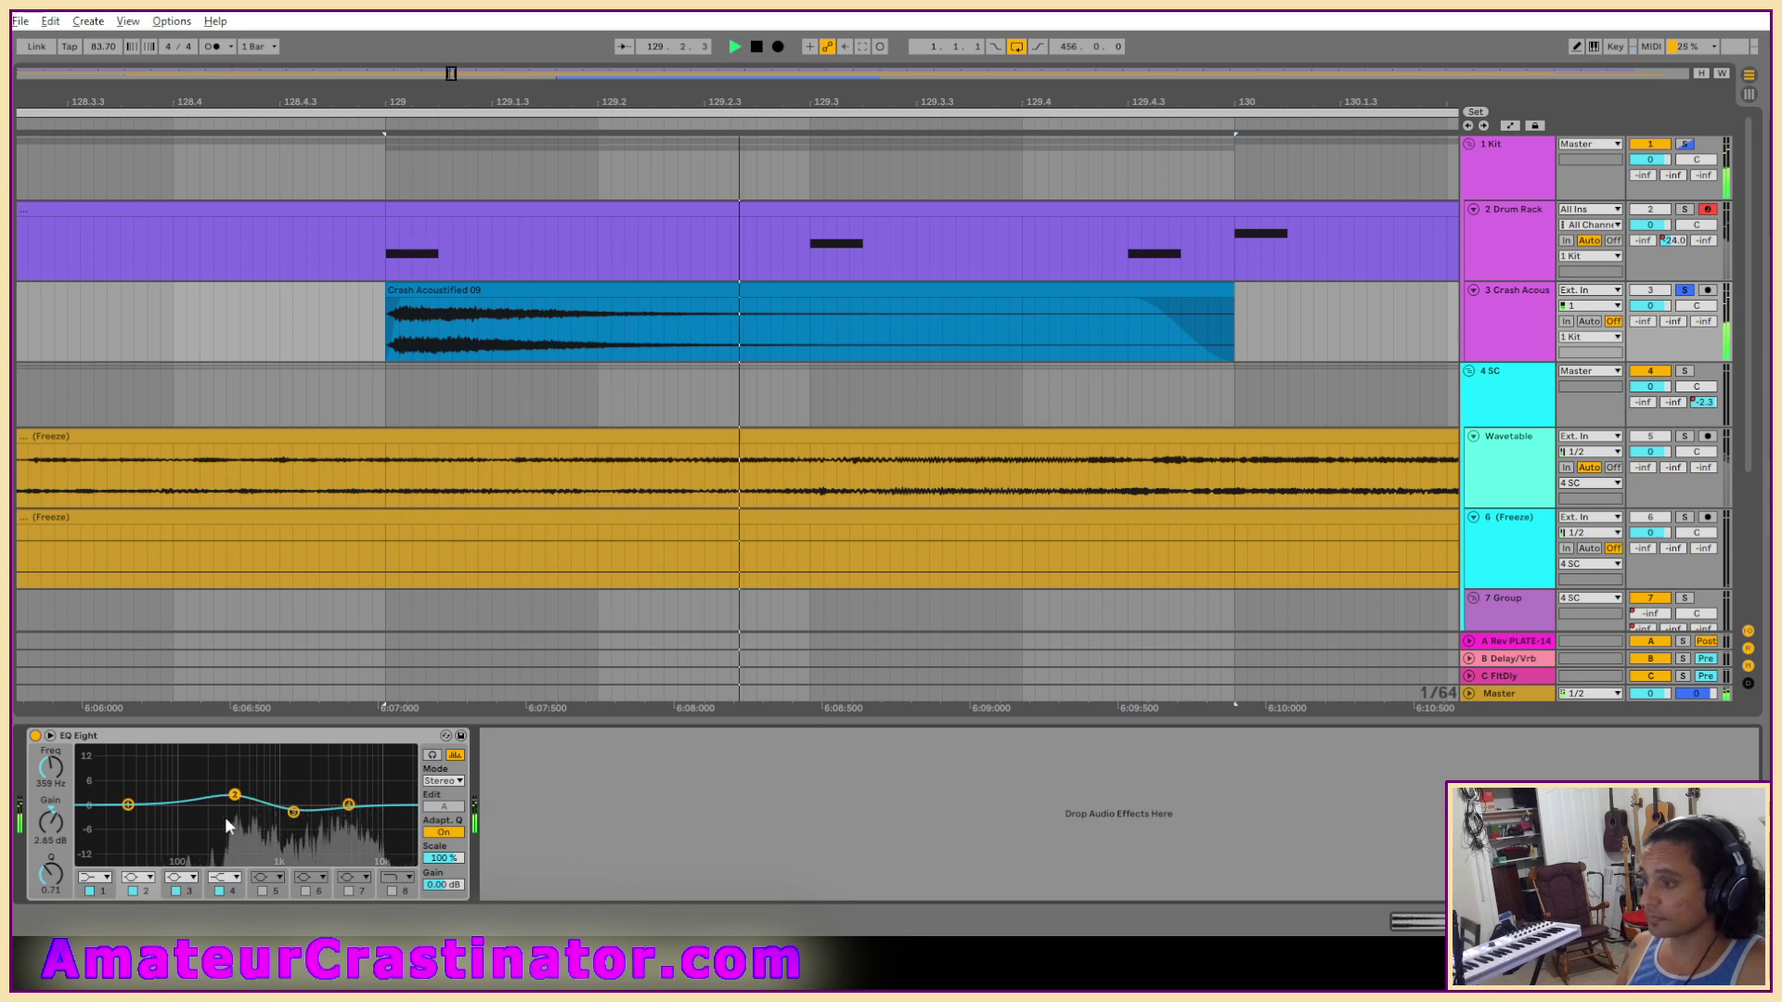
left_click_drag(234, 794, 235, 796)
Raise band 4 of the crash EQ Eight by 4.83 dB at 4 kHz and compare the sound with the EQ bypassed.
left_click(348, 804)
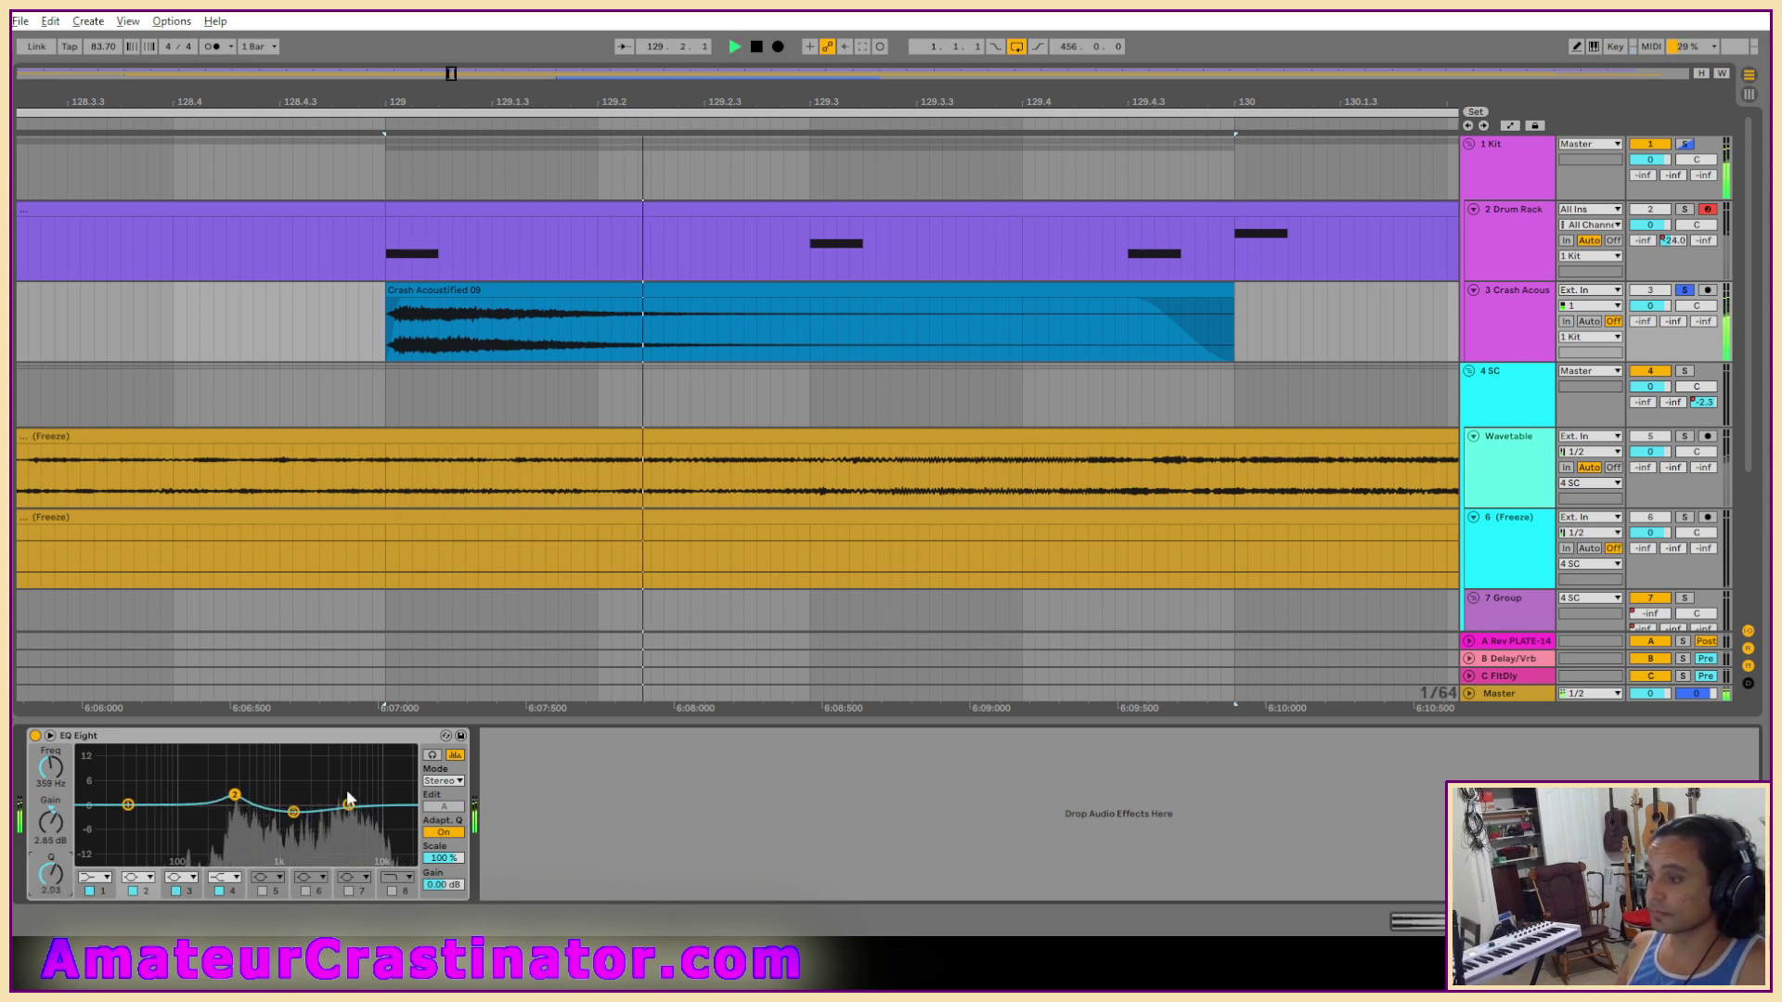
left_click_drag(348, 804, 338, 787)
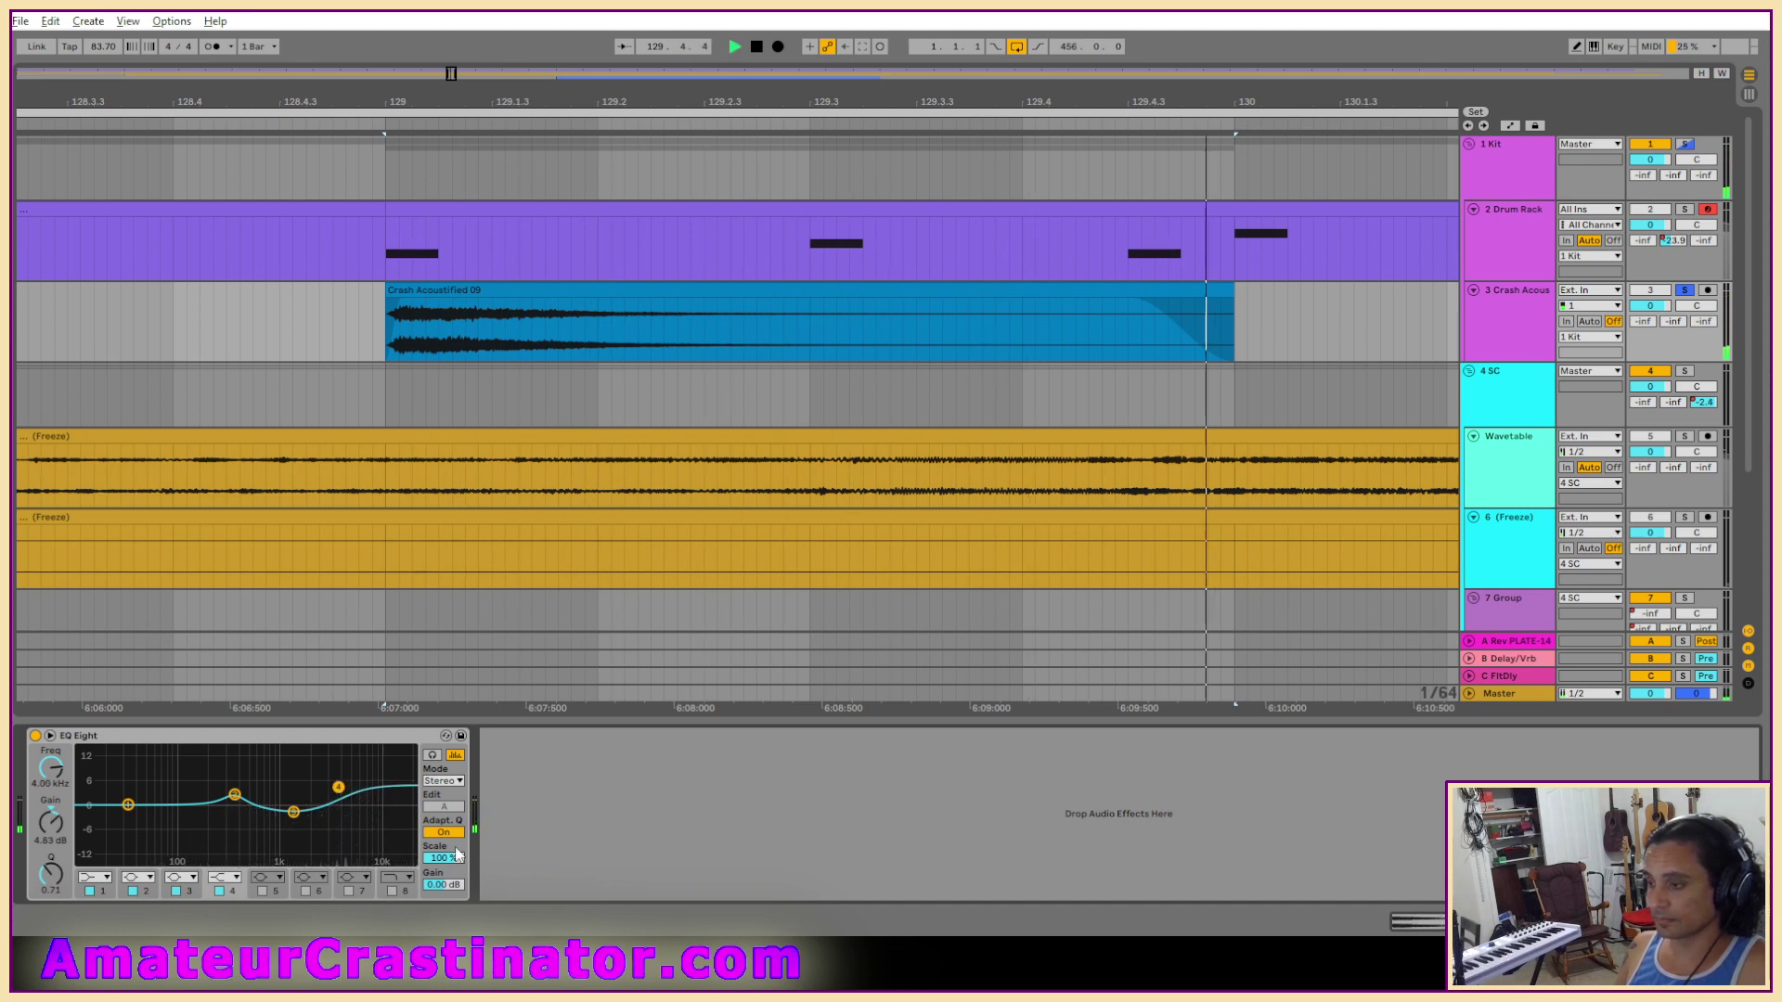
left_click(35, 736)
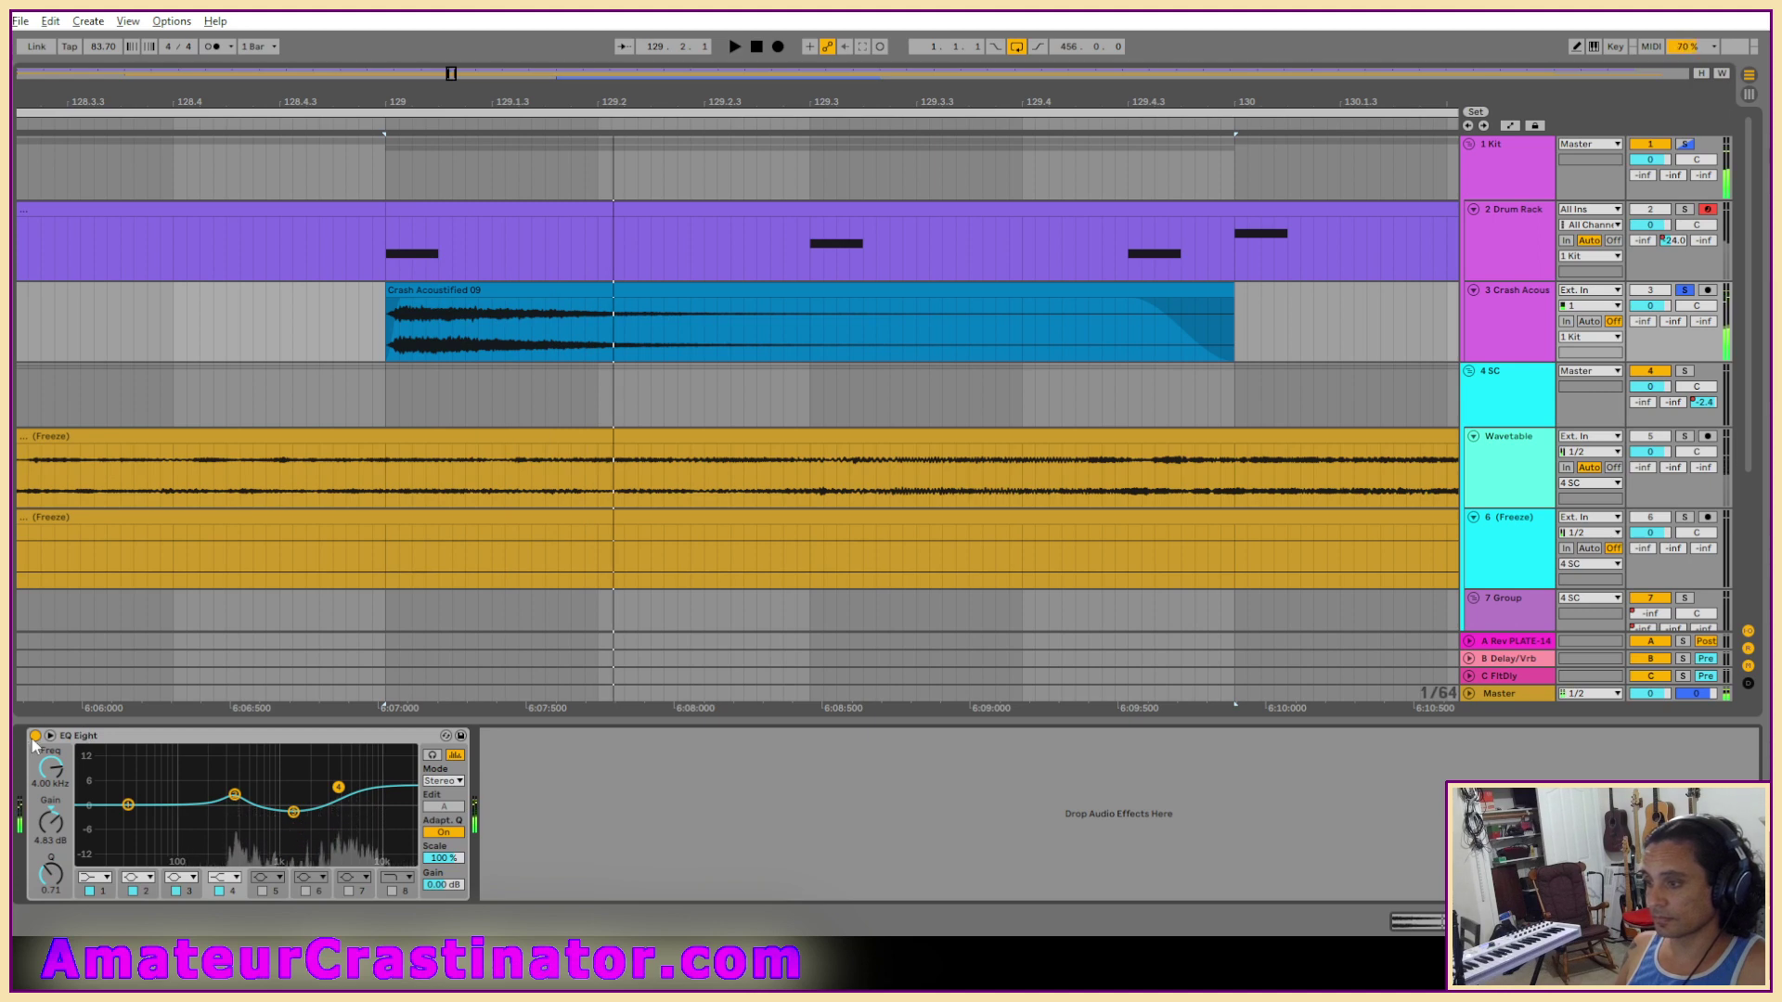
left_click(35, 736)
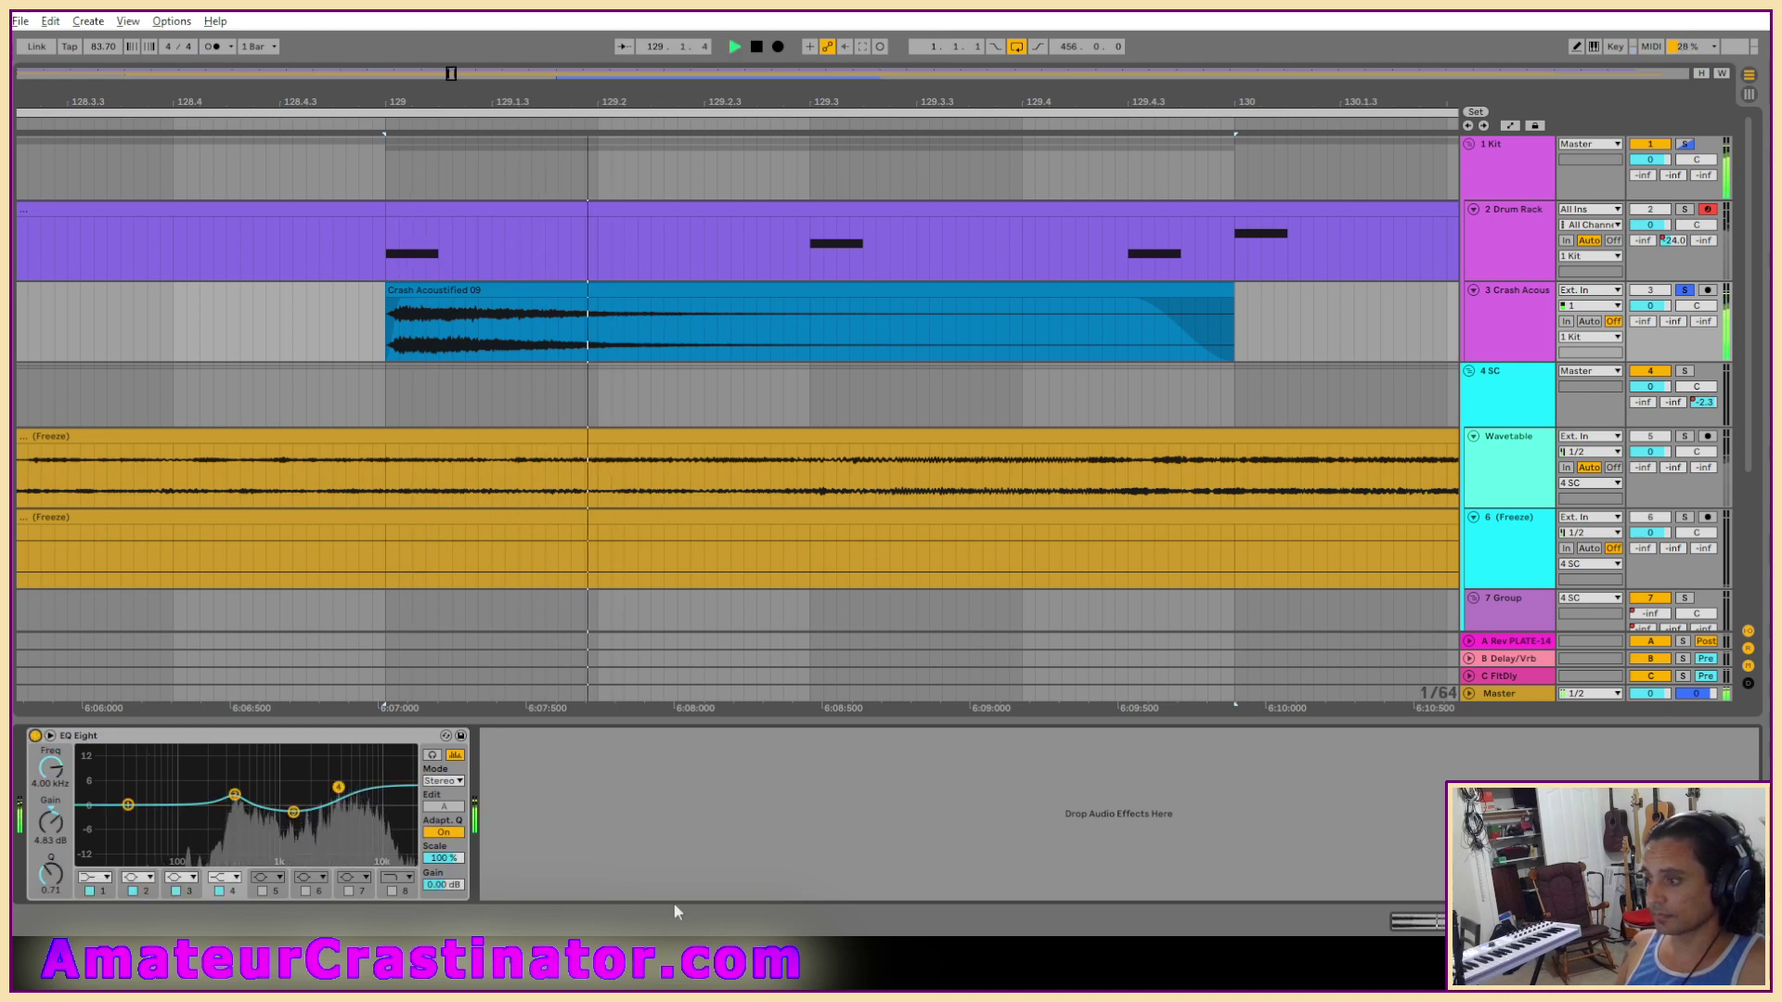
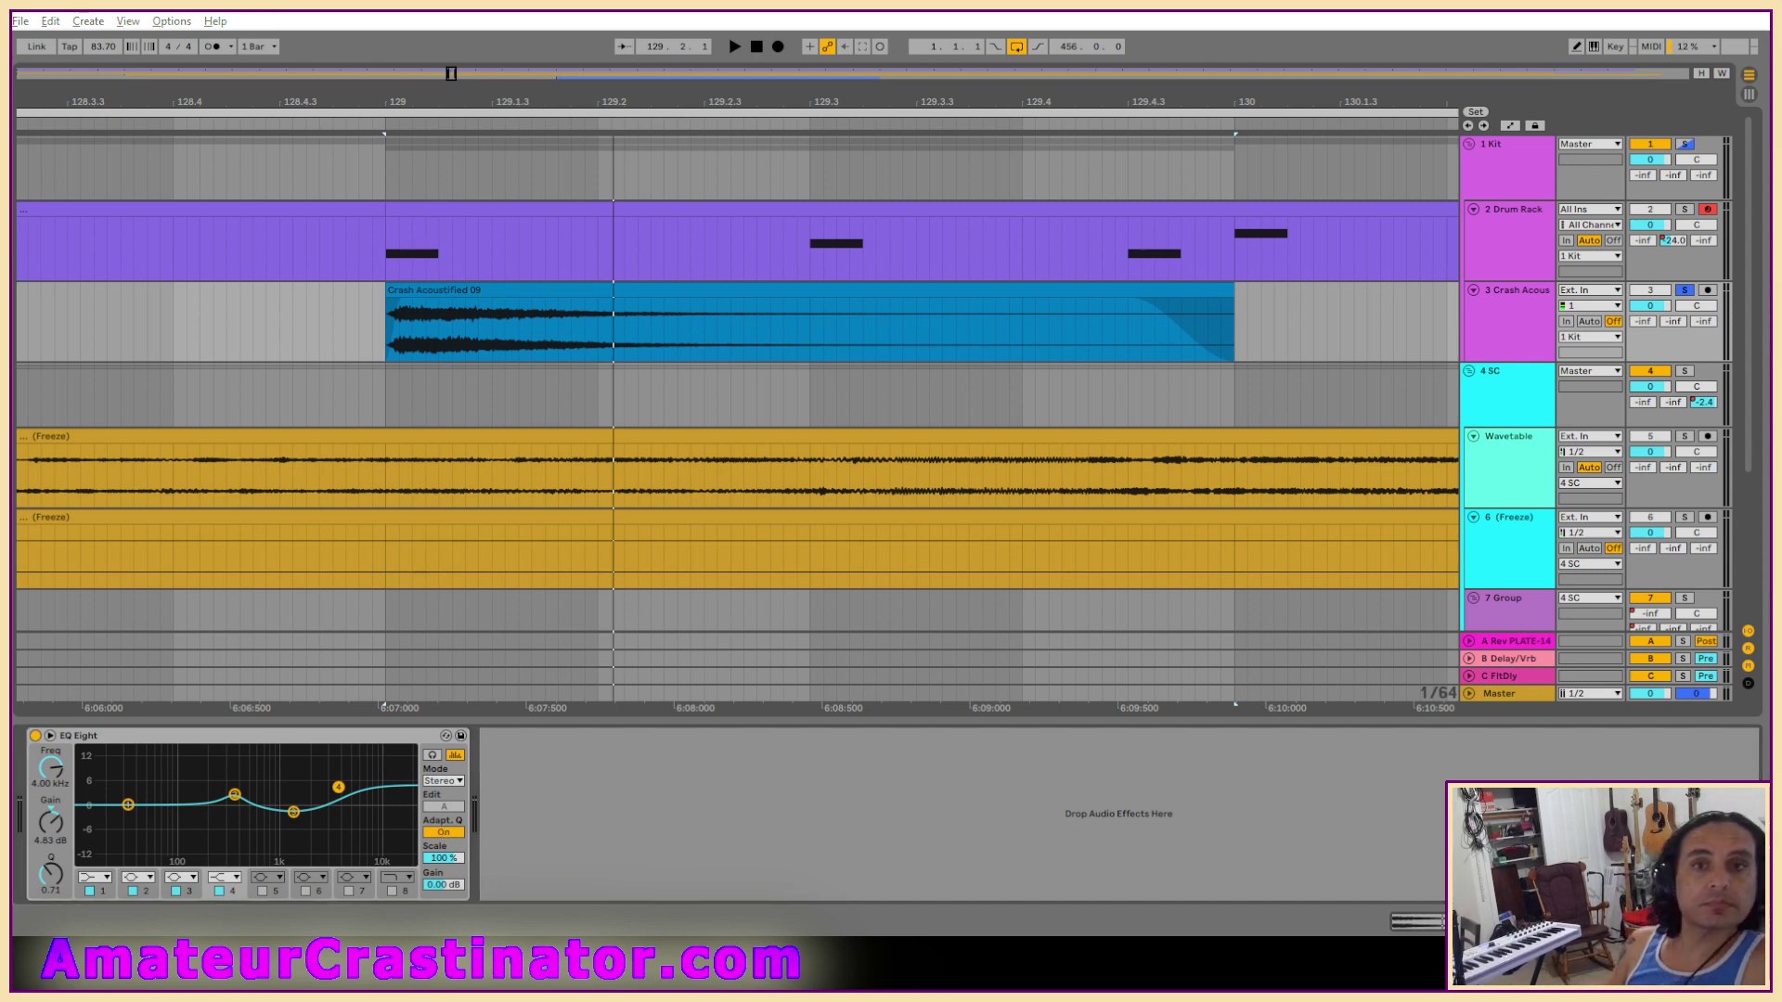
Insert ValhallaFreqEcho after the EQ Eight on the crash track and set its Shift to -153.93 Hz.
key("ctrl+z")
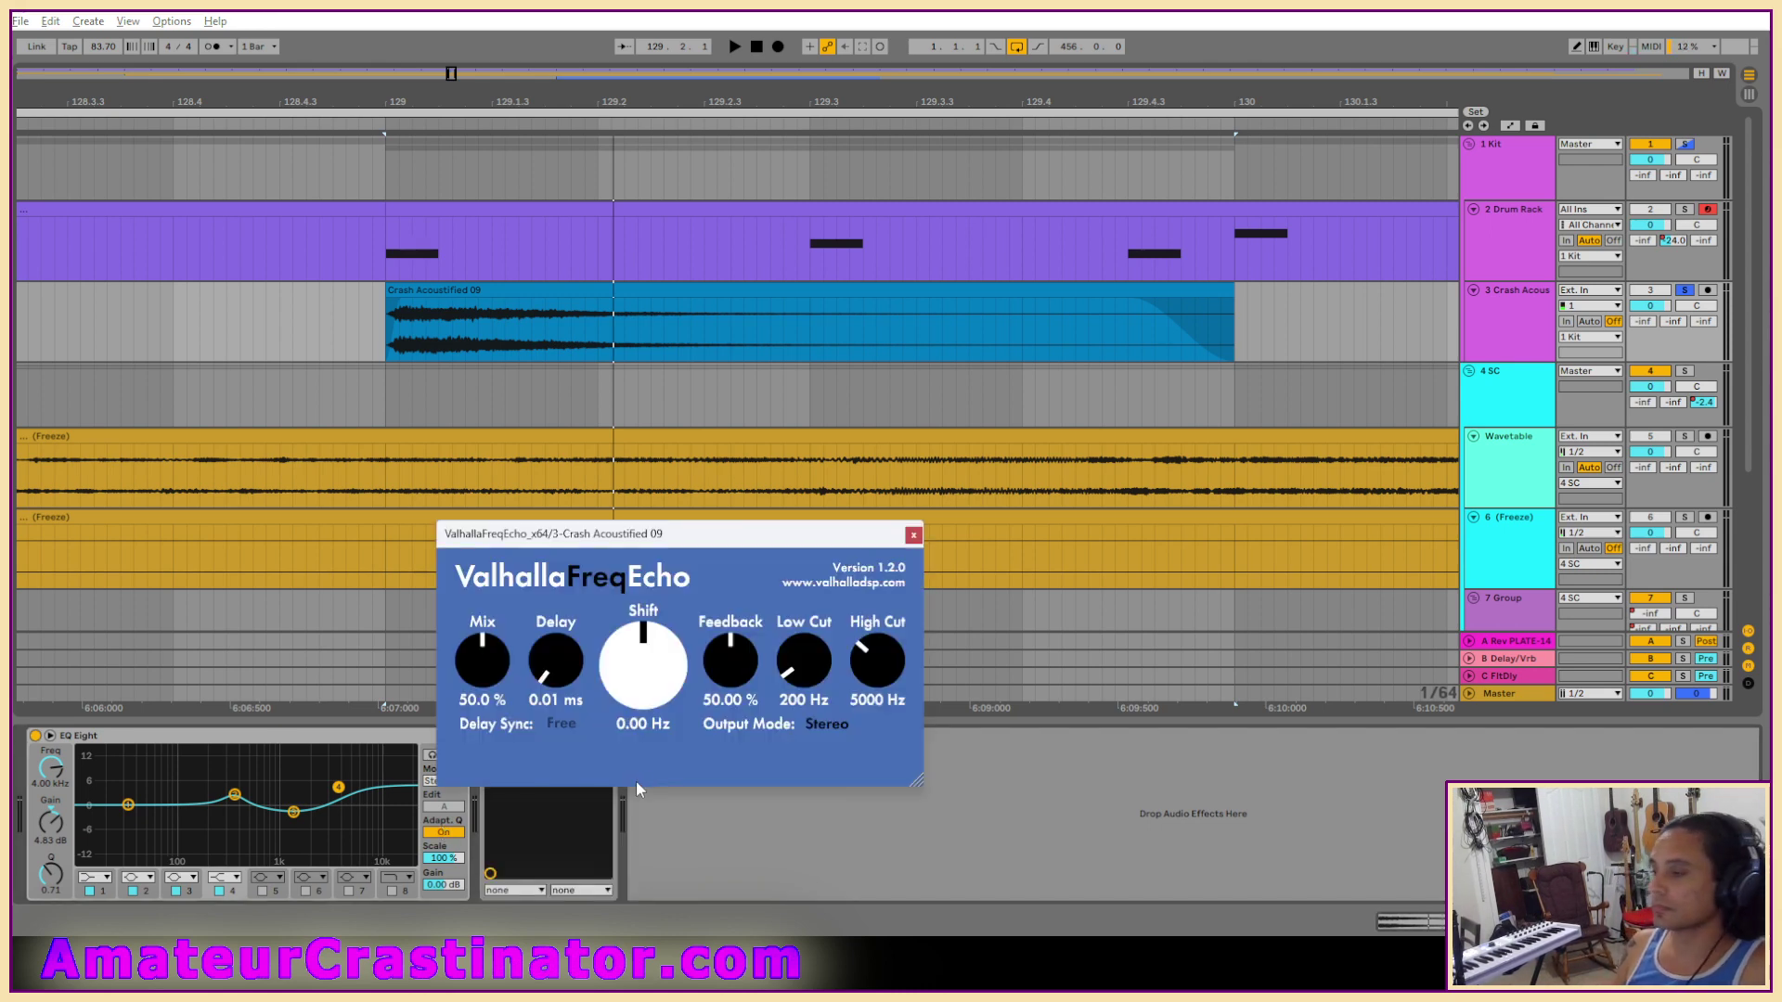
left_click_drag(675, 541, 893, 225)
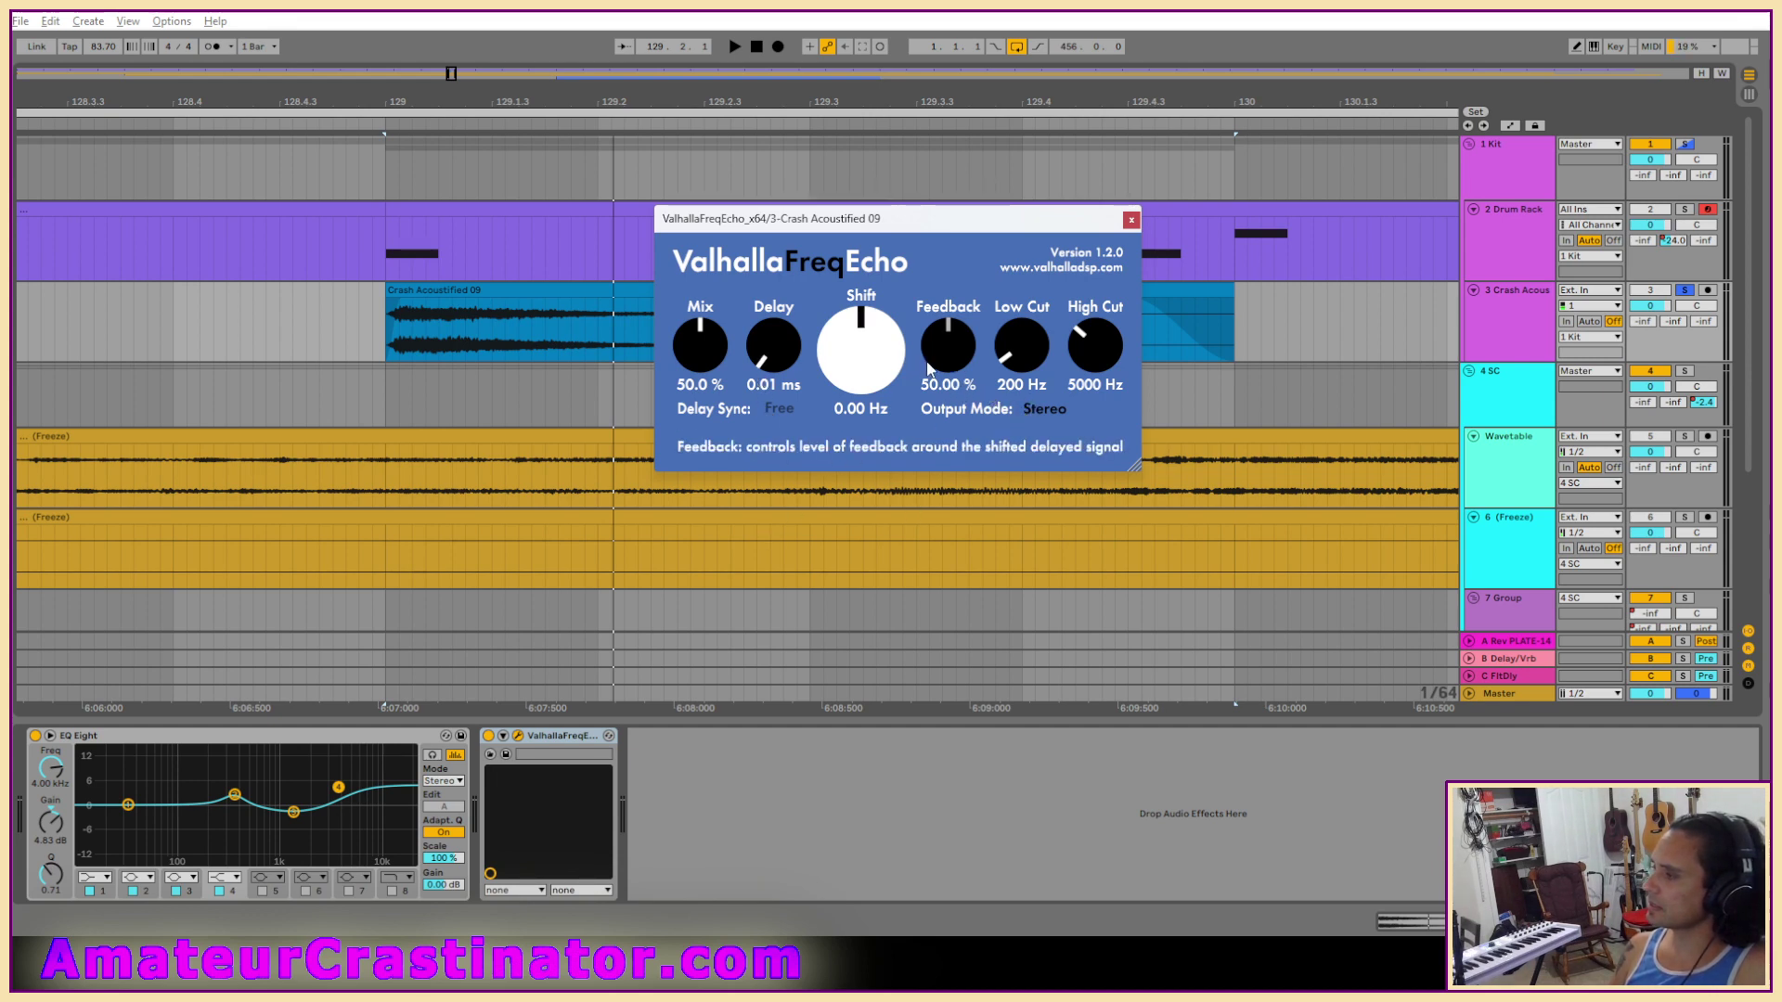
left_click_drag(974, 232, 1044, 477)
left_click_drag(932, 608, 940, 657)
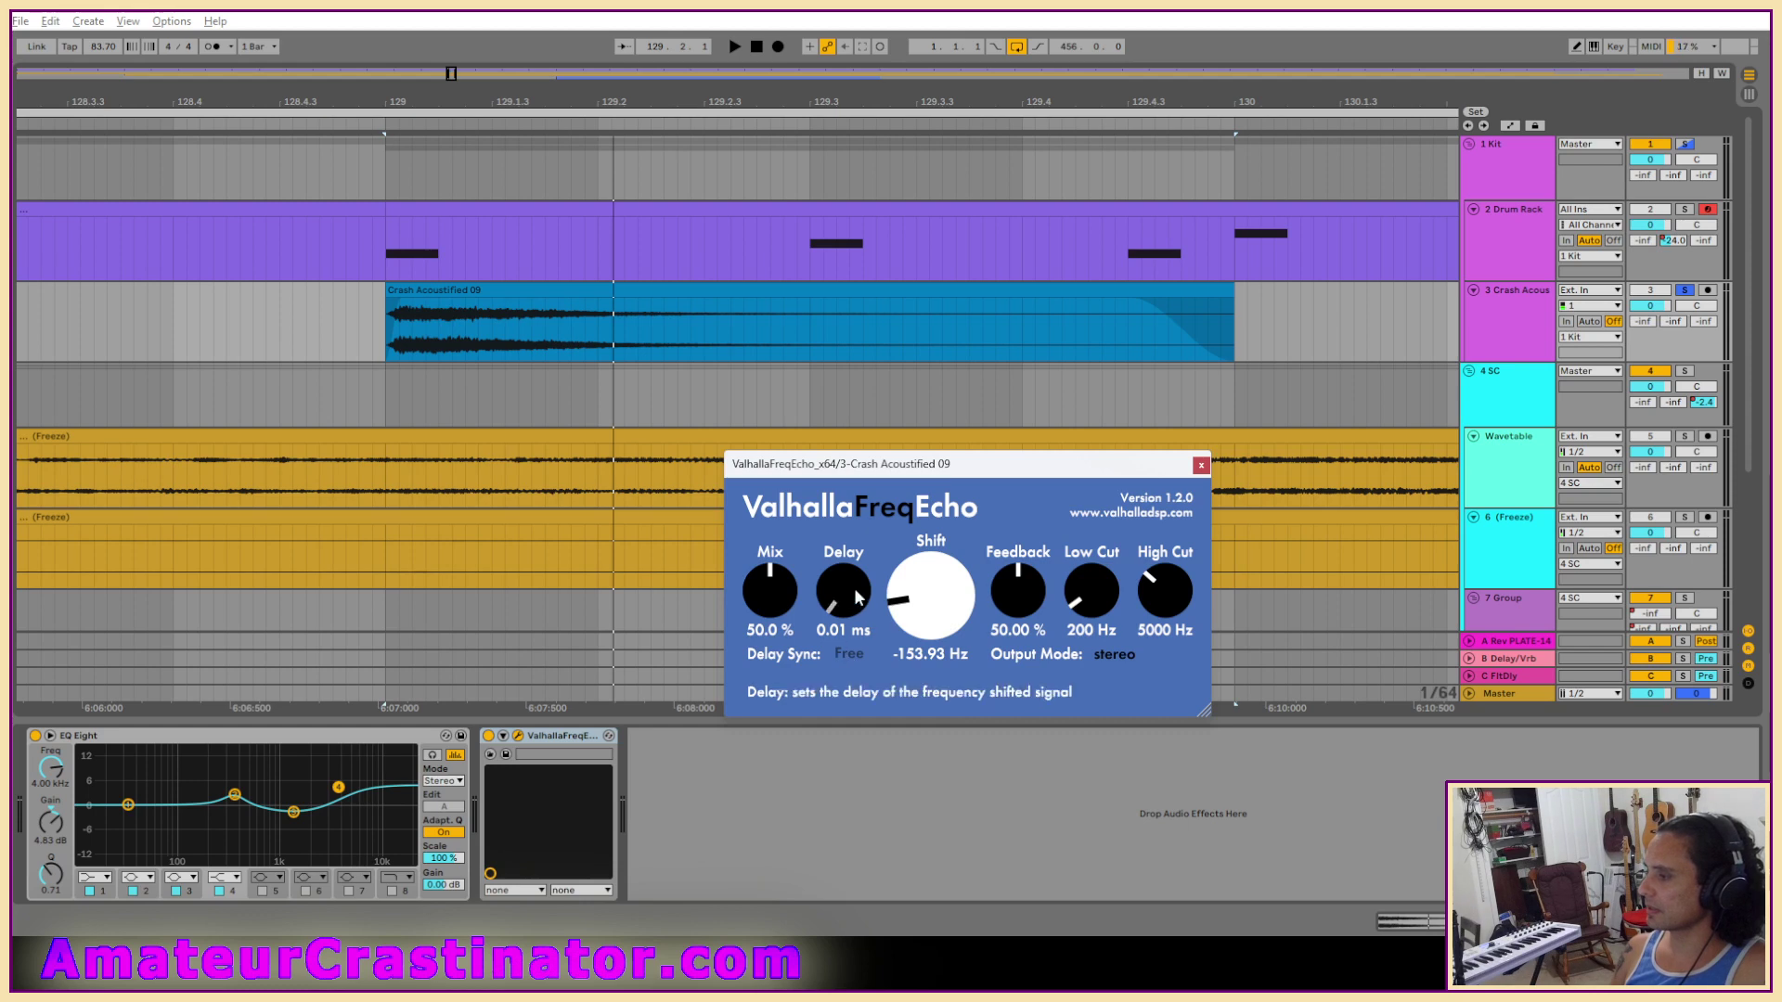
Set ValhallaFreqEcho's Delay to 136.42 ms and Mix to 100% while auditioning the crash clip.
left_click_drag(854, 588, 840, 493)
key("space")
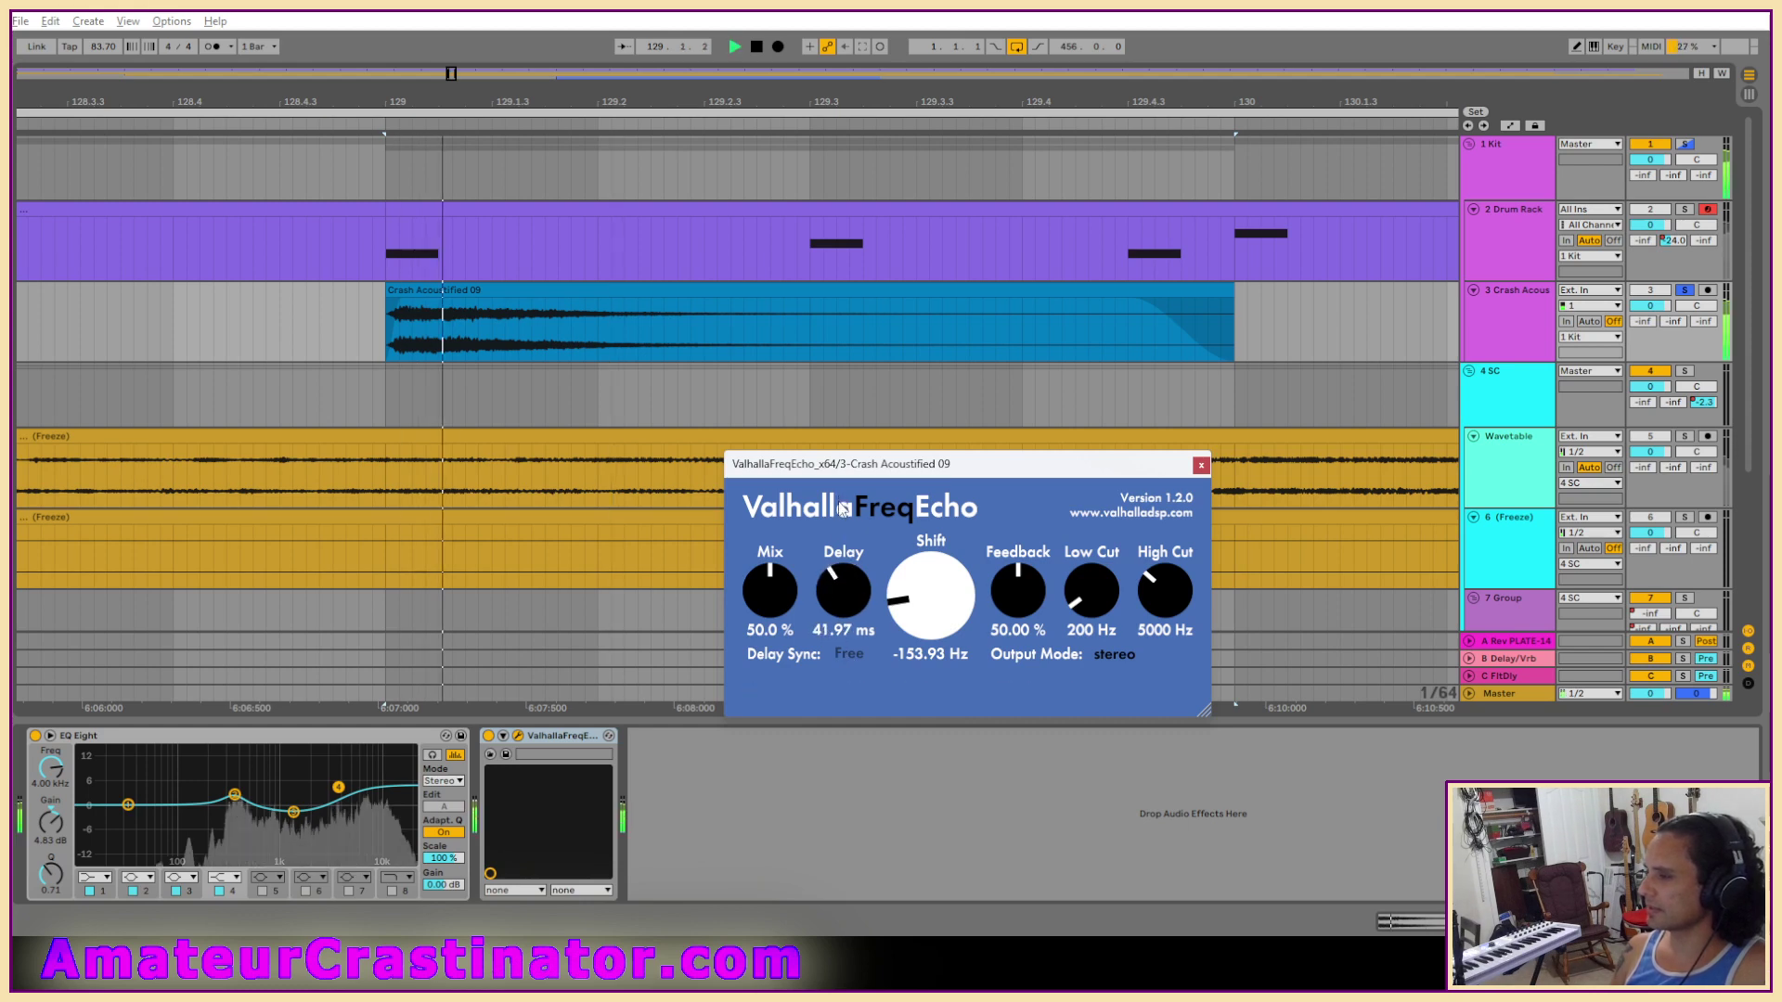
mouse_move(848, 594)
left_mouse_down()
mouse_move(856, 561)
mouse_move(839, 592)
left_mouse_up()
key("space")
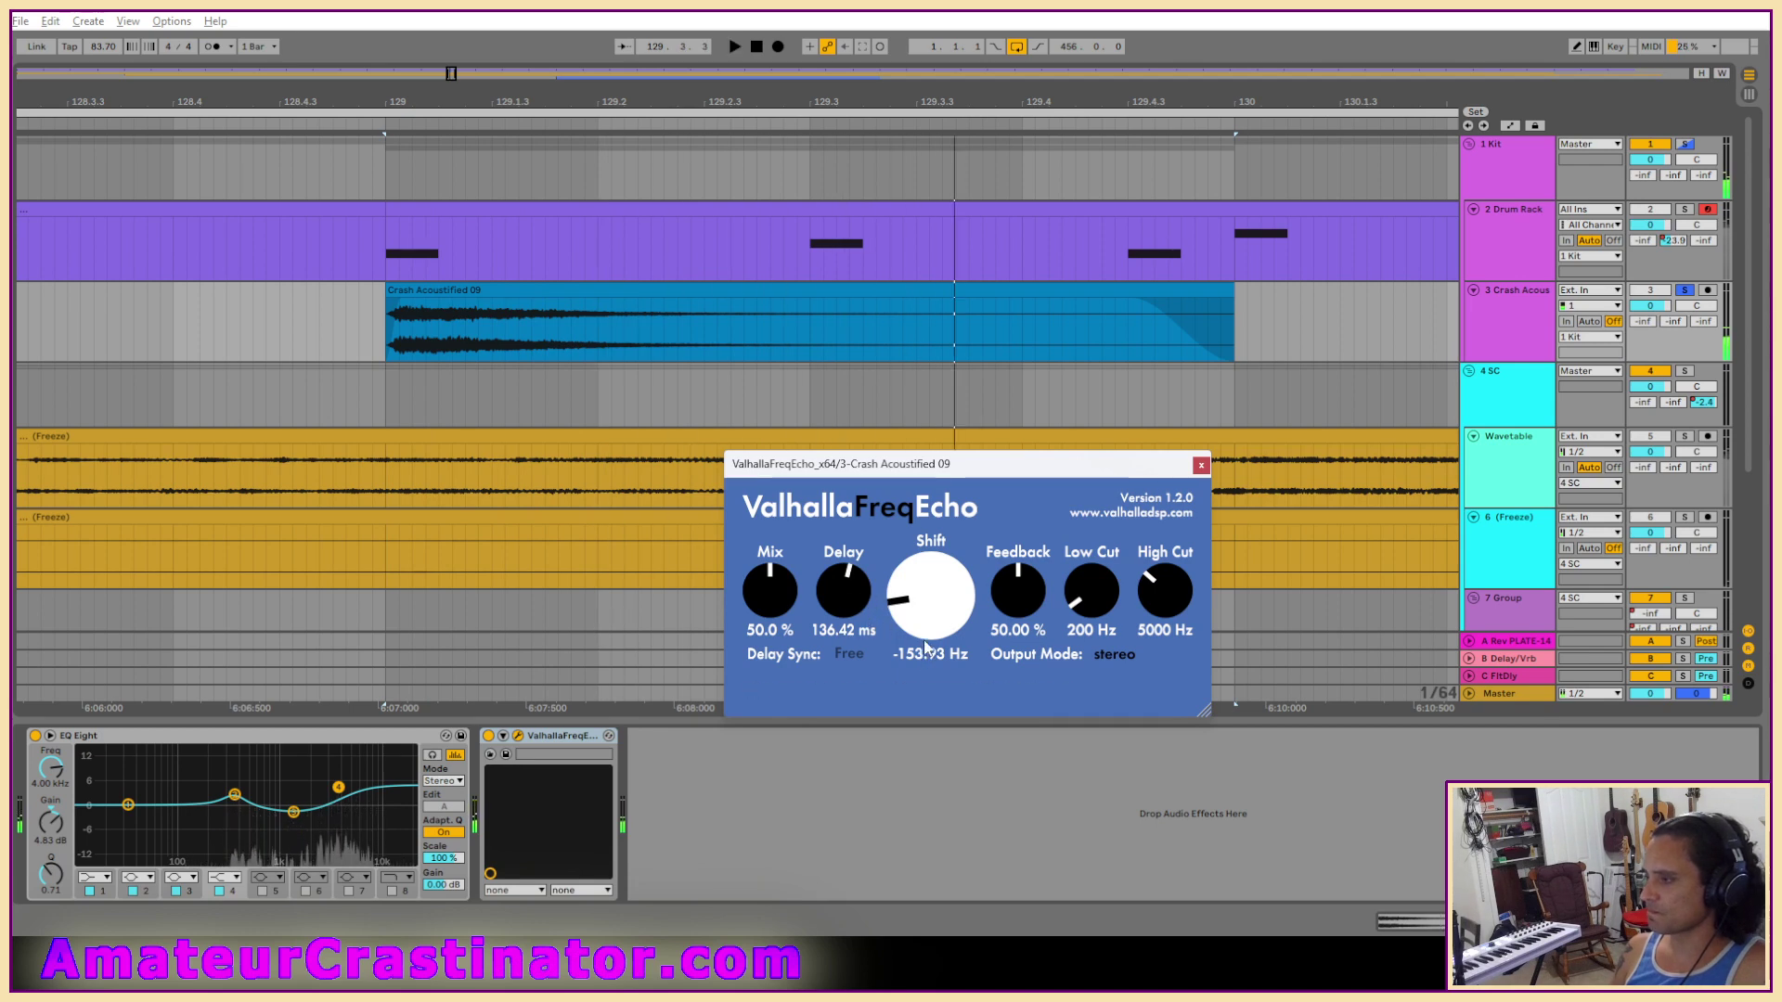
key("space")
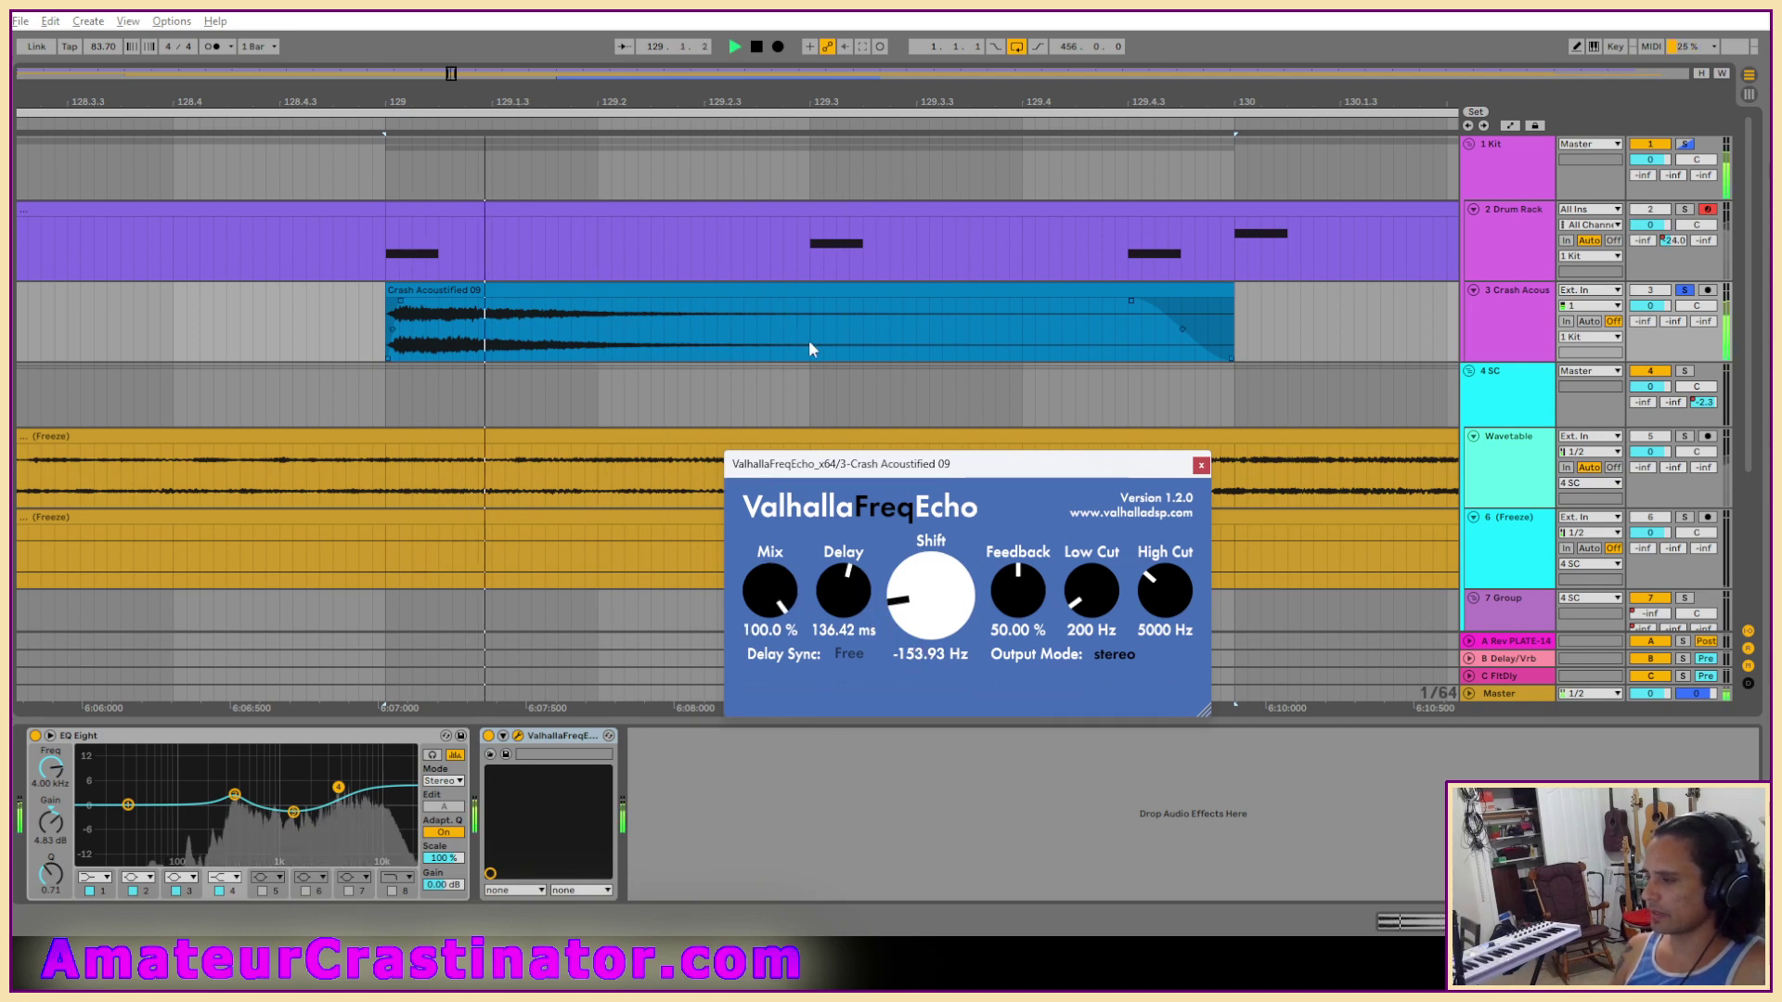
key("space")
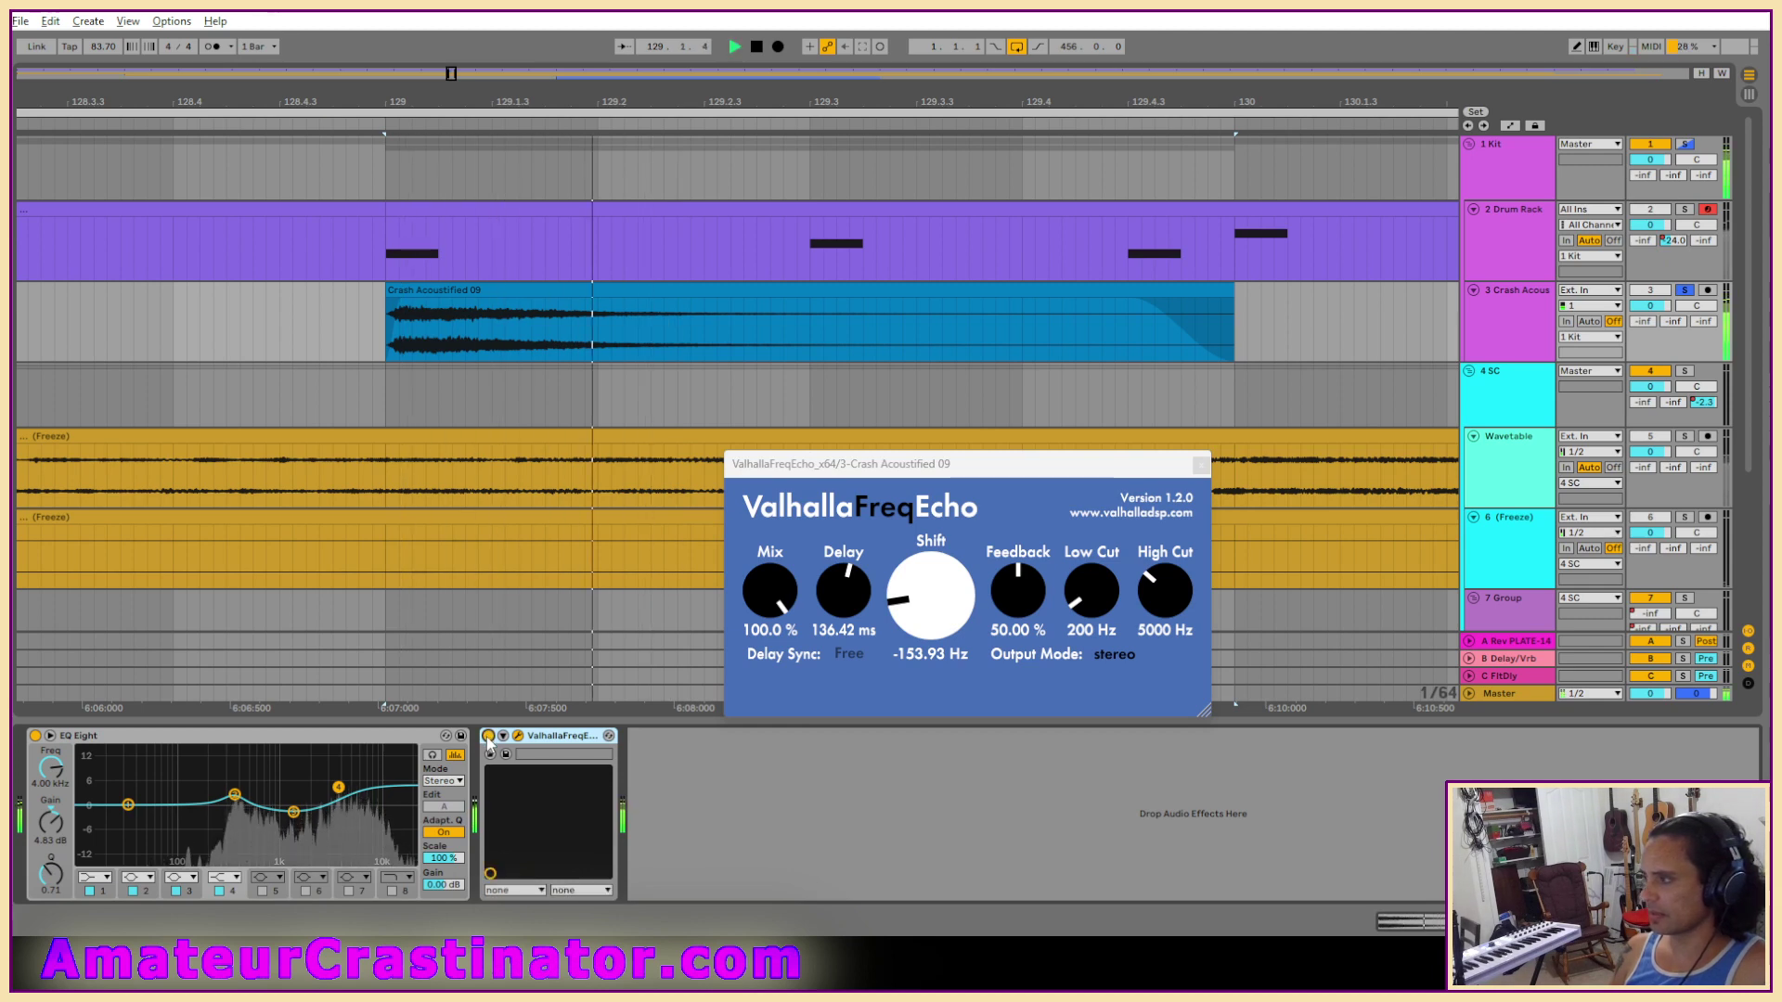
key("space")
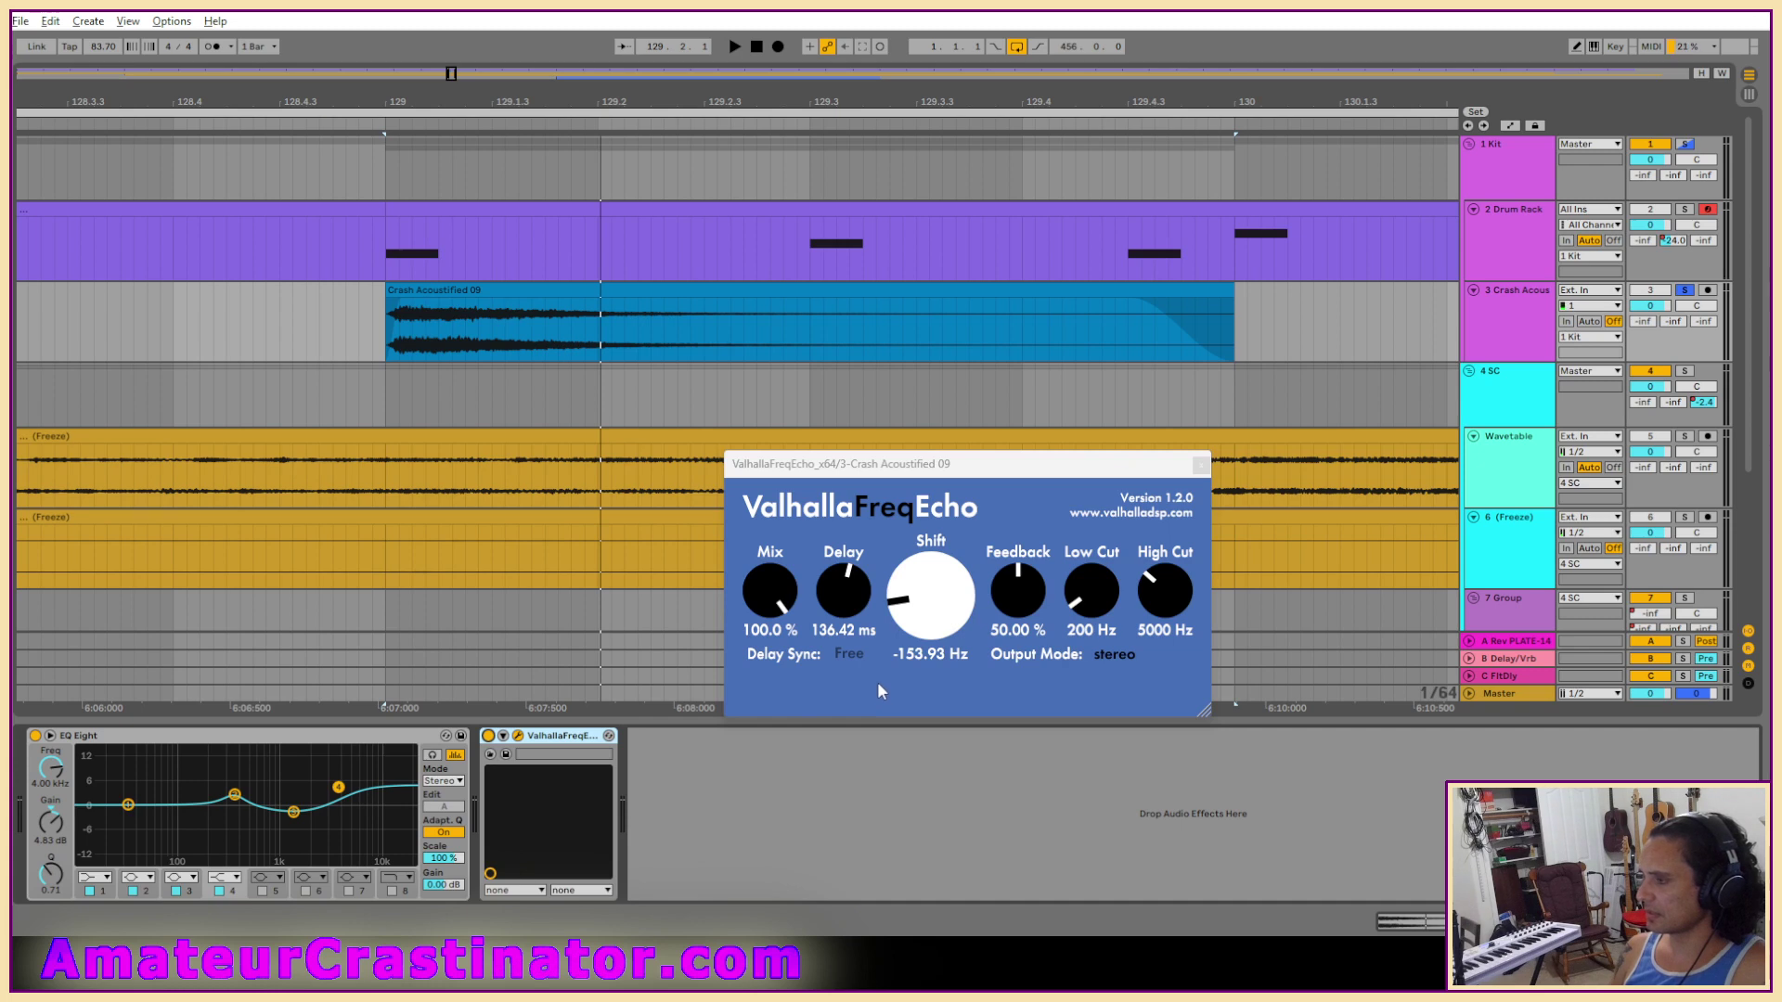
key("space")
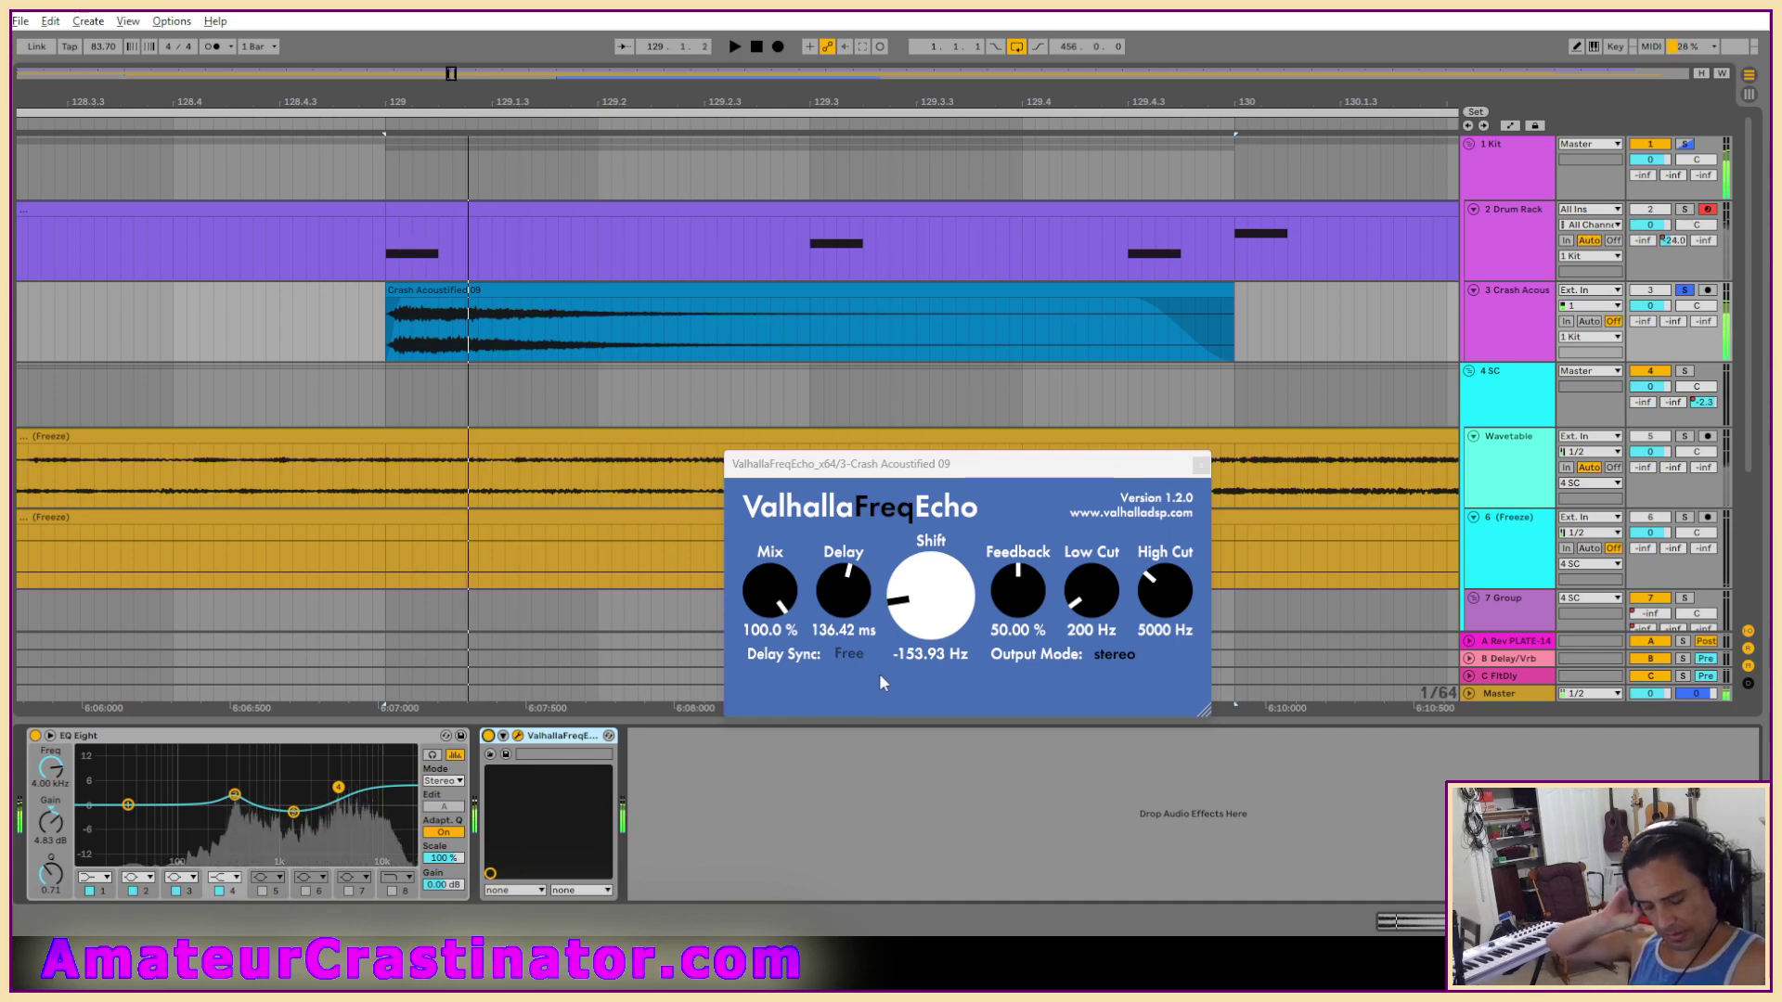
Switch the crash track's EQ Eight to L/R mode and check its left and right curves while auditioning the clip.
key("space")
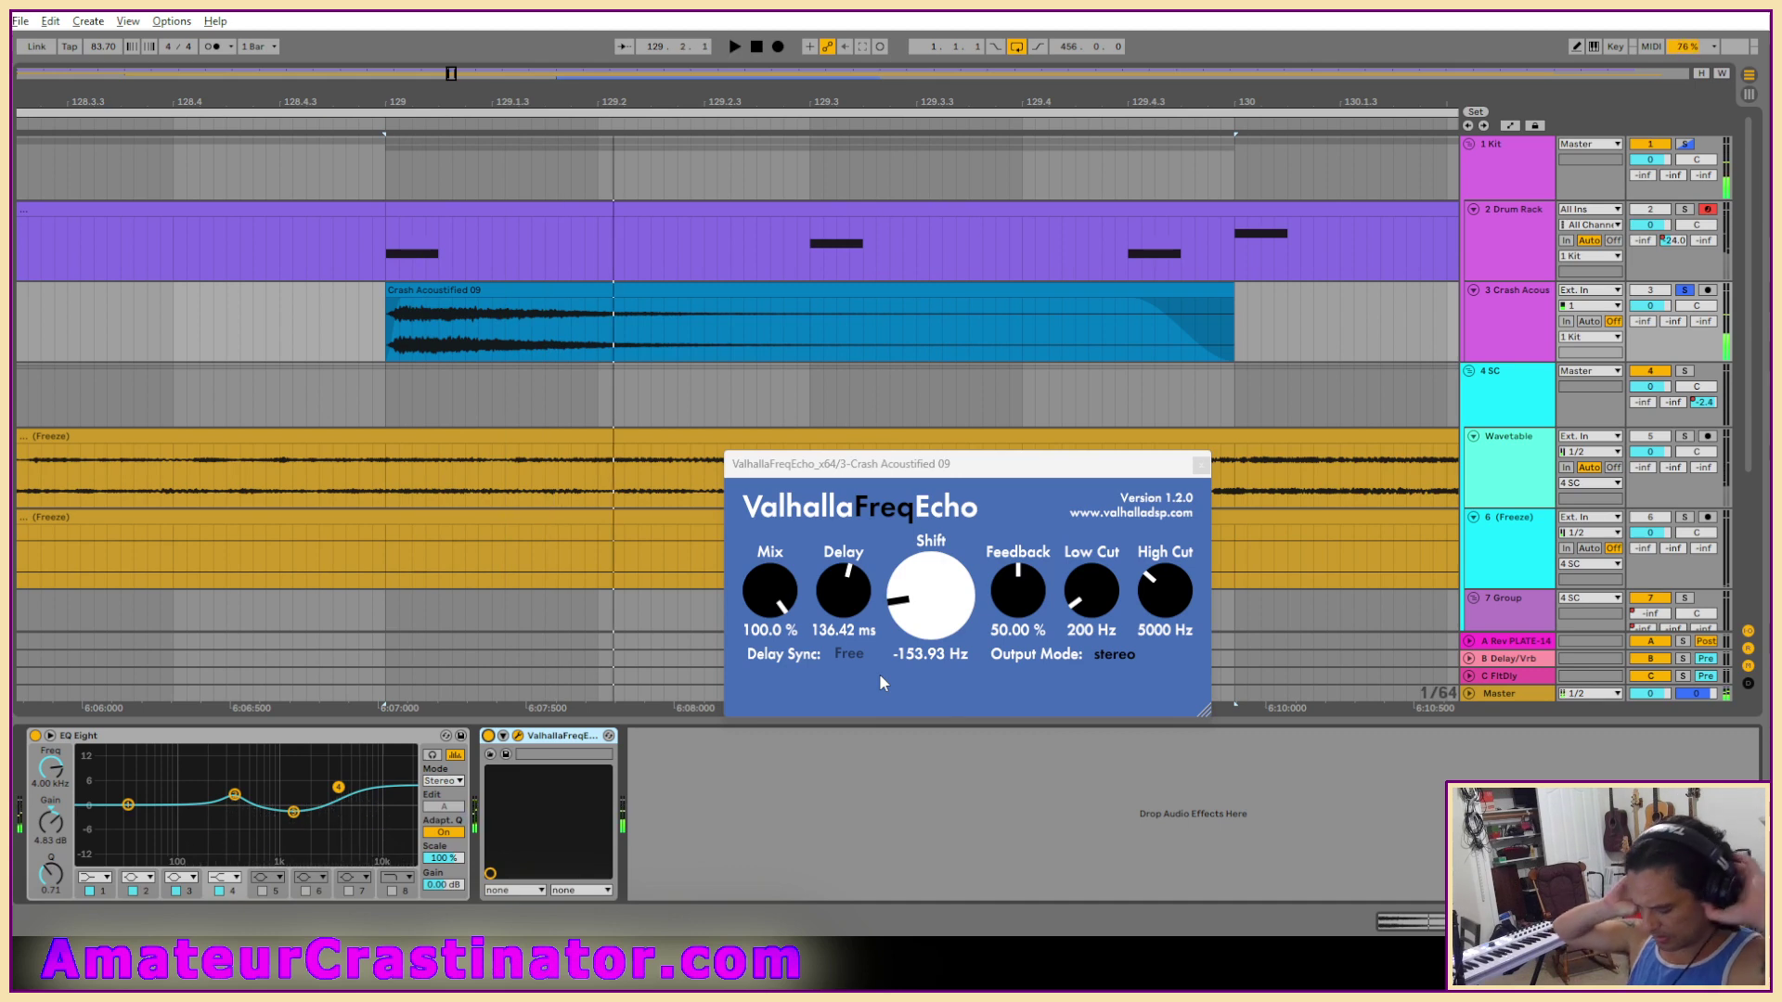
key("space")
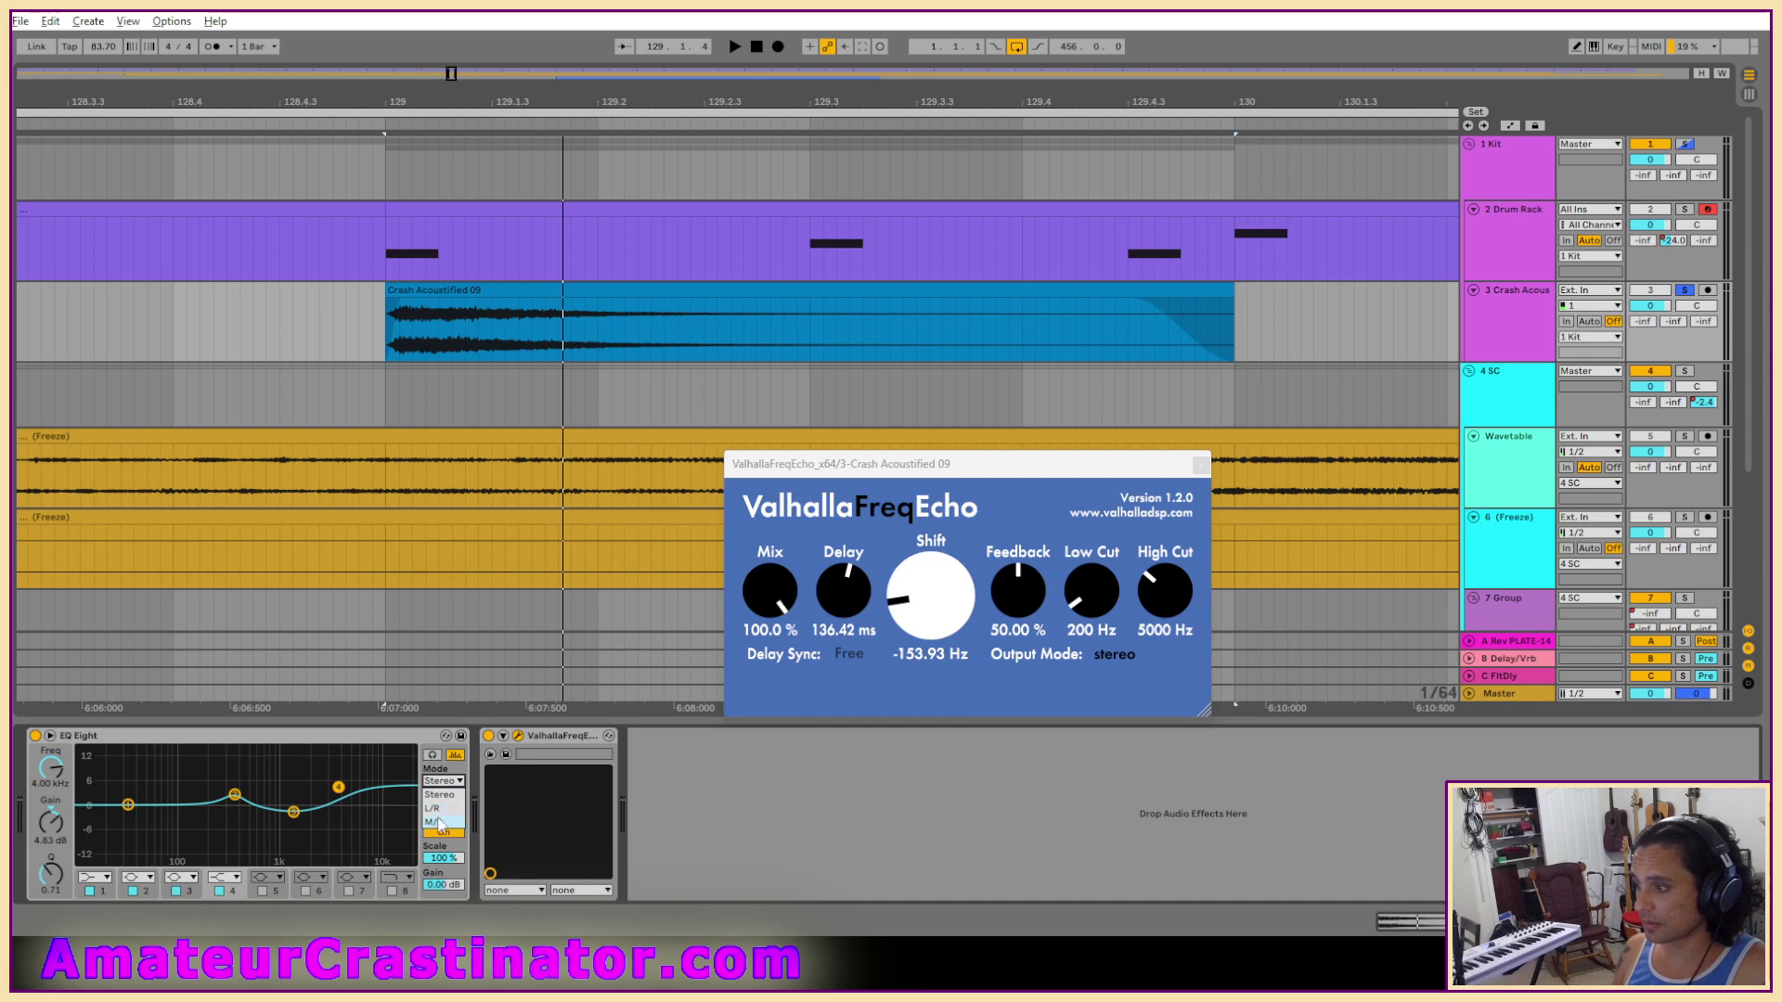
left_click(443, 809)
key("space")
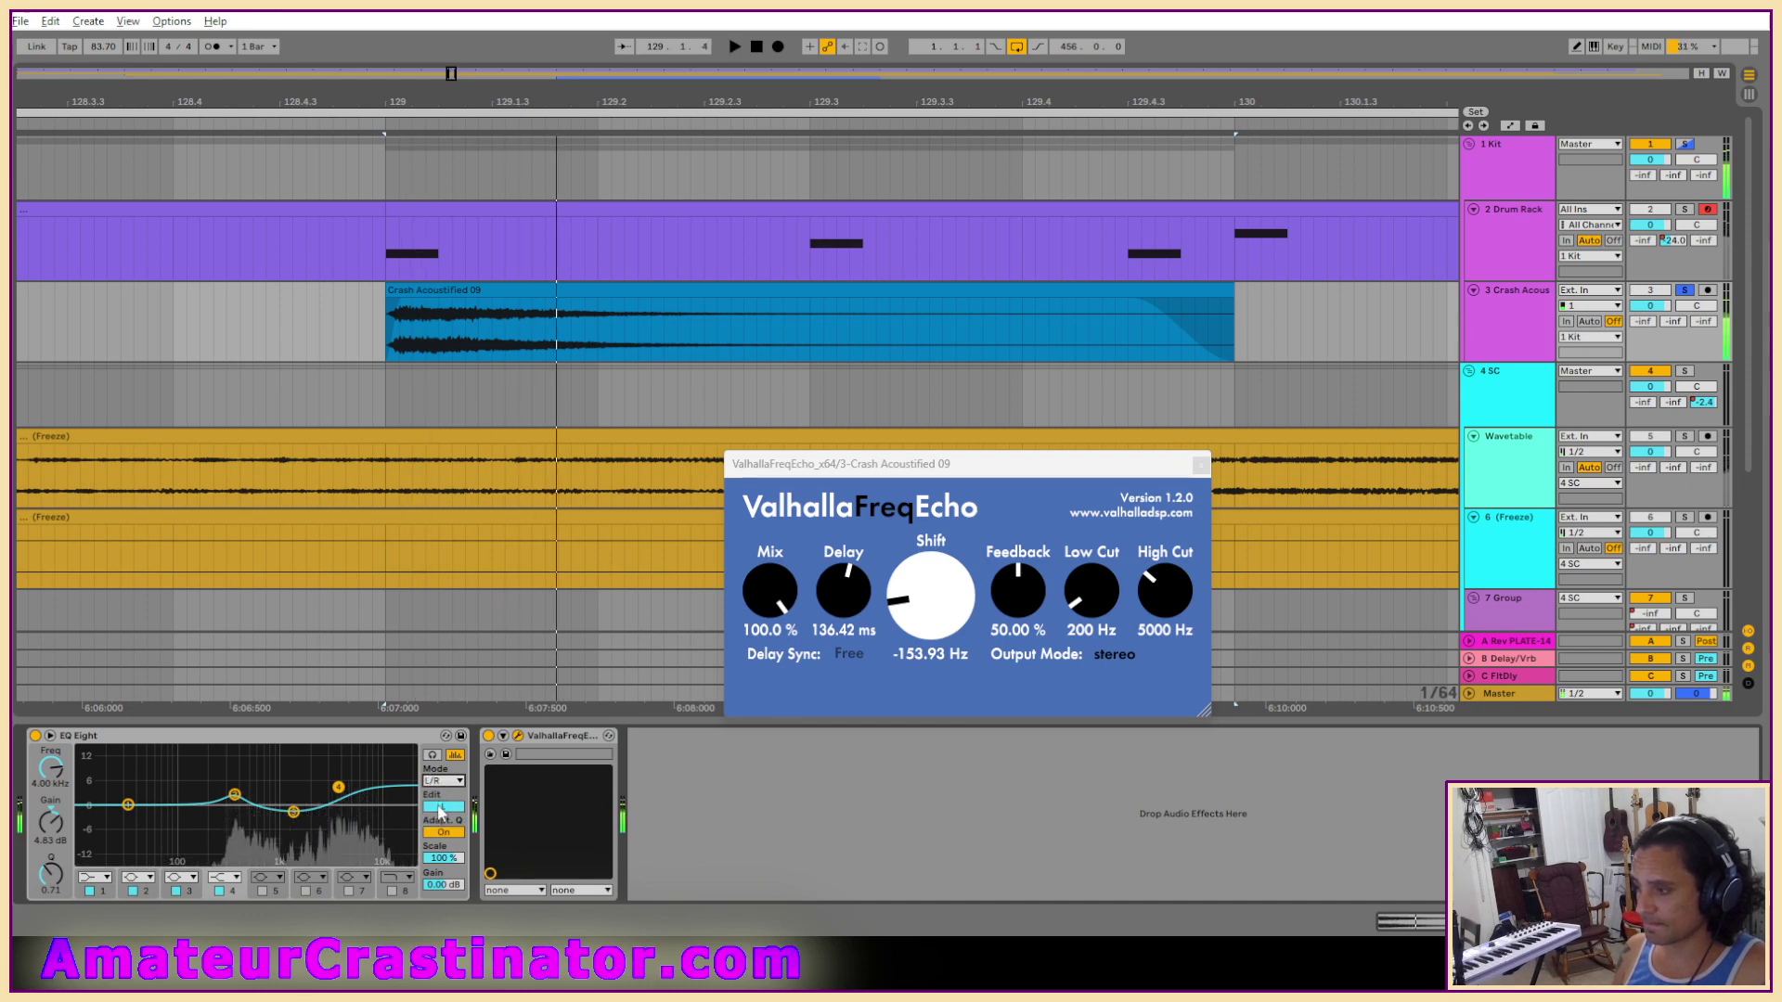
left_click(441, 806)
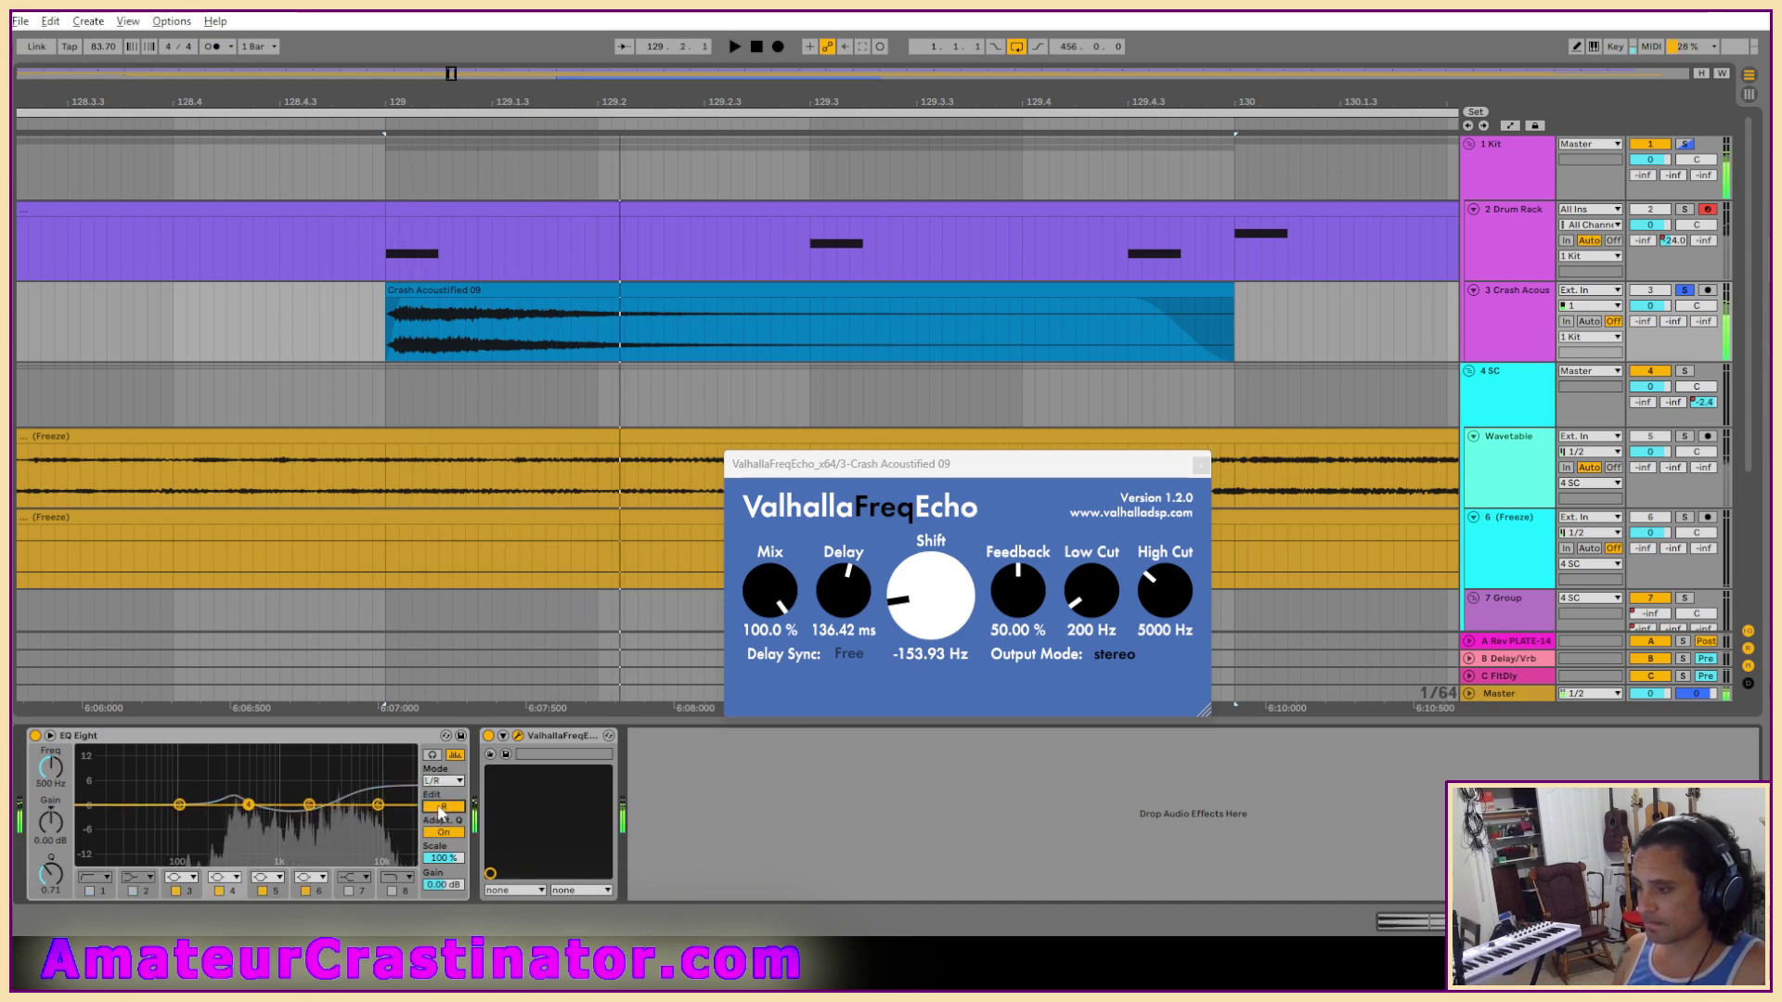
left_click(441, 807)
key("space")
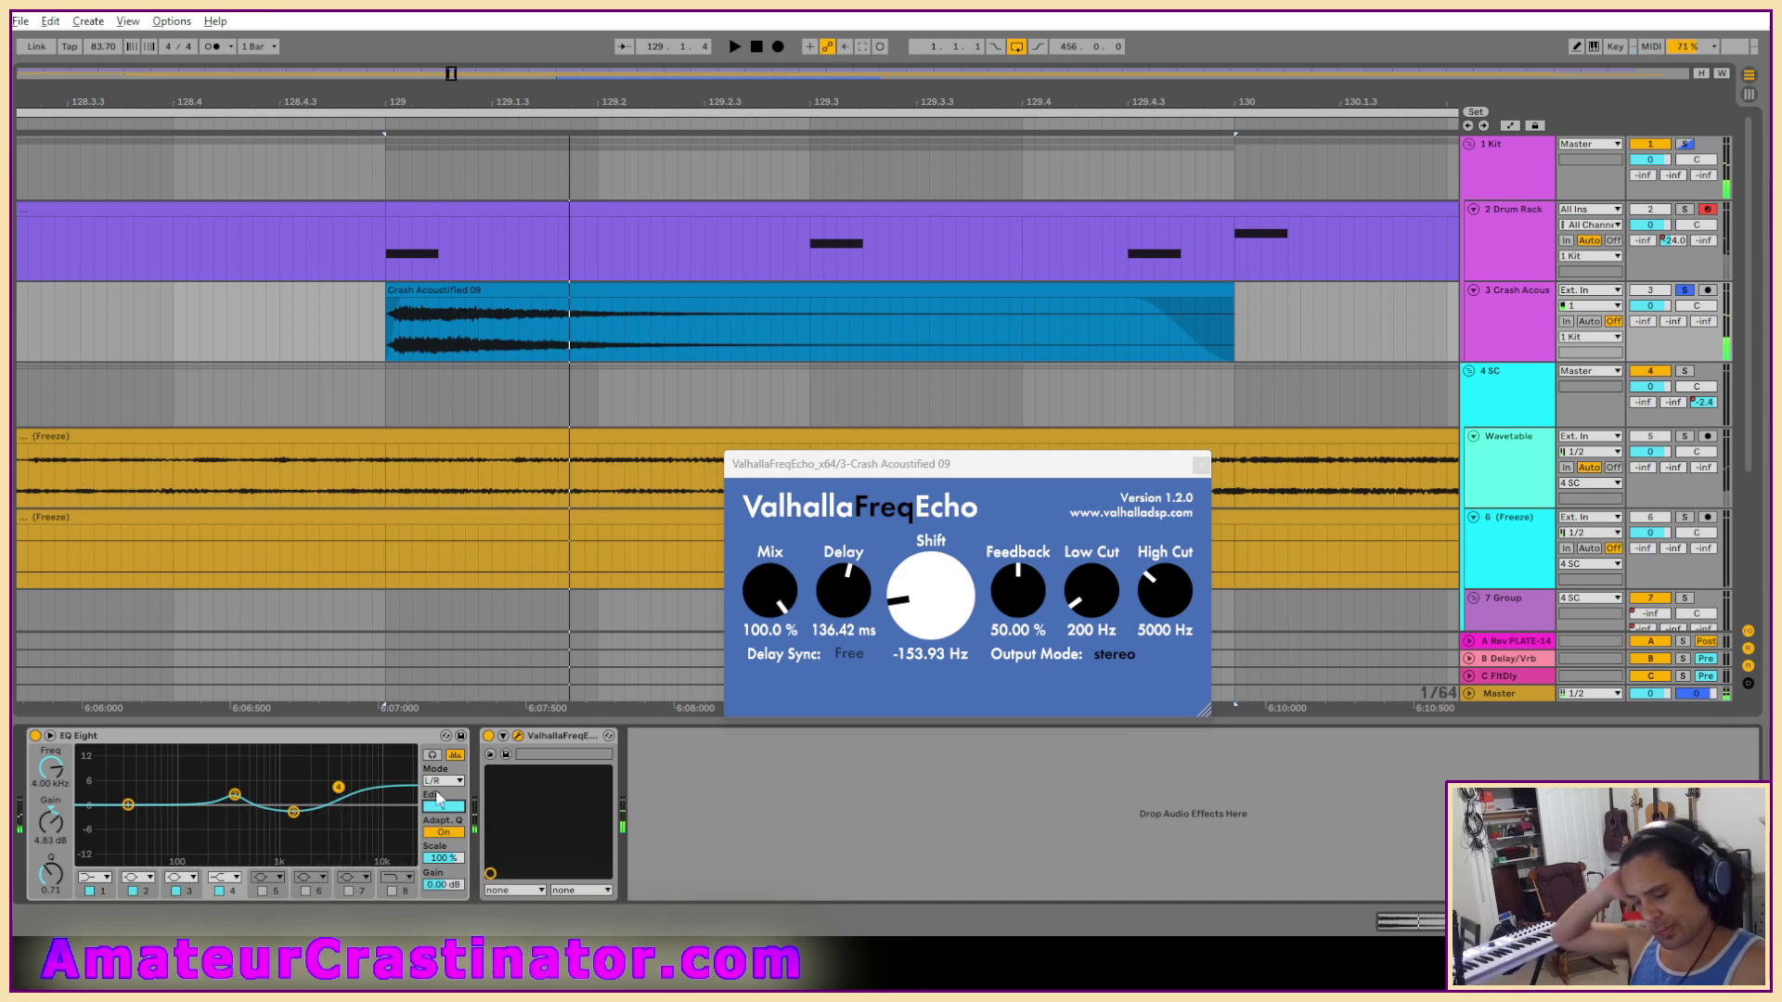
key("space")
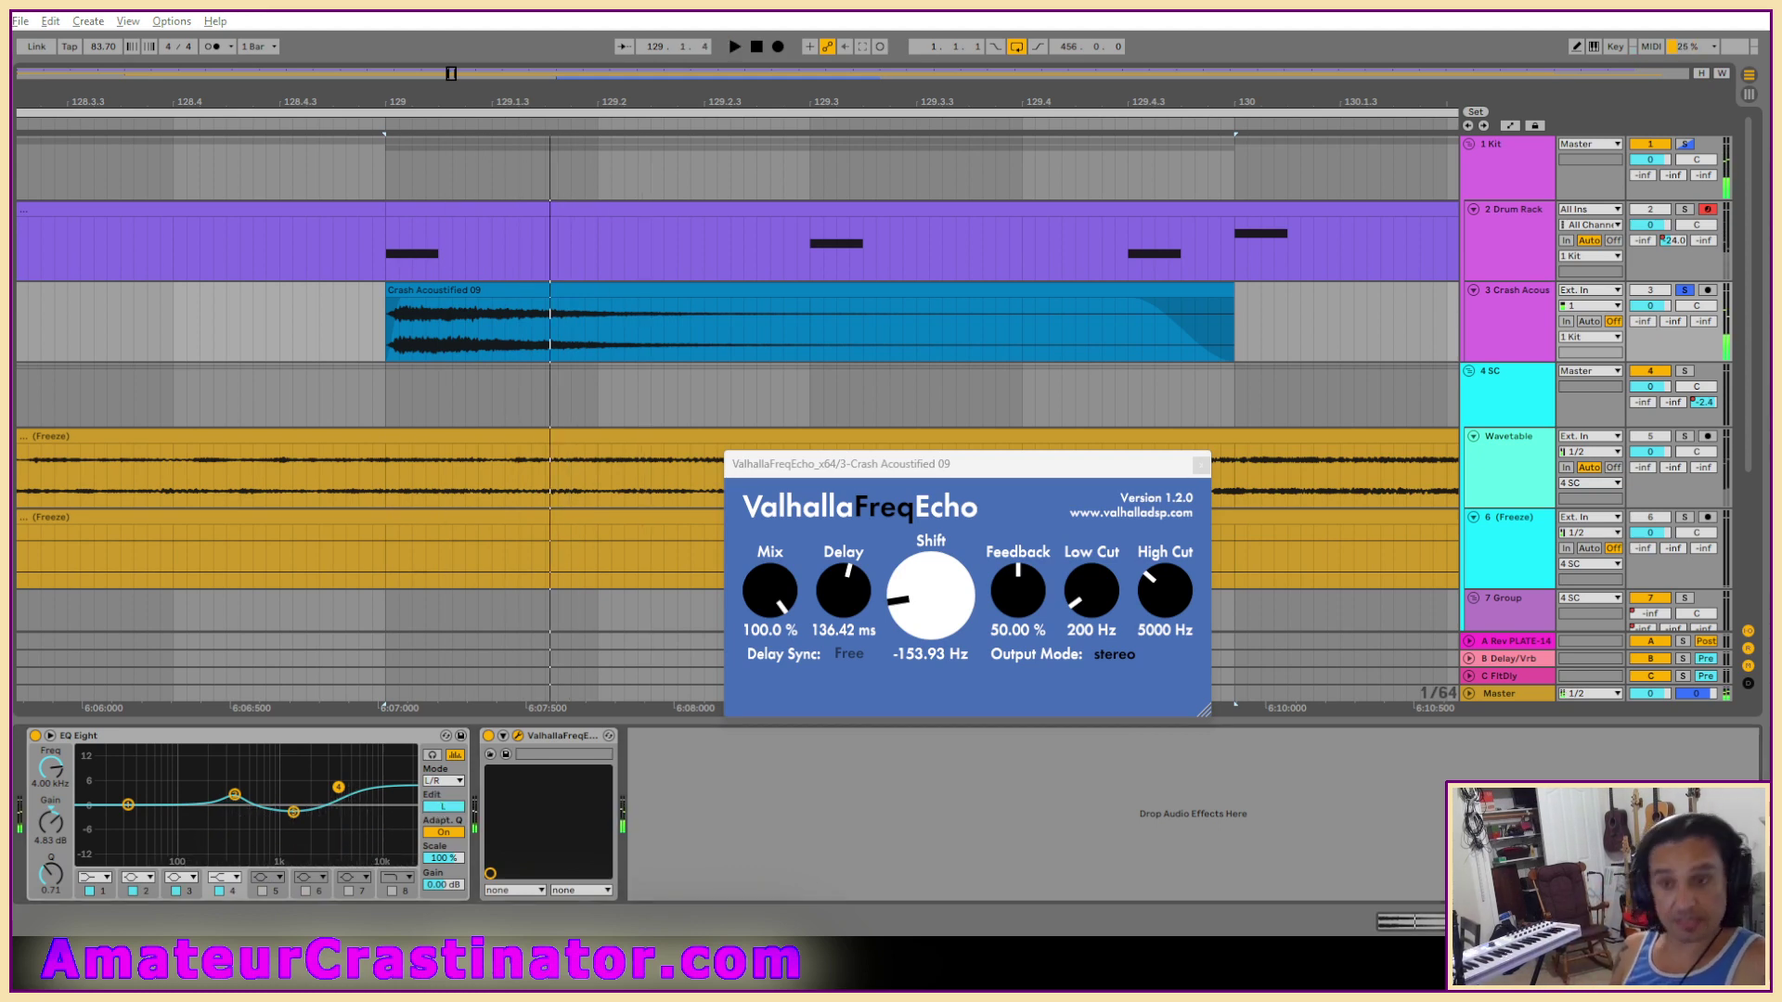
Add a second EQ Eight after ValhallaFreqEcho on the crash track and audition the chain.
key("ctrl+v")
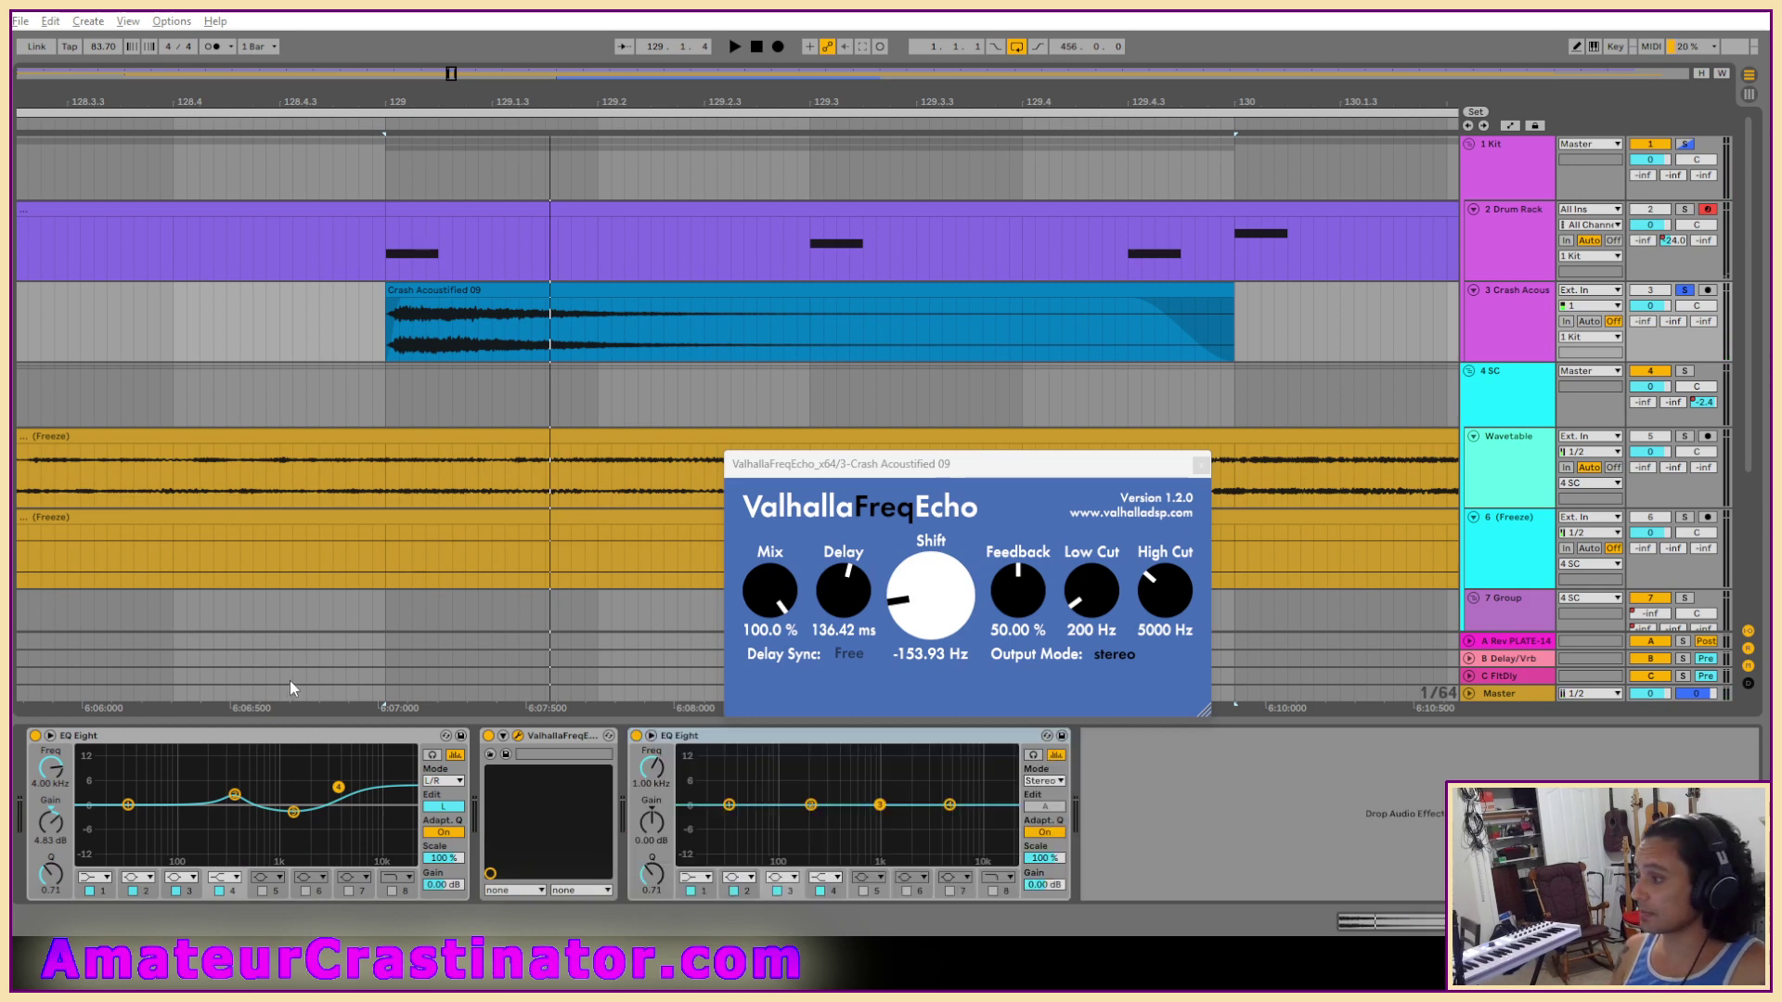
key("space")
left_click(488, 737)
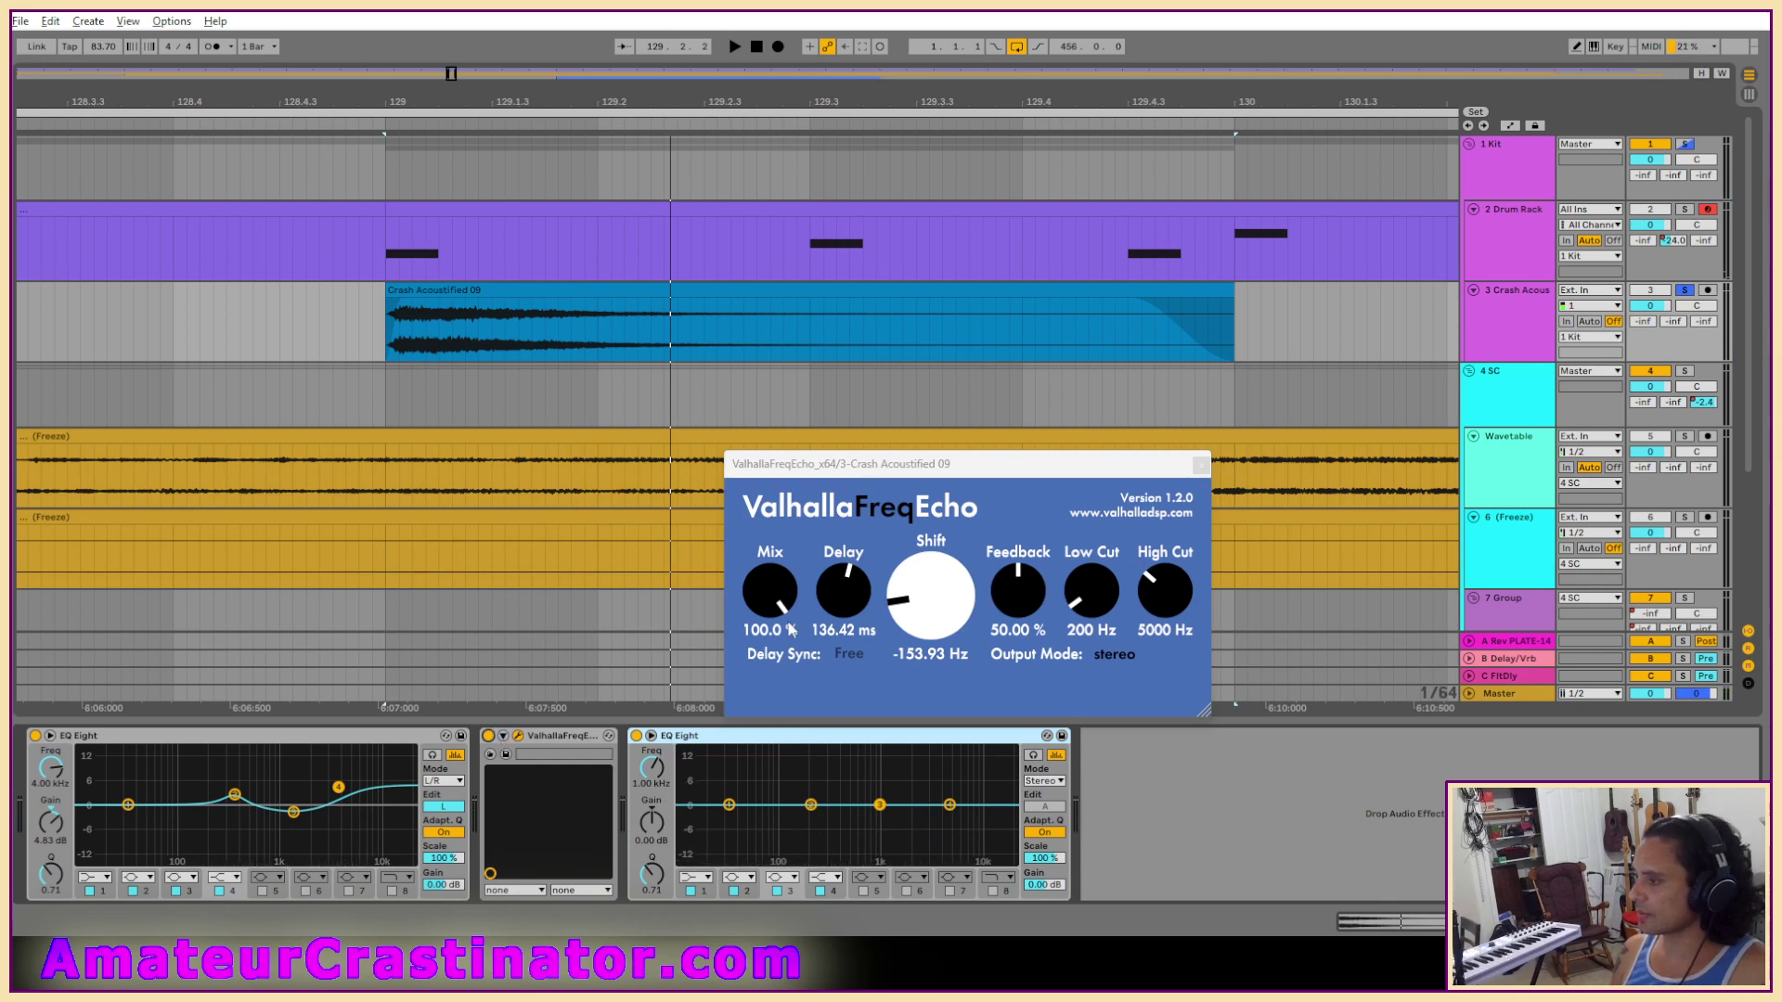
left_click(774, 551)
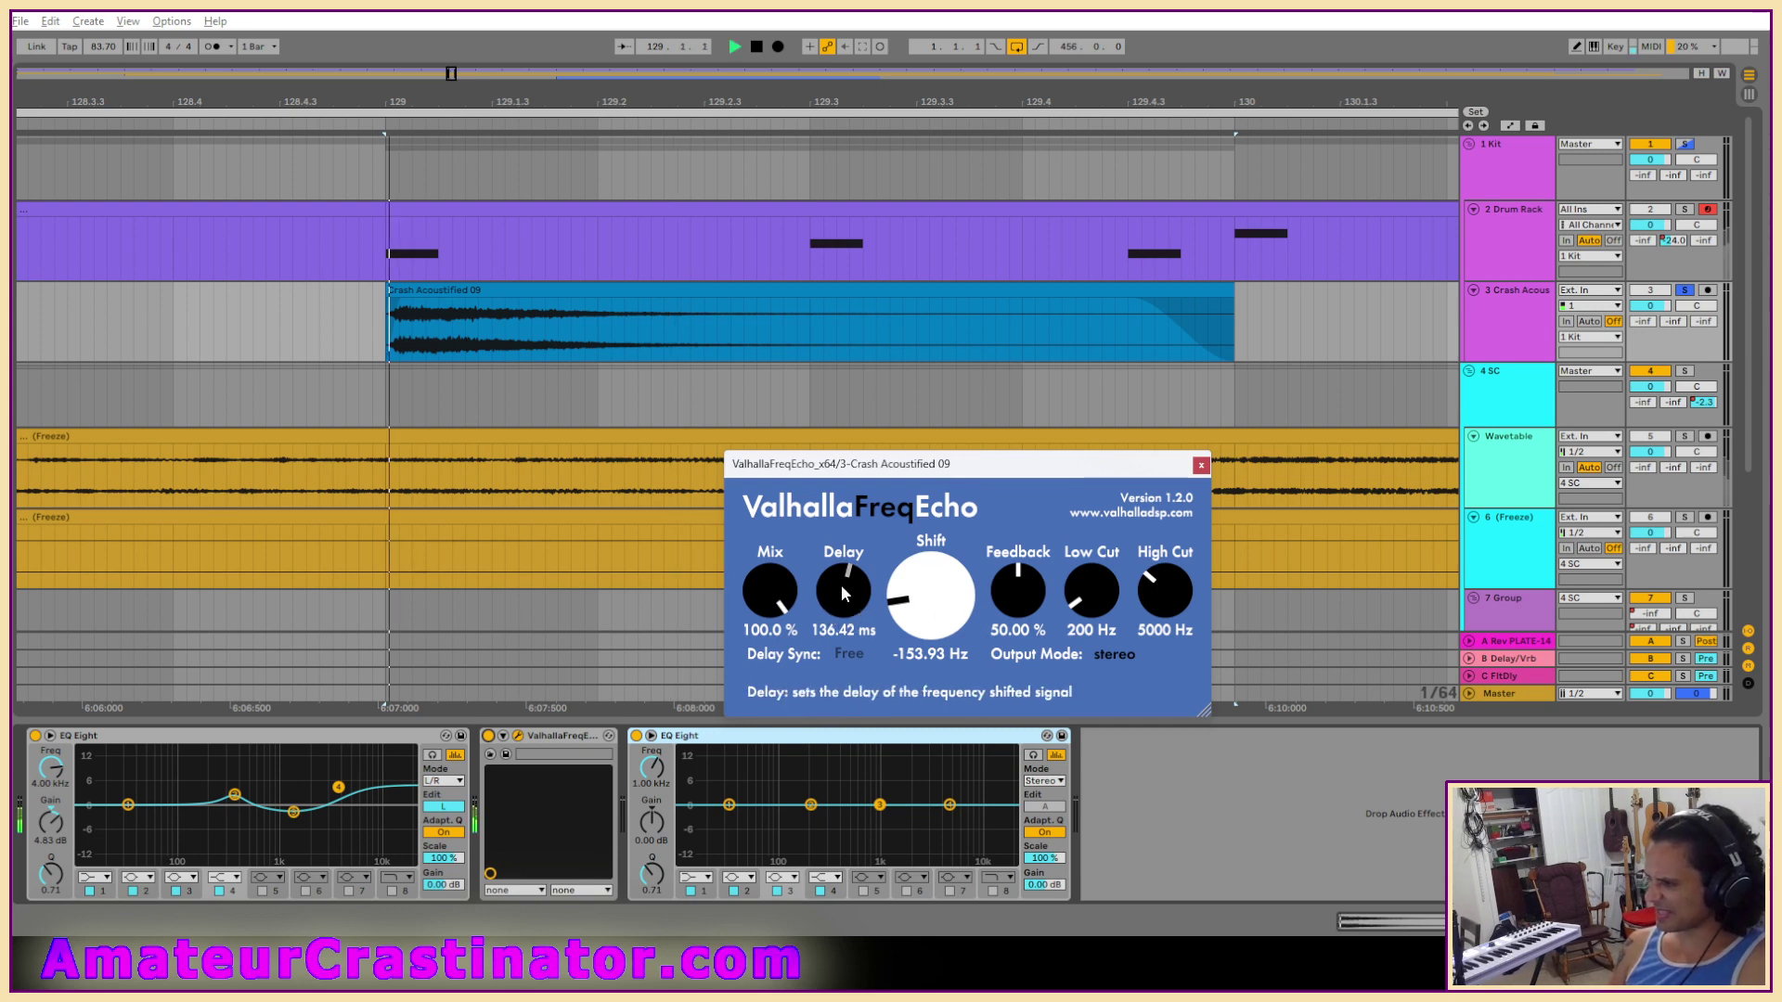
Set ValhallaFreqEcho's Delay to 237.84 ms, Shift to -576.84 Hz and Output Mode to mono, comparing against bypass.
left_click_drag(843, 594, 934, 624)
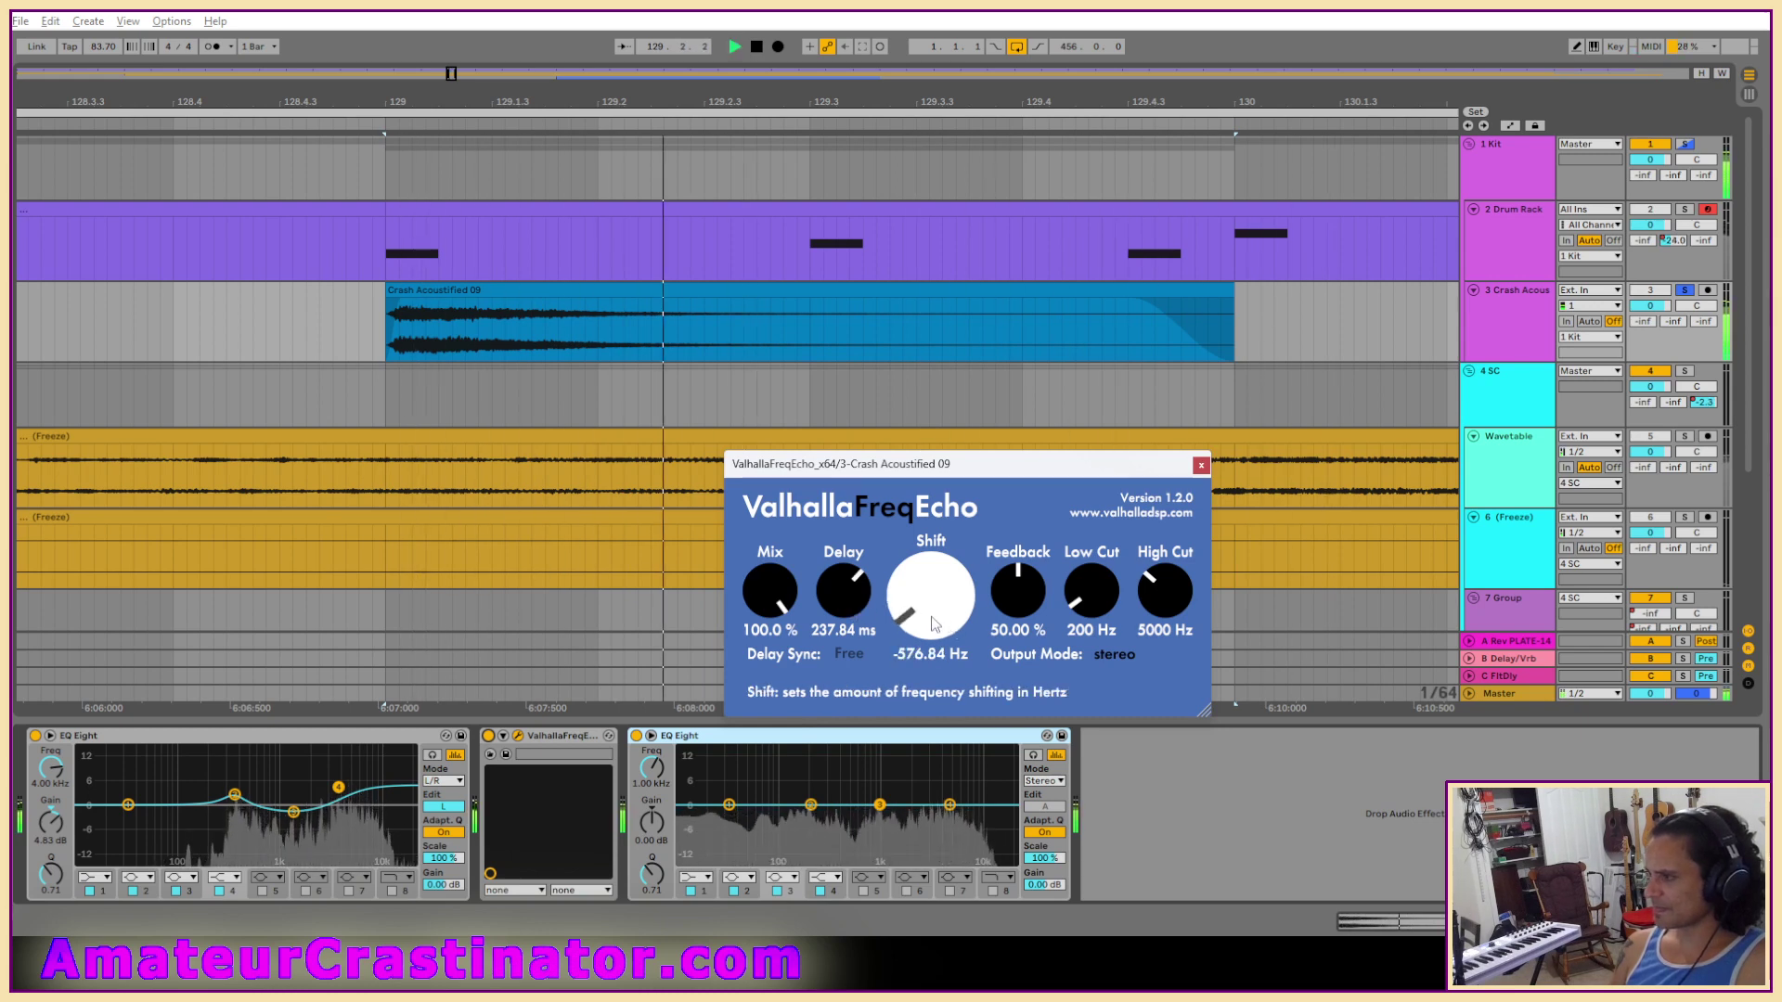
key("space")
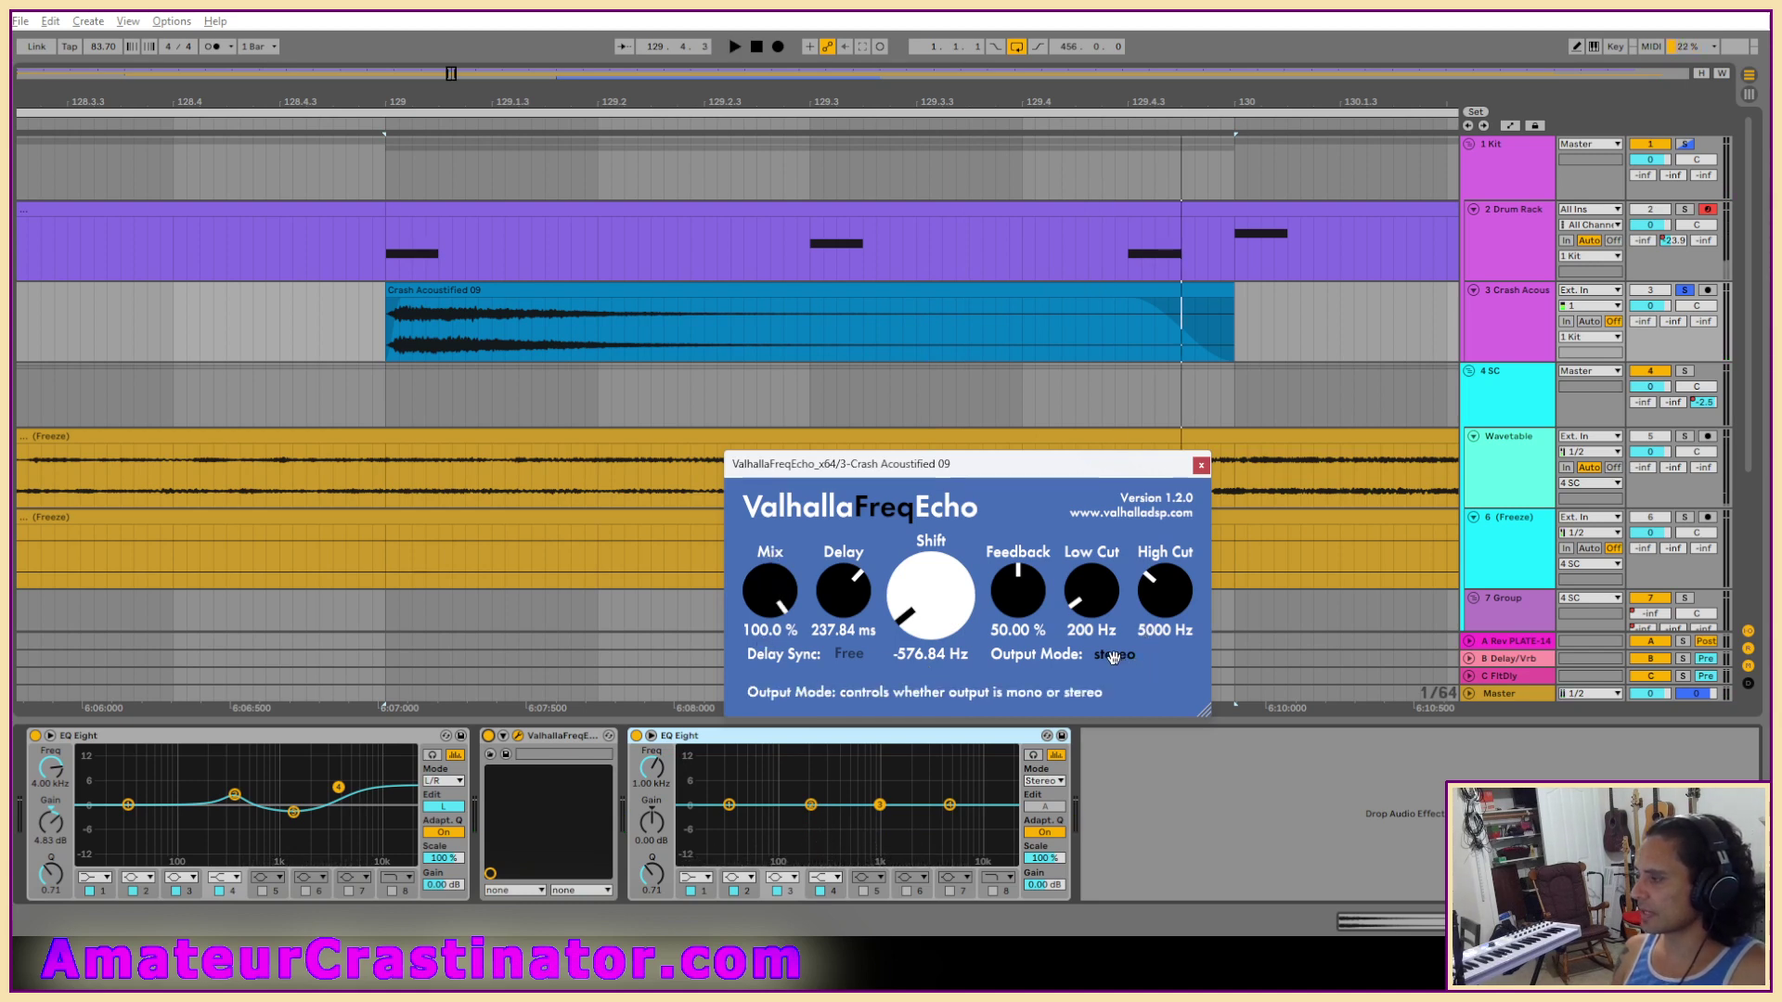
key("space")
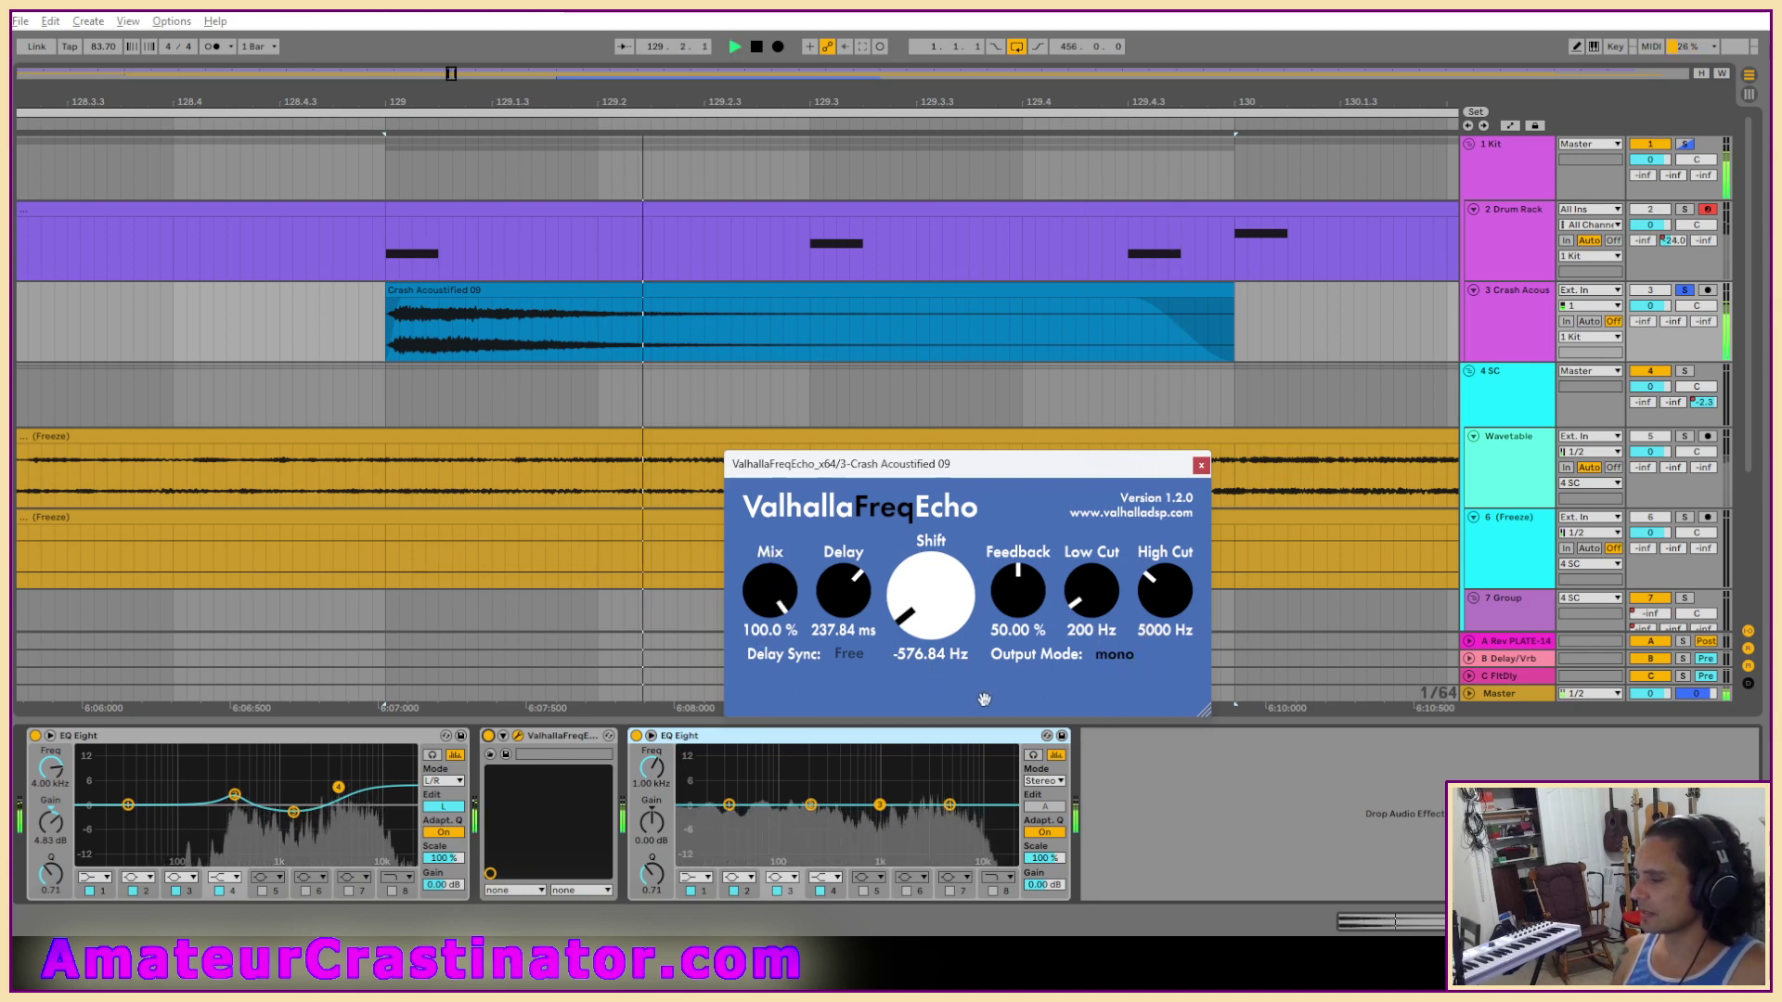
left_click(488, 735)
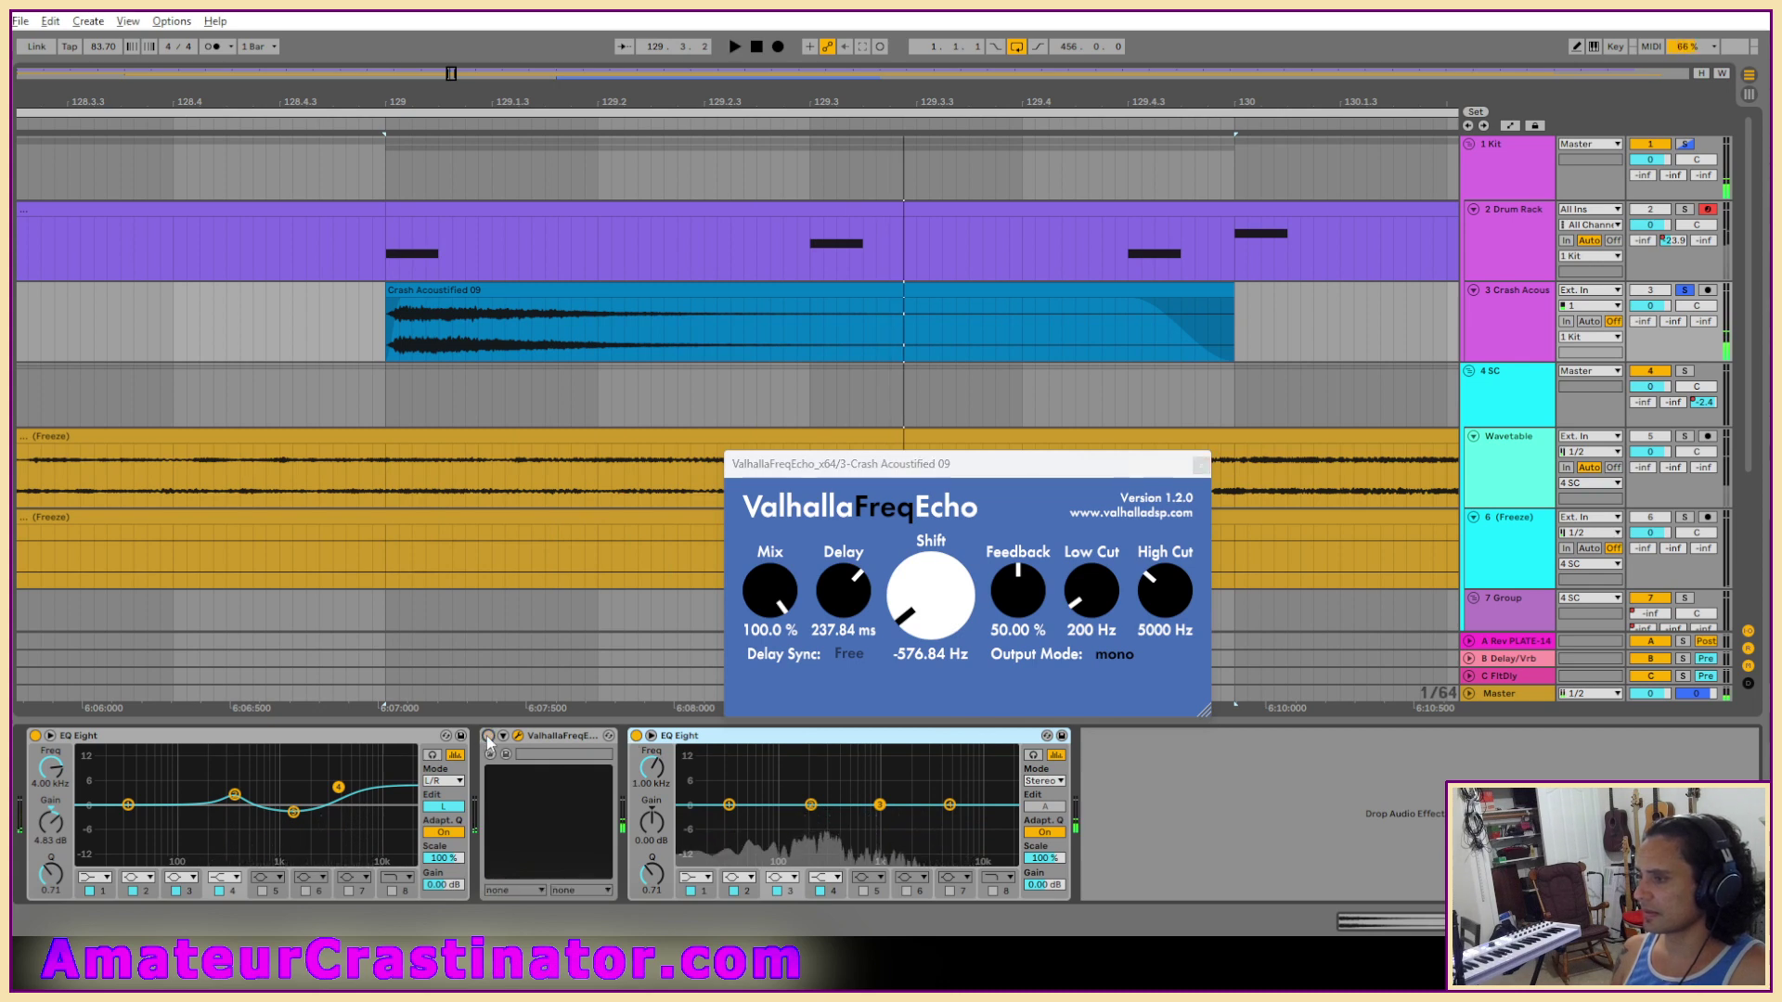
left_click(488, 735)
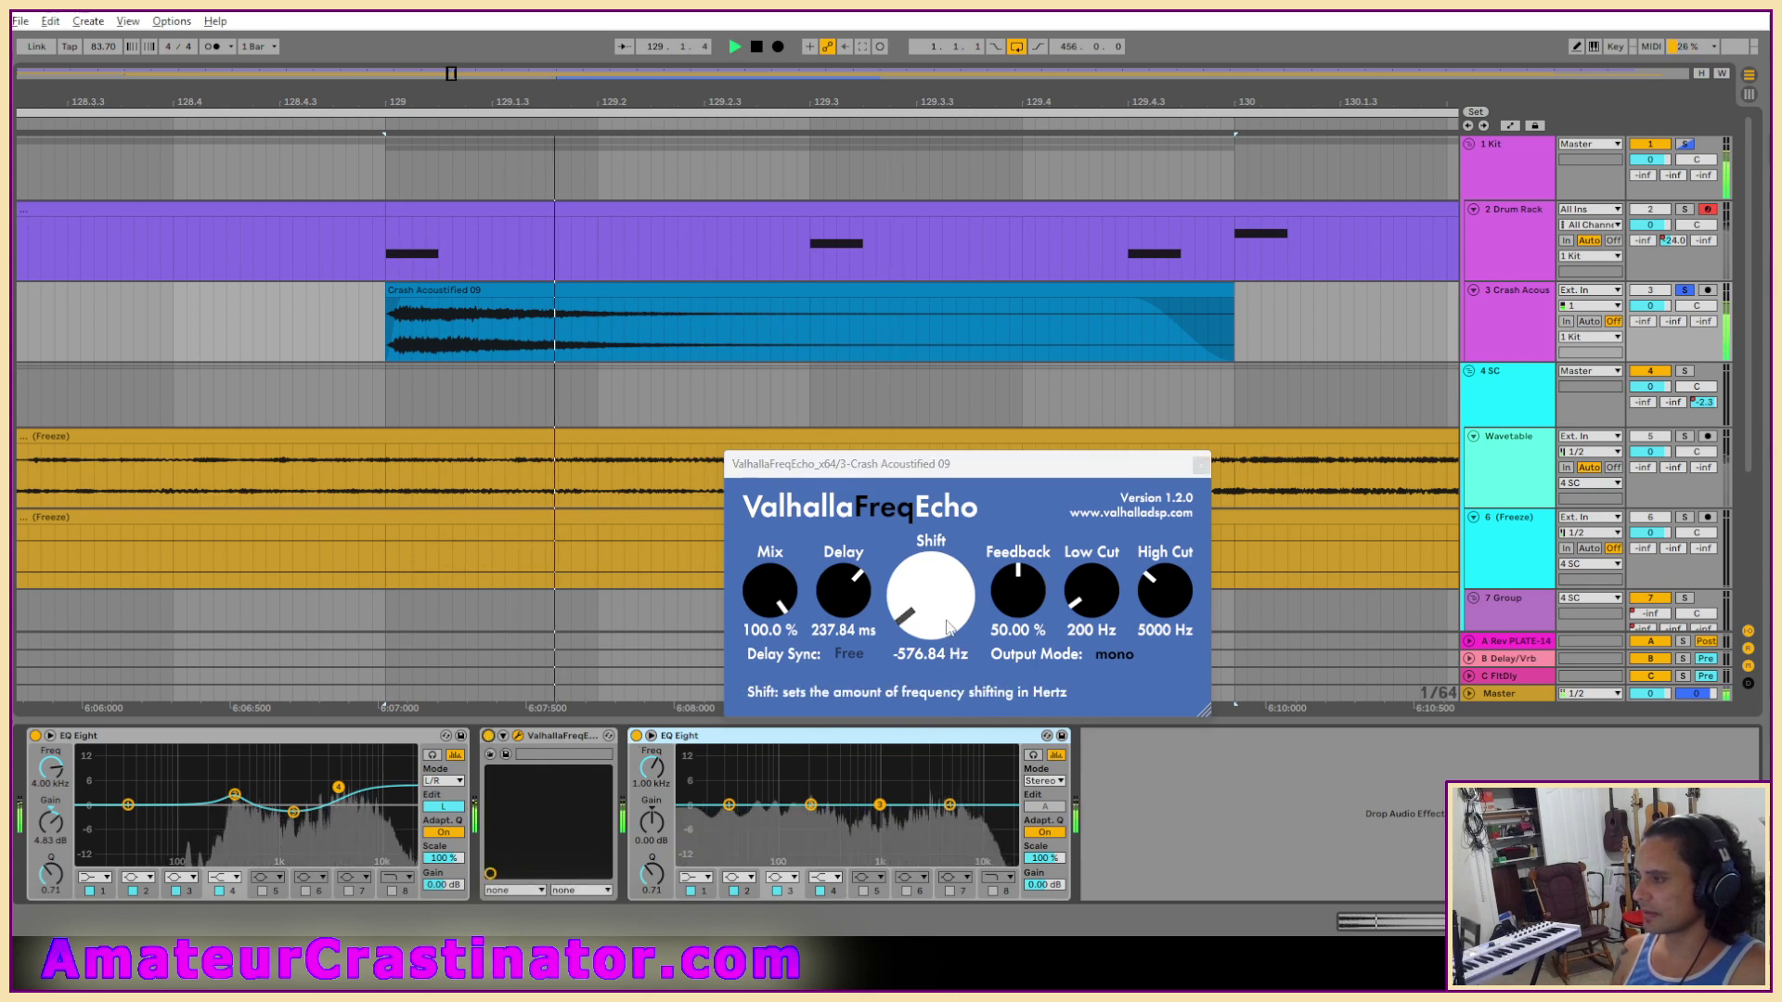
Set ValhallaFreqEcho's Shift to -145.18 Hz, Feedback to 36.80% and Low Cut to 450 Hz.
left_click_drag(947, 623, 1012, 617)
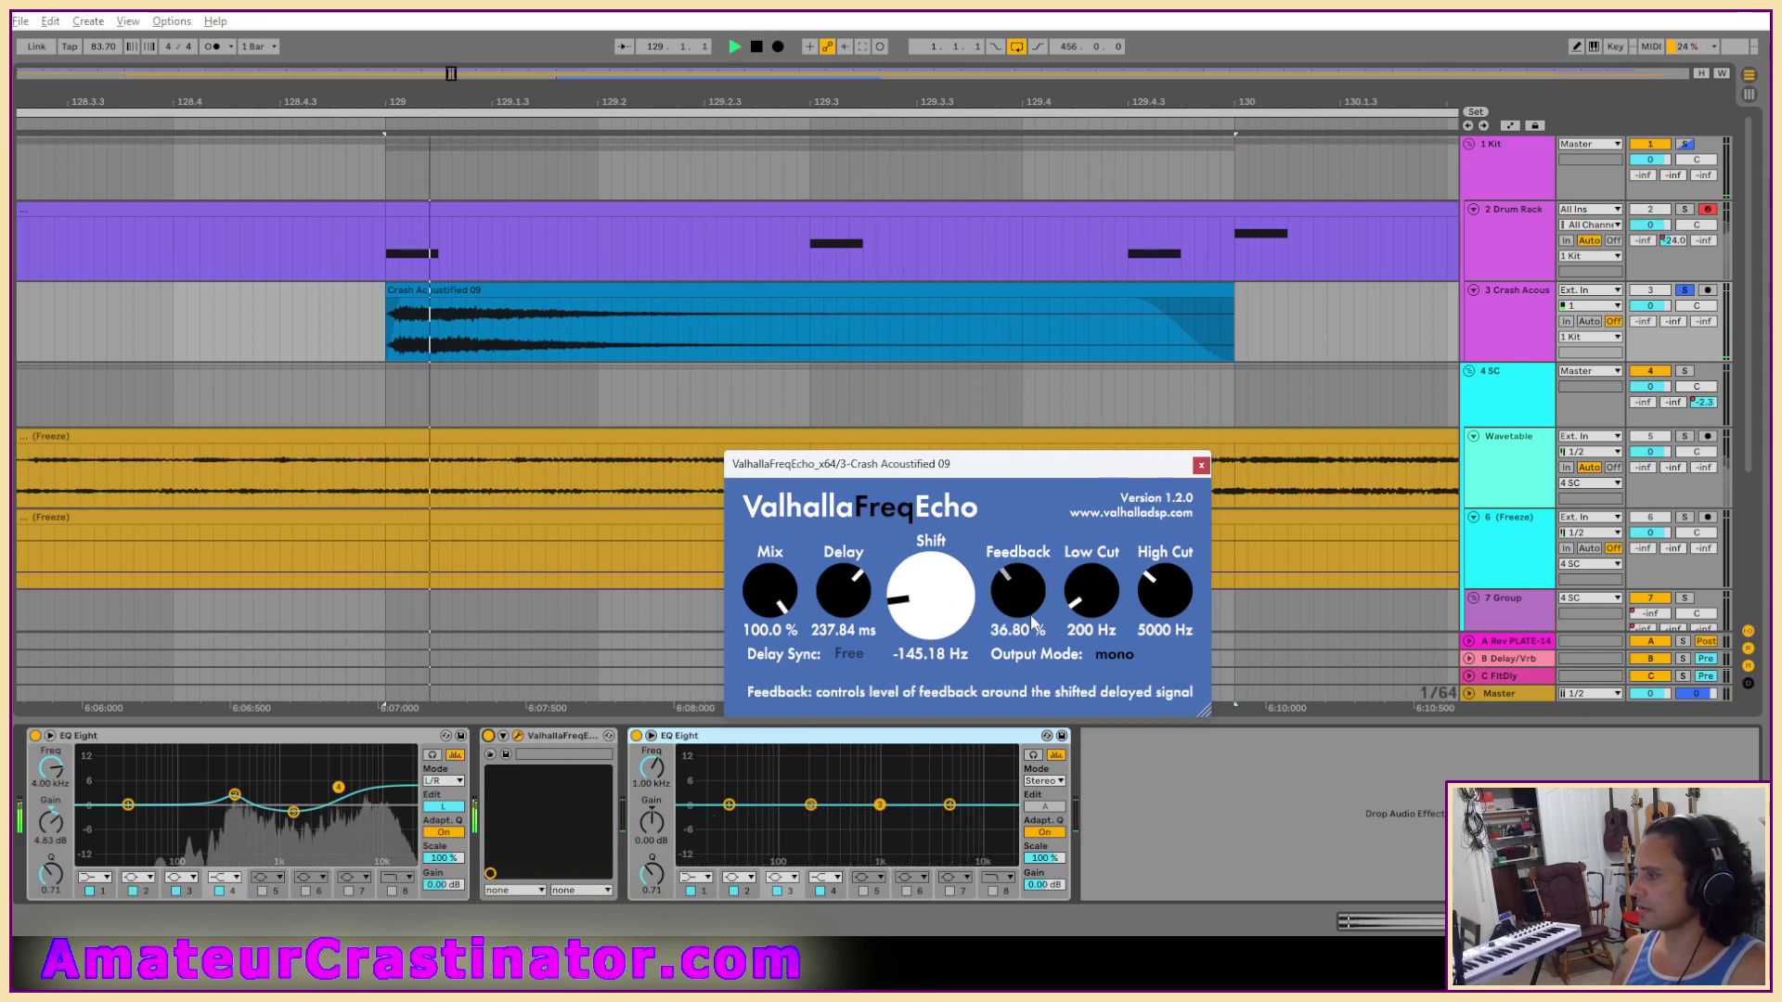
key("space")
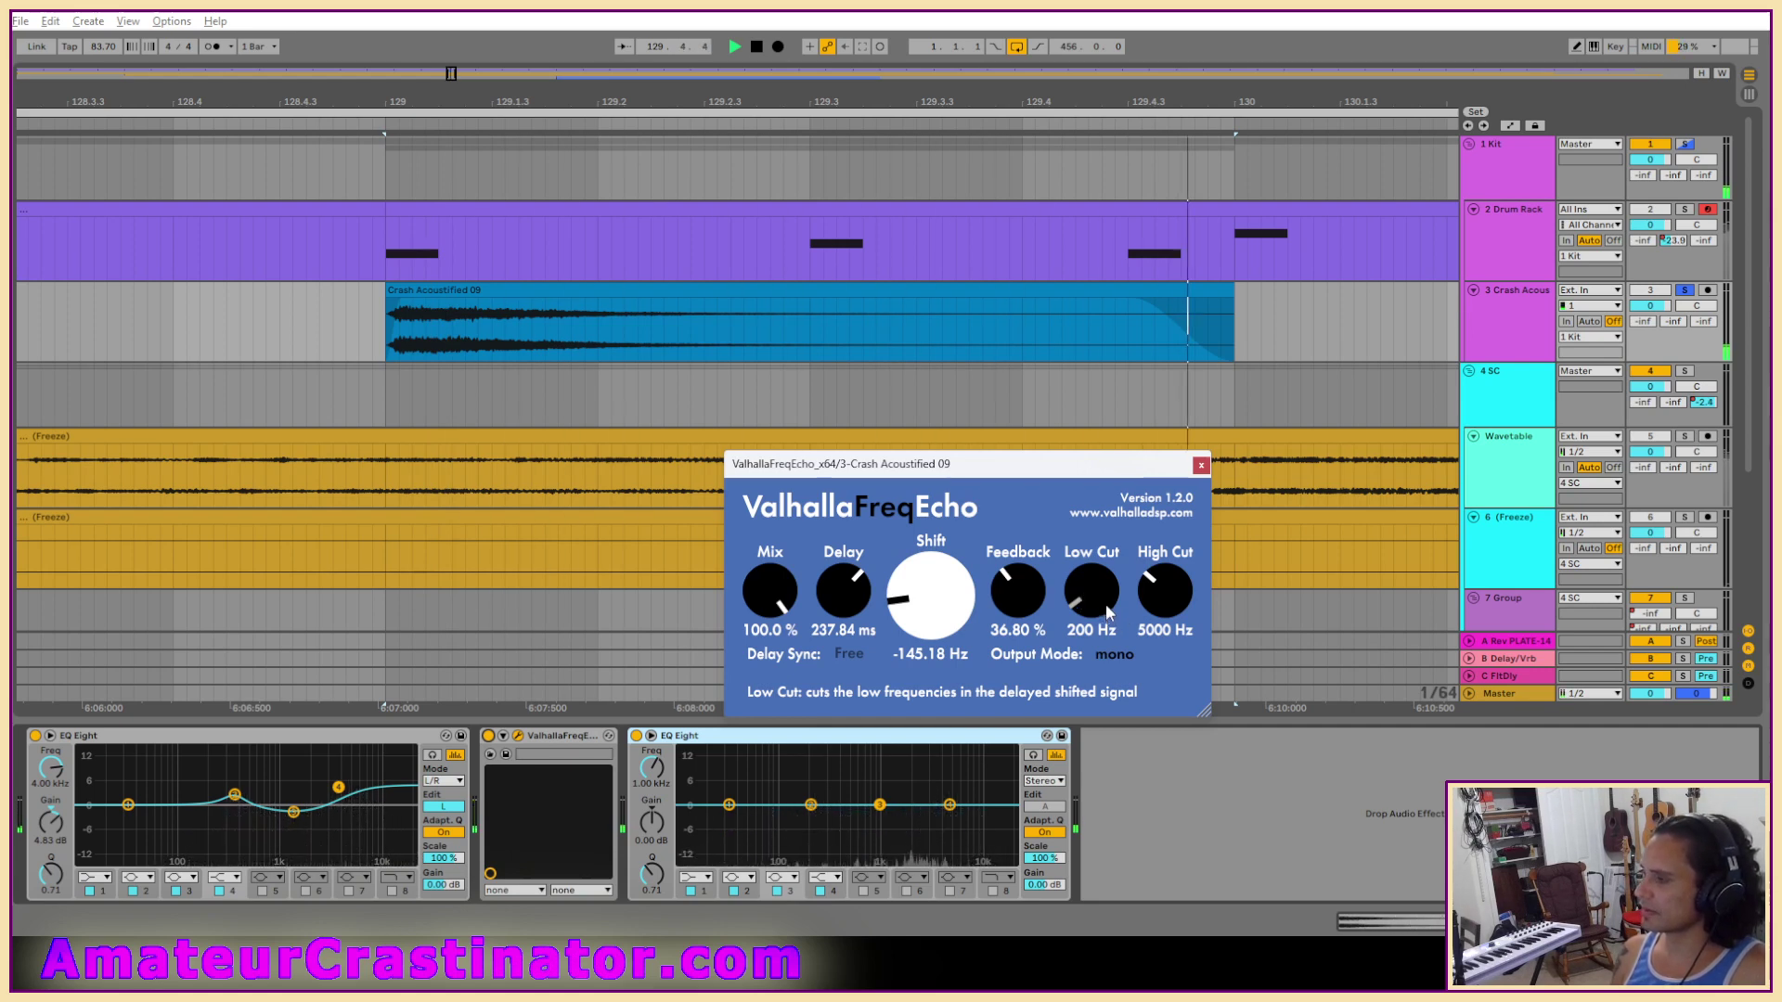
left_click_drag(1105, 604, 1077, 630)
Change band 1 of the second EQ Eight to a low-cut filter at 95.8 Hz.
left_click(692, 889)
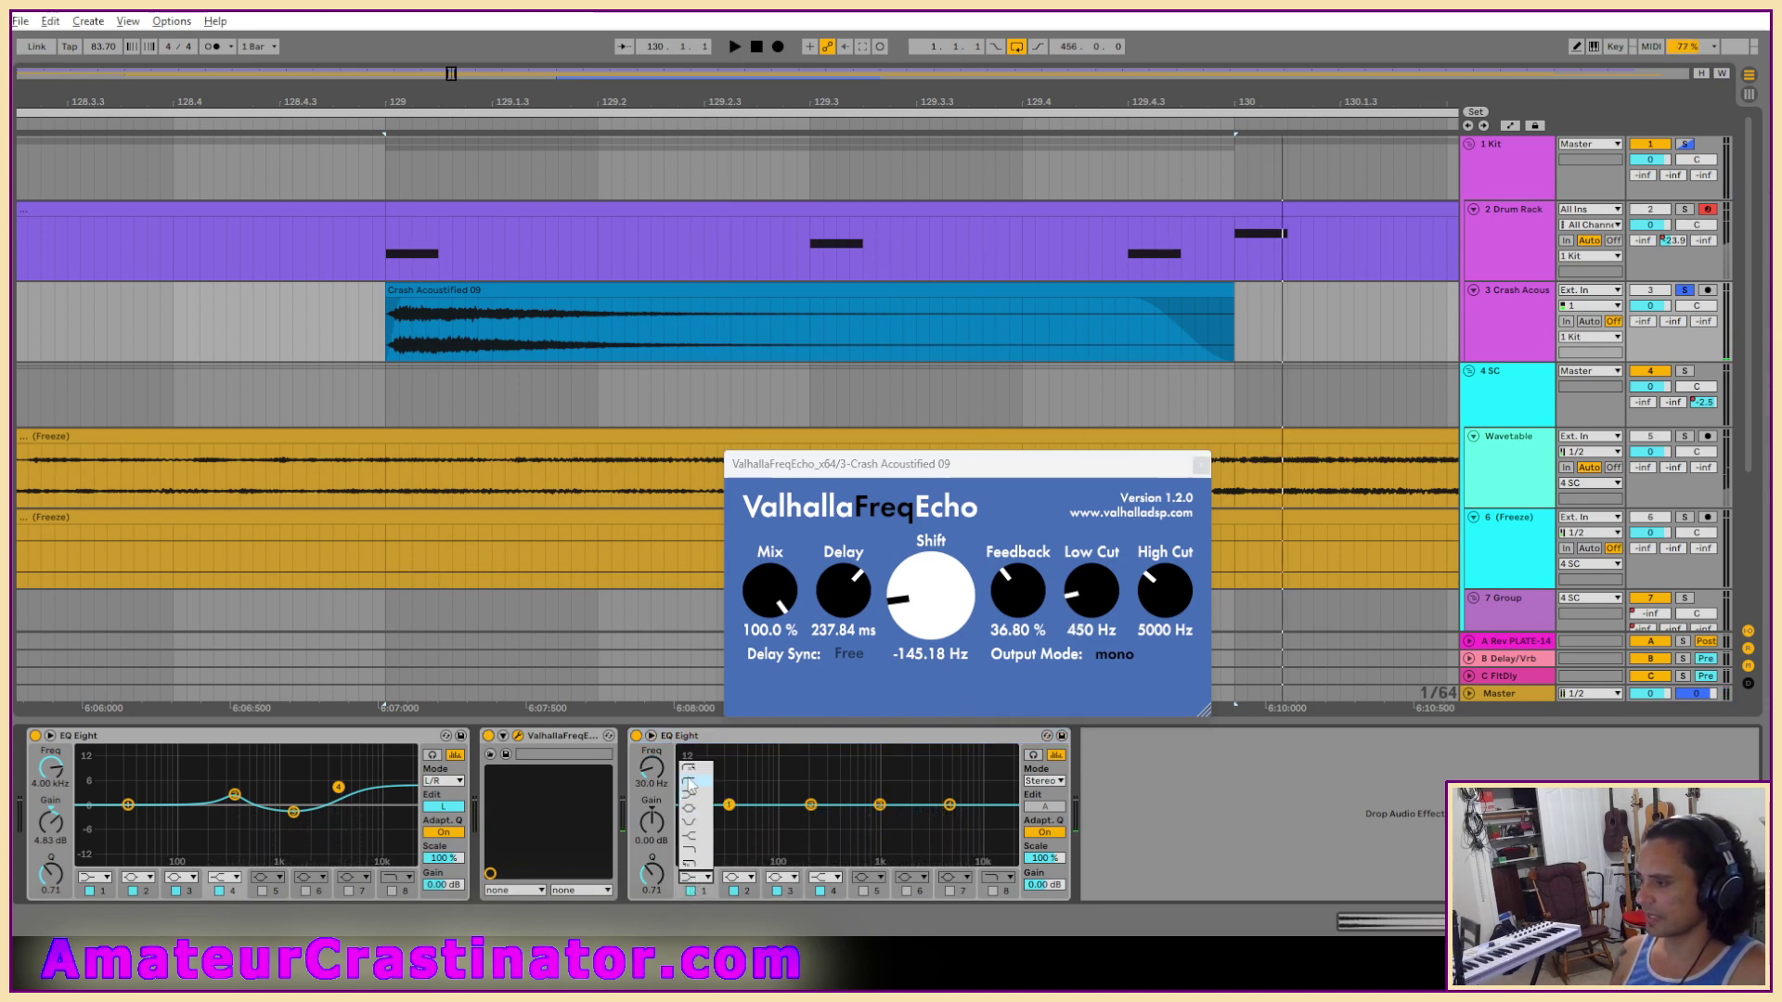
left_click(1117, 660)
key("space")
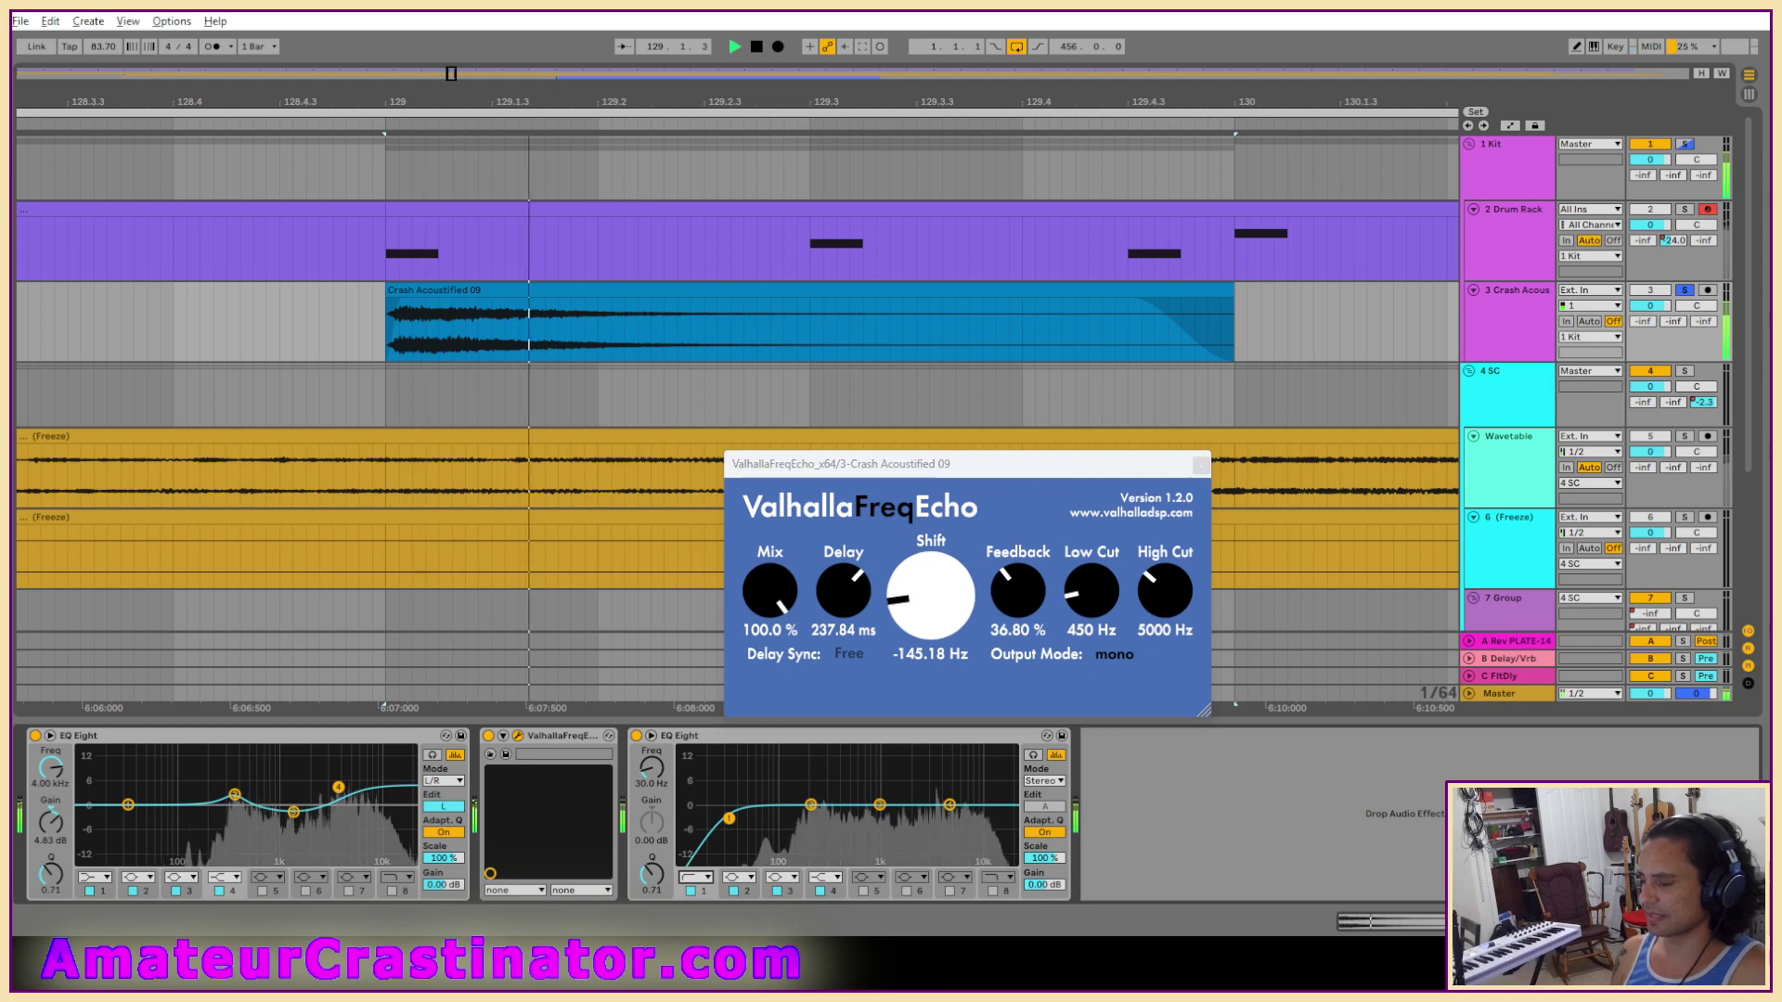
left_click_drag(665, 784, 665, 744)
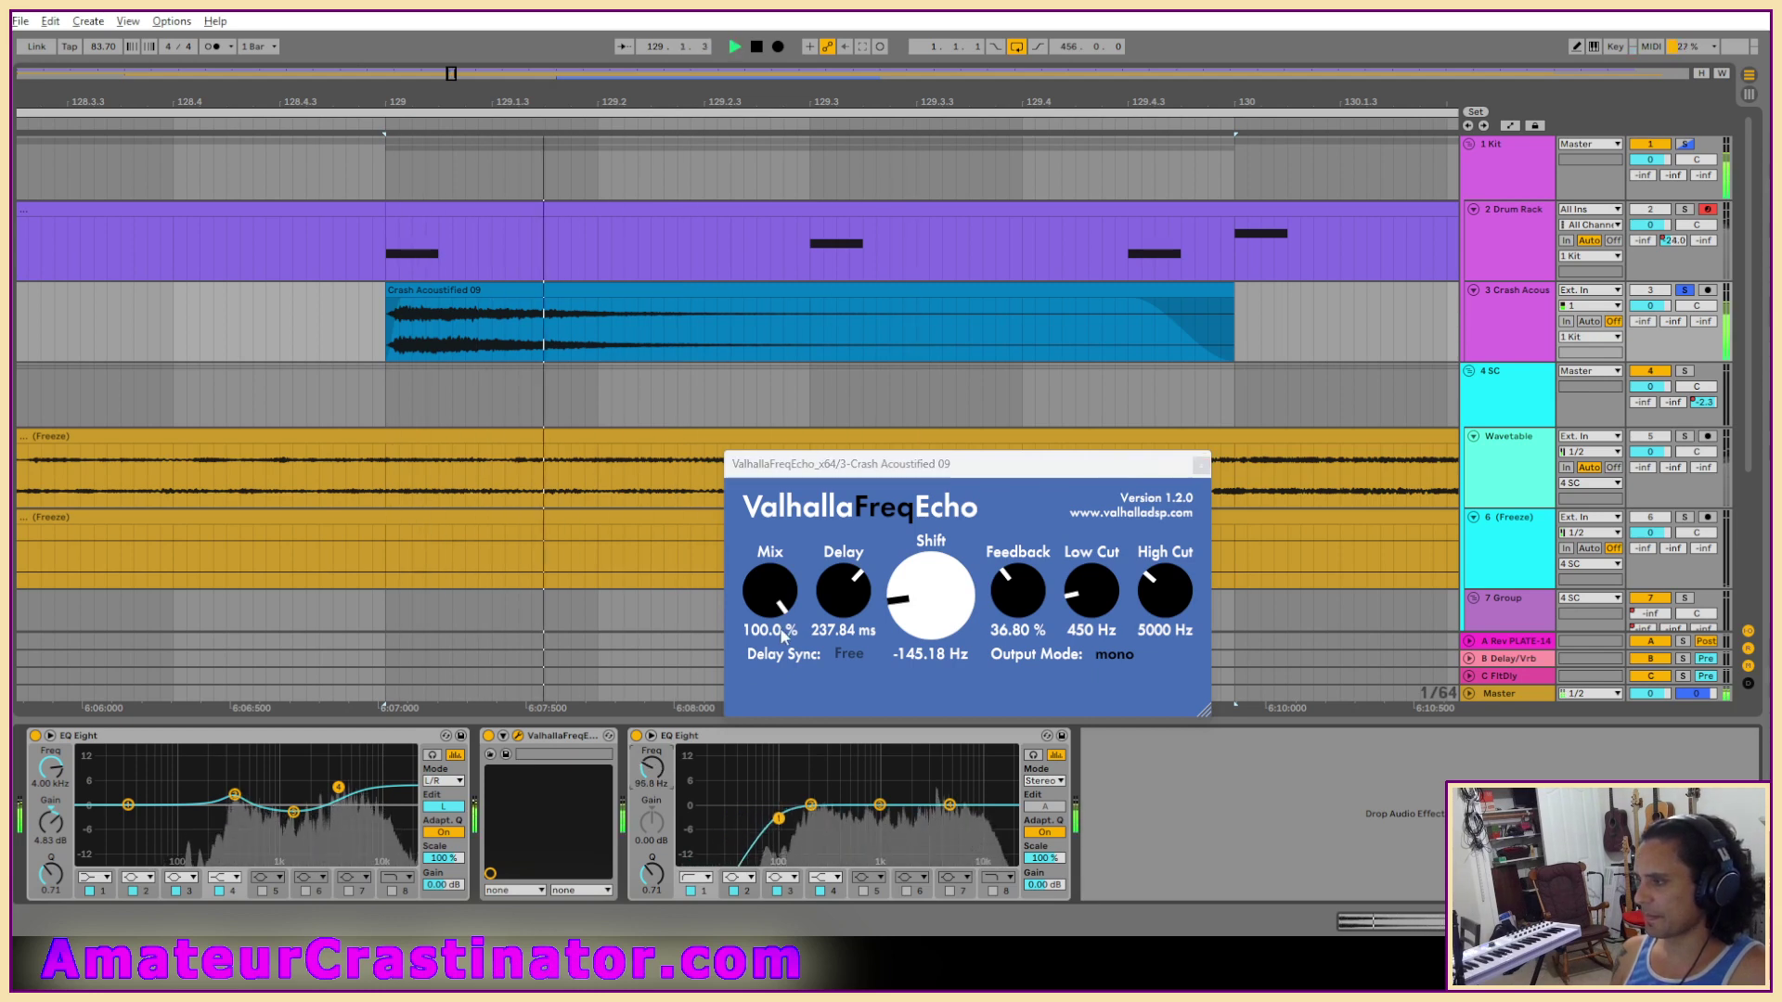
Set ValhallaFreqEcho's Mix to 57.6% and Delay to 21.10 ms, comparing the sound with the plug-in bypassed.
double_click(780, 603)
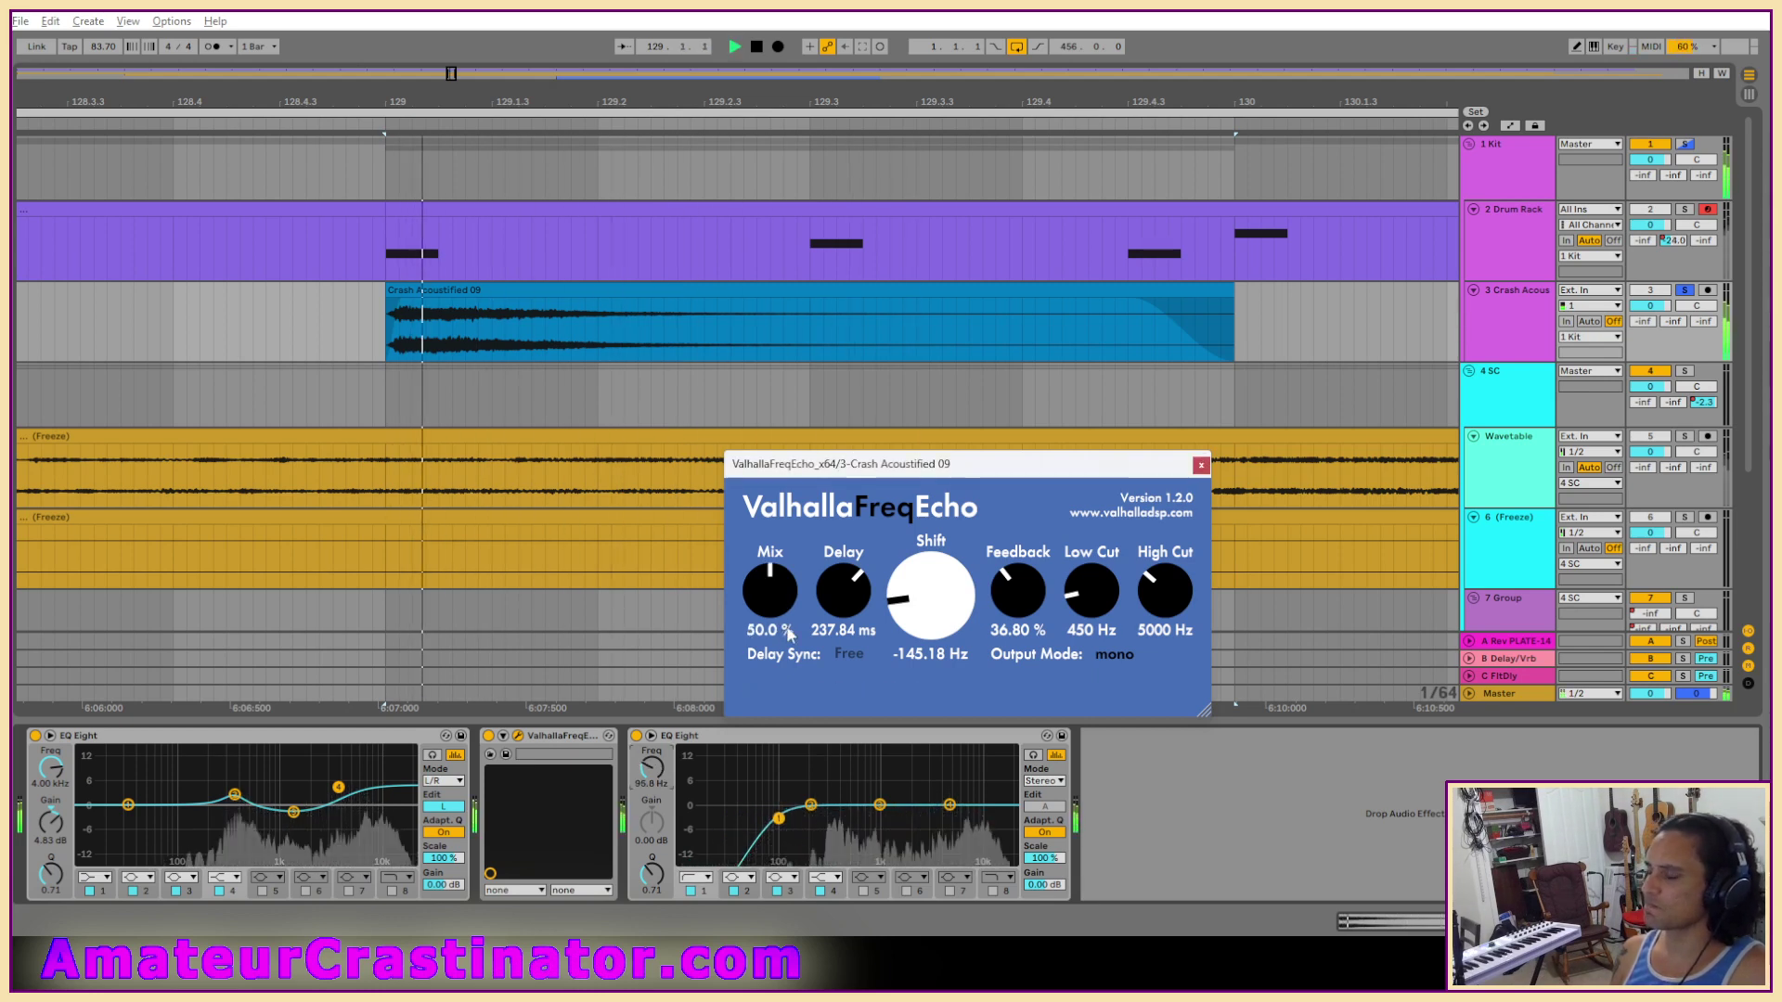
left_click_drag(782, 596, 782, 577)
left_click_drag(782, 597, 843, 638)
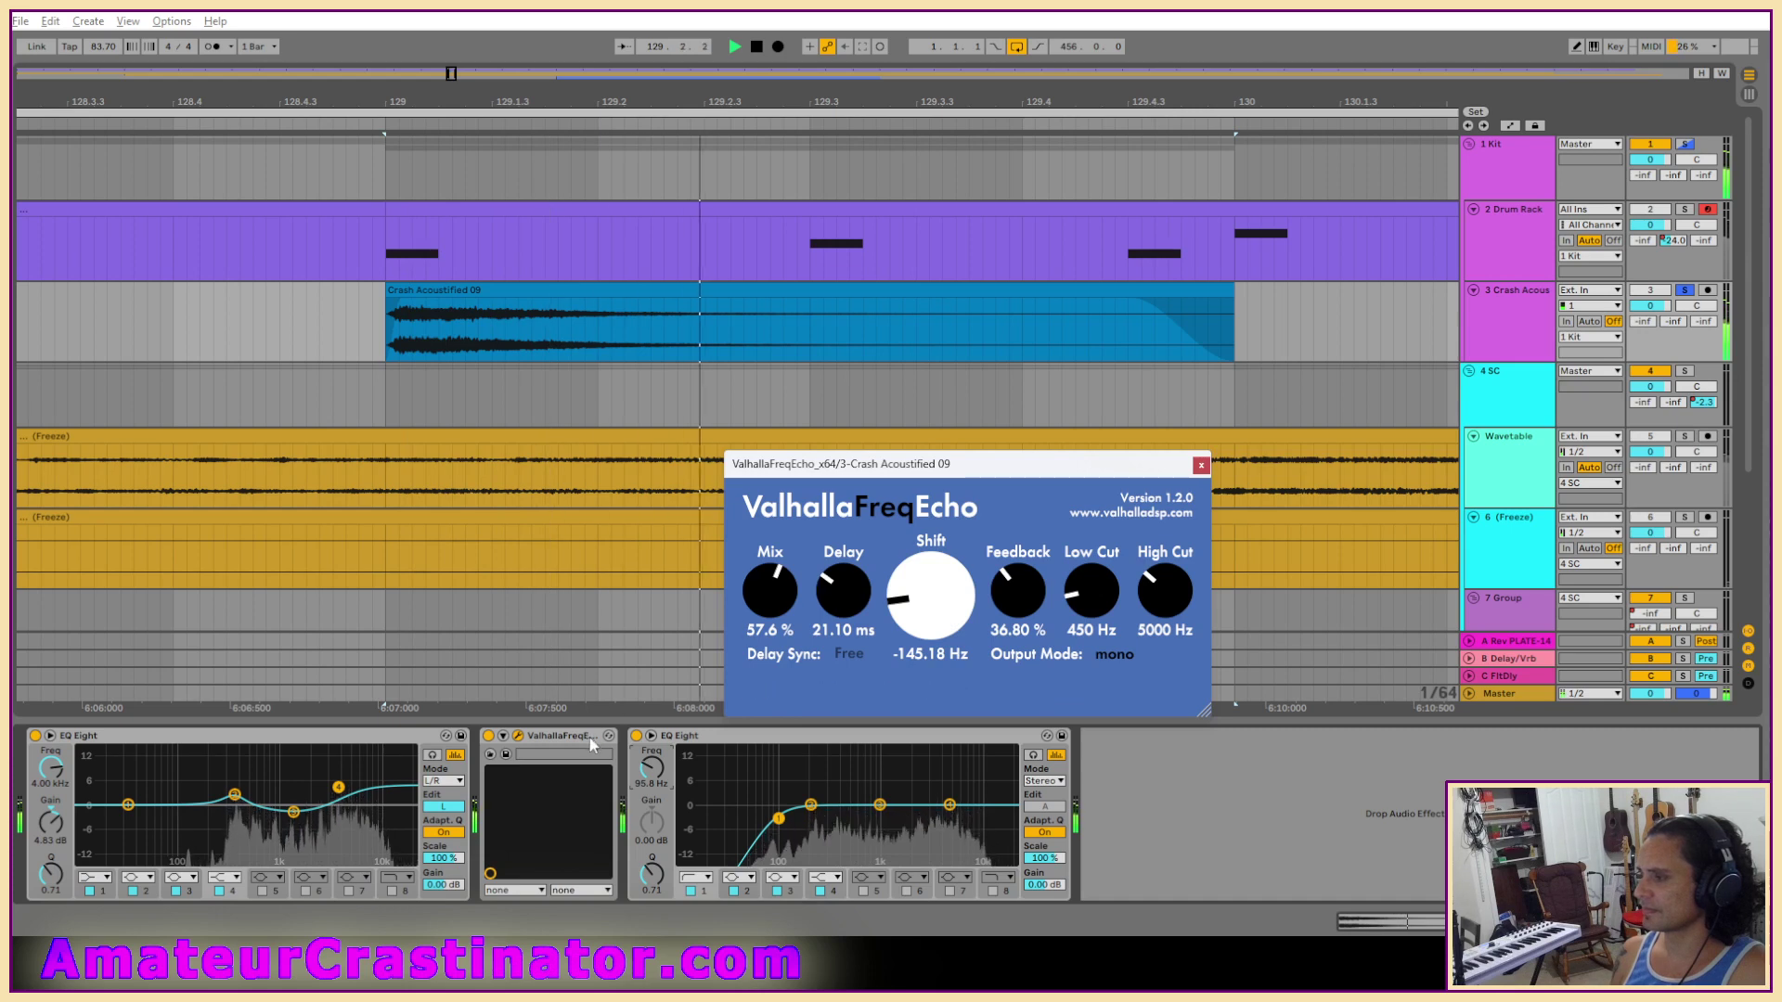
left_click(488, 736)
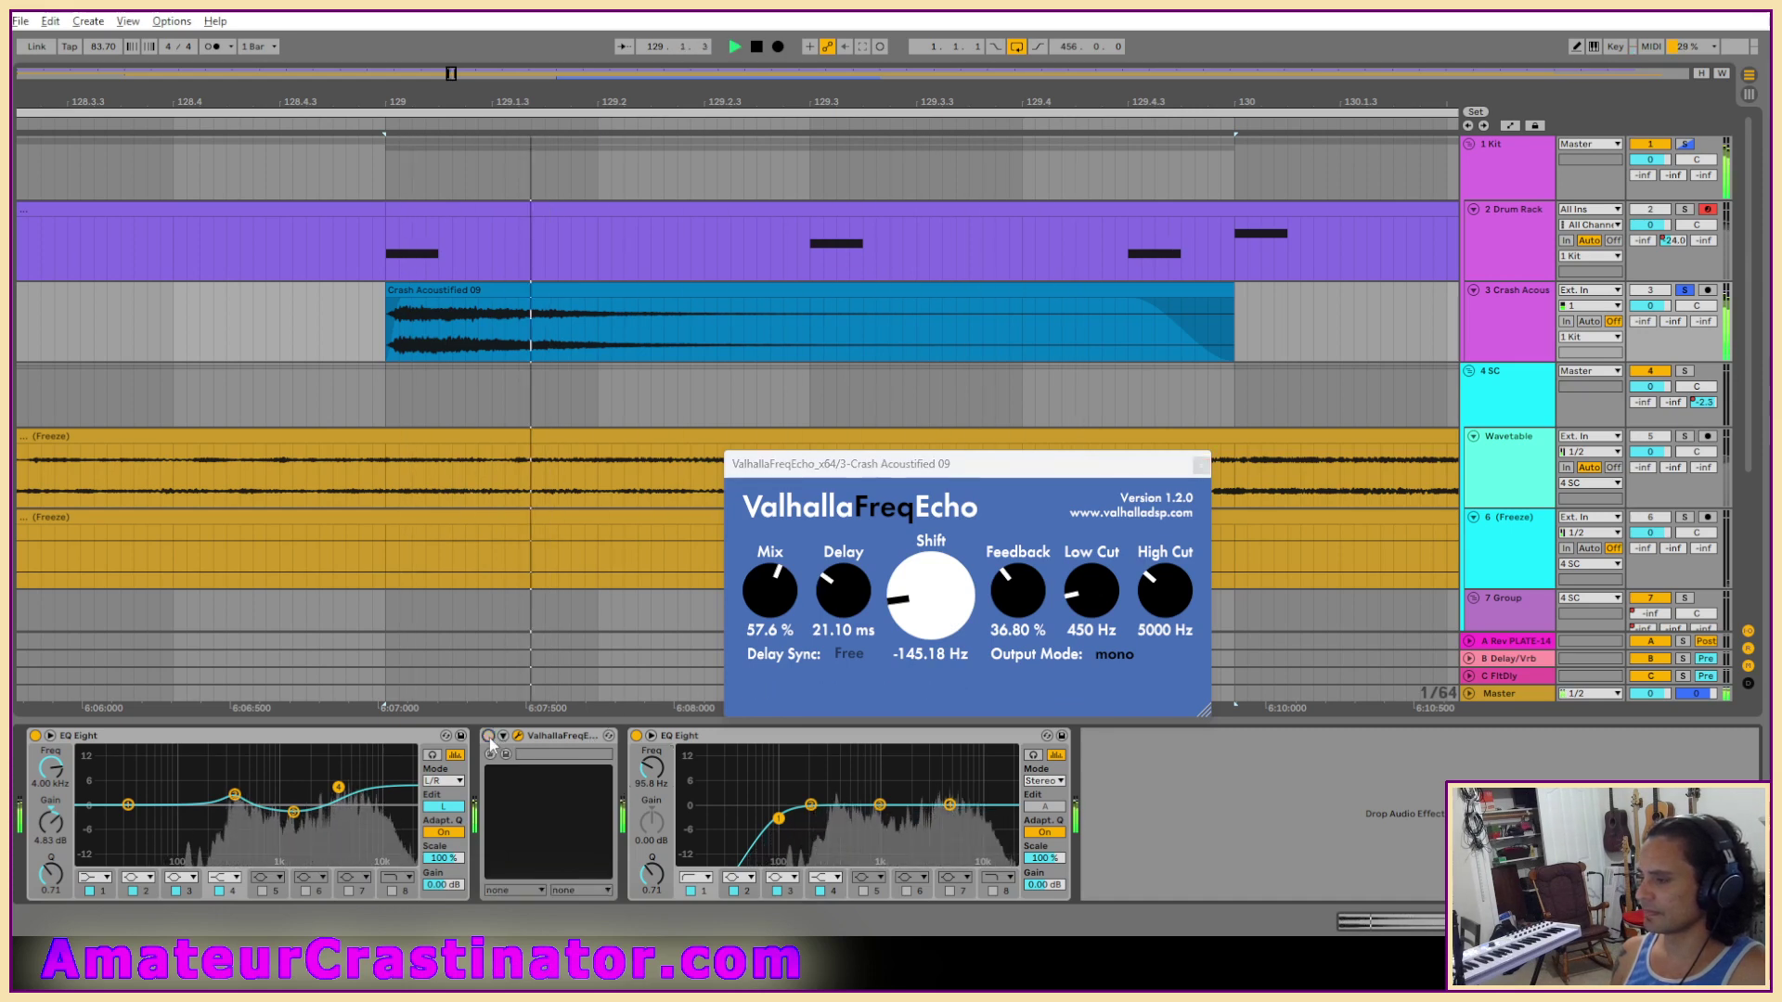
left_click(489, 736)
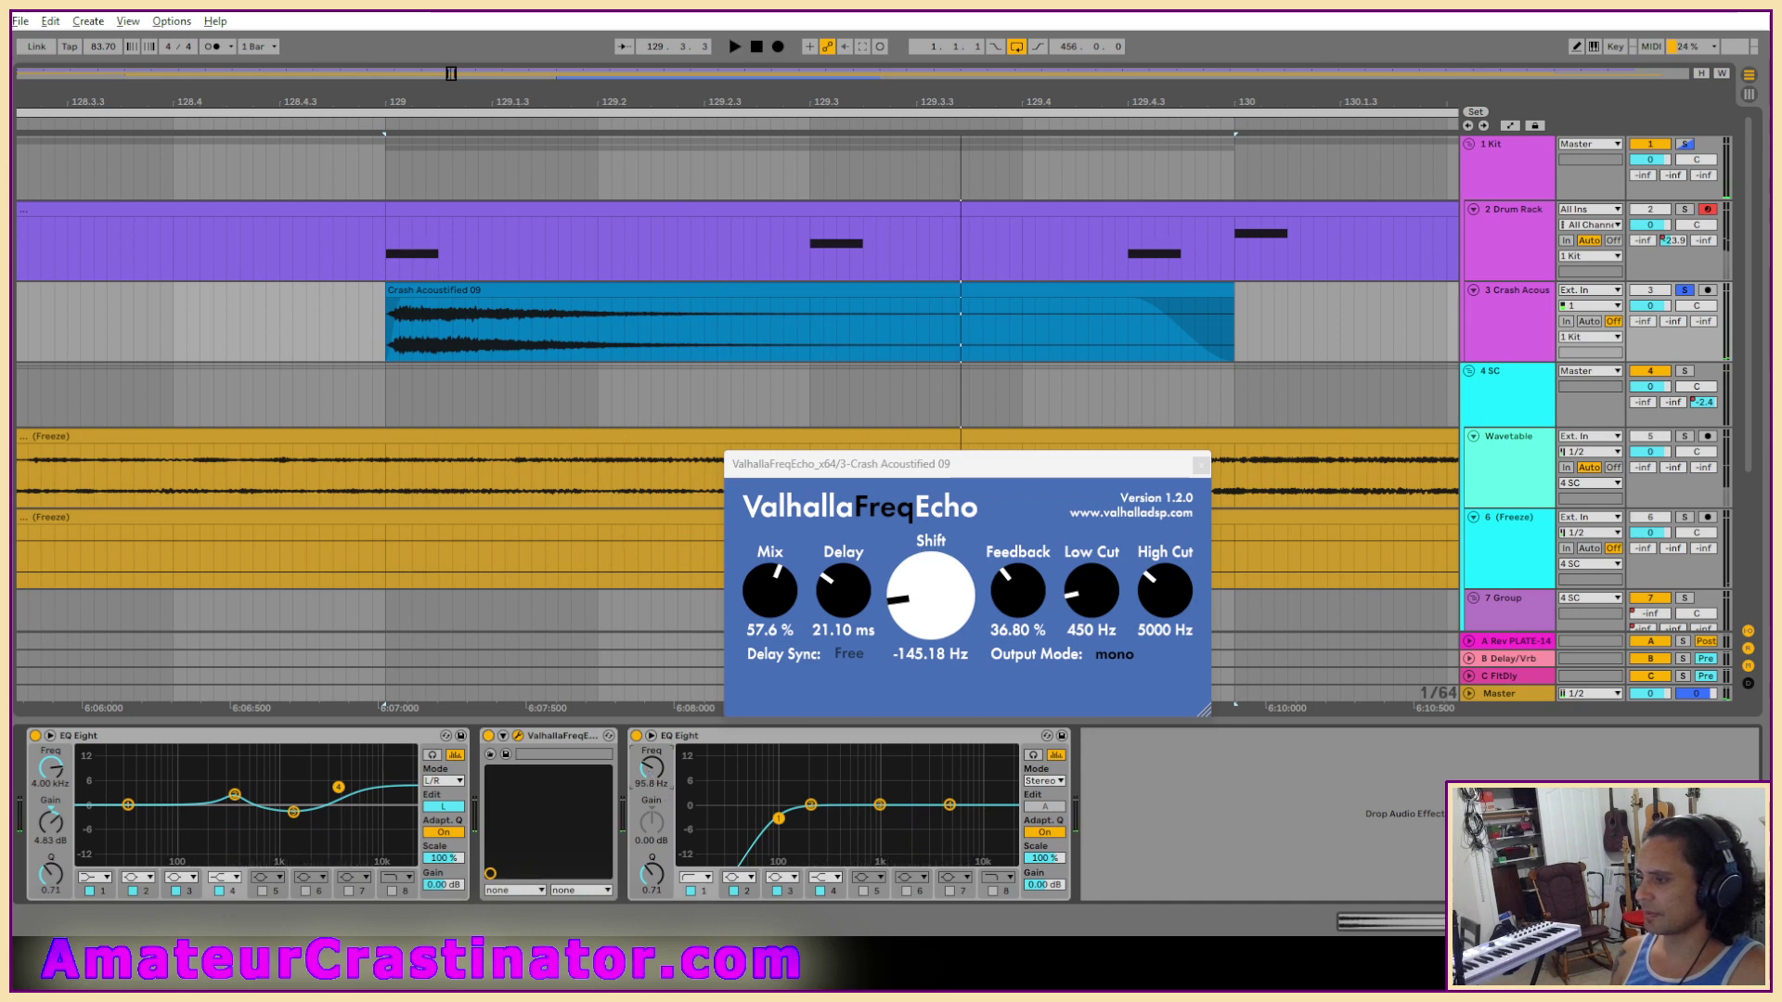
In the second EQ Eight, set the low cut to 306 Hz, raise band 2 nearby, and boost band 4 by 9.30 dB at 2.78 kHz.
key("space")
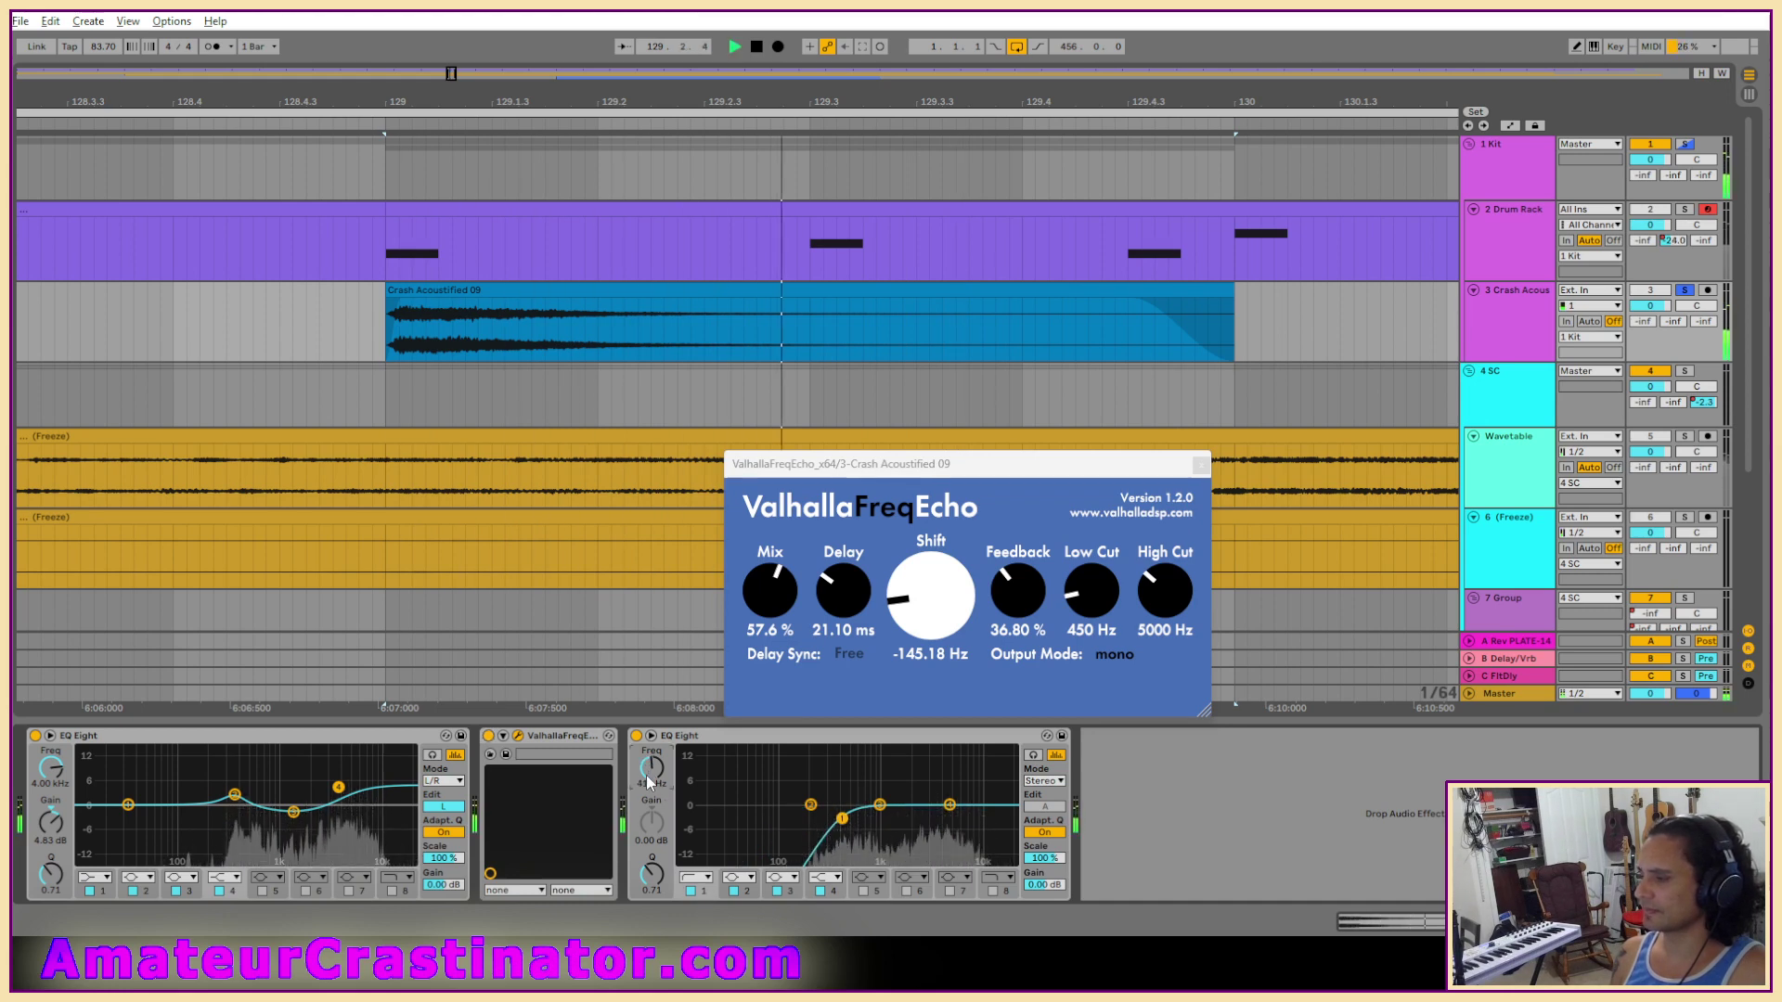
left_click_drag(646, 766, 646, 789)
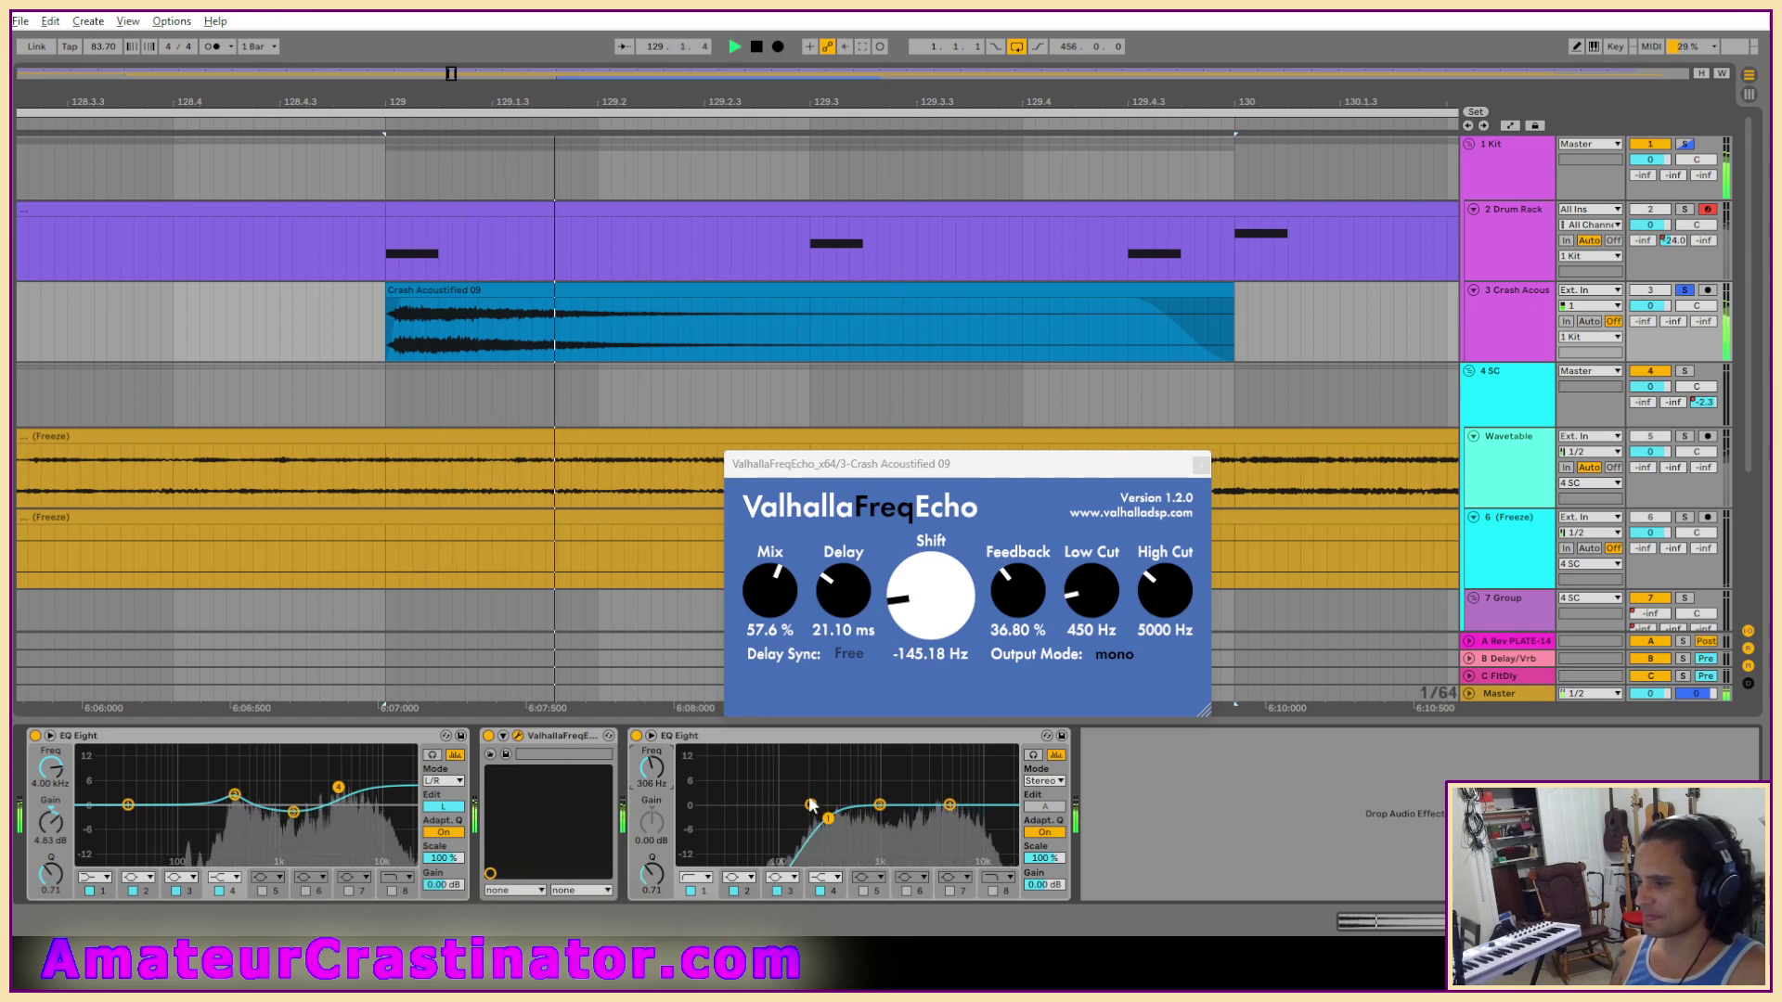
mouse_move(845, 786)
left_mouse_down()
mouse_move(869, 747)
mouse_move(828, 791)
left_mouse_up()
left_click_drag(949, 805, 923, 770)
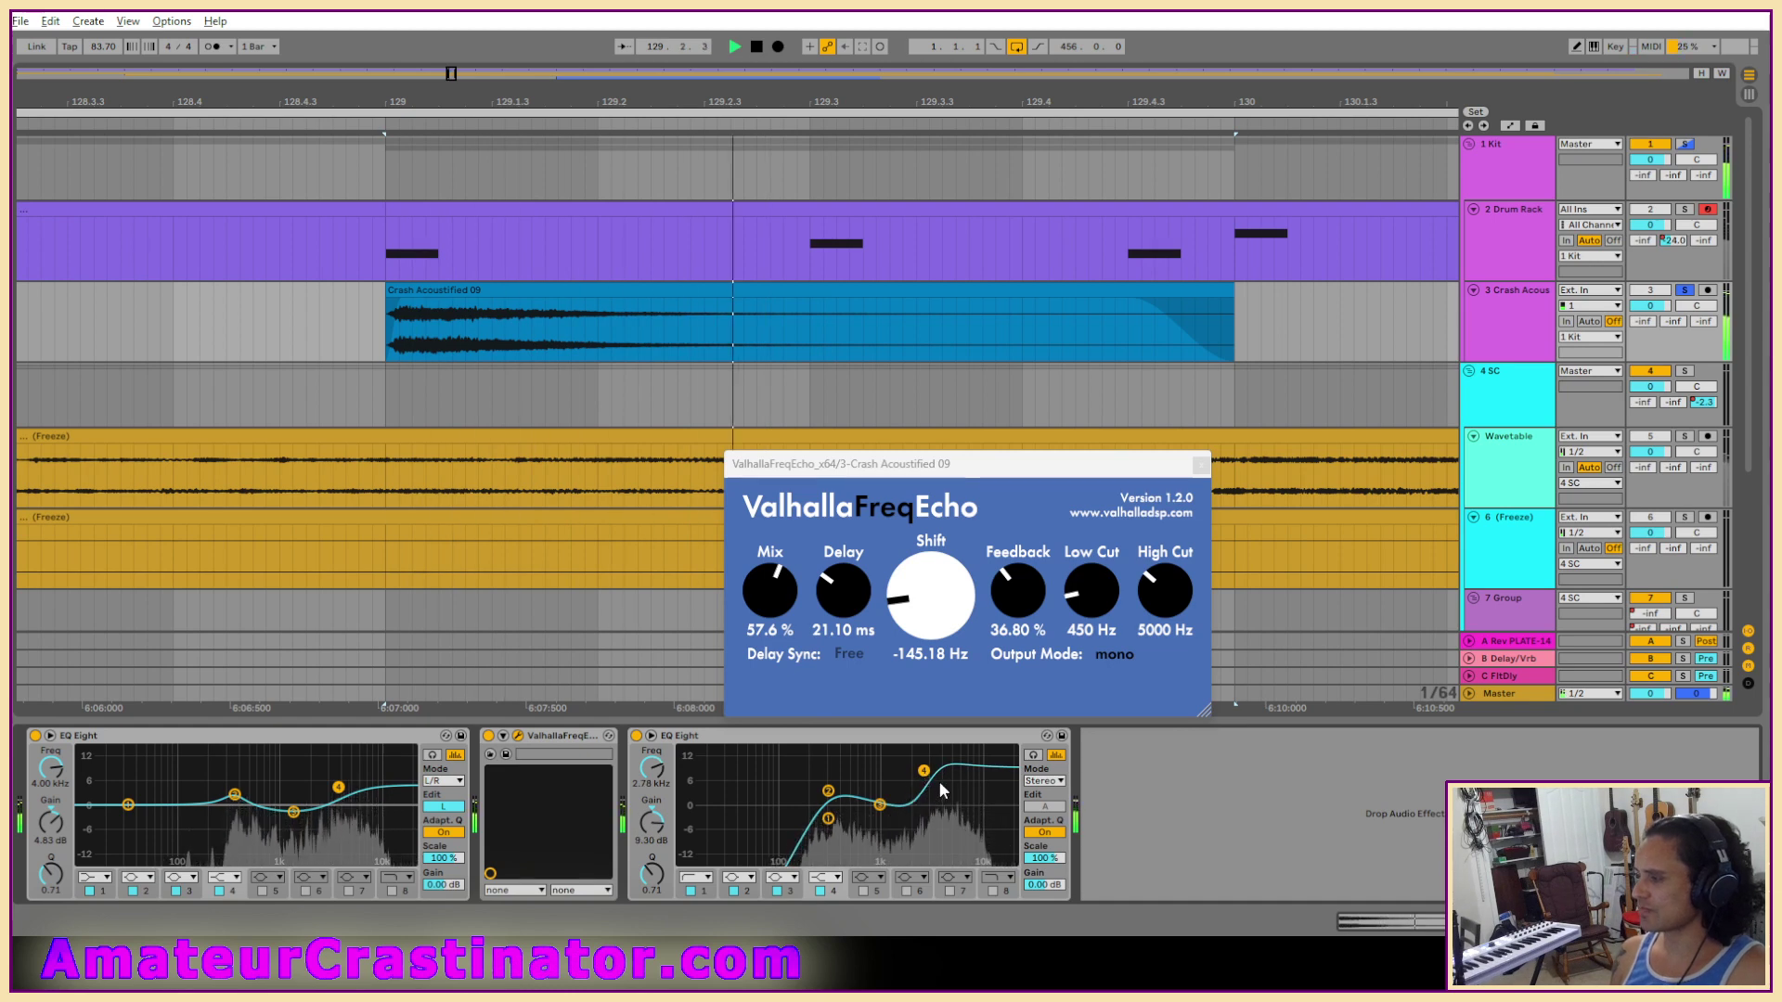
Hide the plug-in window and add a Compressor after the second EQ Eight with 60 ms Attack, 300 ms Release, Peak mode and 0 dB Knee.
key("ctrl+alt+p")
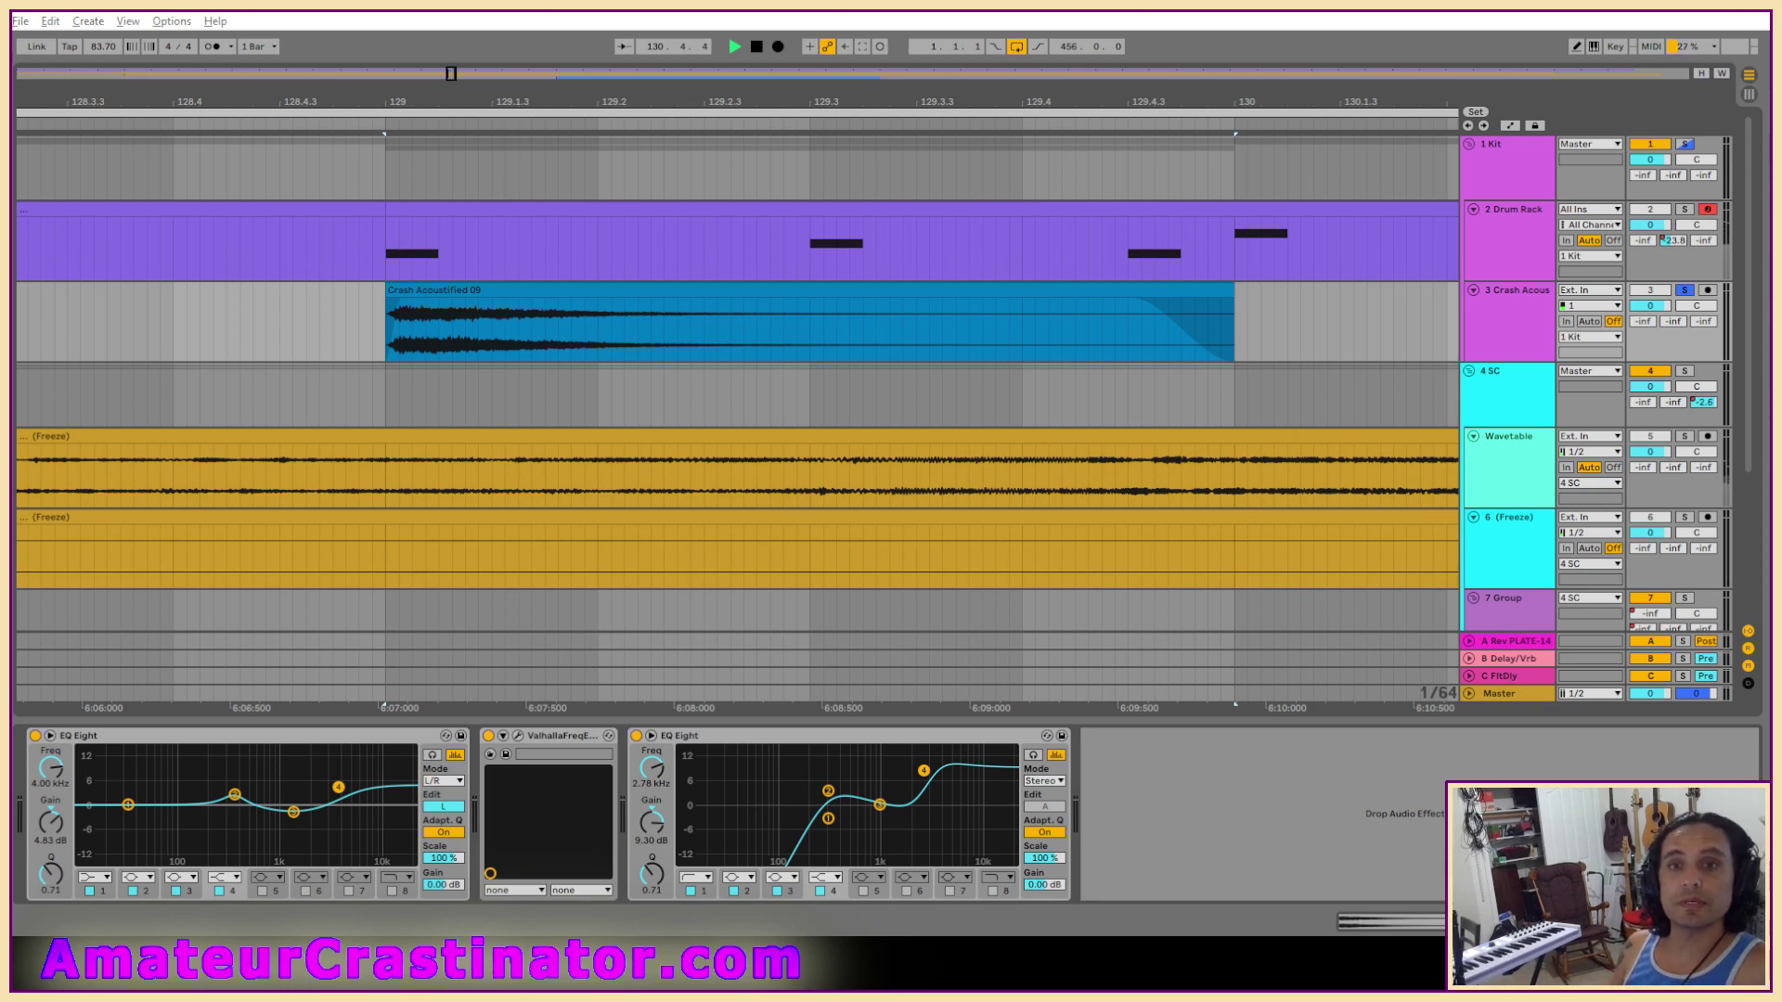
key("ctrl+z")
key("space")
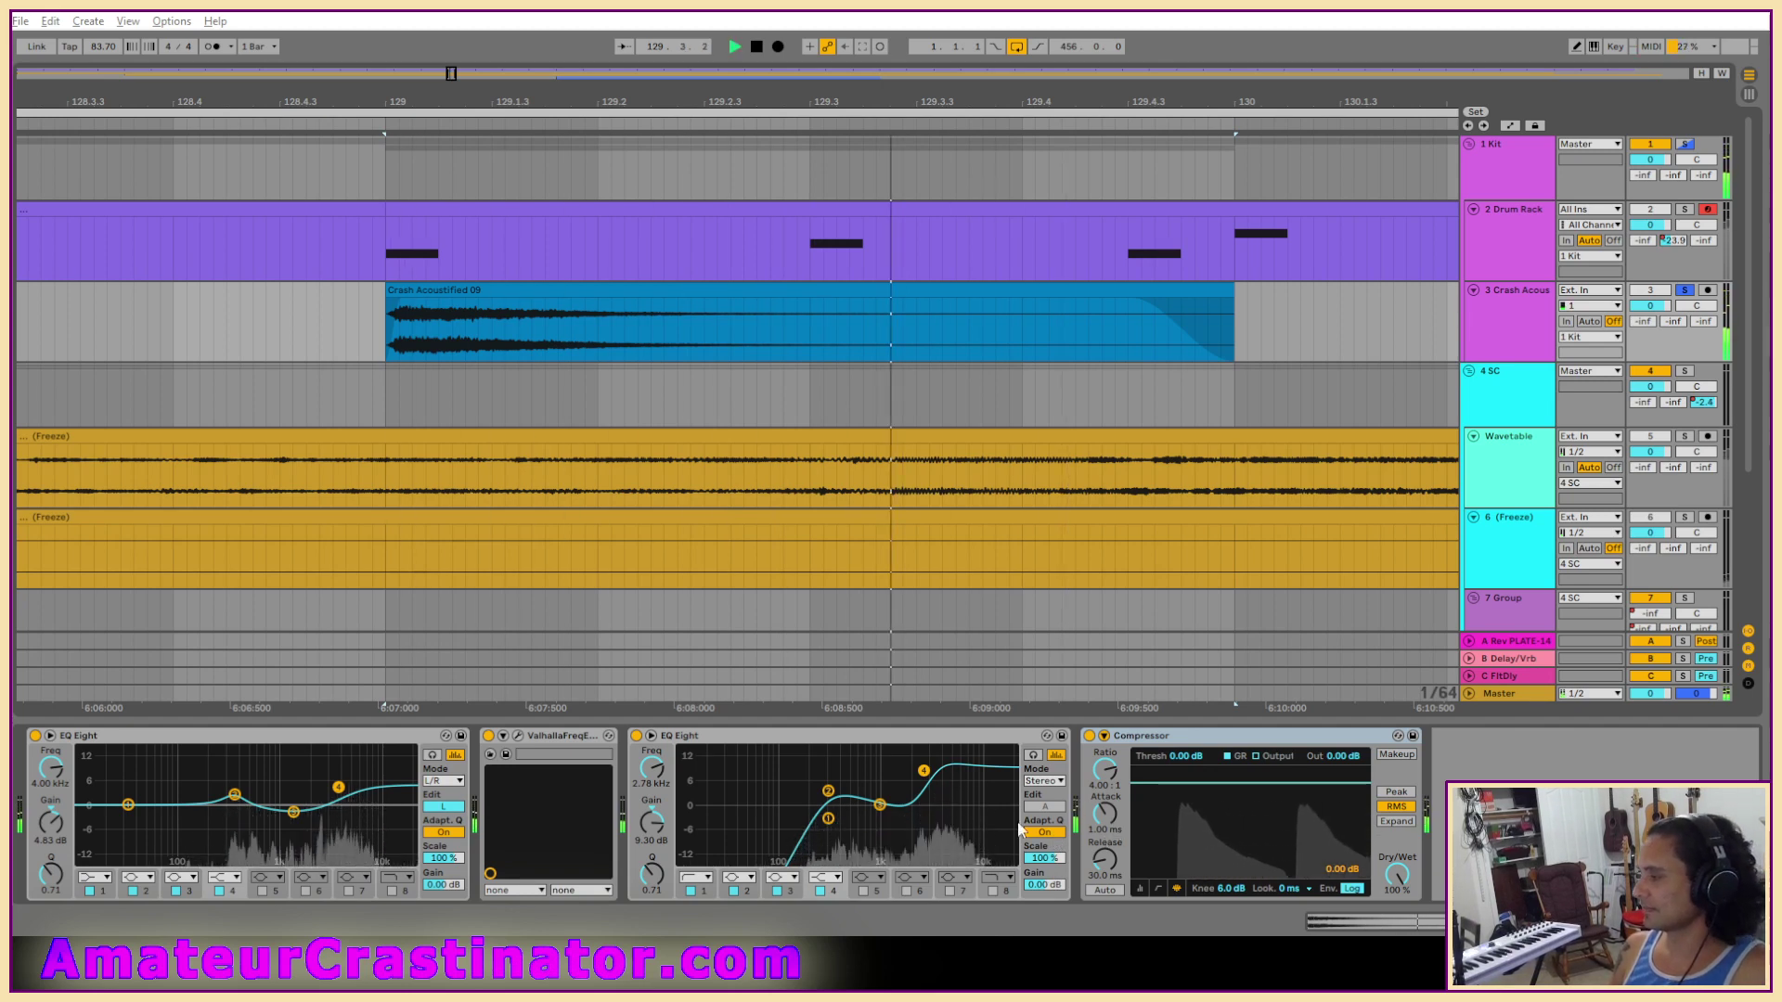
key("space")
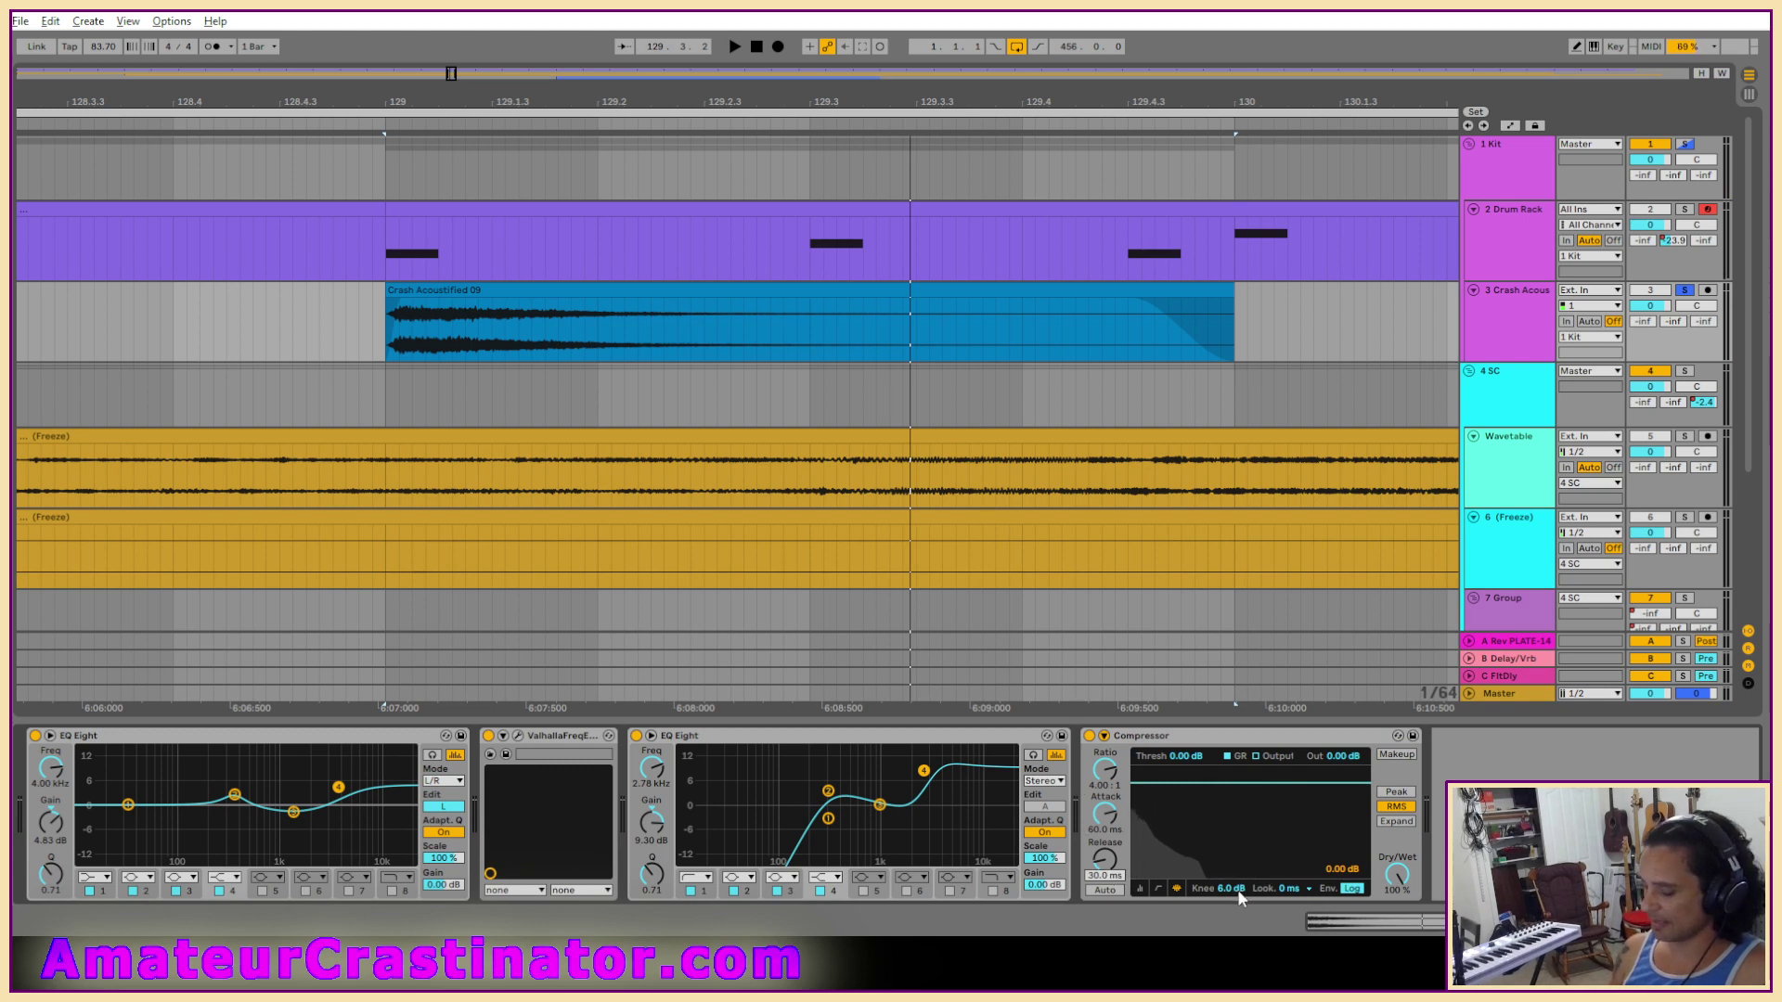
type("300")
key("Return")
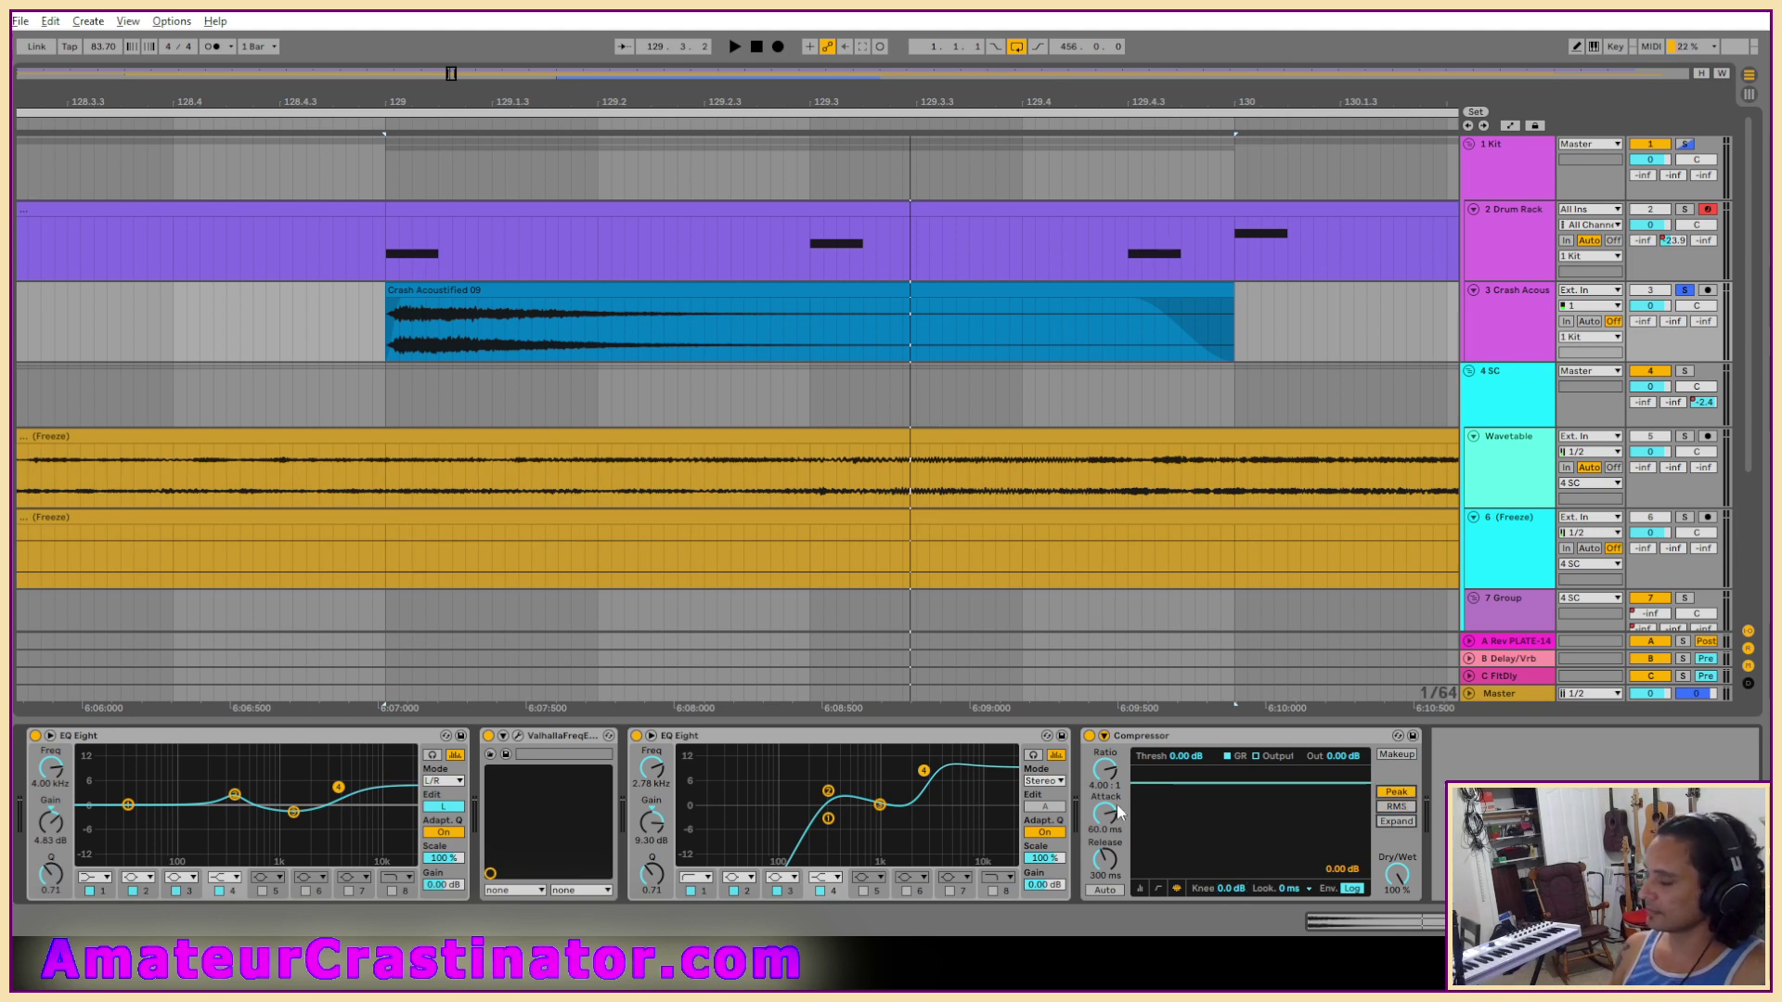
Set the crash Compressor's Threshold to -24.5 dB and Output to 4.00 dB, comparing the sound with it bypassed.
left_click_drag(1177, 753, 1179, 779)
key("space")
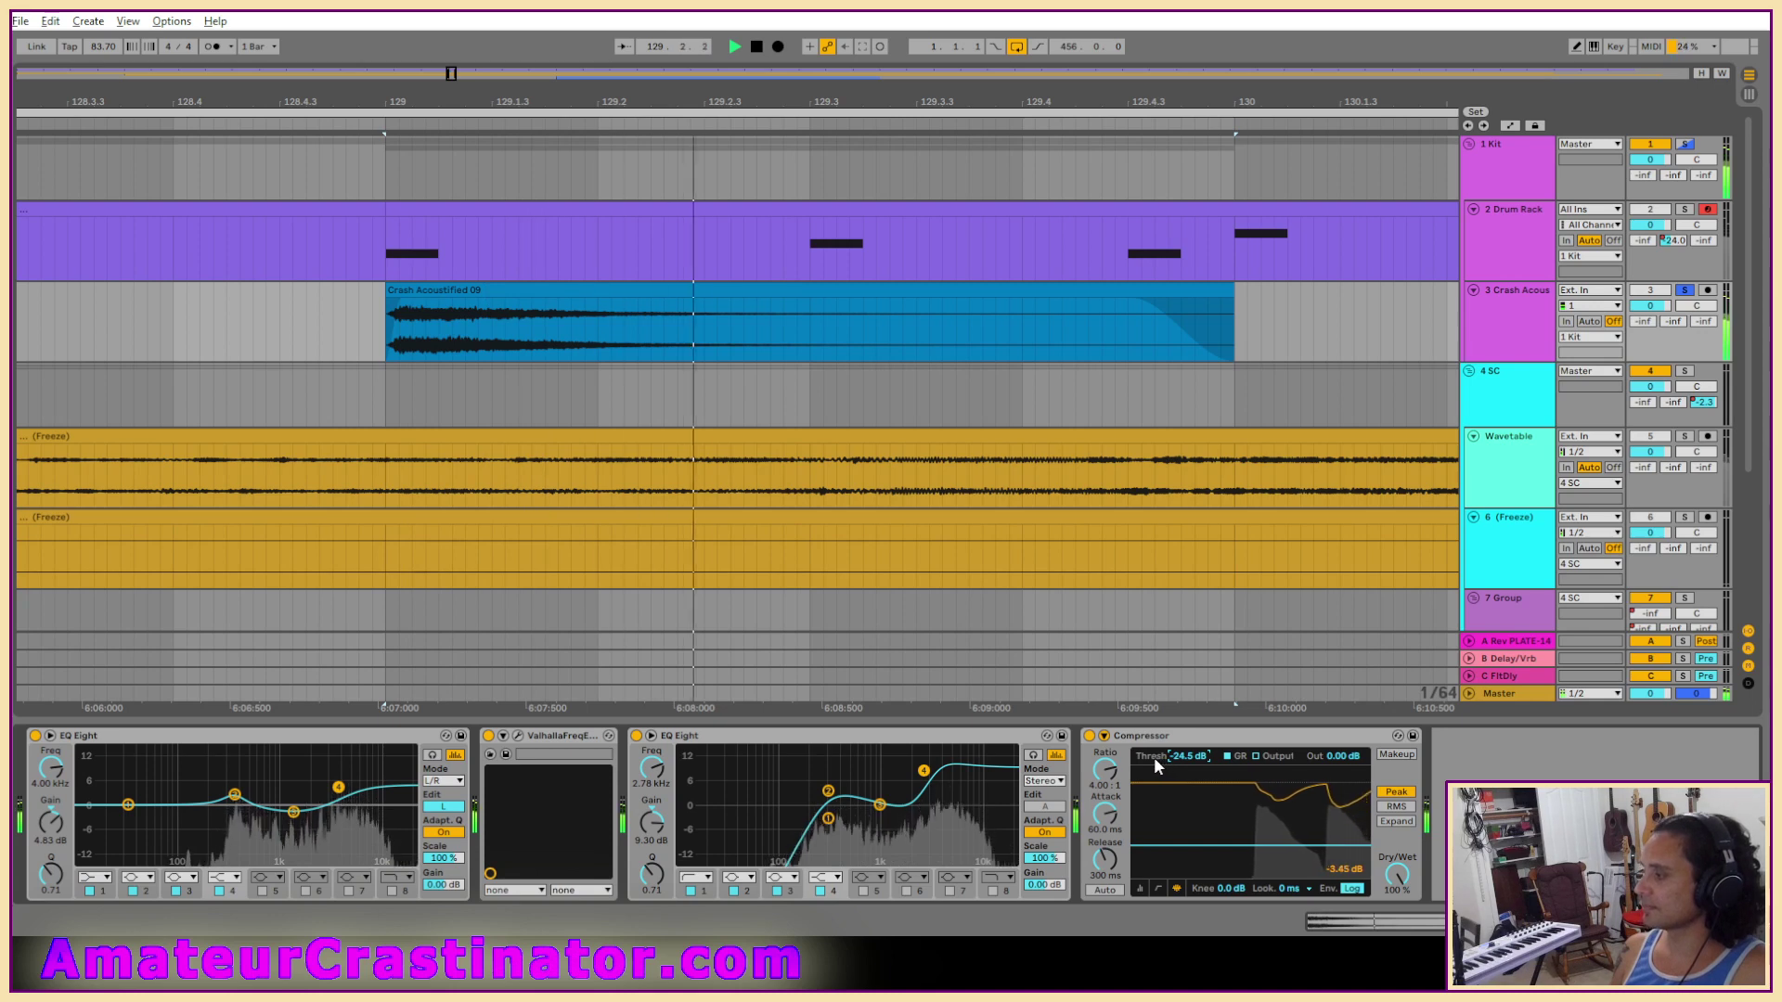
left_click(1090, 736)
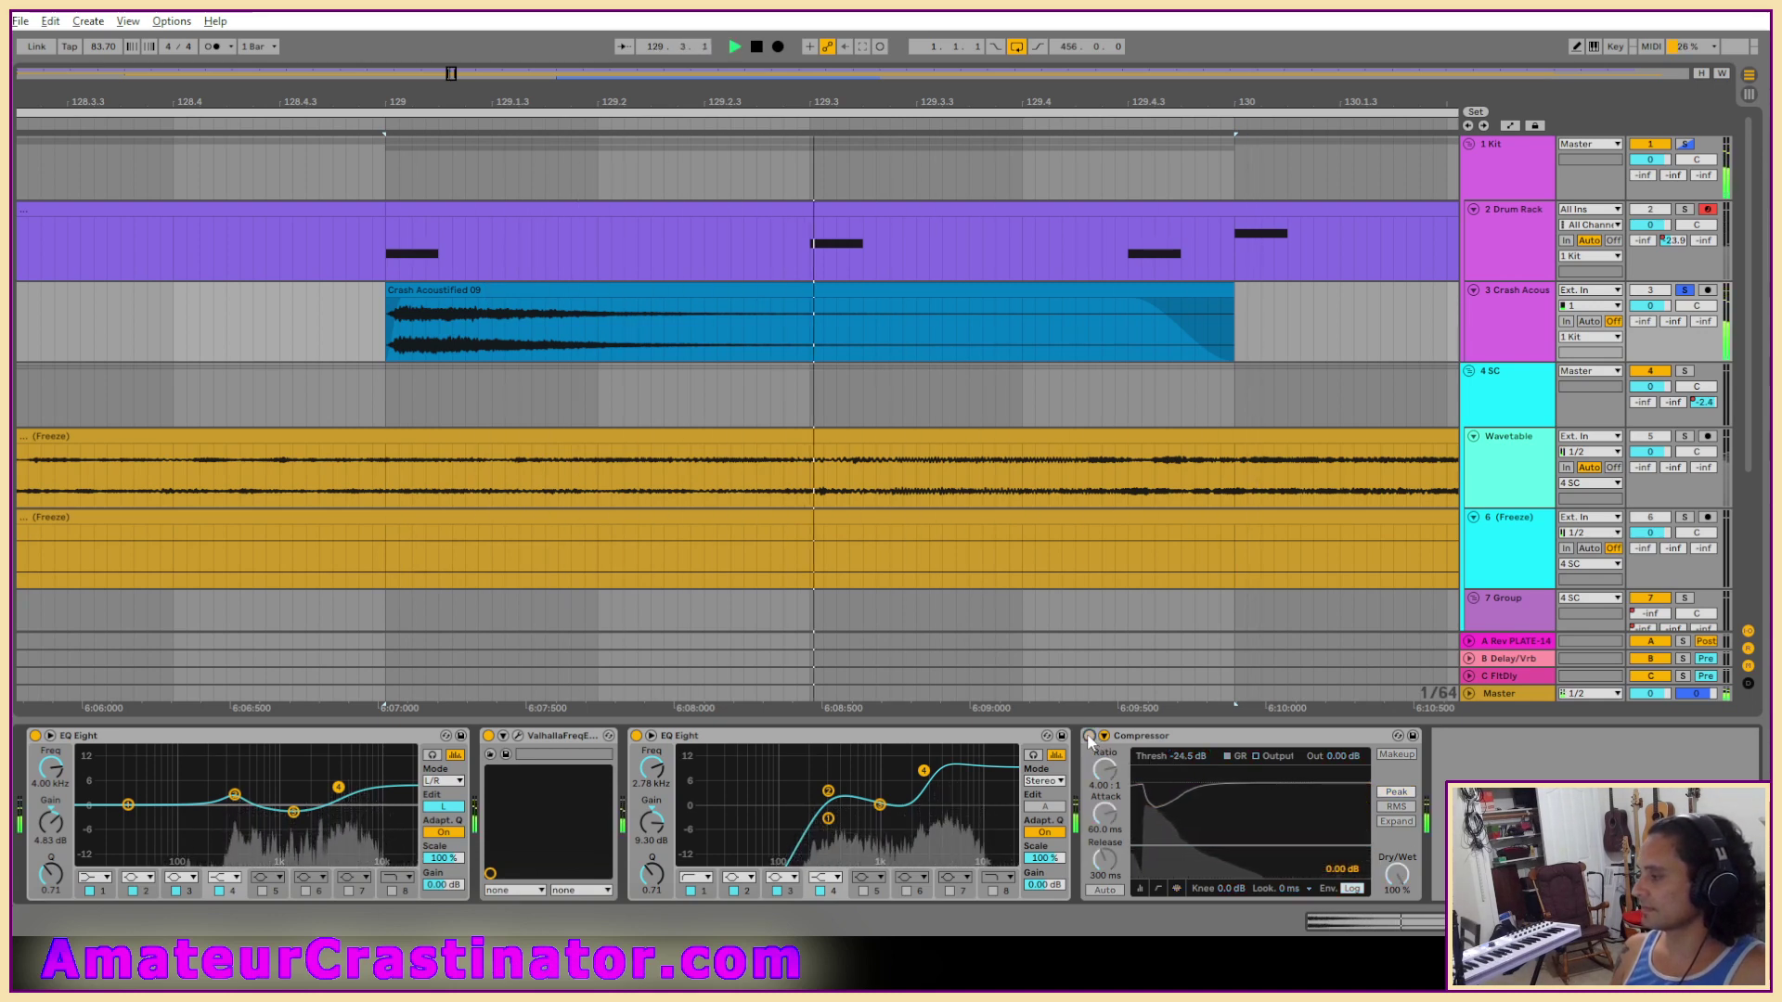
left_click(1090, 736)
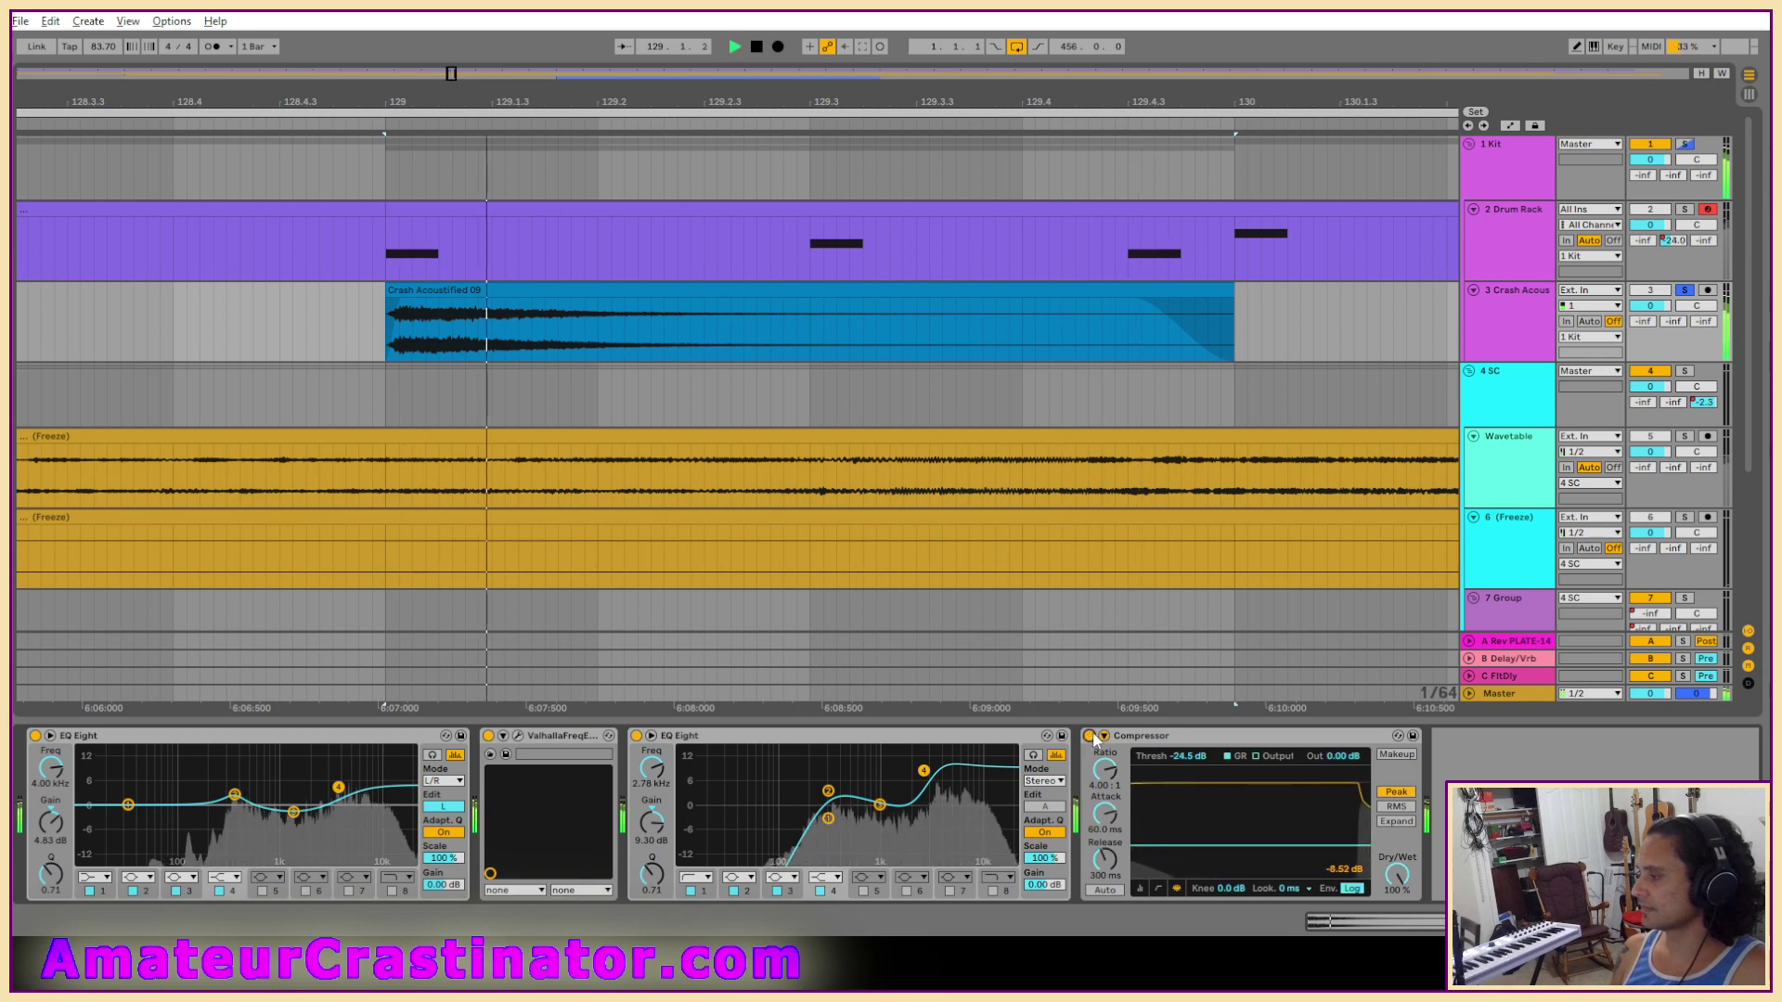
left_click_drag(1339, 755, 1340, 714)
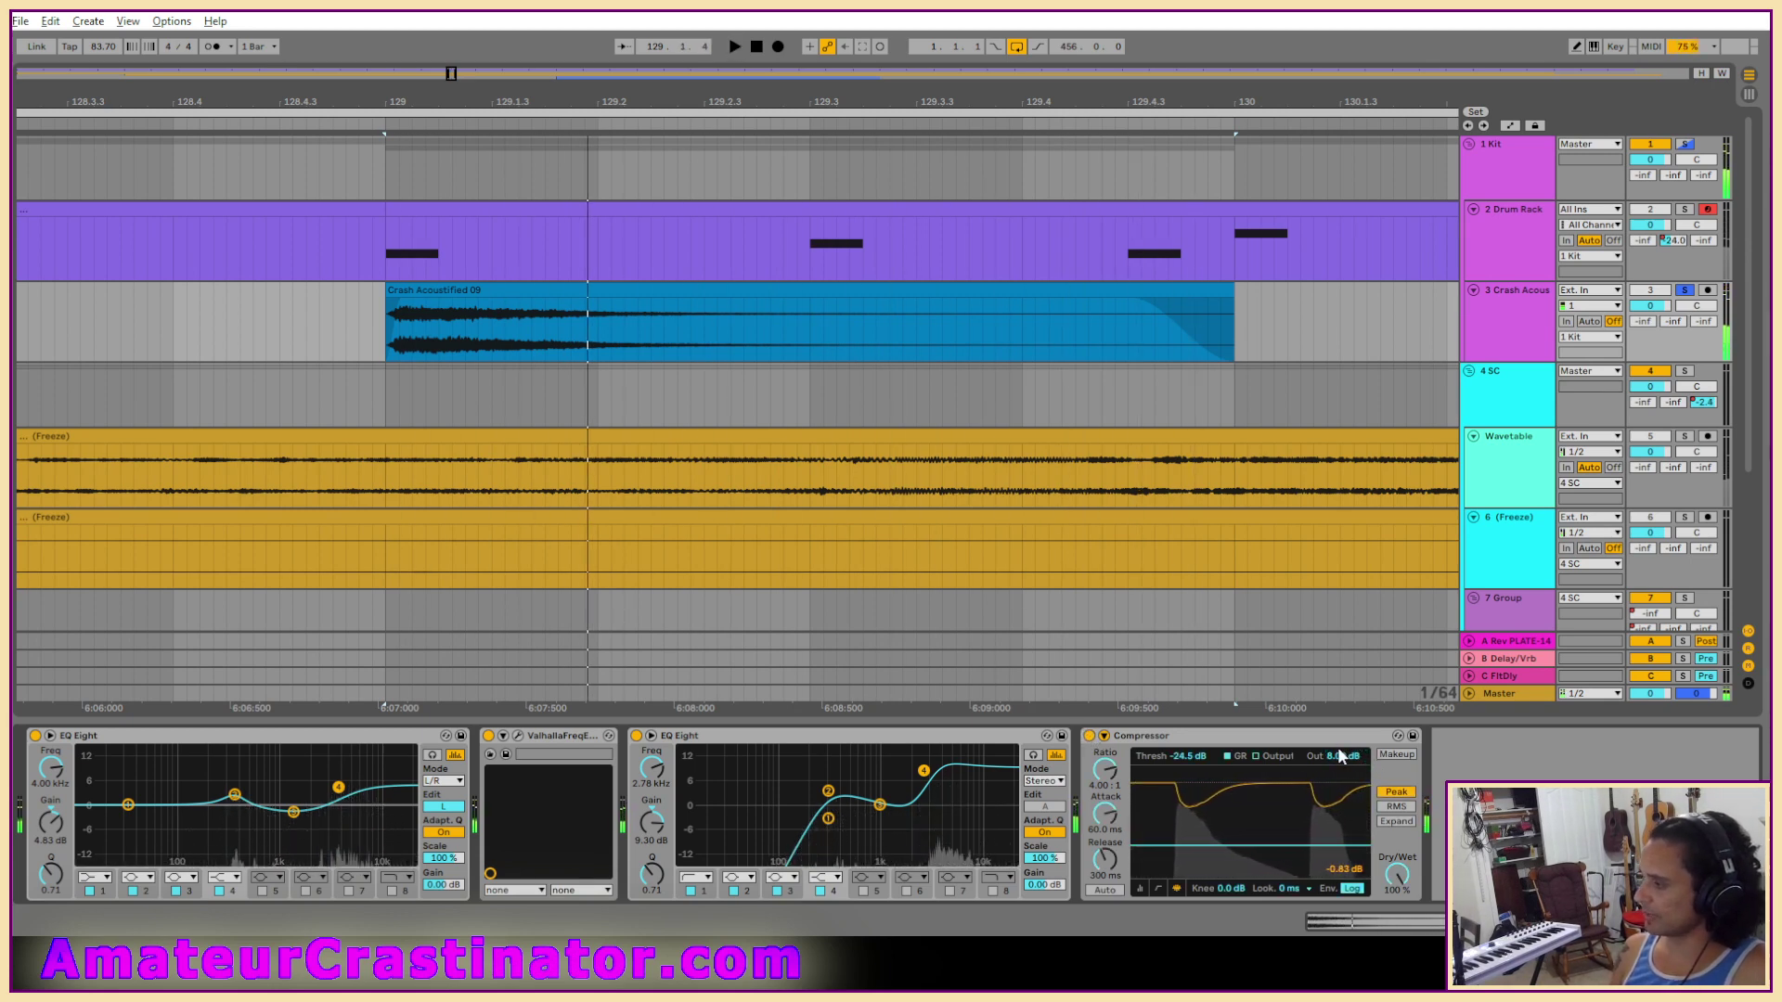
left_click_drag(1339, 756, 1335, 757)
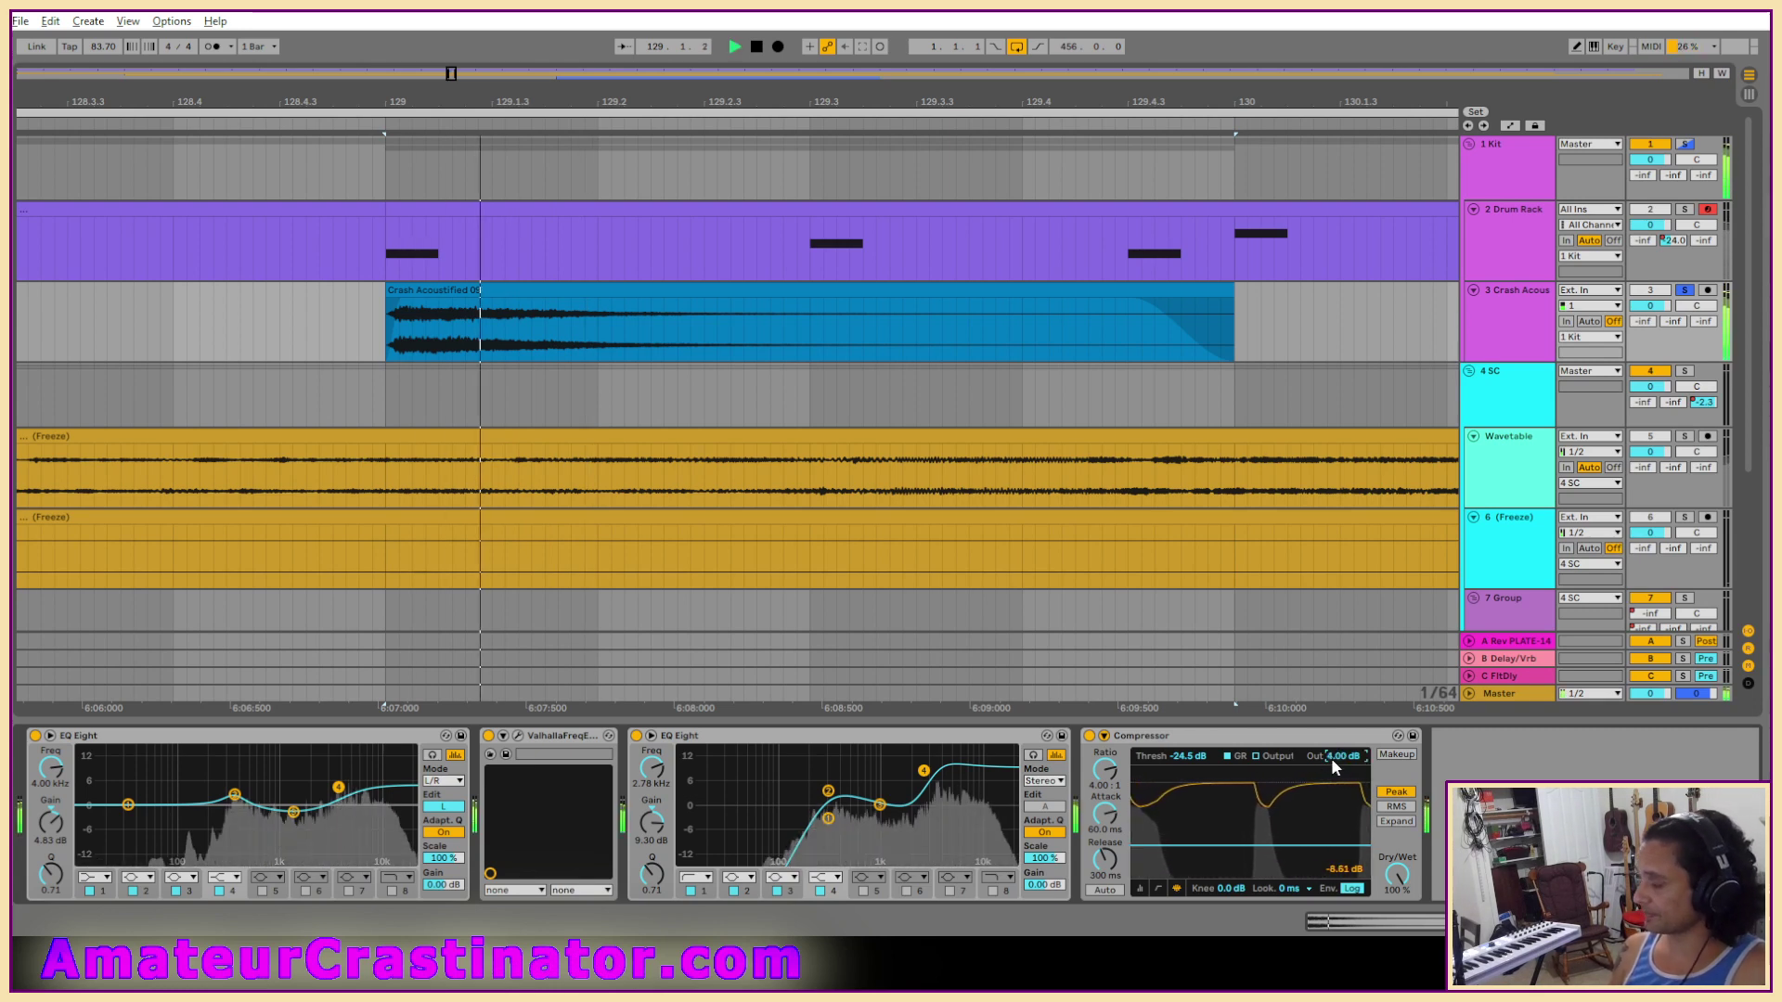
Set the crash Compressor's Output to 0.00 dB and play the crash to check its level.
type("4")
key("Return")
type("0")
key("Return")
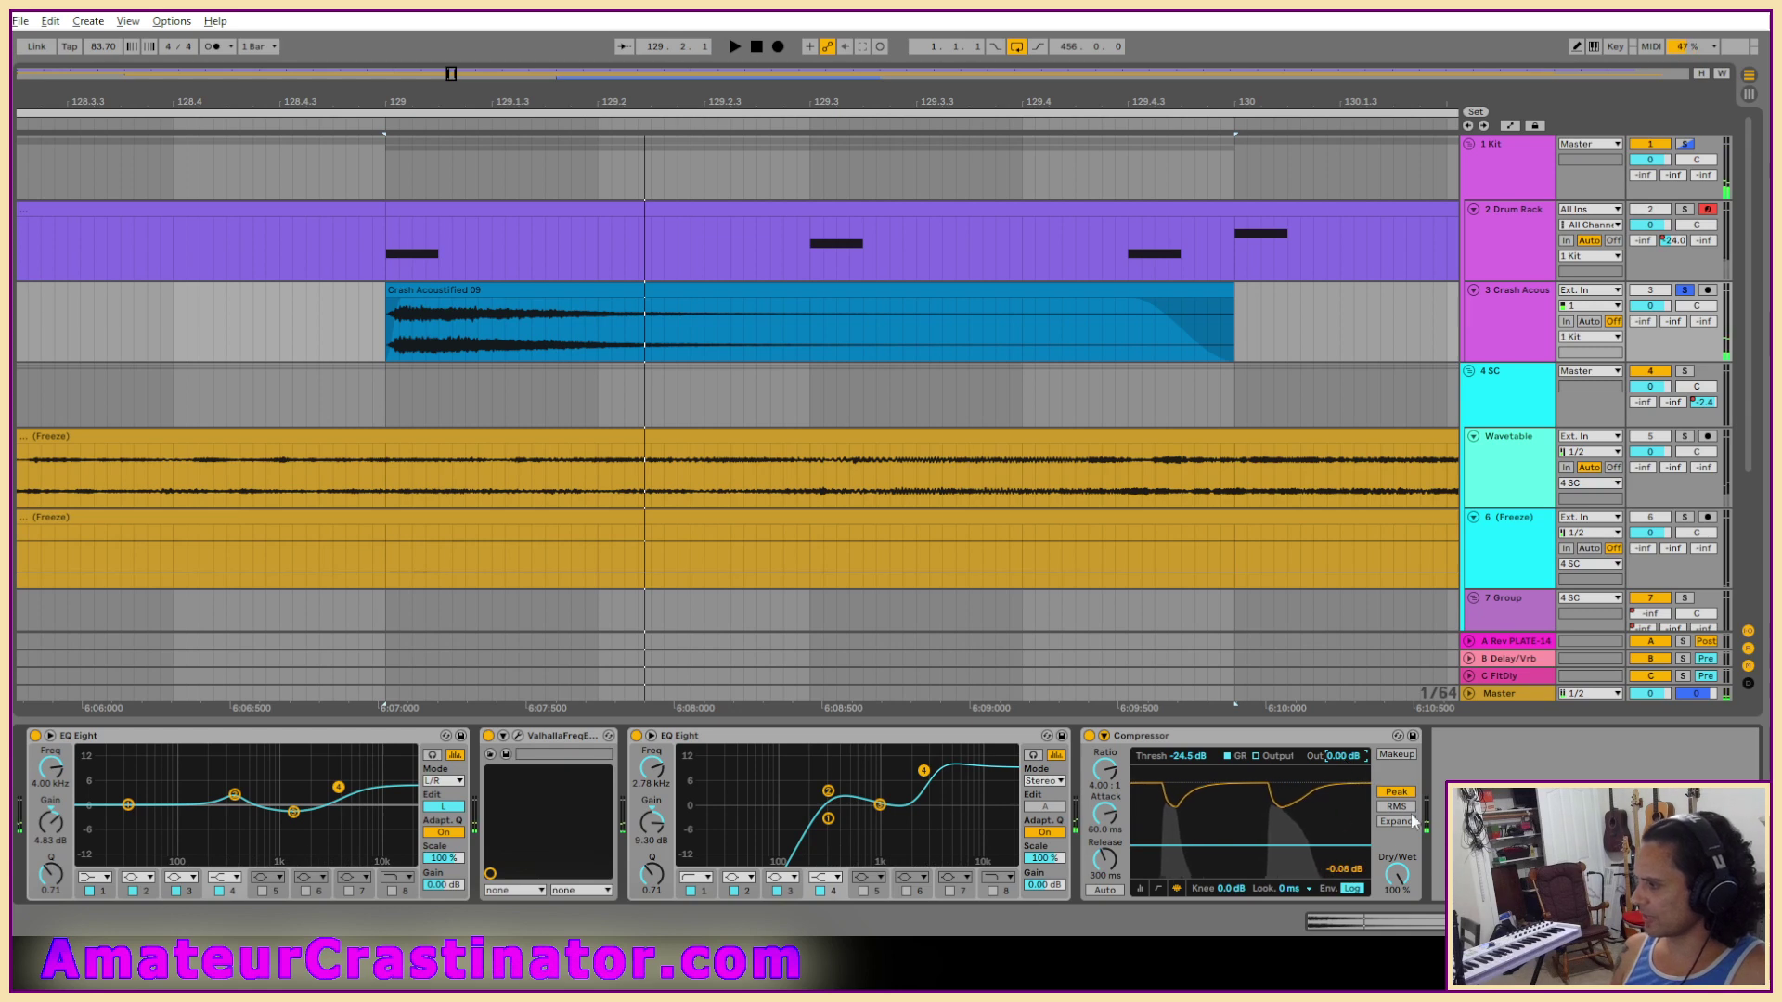
left_click(1350, 889)
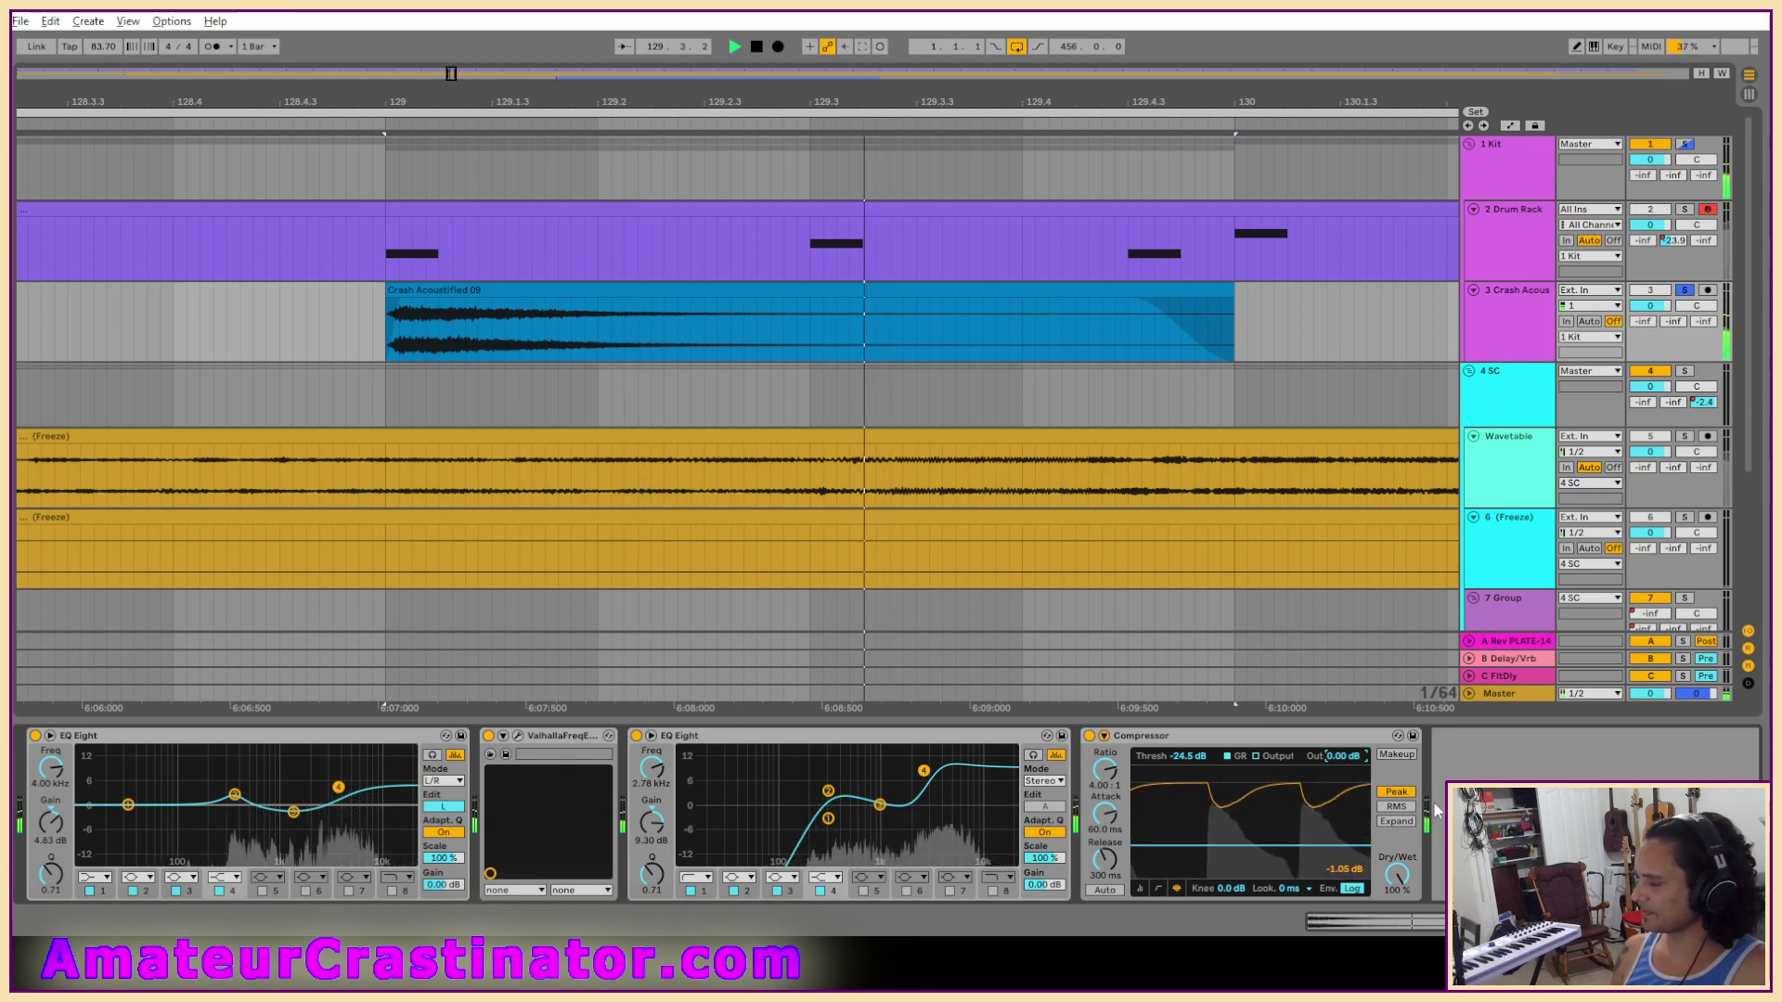
key("space")
key("space")
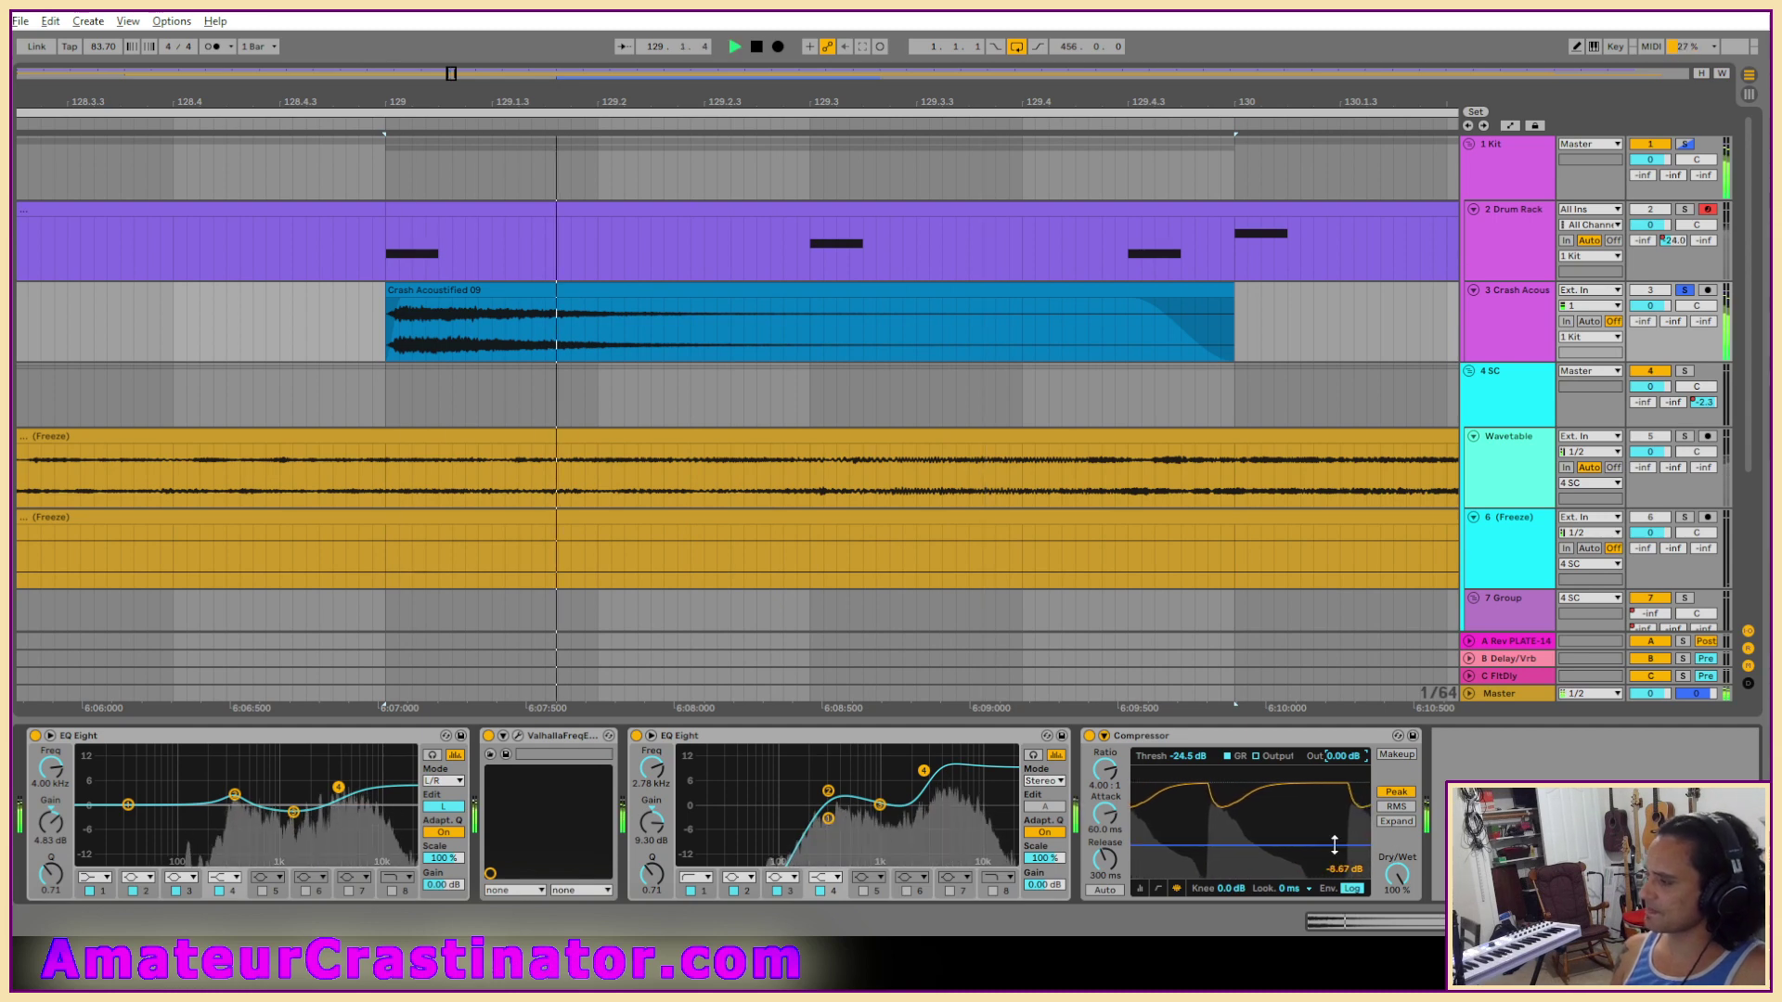
key("space")
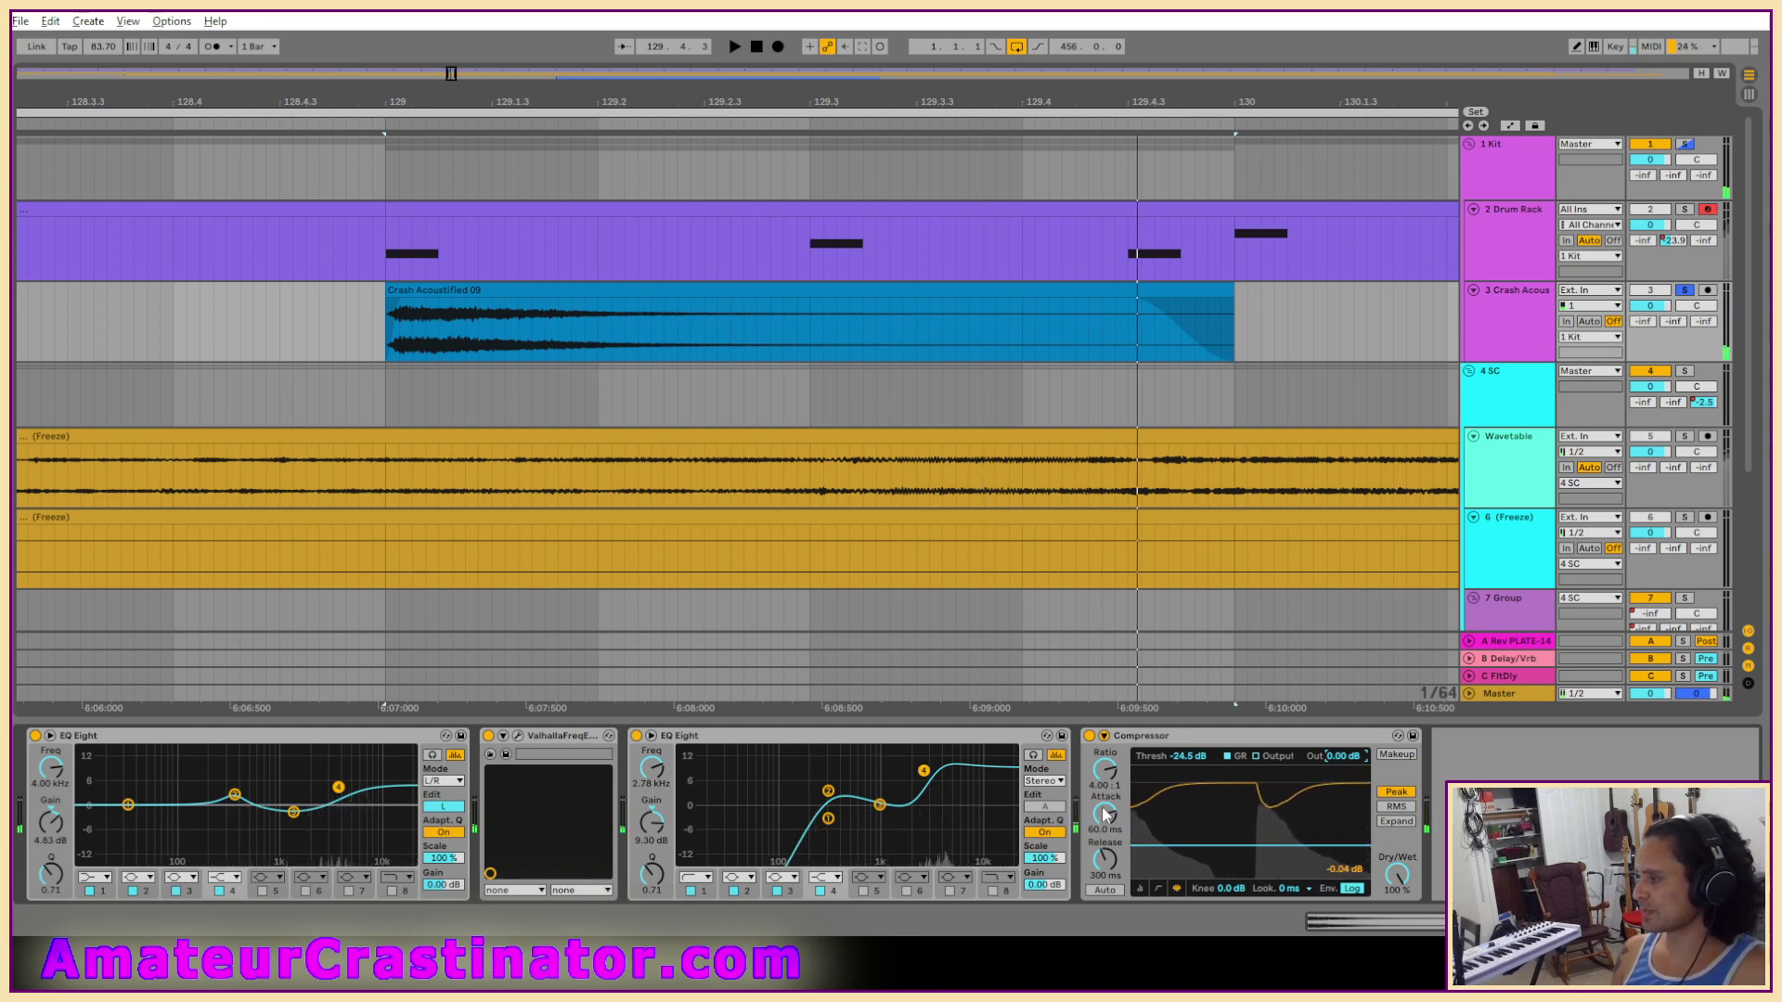
Set the crash Compressor's Ratio to 3.00:1 and compare the crash with the compressor on and bypassed.
type("3")
key("Return")
key("space")
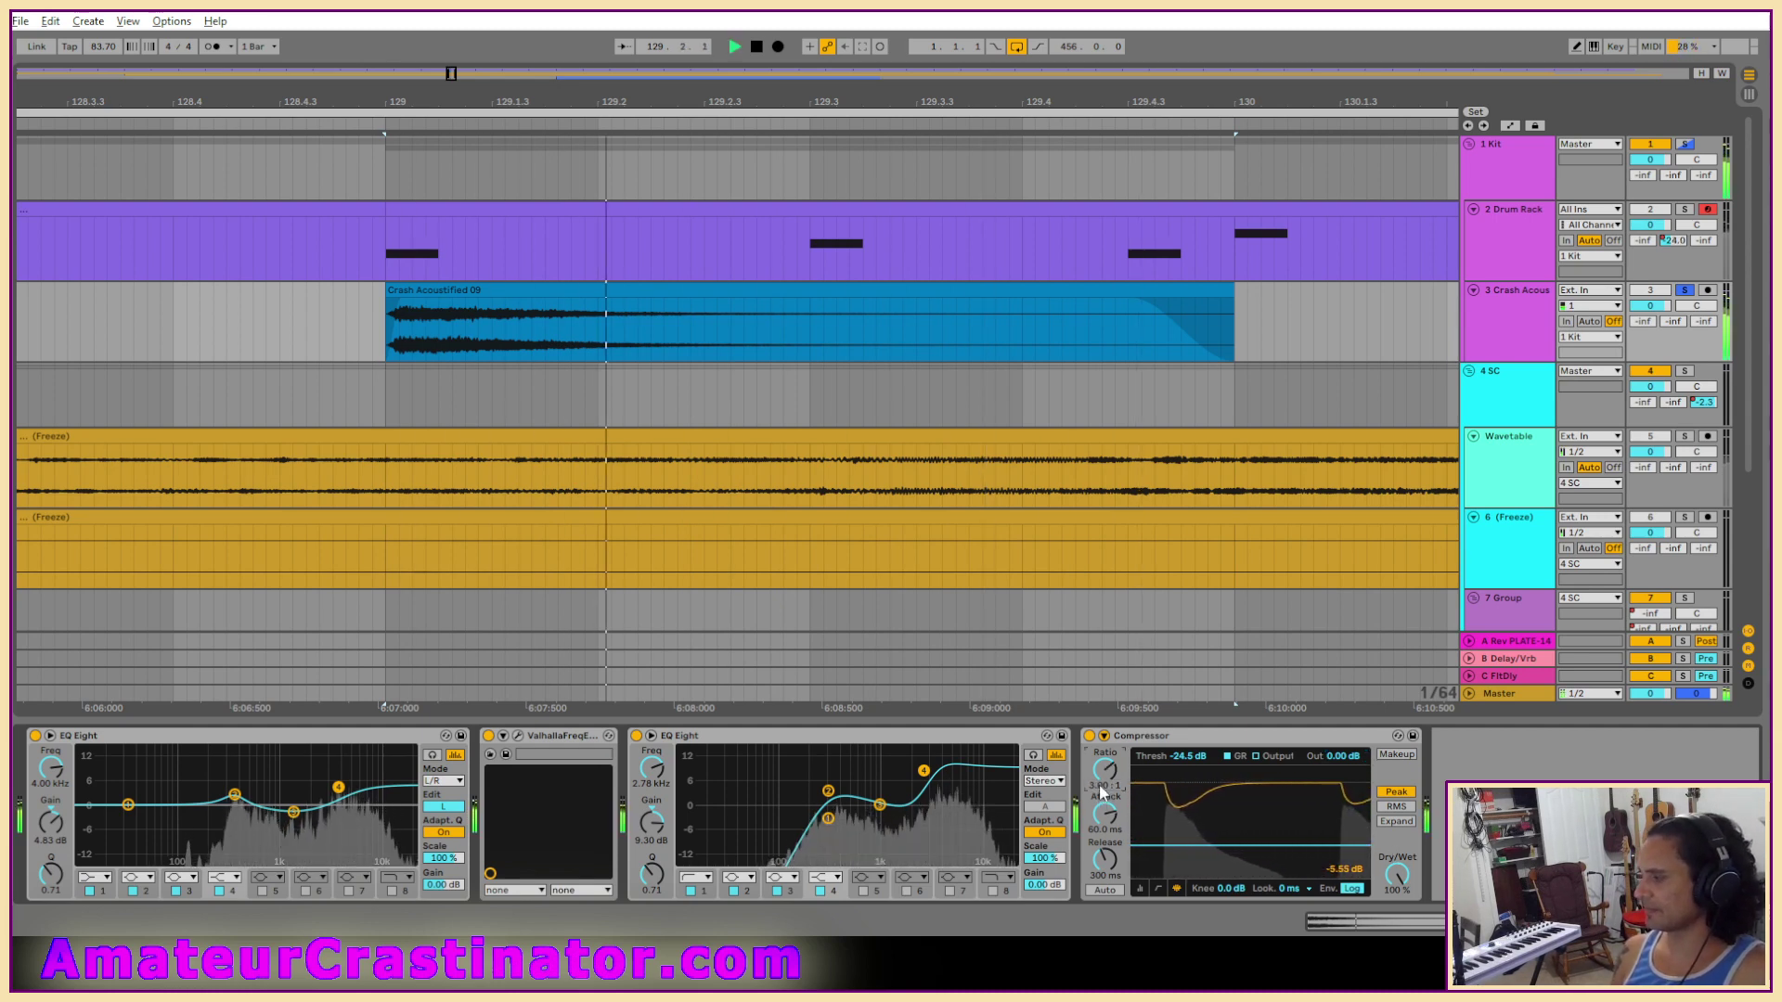
key("space")
key("space")
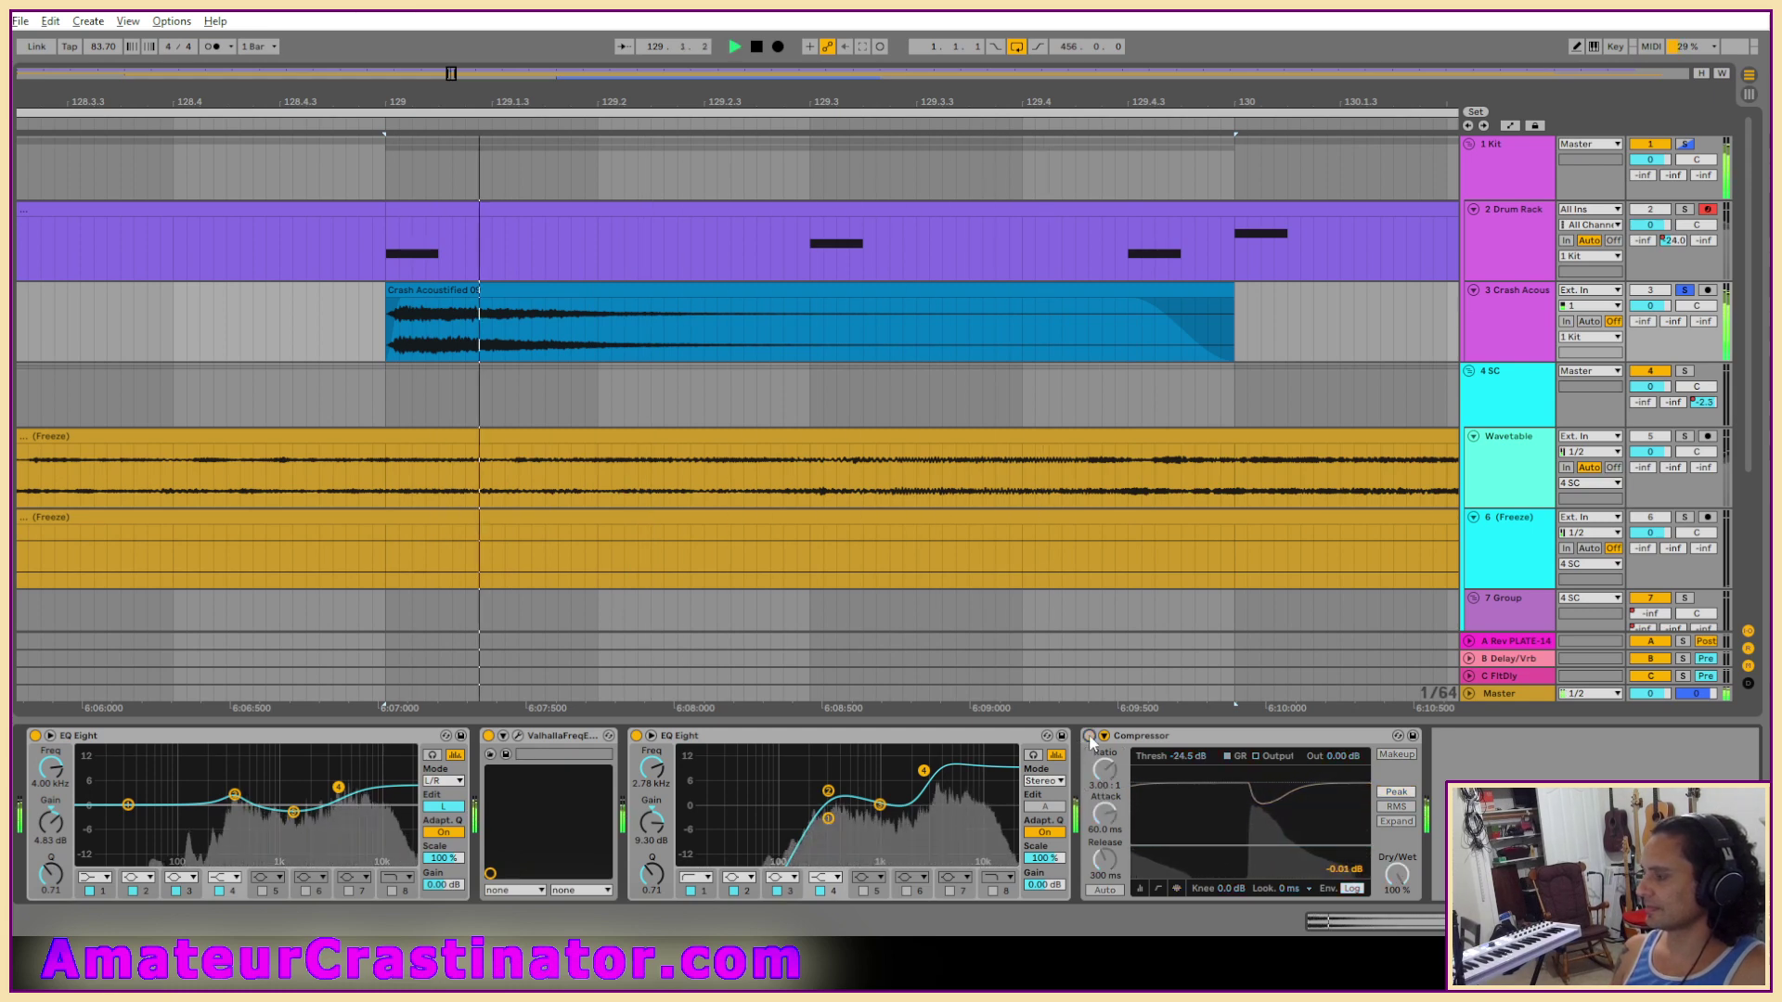
key("space")
key("space")
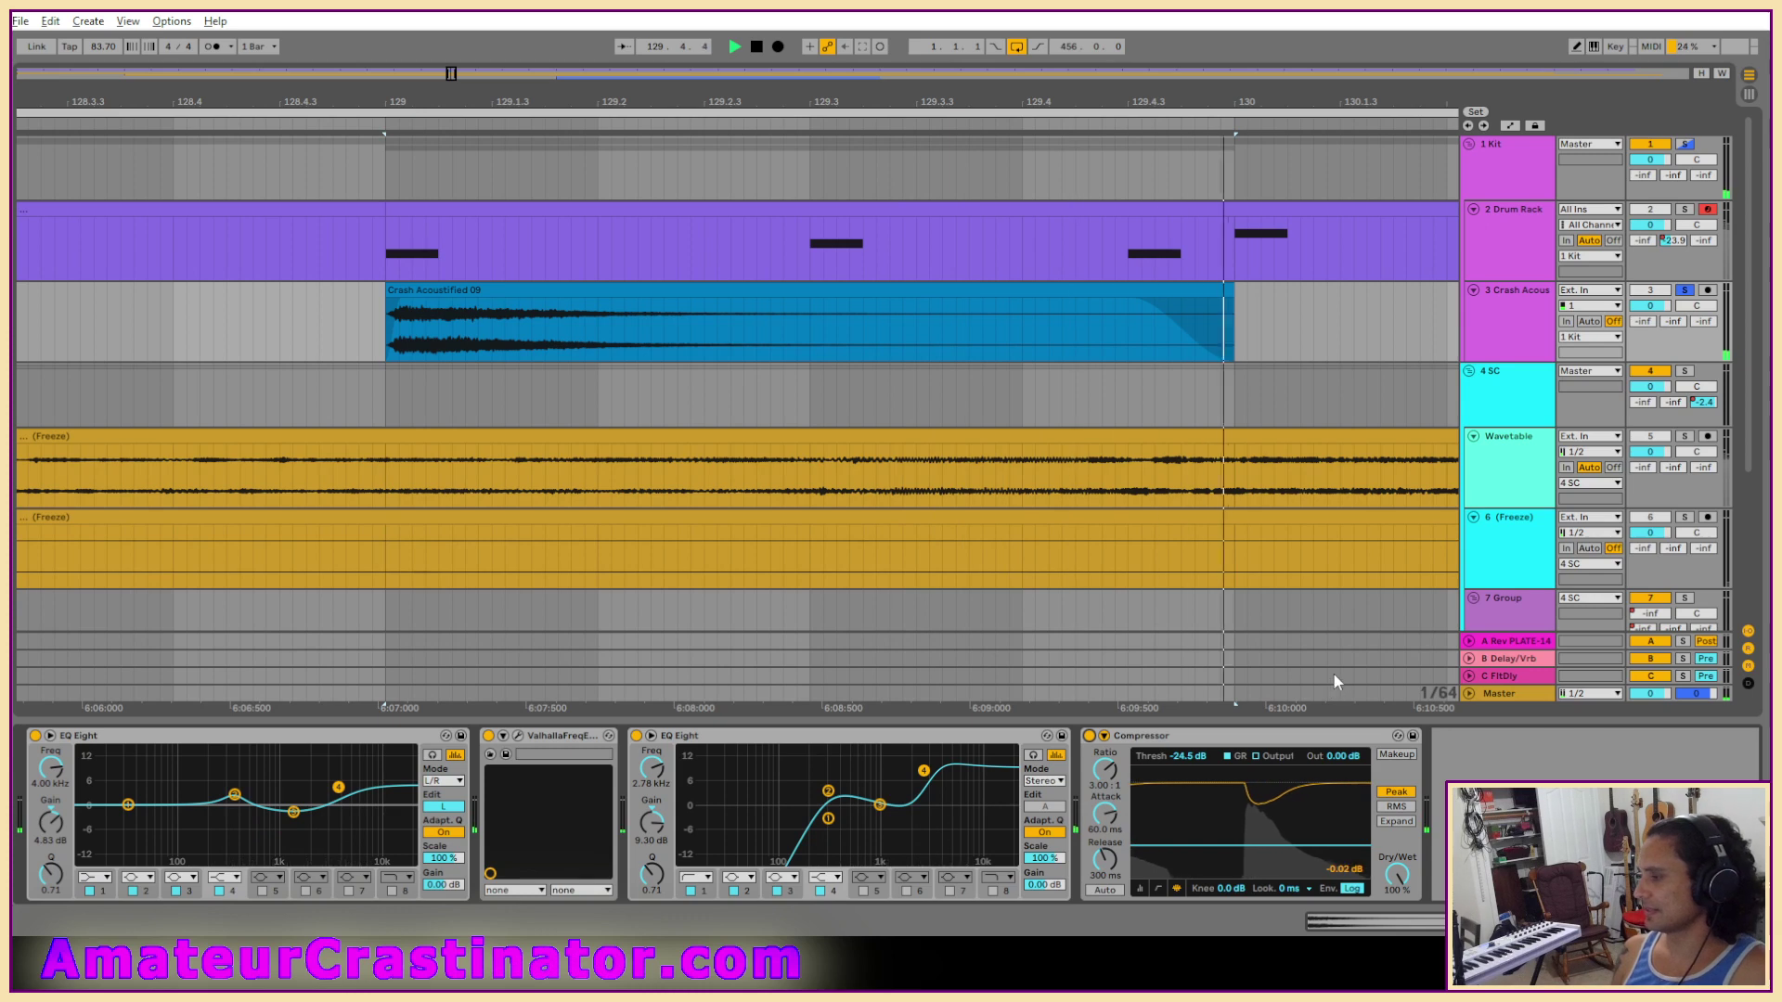
key("space")
Freeze and flatten the crash track to render its effects into audio.
right_click(1519, 336)
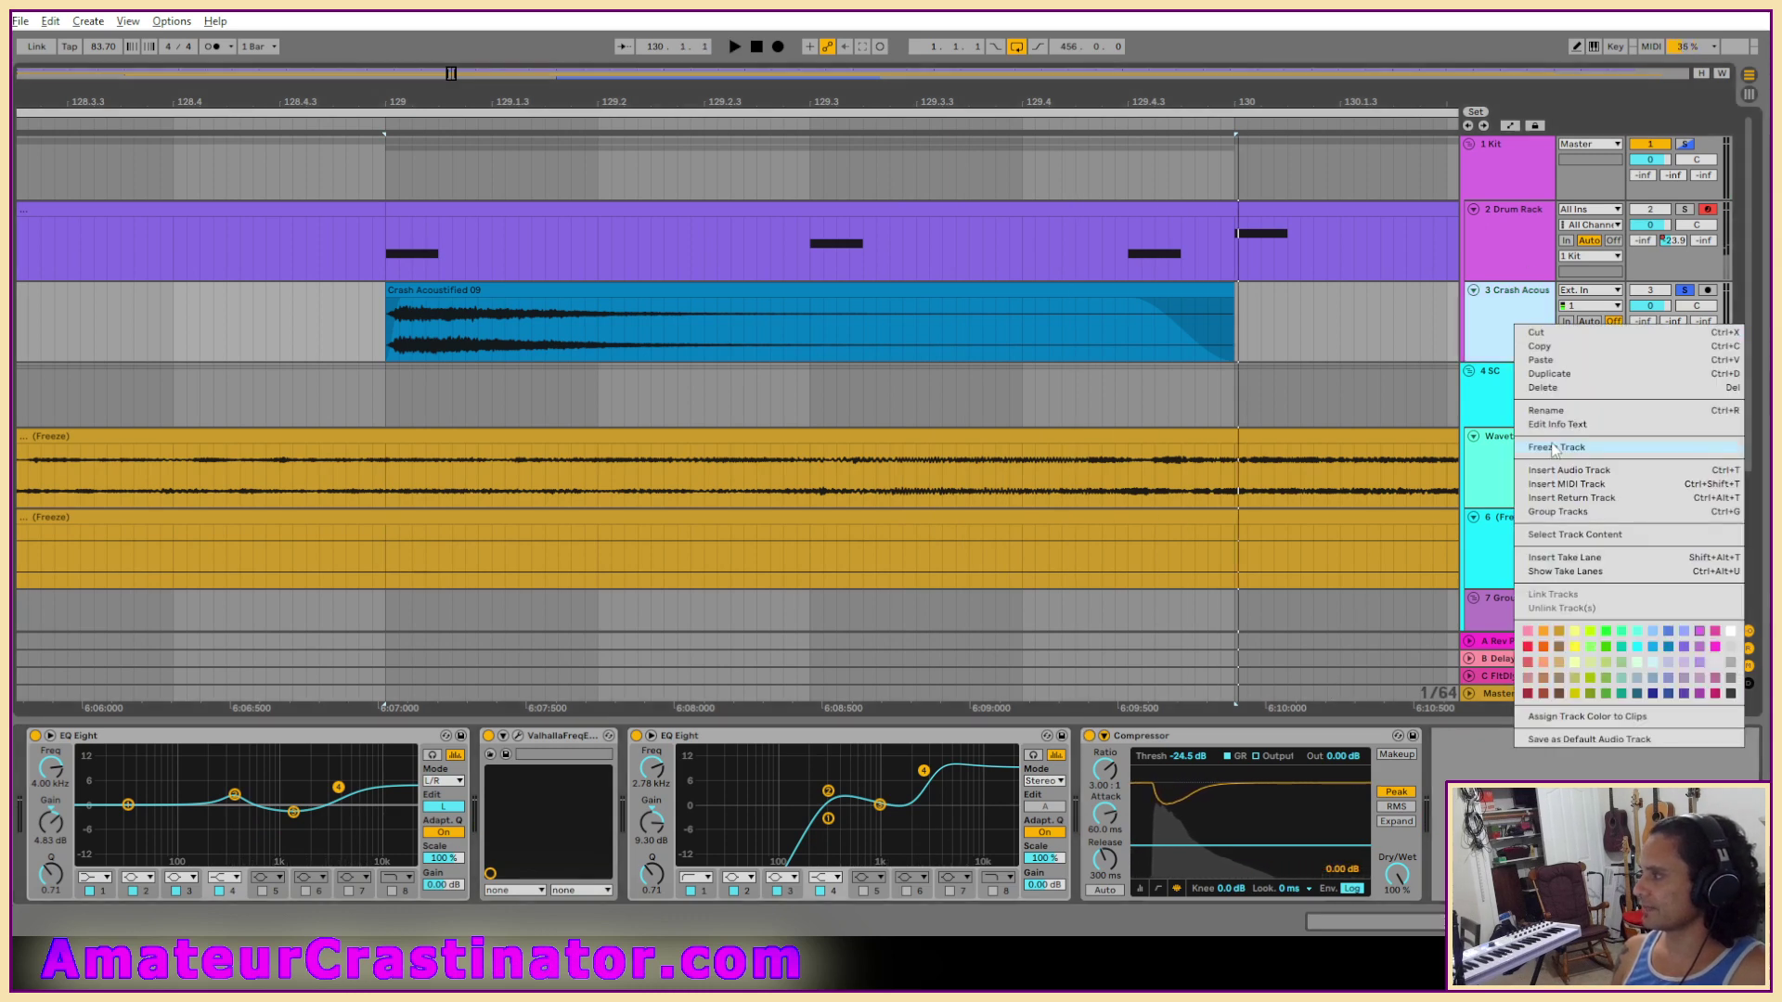
left_click(1553, 449)
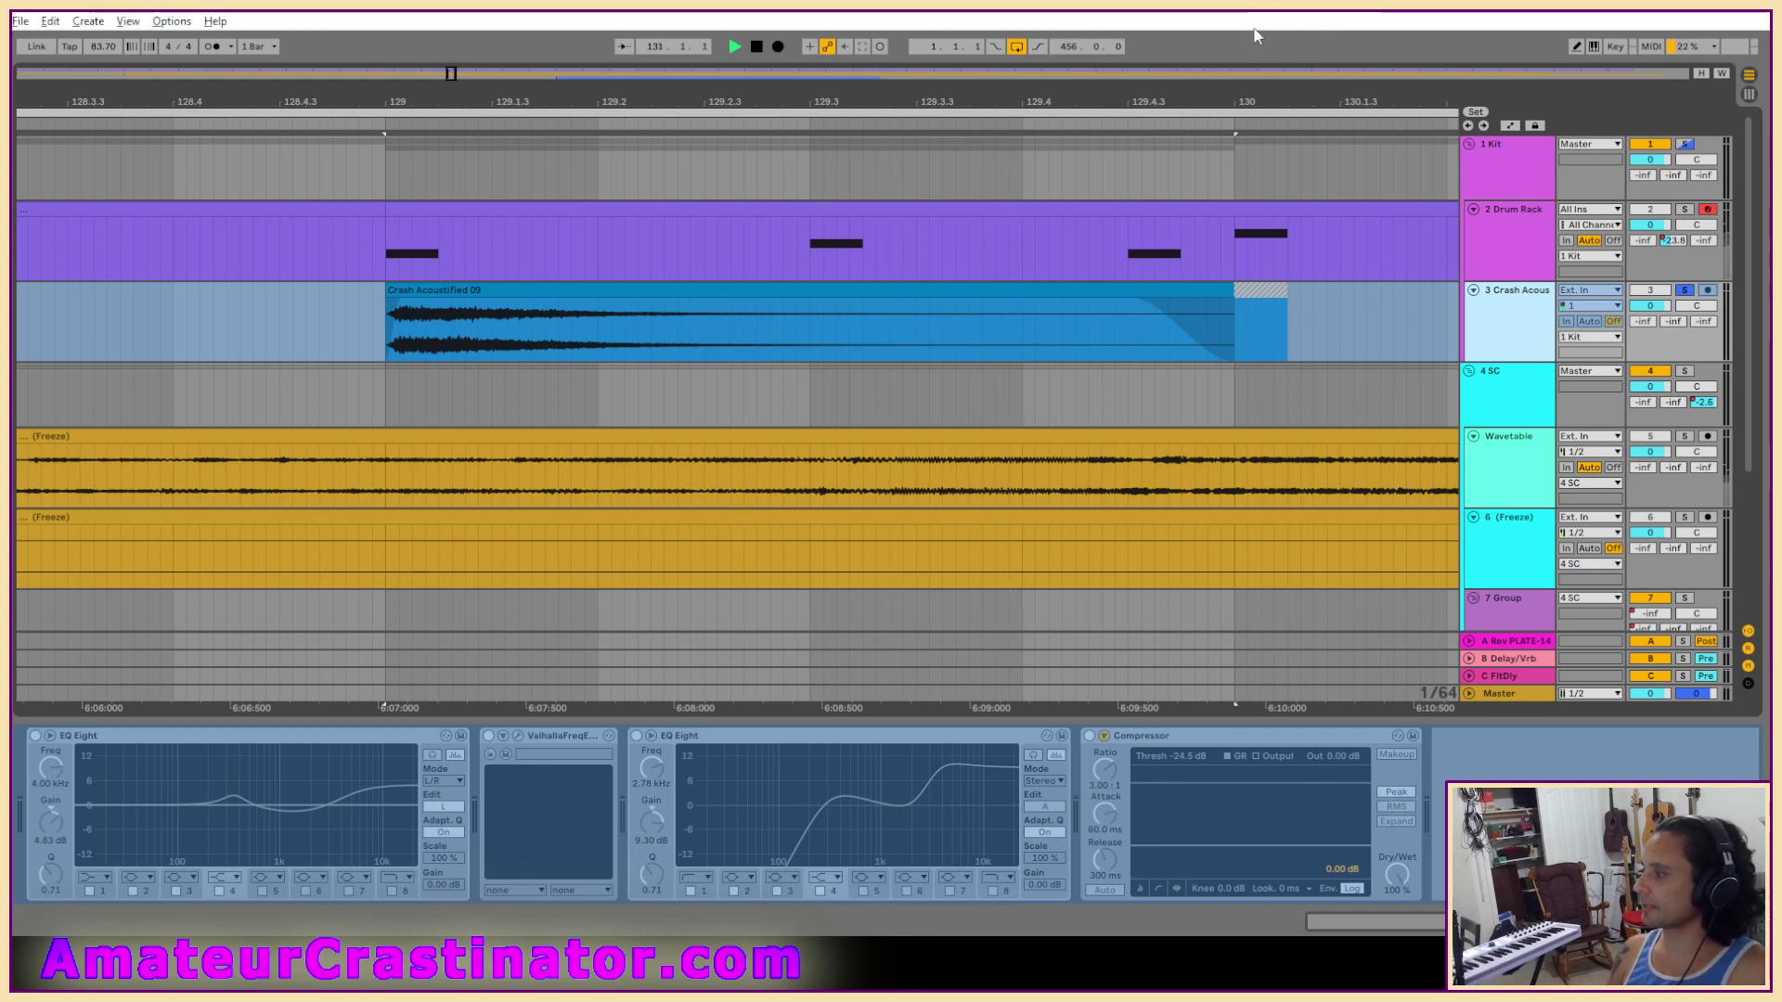
right_click(1513, 299)
left_click(1578, 432)
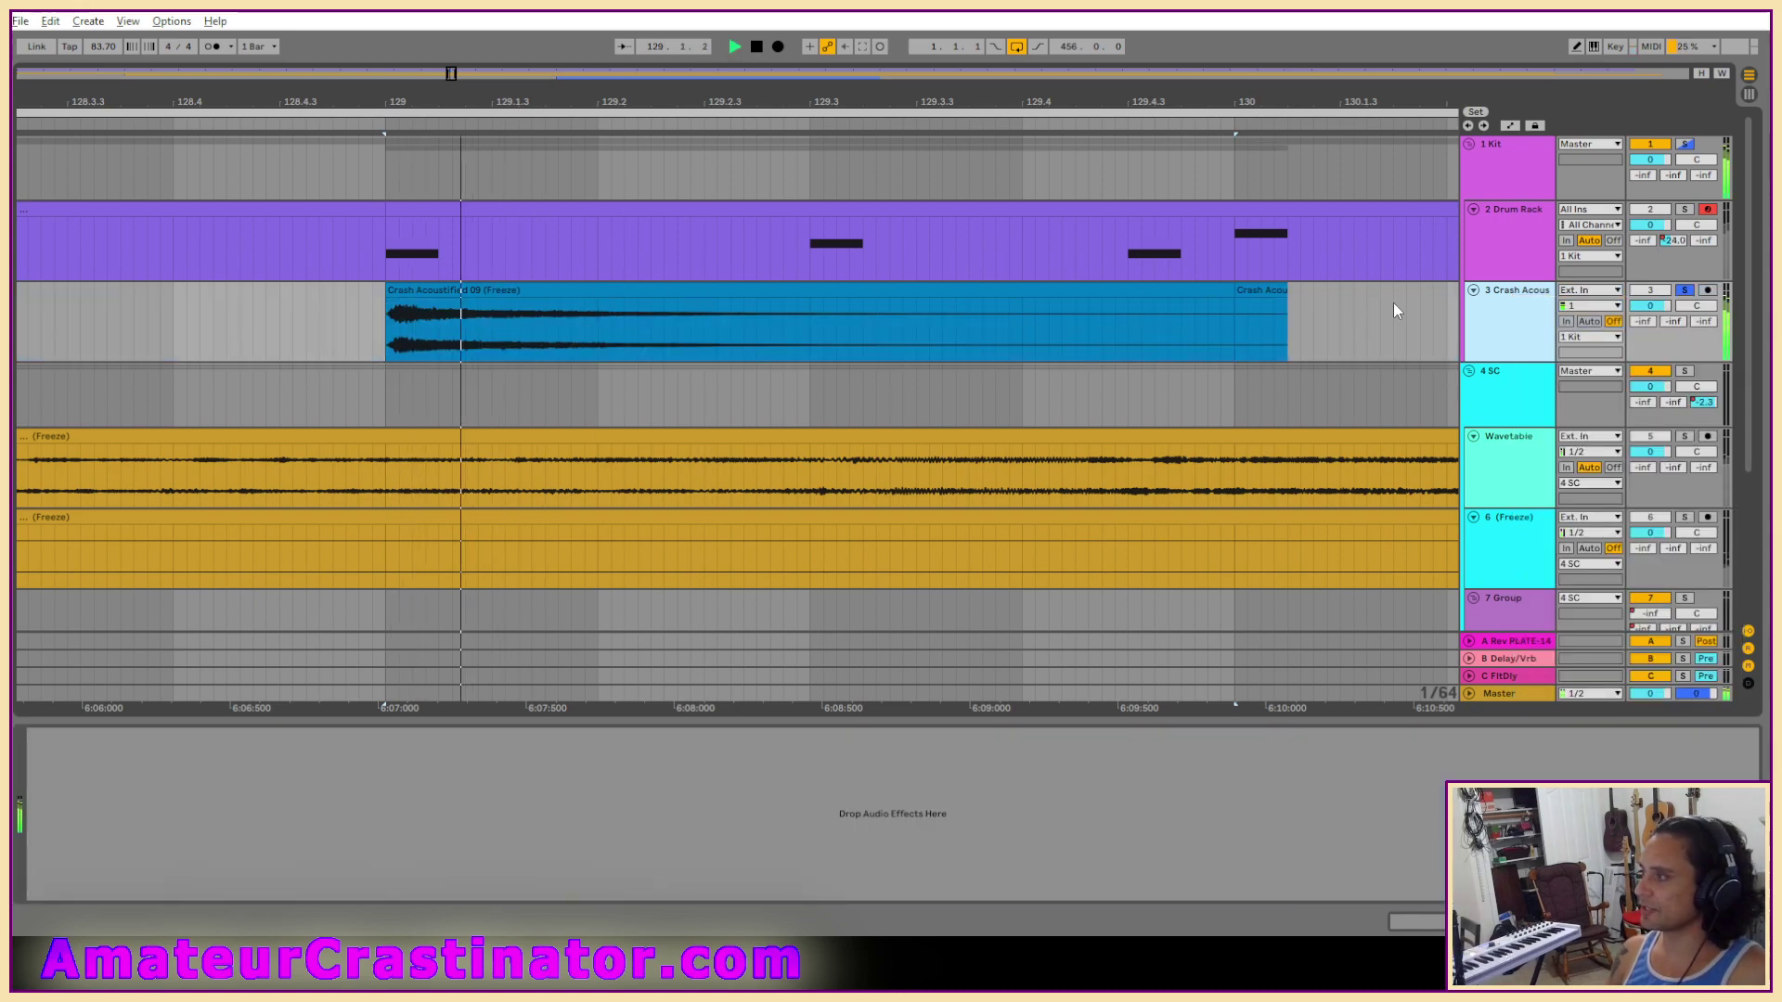
Remove the leftover crash piece after bar 130 and move the main crash clip one beat later, to 129.2.
scroll(1003, 307, "down", 5)
scroll(1008, 336, "up", 2)
scroll(1017, 336, "down", 2)
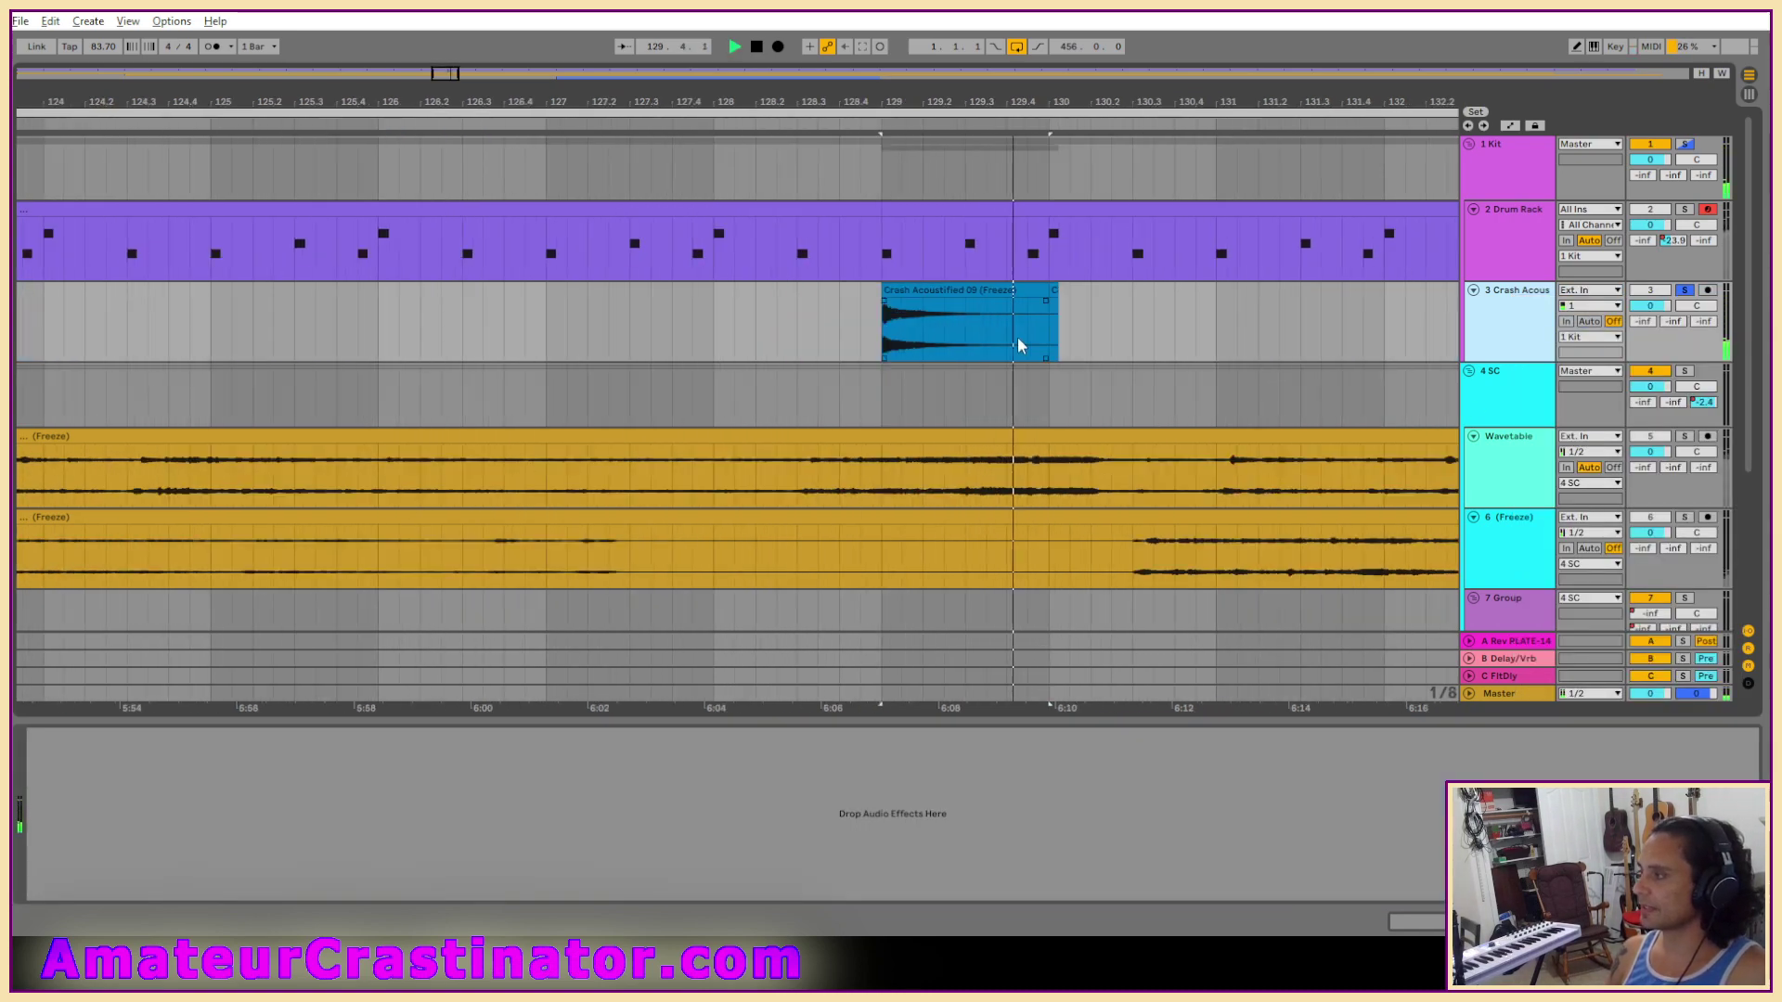
left_click(1051, 306)
key("space")
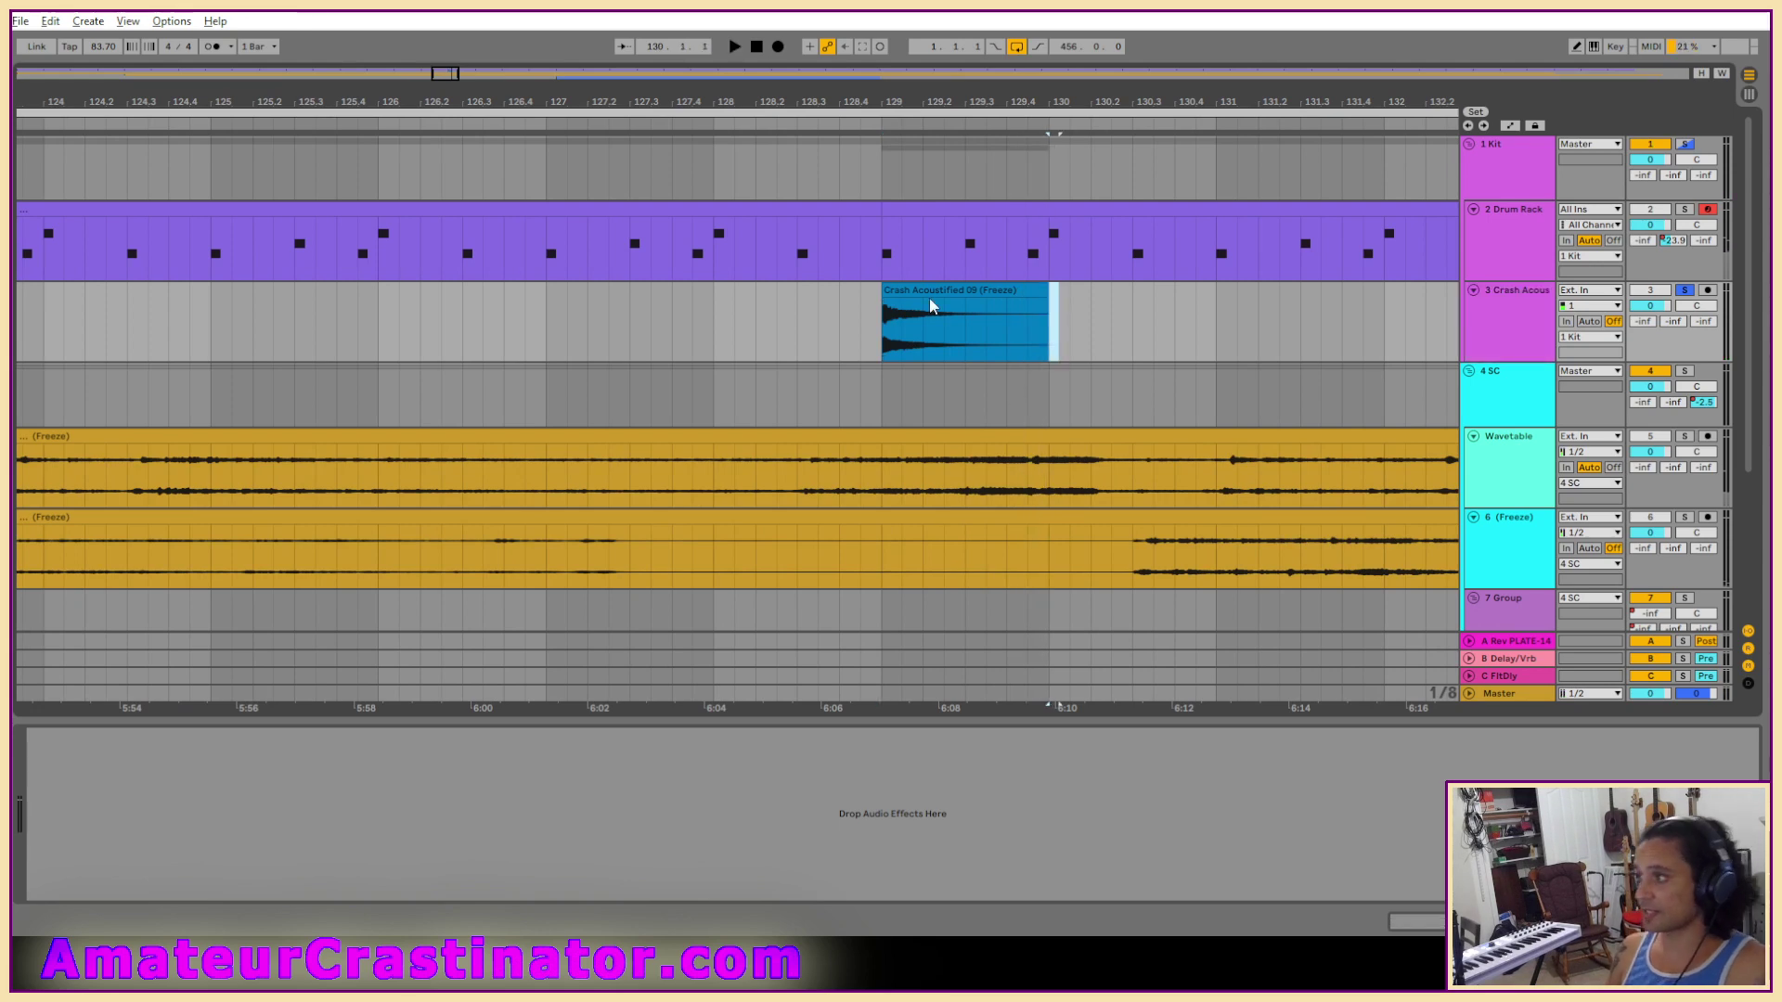
left_click_drag(927, 299, 974, 289)
Select a two-bar range around the crash clip and duplicate it five times along the track.
scroll(1137, 326, "down", 2)
left_click_drag(1175, 327, 1022, 343)
key("ctrl+d")
key("ctrl+d")
key("ctrl+d")
key("ctrl+d")
key("ctrl+d")
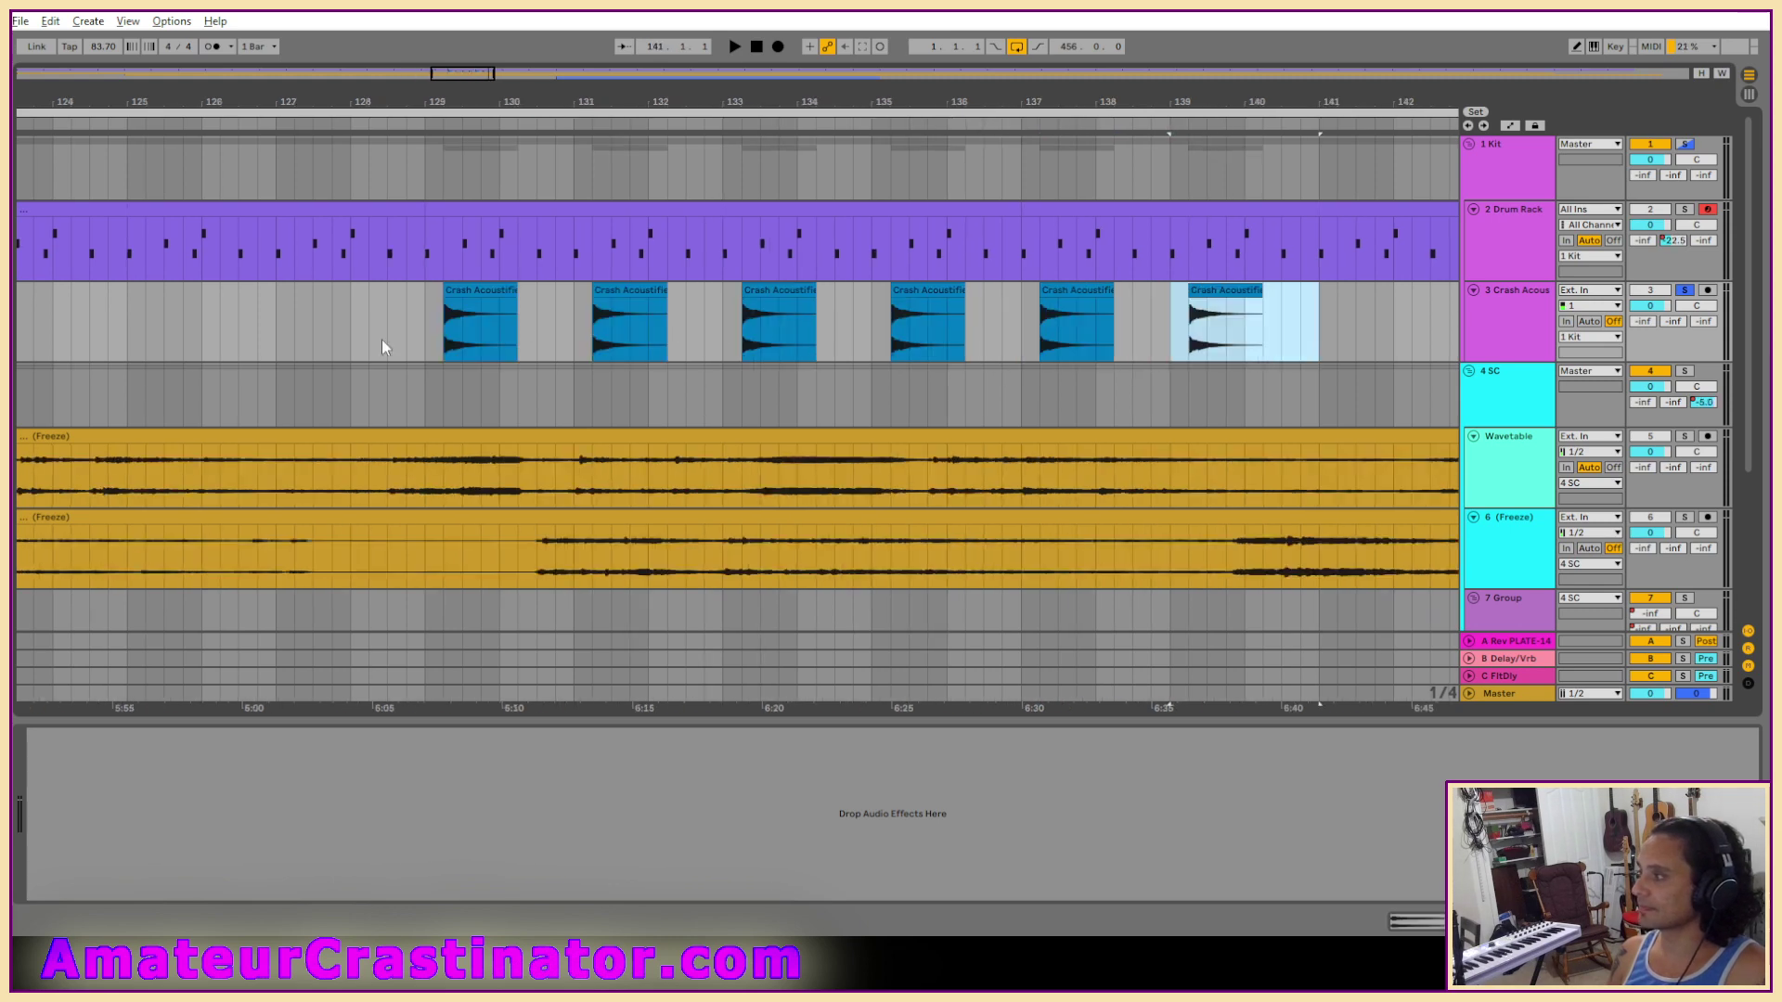
Play the arrangement leading into the repeated crashes, and delete every crash copy after the first.
scroll(348, 348, "down", 5)
left_click(269, 329)
key("space")
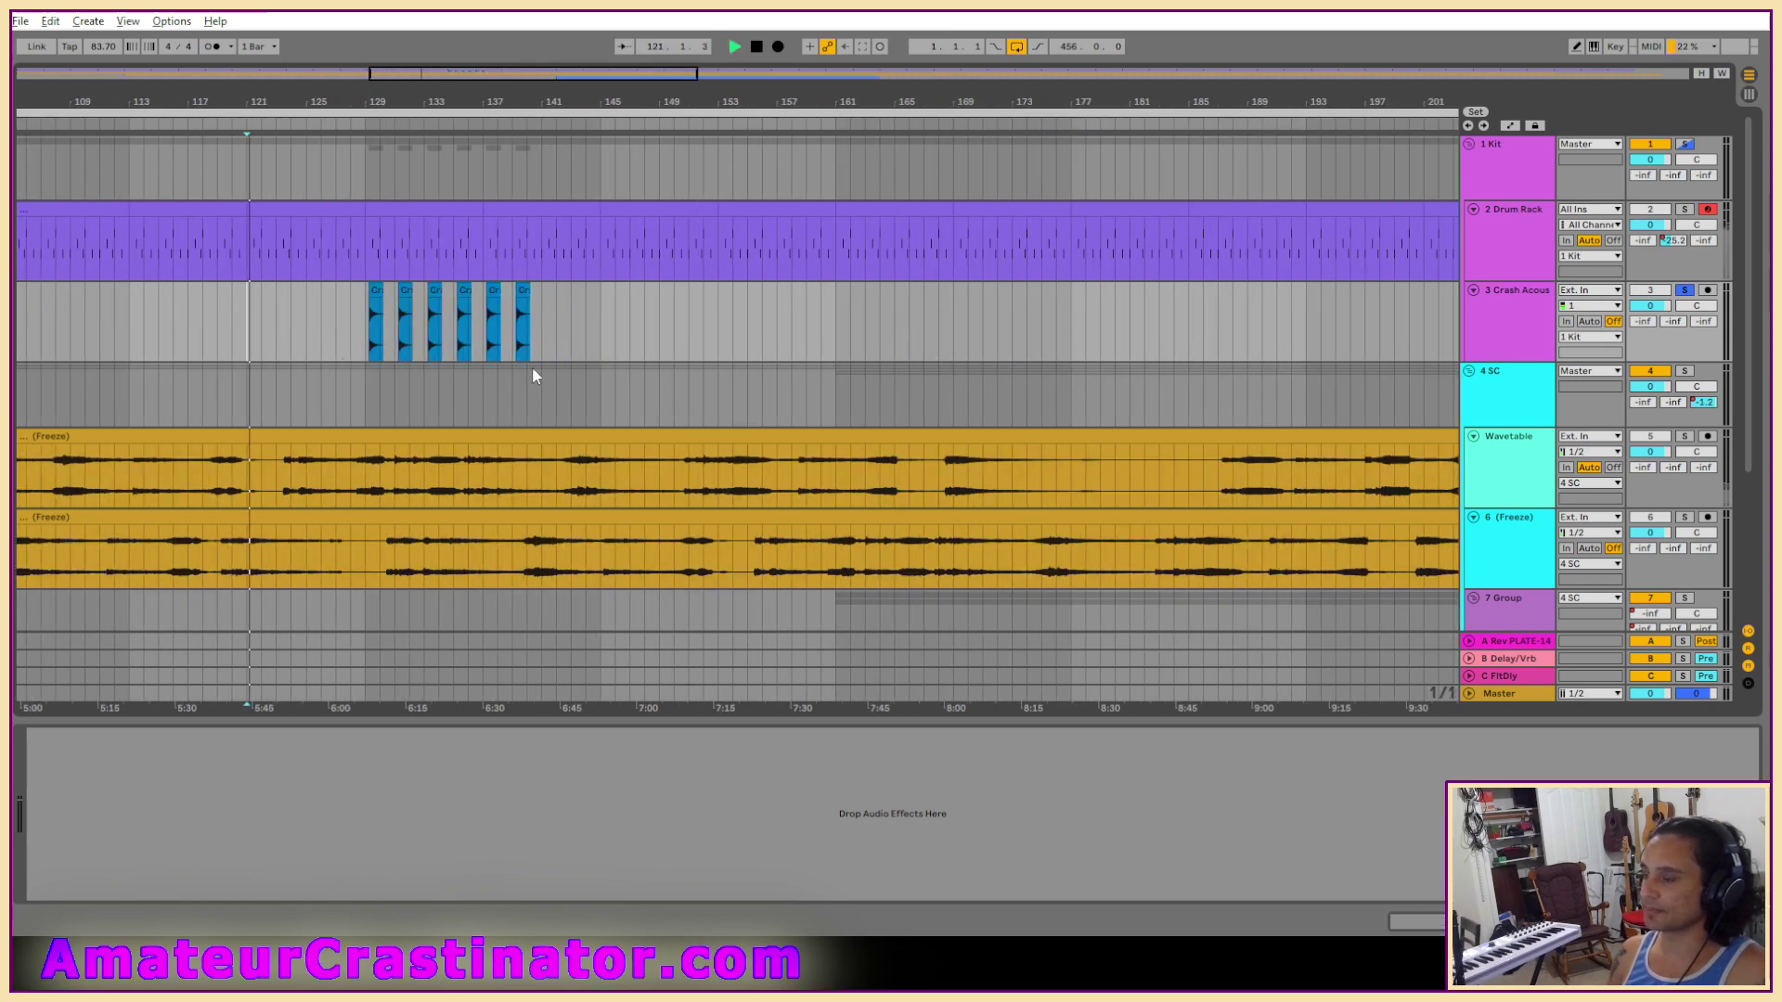
left_click(338, 330)
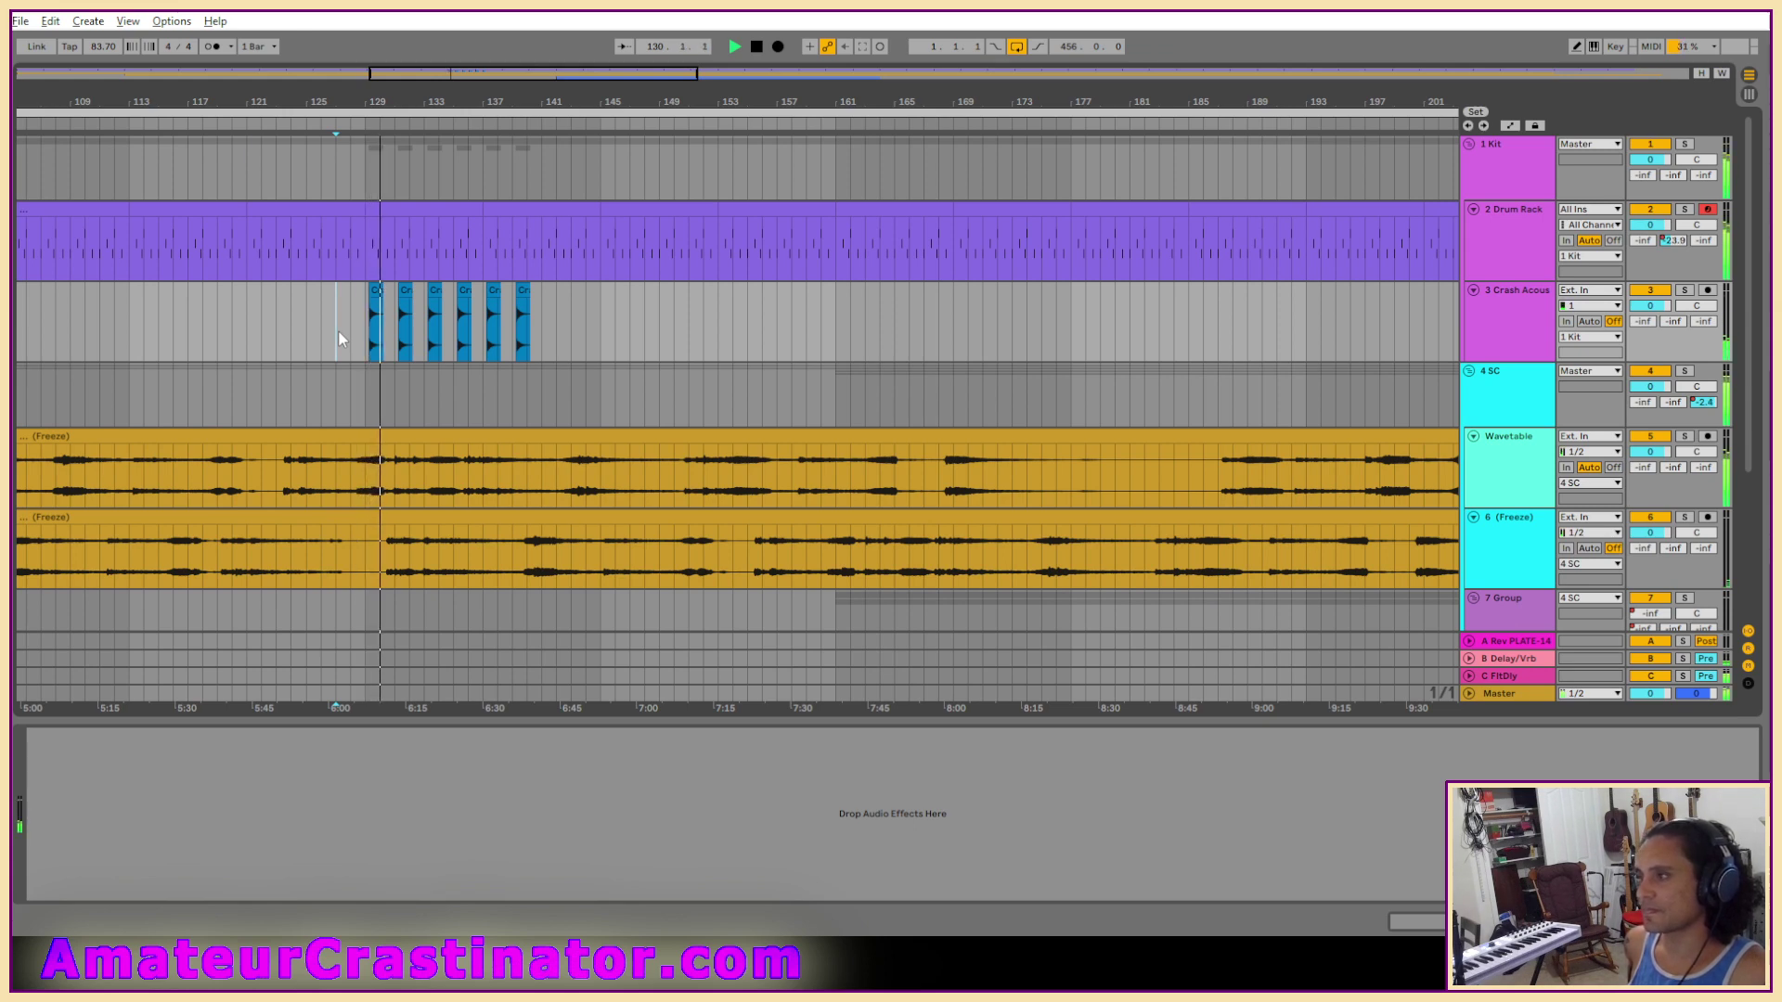
key("space")
left_click_drag(393, 341, 553, 325)
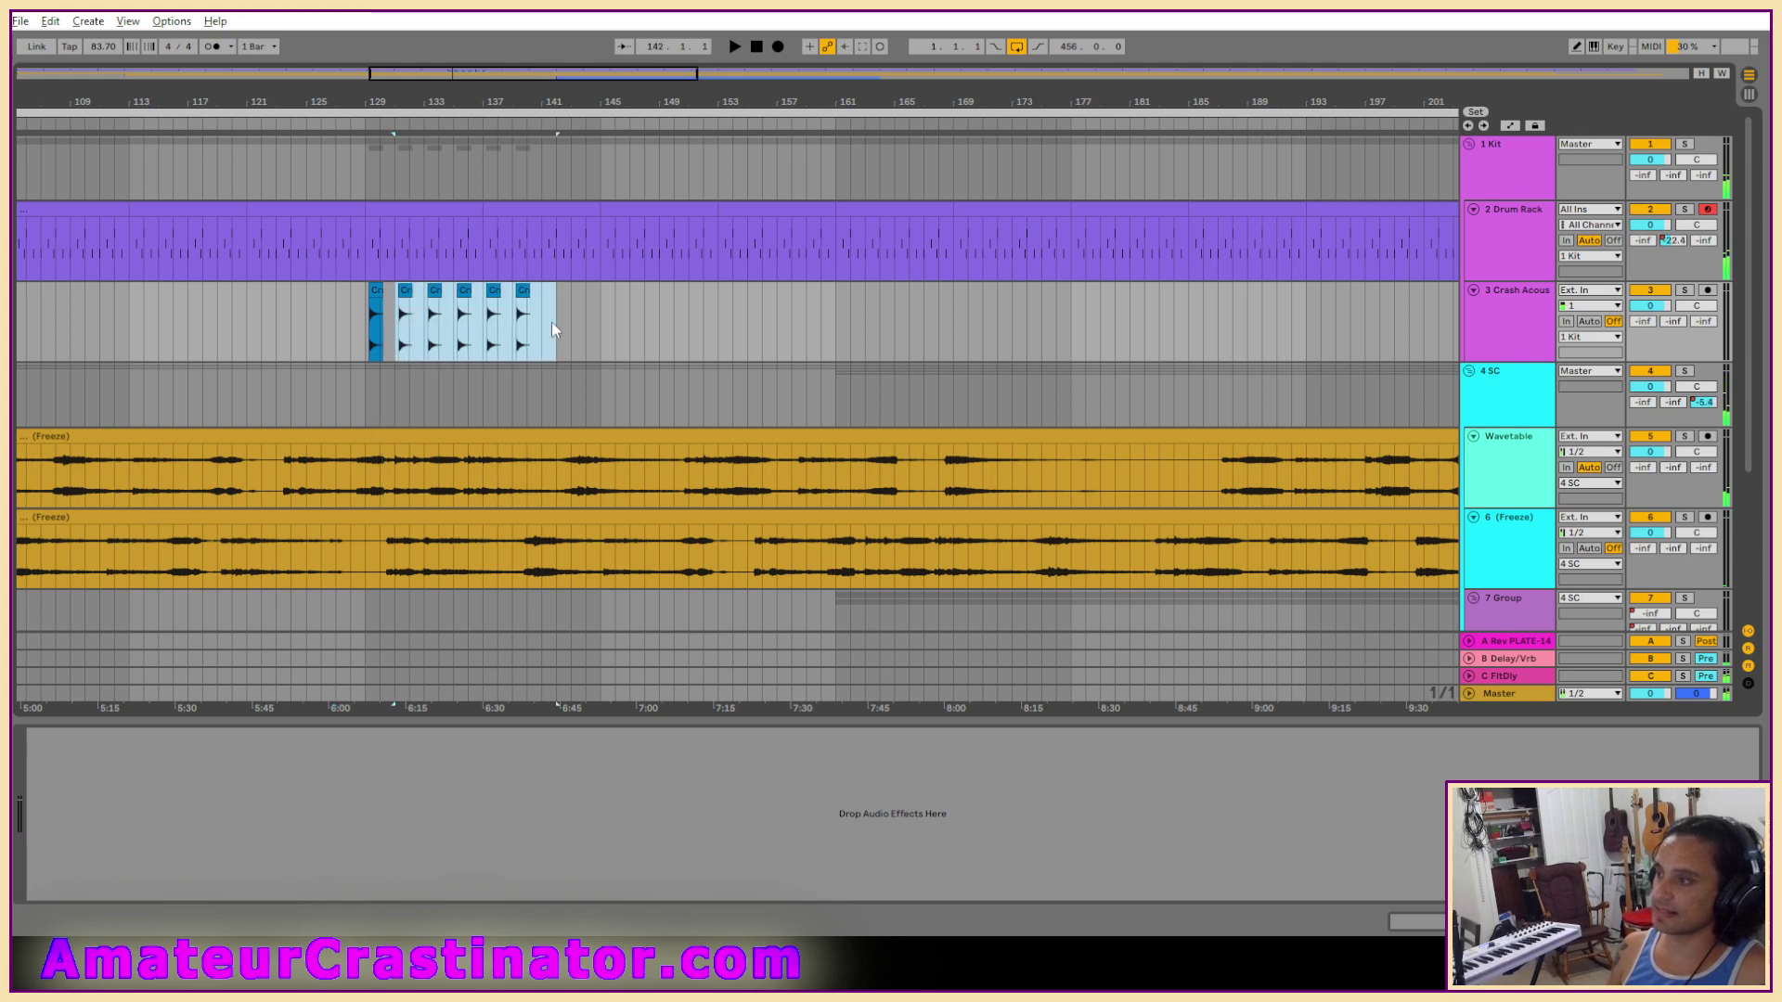
key("Delete")
Set the remaining crash clip's gain to -3.62 dB, check it in playback and consolidate the clip.
double_click(378, 288)
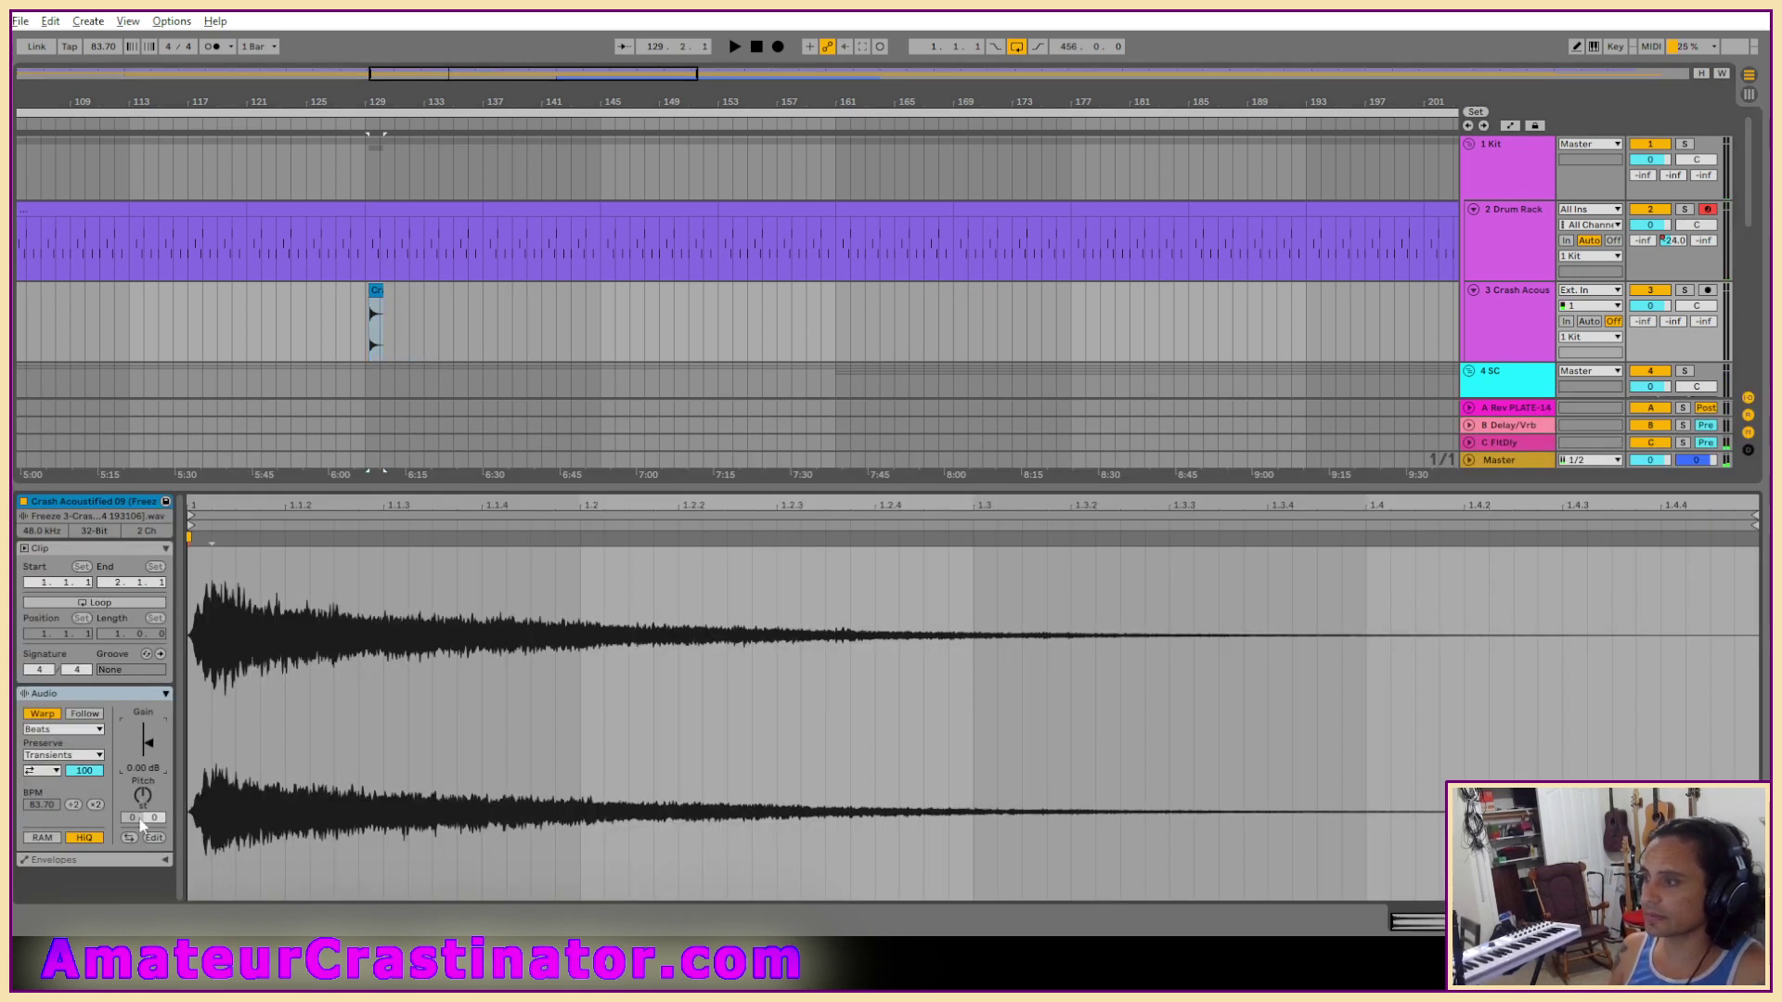
left_click_drag(141, 767, 141, 787)
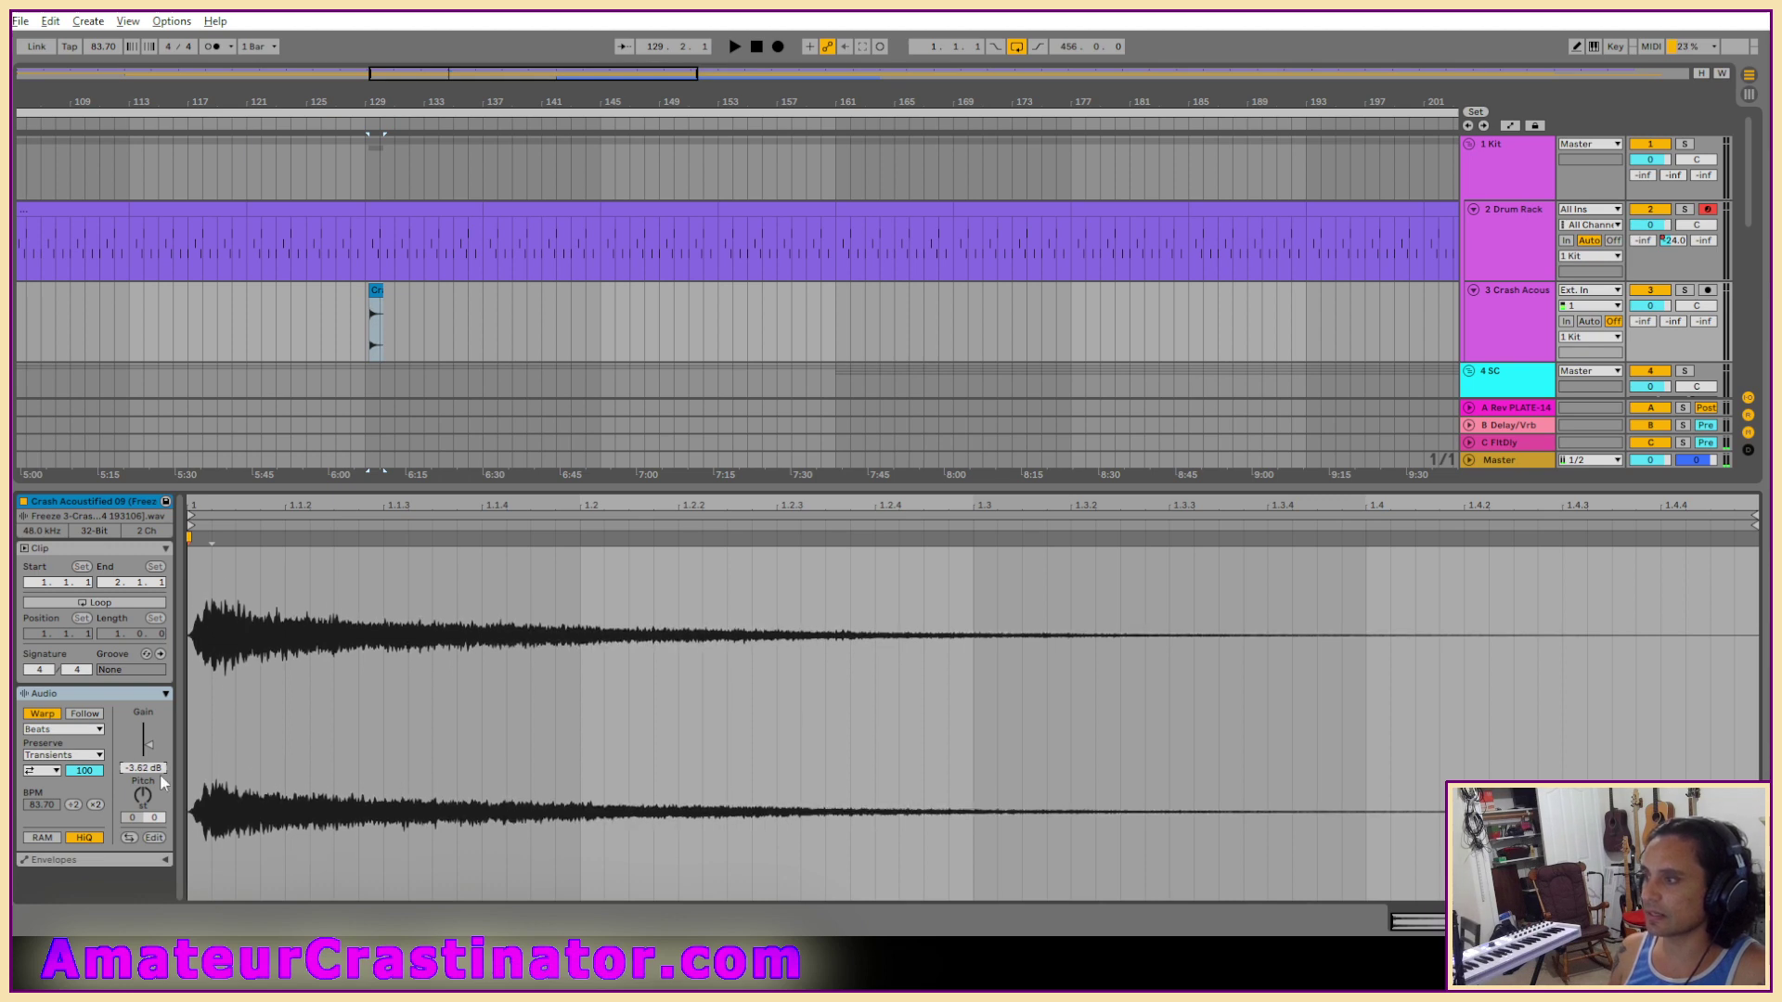
key("space")
left_click(1071, 384)
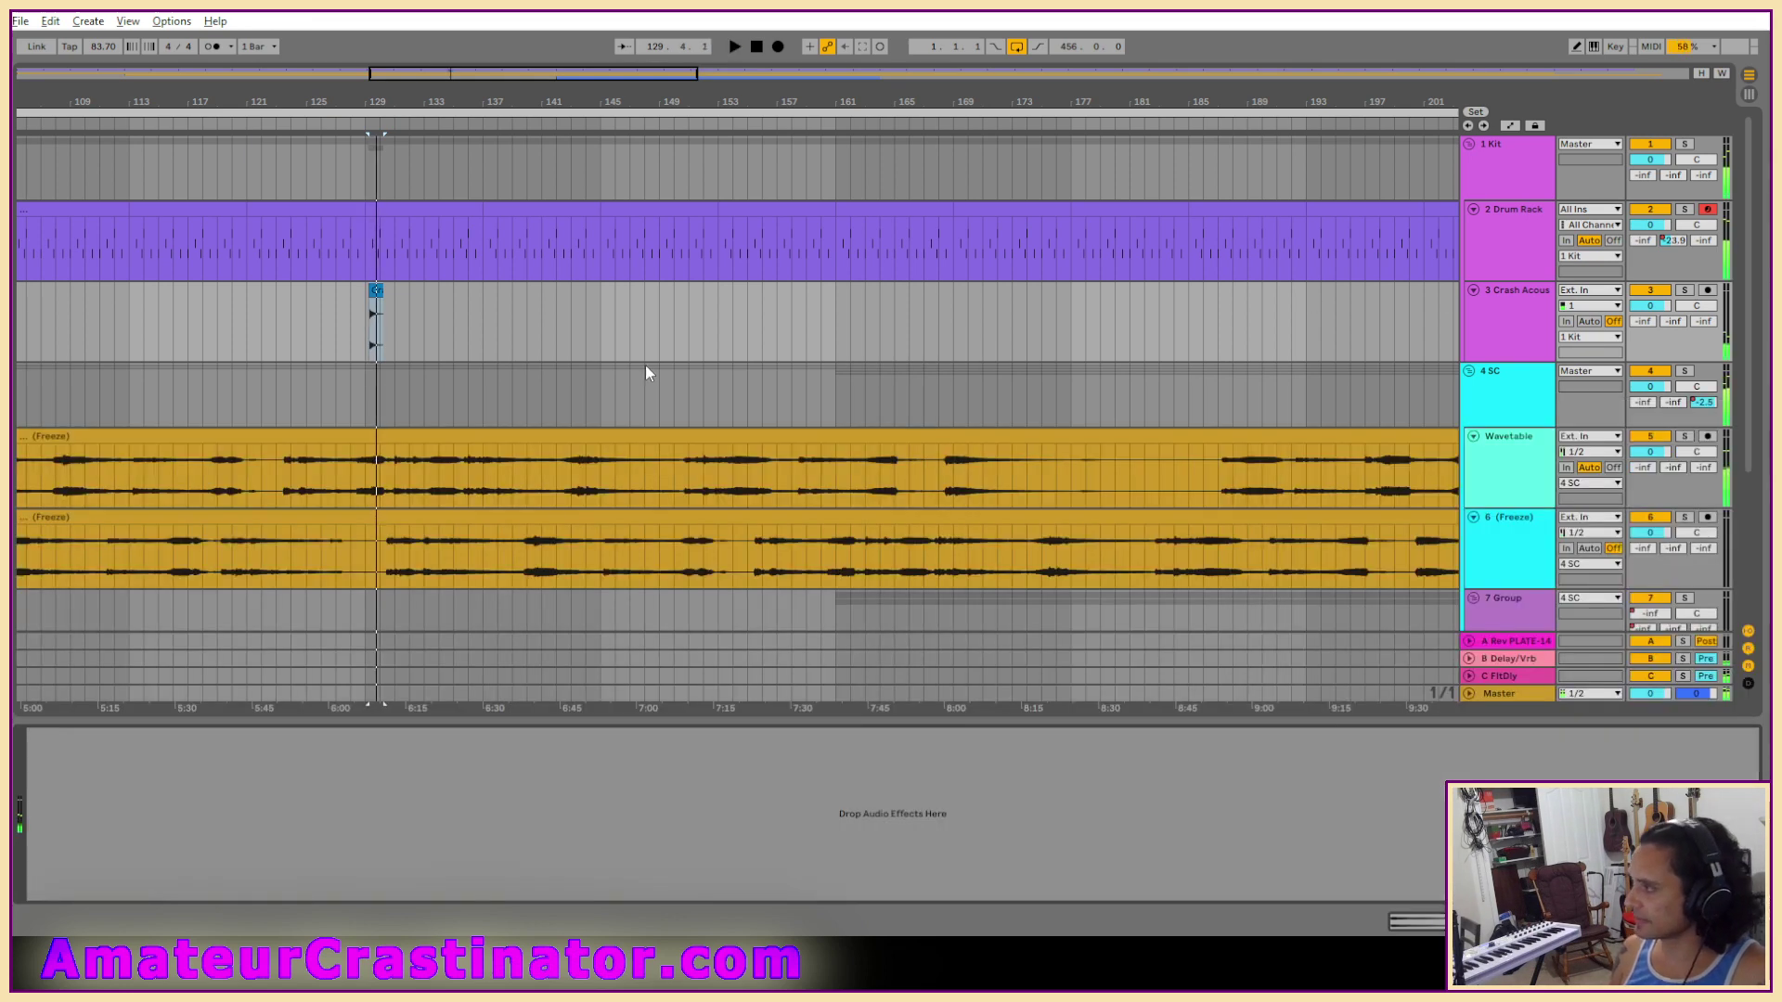
left_click(377, 292)
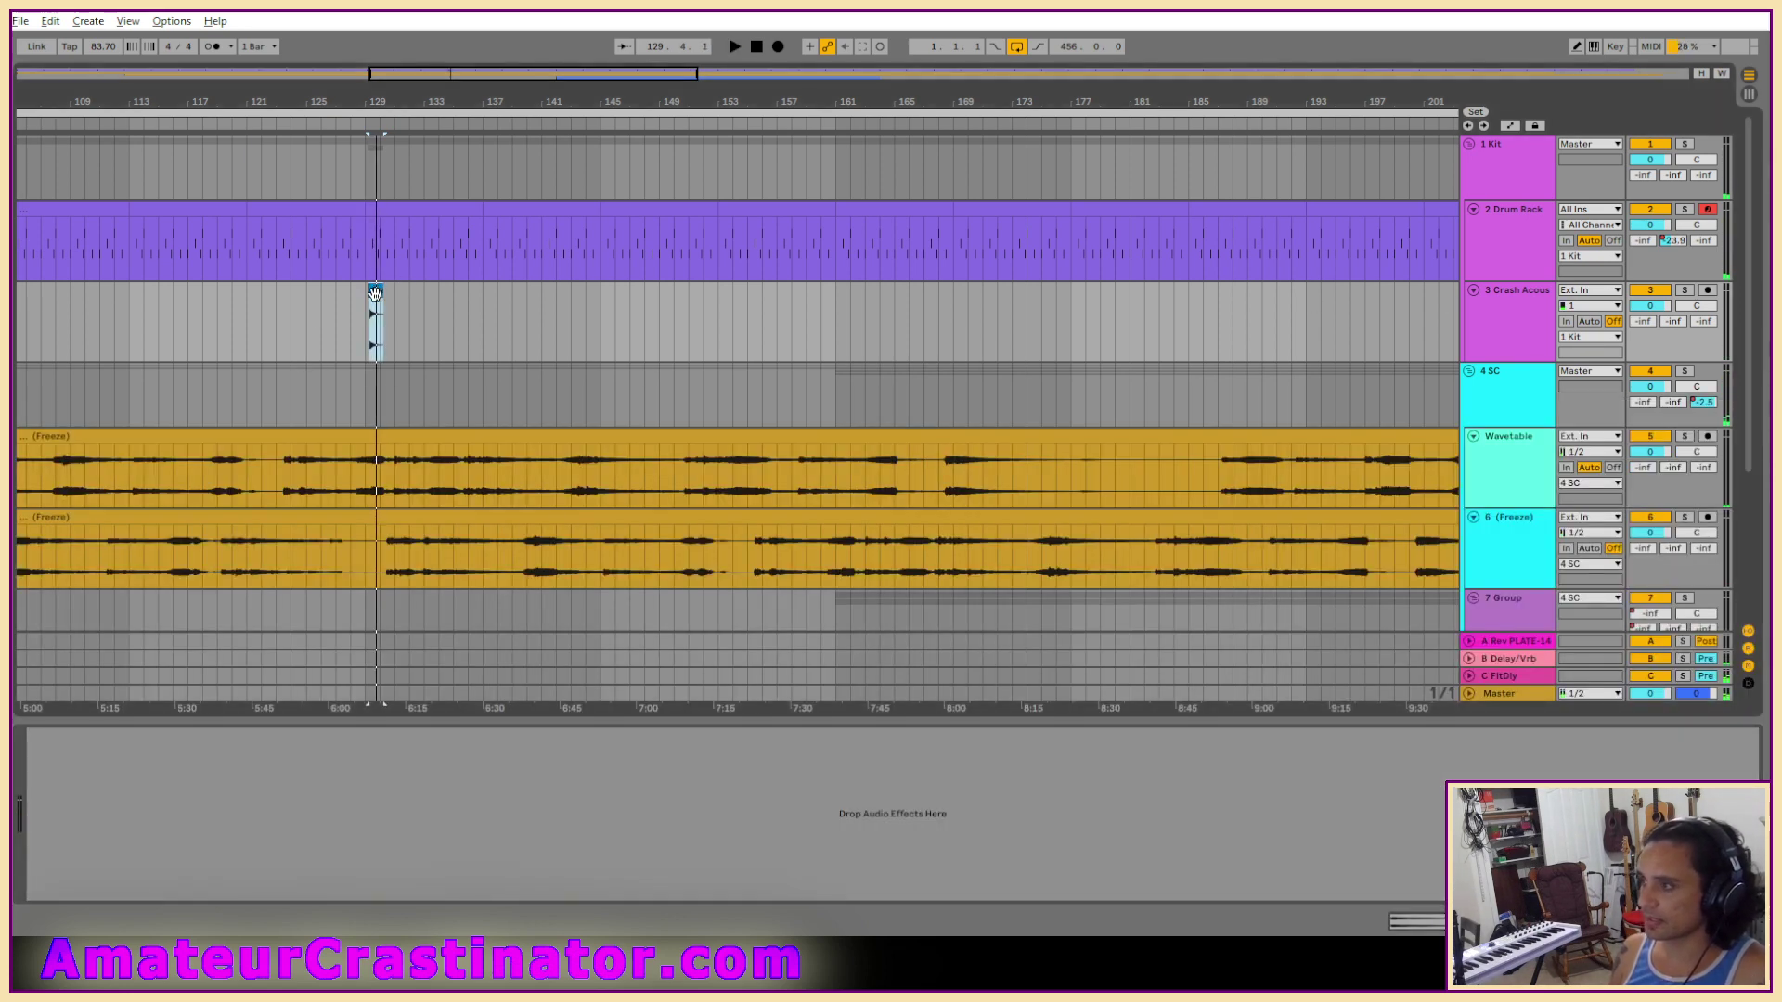
key("ctrl+j")
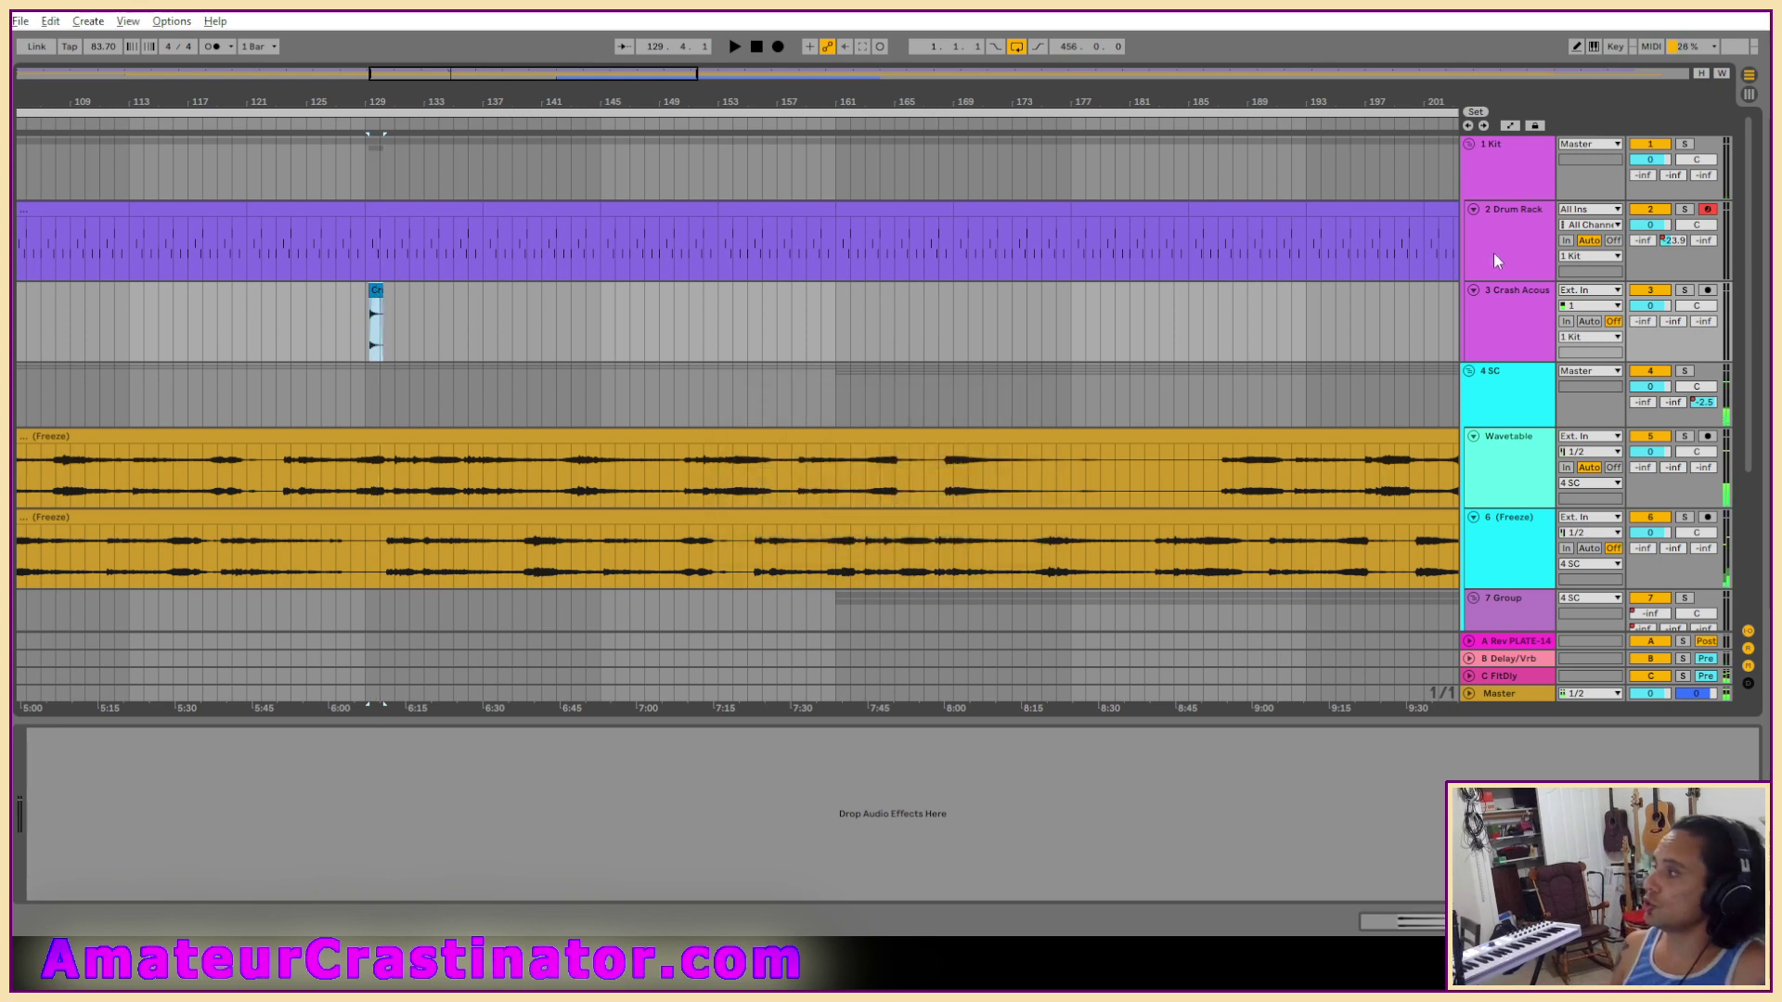
Load the consolidated crash onto the Drum Rack's A#1 pad, name the pad Crash, and add Raum after its sampler.
left_click(1496, 261)
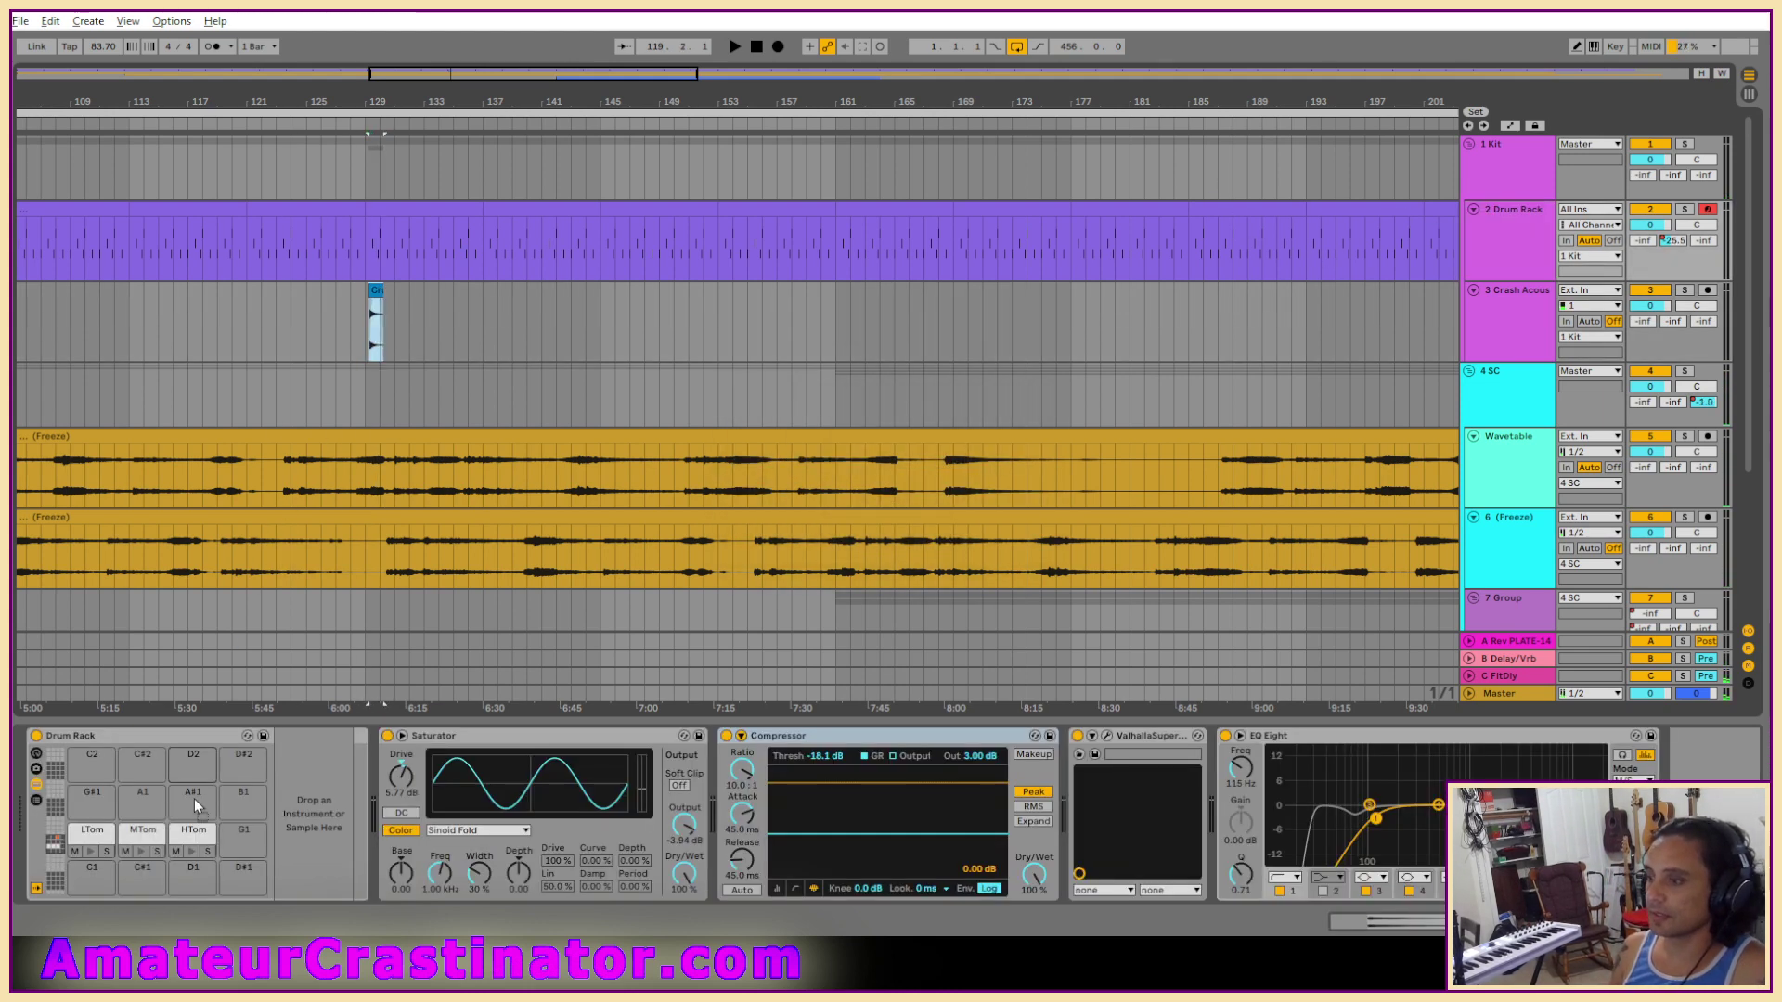
left_click_drag(196, 807, 198, 808)
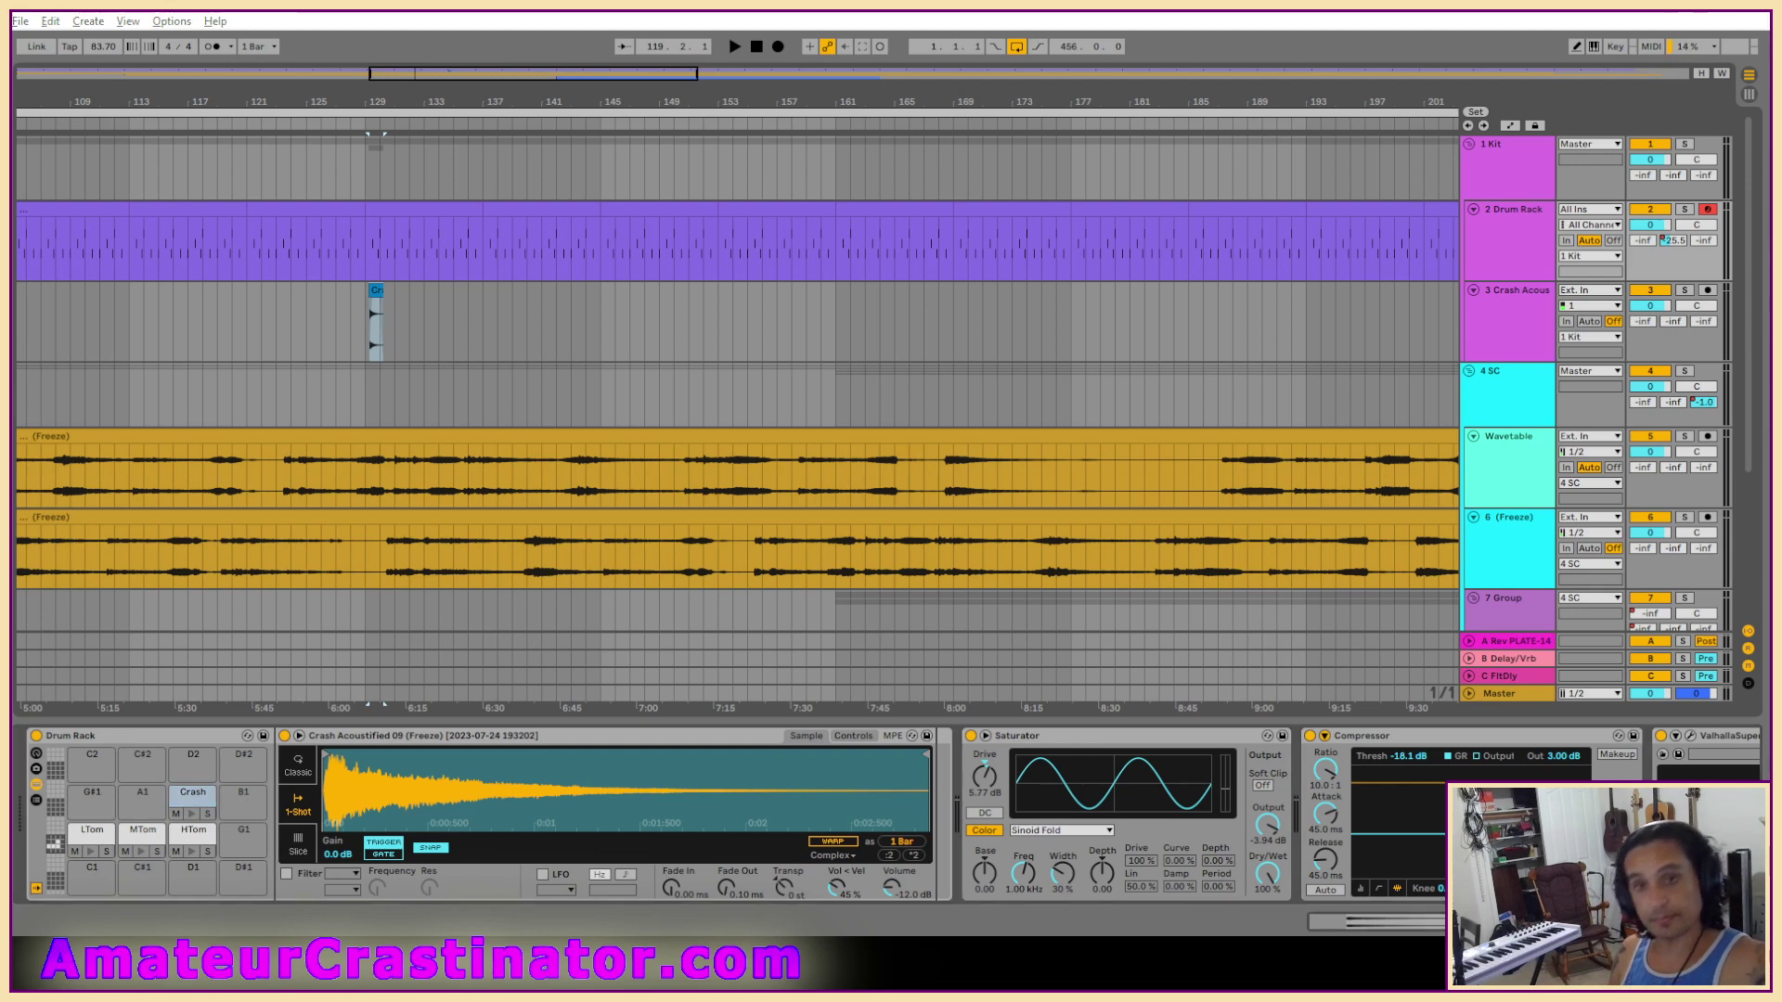
left_click_drag(935, 817, 939, 817)
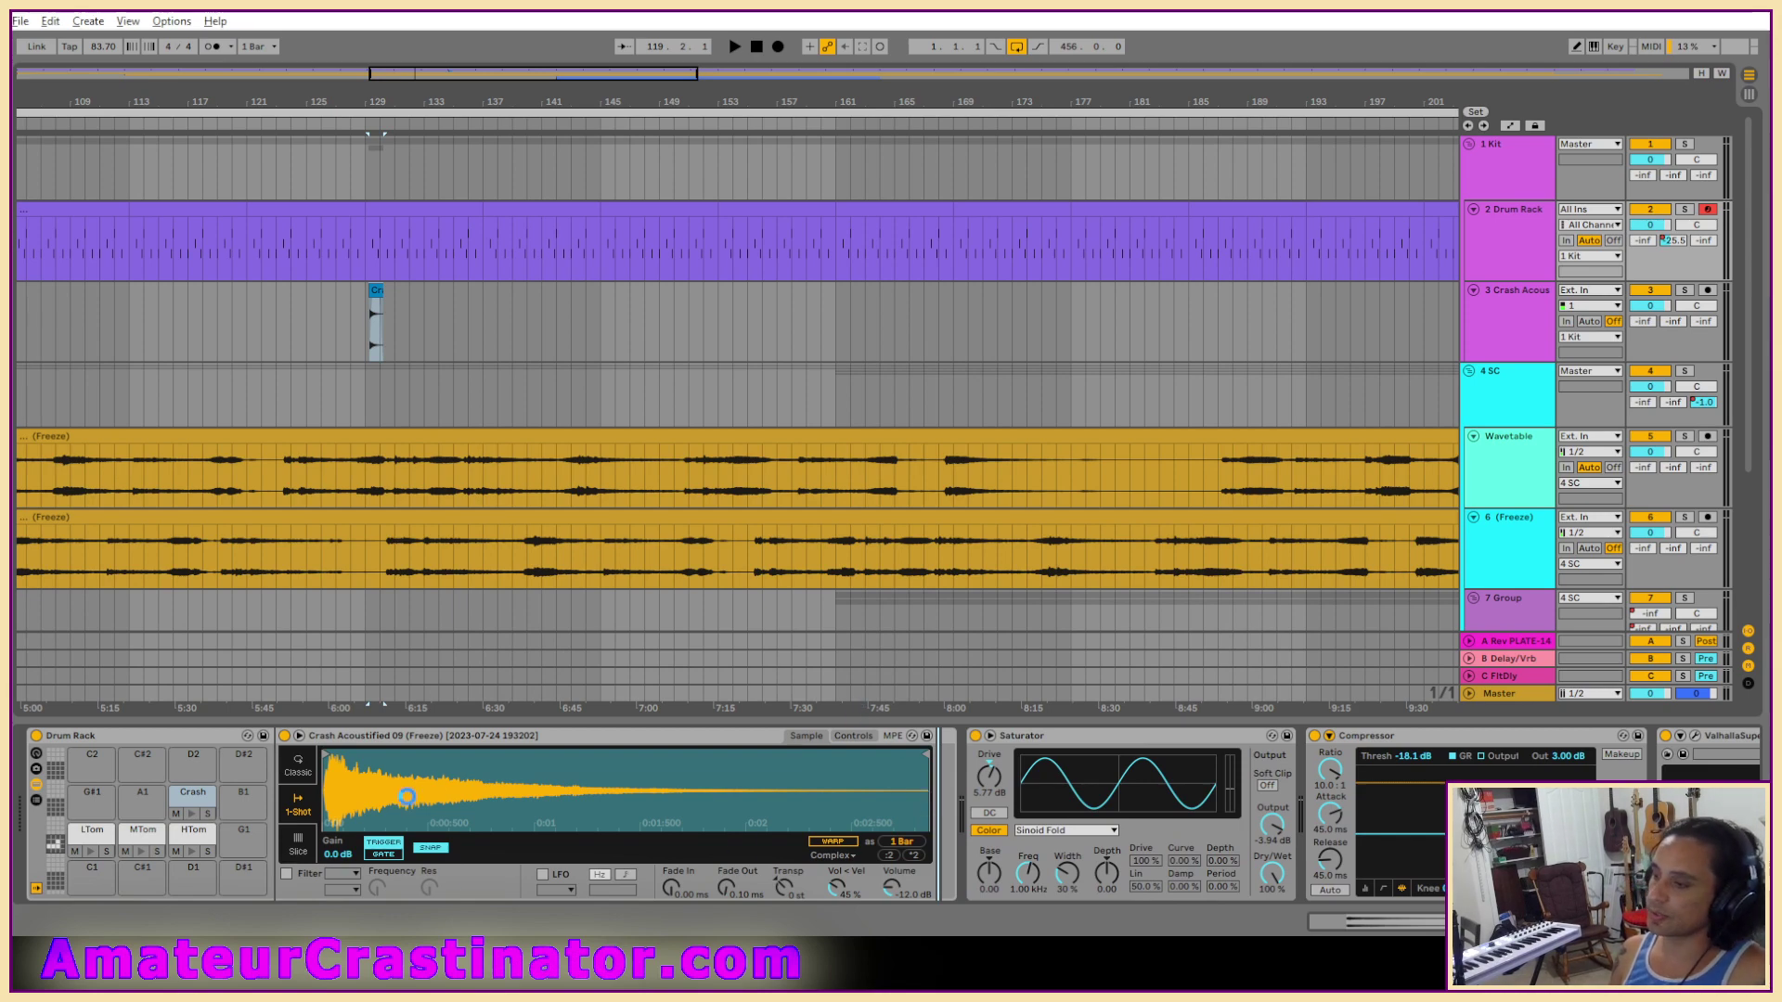
Split the Drum Rack's MIDI clip at bar 129, open the second part and colour it light purple.
left_click(374, 225)
key("z")
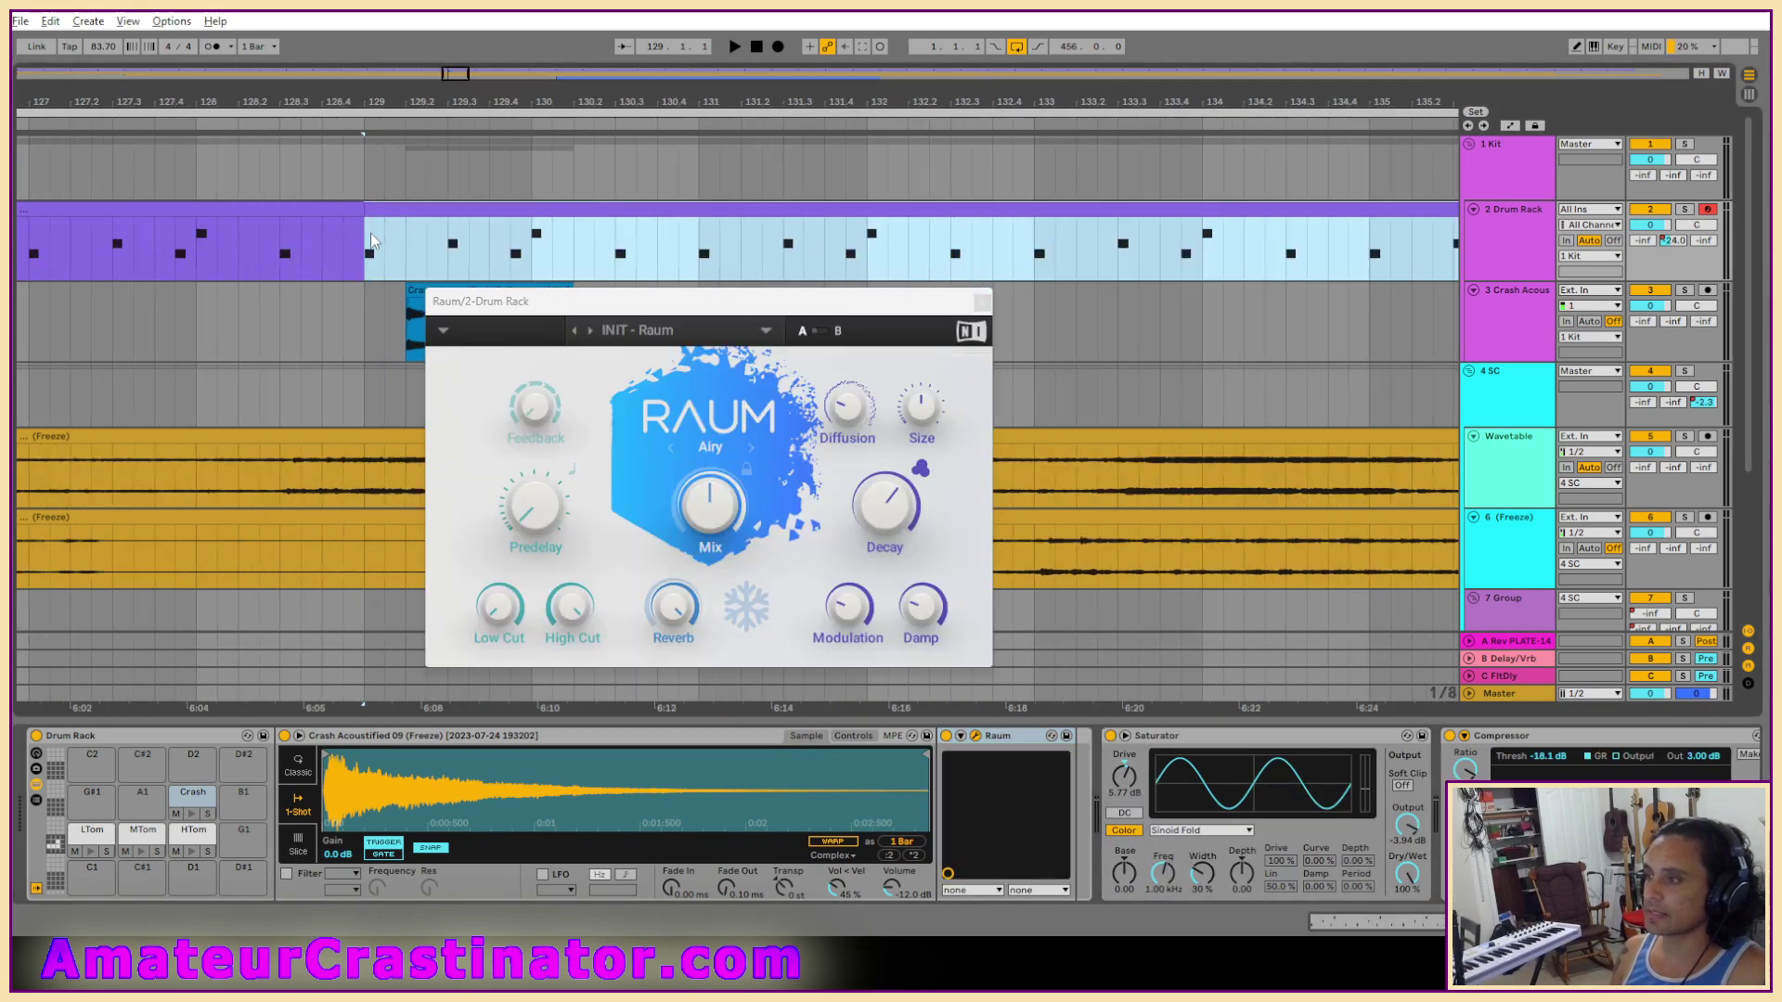
double_click(415, 214)
right_click(416, 217)
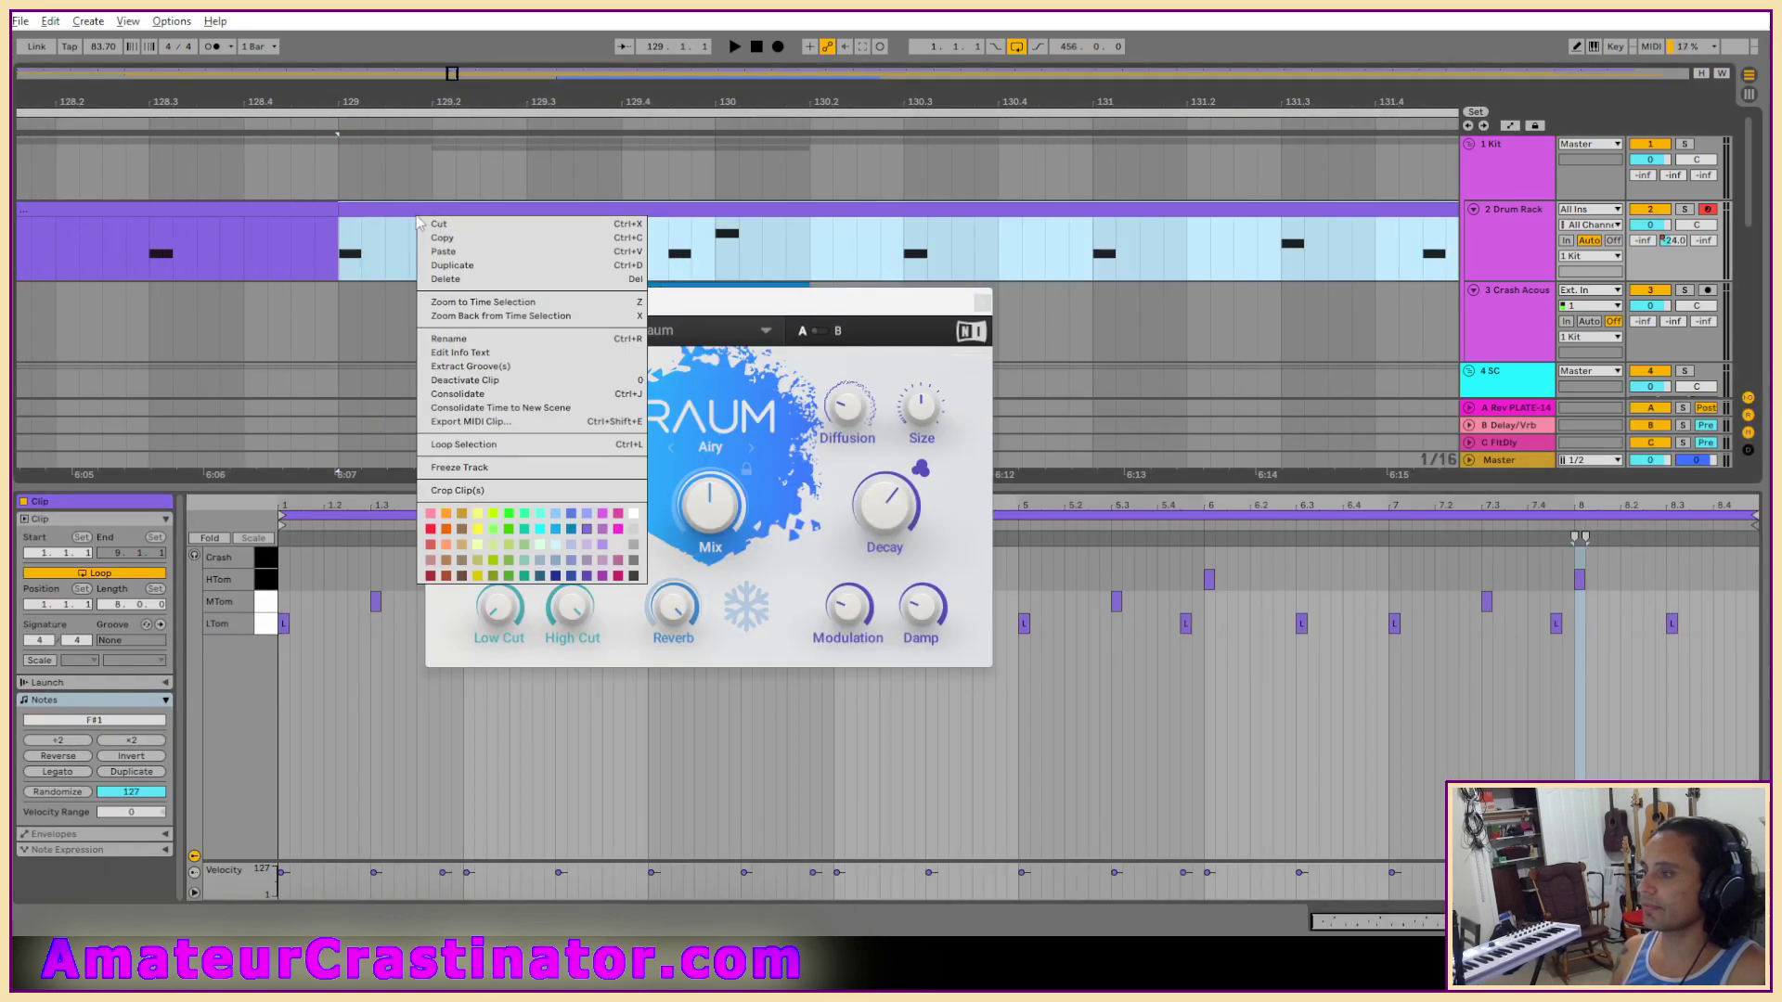
left_click(590, 546)
Move the Raum window aside and add Crash notes at 1.2 and 3.4 in the MIDI clip.
left_click_drag(761, 316, 1168, 79)
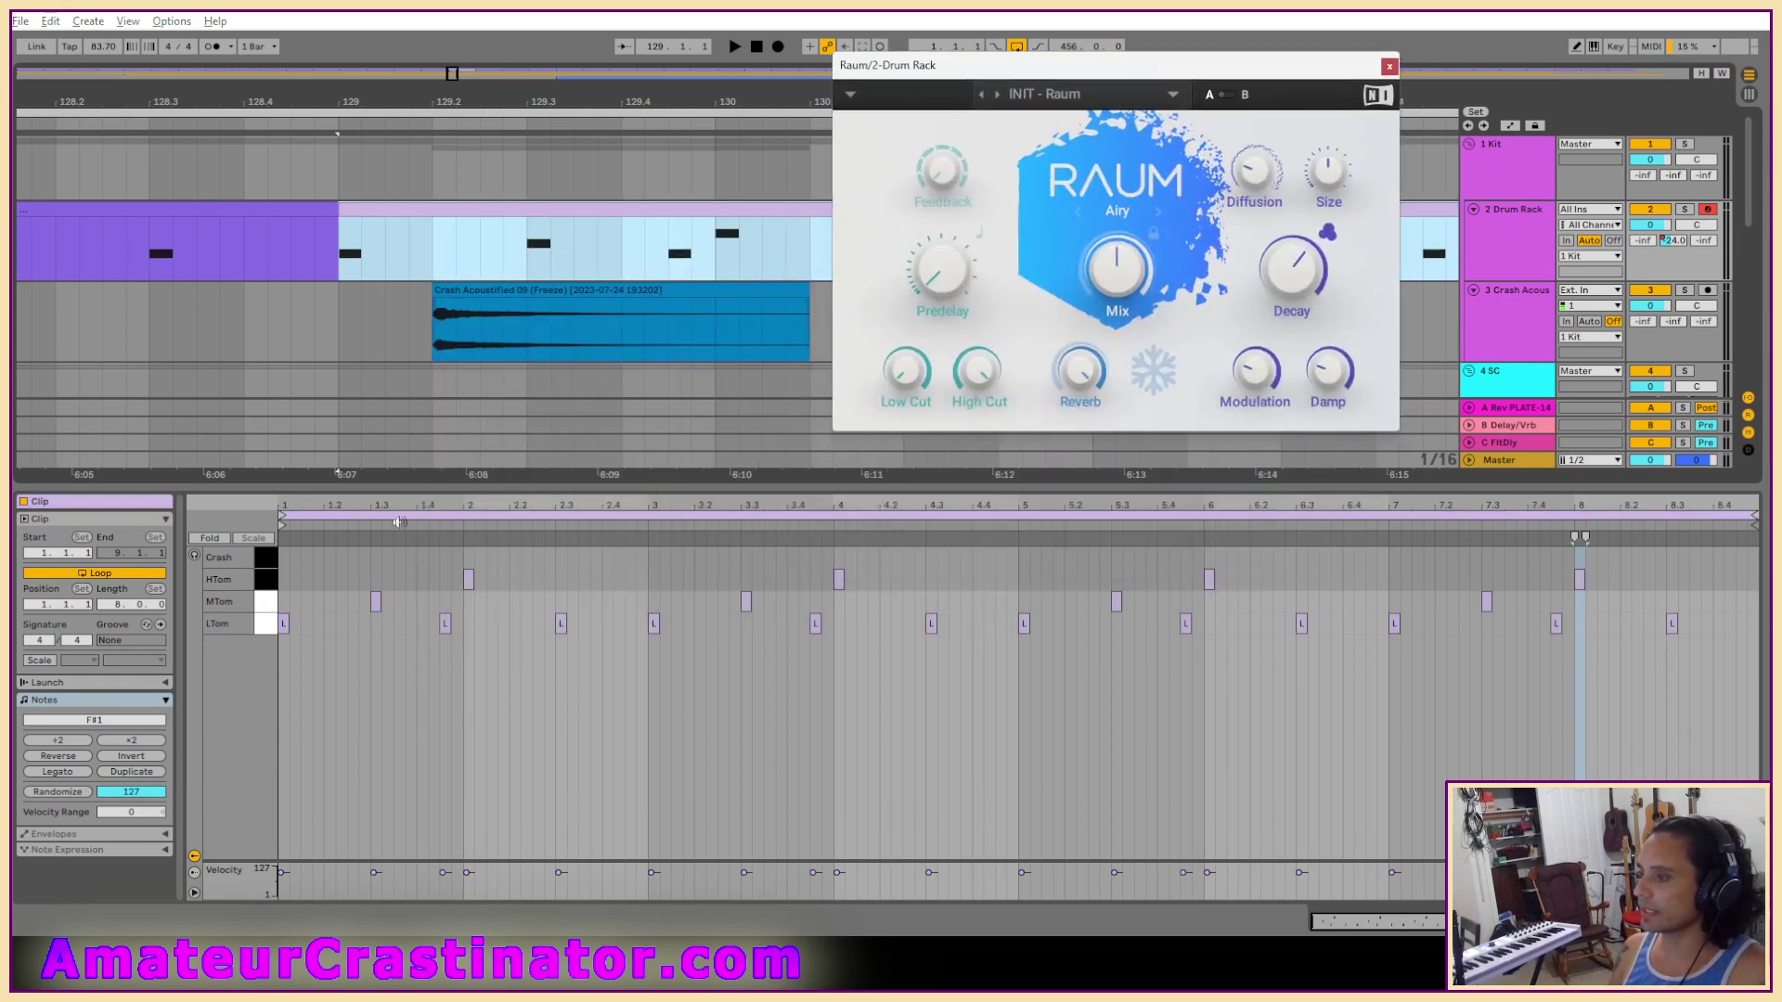
double_click(327, 556)
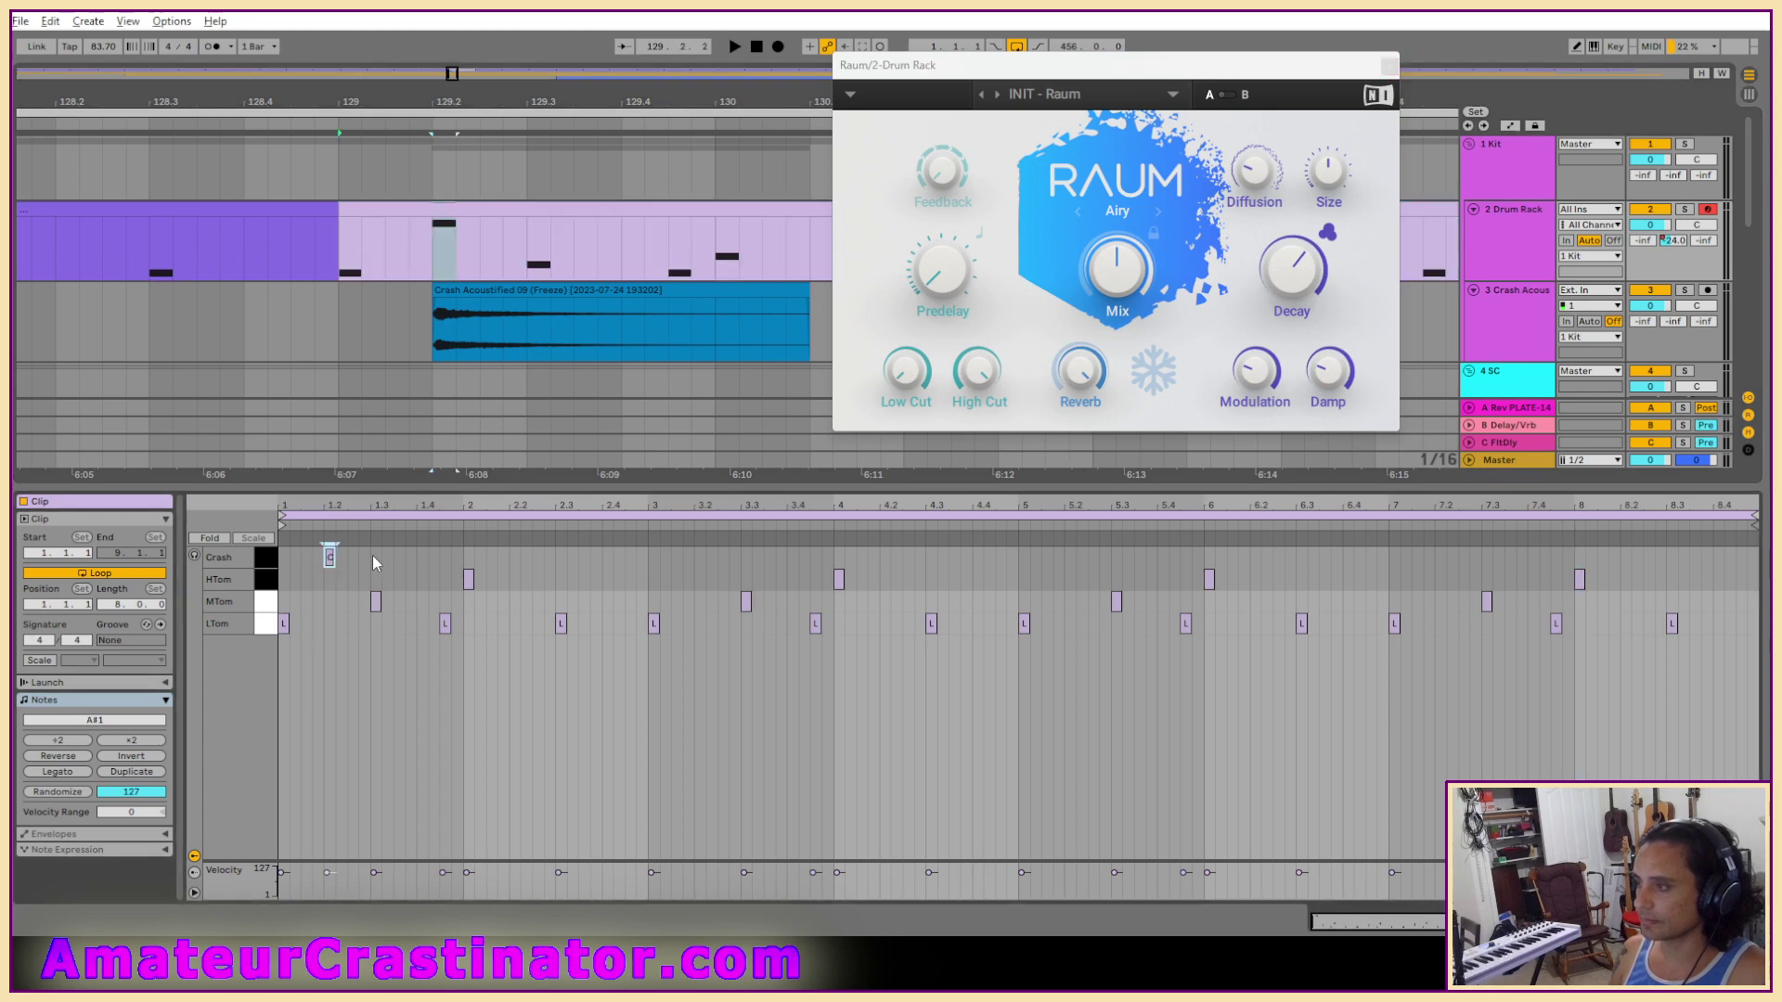
double_click(700, 556)
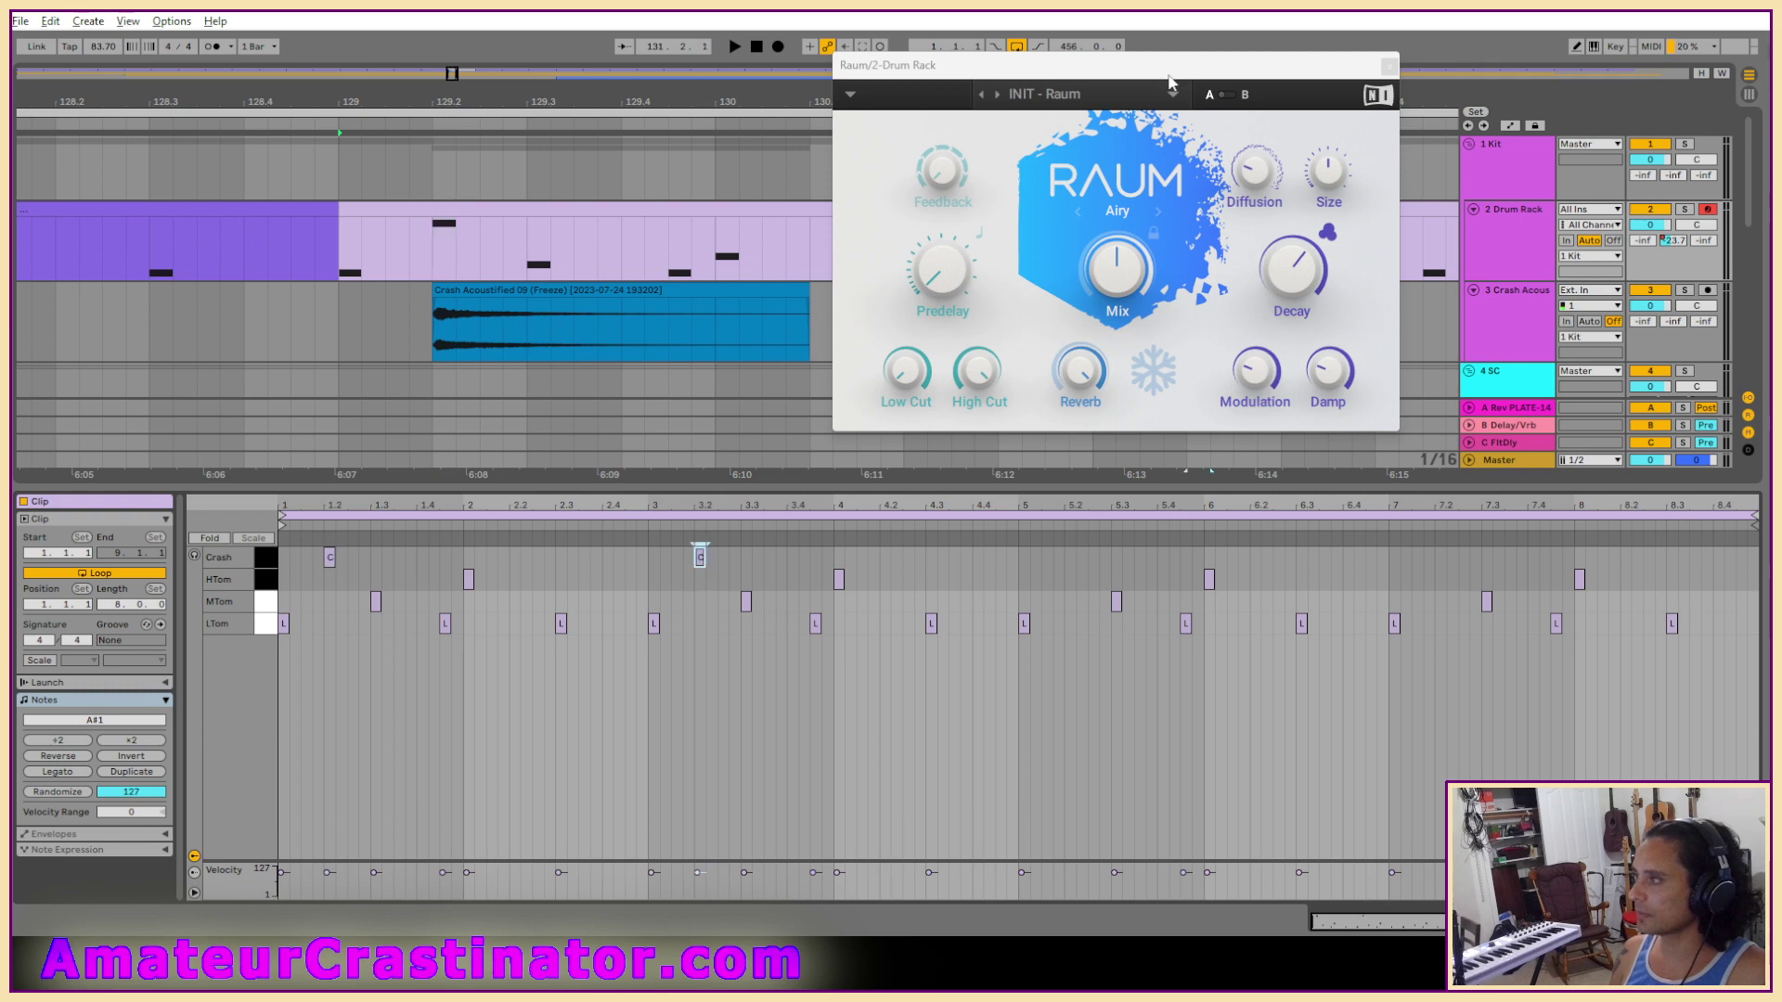
left_click_drag(1166, 72, 1181, 34)
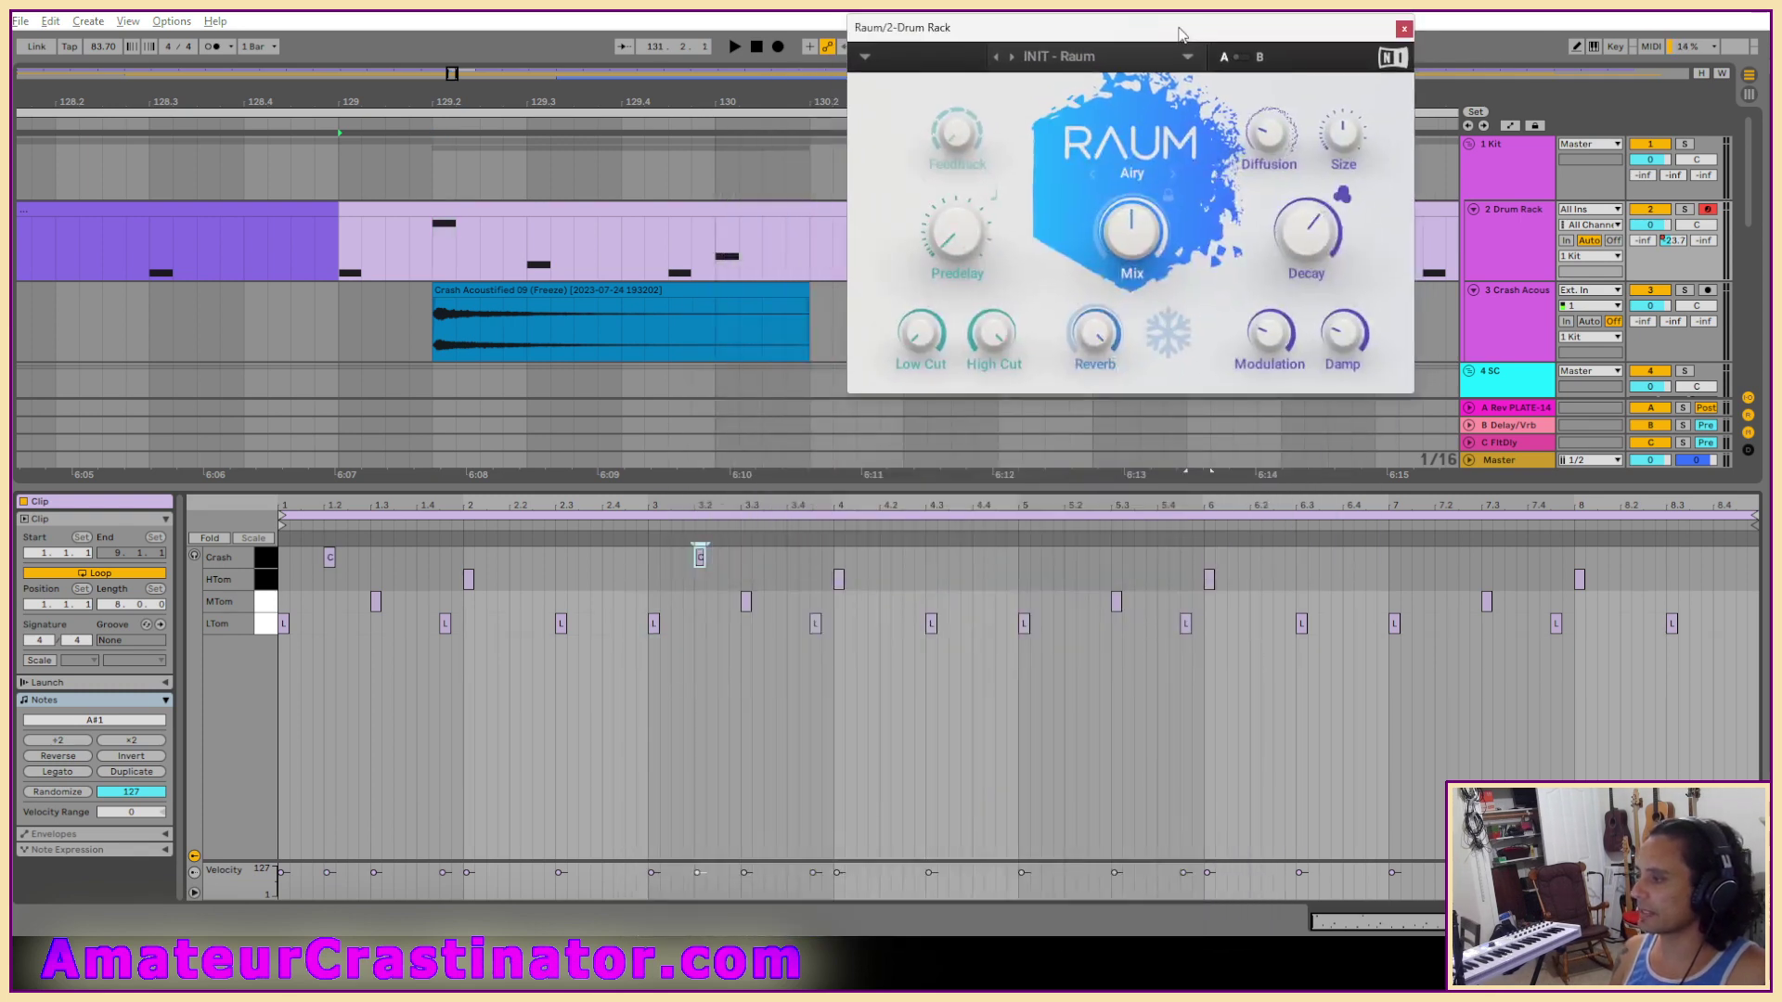
left_click_drag(700, 557, 797, 561)
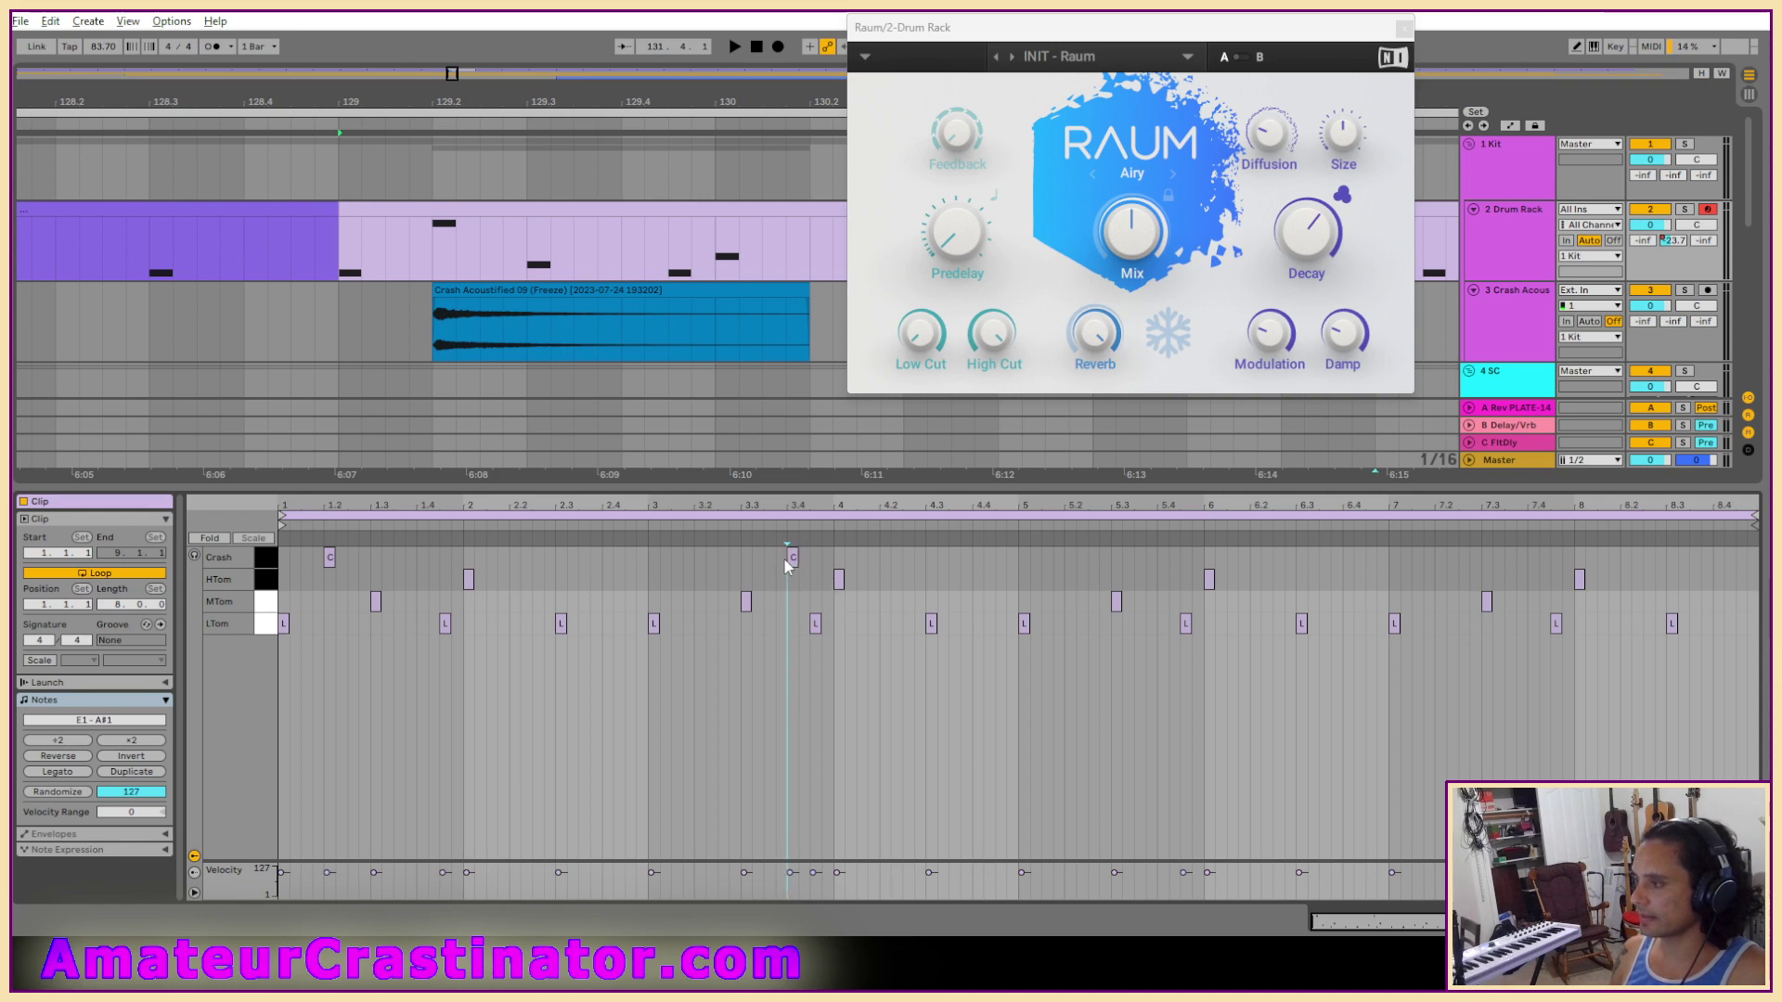
Duplicate the two Crash notes along the MIDI clip, return to the device chain and play the passage with Raum.
left_click_drag(787, 565, 330, 561)
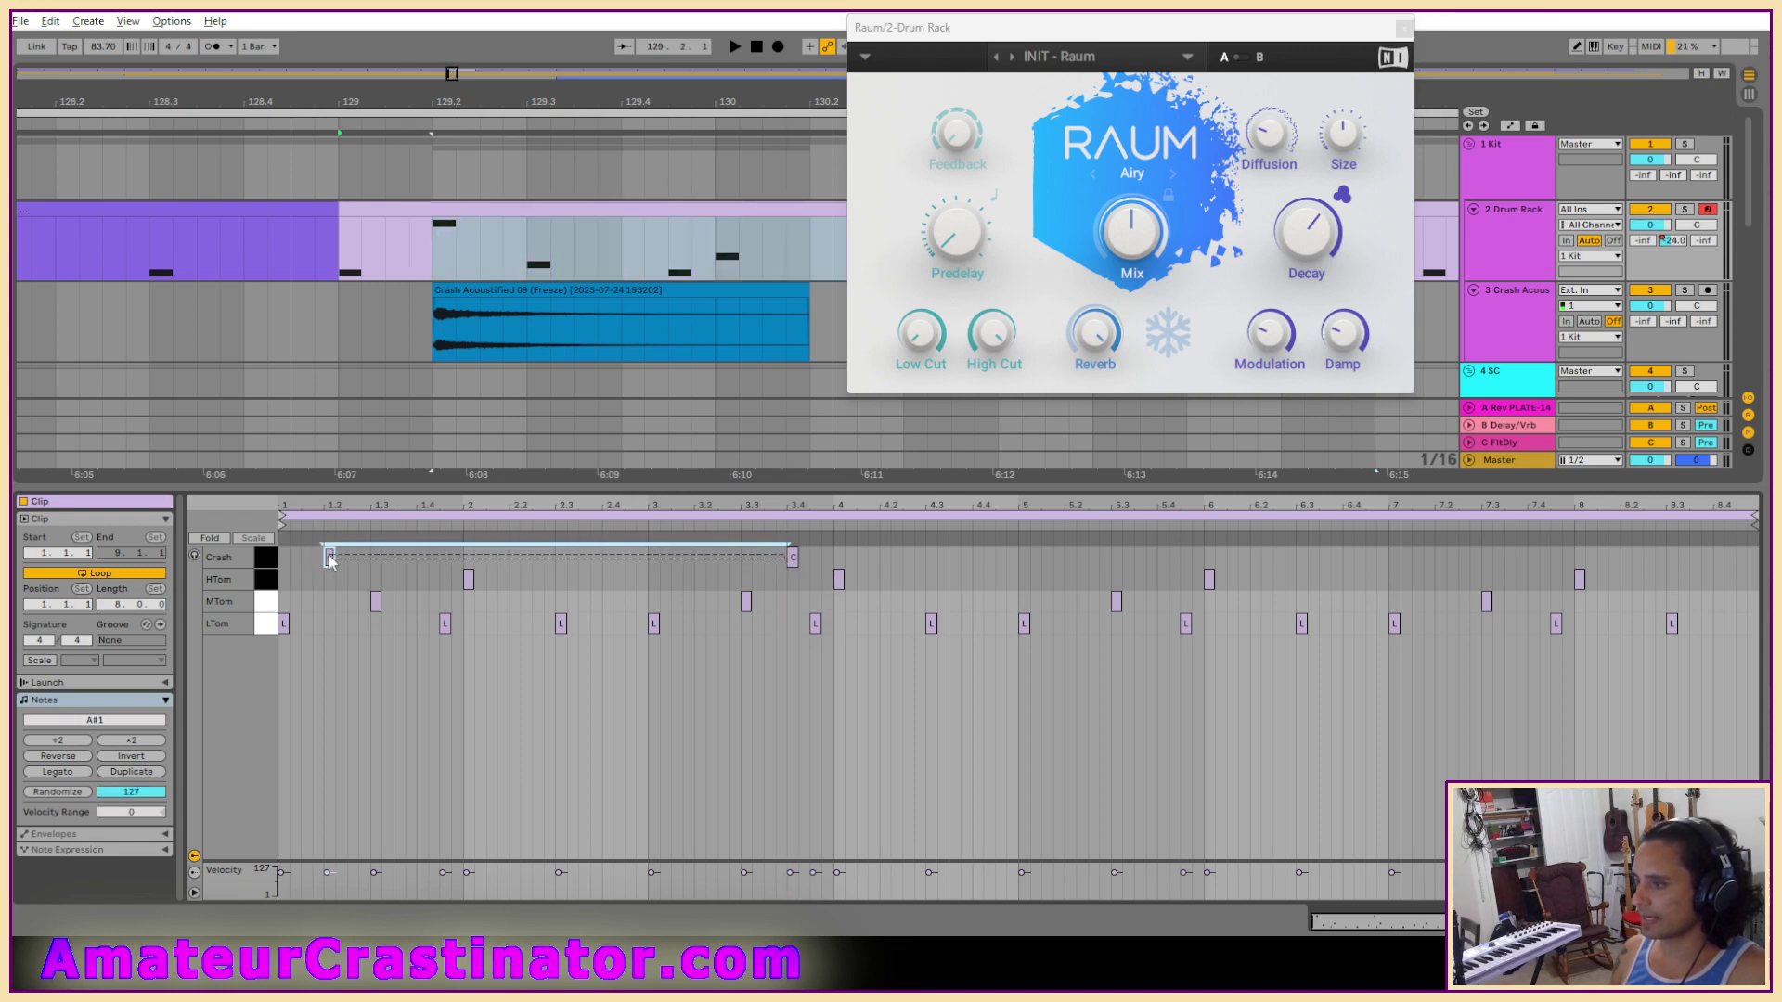
key("ctrl+d")
key("ctrl+d")
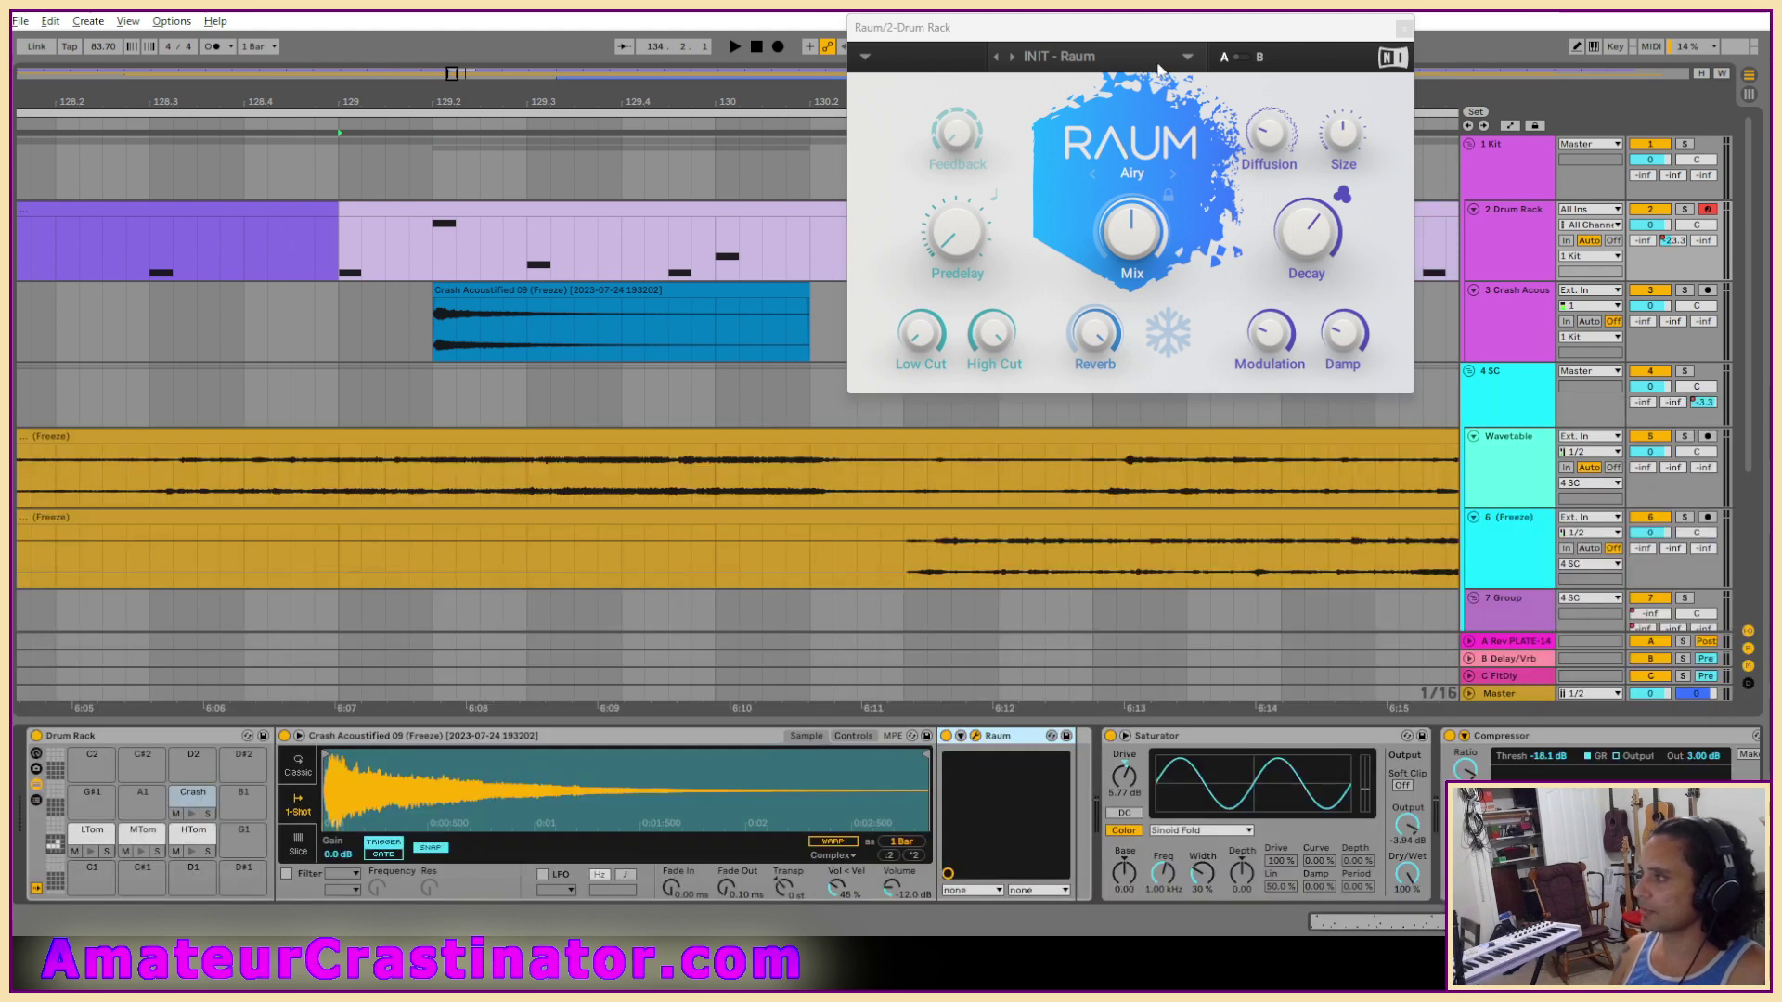
left_click_drag(1101, 37, 902, 354)
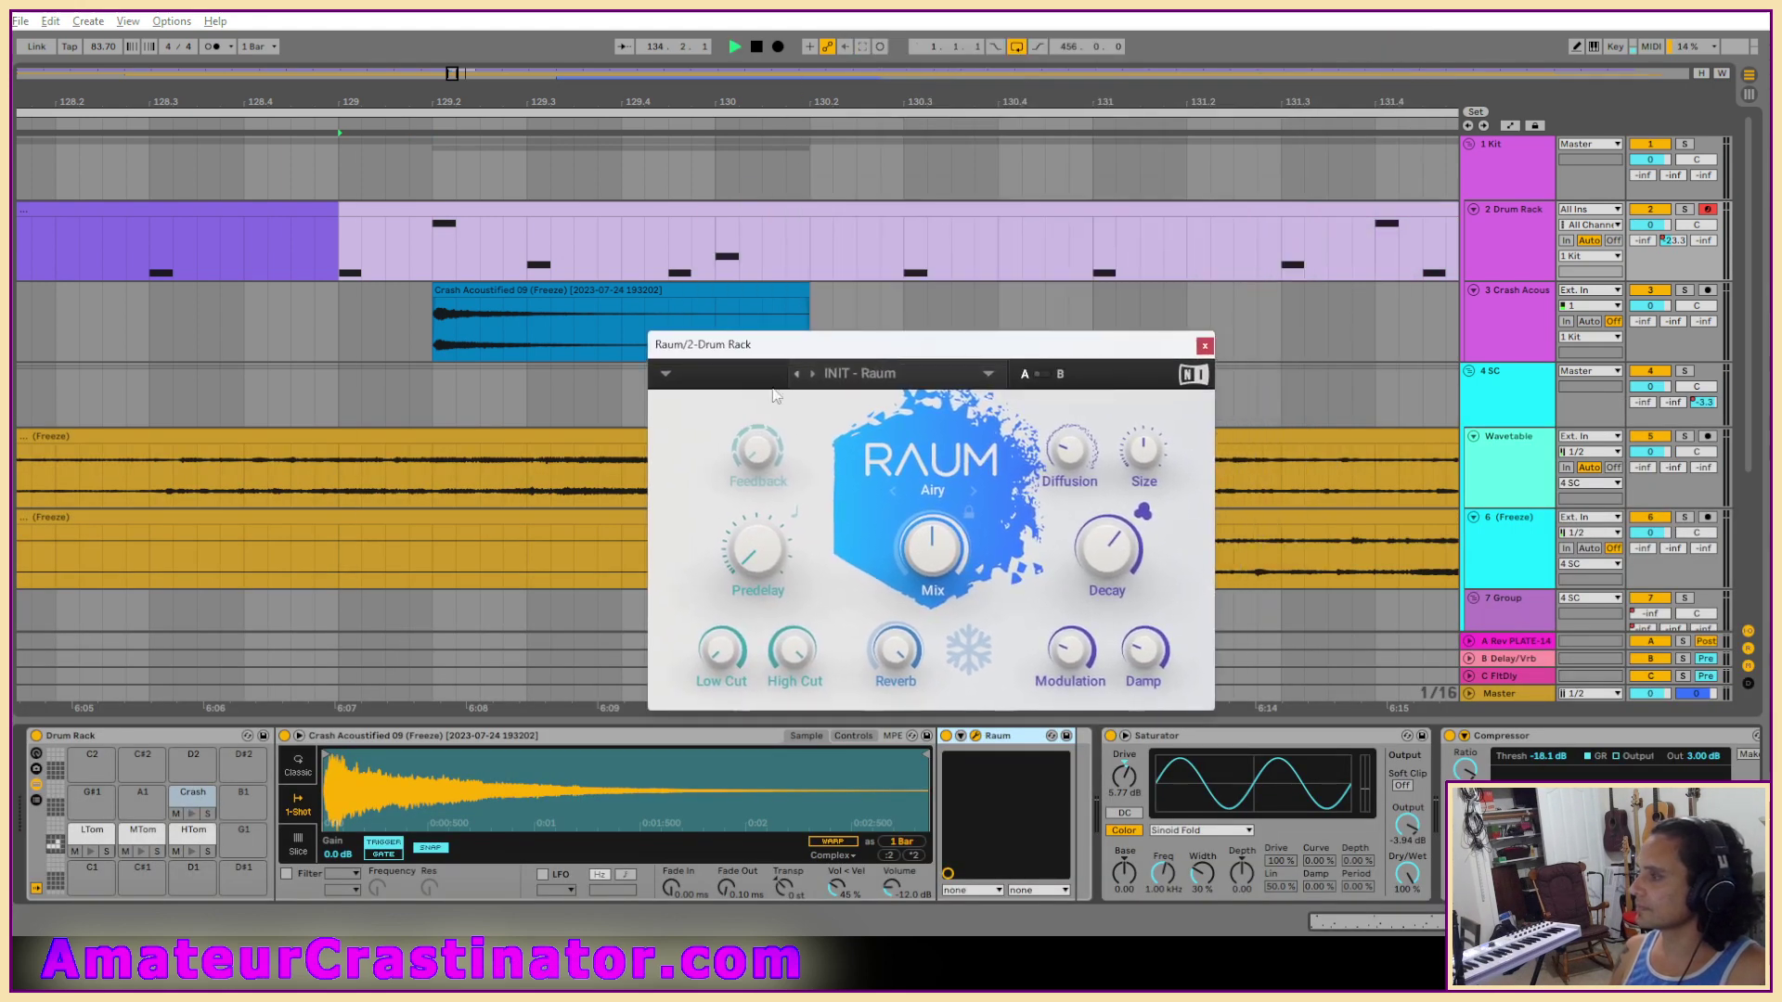
key("space")
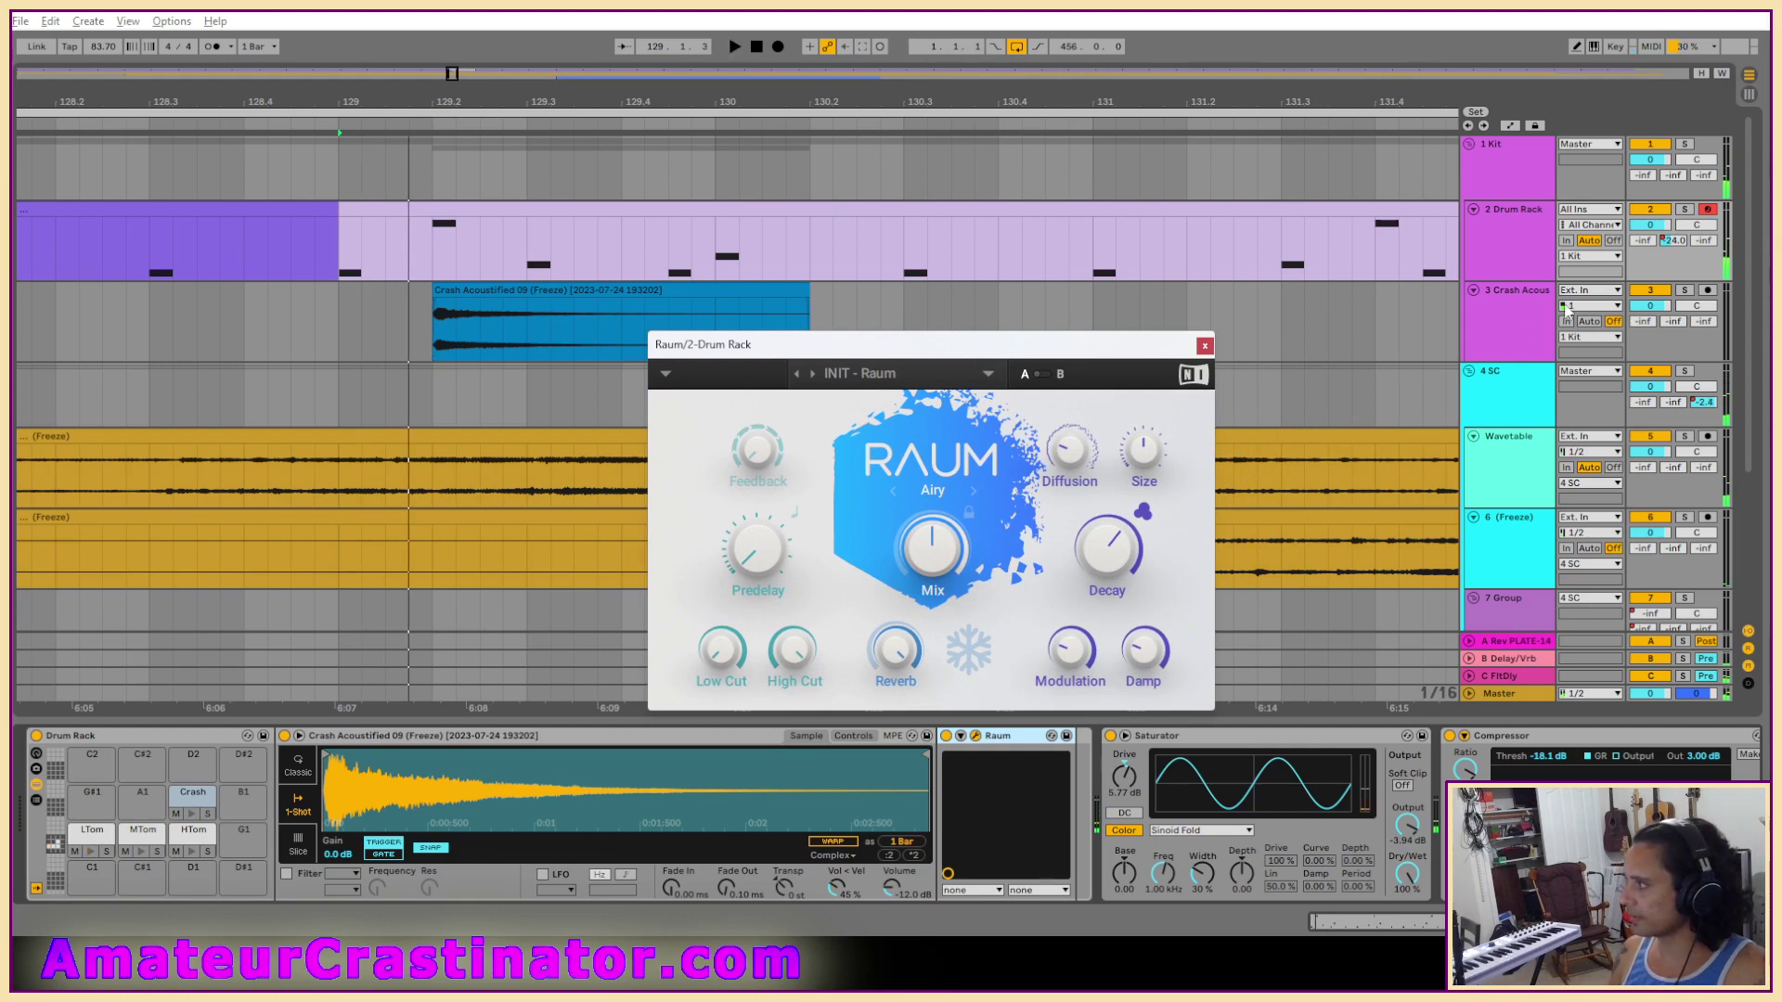
Deactivate the original crash track, start playback and lower the Crash sampler's gain to -4.1 dB.
left_click(1650, 291)
key("space")
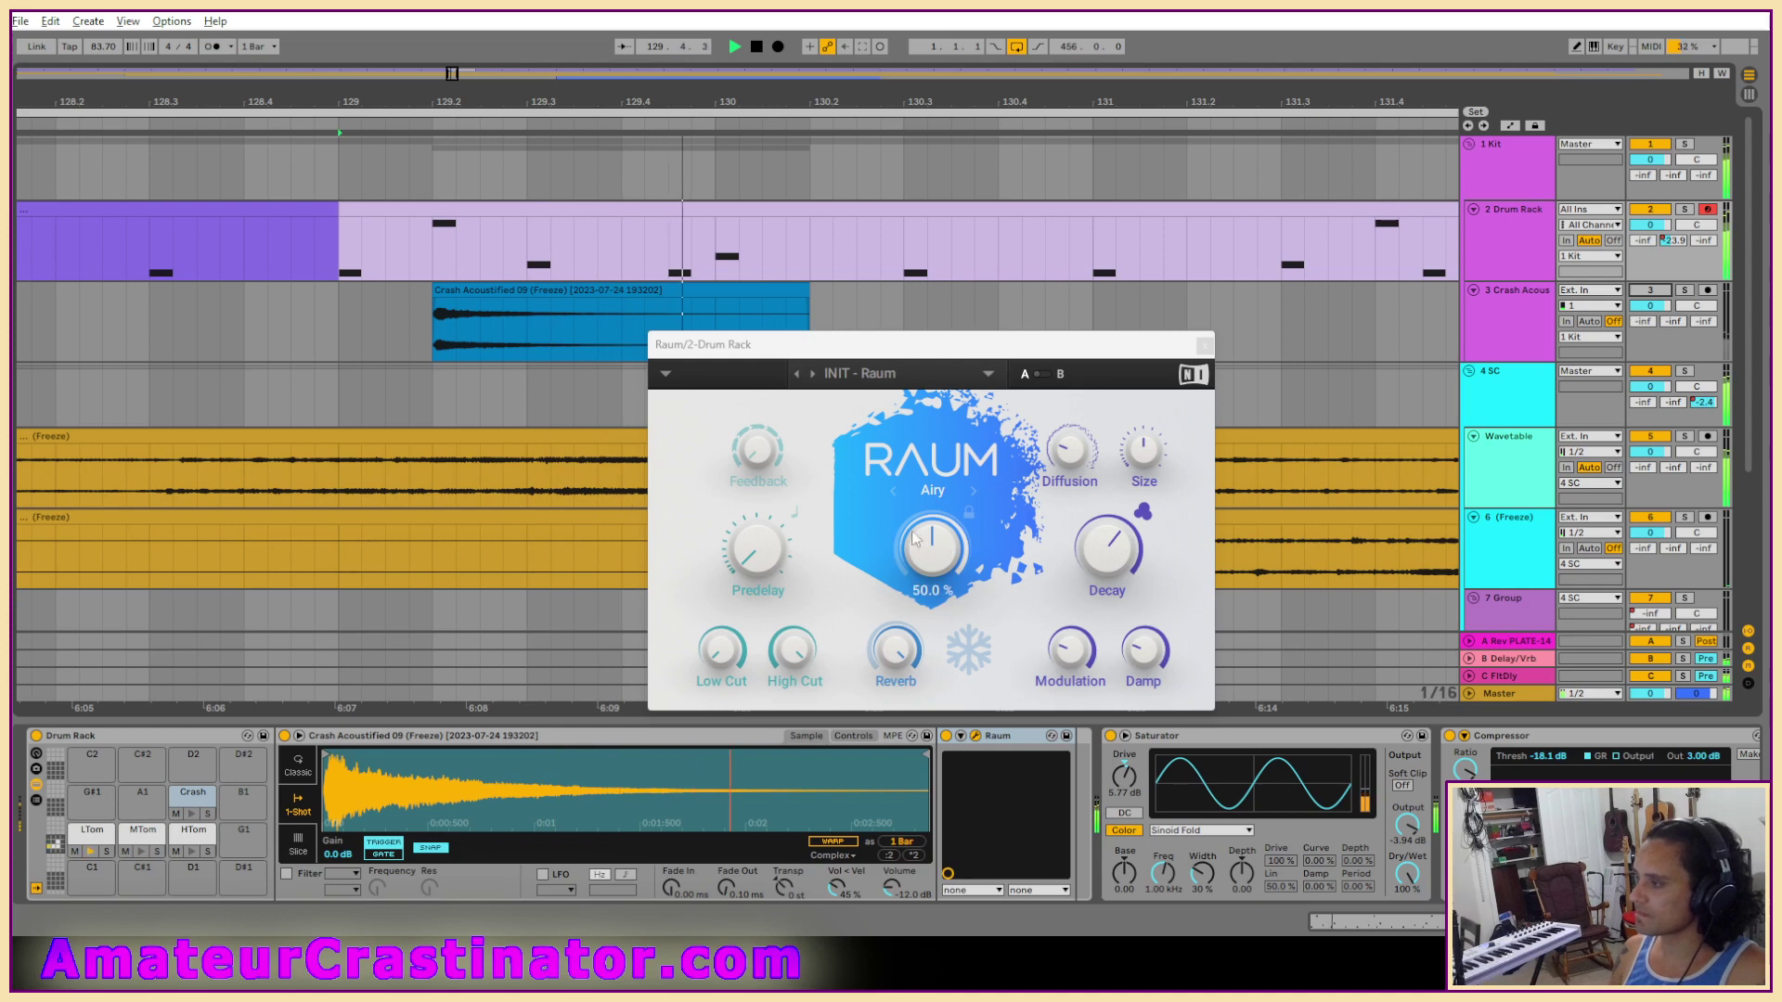
left_click_drag(336, 854, 337, 892)
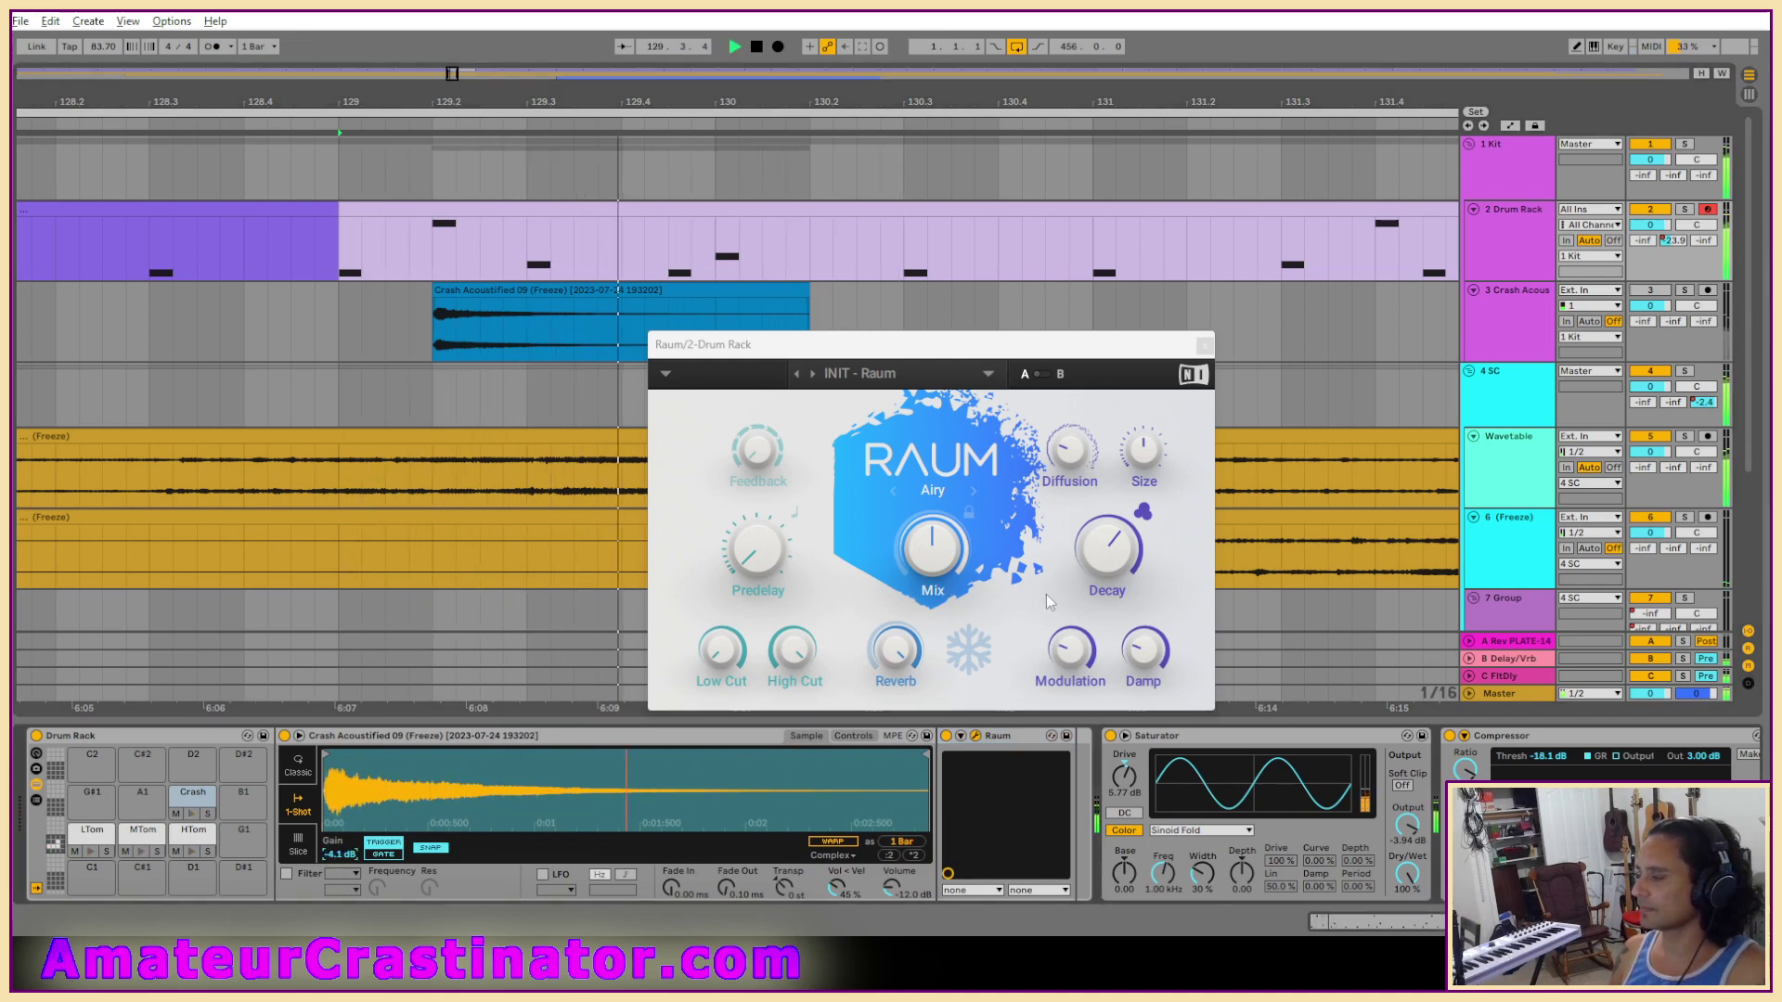
Switch Raum's reverb type to Cosmic, raise its size slightly and set the predelay to 1.57 ms.
mouse_move(1085, 555)
left_click(933, 490)
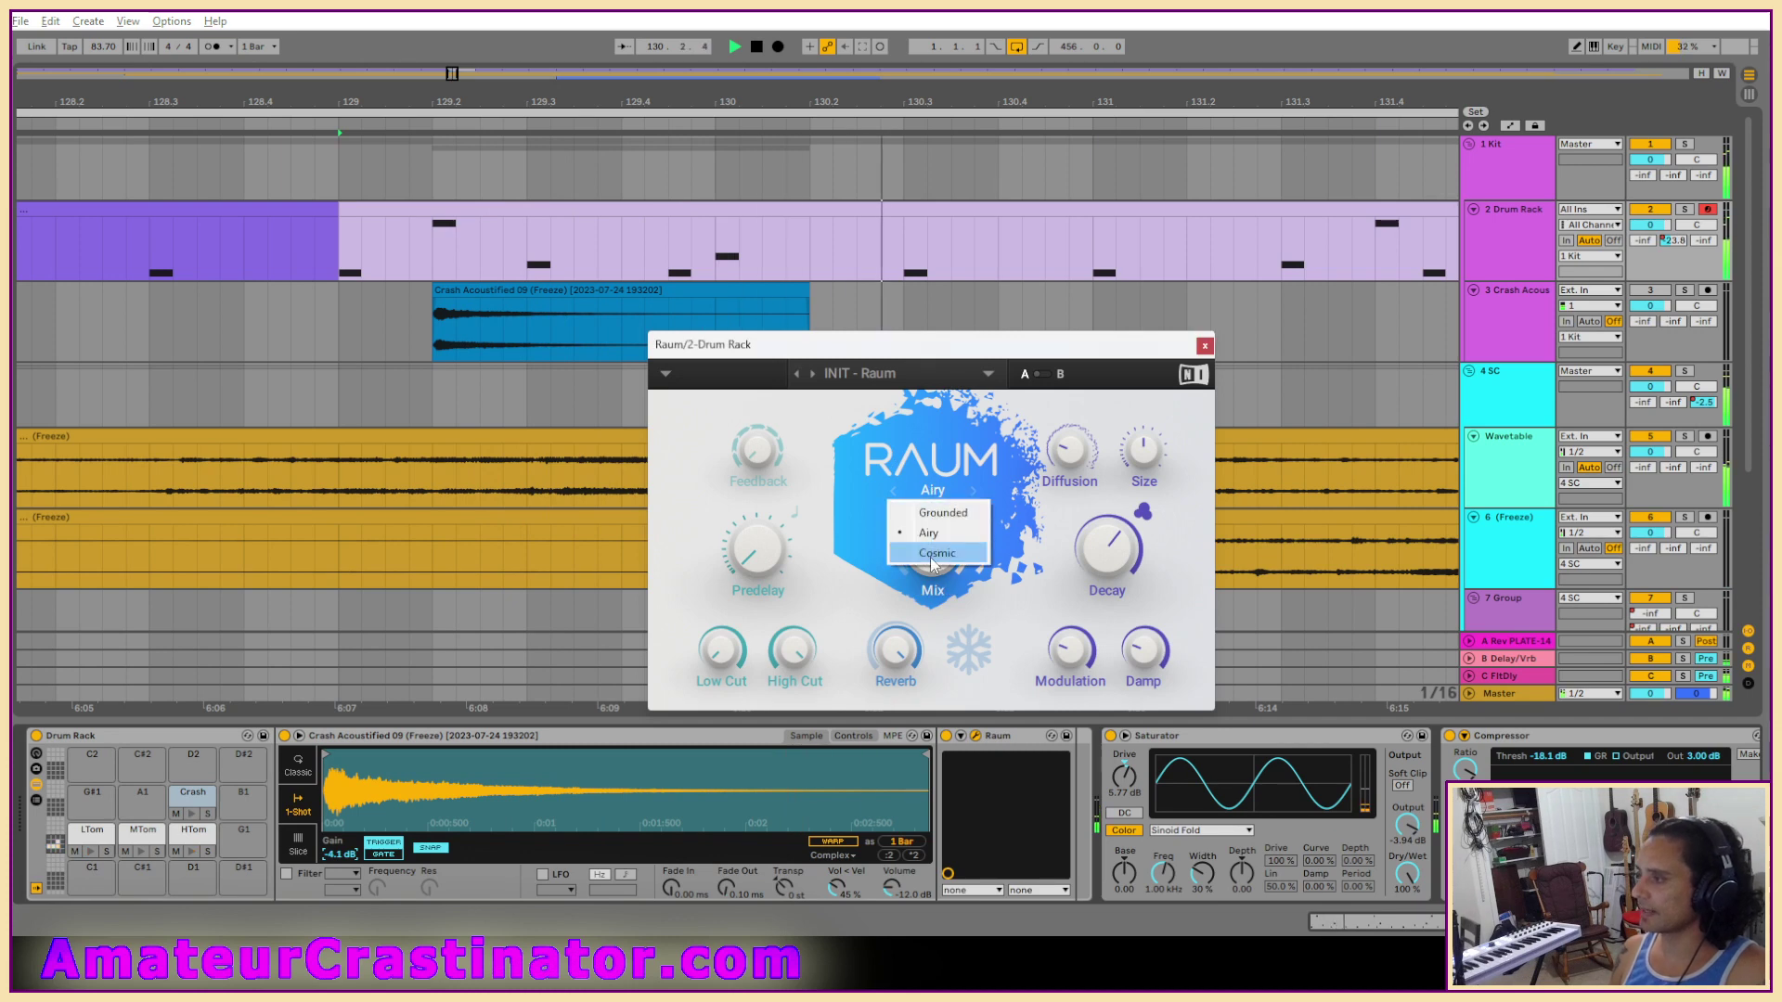
left_click(933, 553)
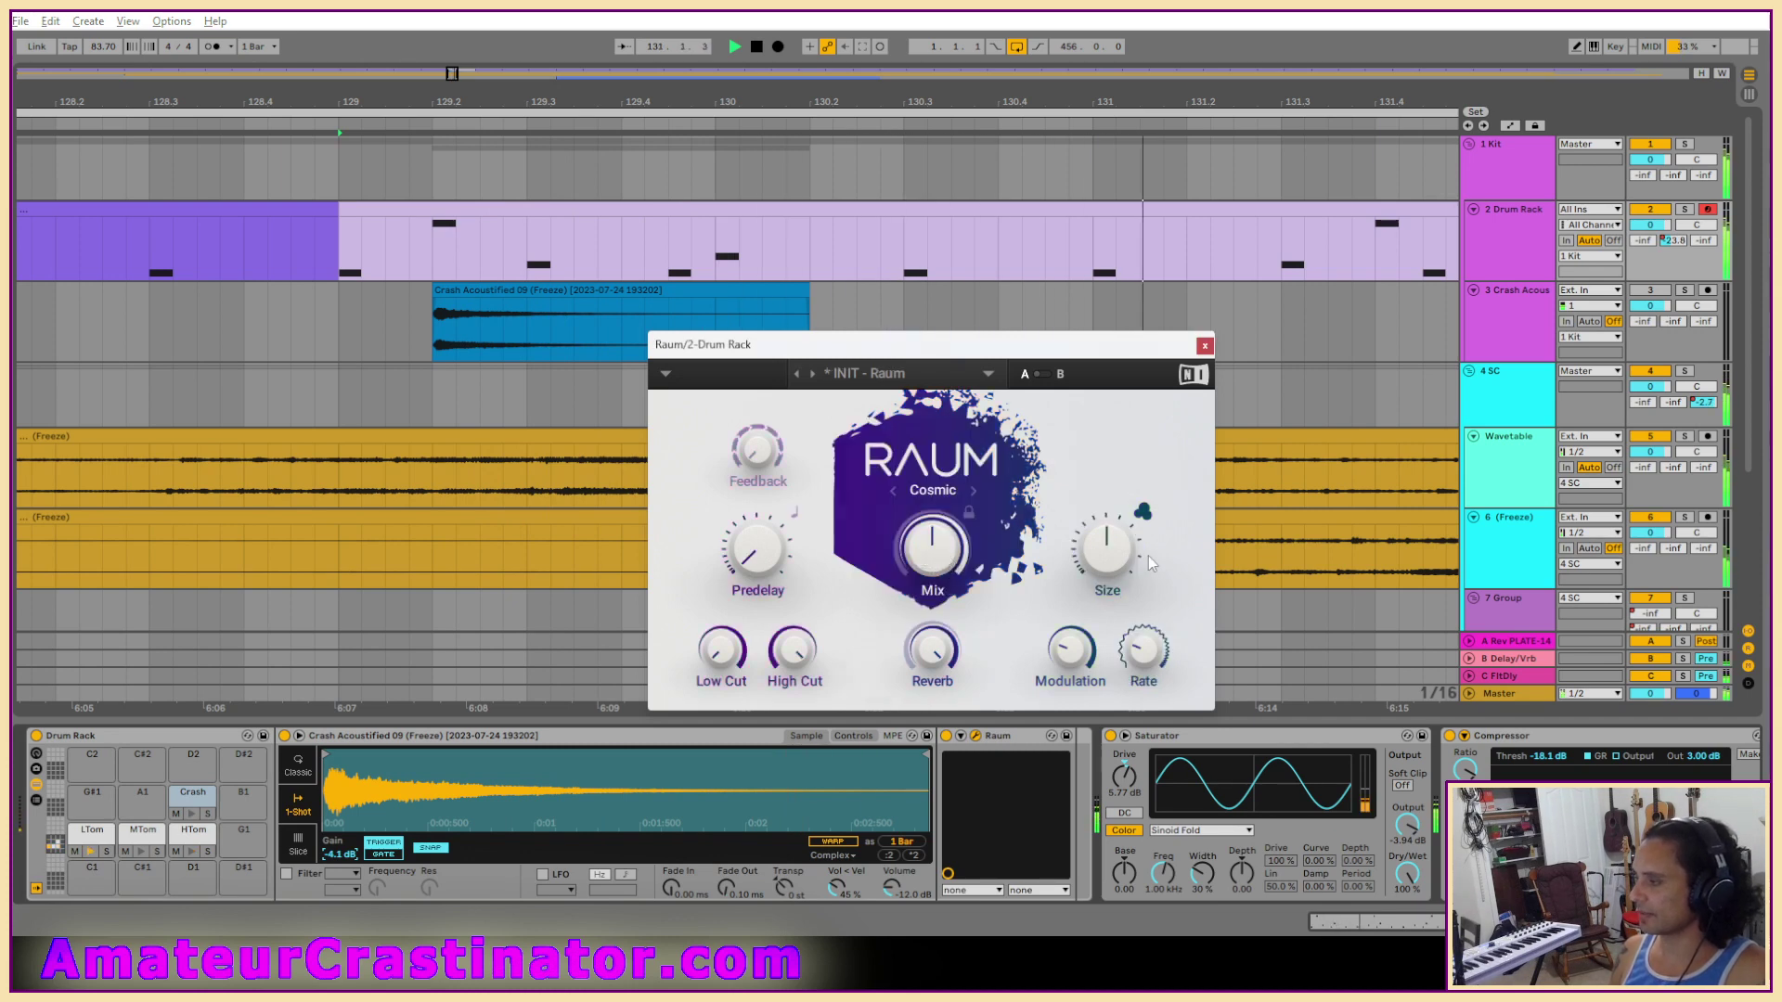
left_click_drag(1107, 550, 1107, 542)
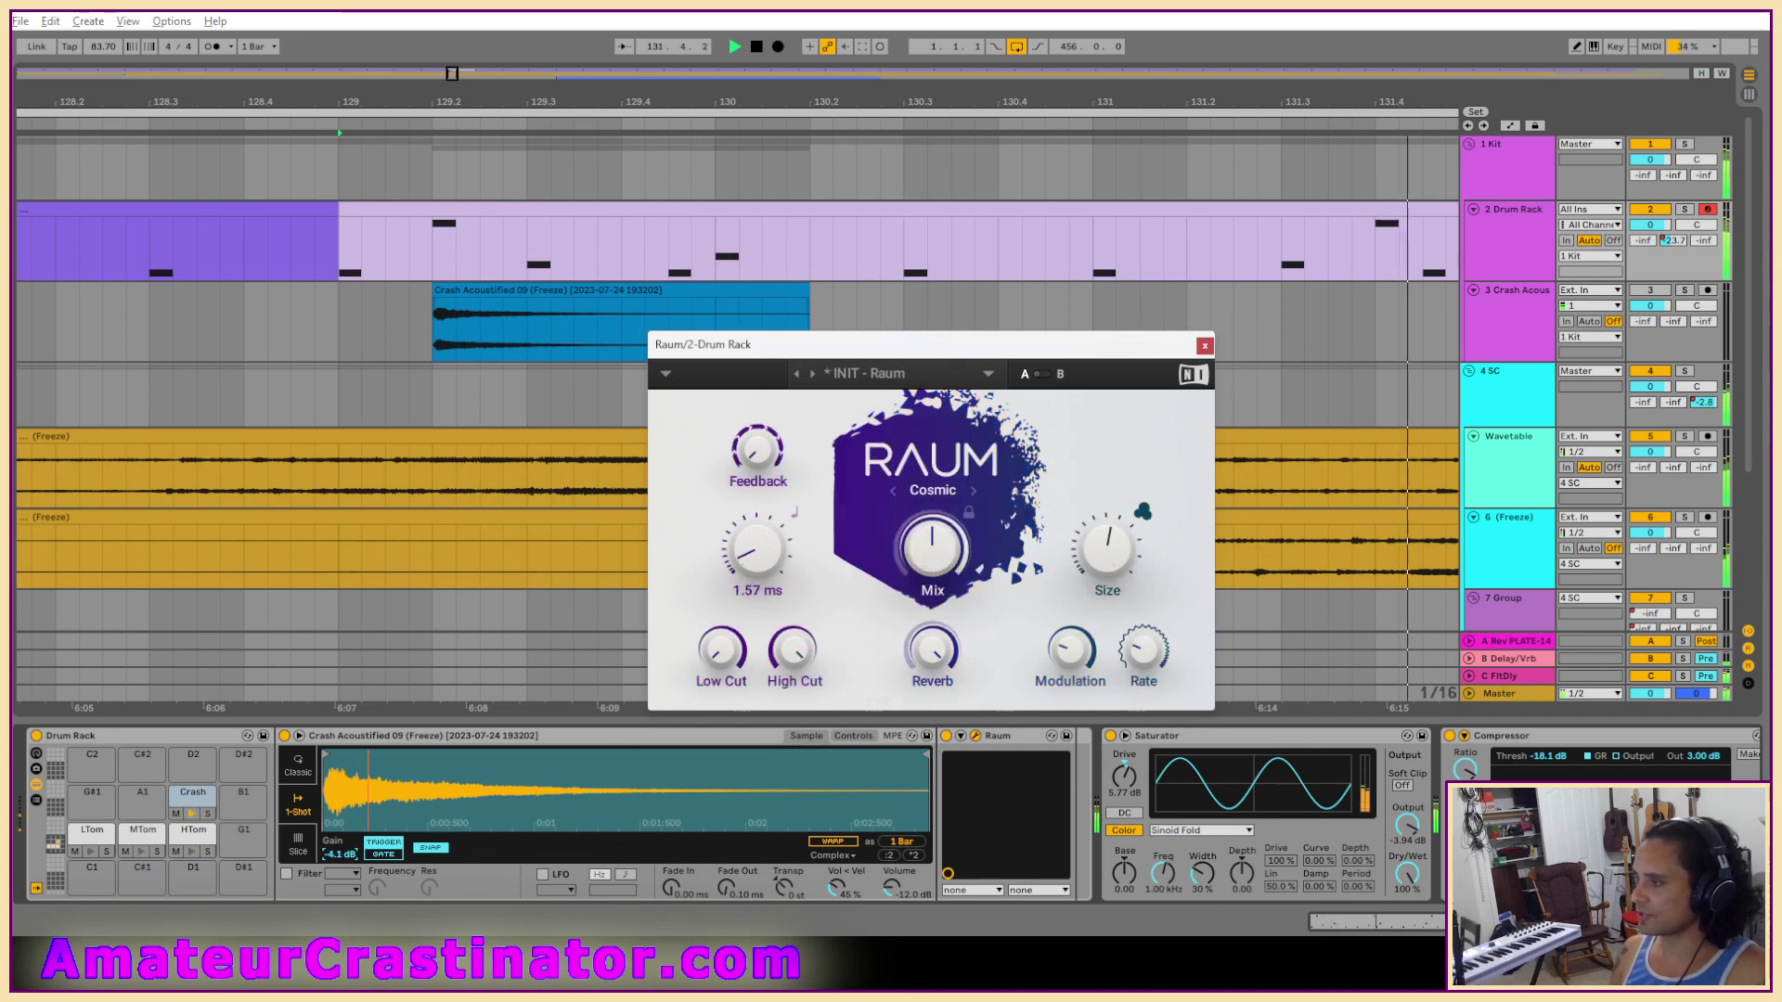
Raise Raum's feedback, modulation and low cut slightly while the passage plays.
mouse_move(754, 467)
left_click_drag(758, 450, 757, 446)
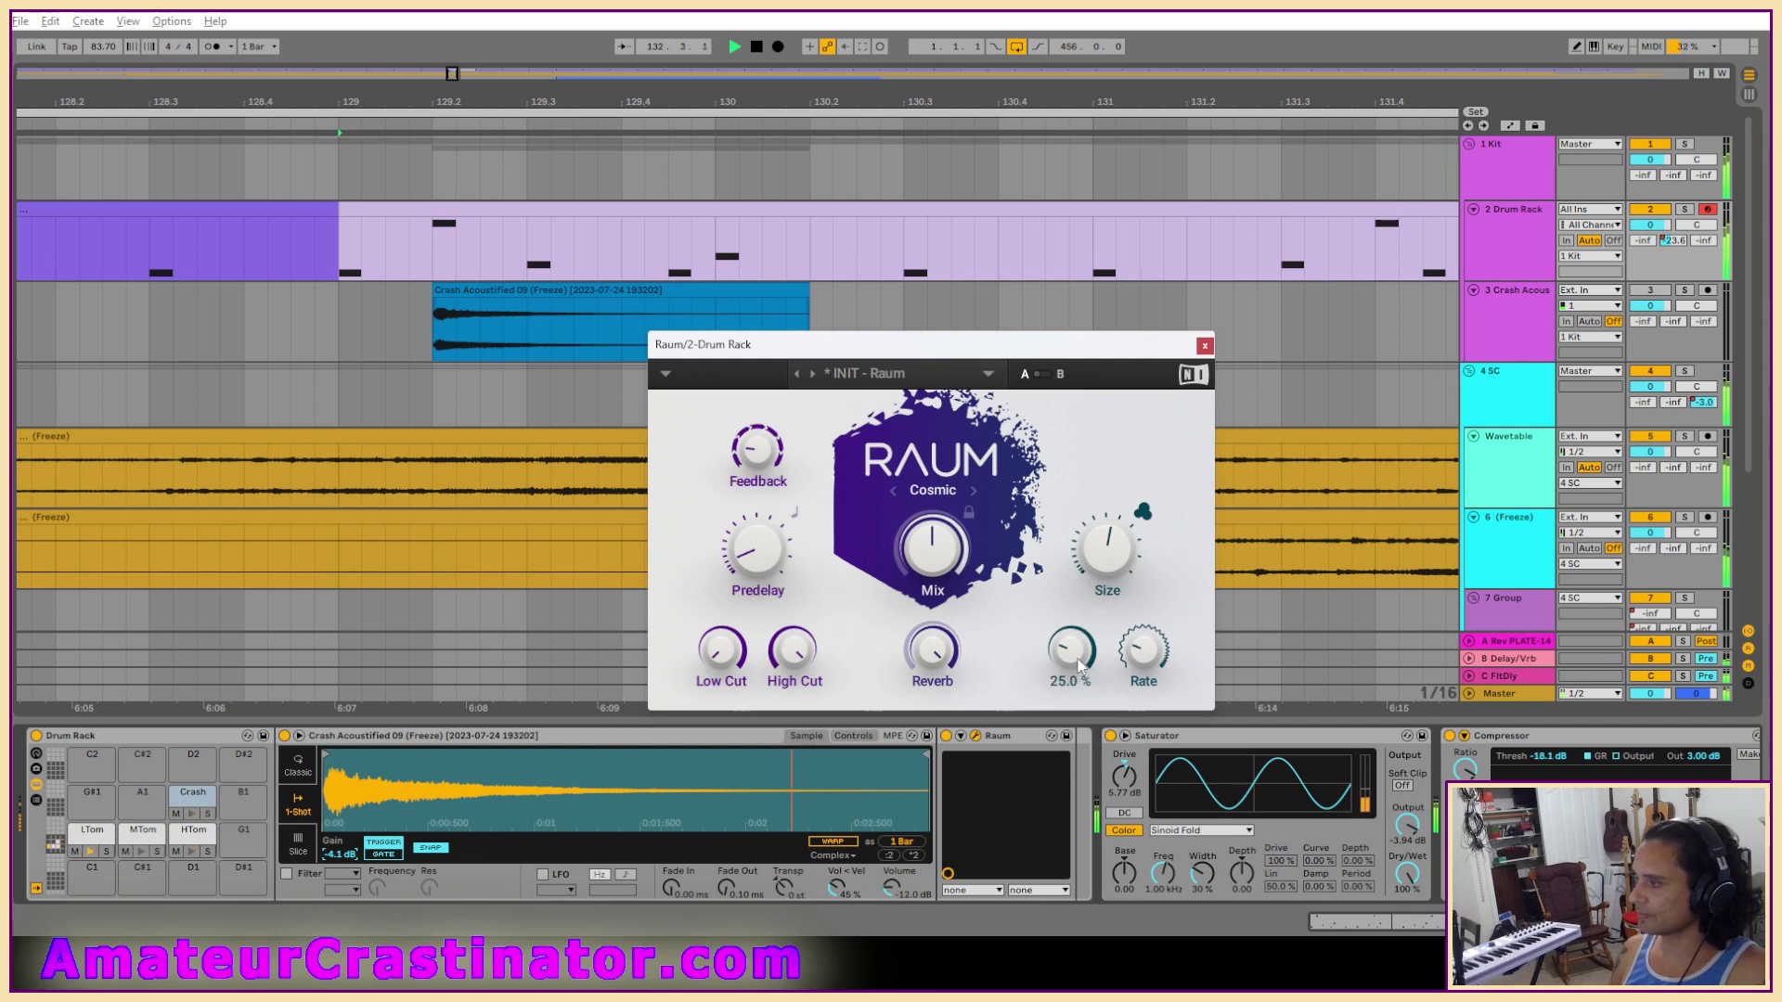
left_click_drag(1079, 665, 1145, 656)
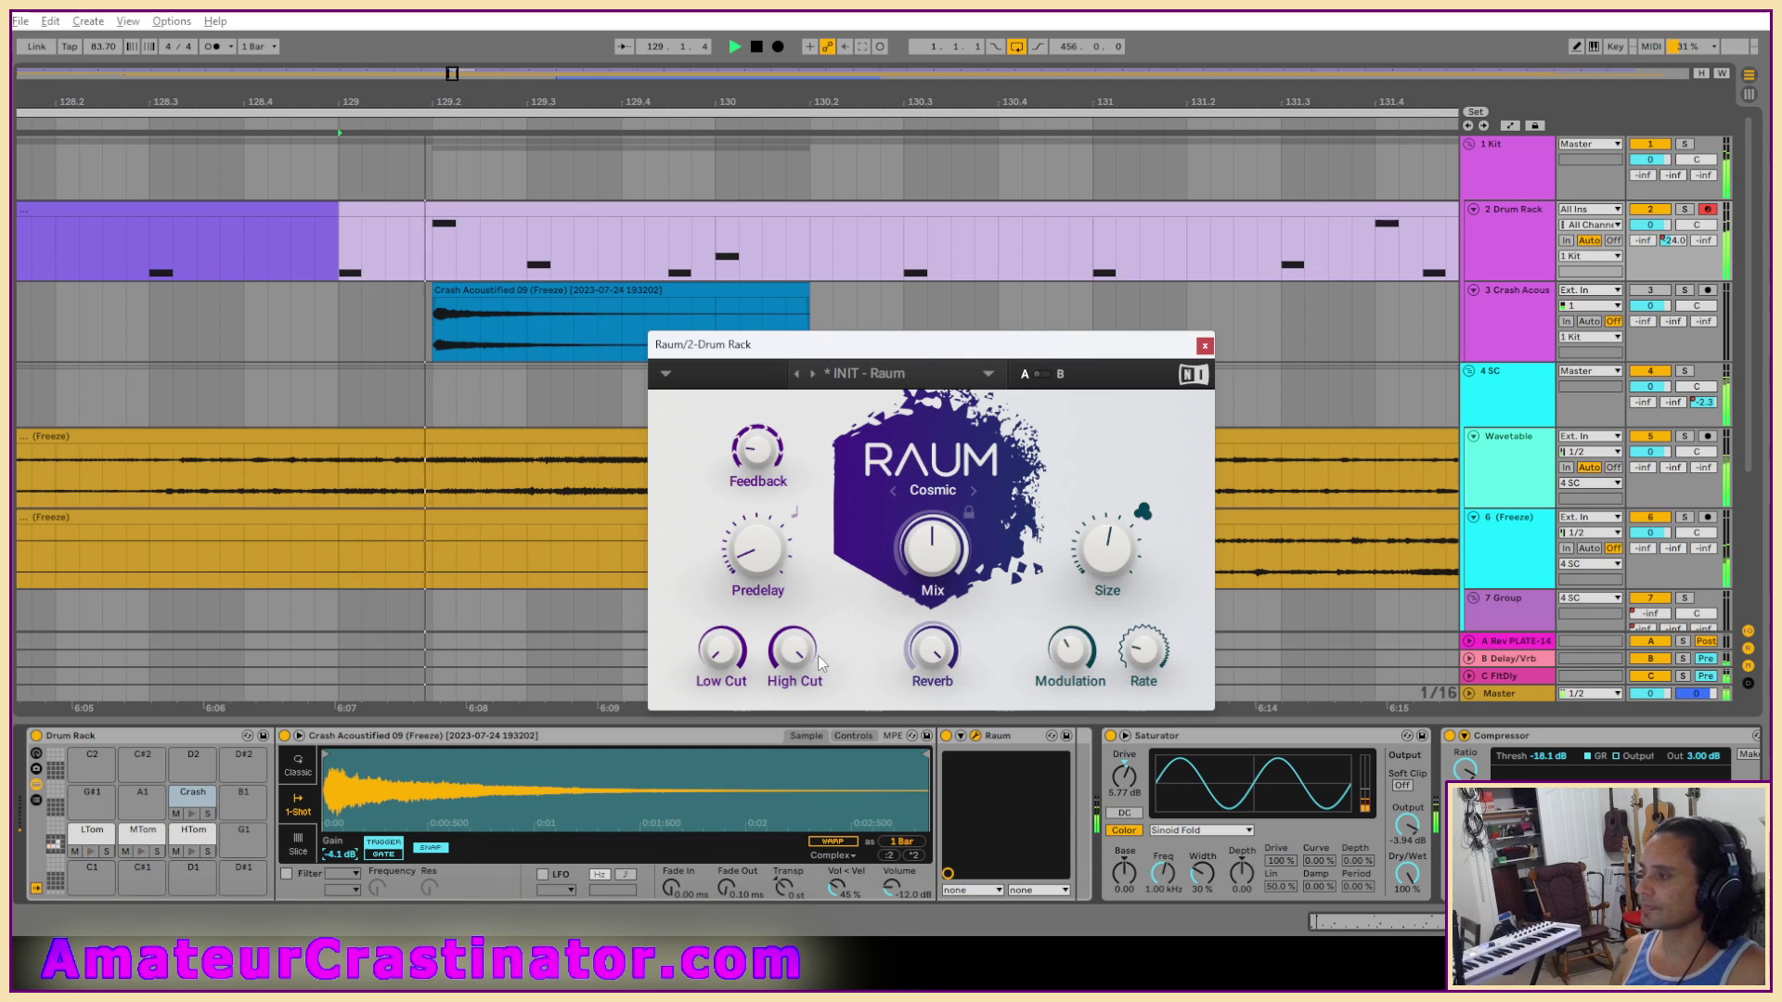
left_click_drag(723, 652, 722, 649)
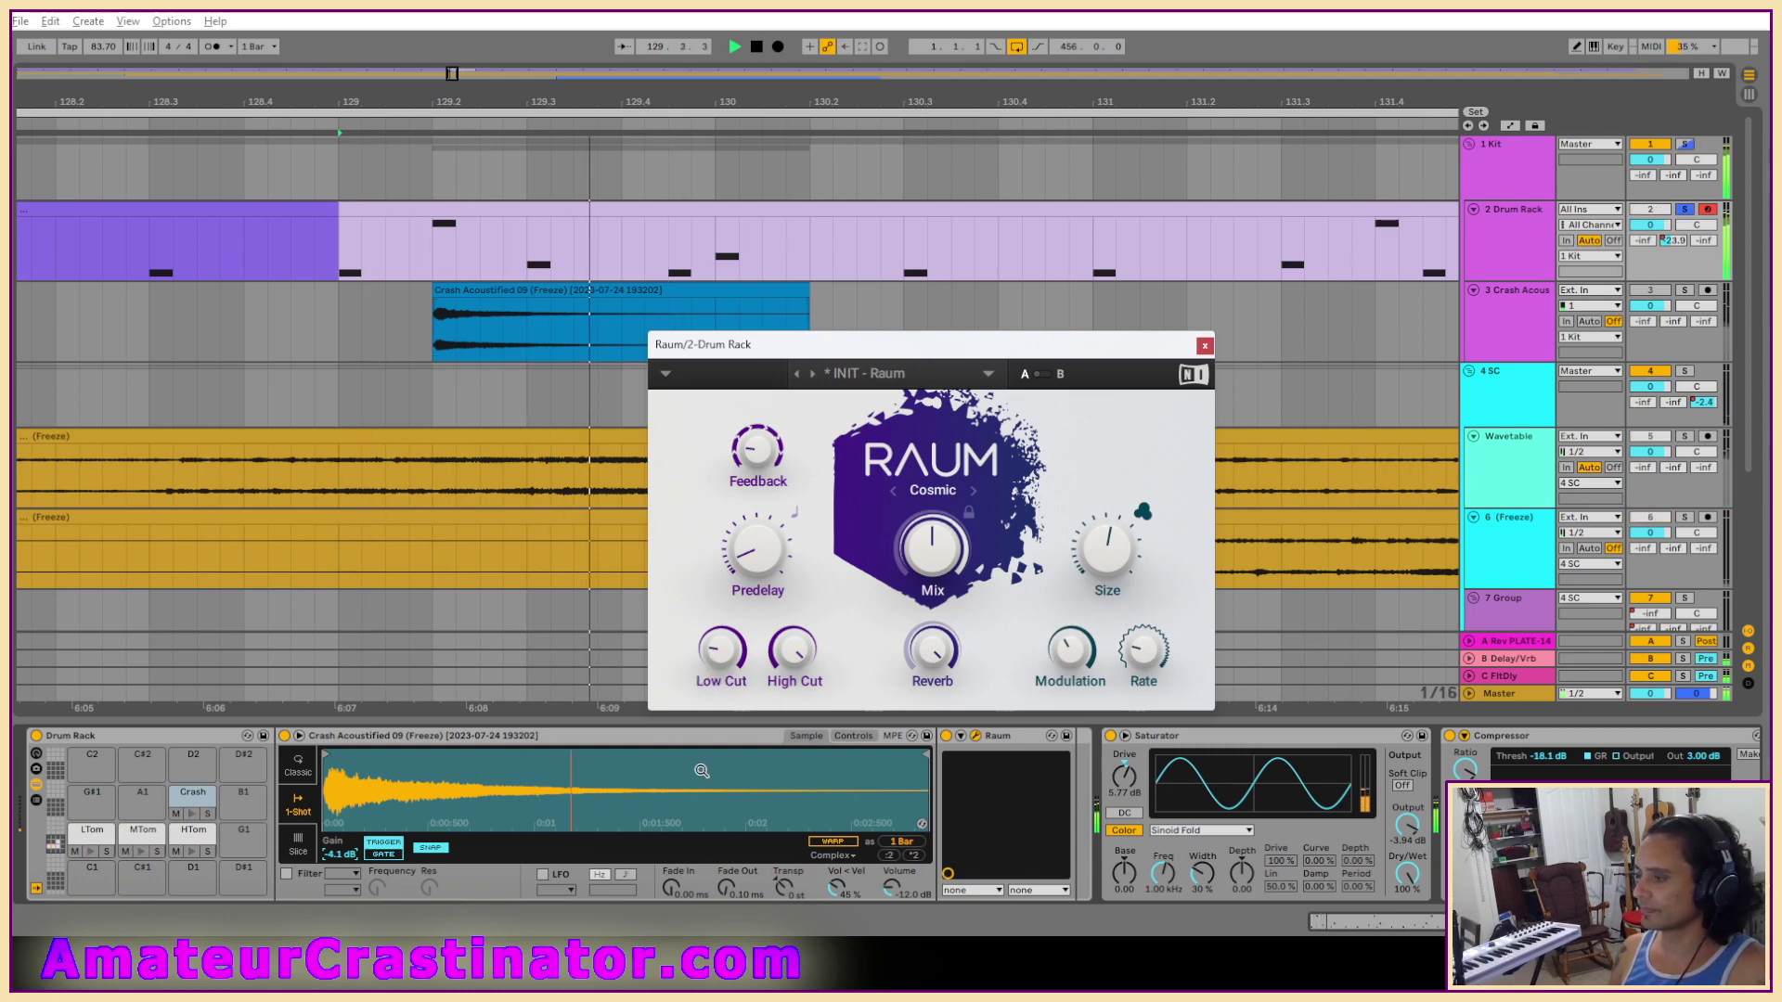
Compare the soloed Drum Rack with Raum bypassed and re-enabled, and stop playback.
left_click(945, 736)
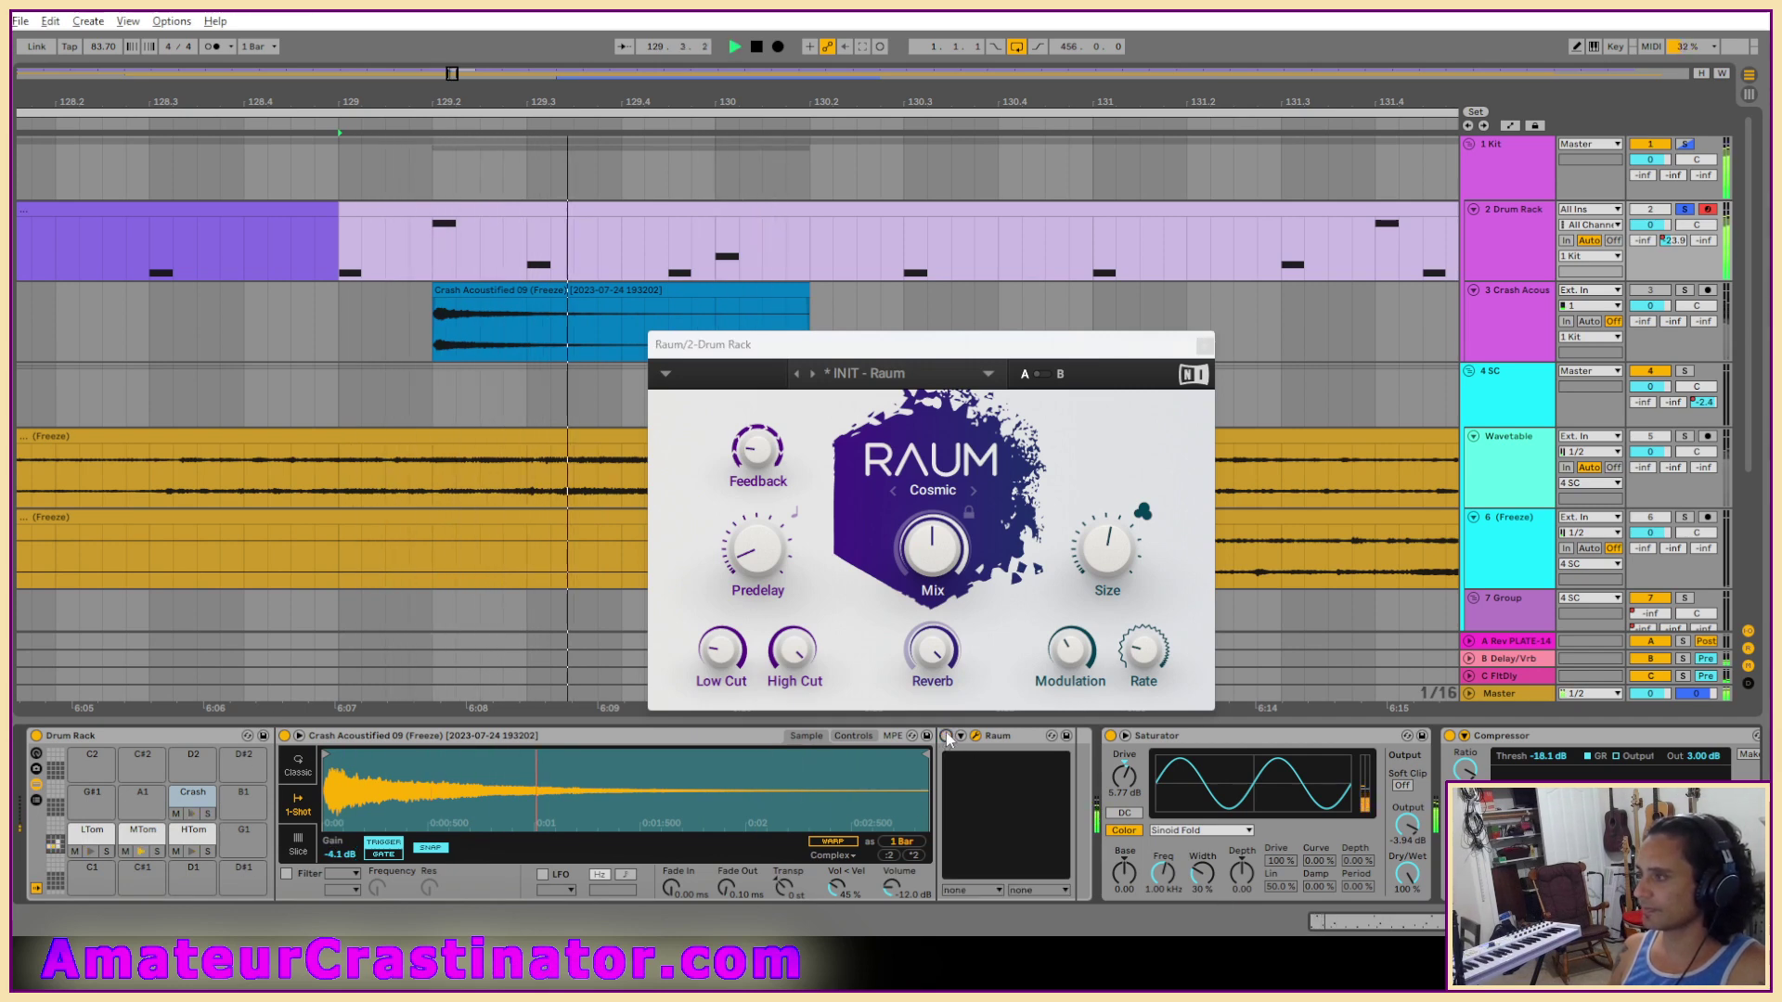
left_click(945, 736)
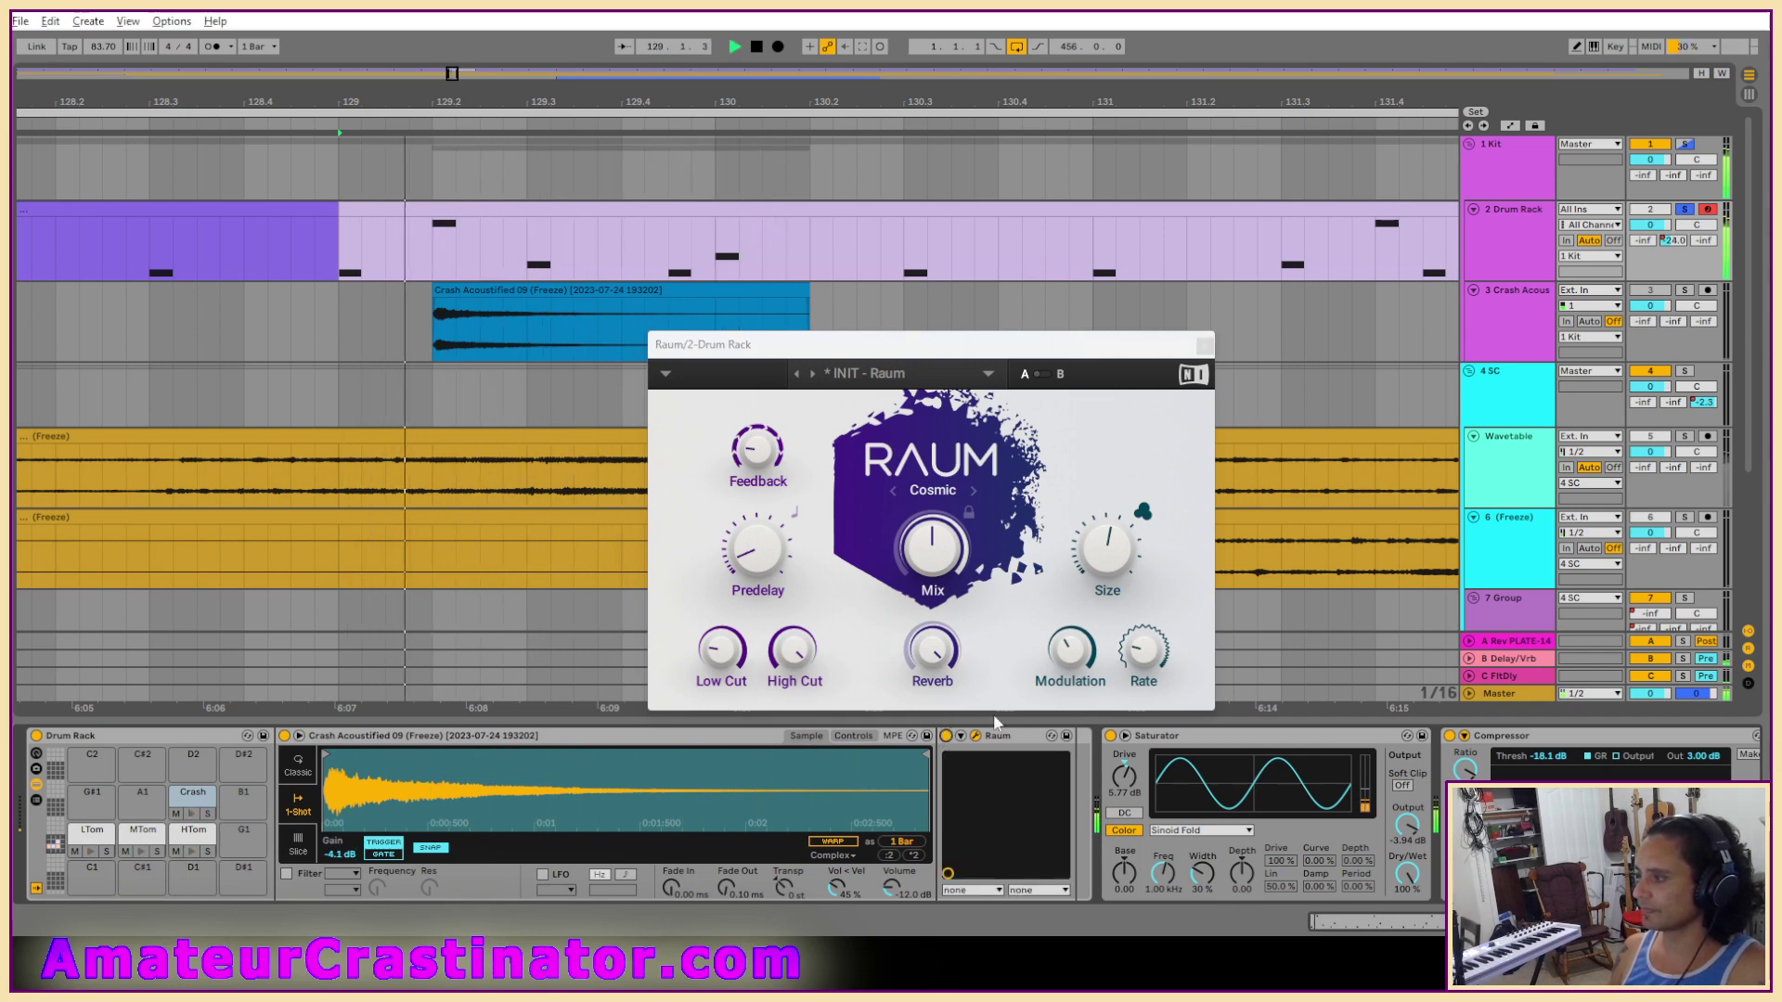
key("space")
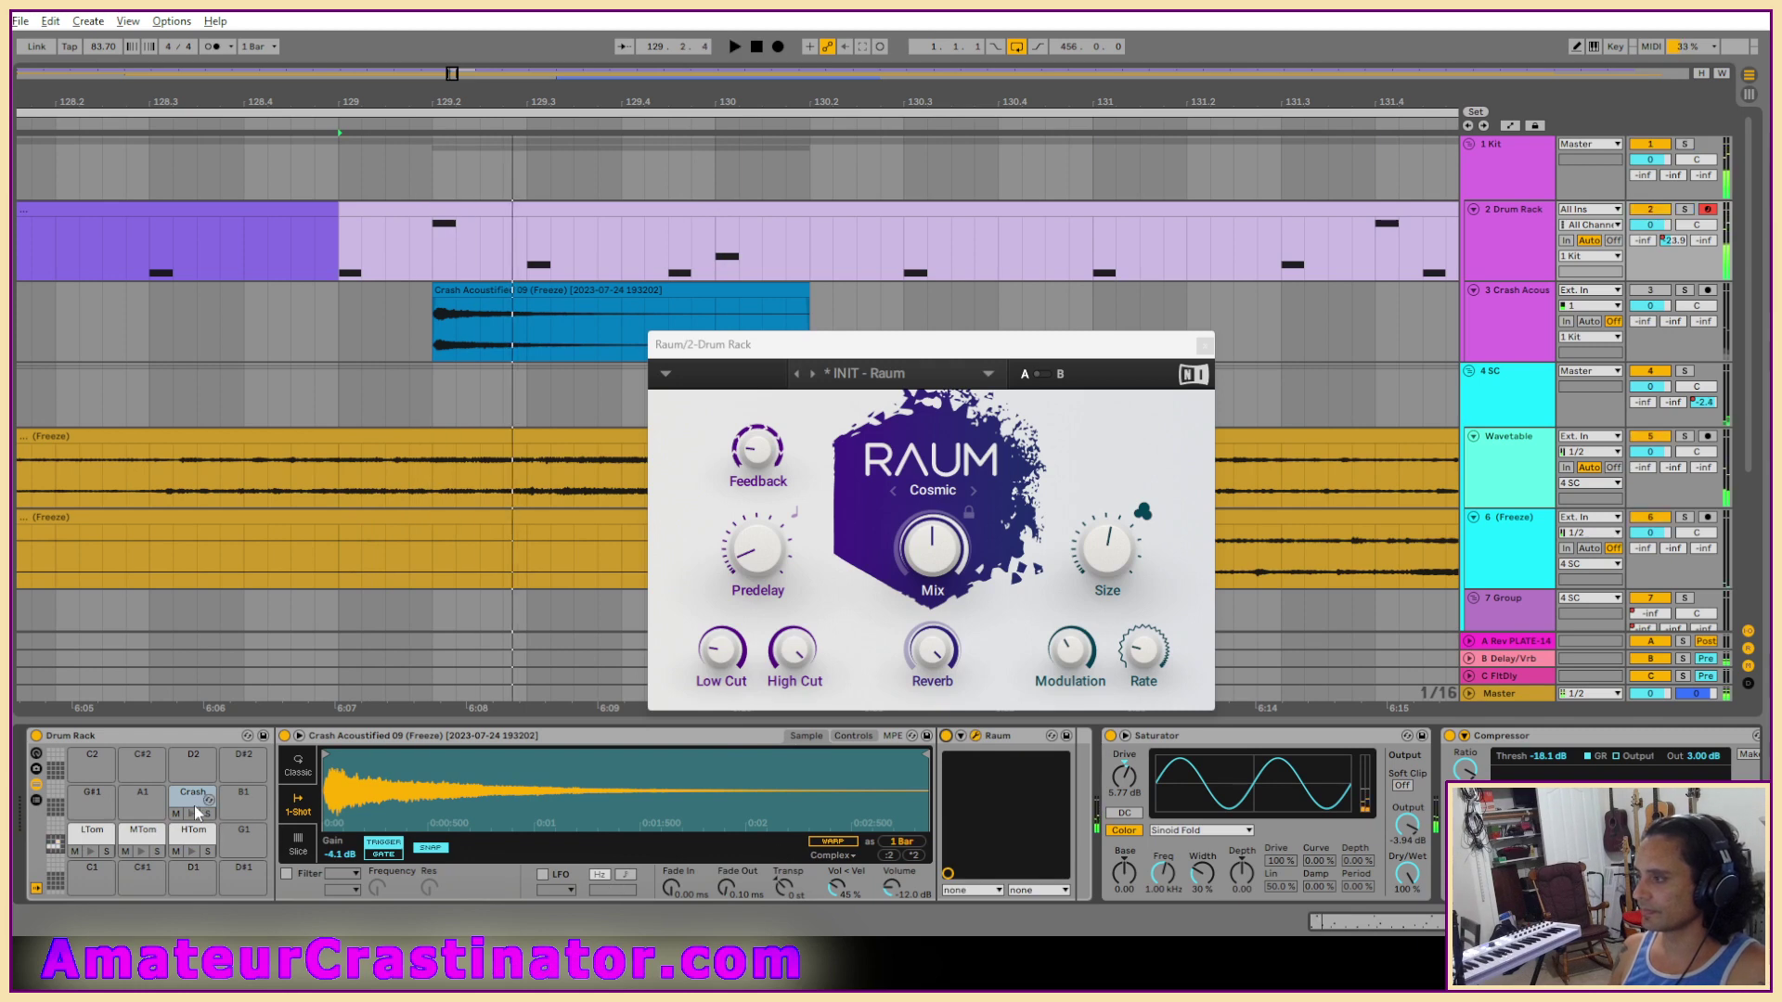
Audition the Crash pad on its own and turn Raum's mix up to its maximum.
left_click(190, 815)
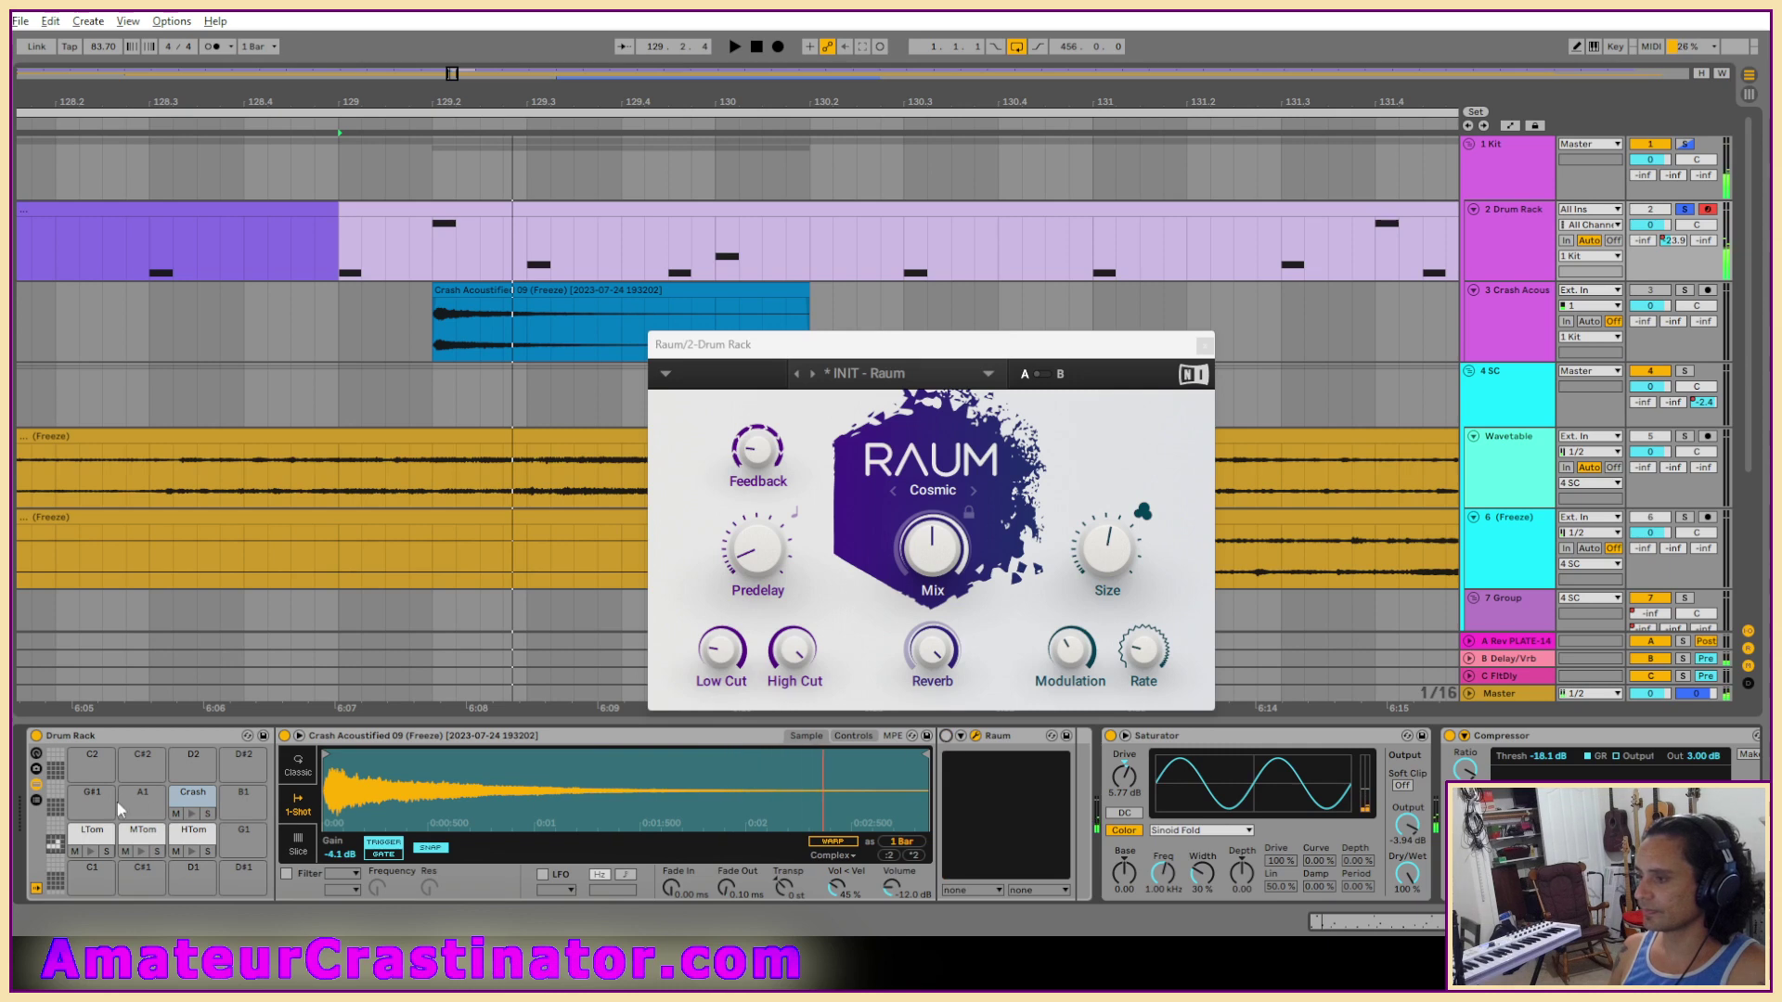
left_click(193, 815)
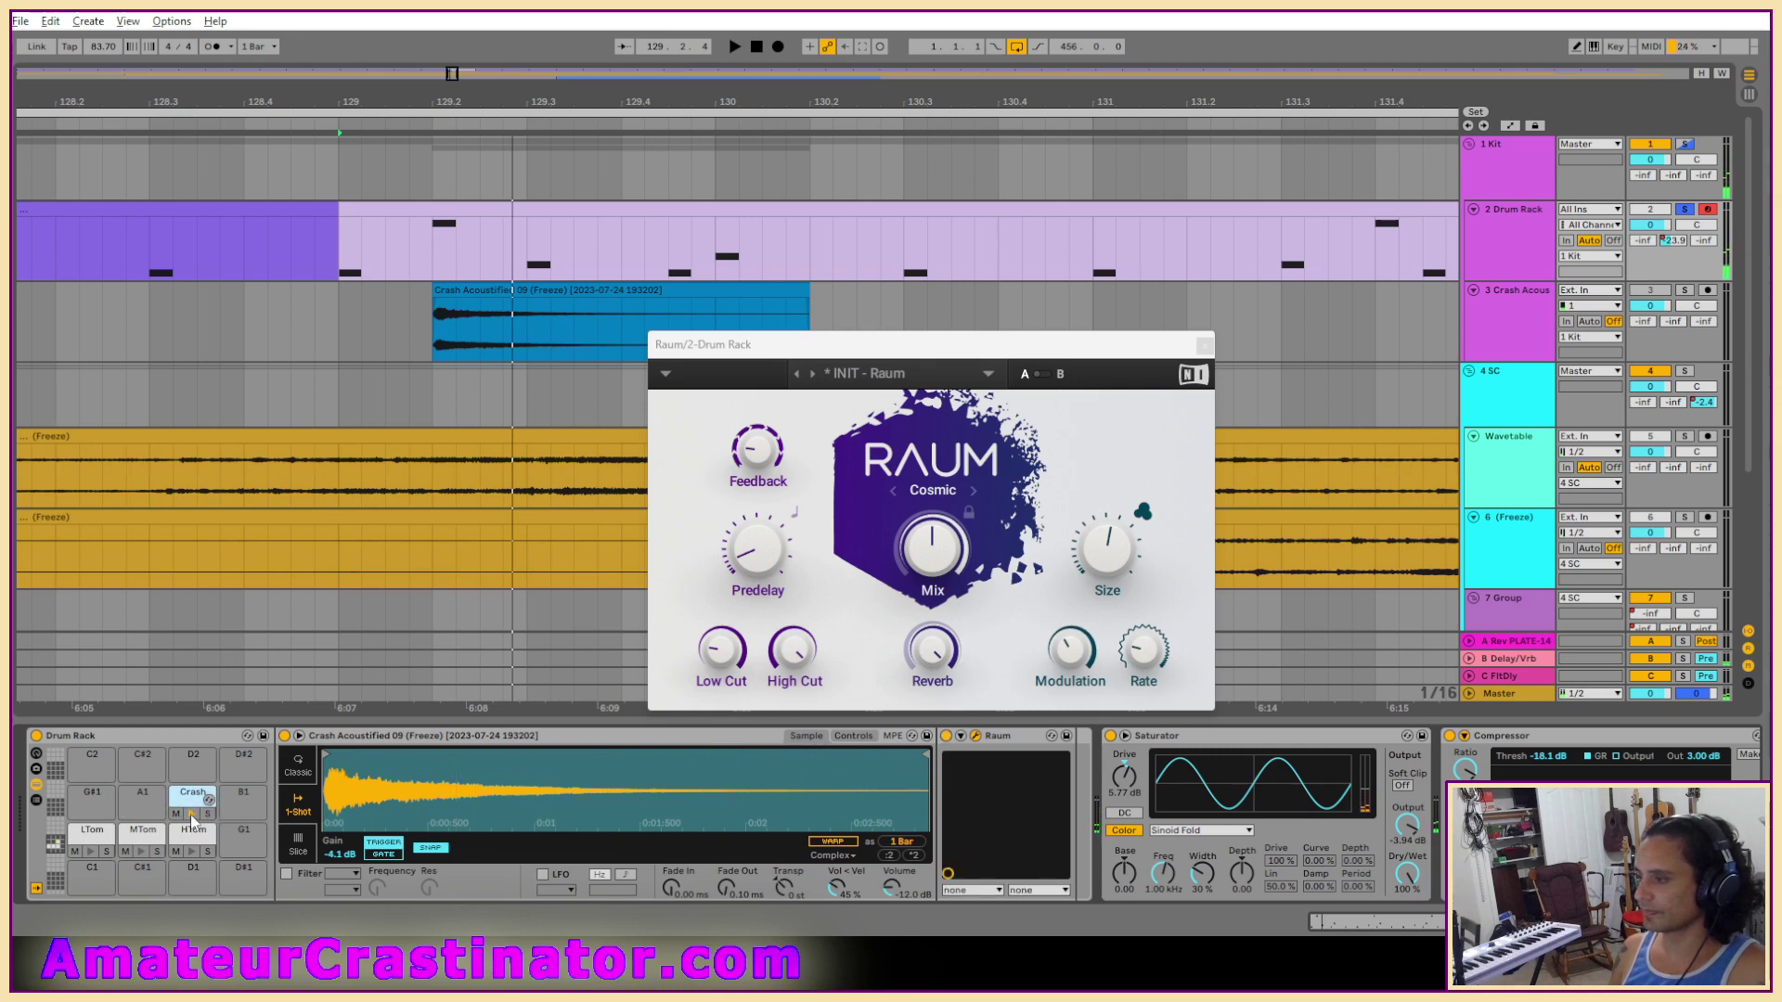
mouse_move(944, 573)
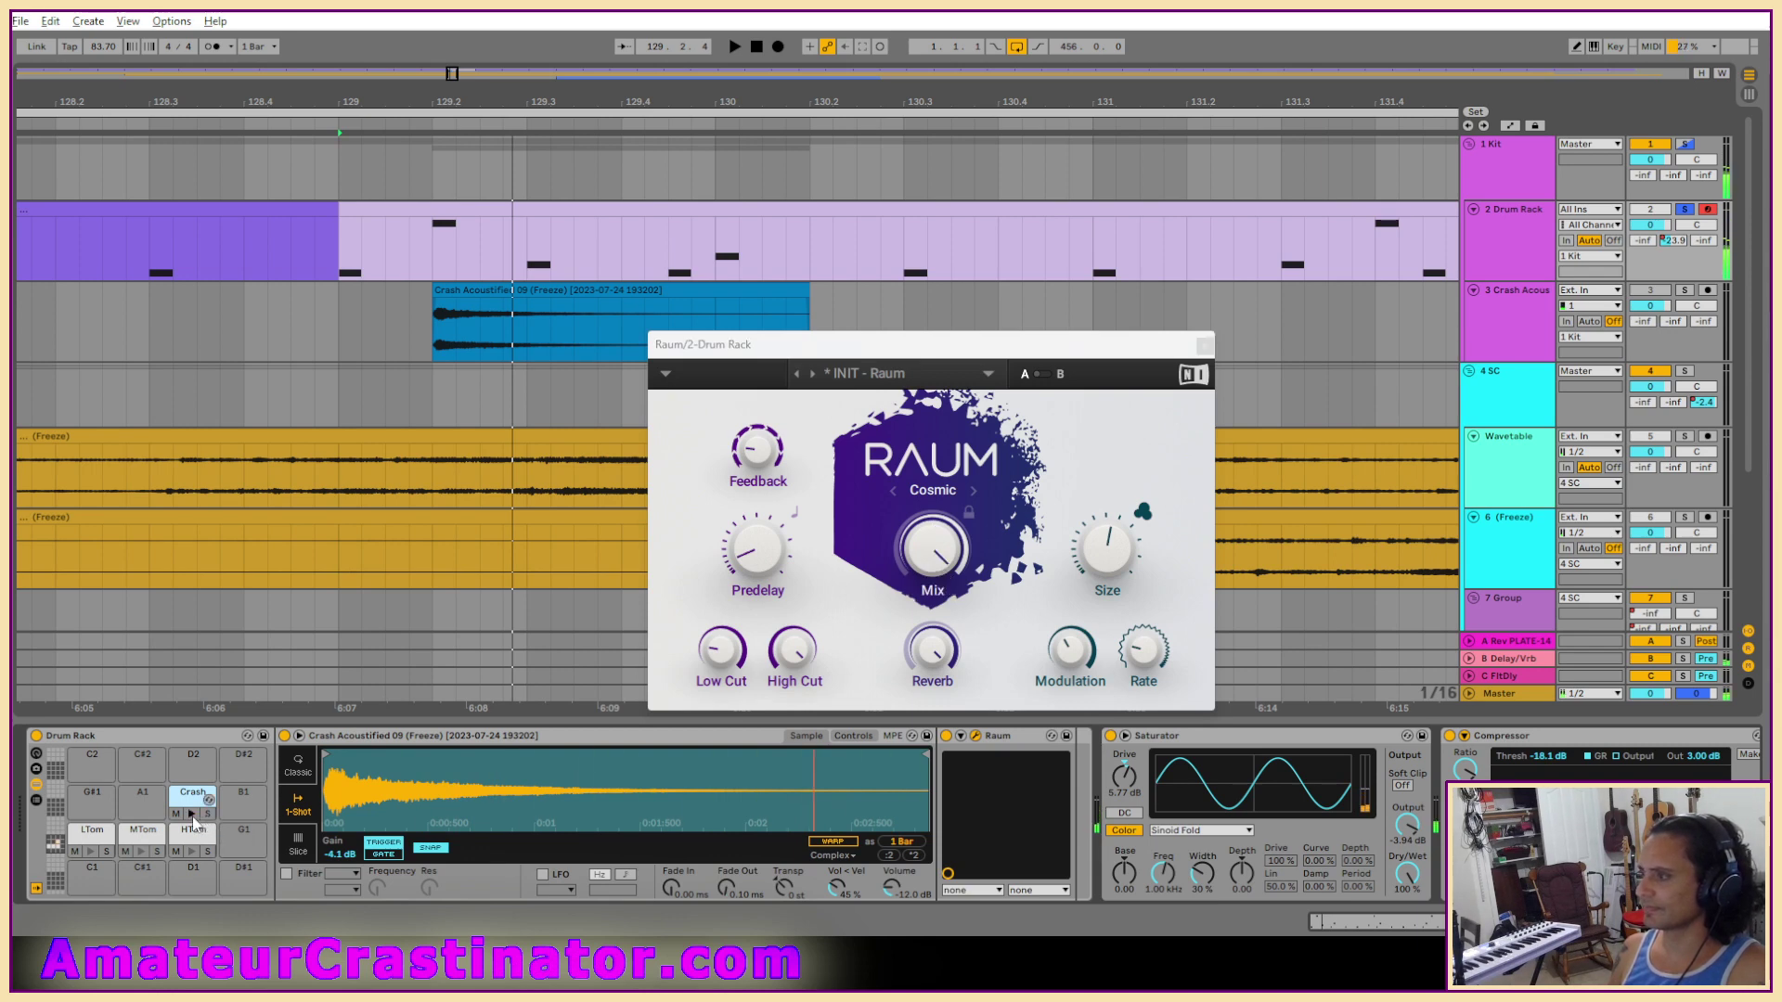
Compare Raum's Airy, Grounded and Cosmic reverb types by auditioning the Crash pad with each, ending on Cosmic.
left_click(932, 490)
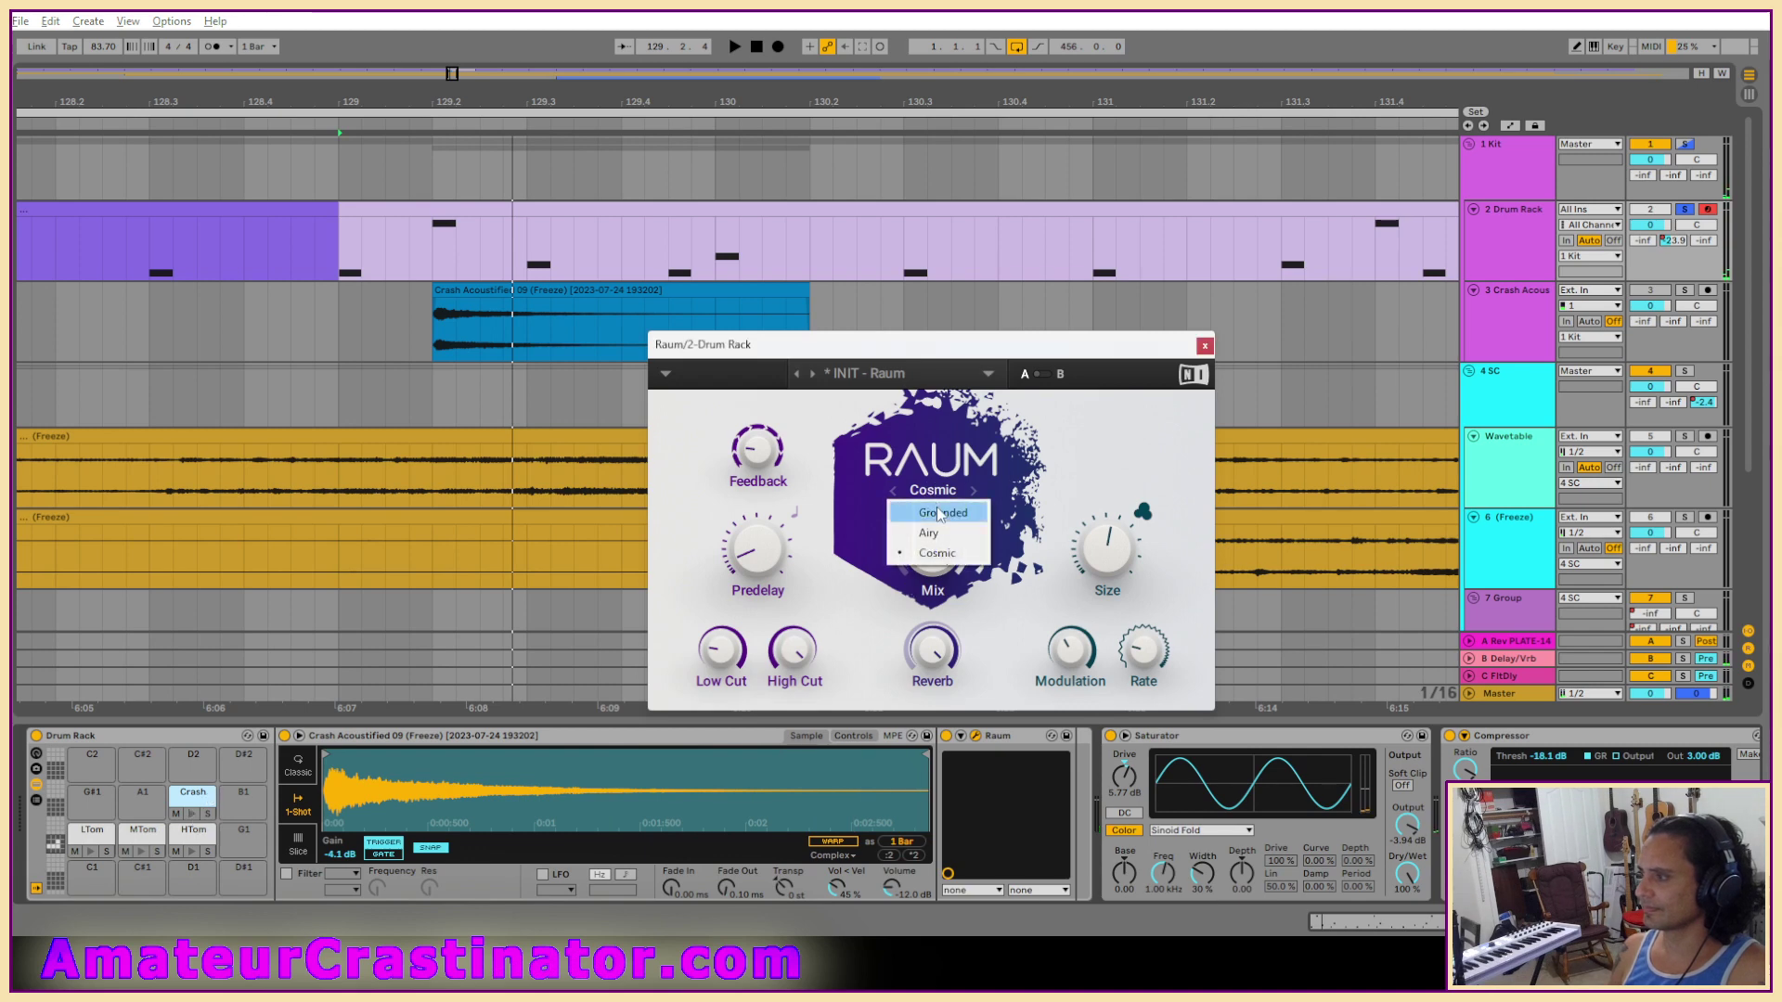
left_click(933, 532)
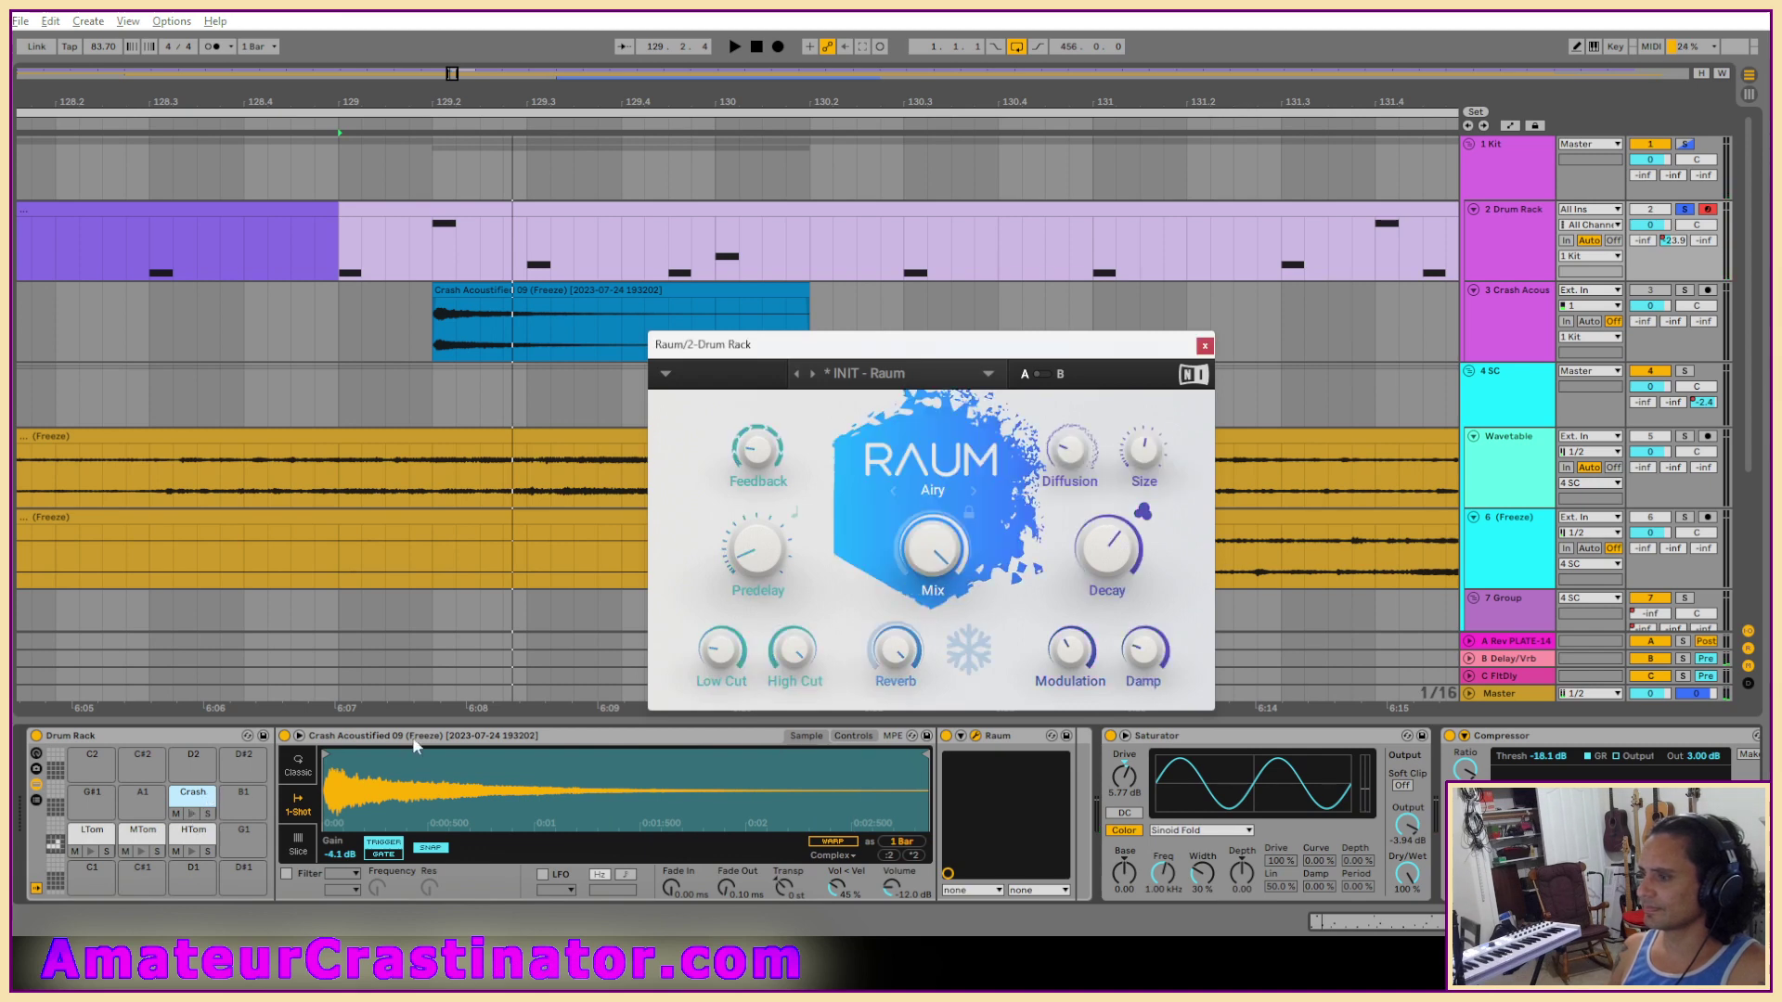
left_click(191, 815)
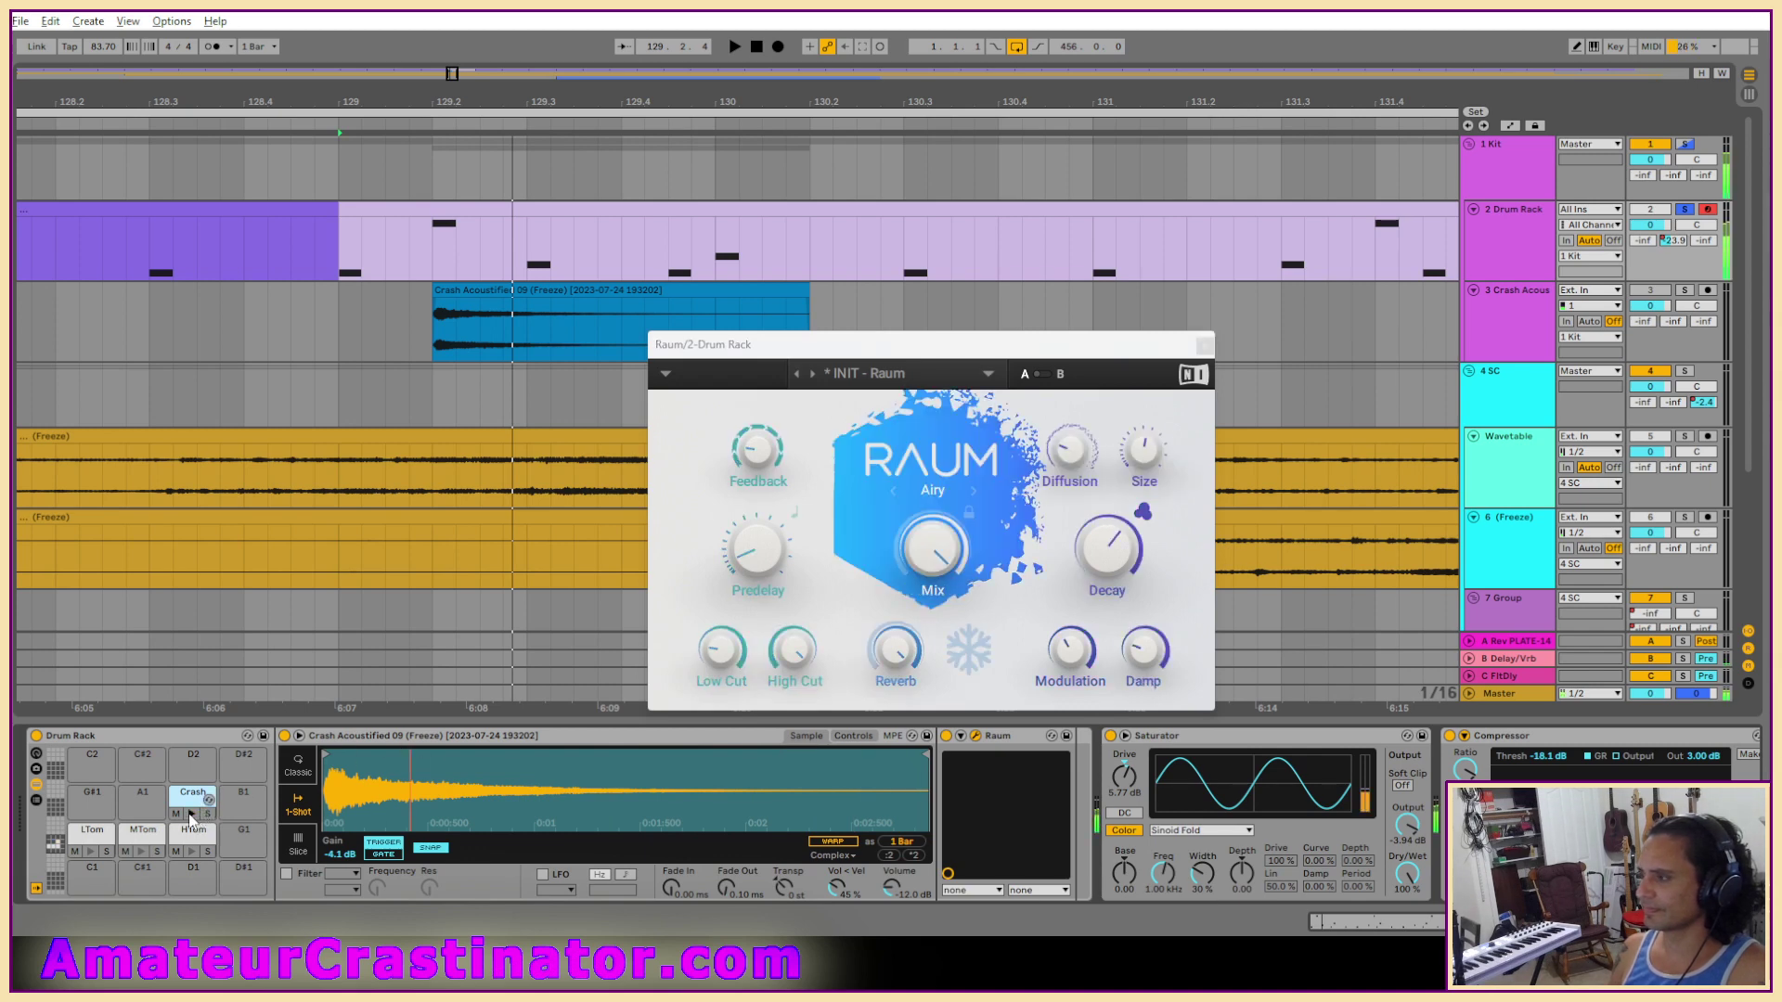
left_click(929, 487)
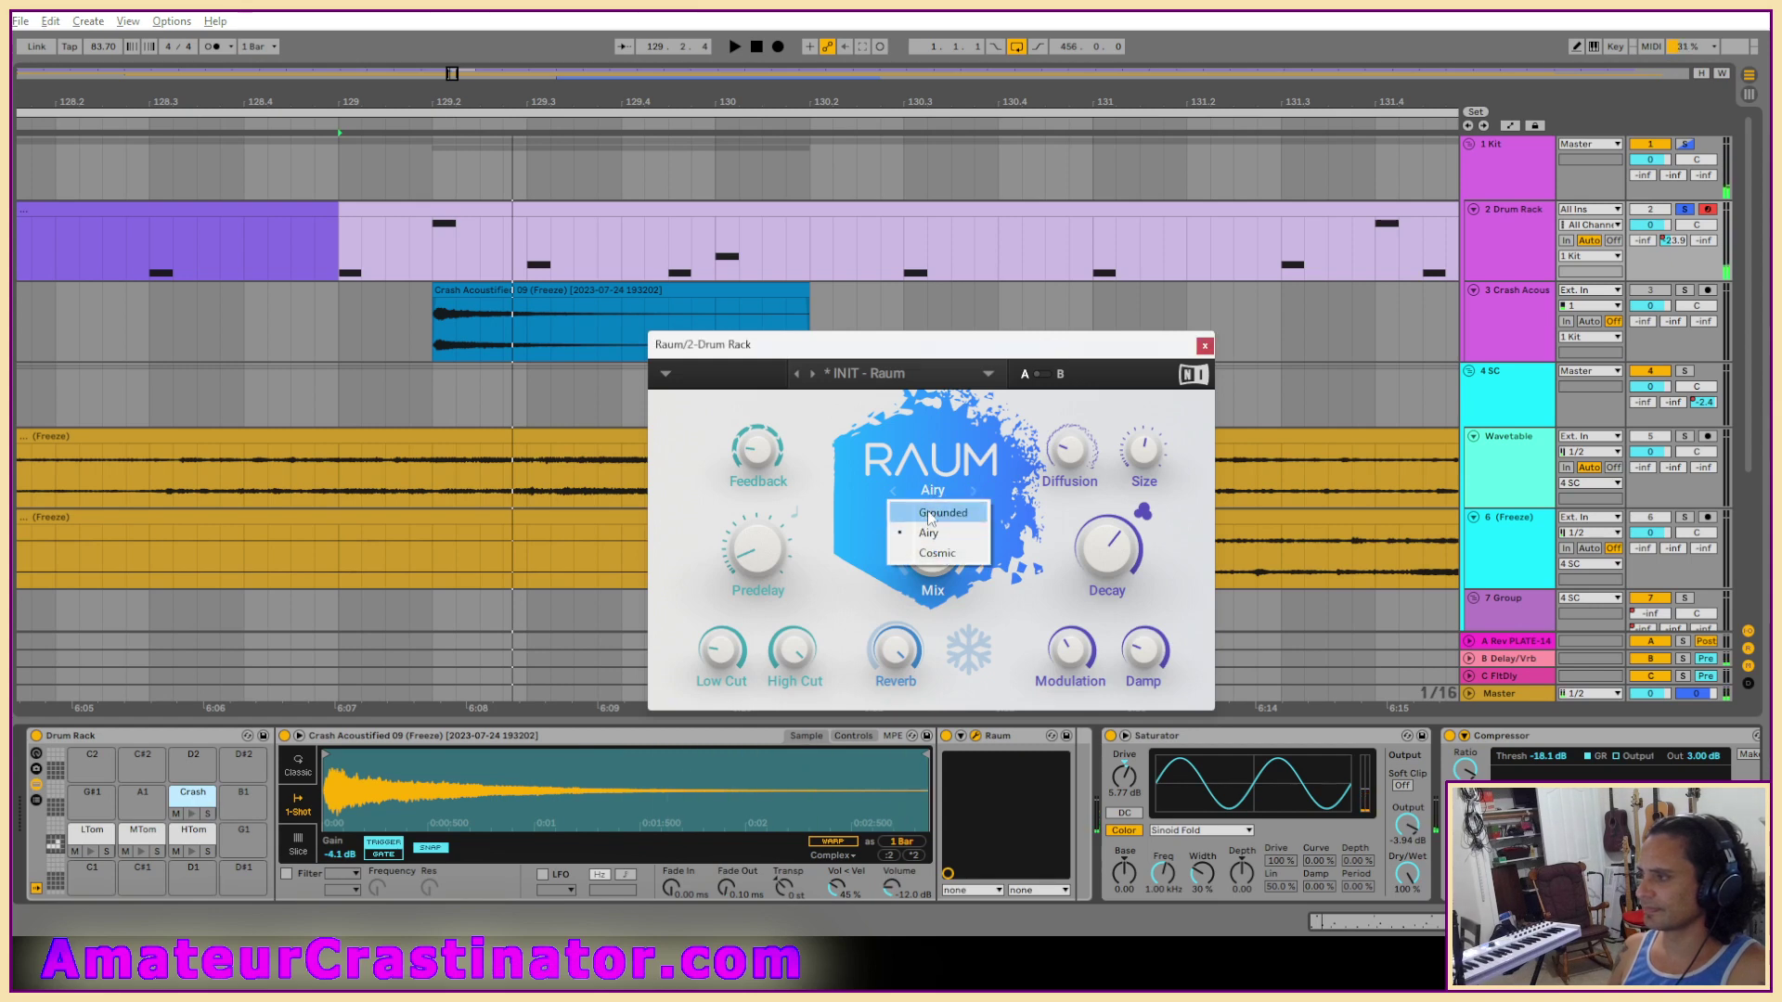
left_click(943, 512)
left_click(192, 815)
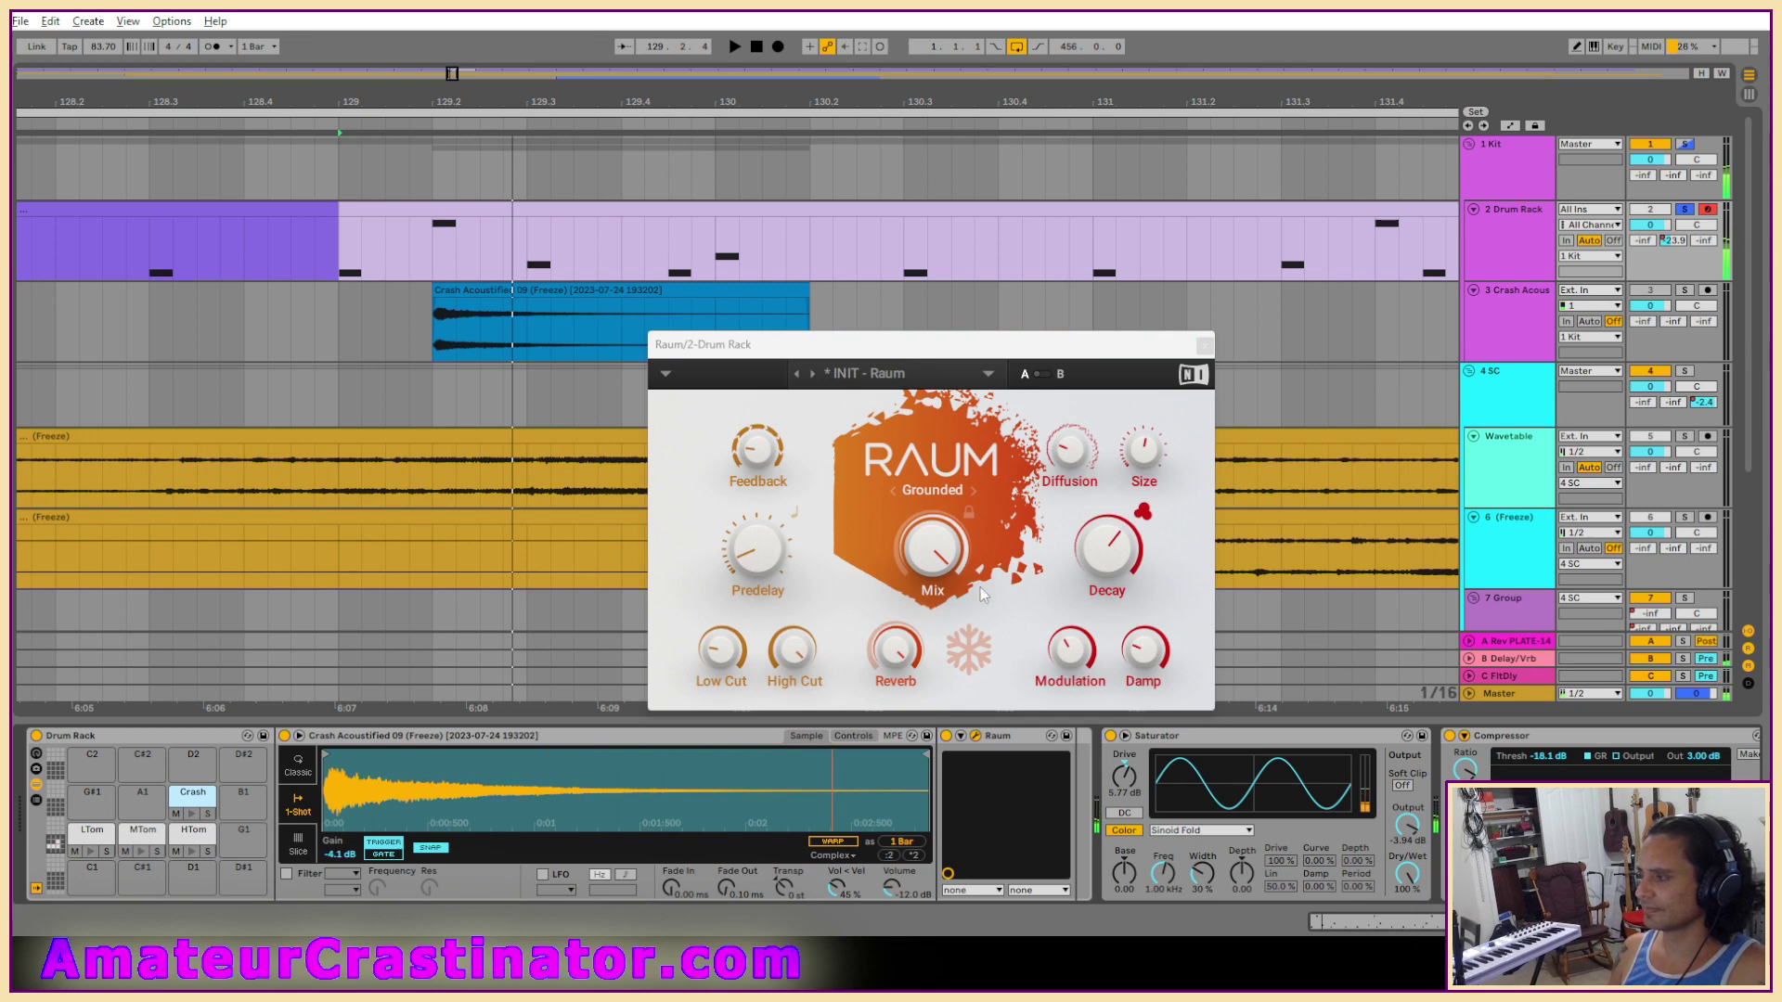
left_click(932, 489)
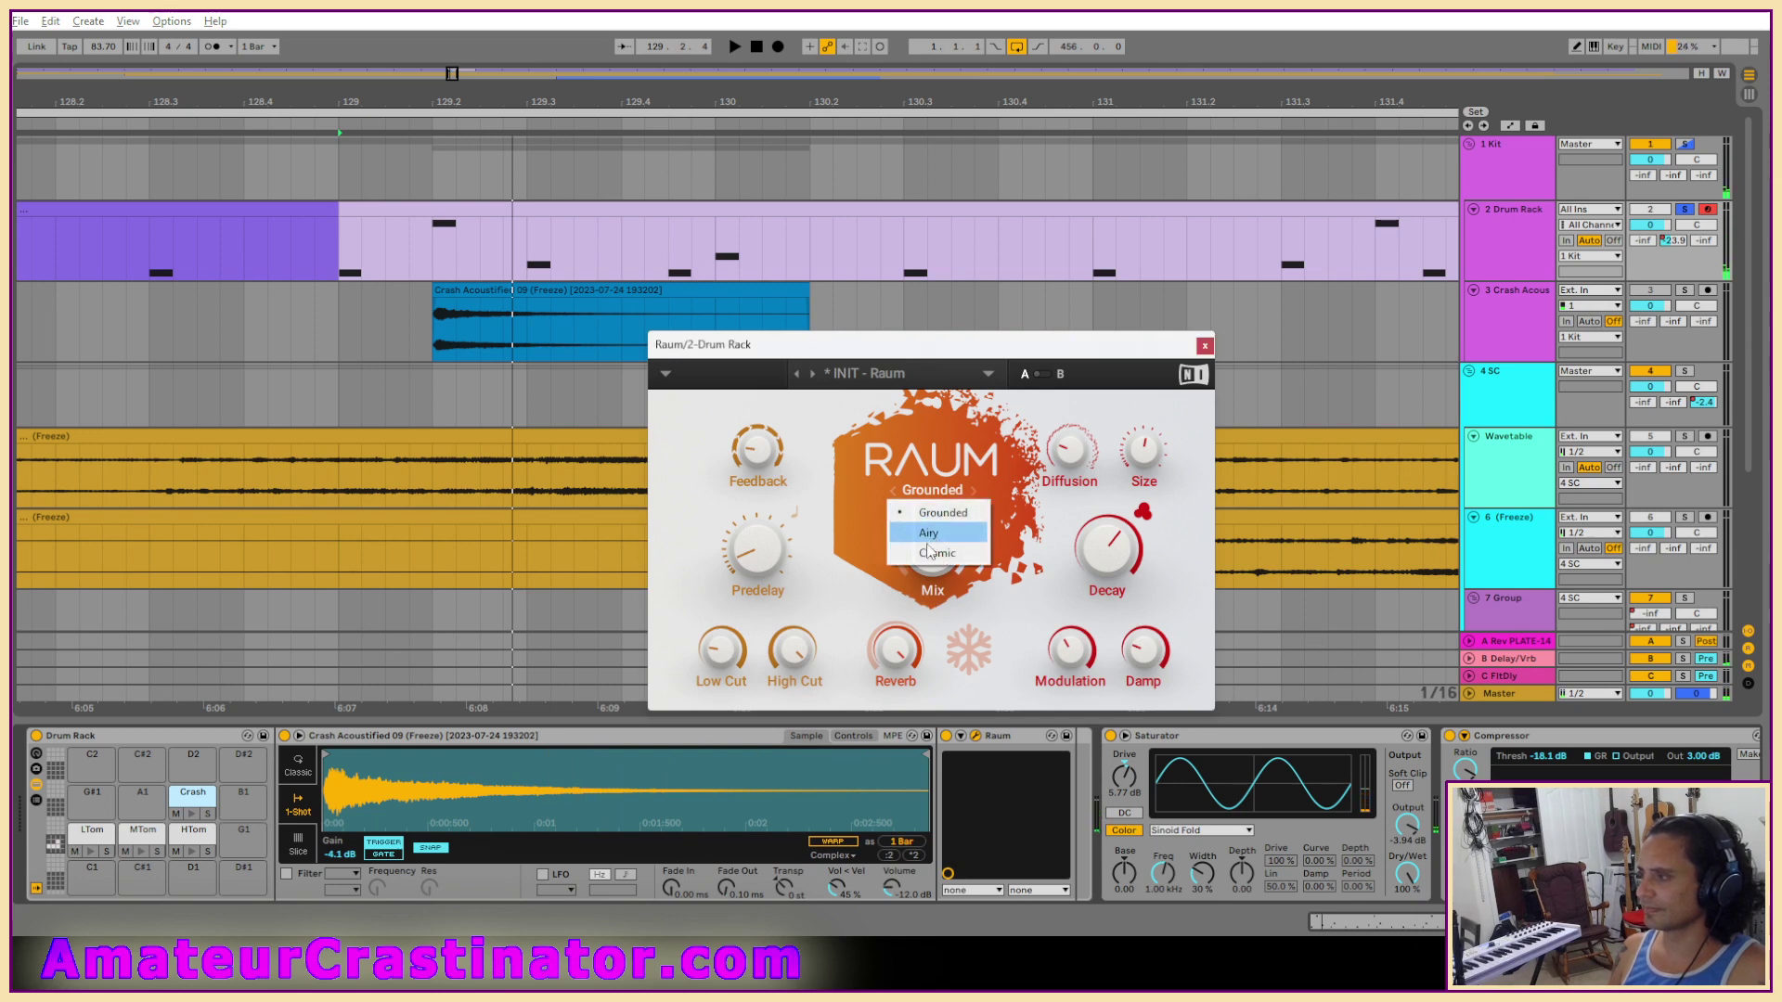
left_click(919, 558)
left_click(189, 815)
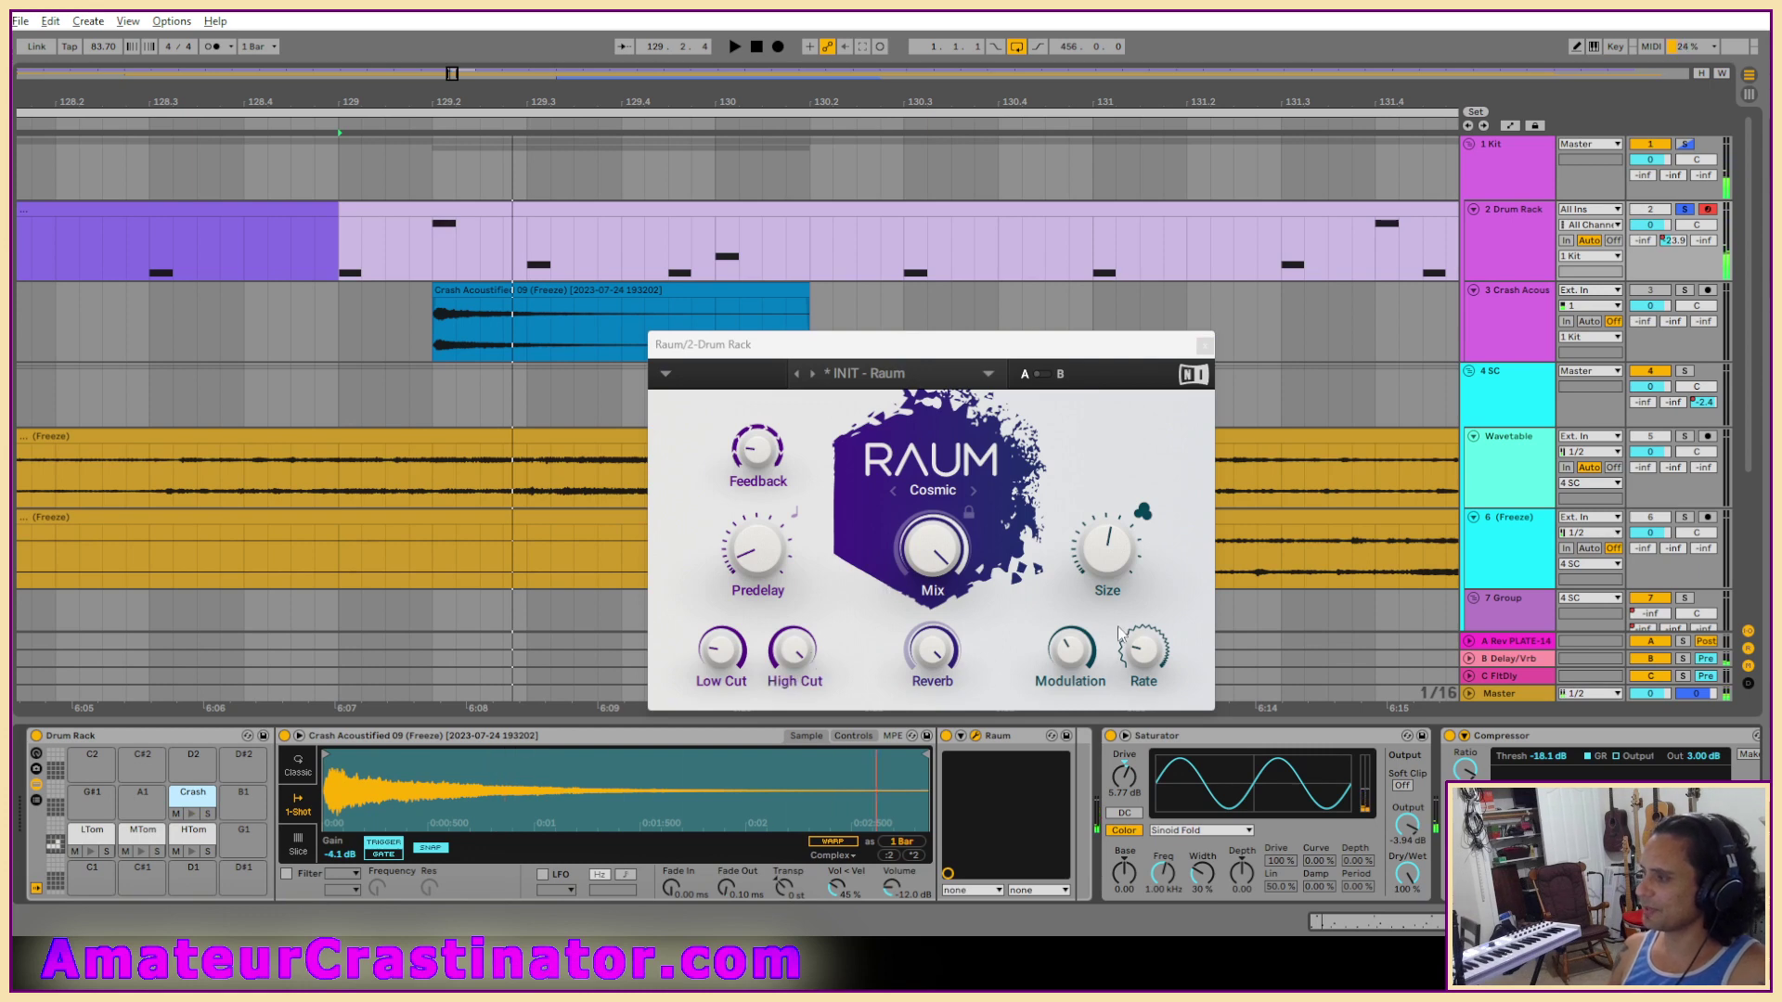
During playback, set Raum's high cut to about 11.5 kHz, its mix to 50% and its size to 65%.
left_click_drag(793, 661, 793, 665)
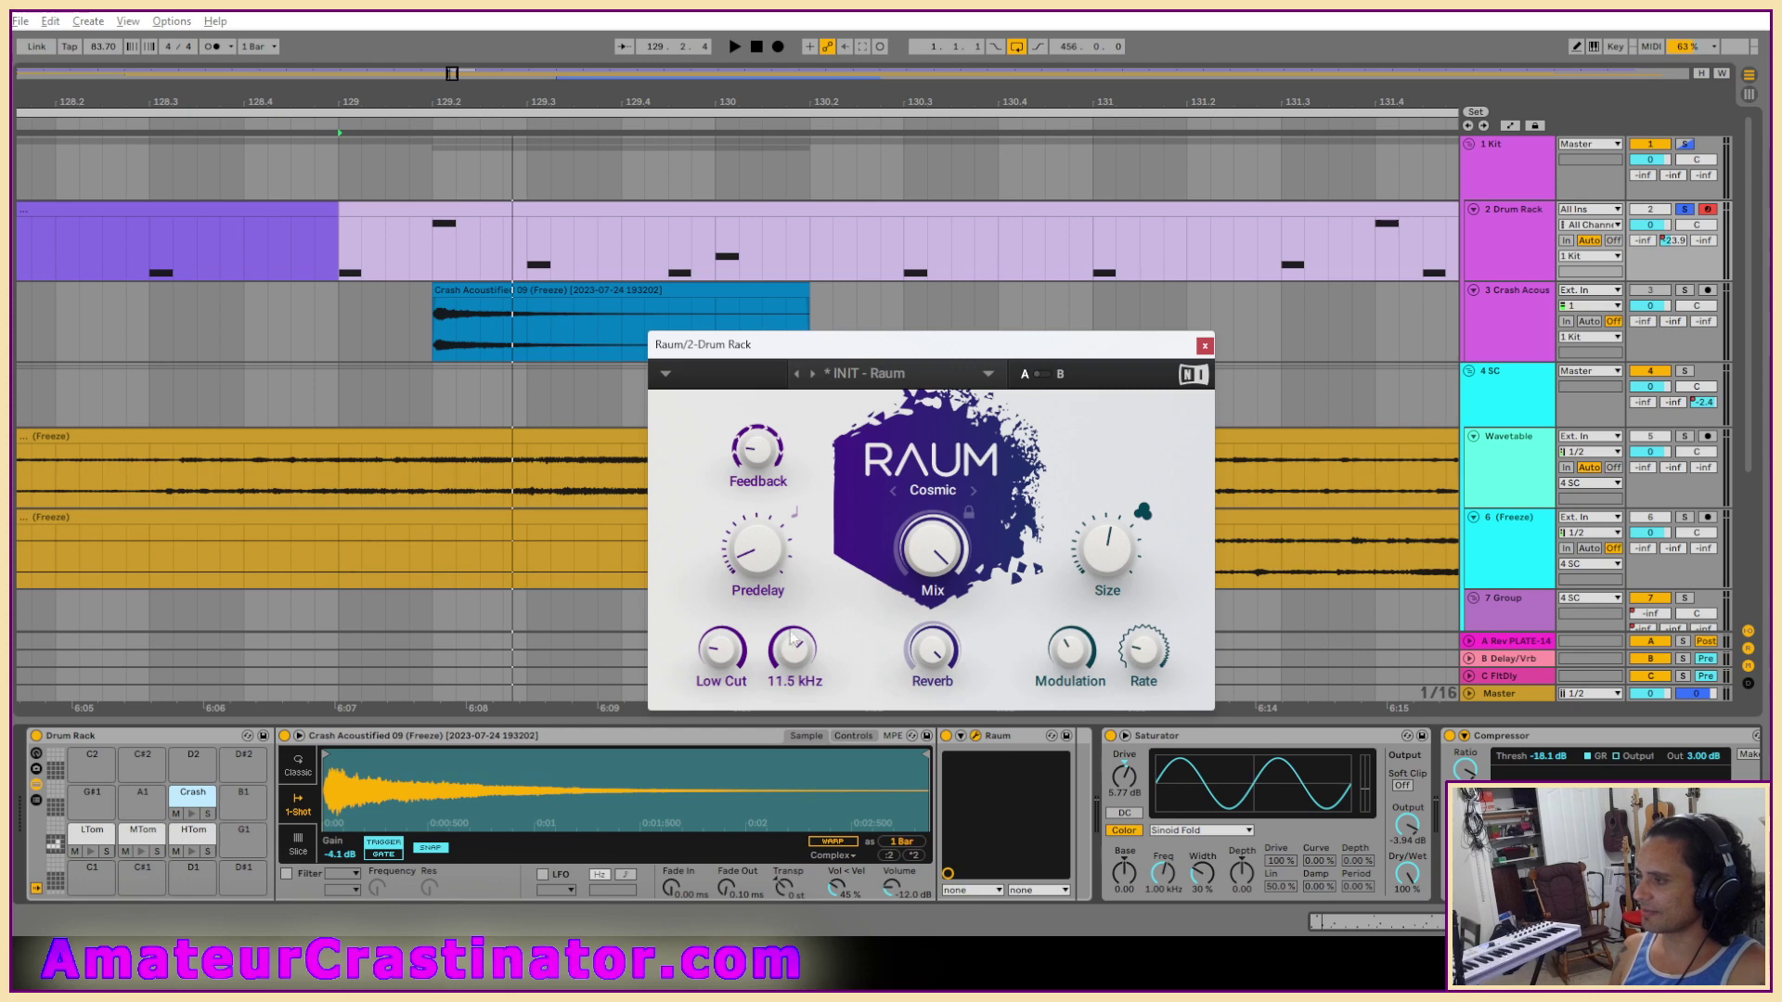
key("space")
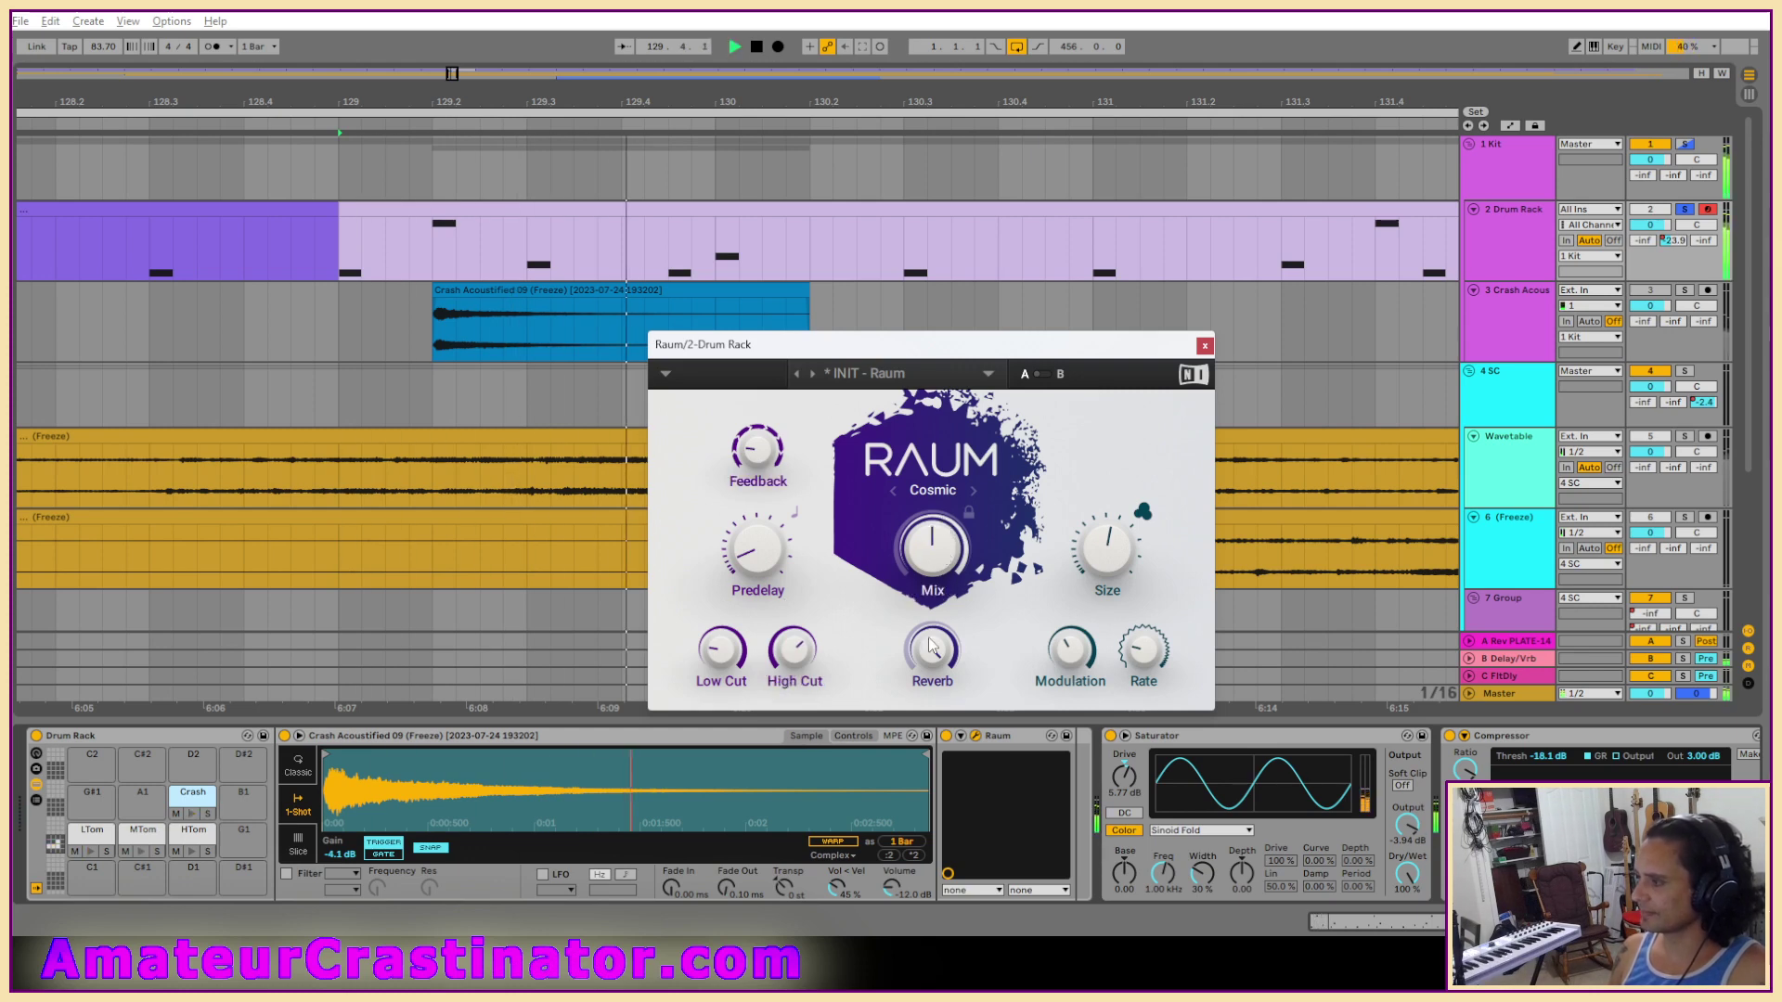
left_click(959, 740)
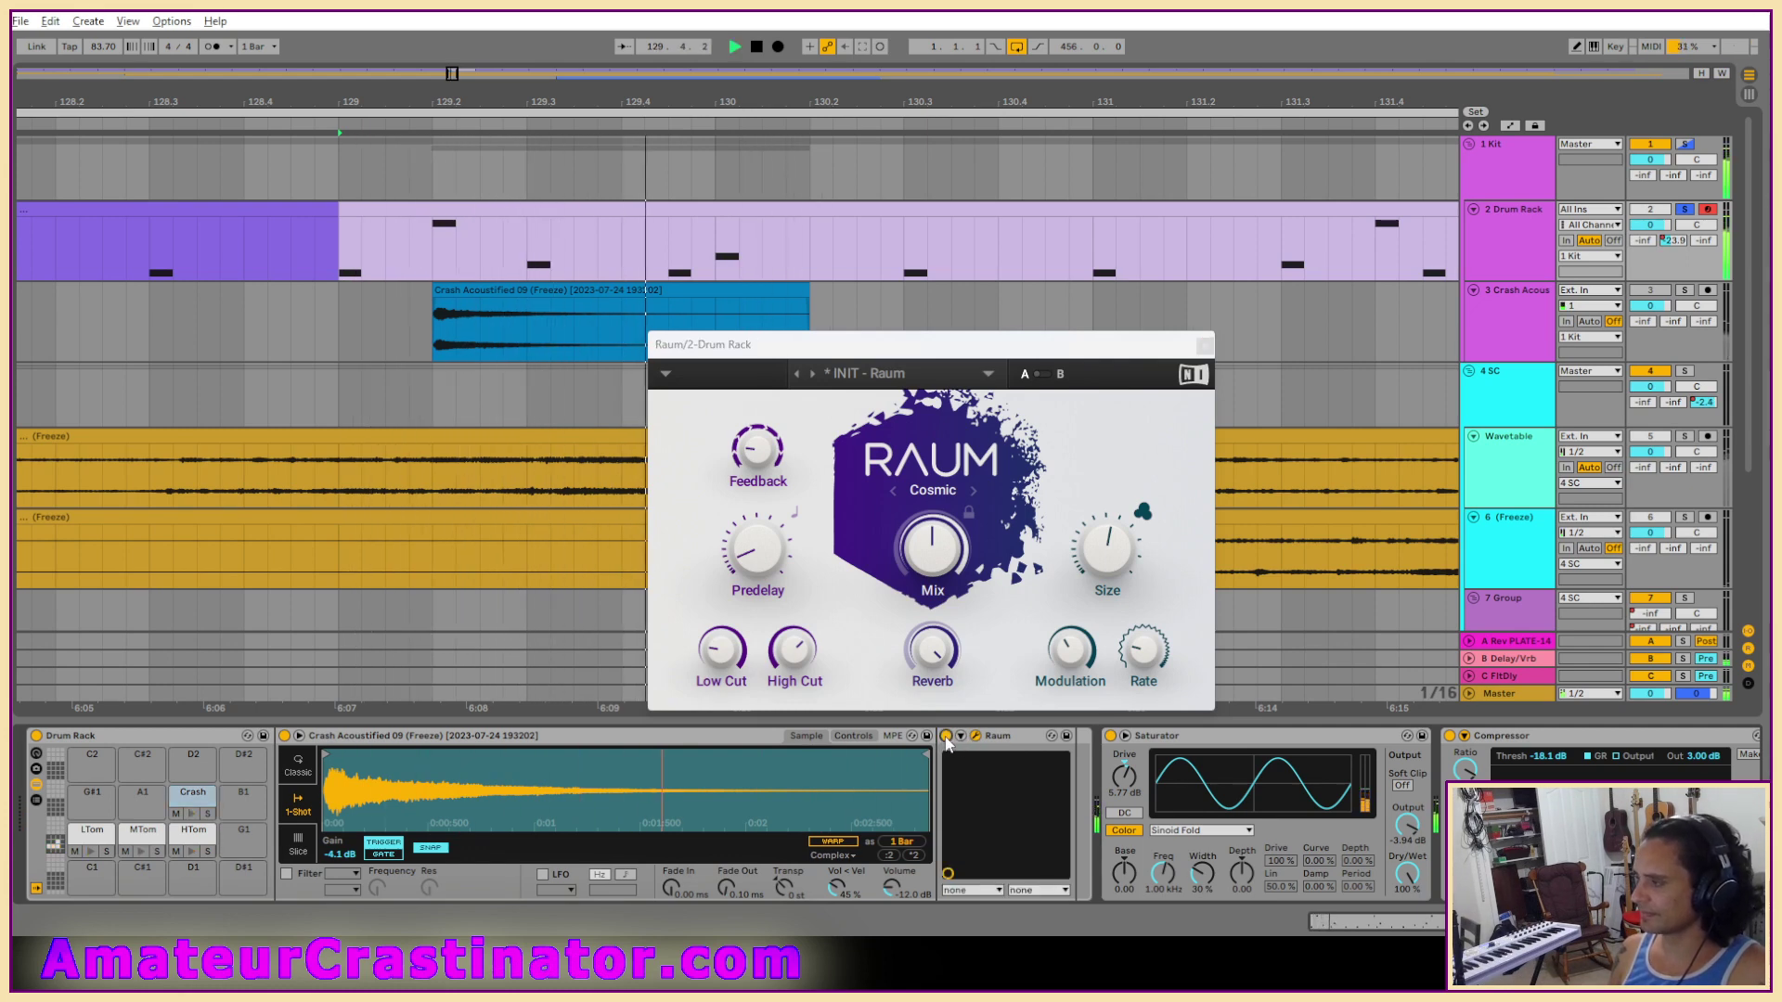
left_click(1112, 555)
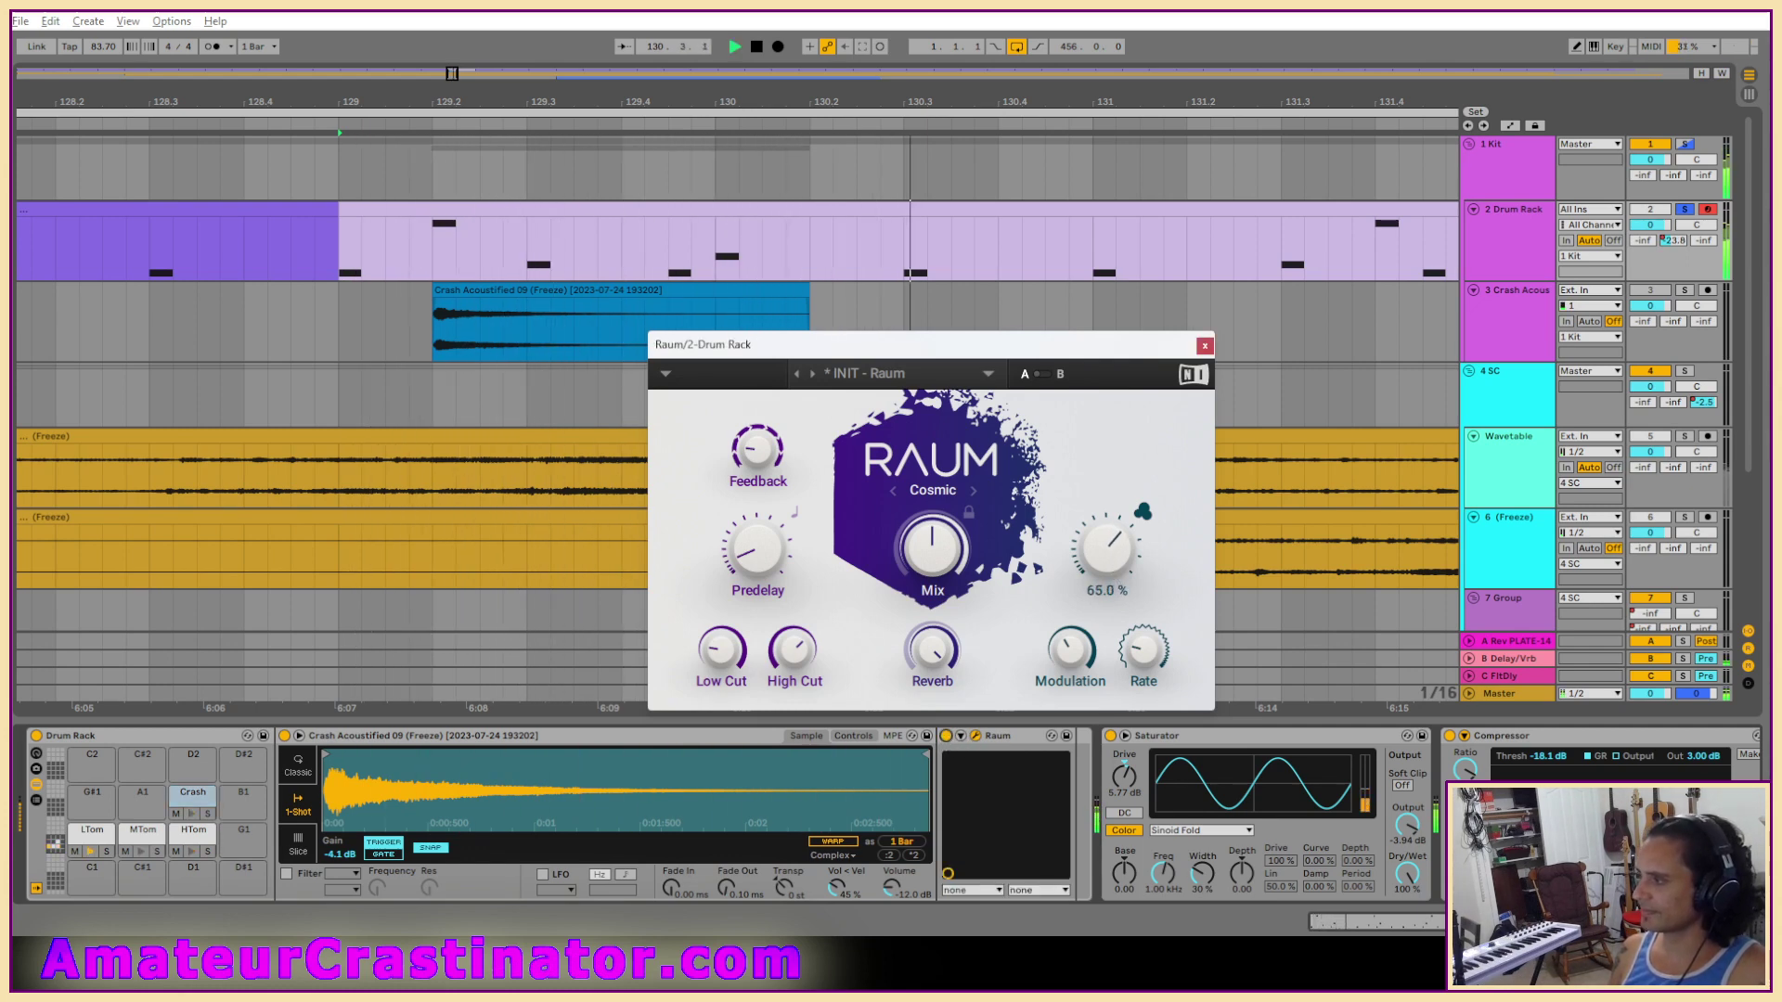
Raise Raum's feedback, lower its mix below 50%, and close the reverb's window.
mouse_move(759, 458)
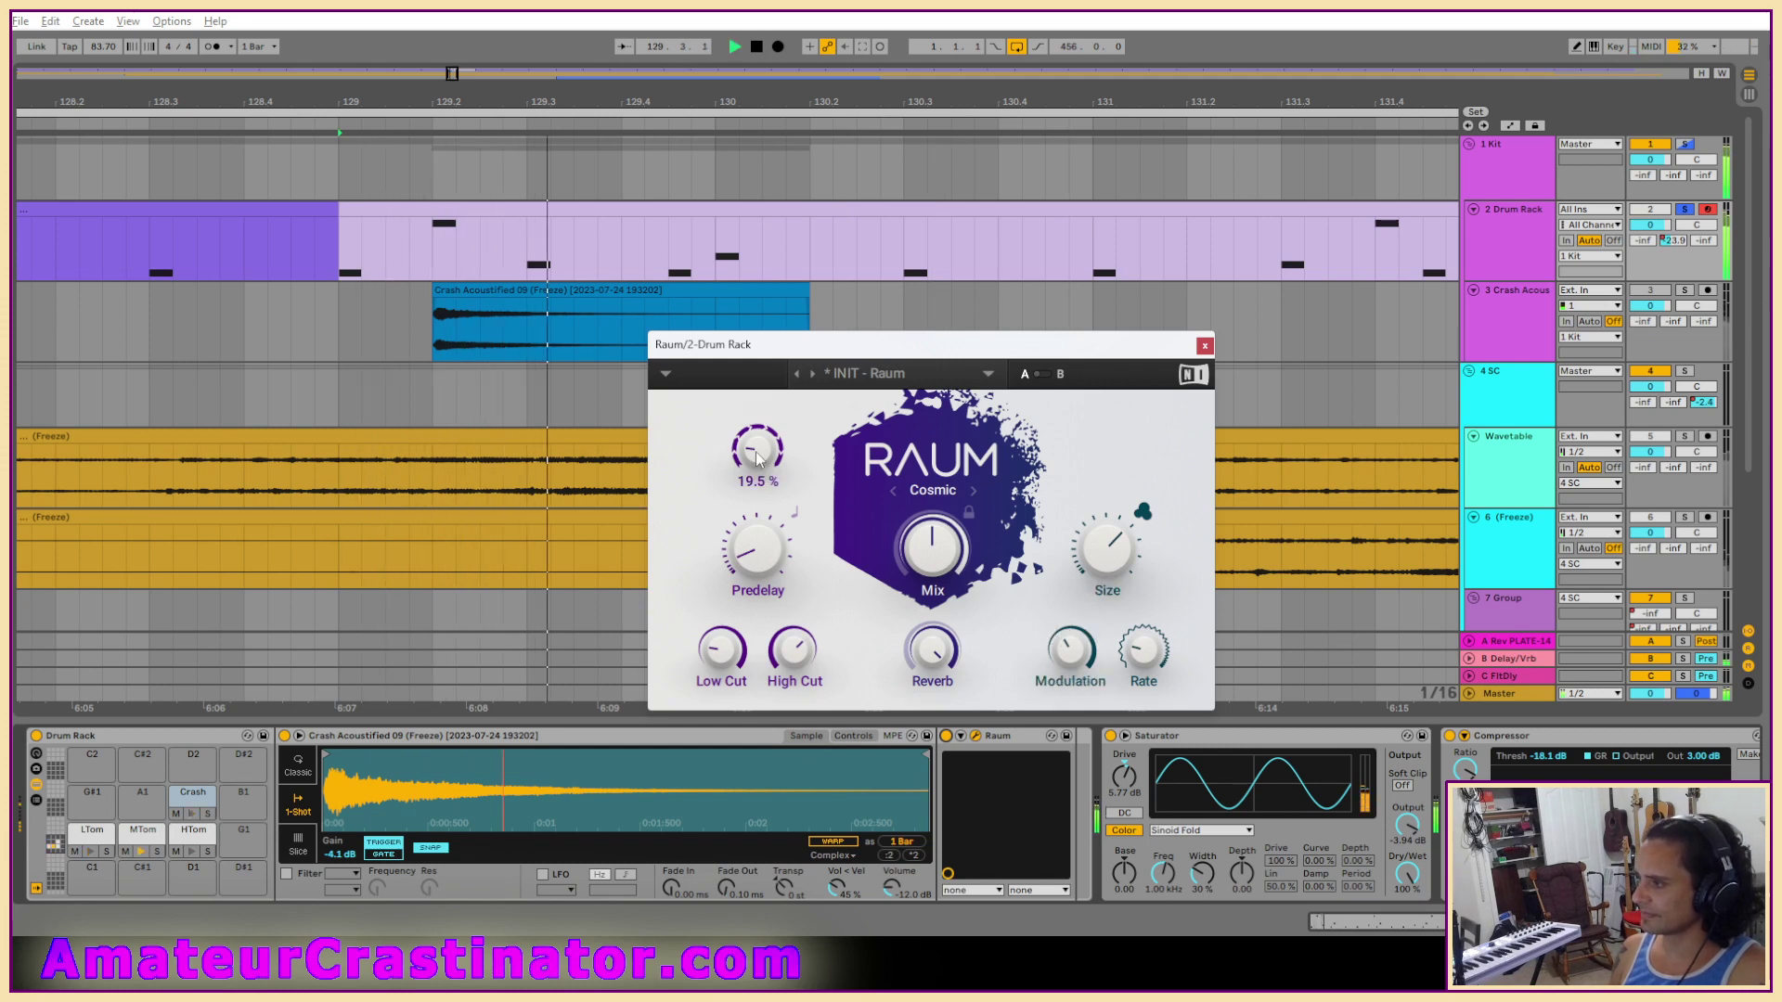
mouse_move(961, 566)
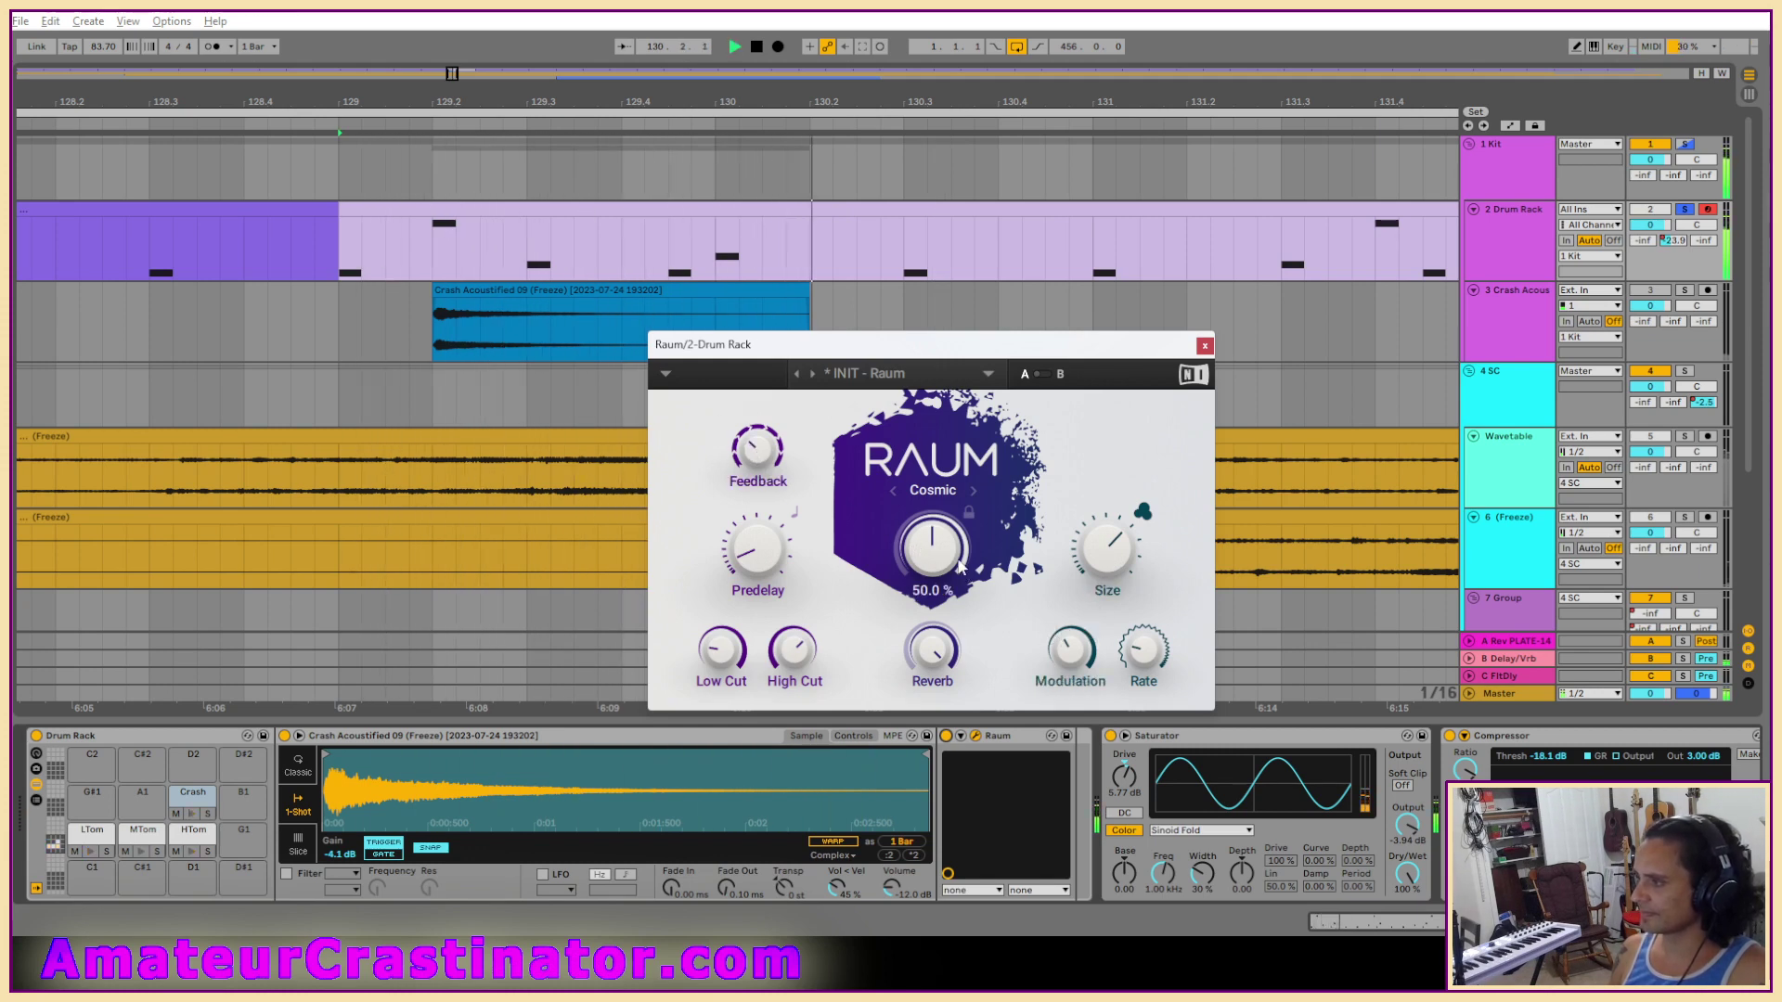
left_click_drag(960, 567, 961, 580)
key("space")
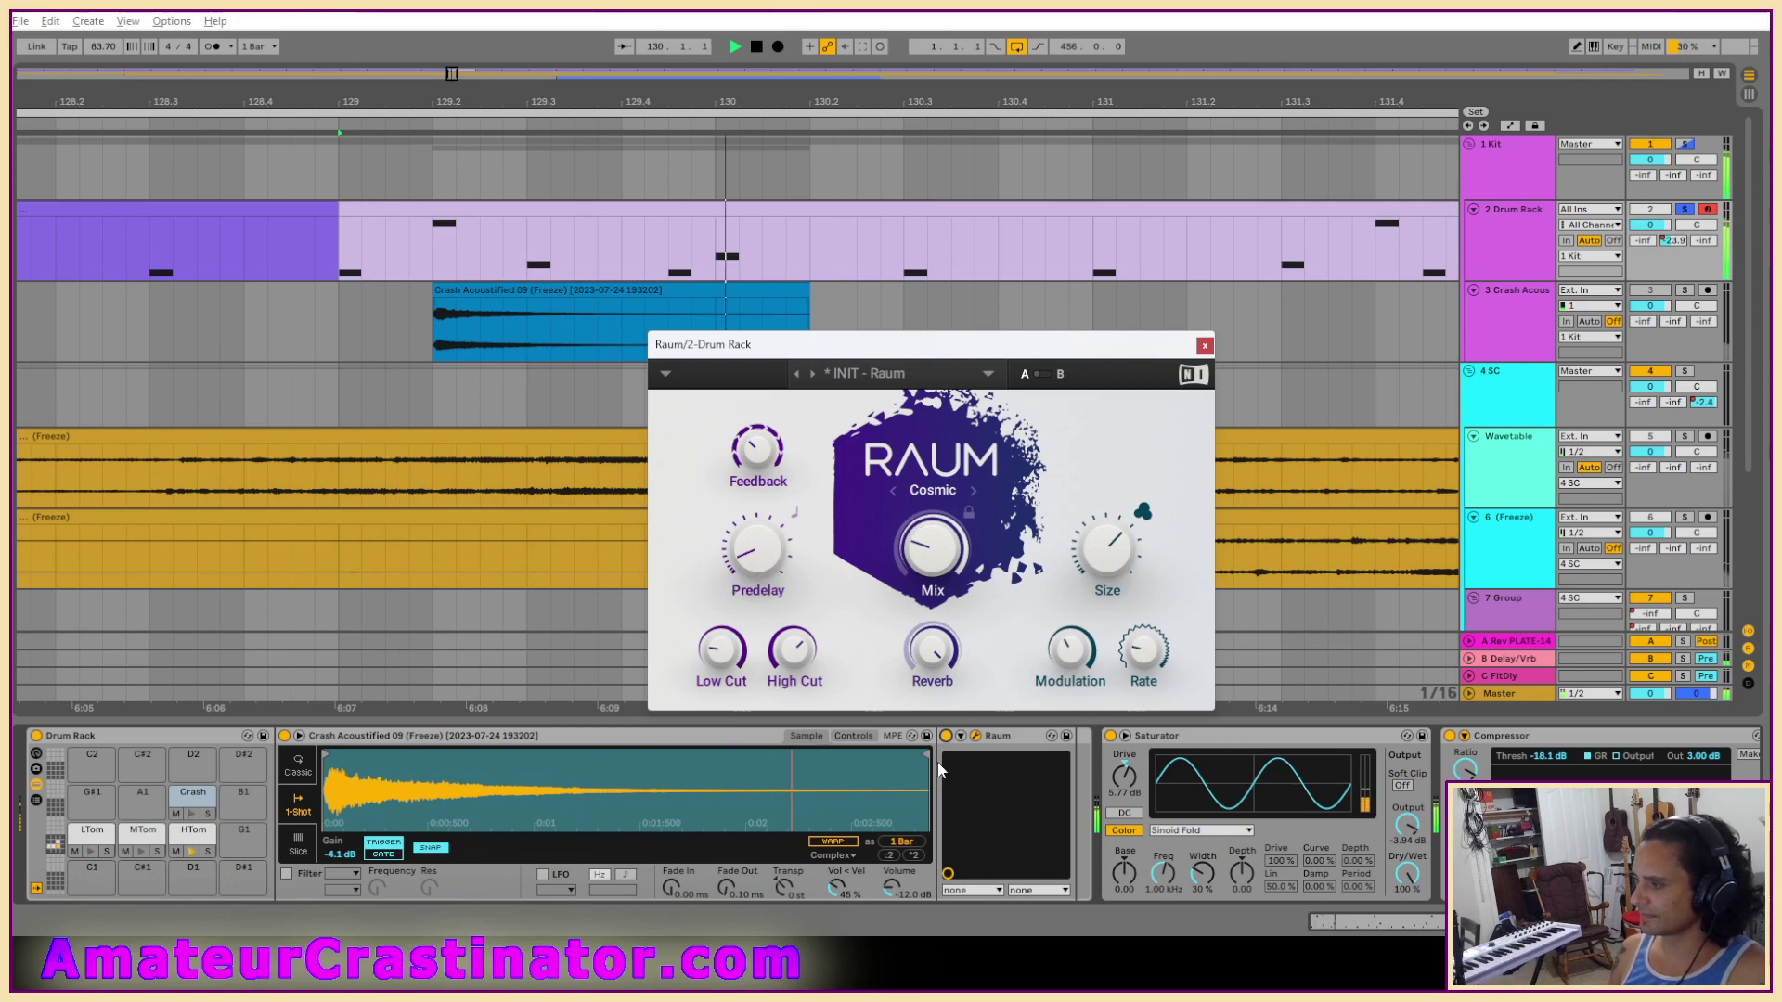
left_click(1202, 347)
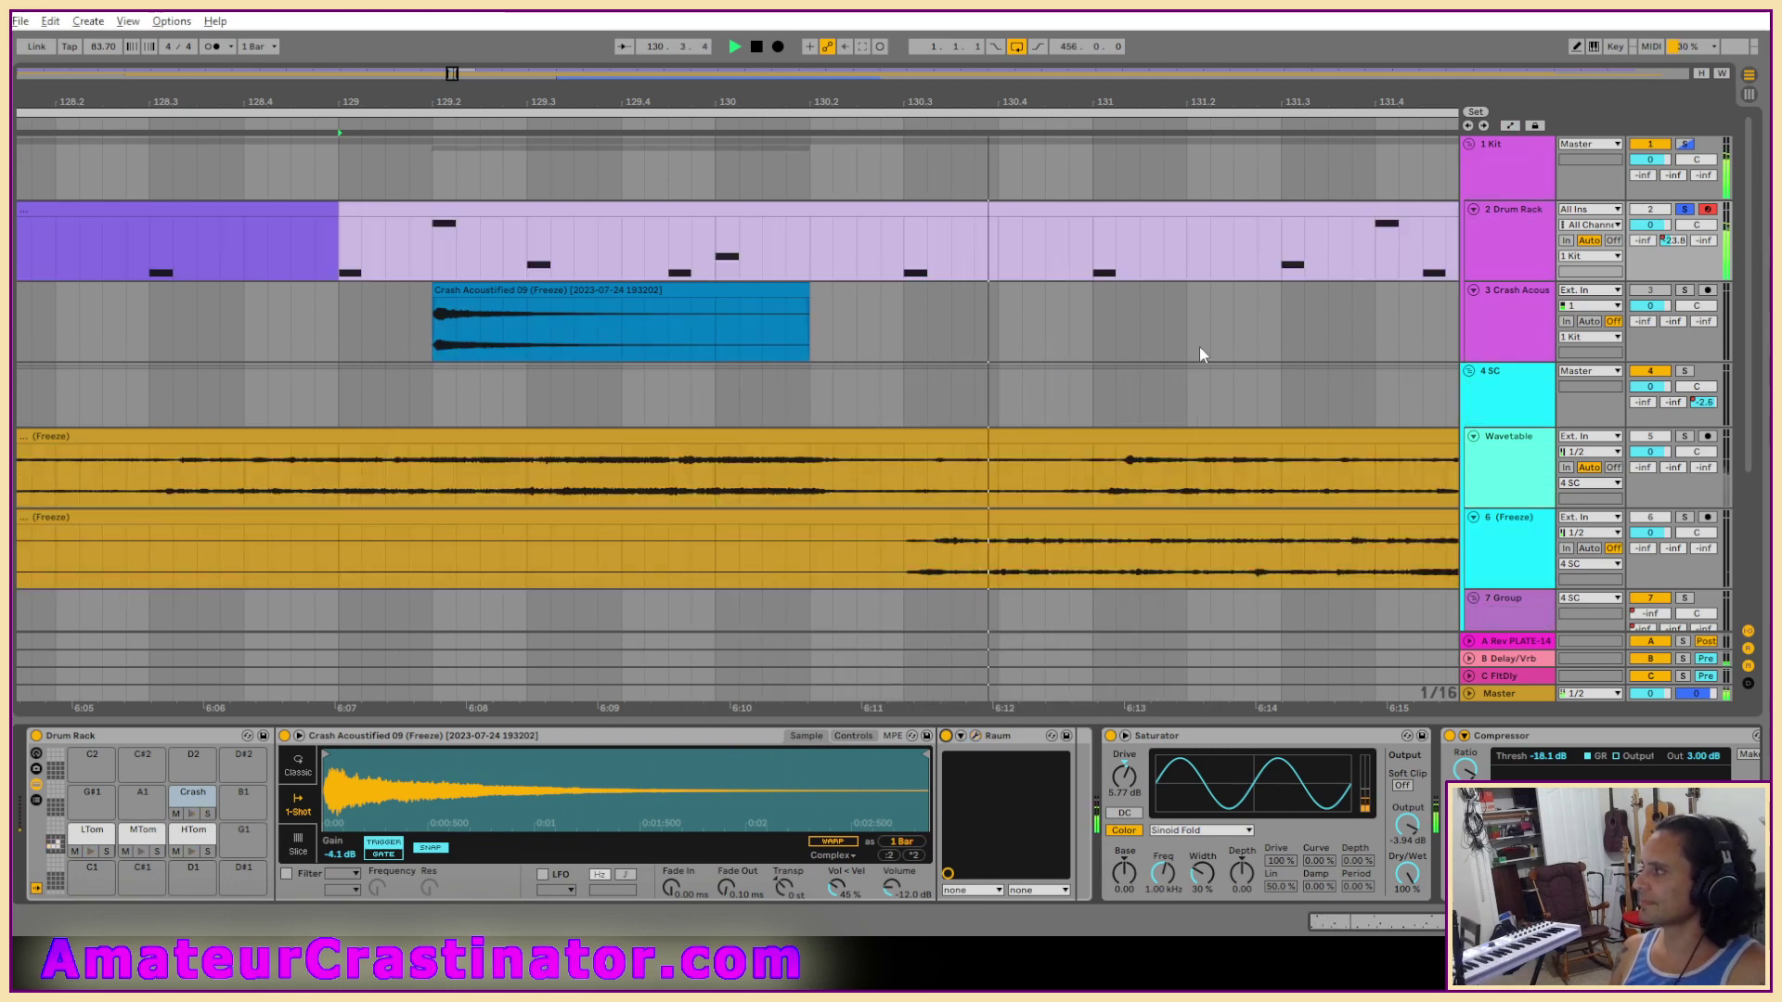
Delete the separate crash audio track below the Drum Rack track.
key("minus")
key("minus")
key("minus")
key("minus")
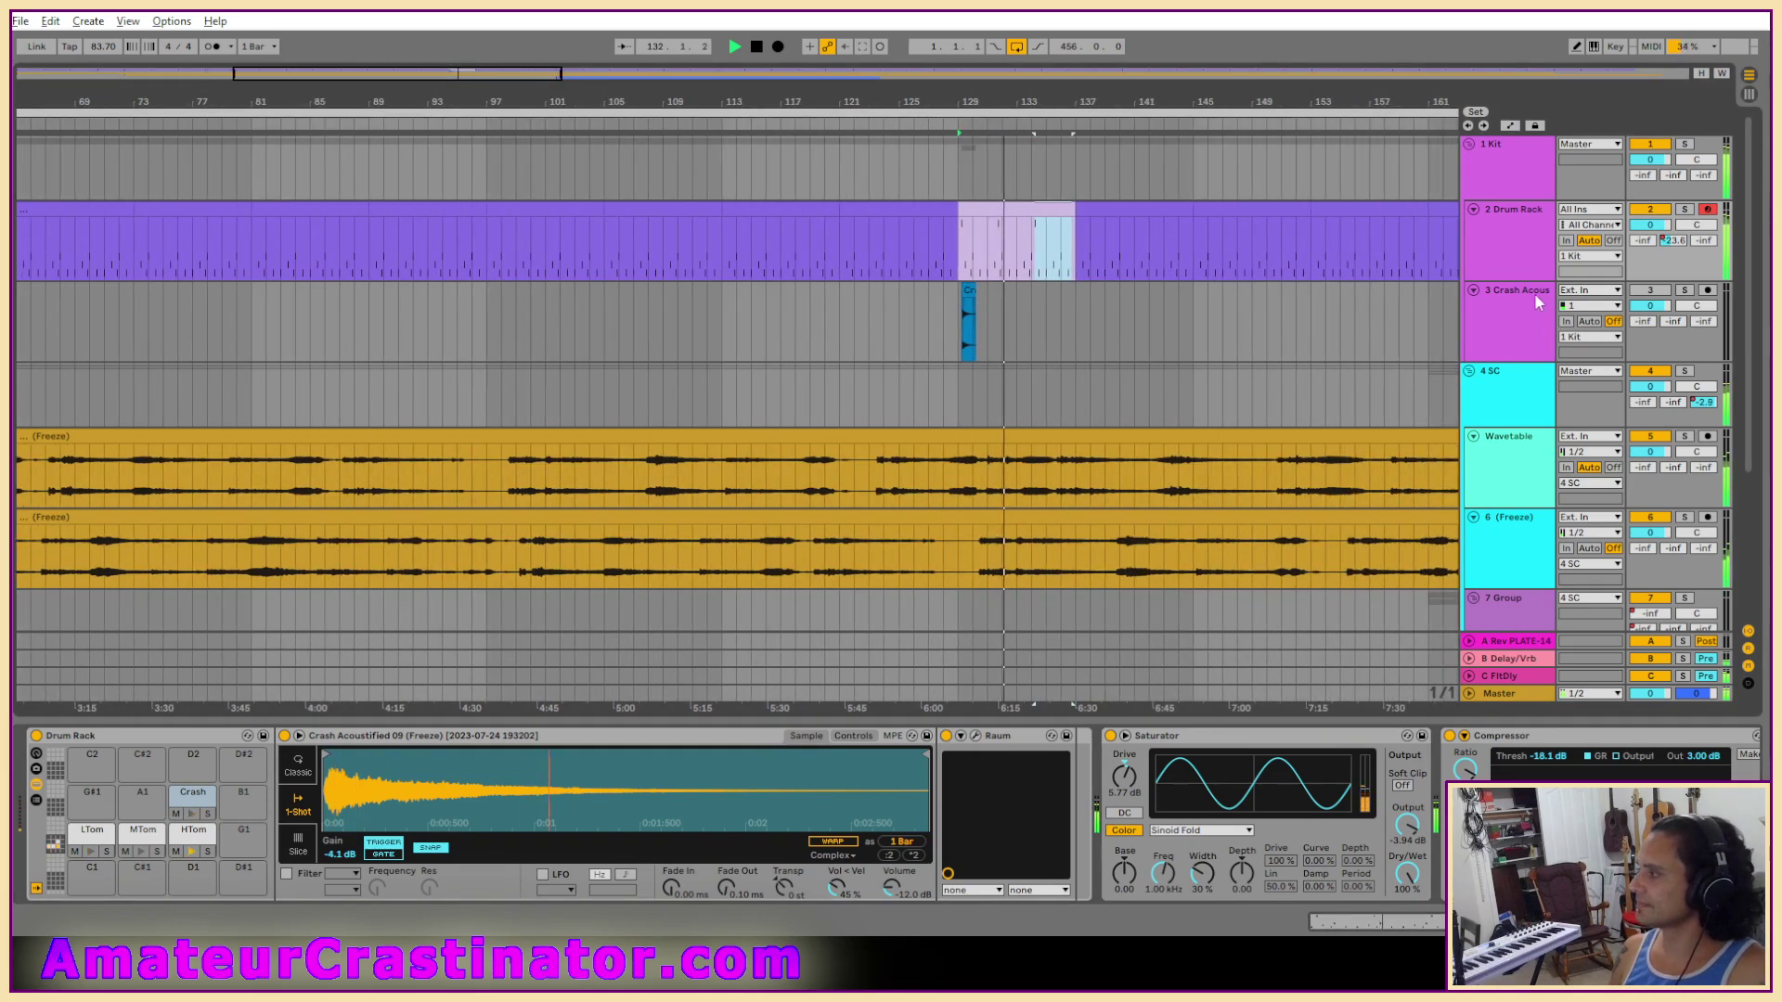
left_click(1532, 292)
key("Delete")
Copy the crash-variation drum clip at bar 129, paste it at bar 145 on the Drum Rack track, and duplicate it once.
key("minus")
key("minus")
key("minus")
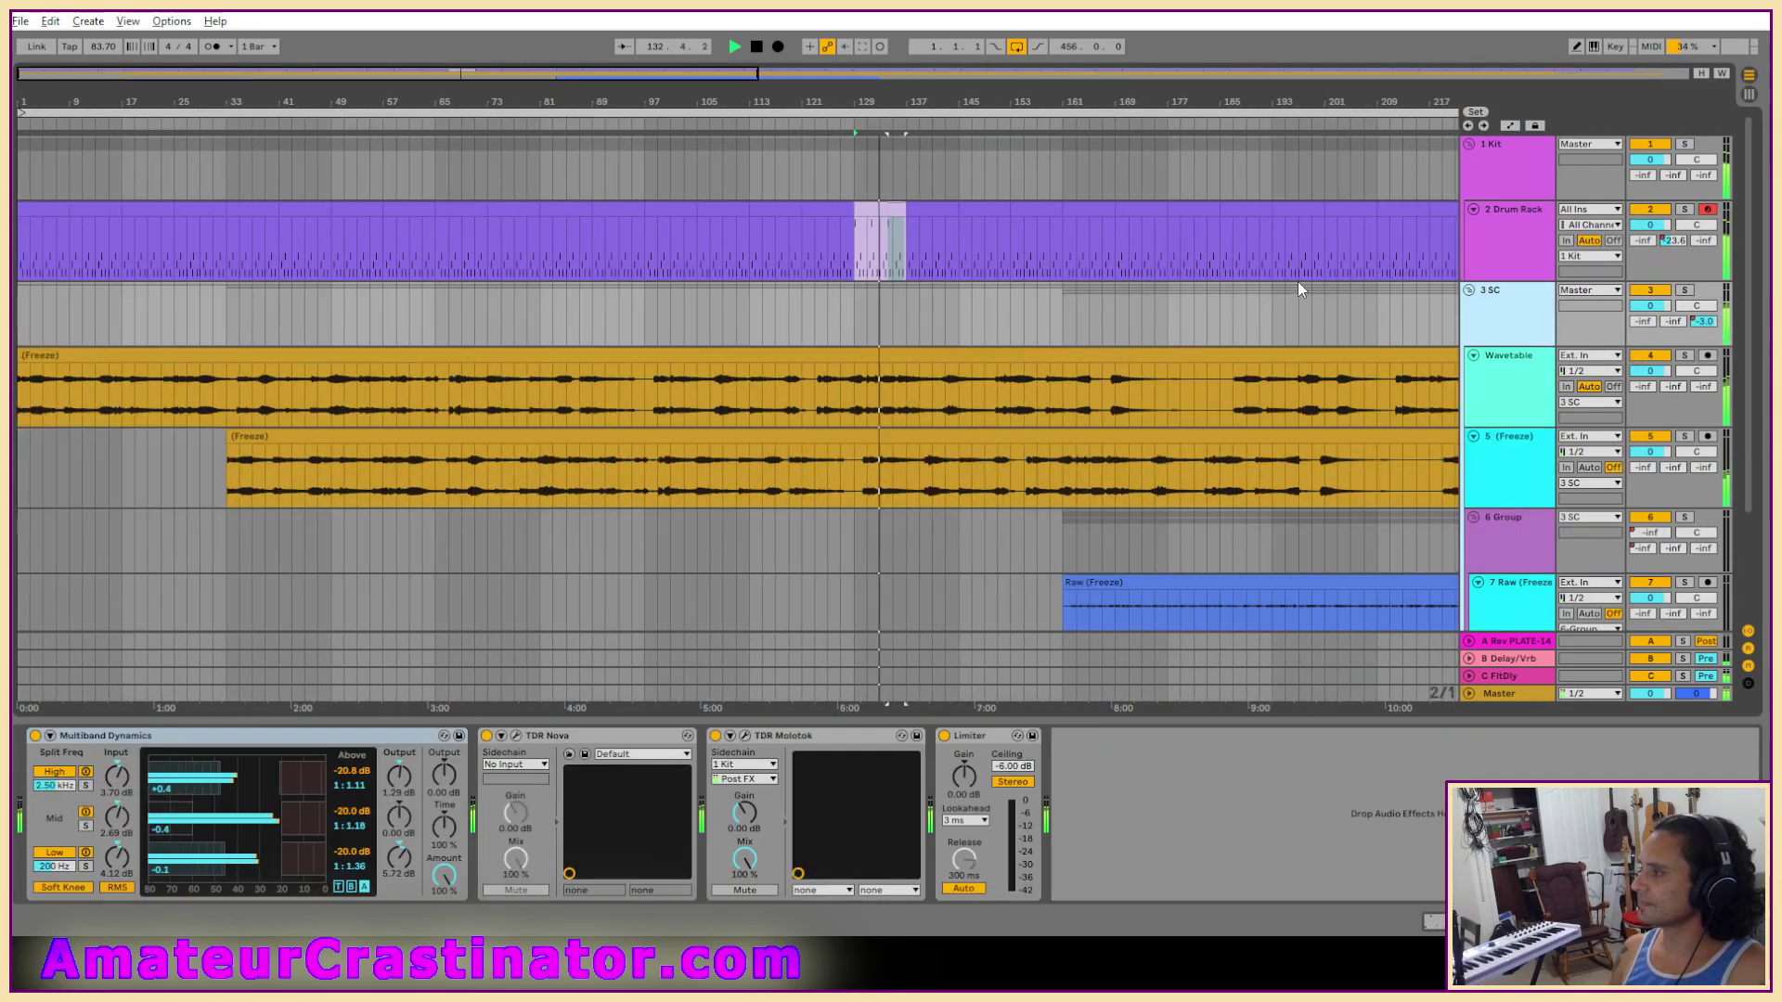
left_click(404, 206)
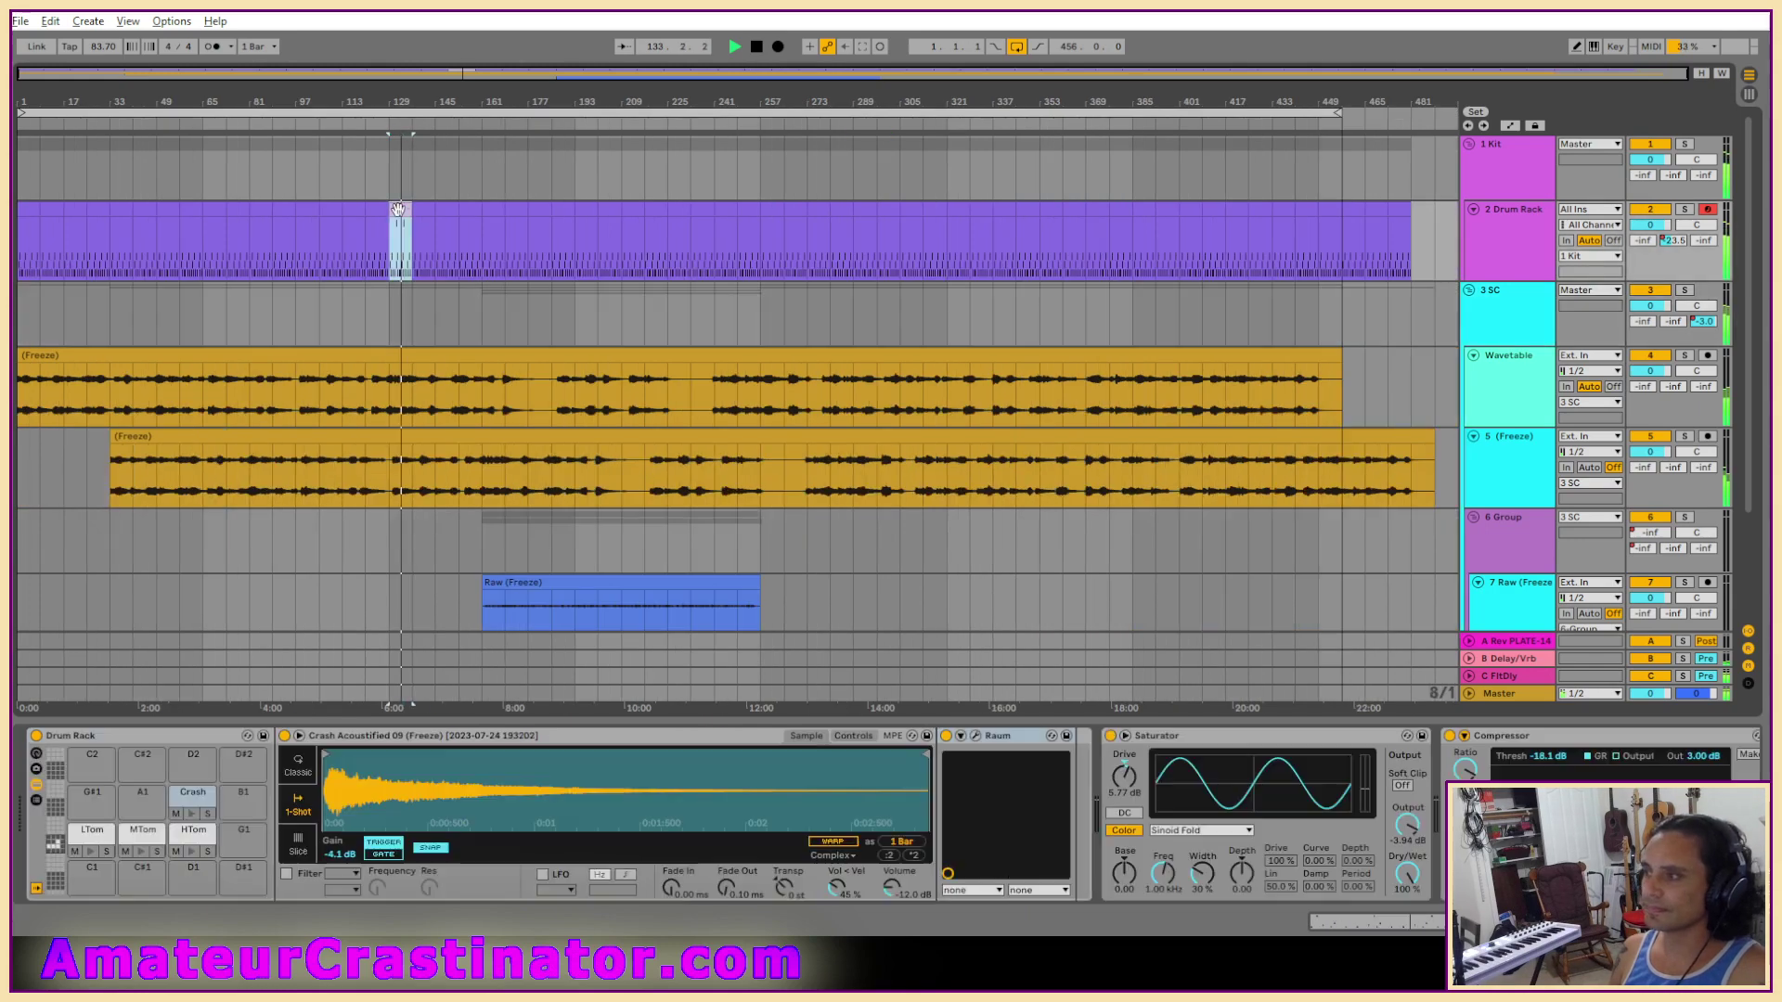
left_click(445, 206)
key("ctrl+v")
key("ctrl+d")
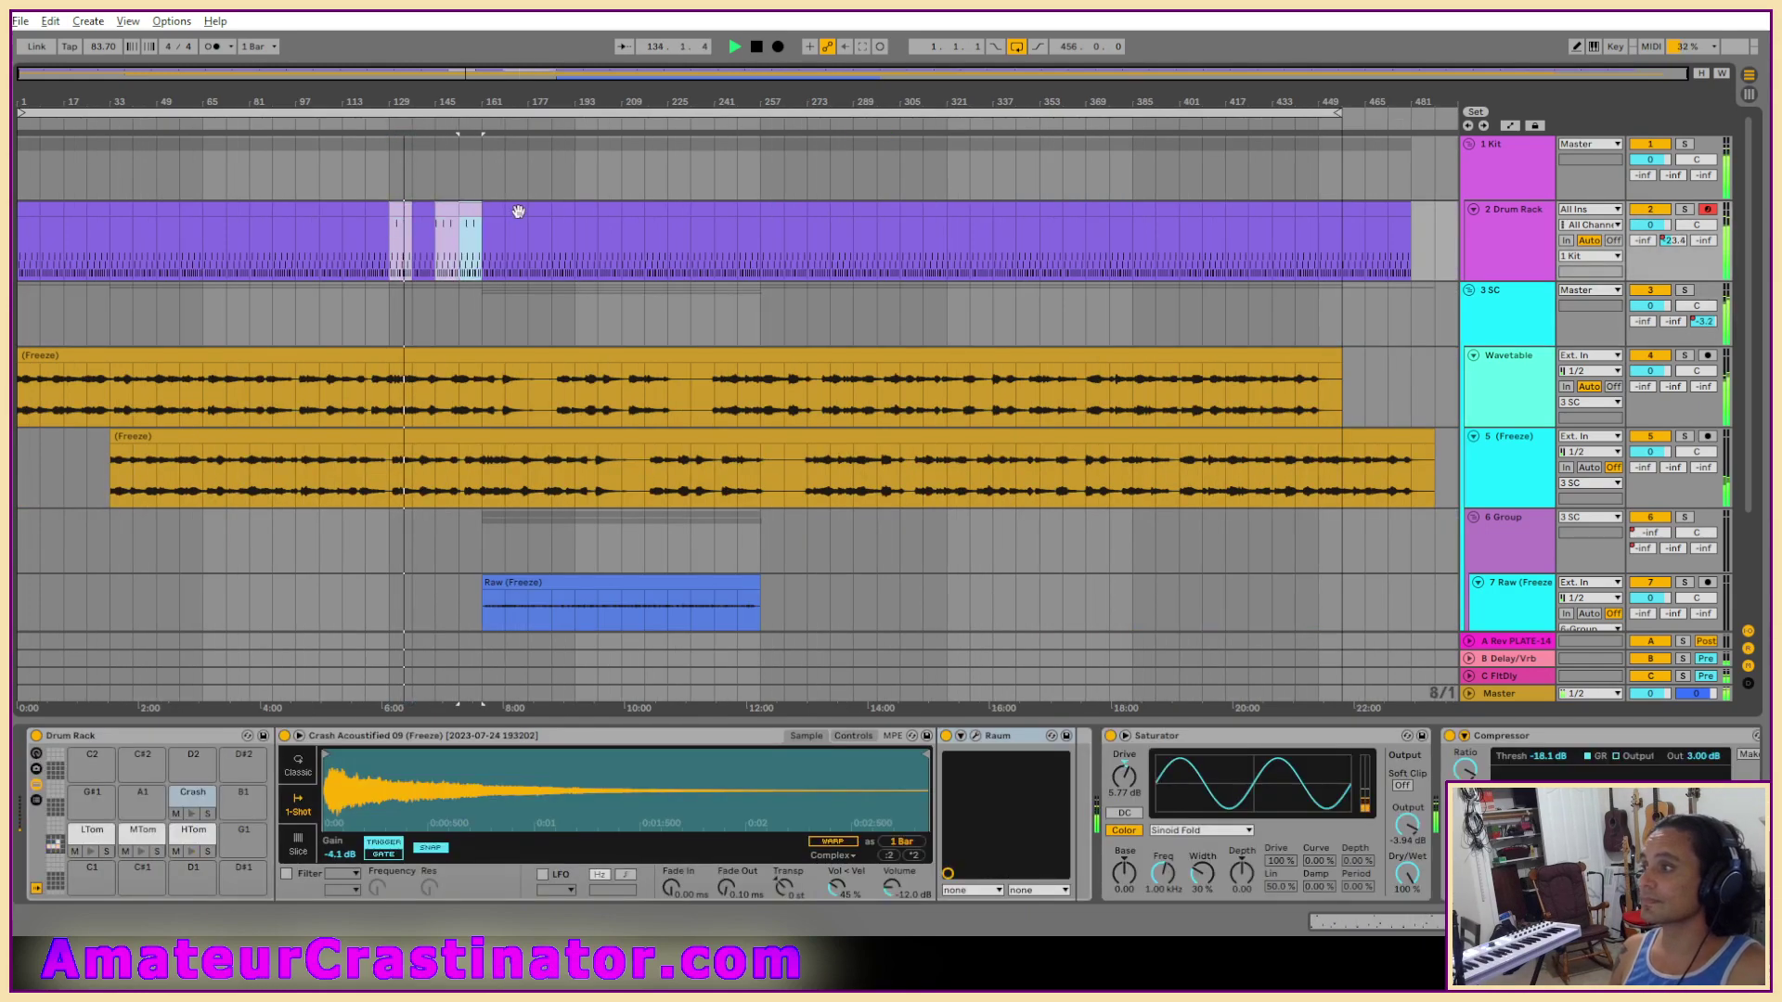
Paste the drum clip at bars 169 and 185 on the Drum Rack track, and duplicate the bar 185 copy twice.
left_click(517, 209)
key("ctrl+v")
left_click(573, 223)
key("ctrl+v")
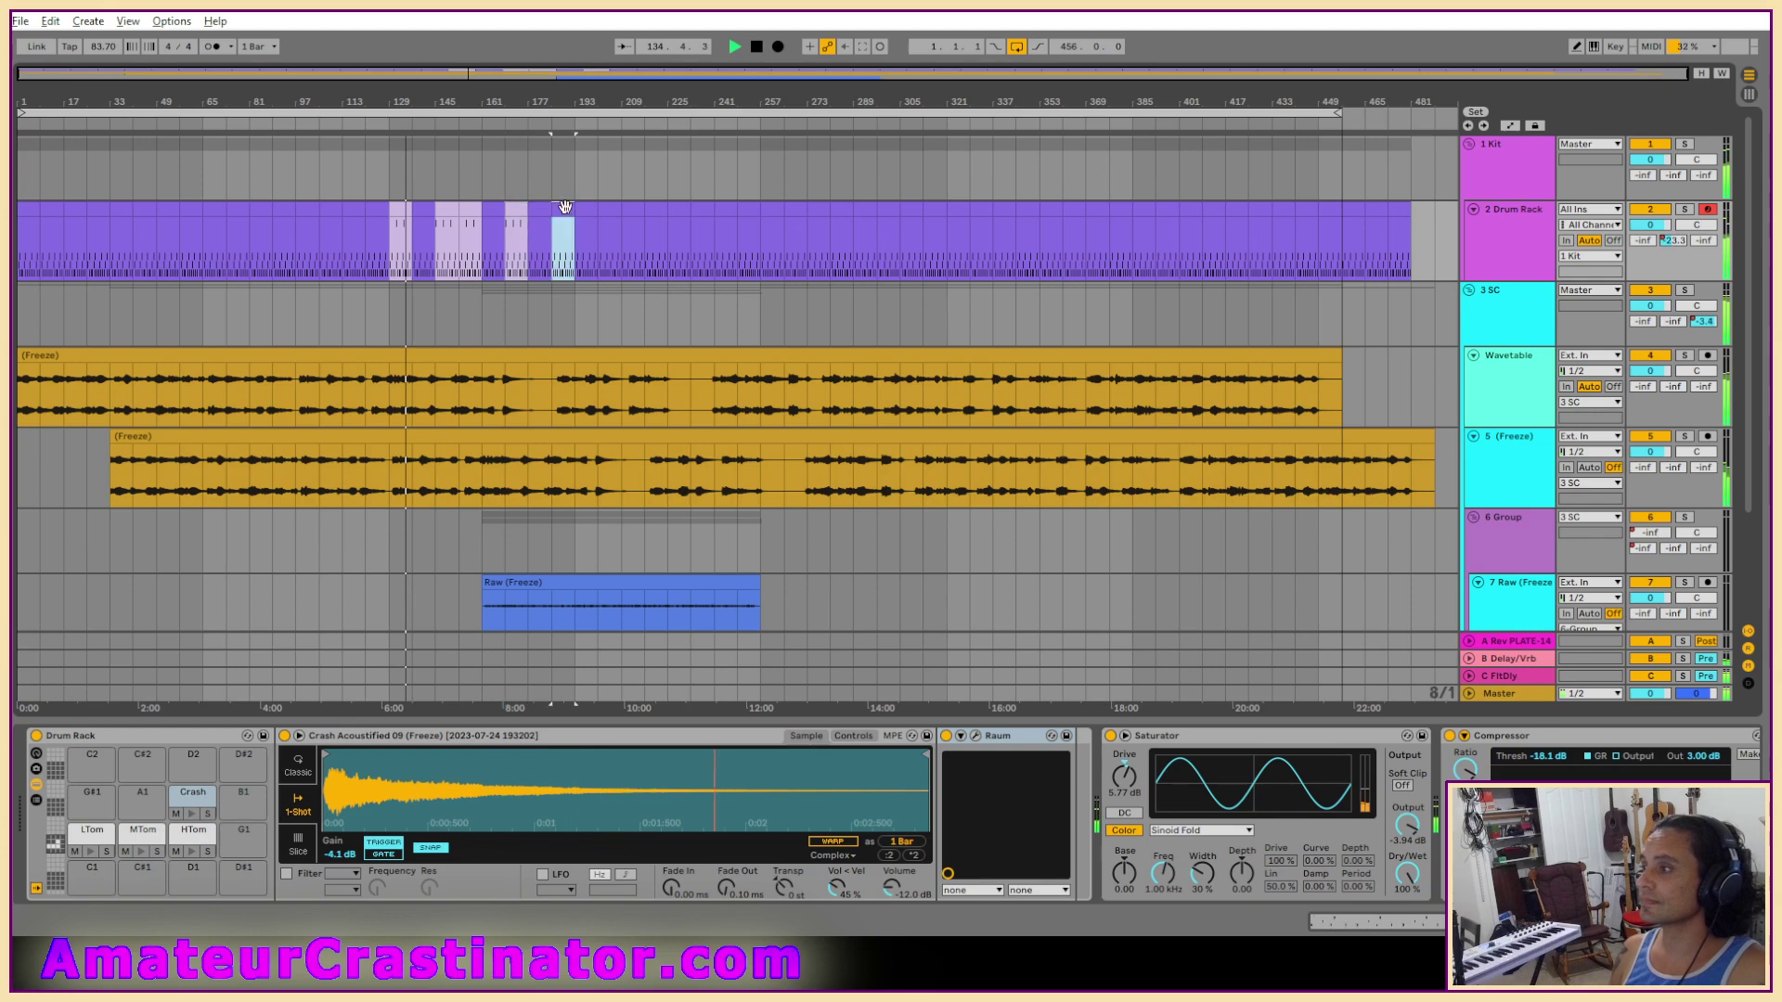
key("ctrl+d")
key("ctrl+d")
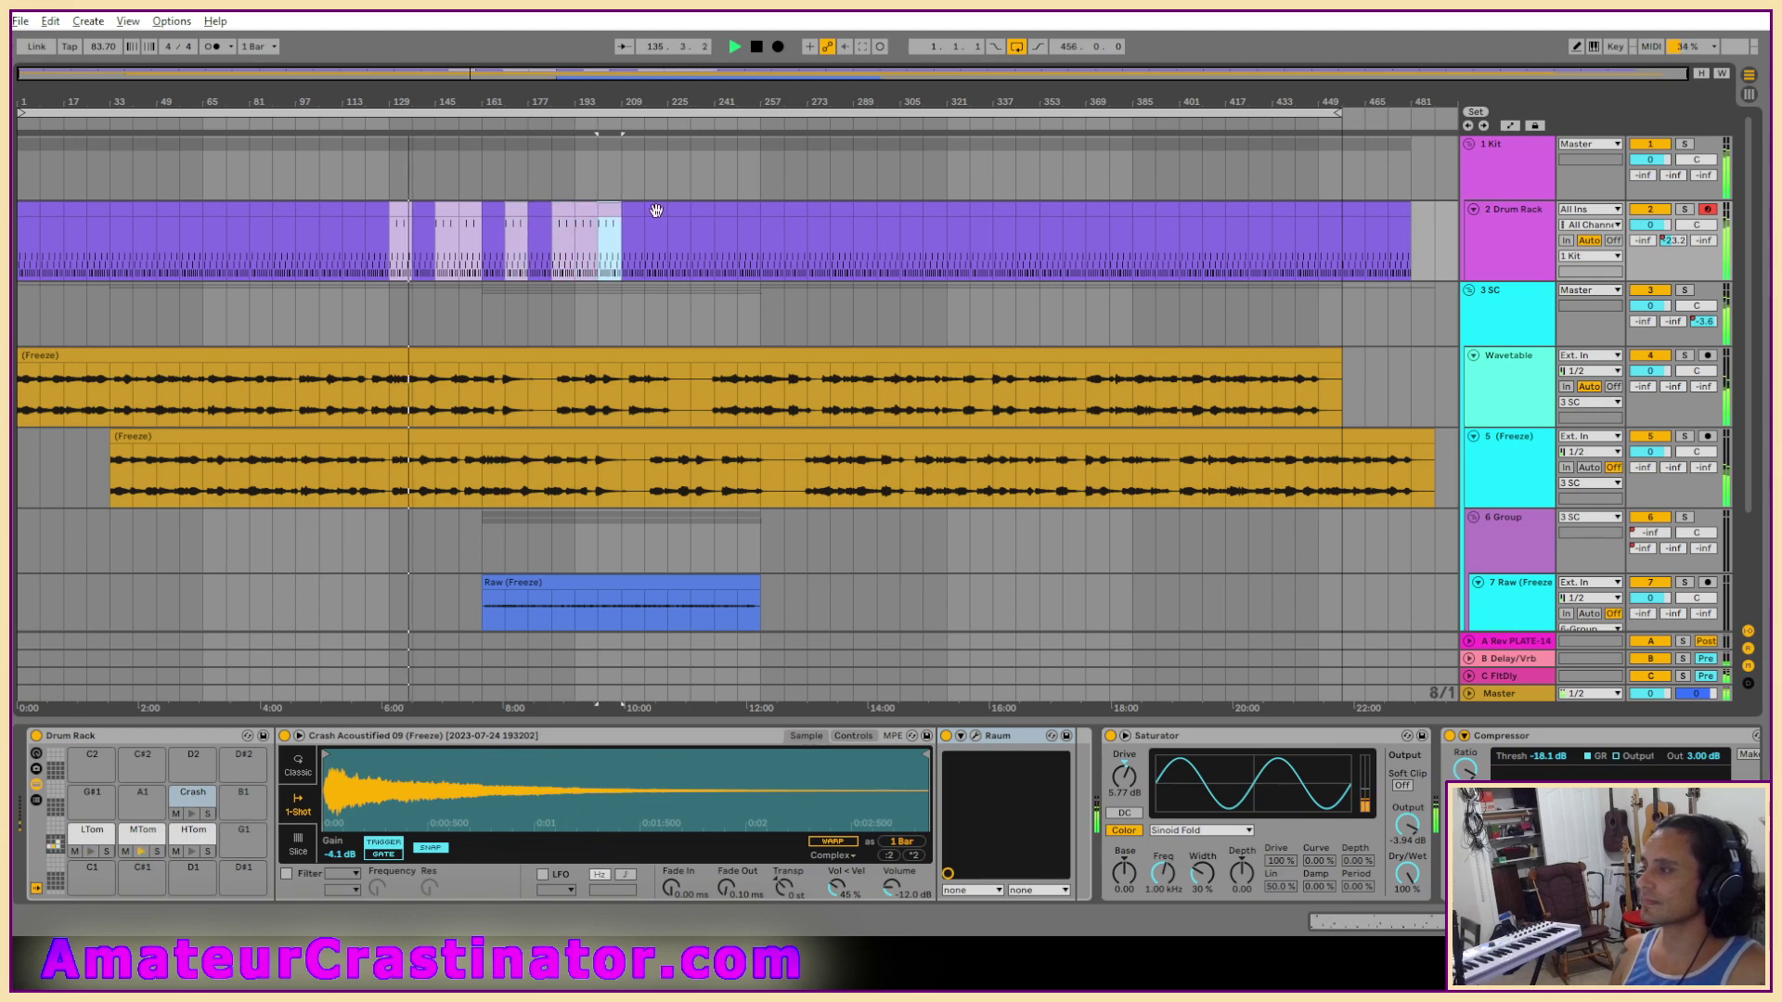
Listen through the arrangement, lower the crash sample's gain to -7.4 dB, and stop playback.
scroll(654, 325, "down", 3)
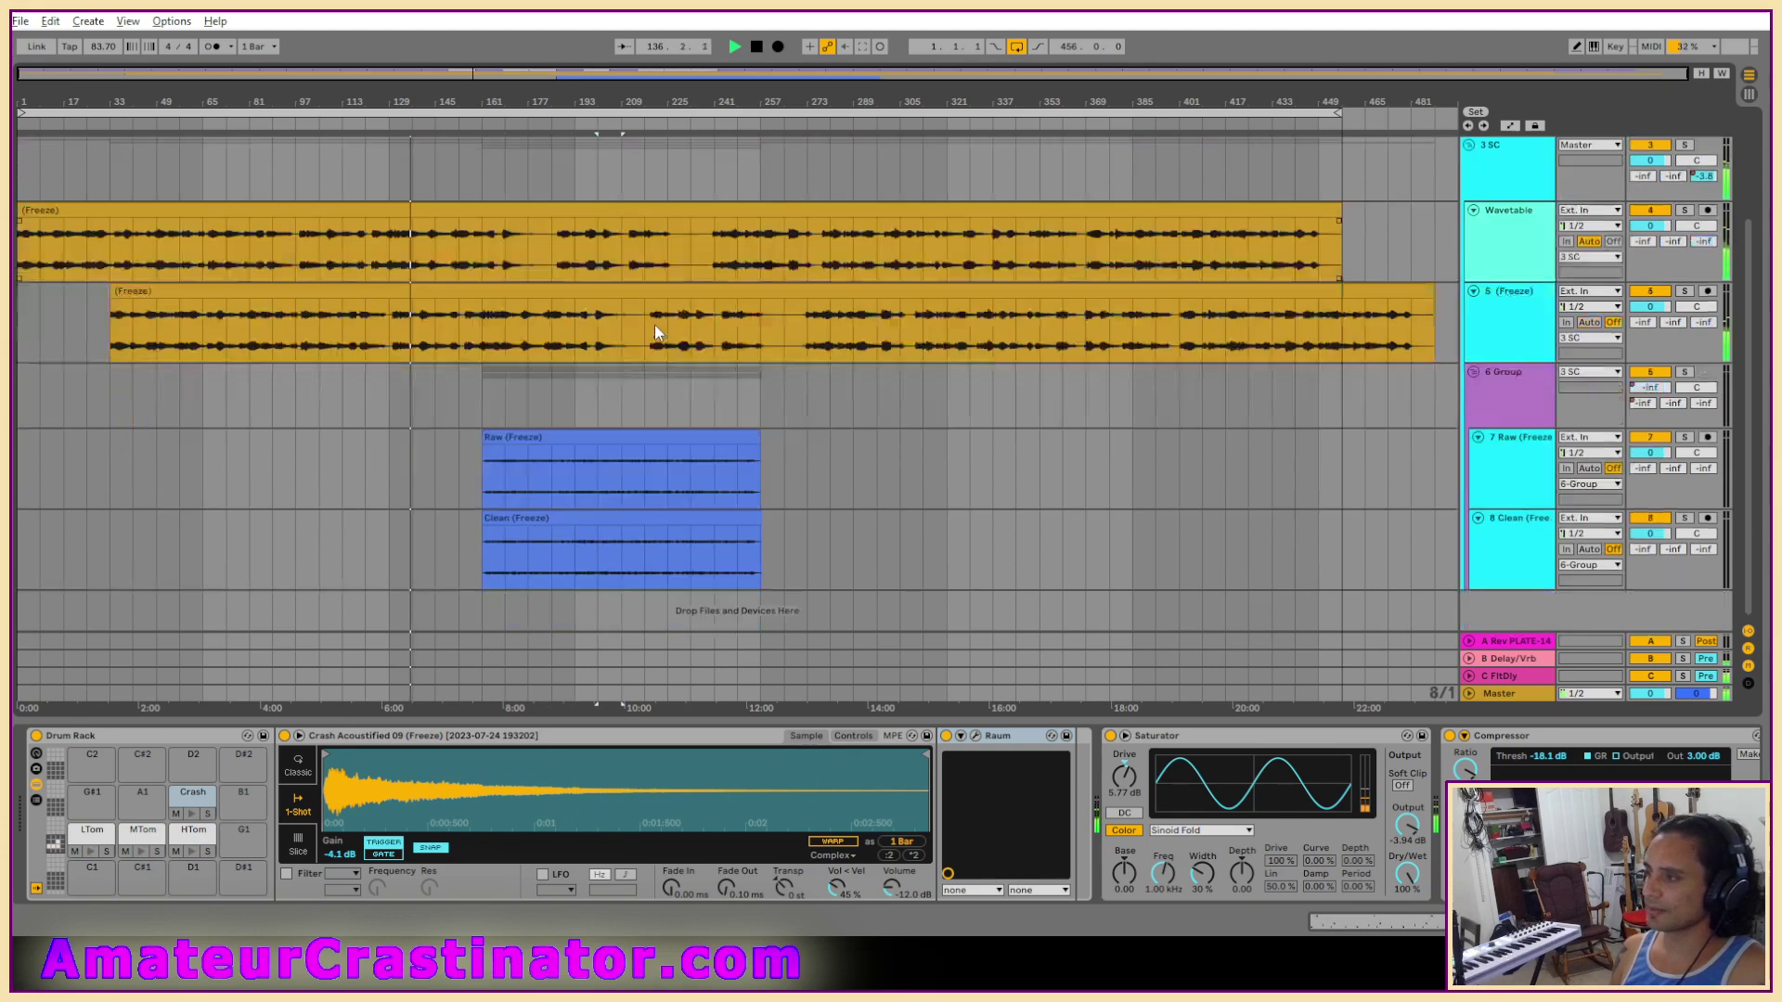
scroll(656, 324, "up", 3)
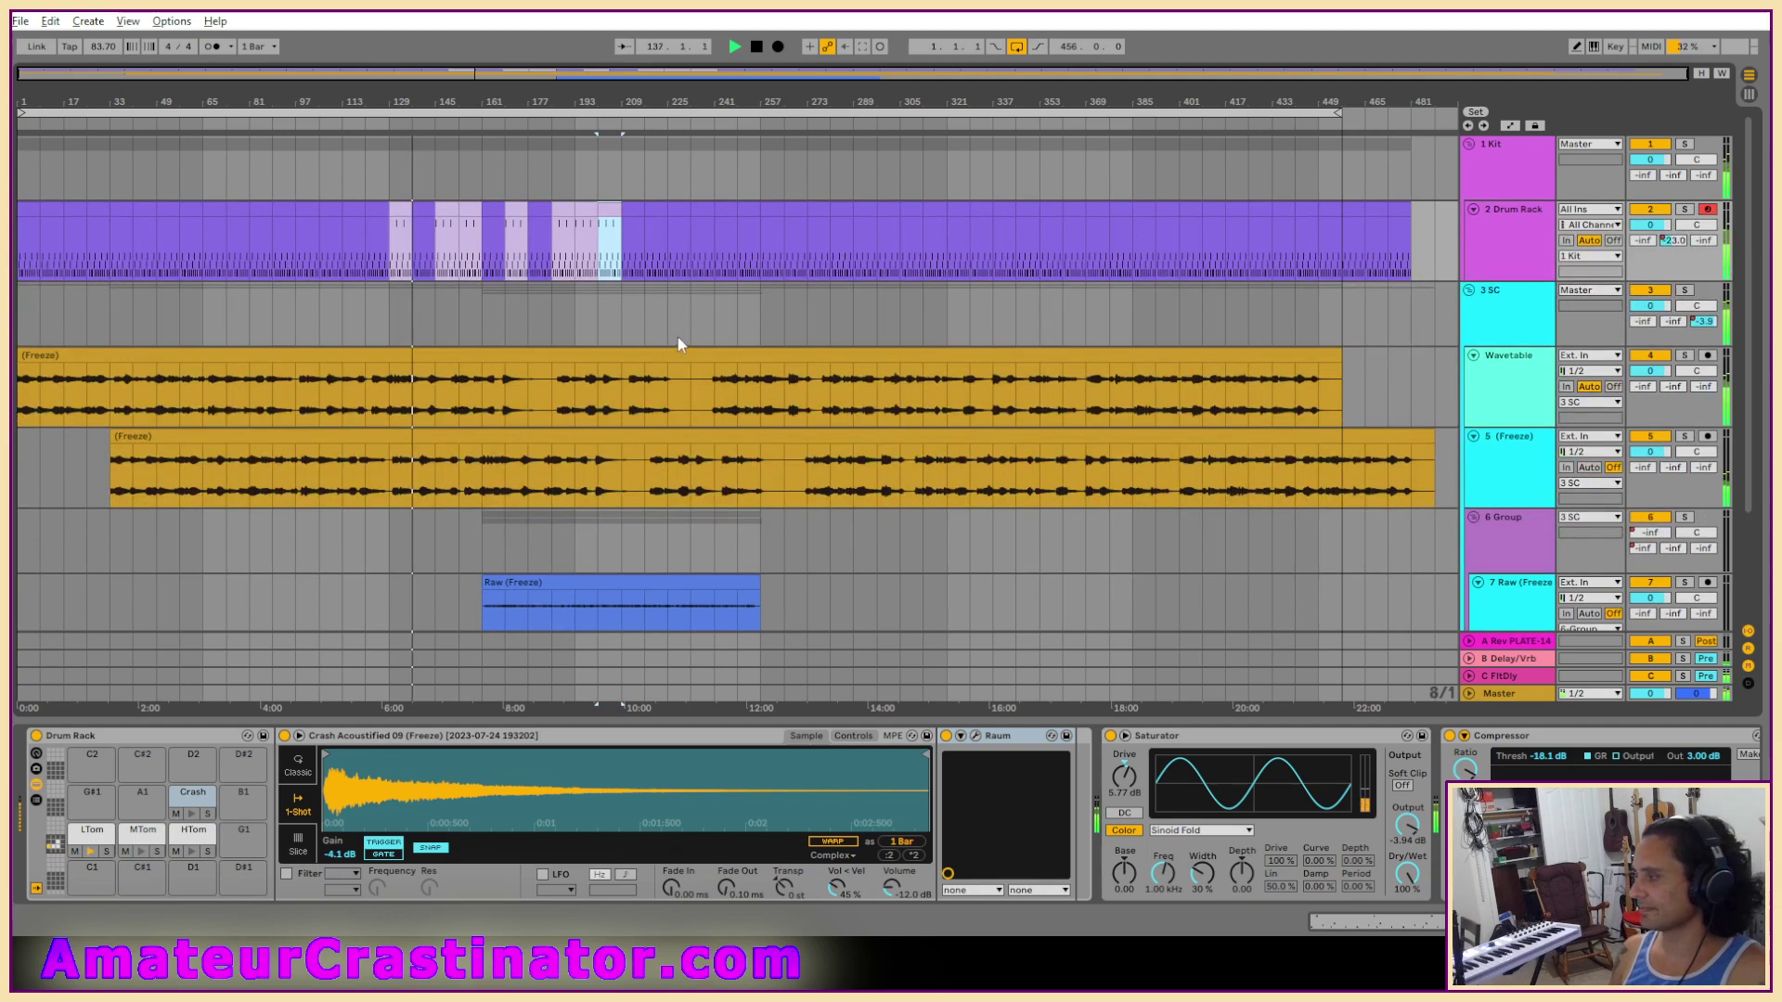
scroll(673, 342, "down", 3)
scroll(668, 342, "down", 1)
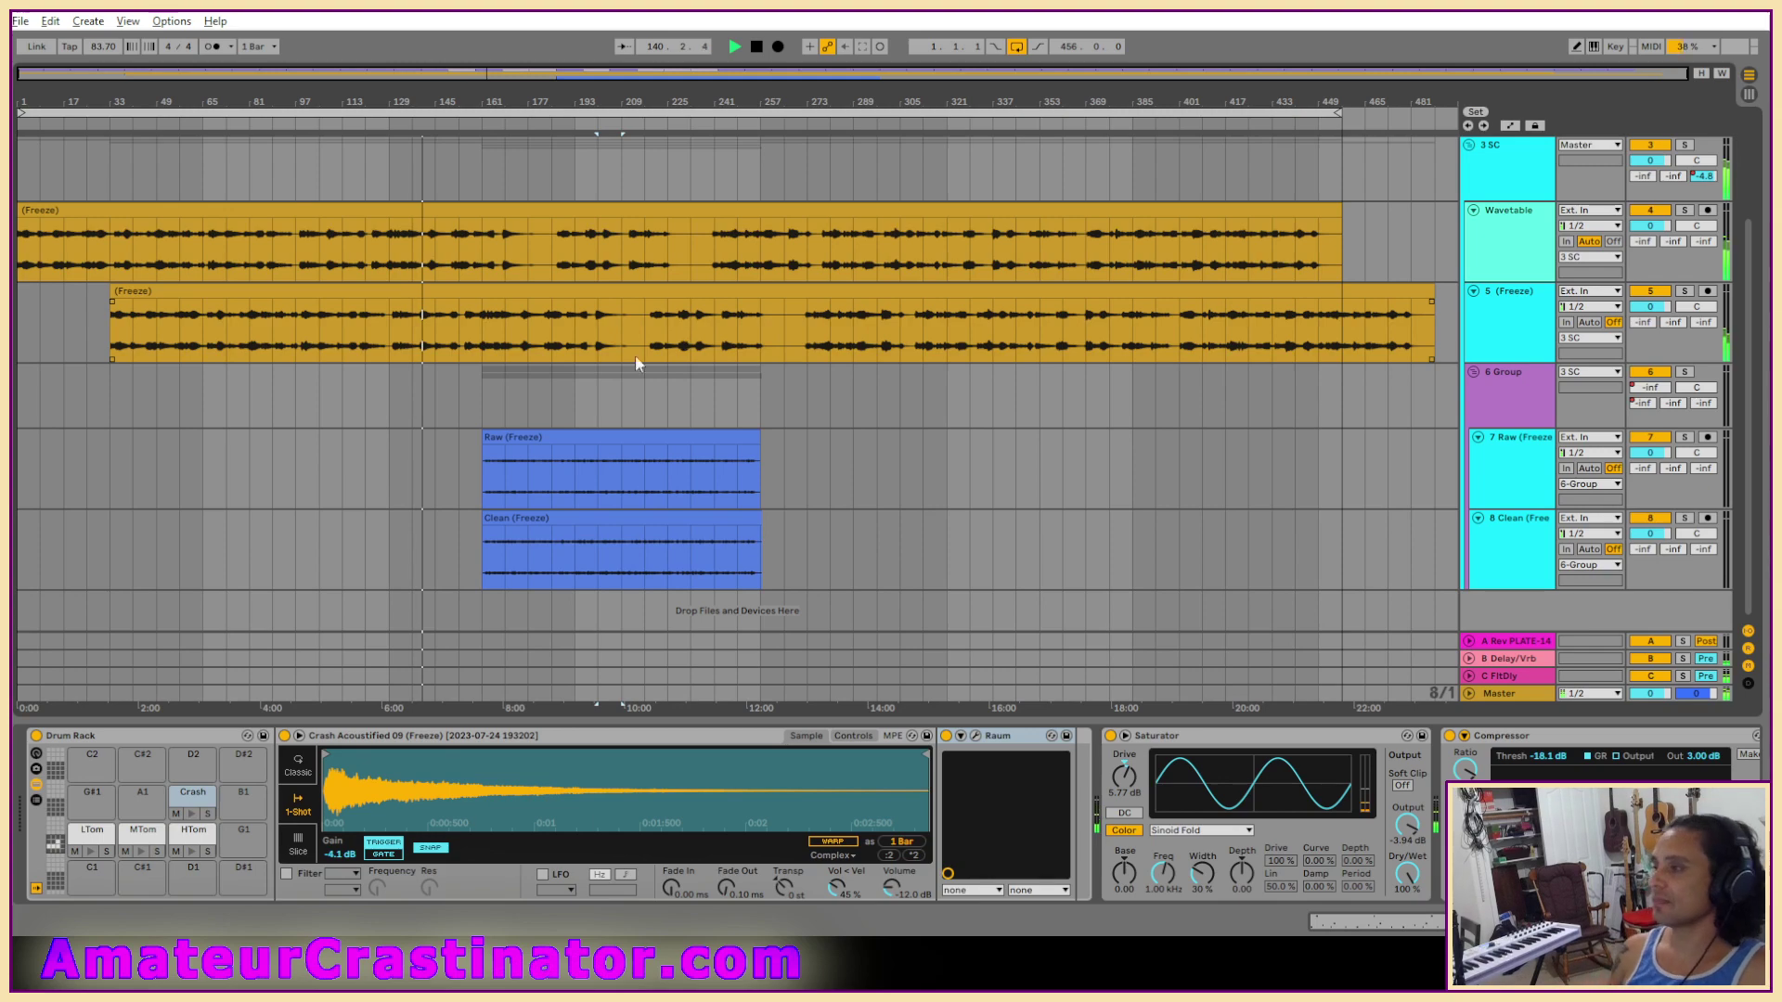
scroll(587, 241, "up", 3)
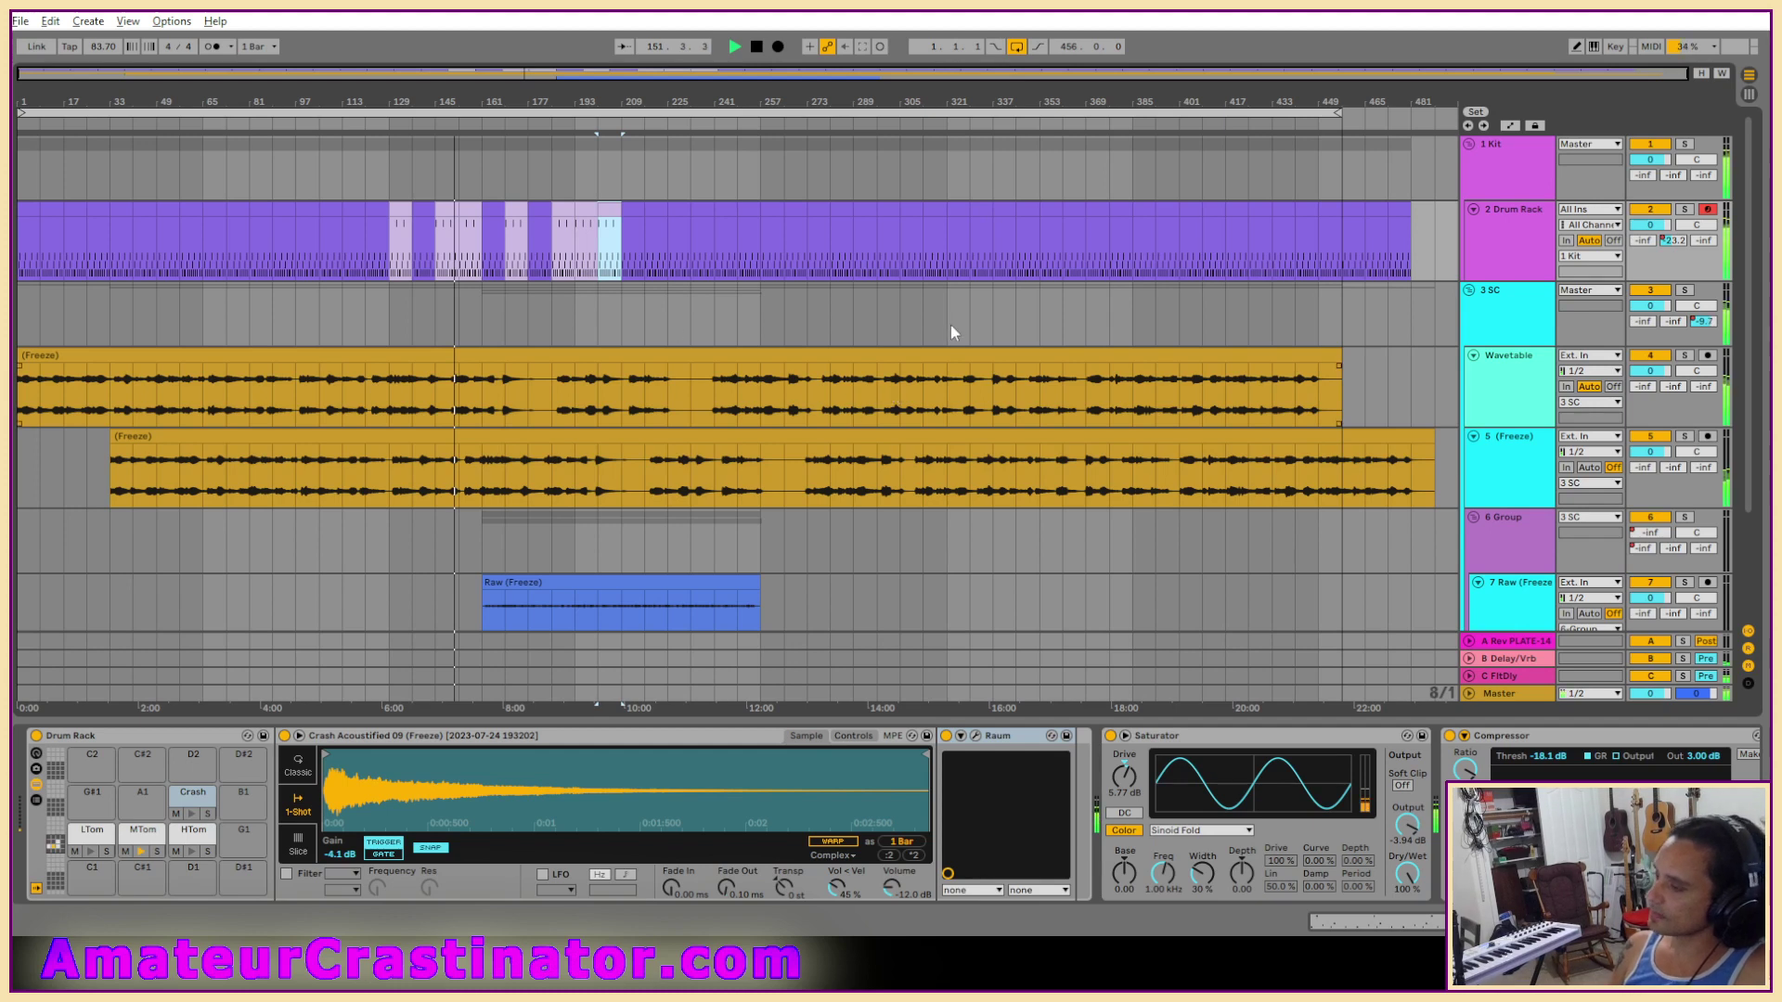
left_click_drag(339, 854, 339, 877)
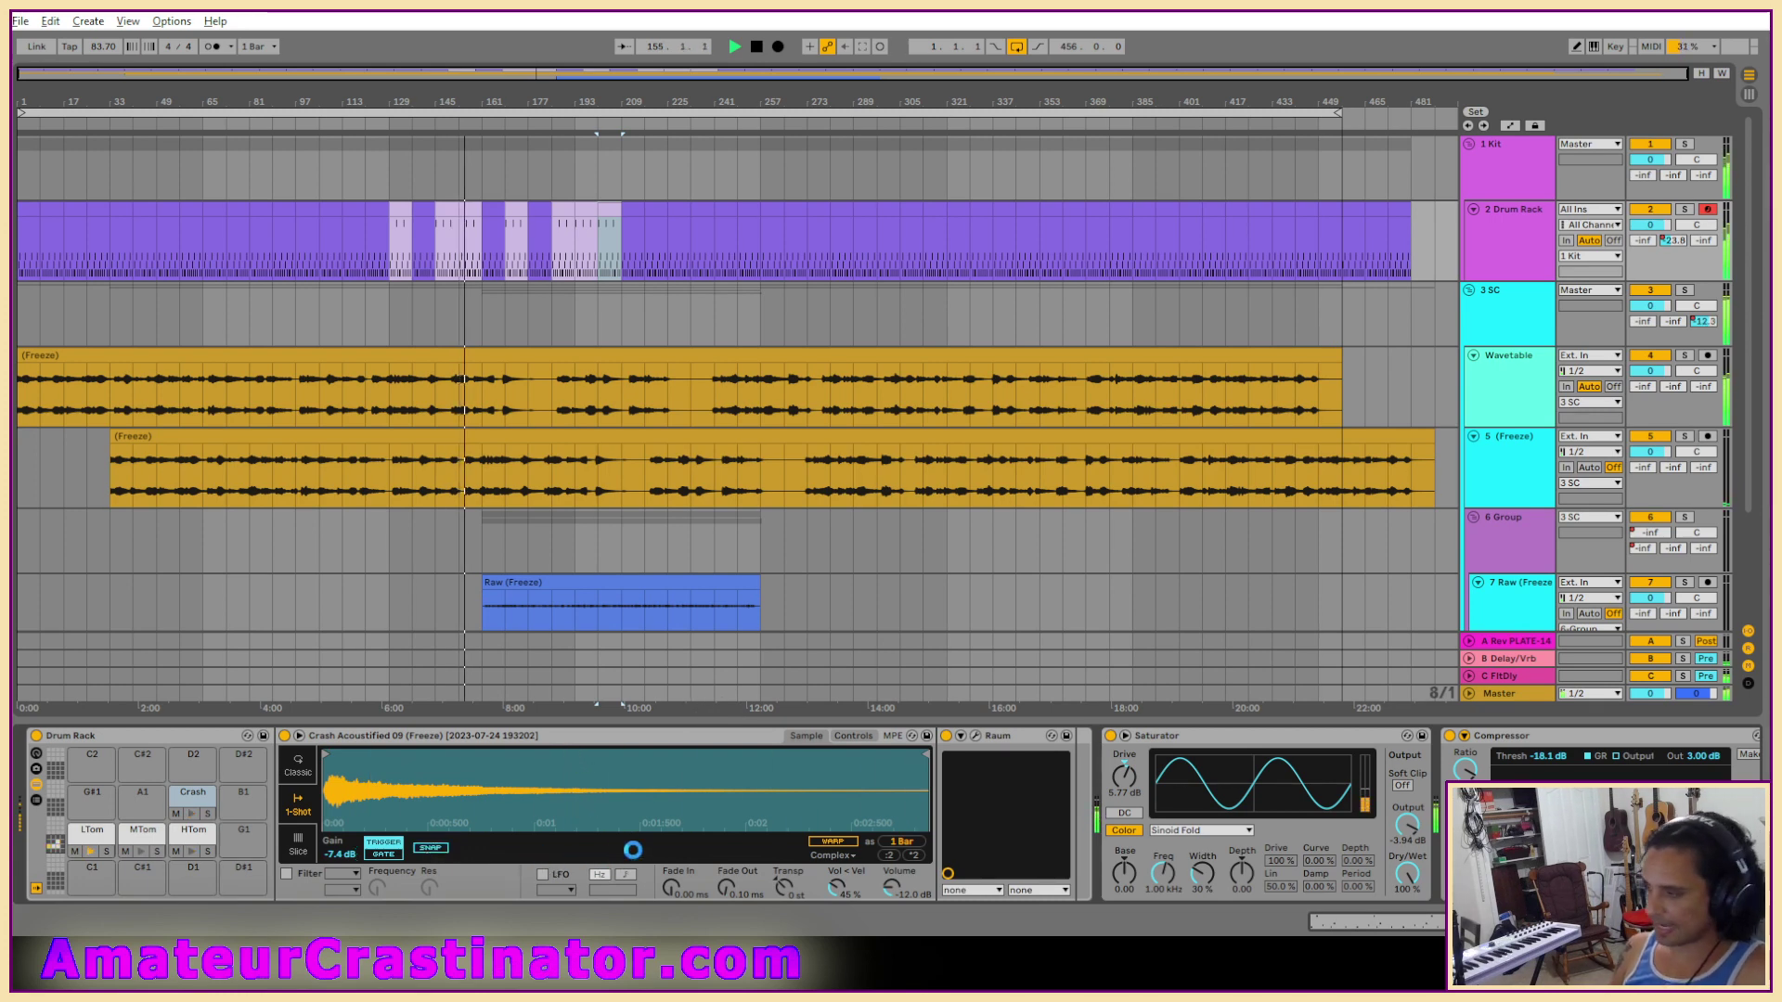
scroll(944, 408, "down", 3)
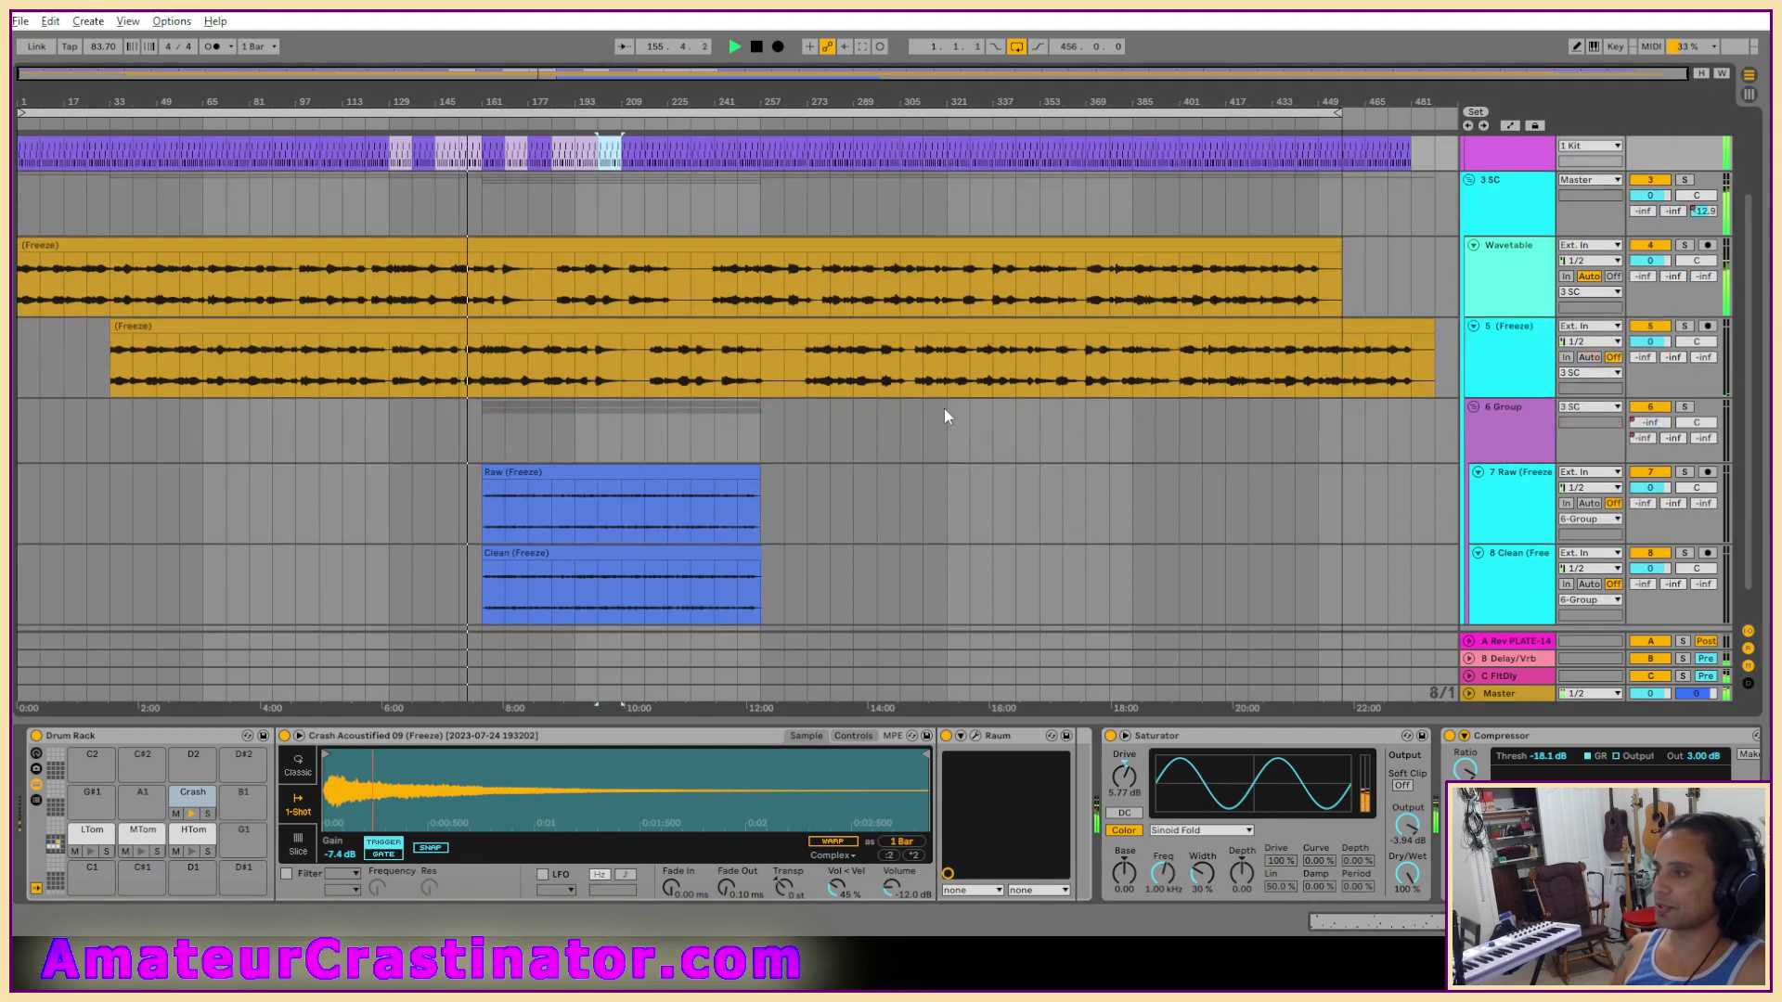
key("space")
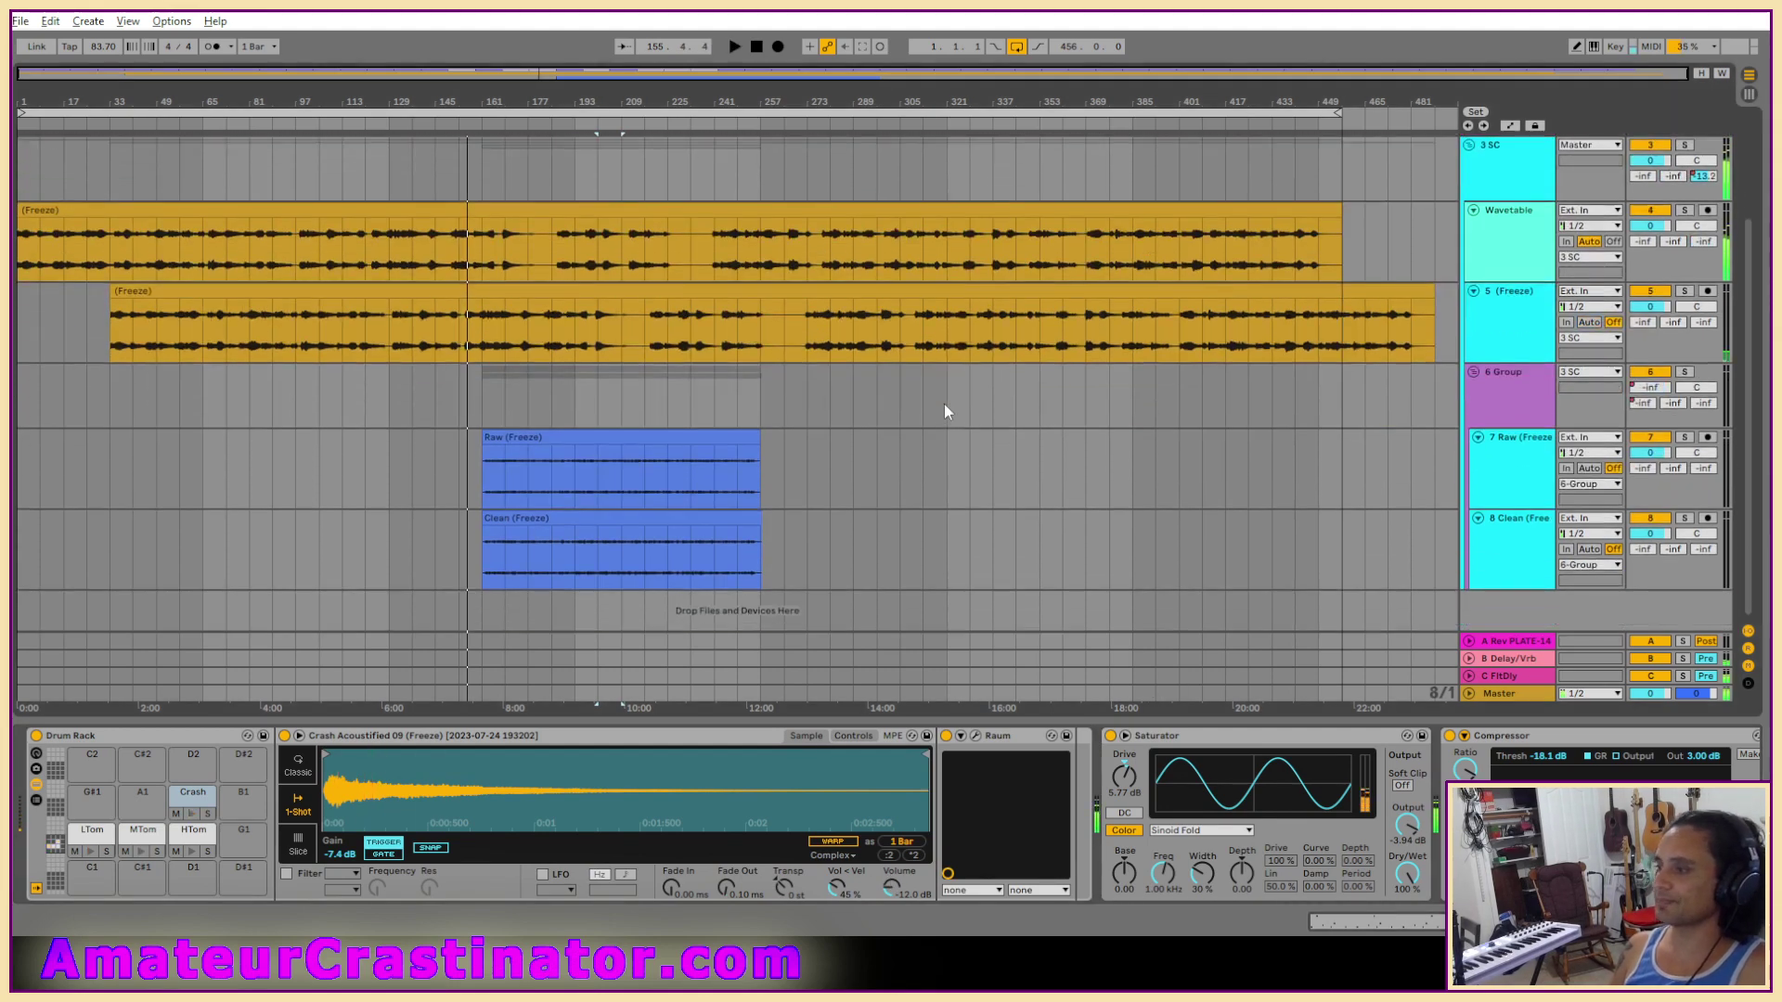
Open the Live set stored in the I am sauce Project folder under Live Recordings.
left_click(20, 21)
left_click(56, 61)
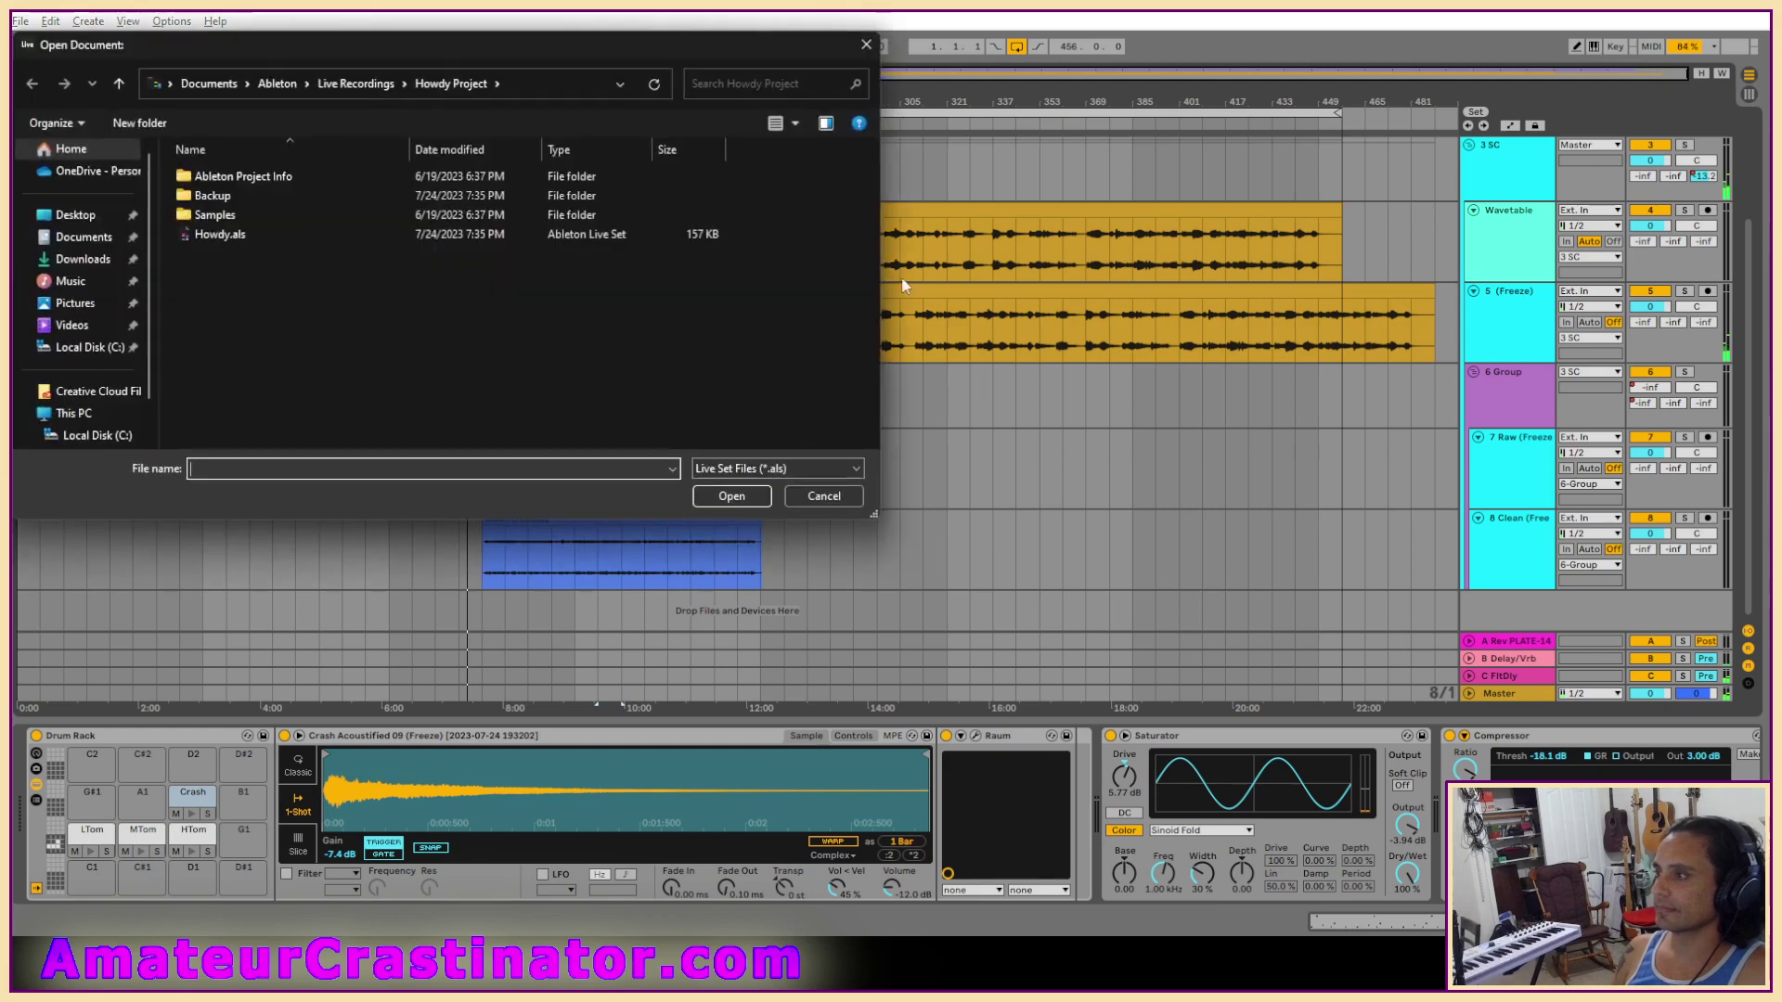
left_click(356, 83)
scroll(314, 358, "down", 10)
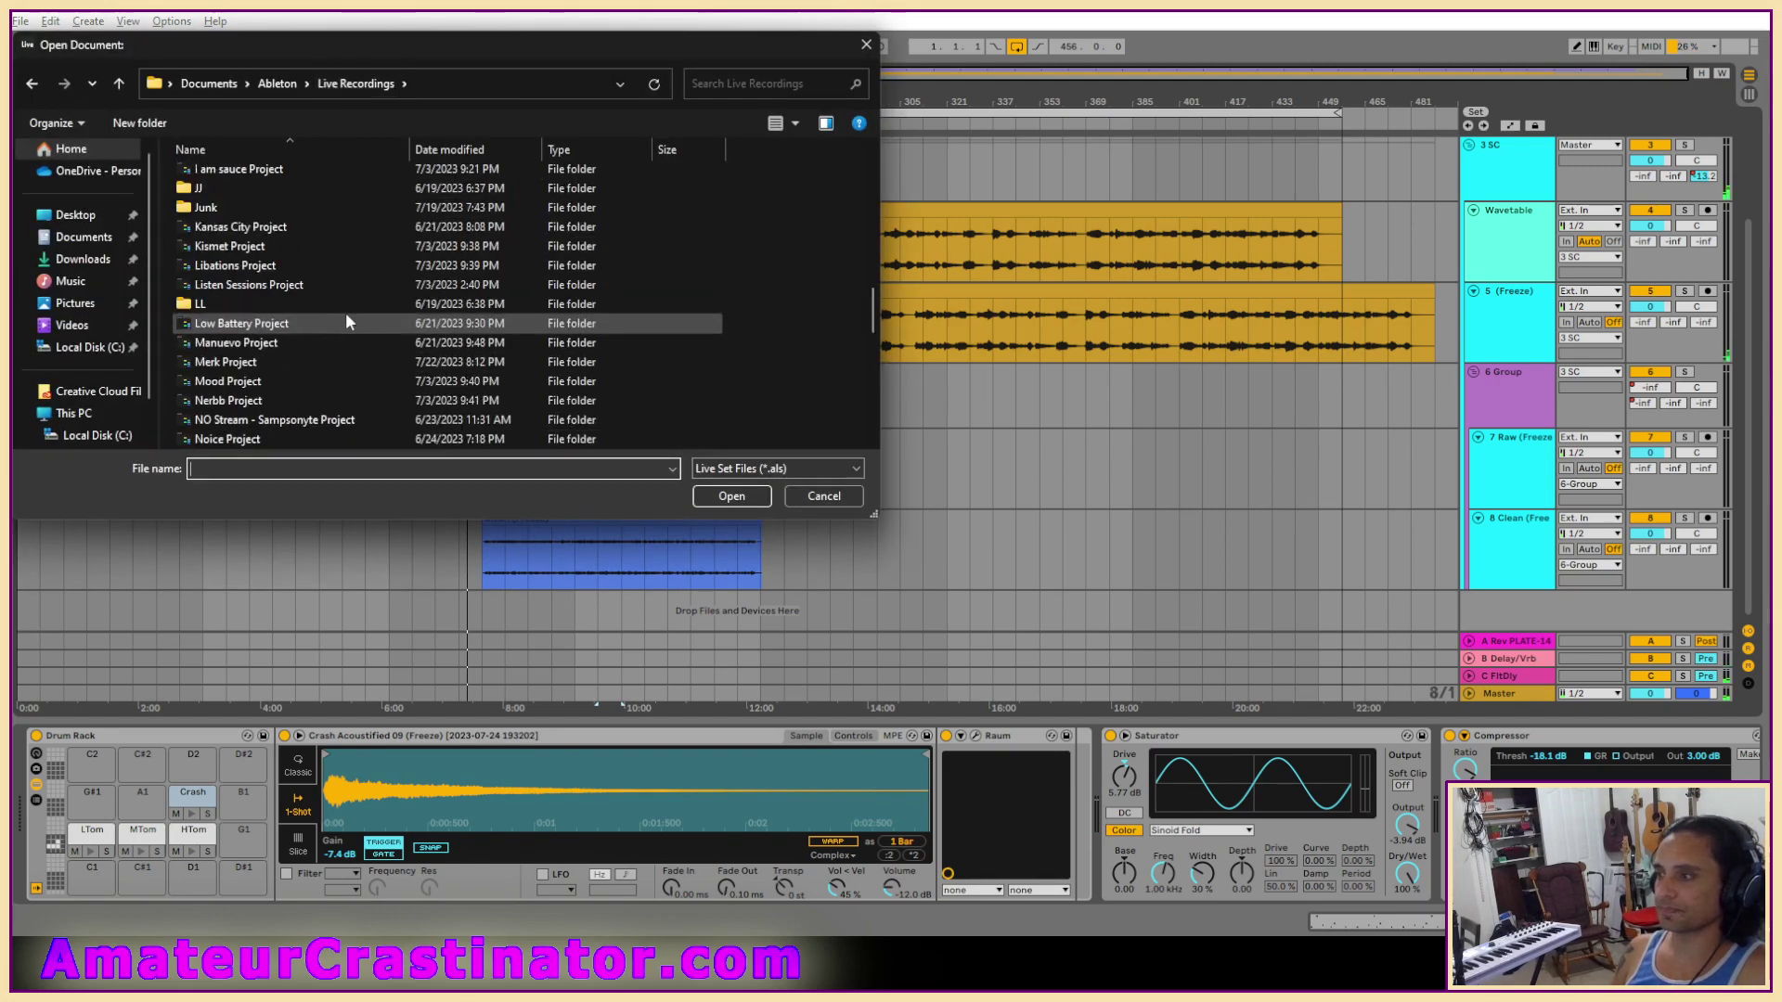
scroll(286, 310, "up", 1)
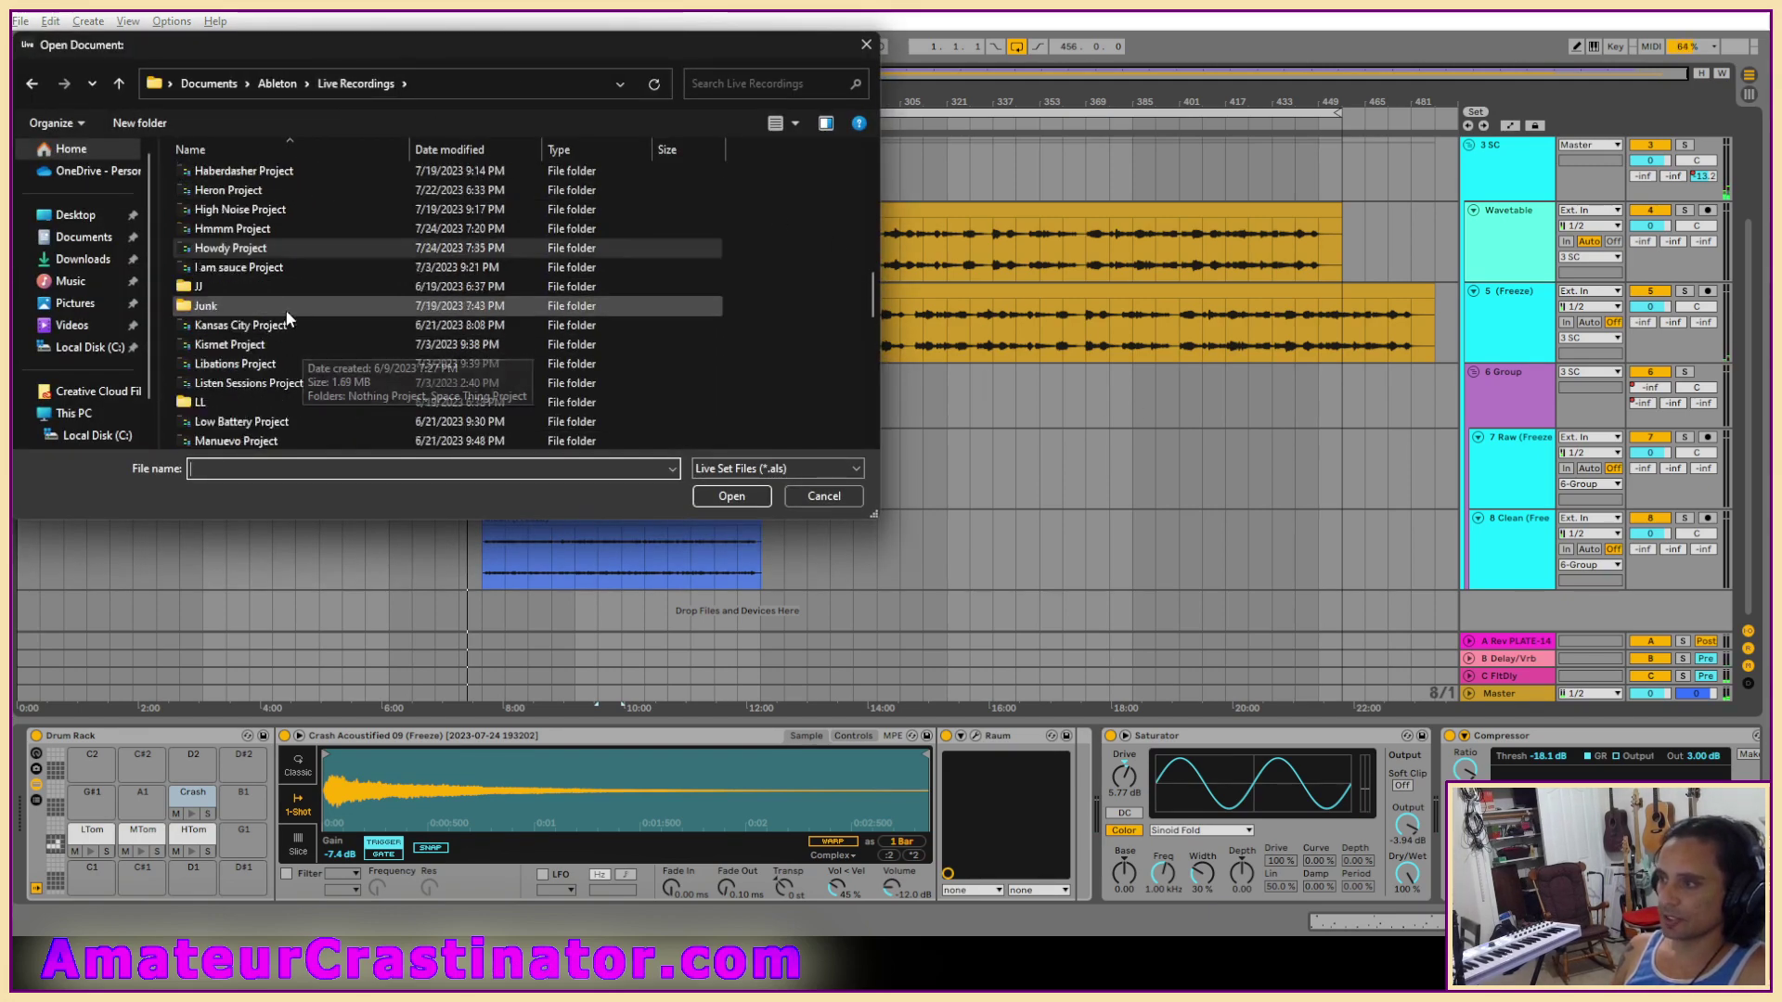
double_click(248, 271)
double_click(228, 234)
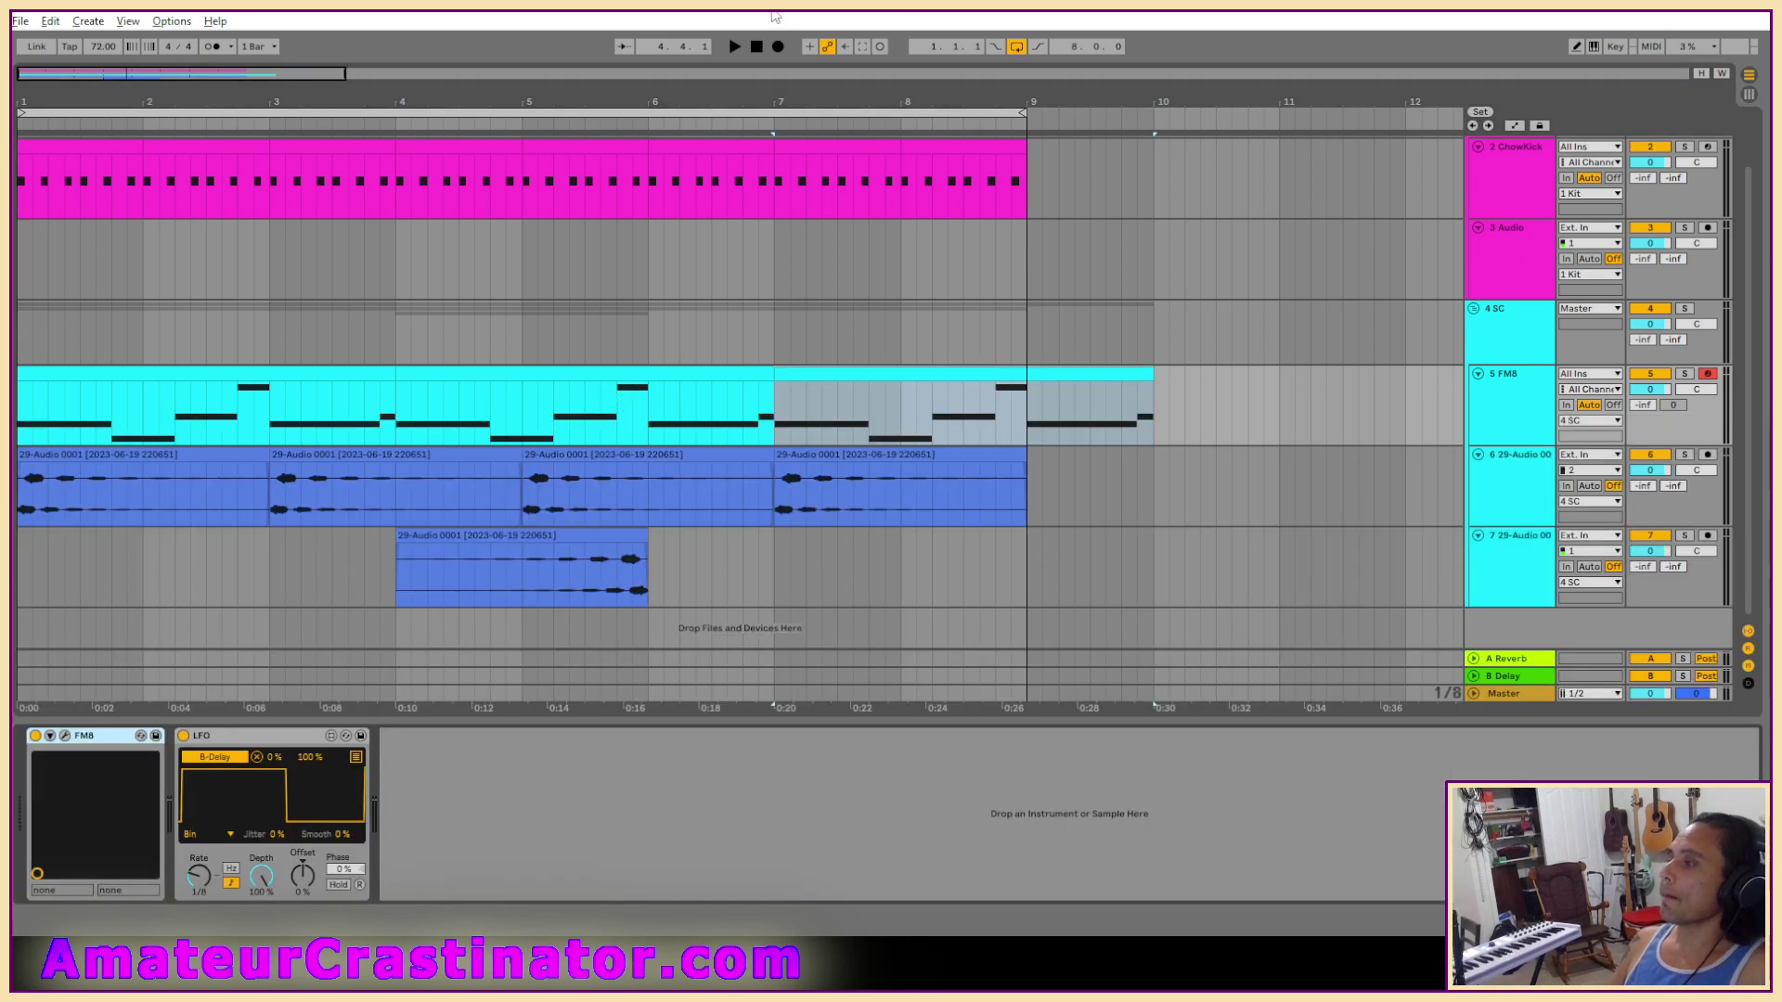
Play the set and shorten the arpeggiator pattern of the FM8 track's synth to 7 steps.
key("space")
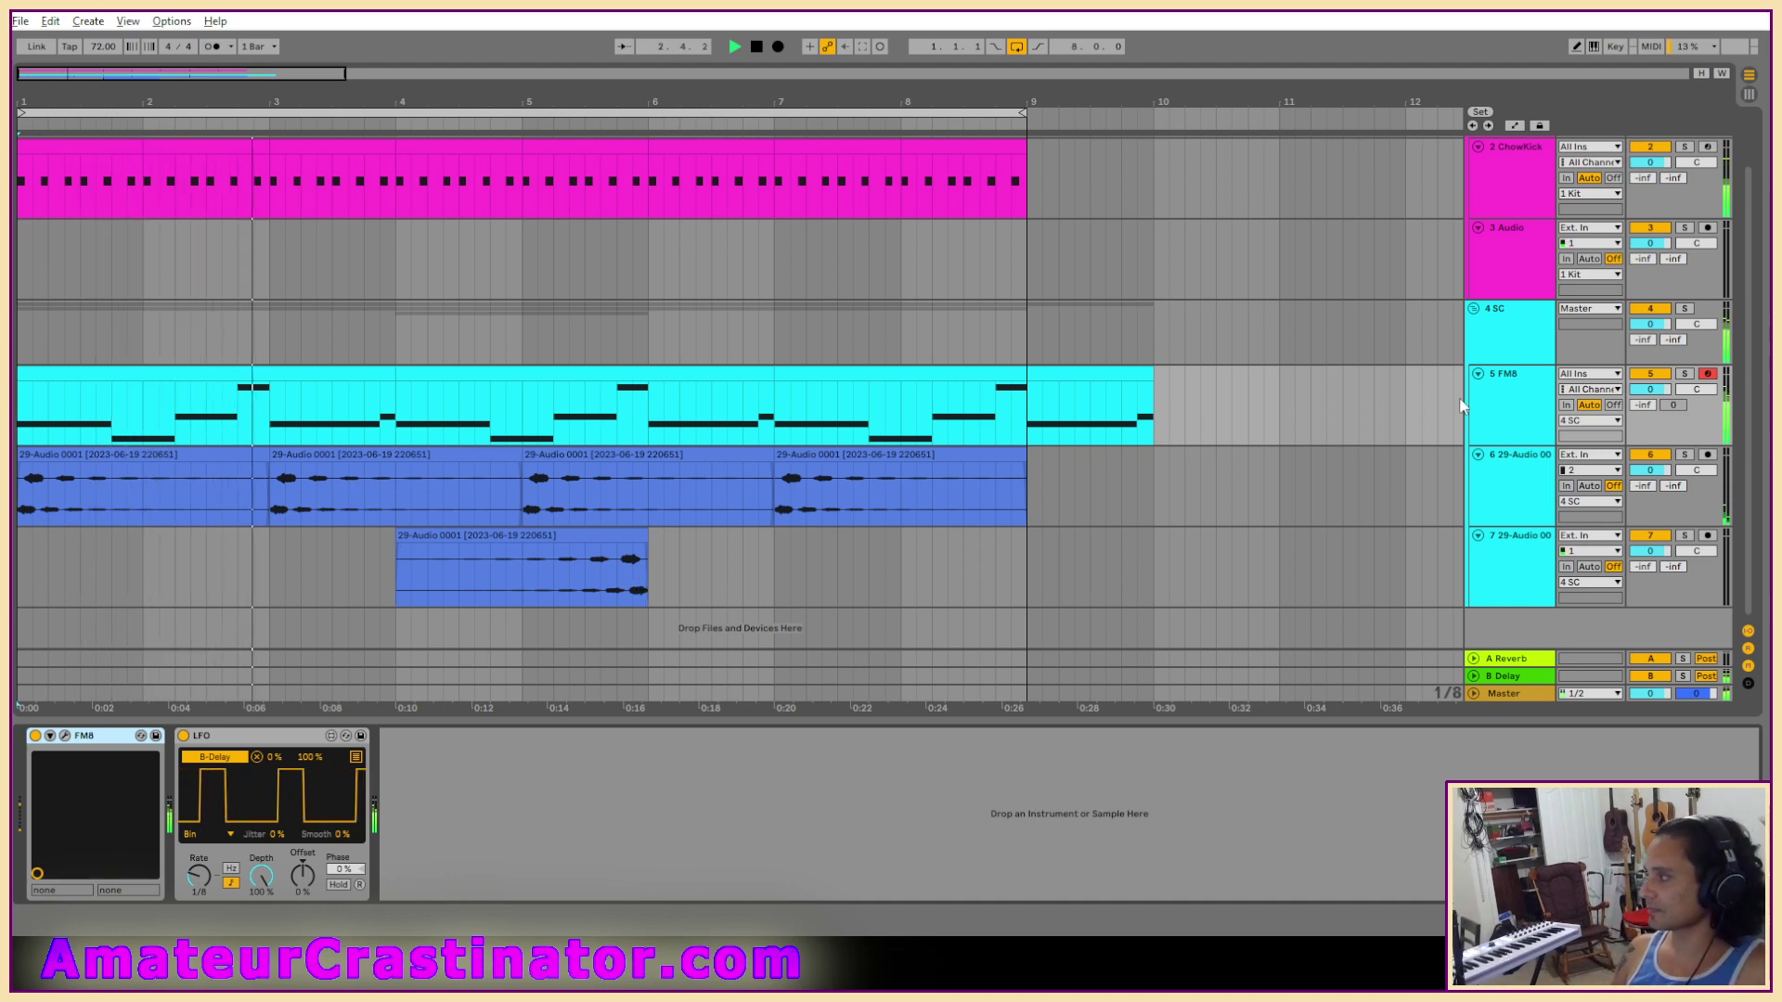
left_click(1535, 381)
left_click(64, 735)
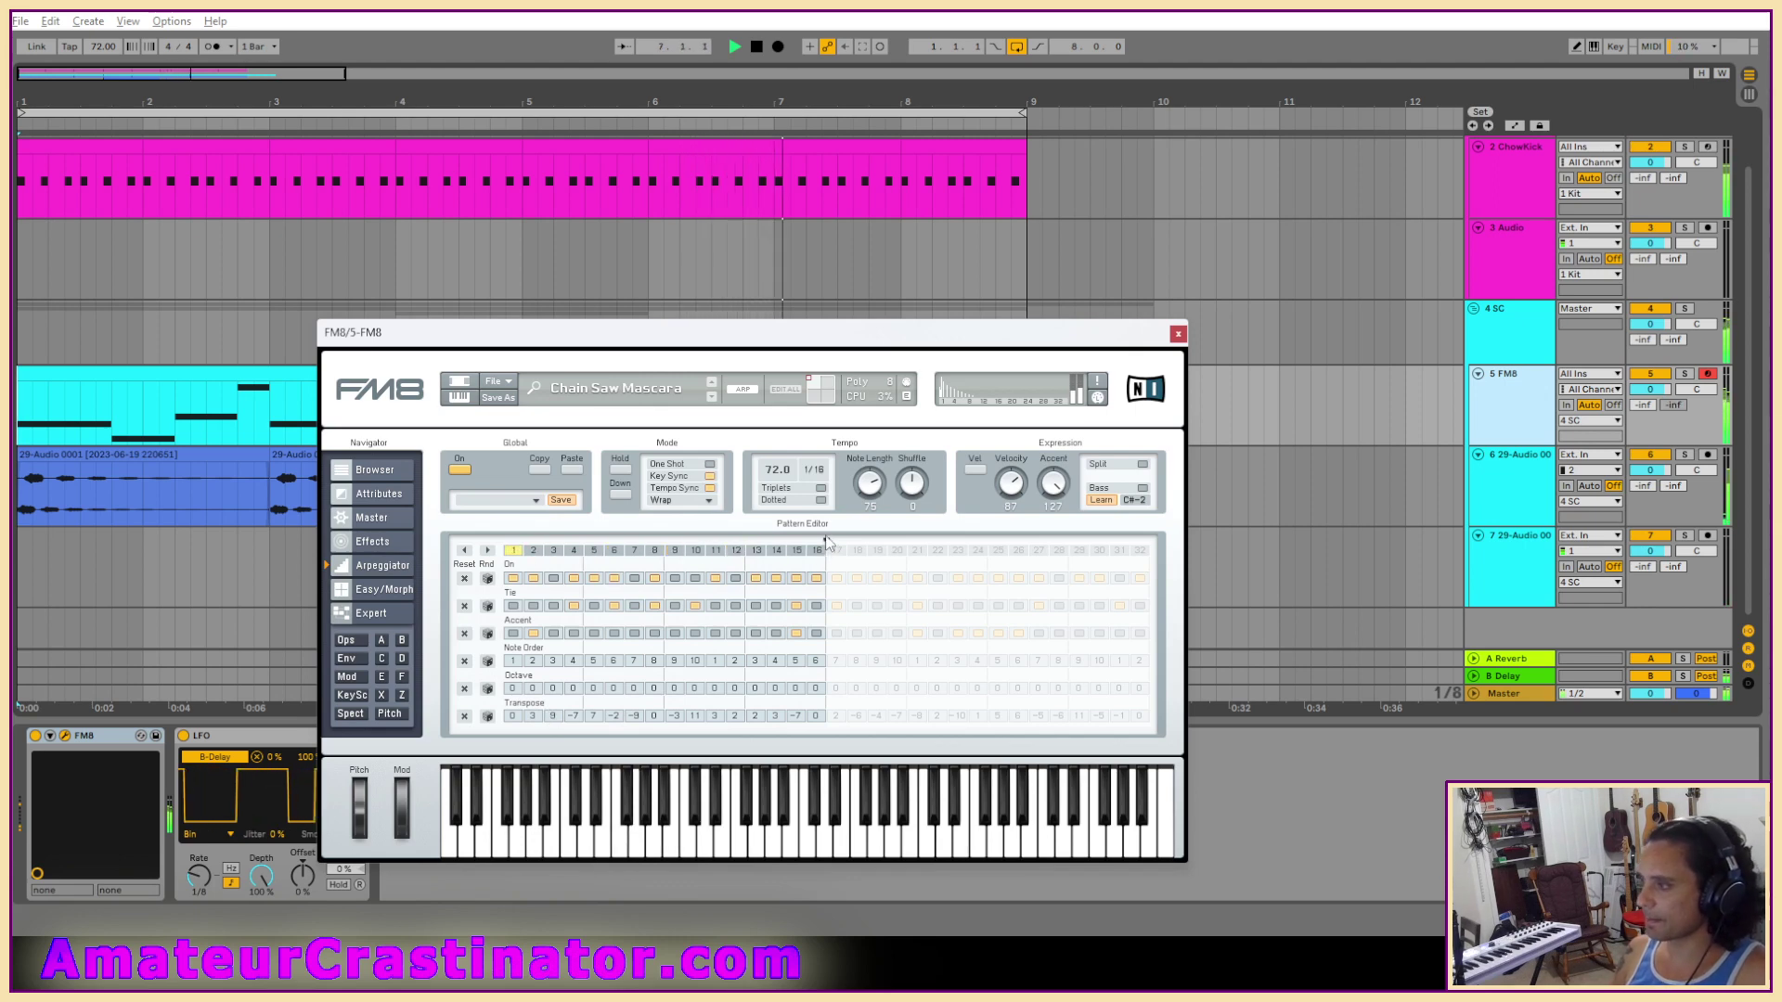
key("ctrl+alt+p")
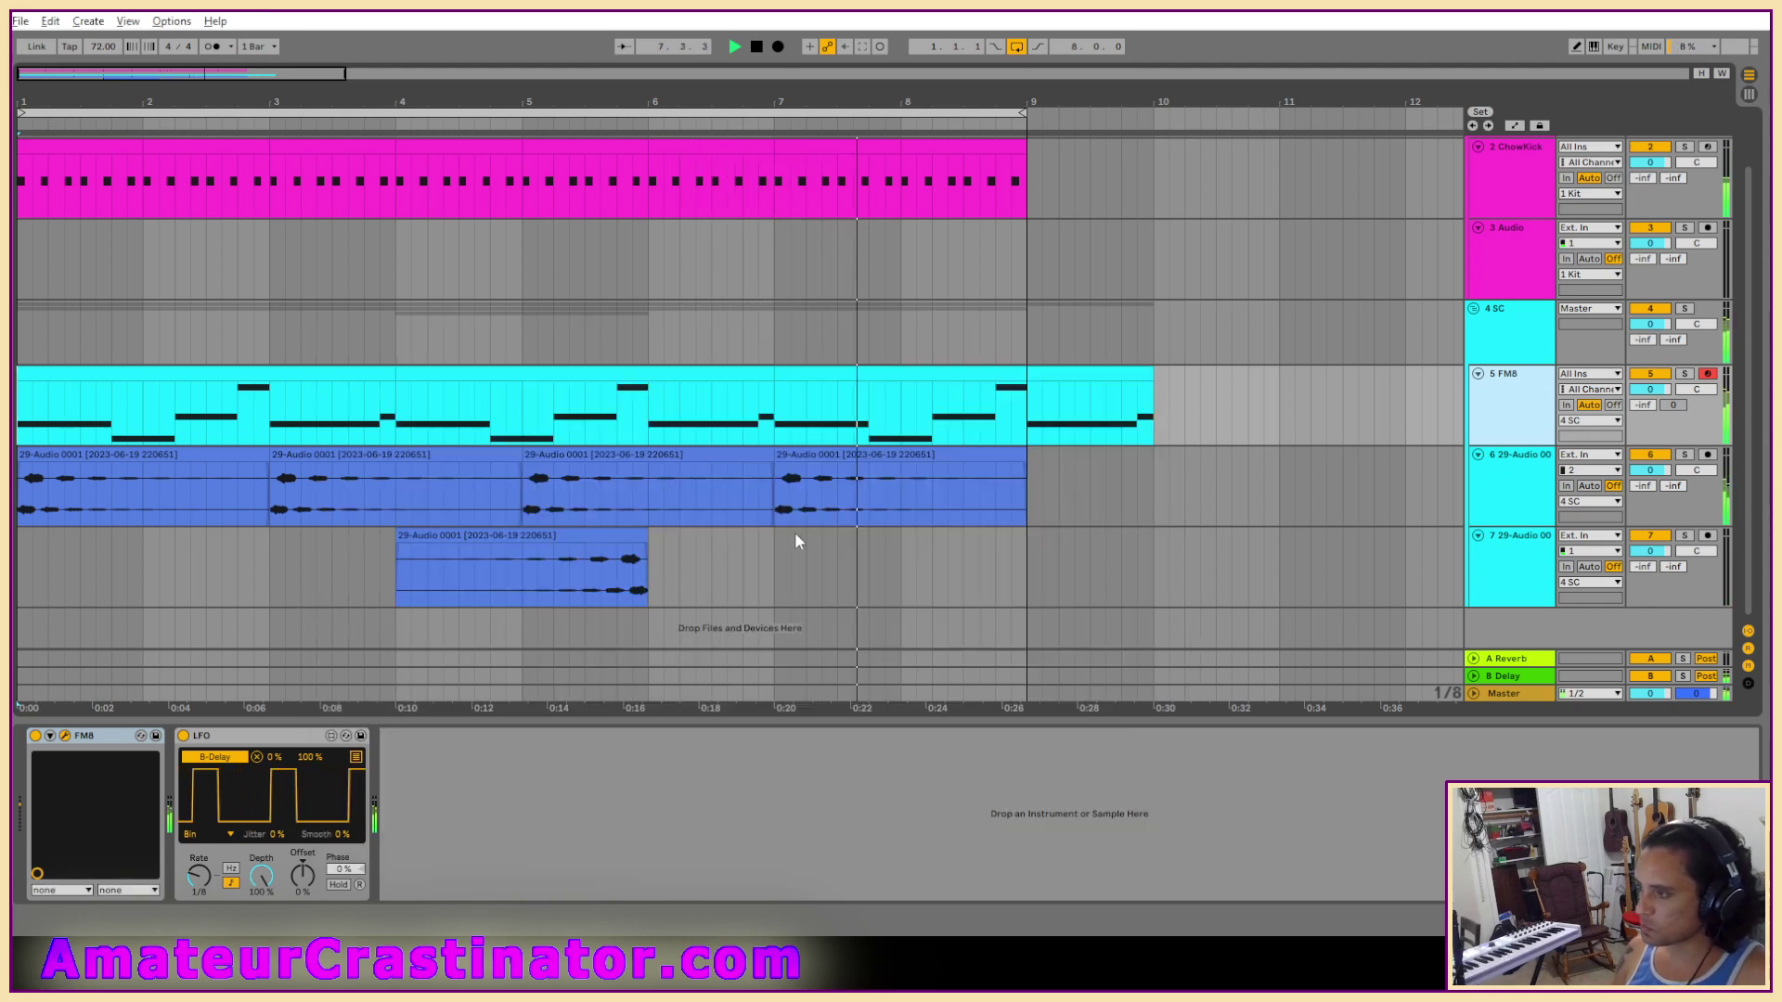
left_click(66, 737)
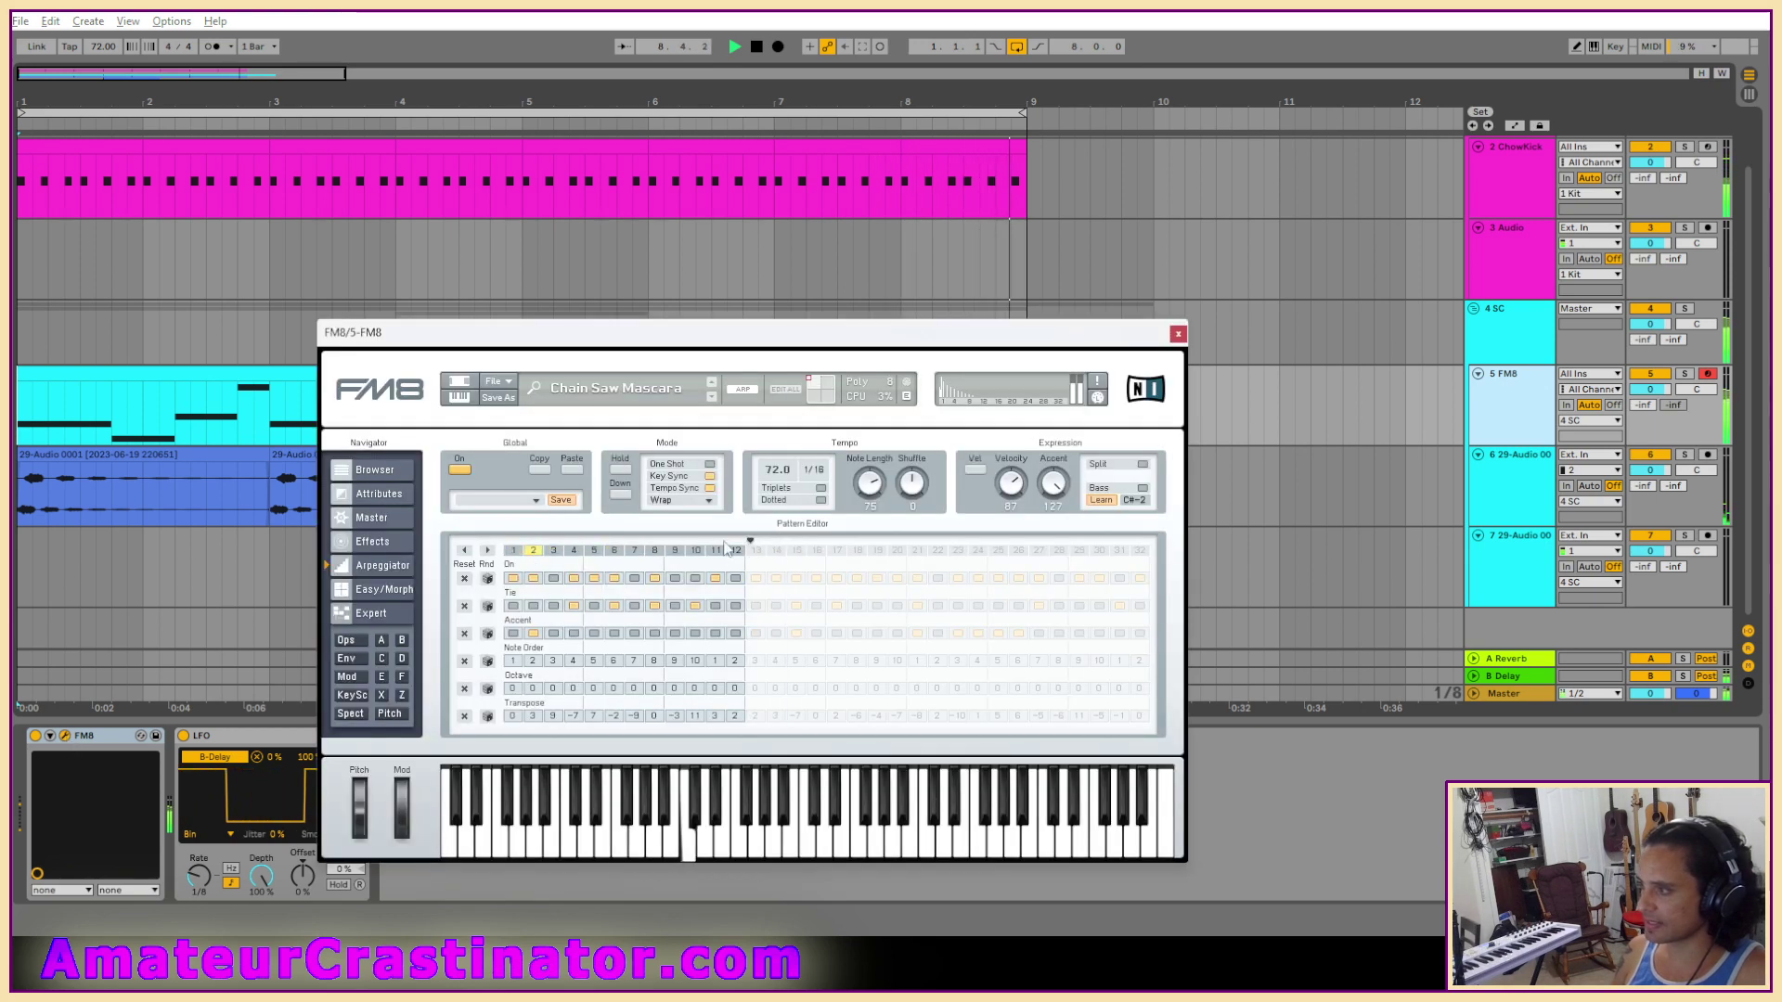
left_click_drag(726, 547, 644, 595)
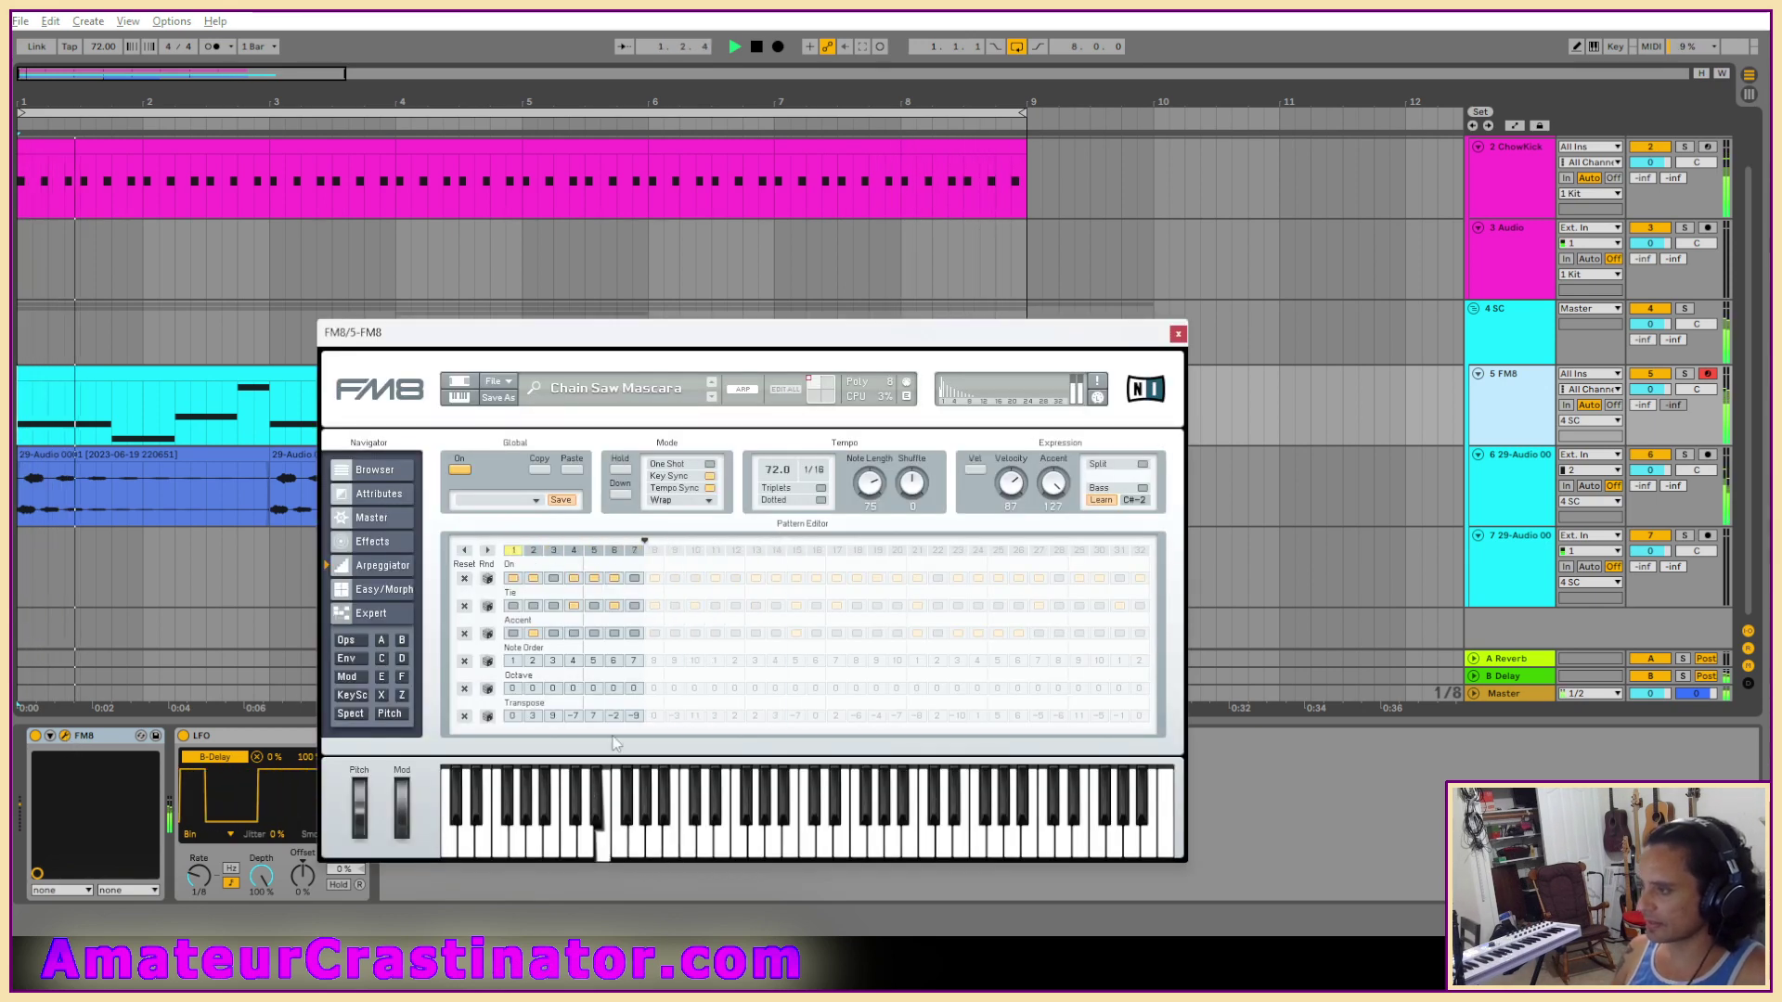
Set the FM8 arpeggiator's transpose values to 9 on step 3, -2 on step 4 and -3 on step 6.
left_click(554, 717)
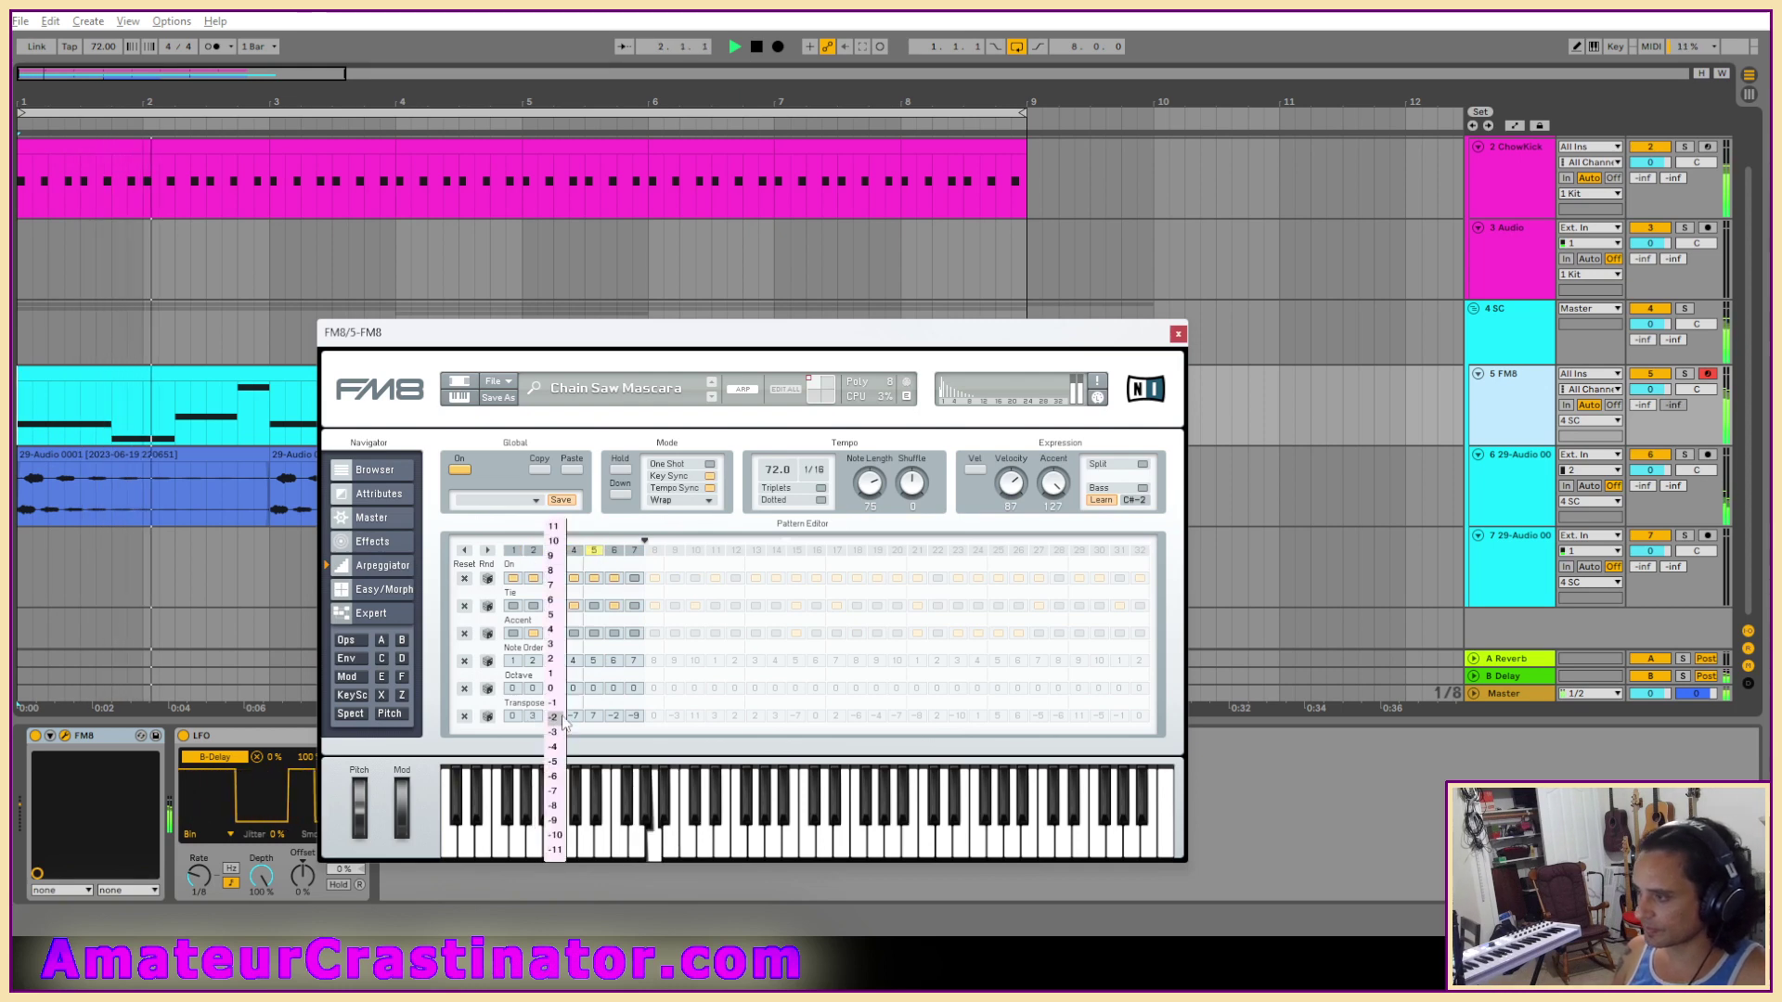
left_click(553, 555)
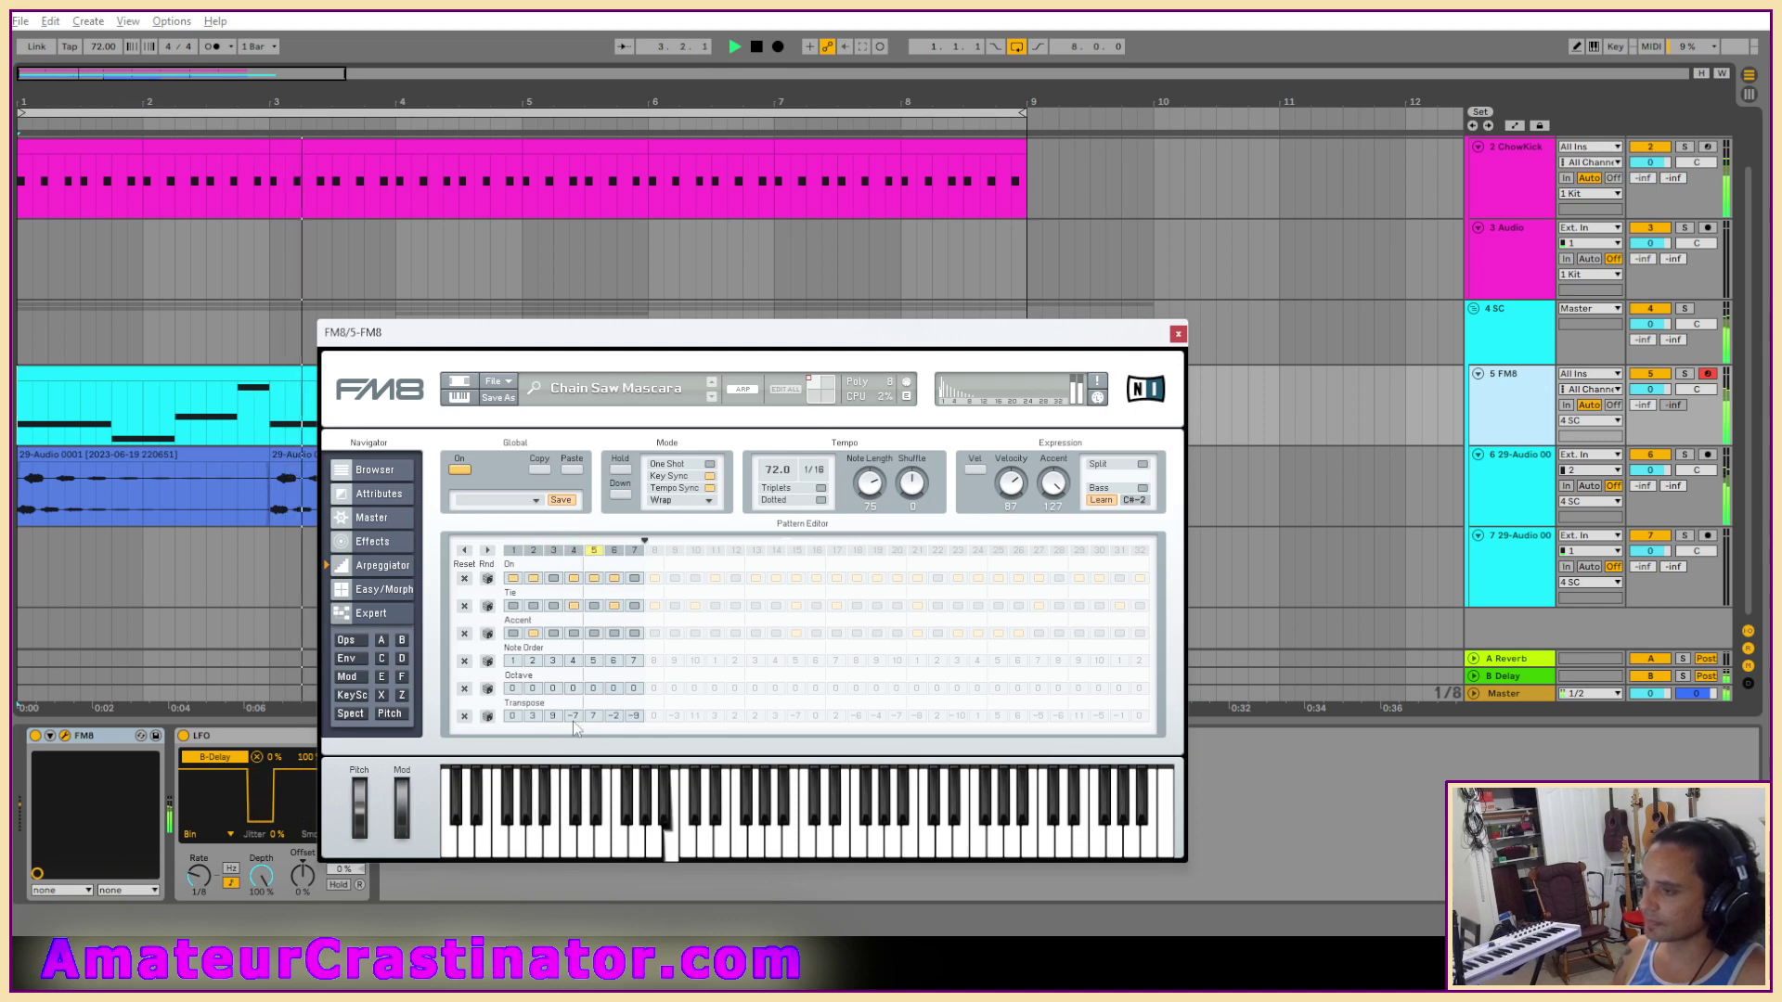
left_click(572, 716)
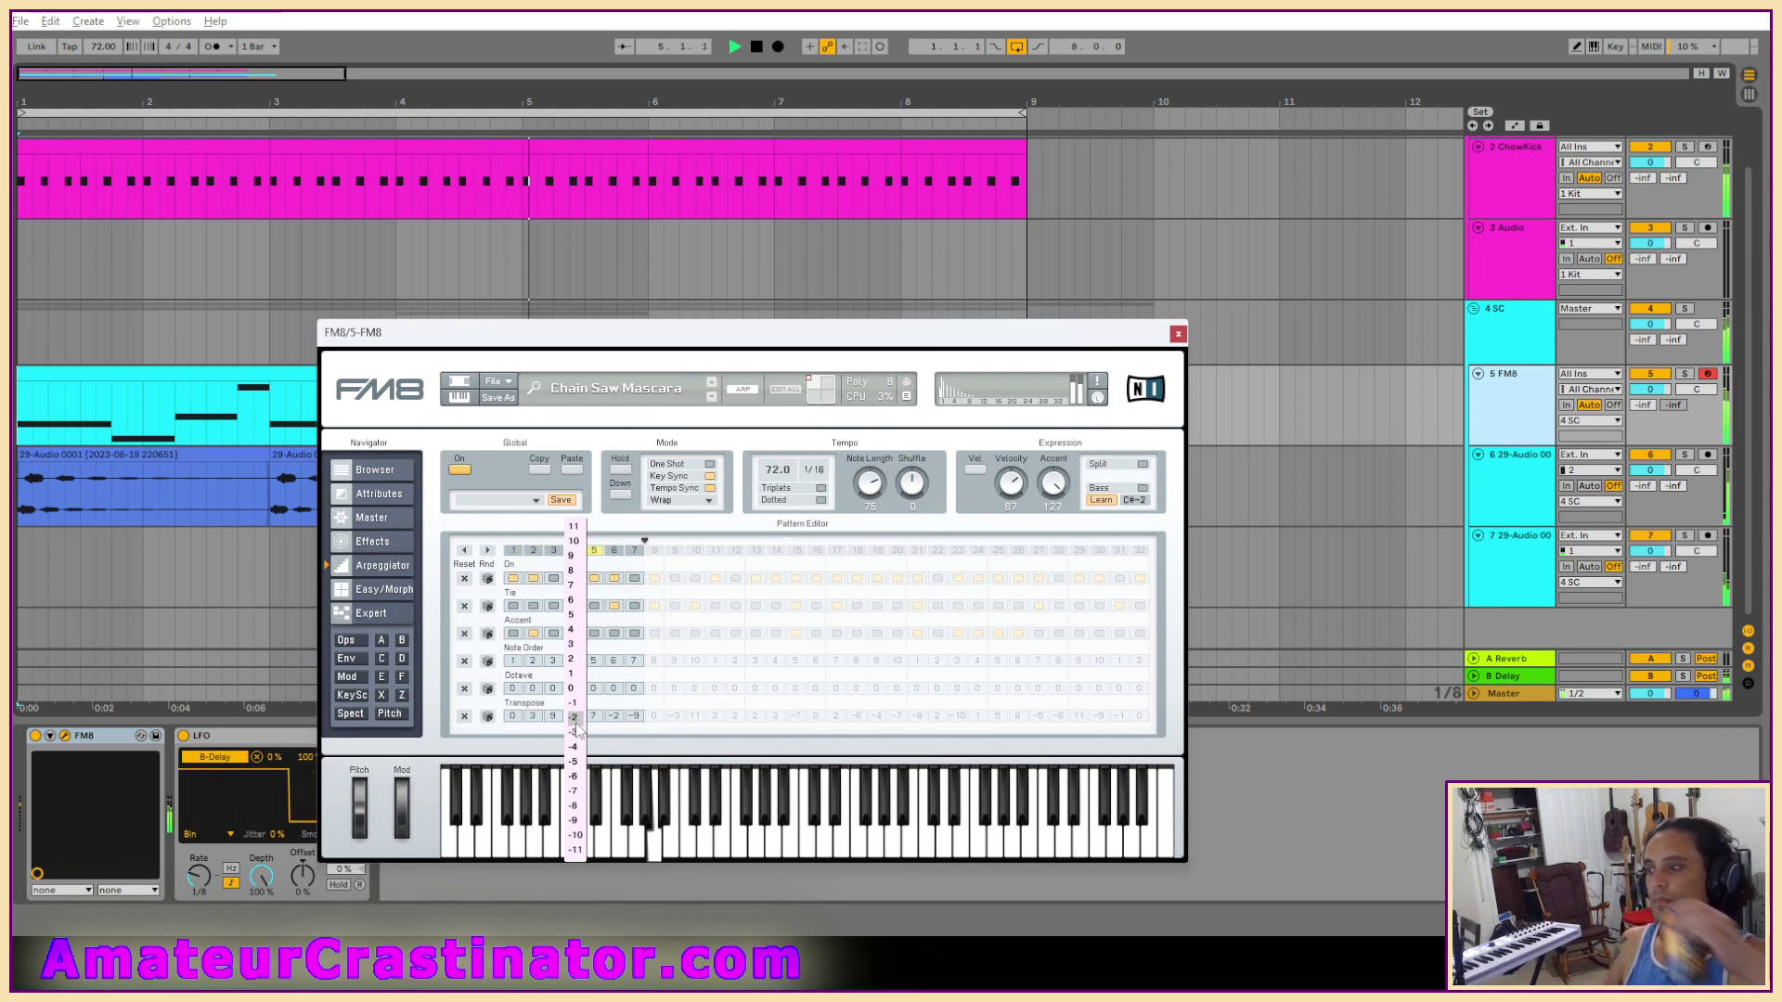
left_click(575, 722)
left_click(609, 720)
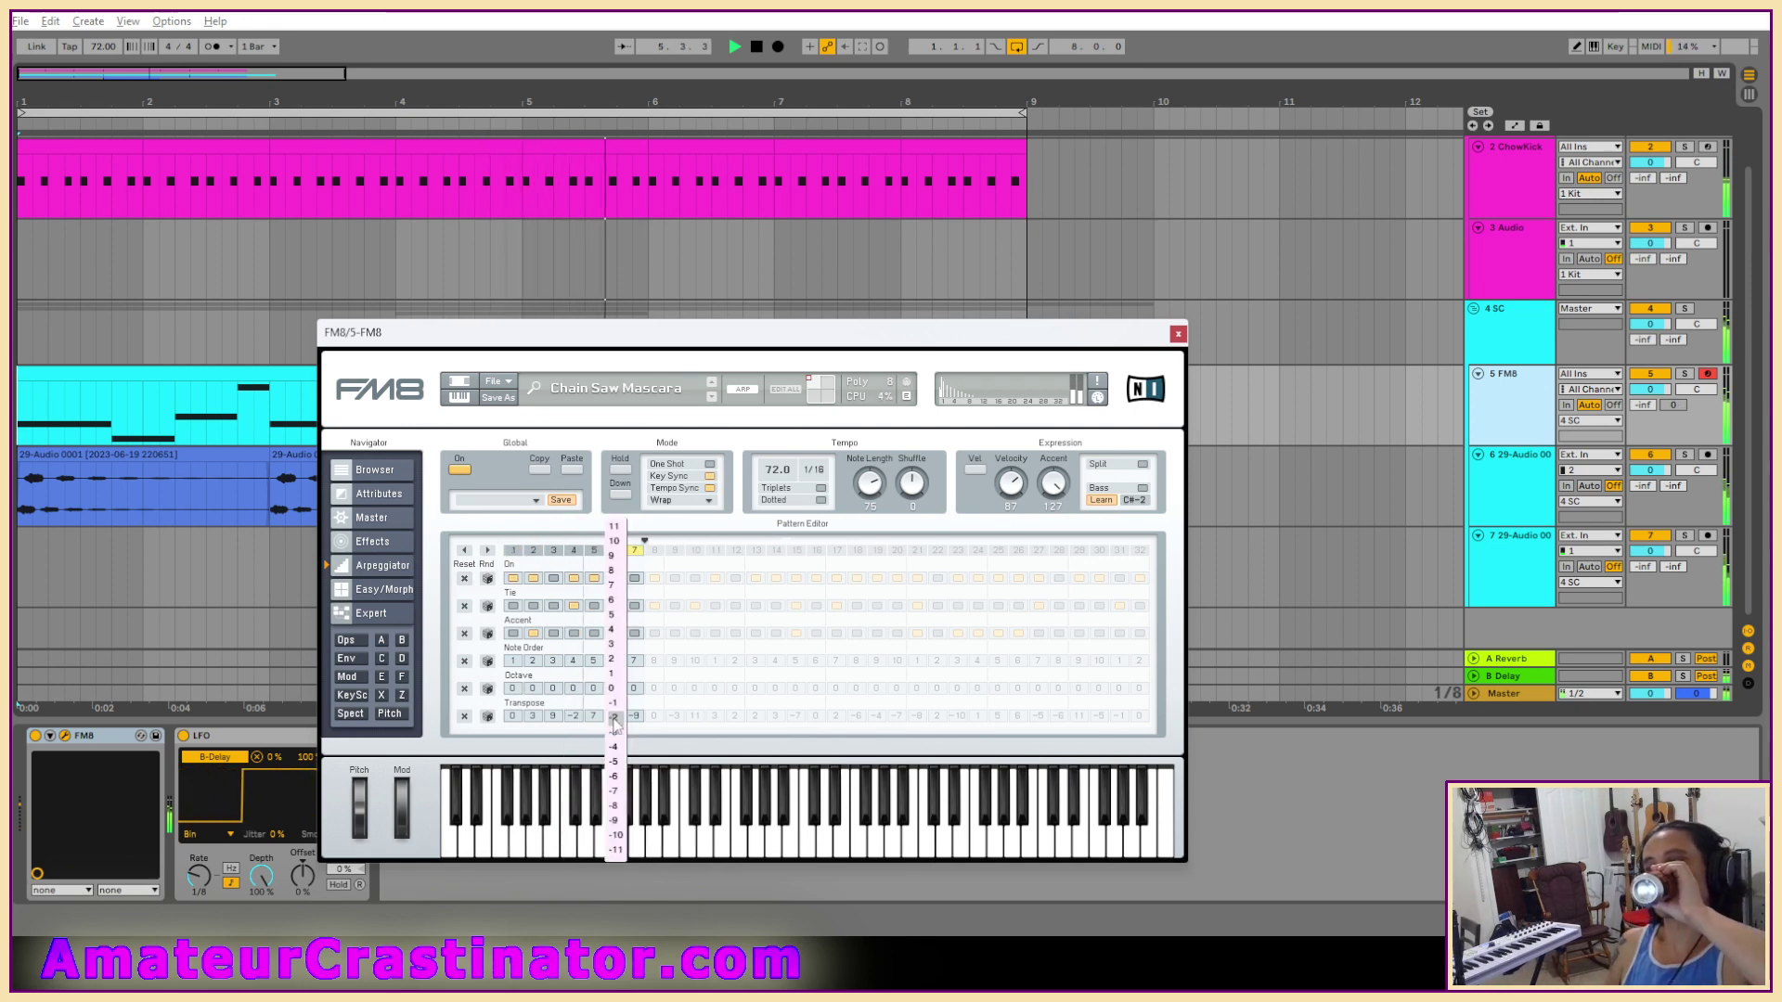
left_click(614, 733)
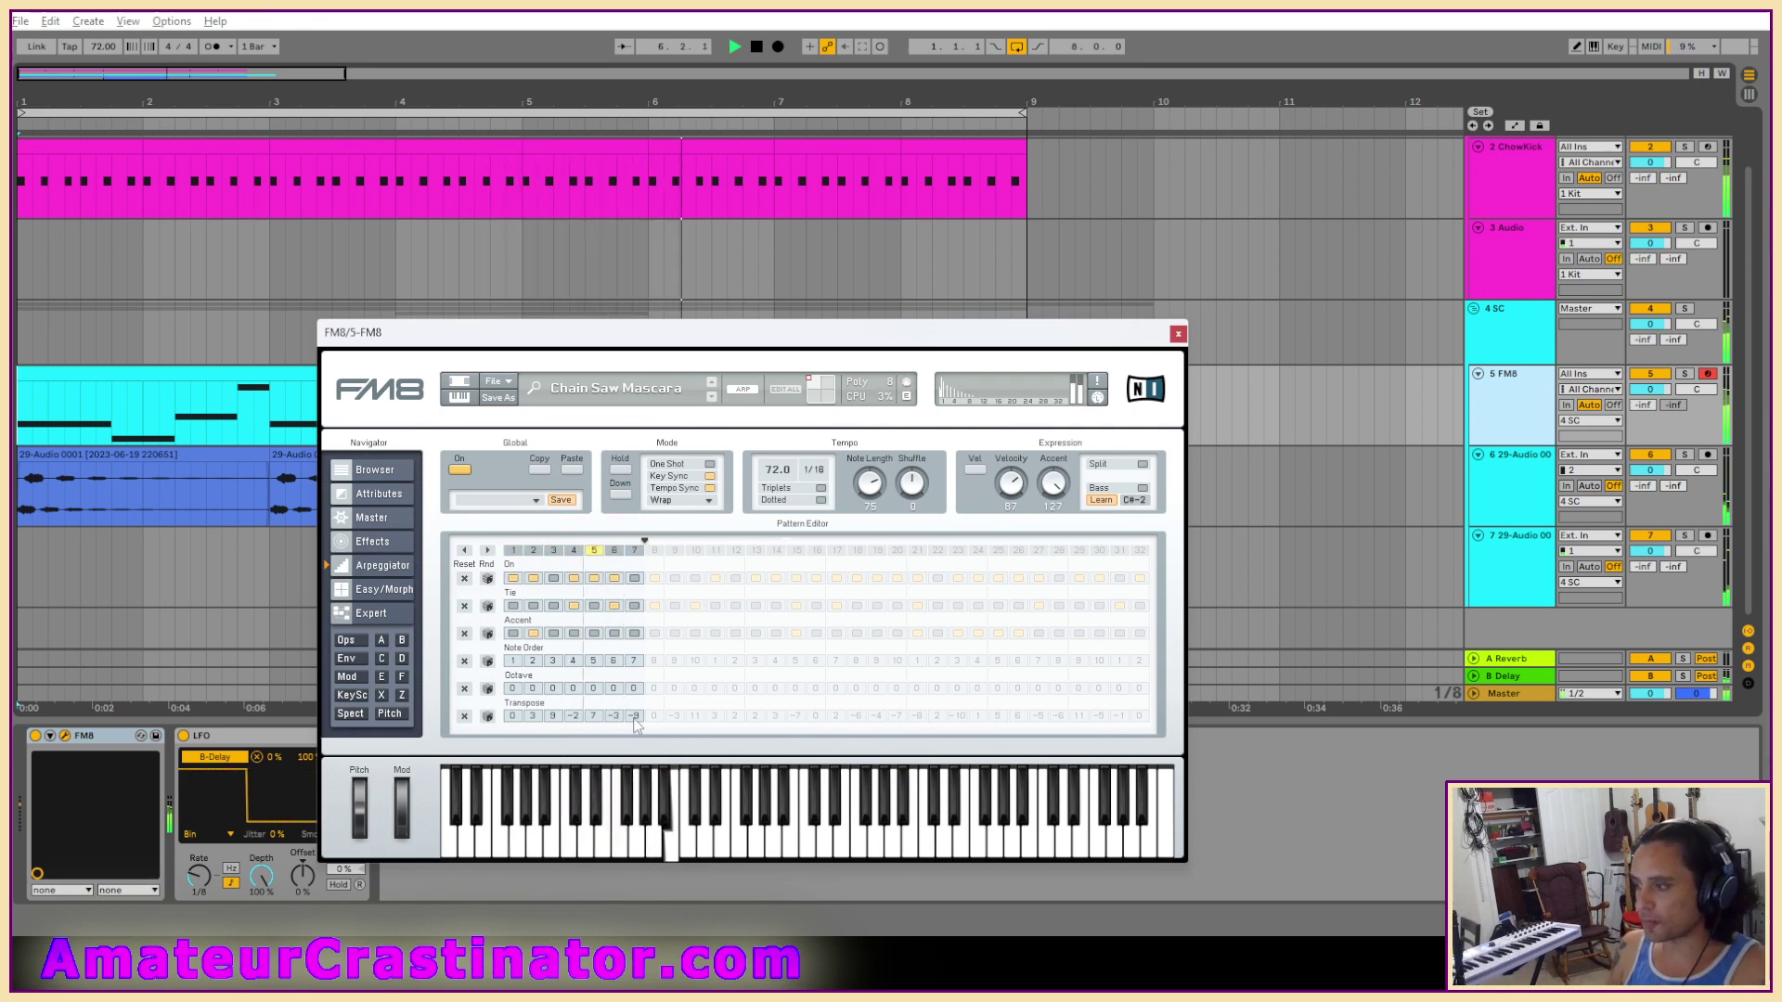
Set the FM8 arpeggiator's transpose value on step 7 to 5 and close the synth's window.
left_click(635, 717)
left_click(639, 616)
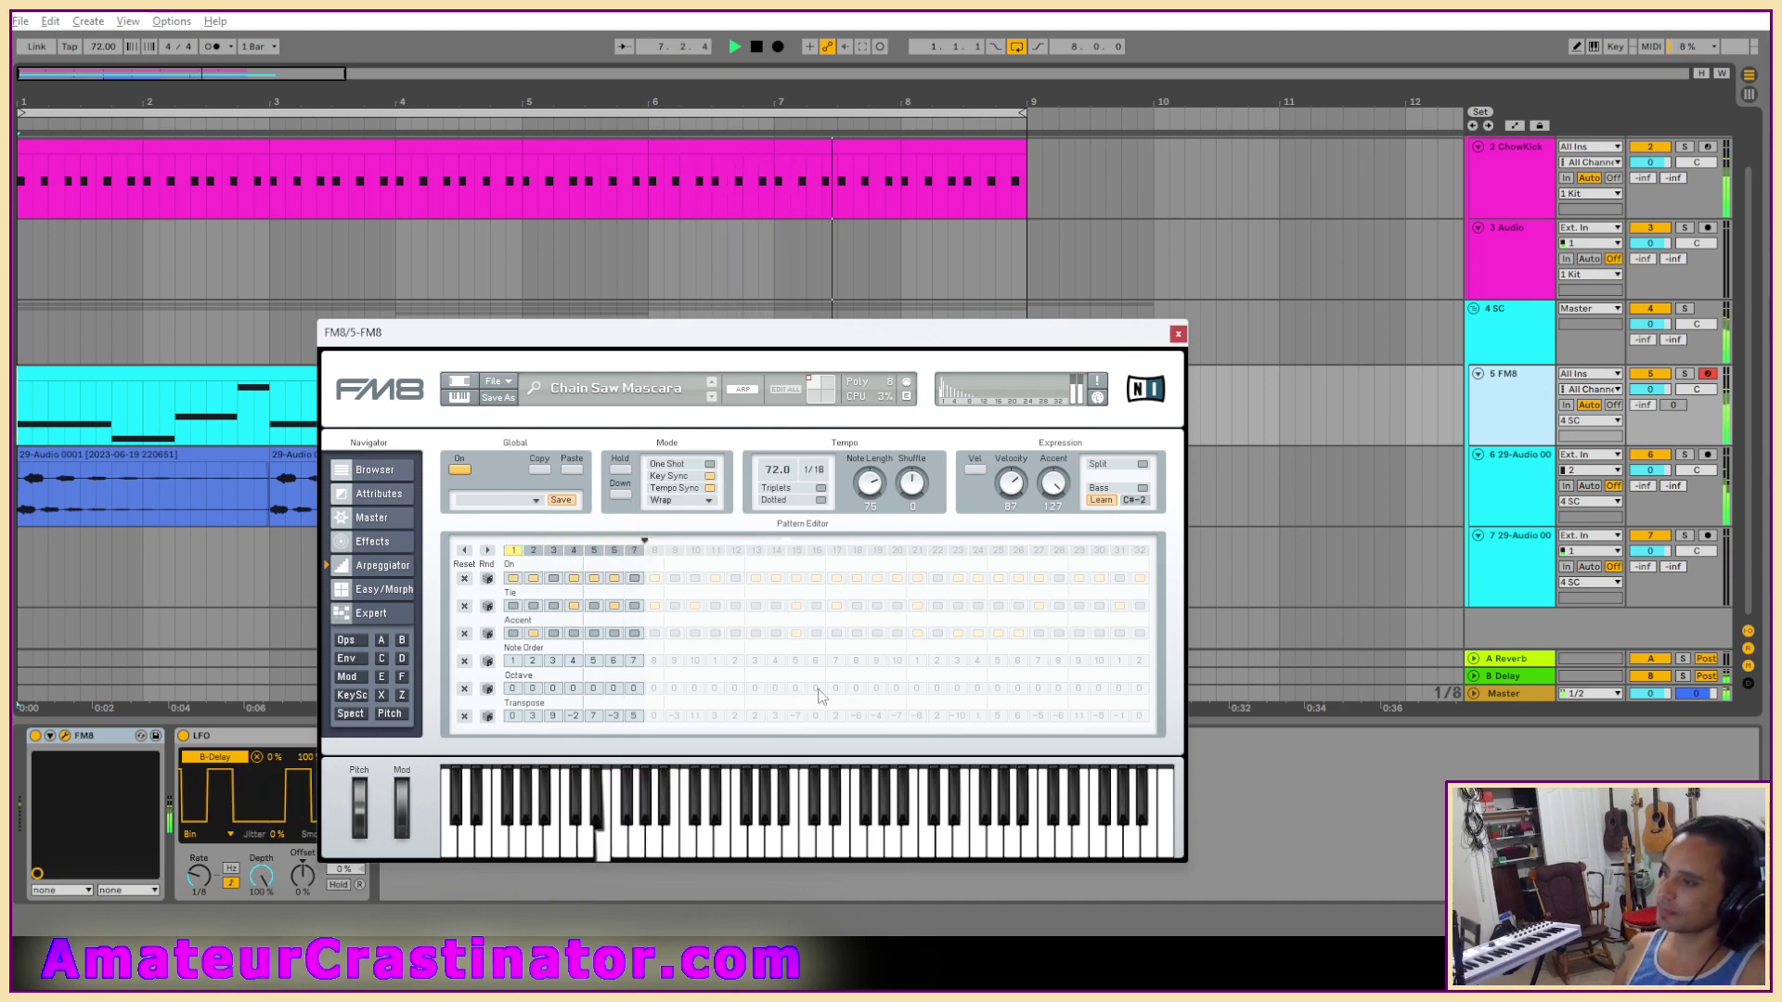
left_click(1177, 334)
key("space")
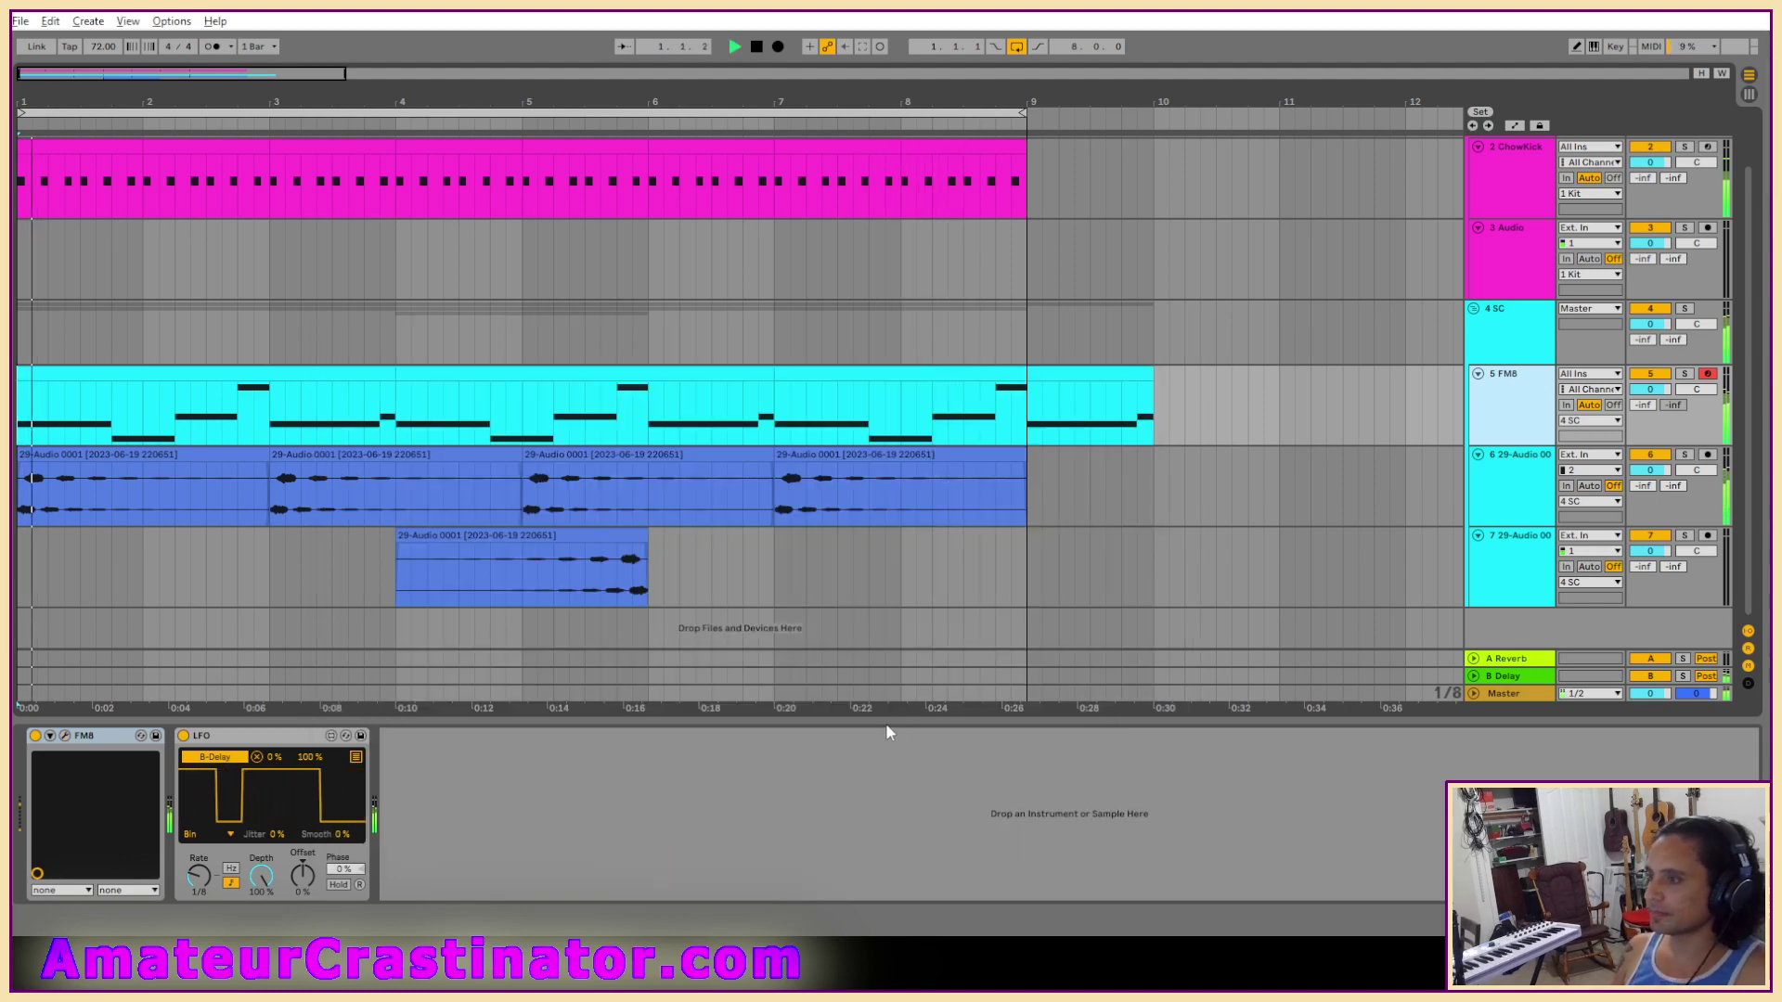
Reopen FM8's operator settings and change the waveforms of operators D and C to Square.
left_click(65, 736)
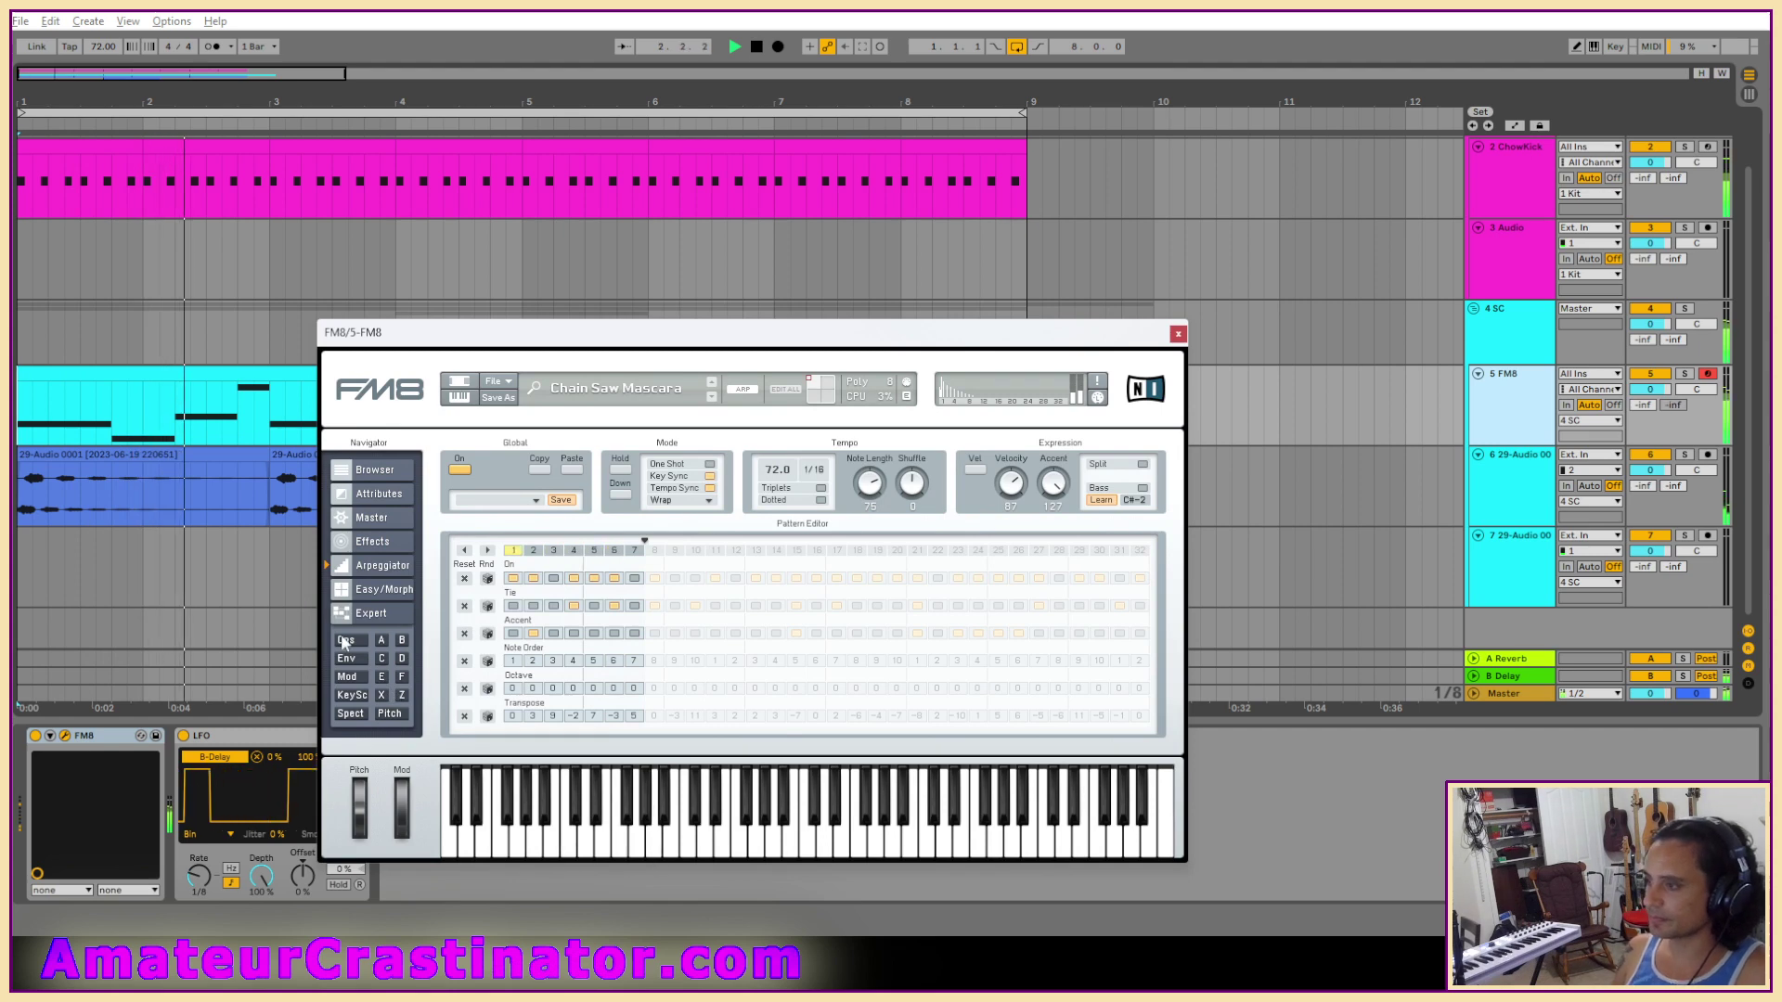
left_click(382, 675)
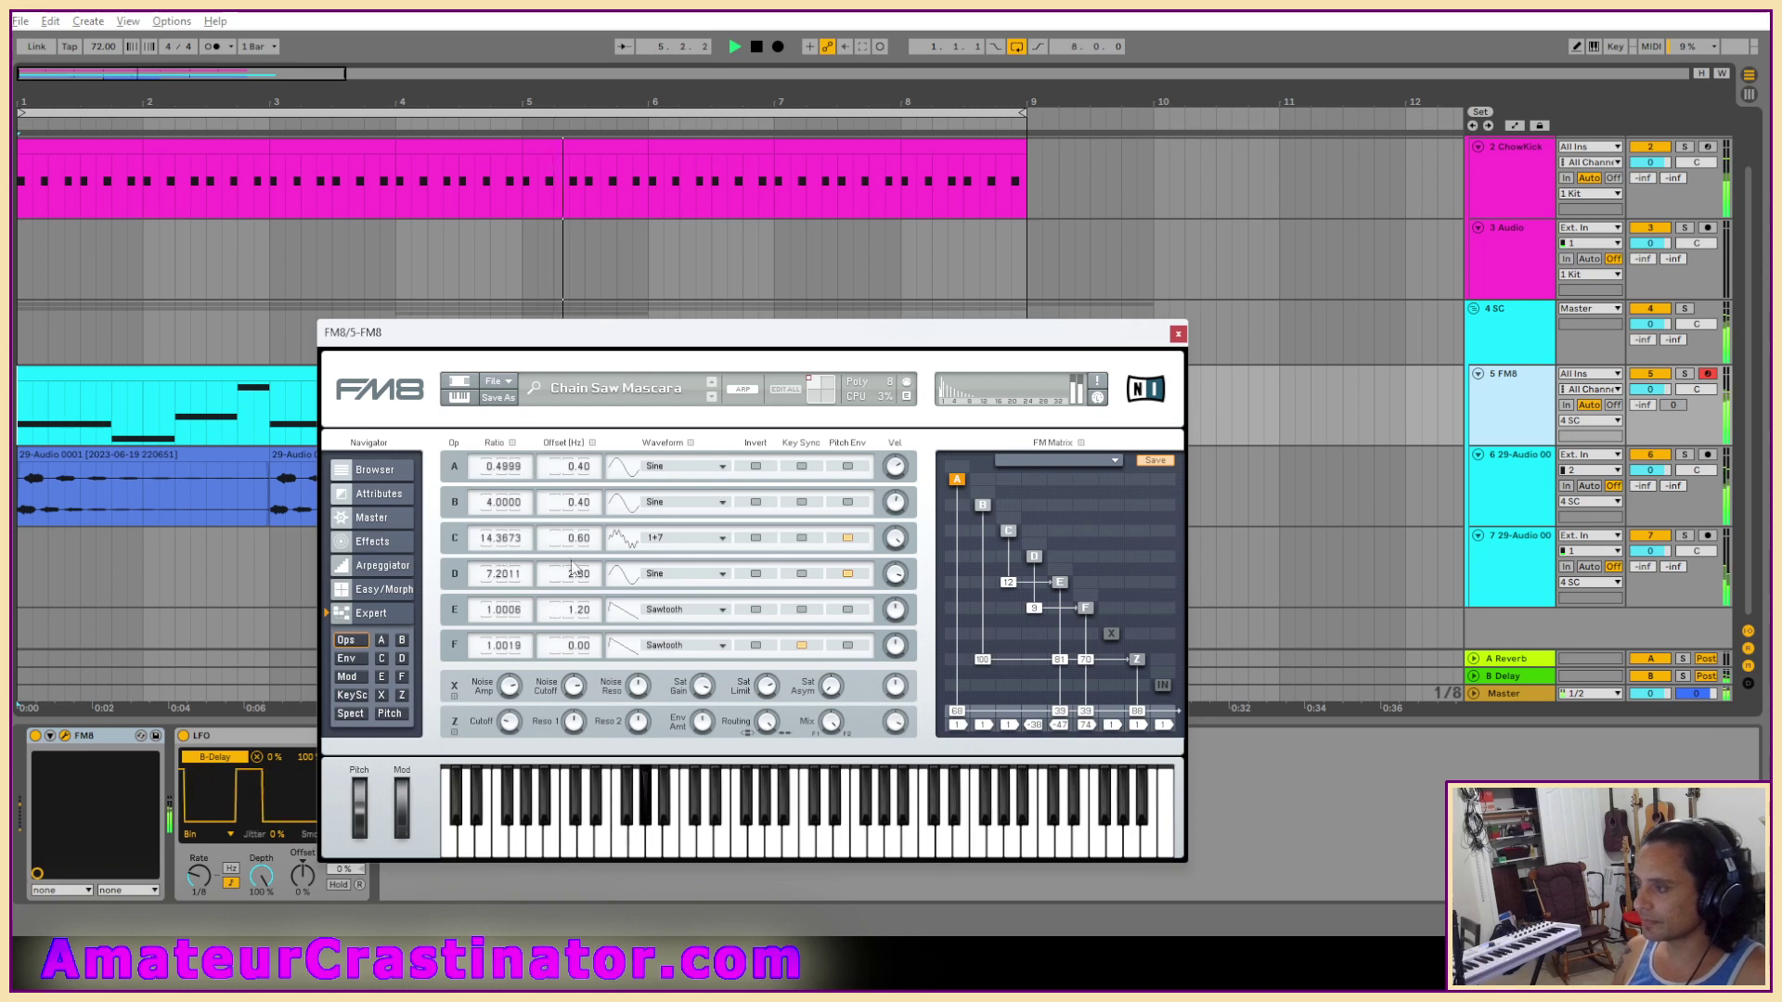
left_click(679, 582)
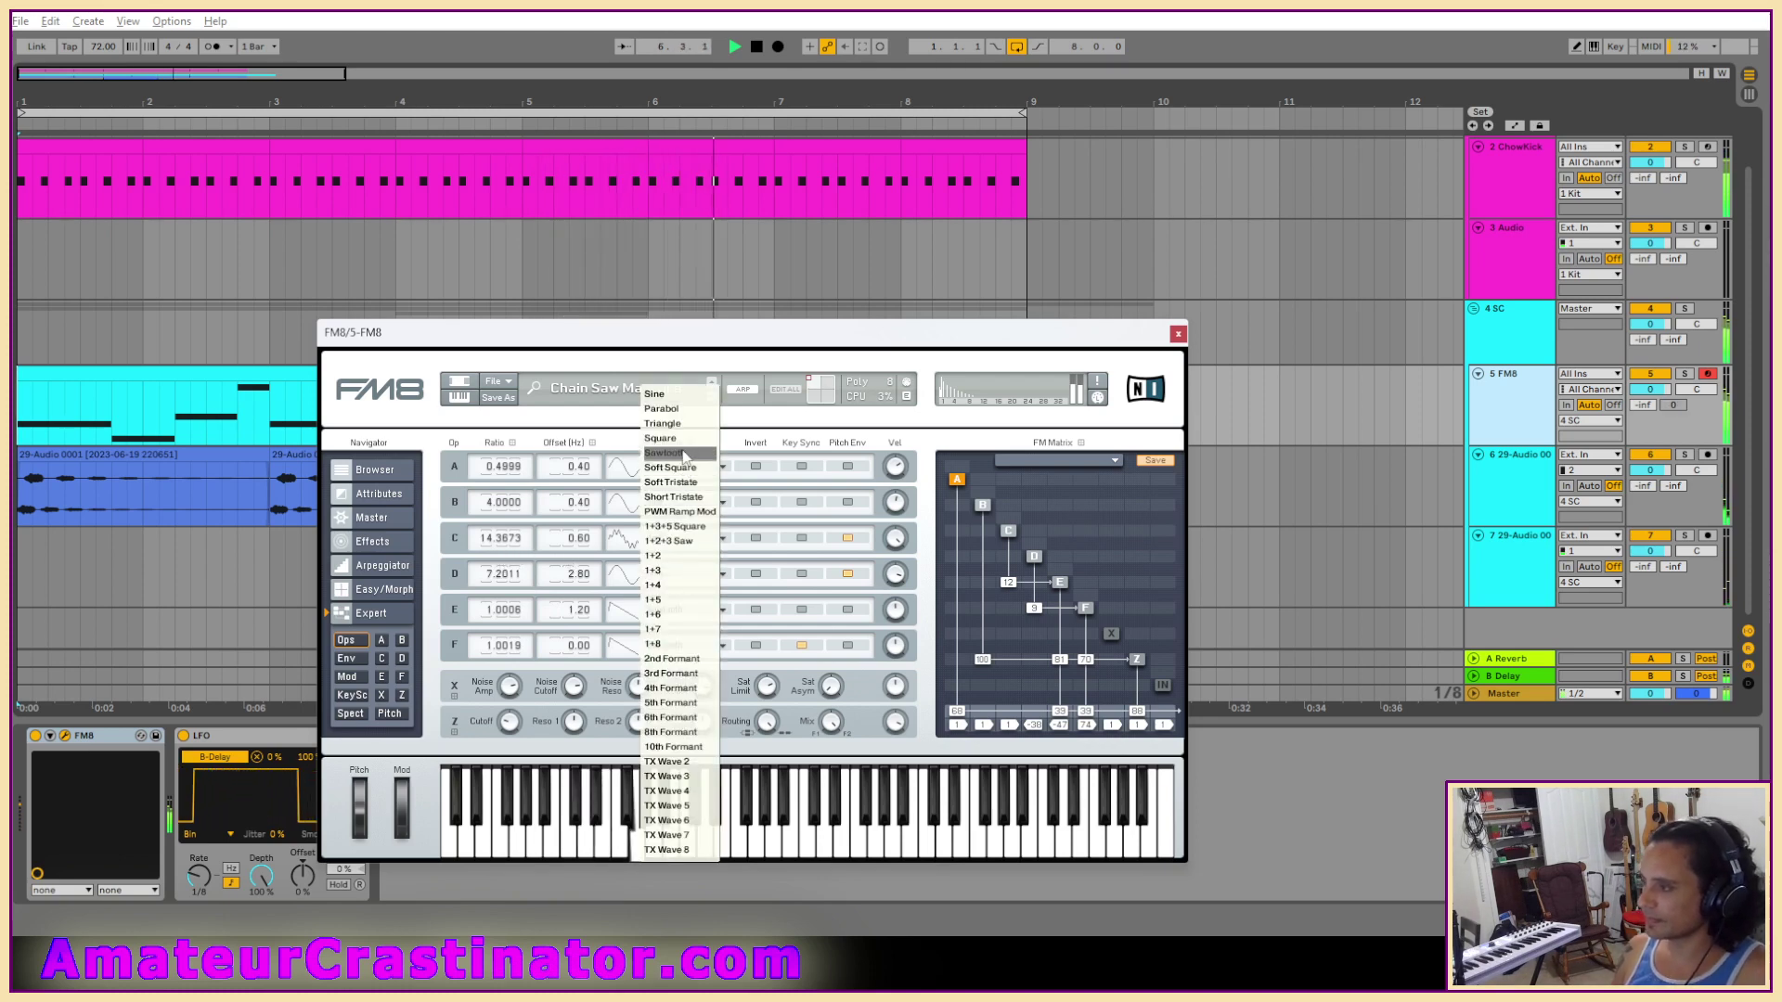
left_click(688, 442)
left_click(679, 541)
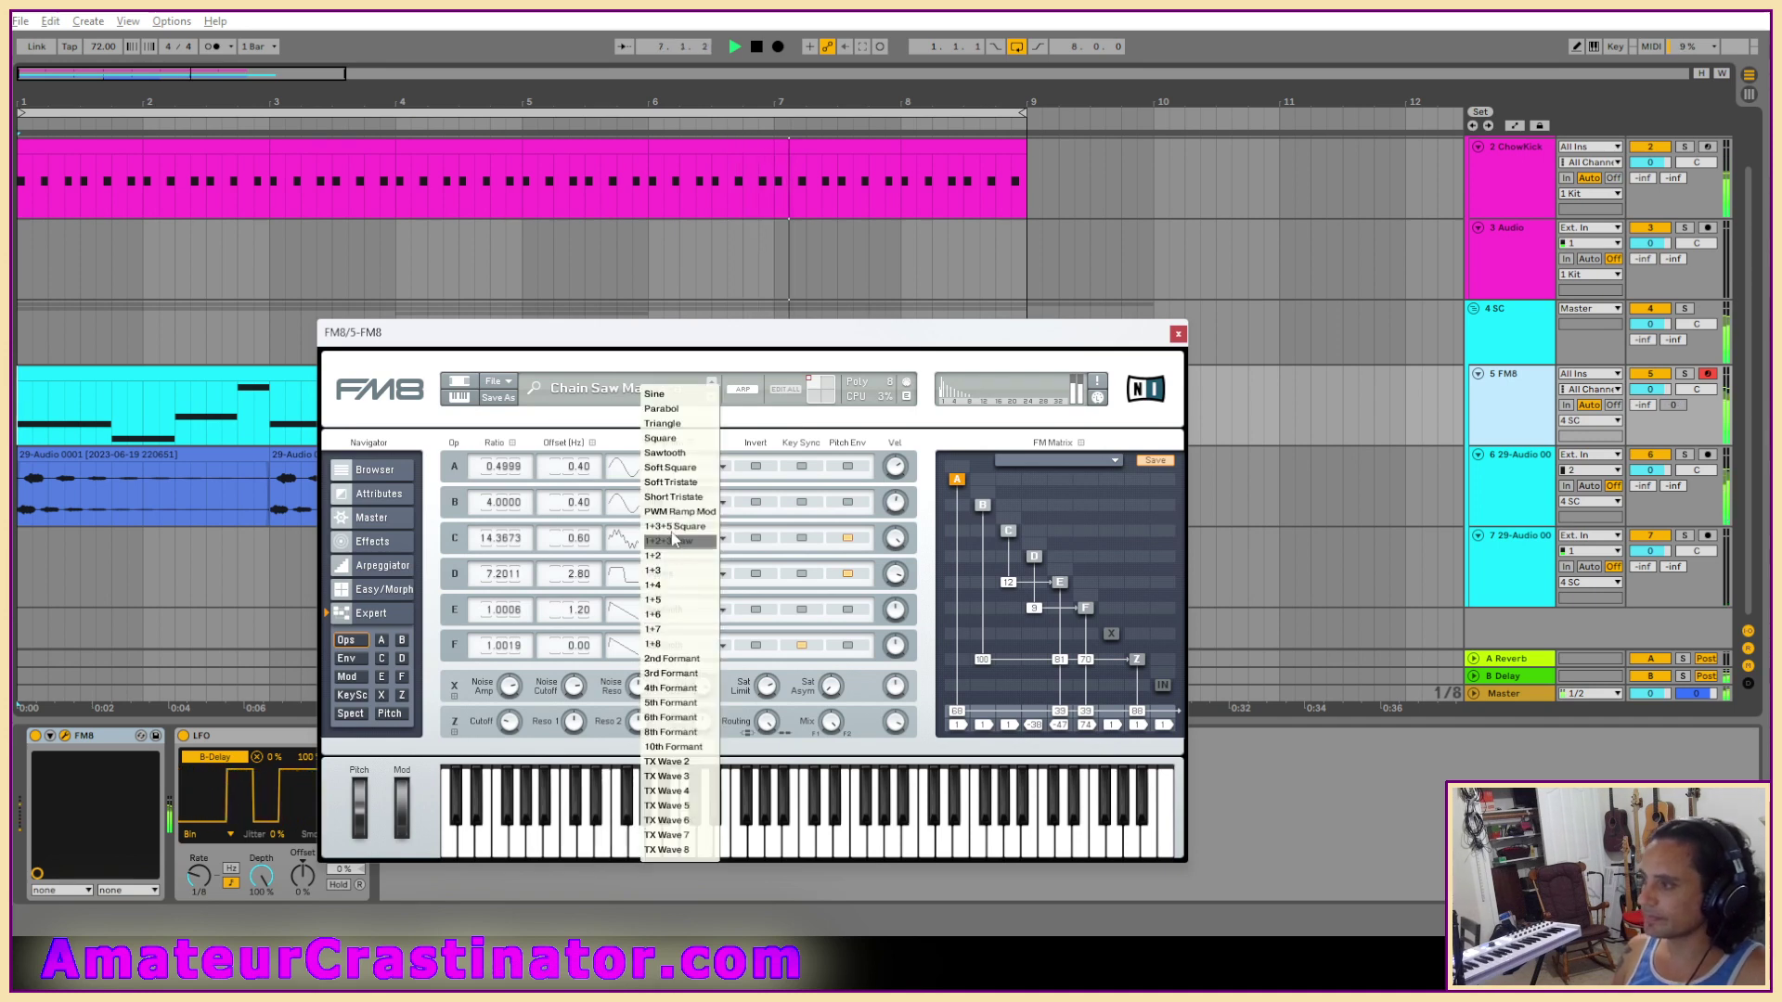
left_click(678, 439)
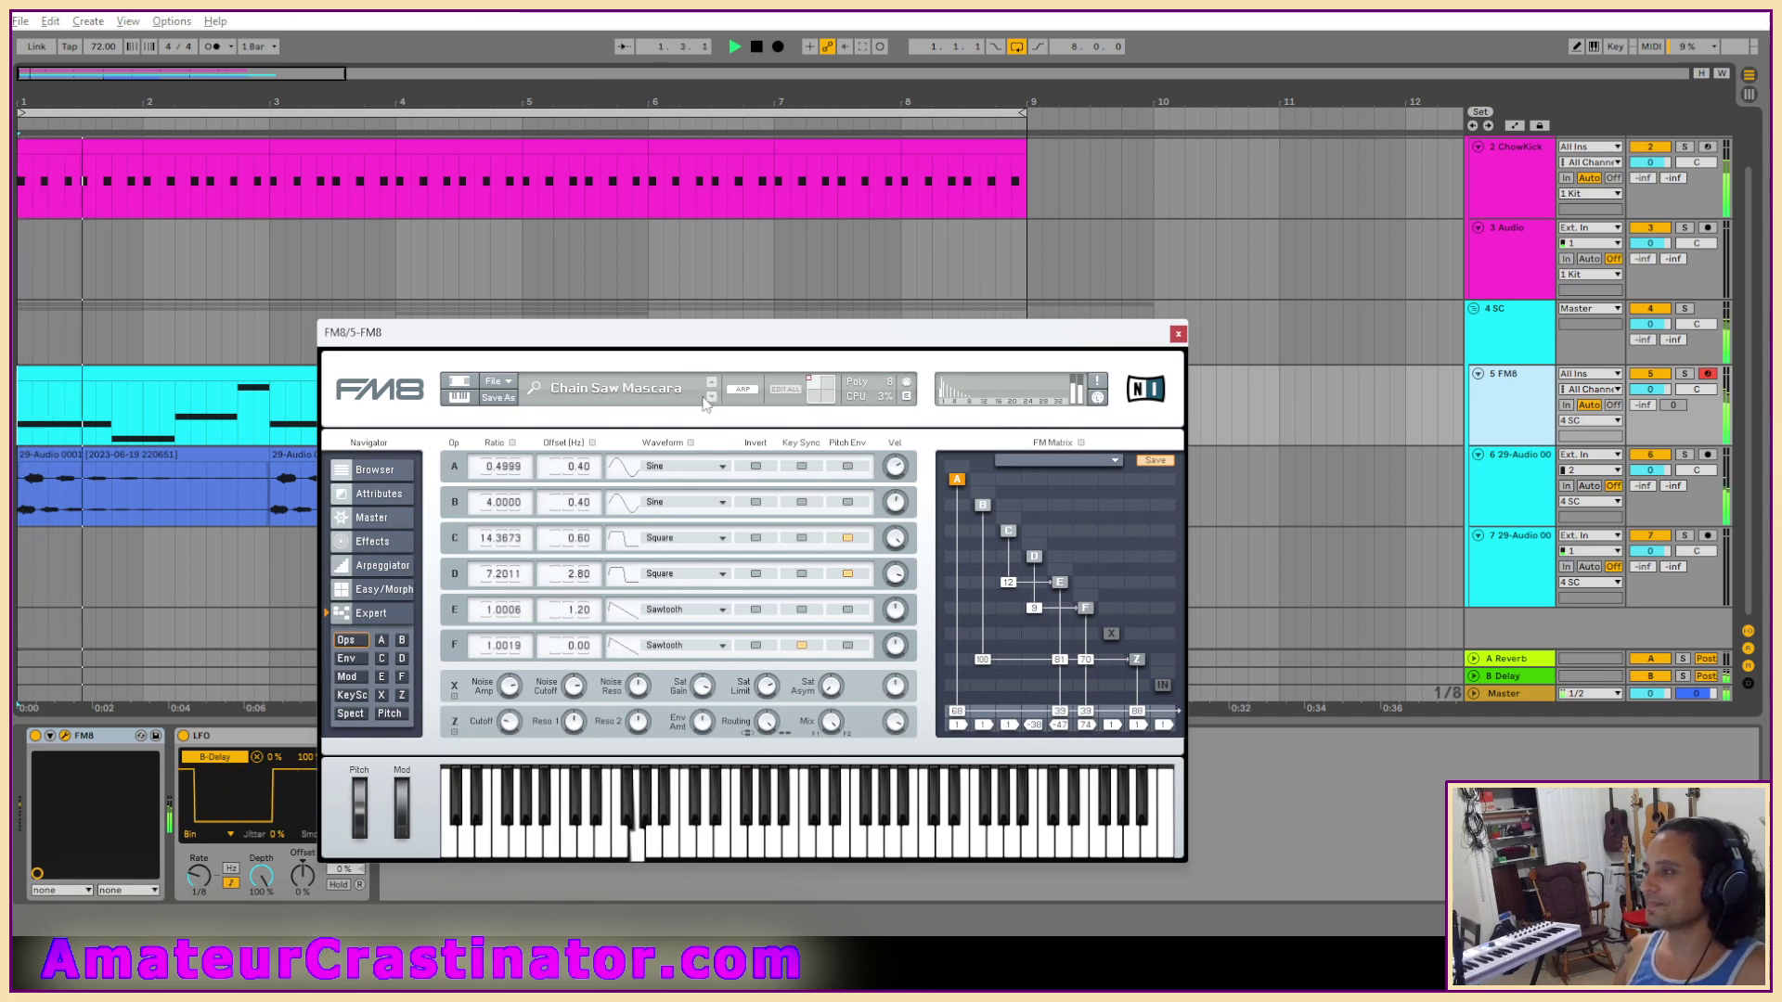
Filter the FM8 sound browser to Arpeggiated instruments, audition Chippy, load Color Of Dirt and close the synth's window.
left_click(610, 390)
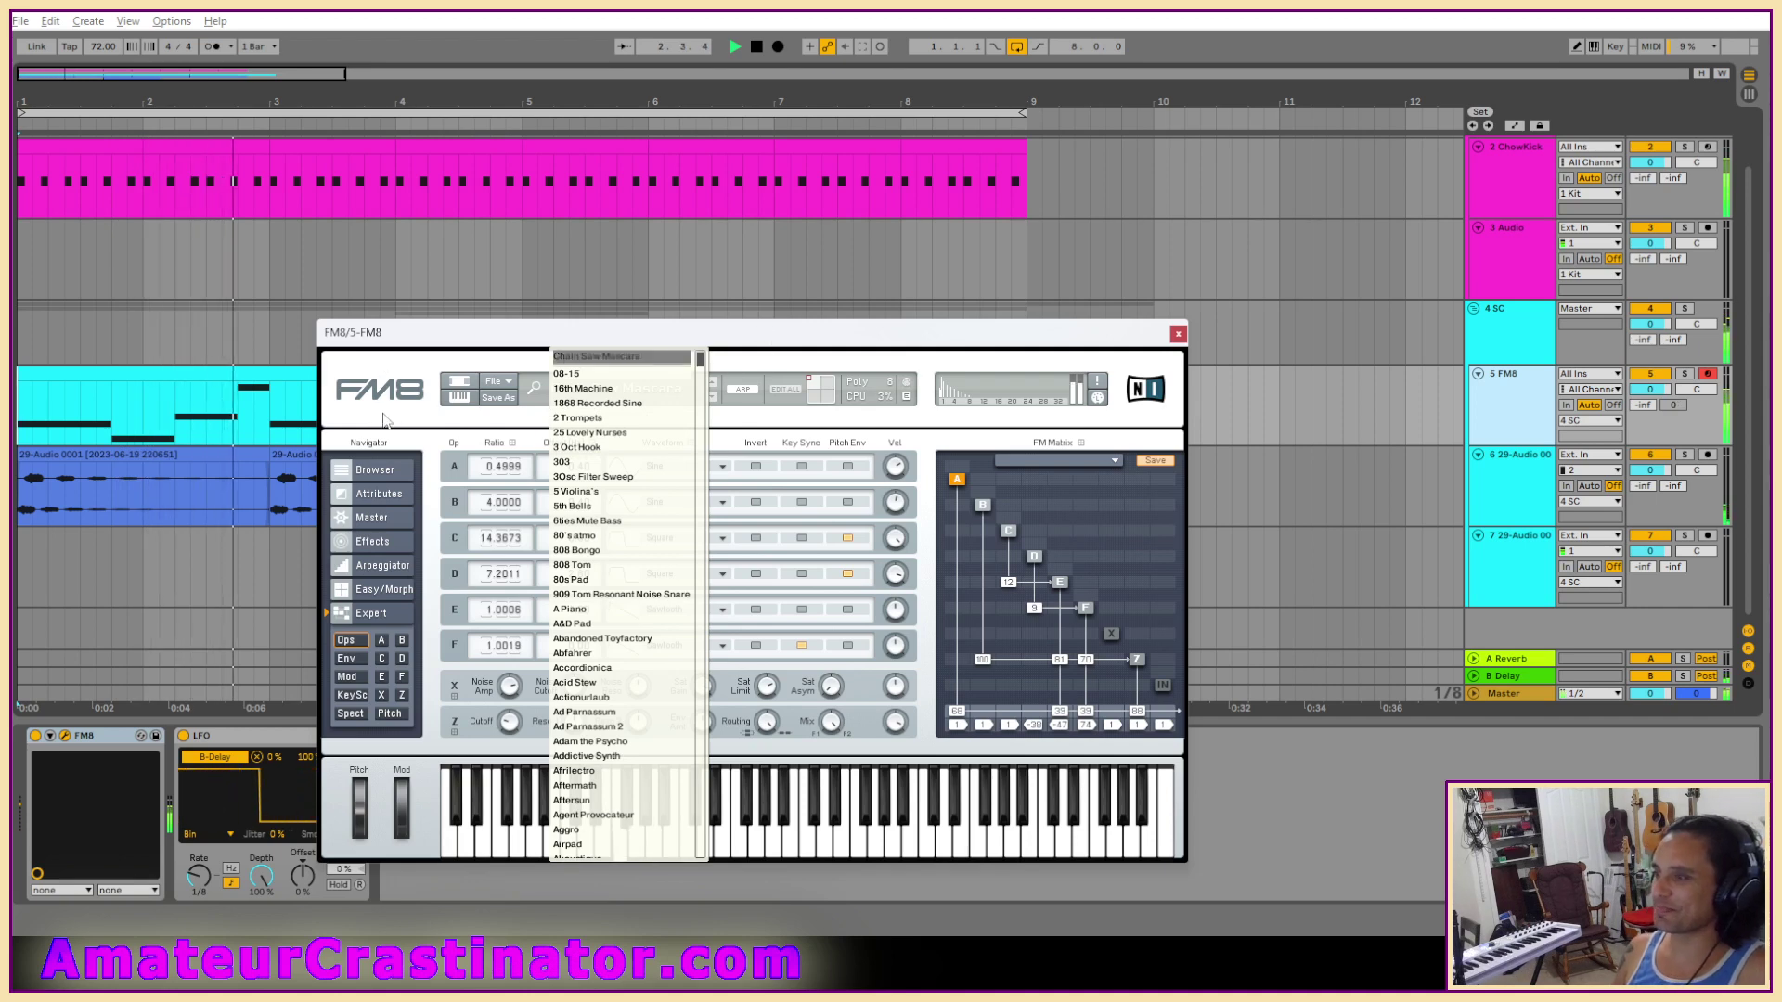
left_click(385, 420)
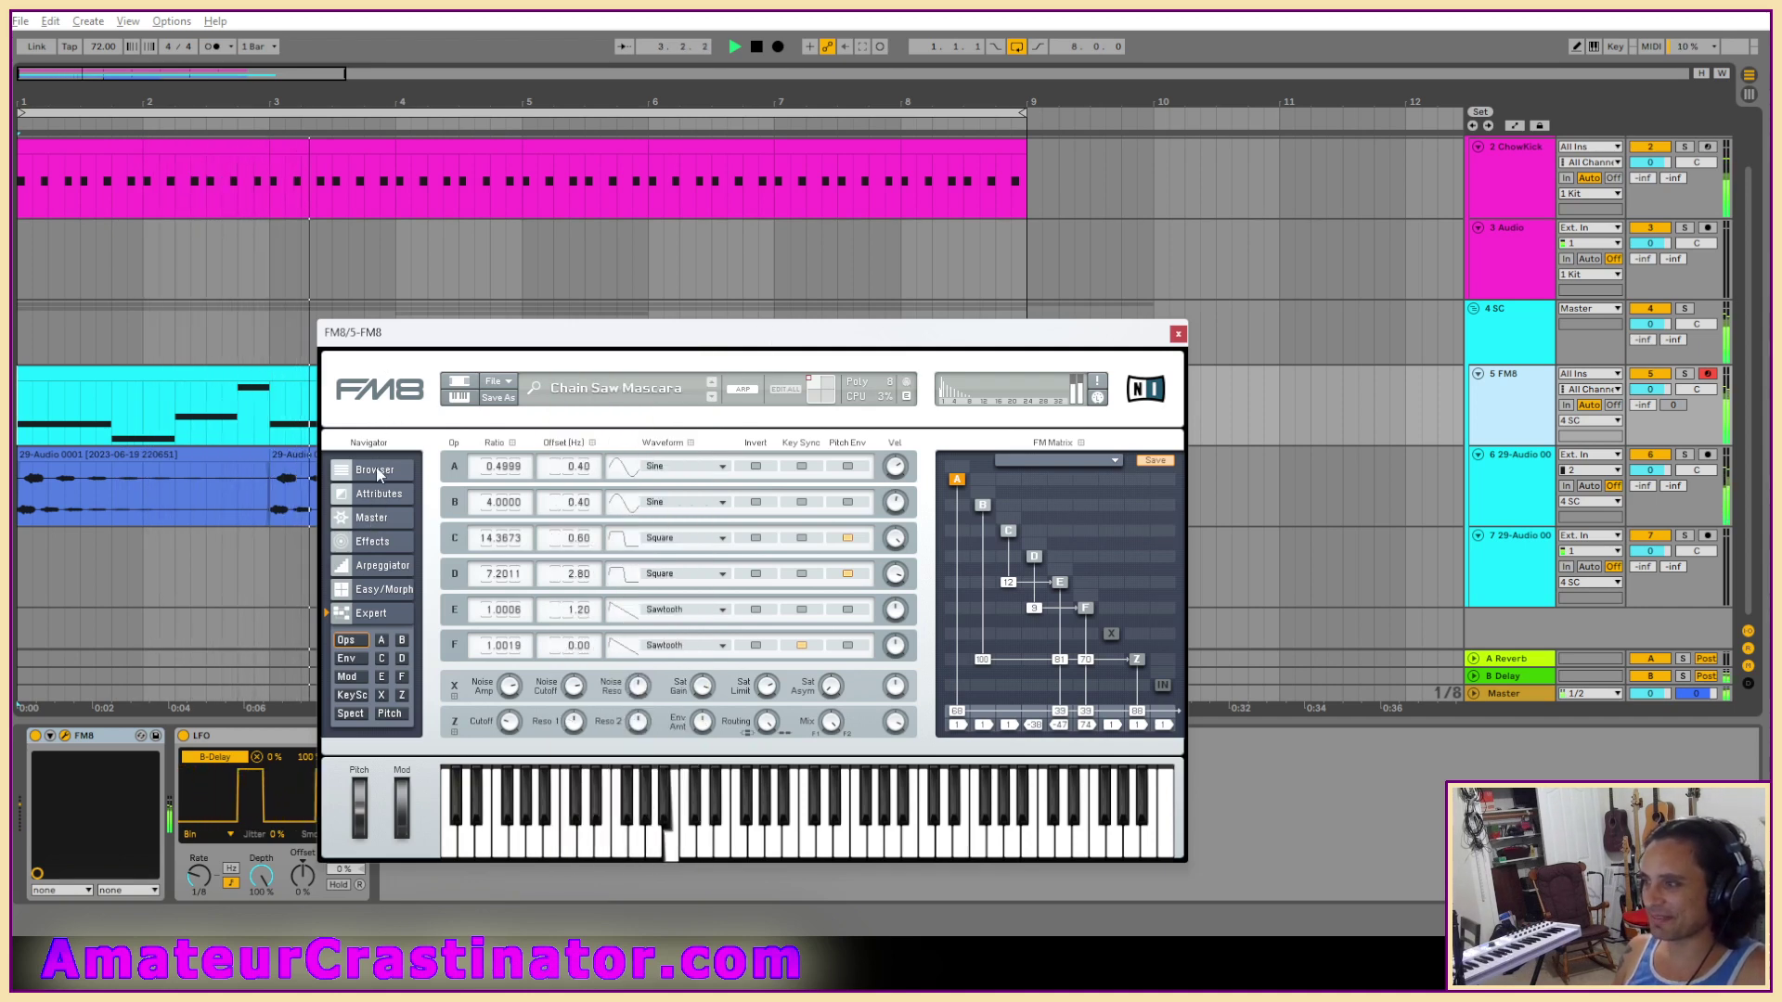
left_click(375, 470)
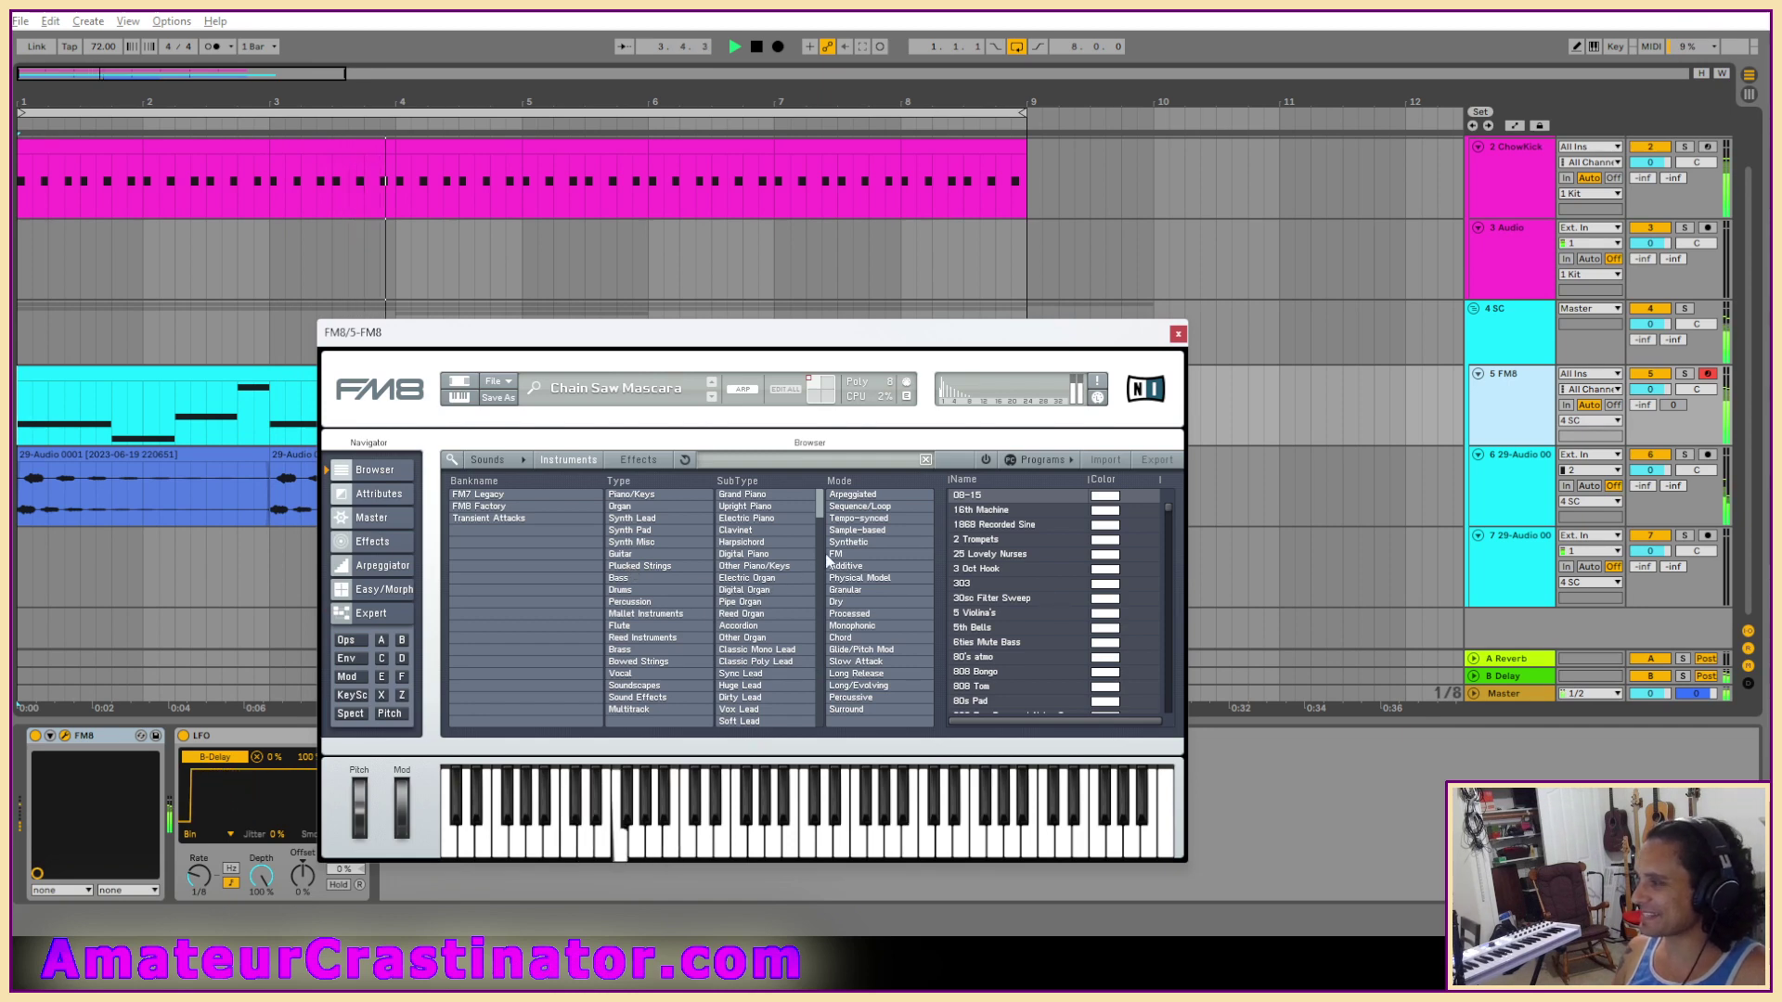
left_click(859, 496)
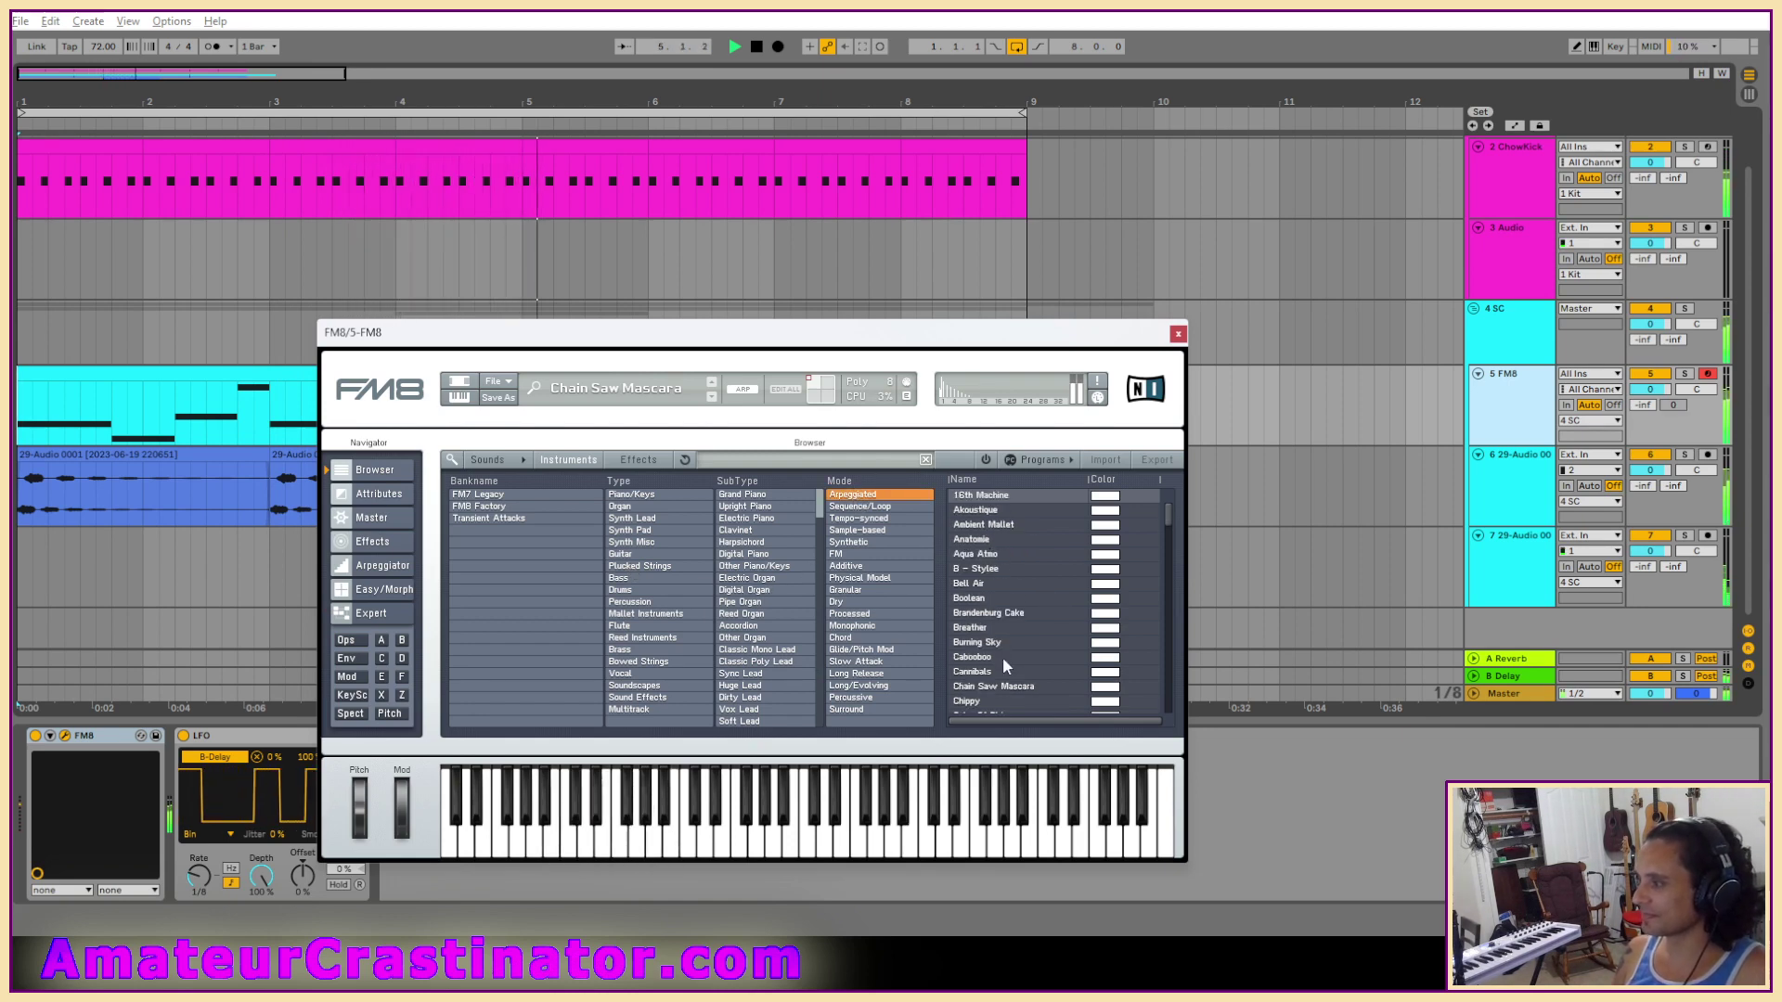
scroll(1003, 657, "down", 3)
scroll(1007, 650, "down", 1)
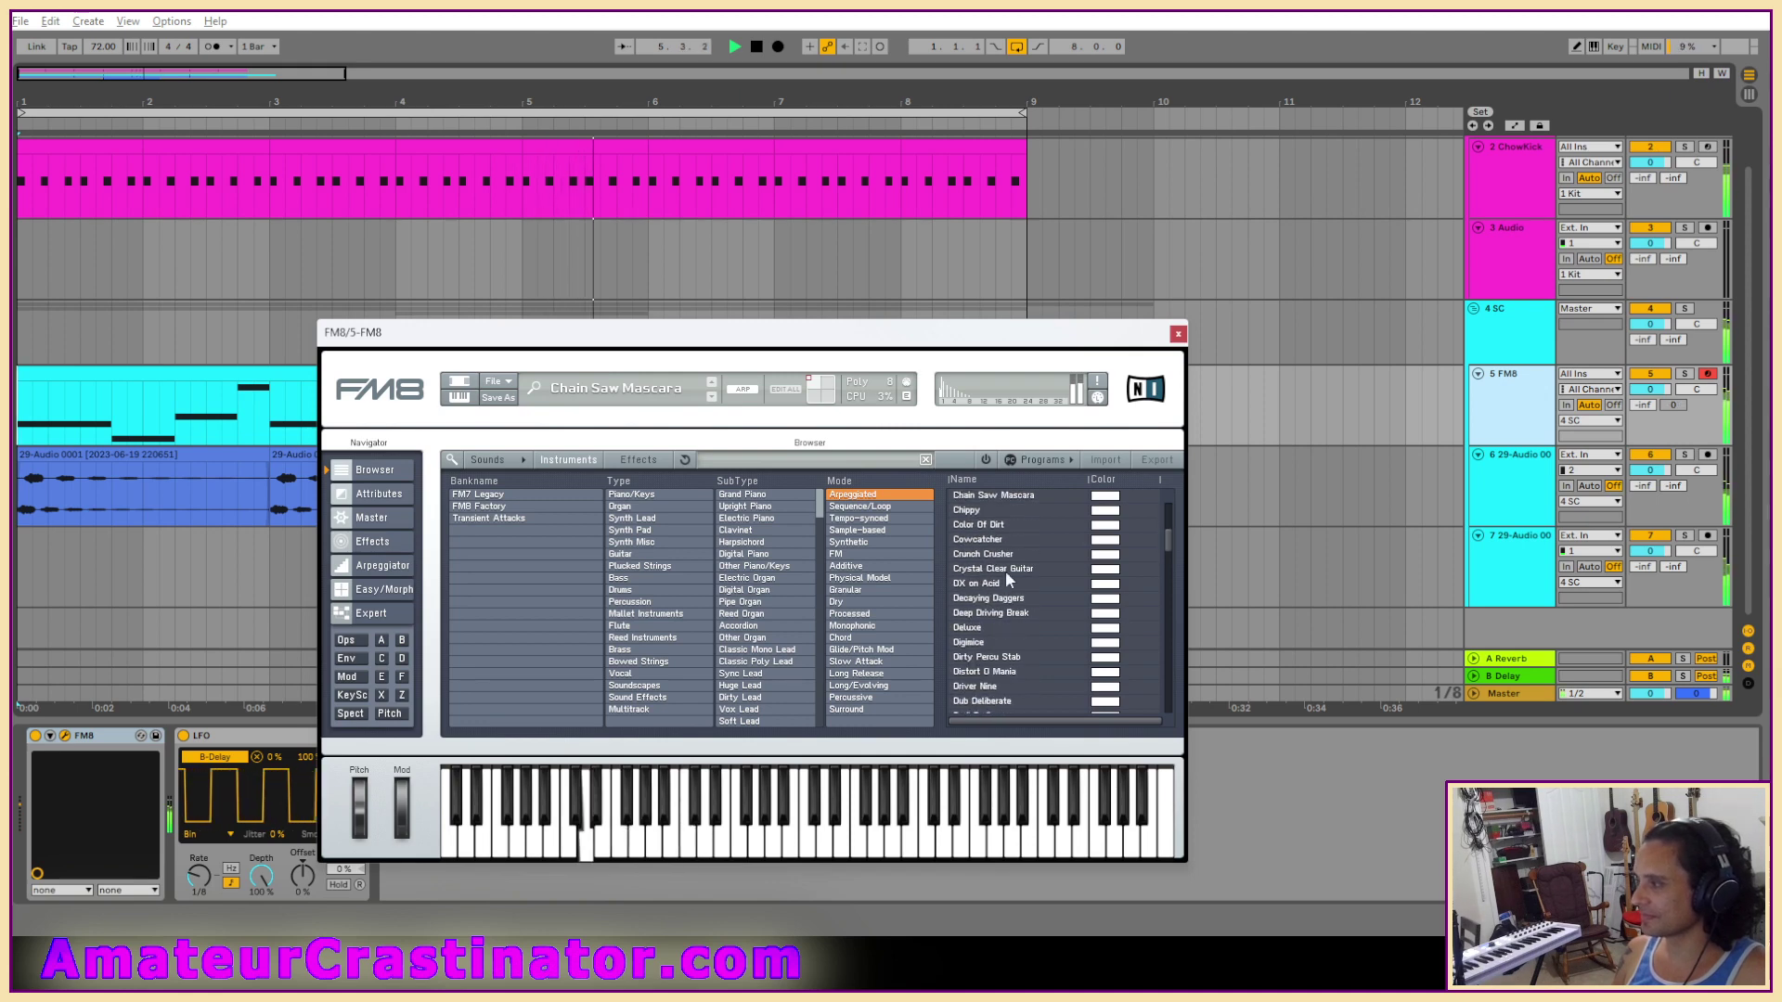
left_click(976, 510)
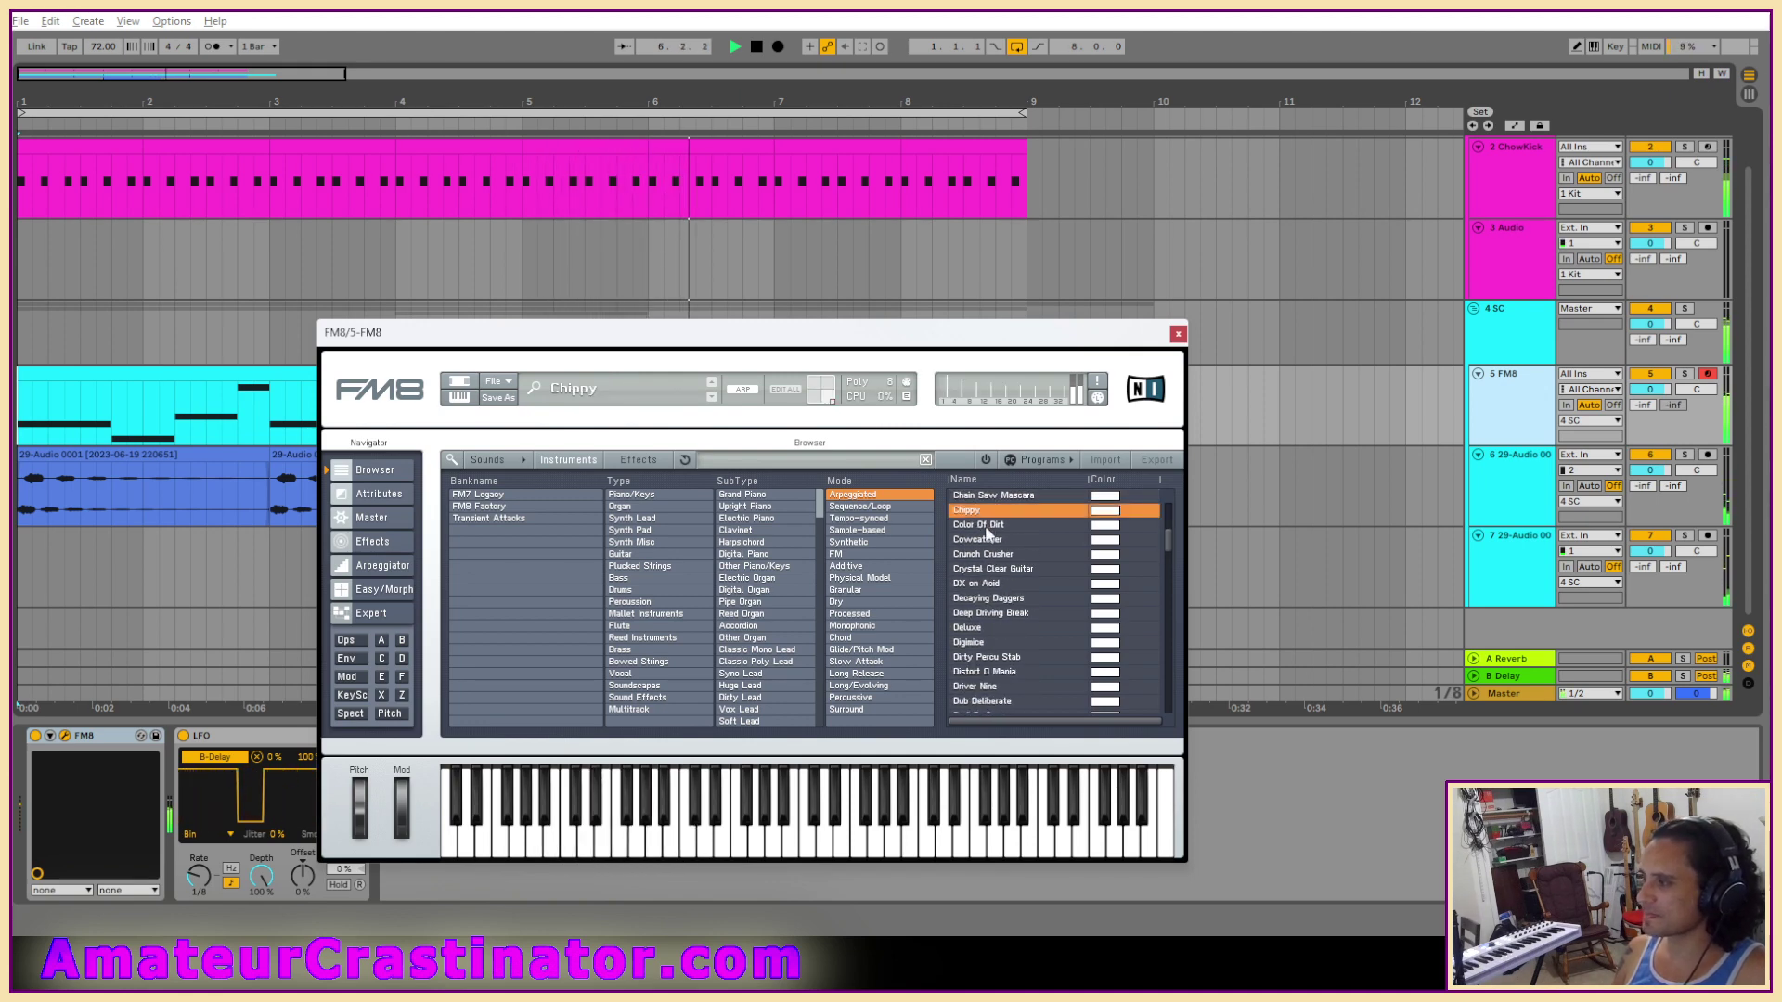
left_click(985, 526)
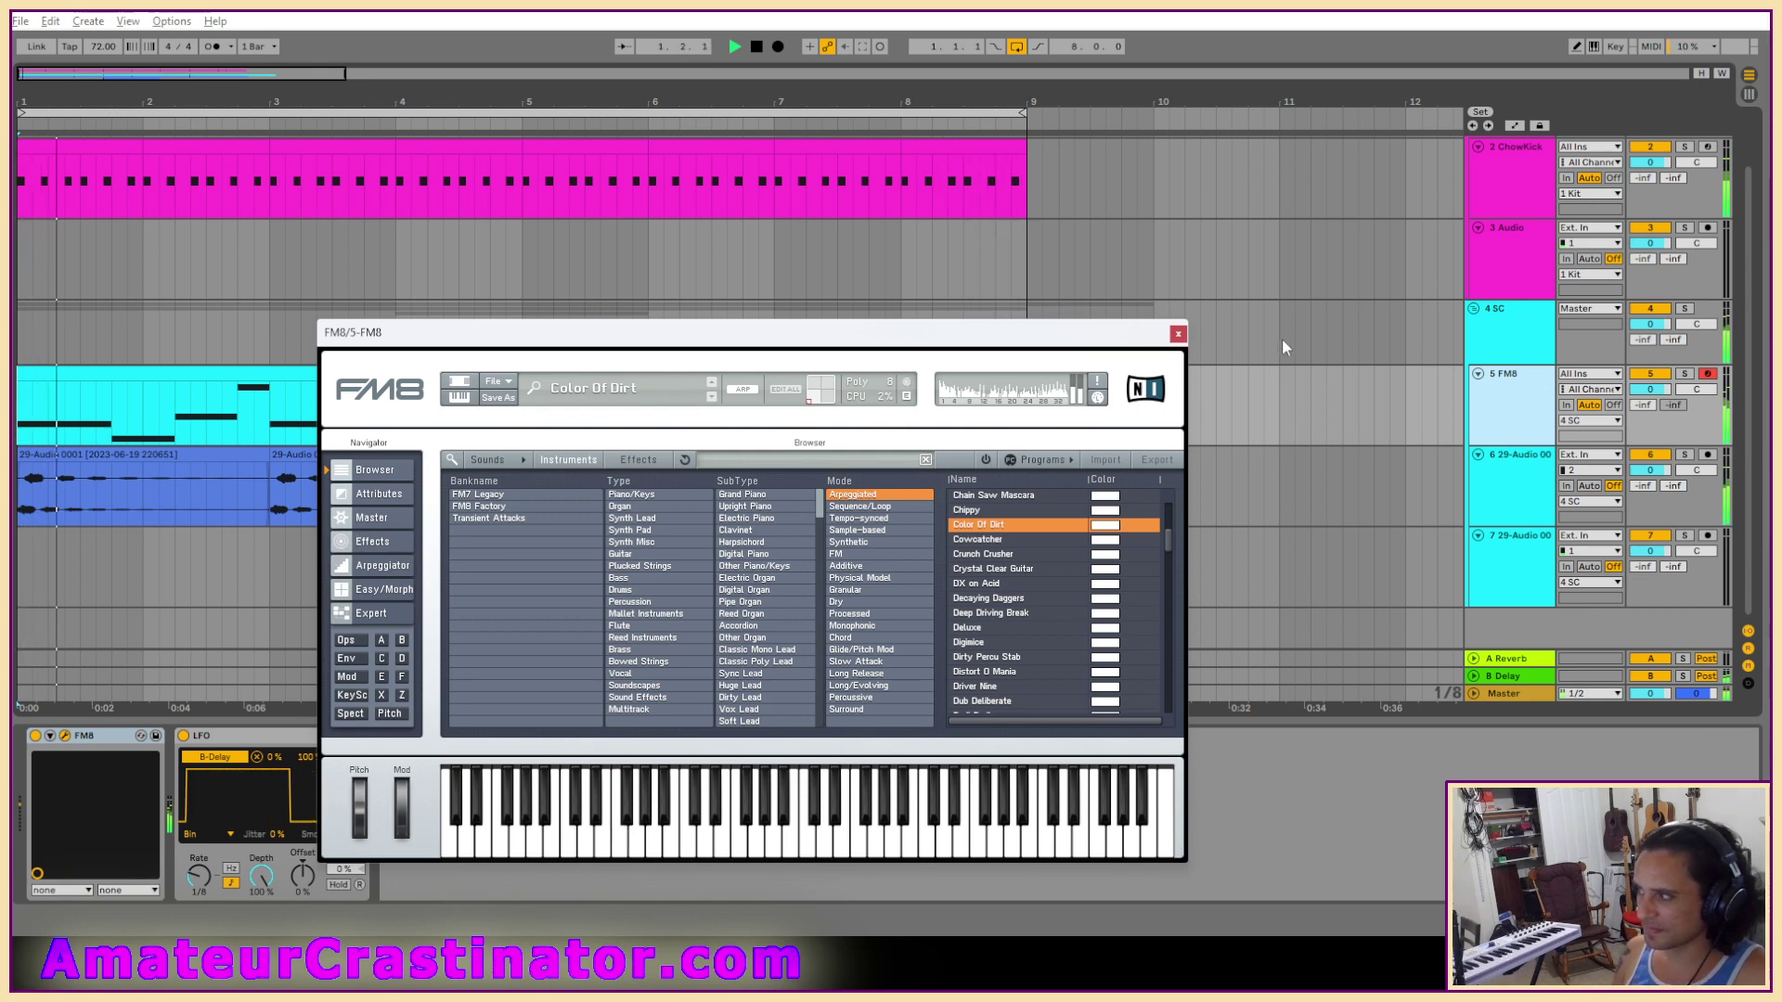
left_click(1178, 334)
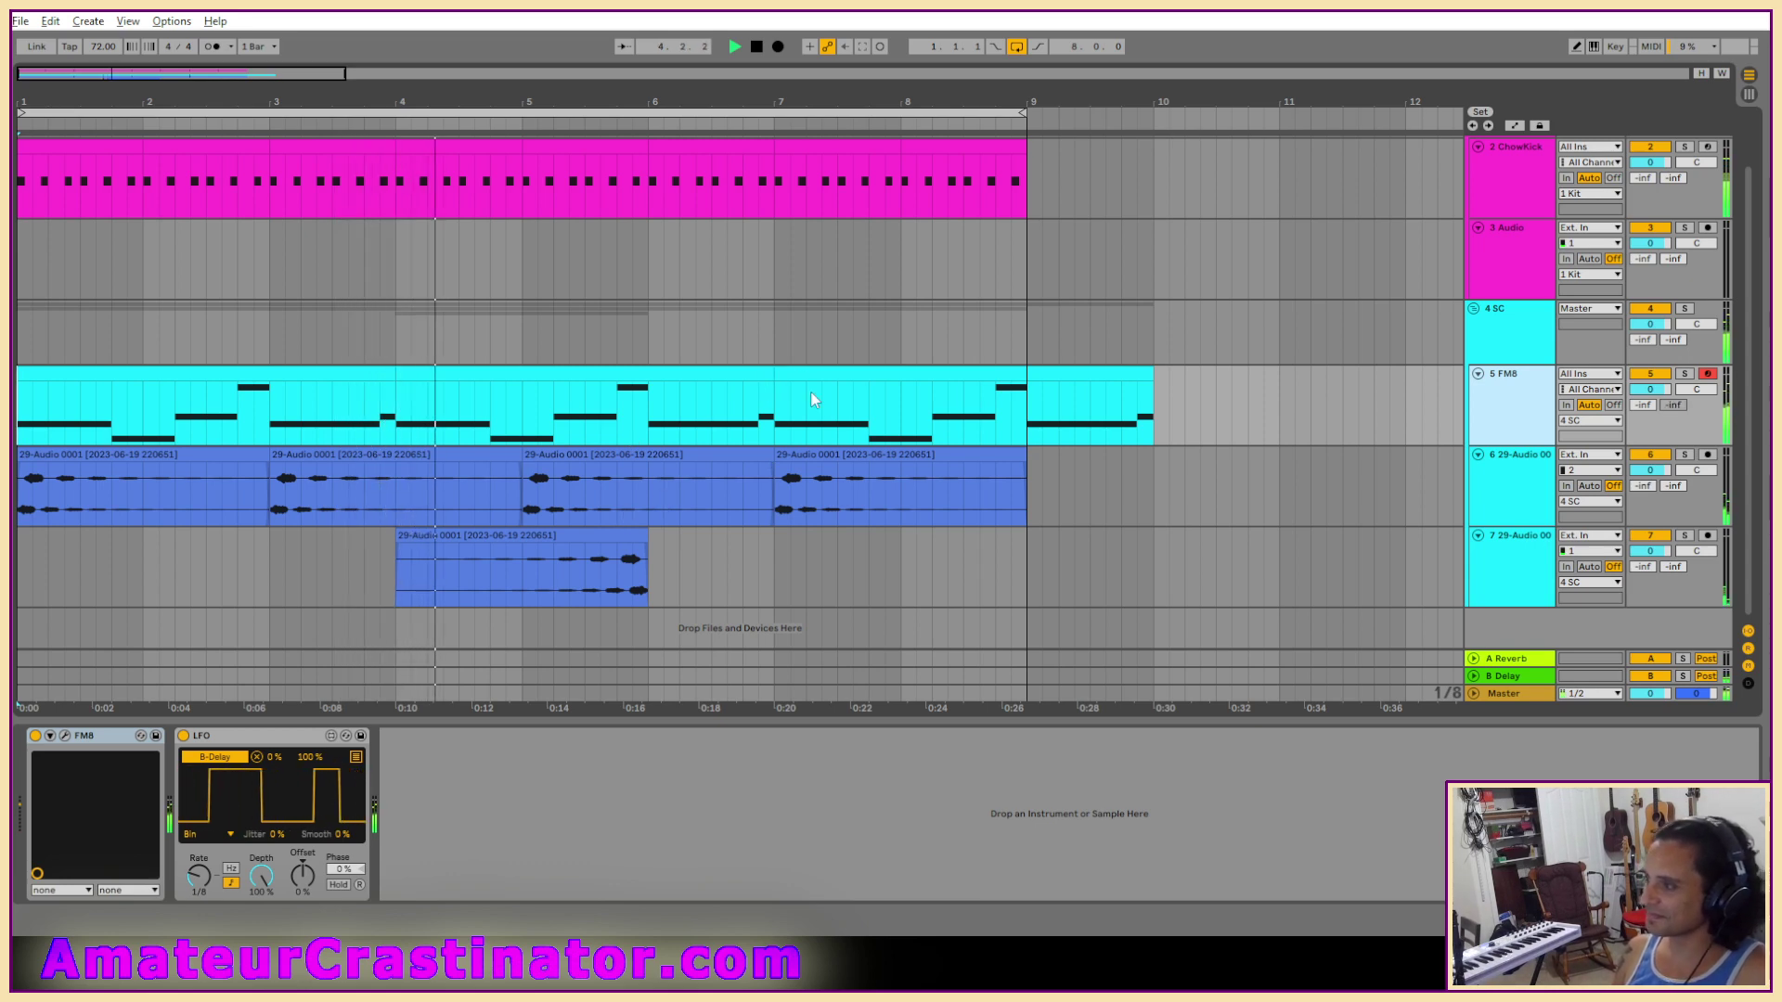
Move all clips on the two audio tracks one bar later, and duplicate the FM8 clips up to bar 19.
scroll(855, 394, "down", 5)
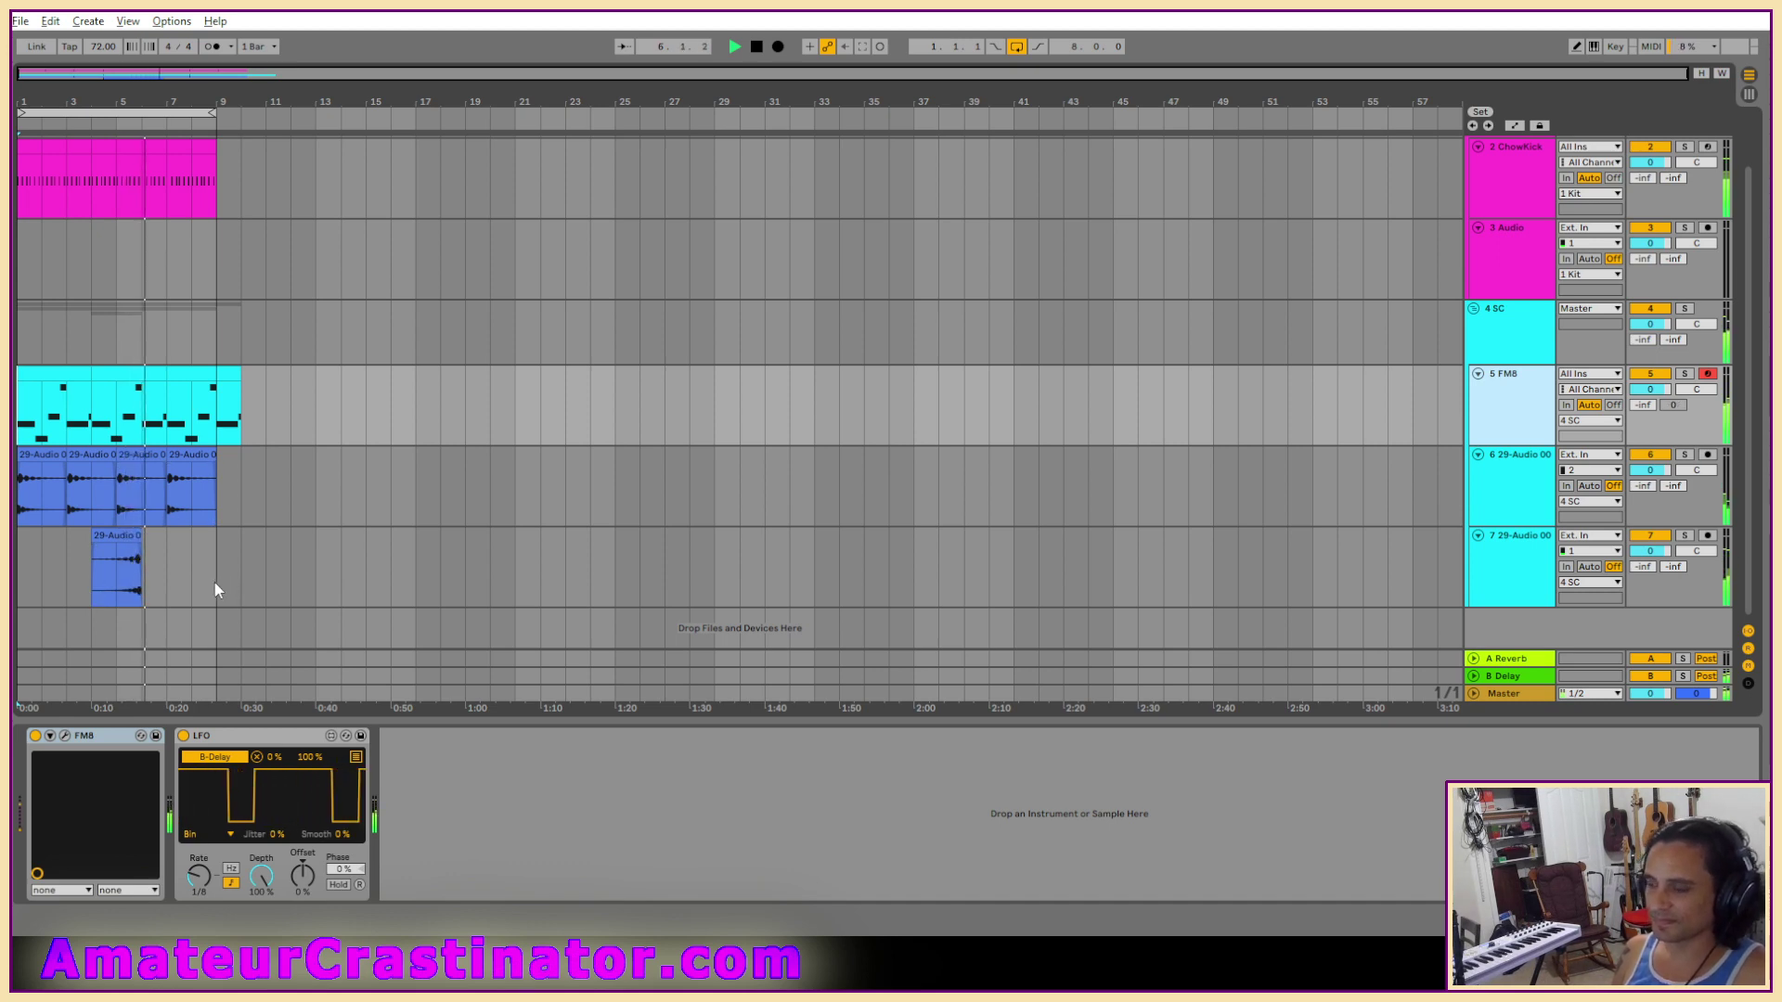
left_click_drag(215, 582, 71, 458)
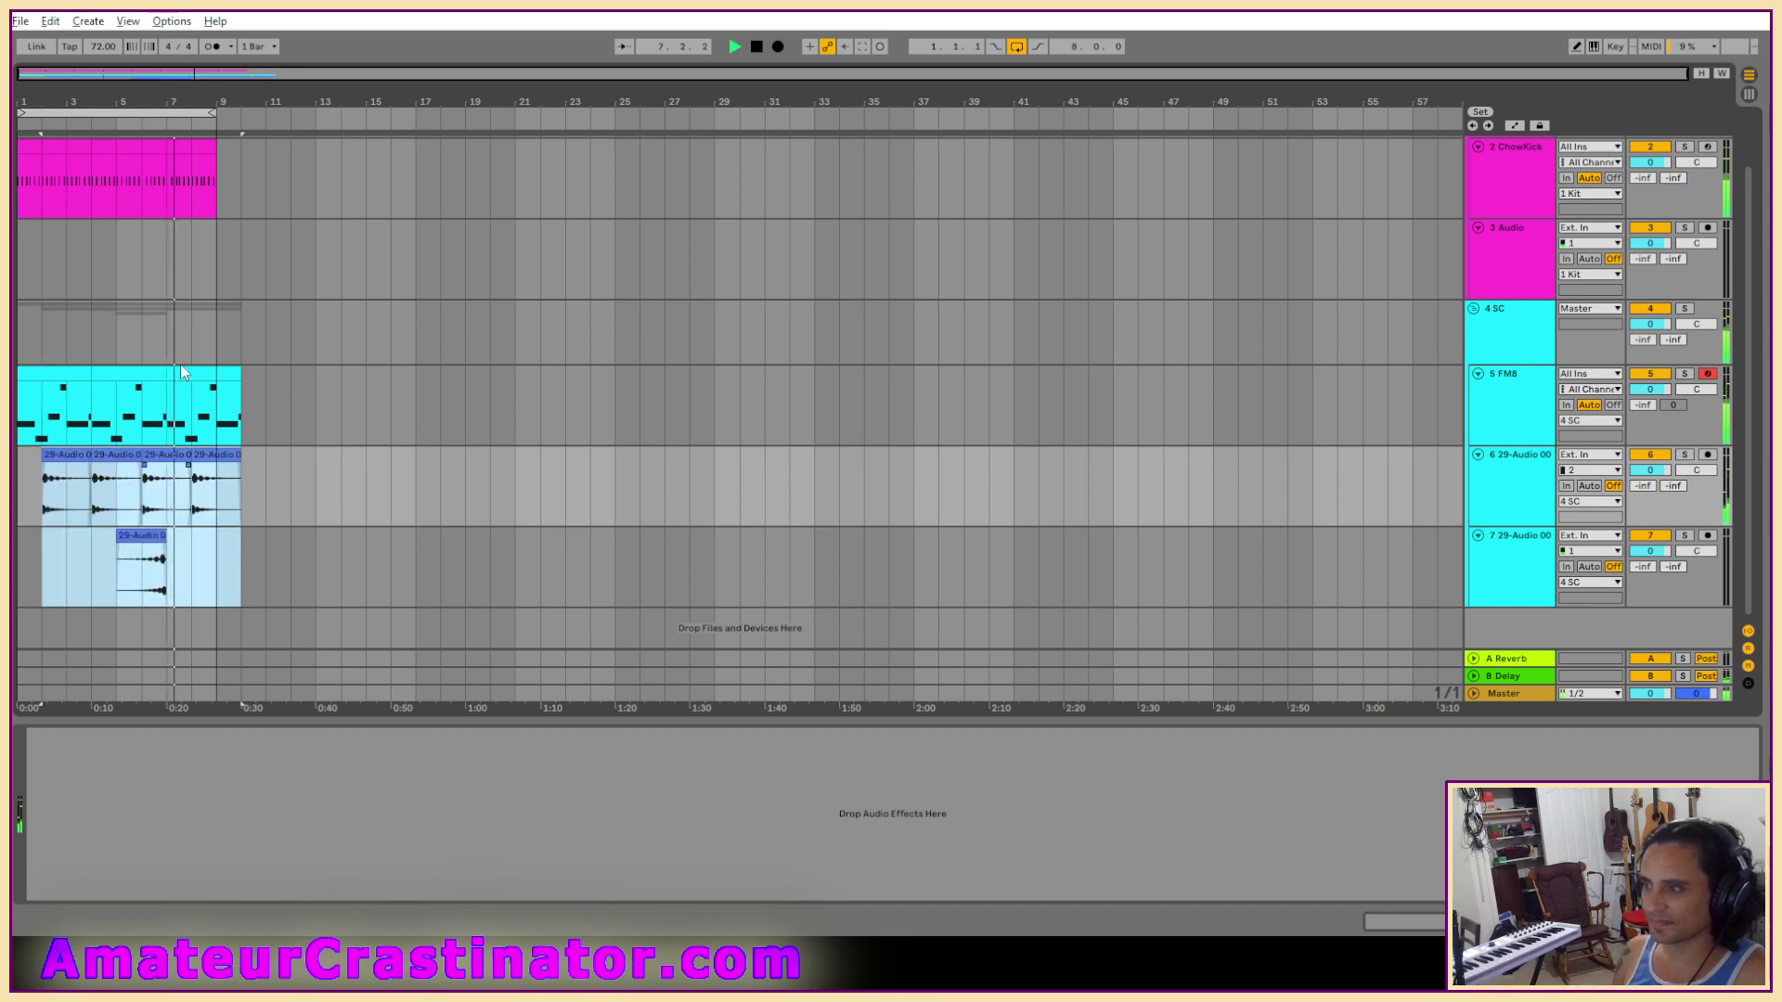
left_click(38, 376)
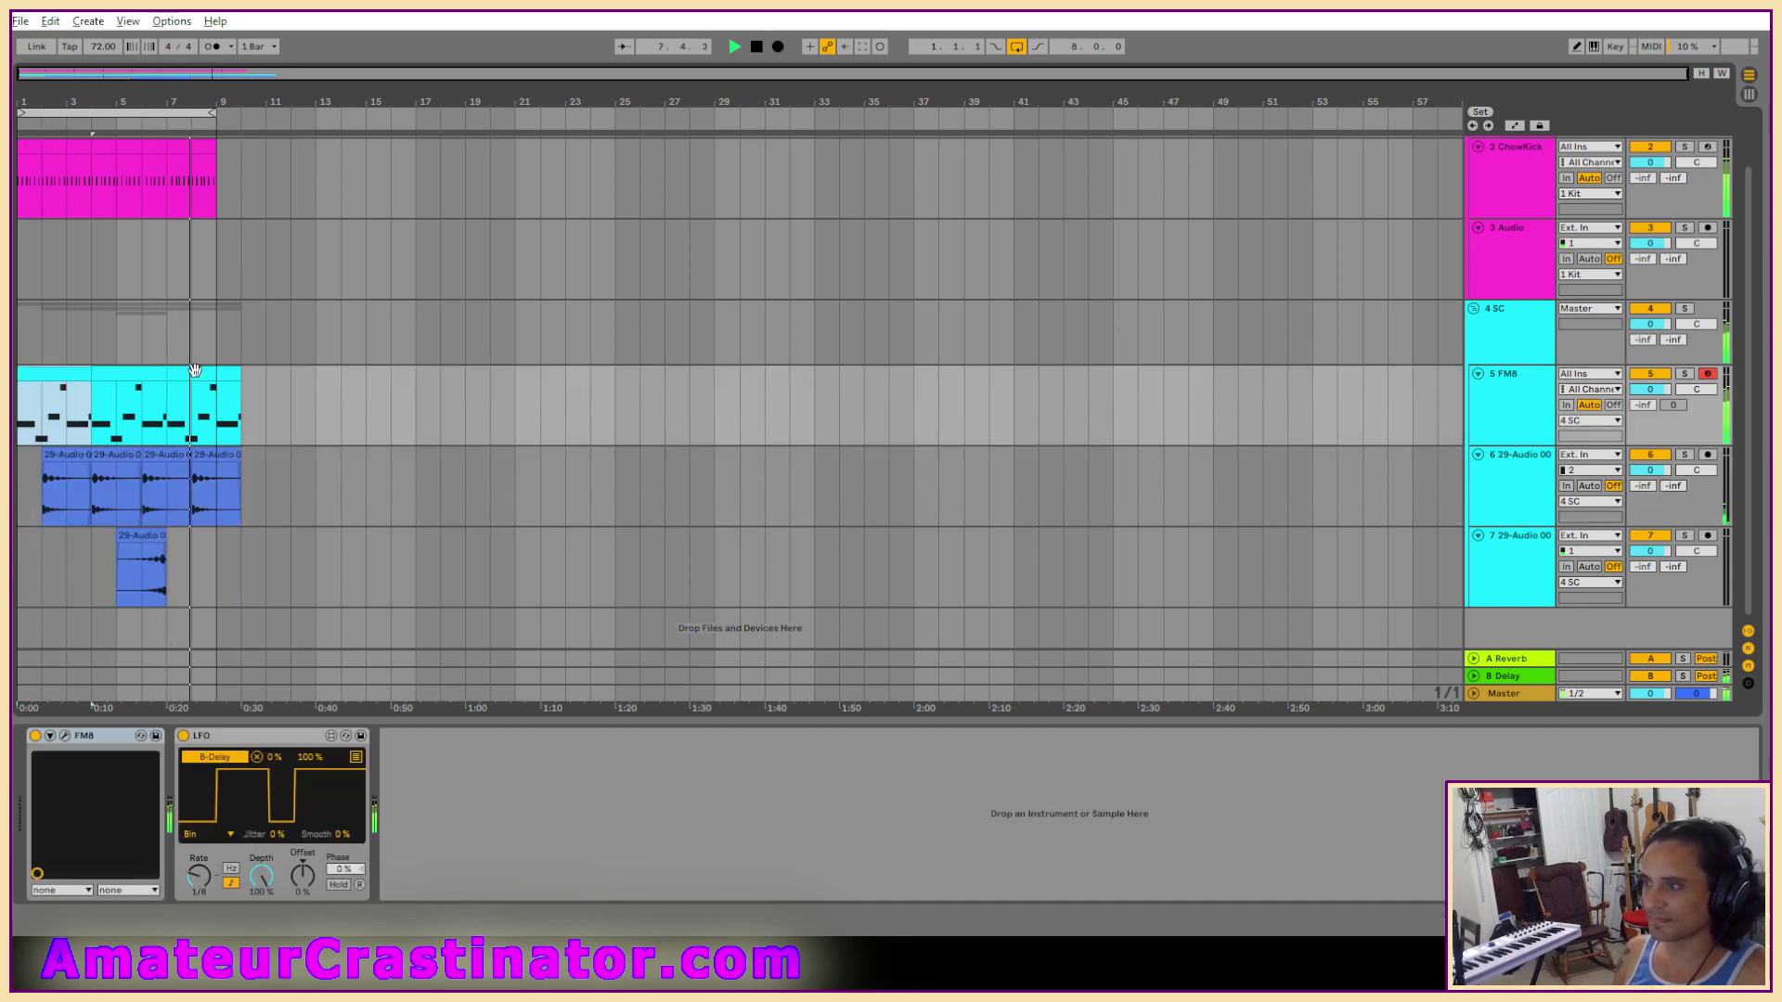
key("ctrl+d")
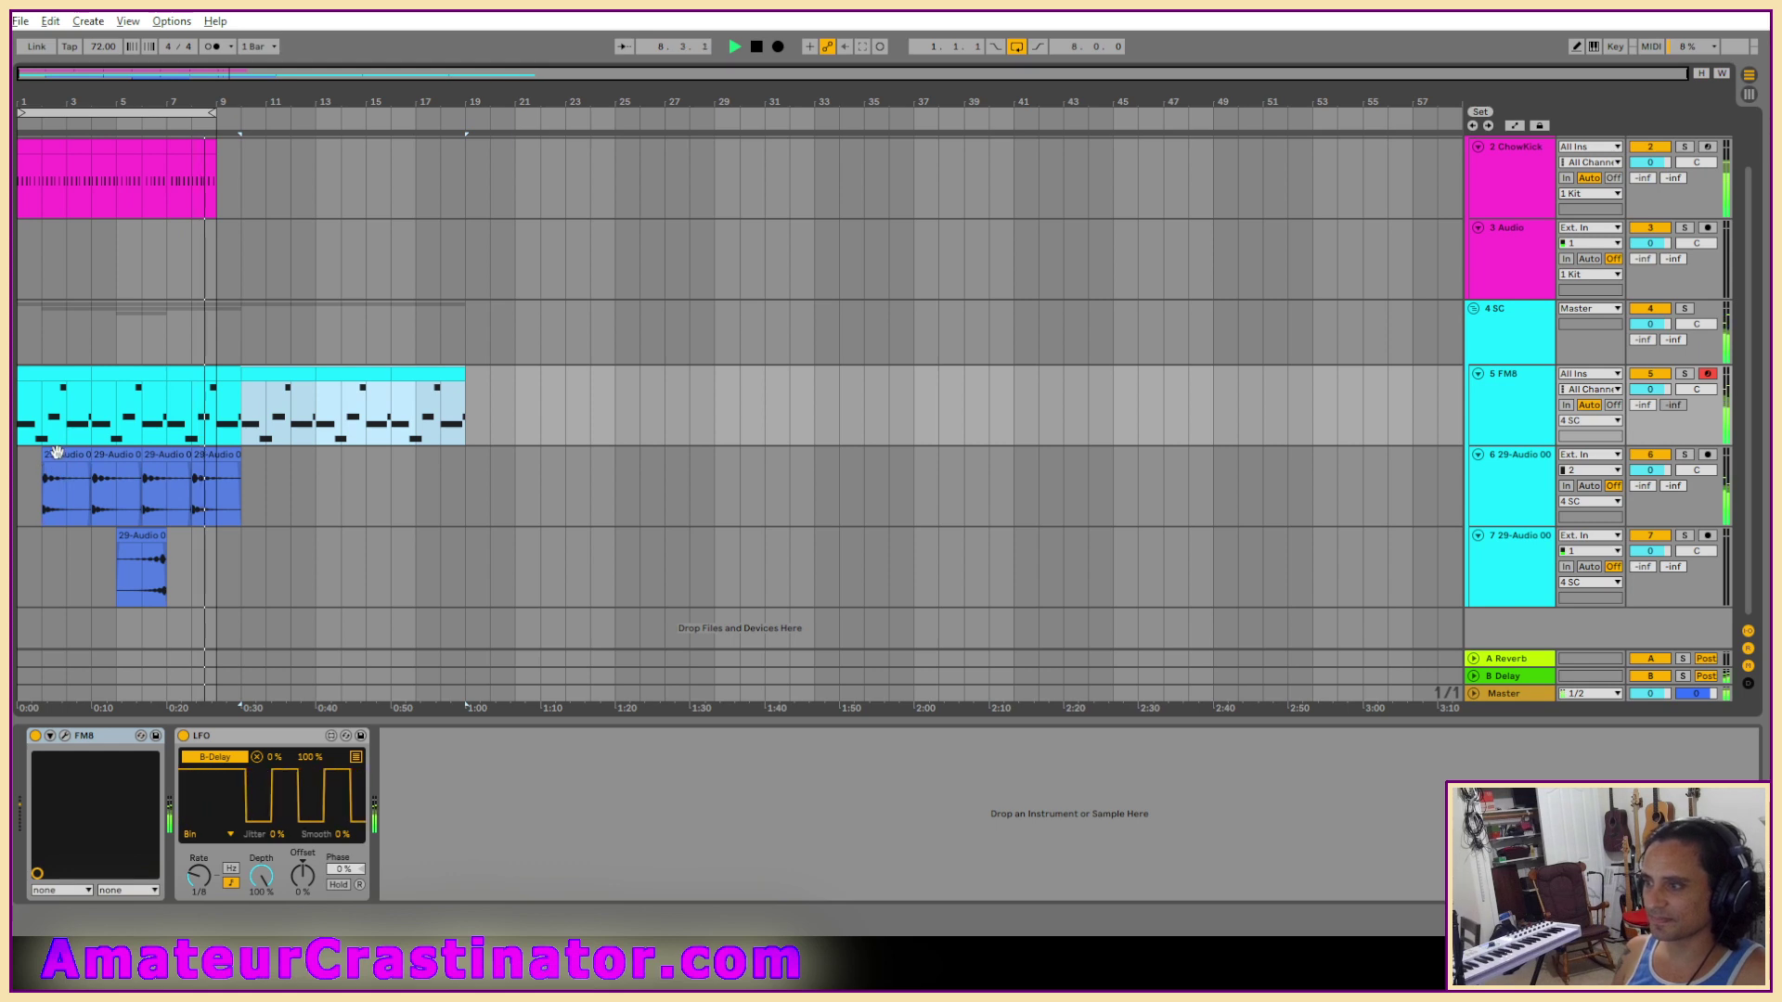
Duplicate the clips of audio tracks 6 and 7 together and shift the copies to start at bar 16.
left_click_drag(51, 471, 236, 582)
key("ctrl+d")
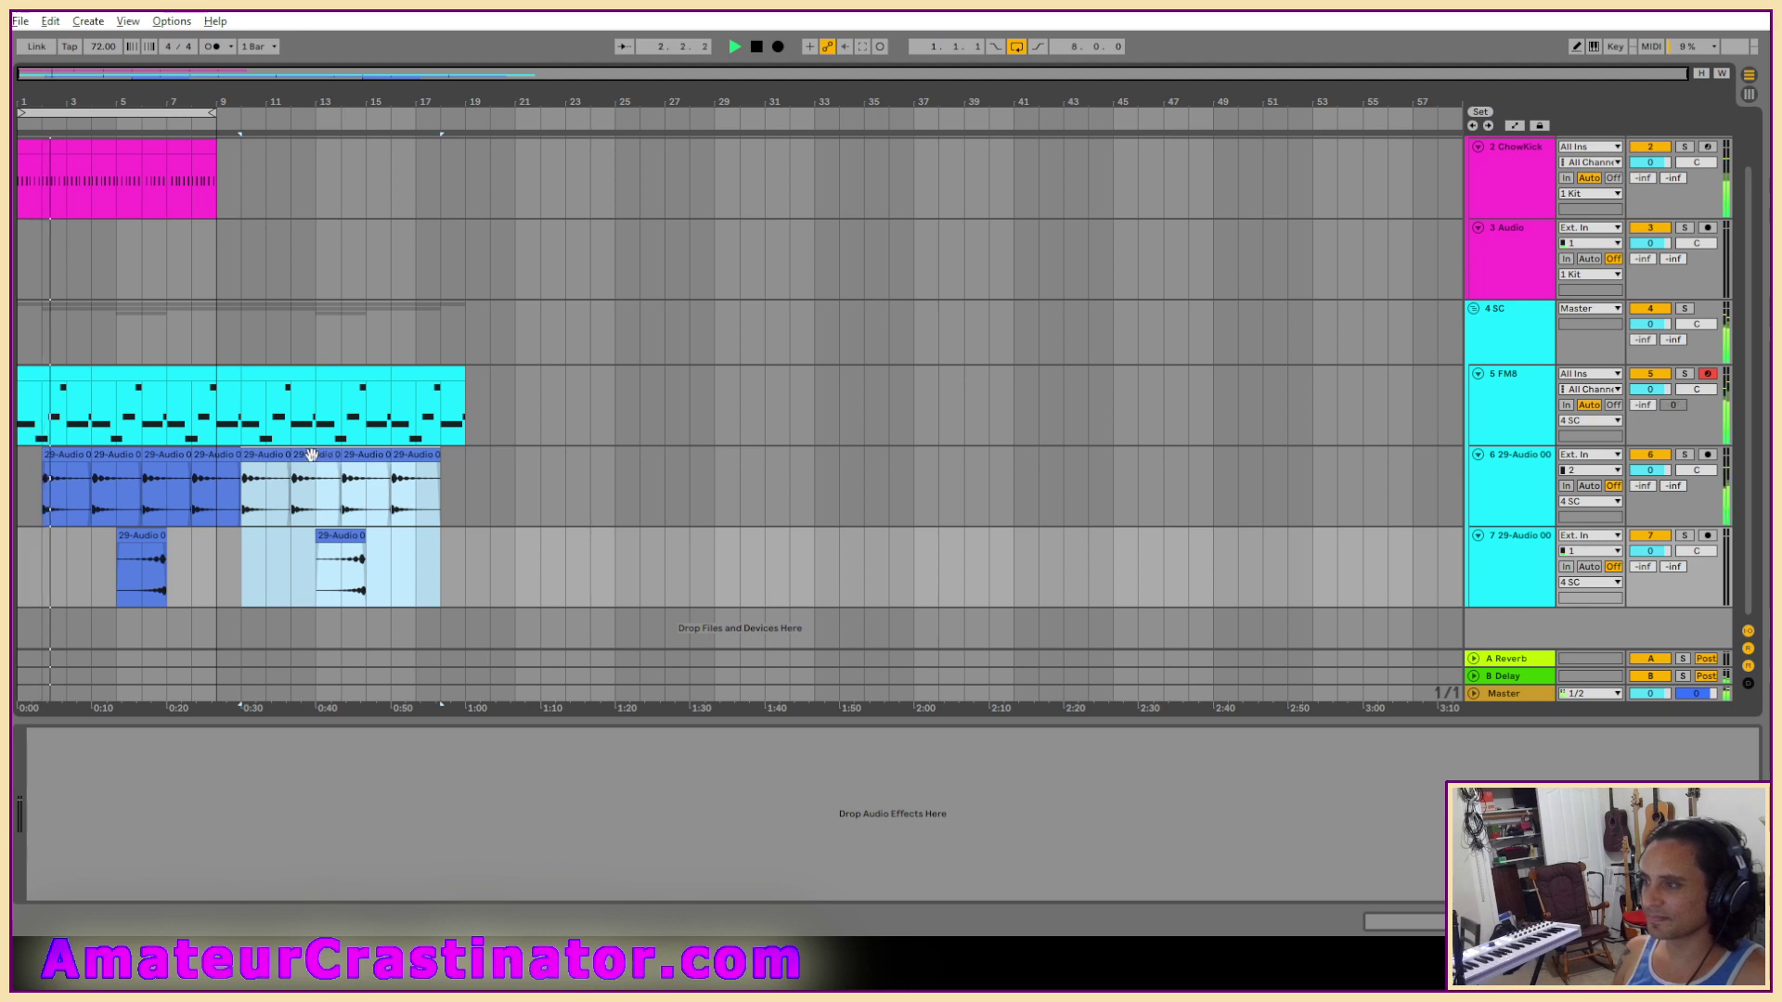
left_click_drag(313, 455, 413, 457)
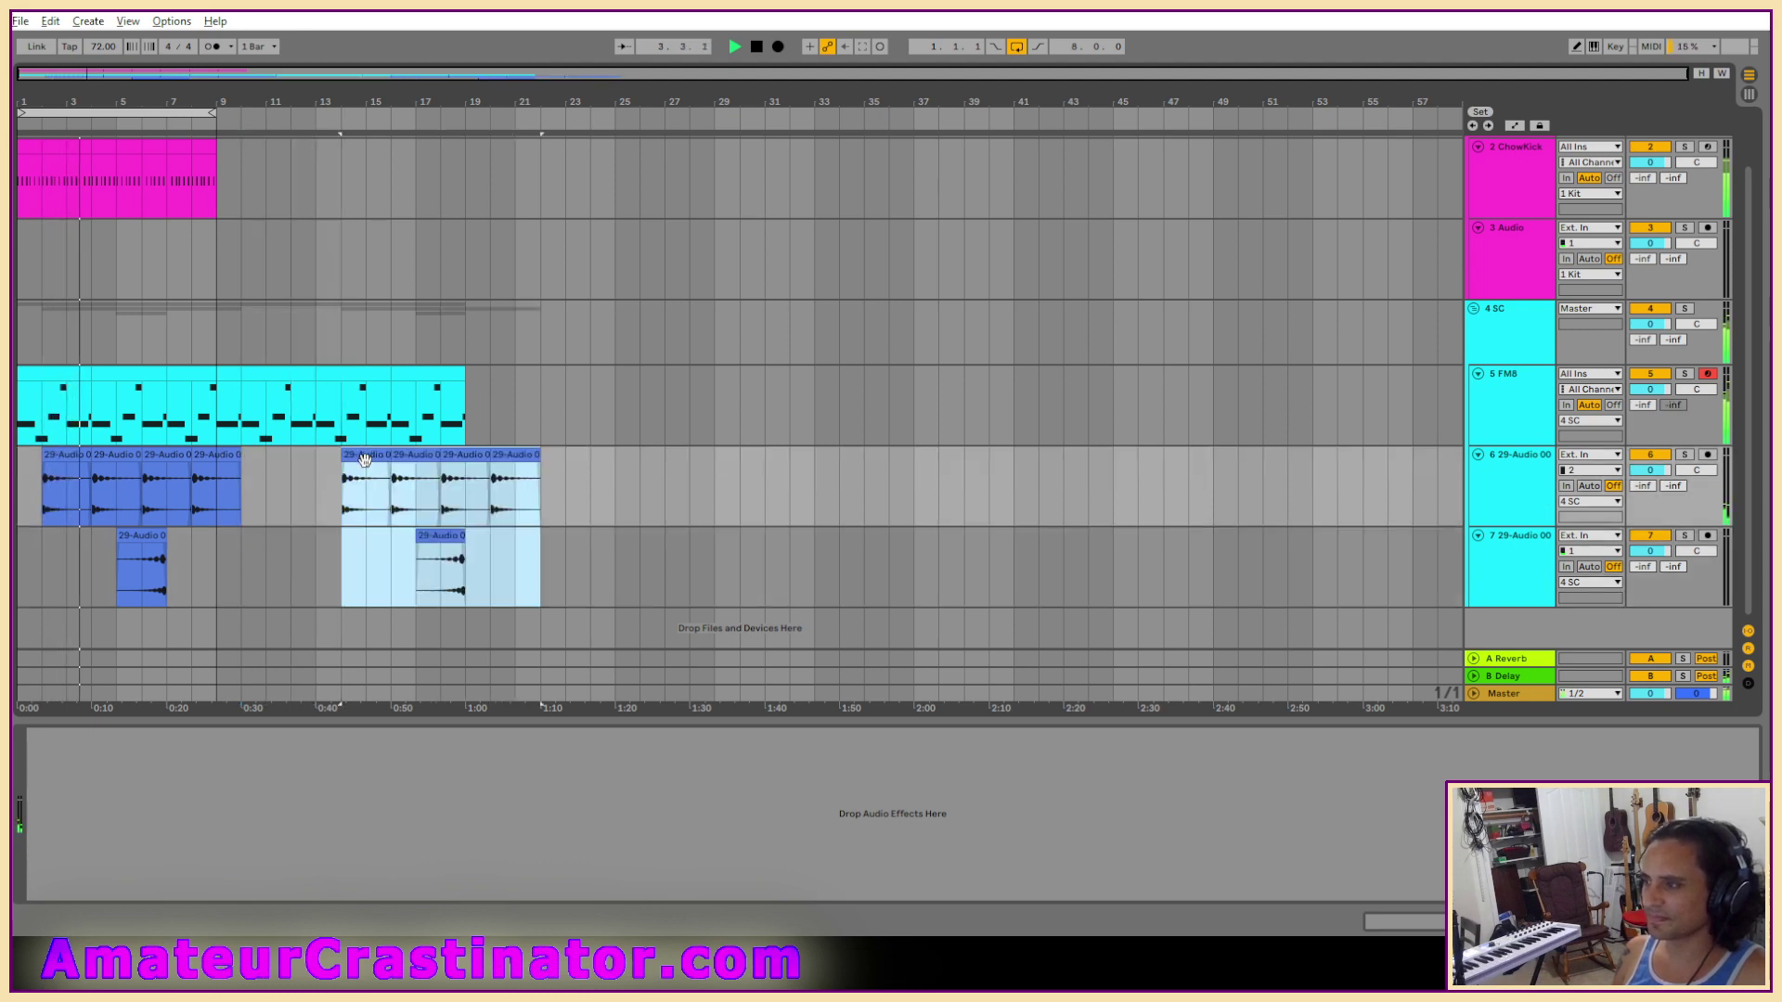
left_click_drag(364, 458, 414, 457)
Duplicate the last clip of track 6's first group with a one-bar gap, placing the copy at bar 11.
left_click(226, 454)
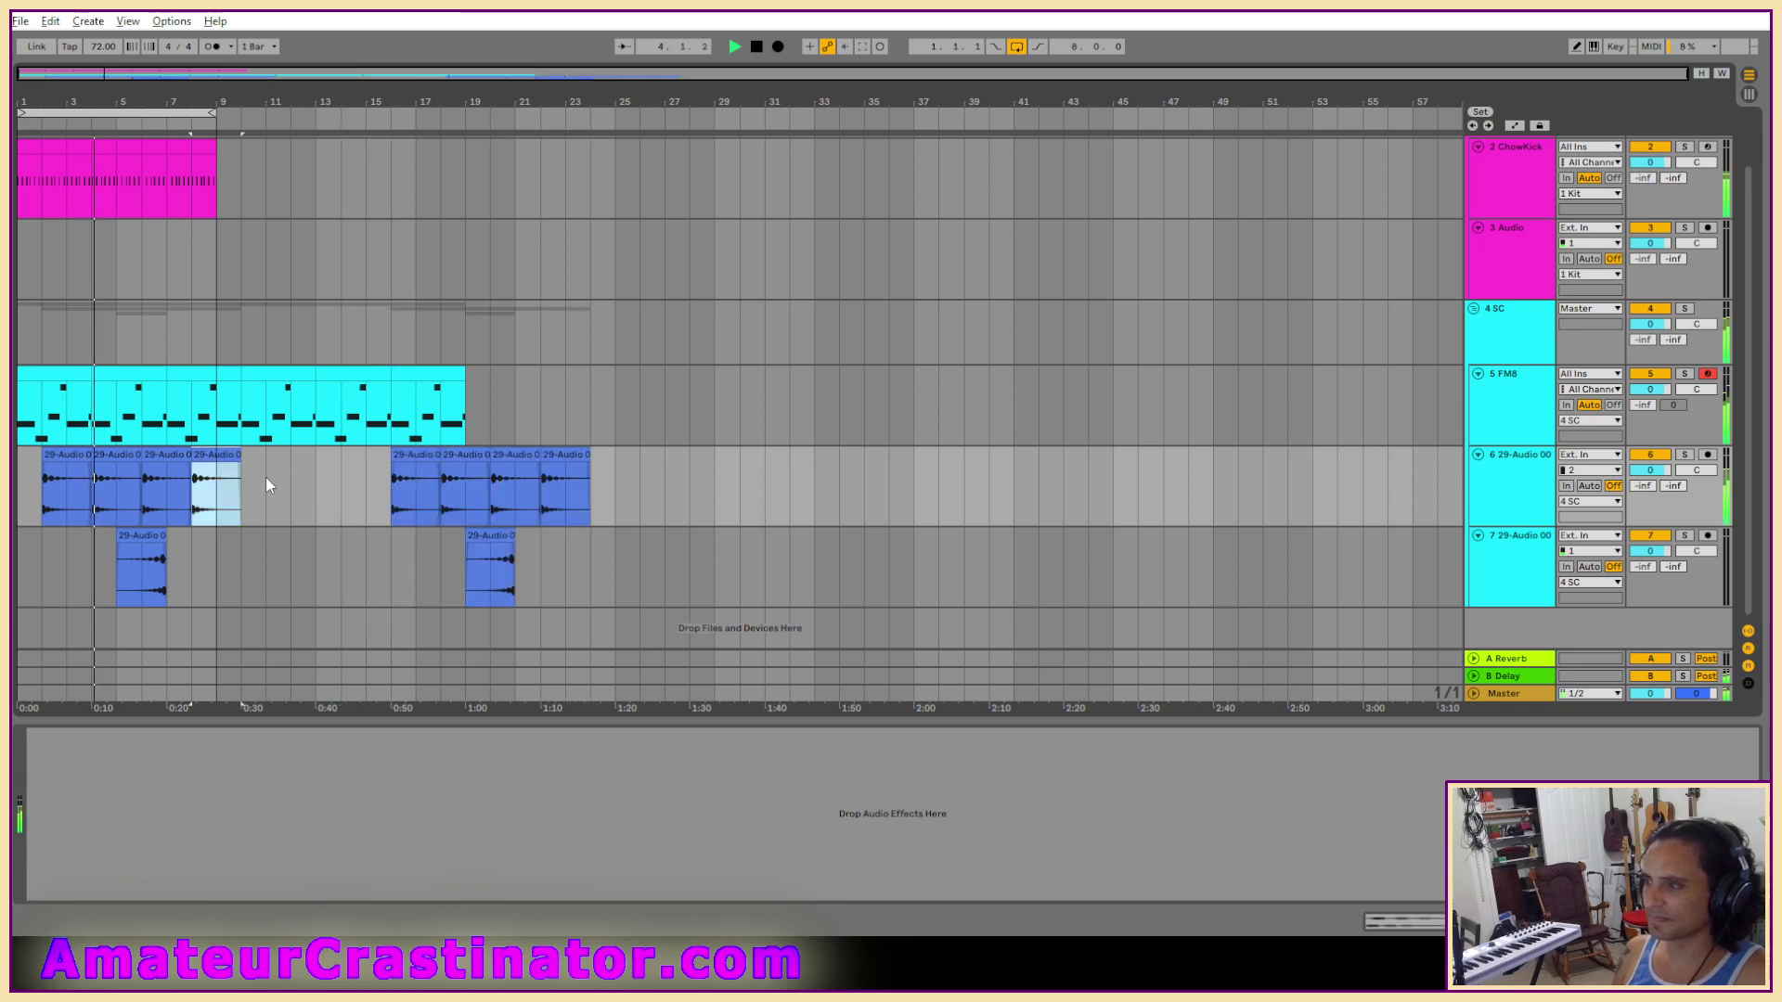
key("shift+Right")
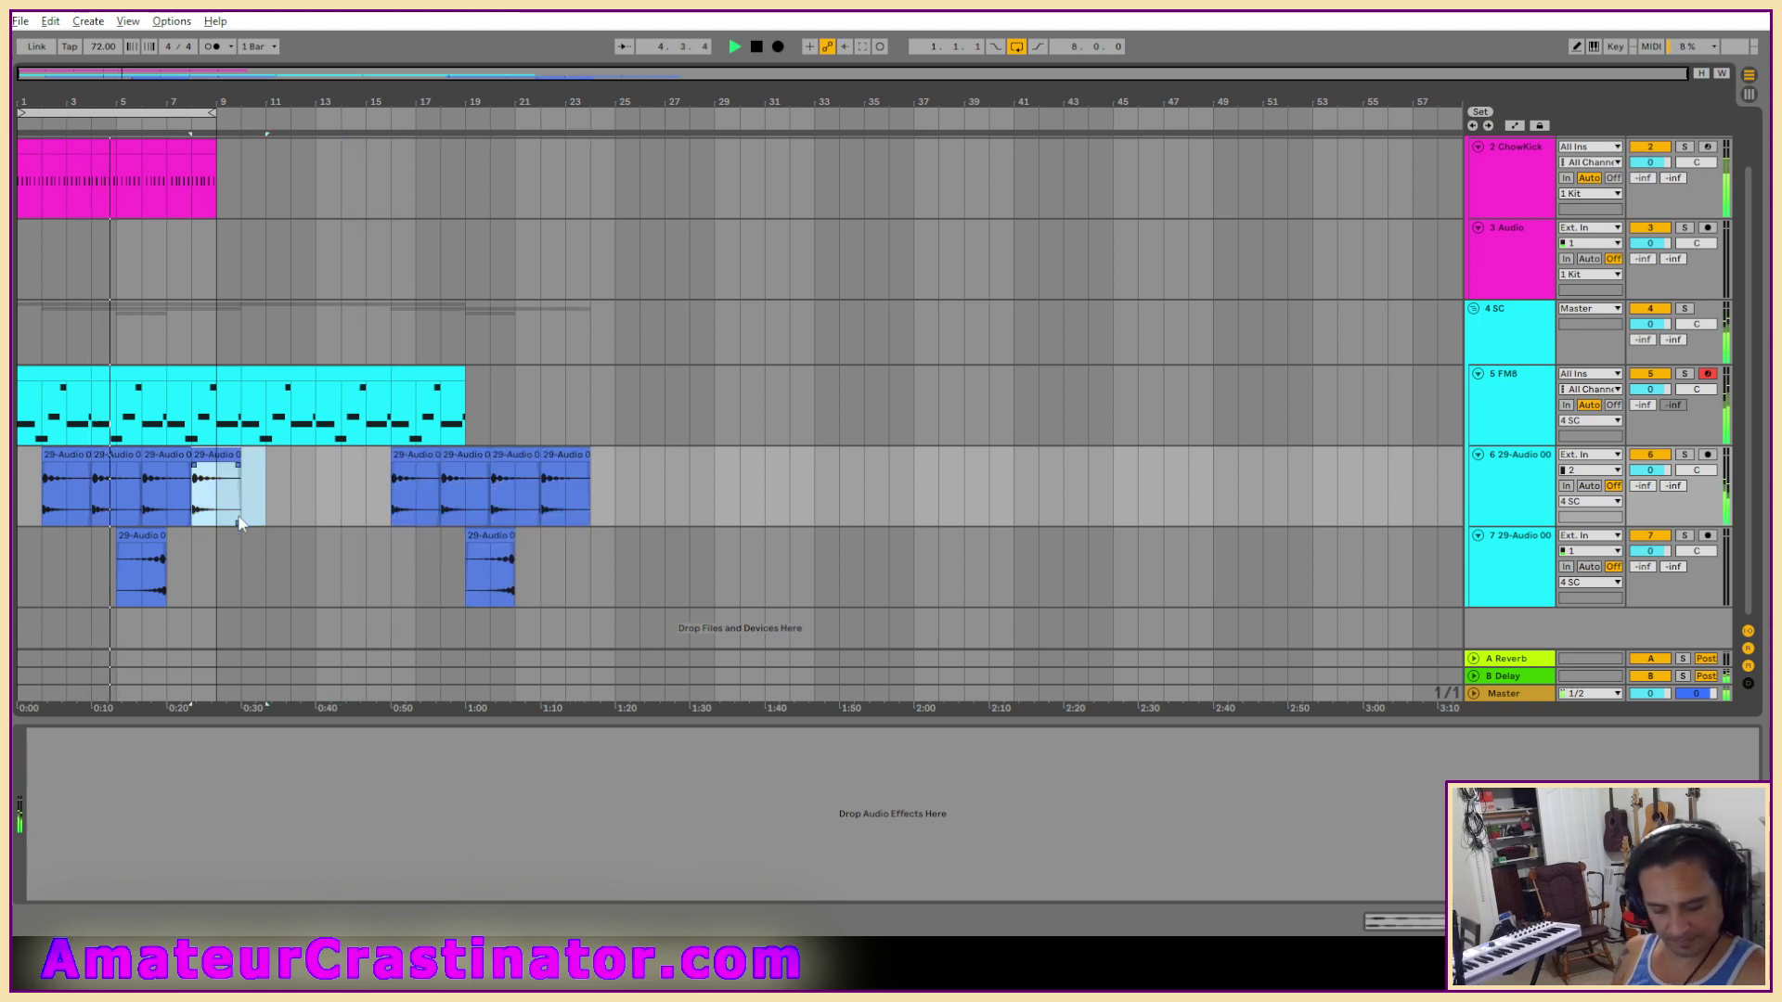
key("ctrl+d")
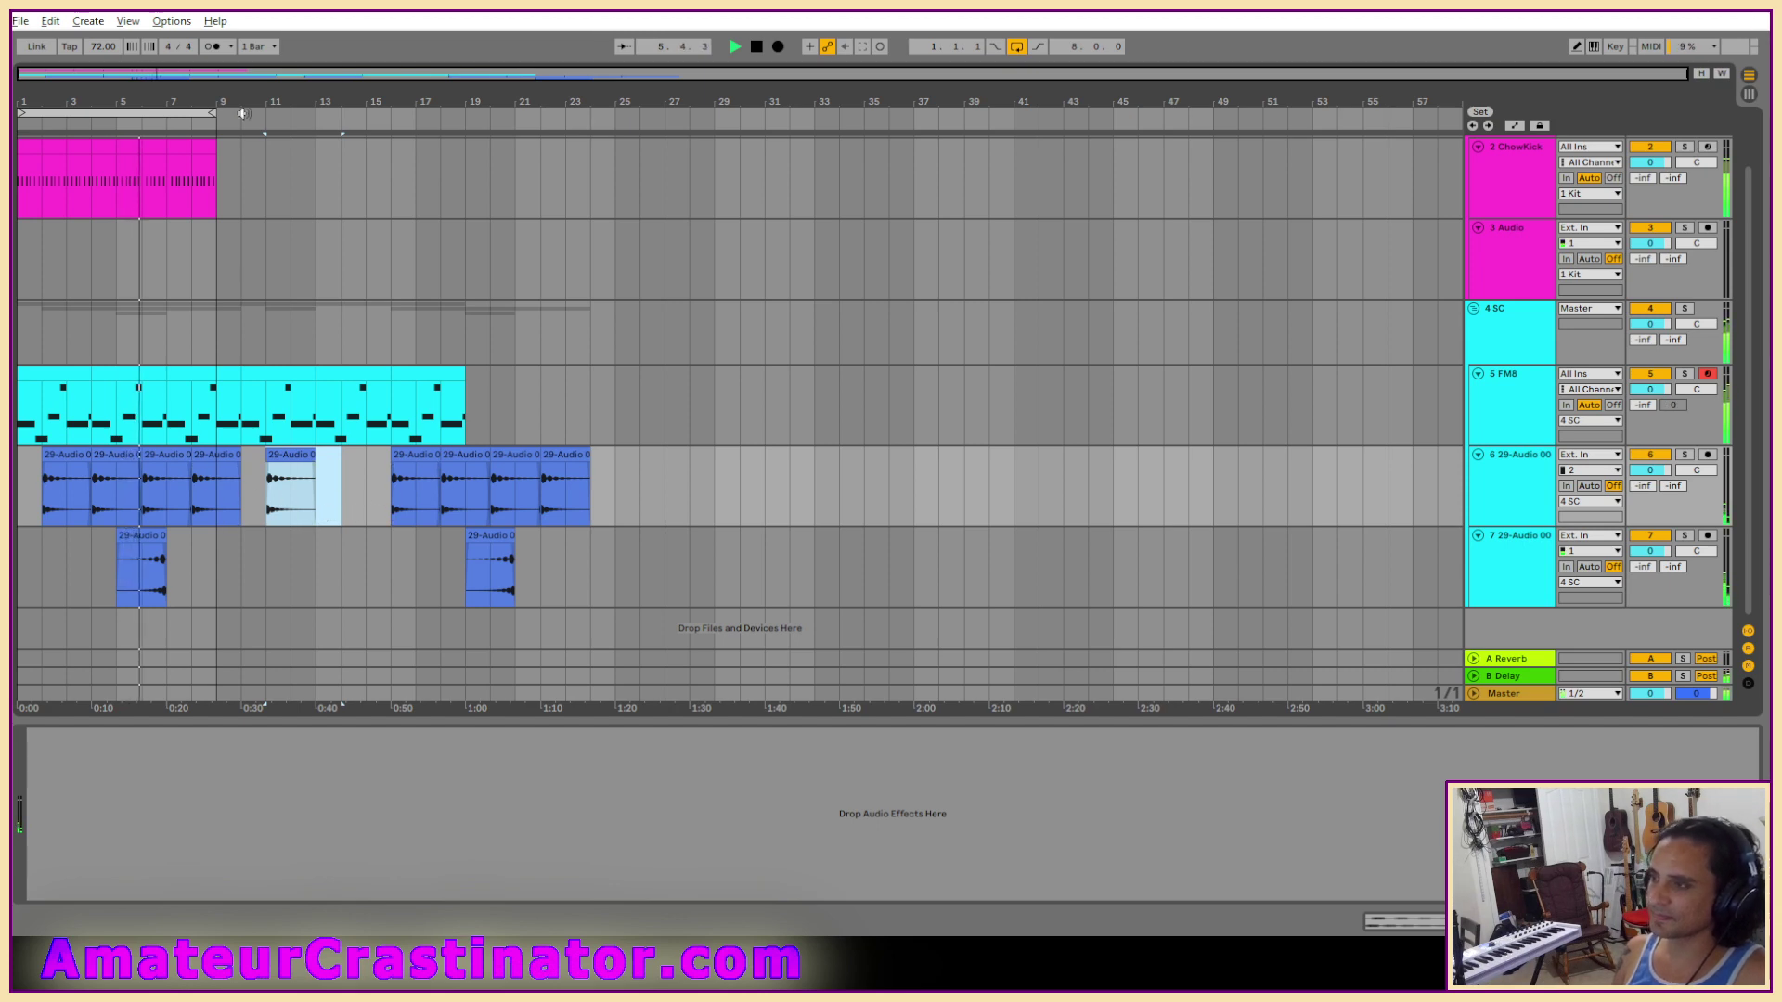
Duplicate the ChowKick clips up to bar 27 and extend the arrangement loop to a length of 23 bars.
left_click_drag(195, 150, 87, 153)
key("ctrl+d")
key("ctrl+d")
key("ctrl+d")
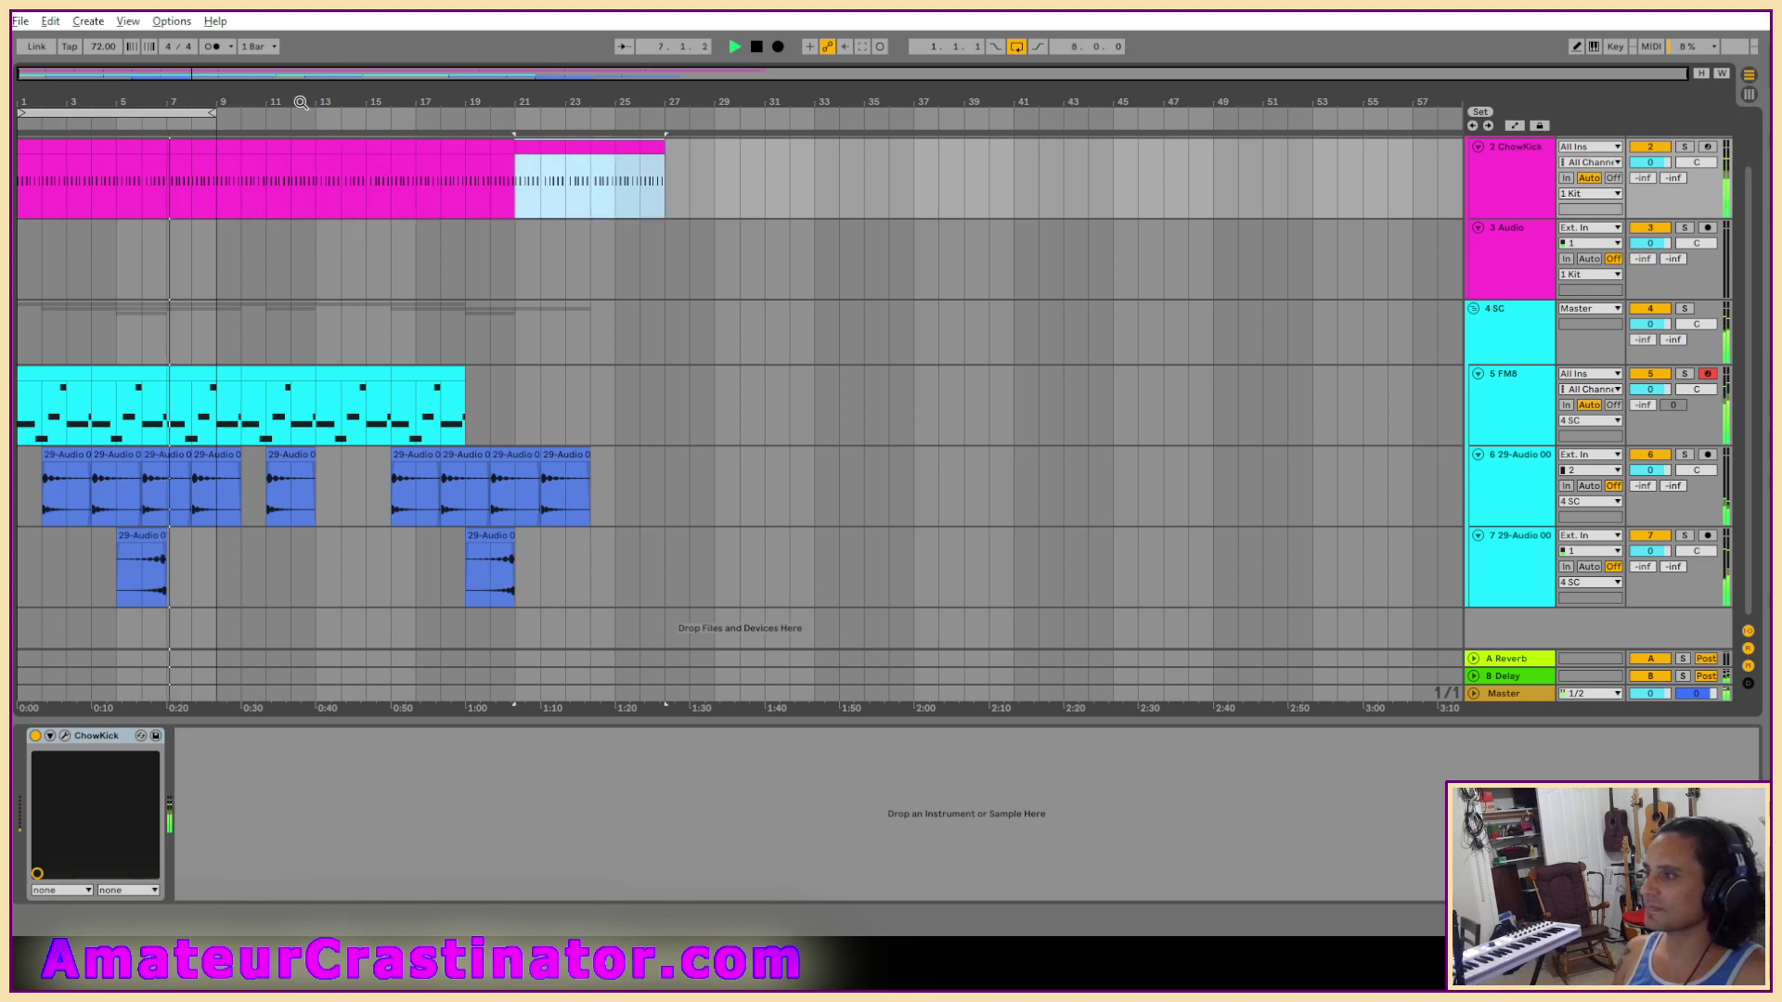
left_click_drag(211, 112, 586, 111)
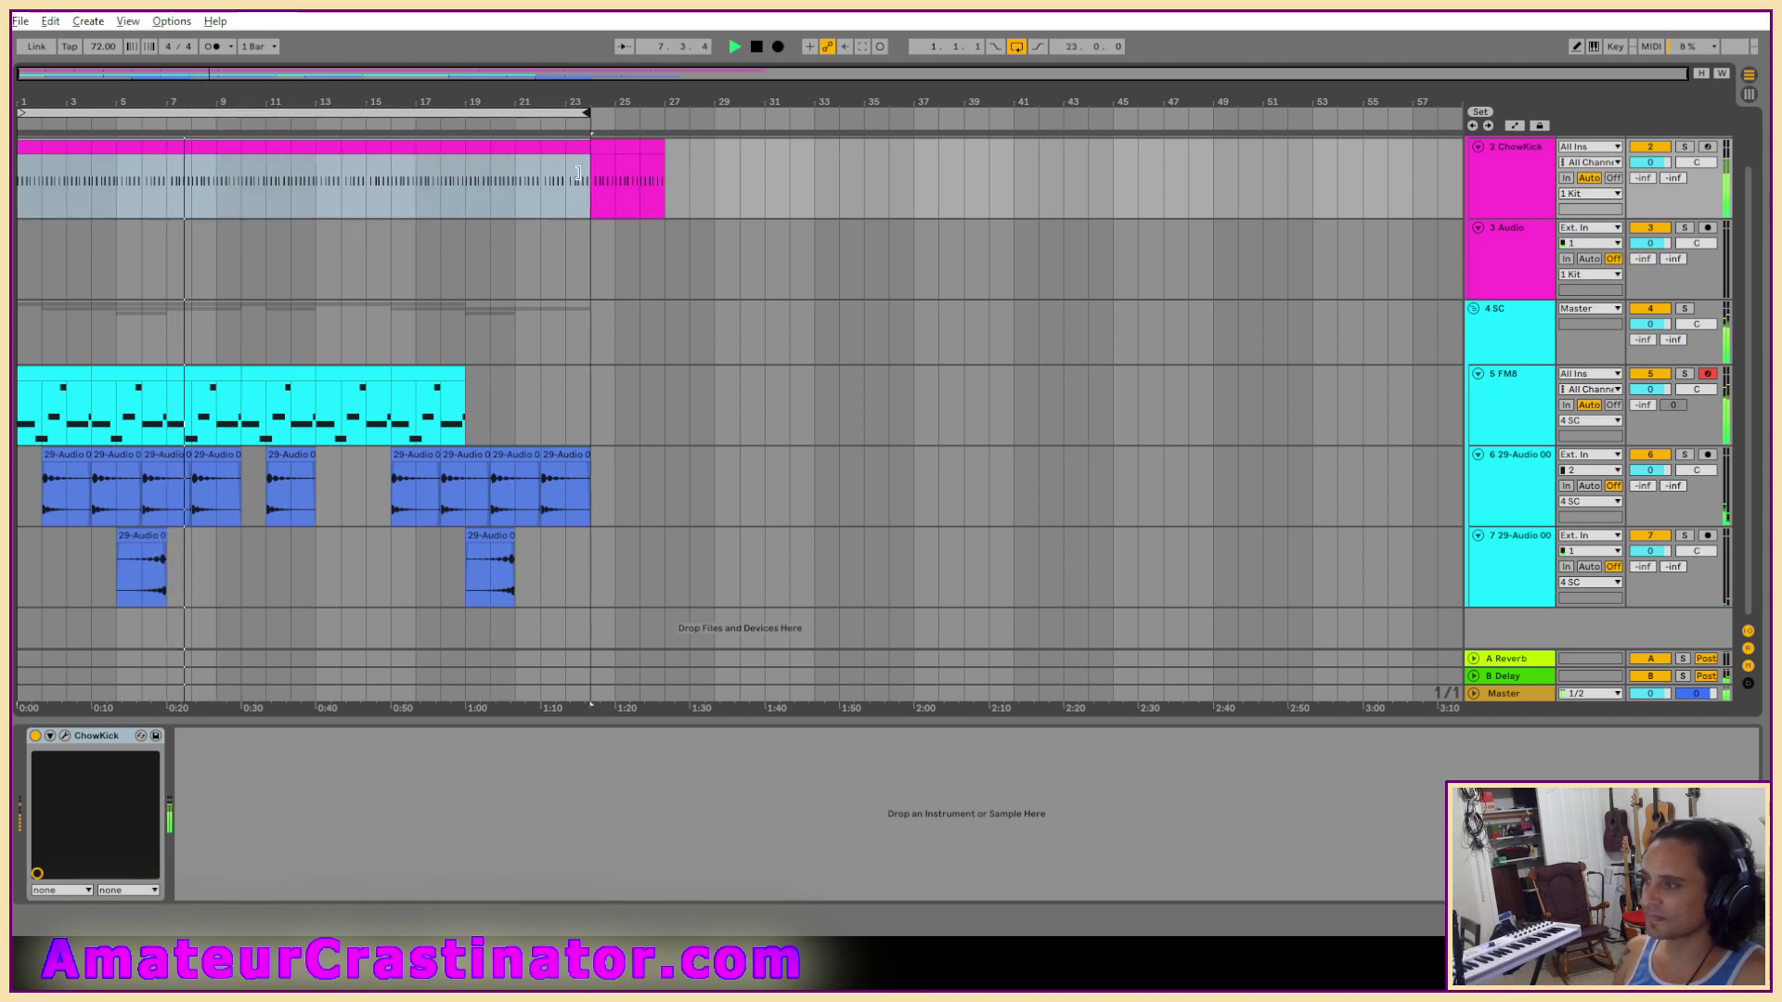
Duplicate the second nine-bar section of FM8 clips so the part continues to bar 28.
left_click_drag(397, 375, 465, 375)
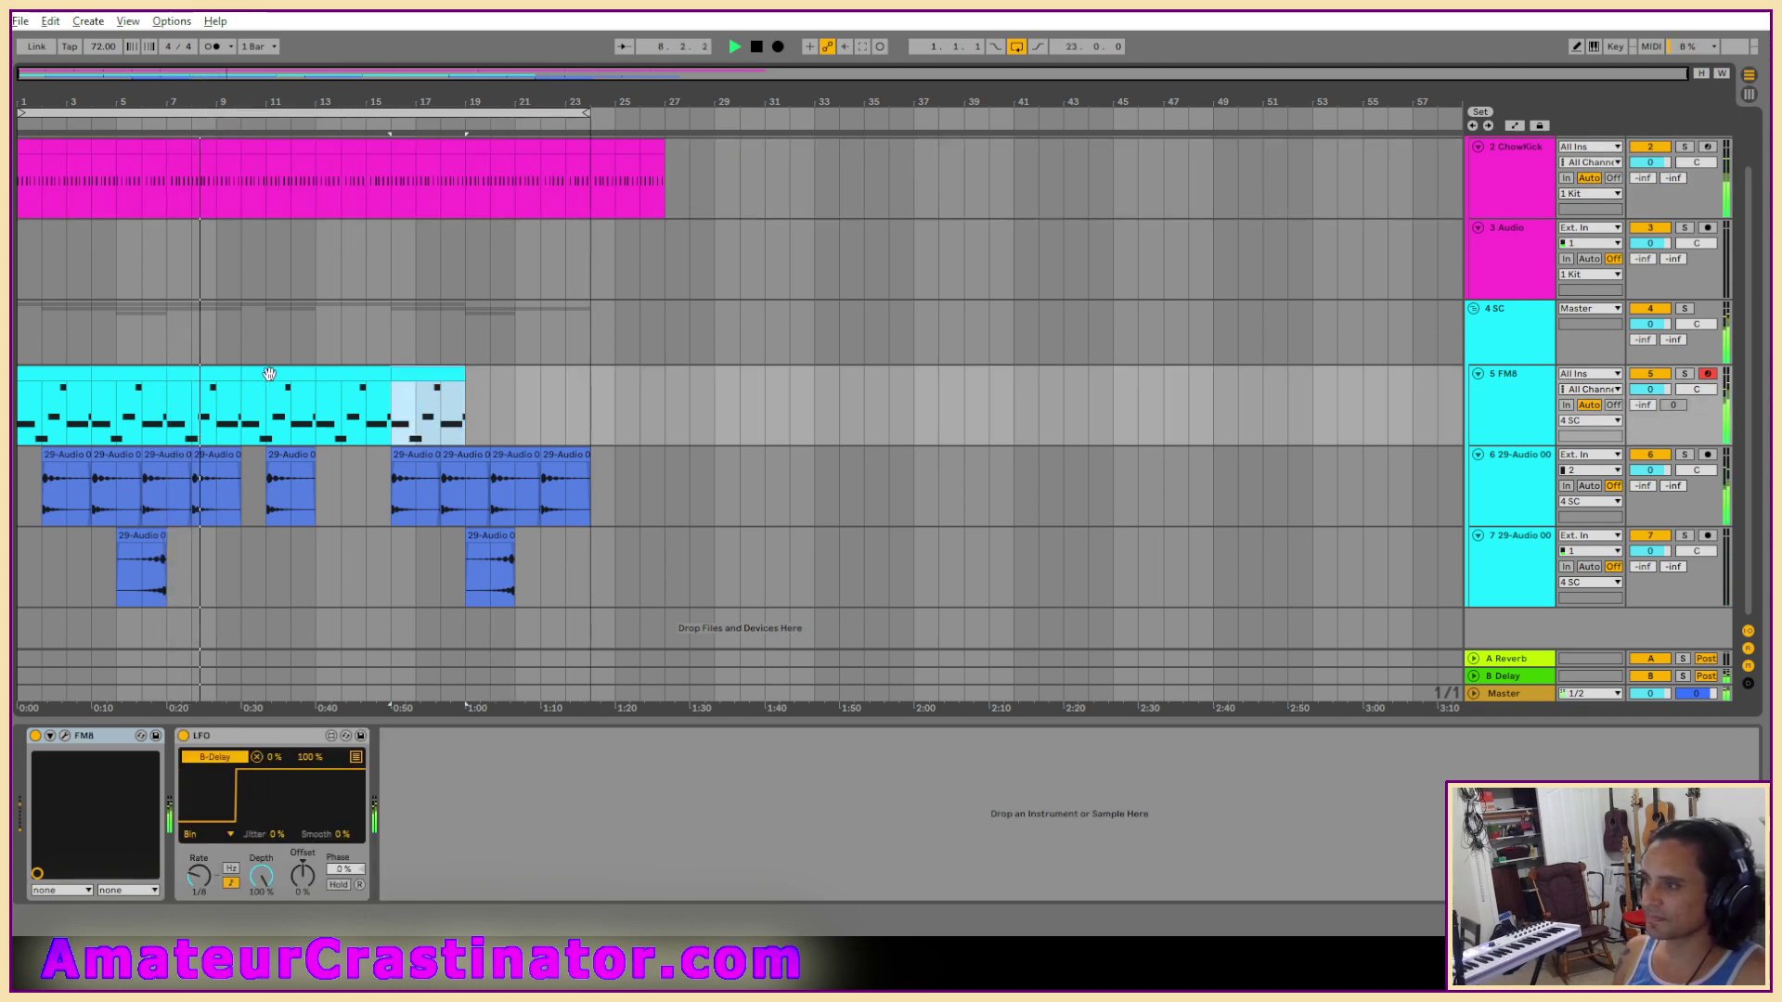
left_click(239, 408, "shift")
key("ctrl+d")
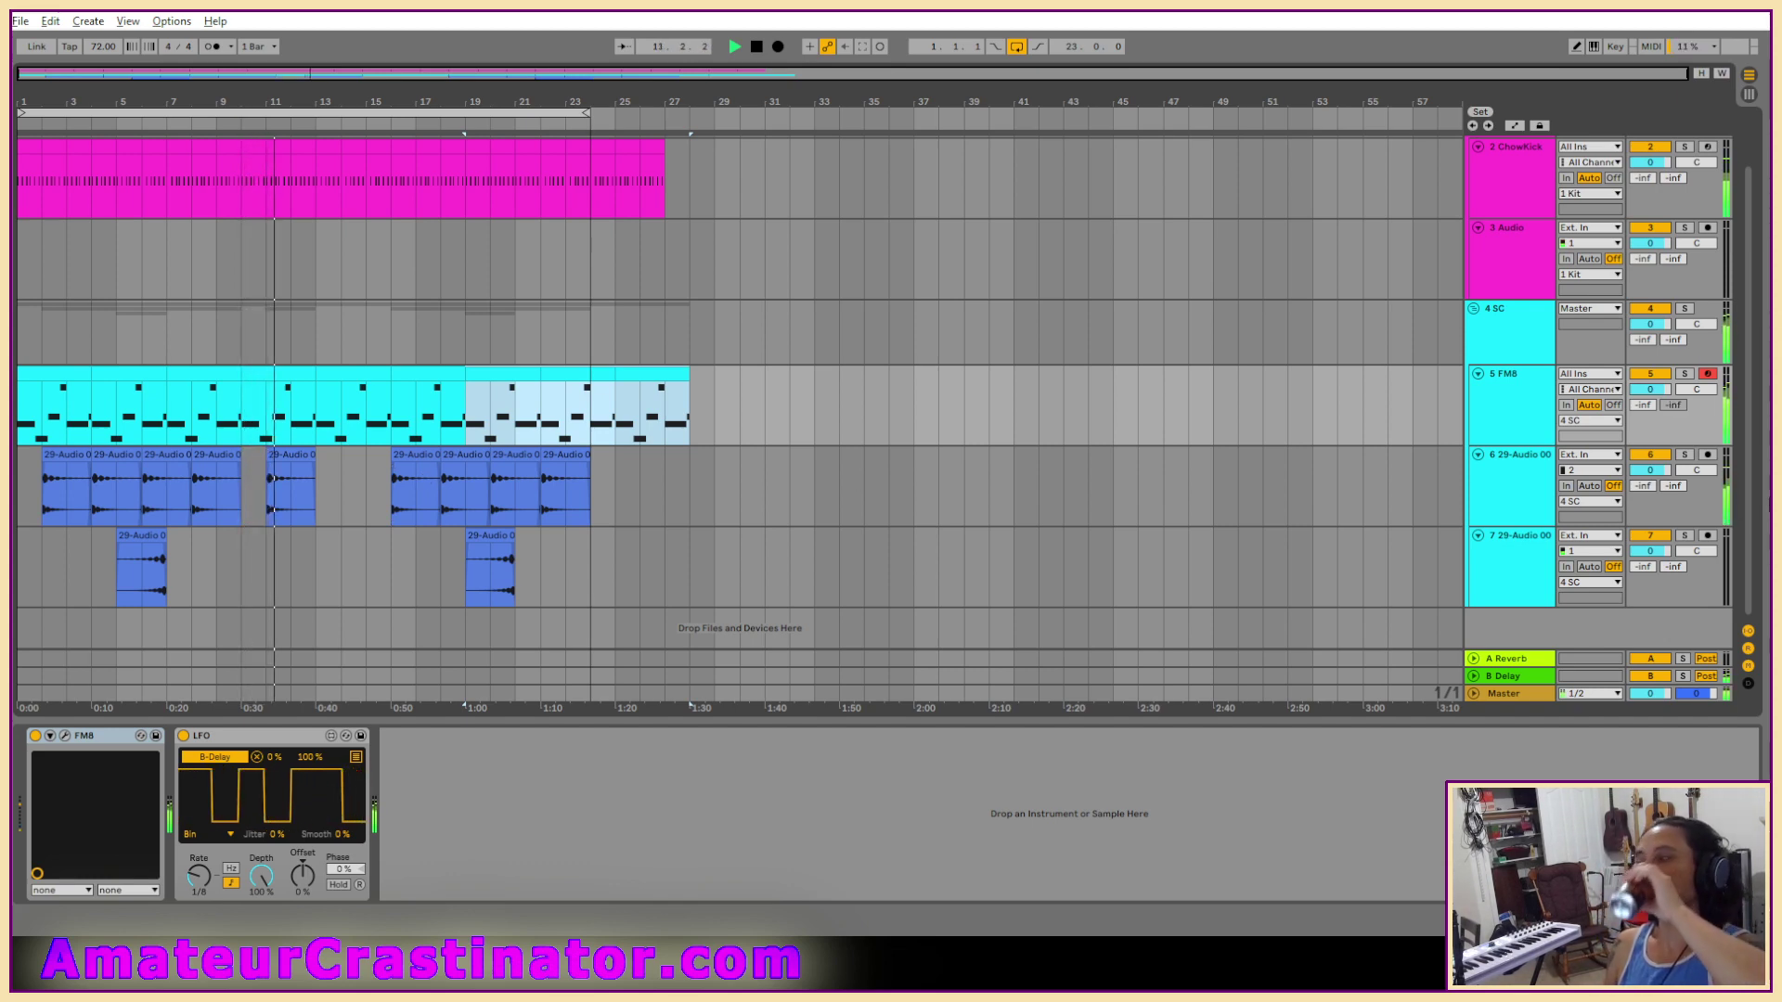
Add Guitar Rig 6 to the FM8 track and load the Gratifier from its amplifier components.
left_click(1511, 409)
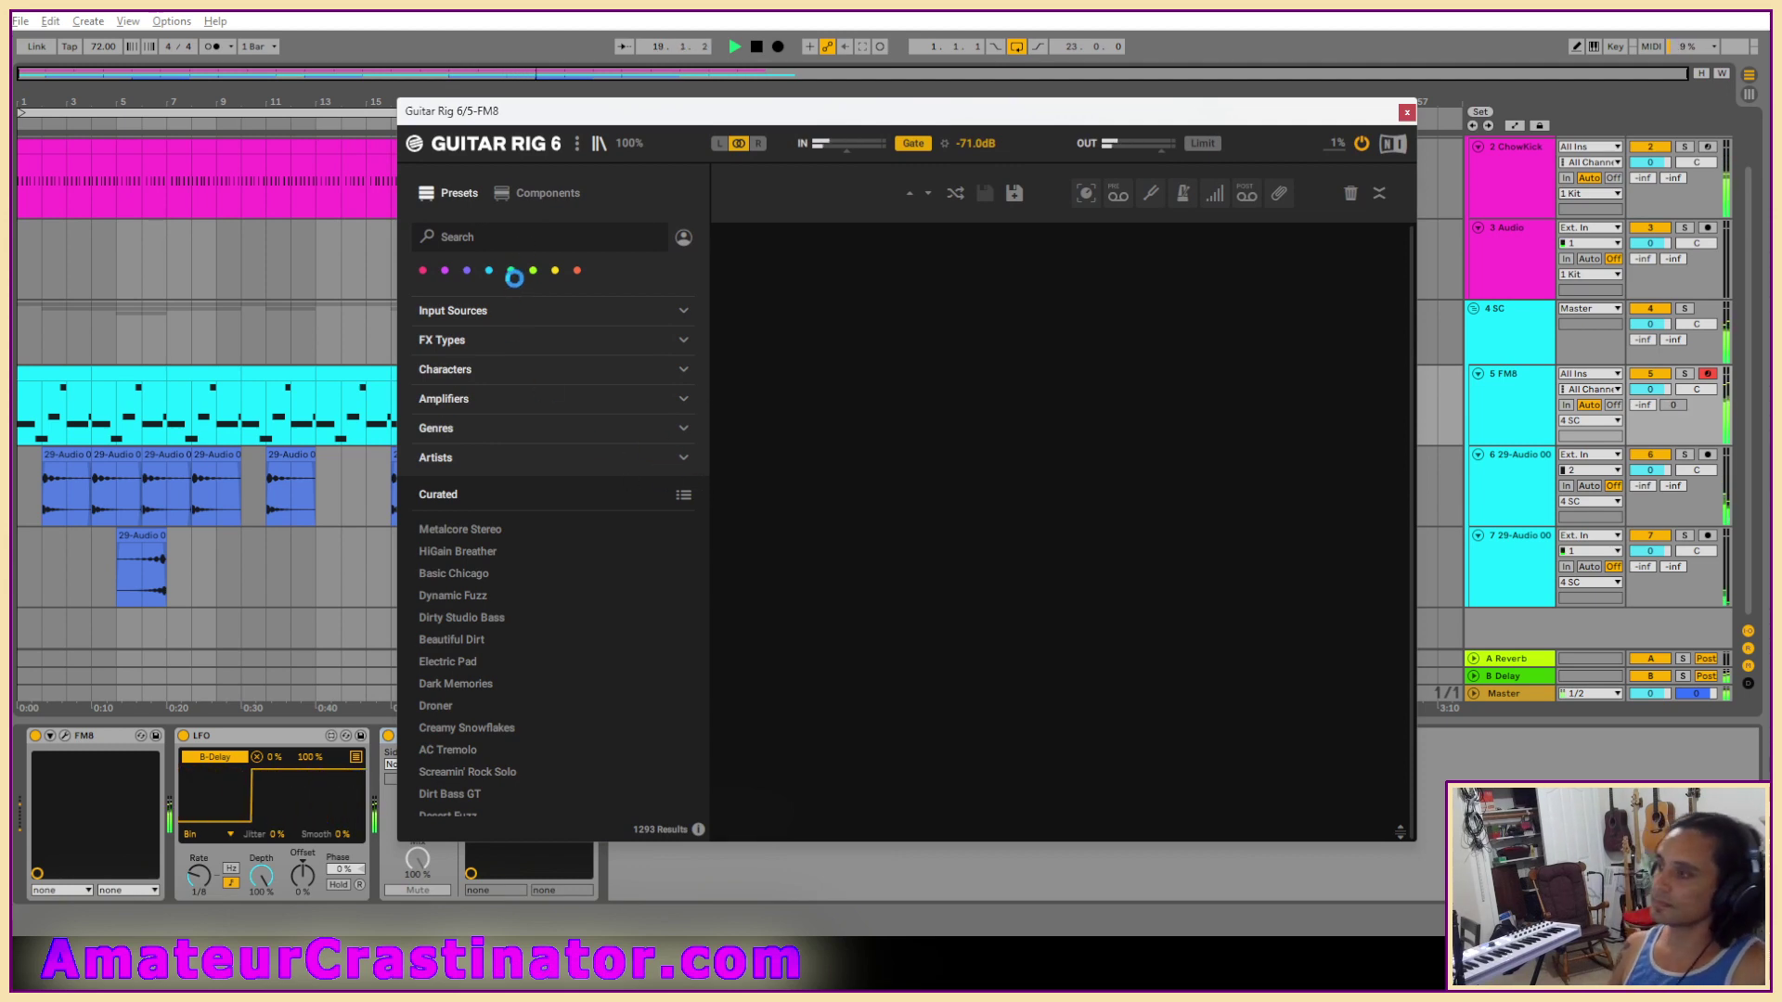
left_click(543, 193)
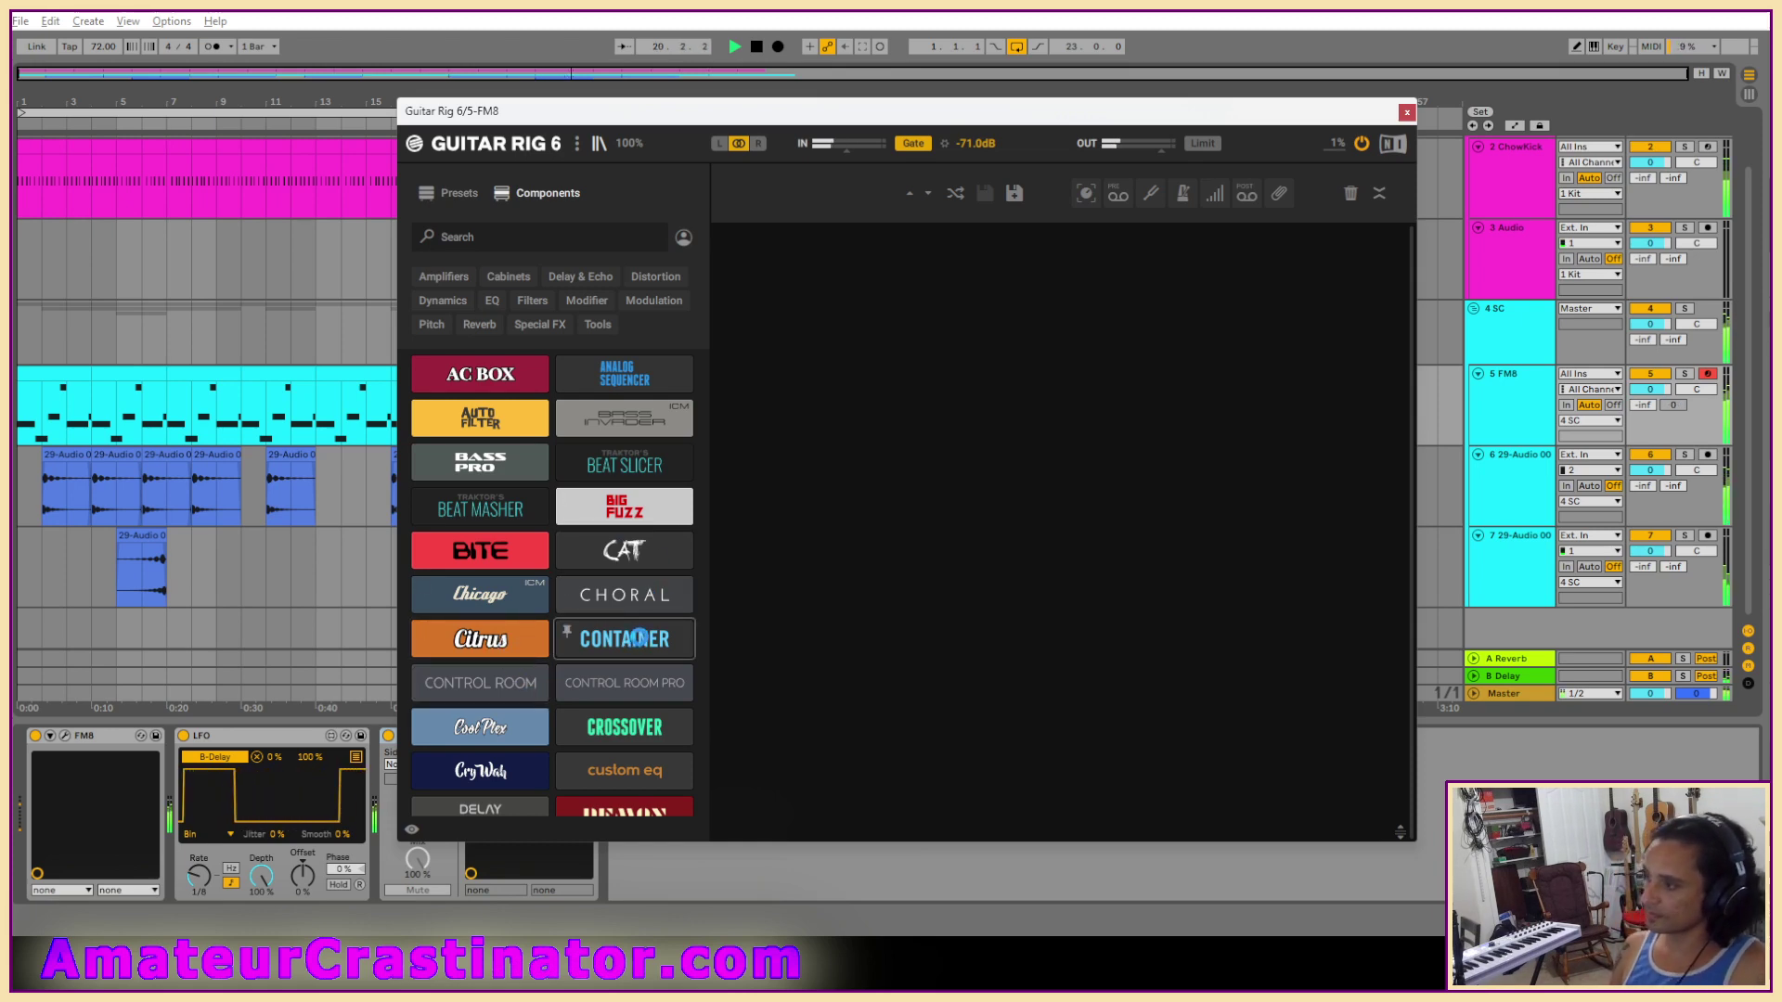
scroll(625, 638, "down", 2)
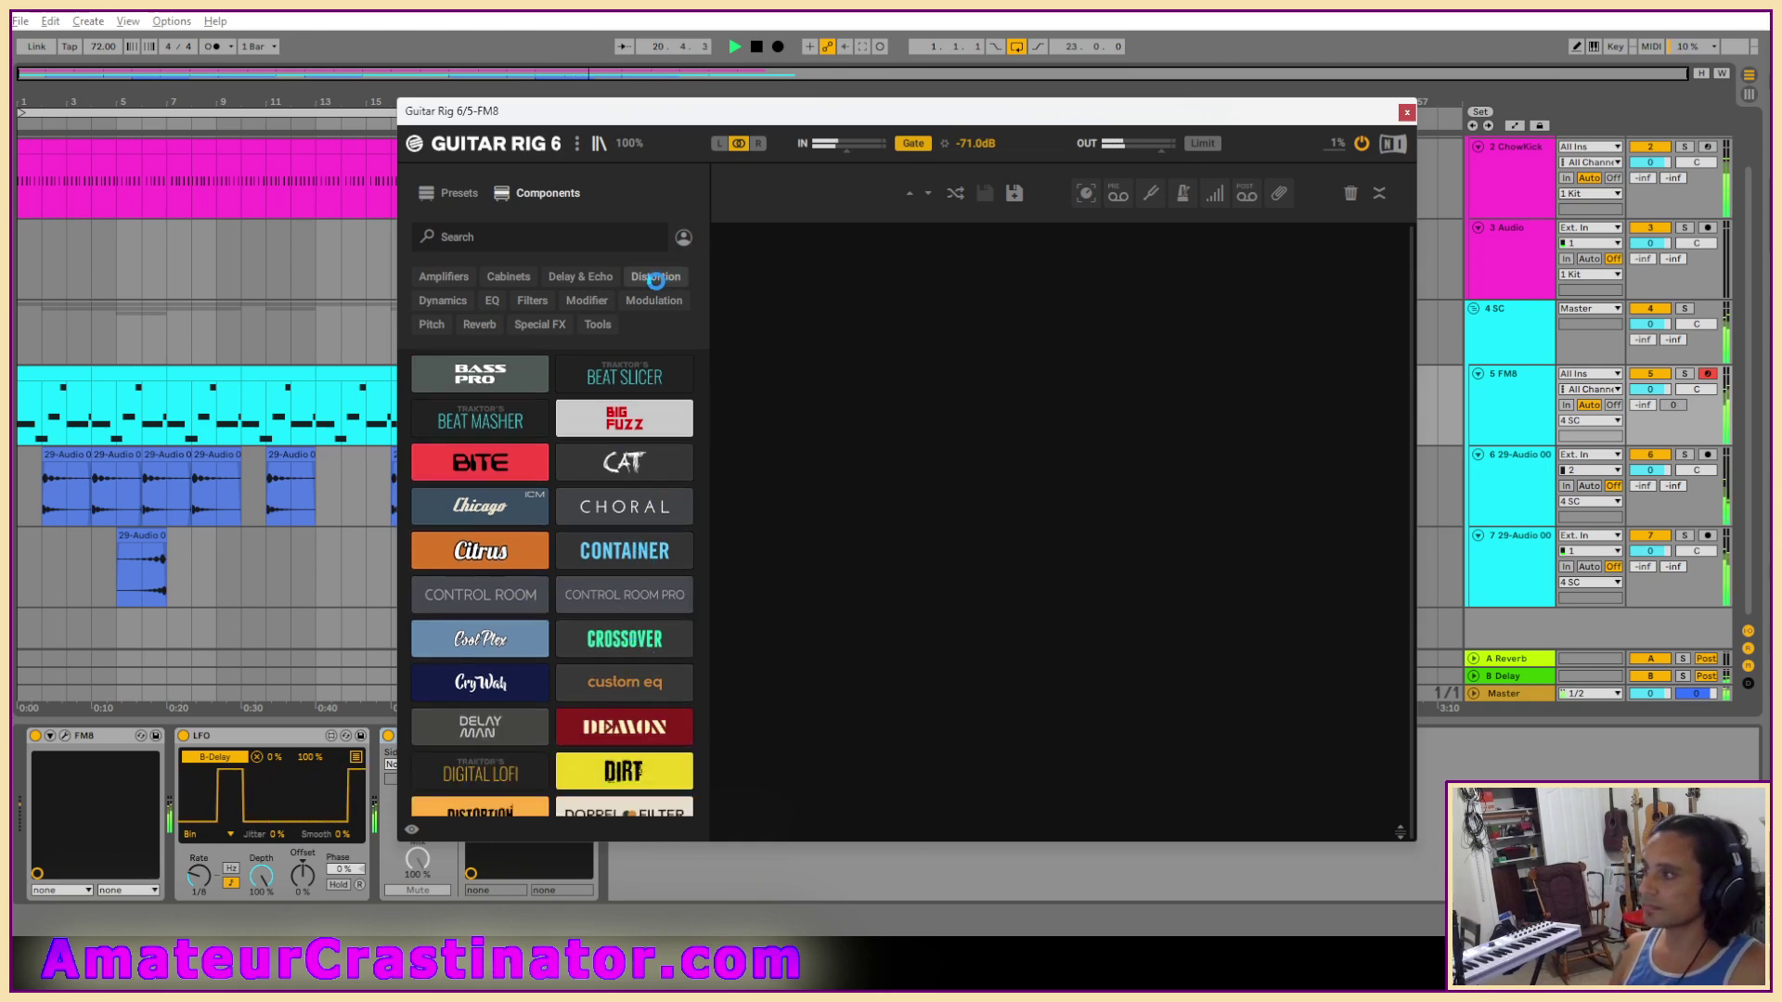
left_click(441, 276)
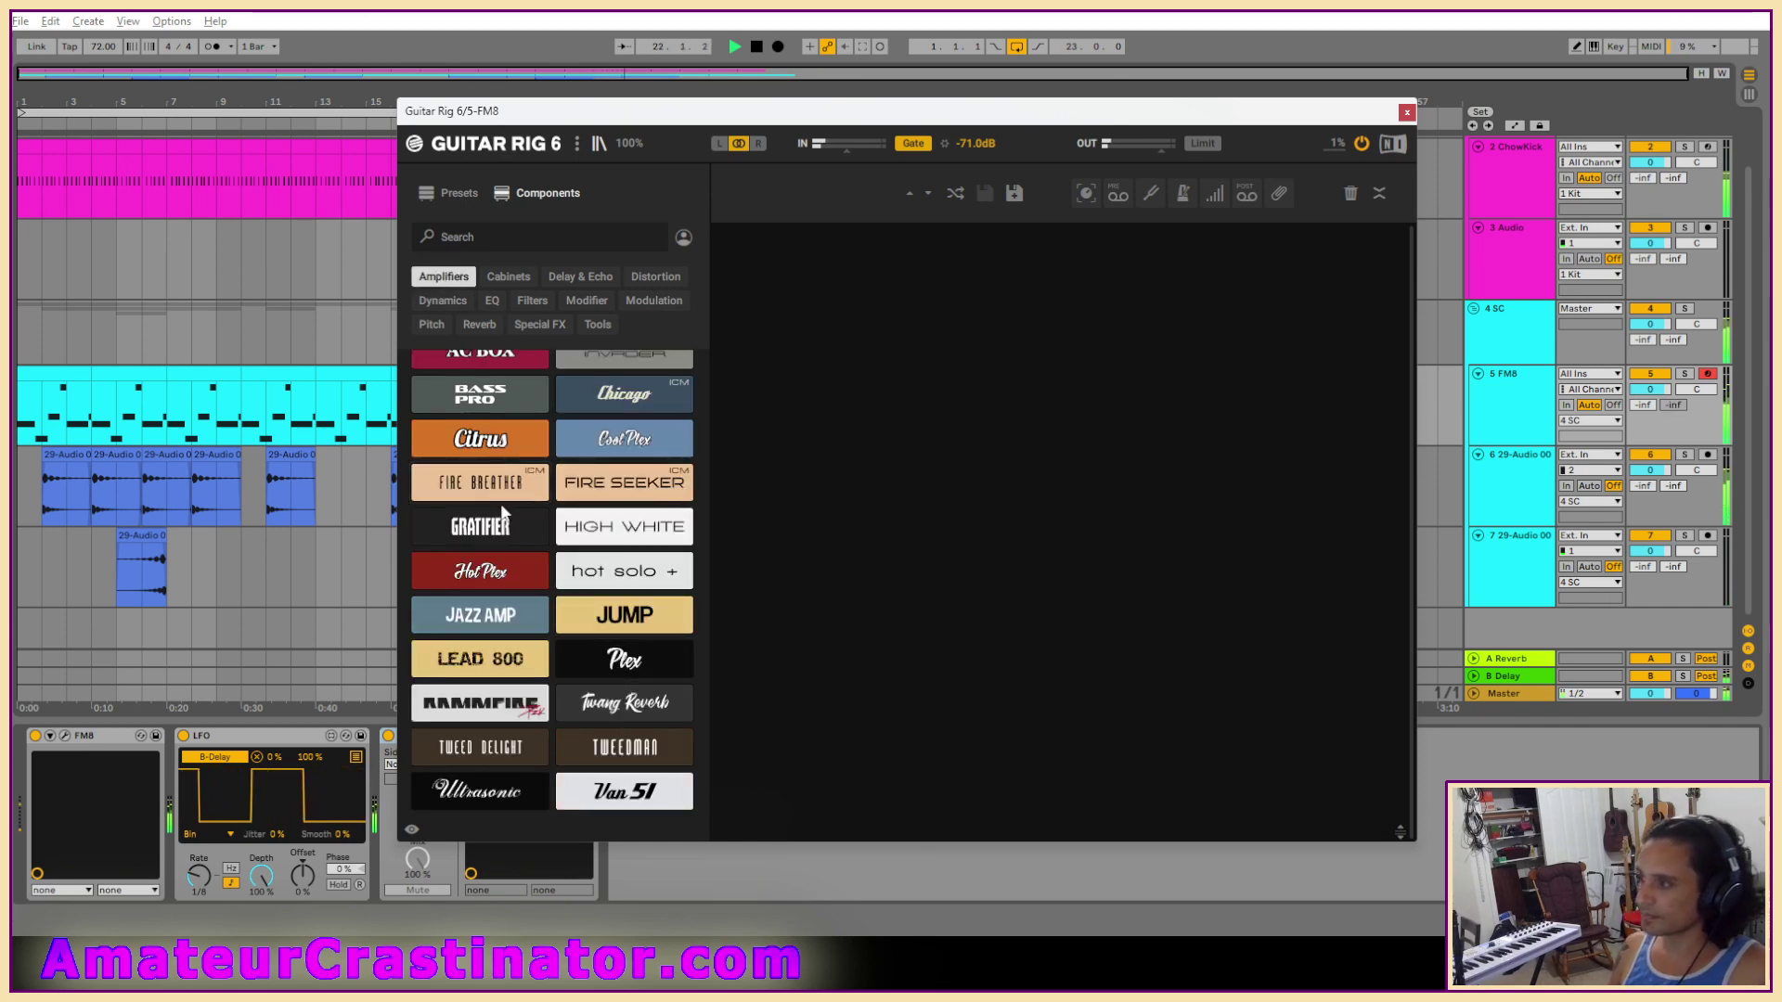
double_click(480, 534)
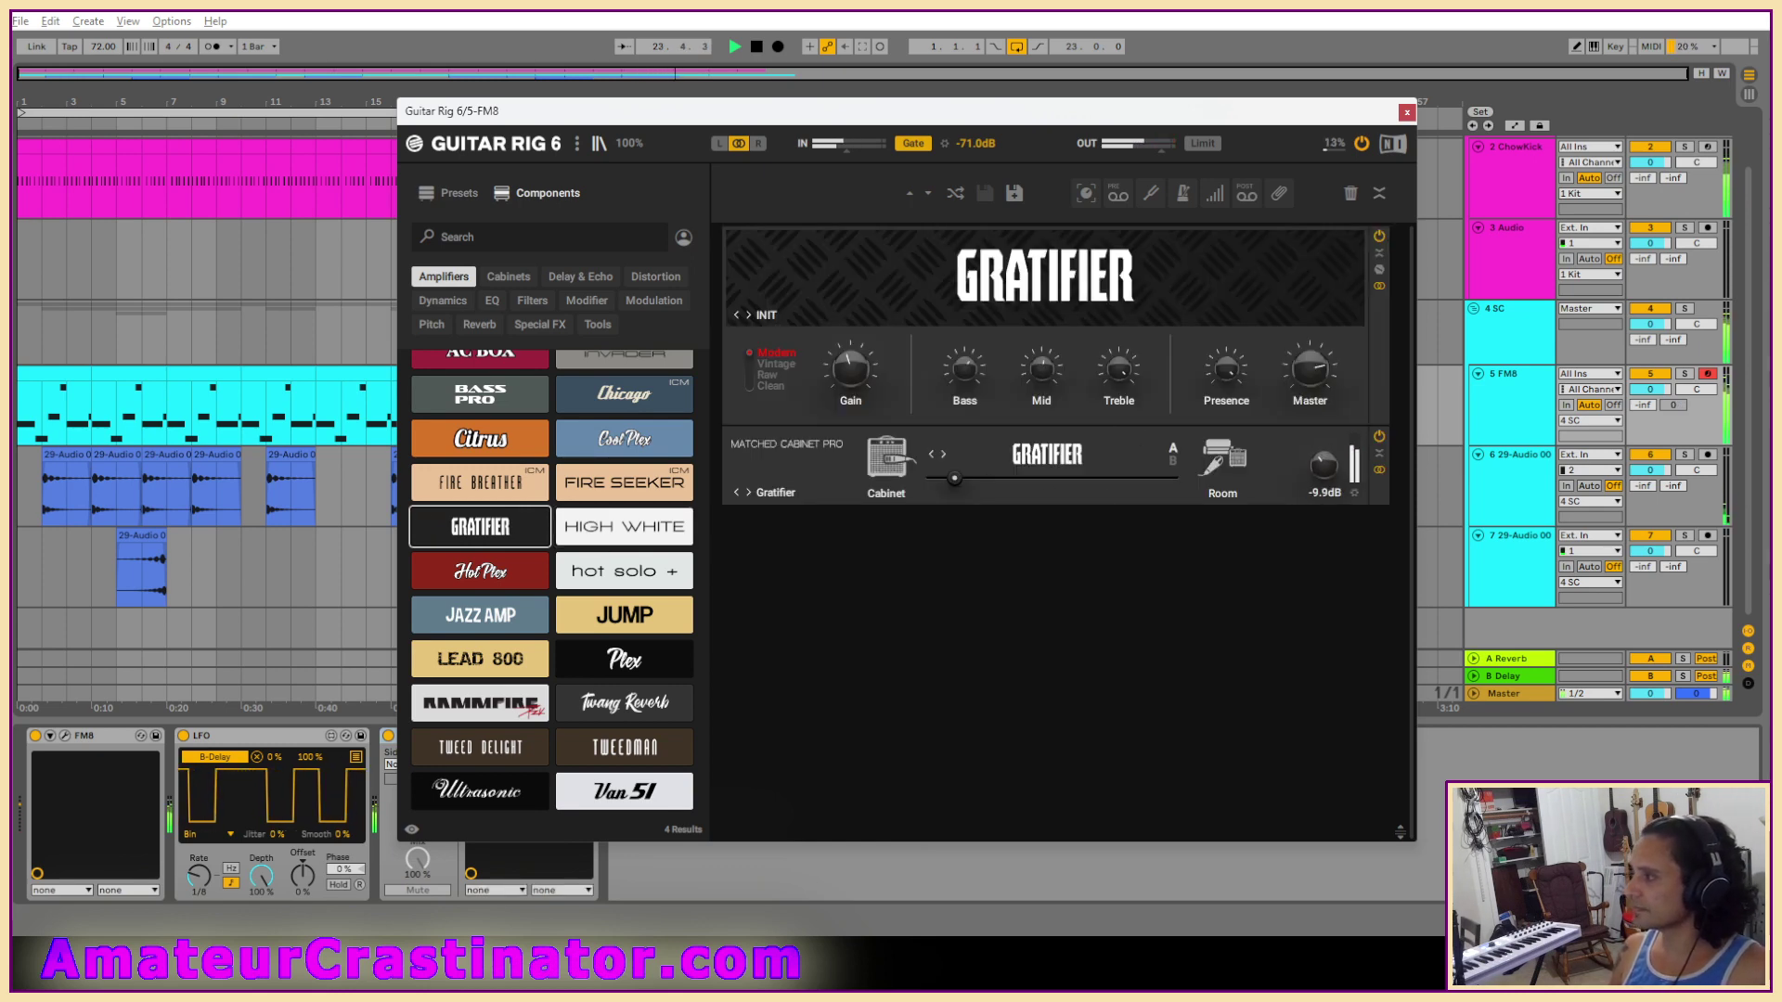
Switch the Gratifier amp to Raw mode and set the matched cabinet mix to 93% Cabinet / 7% Room.
left_click_drag(1236, 380, 1235, 375)
left_click(748, 364)
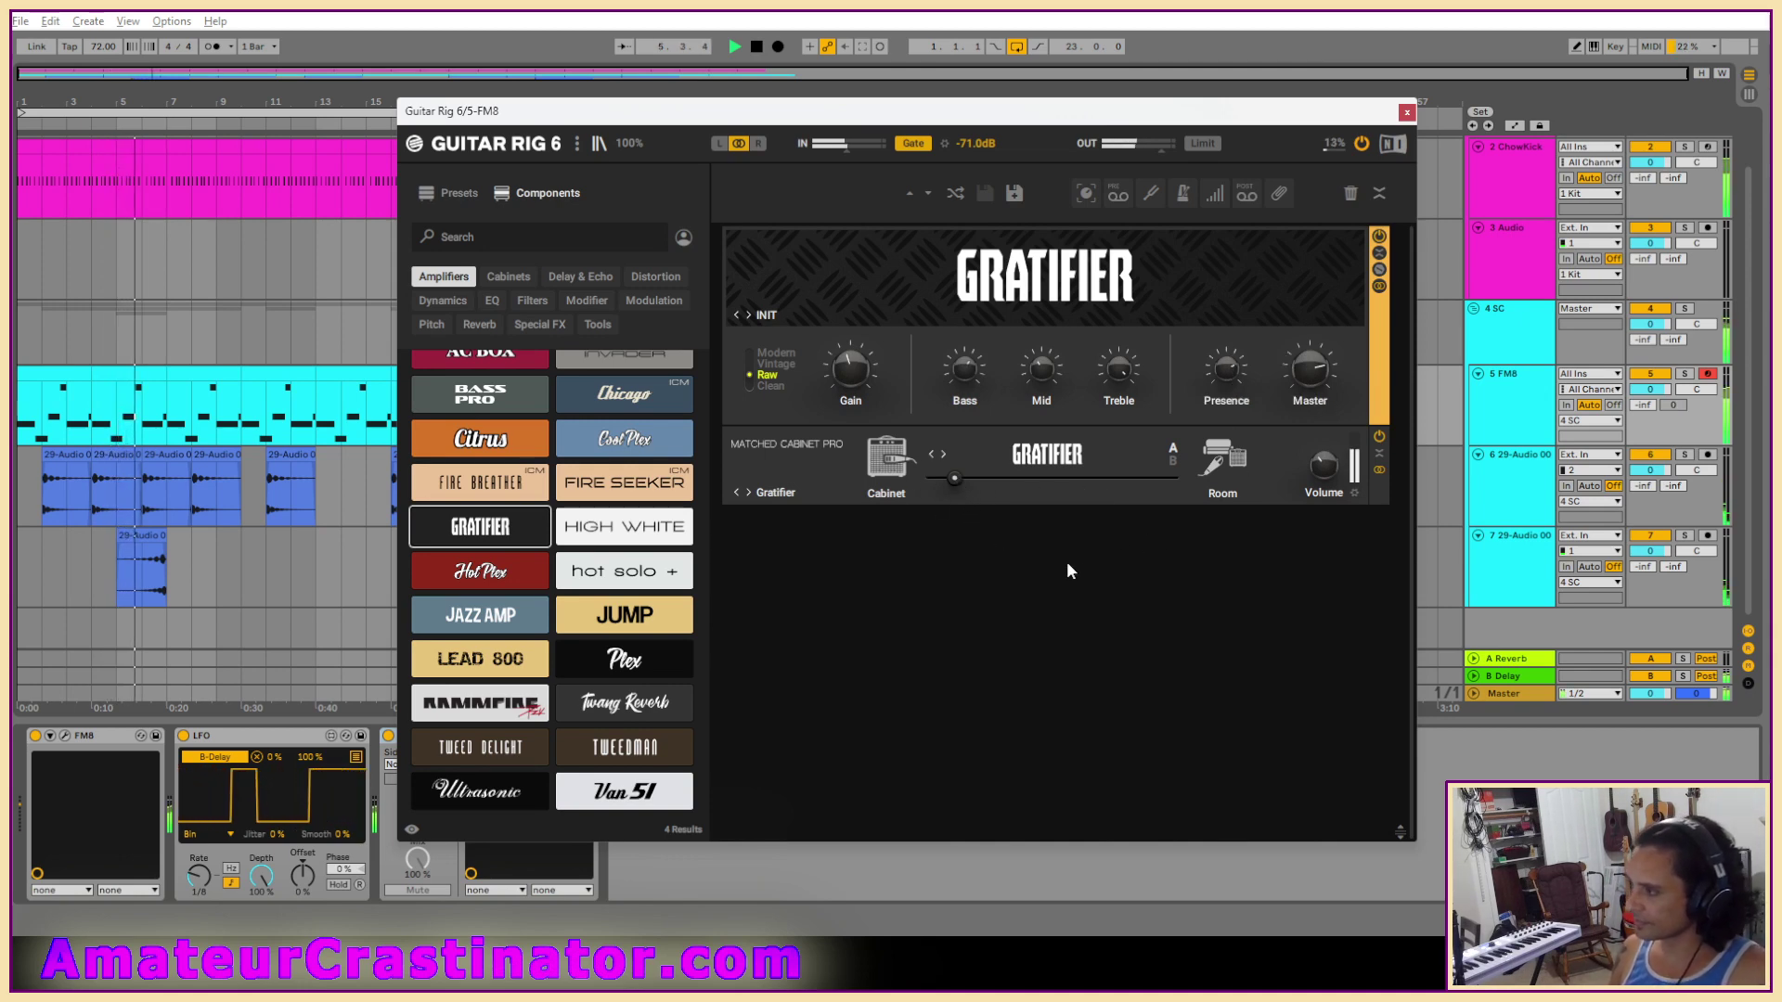
mouse_move(955, 478)
left_mouse_down()
mouse_move(1168, 479)
mouse_move(943, 479)
left_mouse_up()
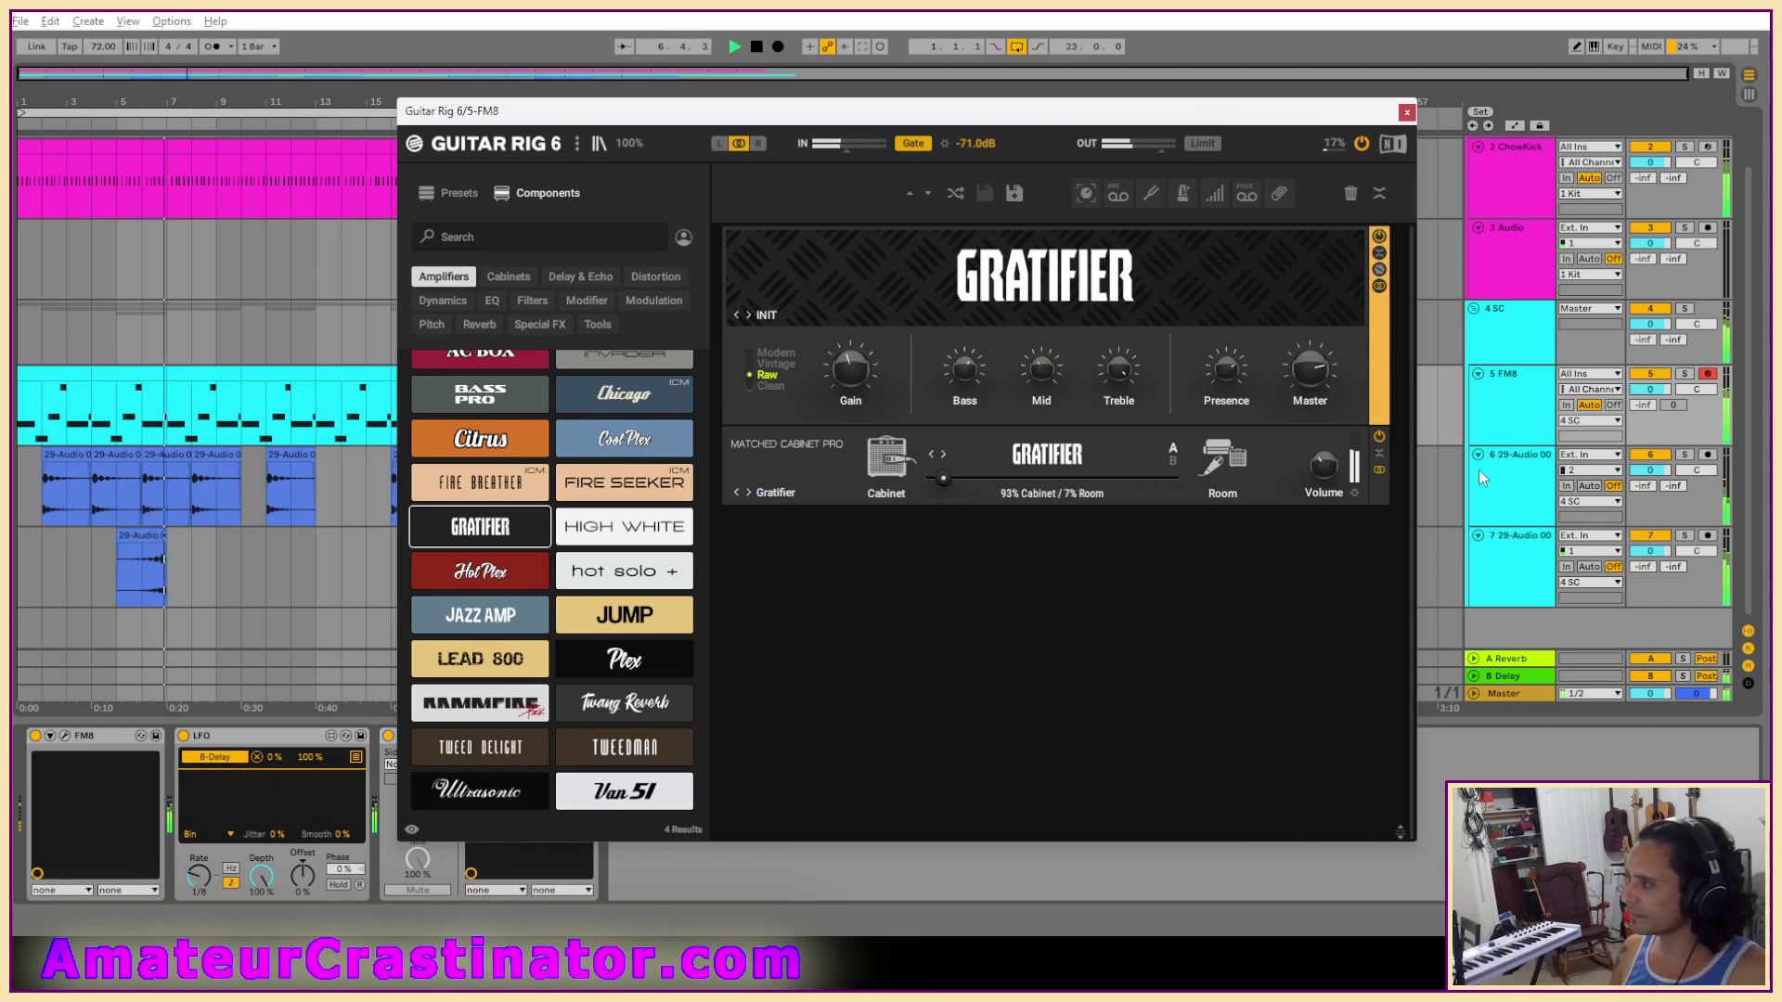
Look through the cabinet components and the preset list of the Matched Cabinet Pro.
left_click(1380, 455)
left_click(1381, 454)
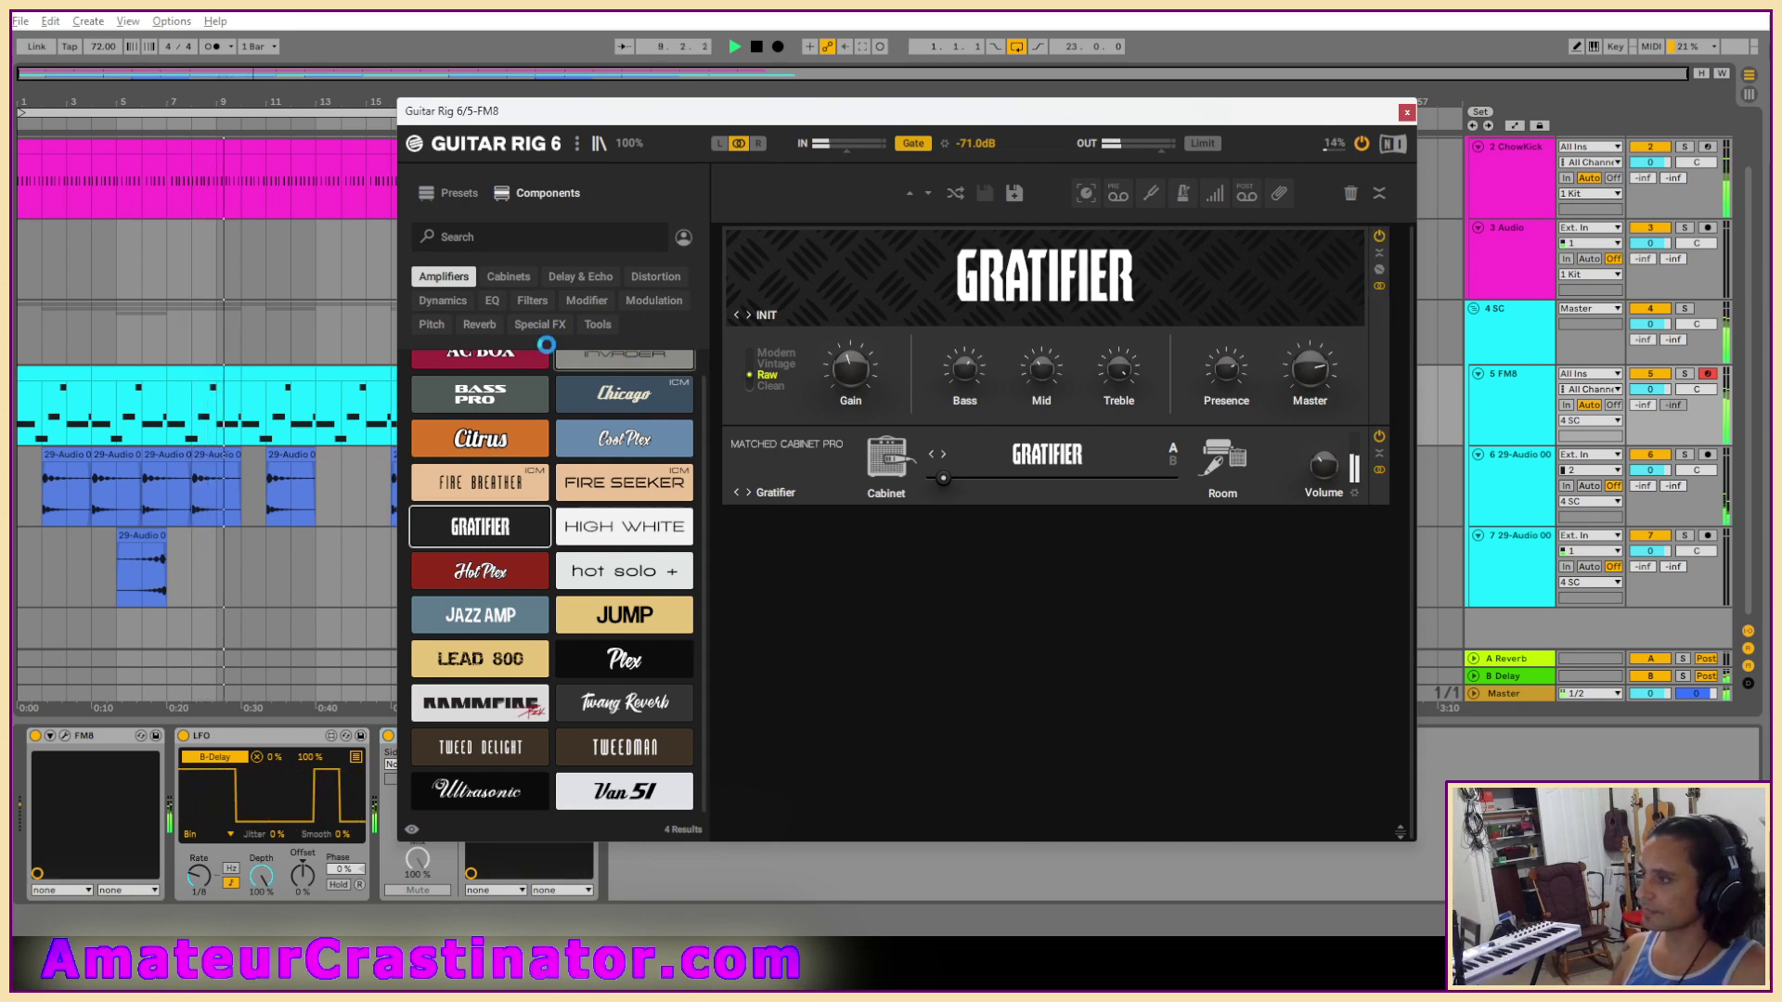
left_click(509, 276)
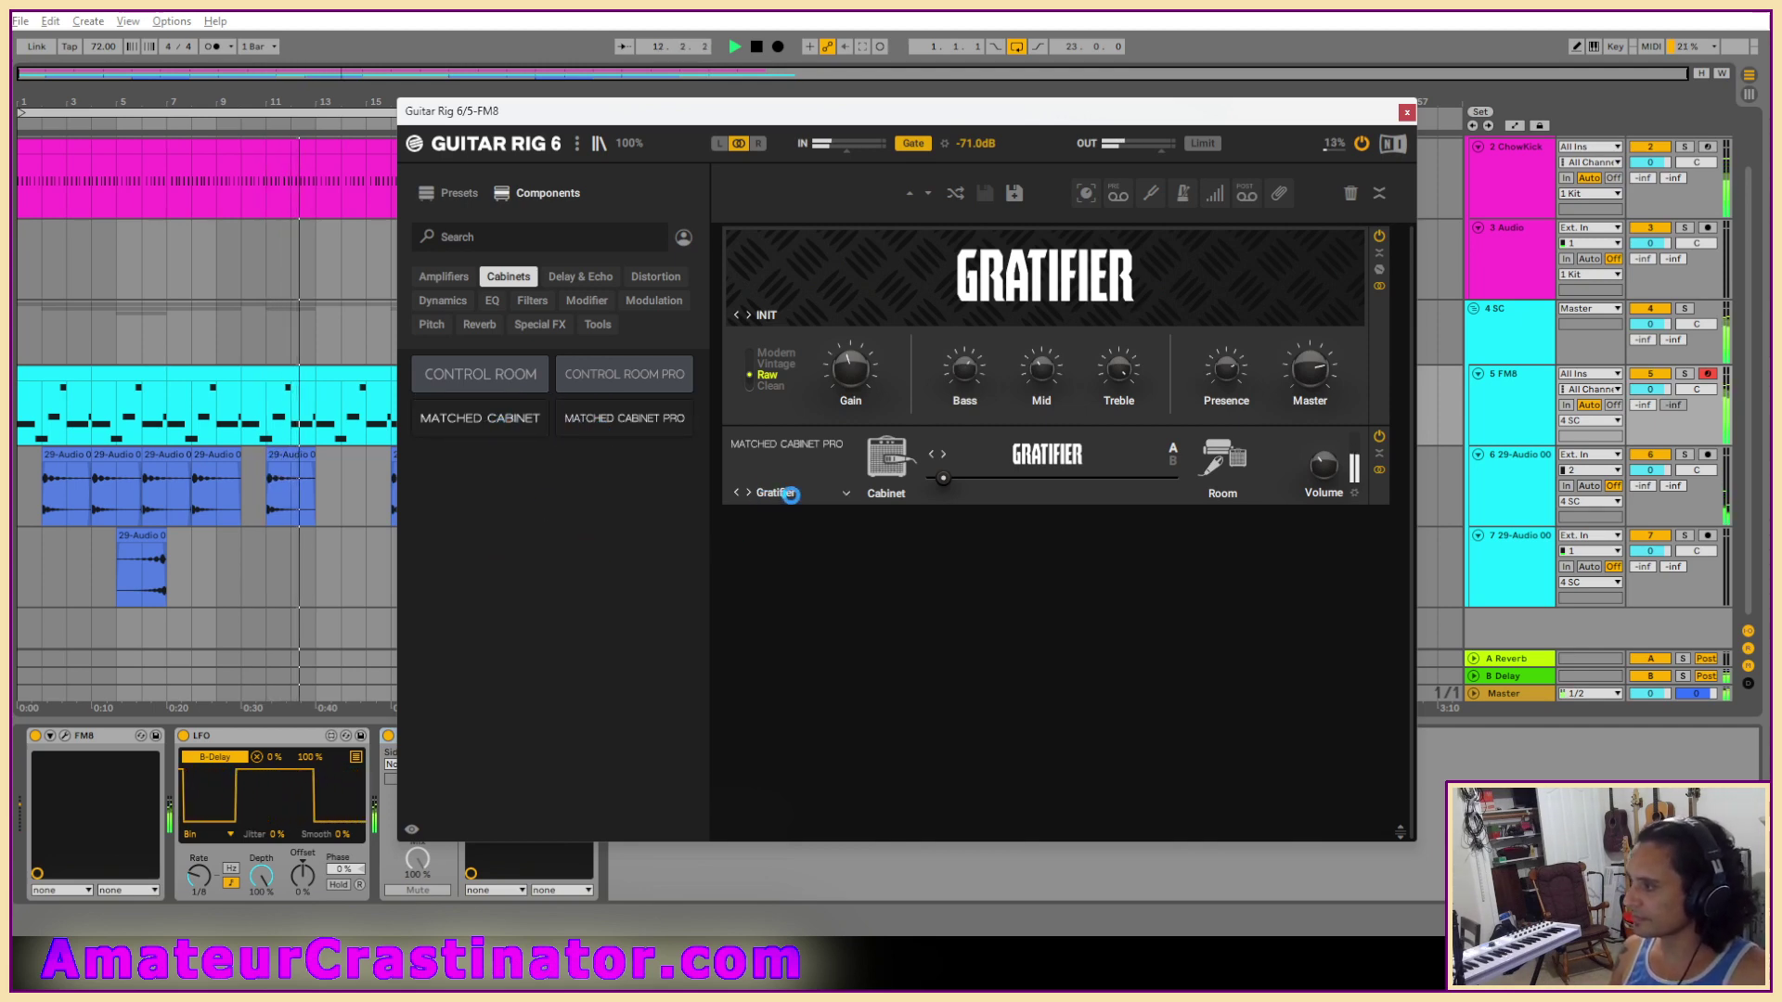
left_click(802, 492)
left_click(812, 464)
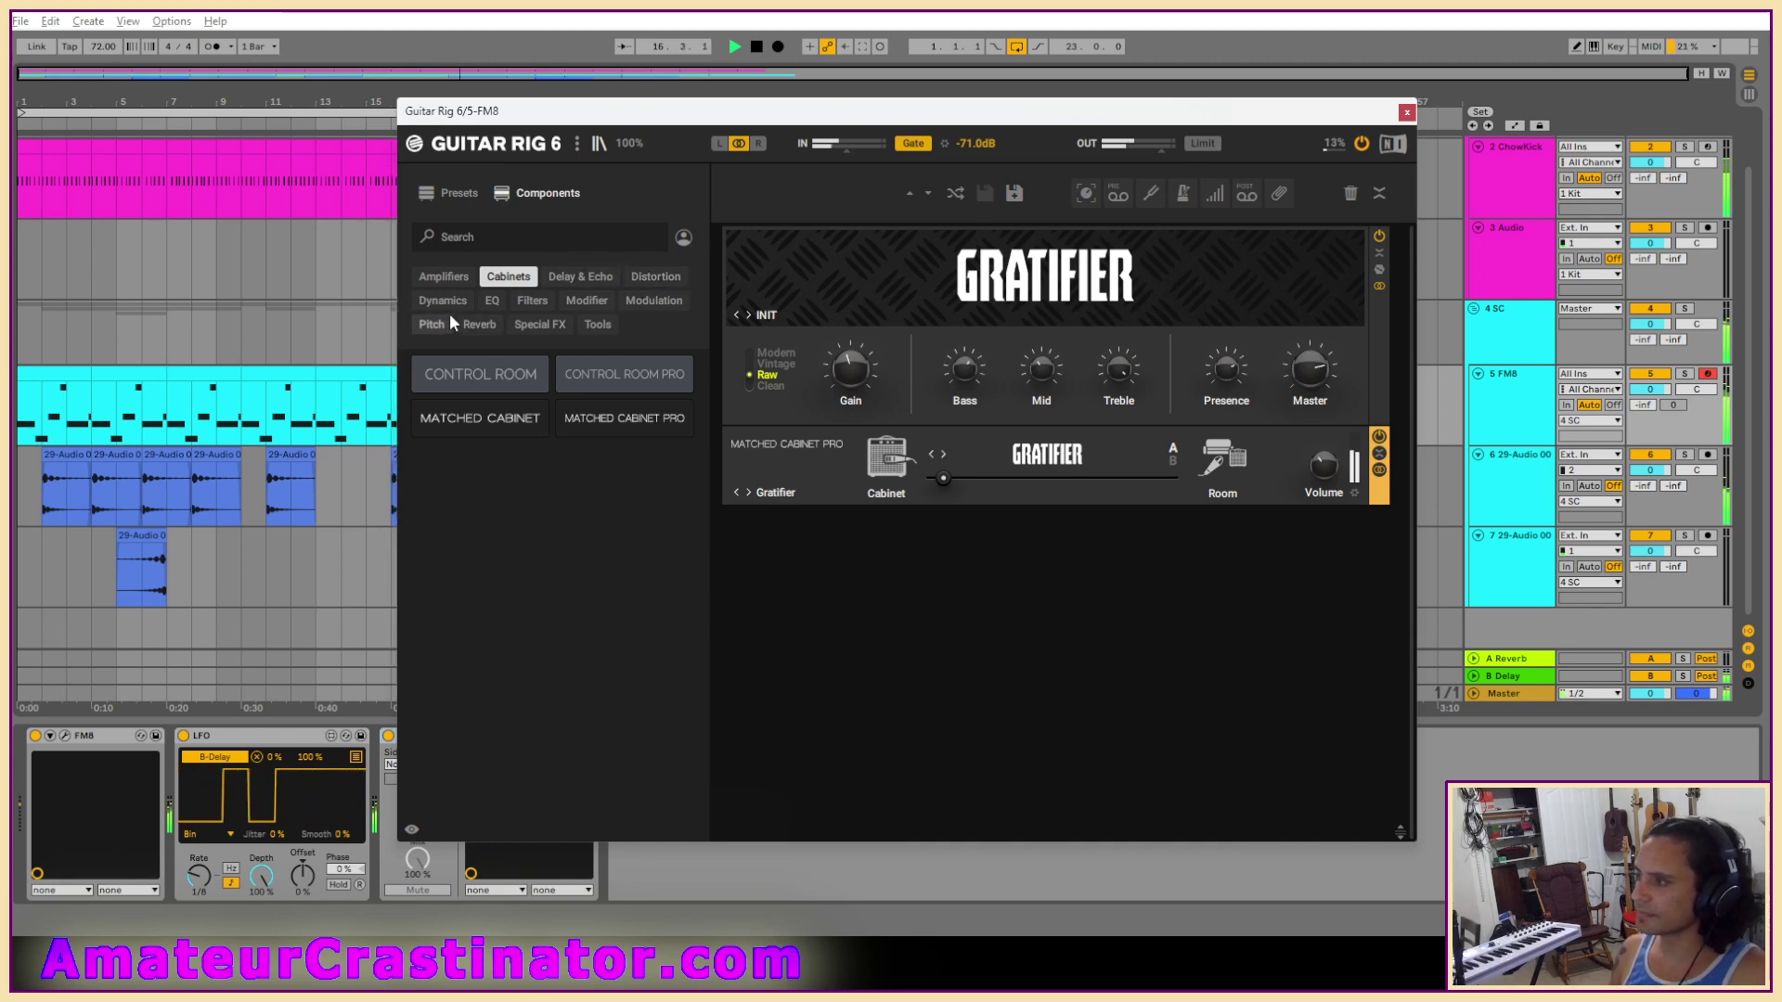
Add a filterbank from the filter components after the matched cabinet, set its Stretch to 0.30 and adjust its mix.
left_click(544, 303)
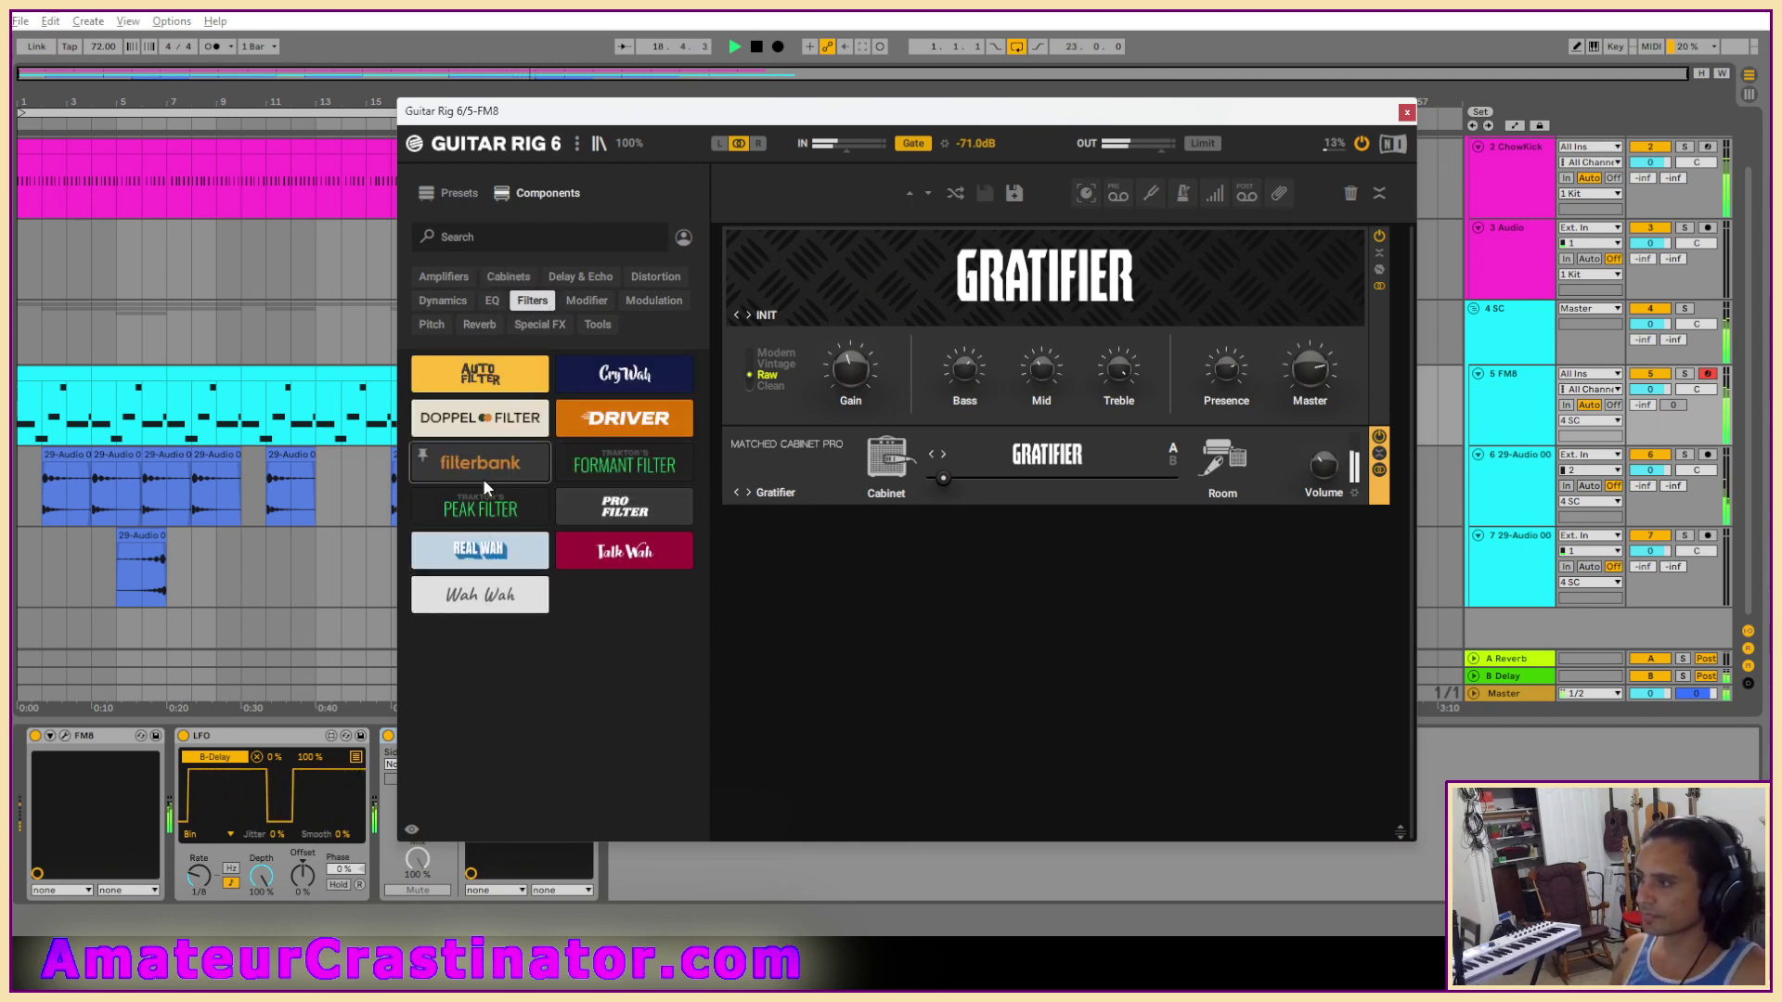
left_click_drag(488, 469, 992, 594)
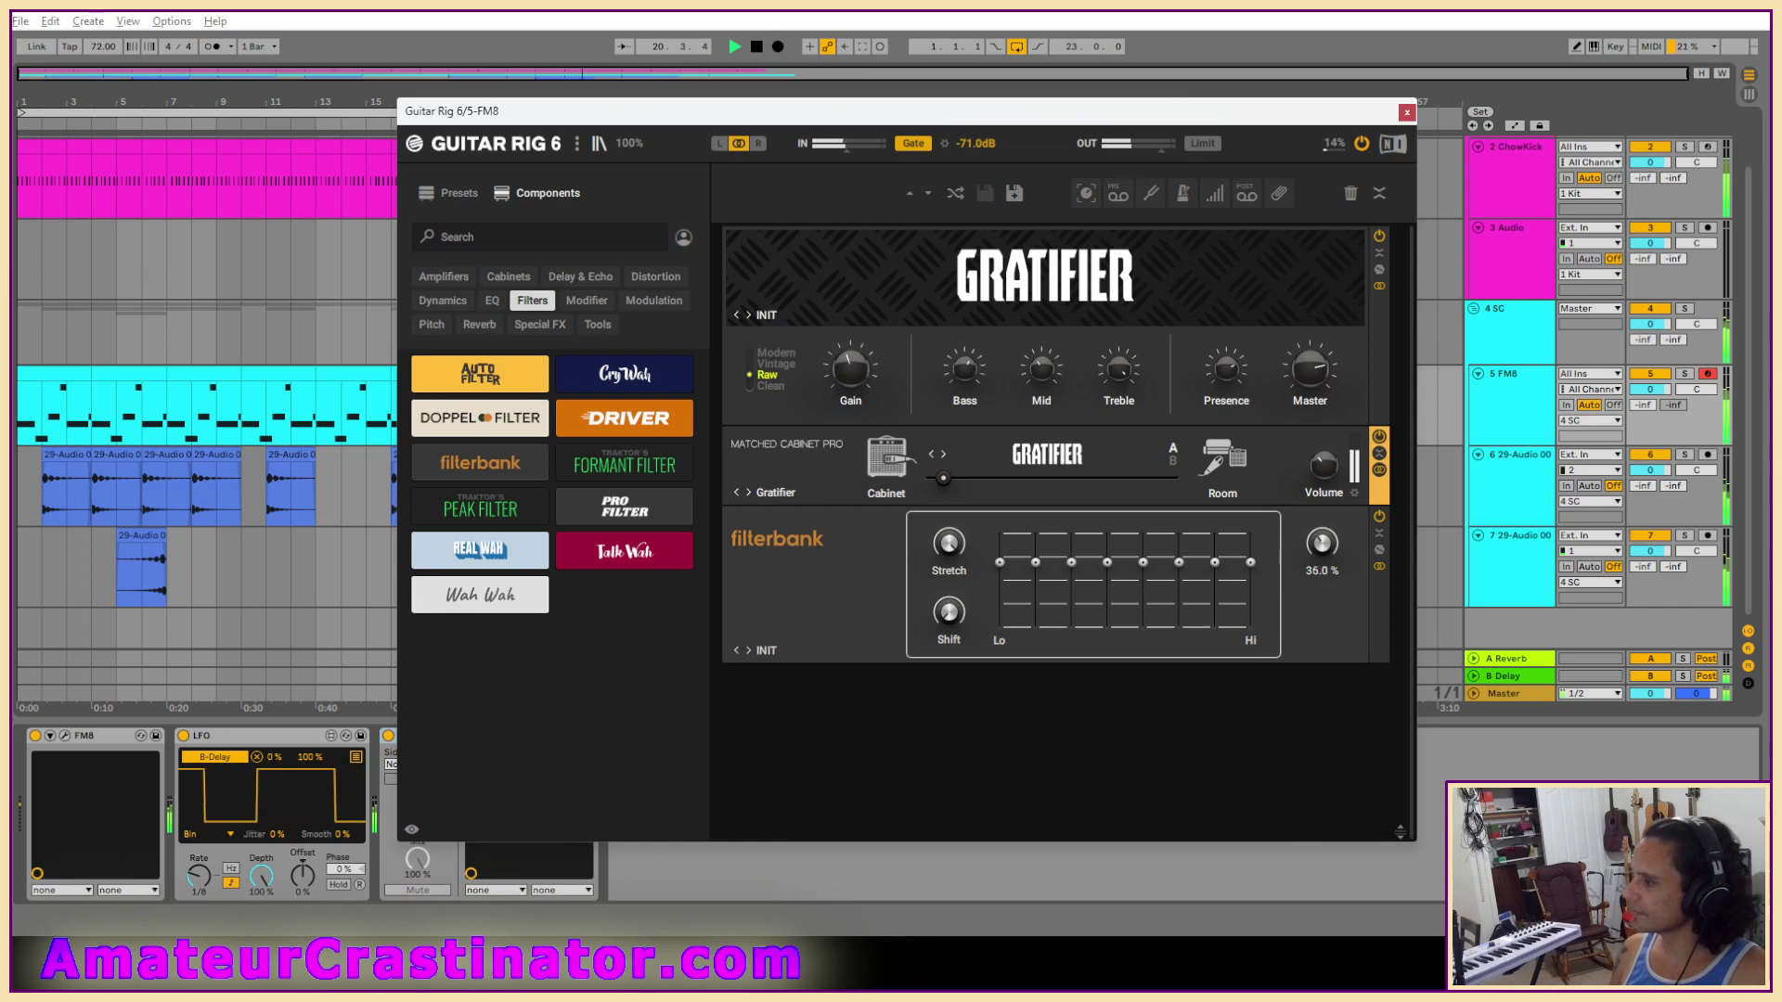
left_click_drag(949, 543, 941, 541)
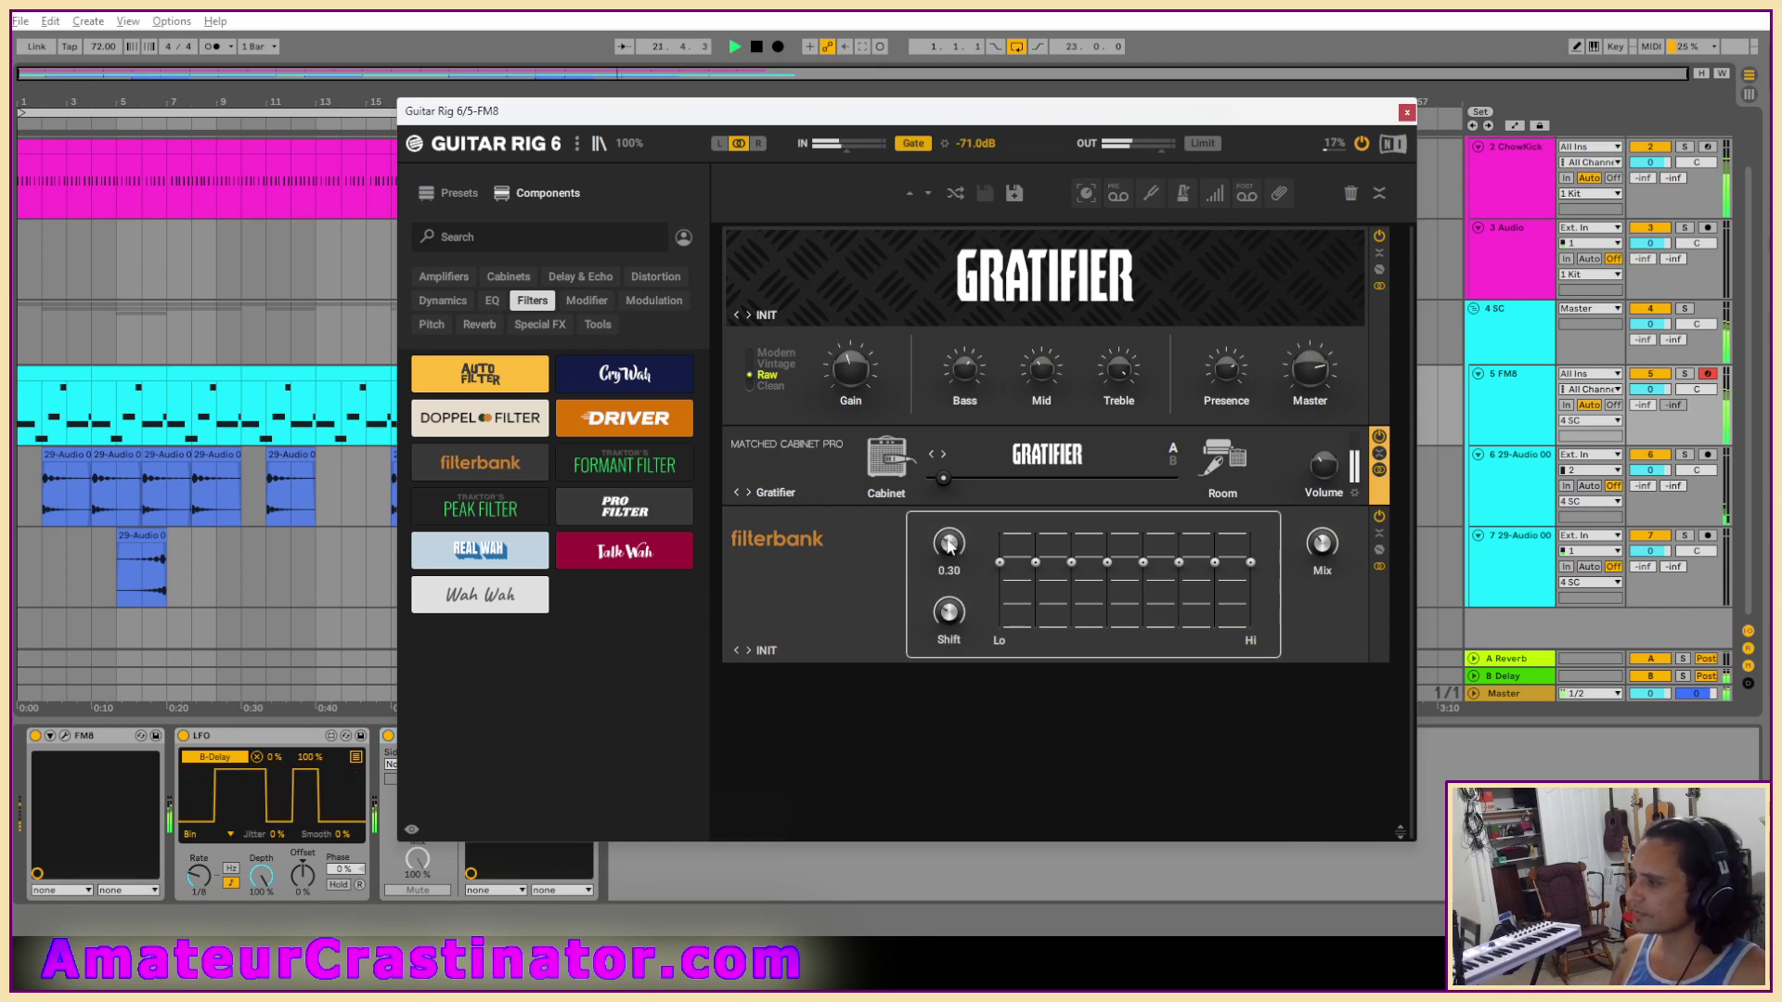
left_click_drag(1335, 555, 1335, 547)
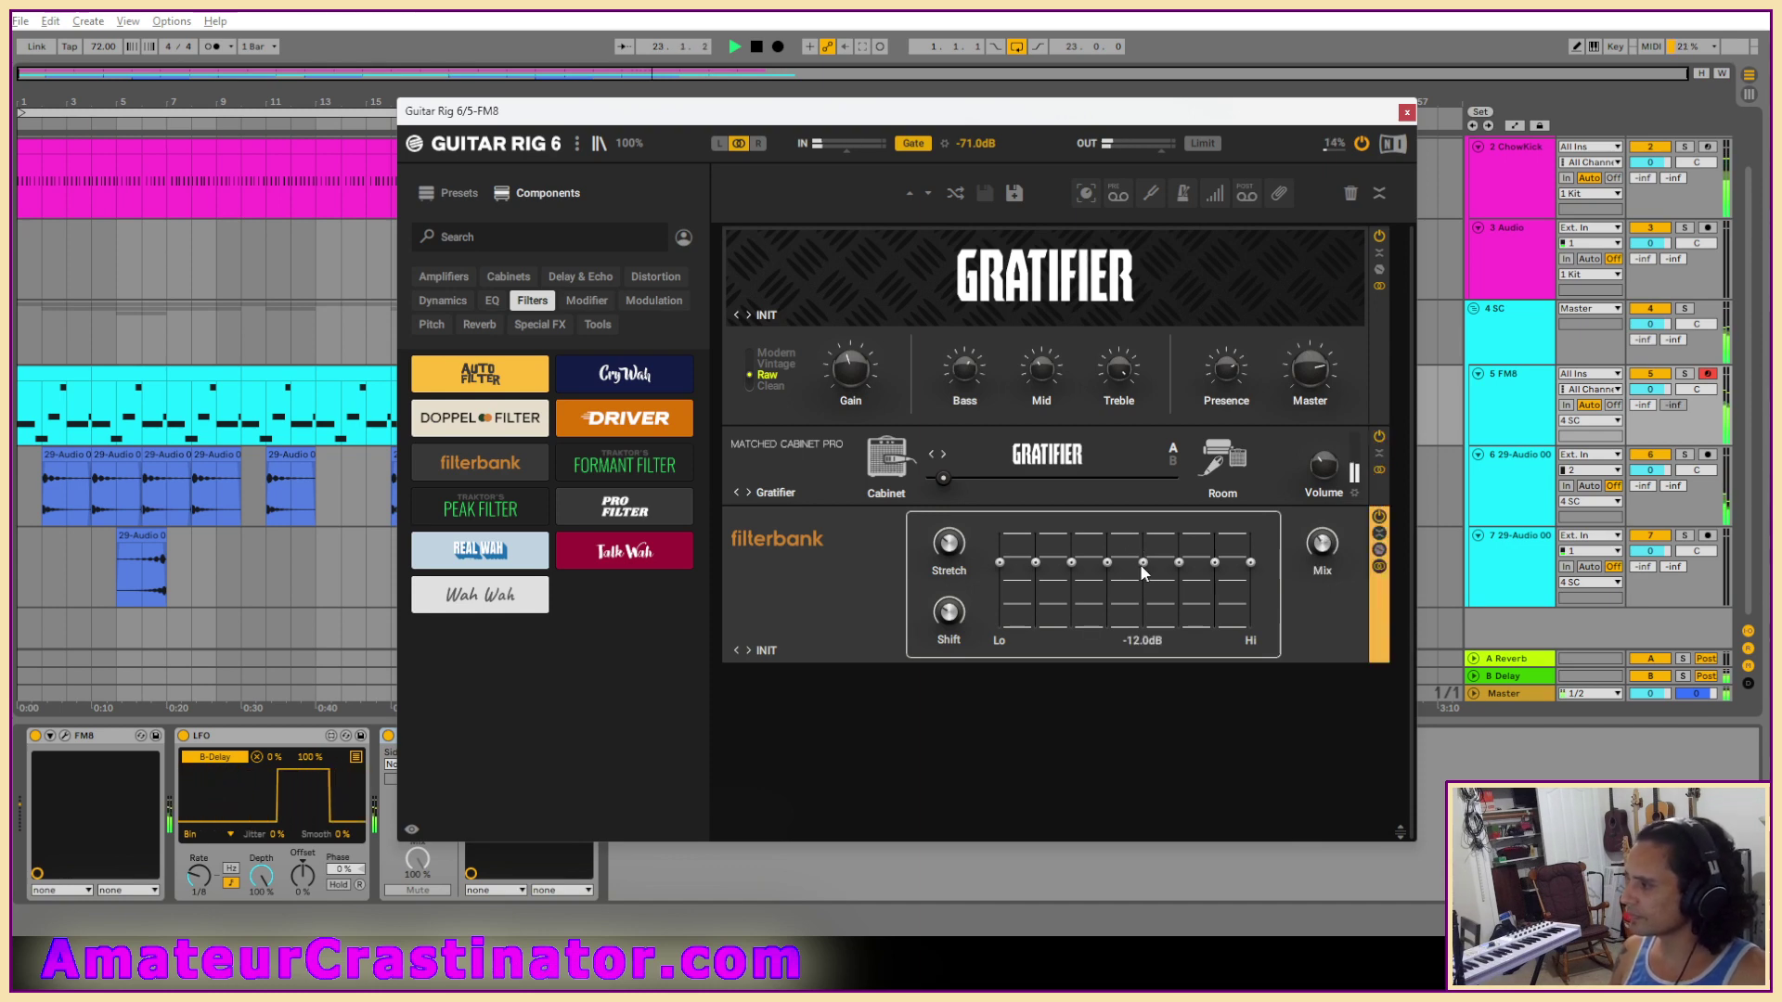
Shape the filterbank by raising the fourth band to -7.4 dB, raising the fifth and two highest bands, lowering the two lowest, and fine-tuning the mix.
left_click_drag(1143, 556, 1142, 543)
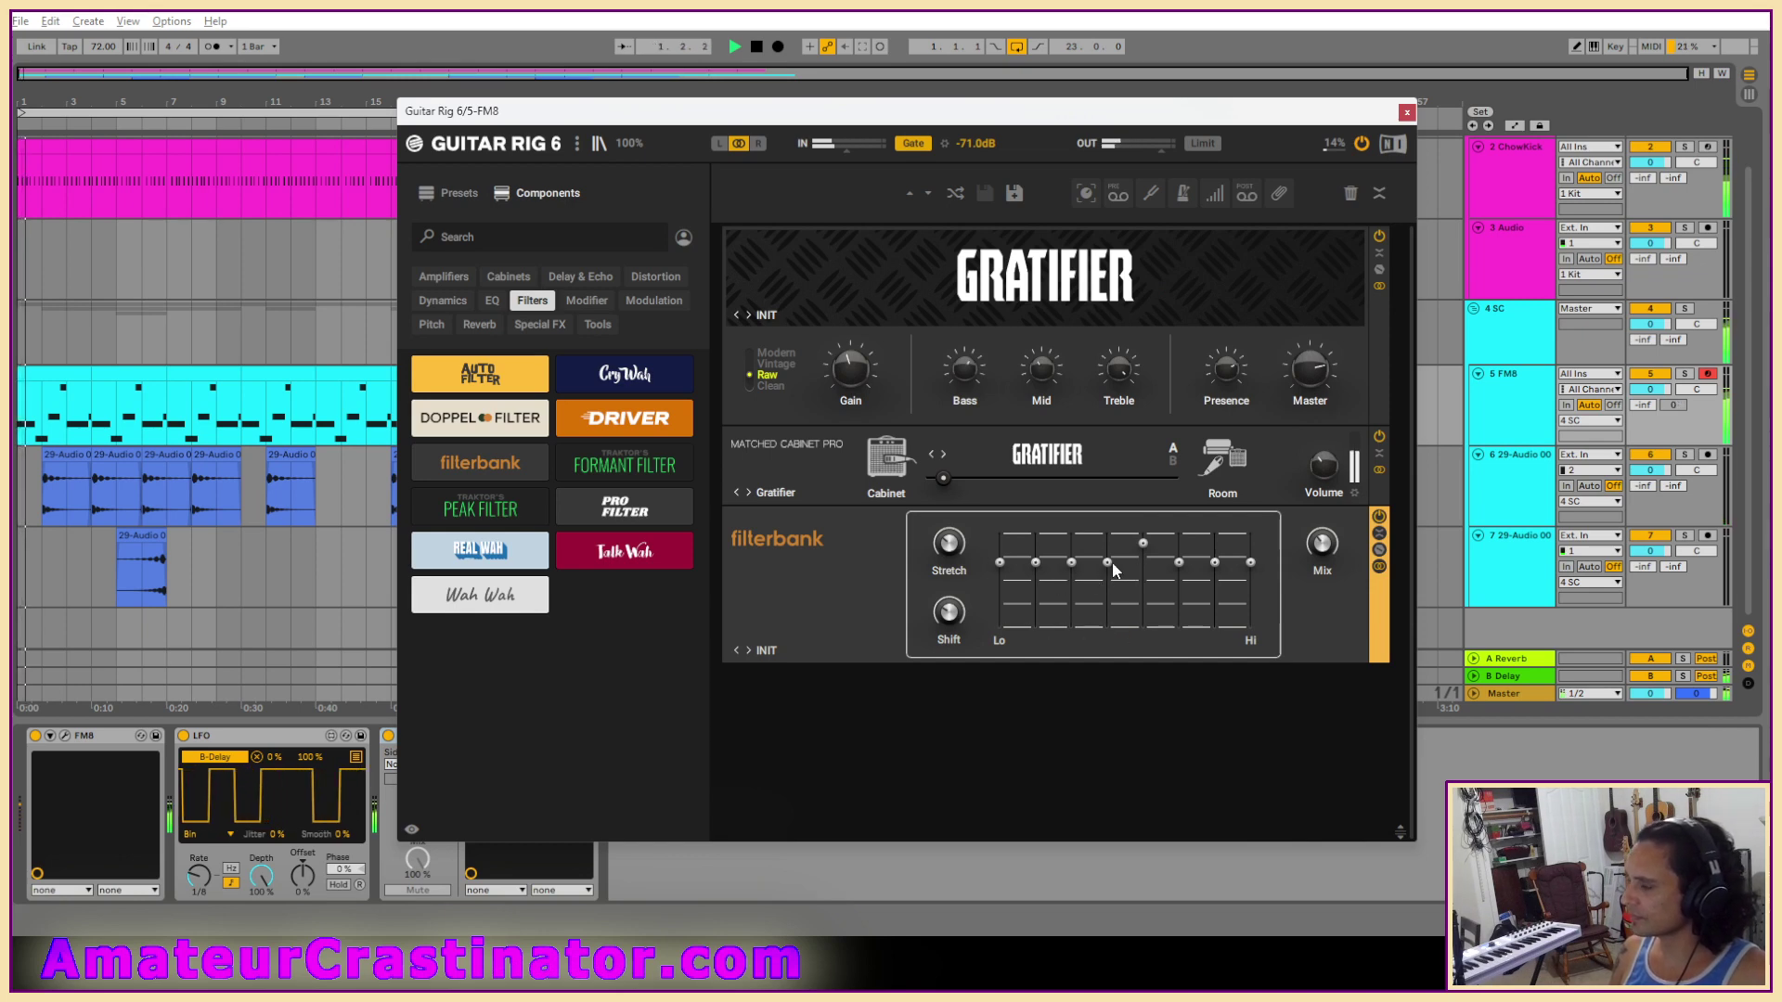
left_click_drag(1107, 562, 1107, 551)
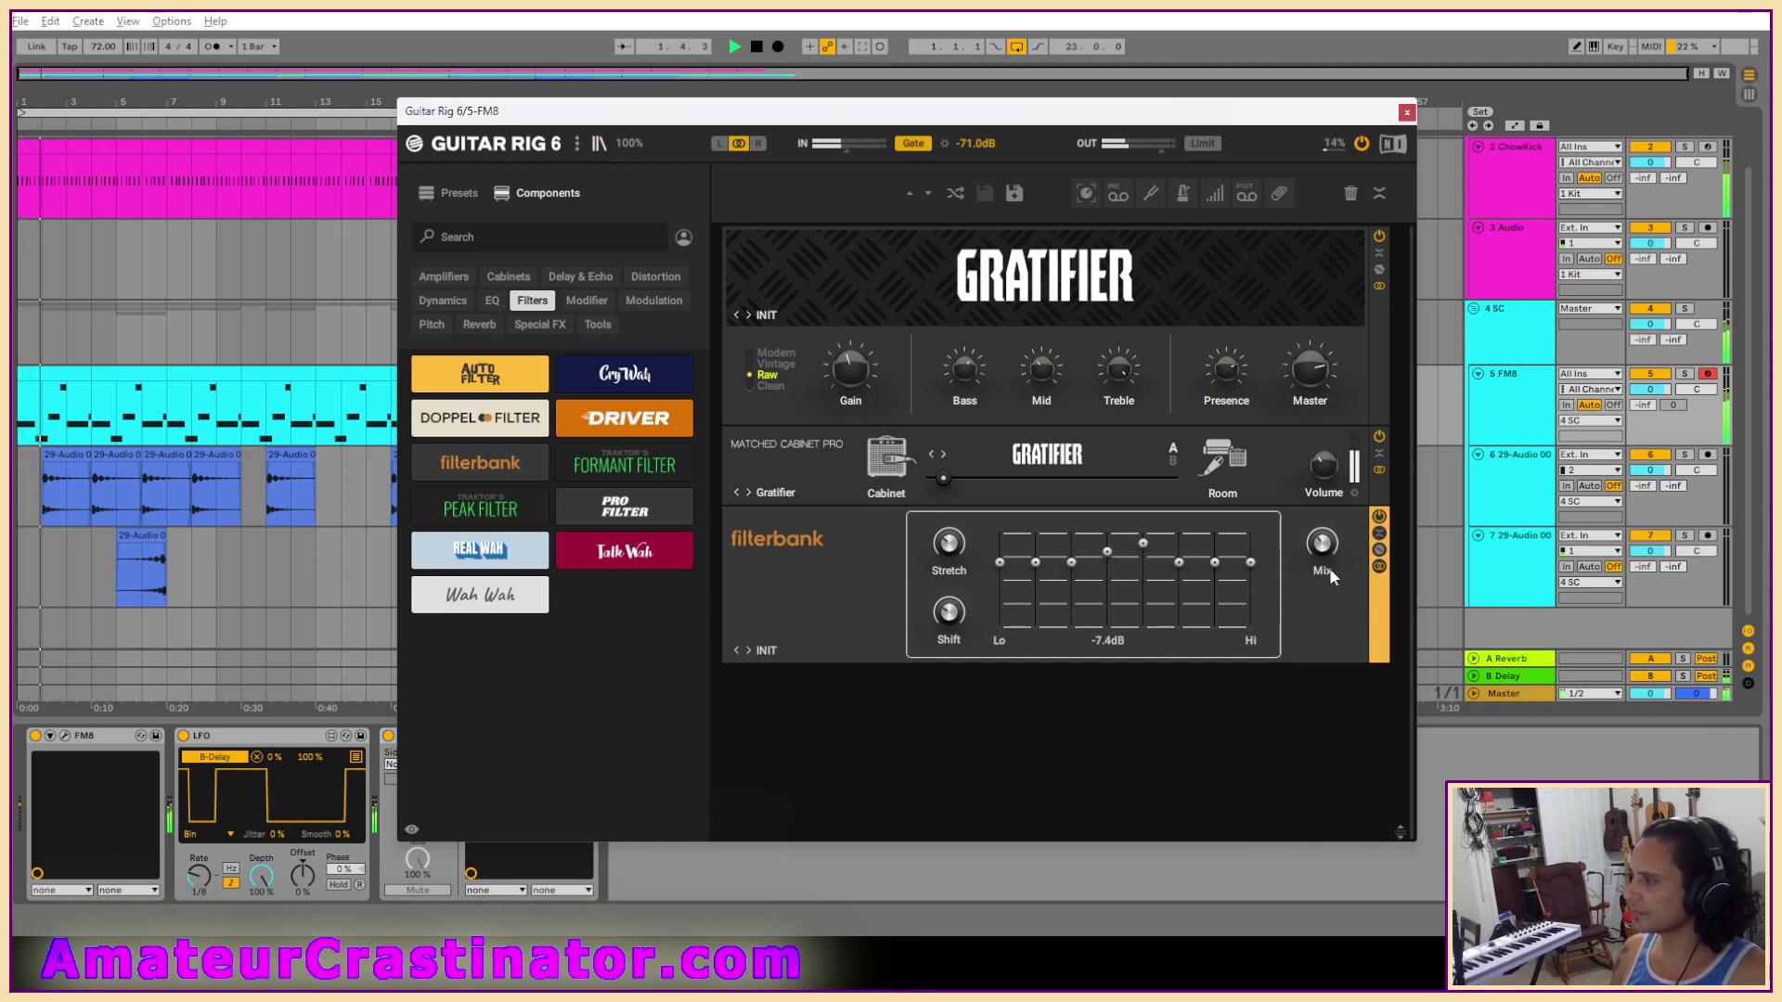
left_click_drag(1251, 563, 1215, 552)
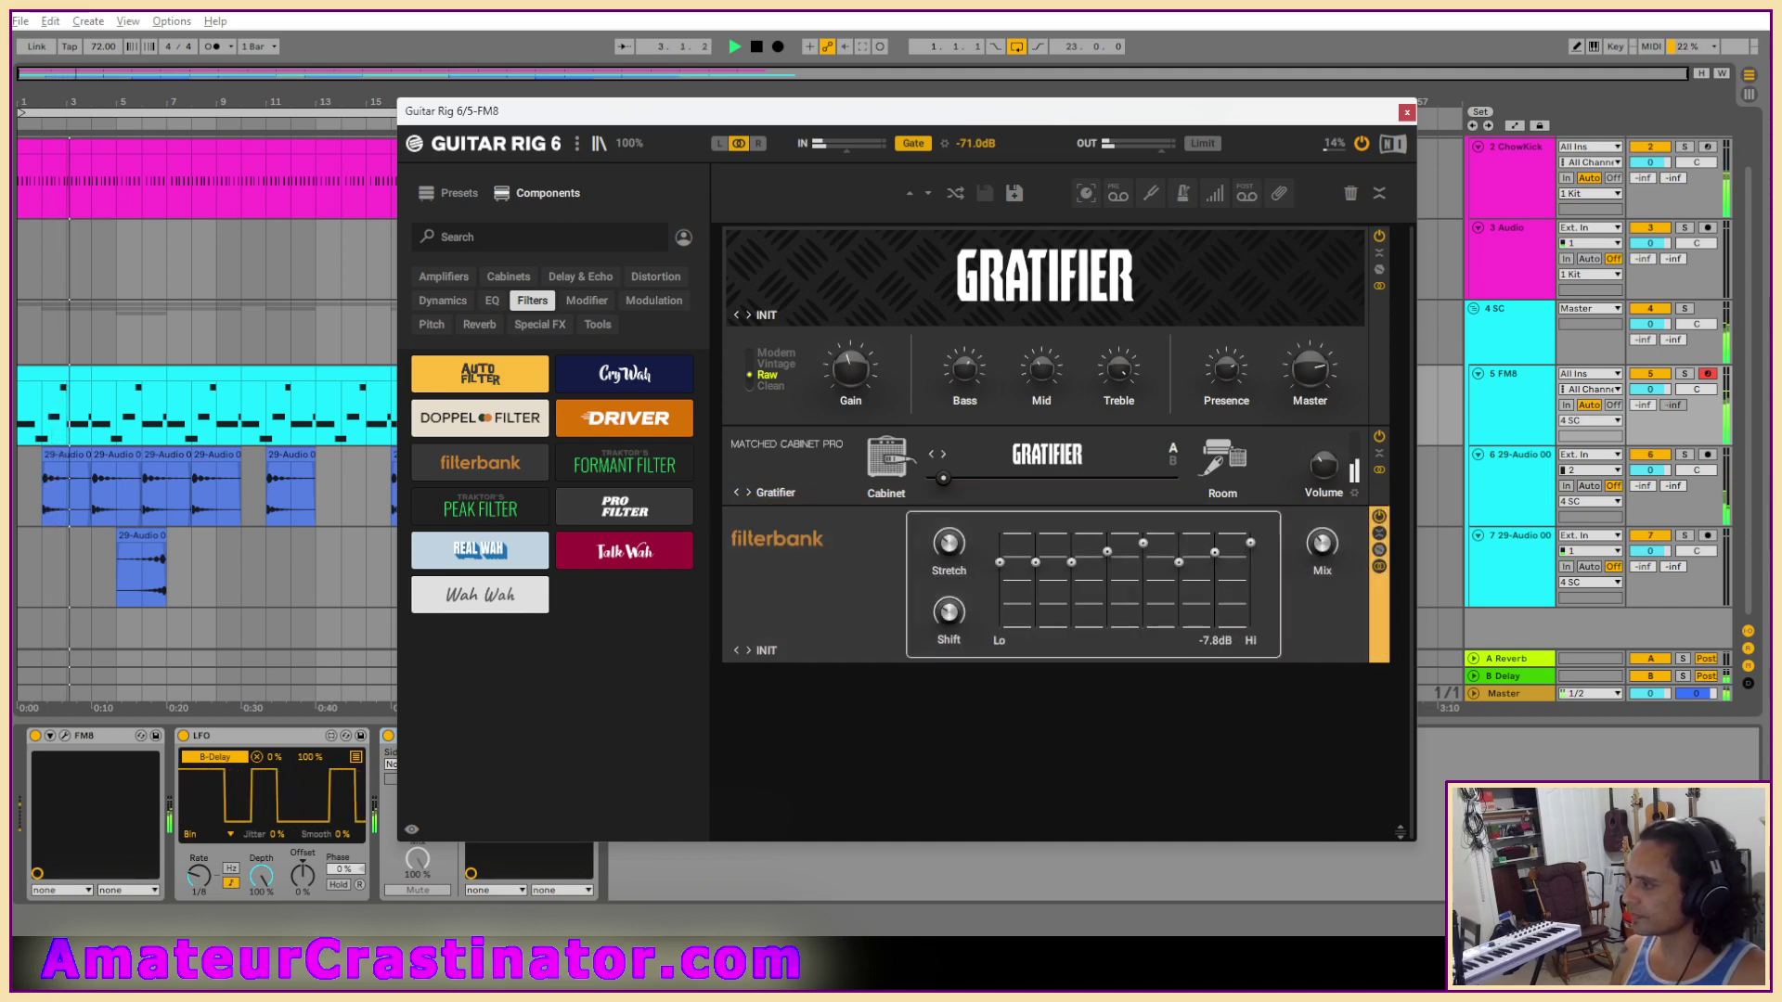
left_click_drag(1000, 563, 1036, 567)
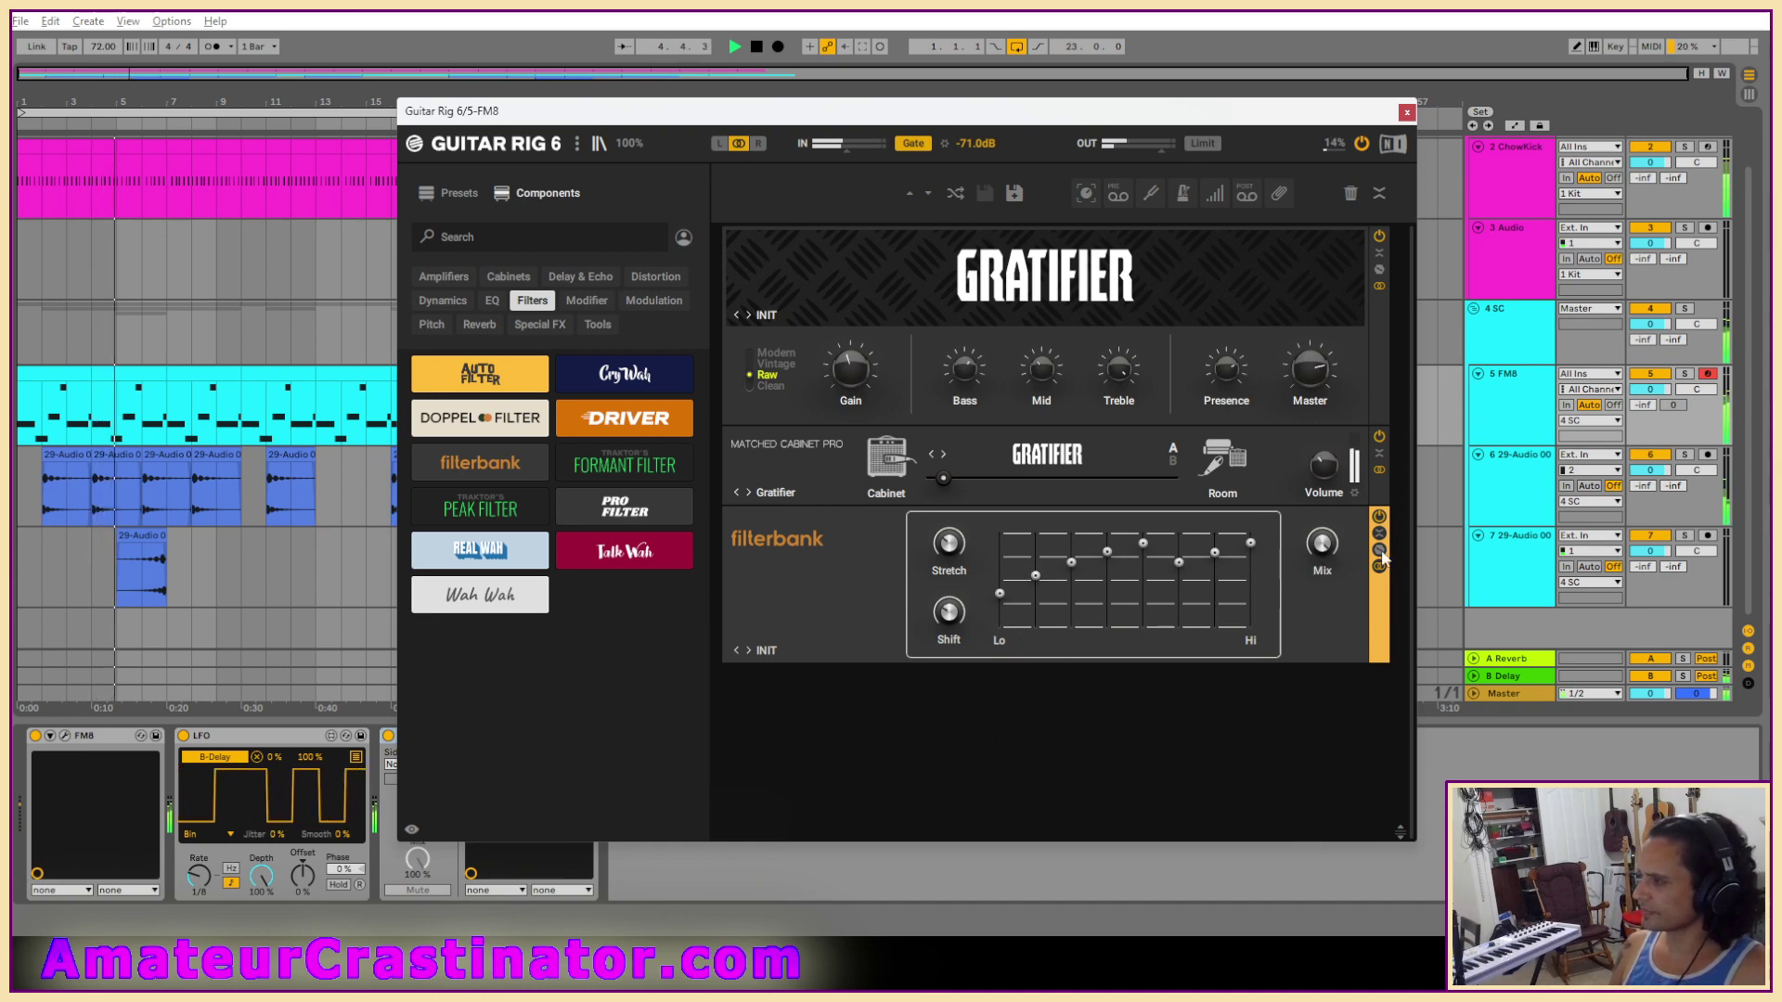
mouse_move(1323, 544)
left_click_drag(1323, 544, 1323, 585)
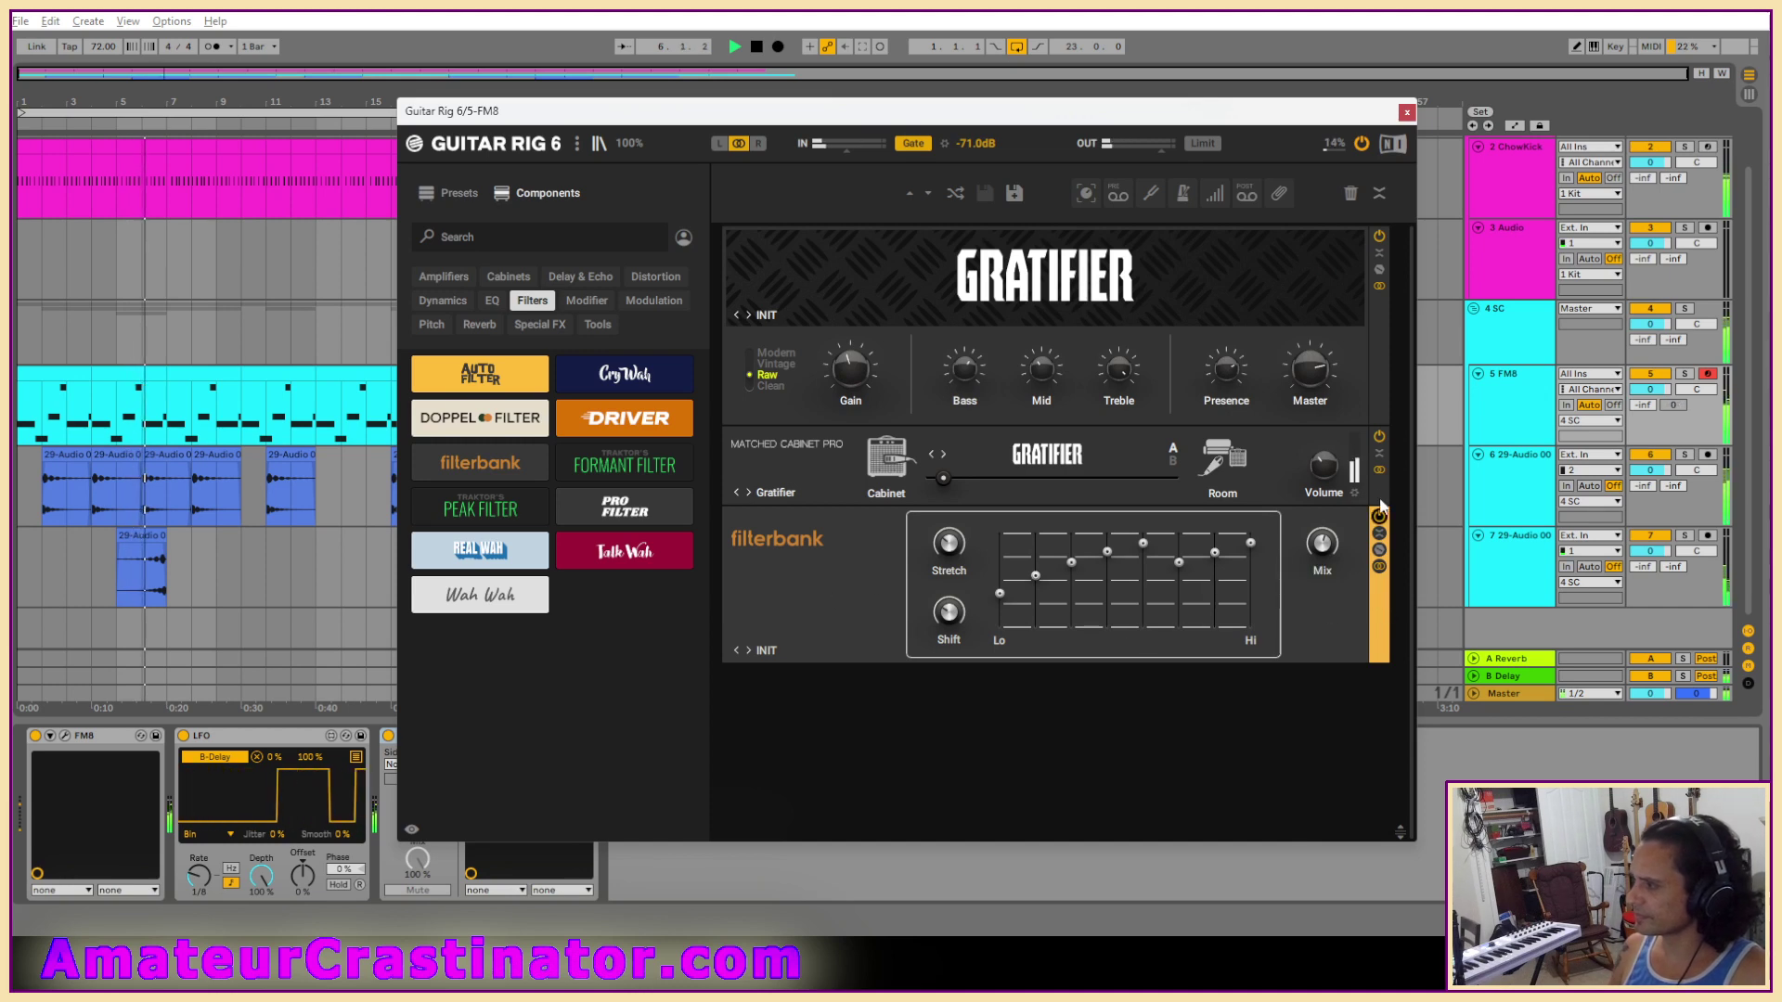
left_click_drag(1332, 548, 1315, 575)
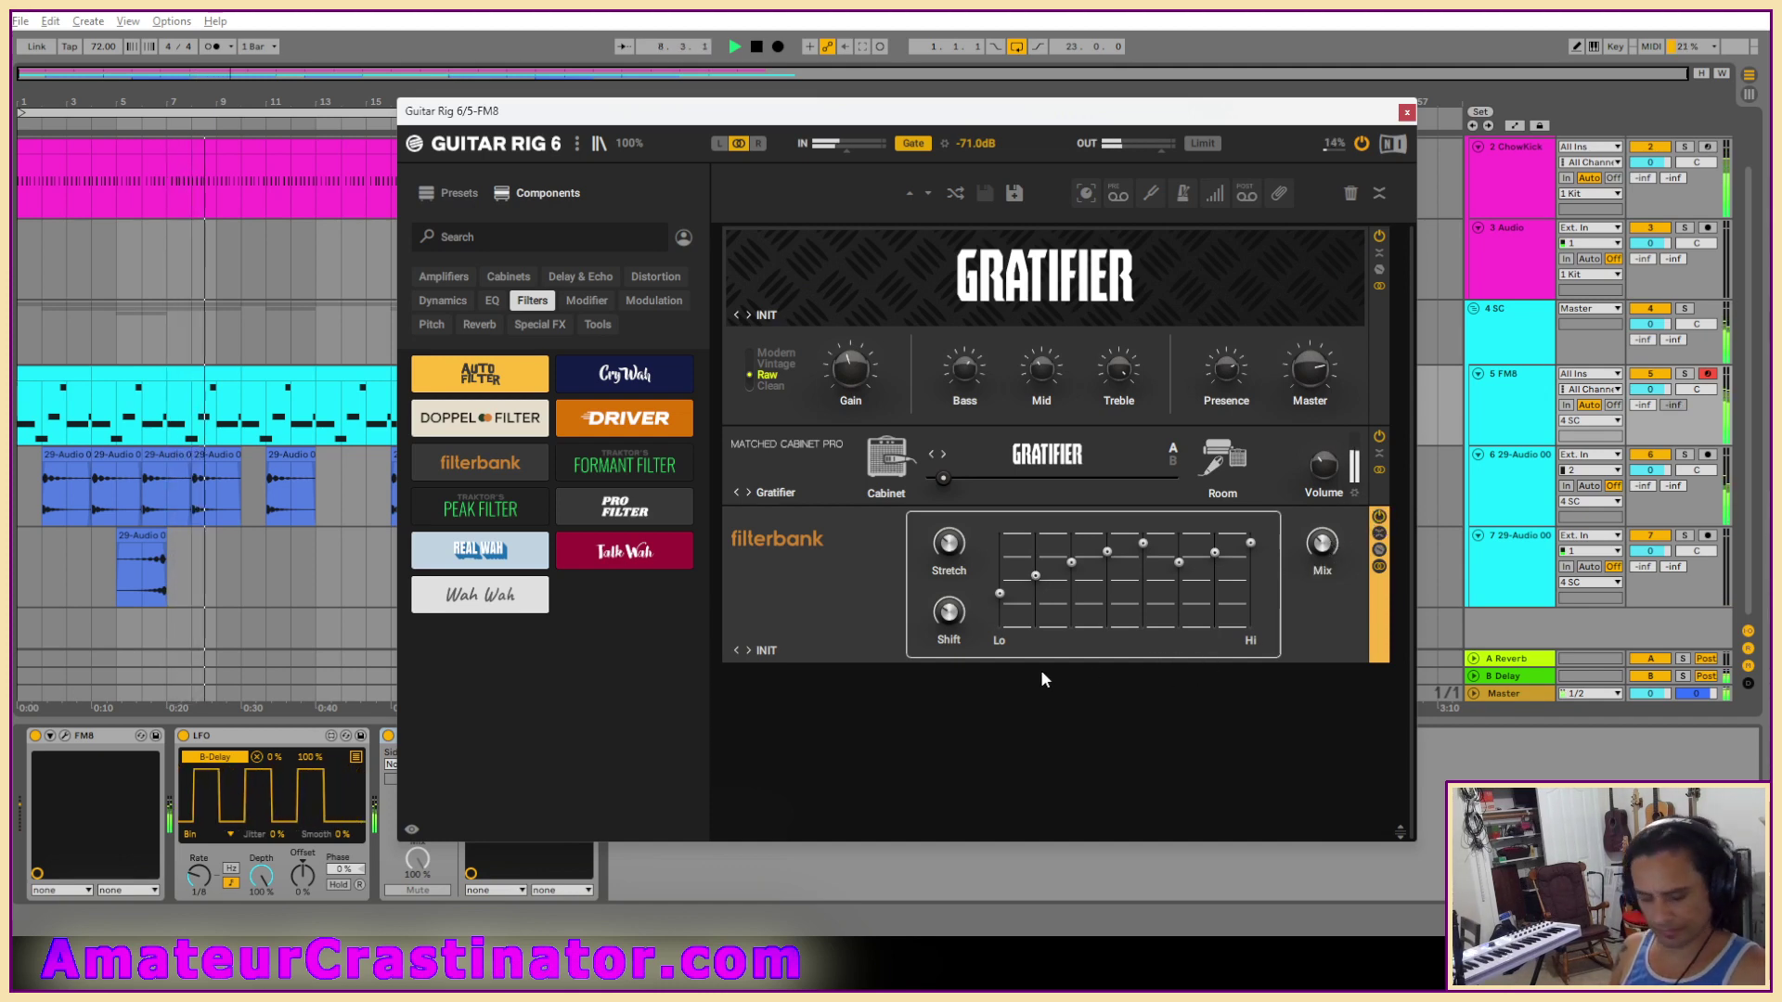
Add the Phasis modulation effect after the filterbank, set it to 3 notches, and adjust its center frequency and feedback.
left_click(655, 301)
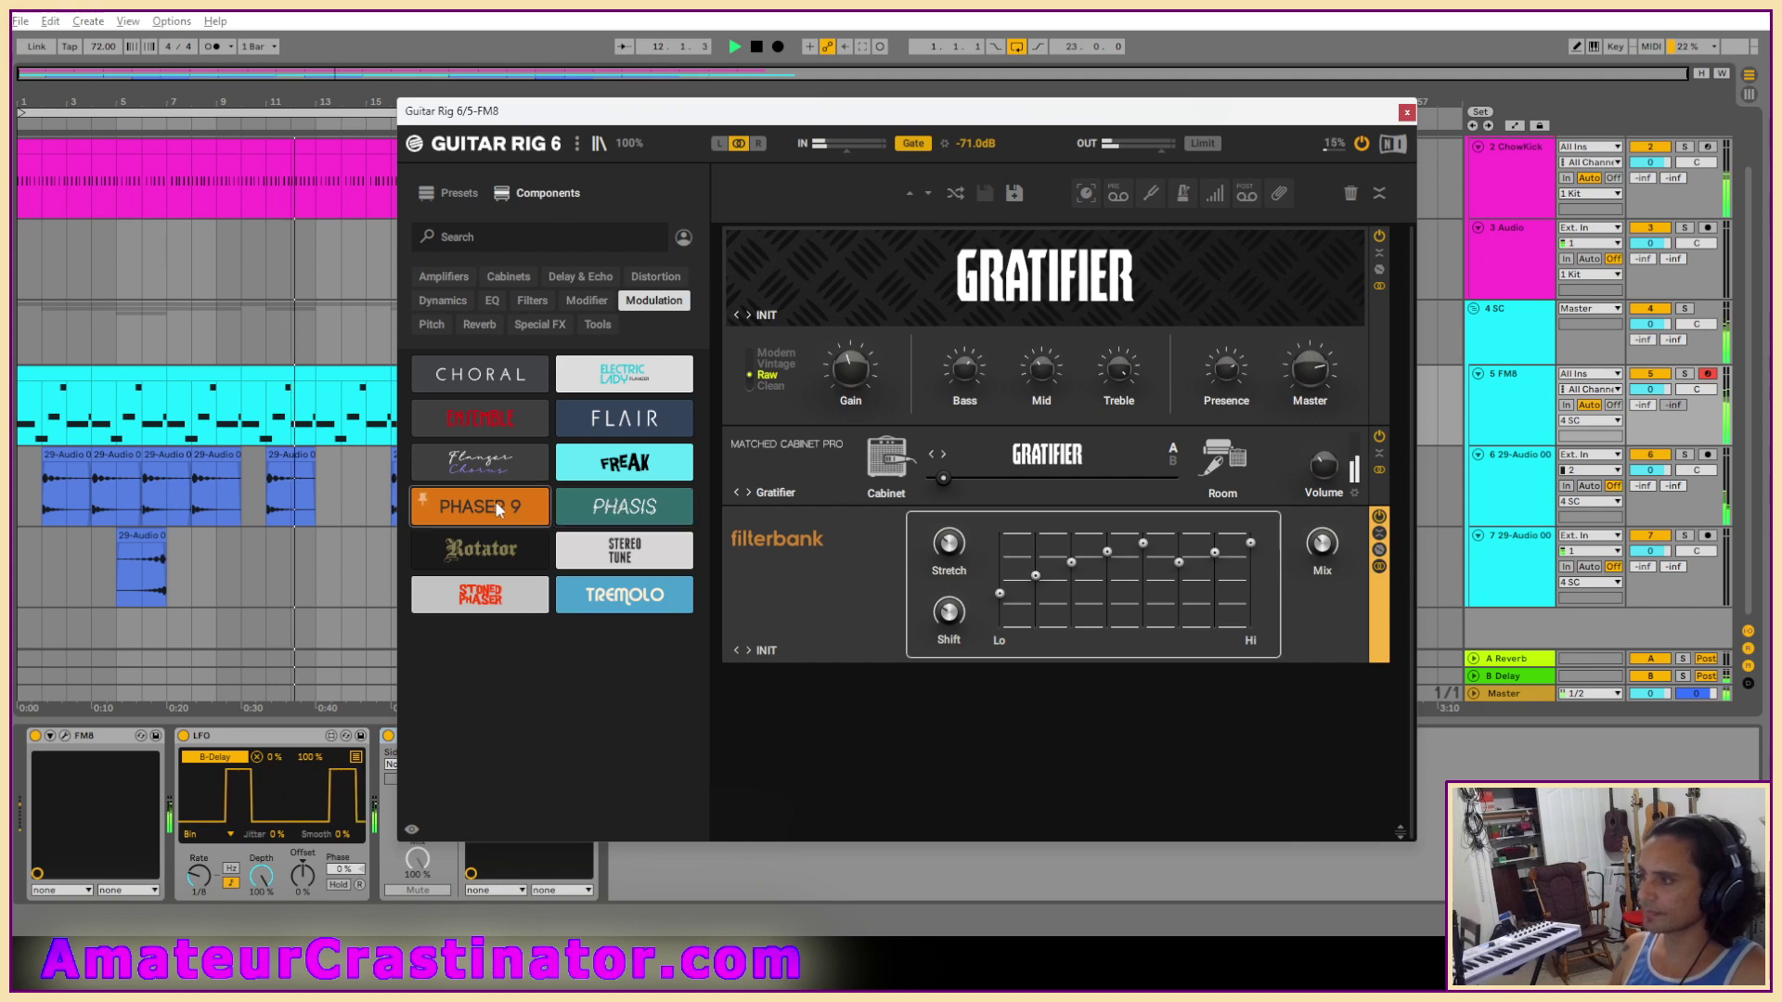
left_click_drag(613, 509, 945, 733)
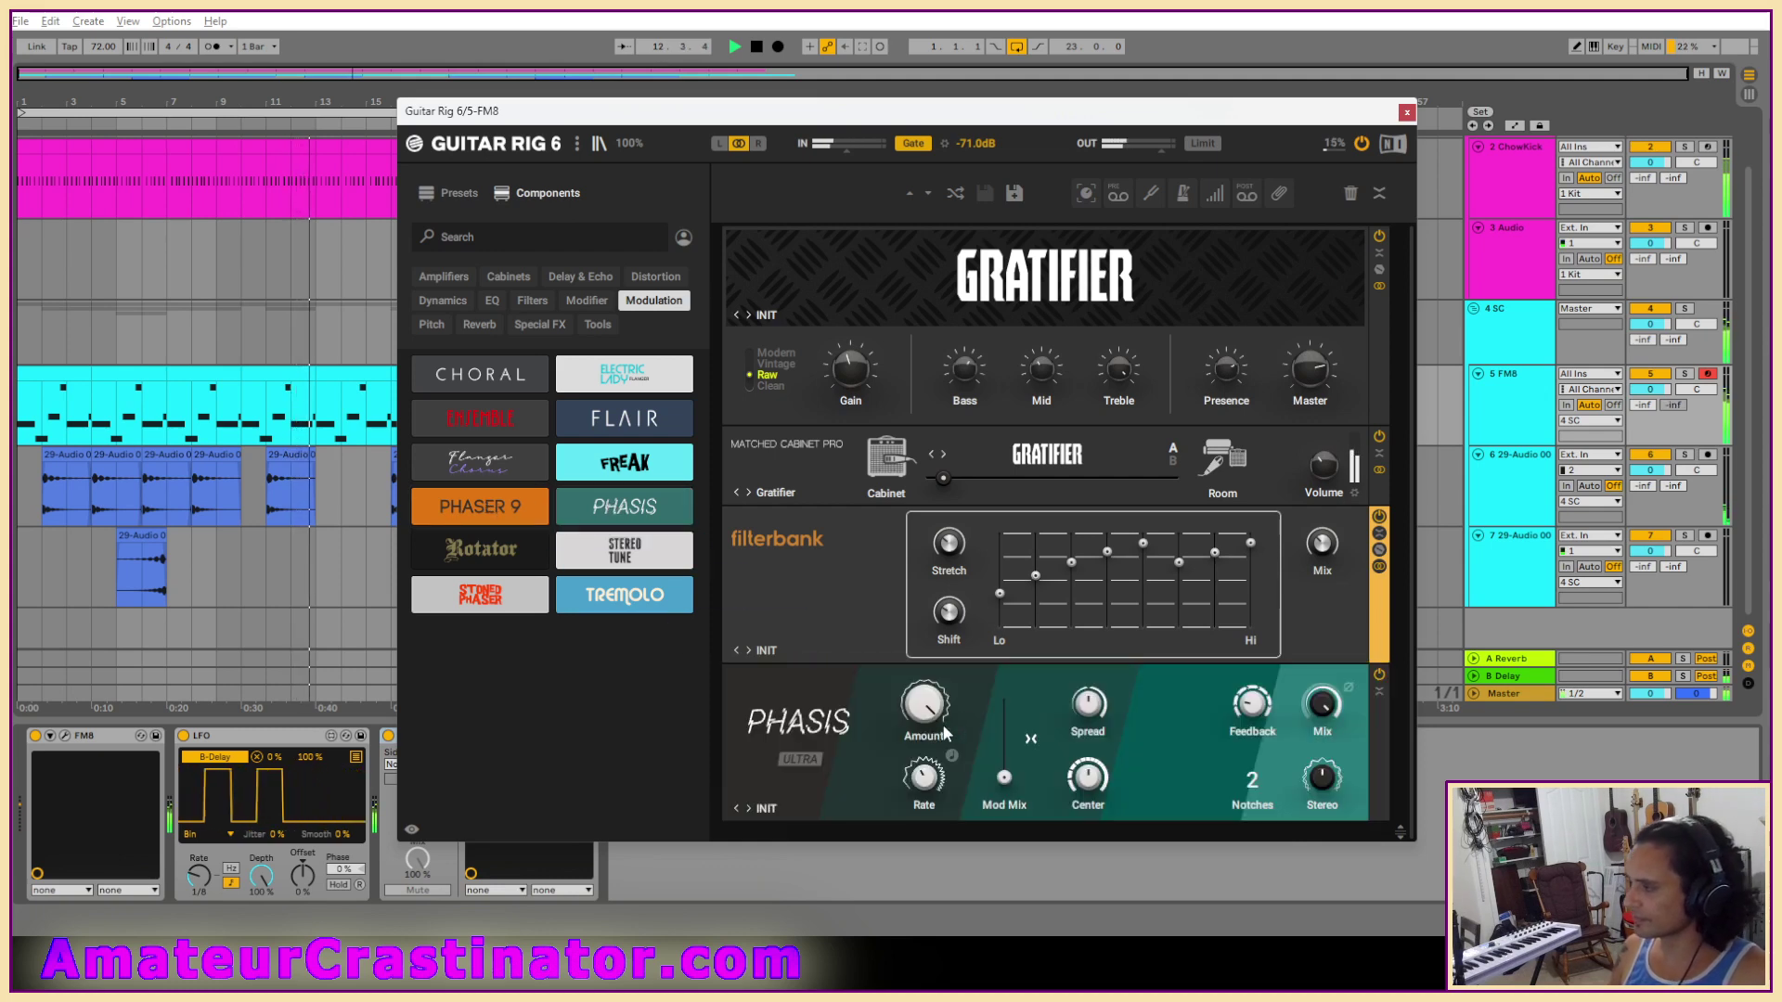
mouse_move(910, 786)
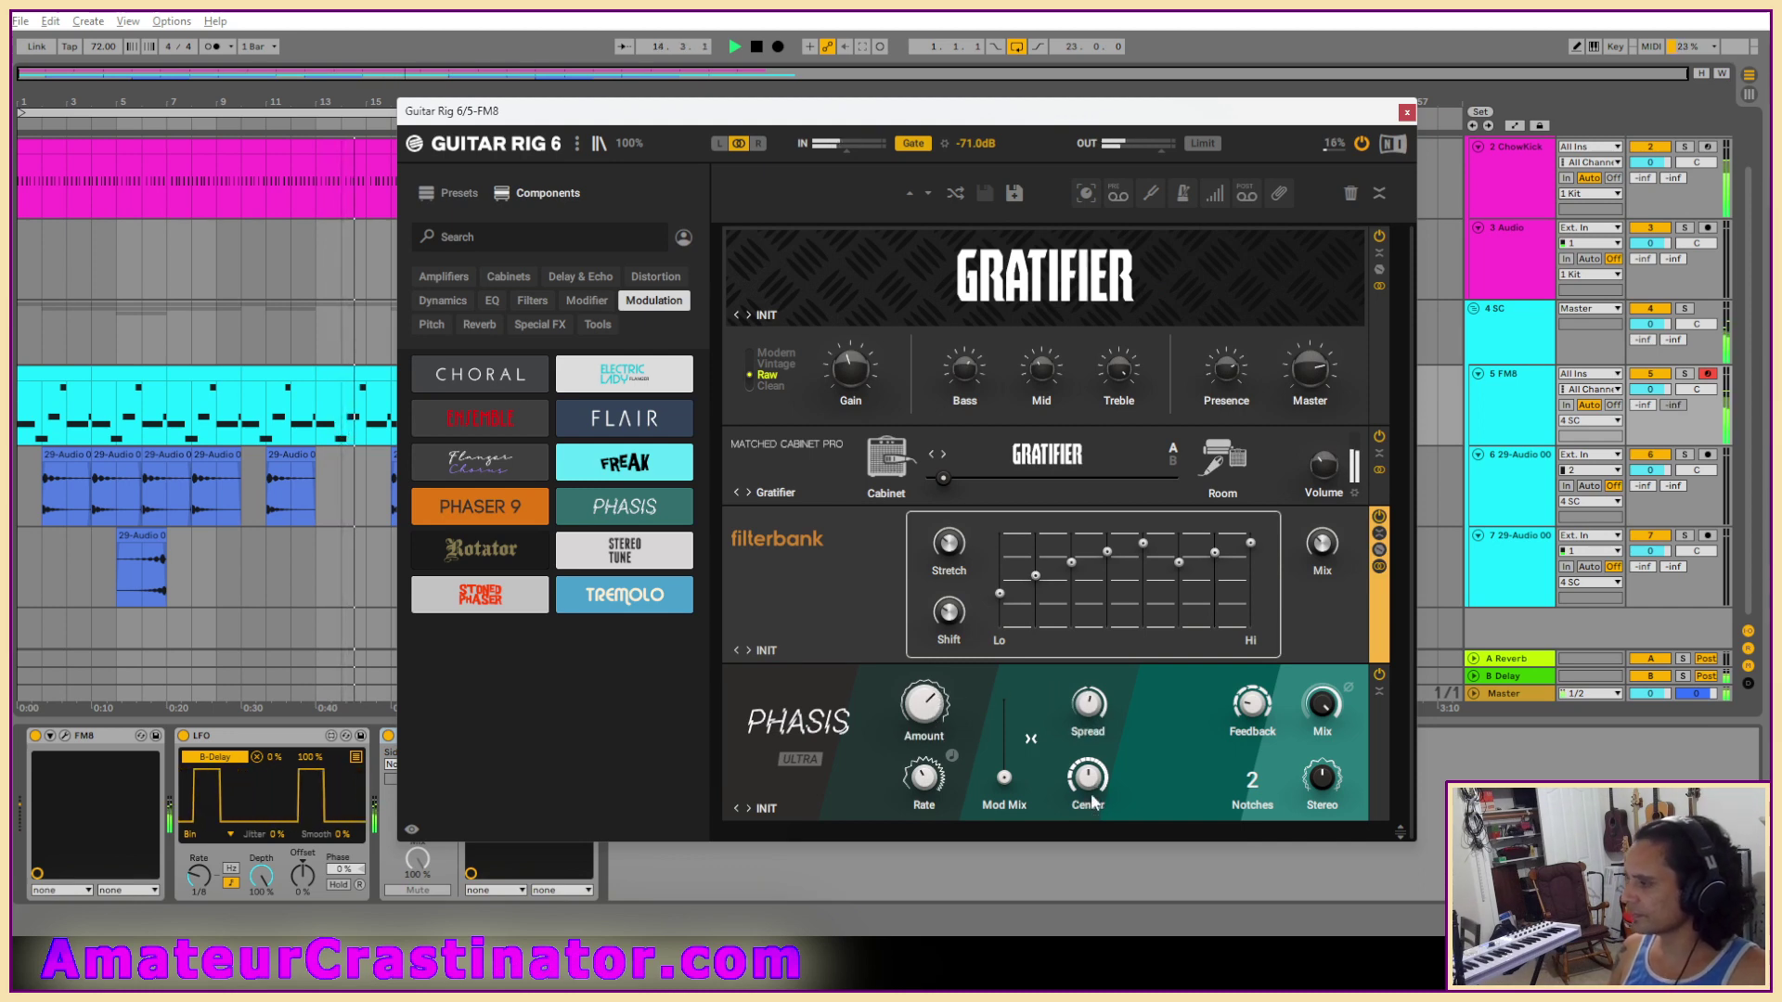
mouse_move(1094, 787)
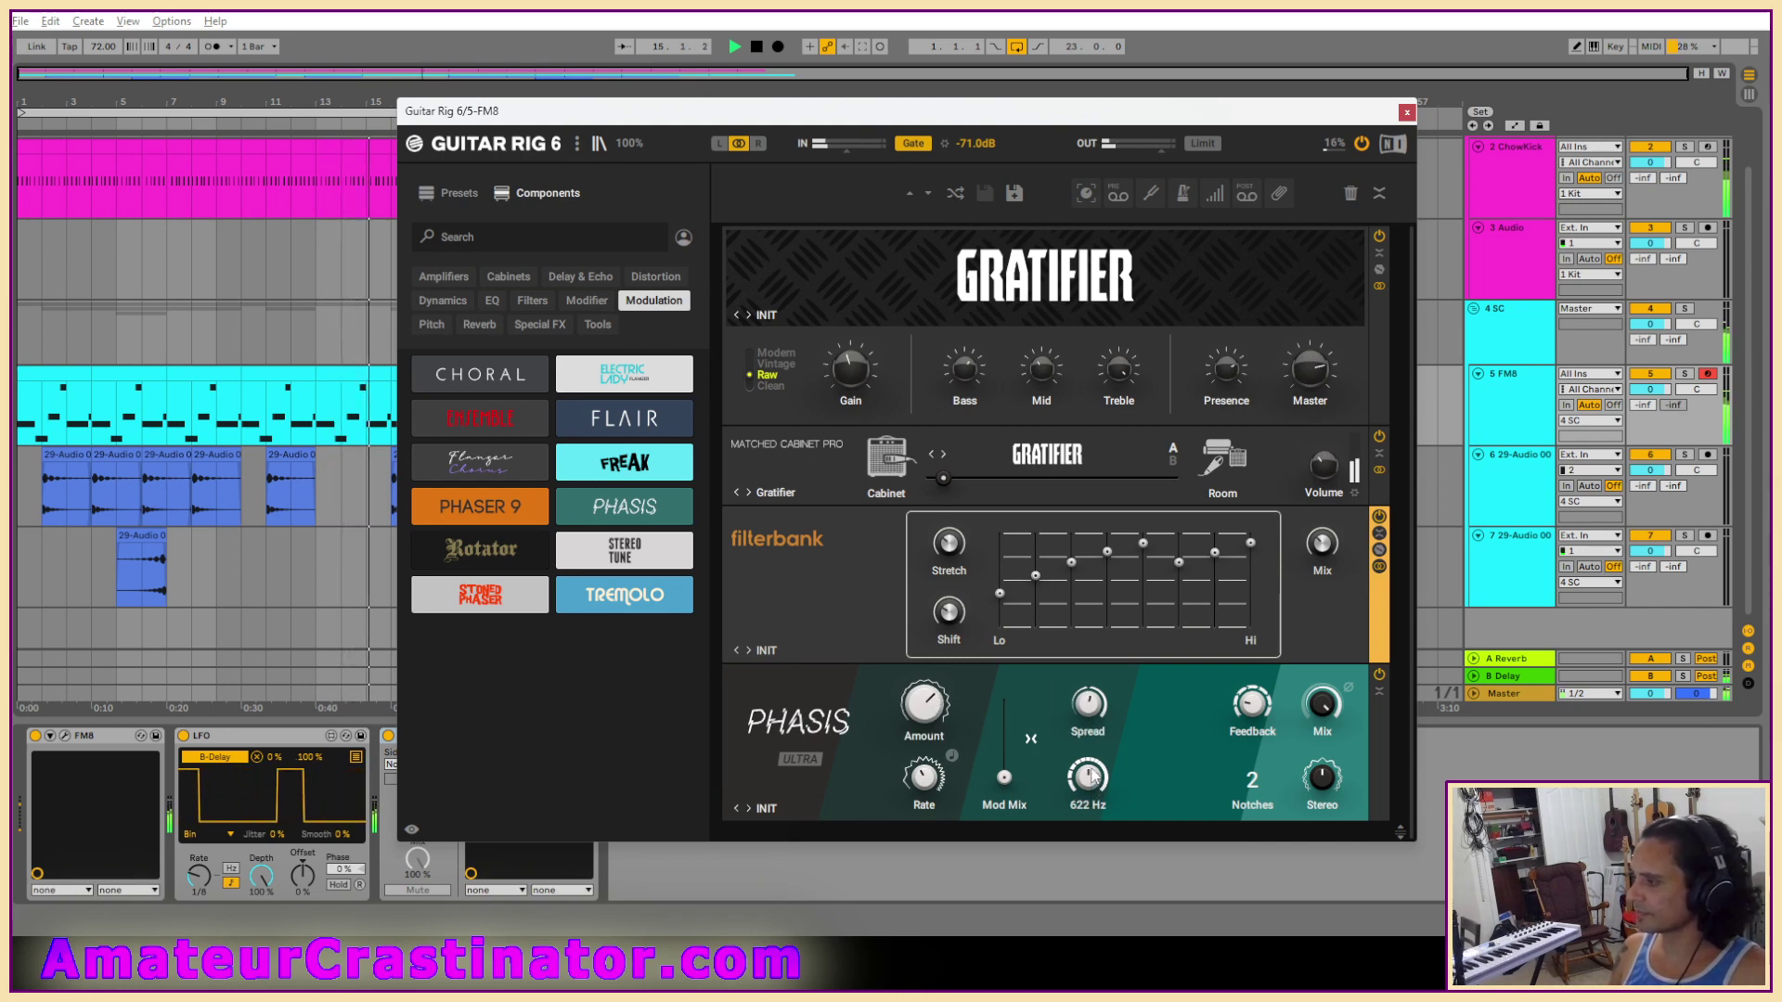
left_click_drag(1094, 778, 1093, 802)
left_click_drag(1257, 777, 1257, 767)
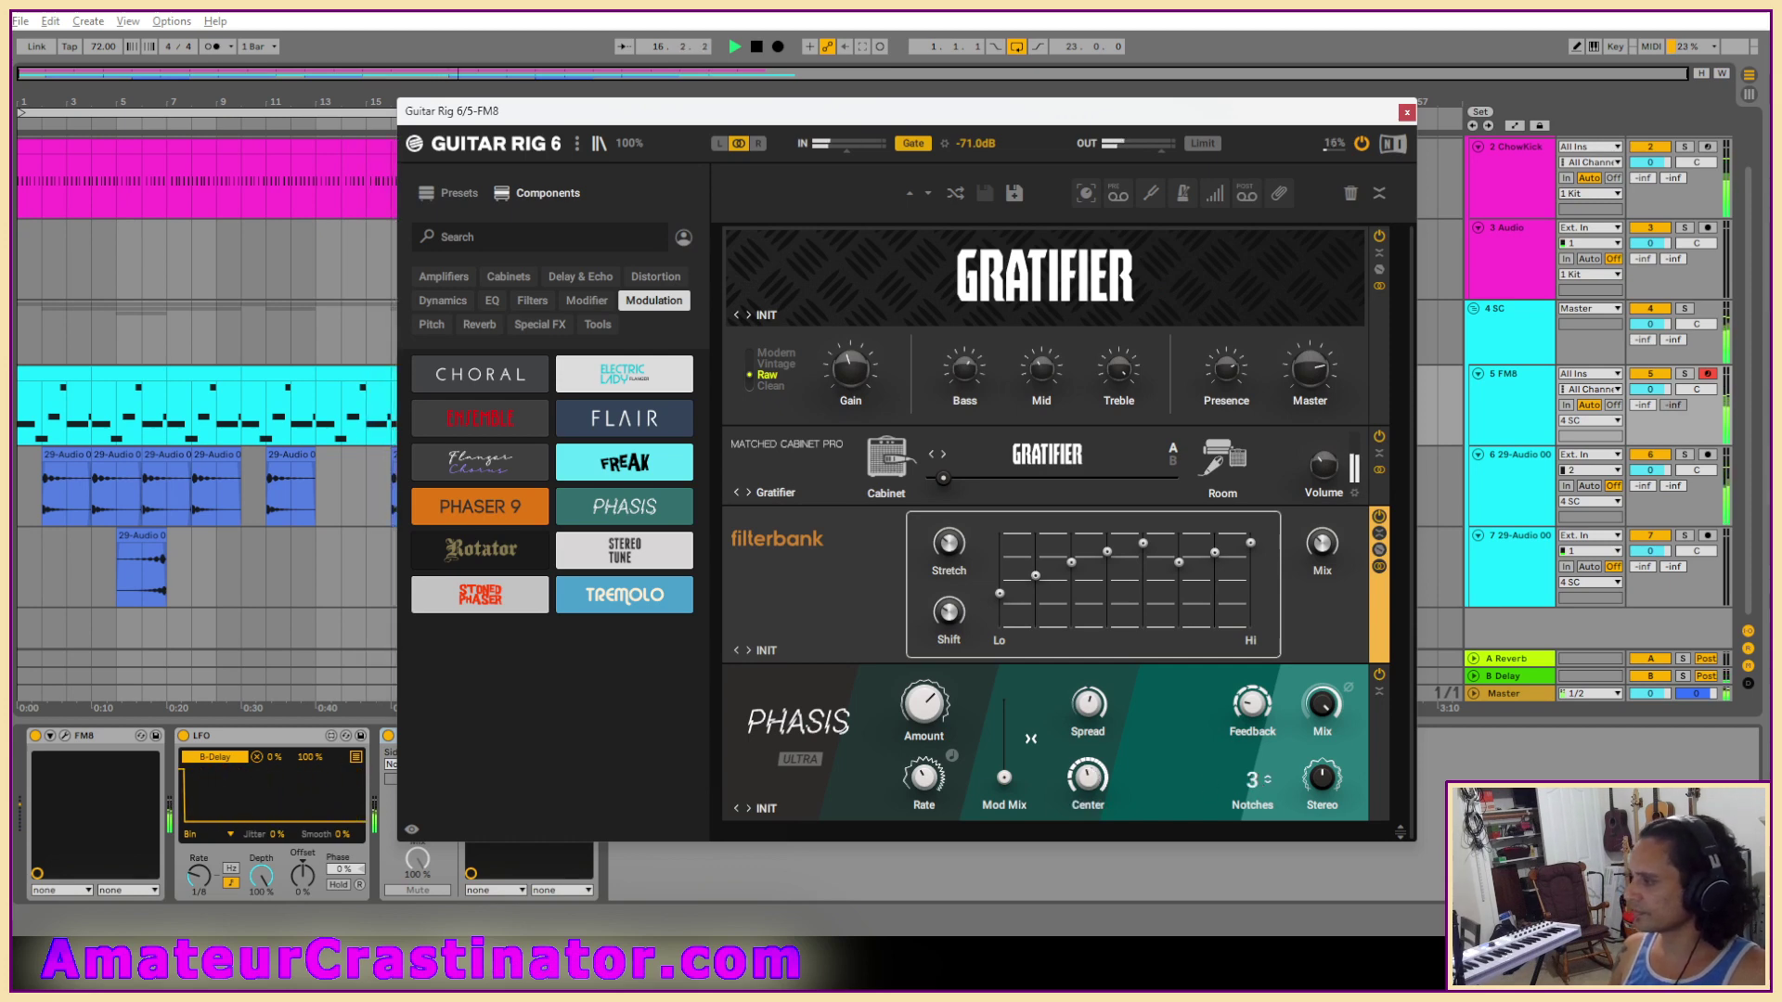
left_click_drag(1251, 703, 1251, 696)
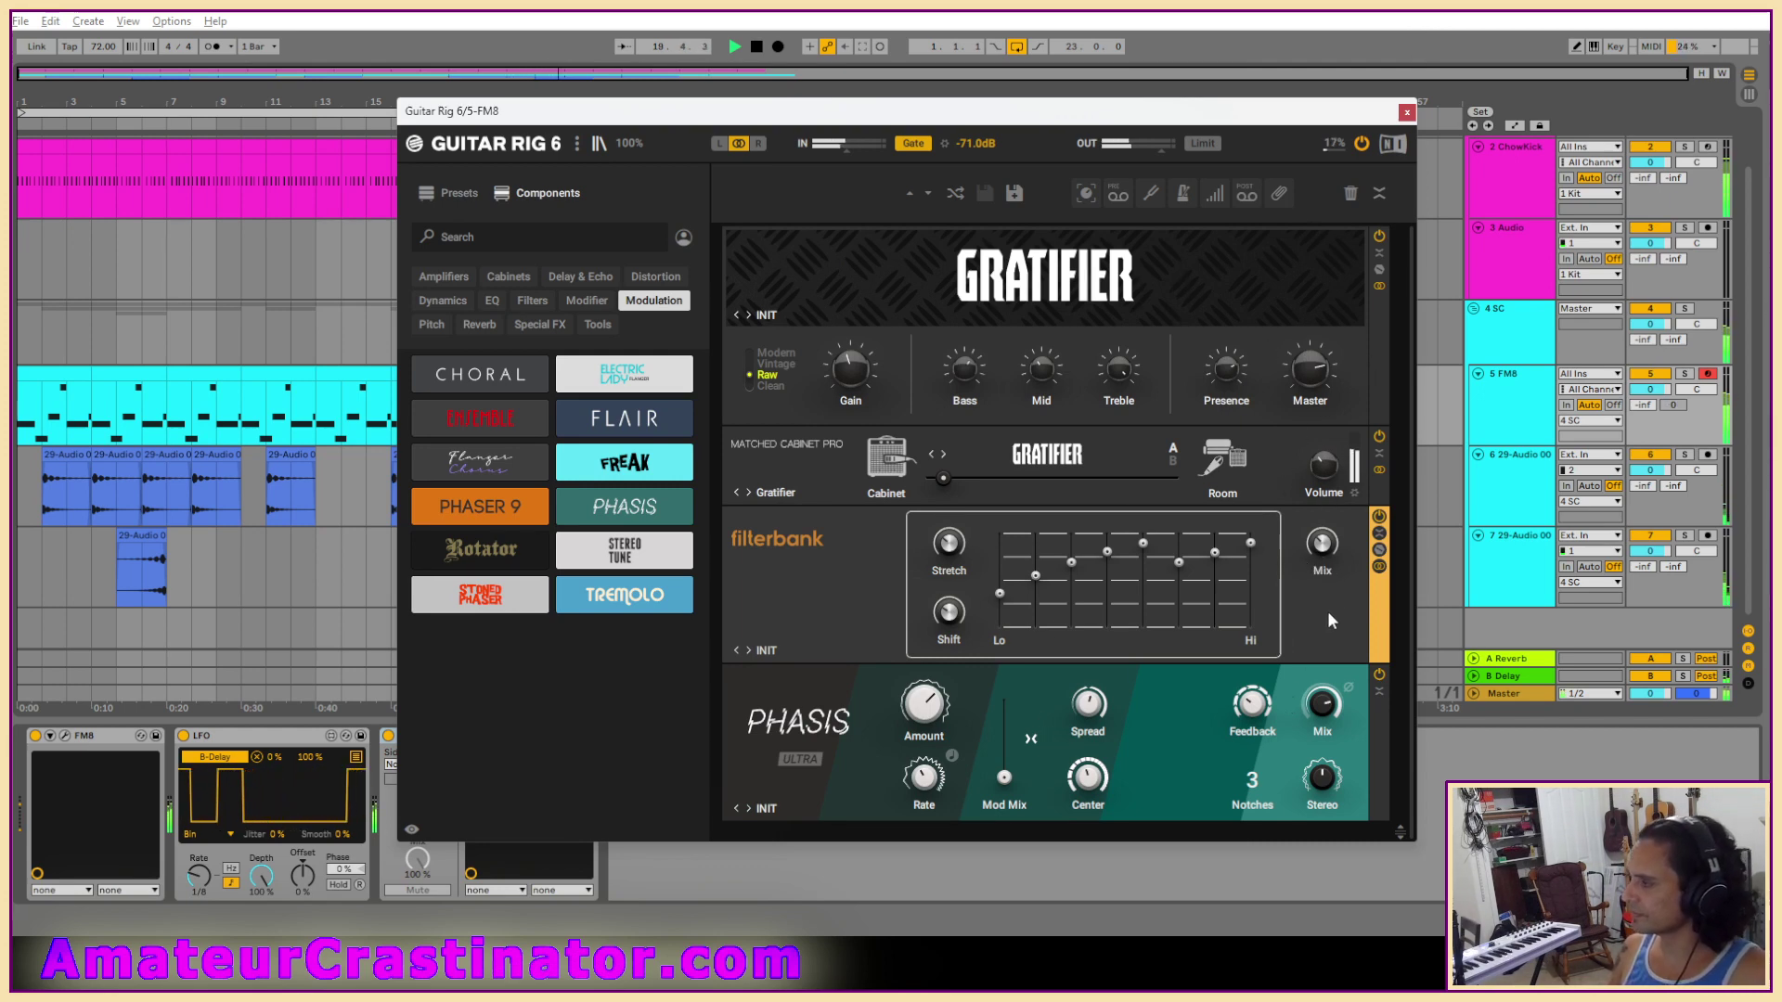
Reorder the rack so the filterbank comes first, followed by Phasis, both ahead of the Gratifier amp.
left_click_drag(1262, 690, 1167, 282)
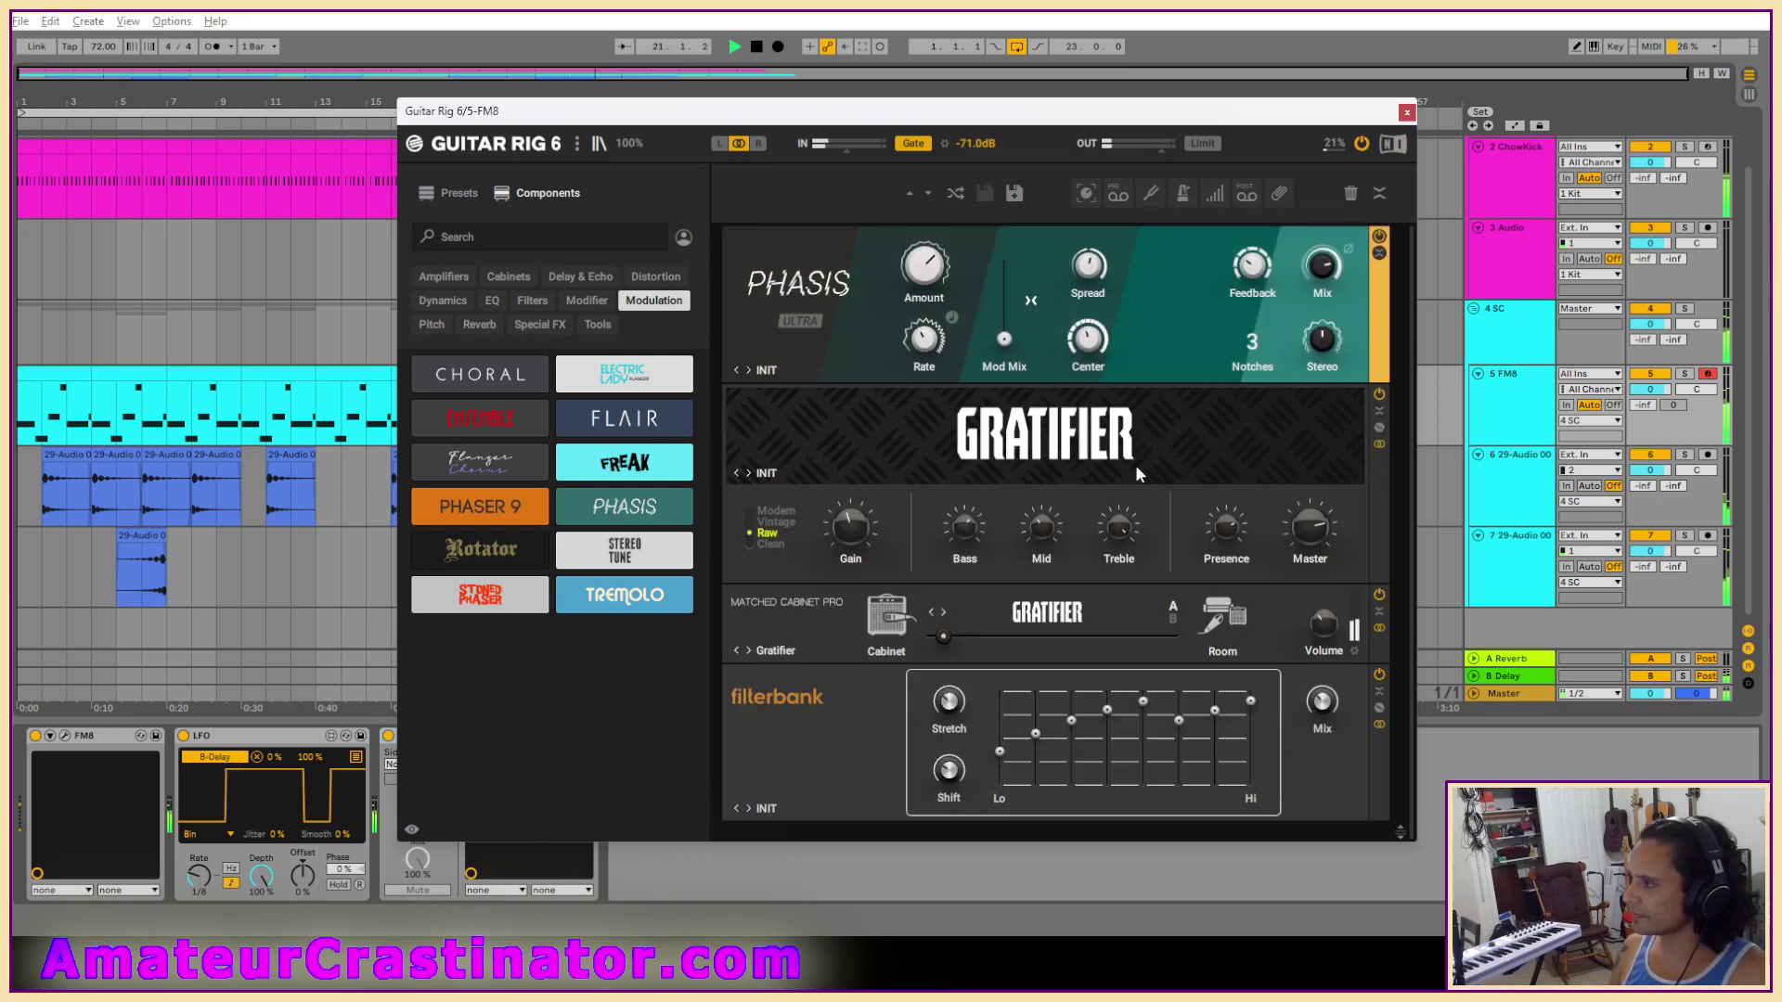
left_click_drag(1160, 301, 1151, 250)
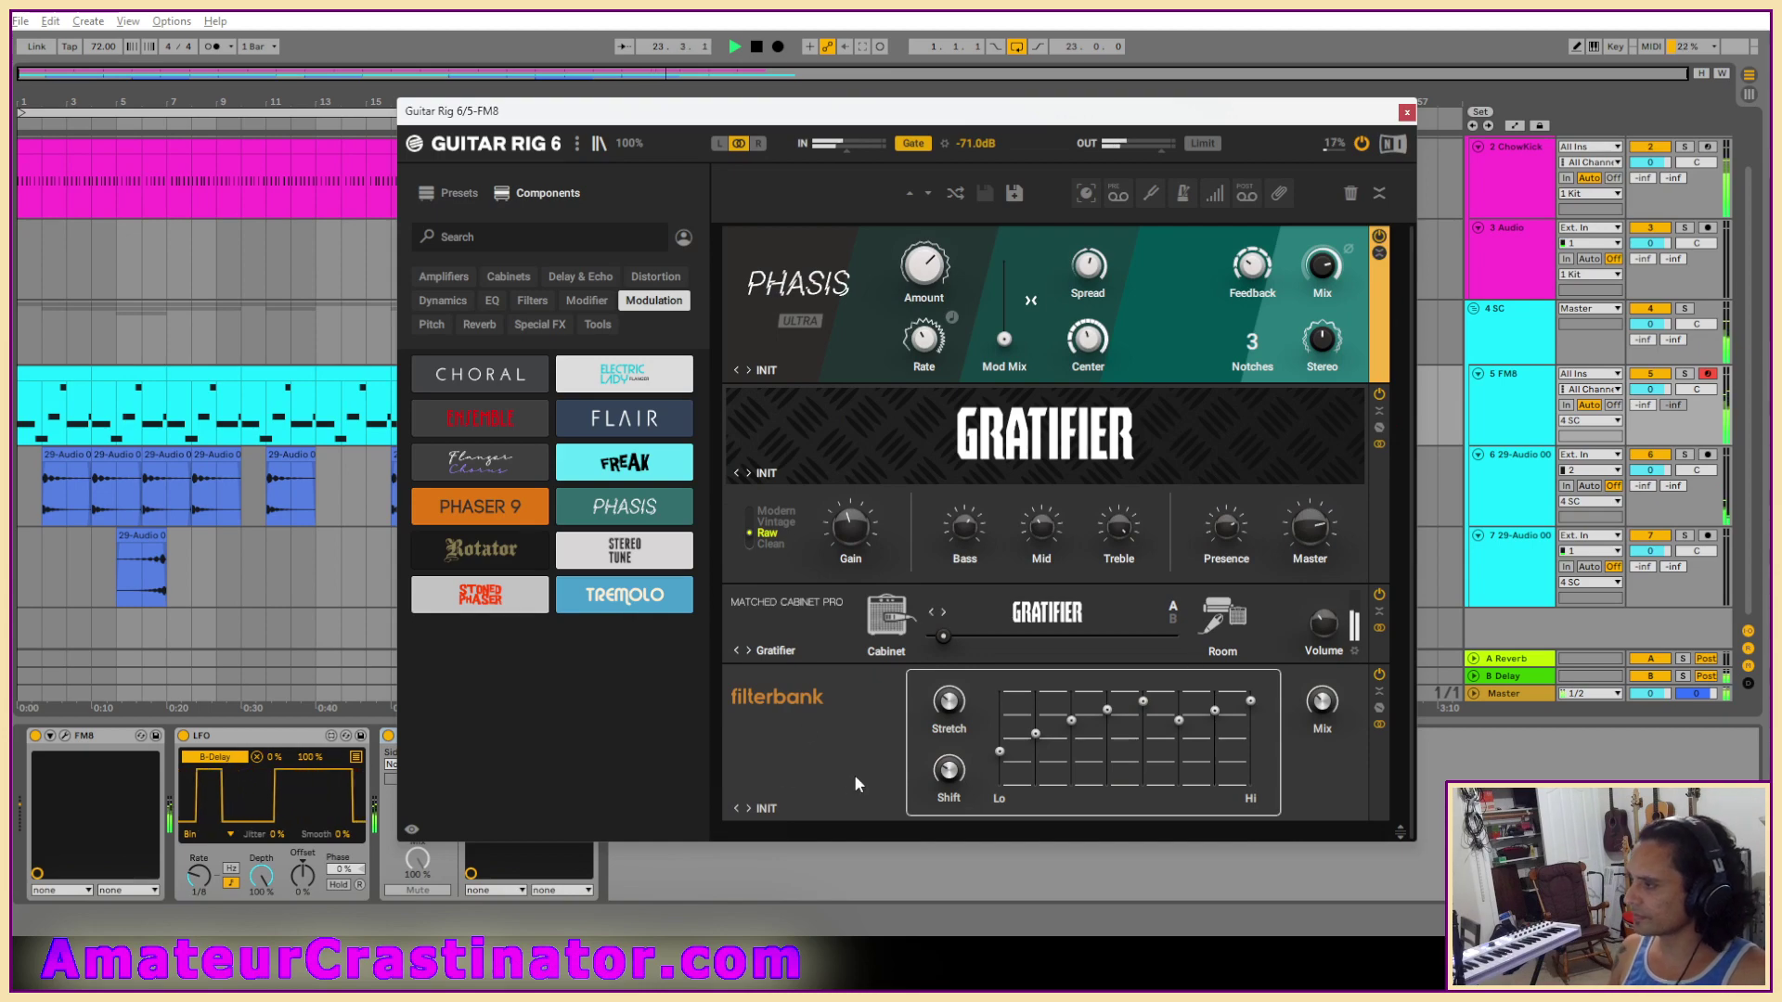
left_click_drag(855, 778, 857, 209)
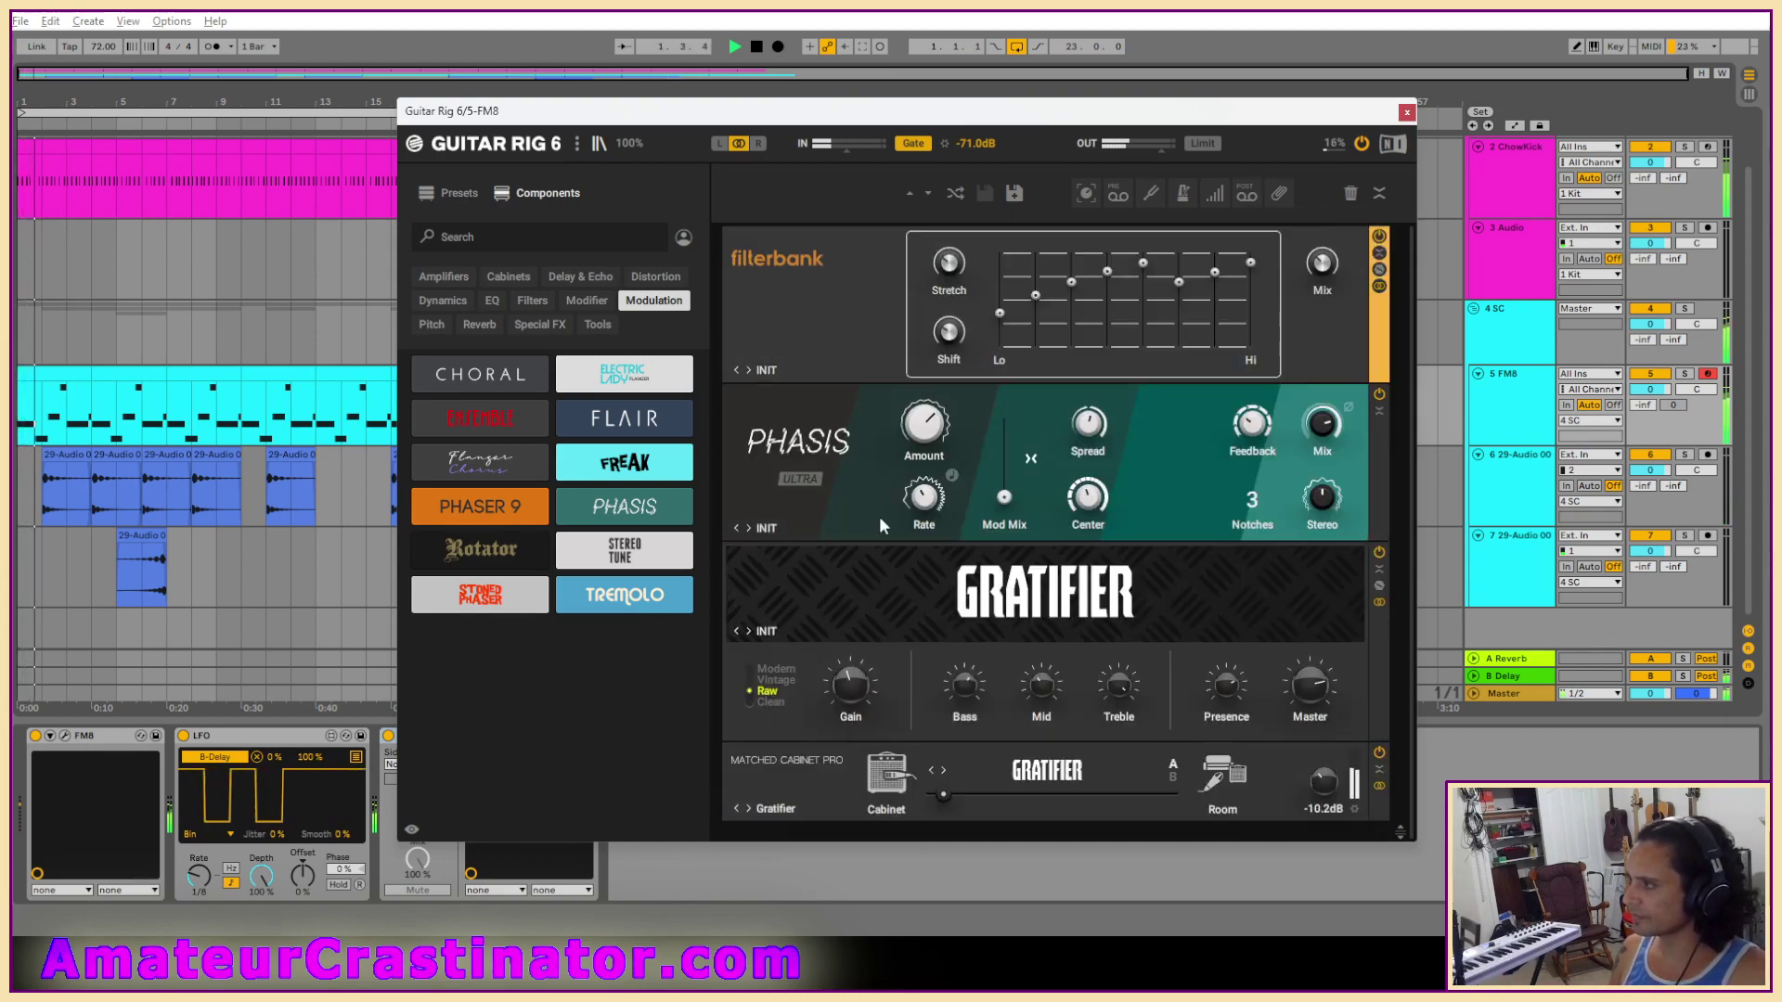
Switch the Gratifier amp from Raw to Vintage mode.
mouse_move(842, 706)
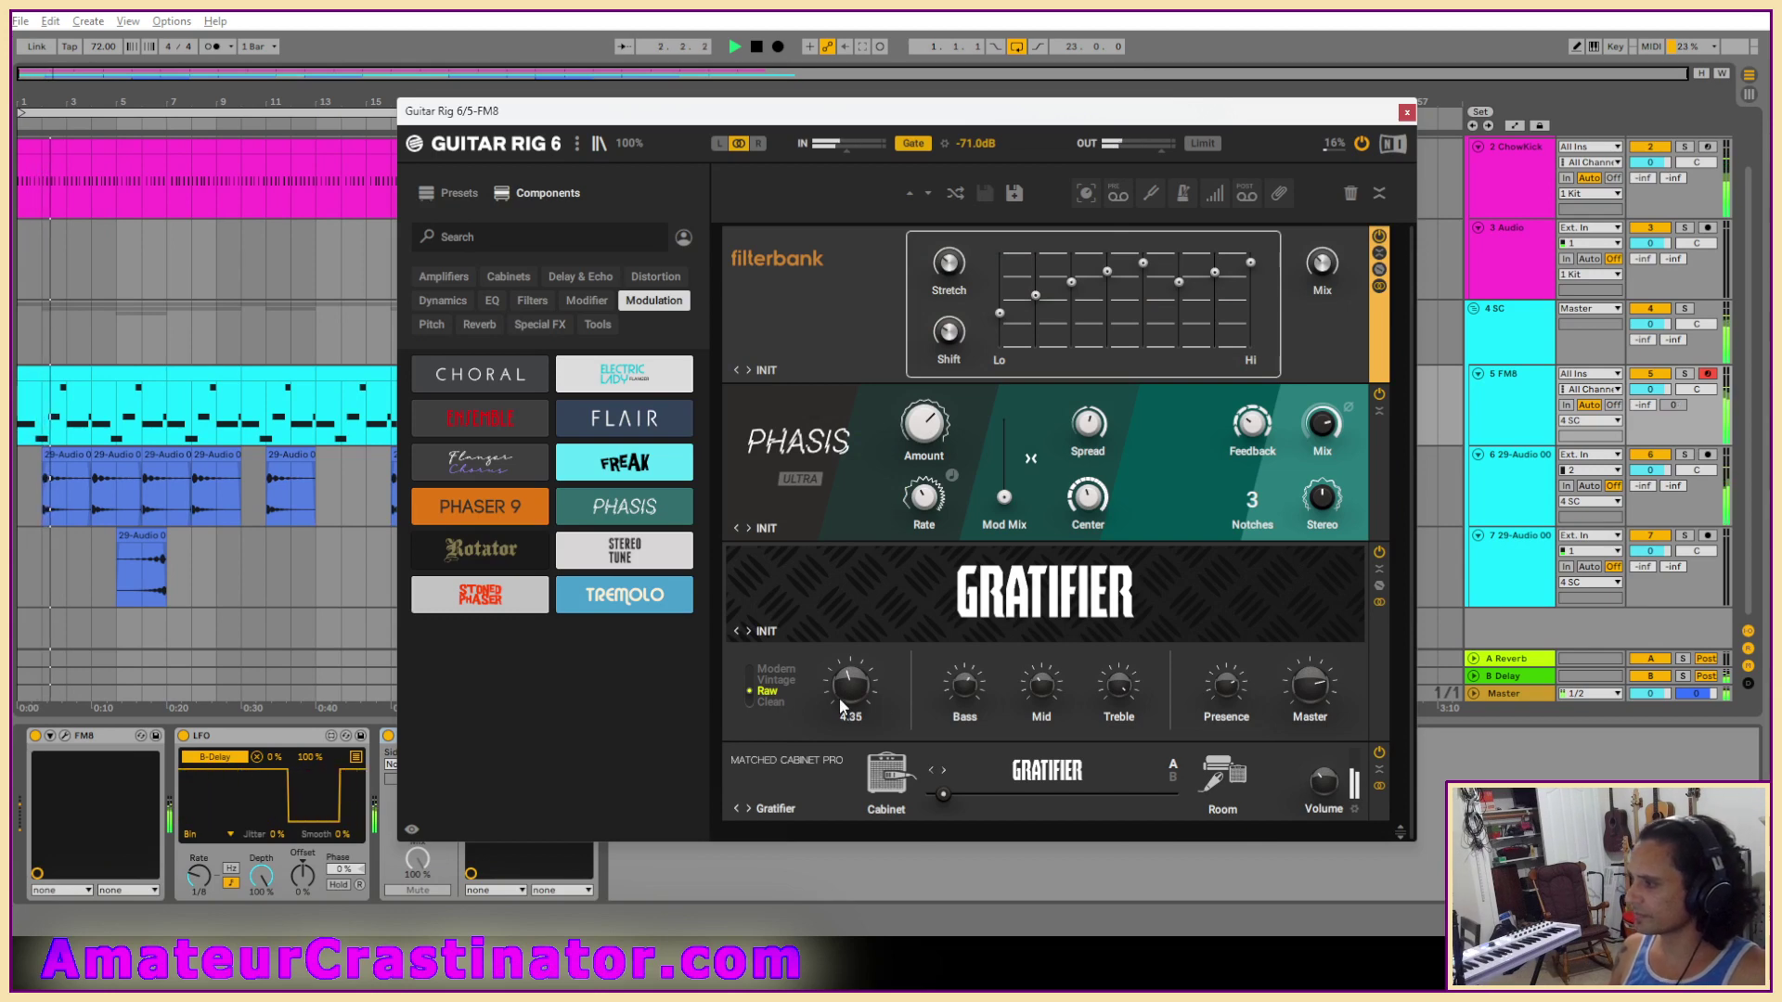
left_click(747, 692)
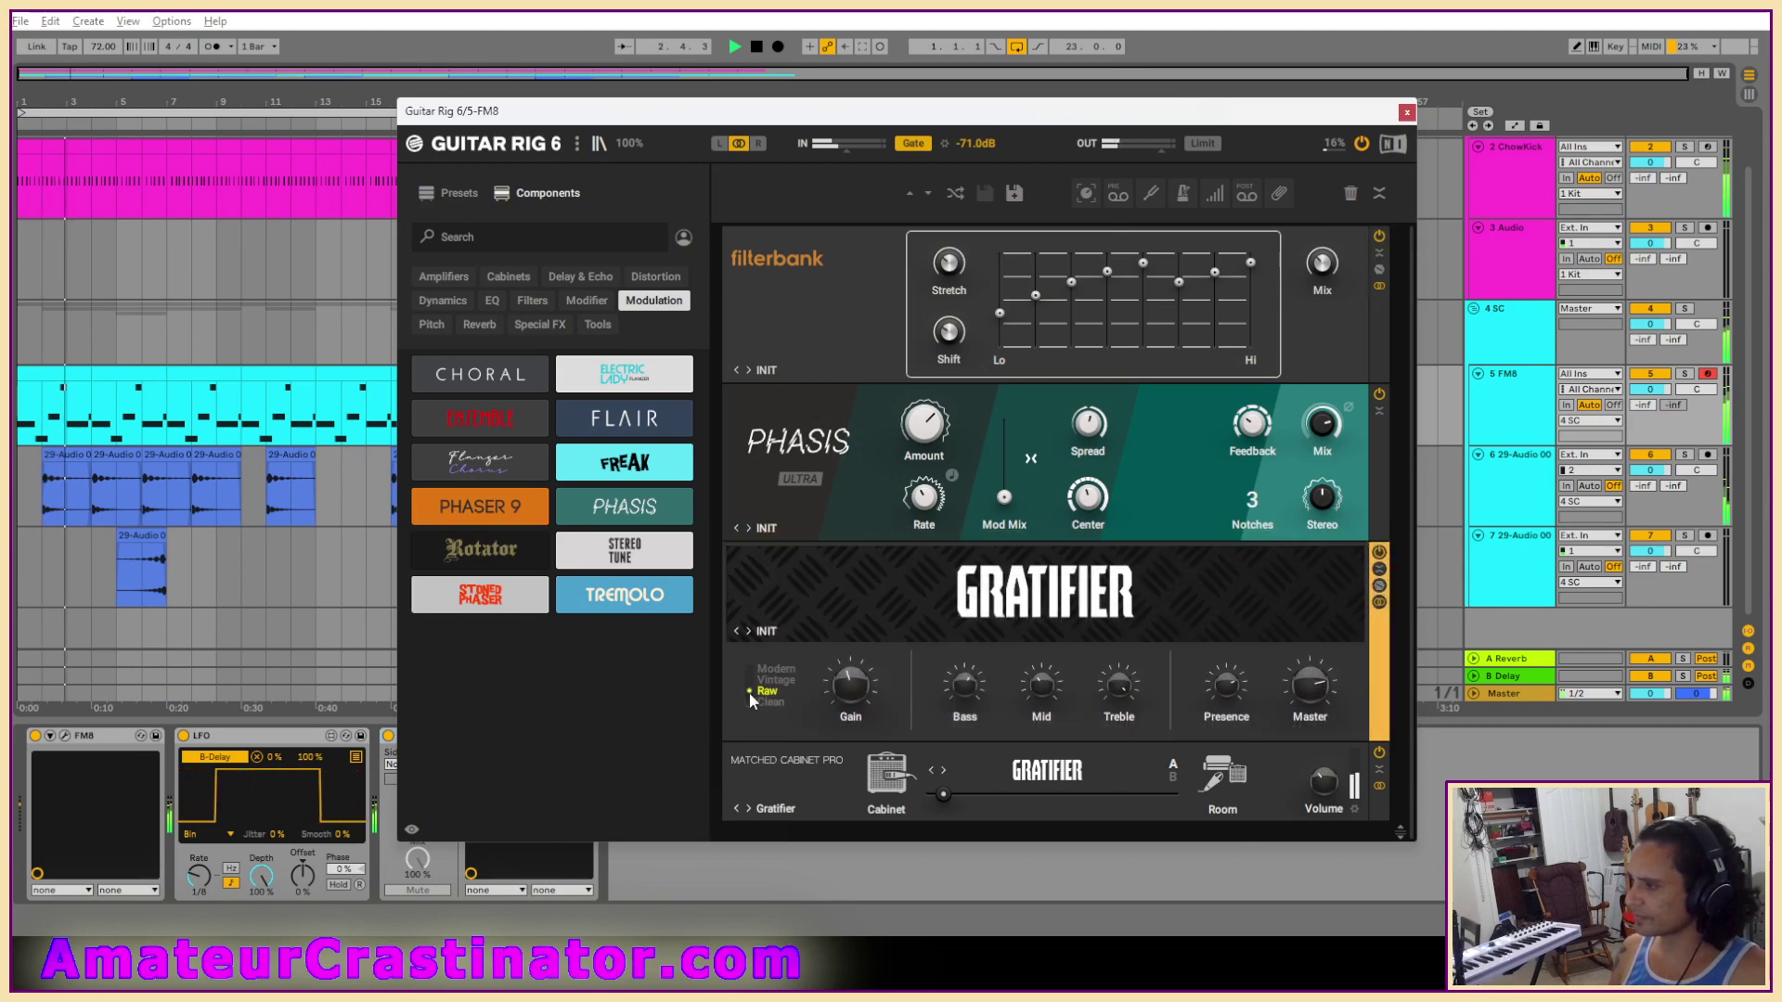
left_click_drag(749, 693, 755, 687)
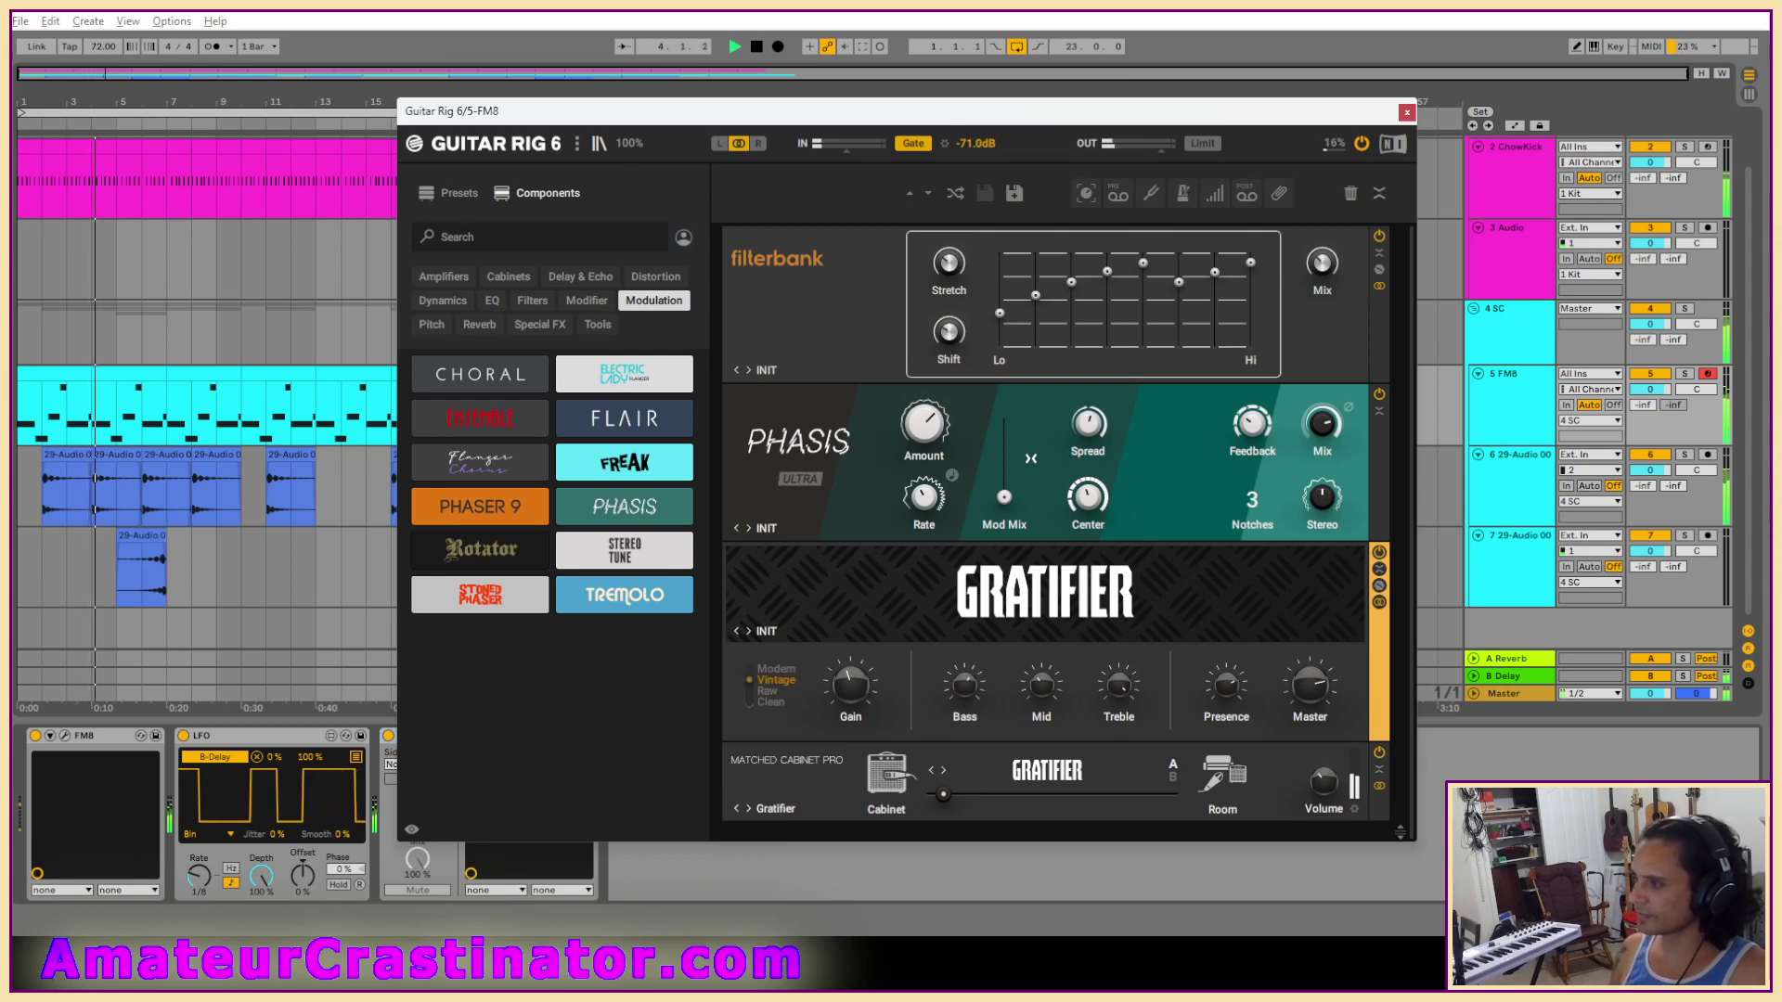
mouse_move(849, 685)
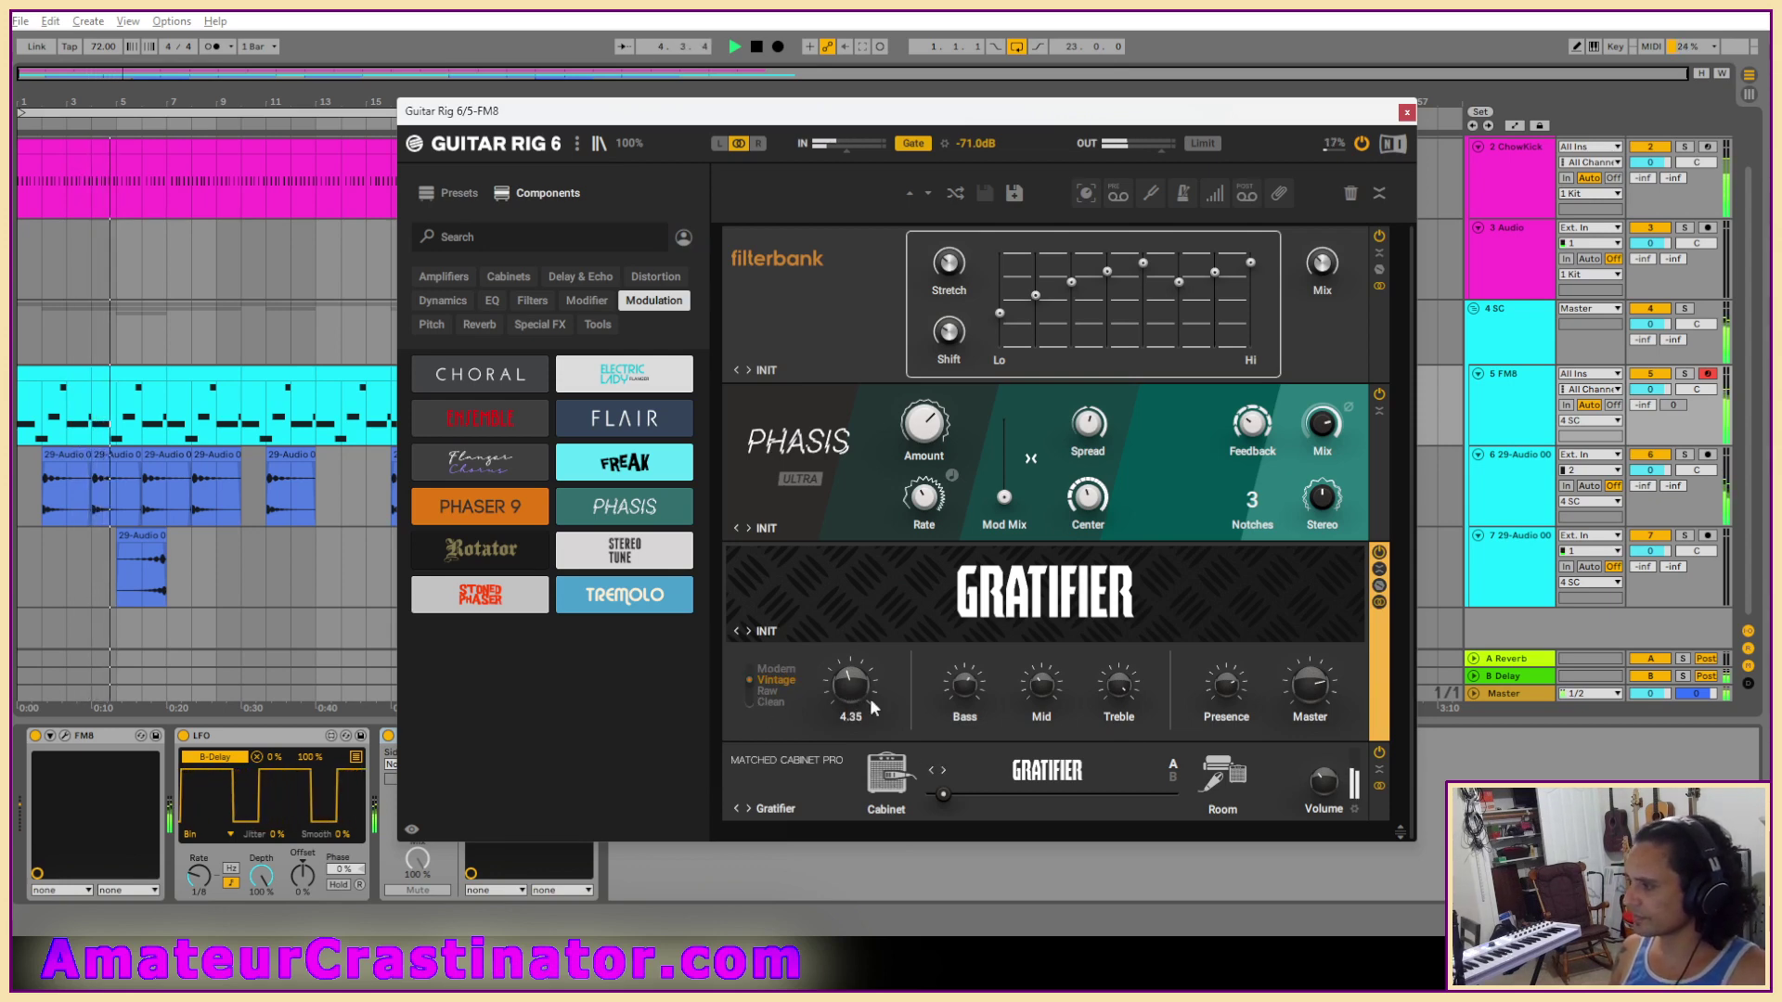
Look through the cabinet models available for the Matched Cabinet Pro.
mouse_move(944, 794)
left_mouse_down()
mouse_move(1160, 794)
mouse_move(944, 795)
left_mouse_up()
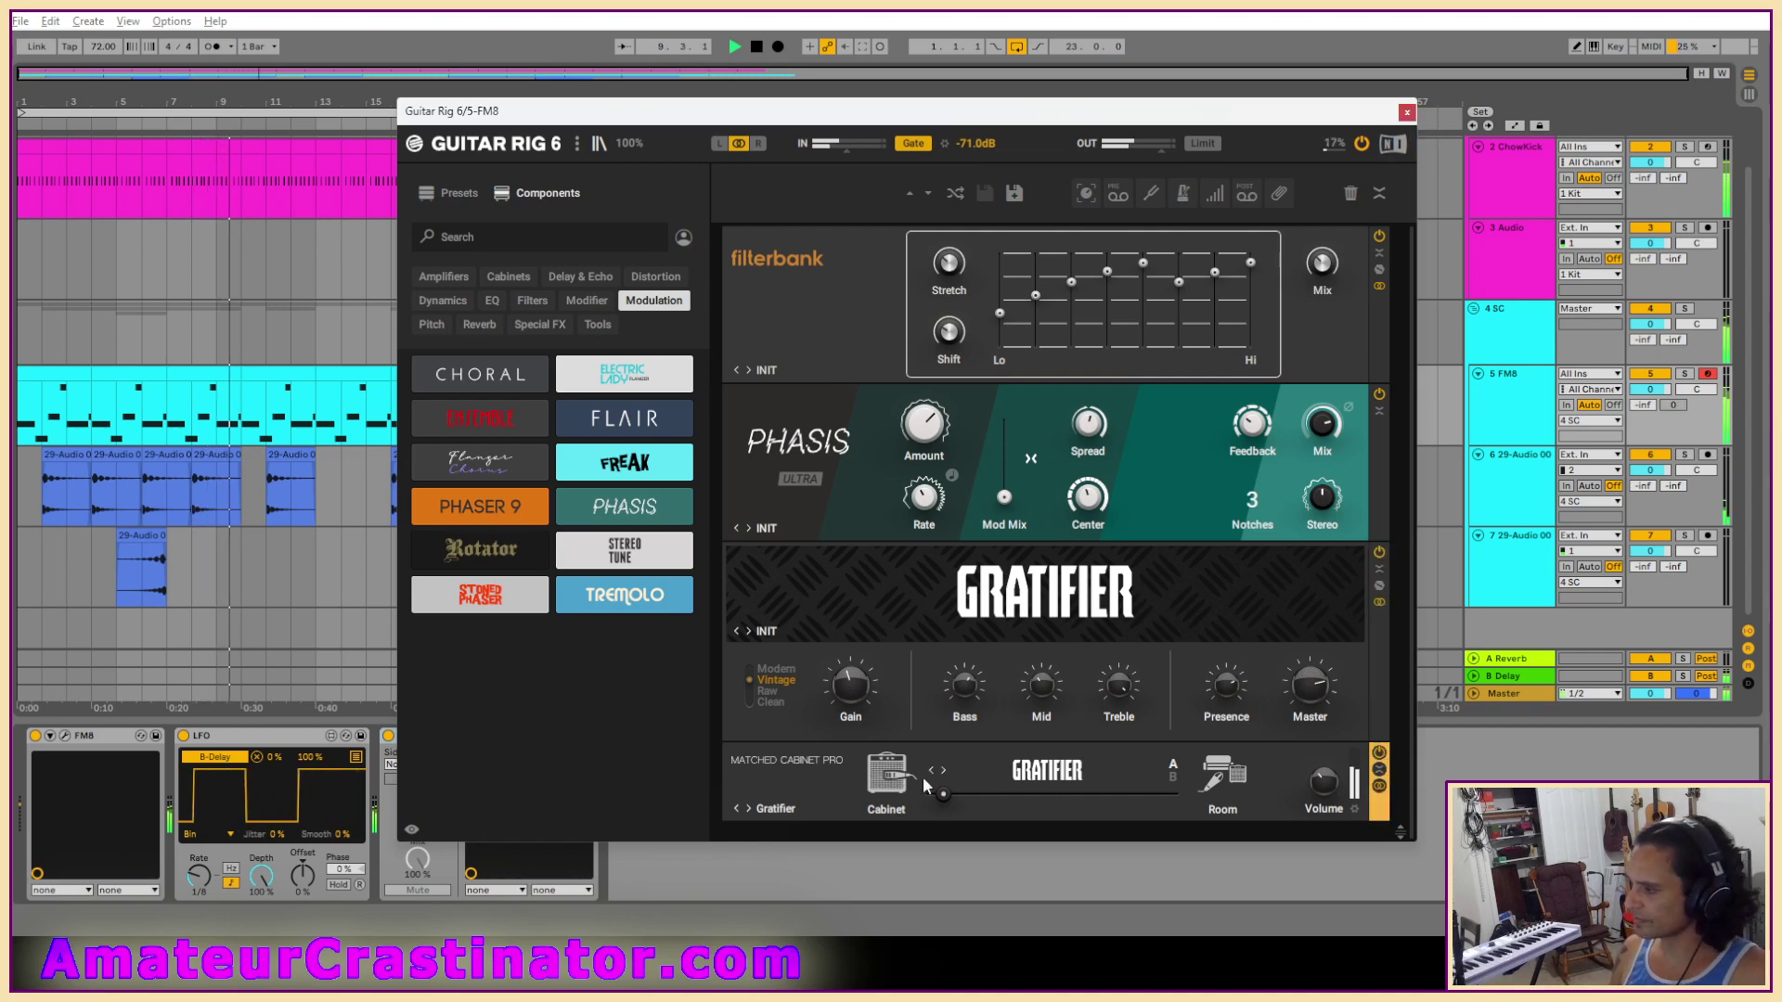
left_click(1041, 774)
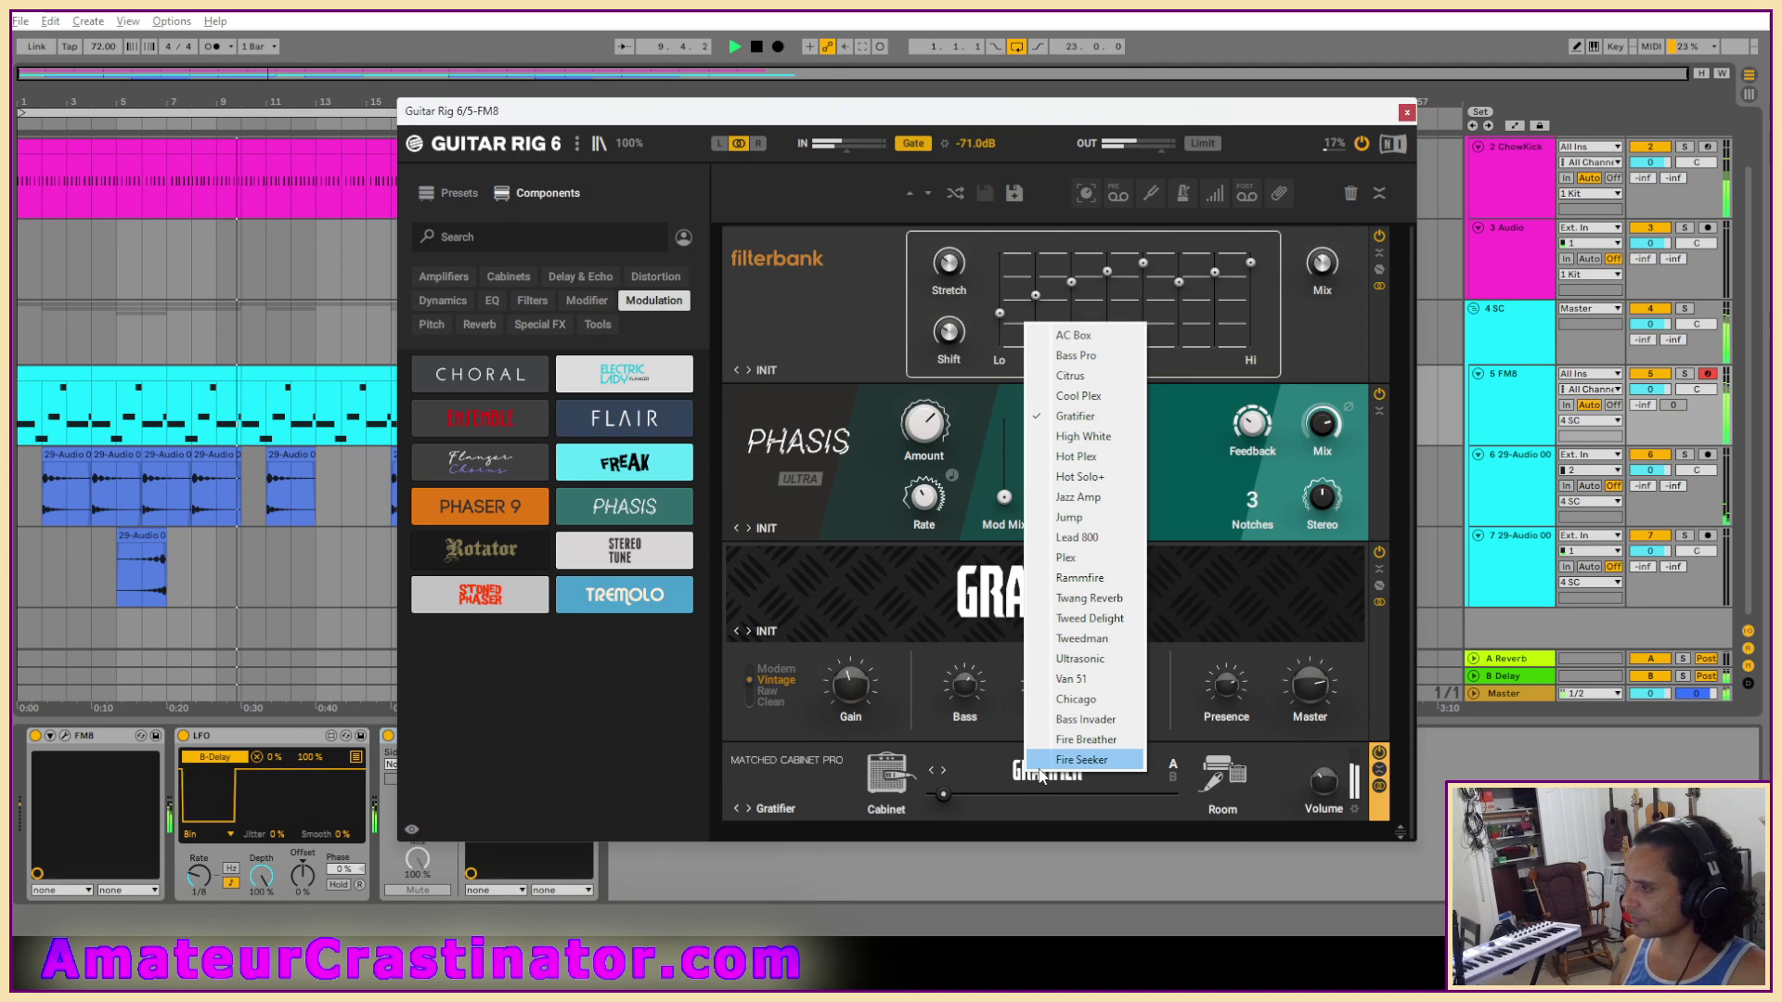
left_click(952, 755)
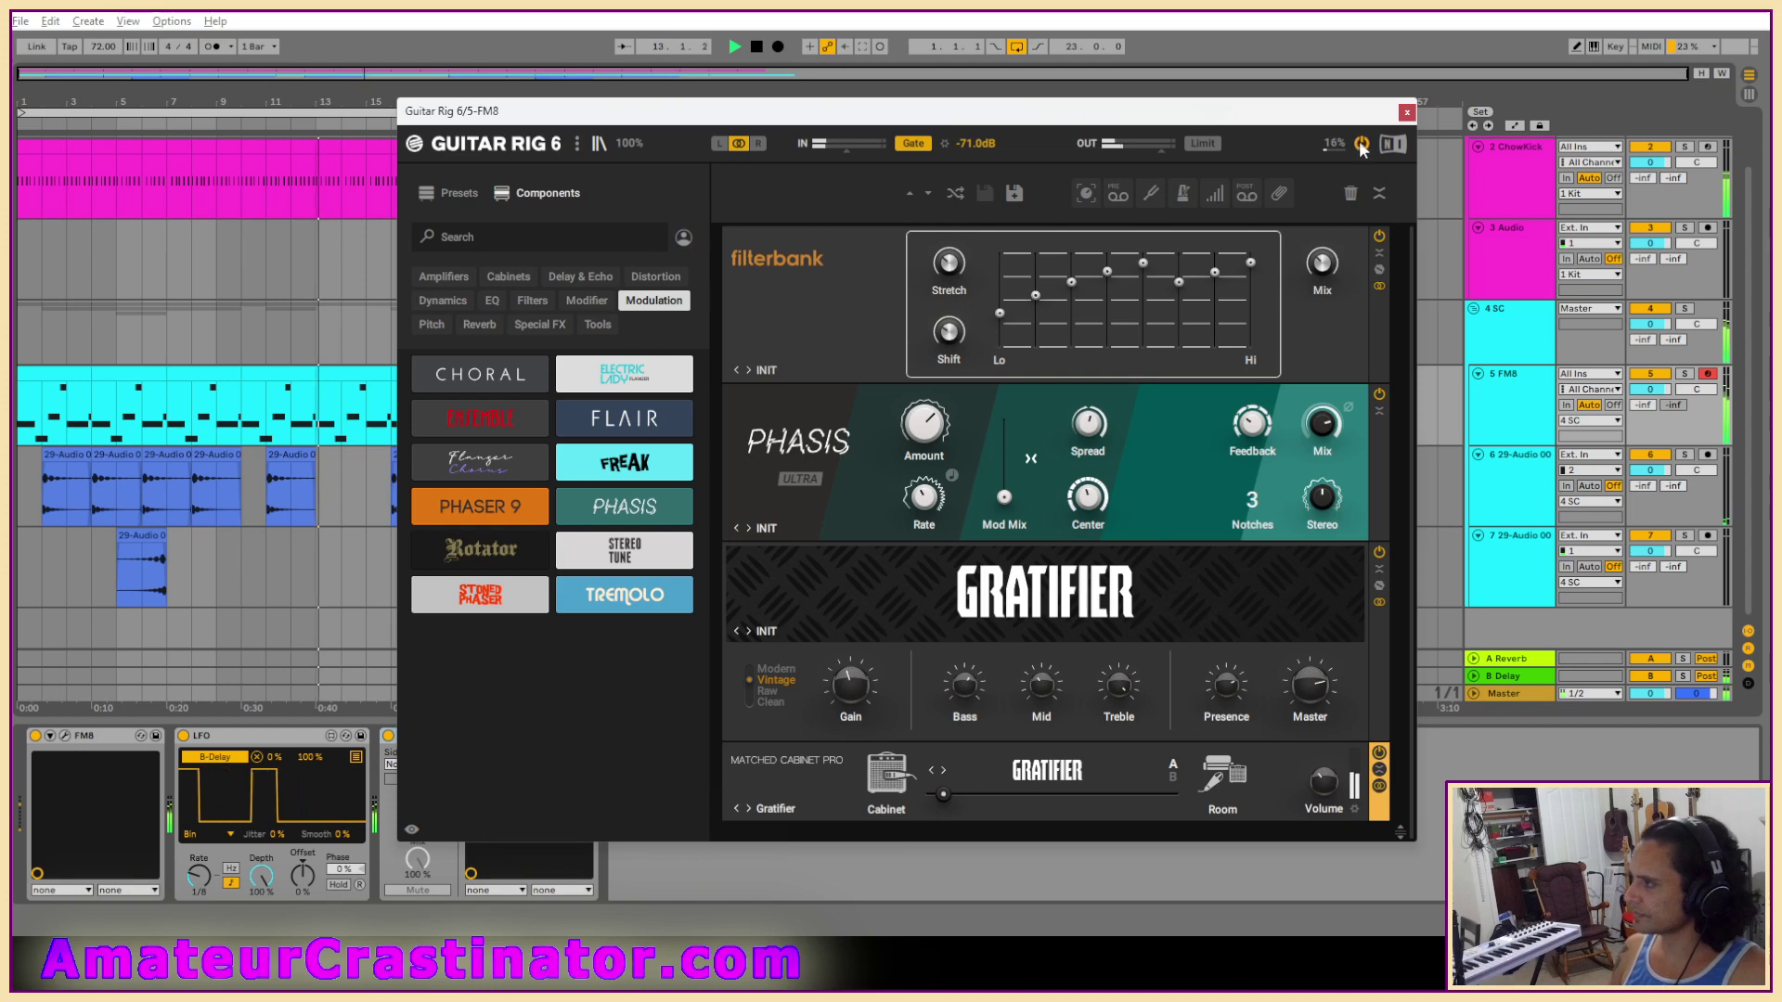
Close the Guitar Rig 6 window and compare the FM8 sound with the effect bypassed and enabled.
left_click(1407, 112)
left_click(388, 735)
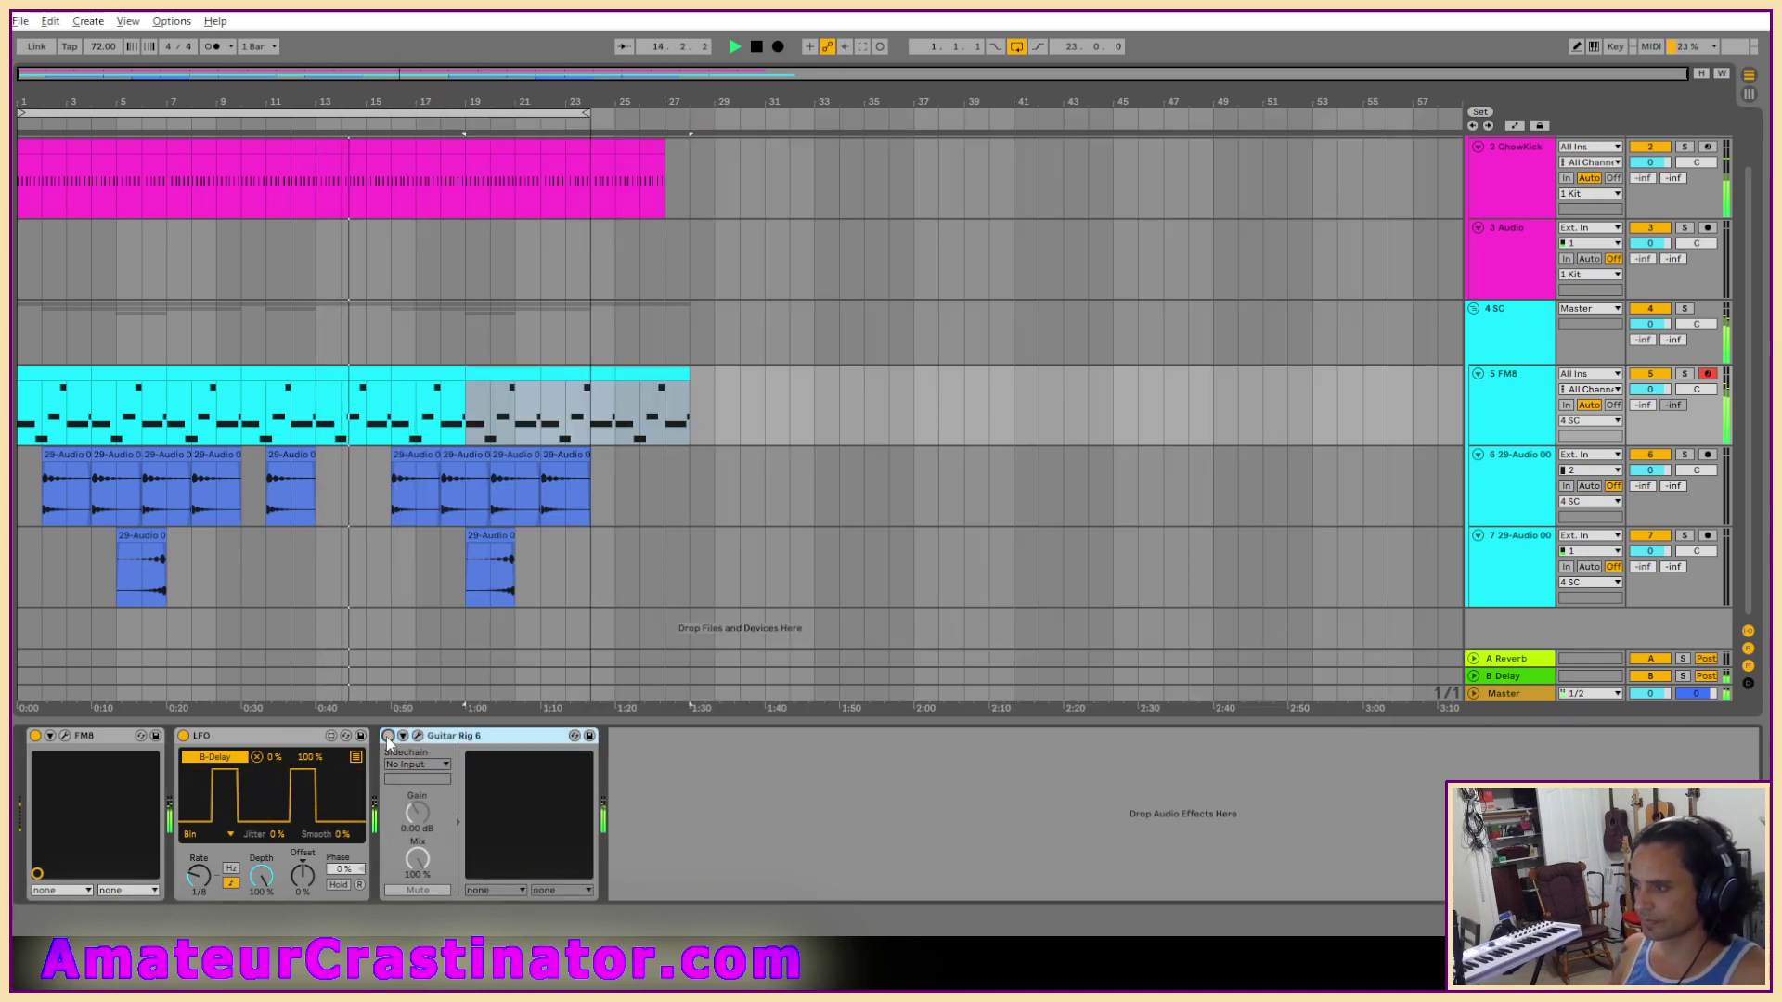
left_click(388, 735)
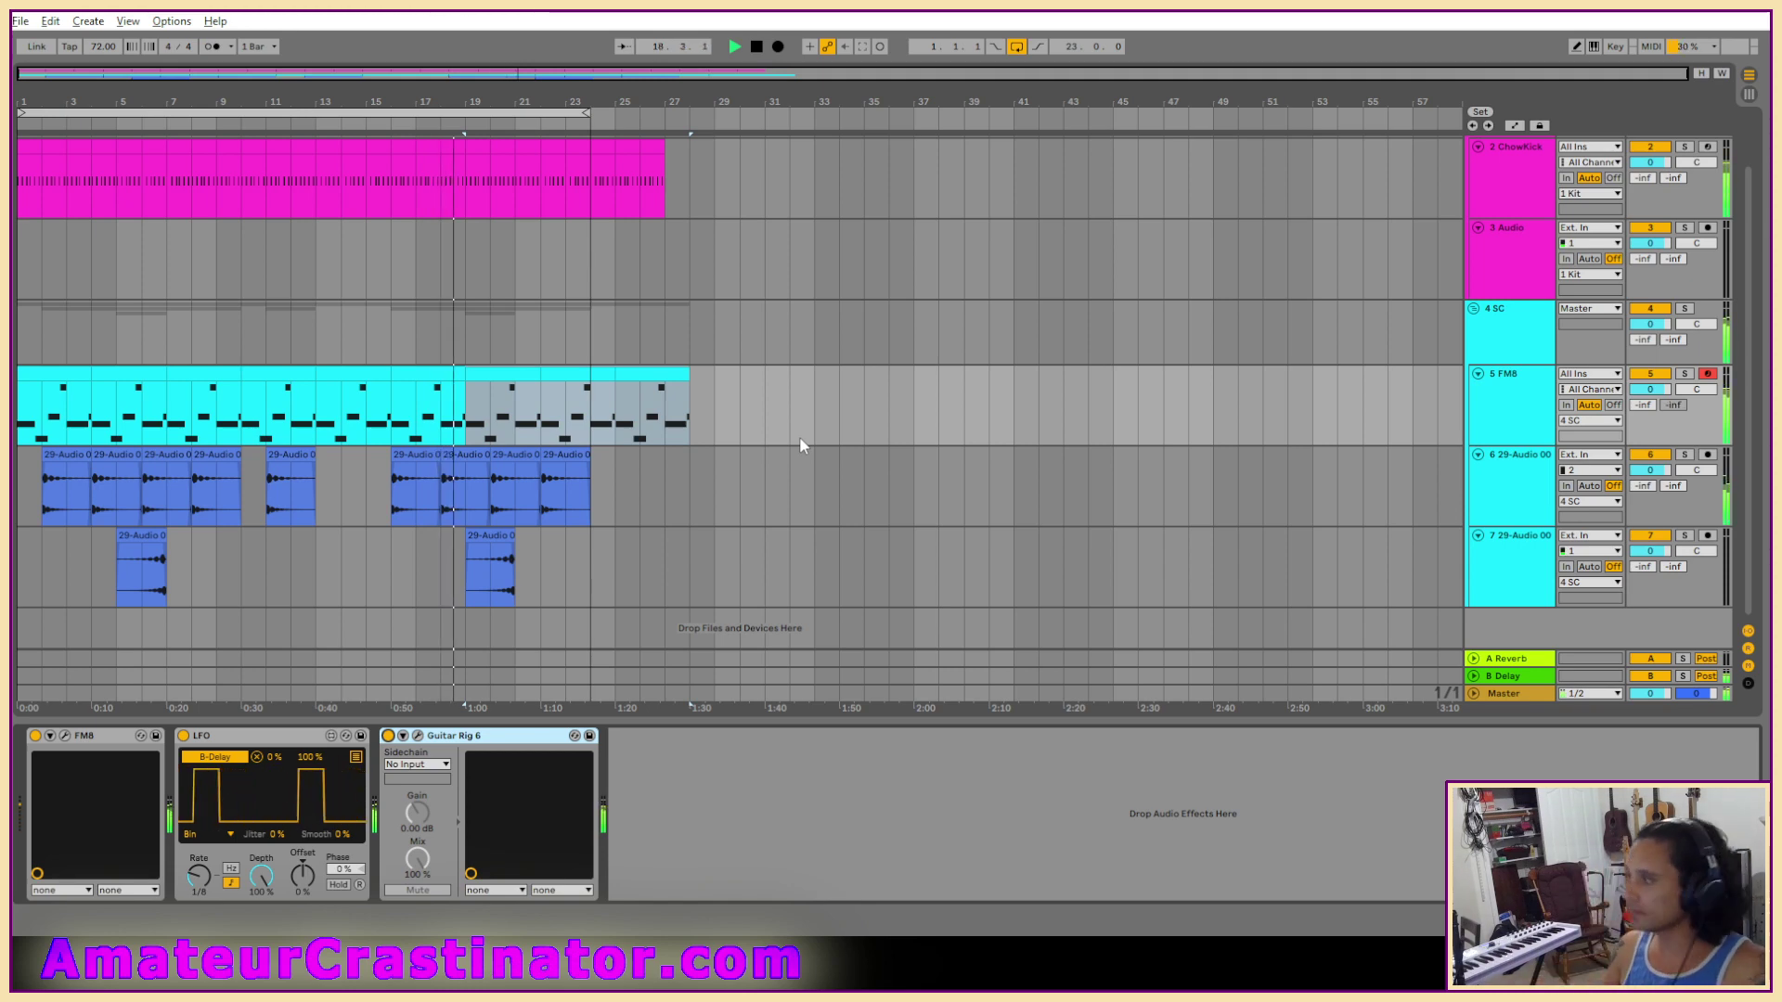
Open FM8 on the FM8 track and examine the step pattern on its Arpeggiator page.
left_click(65, 736)
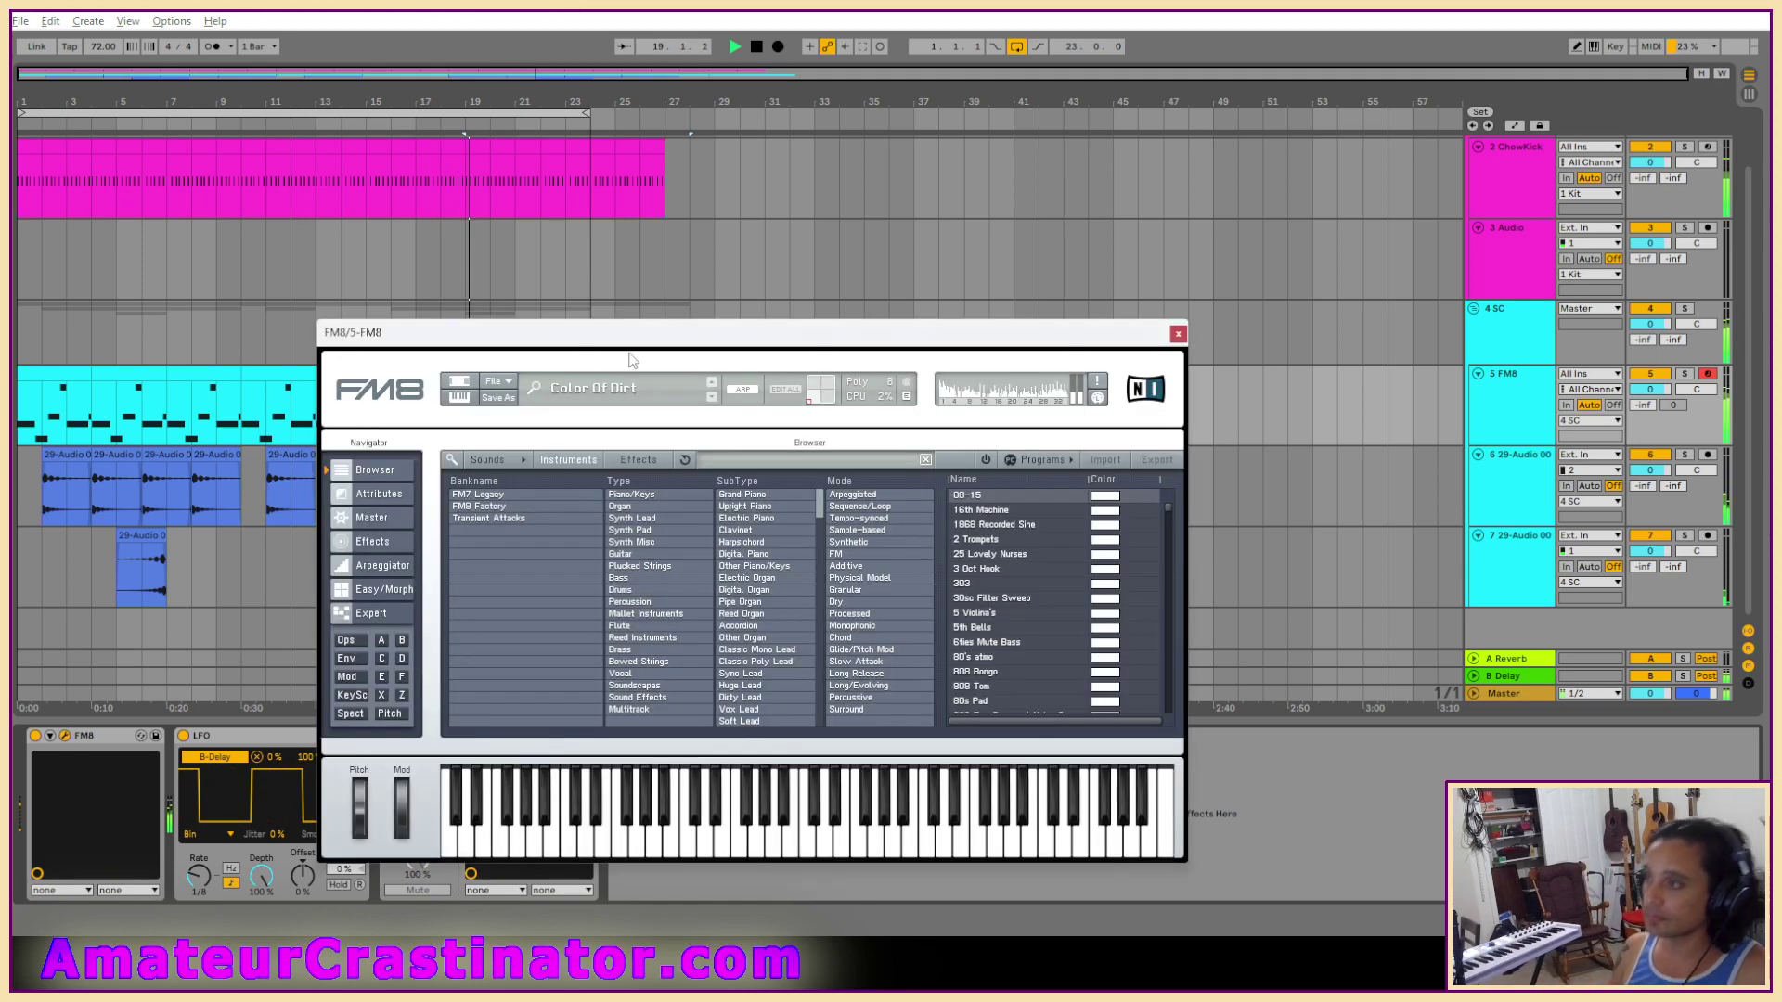
left_click(374, 564)
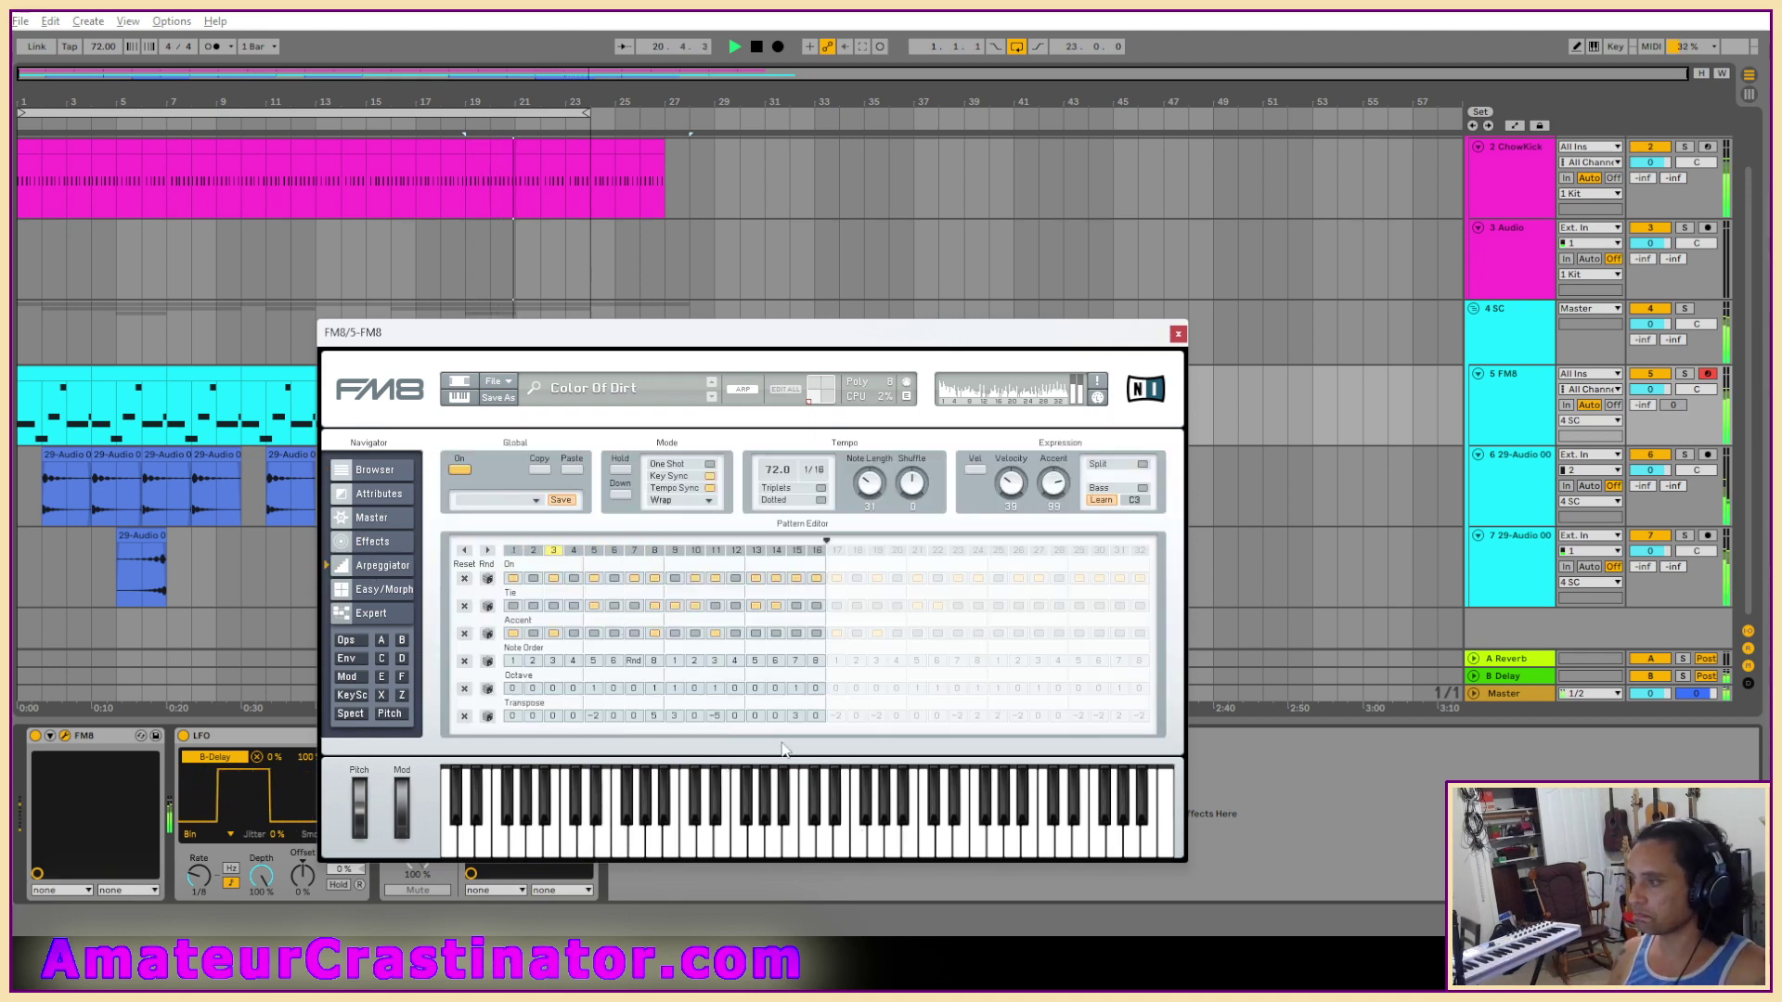
left_click(1178, 333)
left_click(1513, 435)
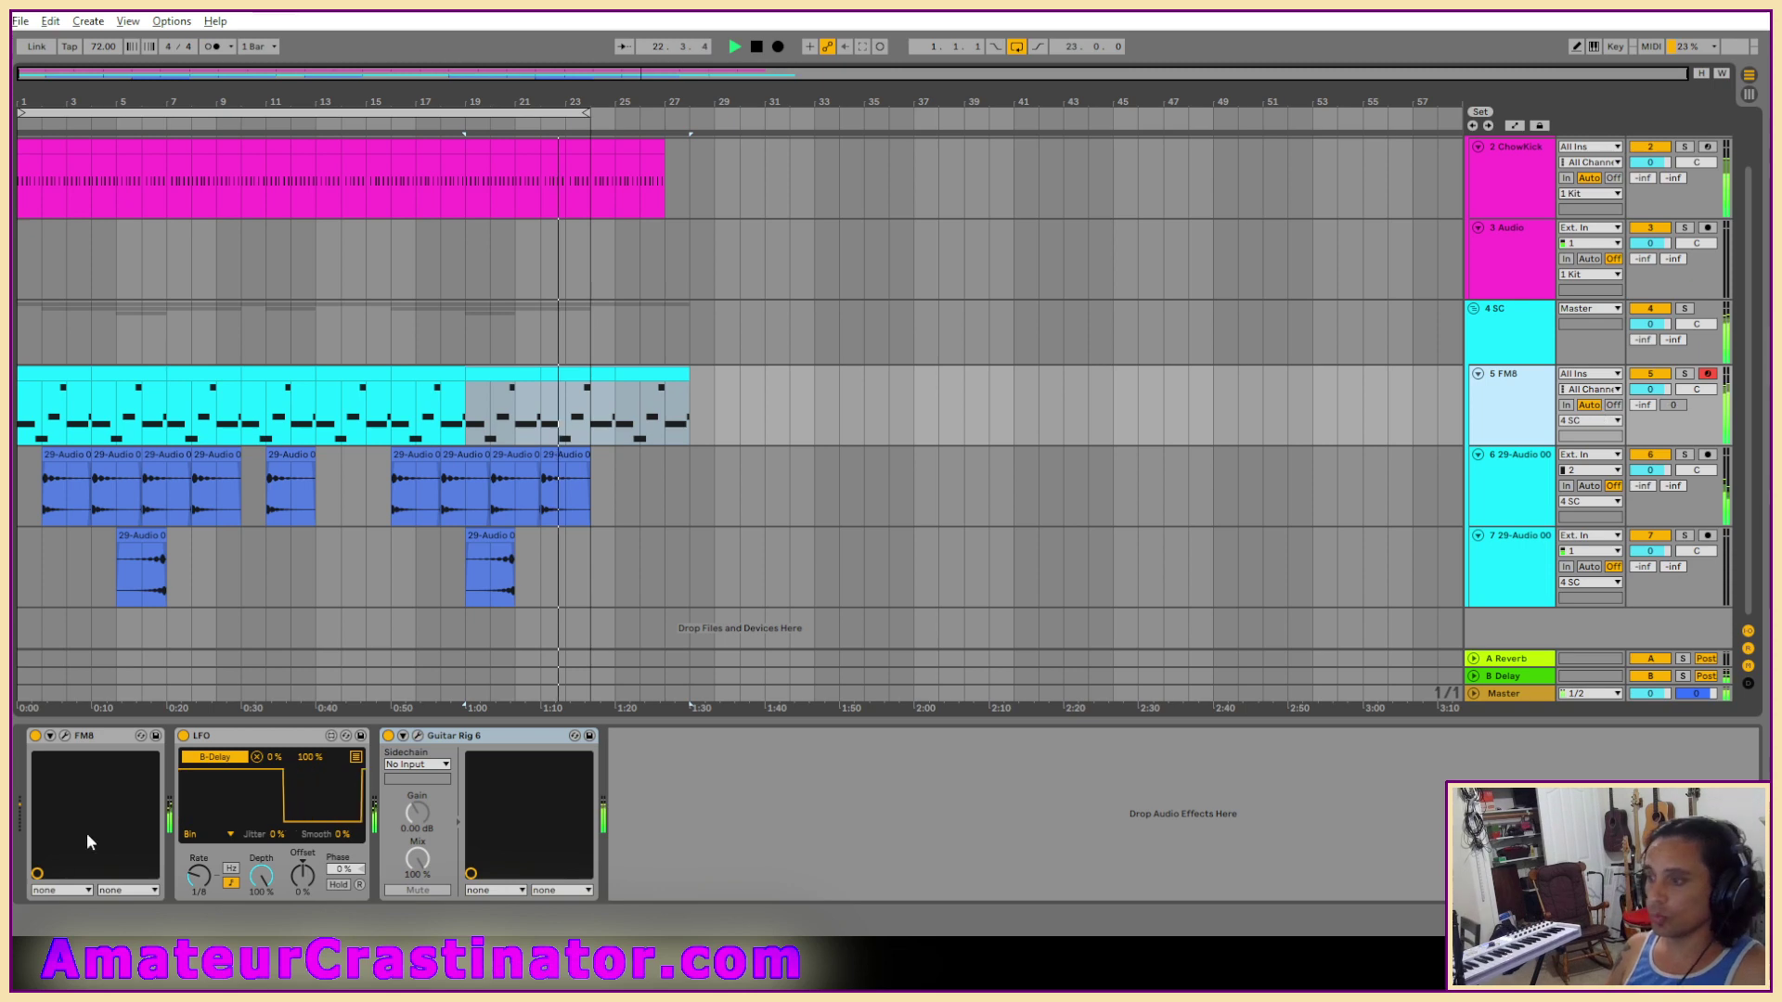
left_click(65, 736)
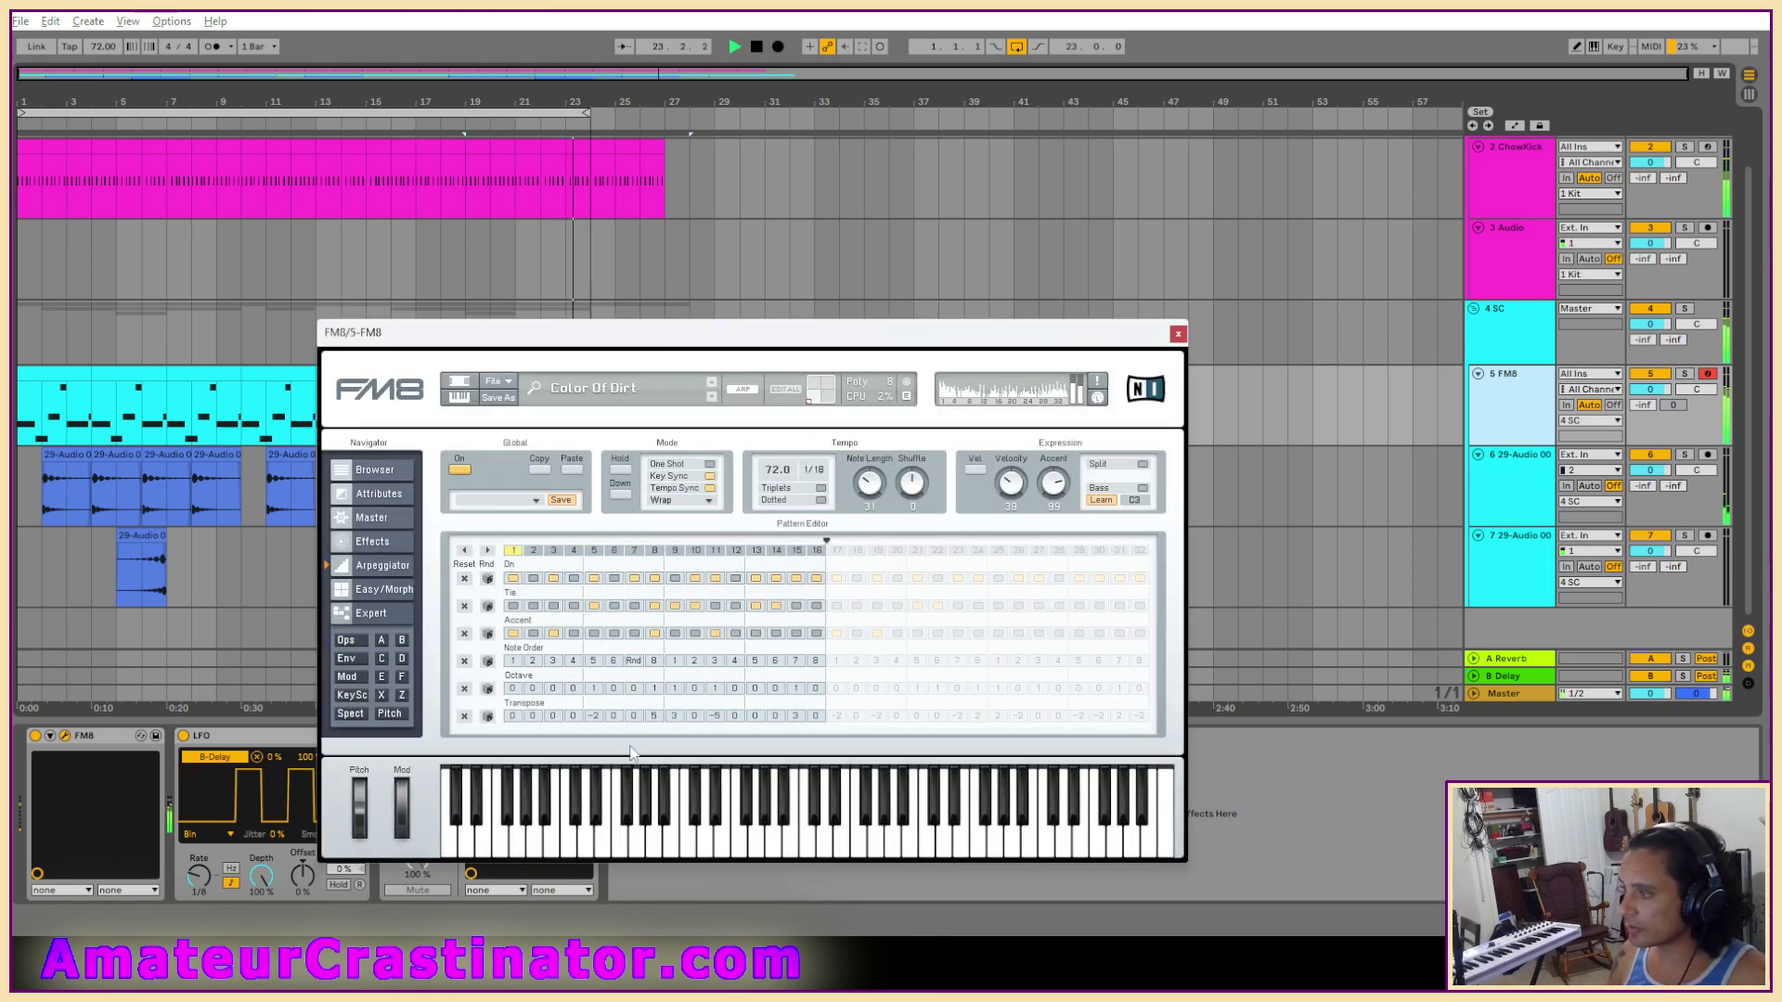
Check the transpose choices for step 7 of the FM8 arpeggiator pattern, close the FM8 window and stop playback.
left_click(634, 716)
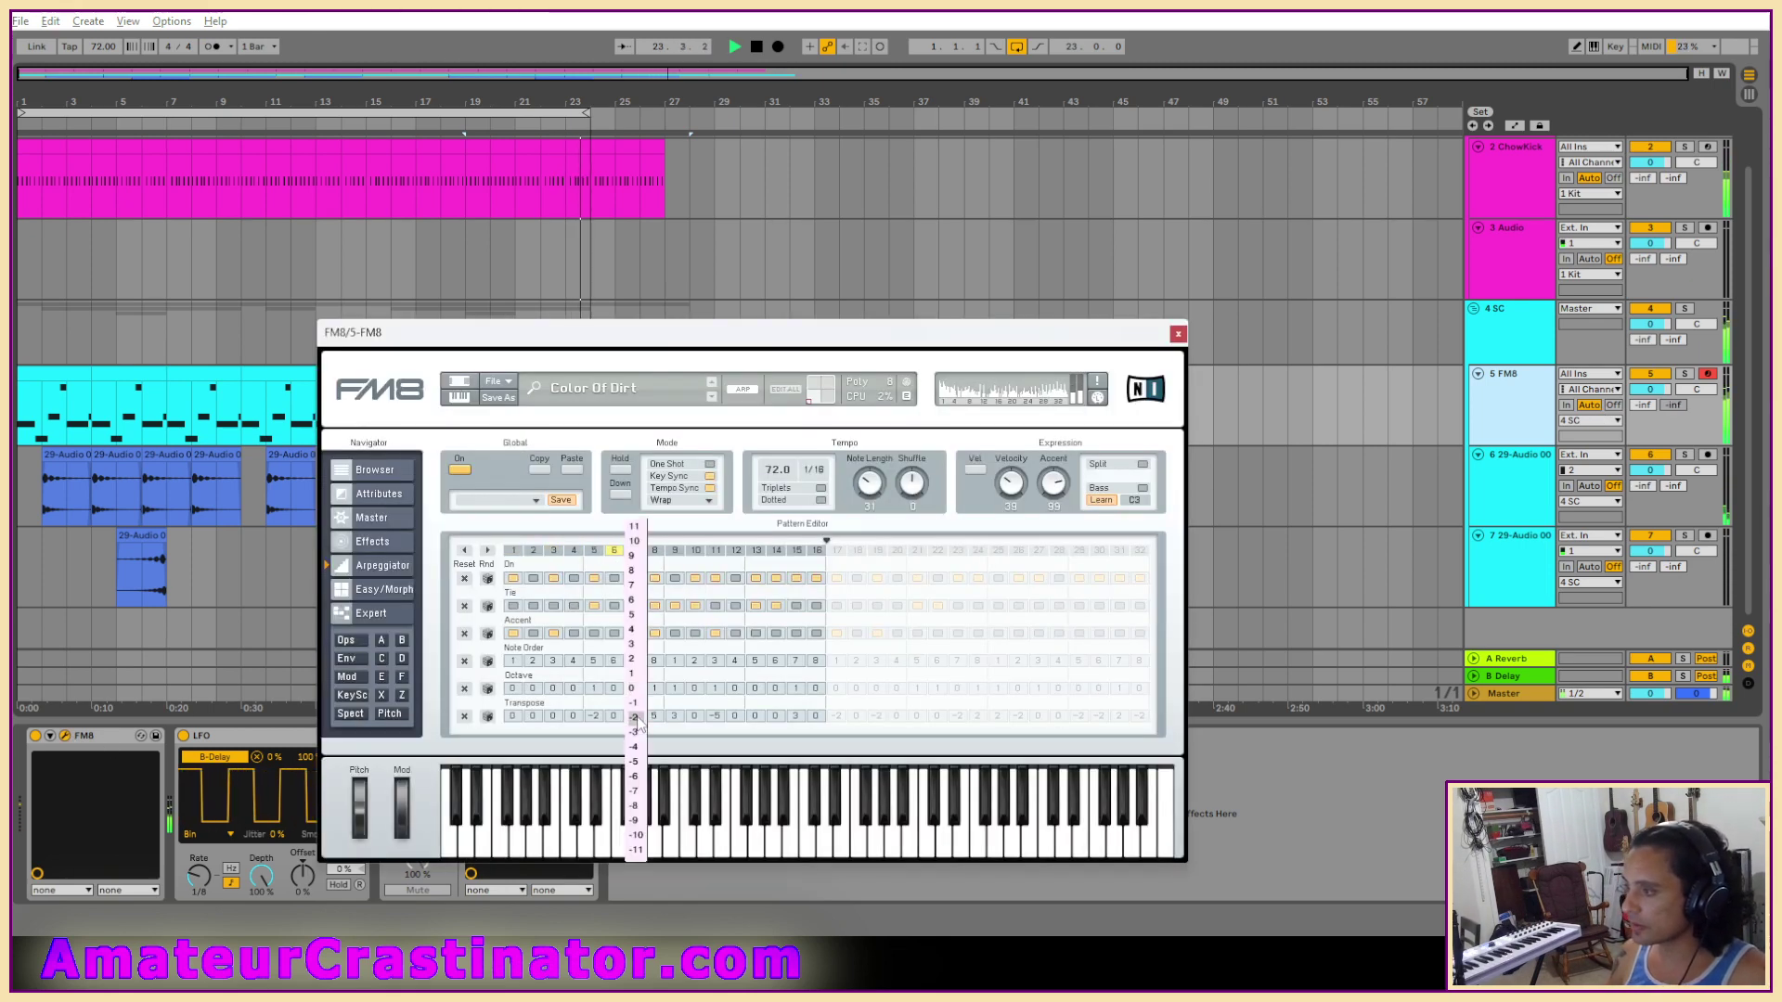
left_click(390, 754)
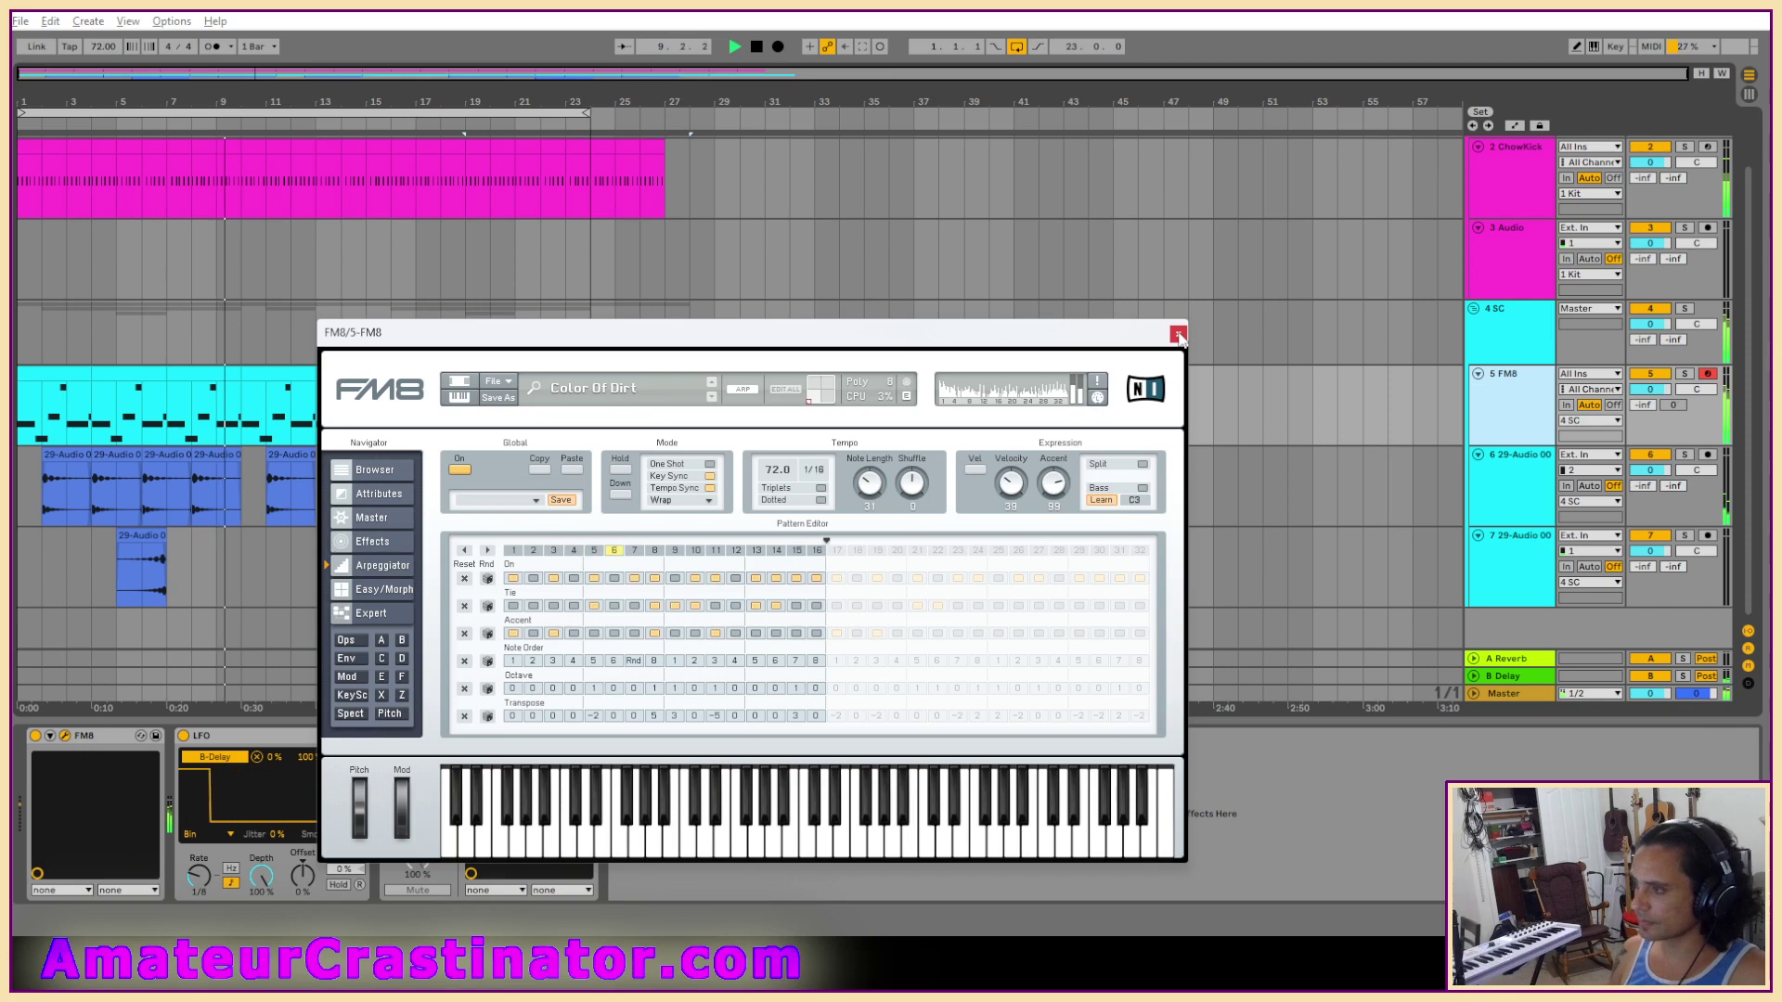
left_click(1177, 333)
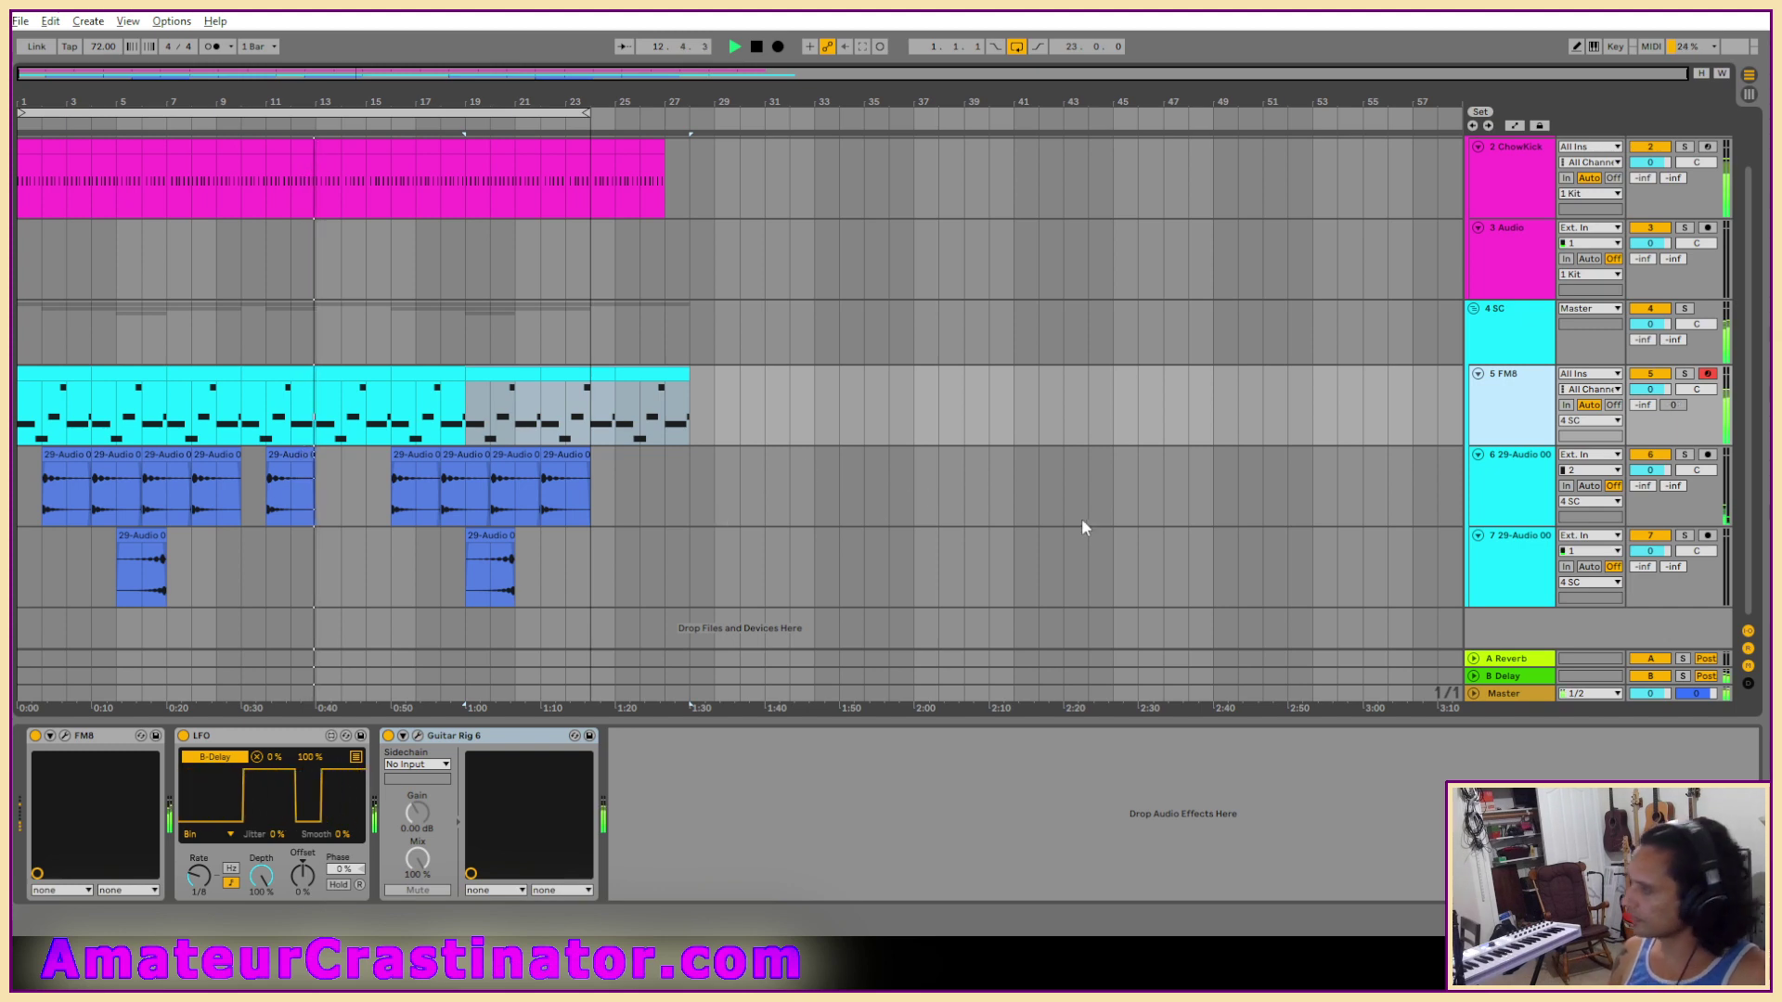
key("space")
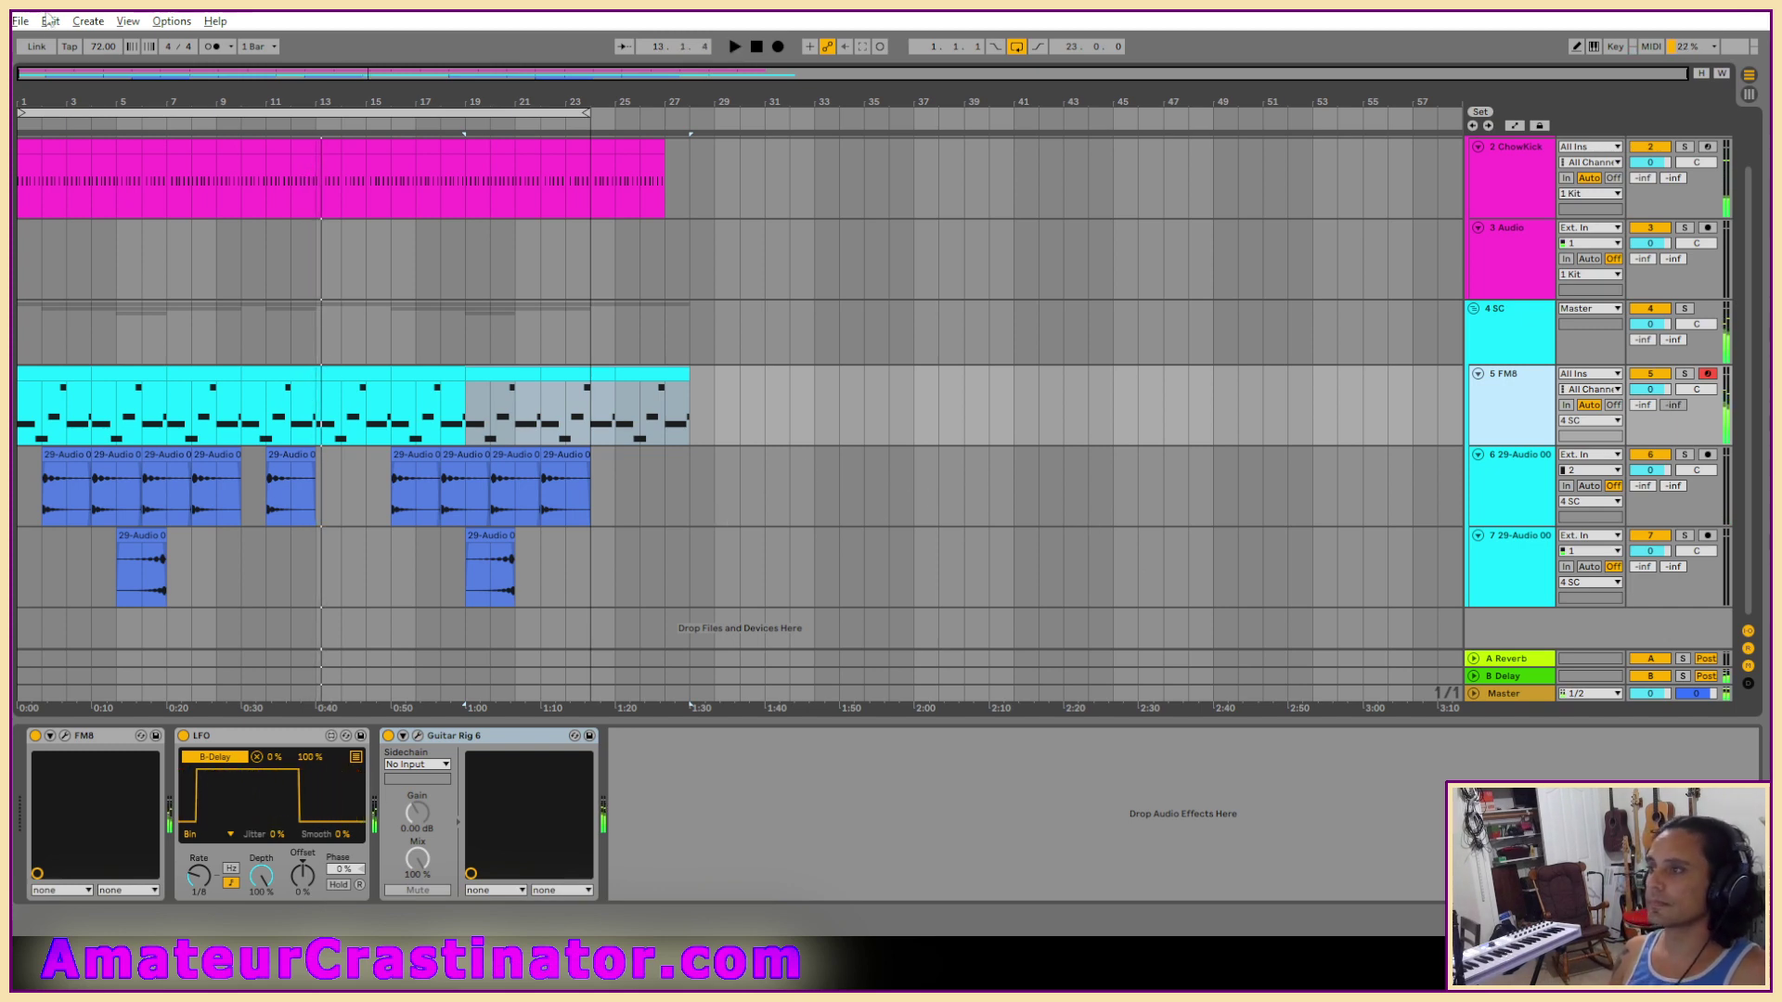
Open the Kansas City.als set from the Kansas City Project folder in Live Recordings.
left_click(18, 23)
left_click(112, 59)
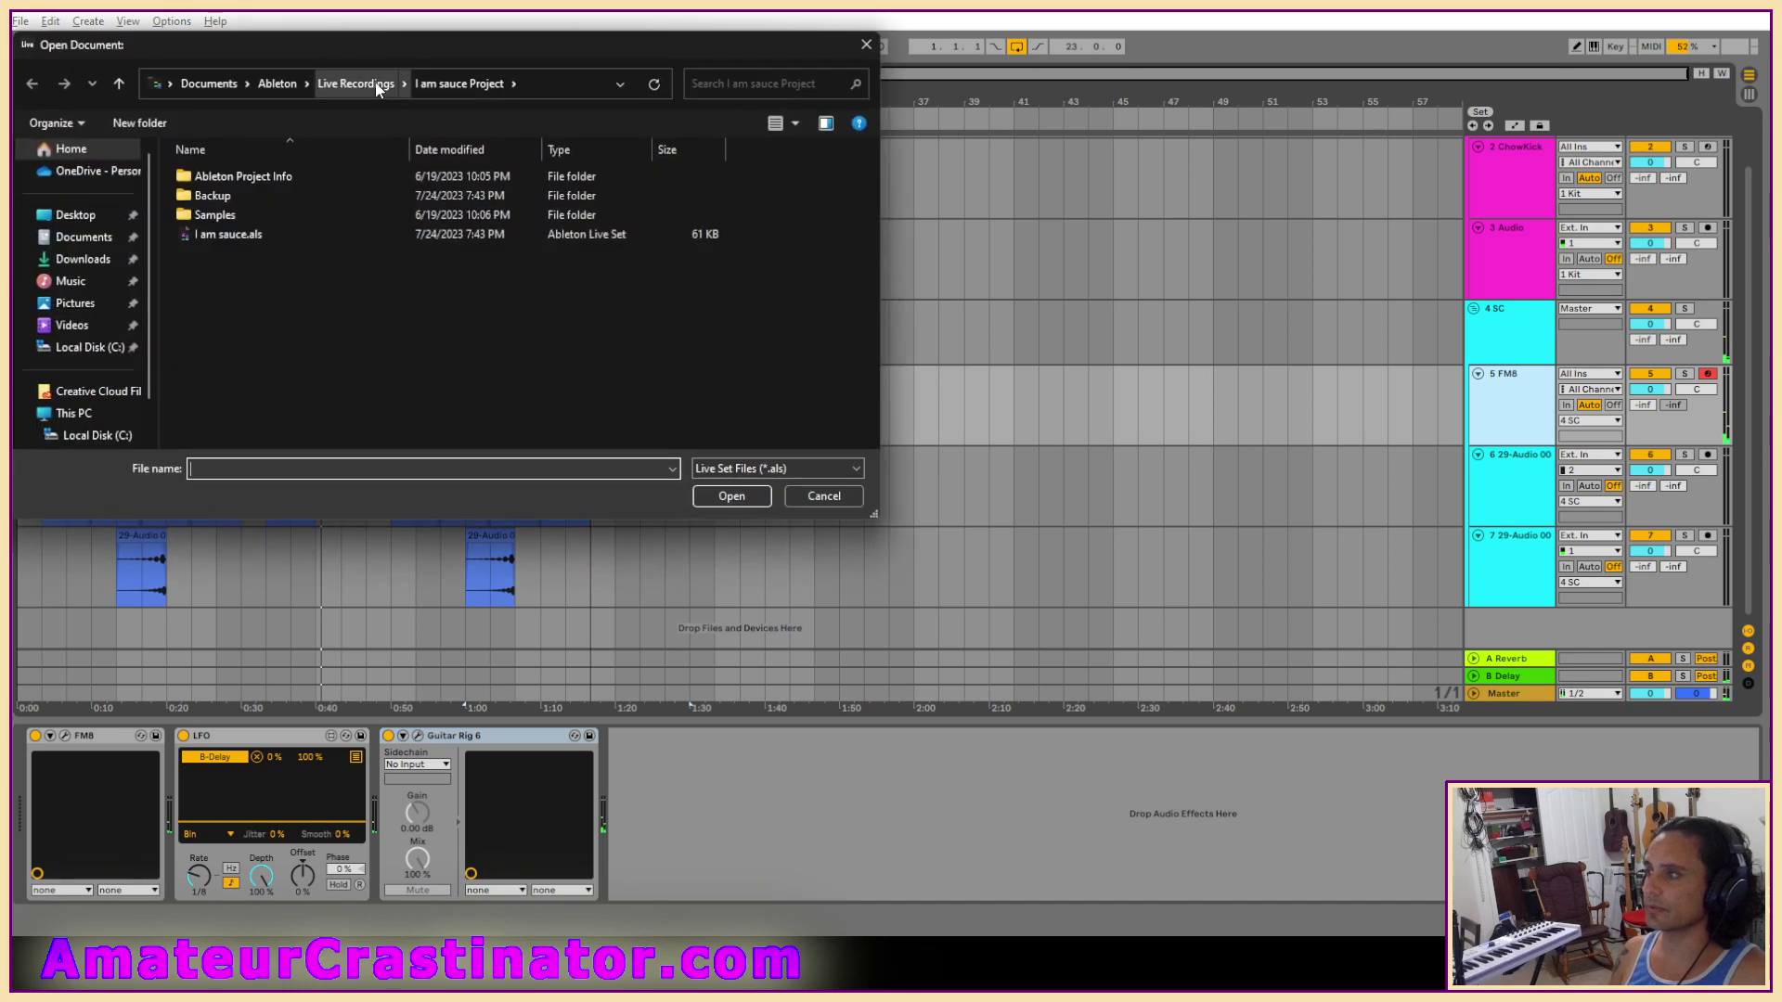
left_click(375, 81)
scroll(355, 398, "down", 6)
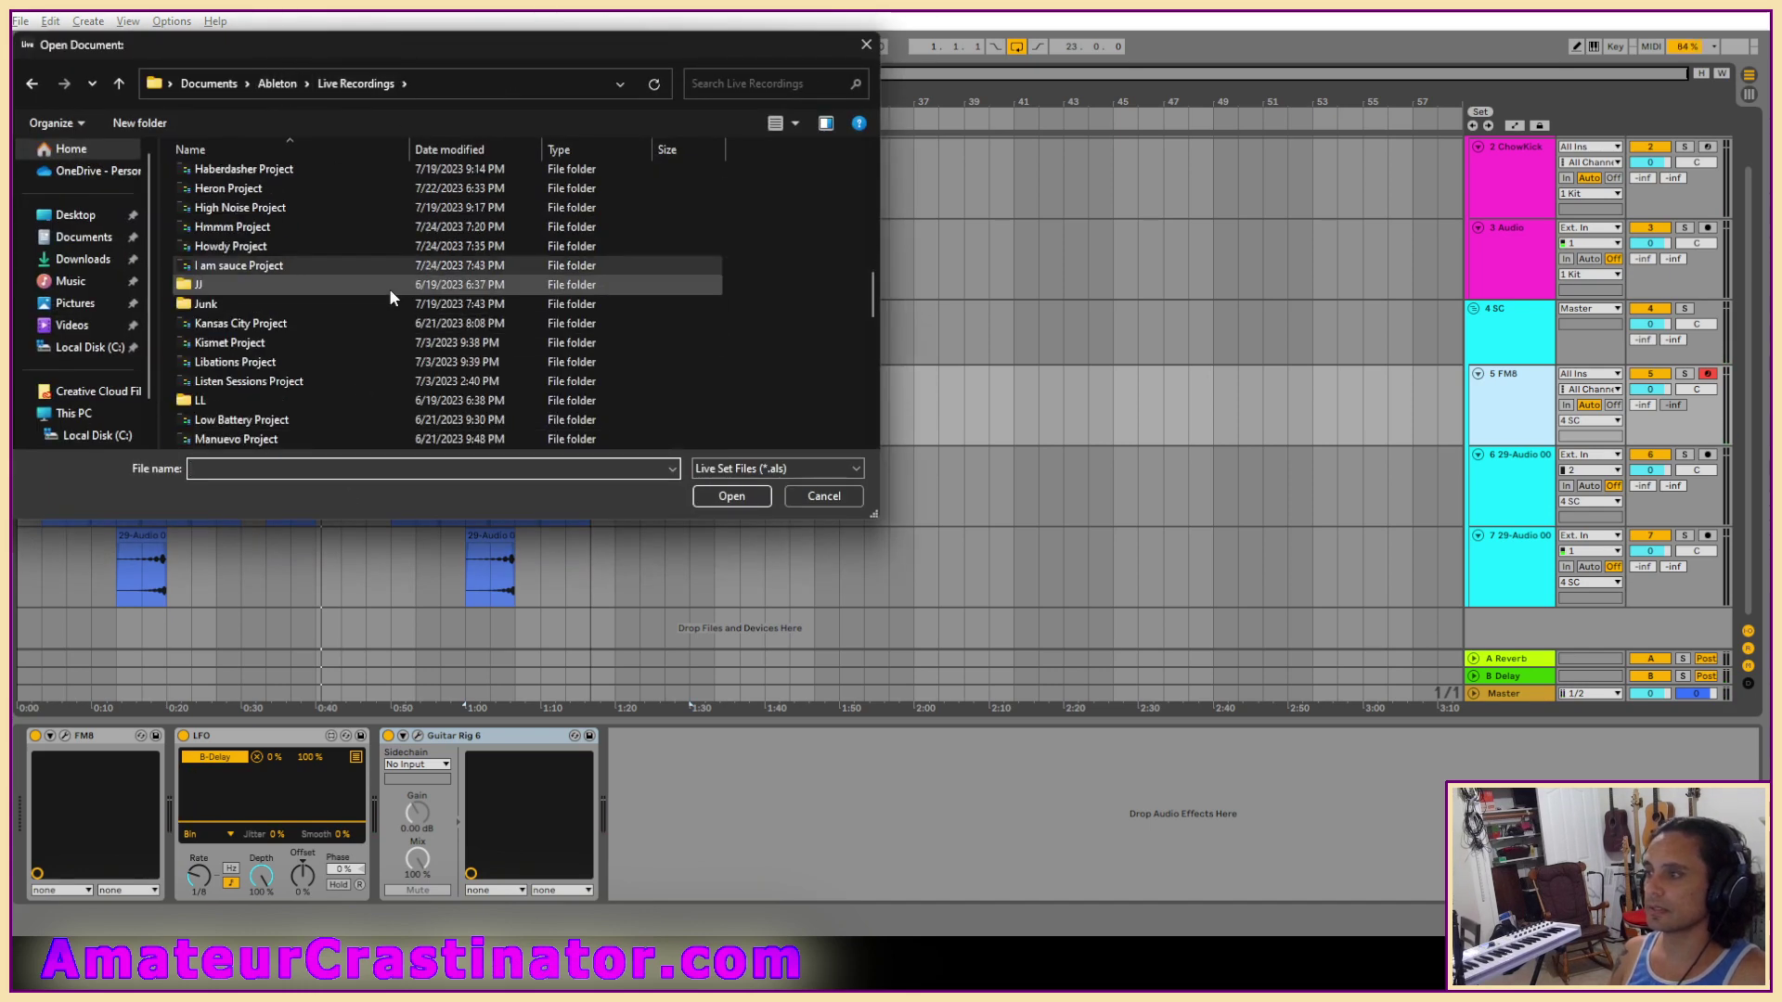
double_click(237, 208)
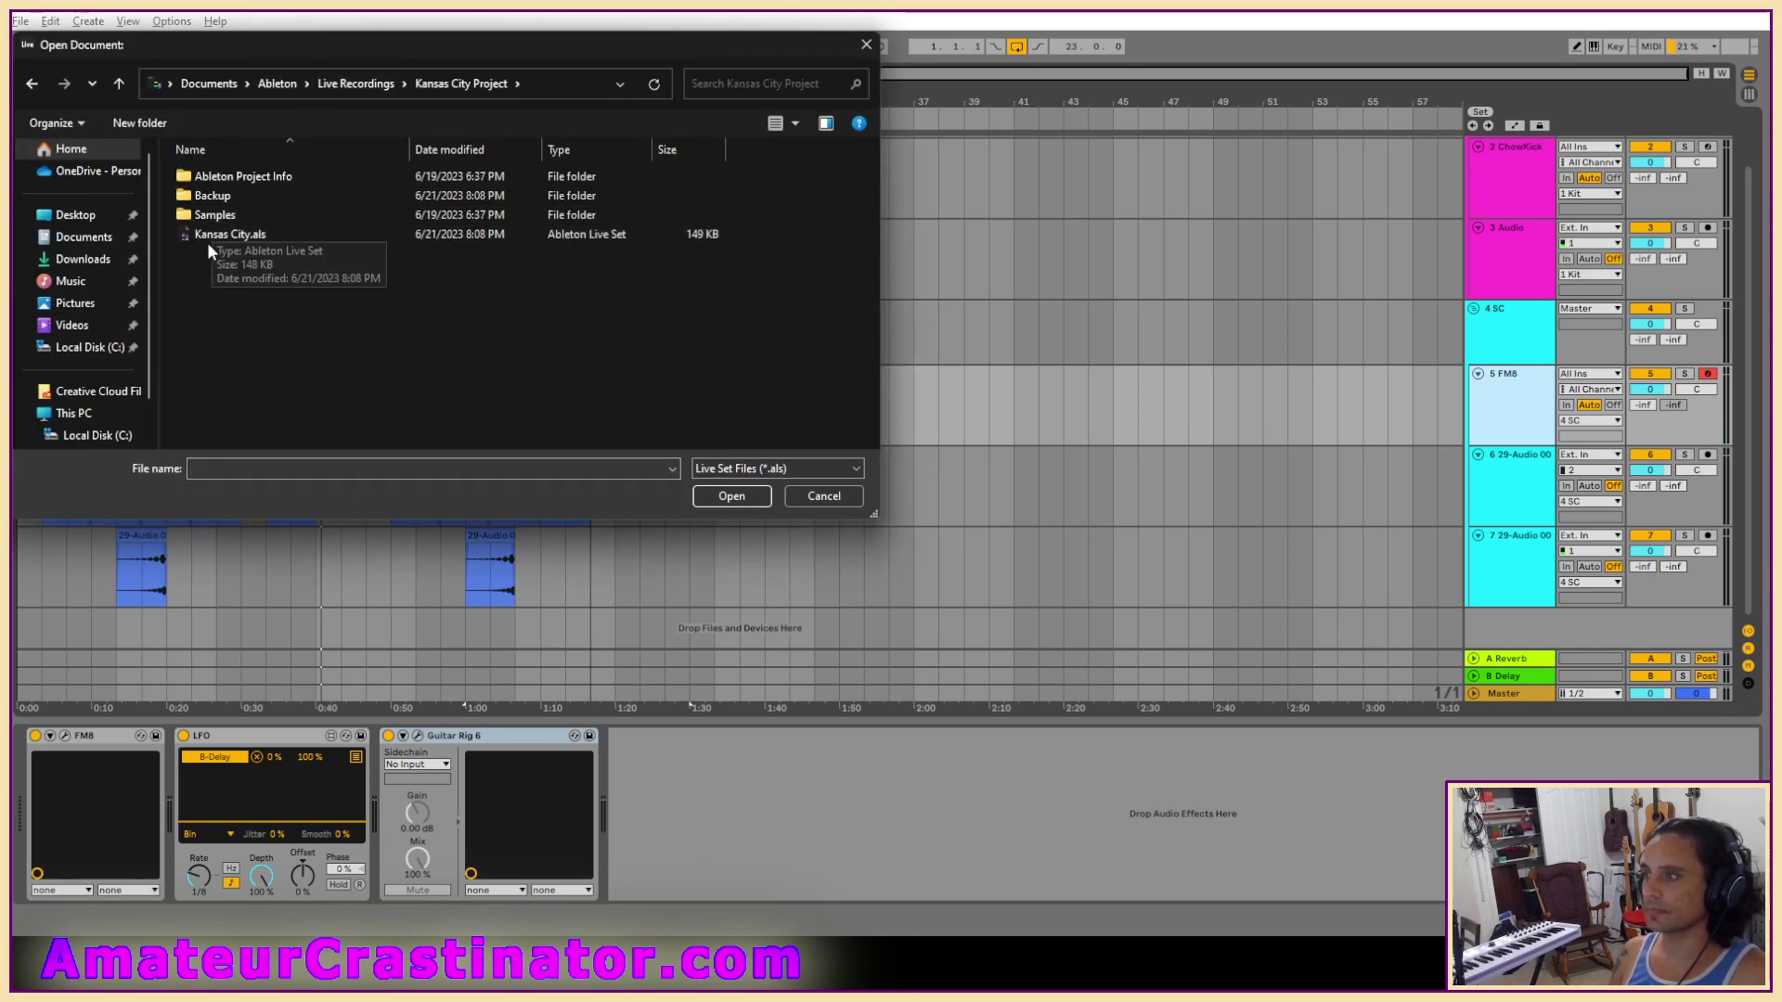
double_click(208, 228)
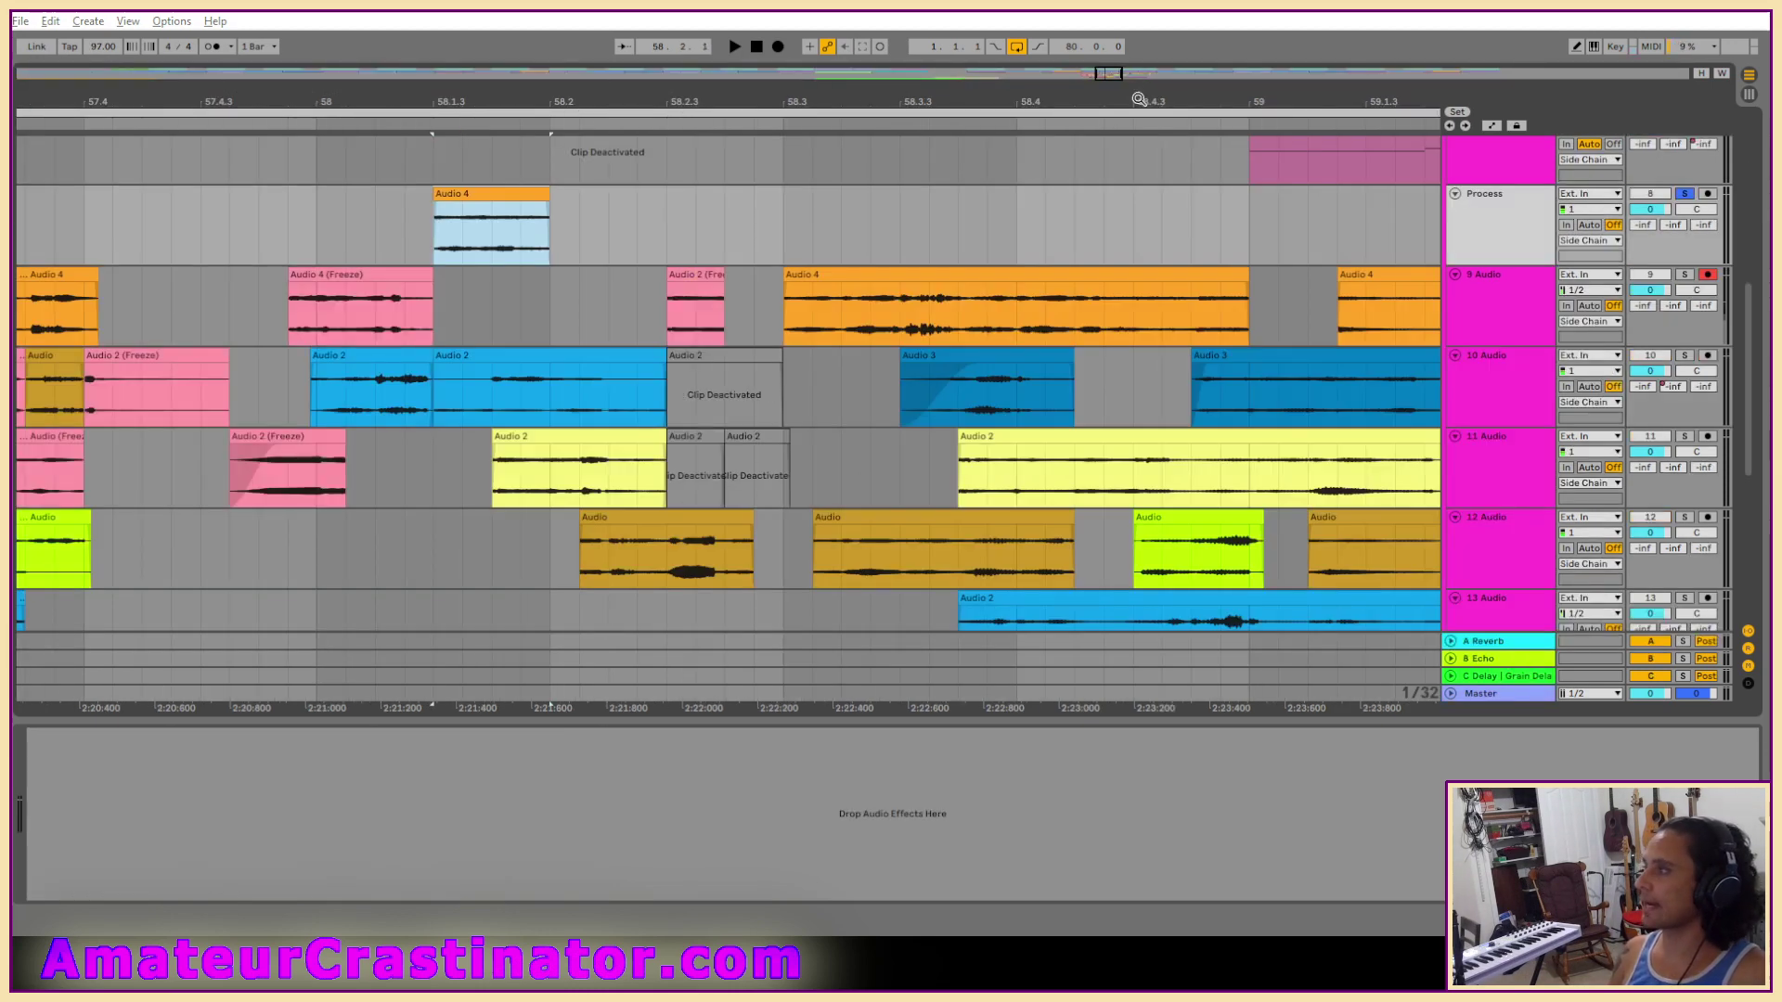
Show the whole Kansas City arrangement and play it from the start.
left_click(1114, 78)
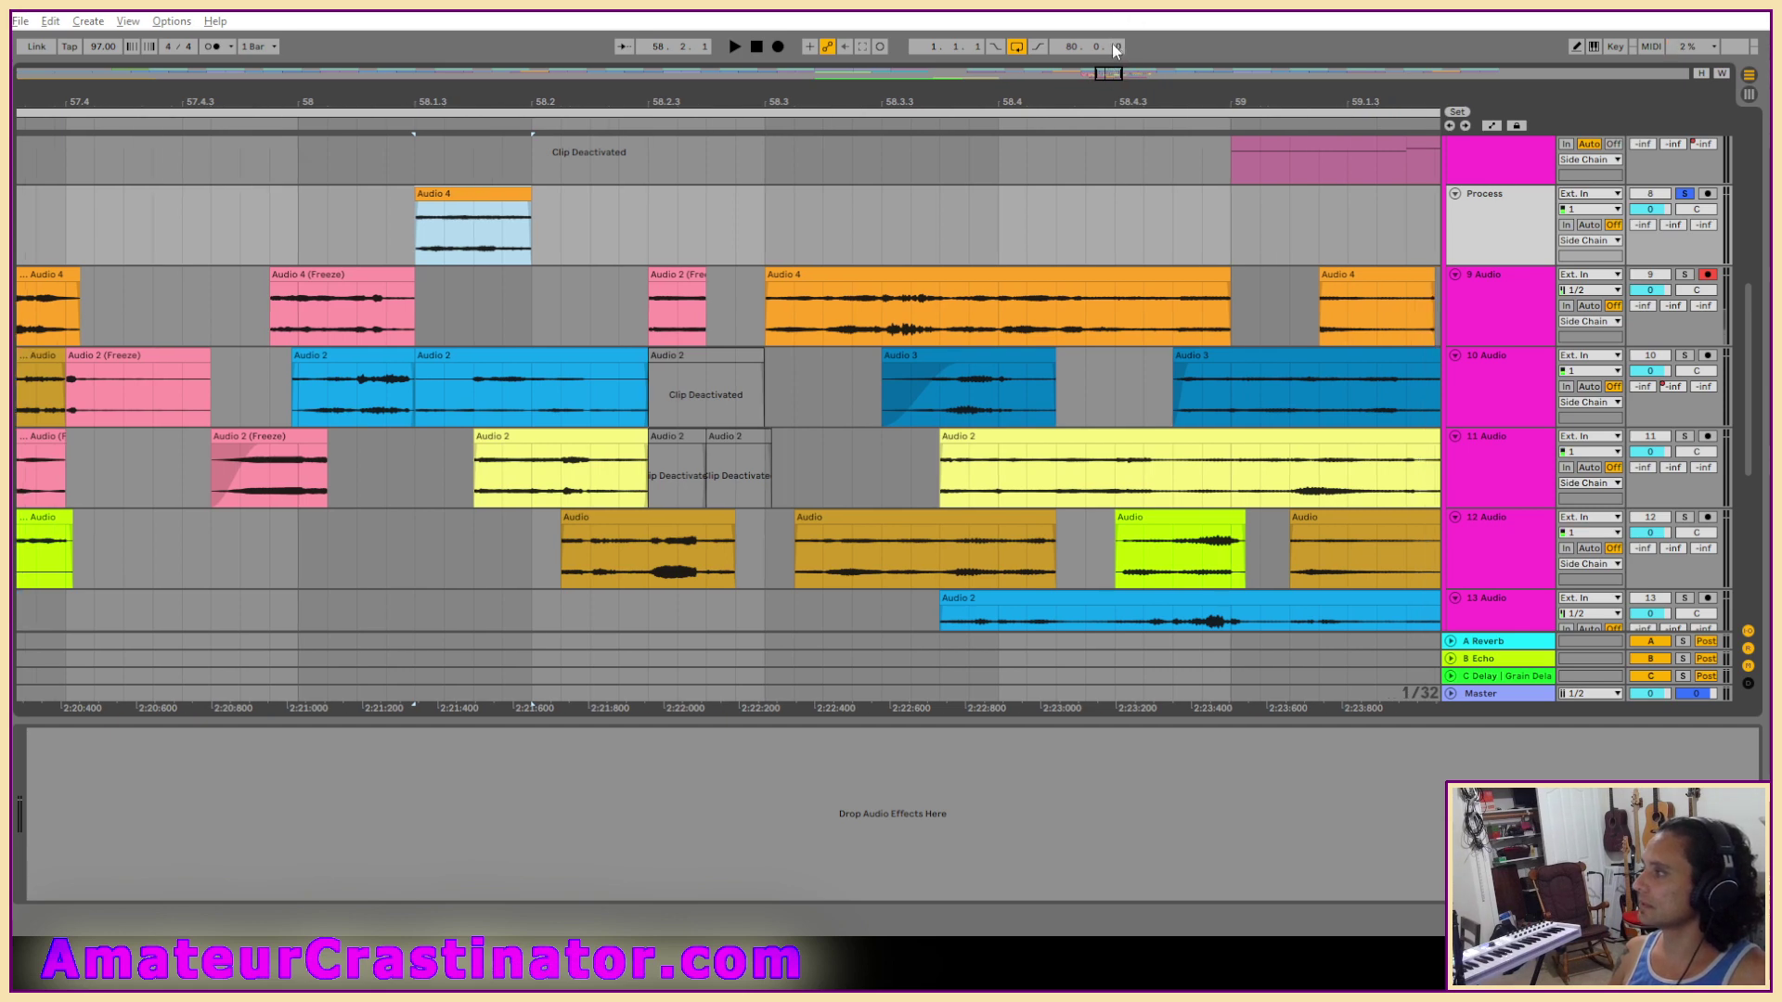
left_click_drag(1110, 73, 780, 245)
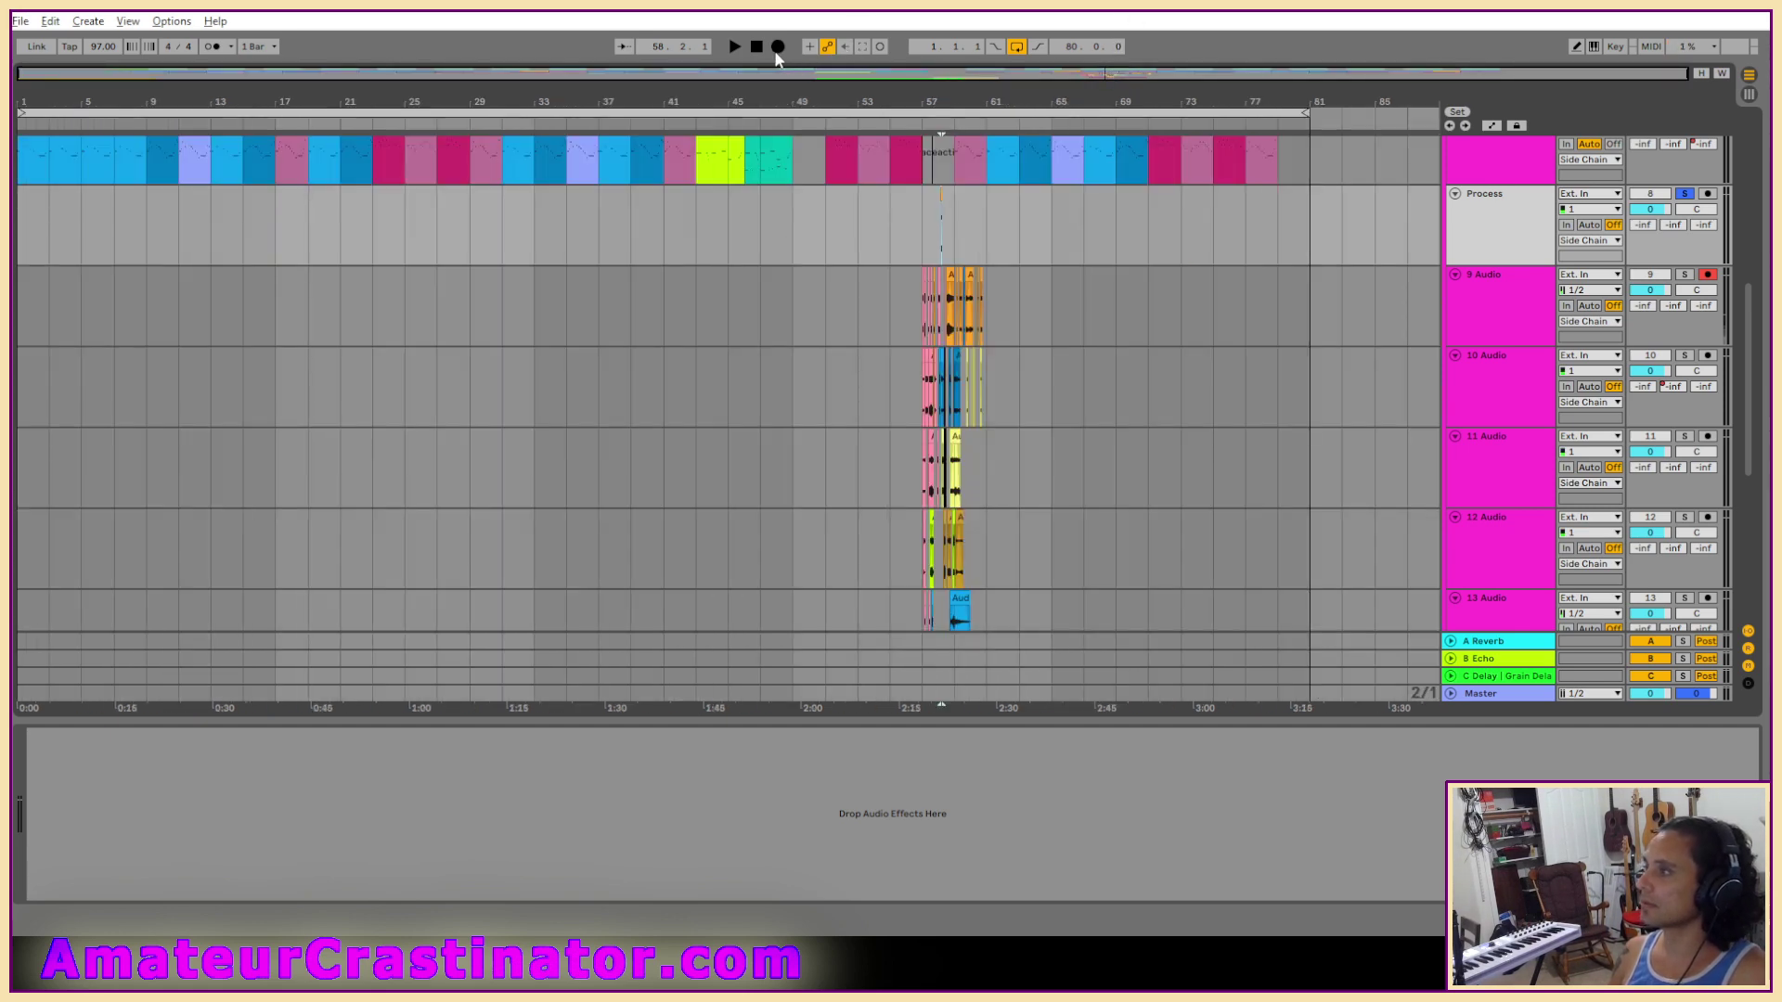
left_click(757, 47)
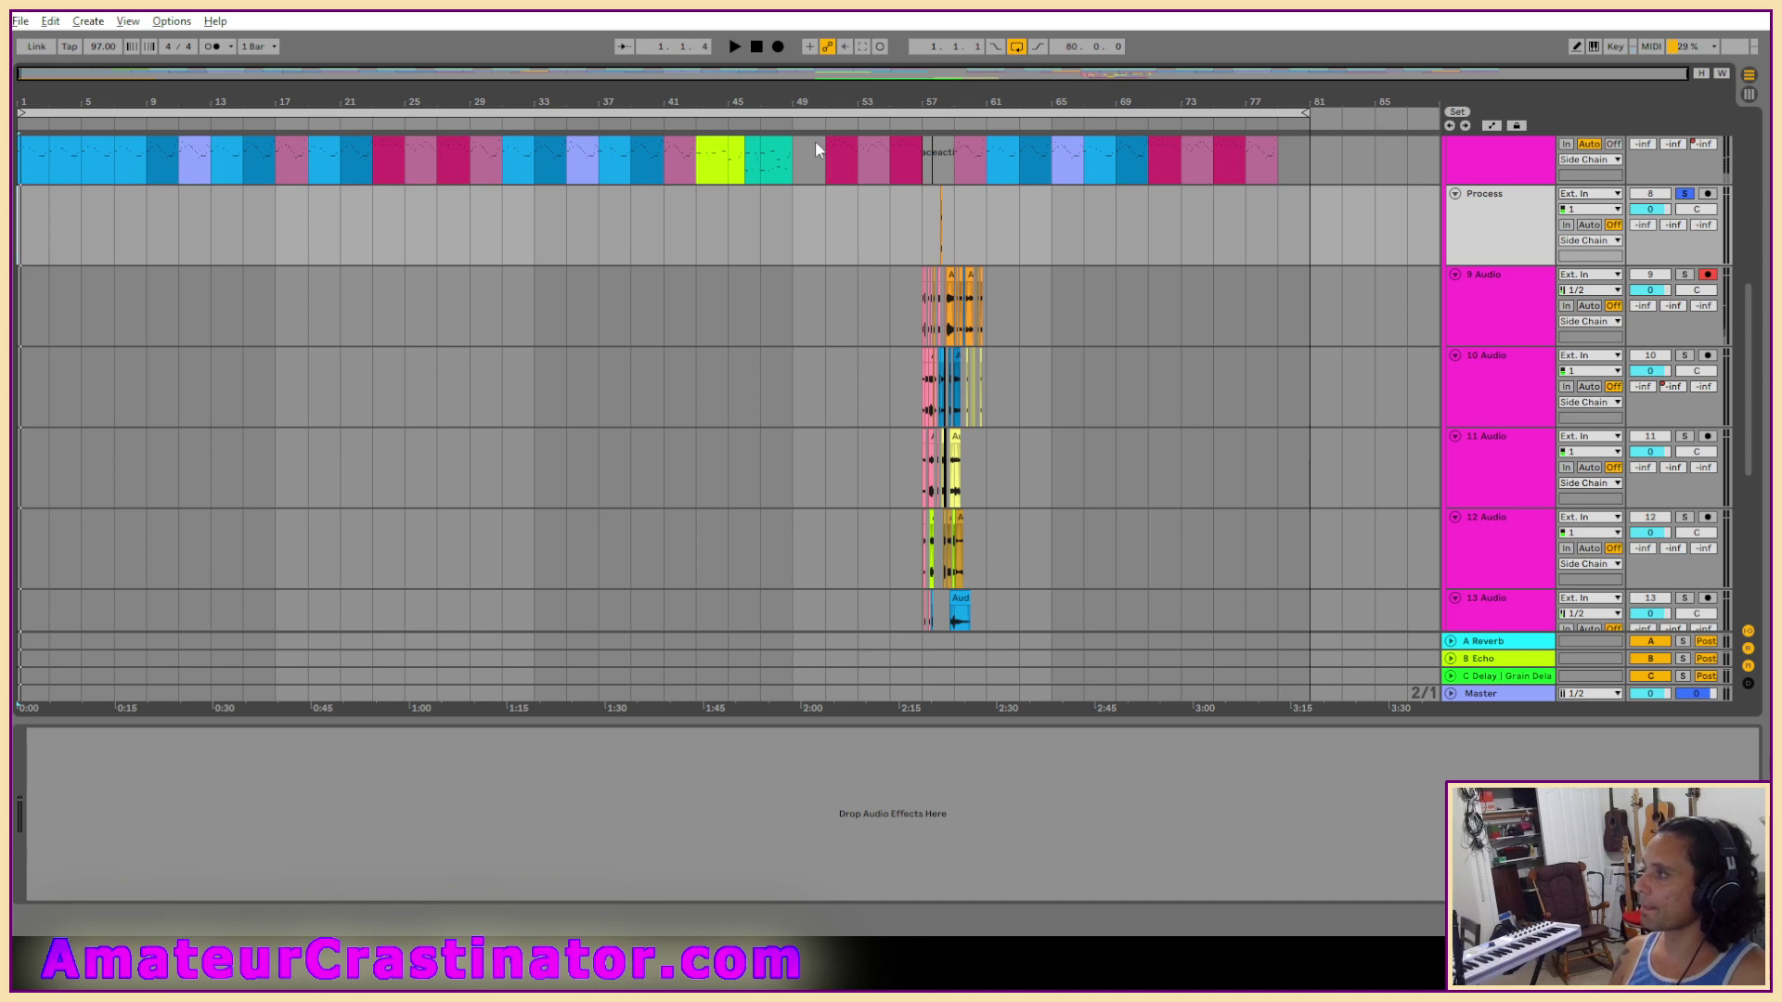
key("space")
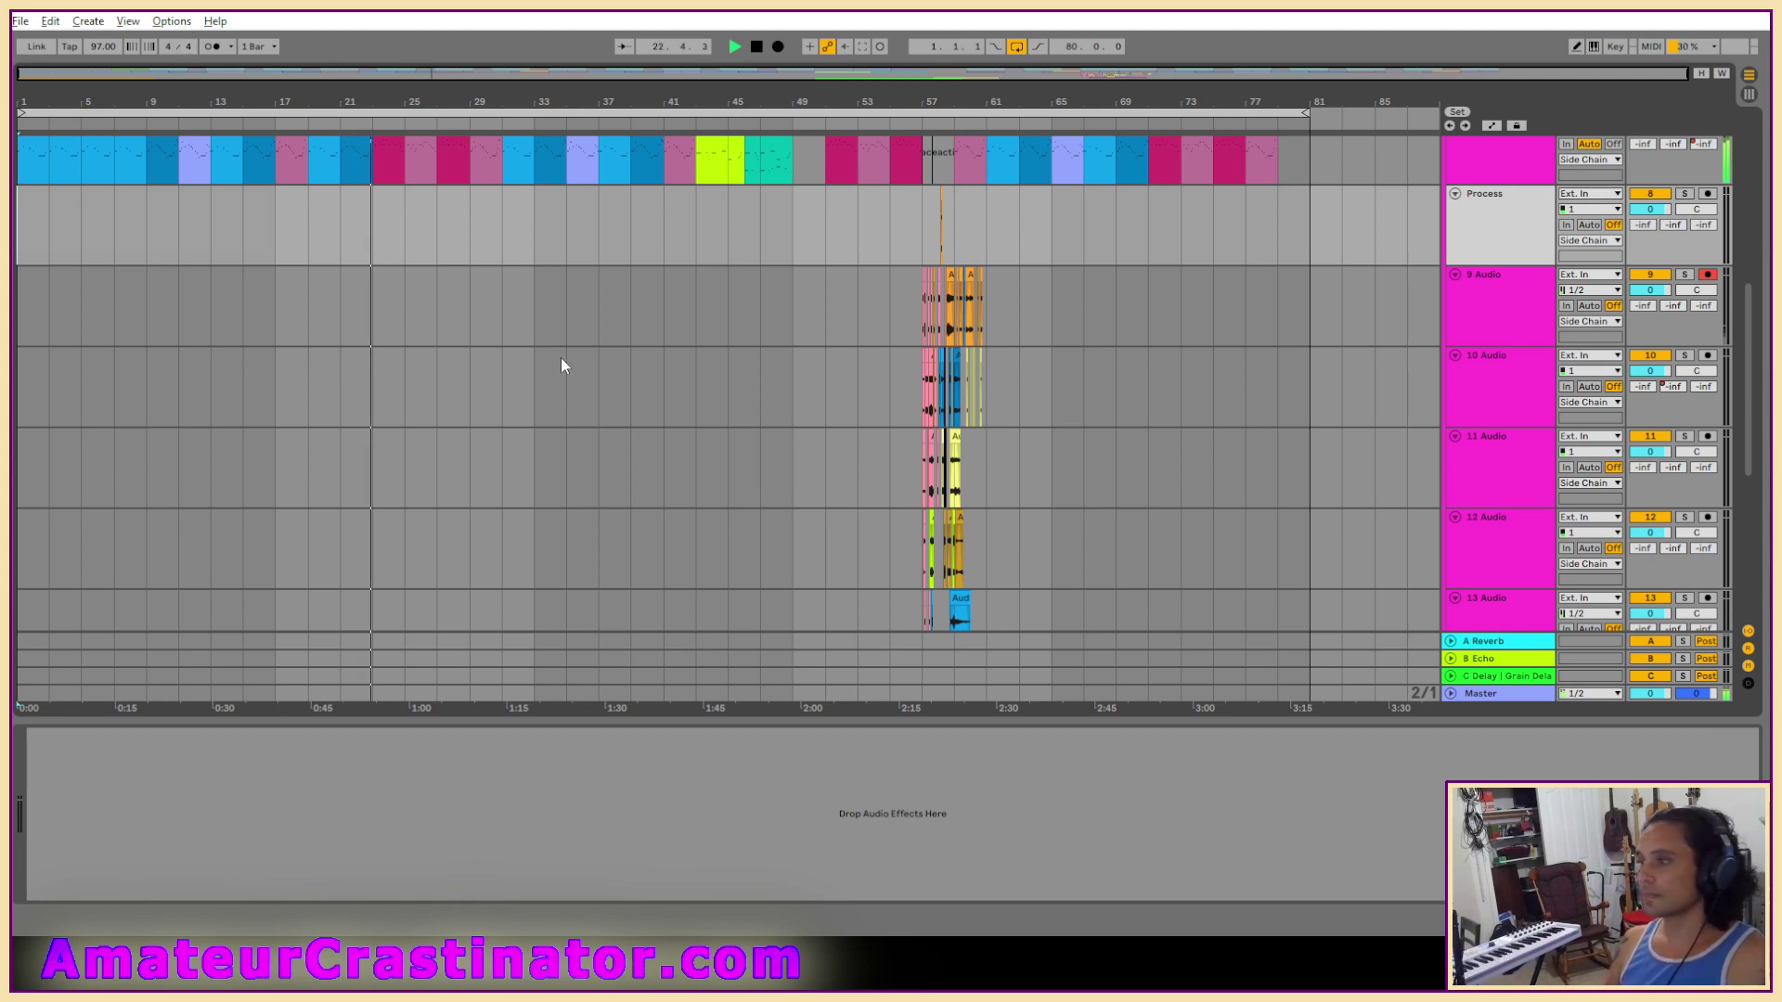
Examine the clips on the audio tracks below Yo'Wind while the song plays.
scroll(671, 298, "up", 2)
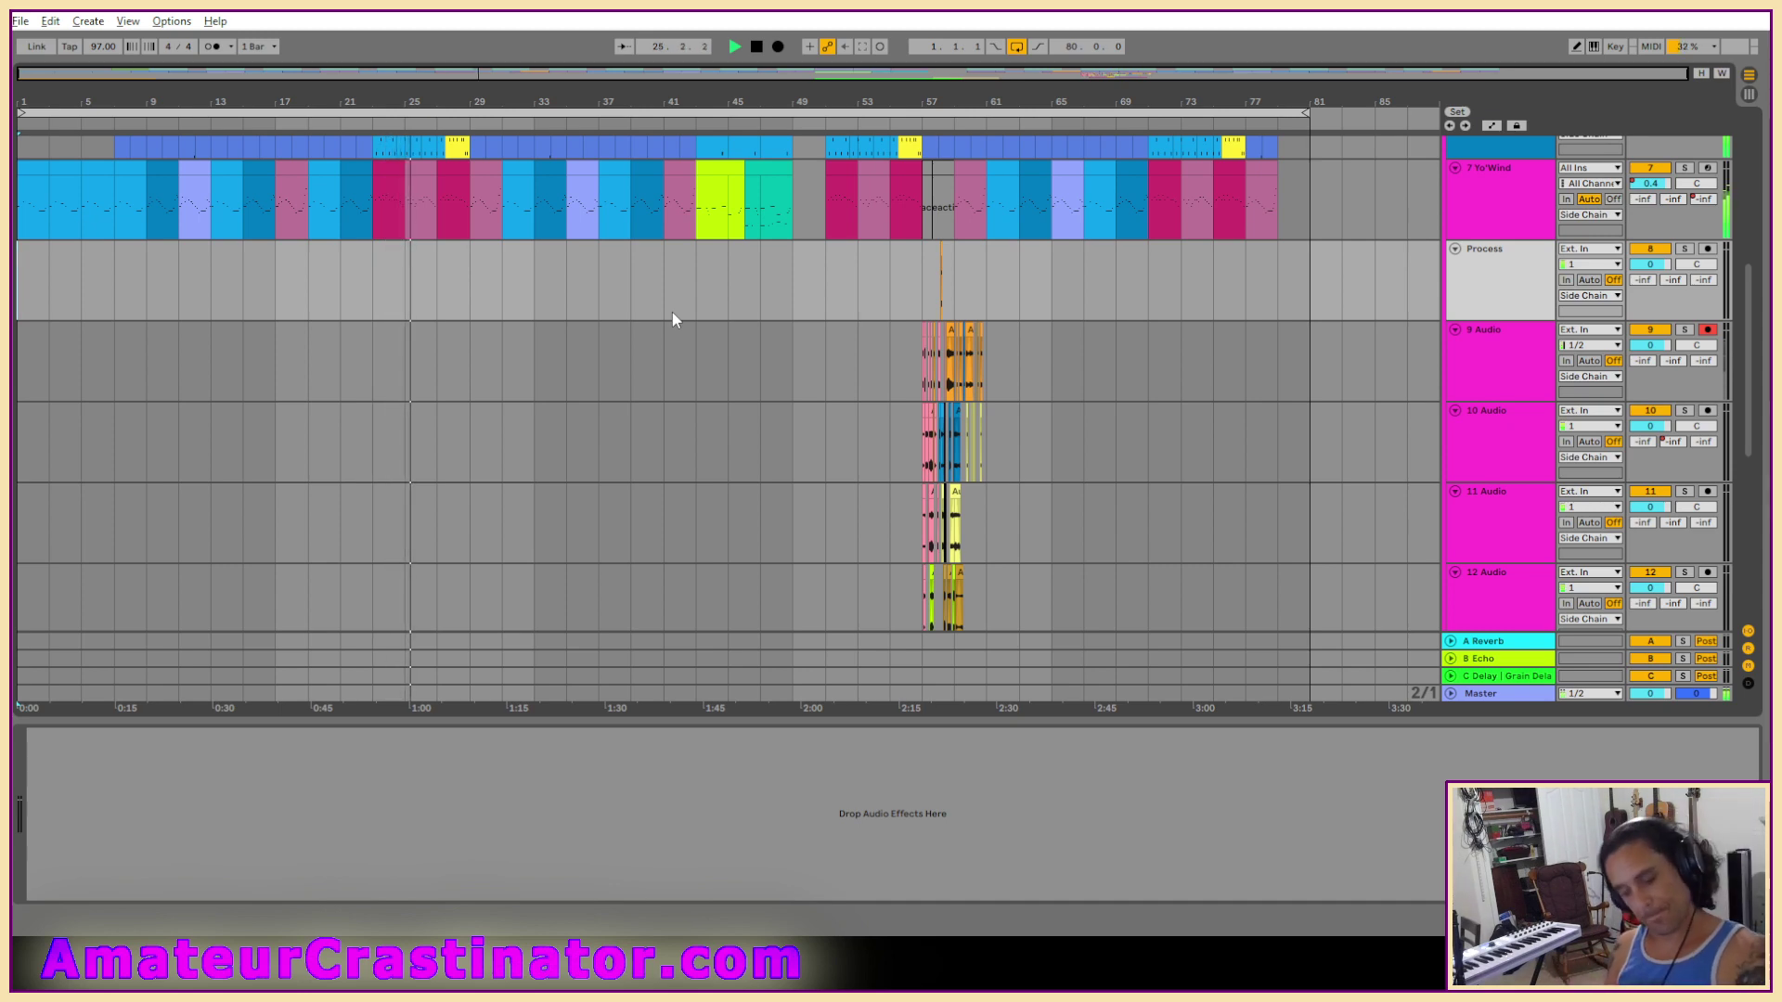
scroll(1116, 413, "down", 3)
scroll(1068, 403, "down", 8)
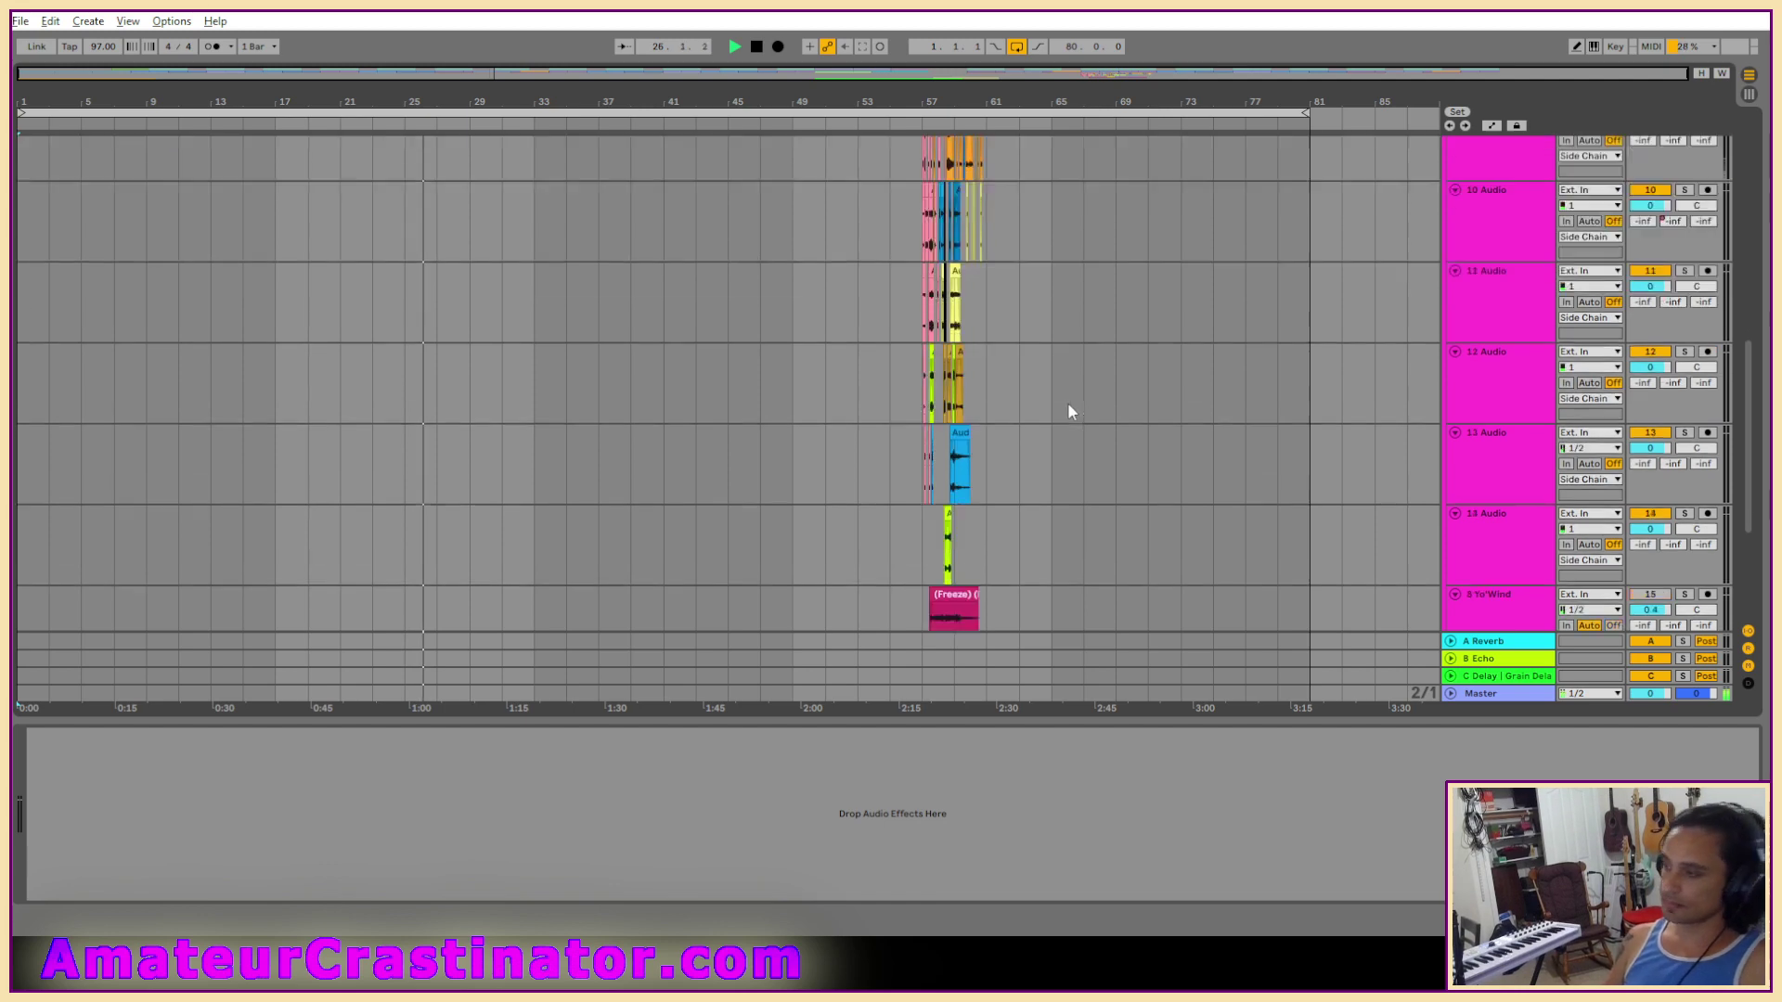
scroll(1042, 399, "up", 4)
scroll(1042, 395, "up", 2)
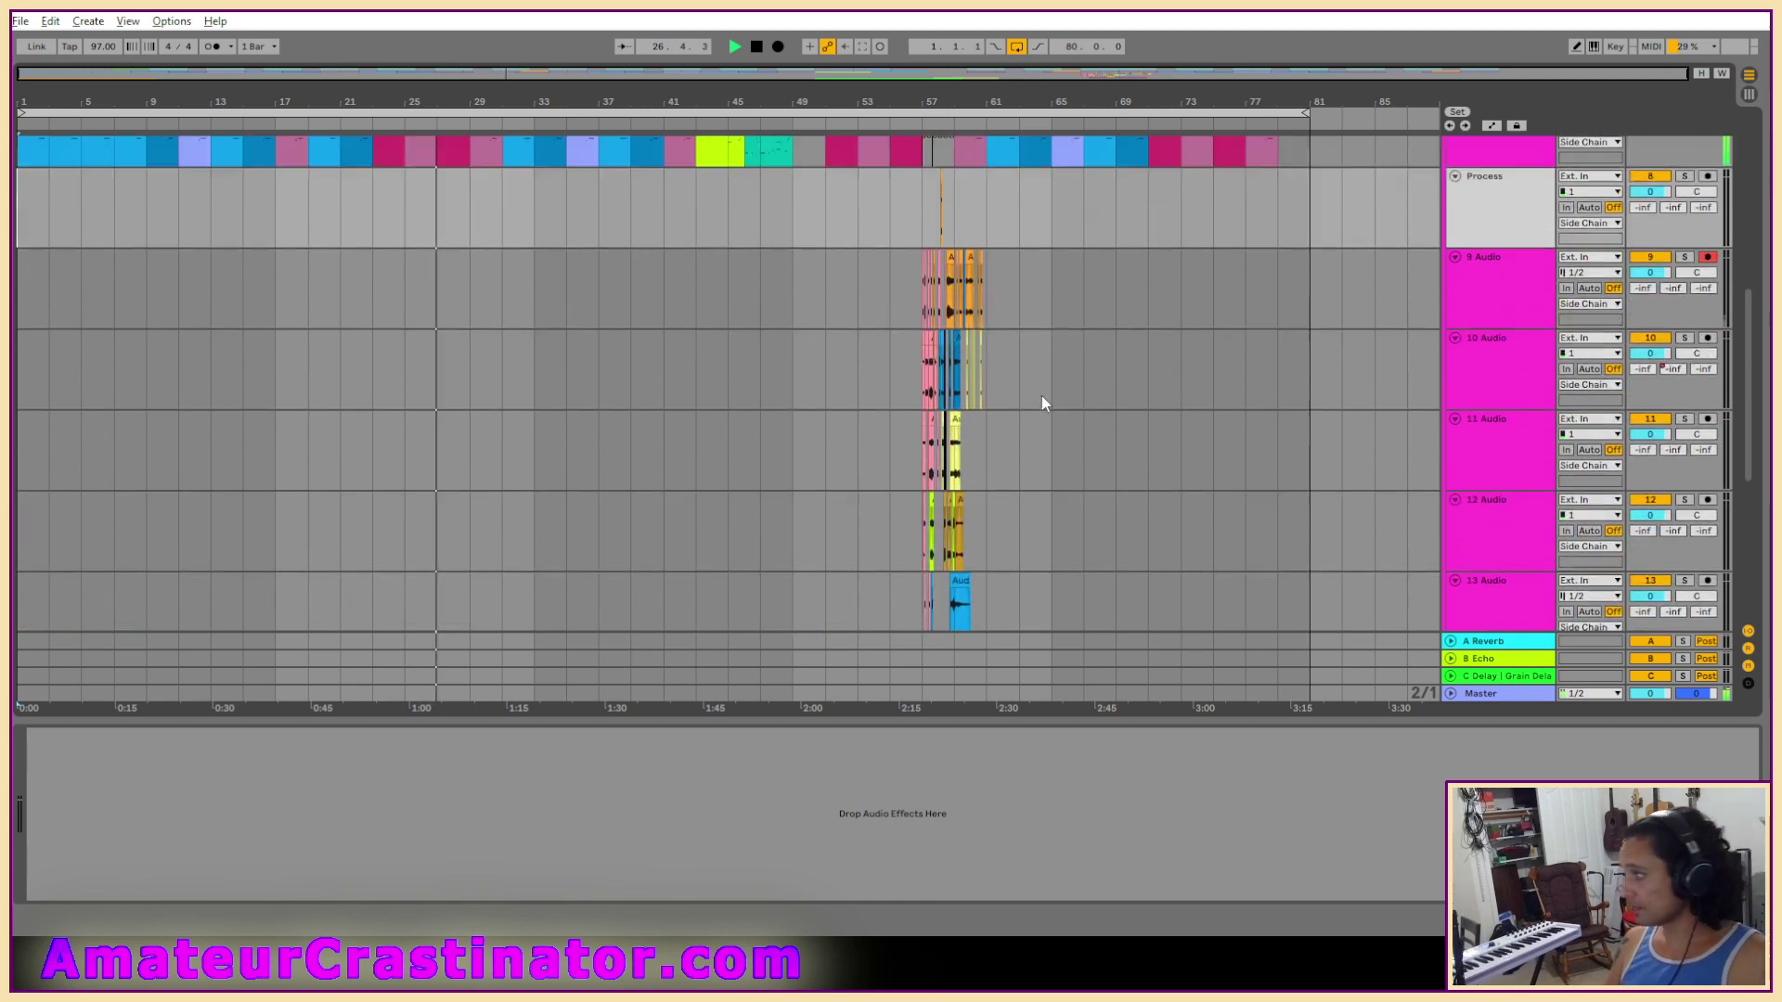
scroll(1042, 386, "down", 6)
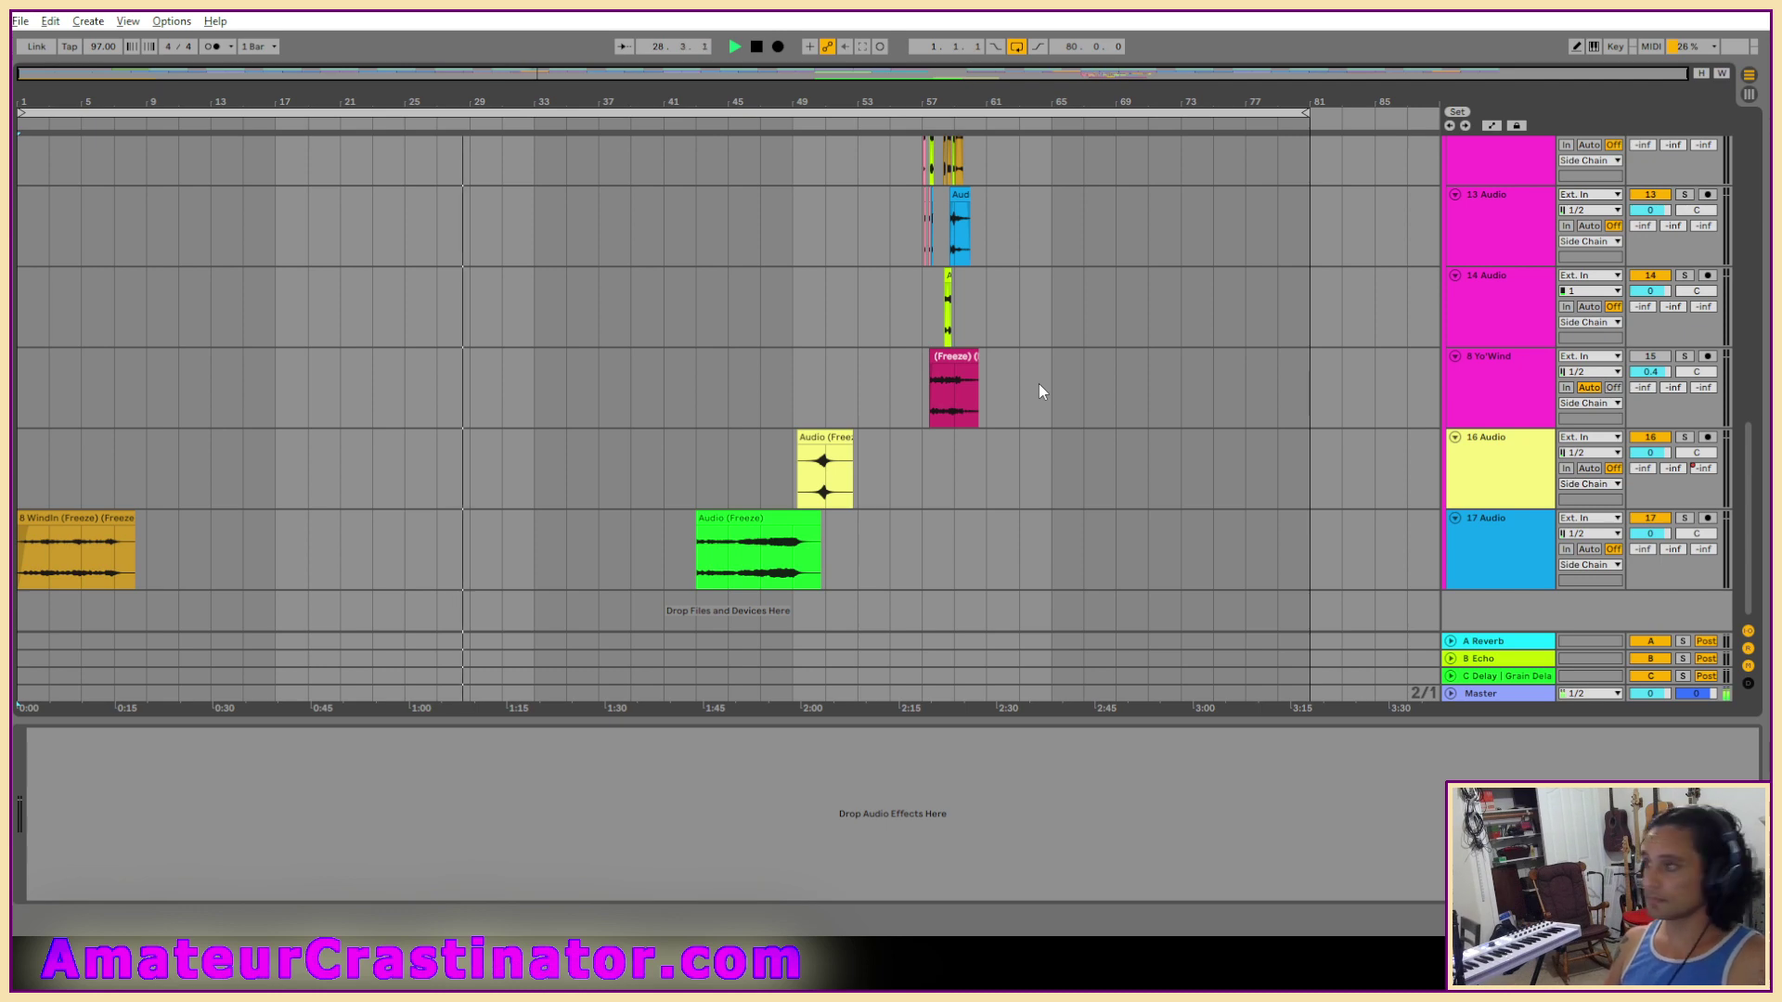
scroll(1039, 384, "up", 15)
scroll(1040, 381, "down", 10)
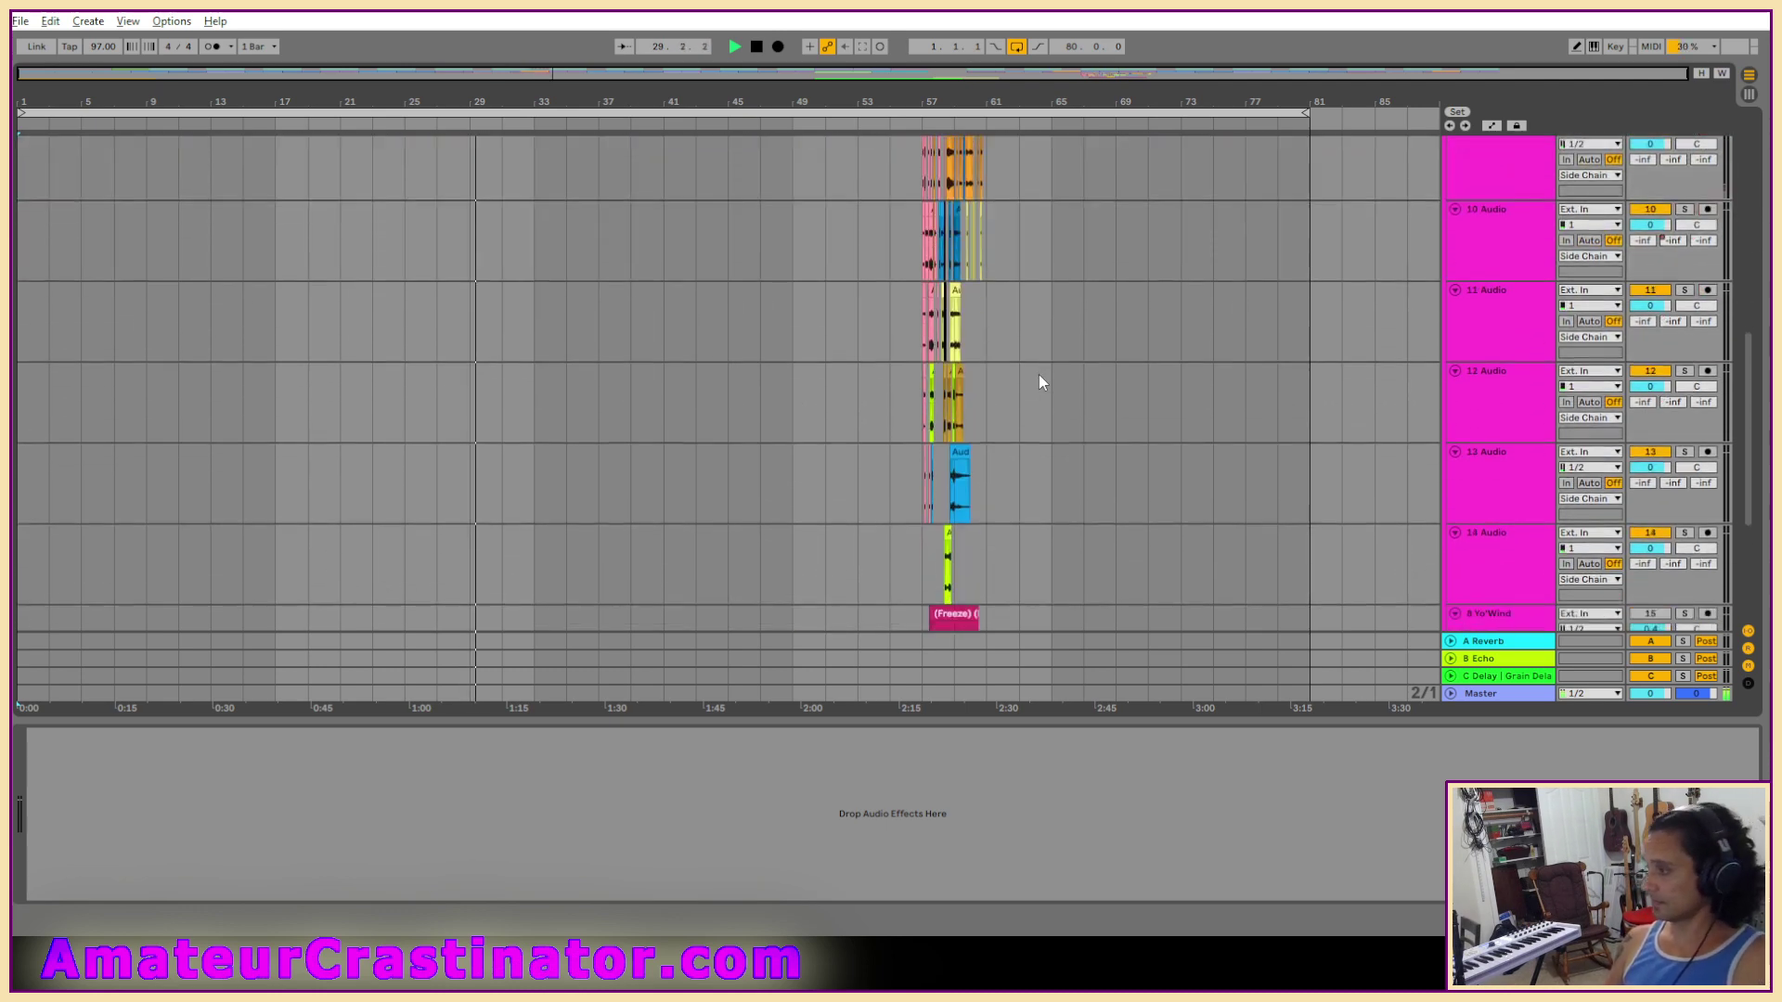
scroll(1039, 375, "down", 4)
Move the frozen audio clips on tracks 16 and 17 up two tracks, onto 14 Audio and 8 Yo'Wind.
left_click(1448, 464)
left_click(1486, 548)
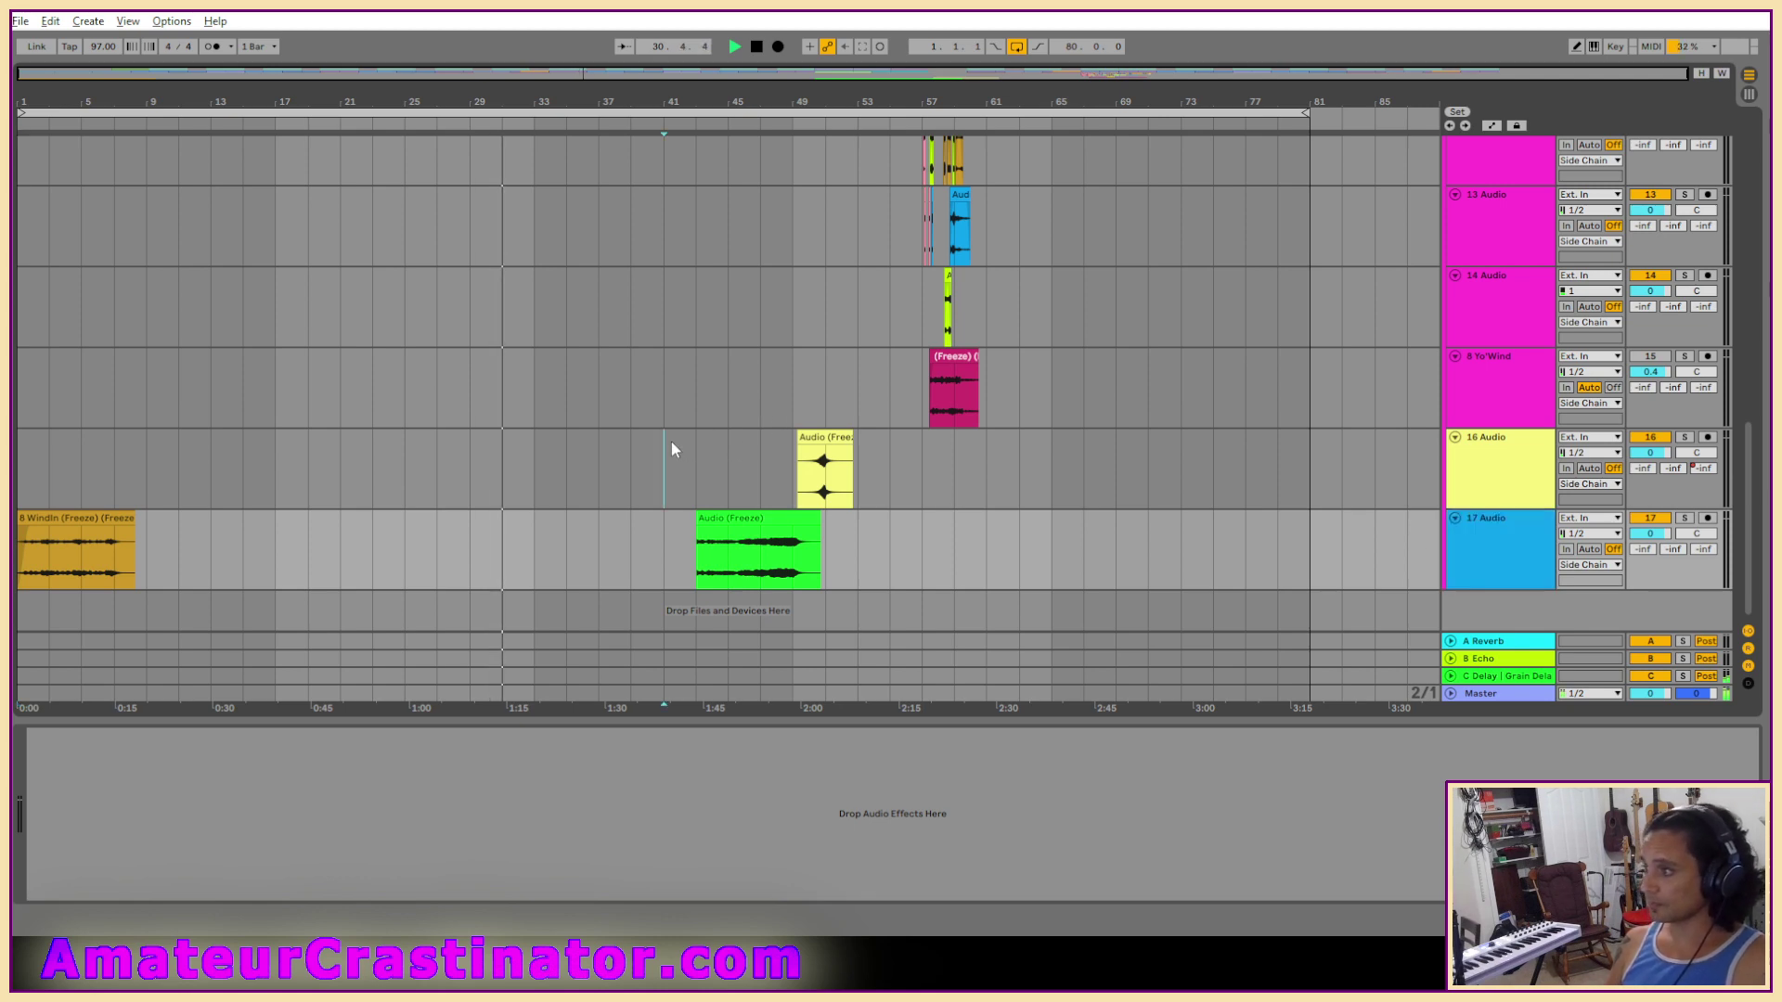
left_click_drag(668, 444, 884, 554)
left_click_drag(821, 437, 819, 338)
left_click_drag(88, 514, 87, 411)
Move the yellow frozen clip up to 13 Audio, and the green frozen clip and the WindIn clip up to 14 Audio.
left_click(1507, 453)
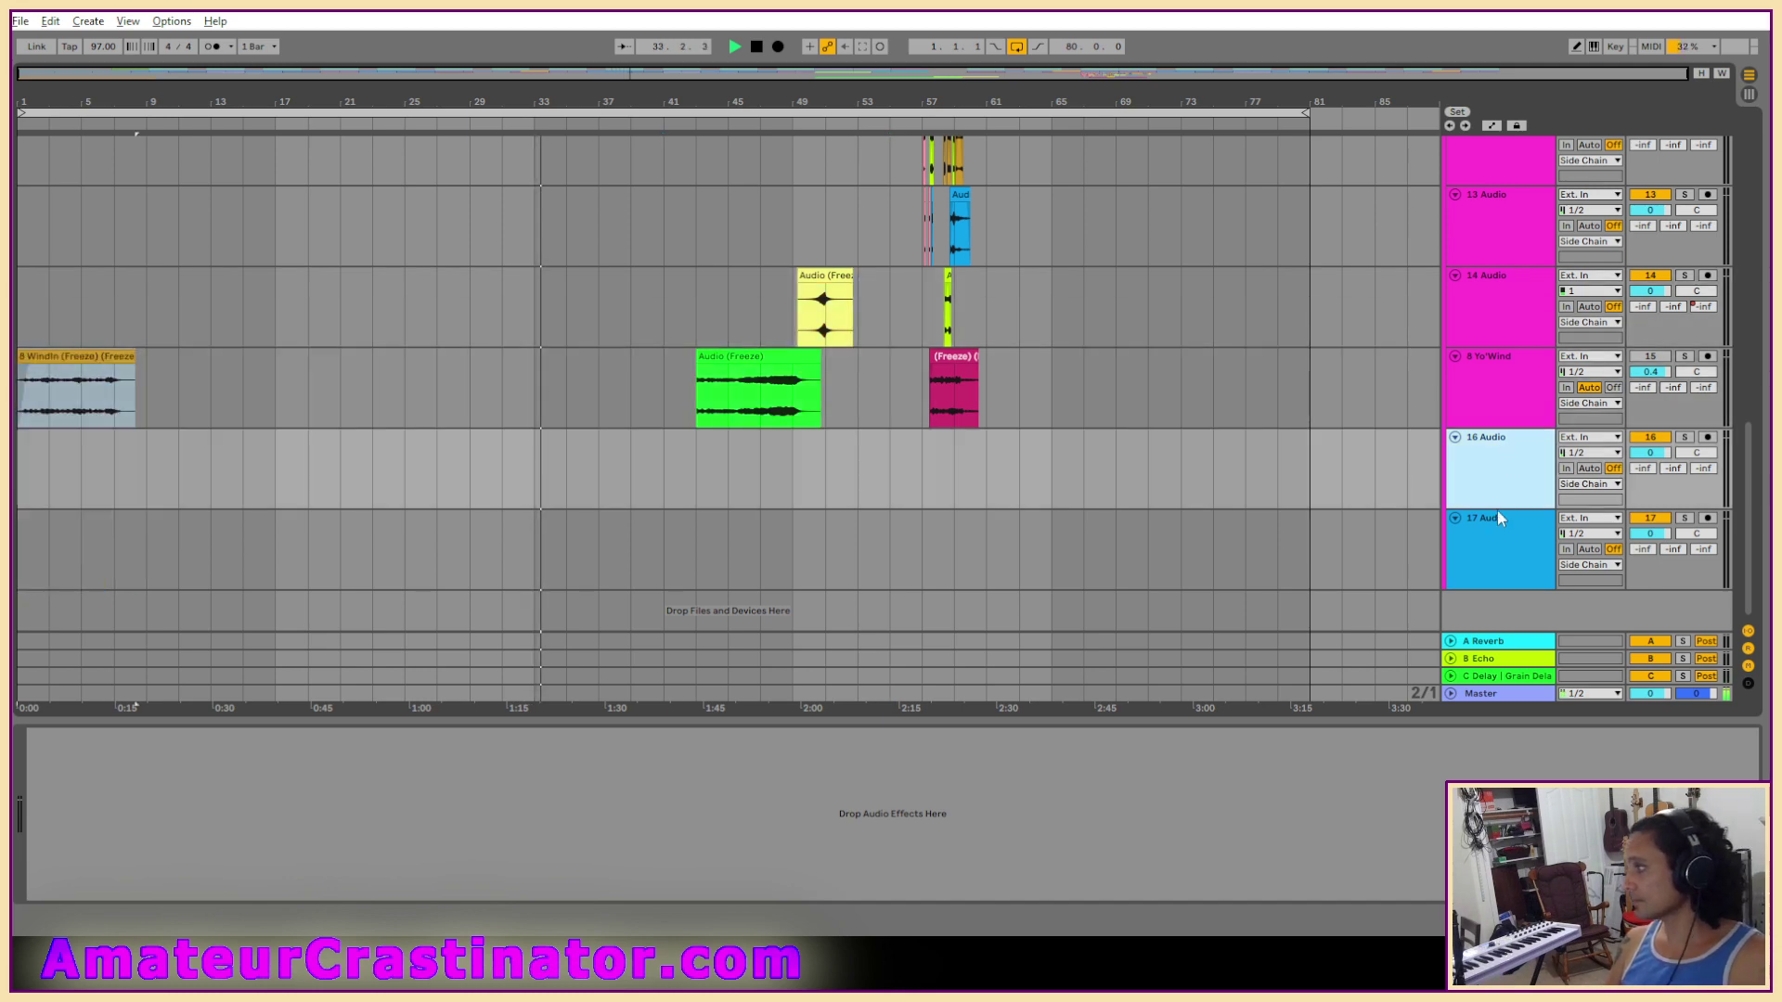
scroll(1496, 527, "up", 5)
left_click(1500, 542)
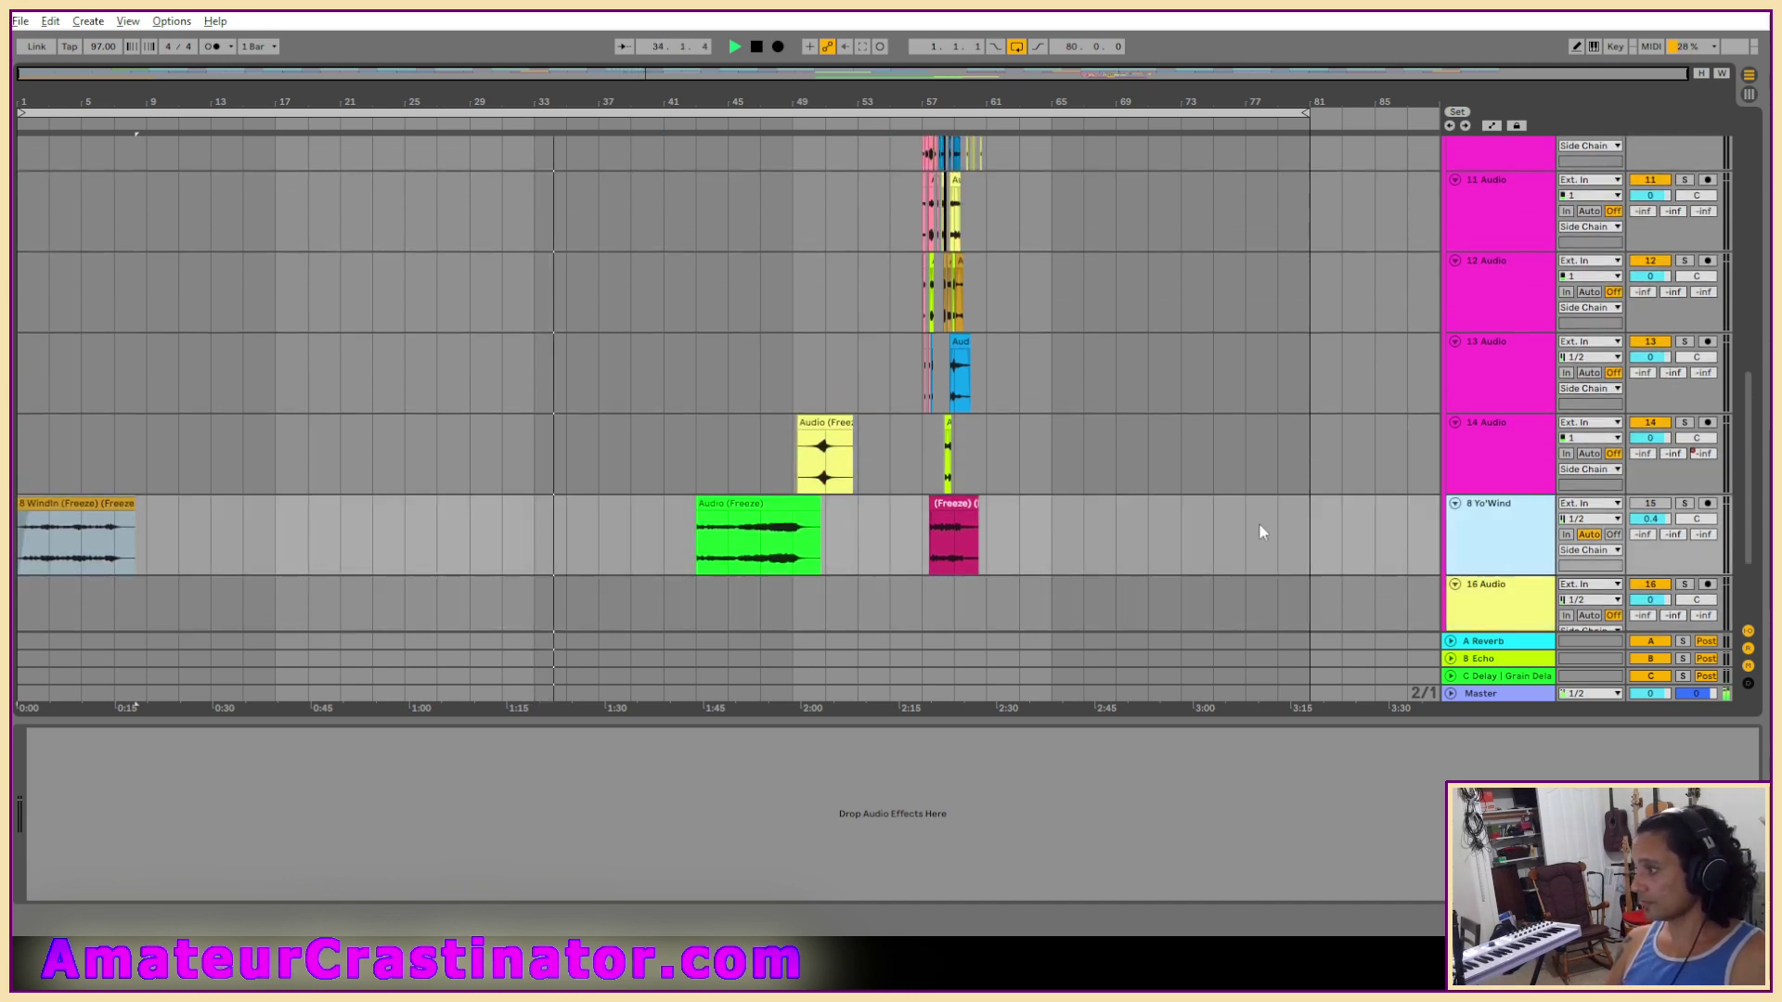
left_click(769, 499)
left_click(832, 440, "shift")
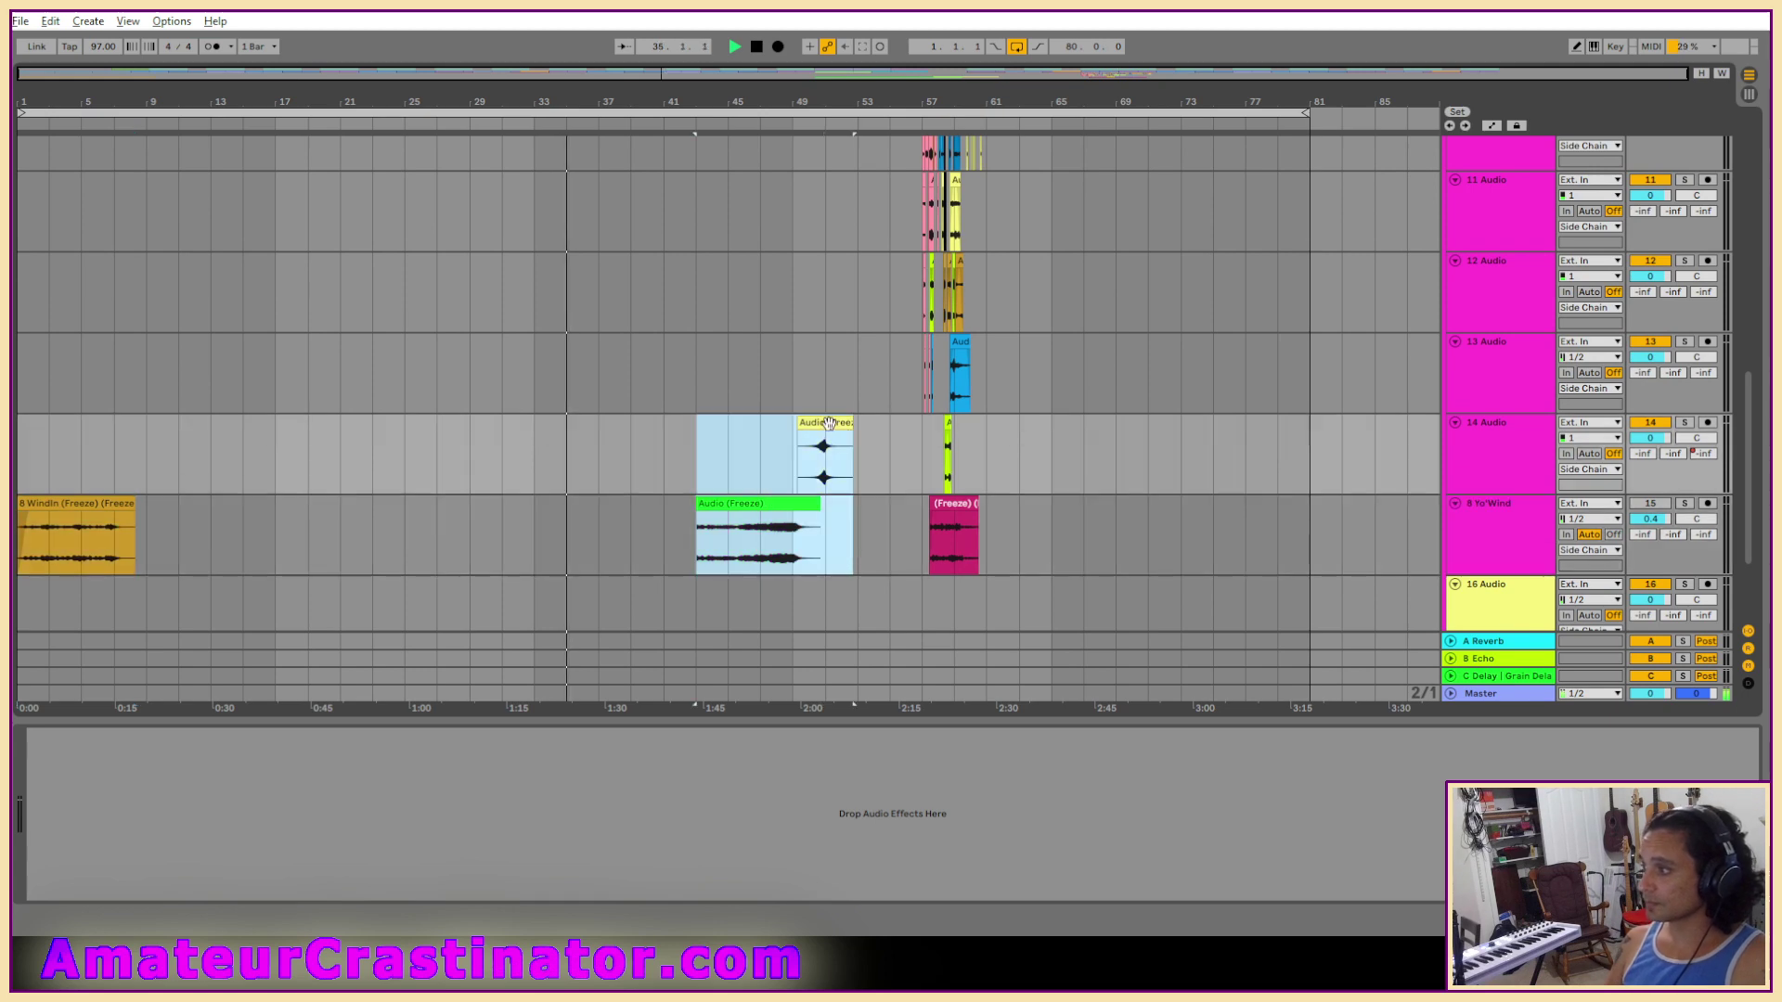
left_click_drag(829, 419, 829, 342)
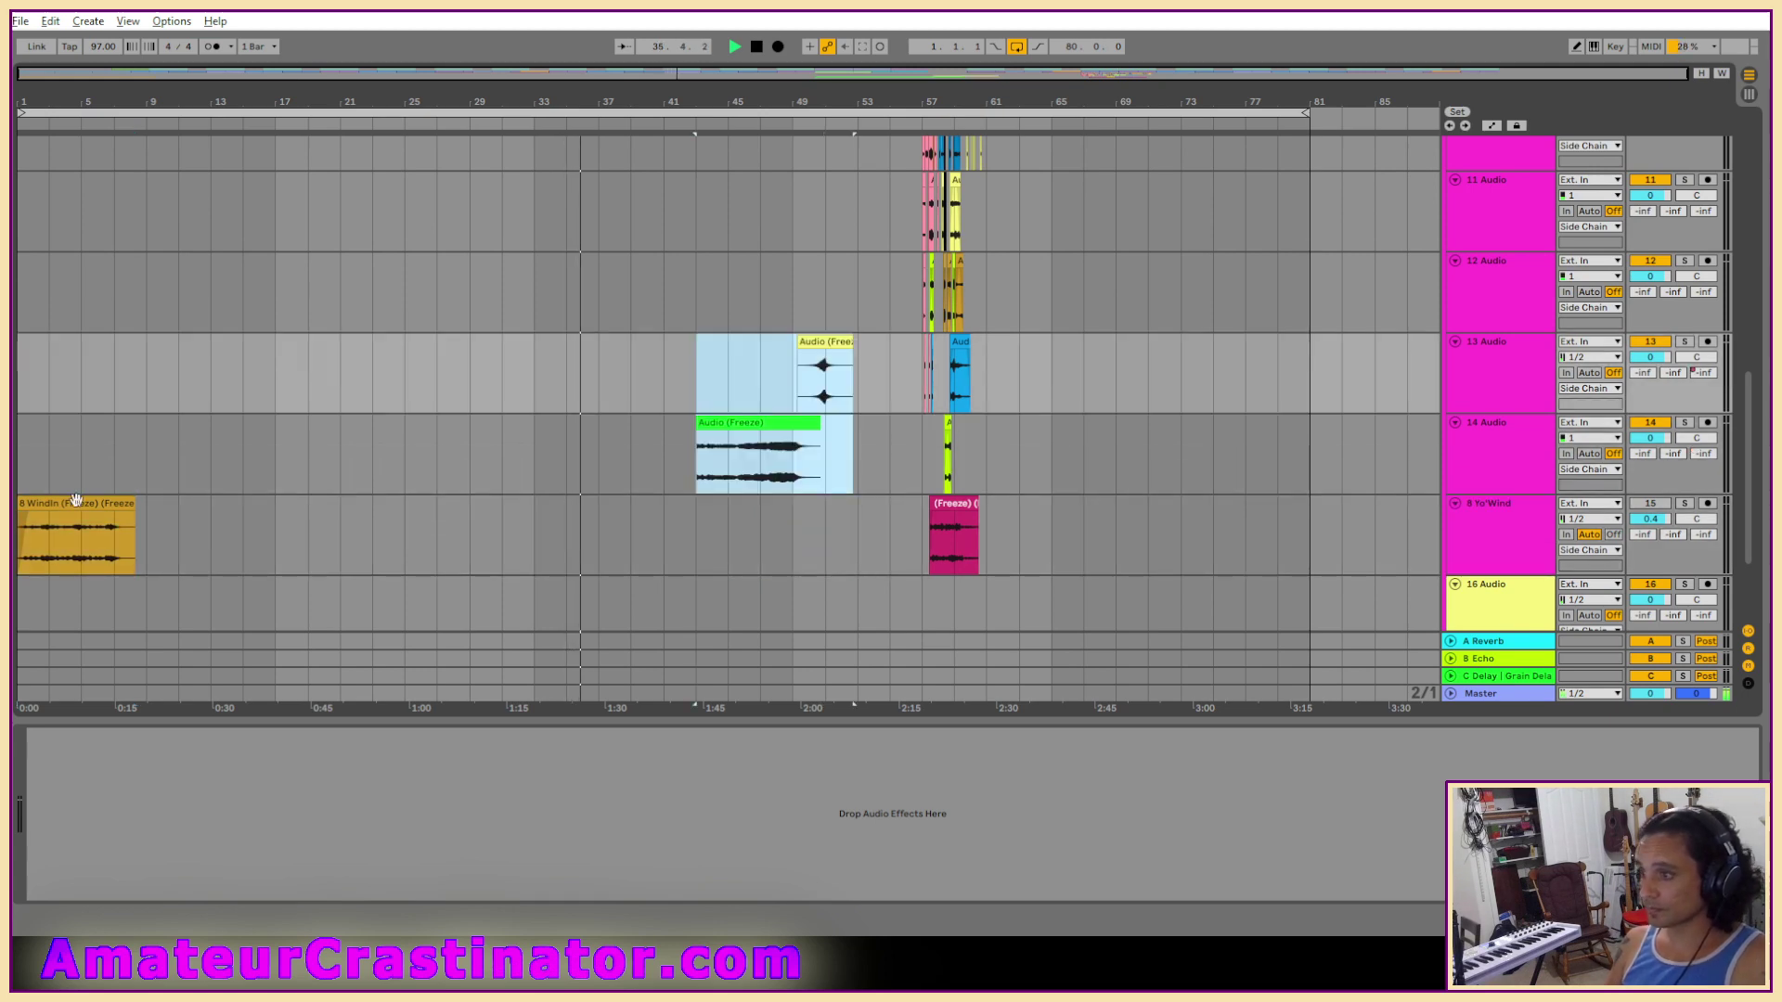
left_click_drag(78, 519, 79, 471)
Review the track layout from 14 Audio up to the Kit group during playback.
scroll(1285, 468, "up", 5)
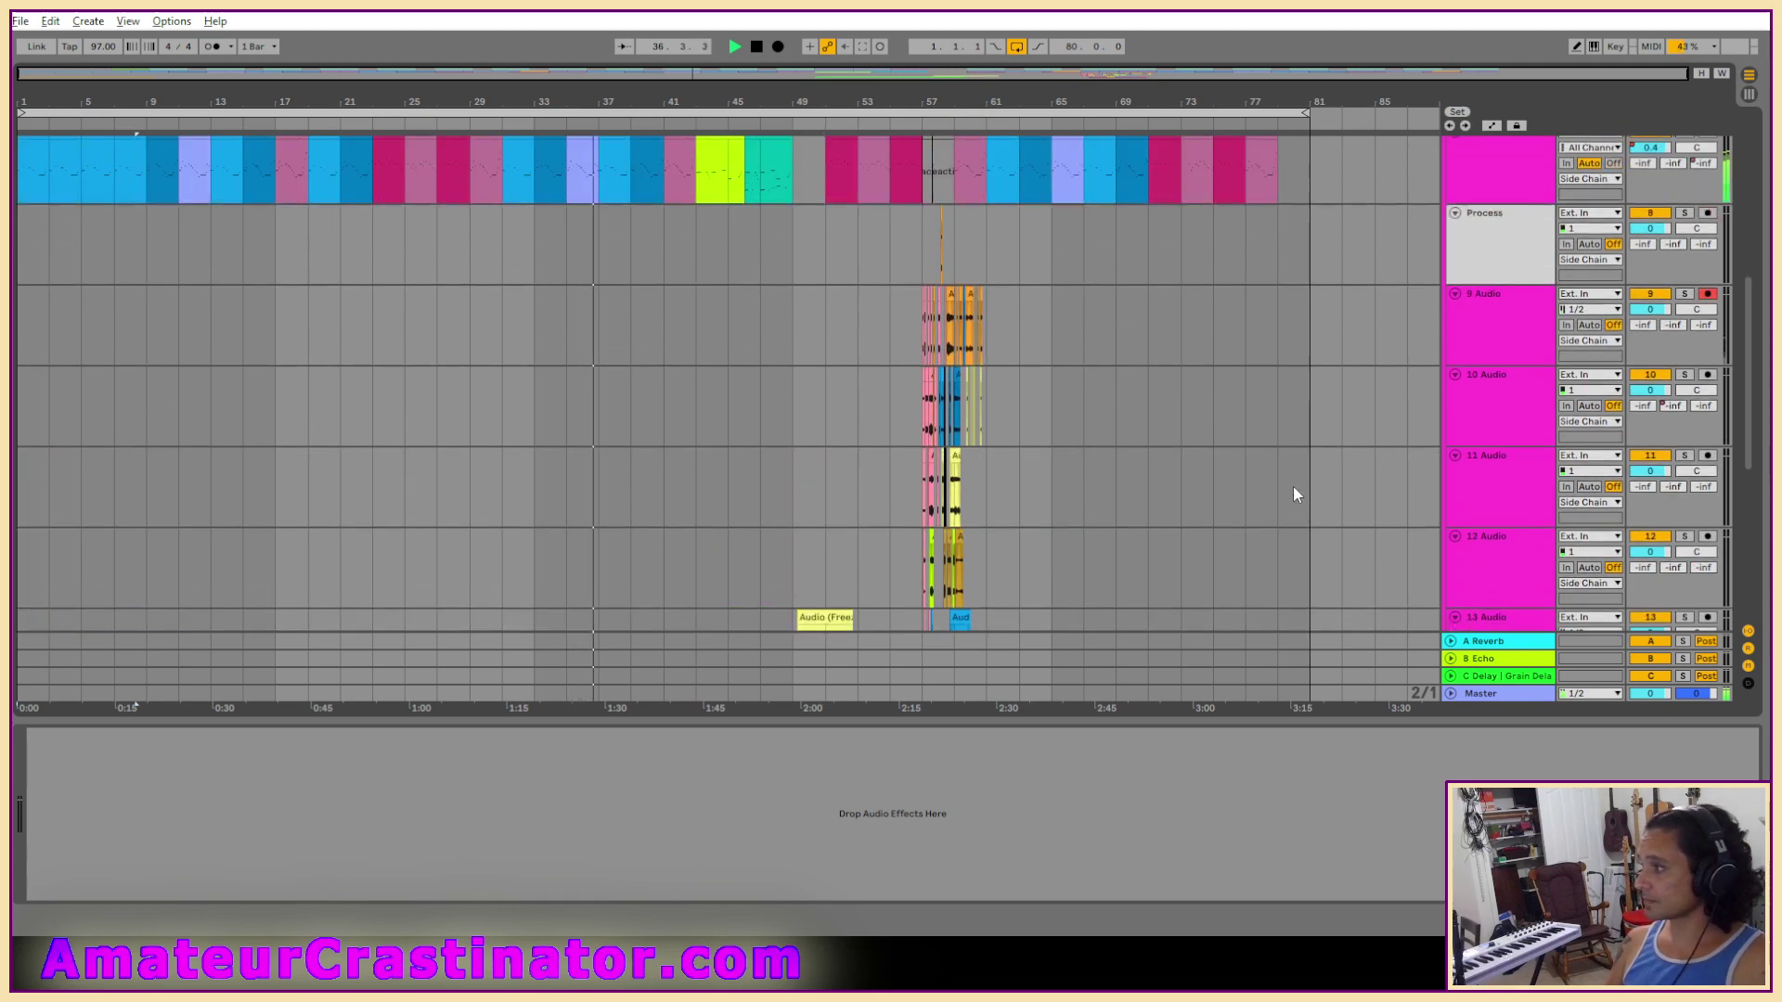
scroll(1297, 494, "down", 1)
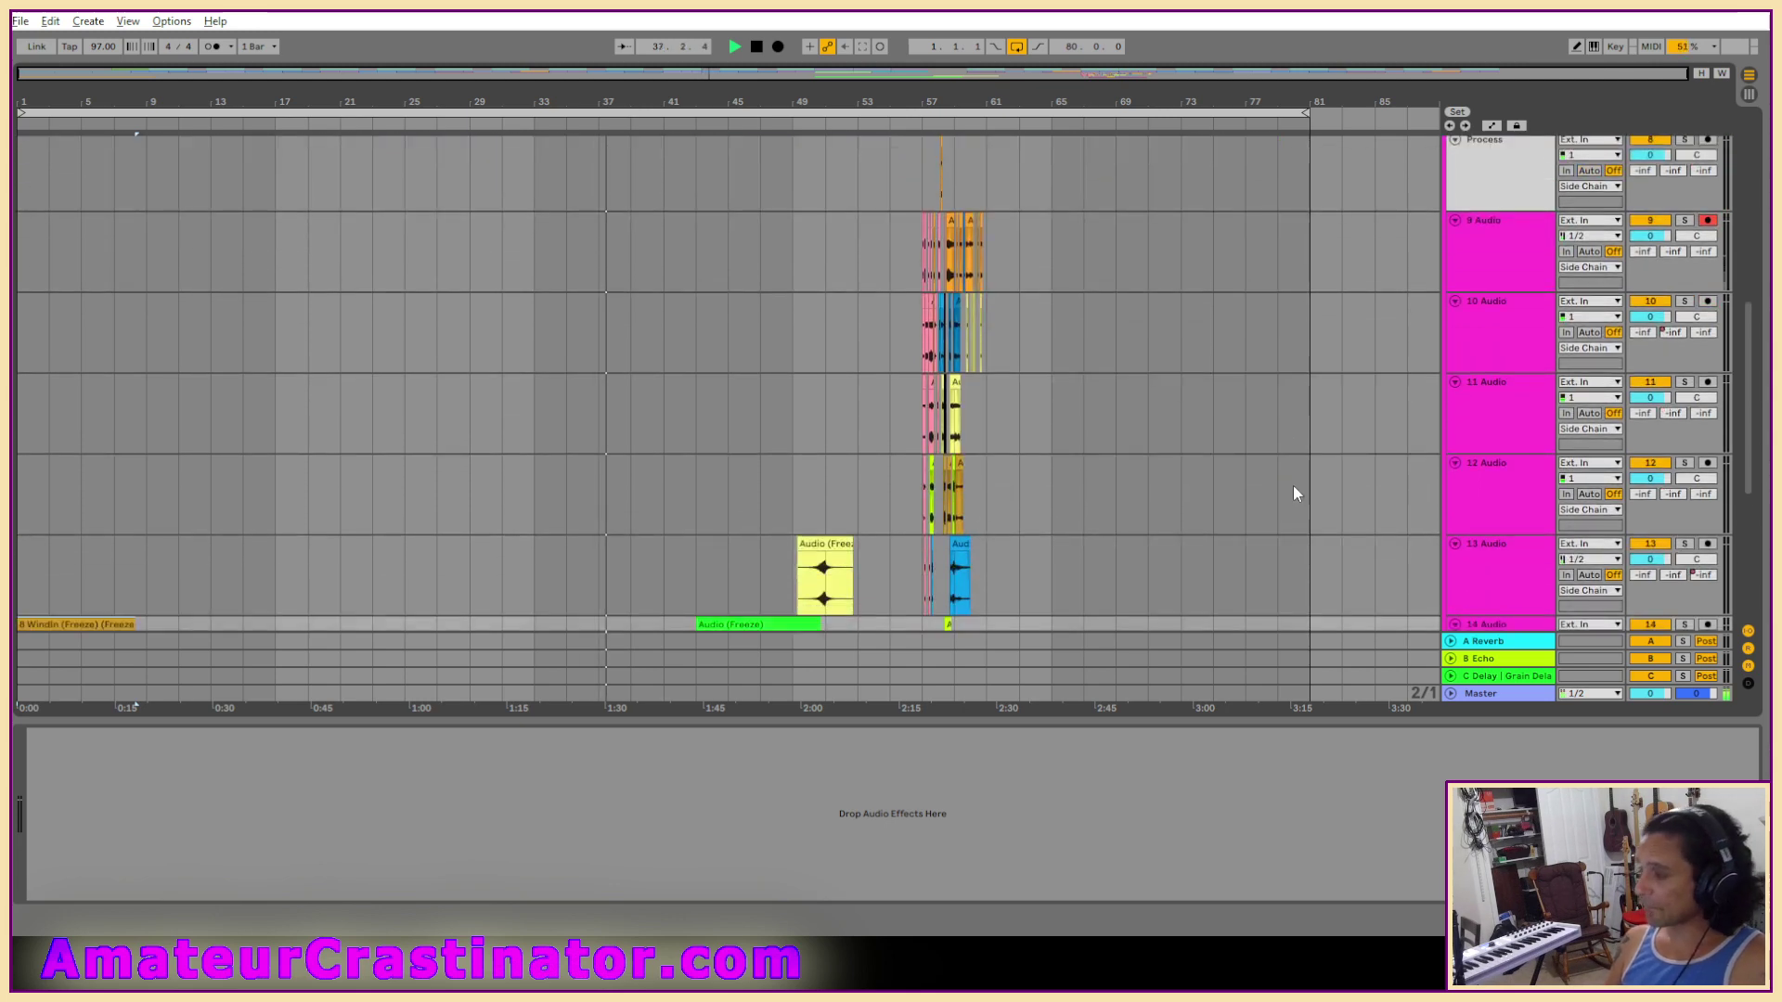
scroll(1296, 495, "down", 3)
scroll(1297, 493, "up", 5)
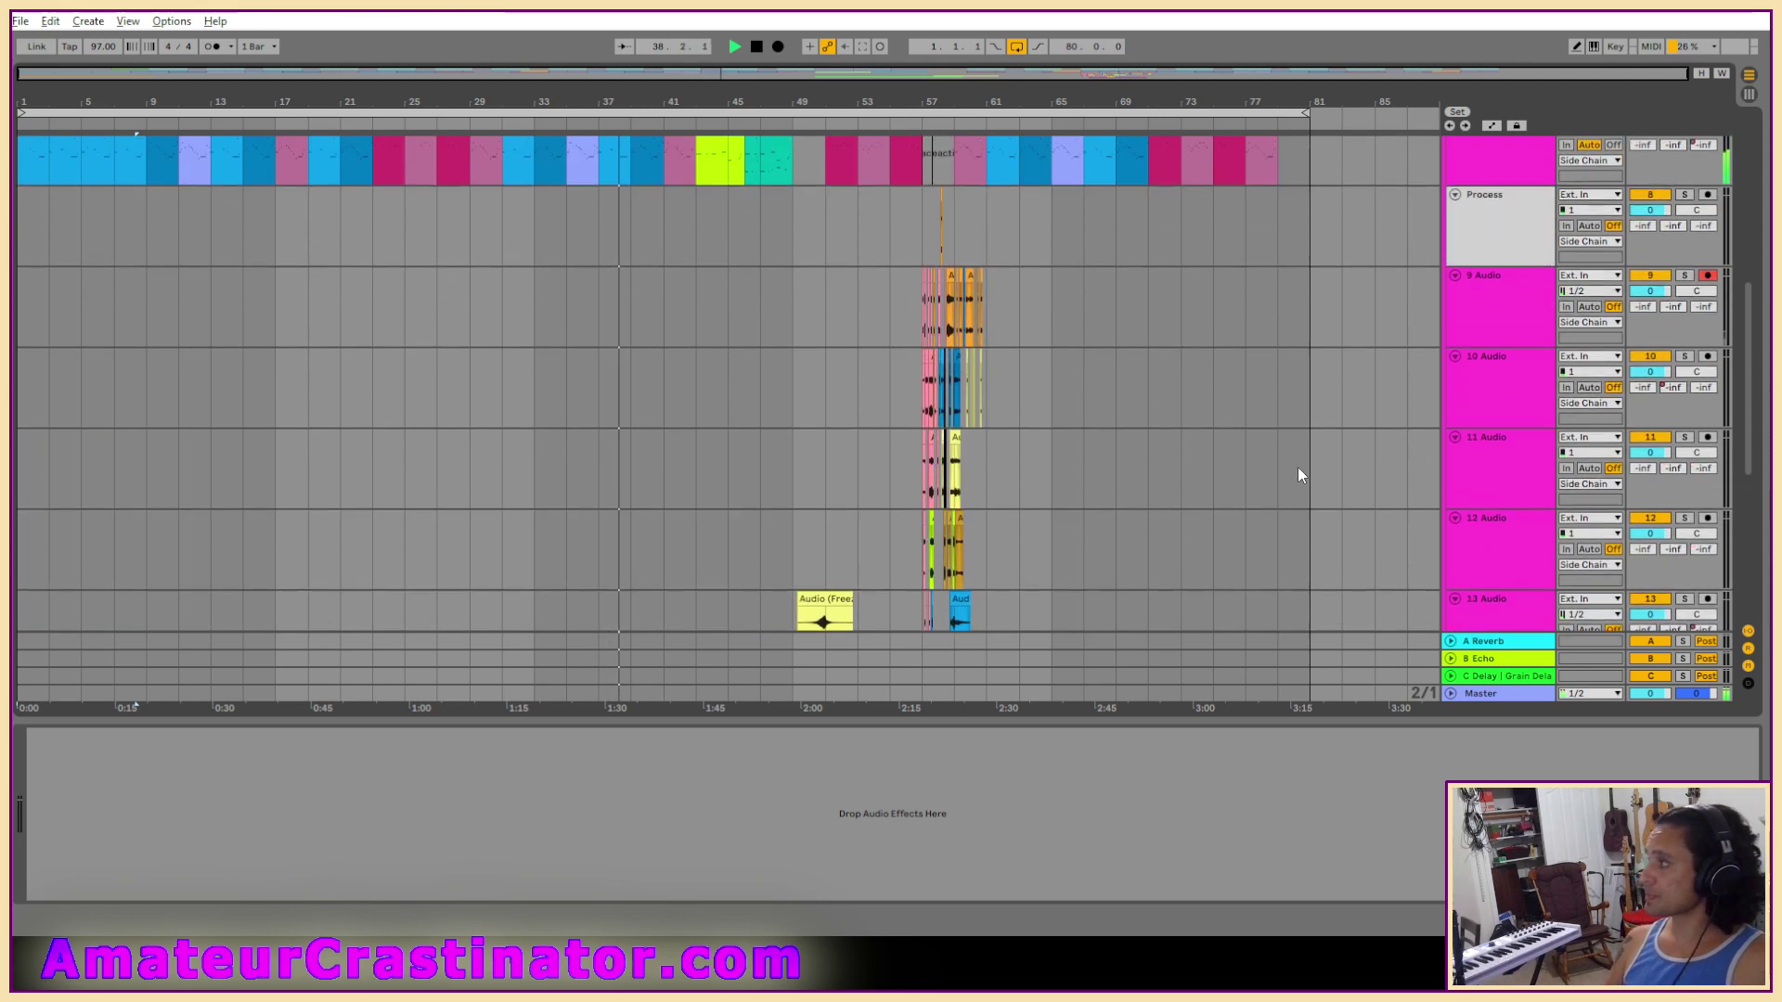
scroll(1292, 467, "down", 4)
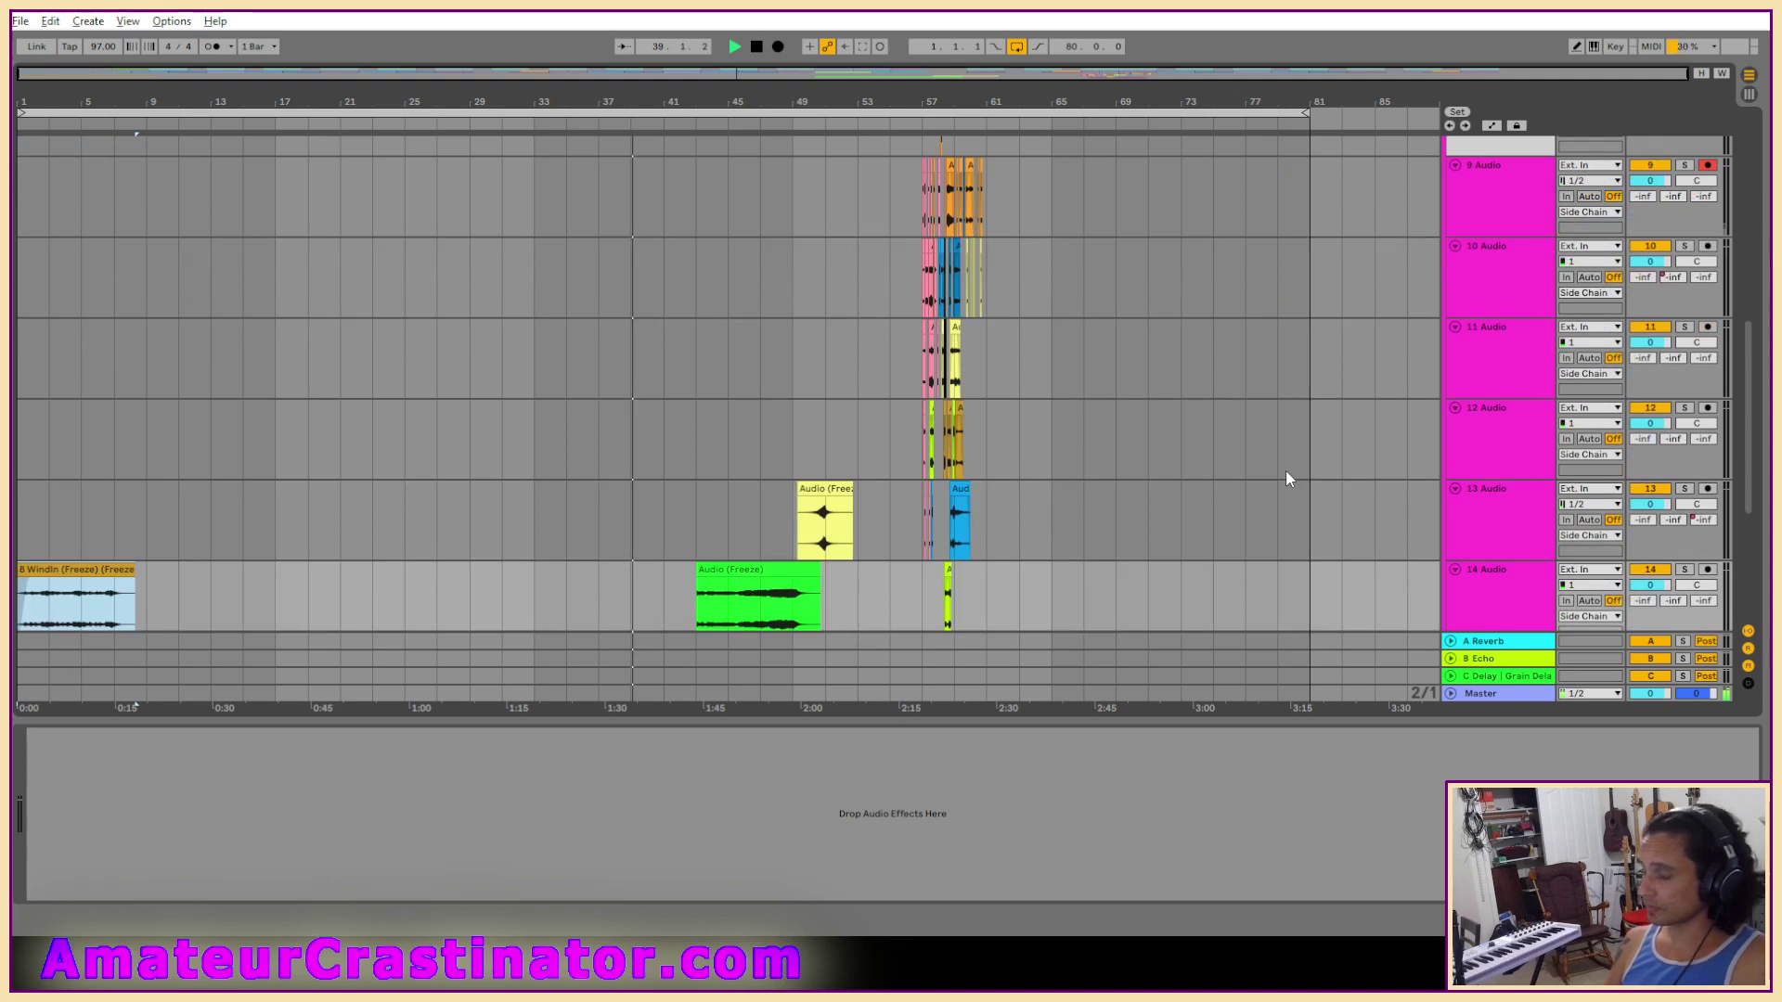
scroll(1285, 470, "down", 1)
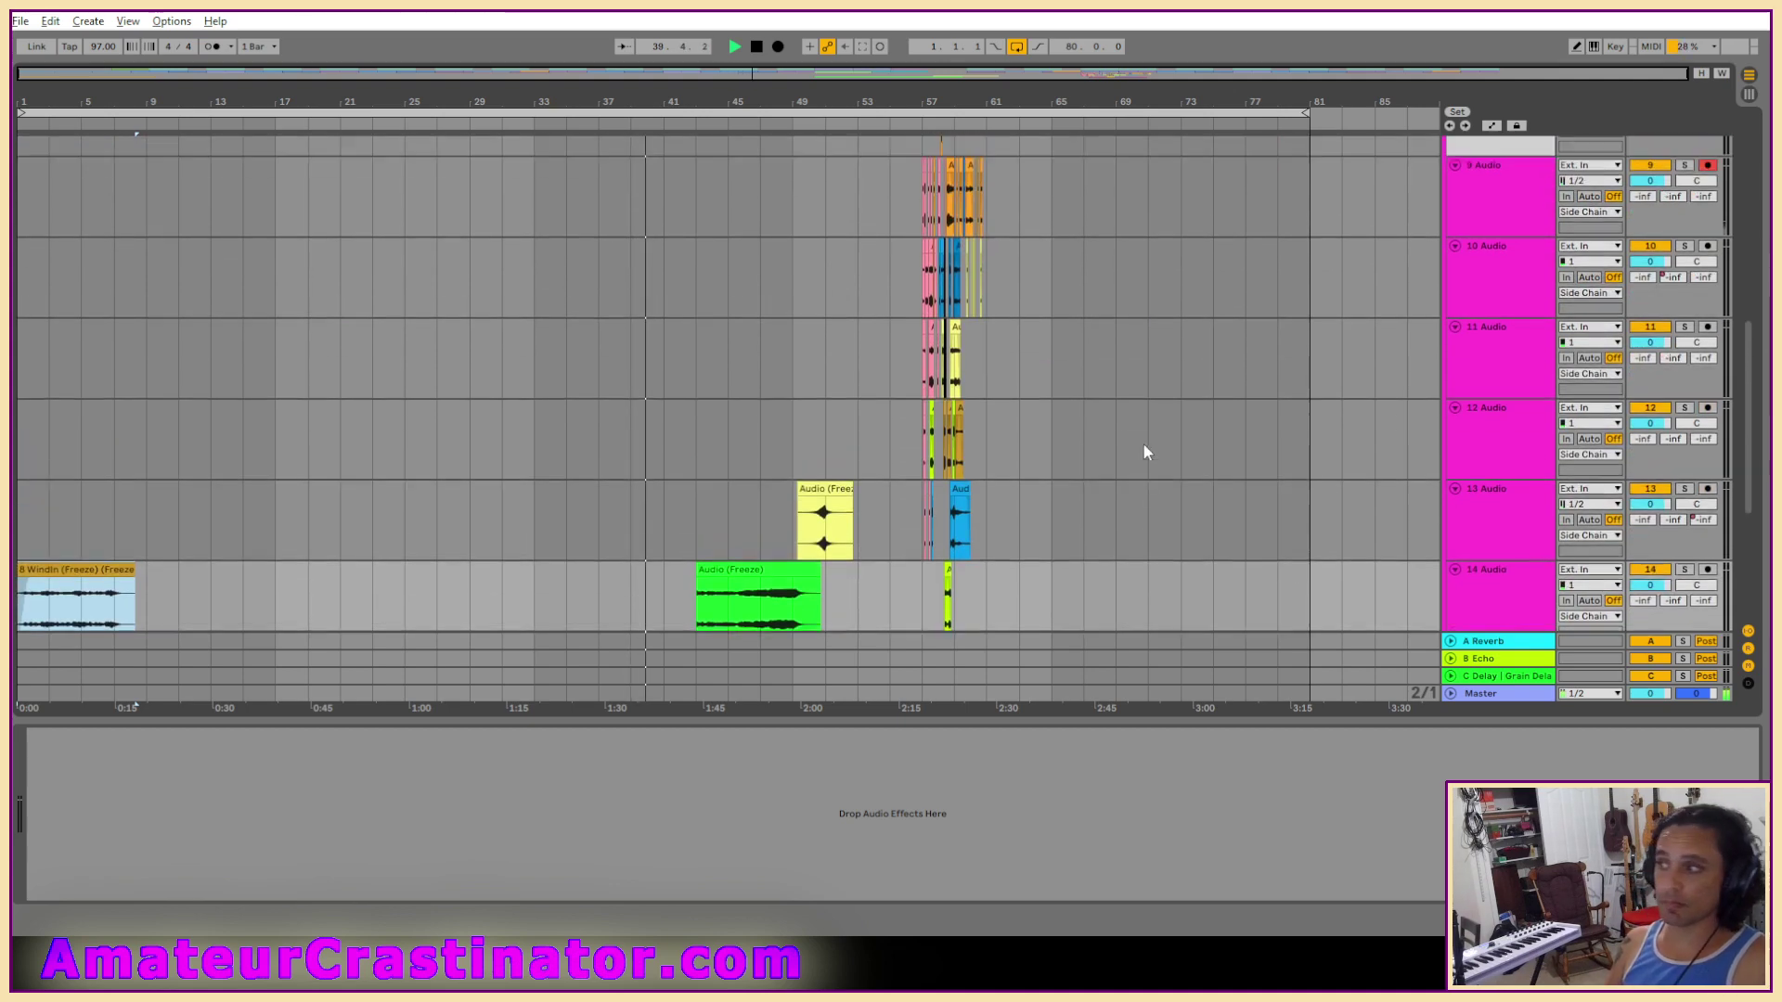
scroll(1143, 442, "up", 10)
scroll(1129, 436, "up", 1)
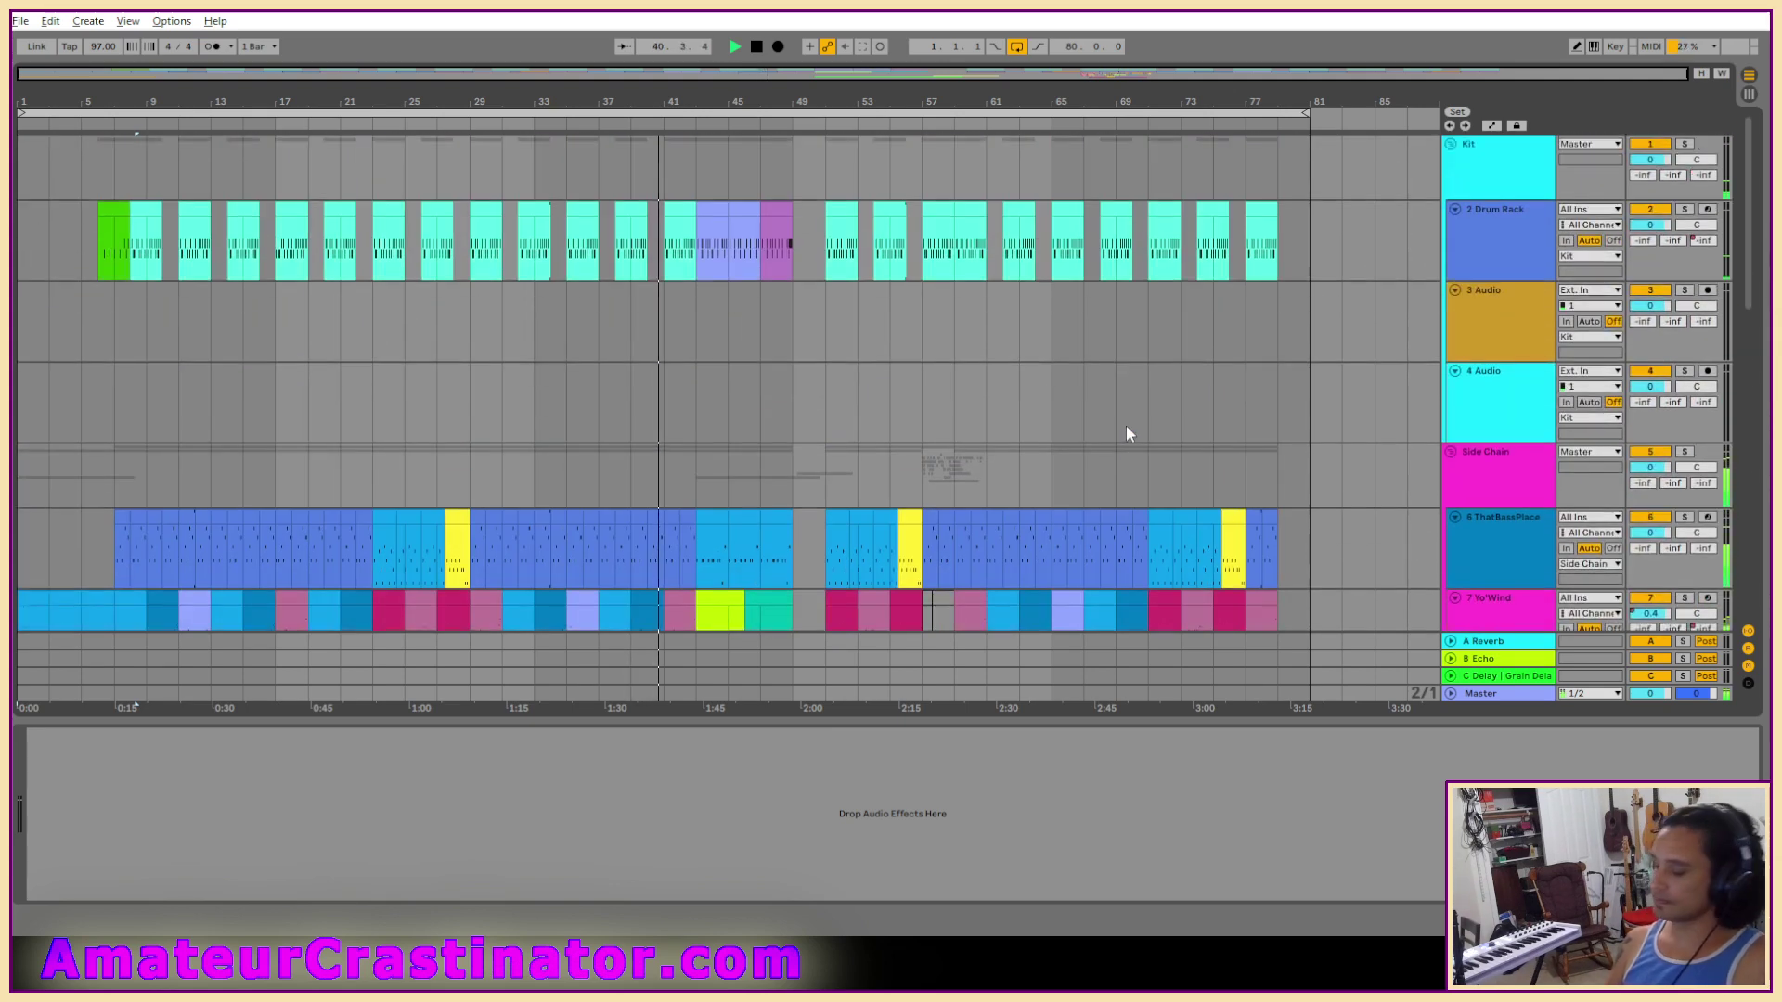
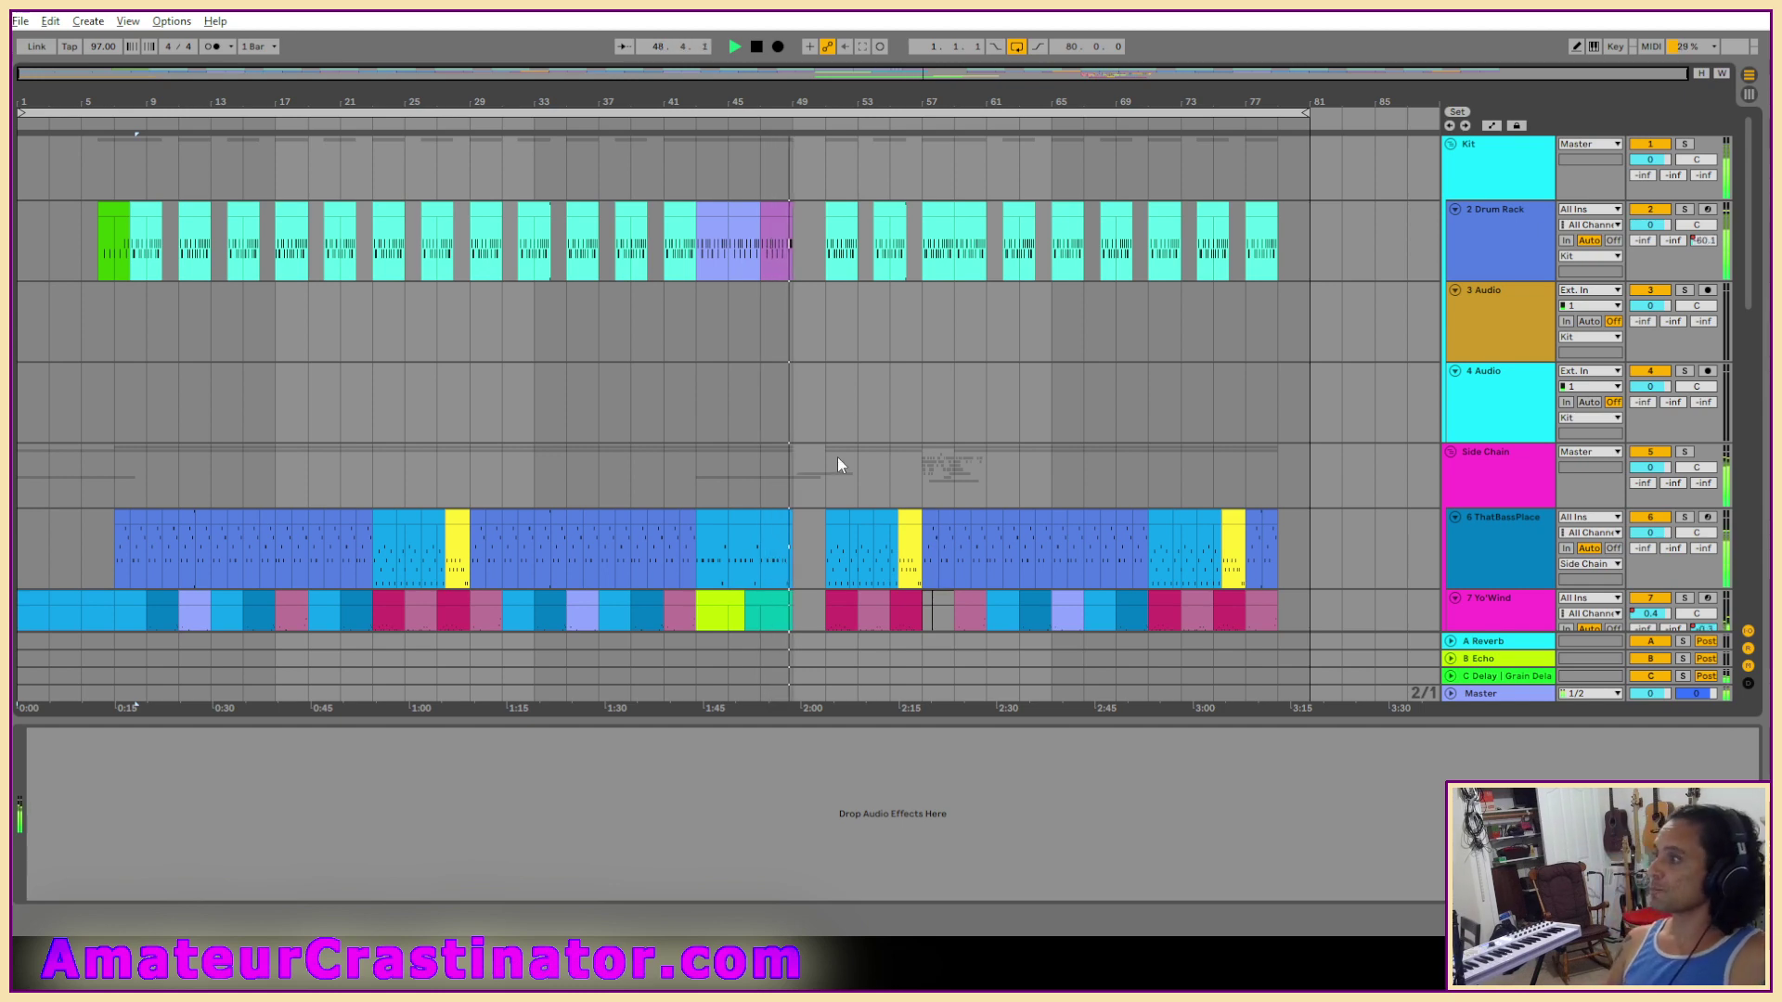
Follow the playback through the Side Chain group's tracks and inspect the chopped audio clips around bars 57 to 61 up close.
scroll(1369, 492, "down", 5)
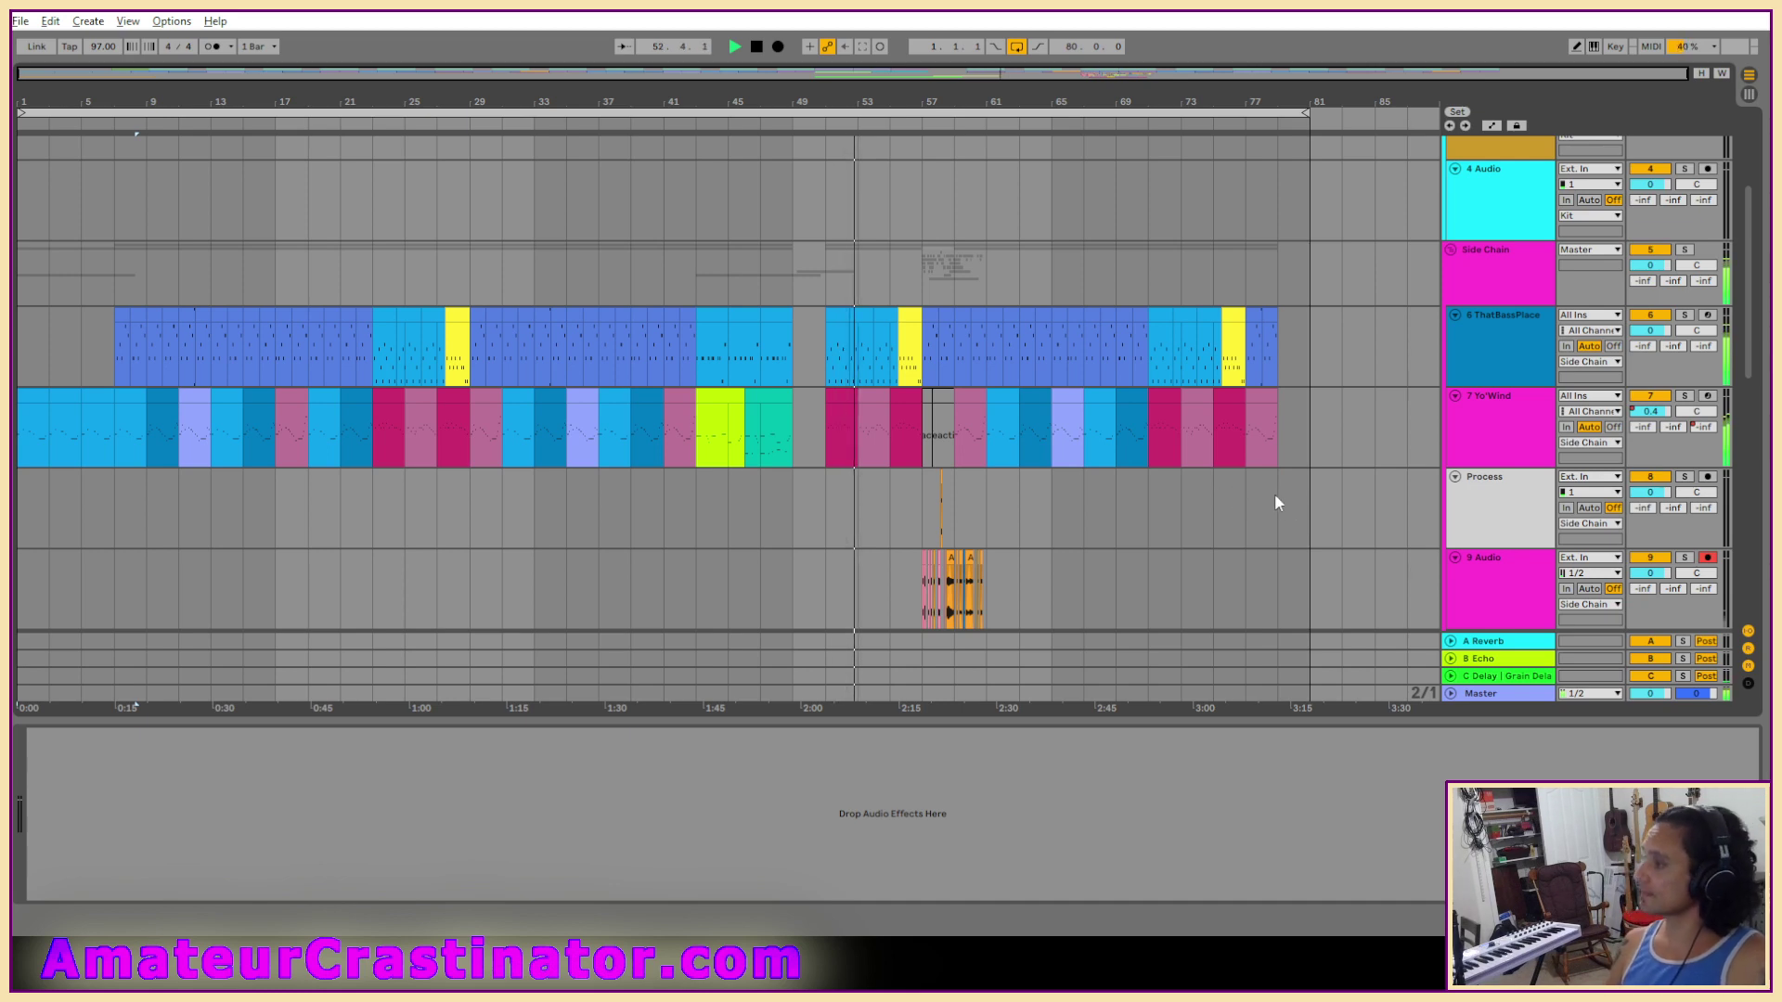
scroll(1289, 493, "down", 5)
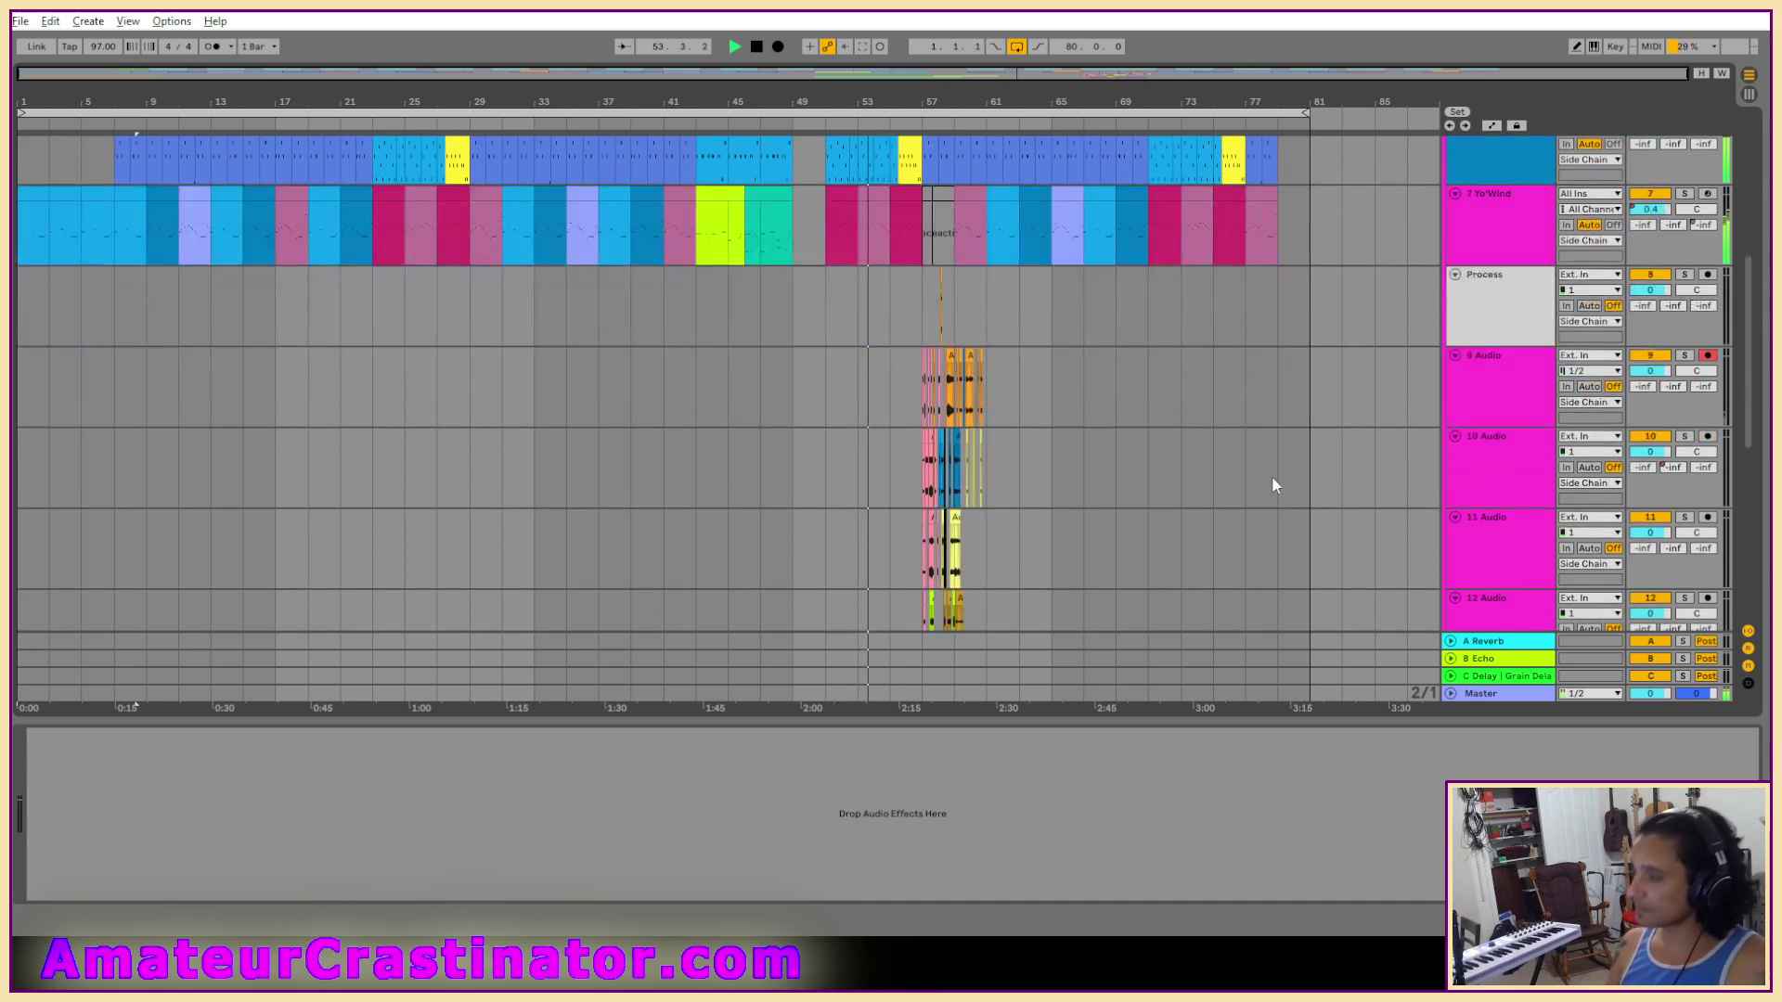
scroll(1266, 461, "up", 5)
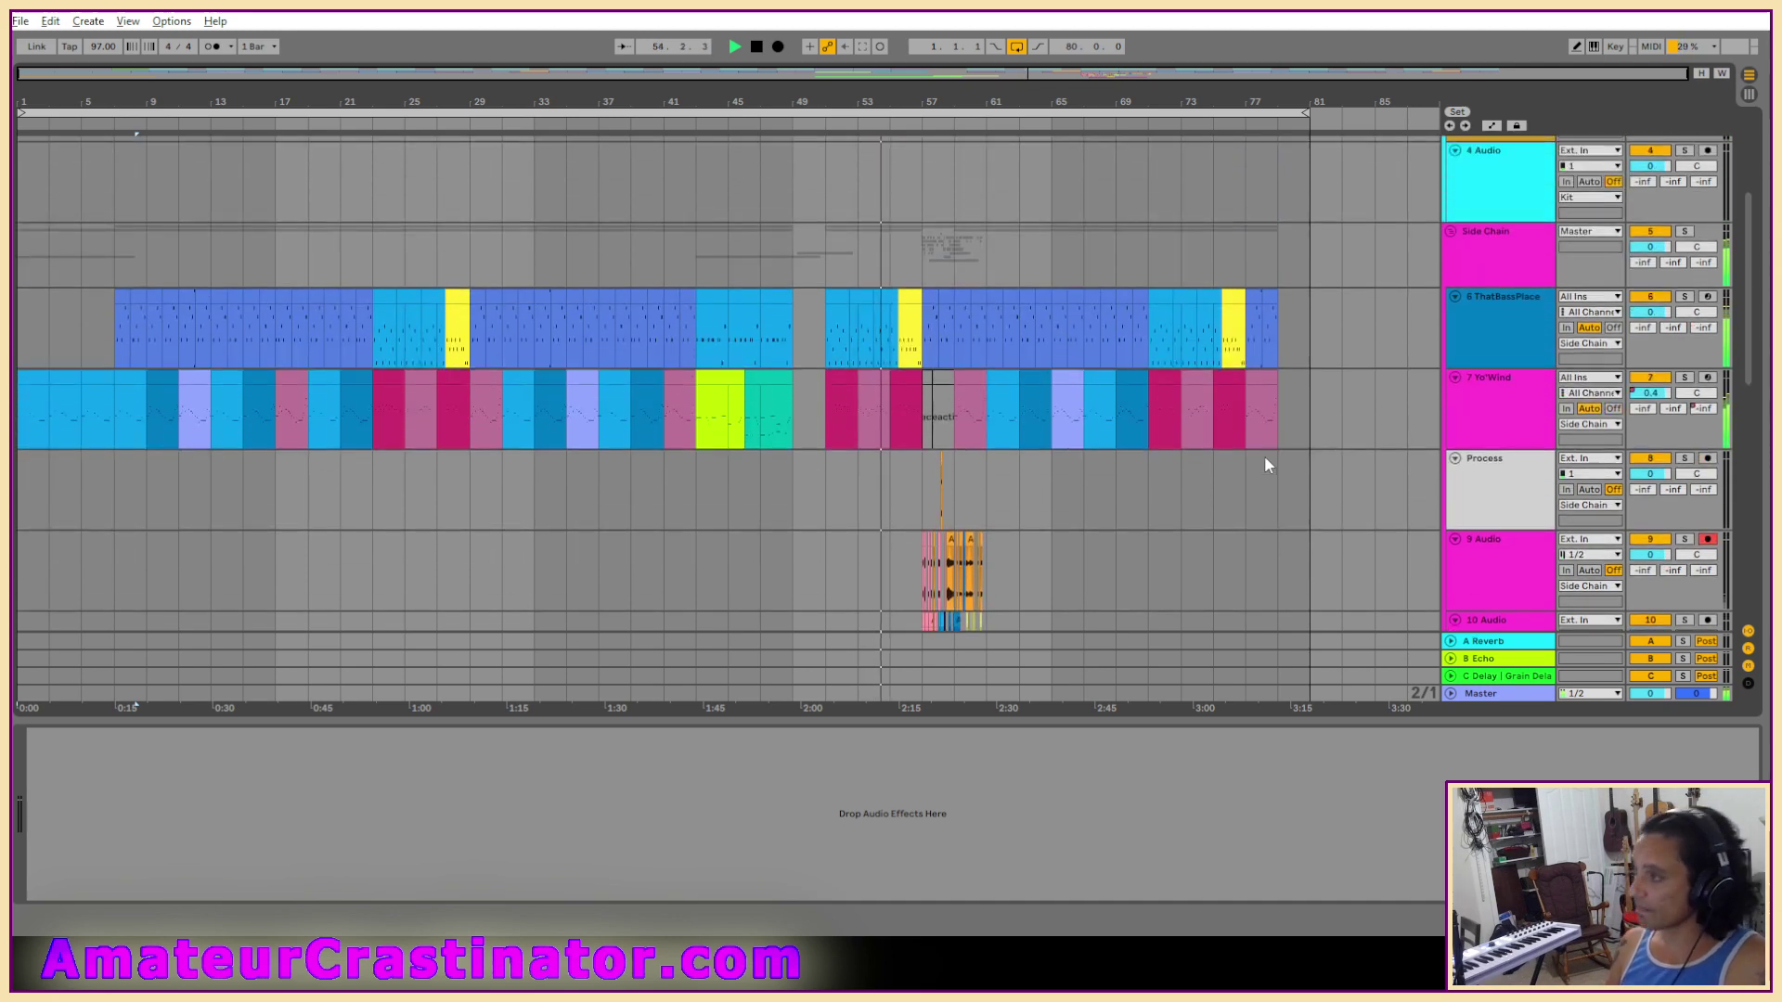
scroll(1266, 458, "up", 1)
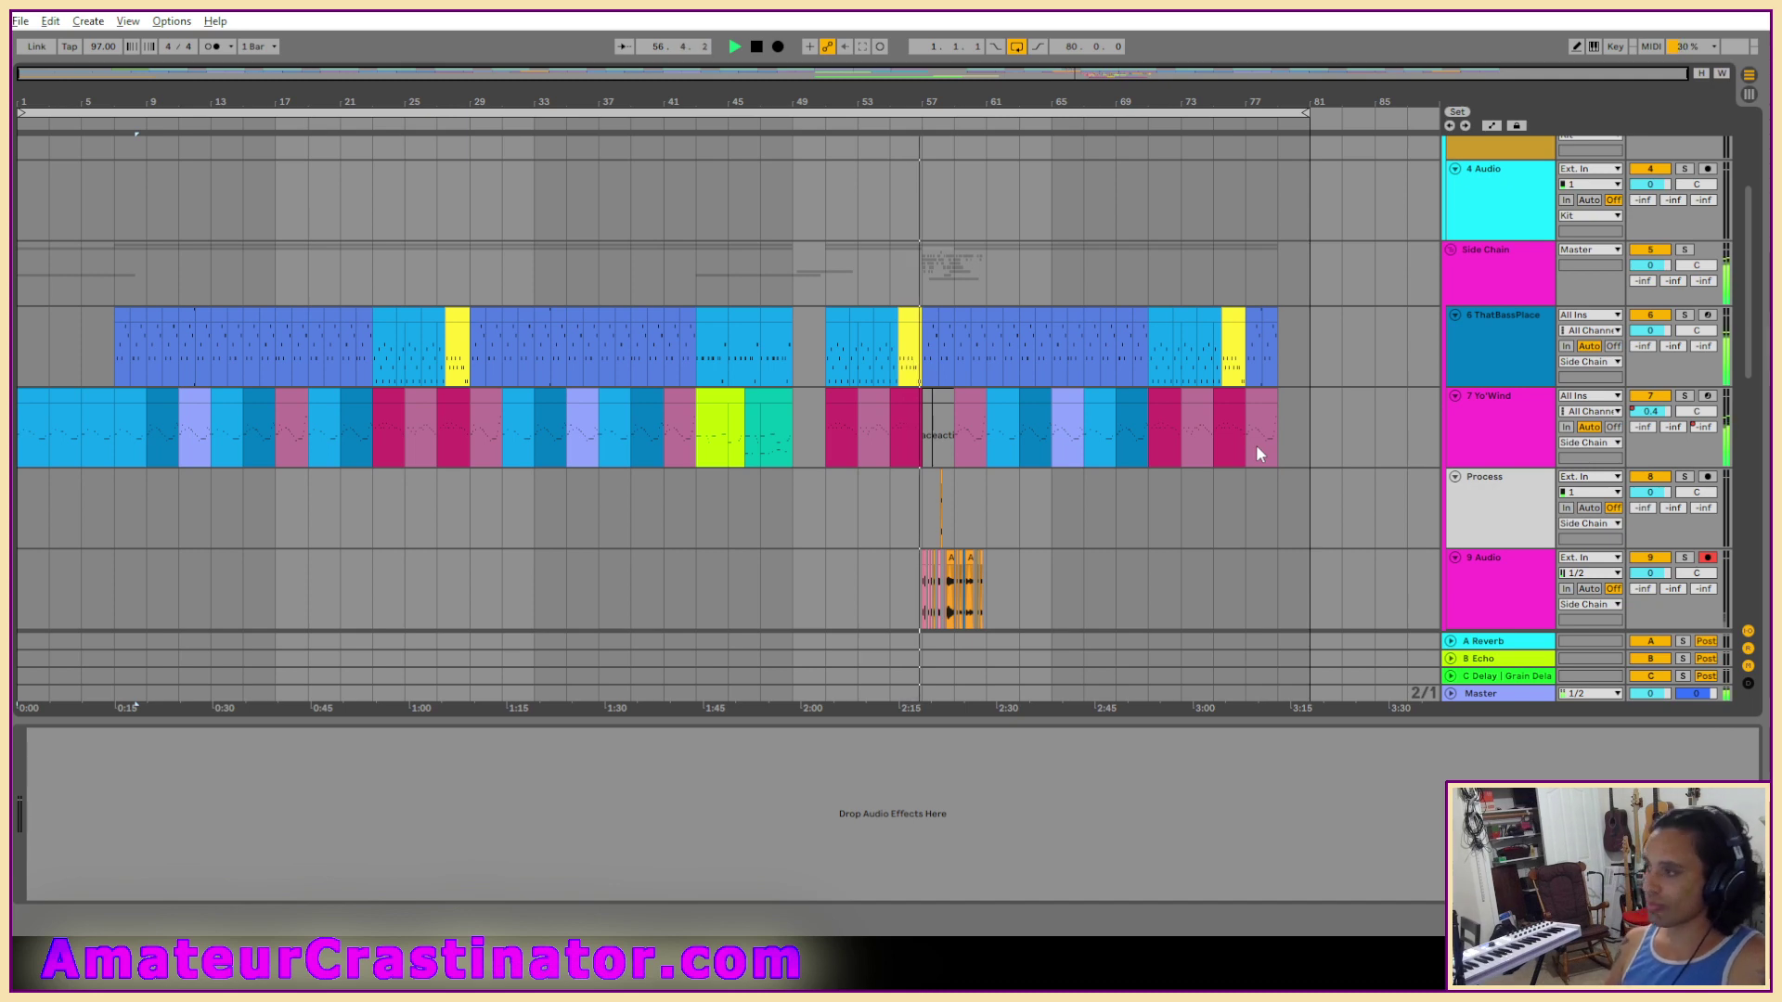
scroll(1255, 444, "down", 3)
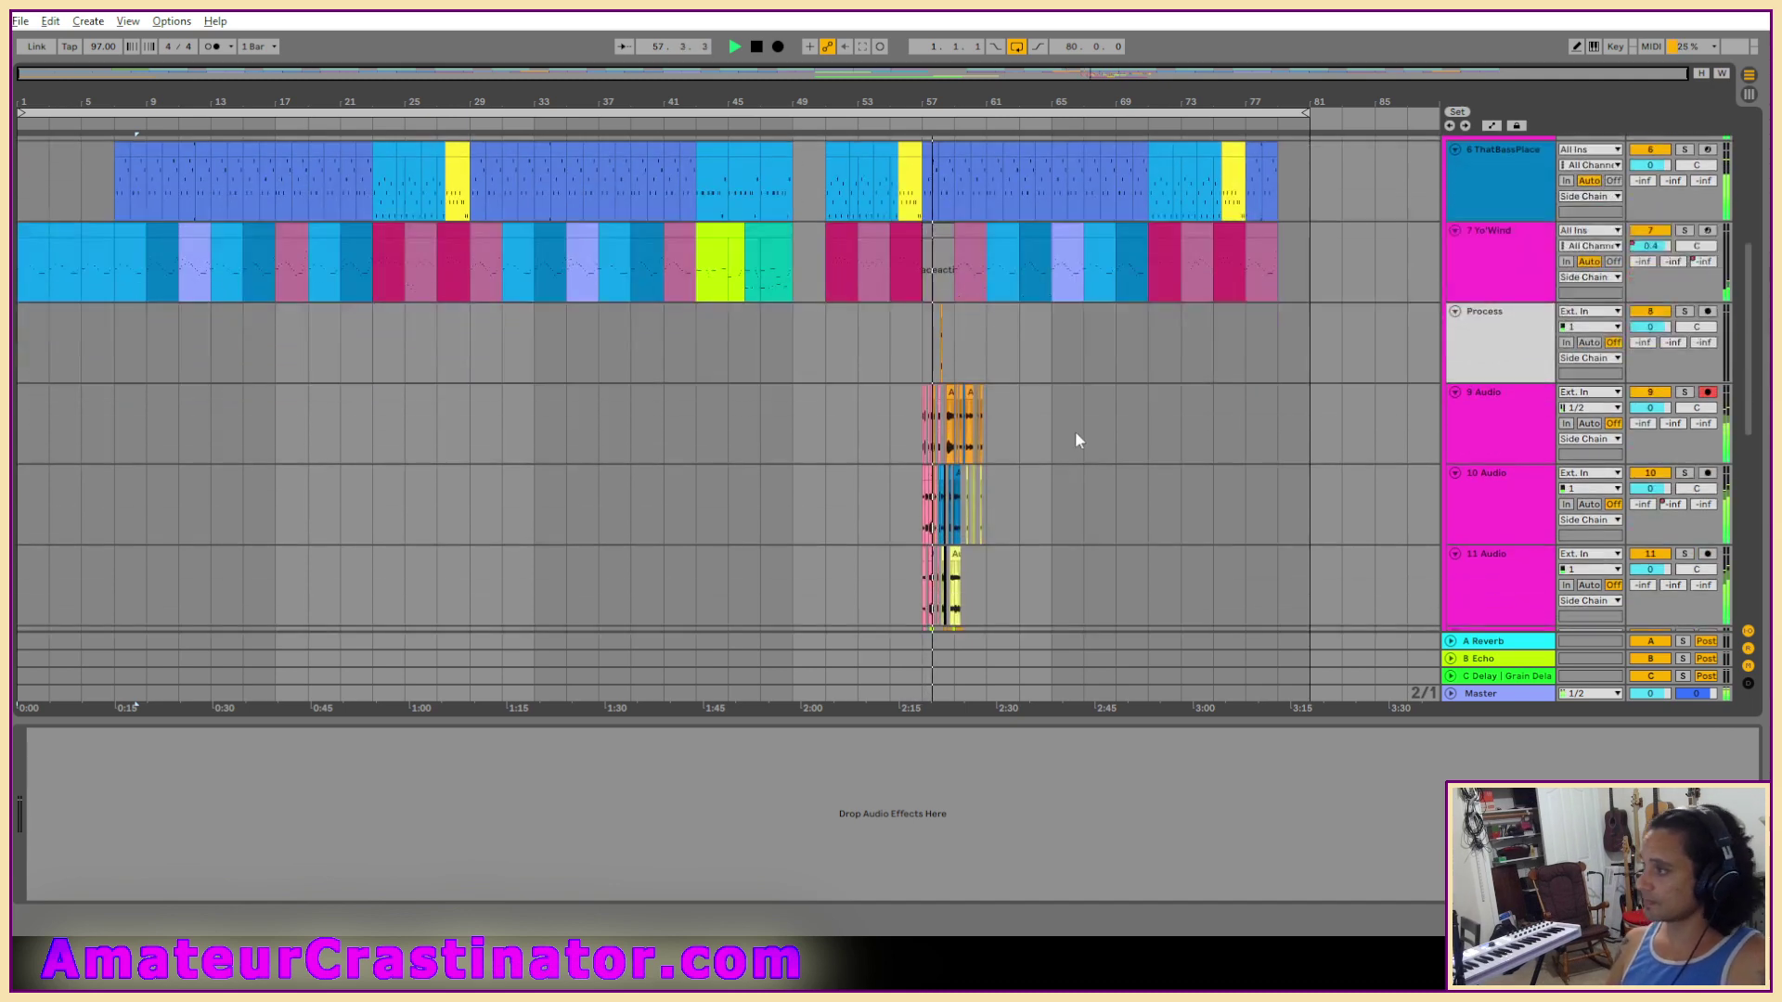
key("plus")
key("plus")
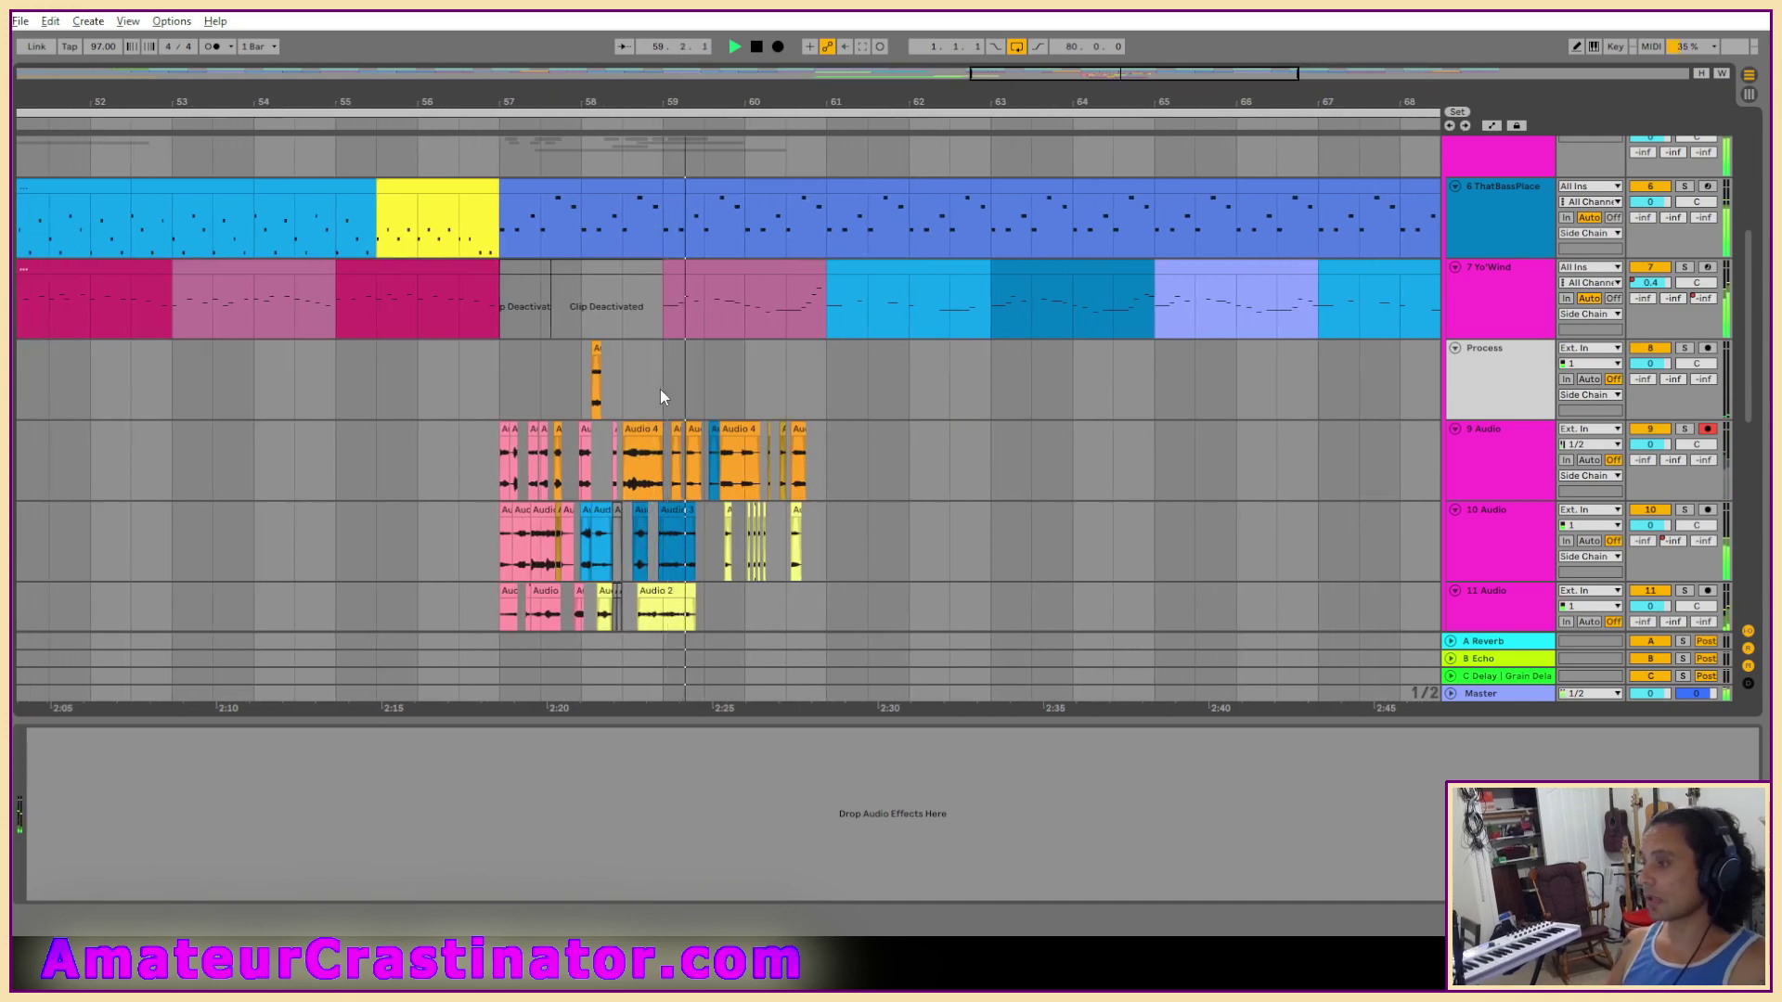
Play the chopped clips on 9 Audio through 11 Audio from bar 57 and inspect them up close.
key("plus")
key("plus")
key("minus")
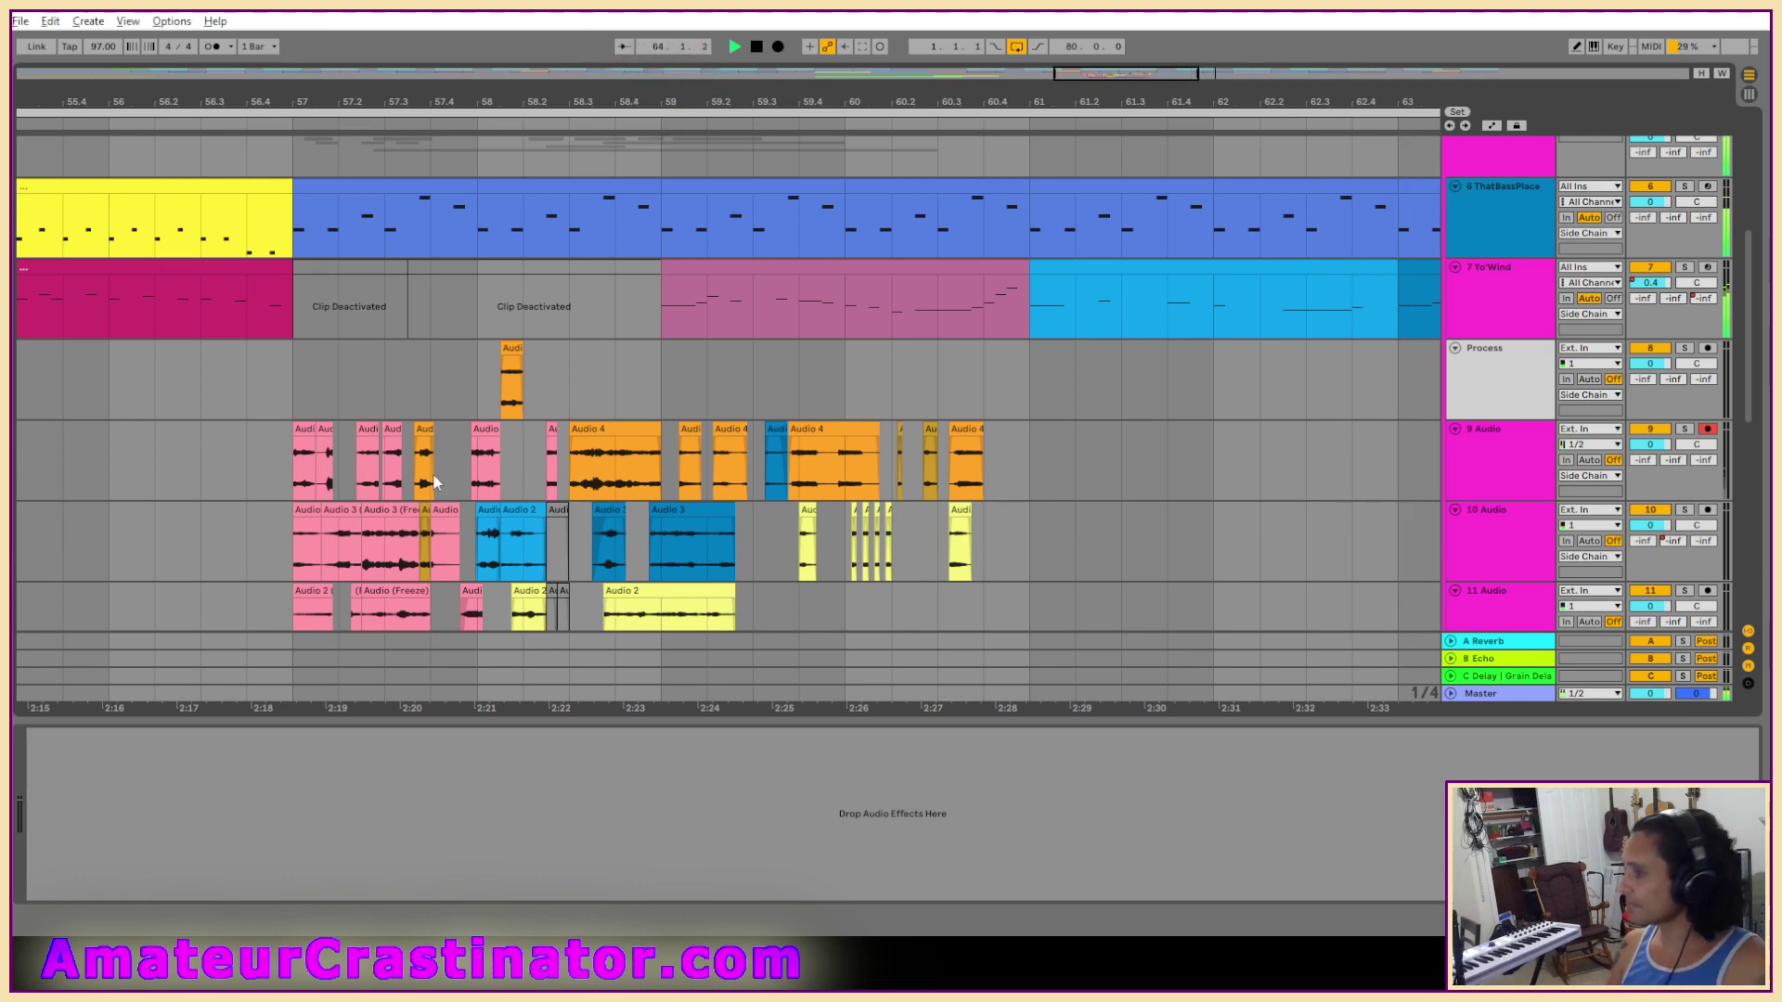
scroll(441, 476, "up", 3)
scroll(460, 470, "down", 3)
left_click(321, 453)
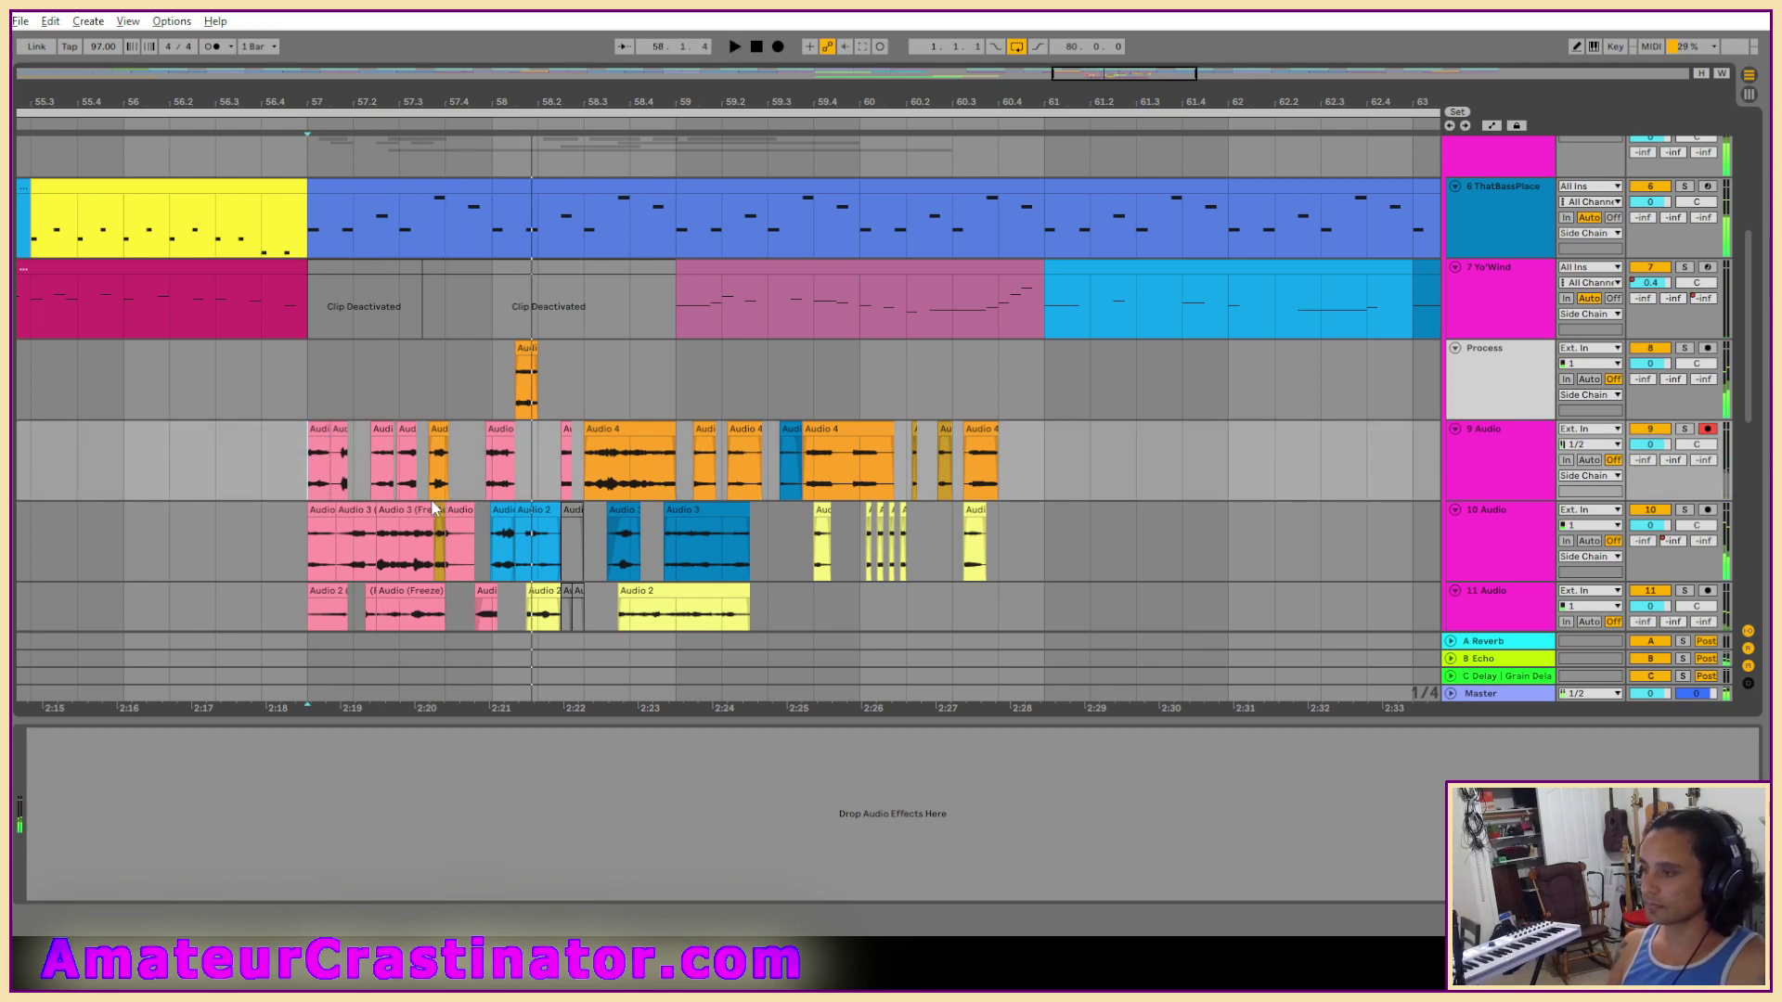
Audition the orange Audio 4 clip on the Process track in solo.
scroll(432, 505, "up", 2)
left_click(640, 376)
key("space")
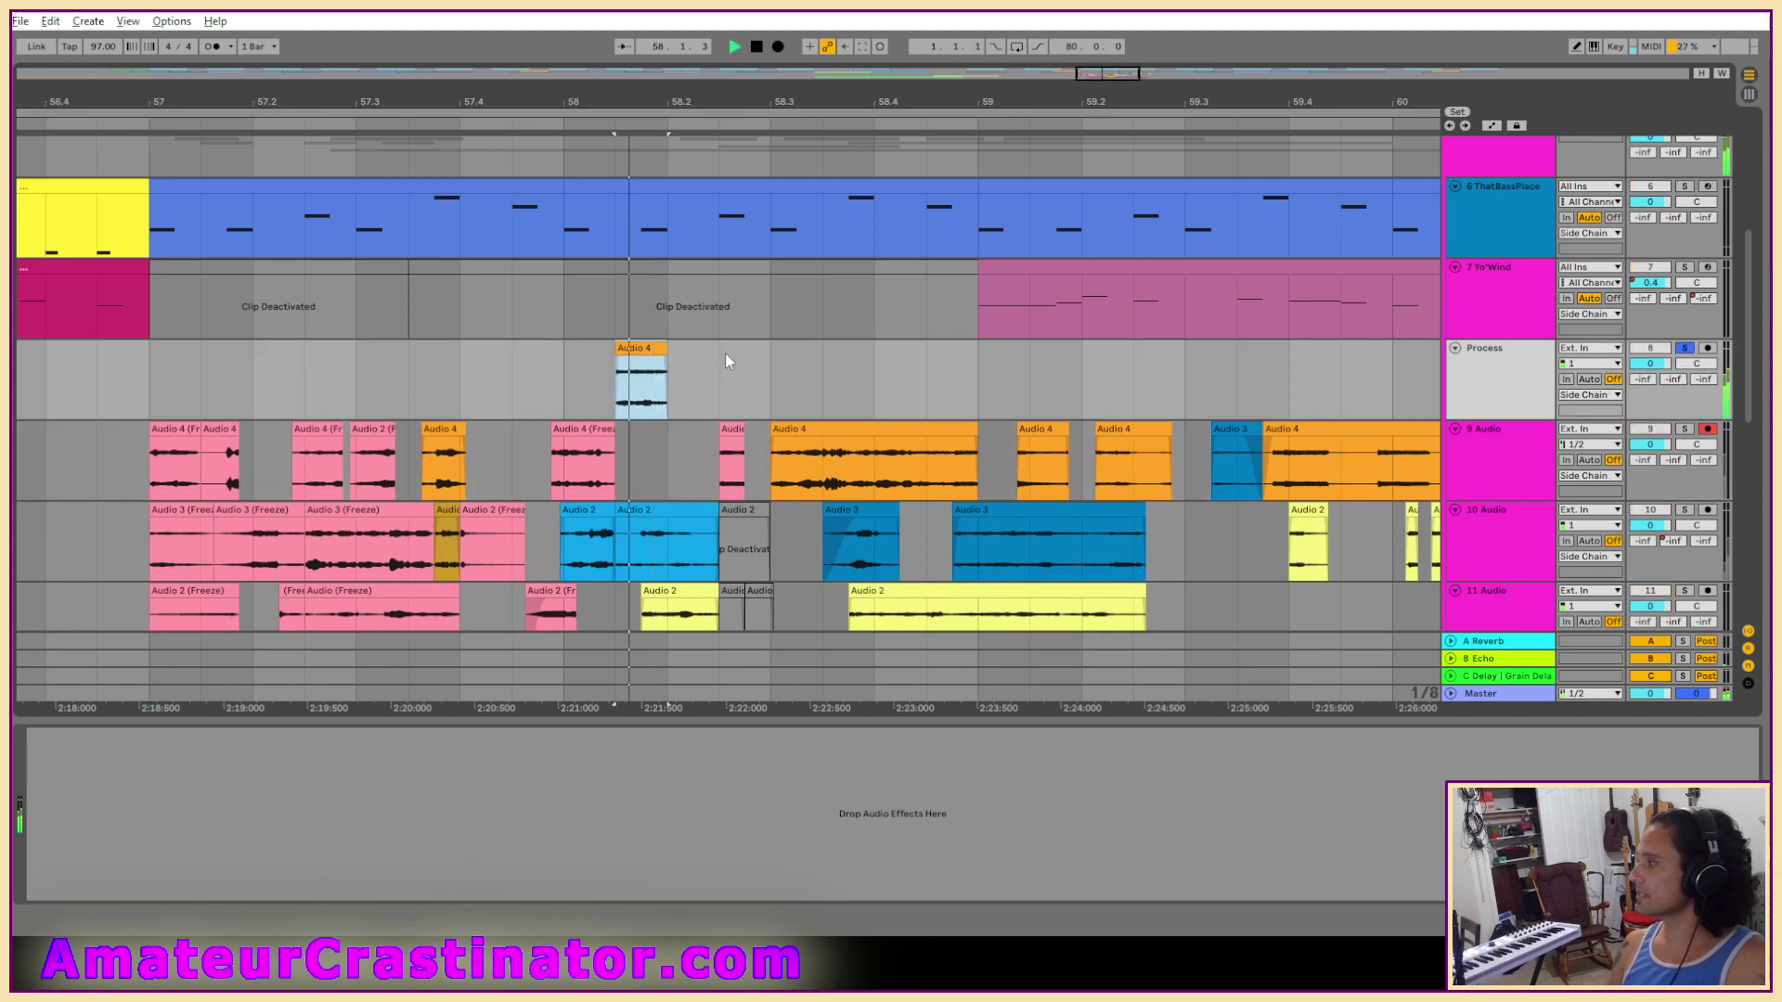
key("space")
key("ctrl+l")
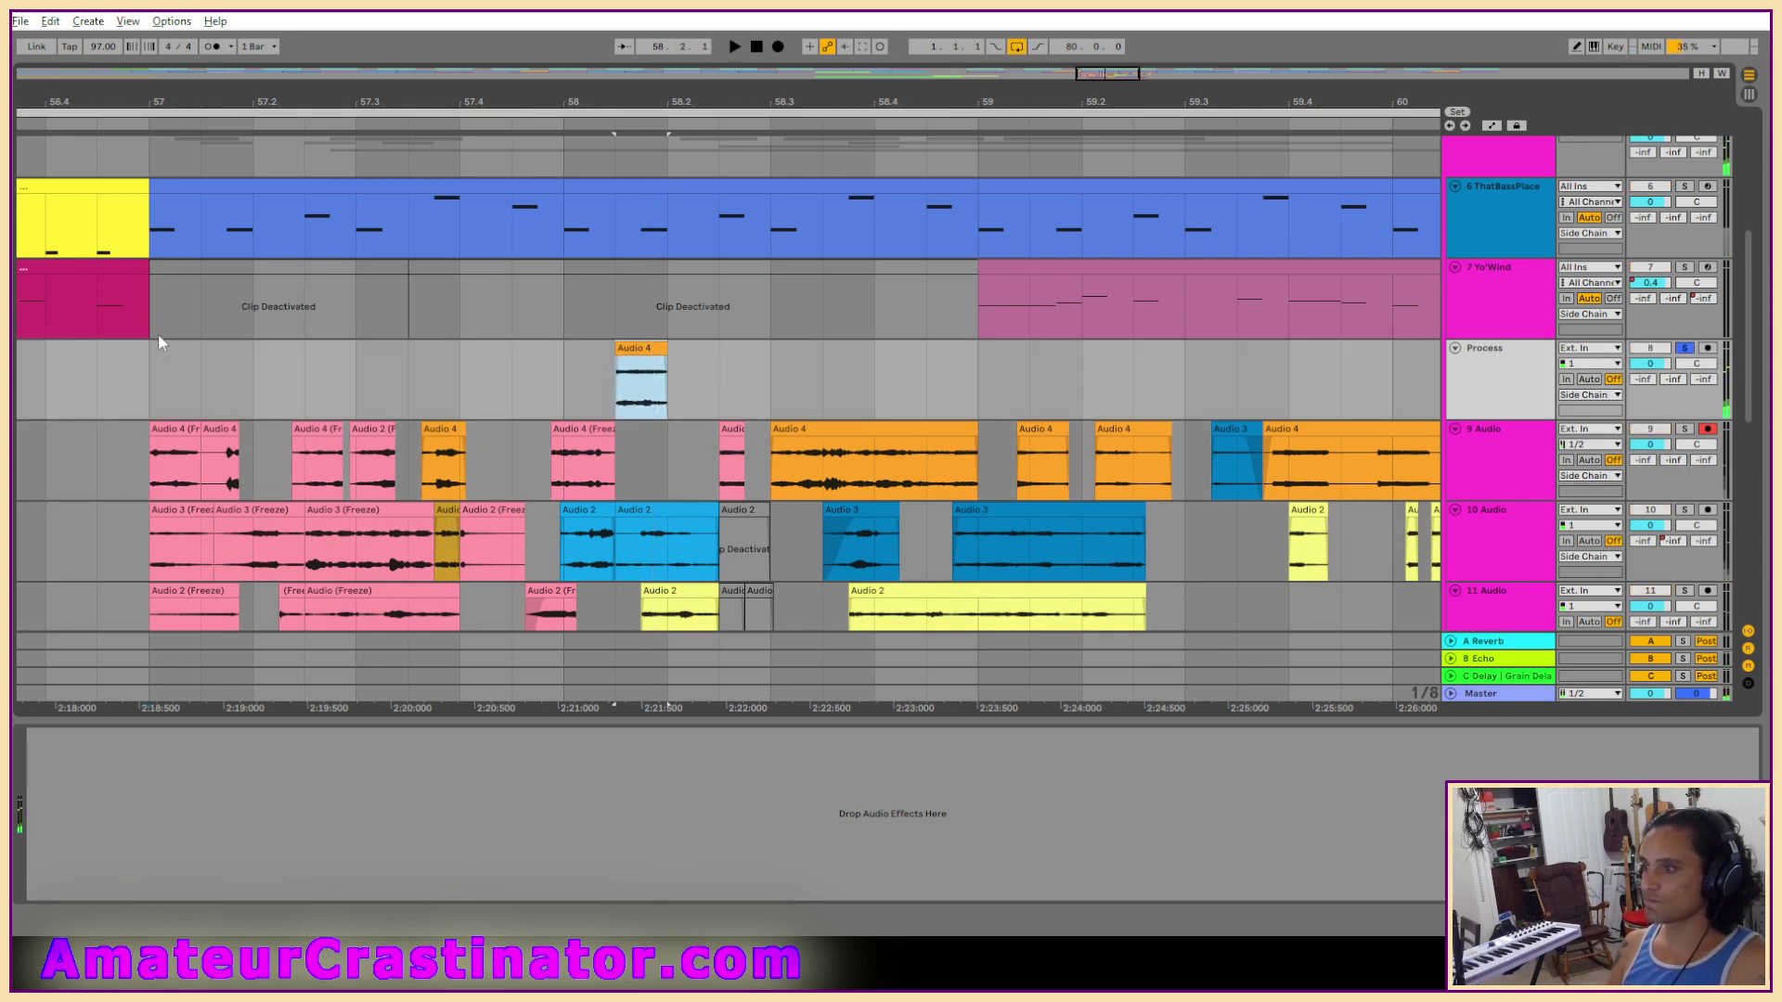
Play the full mix from bar 57 and compare the Process clip with the blue Audio 2 clip on 10 Audio.
left_click(159, 344)
key("space")
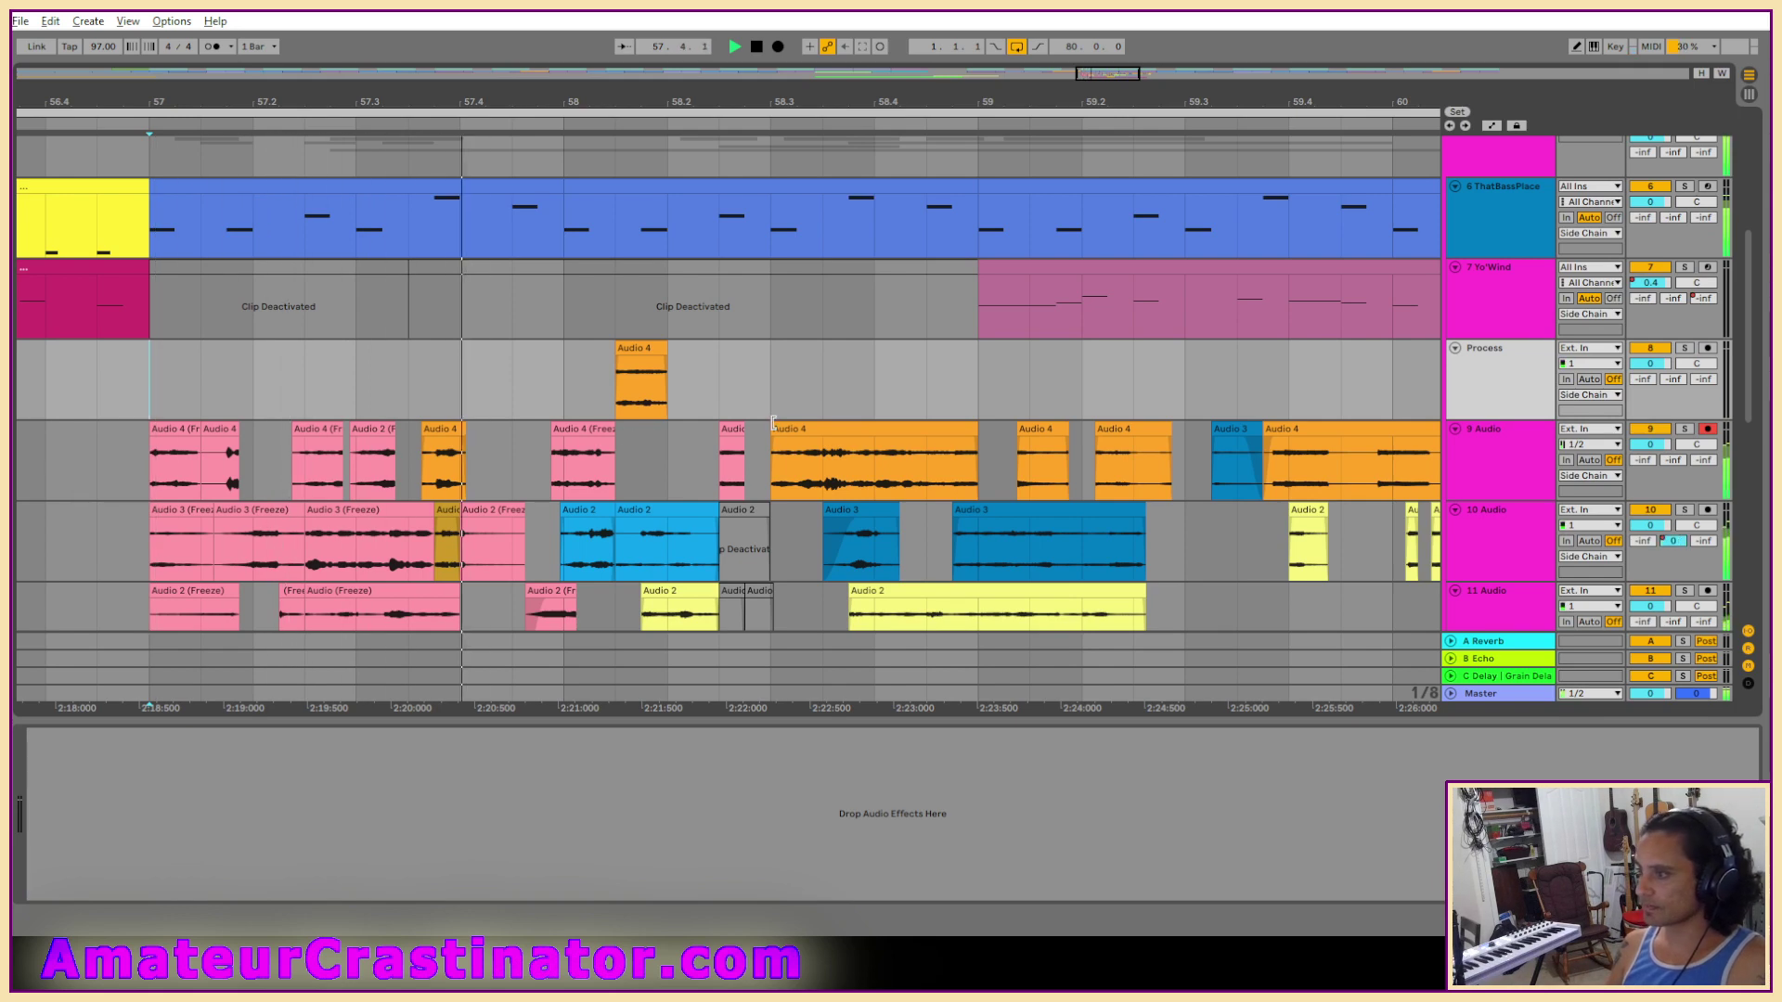
key("space")
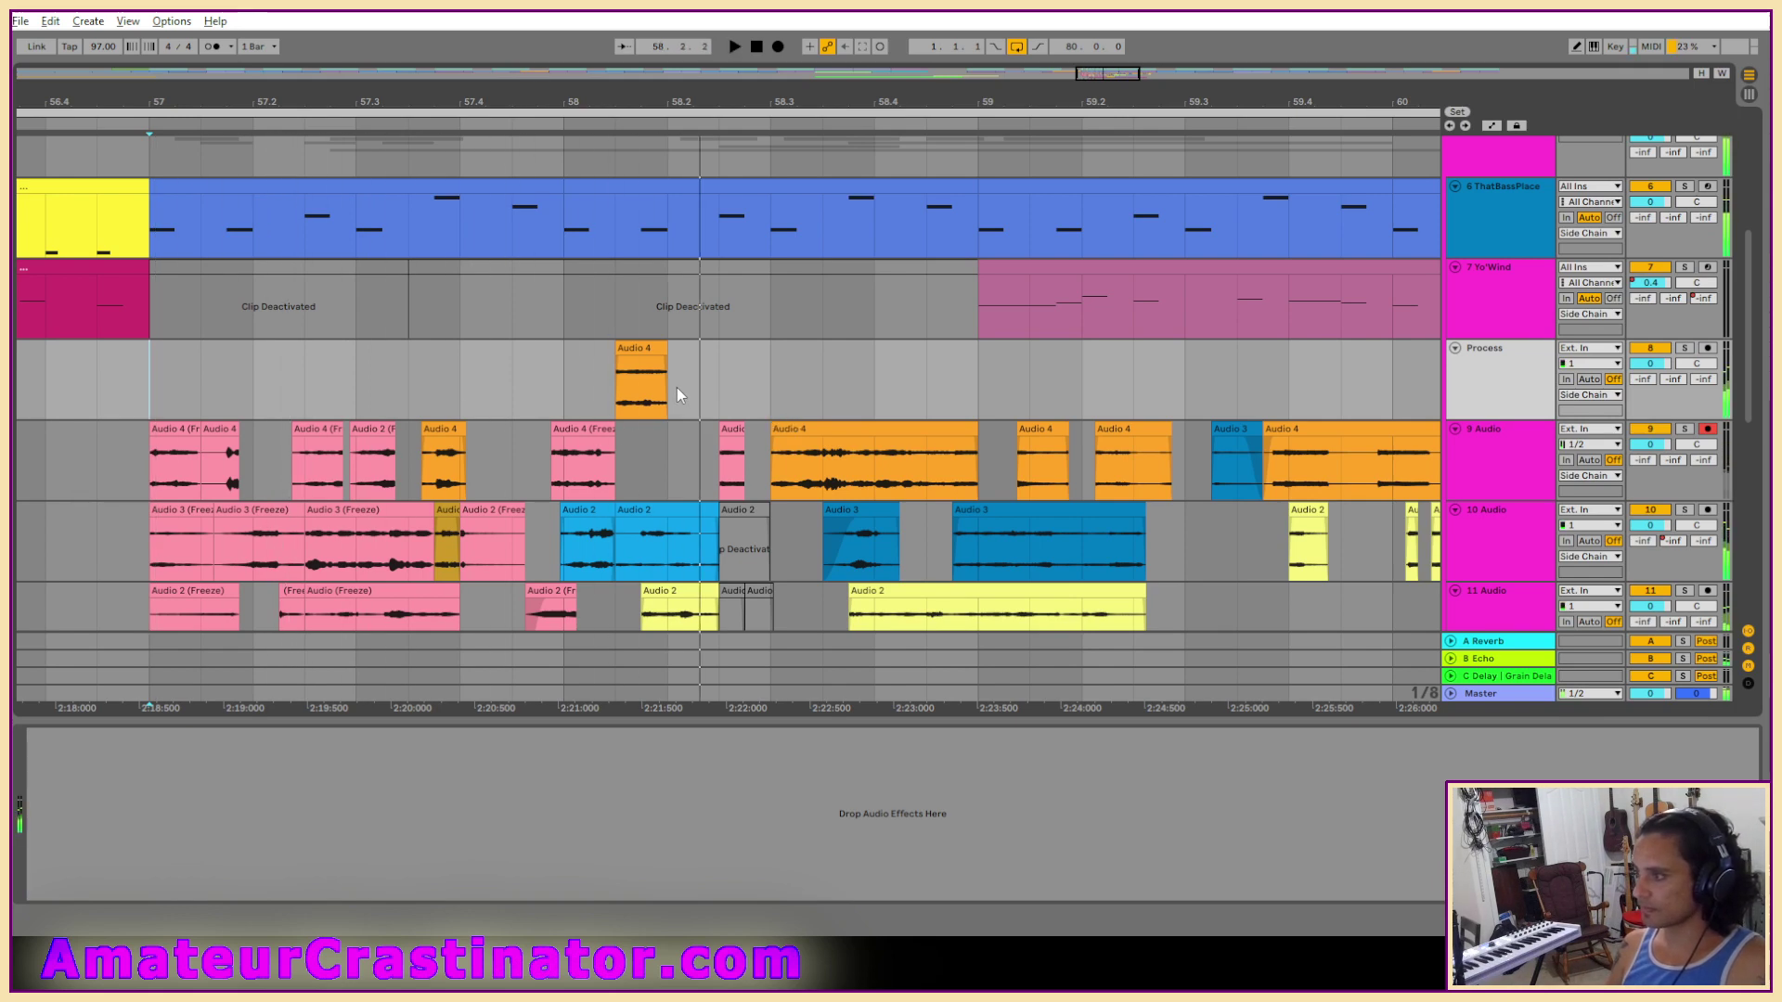
left_click(642, 350)
left_click(619, 560)
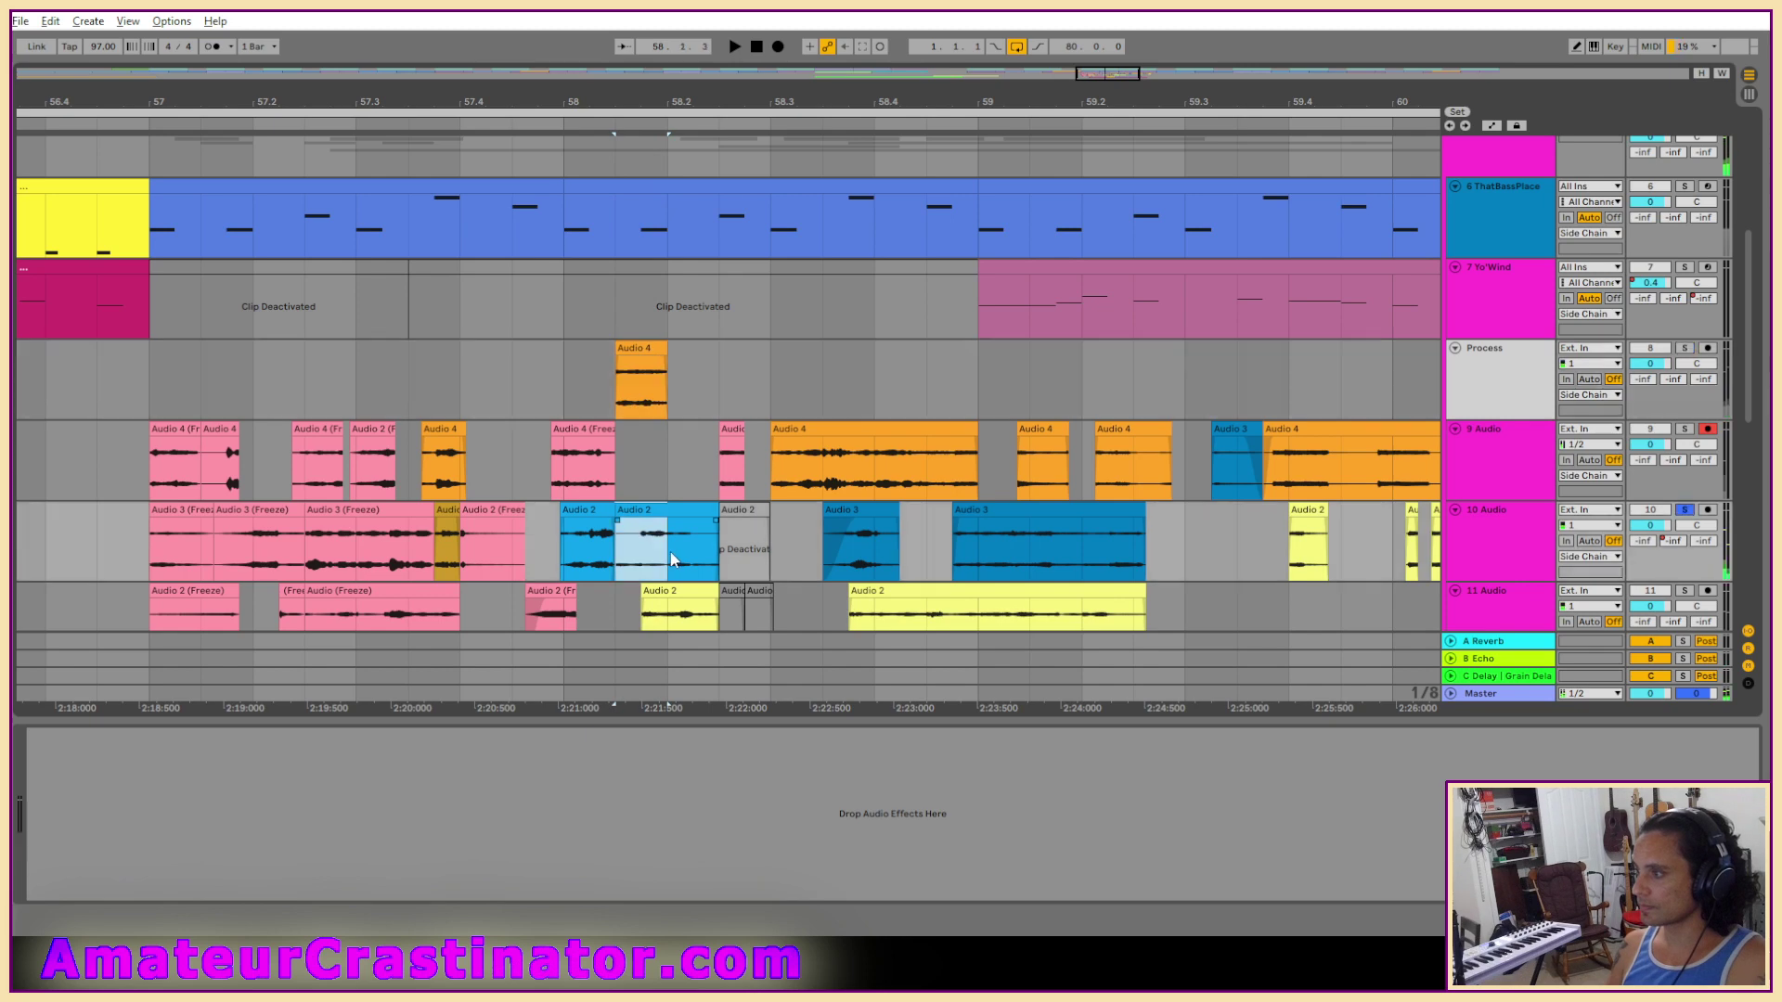
left_click(662, 353)
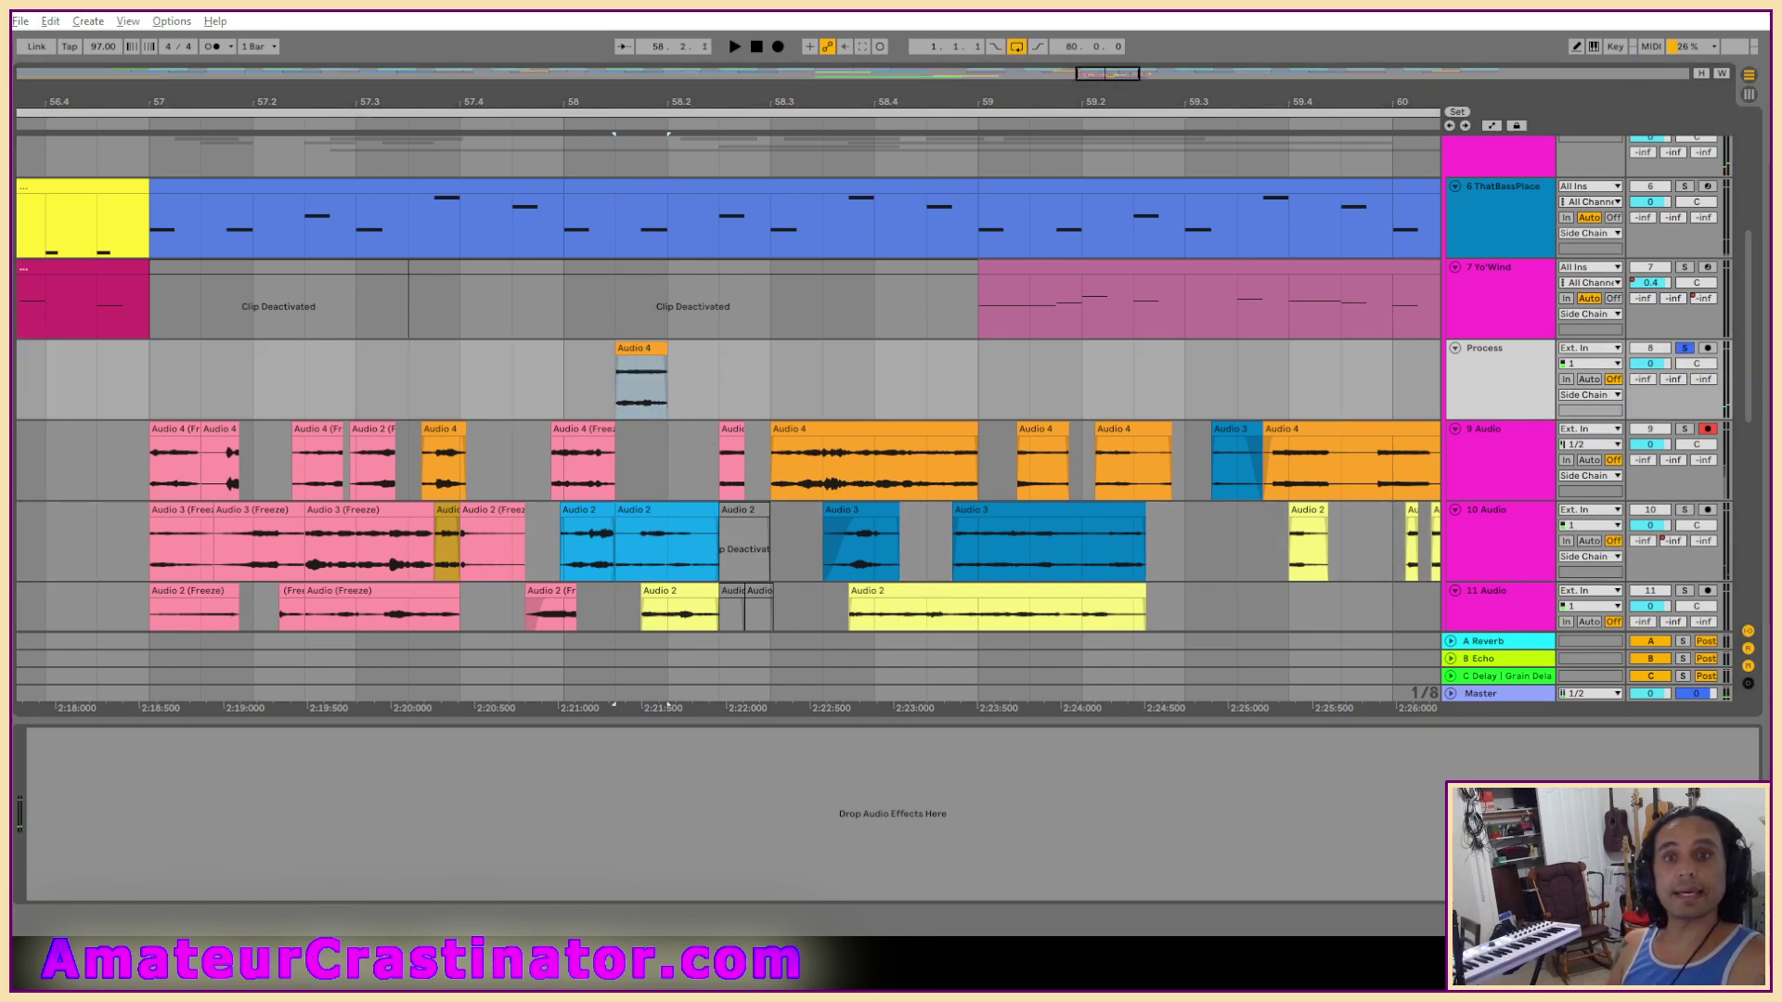
Shape the Process track with EQ Eight: a low cut on band 1 and narrow dips, including -6.82 dB at 2.02 kHz.
key("space")
left_click(102, 875)
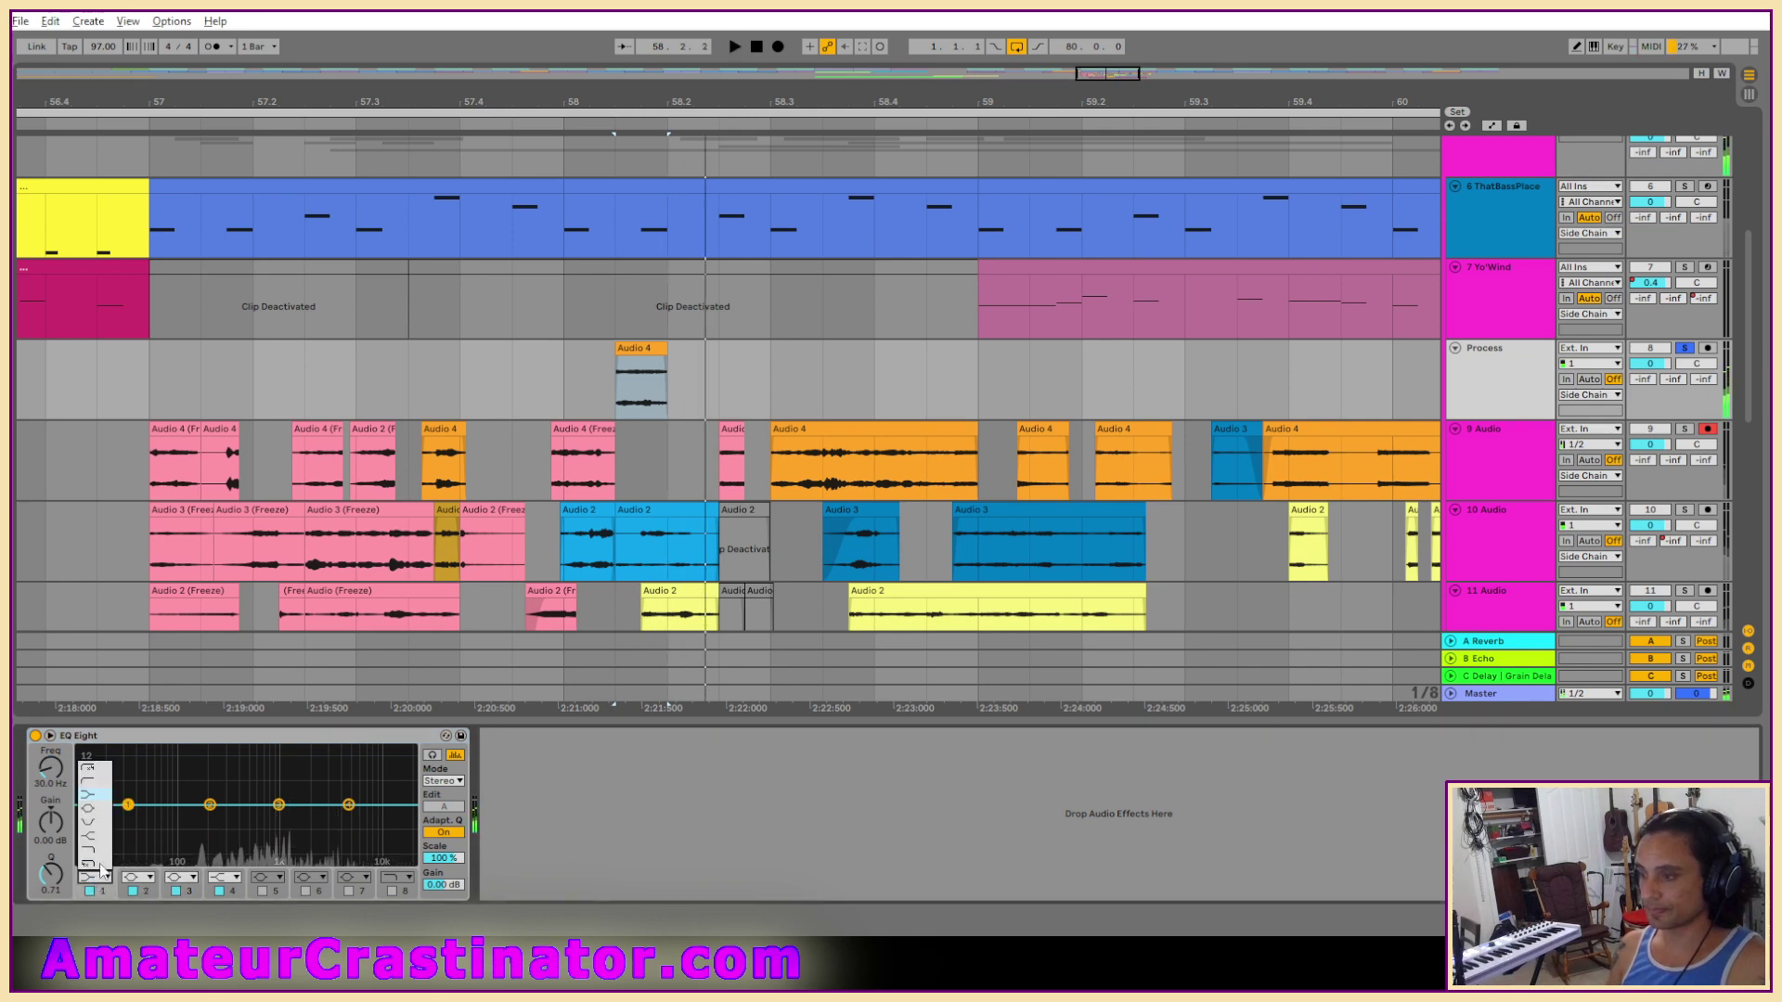
left_click(91, 787)
left_click_drag(123, 804, 124, 859)
left_click_drag(279, 804, 309, 830)
key("space")
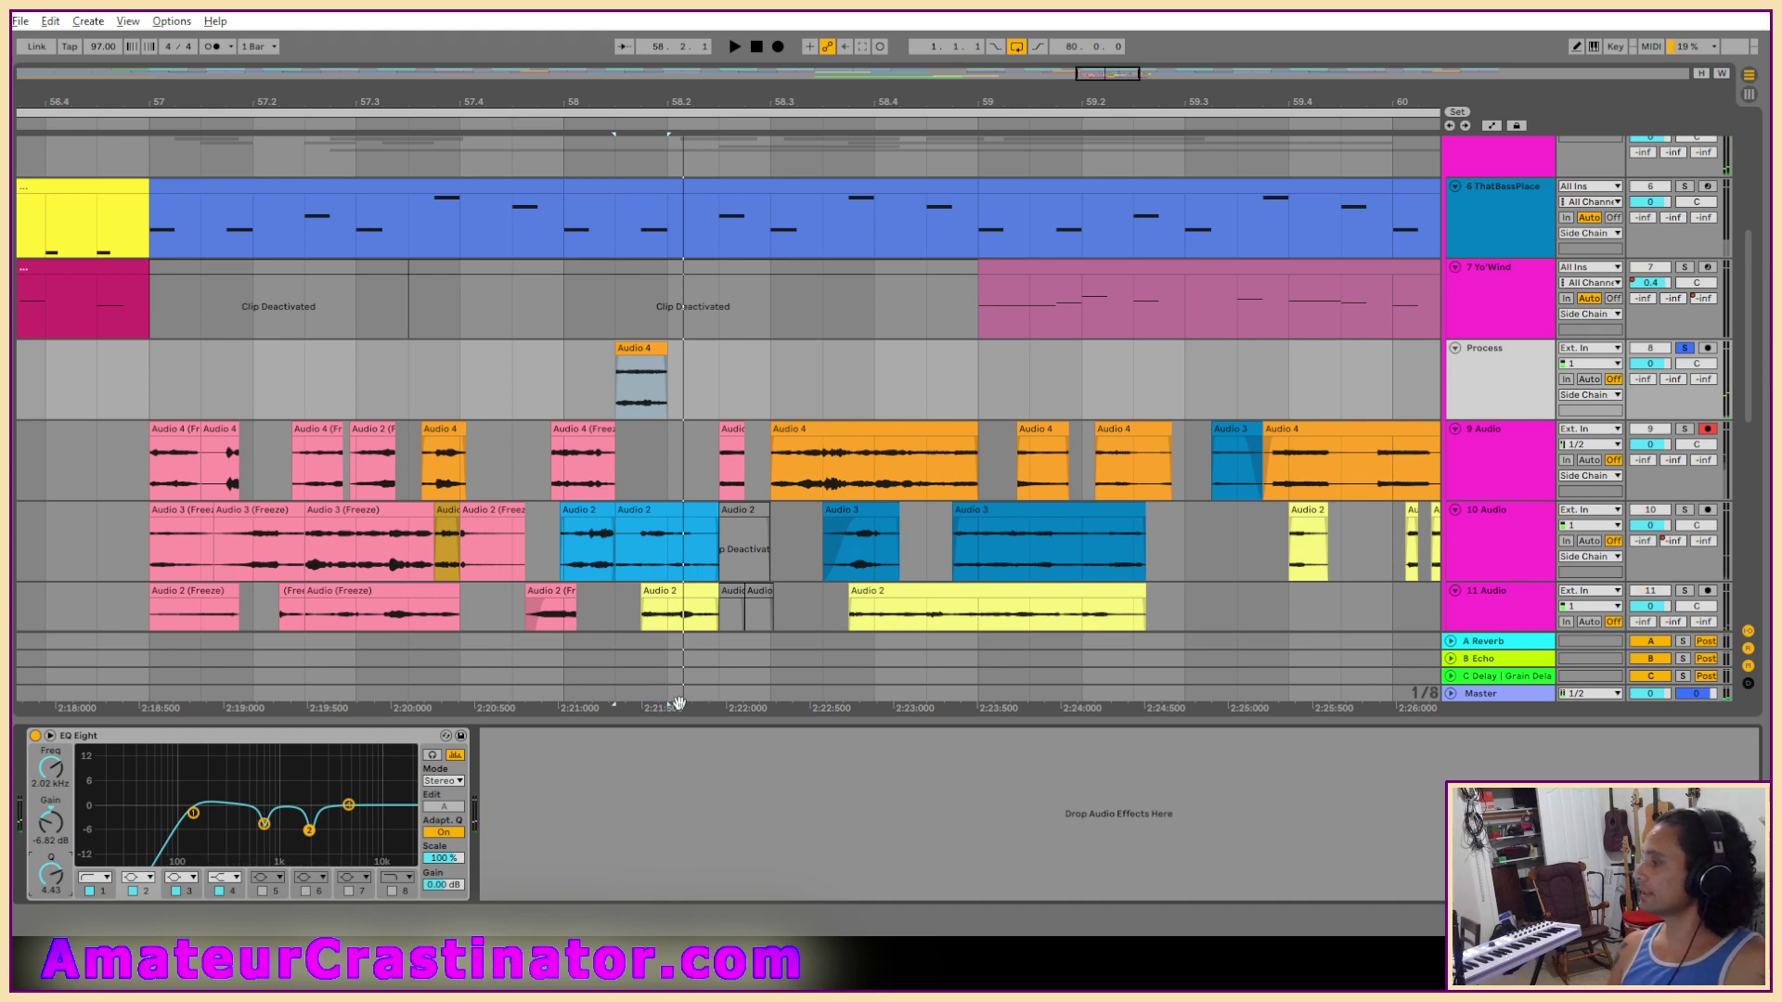
Play the Process clip with EQ Eight bypassed and re-enabled to compare the sound.
key("space")
key("space")
left_click(35, 735)
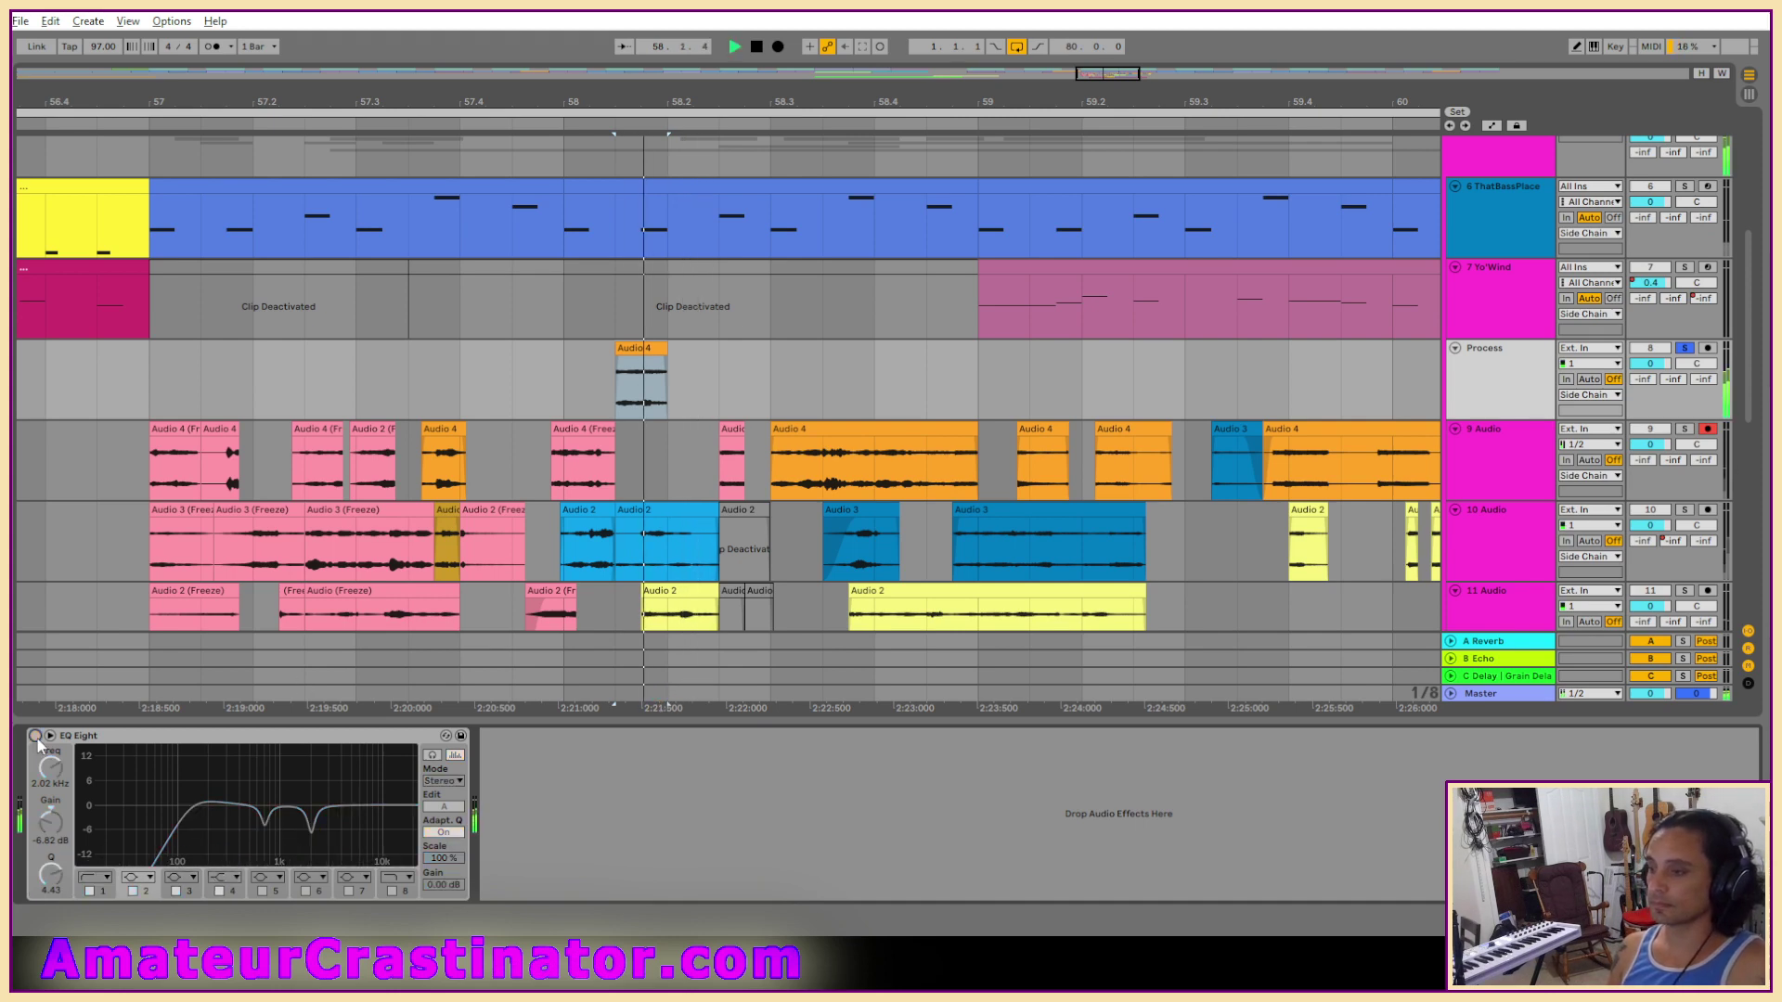
left_click(35, 735)
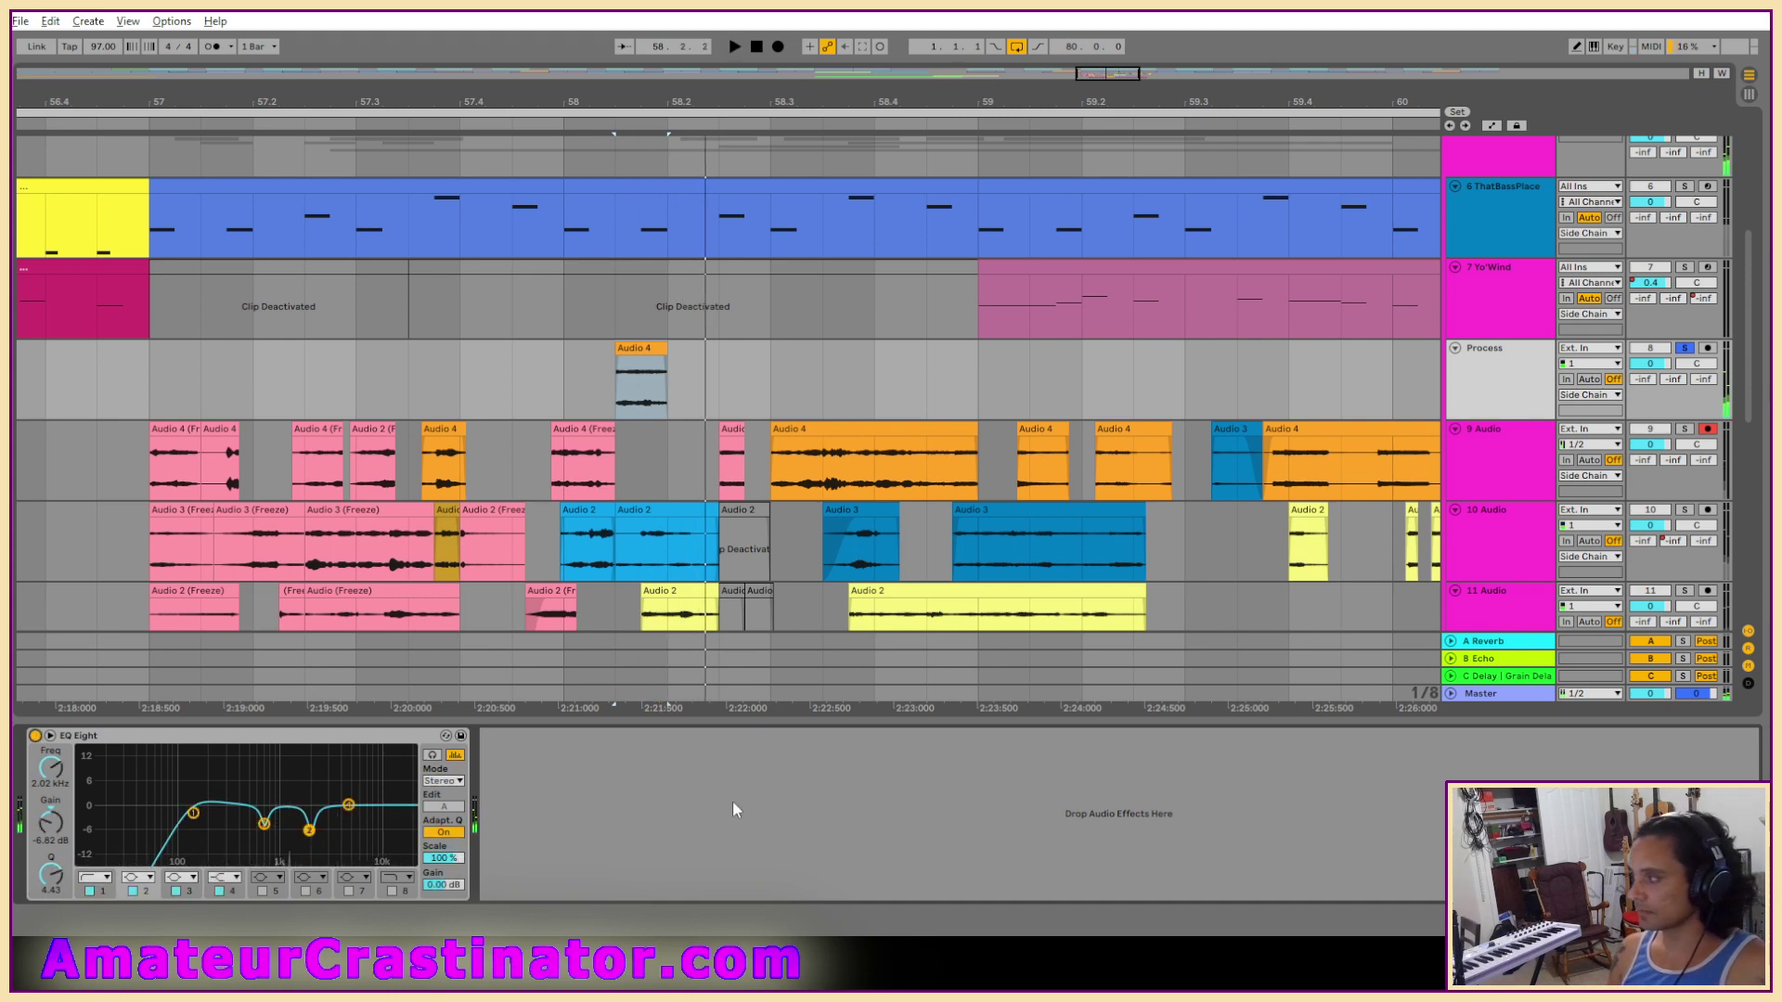
Freeze and flatten the Process track to print the EQ into the Audio 4 clip.
right_click(1502, 380)
left_click(1524, 506)
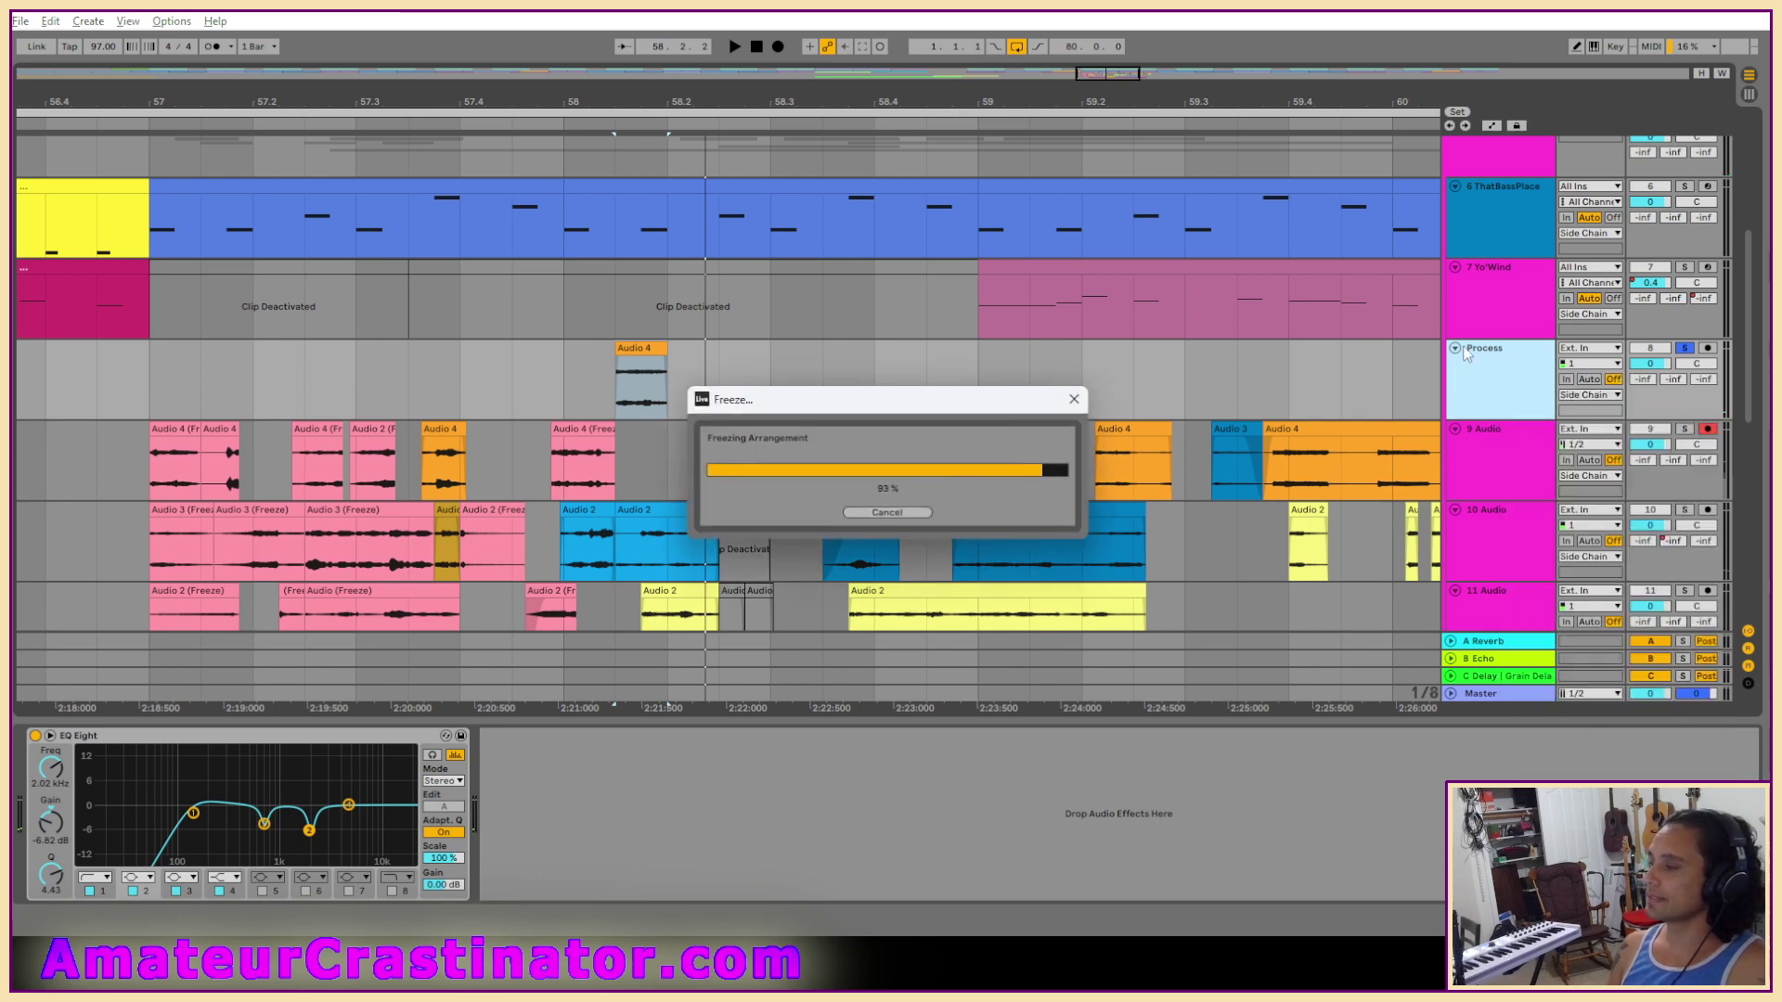
right_click(1491, 354)
left_click(1538, 476)
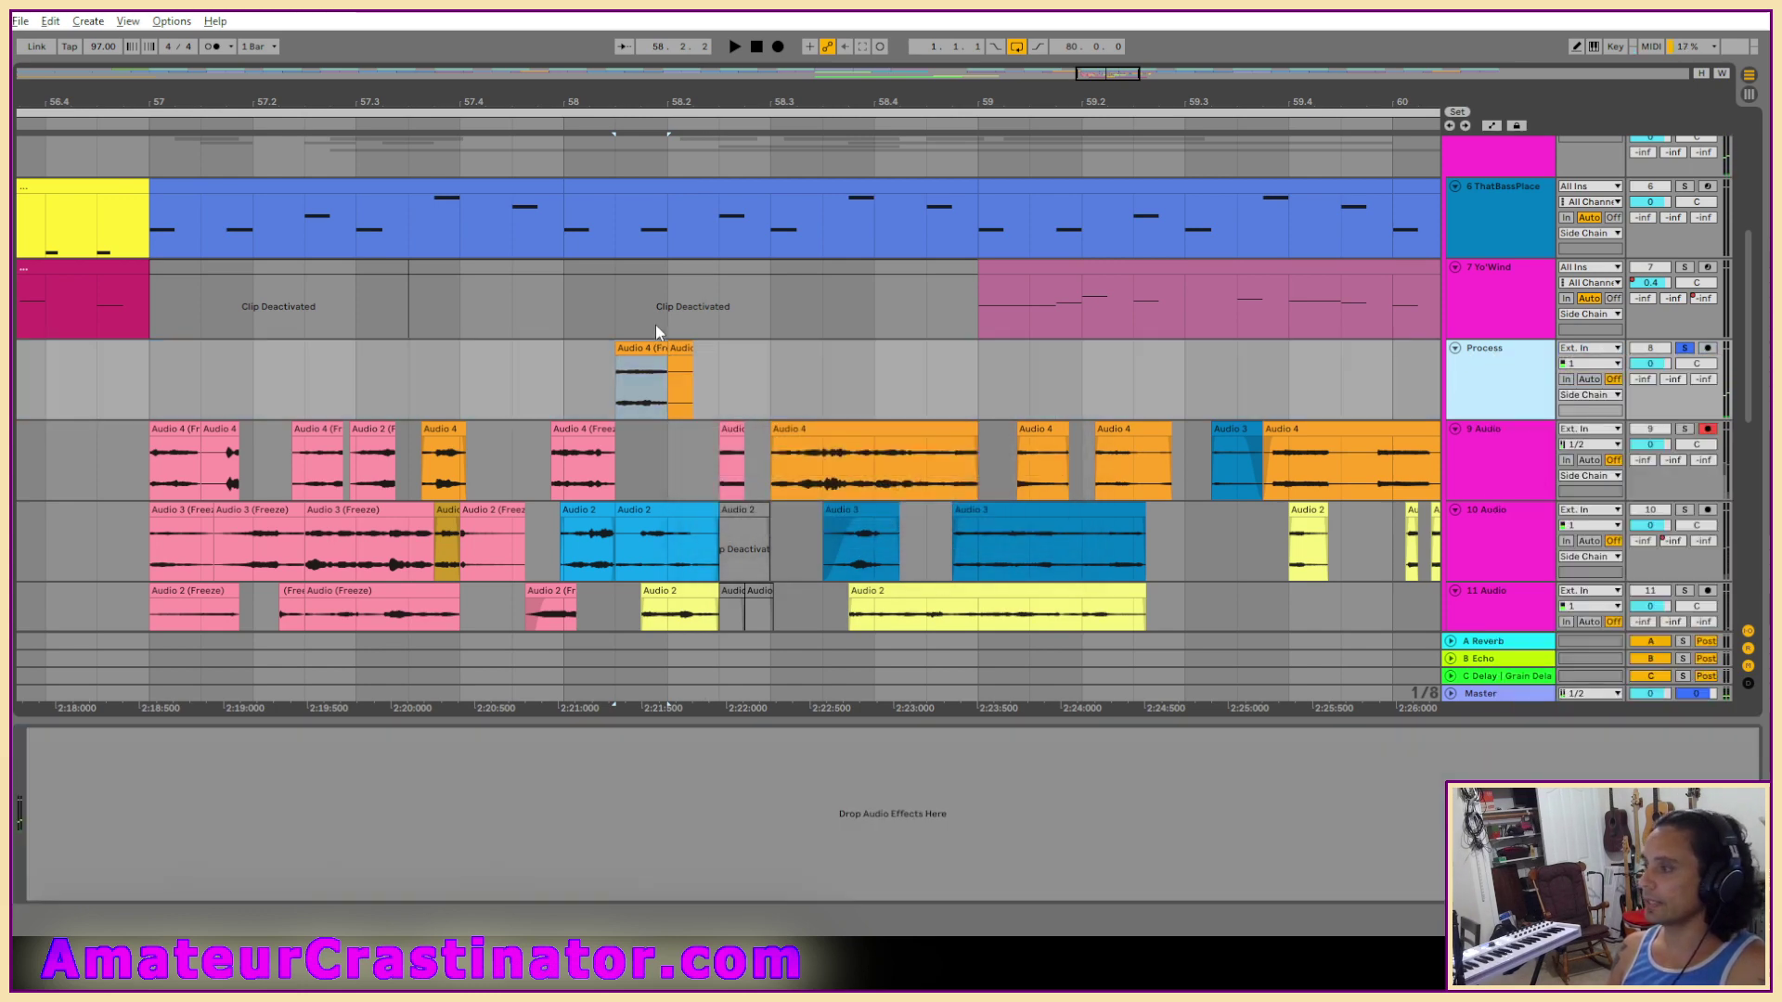
Colour the flattened Audio 4 clip pink, return it to 9 Audio and clear the leftover tail on Process.
right_click(650, 354)
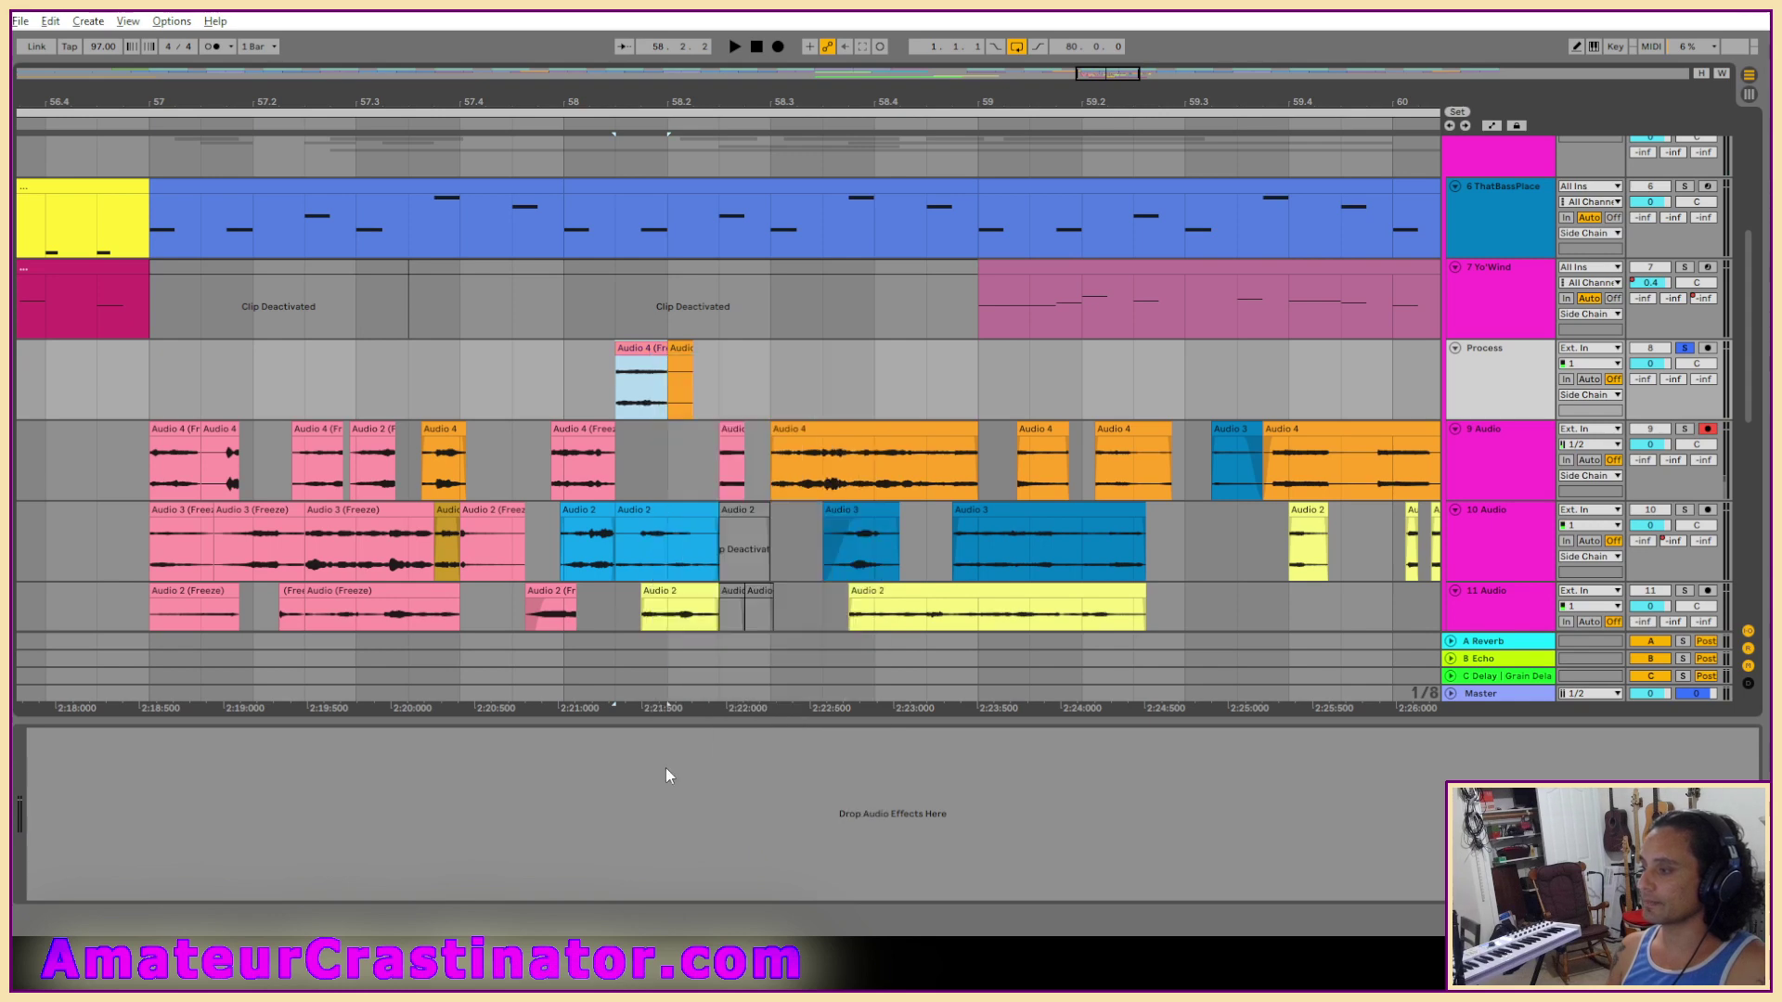
left_click(670, 778)
left_click_drag(628, 385, 733, 373)
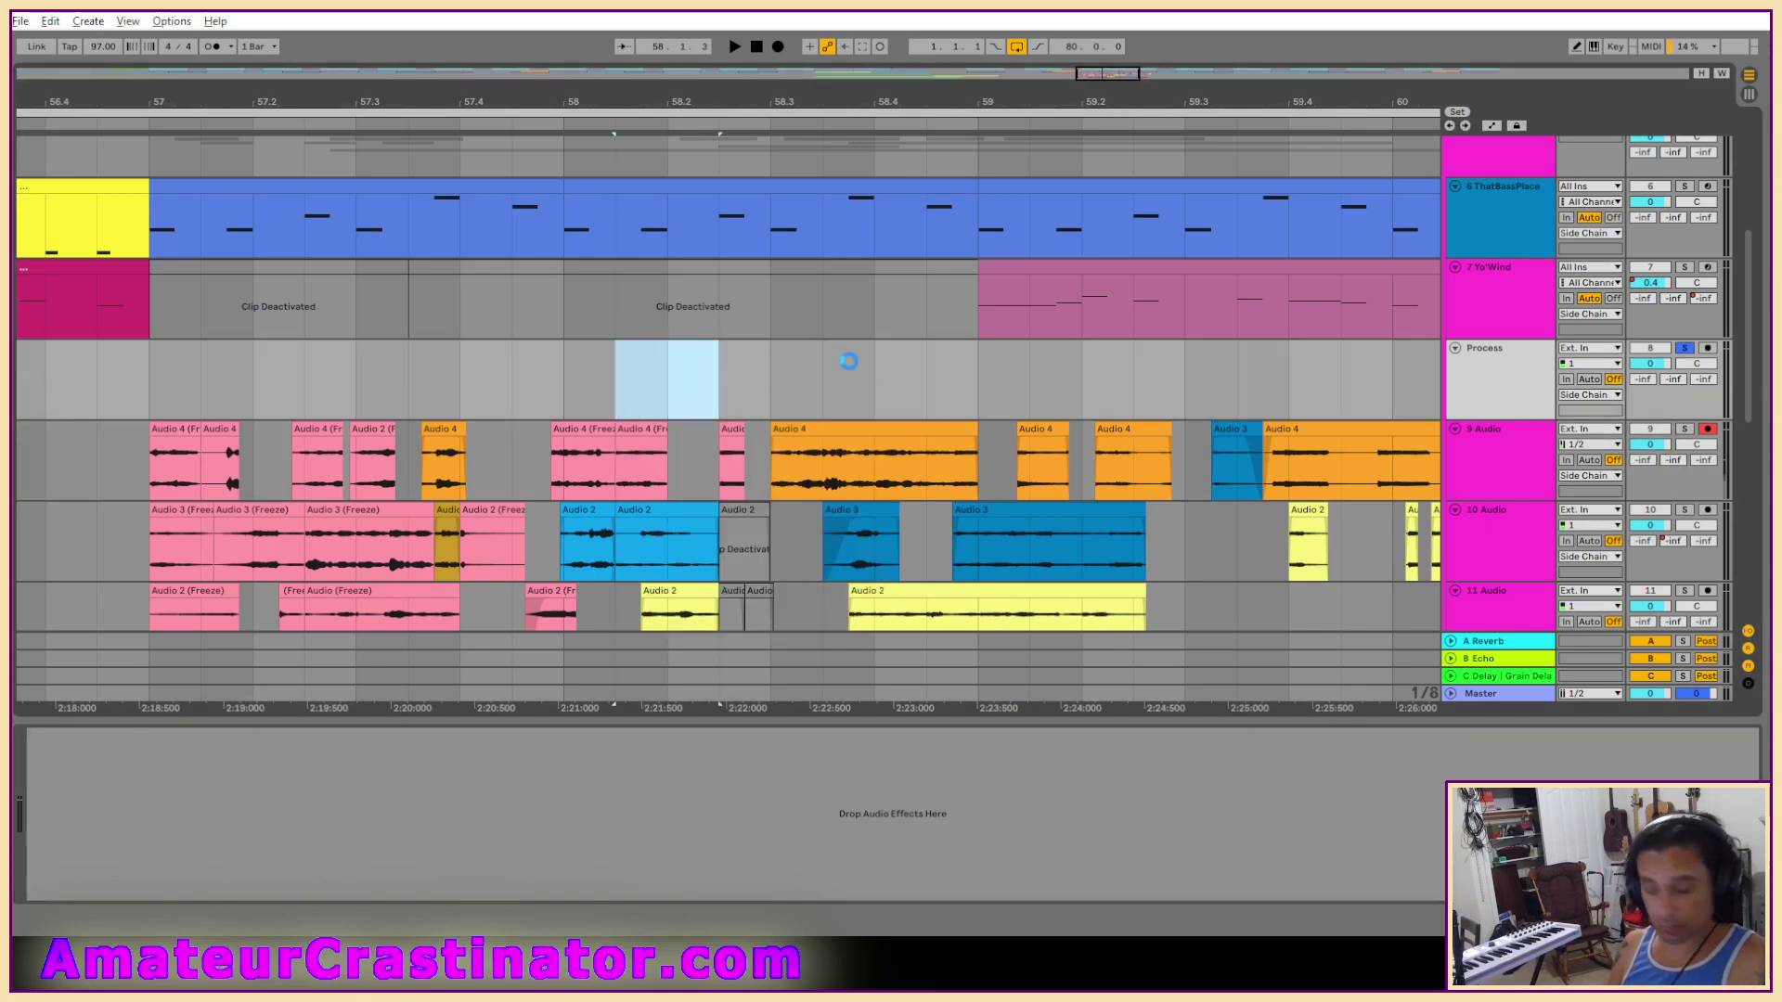
Move the longer blue Audio 2 clip from 10 Audio up to the Process track and audition it in solo.
left_click(793, 395)
left_click_drag(599, 531, 608, 375)
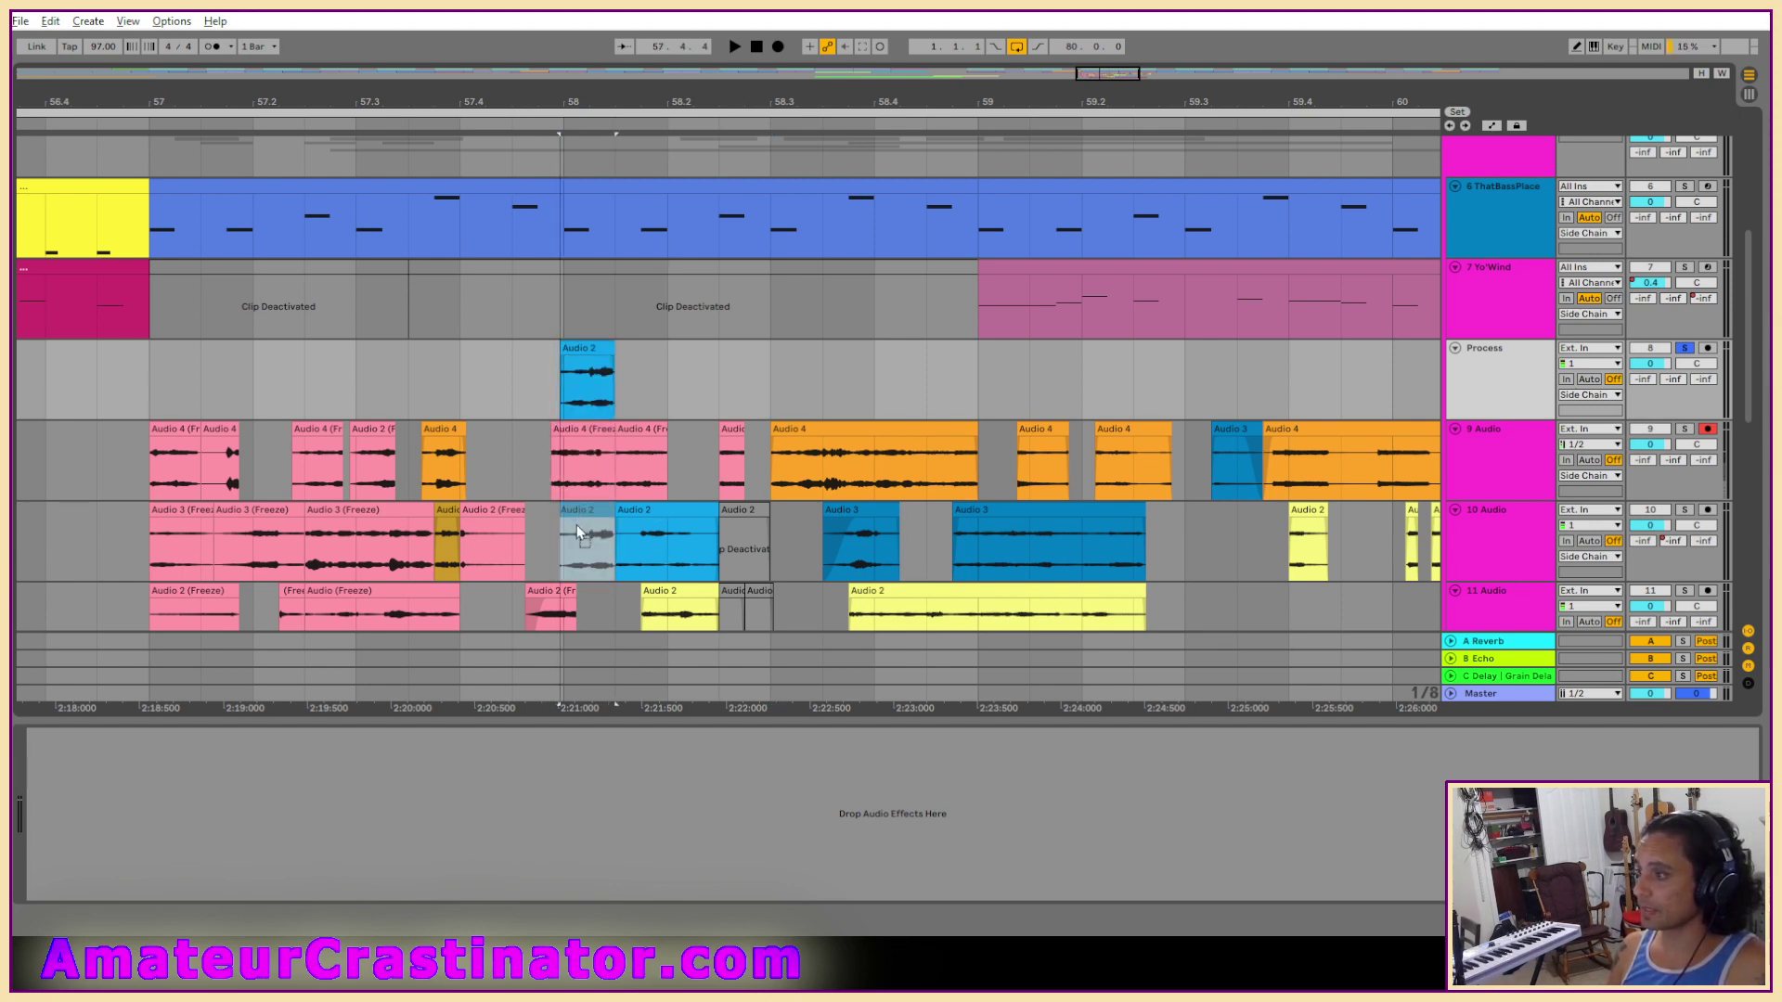
left_click_drag(576, 526, 640, 390)
key("space")
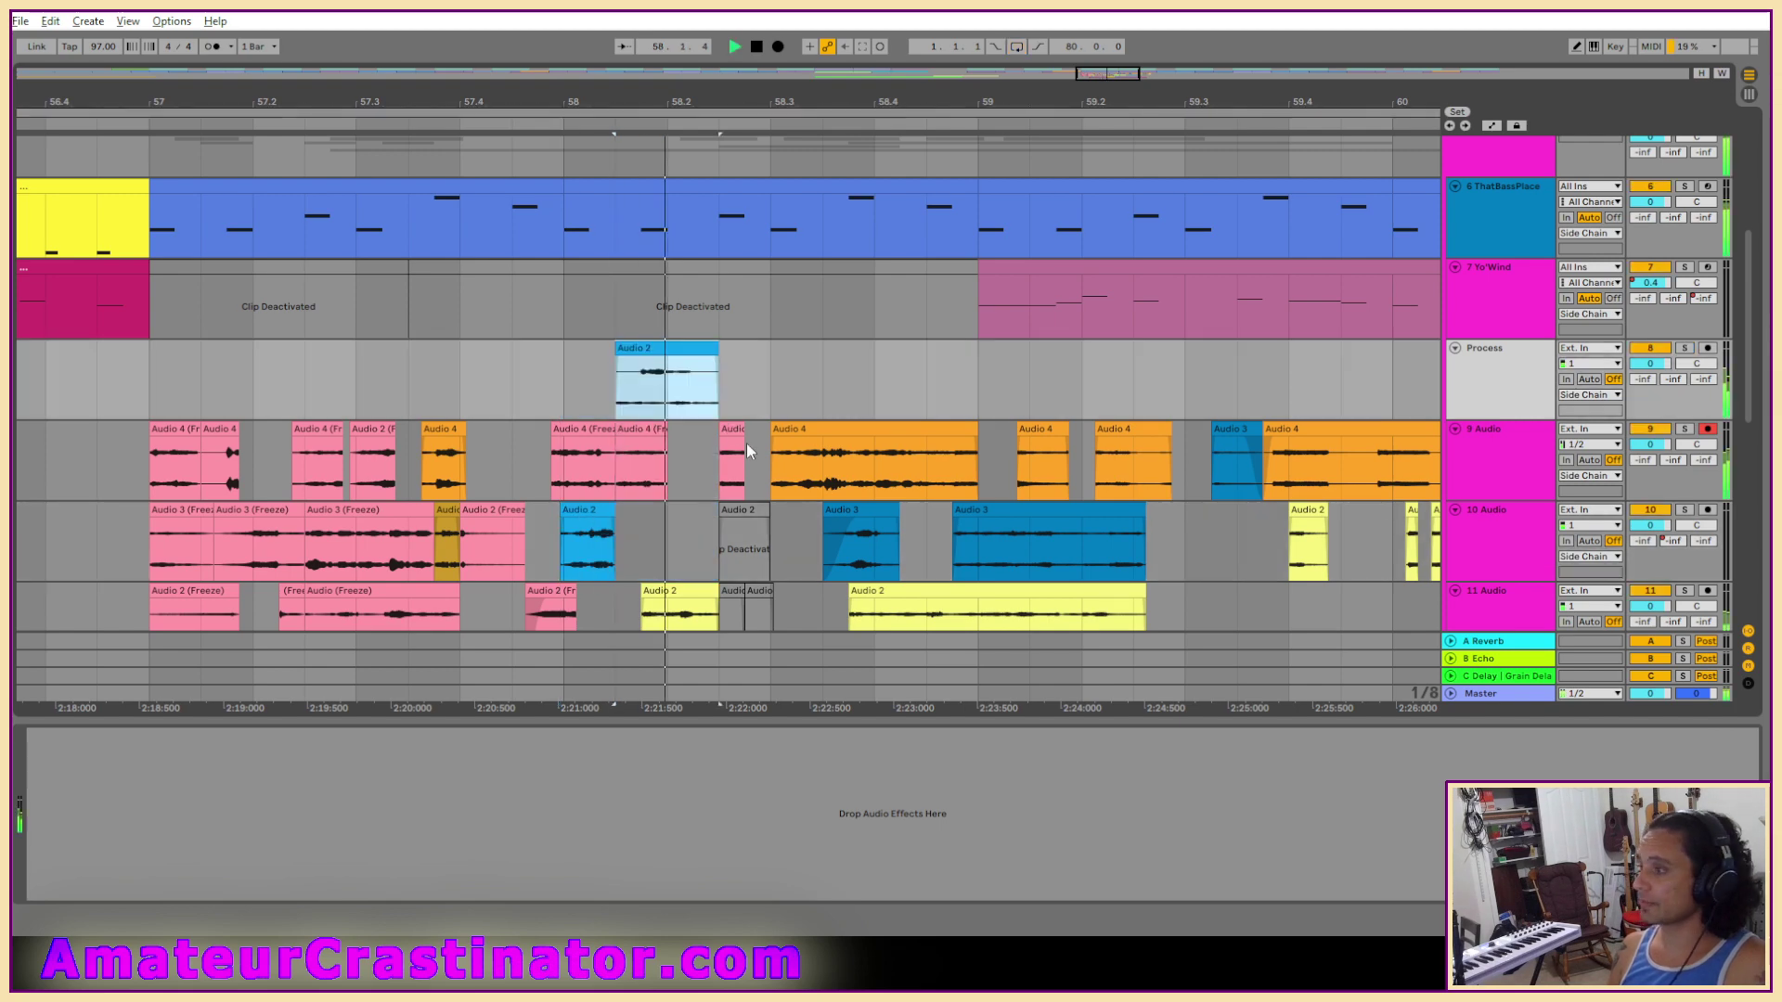
key("space")
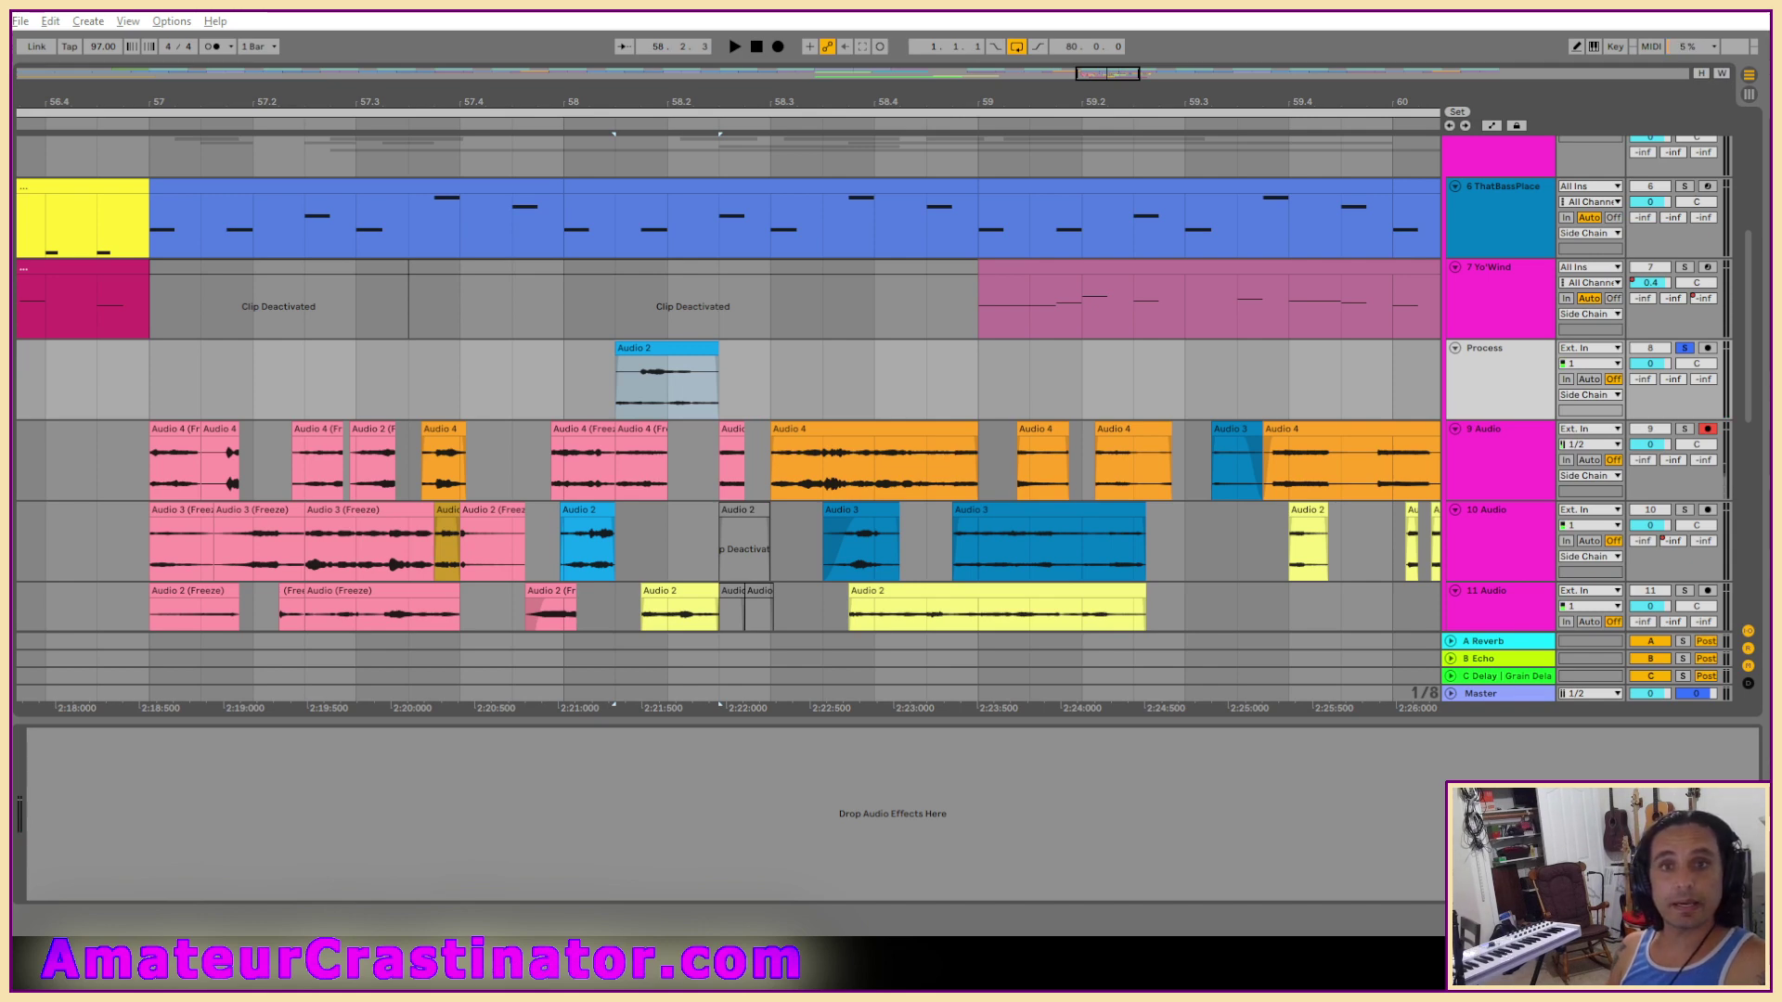
Add EQ Eight to Process with a band 1 low cut at 529 Hz and a -3.60 dB dip at 1.04 kHz.
left_click(93, 877)
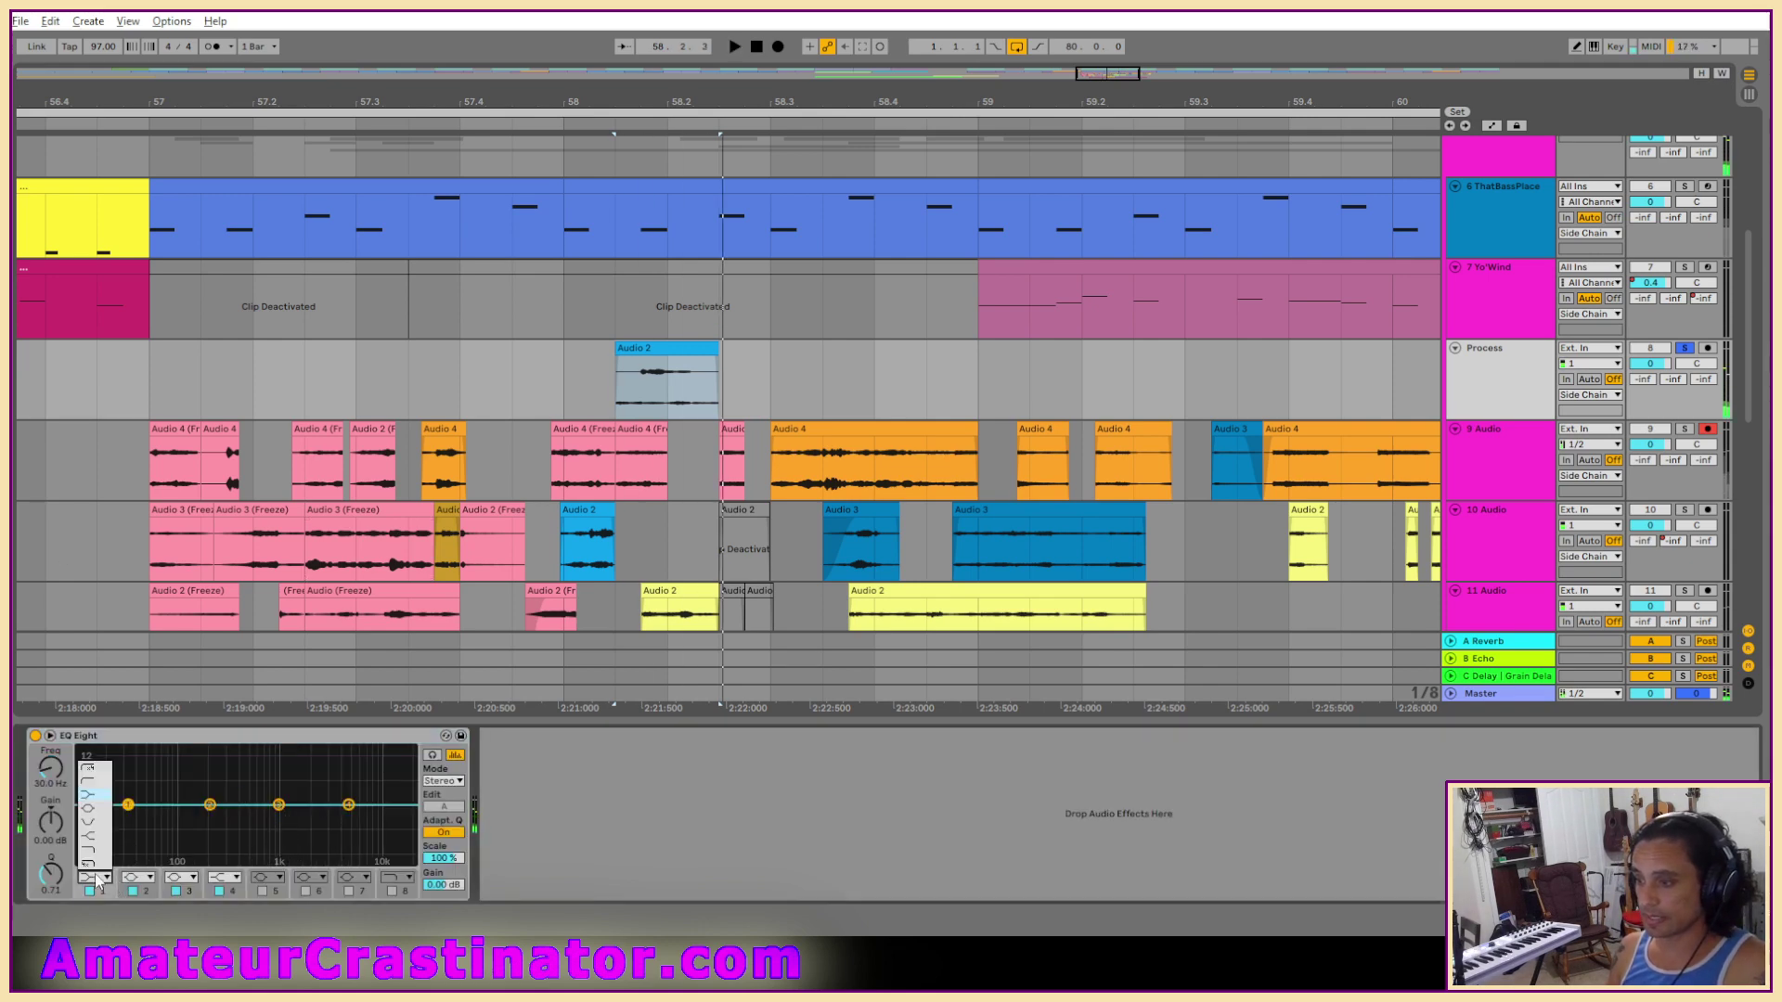
left_click(89, 782)
left_click(640, 348)
key("space")
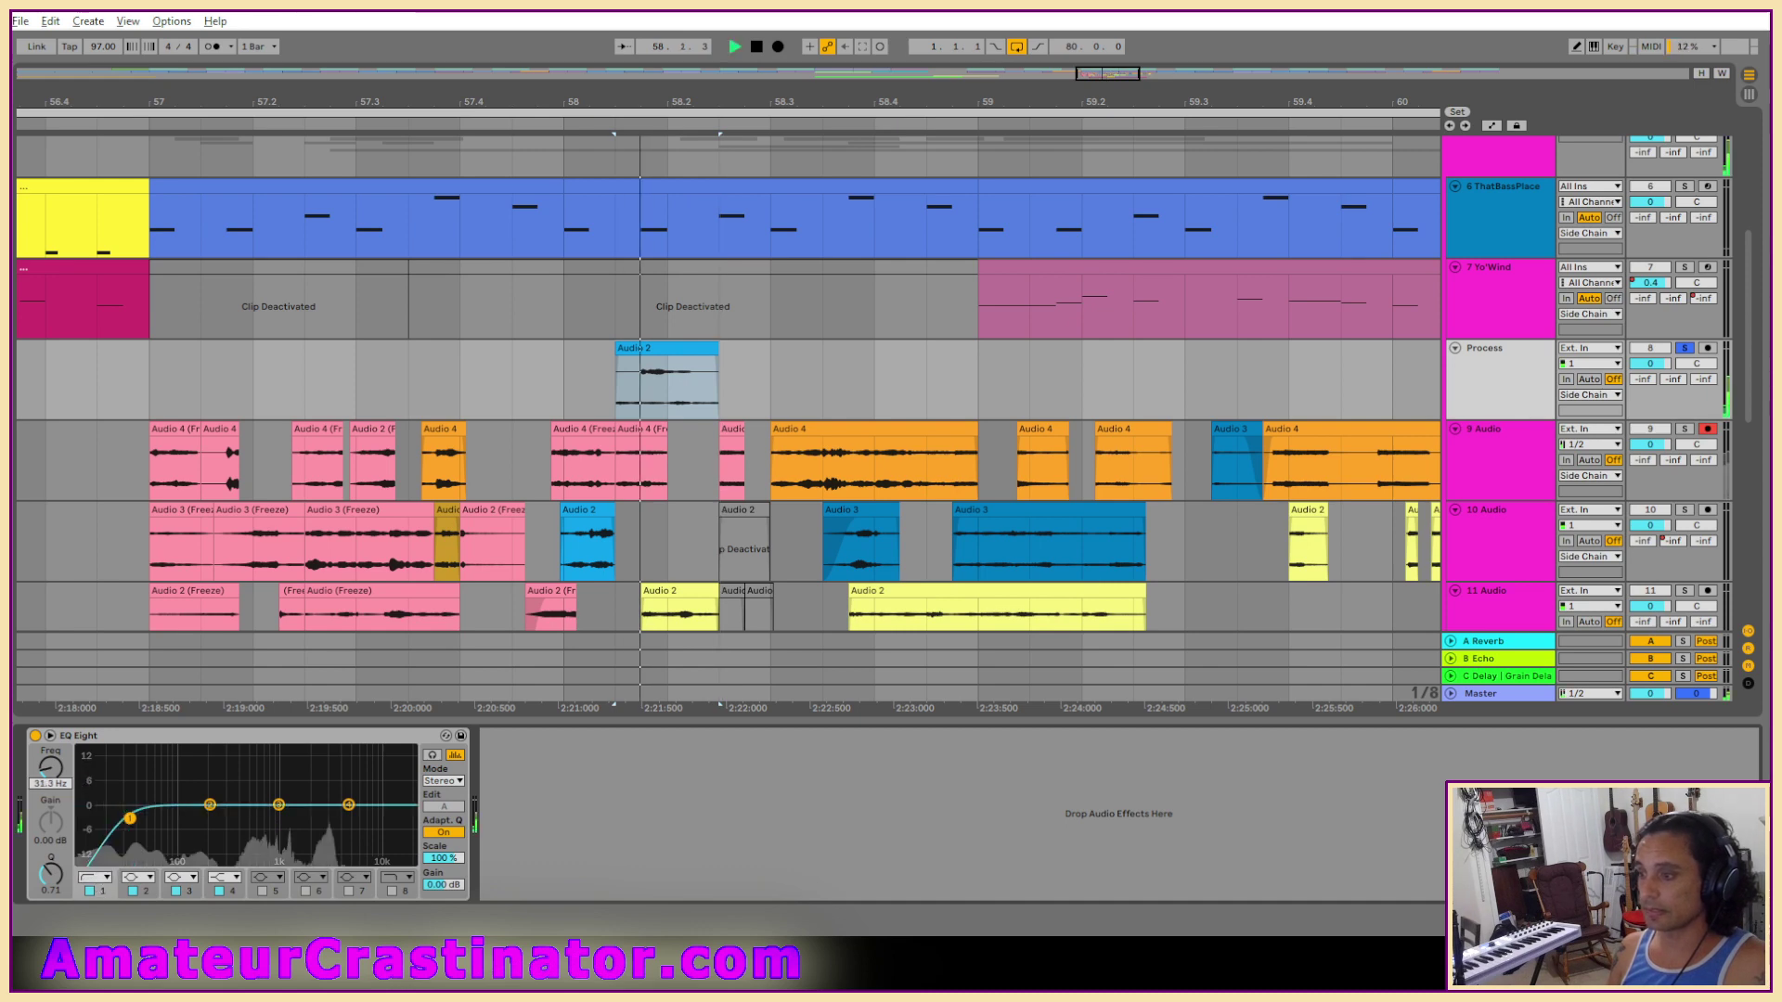
left_click_drag(52, 767, 67, 796)
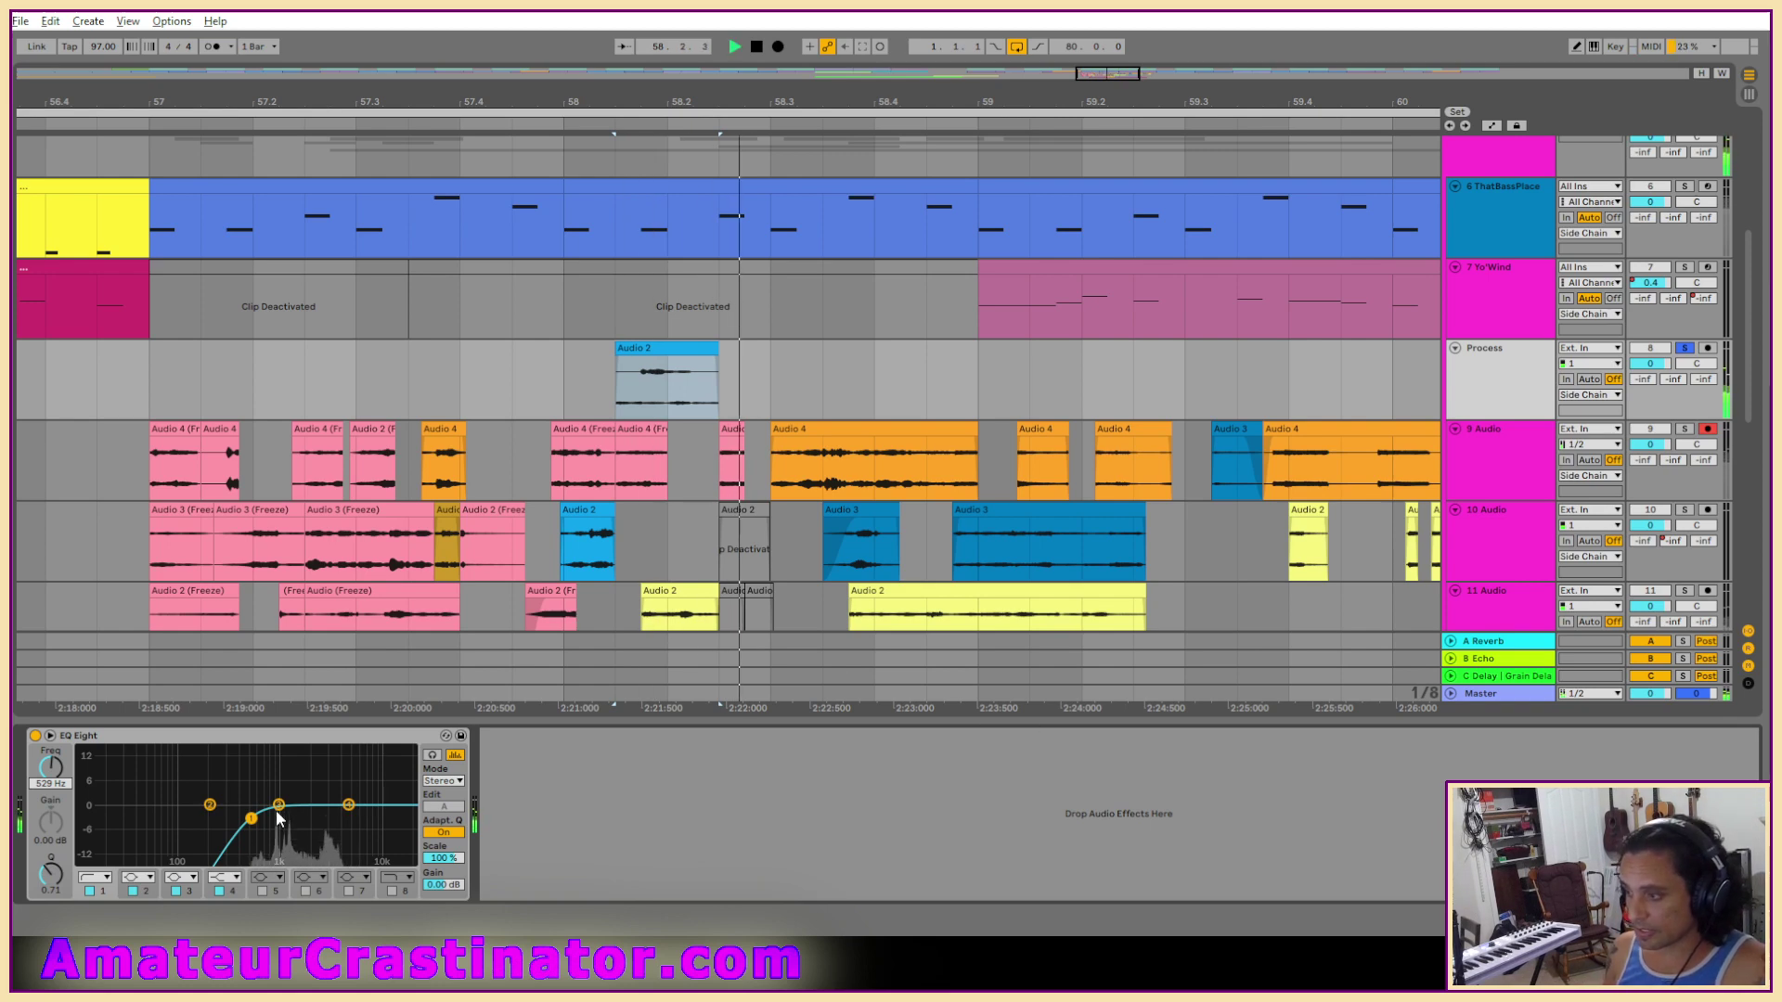
left_click_drag(278, 813, 283, 823)
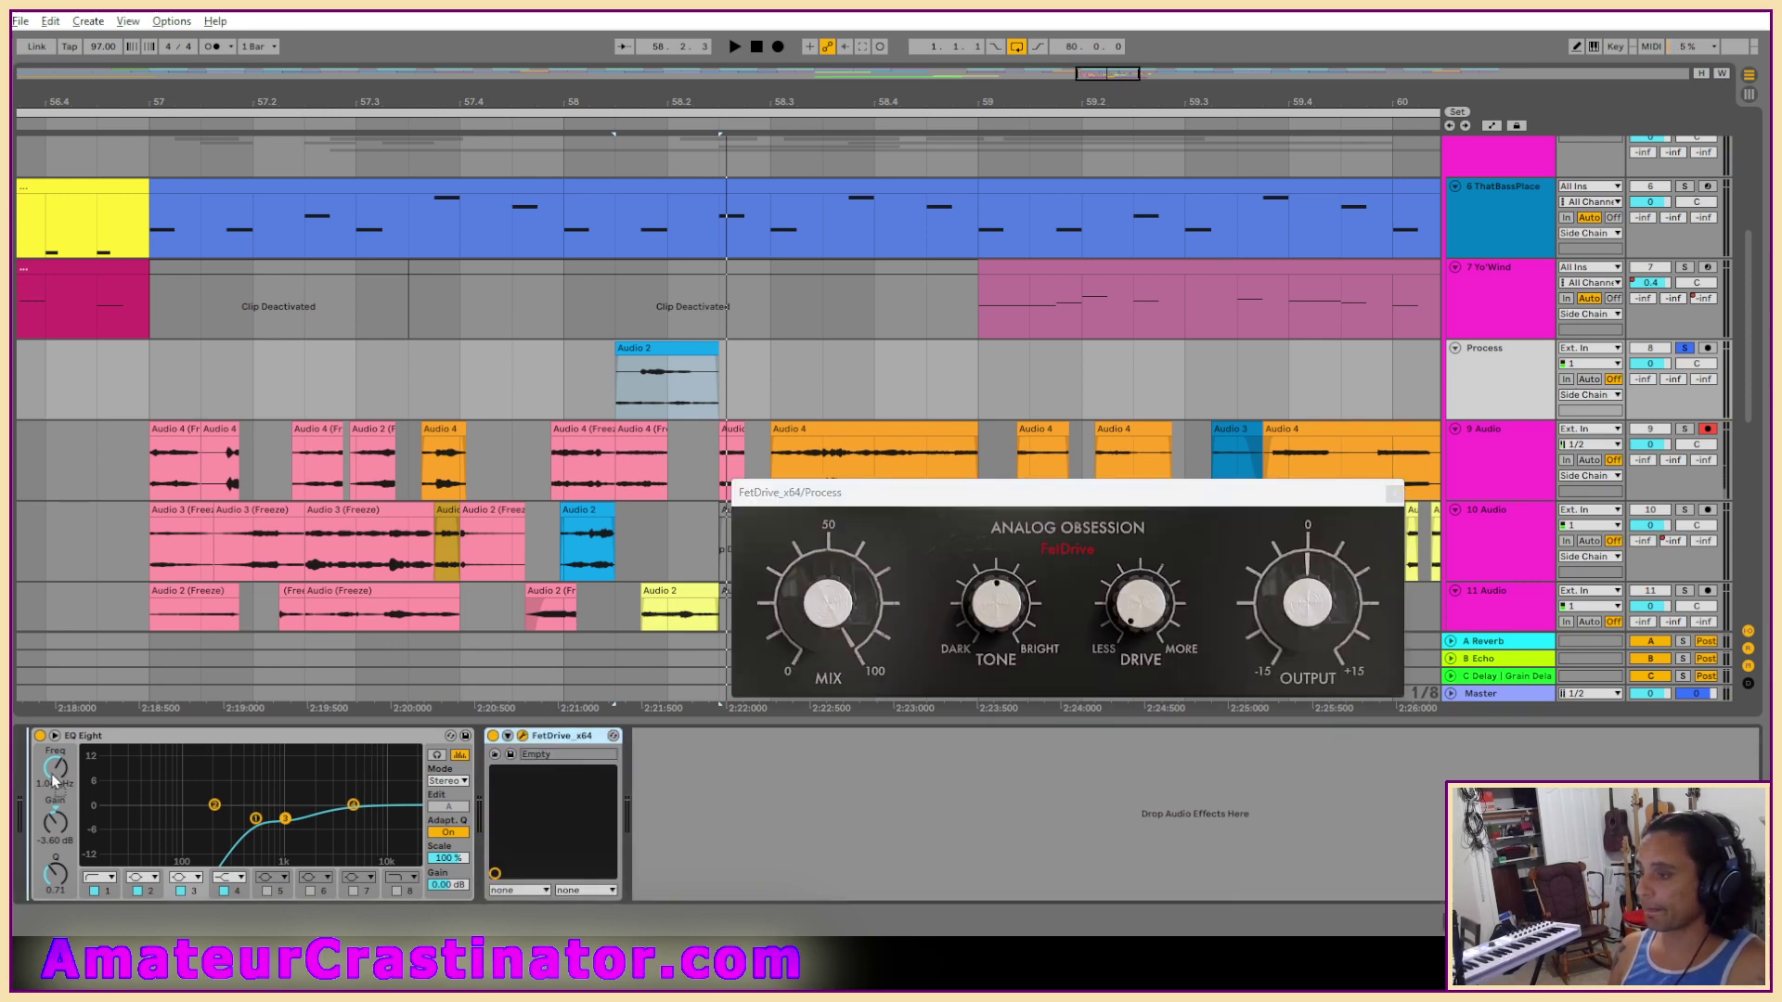
Place FetDrive ahead of EQ Eight on Process and raise its tone and drive while auditioning the clip.
left_click_drag(213, 738, 640, 742)
key("space")
mouse_move(1003, 604)
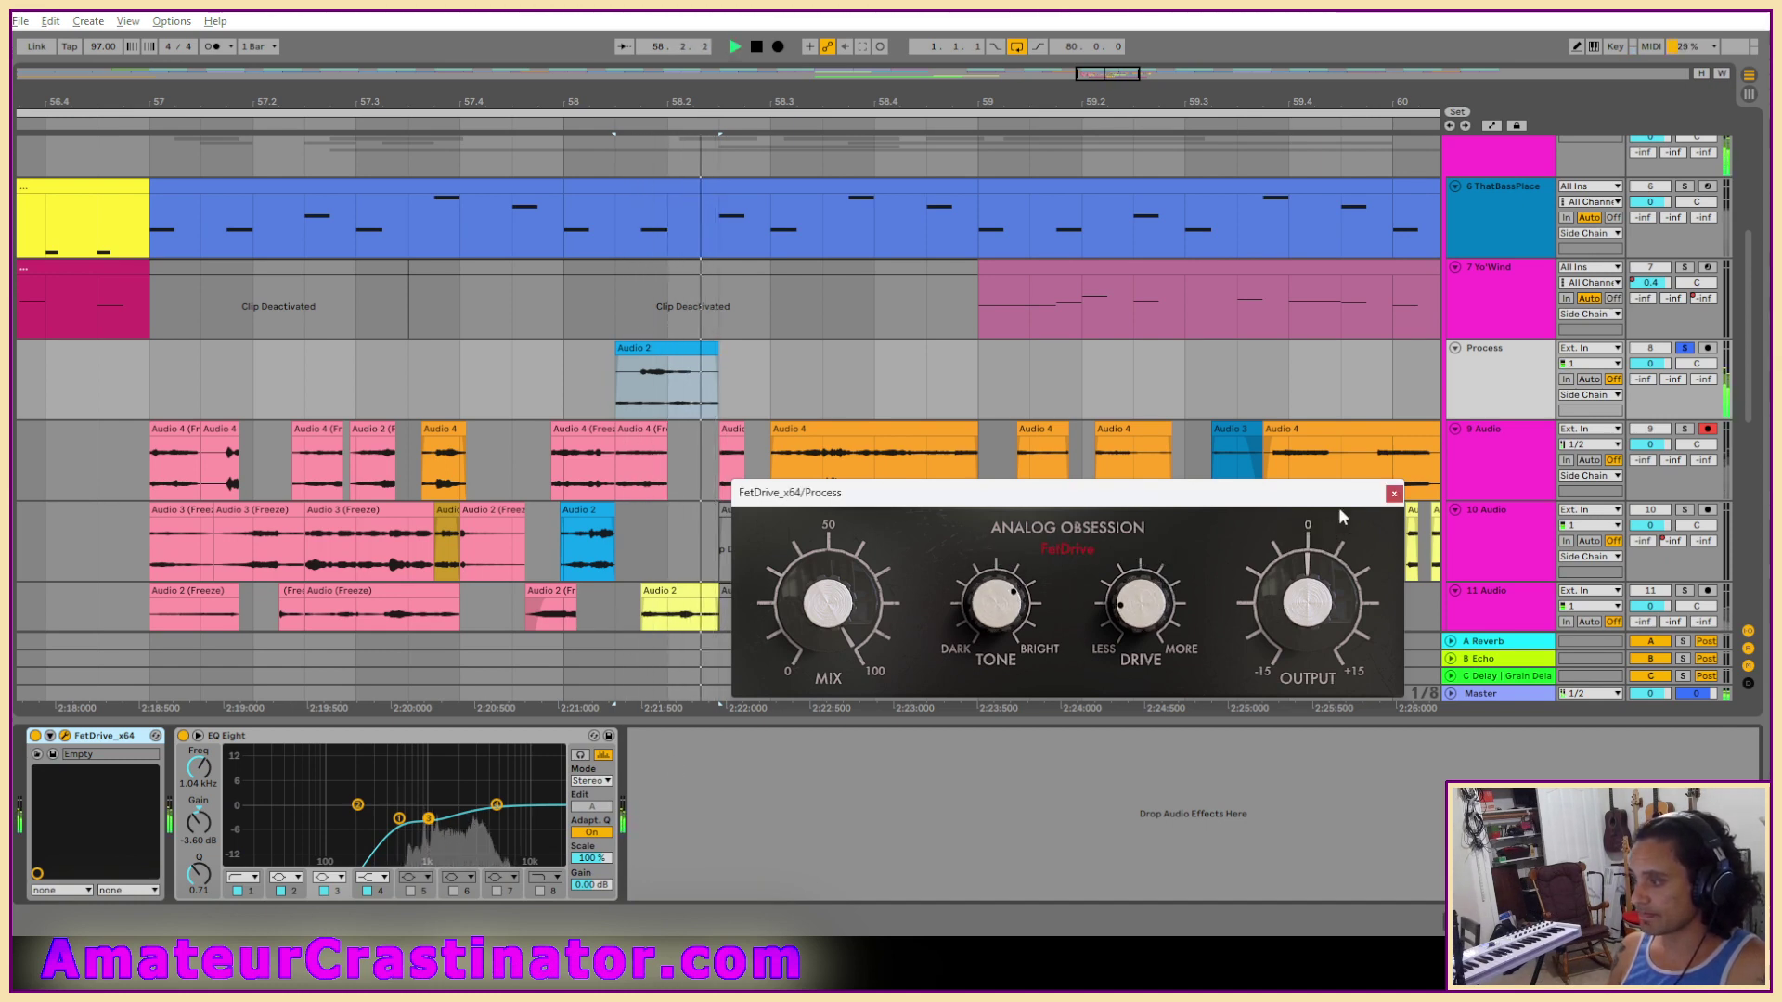
key("space")
left_click(1393, 493)
Freeze and flatten the Process track to print FetDrive and the EQ into the Audio 2 clip.
right_click(1511, 362)
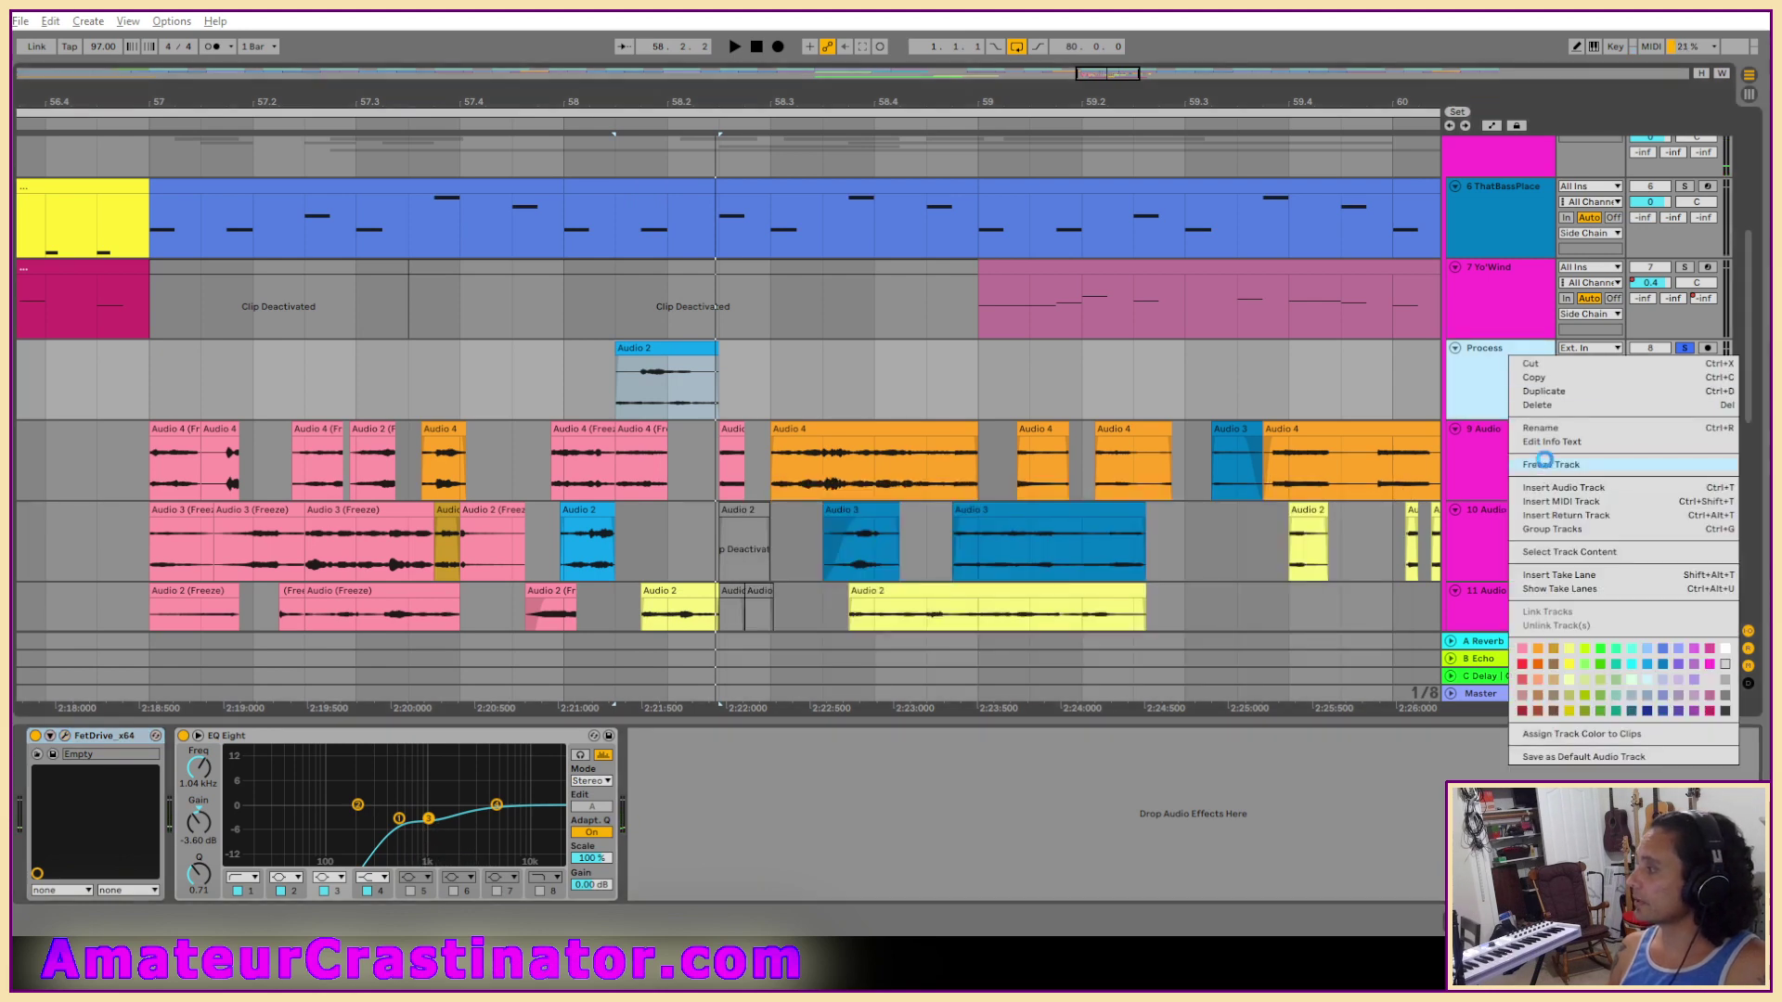
left_click(1544, 462)
right_click(1497, 376)
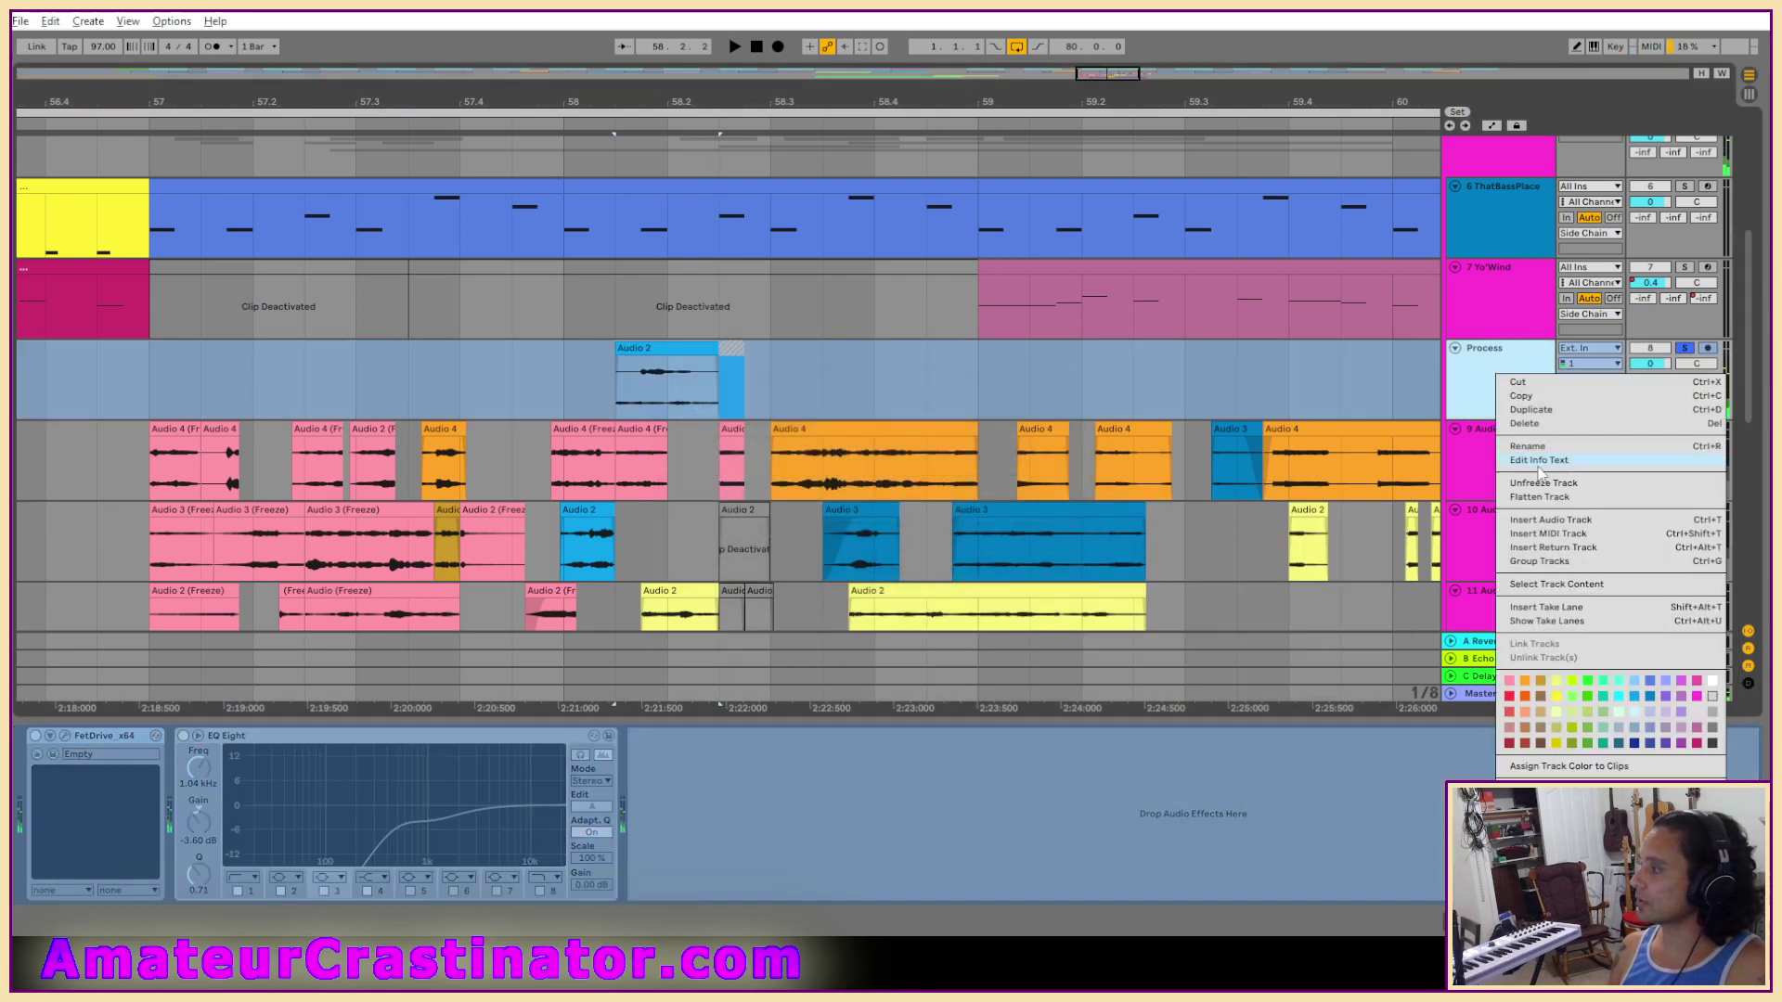
left_click(847, 369)
Colour the flattened Audio 2 clip pink, return it to 10 Audio and clear the leftover tail on Process.
left_click(661, 389)
right_click(662, 396)
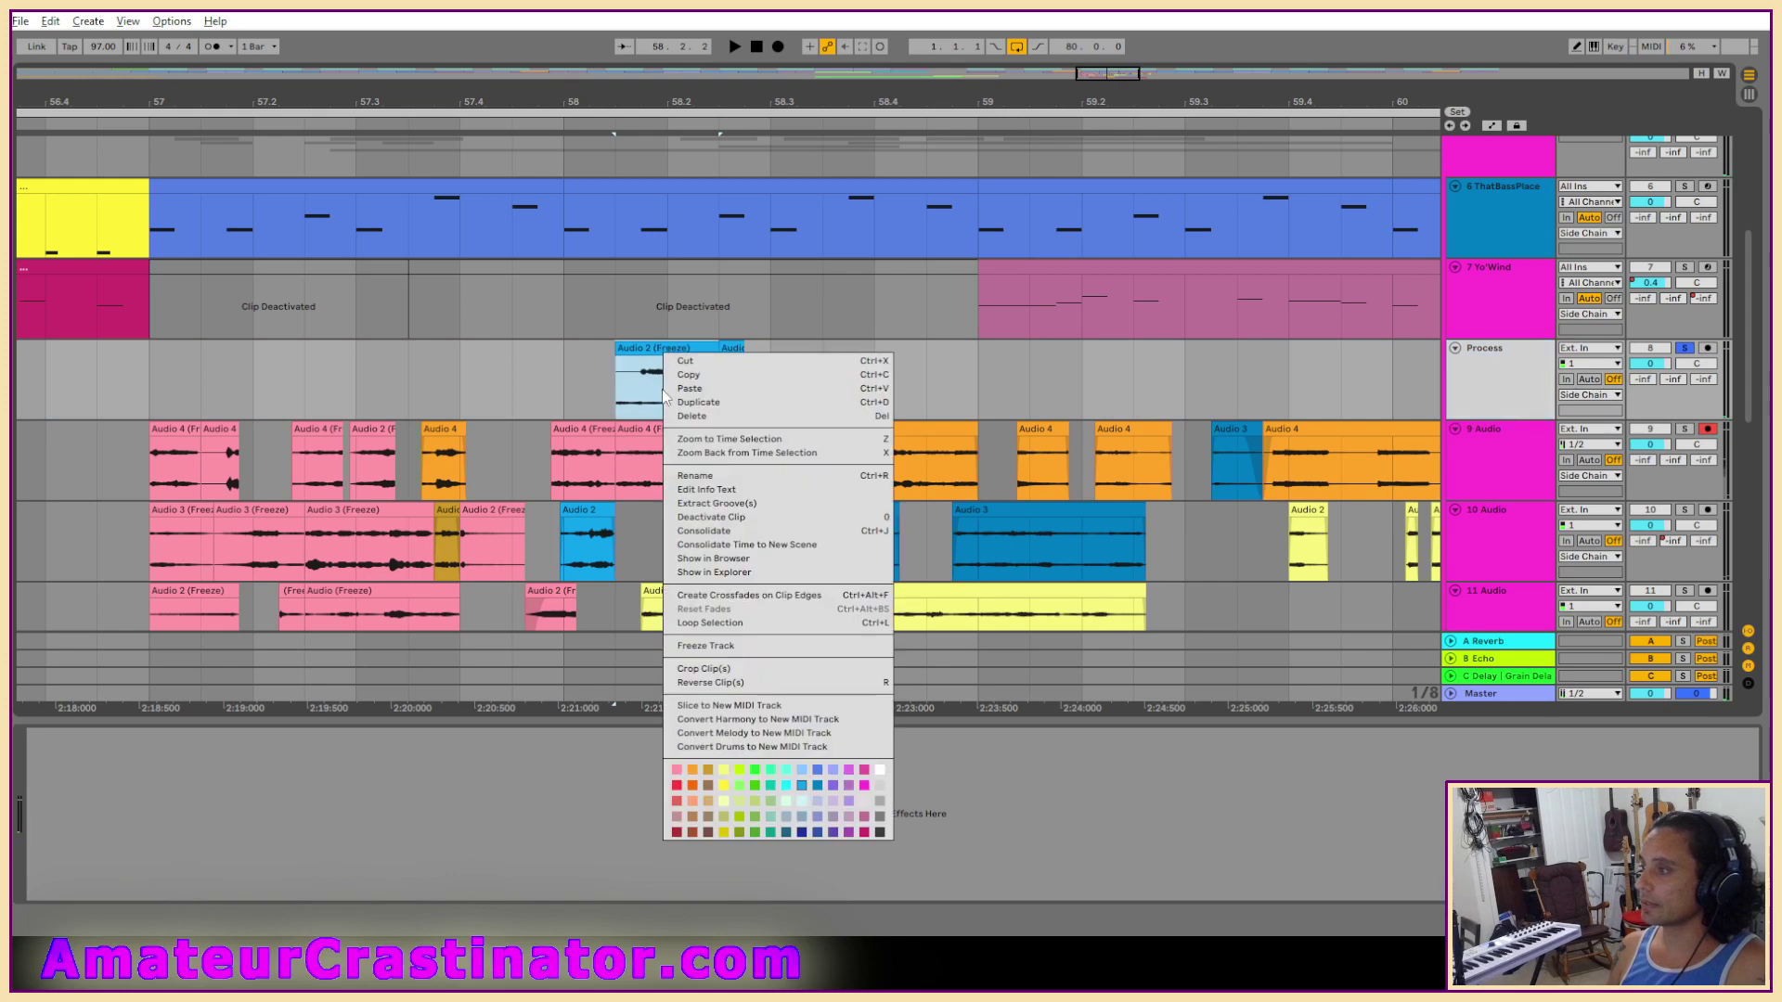
left_click(678, 770)
left_click_drag(649, 347, 765, 390)
left_click(765, 373)
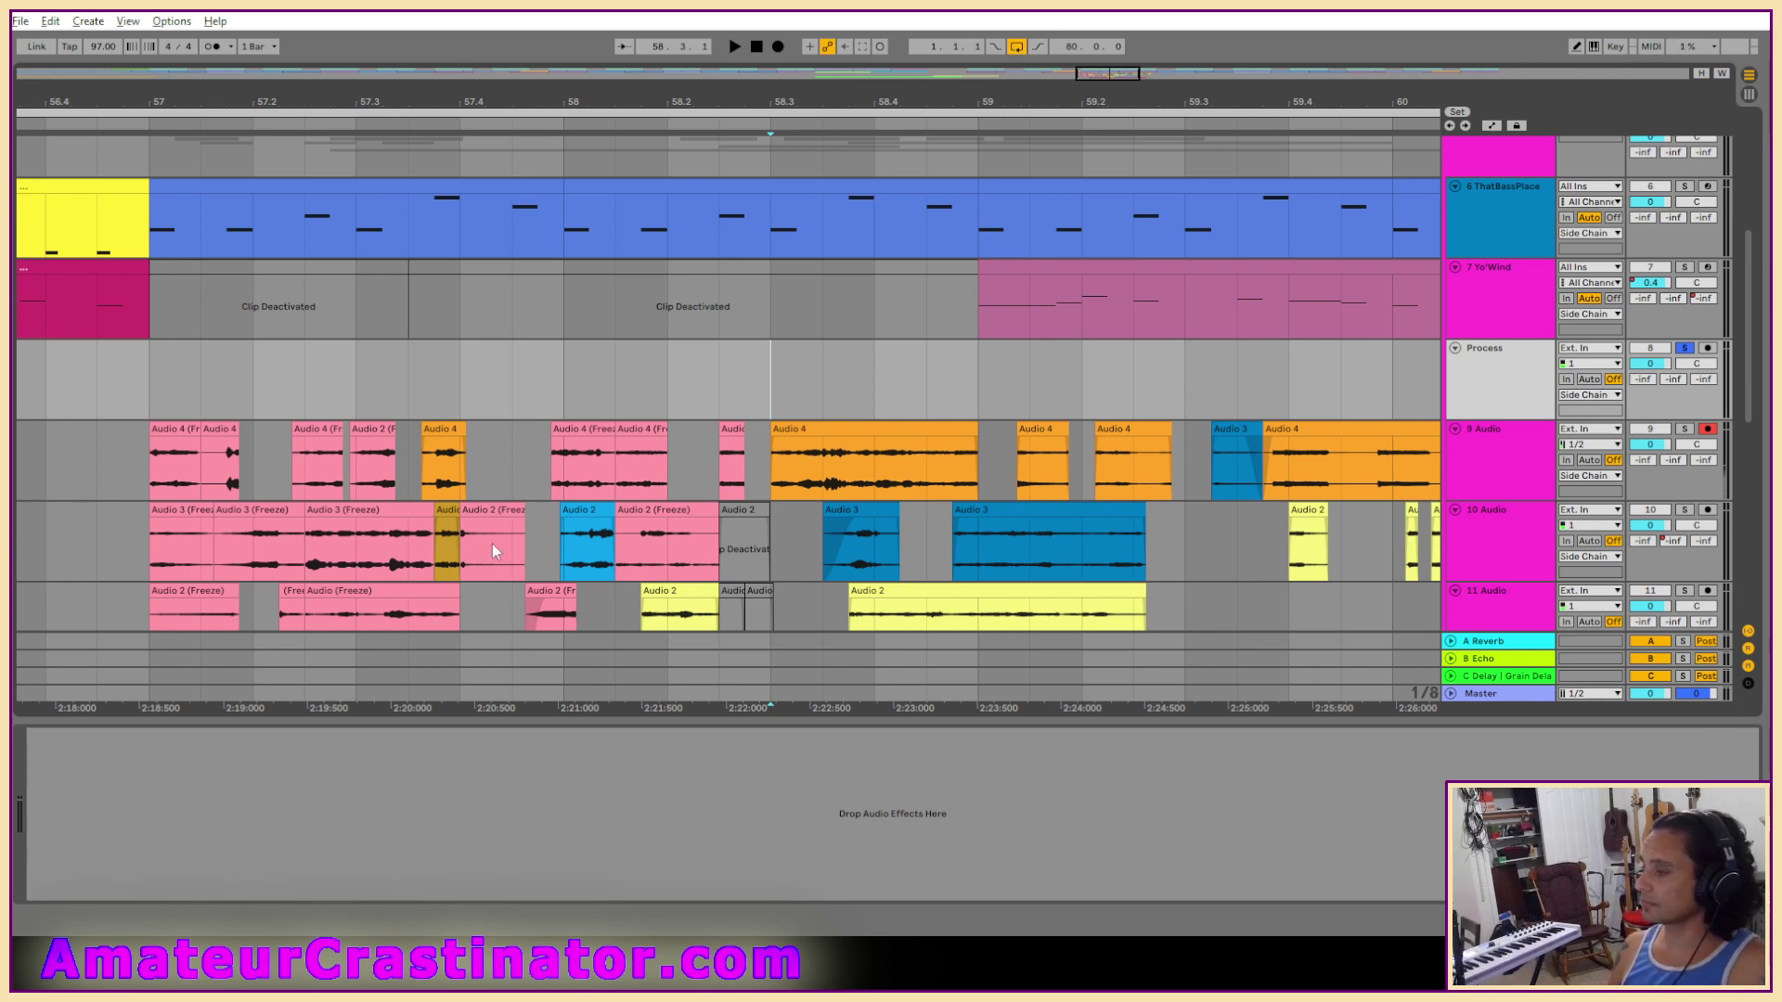
Move the short orange Audio 4 clip just before 57.4 from 9 Audio up to Process and audition it in solo.
left_click(731, 347)
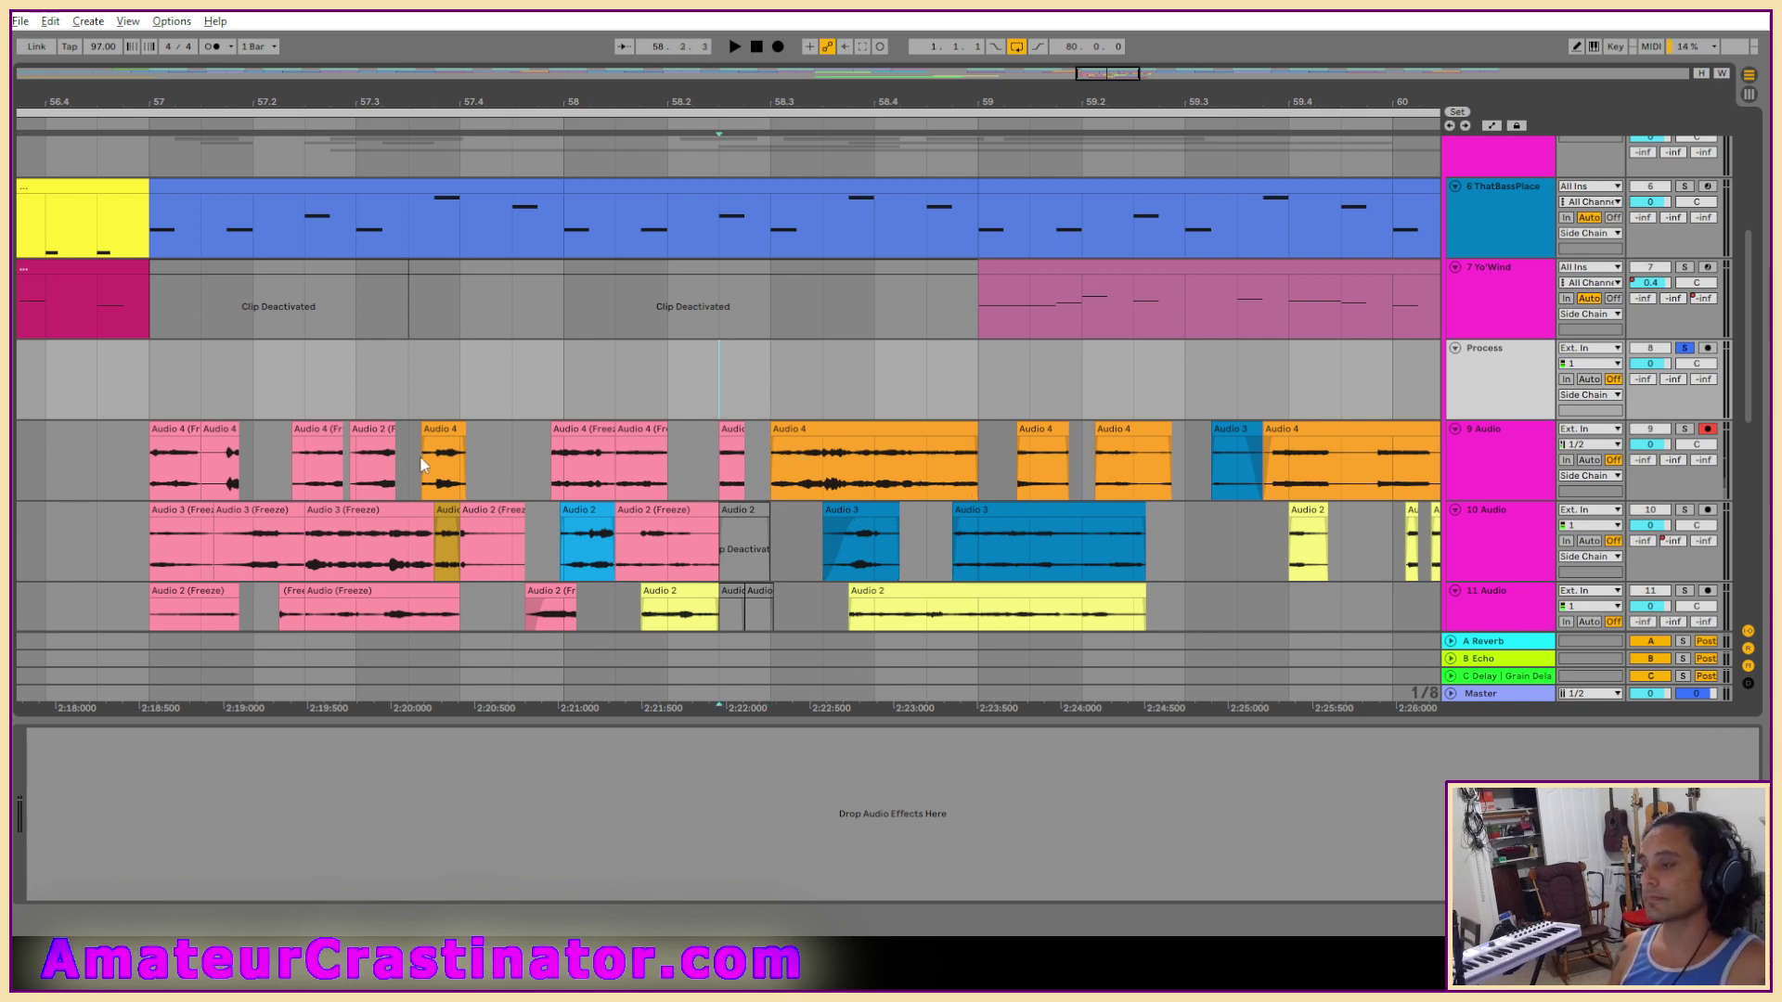
left_click_drag(455, 448, 455, 368)
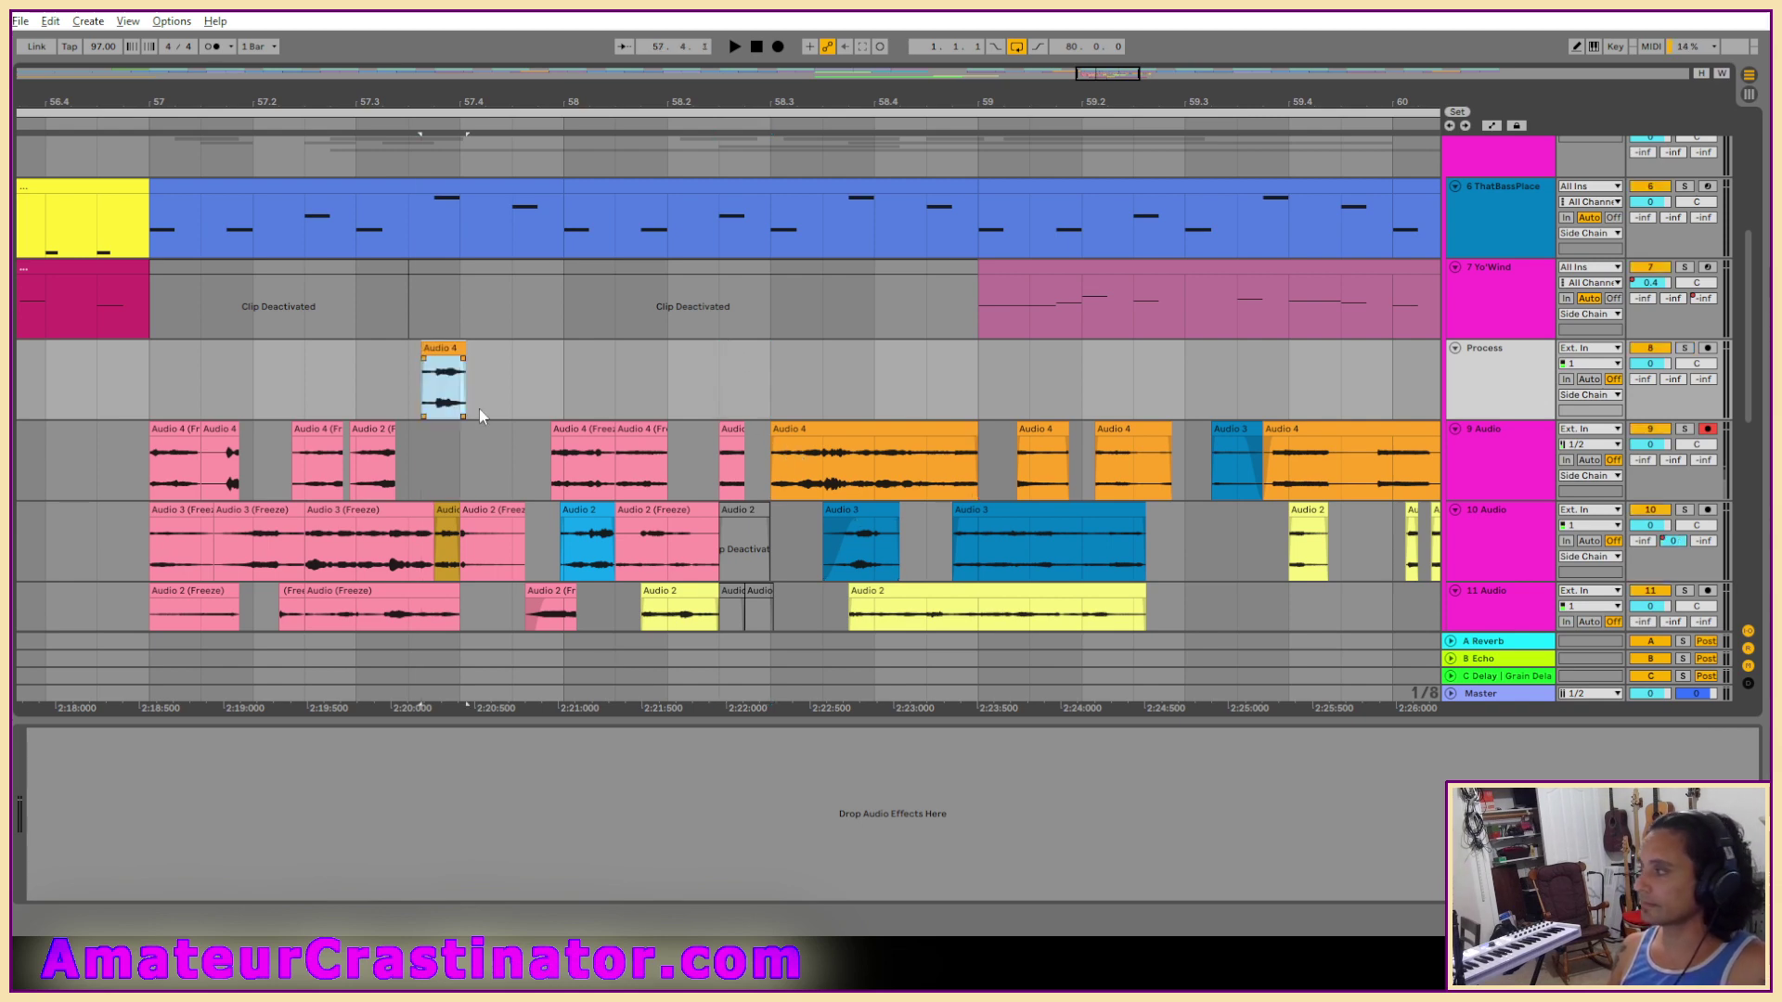
key("space")
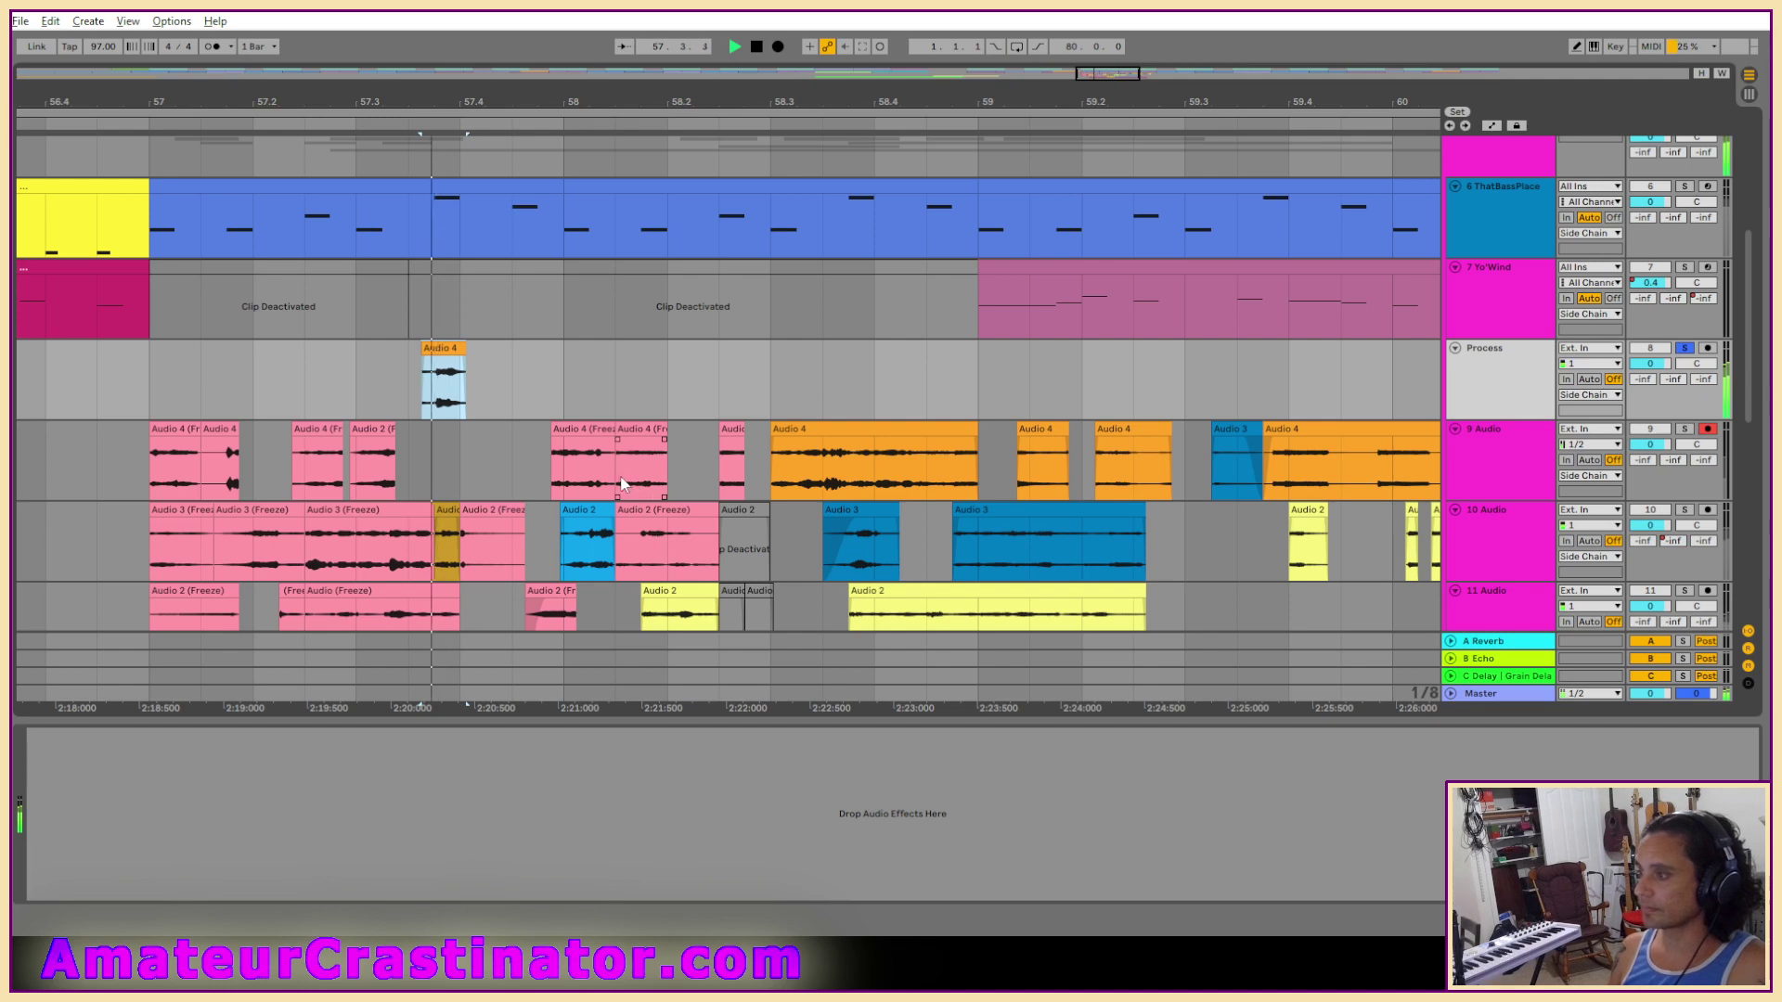
key("space")
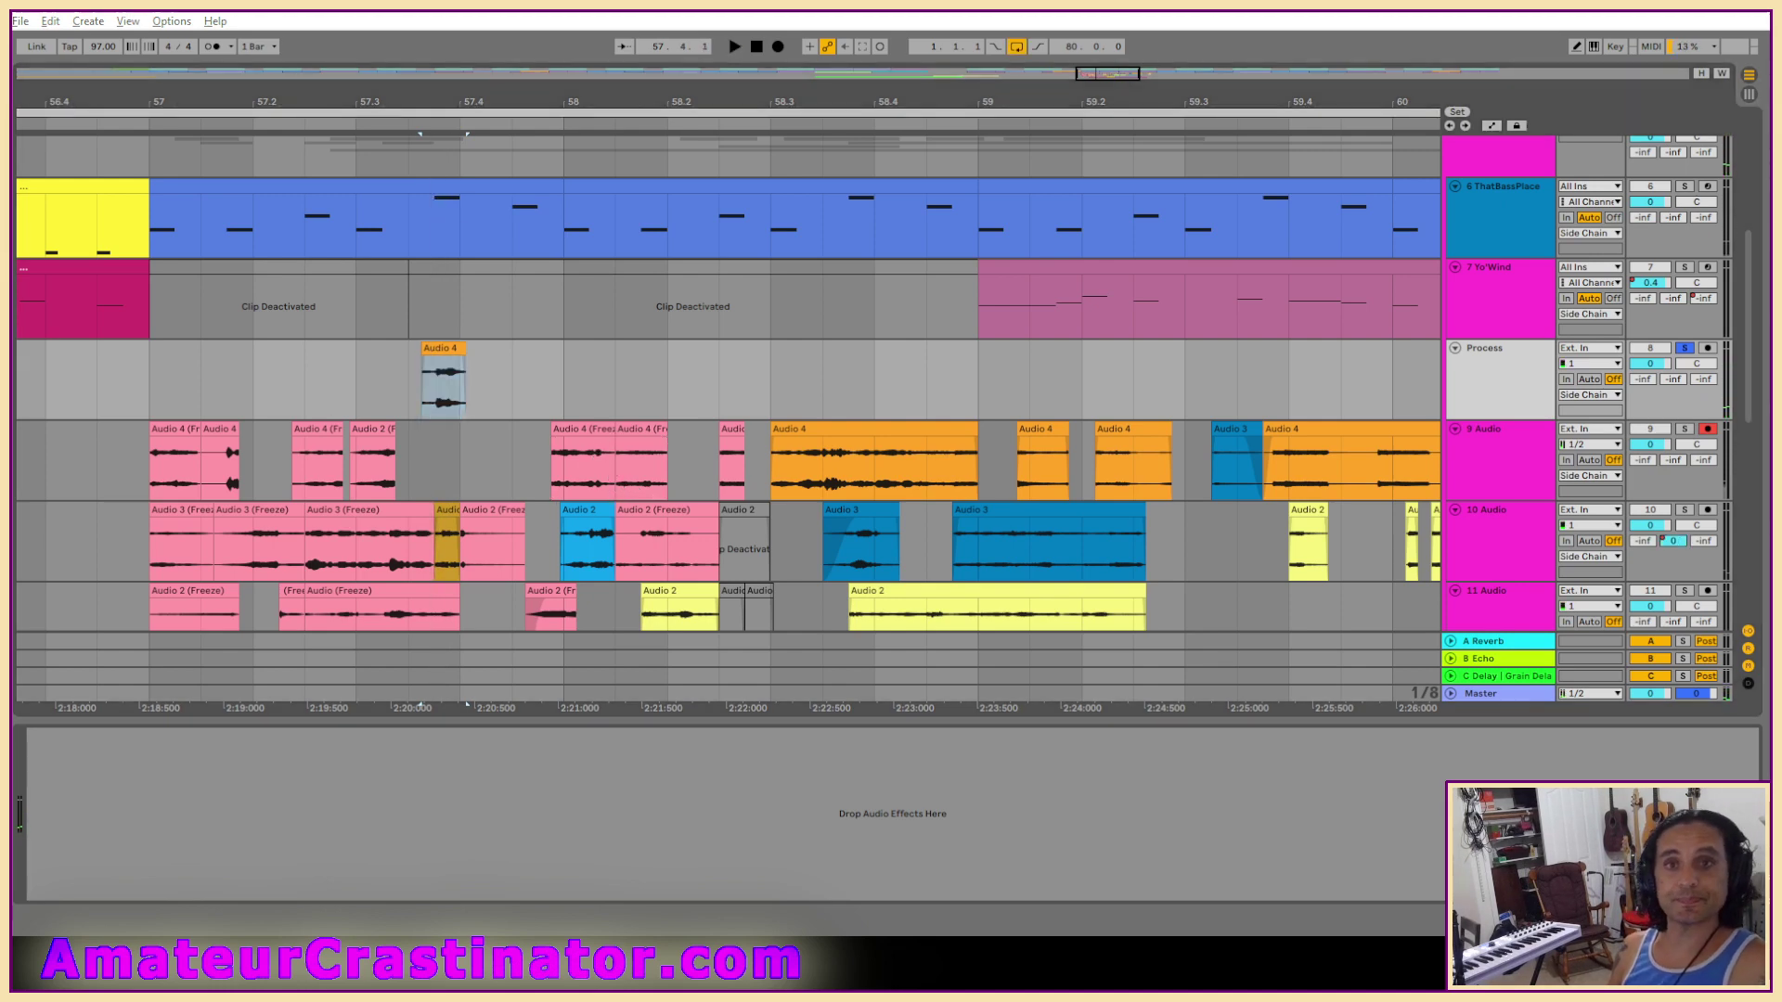
Add EQ Eight to Process with a steep band 1 low cut and a narrowed -2.36 dB dip at 2.30 kHz on band 3.
left_click_drag(19, 805, 279, 807)
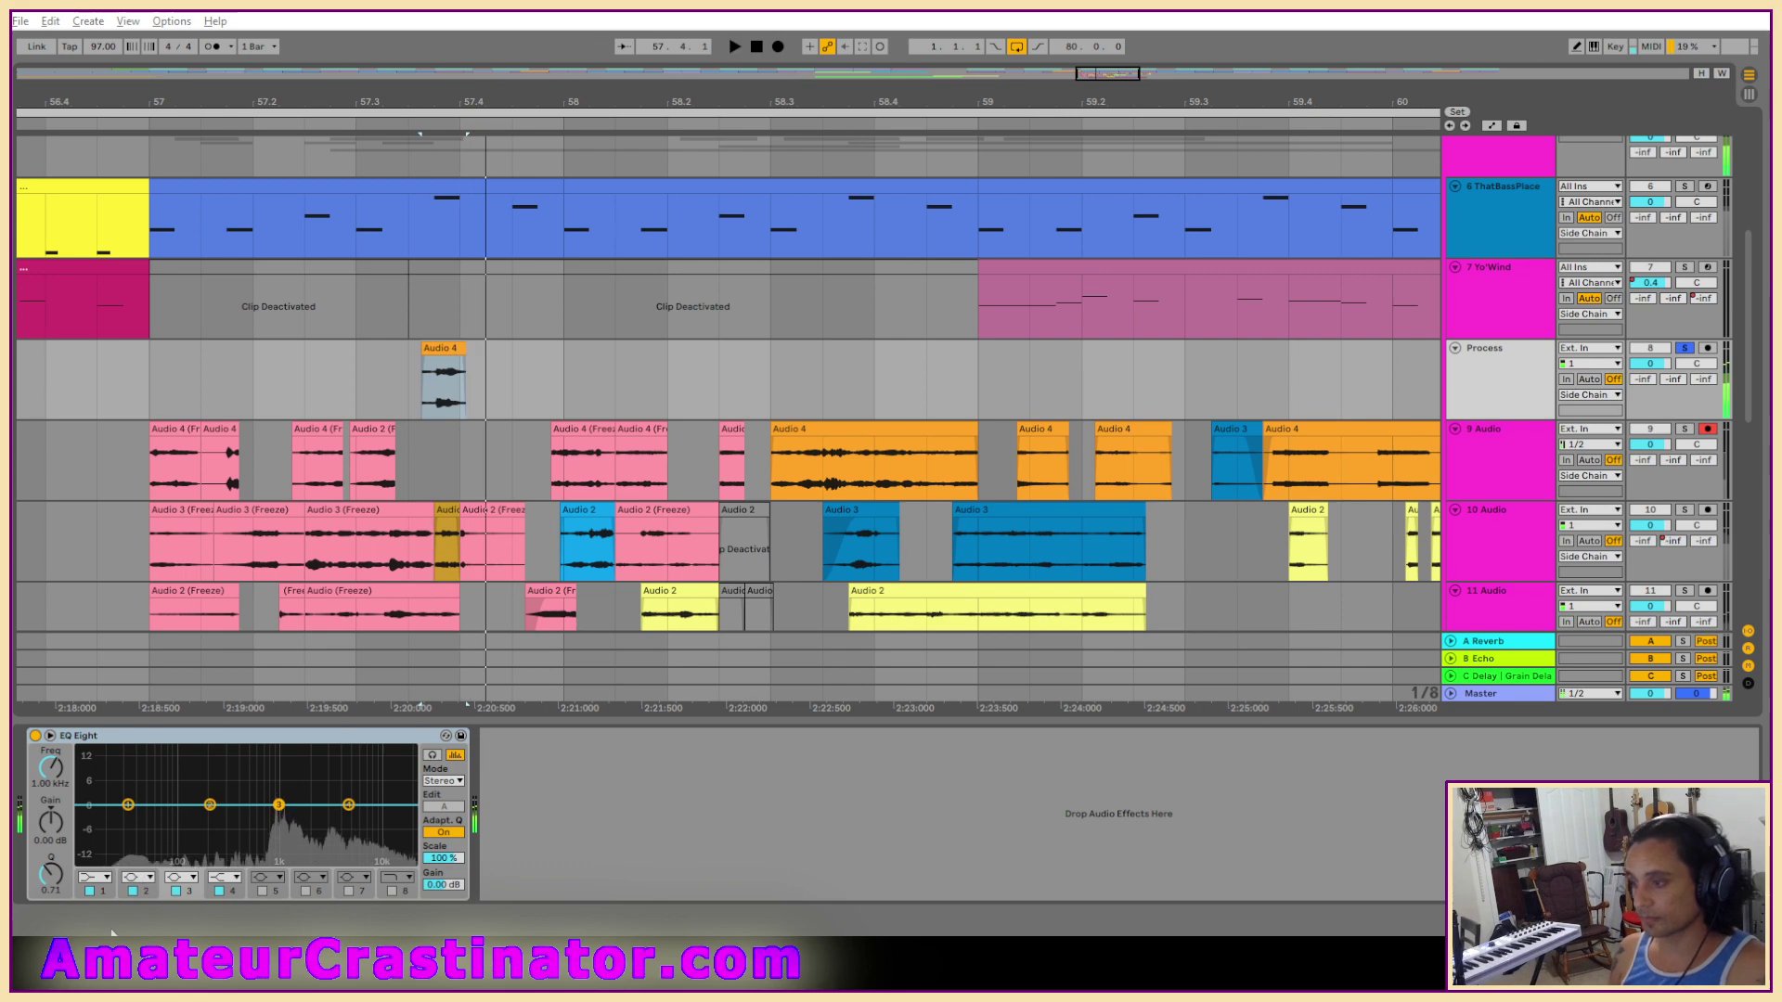
left_click_drag(128, 805, 315, 814)
left_click(95, 878)
left_click(90, 776)
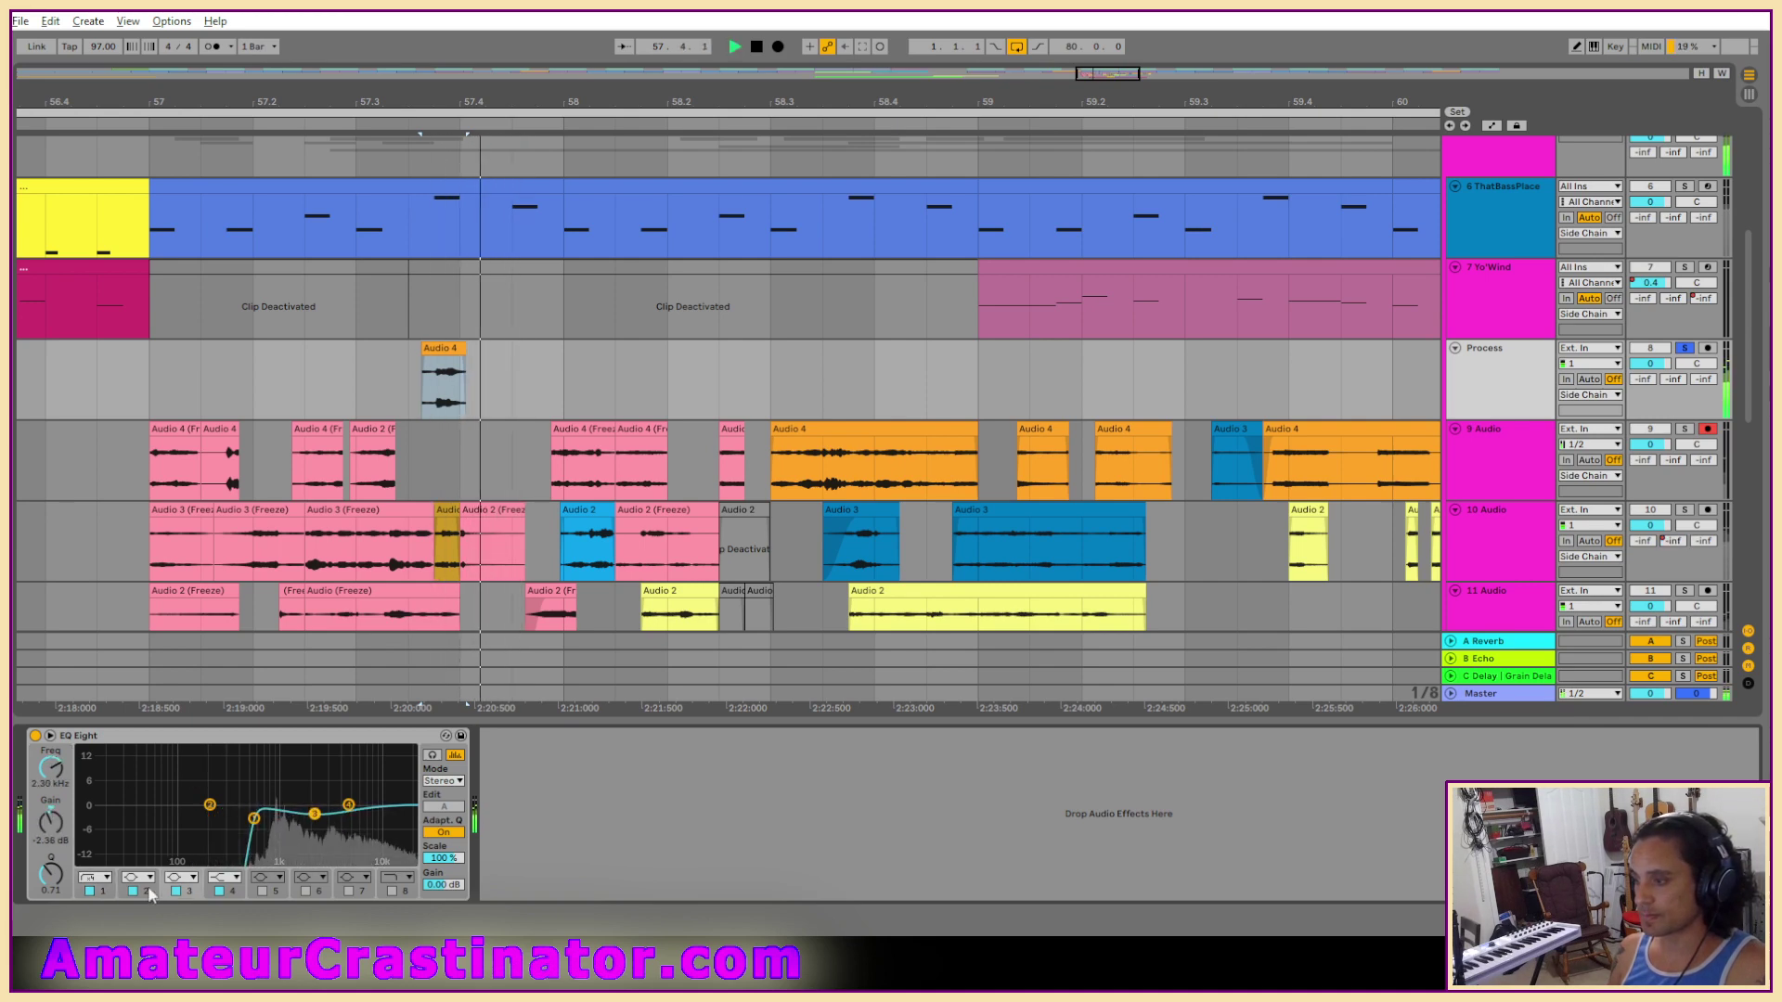
left_click_drag(69, 870, 69, 834)
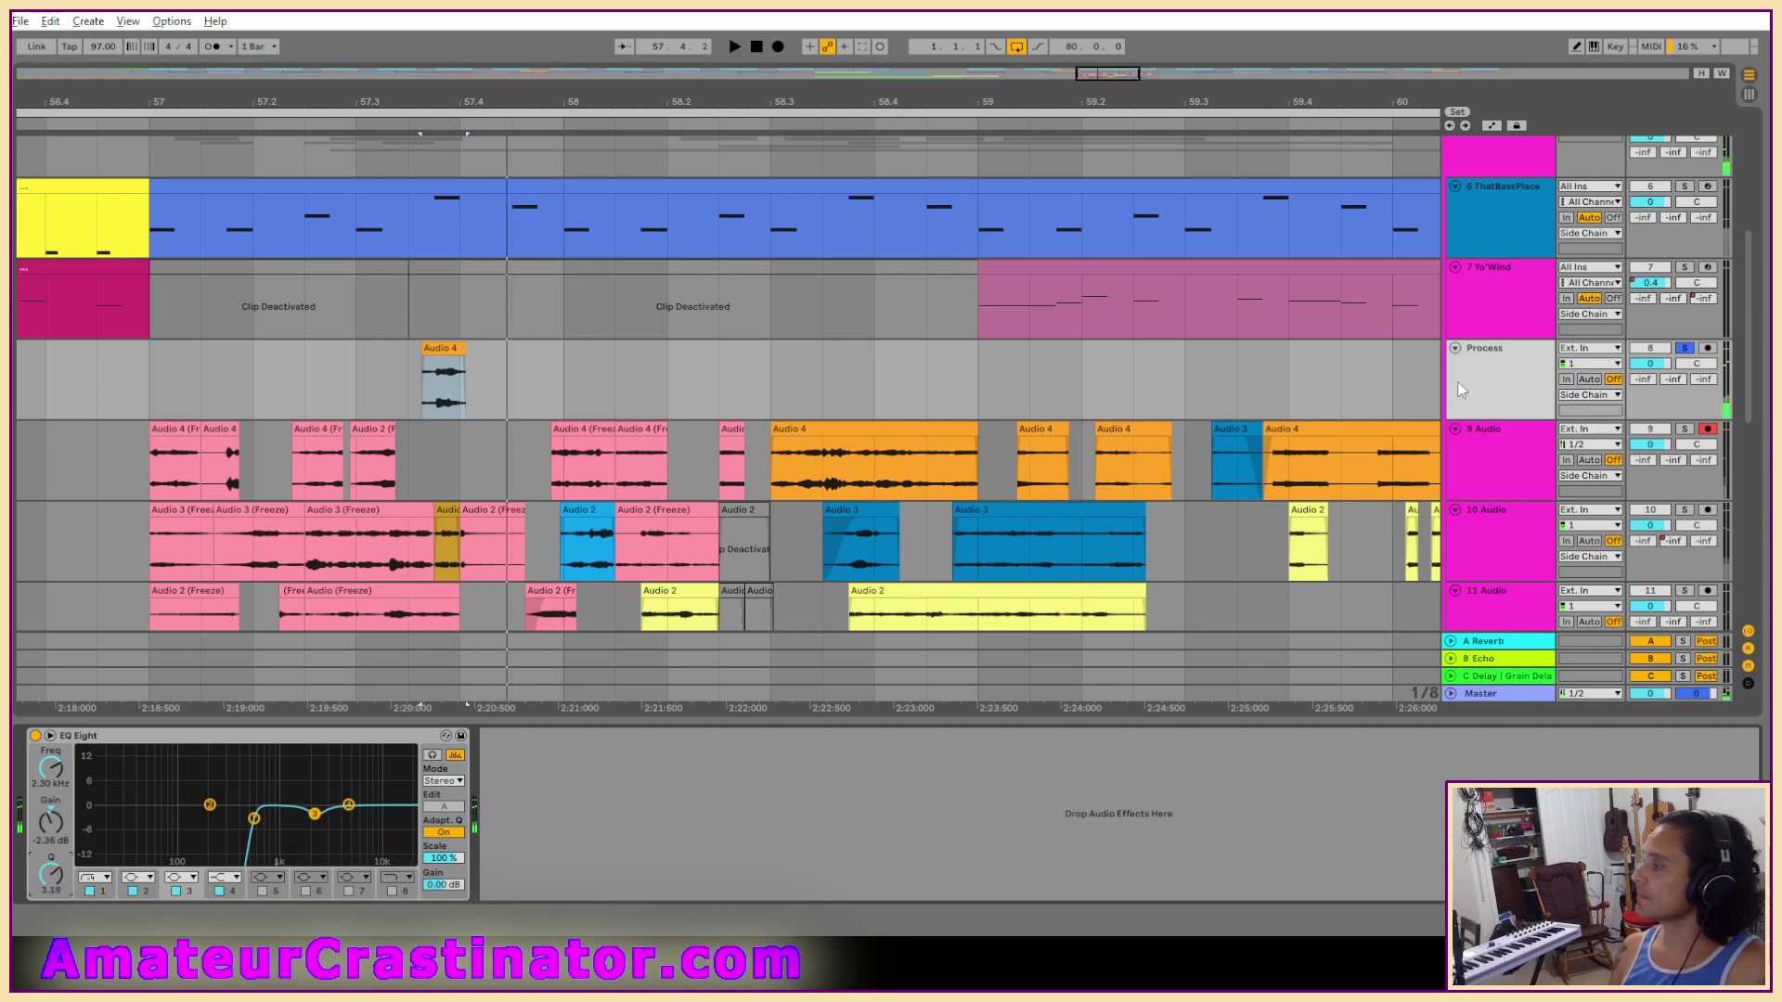
Freeze and flatten the Process track to print the EQ into the orange Audio 4 clip.
right_click(1494, 378)
left_click(1529, 480)
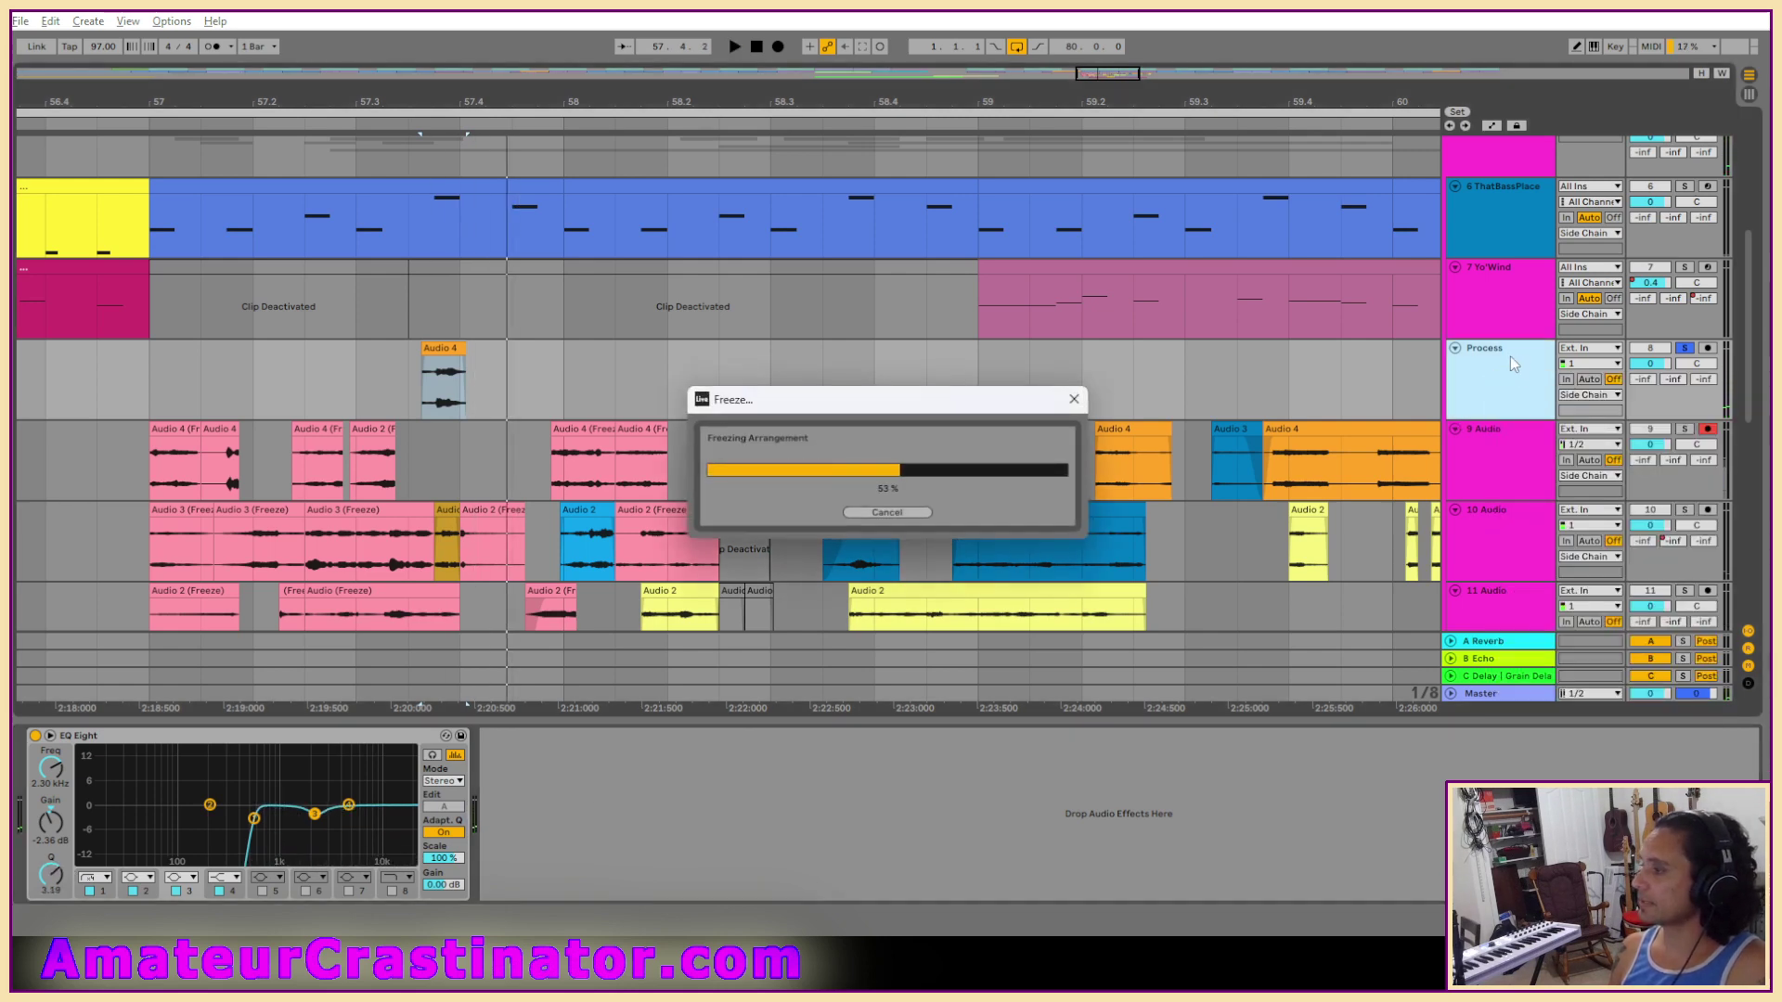
right_click(1513, 362)
left_click(1548, 482)
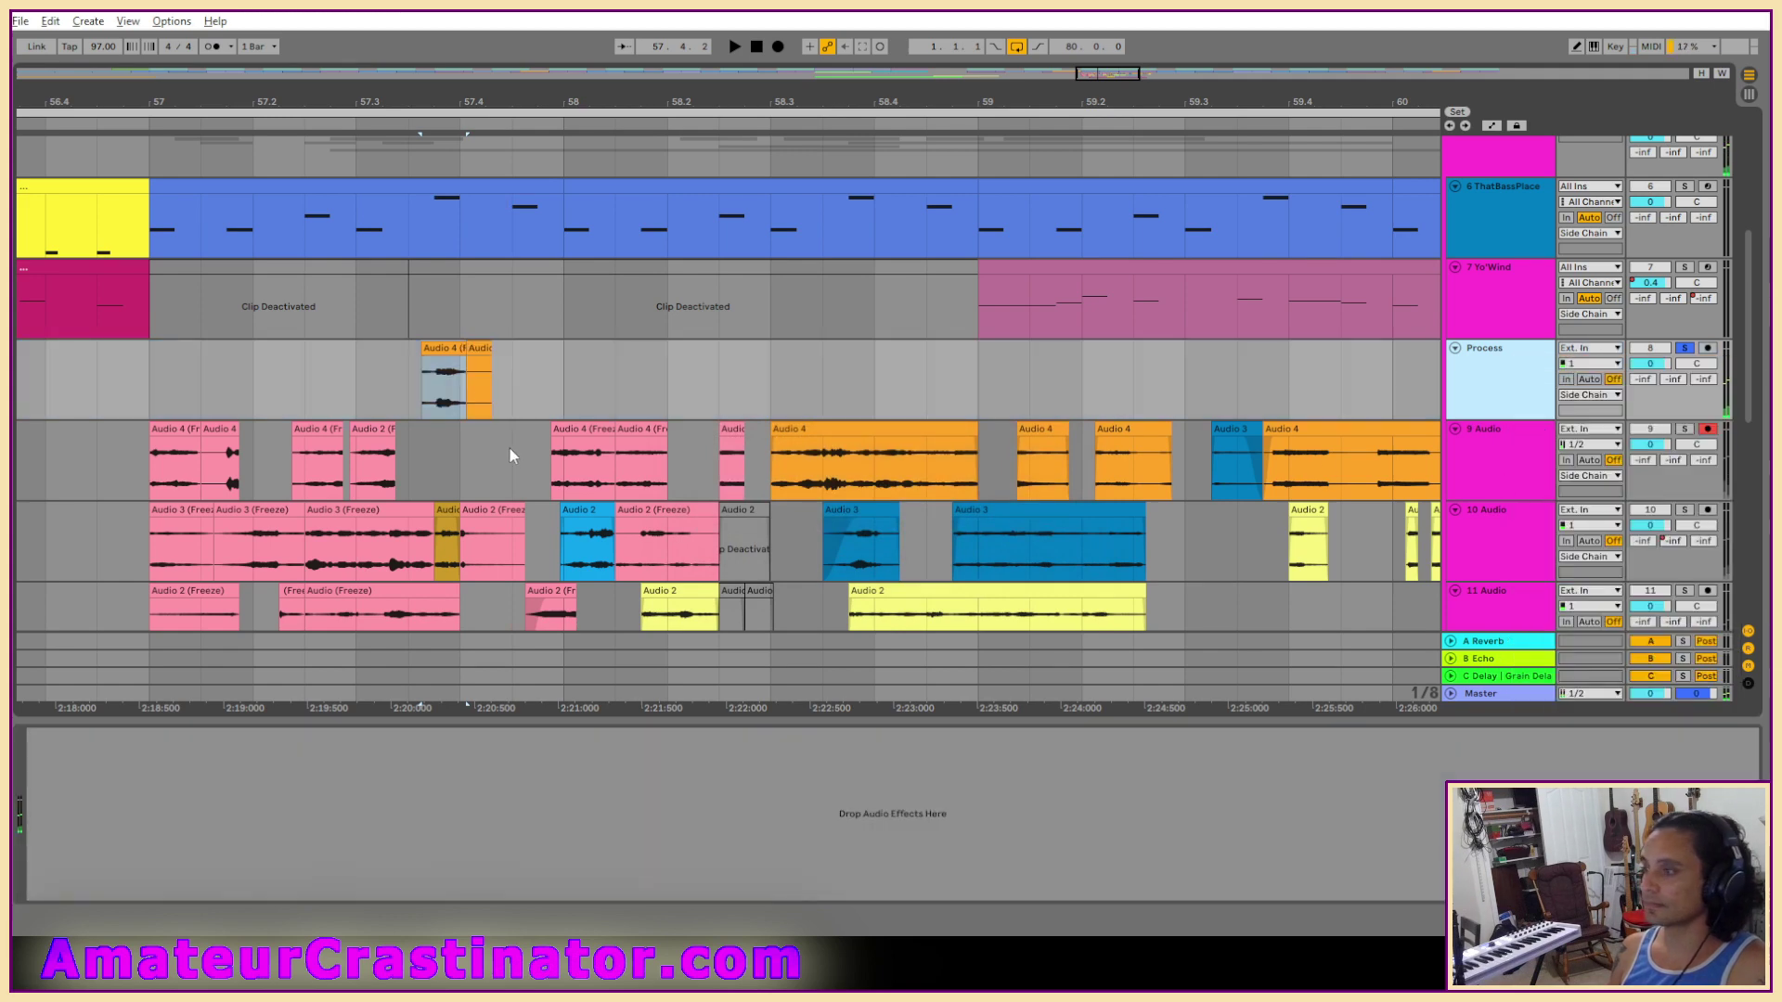
Colour the flattened Audio 4 clip pink, return it to 9 Audio and clear the leftover tail on Process.
right_click(449, 349)
left_click(464, 768)
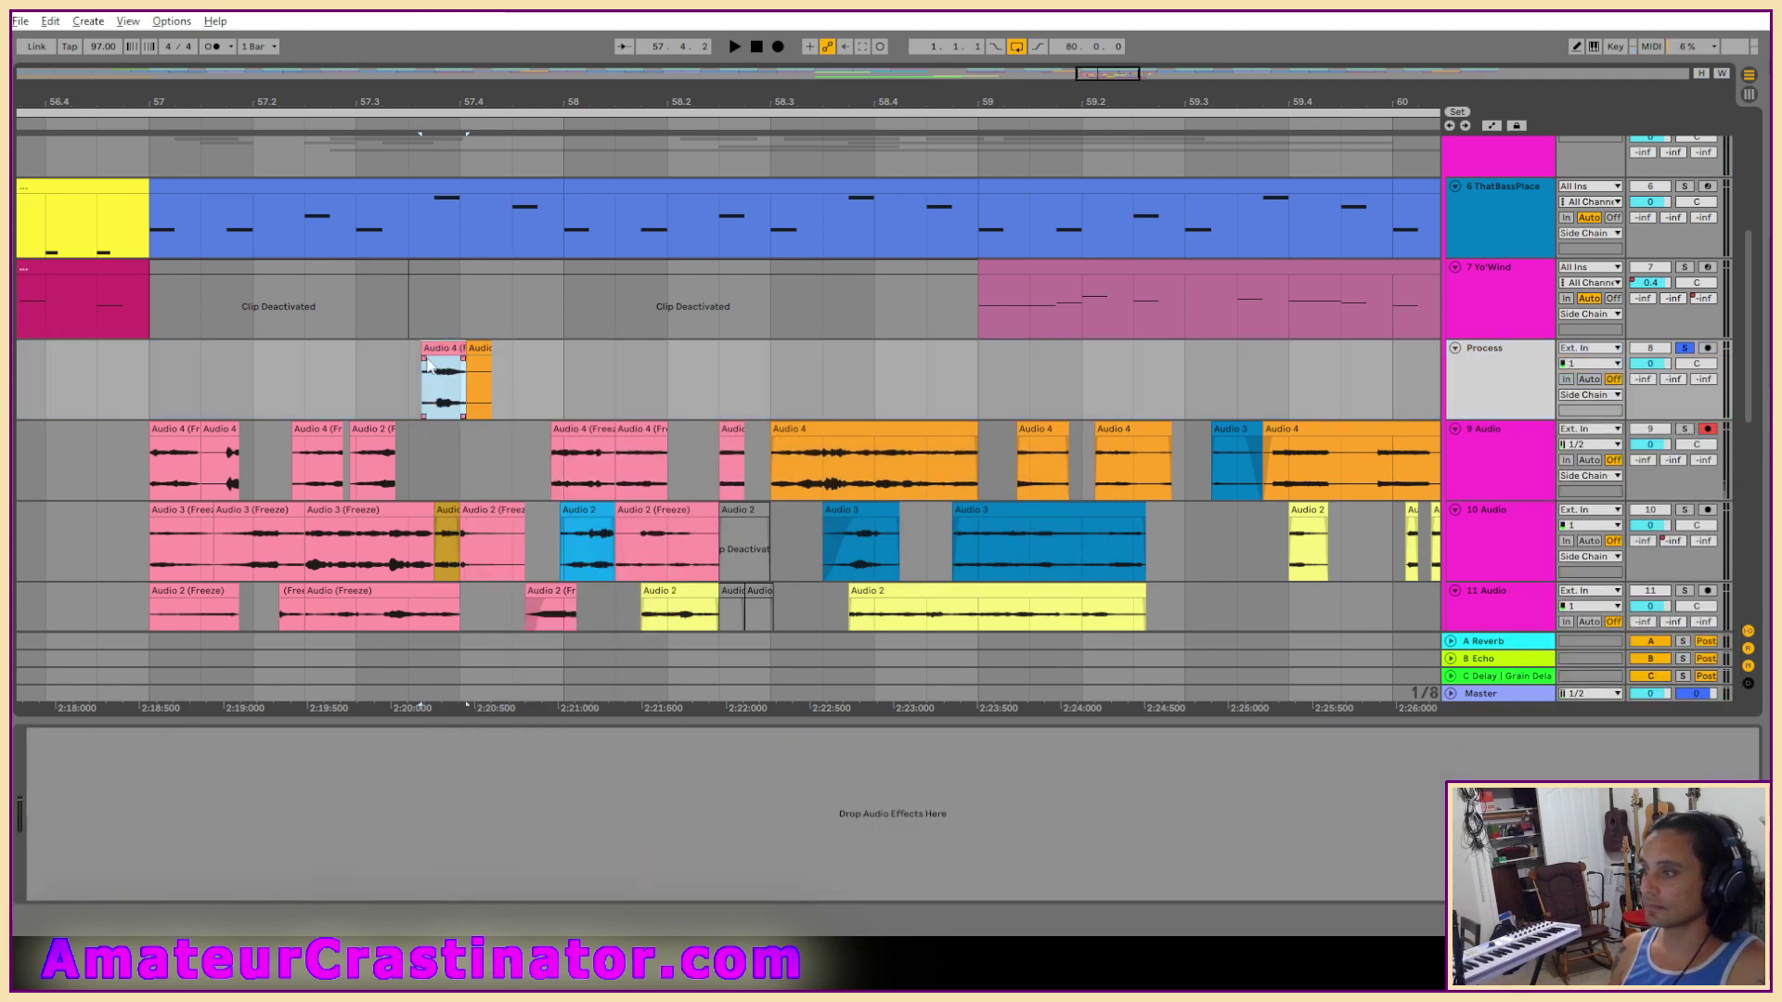
left_click_drag(443, 349, 444, 429)
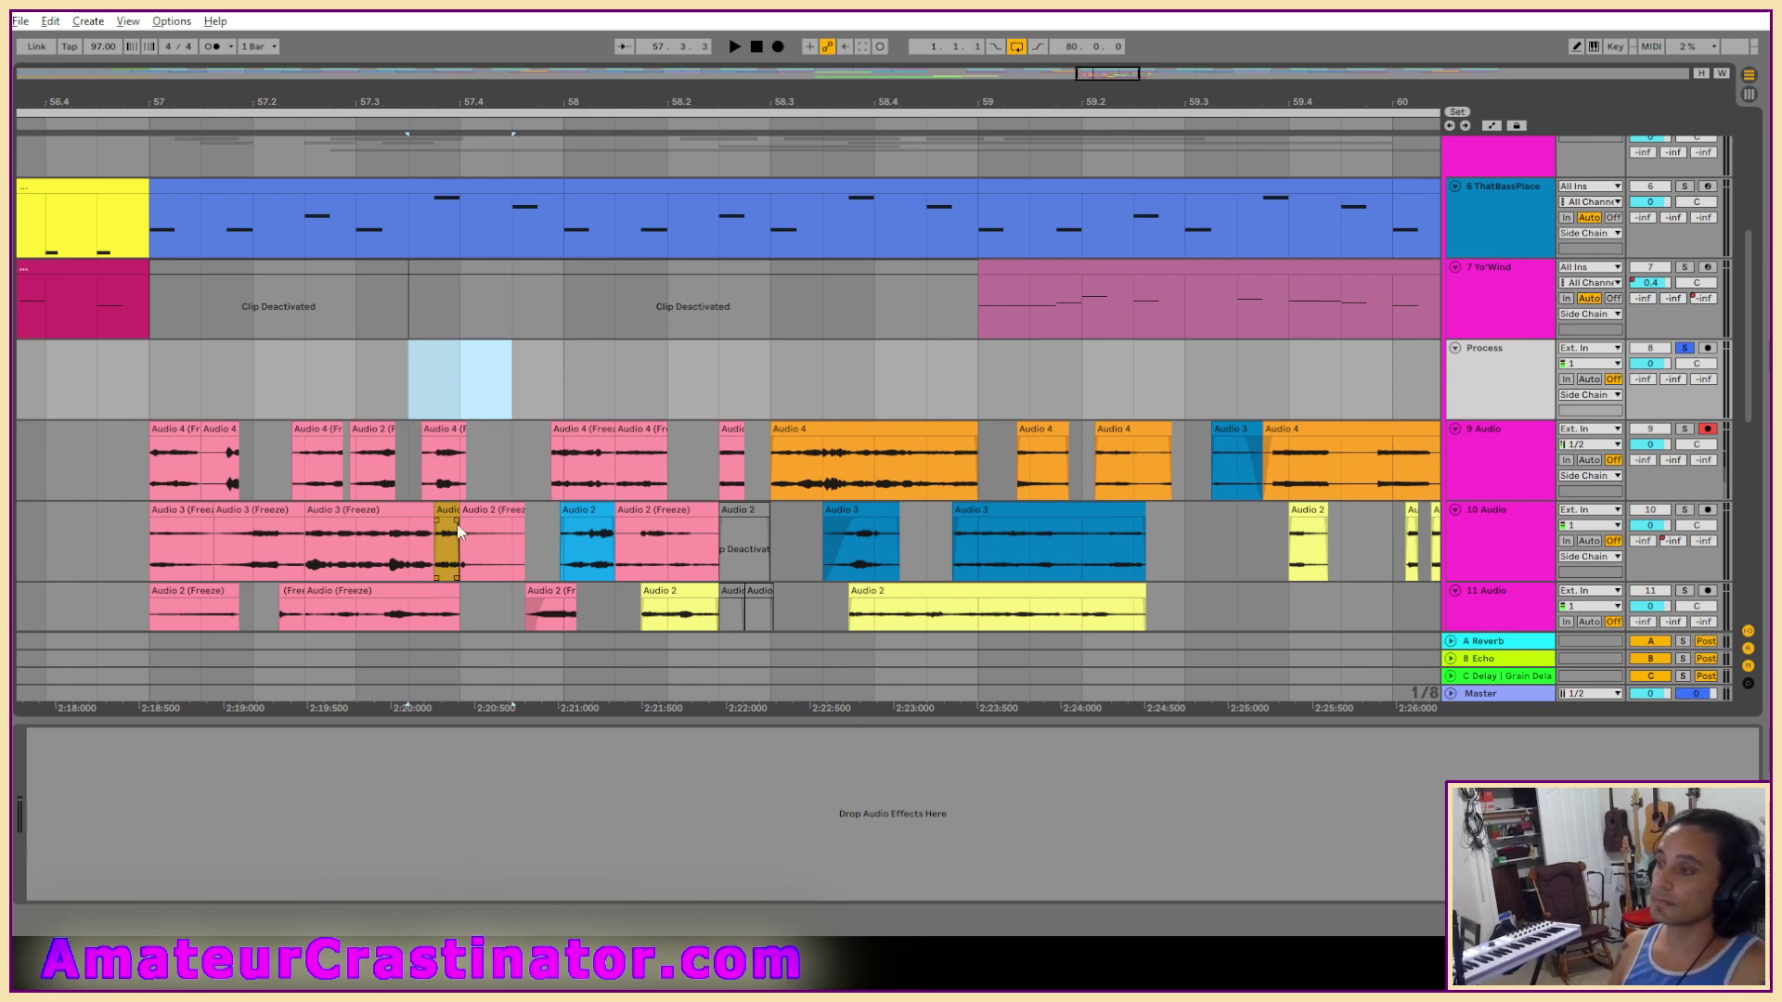
Move the short ochre clip just before 57.4 from 10 Audio up to Process and audition it looped and in solo.
left_click_drag(459, 531, 453, 372)
key("space")
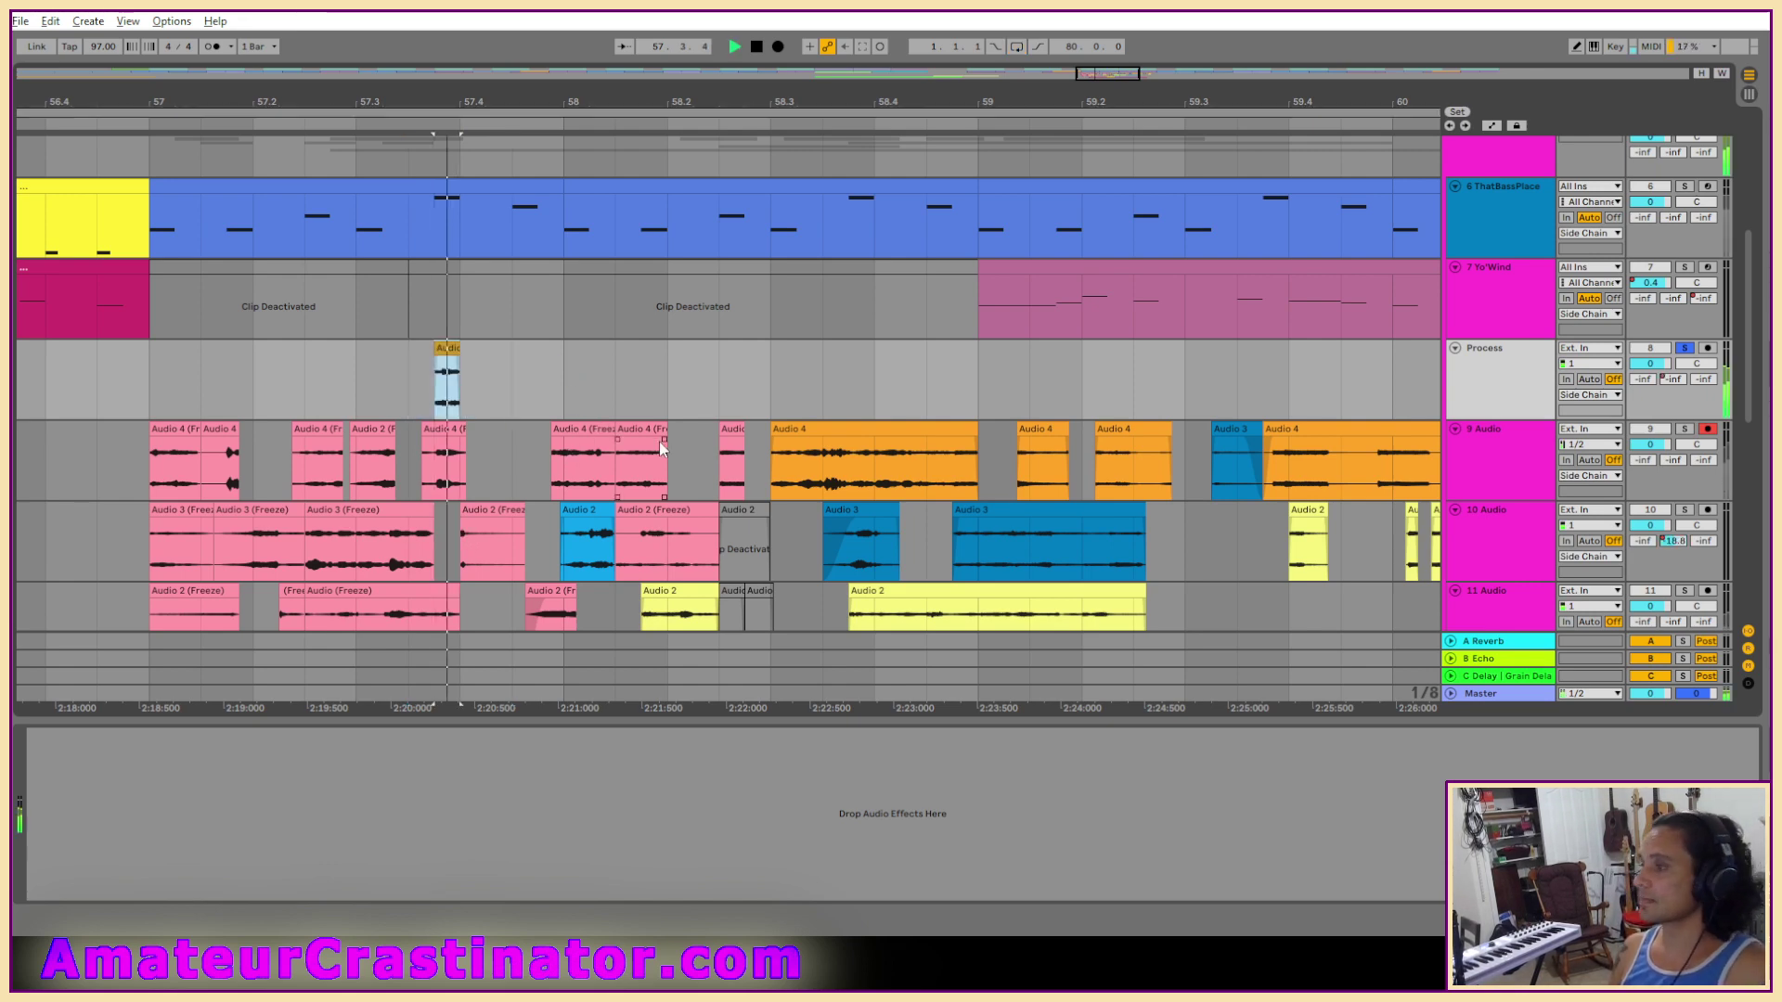
key("space")
key("ctrl+l")
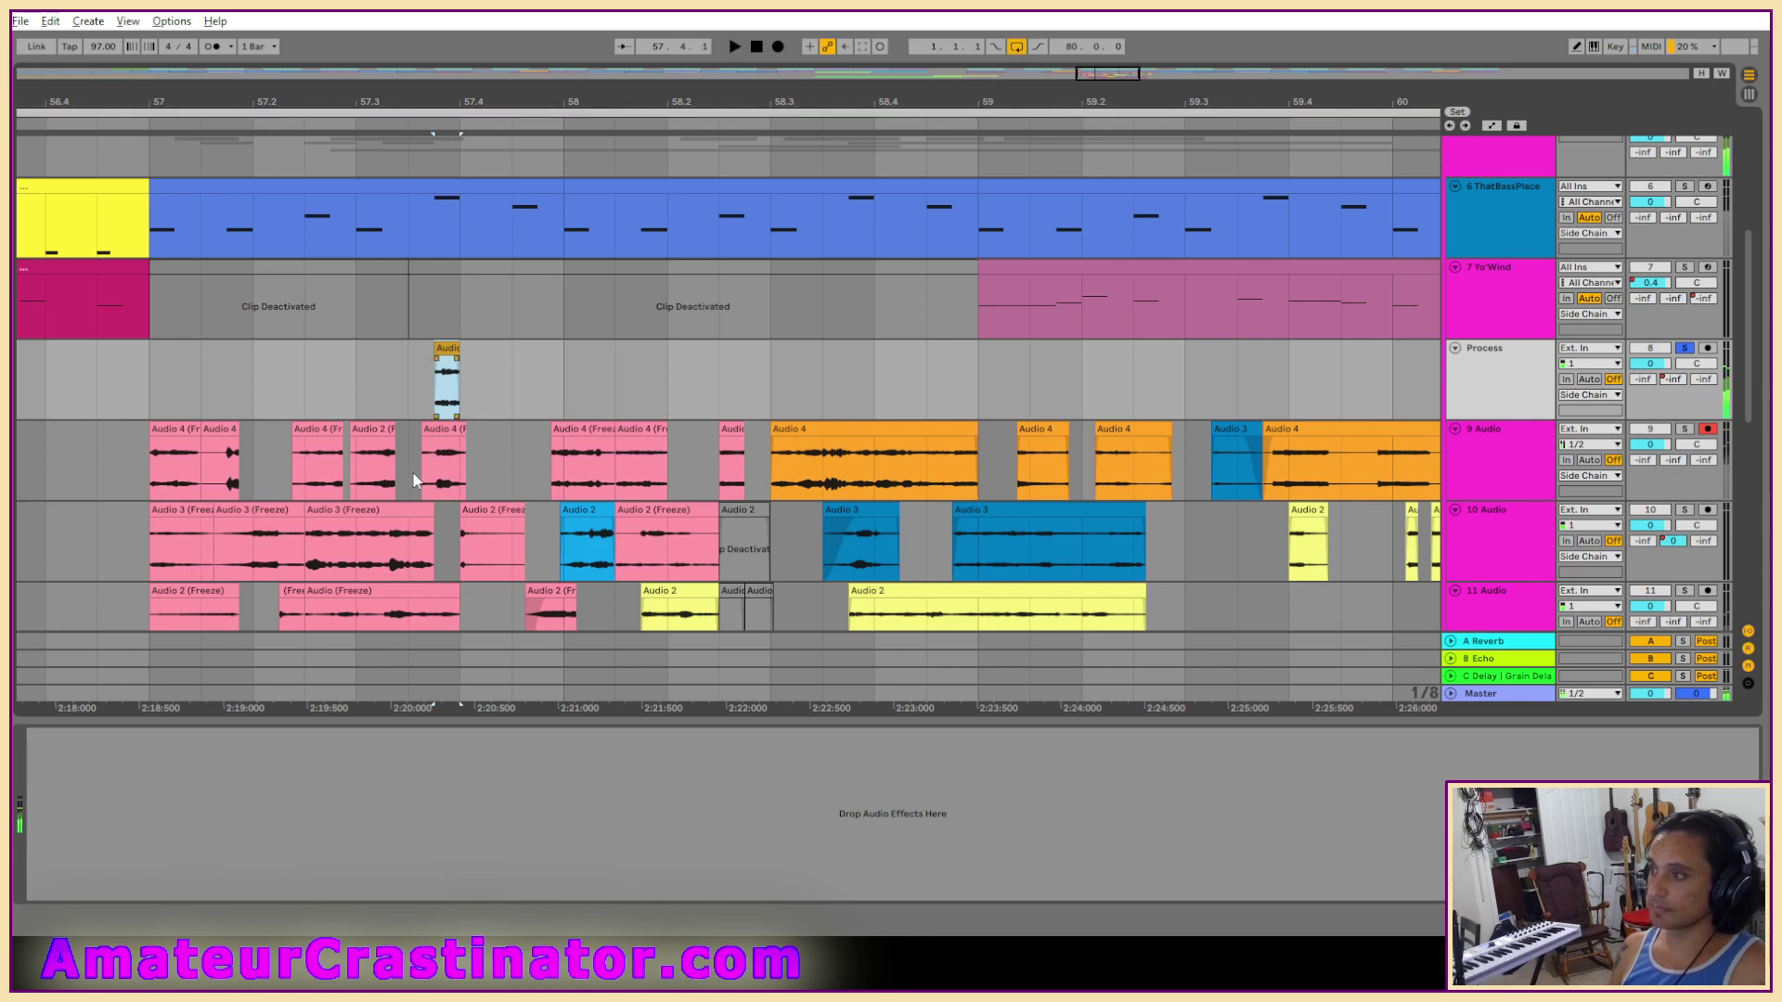
left_click(400, 365)
key("space")
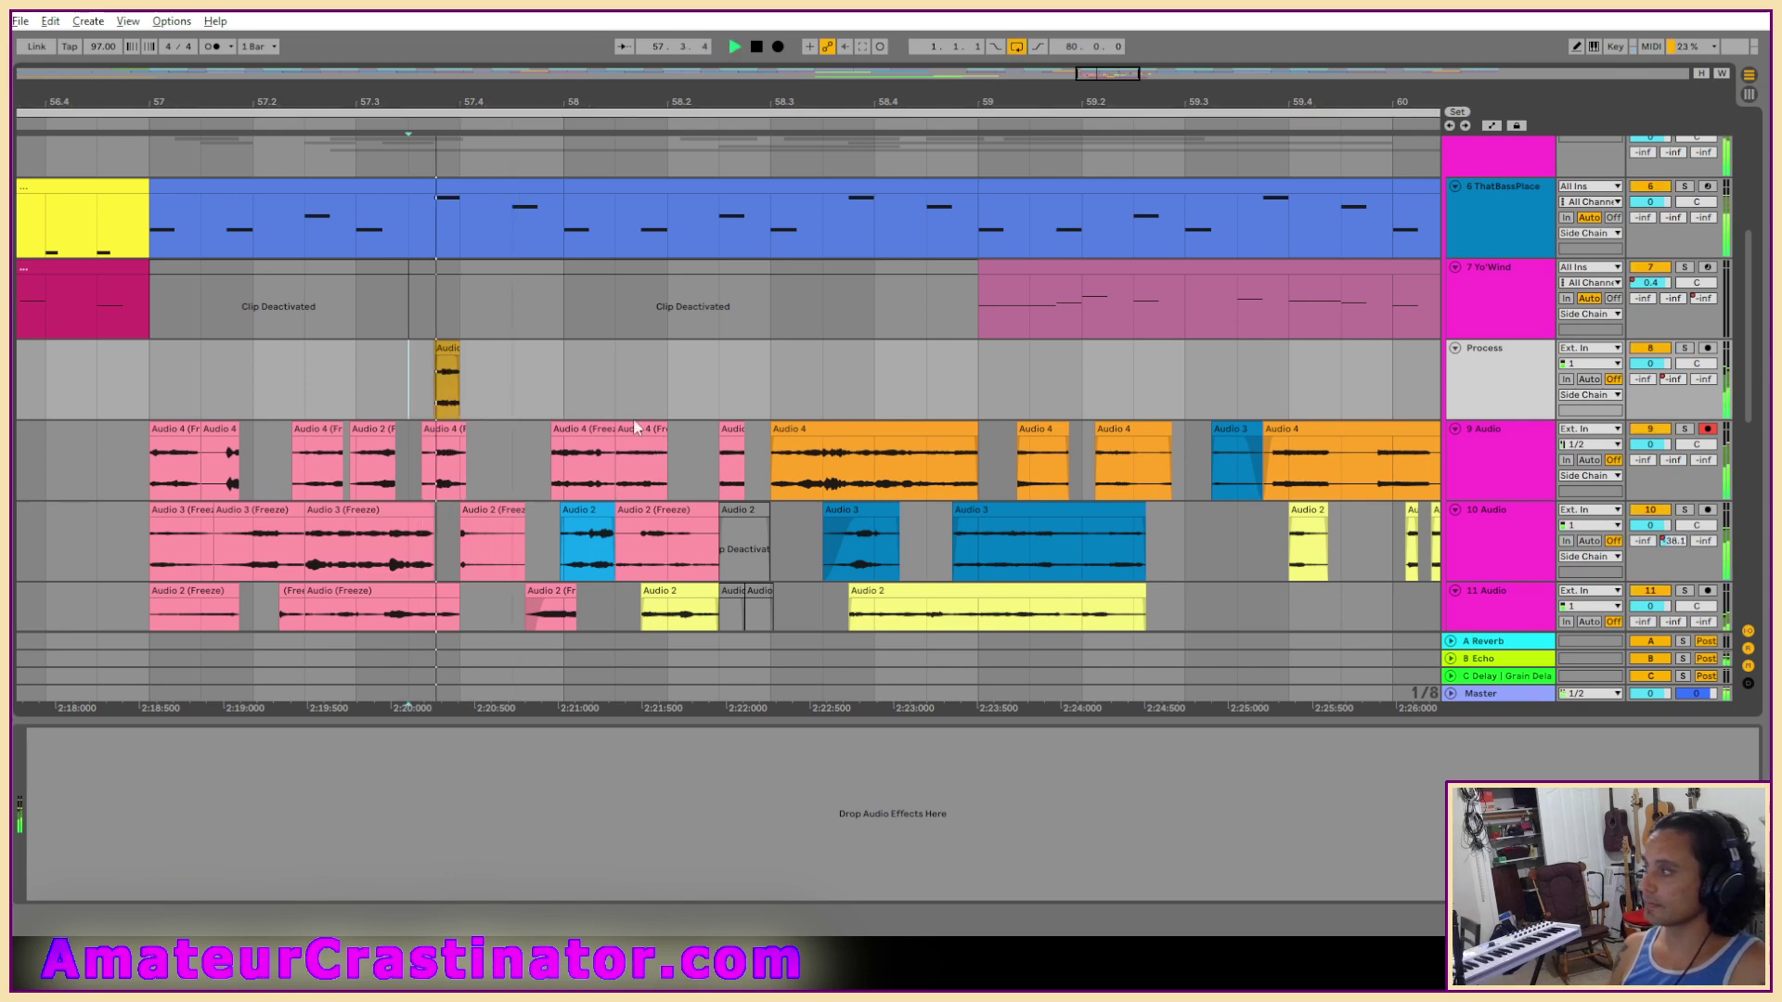
key("s")
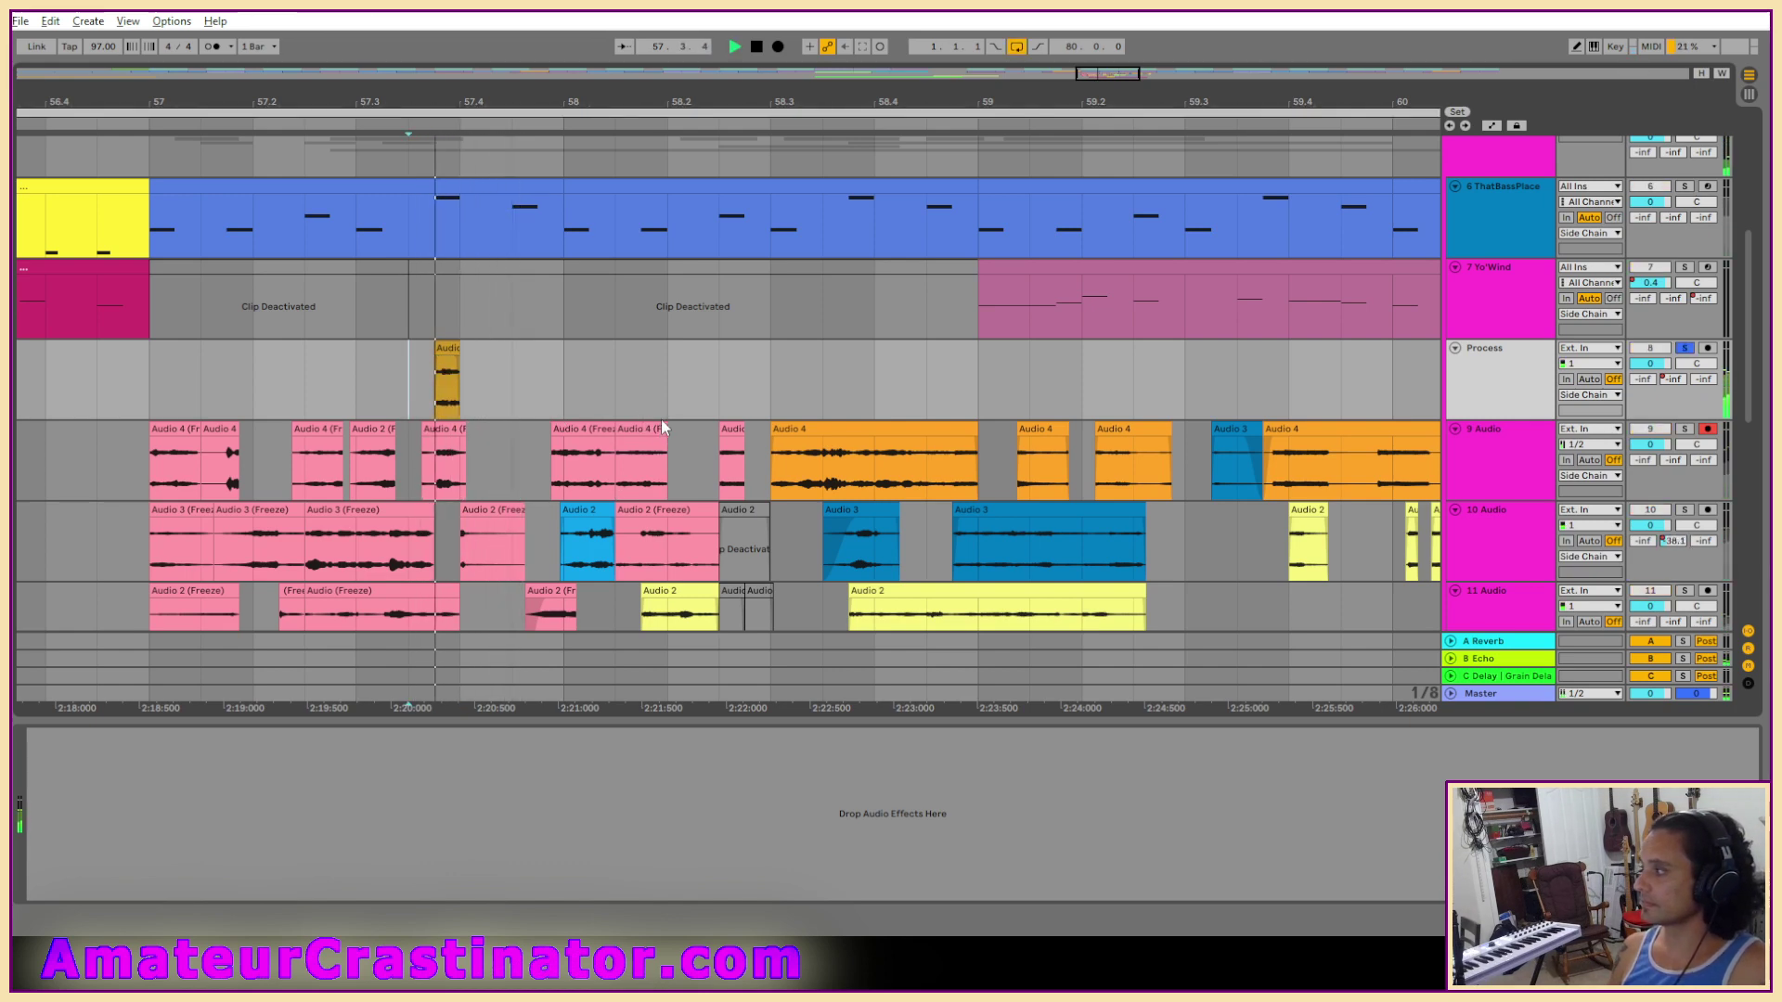
left_click(448, 380)
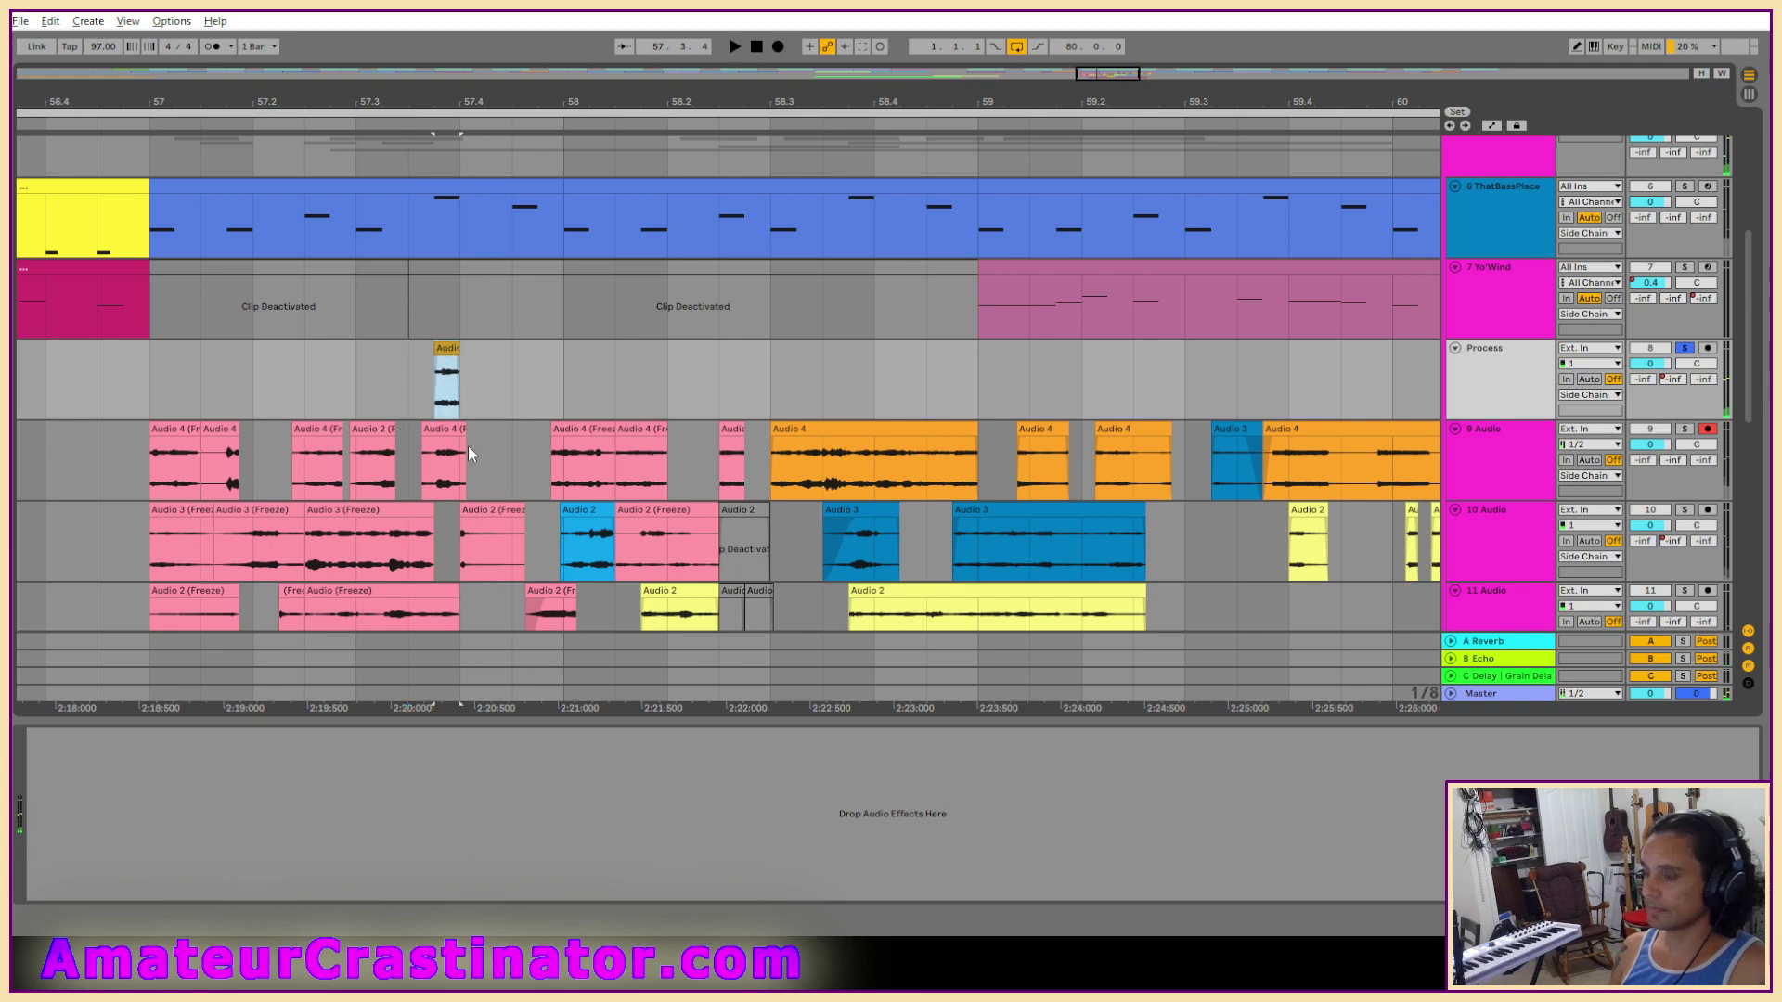
key("space")
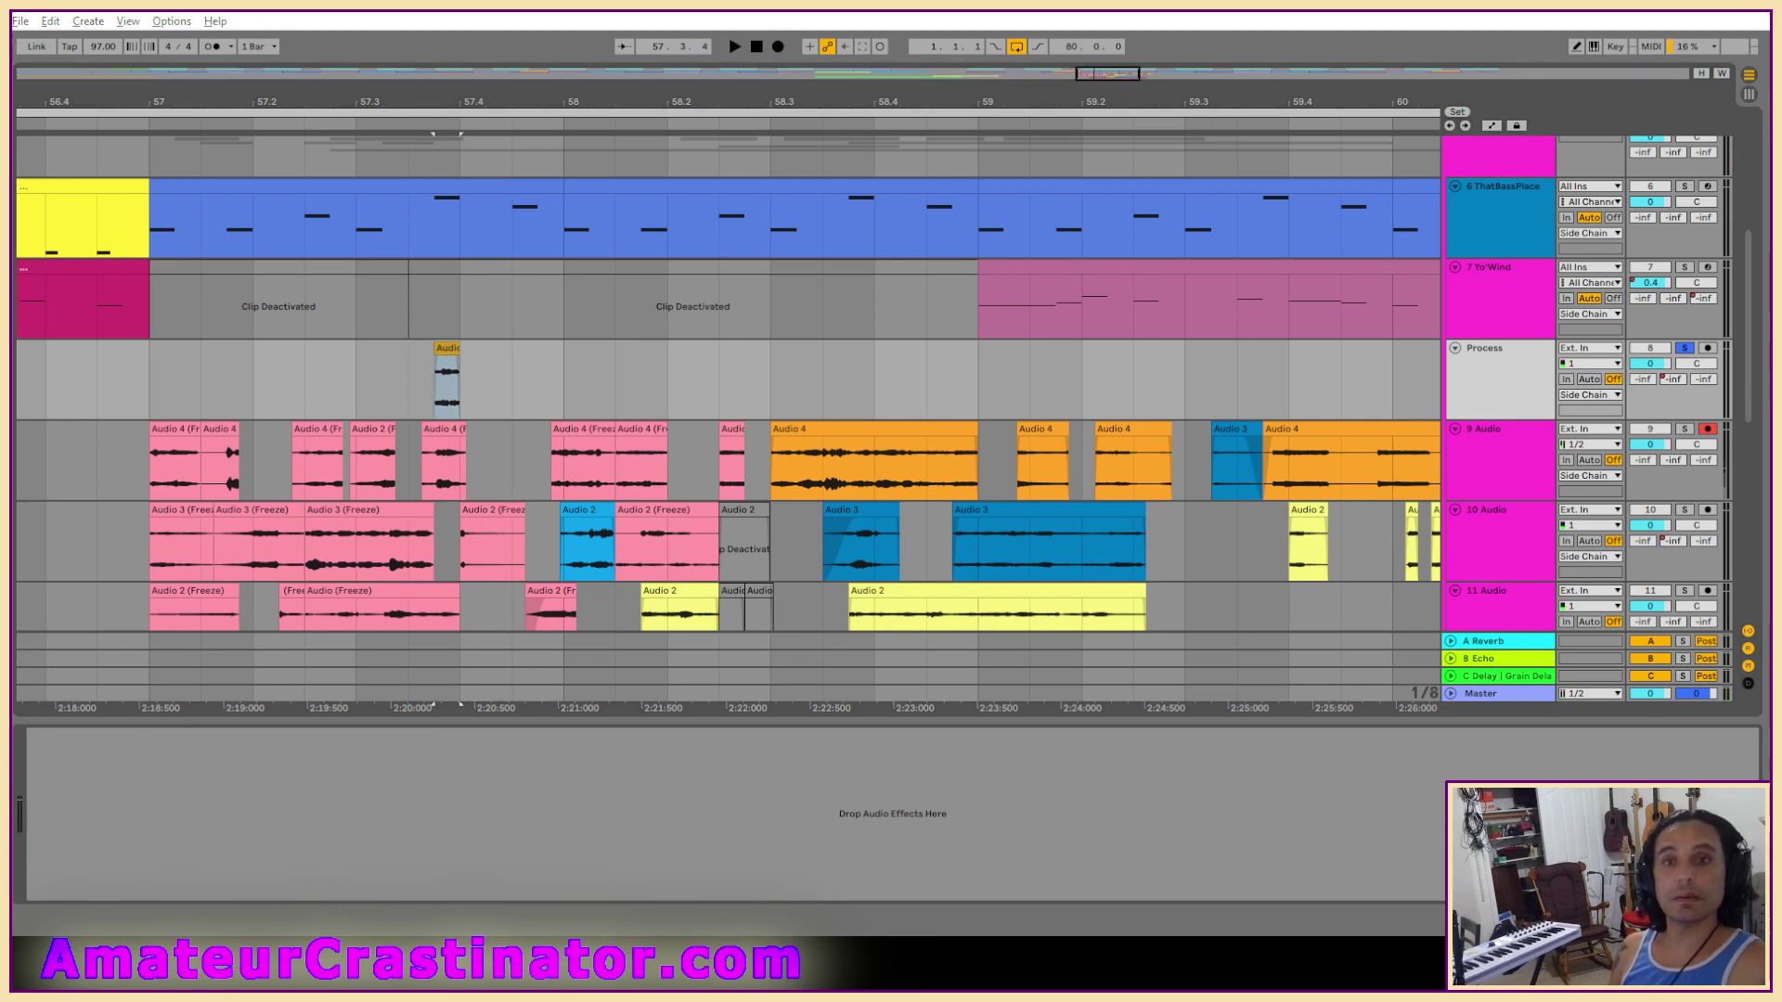
Add EQ Eight to Process with a 288 Hz low cut on band 1, a 1.78 kHz dip on band 2 and a band 3 boost.
key("ctrl+z")
key("space")
left_click_drag(280, 805, 278, 788)
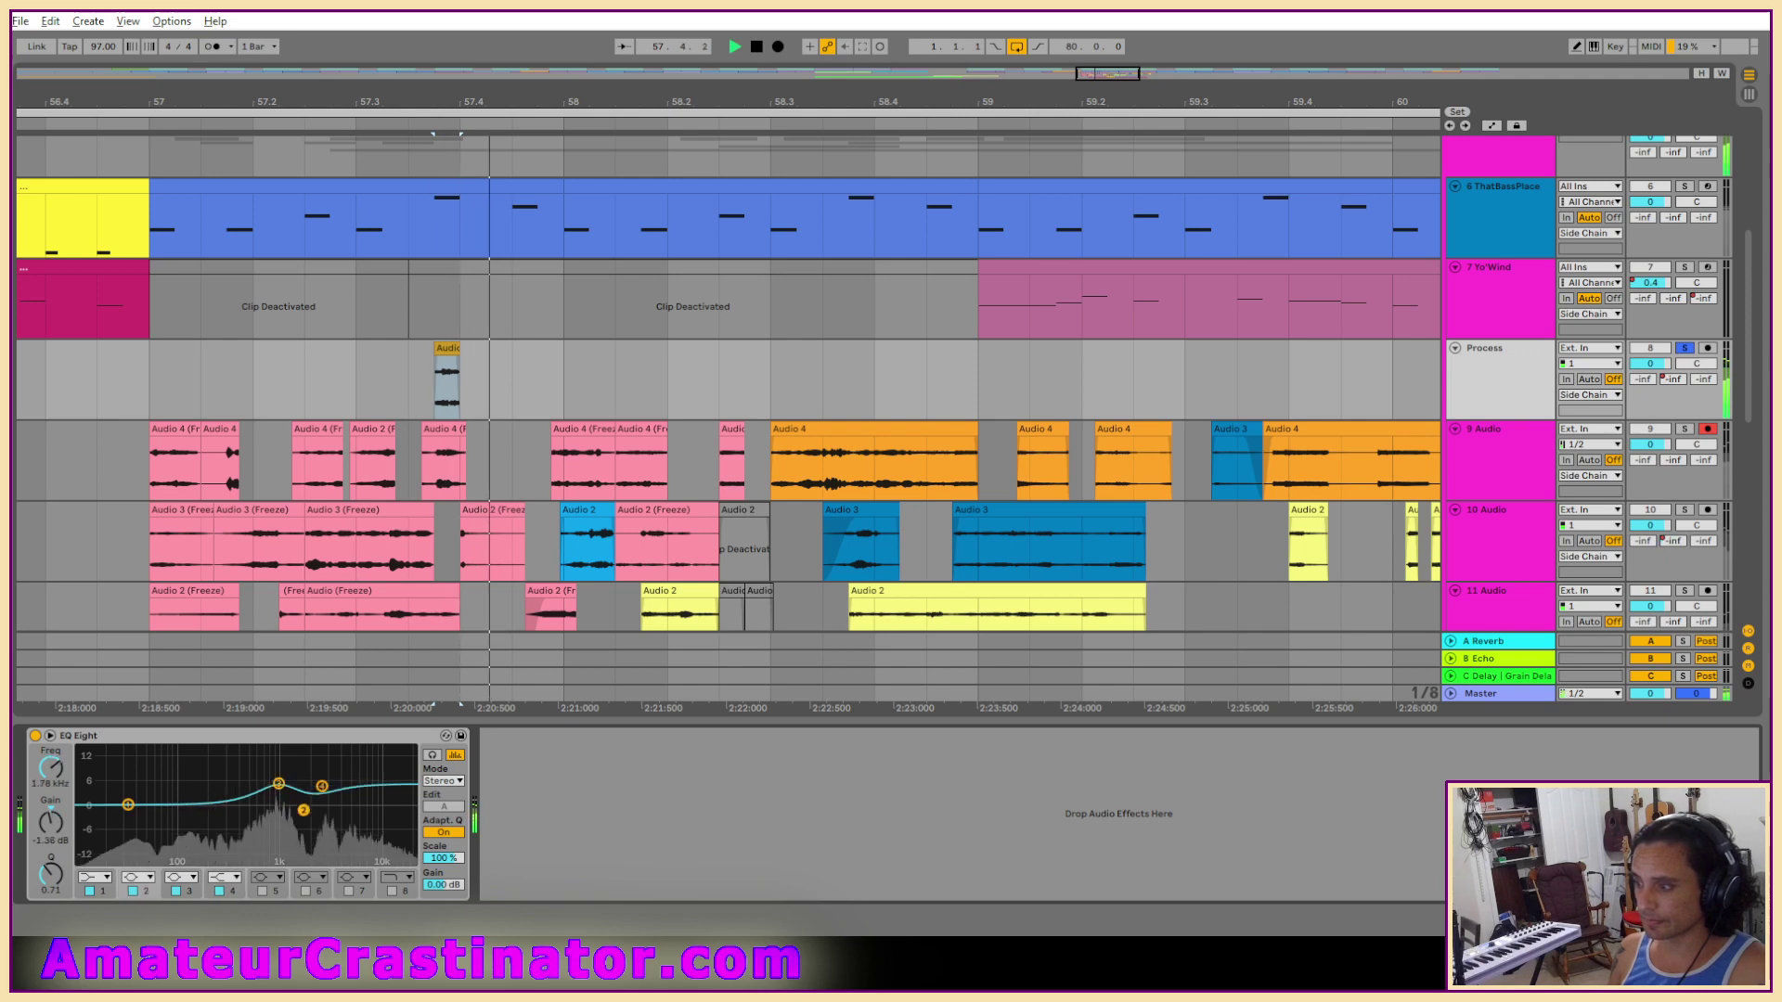
left_click_drag(303, 810, 302, 827)
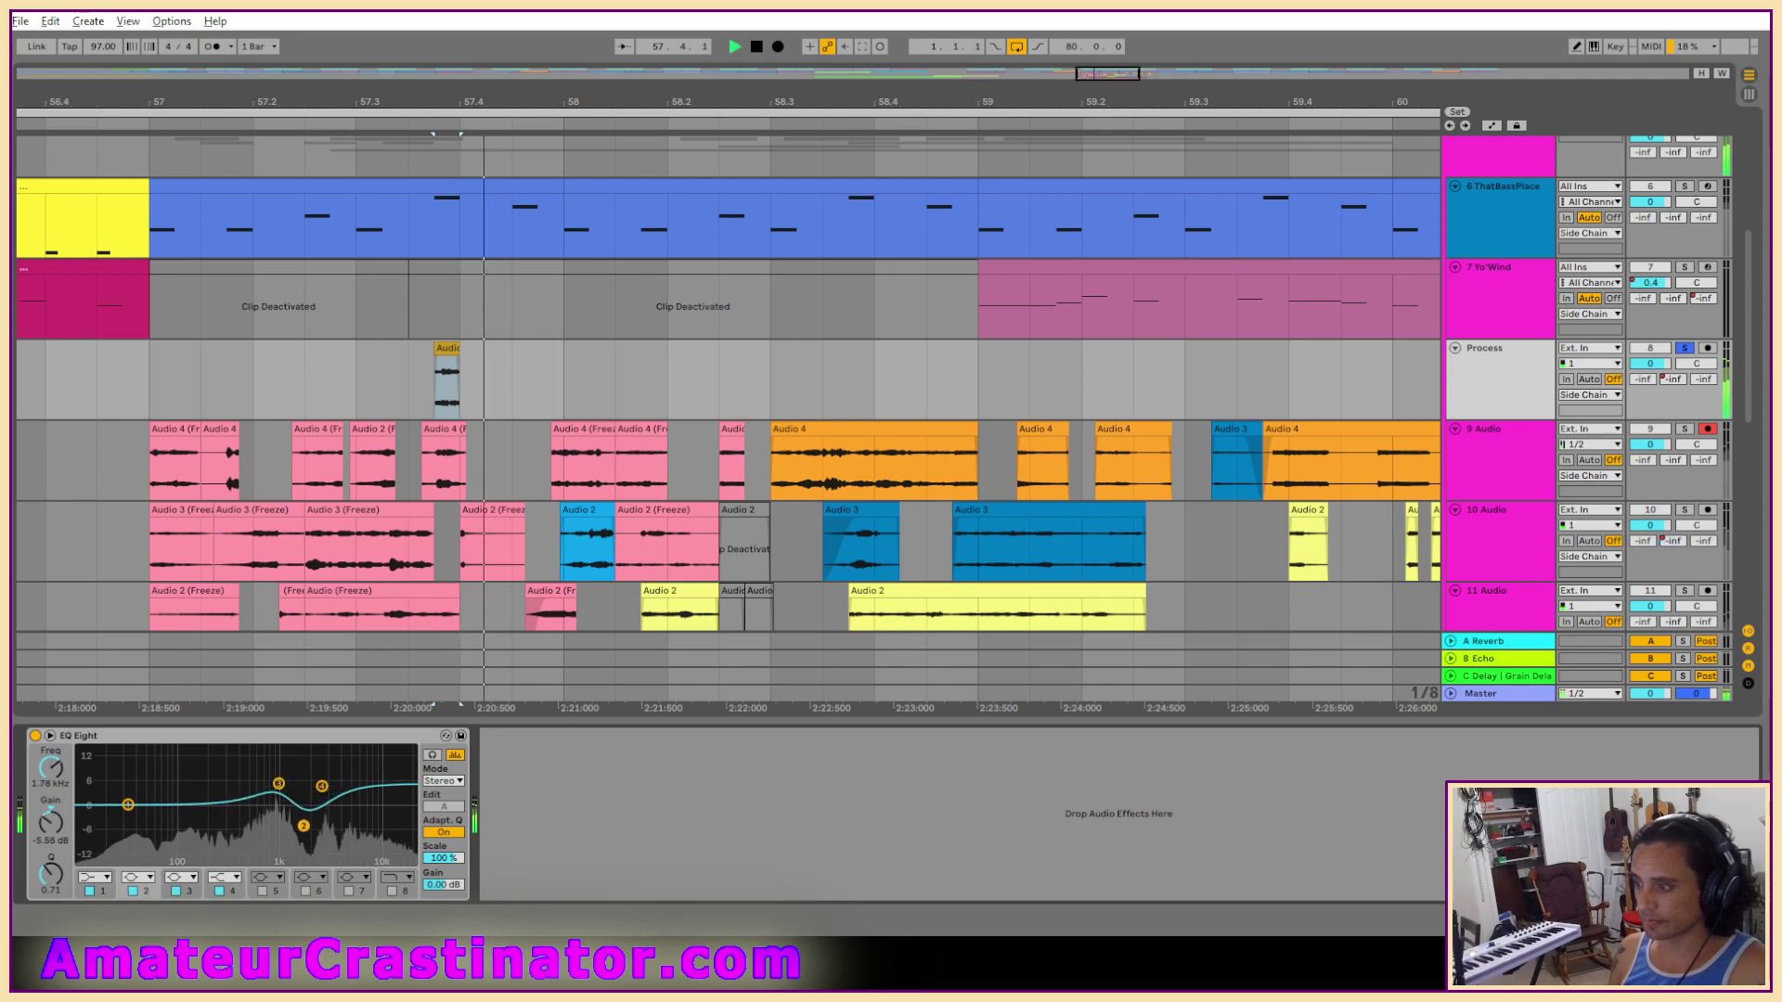
left_click(90, 874)
left_click(89, 785)
left_click_drag(50, 776, 48, 769)
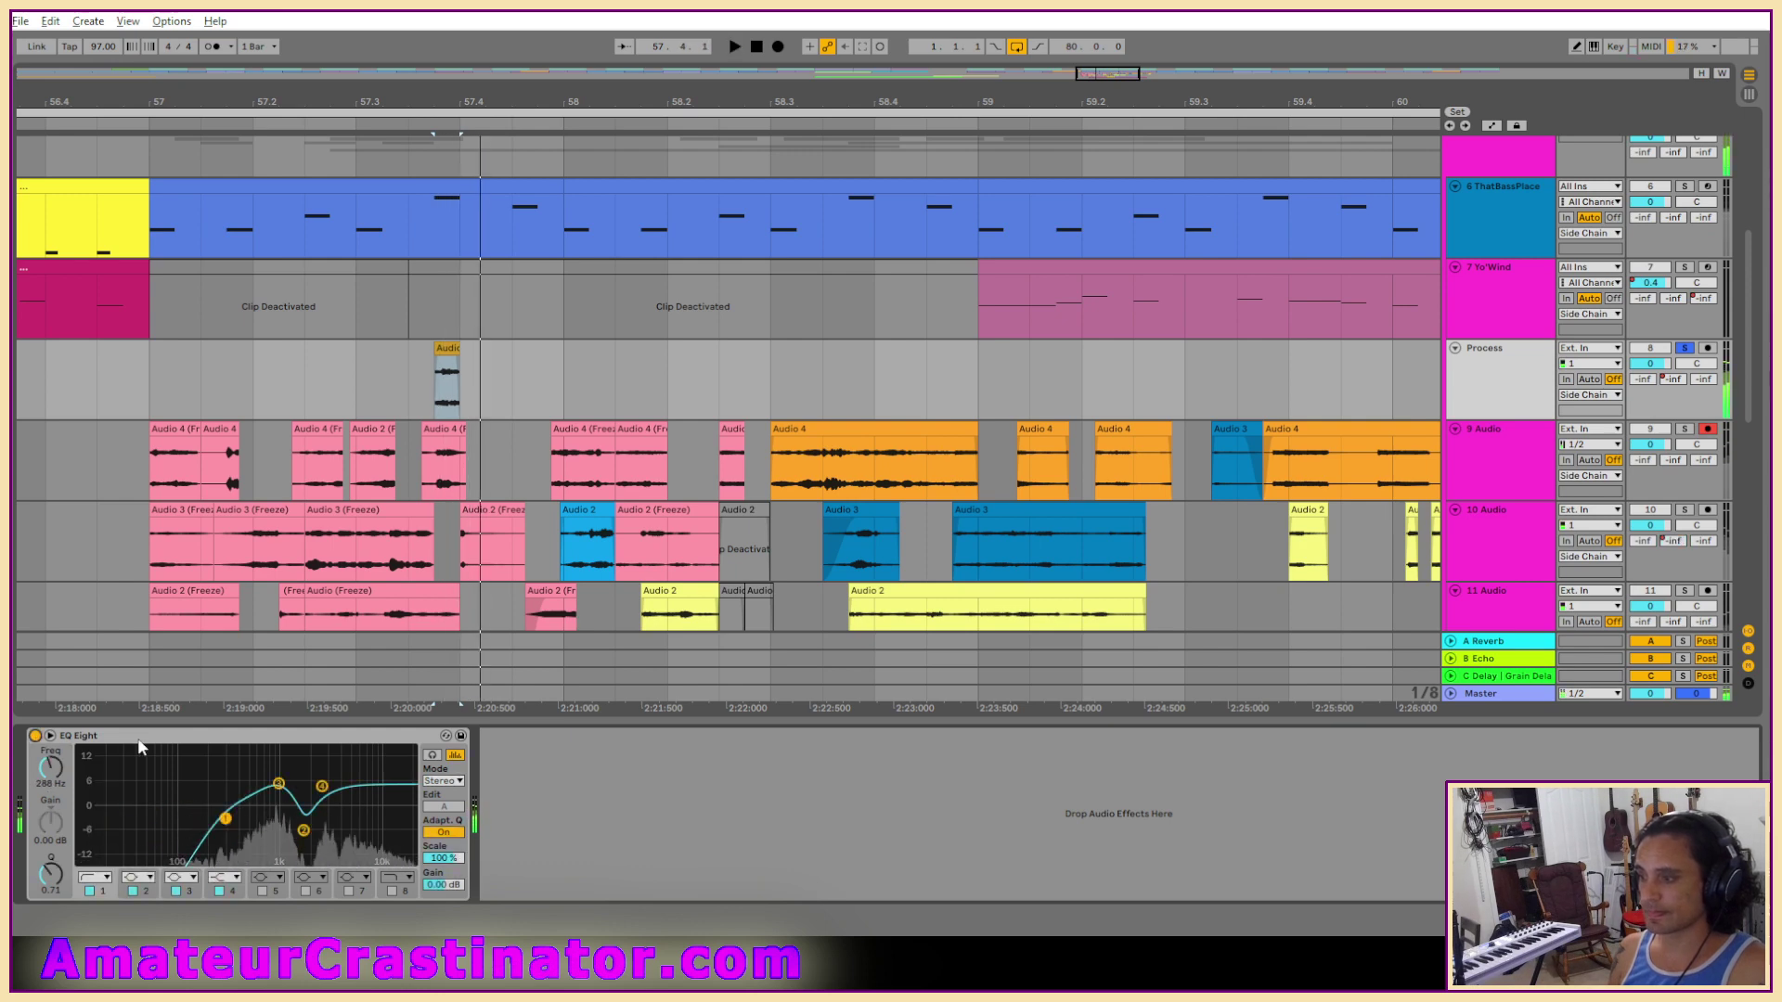
Freeze and flatten the Process track to print the EQ into the short ochre clip.
right_click(1510, 389)
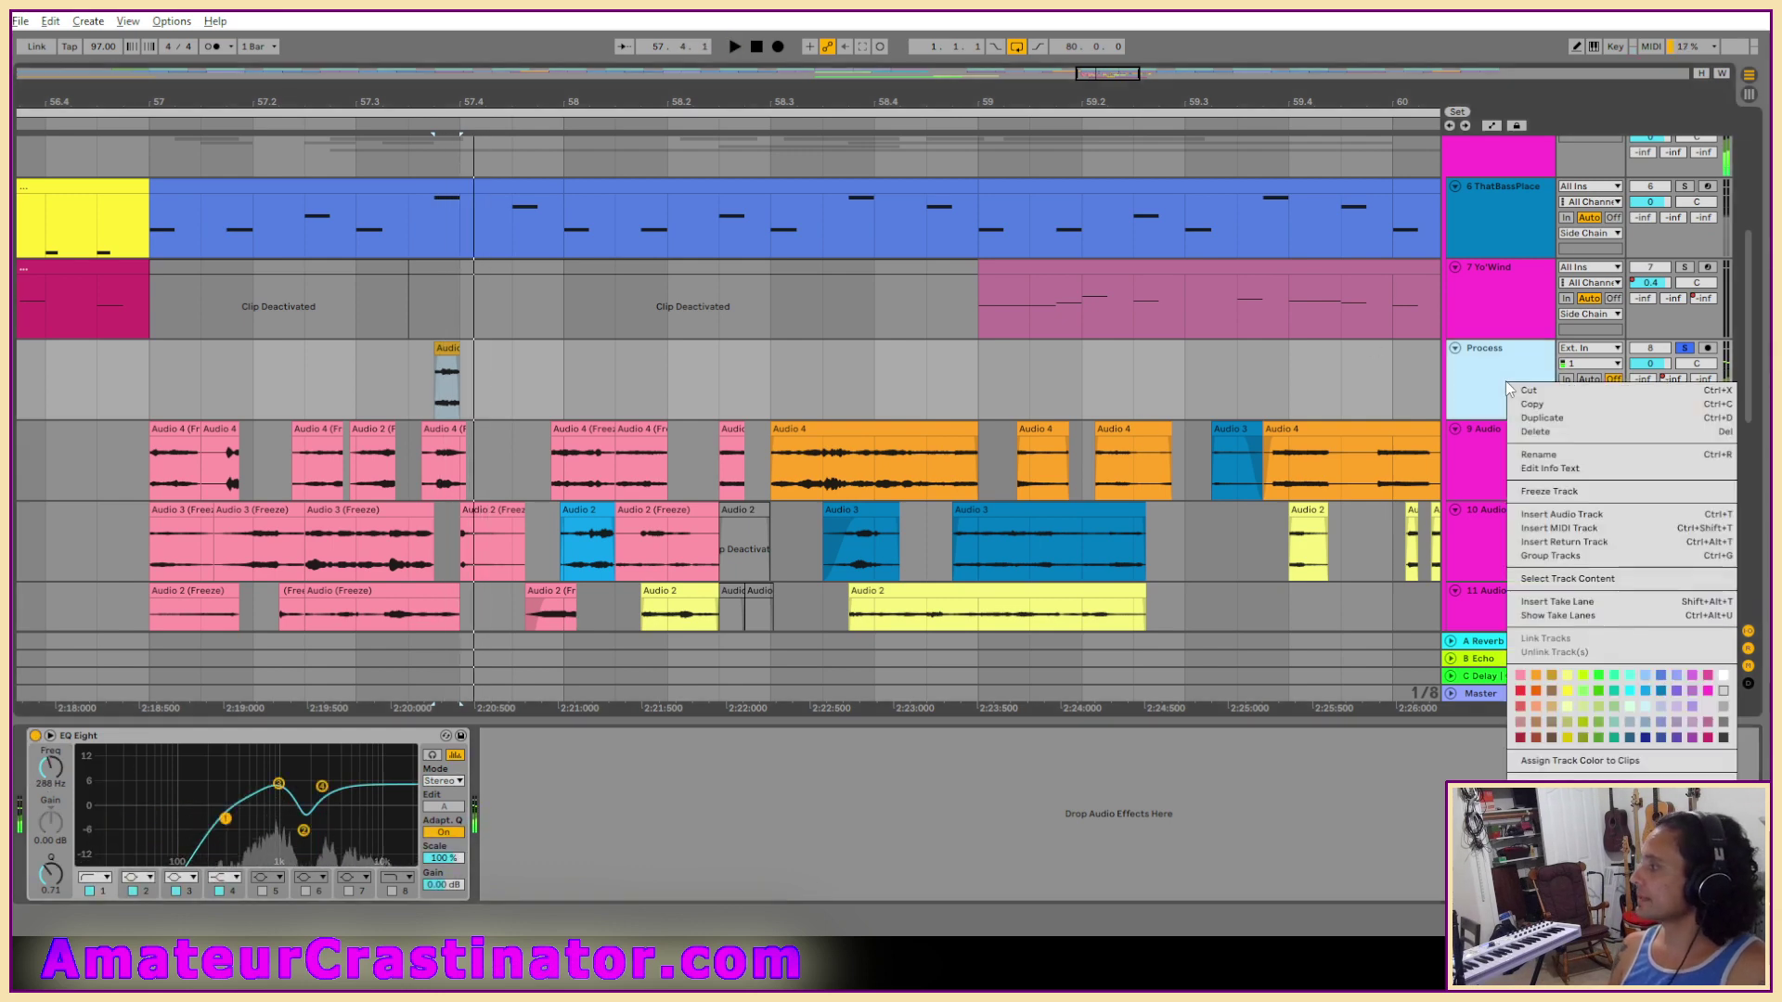
left_click(1547, 492)
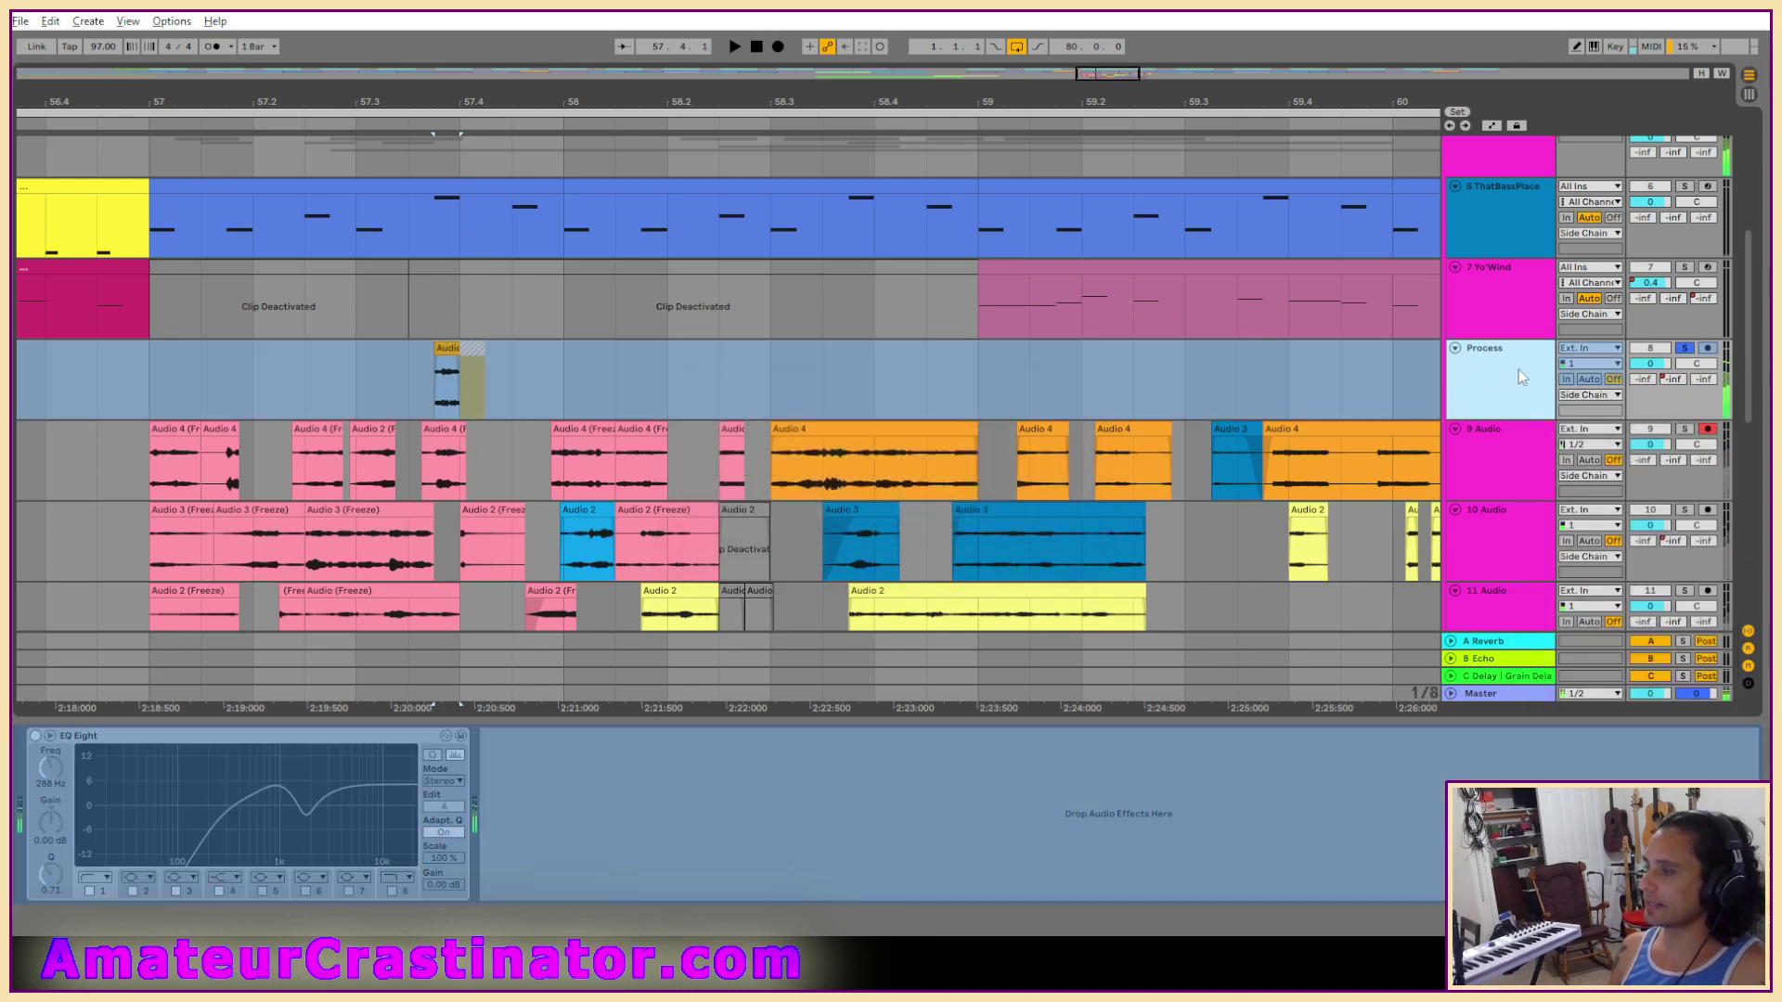
right_click(1523, 375)
left_click(611, 318)
Colour the flattened short clip pink, return it to 10 Audio and clear the leftover tail on Process.
right_click(449, 352)
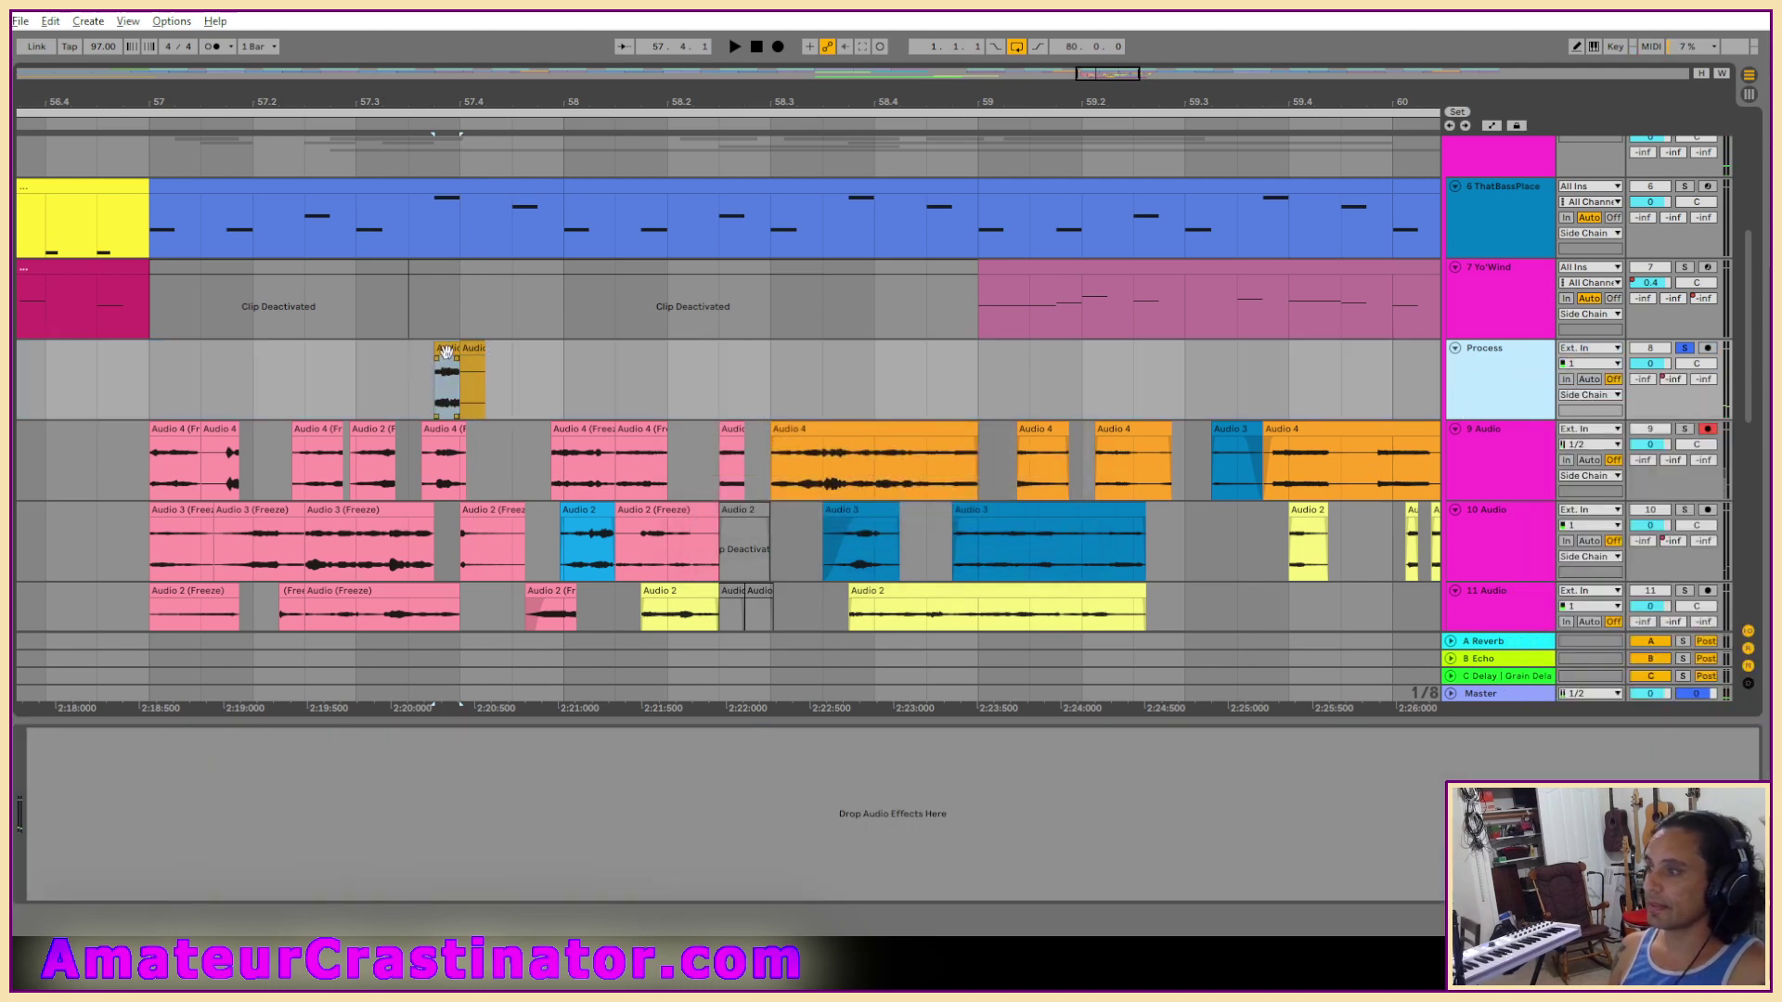
left_click(430, 323)
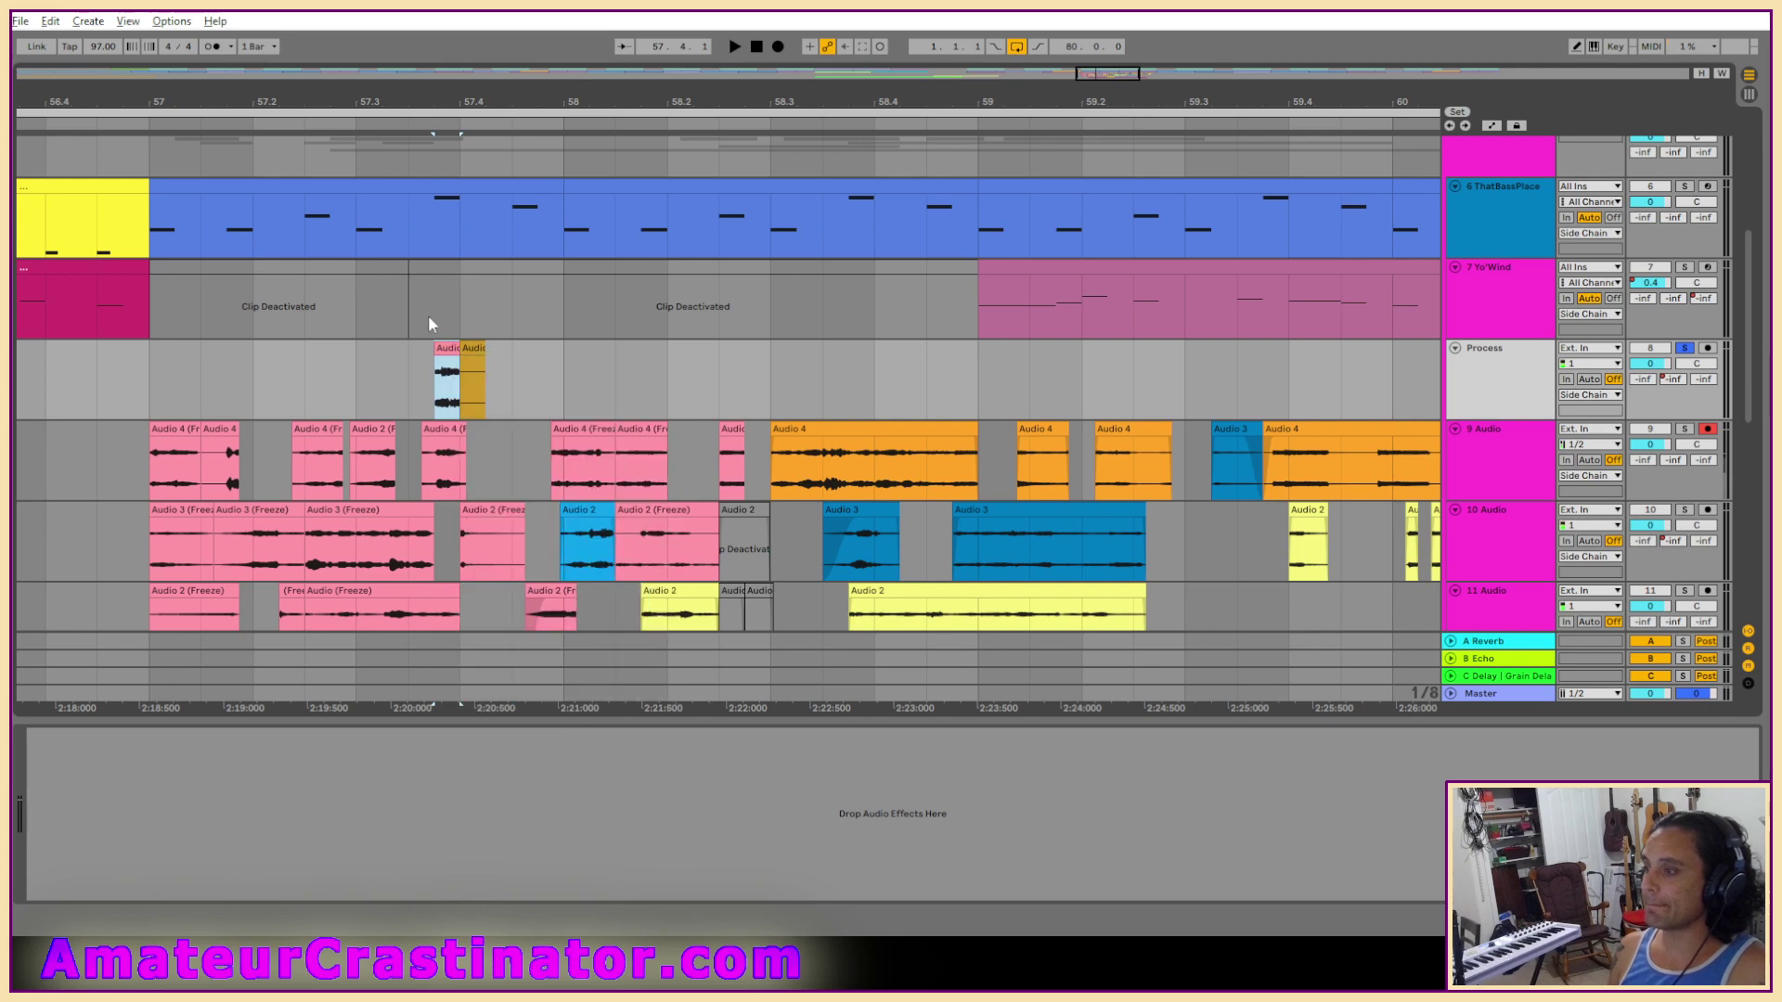
left_click_drag(442, 350, 448, 533)
left_click(437, 306)
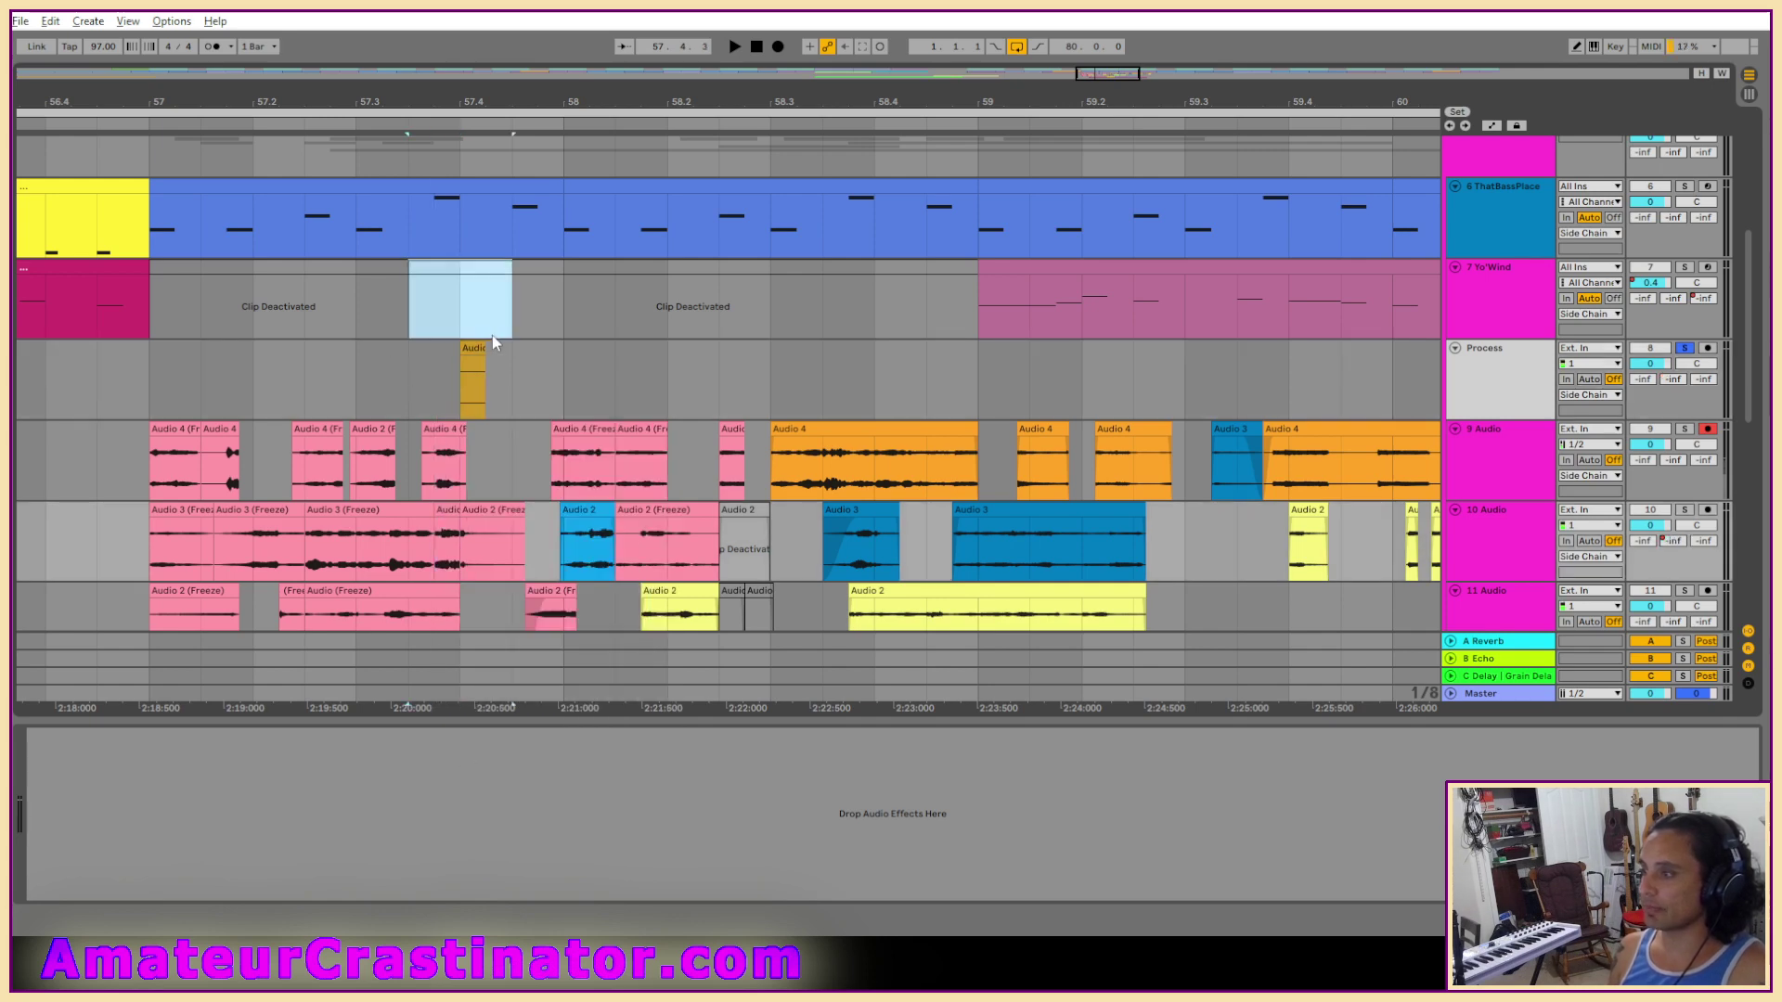
left_click(431, 381)
left_click_drag(432, 386, 503, 378)
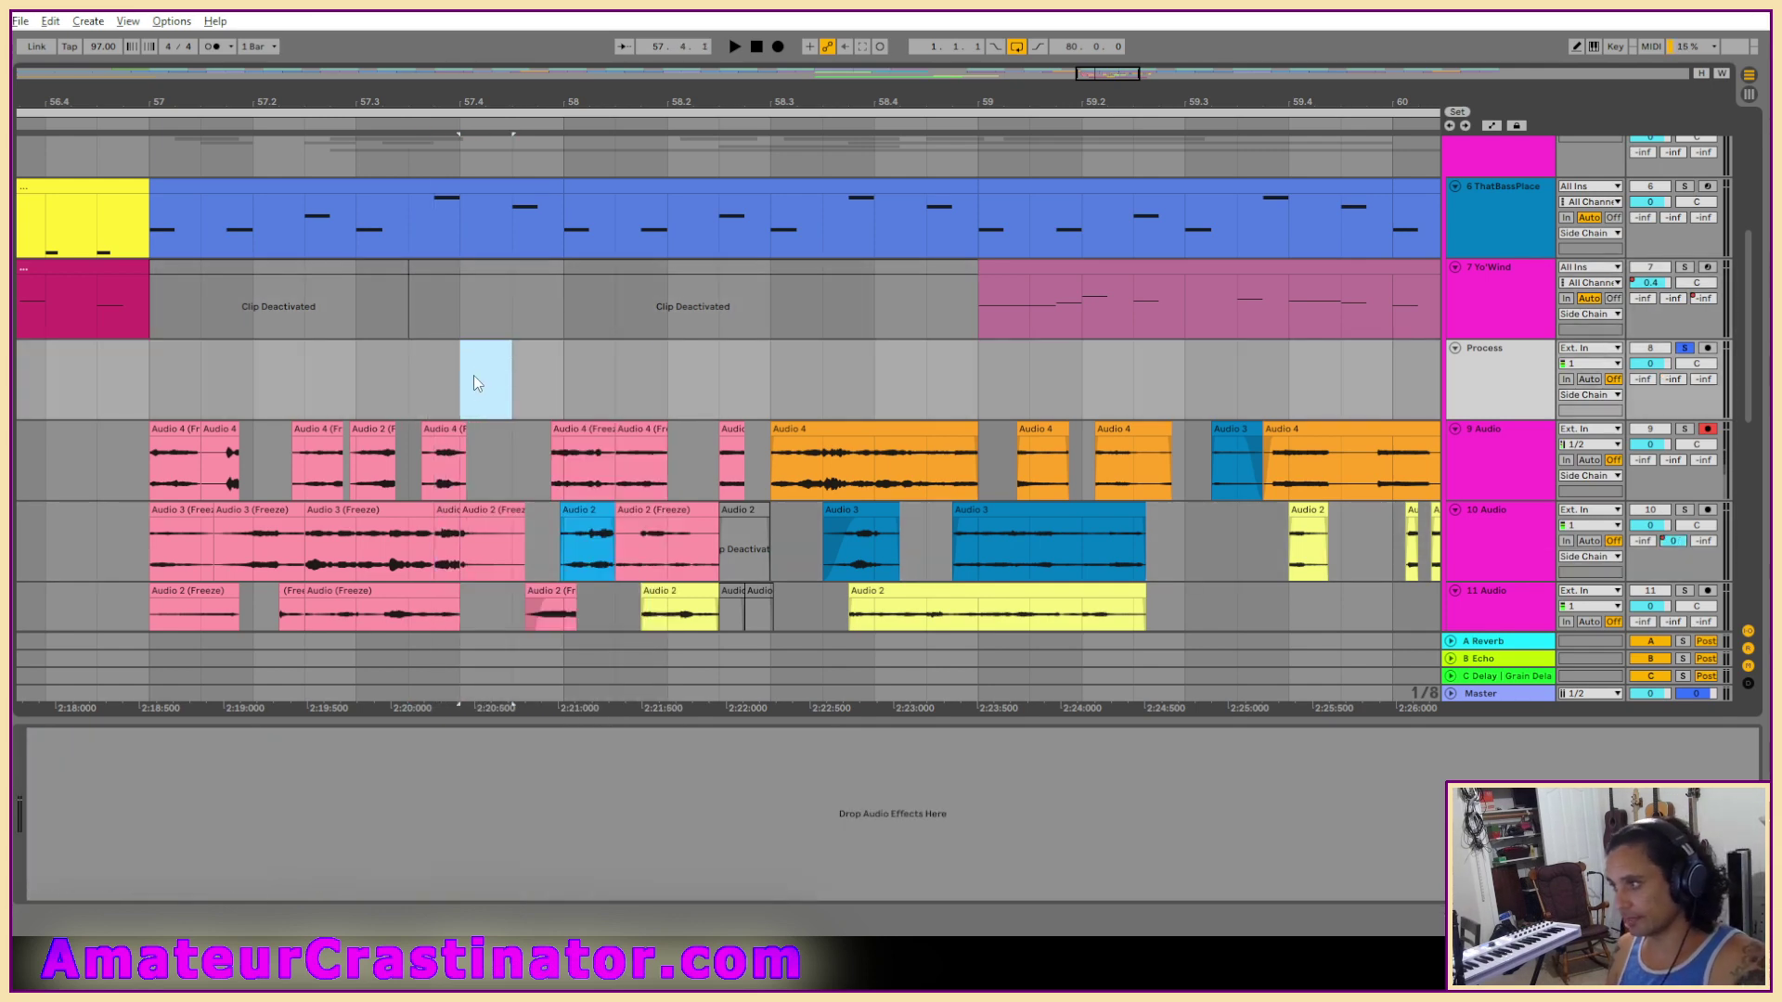
Move the lime Audio clip ending at about 57.4 from 12 Audio up to the Process track.
scroll(474, 375, "down", 5)
scroll(449, 443, "up", 4, "ctrl")
scroll(451, 451, "down", 6, "ctrl")
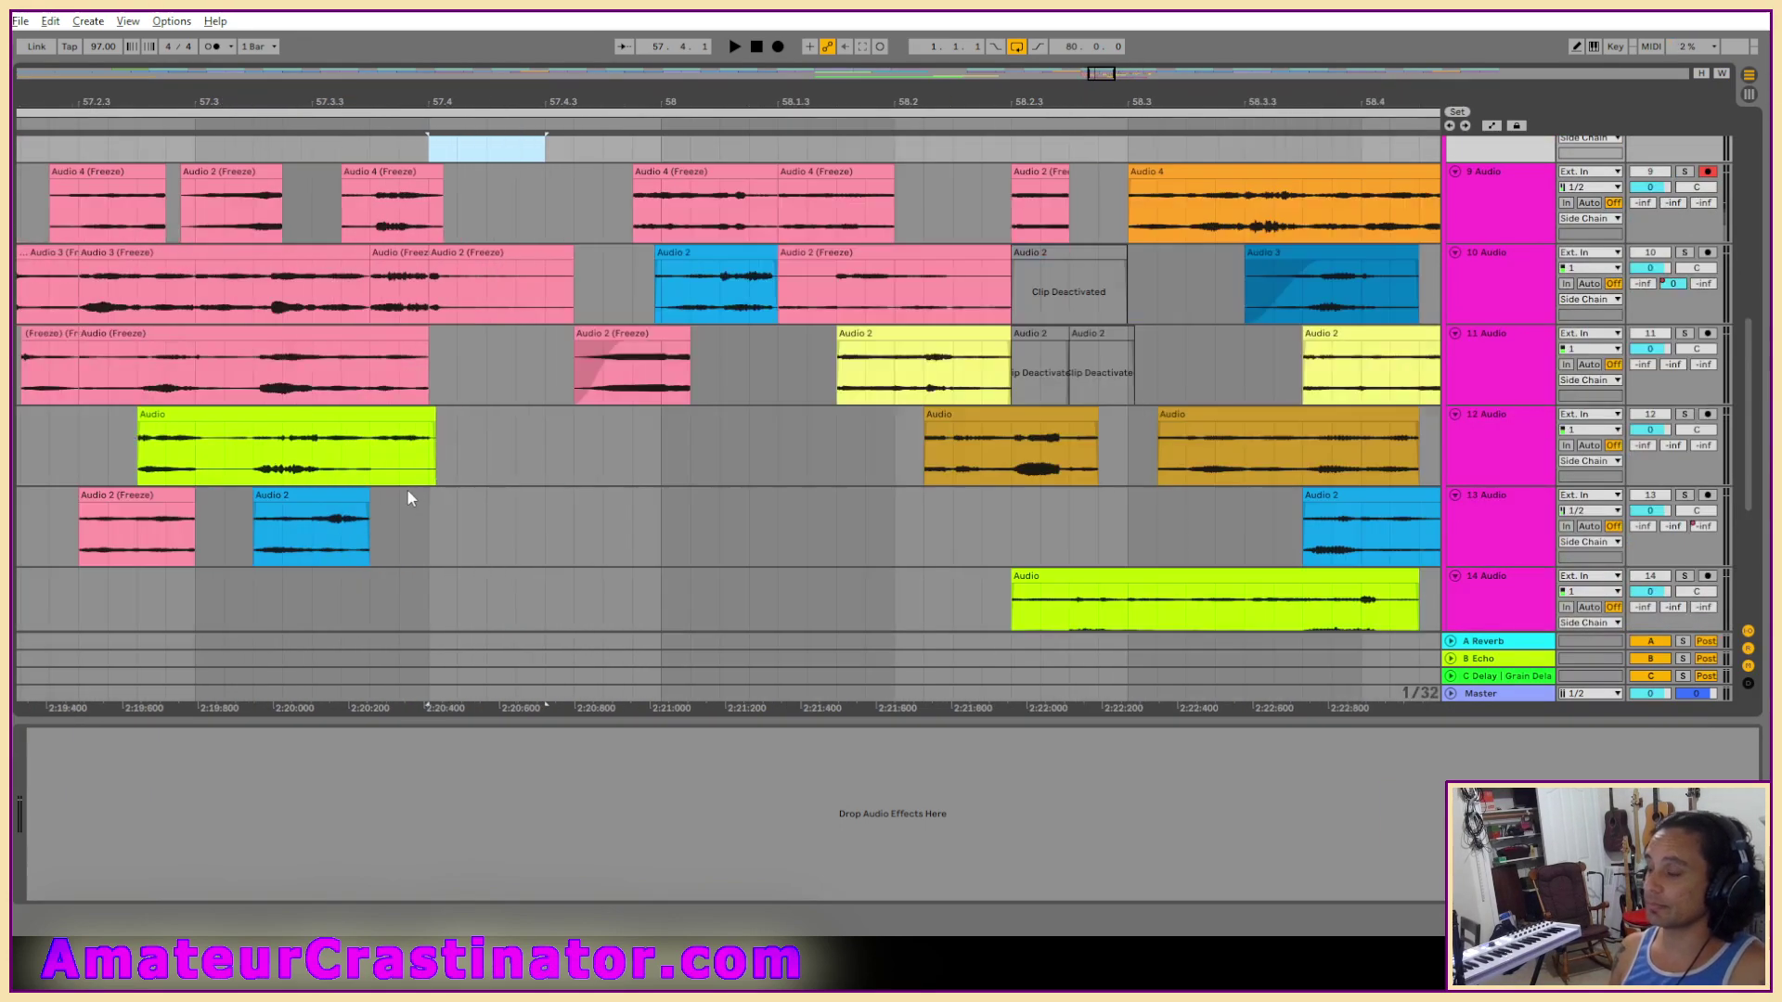
scroll(390, 492, "up", 3, "ctrl")
scroll(361, 494, "up", 3, "ctrl")
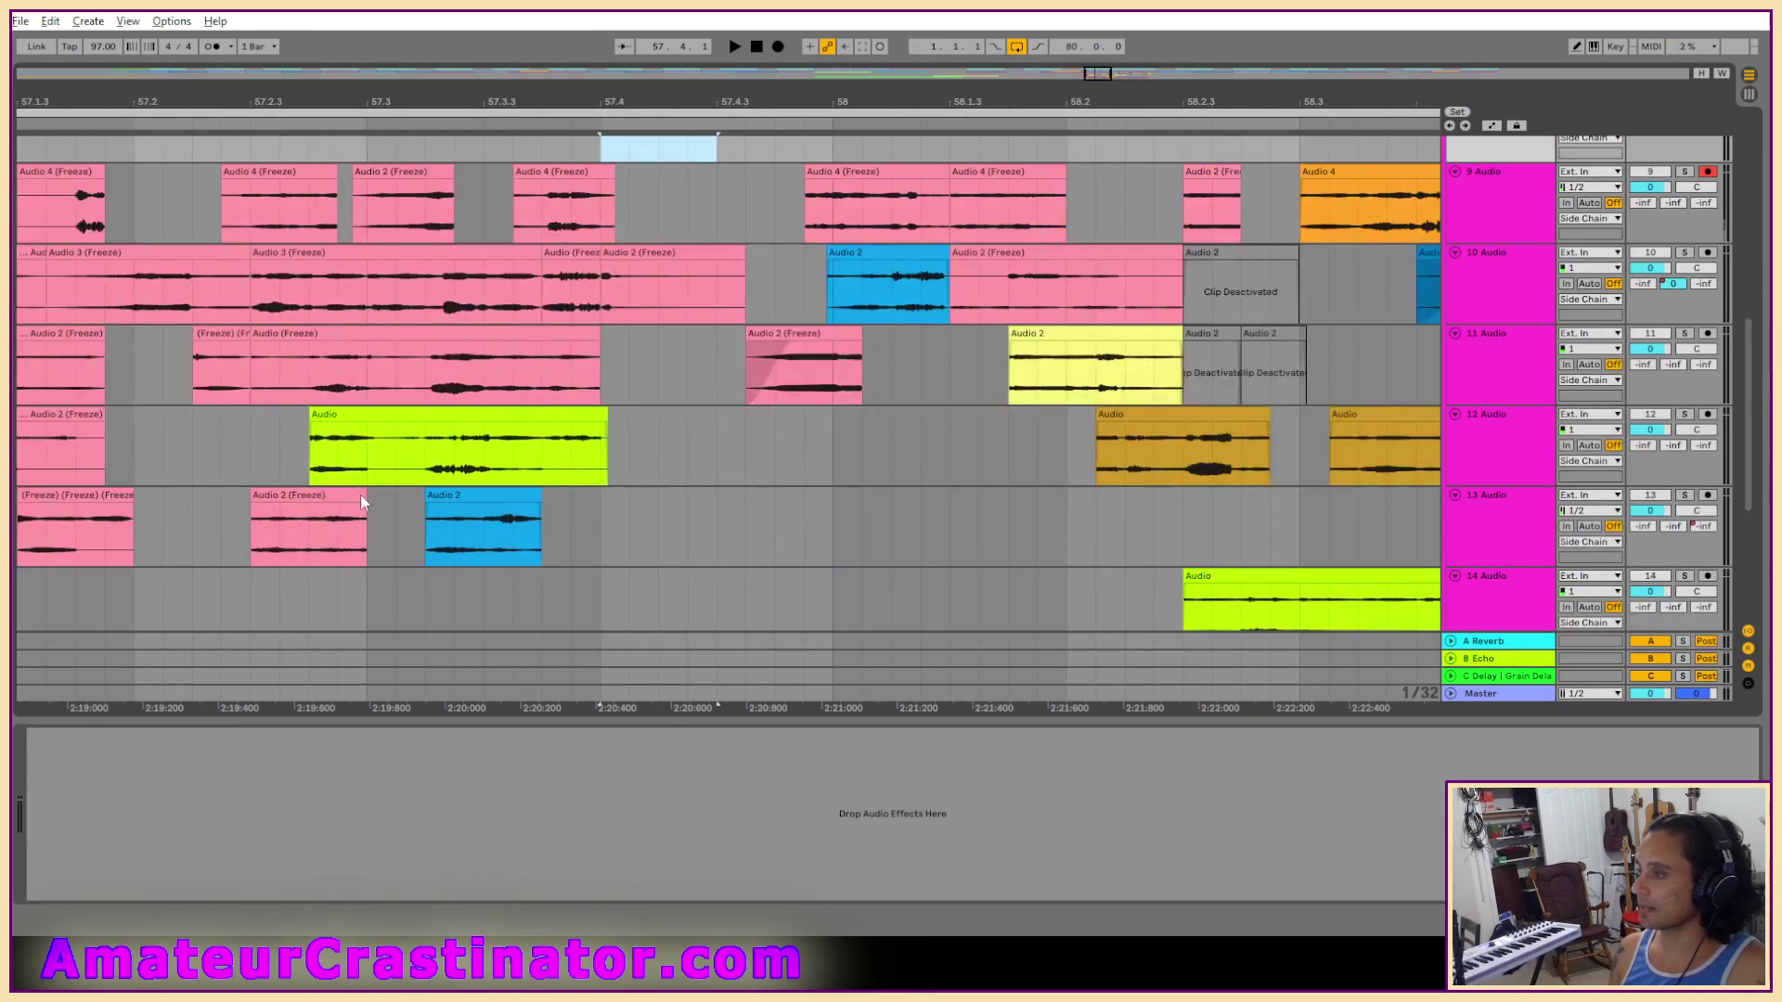
scroll(366, 519, "up", 2)
left_click_drag(393, 536, 390, 221)
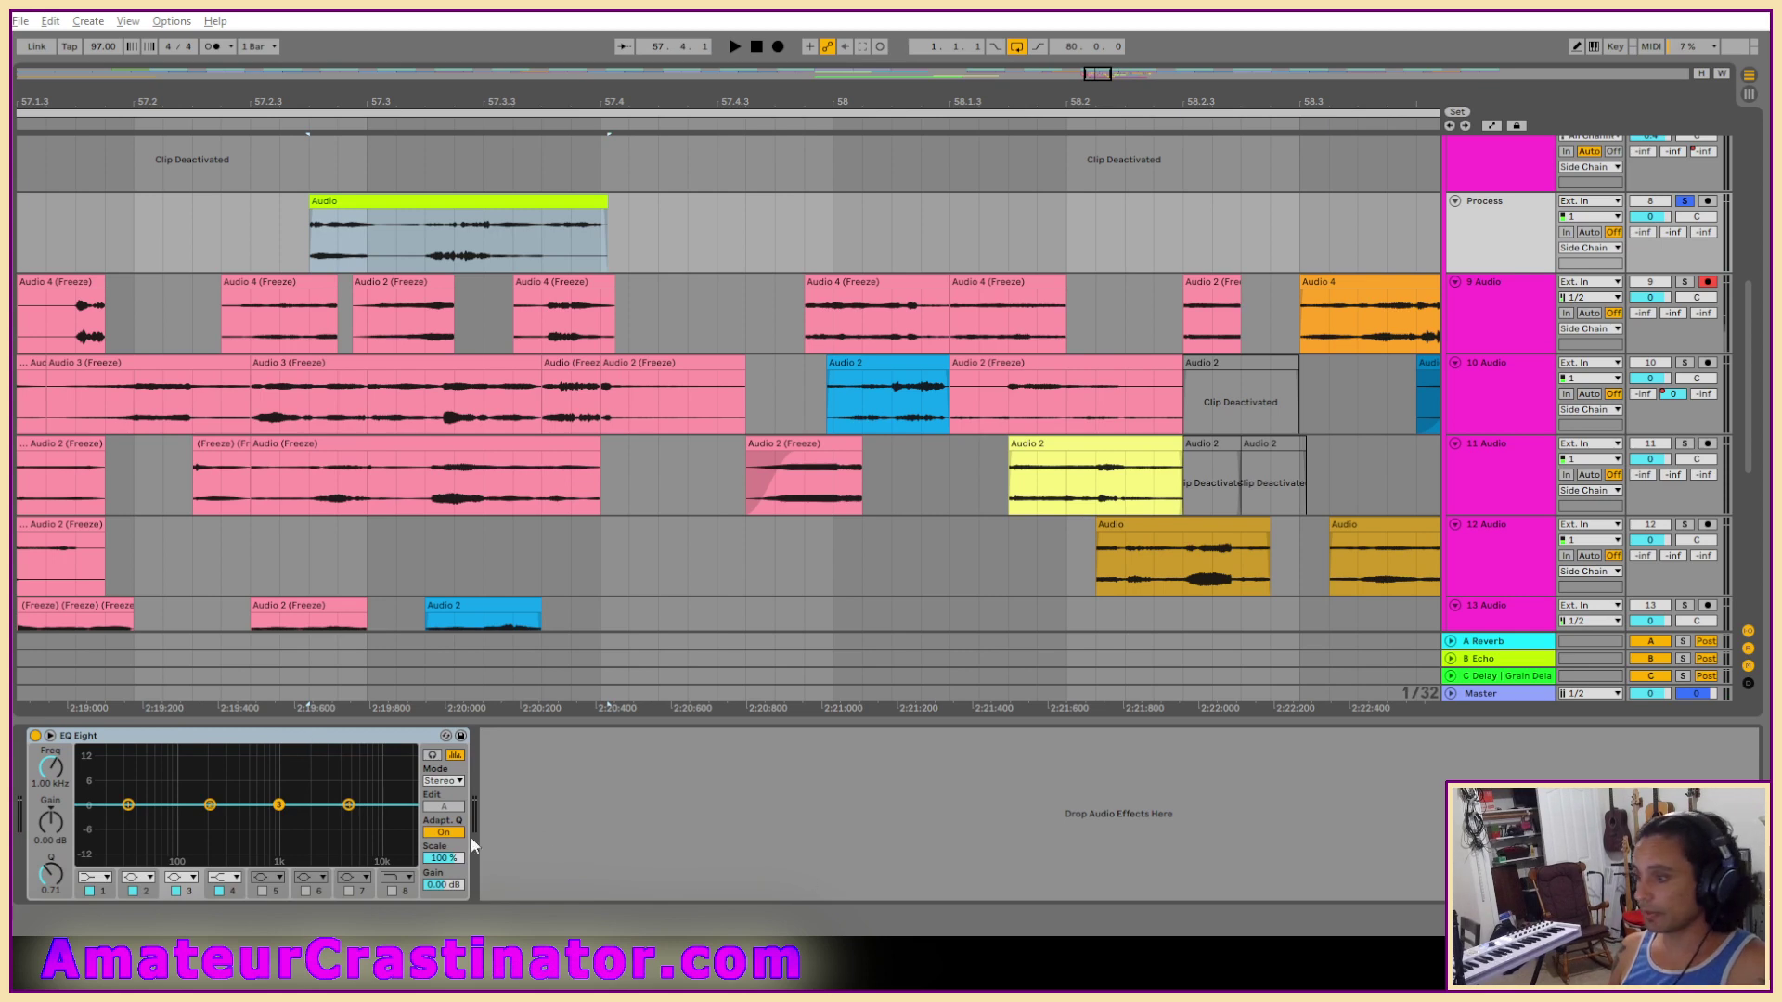
Shape the lime clip in EQ Eight with a steep band 1 low cut and a narrowed -7.31 dB dip at 1.86 kHz.
left_click(93, 878)
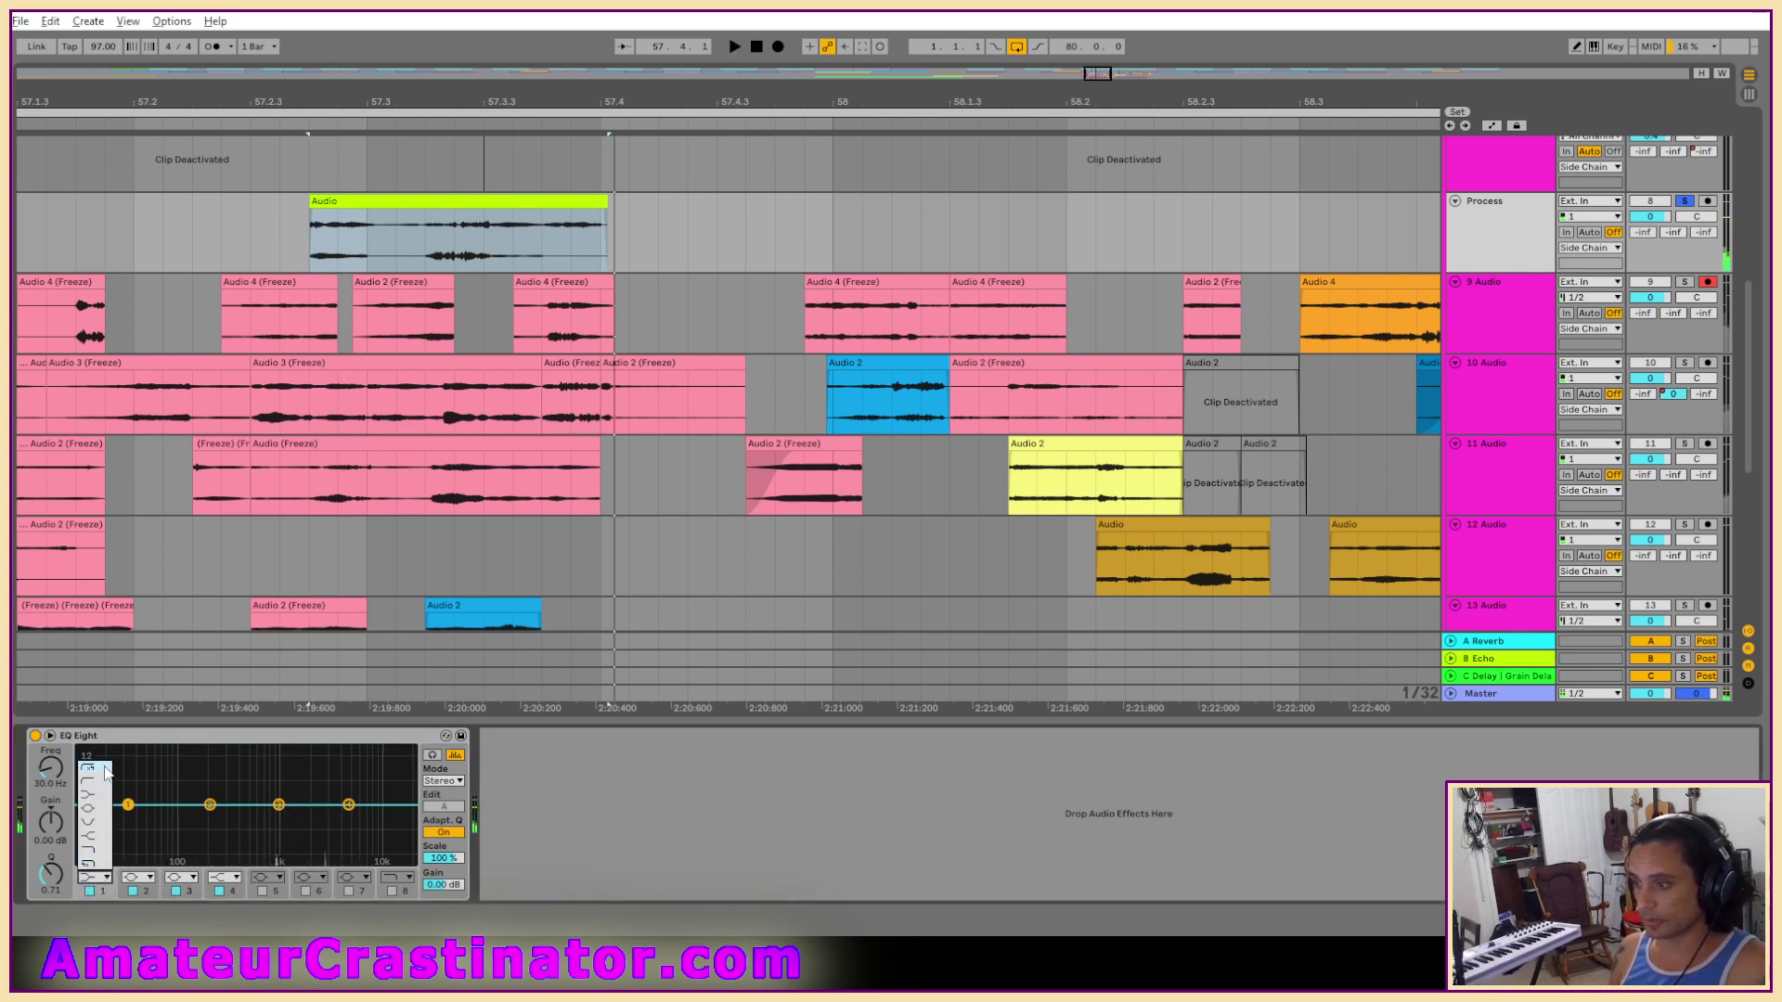
left_click(90, 776)
key("space")
left_click_drag(128, 805, 290, 843)
scroll(291, 843, "up", 5)
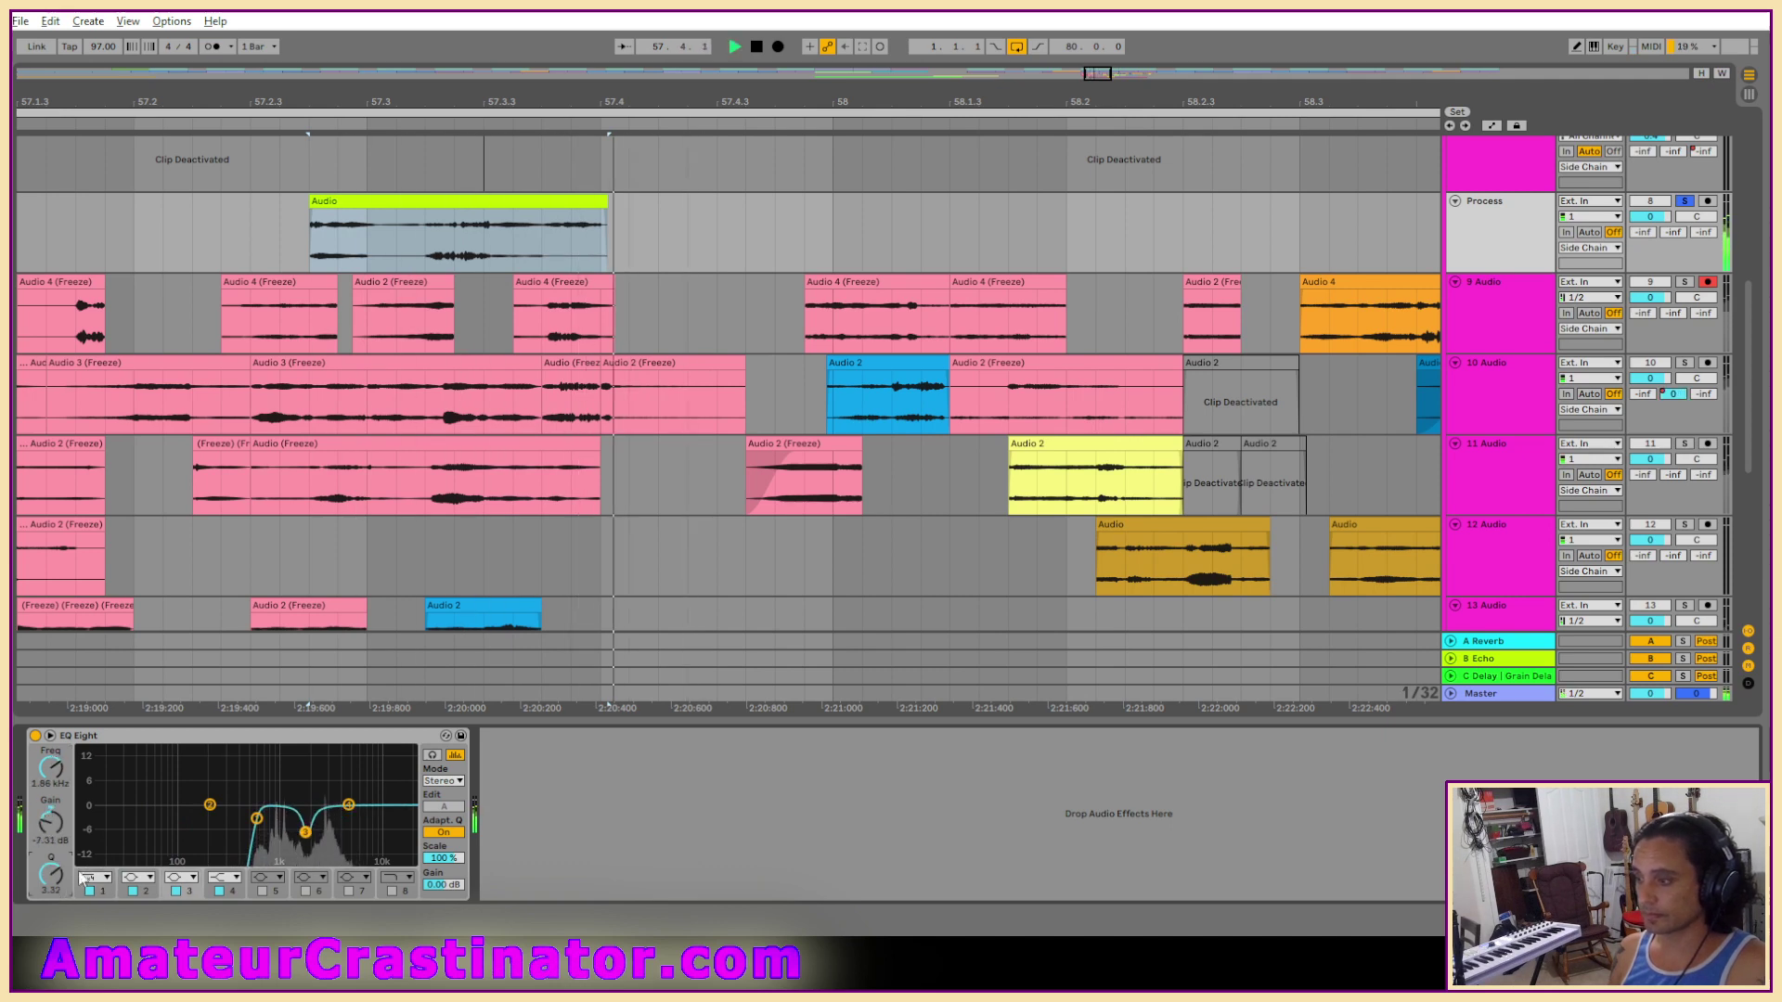
Freeze and flatten the Process track to print the EQ into the lime Audio clip.
right_click(1486, 226)
left_click(1497, 331)
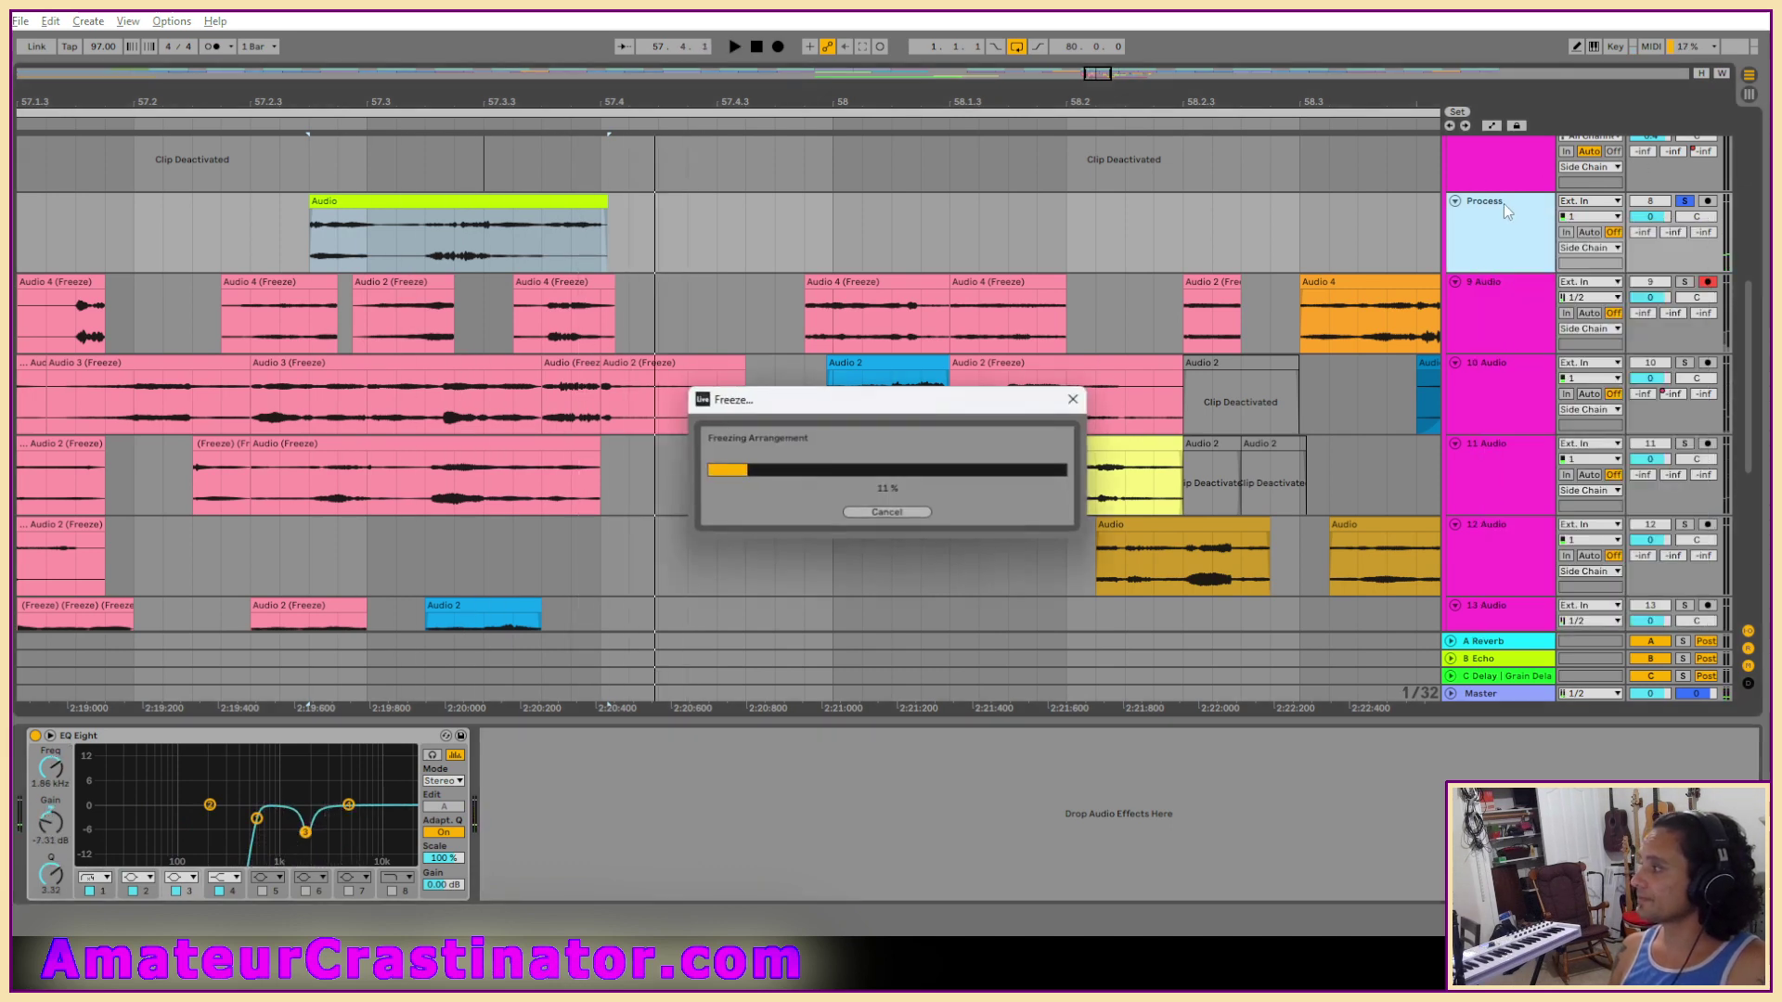
right_click(1497, 223)
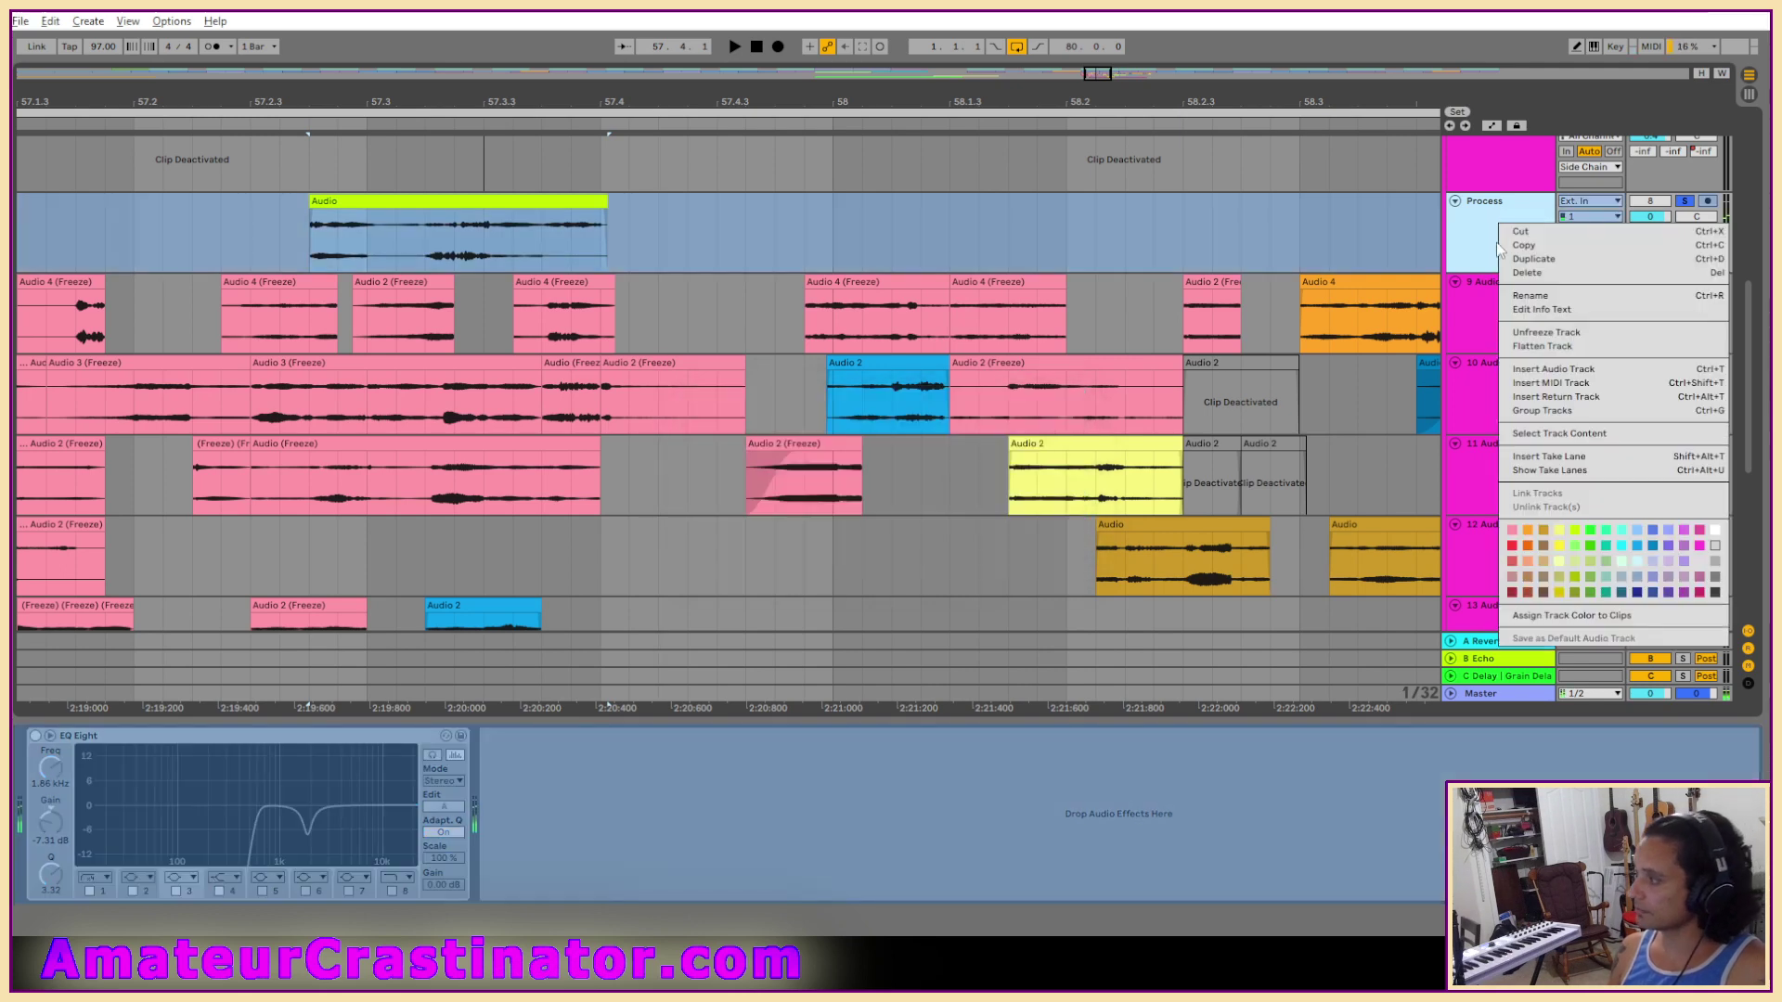
left_click(1522, 346)
Colour the flattened Audio clip pink and return it from Process to its place on 12 Audio.
right_click(455, 206)
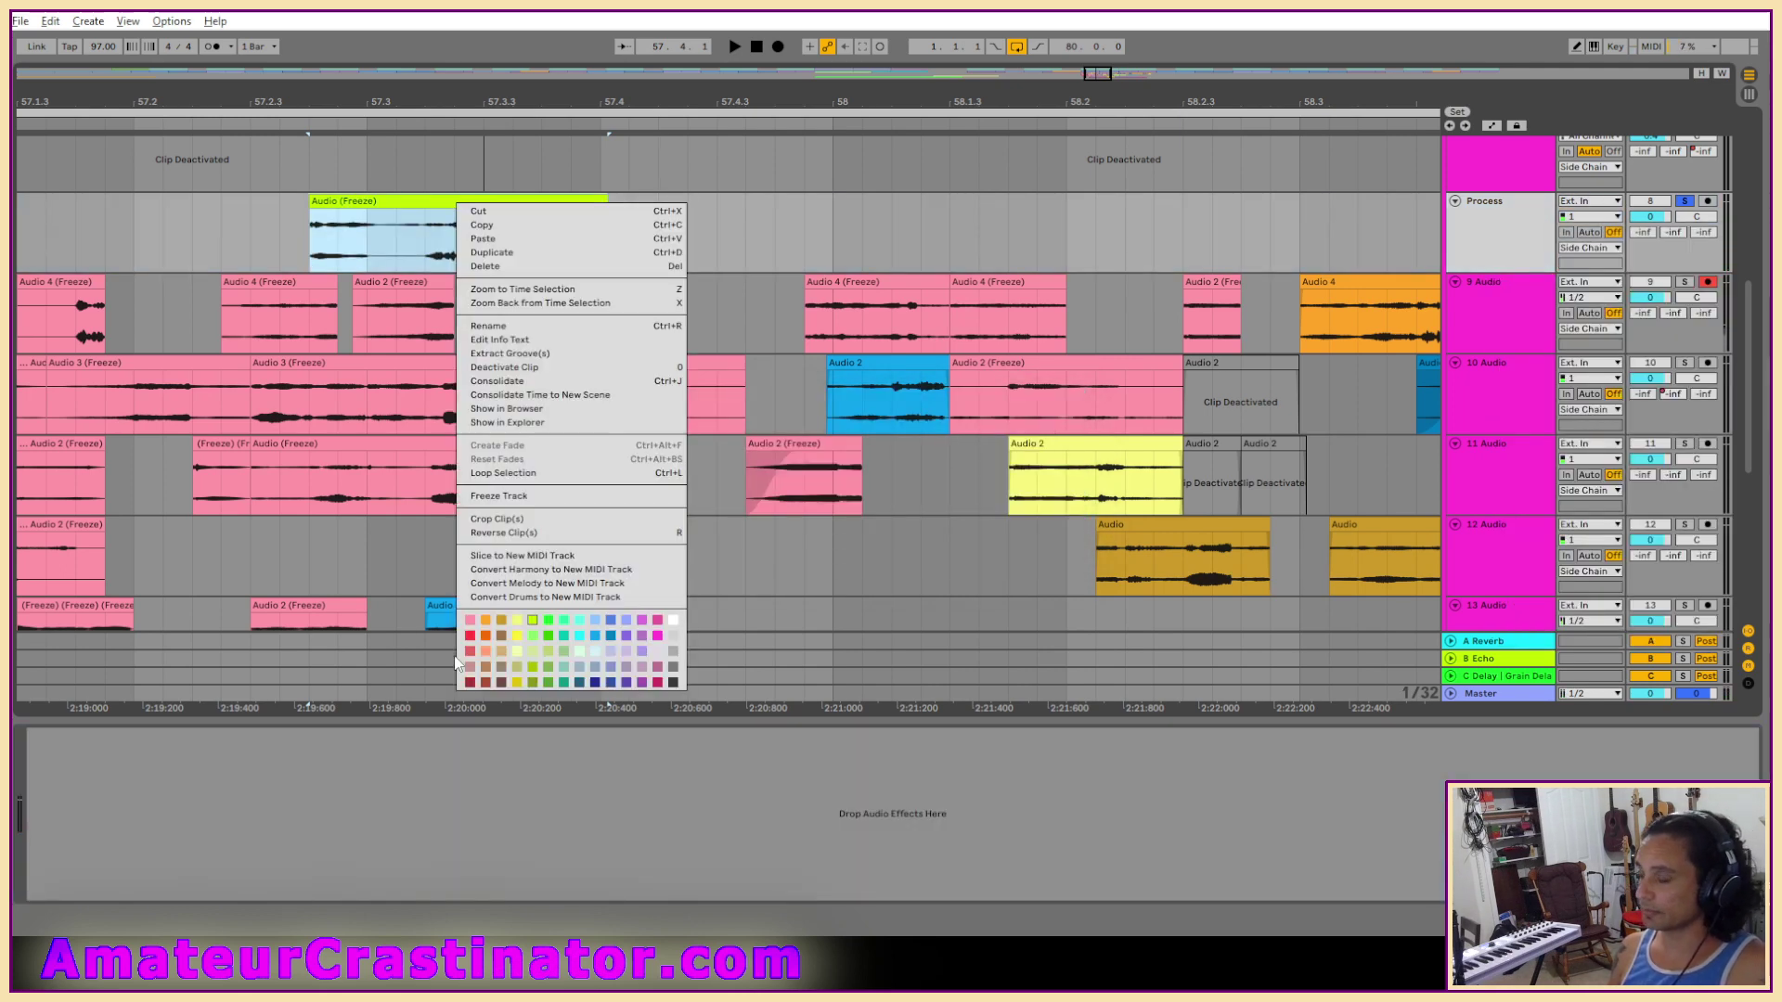
left_click(470, 620)
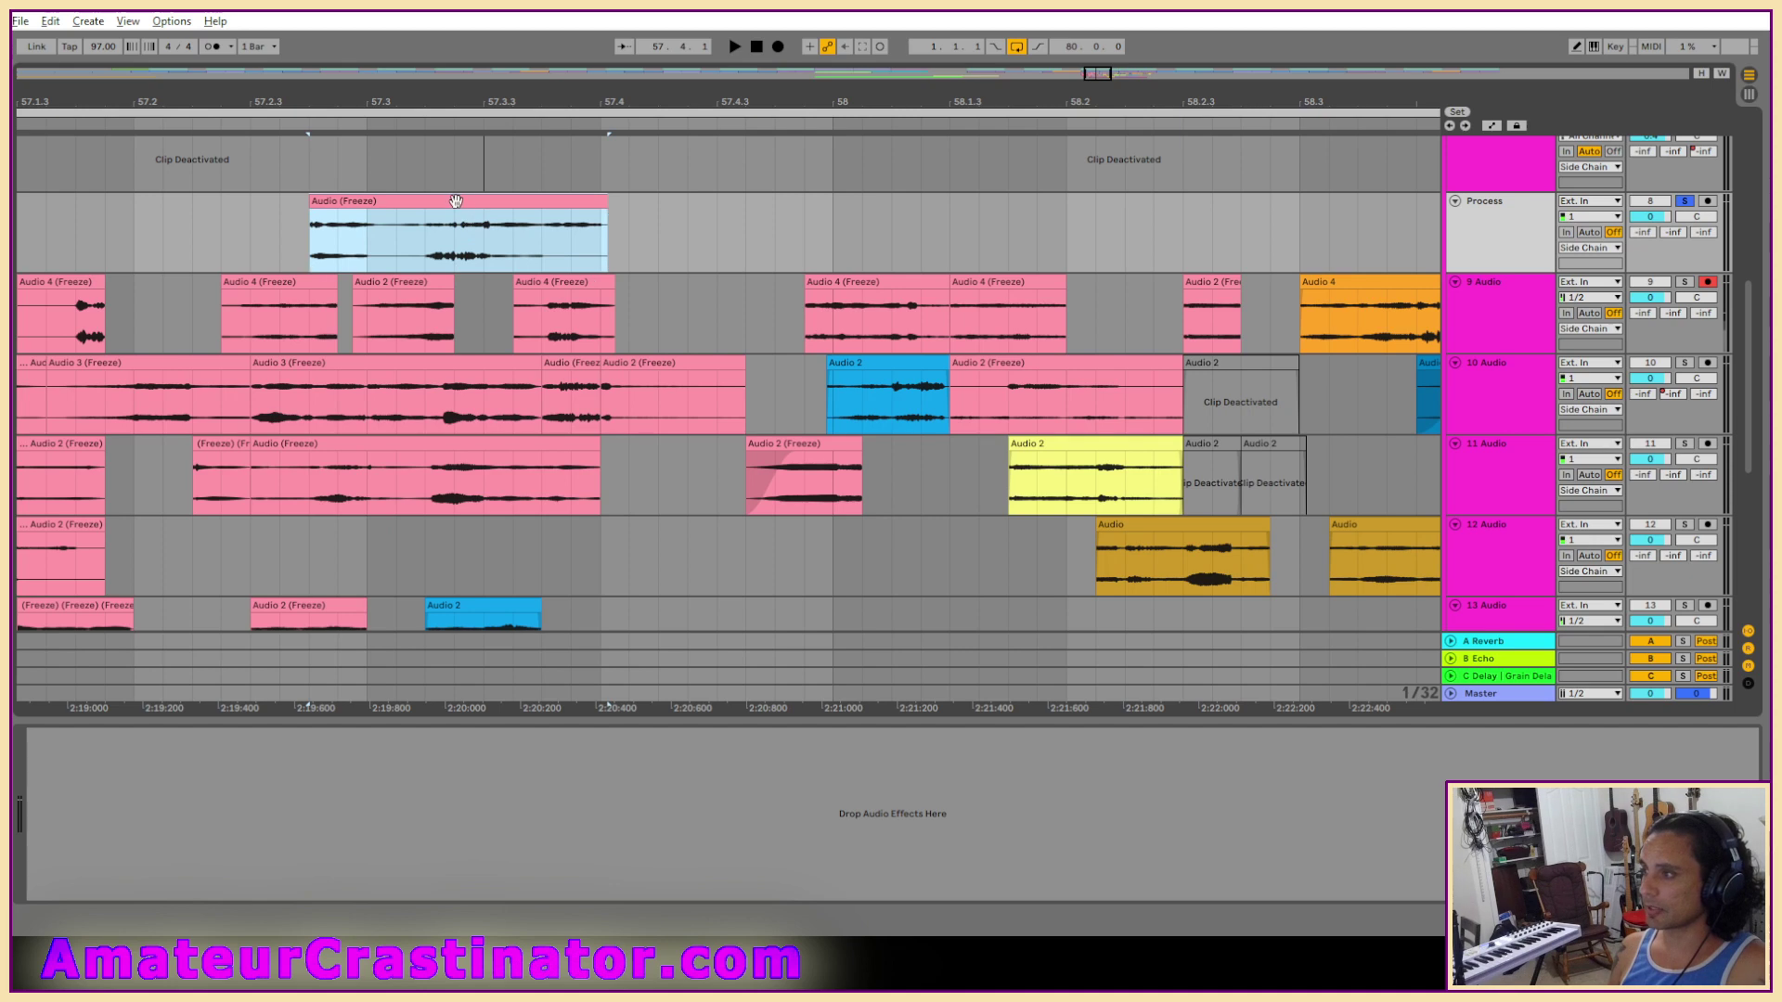
left_click_drag(455, 202, 461, 544)
Audition the long frozen clip on the 8 Yo'Wind audio track in solo to check its content.
scroll(715, 492, "down", 5)
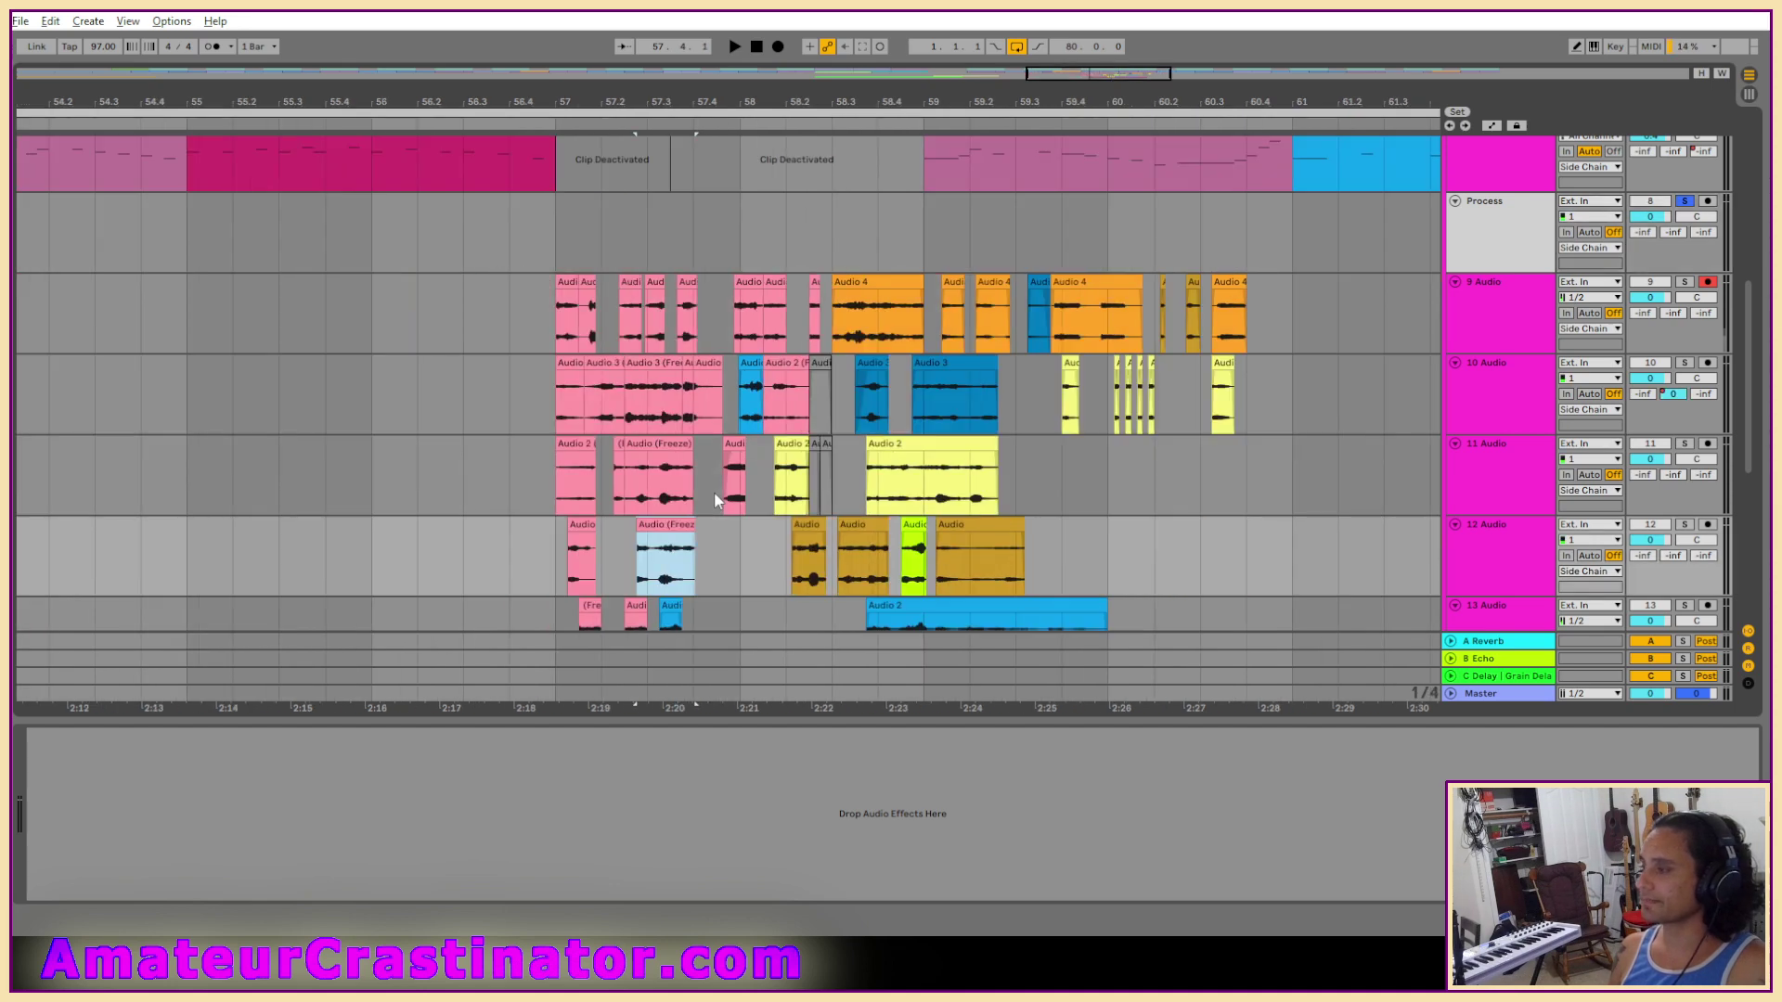
scroll(1067, 483, "down", 5)
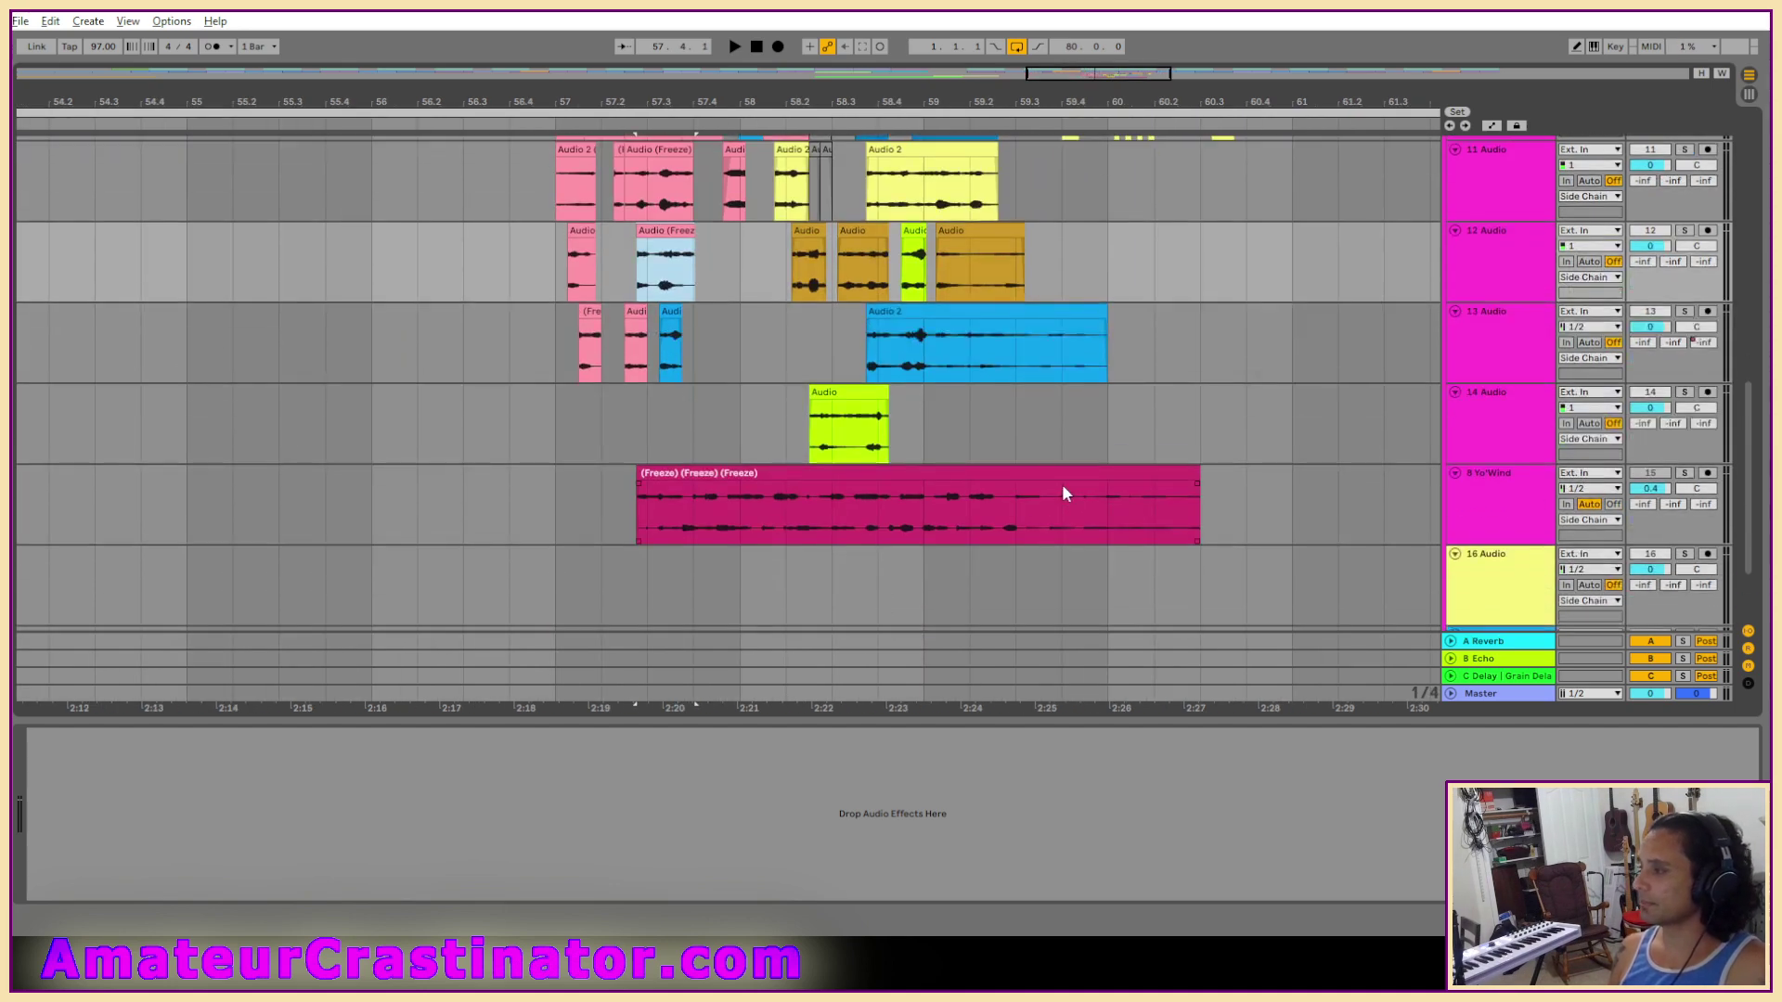
scroll(1061, 482, "up", 3)
scroll(504, 487, "down", 1)
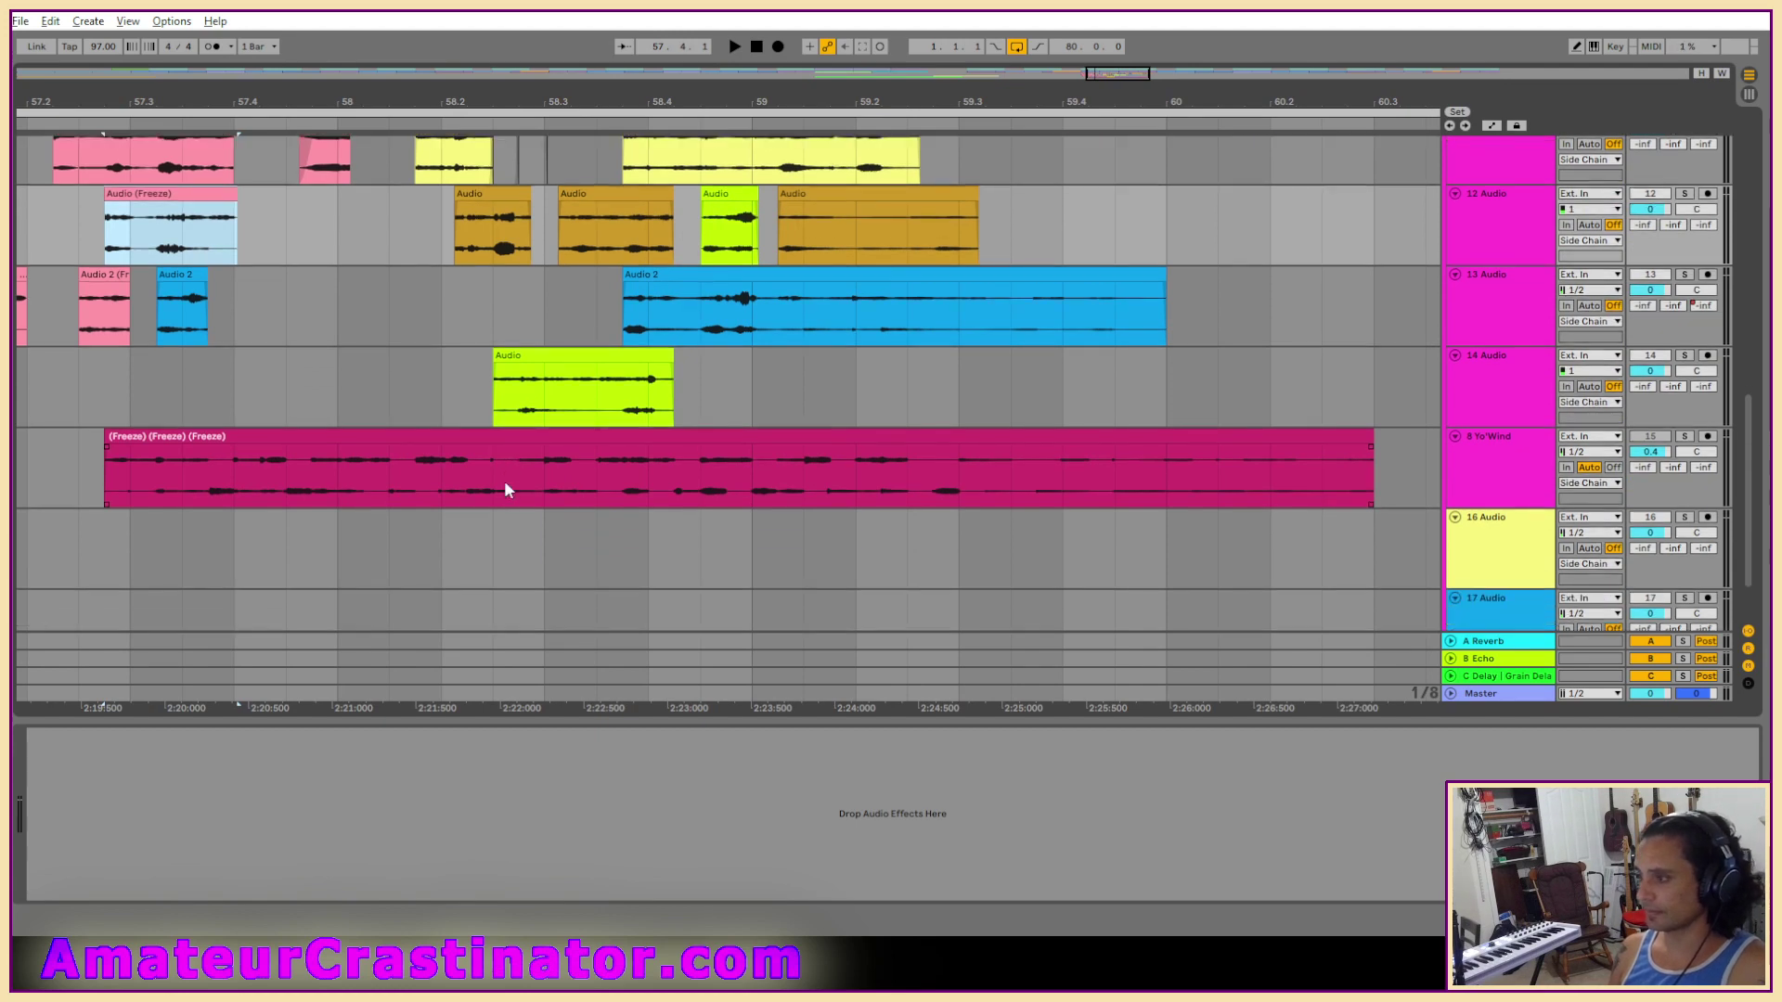
scroll(505, 490, "up", 2)
left_click(504, 490)
key("space")
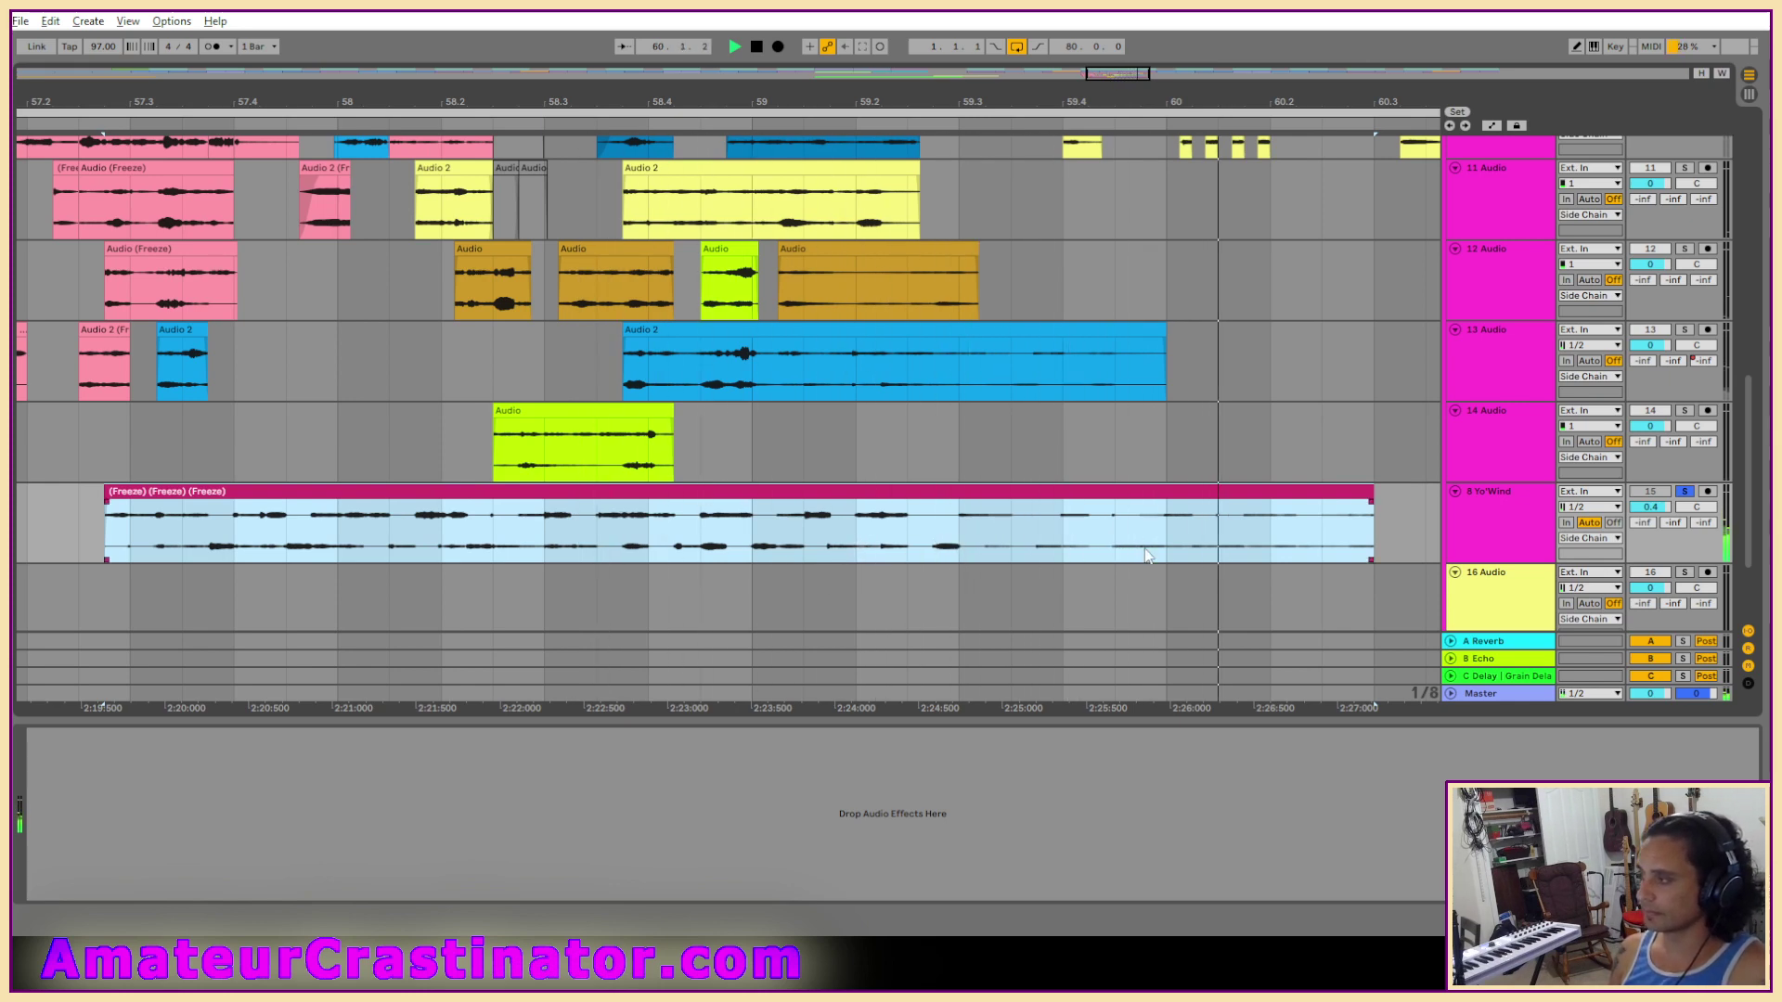
scroll(795, 492, "up", 1)
scroll(793, 482, "up", 4)
key("space")
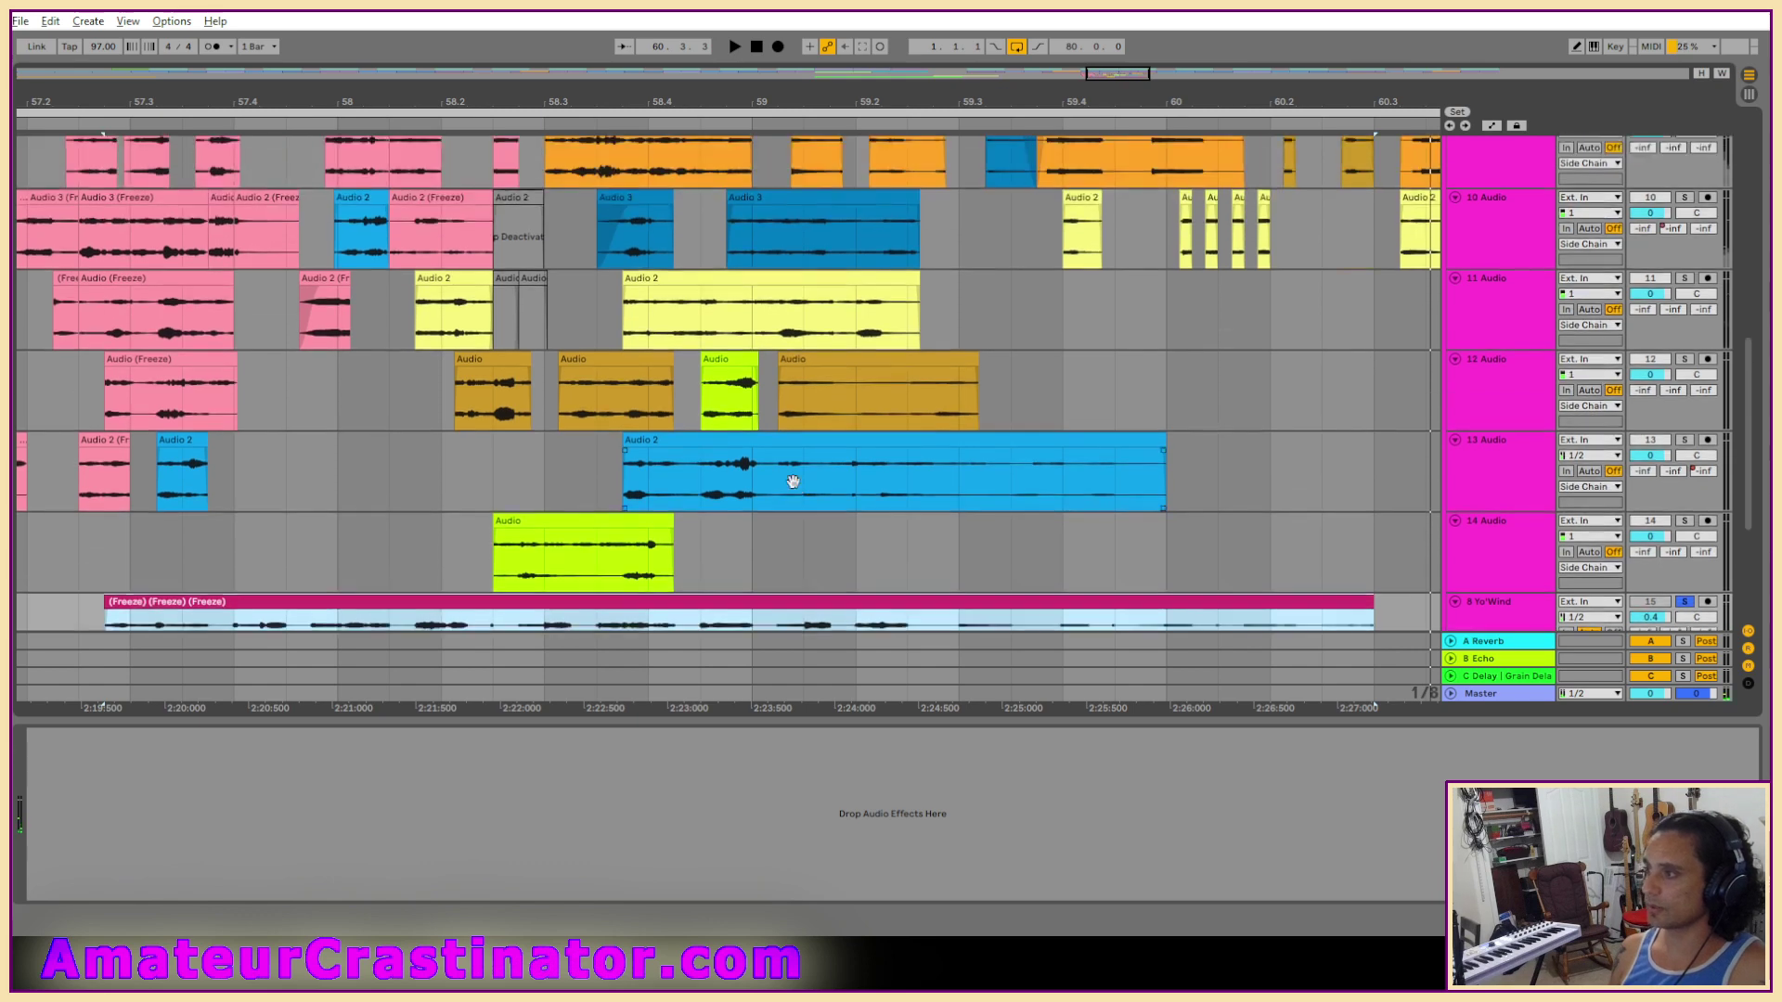
Delete the deactivated Audio 2 and Audio clips just before 58.3 on the 10 Audio and 11 Audio tracks.
scroll(794, 482, "up", 3)
scroll(320, 410, "up", 2)
scroll(427, 409, "down", 2)
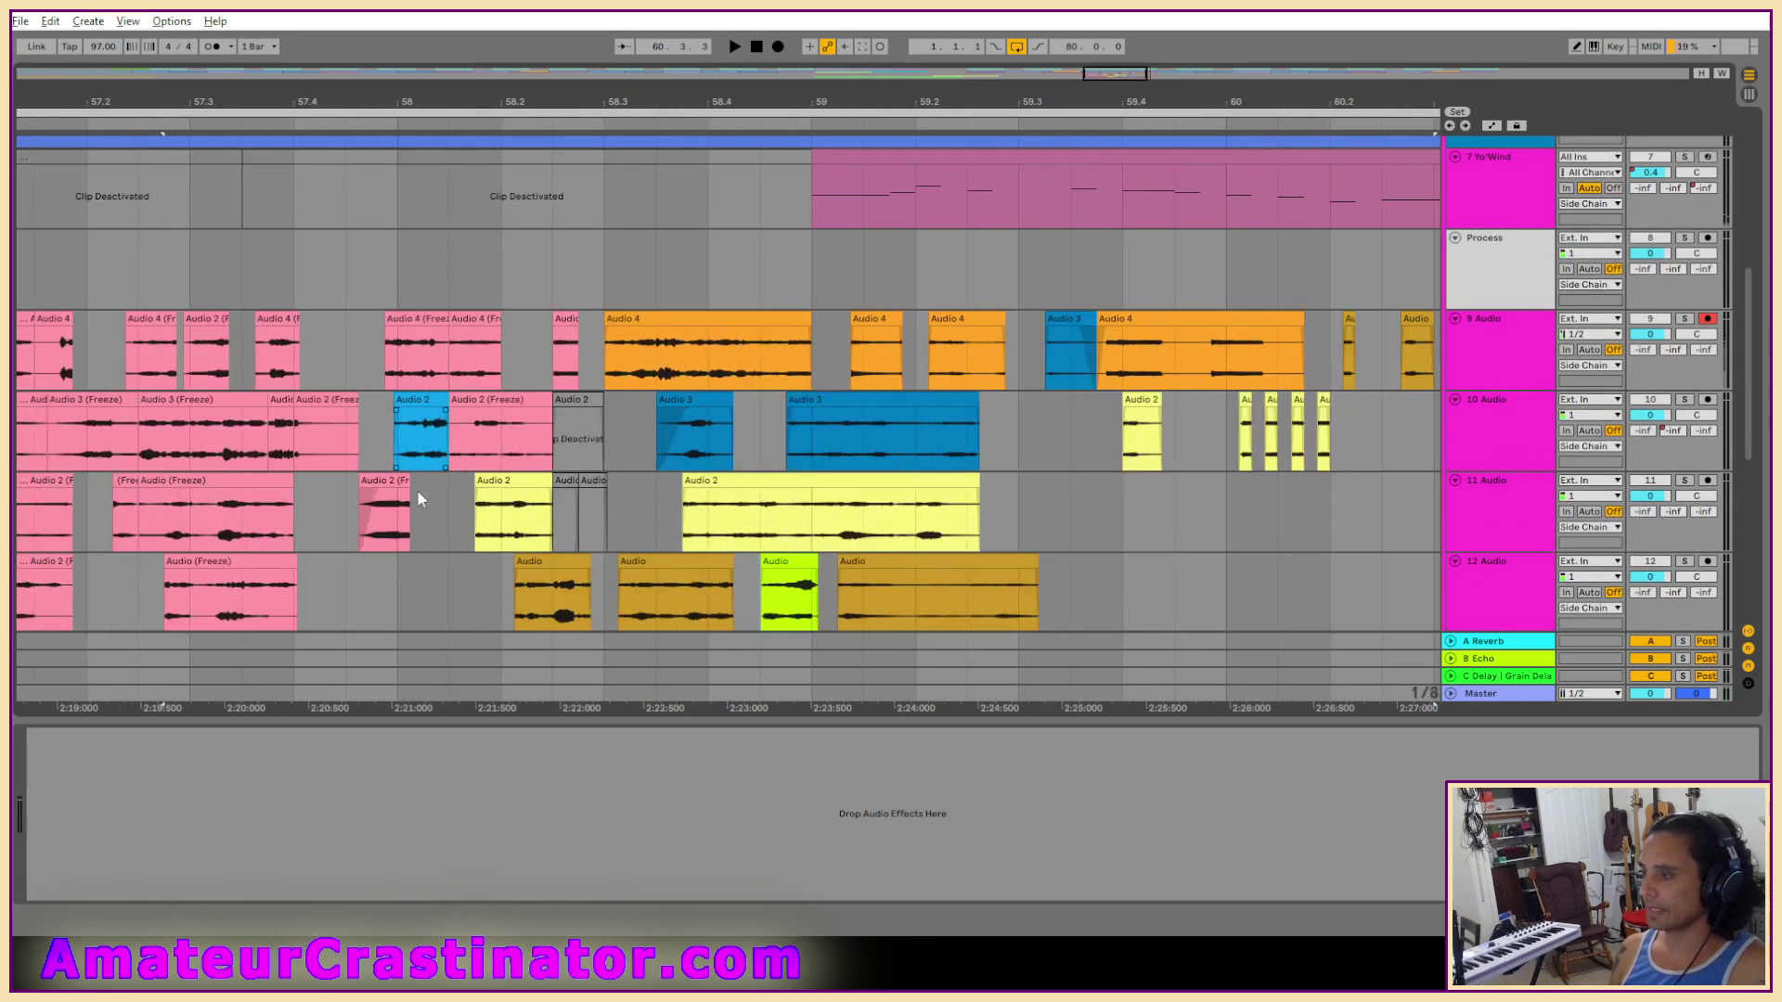
scroll(417, 493, "down", 4)
left_click_drag(622, 268, 558, 341)
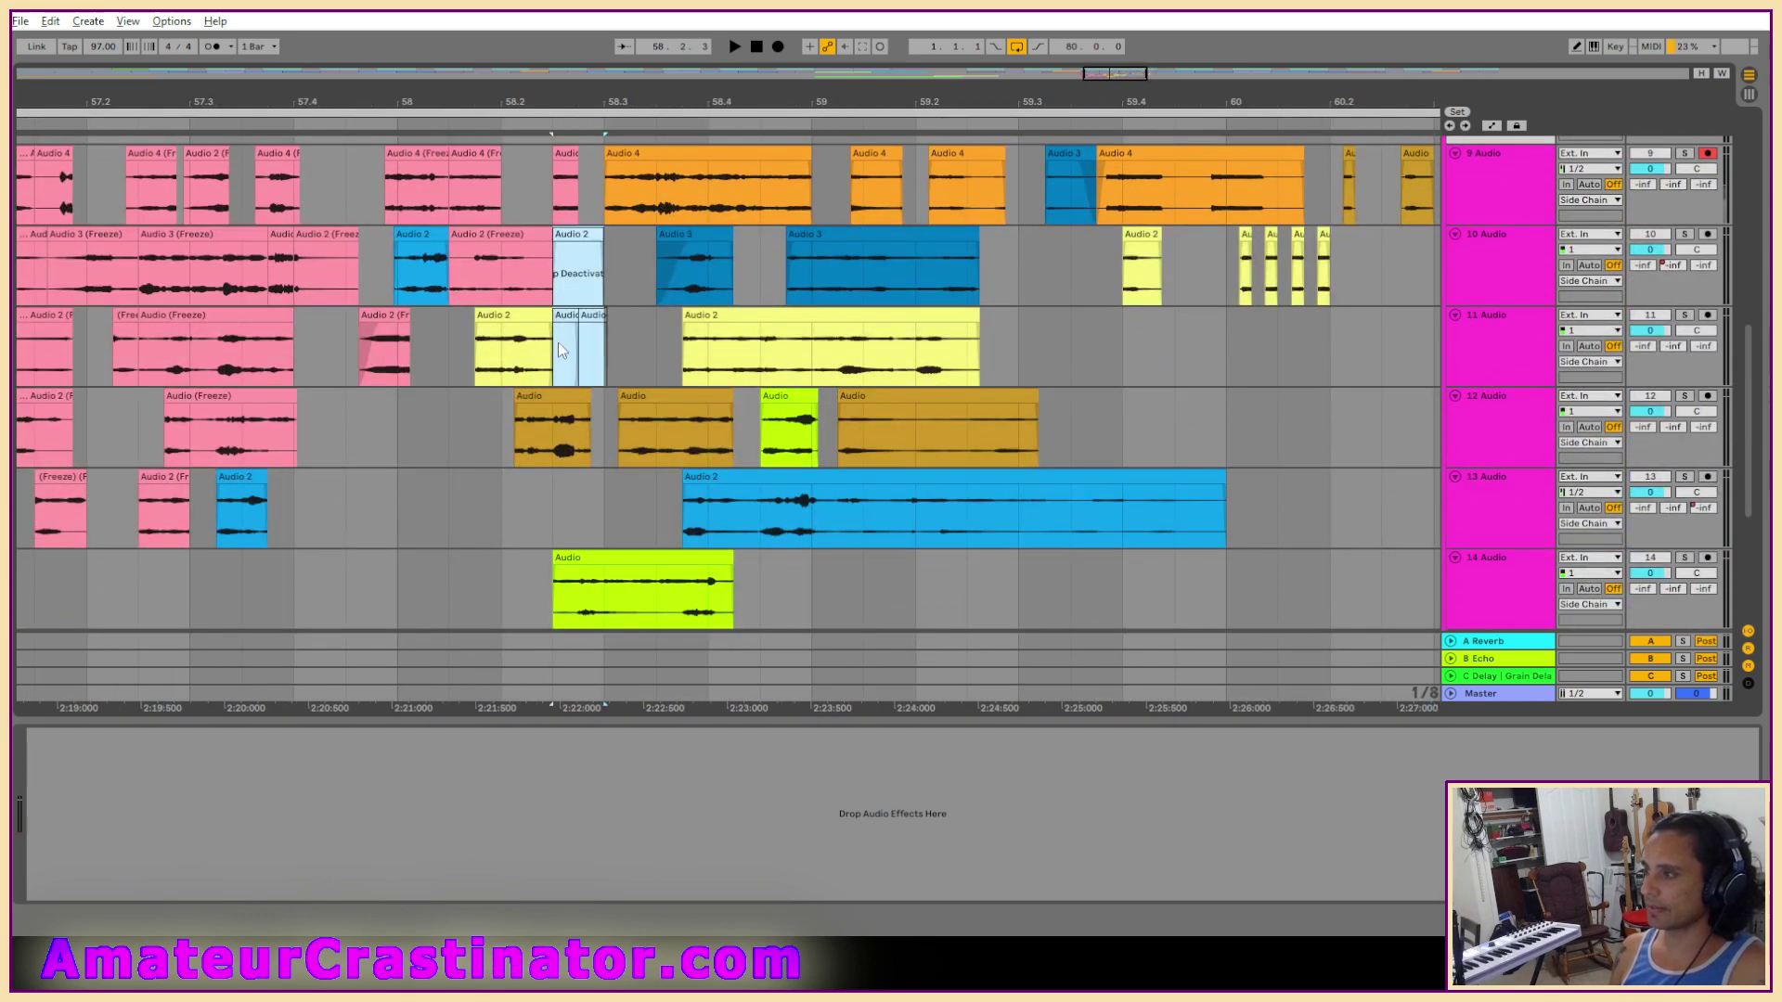
key("Delete")
left_click(625, 356)
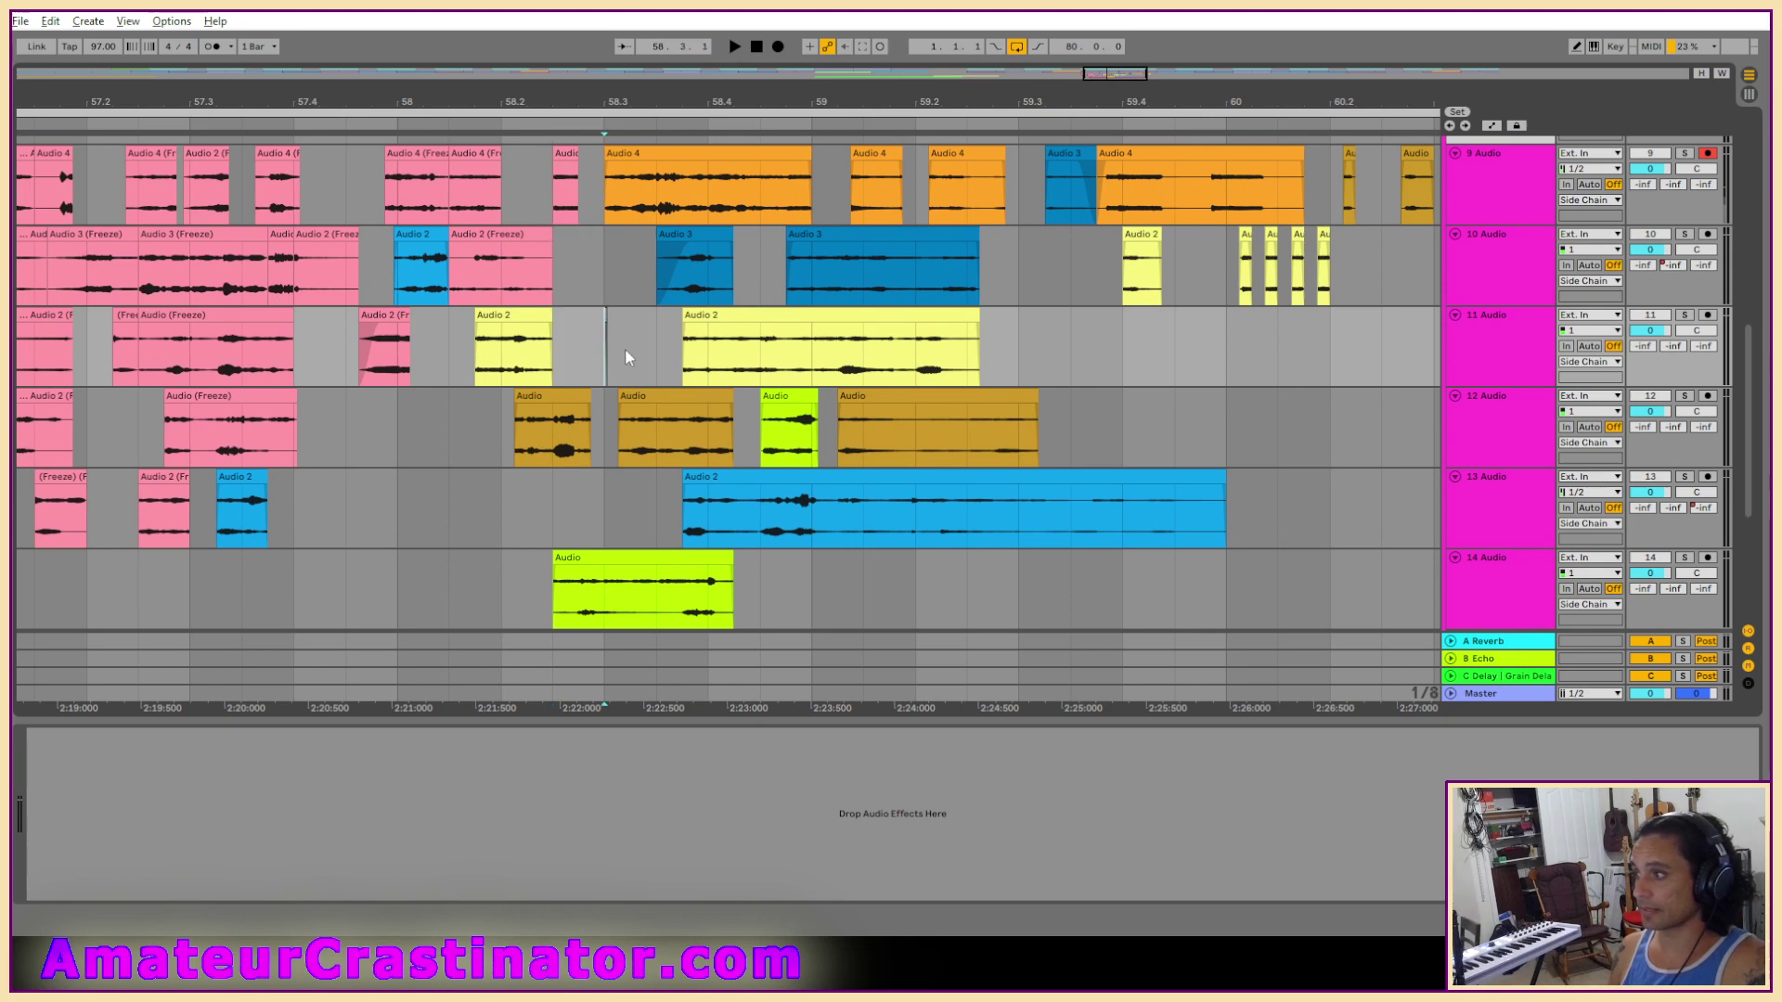
Move the short pink Audio 2 (Freeze) clip before 58.3 from 9 Audio down to 10 Audio, directly after the frozen clip there.
scroll(546, 478, "up", 1)
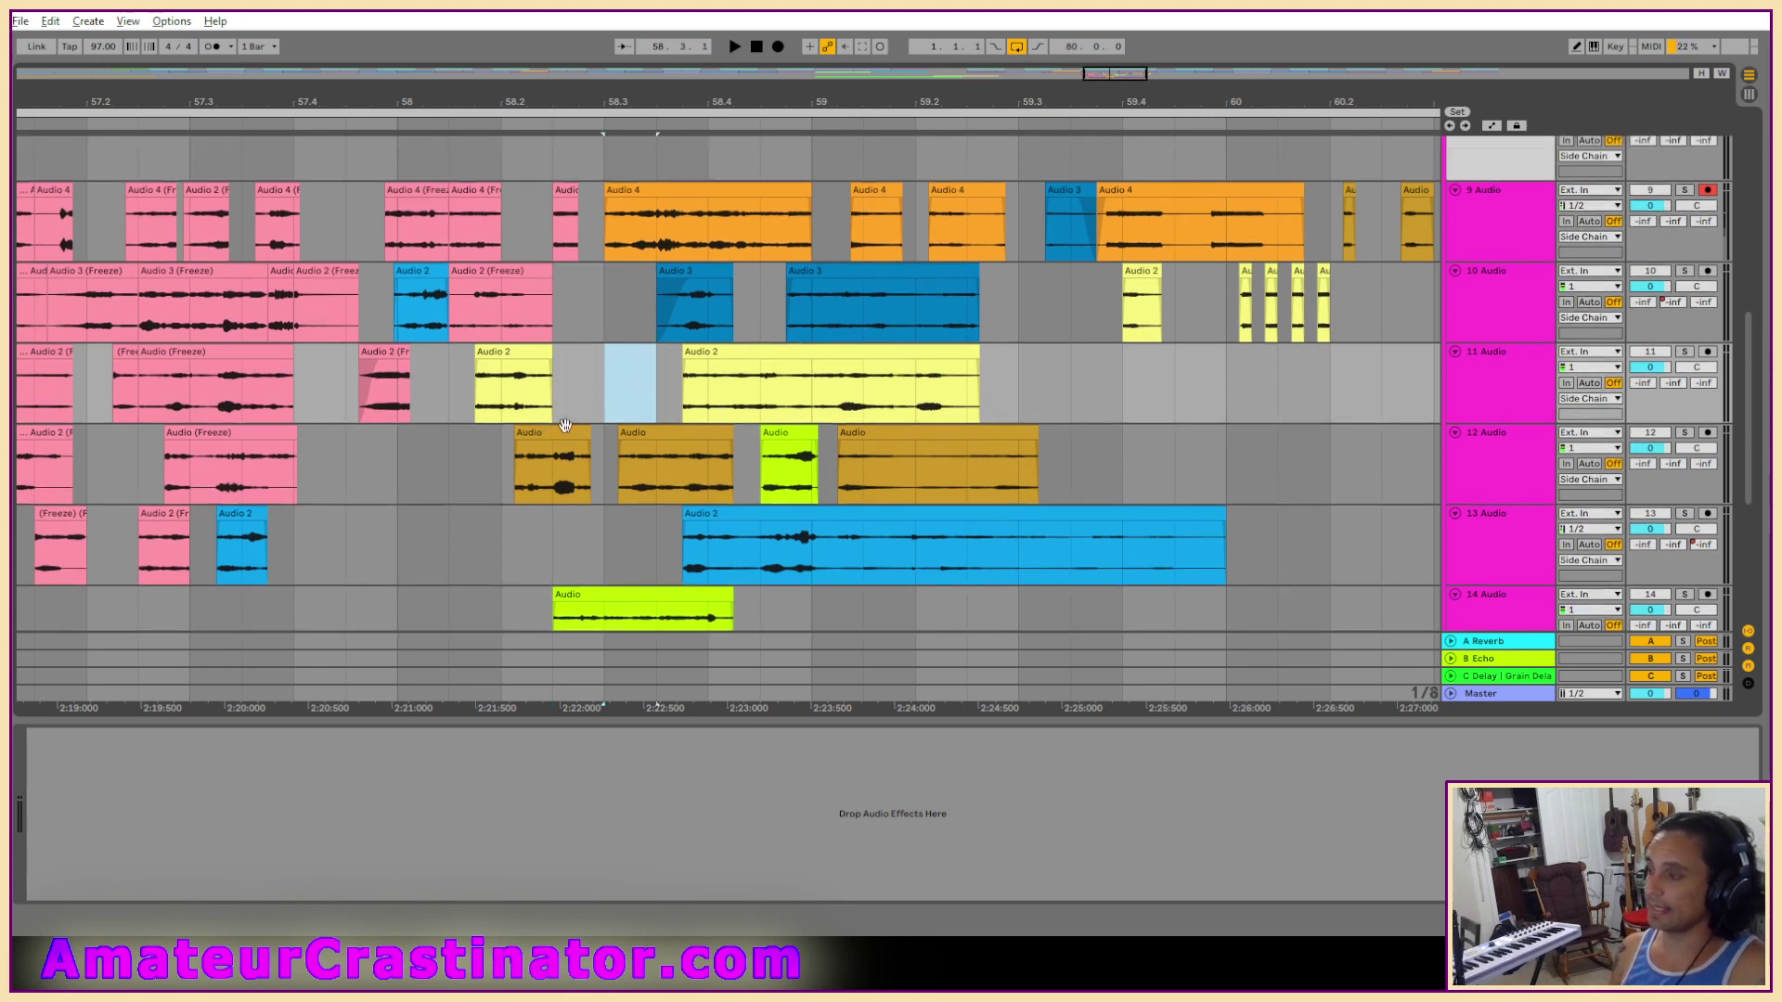
scroll(562, 425, "up", 4)
scroll(562, 425, "down", 2)
scroll(531, 394, "up", 2)
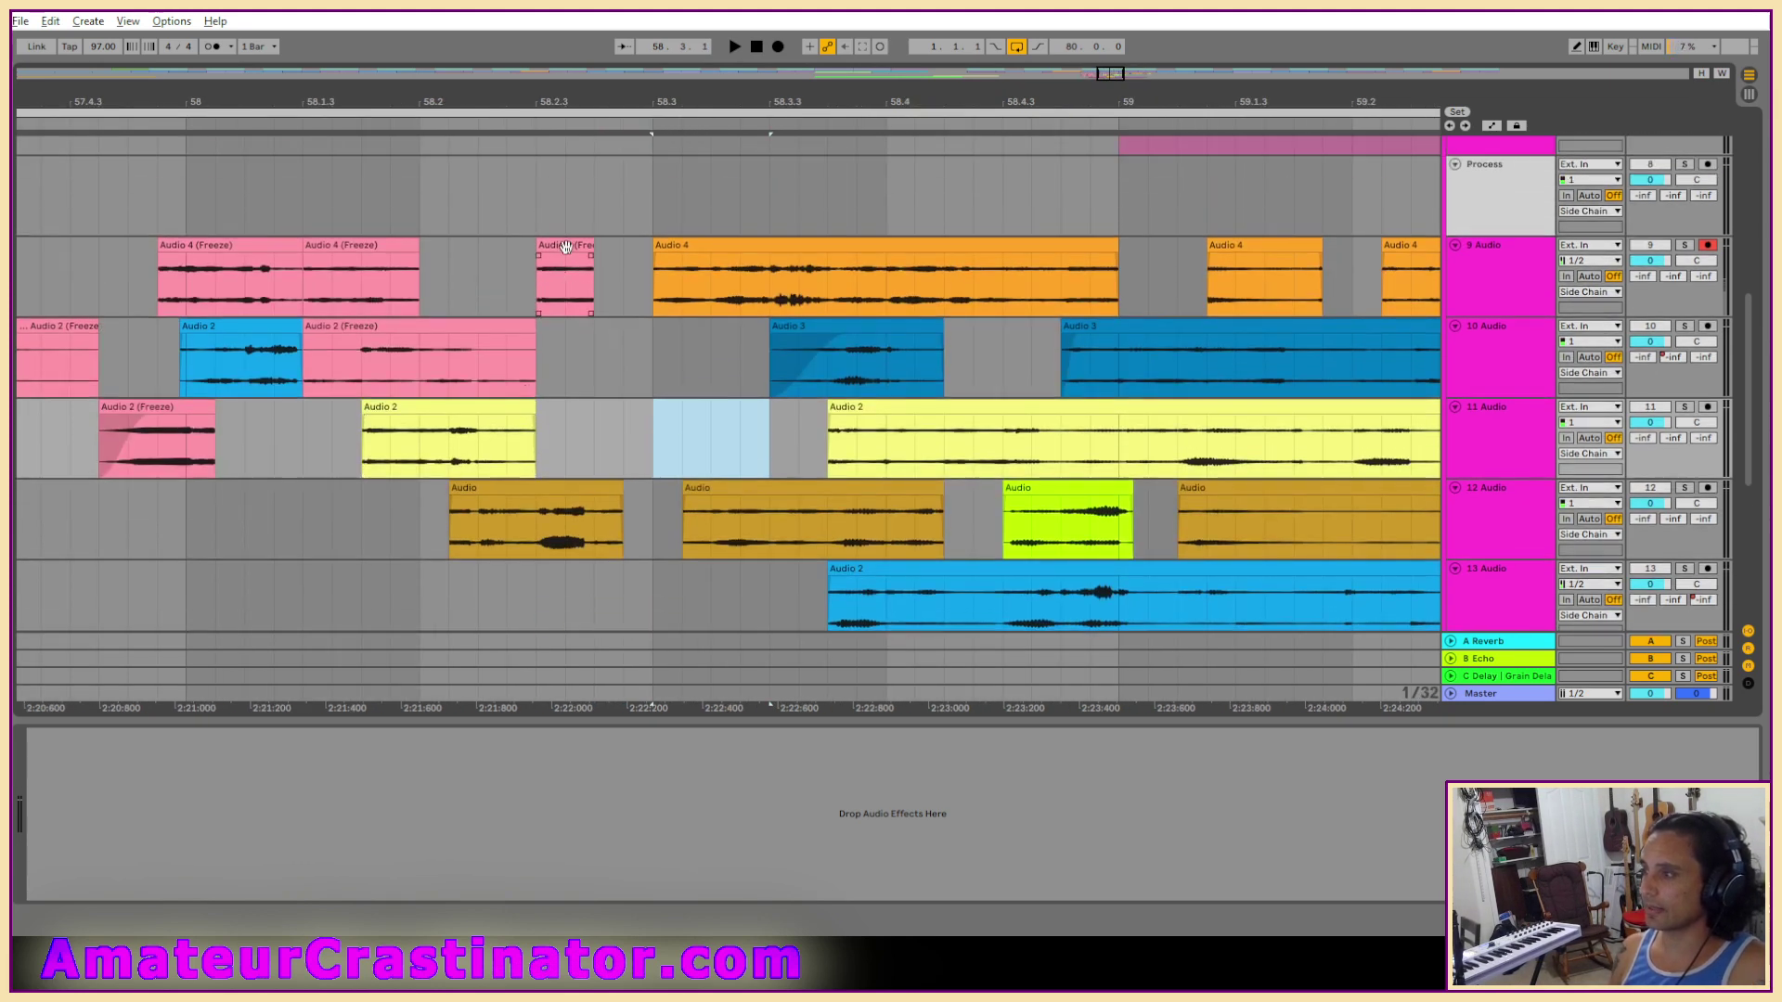
left_click_drag(565, 244, 566, 326)
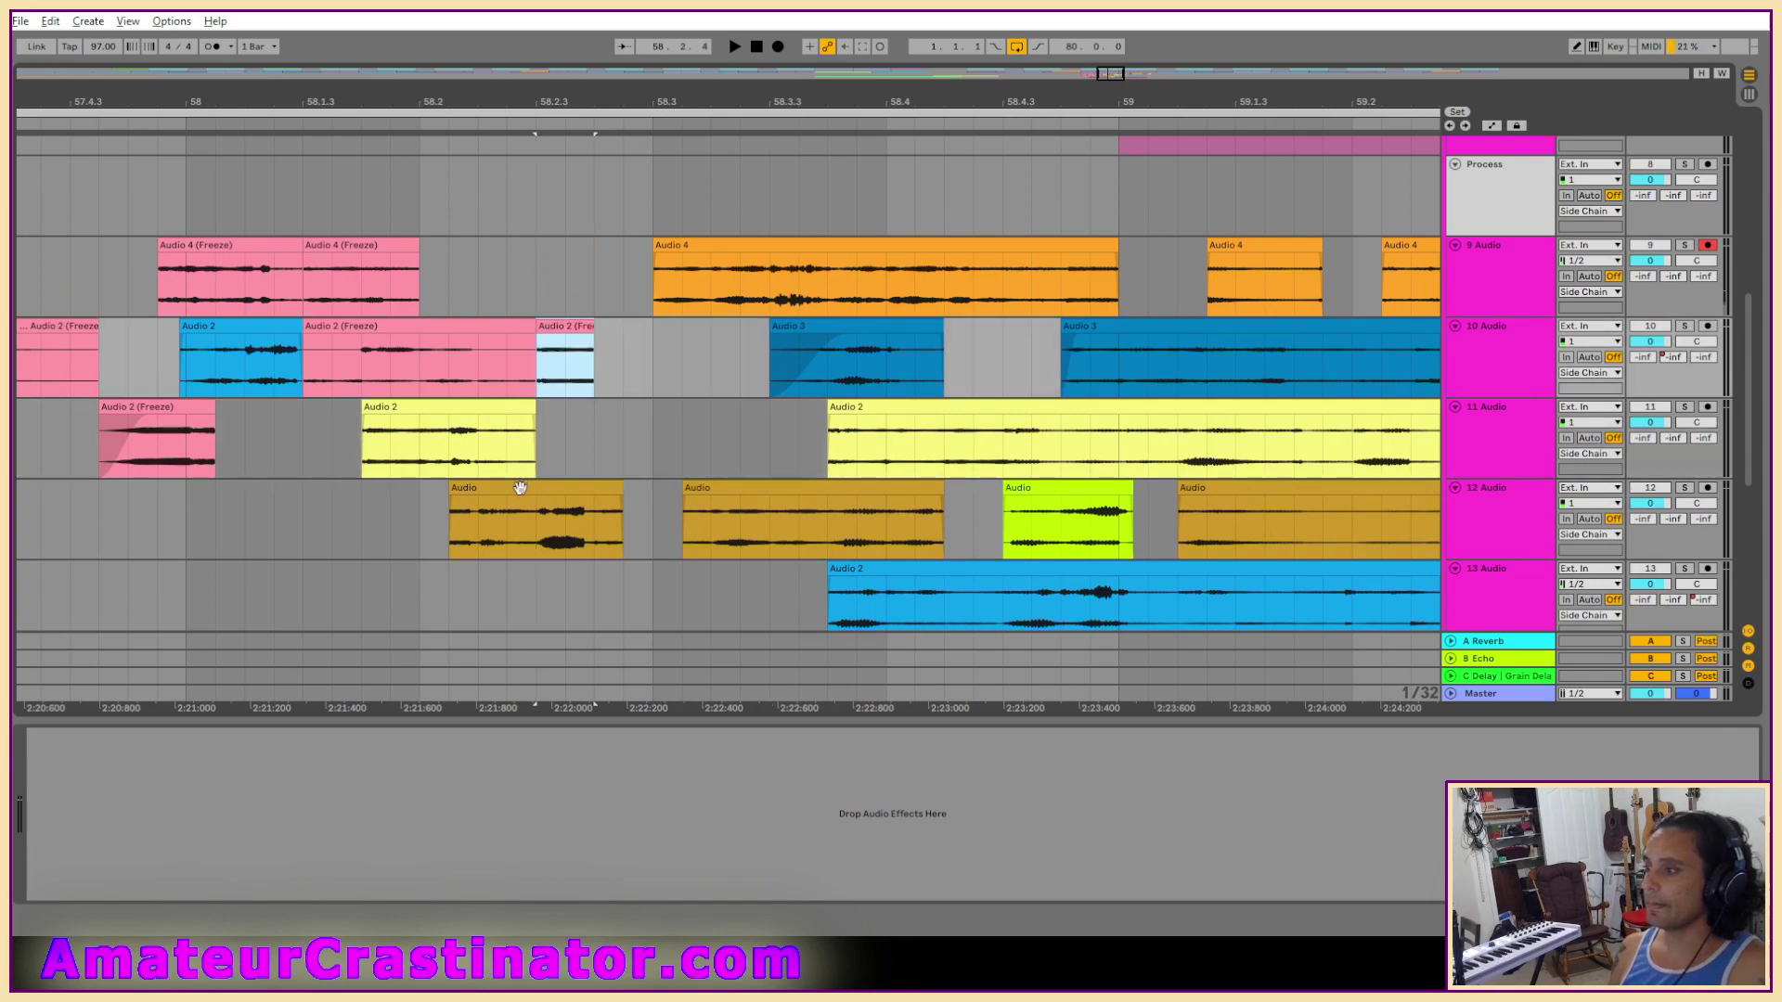
Move the first brown Audio clip around 58.2 from 12 Audio up into the freed gap on 9 Audio.
left_click_drag(522, 484, 521, 310)
scroll(445, 356, "up", 5)
scroll(446, 356, "down", 5)
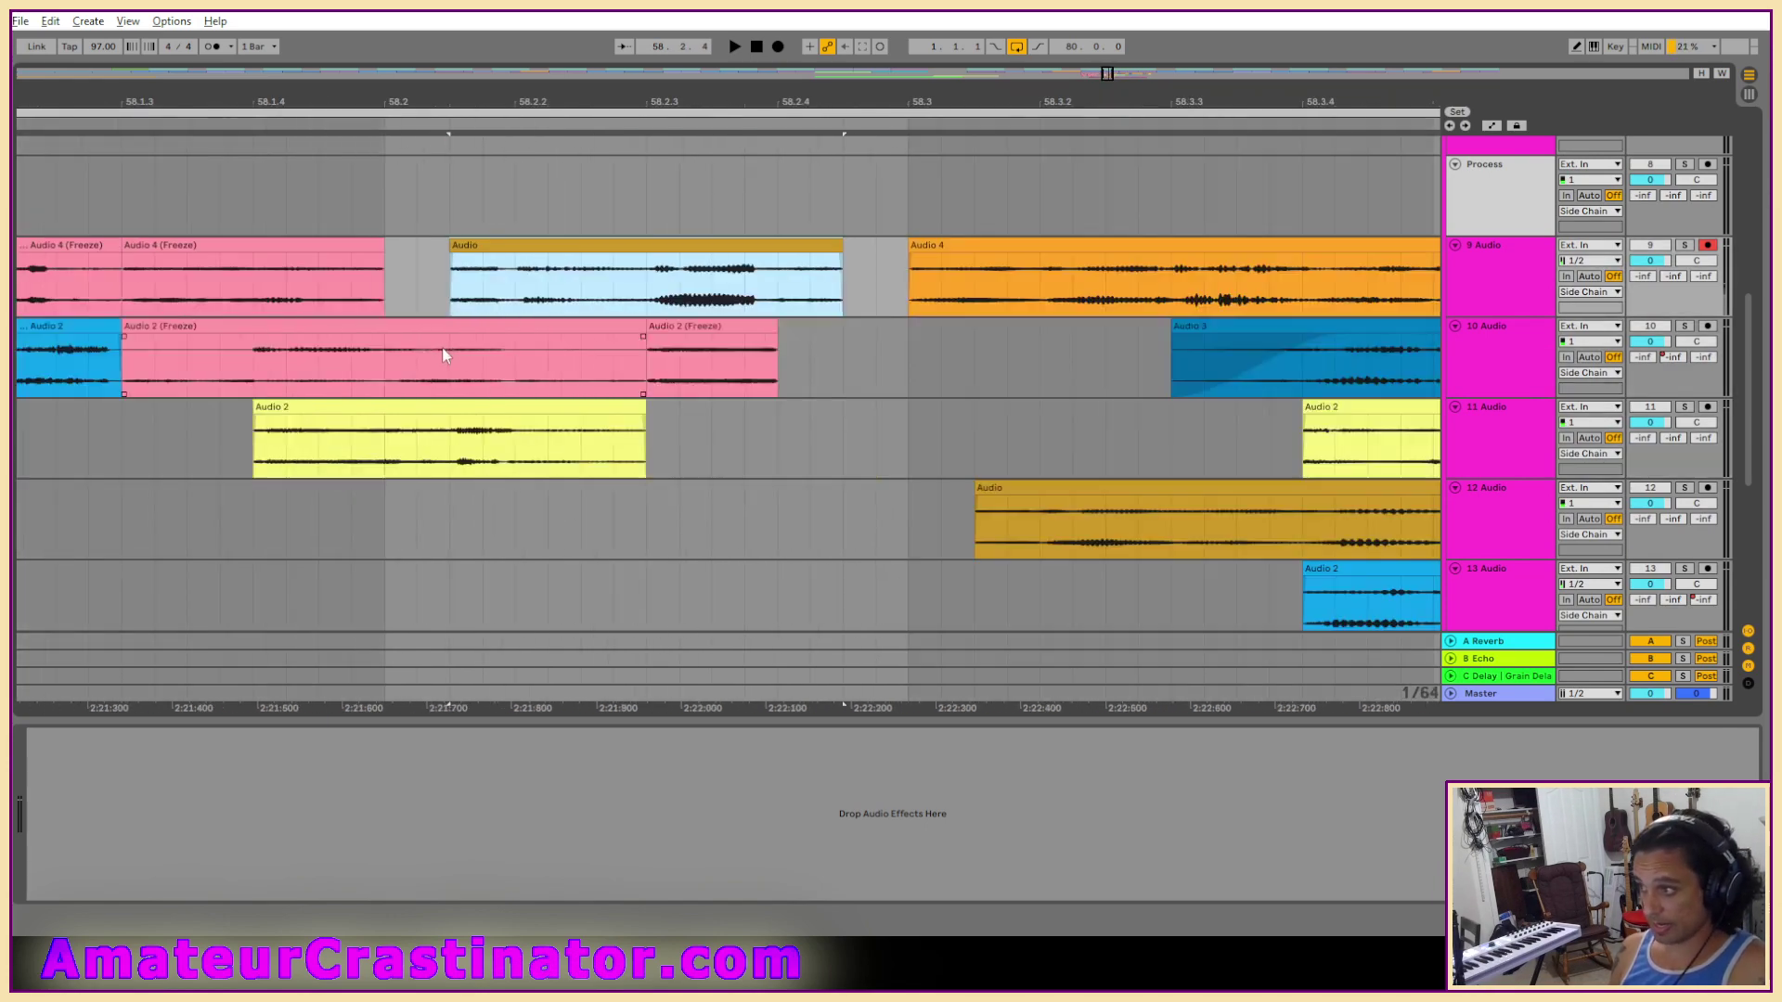
left_click(443, 356)
scroll(444, 357, "up", 2)
scroll(388, 408, "down", 4)
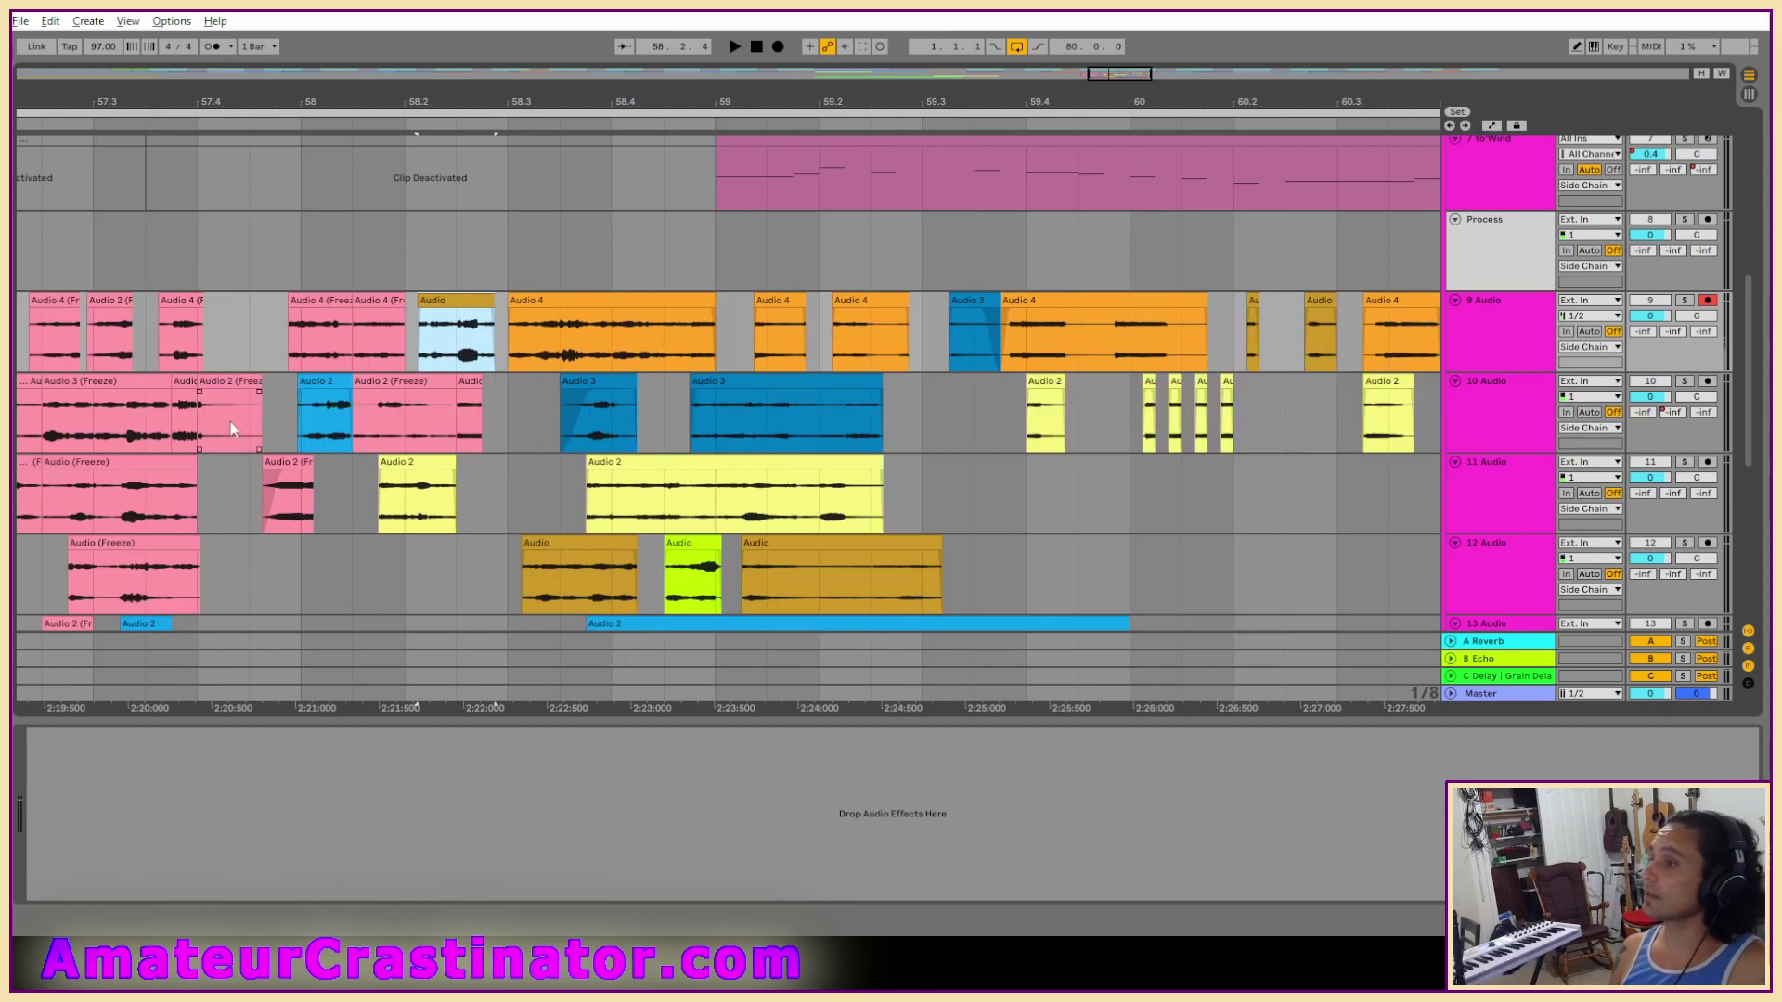
Move the blue Audio 2 clip after 57.3 from 13 Audio up to the Process track.
scroll(187, 462, "up", 2)
scroll(187, 461, "down", 2)
scroll(271, 454, "left", 5)
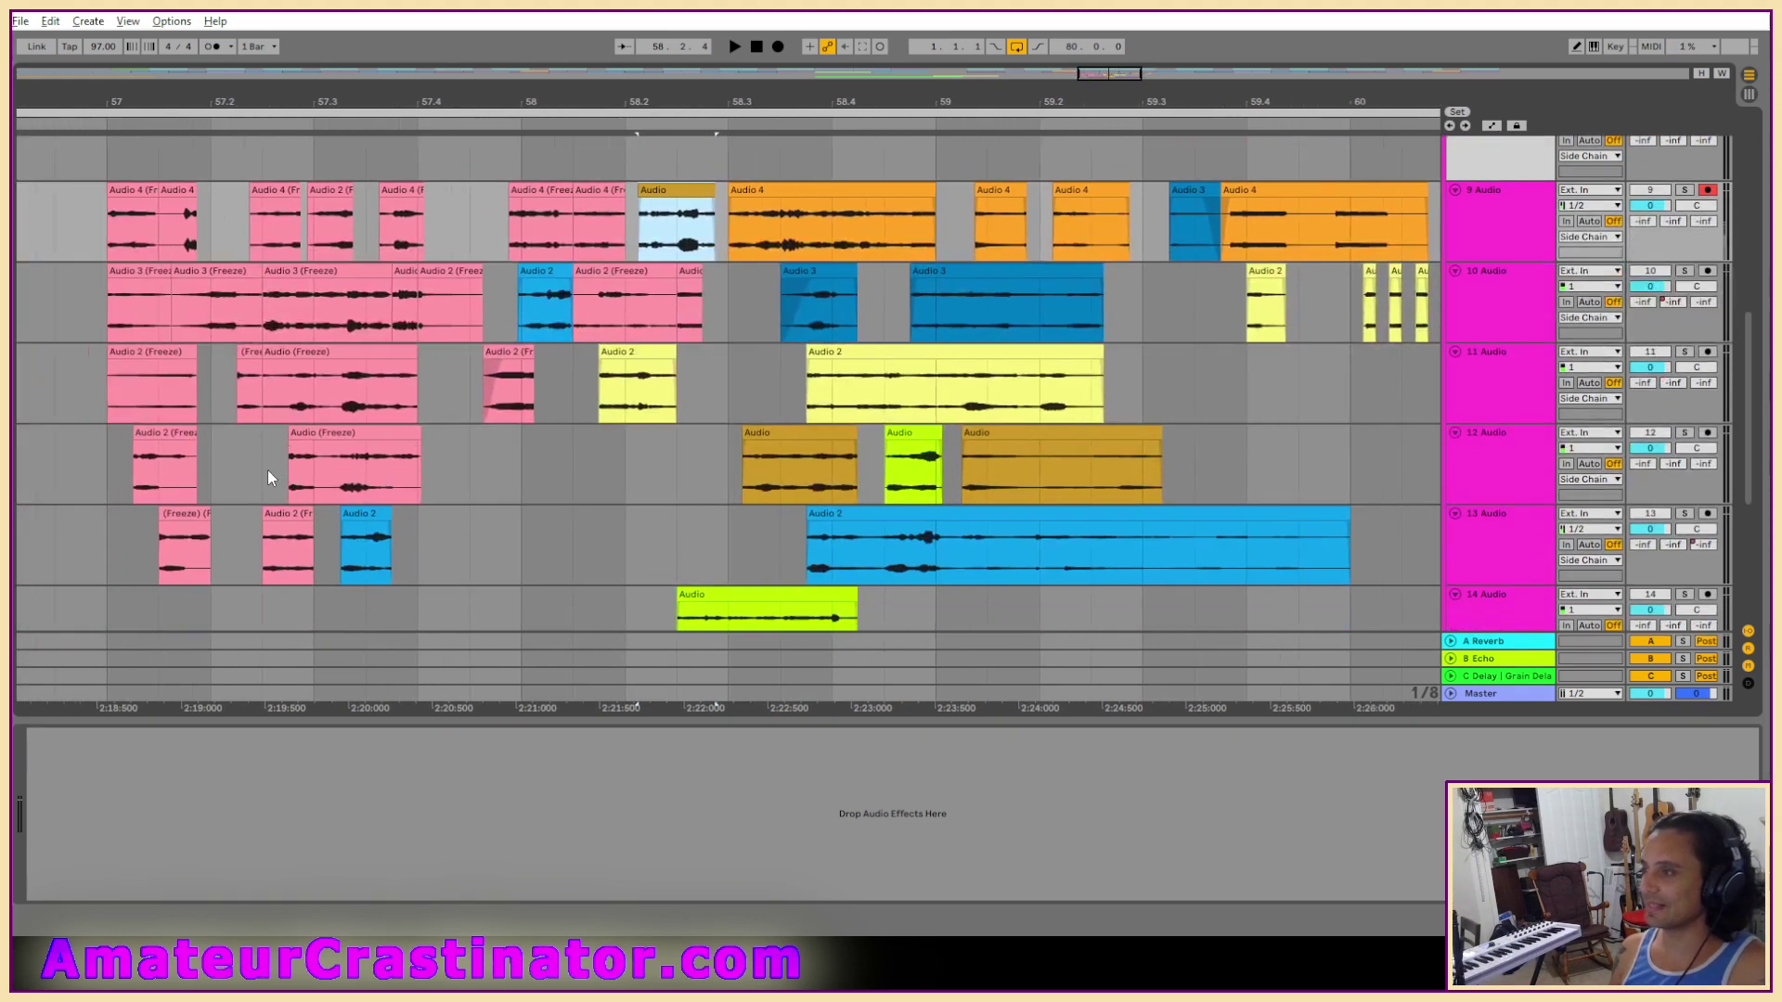
scroll(330, 455, "up", 1)
left_click(477, 307)
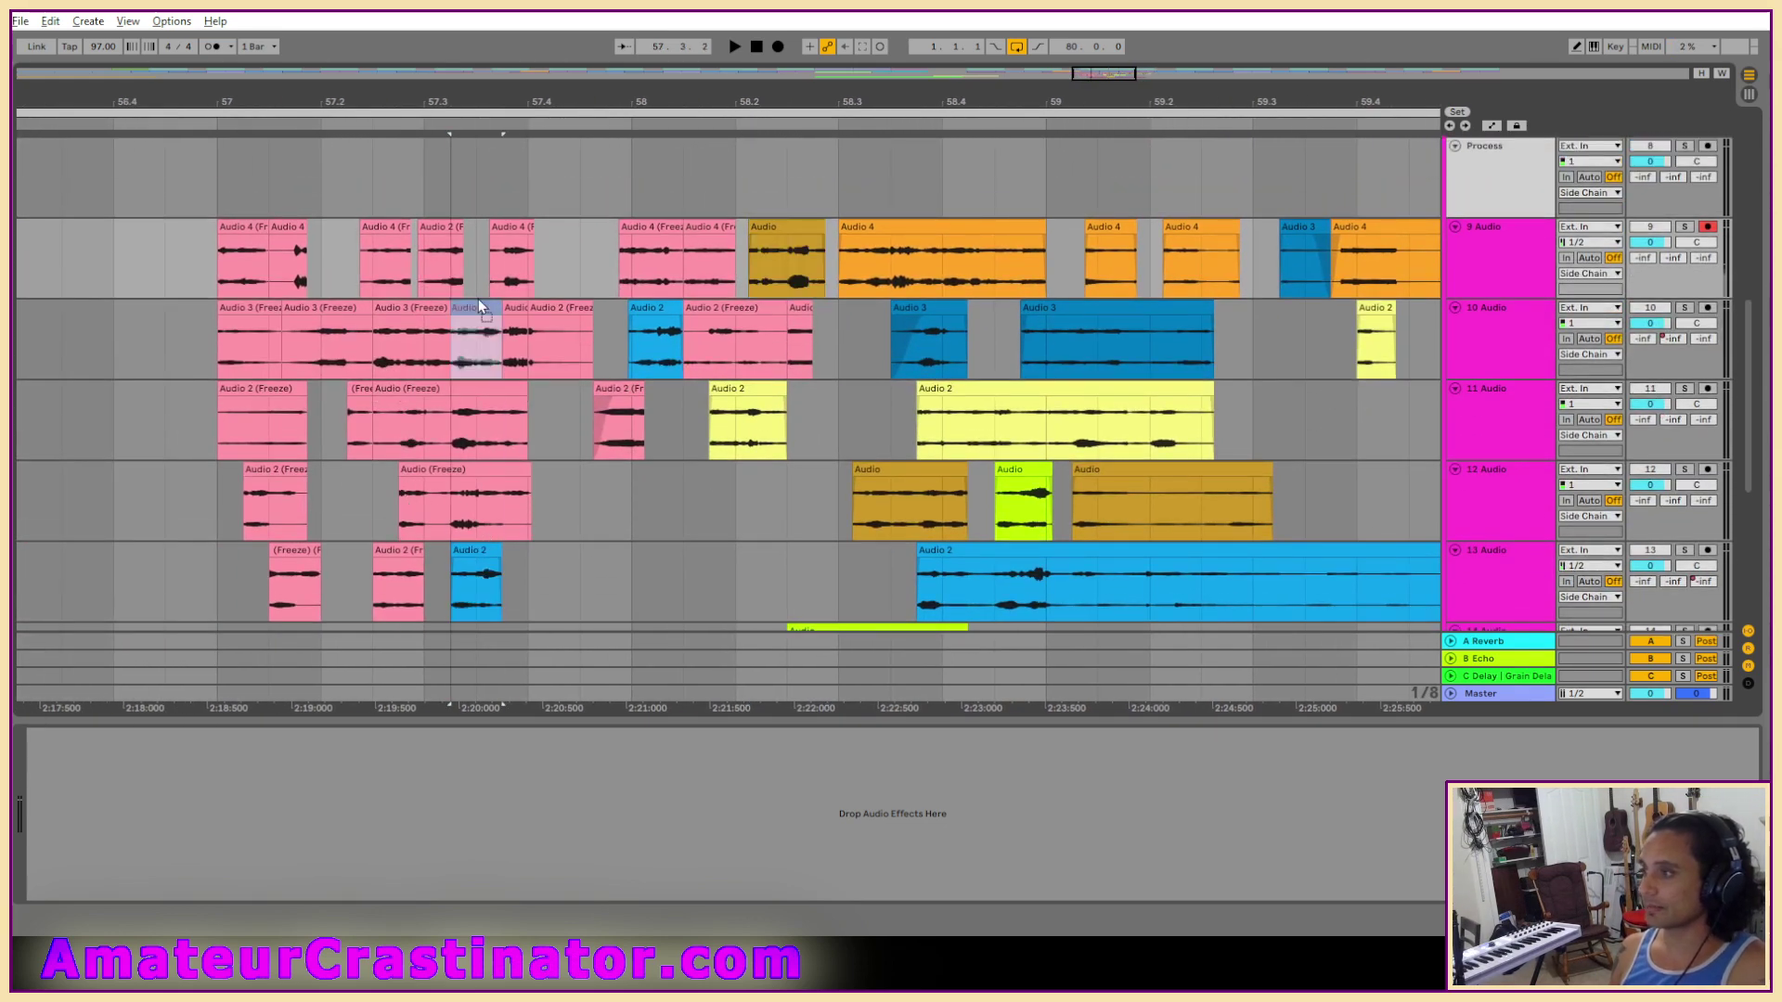
scroll(460, 198, "up", 2)
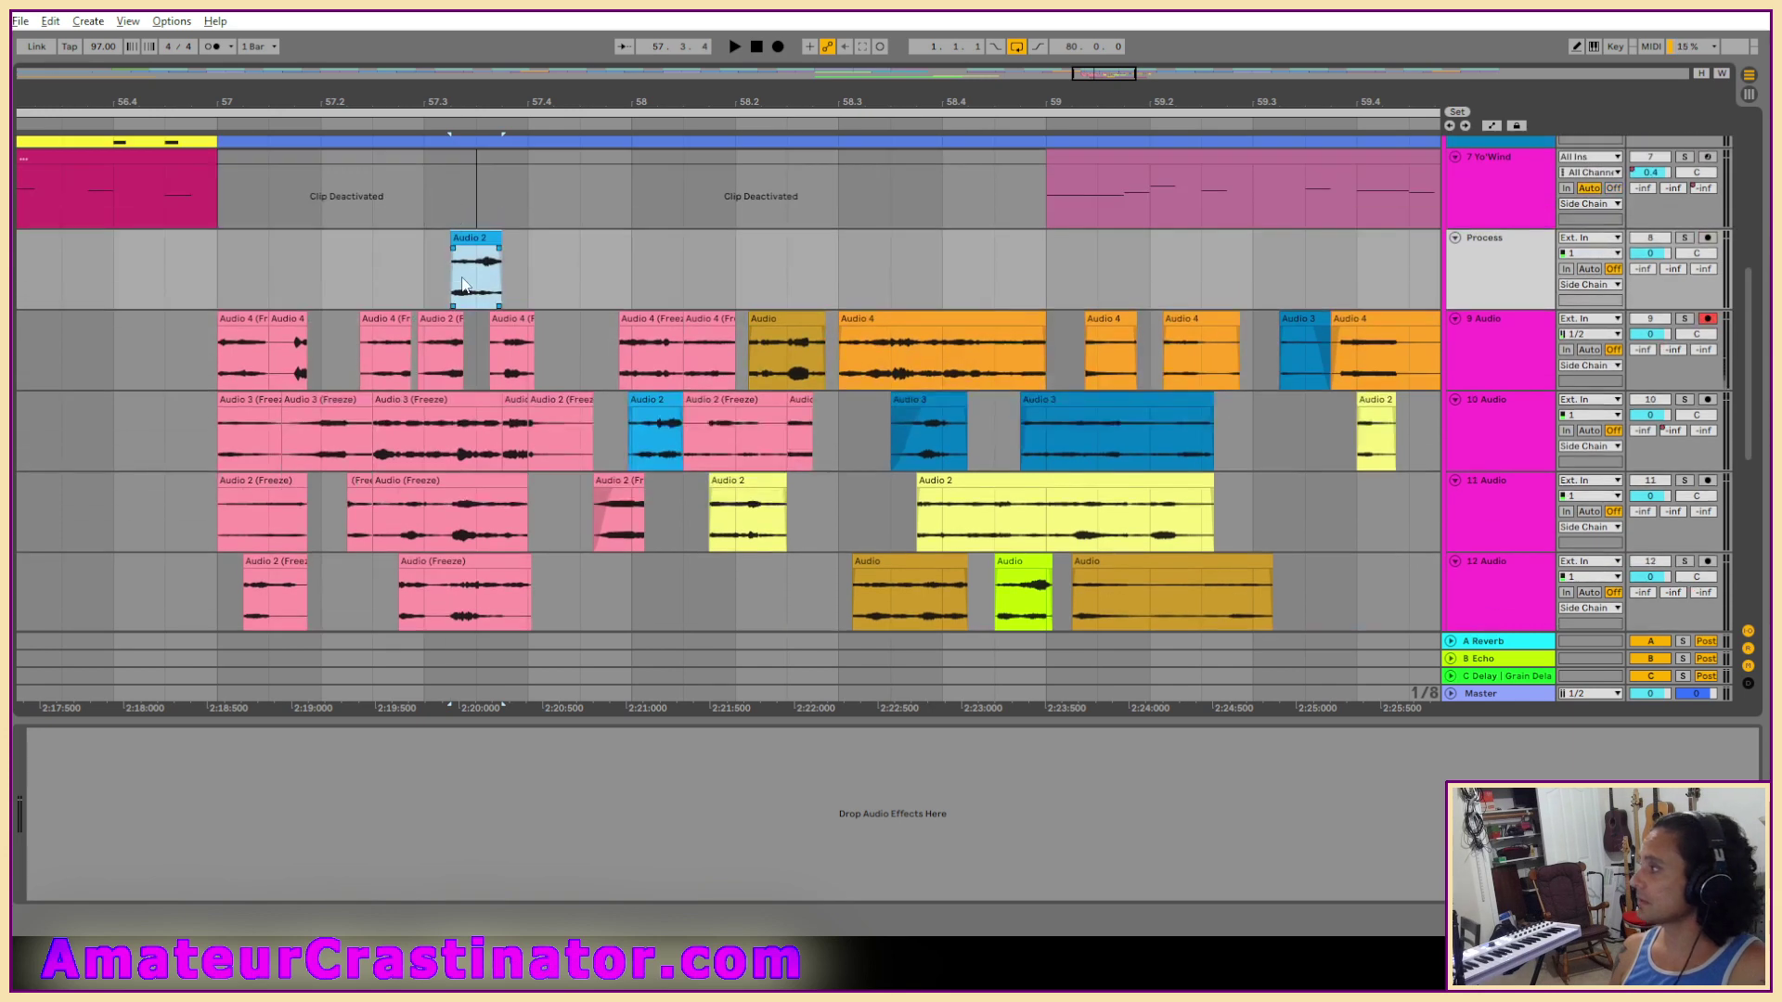
Audition the blue Audio 2 clip after 57.3 on the Process track in solo.
scroll(464, 285, "up", 2, "ctrl")
scroll(464, 285, "down", 2, "ctrl")
scroll(450, 371, "down", 3)
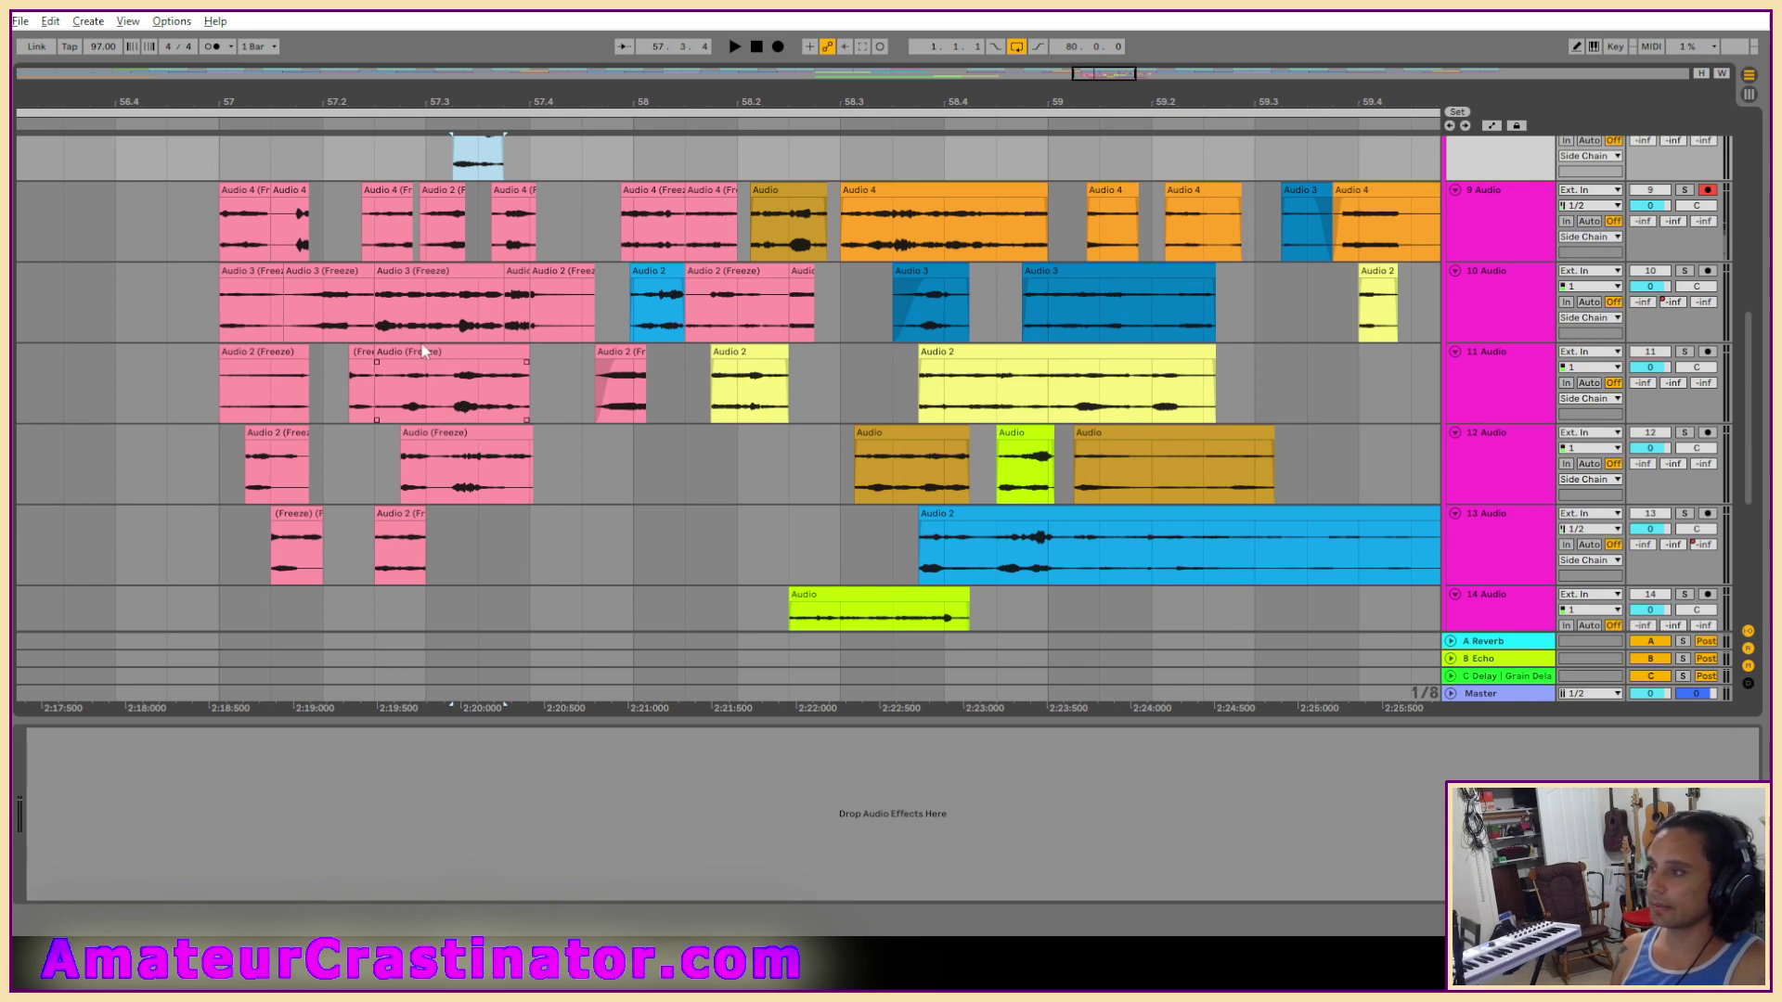
scroll(436, 325, "up", 5)
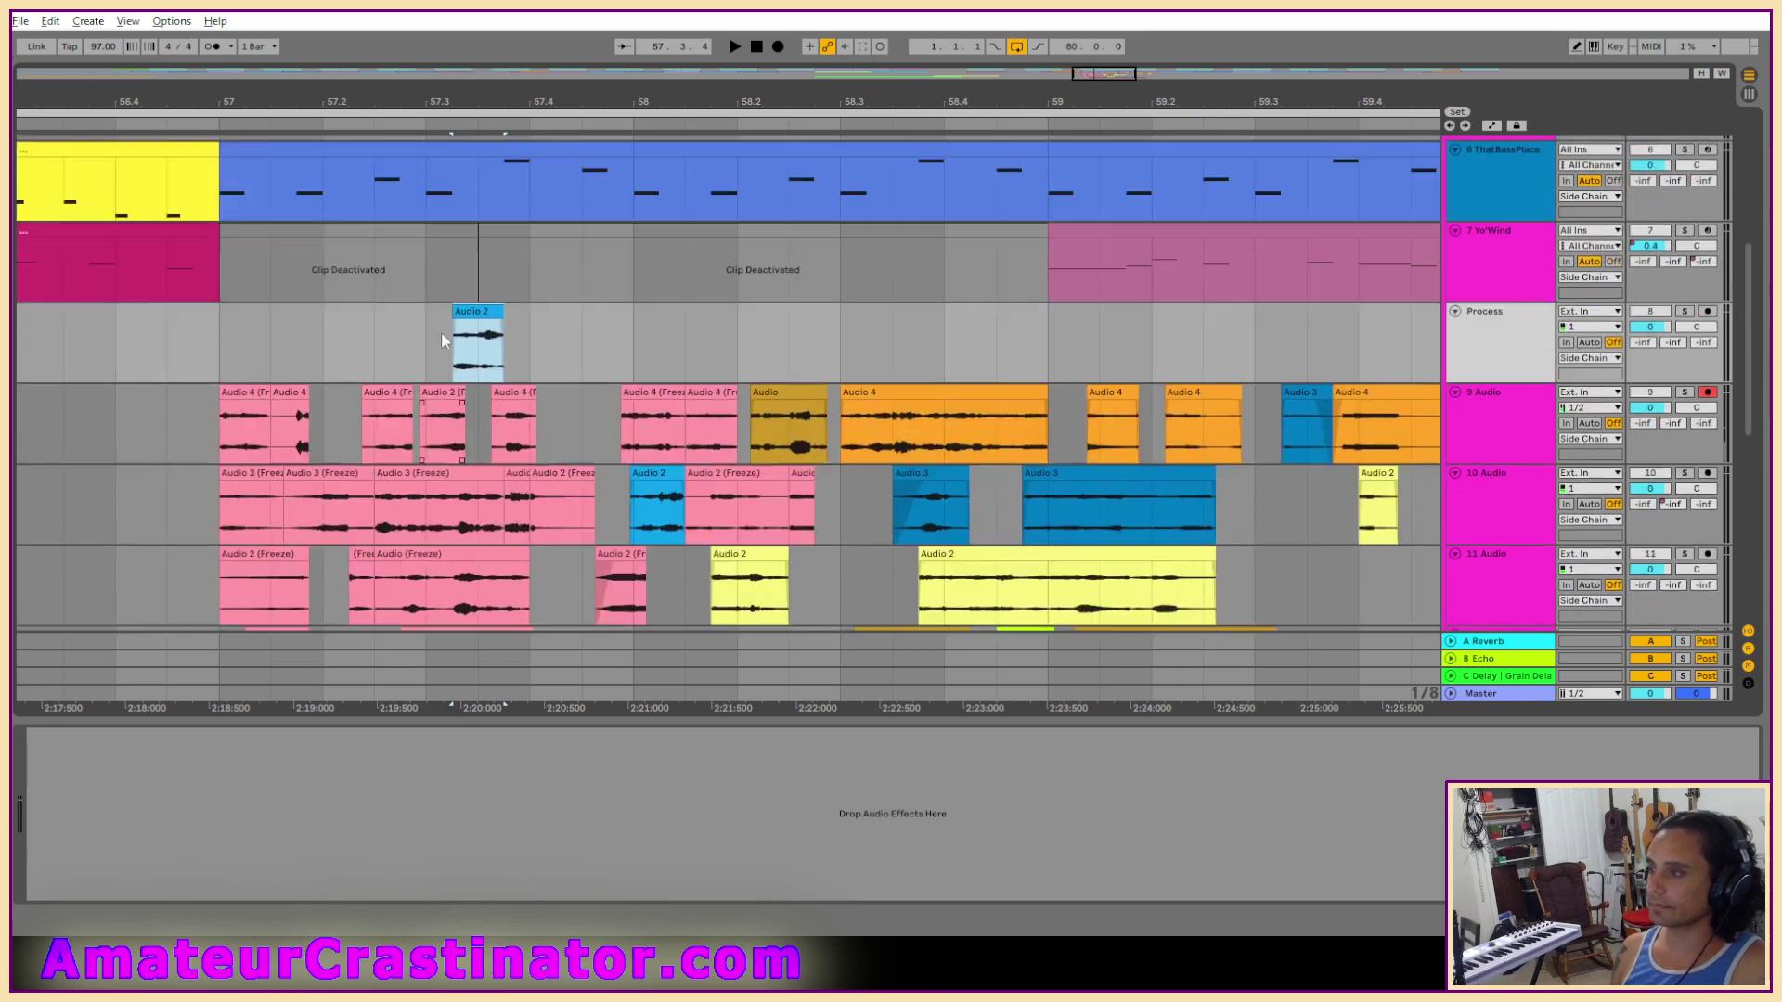
scroll(468, 460, "up", 2, "ctrl")
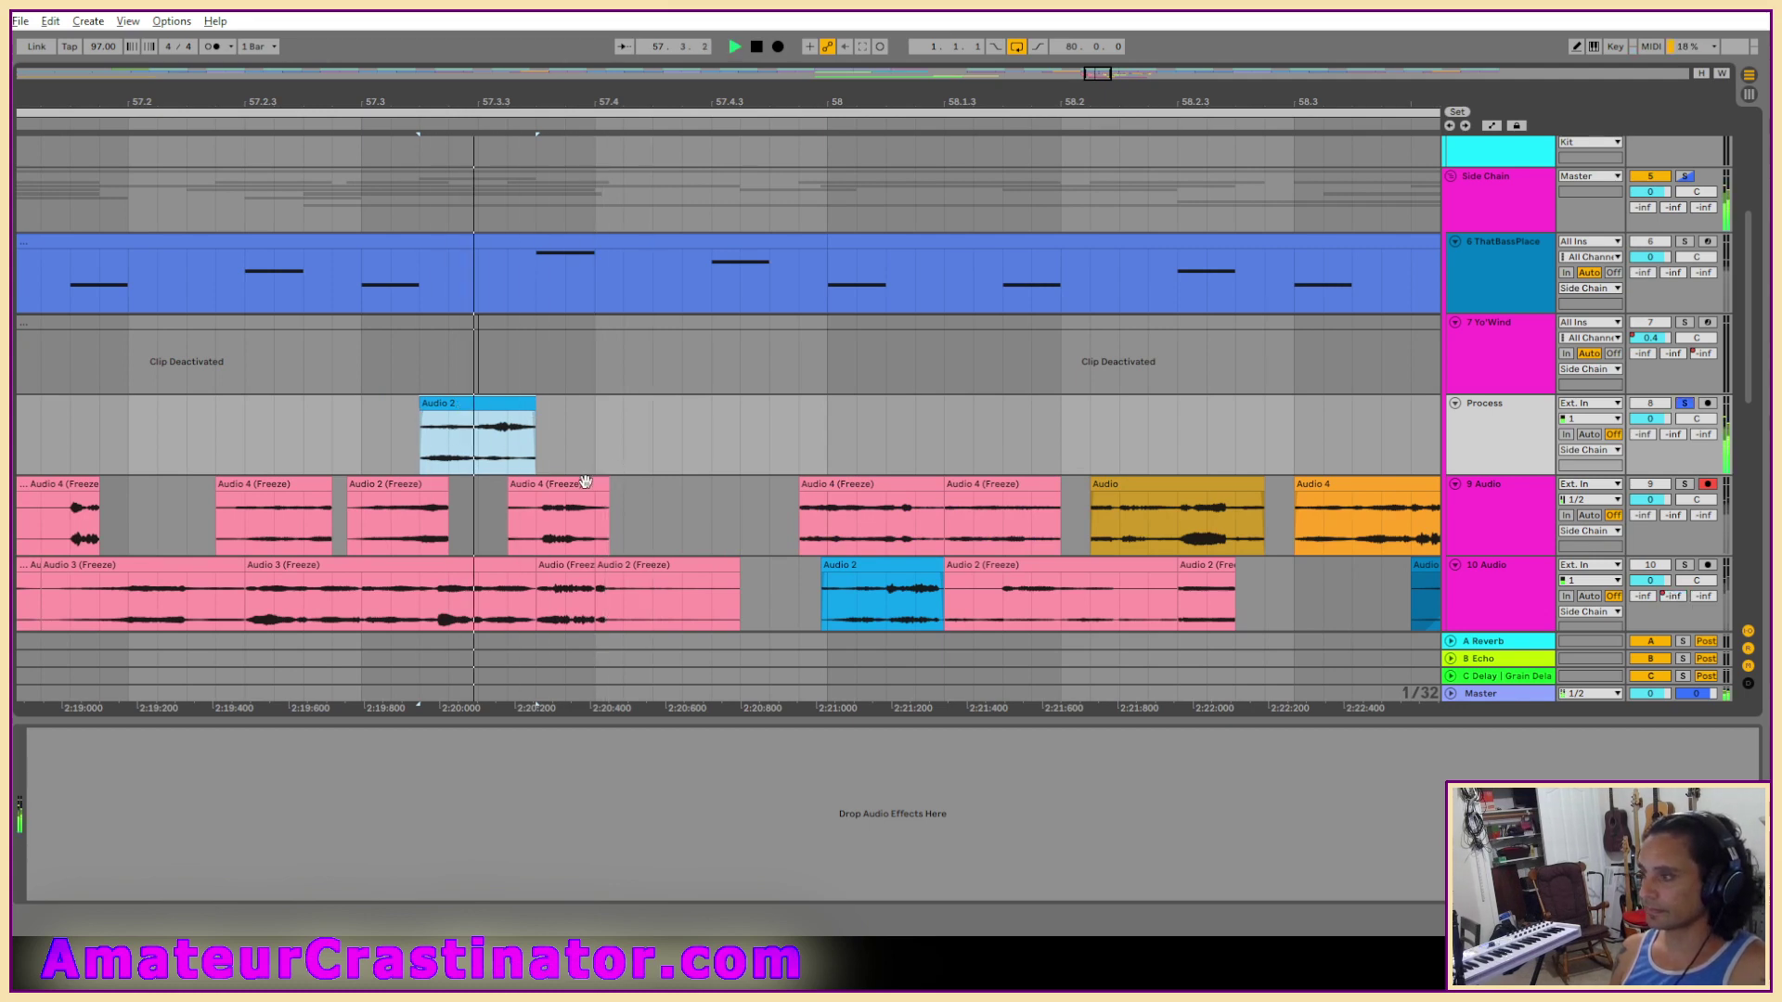
left_click(552, 509)
key("space")
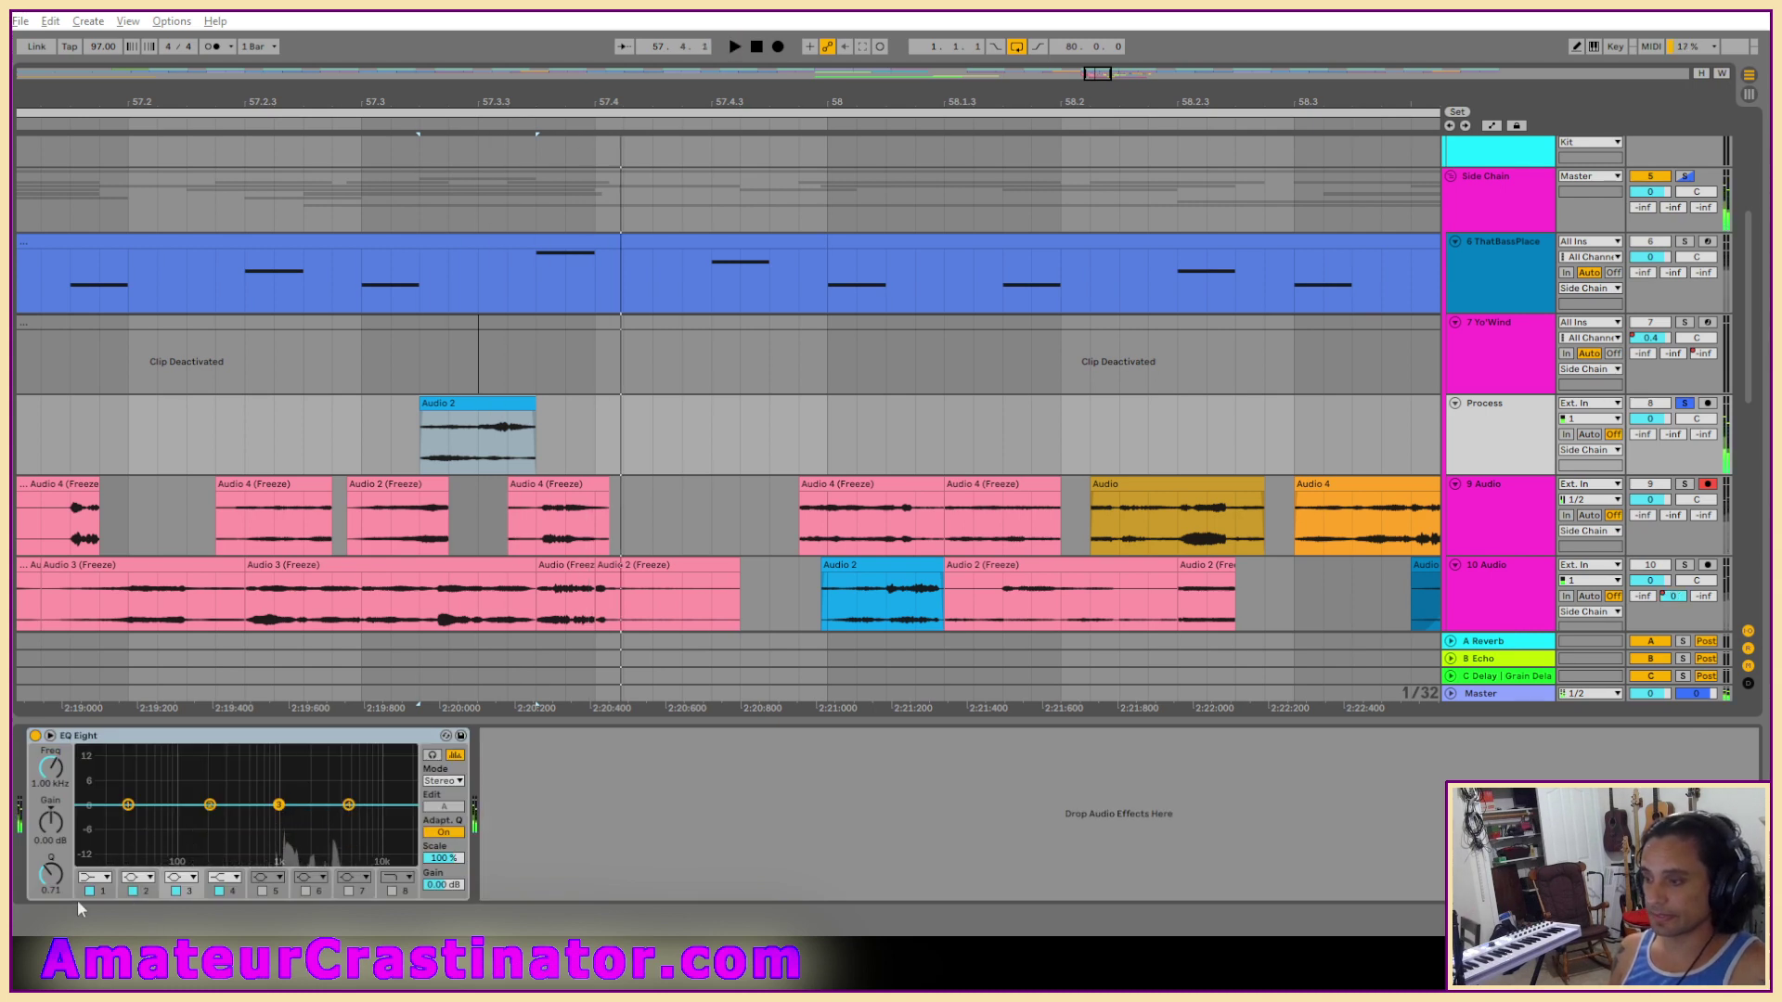
Shape the blue clip in EQ Eight with a steep band 1 low cut and a narrow -2.85 dB dip at 1.60 kHz.
left_click(90, 878)
left_click(90, 771)
key("space")
left_click_drag(128, 805, 299, 775)
key("space")
Freeze and flatten the Process track to print the EQ into the blue Audio 2 clip.
right_click(1500, 421)
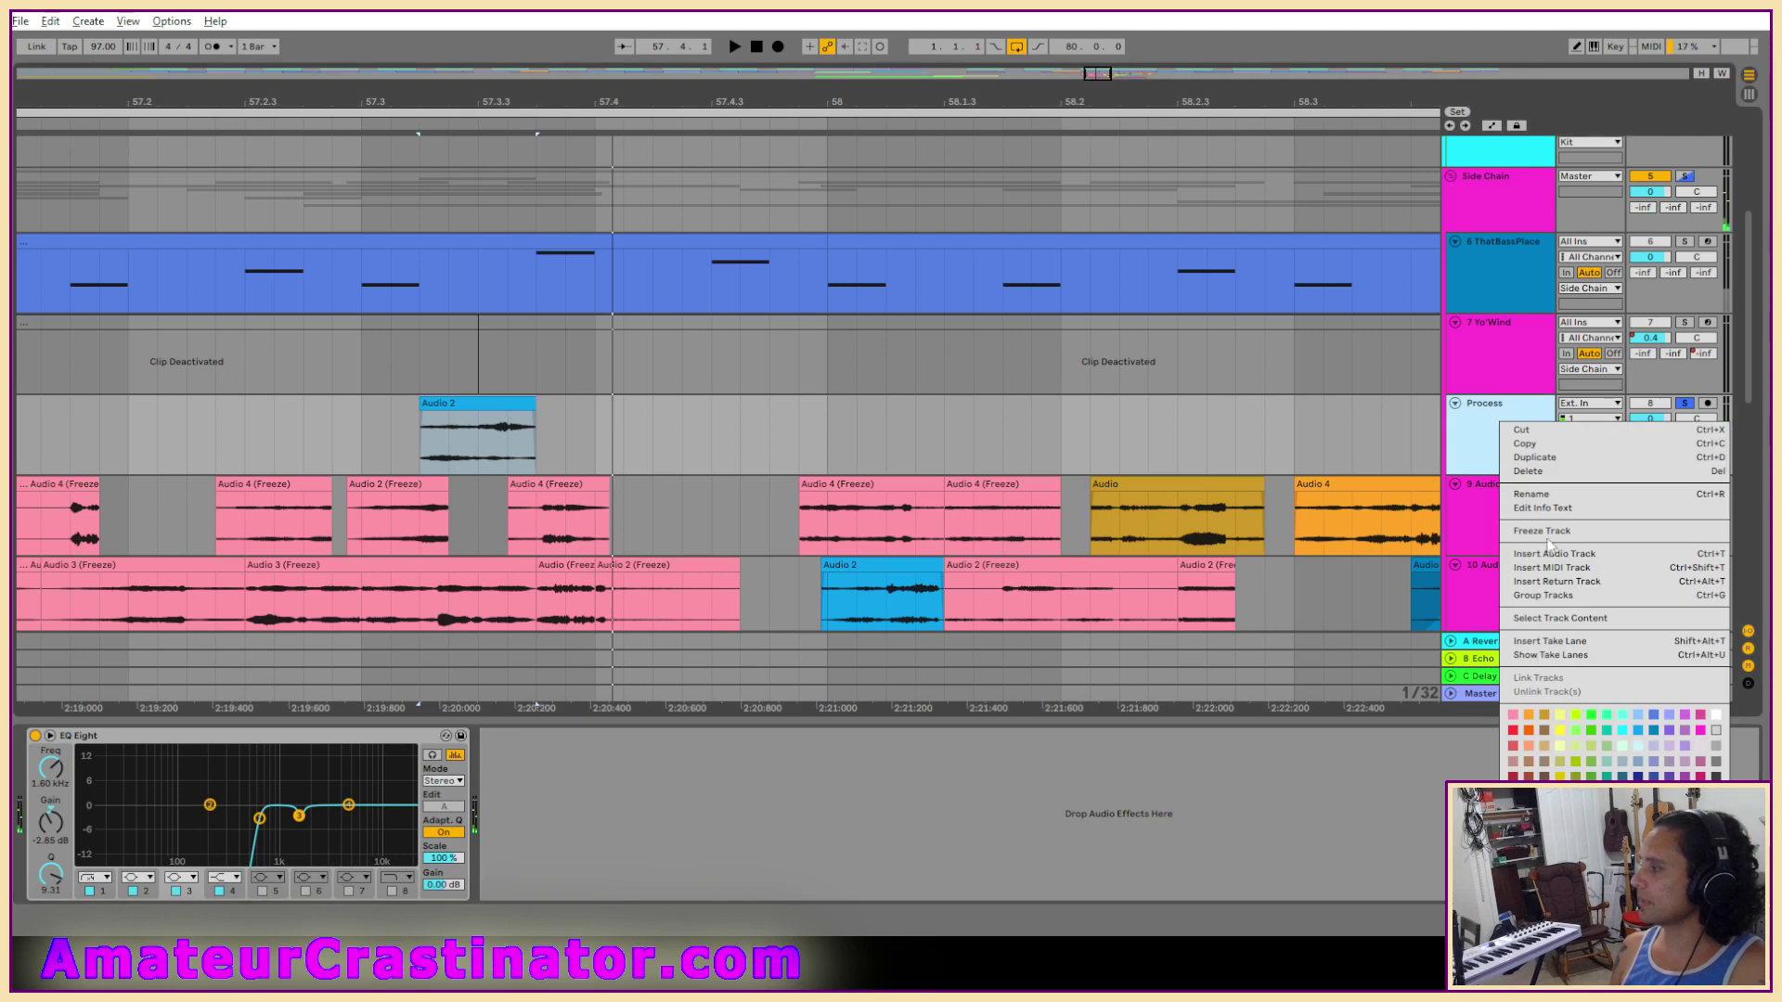
left_click(1556, 535)
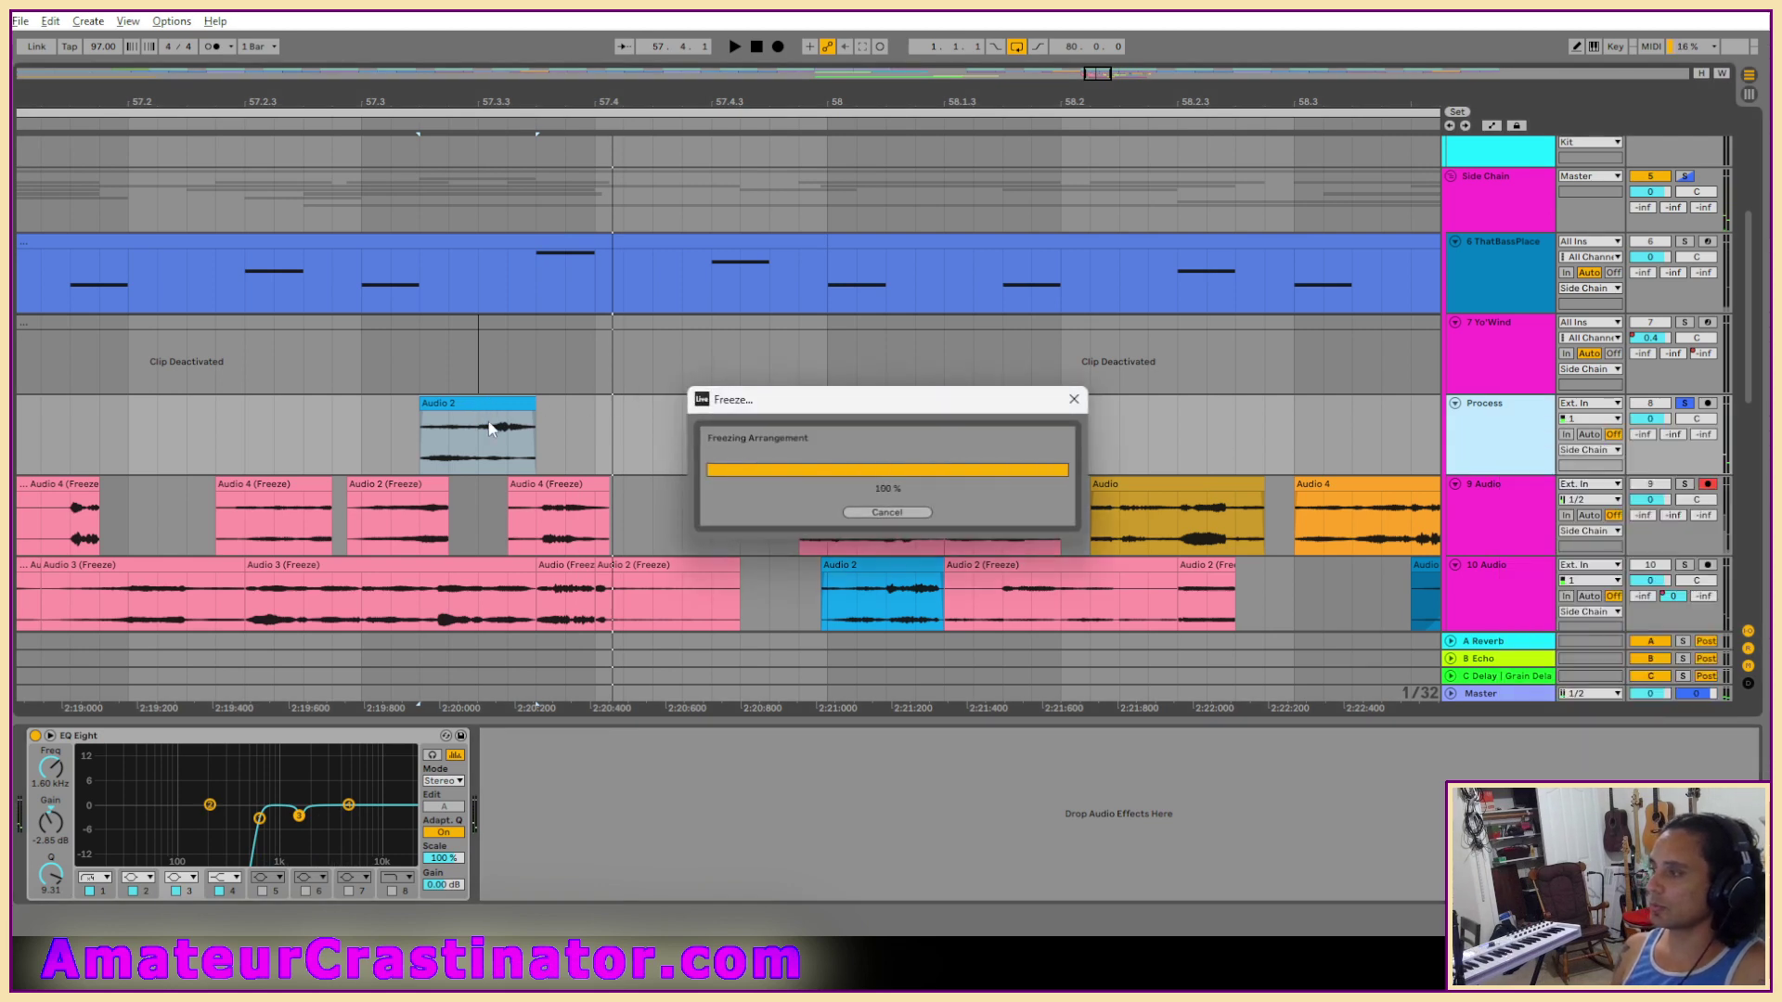
right_click(495, 410)
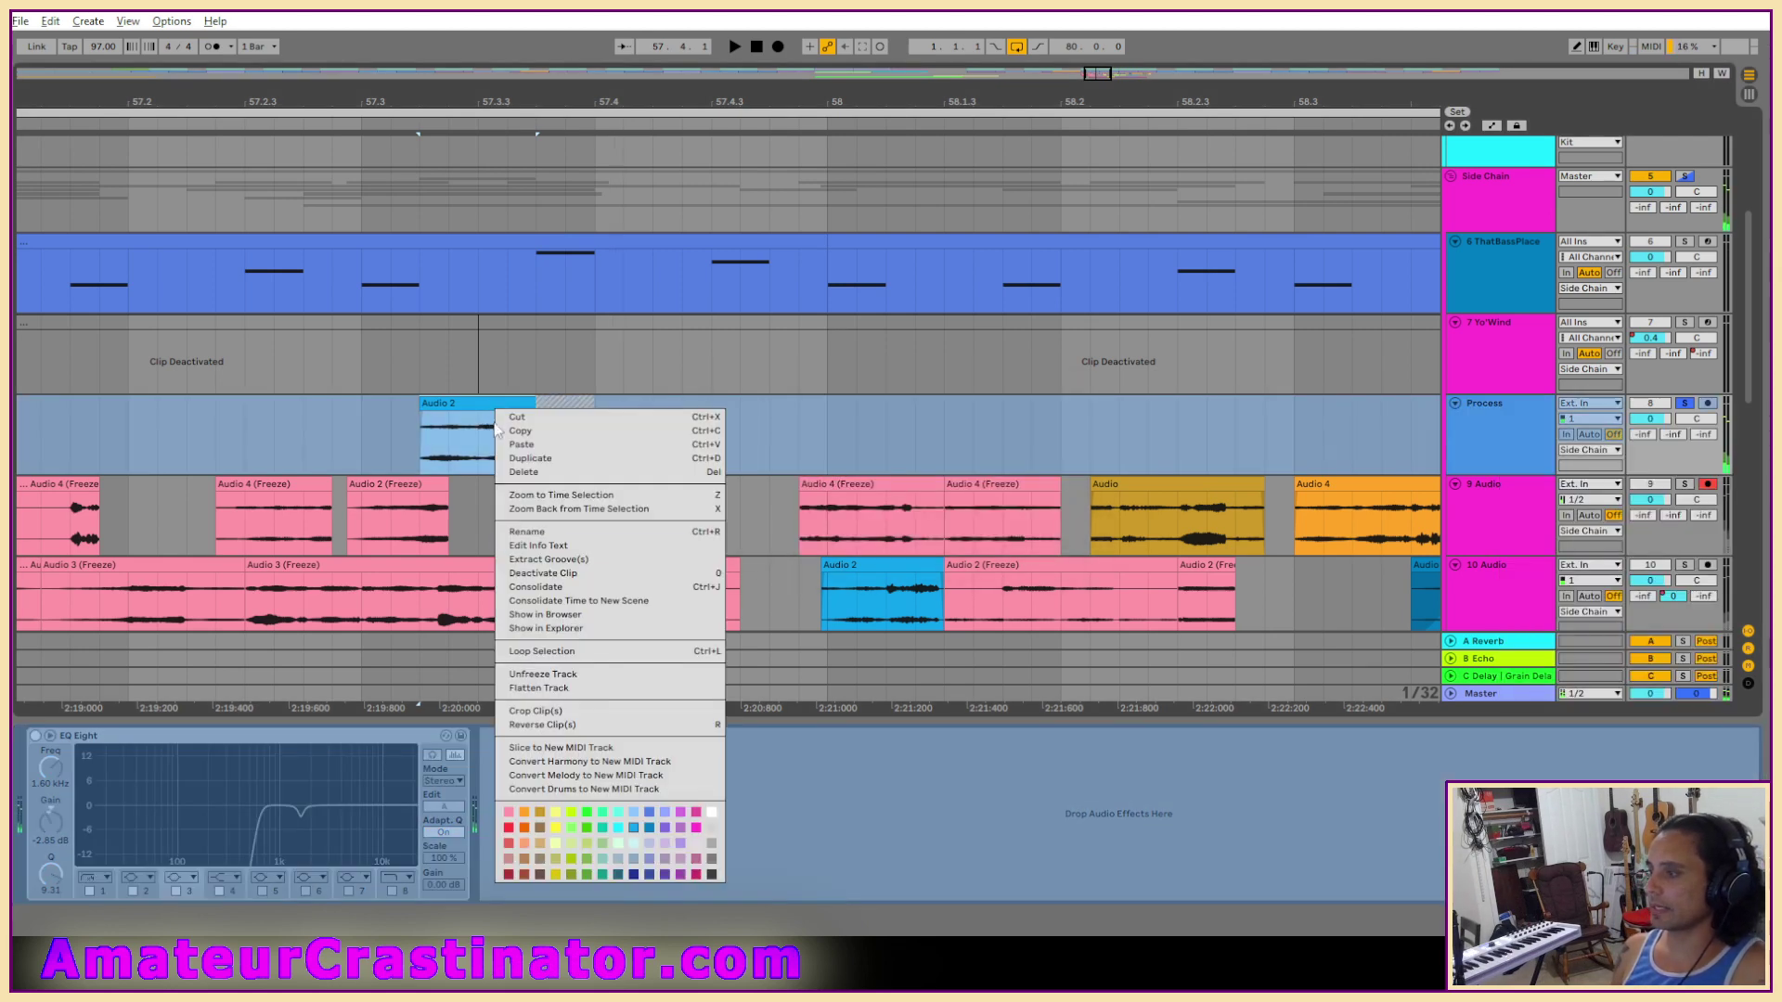
left_click(536, 689)
Return the flattened Audio 2 clip to 13 Audio coloured pink, and delete the leftover tail clip on Process.
right_click(465, 401)
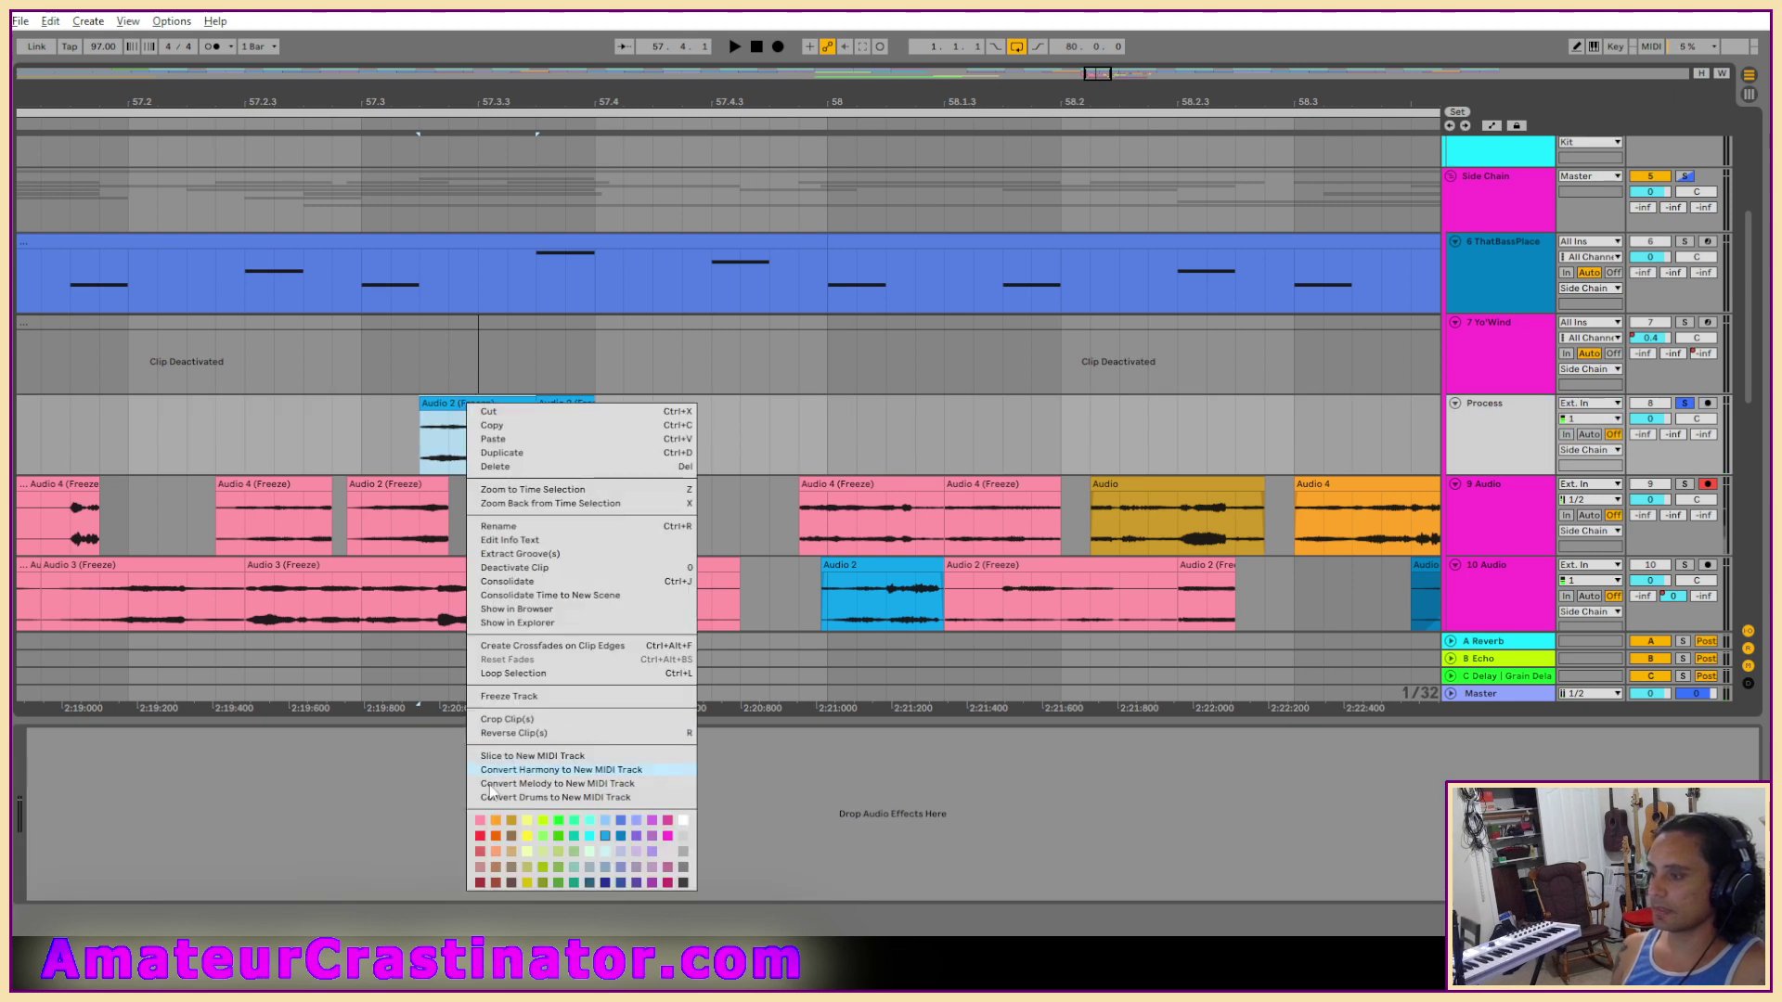
left_click(480, 826)
scroll(627, 258, "down", 5)
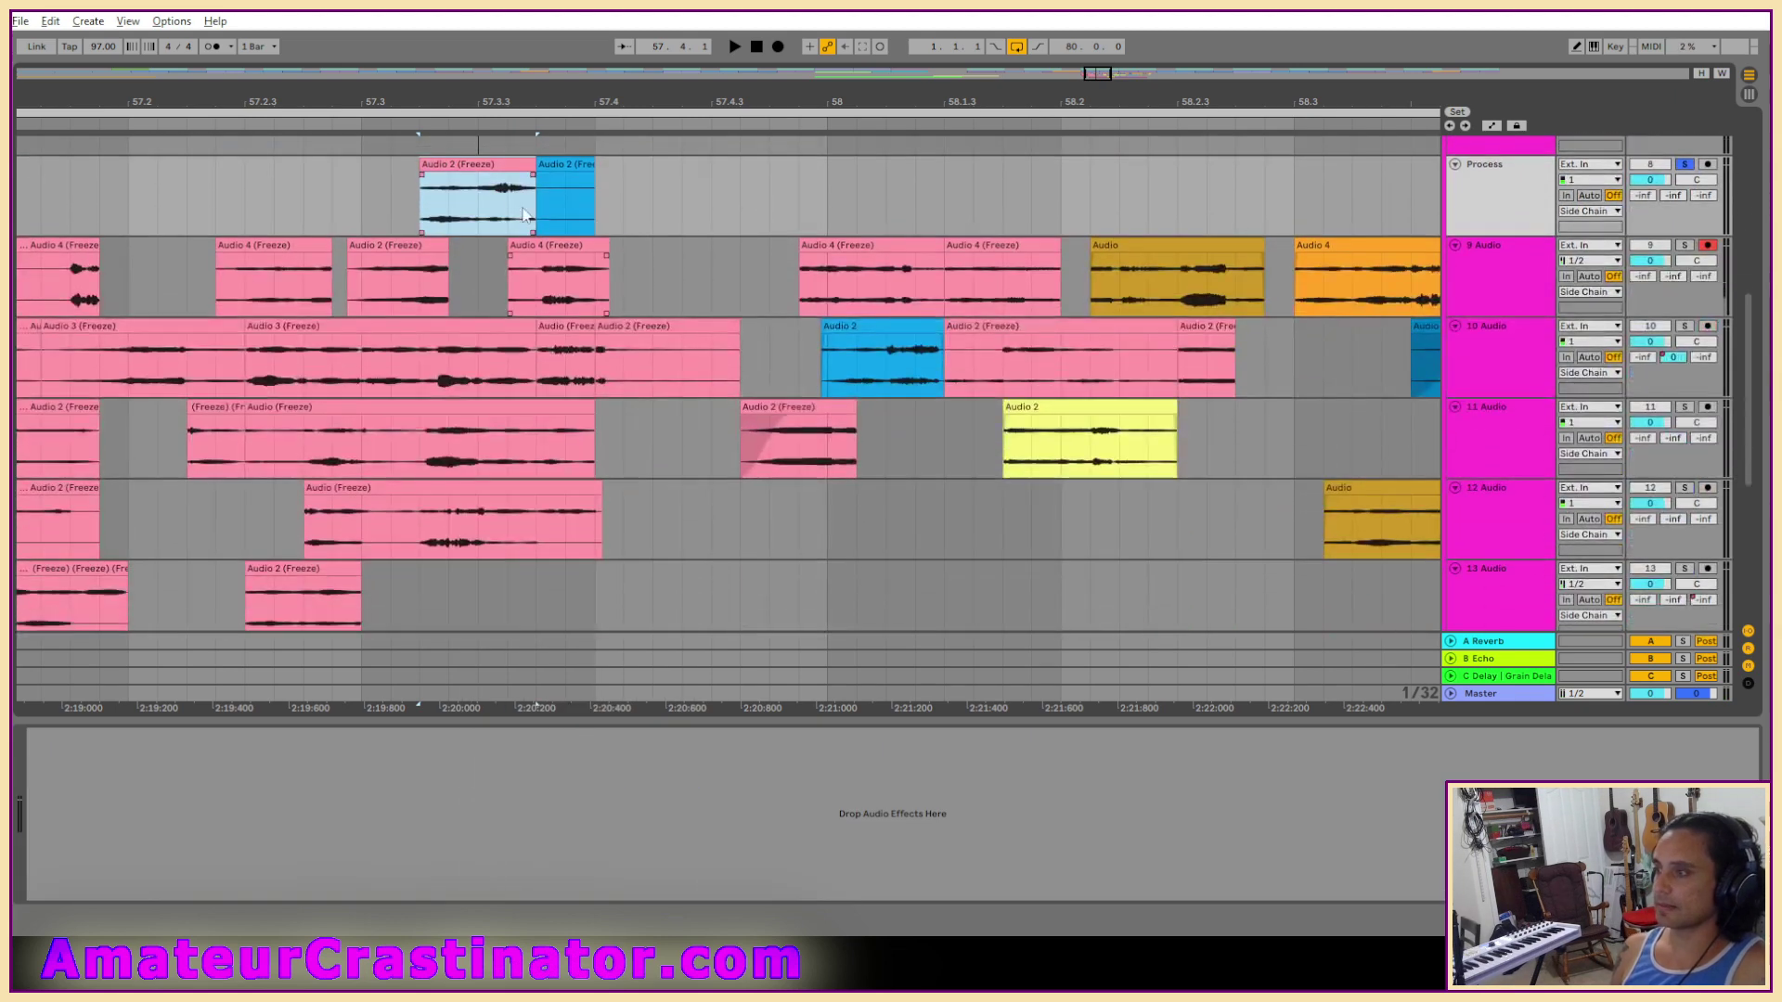
left_click_drag(466, 167, 466, 580)
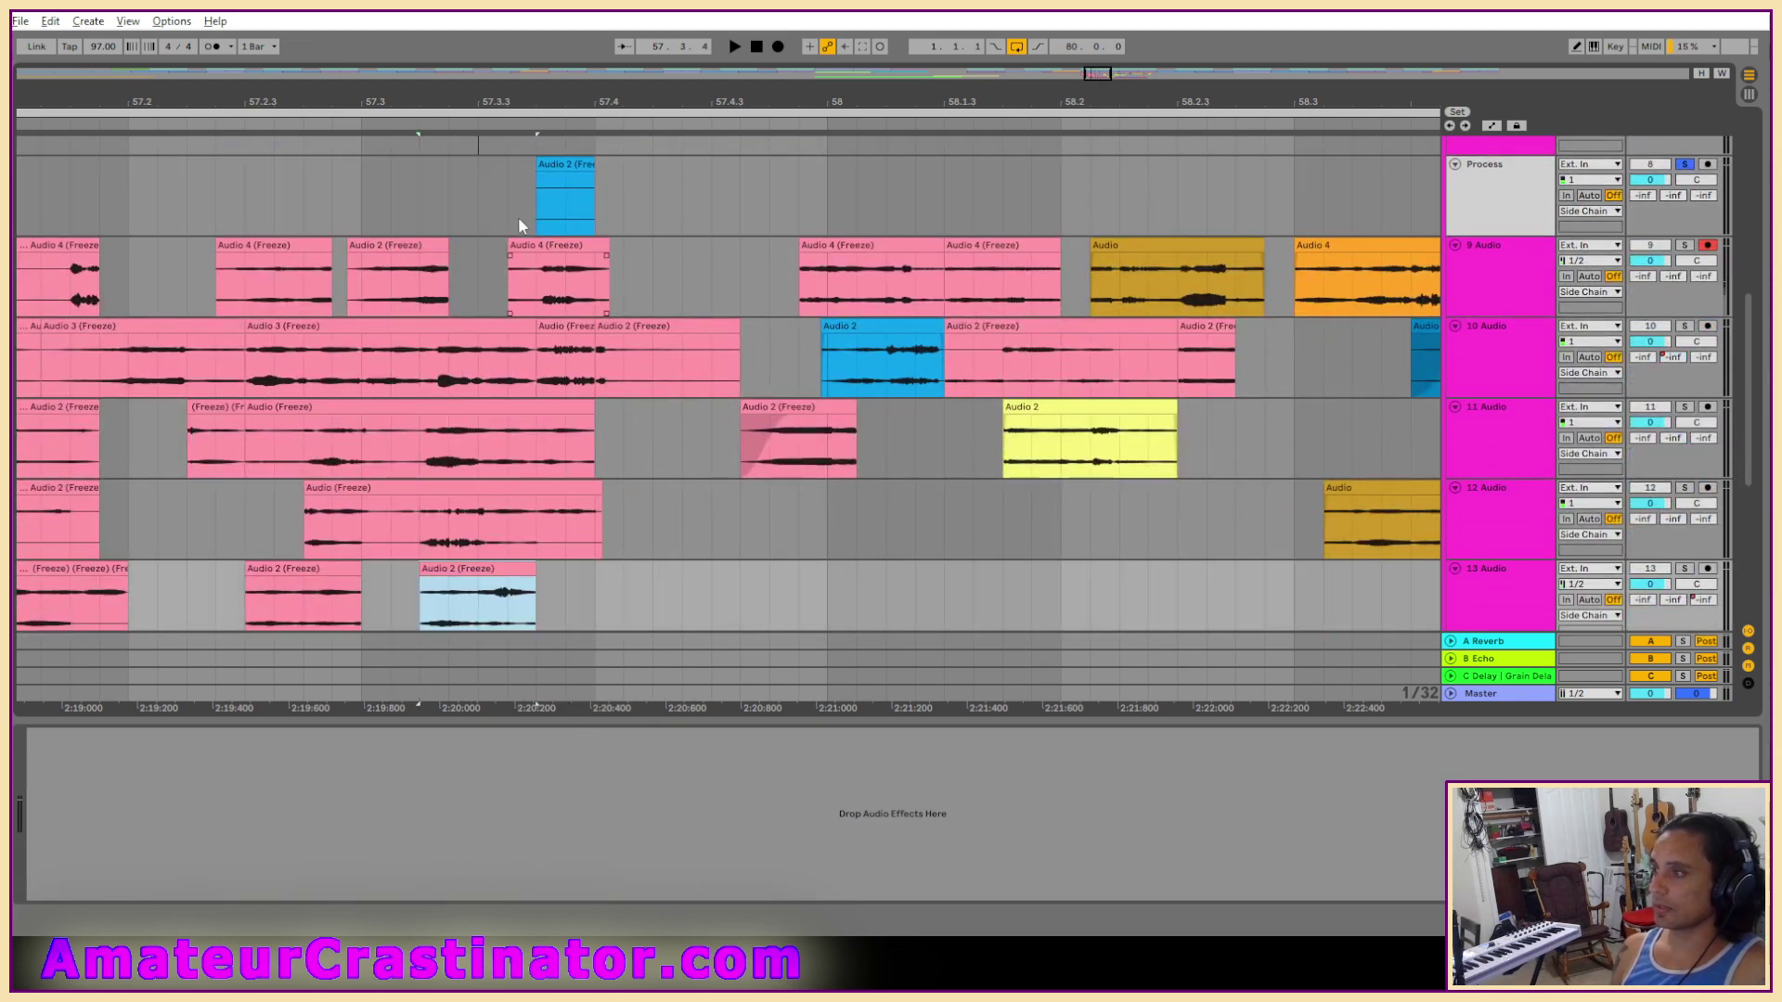
left_click_drag(518, 215, 631, 180)
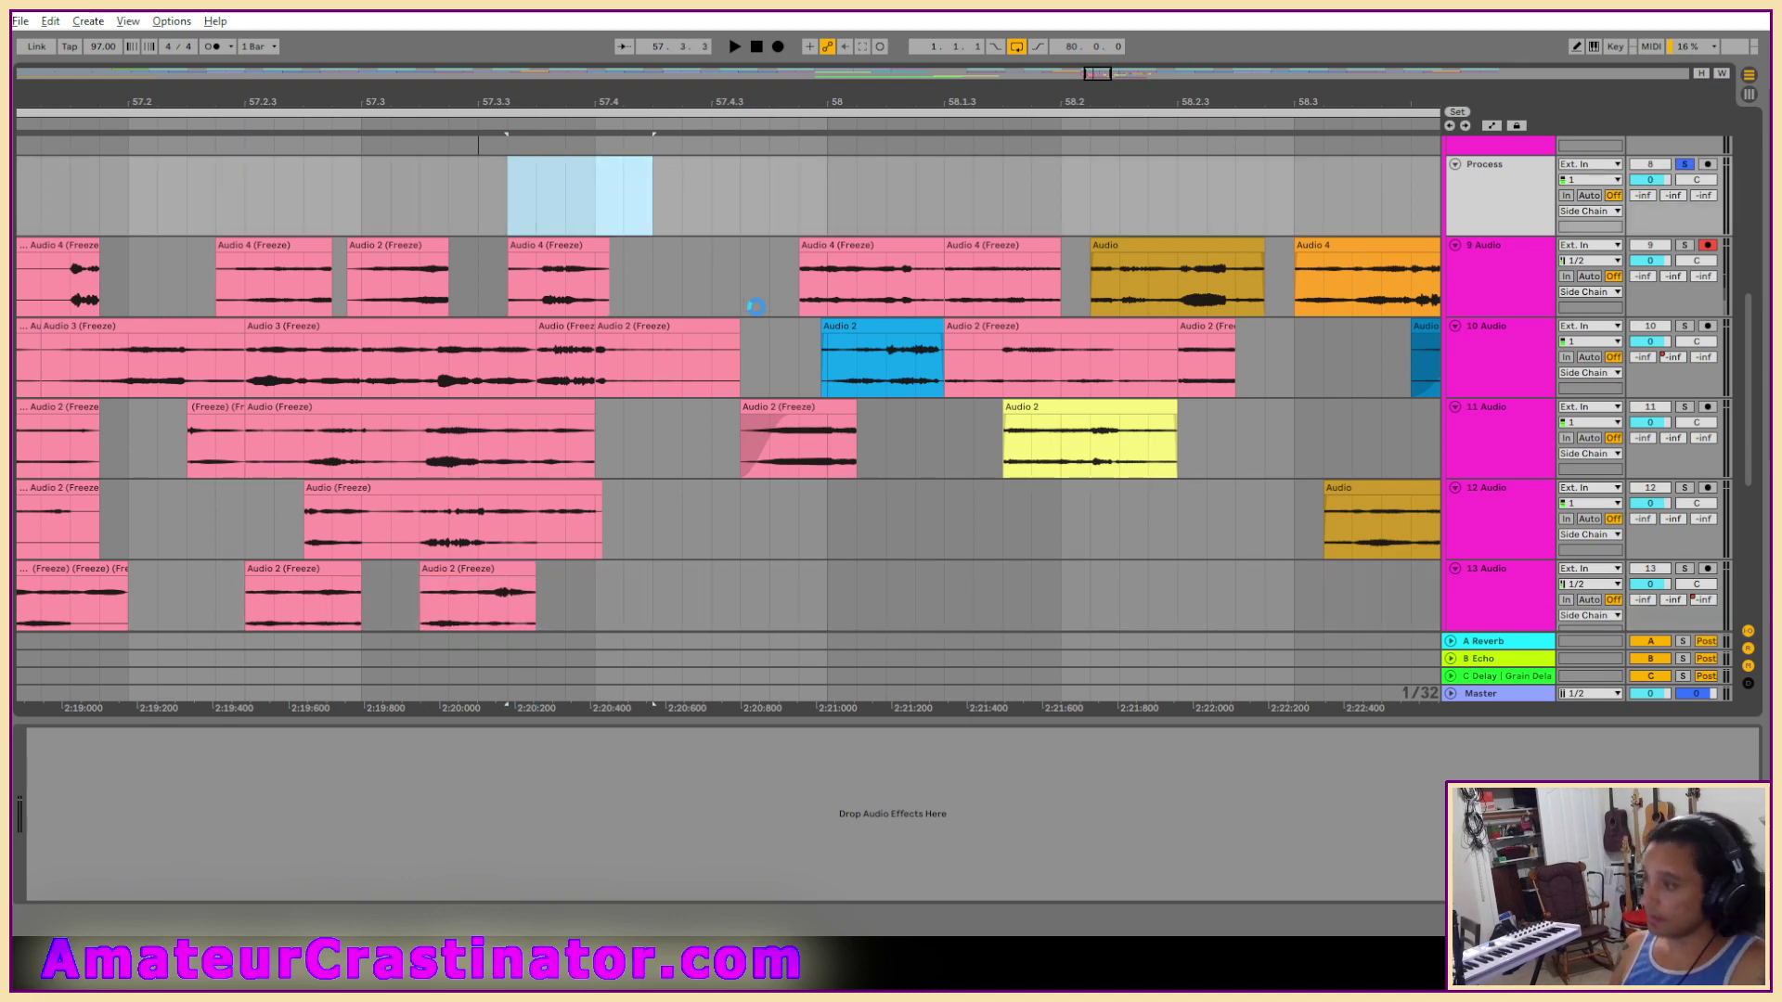
Move the light blue Audio 2 clip at bar 58 from 10 Audio up to the Process track.
scroll(753, 426, "down", 5)
scroll(839, 490, "down", 2)
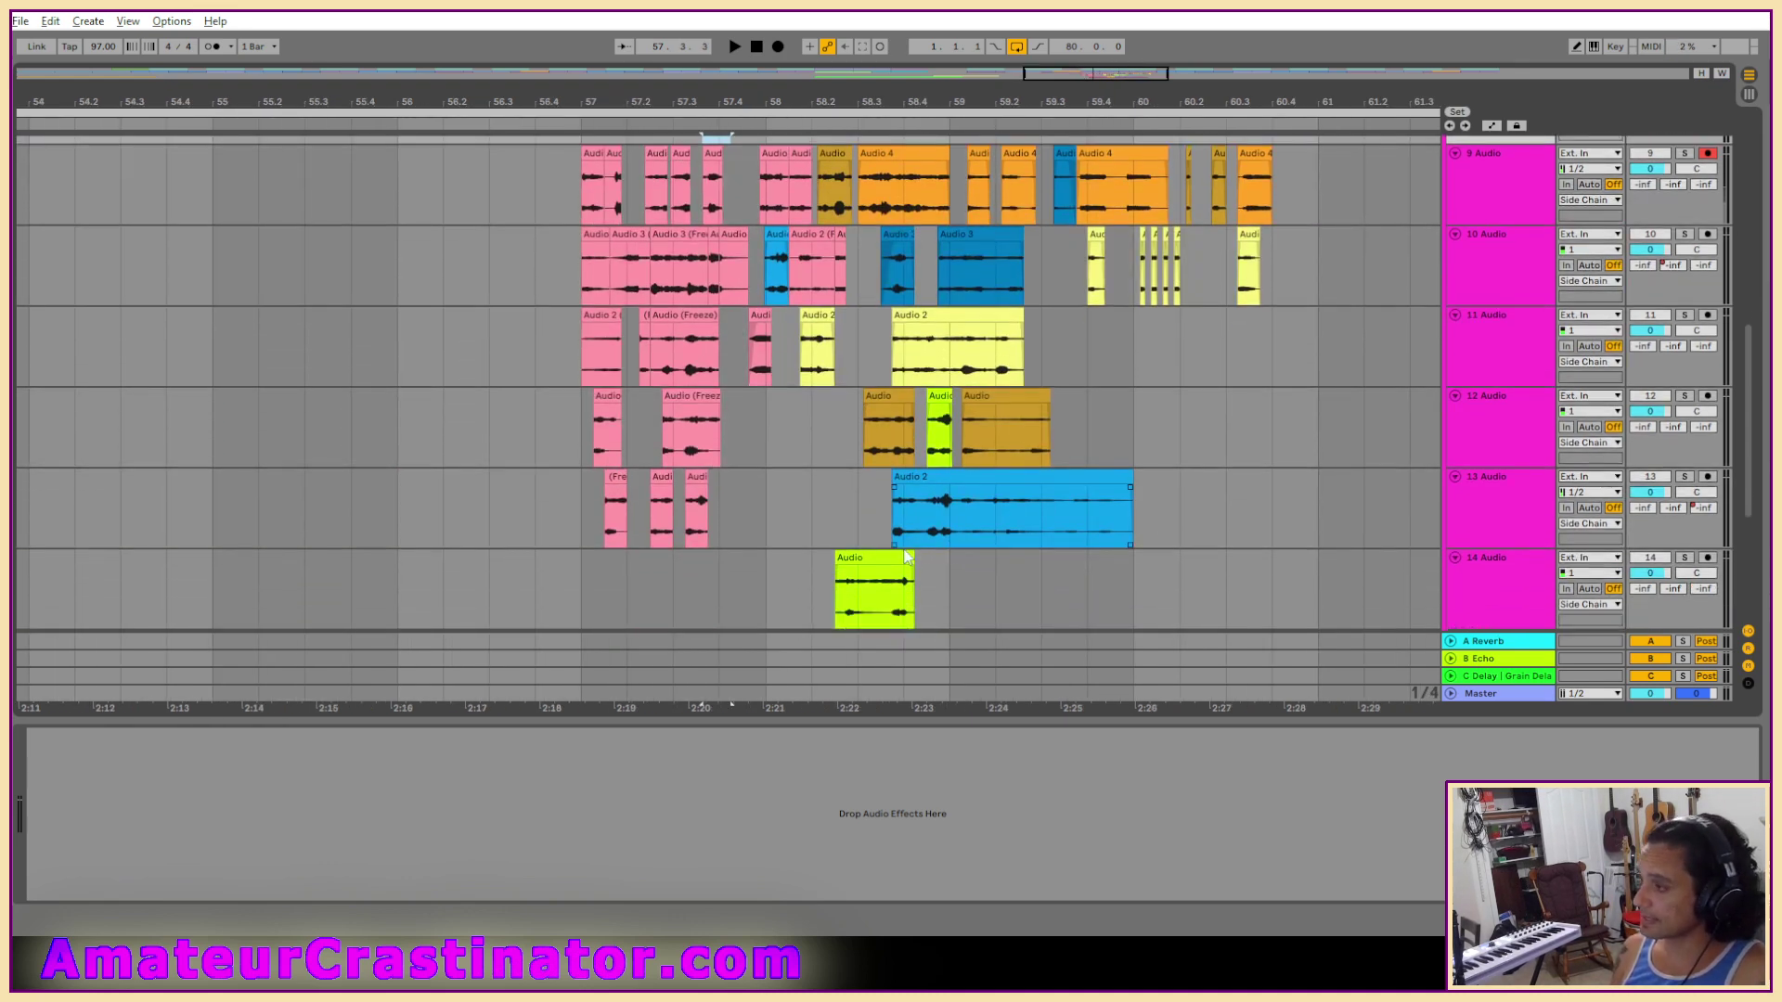
scroll(742, 483, "up", 3)
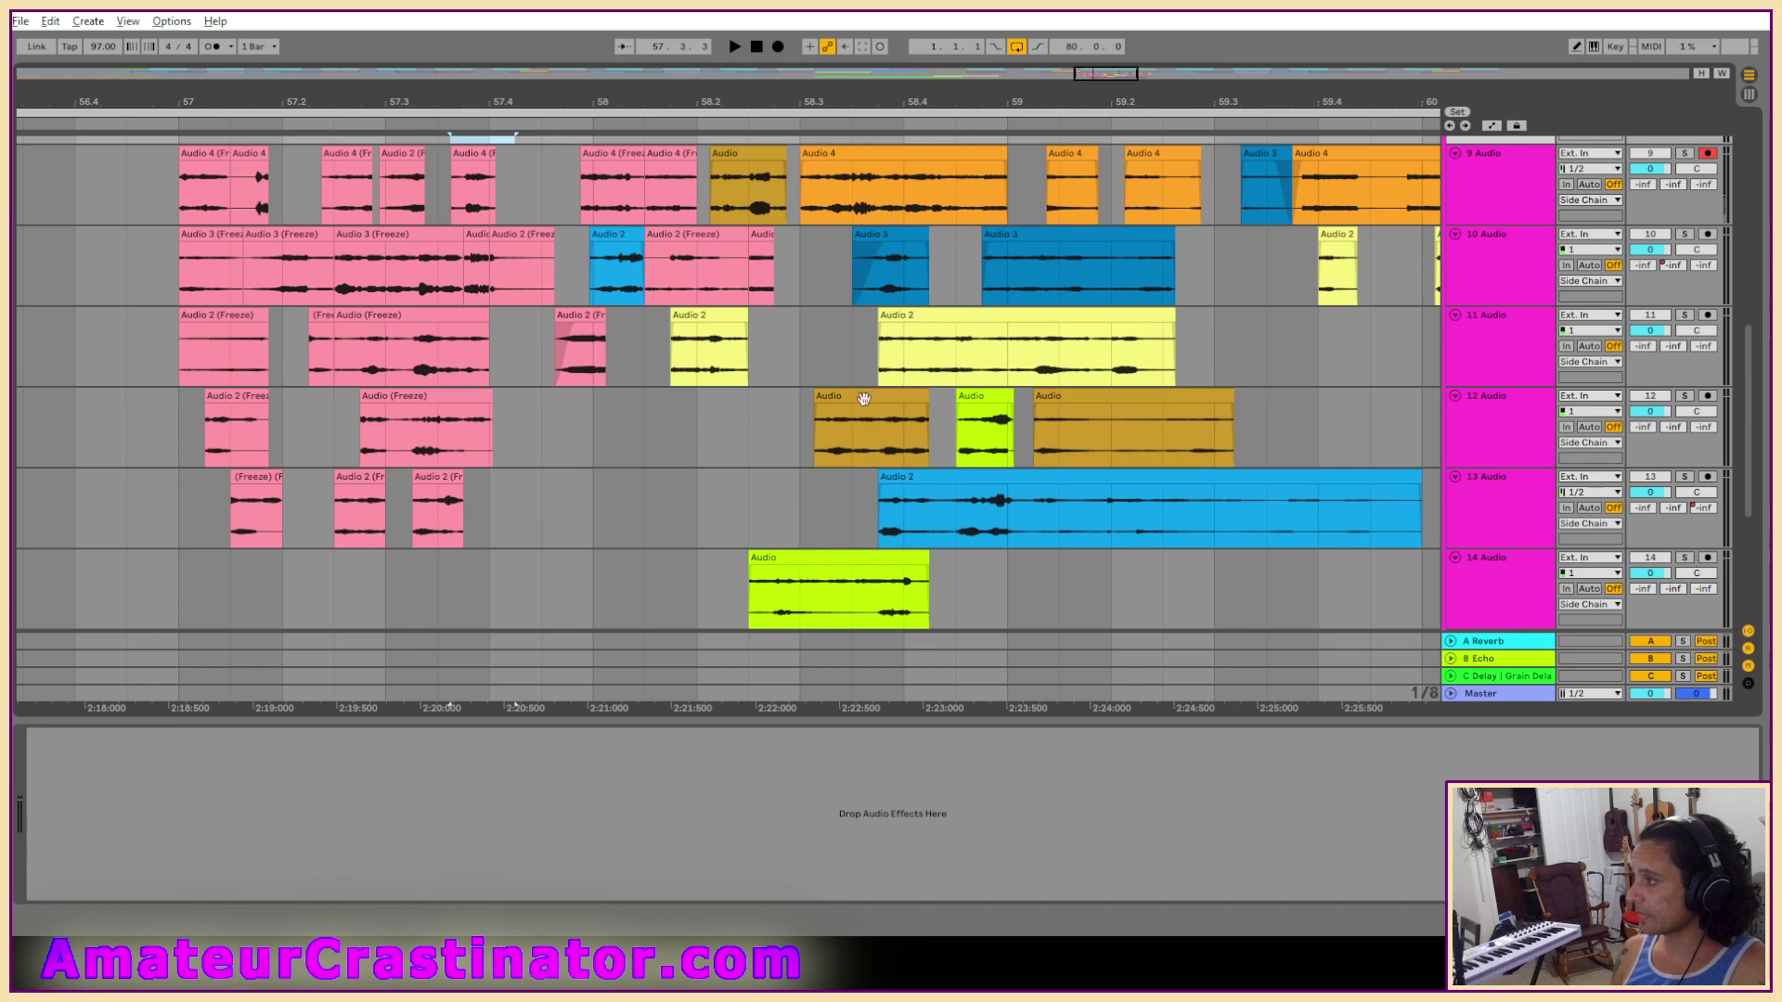
scroll(908, 431, "up", 3)
scroll(840, 397, "up", 3)
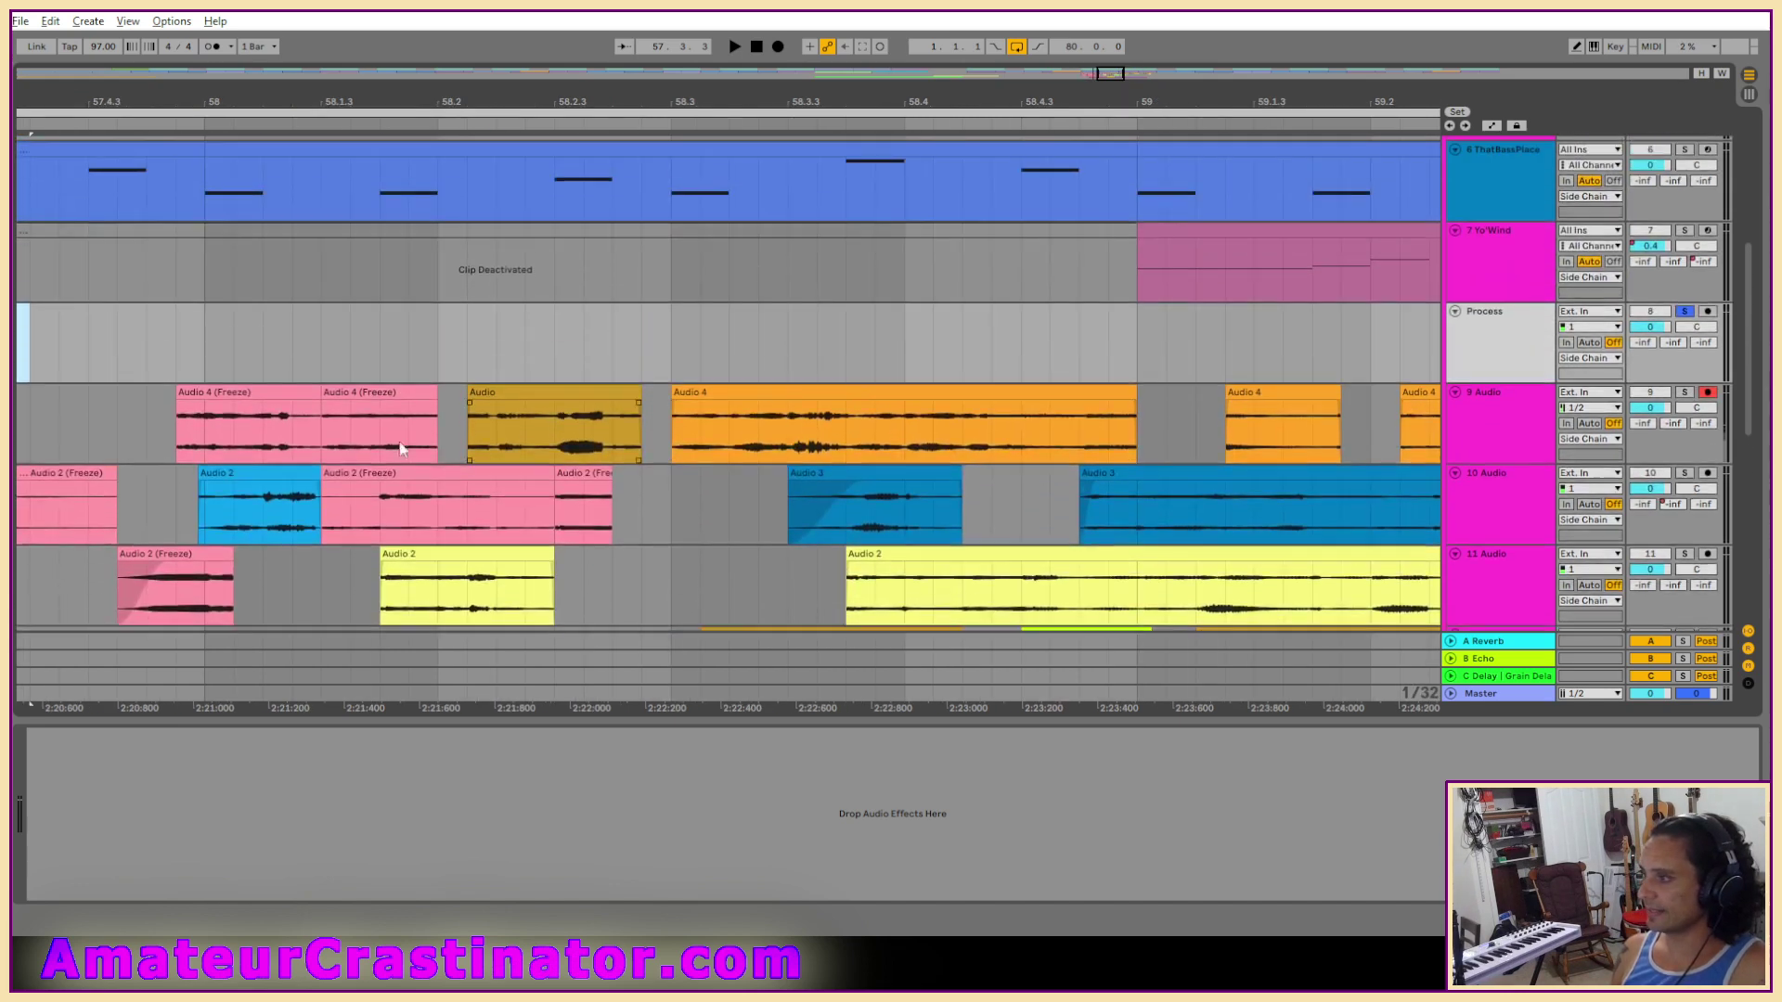
left_click_drag(256, 476, 276, 344)
Audition the Audio 2 clip at bar 58 on the soloed Process track.
key("space")
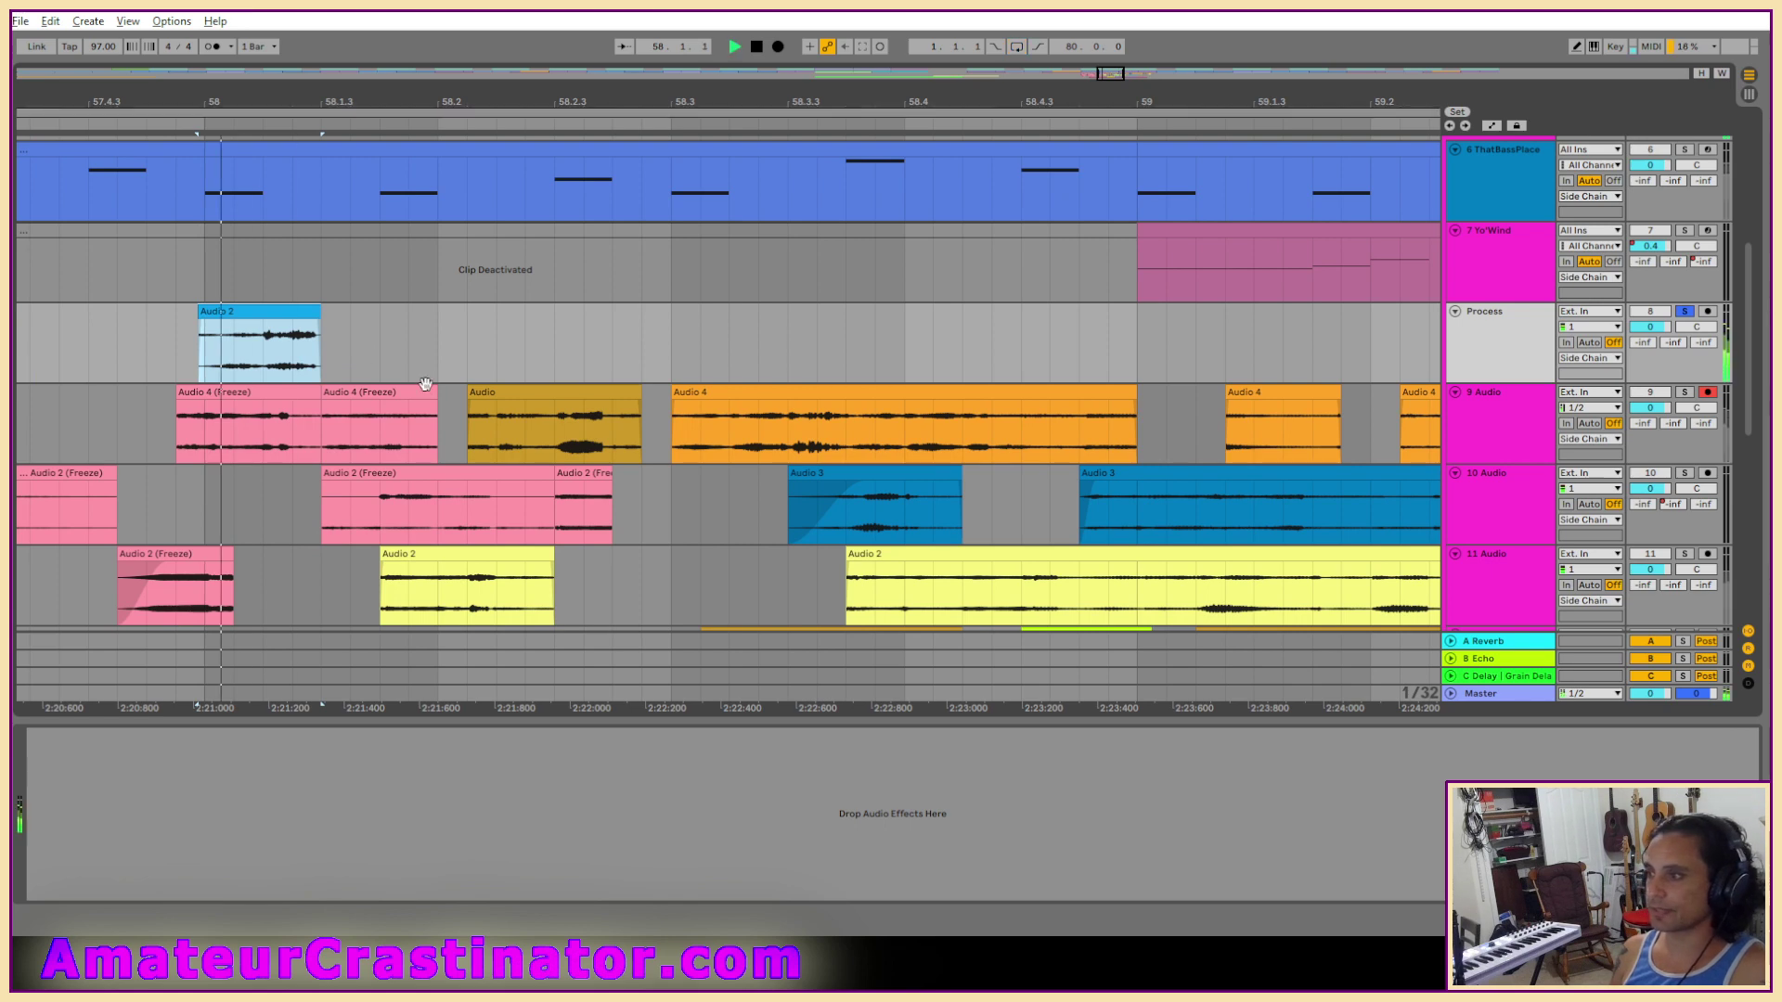
key("ctrl+l")
scroll(166, 342, "up", 3)
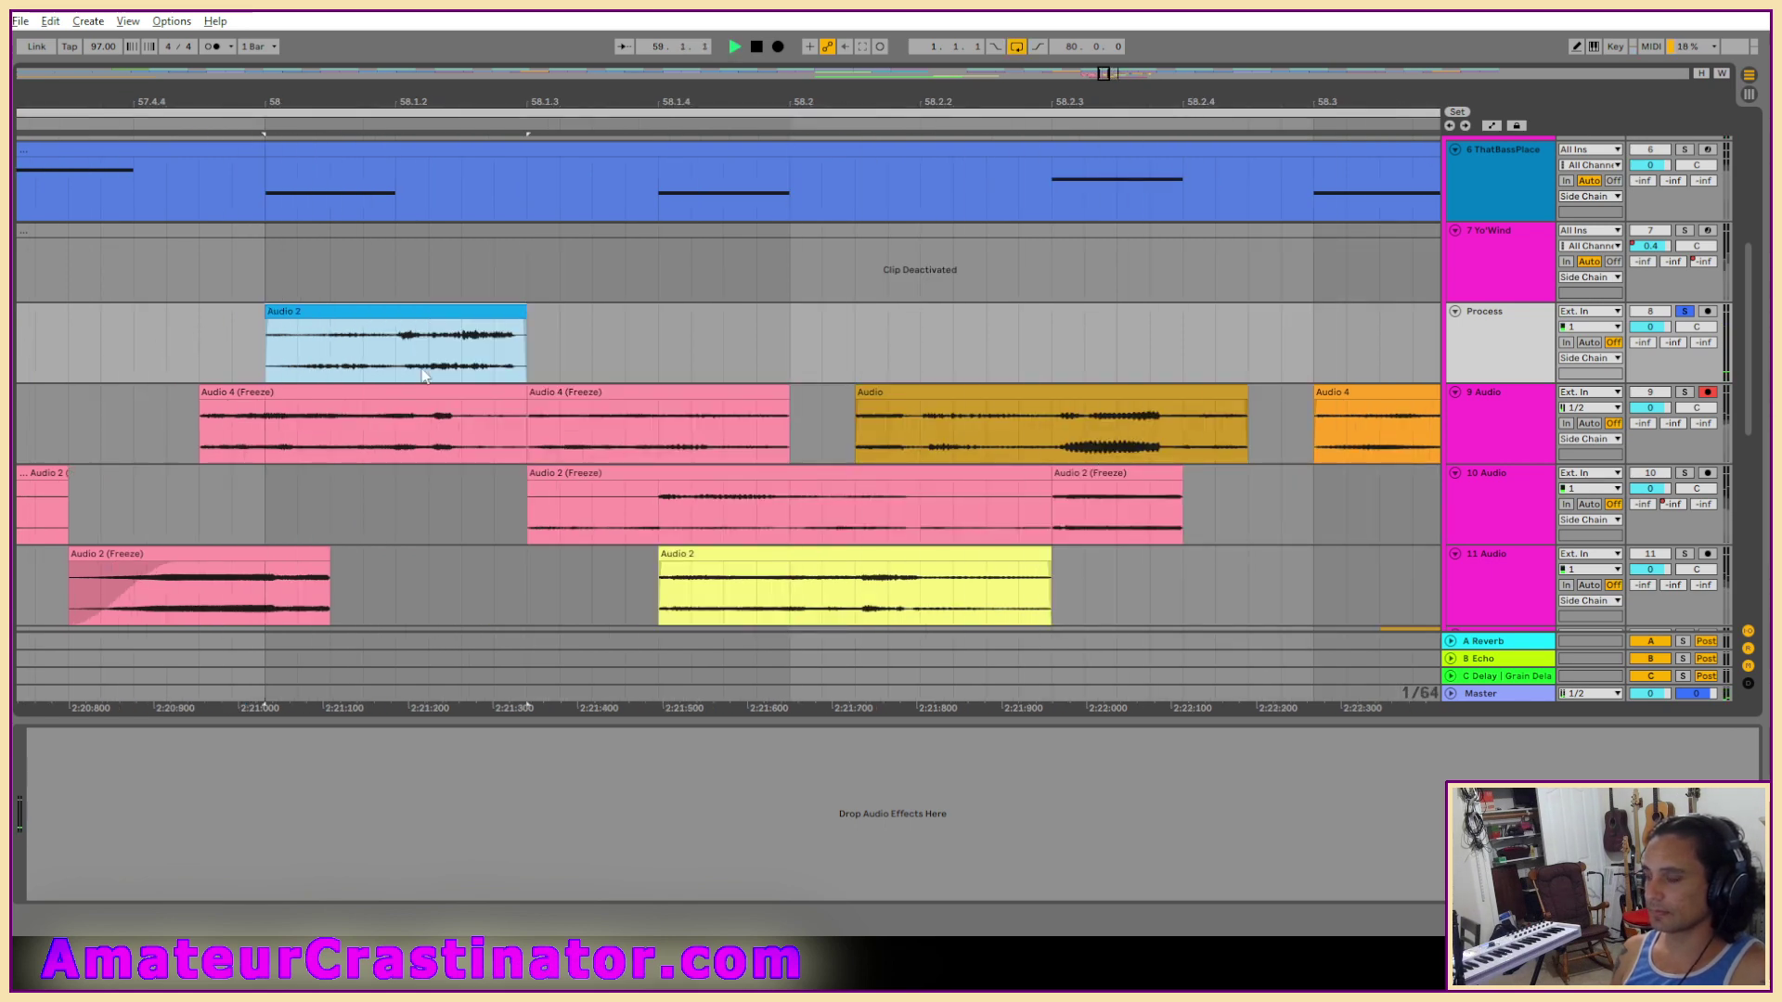
scroll(497, 385, "down", 3)
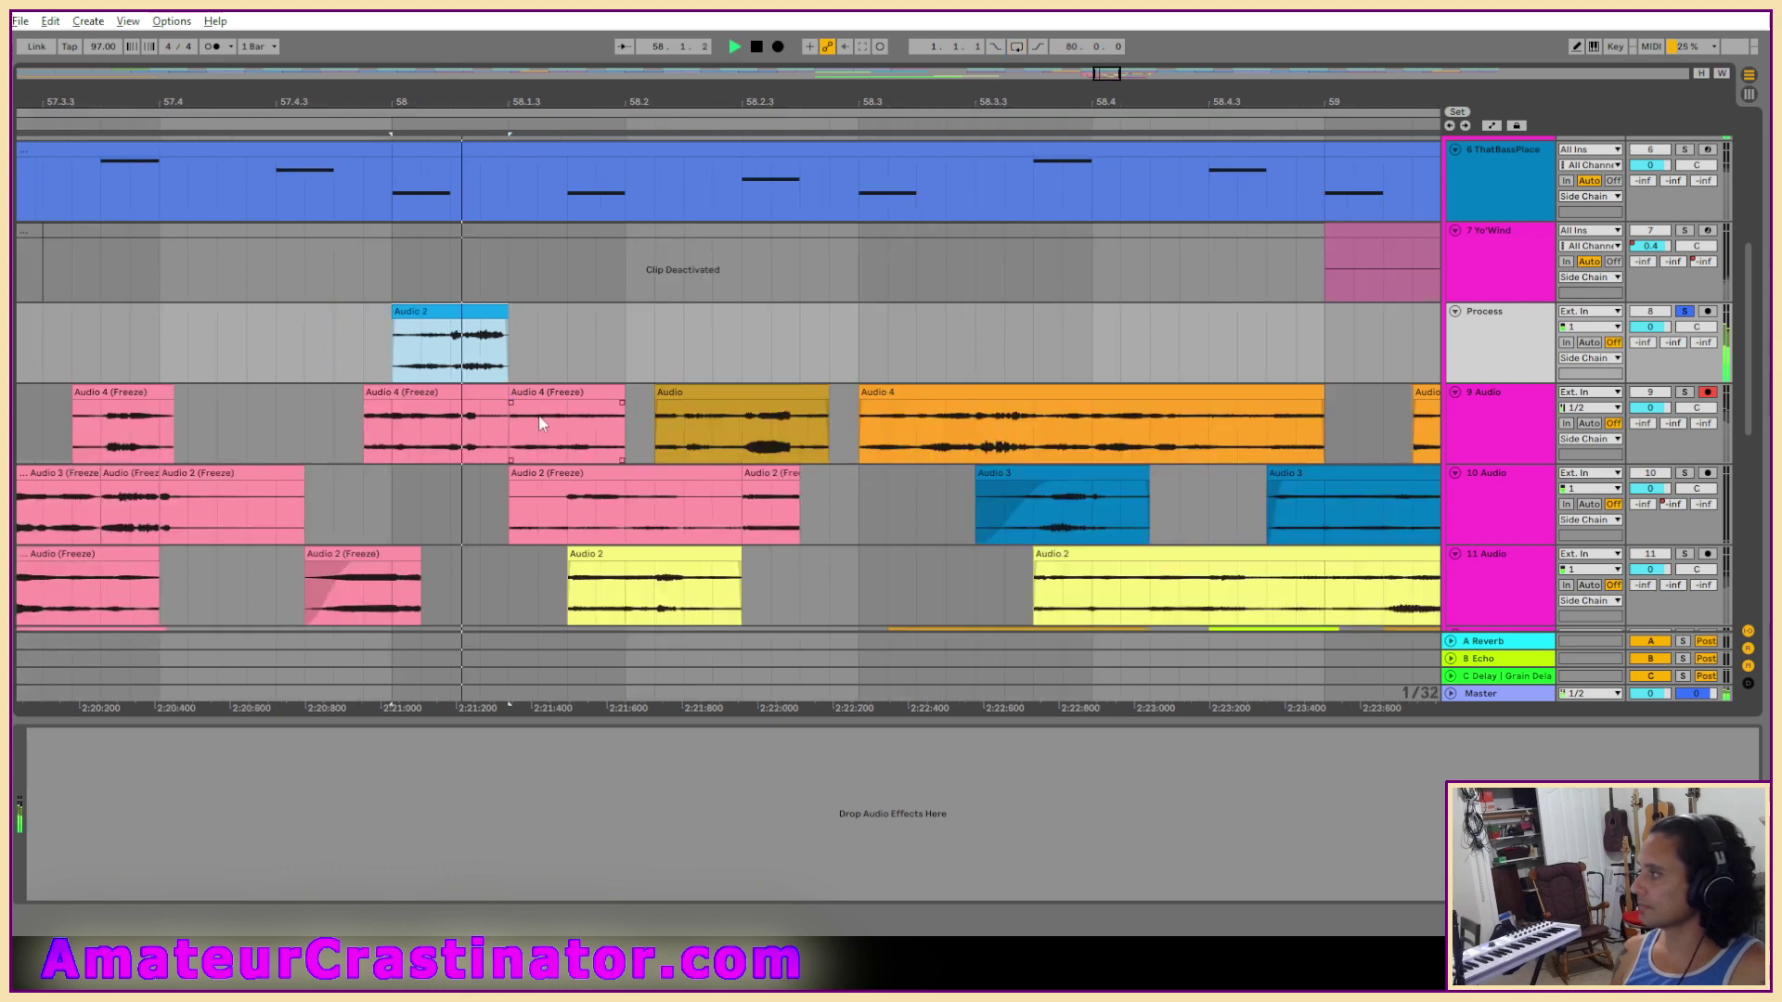
key("space")
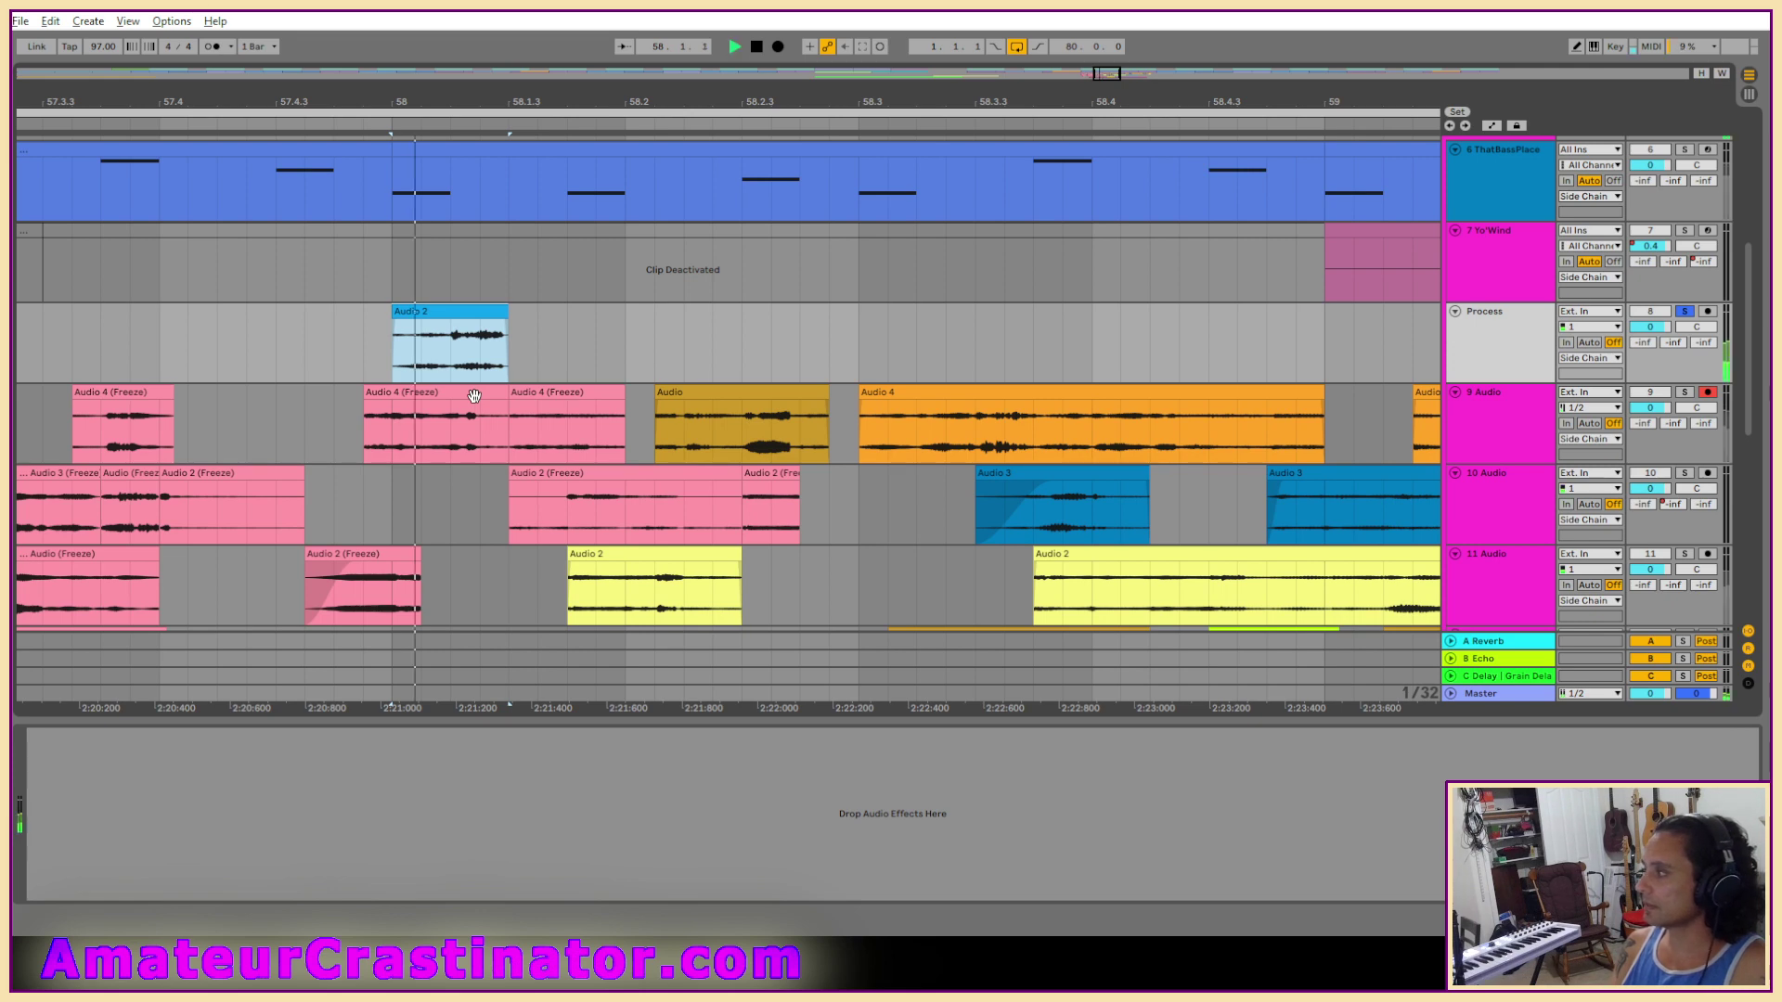
key("space")
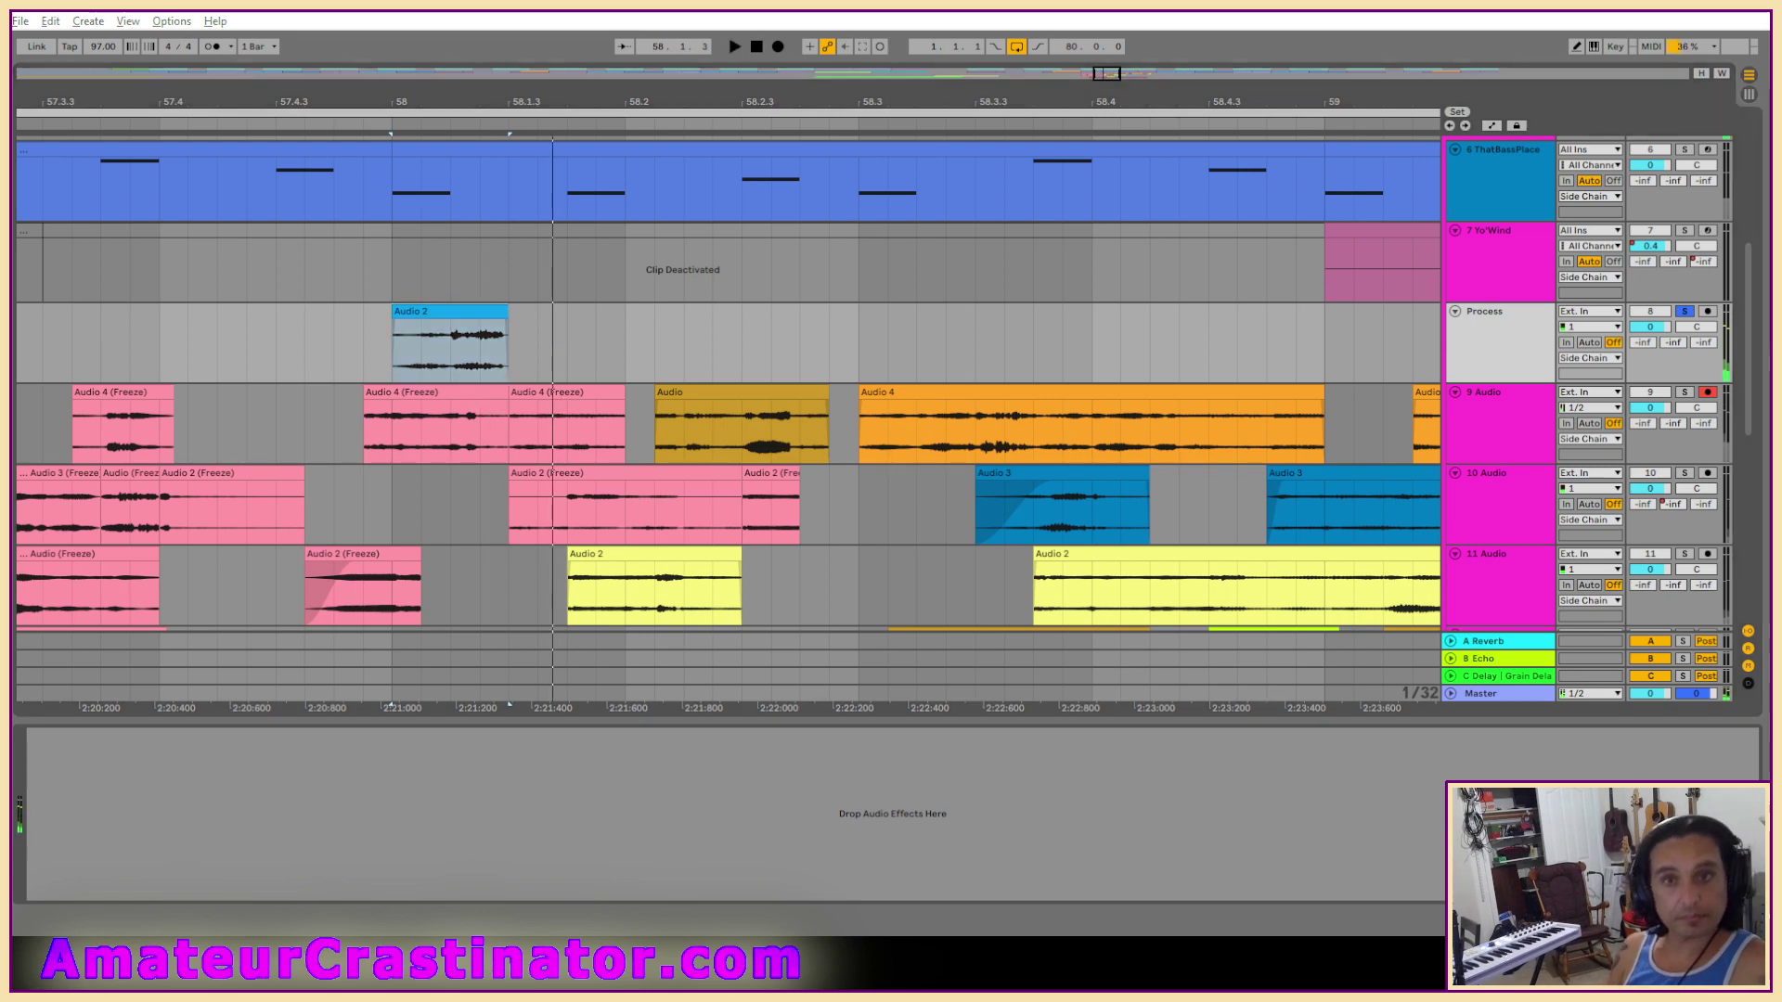
Add EQ Eight to the Process track and set band 1 as a low cut at about 63 Hz with a slightly raised Q.
left_click_drag(19, 763, 285, 763)
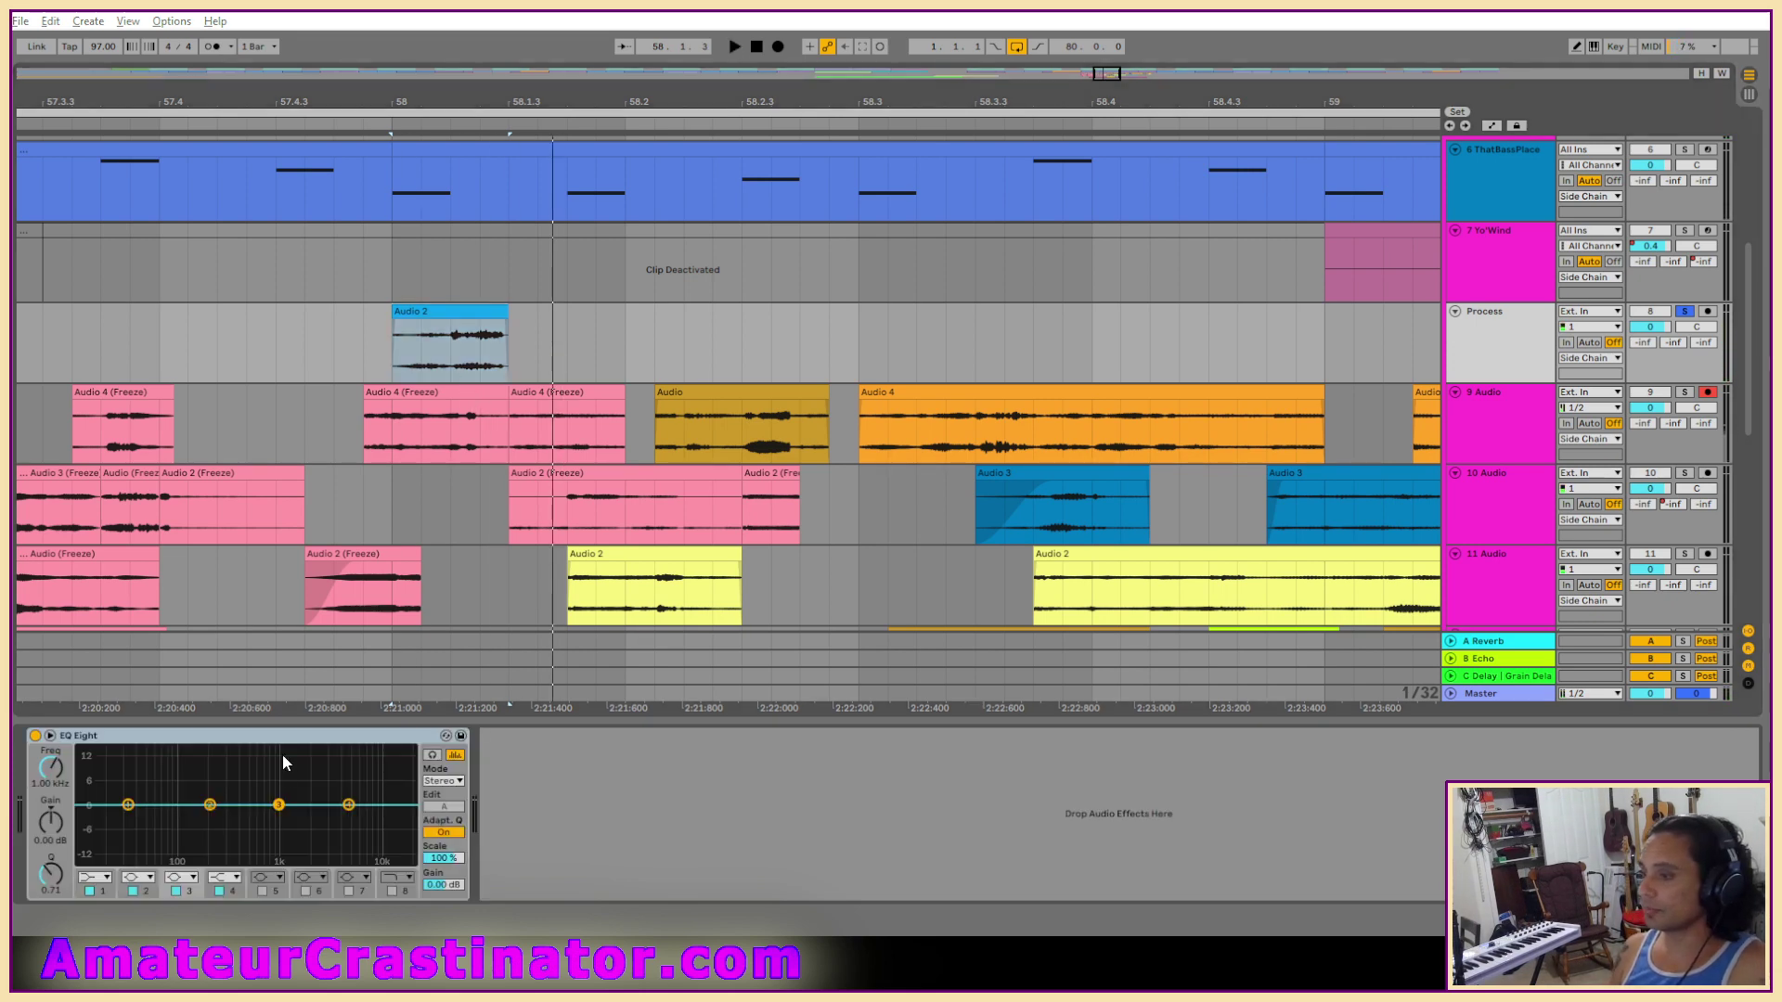
left_click(107, 877)
left_click(96, 789)
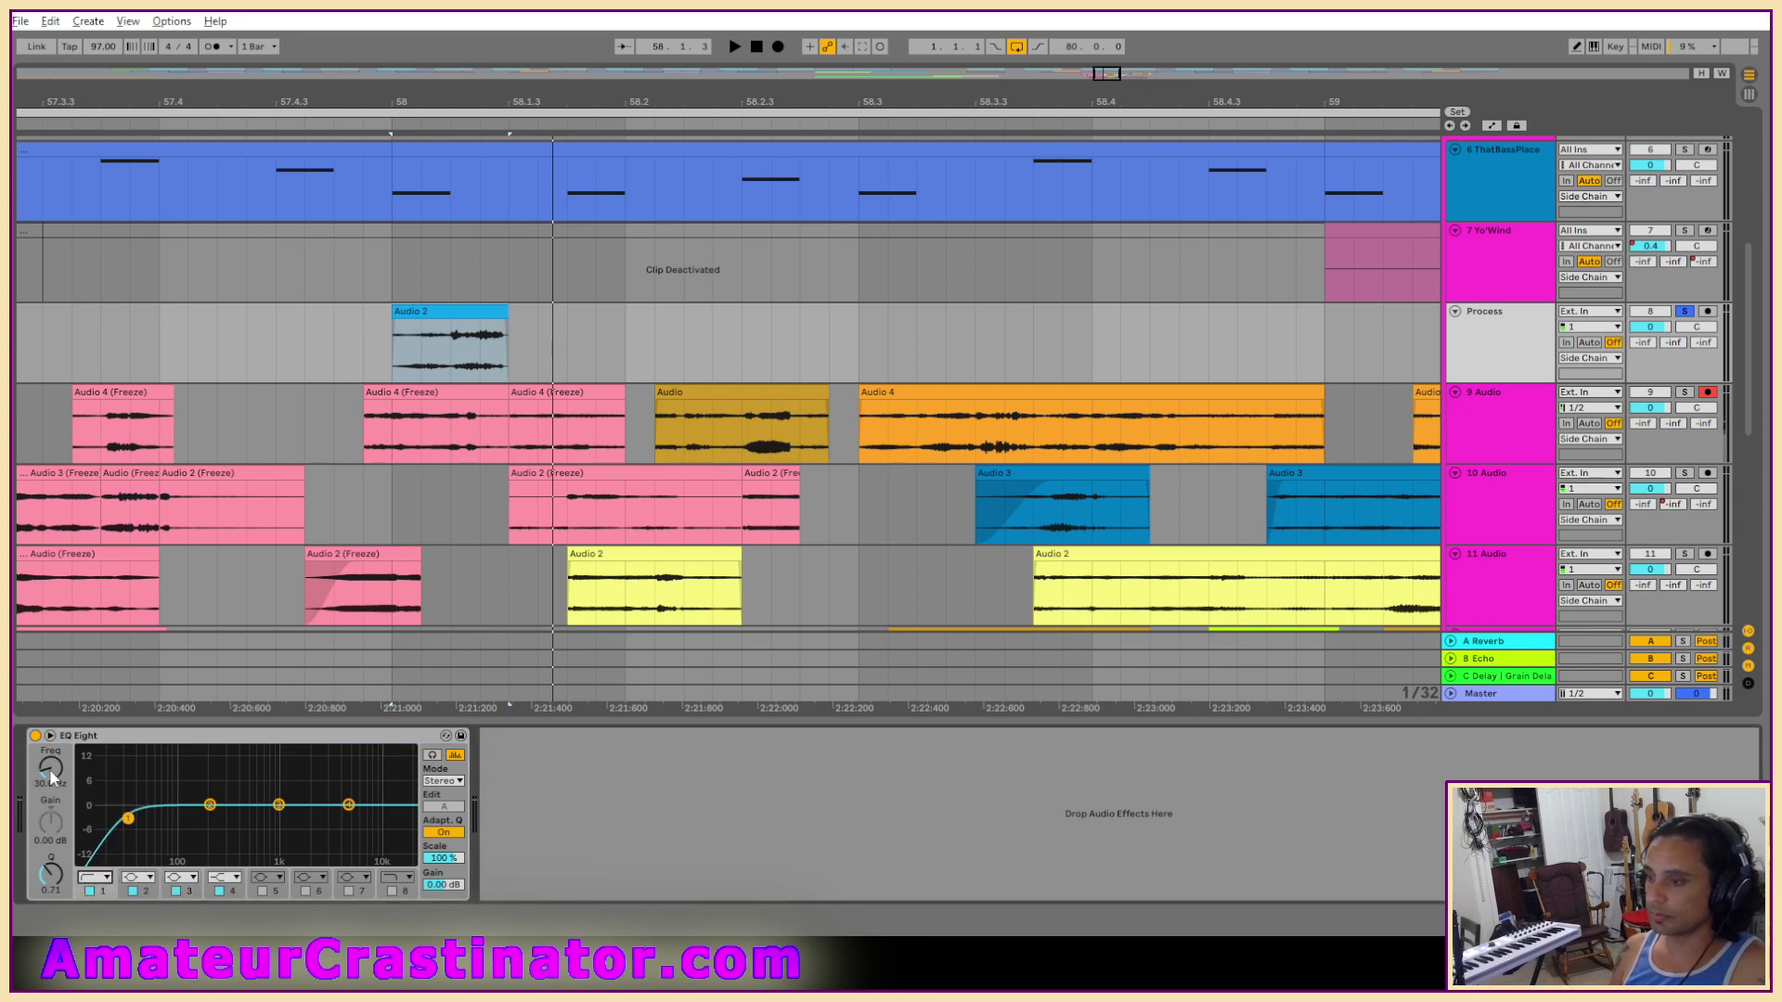
key("space")
left_click_drag(128, 808, 160, 818)
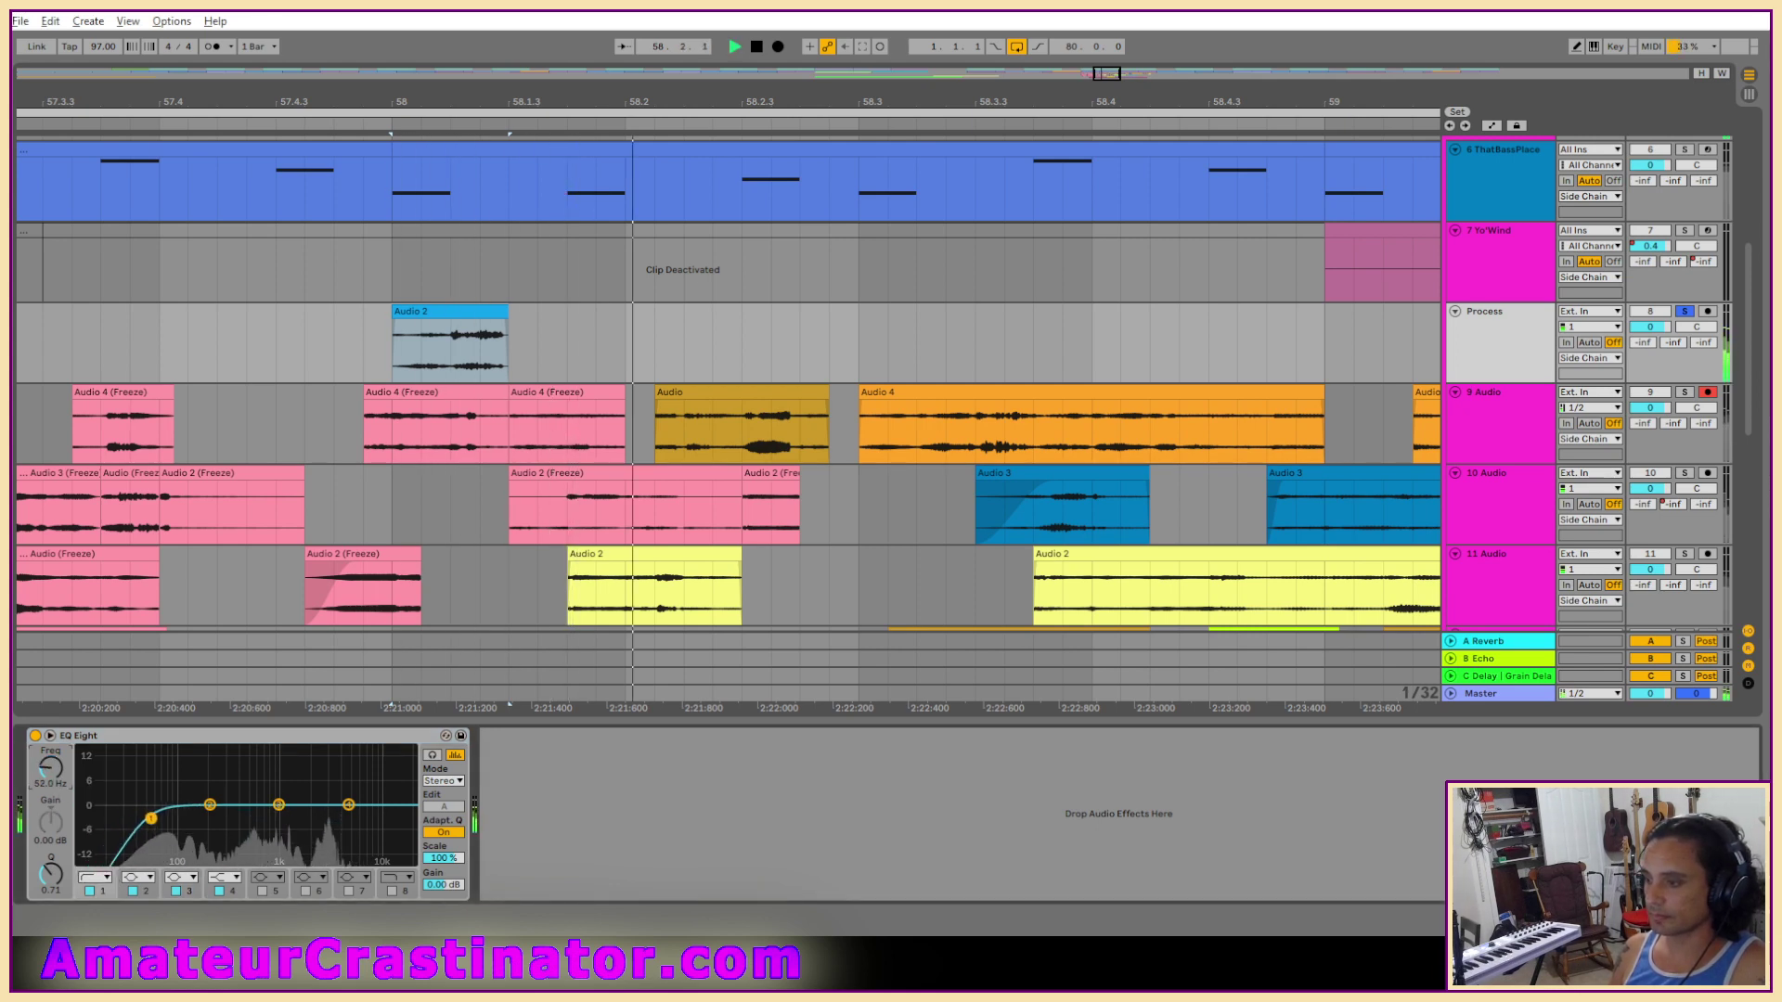
scroll(176, 824, "up", 2)
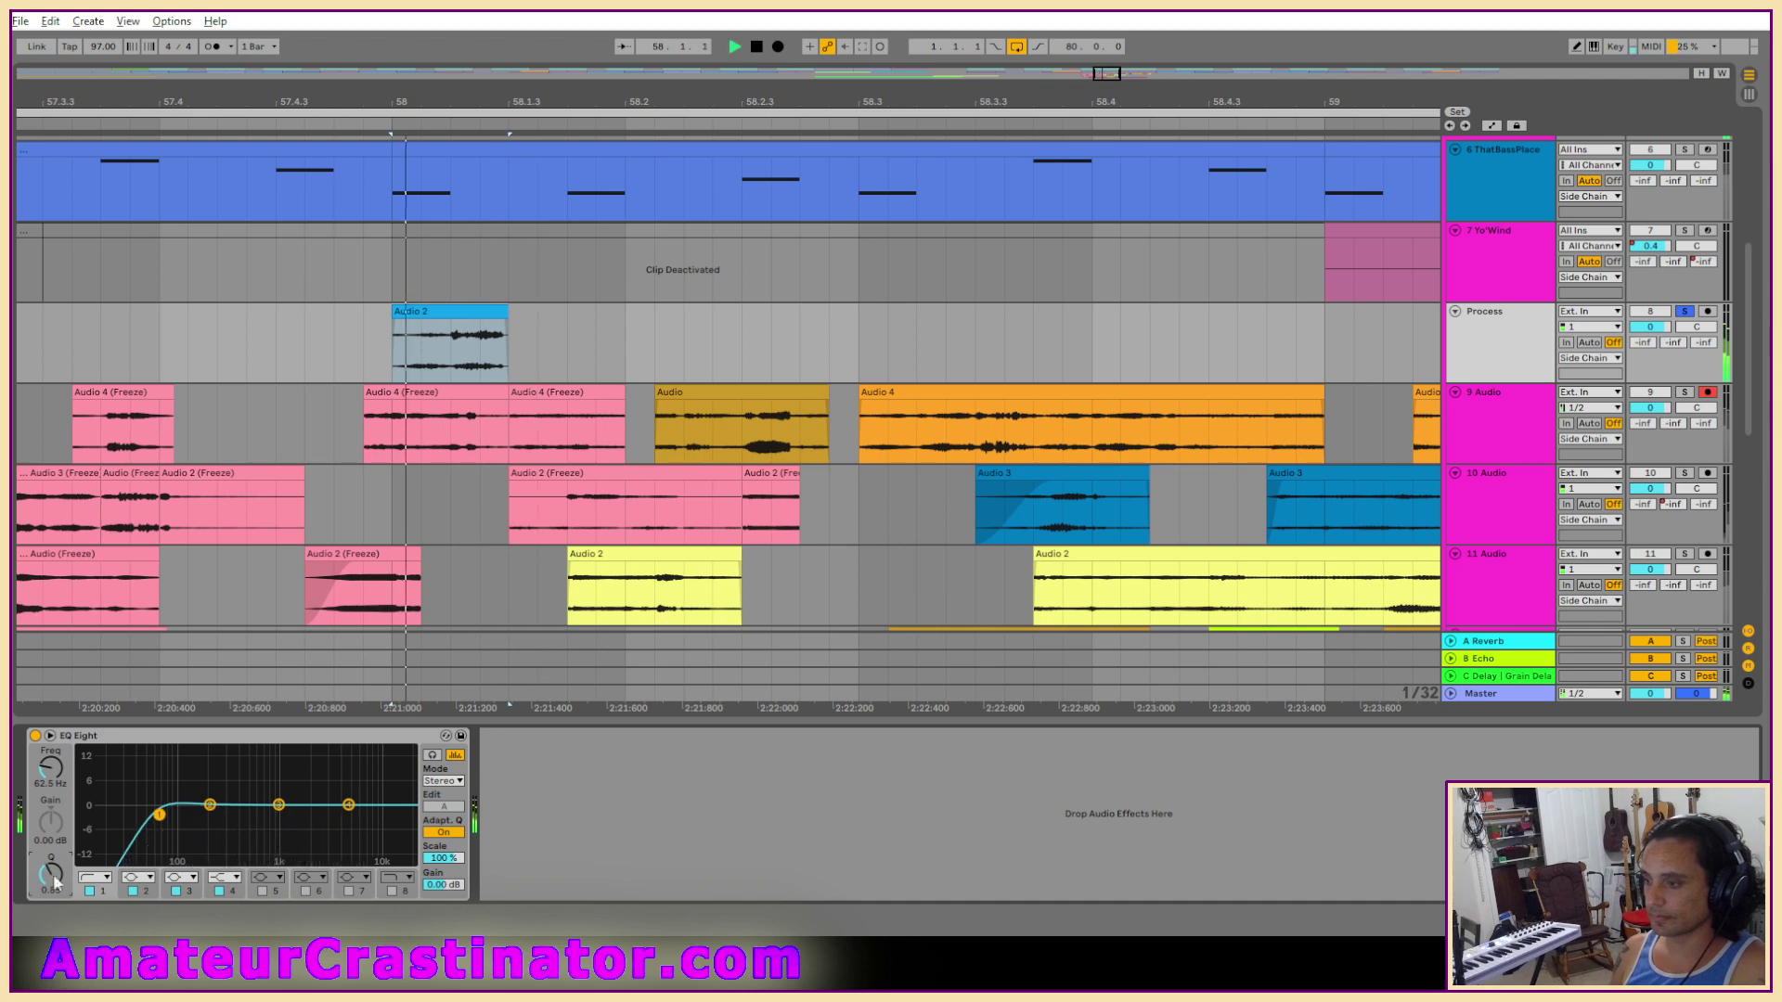
Dip EQ band 2 in the low mids and band 3 at 1.86 kHz by -4.09 dB with Q 4.81, and compare with the EQ bypassed.
left_click_drag(209, 805, 305, 820)
scroll(306, 819, "up", 8)
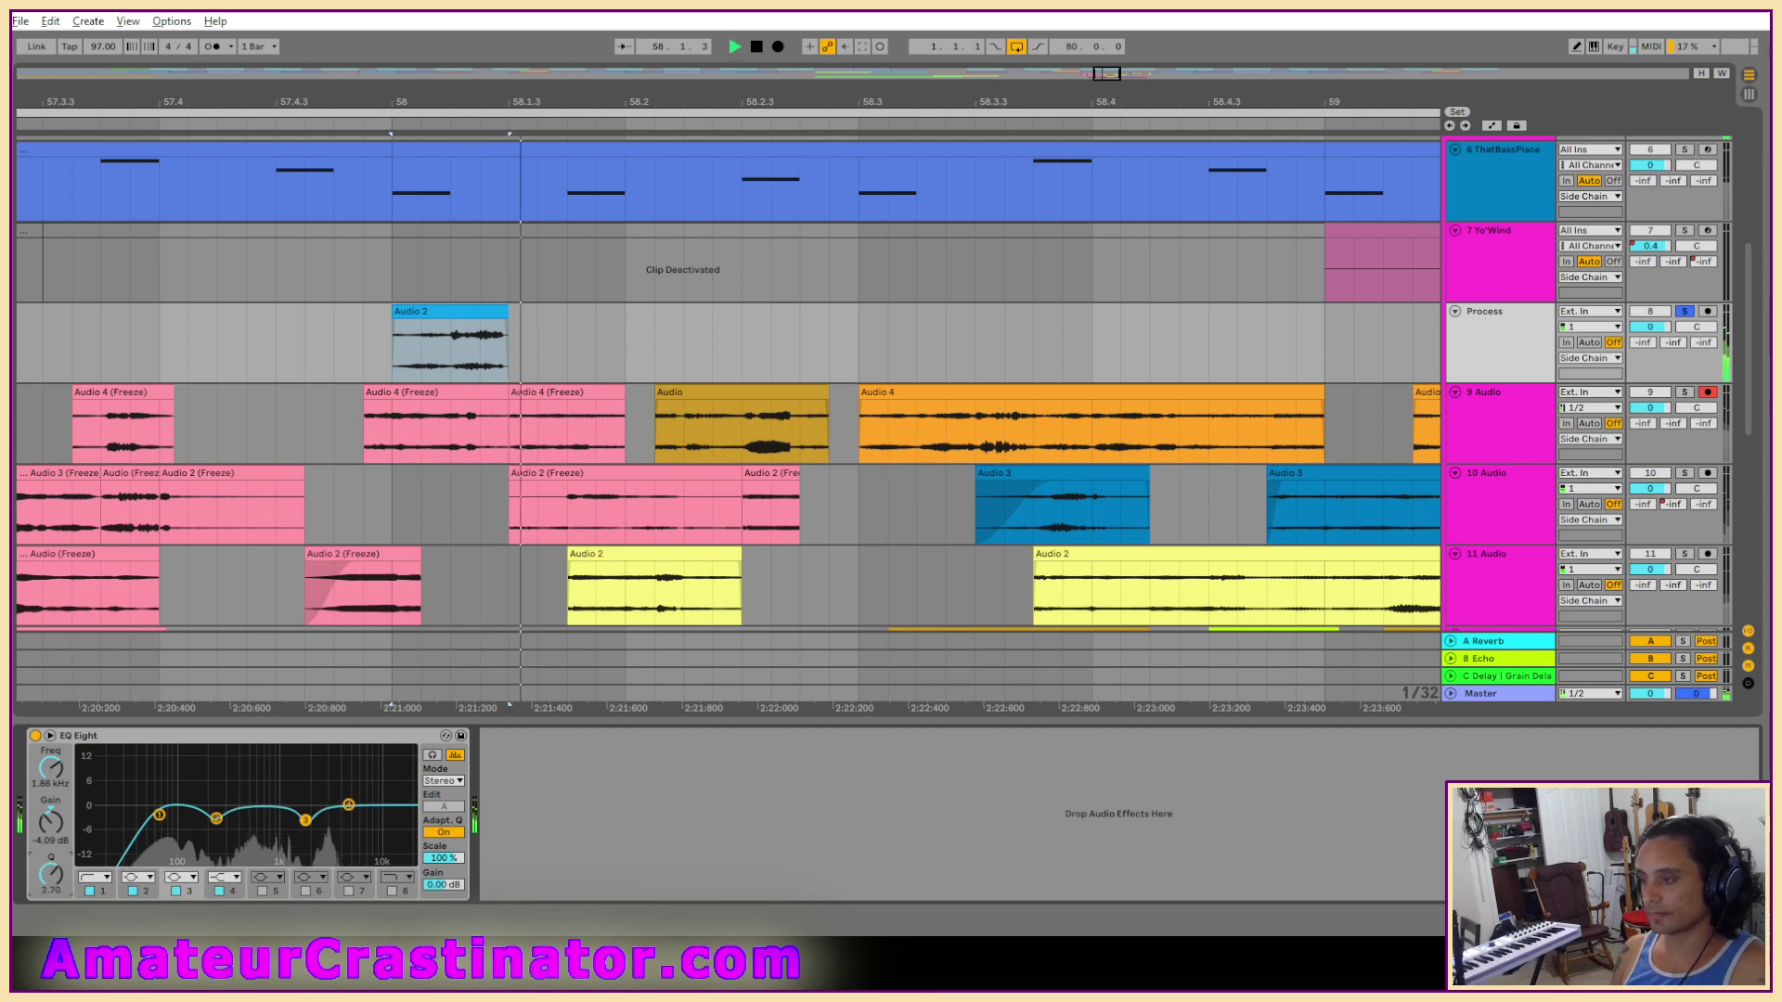
scroll(305, 820, "up", 1)
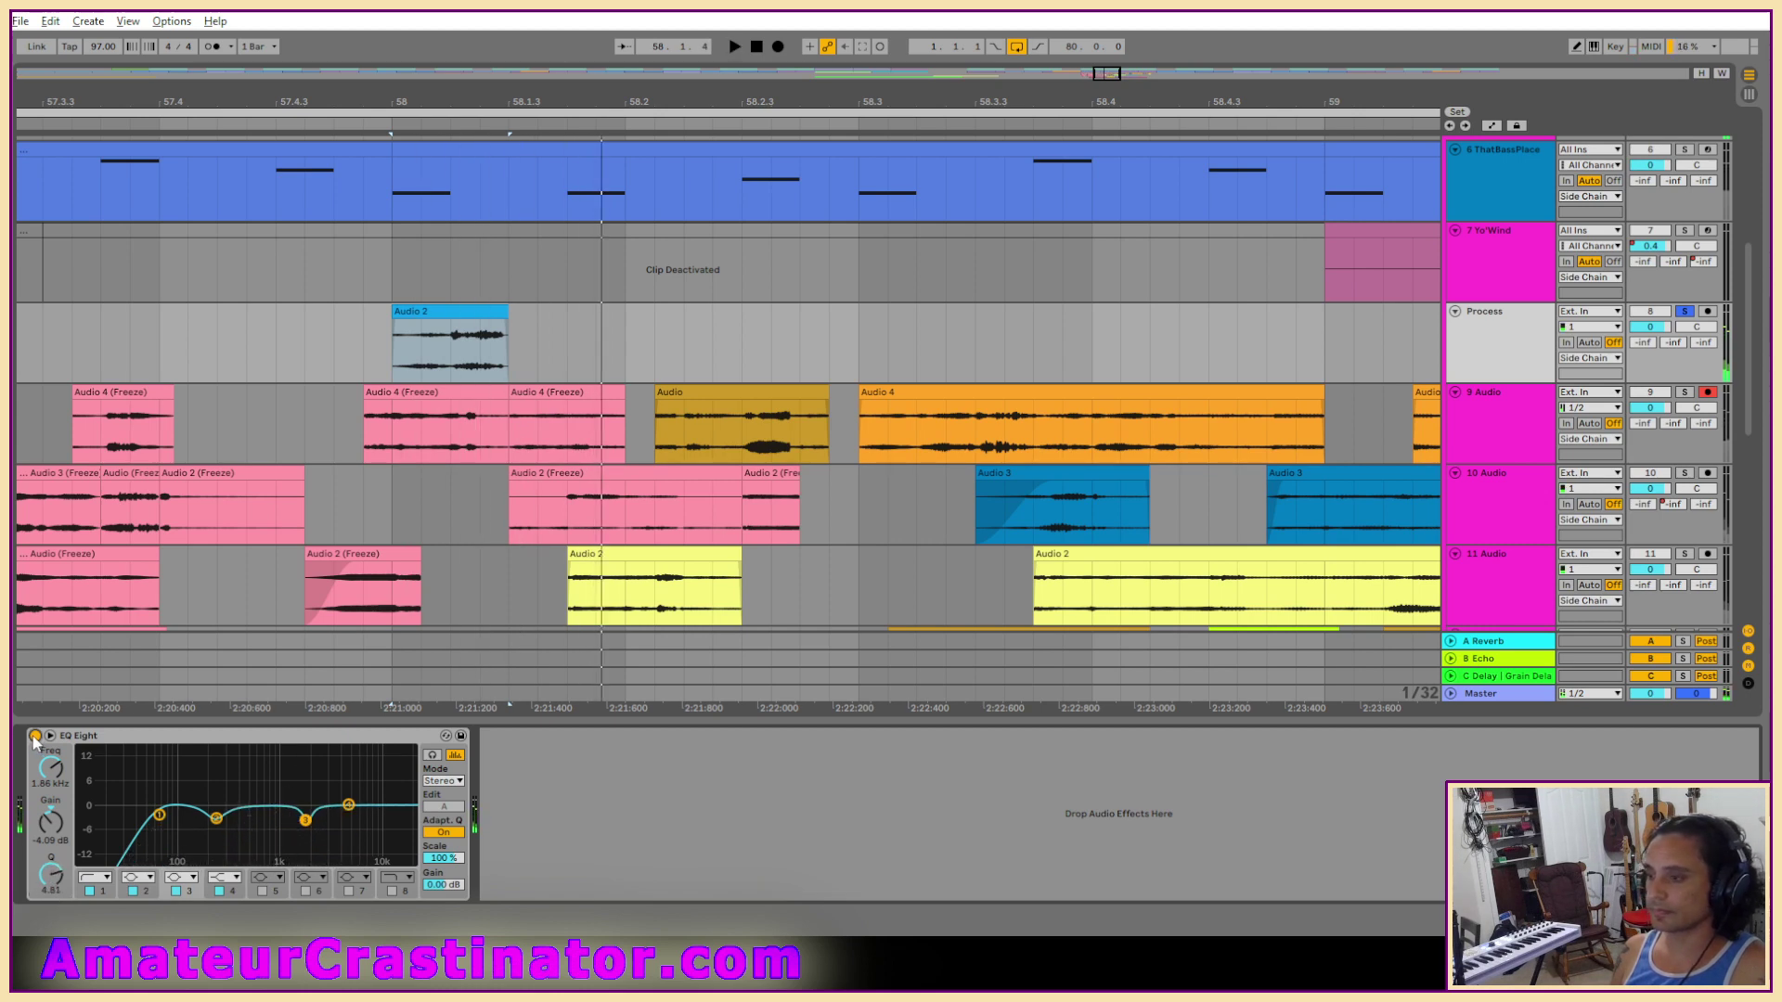
left_click(36, 735)
left_click(35, 735)
Switch EQ Eight to M/S mode, and on the side channel raise the low cut to about 190 Hz and dip about 680 Hz by -3.60 dB.
left_click(443, 781)
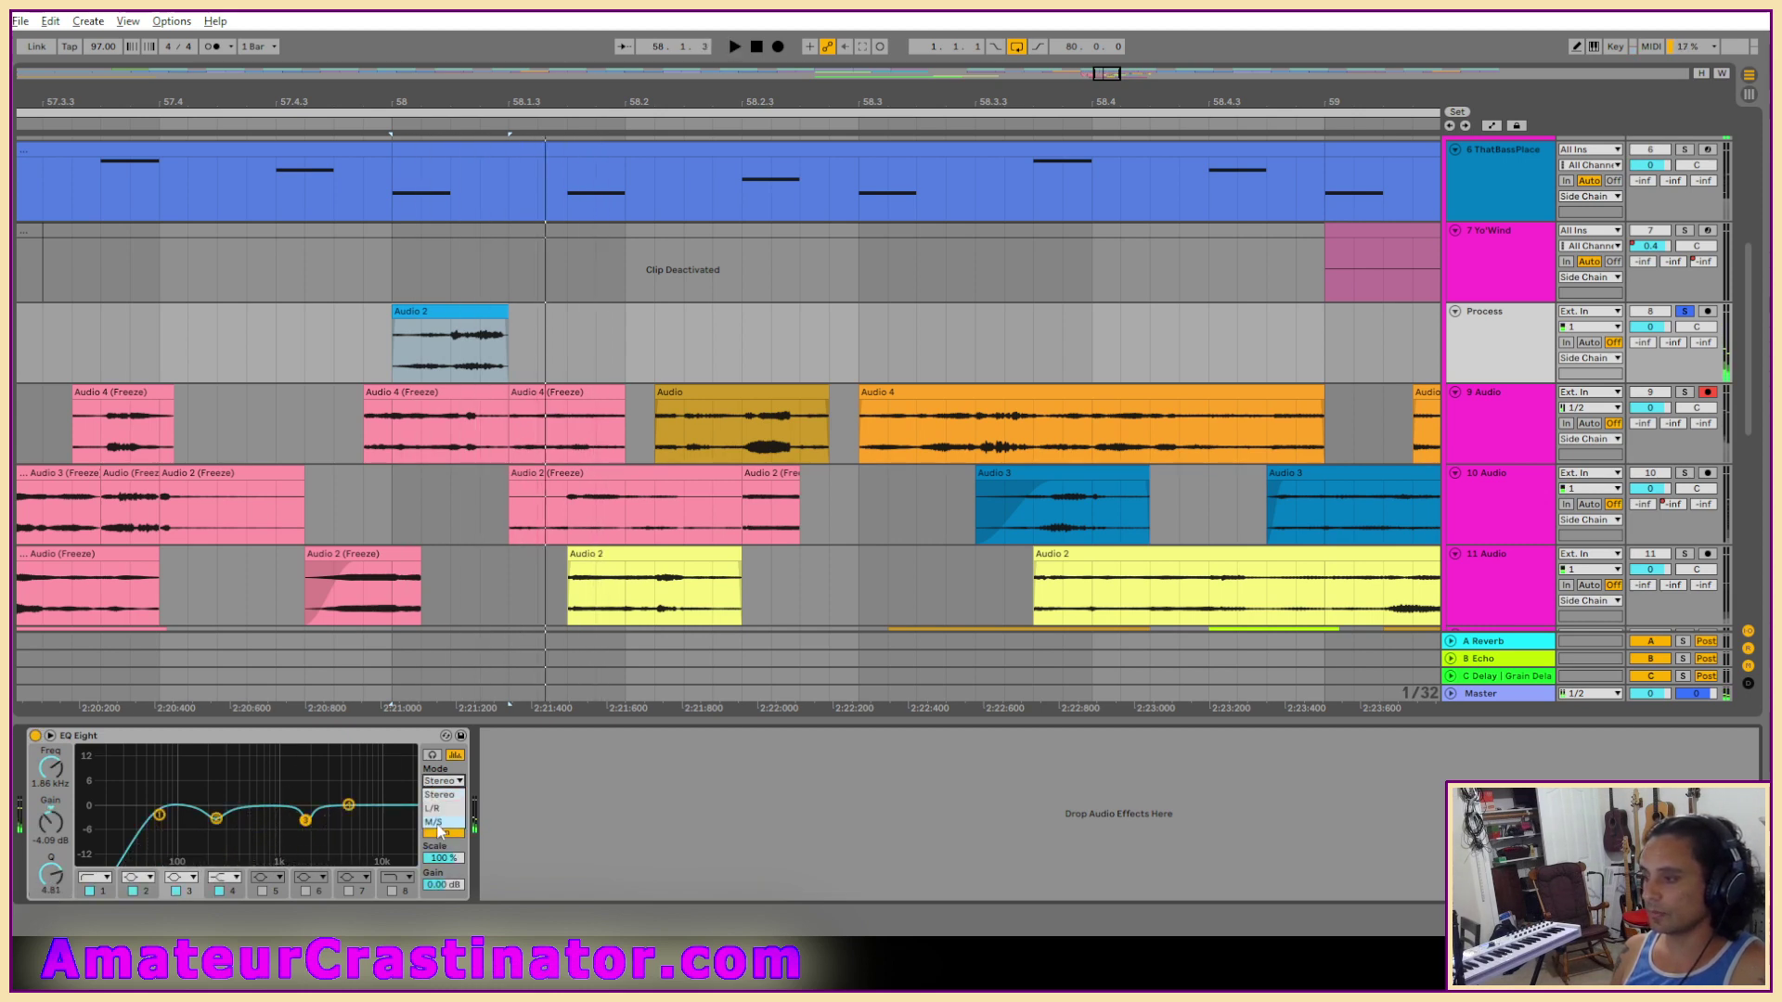
left_click(440, 823)
left_click(443, 807)
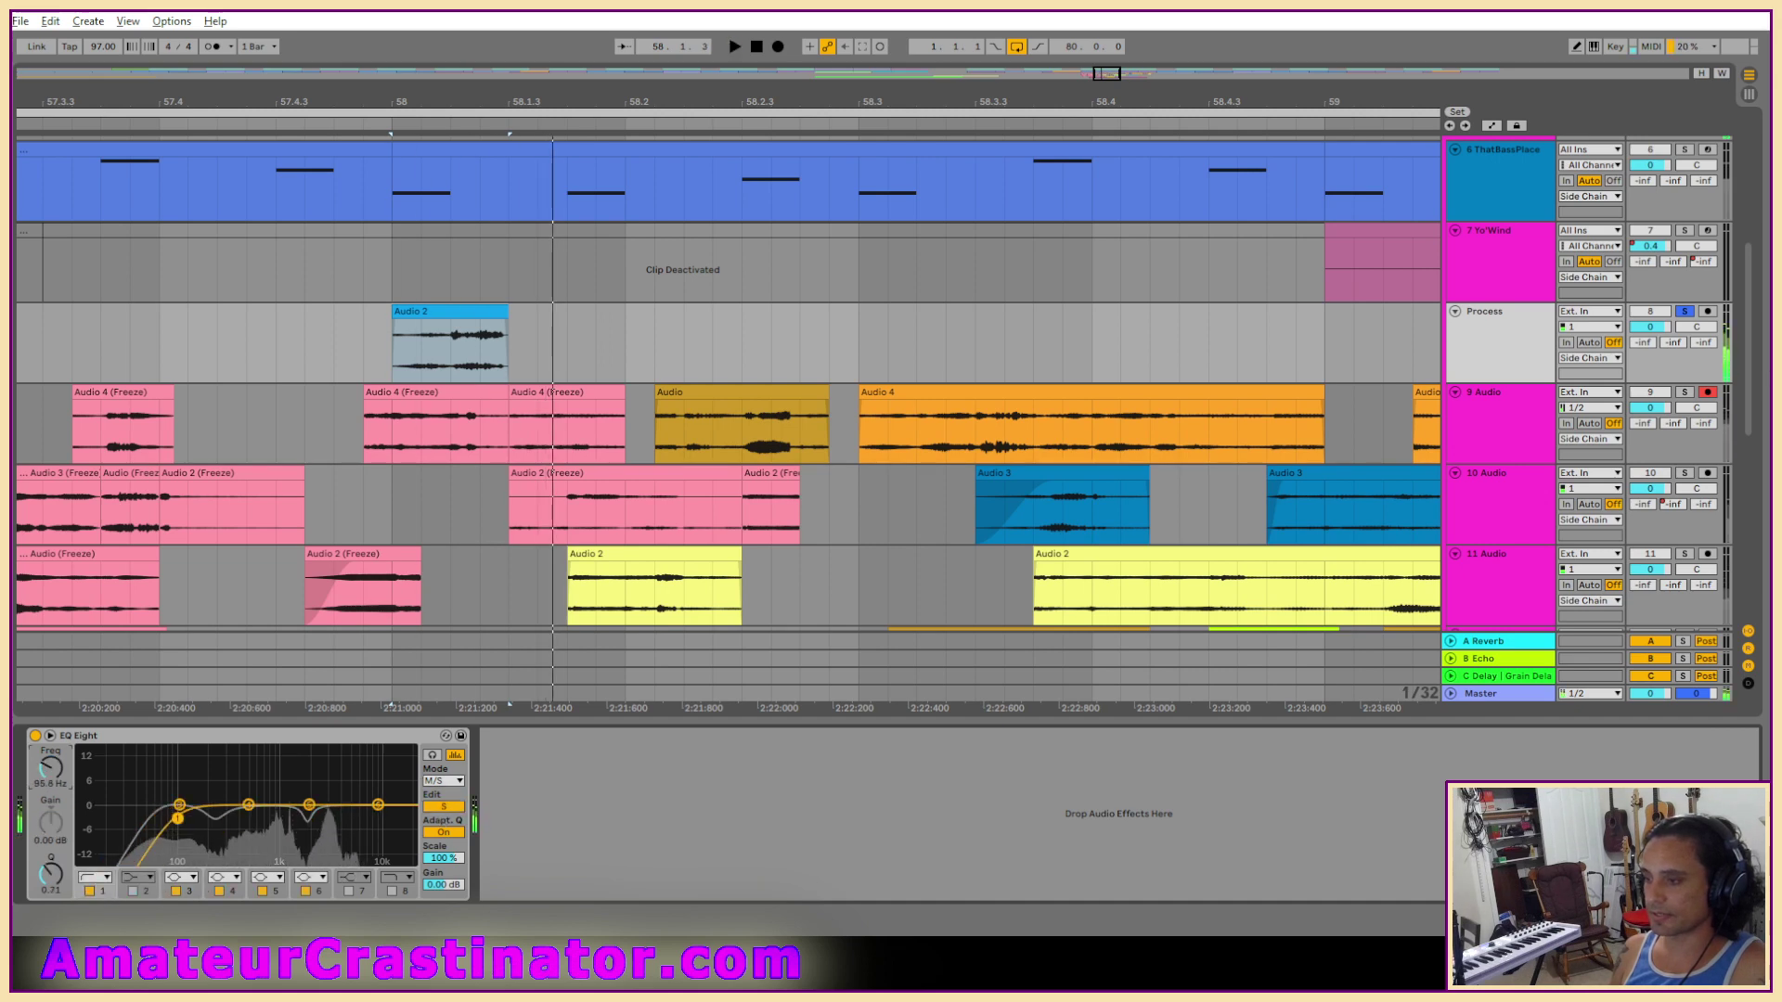
left_click_drag(177, 818, 209, 818)
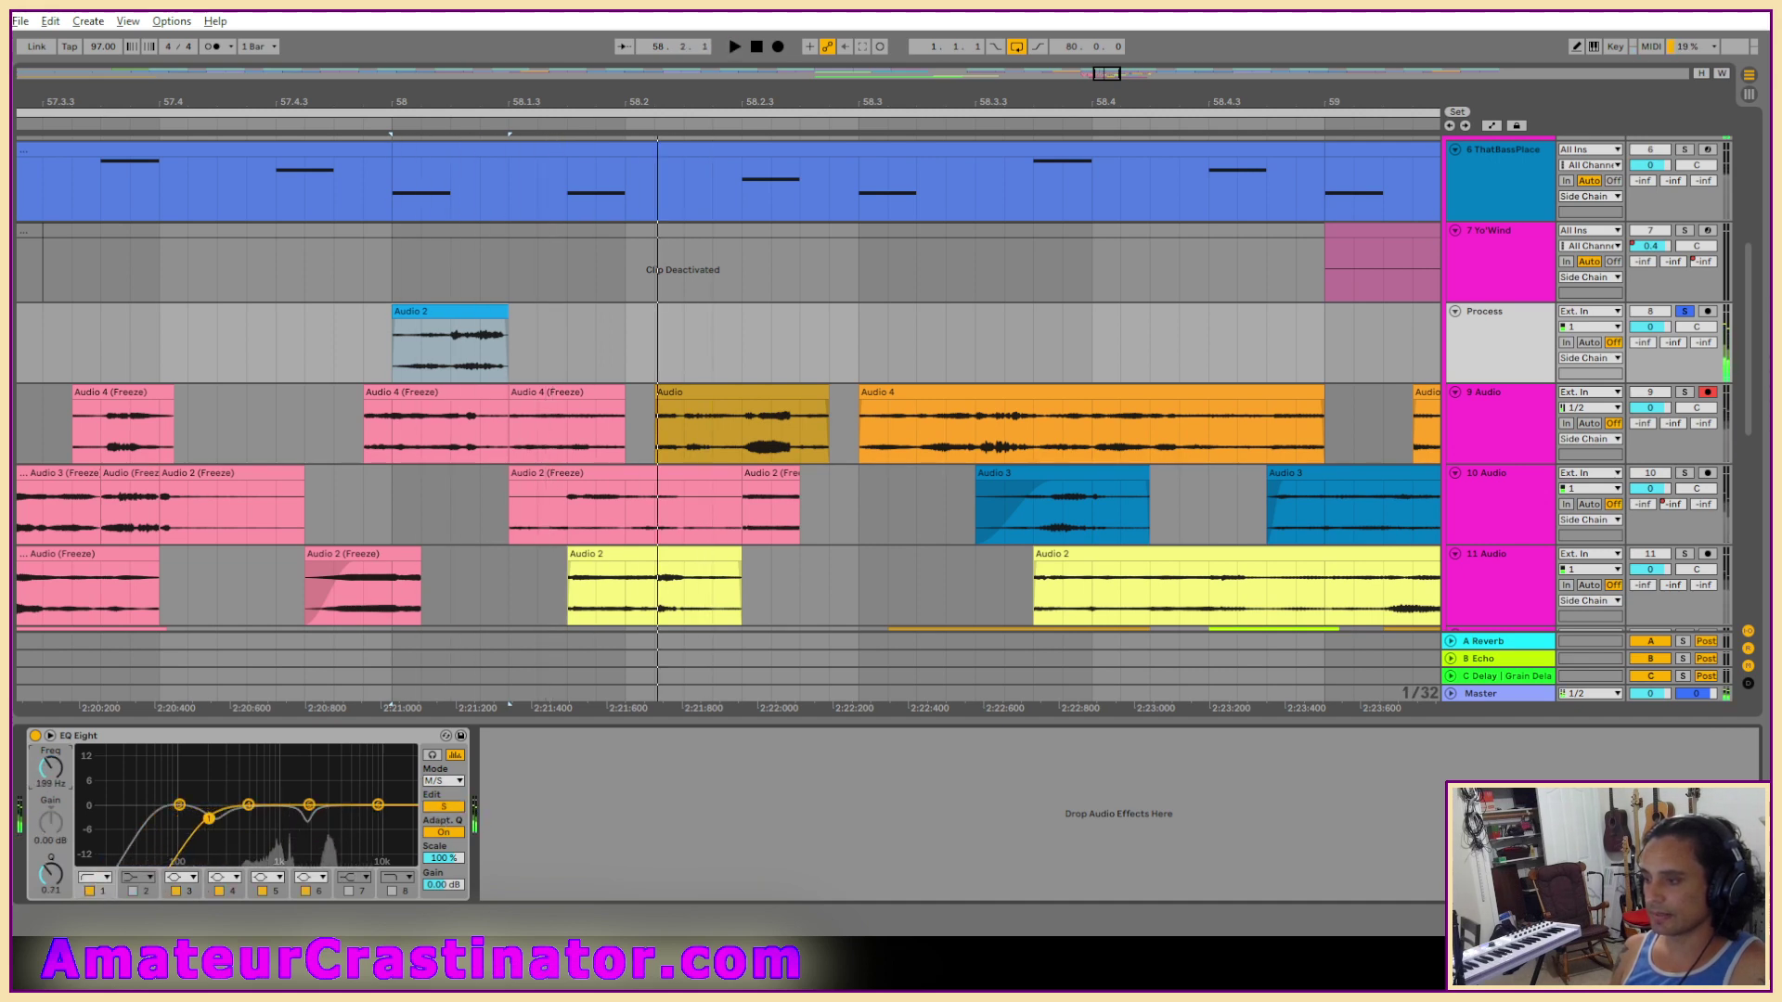
key("space")
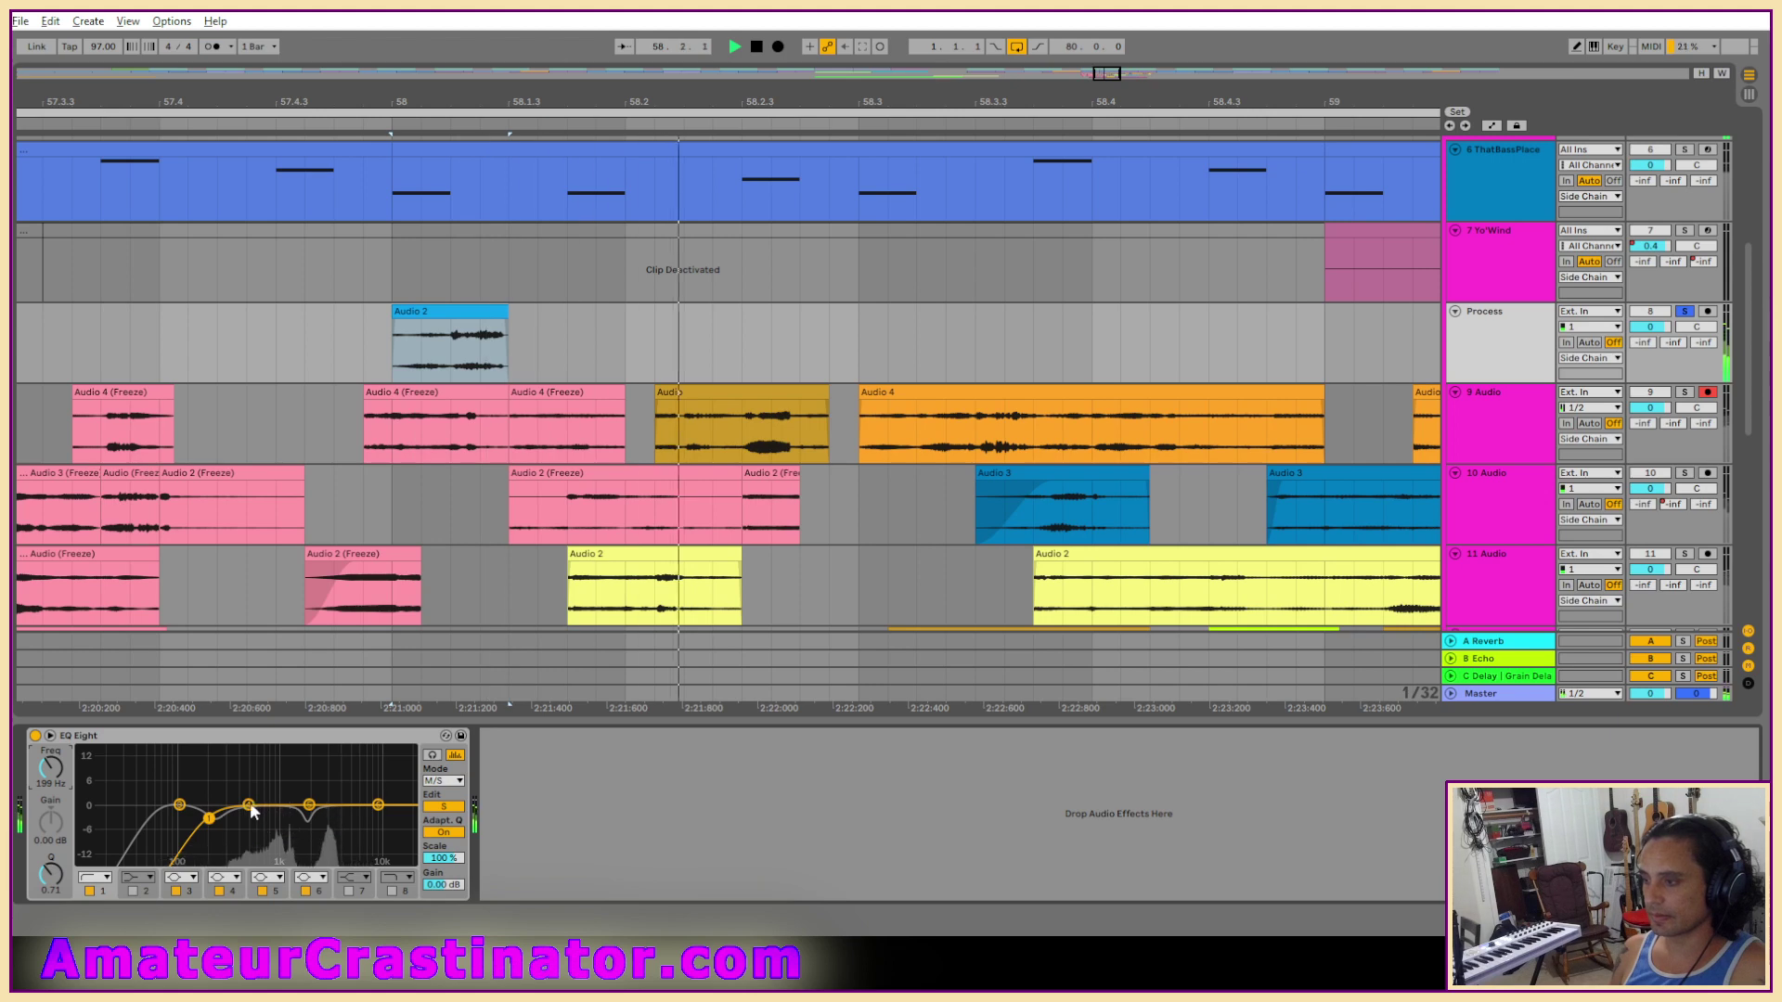
left_click_drag(268, 813, 262, 818)
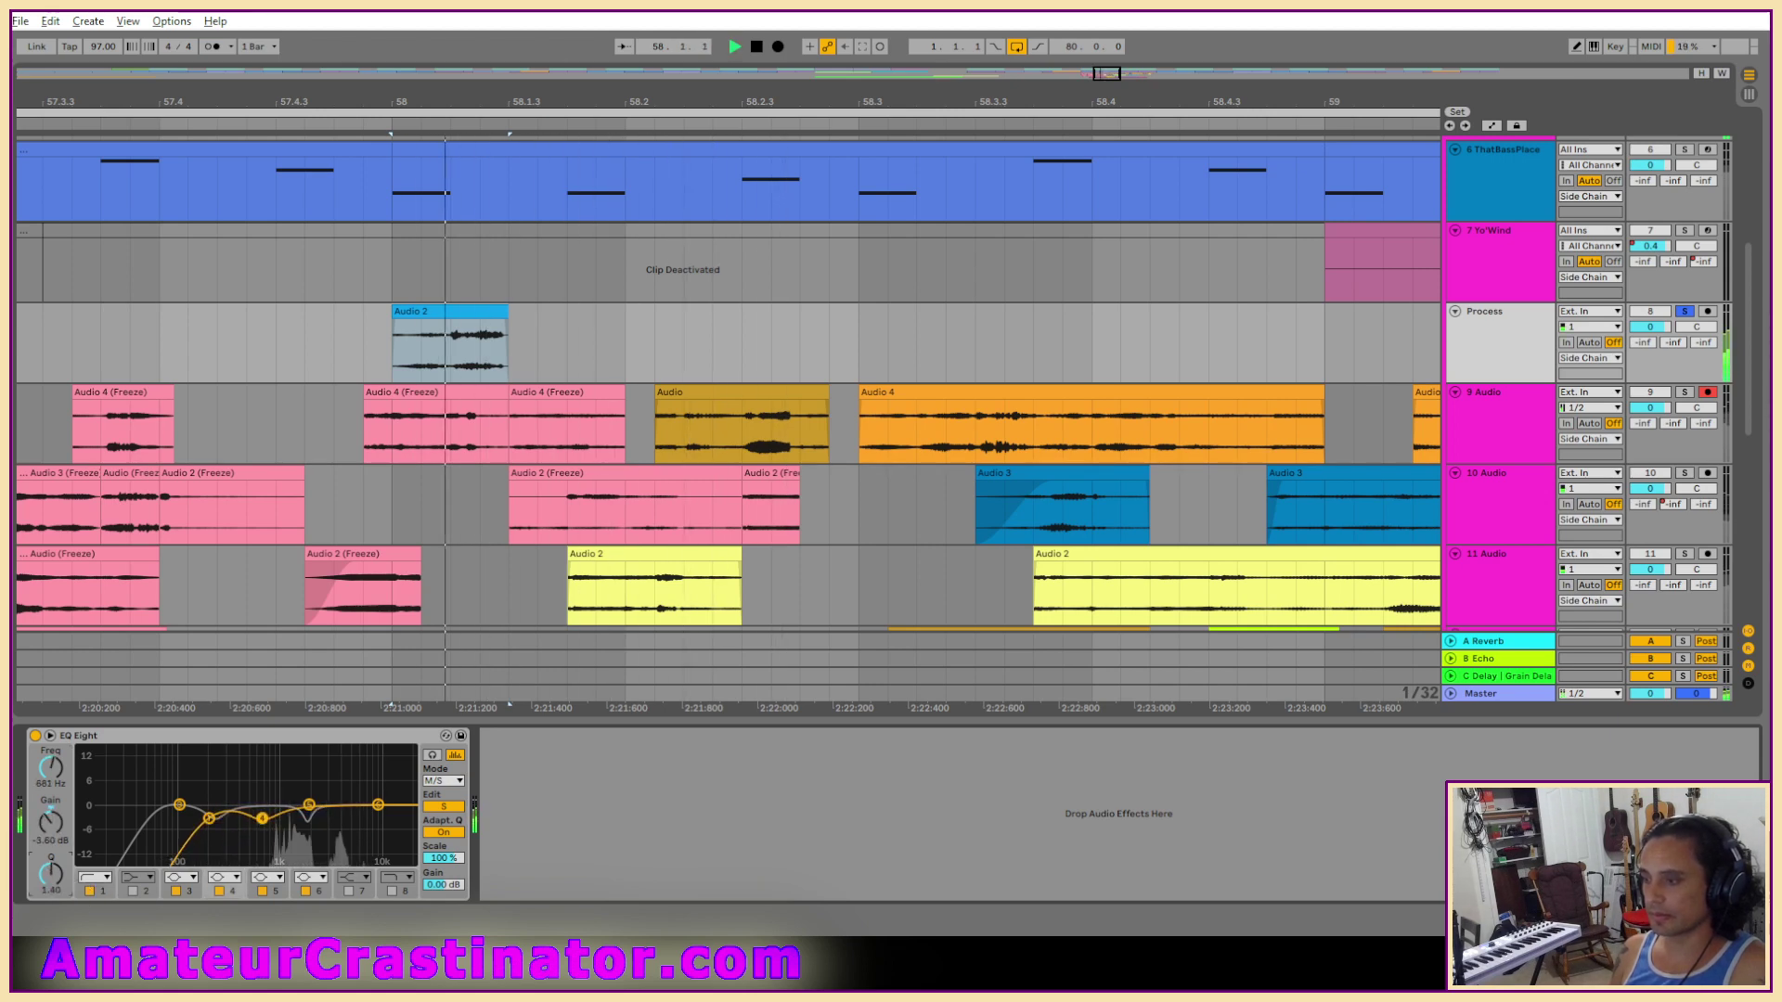
Stop playback, then freeze and flatten the Process track to print the EQ into the Audio 2 clip at bar 58.
key("space")
right_click(1511, 353)
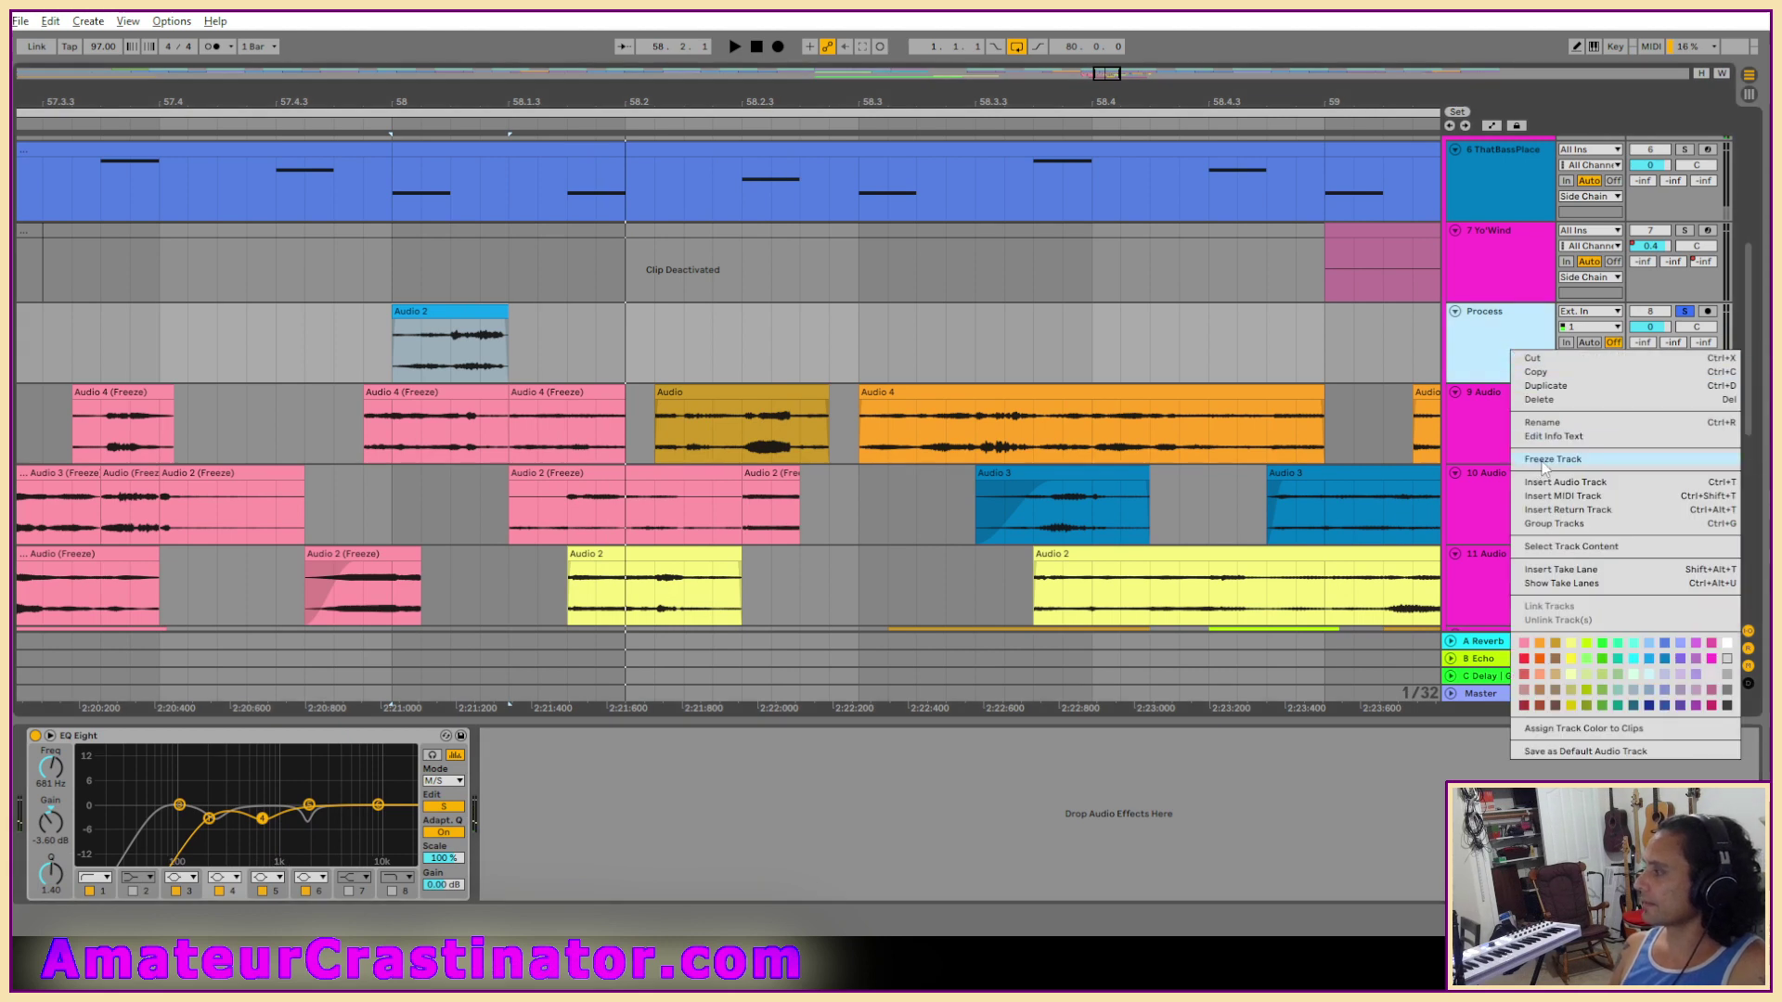
left_click(1550, 460)
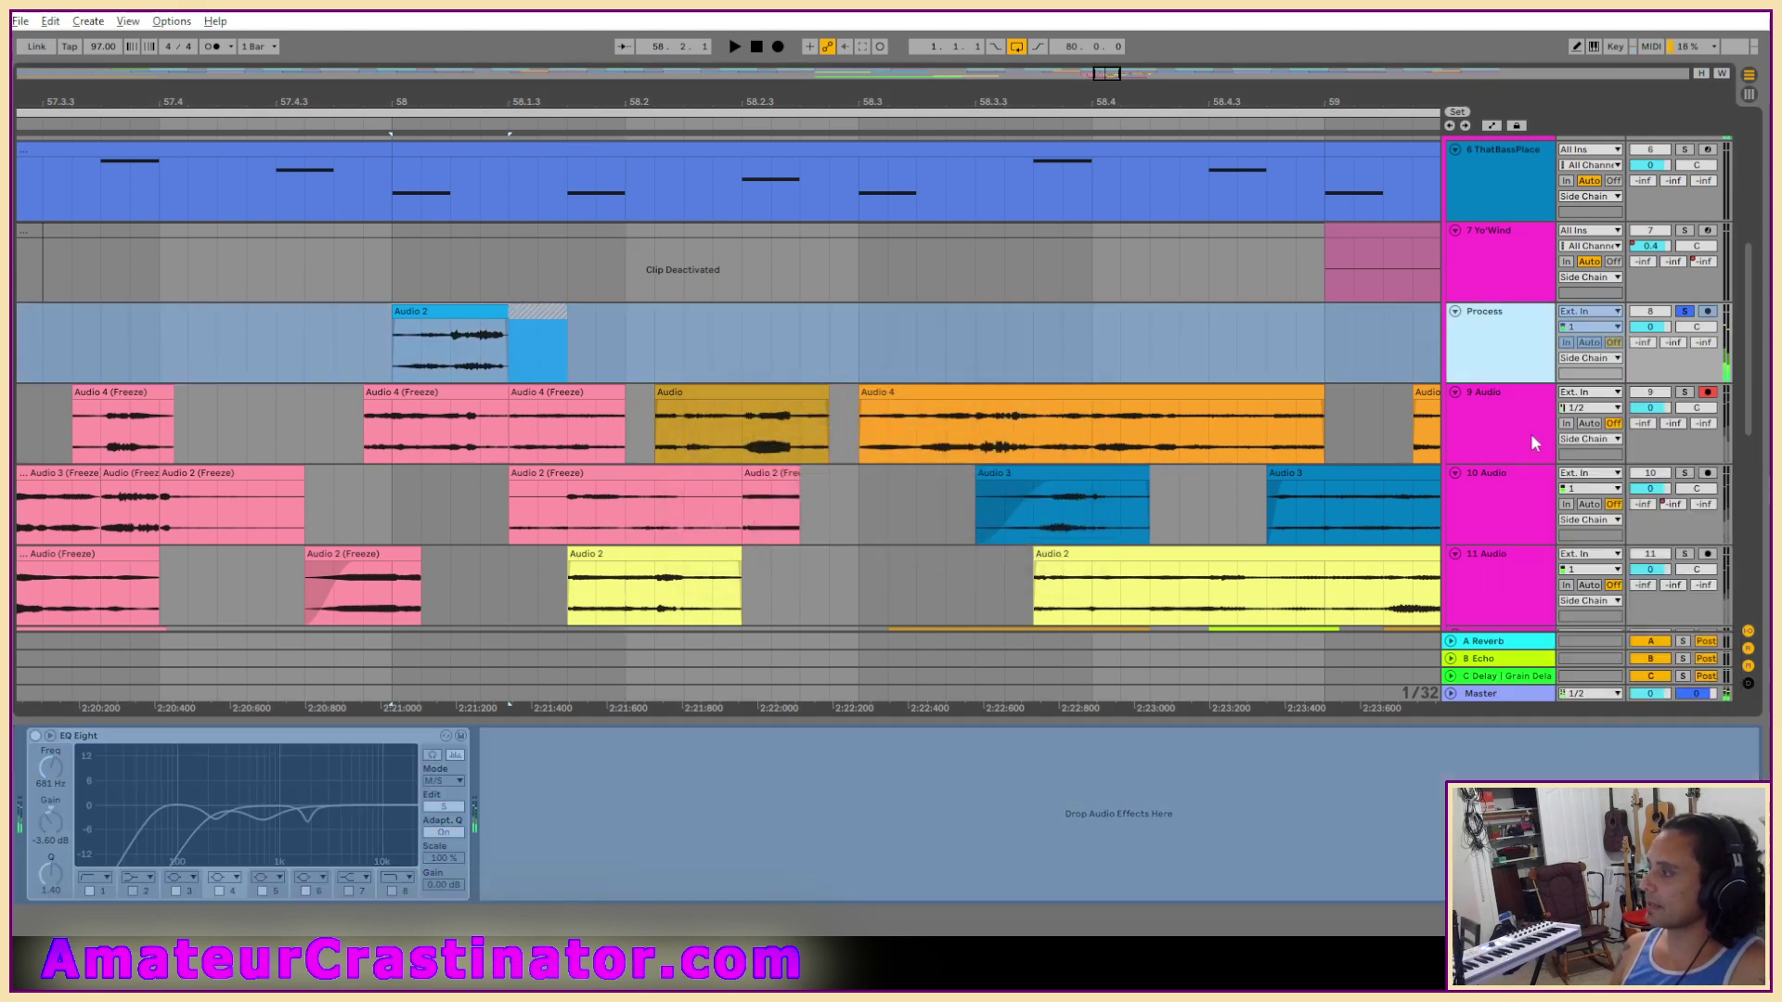
right_click(1492, 343)
left_click(1526, 478)
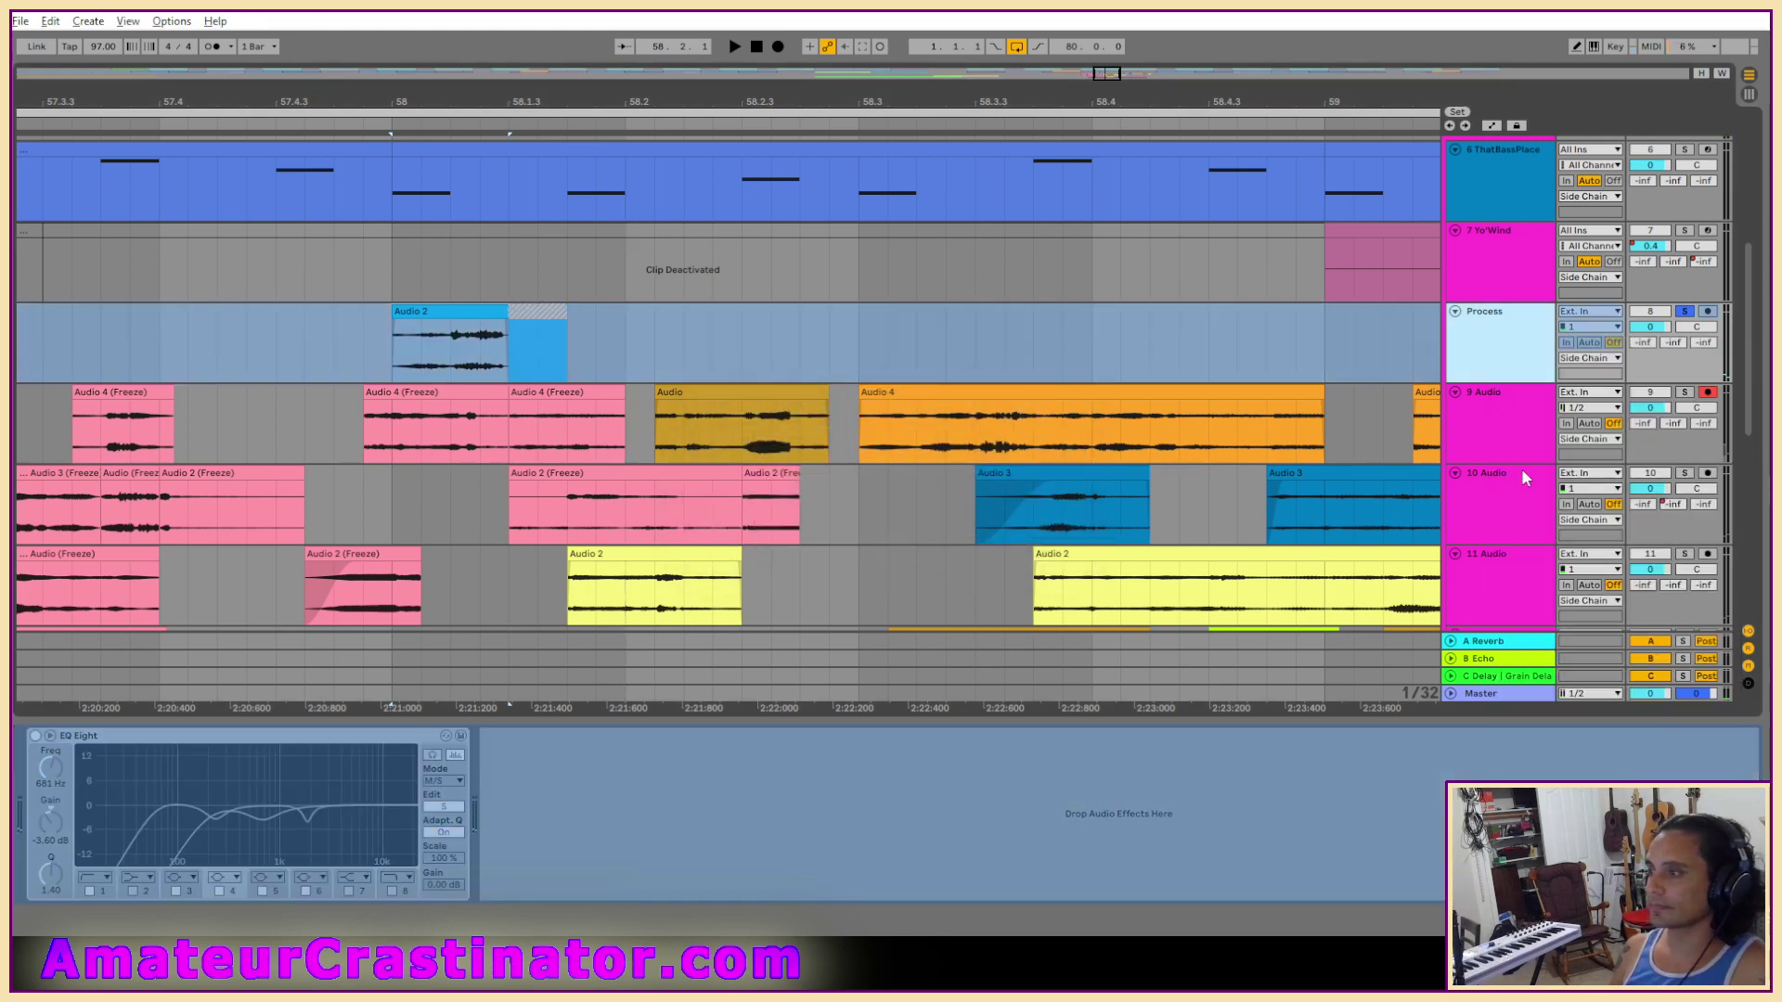
Colour the flattened Audio 2 clip pink, return it to 10 Audio at bar 58, and delete the leftover tail clip on Process.
right_click(453, 309)
left_click(461, 305)
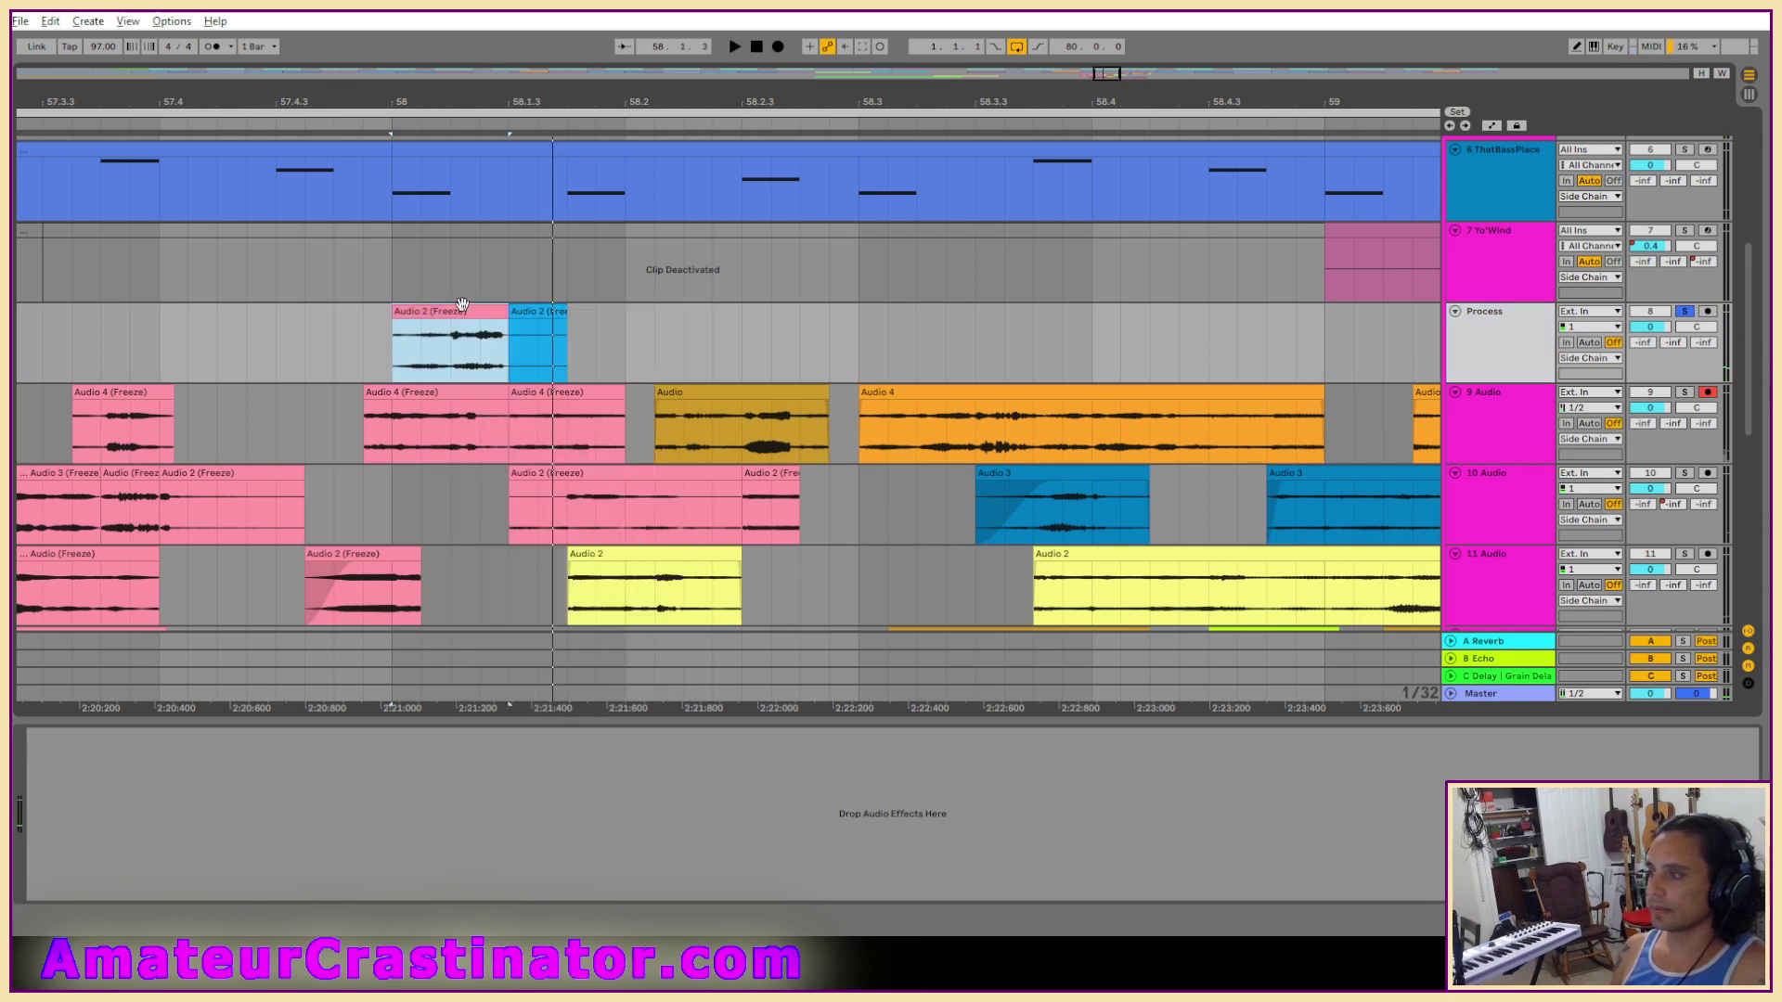
left_click_drag(461, 305, 454, 448)
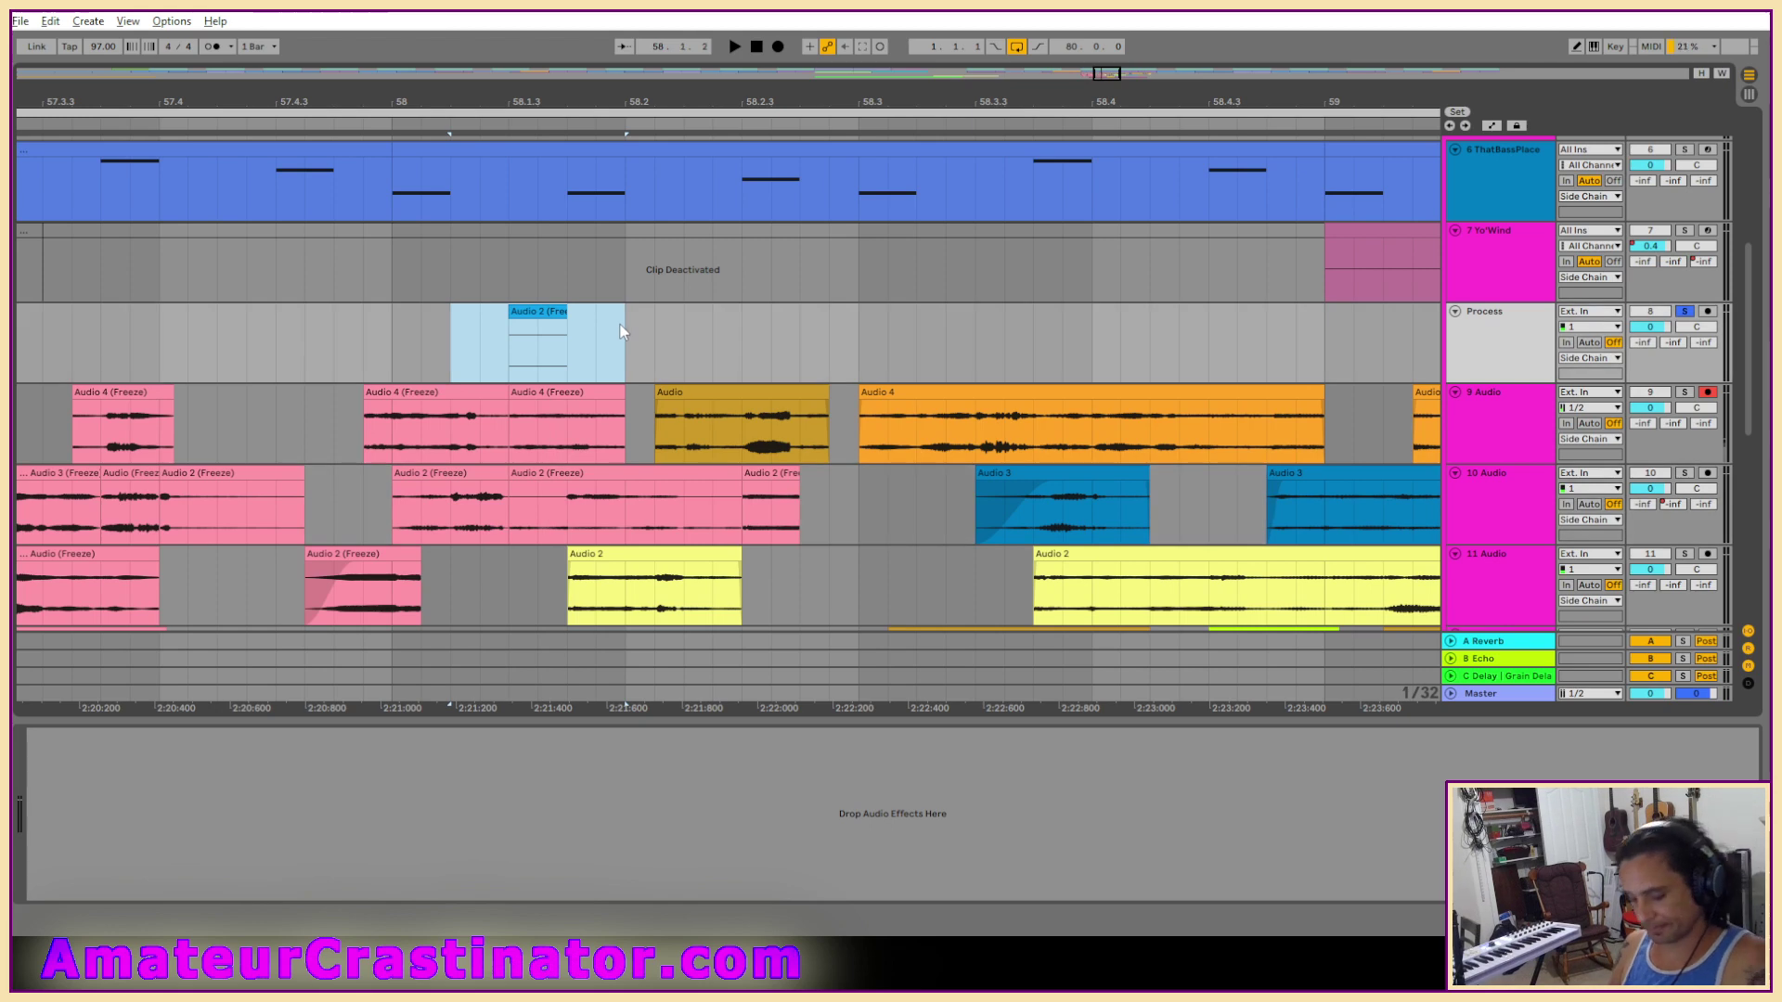
key("Delete")
Play the arrangement from bar 57 with the full mix and look over the clips on tracks 9 to 14 for the next one to process.
scroll(566, 403, "down", 5)
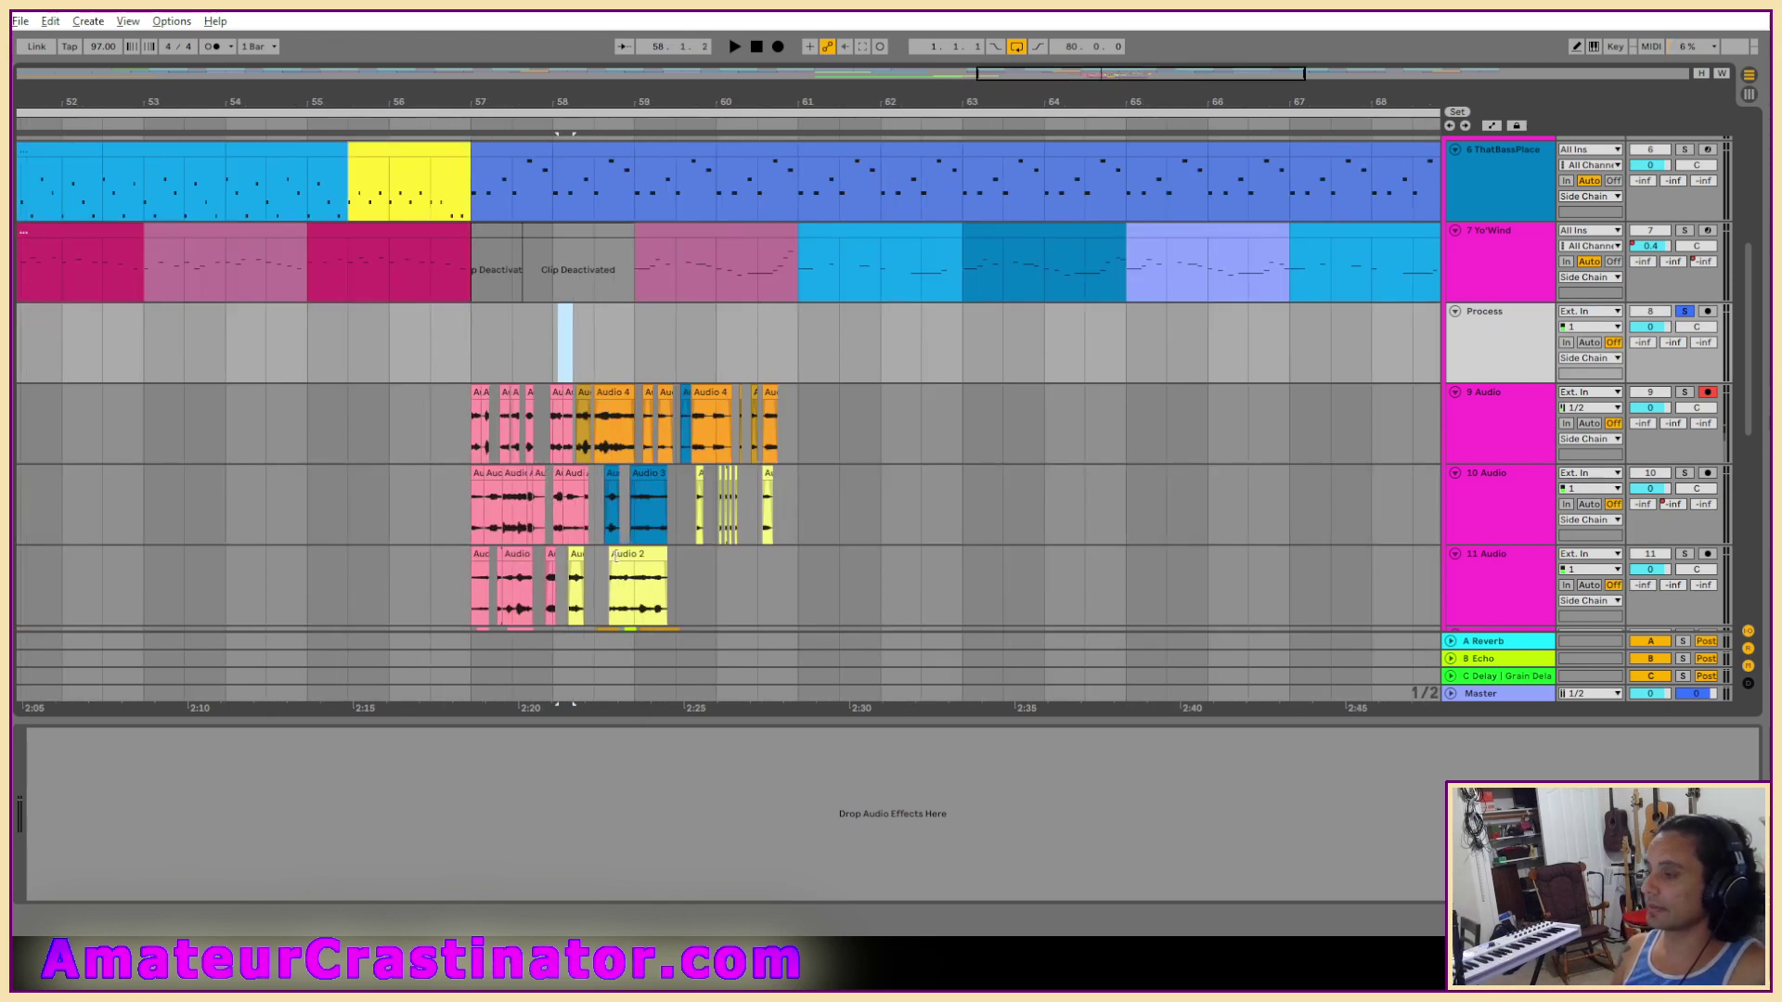
left_click(499, 338)
key("space")
scroll(647, 485, "down", 2)
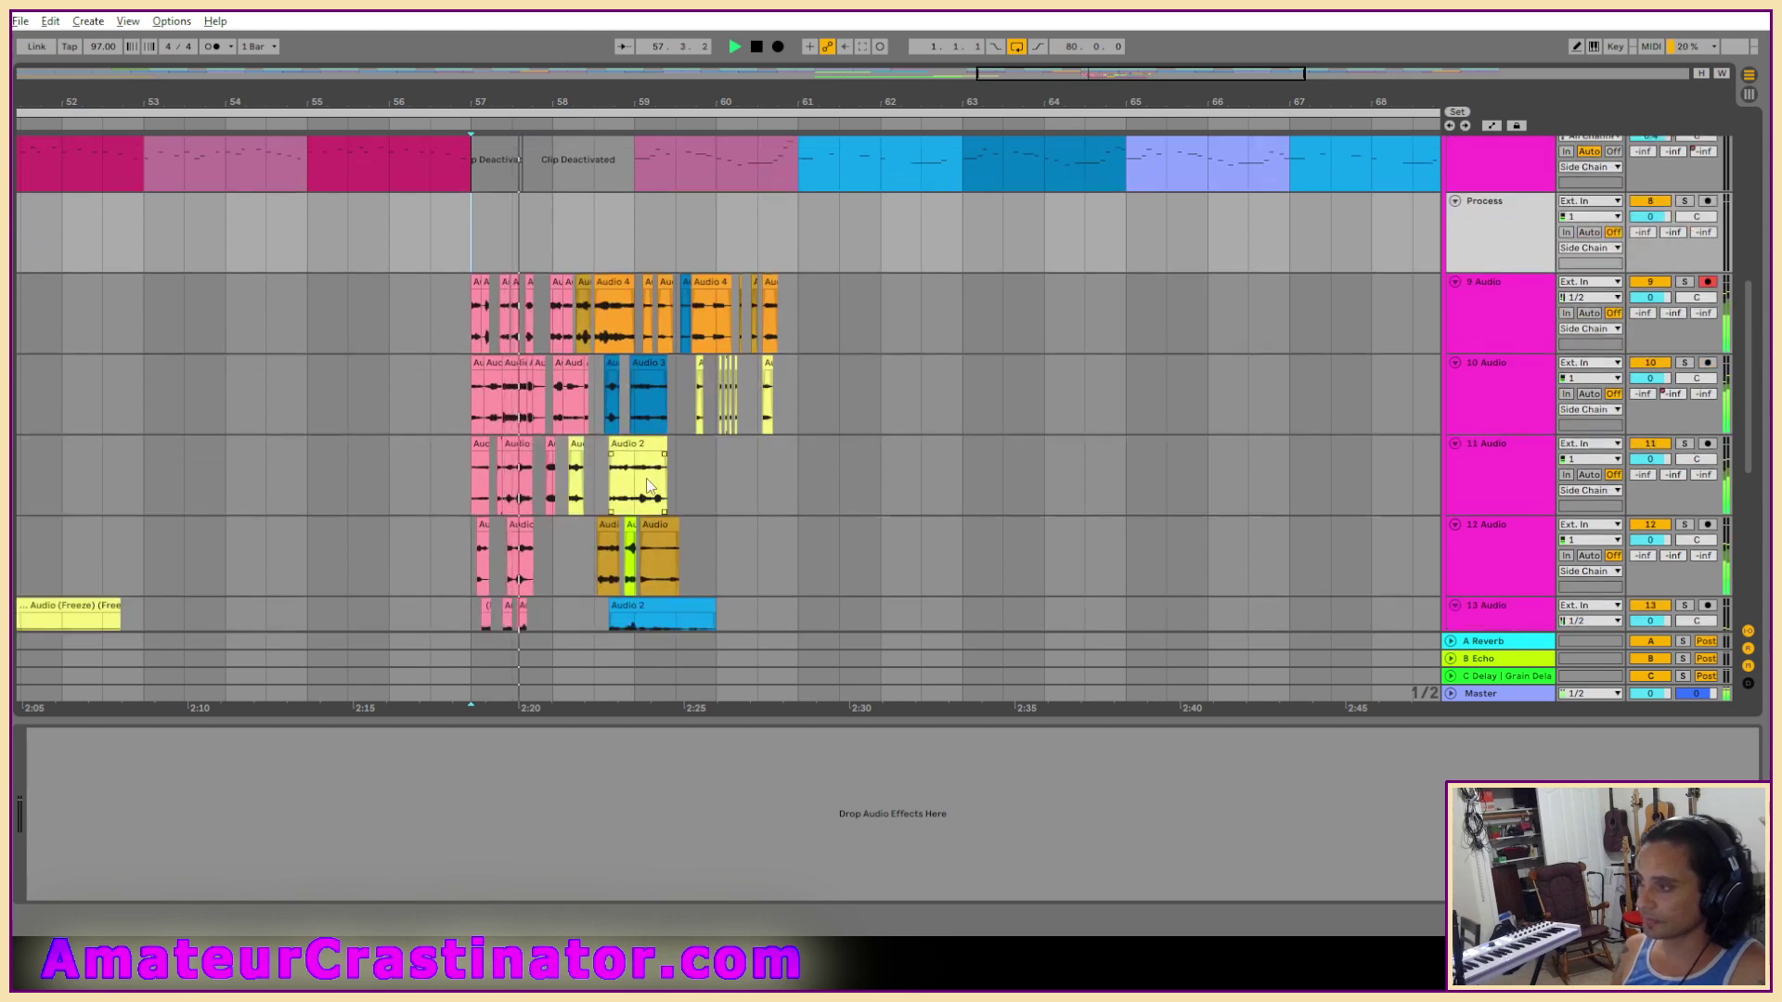
scroll(644, 483, "down", 3)
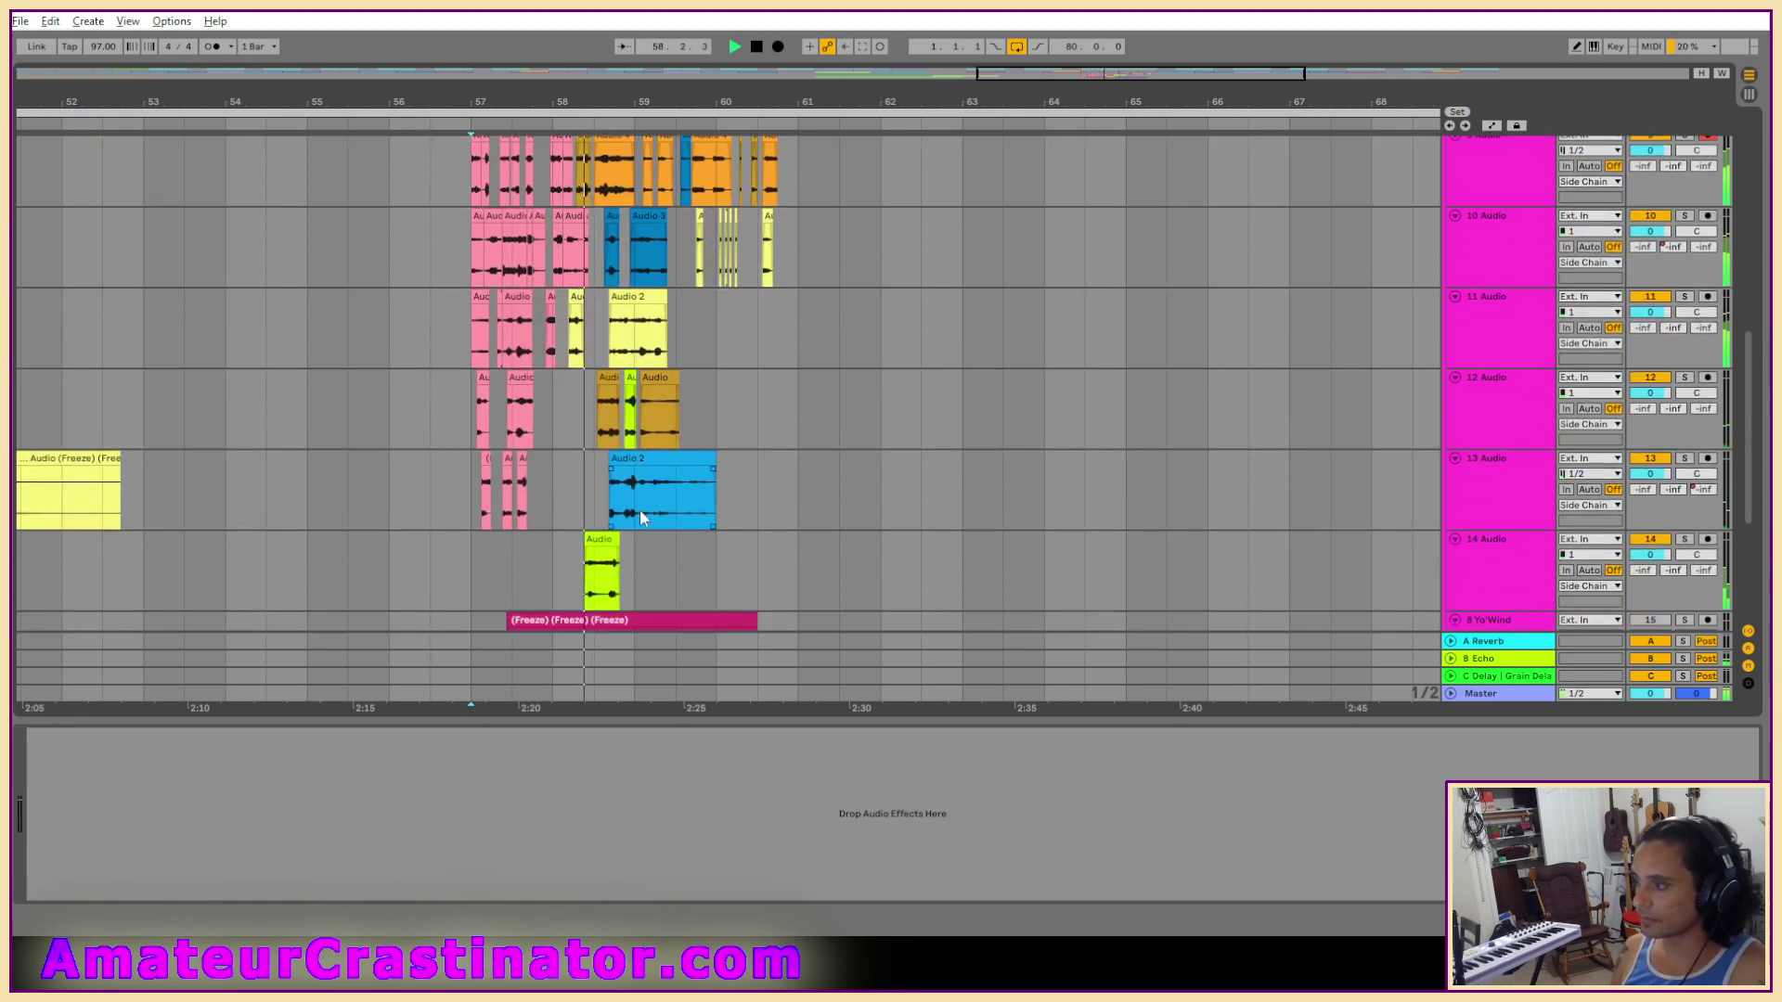
scroll(638, 509, "down", 3)
scroll(632, 505, "up", 3)
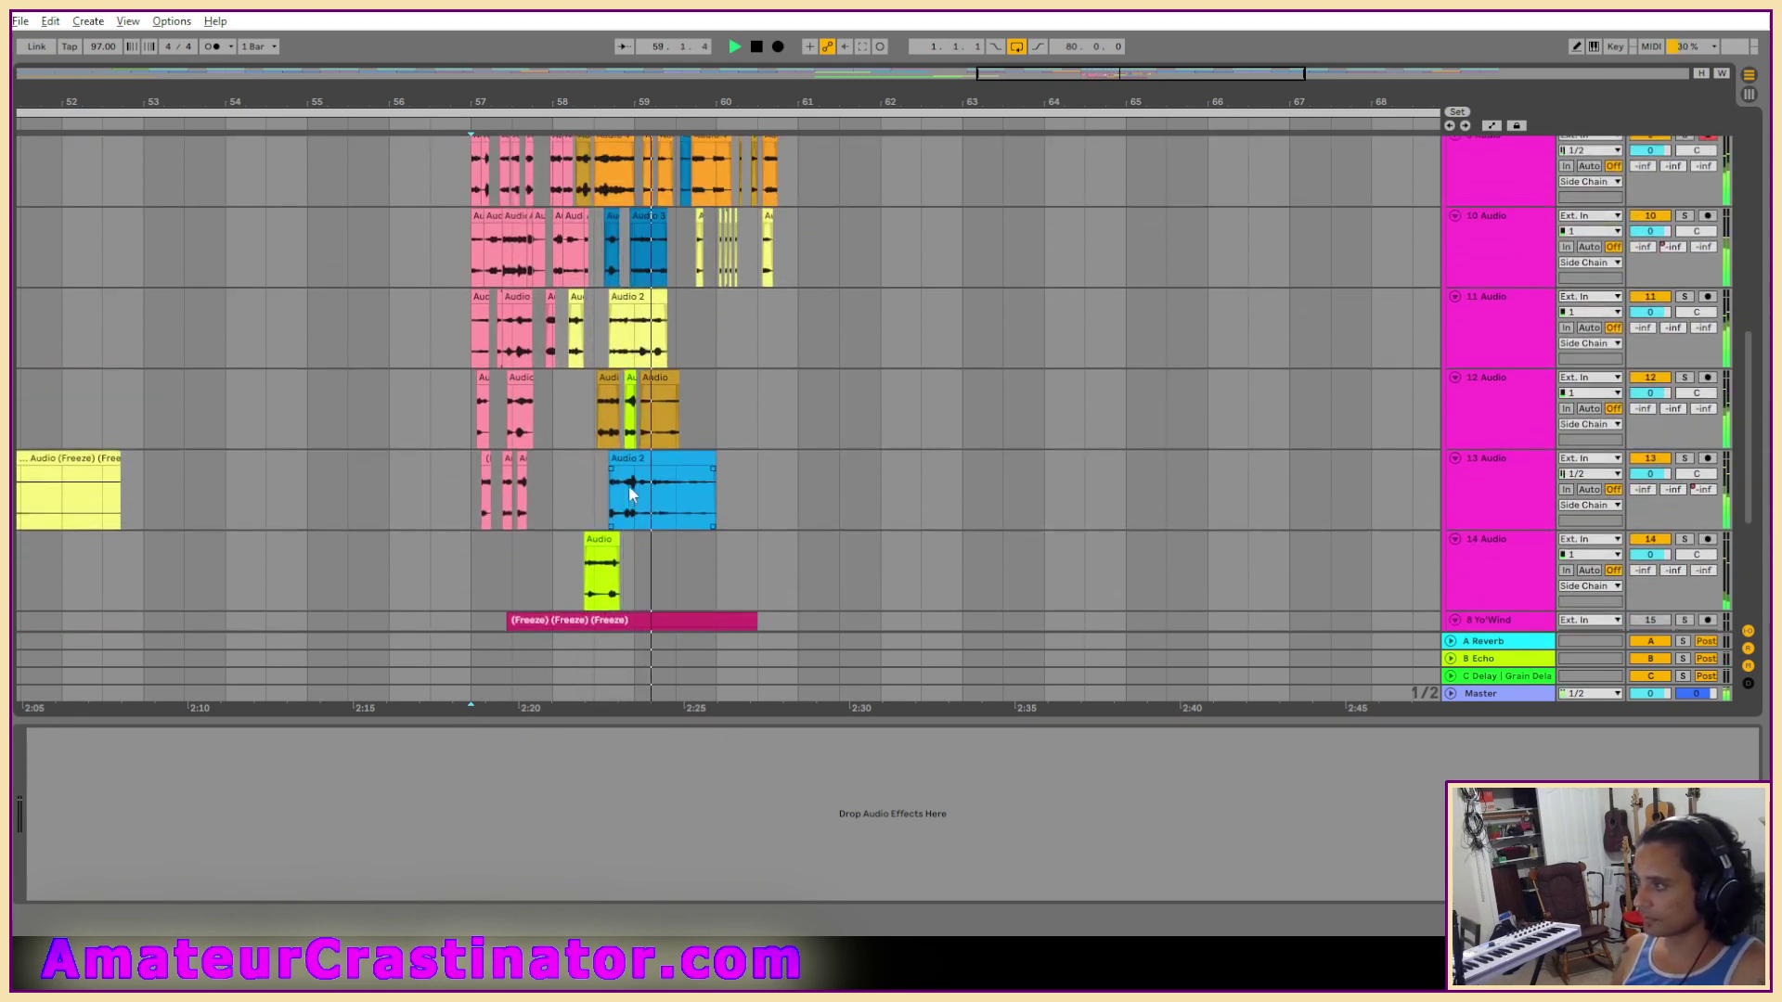
scroll(629, 492, "up", 5)
scroll(628, 480, "down", 2)
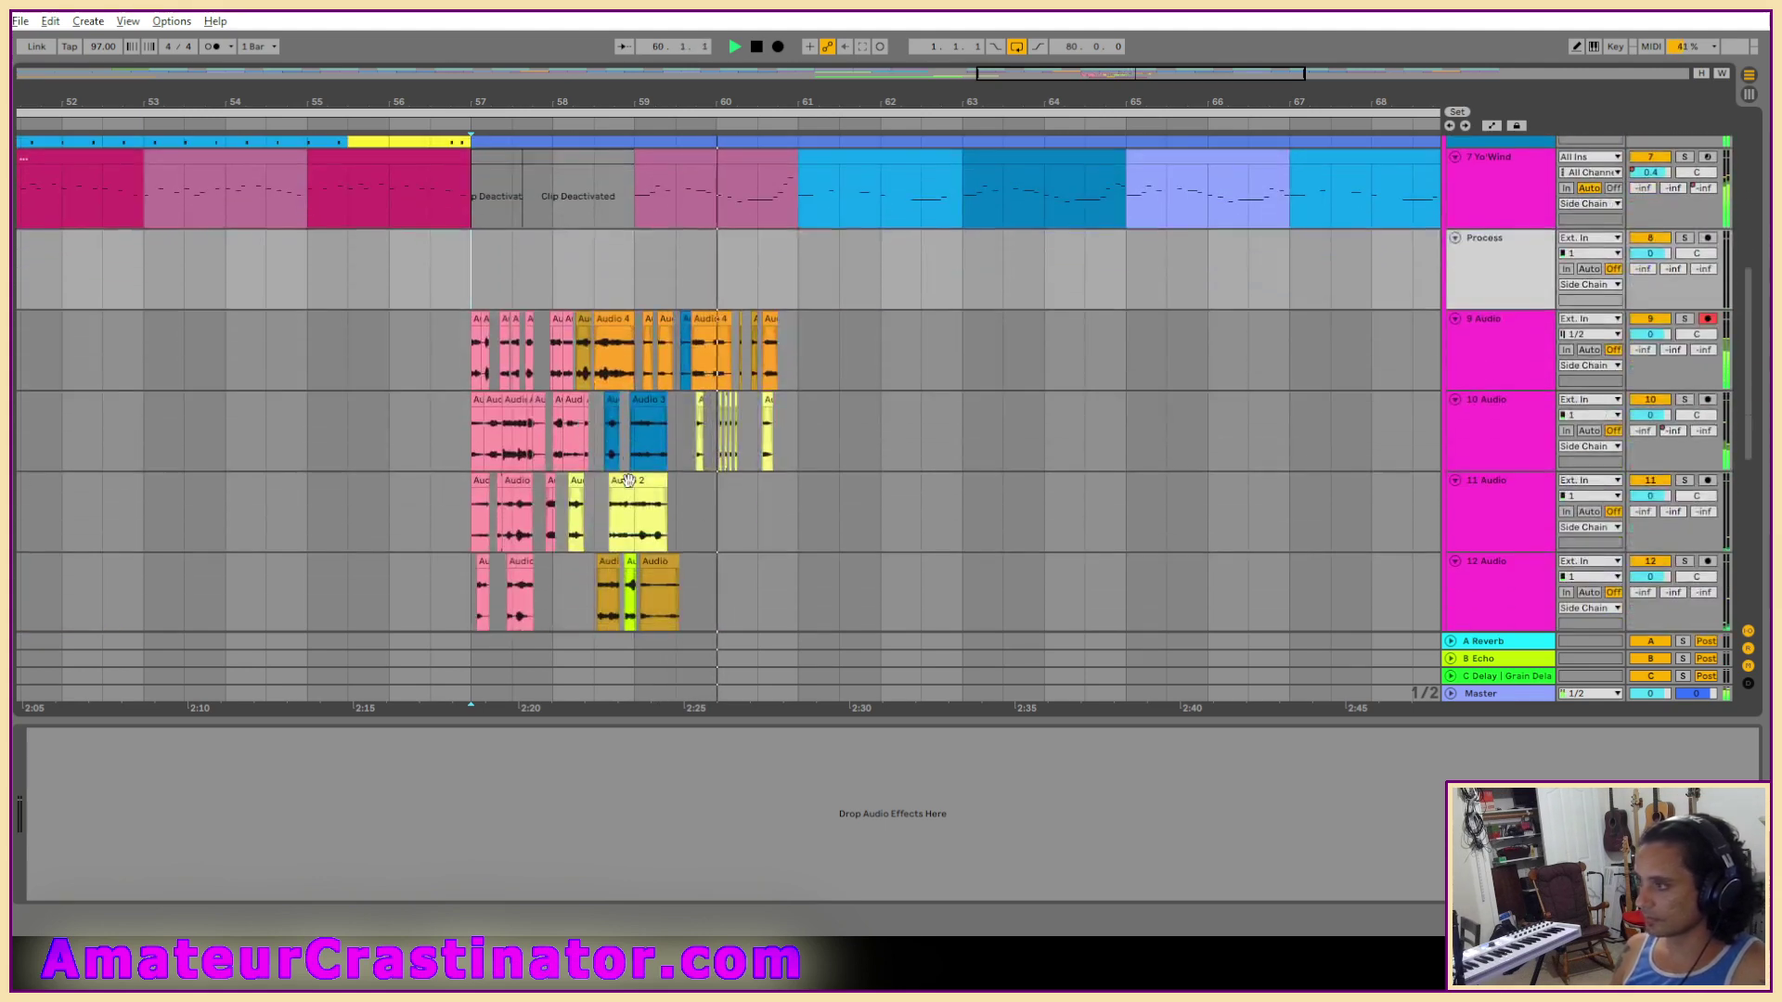
scroll(630, 481, "up", 5)
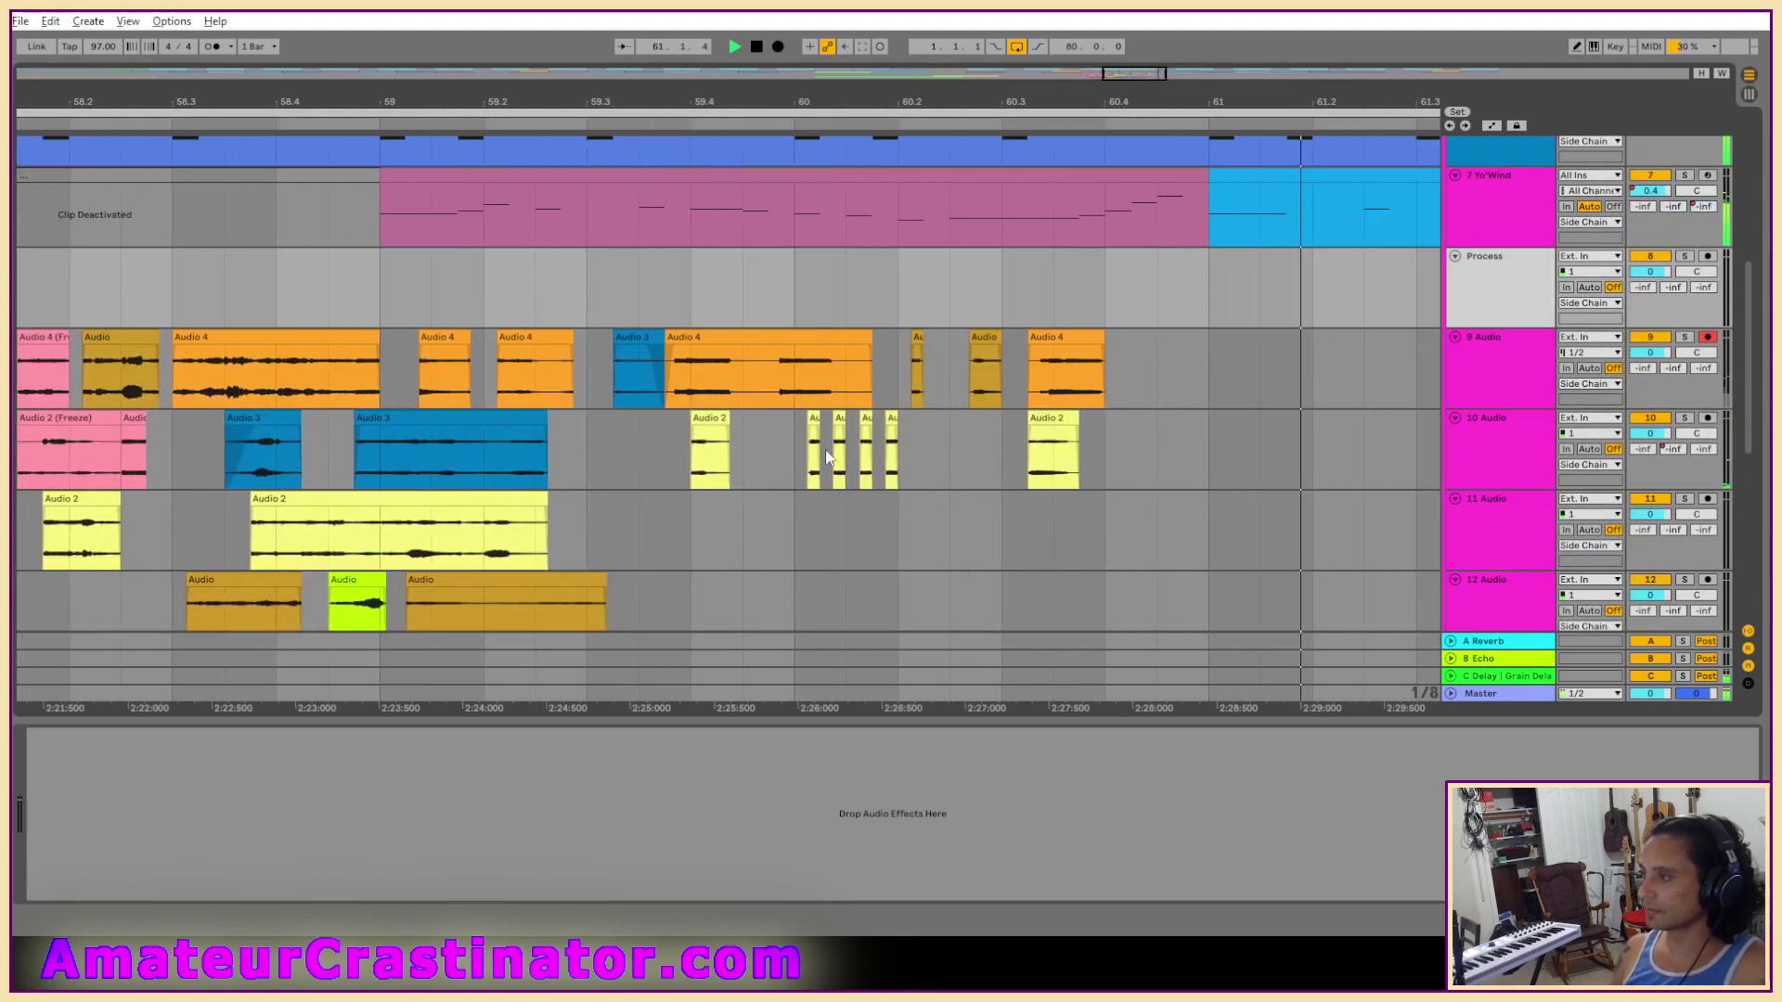
scroll(826, 449, "up", 3)
Move the yellow clips between 59.4 and 60.2 from 10 Audio up to the Process track and play them.
key("space")
left_click_drag(774, 449, 1004, 453)
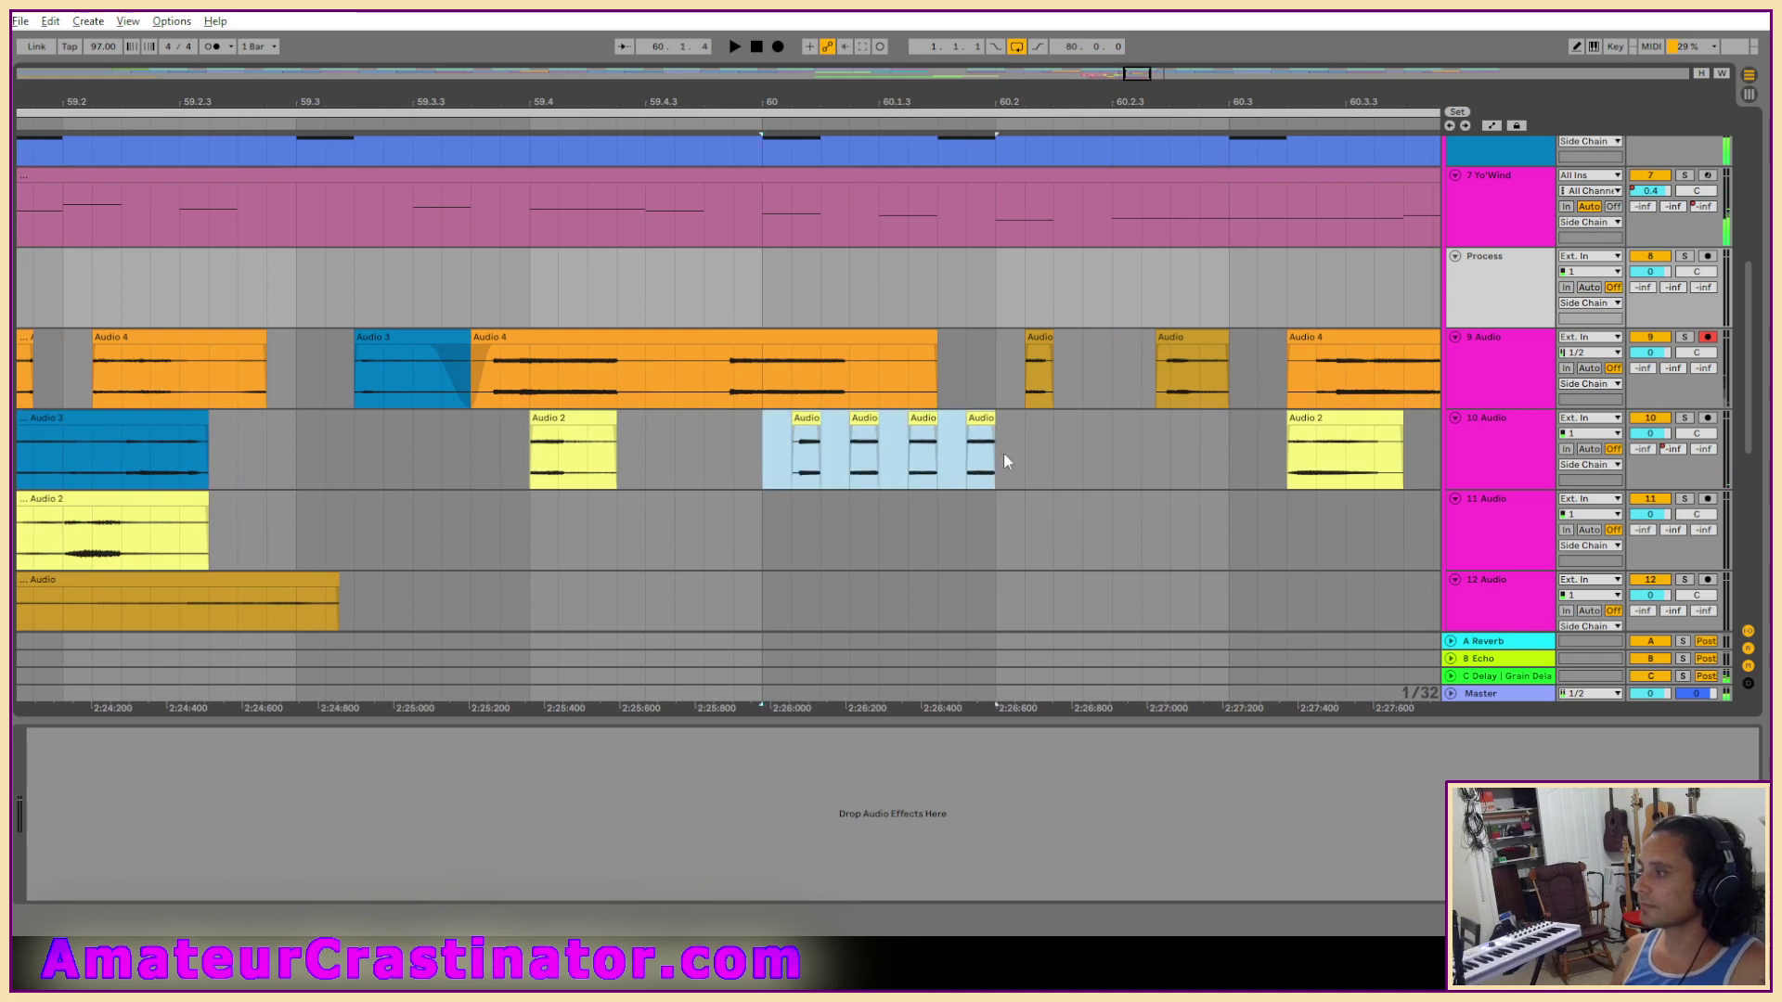
key("shift+Left")
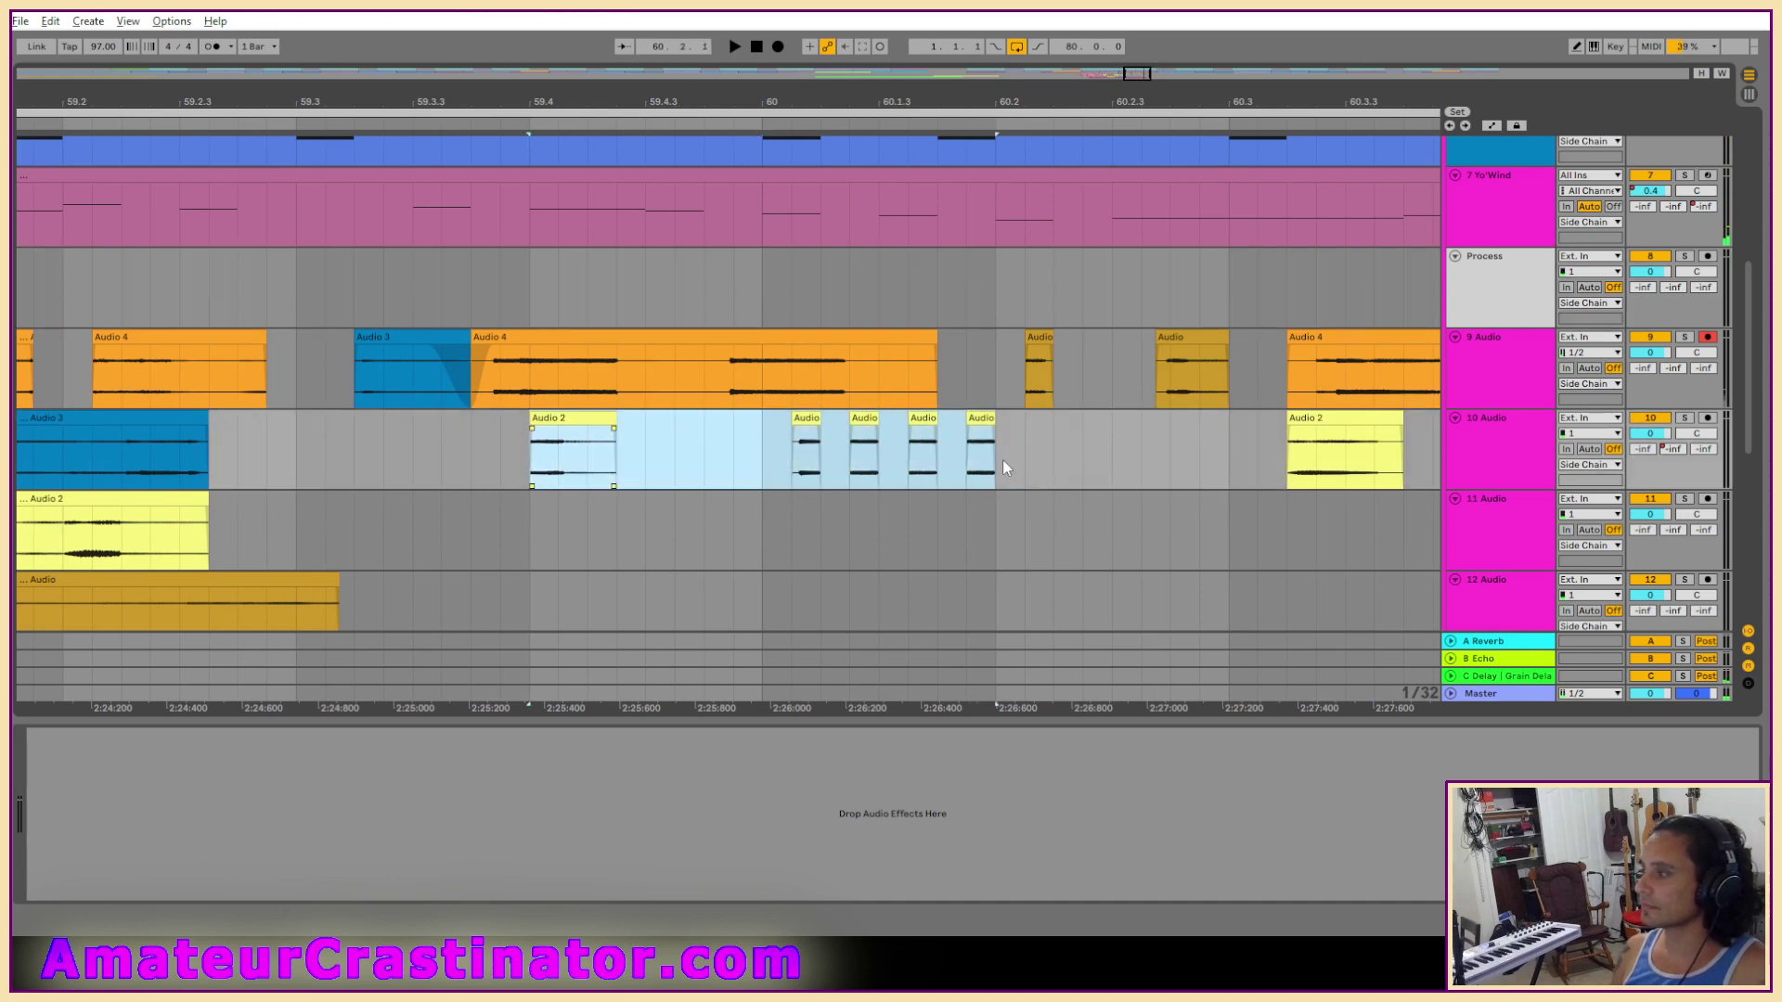
left_click_drag(986, 418, 984, 269)
key("space")
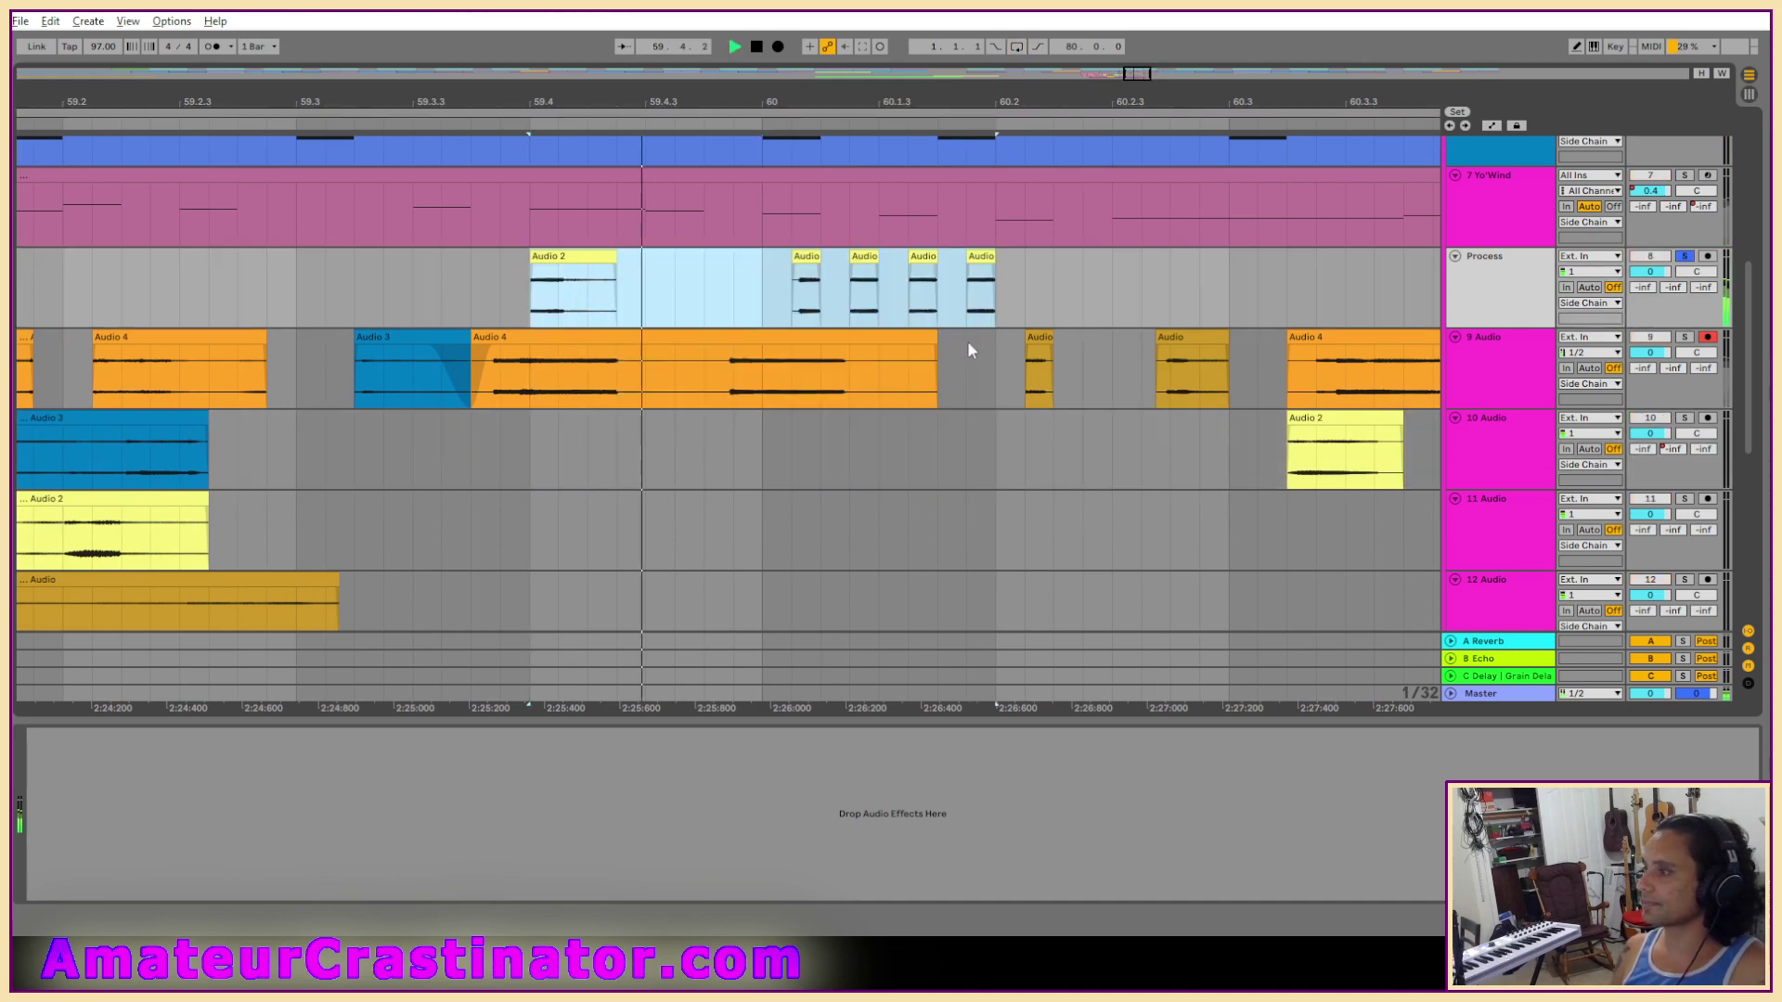
Audition the yellow clips from 59.4 to 60.2 on the soloed Process track as a loop.
key("space")
key("ctrl+l")
key("ctrl+l")
key("space")
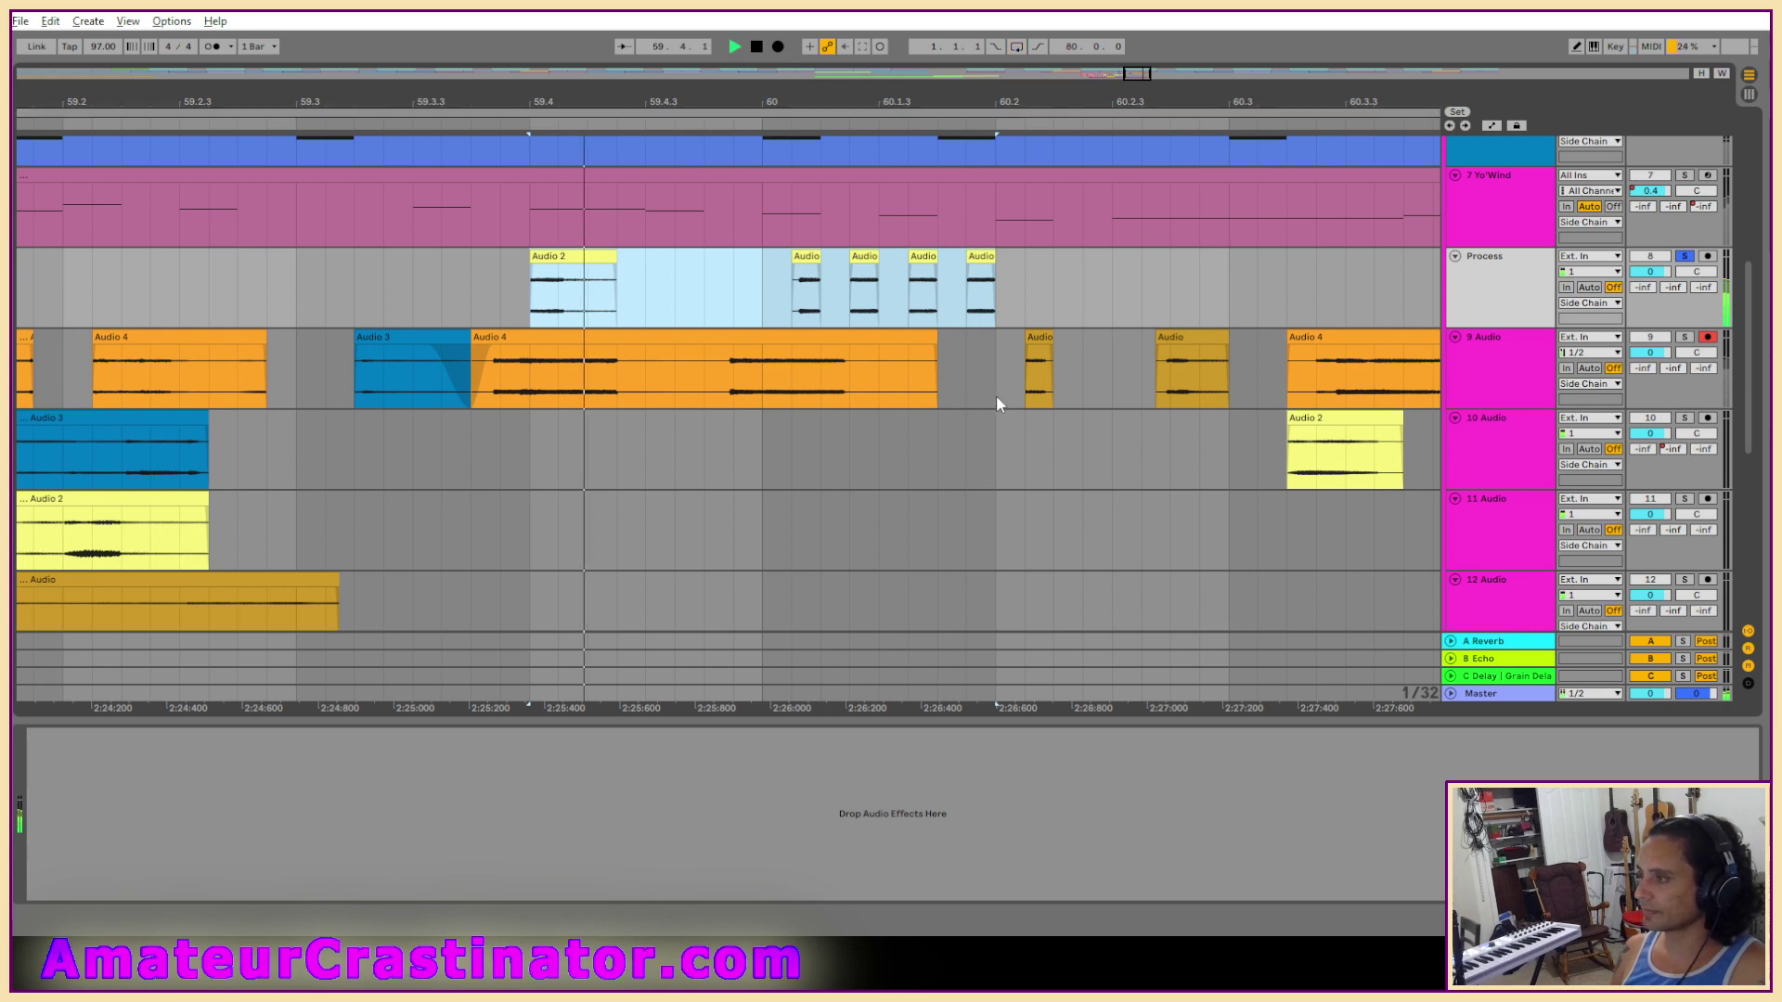
left_click(570, 304)
key("space")
key("ctrl+l")
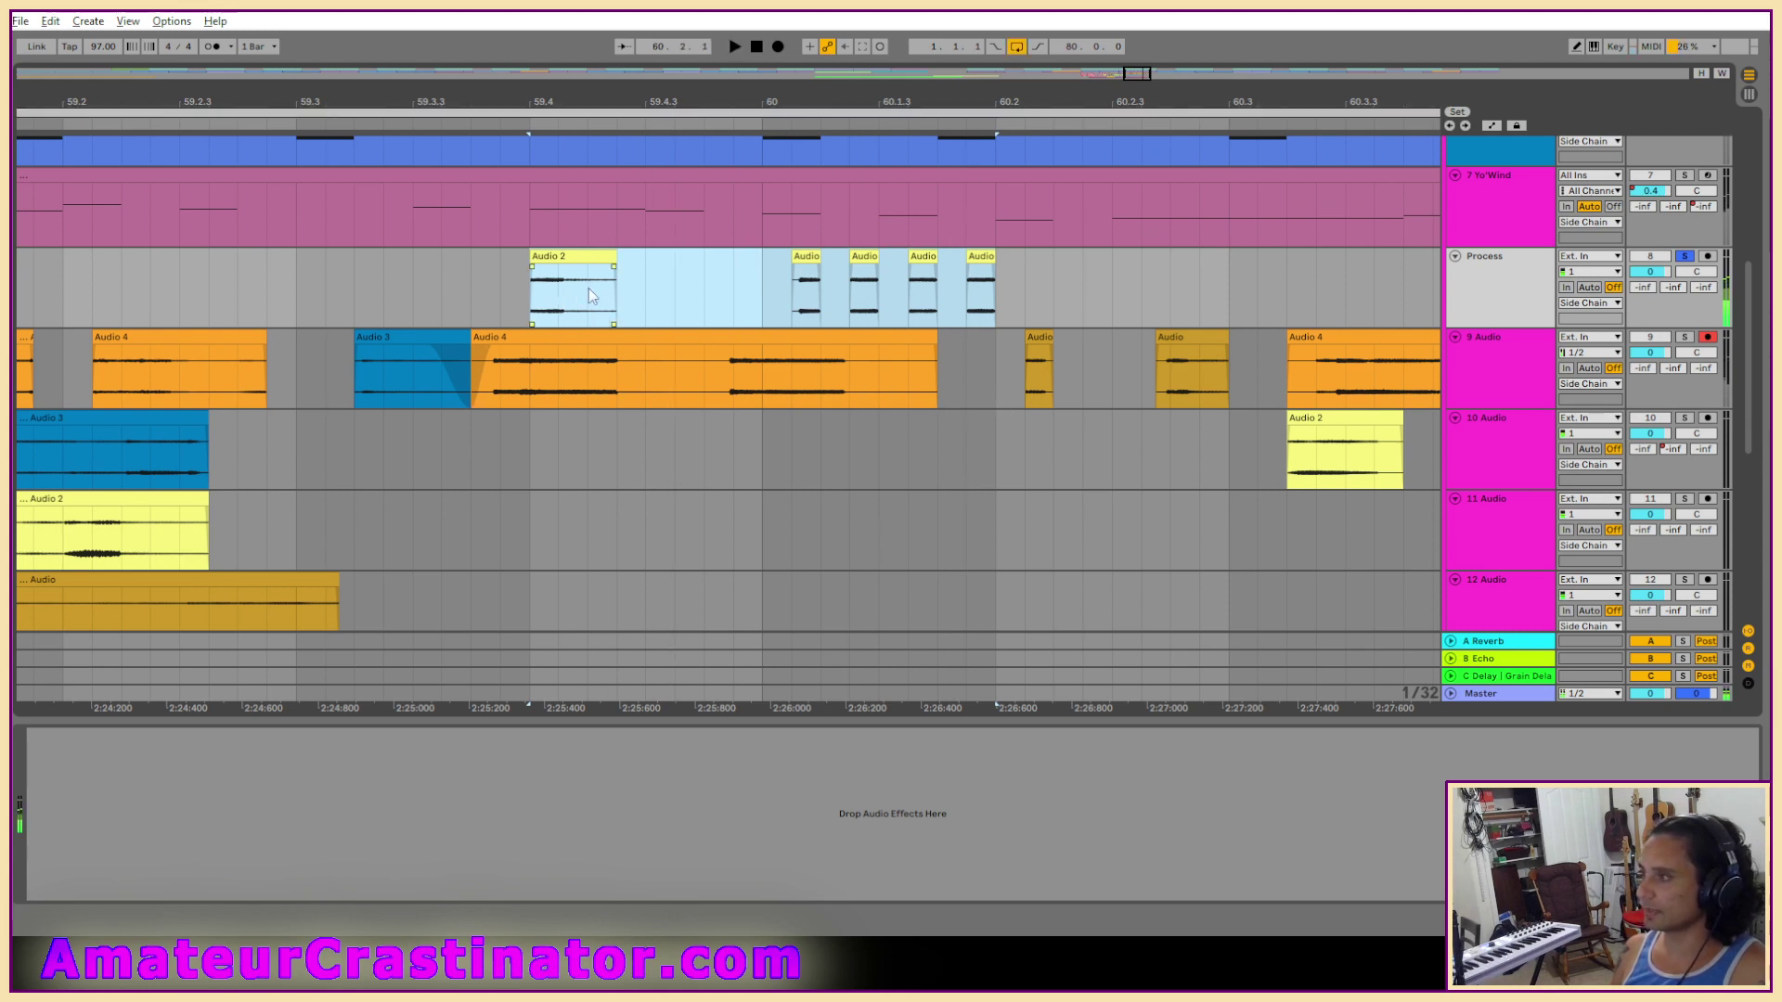
key("space")
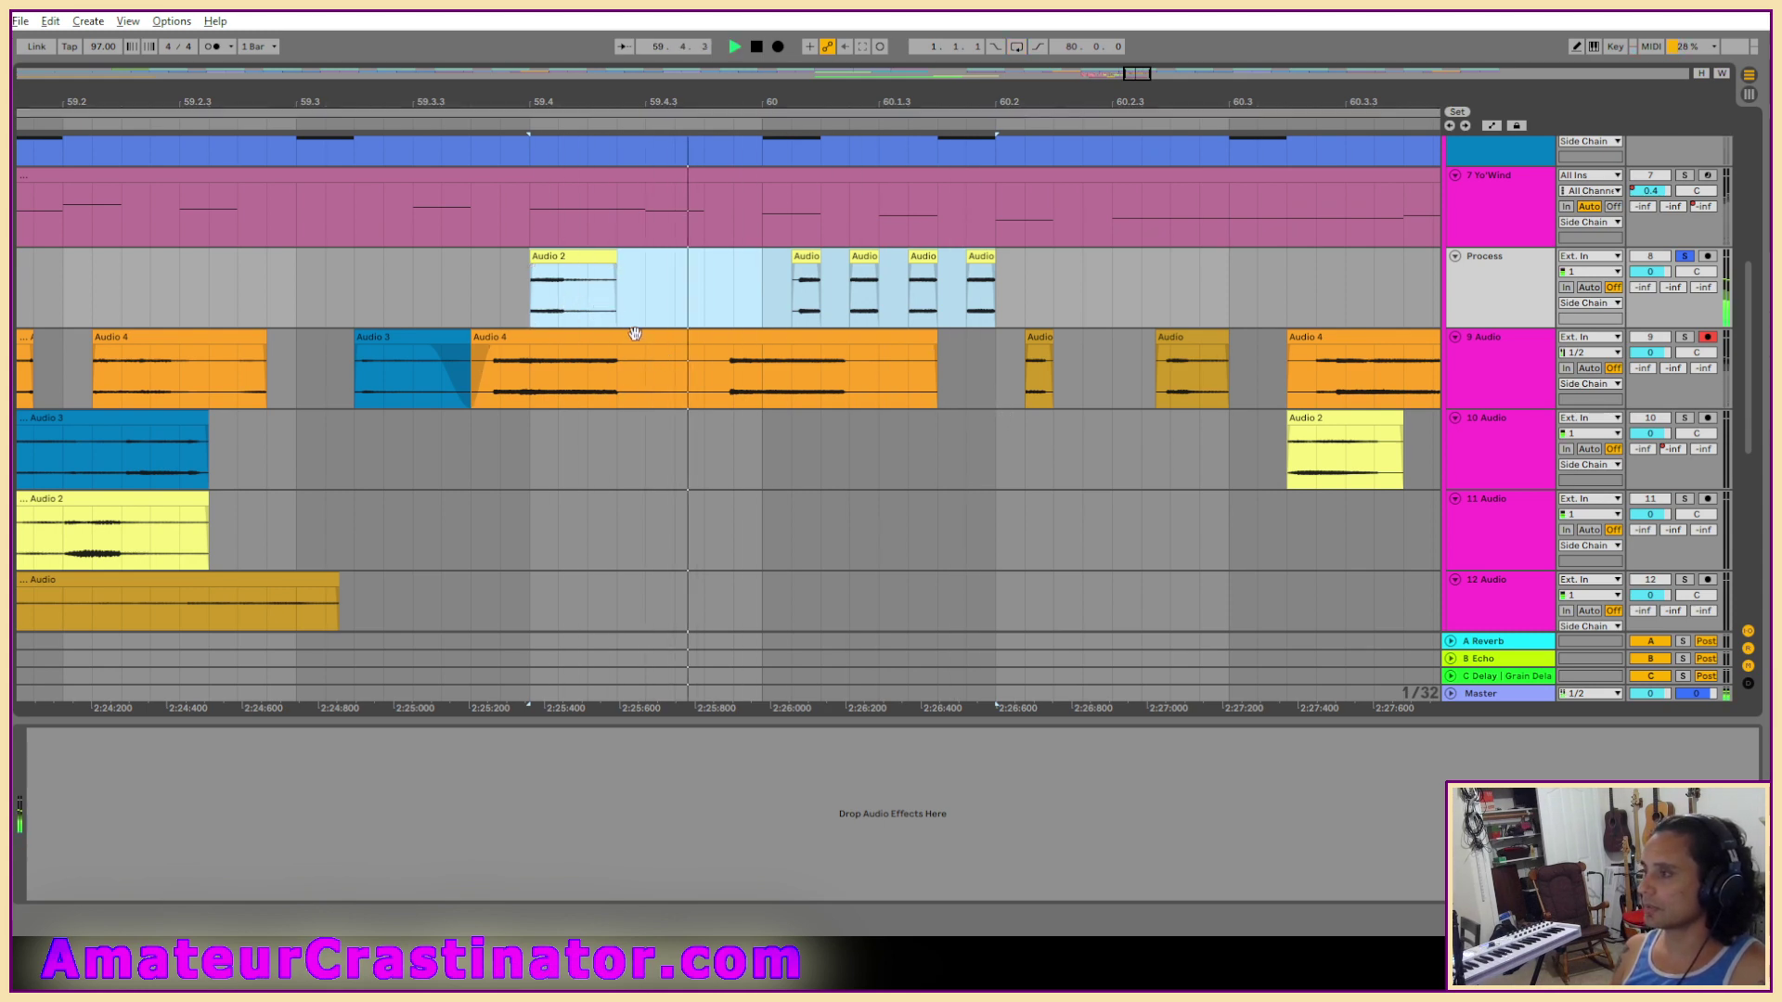
left_click(763, 295)
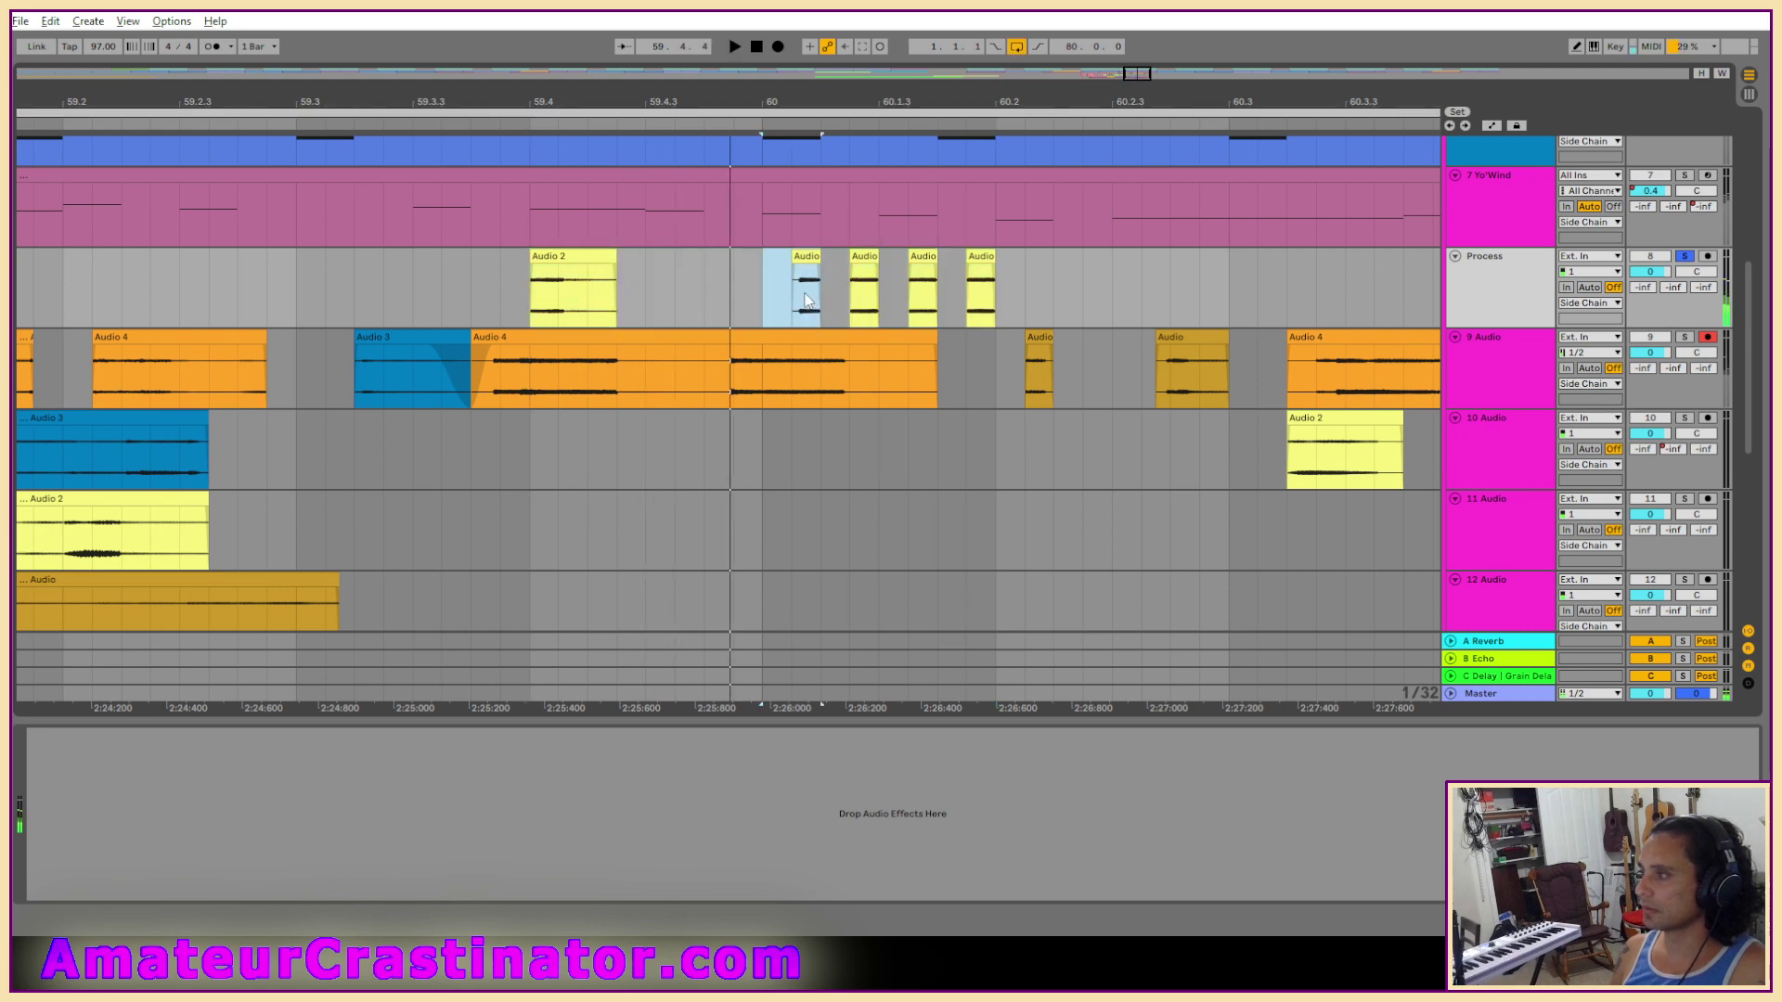
key("space")
Return the longer Audio 2 clip at 59.4 to 10 Audio and play the passage with the full mix.
mouse_move(570, 278)
left_mouse_down()
mouse_move(548, 429)
mouse_move(570, 427)
left_mouse_up()
left_click(527, 297)
key("space")
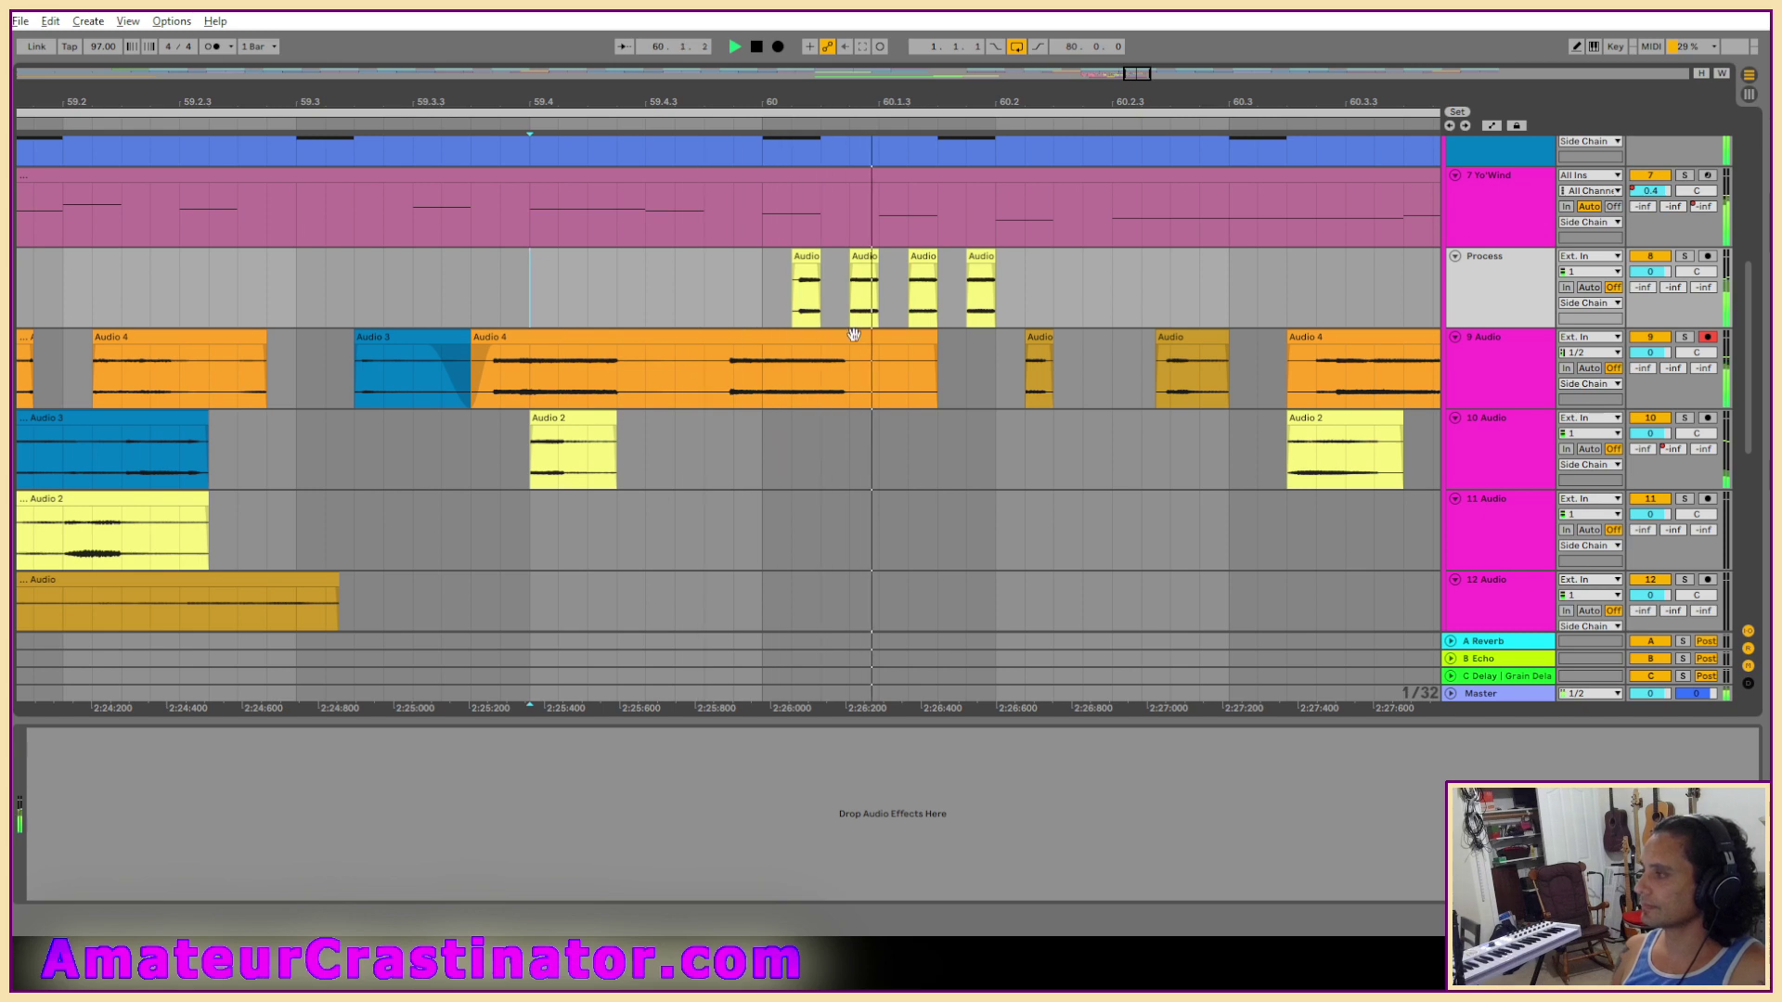
Solo Process and add a Compressor in Peak mode with knee 0.1 dB, attack 45 ms, ratio 7.88:1 and threshold -28.9 dB.
key("s")
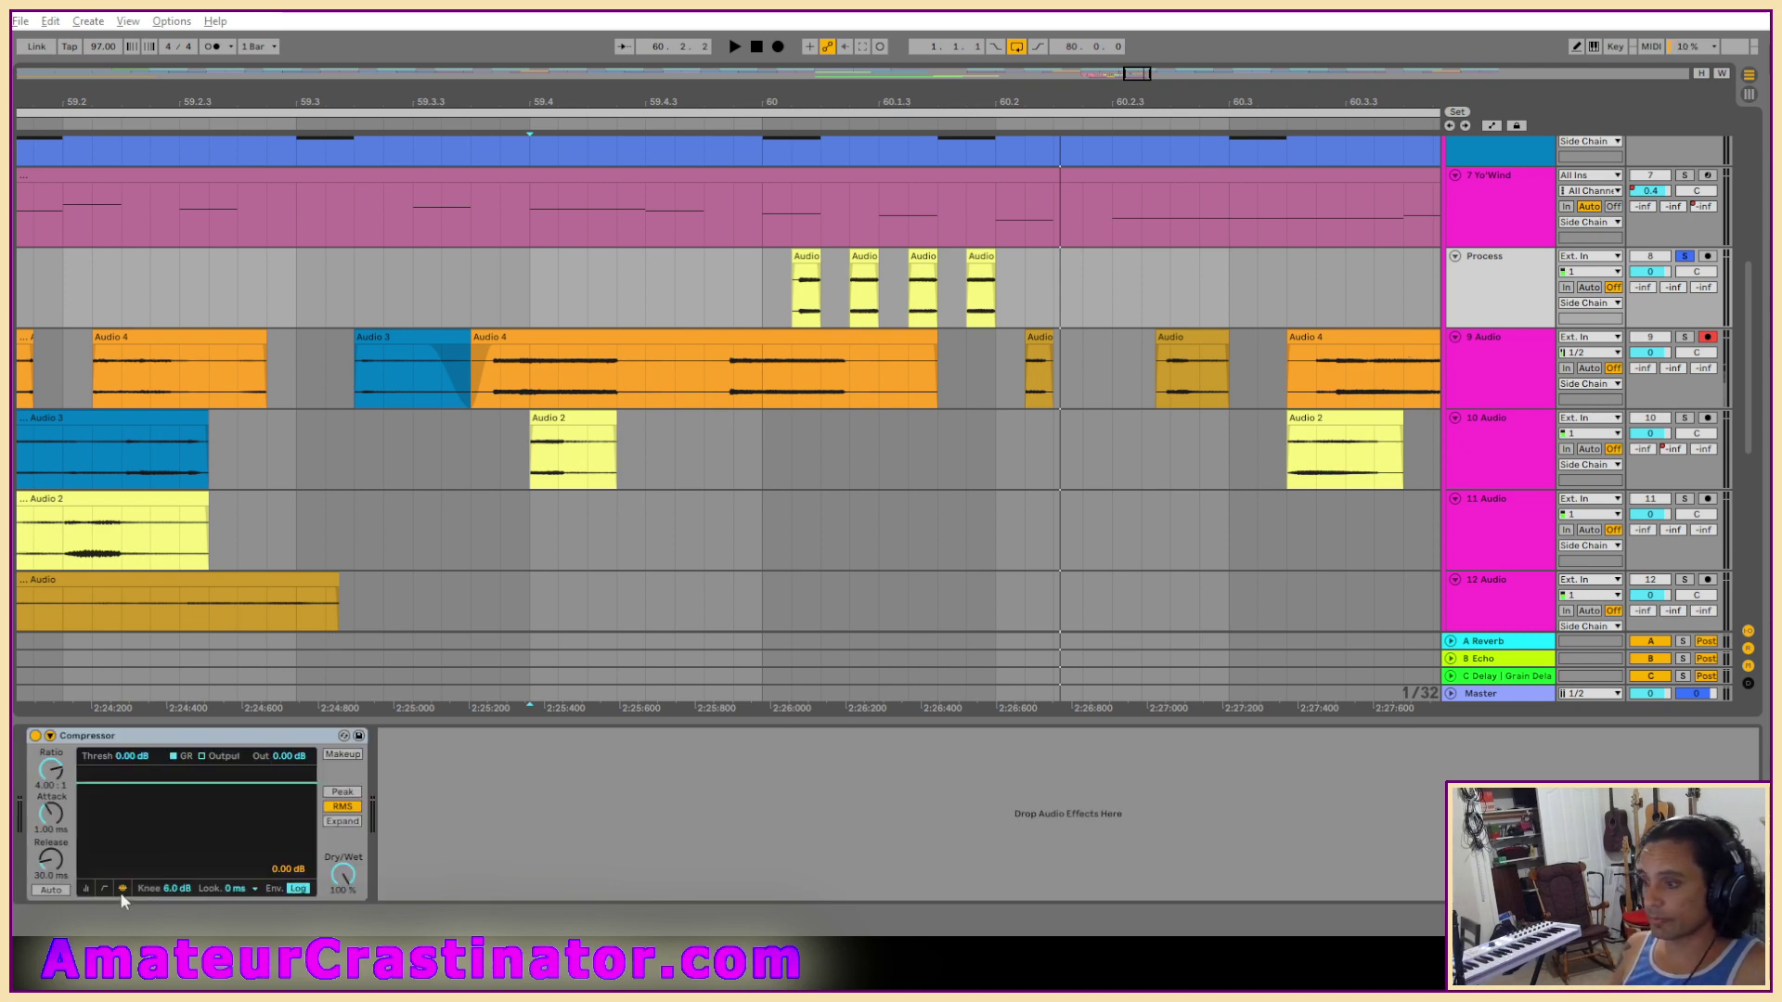
left_click_drag(165, 887, 165, 882)
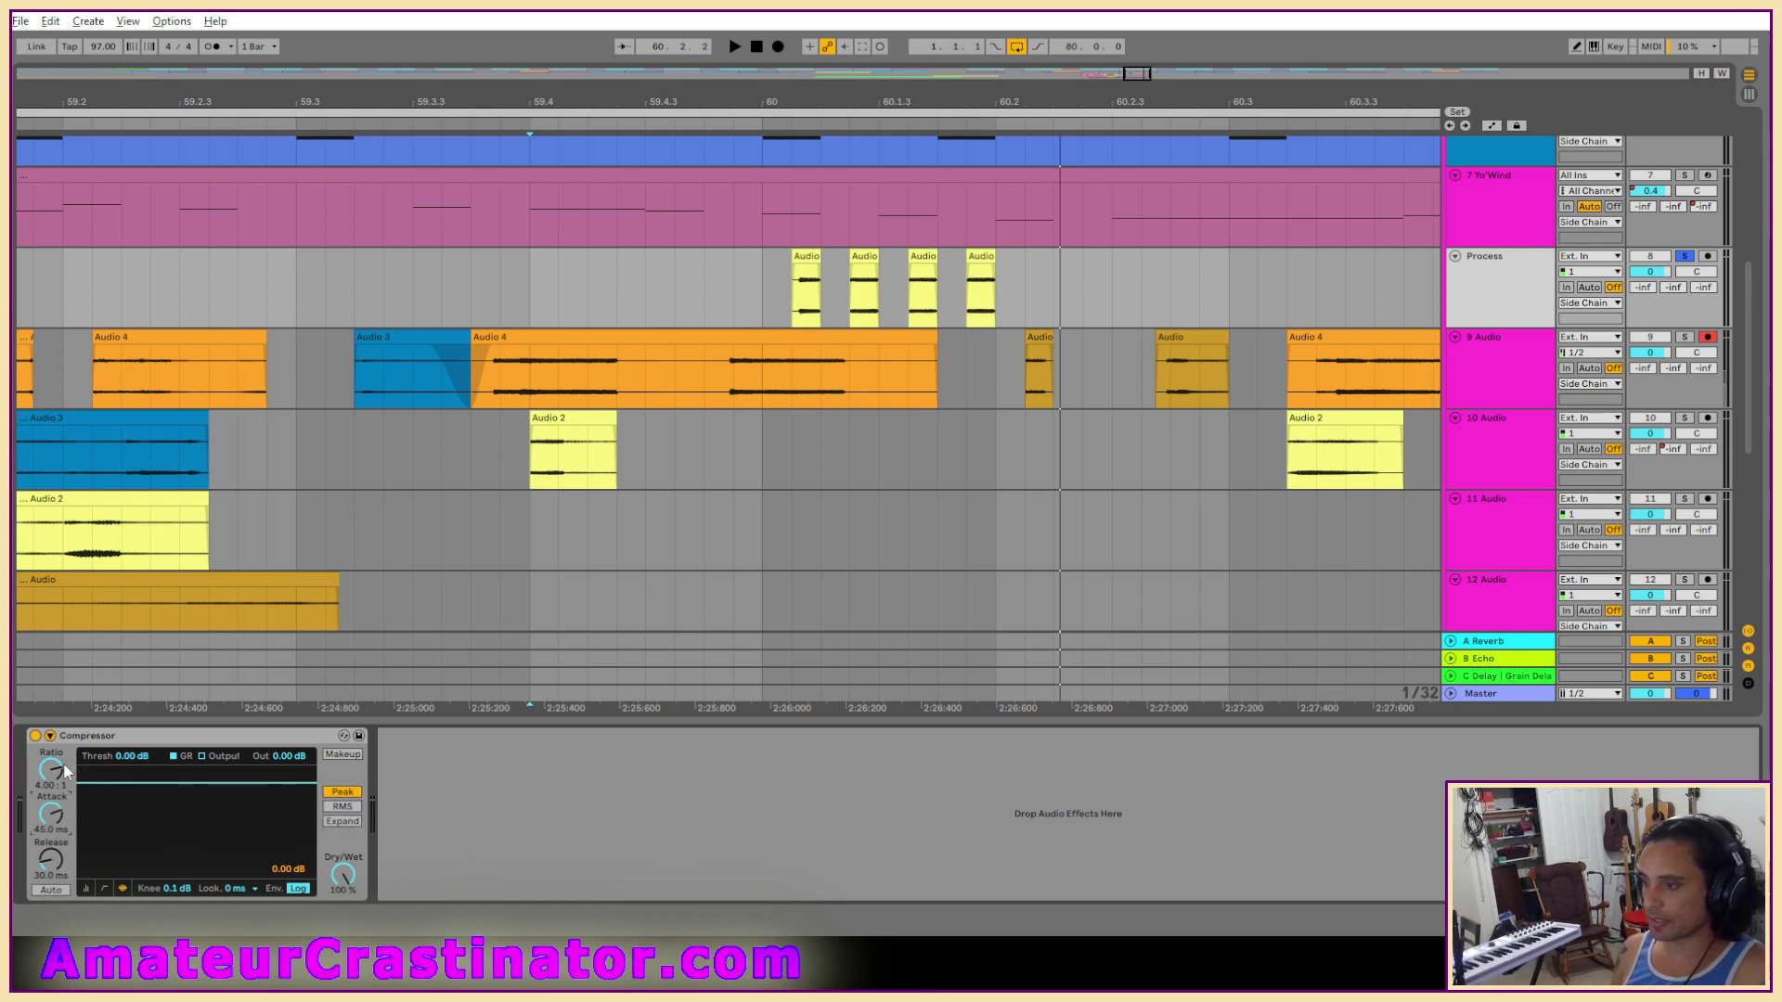
left_click_drag(126, 757, 67, 747)
Audition the four short yellow clips at bar 60 through the Compressor and add Transient Master after it.
left_click(802, 250)
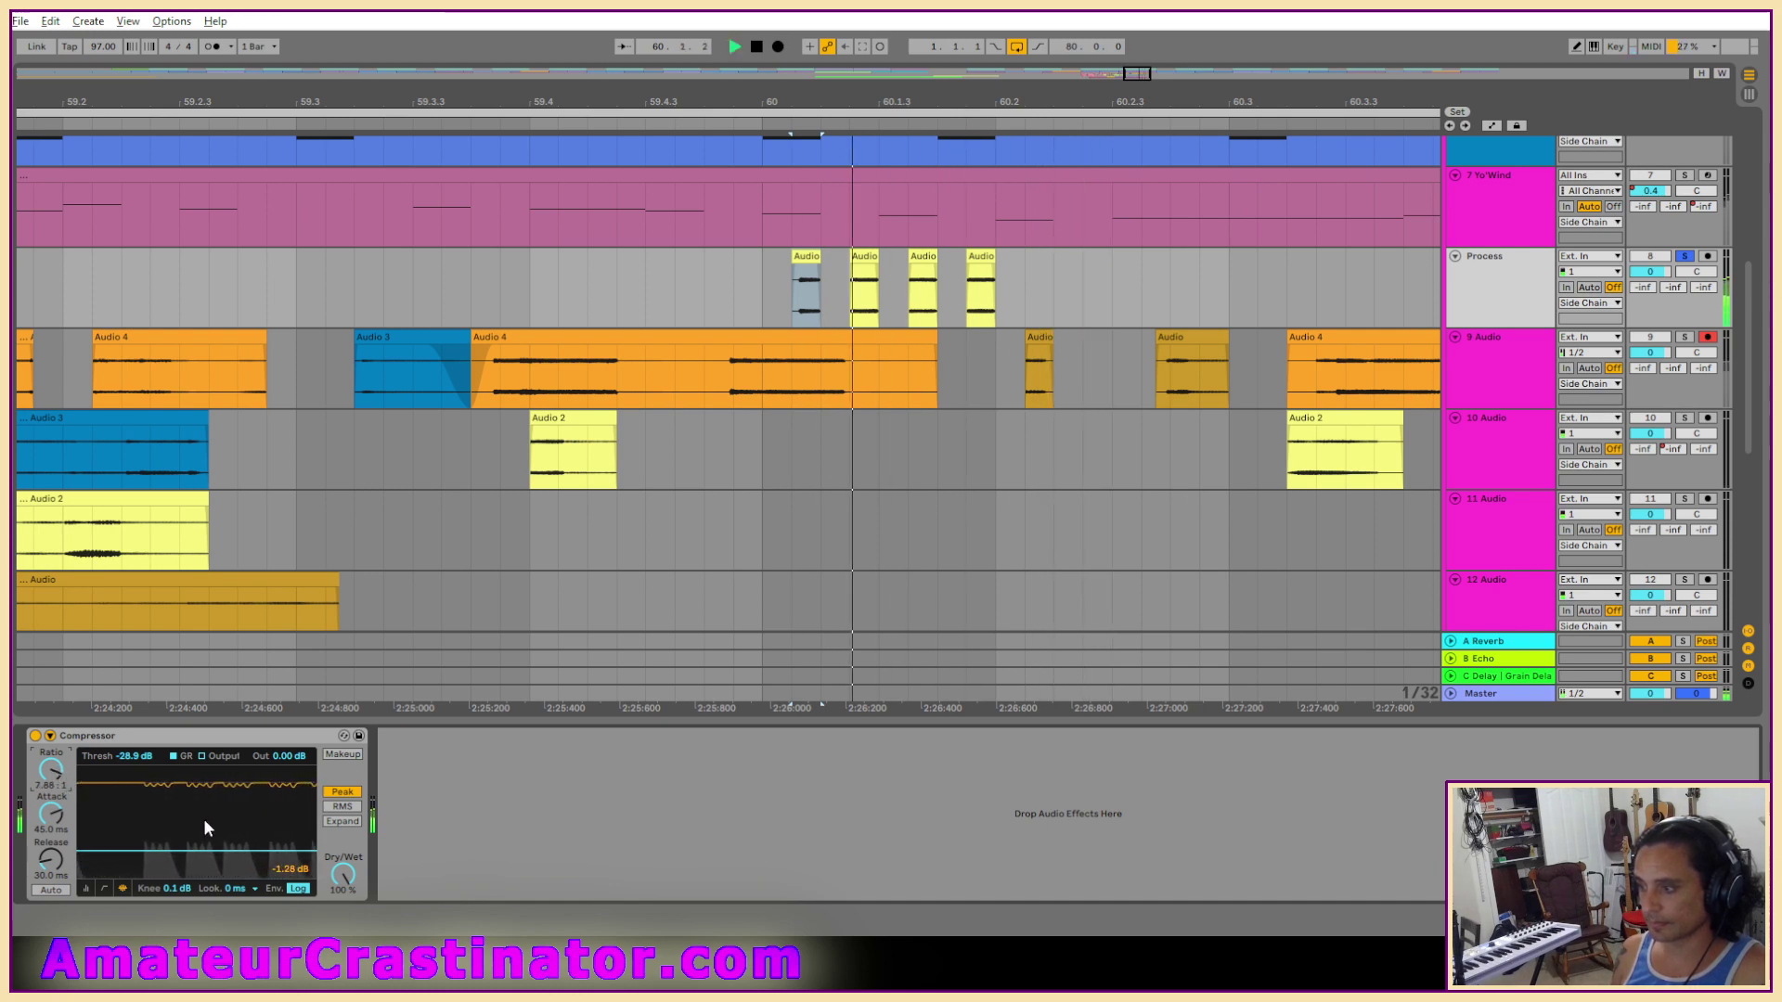
key("space")
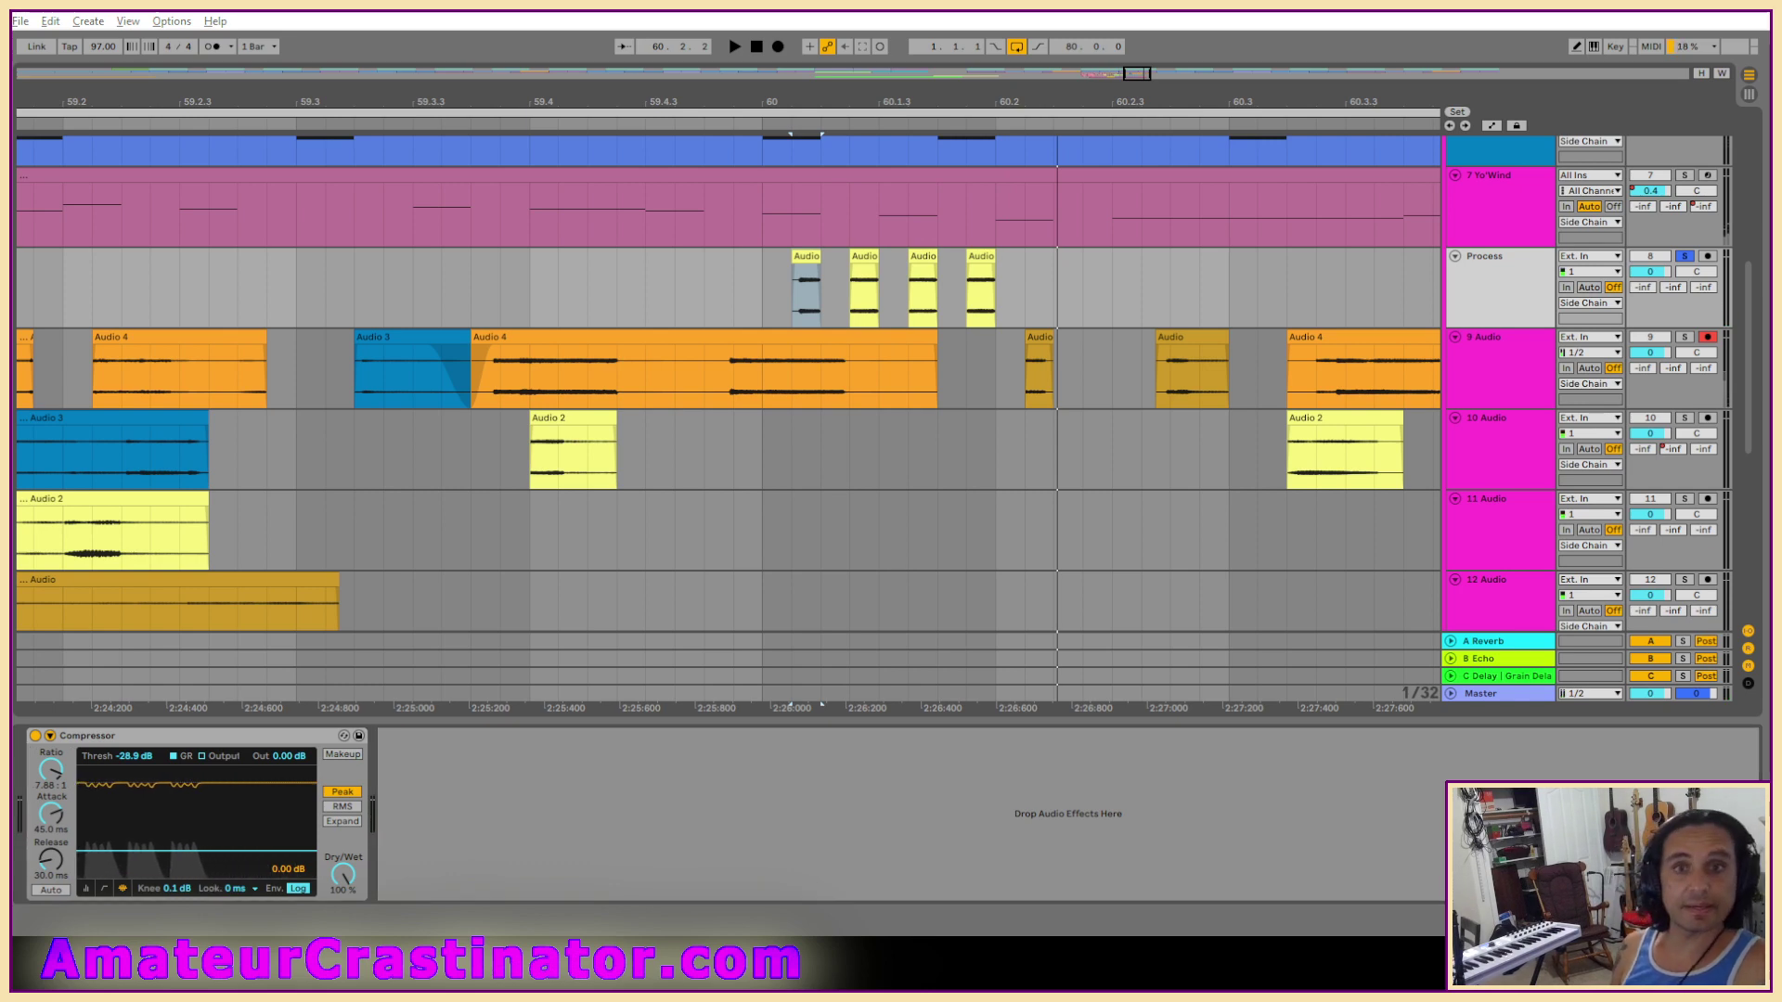
key("space")
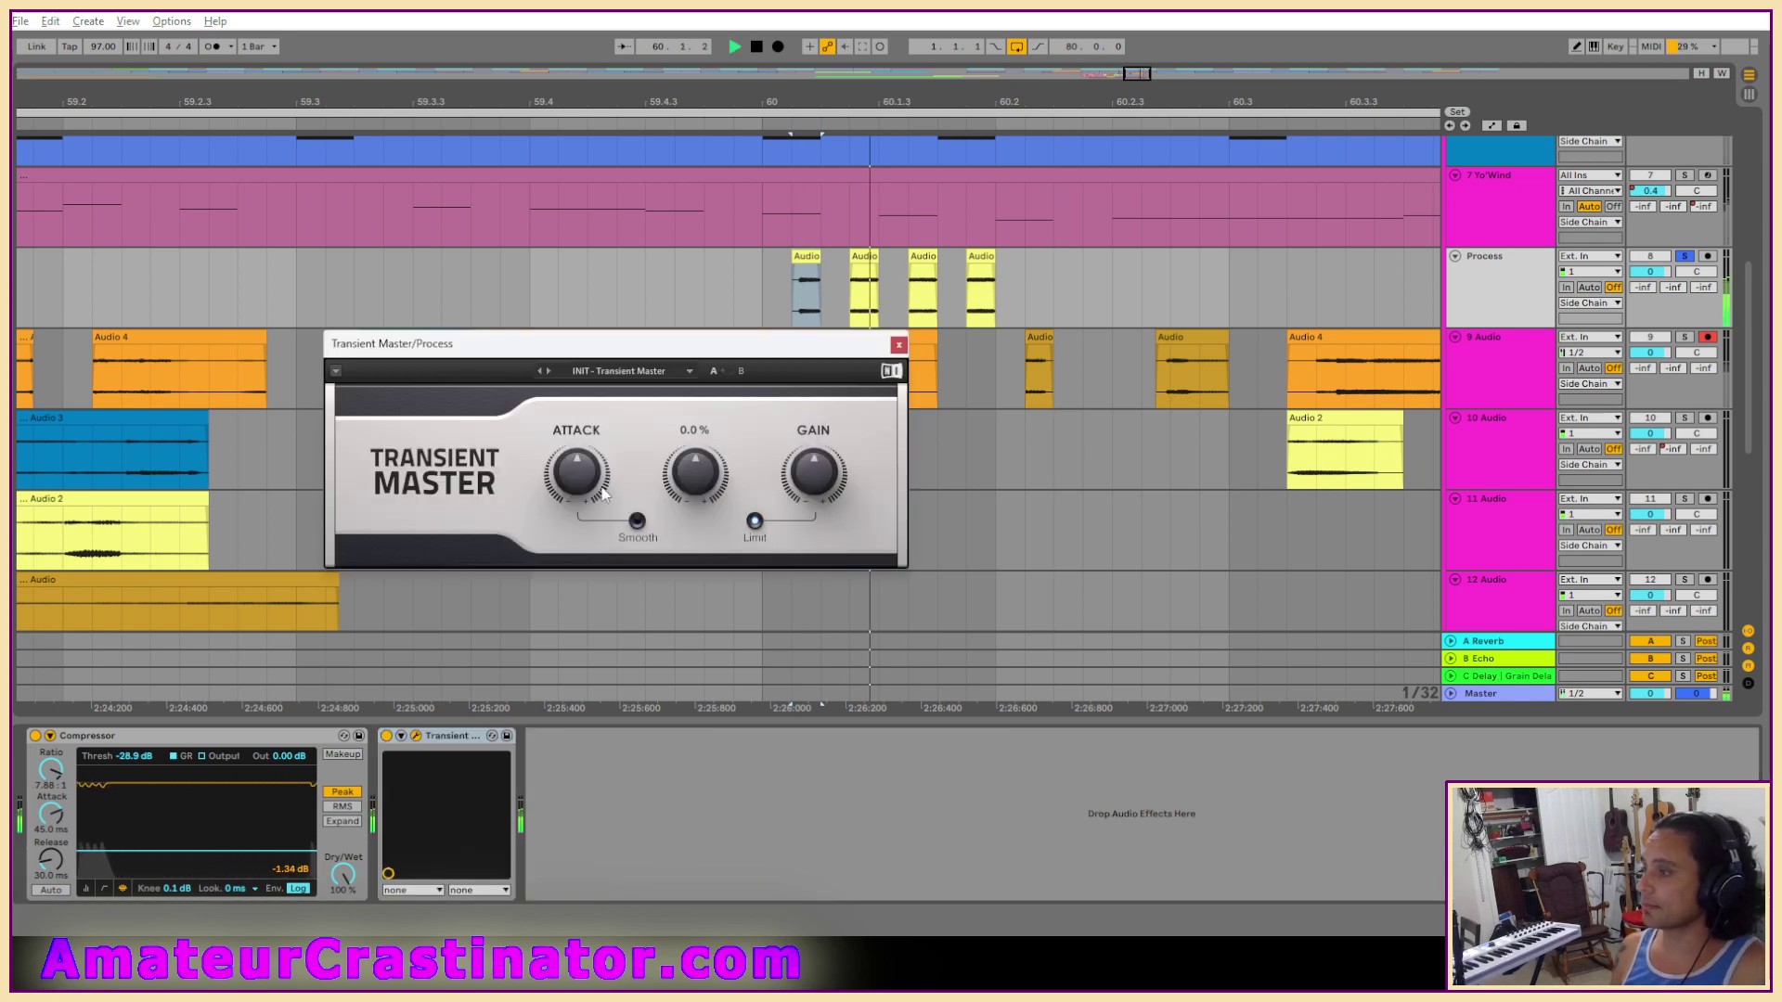
Set Transient Master's attack to 49% while auditioning the clips, and close the plug-in window.
scroll(578, 483, "up", 6)
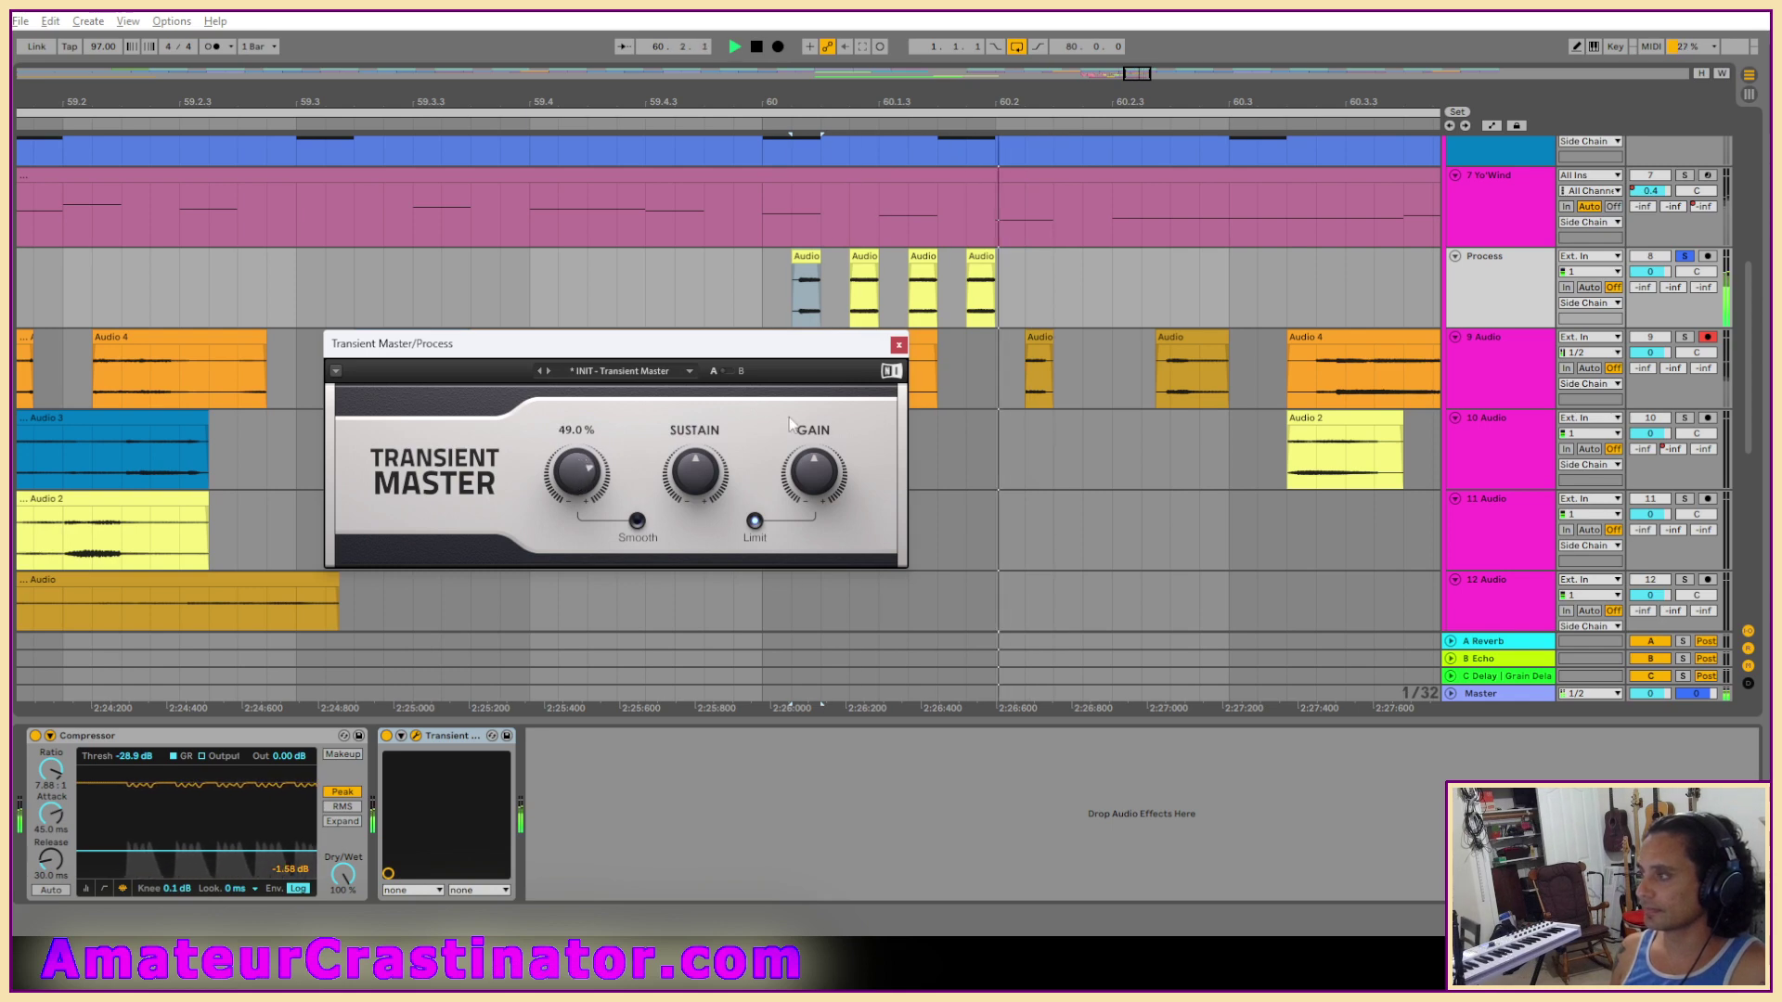
left_click(899, 346)
key("space")
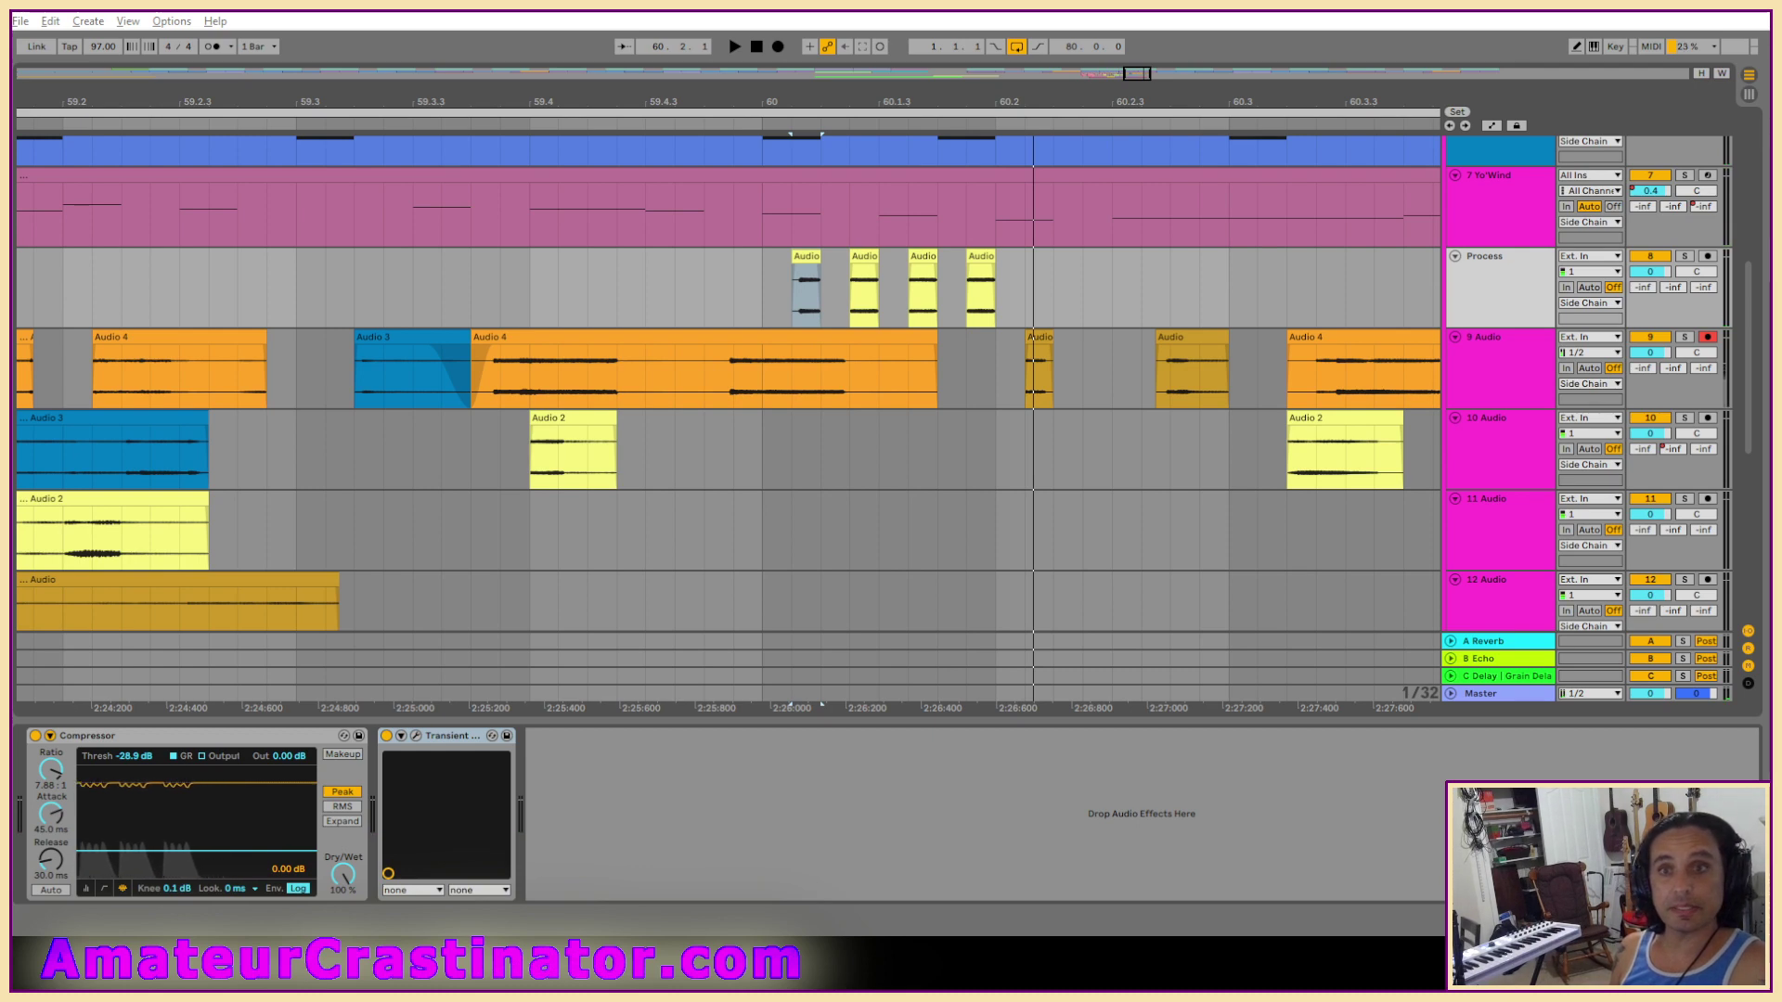
Add an EQ Eight after Transient Master with a raised low cut, a low-mid dip of -2.85 dB at Q 5.68 and a slight upper-mid cut.
key("ctrl+v")
left_click(594, 877)
left_click(594, 847)
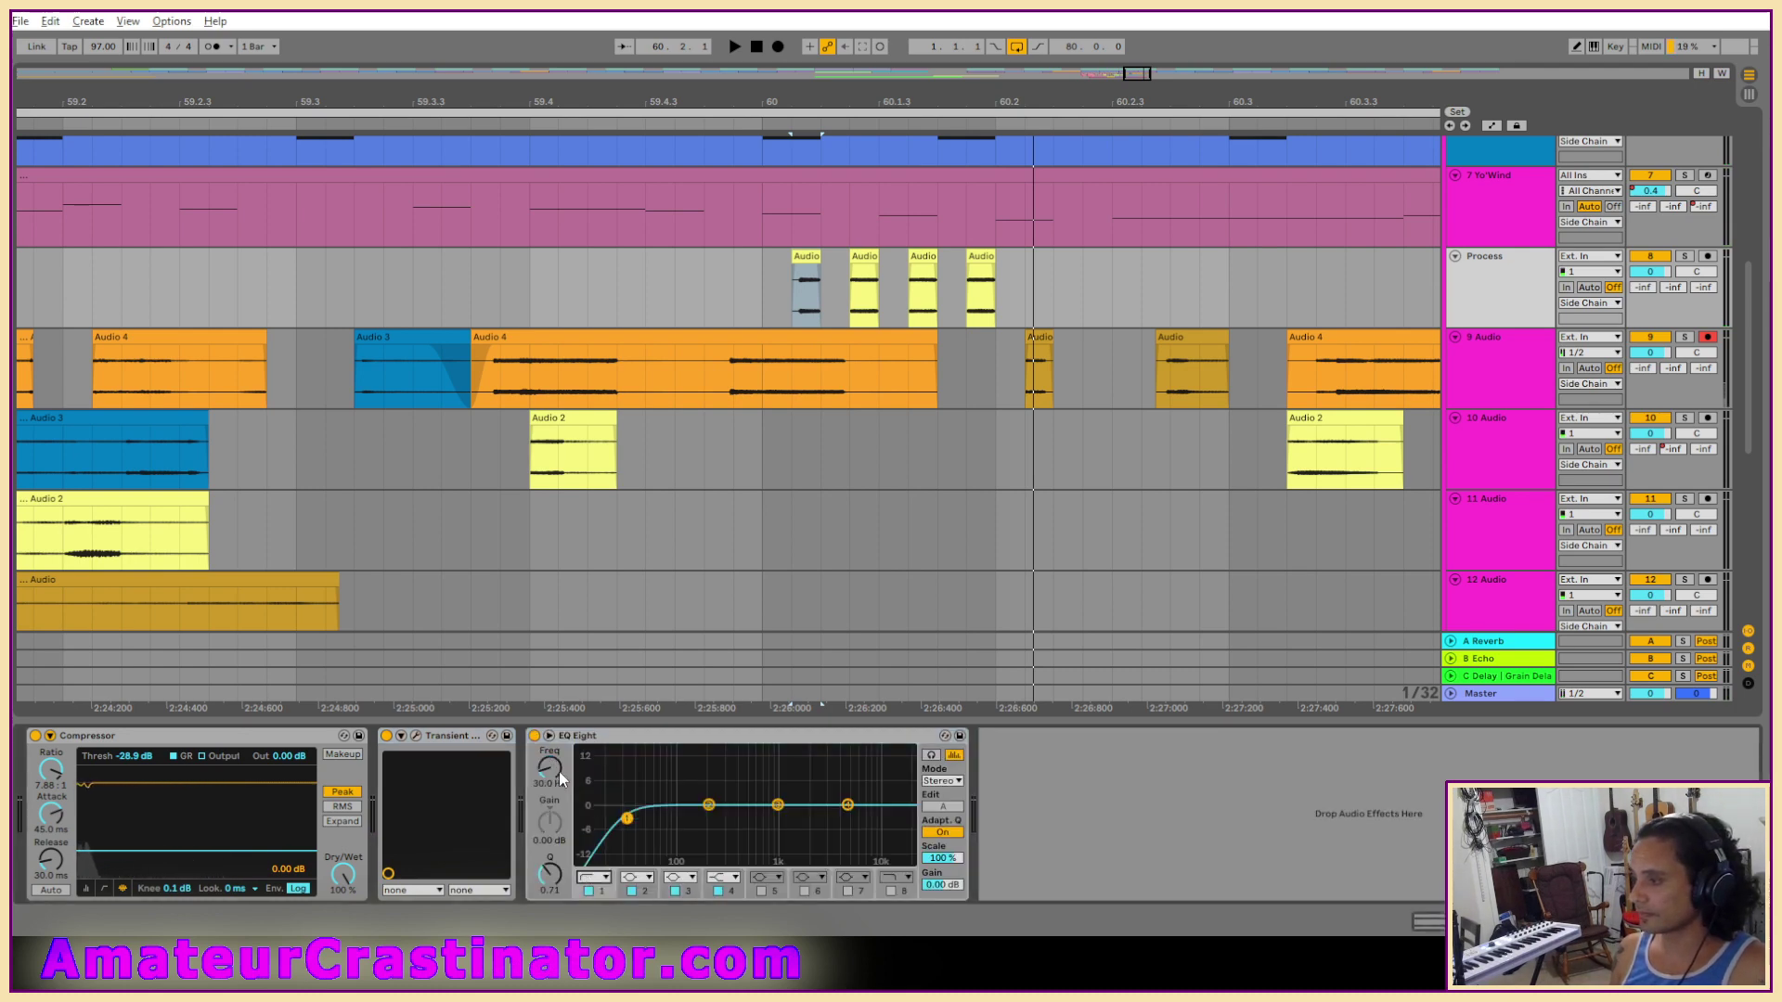
key("space")
left_click_drag(627, 805, 740, 789)
left_click(777, 805)
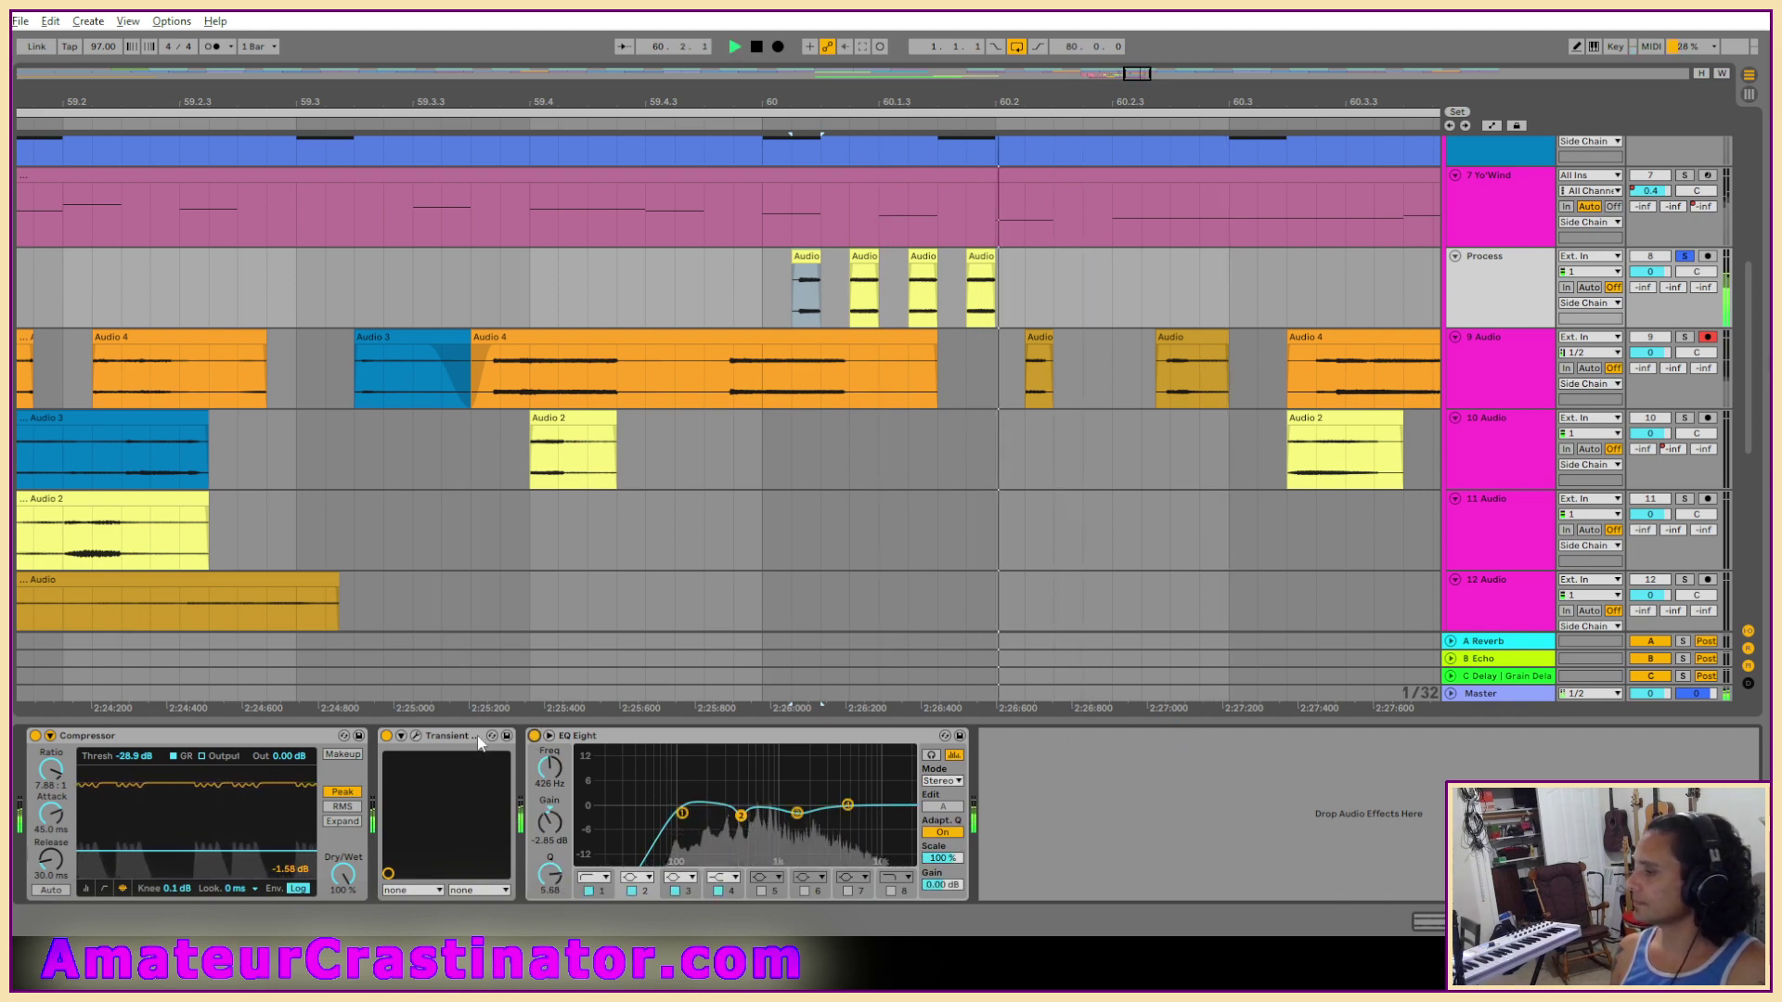
Compare the four clips with Compressor, Transient Master and EQ Eight bypassed and active, leaving all three on.
key("space")
left_click(386, 735)
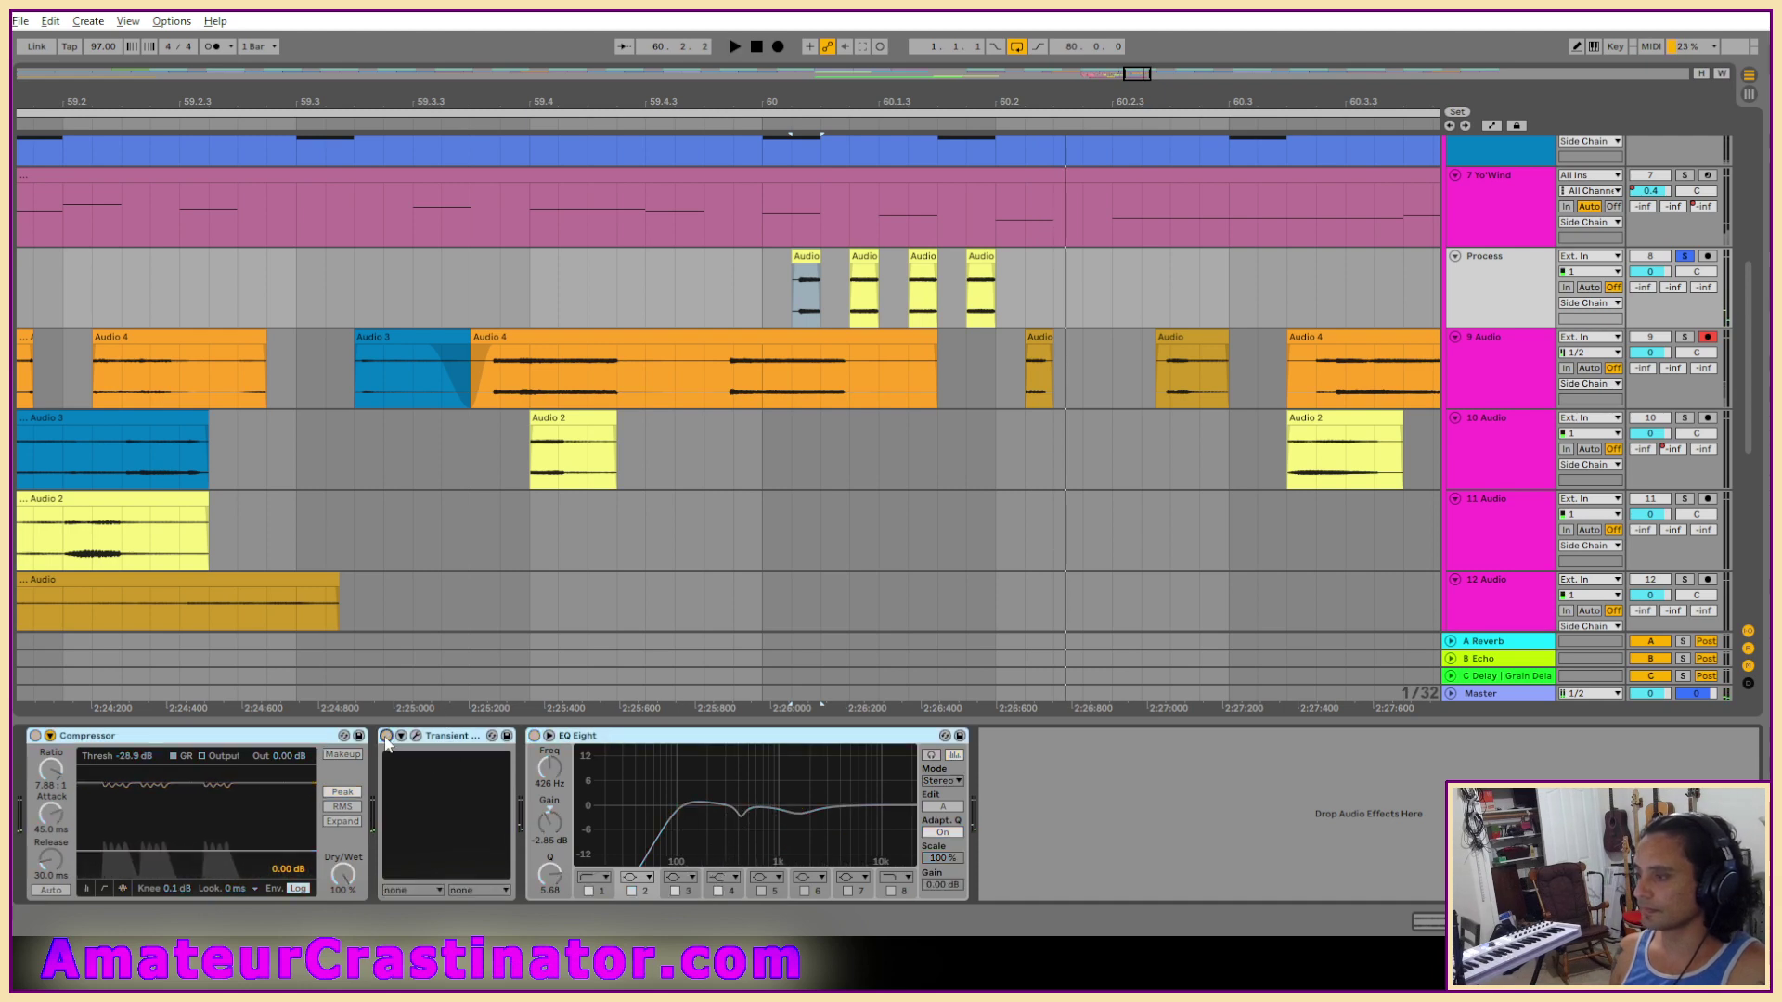
key("space")
left_click(386, 737)
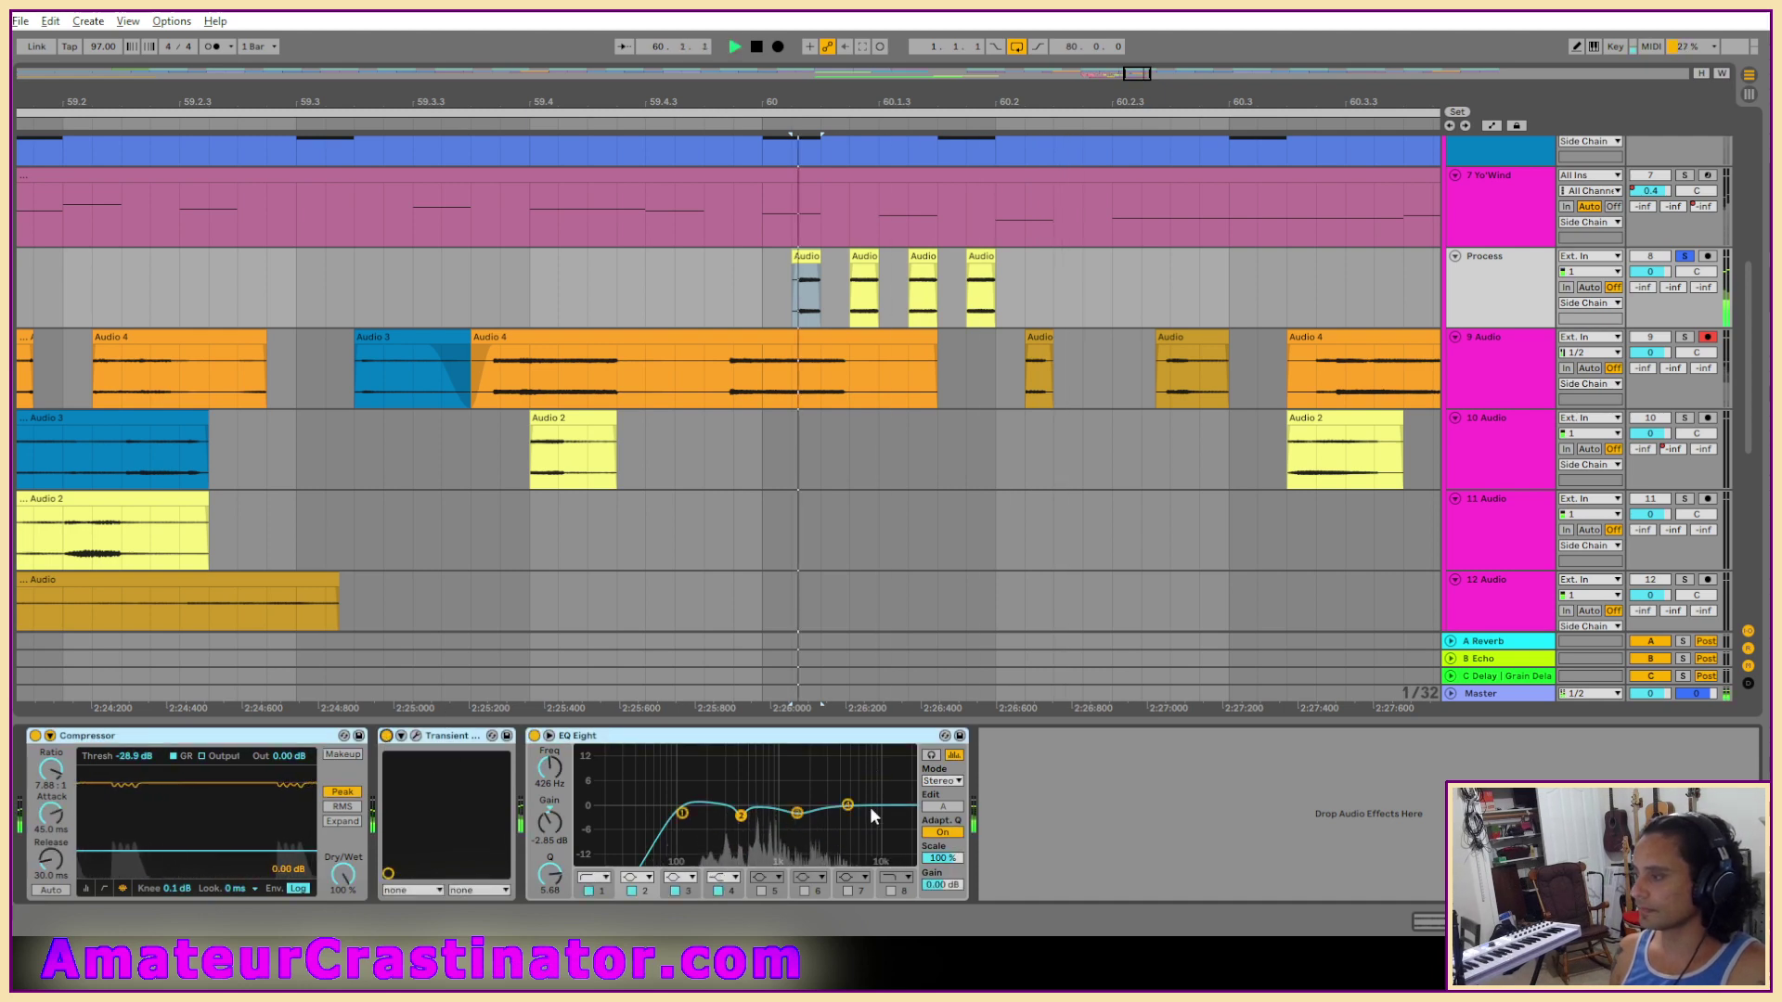
left_click(534, 736)
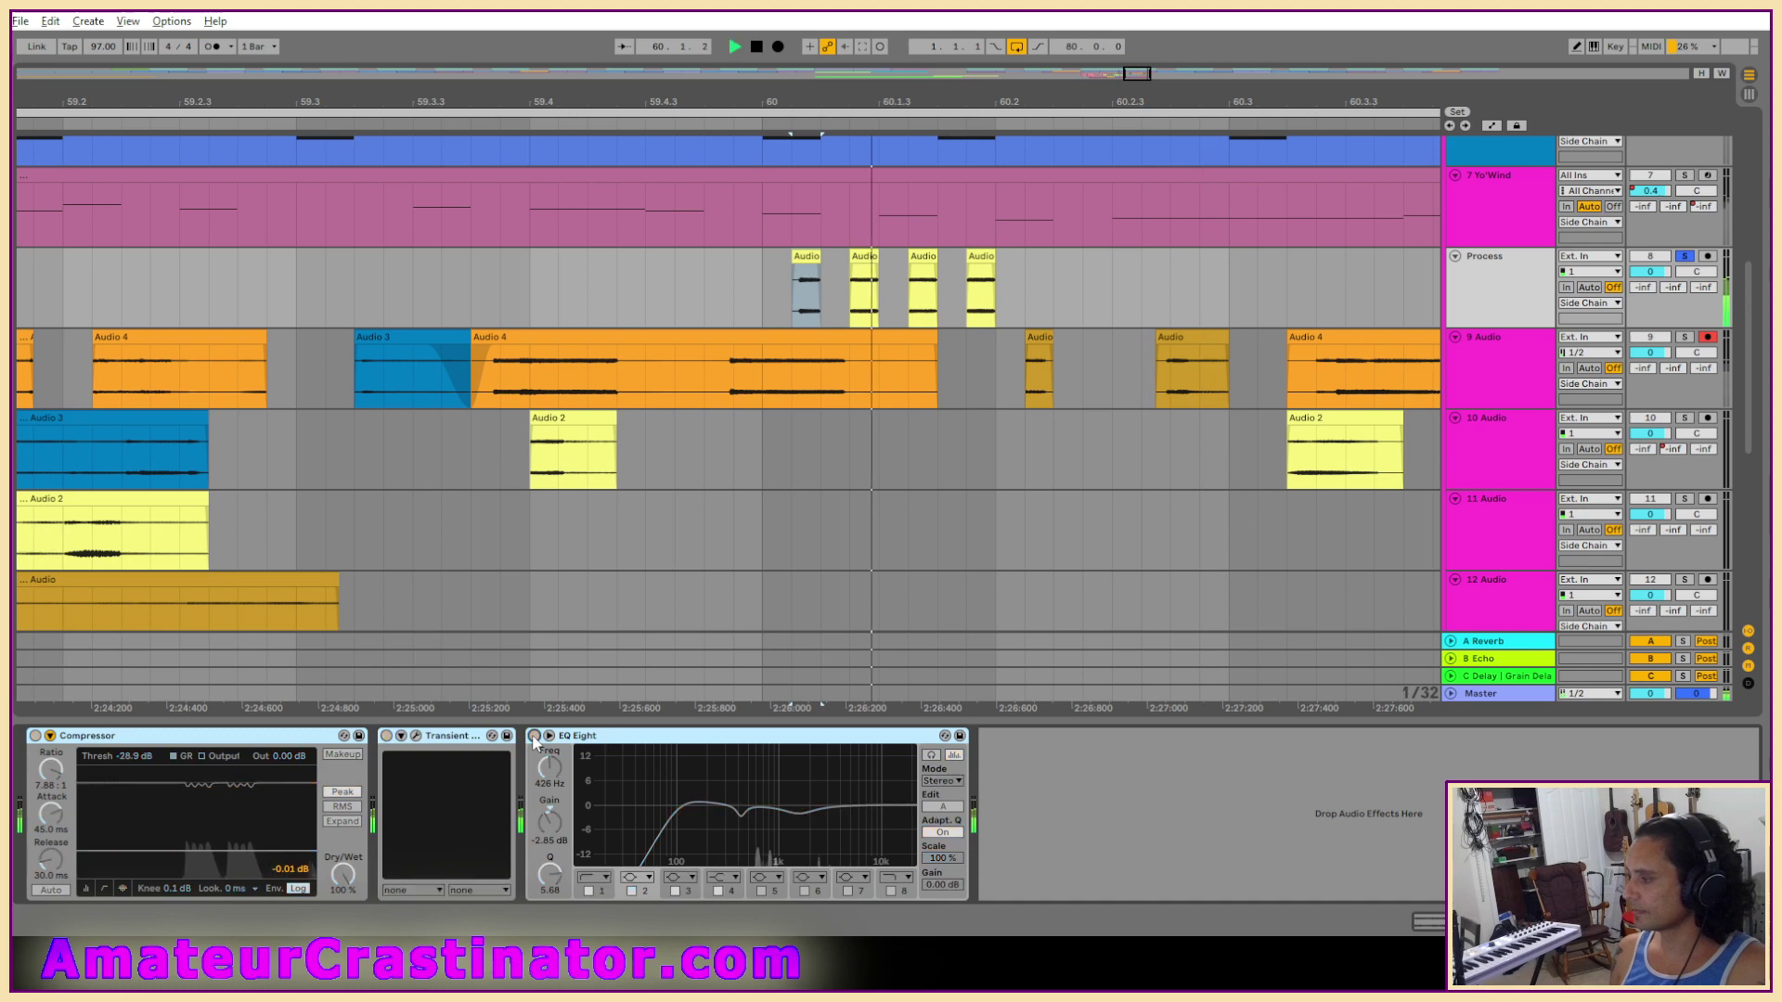
left_click(534, 736)
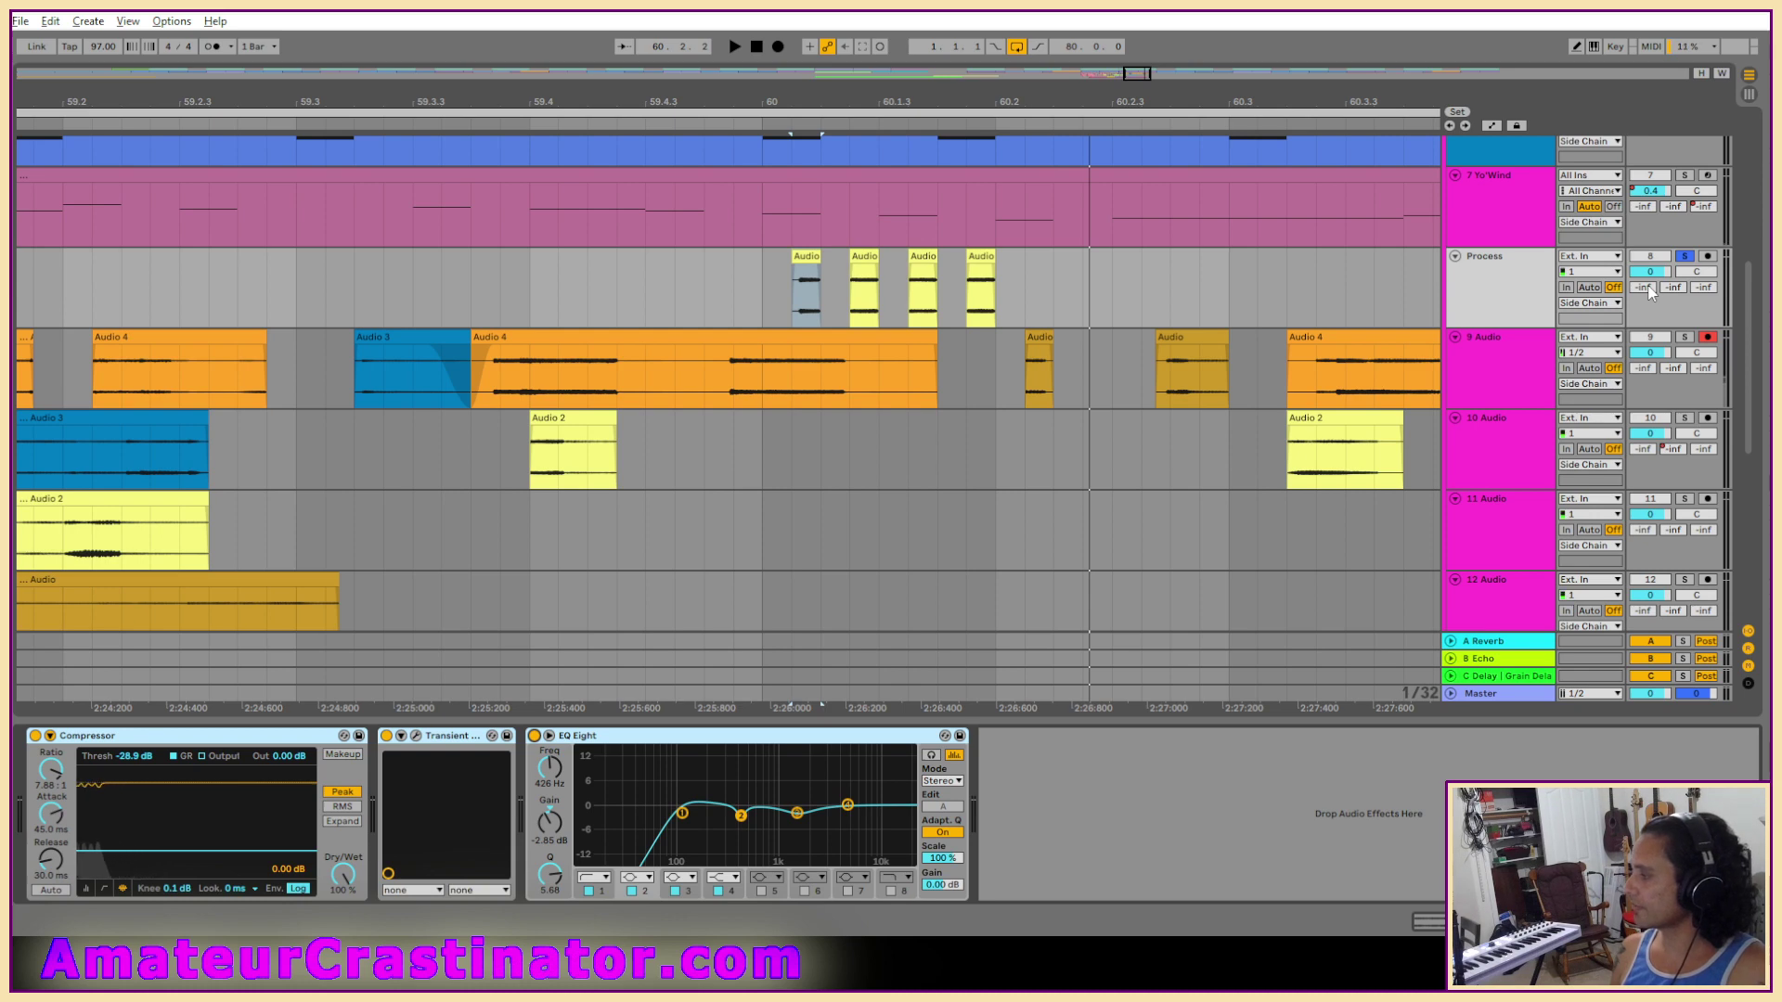
Examine the effects on the Reverb, Echo and Delay | Grain Delay return tracks against the Process chain.
left_click(1499, 644)
left_click(1489, 286)
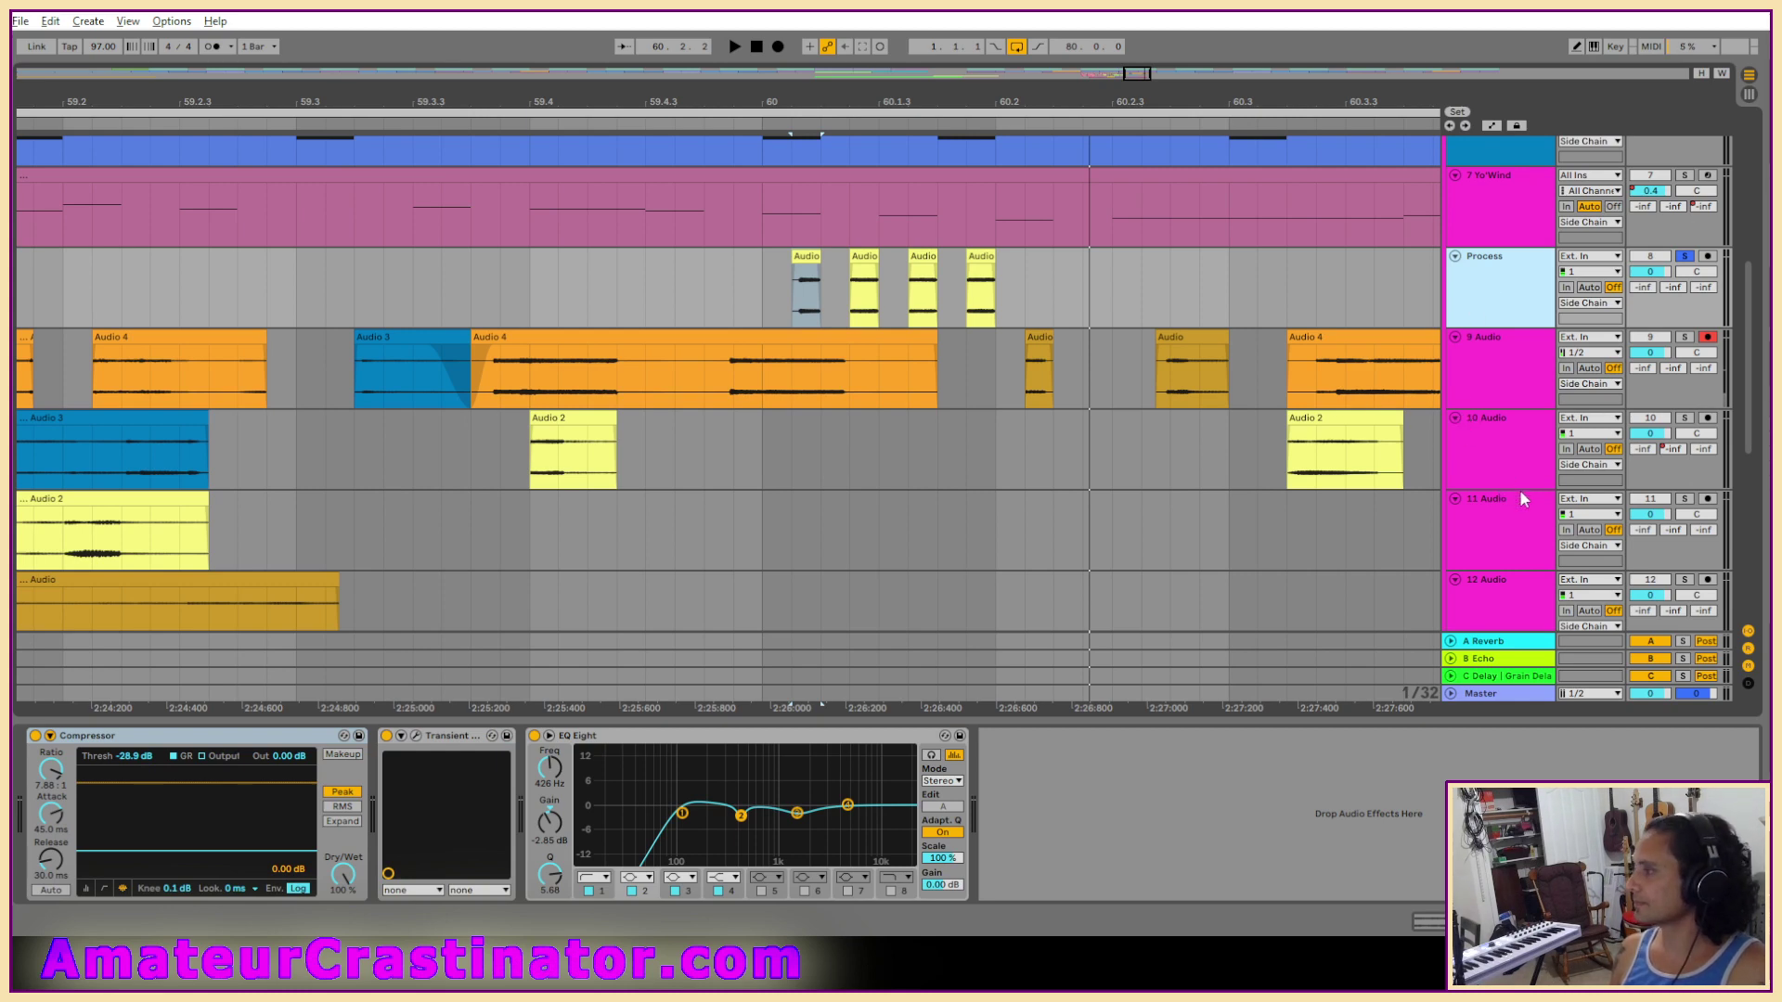
left_click(1490, 662)
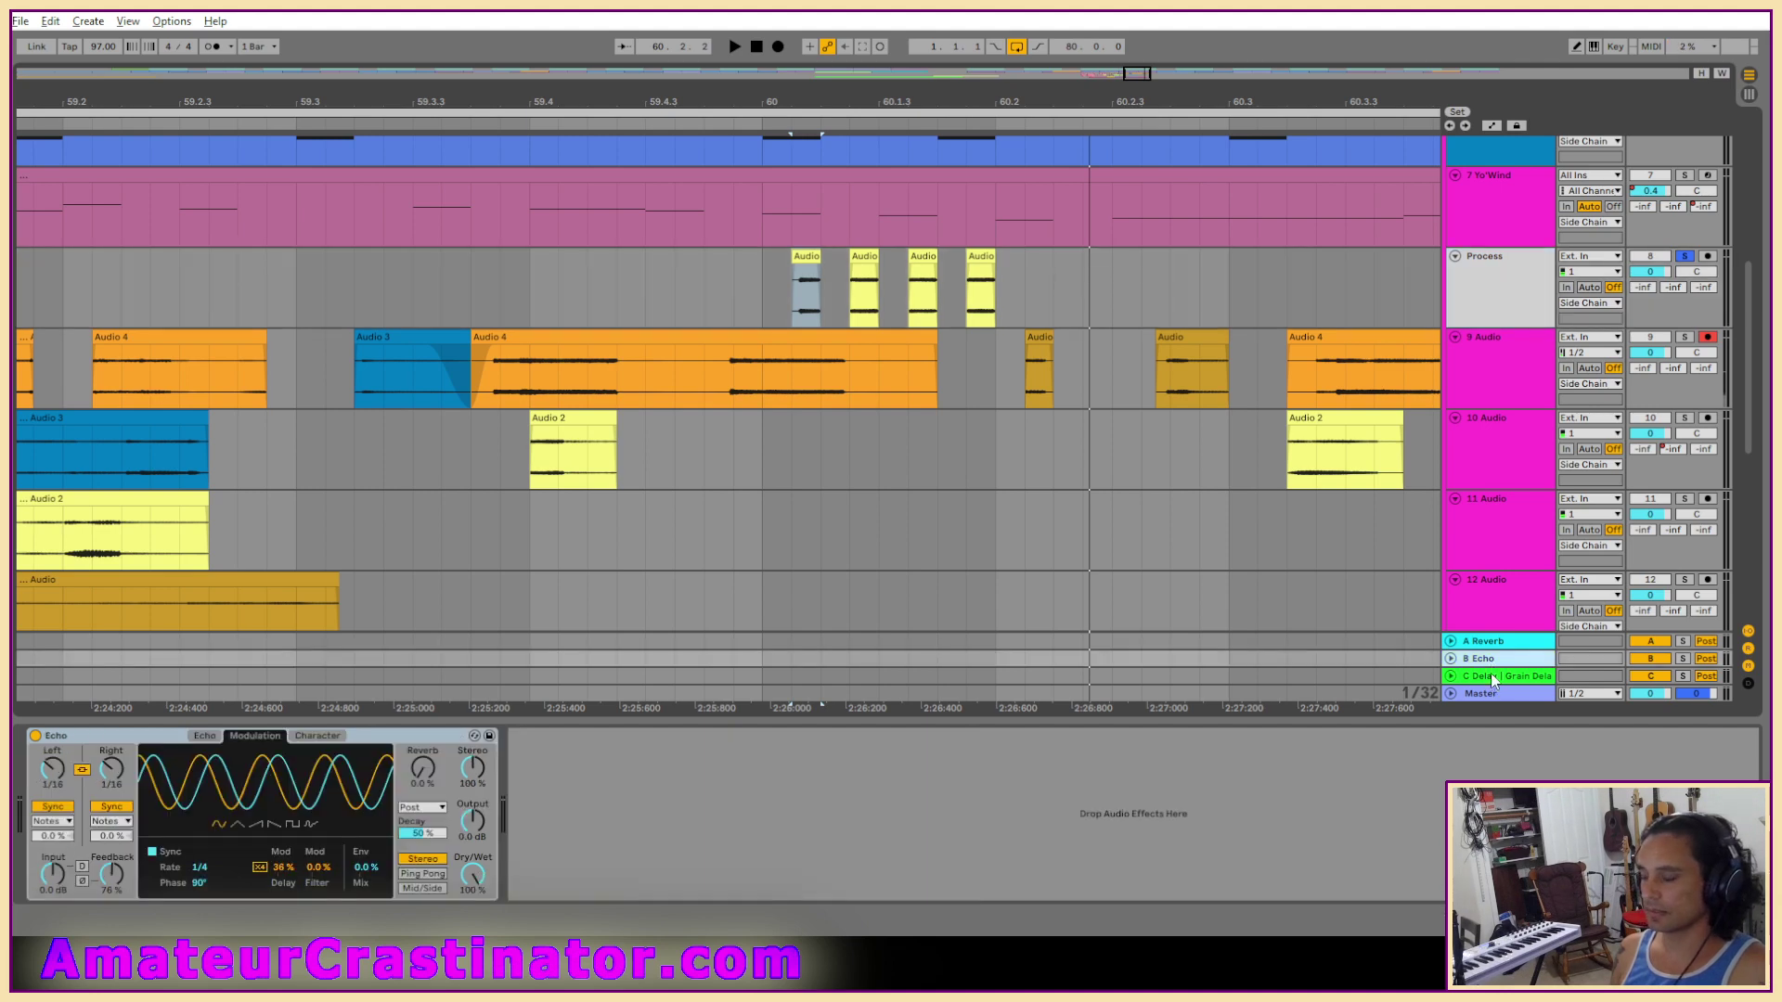
left_click(1489, 670)
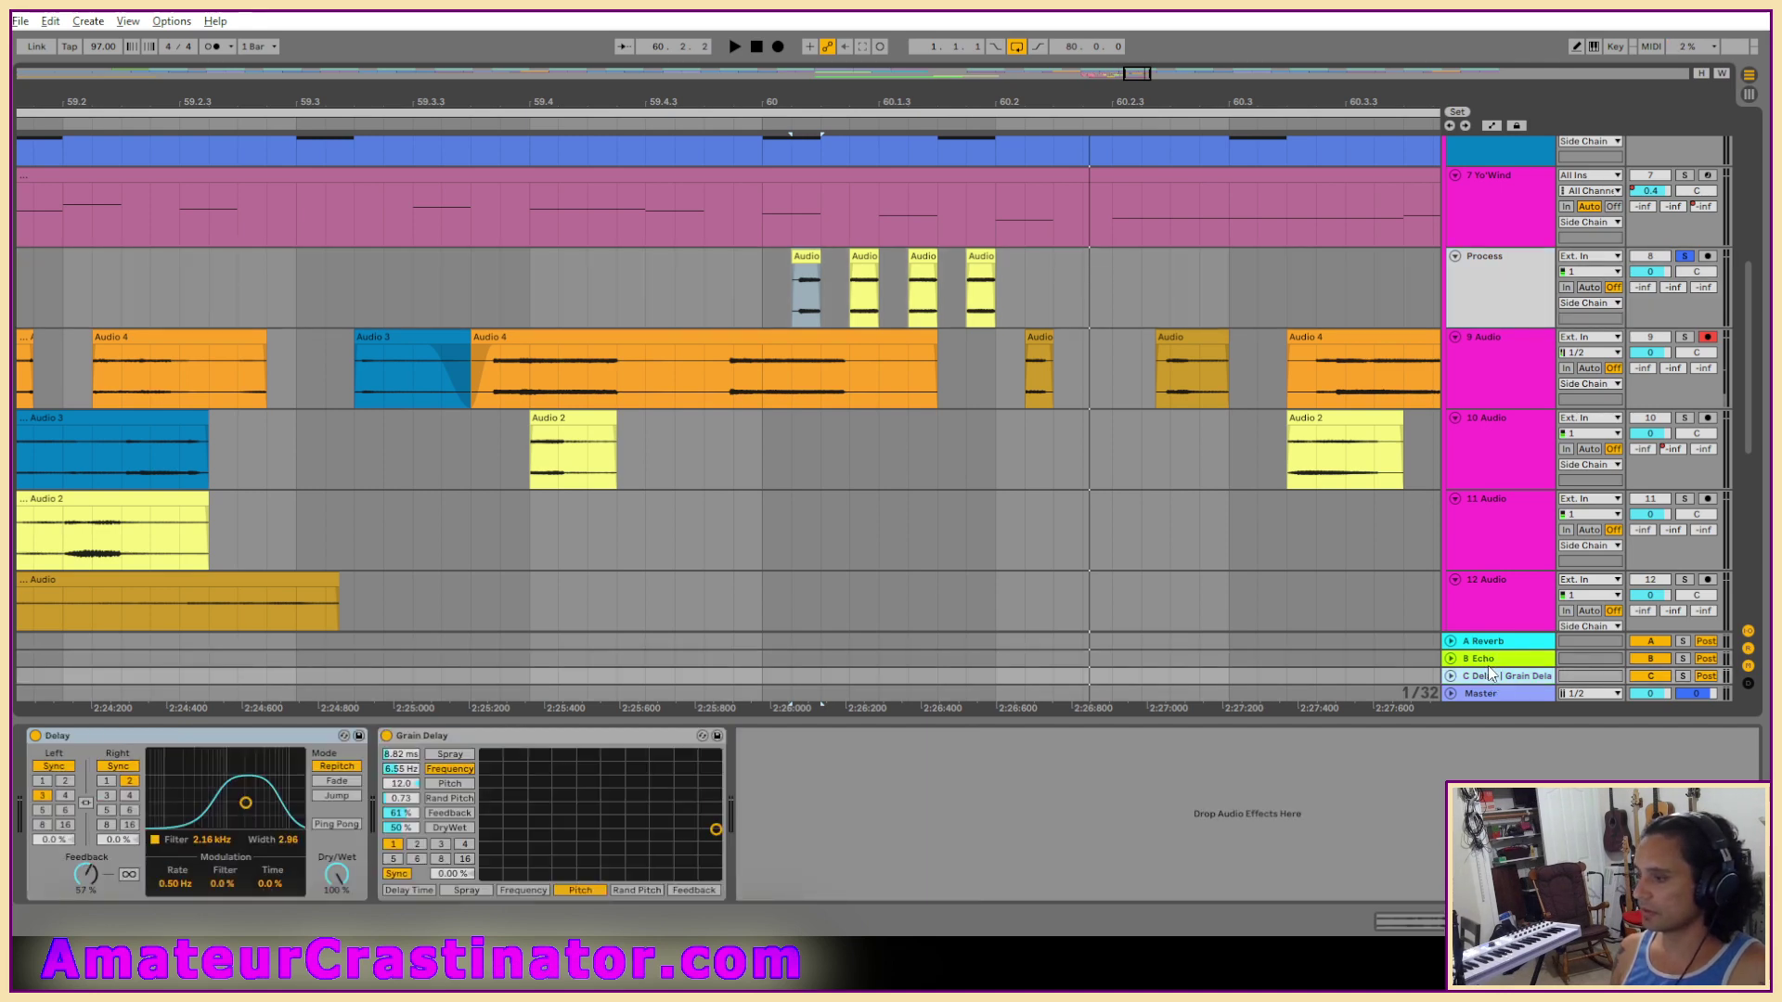
left_click(1490, 658)
left_click(1485, 677)
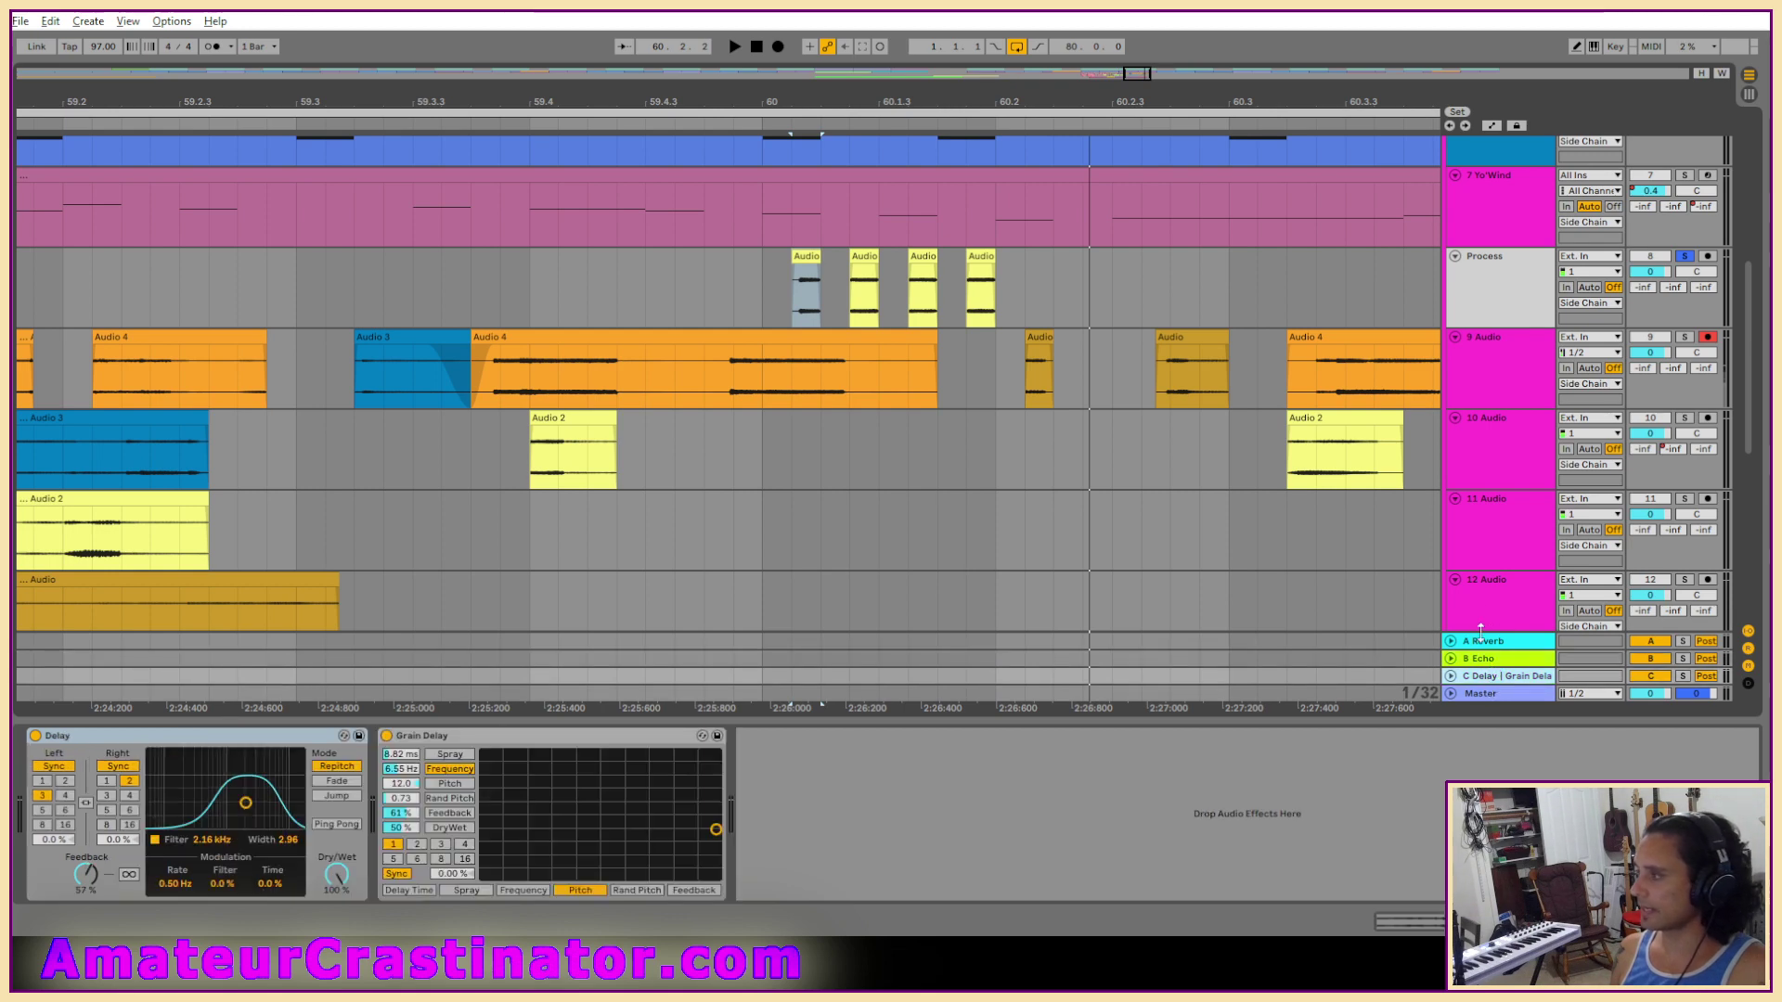
left_click(1483, 641)
left_click(1483, 658)
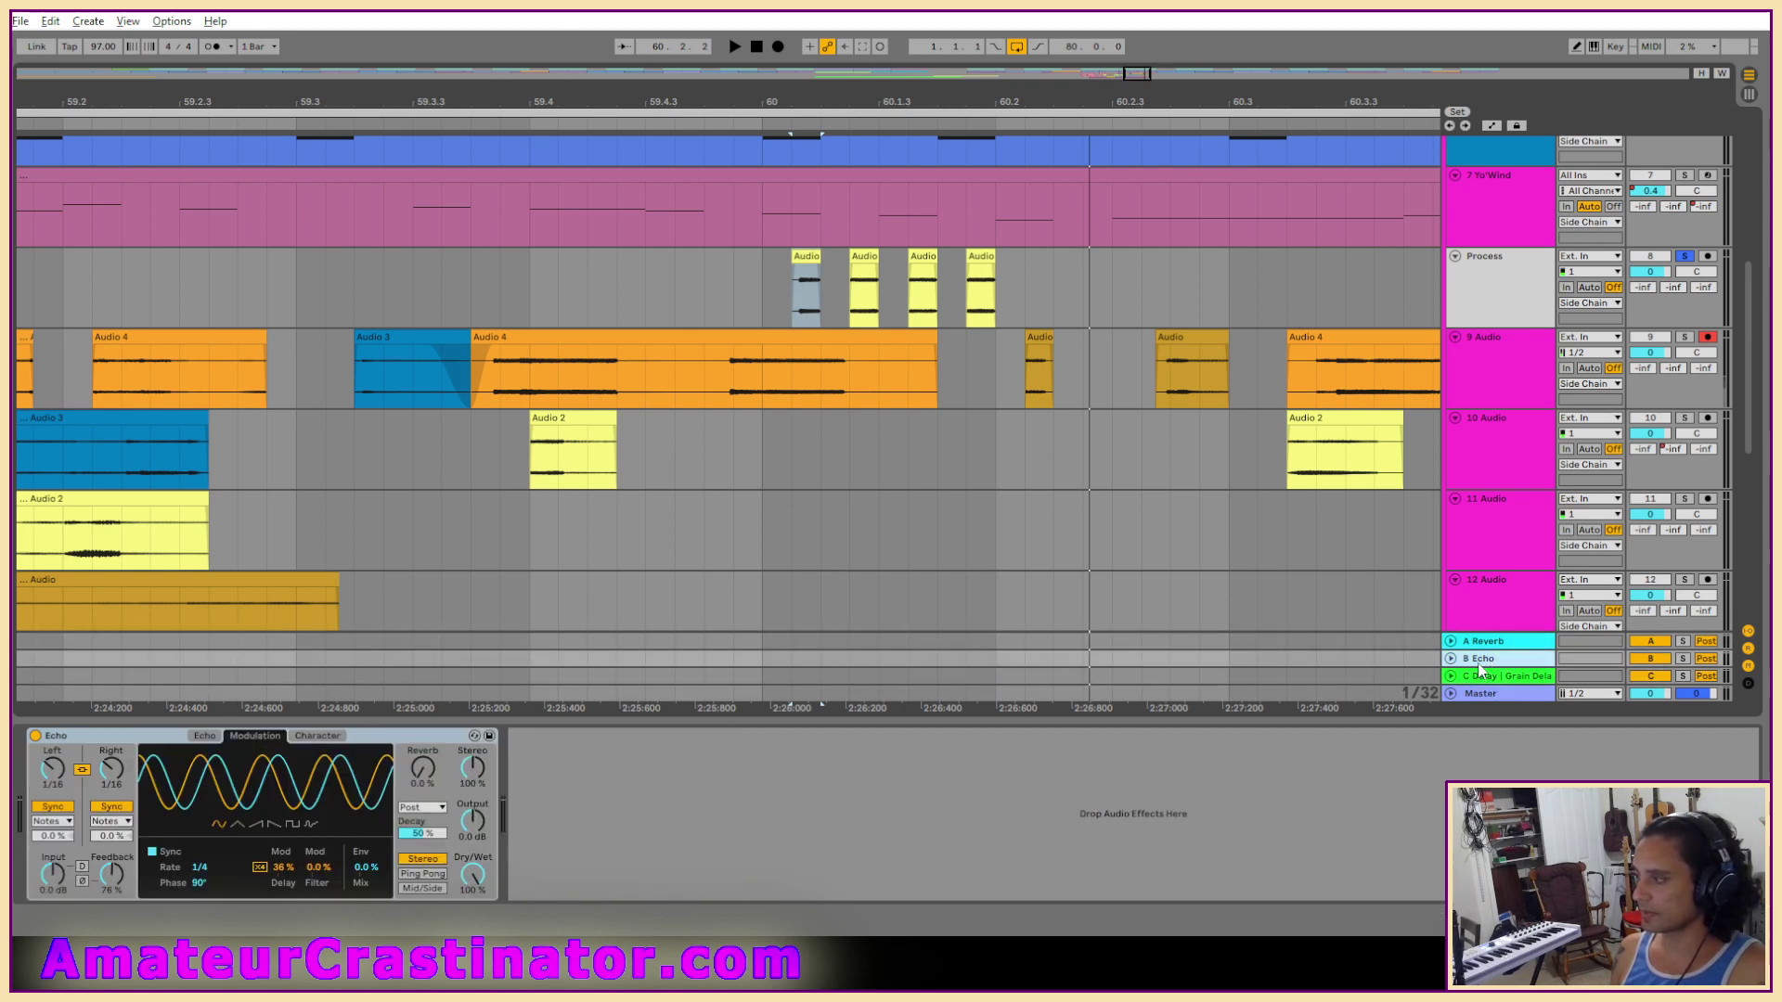
left_click(1483, 673)
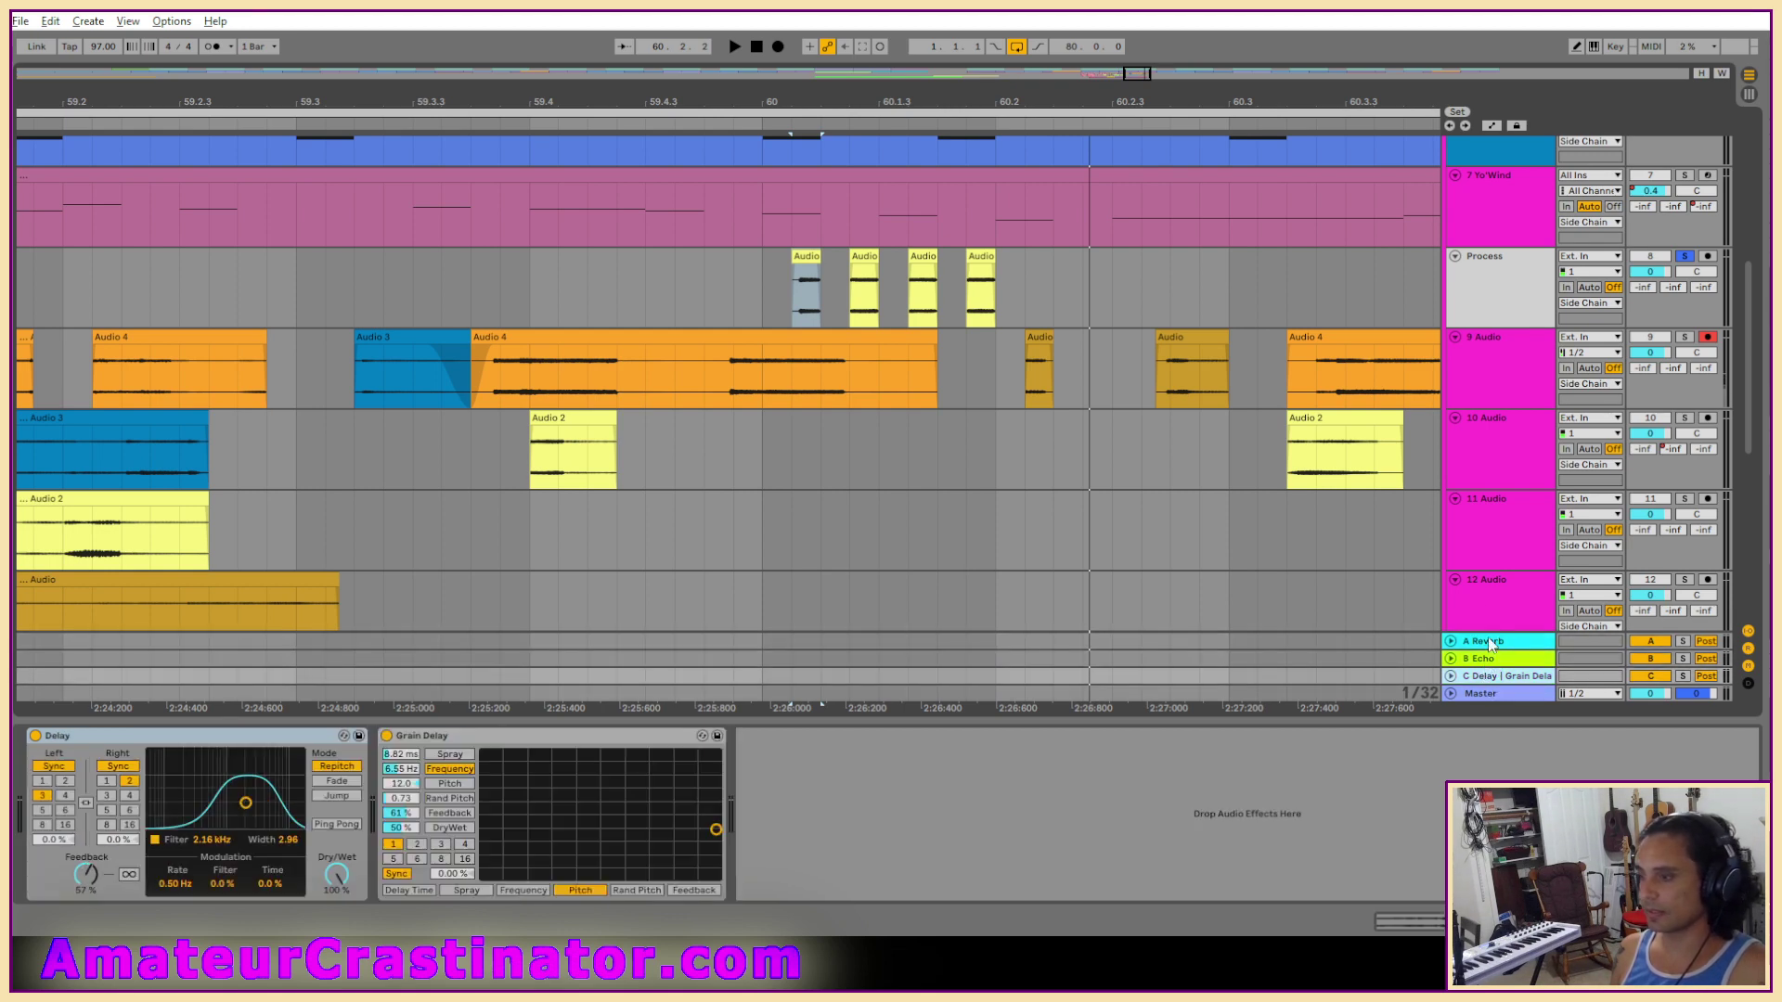
left_click(1496, 322)
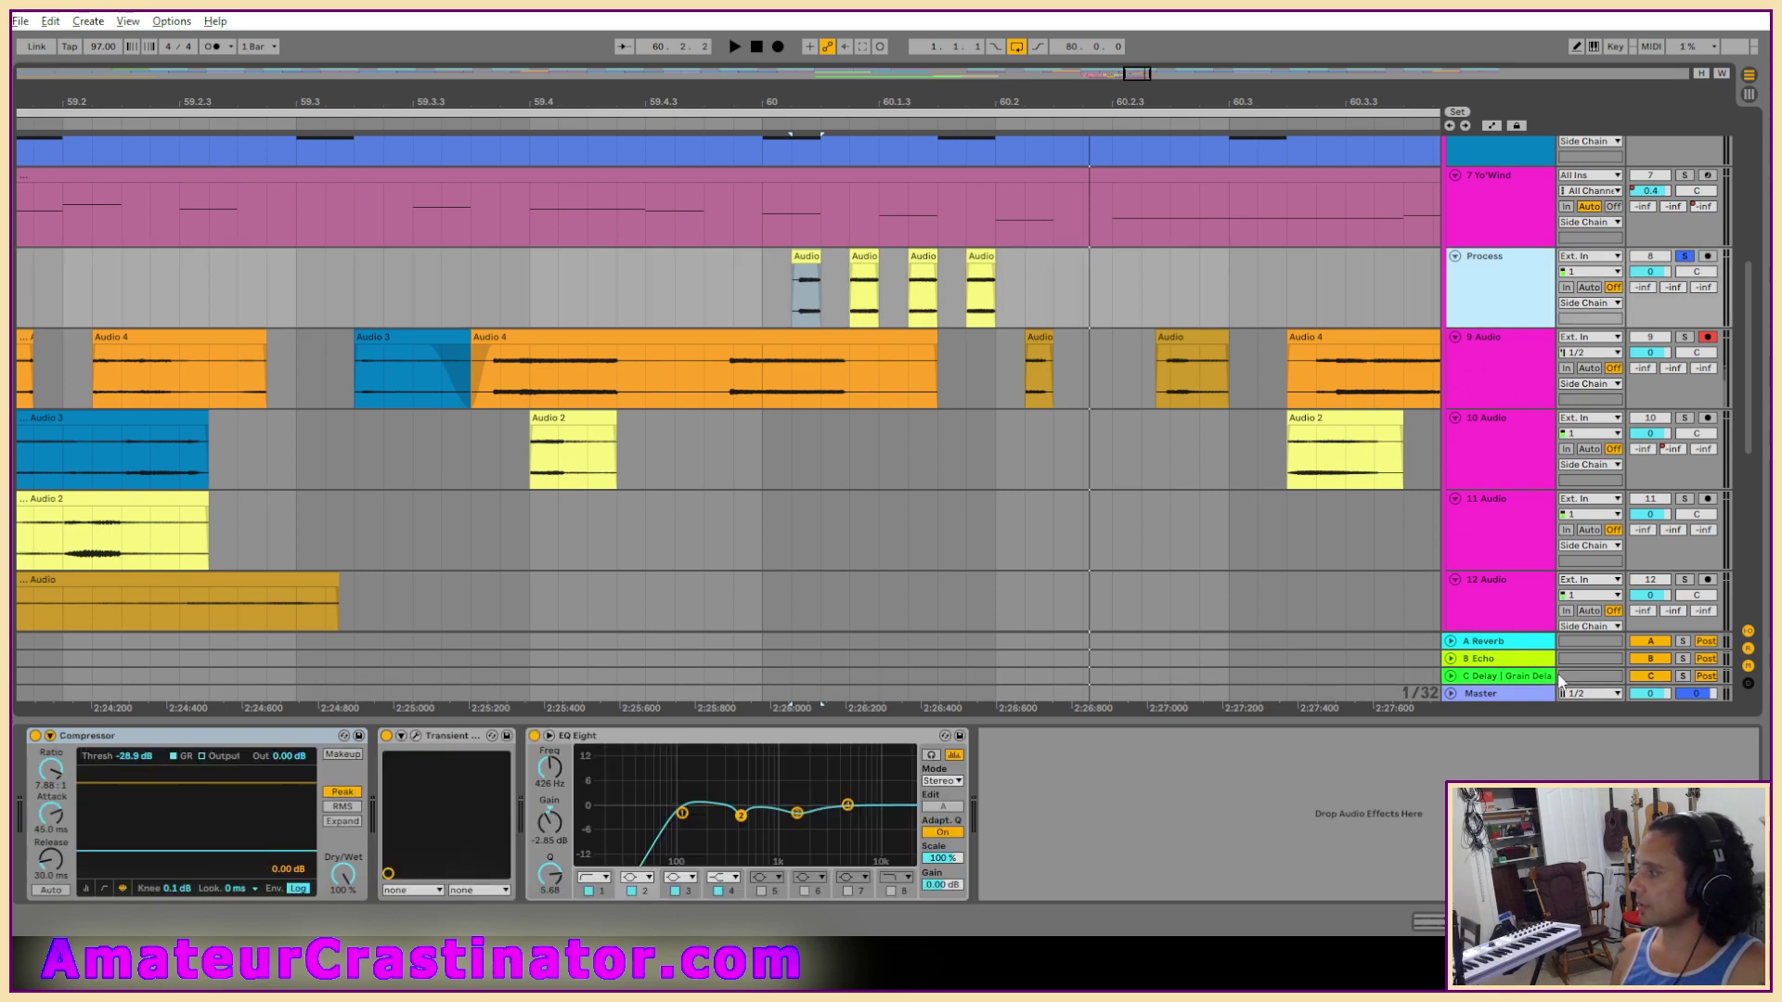
Replace the Reverb on return track A with Rev PLATE-140 and move its window clear of the lower tracks.
left_click(1506, 642)
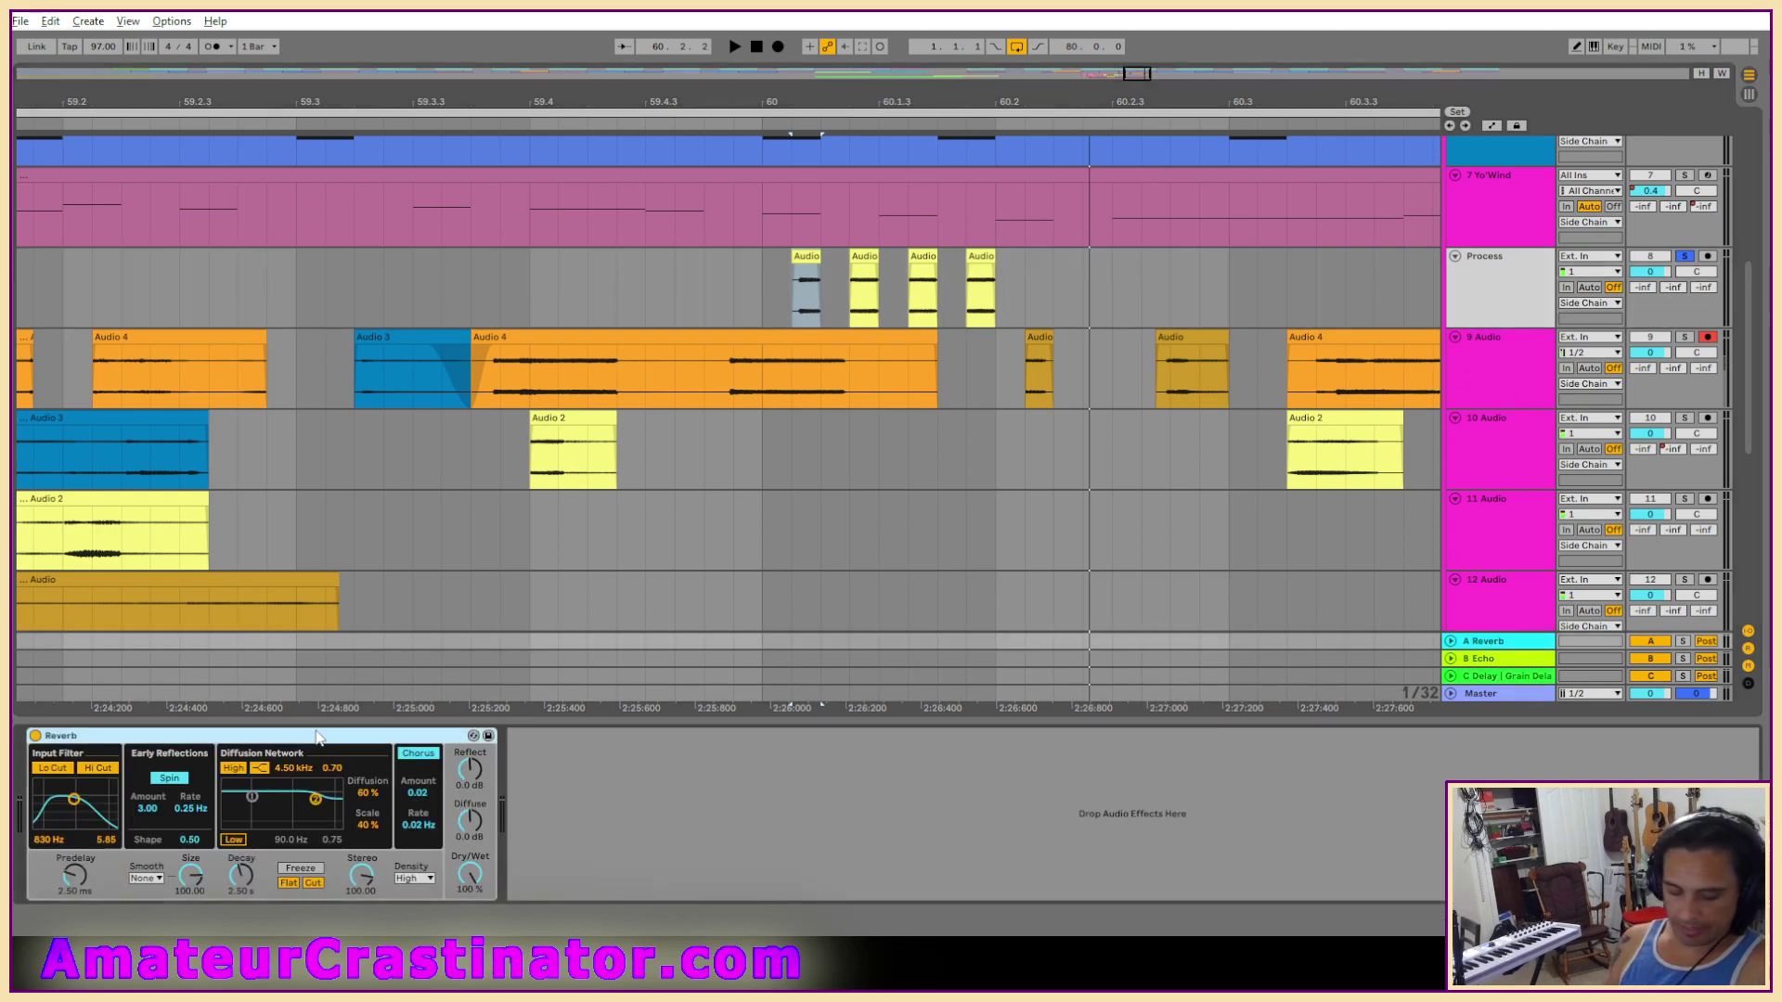
key("Delete")
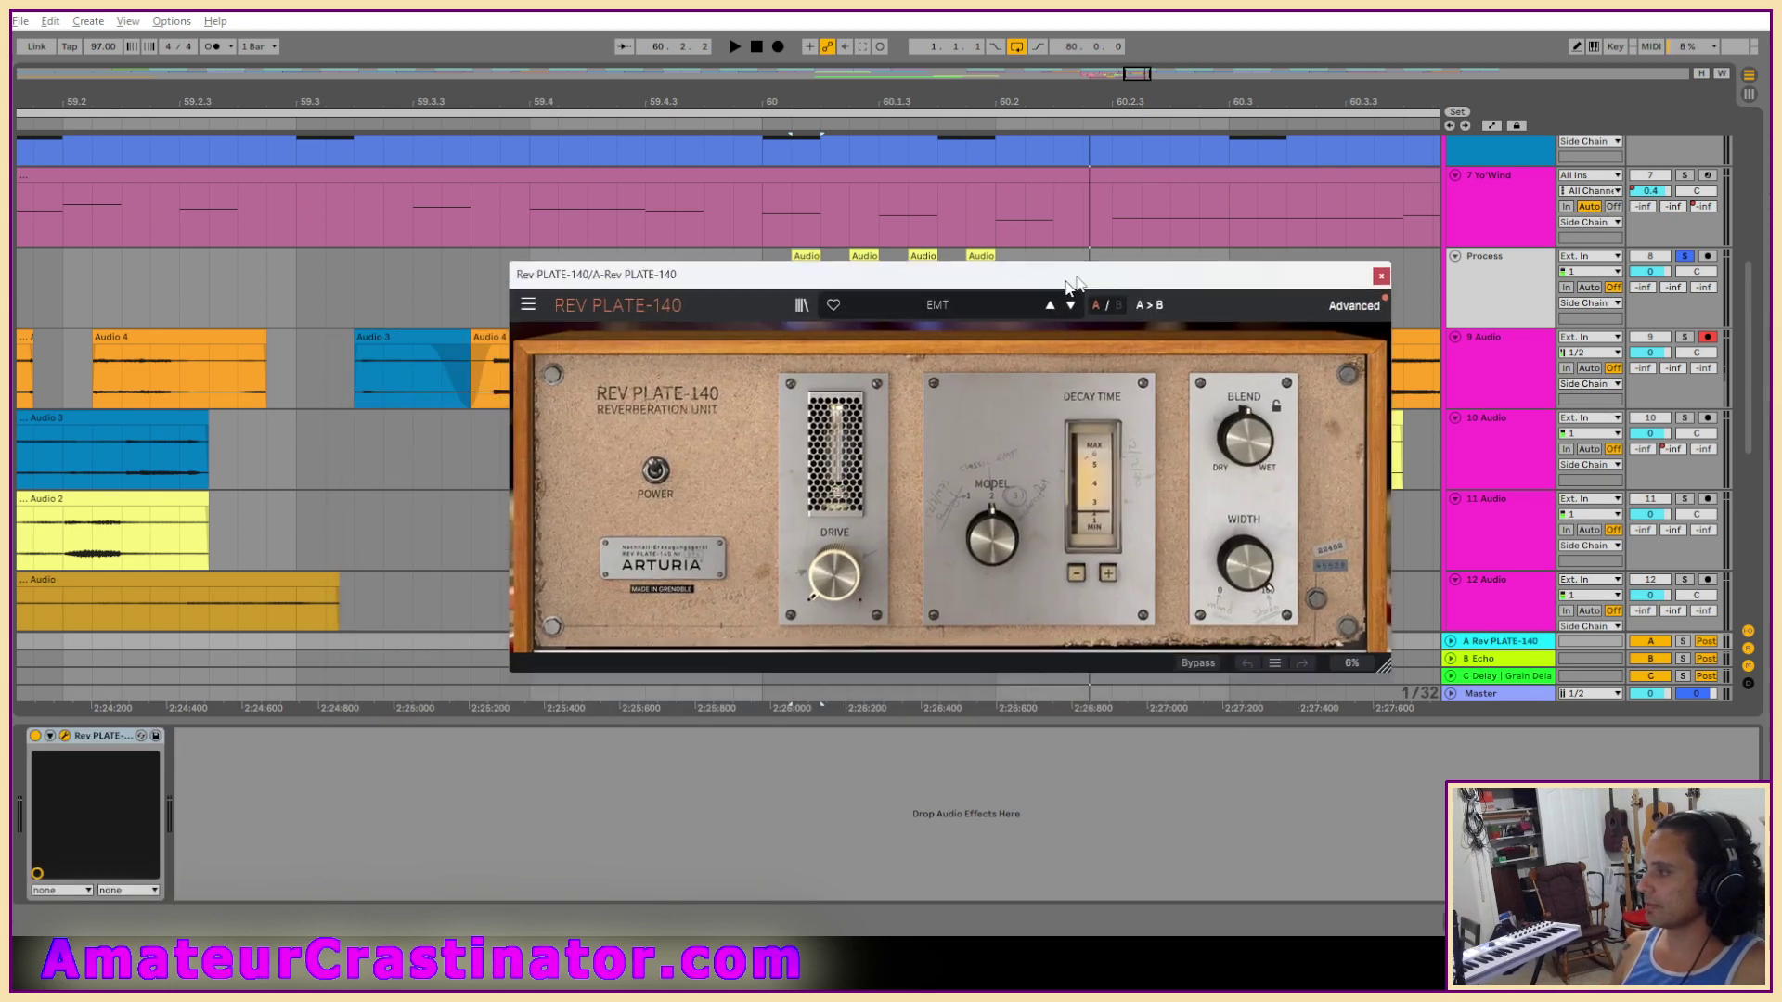
left_click_drag(1104, 173, 1118, 82)
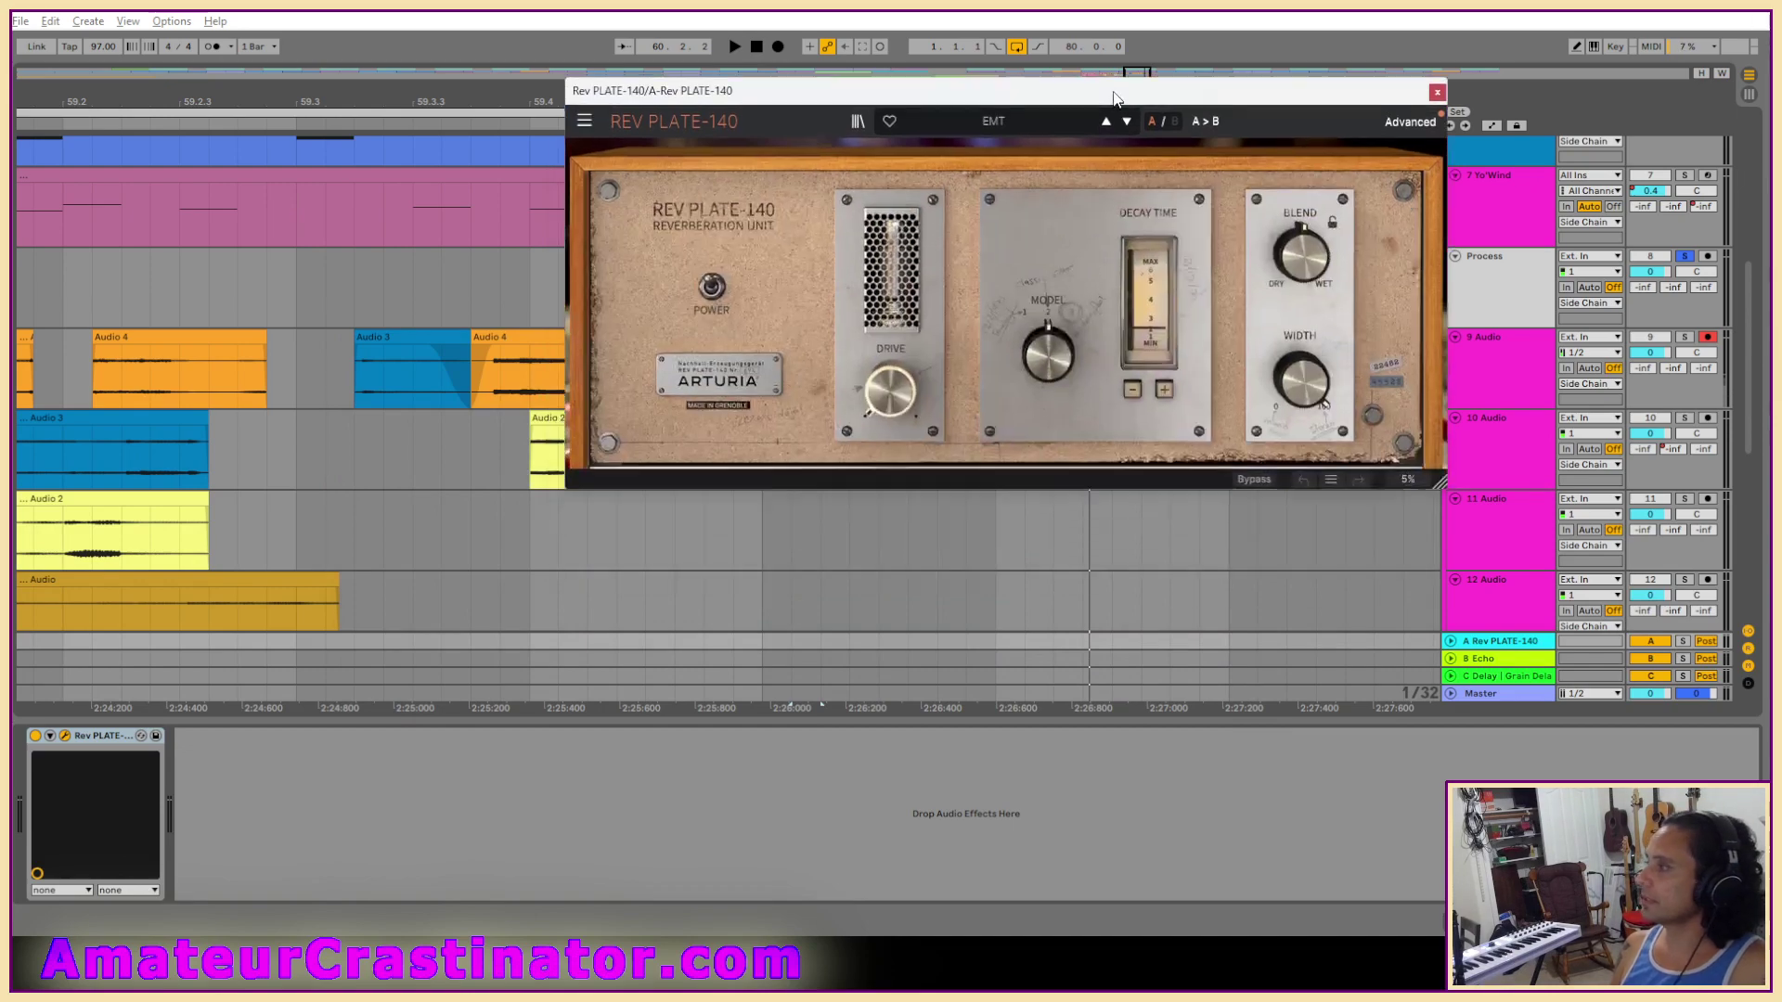
Automate Process's A-Rev PLATE-140 send with a curved rise from -inf to 0 dB across the four clips at bar 60, and audition it.
scroll(366, 437, "up", 5)
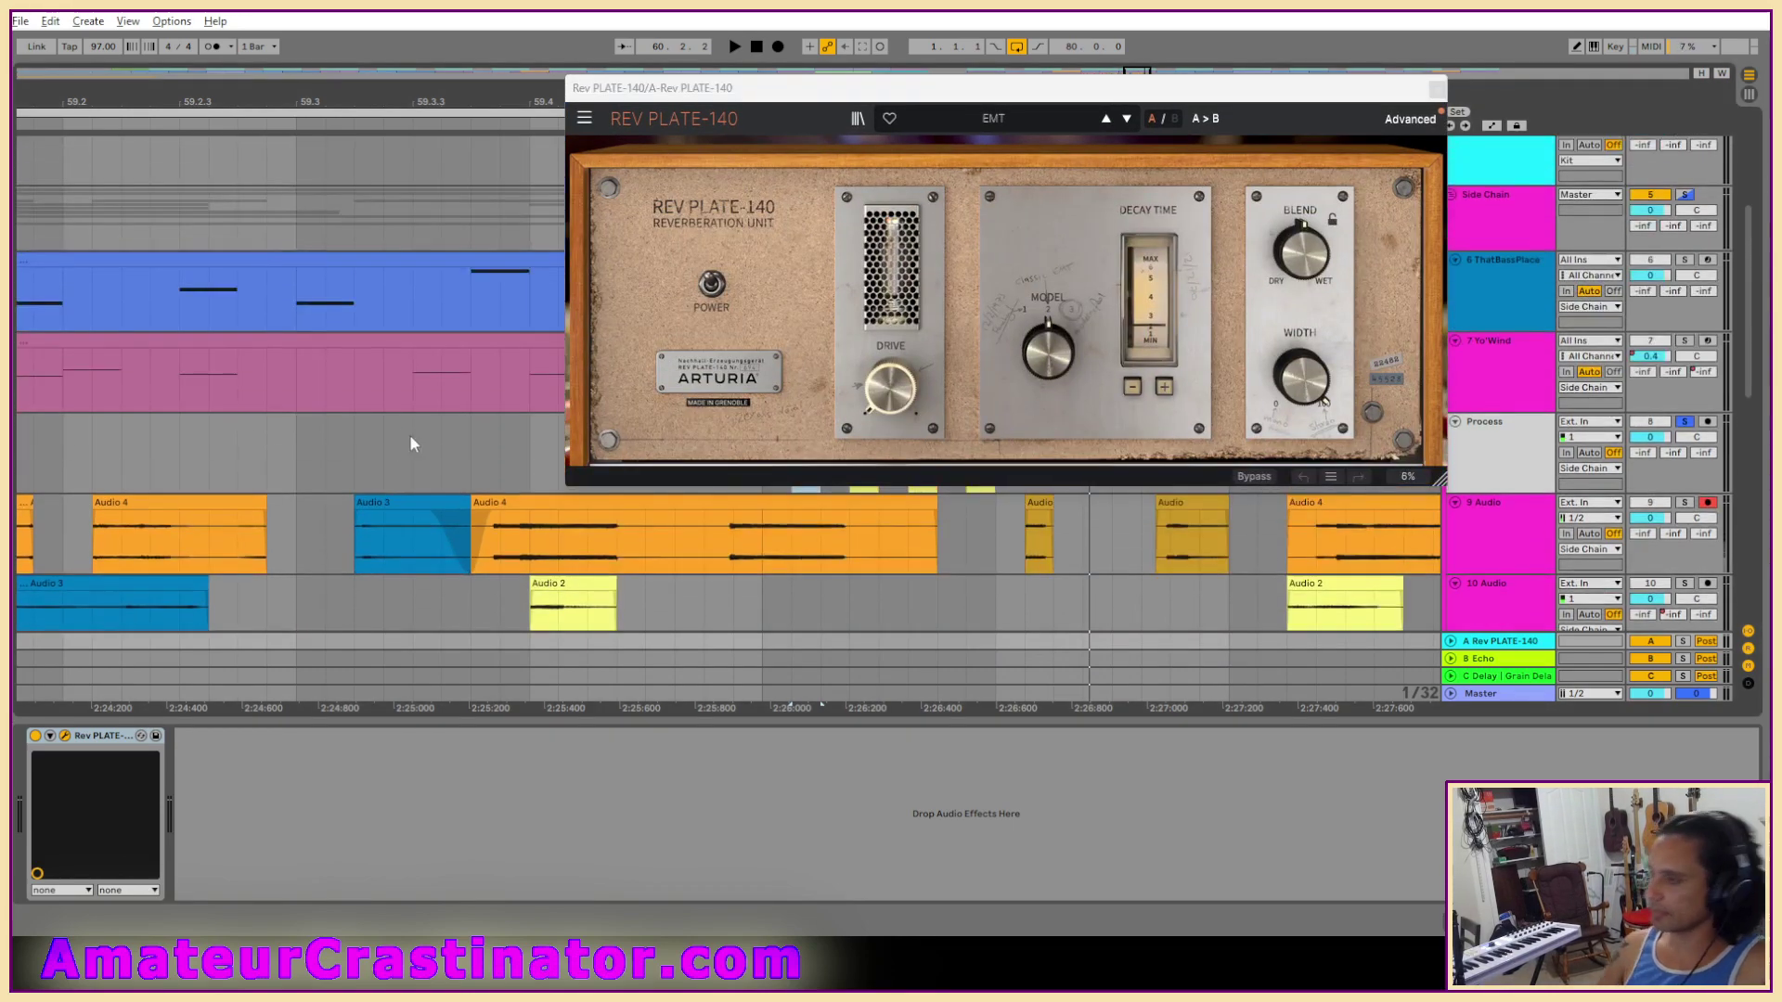
scroll(488, 532, "up", 1)
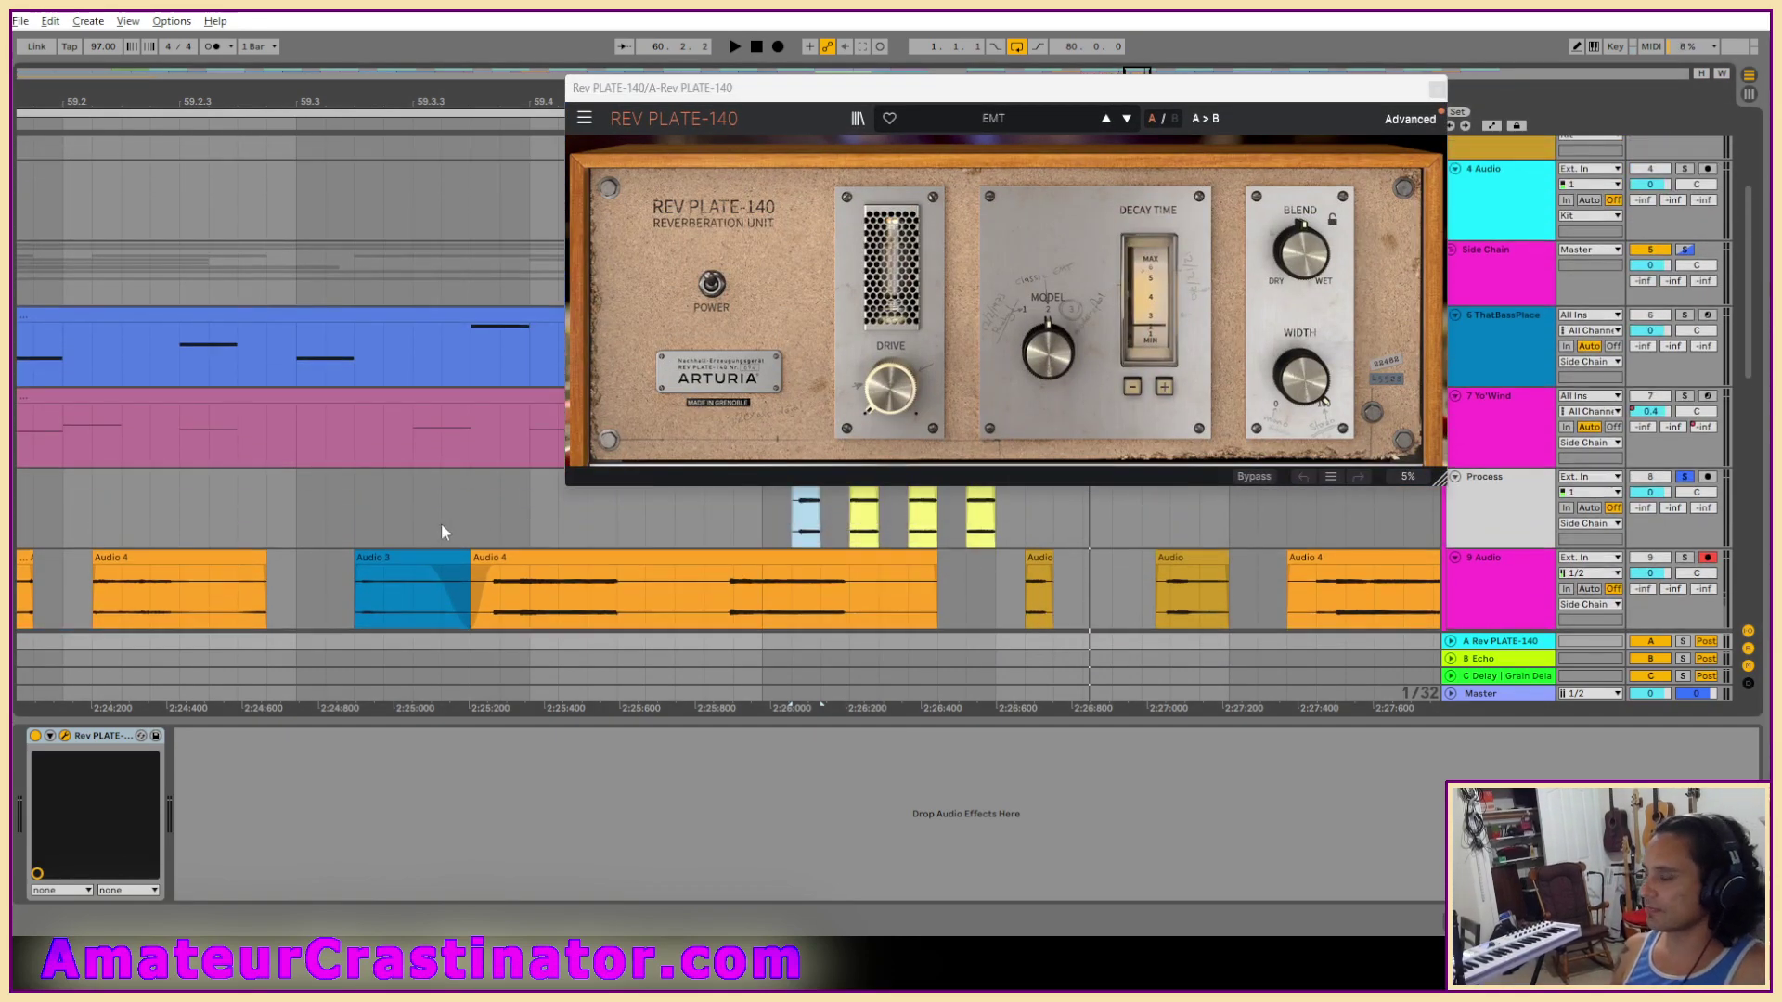
scroll(461, 526, "up", 1)
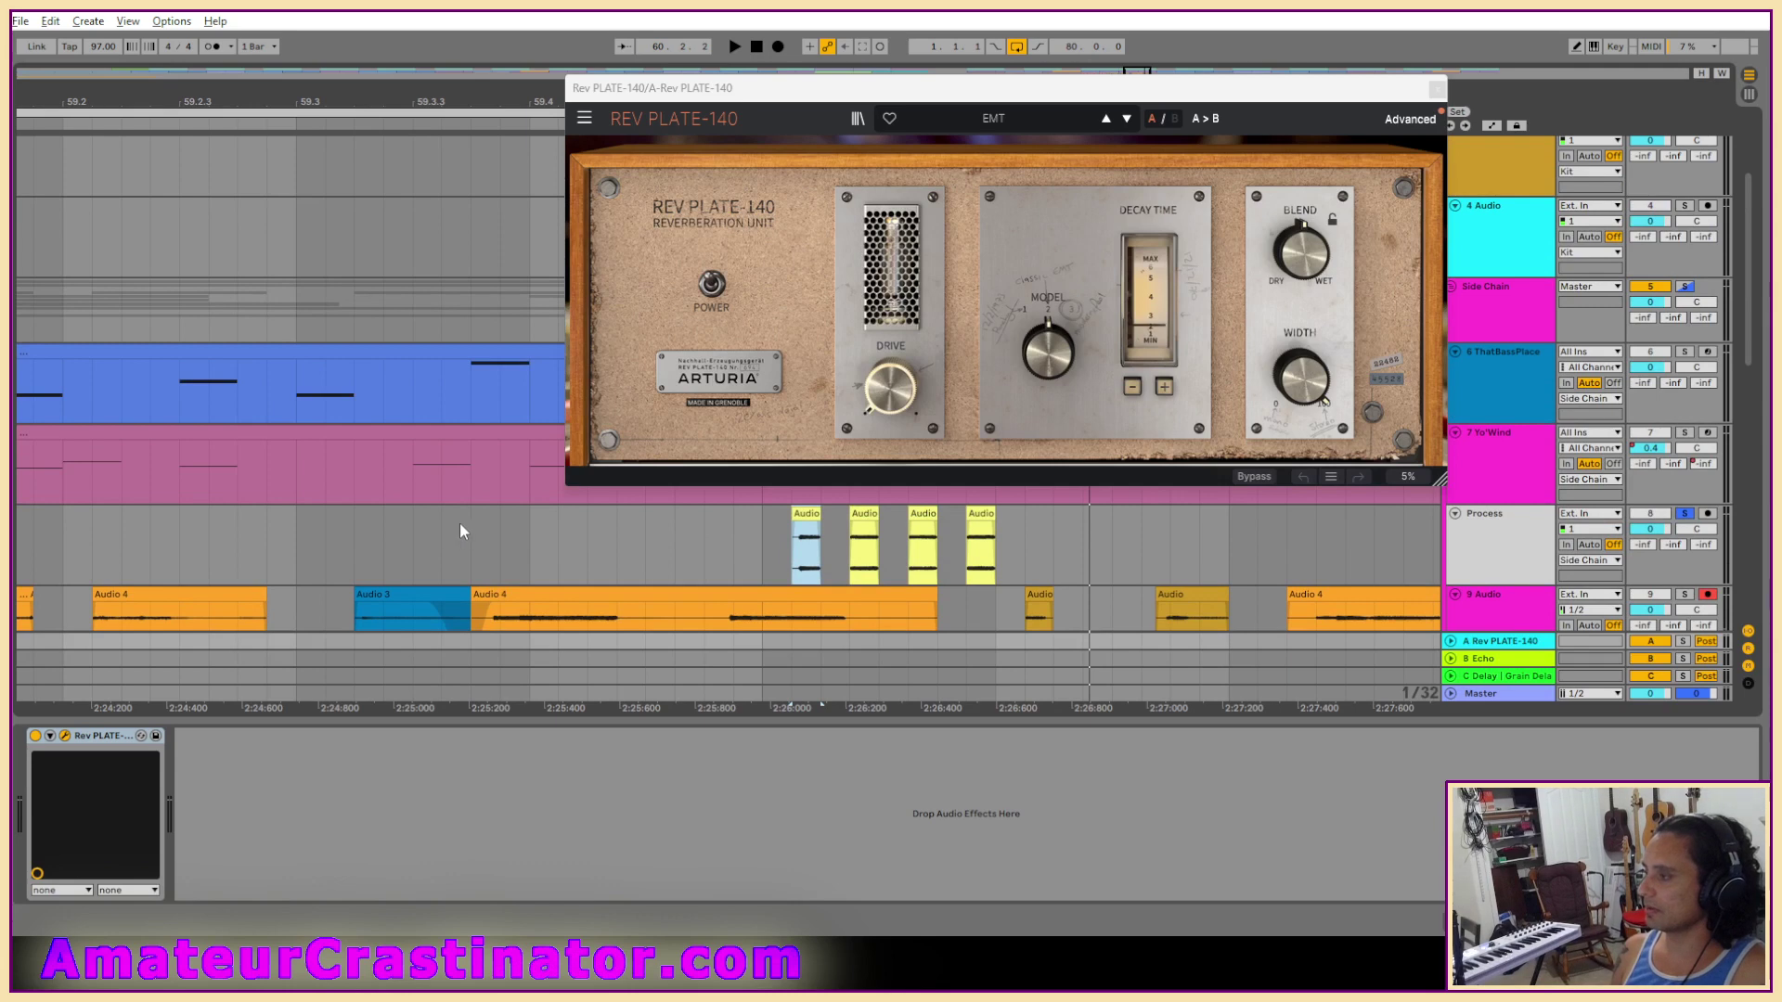
left_click(1505, 527)
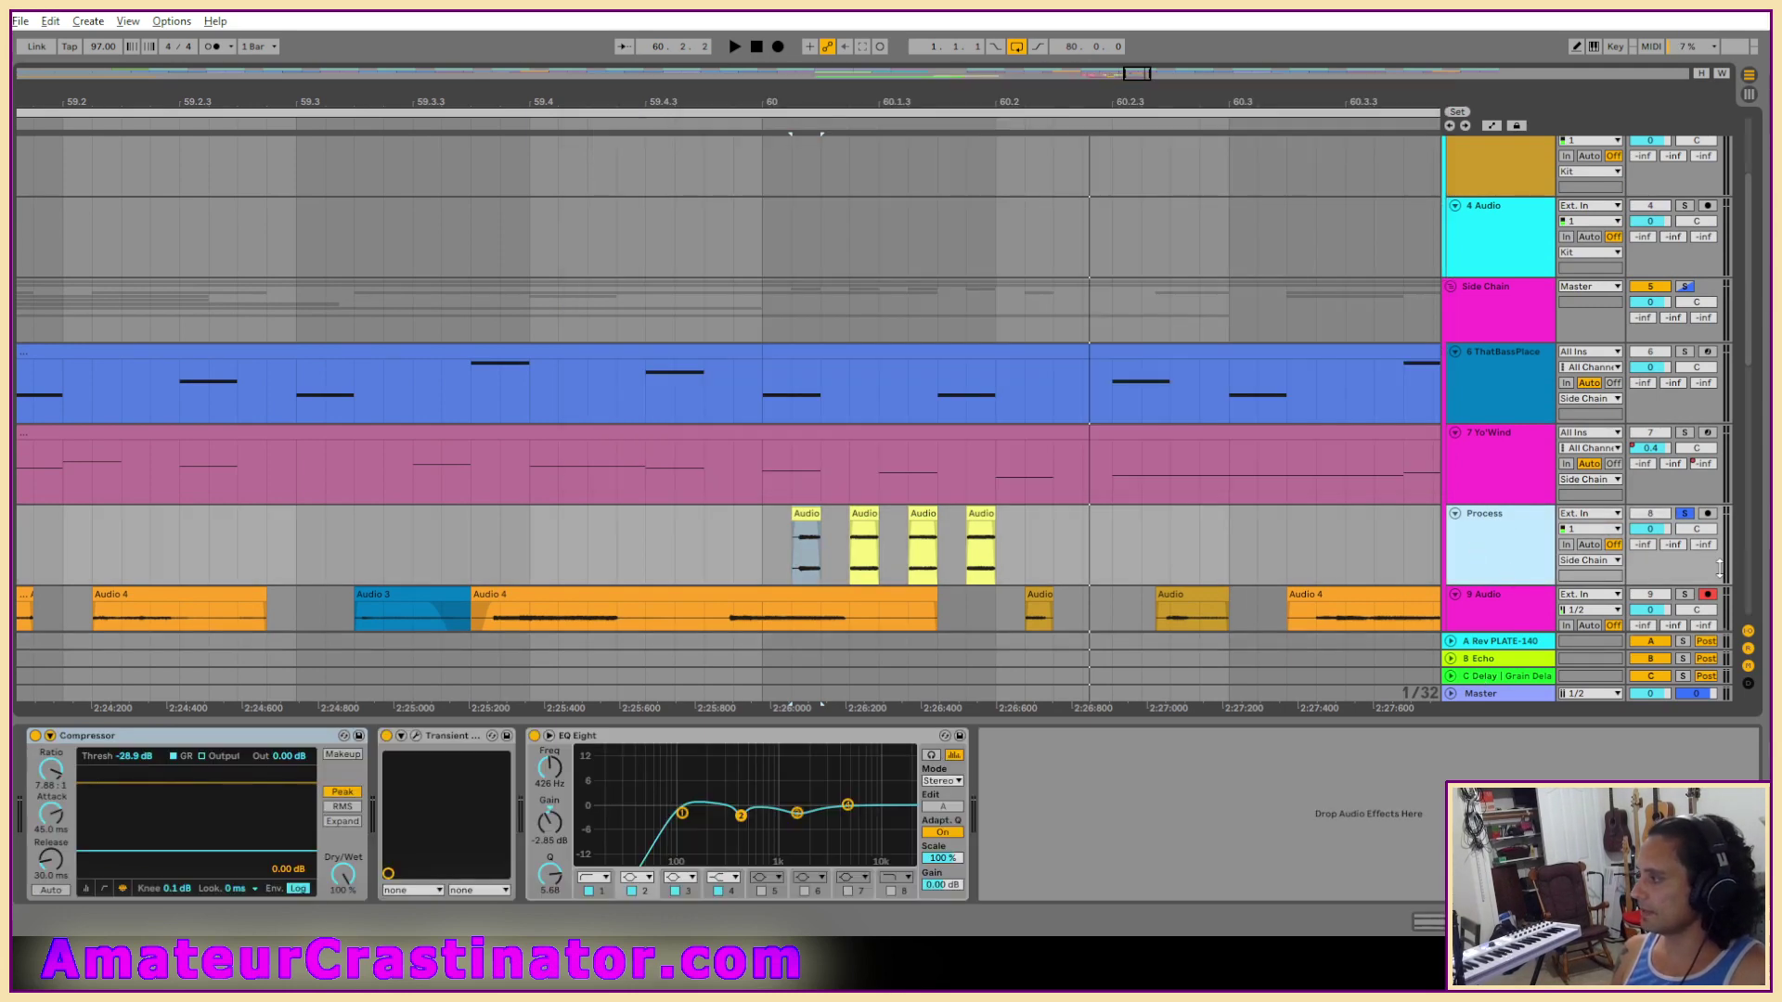
key("a")
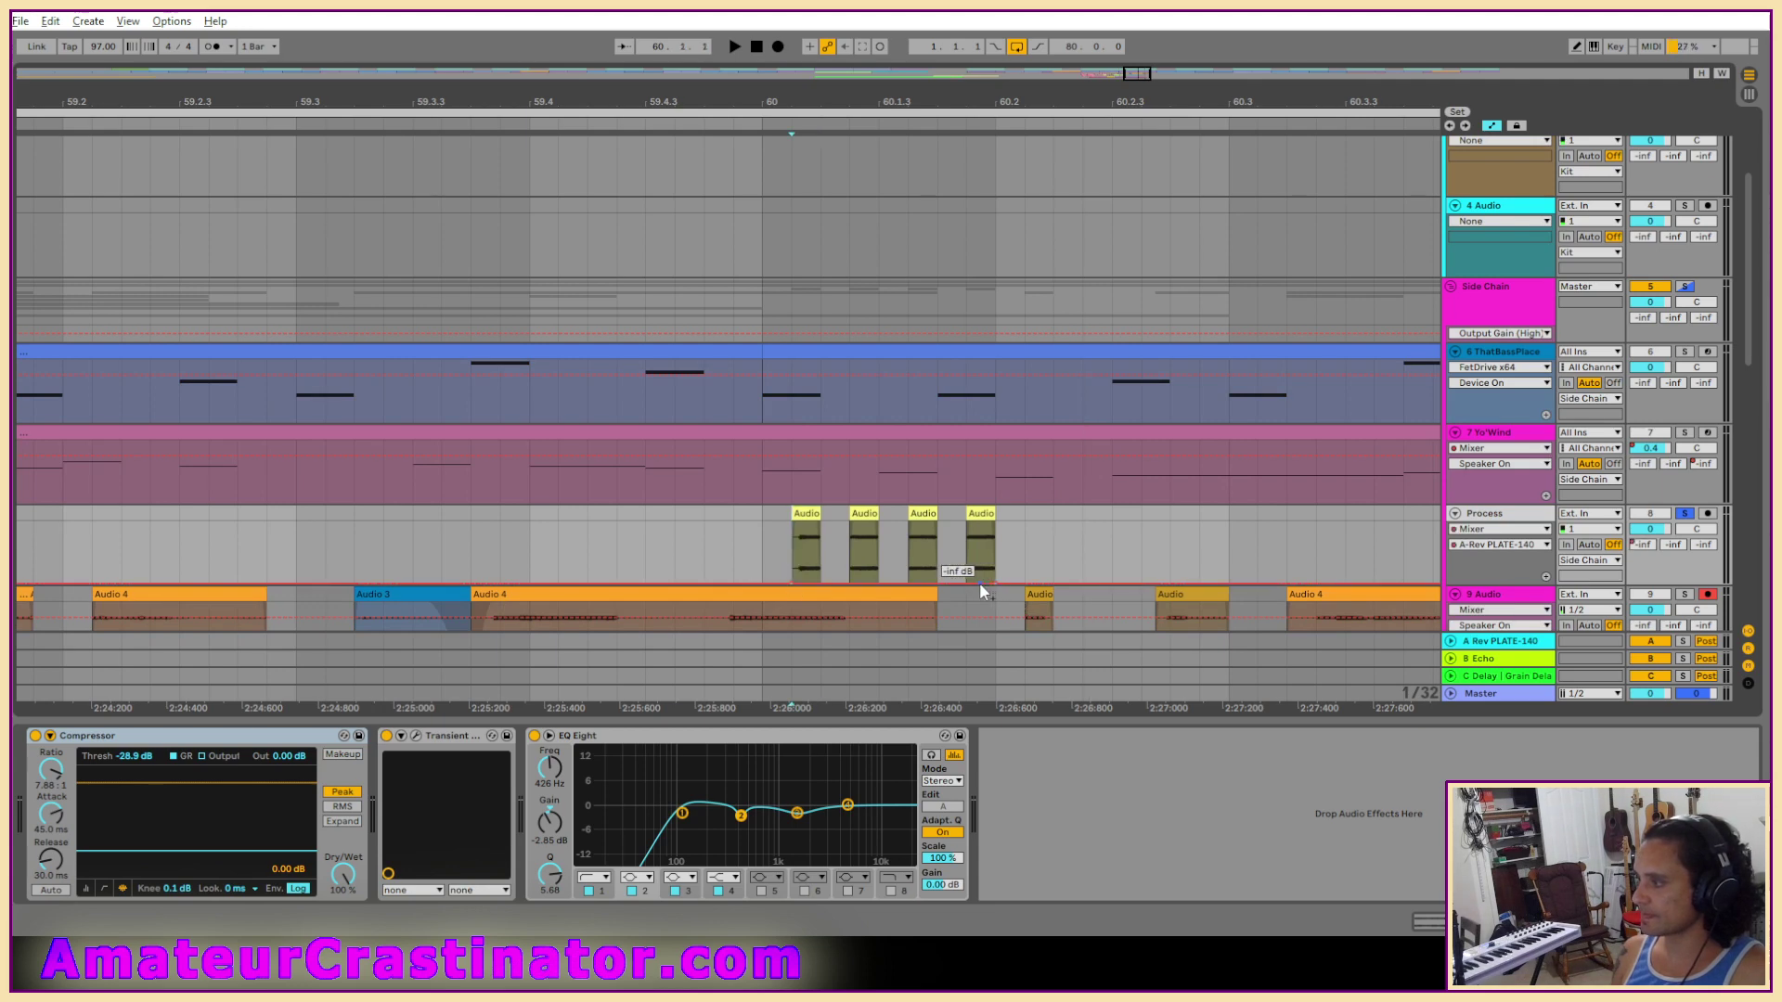
left_click_drag(968, 582, 994, 525)
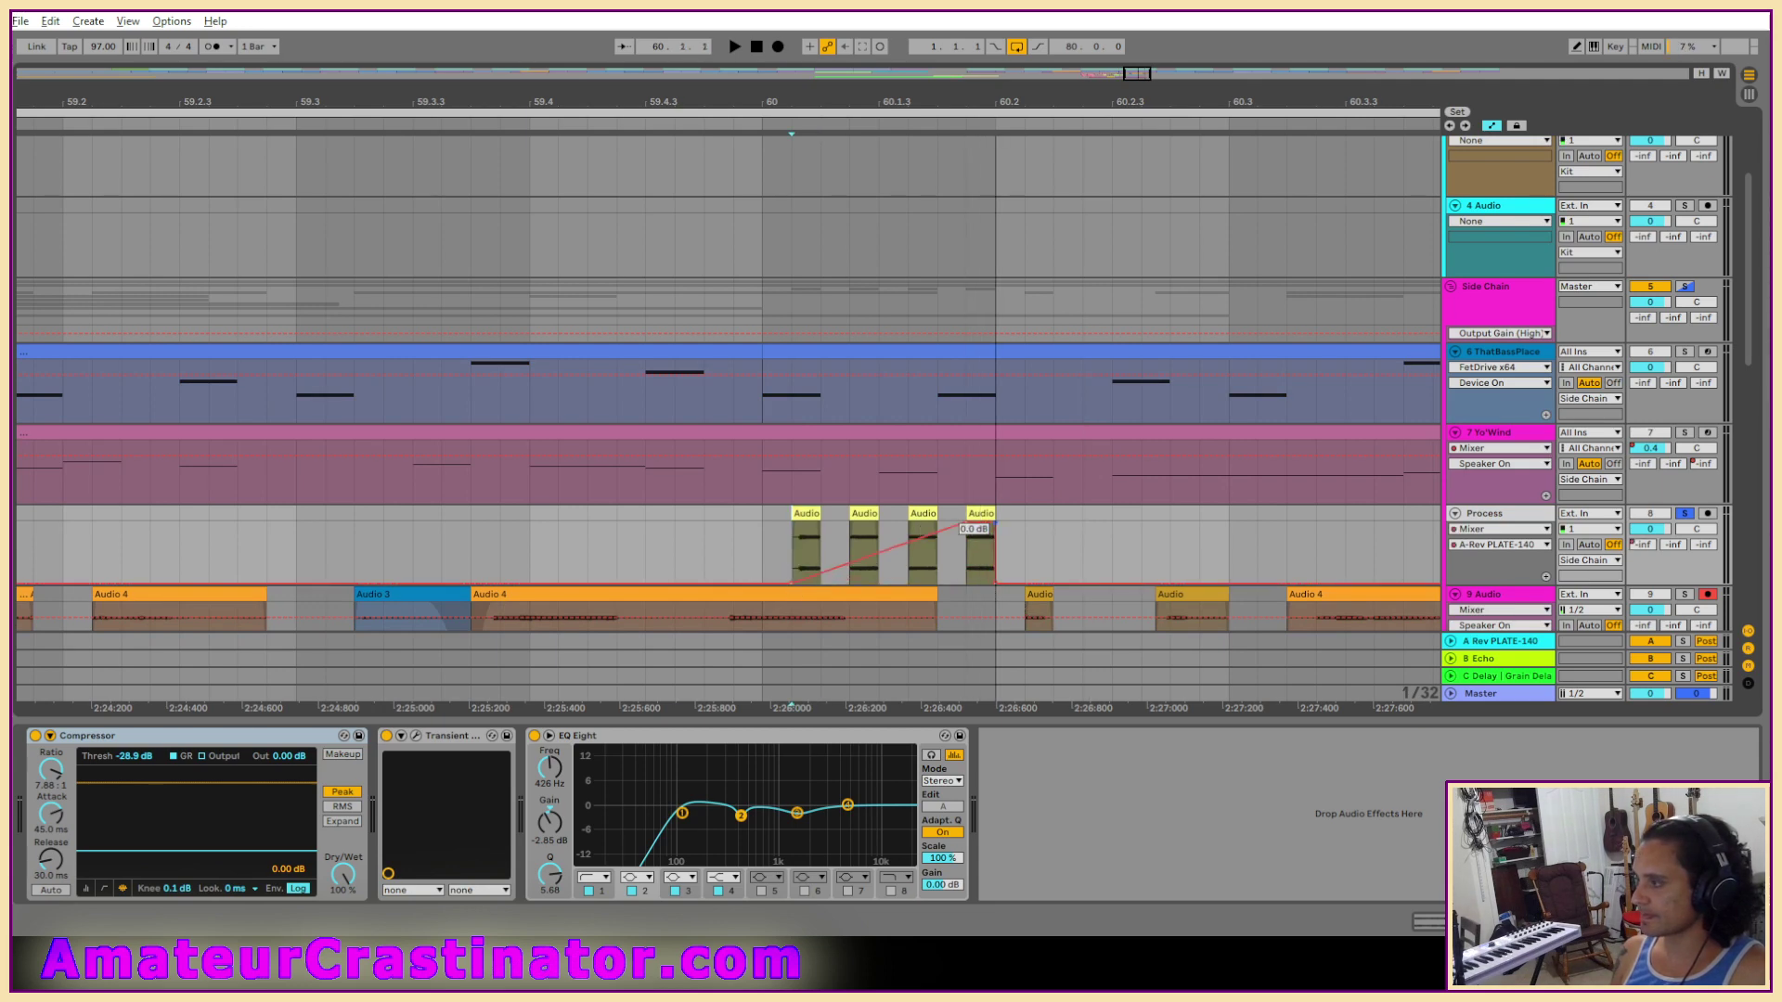
left_click_drag(817, 568, 818, 555)
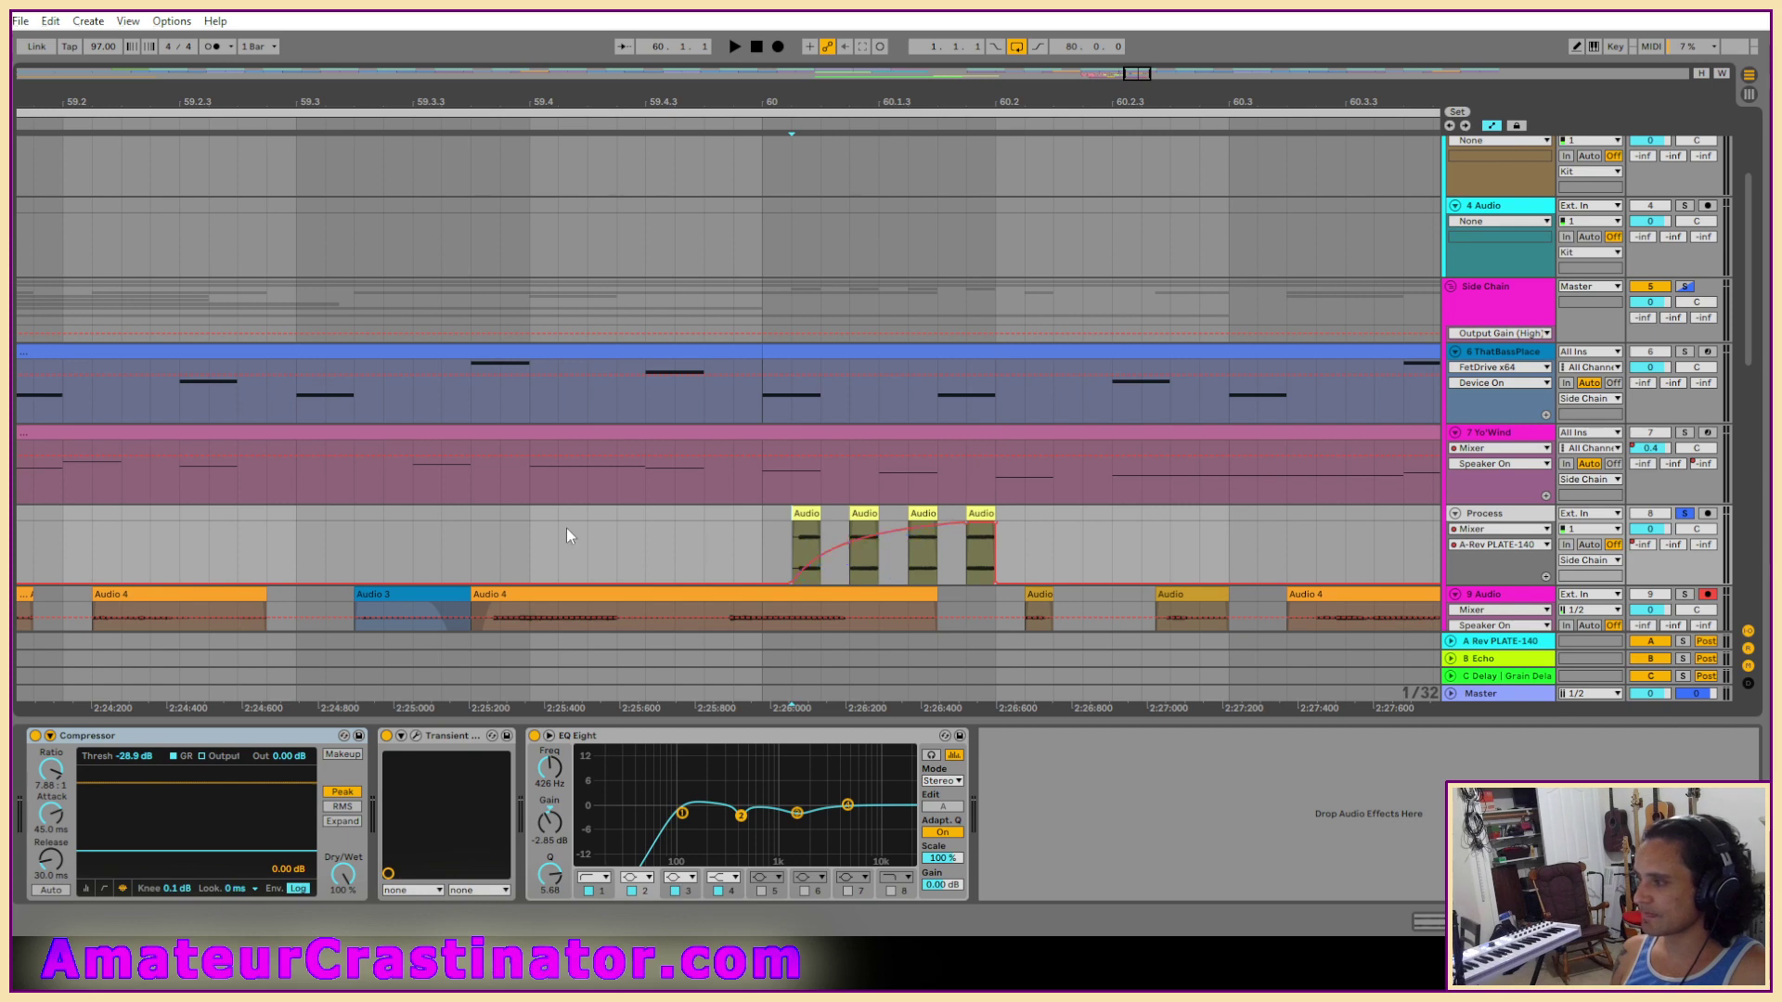
key("space")
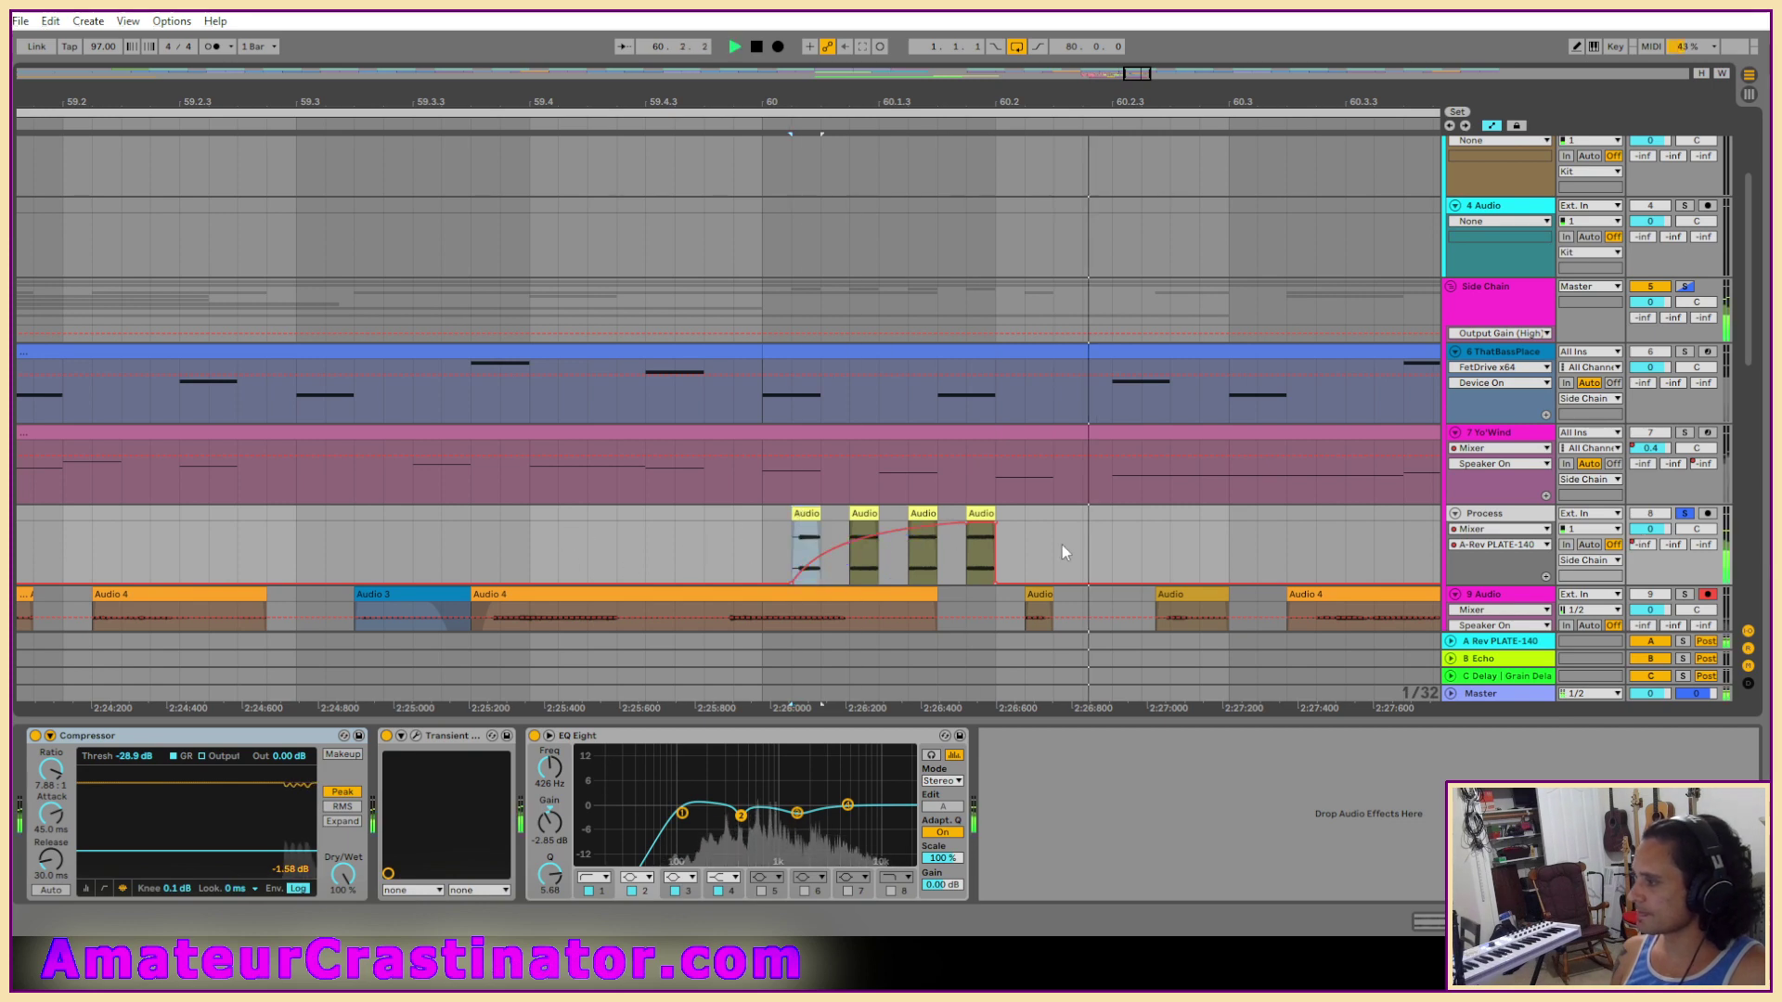
Shorten the decay time of the Rev PLATE-140 return reverb and audition the Process clips.
left_click(1498, 642)
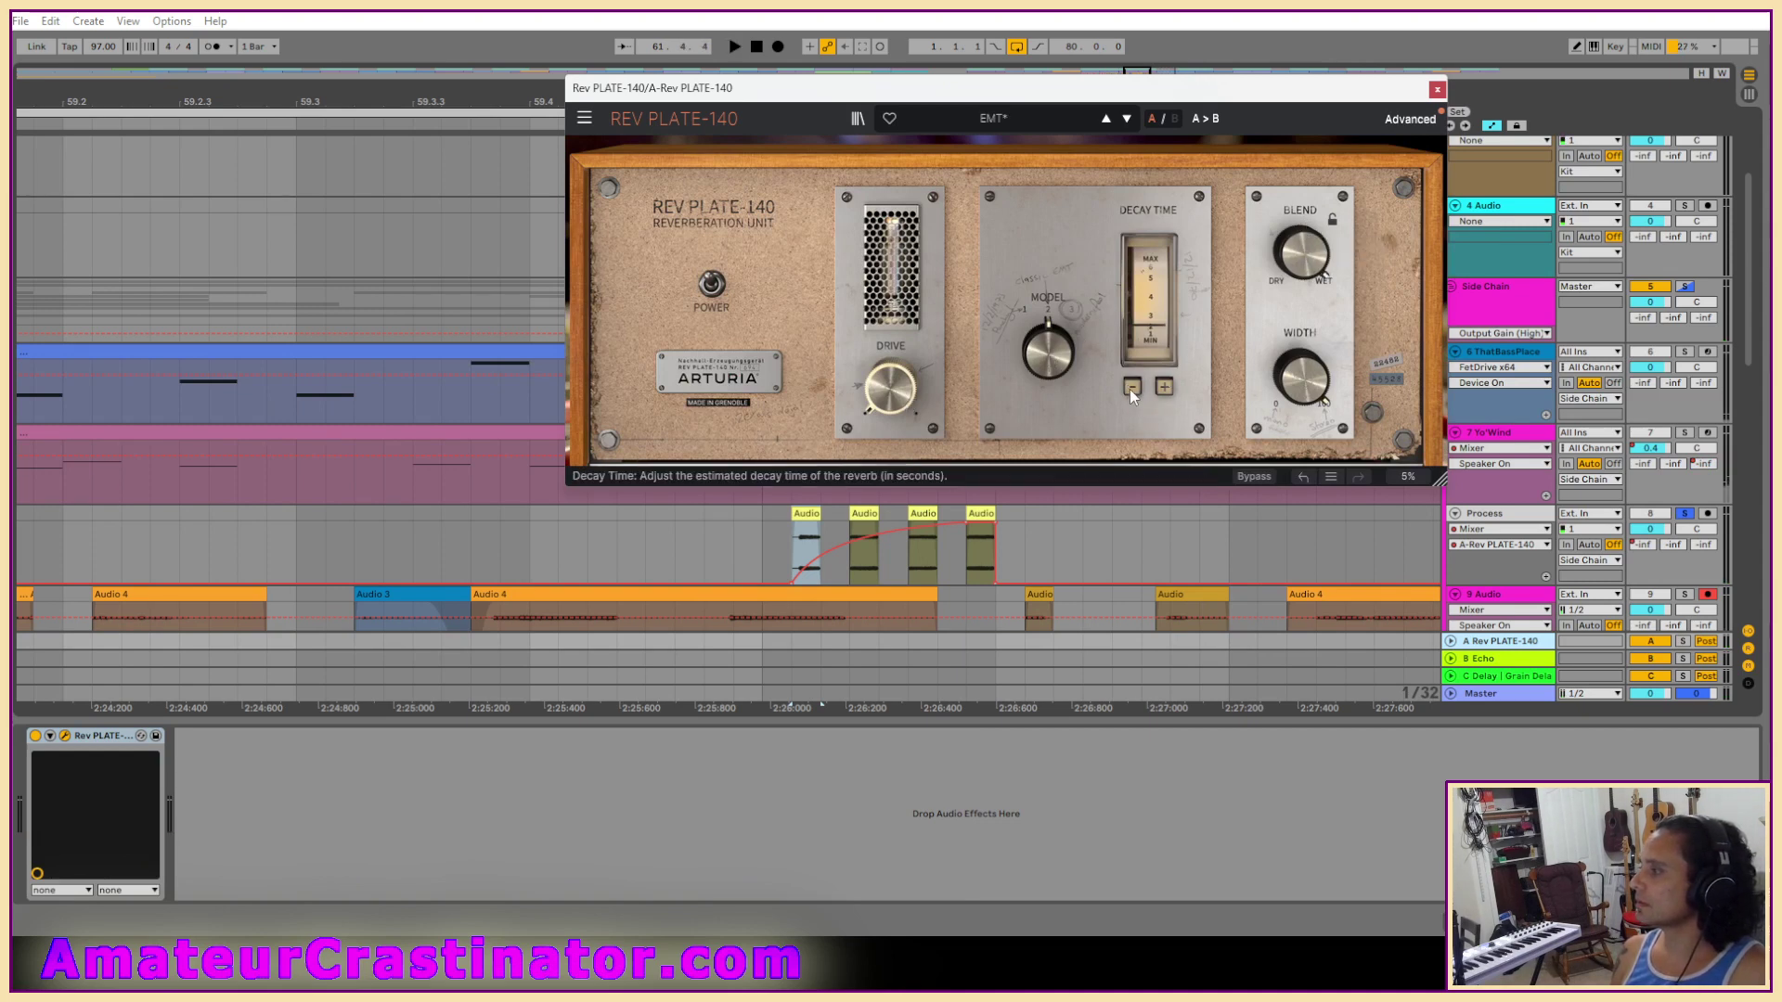
key("space")
mouse_move(1293, 378)
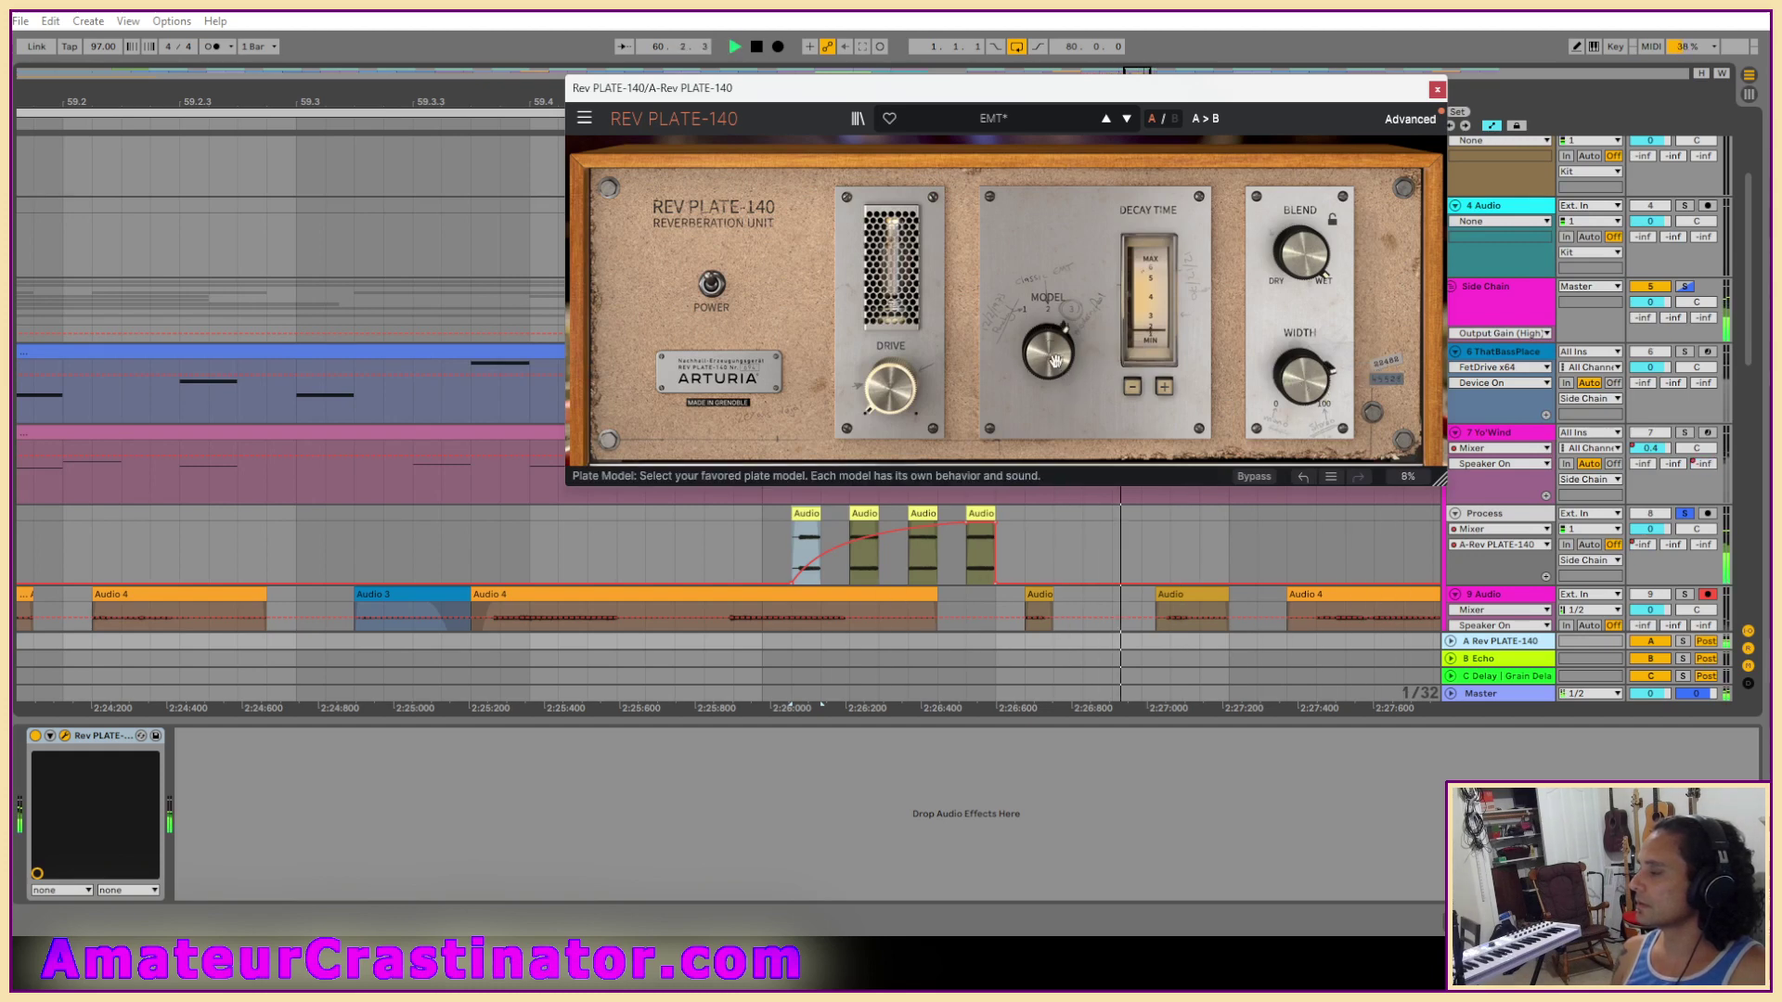
key("space")
left_click(1130, 388)
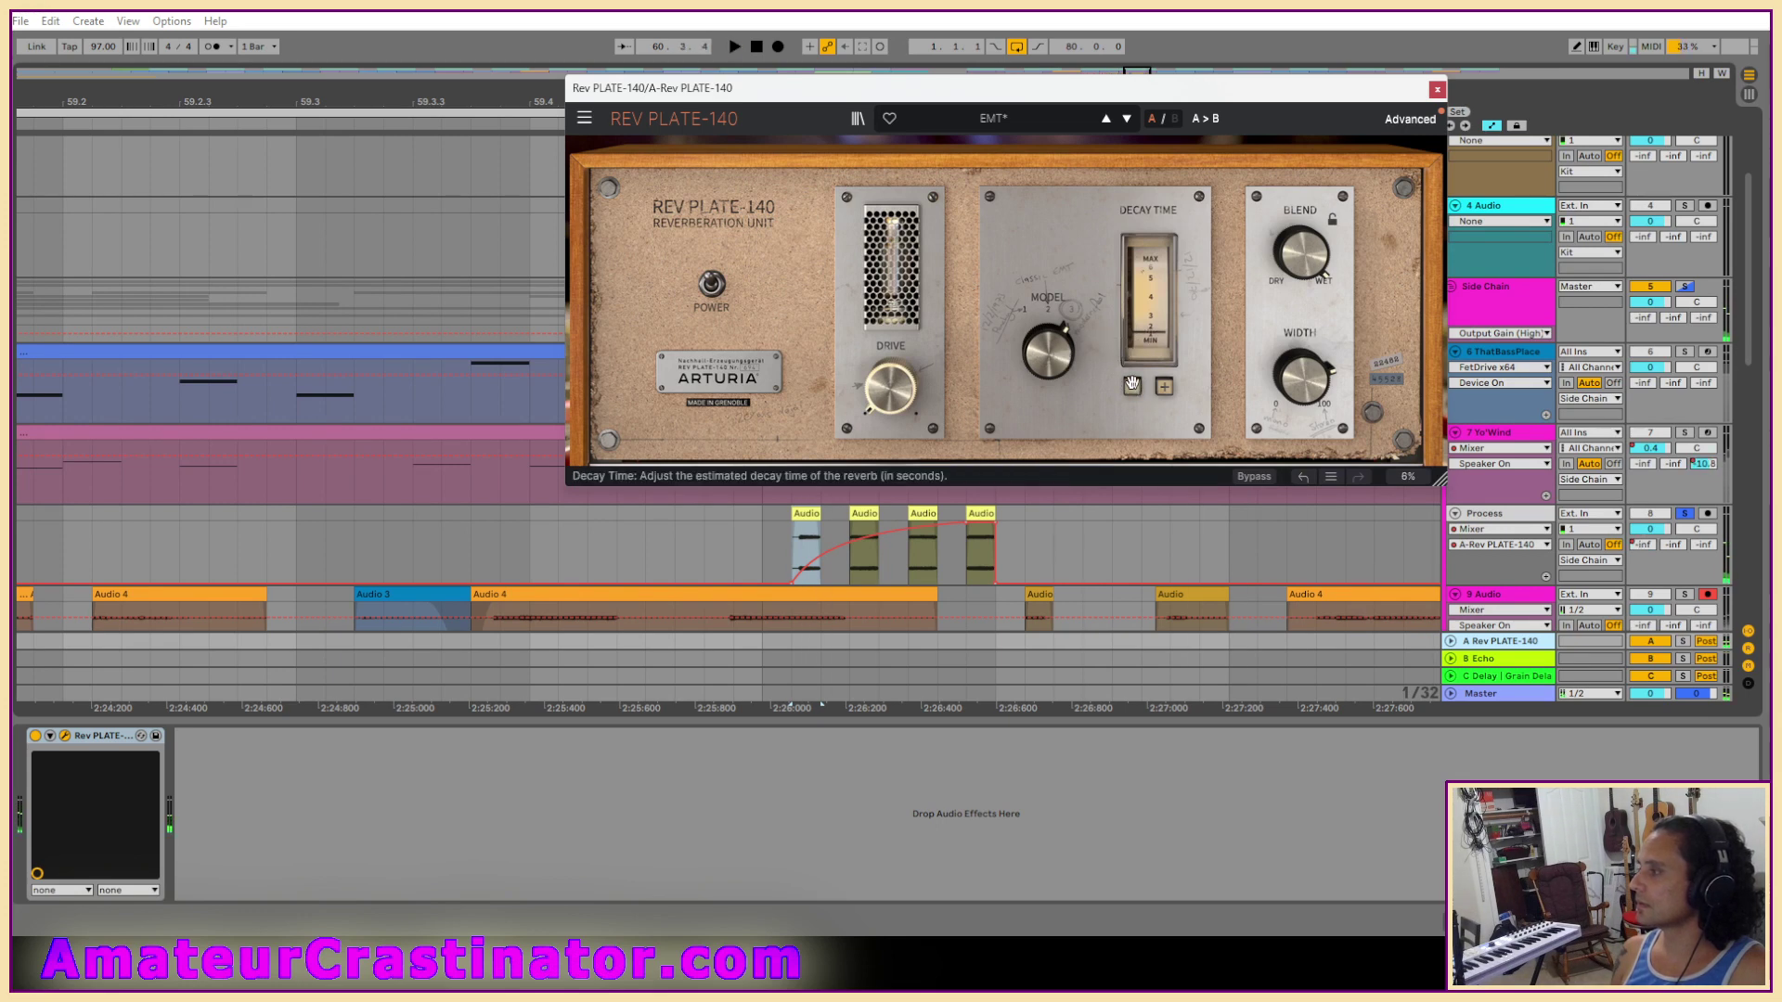
left_click(500, 539)
key("space")
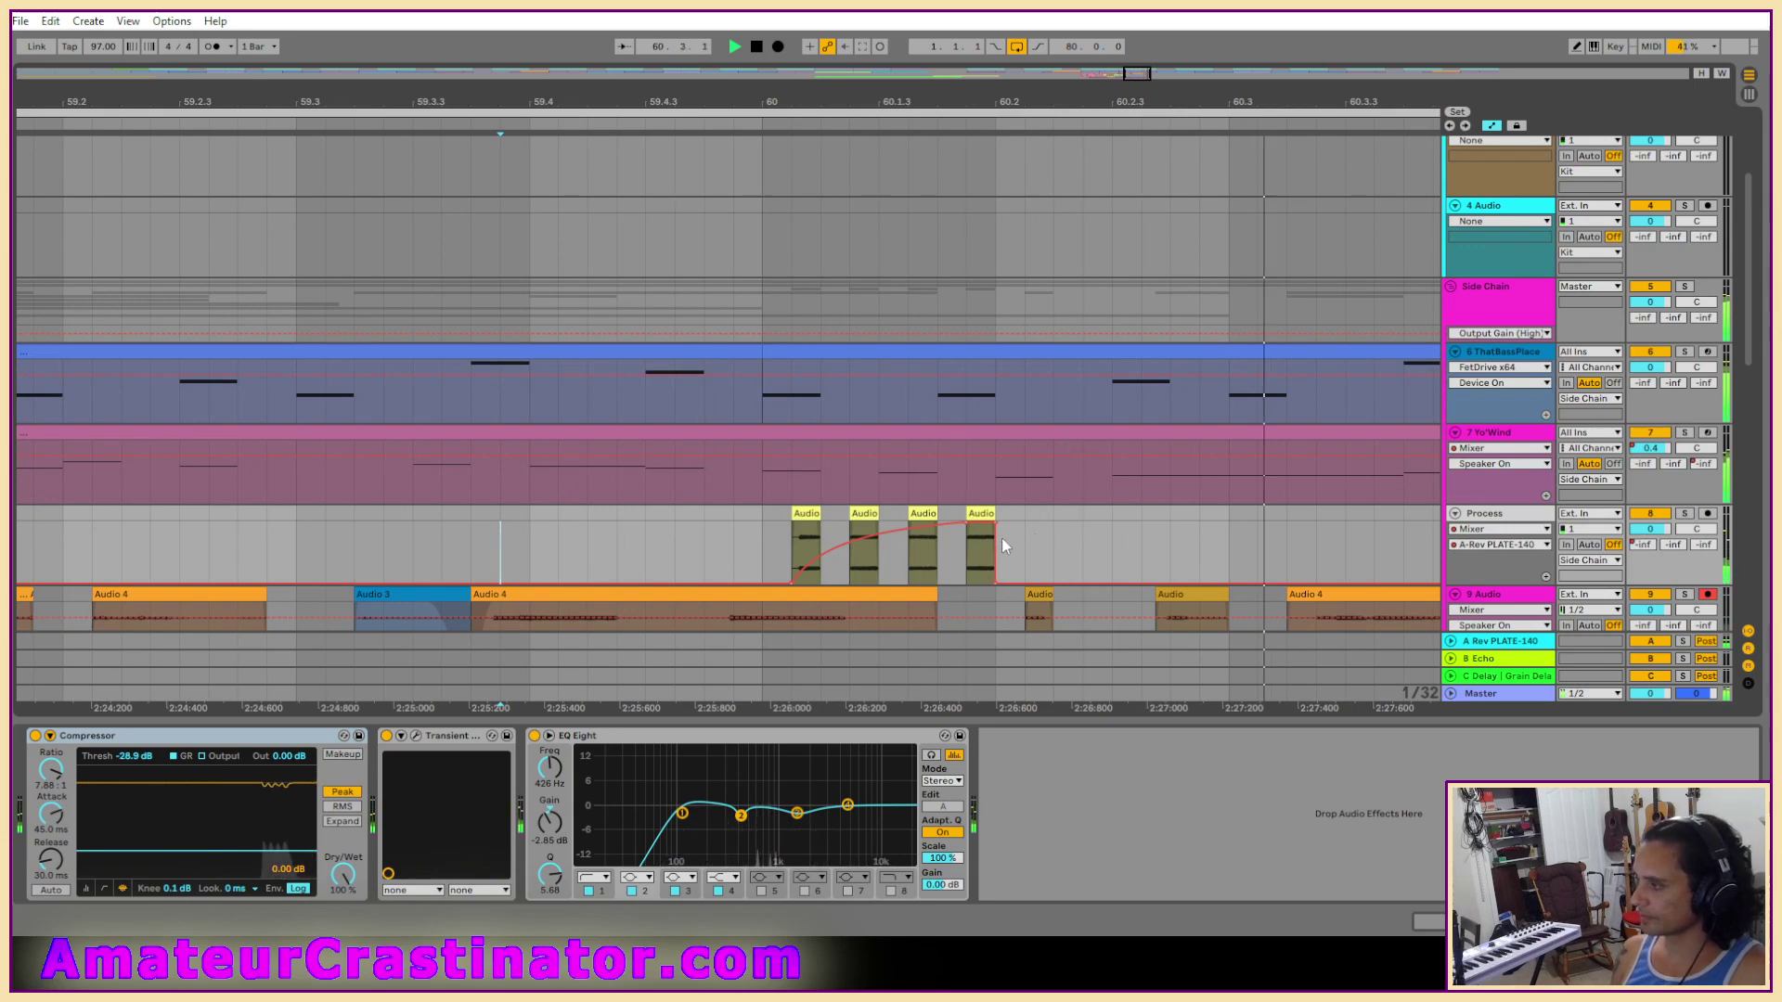
key("space")
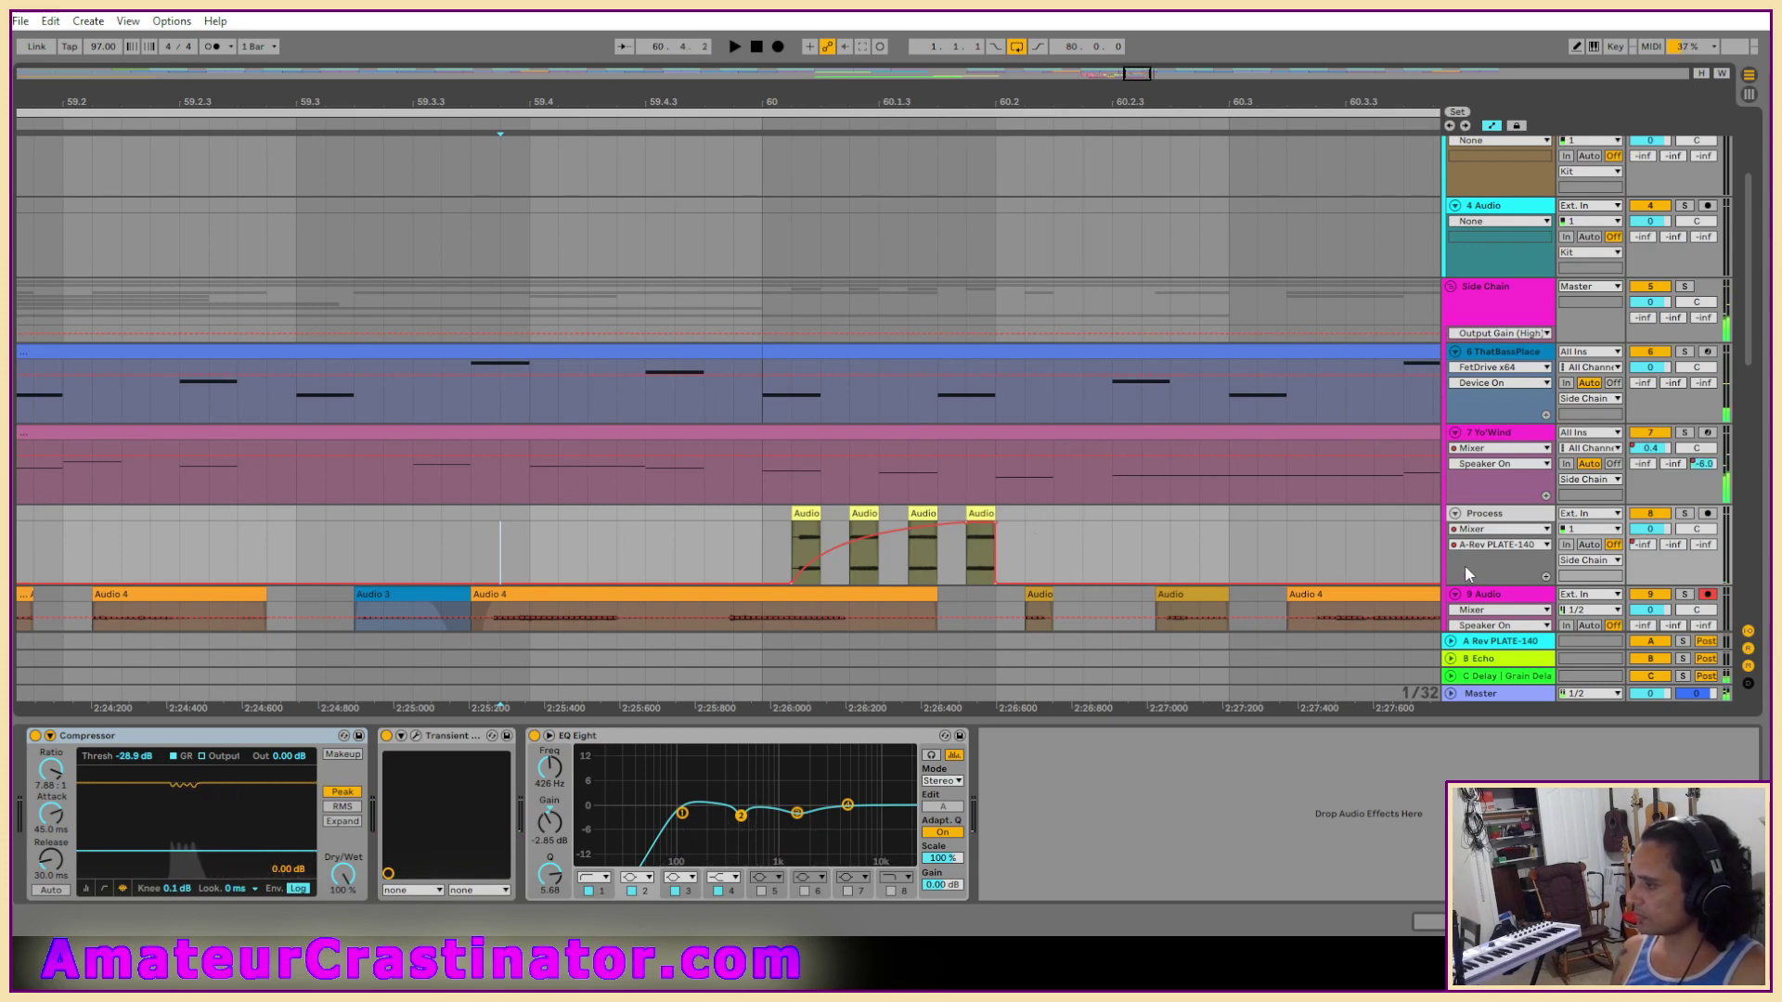
Freeze the Process track and flatten it to audio.
left_click(1472, 557)
right_click(1490, 534)
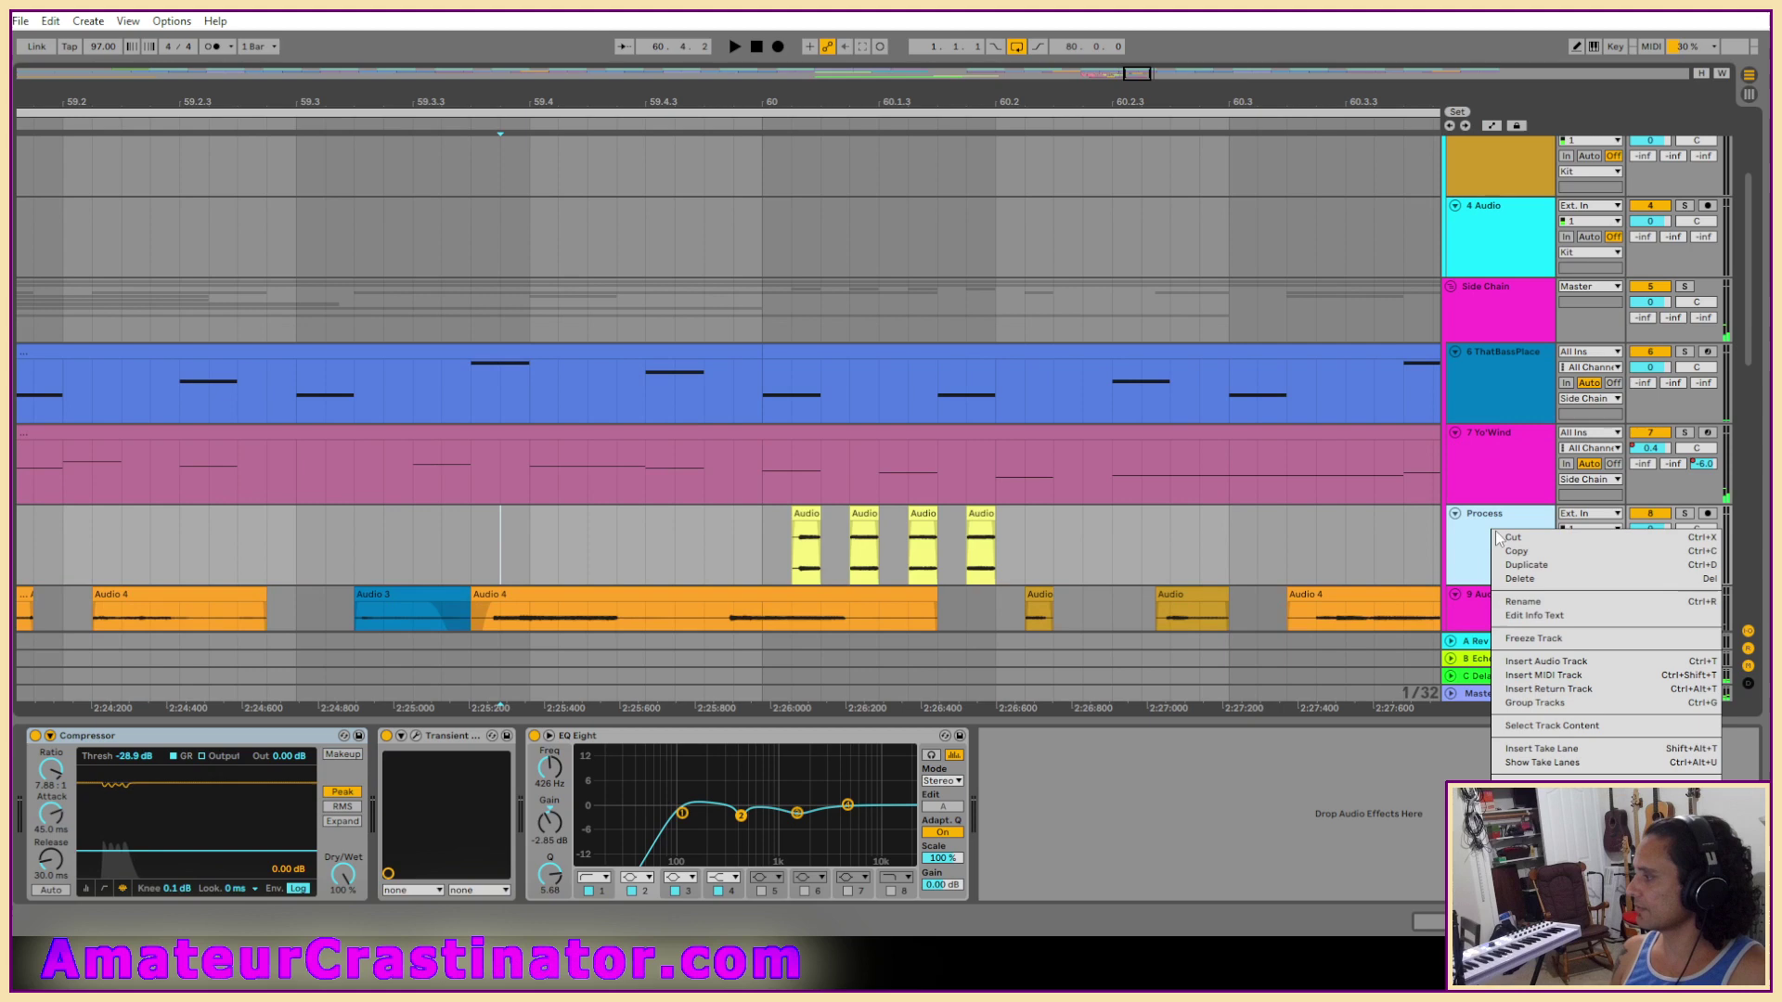
left_click(1533, 640)
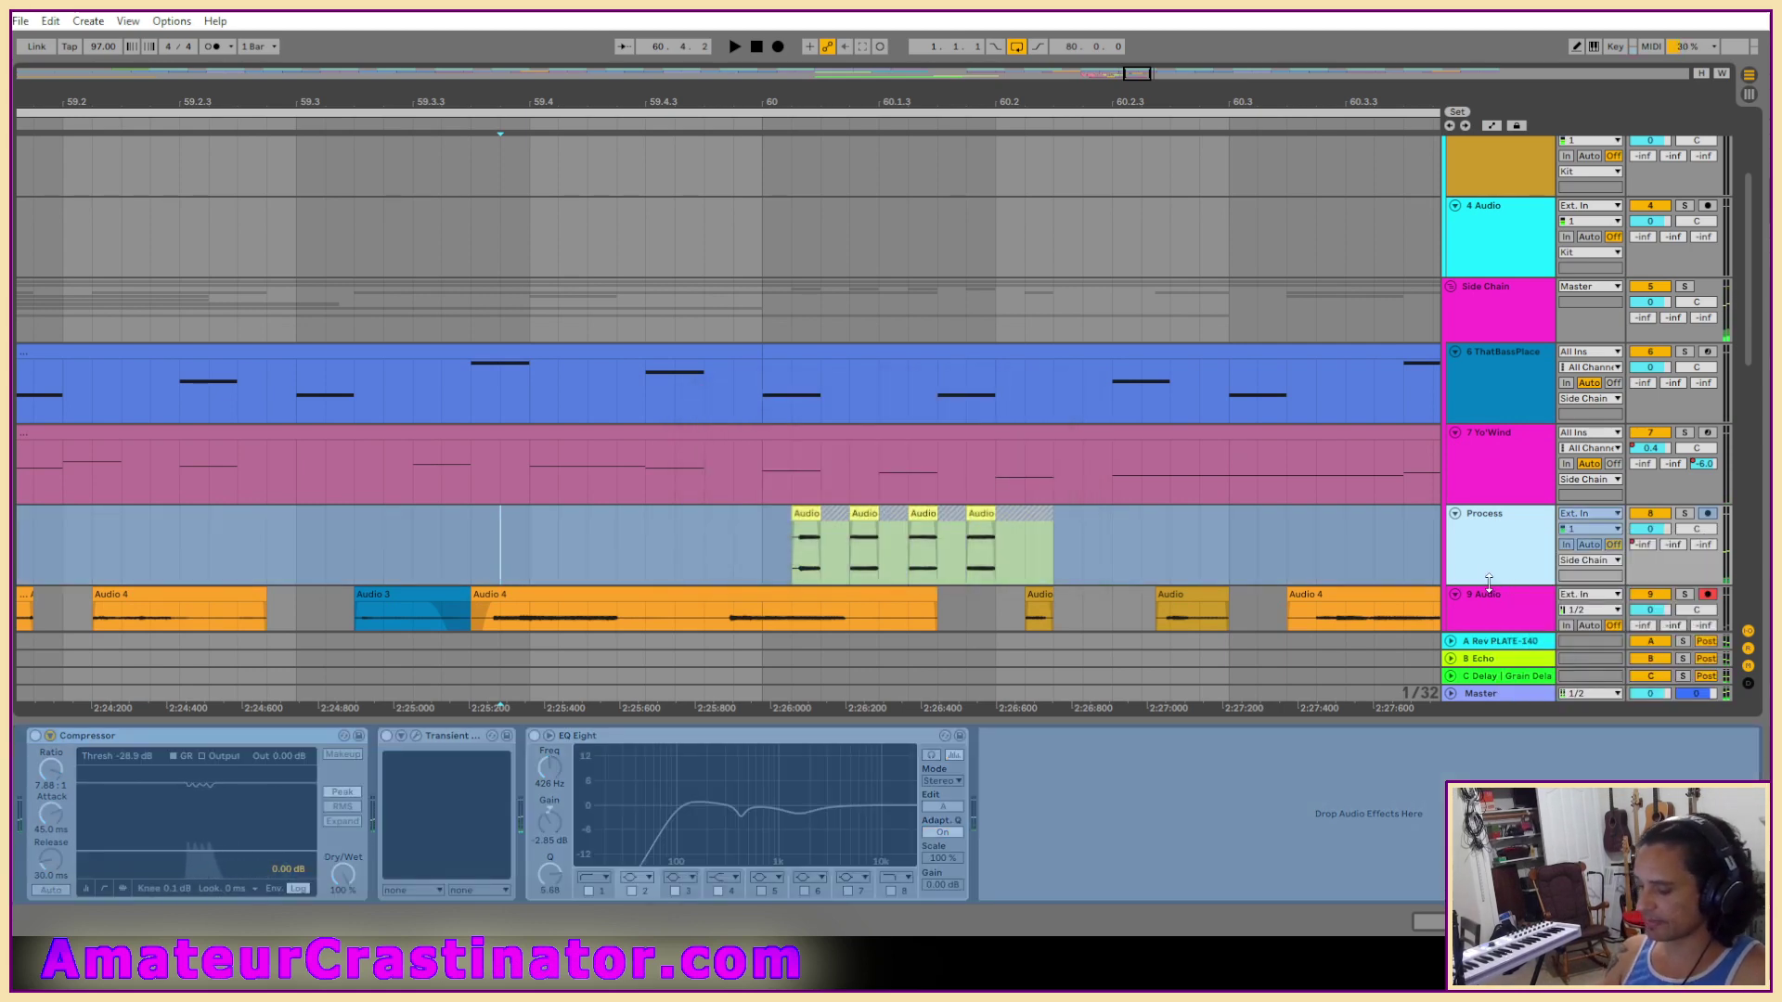
right_click(1467, 557)
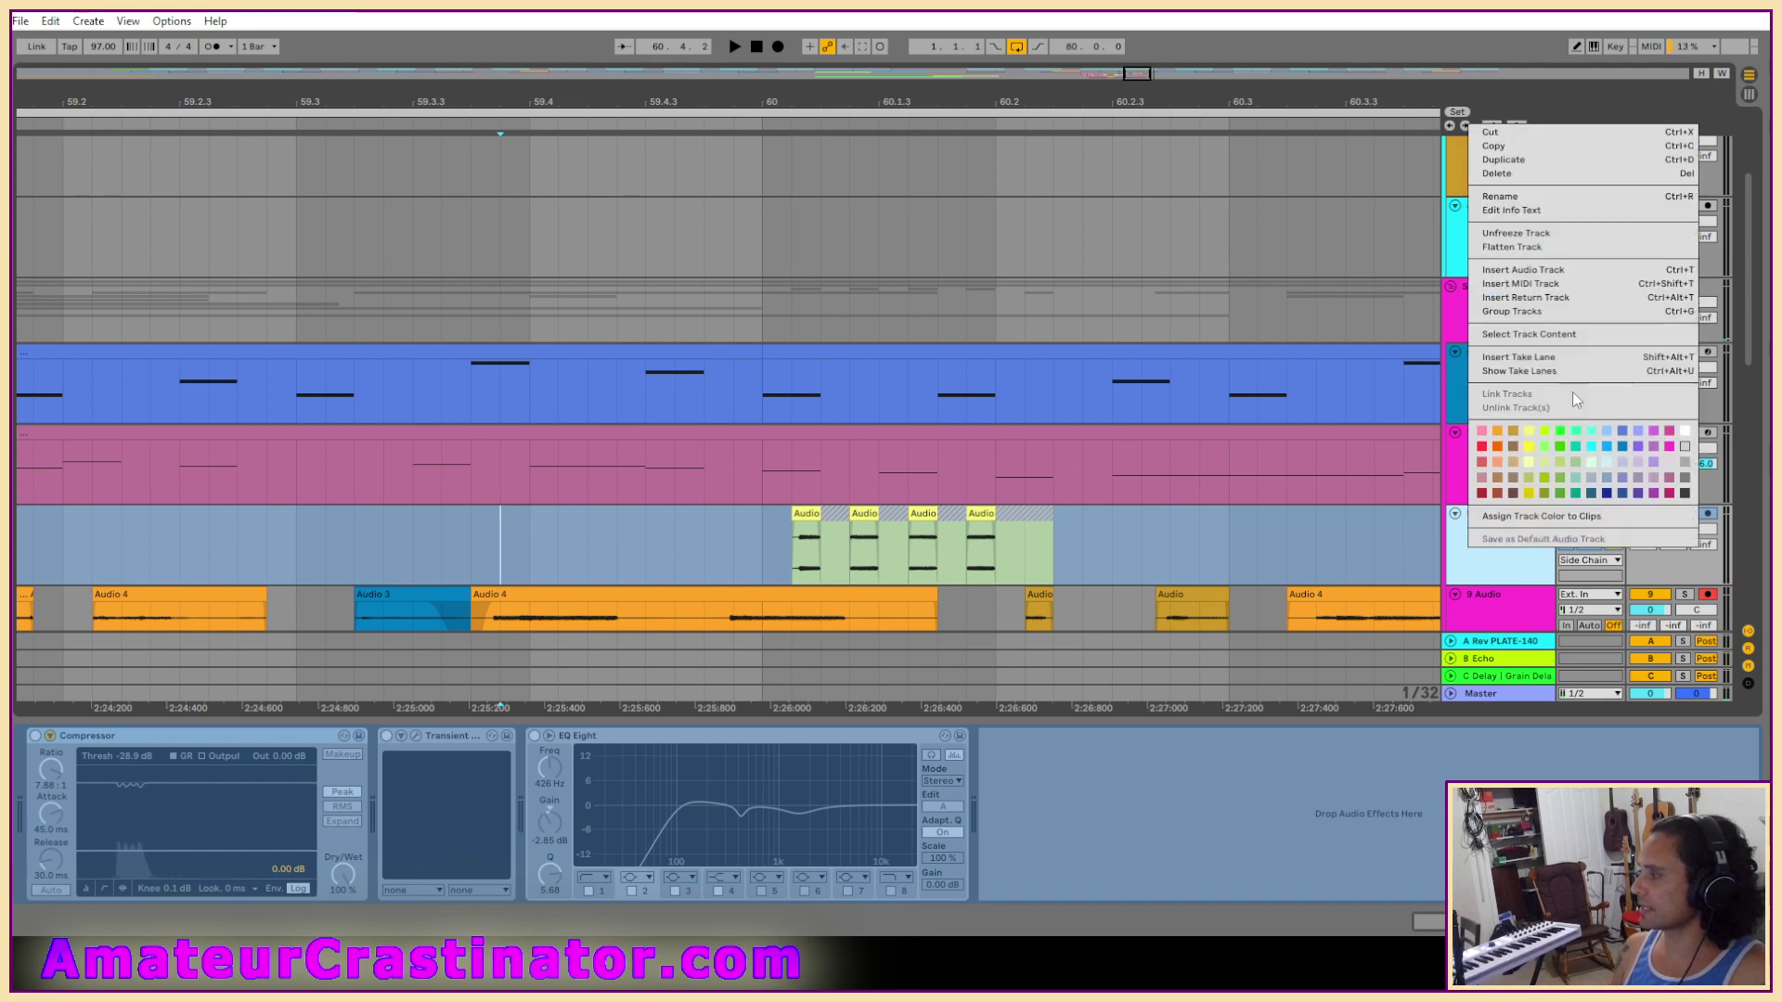
left_click(1515, 247)
Delete the leftover tail clips between and after the four short hits on the Process track.
left_click(835, 518)
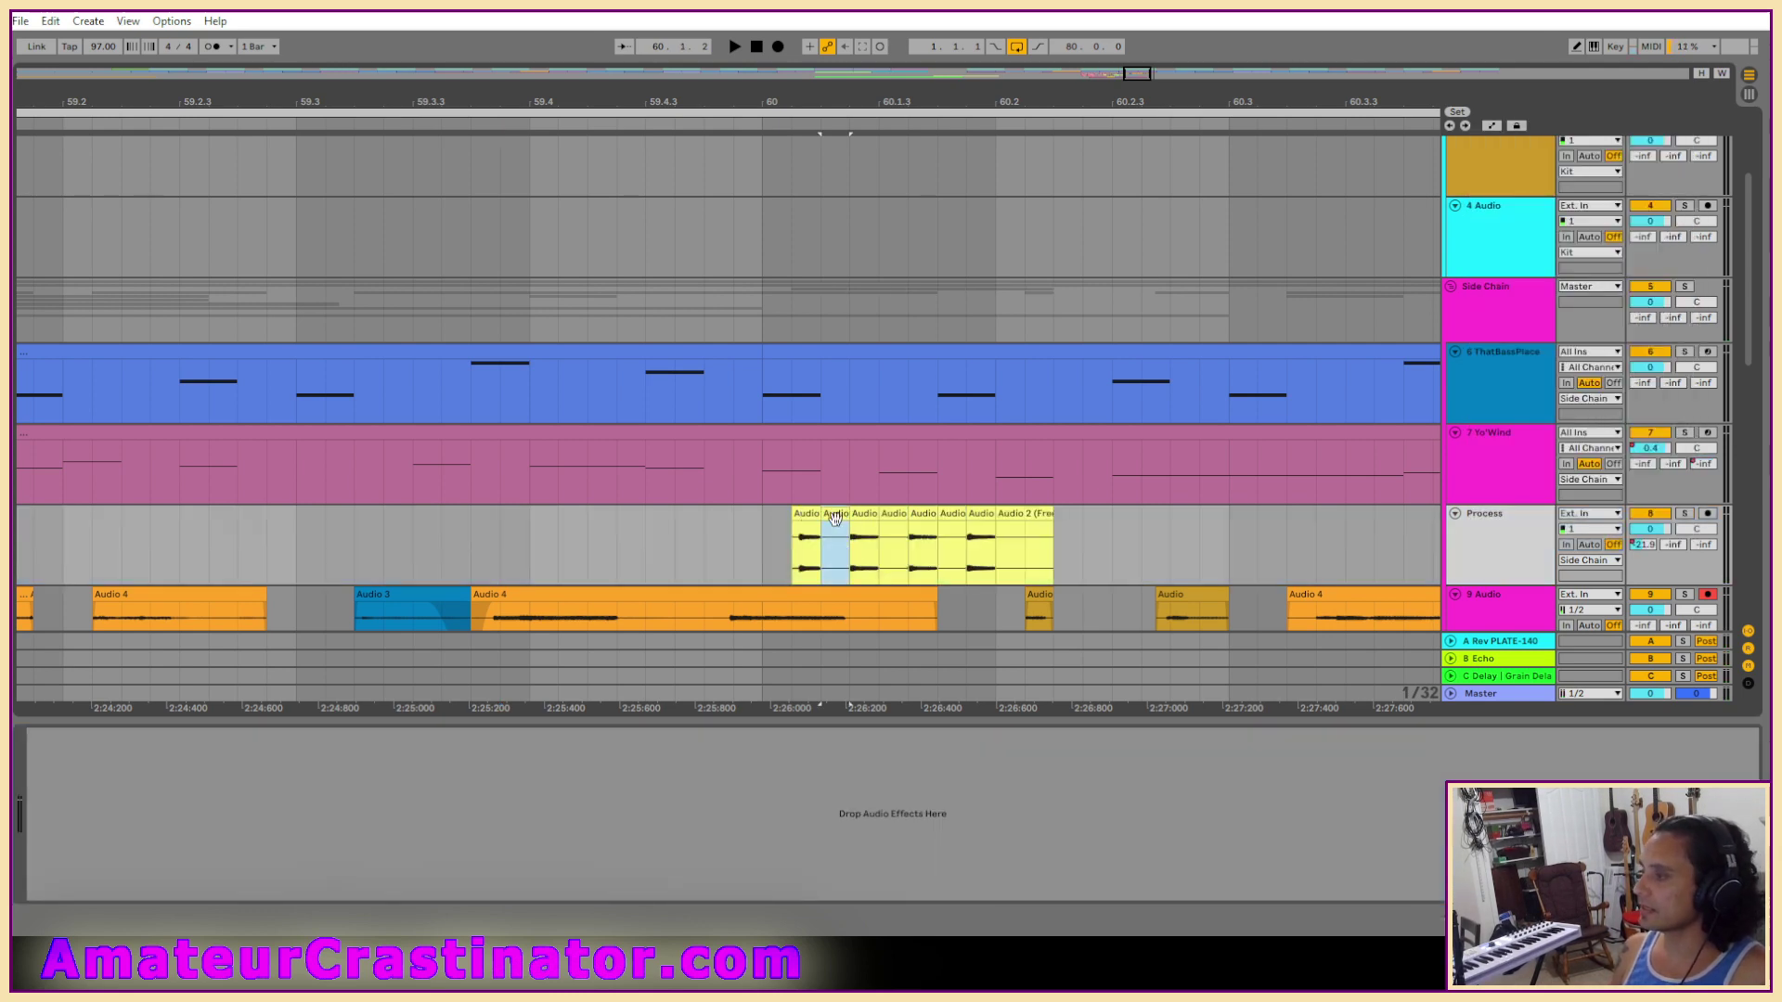
left_click(894, 518)
key("Delete")
left_click(951, 528)
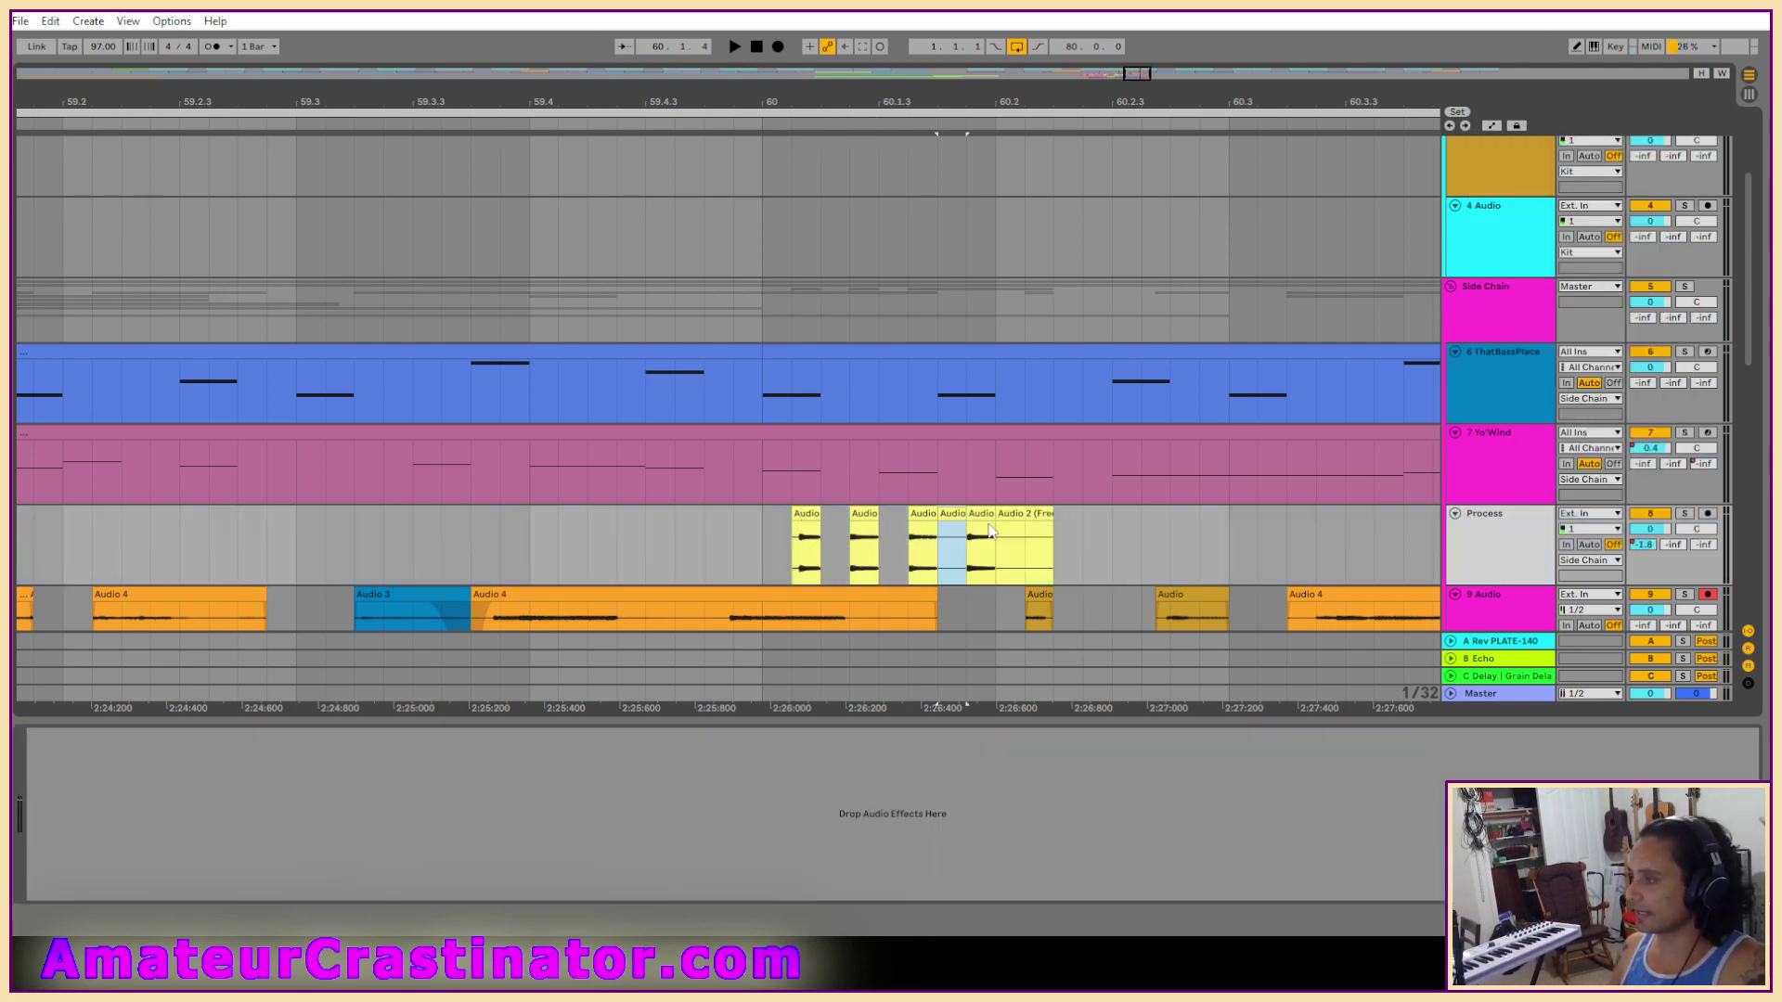
left_click(1028, 520)
key("Delete")
Recolor the four remaining short clips on the Process track pink.
left_click(984, 520)
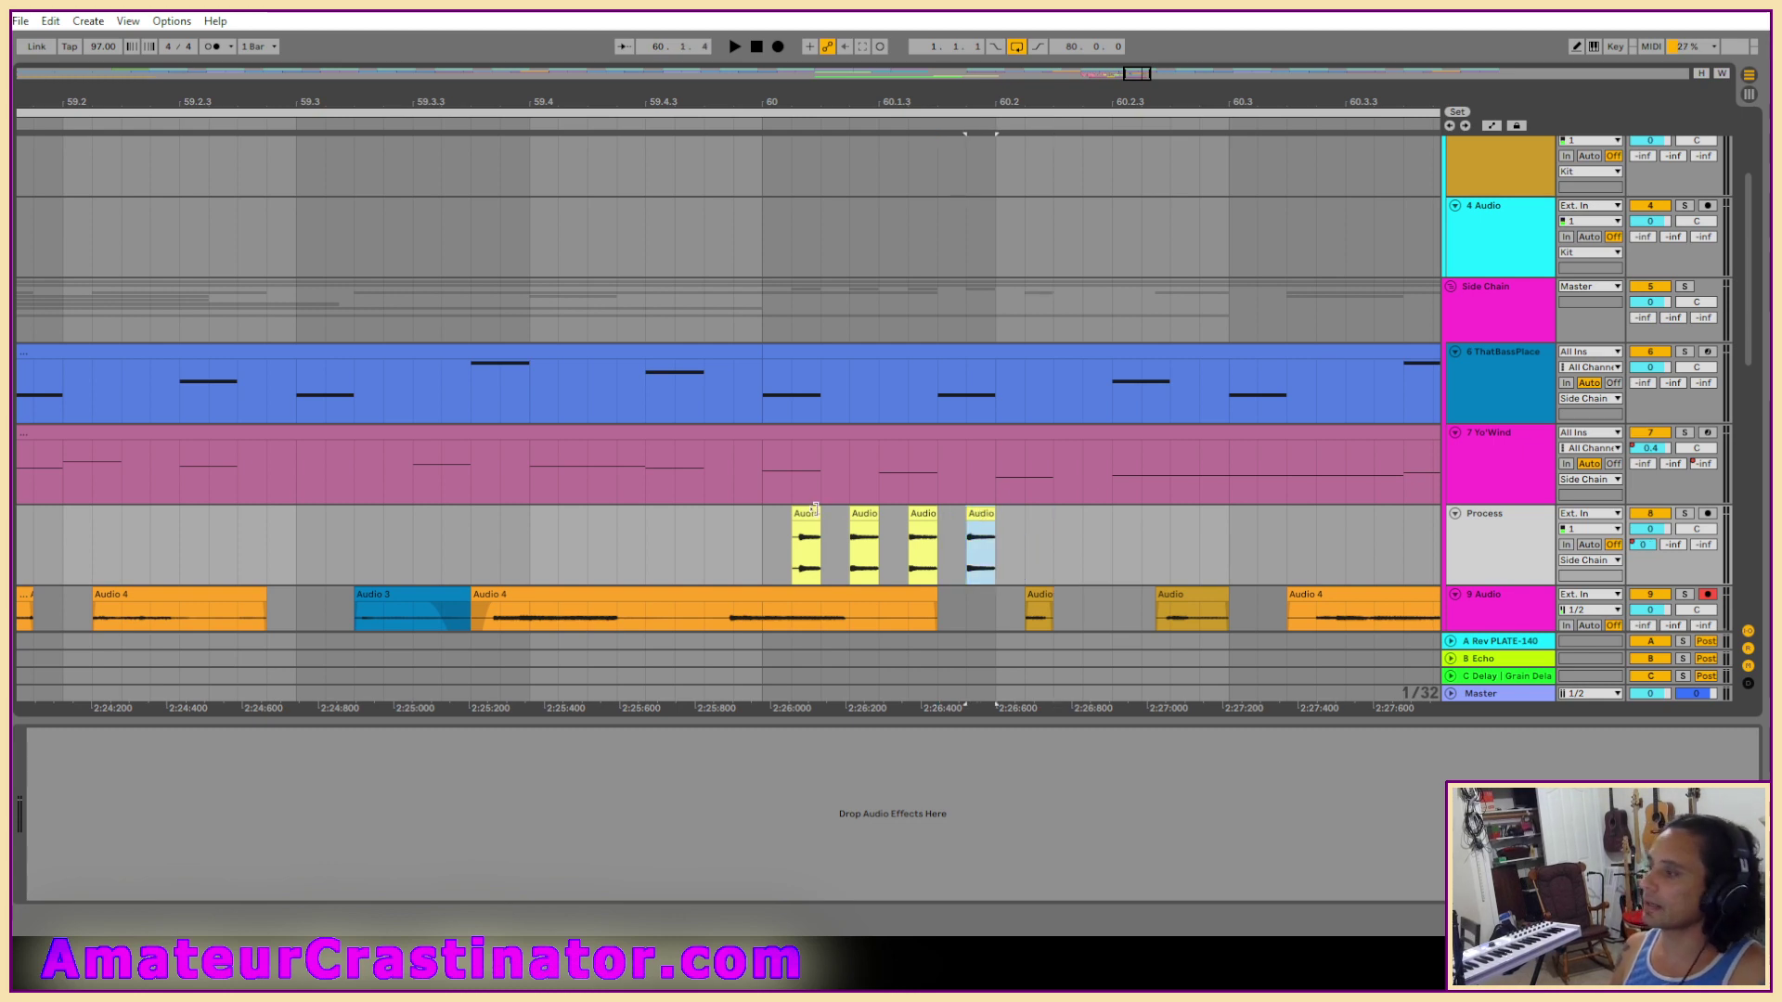
left_click(806, 516, "shift")
right_click(800, 511)
left_click(821, 836)
Move the four pink clips from the Process track down to the 10 Audio track at the same time position.
scroll(871, 543, "down", 3)
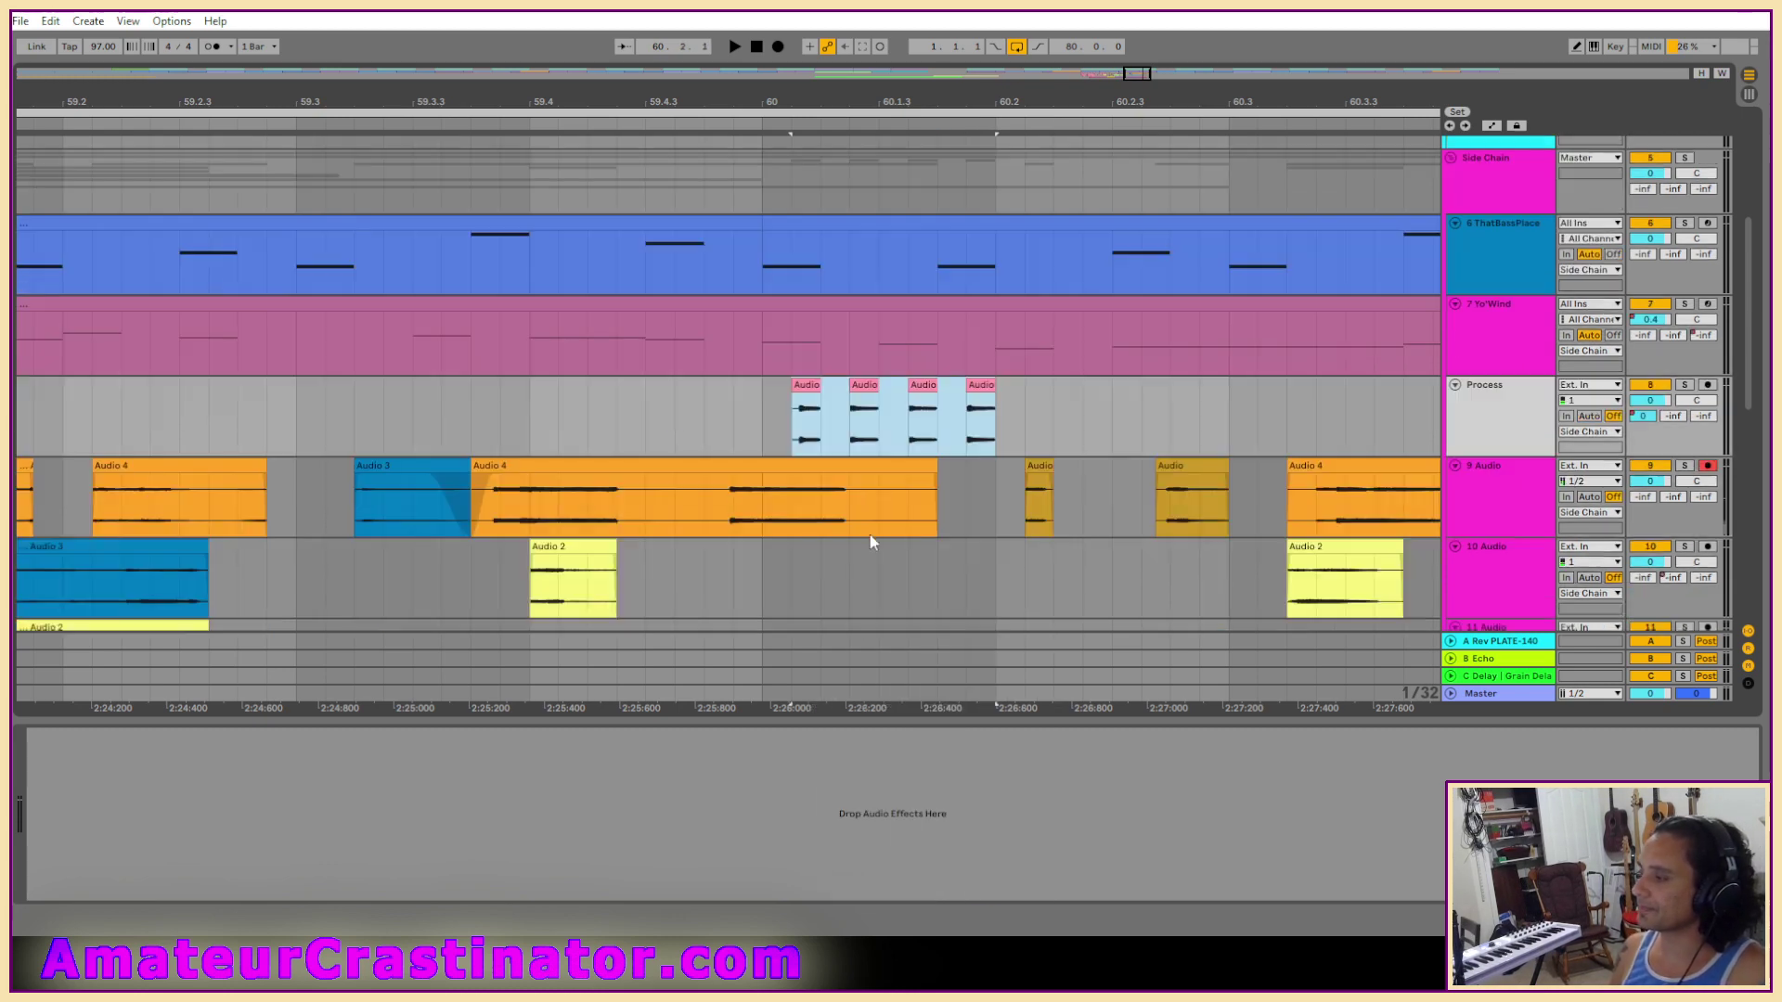
scroll(871, 543, "down", 3)
left_click_drag(796, 252, 815, 454)
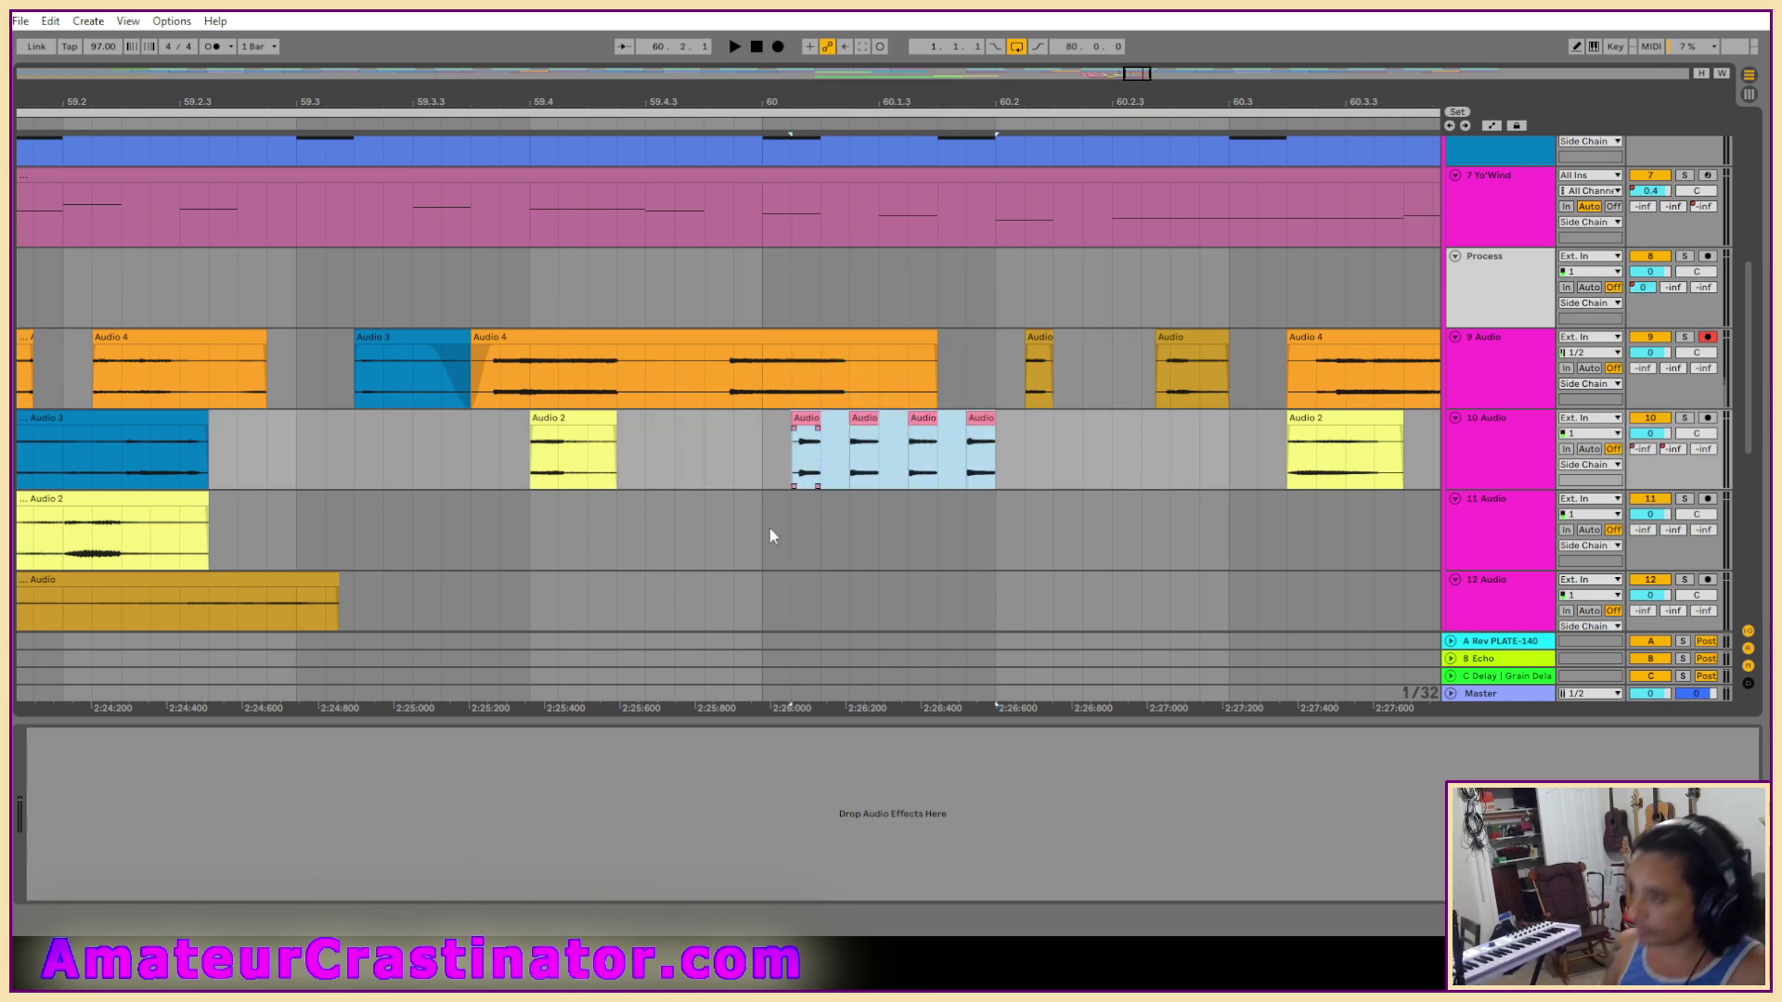
Move the yellow Audio 2 clip at 59.4 from the 10 Audio track up to the Process track and audition it.
scroll(771, 537, "down", 5)
scroll(652, 494, "up", 1)
scroll(656, 490, "up", 5)
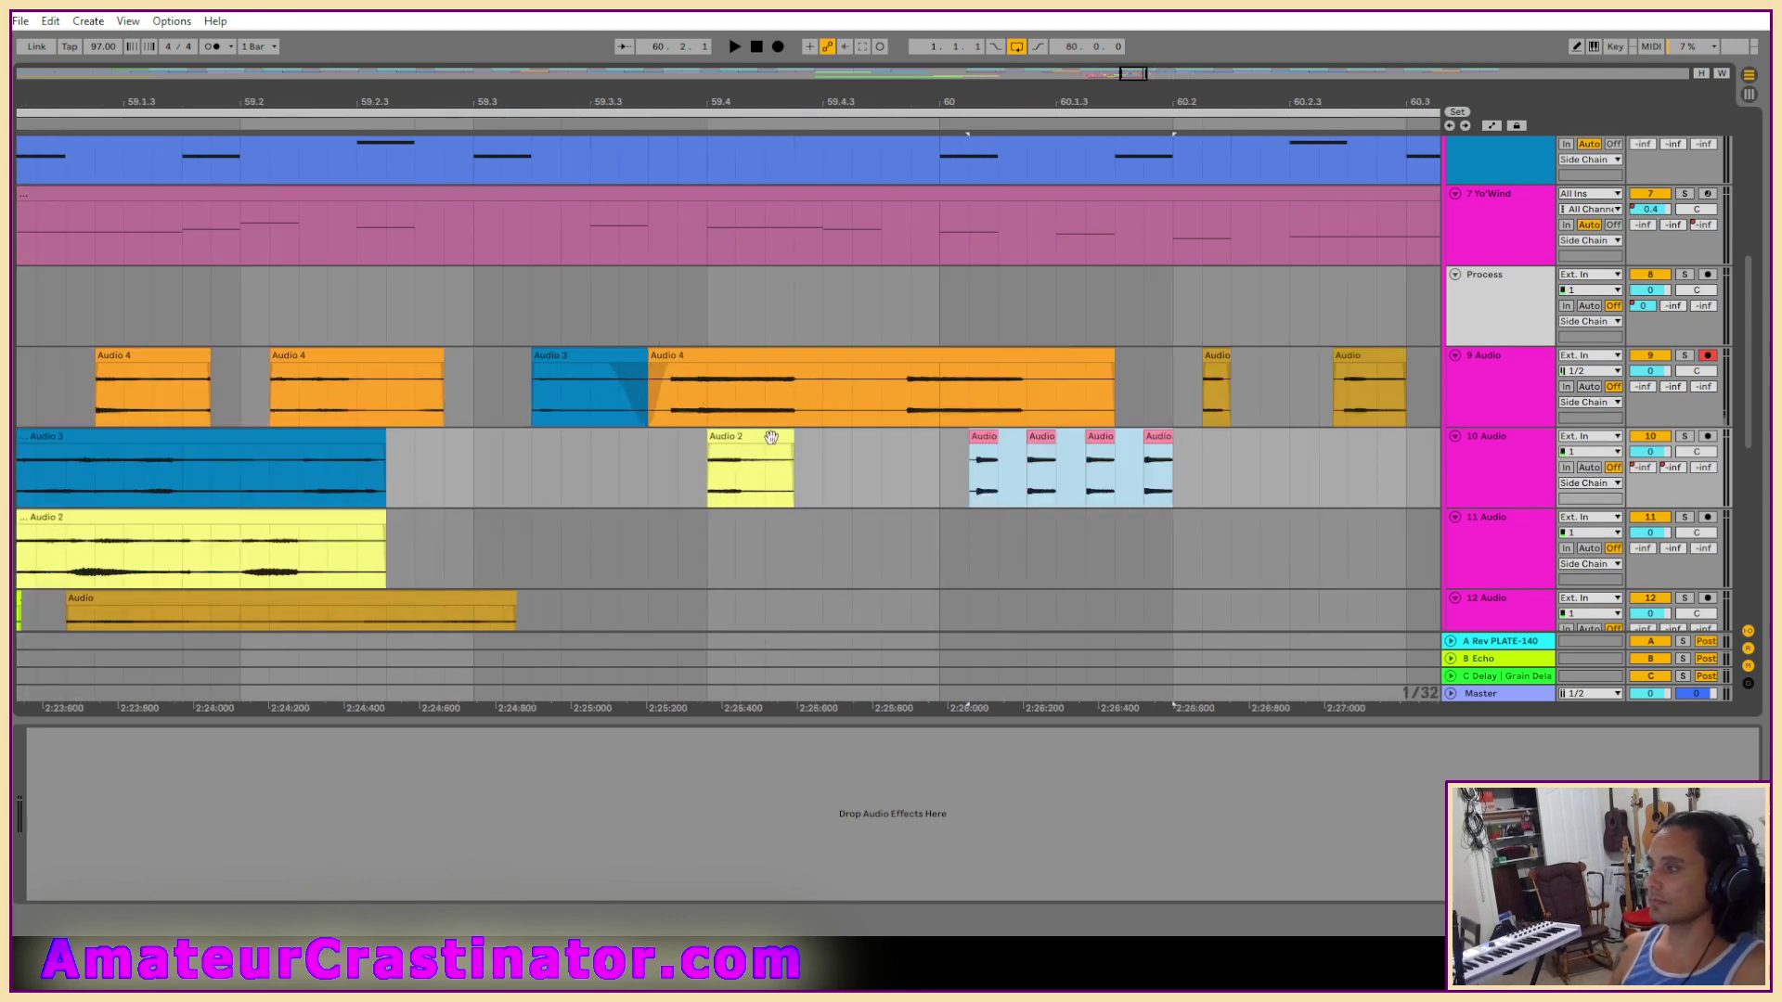
scroll(757, 439, "up", 2)
left_click_drag(740, 438, 741, 330)
key("space")
key("space")
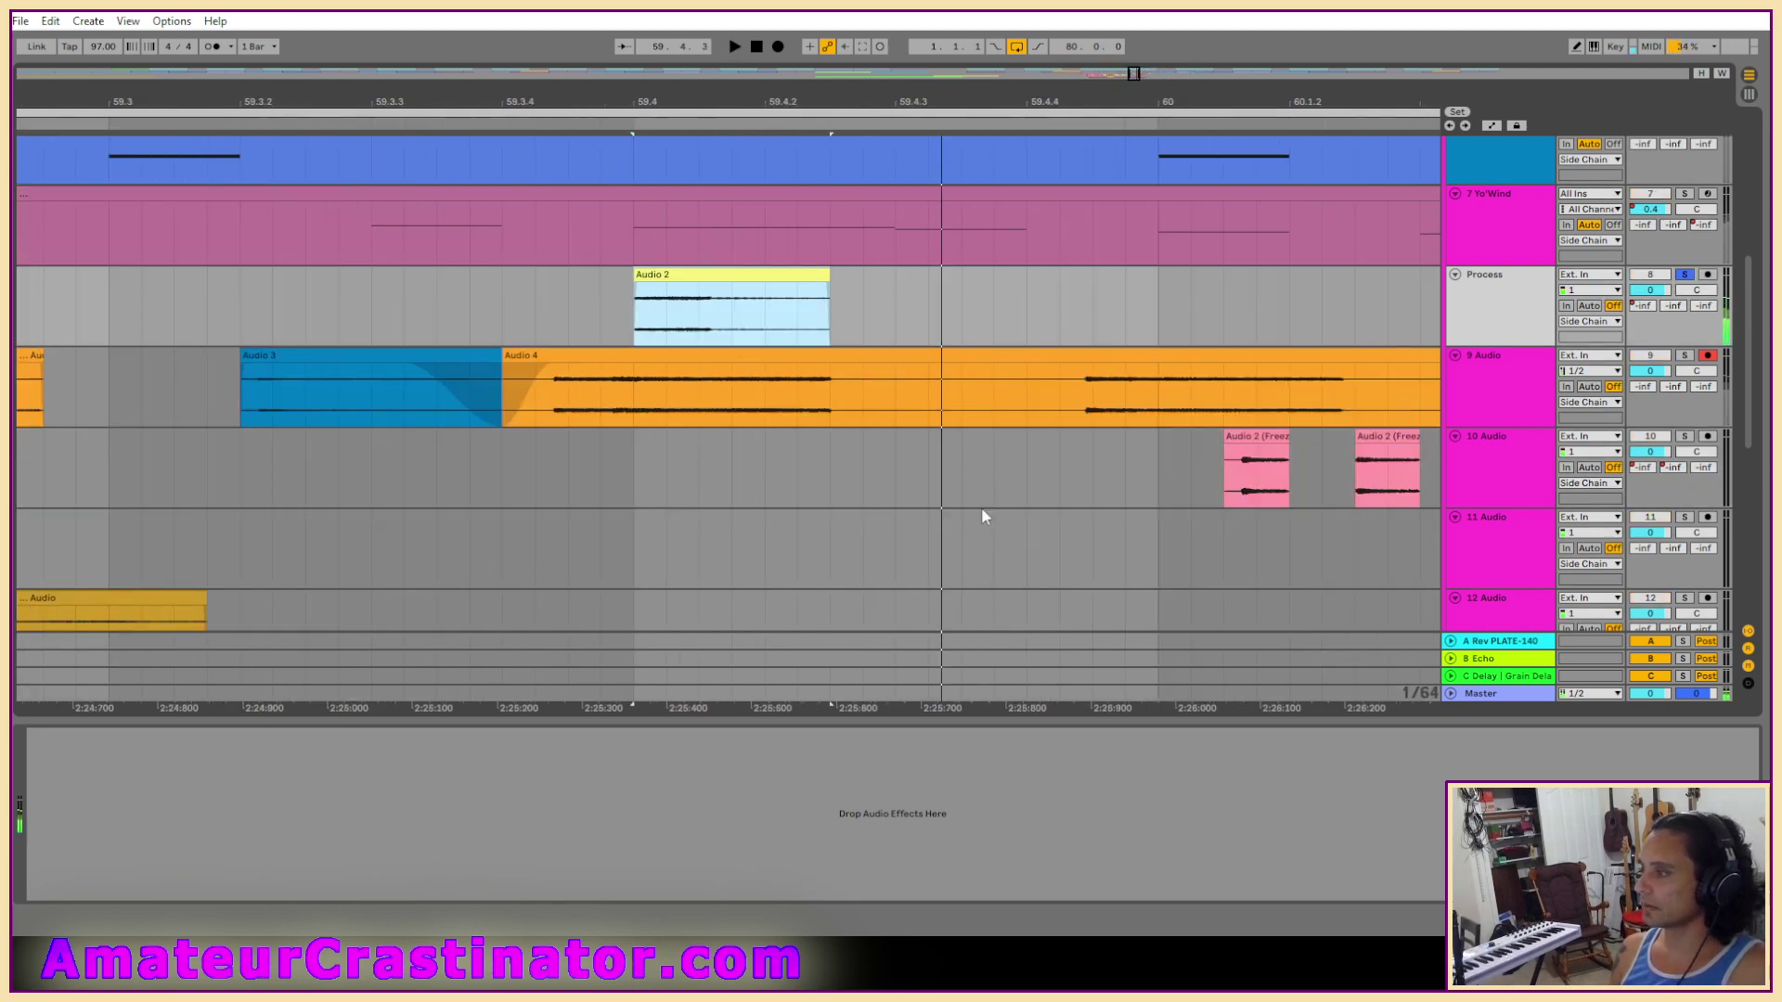
left_click(981, 508)
key("space")
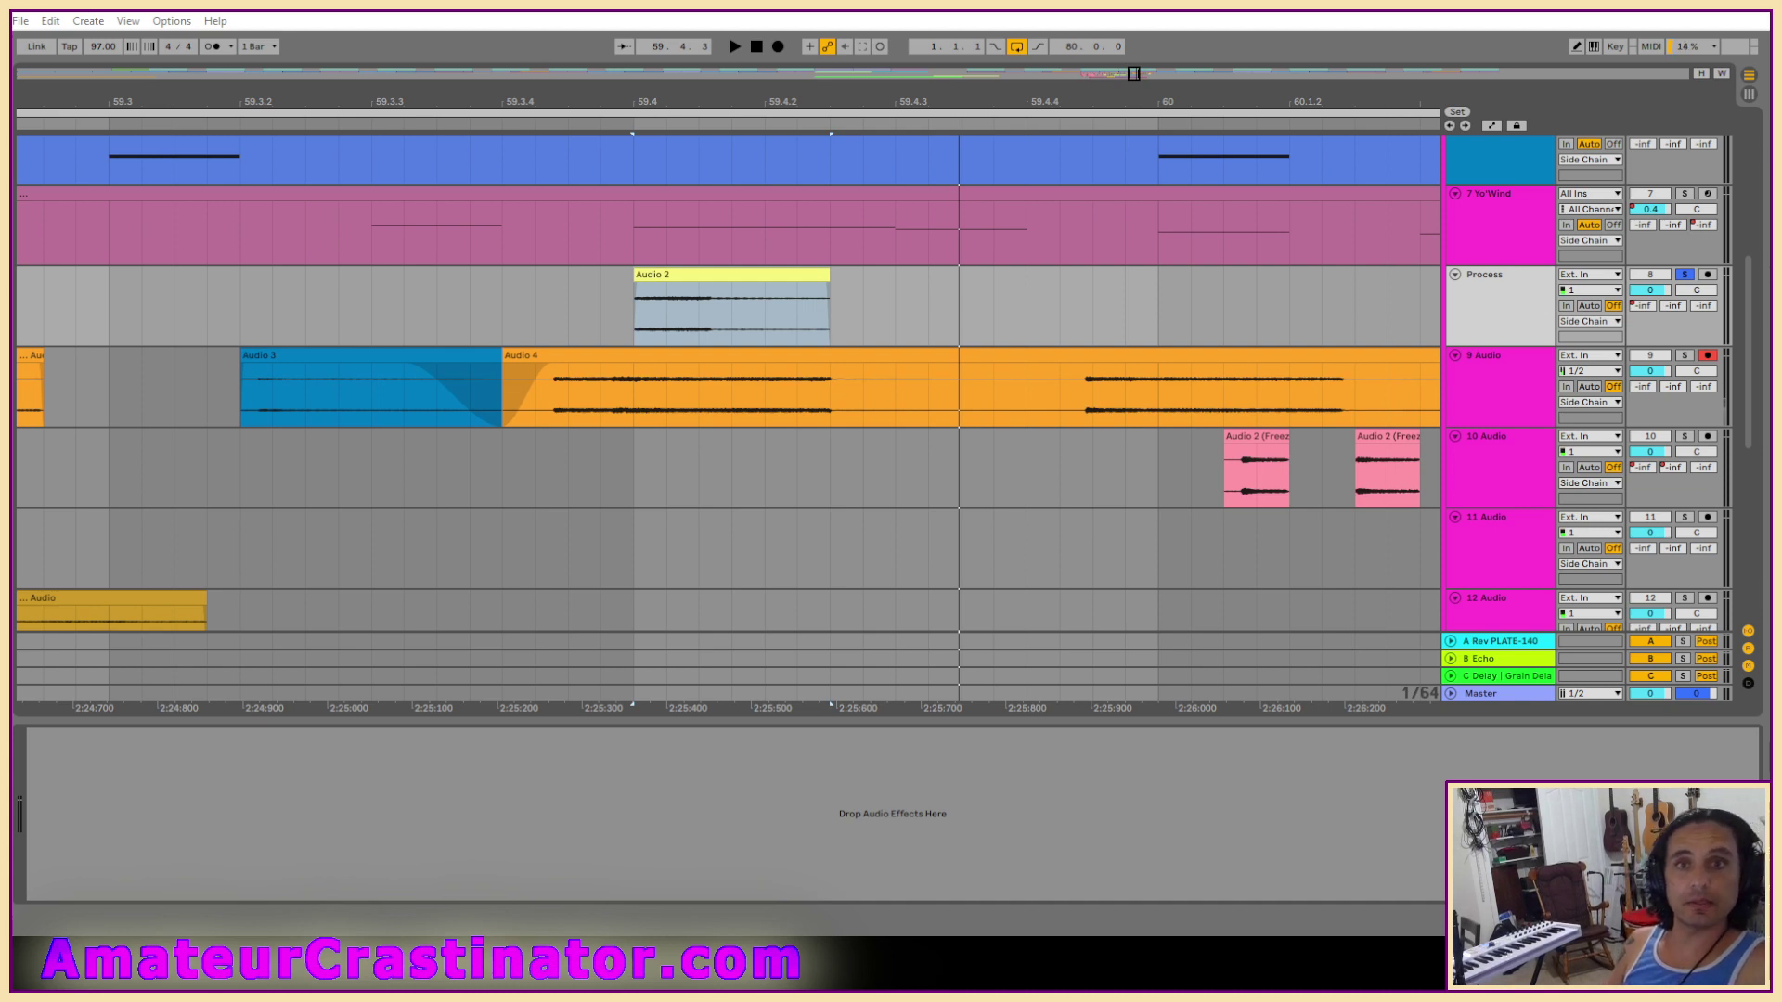
Add a Utility device to the Process track and show its Gain automation over the Audio 2 clip.
left_click(163, 568)
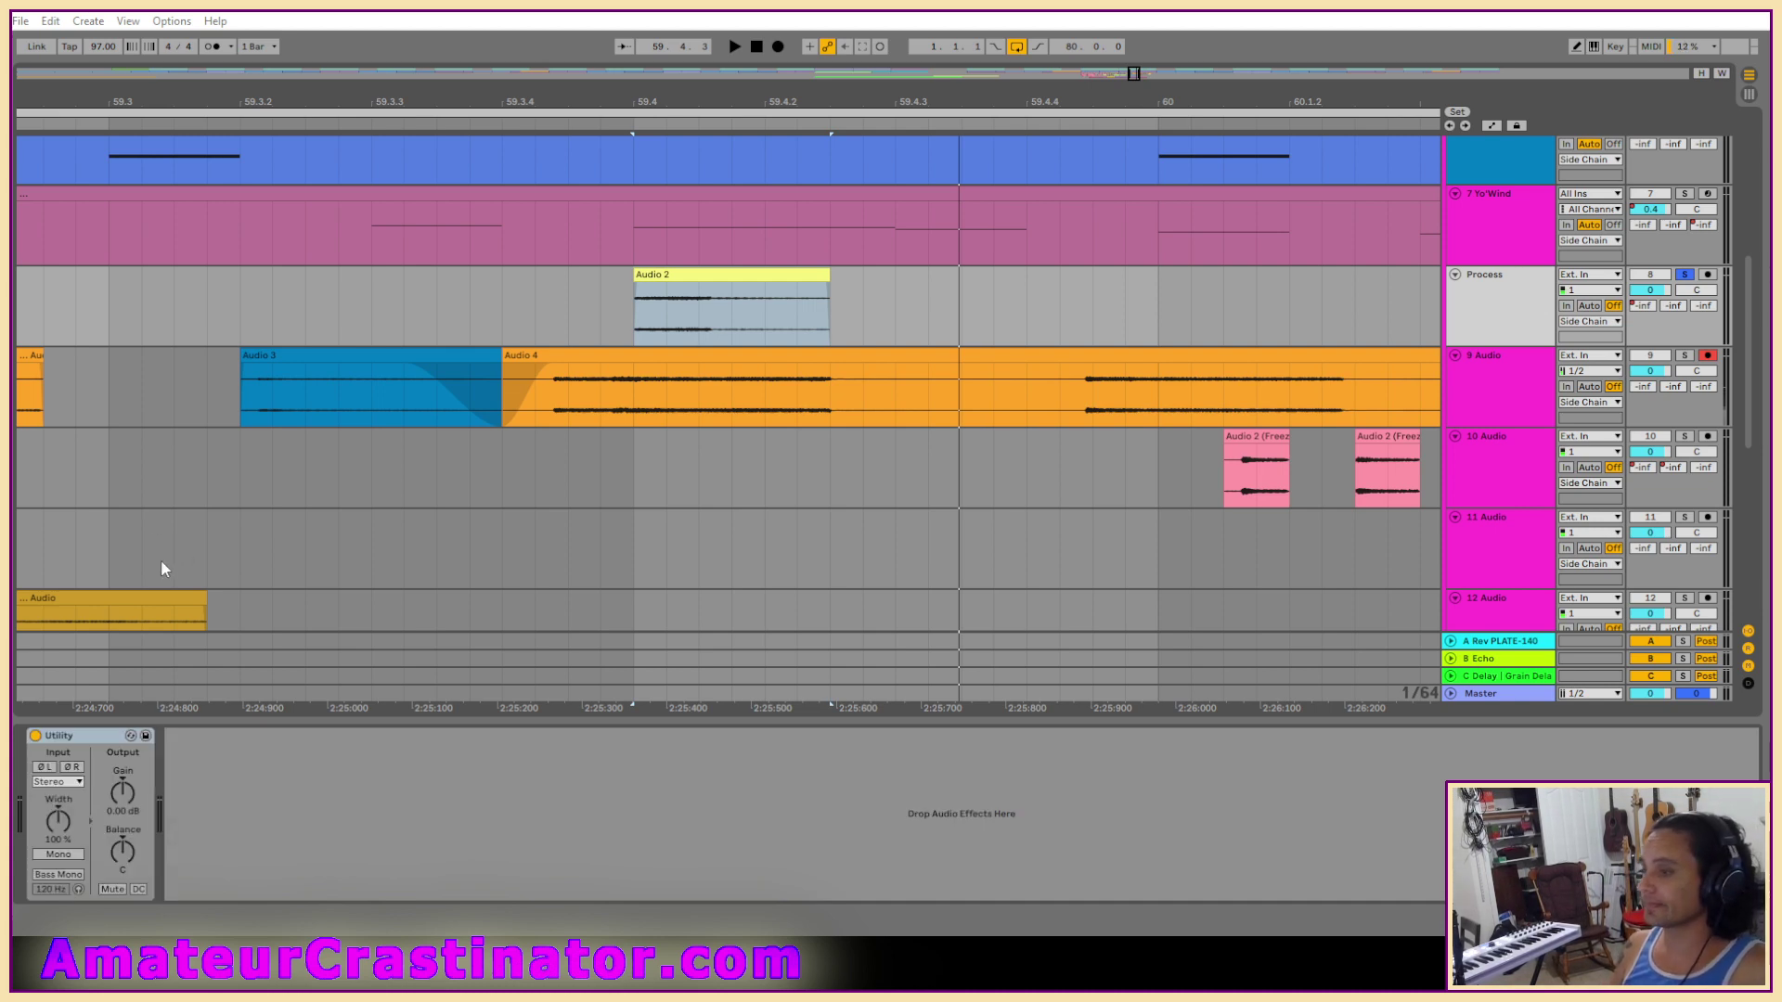
left_click(125, 793)
key("a")
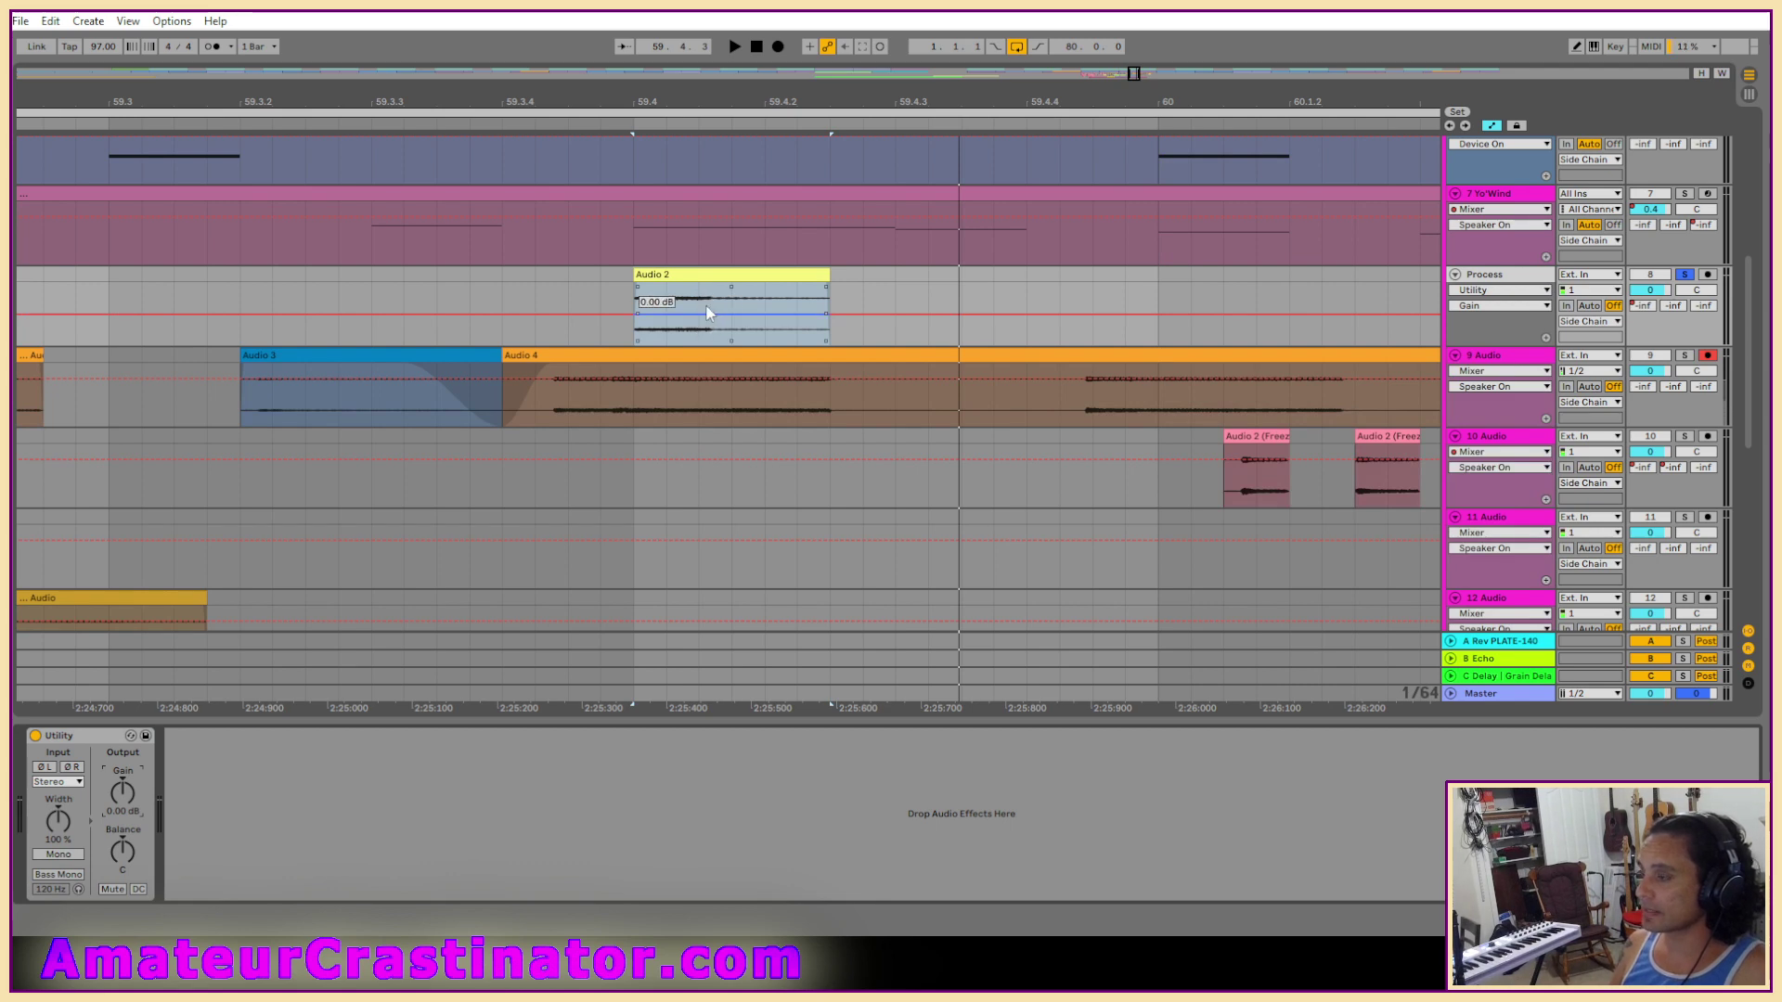
key("z")
left_click(761, 310)
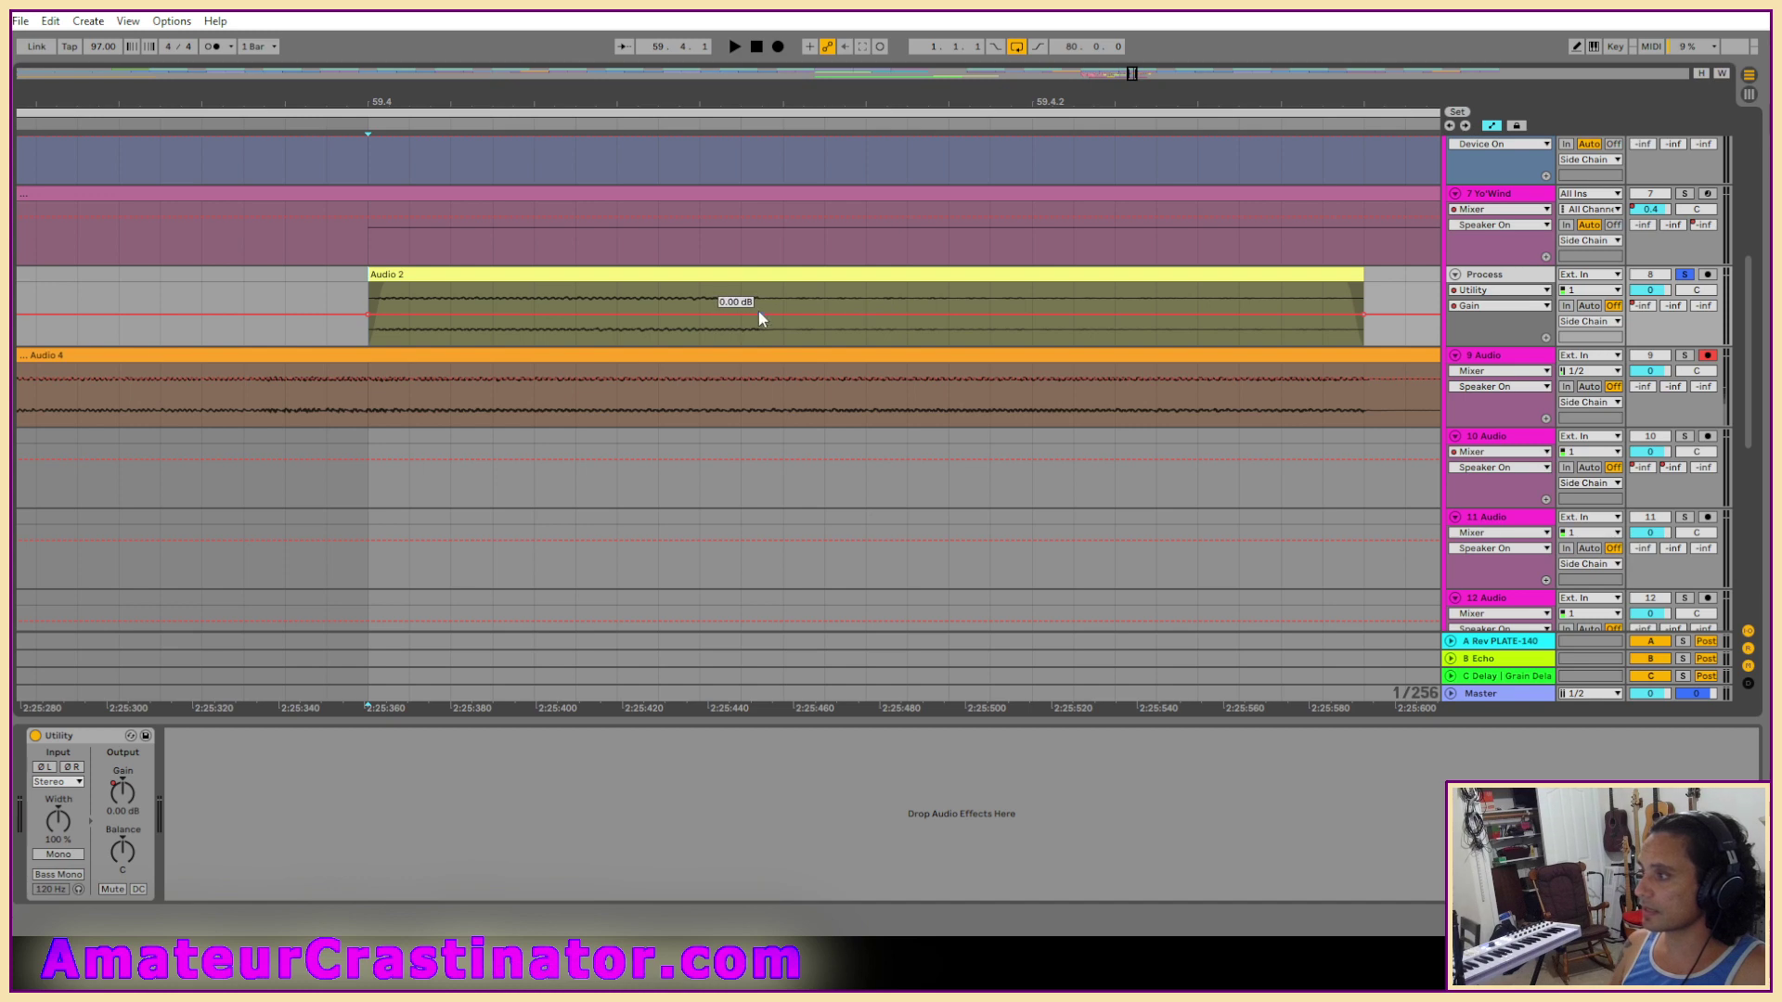
Draw a Utility gain dip to about -6 dB near the middle of the Audio 2 clip and play it back.
left_click_drag(759, 314, 761, 318)
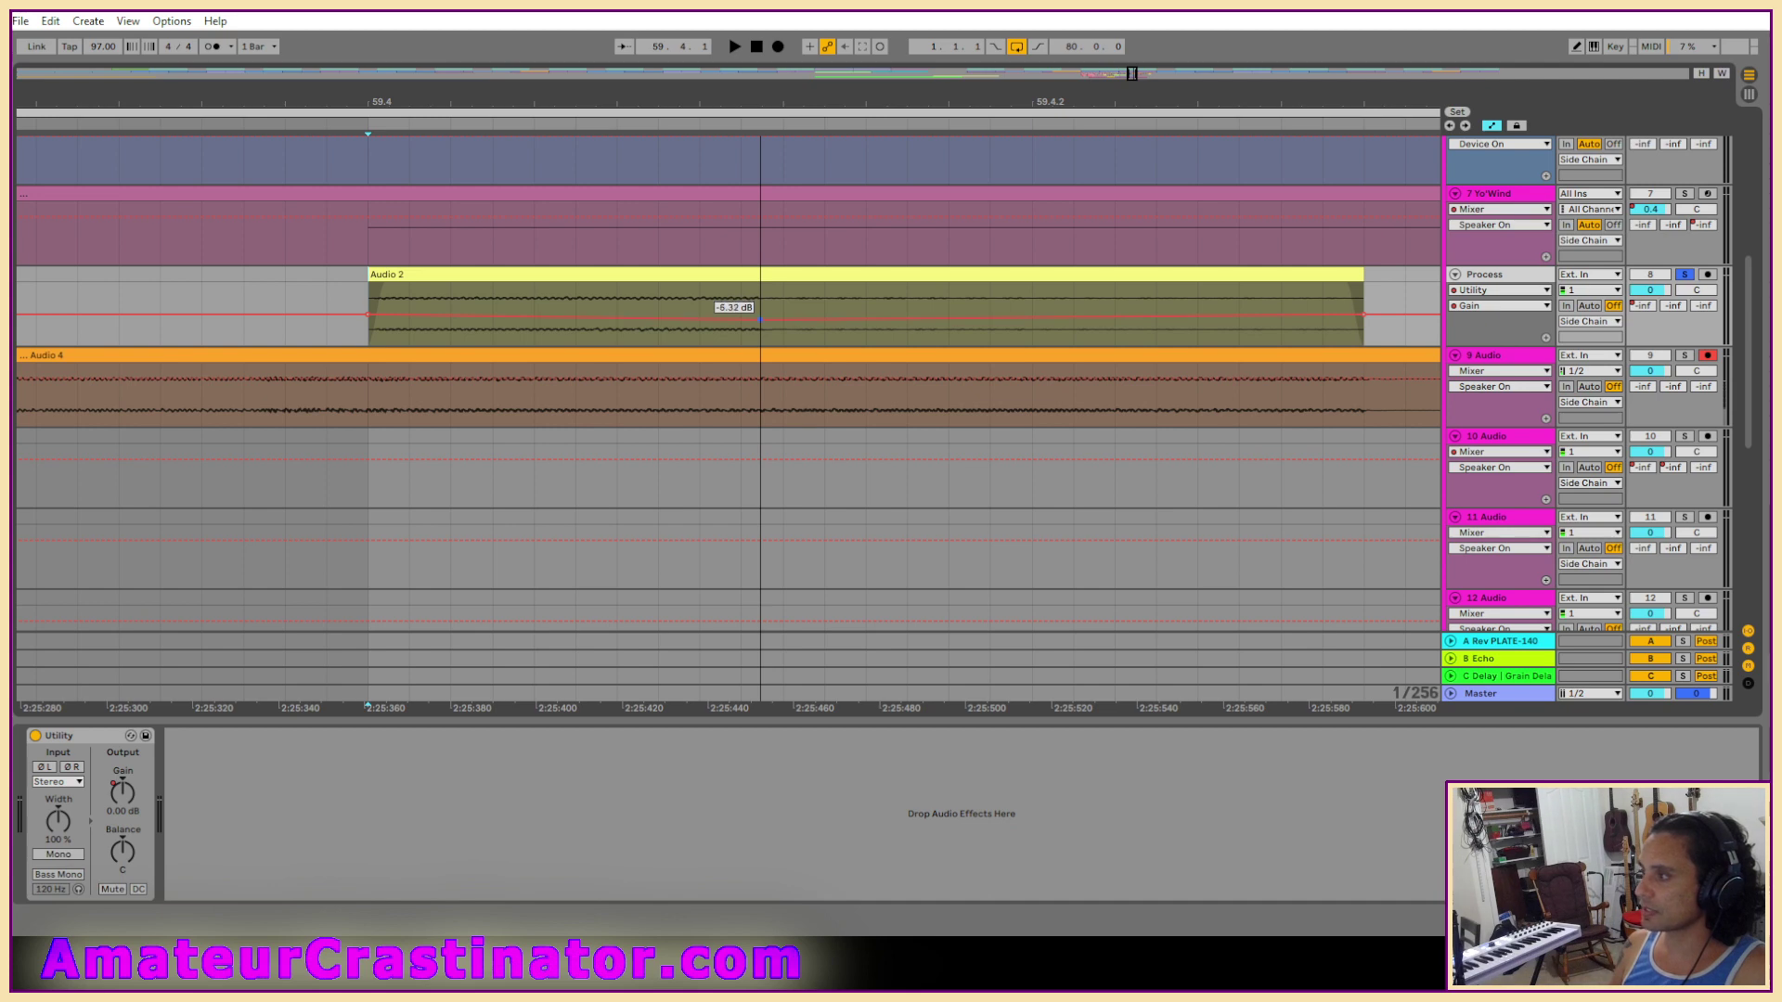
left_click_drag(647, 315, 648, 319)
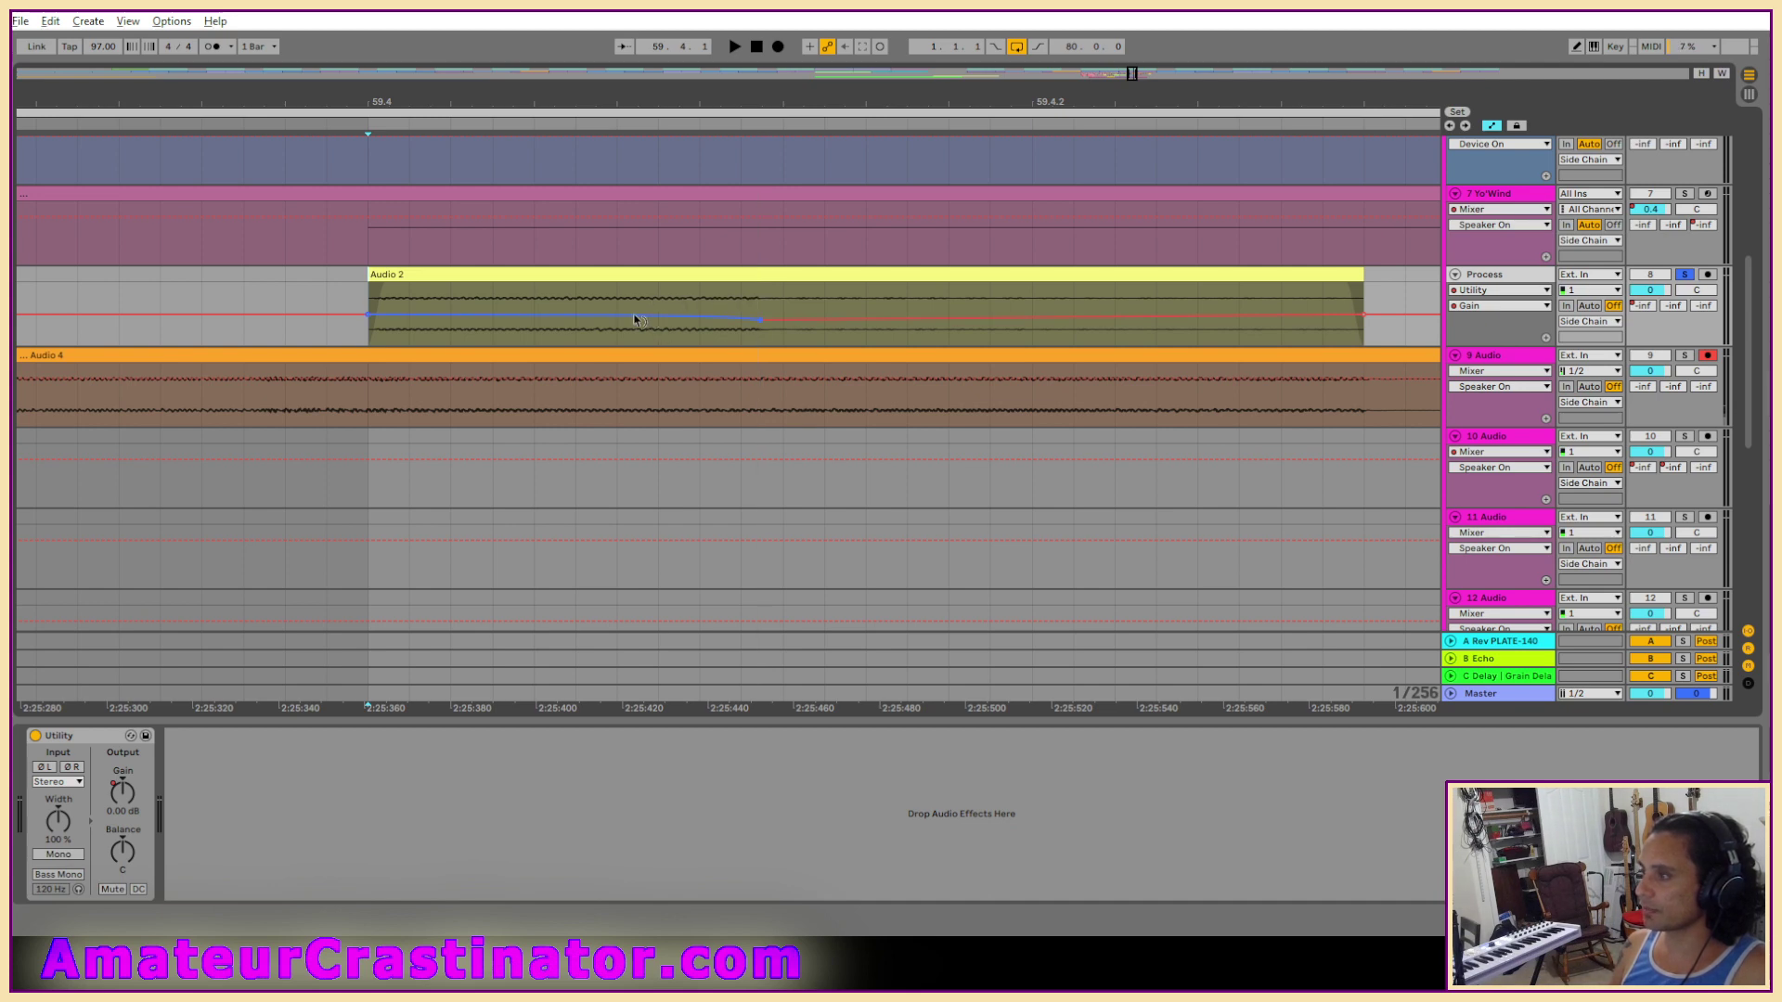
key("space")
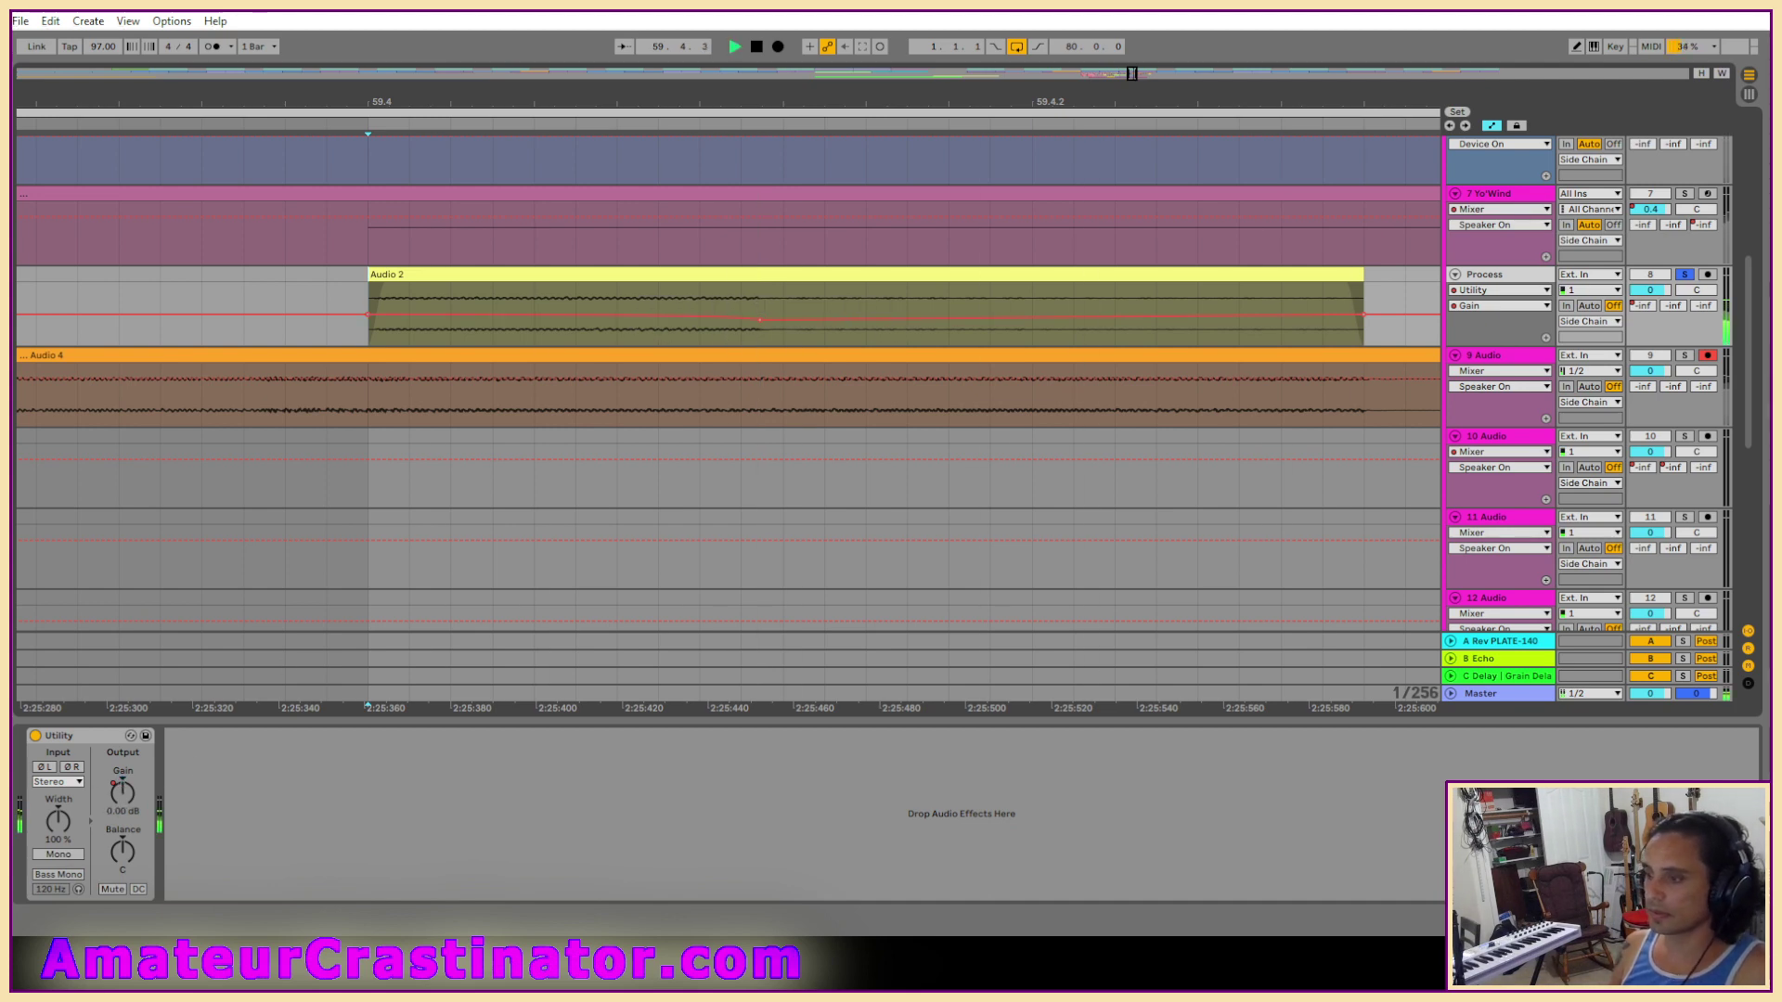
Compare the Audio 2 clip with Utility bypassed and enabled, returning to the Gain automation.
left_click(35, 743)
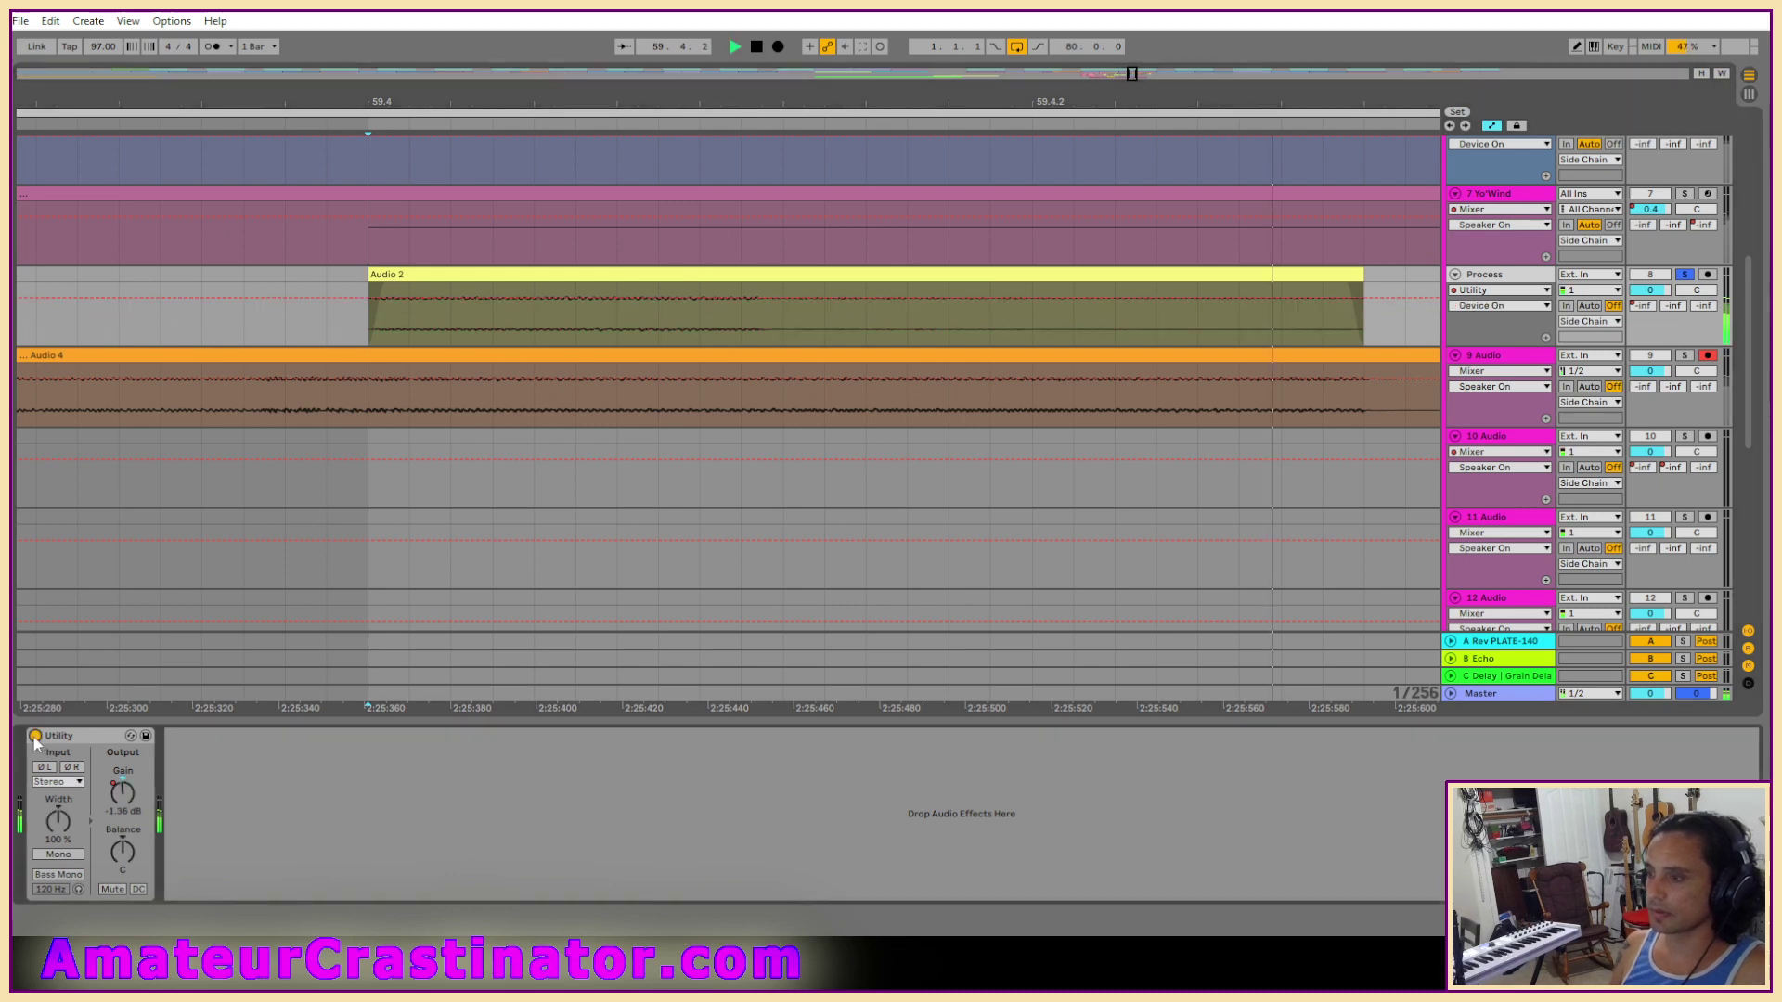
left_click(36, 738)
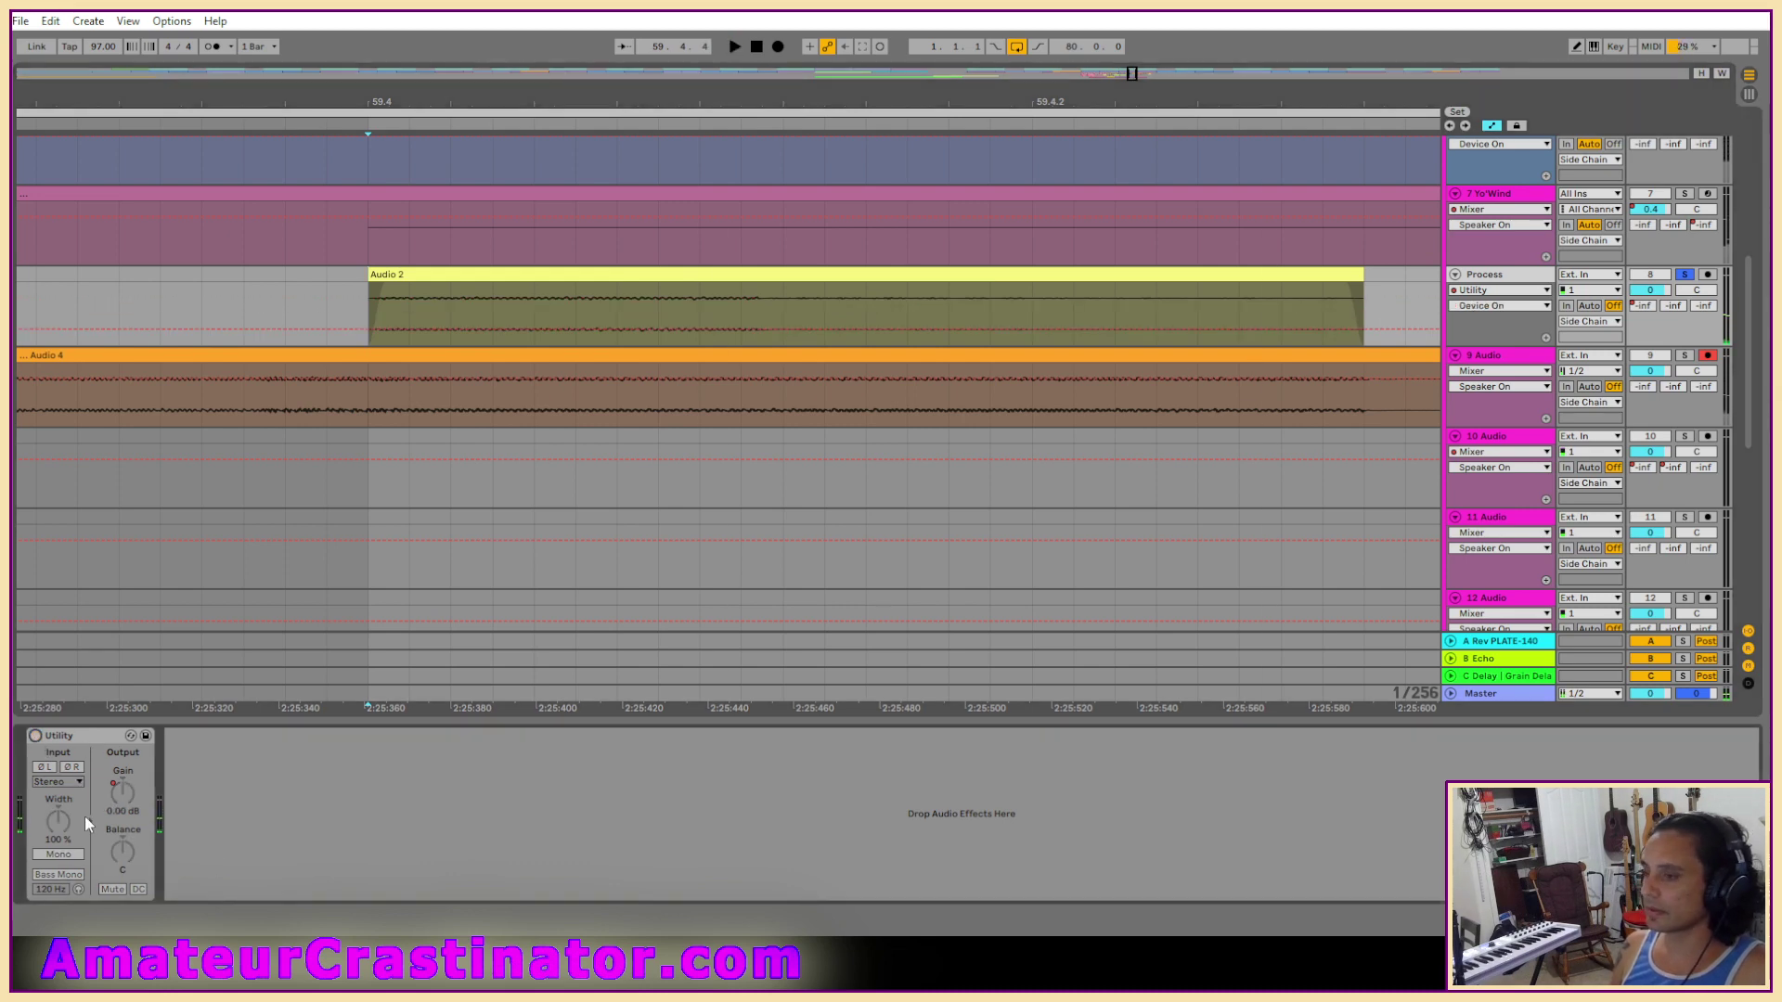
left_click(35, 737)
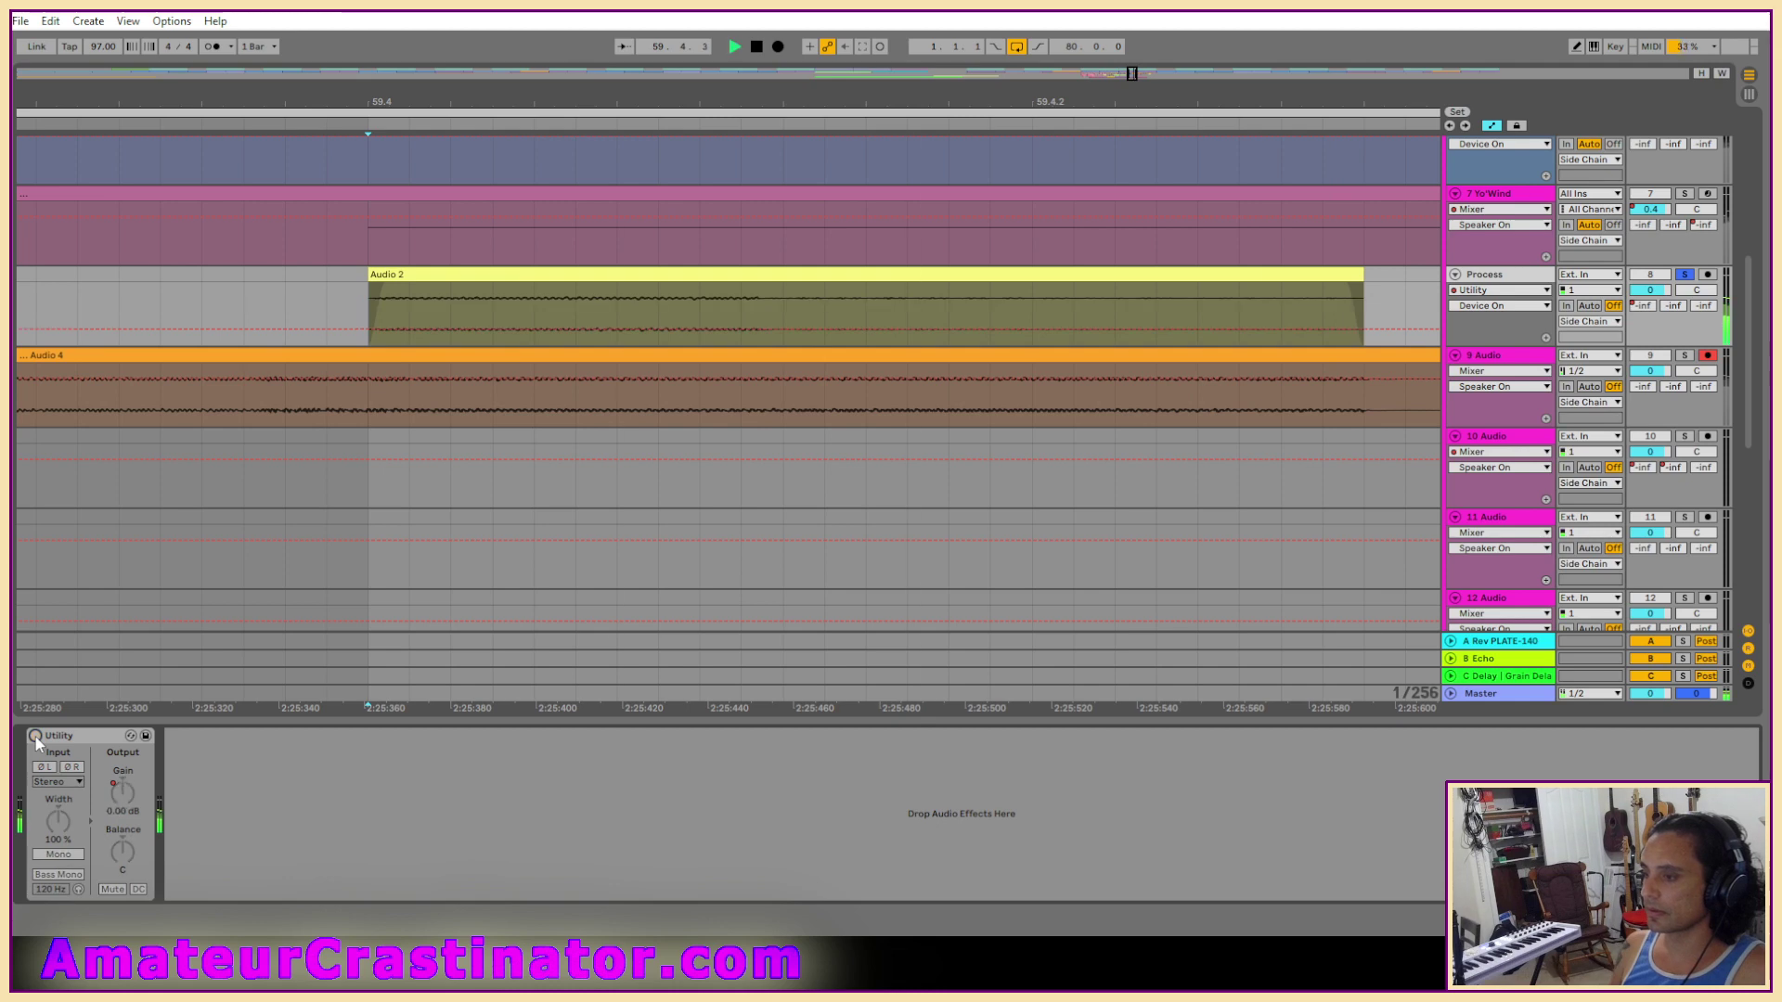
left_click(122, 791)
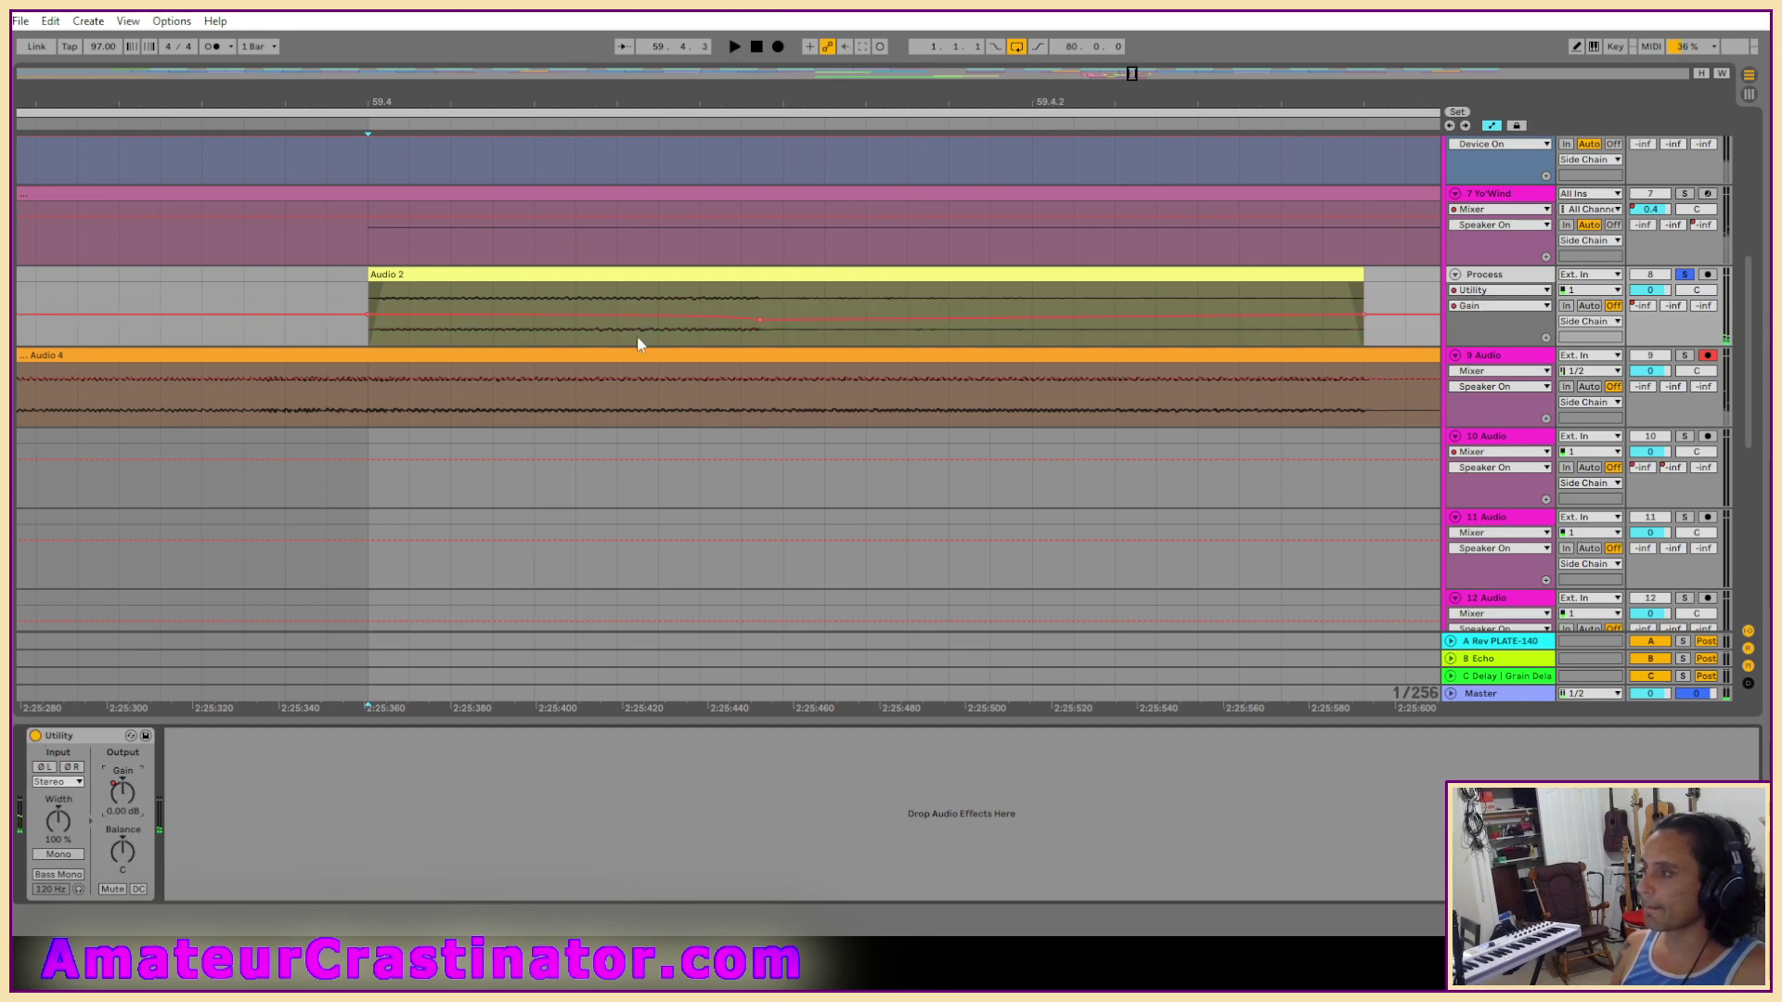
Set the mid-clip gain automation breakpoint to -12 dB.
right_click(760, 319)
left_click(805, 331)
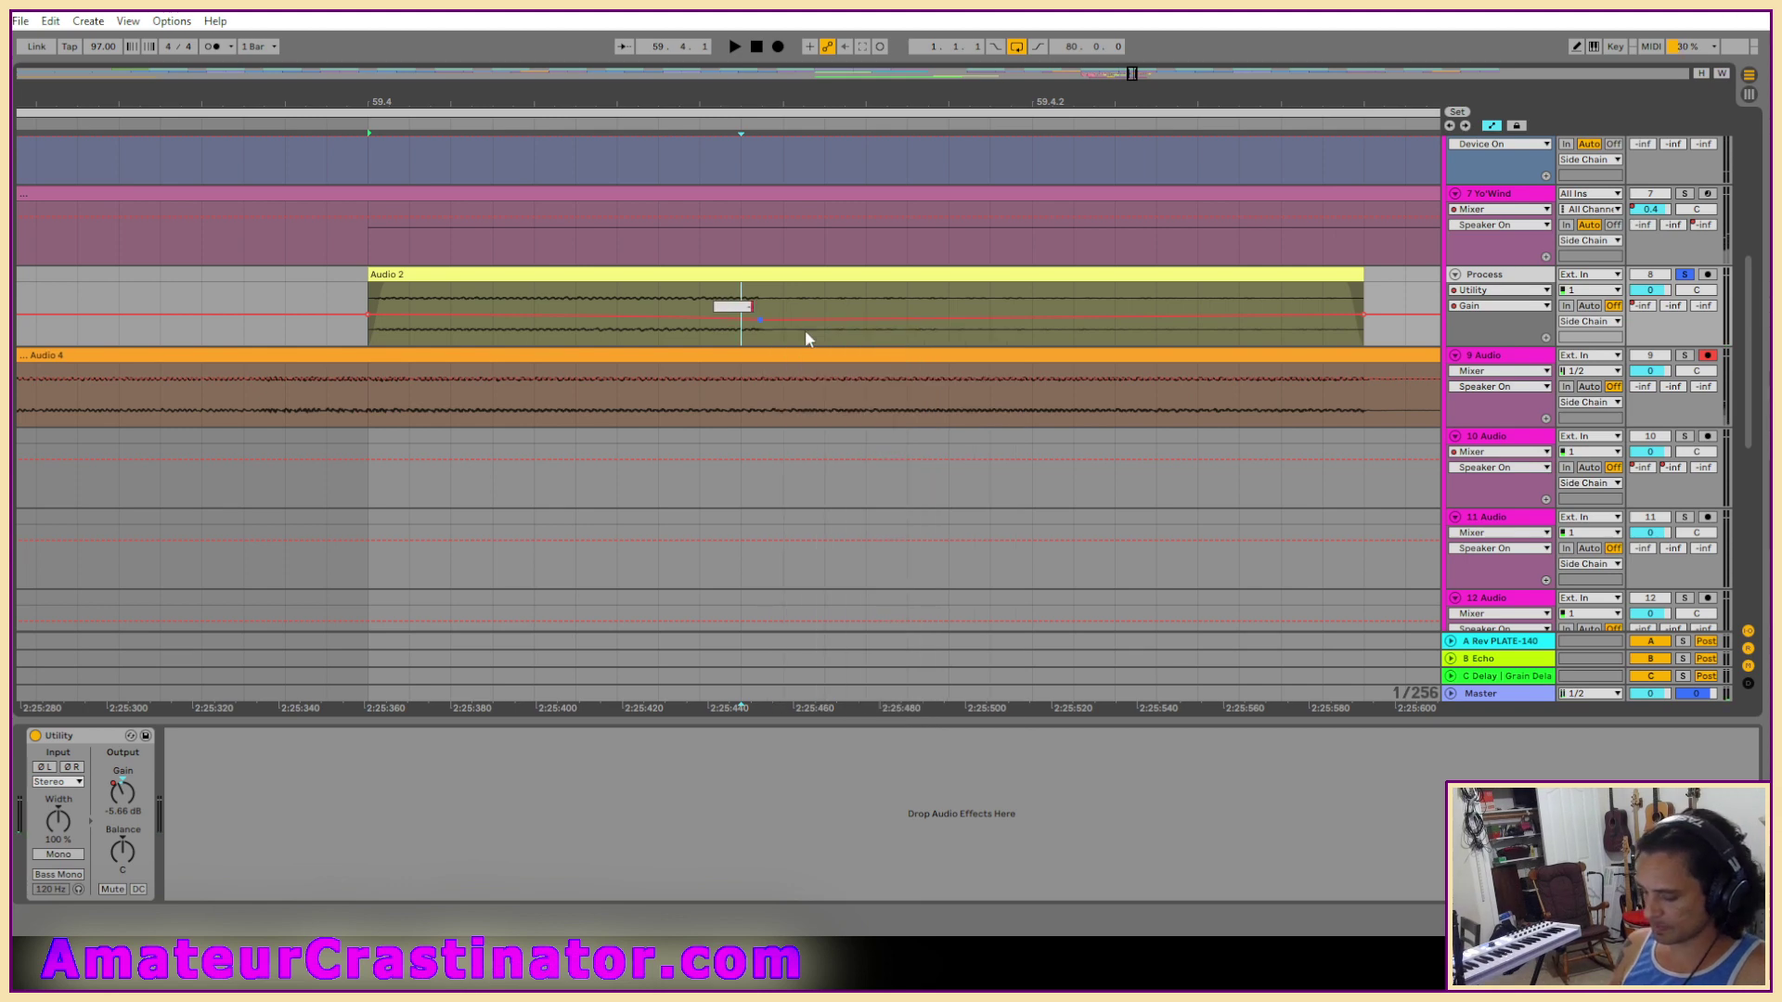
type("-12")
key("Return")
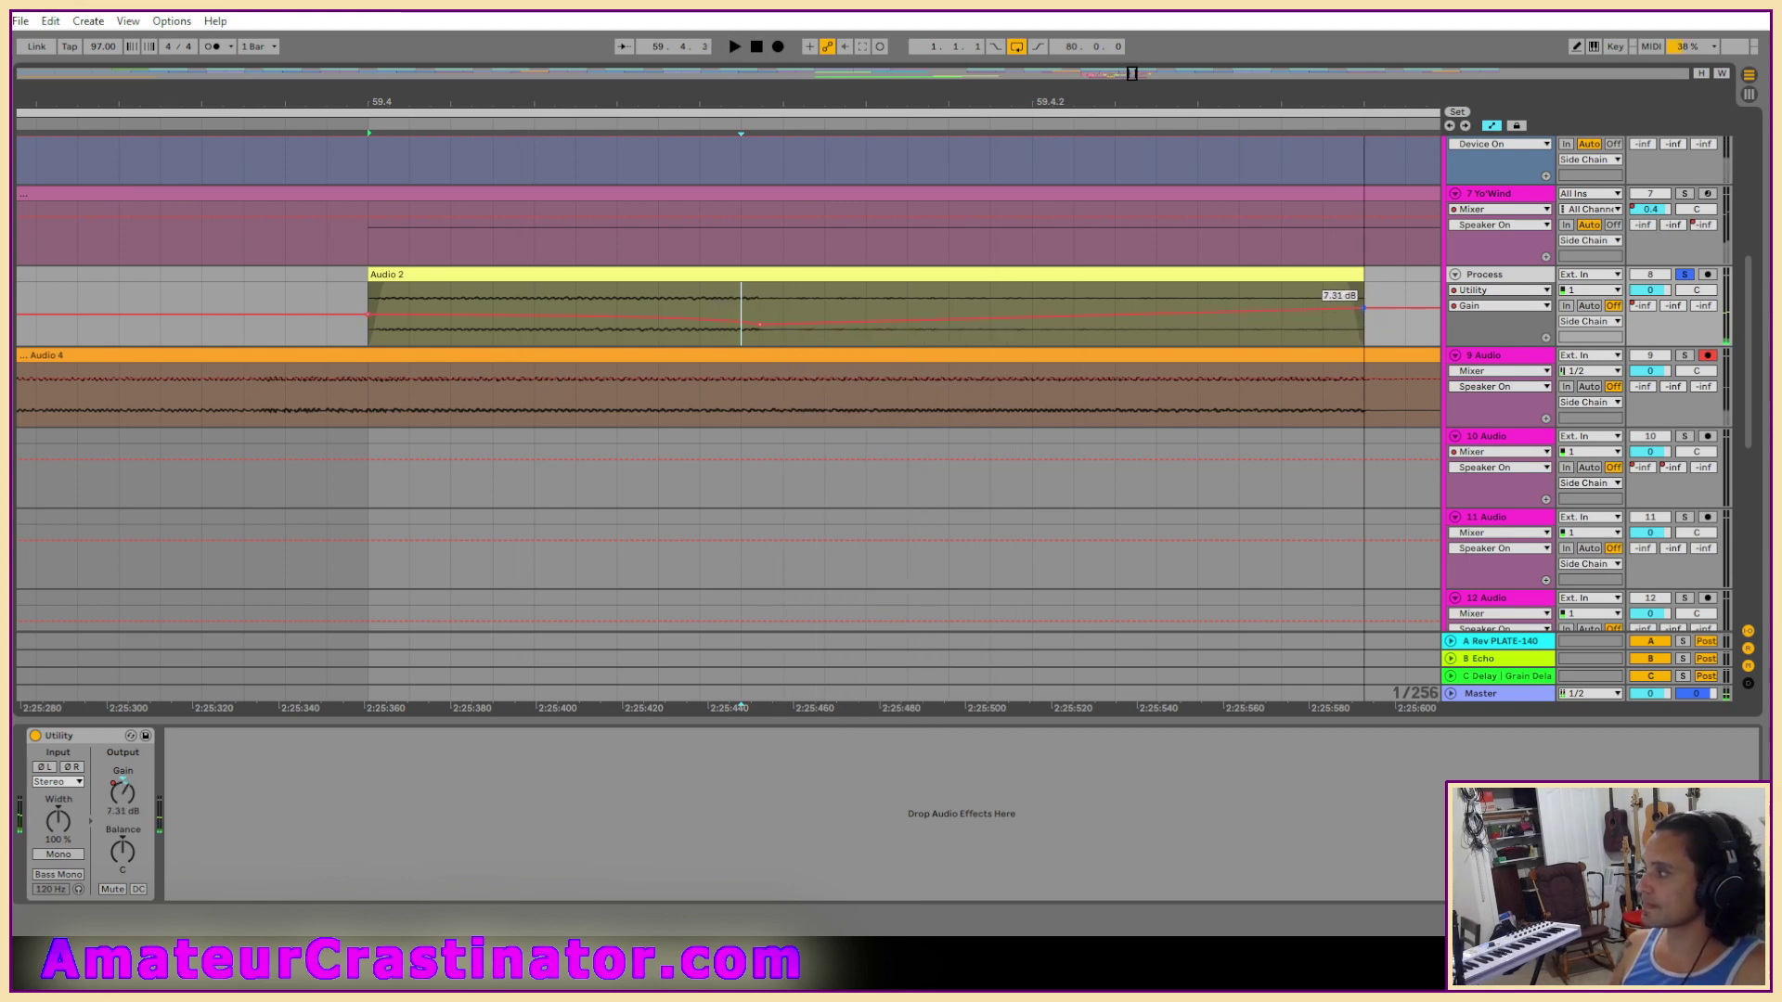
Raise the gain automation breakpoint at the end of the Audio 2 clip to about 15.7 dB while auditioning the ramp.
left_click_drag(1362, 313, 1361, 304)
key("space")
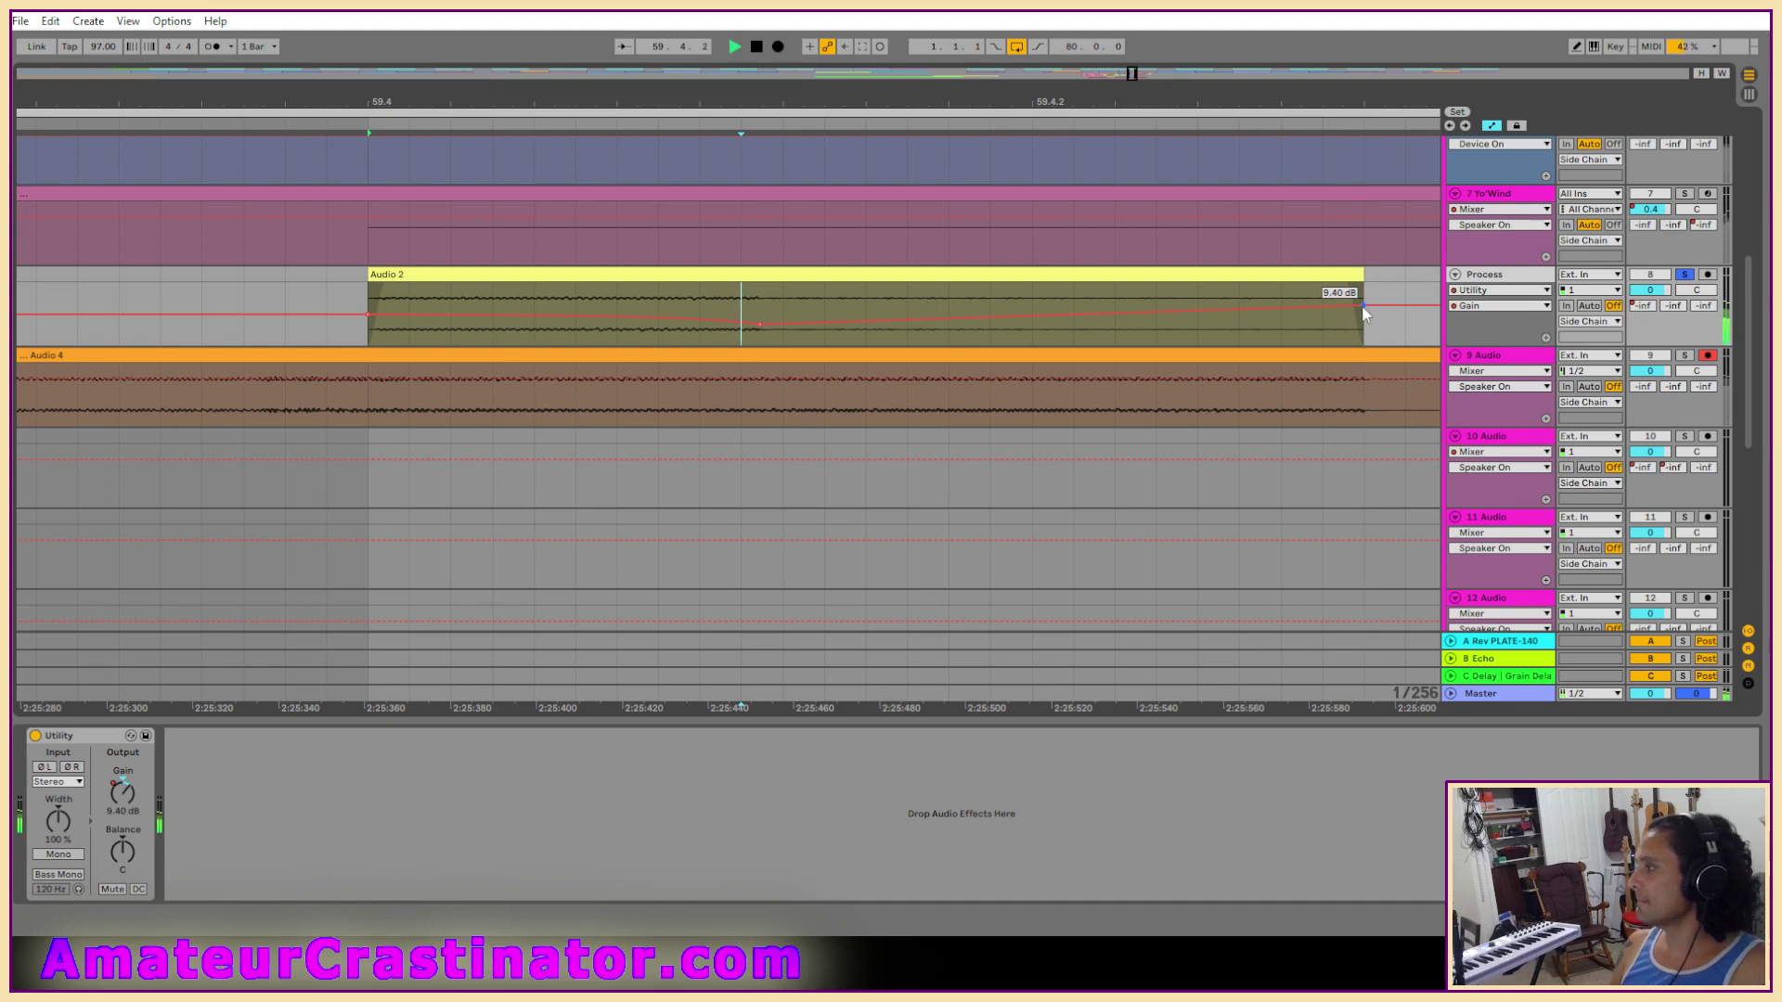
left_click_drag(1361, 304, 1362, 301)
key("space")
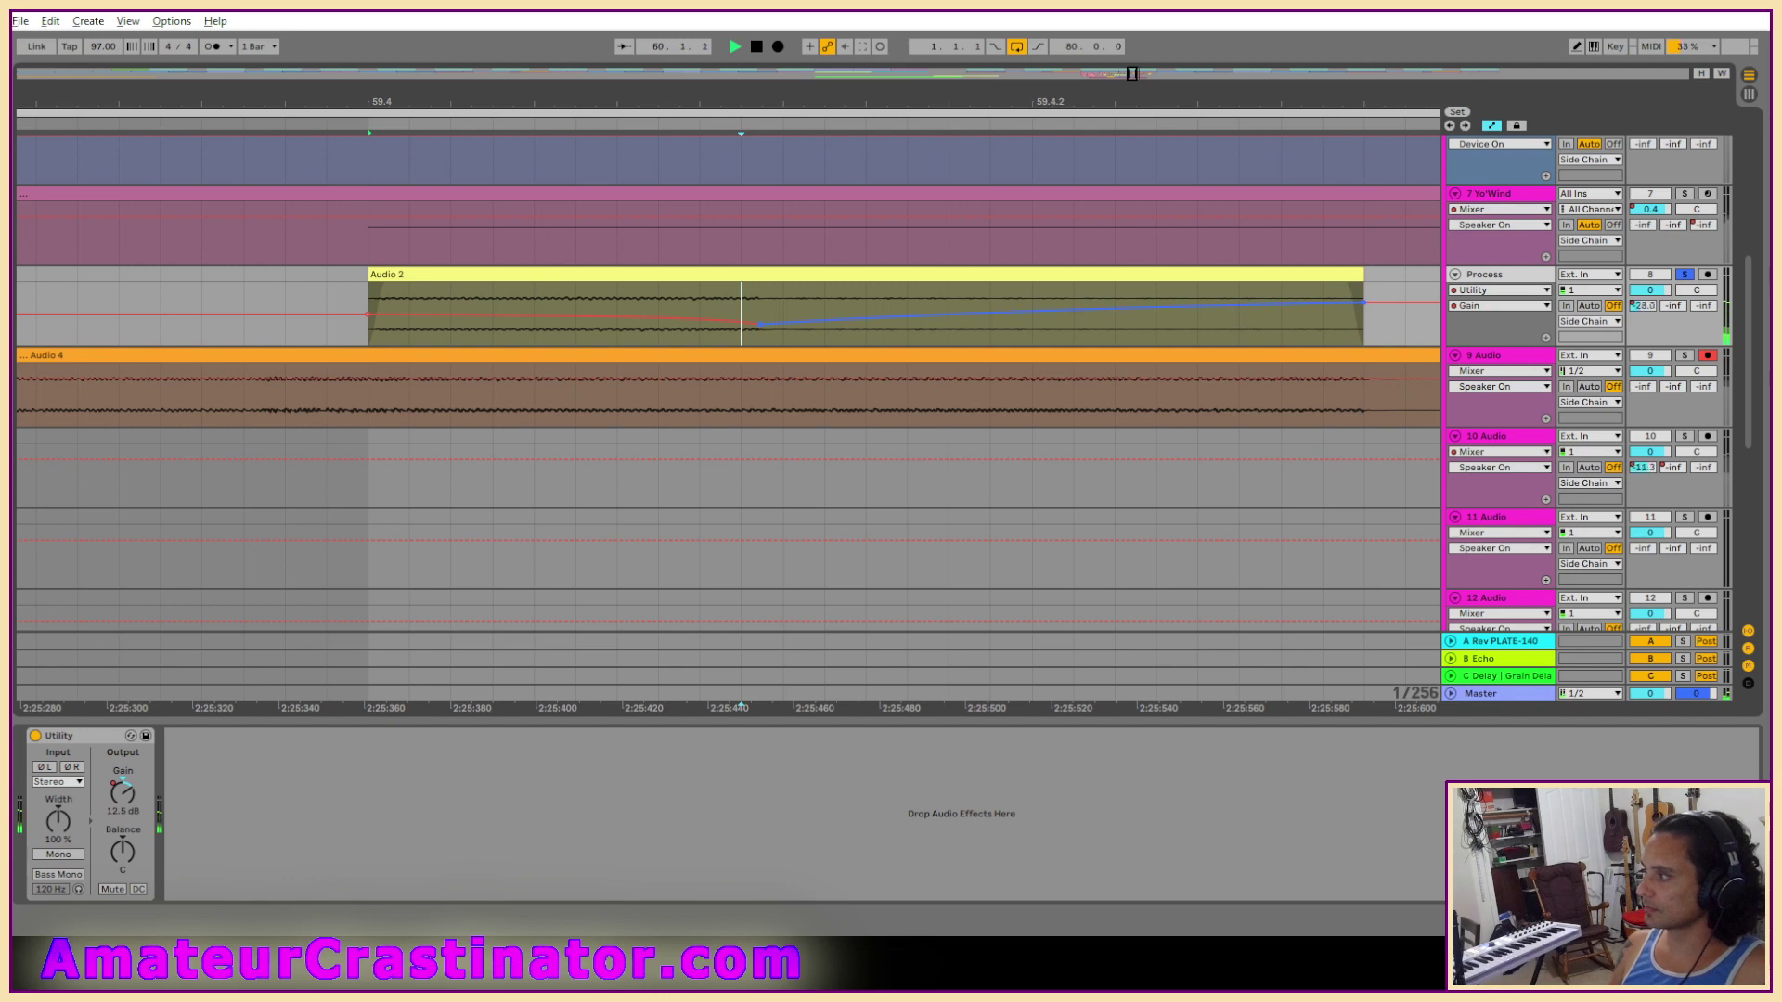
key("space")
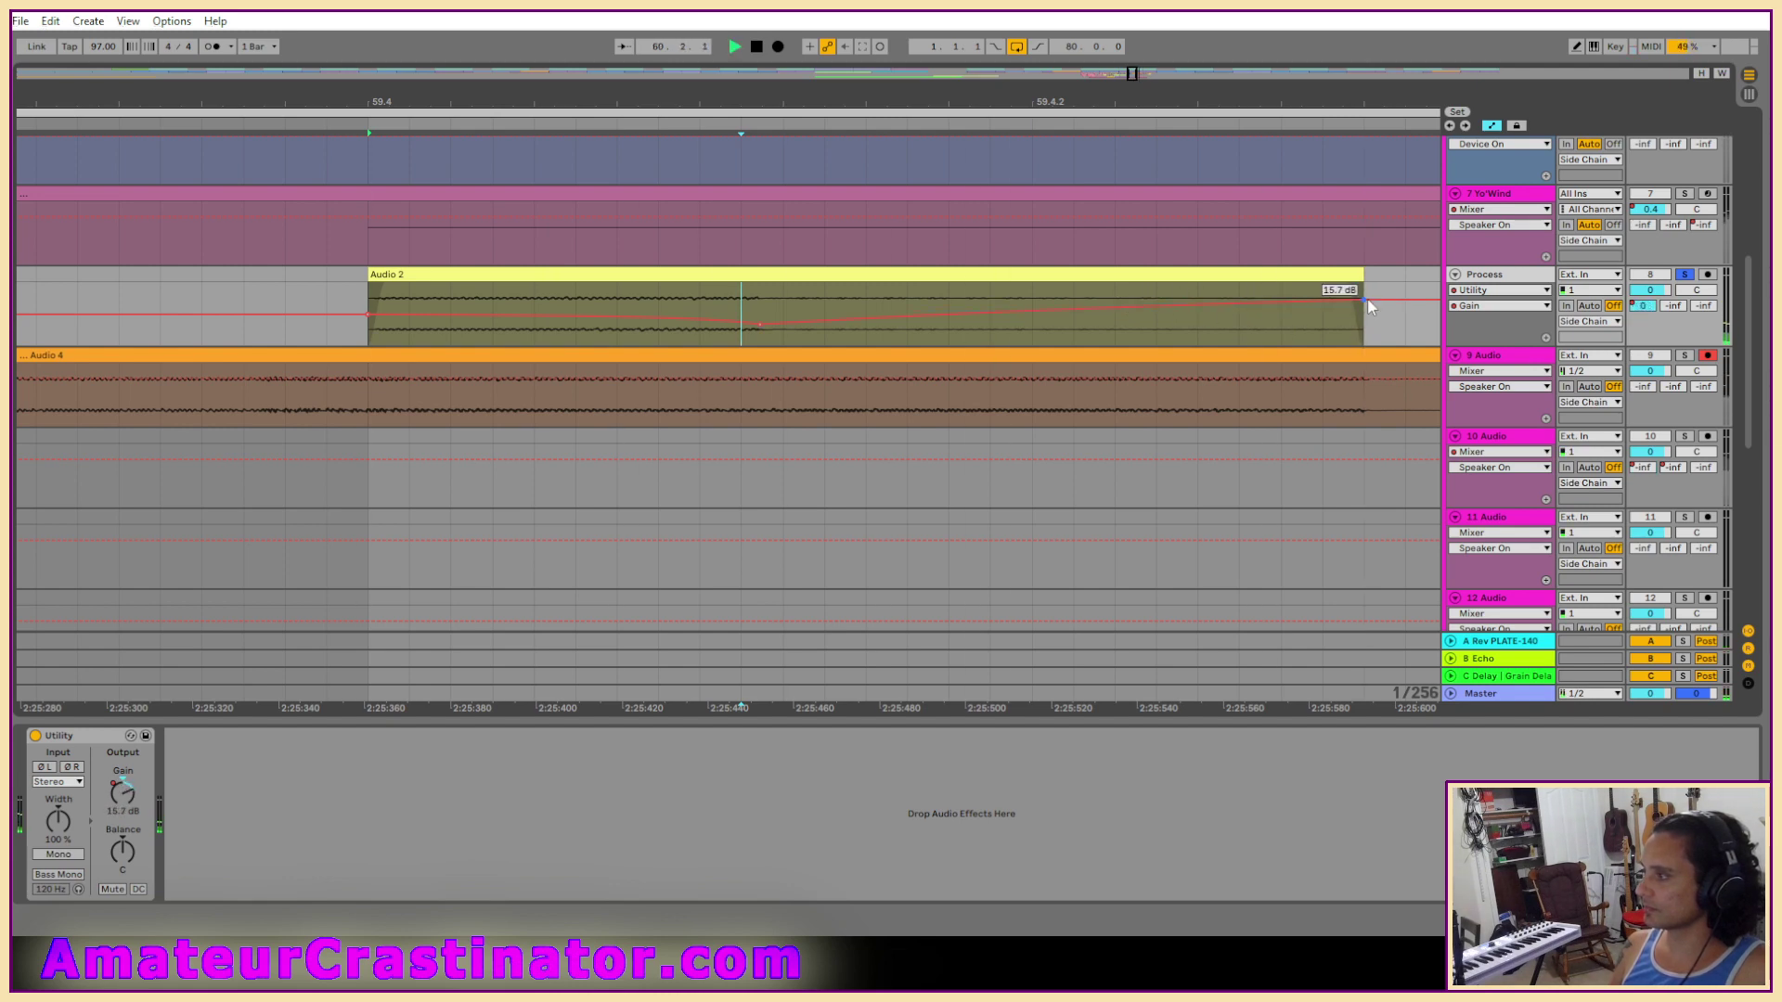
key("space")
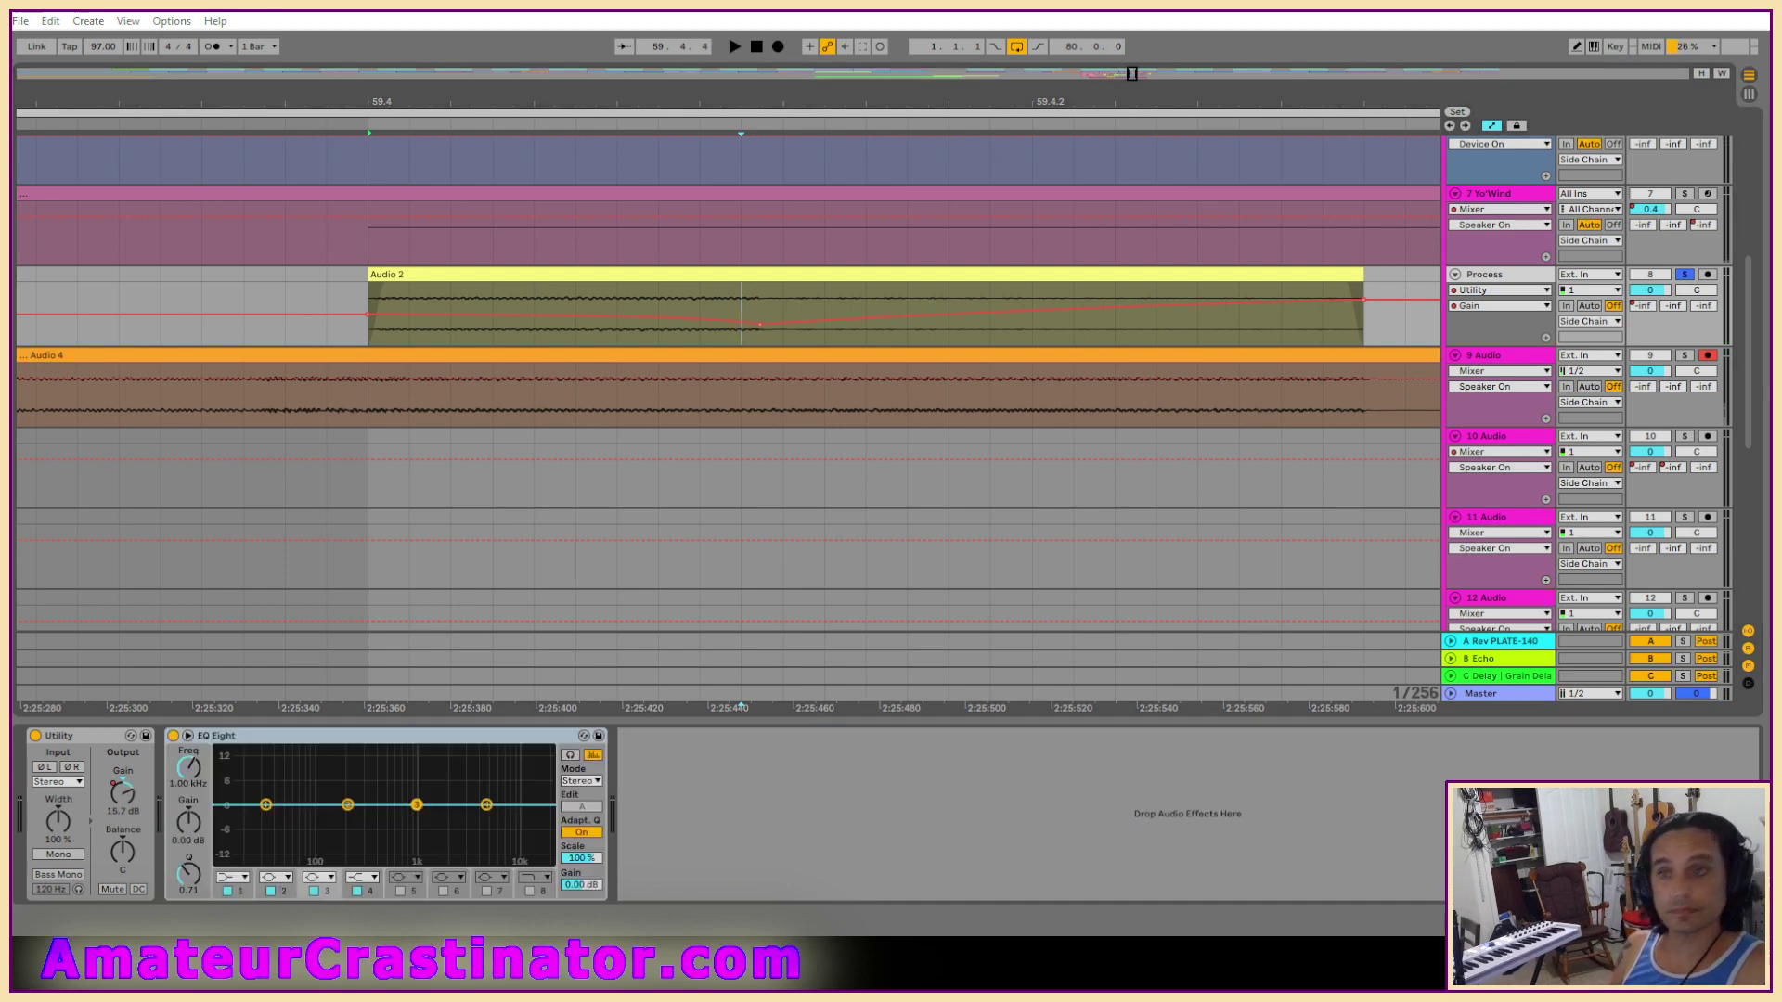
Set band 1 of EQ Eight on the Process track to a low cut and boost band 2 by 12 dB at 426 Hz during playback.
left_click(232, 877)
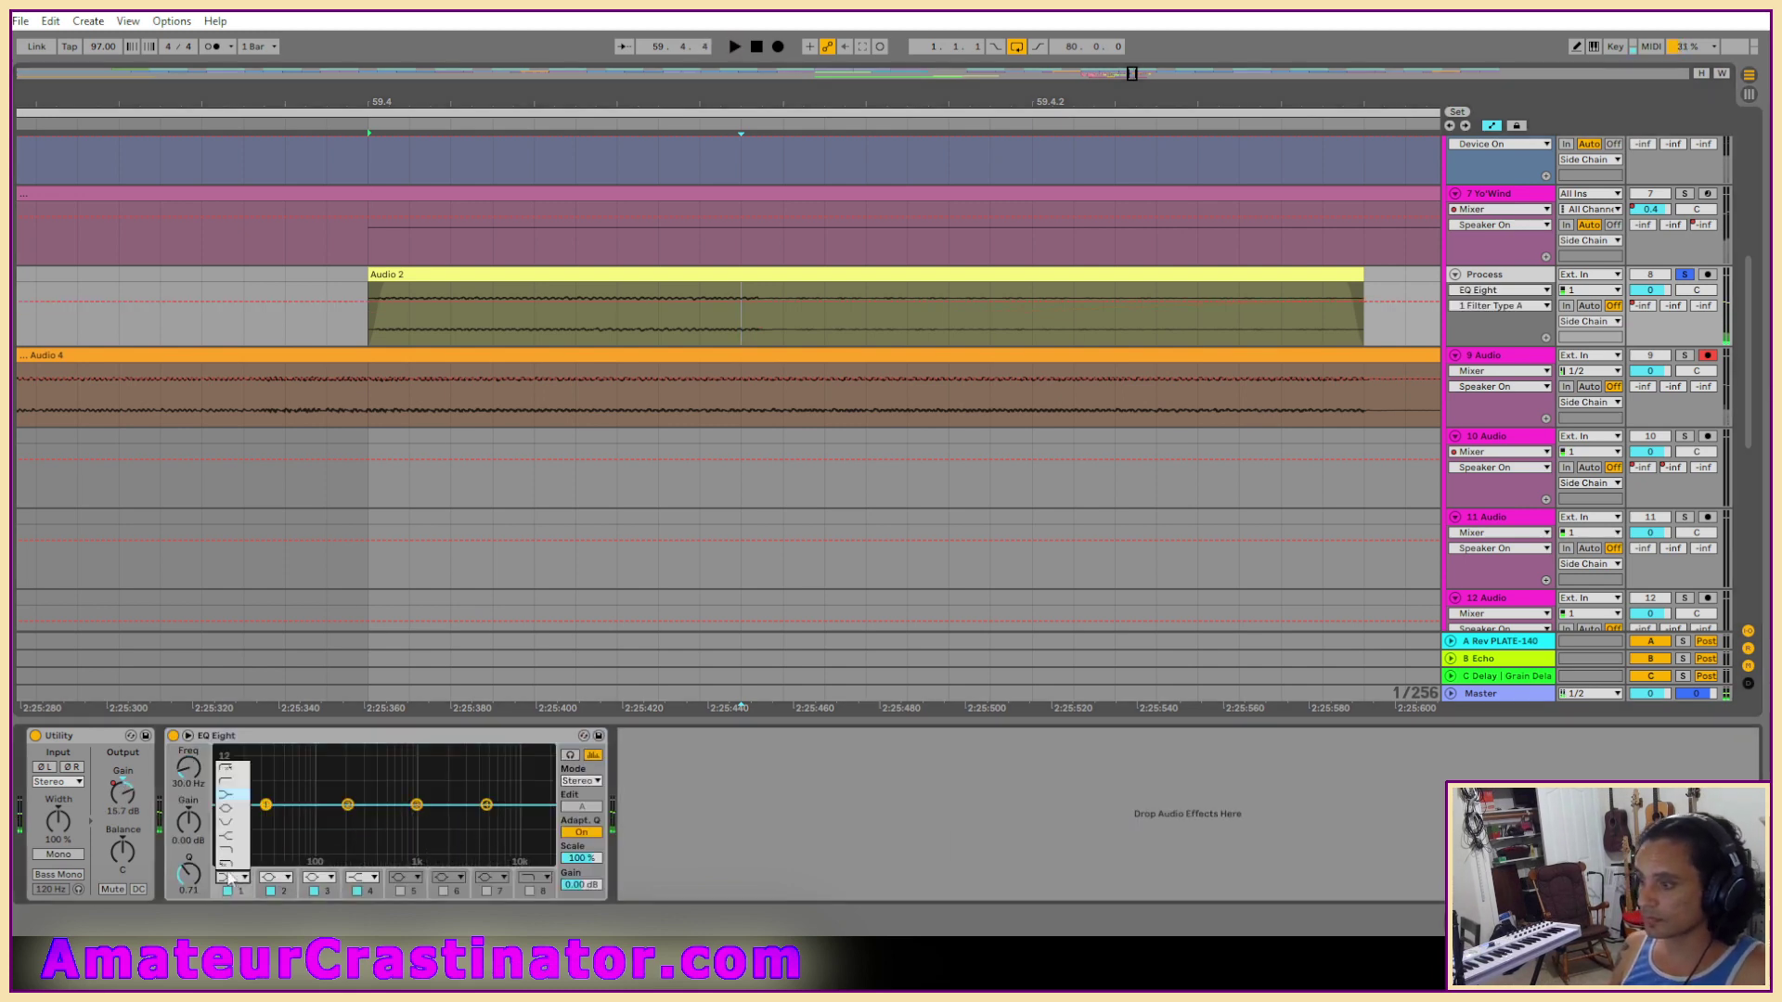
left_click(224, 784)
key("space")
left_click_drag(266, 805, 379, 761)
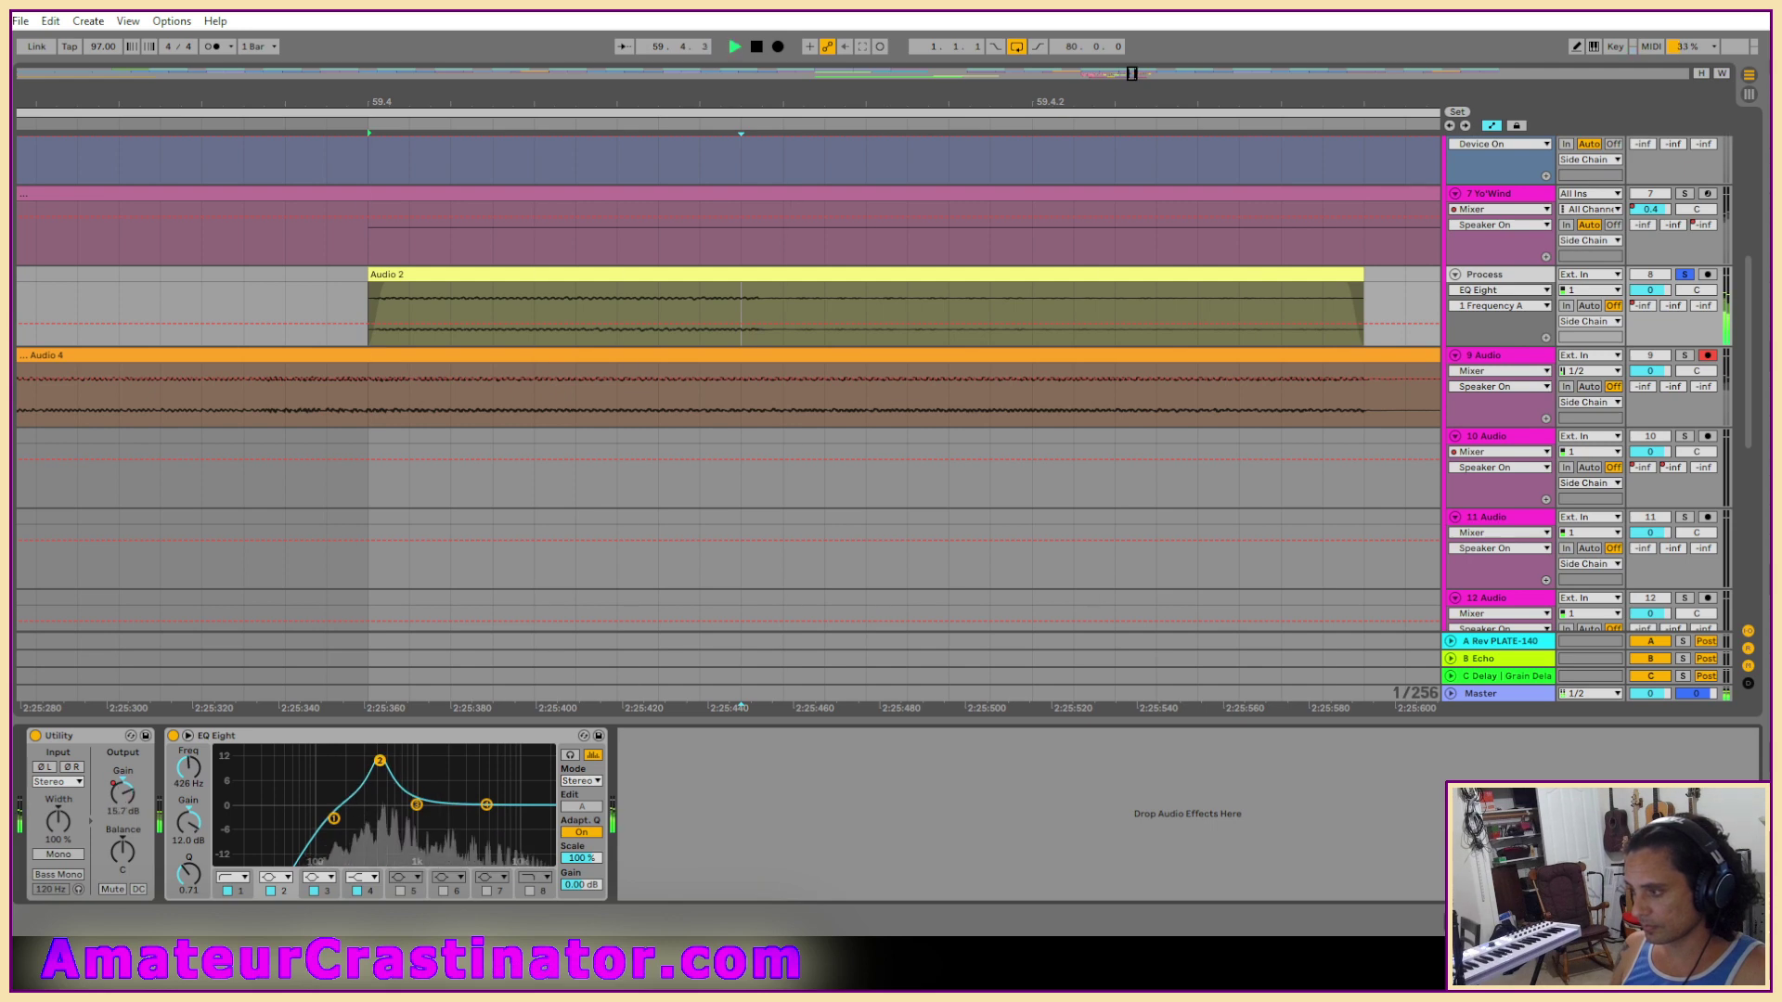
key("space")
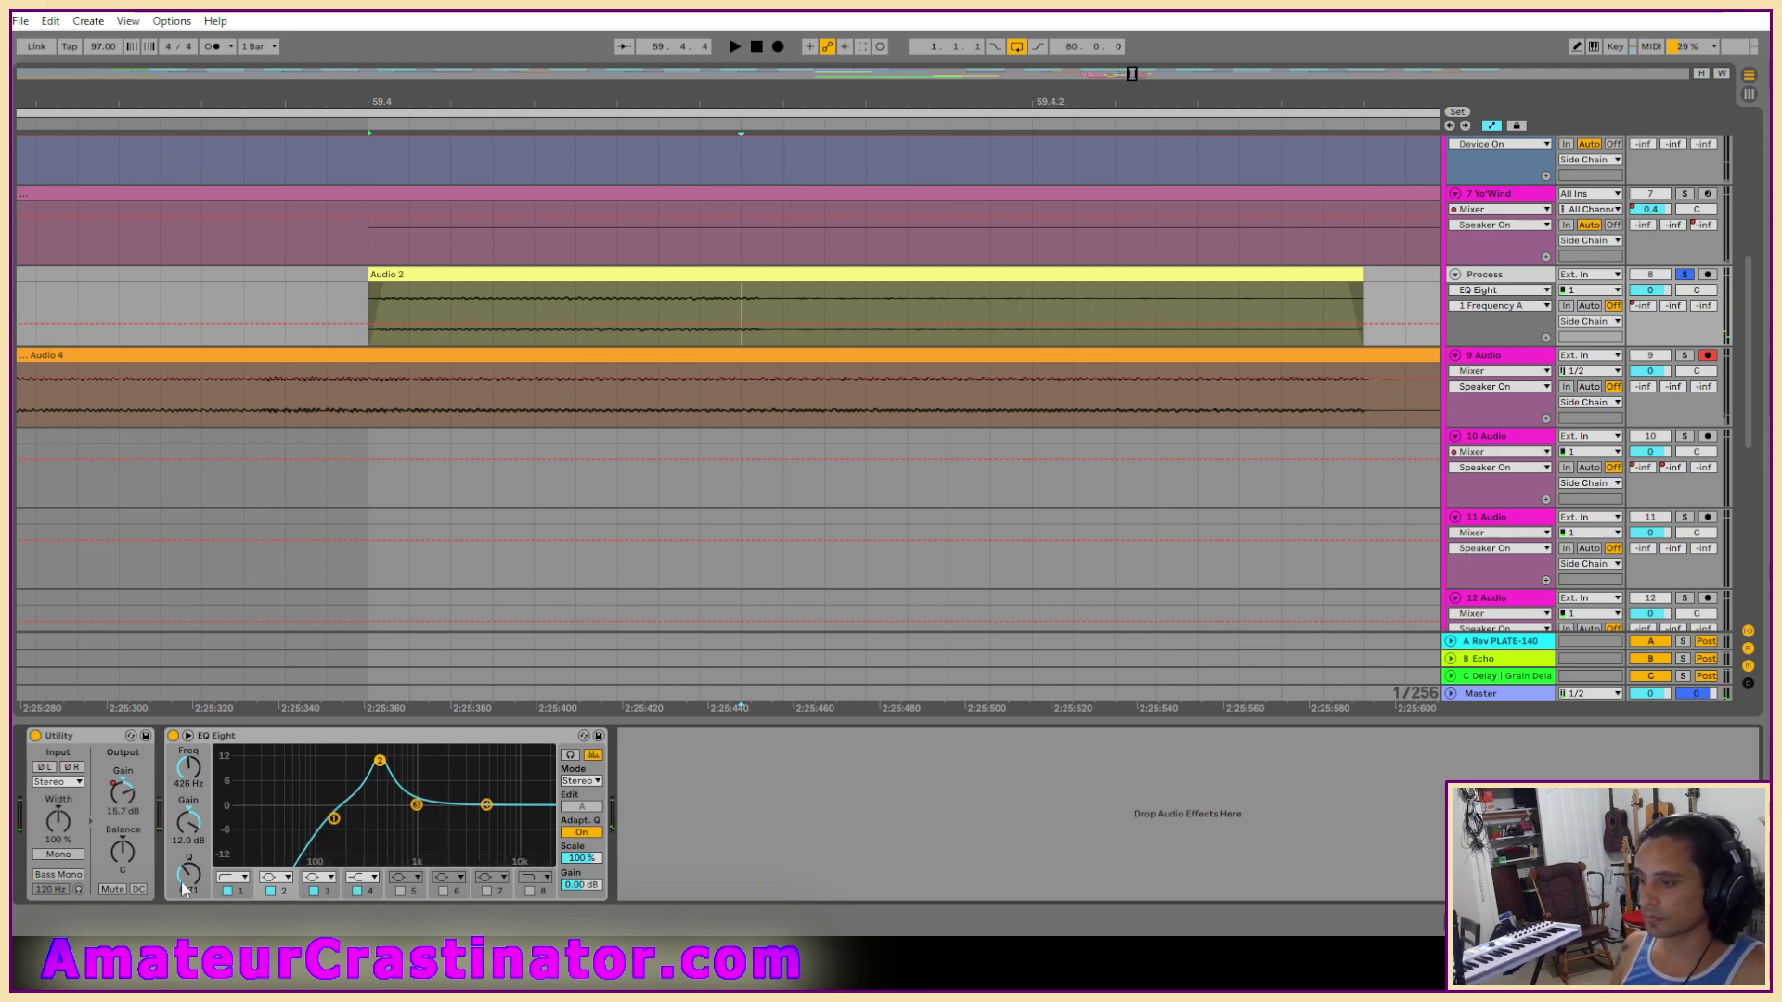
Narrow EQ Eight band 2 to Q 1.34 and automate its gain from 0 dB mid-clip to 15 dB at the end of Audio 2.
left_click_drag(185, 890, 183, 845)
key("space")
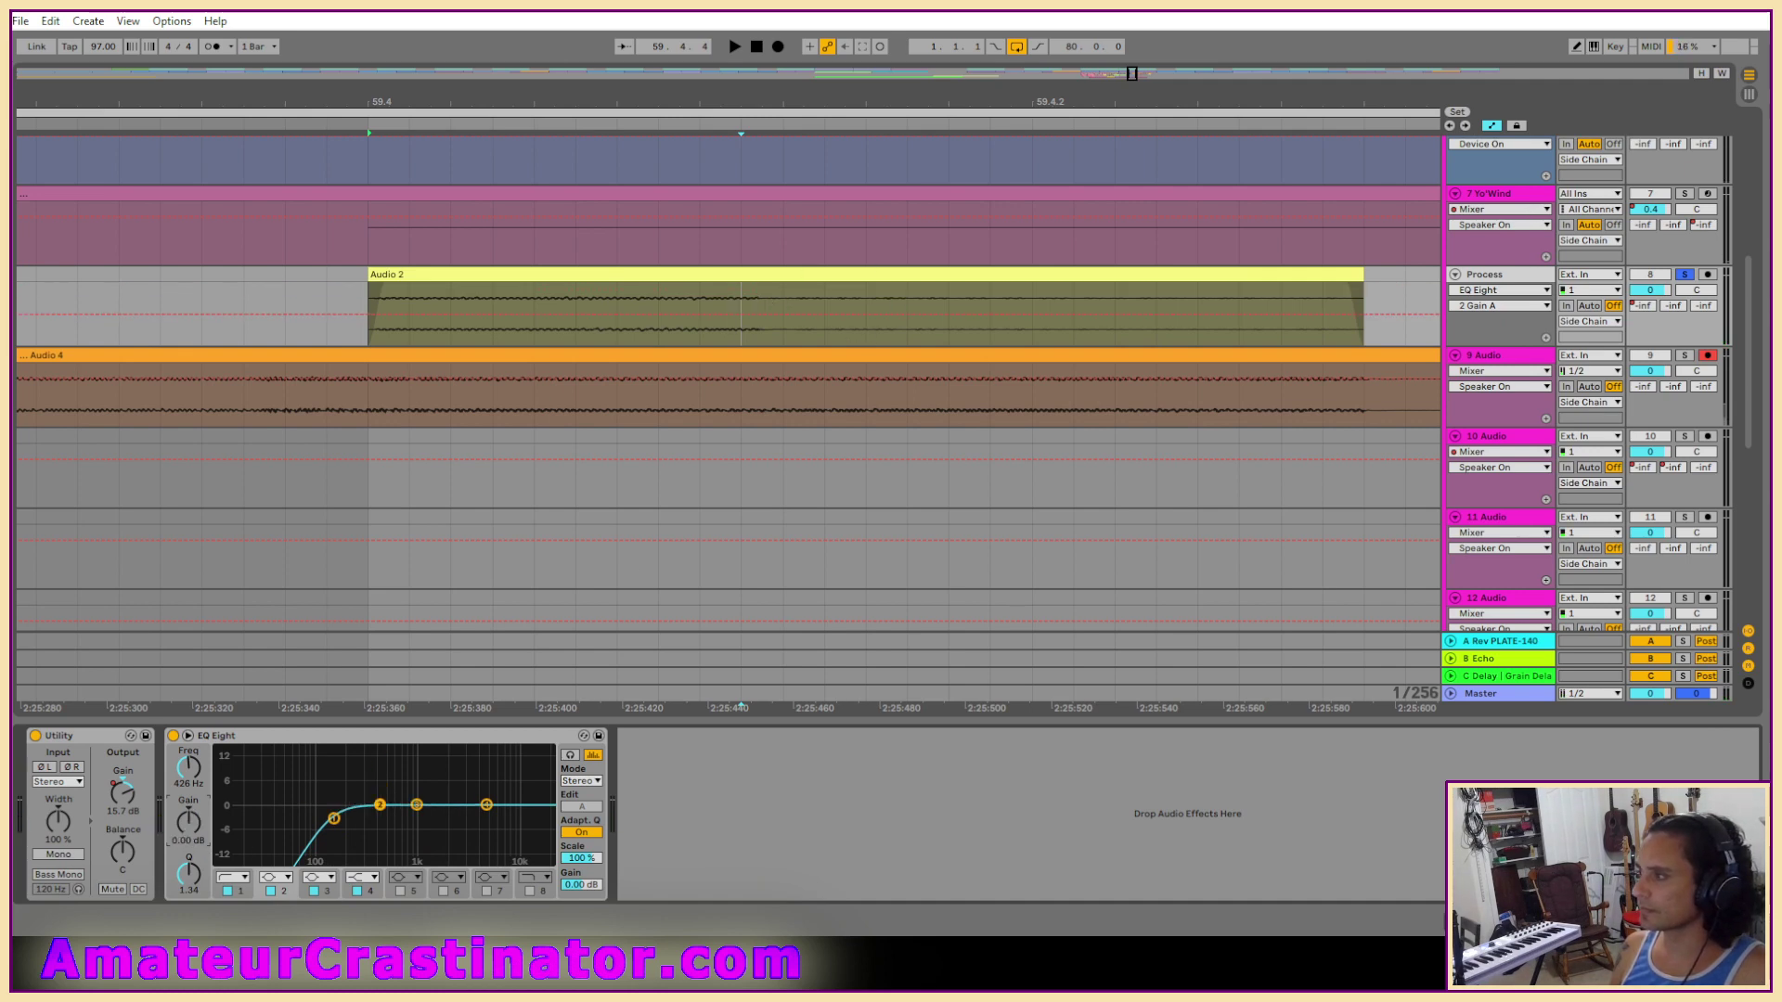
left_click(761, 315)
left_click_drag(1361, 315, 1362, 284)
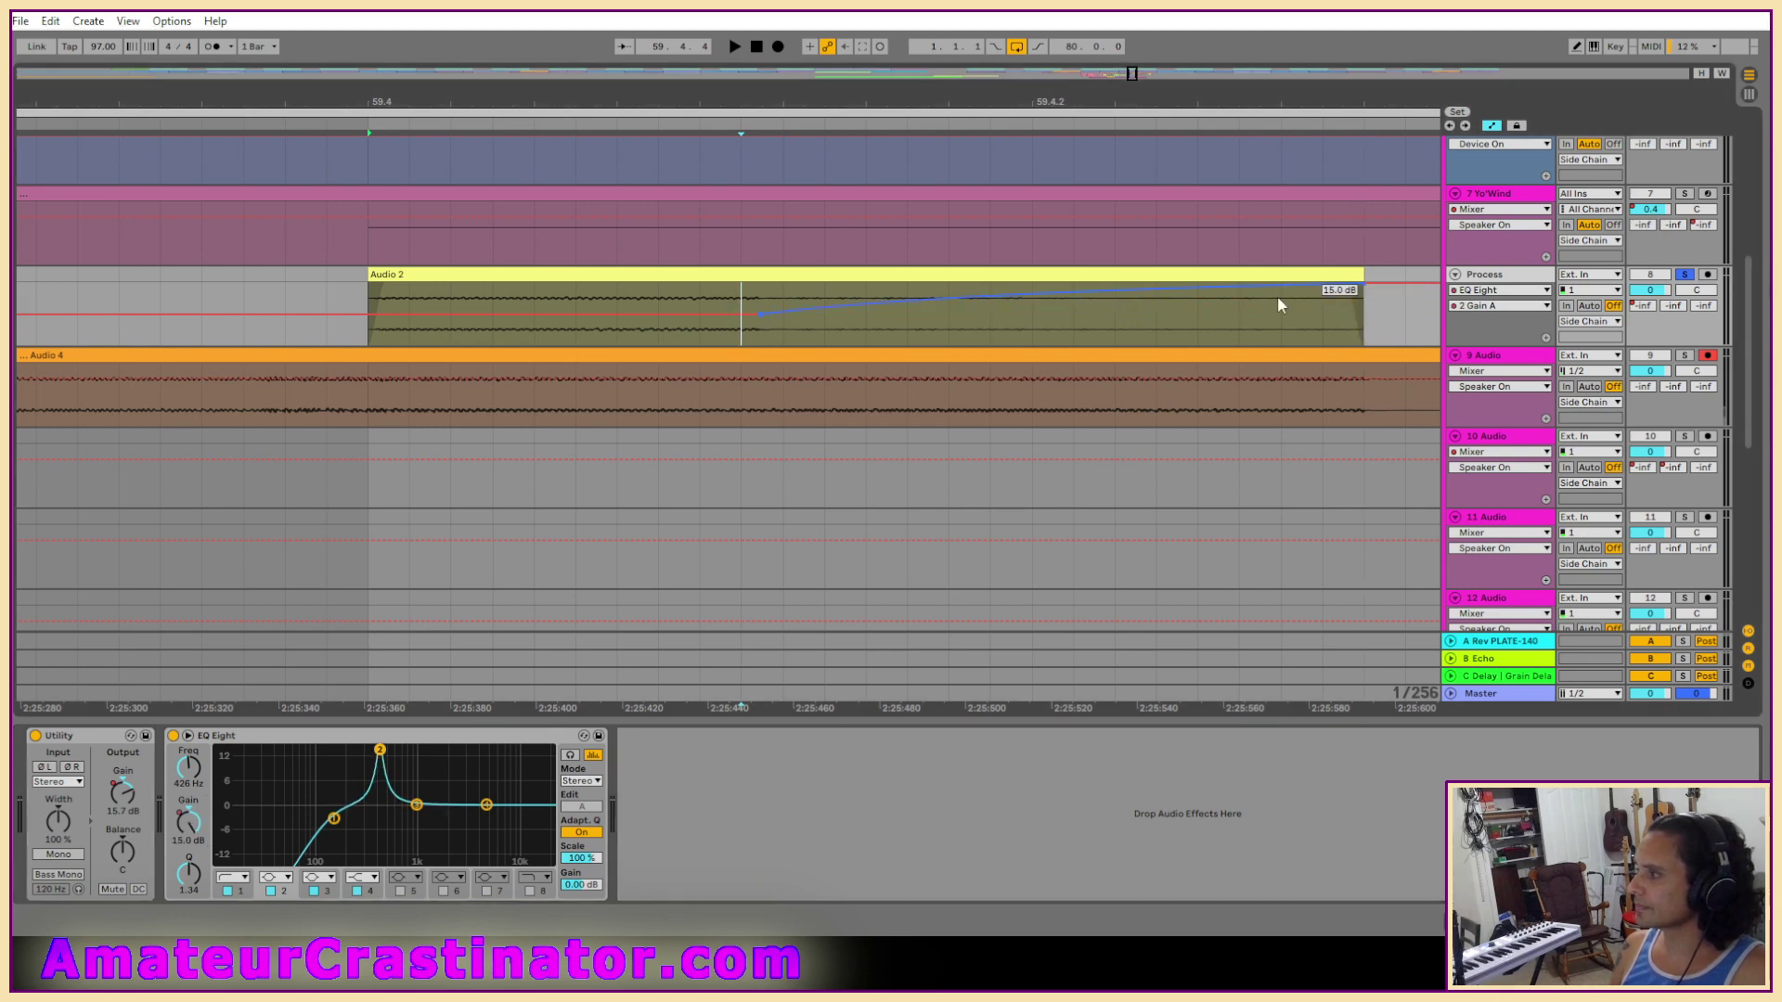
Audition Audio 2 with EQ Eight bypassed and enabled, and boost band 3 by 6.32 dB at 2.11 kHz.
key("space")
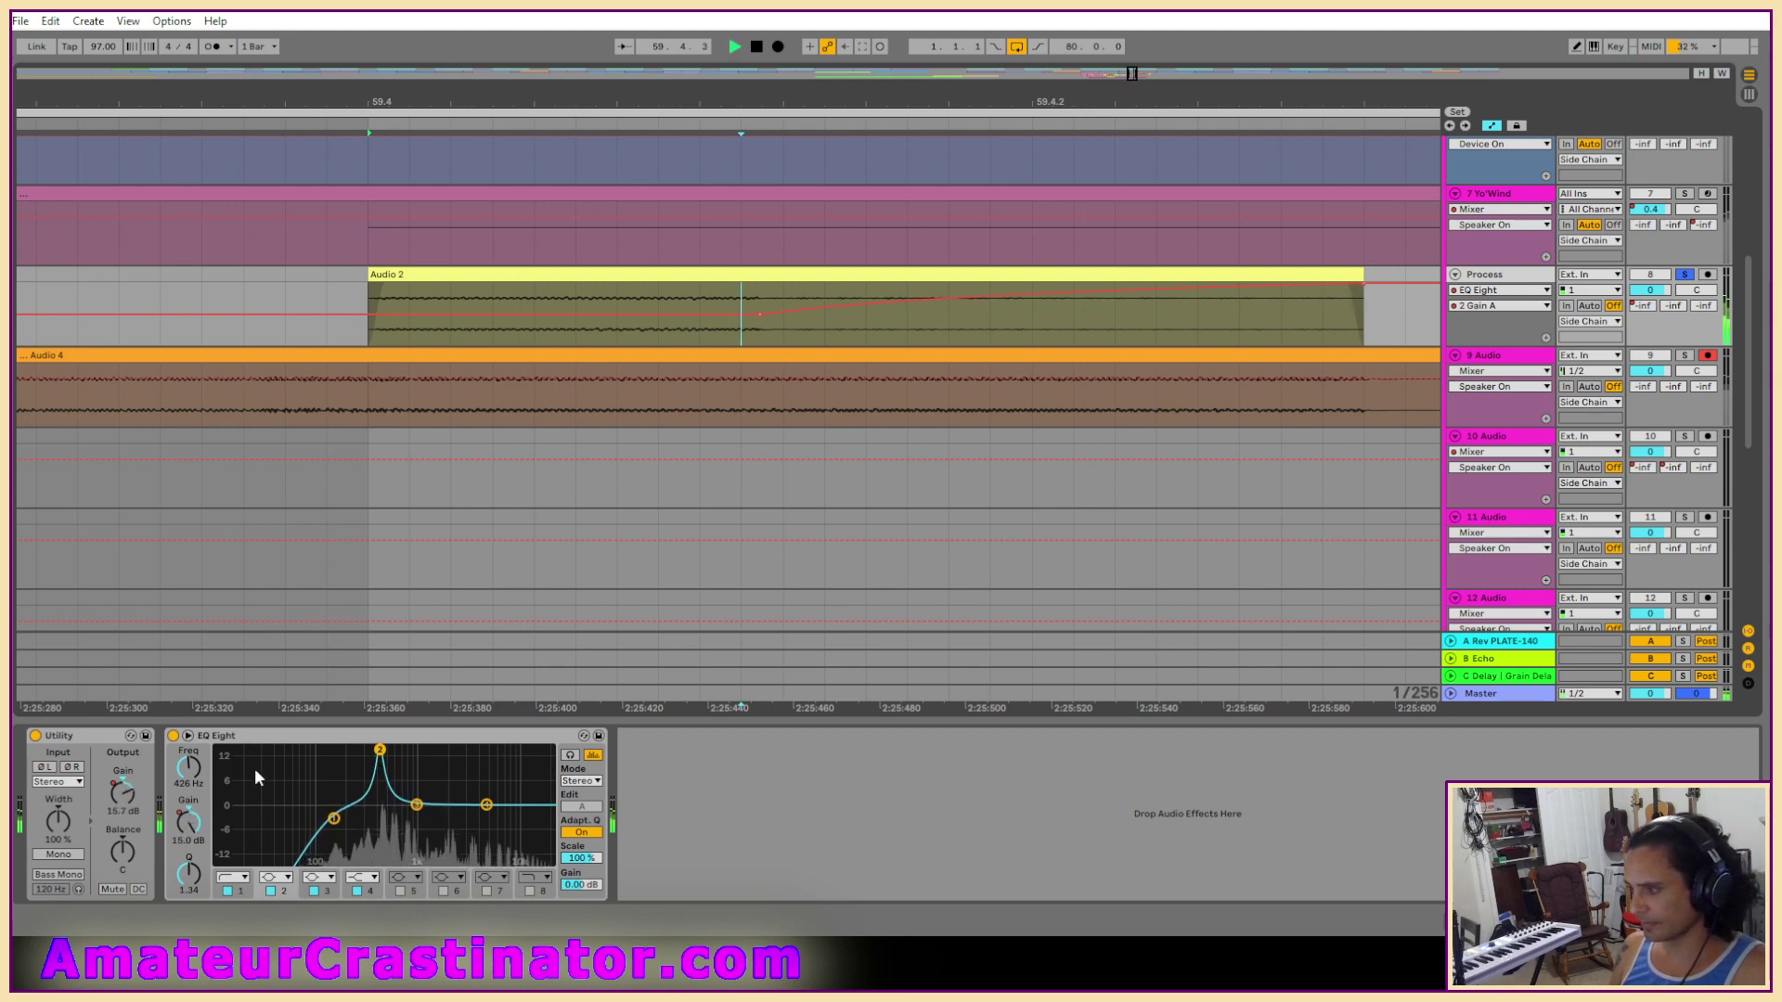
left_click(174, 735)
left_click(173, 735)
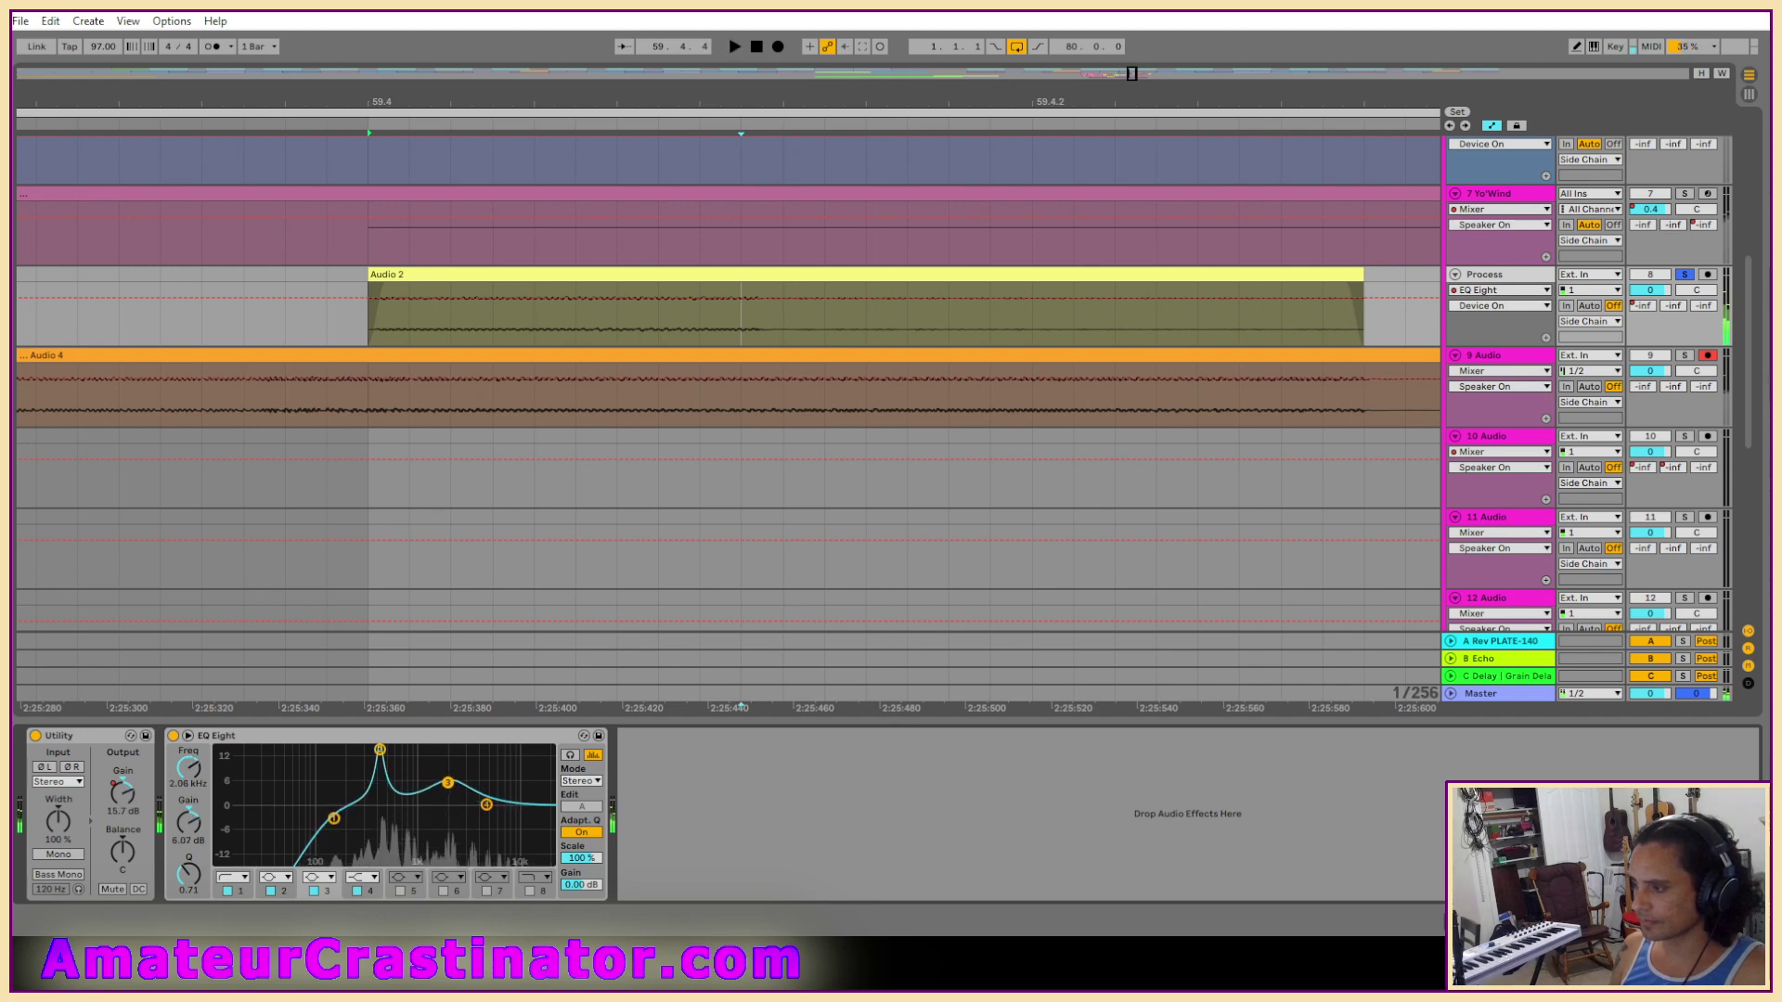
key("space")
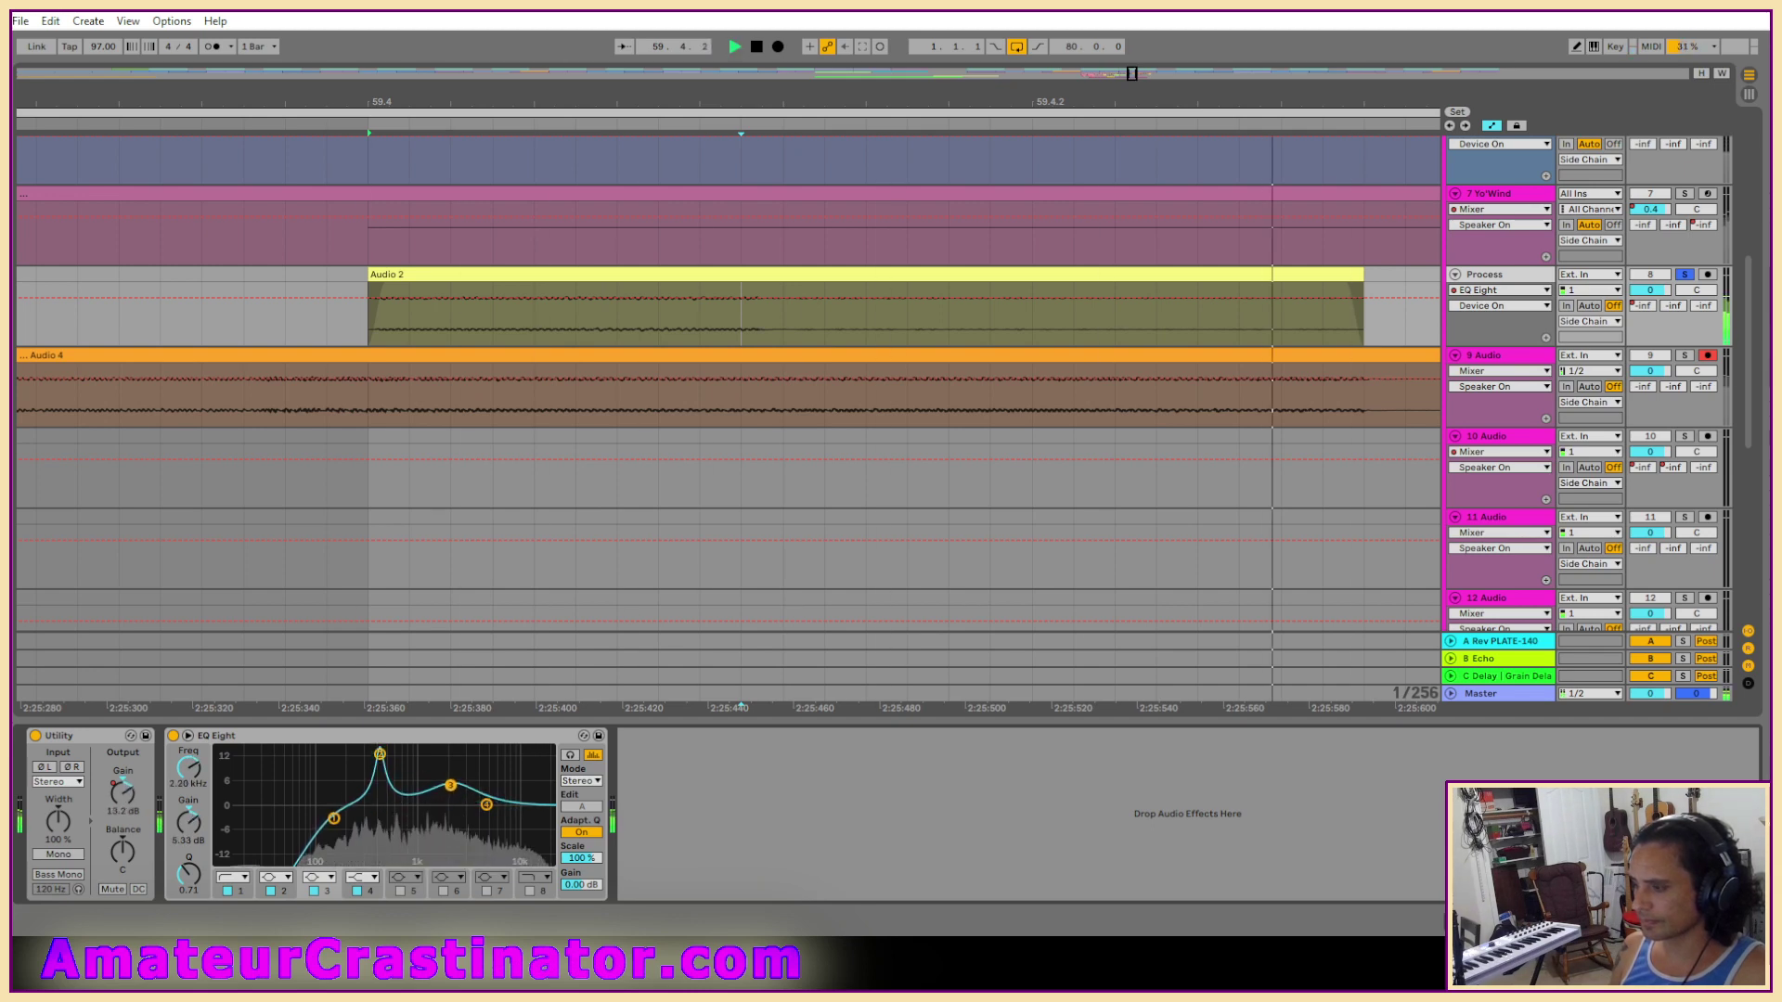
left_click(314, 891)
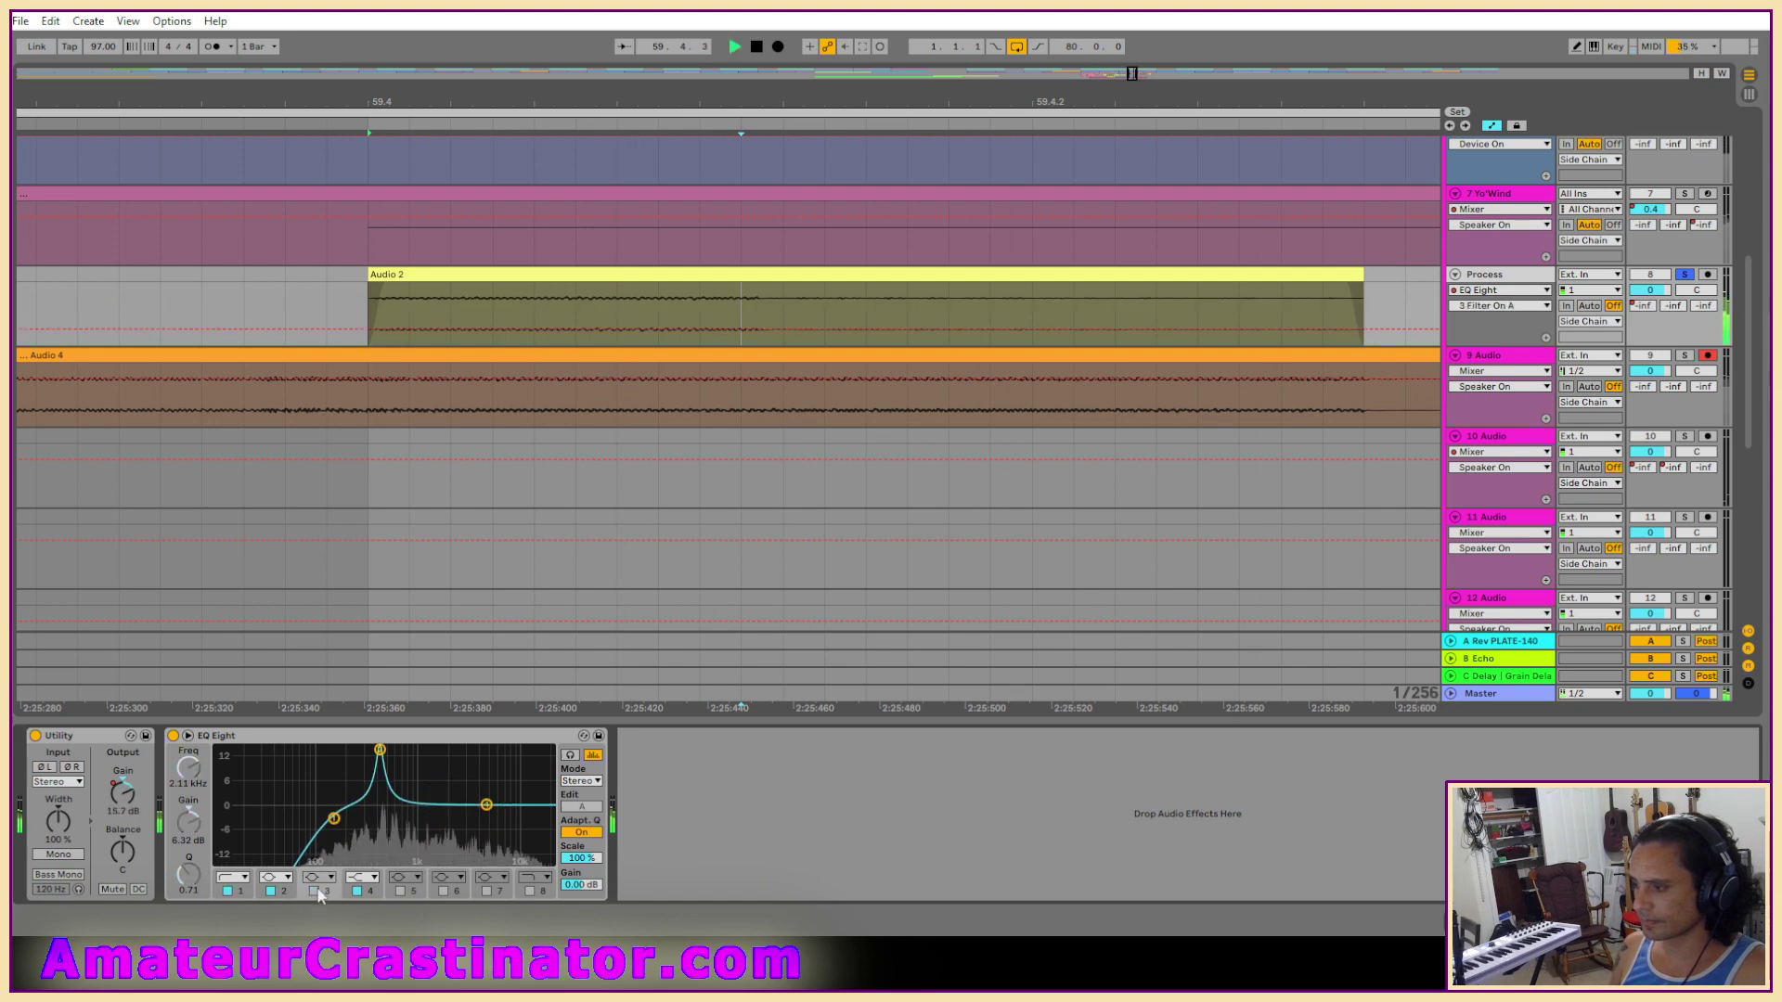
Automate band 3's gain from 6.32 dB mid-clip to 10.4 dB at the end of Audio 2.
left_click(201, 833)
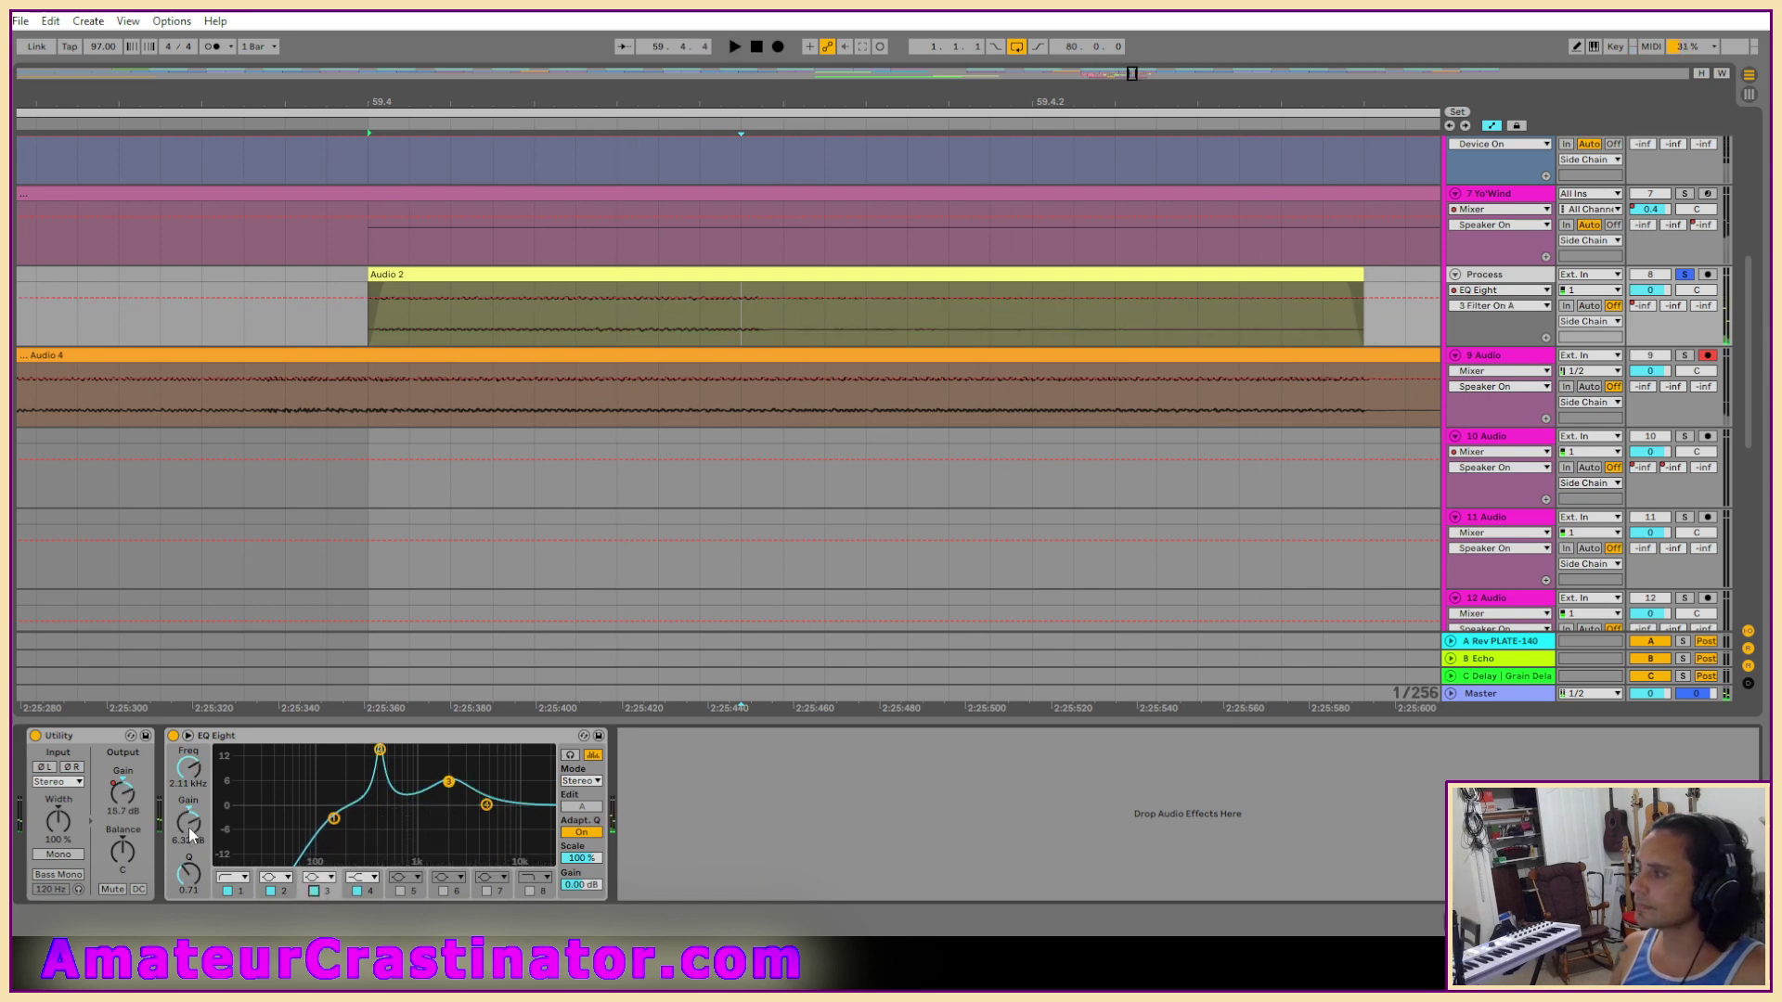
left_click(764, 301)
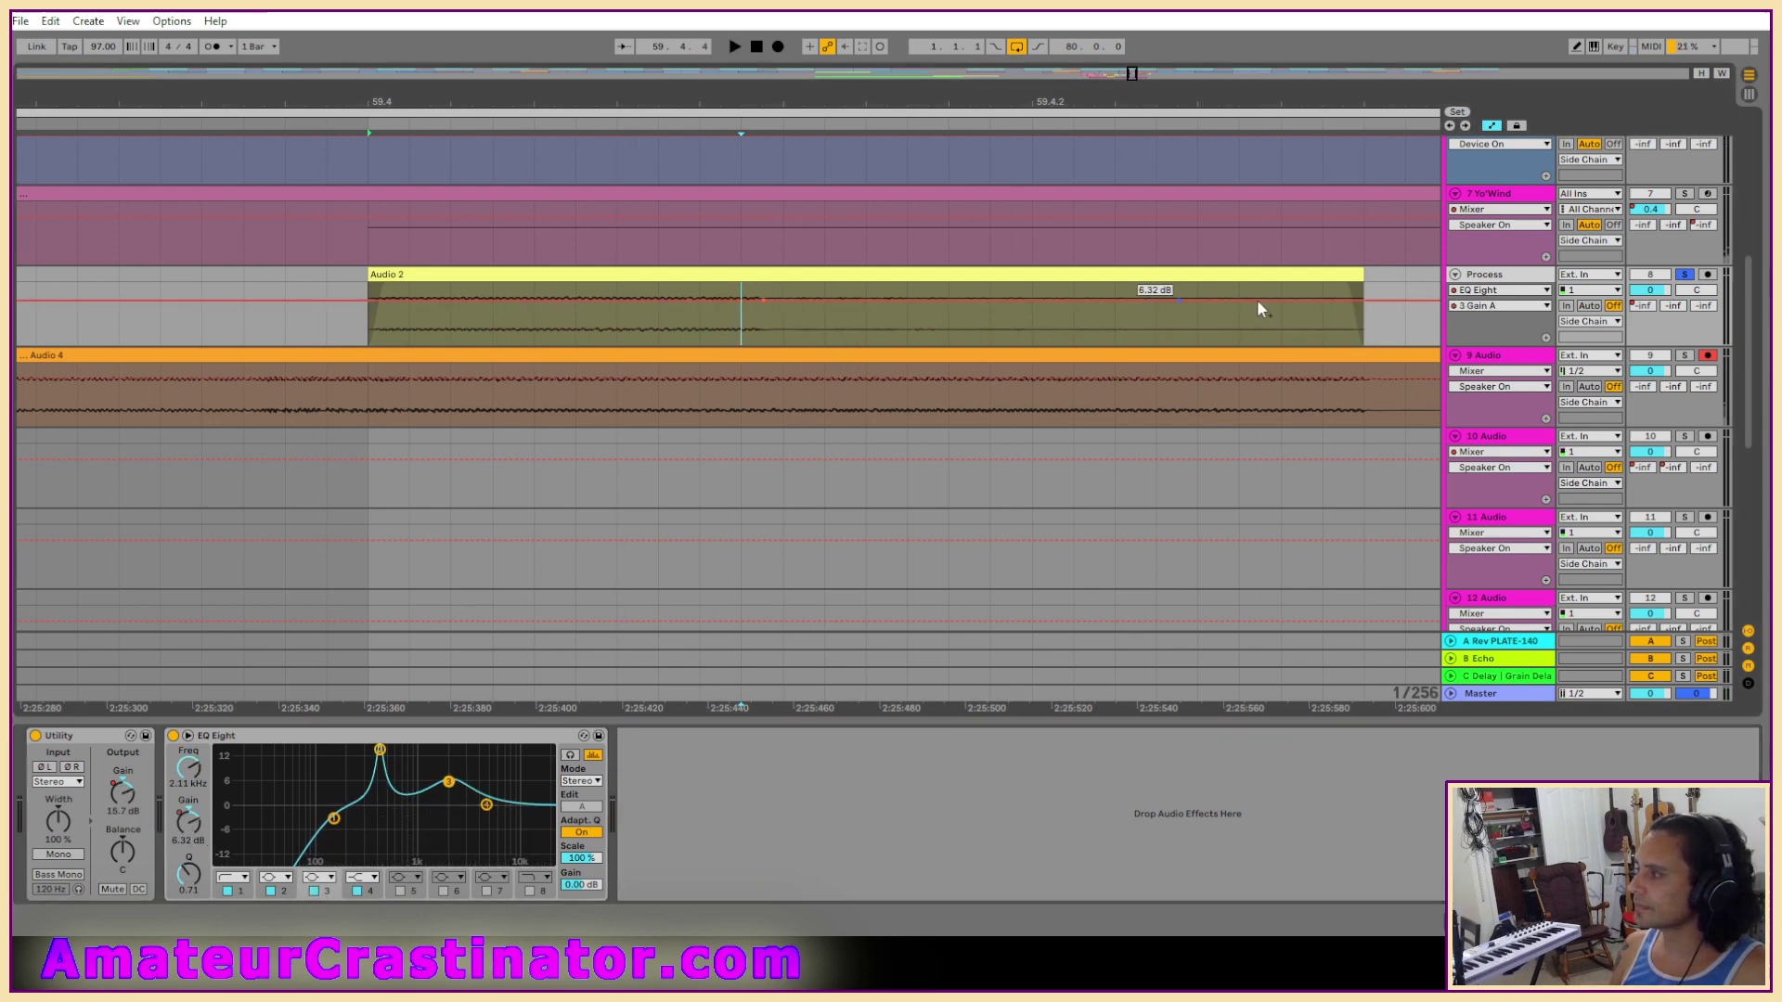
left_click_drag(1363, 299, 1362, 290)
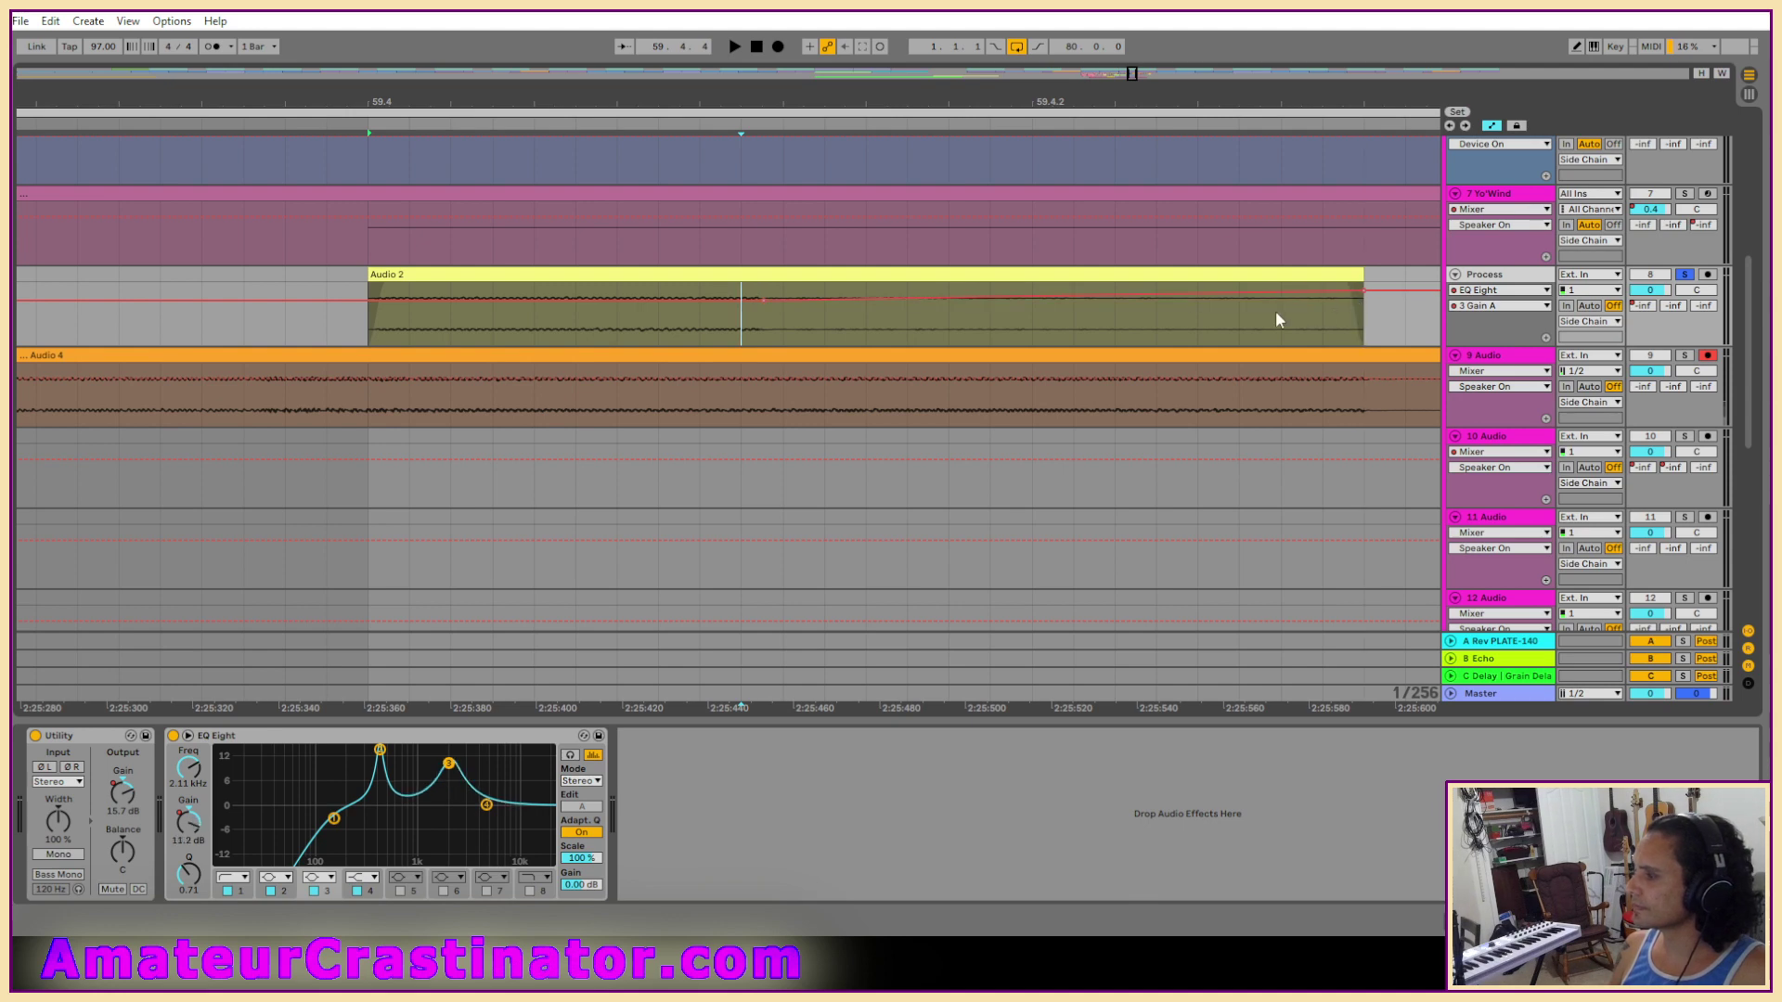
key("space")
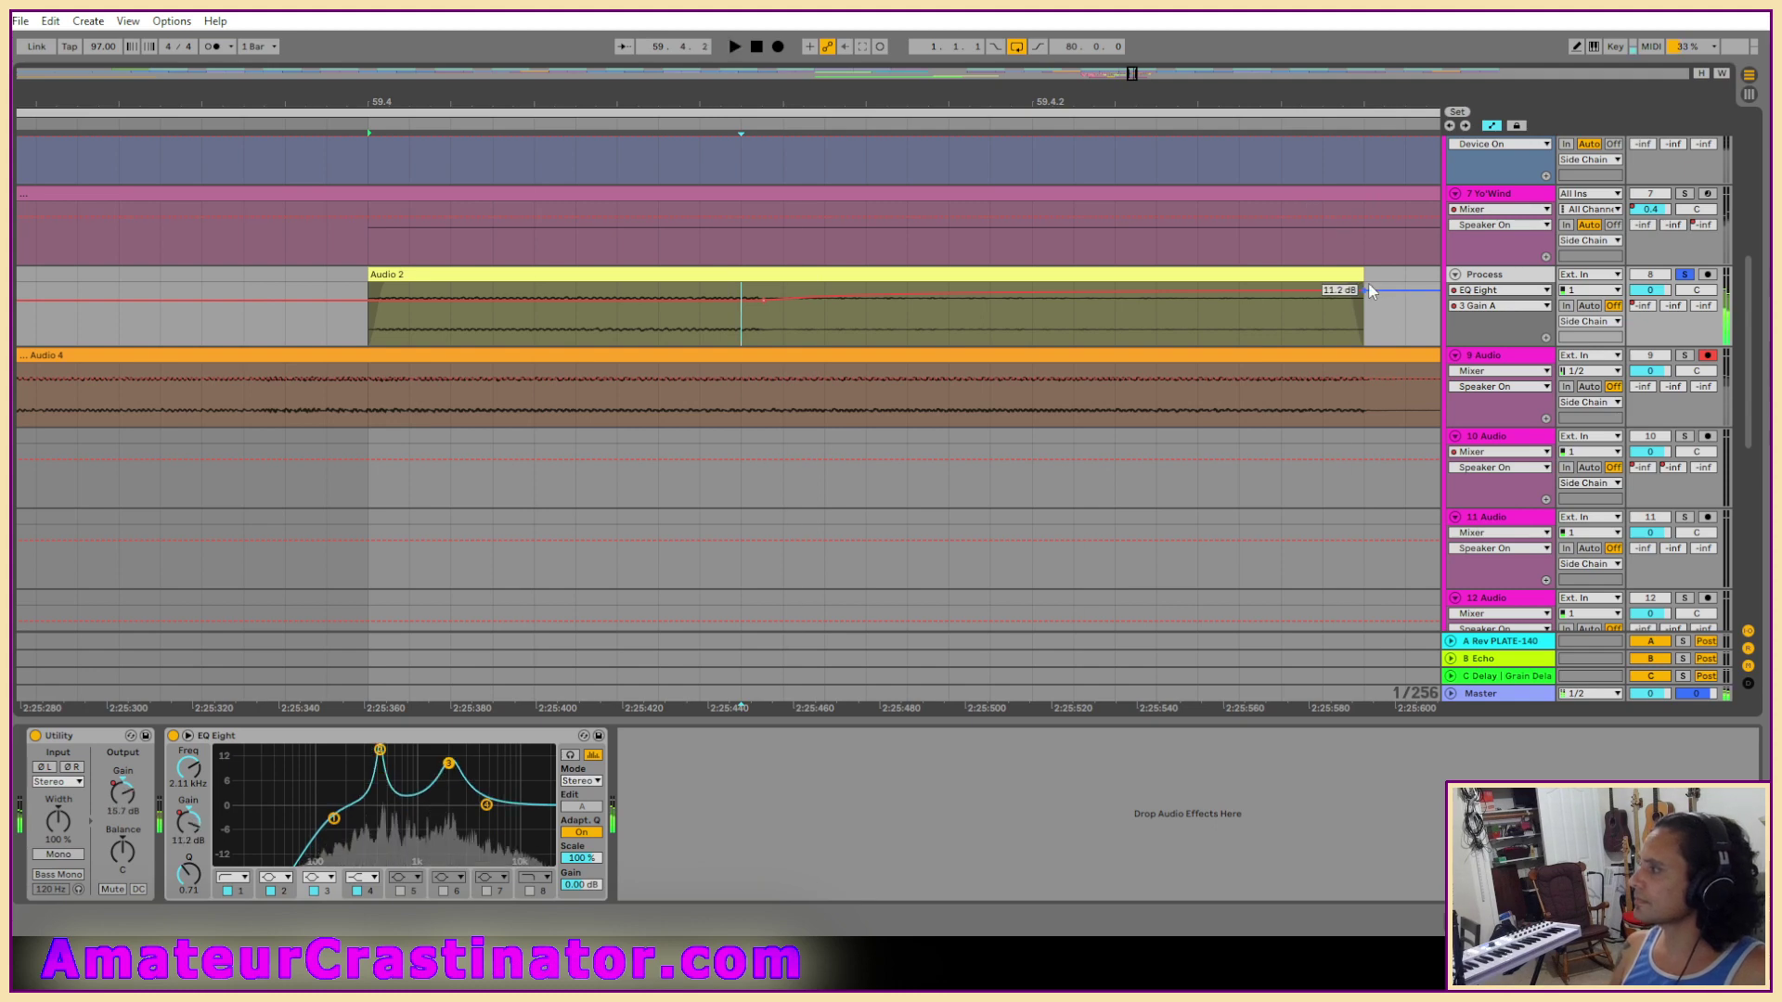
key("space")
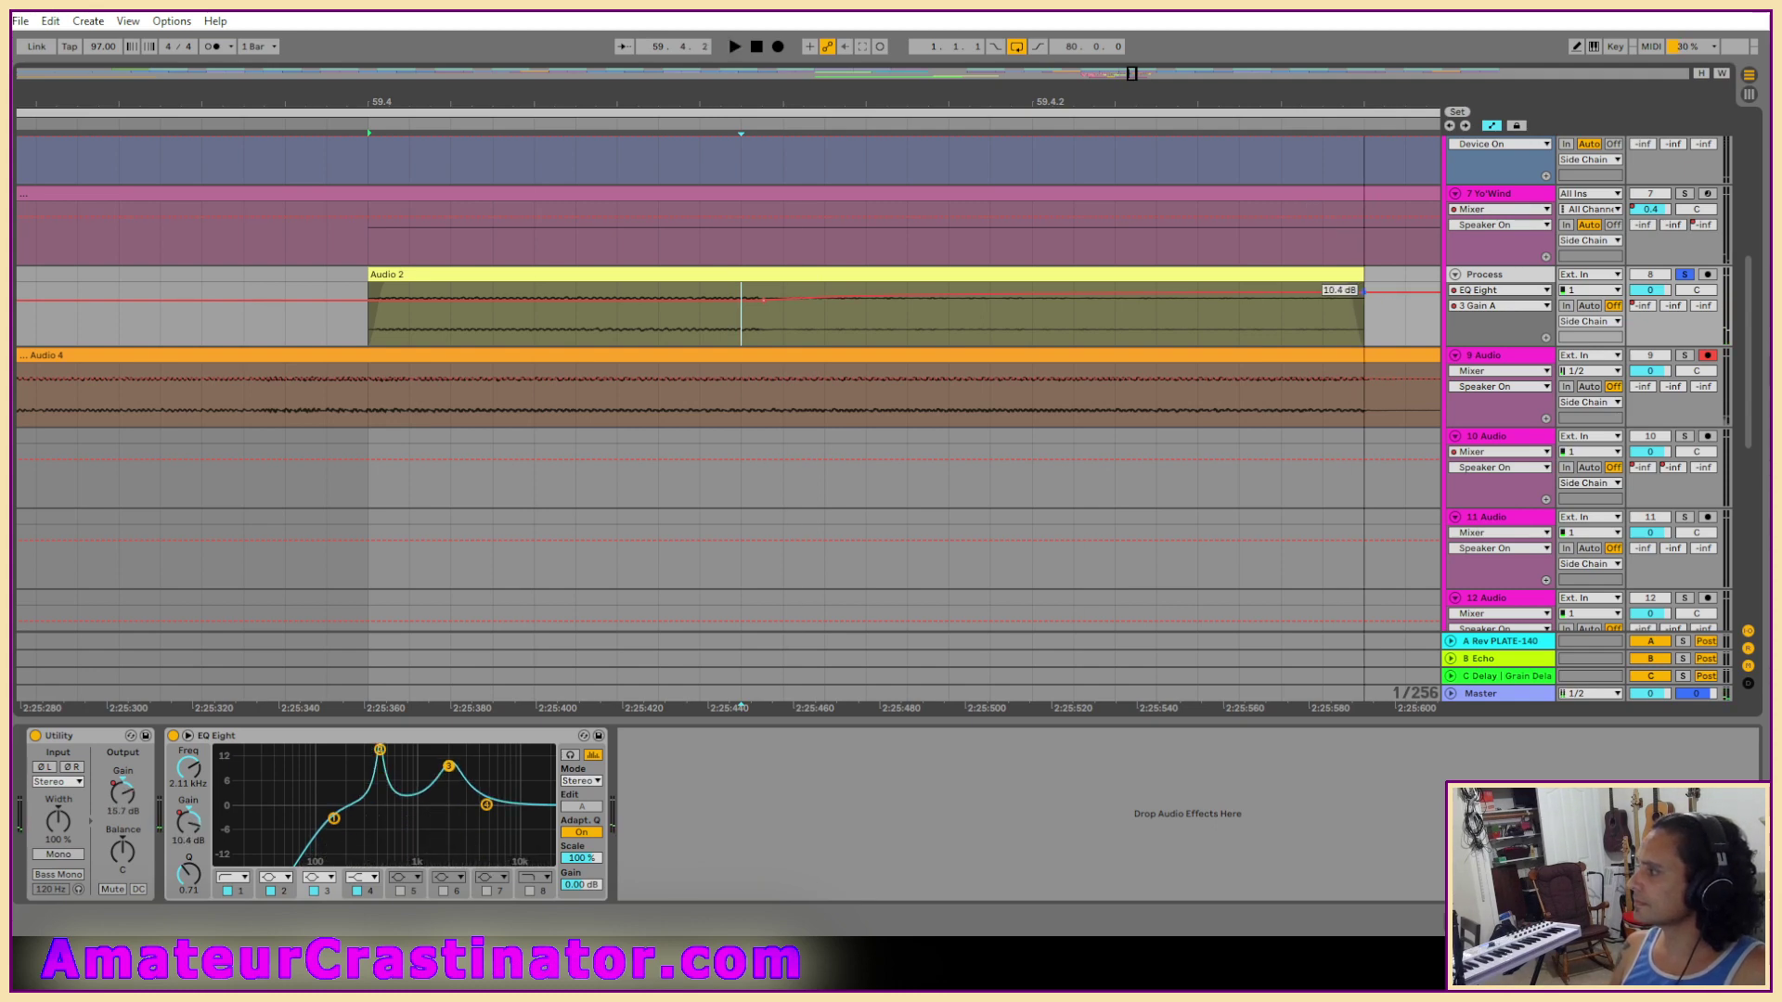
Boost EQ Eight band 4 by 5.33 dB at 5.87 kHz while auditioning the clip.
key("space")
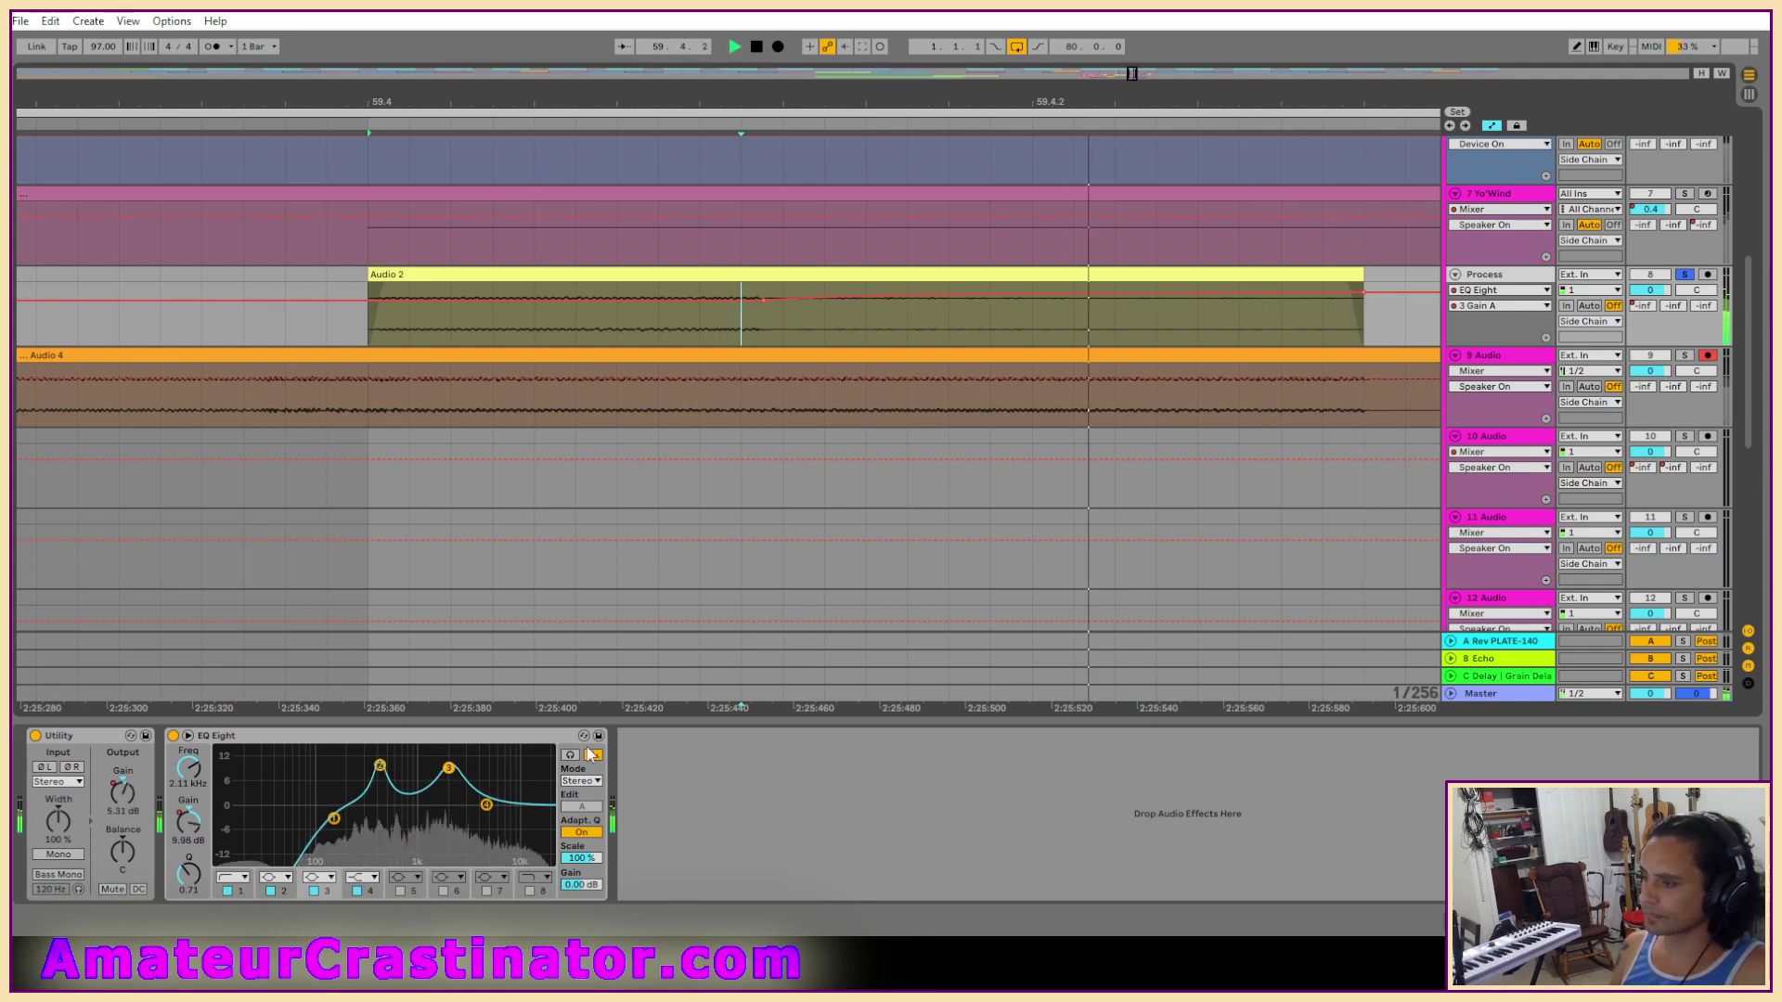
key("space")
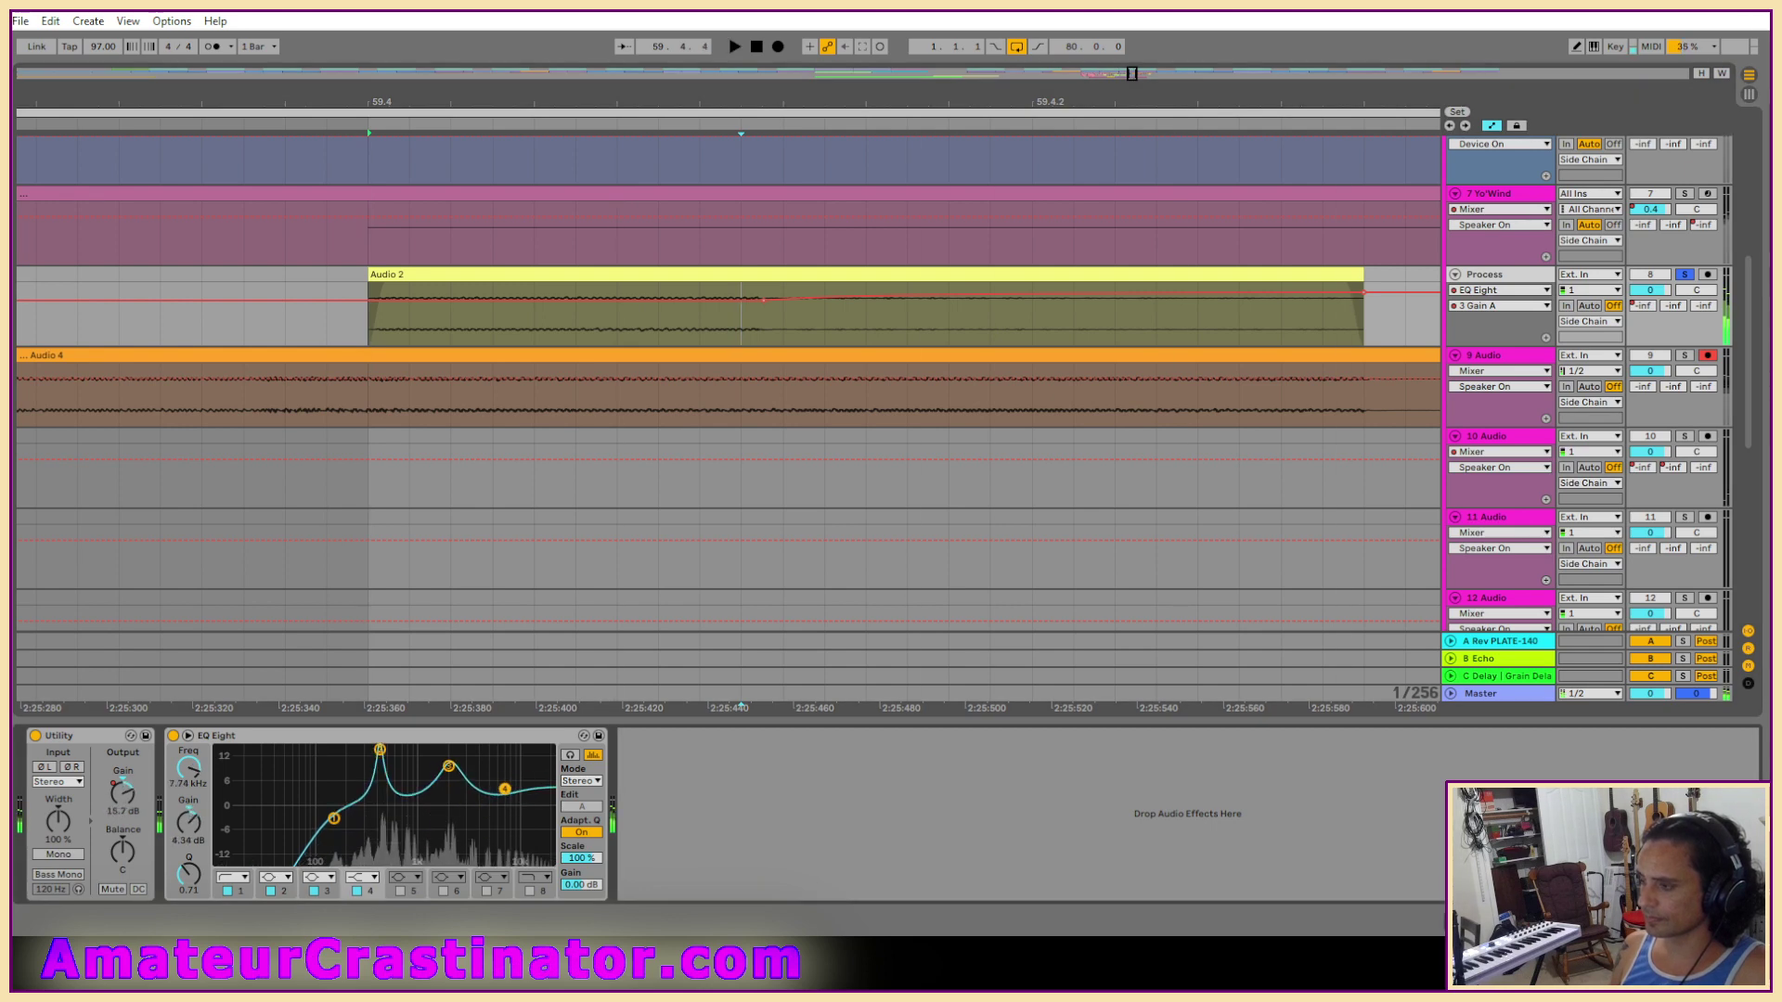
key("space")
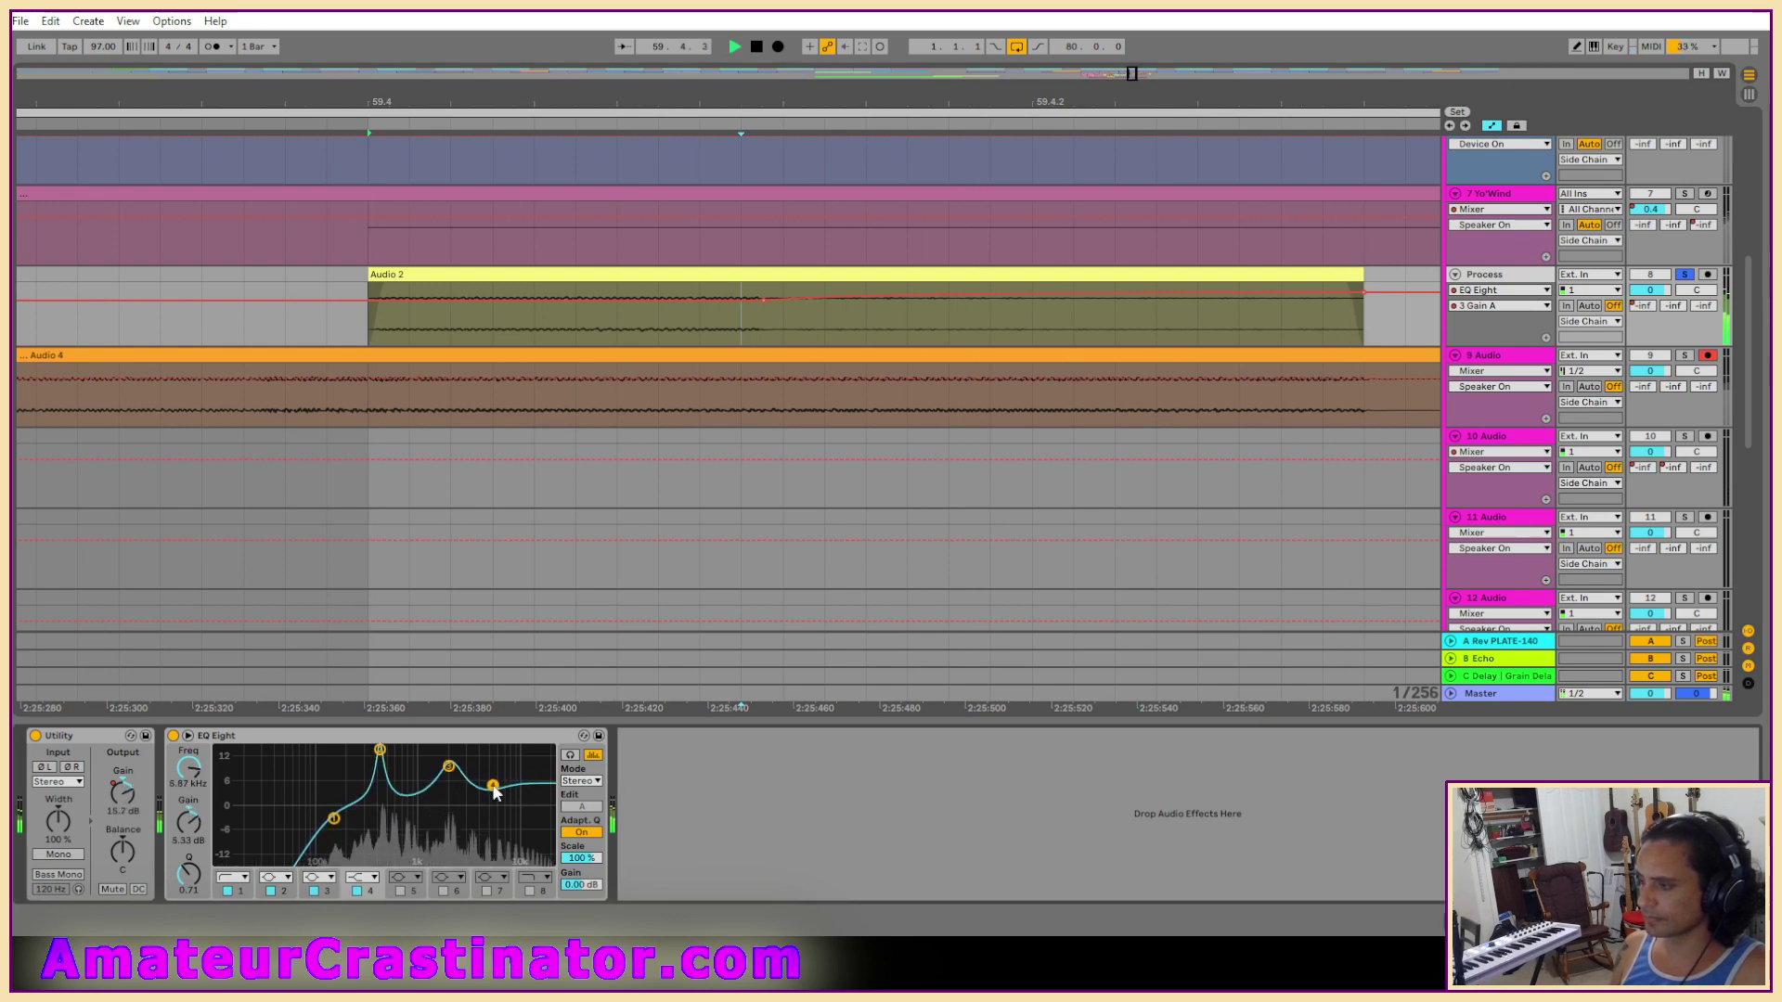
key("space")
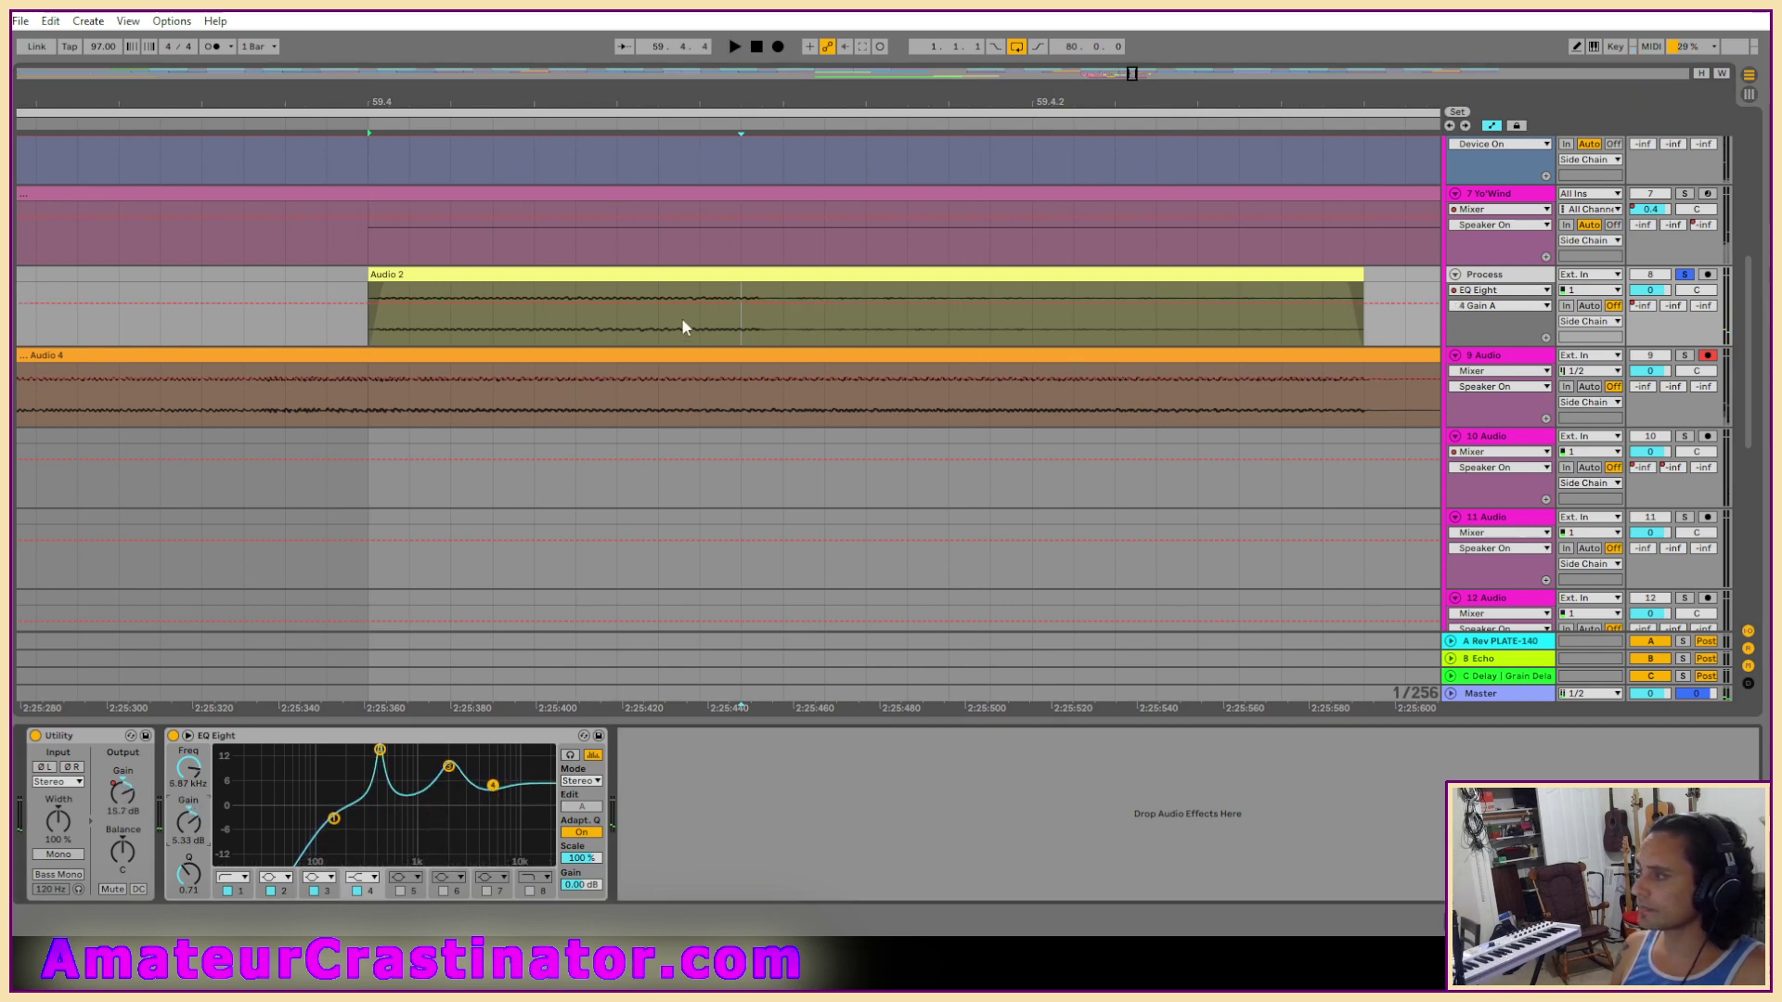
Set the mid-clip breakpoint of band 4's gain automation to 0 dB.
right_click(761, 307)
left_click(794, 316)
type("0")
key("Return")
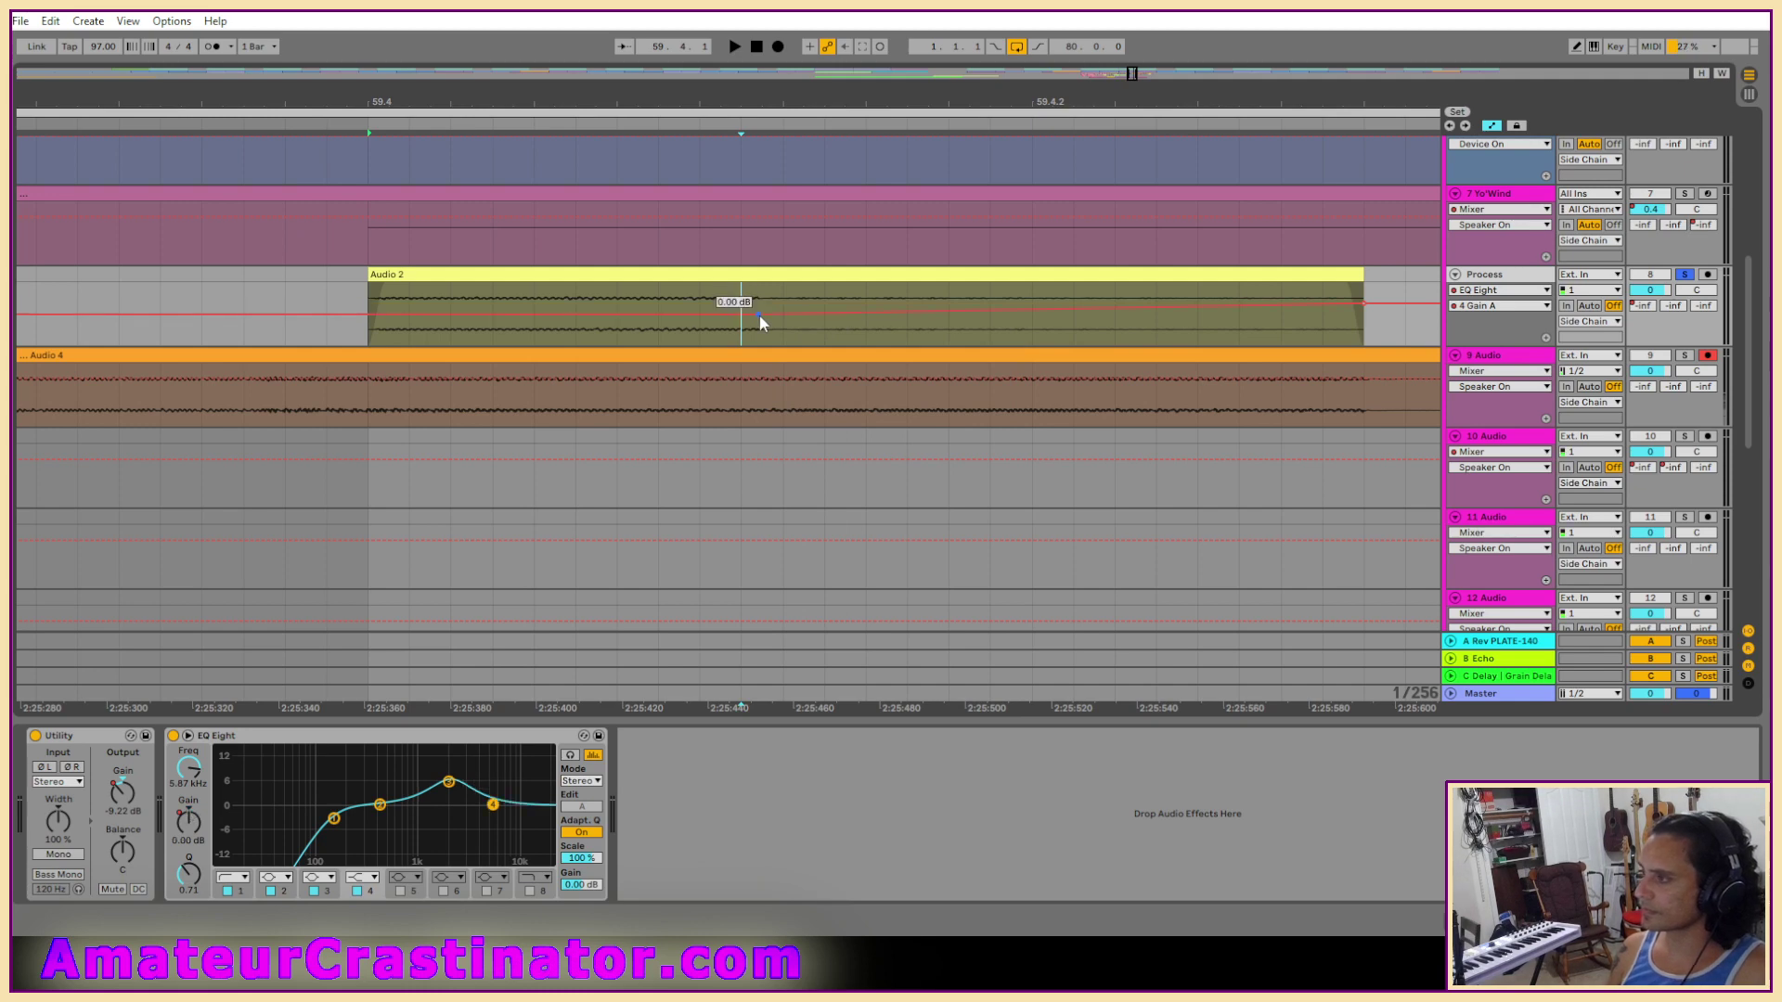
Audition the Audio 2 clip with its EQ automation, comparing EQ Eight bypassed and enabled.
key("space")
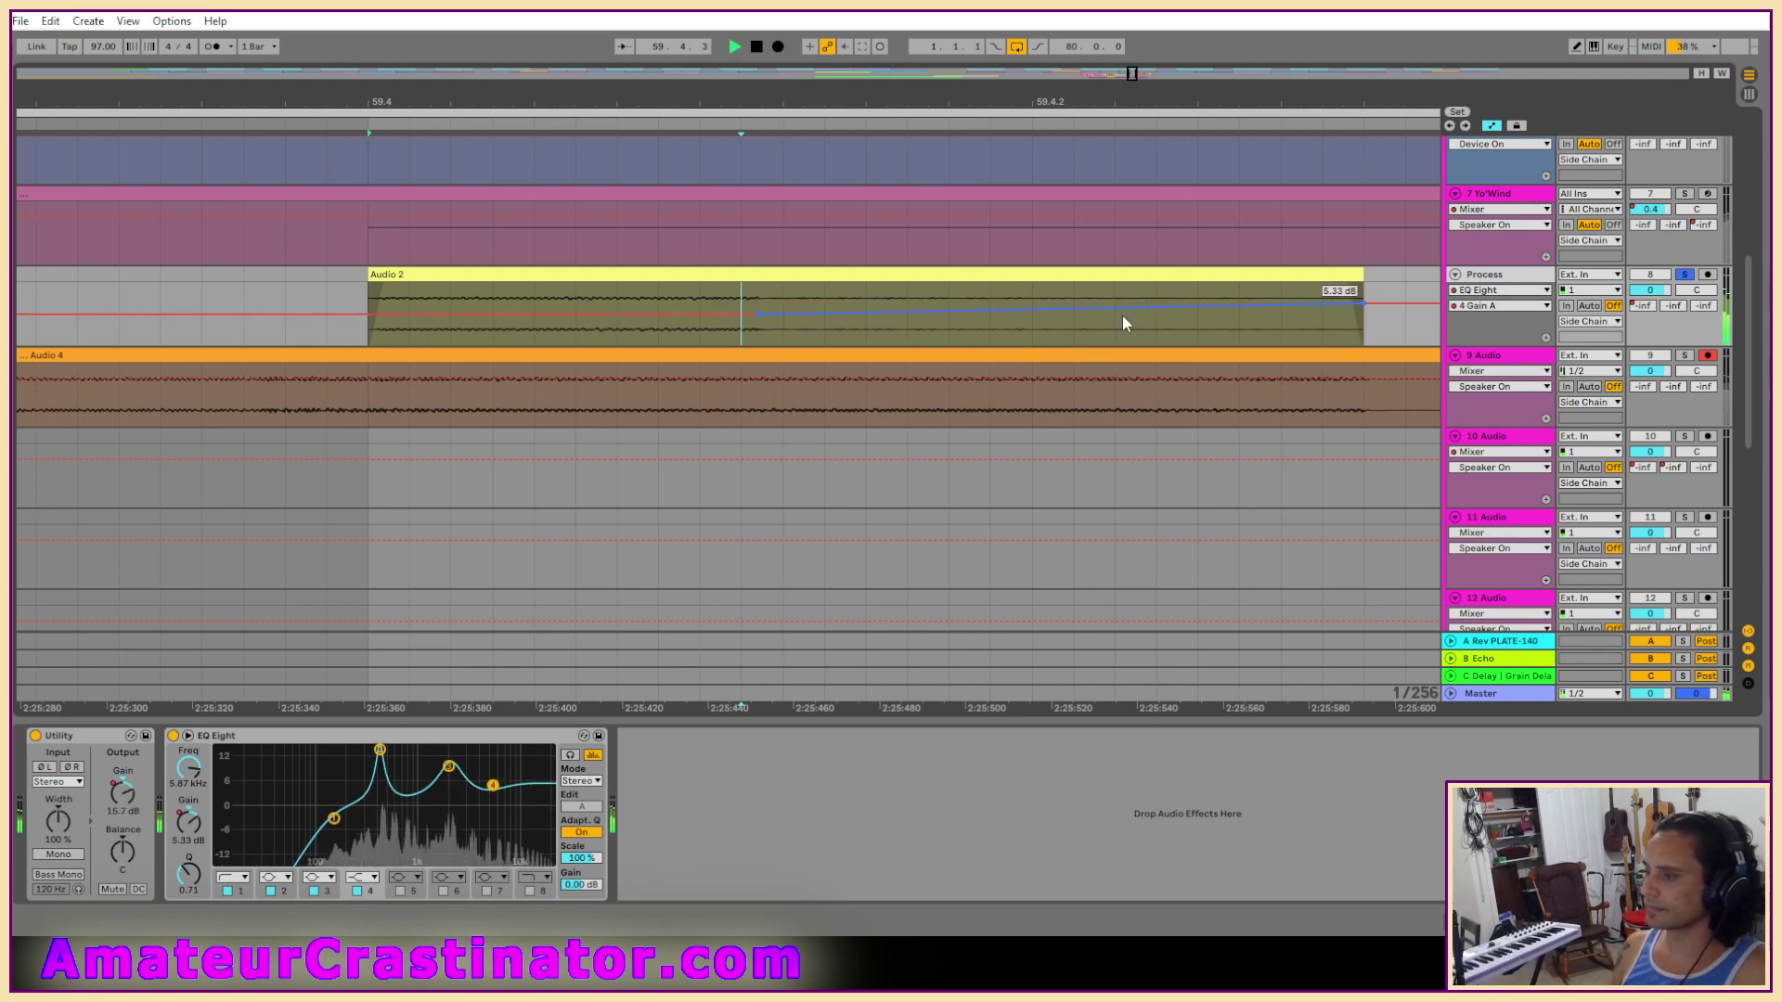
key("space")
key("space")
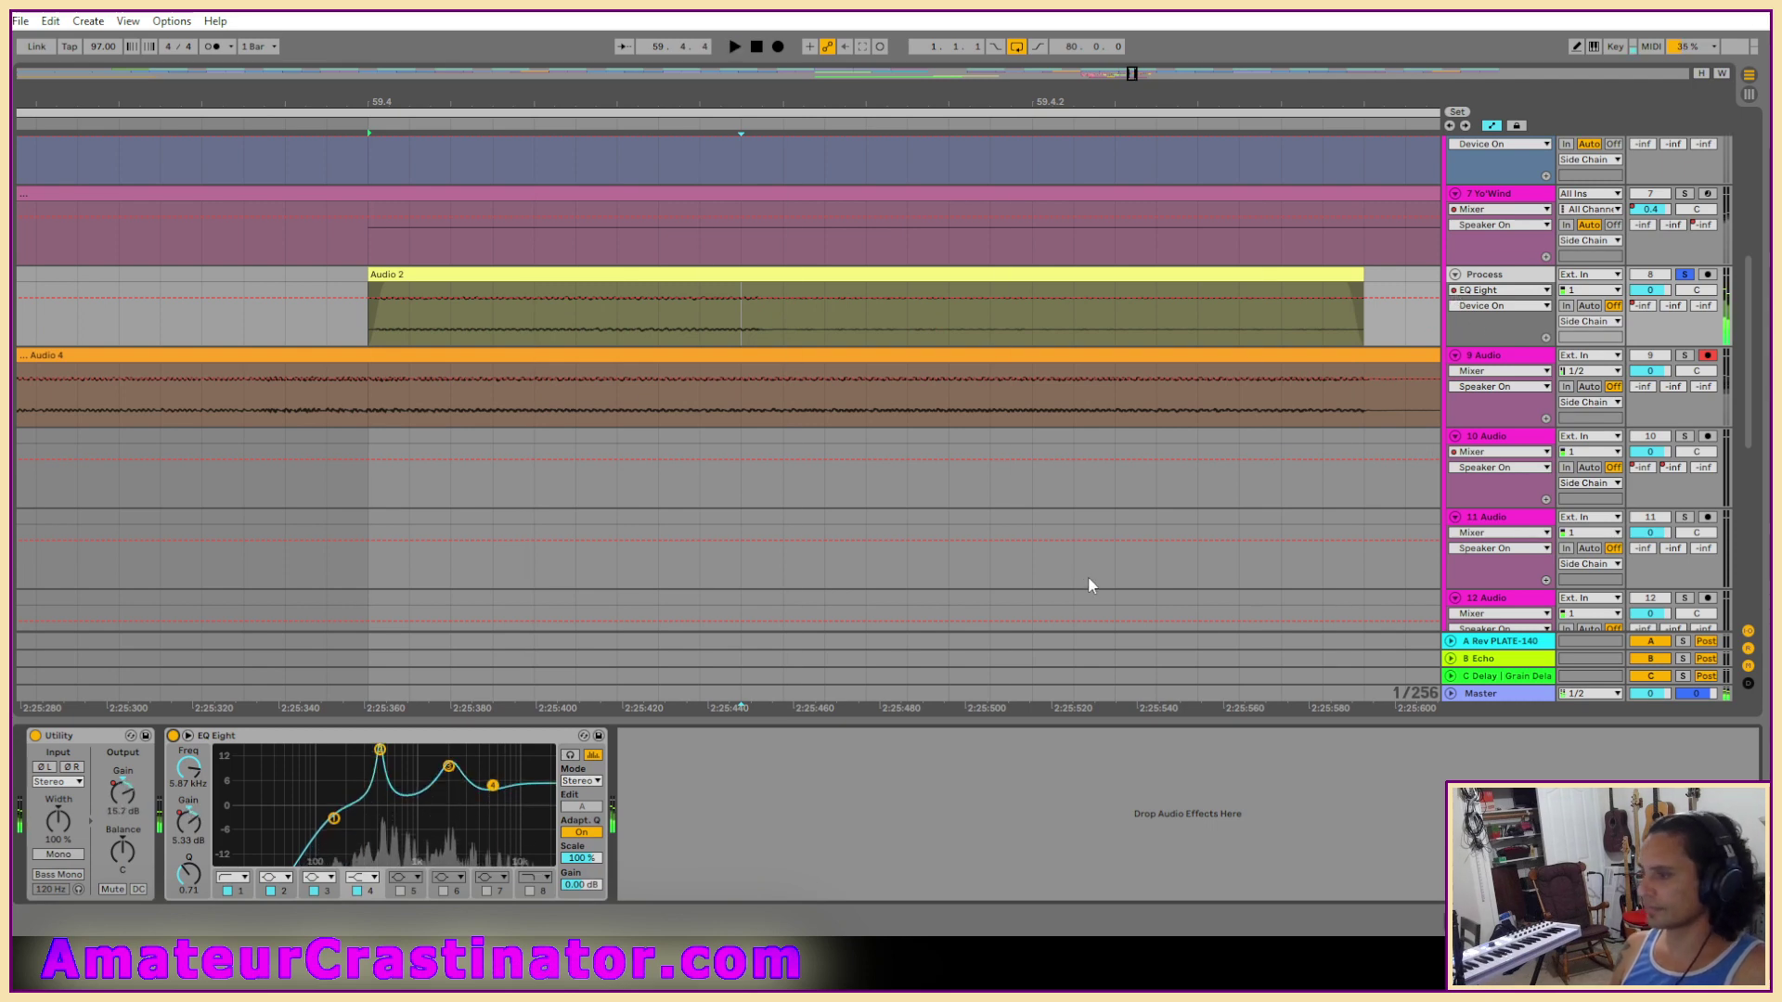
key("space")
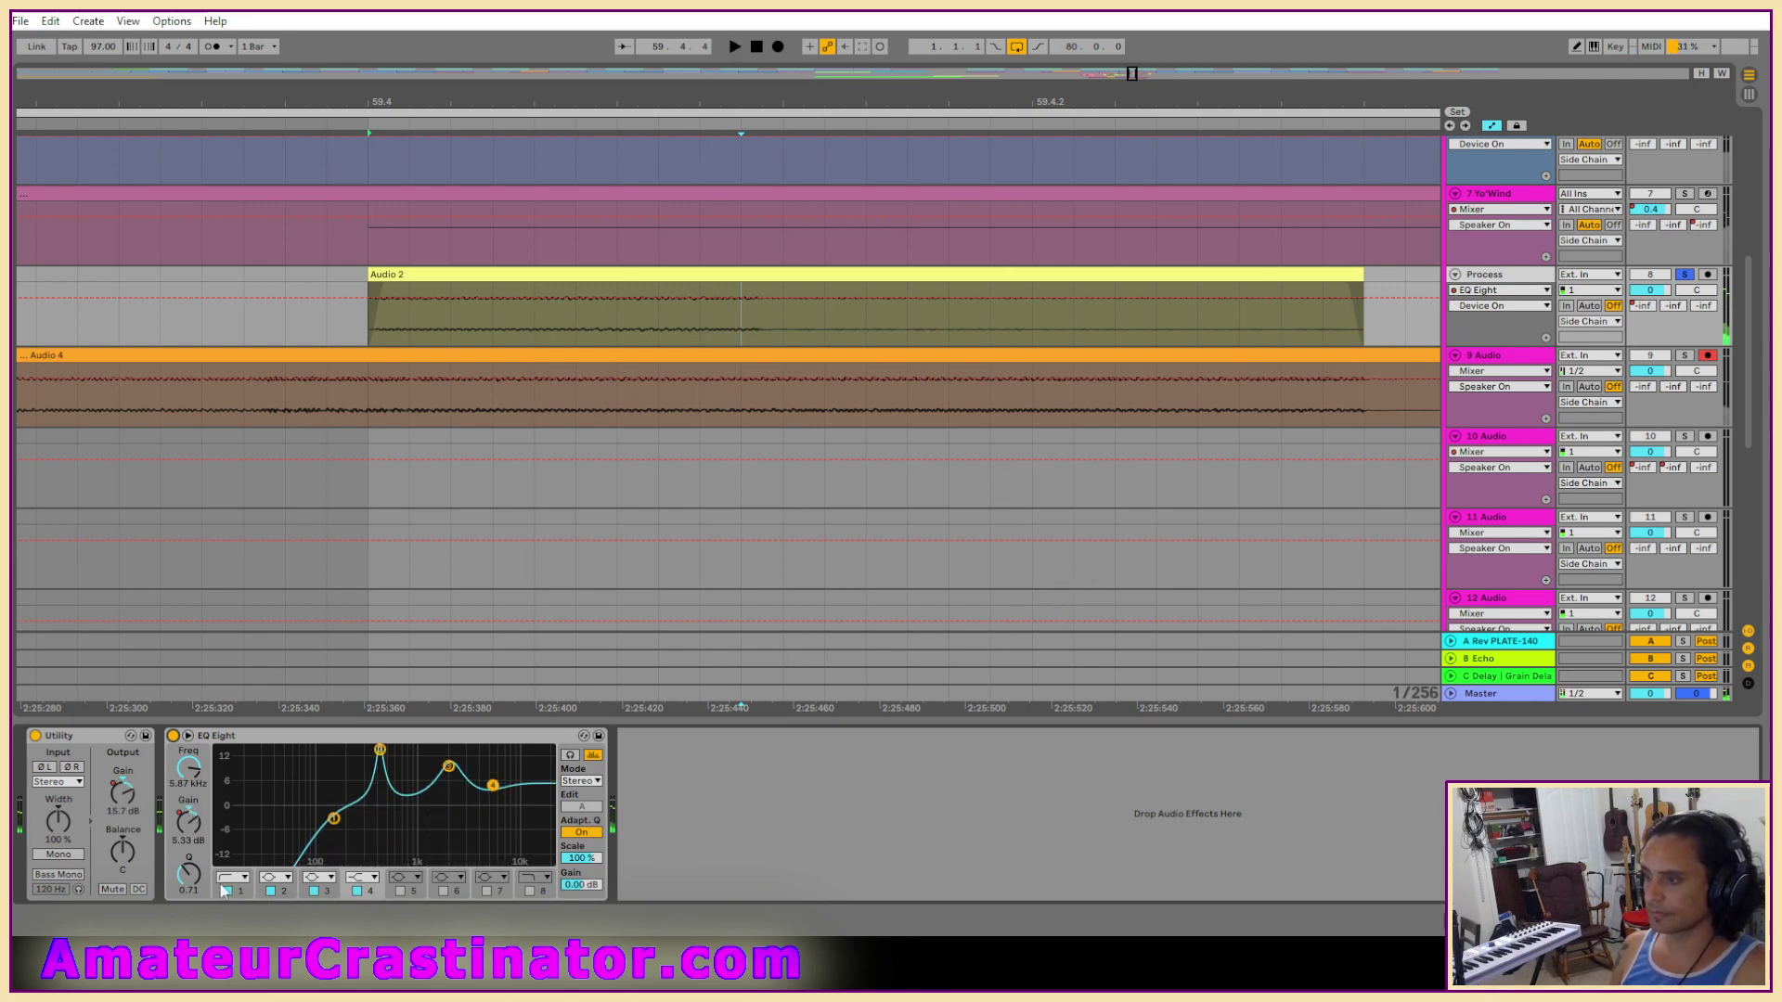
key("space")
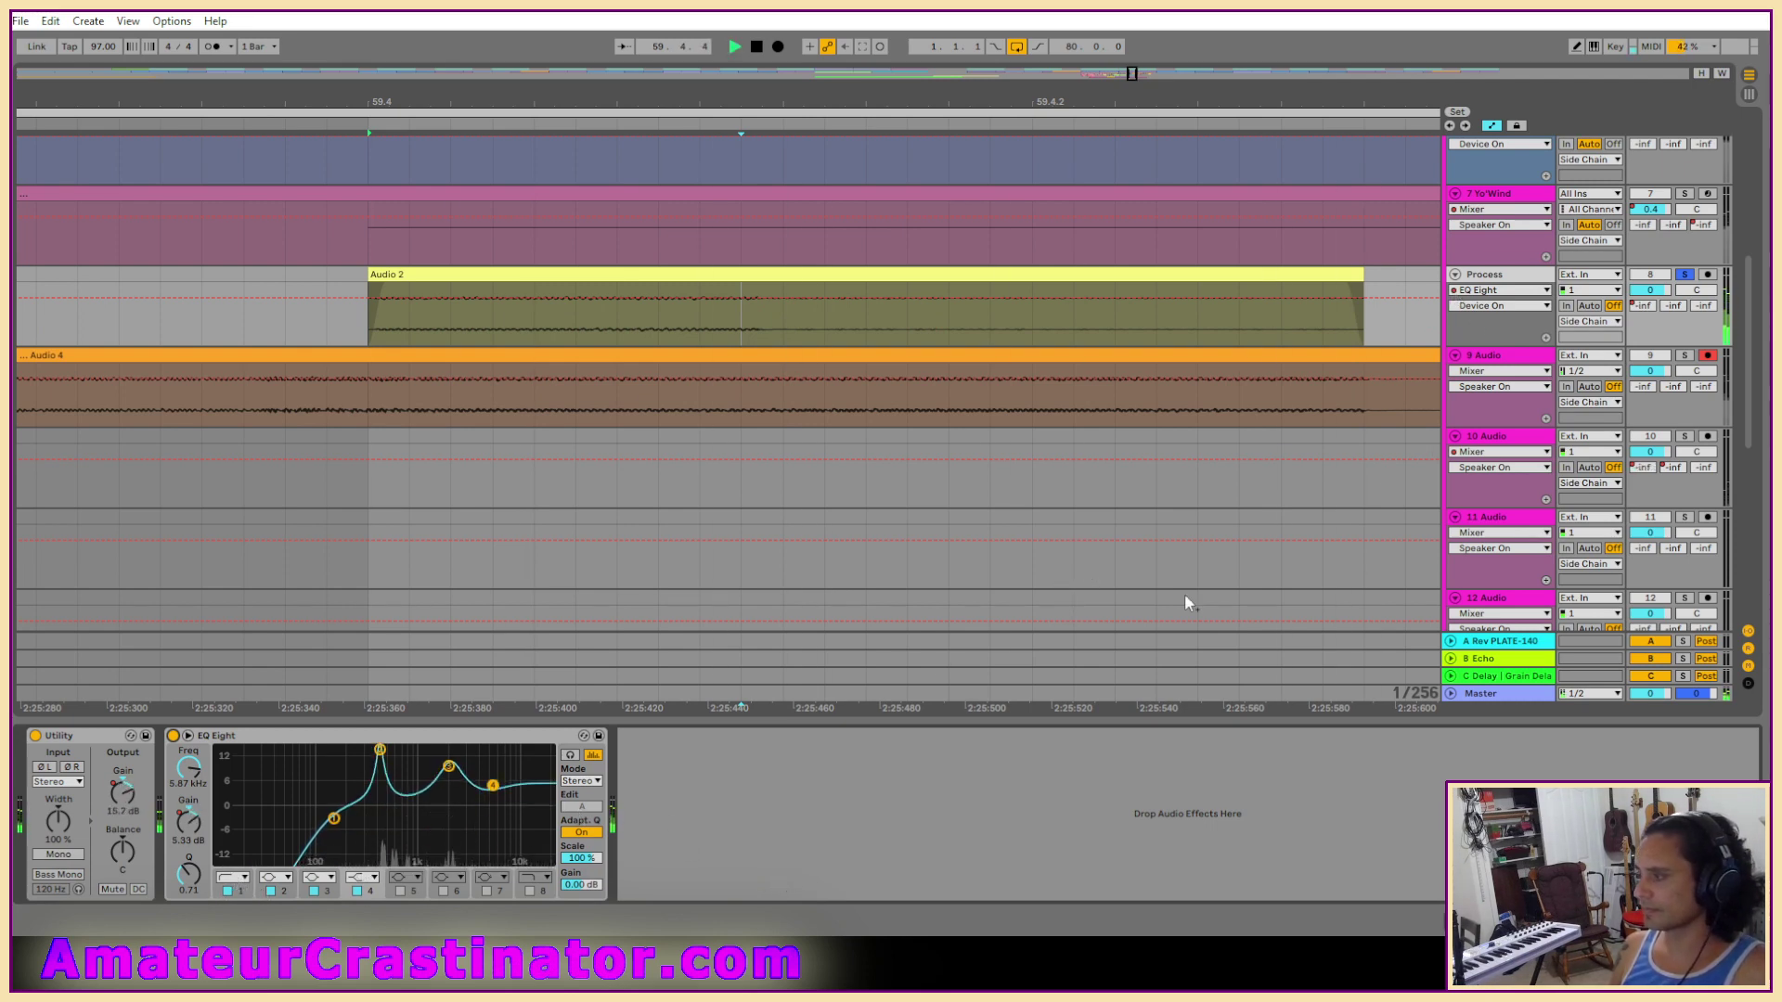
key("space")
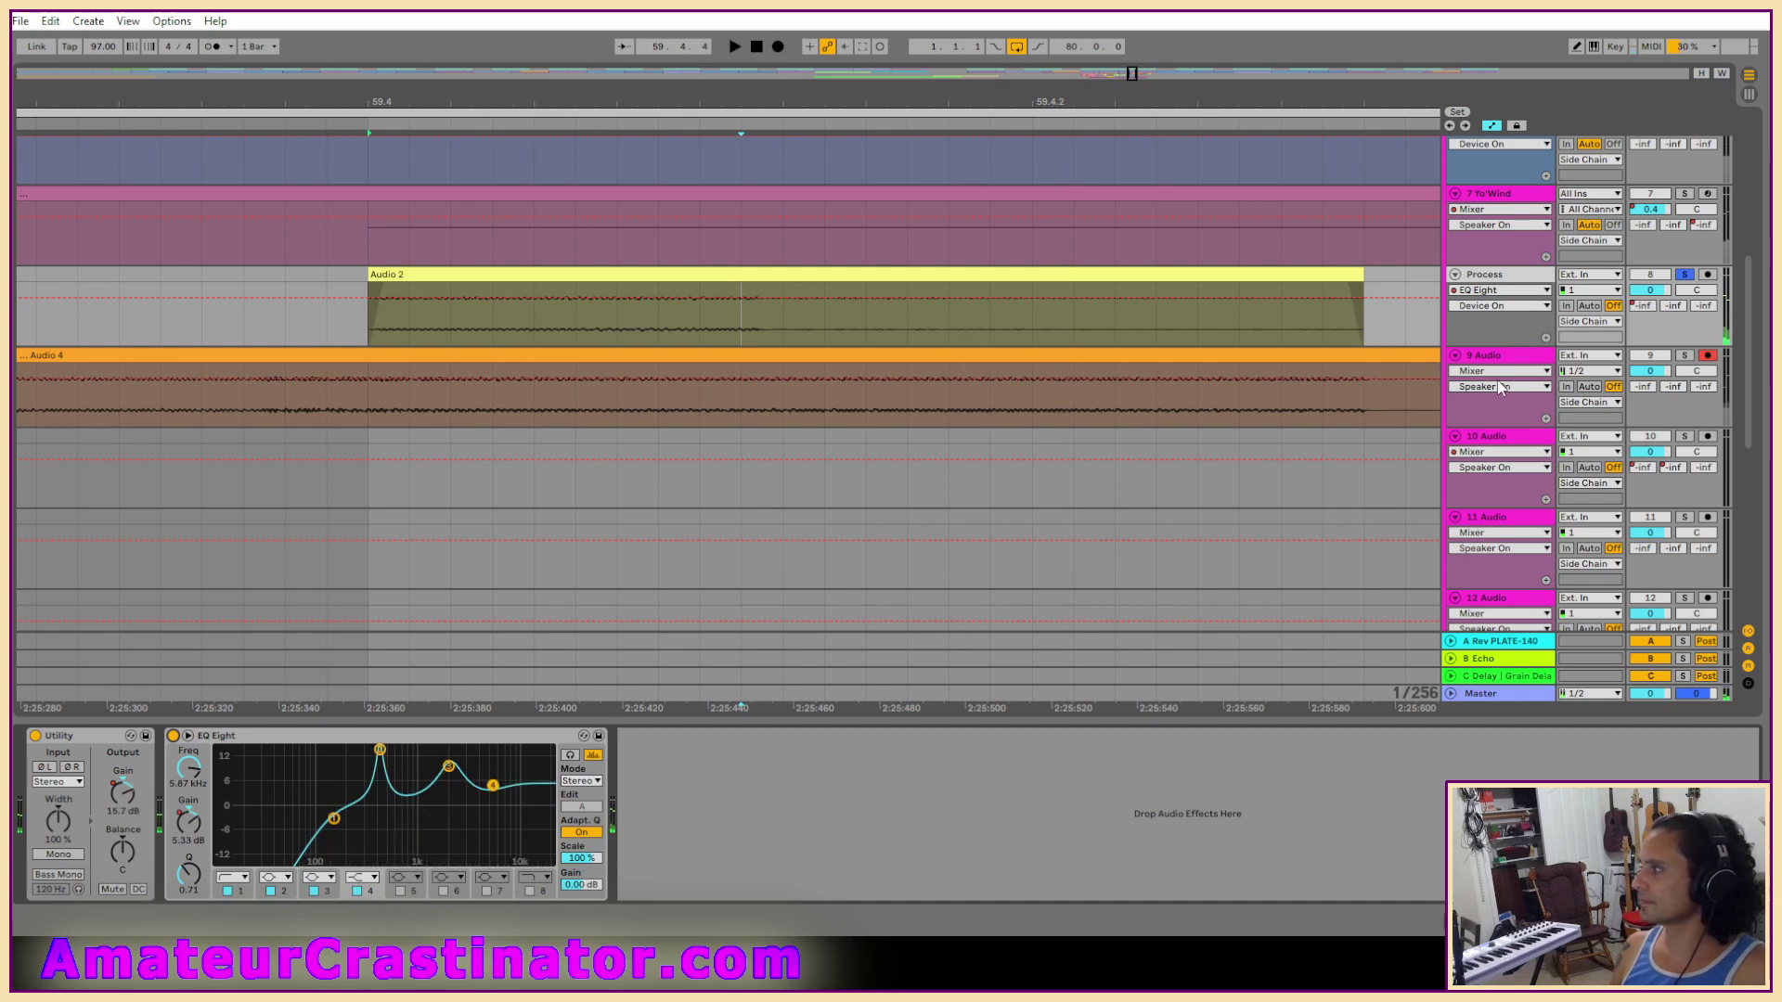
Freeze and flatten the Process track.
left_click(1496, 313)
right_click(1496, 314)
left_click(1550, 420)
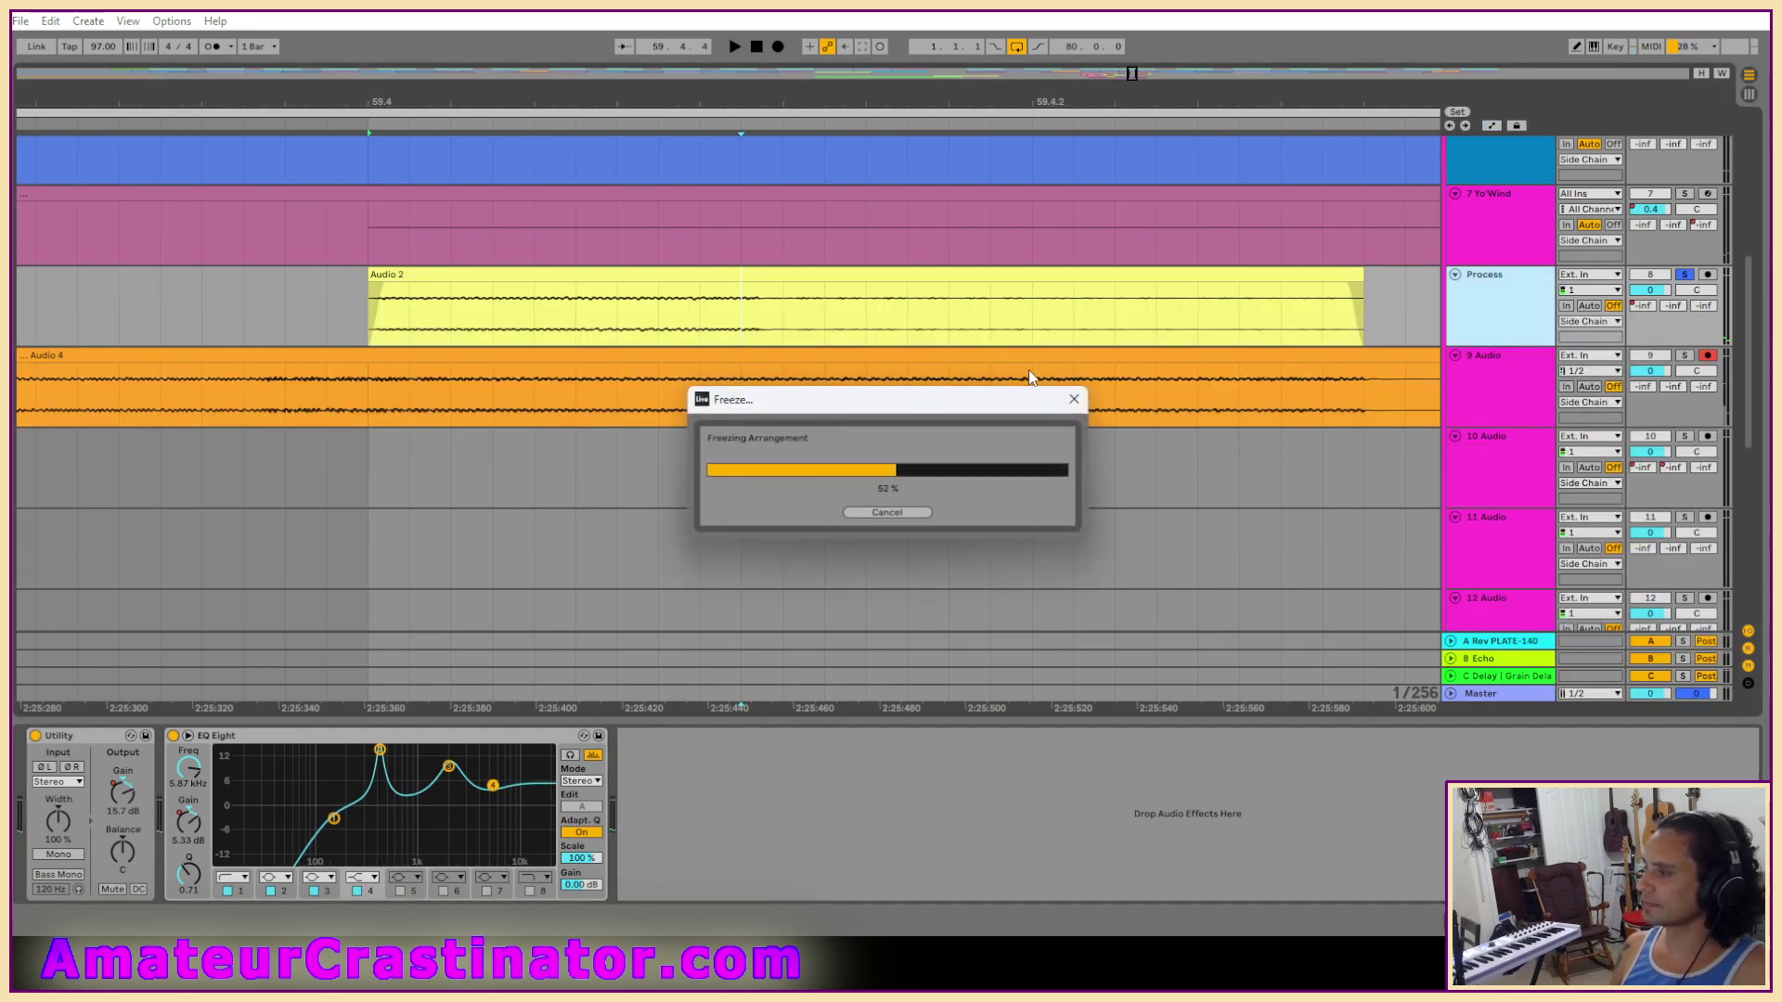
right_click(1486, 291)
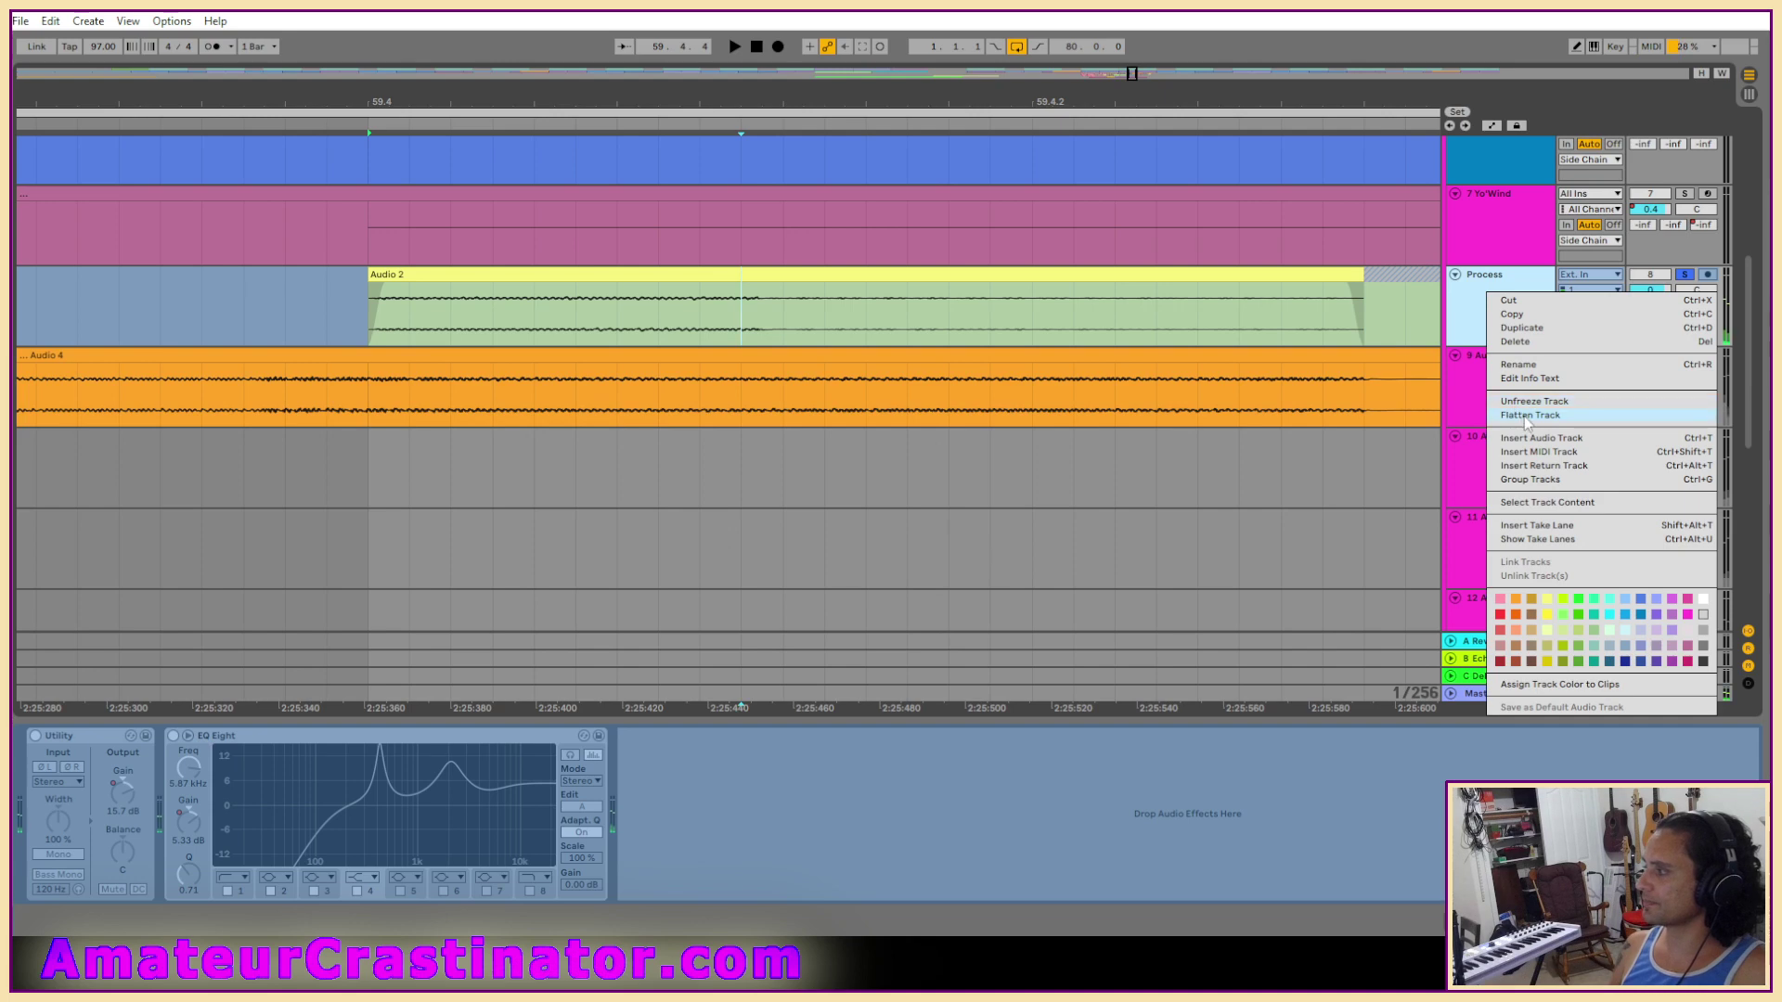
left_click(1529, 416)
Delete the Audio 2 (Freeze tail) clip from the Process track.
scroll(847, 304, "down", 2)
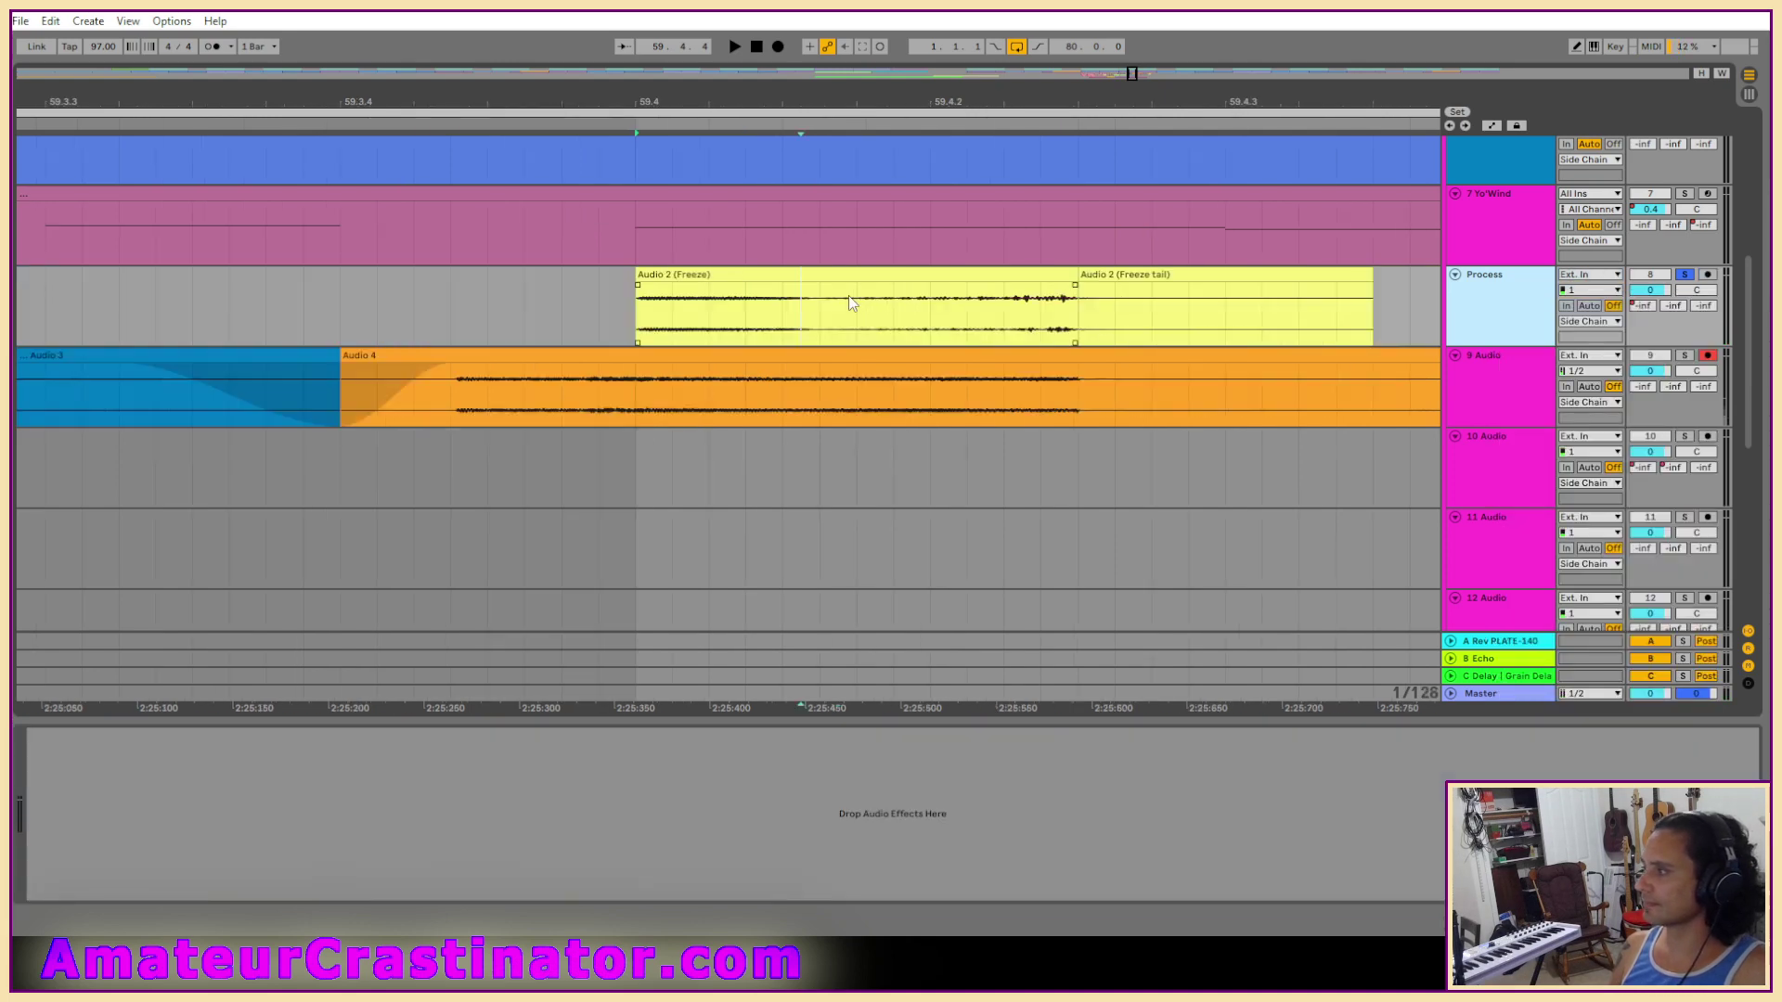
scroll(1090, 317, "left", 1)
left_click(1088, 273)
key("space")
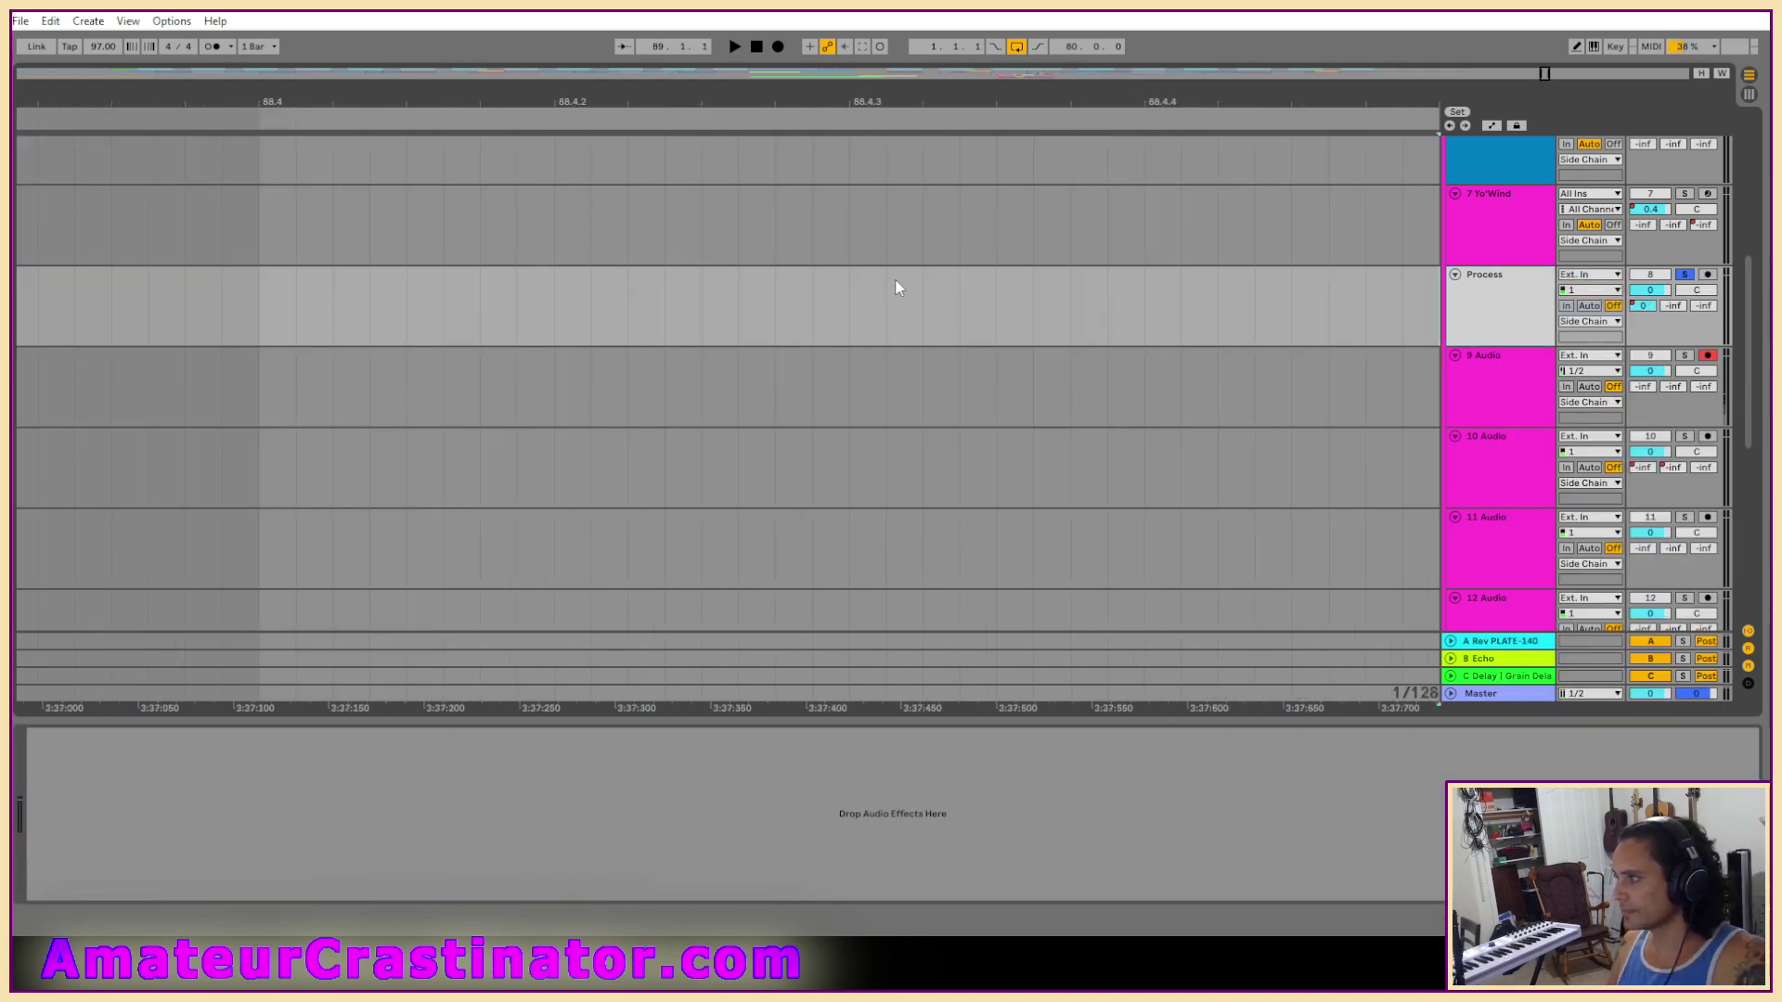
key("w")
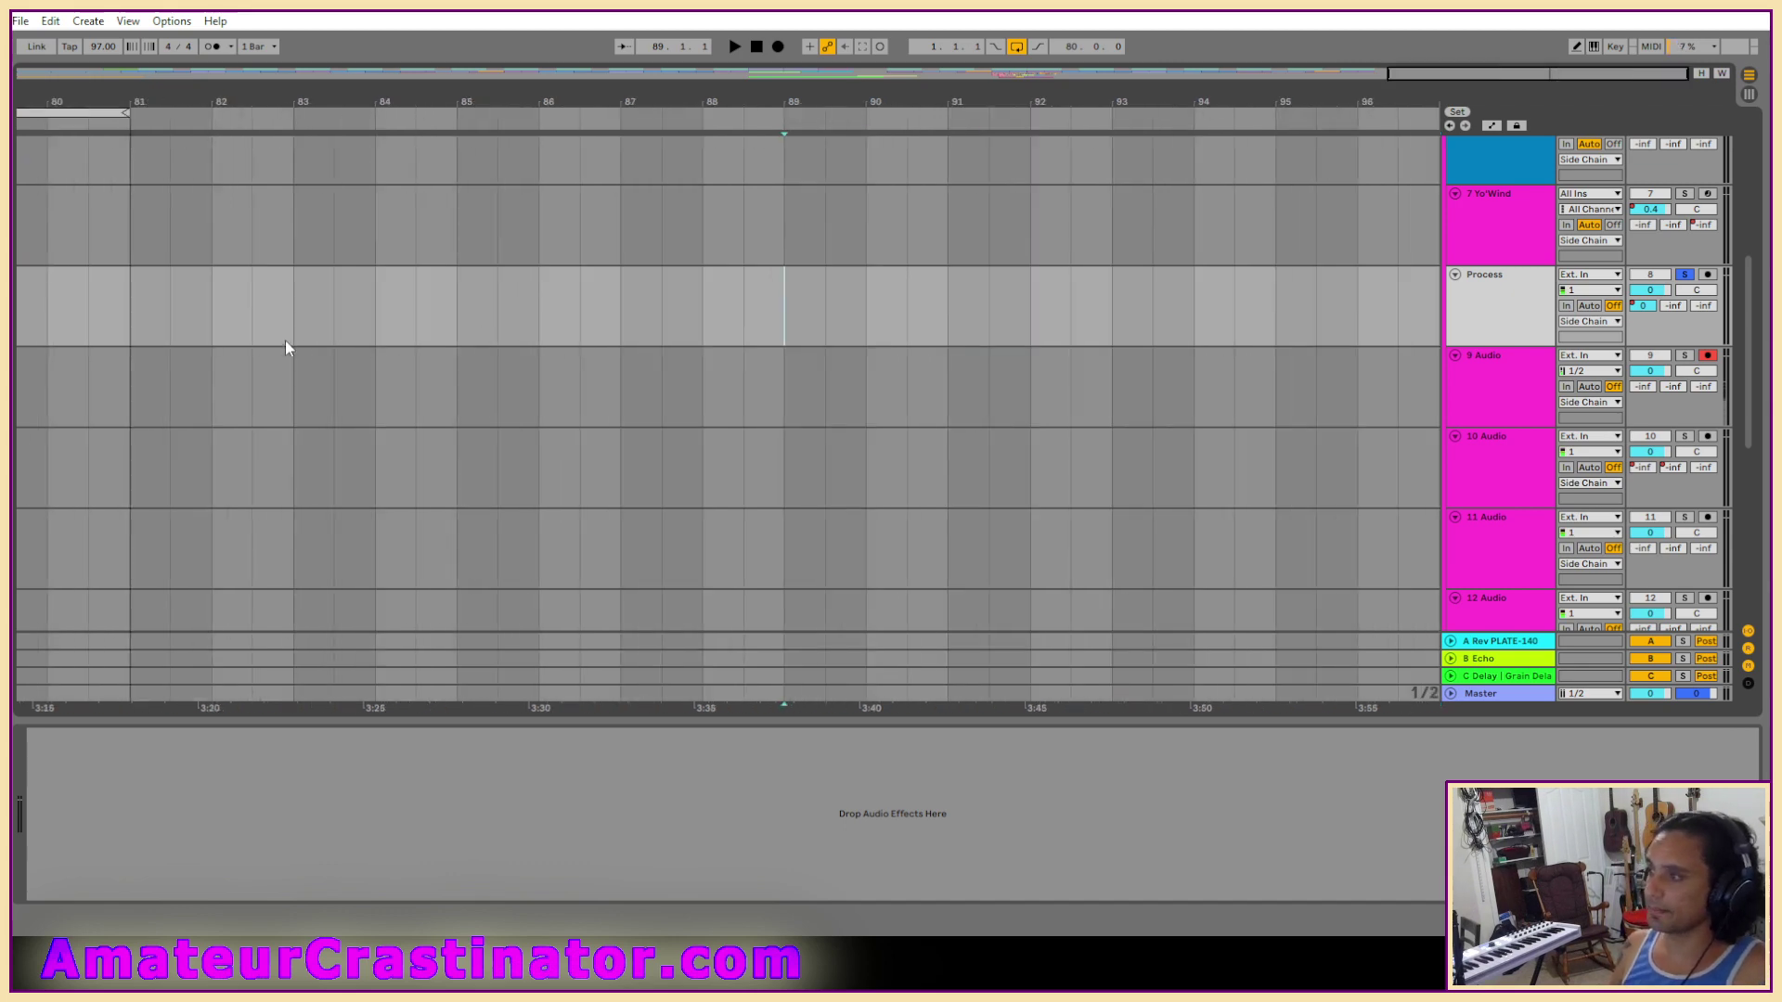
key("z")
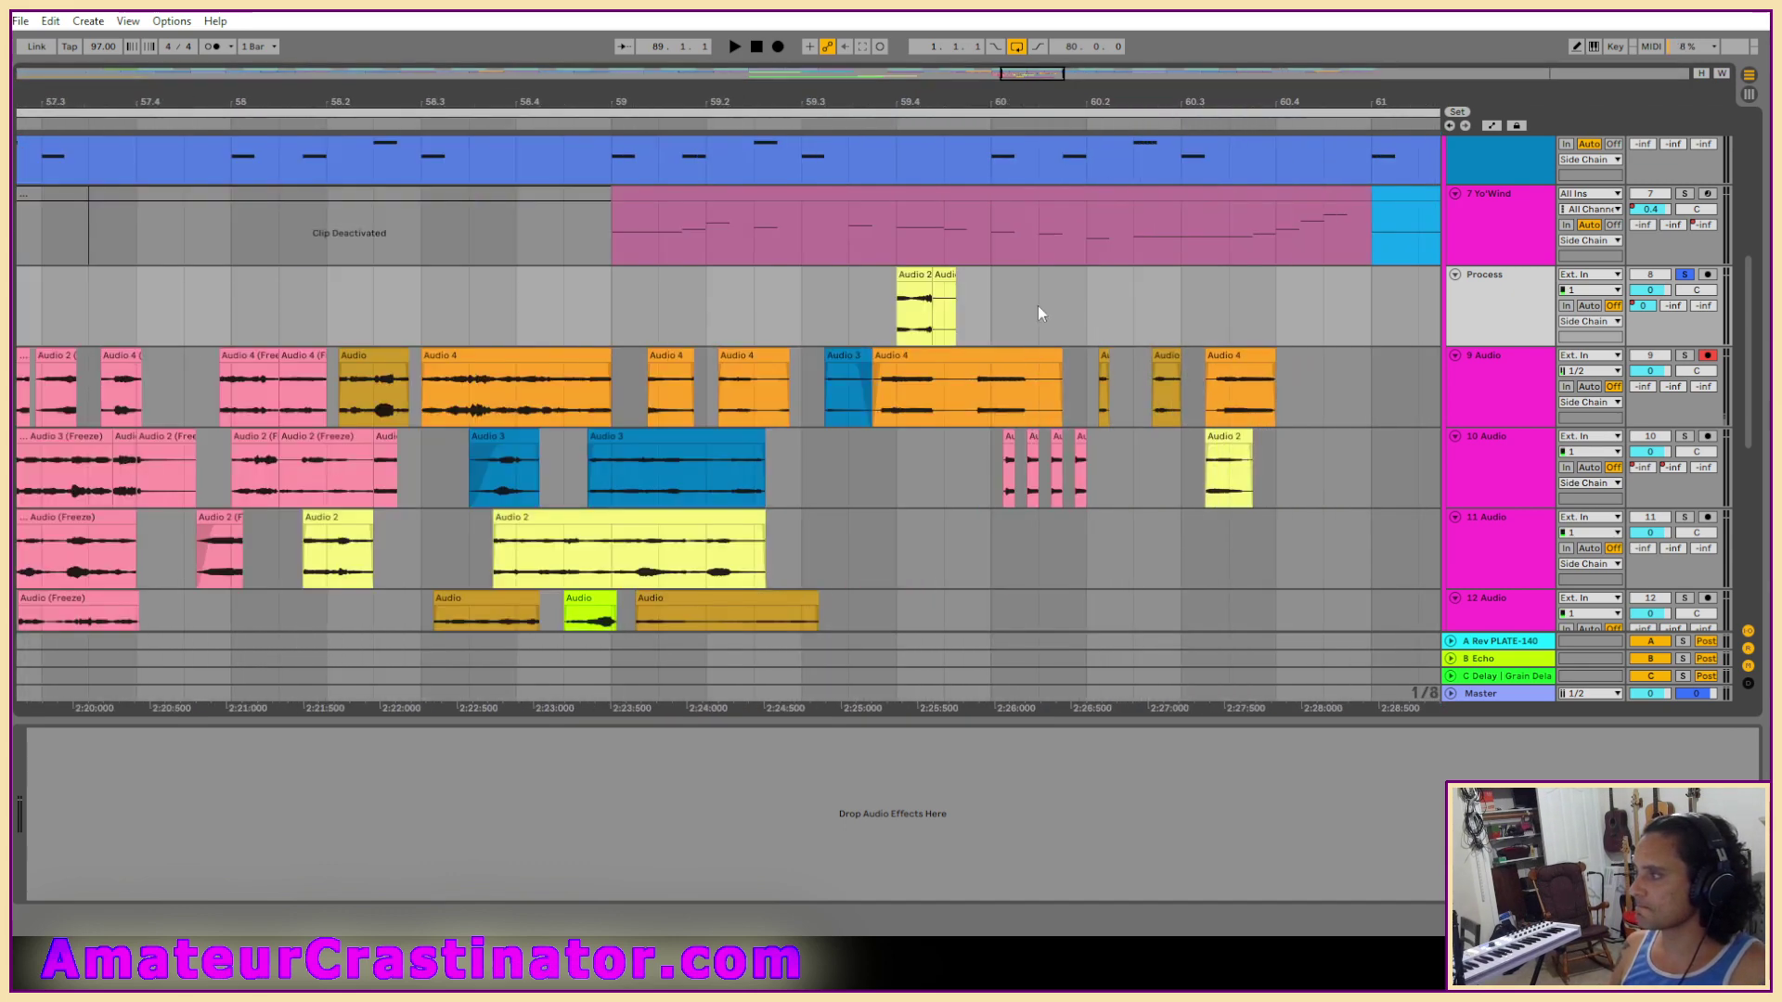
scroll(835, 277, "up", 2)
left_click(920, 271)
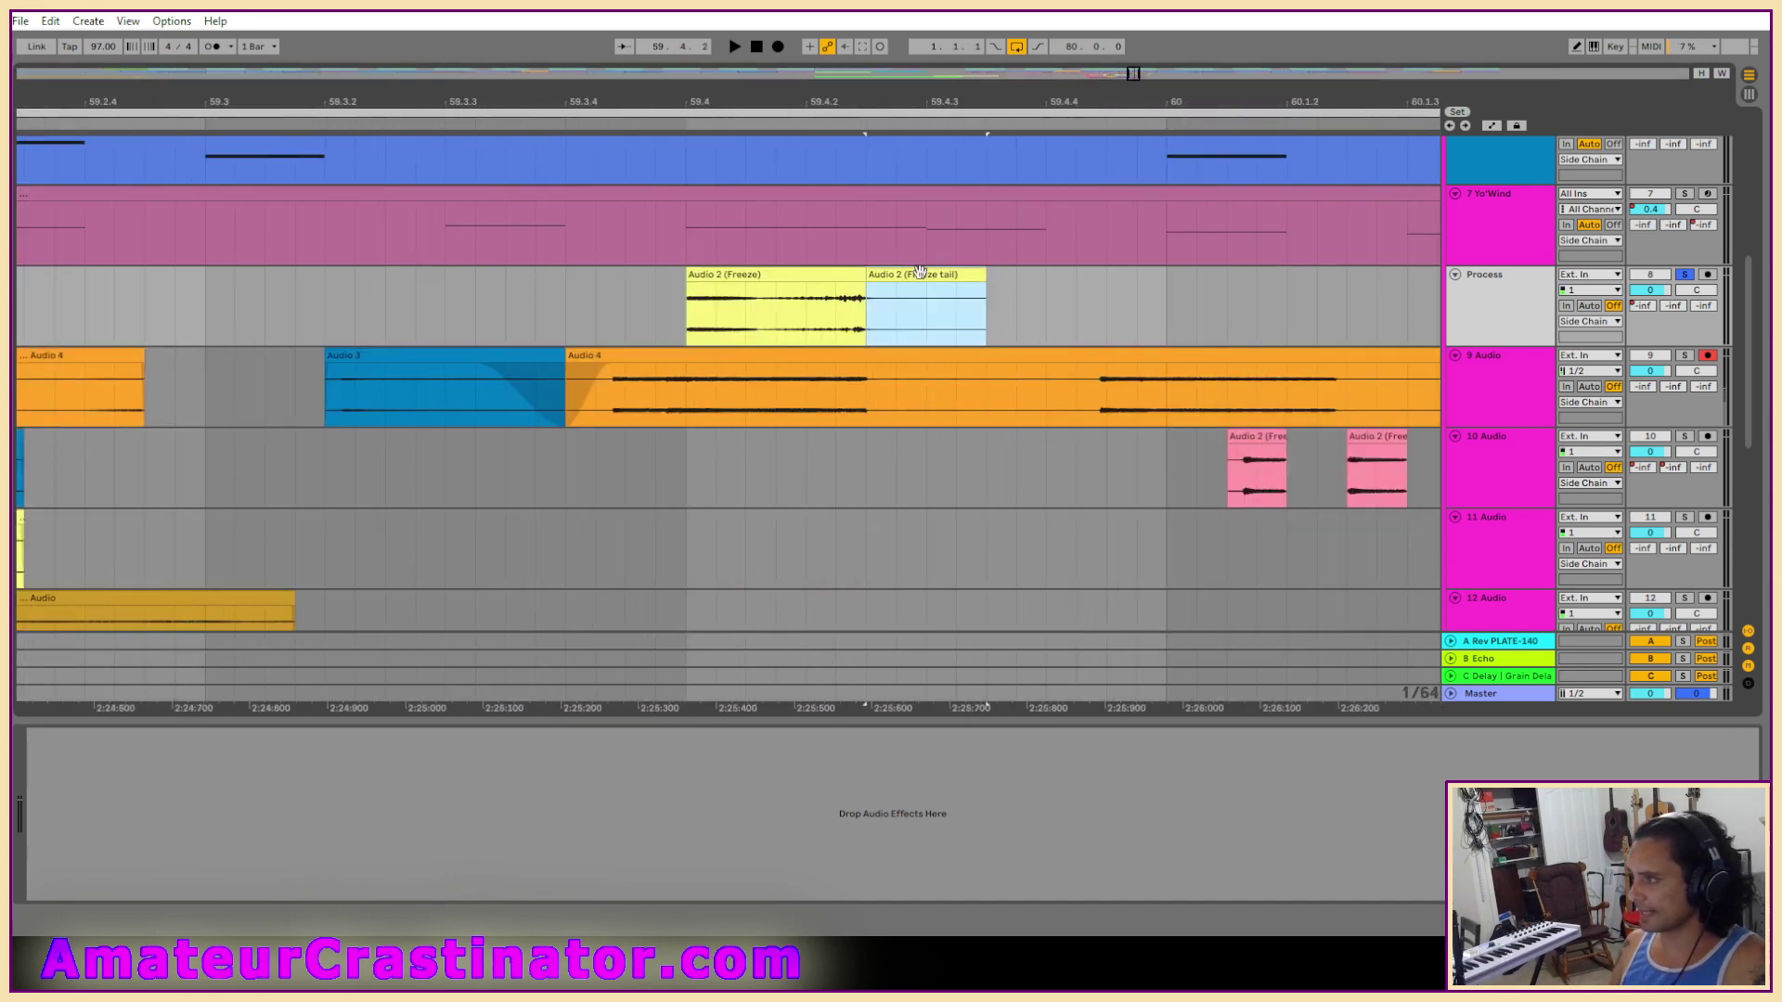
Recolor the Audio 2 (Freeze) clip pink and move it to track 10 Audio at 59.4.
right_click(819, 270)
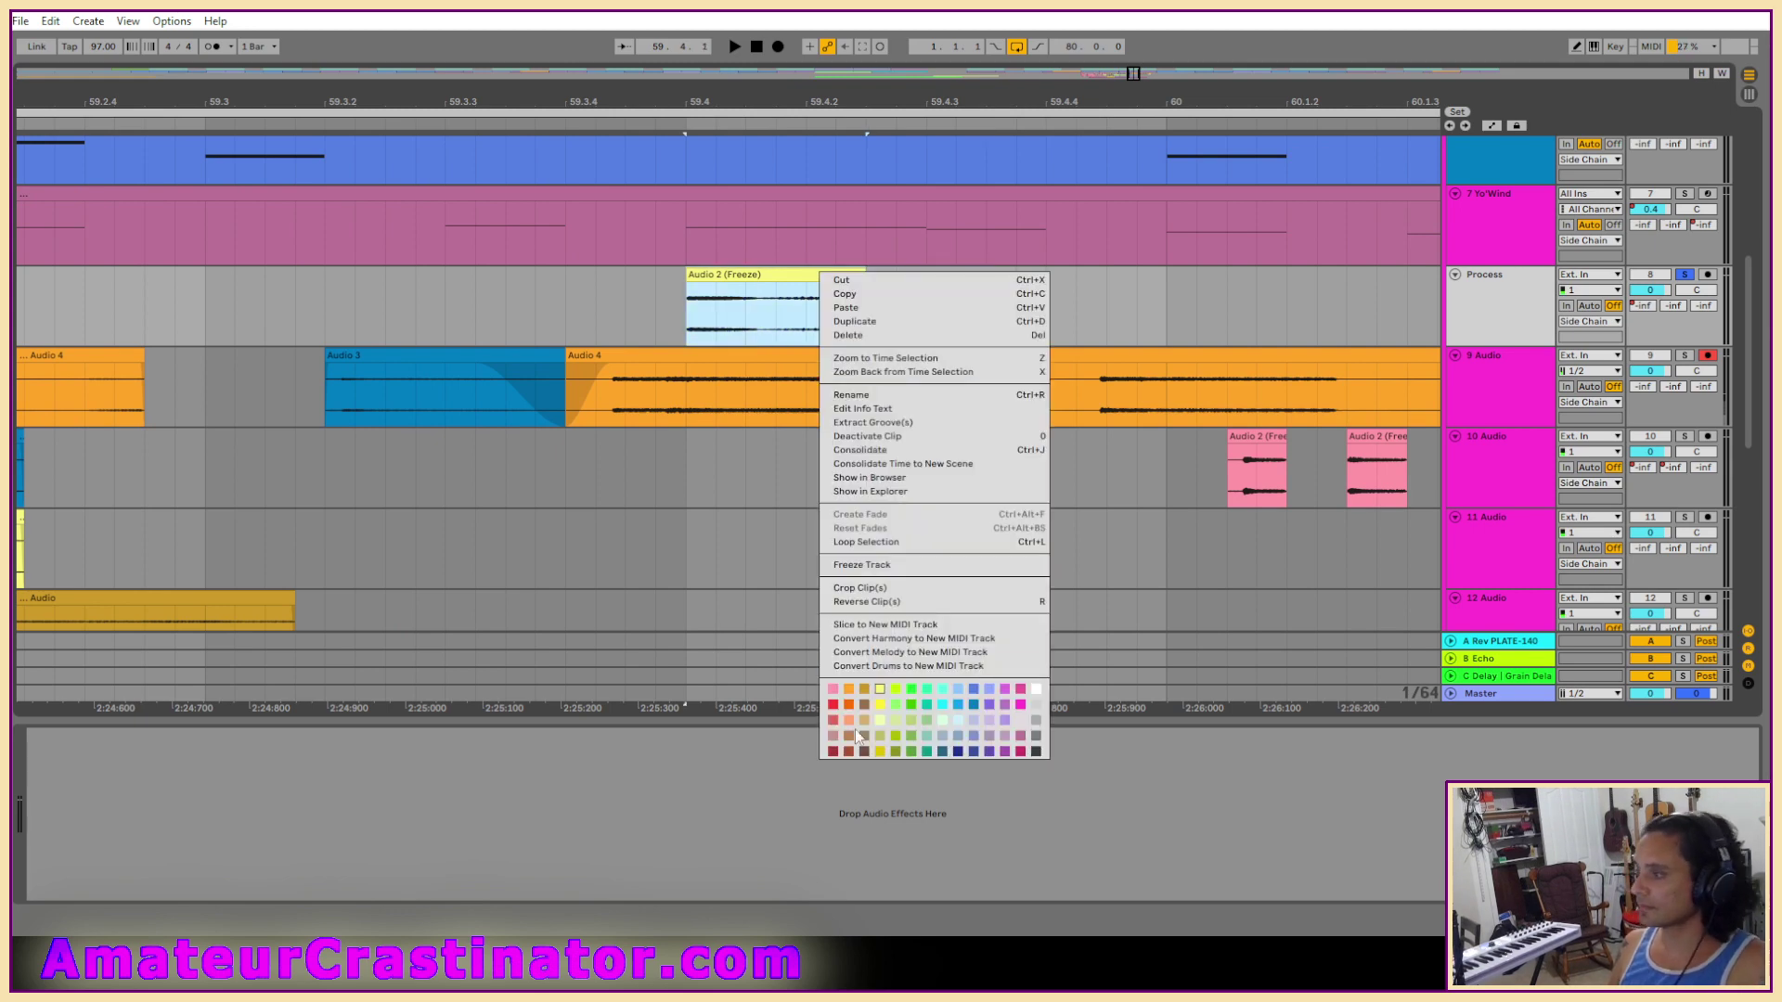
left_click(848, 692)
left_click_drag(780, 294, 778, 443)
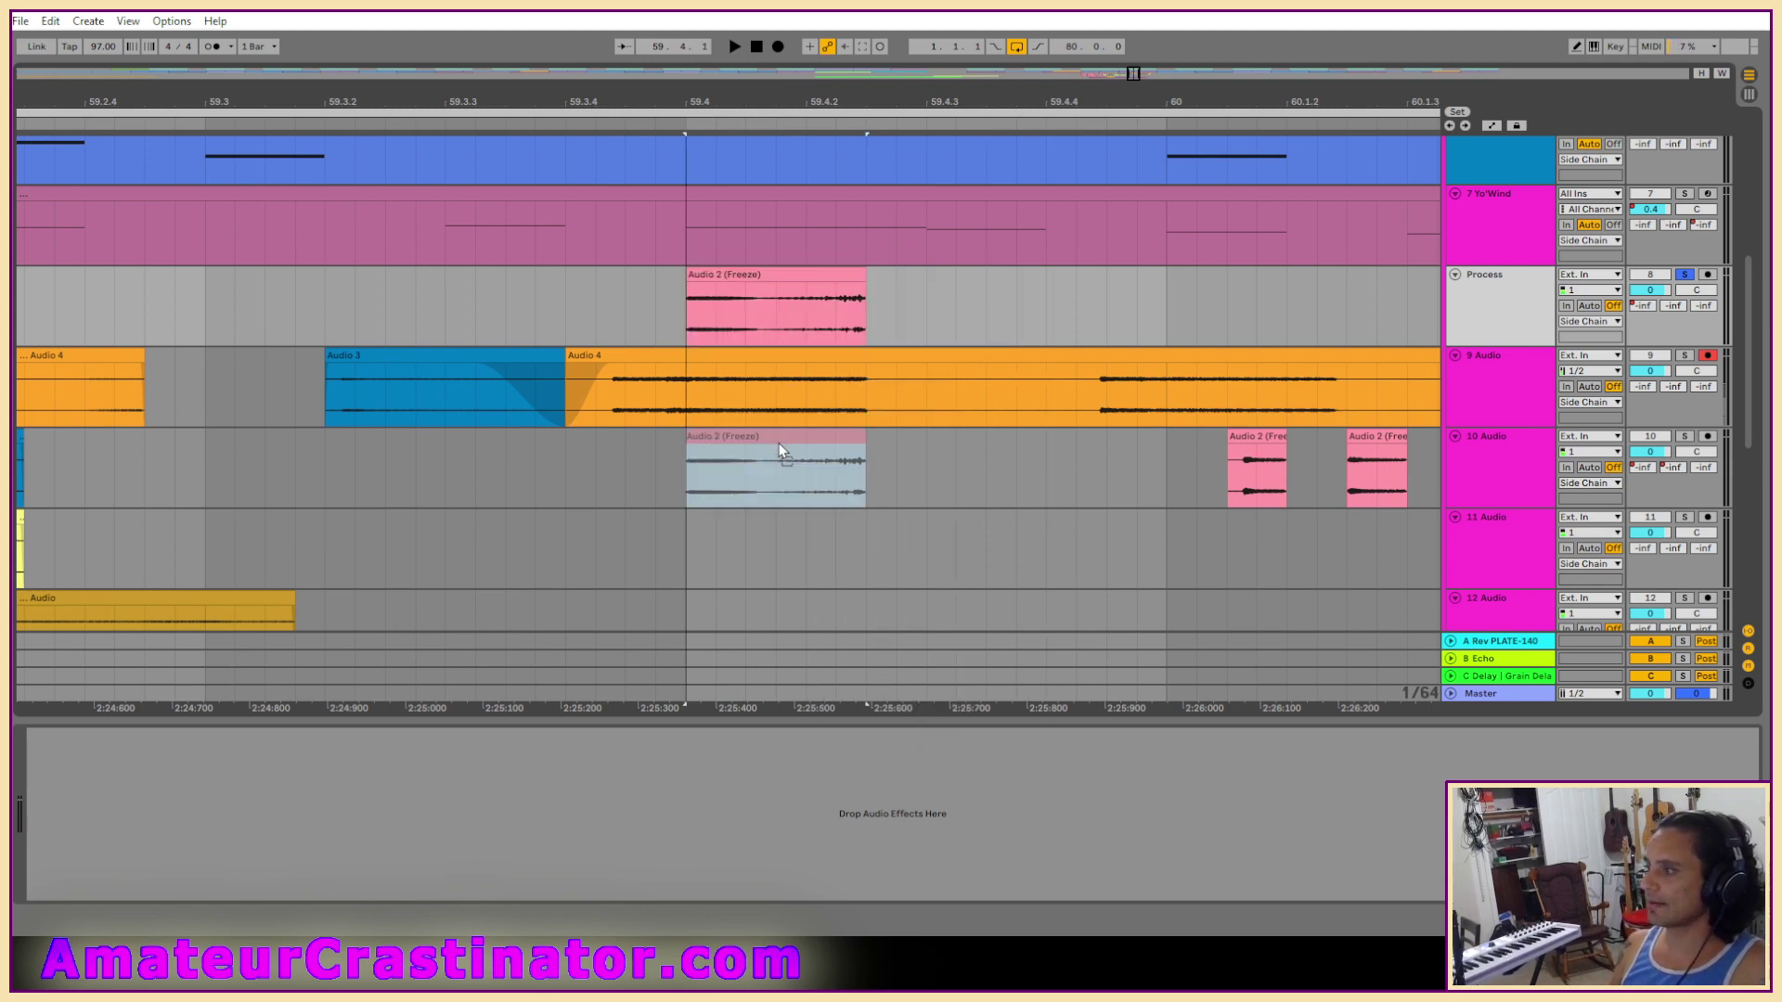
Move the short Audio clip just after 58.2 from track 9 Audio to the Process track and audition it.
scroll(644, 528, "down", 5)
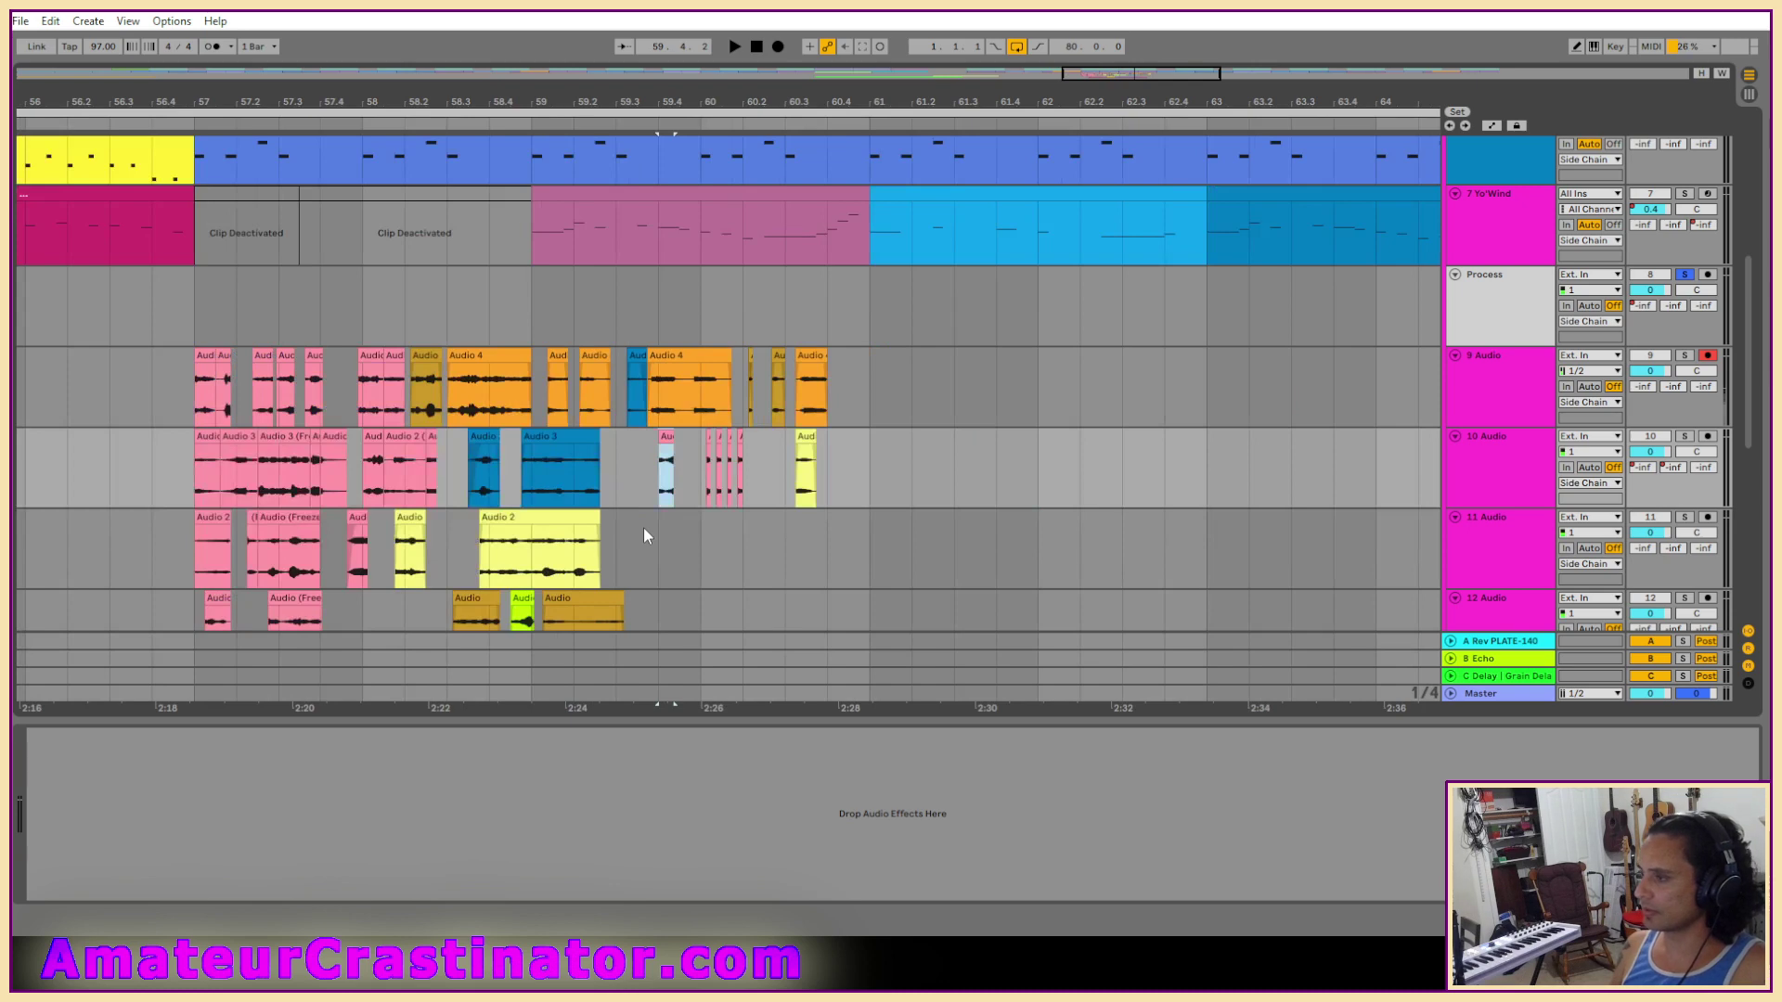
scroll(488, 487, "up", 4)
scroll(487, 490, "down", 3)
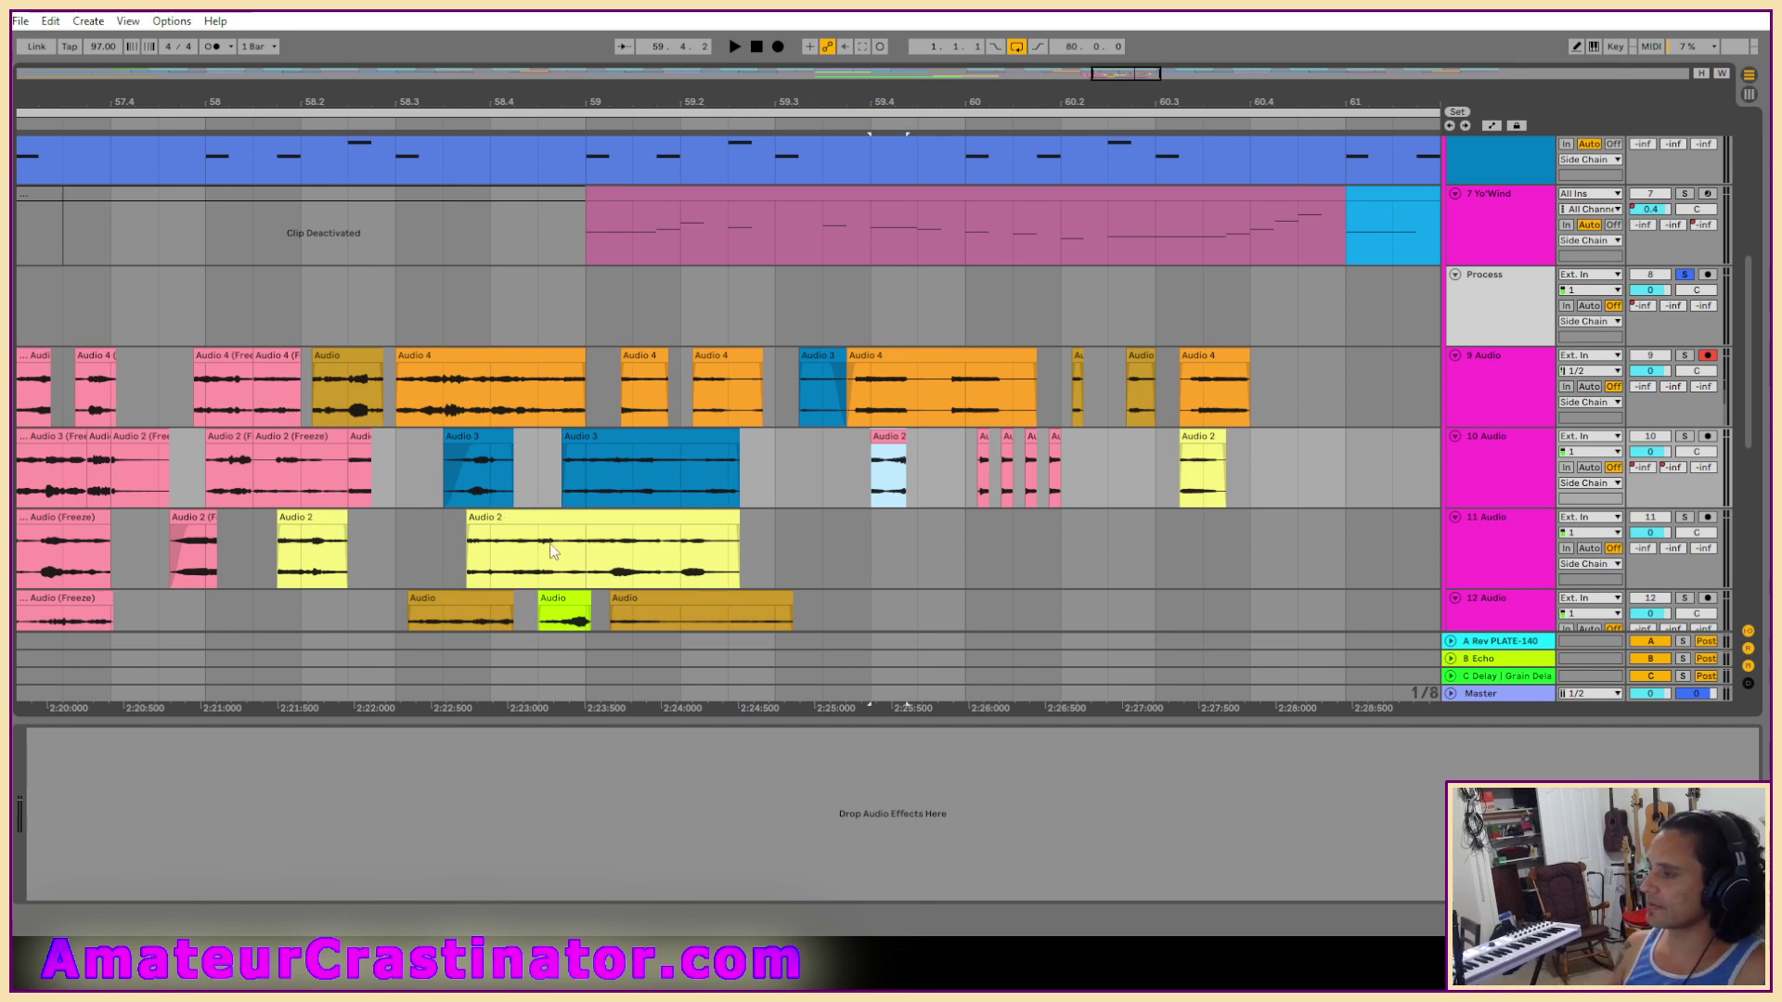
scroll(352, 355, "up", 3)
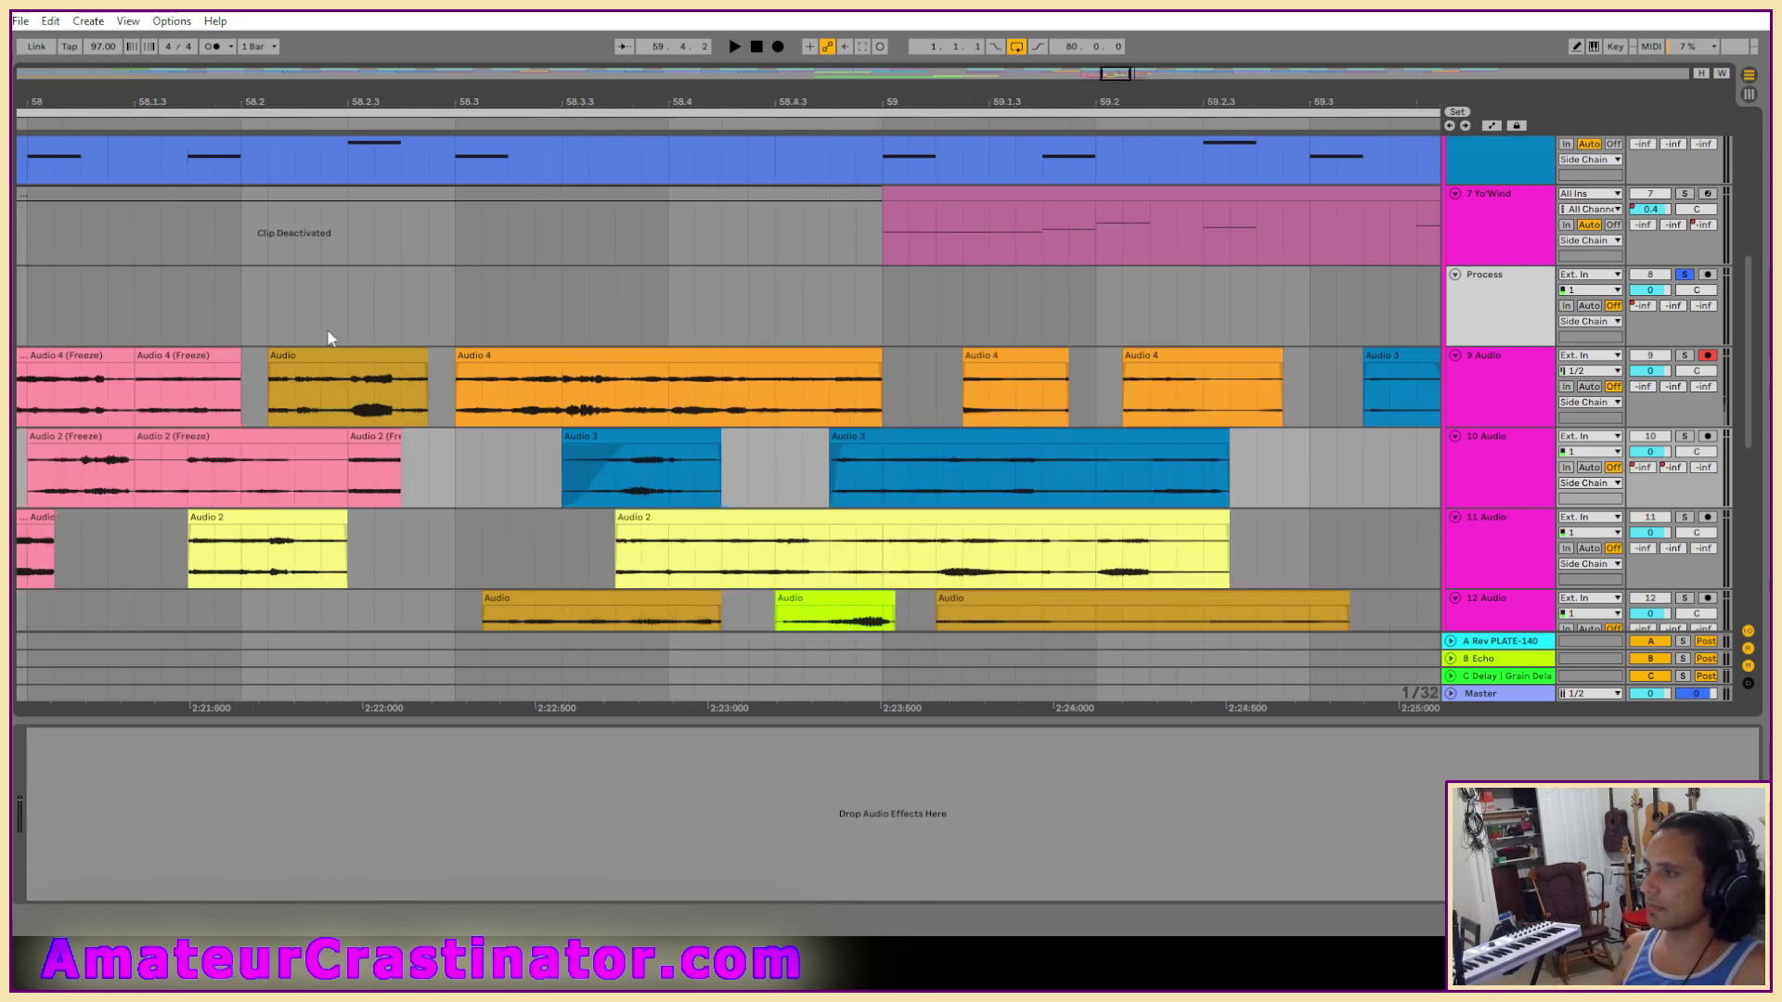
left_click_drag(330, 374, 330, 313)
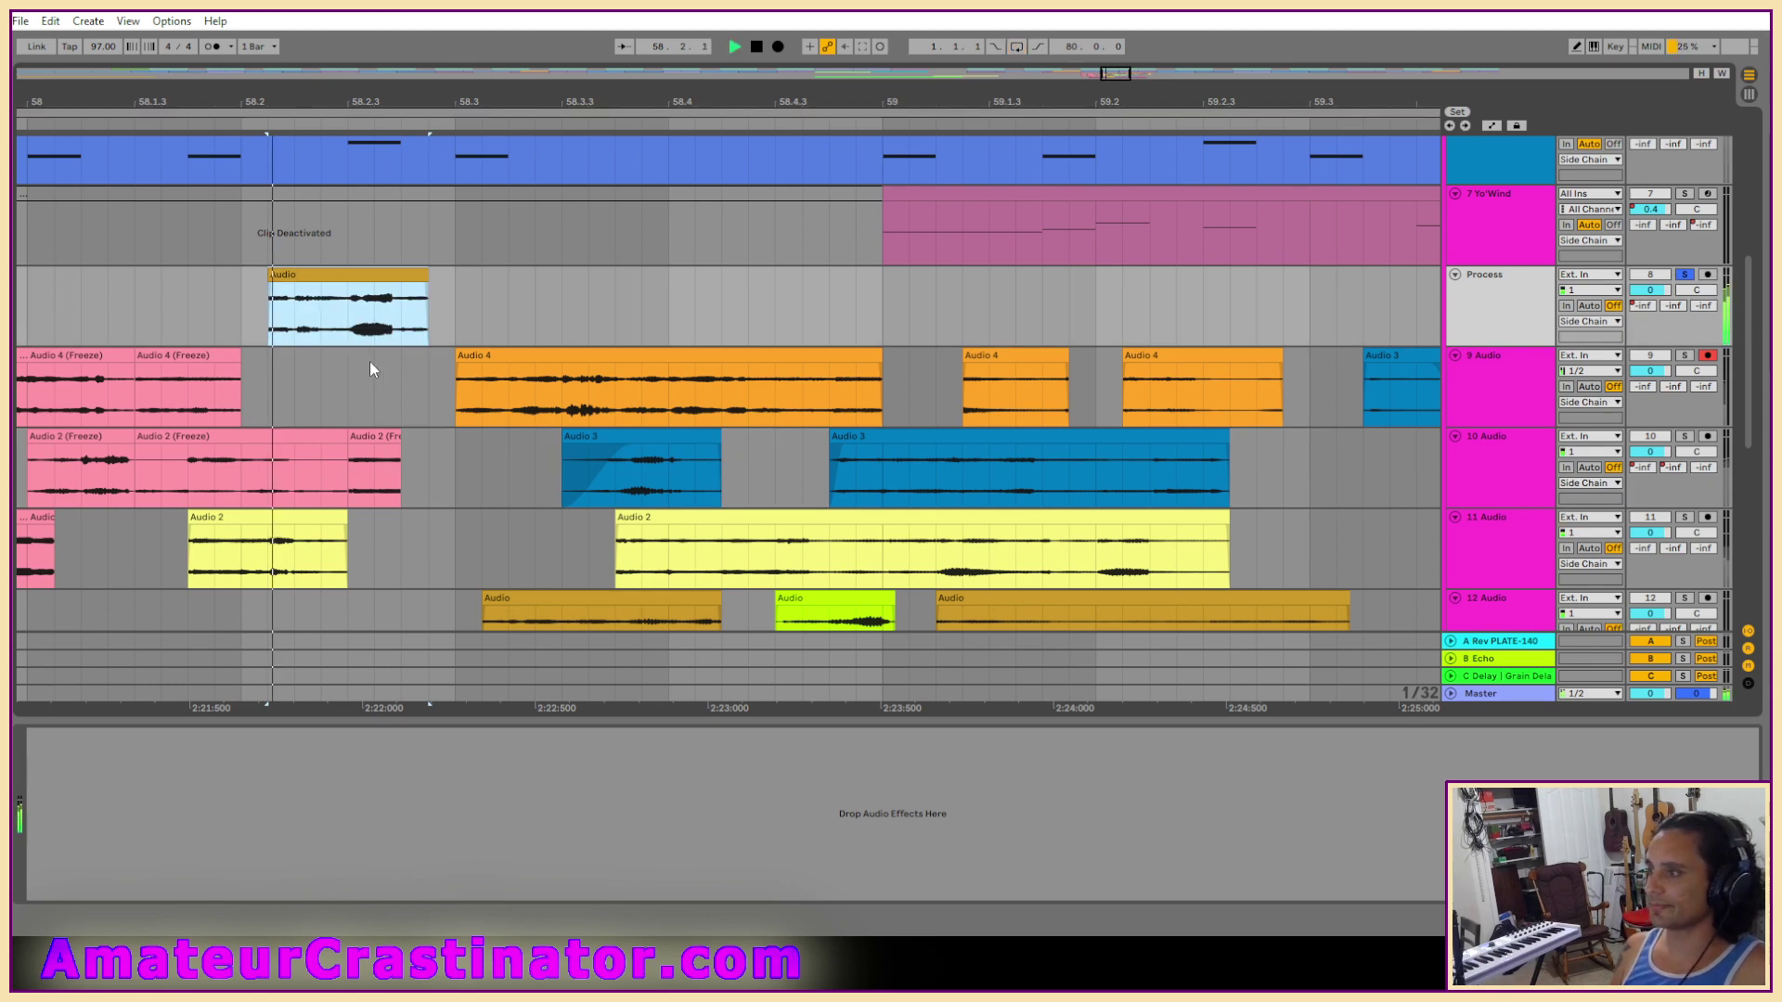
key("space")
key("space")
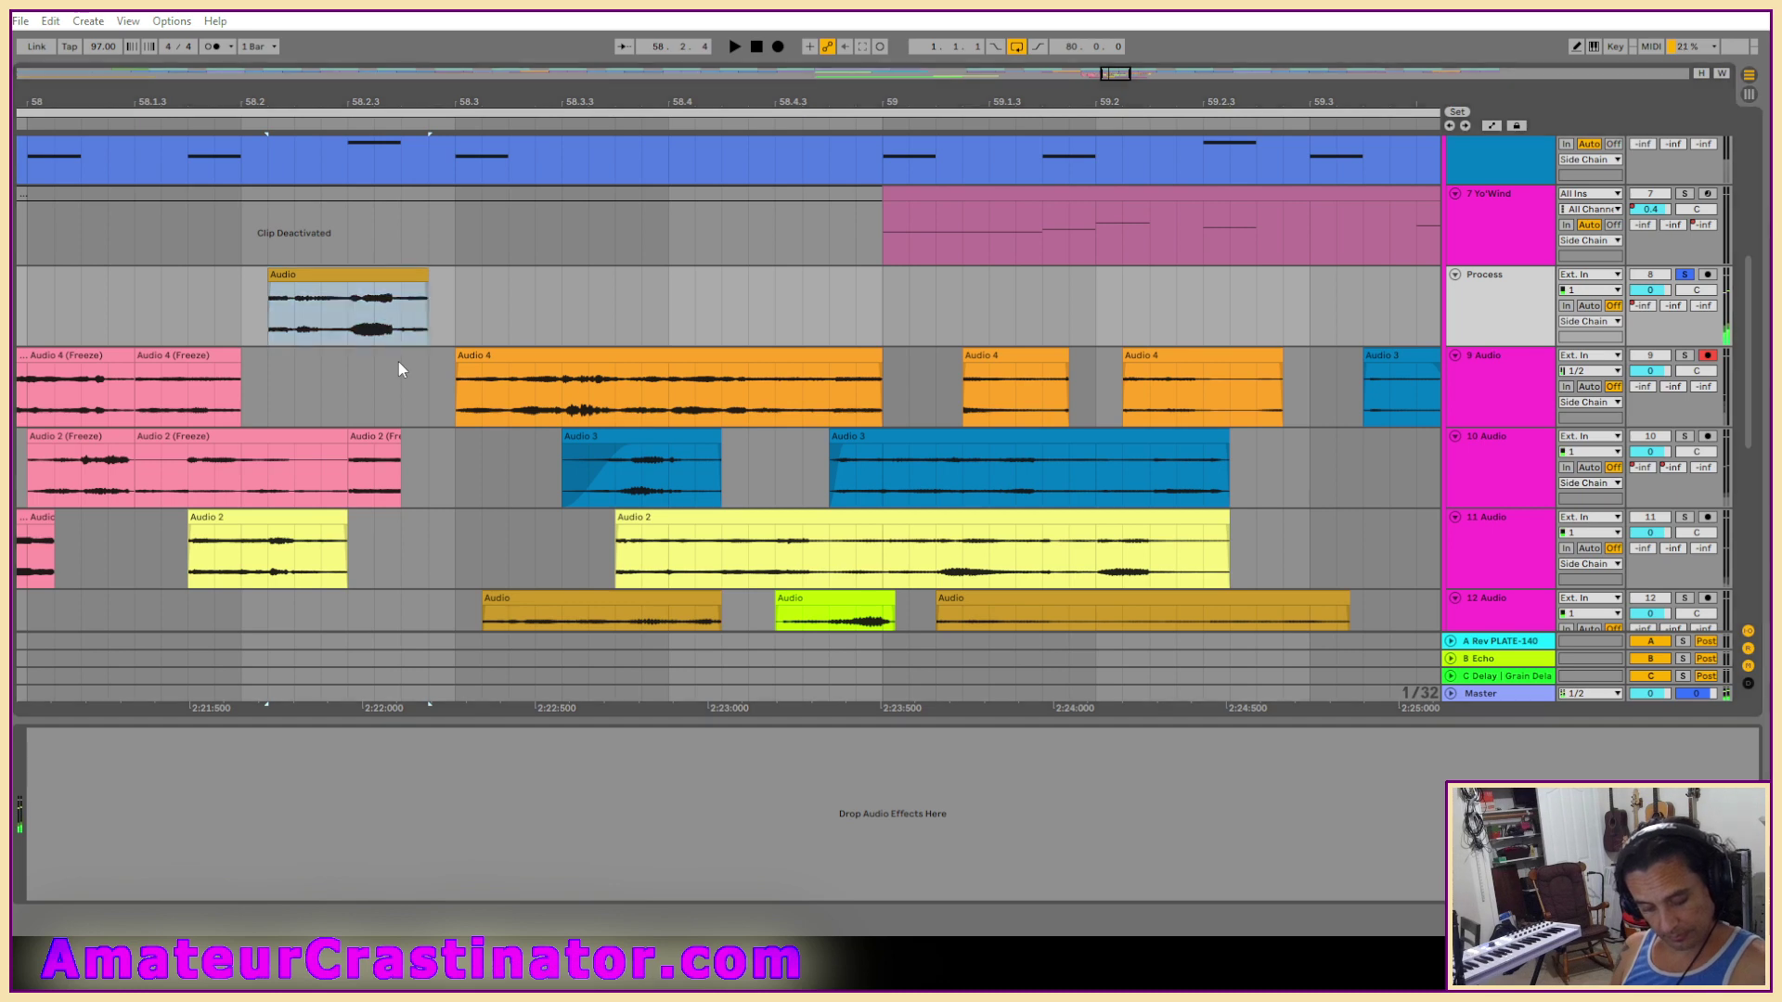
Add an EQ Eight to the Process track and set band 1 to a low cut at about 100 Hz.
key("Return")
key("space")
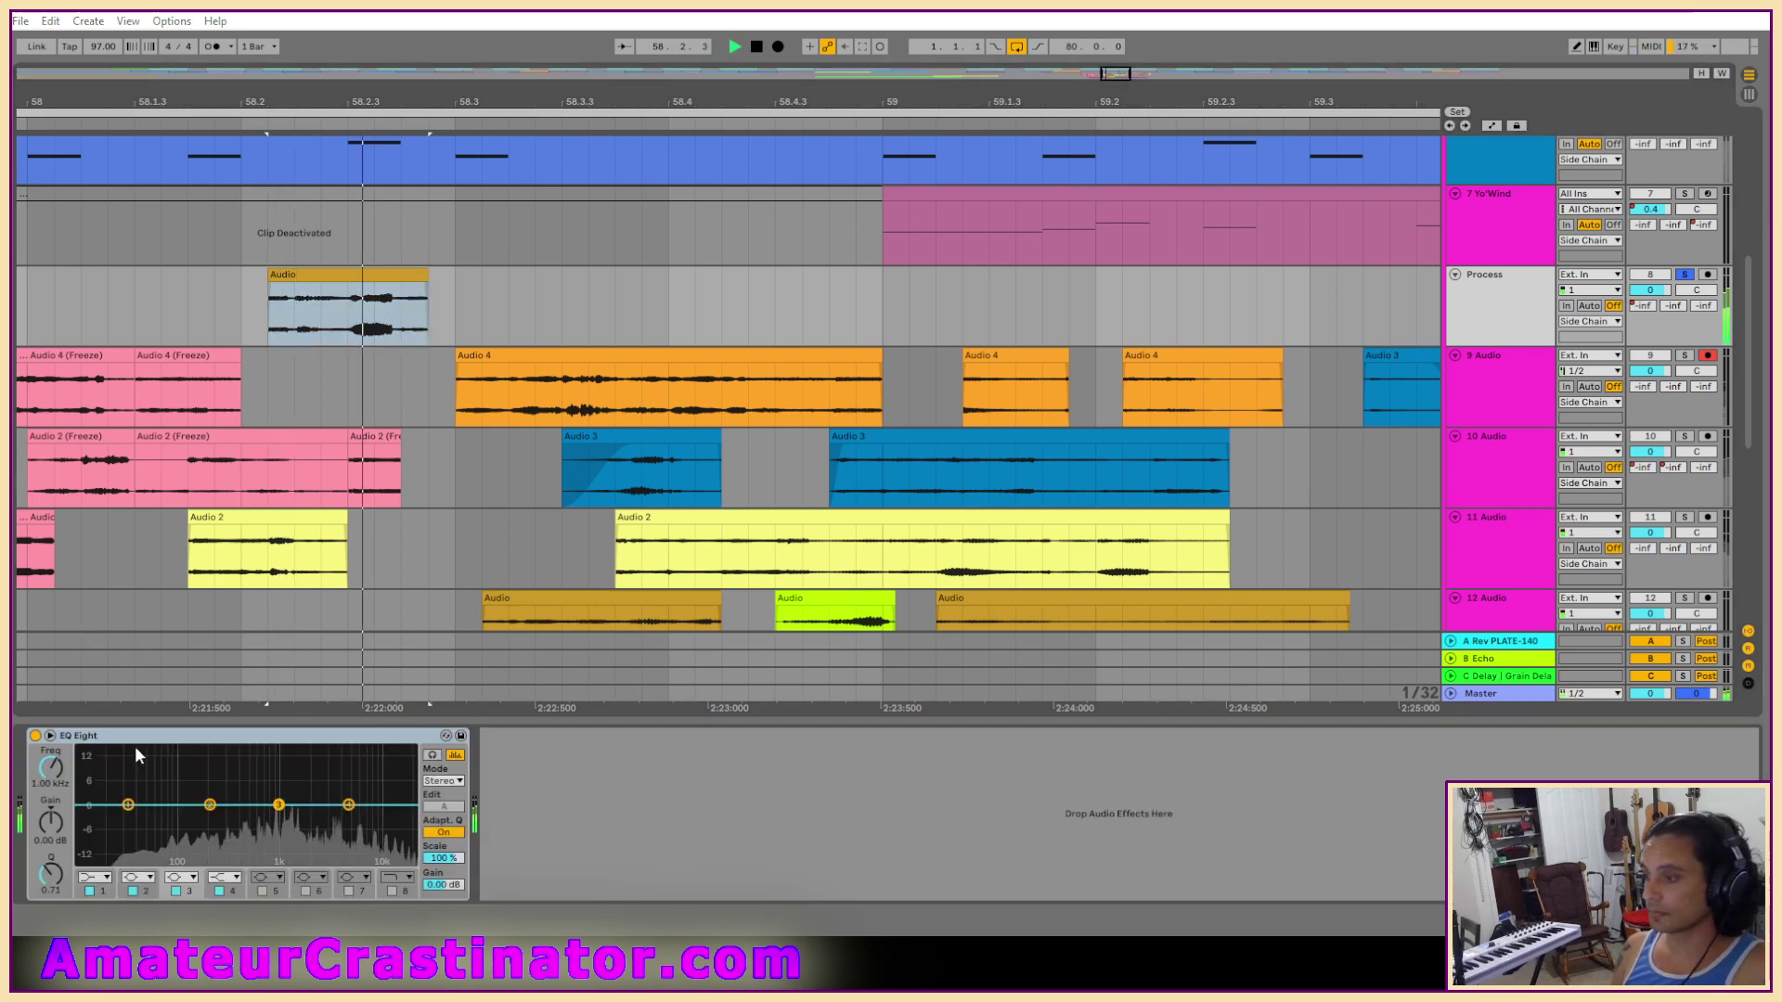
left_click(90, 885)
left_click(93, 770)
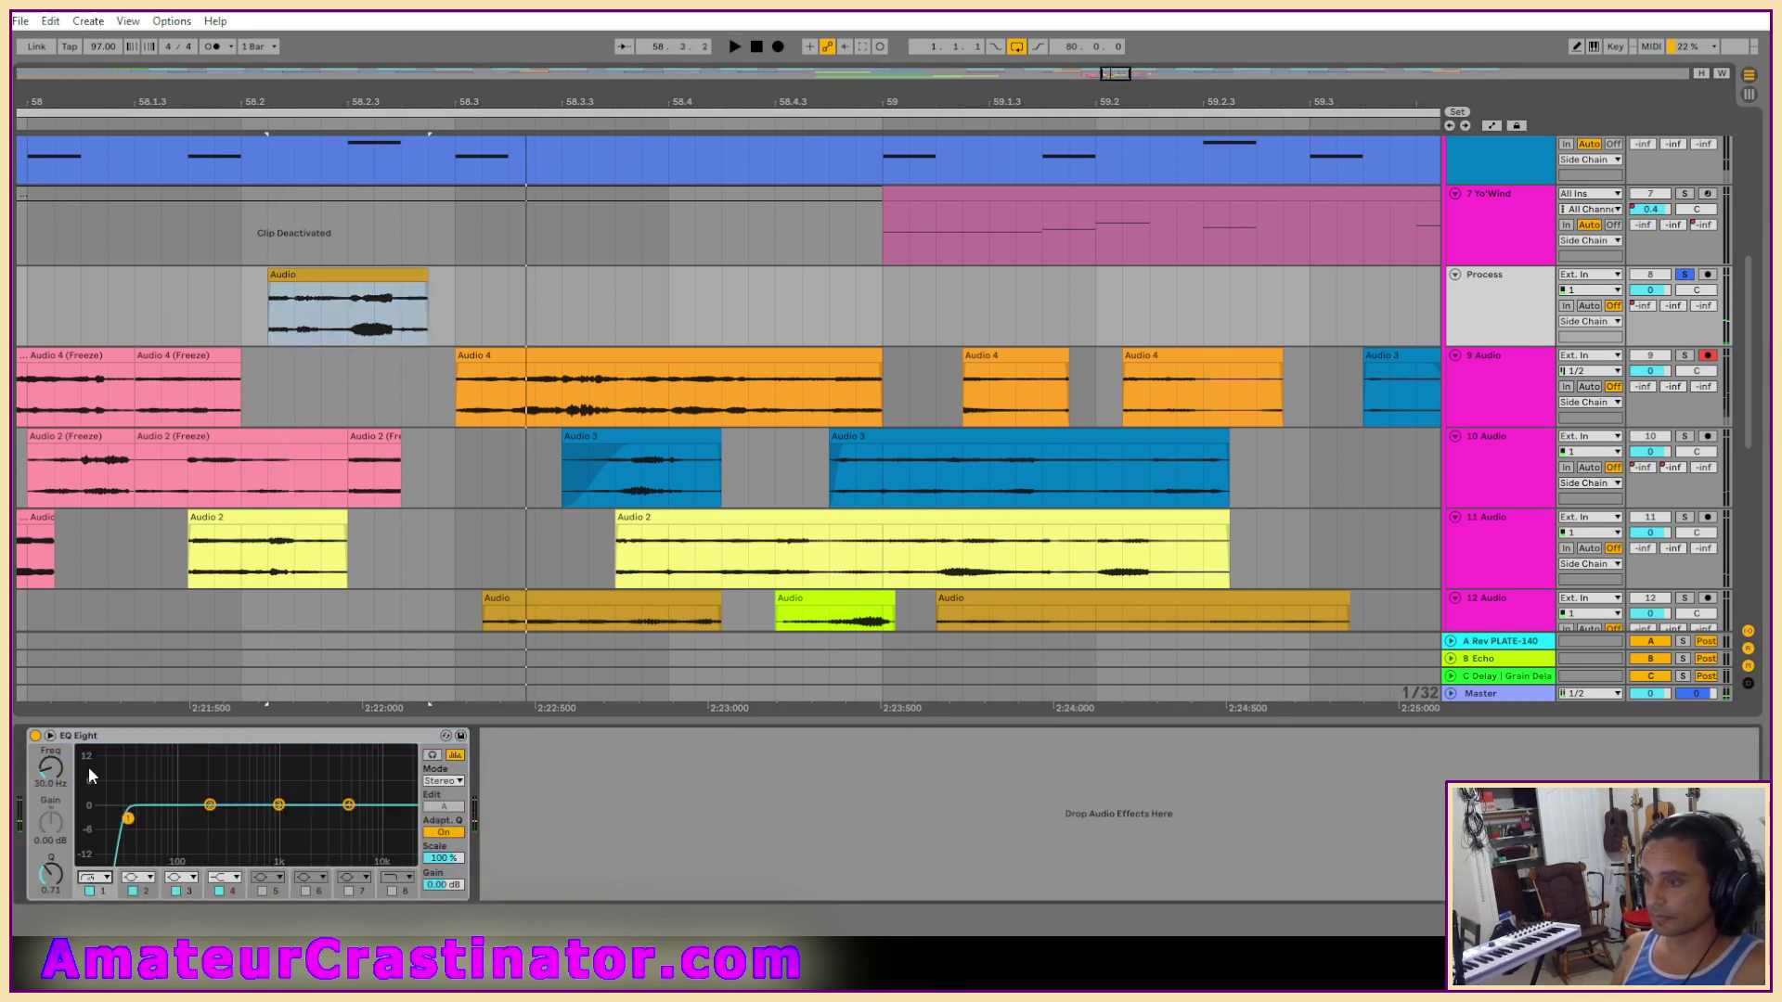
mouse_move(56, 770)
left_mouse_down()
mouse_move(56, 729)
mouse_move(56, 749)
left_mouse_up()
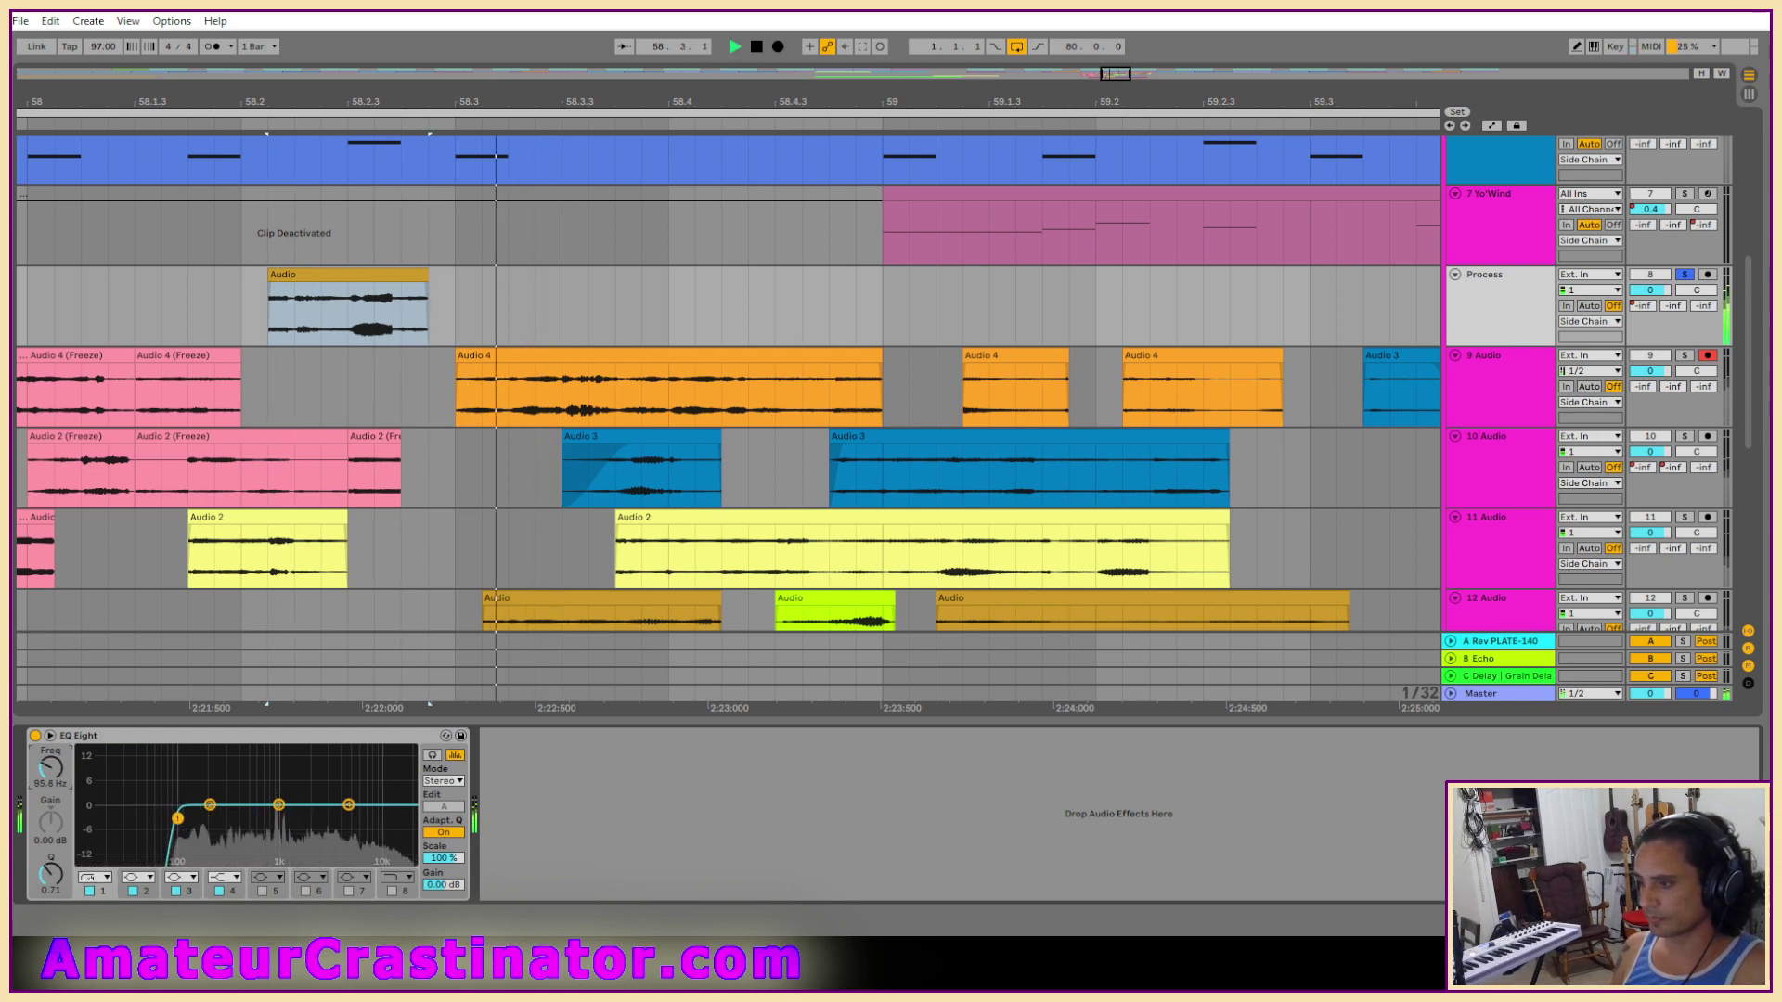
Set EQ Eight band 2 to a notch at about 235 Hz and compare the clip with the band off and on.
left_click(137, 877)
left_click(136, 823)
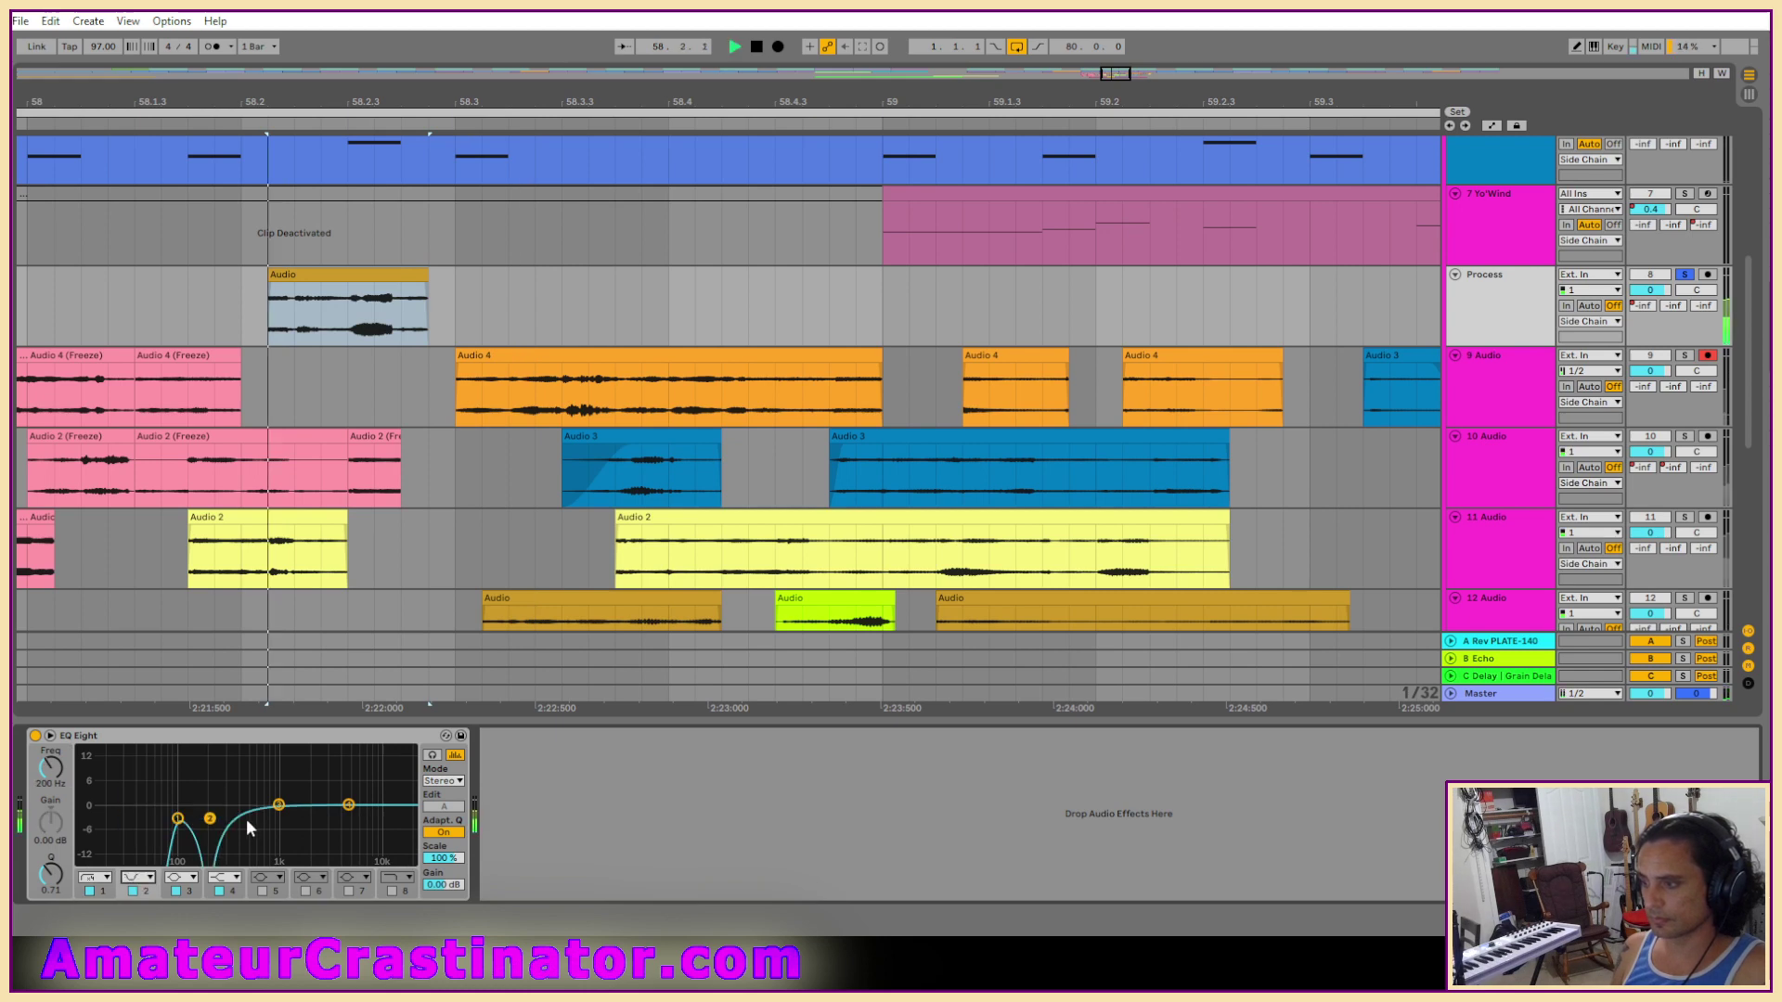
mouse_move(222, 813)
left_mouse_down()
mouse_move(269, 813)
mouse_move(230, 812)
left_mouse_up()
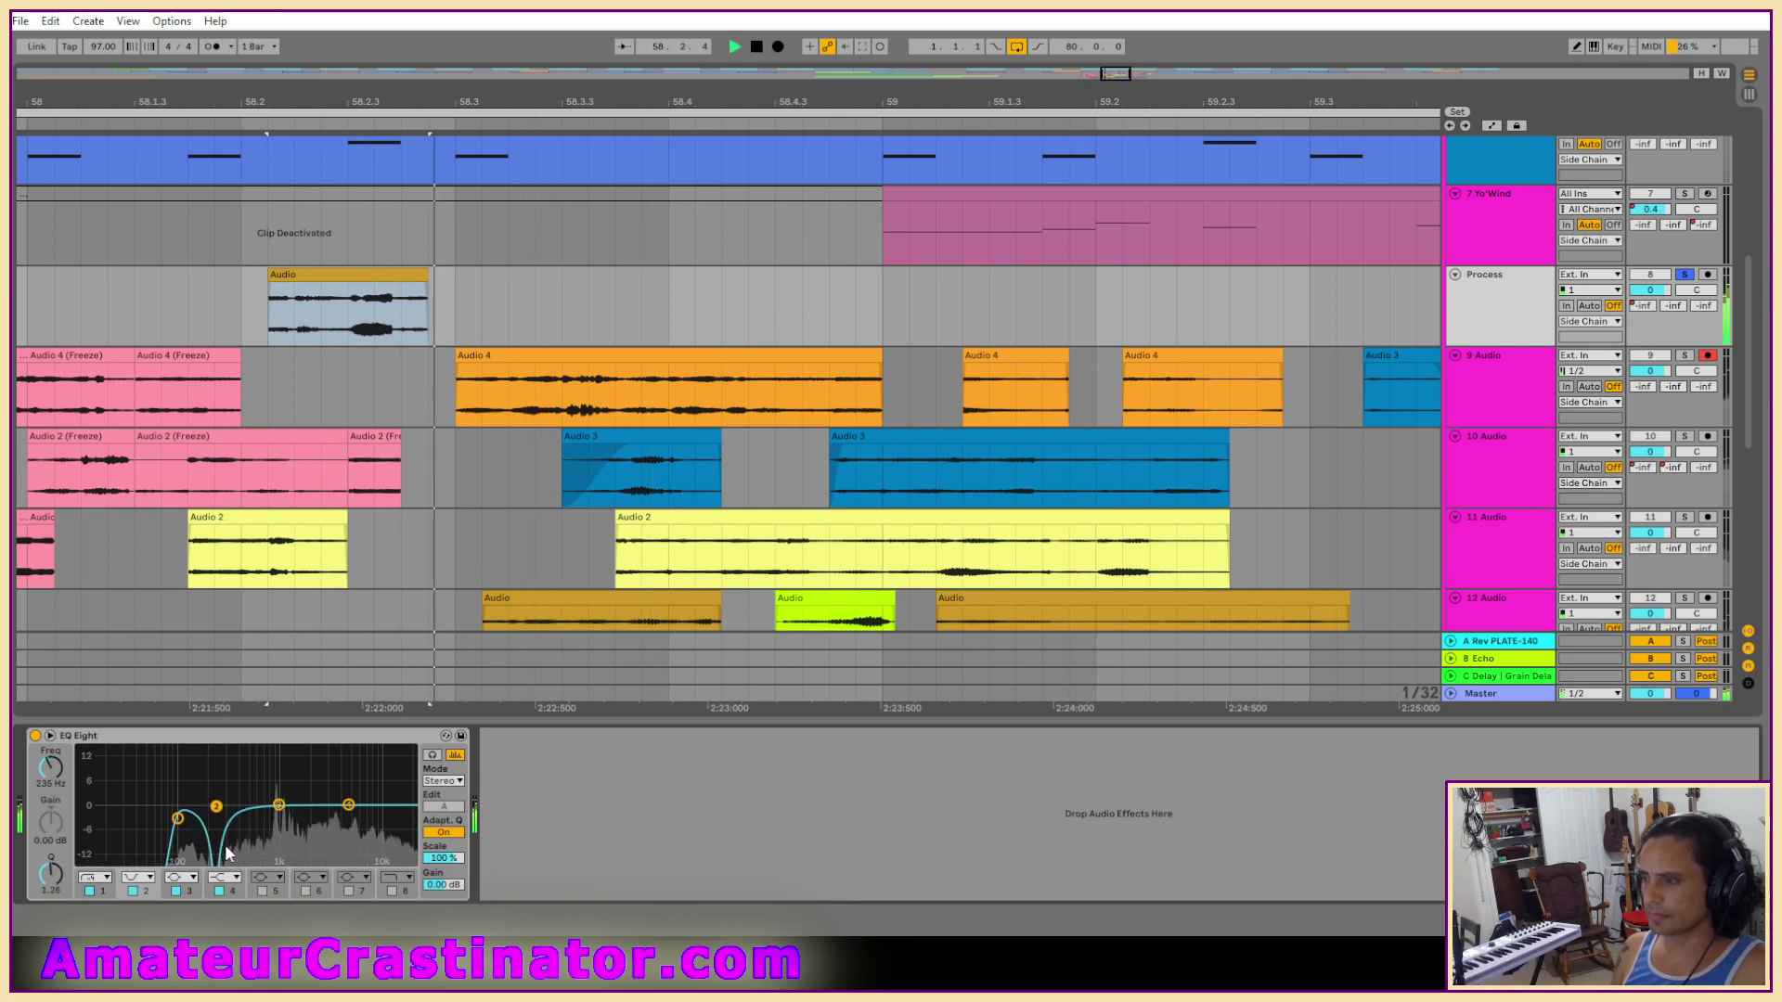
left_click(132, 891)
left_click(131, 891)
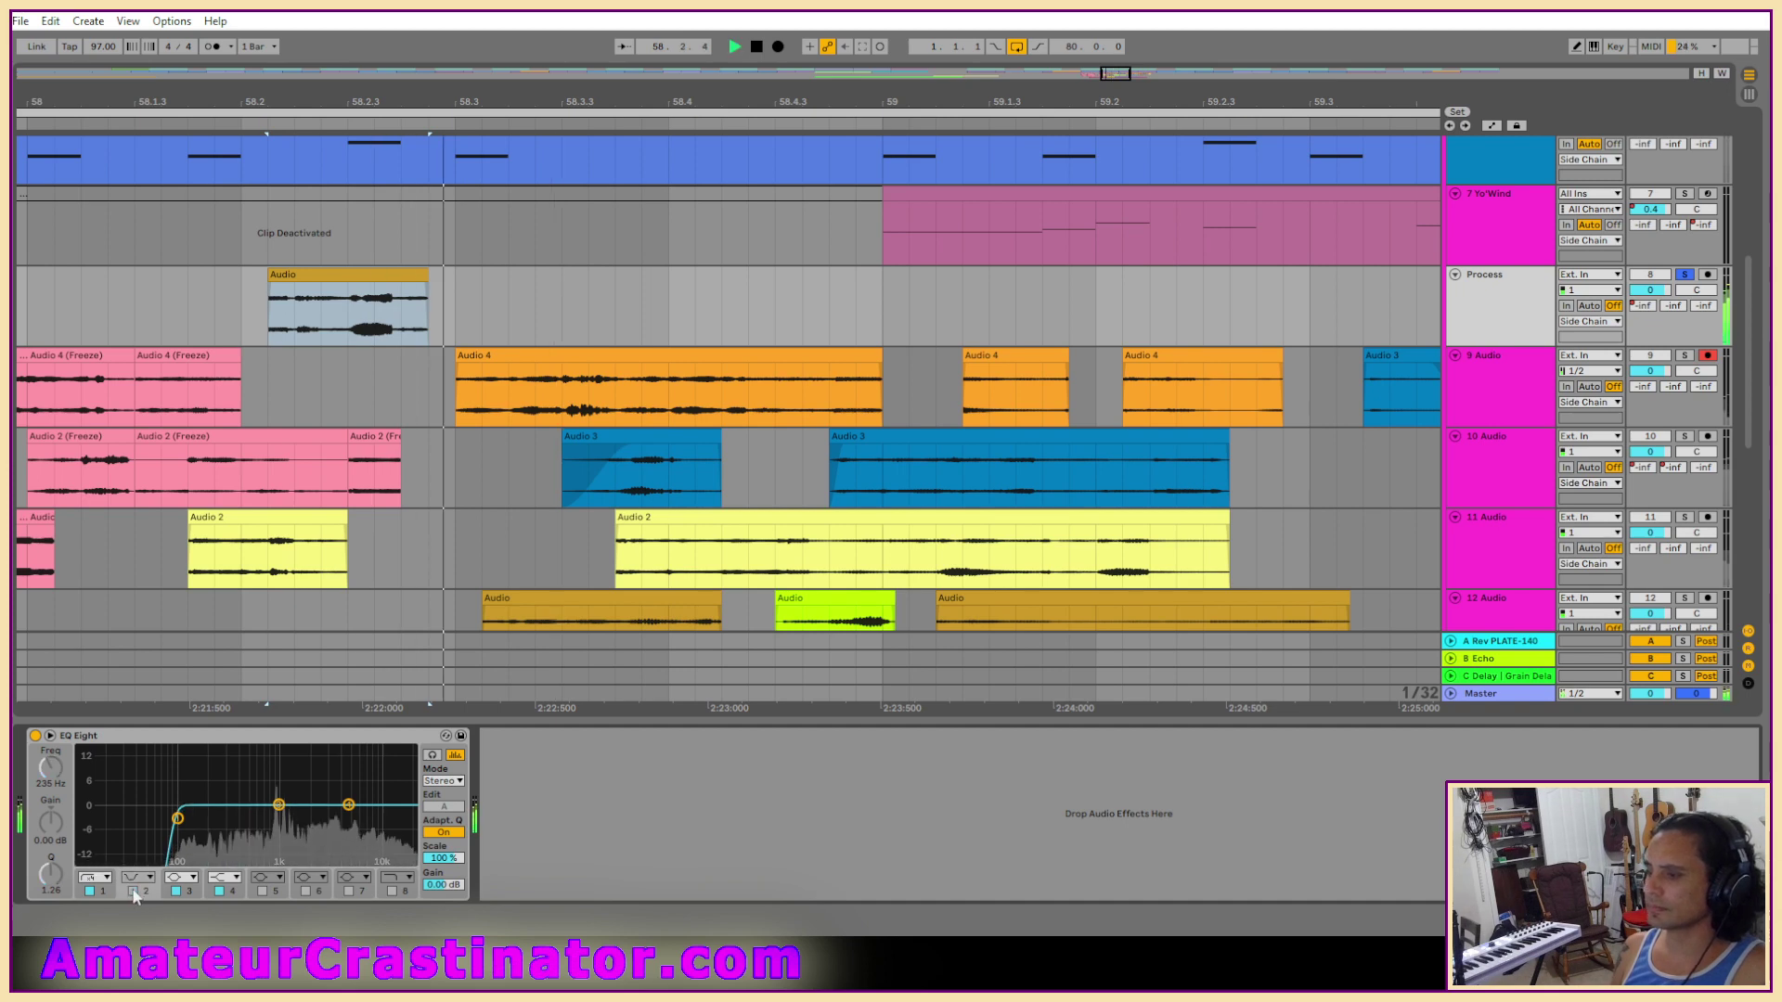
Audition the clip while dipping EQ Eight band 3 slightly above 1 kHz and moving band 4 to about 7.91 kHz.
key("space")
key("space")
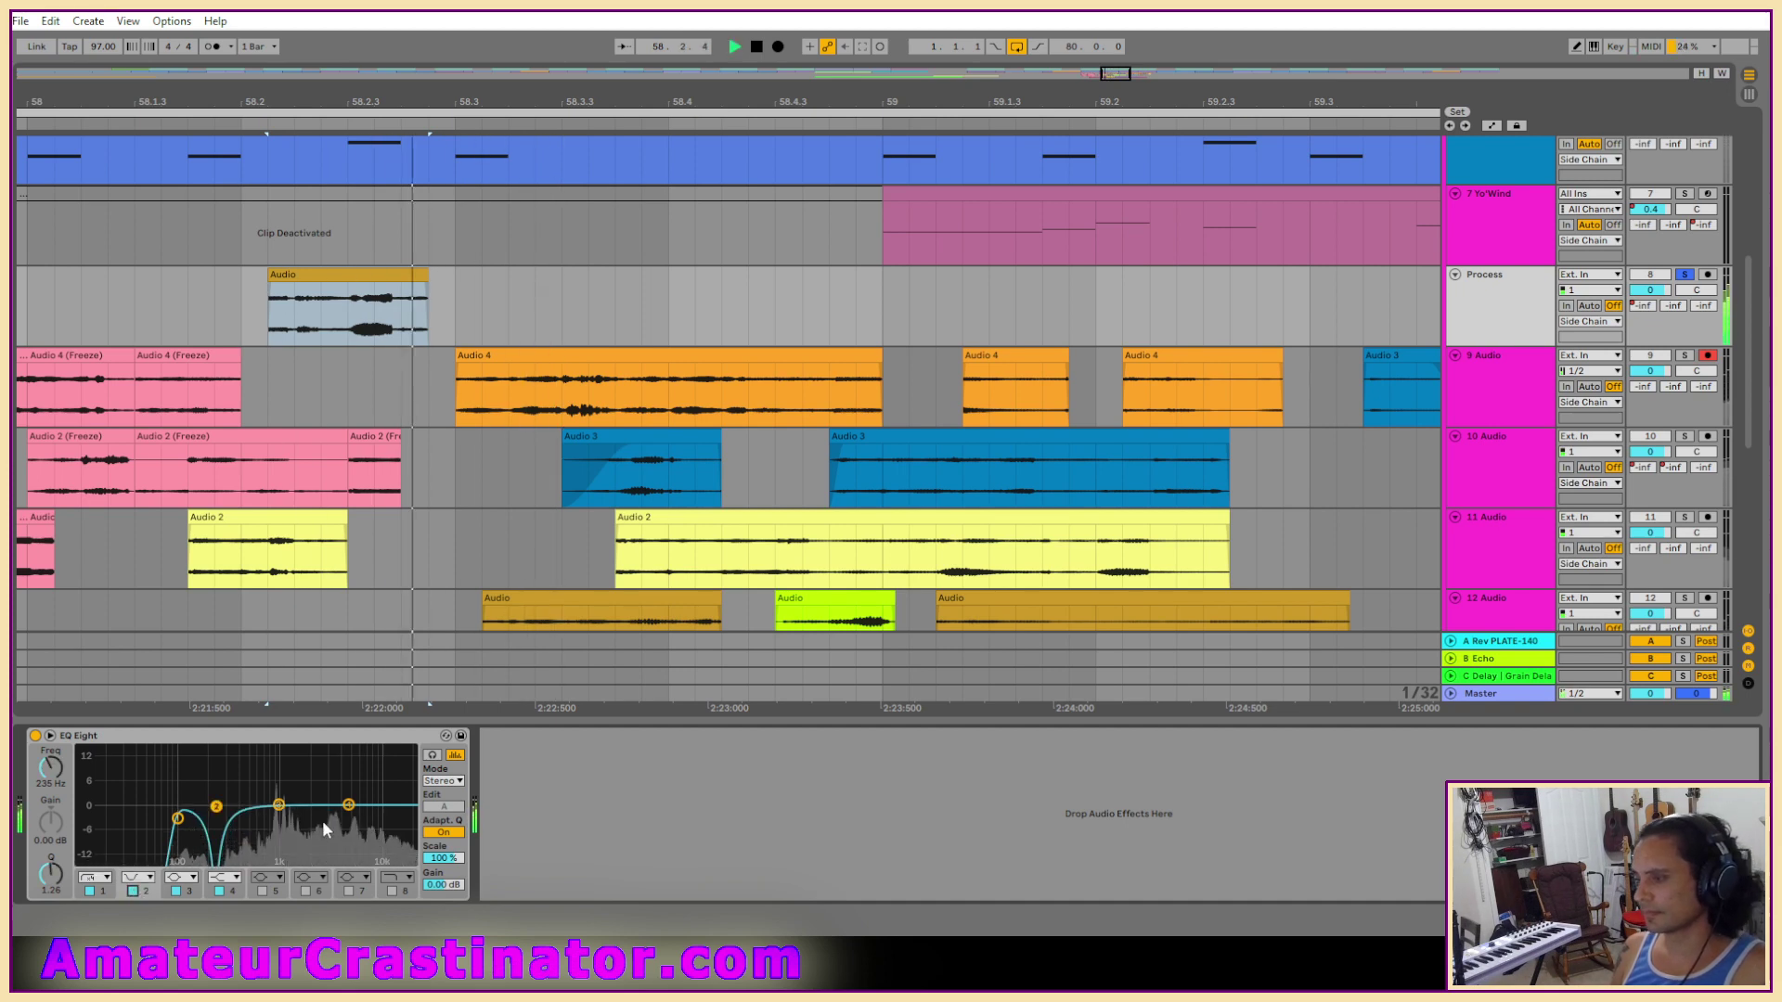
left_click(278, 804)
left_click_drag(279, 805, 367, 805)
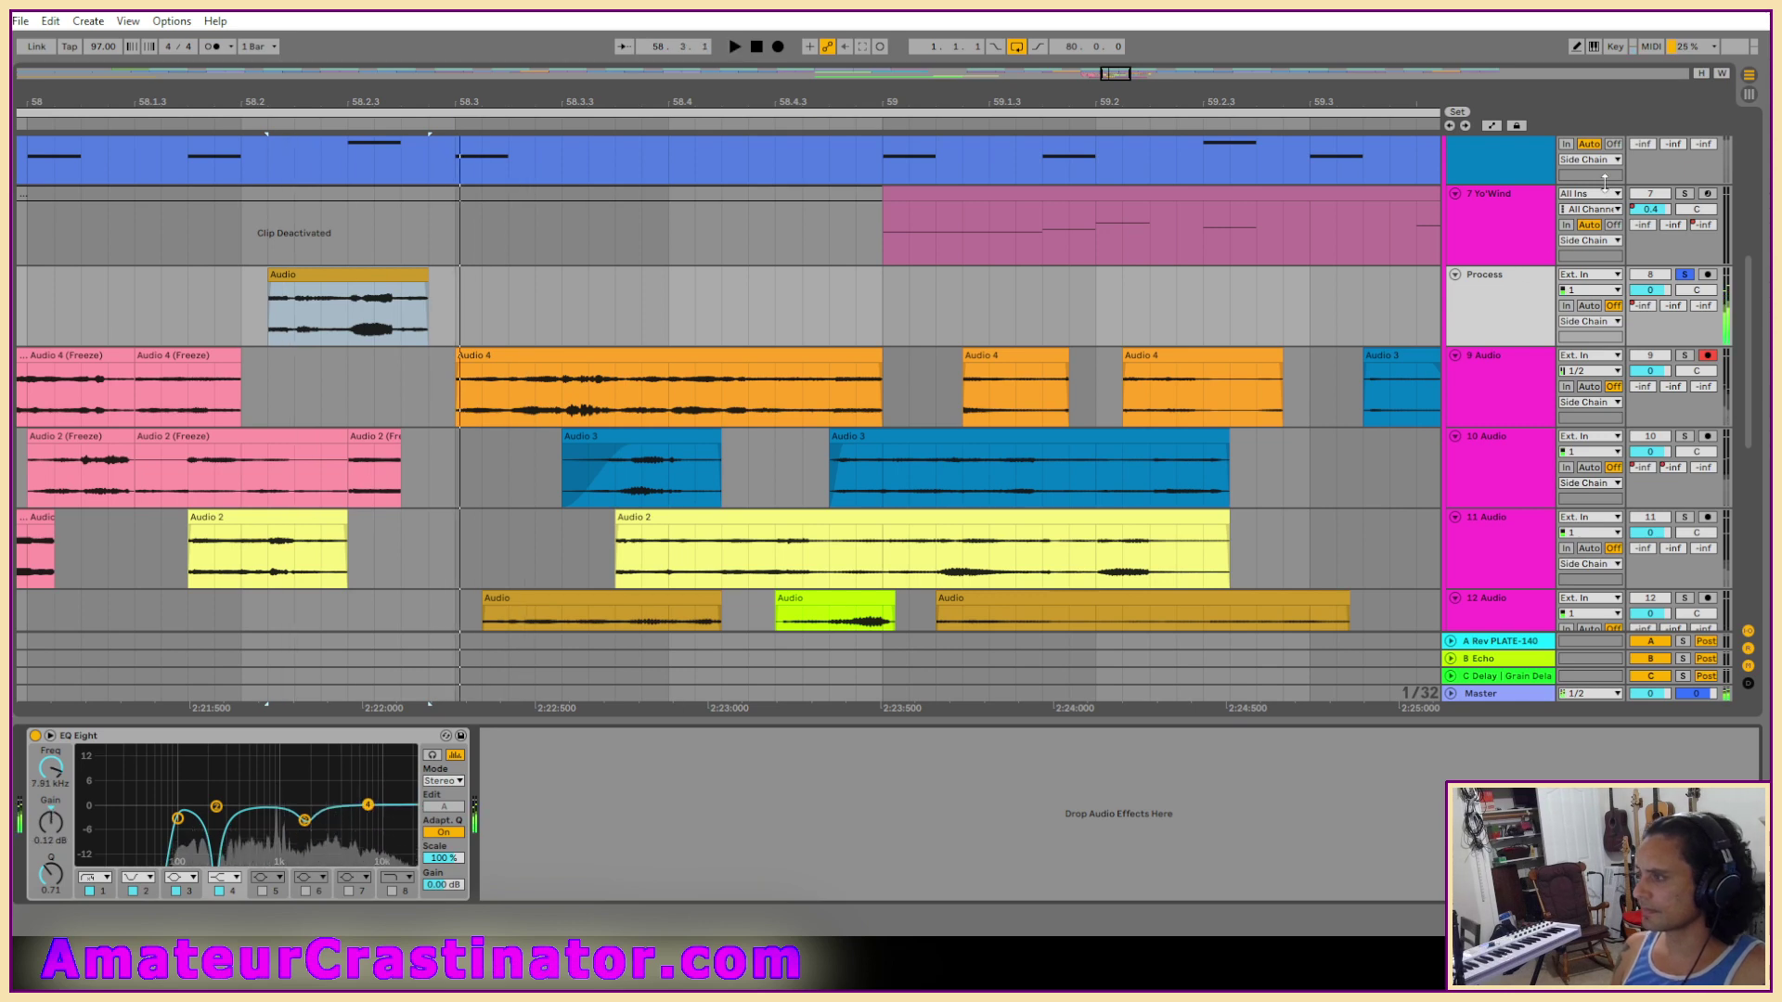
Freeze and flatten the Process track, and check the last pink Audio 2 (Freeze) clip on track 10 Audio.
right_click(1490, 294)
left_click(1518, 408)
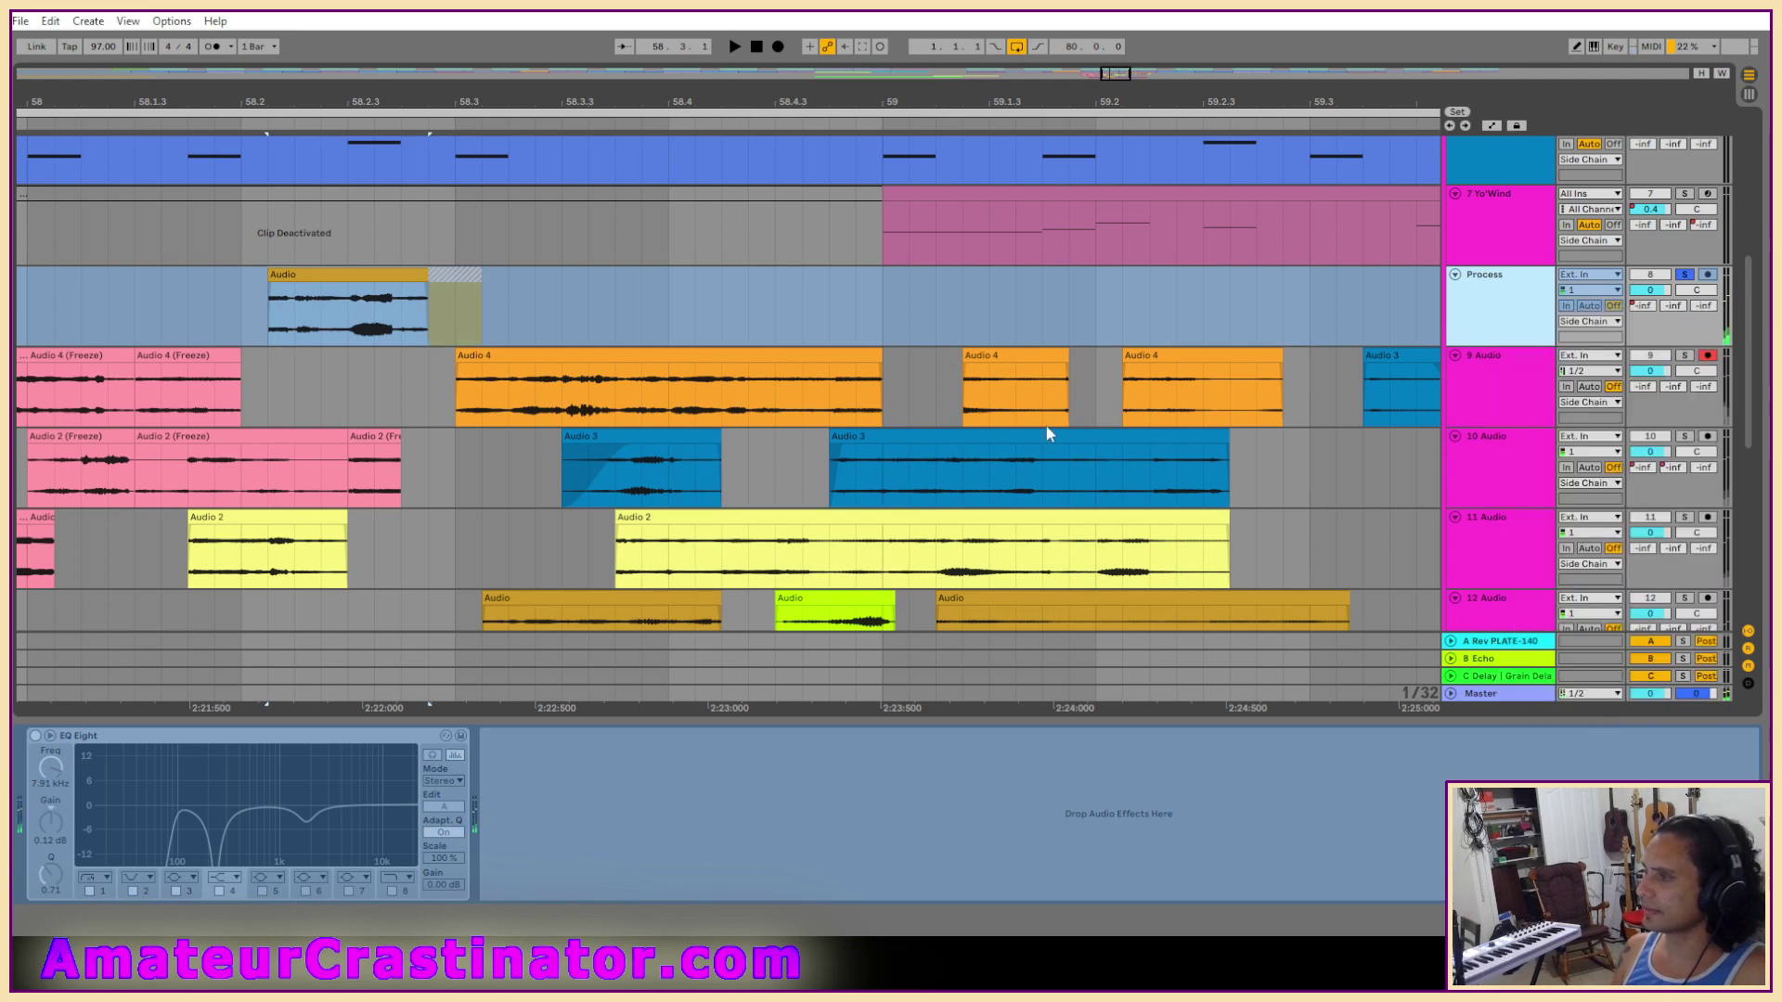
left_click(396, 442)
left_click(375, 438)
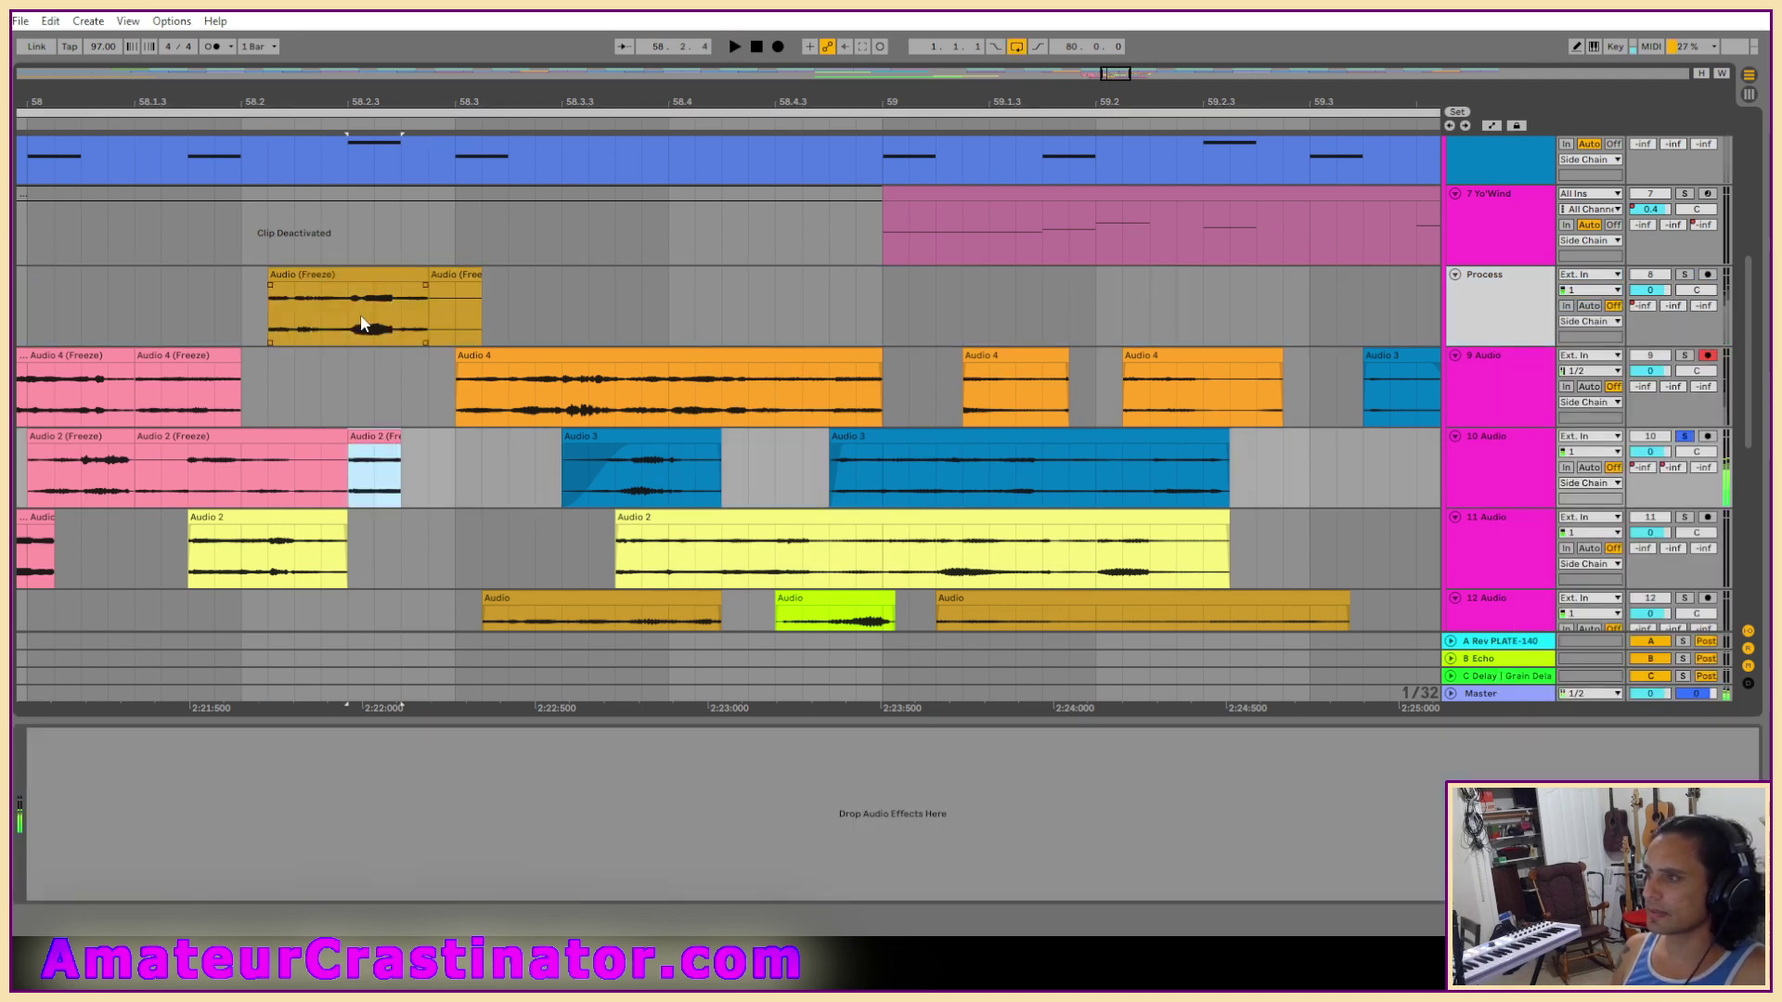
Delete the end of the Audio (Freeze) clip from 58.2.4 onward together with the Audio (Freeze tail) clip.
left_click_drag(362, 324, 428, 325)
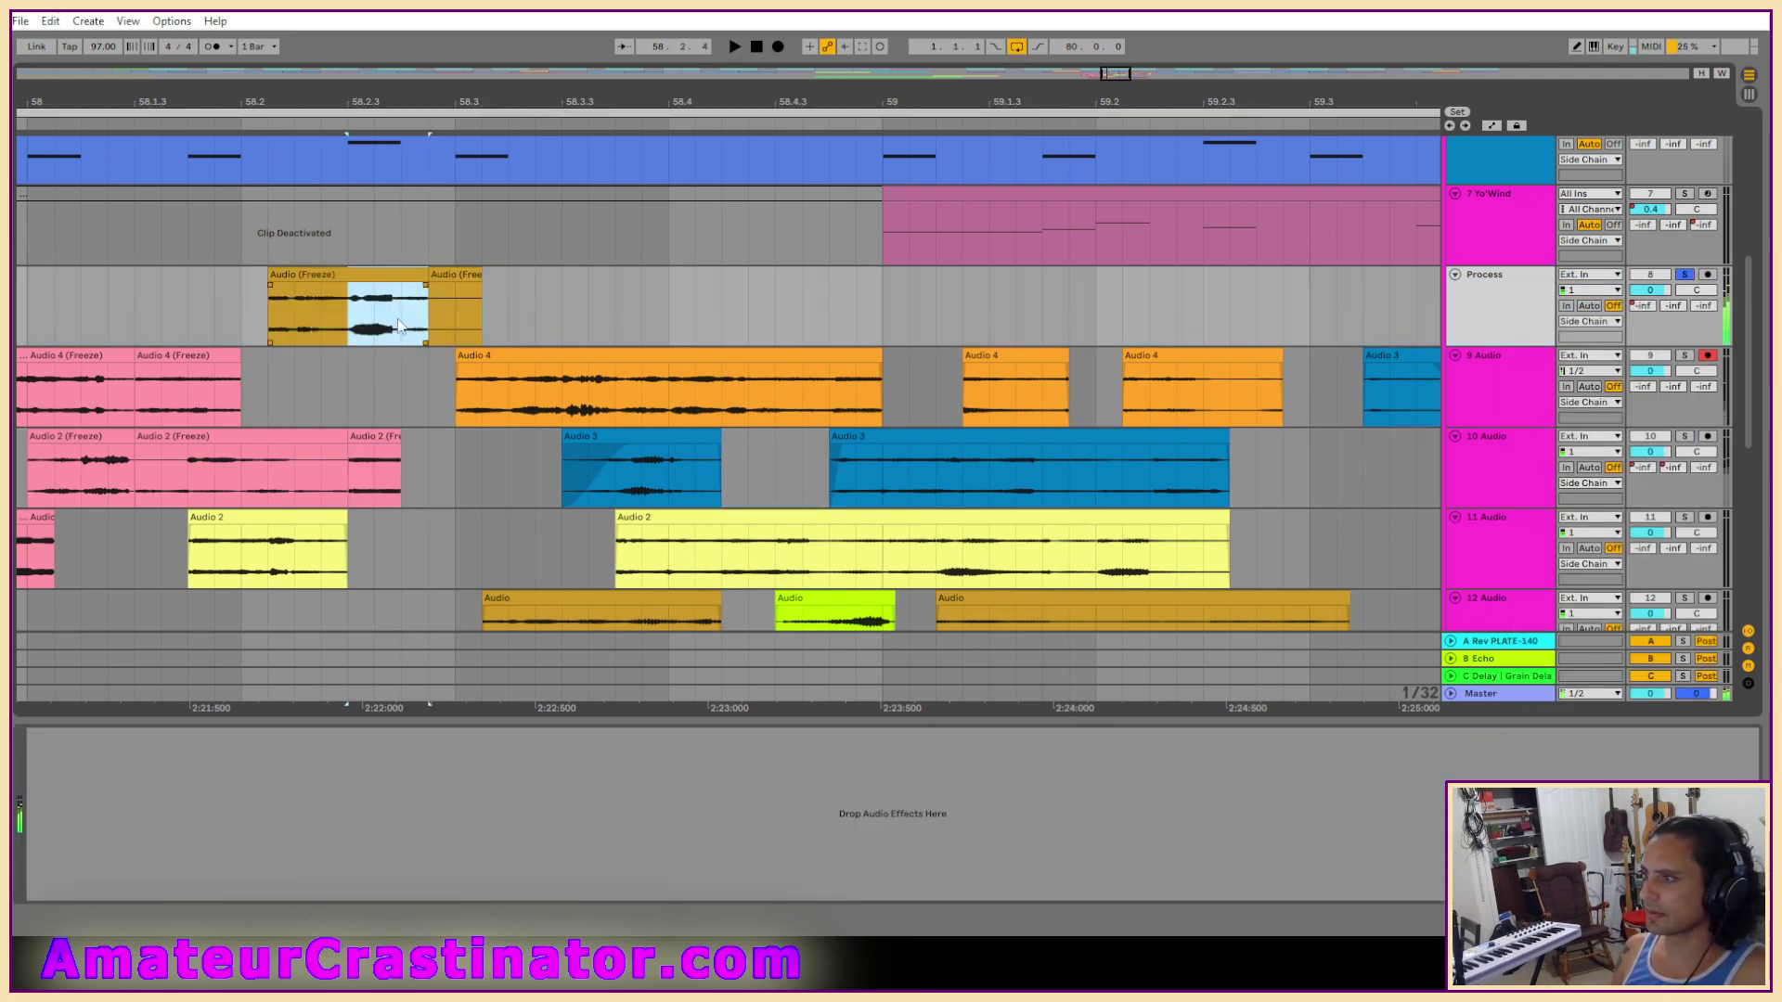
scroll(401, 325, "up", 3)
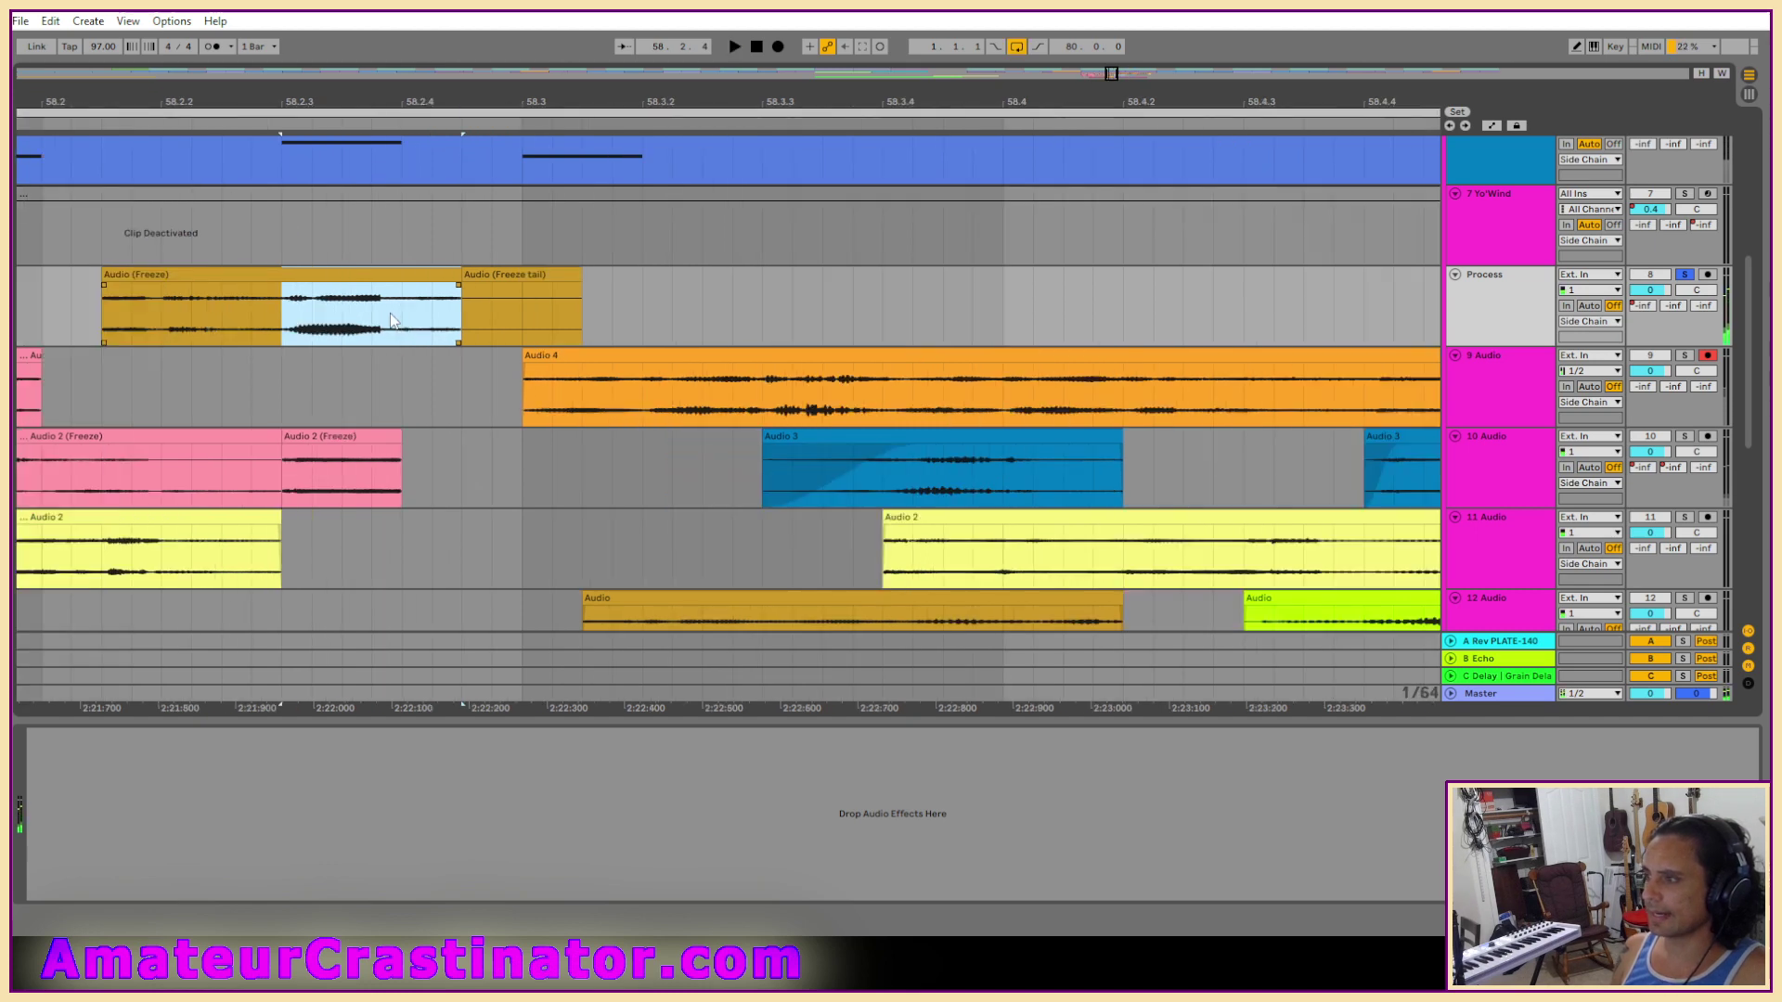
left_click_drag(395, 321, 581, 298)
key("Delete")
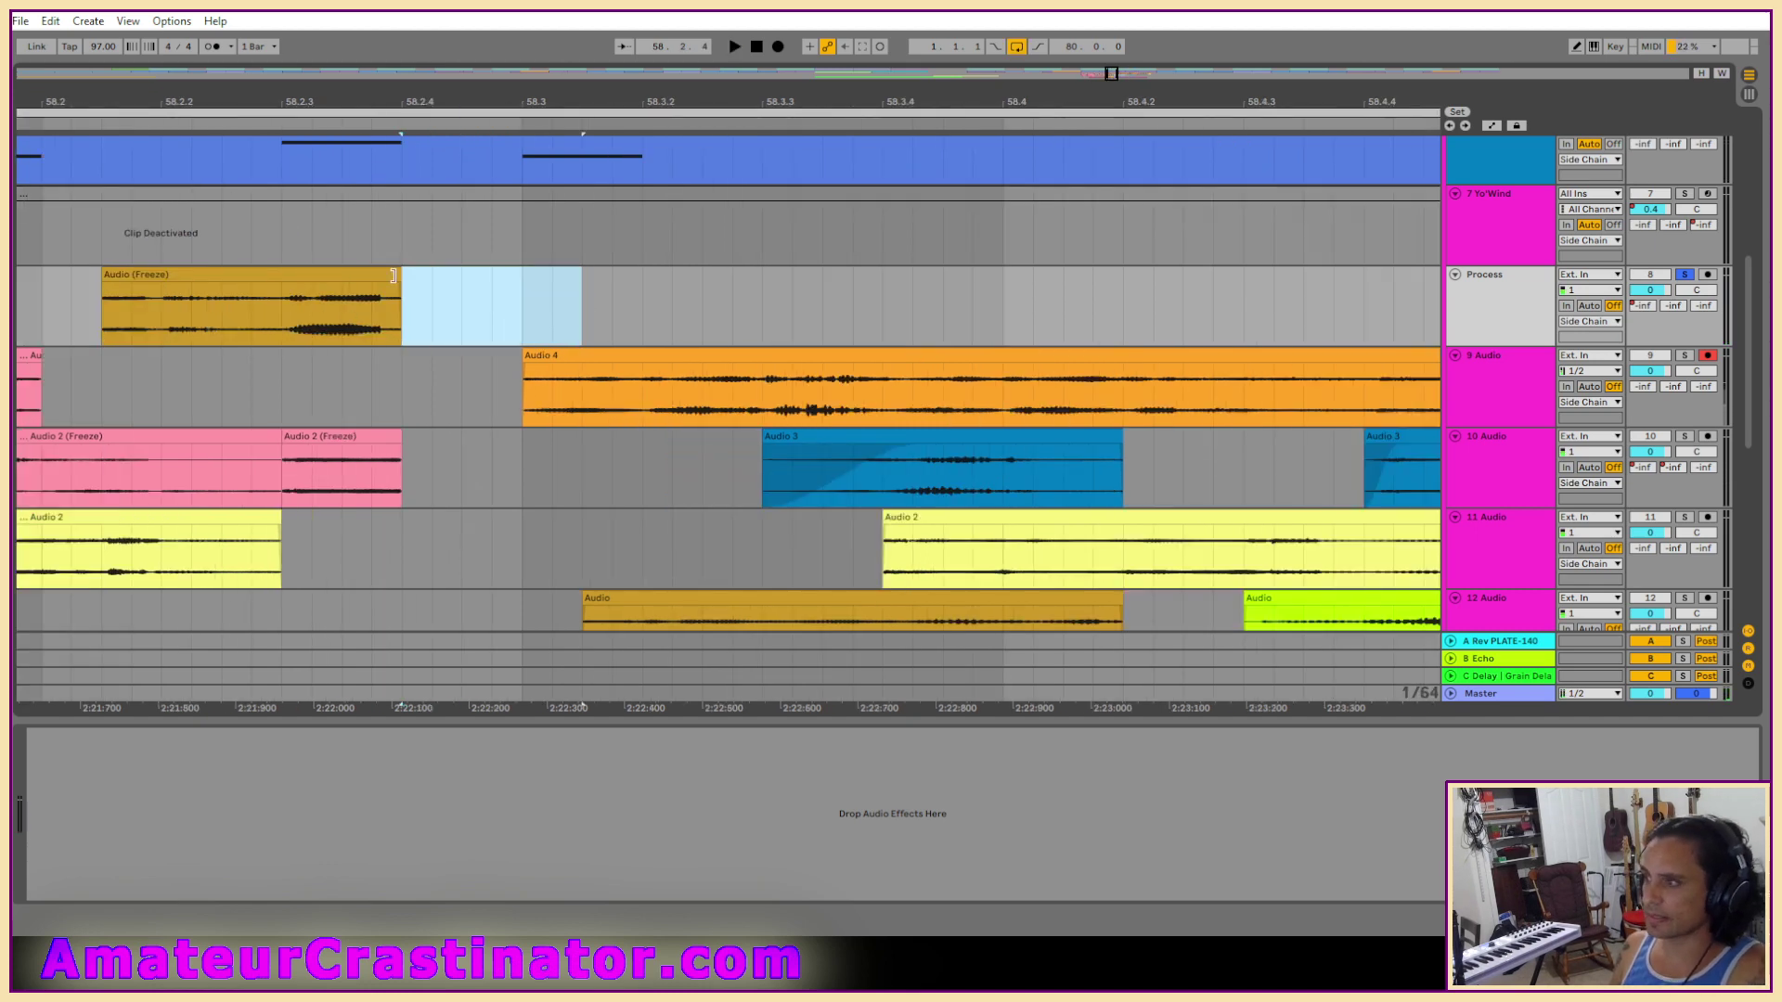
Trim the end of the Audio (Freeze) clip to just before 58.2.4 and add a short fade-out.
scroll(357, 304, "up", 4)
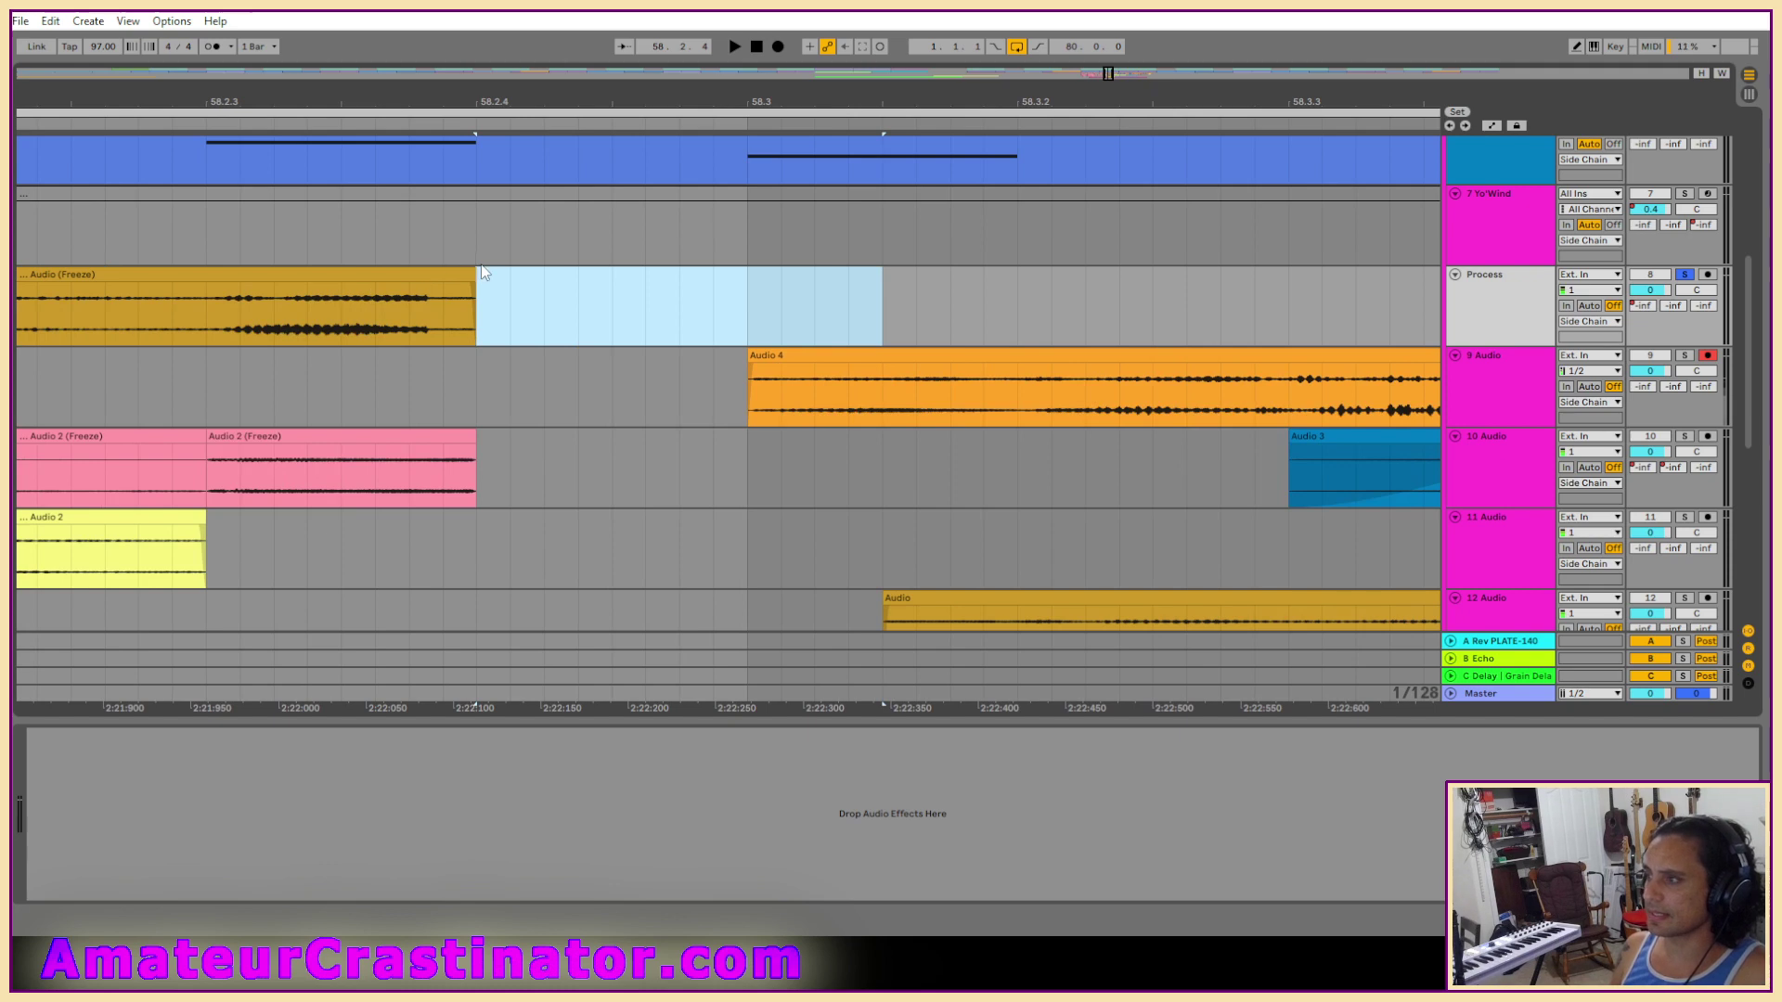
left_click_drag(468, 277, 450, 276)
left_click(409, 289)
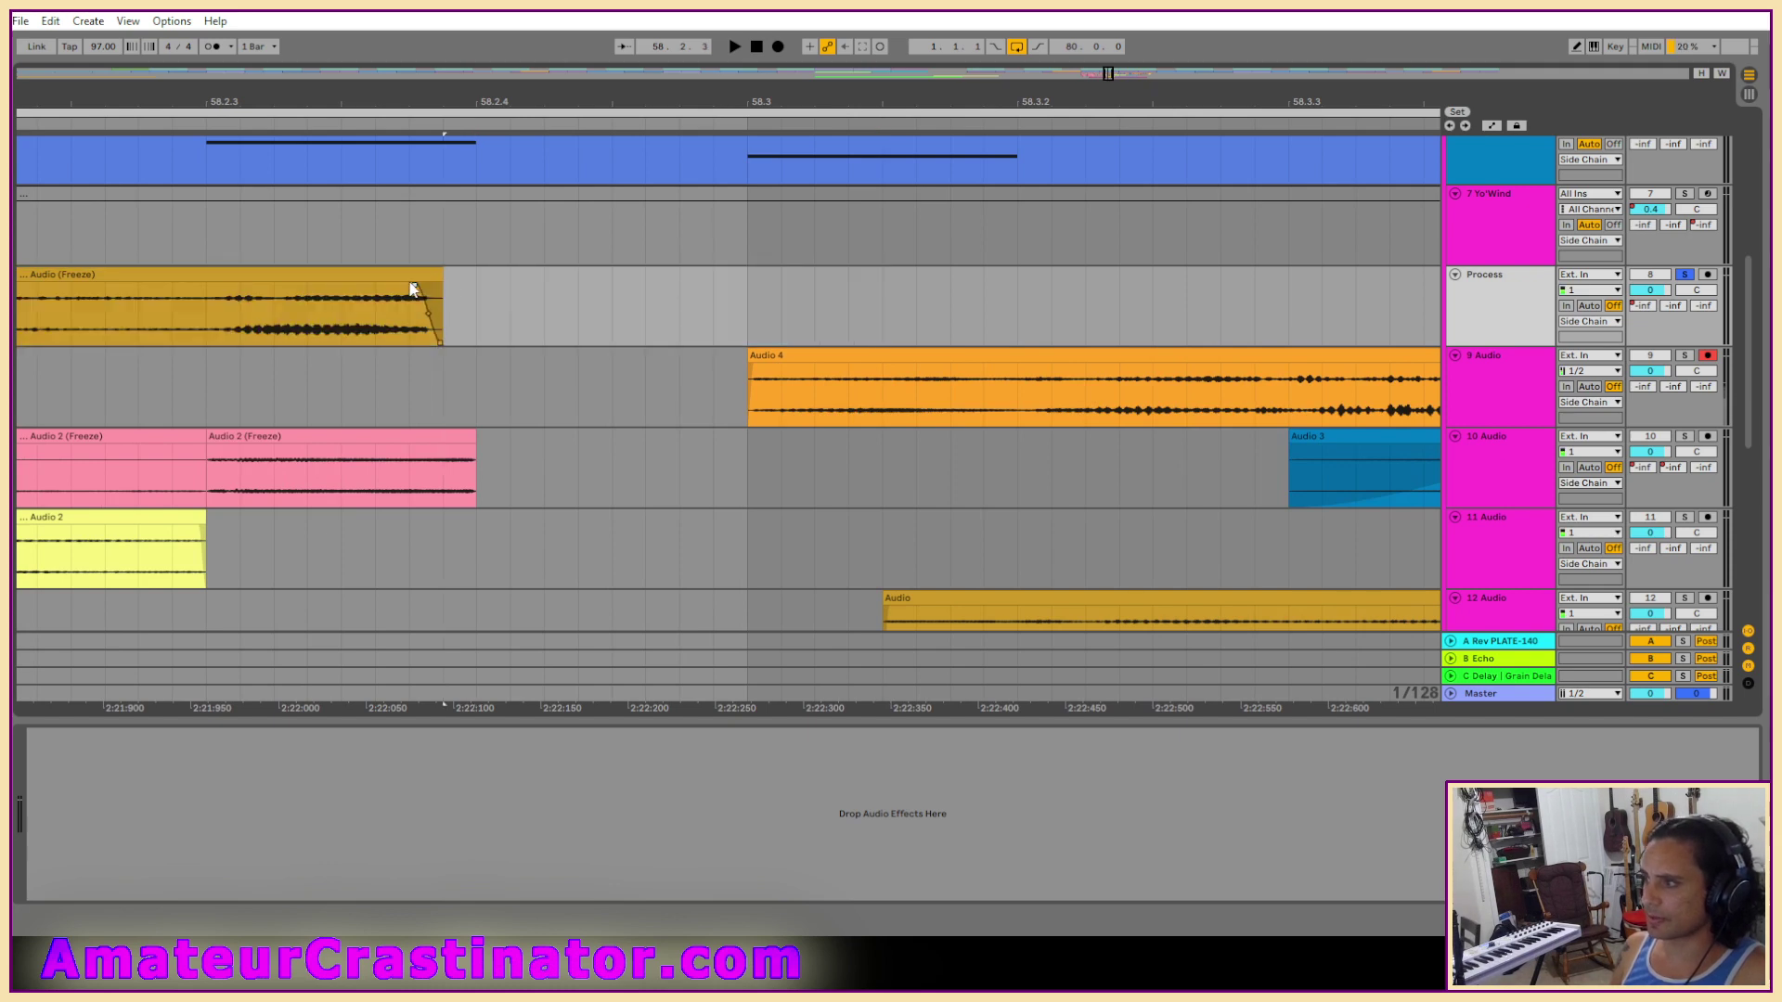
Recolor the Audio (Freeze) clip pink and move it down to track 9 Audio at the same position.
scroll(446, 329, "down", 4)
right_click(306, 274)
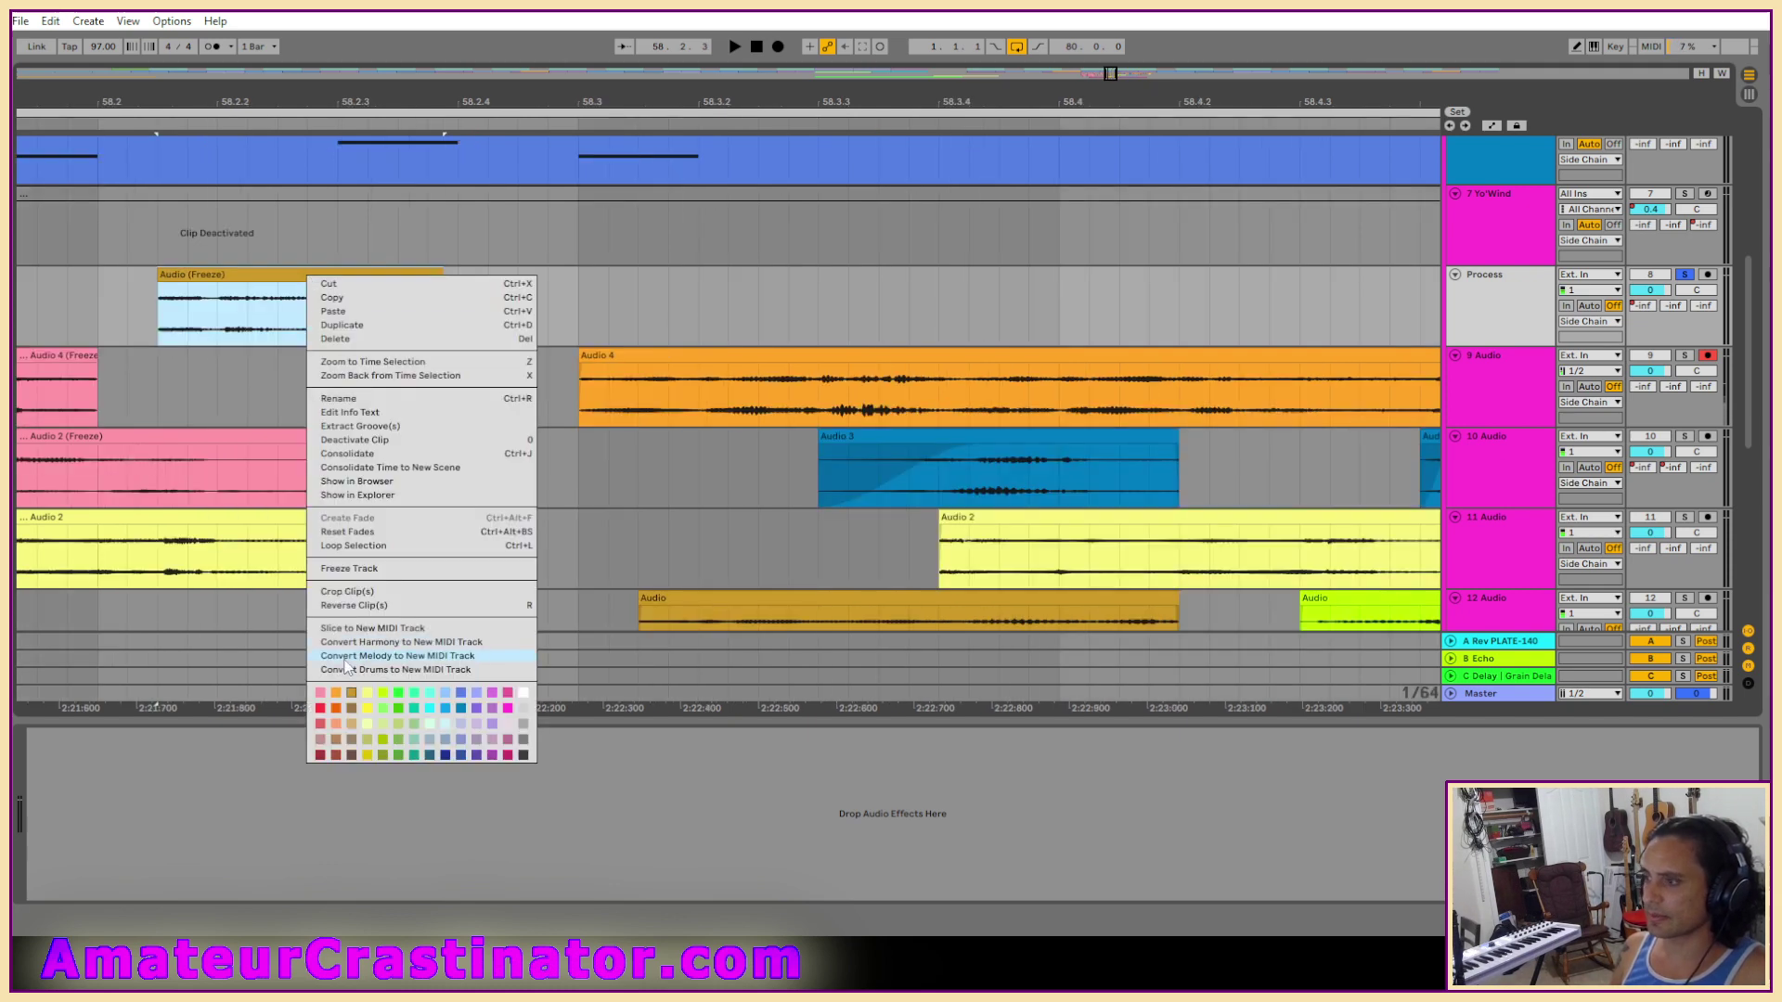
left_click(324, 707)
left_click_drag(249, 309, 249, 389)
Look over the remaining unprocessed clips on tracks 9 to 14 and the surrounding arrangement.
scroll(464, 417, "down", 8)
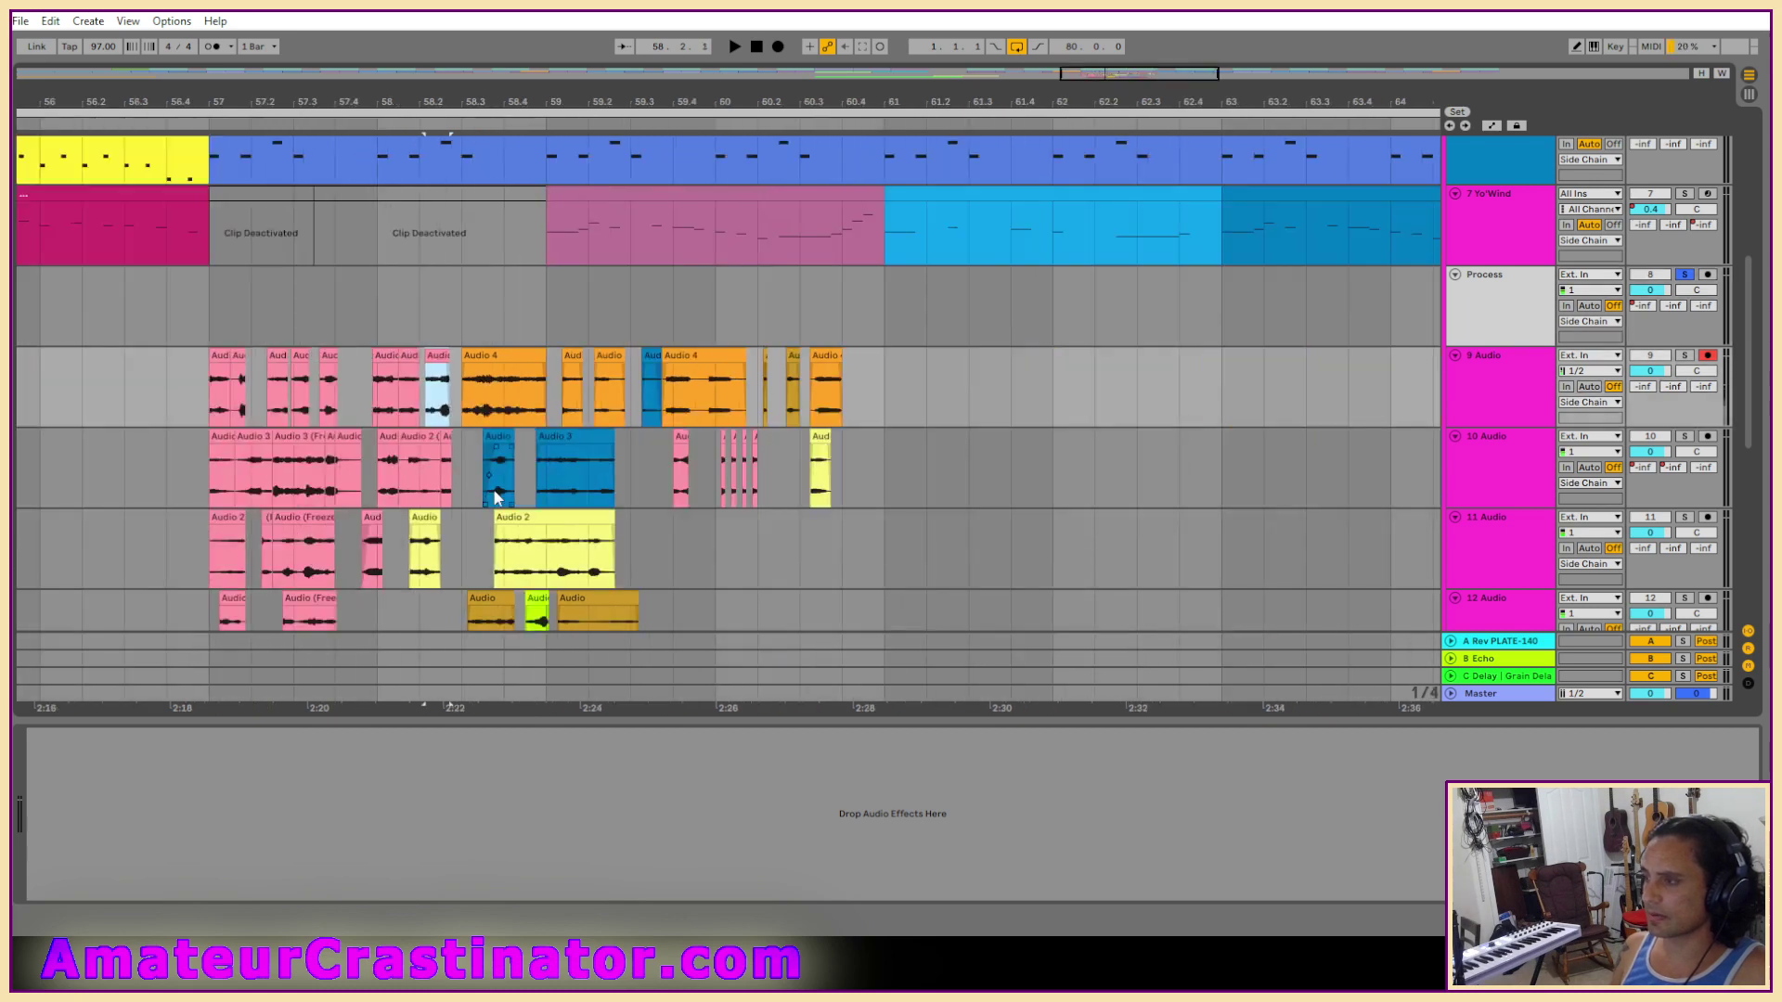
scroll(483, 503, "down", 3)
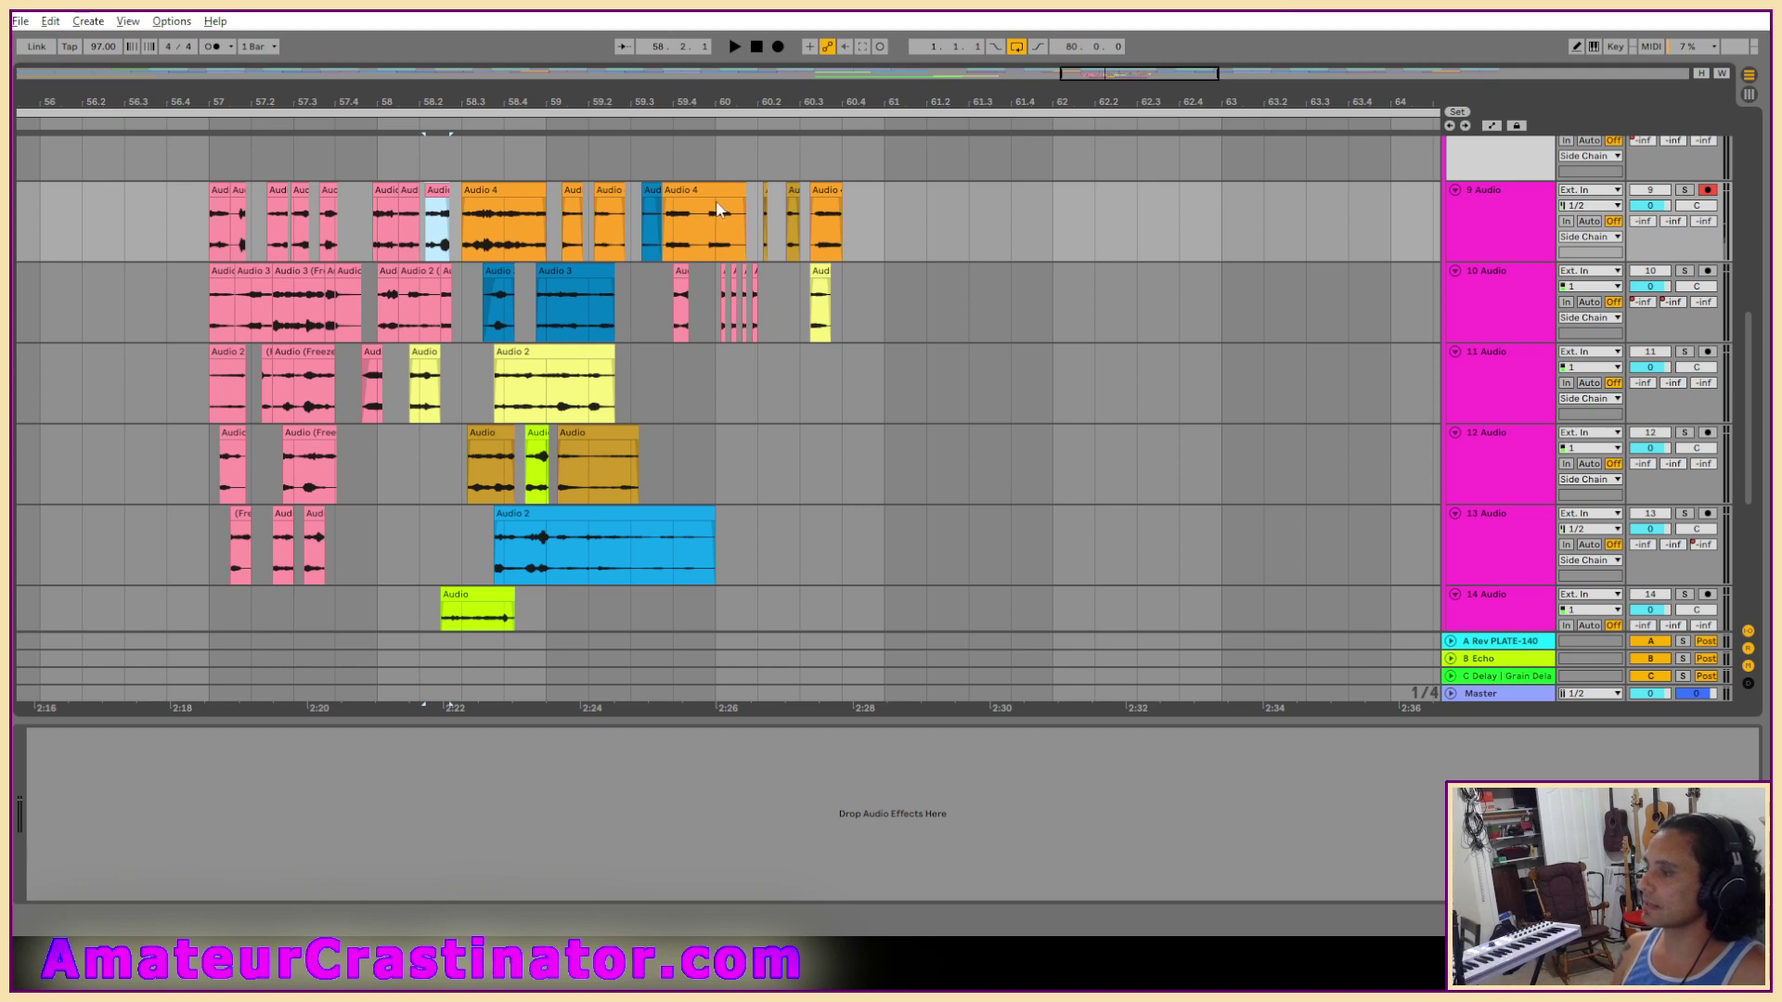
scroll(442, 501, "up", 1)
scroll(414, 517, "up", 5)
left_click(760, 492)
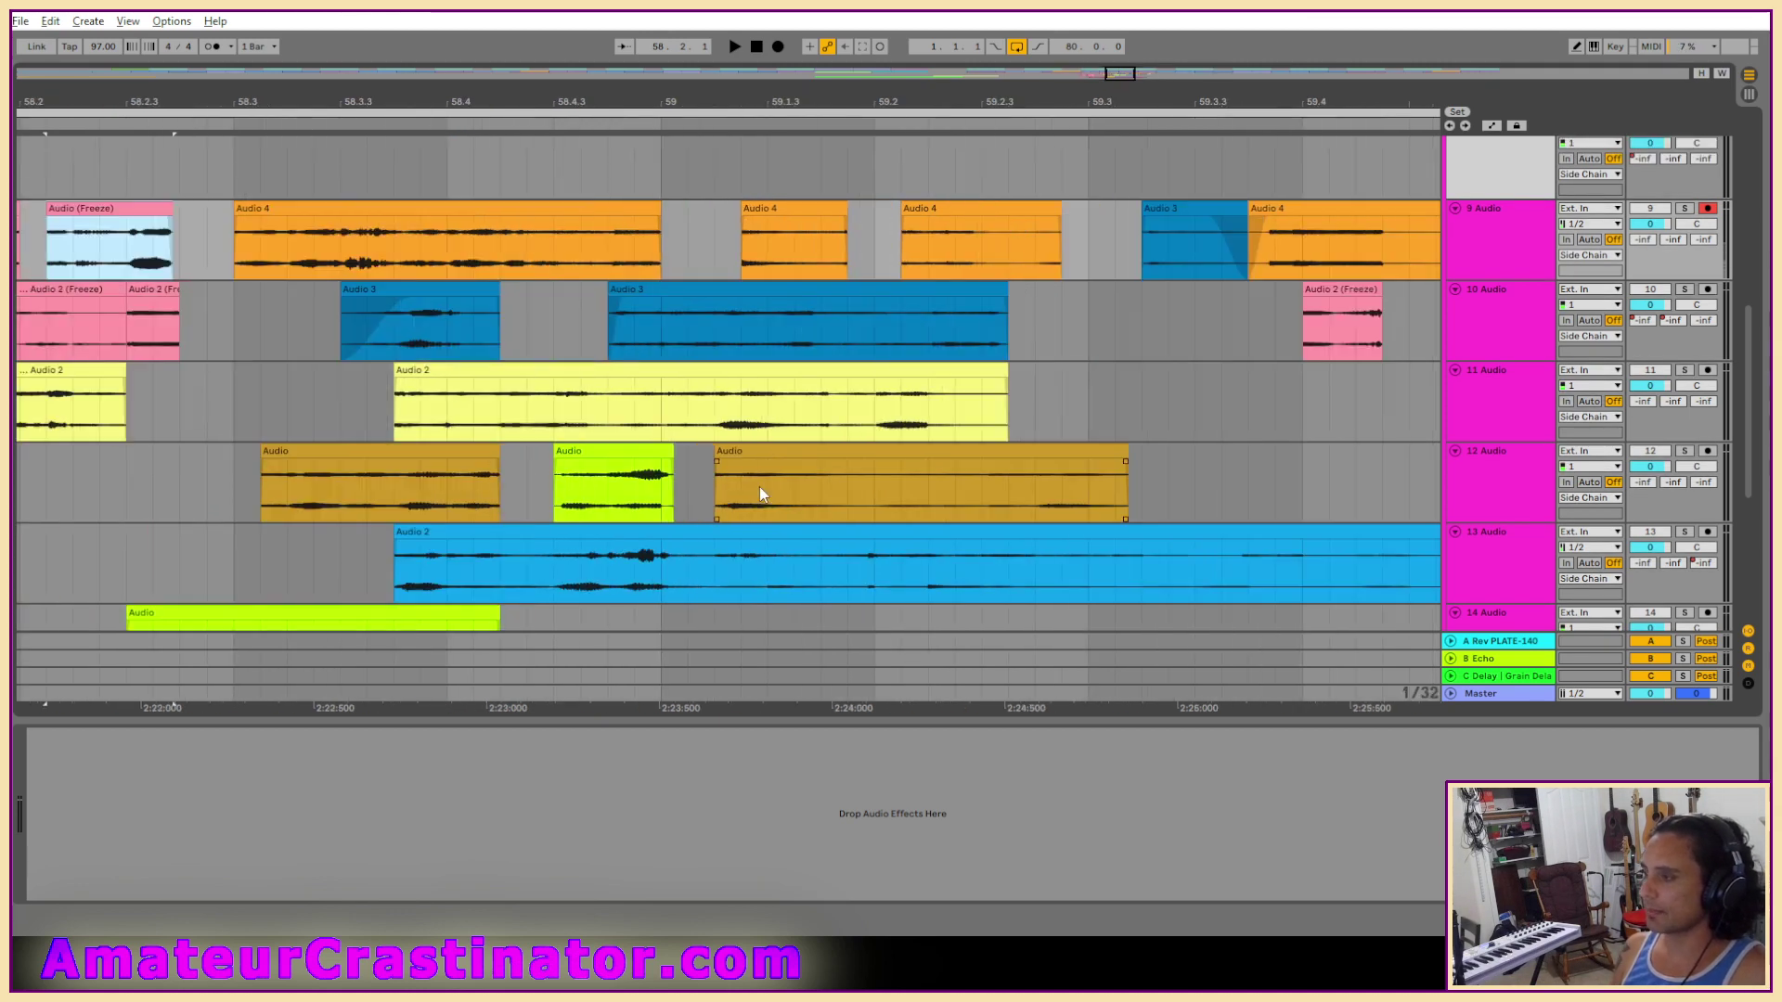
scroll(521, 313, "up", 1)
scroll(464, 311, "down", 6)
scroll(408, 305, "up", 3)
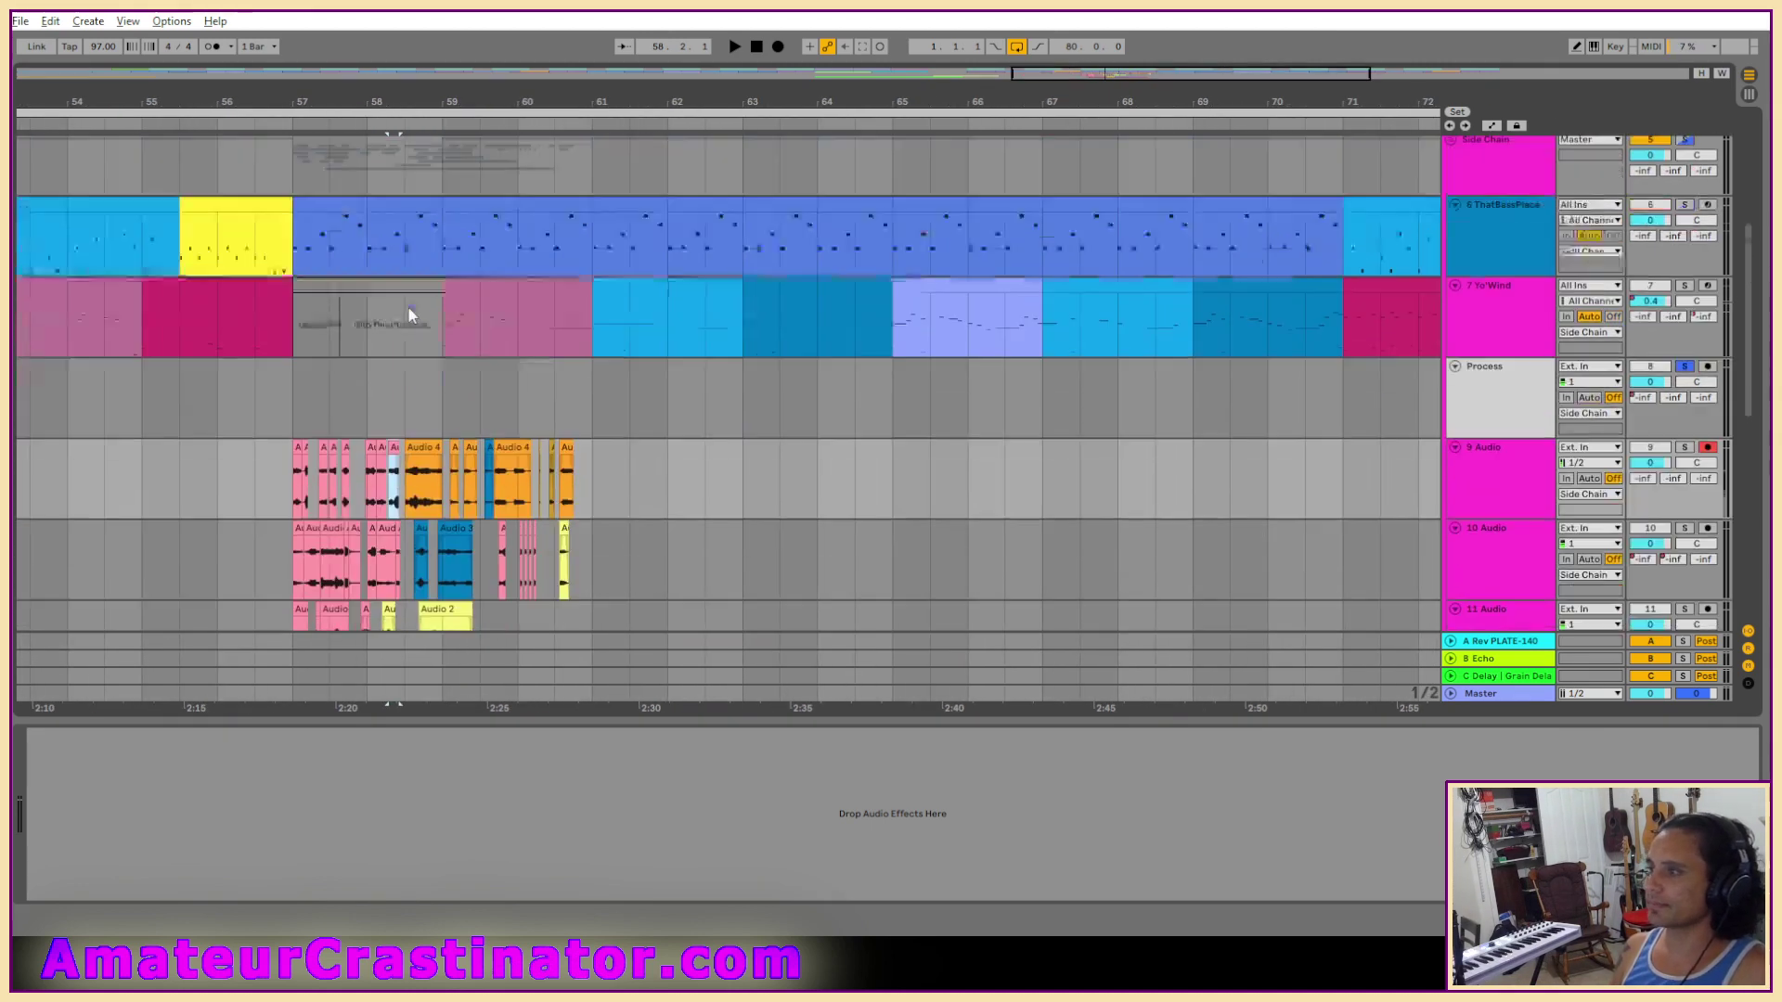
Play the arrangement from bar 54, check the track automation, and show the devices of track 7 Yo'Wind.
left_click(208, 213)
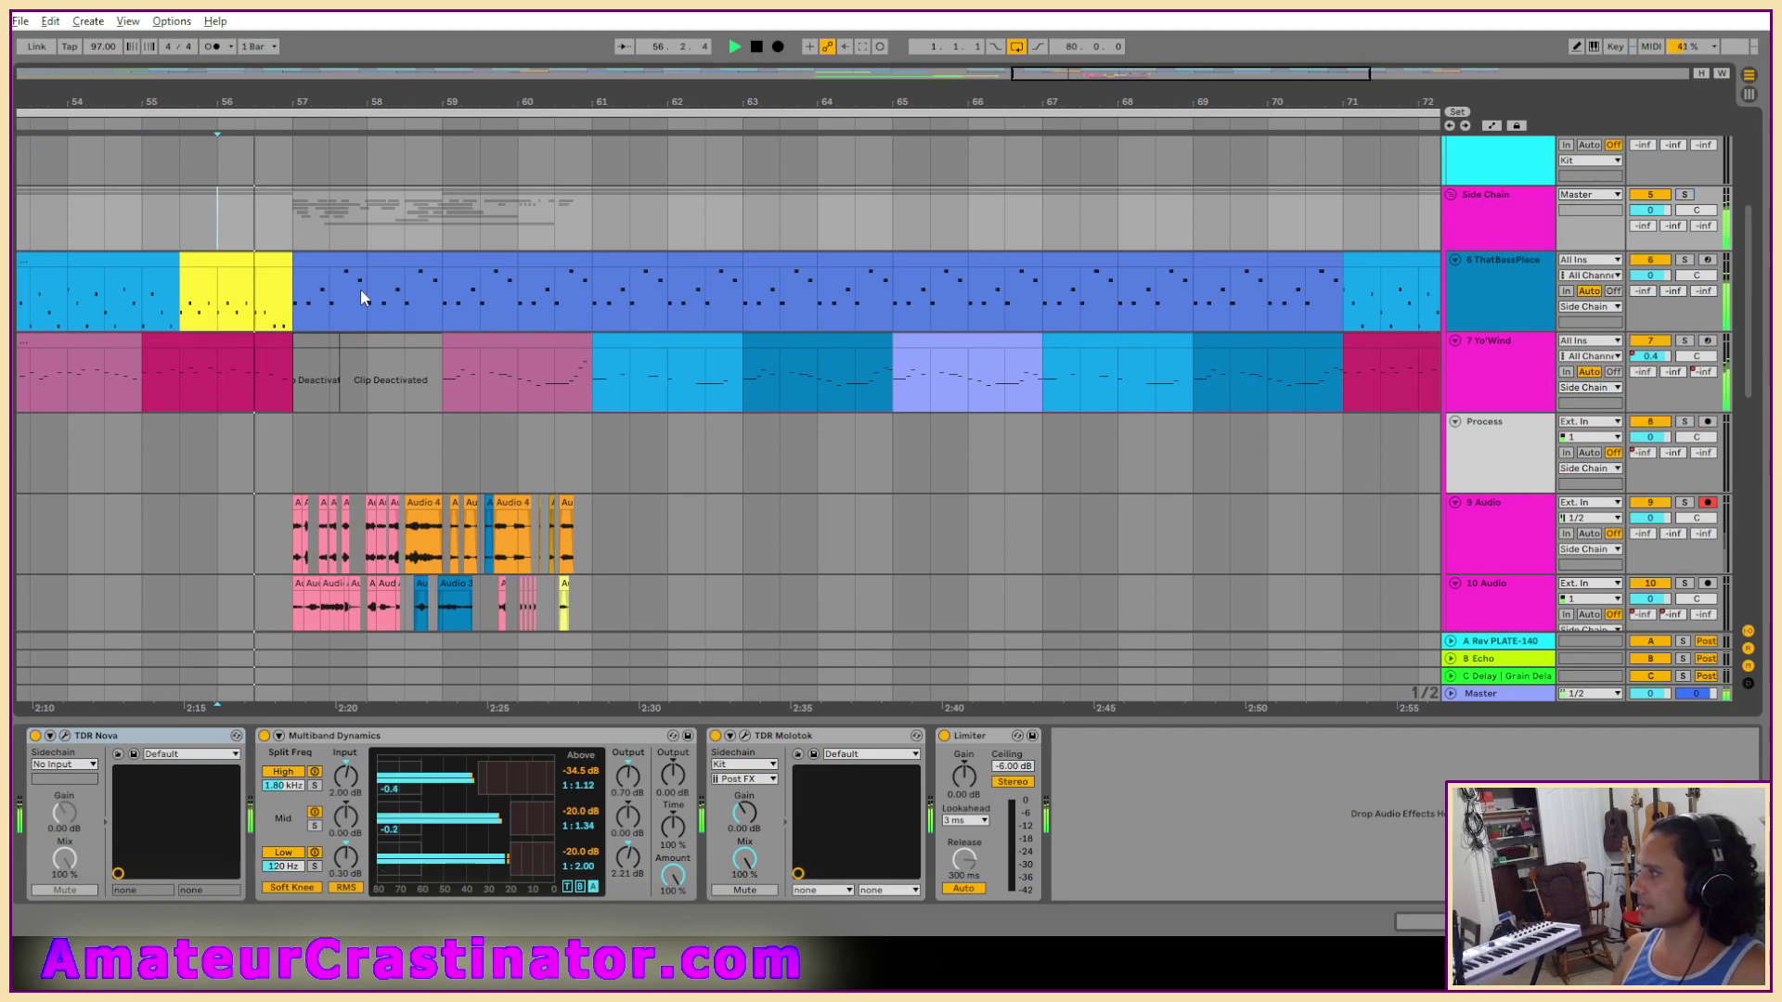
key("space")
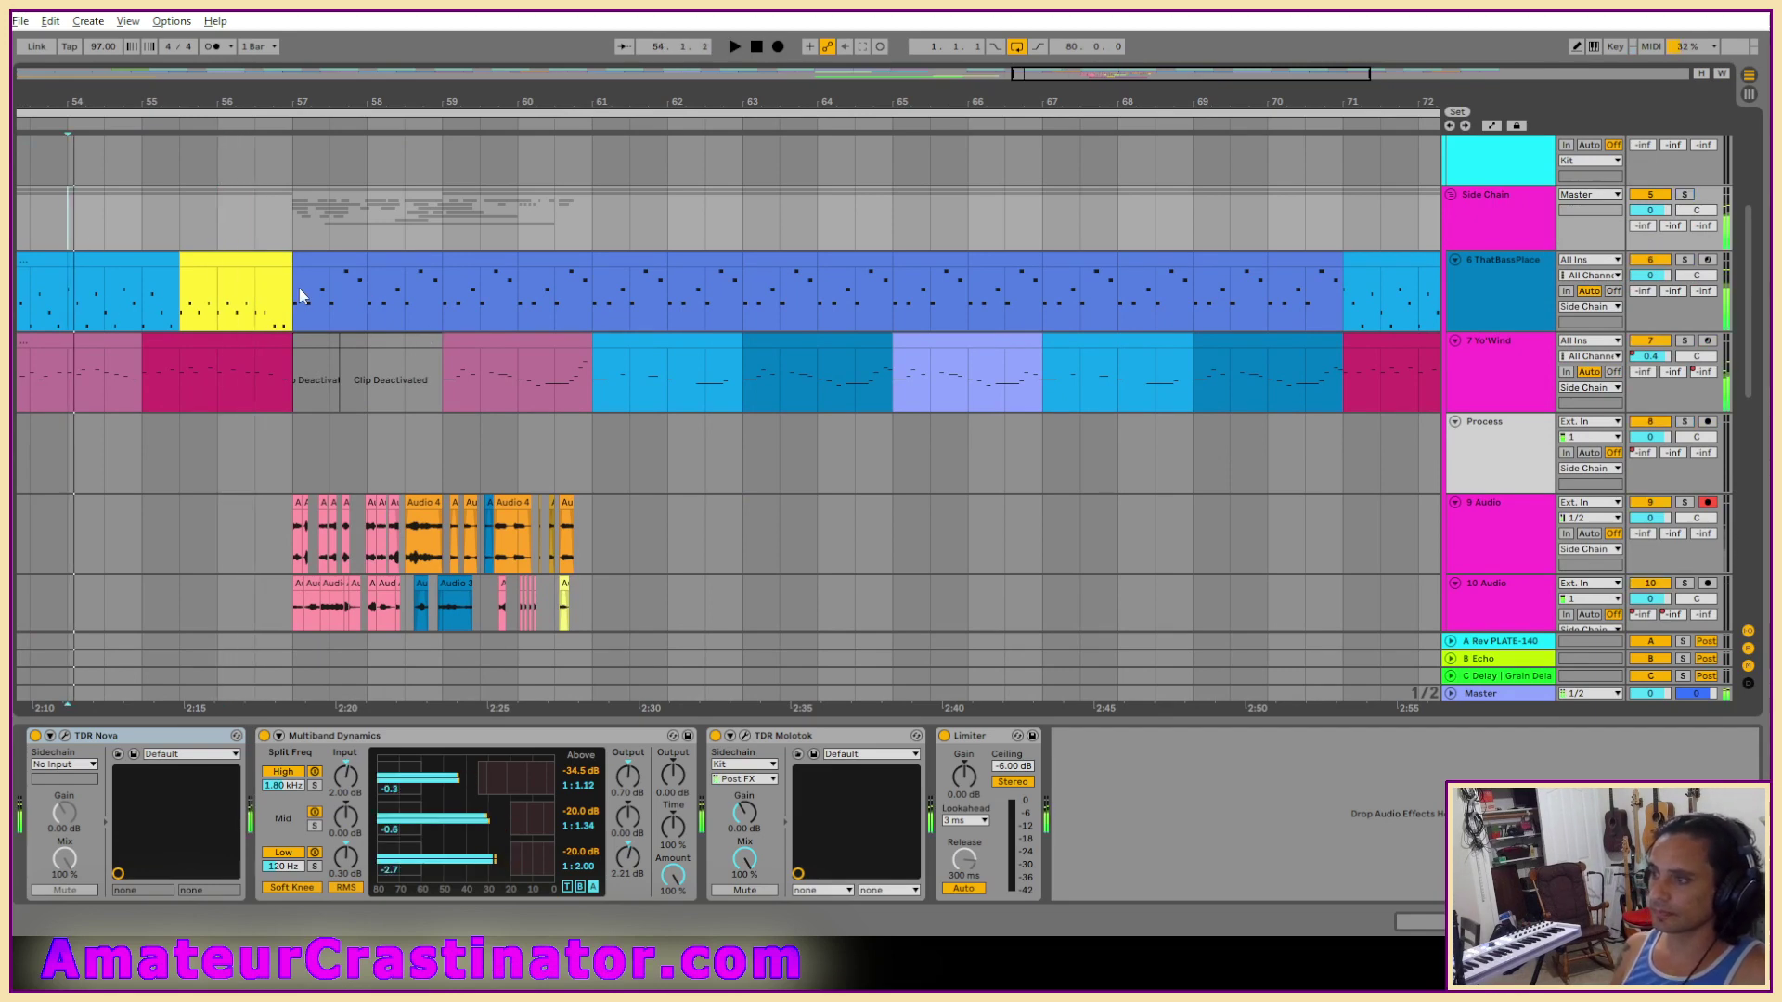
scroll(325, 297, "down", 2)
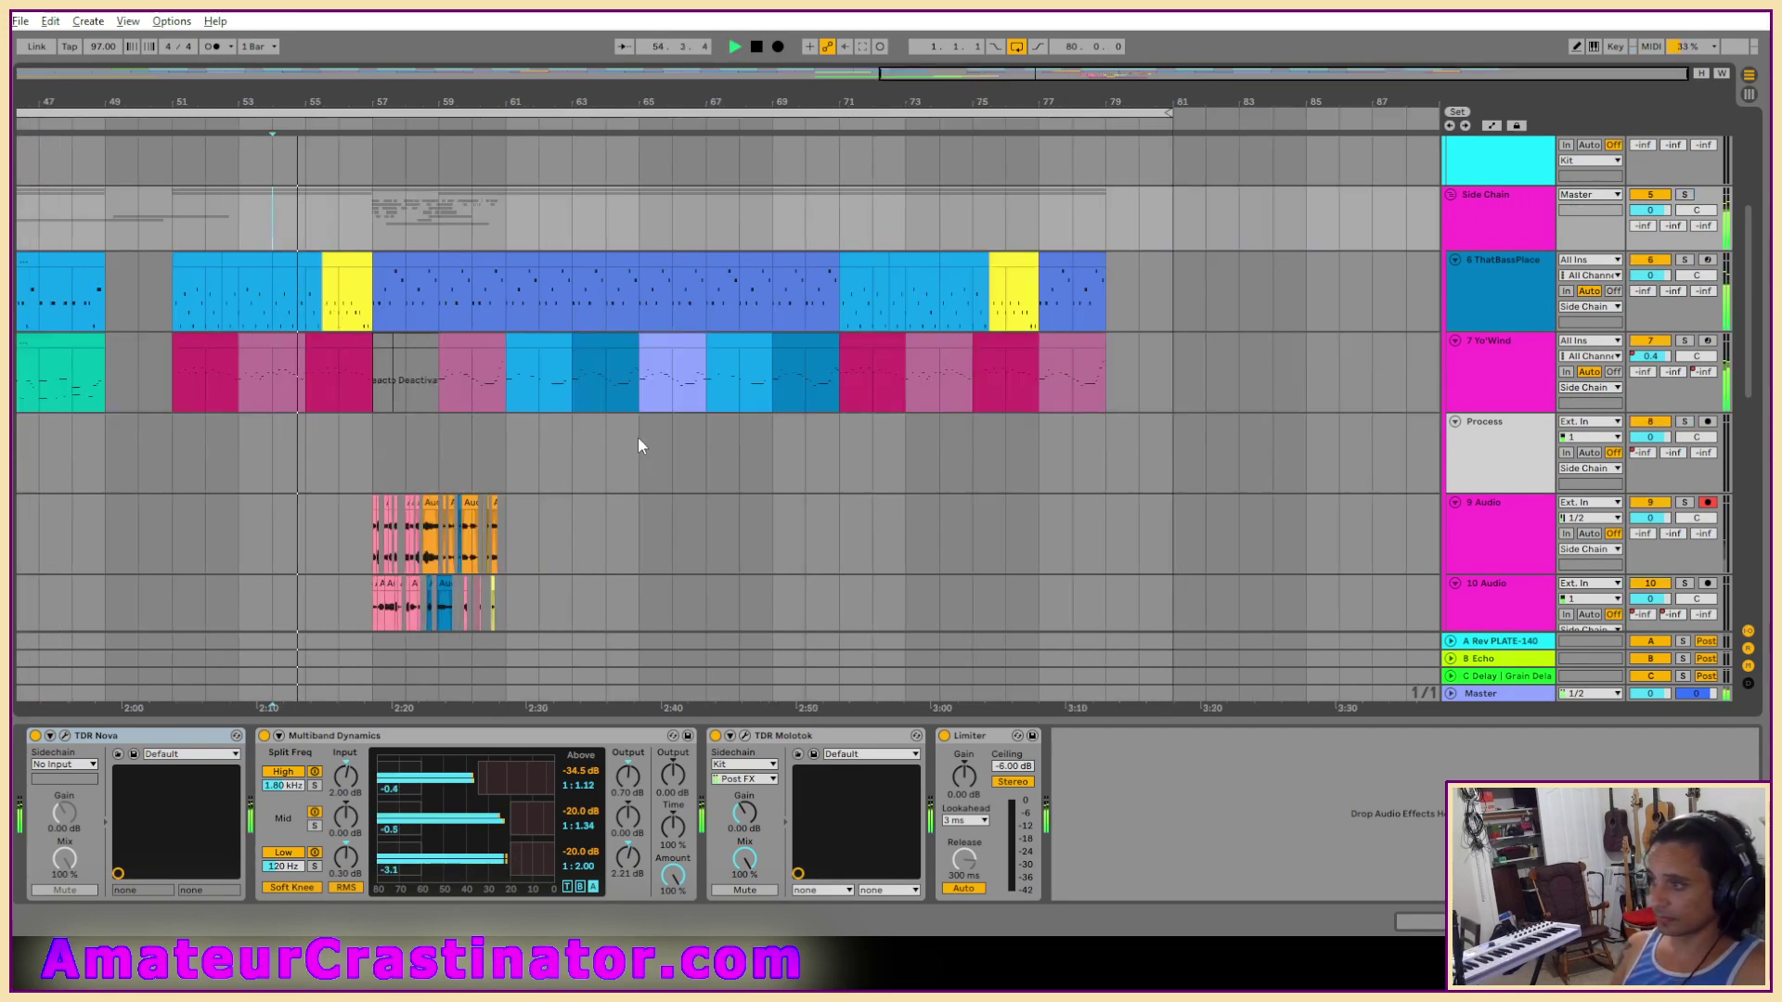
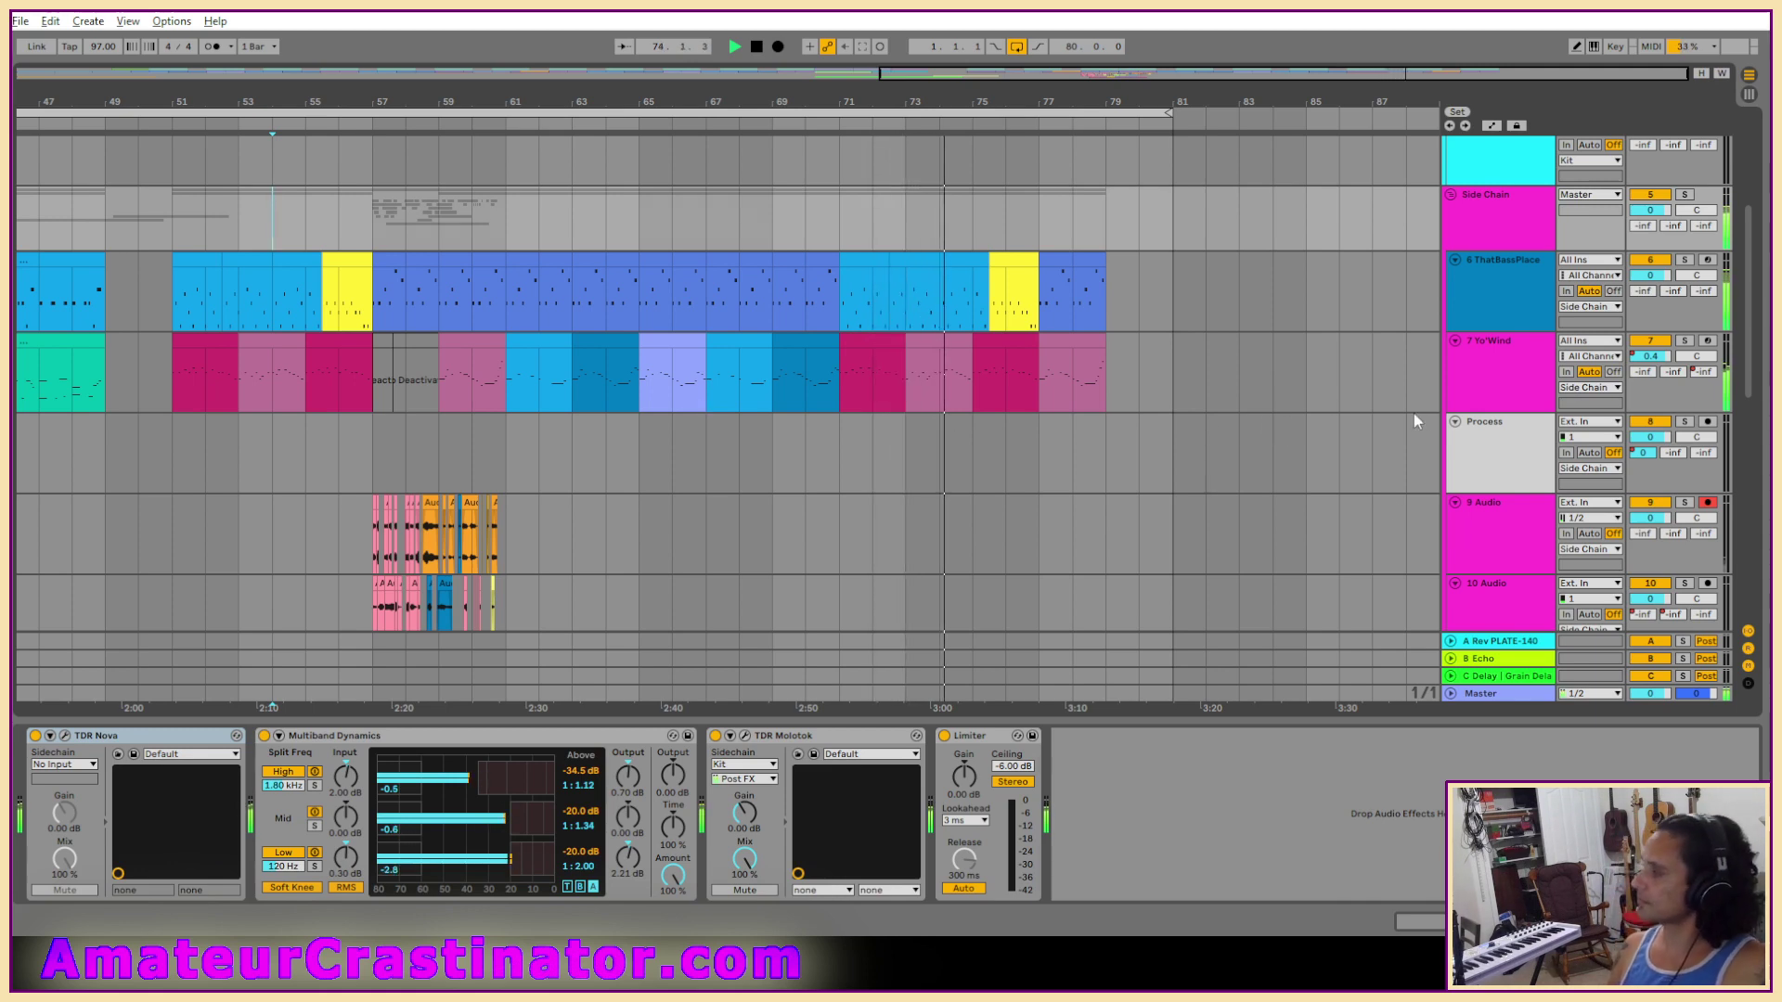
key("a")
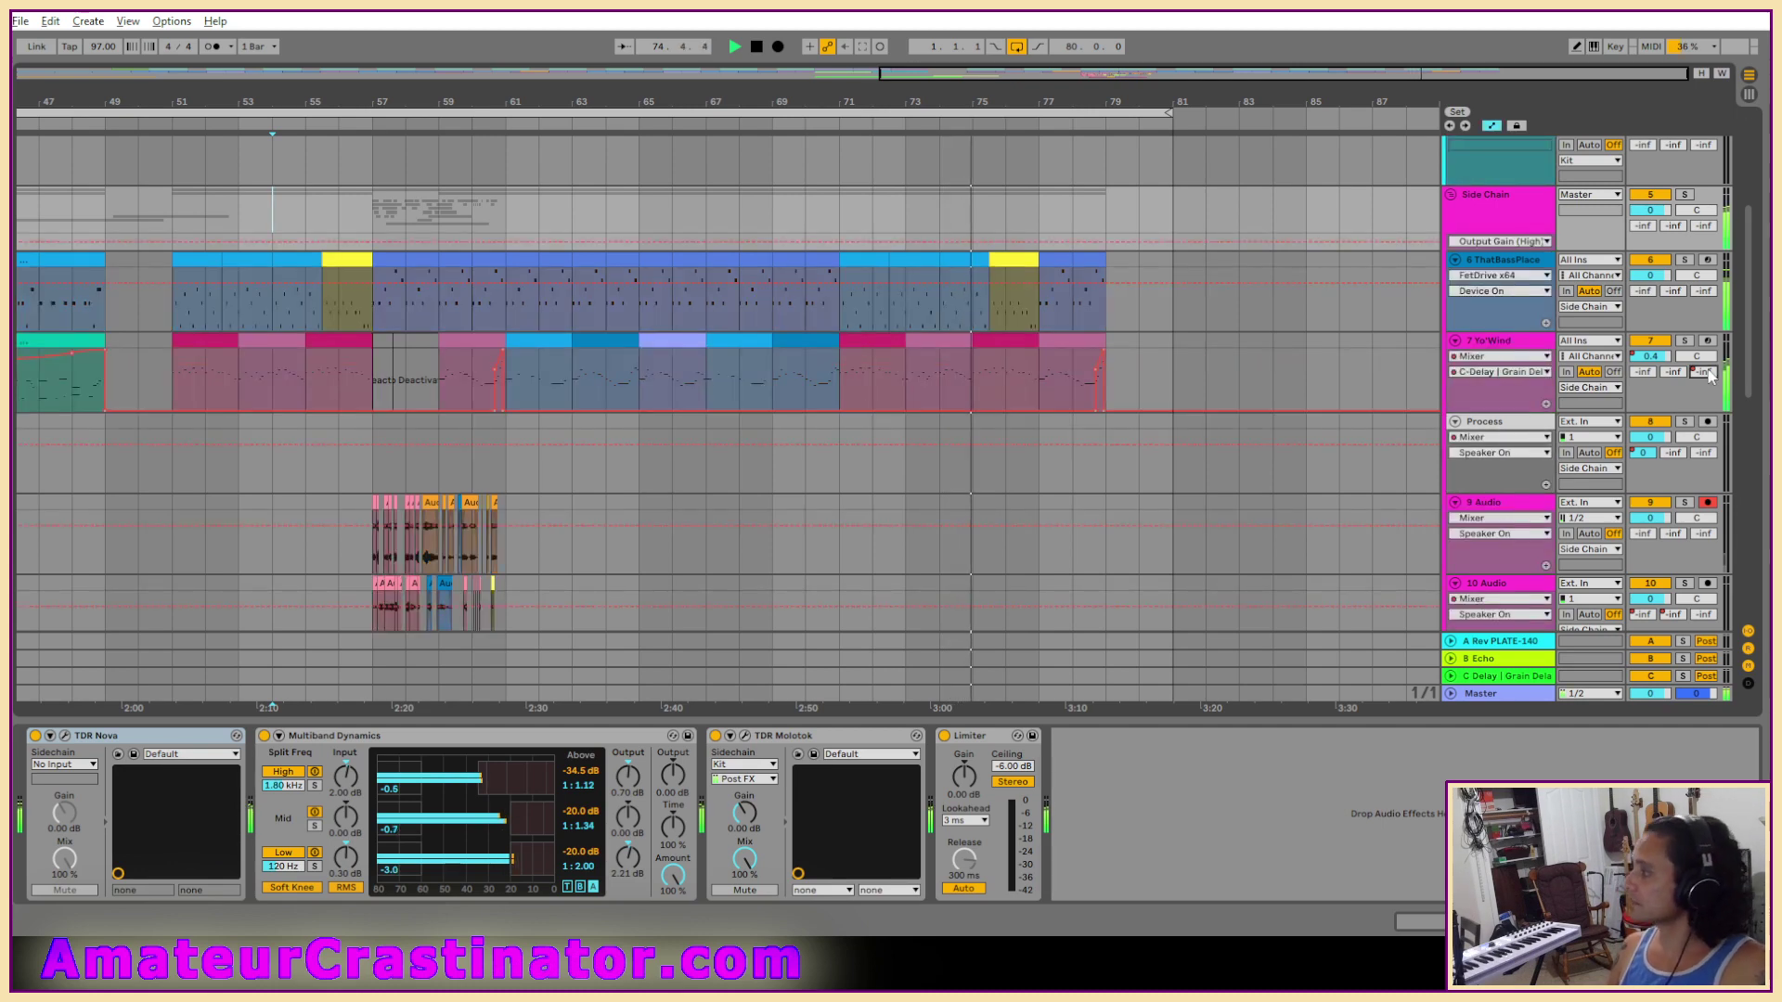
key("a")
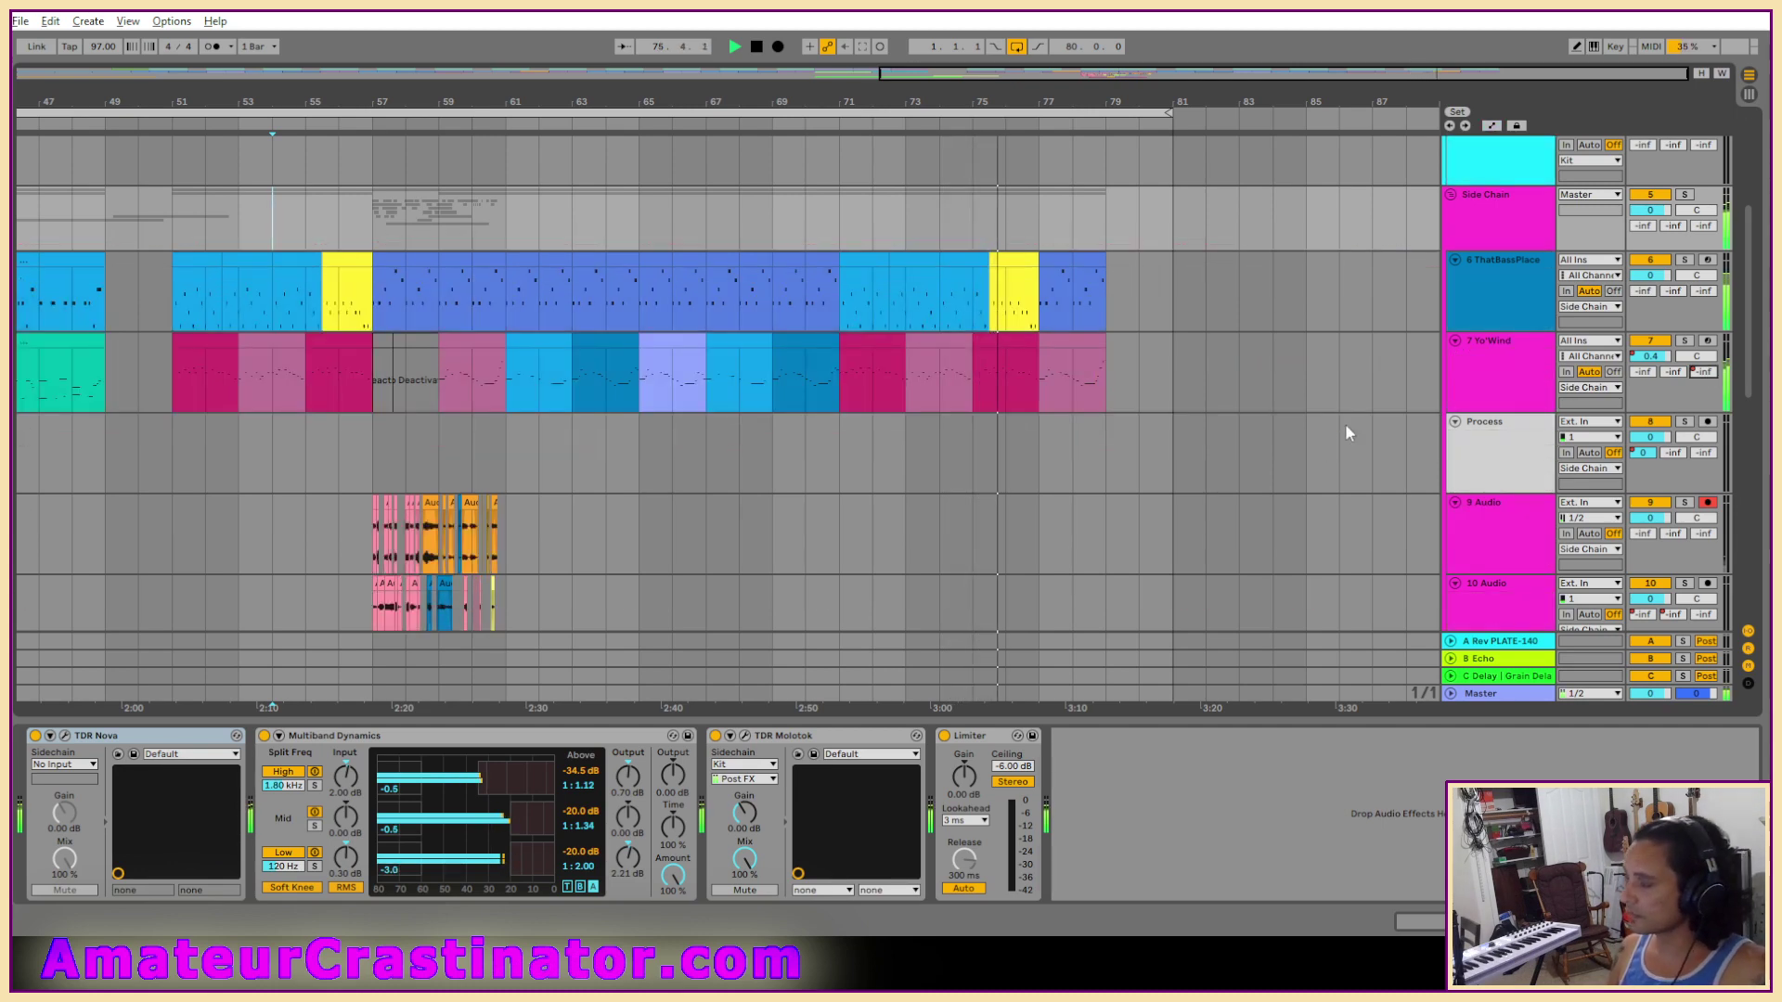
left_click(1511, 371)
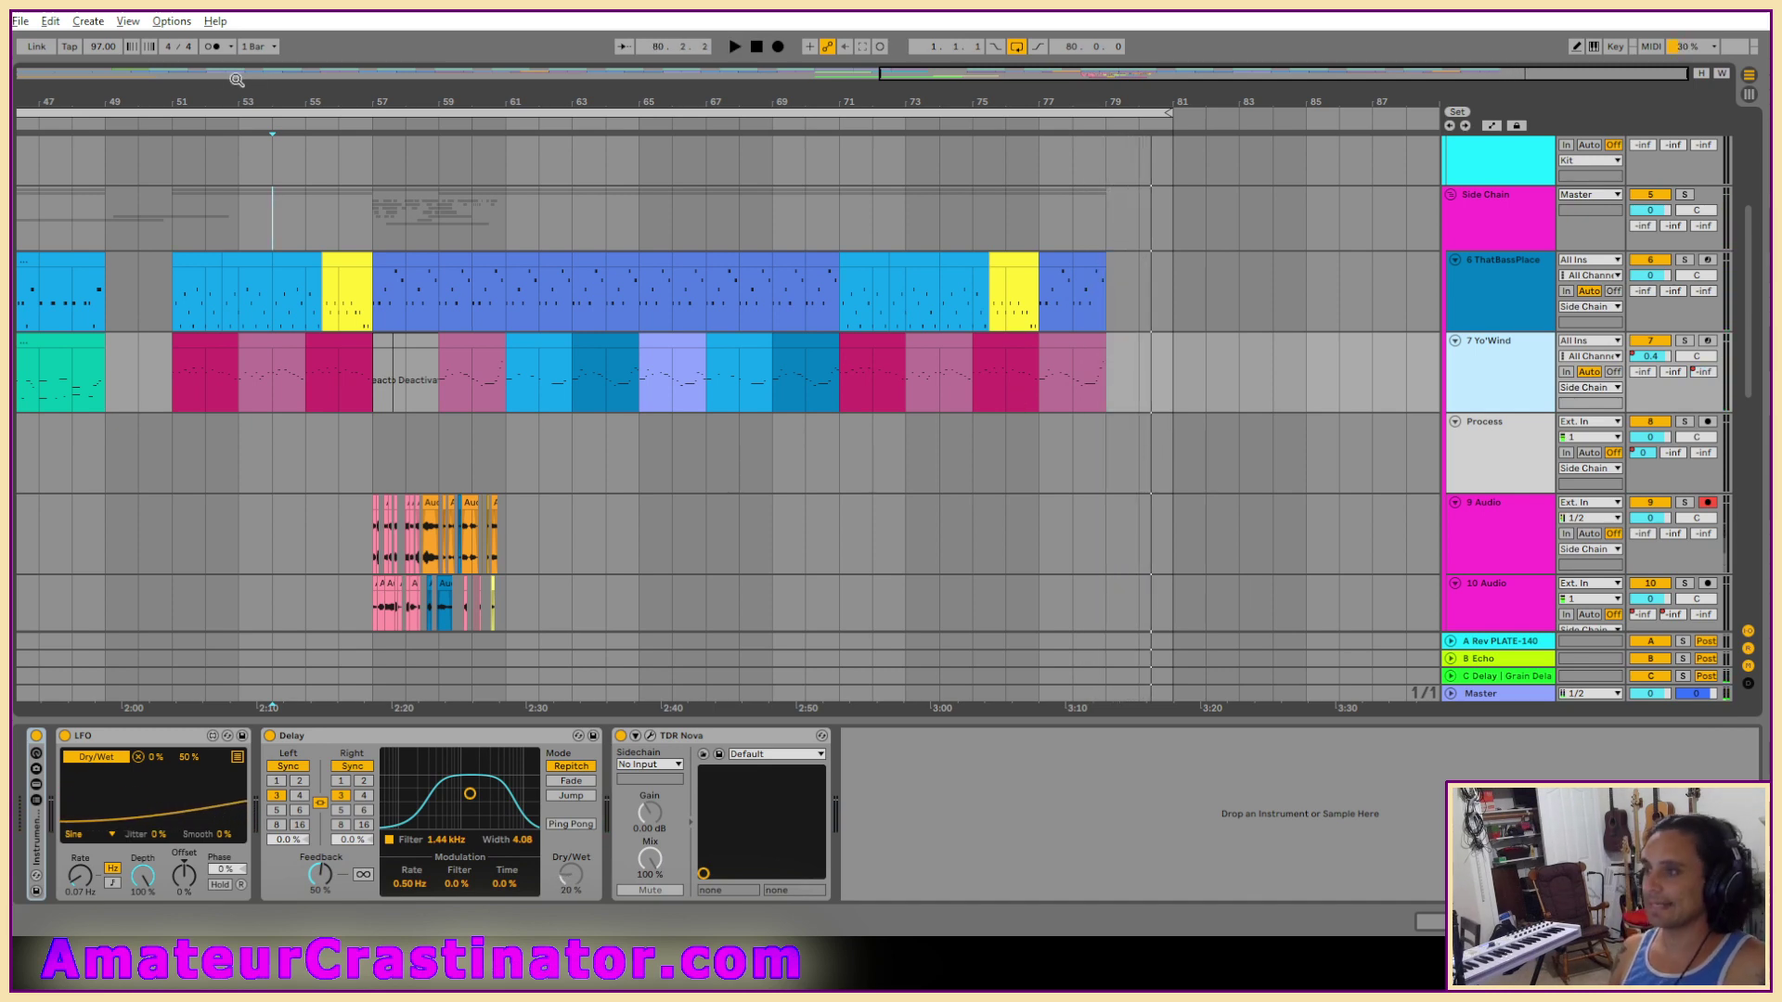
Open another Live Set from its project folder inside Live Recordings.
left_click(21, 20)
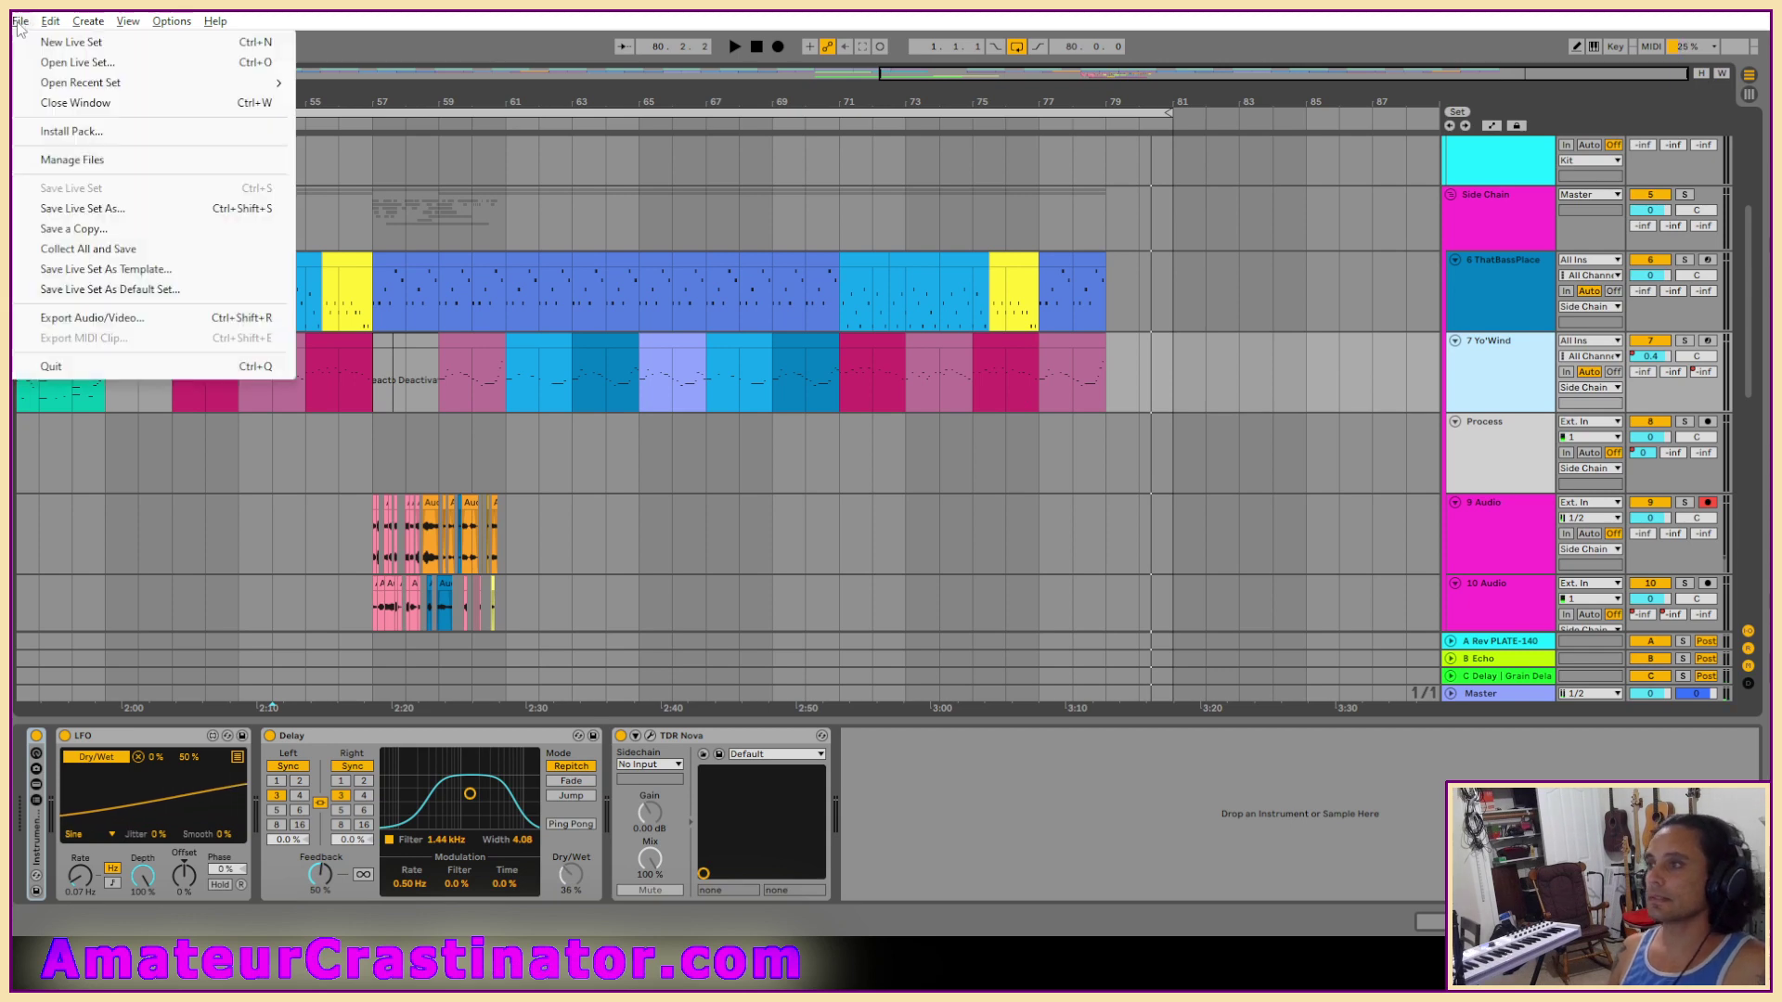
left_click(56, 55)
left_click(354, 91)
scroll(315, 334, "up", 3)
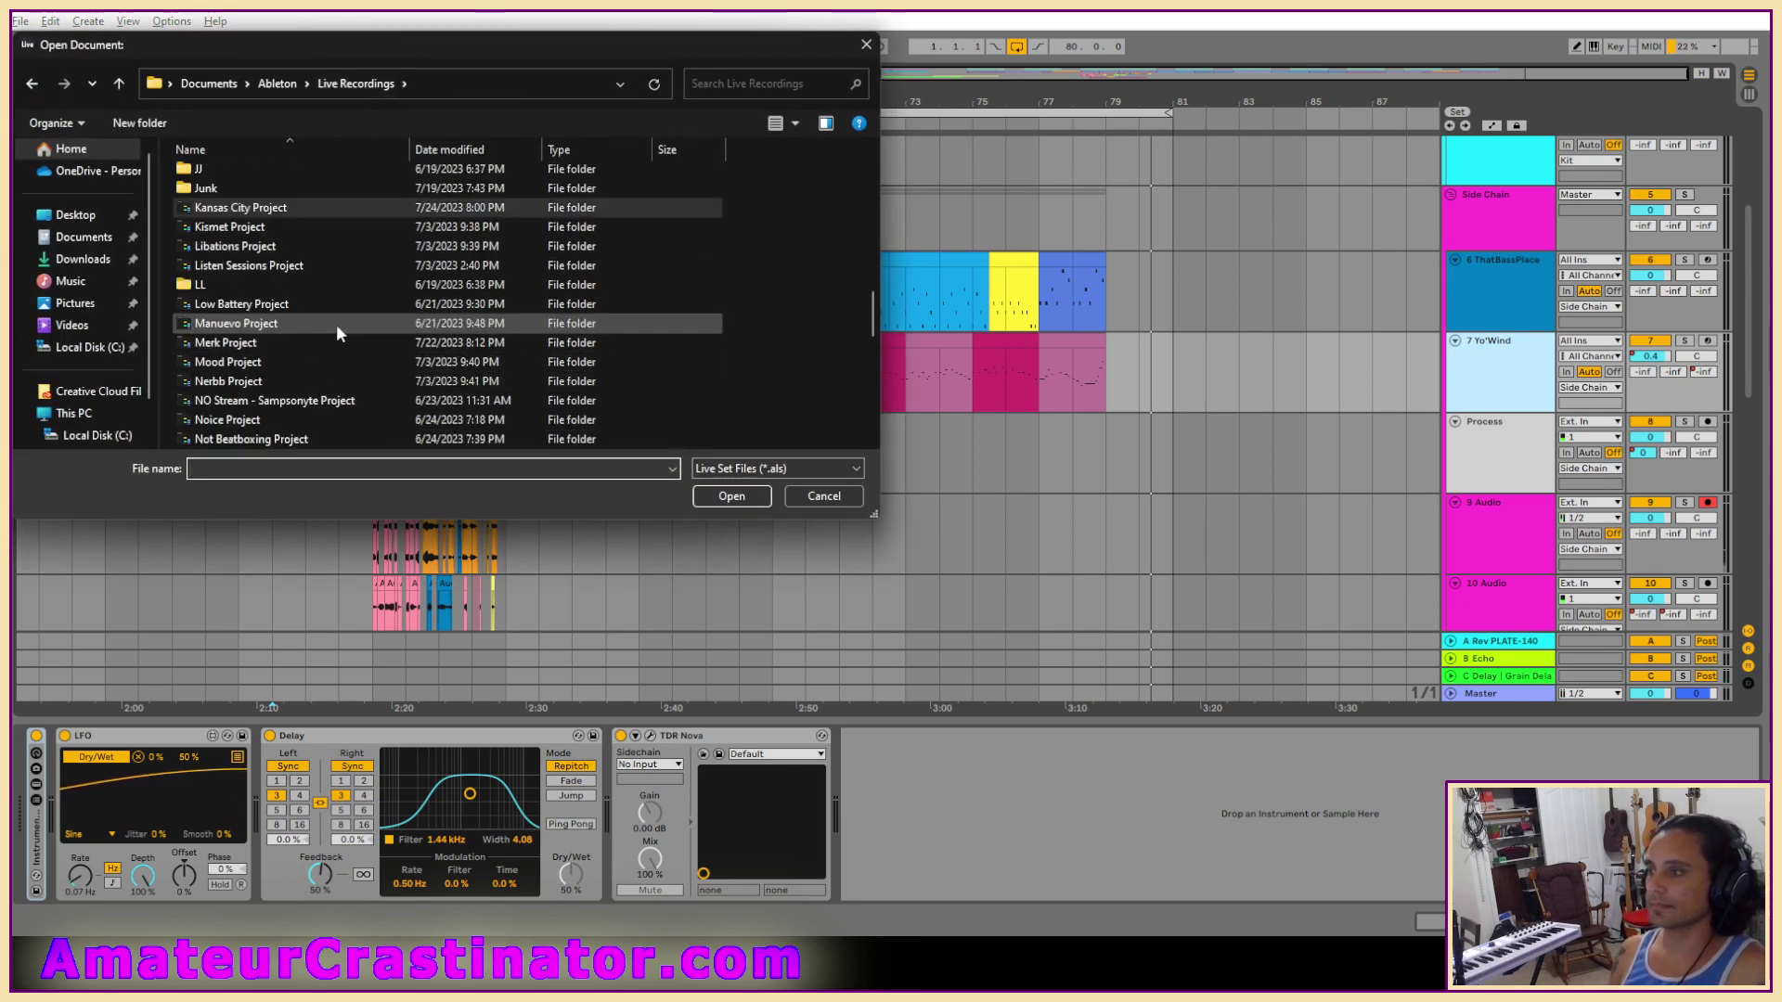
double_click(215, 230)
double_click(217, 234)
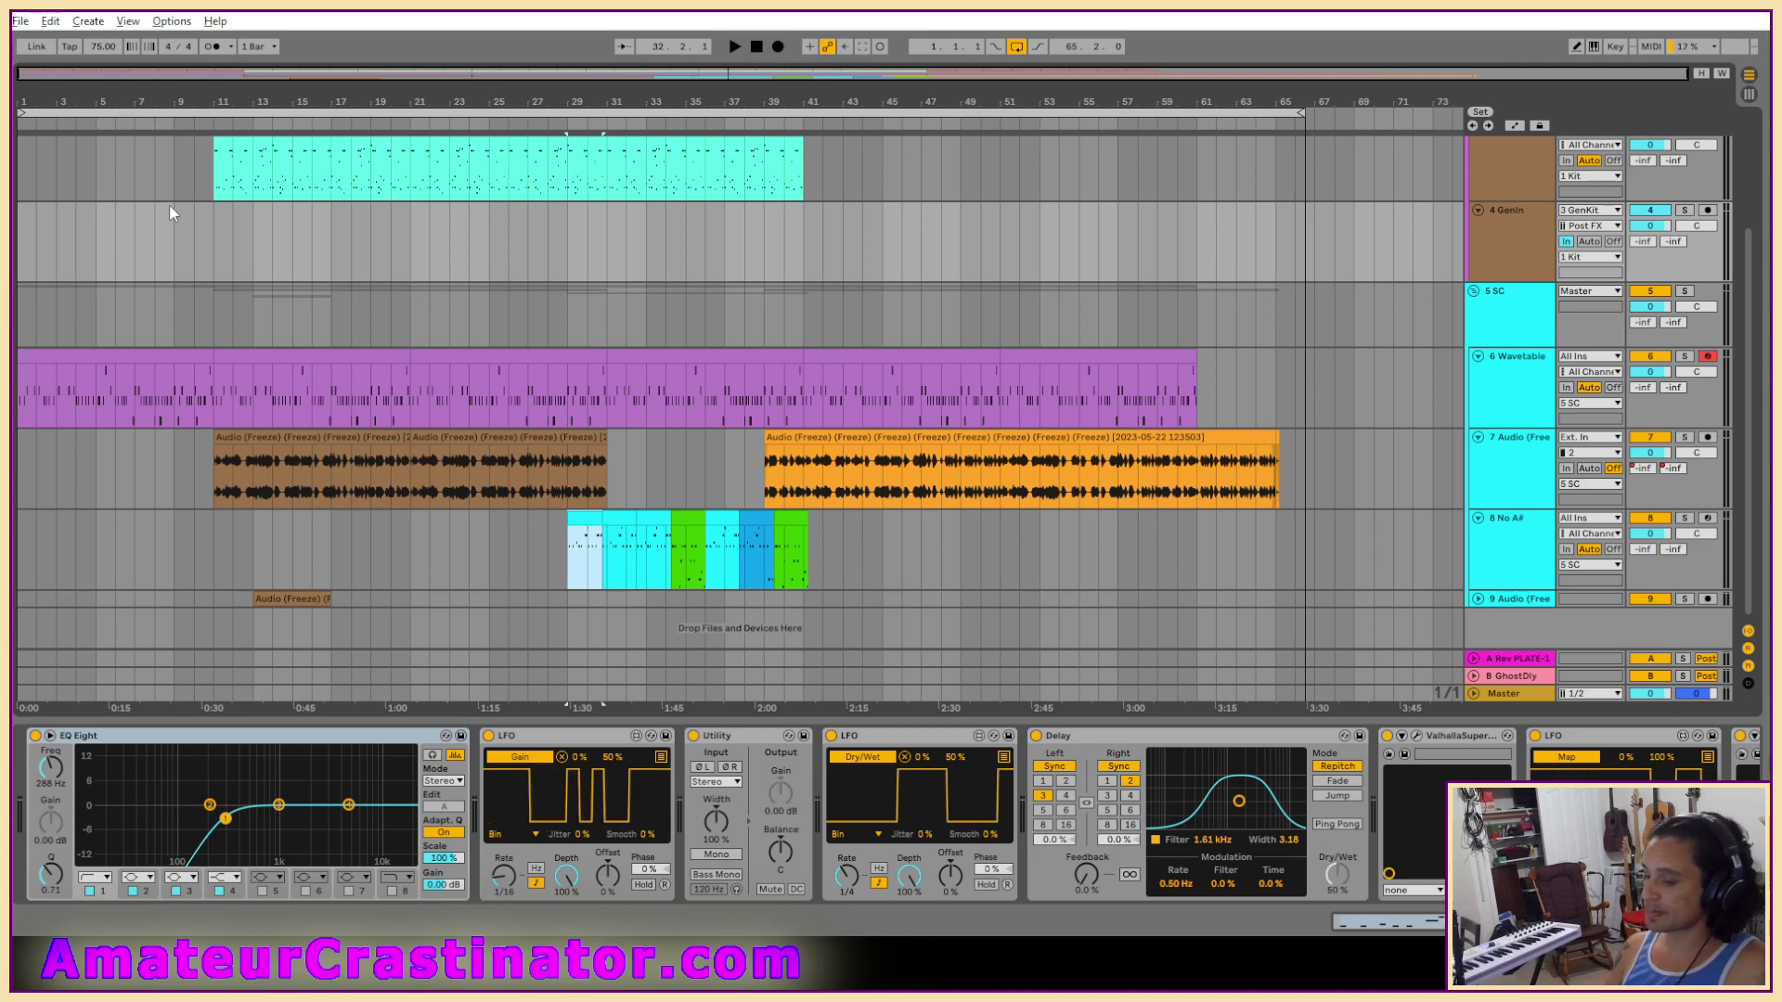
Play the opened Live Set from bar 1 and look over its tracks.
key("Home")
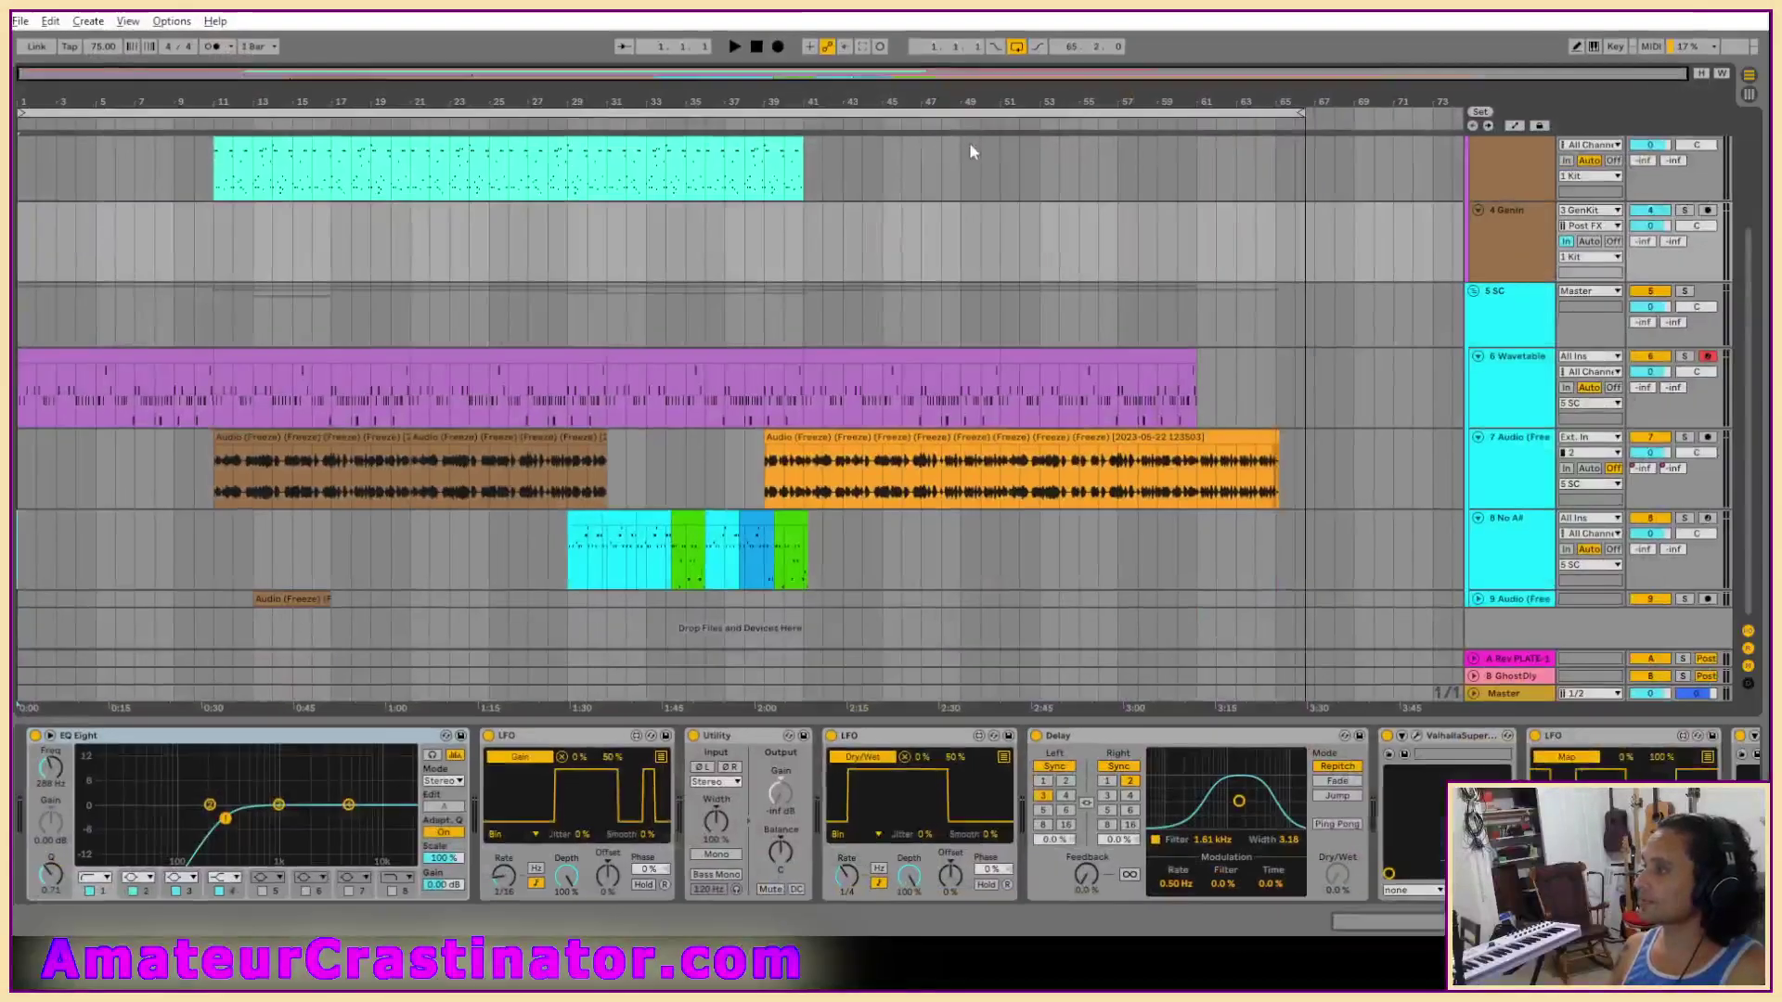
key("space")
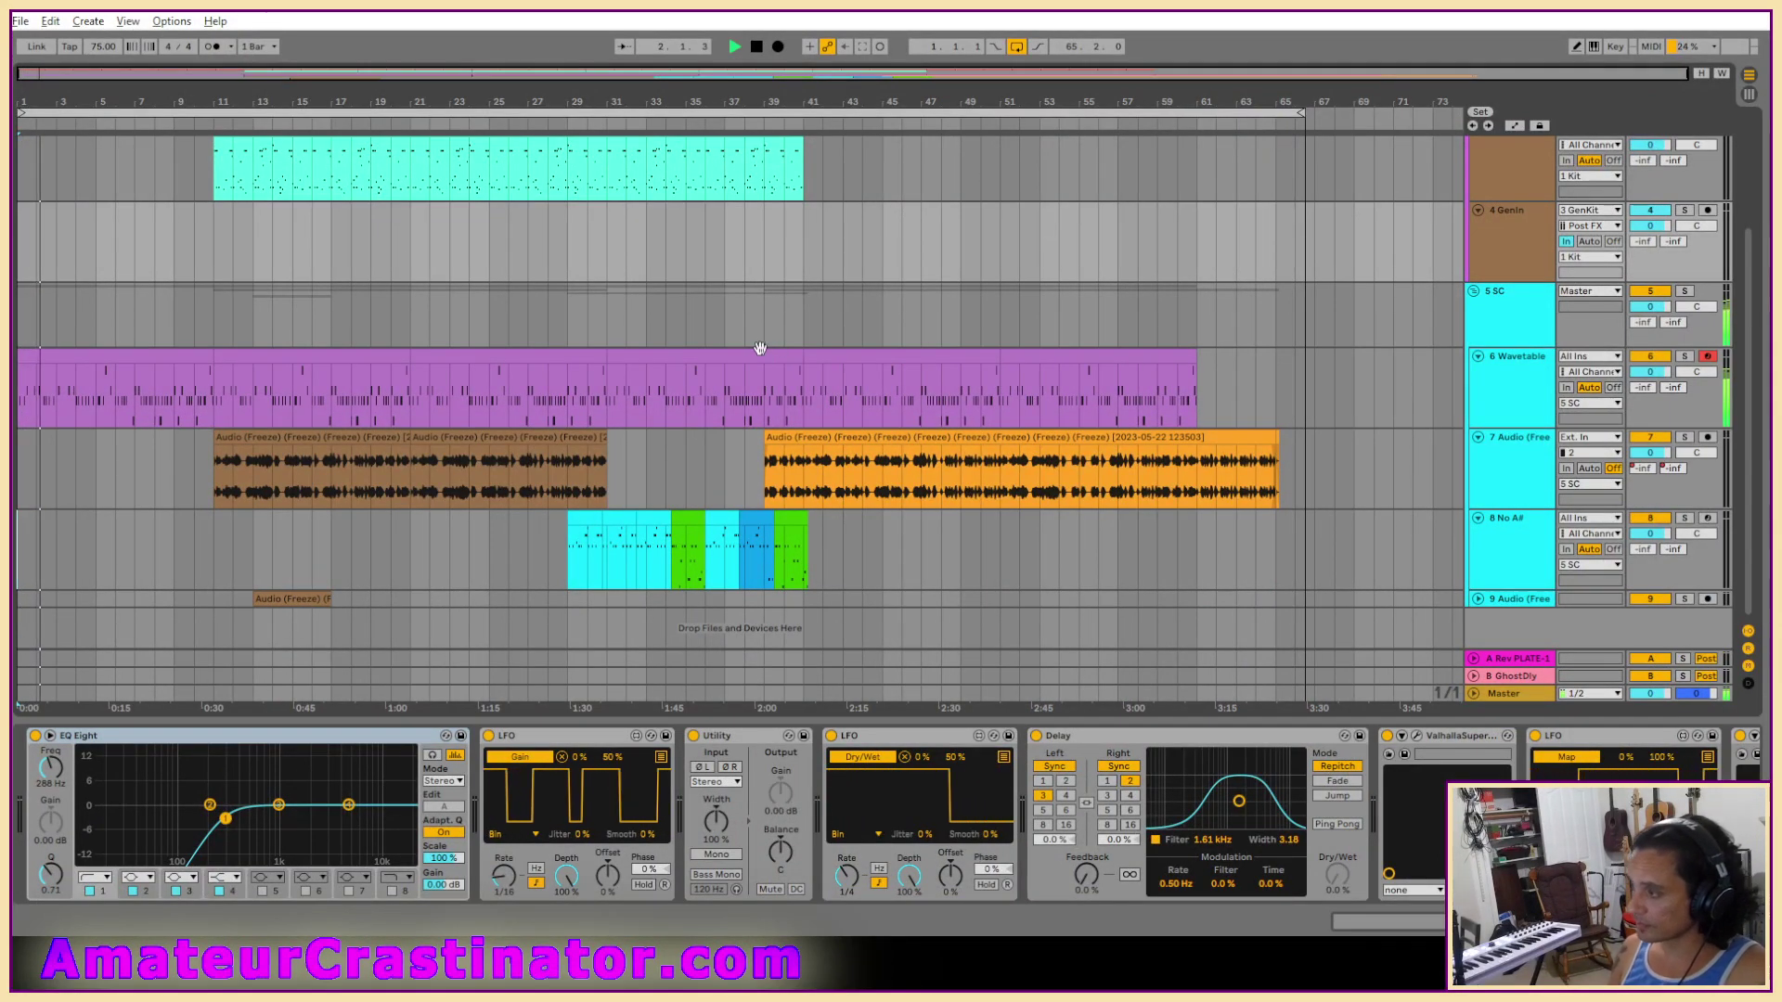
scroll(845, 368, "up", 1)
scroll(845, 369, "up", 3)
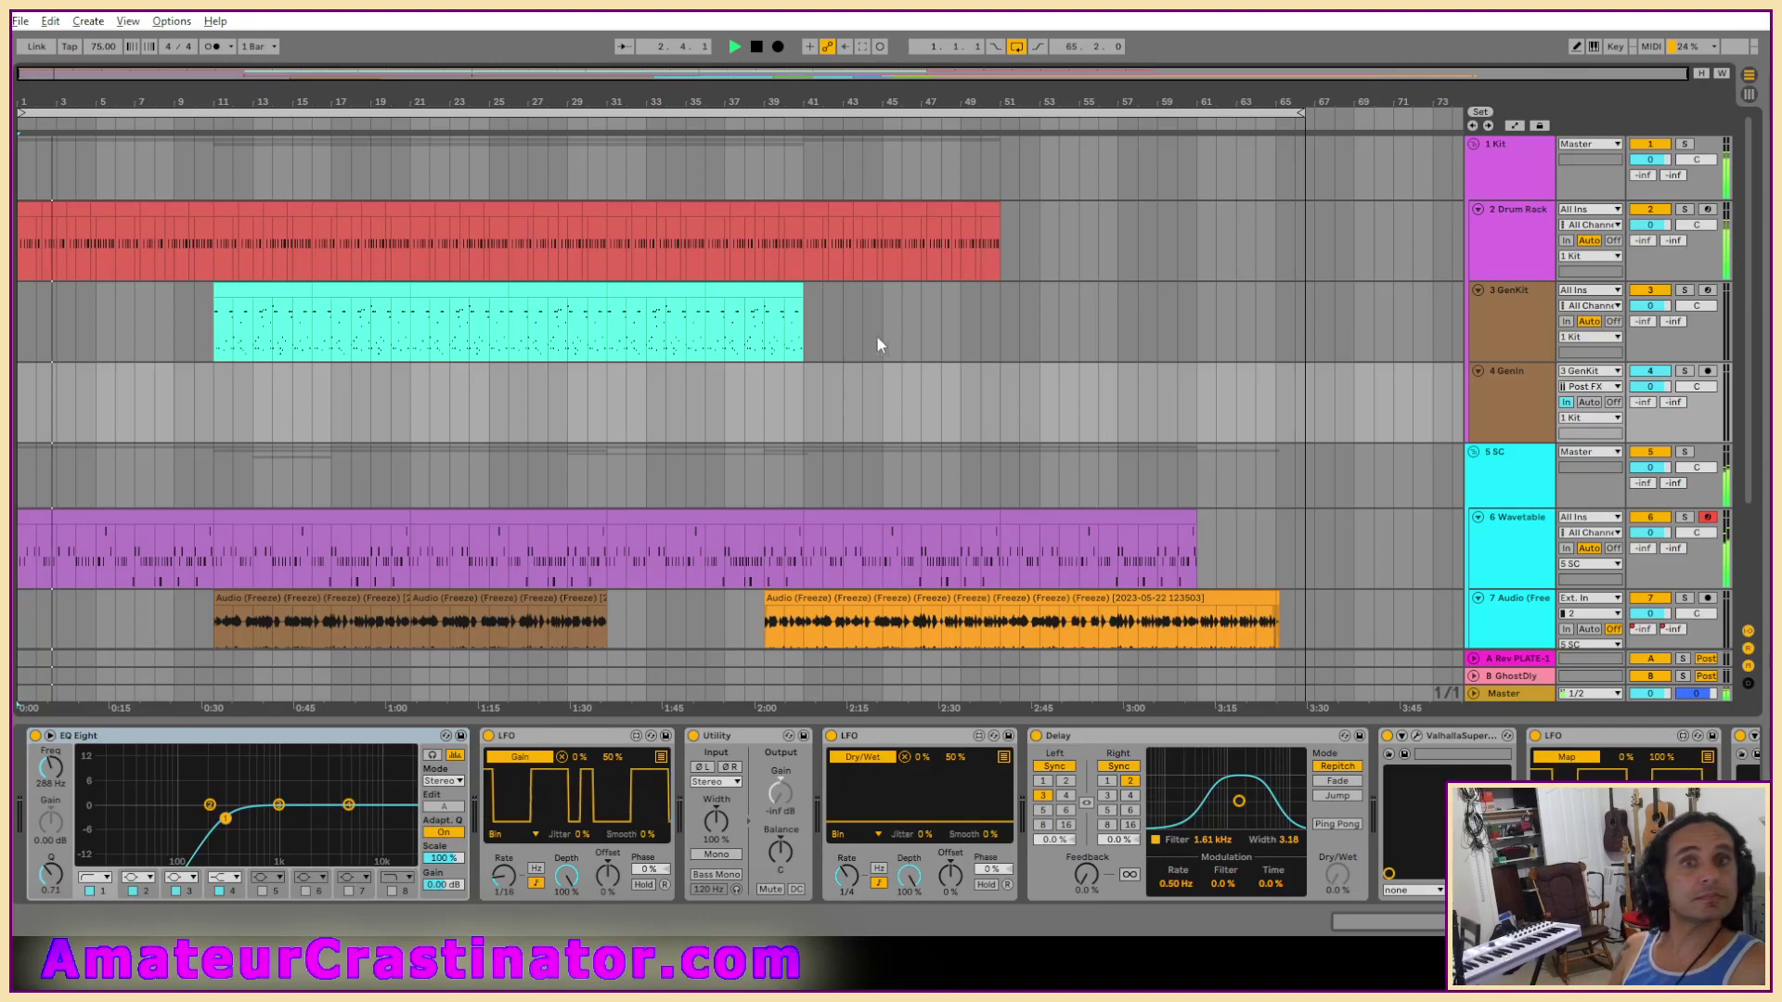
scroll(910, 372, "down", 2)
scroll(1068, 400, "down", 2)
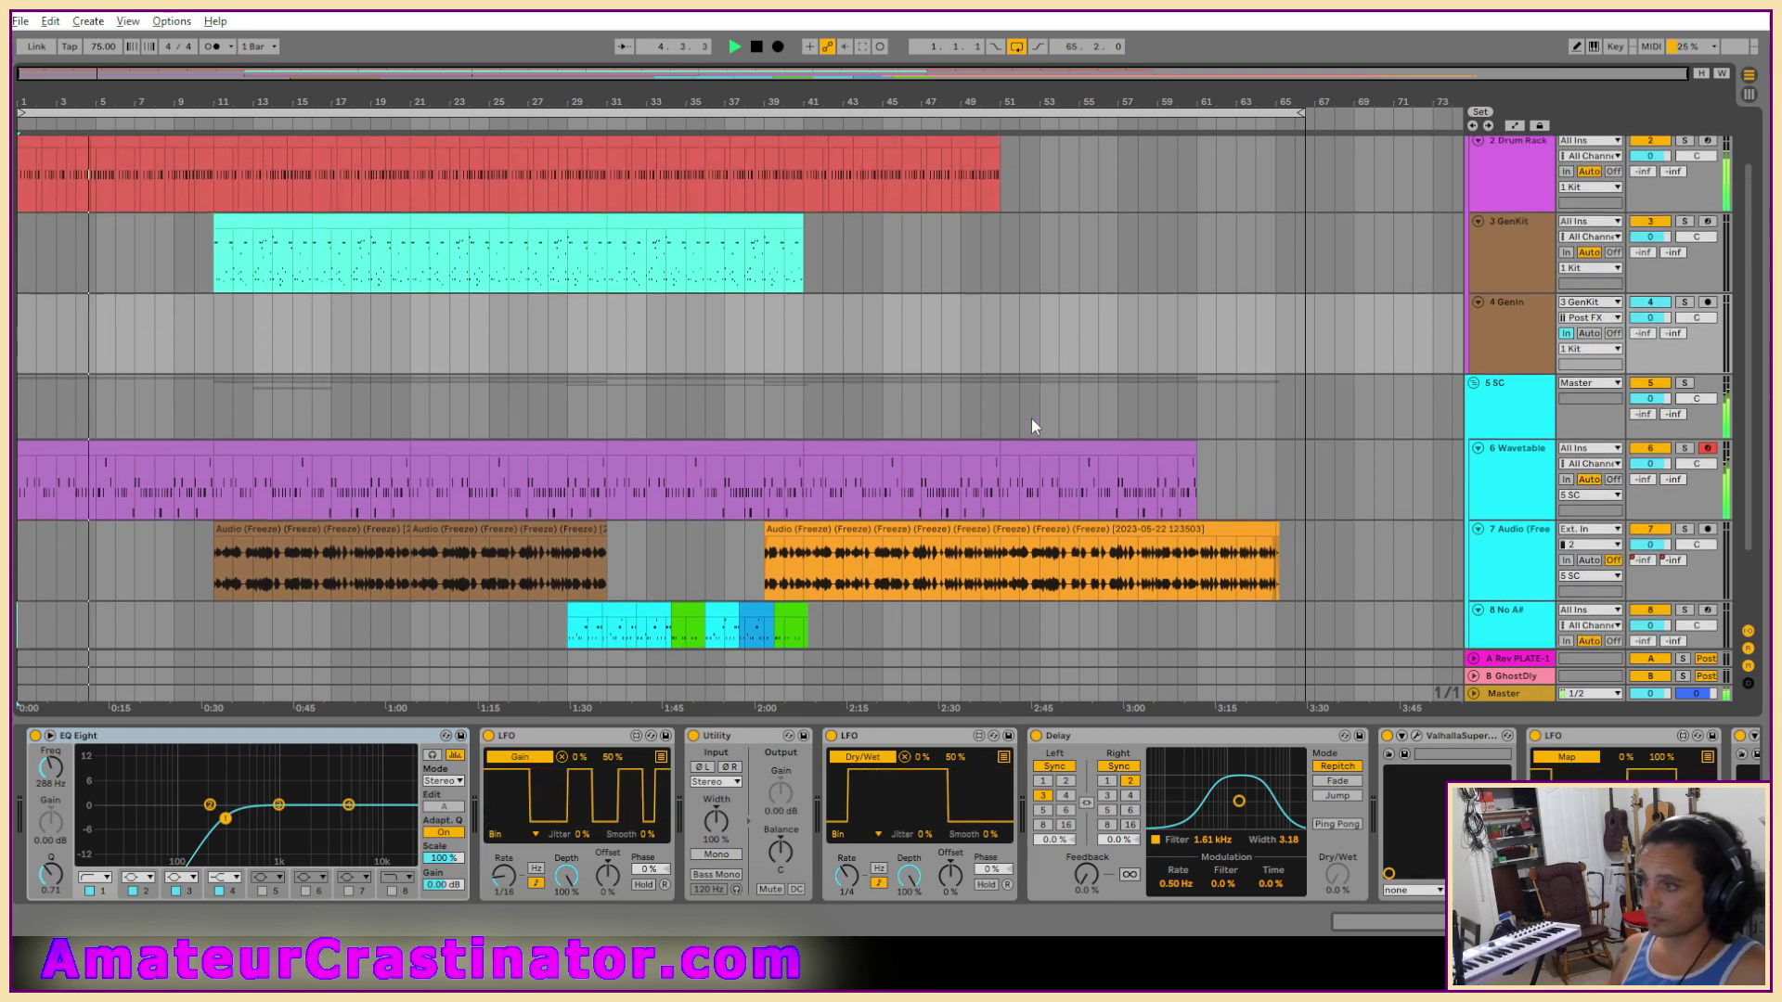
scroll(1033, 420, "up", 2)
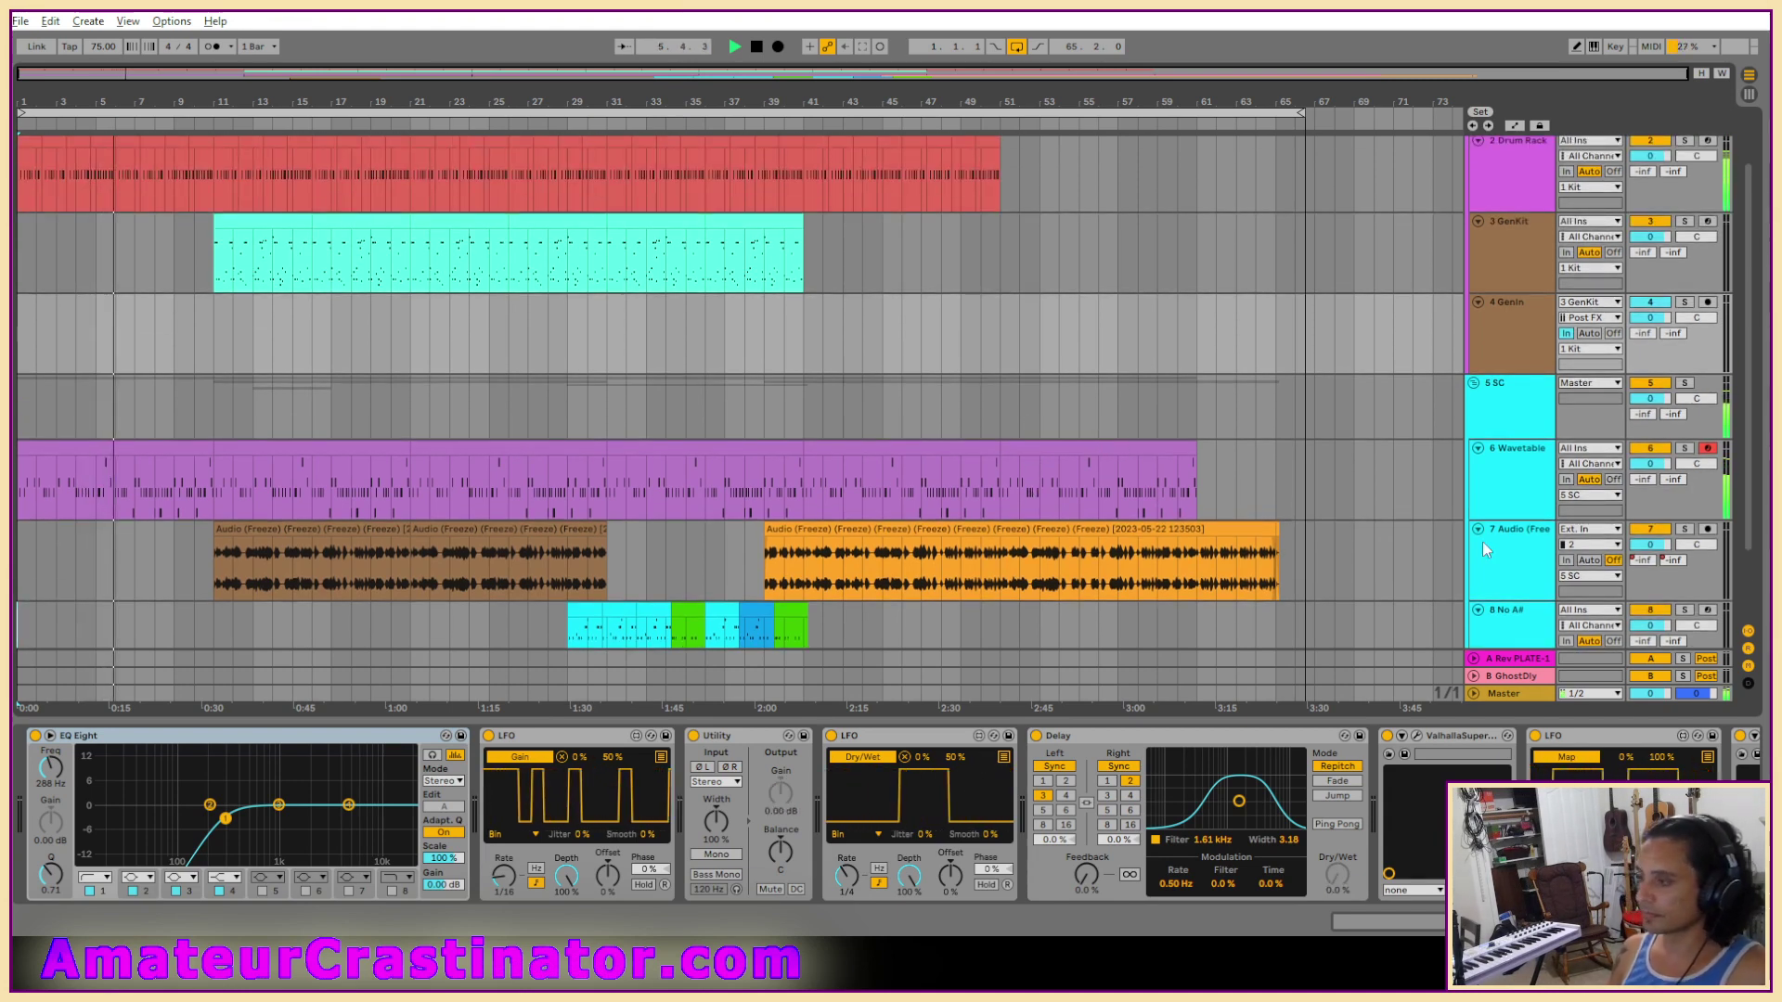
Automate the Phaser-Flanger Dry/Wet on the Wavetable track to ramp up from bar 1 to bar 11, and play it from the start.
left_click(1509, 470)
scroll(1323, 743, "right", 5)
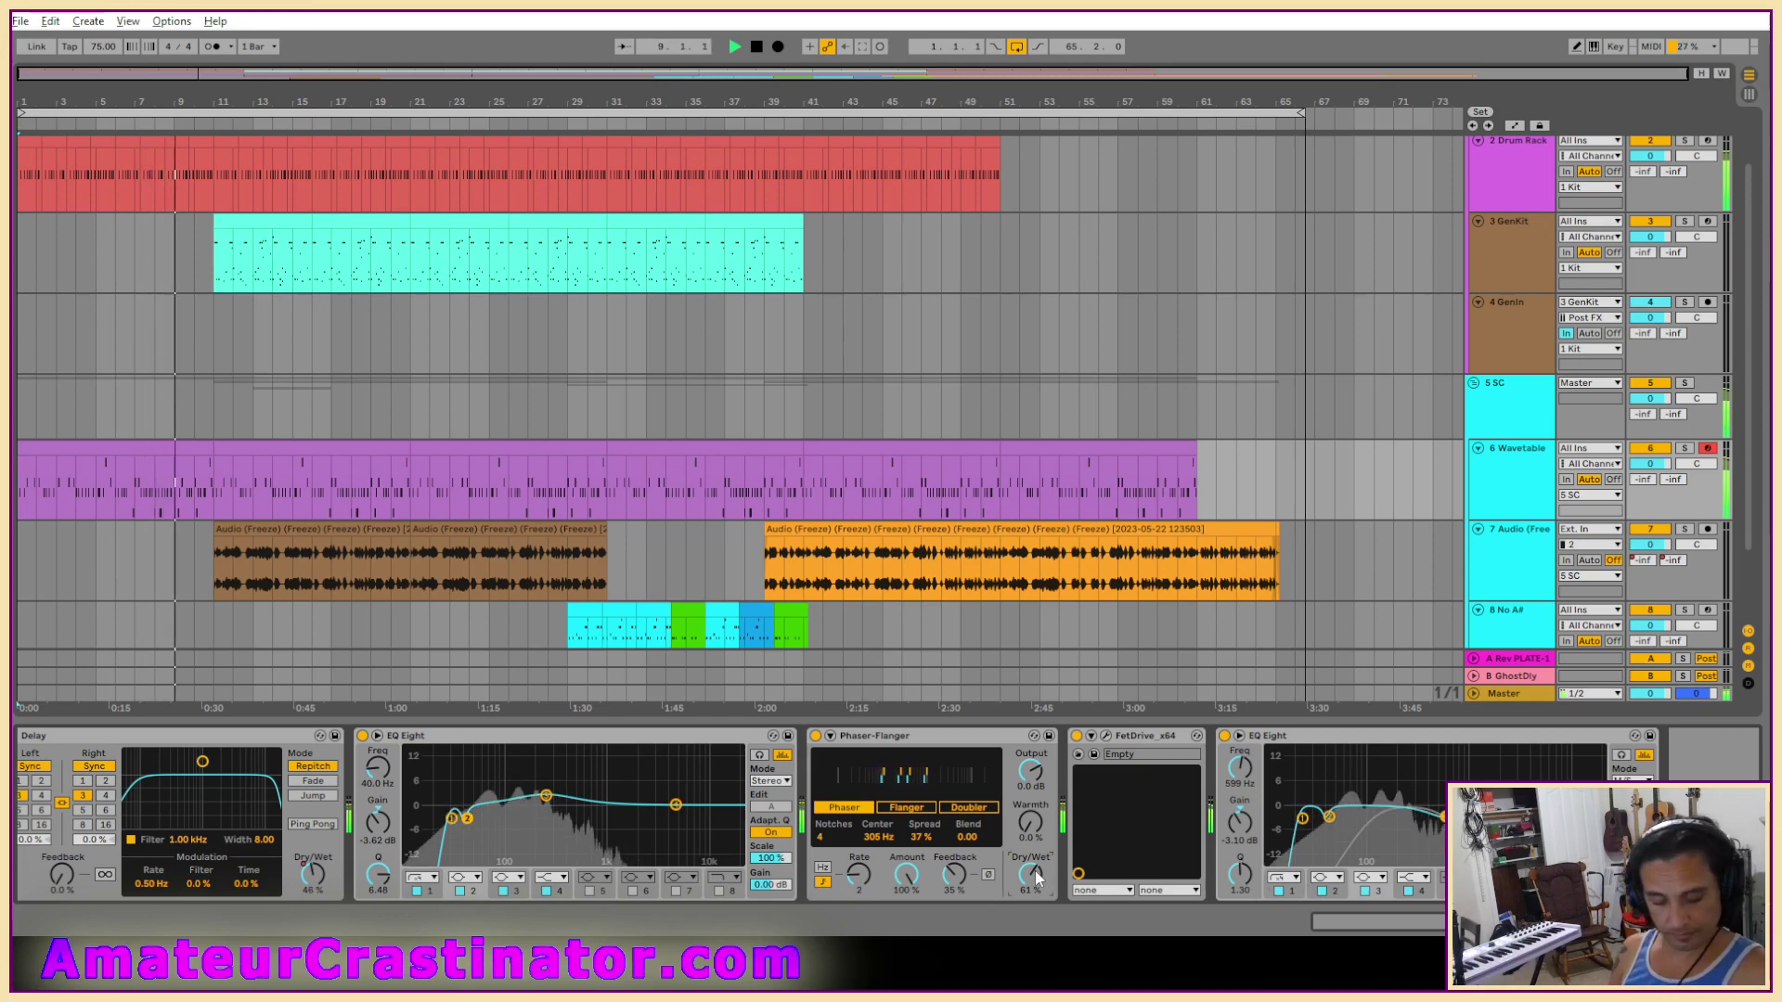
key("a")
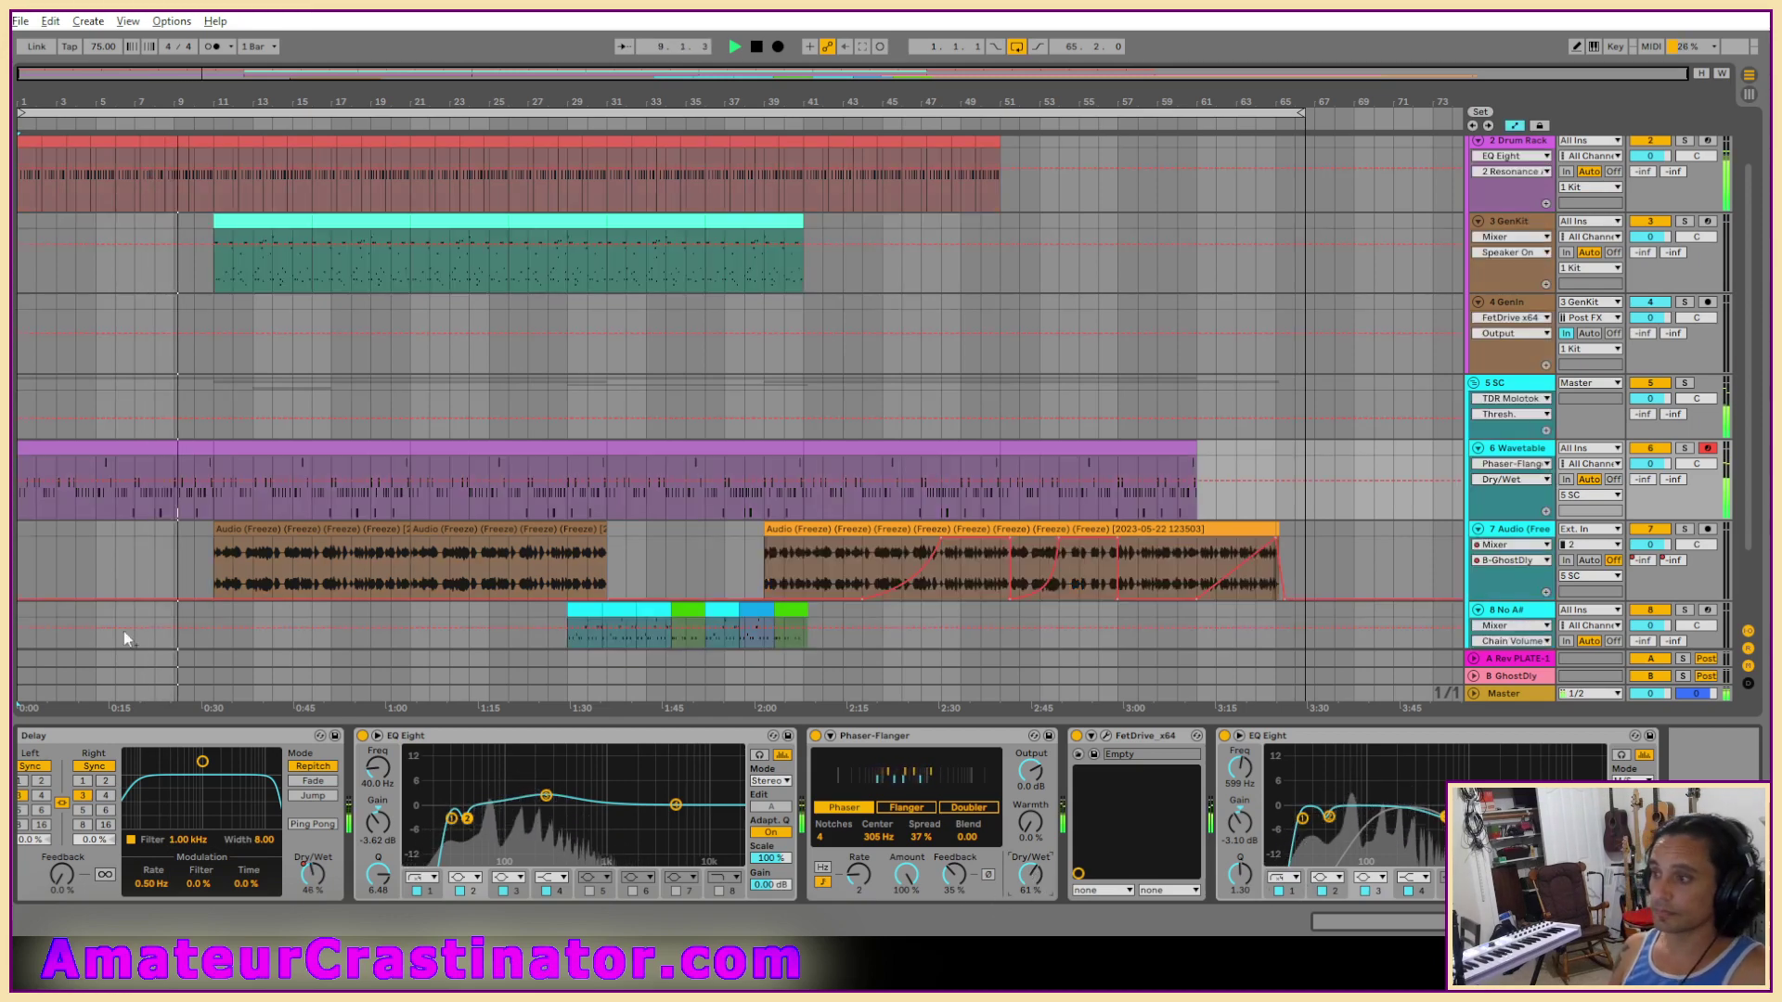
left_click(215, 479)
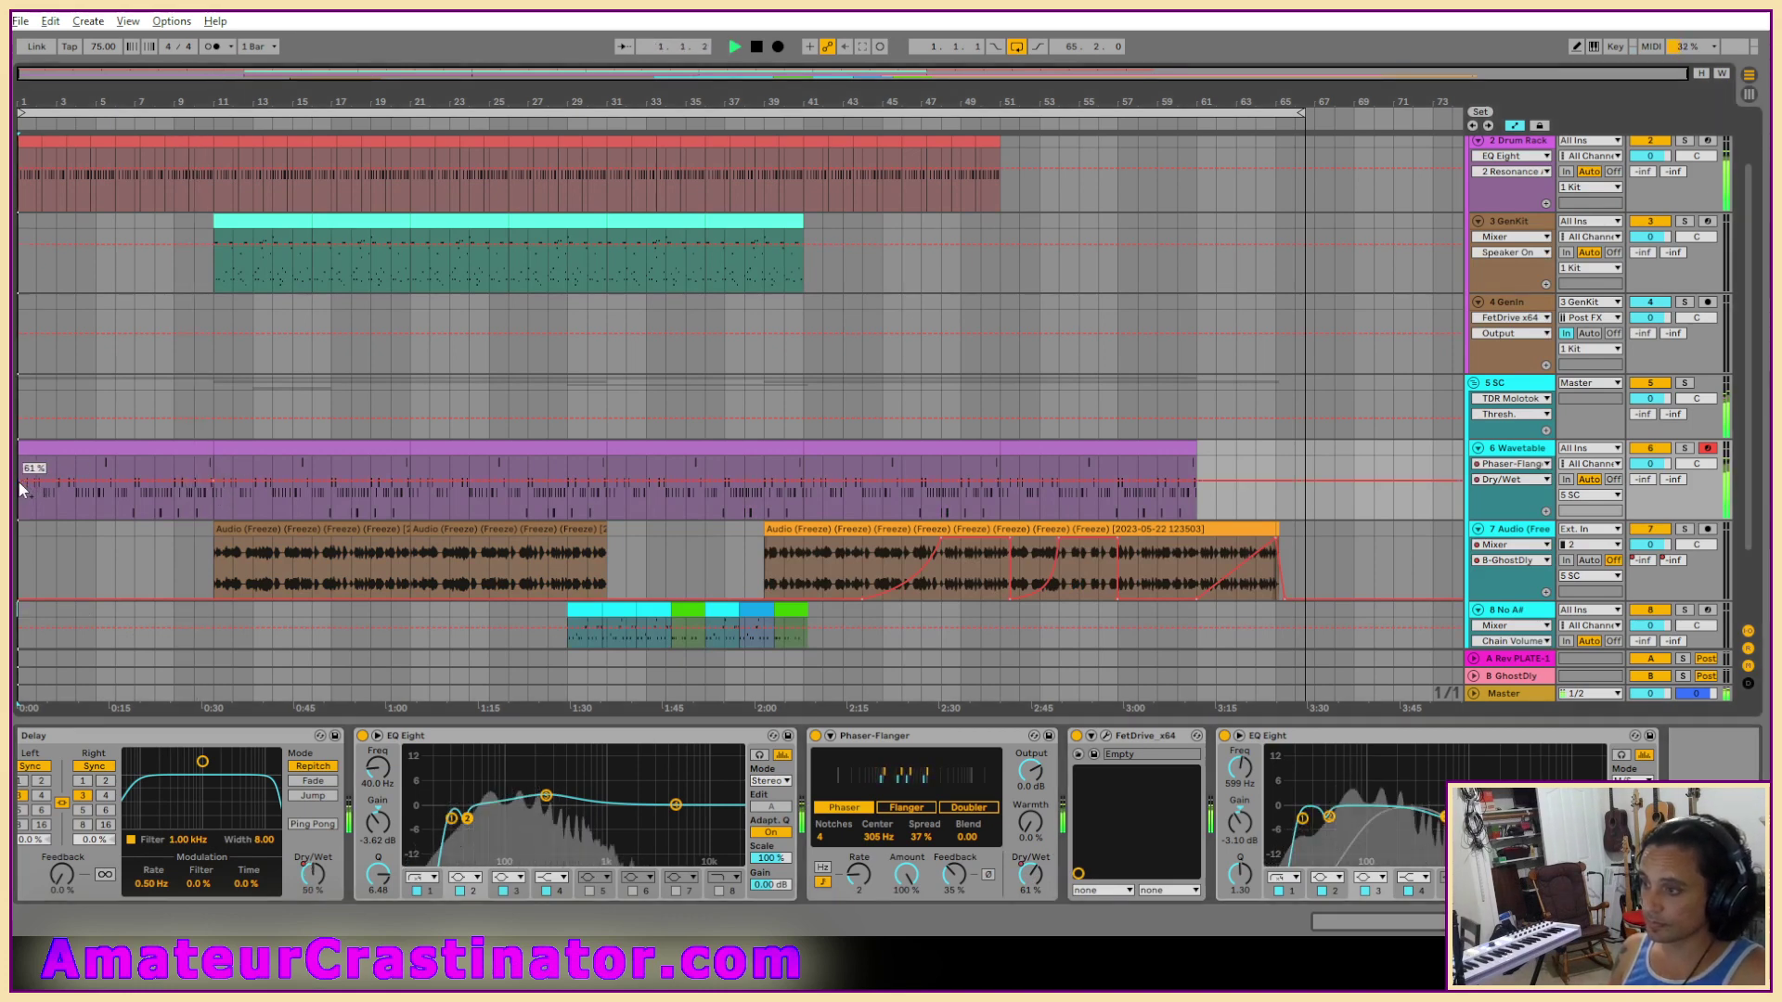
left_click_drag(32, 477, 32, 486)
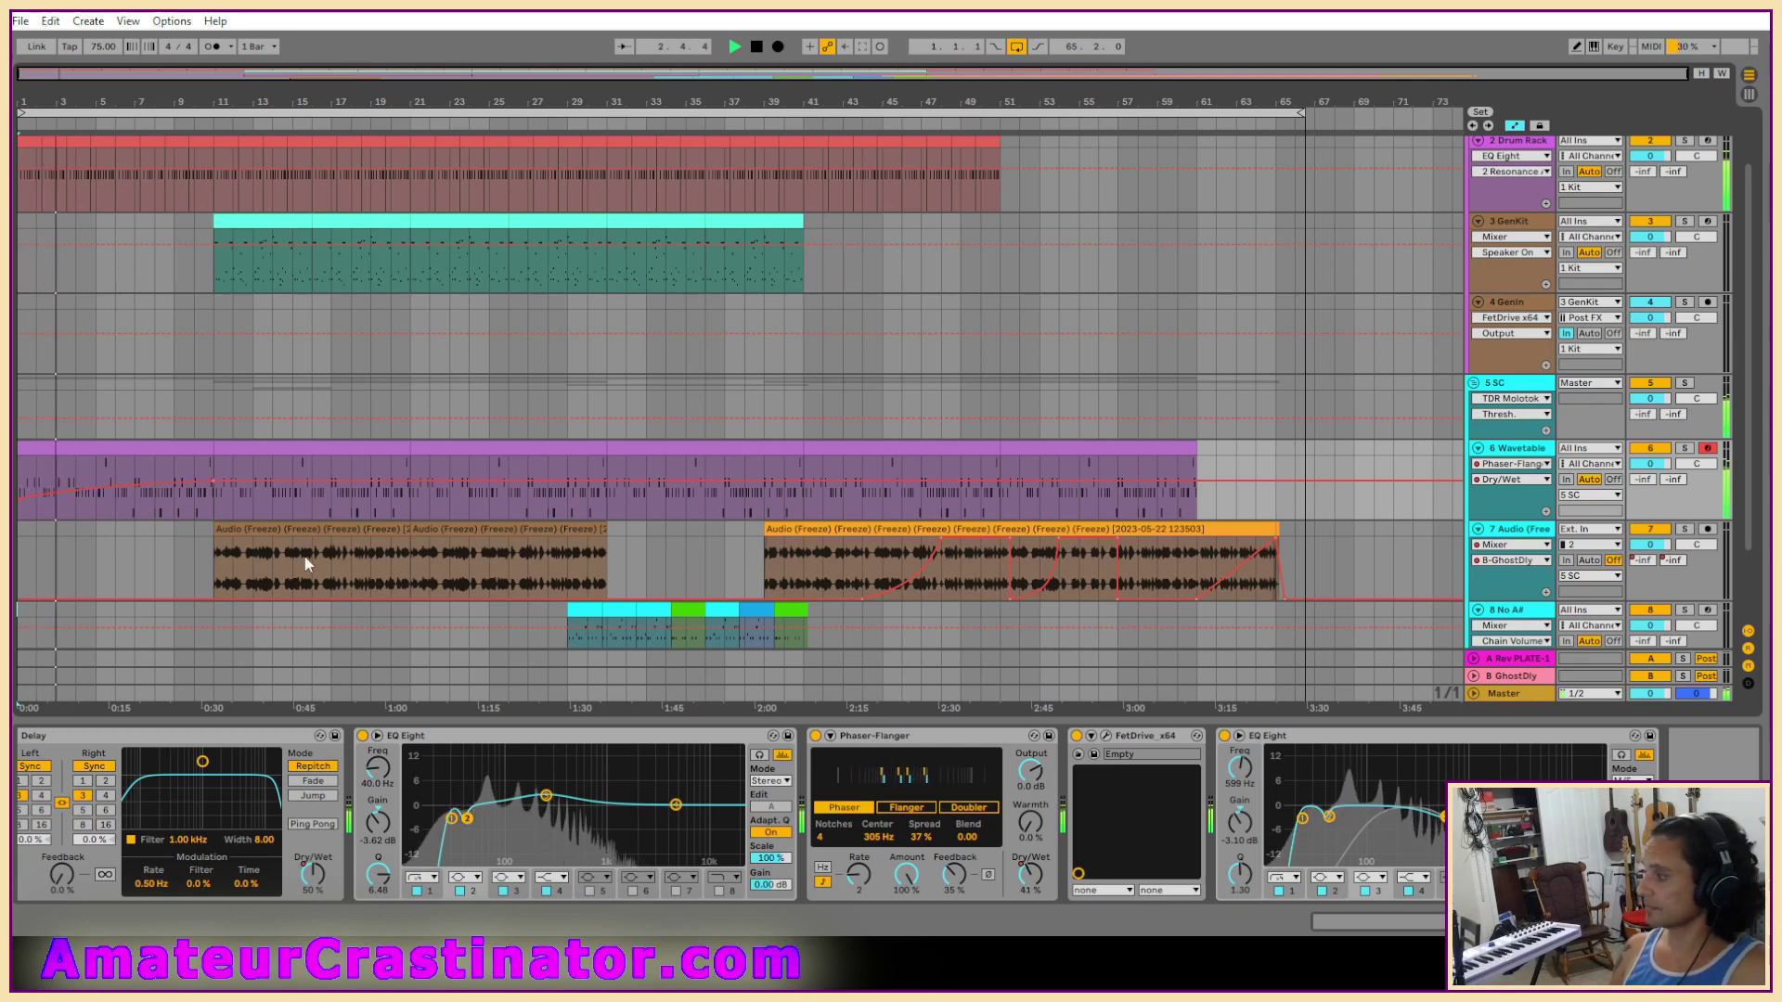
left_click(759, 47)
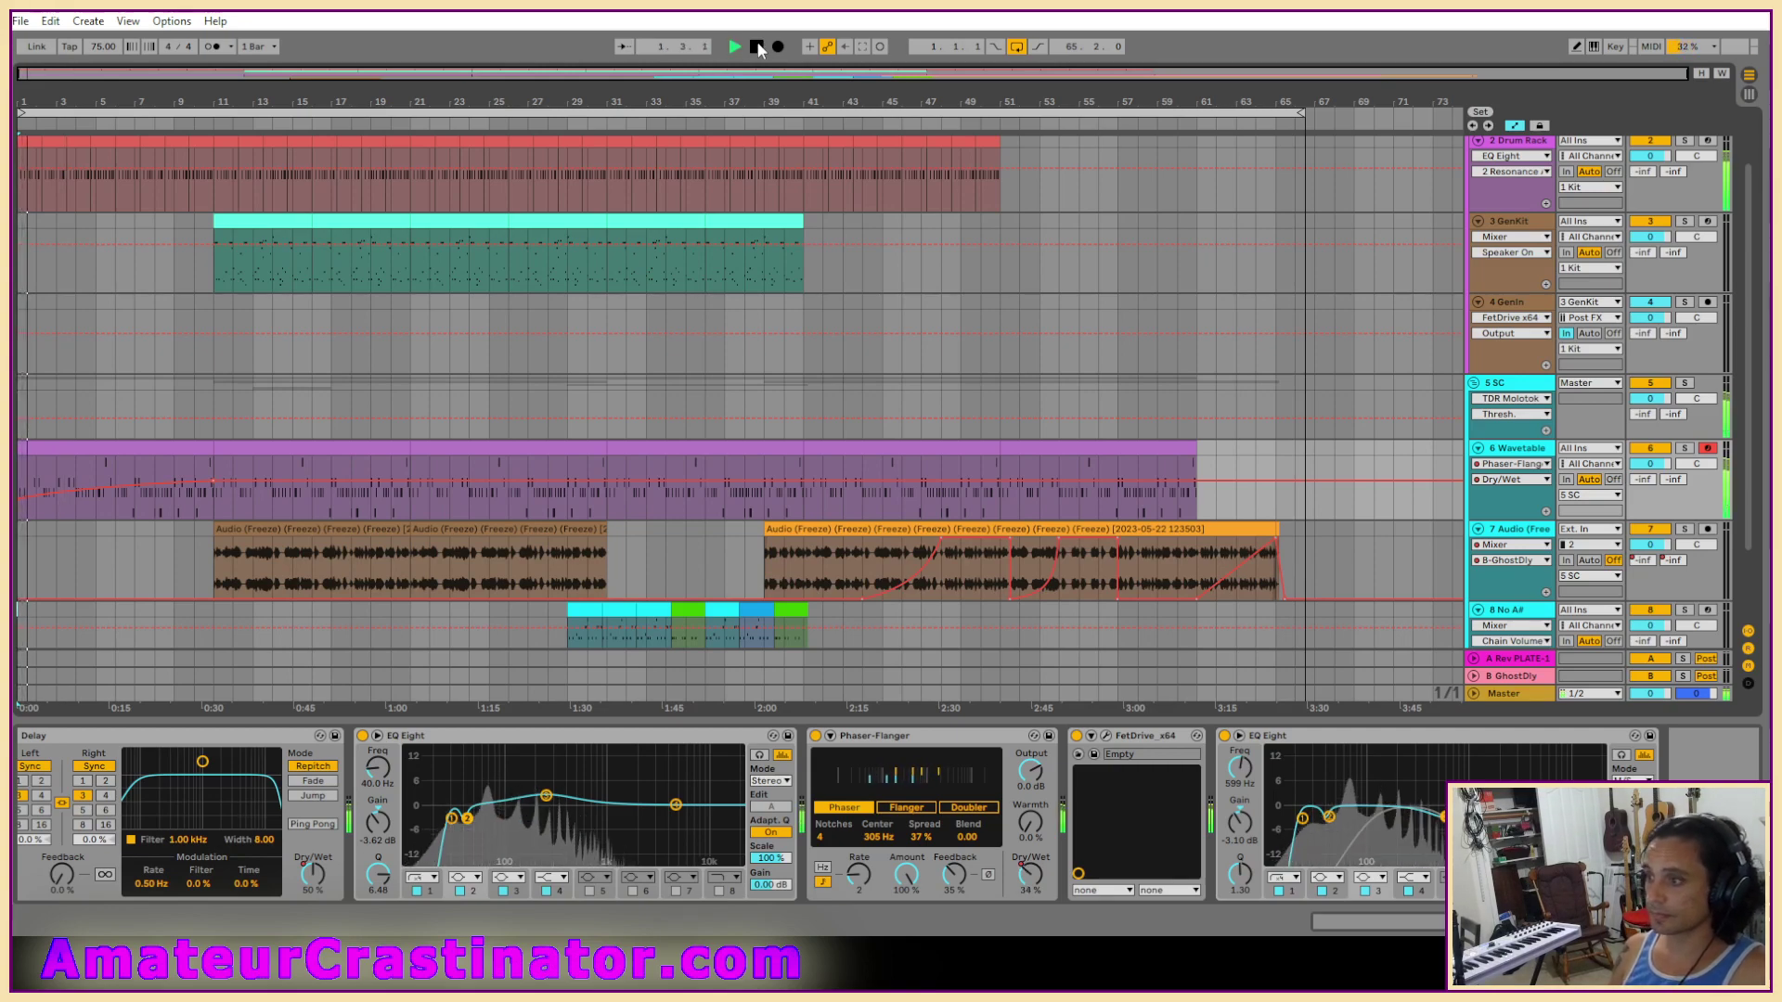
key("a")
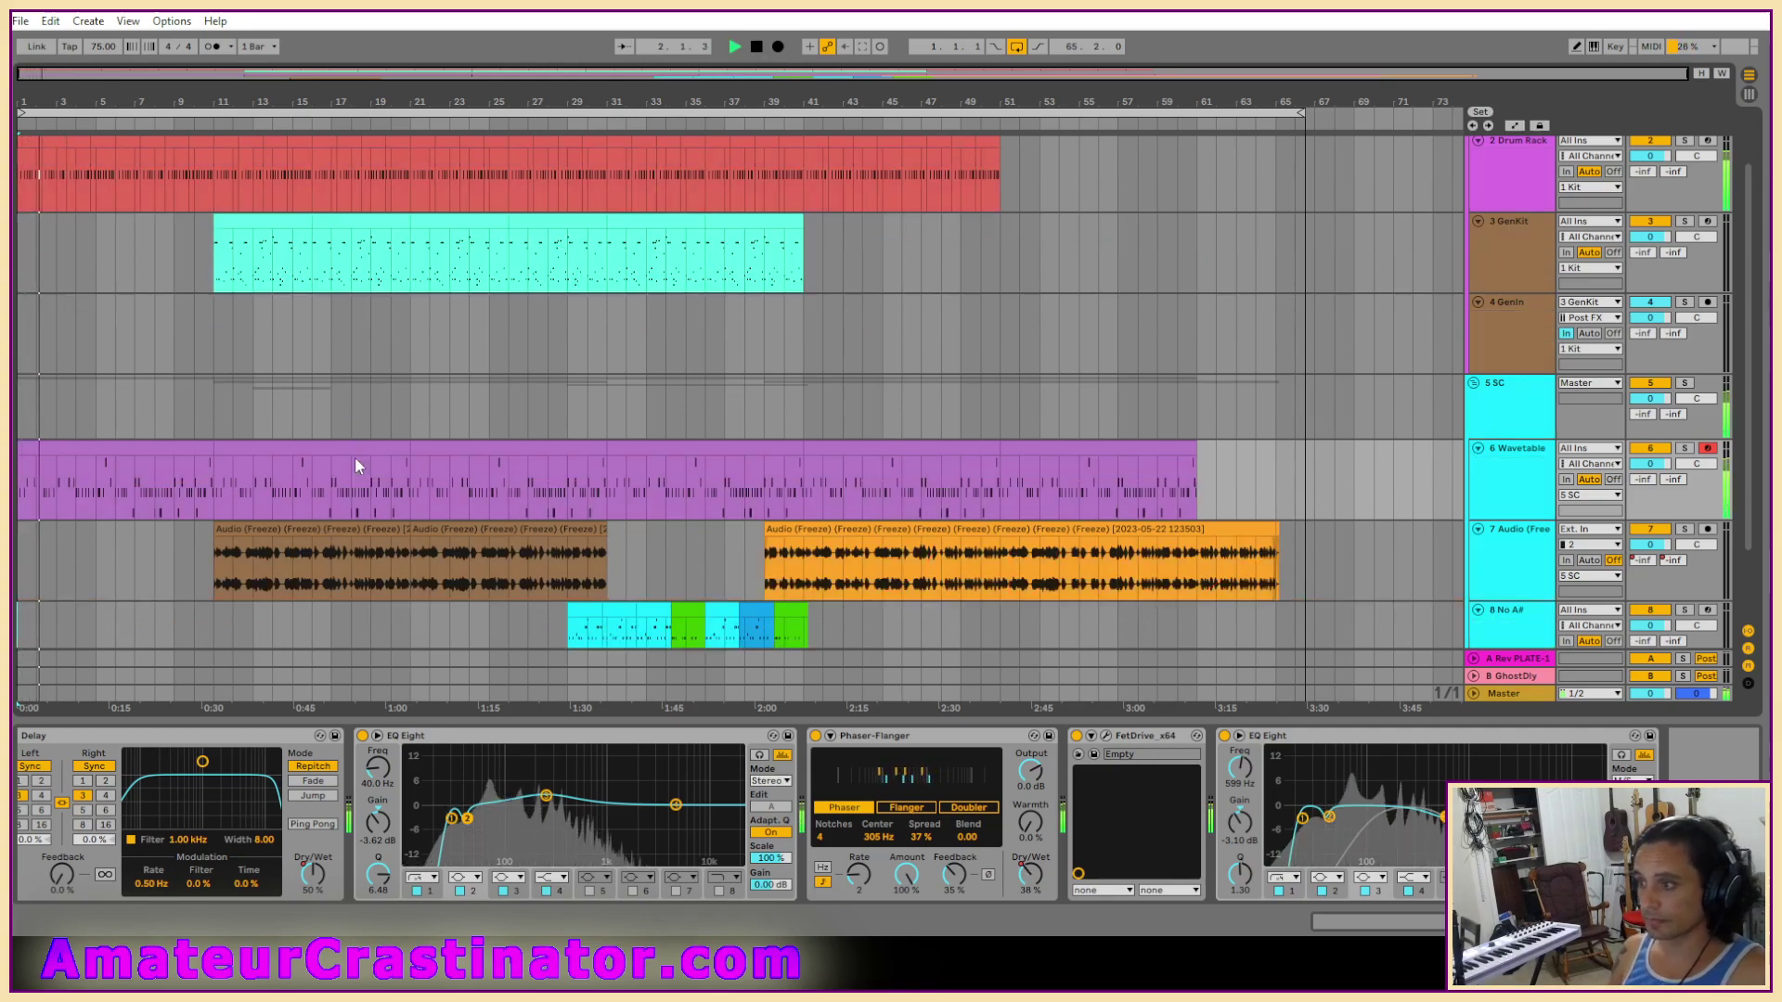
Look over the arrangement and the Wavetable track's device chain, including the Delay's Dry/Wet automation, during playback.
scroll(27, 529, "up", 3)
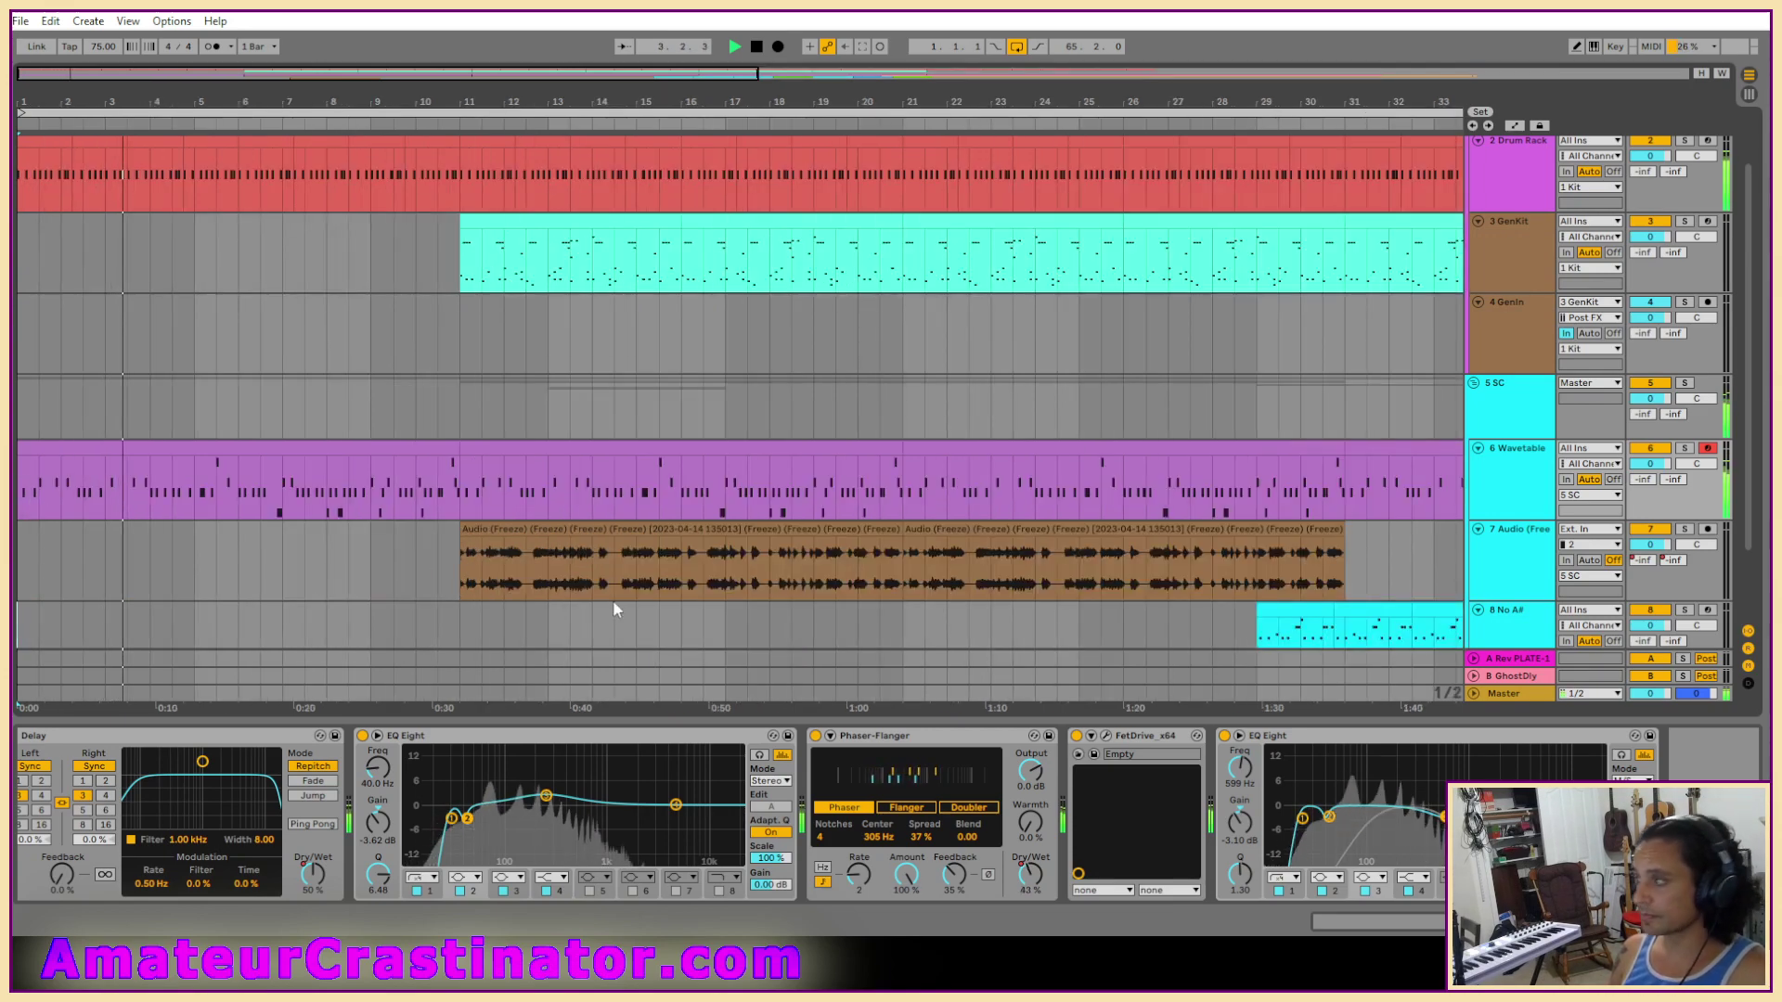
scroll(1305, 504, "down", 3, "ctrl")
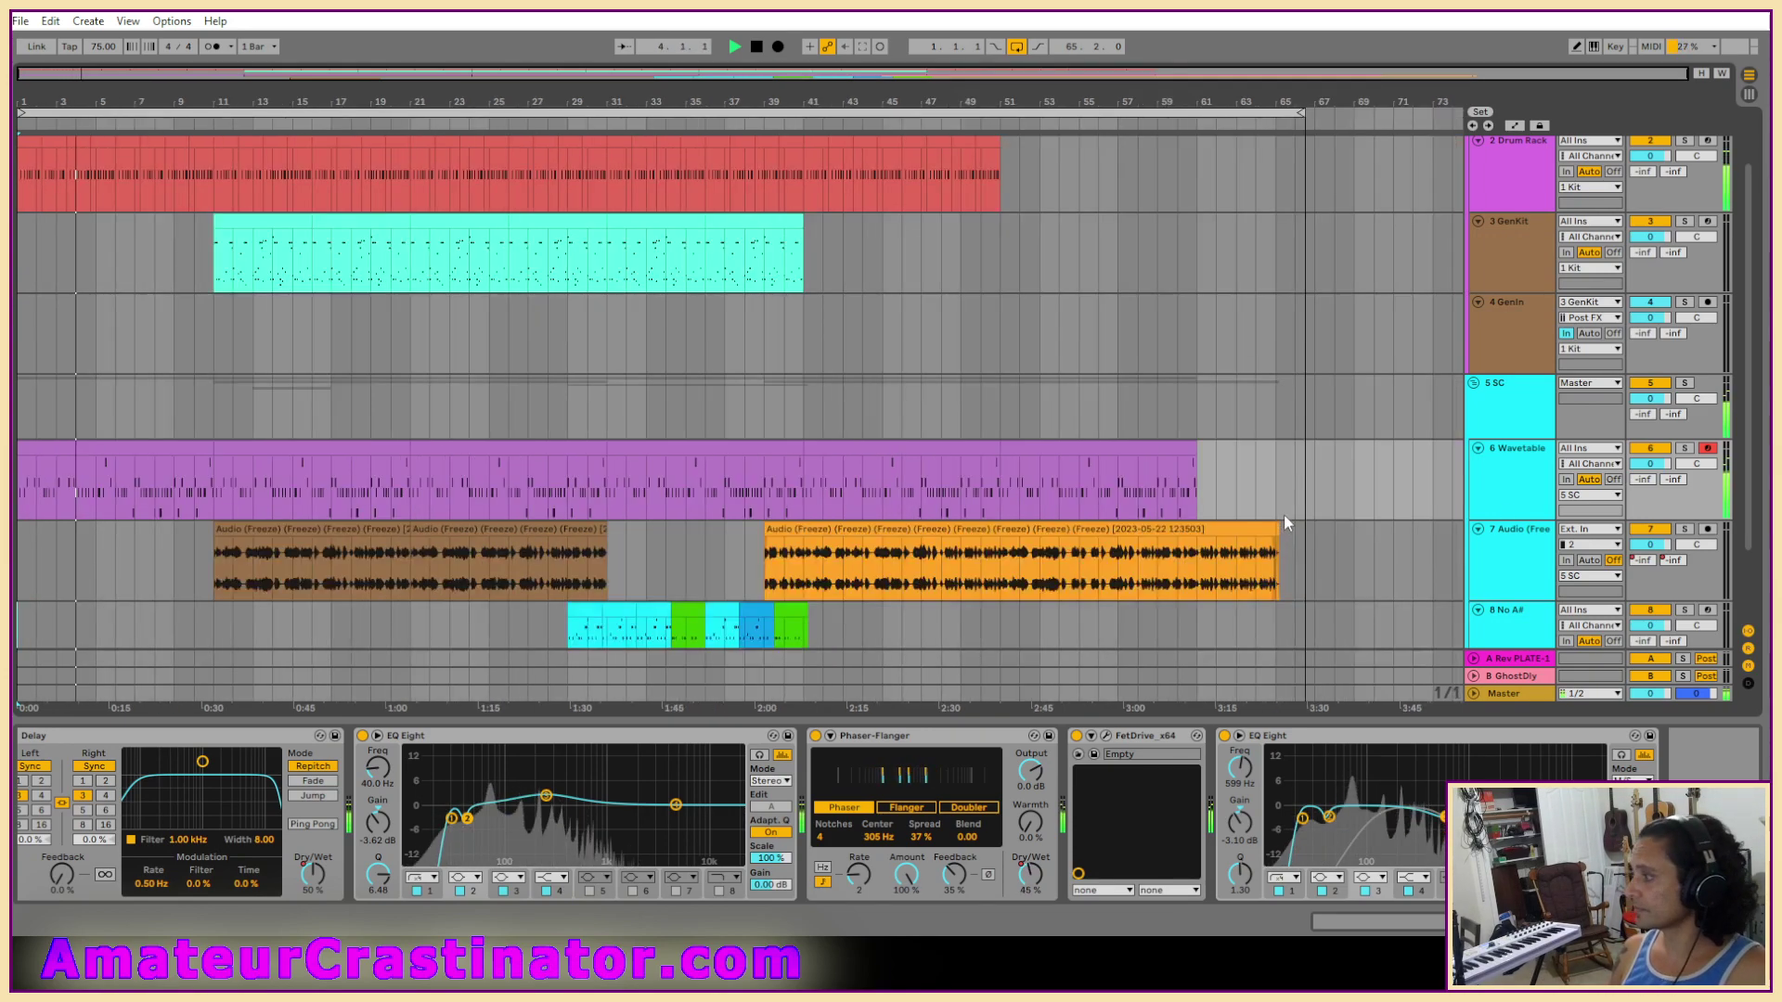
scroll(1281, 510, "down", 2)
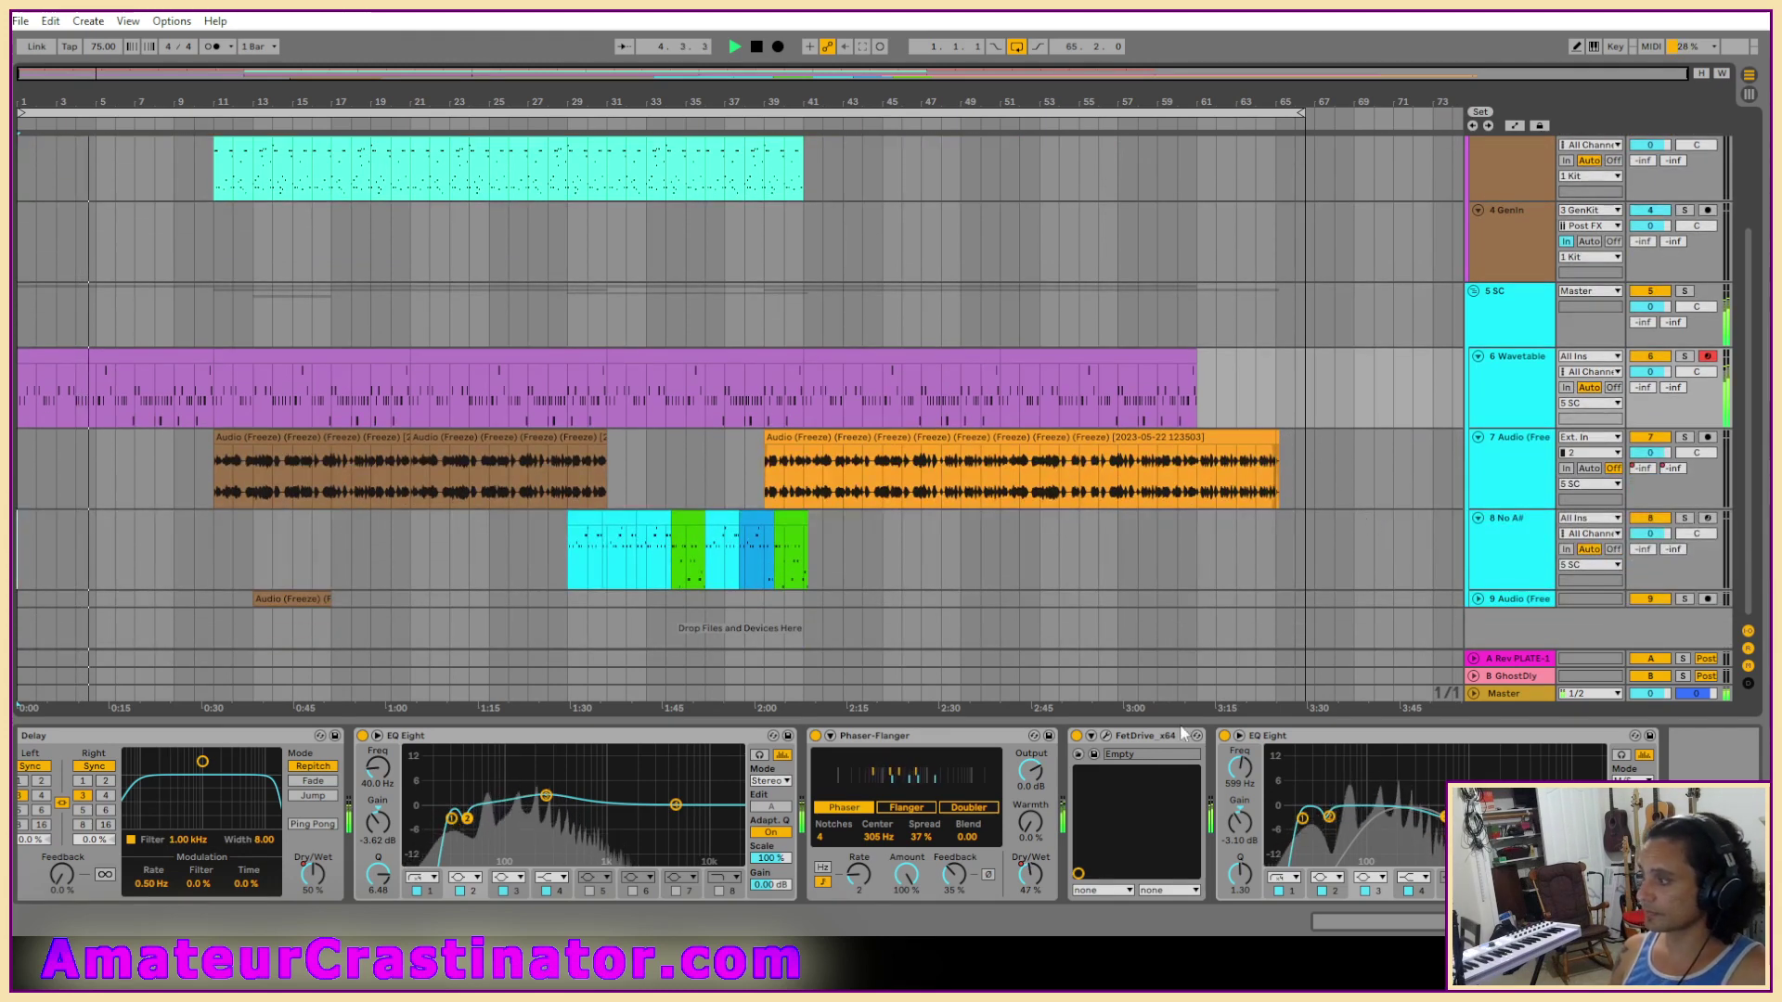
scroll(305, 813, "up", 5)
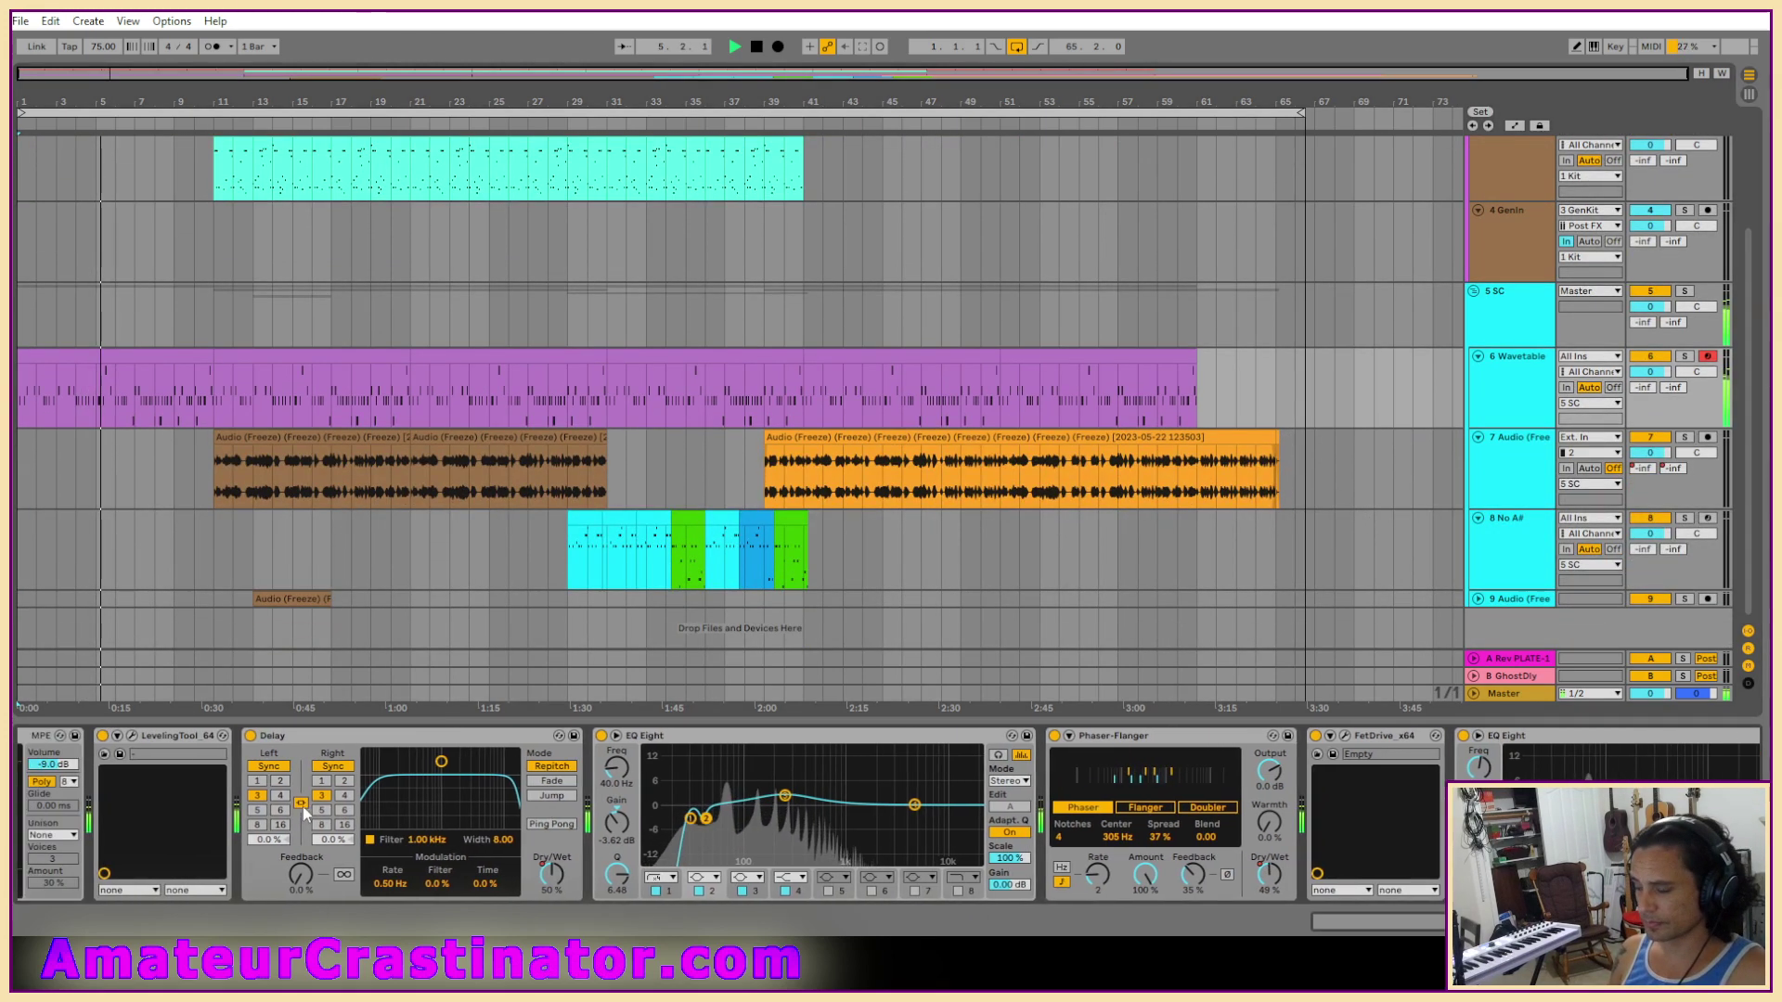
scroll(309, 784, "up", 3)
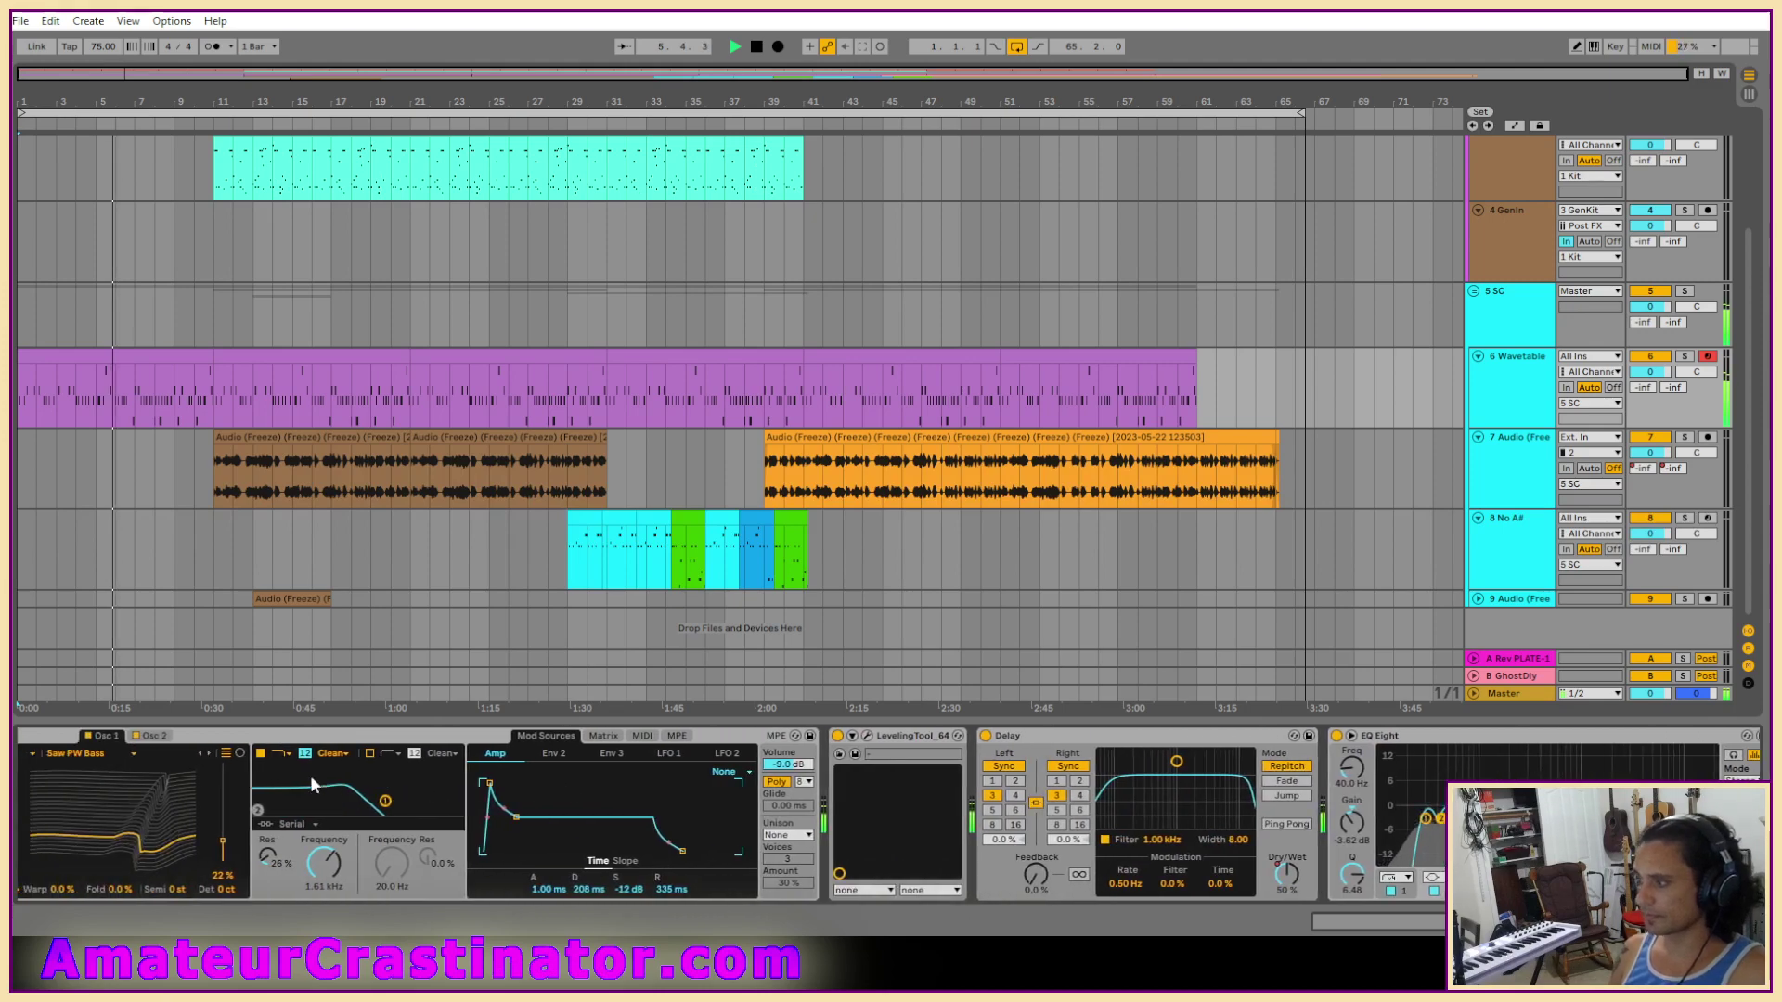
key("a")
left_click(1399, 872)
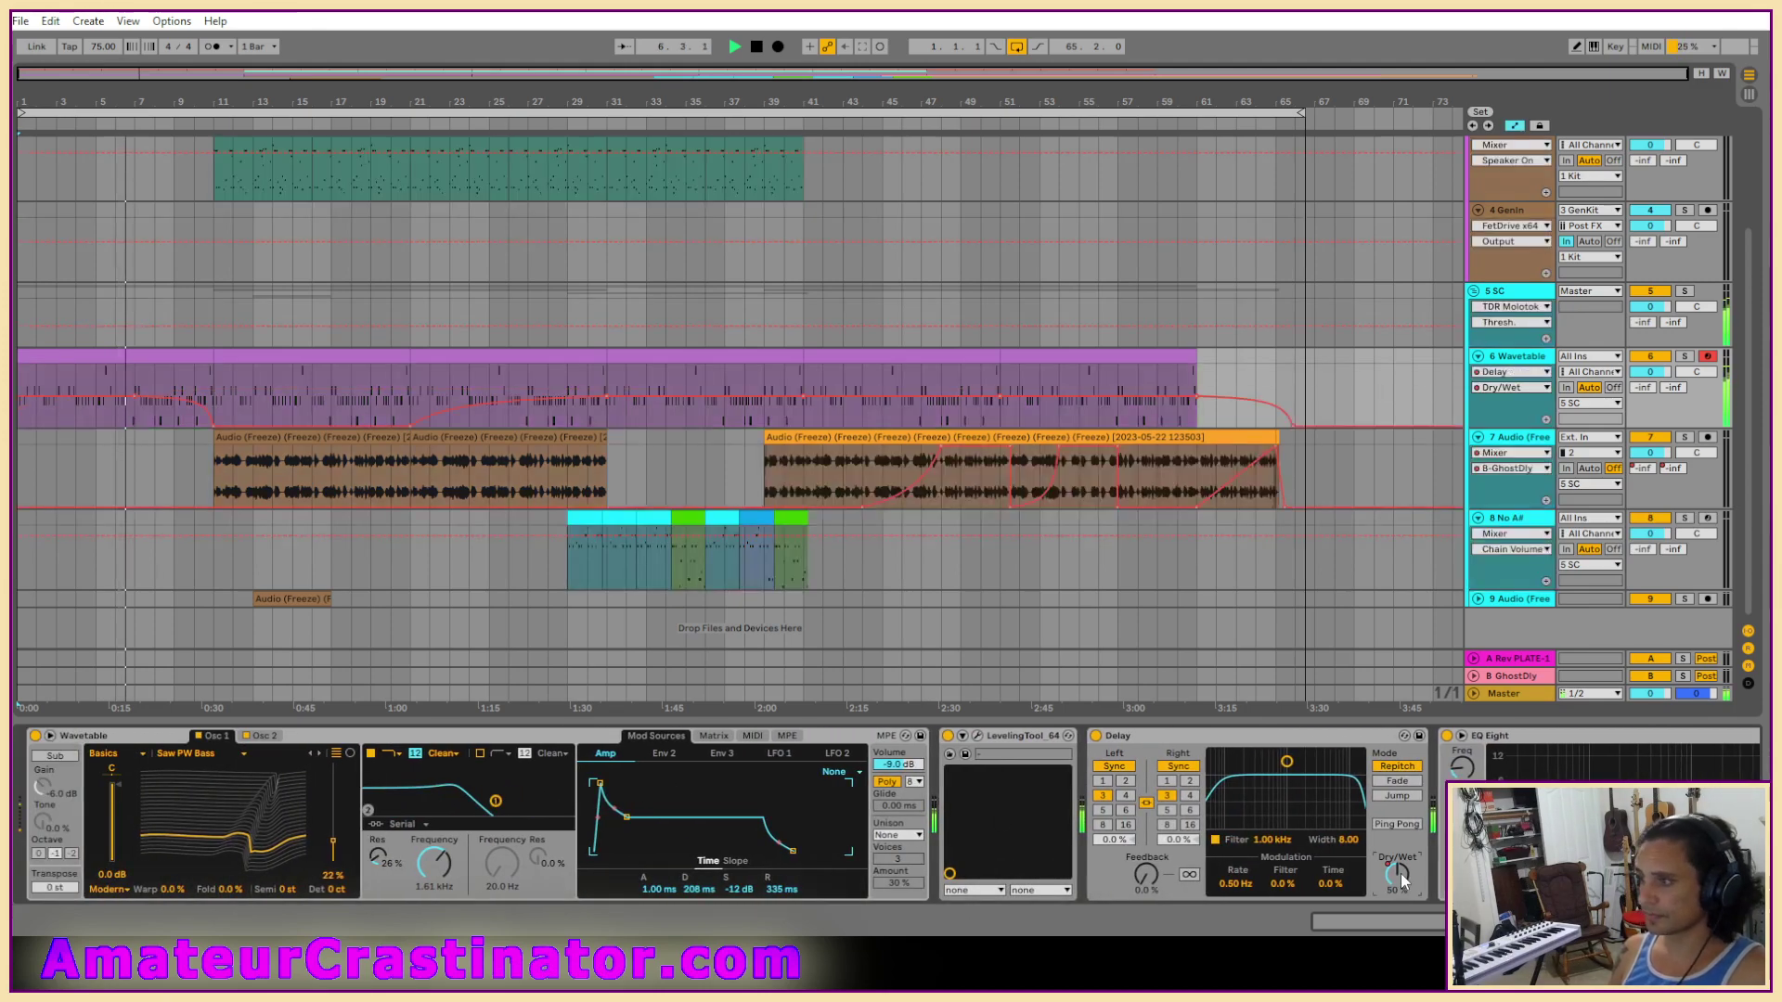
key("a")
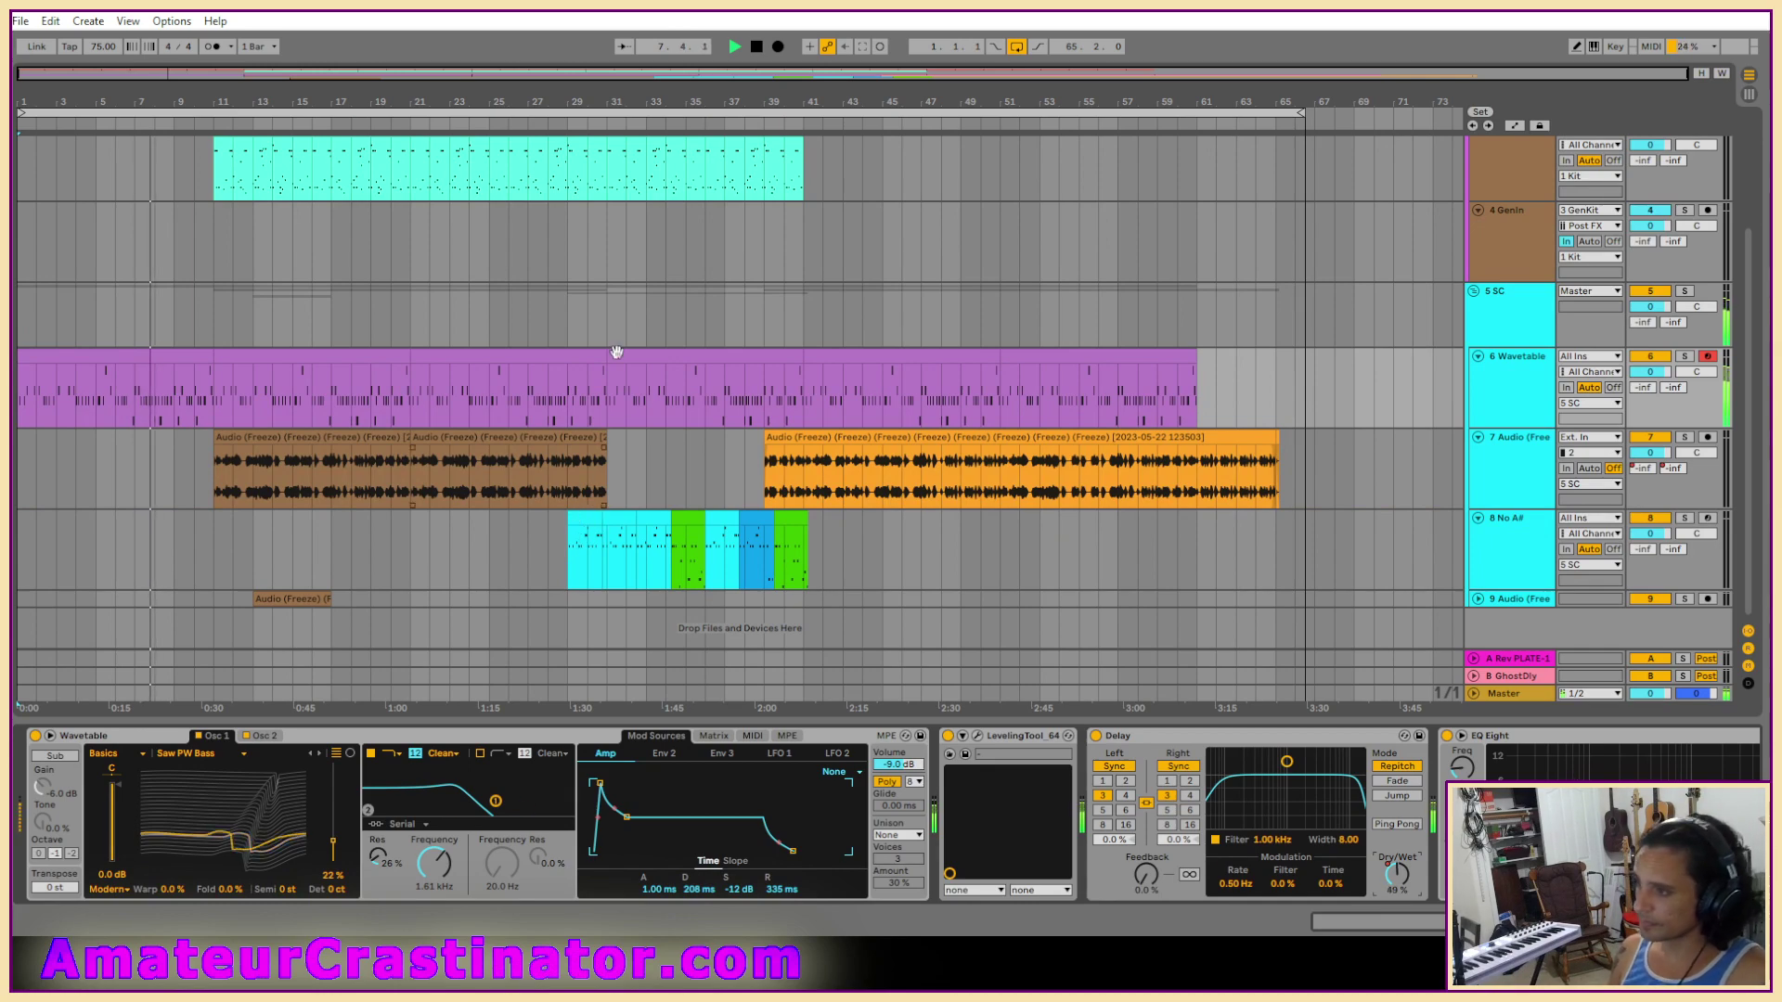
scroll(639, 415, "up", 3)
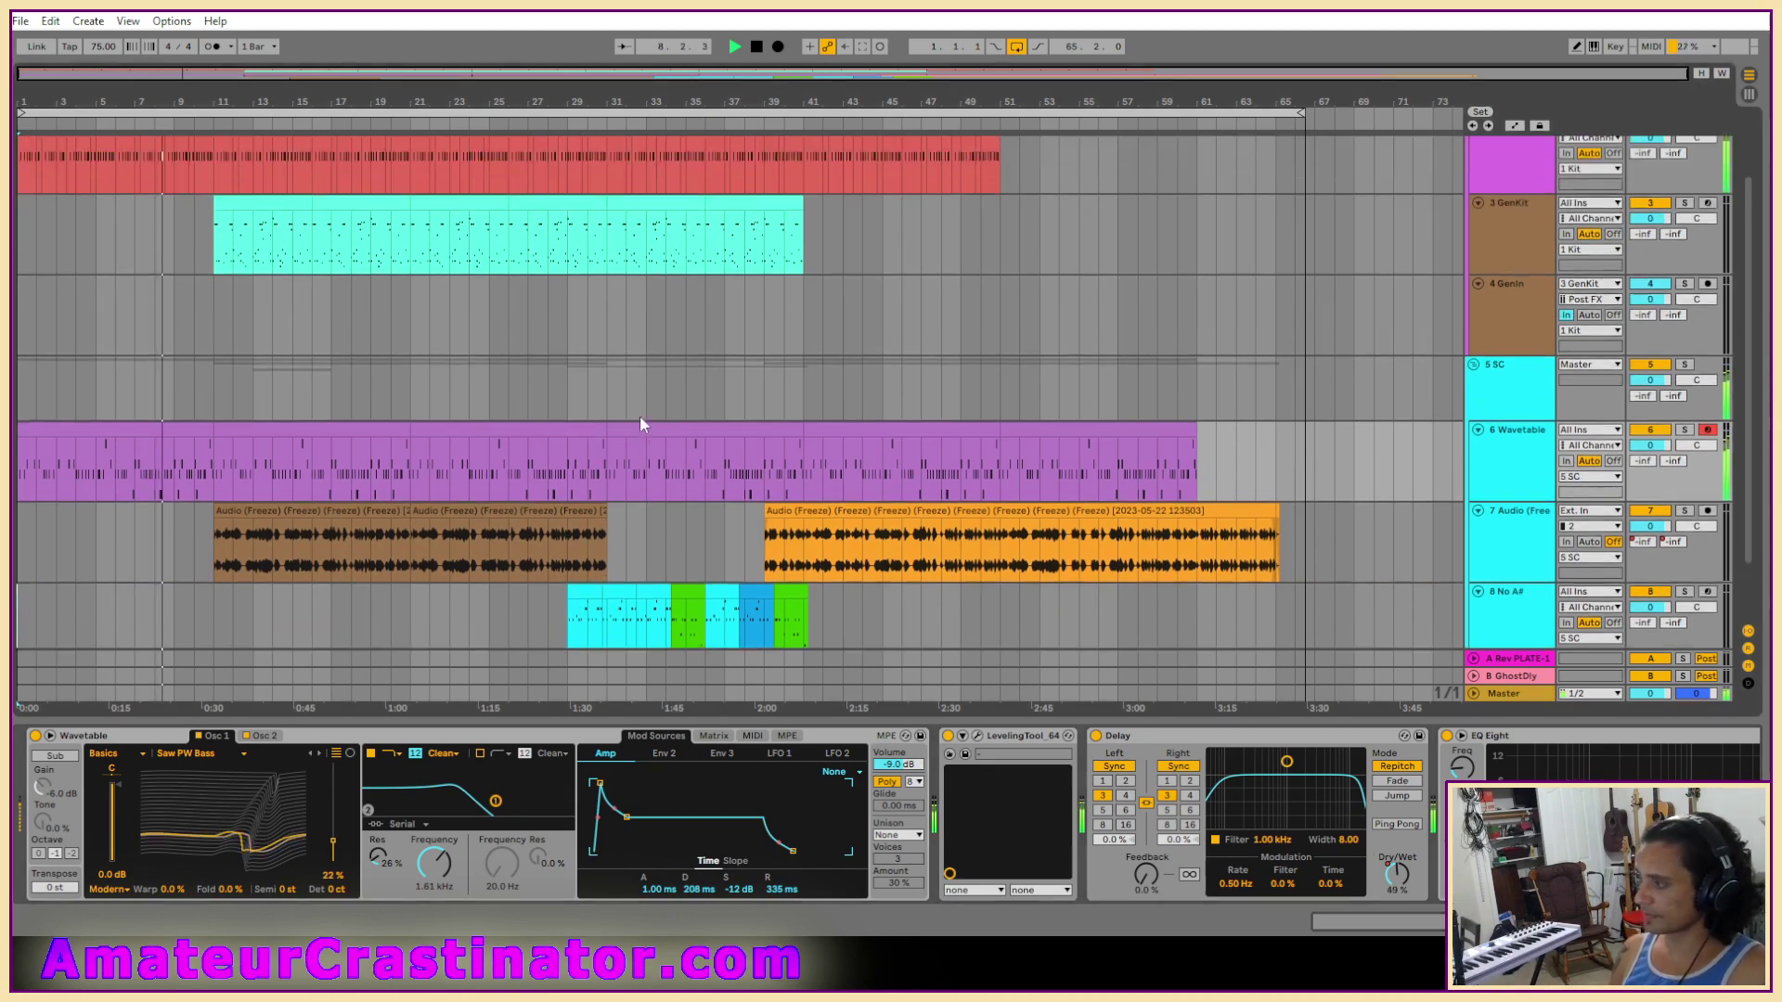
scroll(638, 414, "down", 3)
scroll(638, 414, "up", 3)
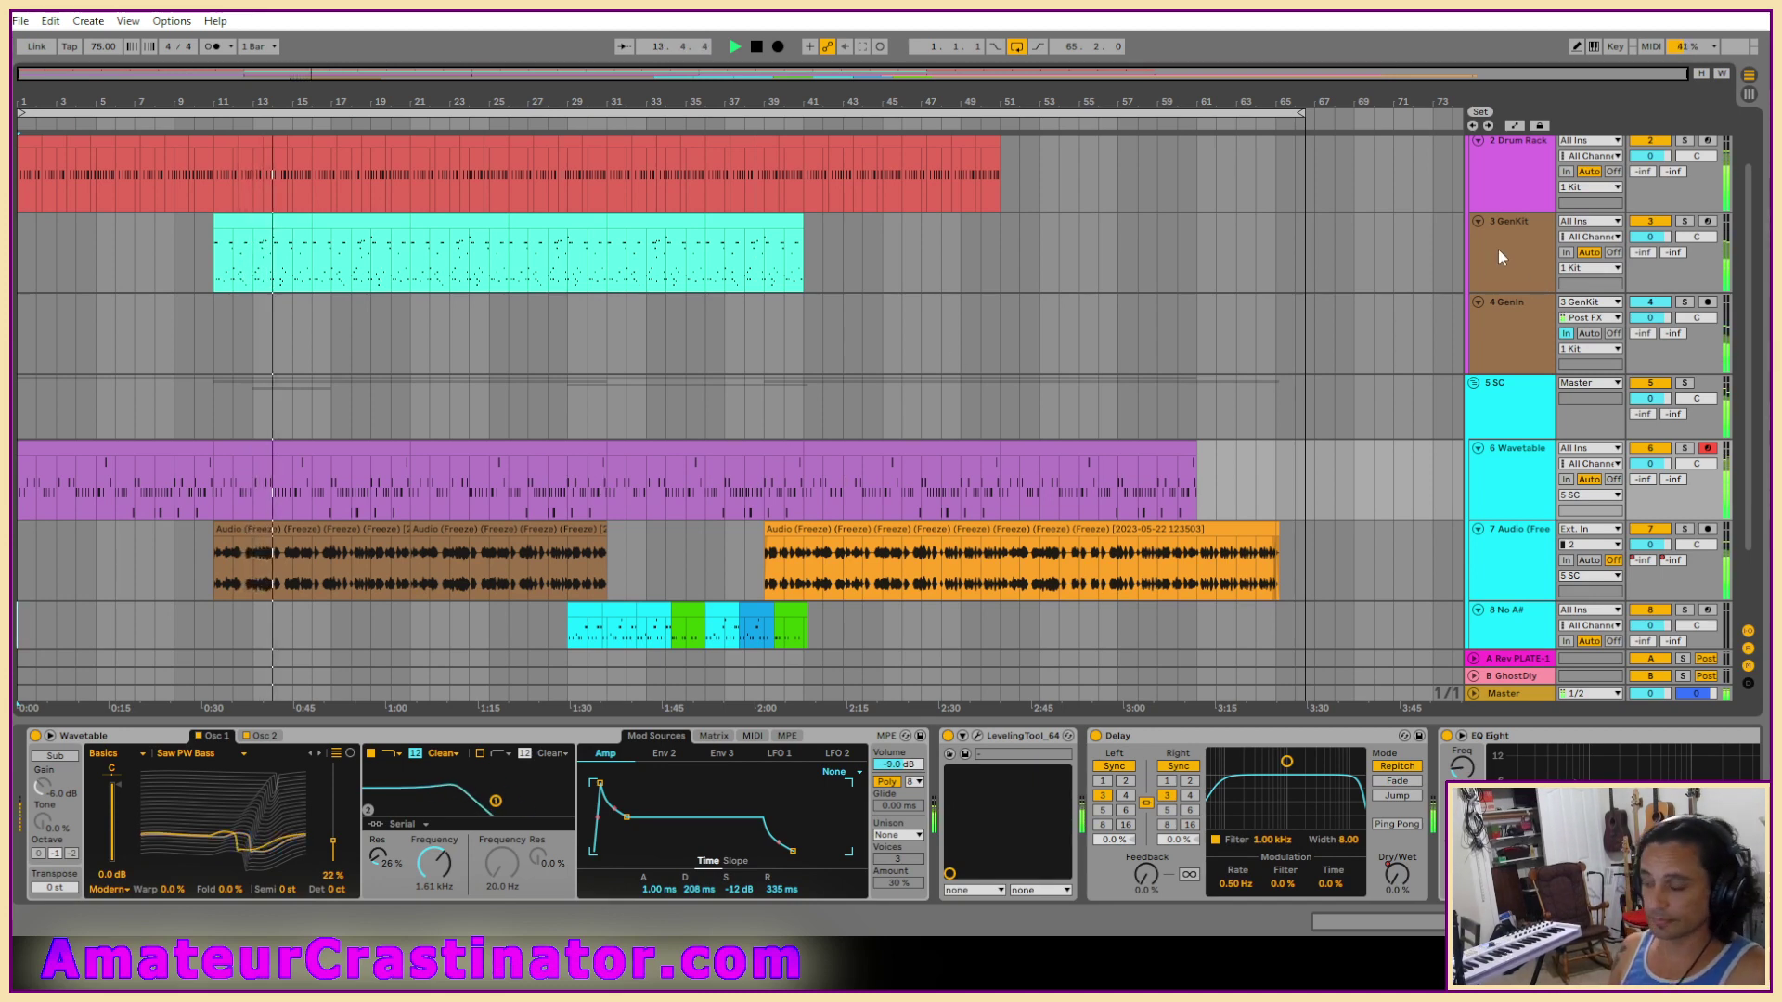
key("ctrl+z")
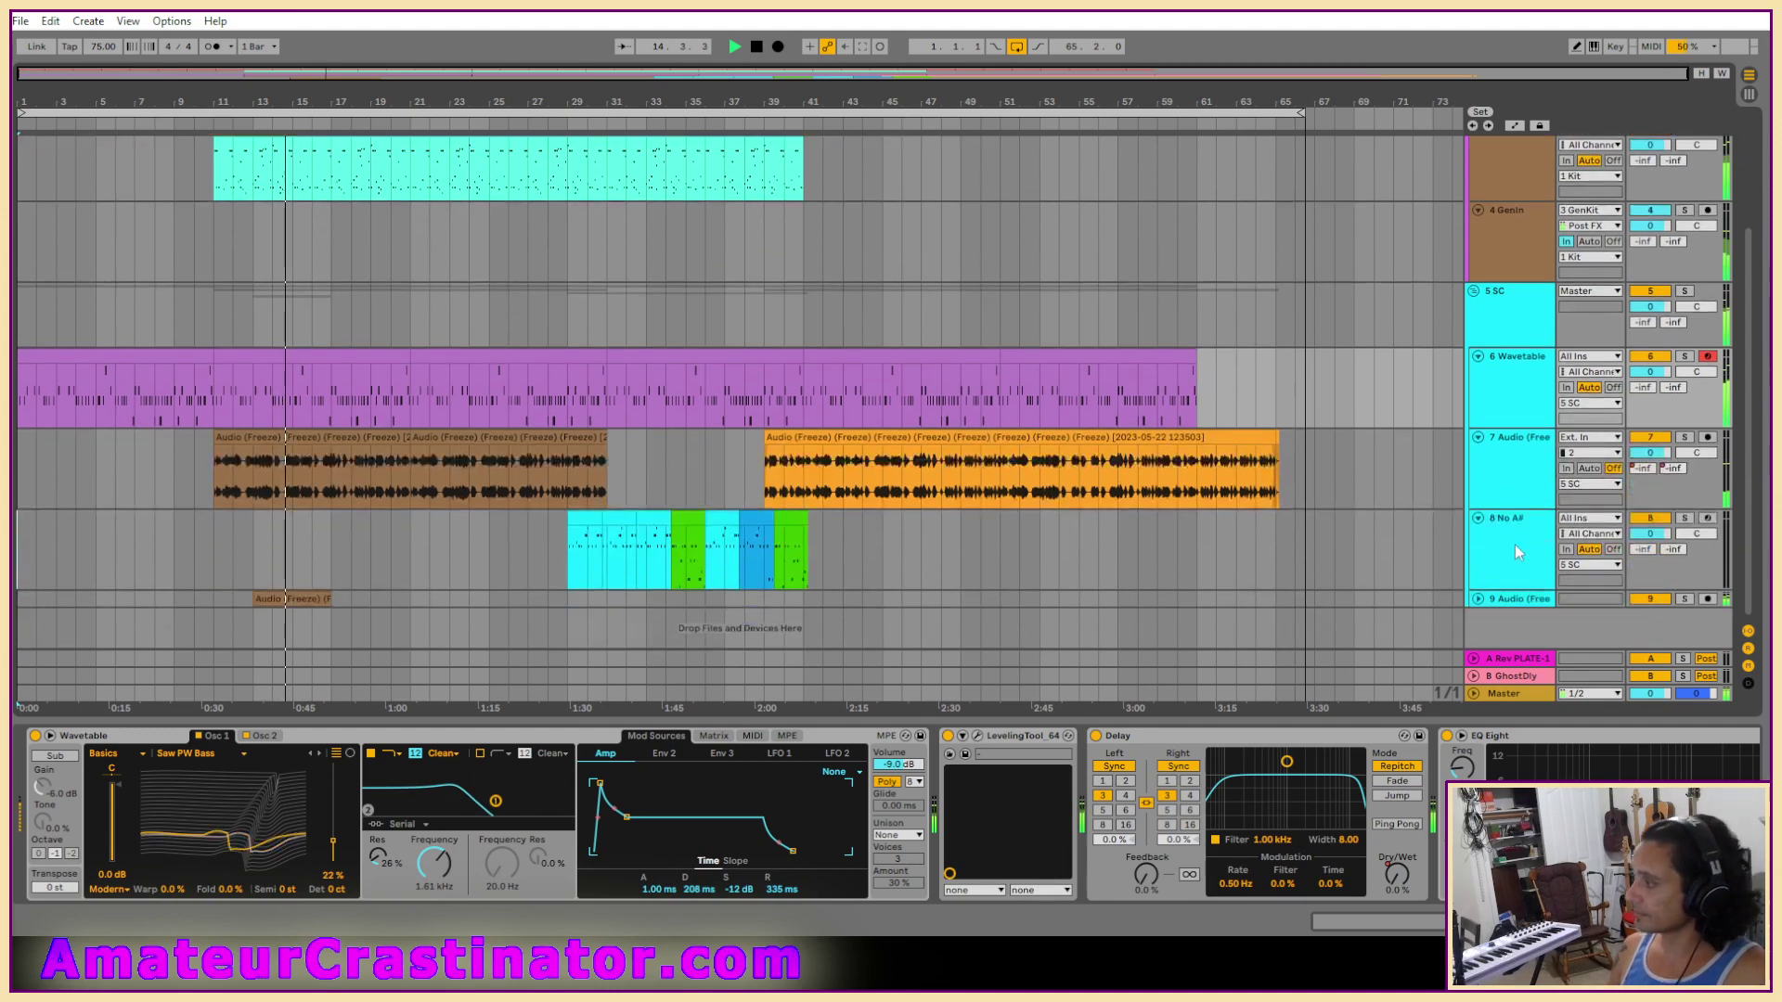
On track 7's EQ Eight, make band 1 a low cut and dip band 3 to -2.88 dB at 958 Hz with Q 4.54.
left_click(1527, 474)
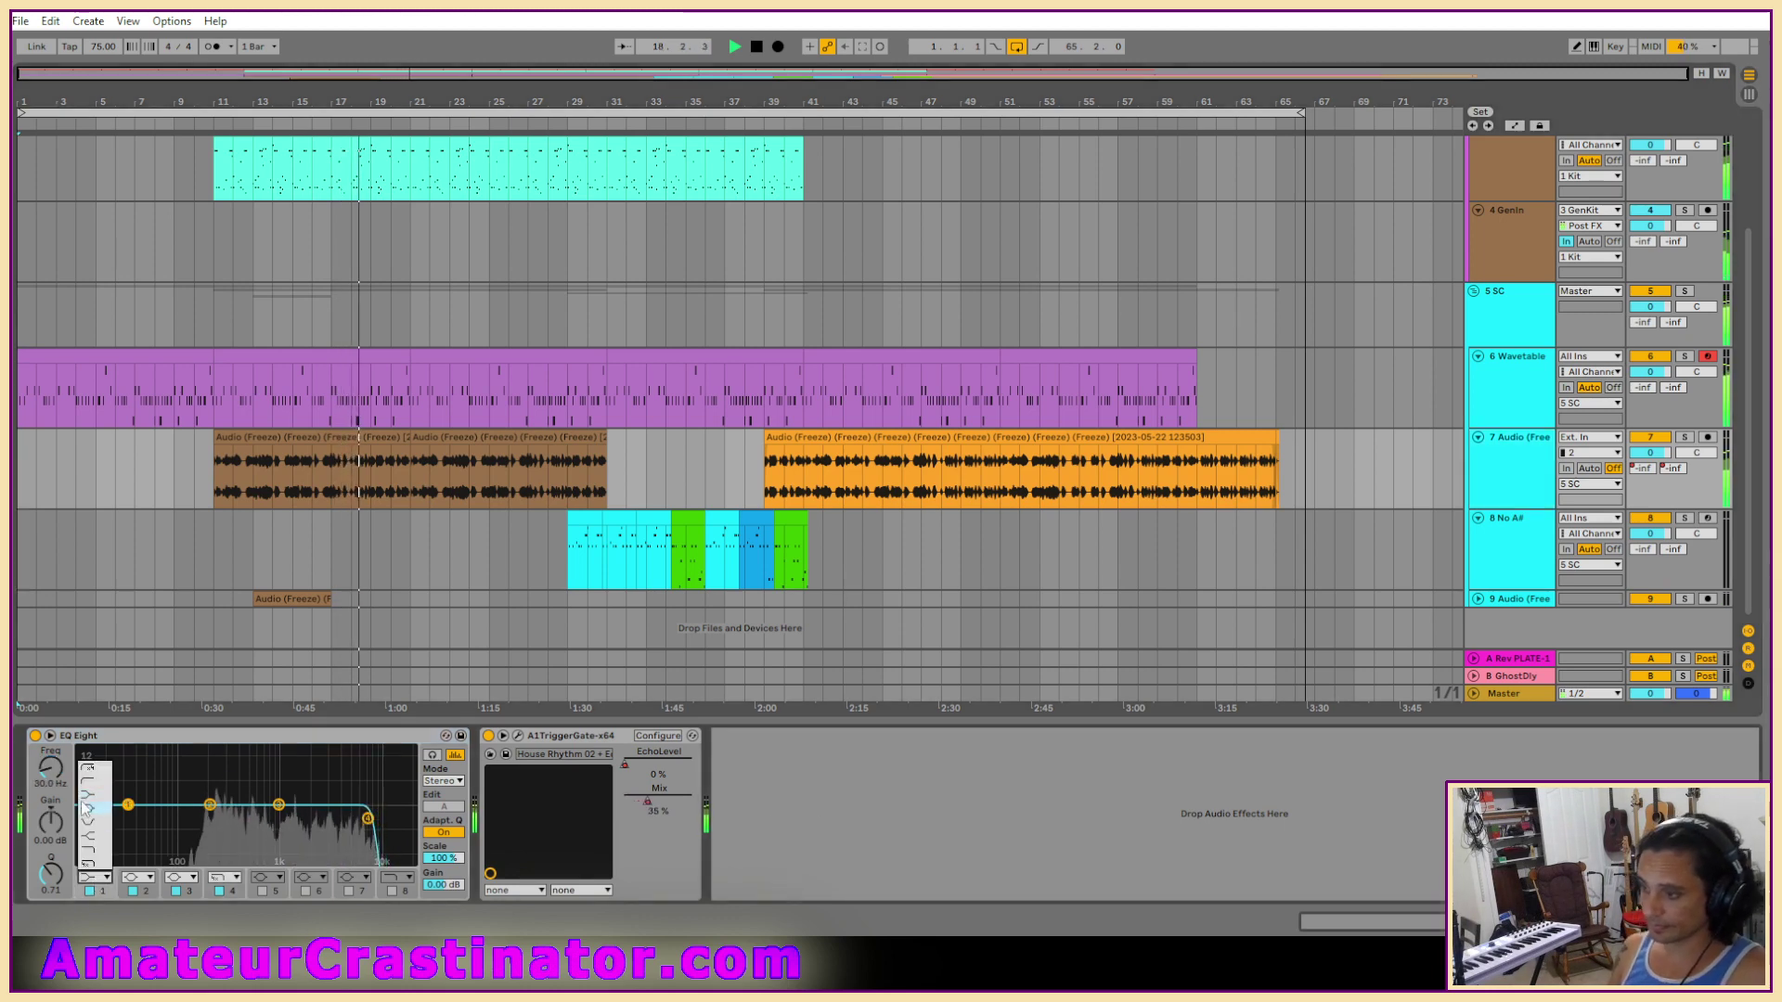
left_click(96, 878)
left_click(88, 782)
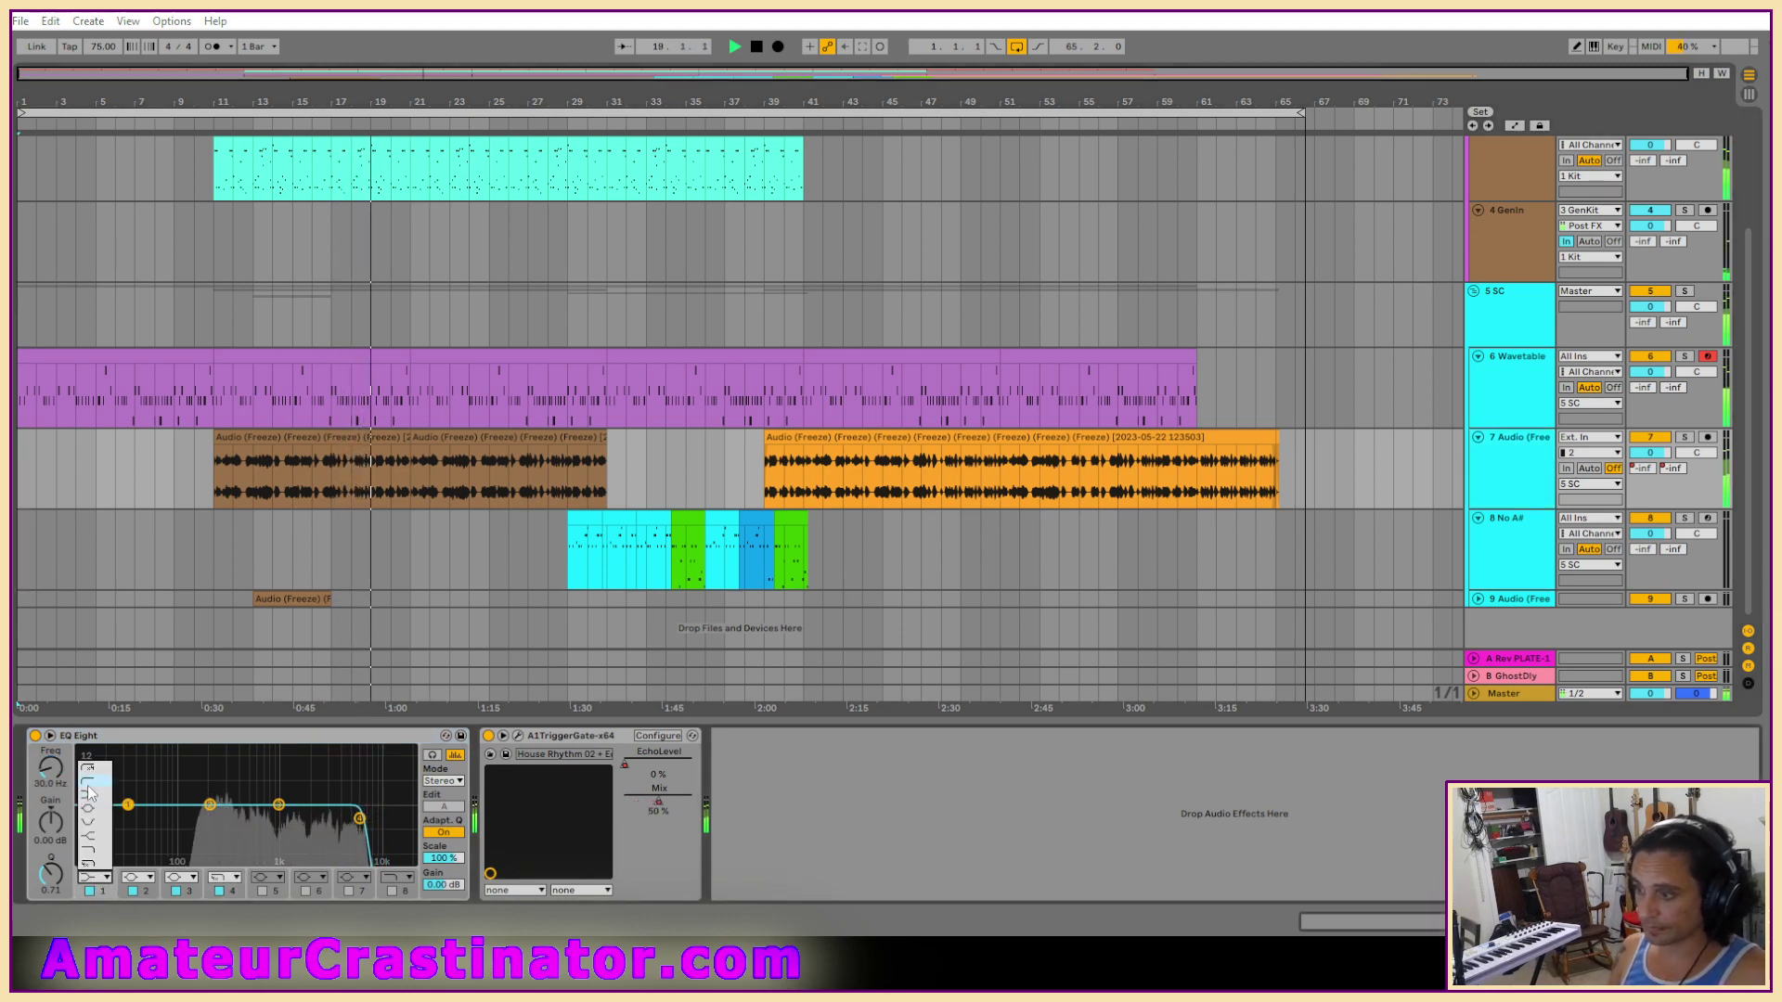
left_click_drag(63, 776, 48, 770)
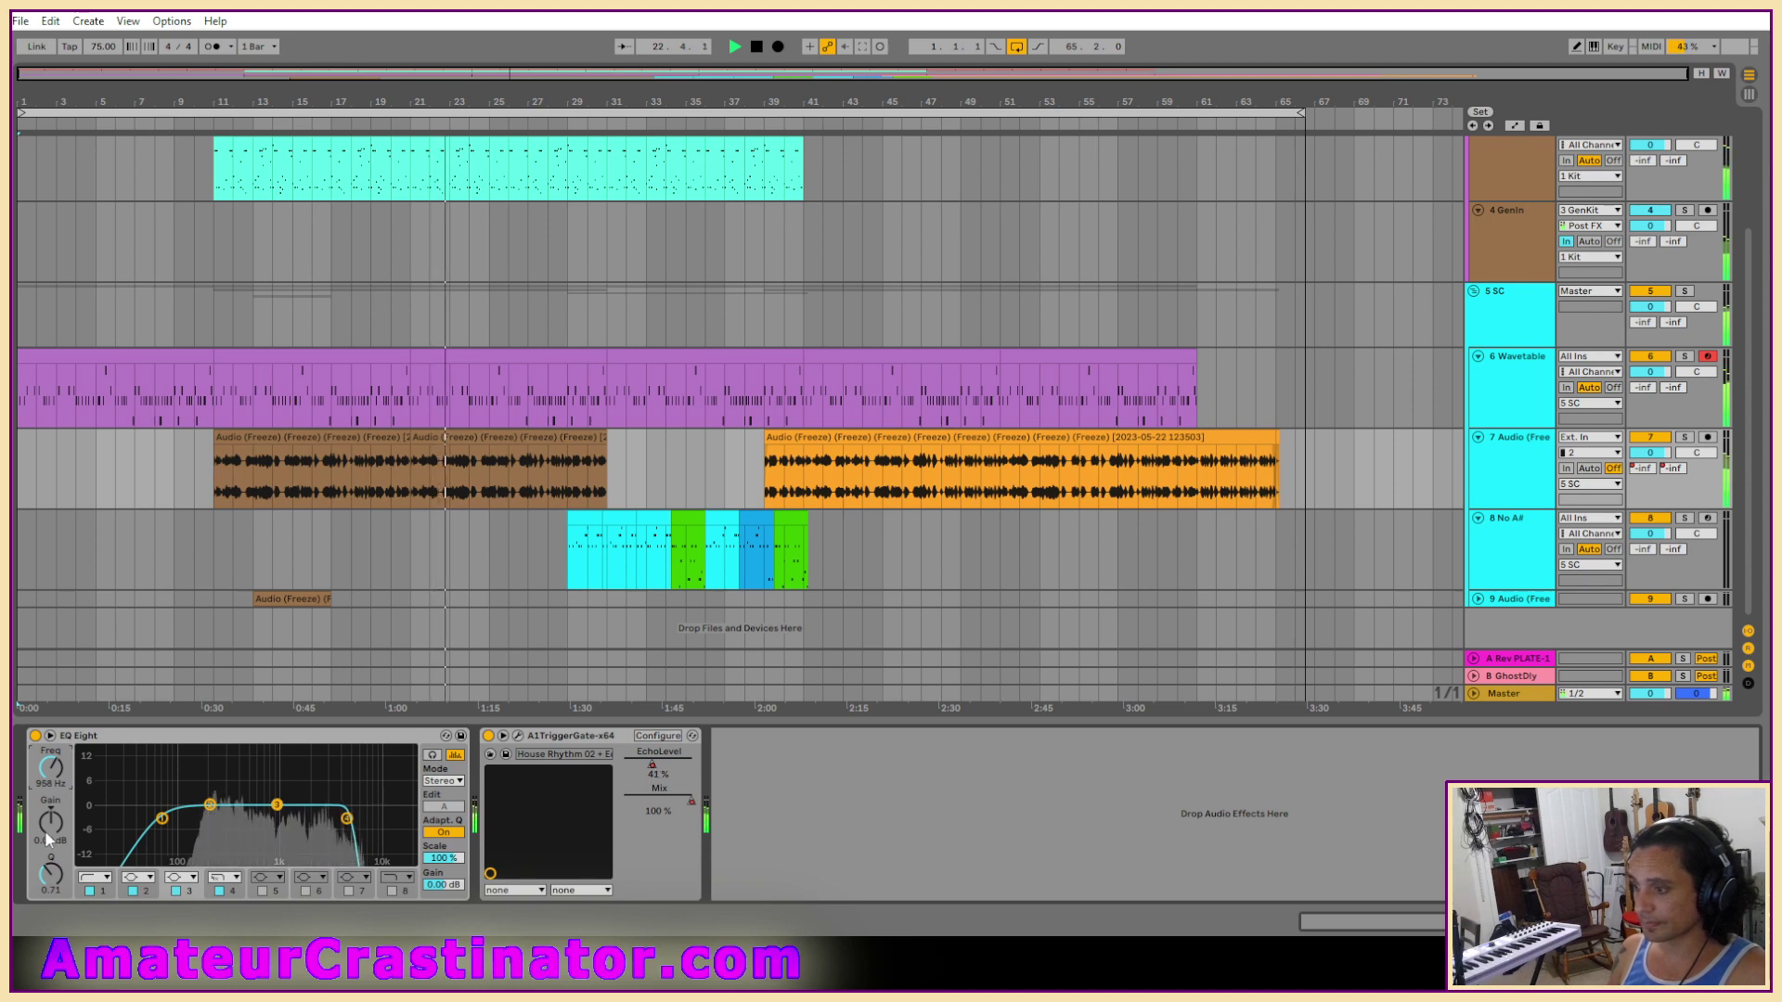
left_click_drag(50, 821, 52, 894)
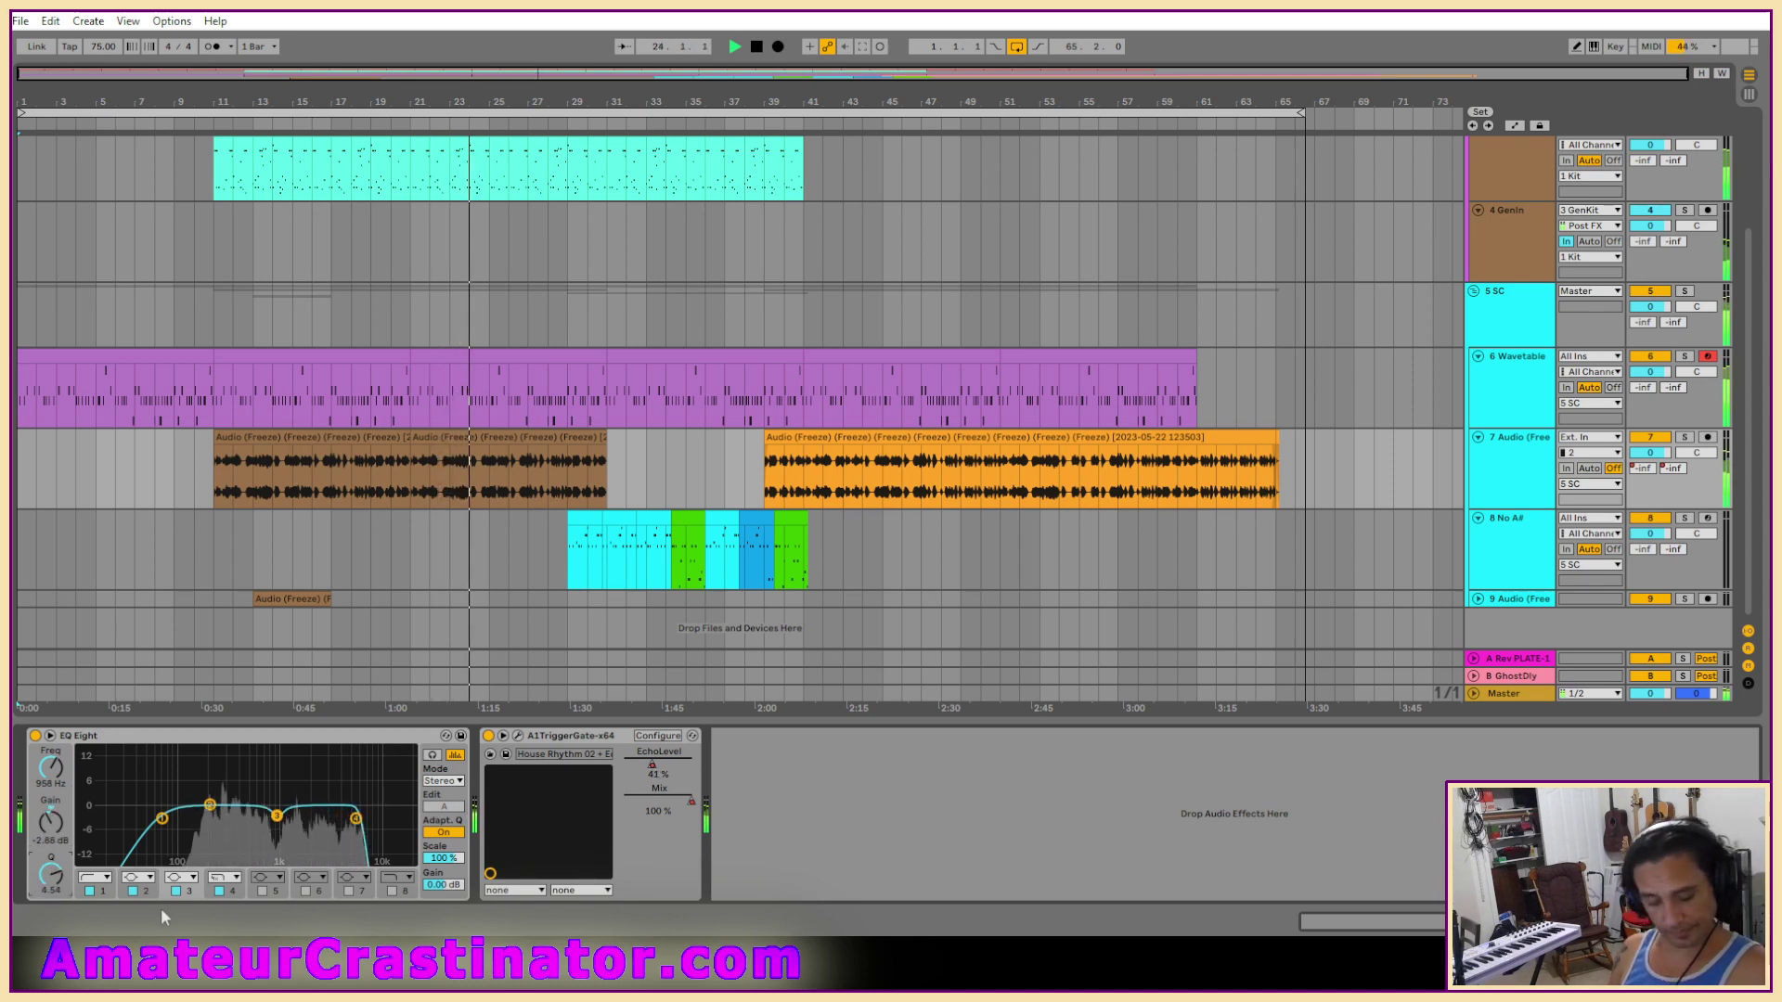
Switch EQ Eight to M/S mode and, on the side channel, enable the band 1 low cut and dip about 4 dB near 890 Hz.
left_click(442, 781)
left_click(444, 807)
left_click(445, 810)
left_click(90, 891)
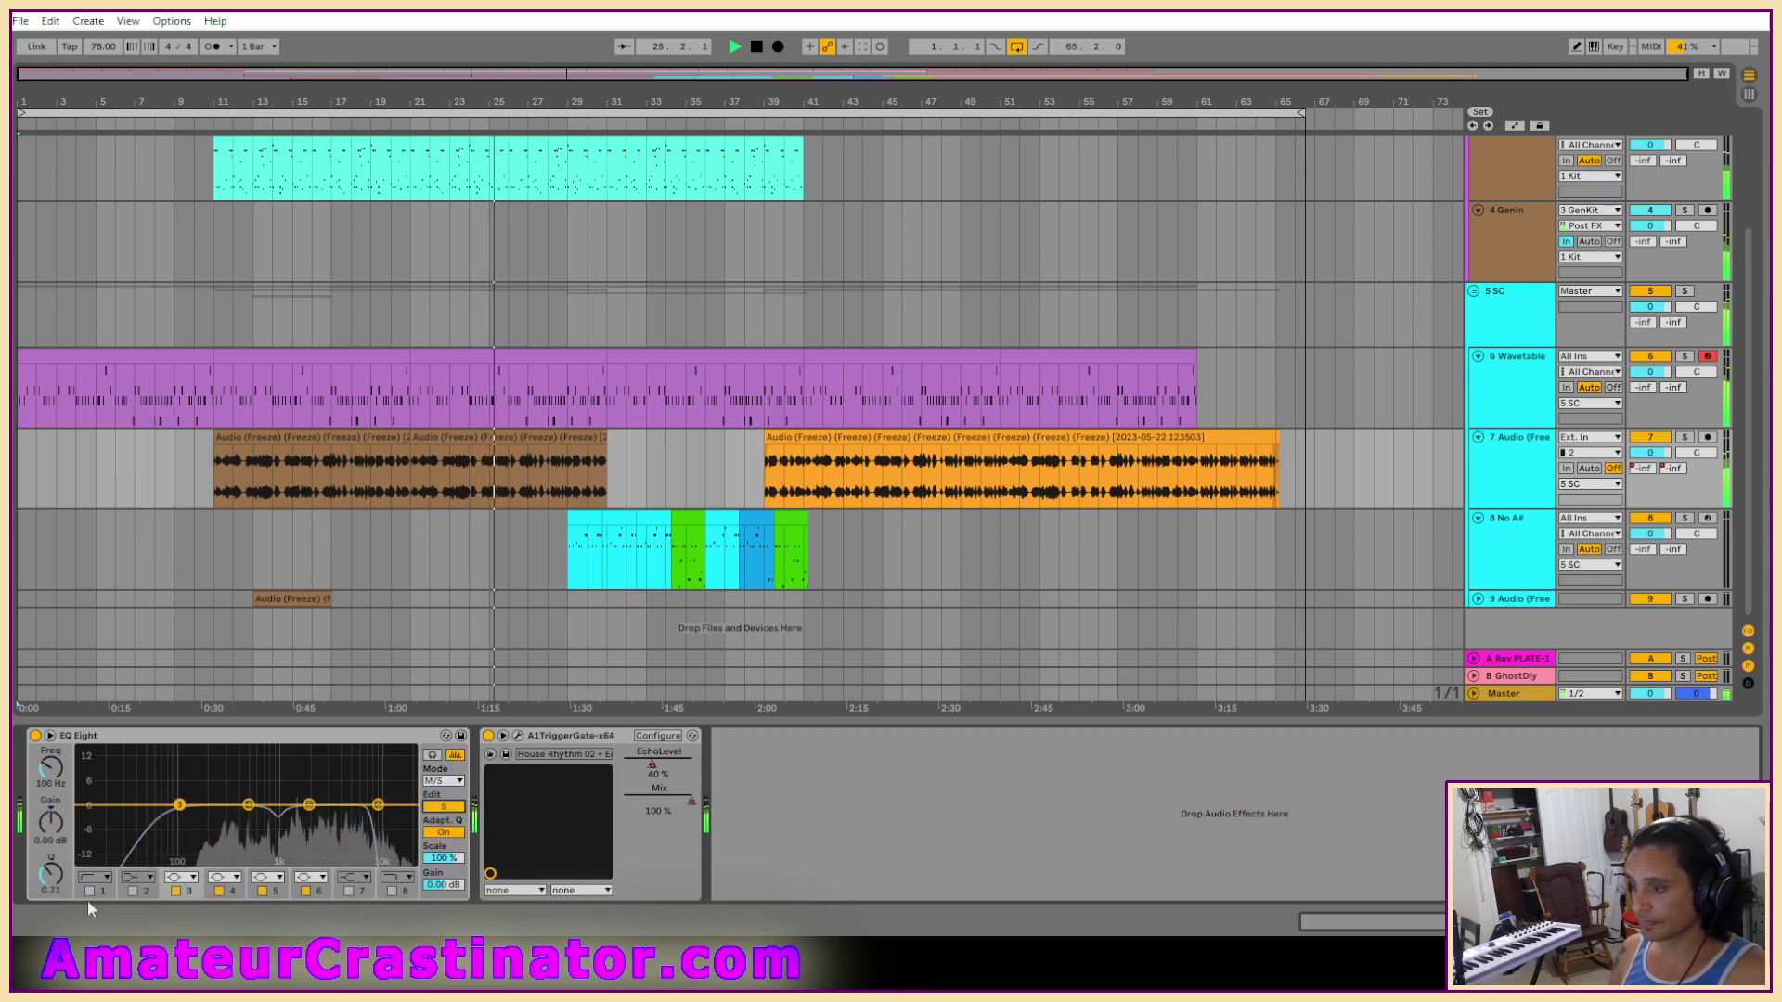
left_click_drag(177, 819, 275, 821)
left_click(248, 805)
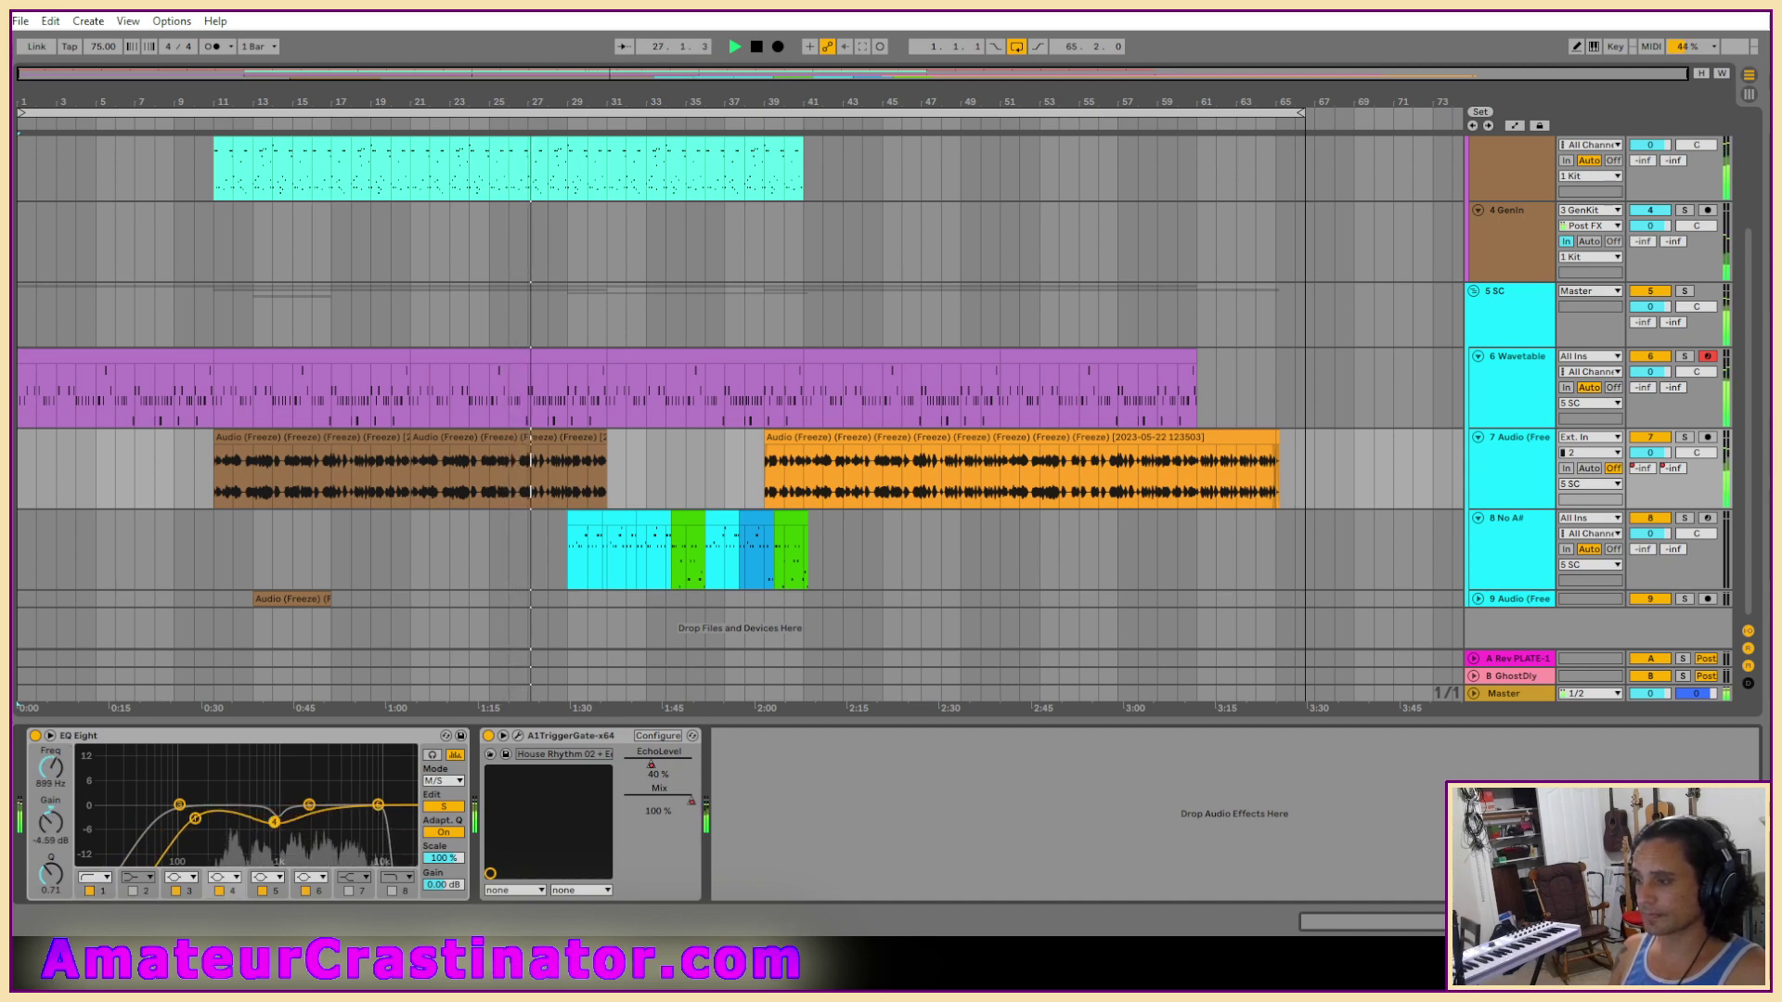
left_click_drag(54, 856, 54, 847)
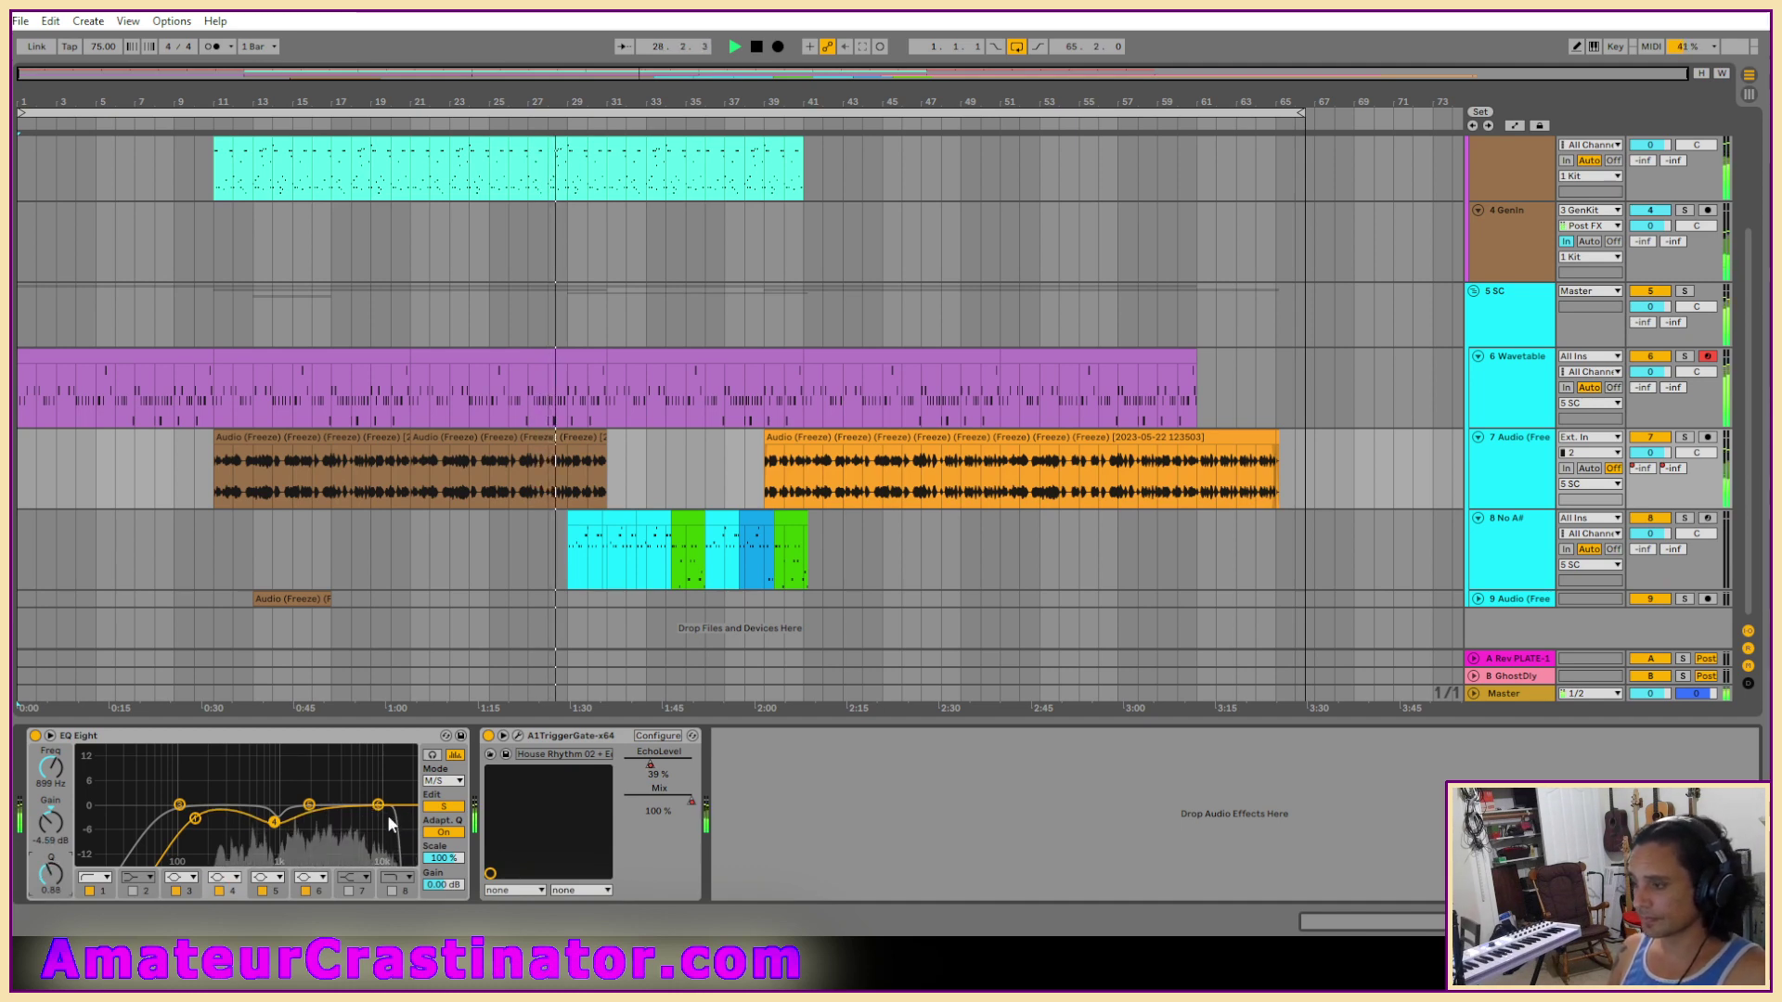
Make side-channel band 6 a high cut at 7.42 kHz.
left_click(311, 877)
left_click(314, 852)
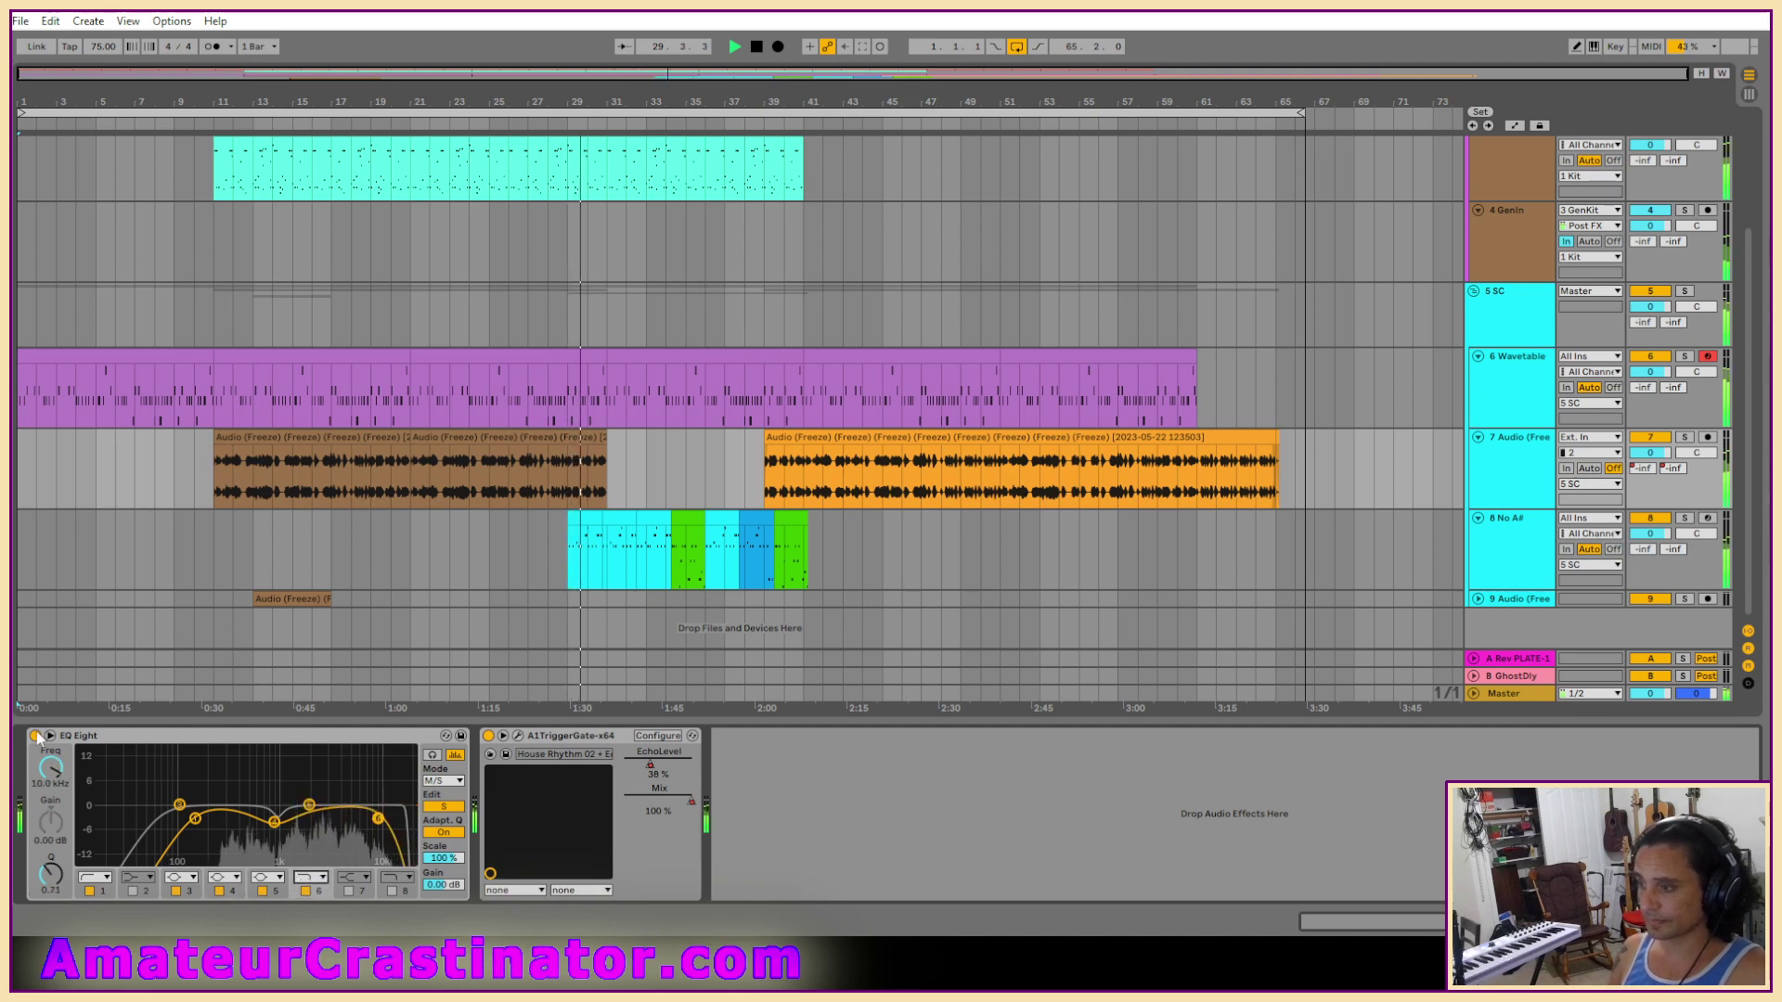
left_click_drag(375, 819, 307, 813)
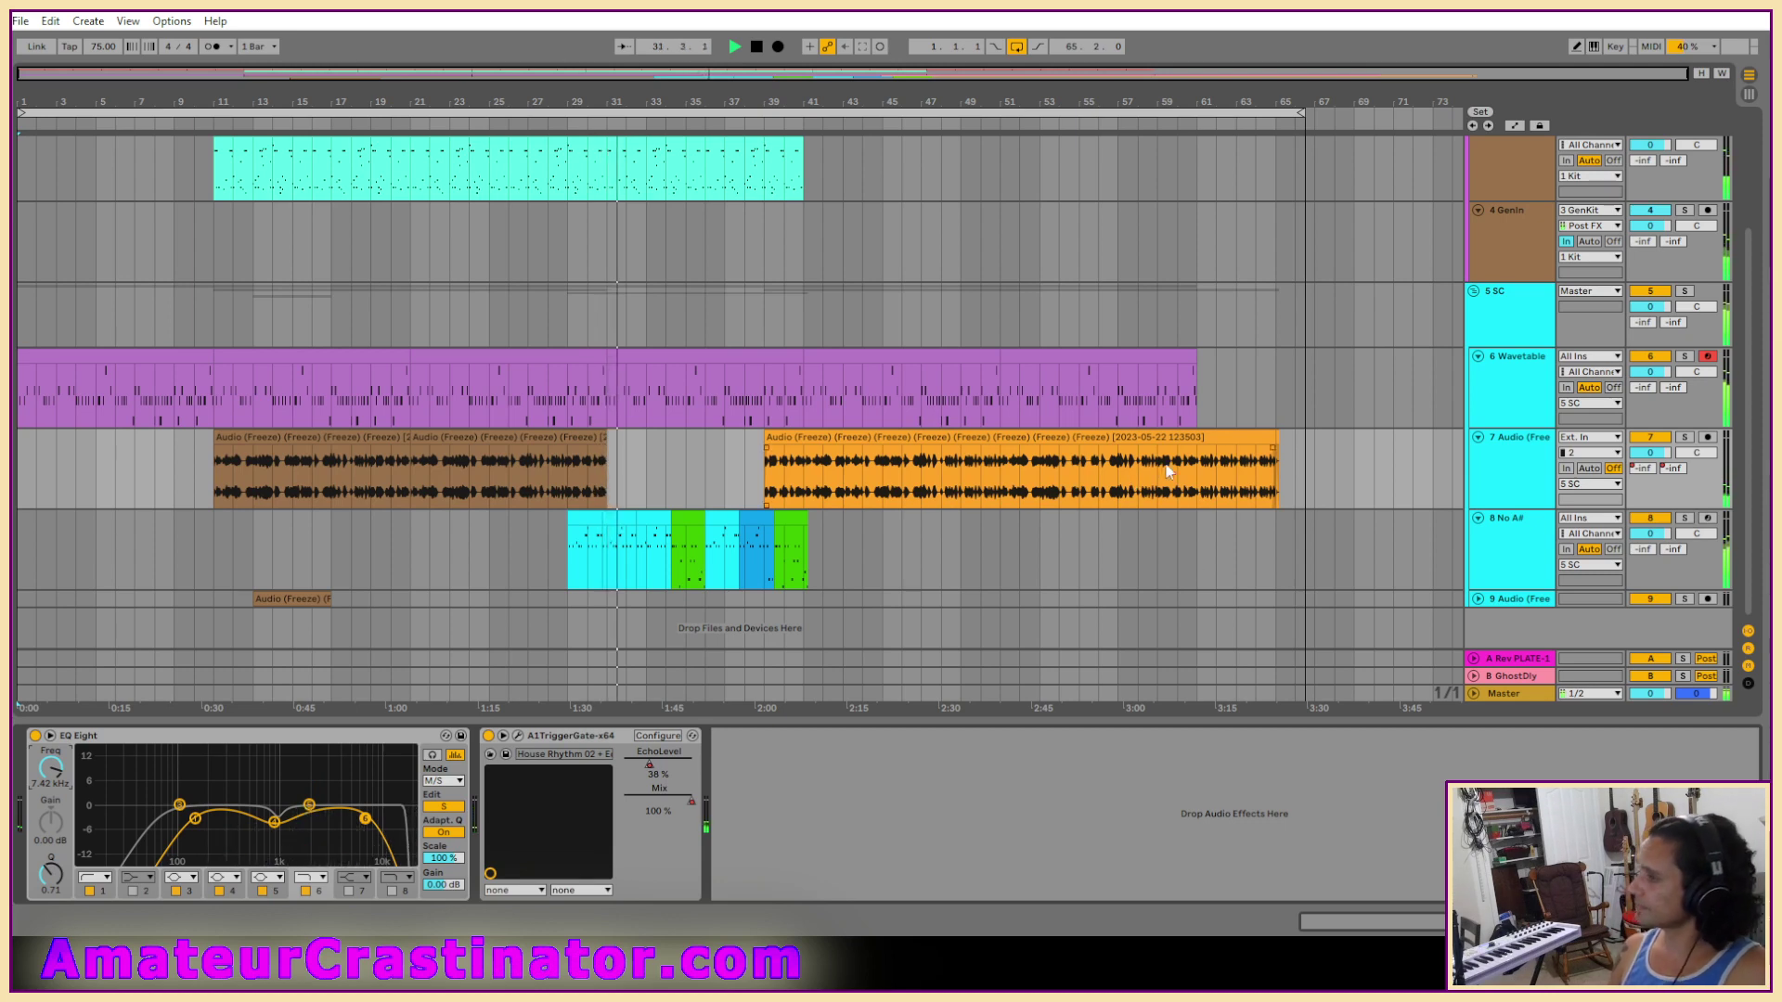
Show the devices of track 8 No A#, select its first clip, and look over the arrangement during playback.
scroll(1137, 486, "up", 2)
scroll(1142, 486, "down", 2)
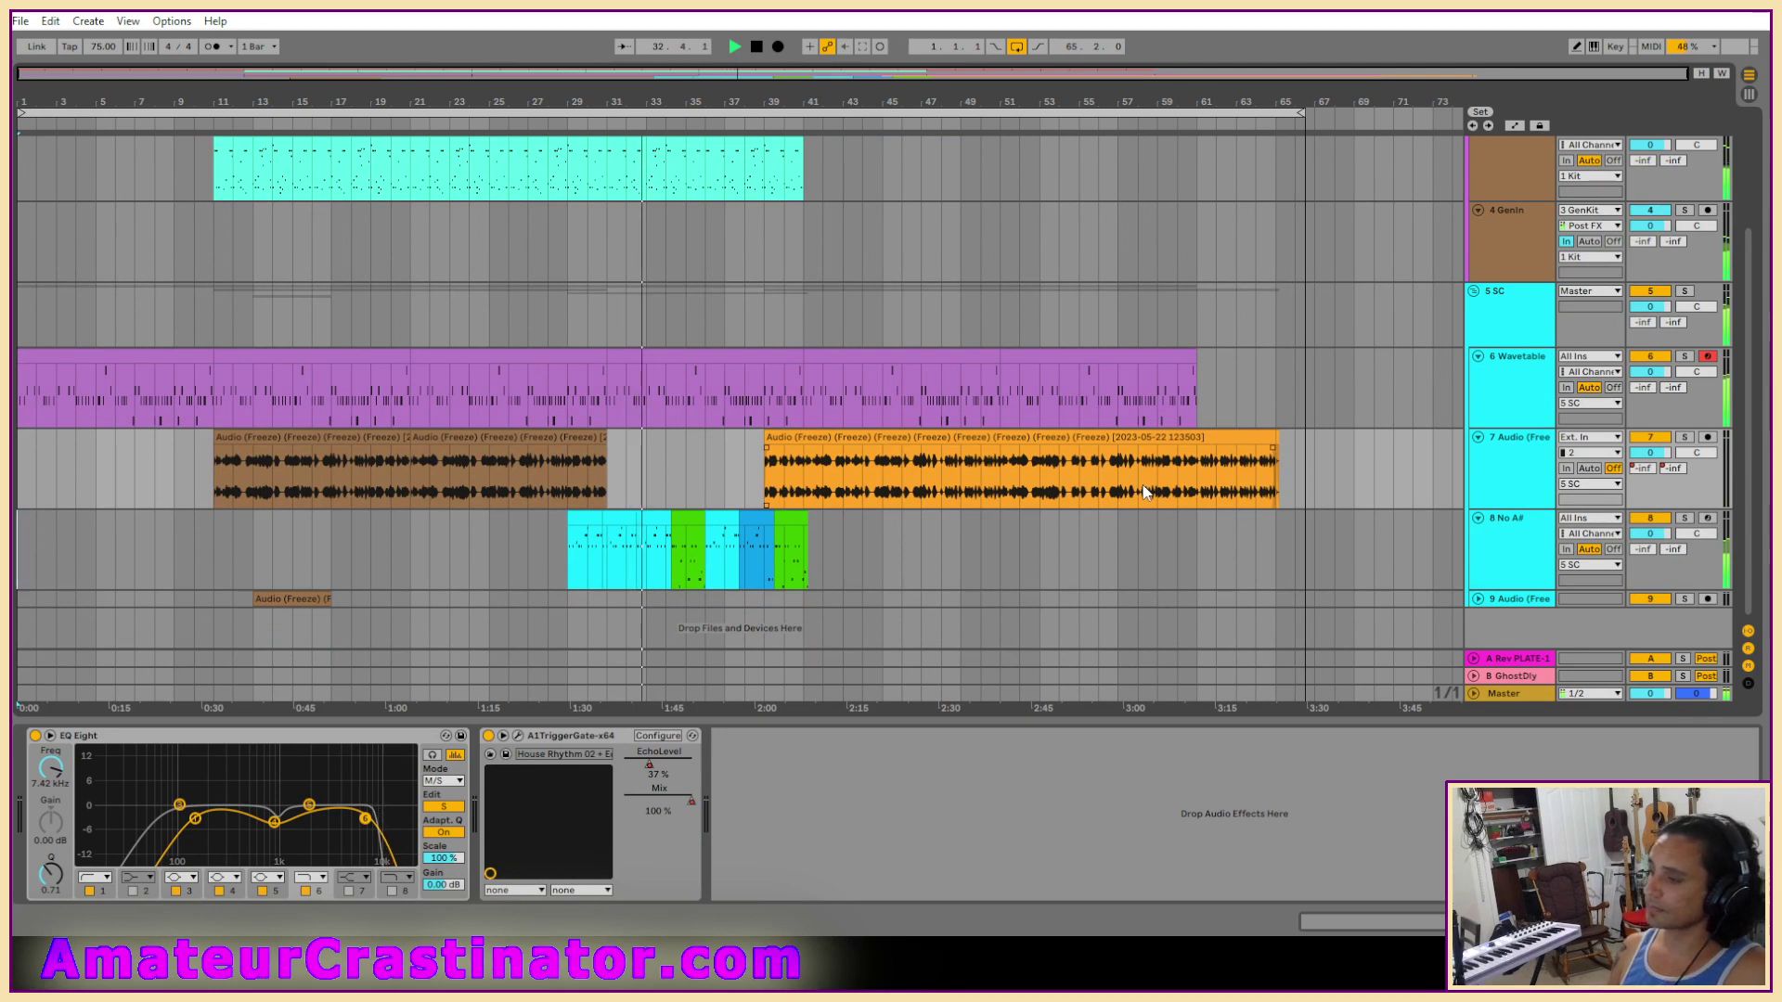
left_click(1489, 535)
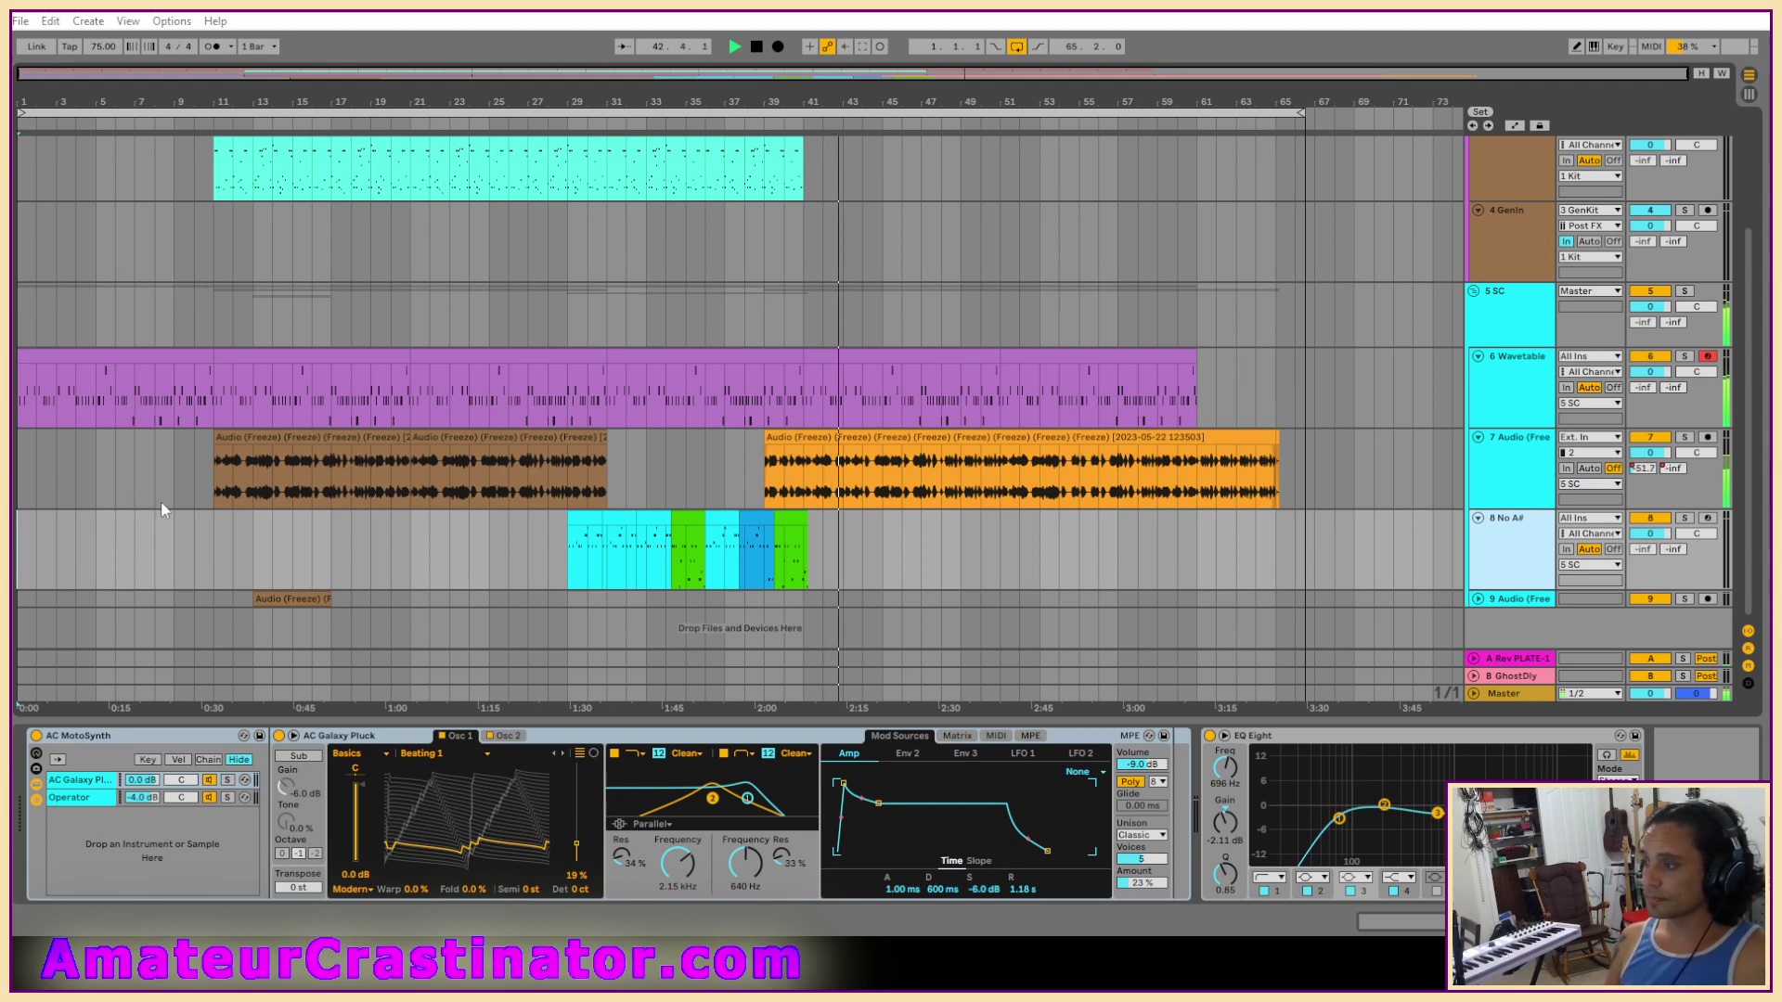
left_click(585, 518)
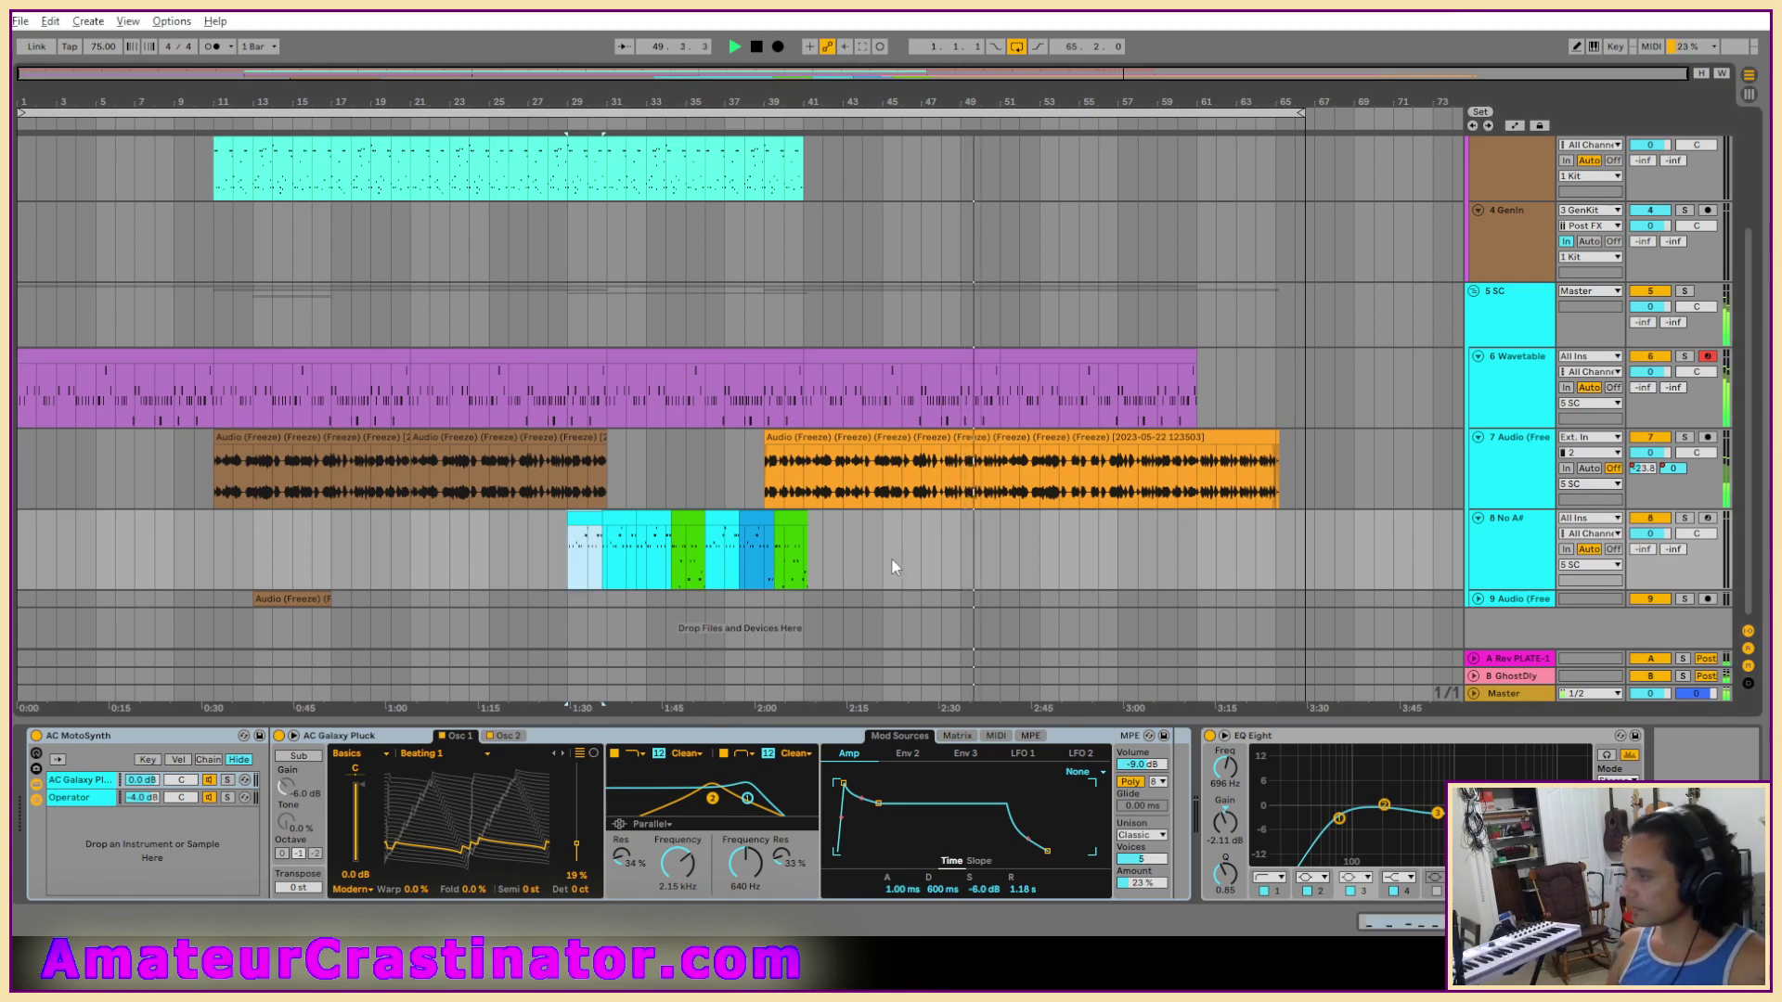
scroll(231, 375, "up", 2)
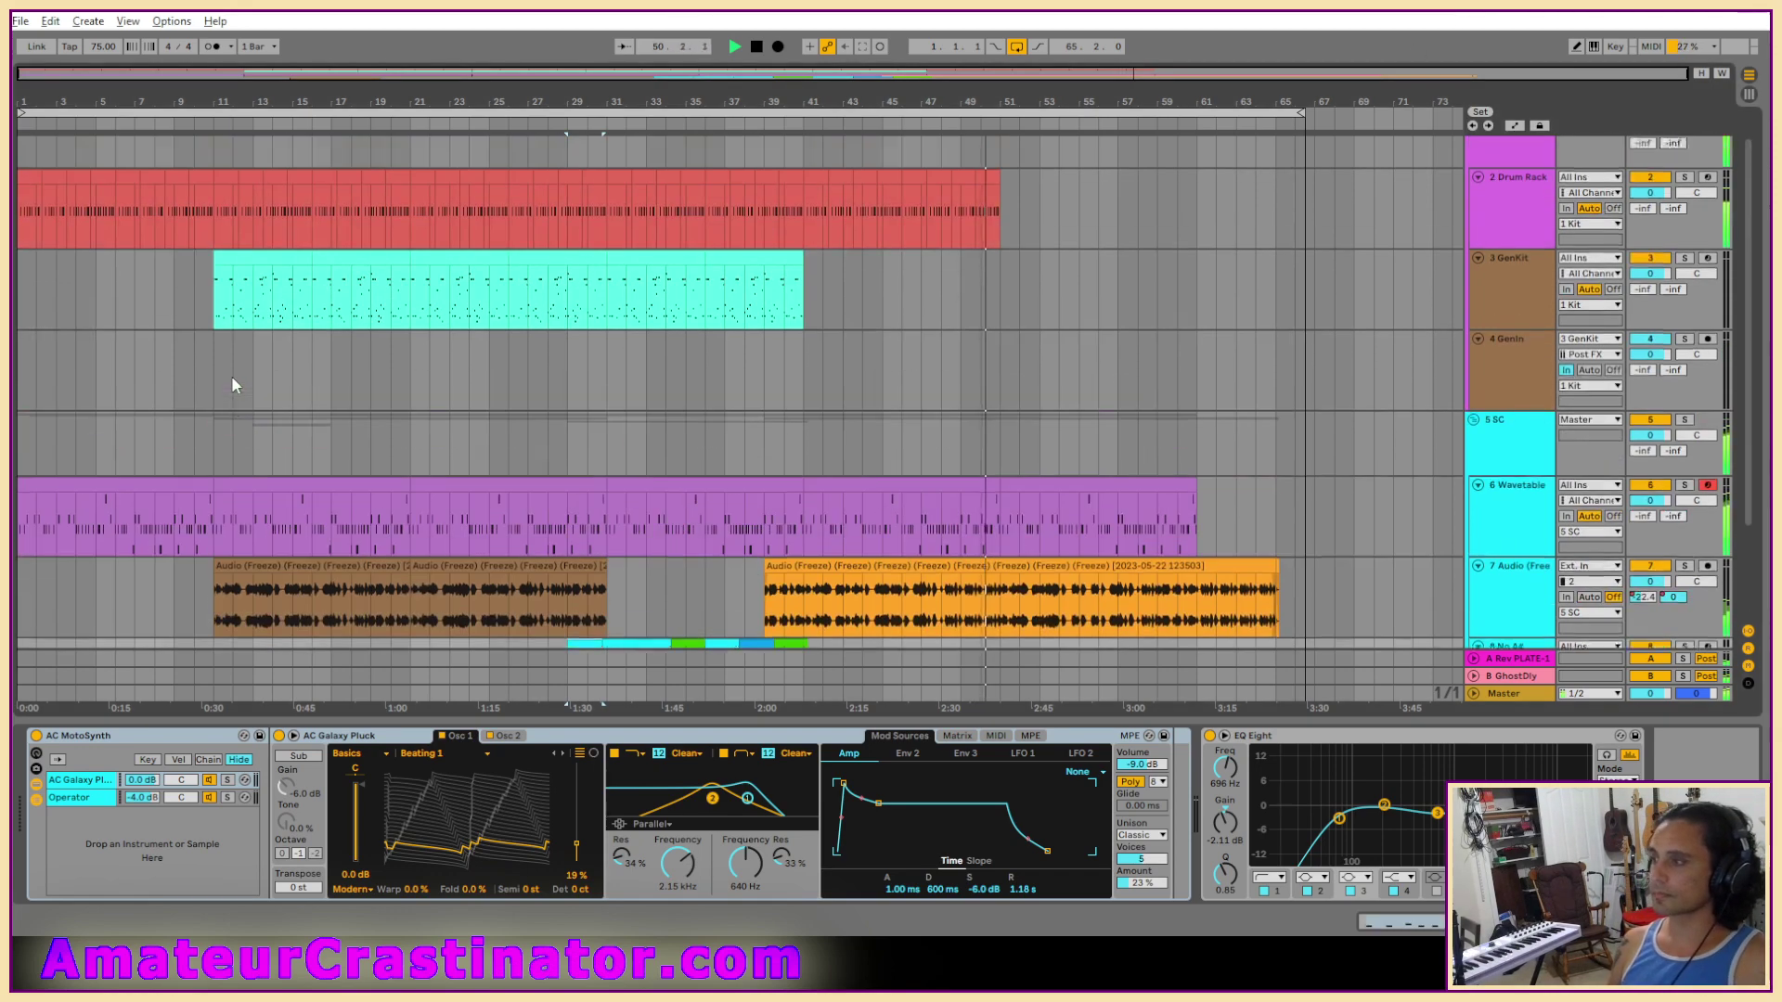
scroll(231, 375, "down", 2)
scroll(231, 375, "up", 2)
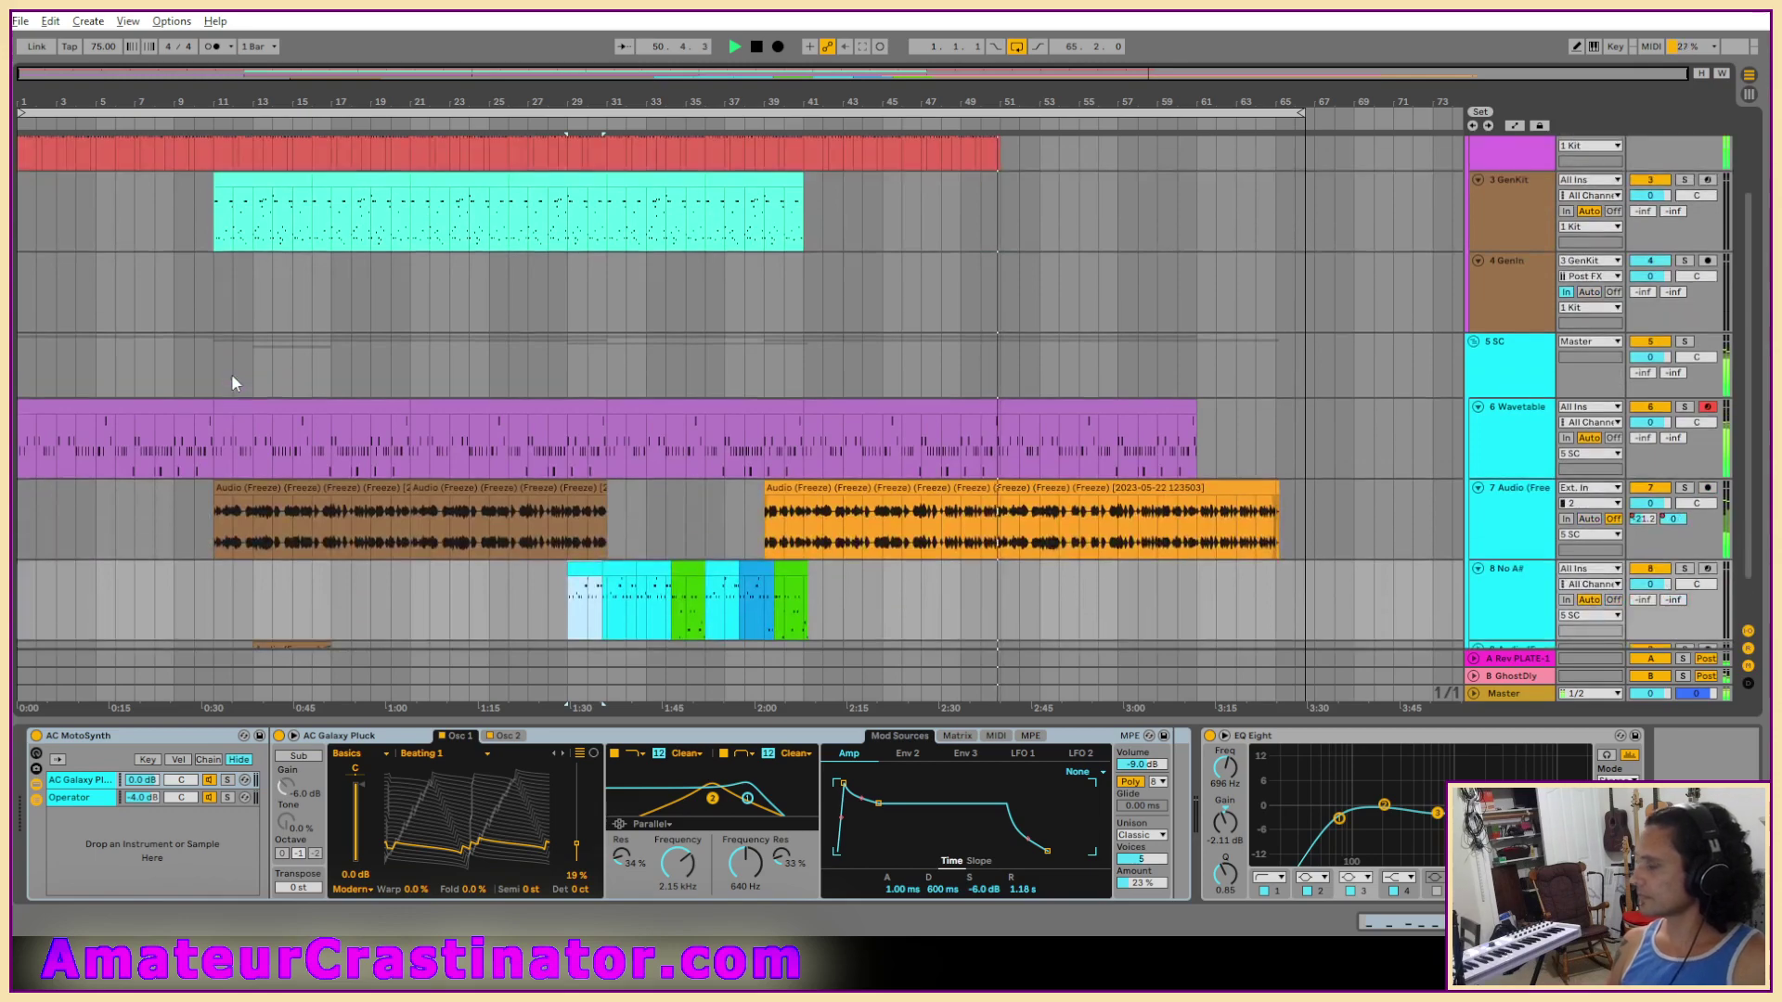
scroll(689, 459, "down", 2)
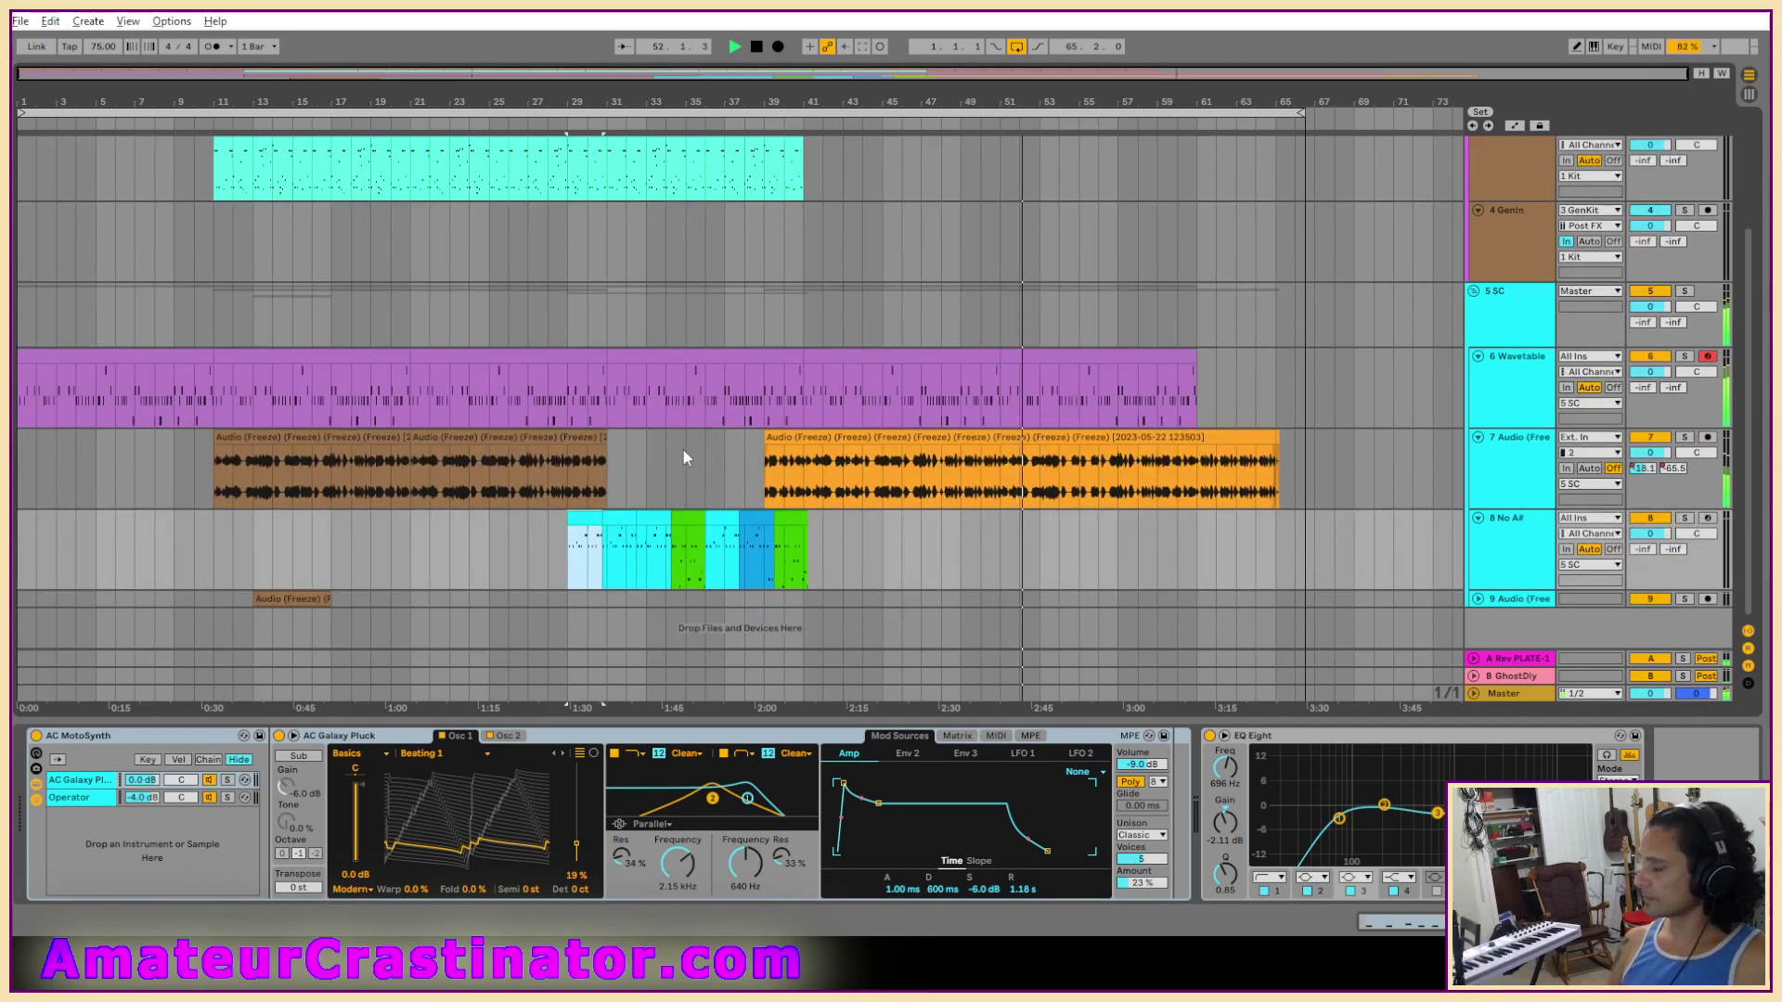
Select the entire content of the arrangement and look over the selection across all tracks.
key("ctrl+a")
scroll(54, 381, "up", 2)
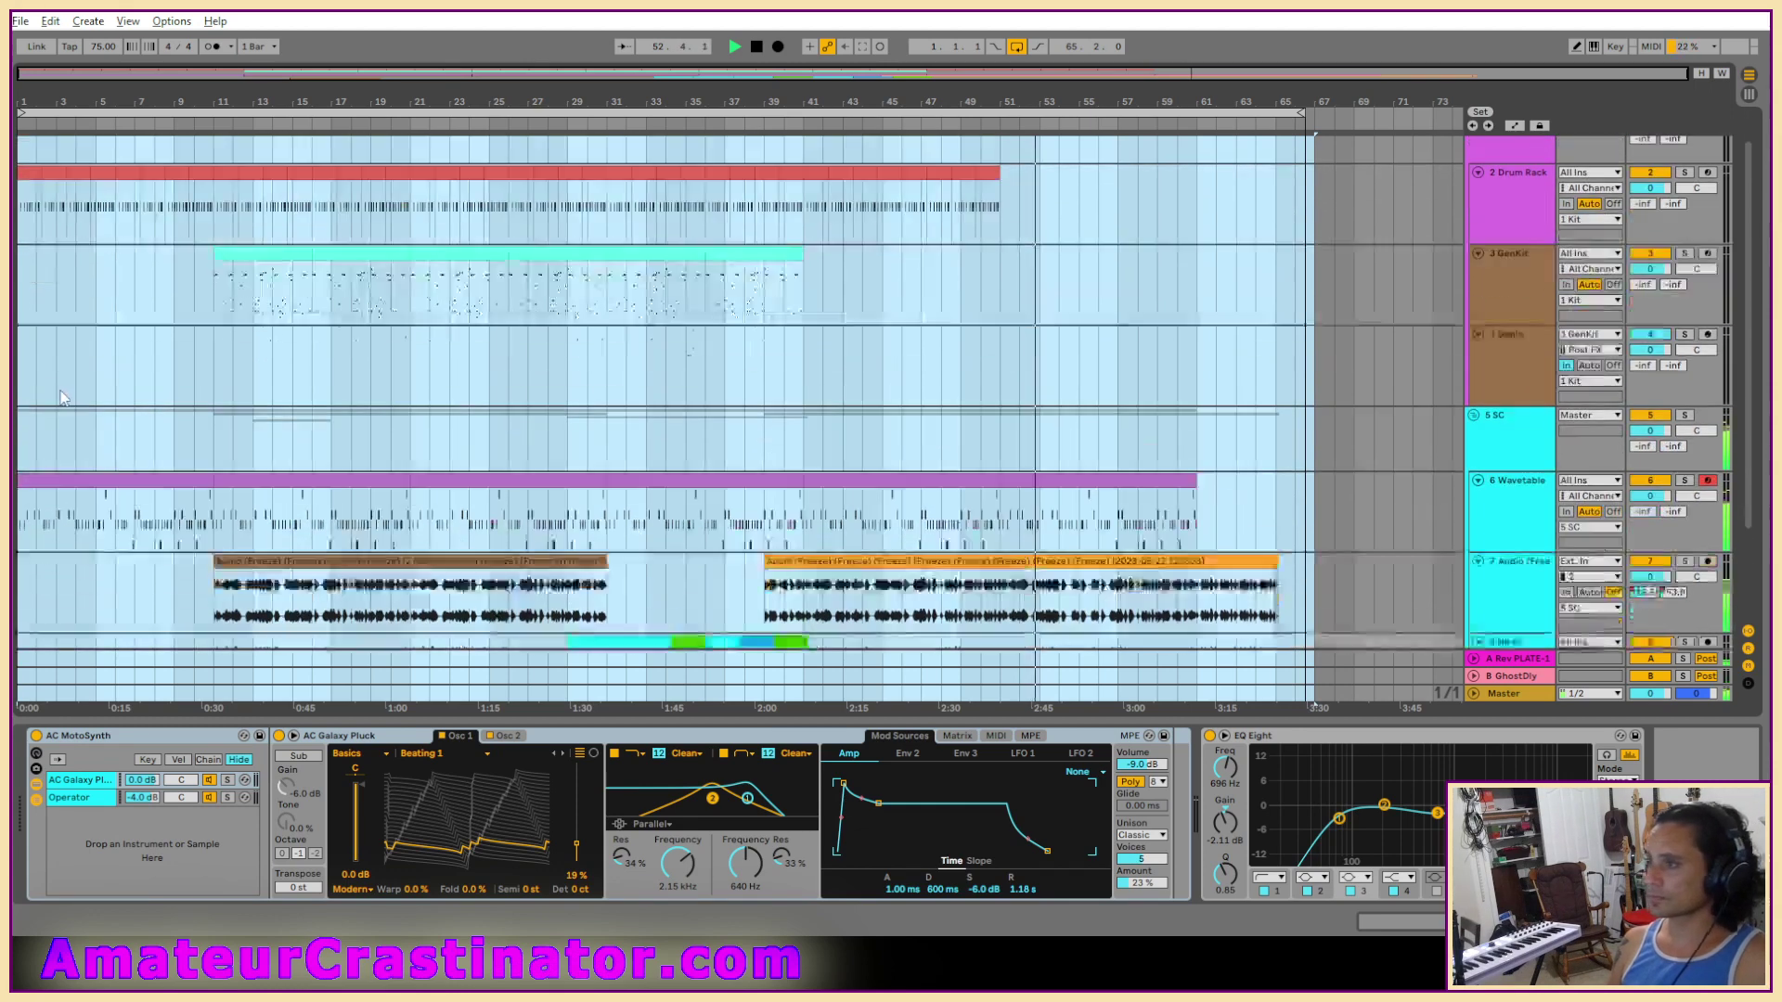
scroll(54, 408, "down", 2)
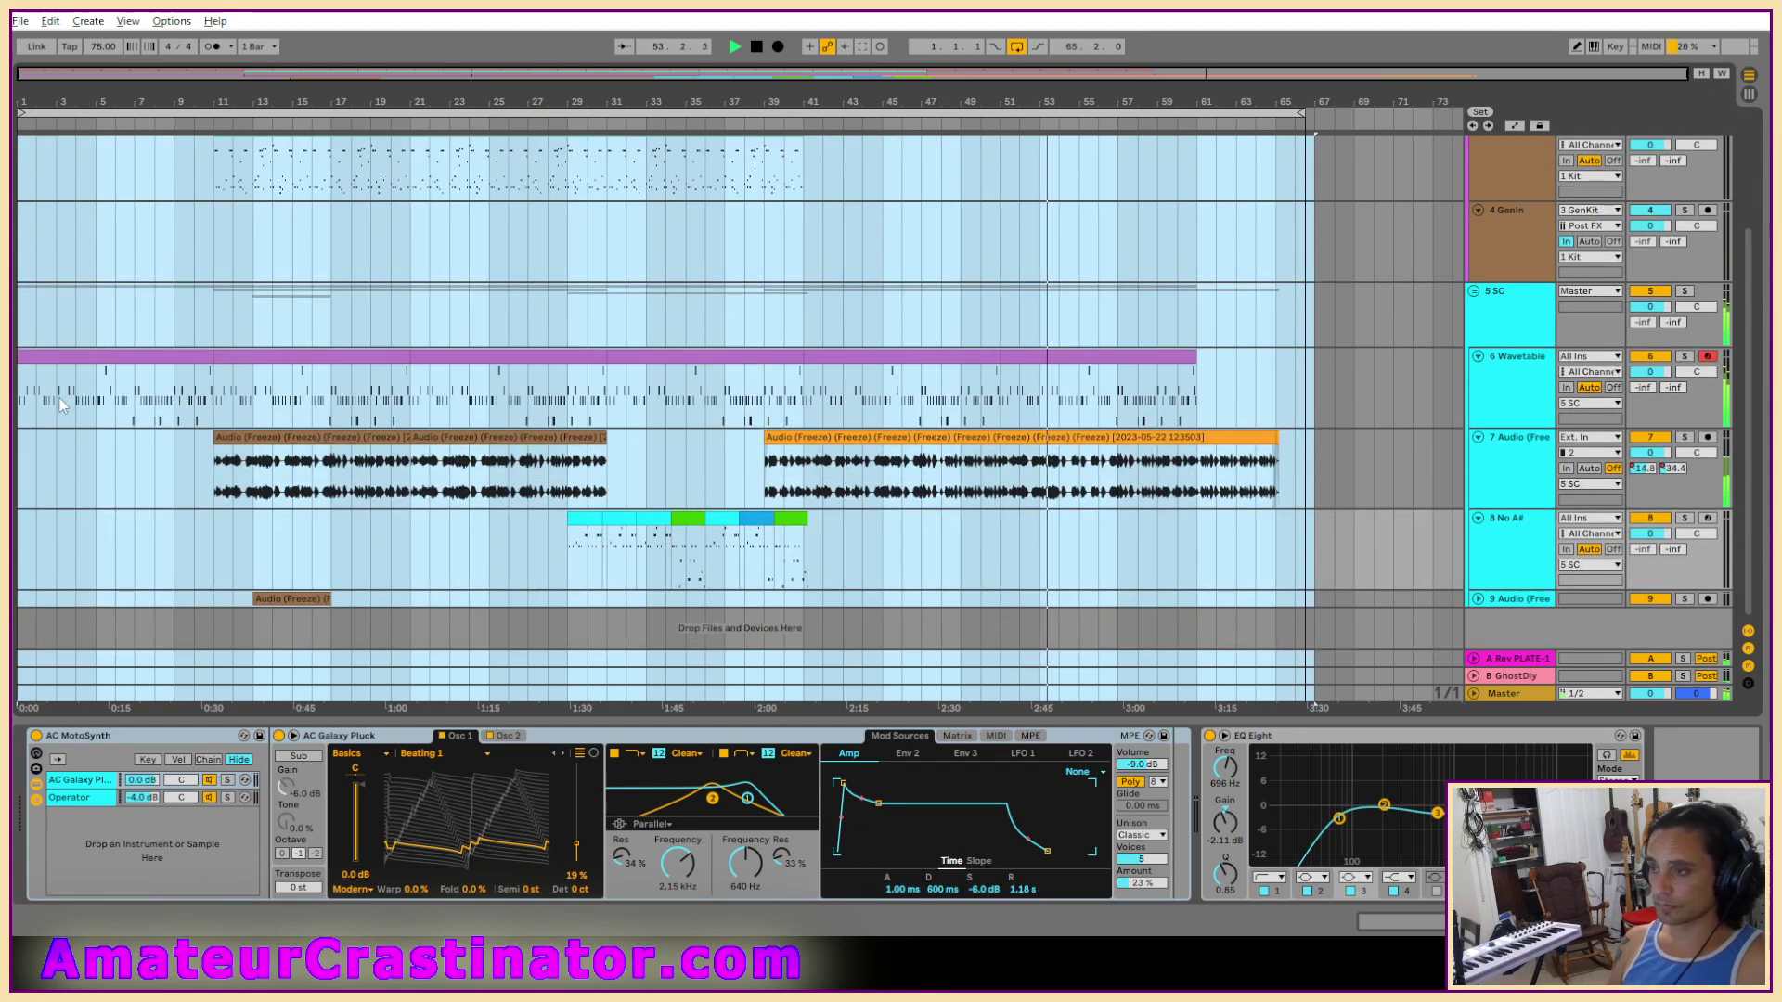
scroll(82, 330, "up", 3)
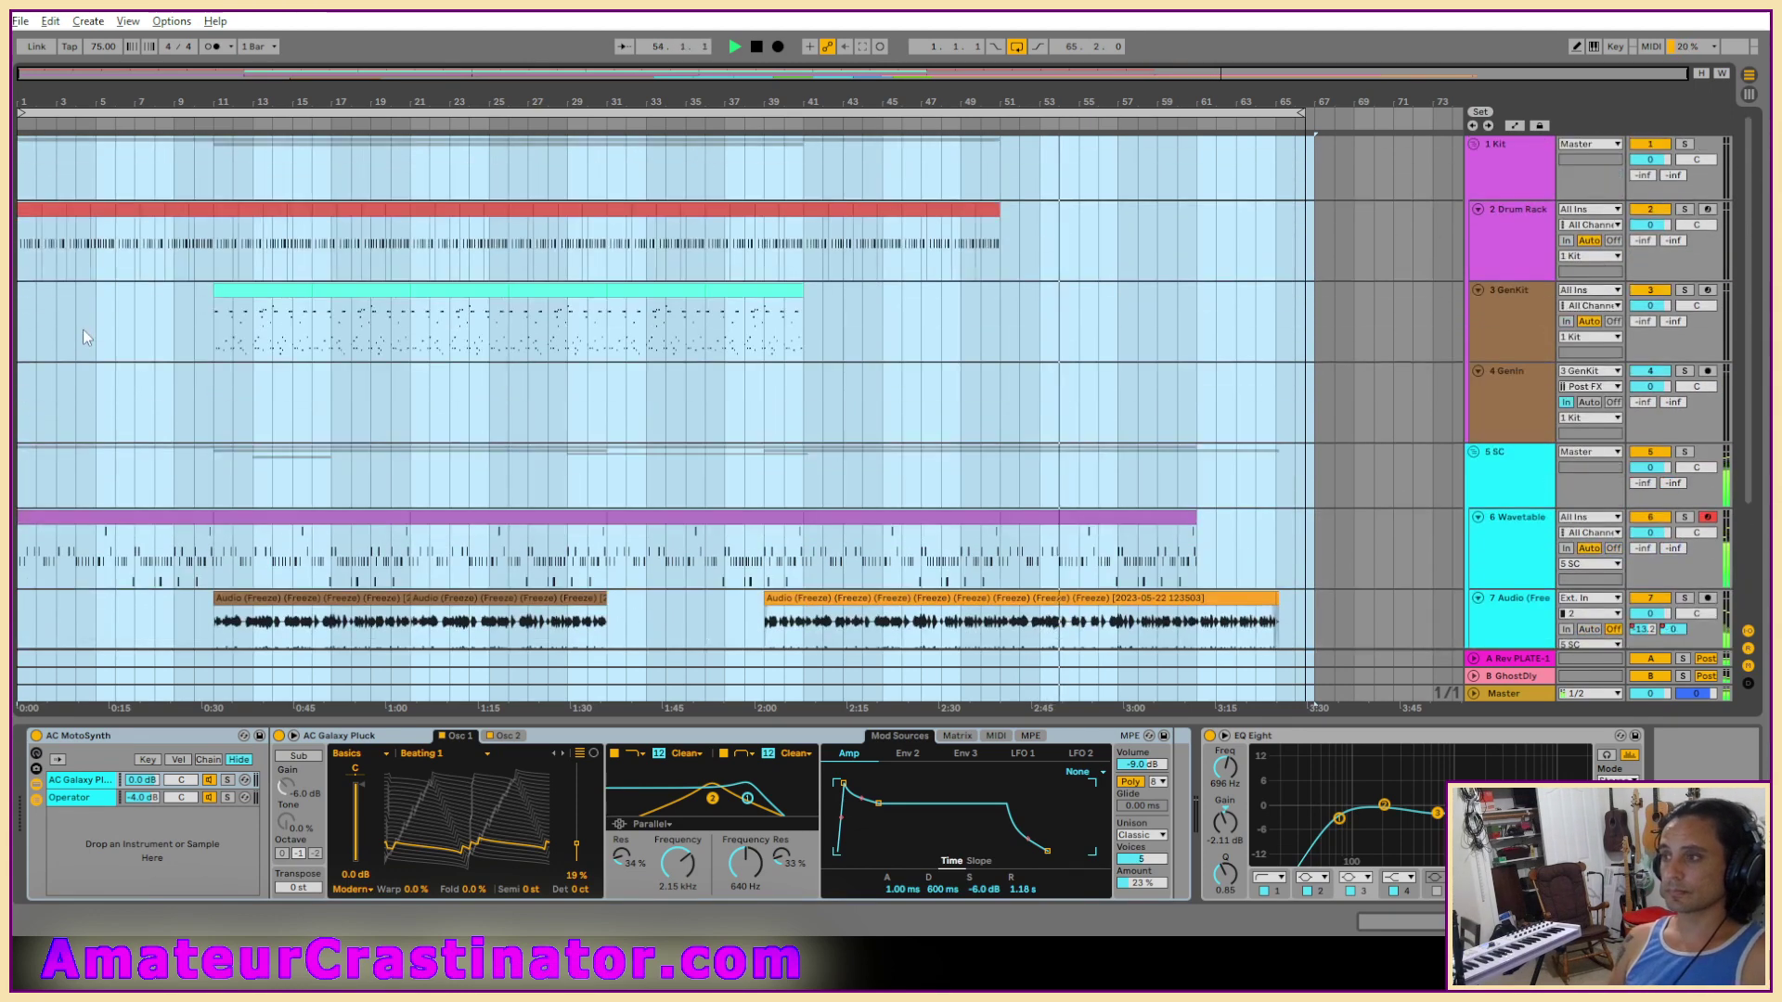
scroll(82, 329, "down", 3)
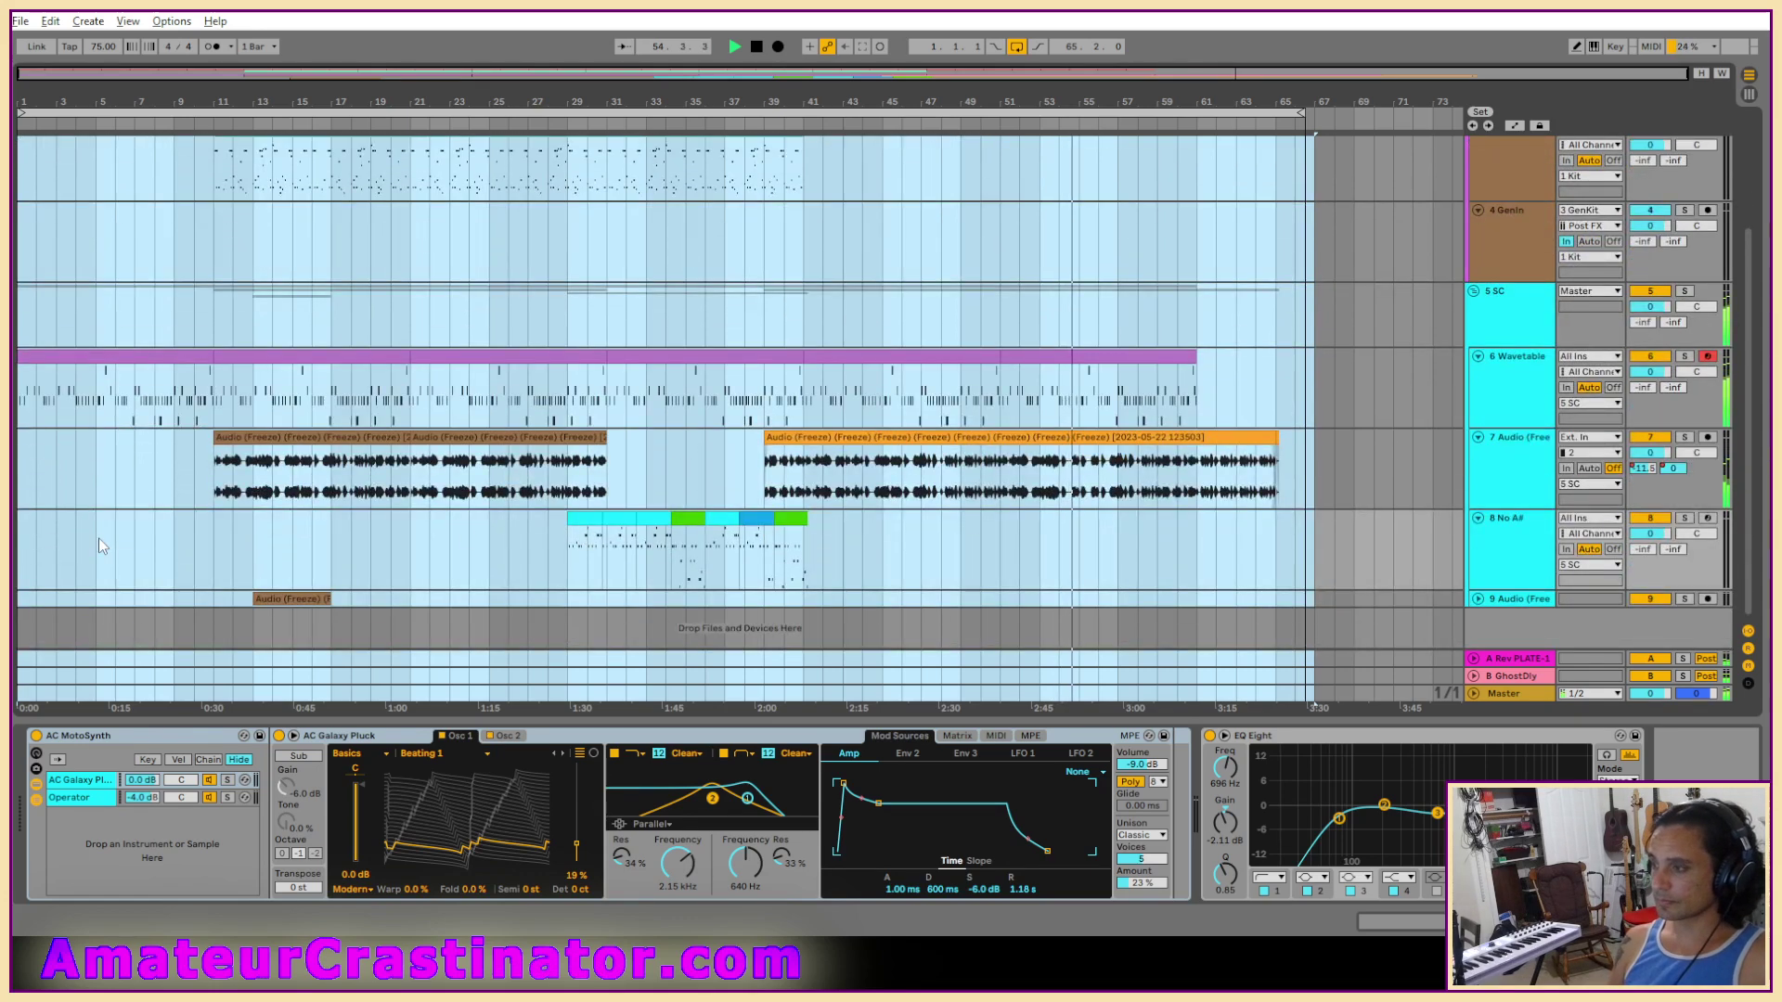
Copy the first clip of track 8 No A# at bar 29 and paste it at bar 1 of the same track.
scroll(98, 537, "up", 5)
left_click(1203, 522)
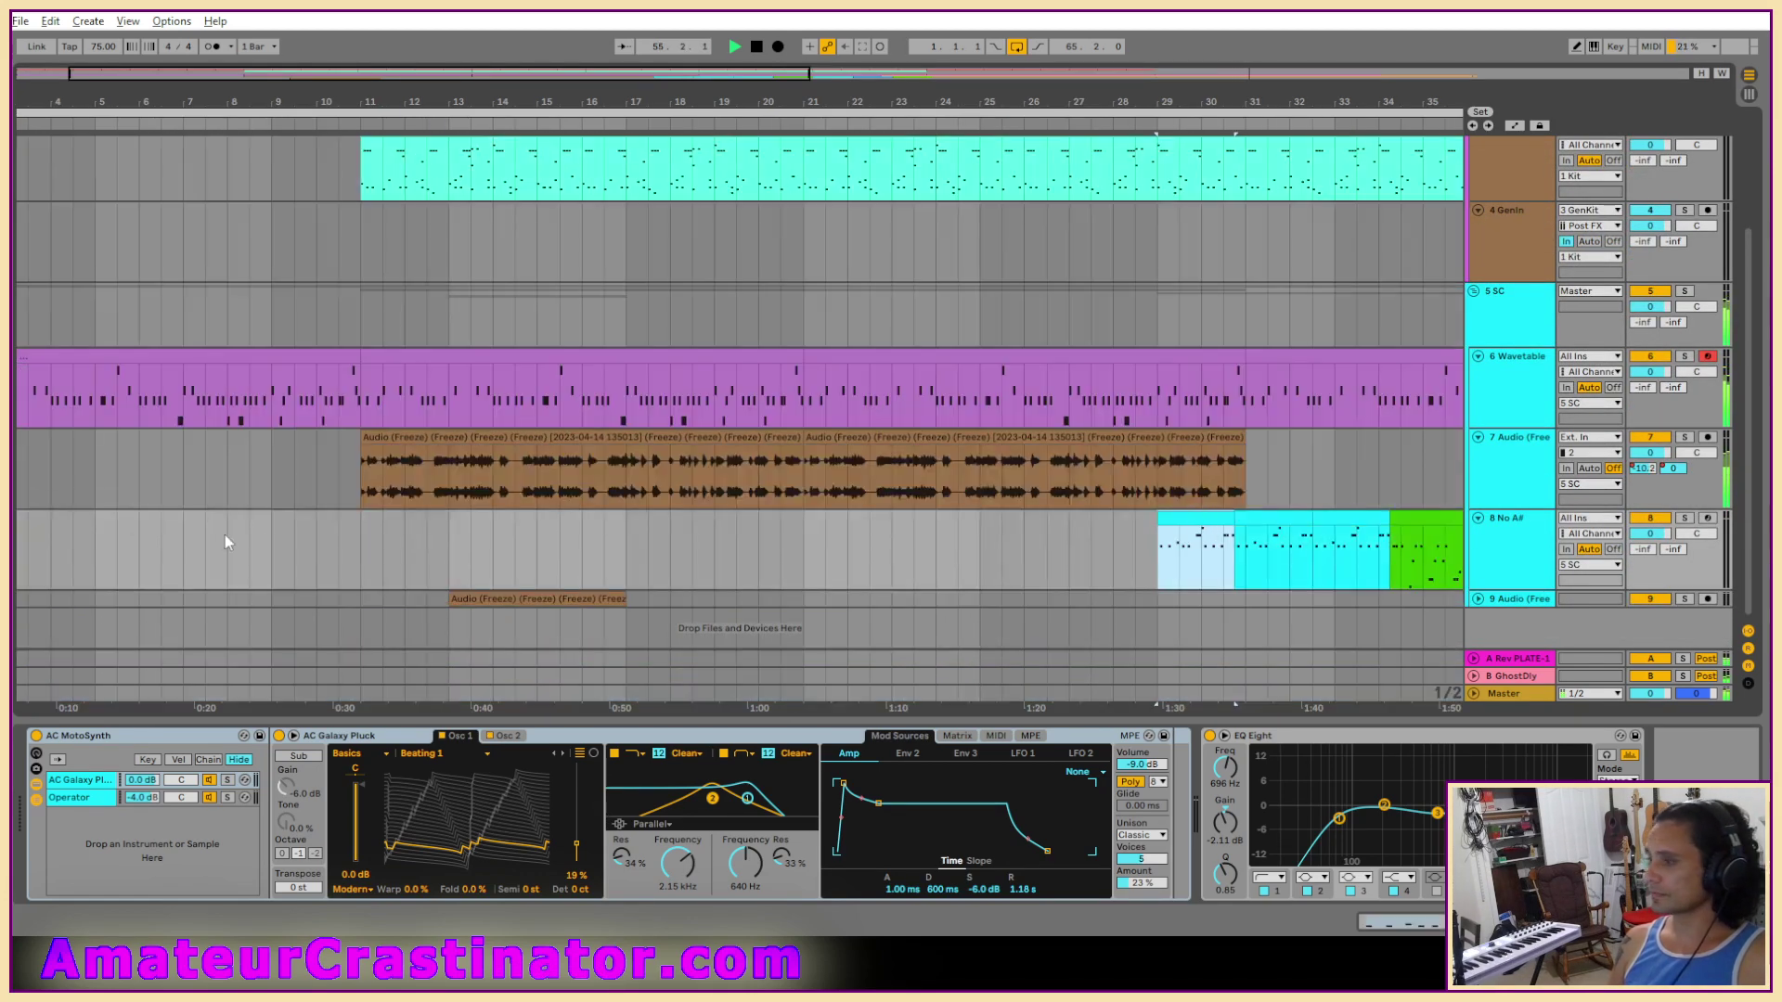
scroll(46, 535, "down", 5)
left_click(45, 533)
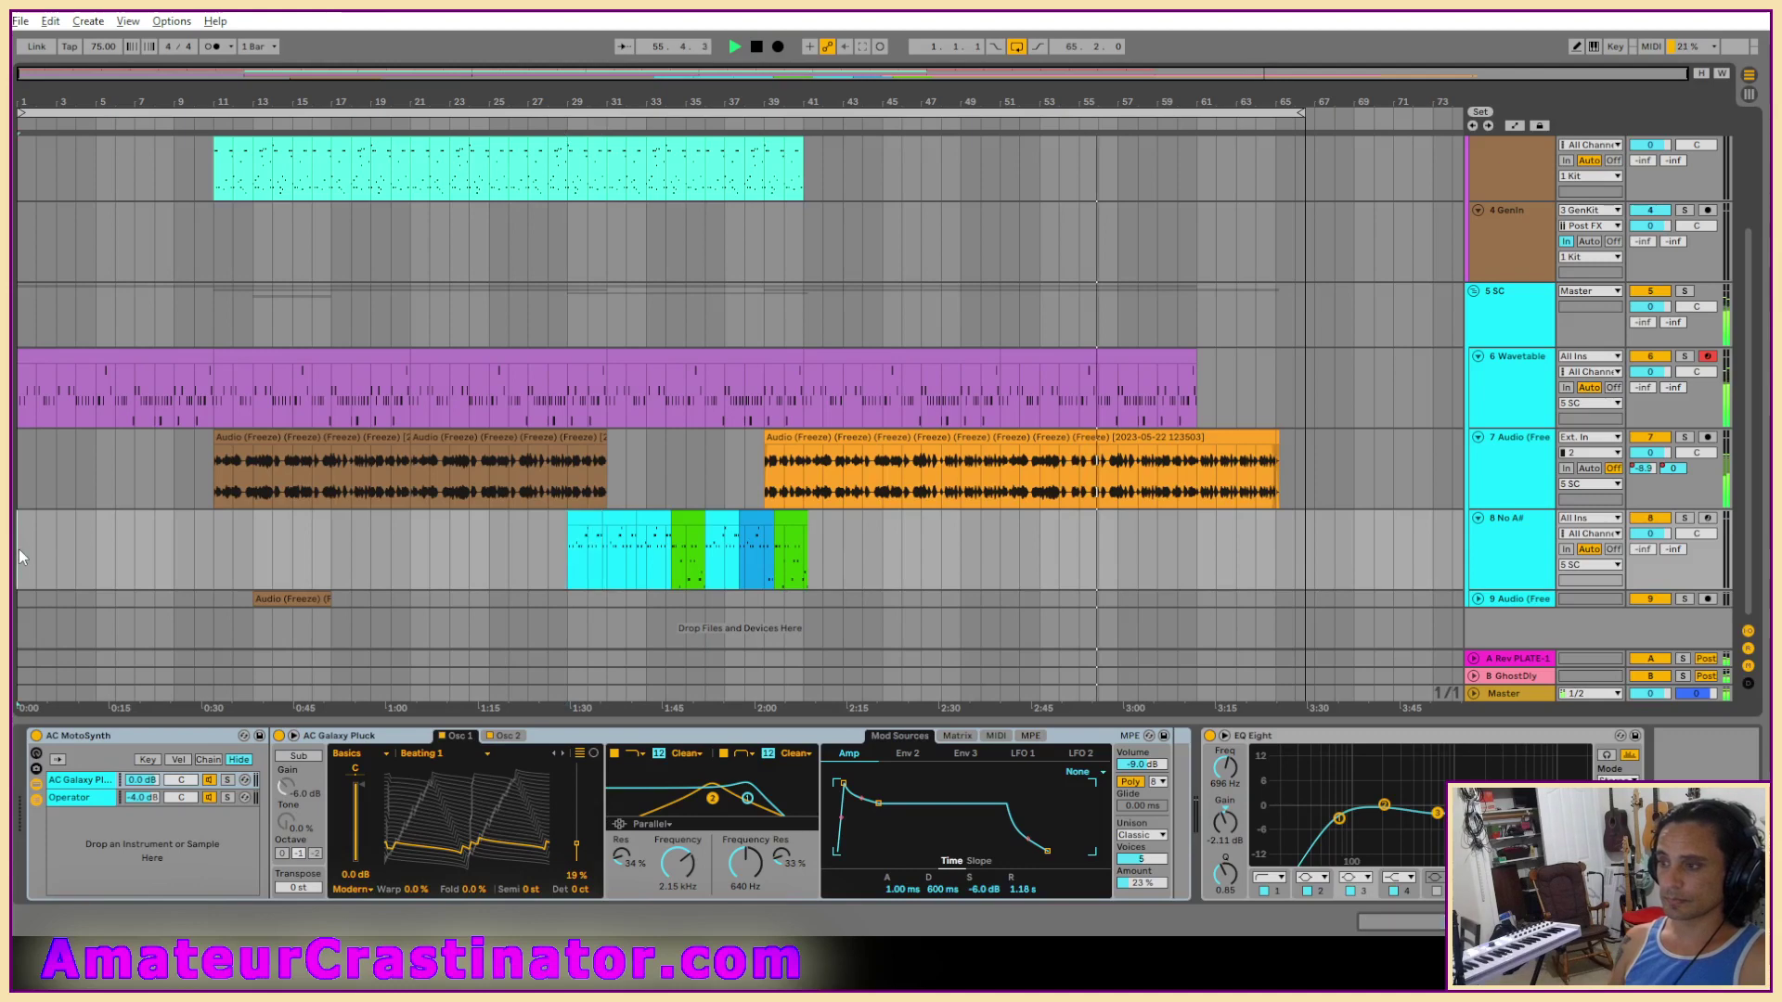
key("ctrl+v")
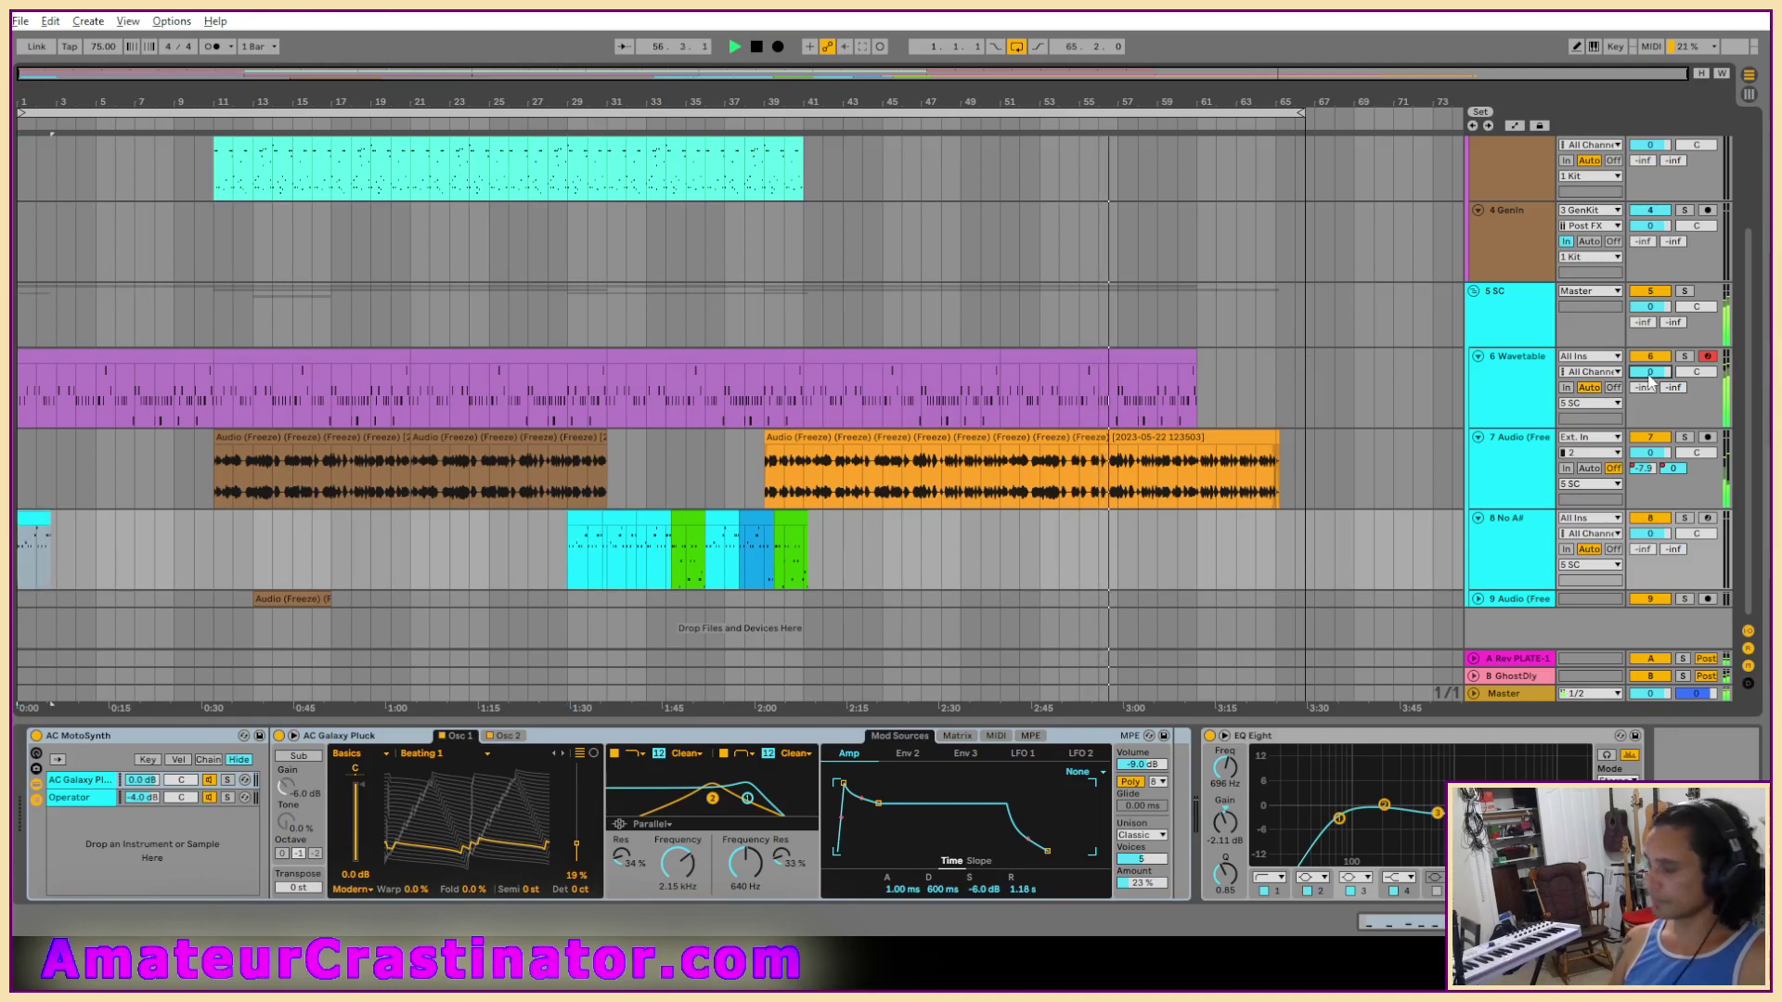
Automate the track volume of track 6 Wavetable to rise from about -12.5 dB at bar 1 to 0 dB at bar 11.
key("a")
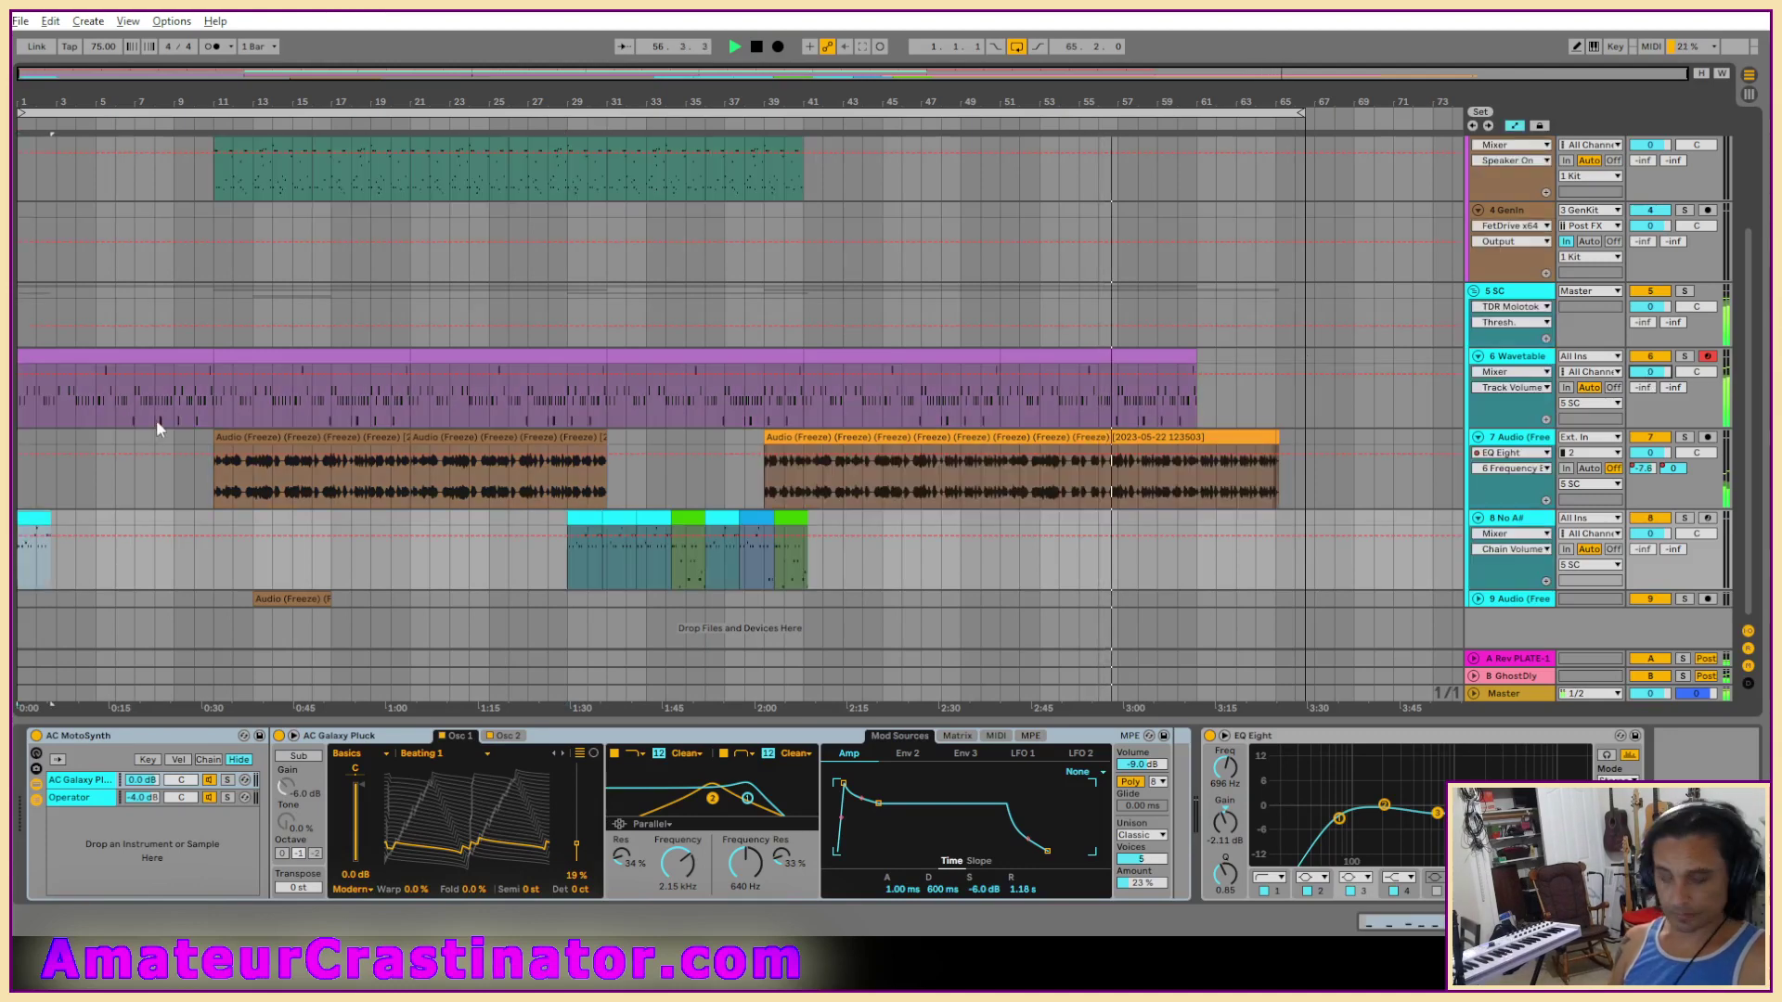
left_click(214, 375)
left_click(113, 379)
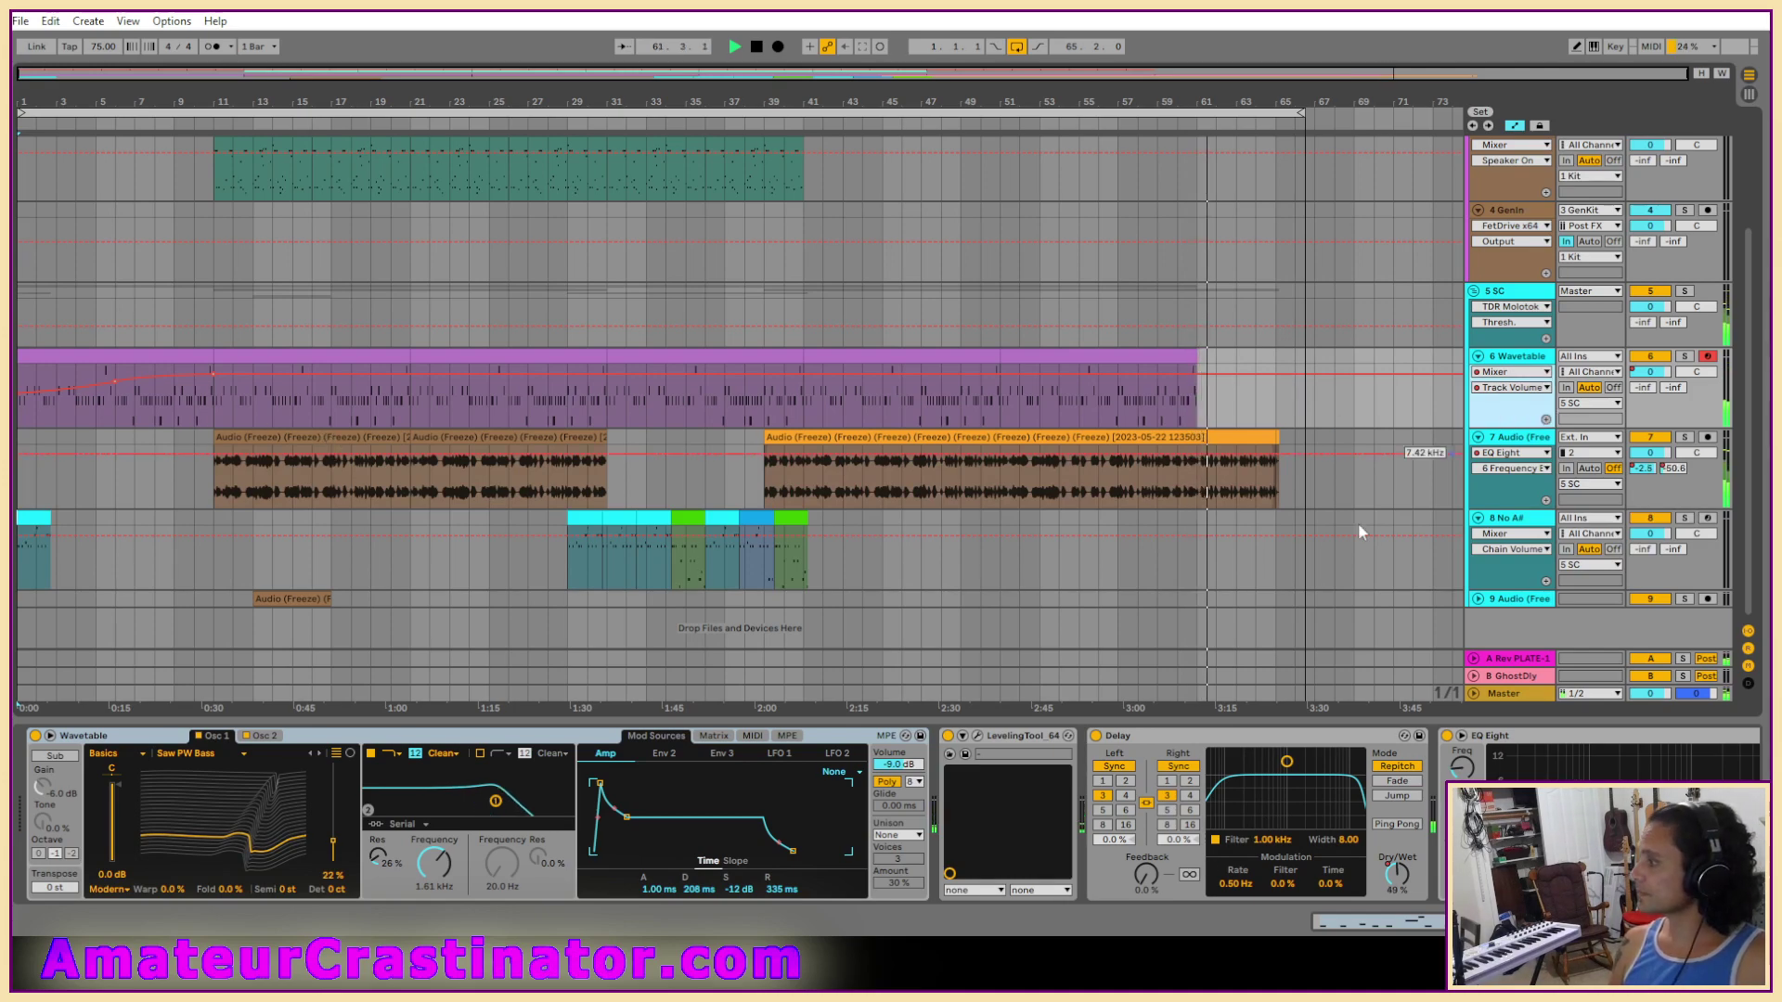
Automate the Phaser-Flanger Dry/Wet of track 6 Wavetable to ramp up from bar 1 to bar 11, and hide the automation.
scroll(1206, 817, "right", 5)
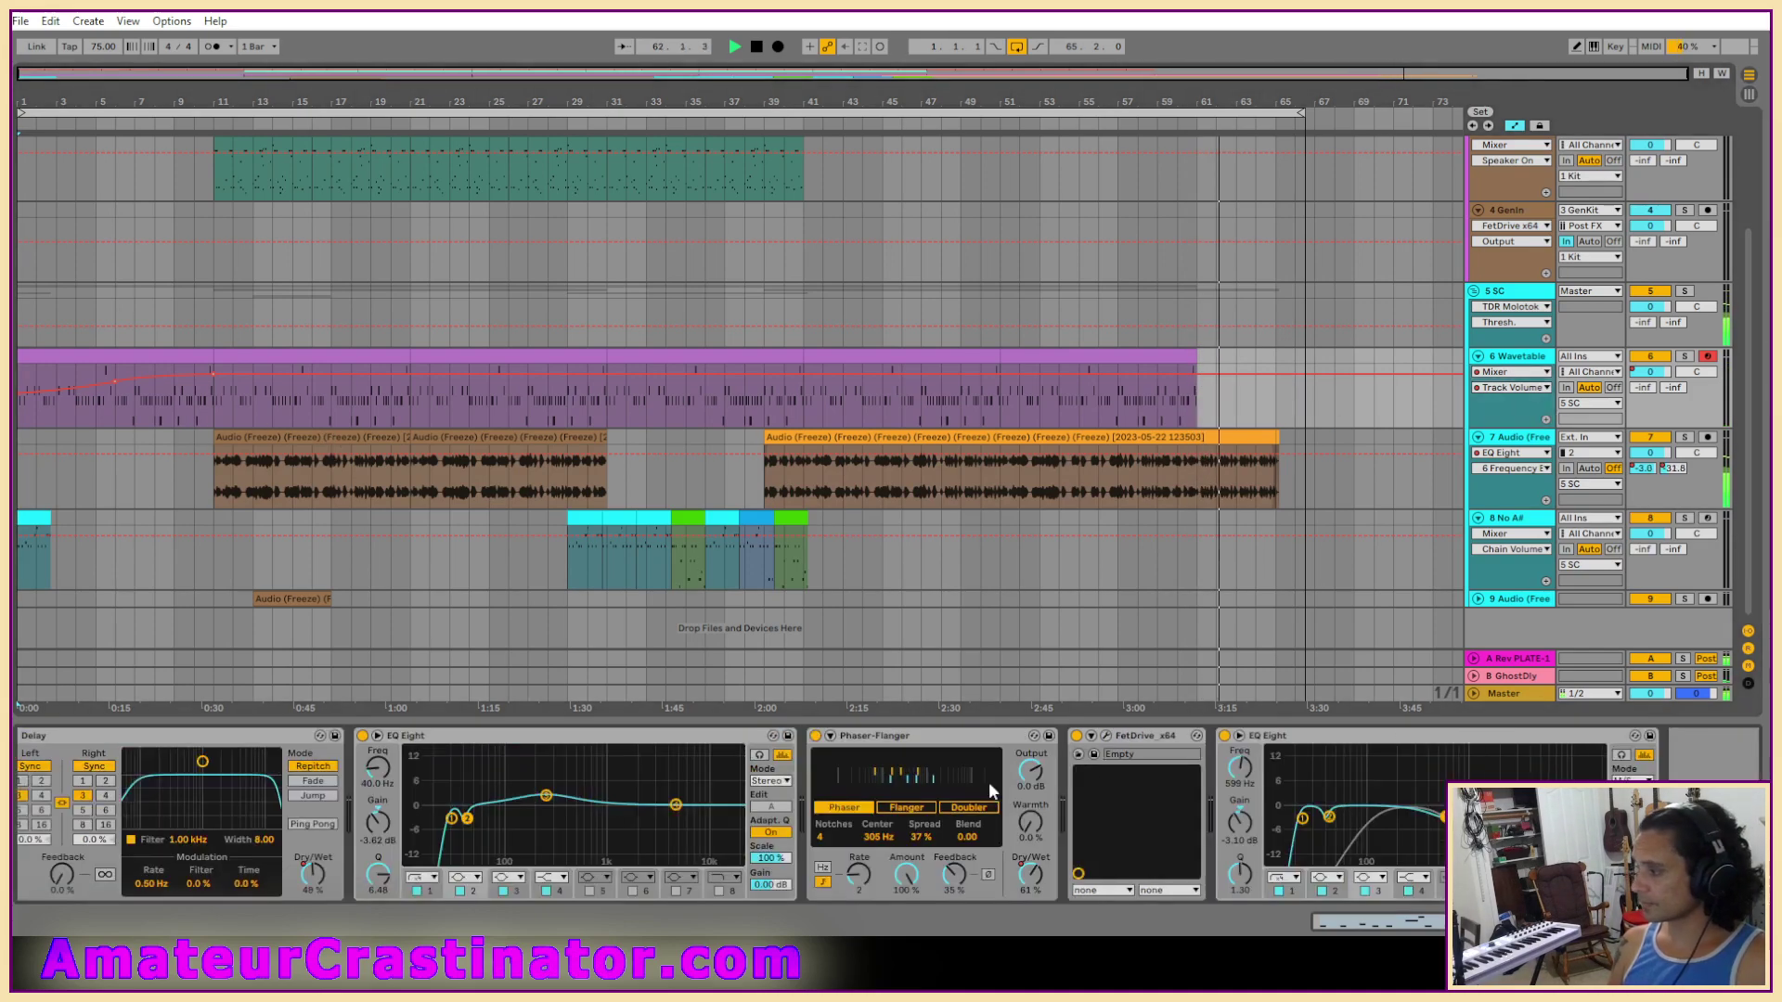
left_click(1032, 880)
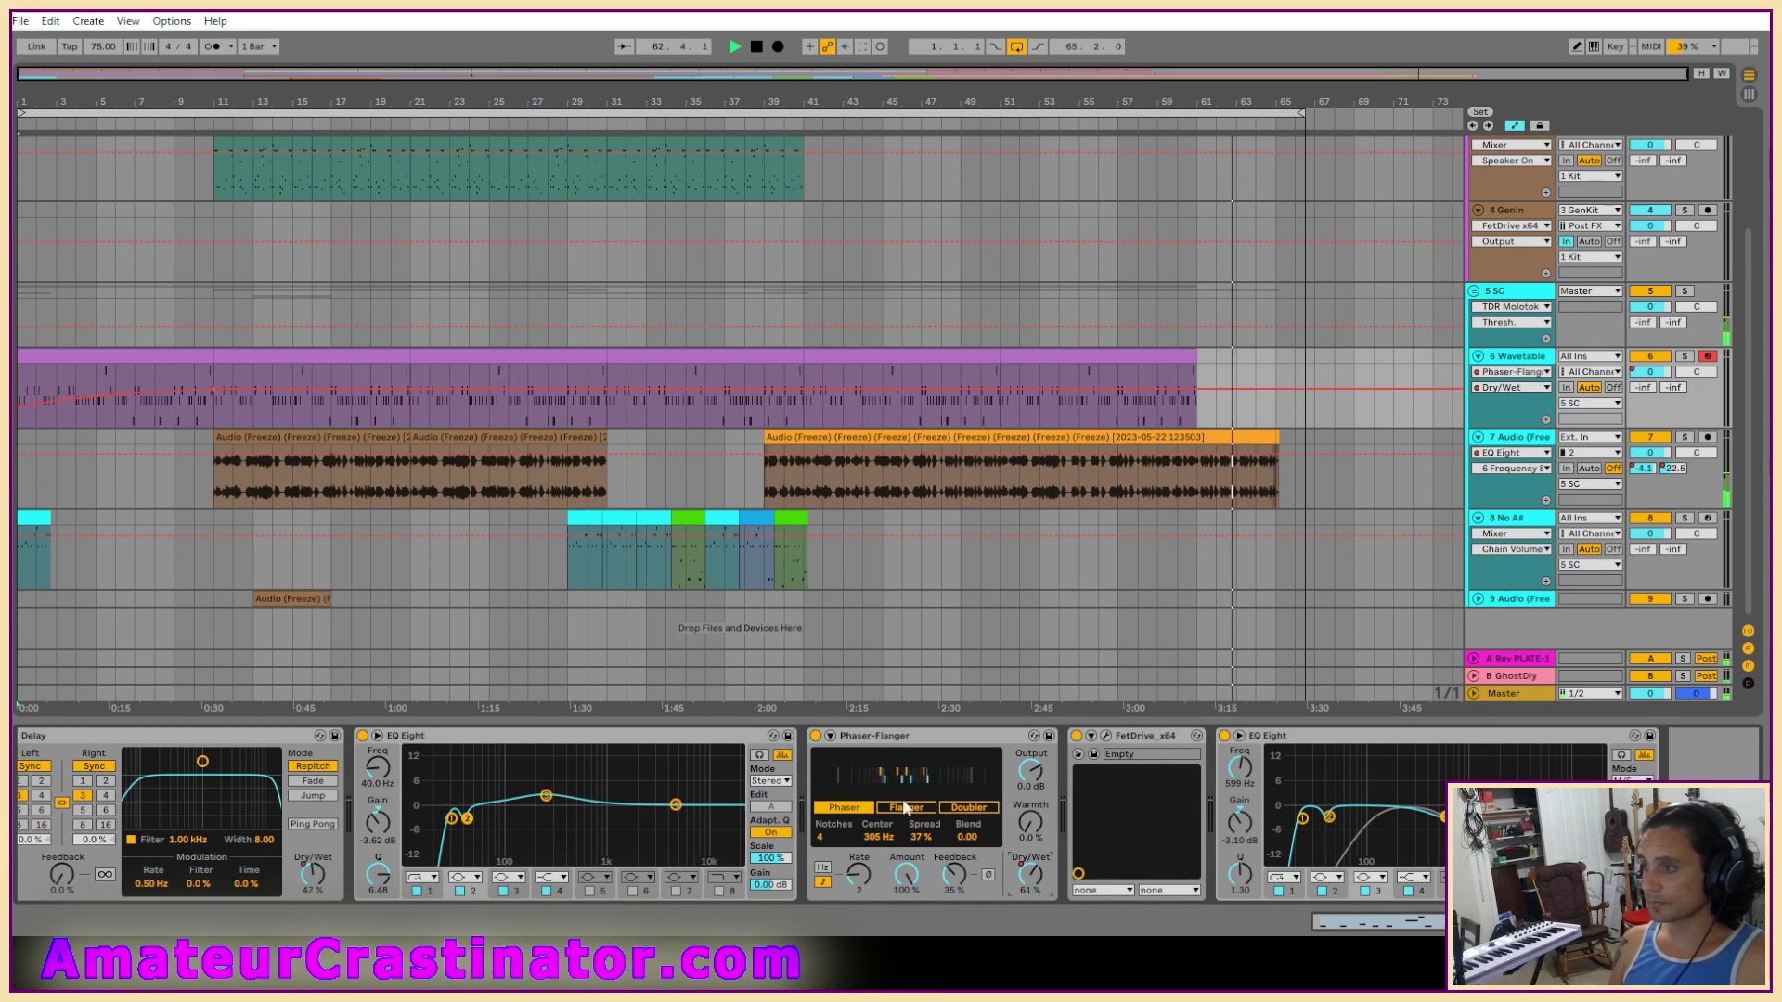
left_click_drag(24, 417, 25, 424)
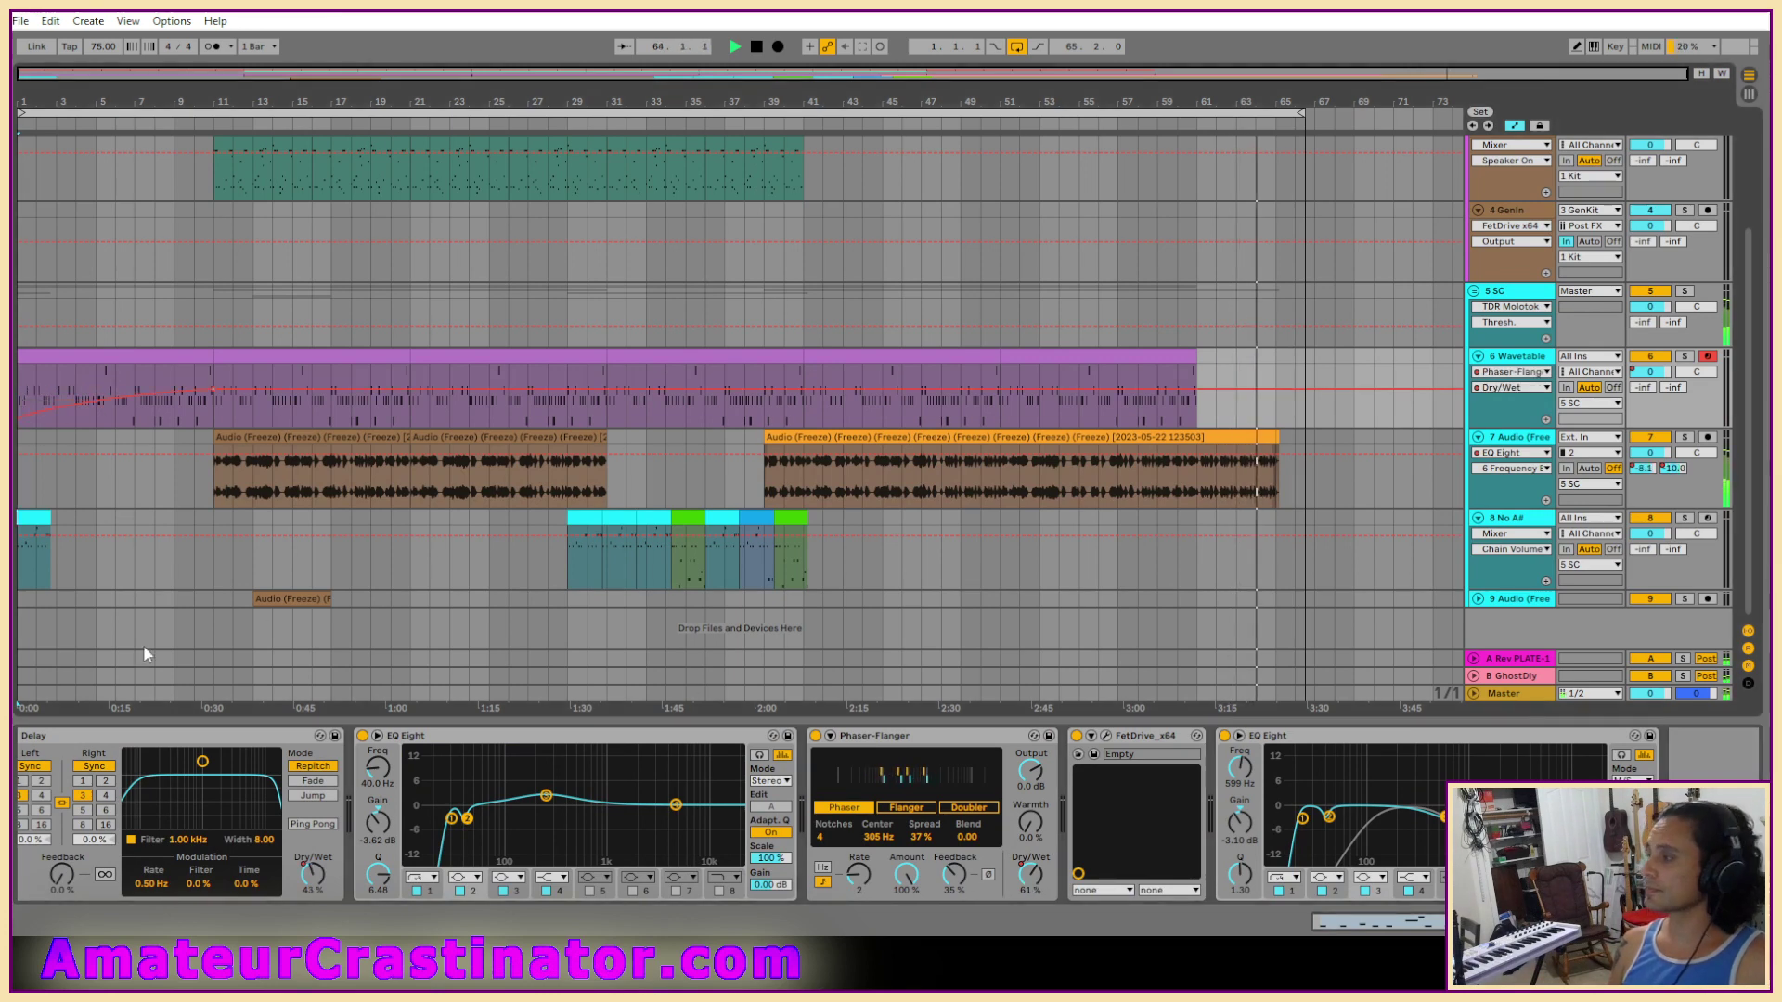
key("a")
Open the clip at bar 1 of track 8 No A#, play it, and transpose all its notes down one octave.
scroll(70, 559, "up", 5)
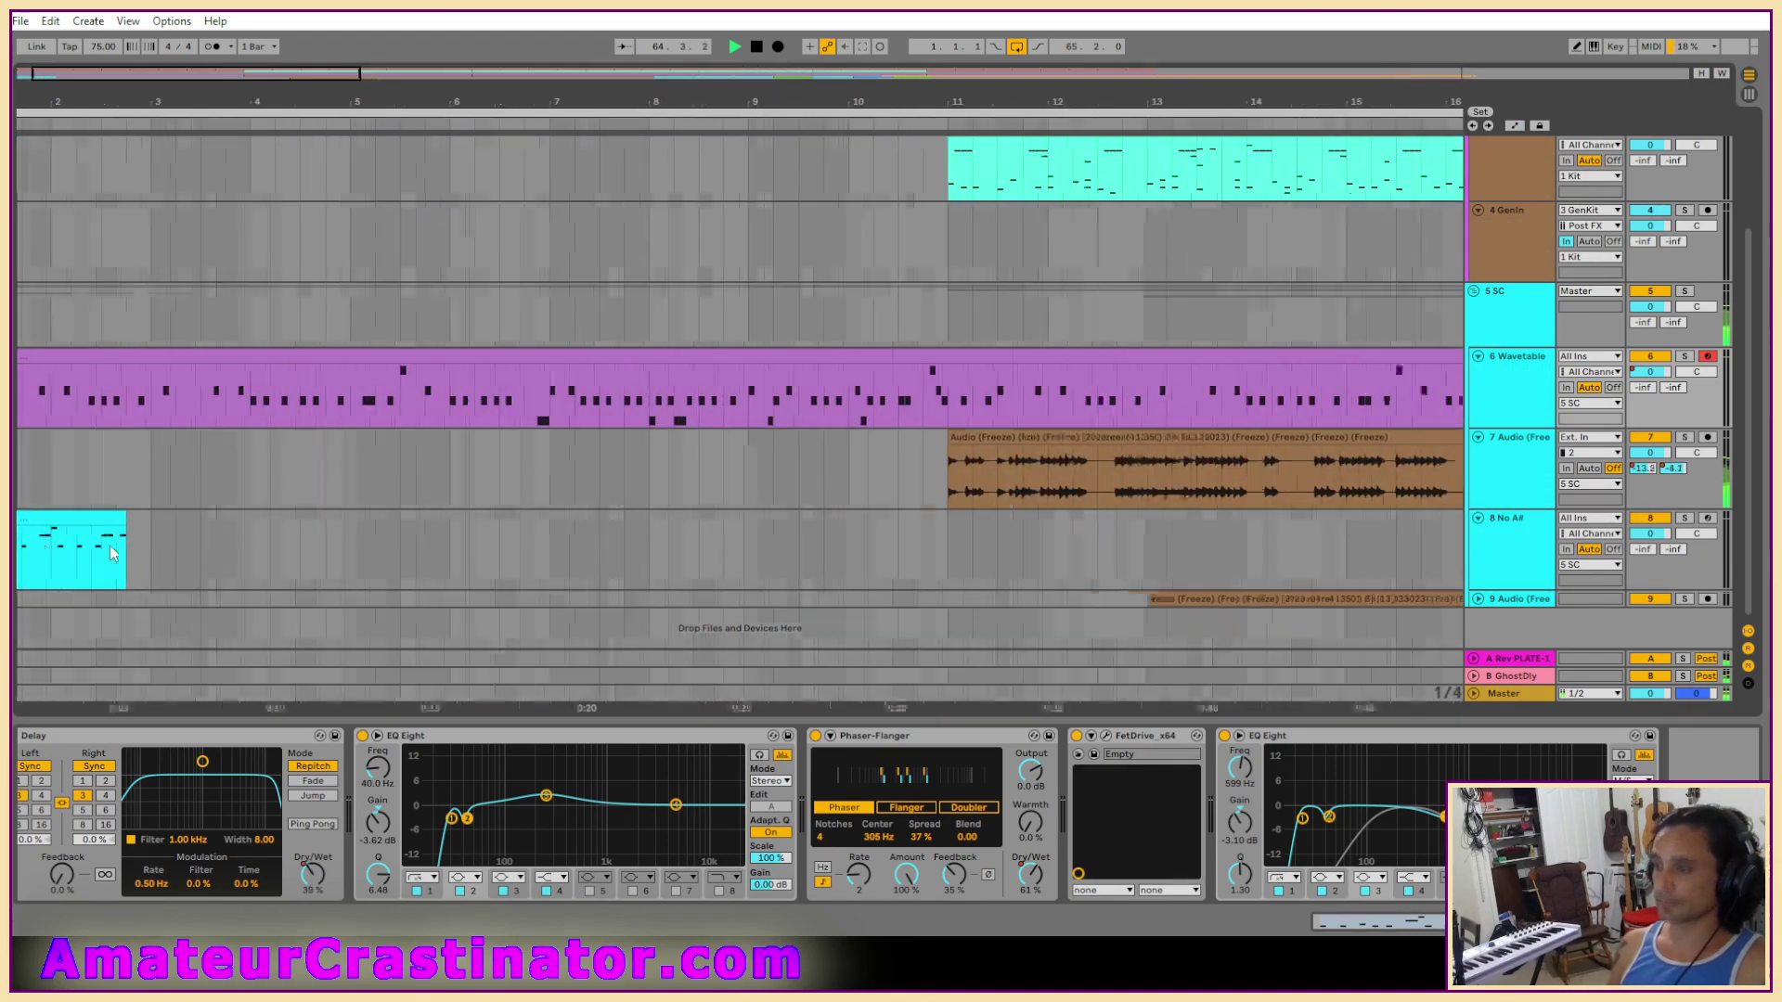
scroll(111, 554, "left", 2)
double_click(107, 547)
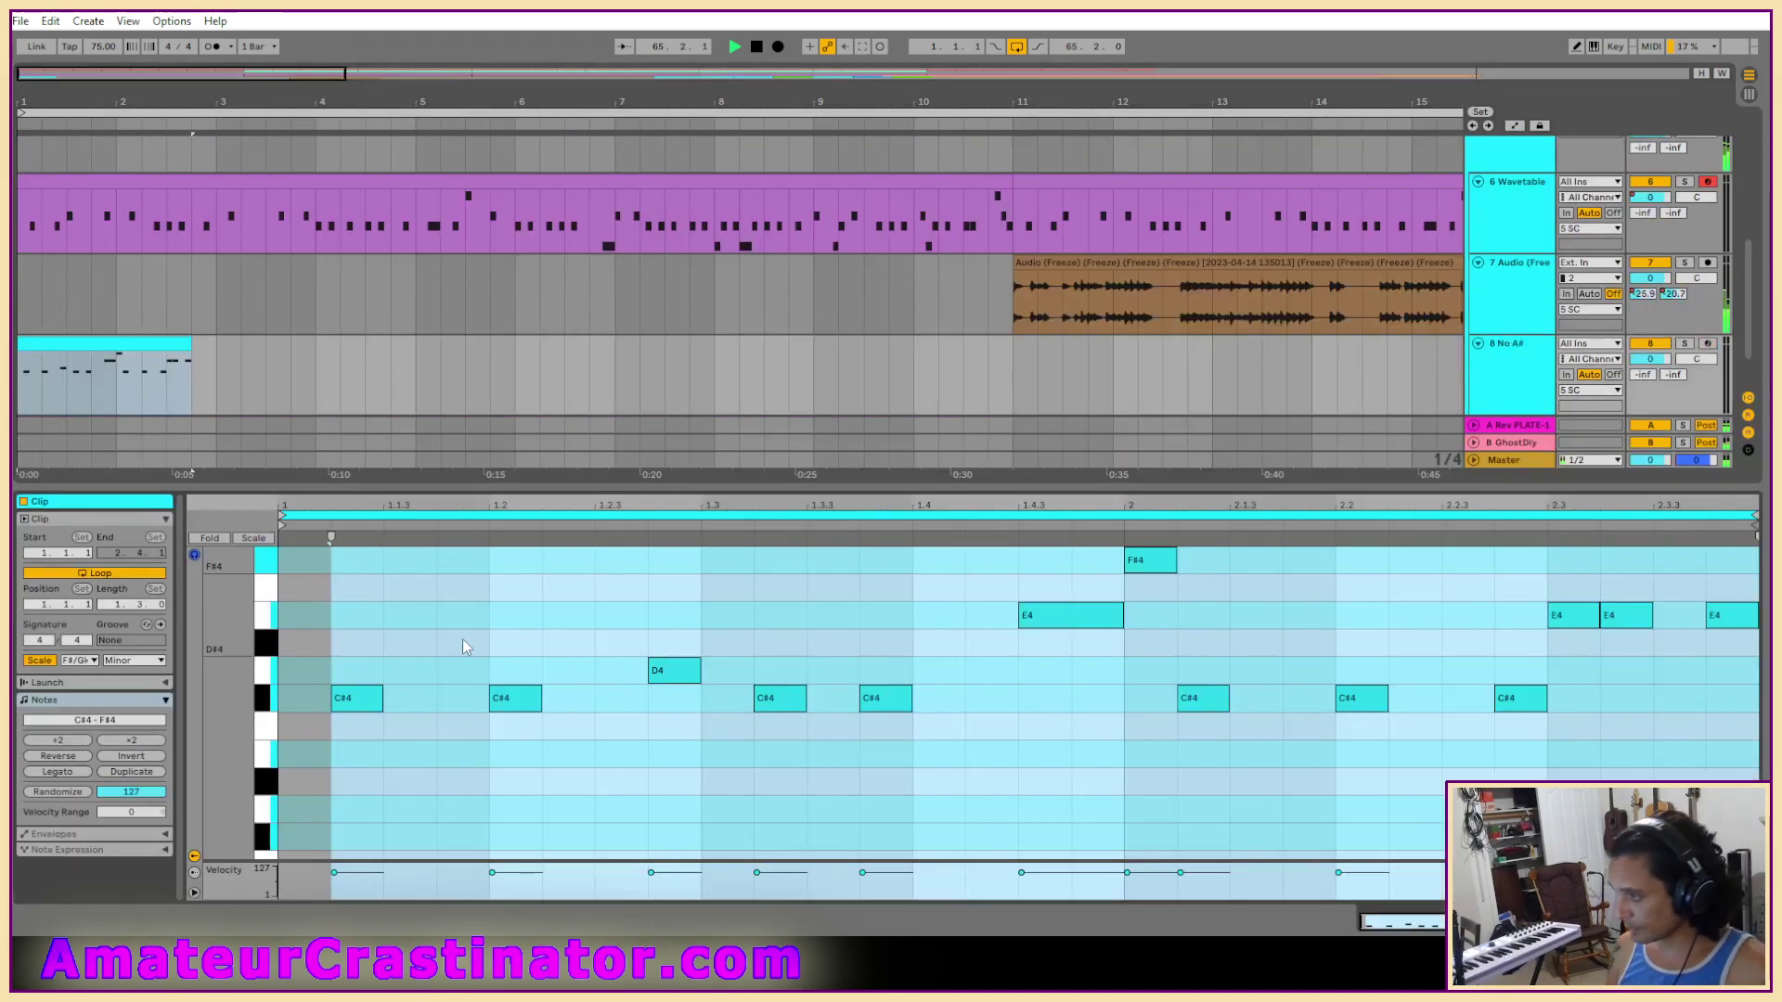
mouse_move(235, 723)
left_mouse_down()
mouse_move(213, 723)
mouse_move(214, 743)
mouse_move(213, 715)
left_mouse_up()
left_click(489, 640)
key("space")
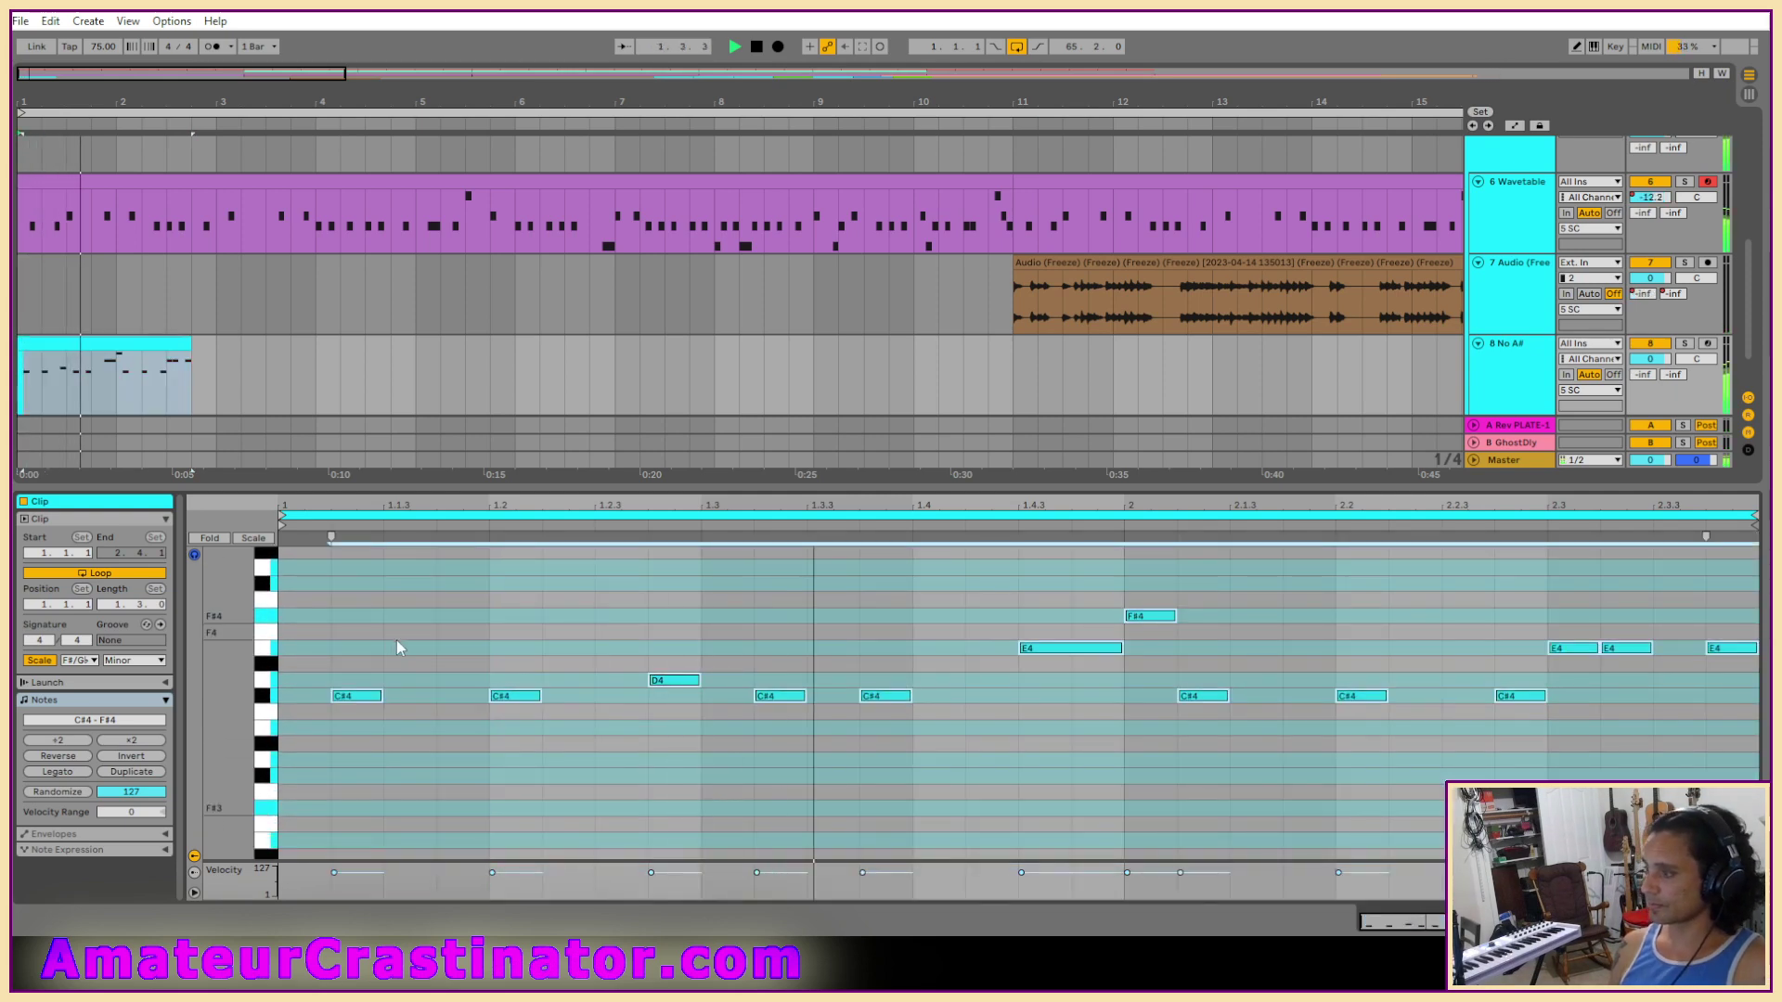
key("ctrl+a")
key("shift+Down")
scroll(854, 610, "down", 2)
scroll(854, 612, "down", 3)
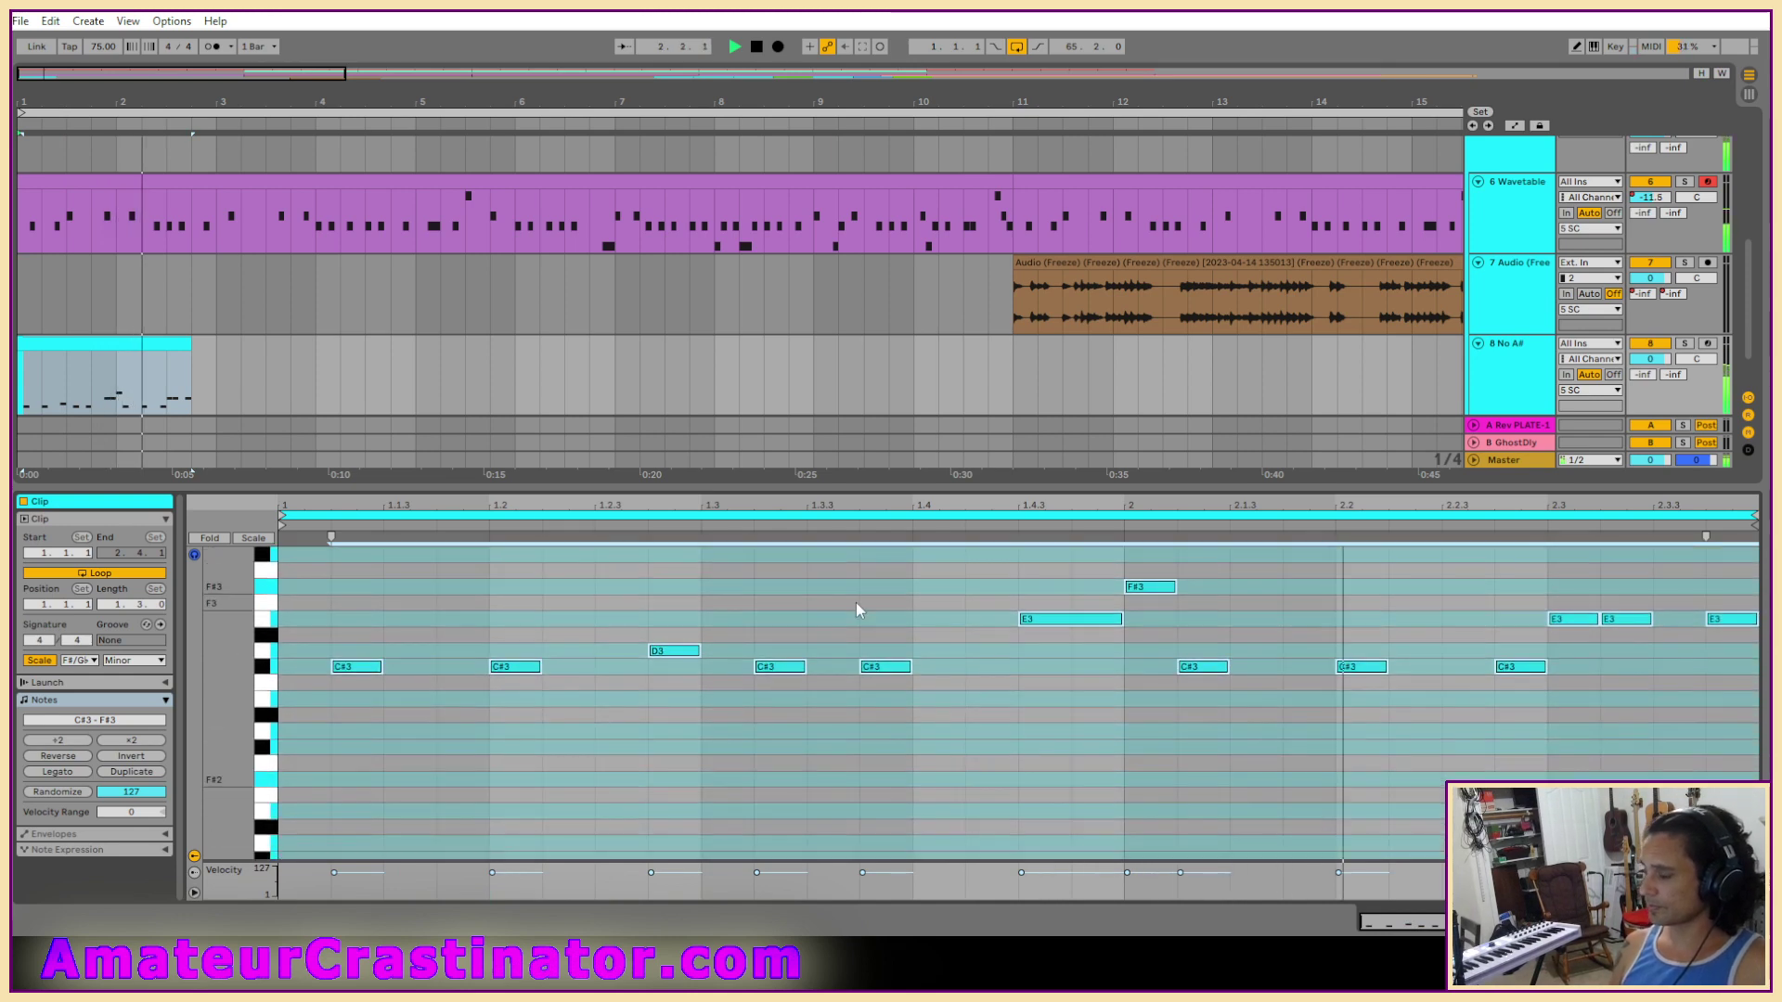
Lower the long E3 note before bar 2 to E2 and the F#3 note at bar 2 to A2.
left_click(1056, 555)
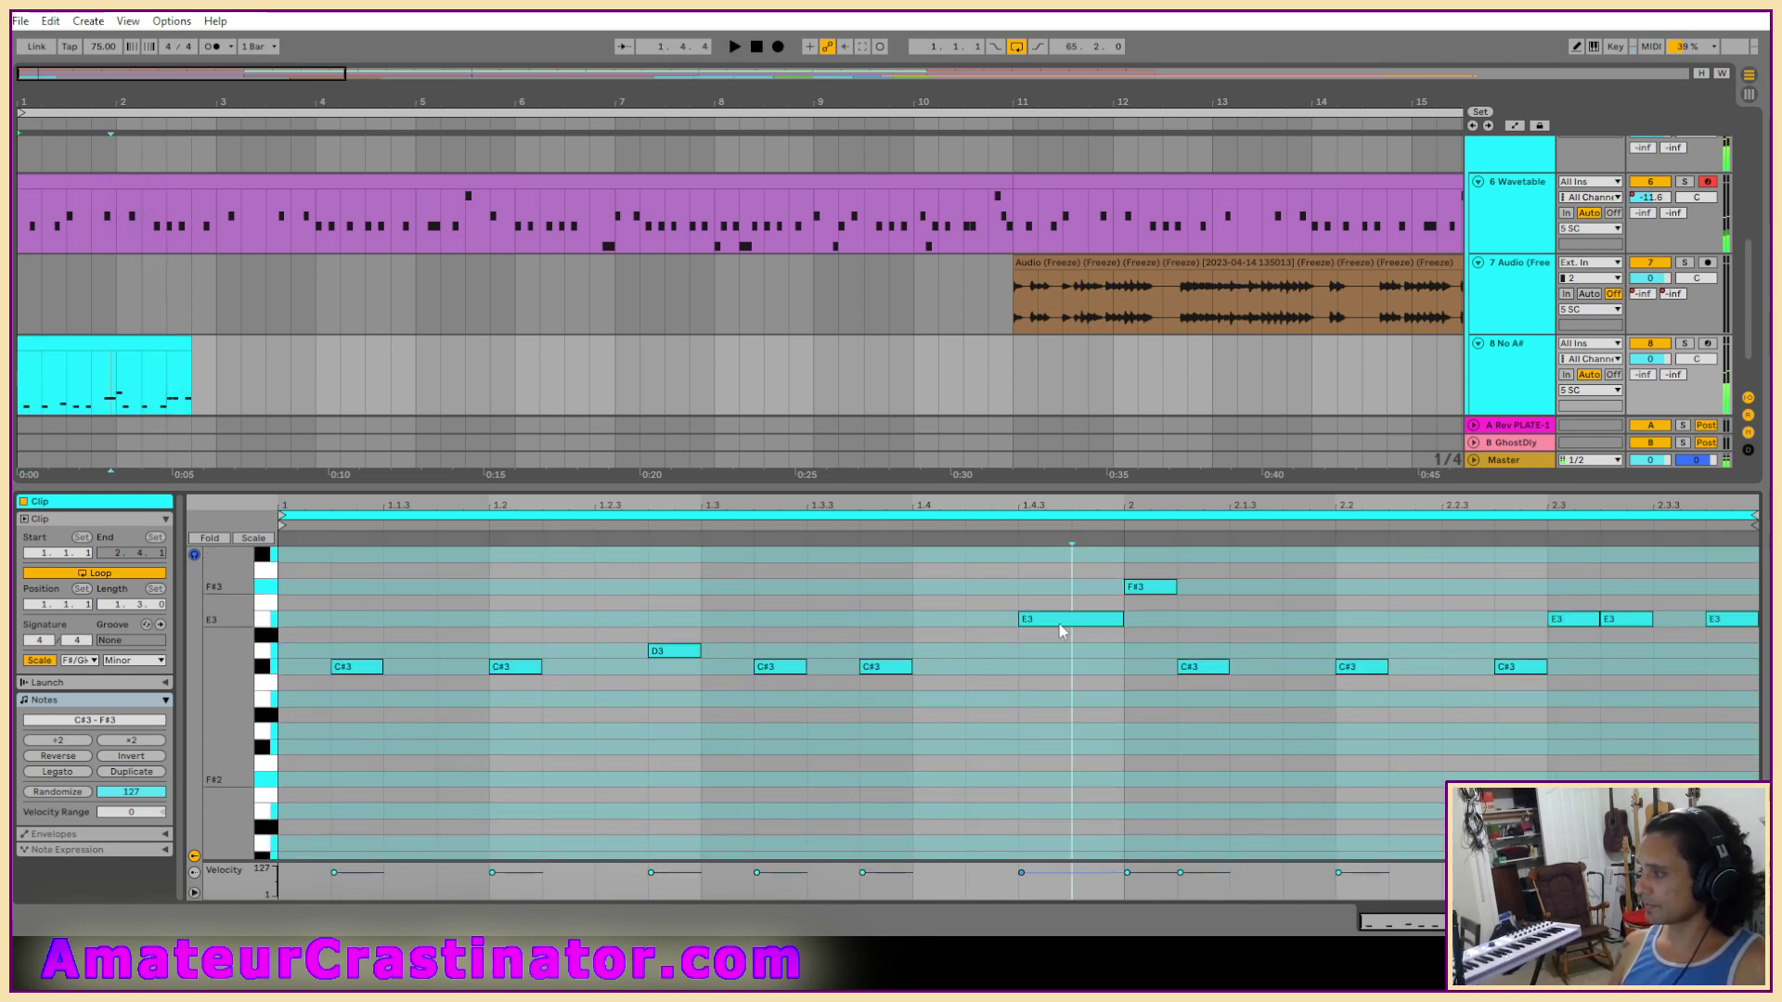
key("shift+Down")
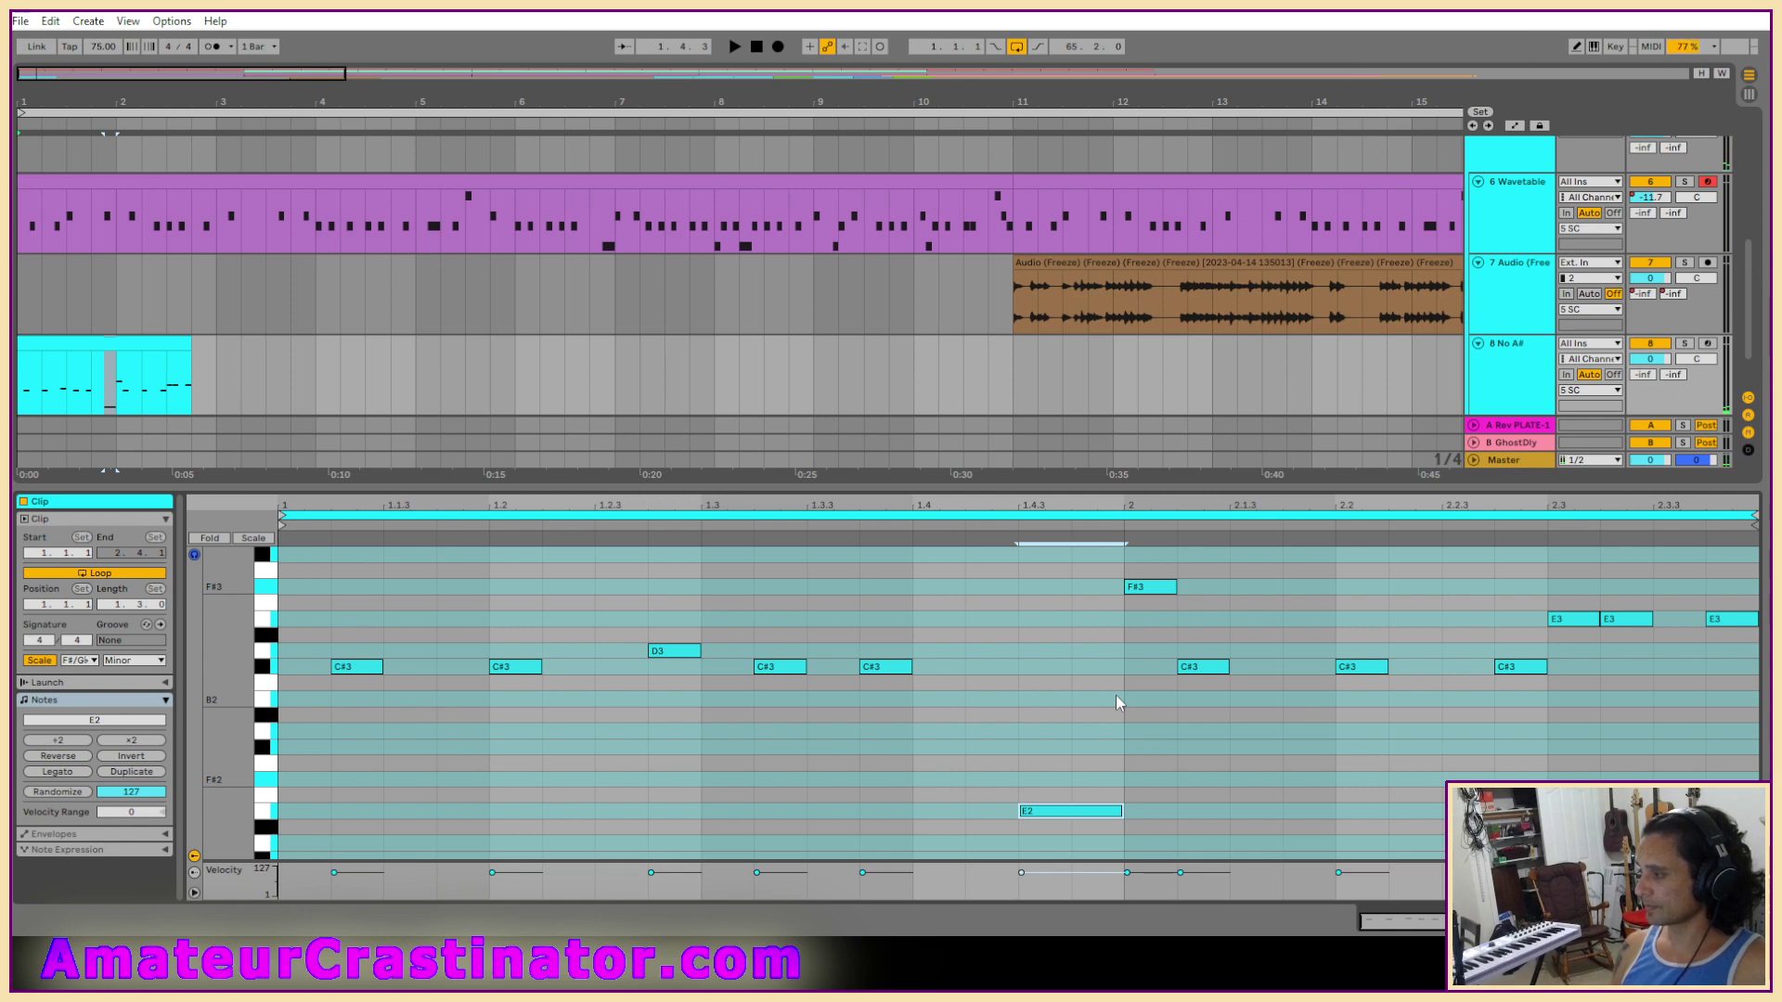
left_click_drag(1141, 587, 1138, 638)
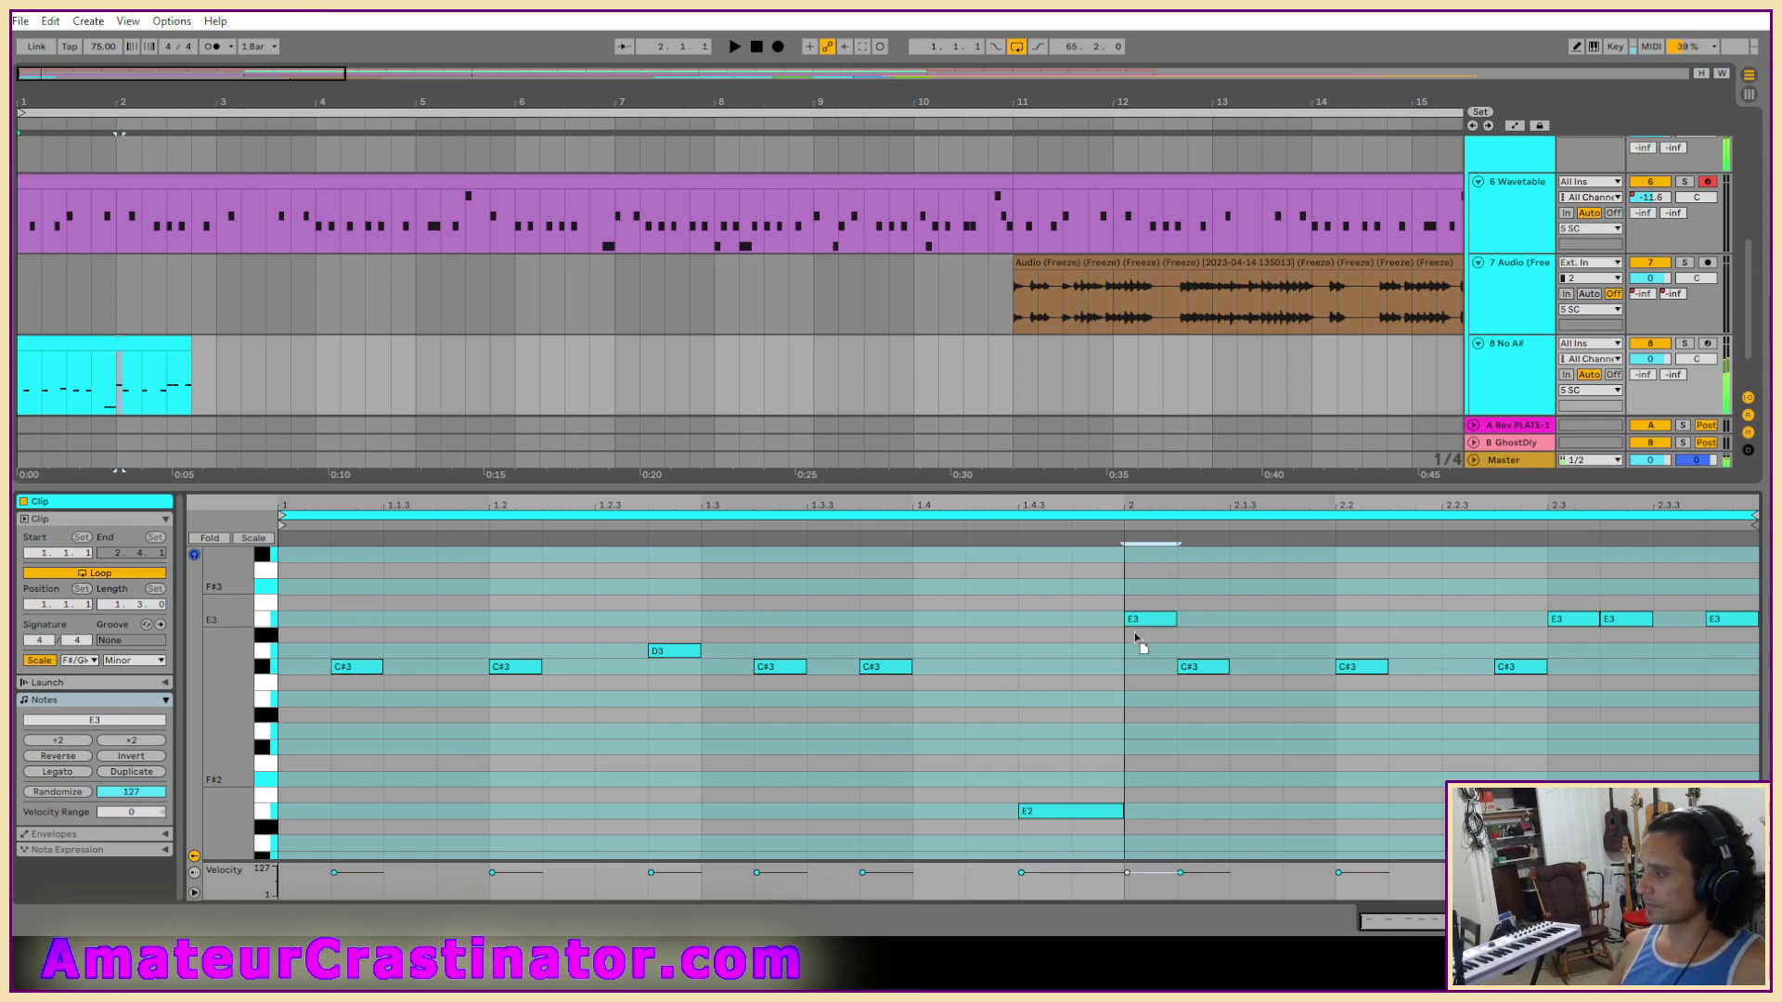
left_click_drag(1144, 721, 1146, 736)
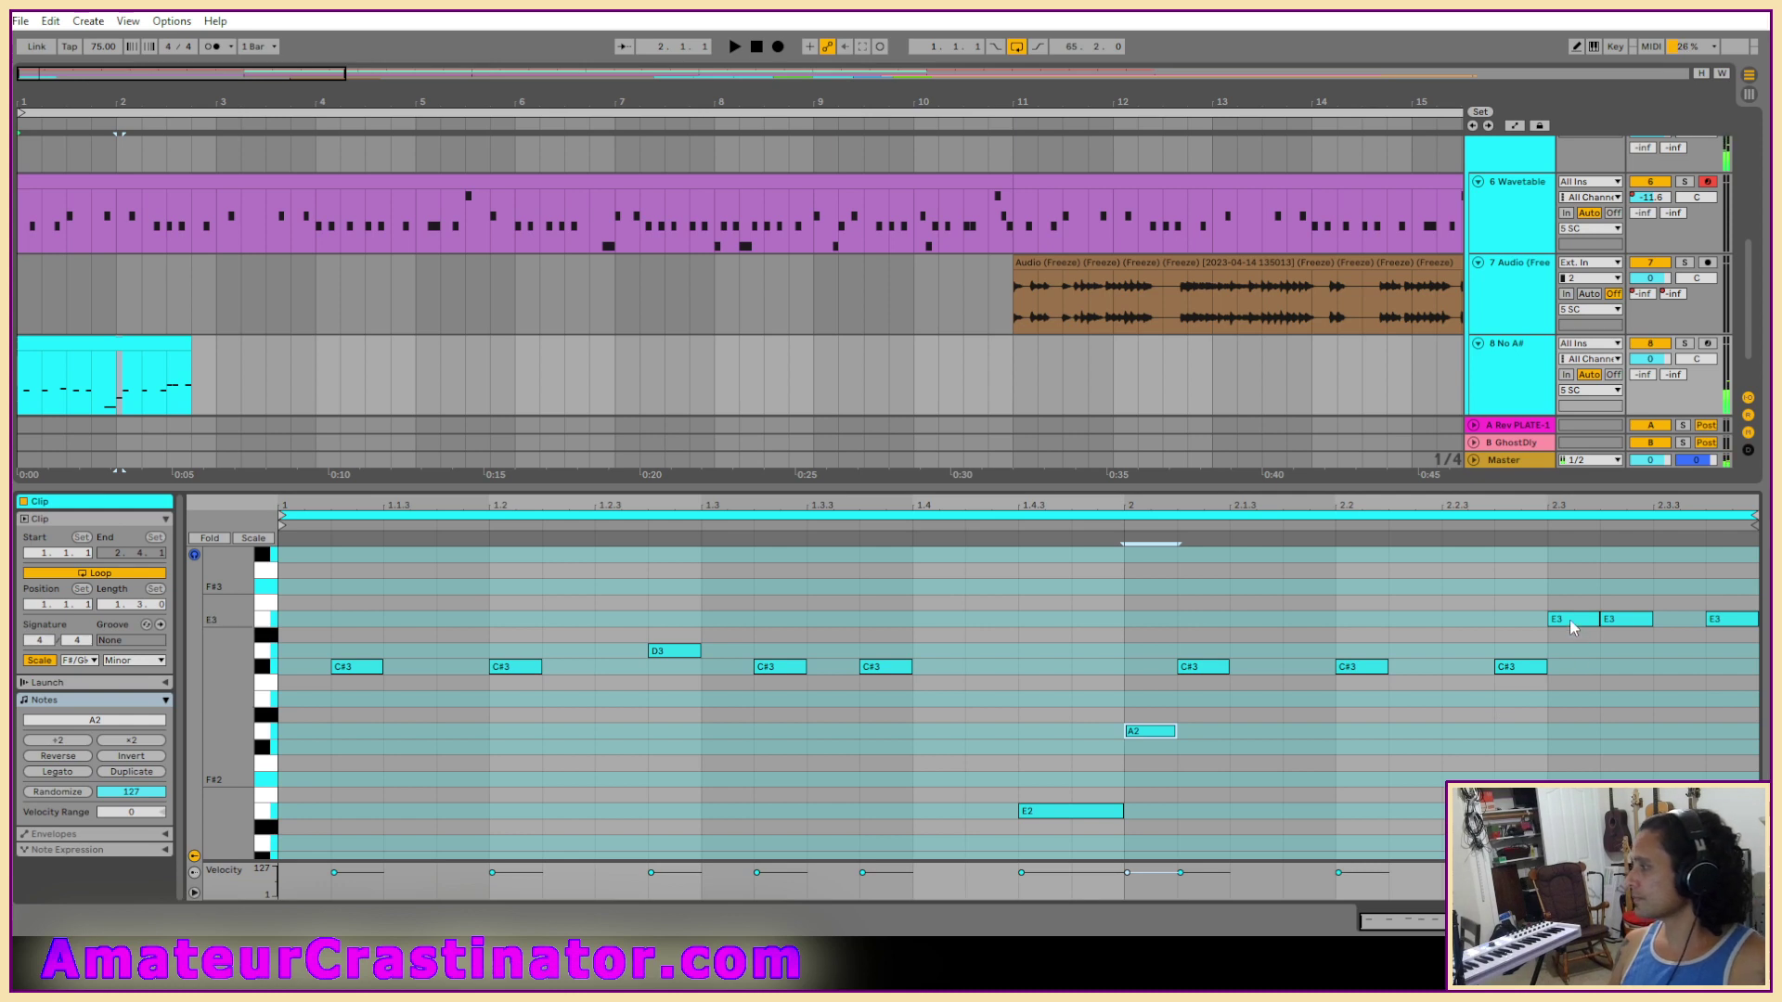
Lower the clip's closing E3 notes, the first to B2 and the last to E2, and play back the edited clip.
left_click_drag(1570, 620, 1571, 708)
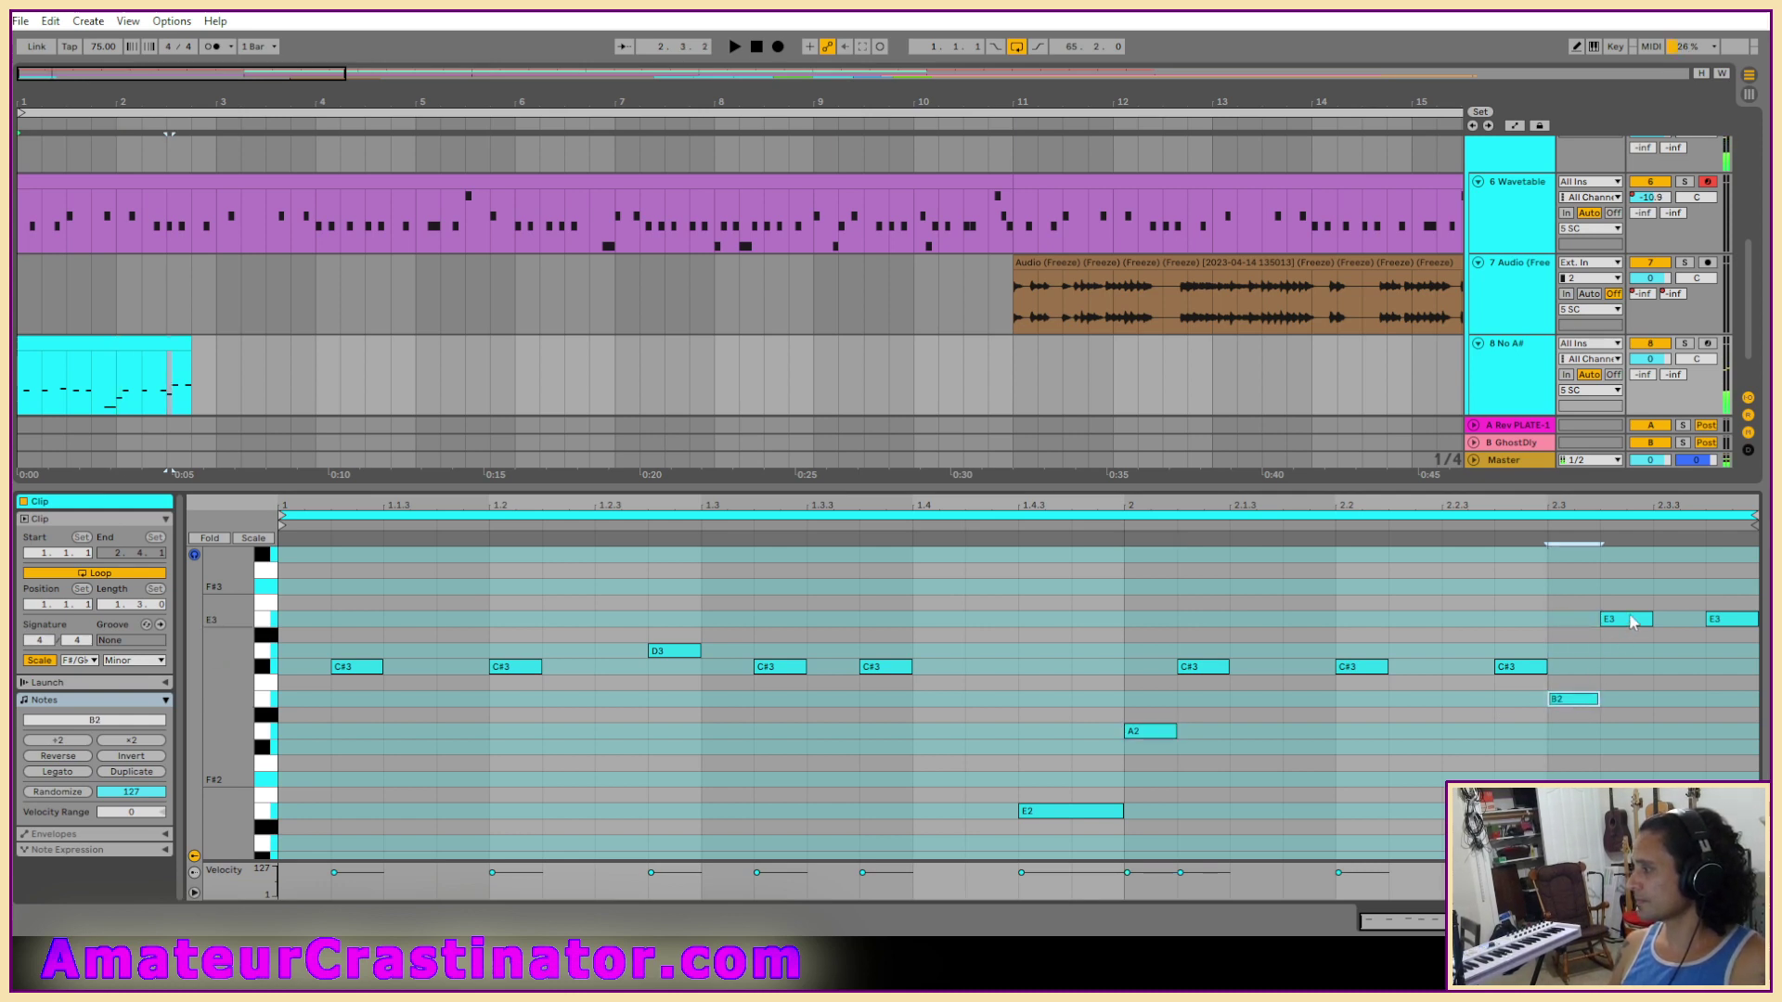
left_click_drag(1631, 629, 1617, 712)
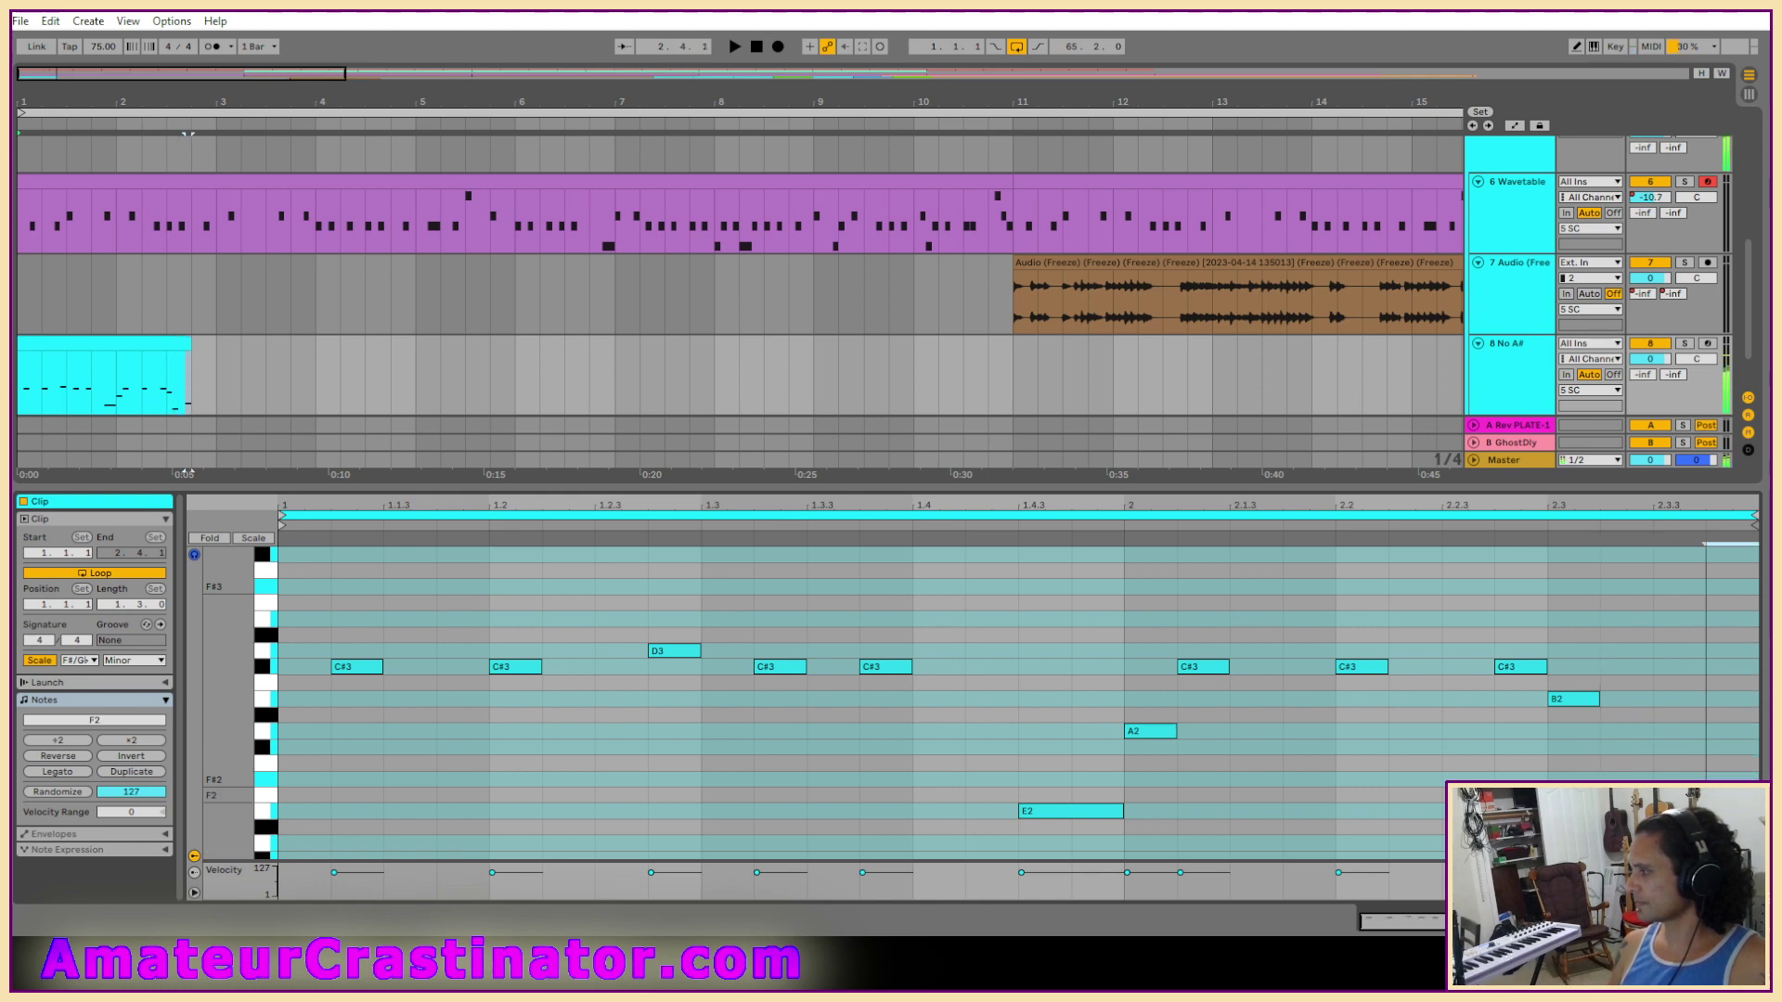
key("space")
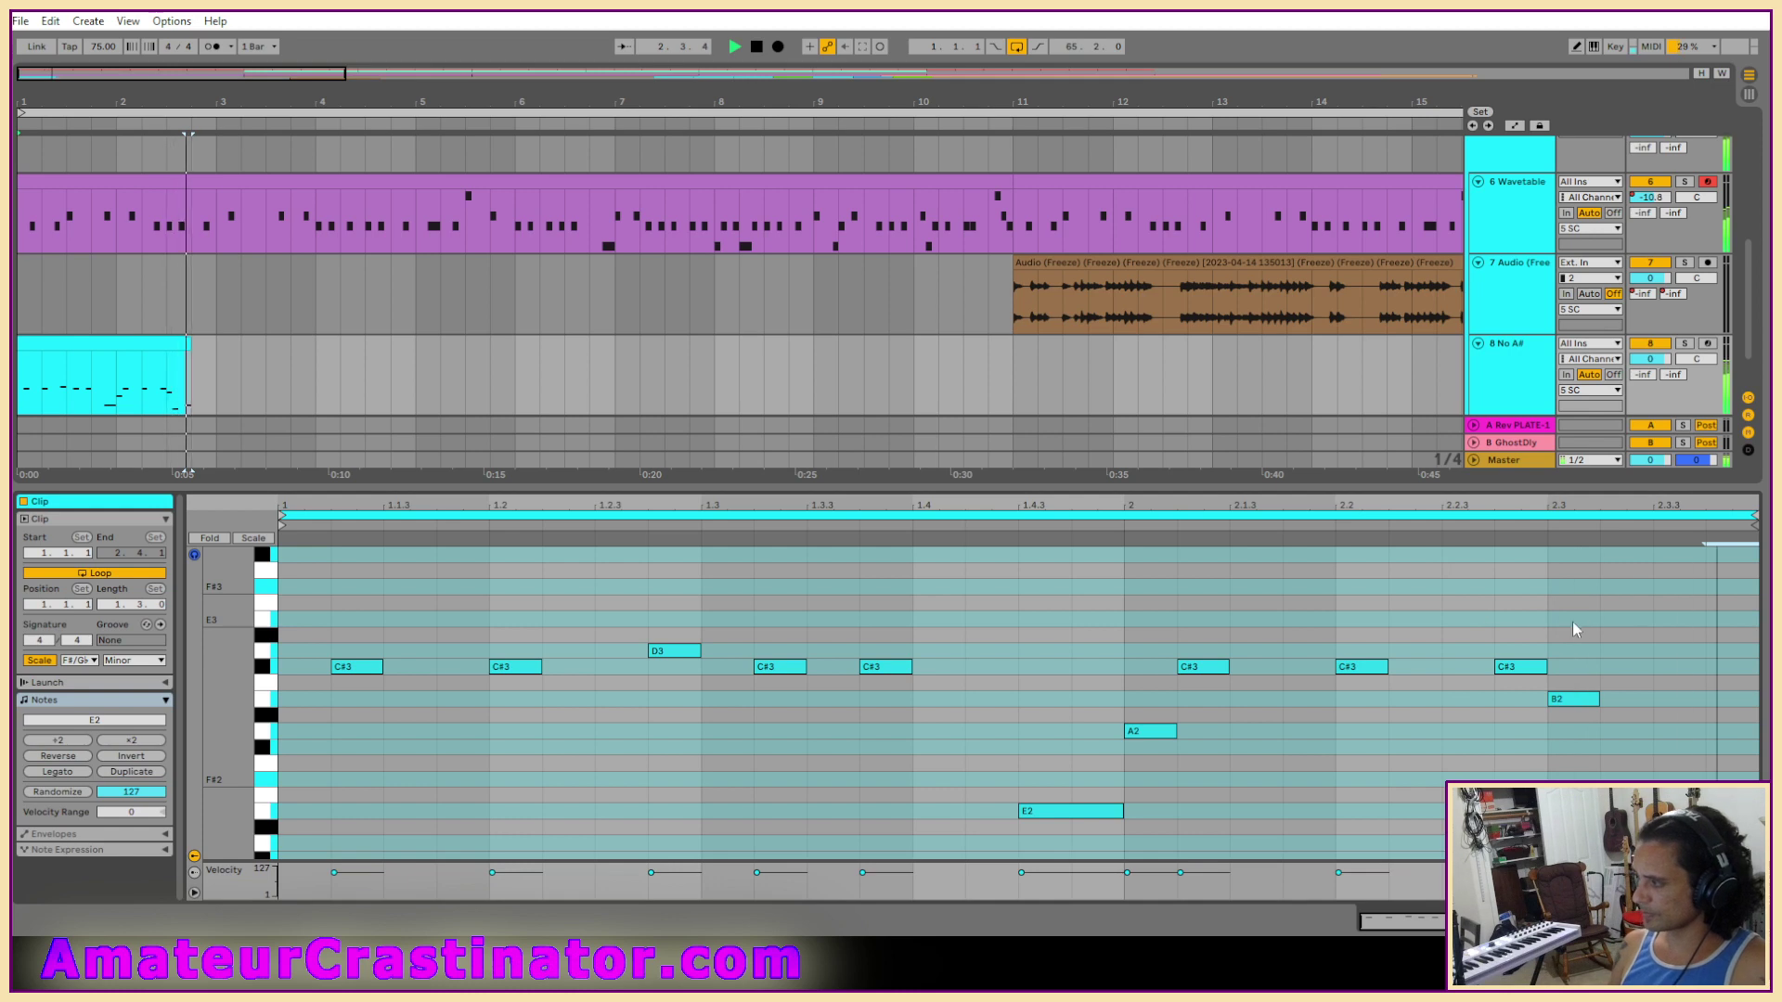
key("space")
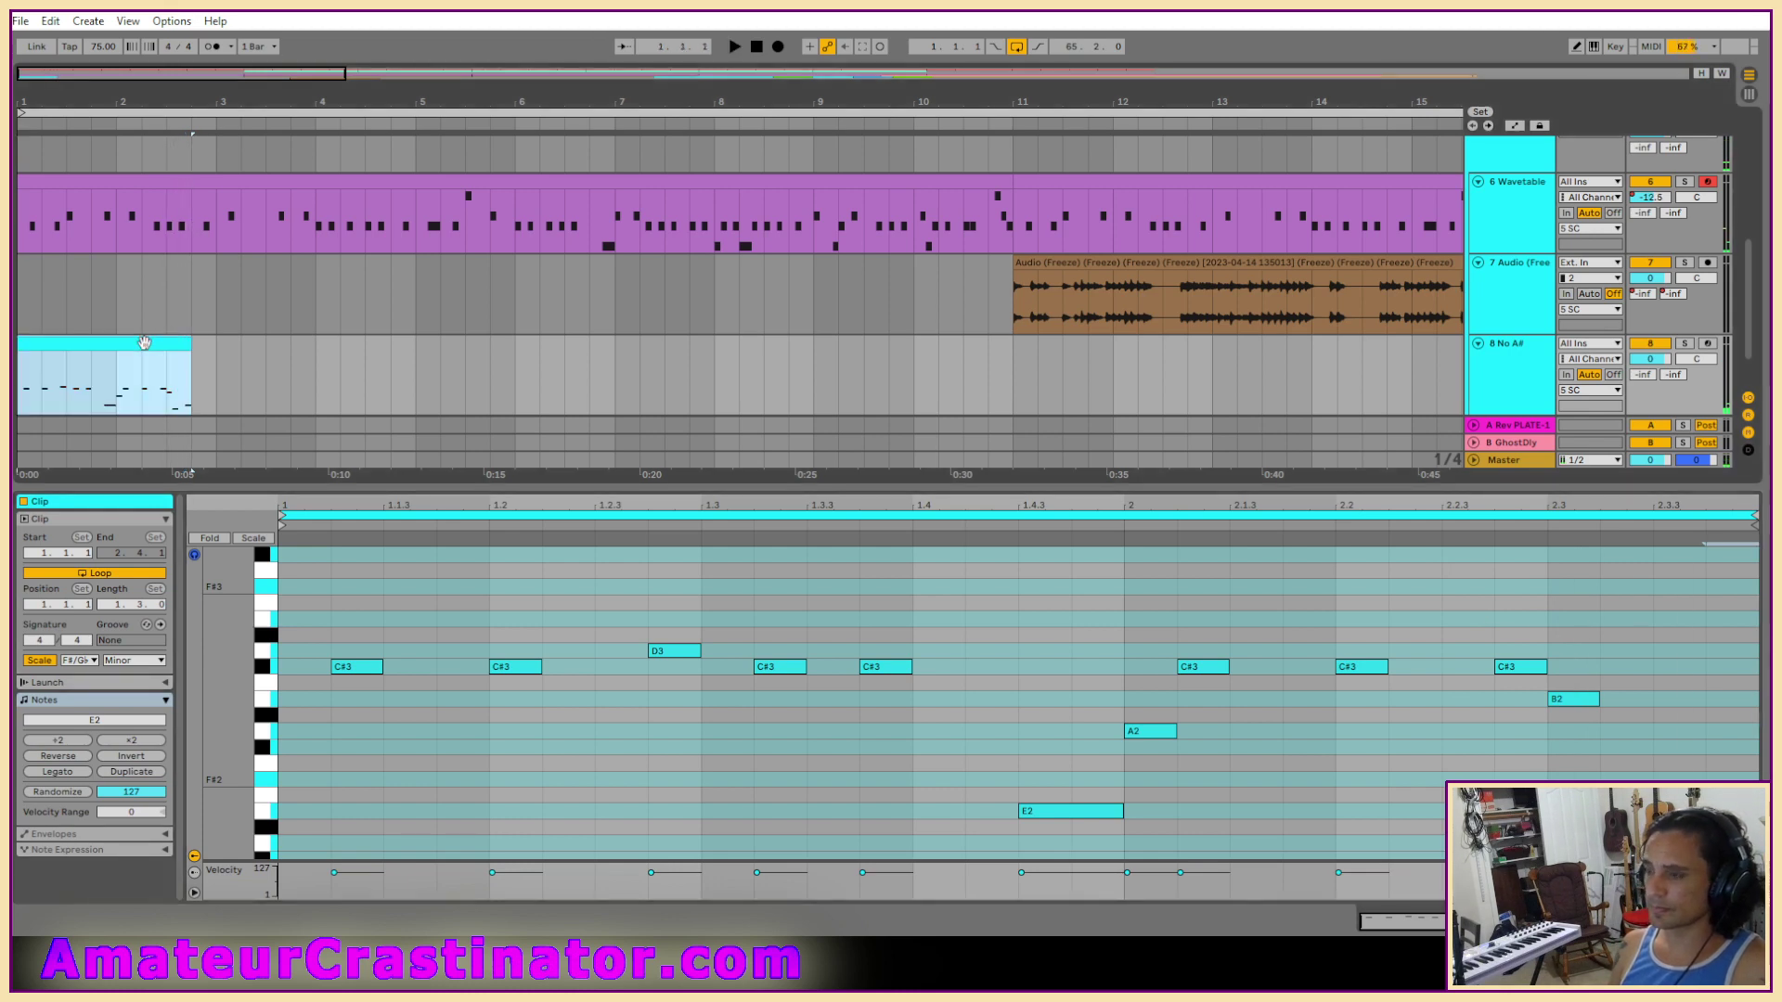
Duplicate the edited track 8 clip three times in a row and recolor all four clips light purple.
key("ctrl+d")
key("ctrl+d")
key("ctrl+d")
right_click(144, 345)
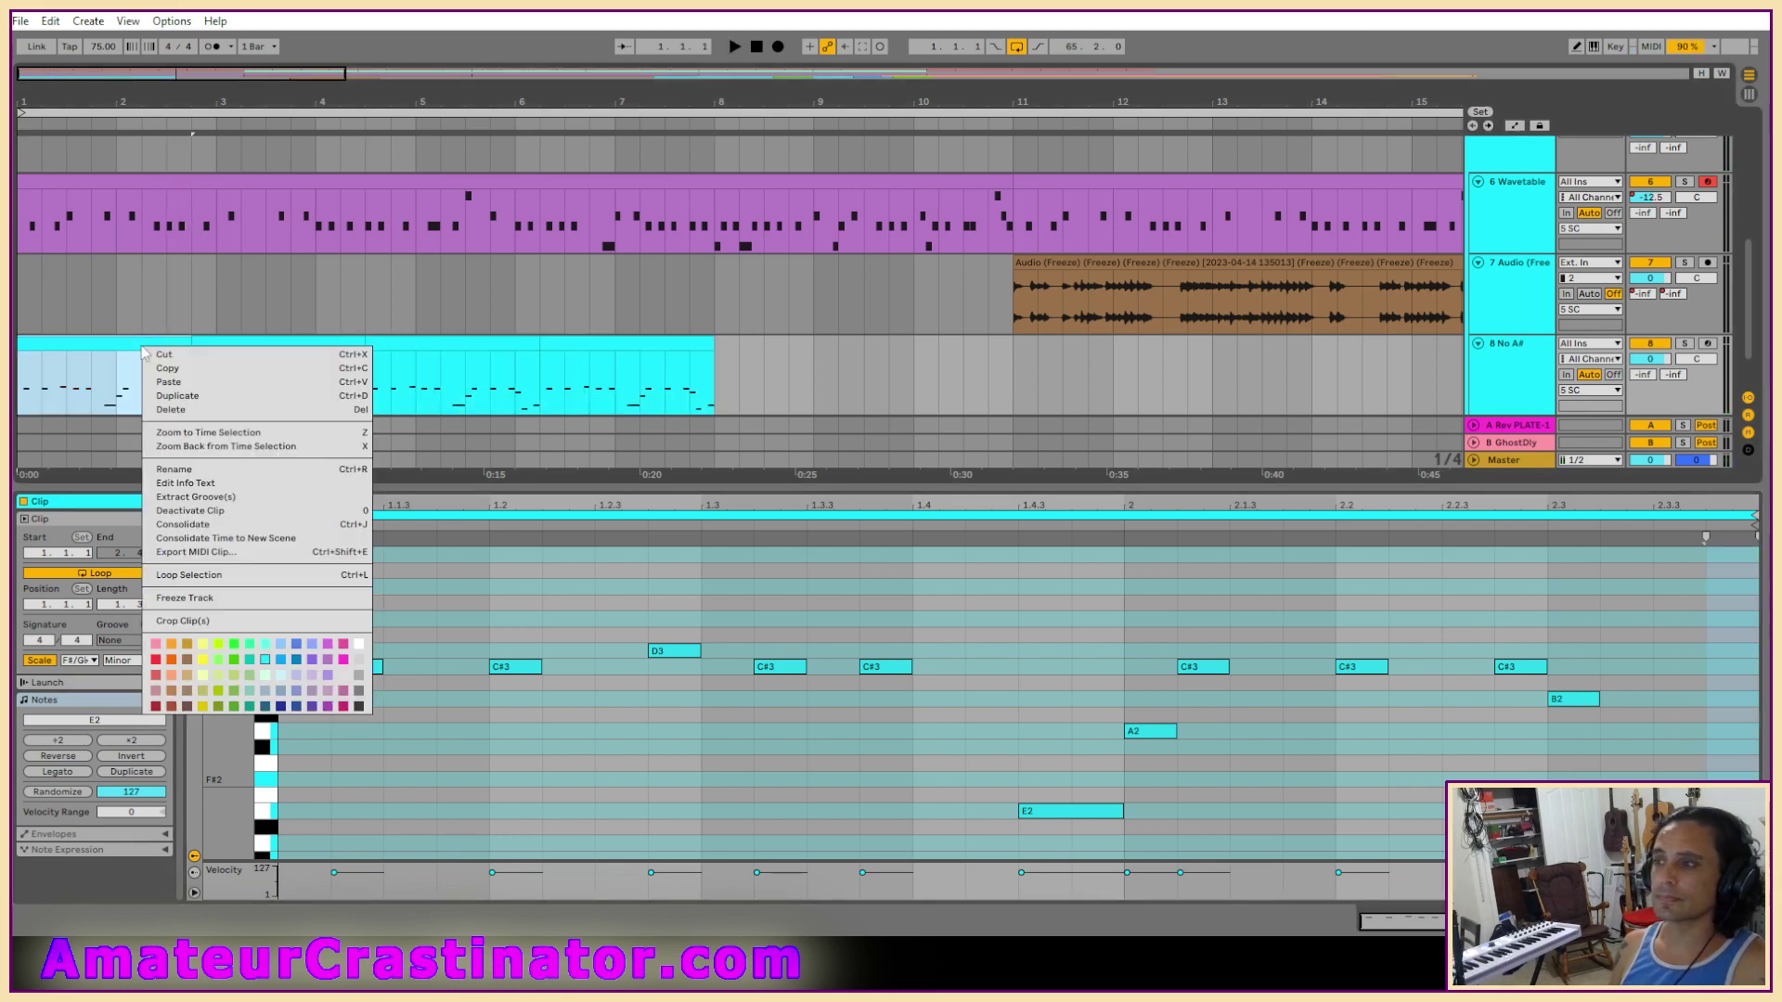
left_click(297, 682)
left_click(612, 350)
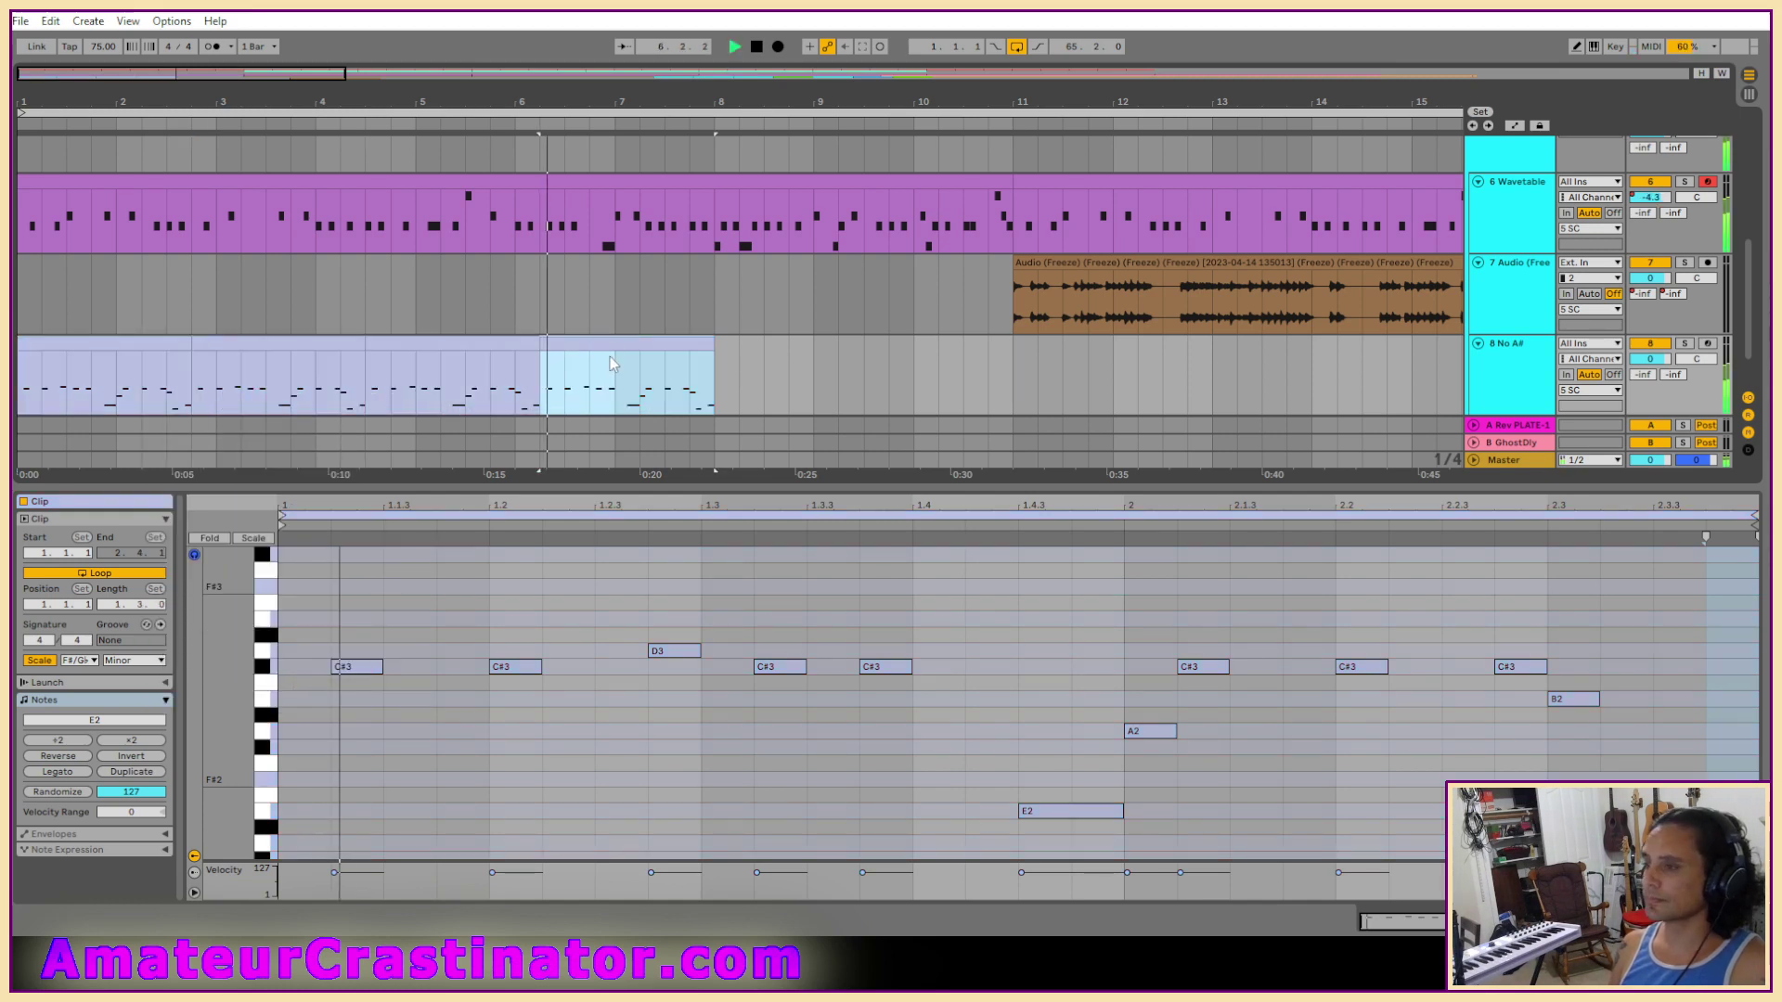
On track 8, place a copy of the green clip at bar 11 and another light purple clip directly after the opening four.
key("w")
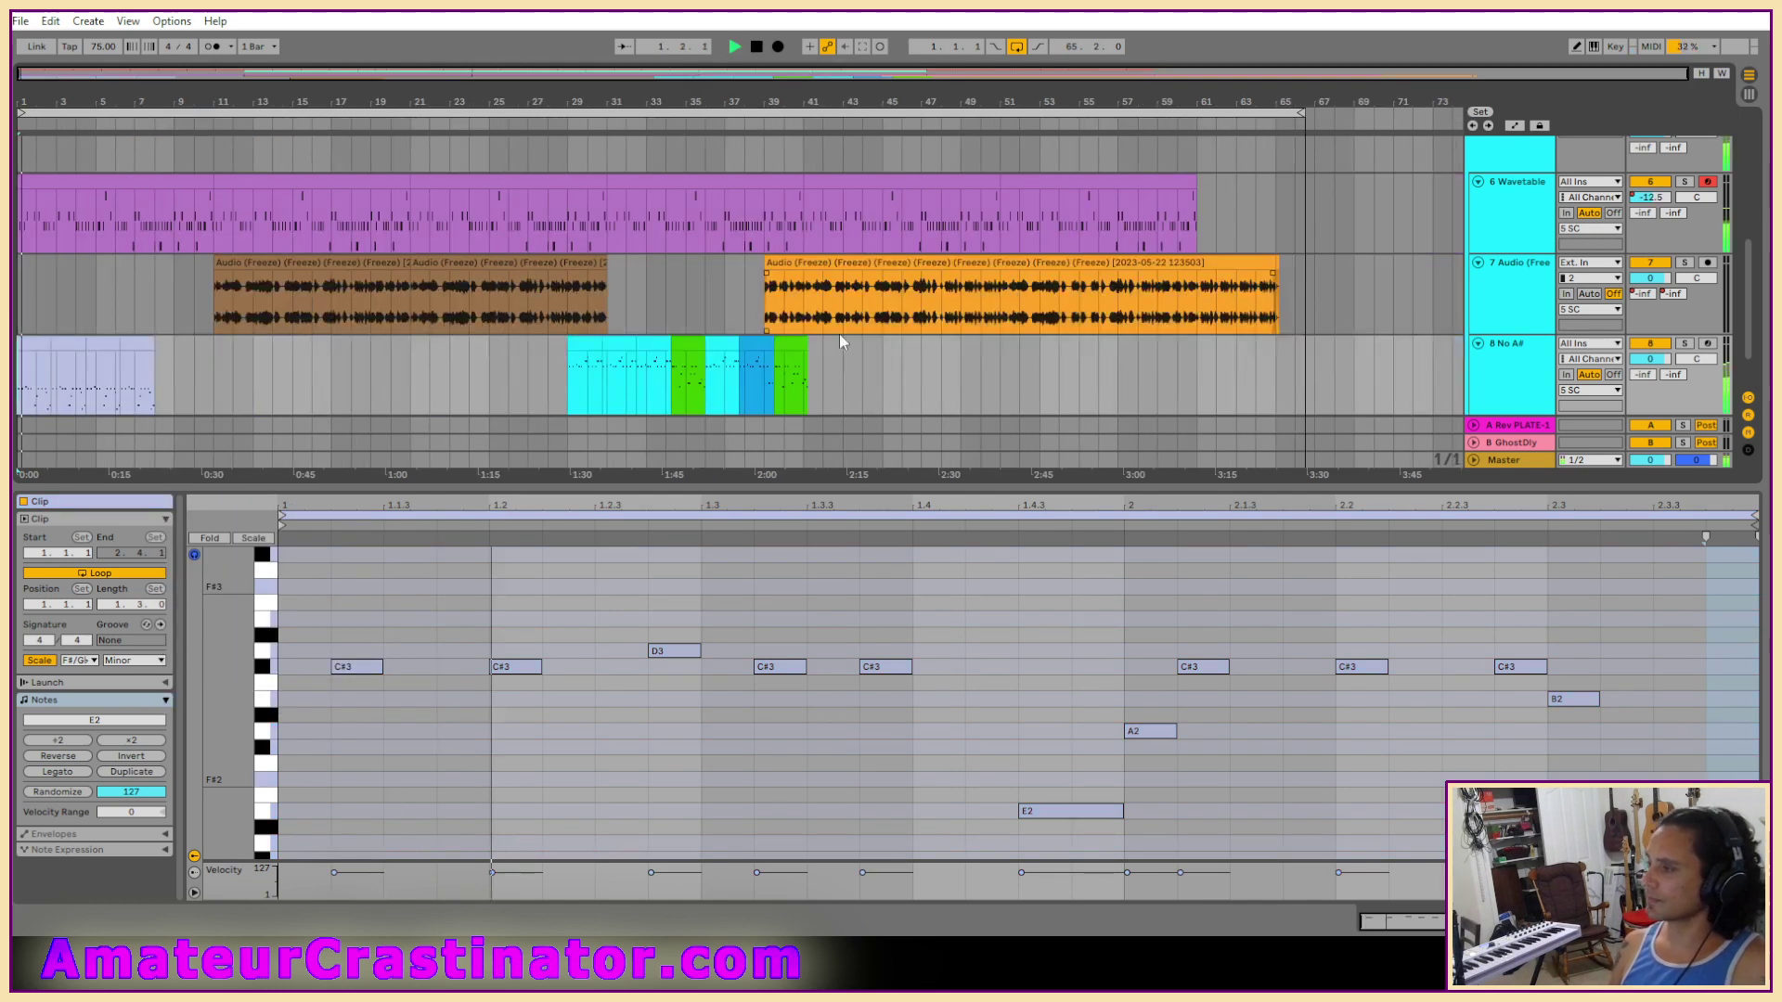
scroll(100, 458, "up", 2)
left_click(101, 459)
scroll(53, 589, "up", 2)
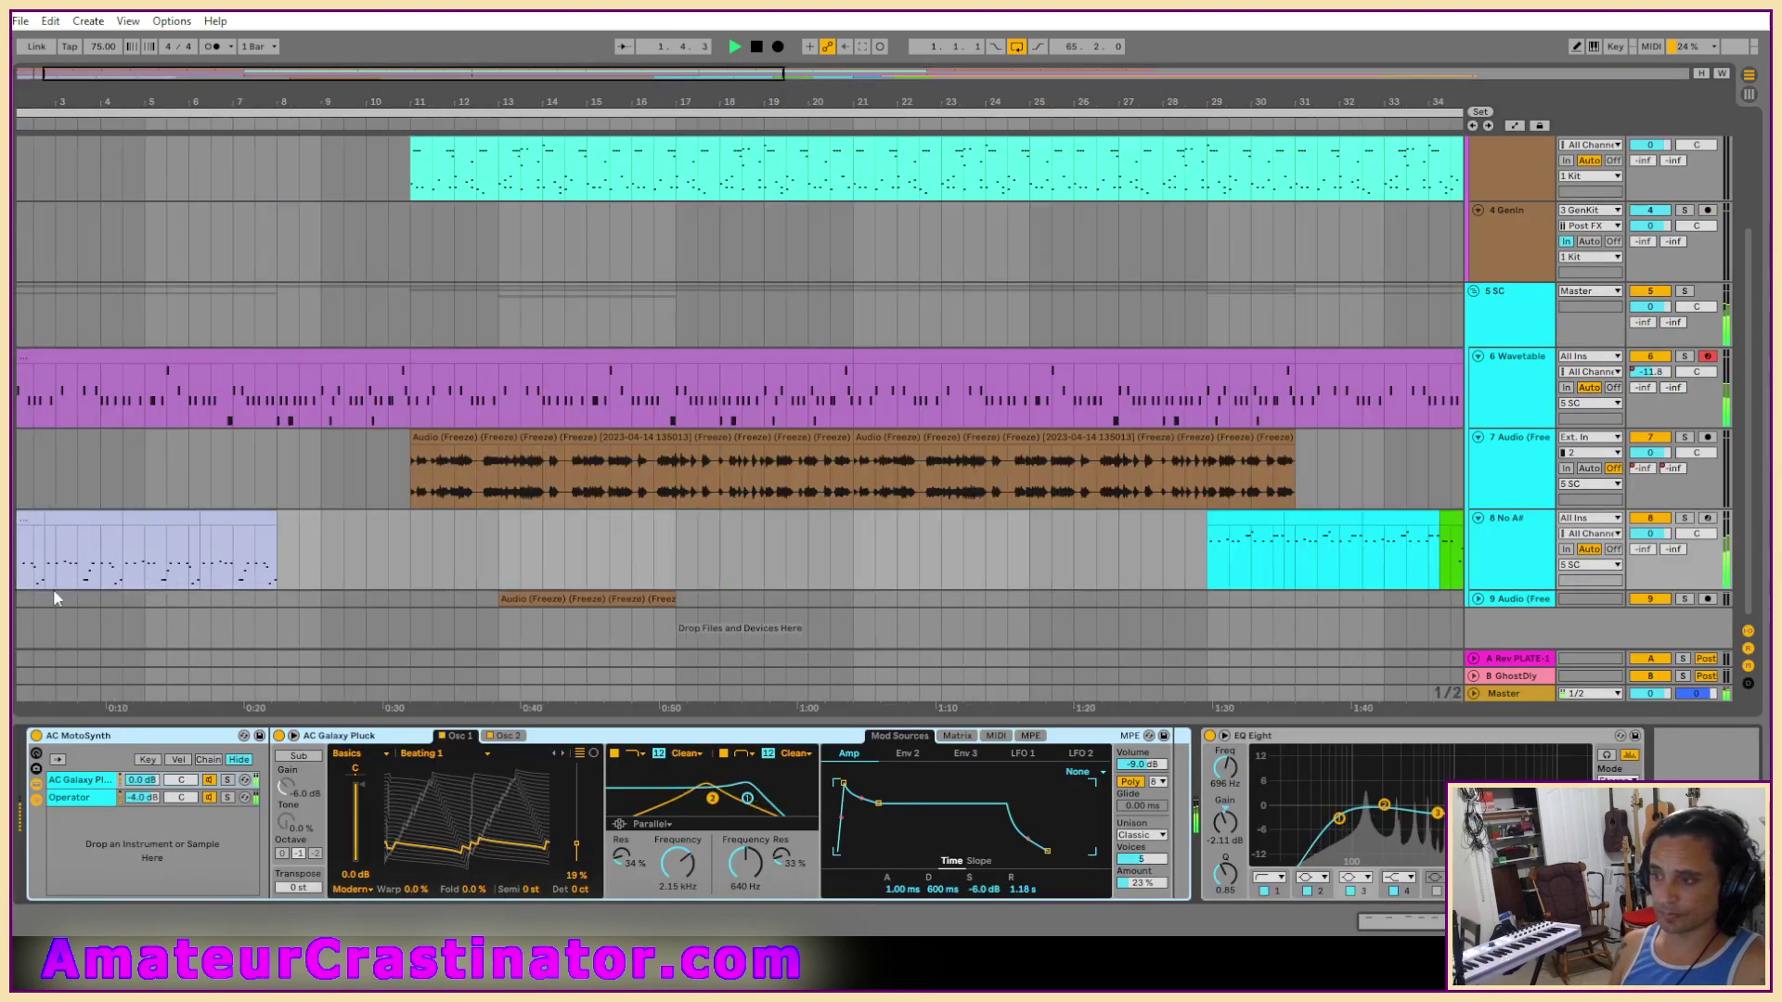
scroll(85, 579, "up", 1)
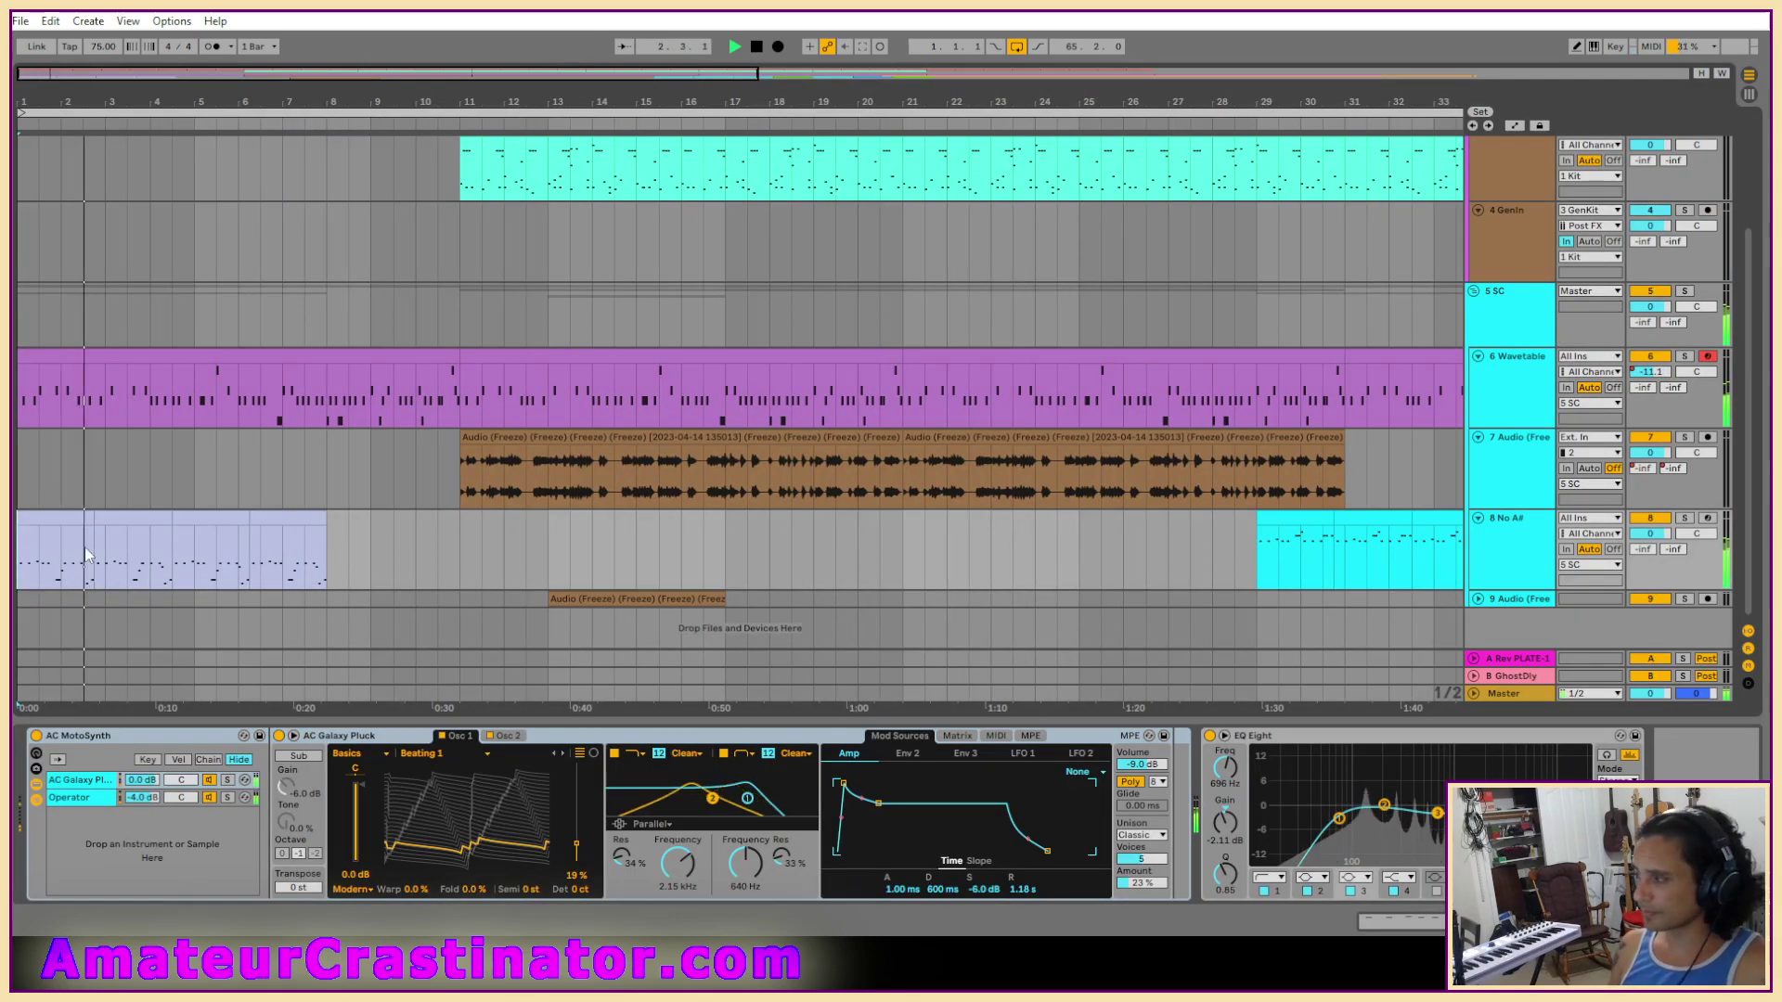
scroll(925, 507, "down", 3)
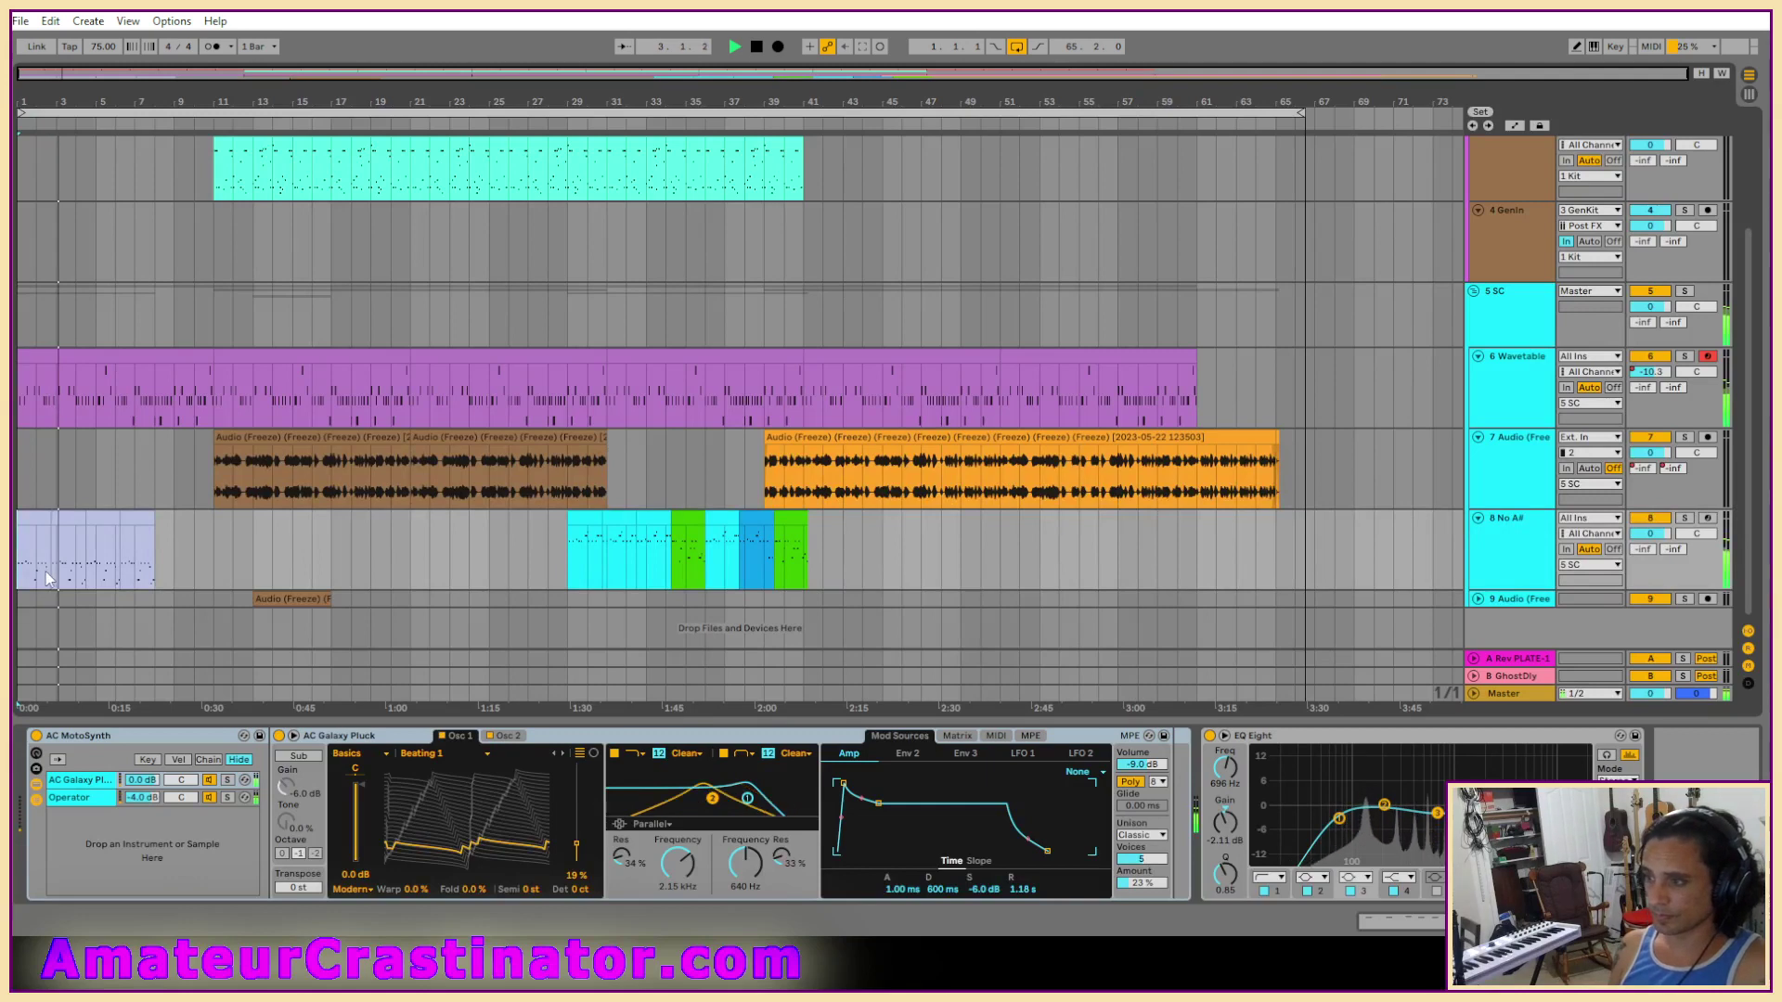
scroll(47, 577, "up", 3)
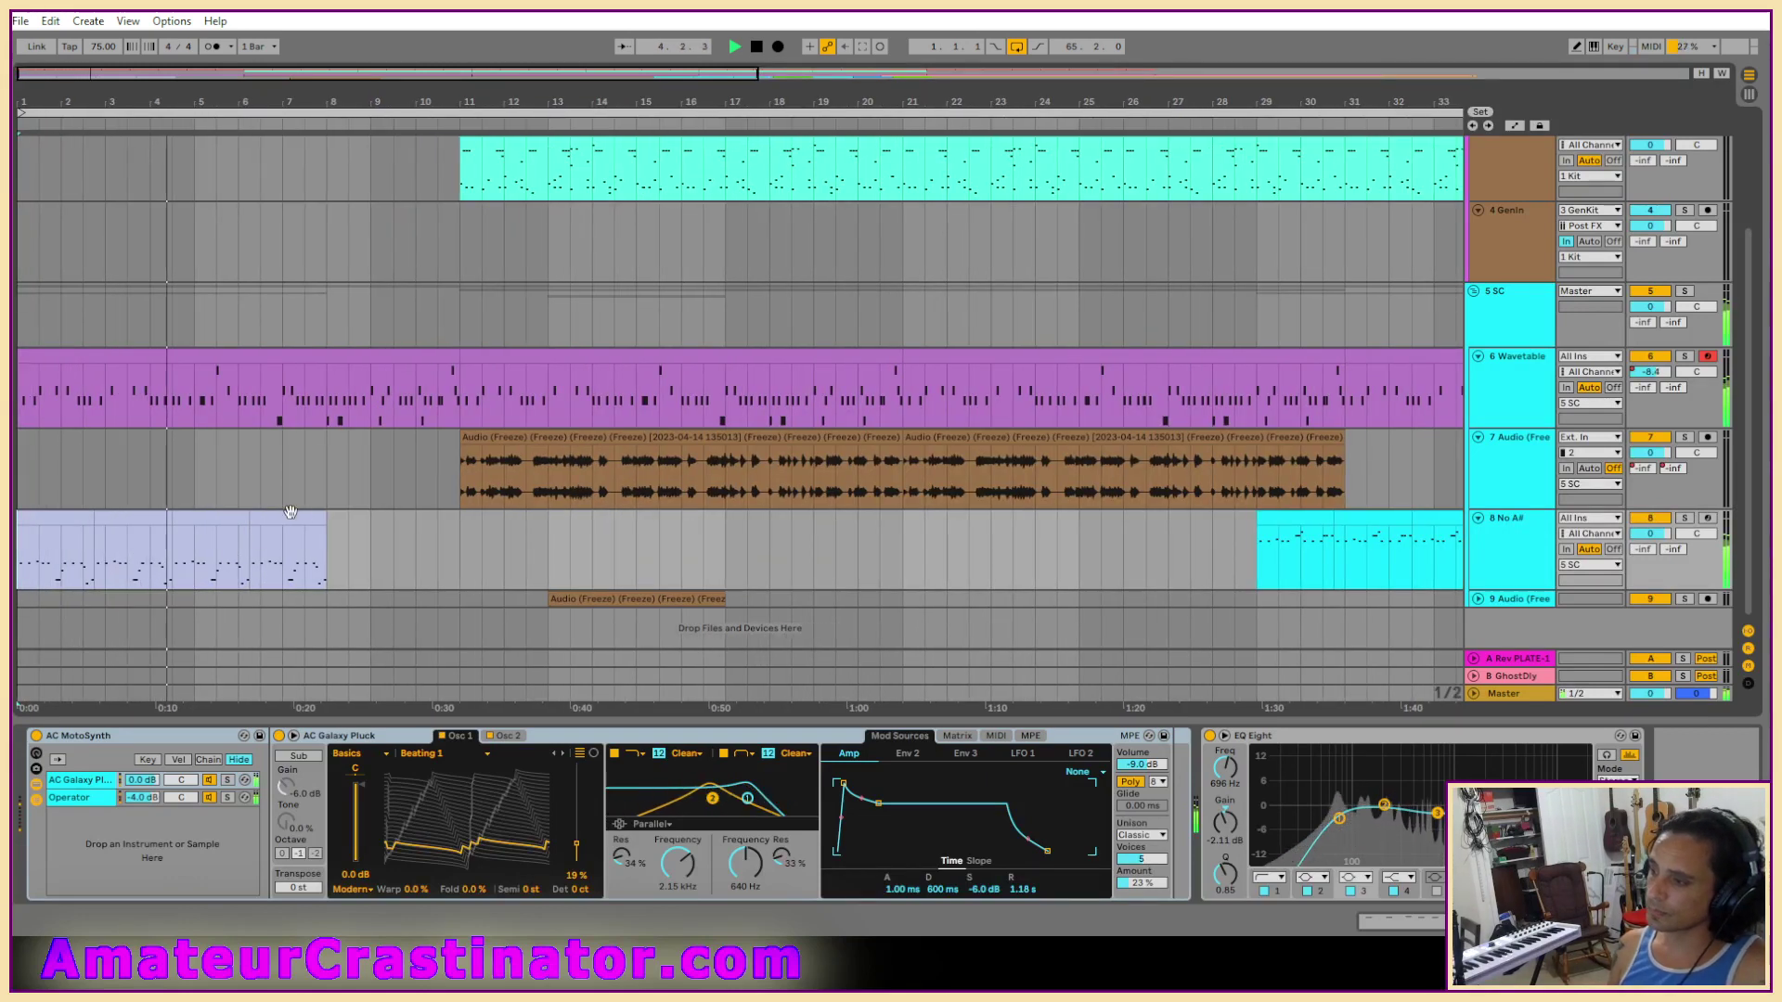
left_click(1299, 523)
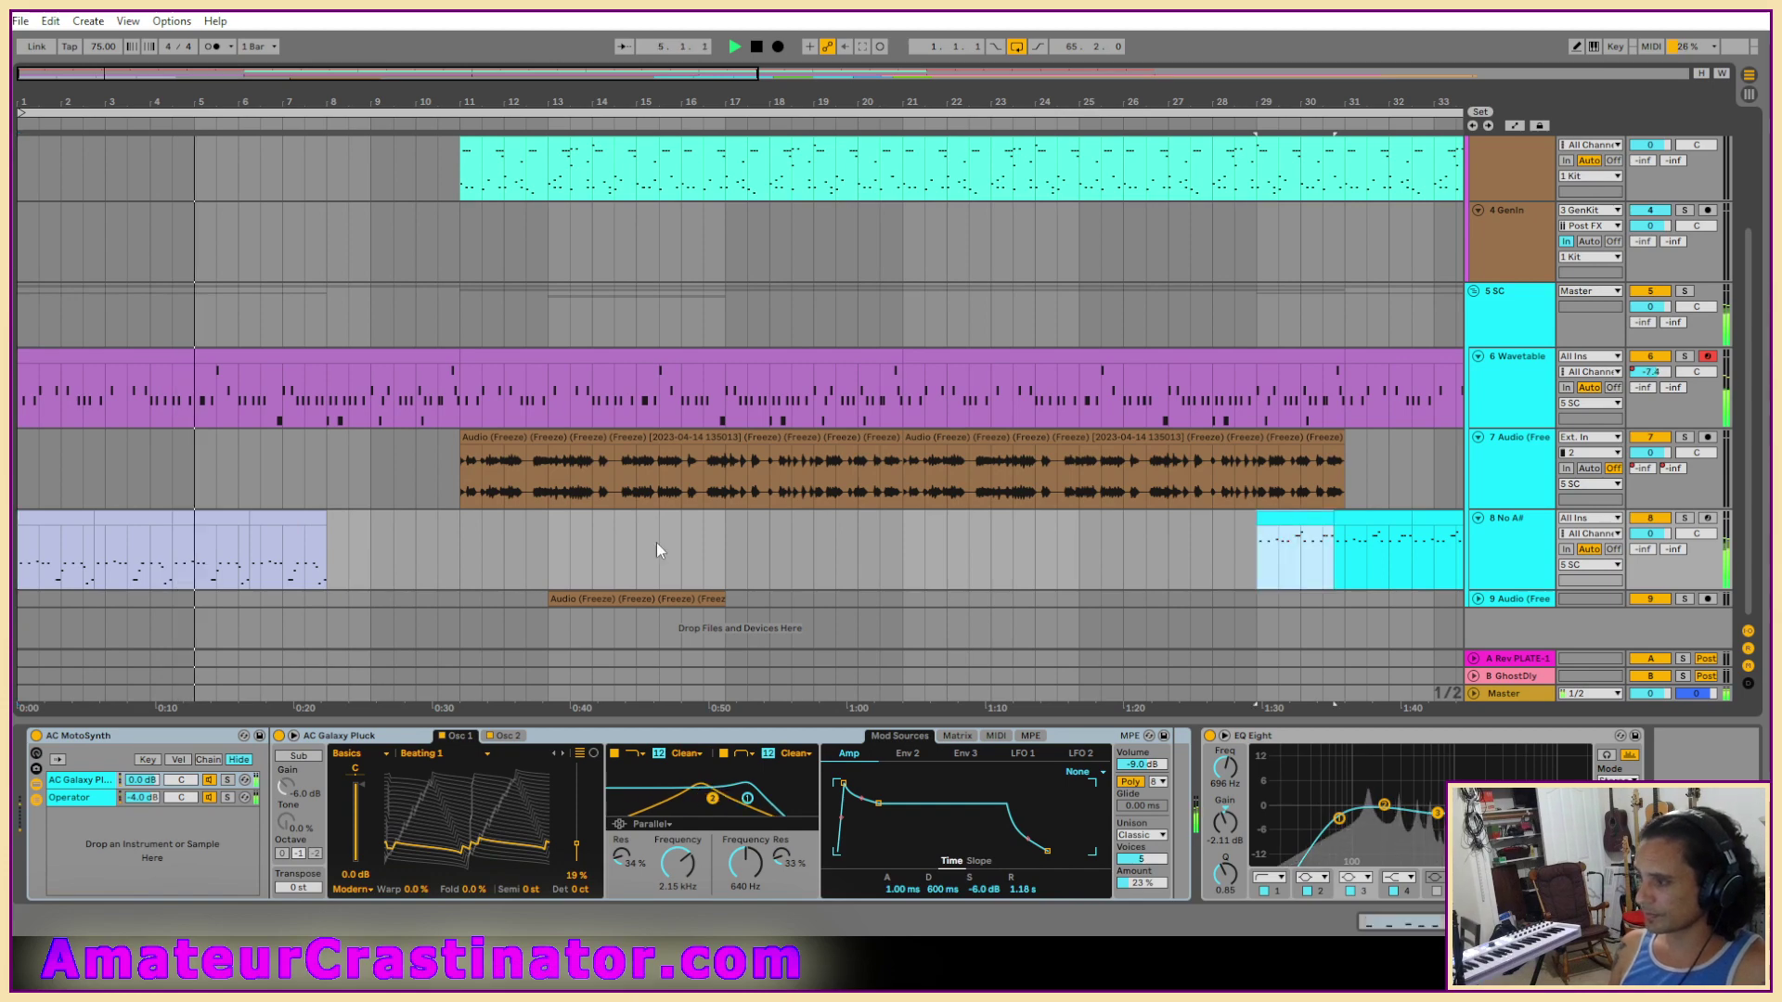
key("minus")
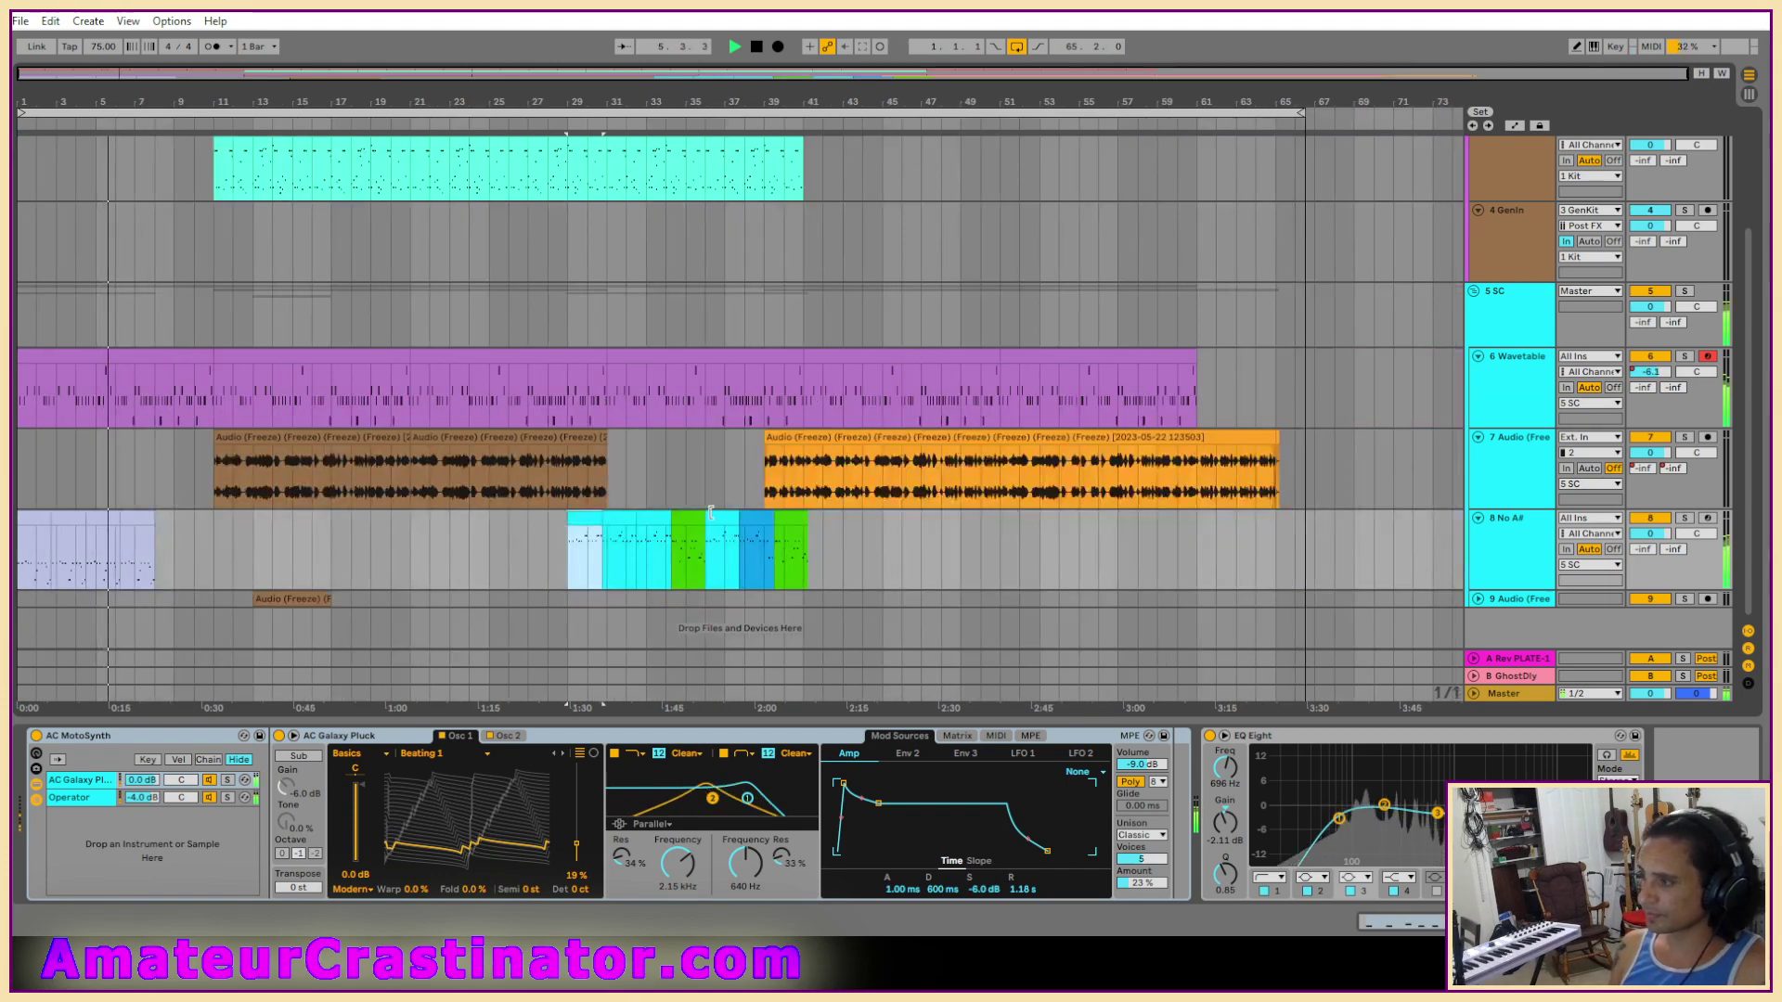
left_click(215, 560)
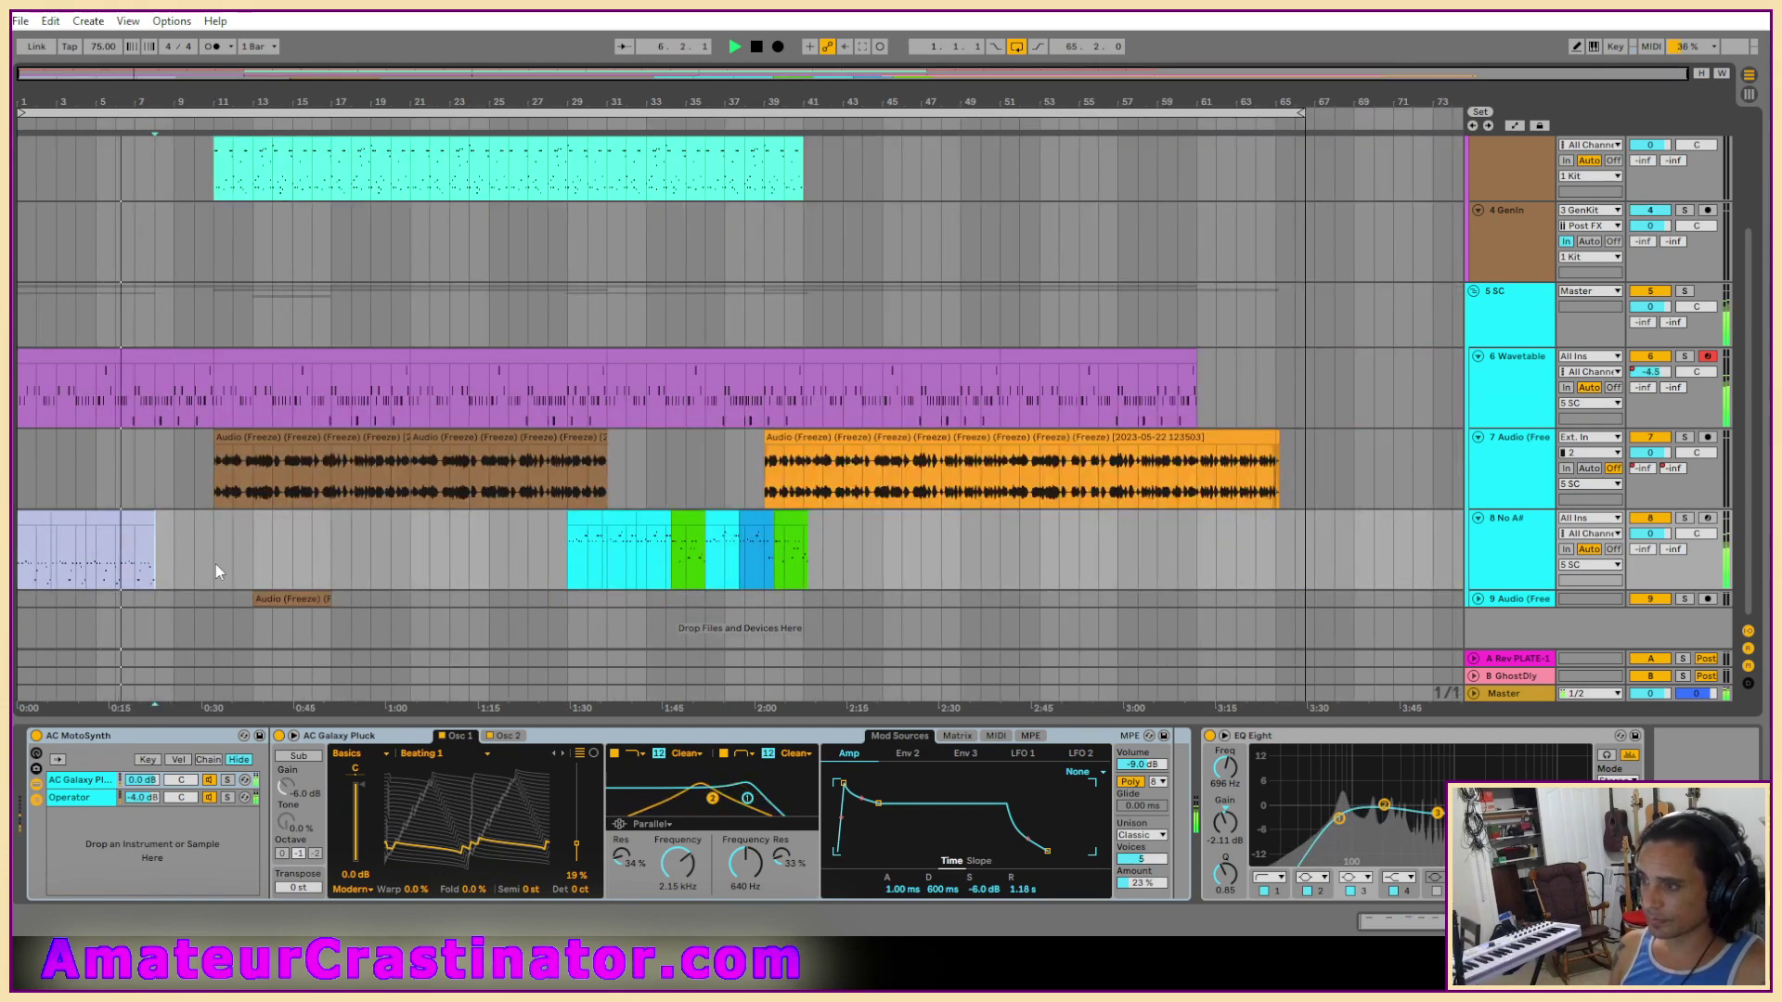
key("plus")
key("ctrl+v")
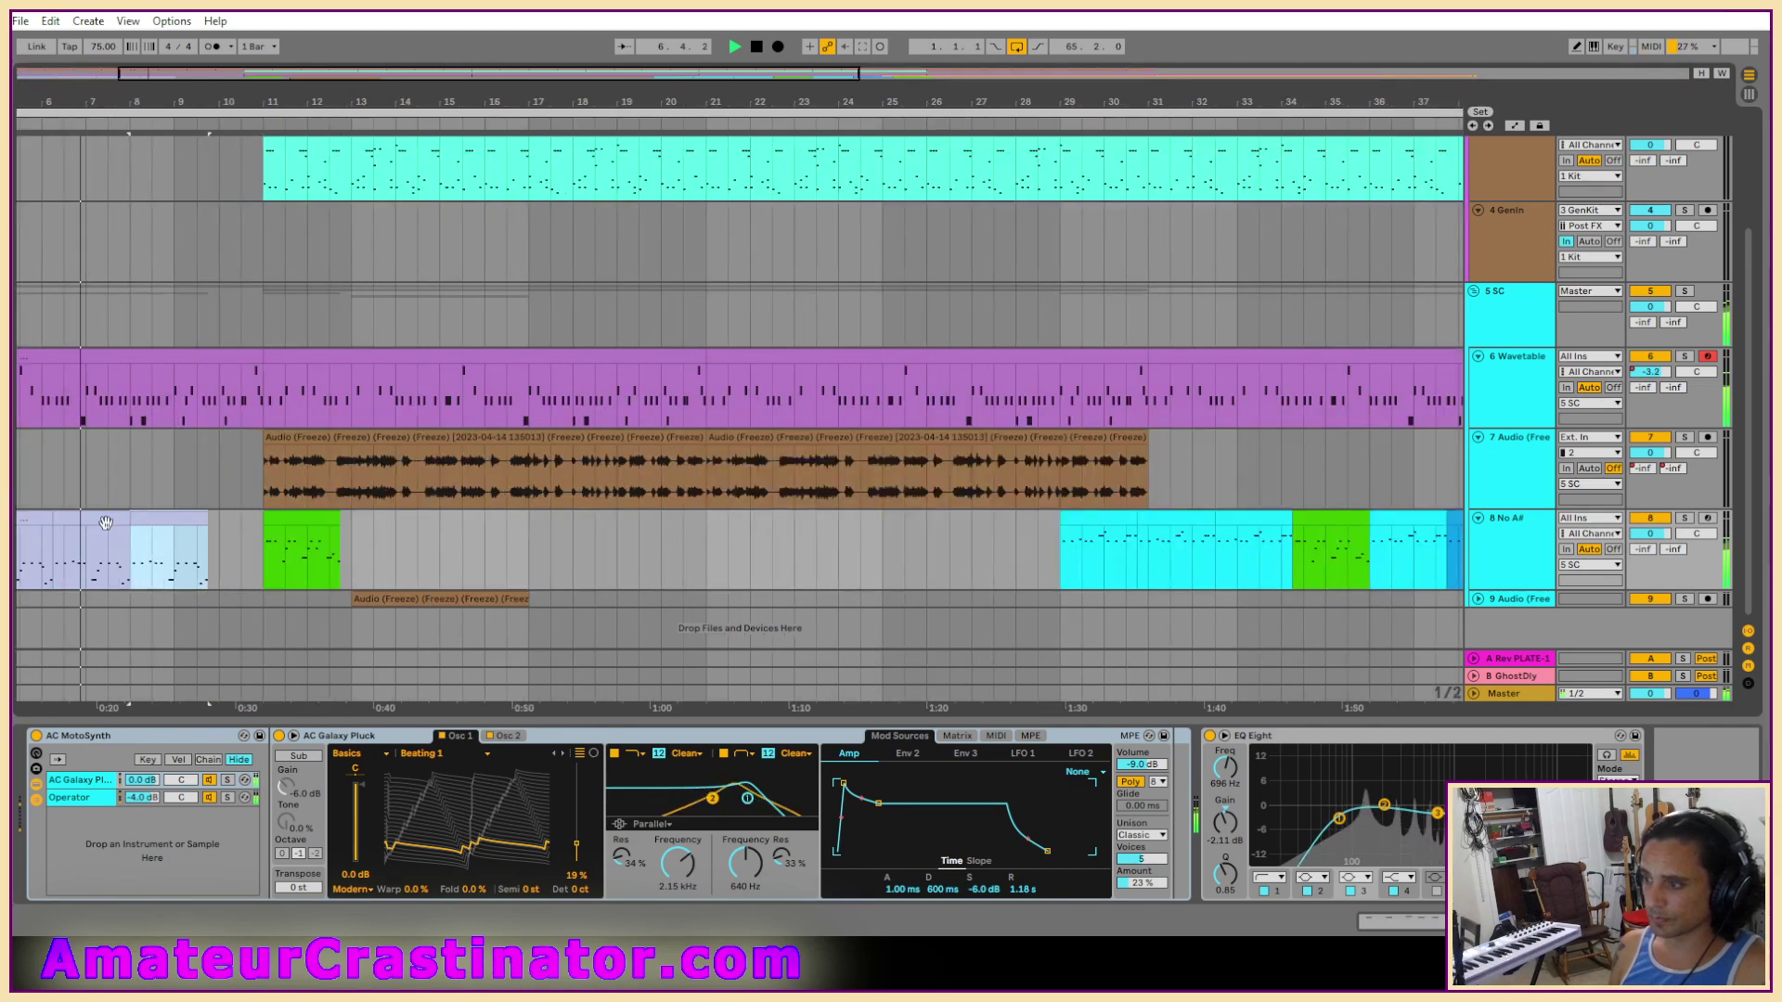
Move the green copy to bar 15 and append one more copy of the light purple clip, recolored magenta.
left_click_drag(296, 524, 470, 541)
left_click_drag(209, 531, 291, 531)
right_click(262, 525)
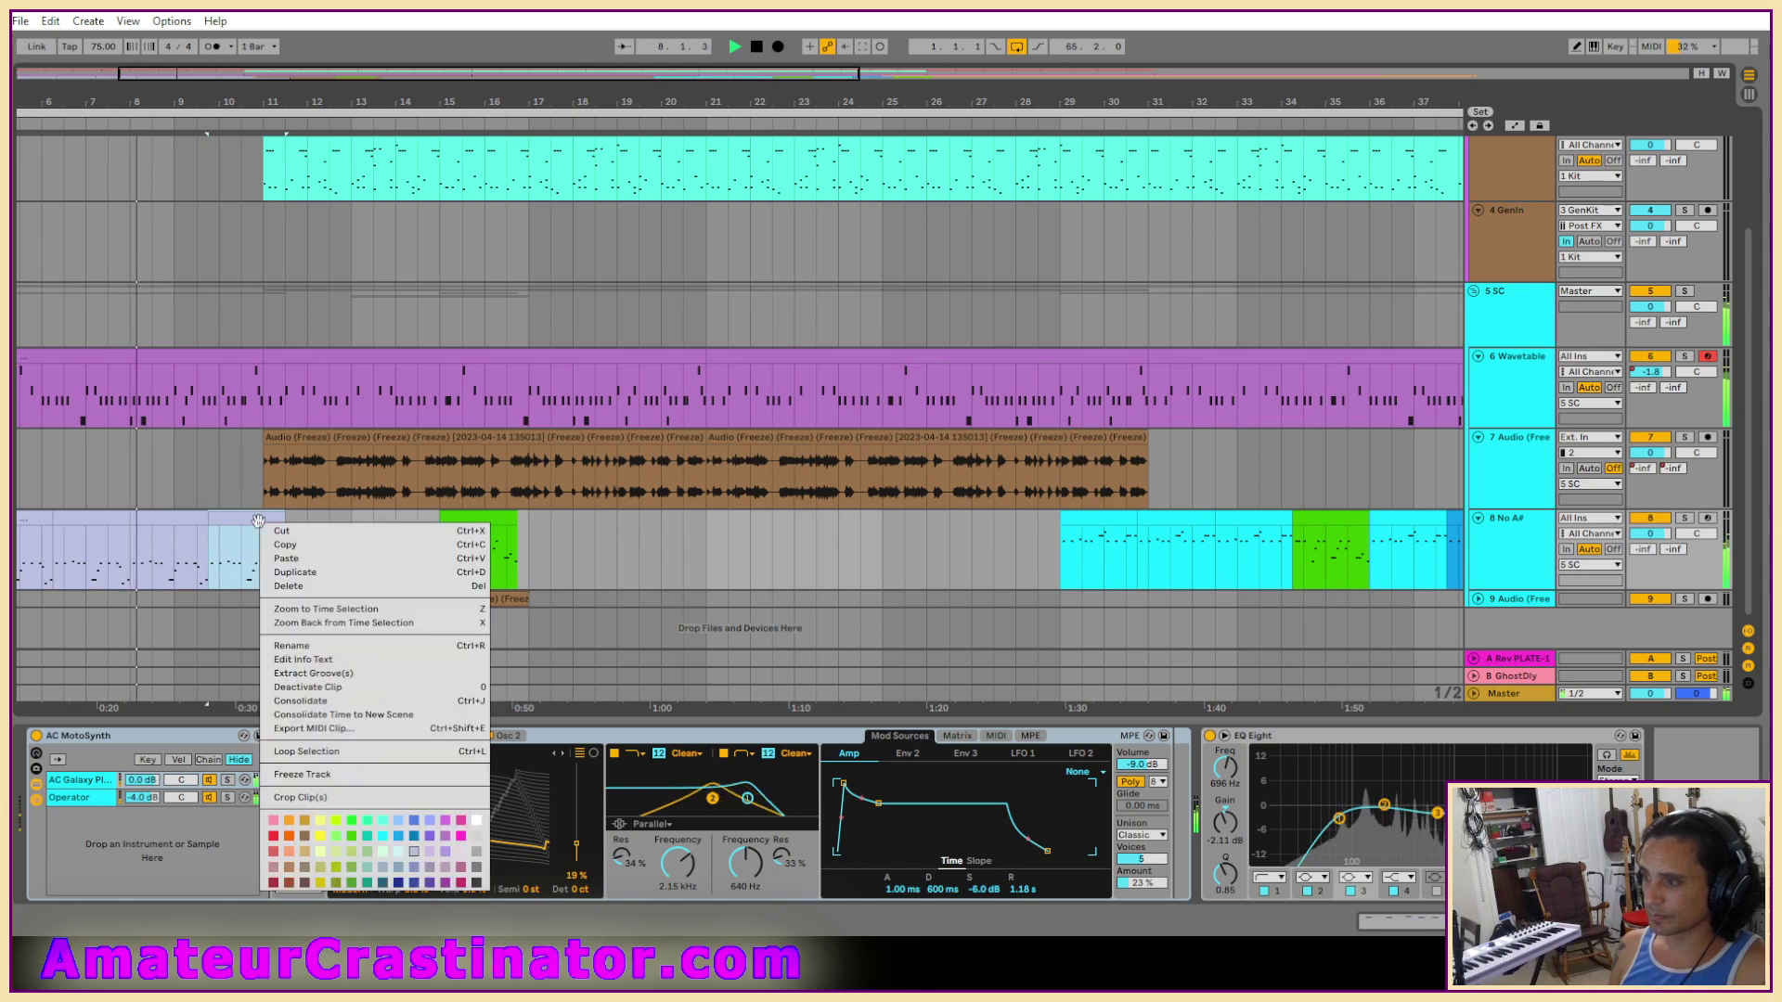
left_click(461, 821)
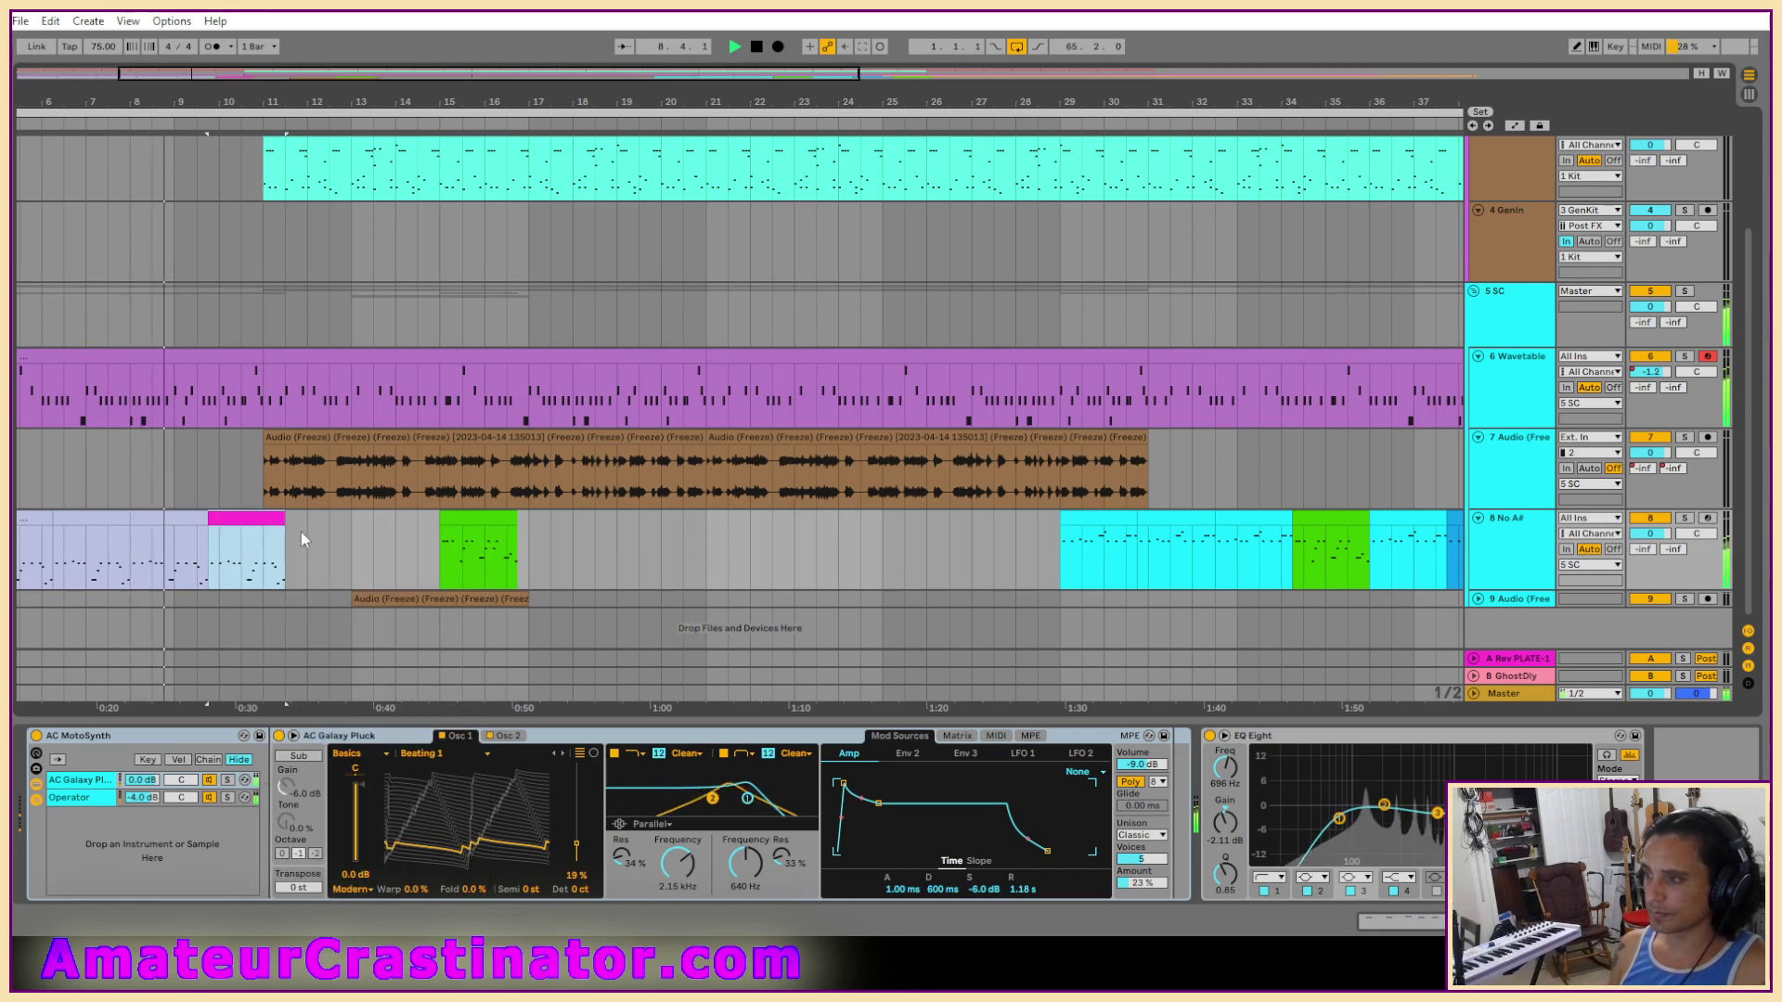
Open the magenta clip and raise its B2 note at 2.3 to D3.
double_click(249, 520)
left_click(1552, 698)
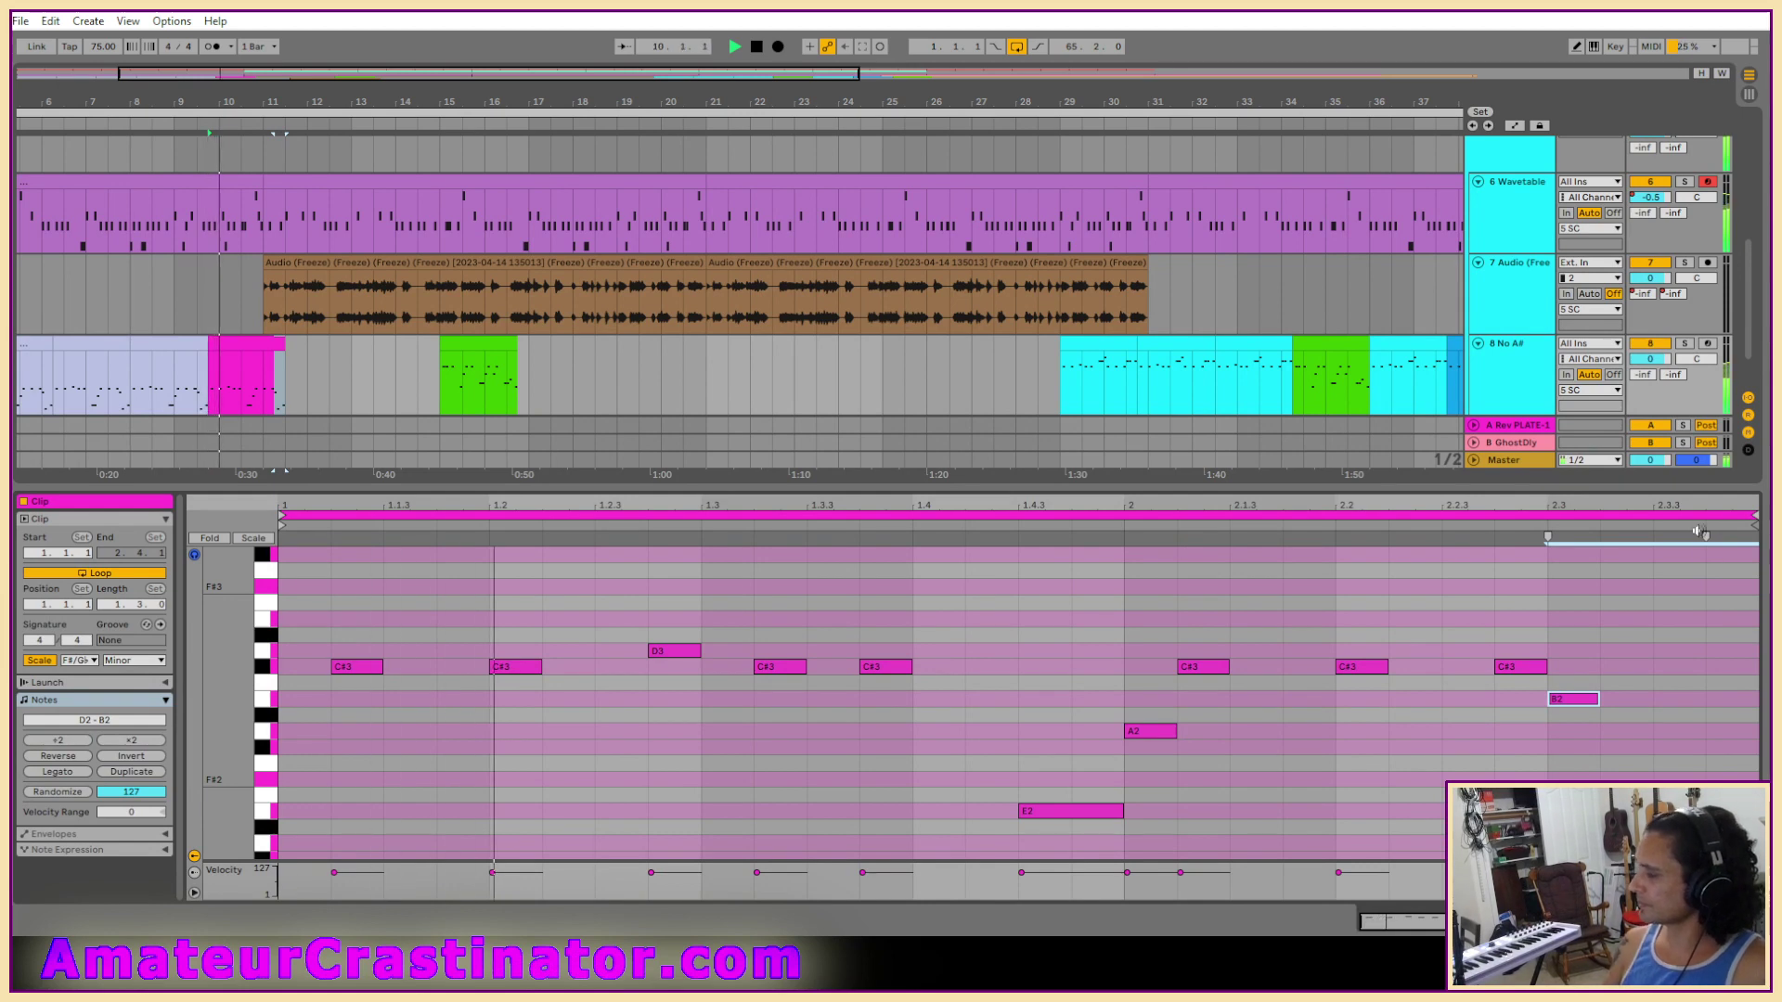
left_click_drag(1573, 701, 1583, 649)
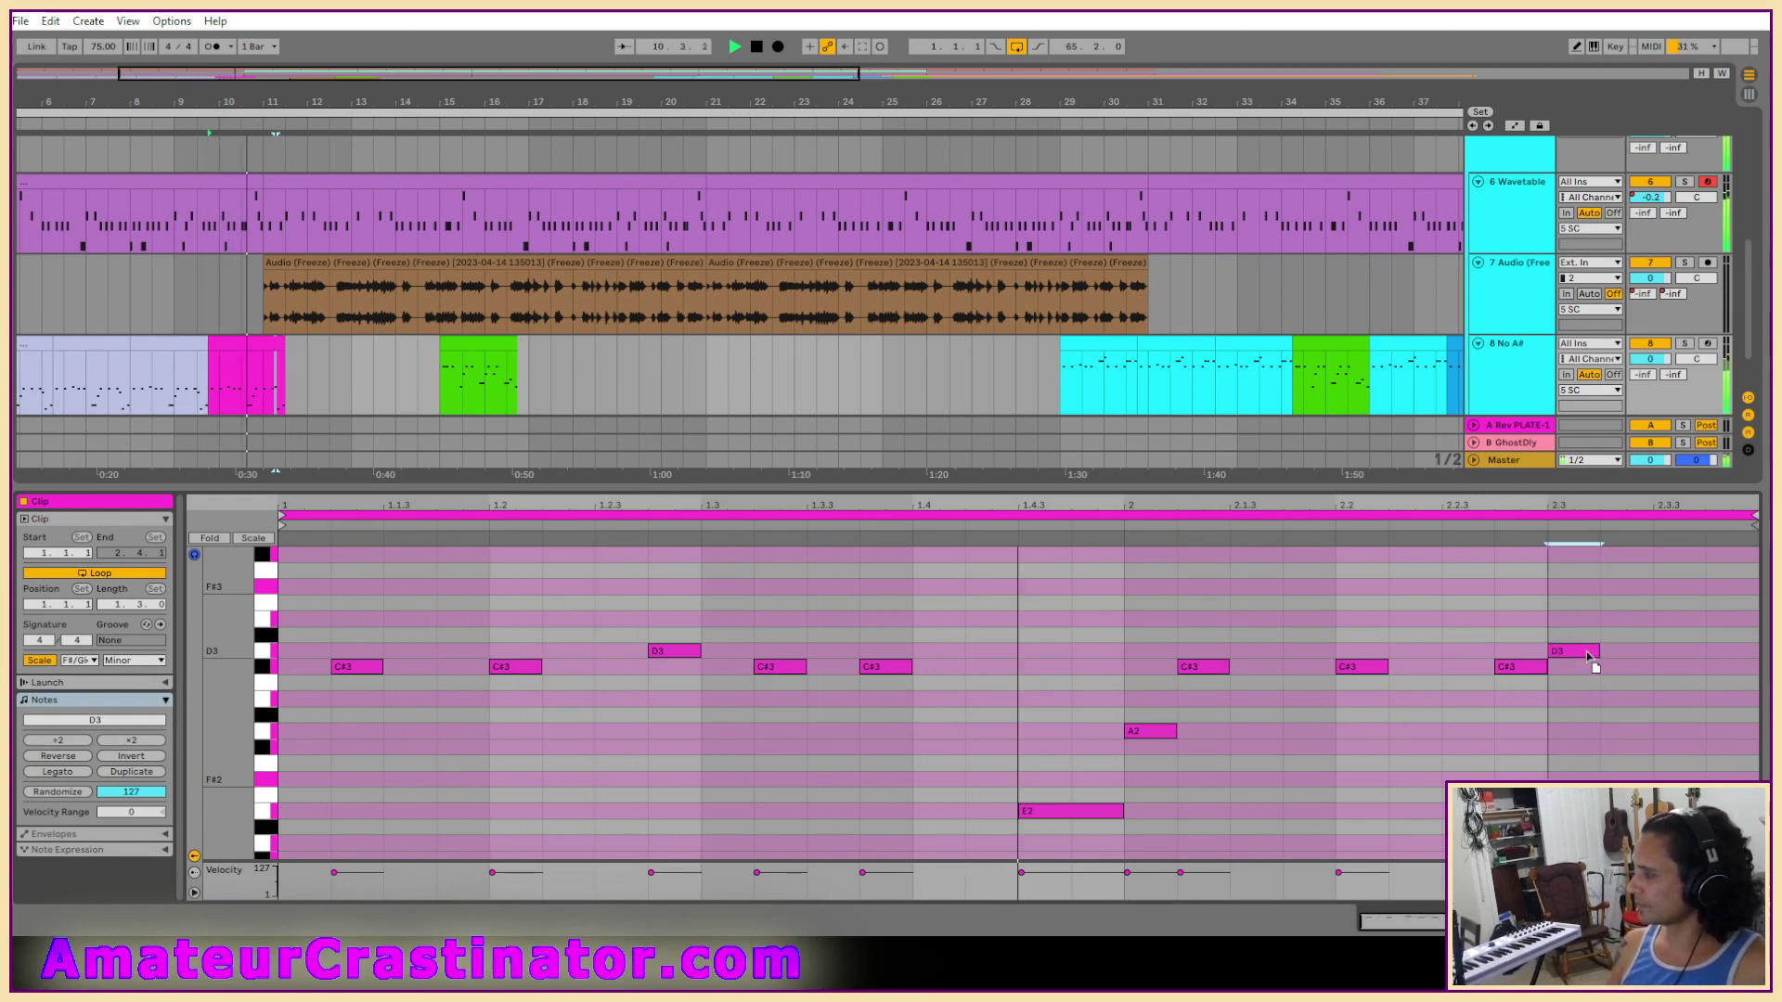
Add two short notes after the closing D3 in the magenta clip, the first at A3 and the final one at E3.
left_click(1627, 843)
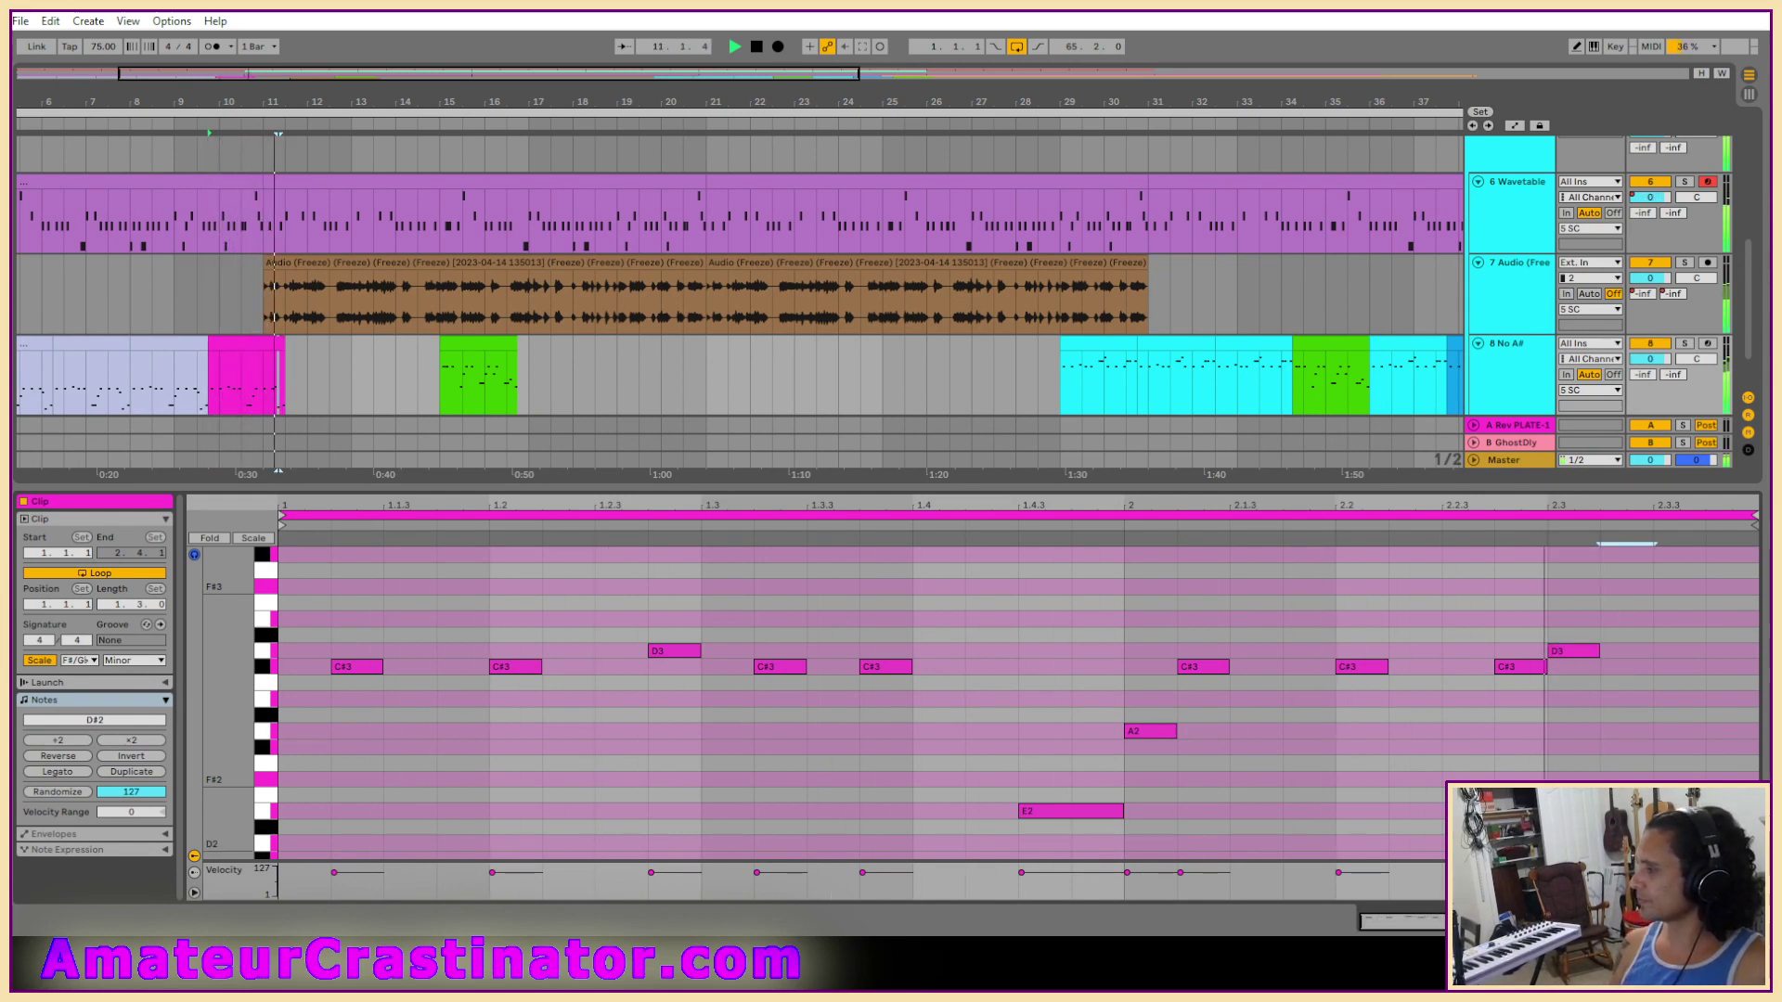
double_click(1624, 731)
left_click_drag(1625, 731, 1627, 603)
scroll(1727, 650, "up", 2)
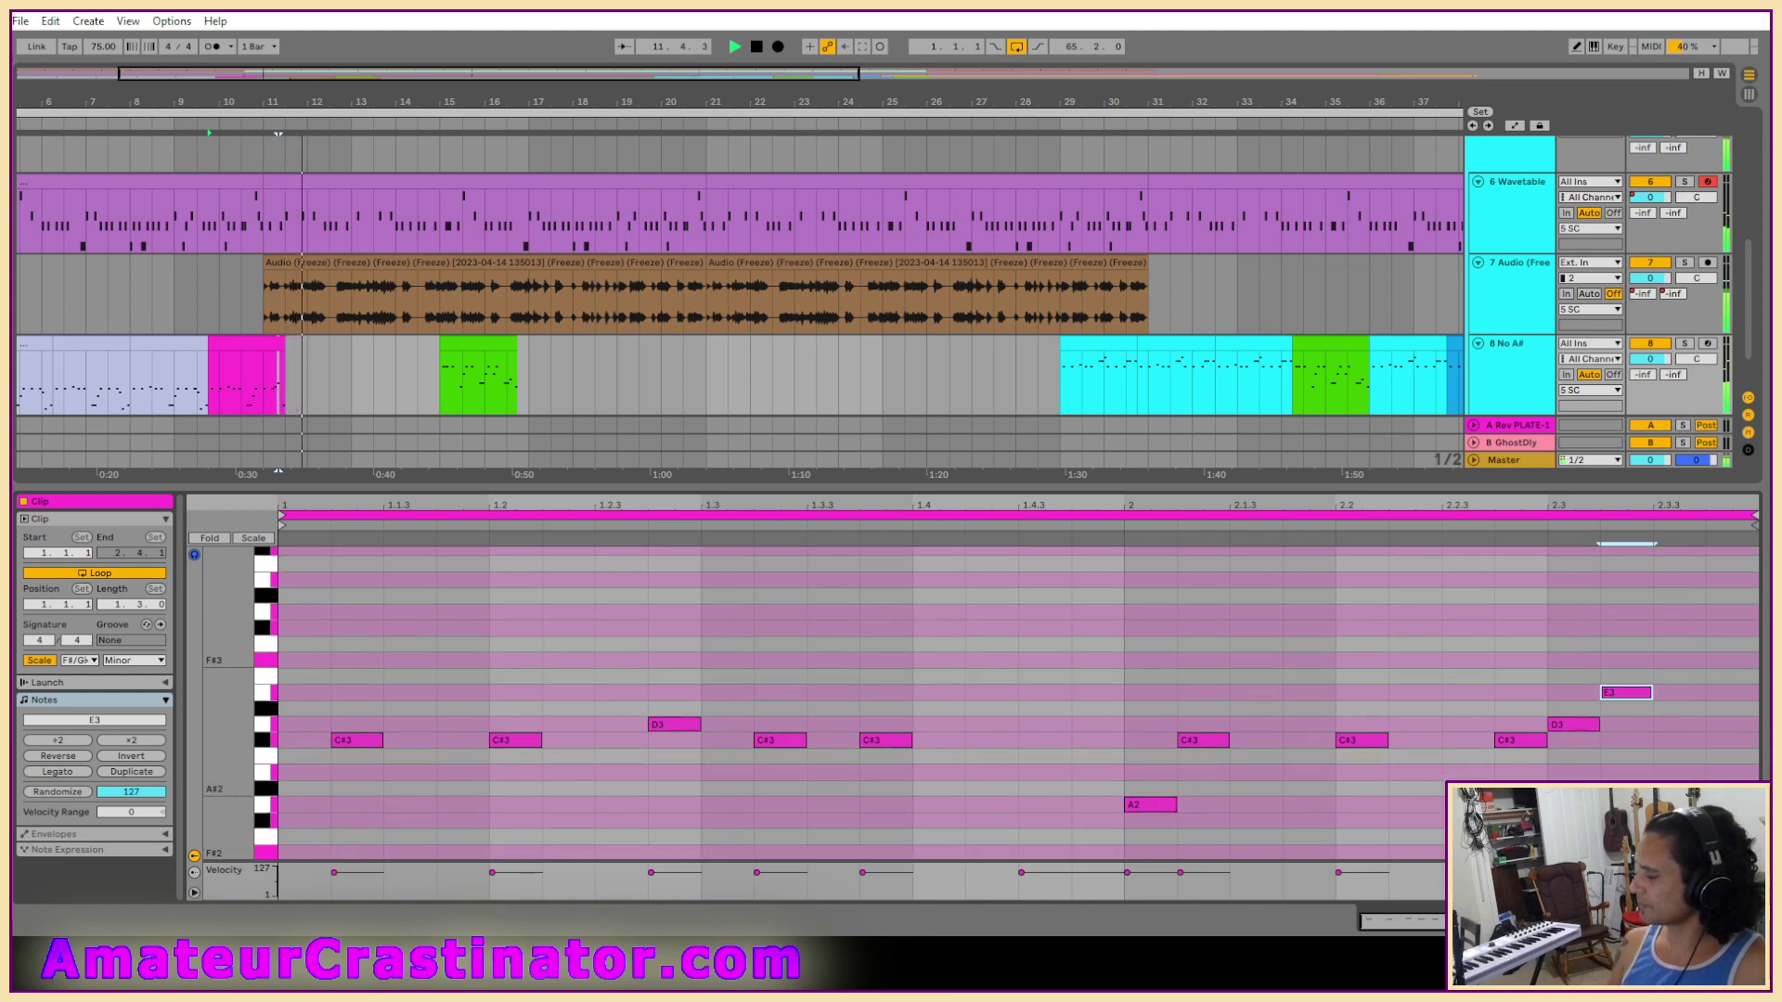
scroll(1726, 650, "down", 2)
double_click(1720, 666)
left_click_drag(1727, 646, 1742, 616)
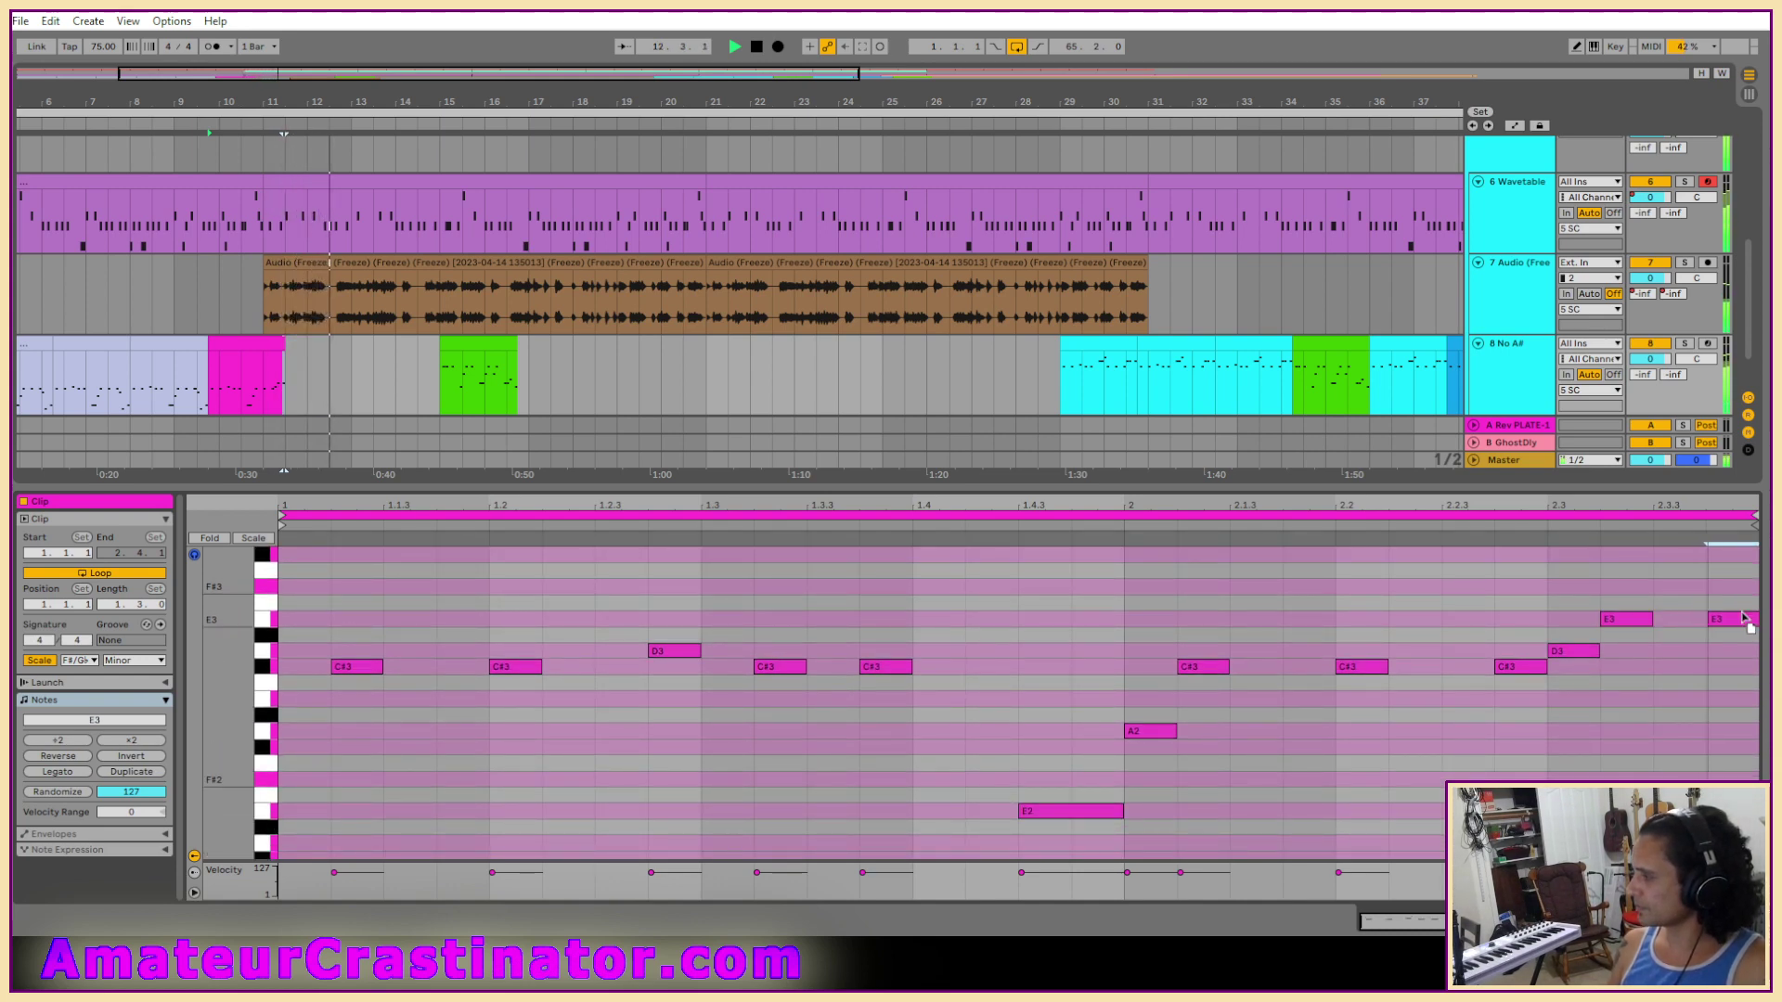
scroll(1661, 655, "up", 3)
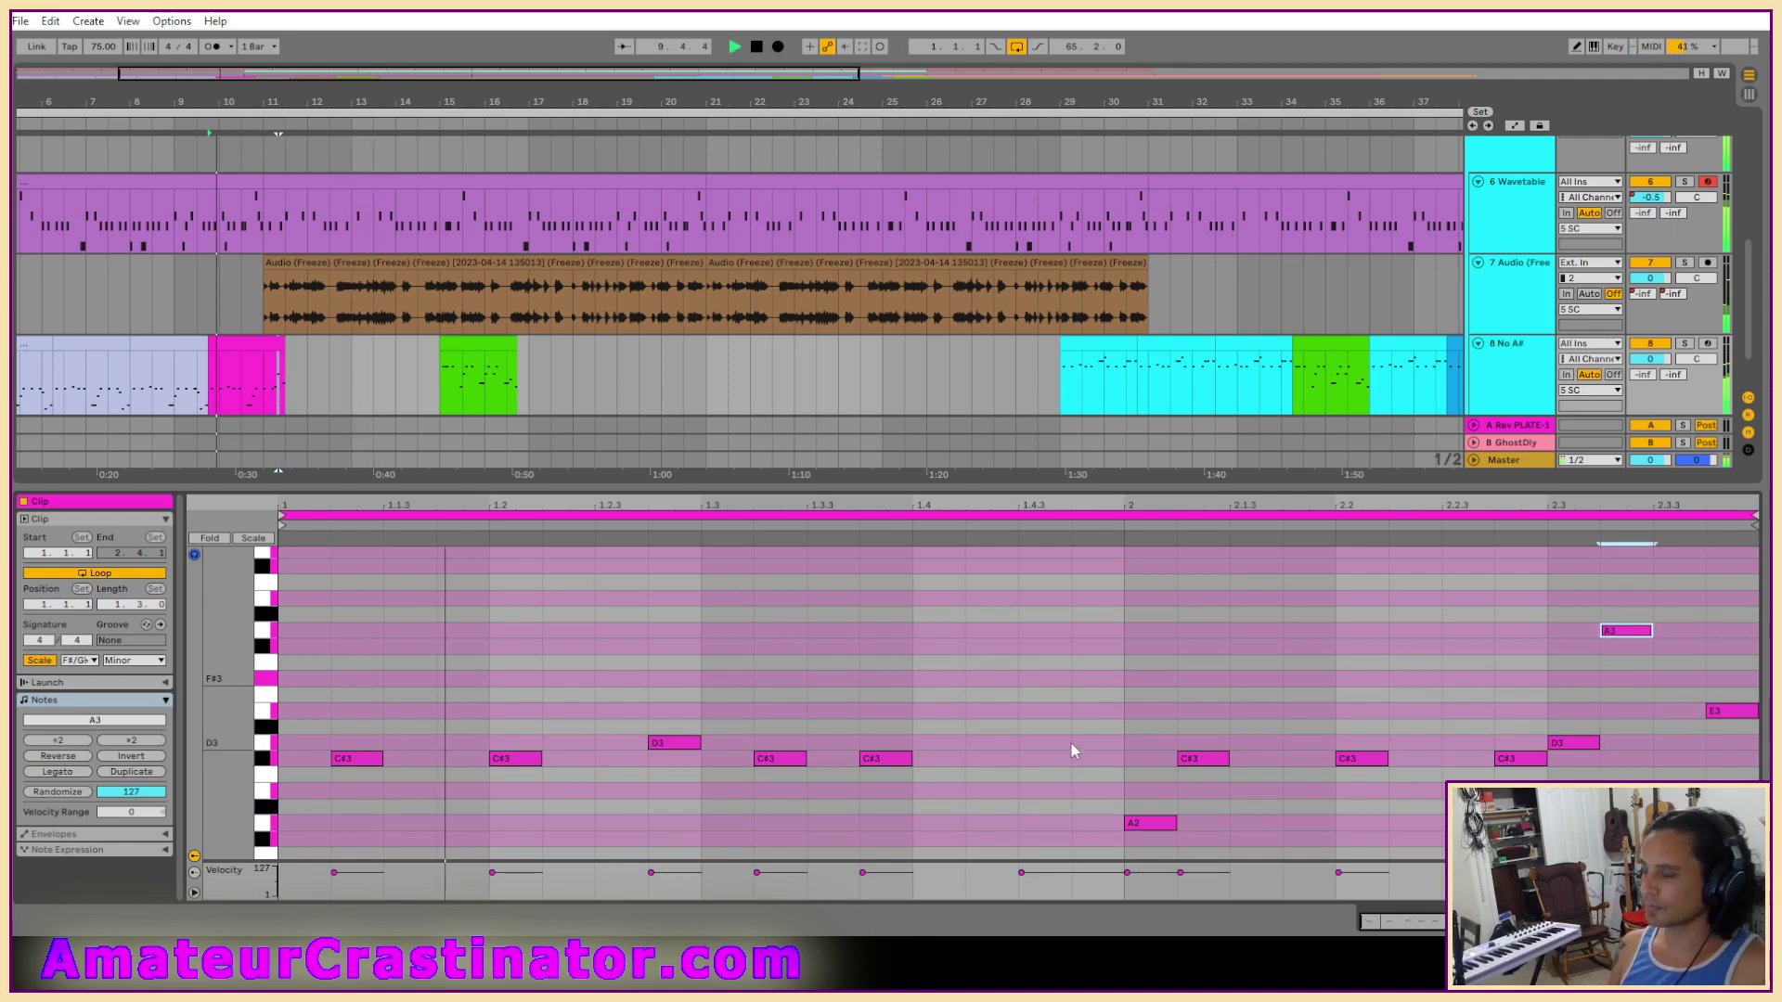
Lengthen the magenta clip on track 8 to end at 11.3.3, consolidating it with the space that follows.
key("shift+Tab")
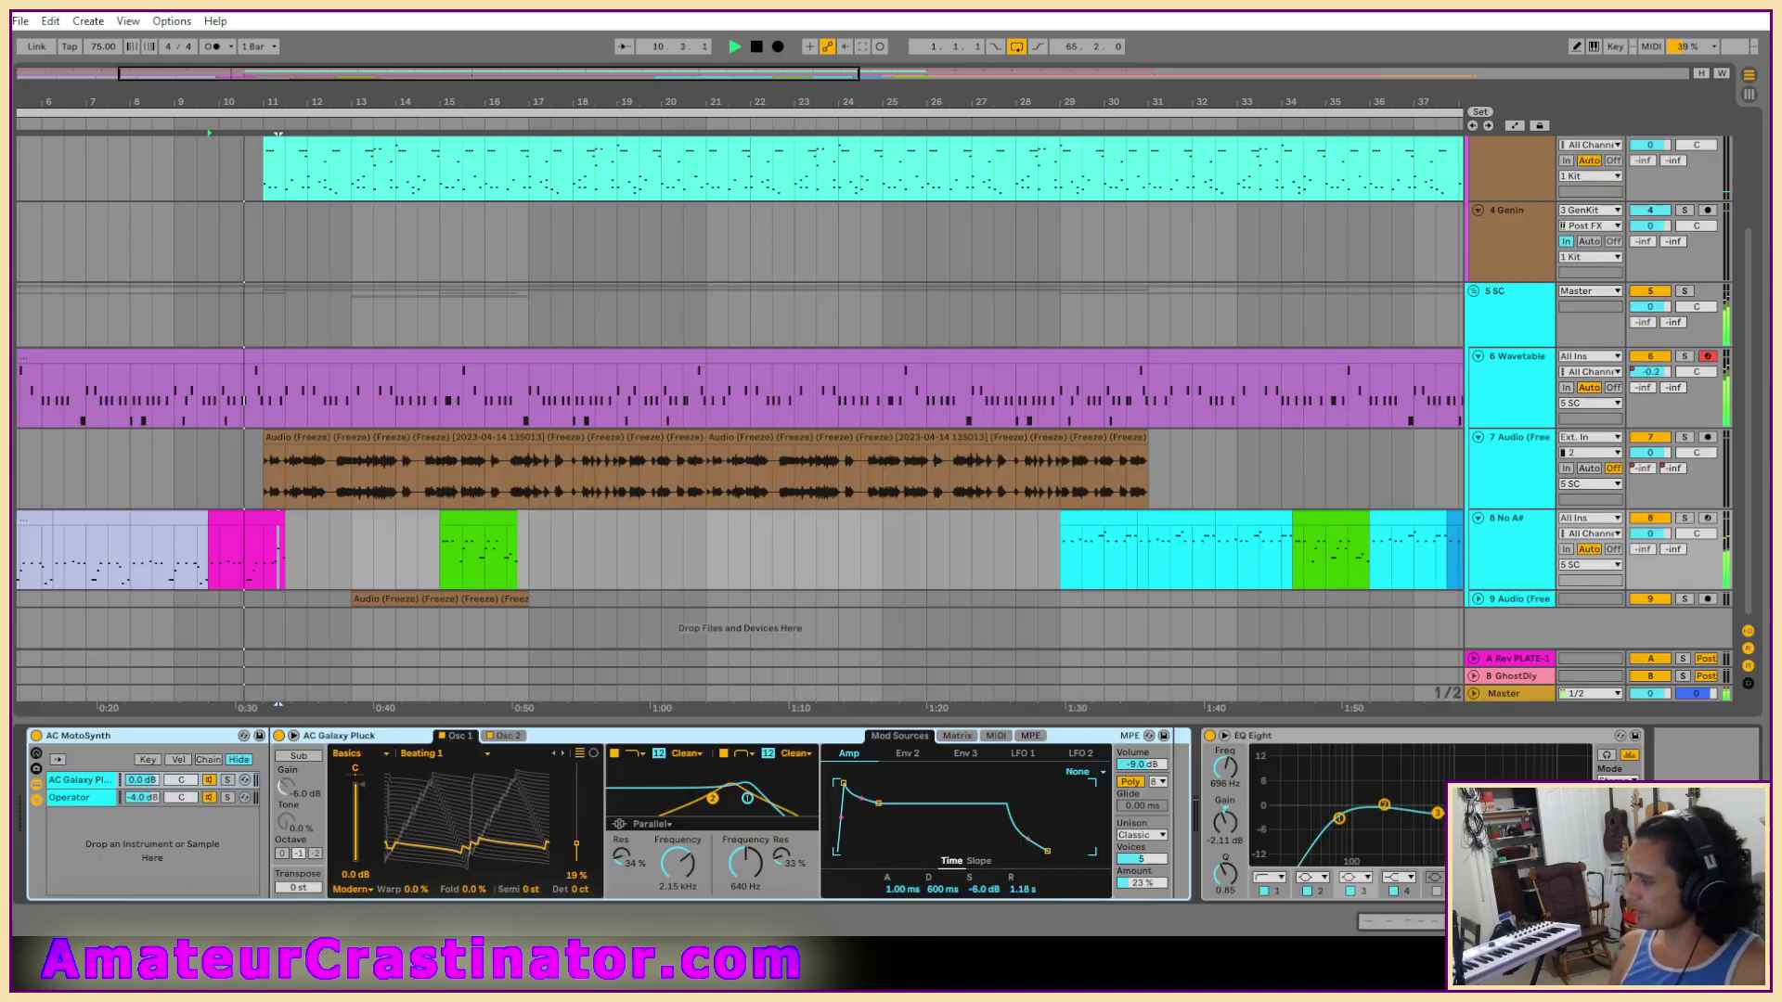
key("a")
key("a")
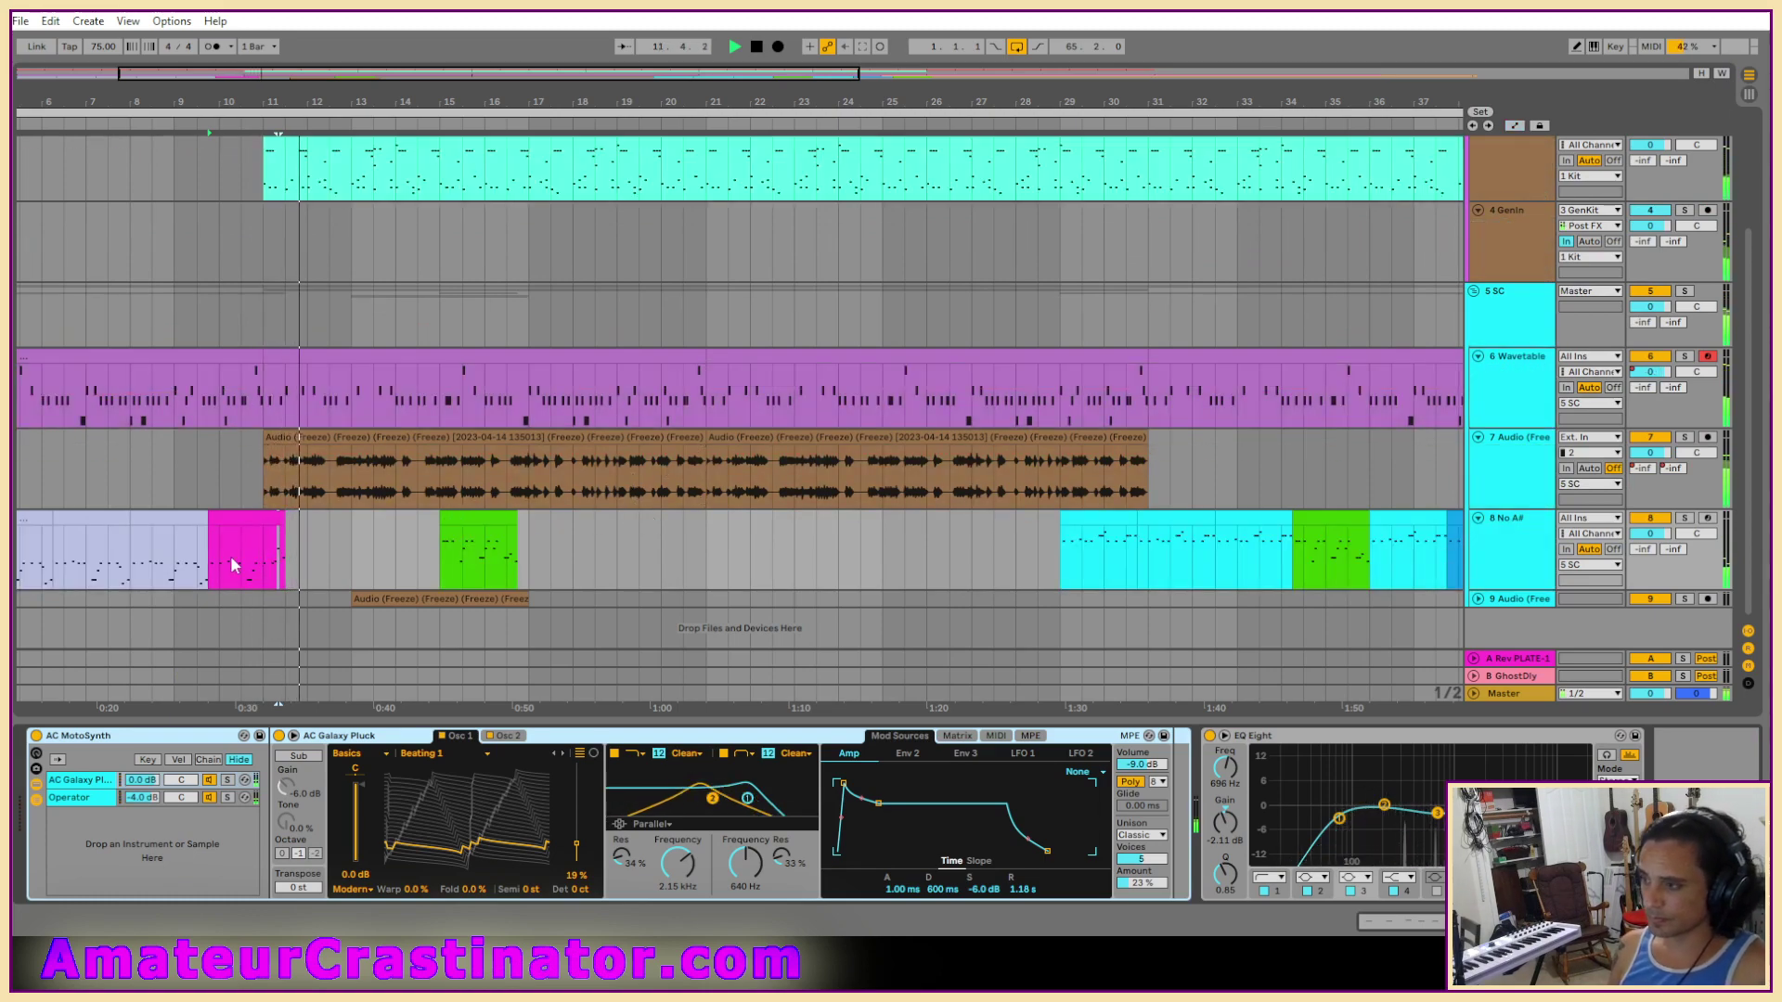
scroll(278, 566, "up", 5)
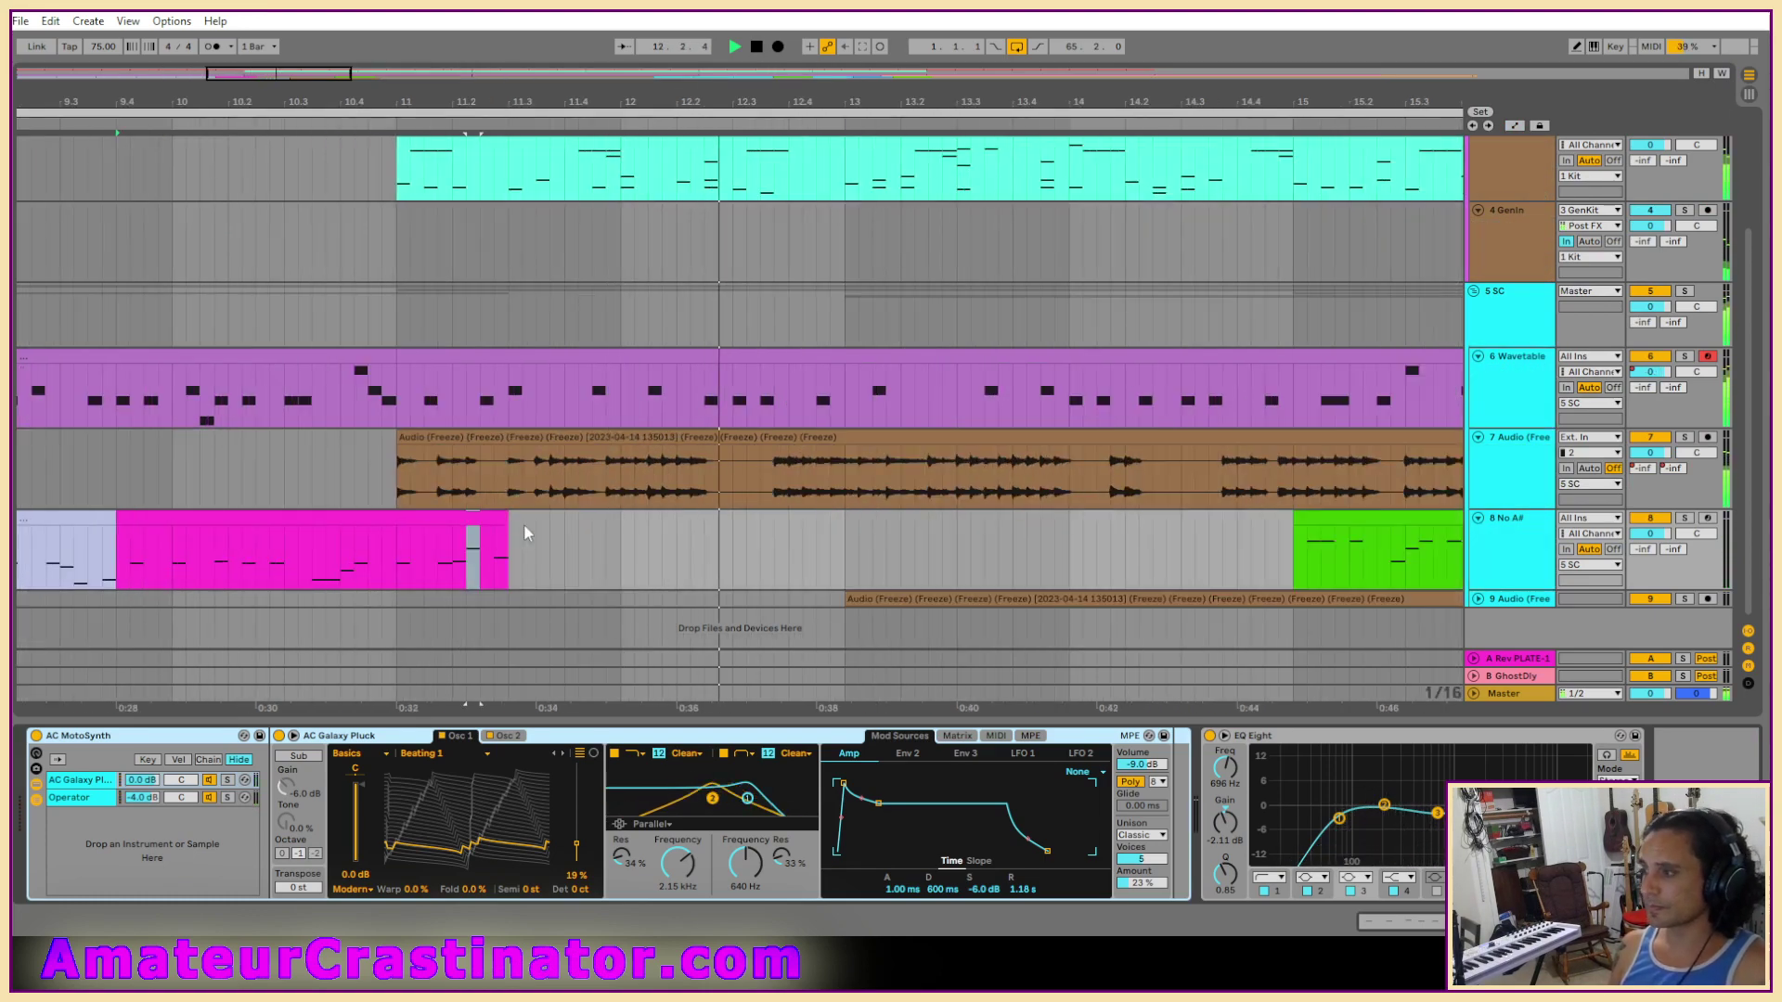
left_click_drag(521, 585, 116, 536)
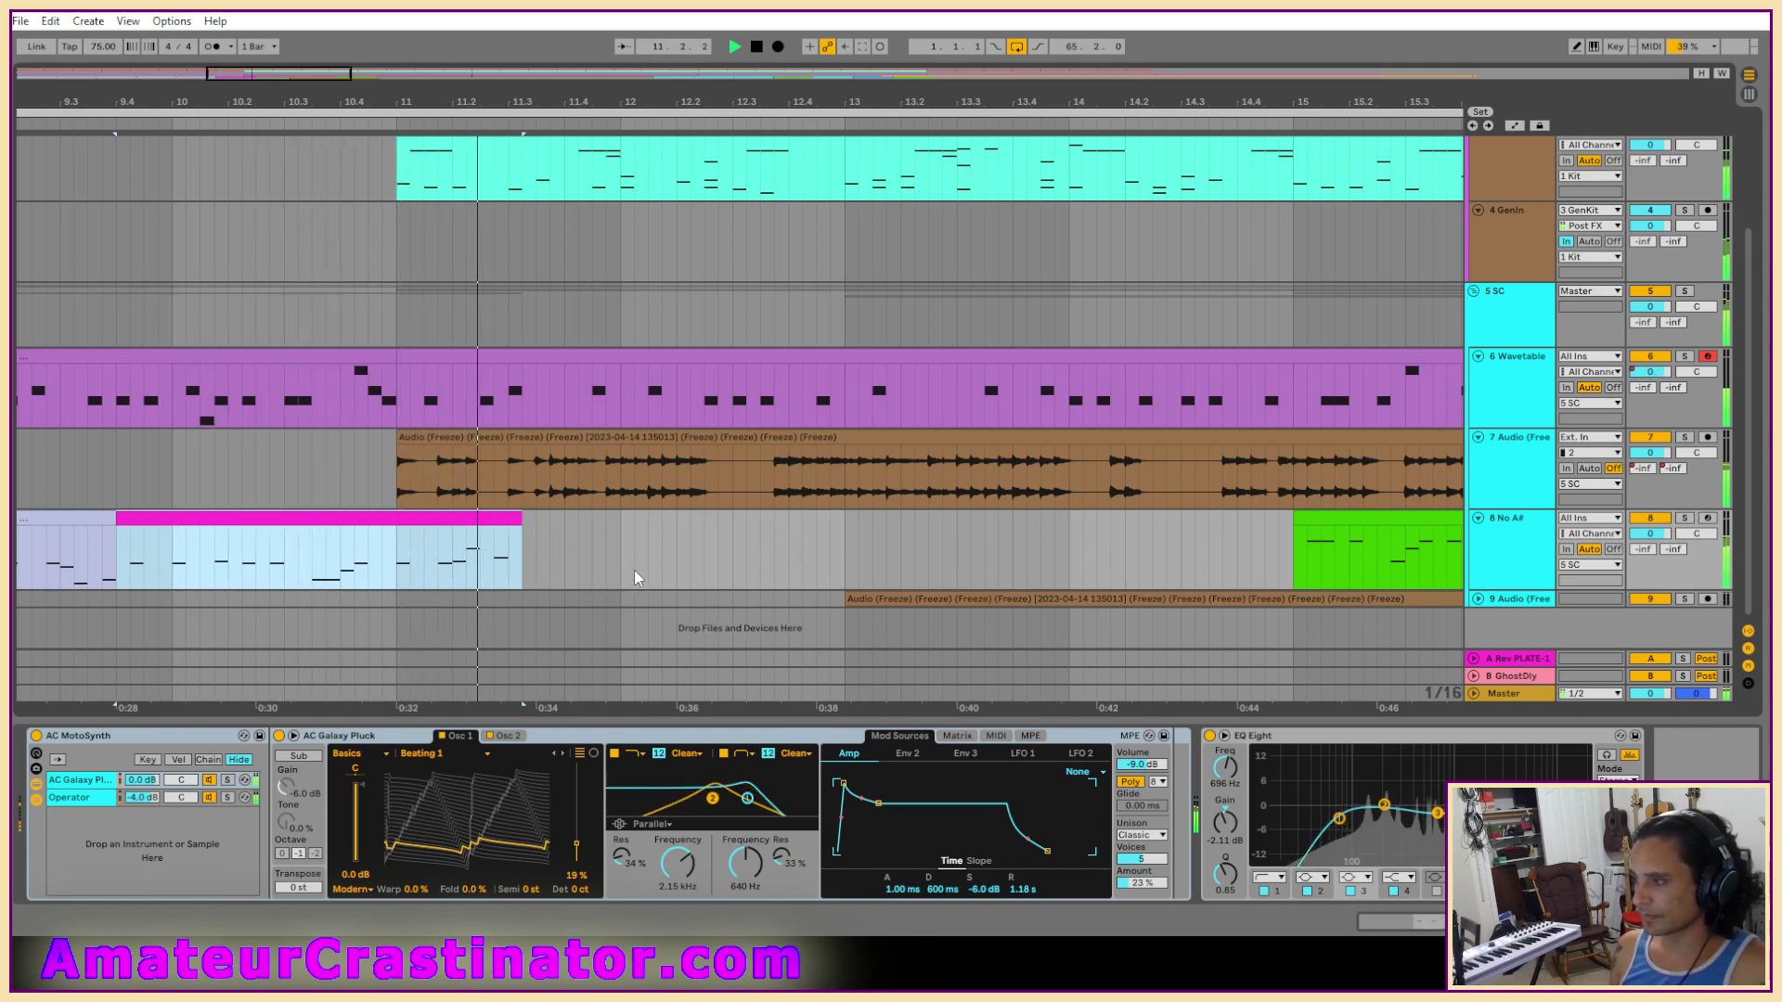
left_click_drag(518, 558, 533, 536)
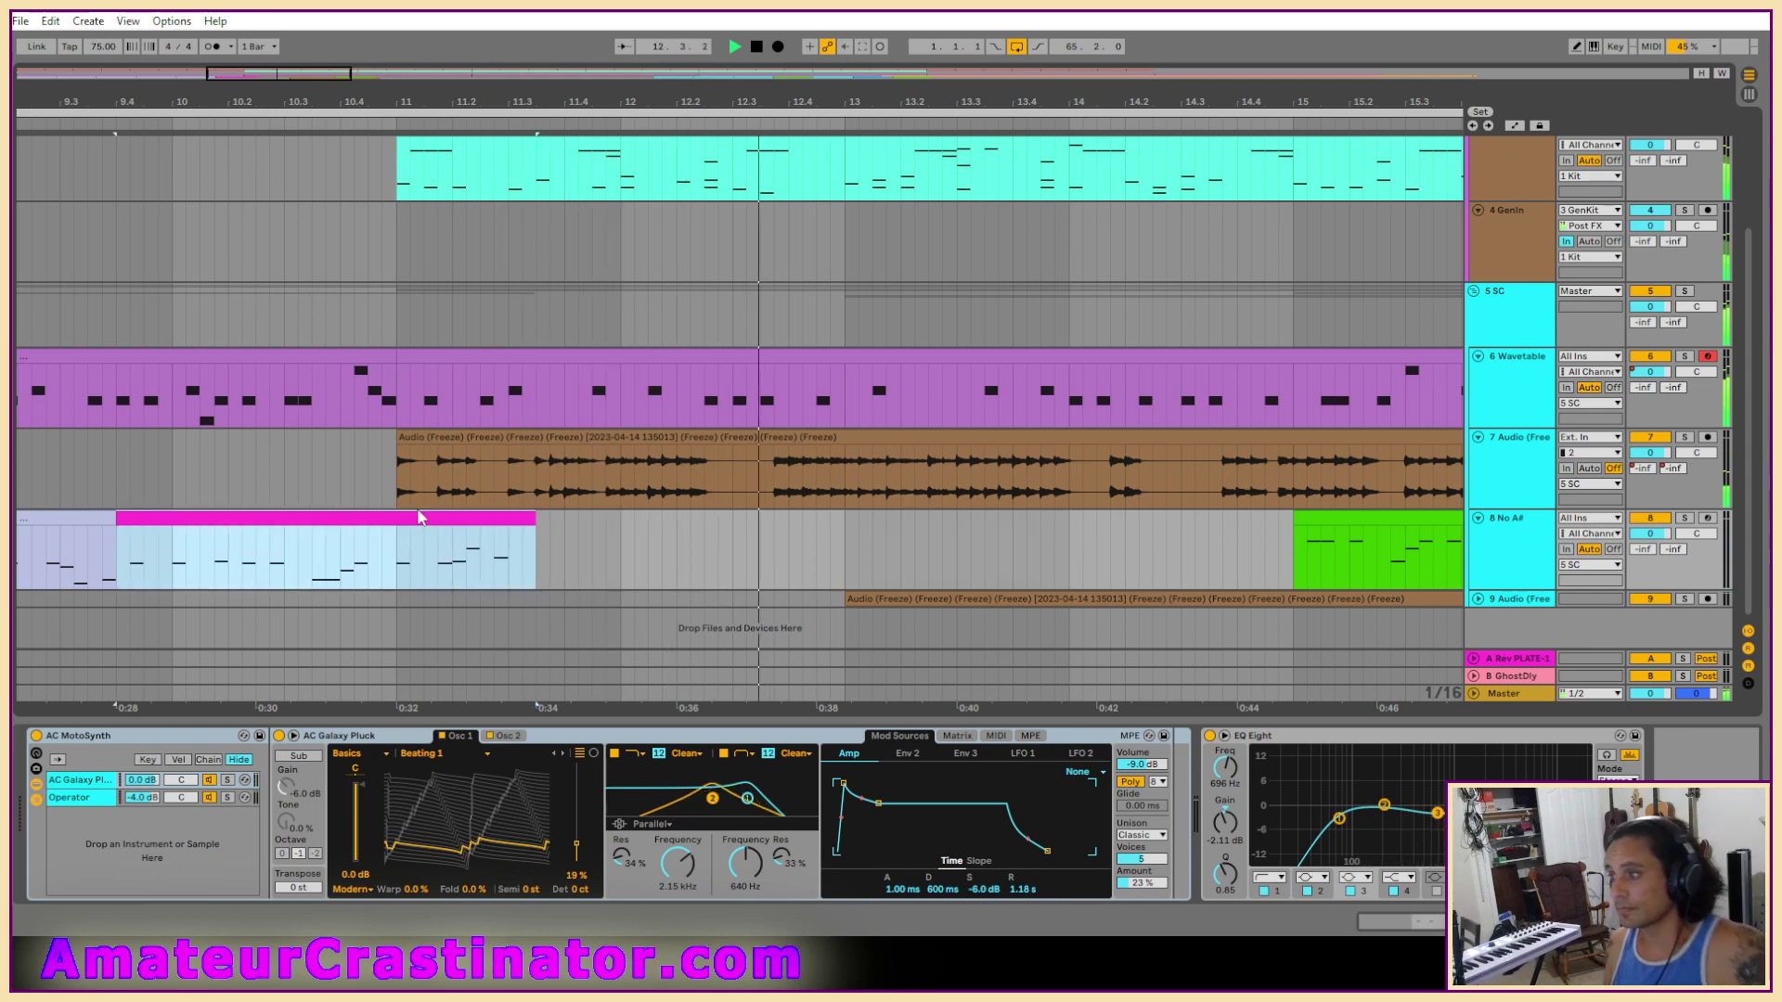
Open the lengthened magenta clip's notes and add a short C#3 note at its very end.
key("shift+Tab")
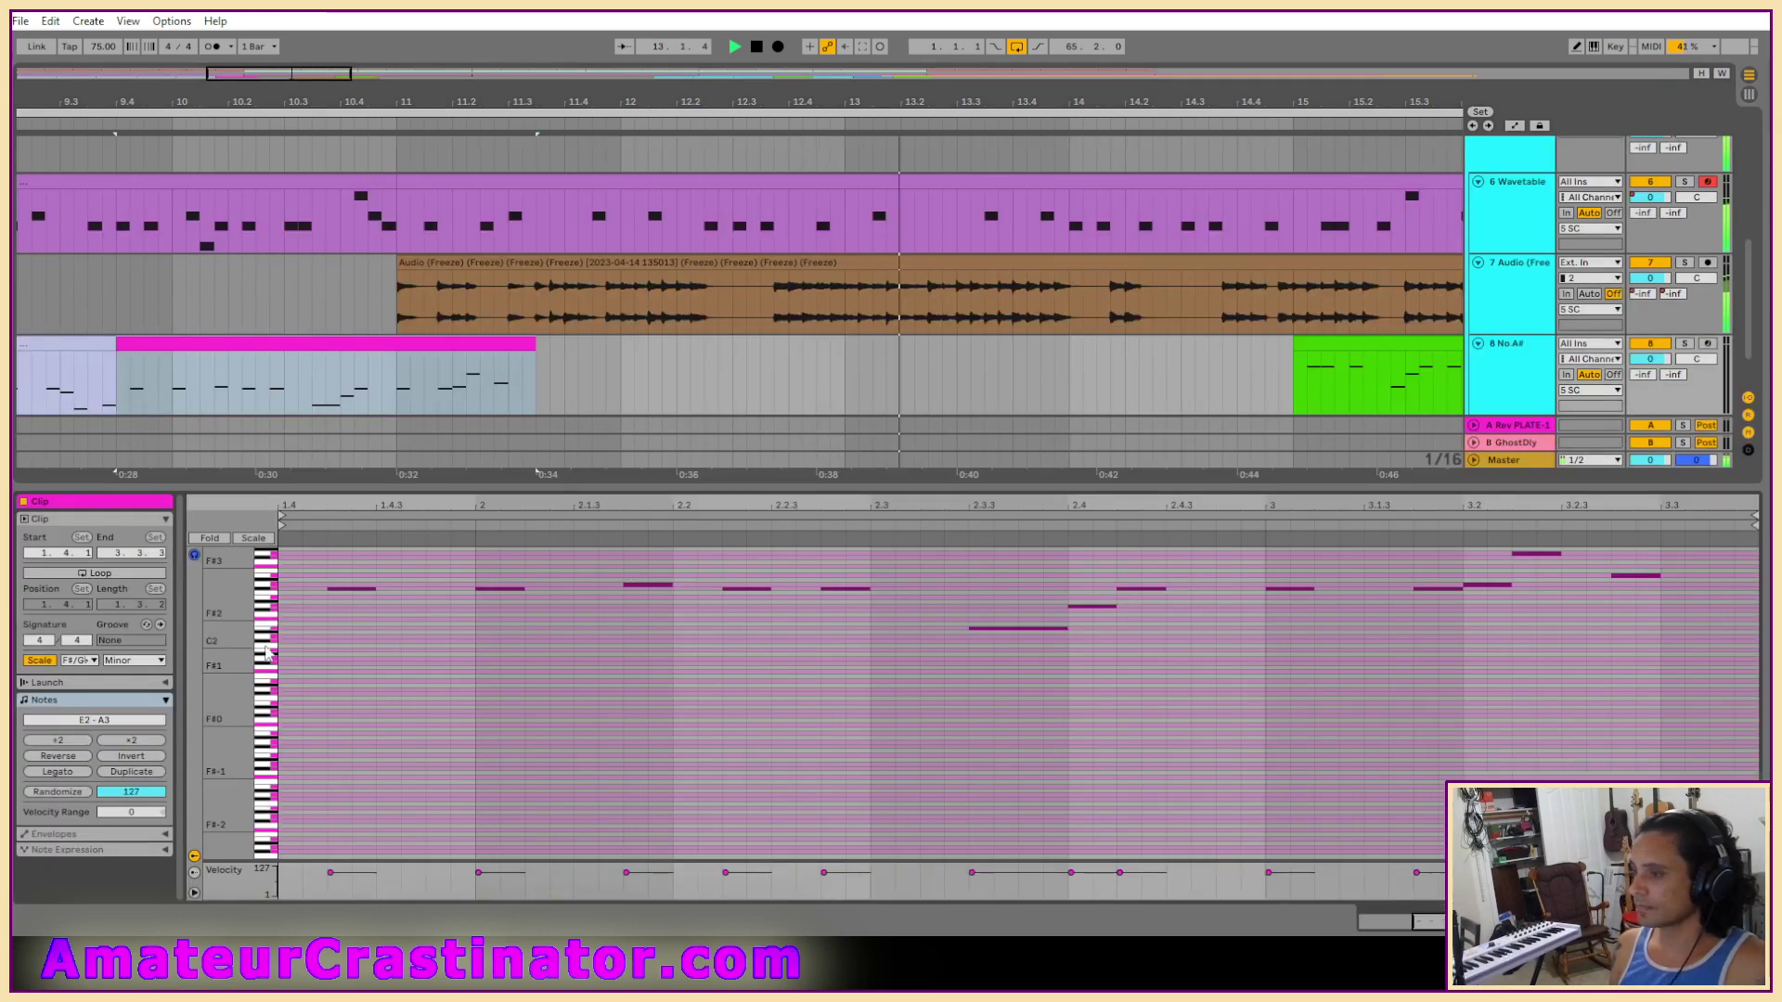
left_click_drag(227, 617, 306, 617)
scroll(819, 550, "down", 1)
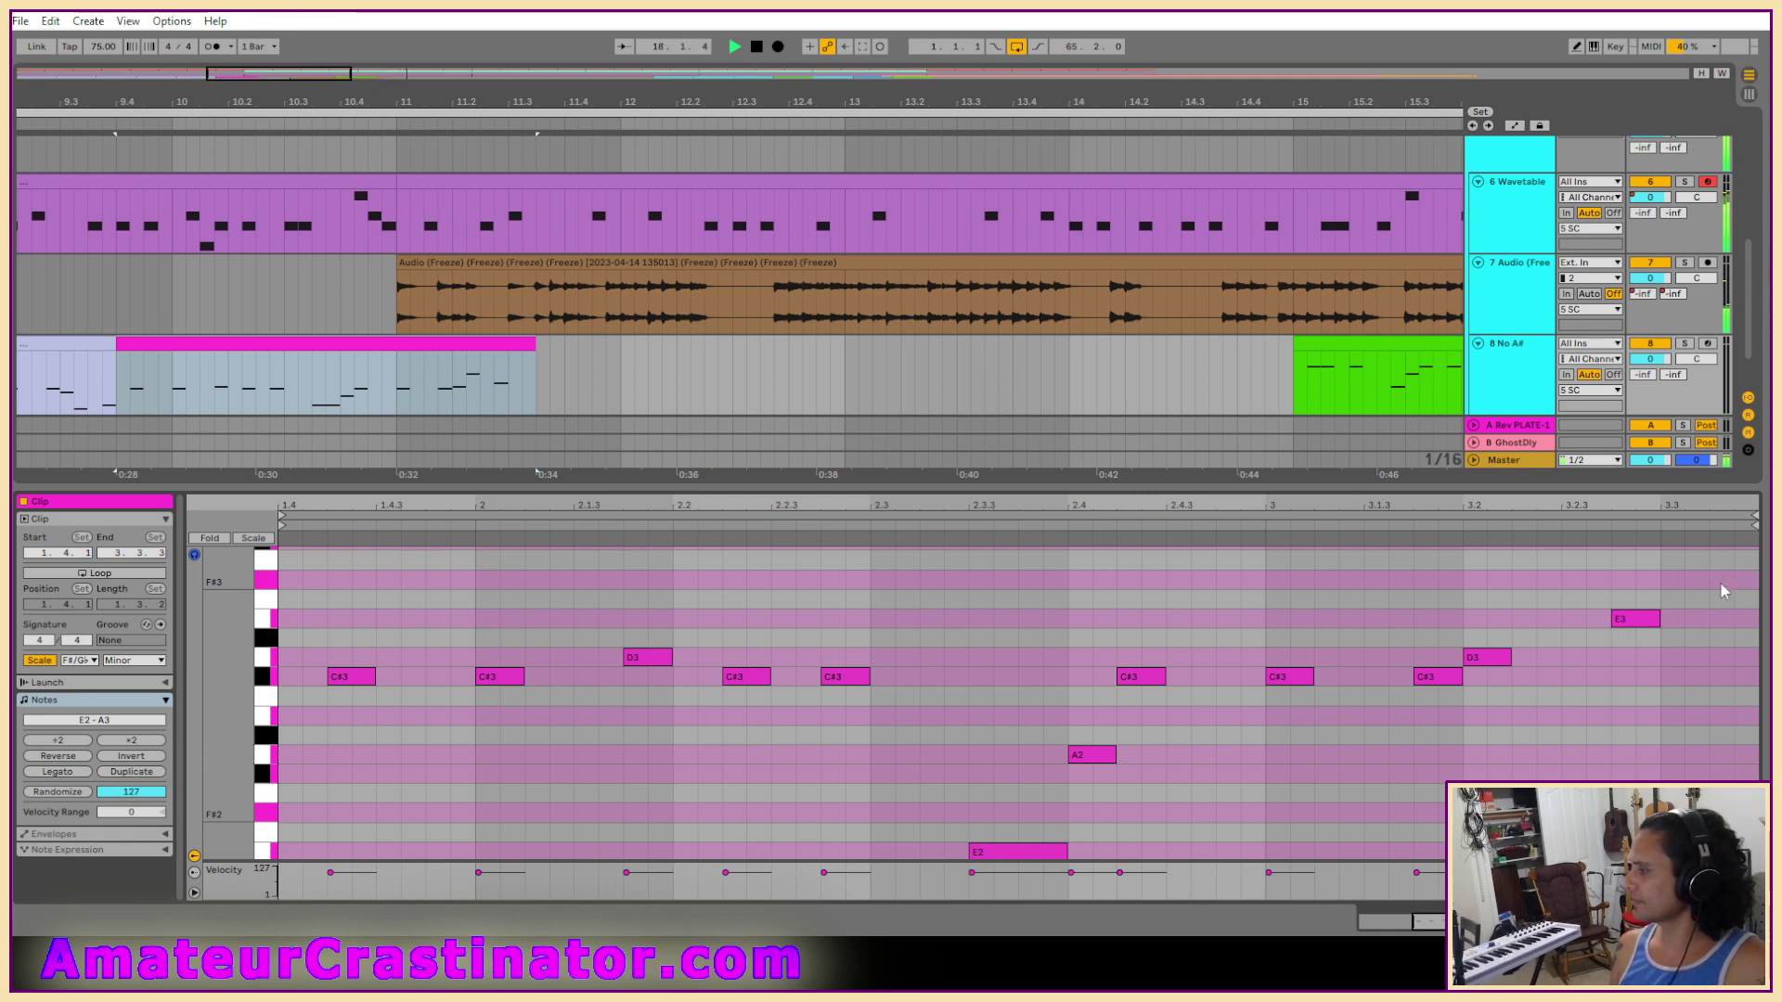
scroll(1710, 688, "up", 2)
scroll(1710, 688, "up", 1)
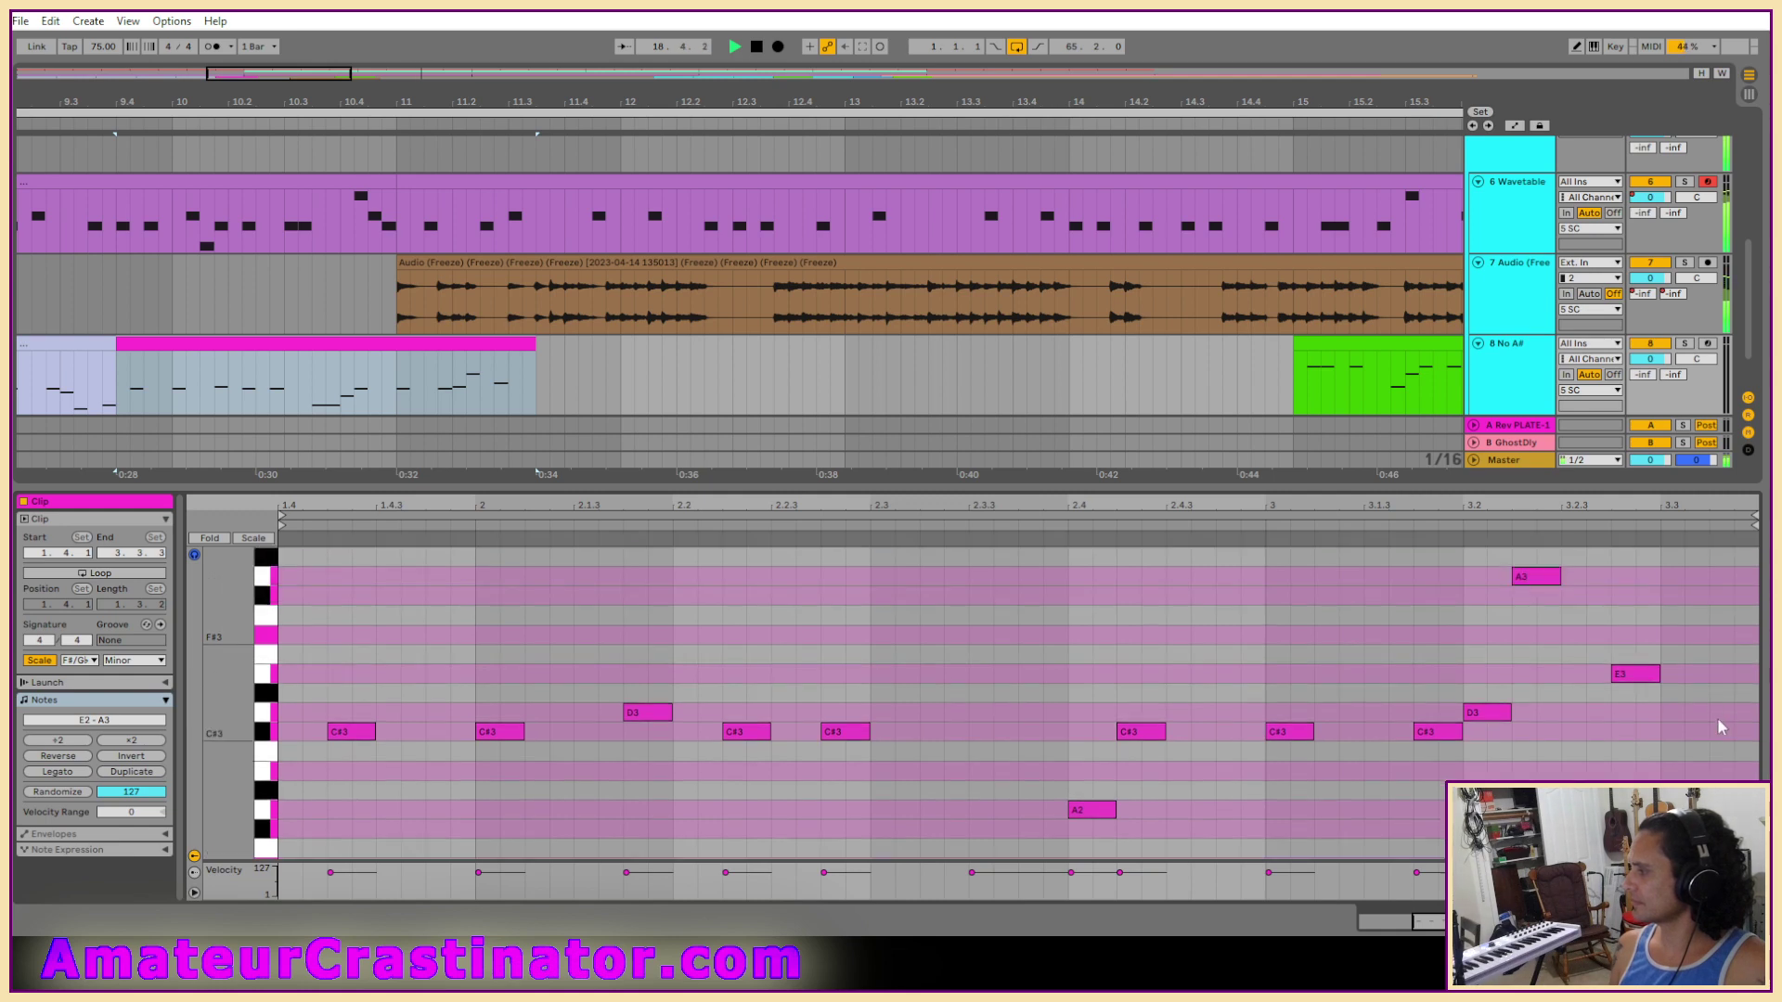
double_click(1714, 732)
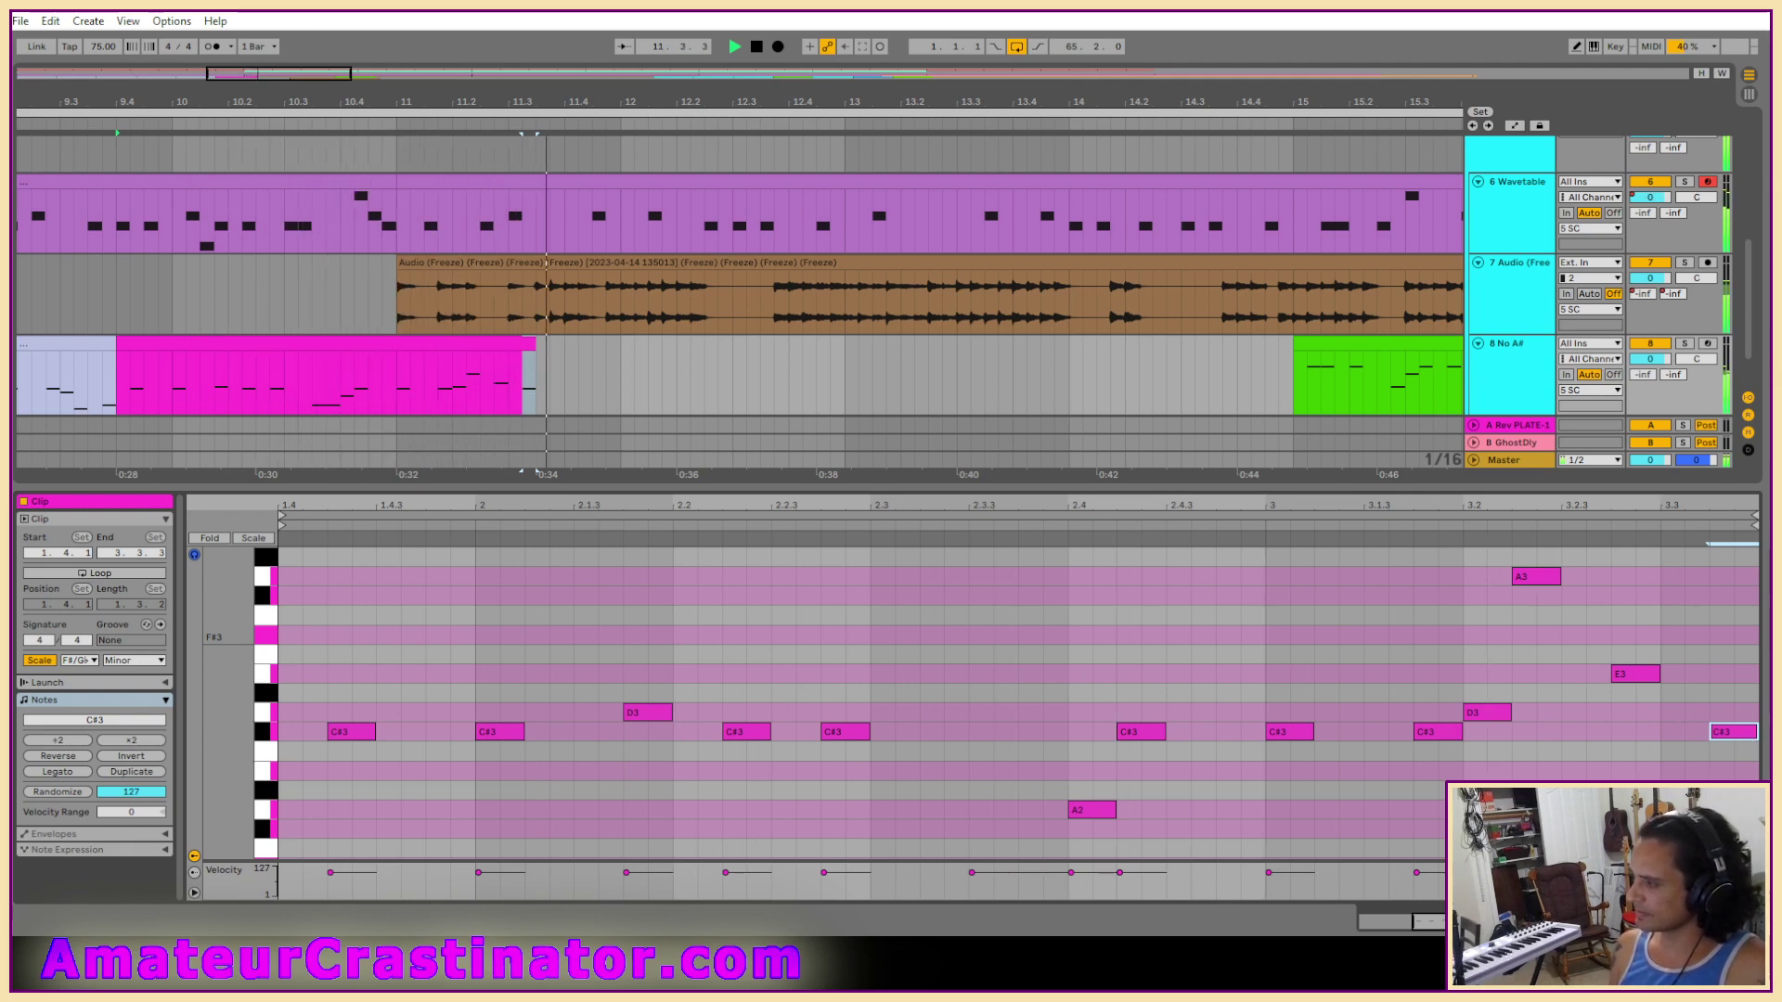
Lower the clip's A3 note to F#3 and its closing note to B2.
left_click_drag(1546, 568, 1542, 657)
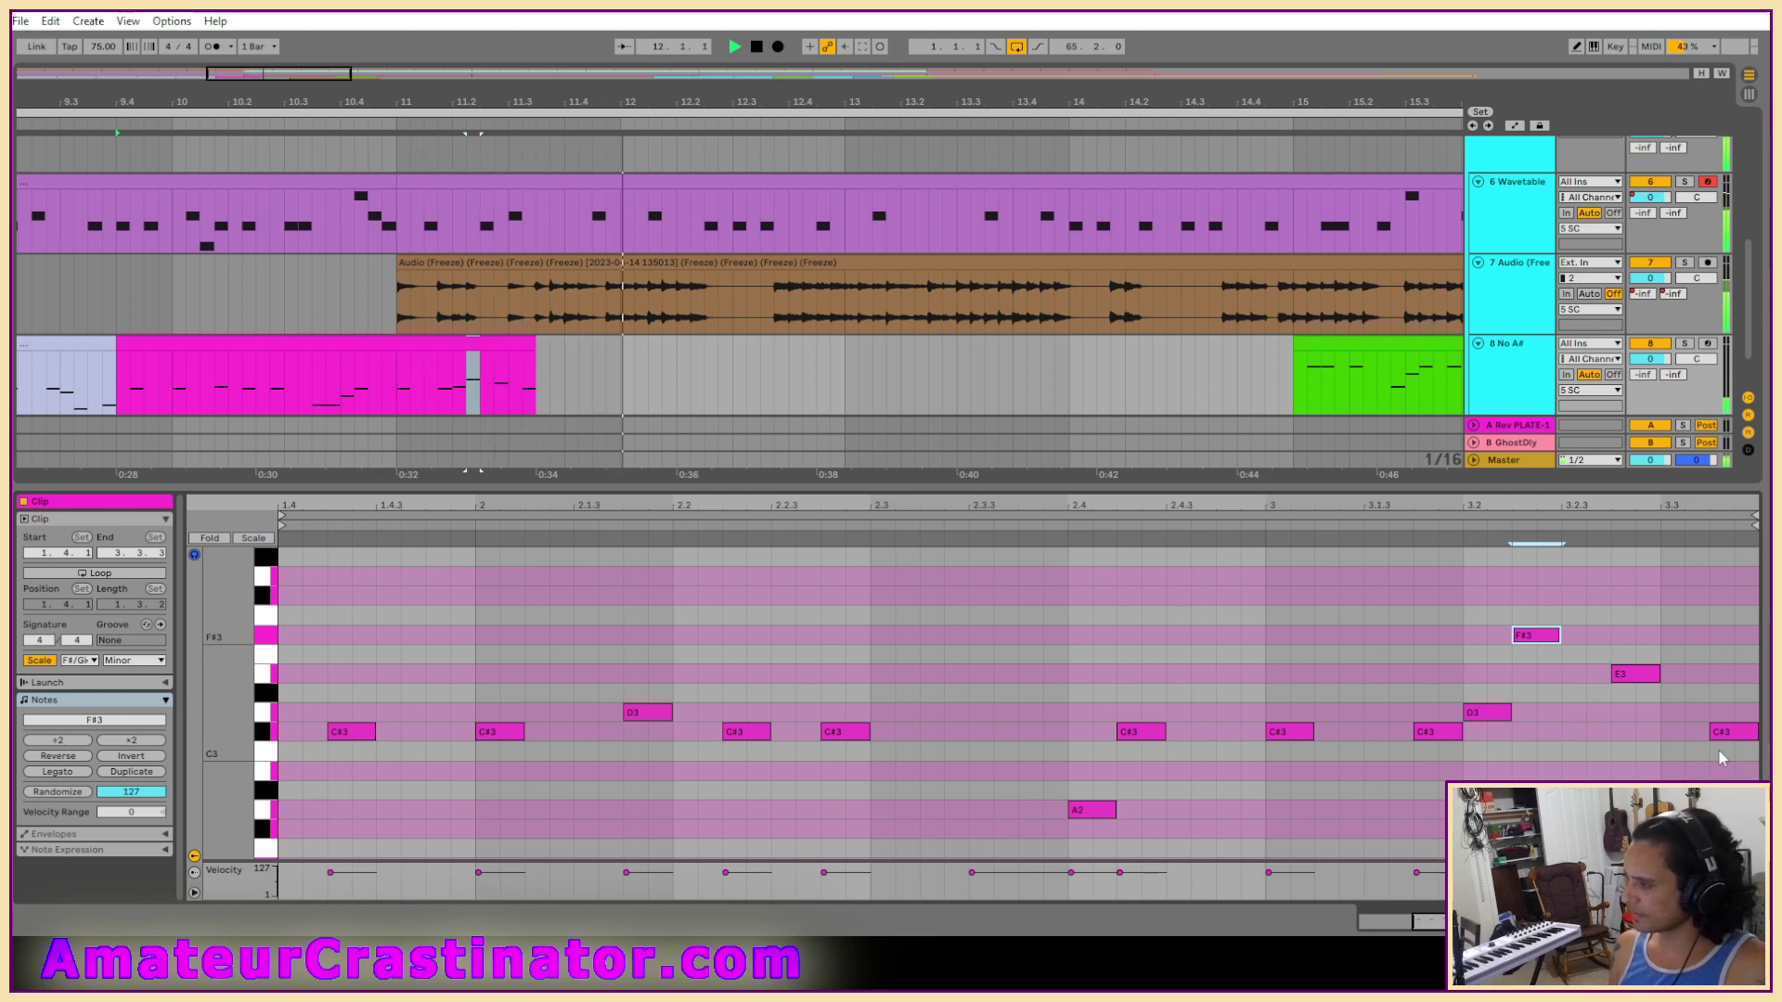
left_click_drag(1726, 738, 1724, 772)
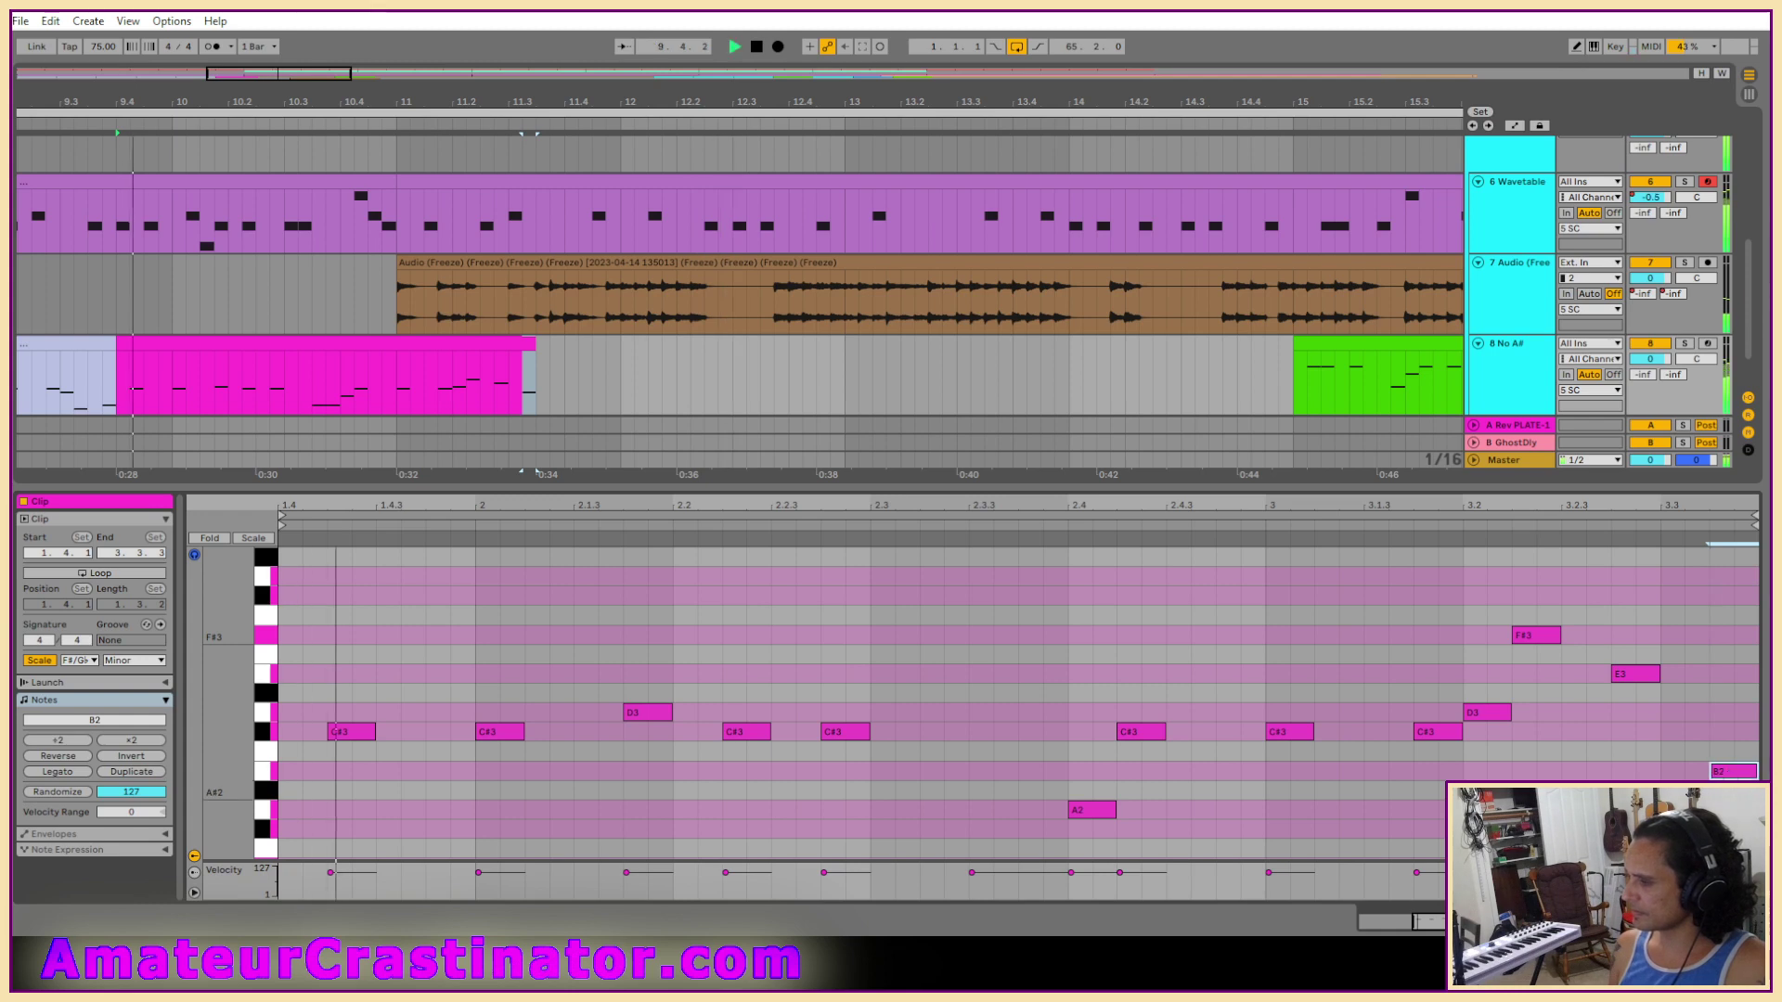
scroll(1708, 772, "down", 3)
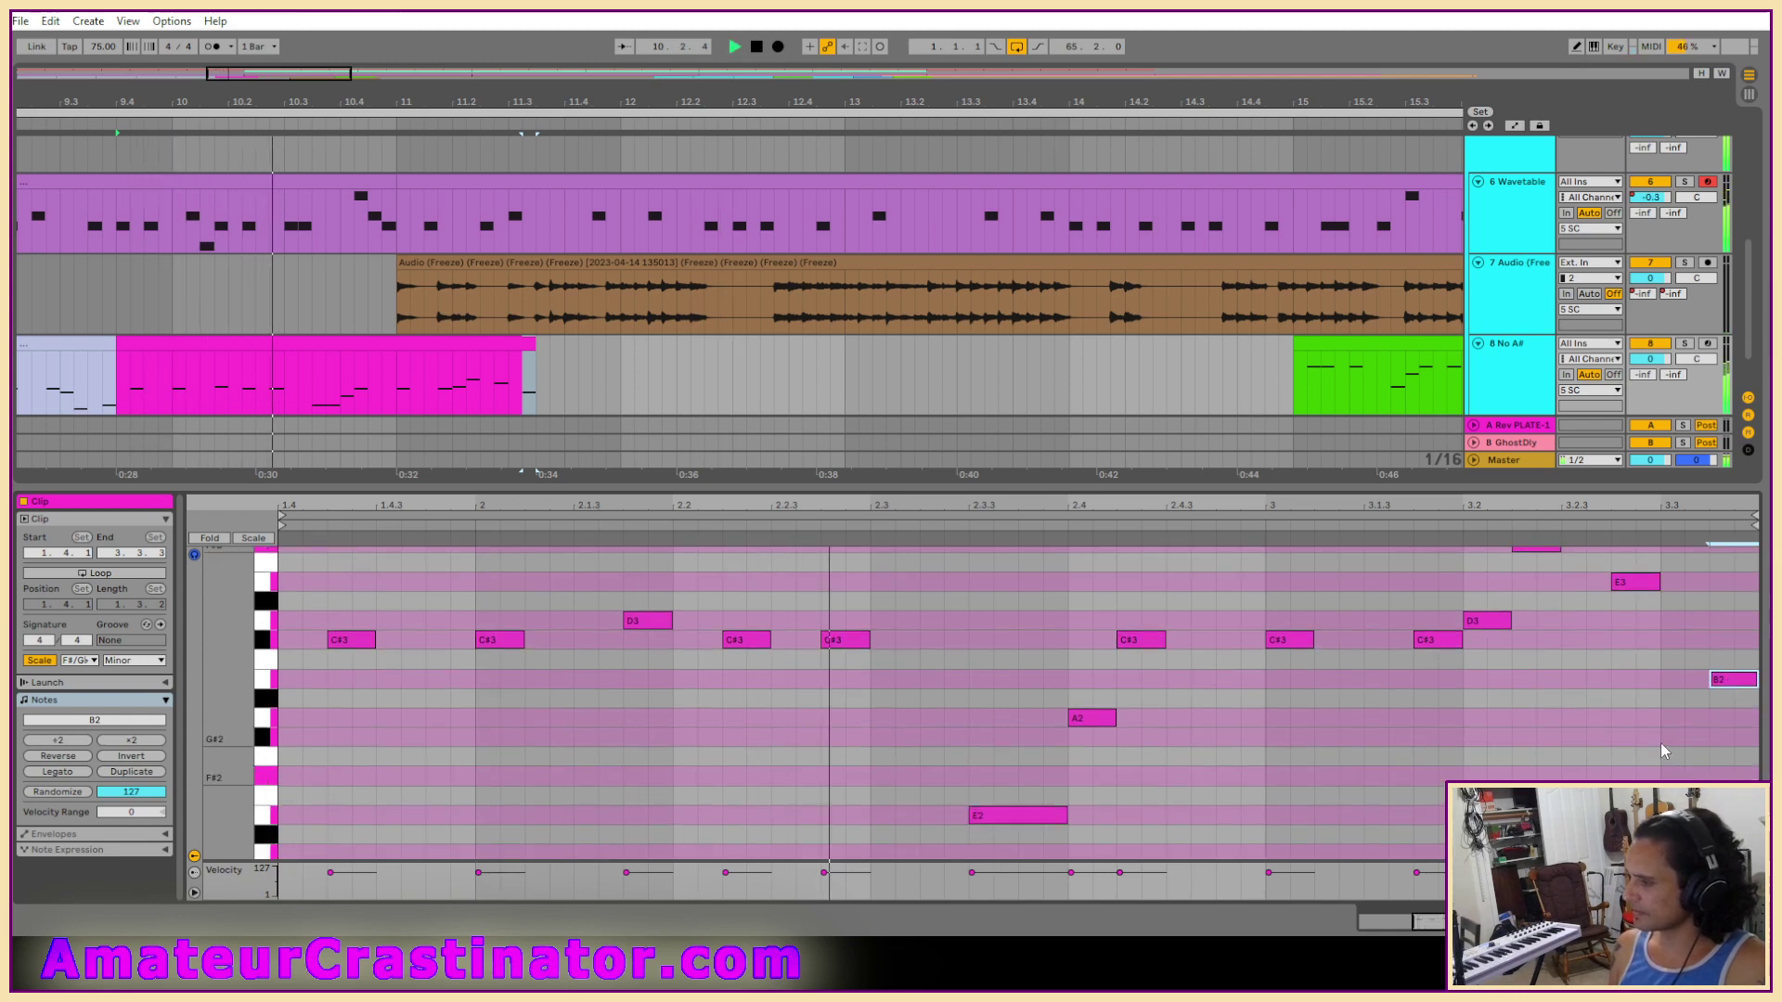
scroll(1692, 709, "up", 2)
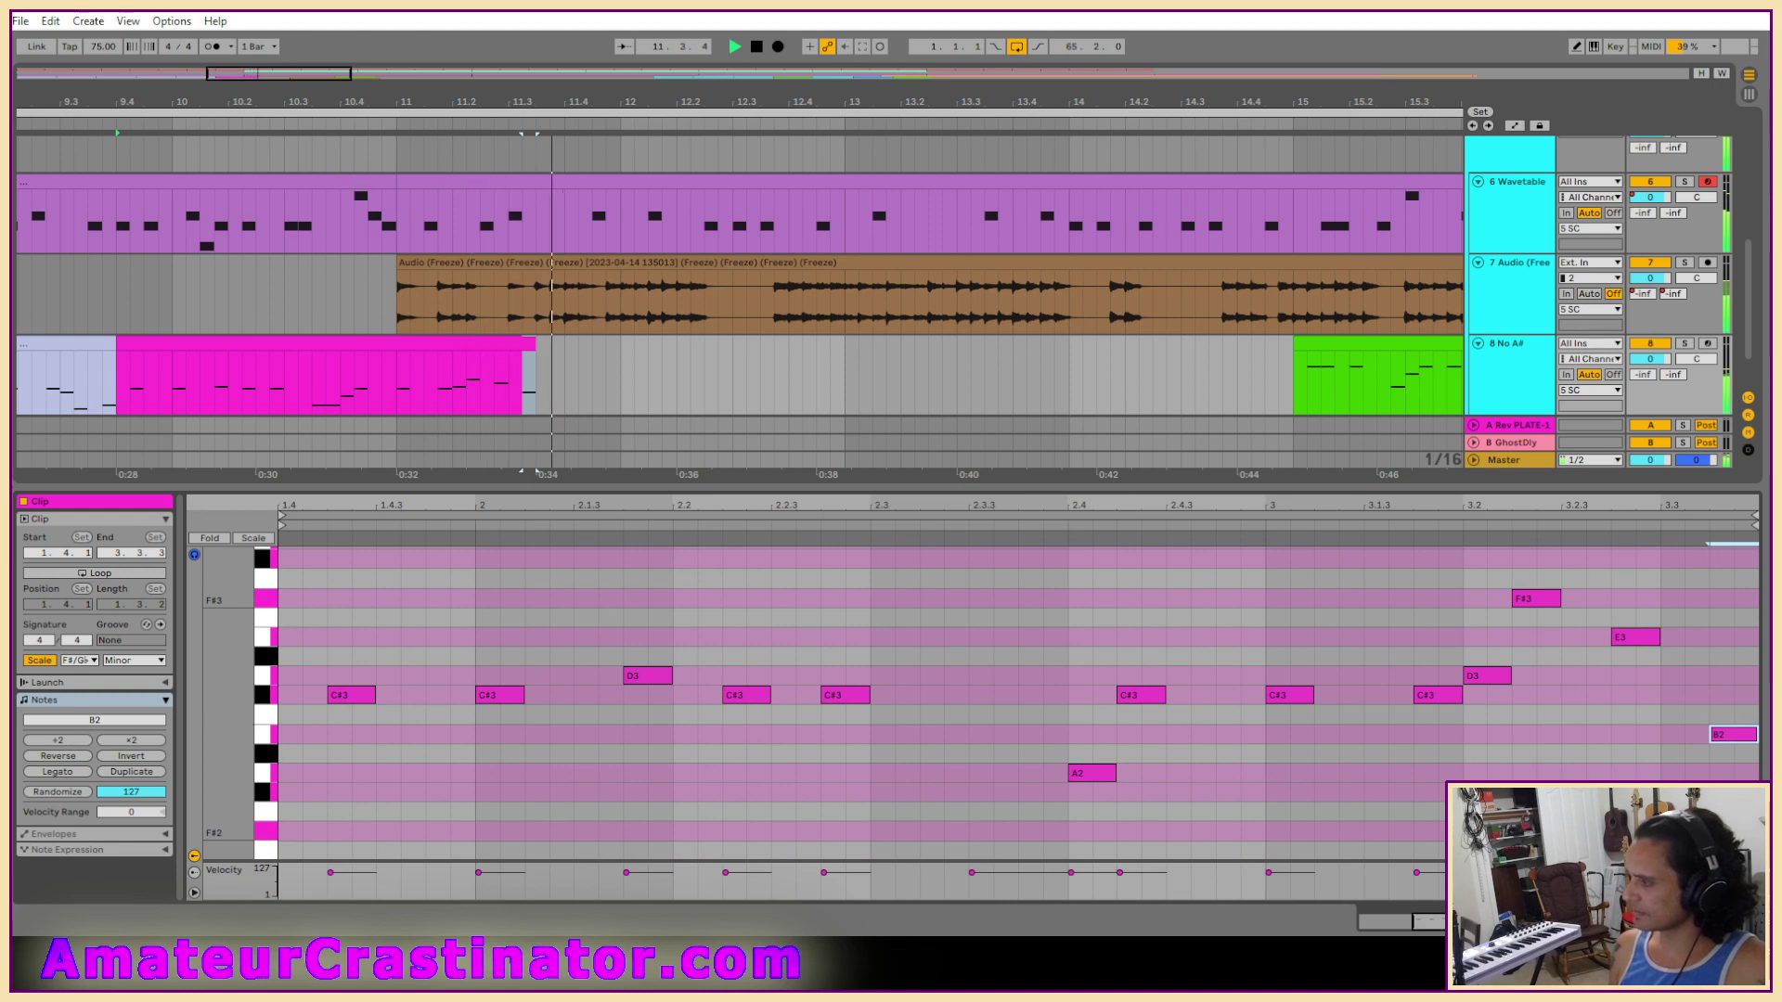
Lower the E3 note near the clip's end to C#3 and the closing note to A2, and replay the phrase.
left_click_drag(1639, 639, 1640, 696)
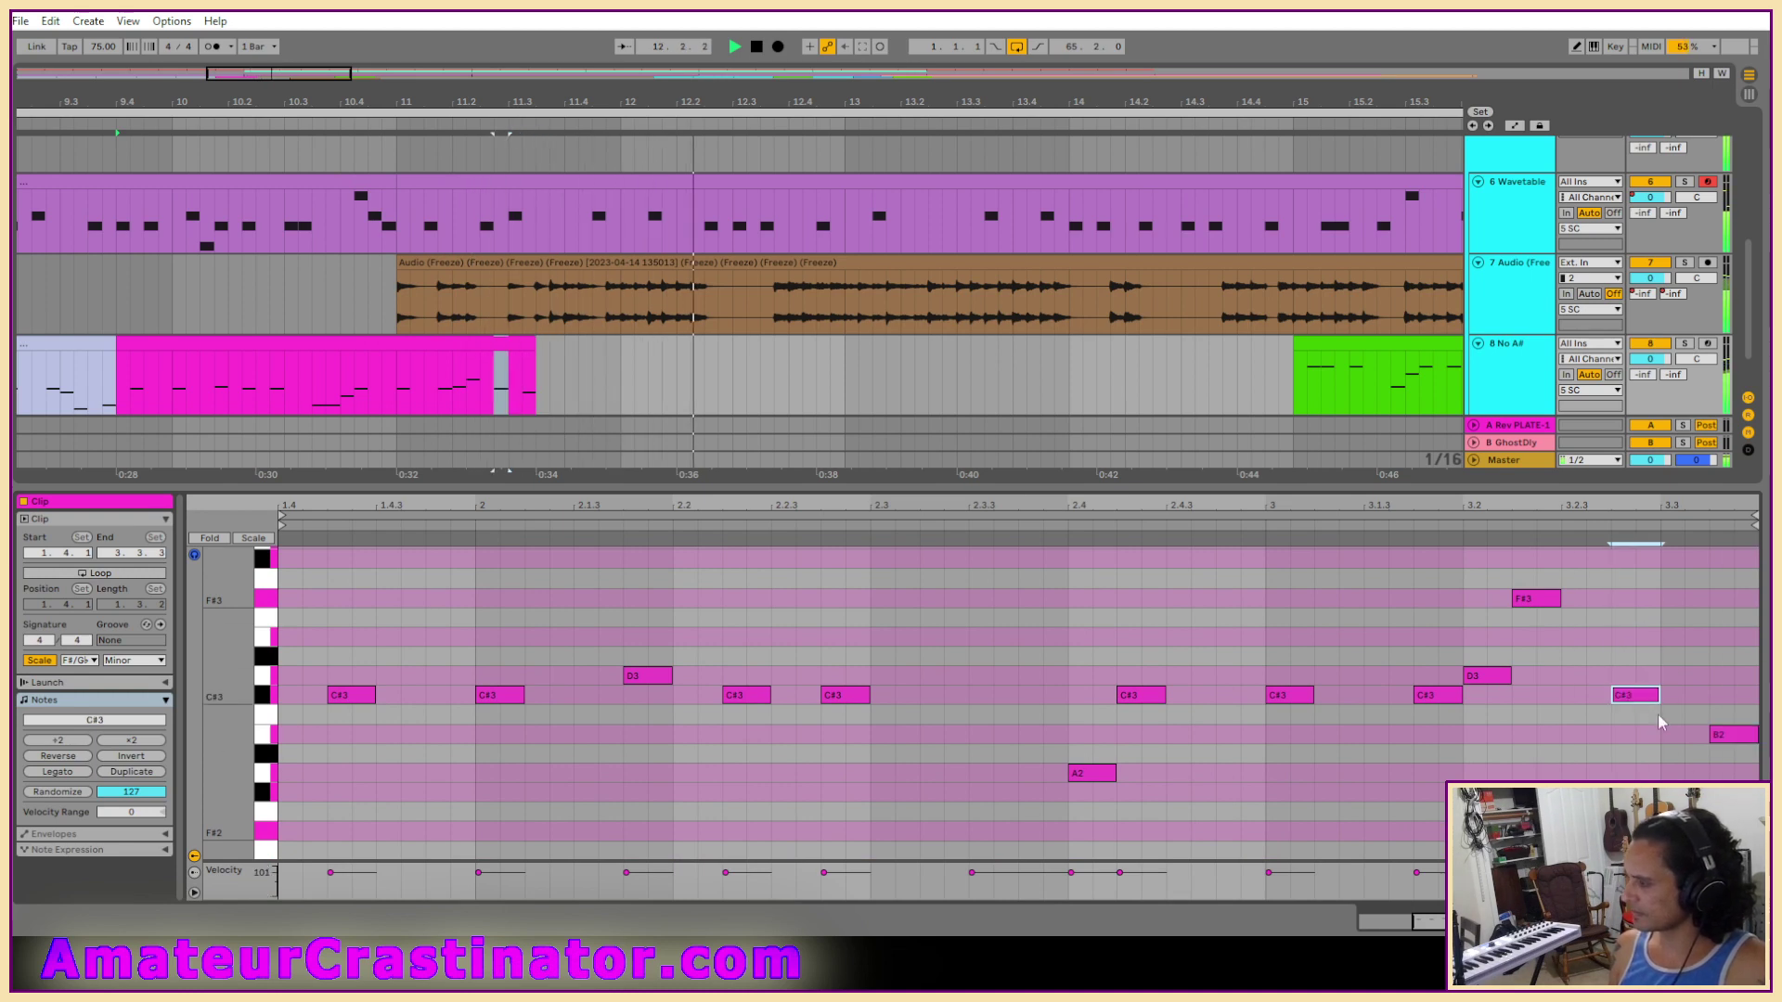
left_click_drag(1739, 741, 1735, 774)
key("space")
scroll(1487, 763, "down", 3)
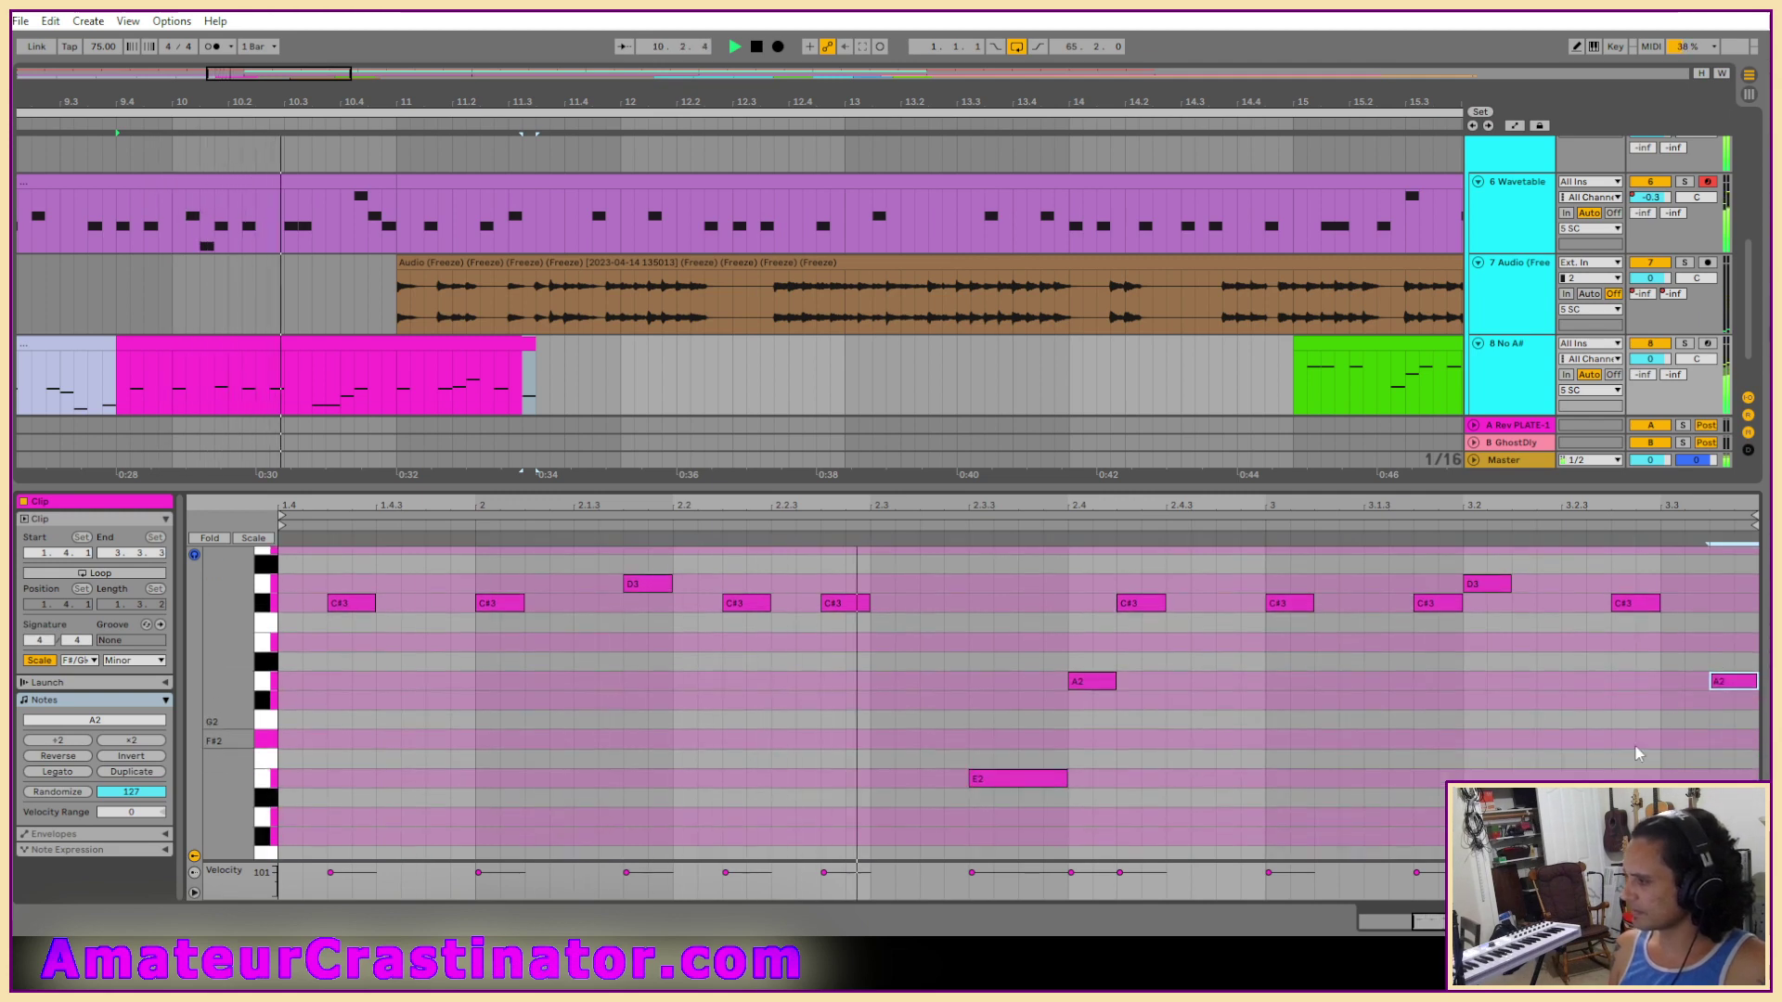
Raise the clip's second-to-last note to D3 and its closing note to C#3.
scroll(1513, 756, "up", 4)
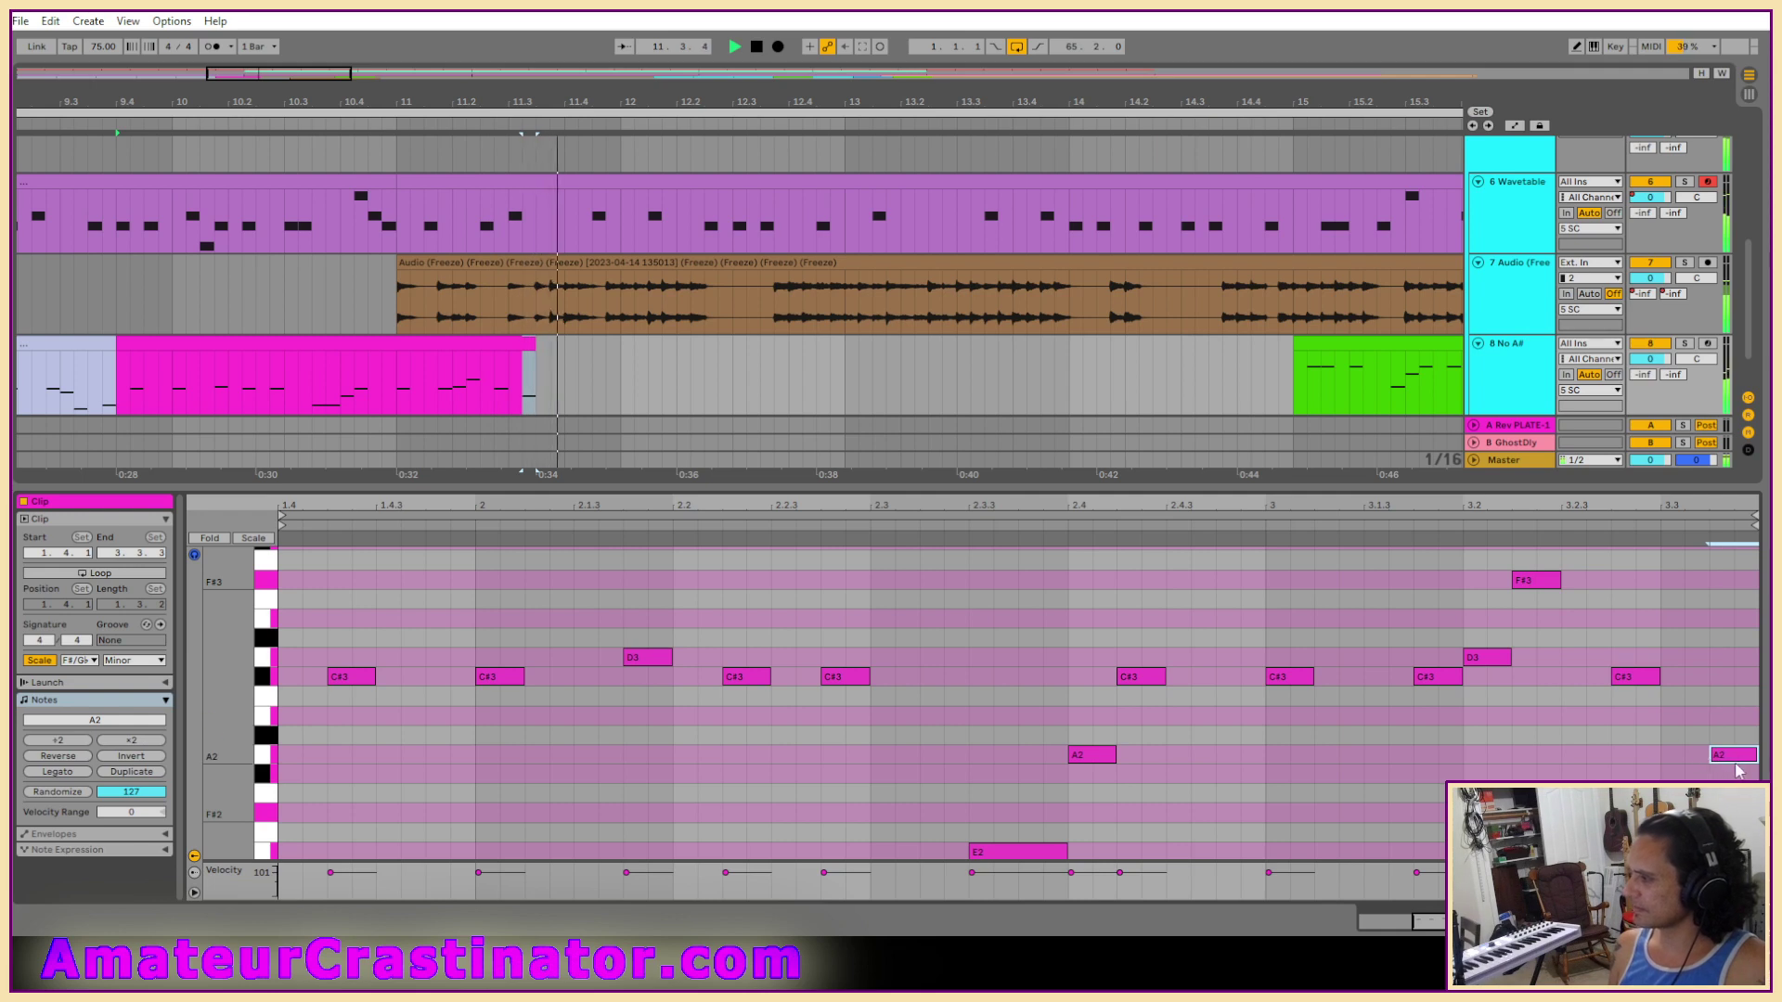
left_click(1638, 679)
key("Up")
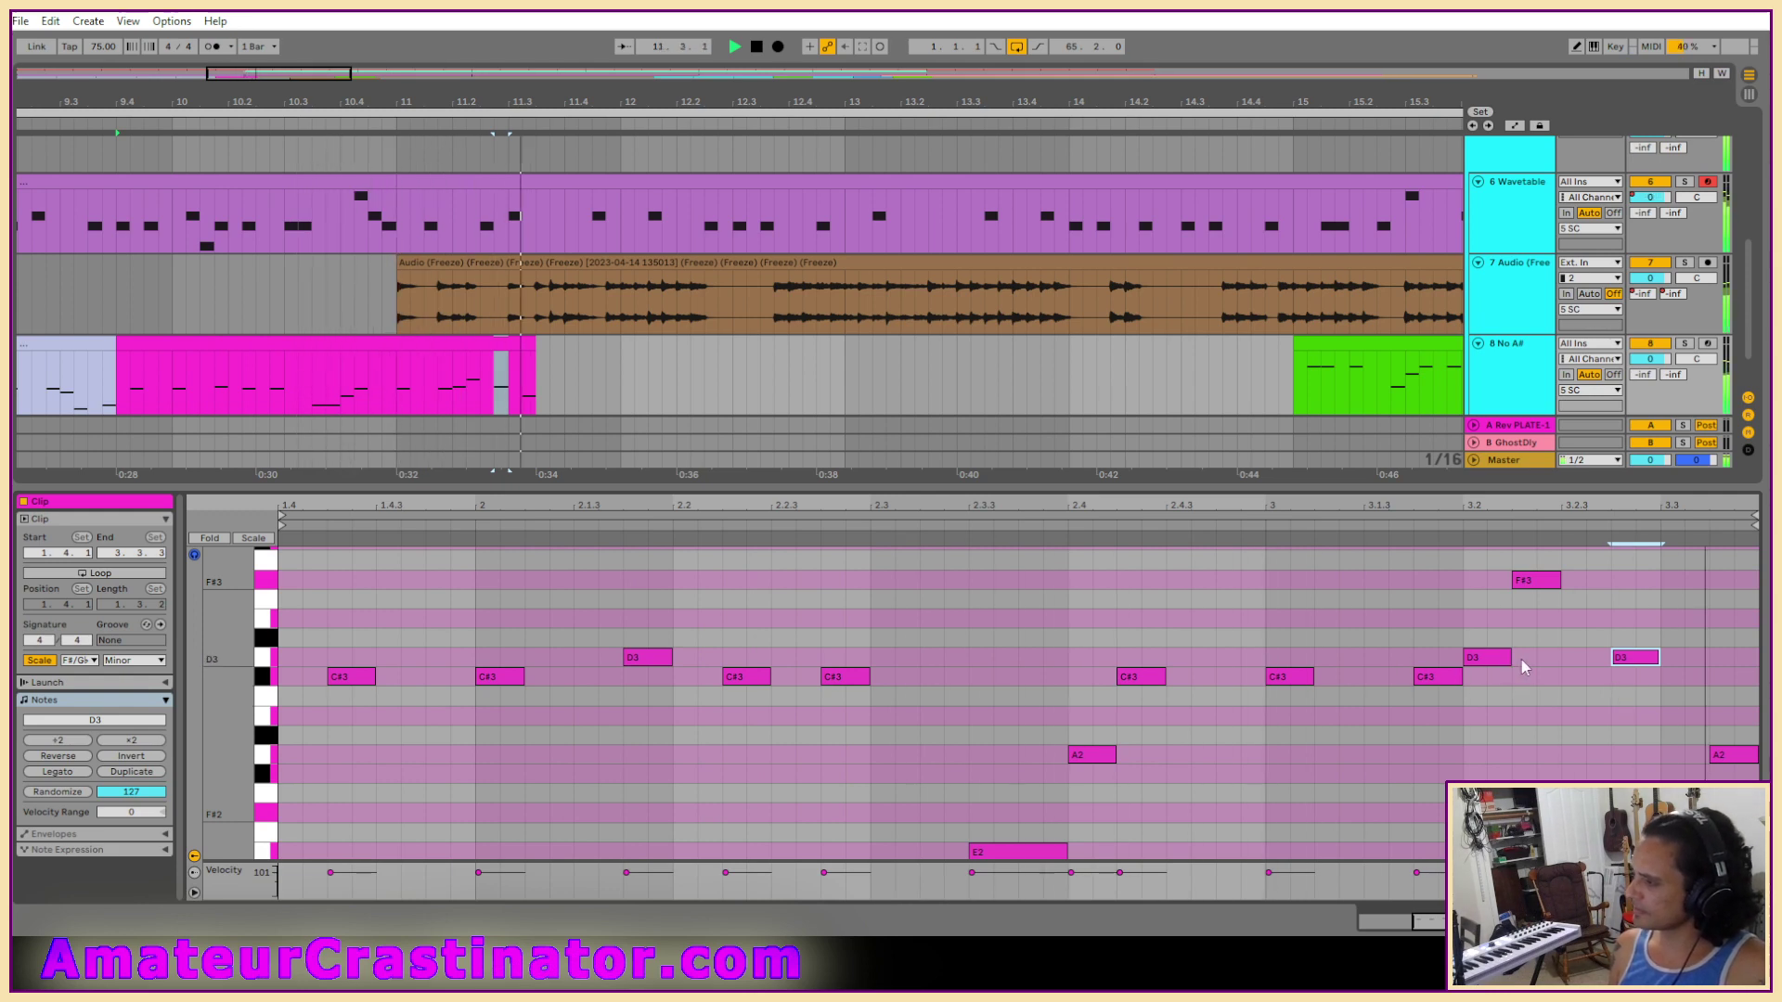
left_click(1725, 730)
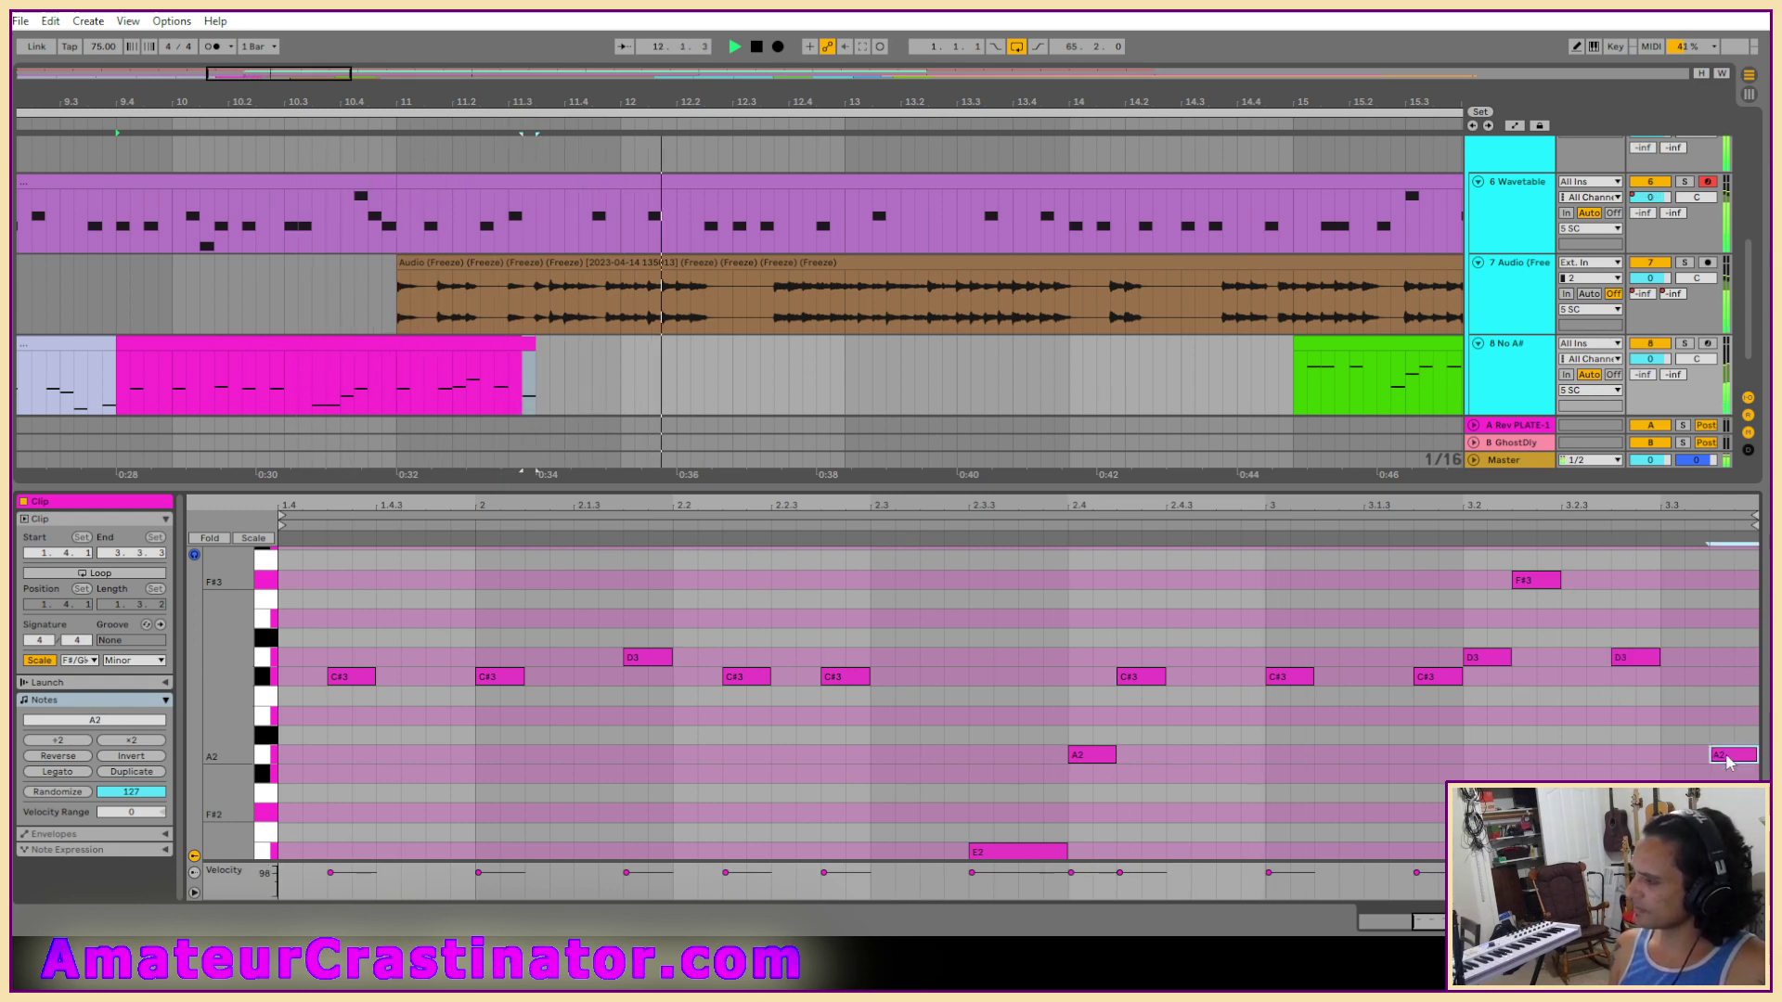
left_click_drag(1724, 749, 1724, 711)
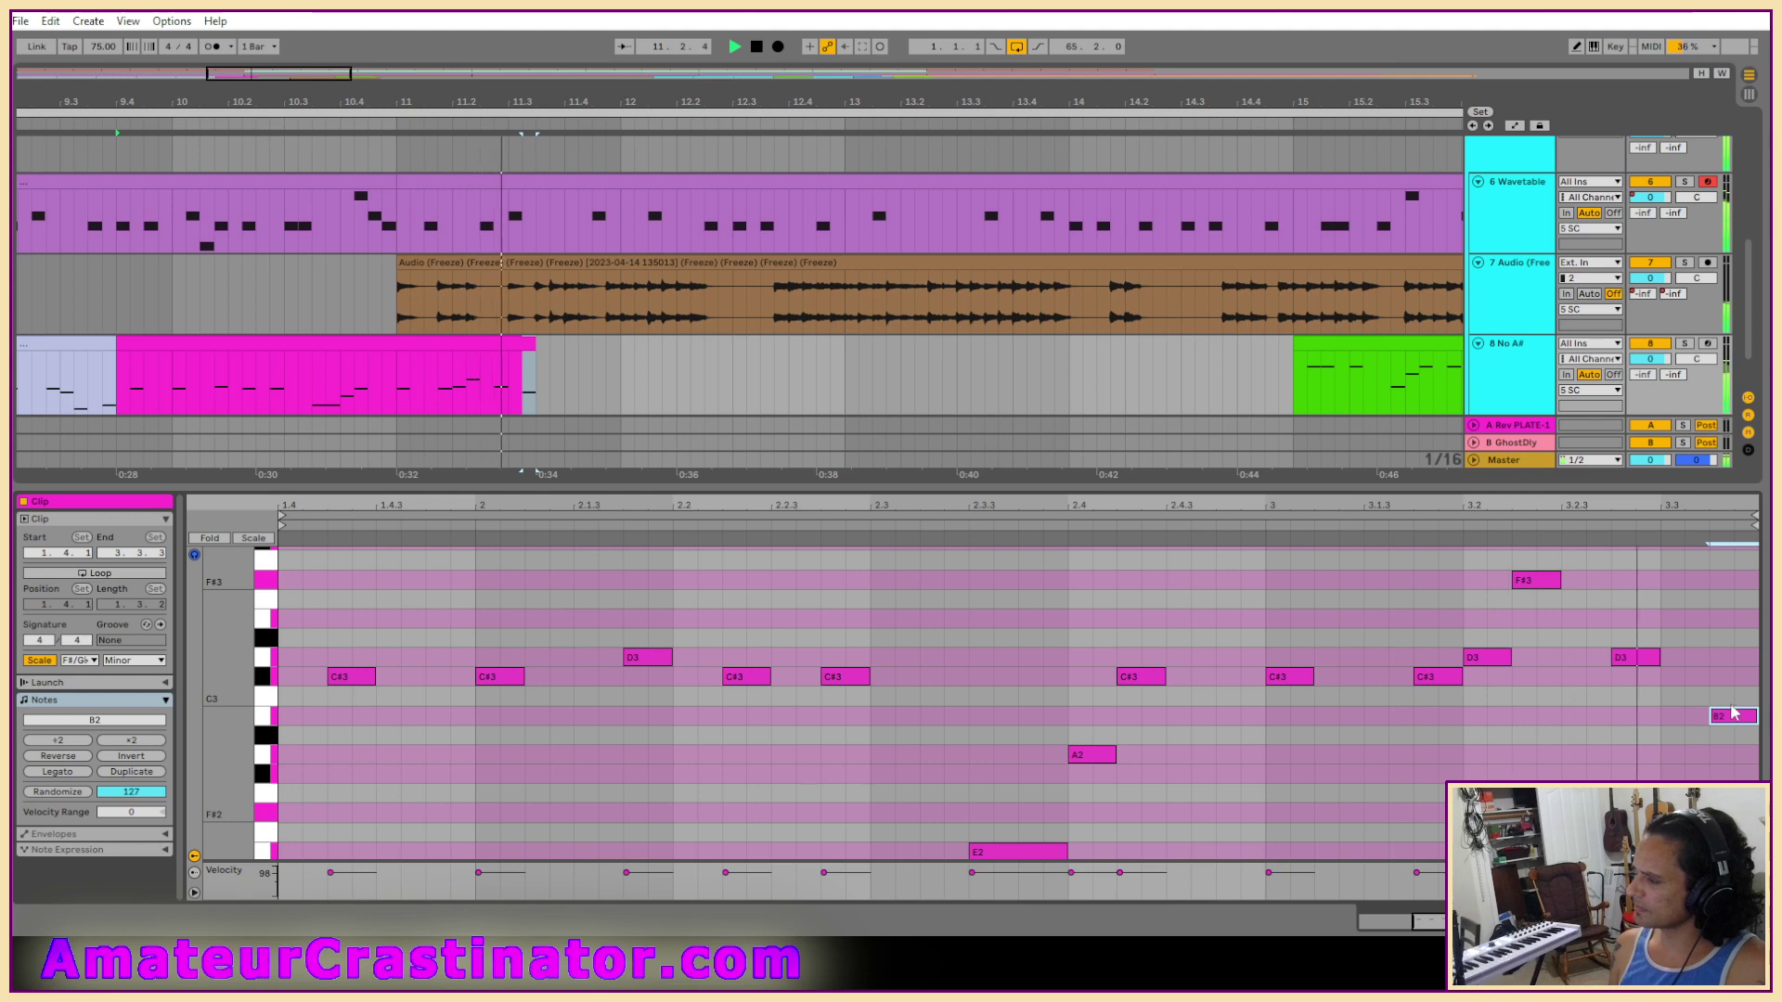
left_click_drag(1730, 722, 1730, 683)
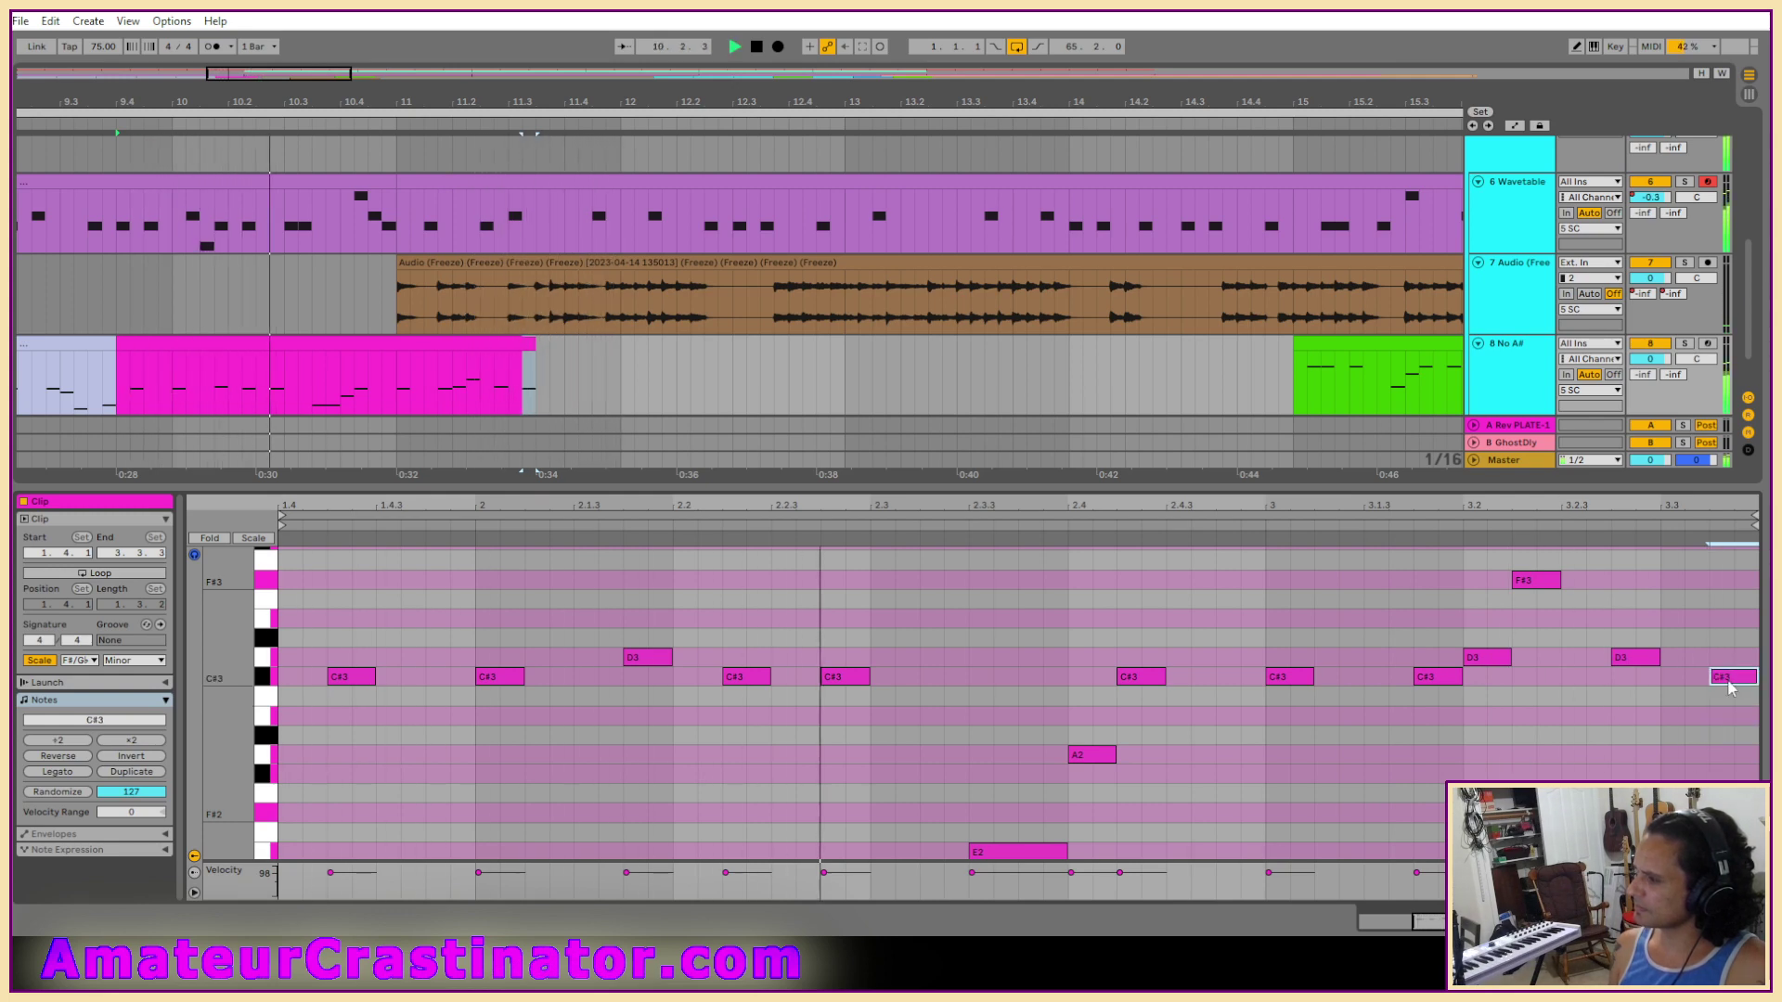
Examine the full arrangement across all tracks, from the drum rack to the audio clips.
key("shift+Tab")
key("minus")
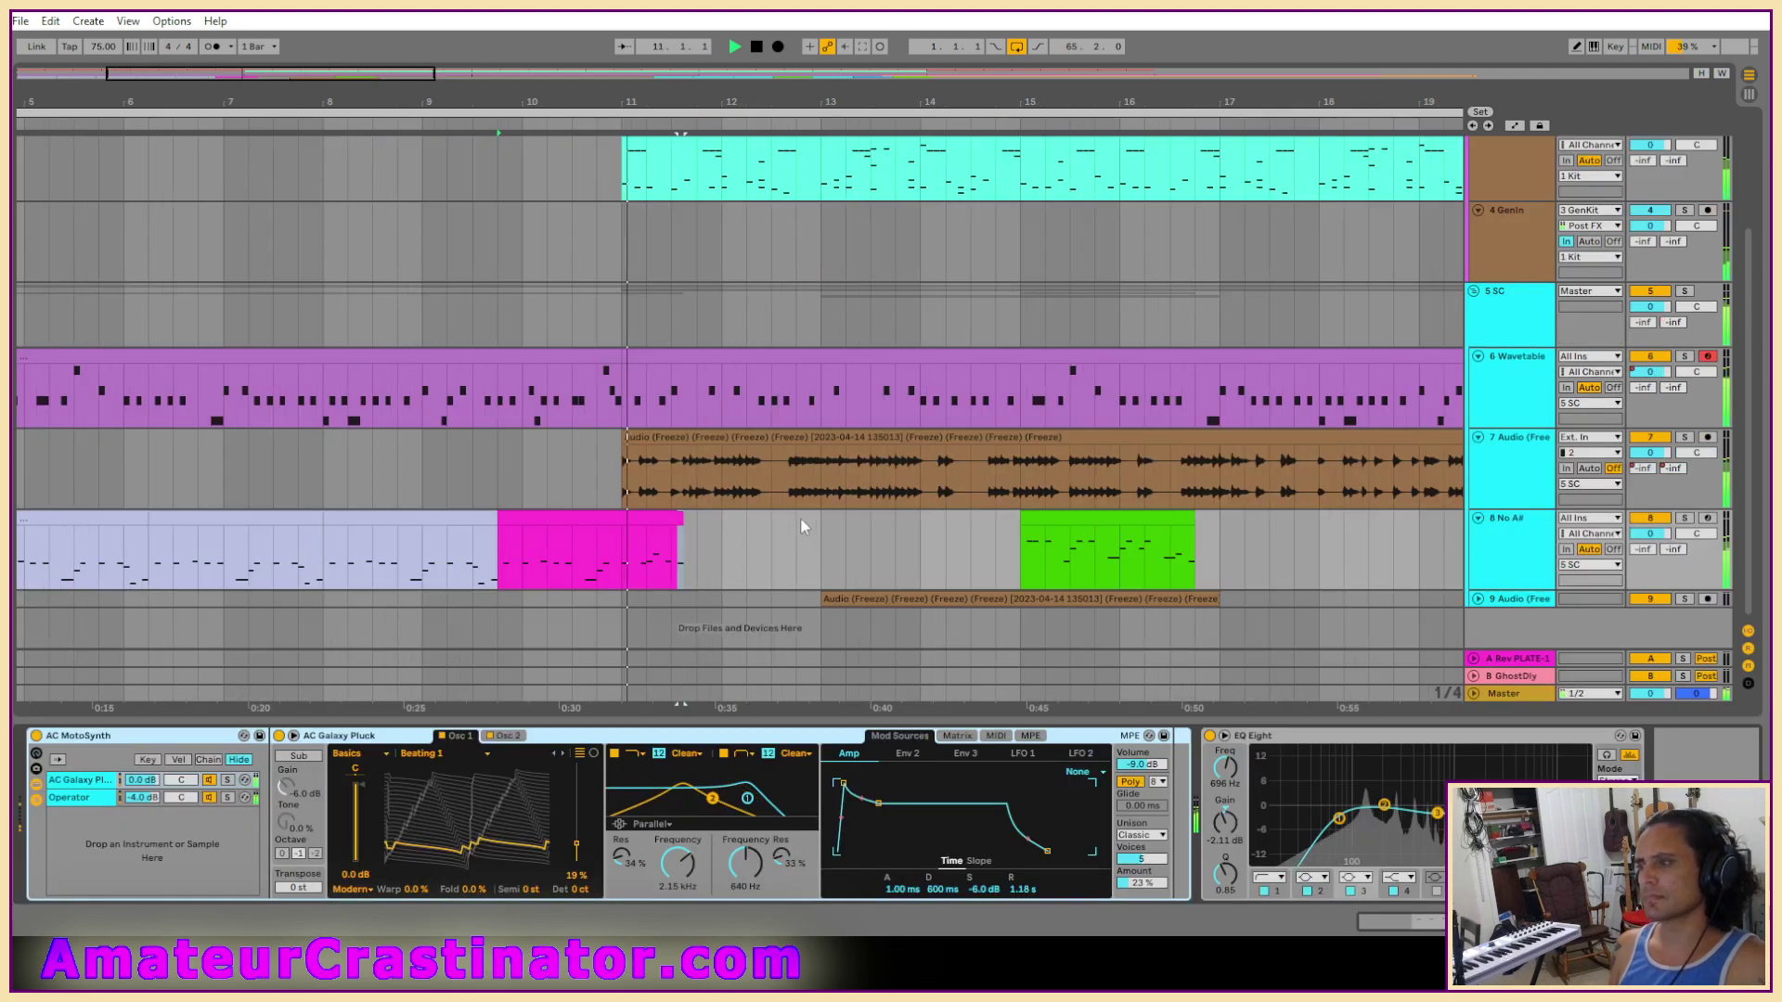
key("minus")
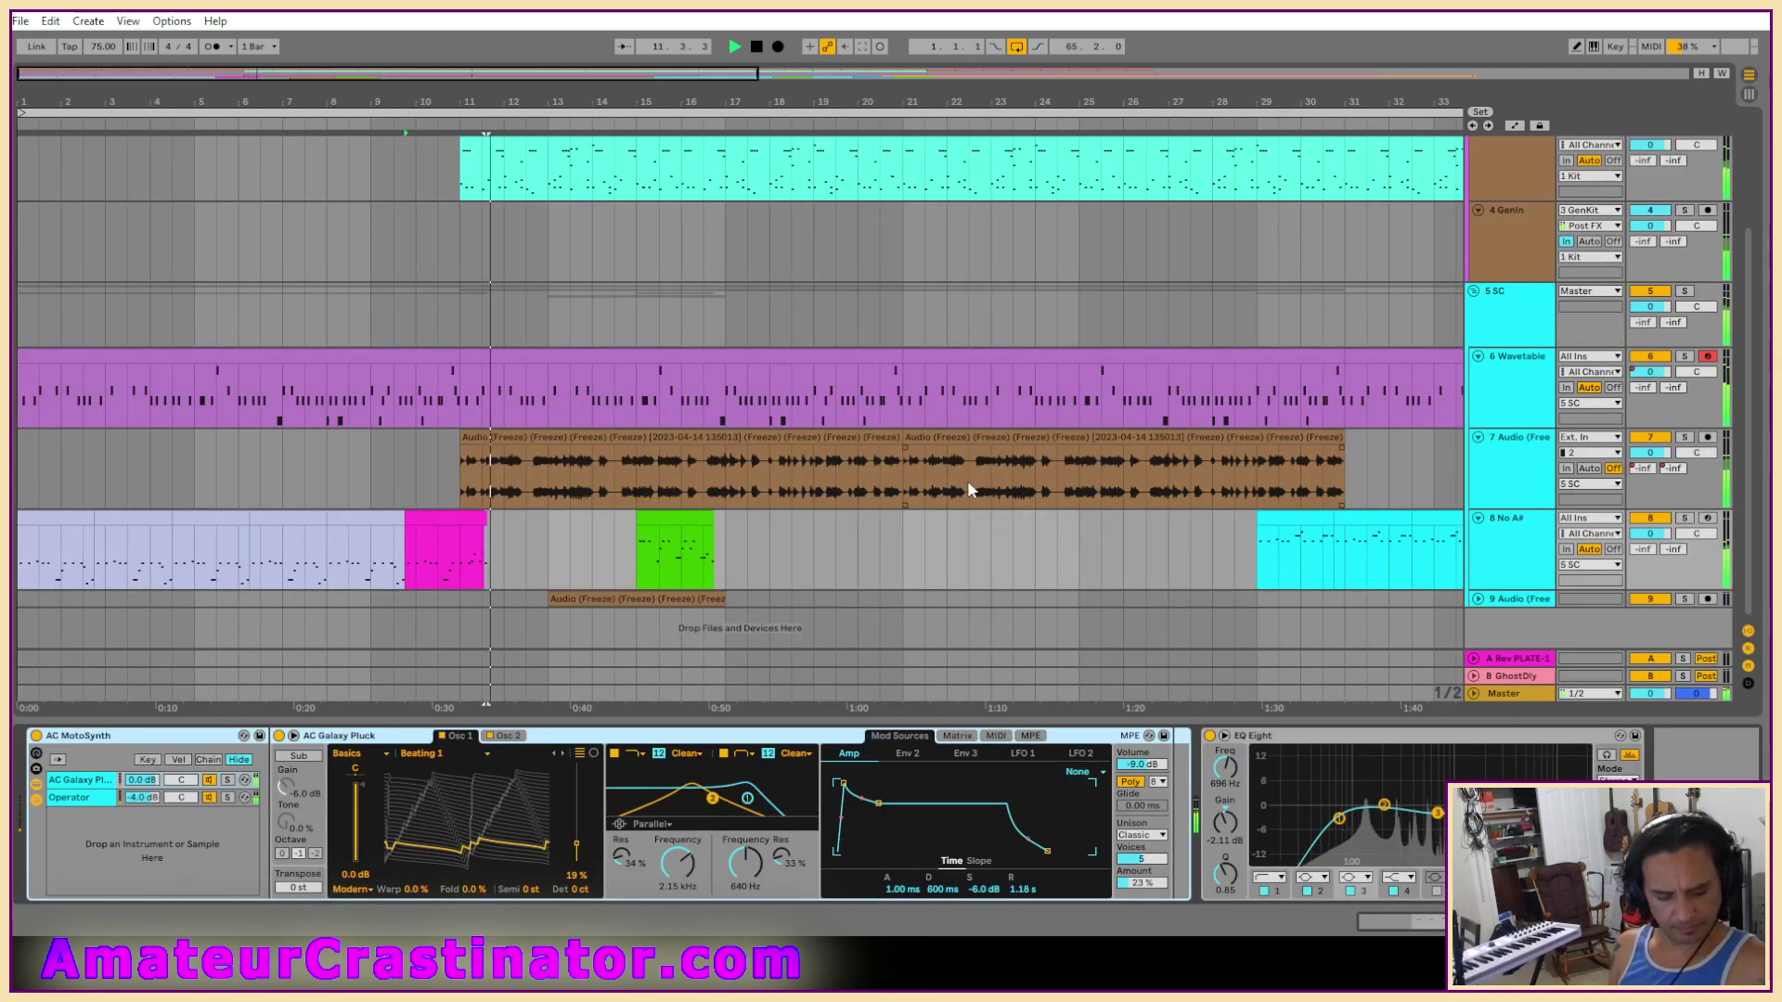
key("minus")
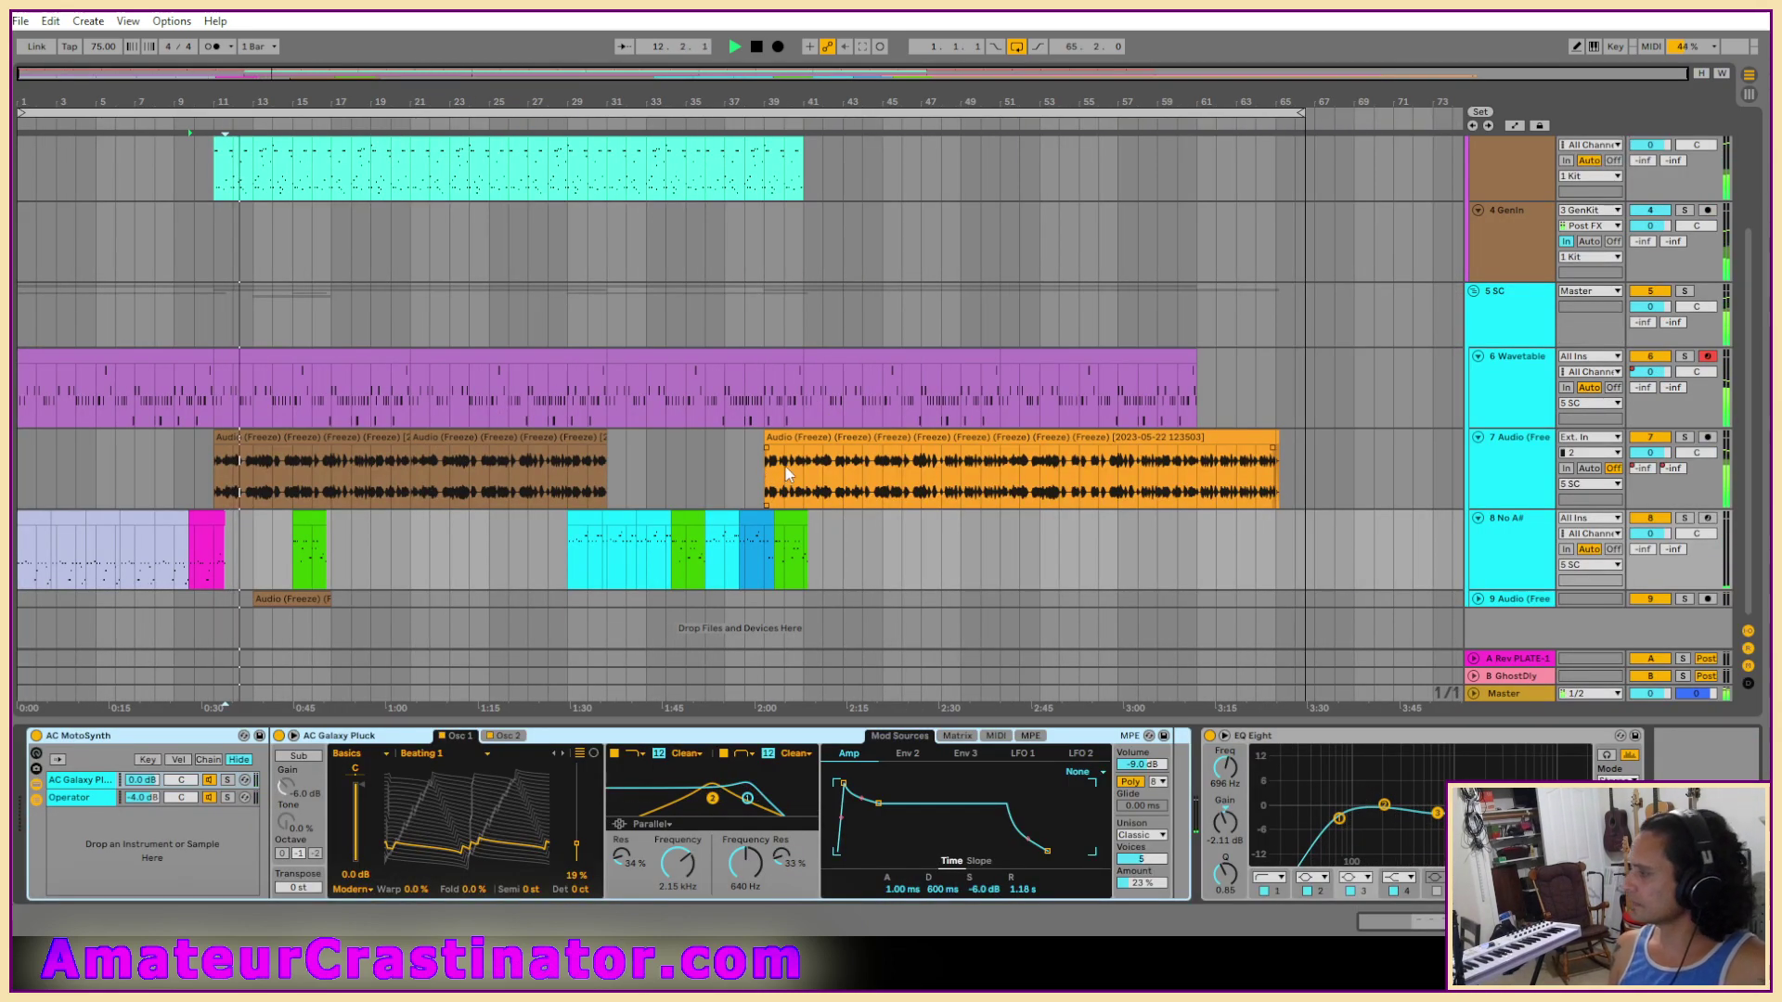
left_click(1007, 528)
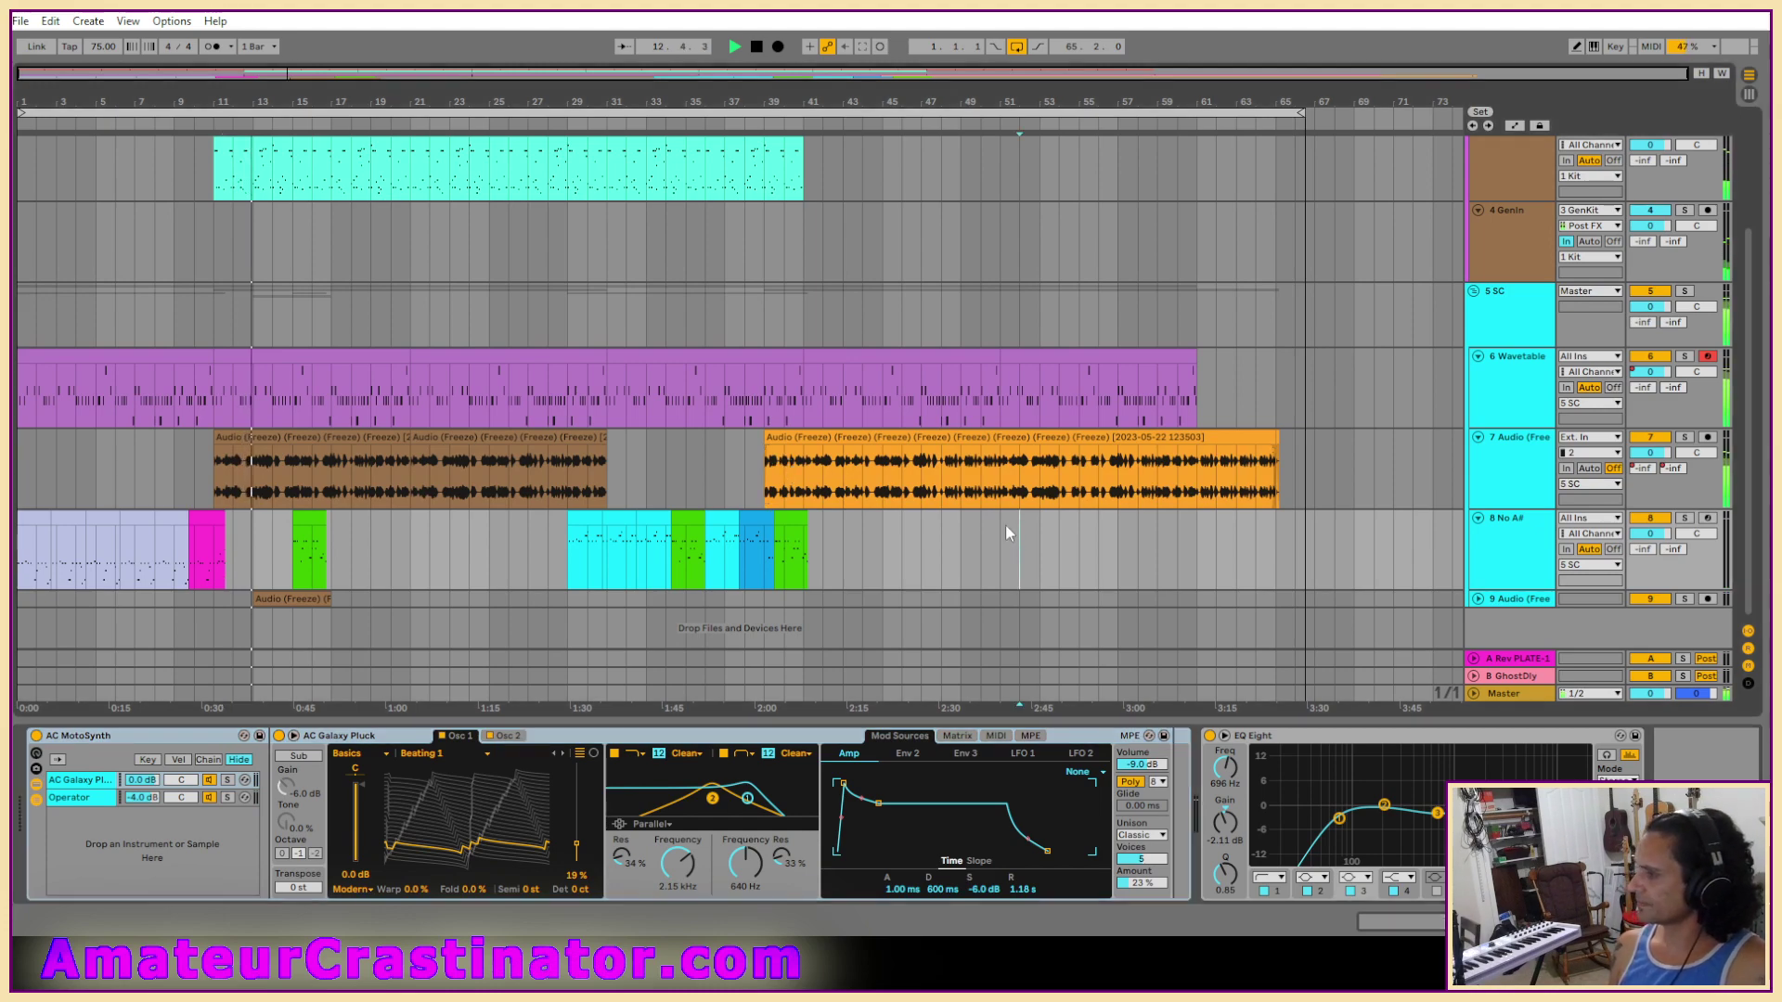
scroll(982, 543, "up", 4)
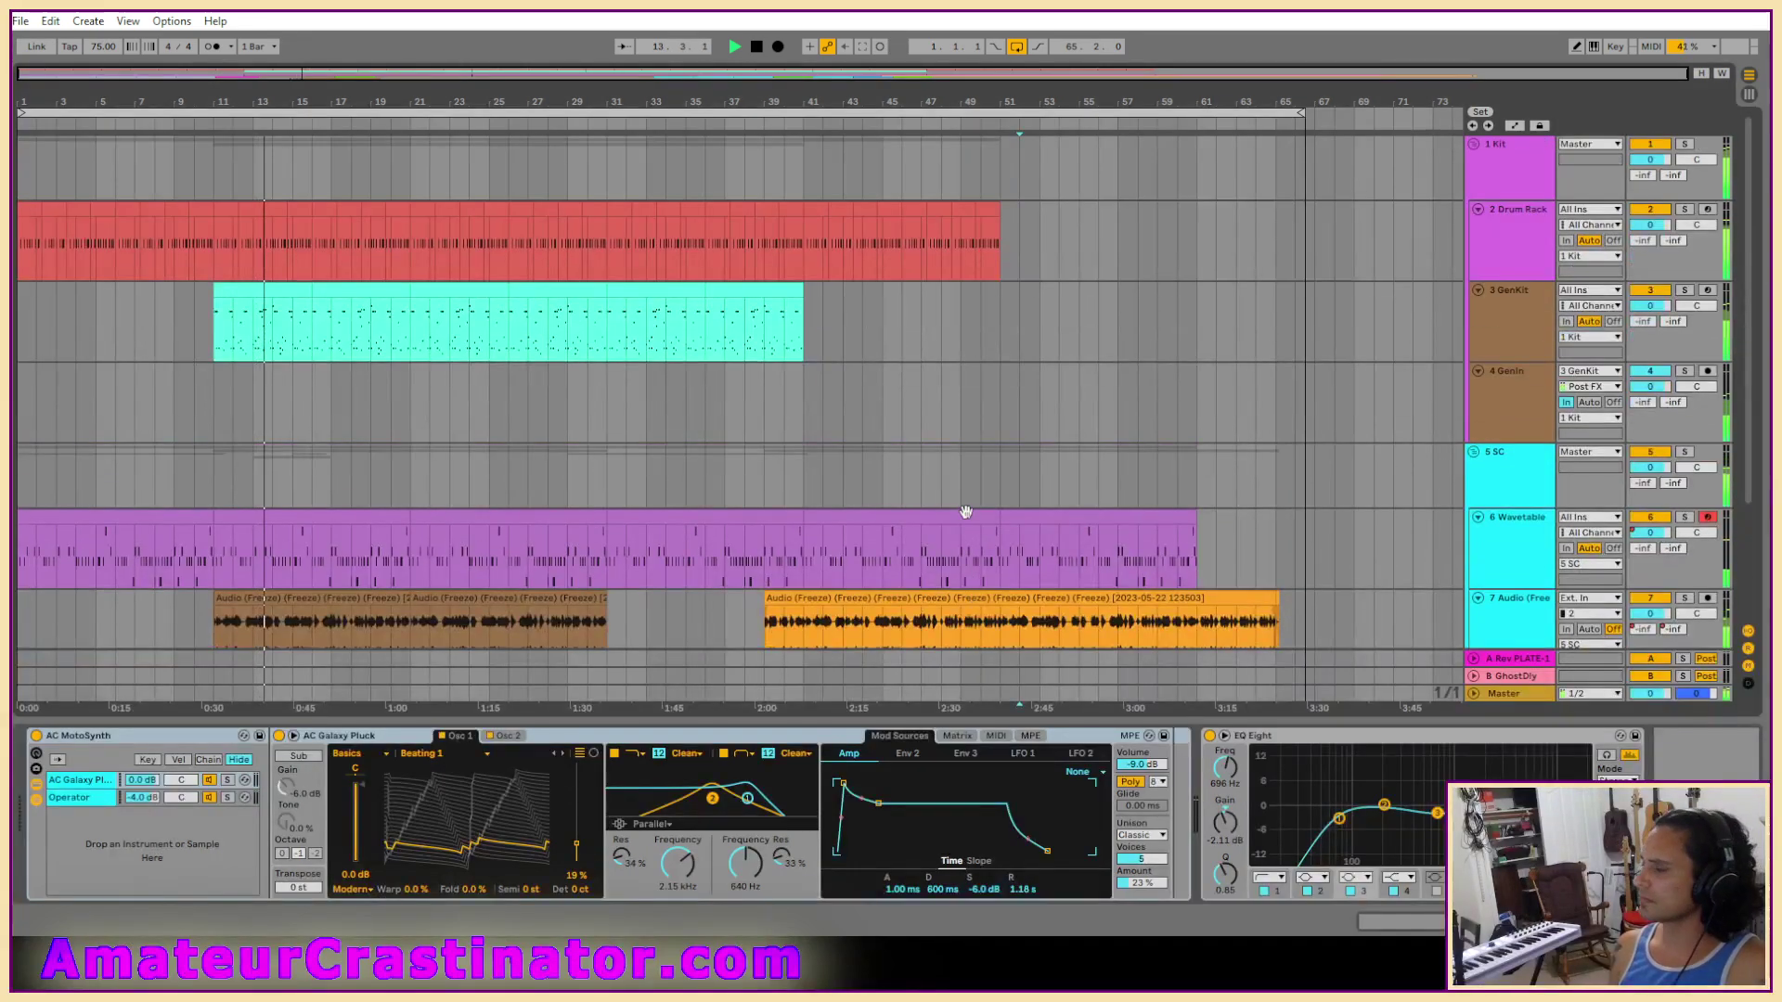
scroll(965, 512, "down", 2)
scroll(966, 513, "up", 2)
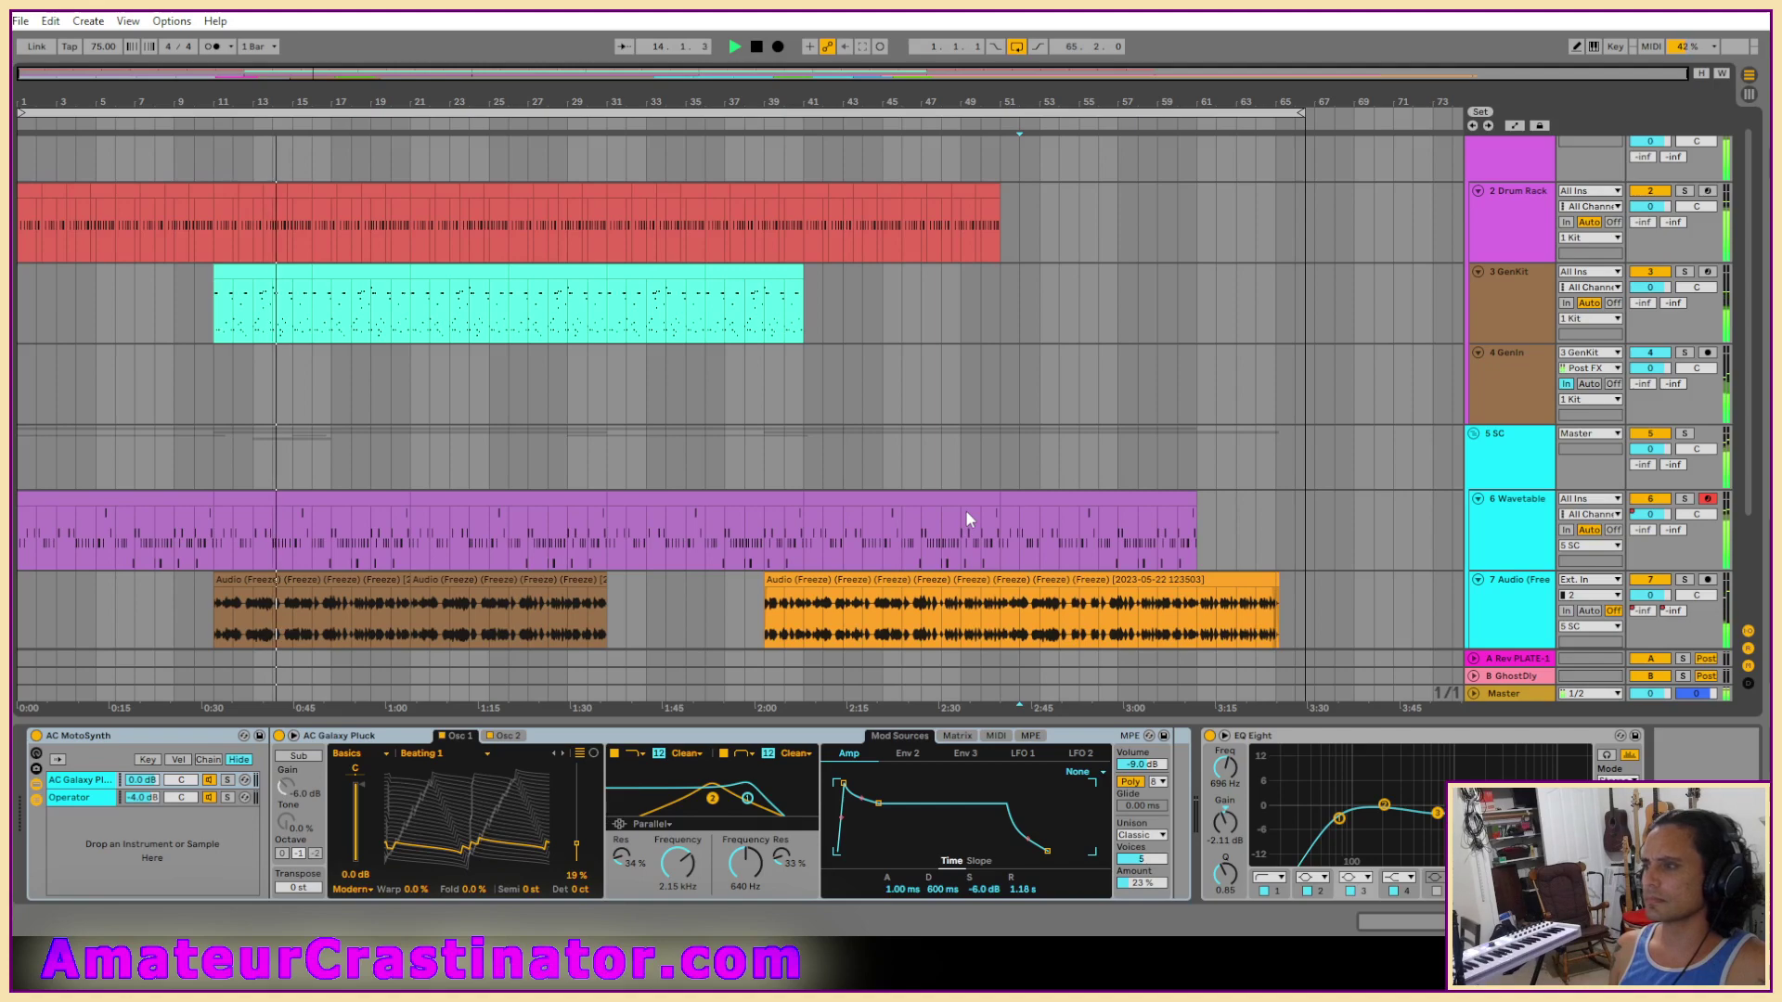
scroll(965, 510, "down", 4)
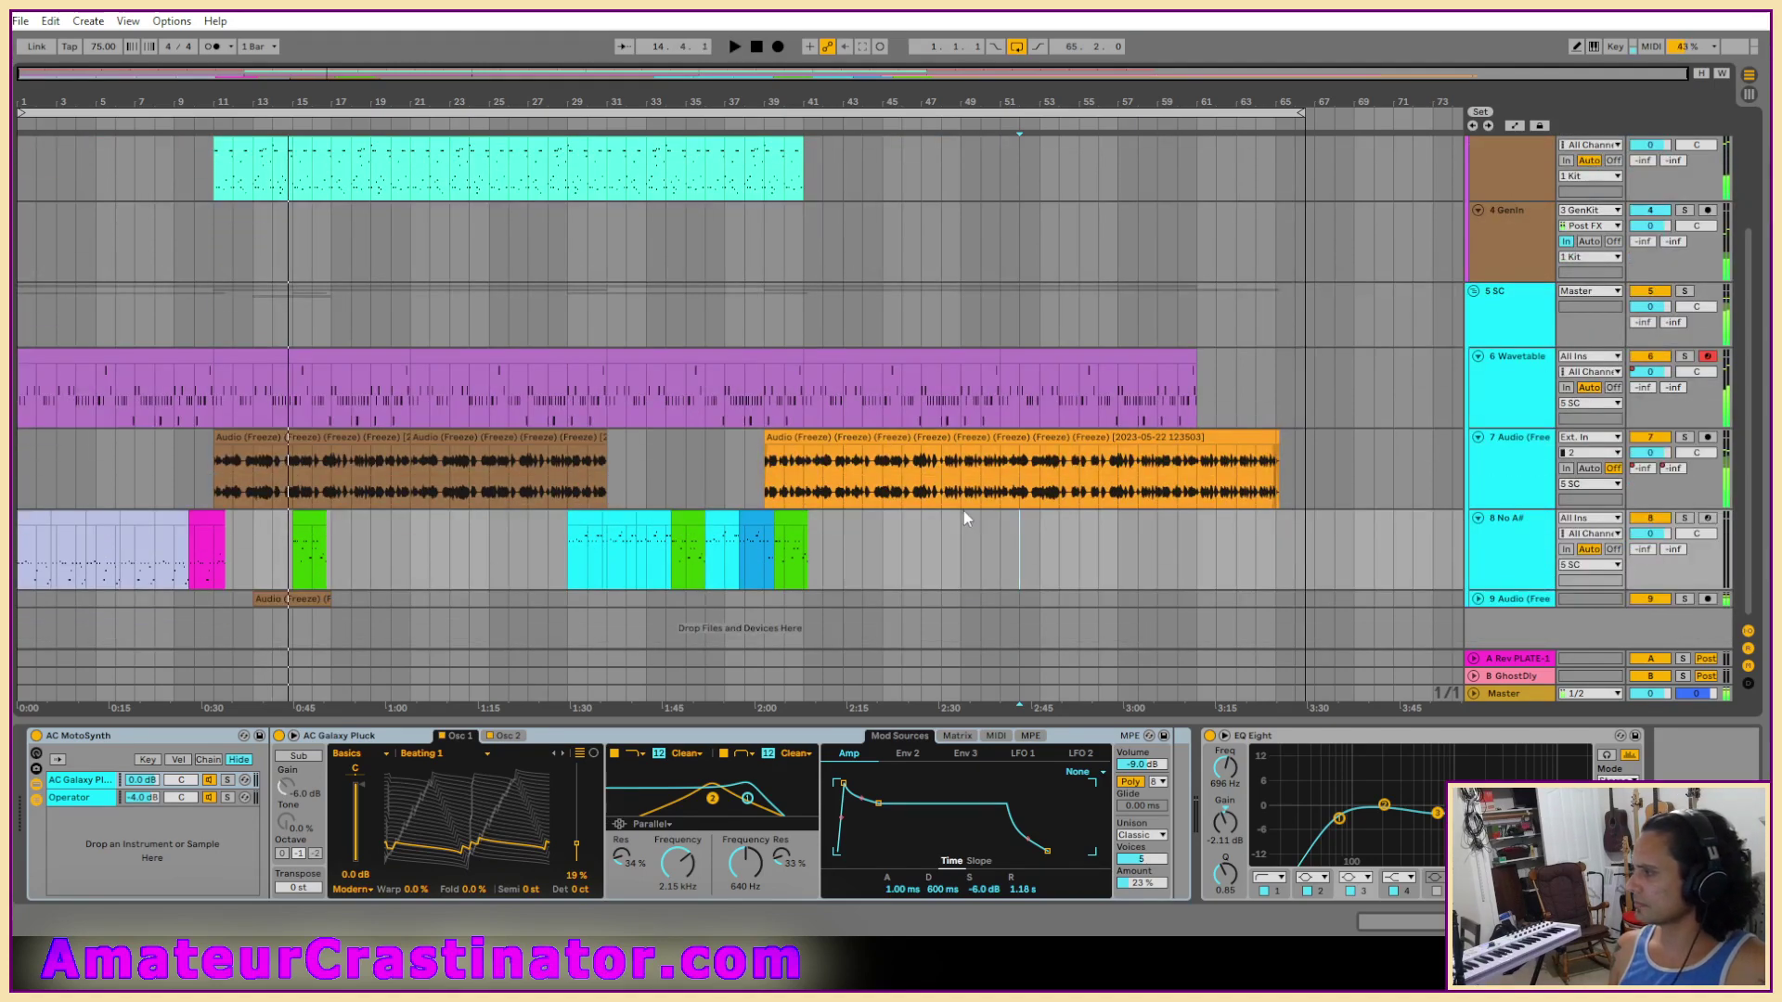
Open another Live Set from the Live Recordings folder and play its arrangement.
left_click(20, 21)
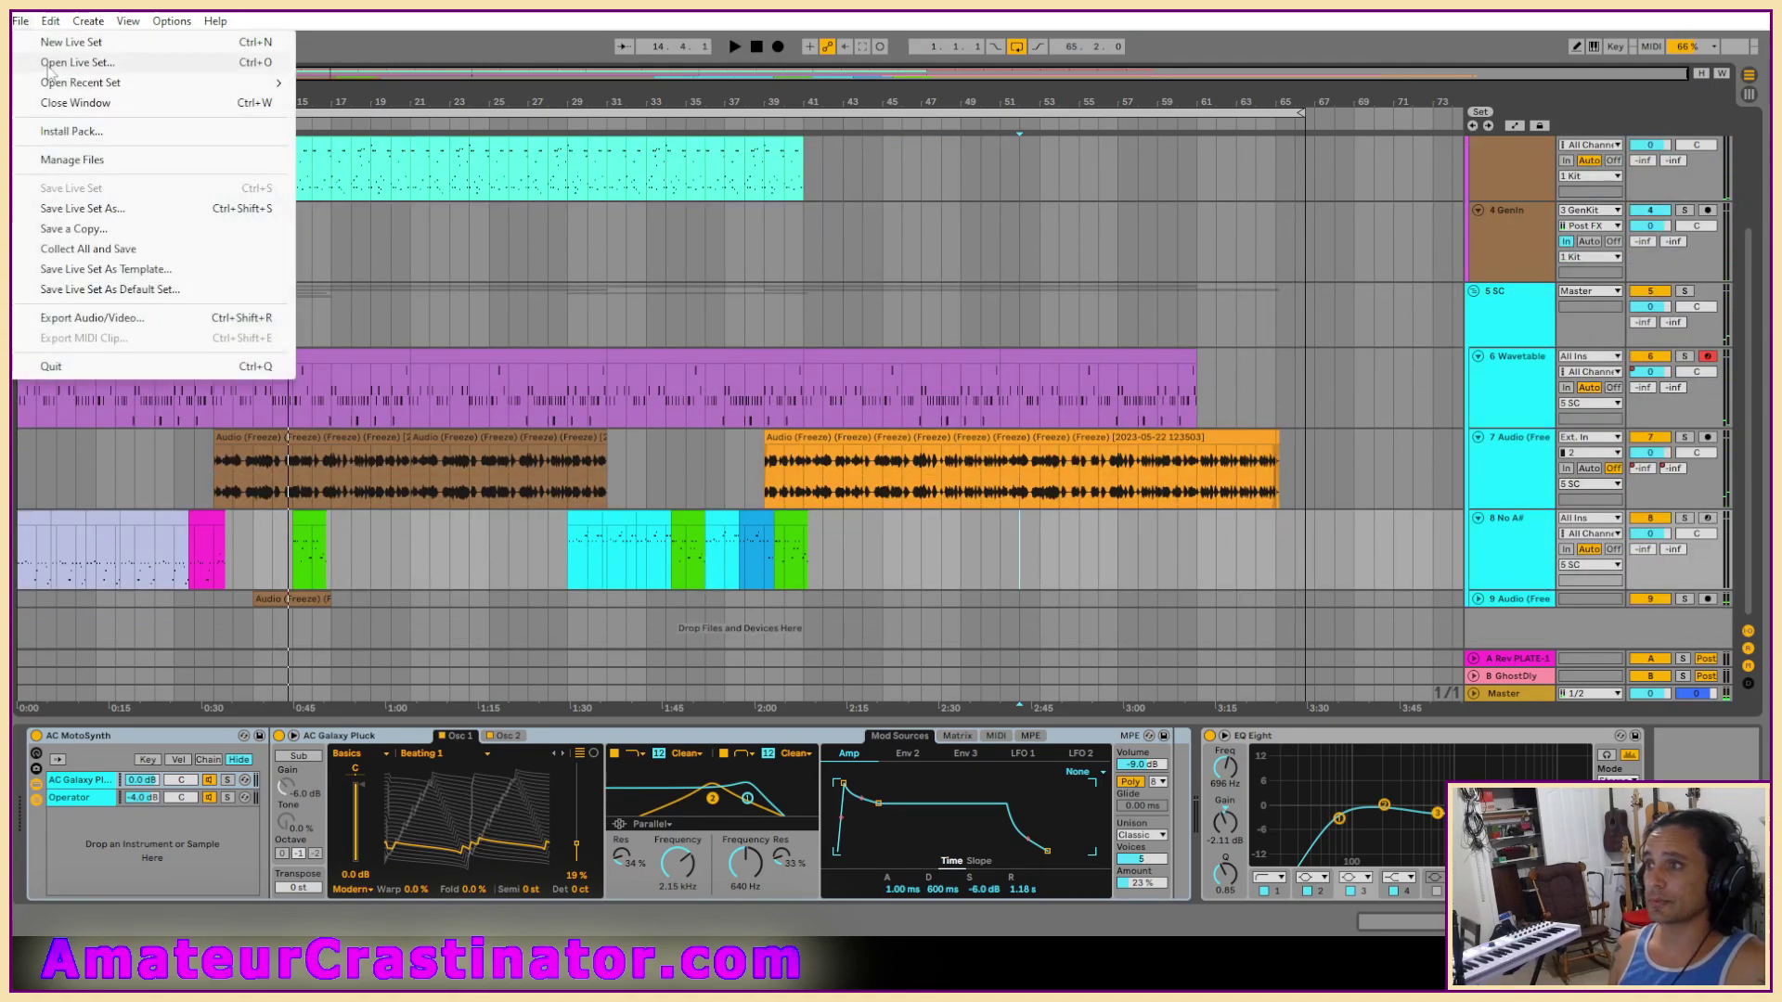
left_click(186, 45)
left_click(348, 82)
scroll(390, 297, "down", 3)
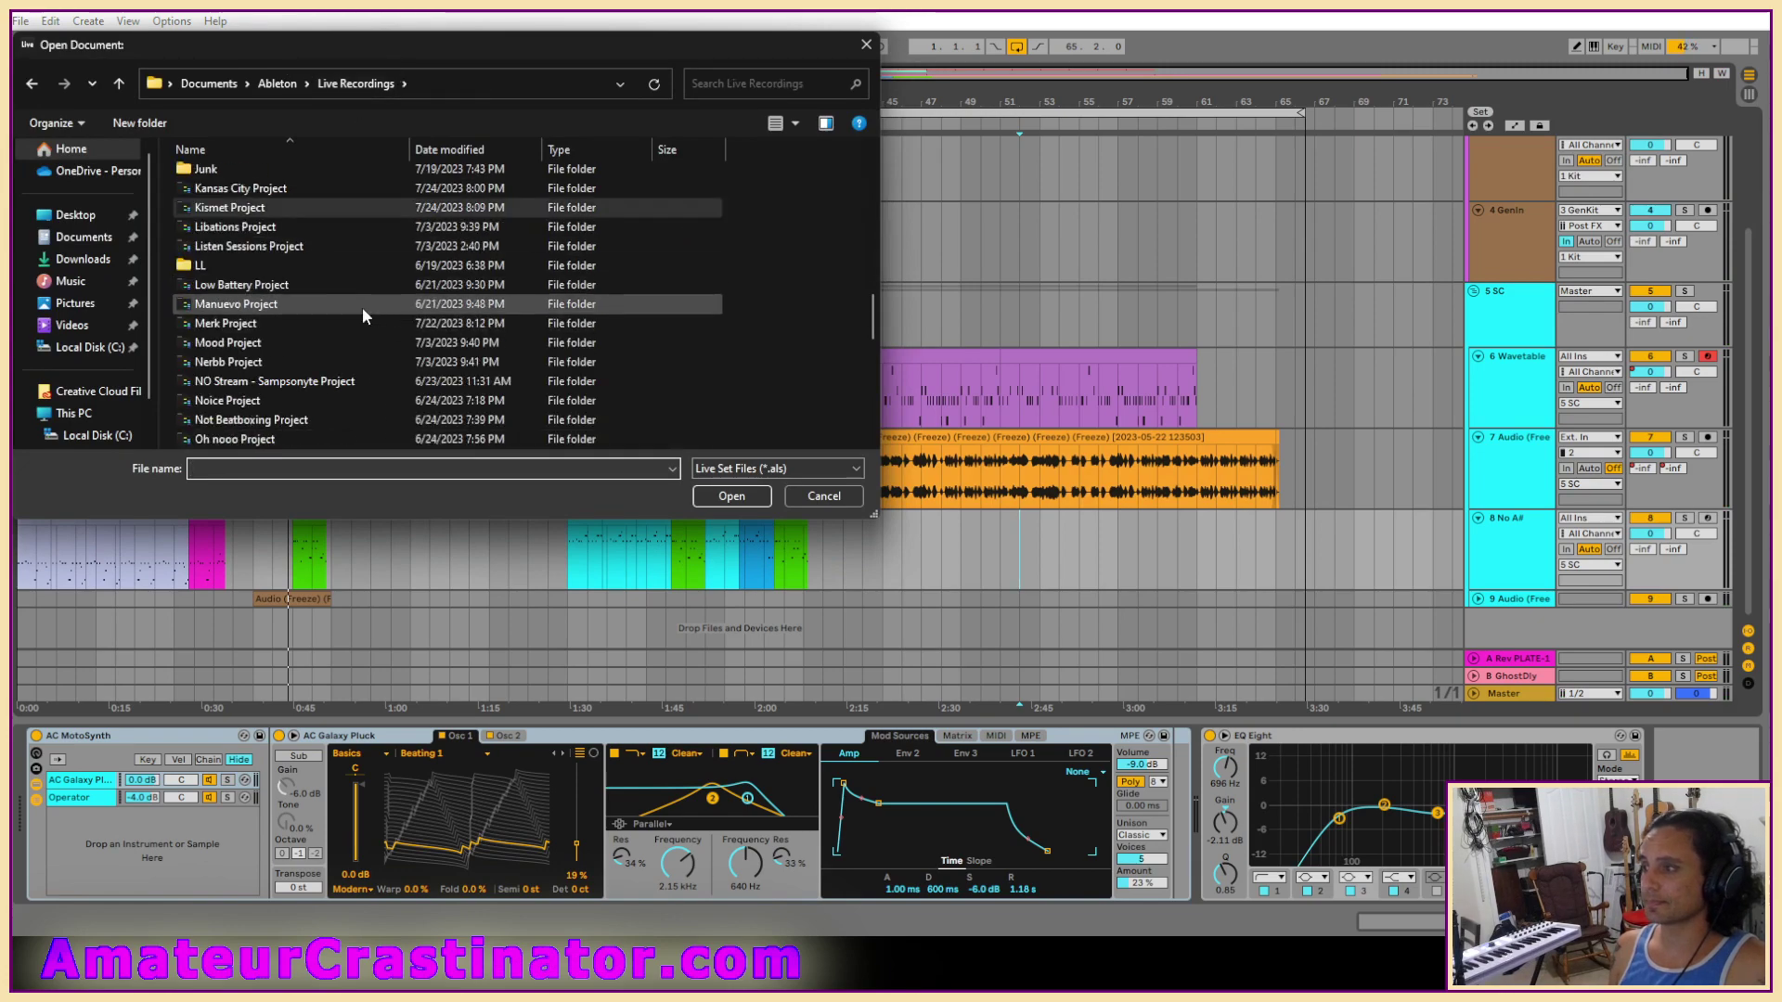
double_click(225, 234)
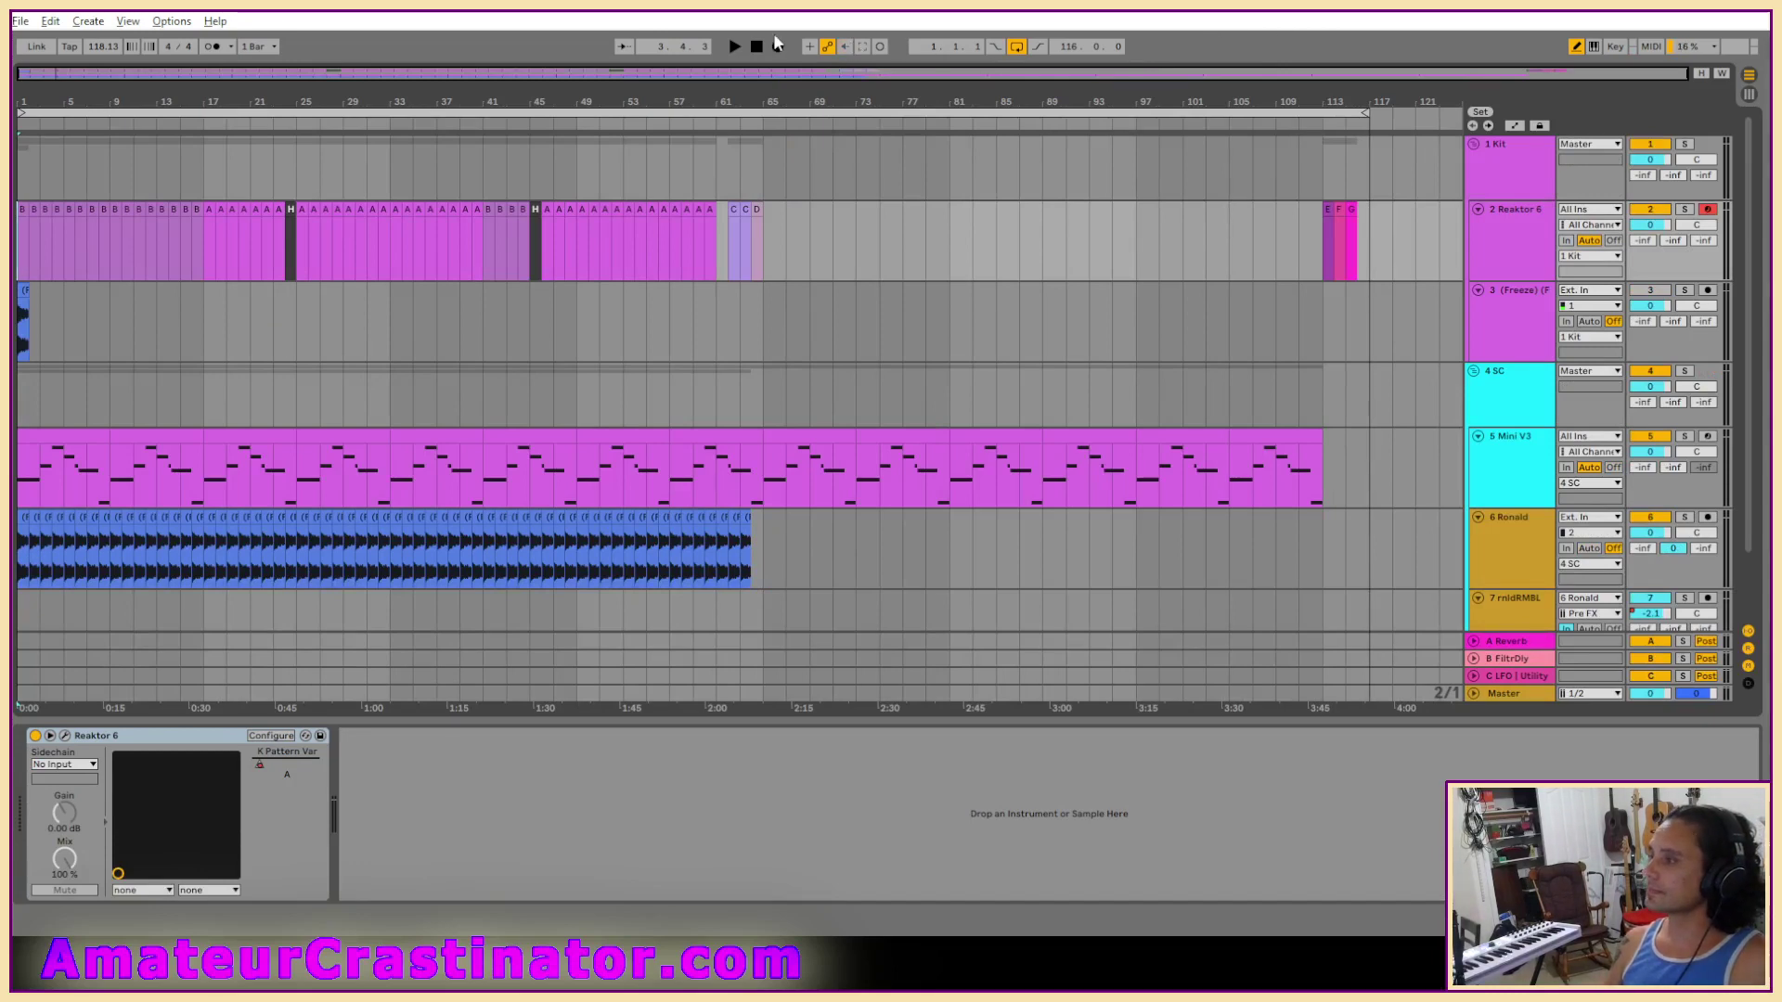
key("space")
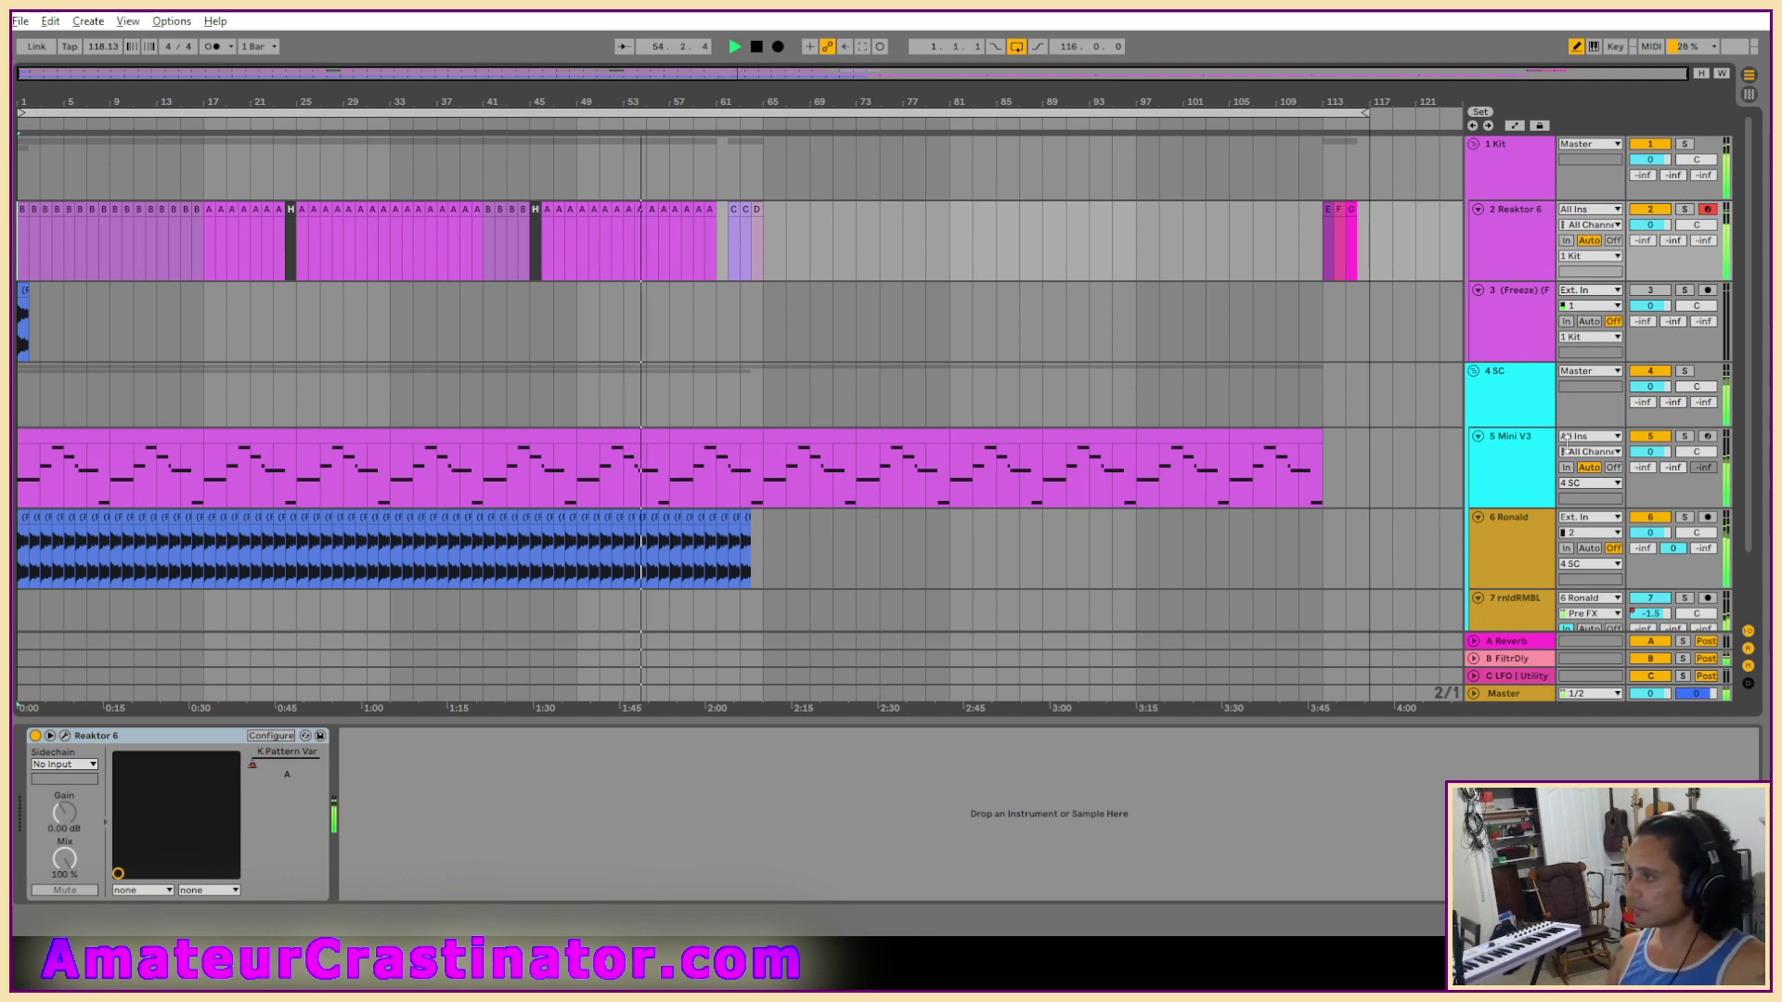
Show the K Pattern Var automation on the Reaktor 6 track, then hide the automation lanes.
key("a")
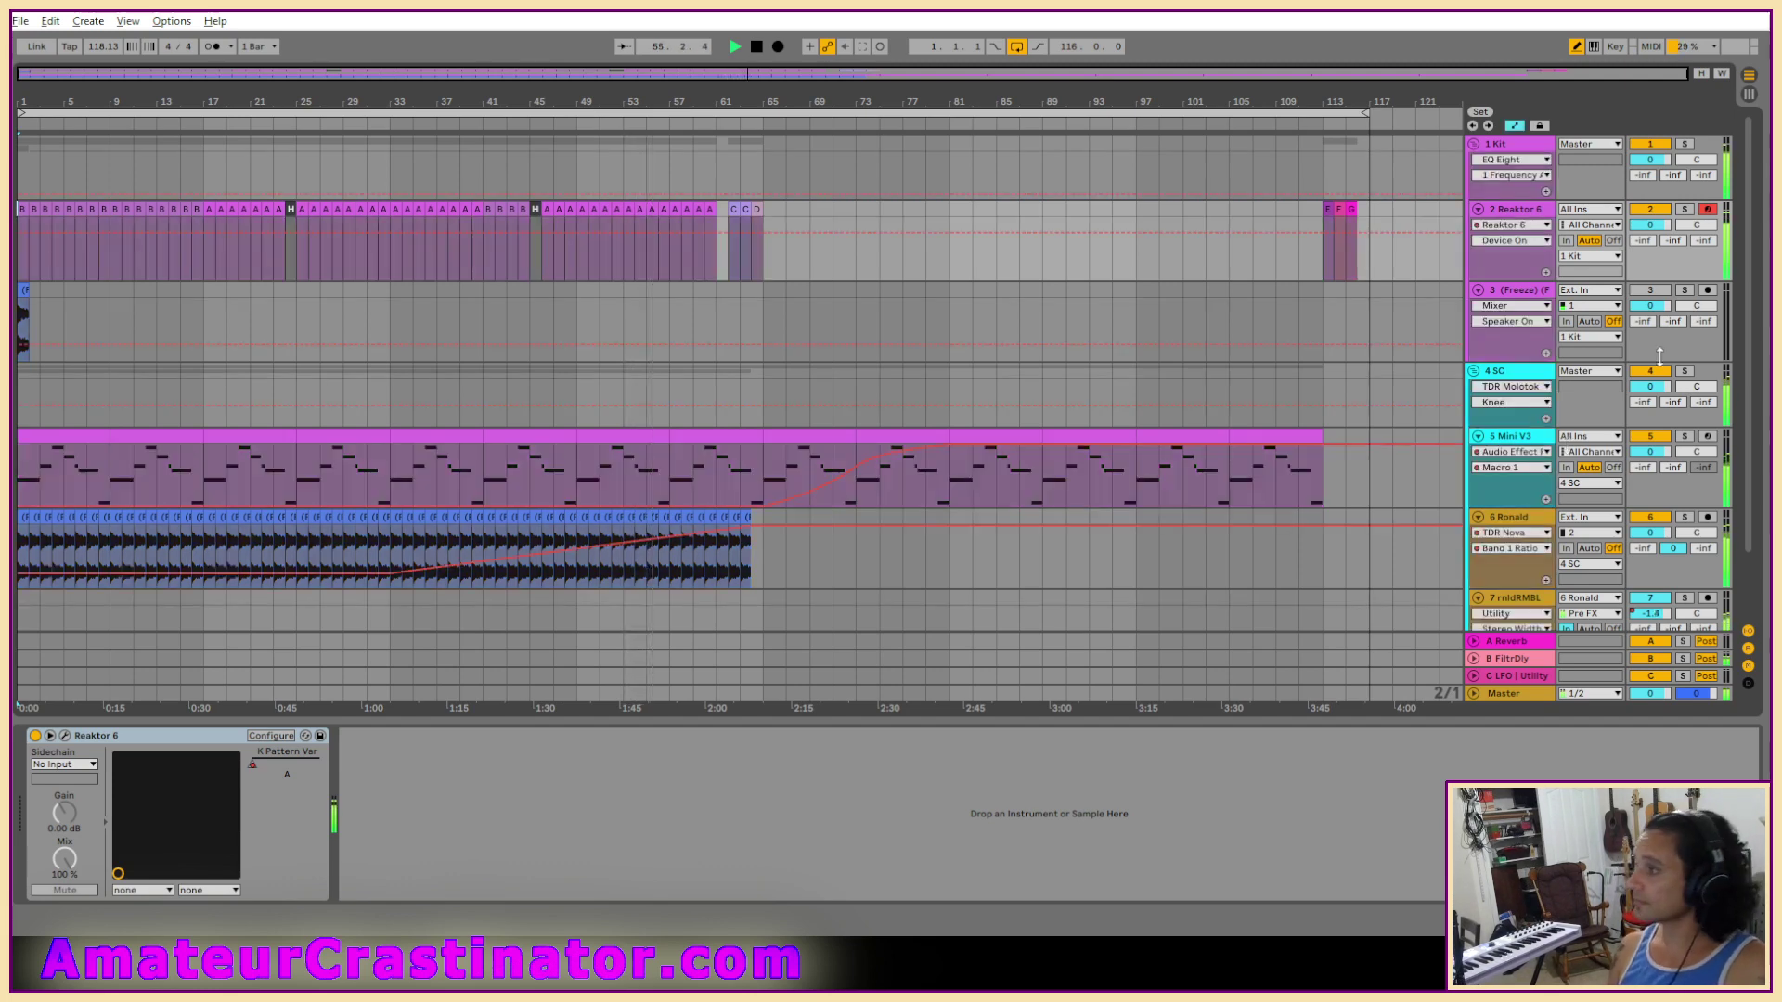
left_click(1509, 240)
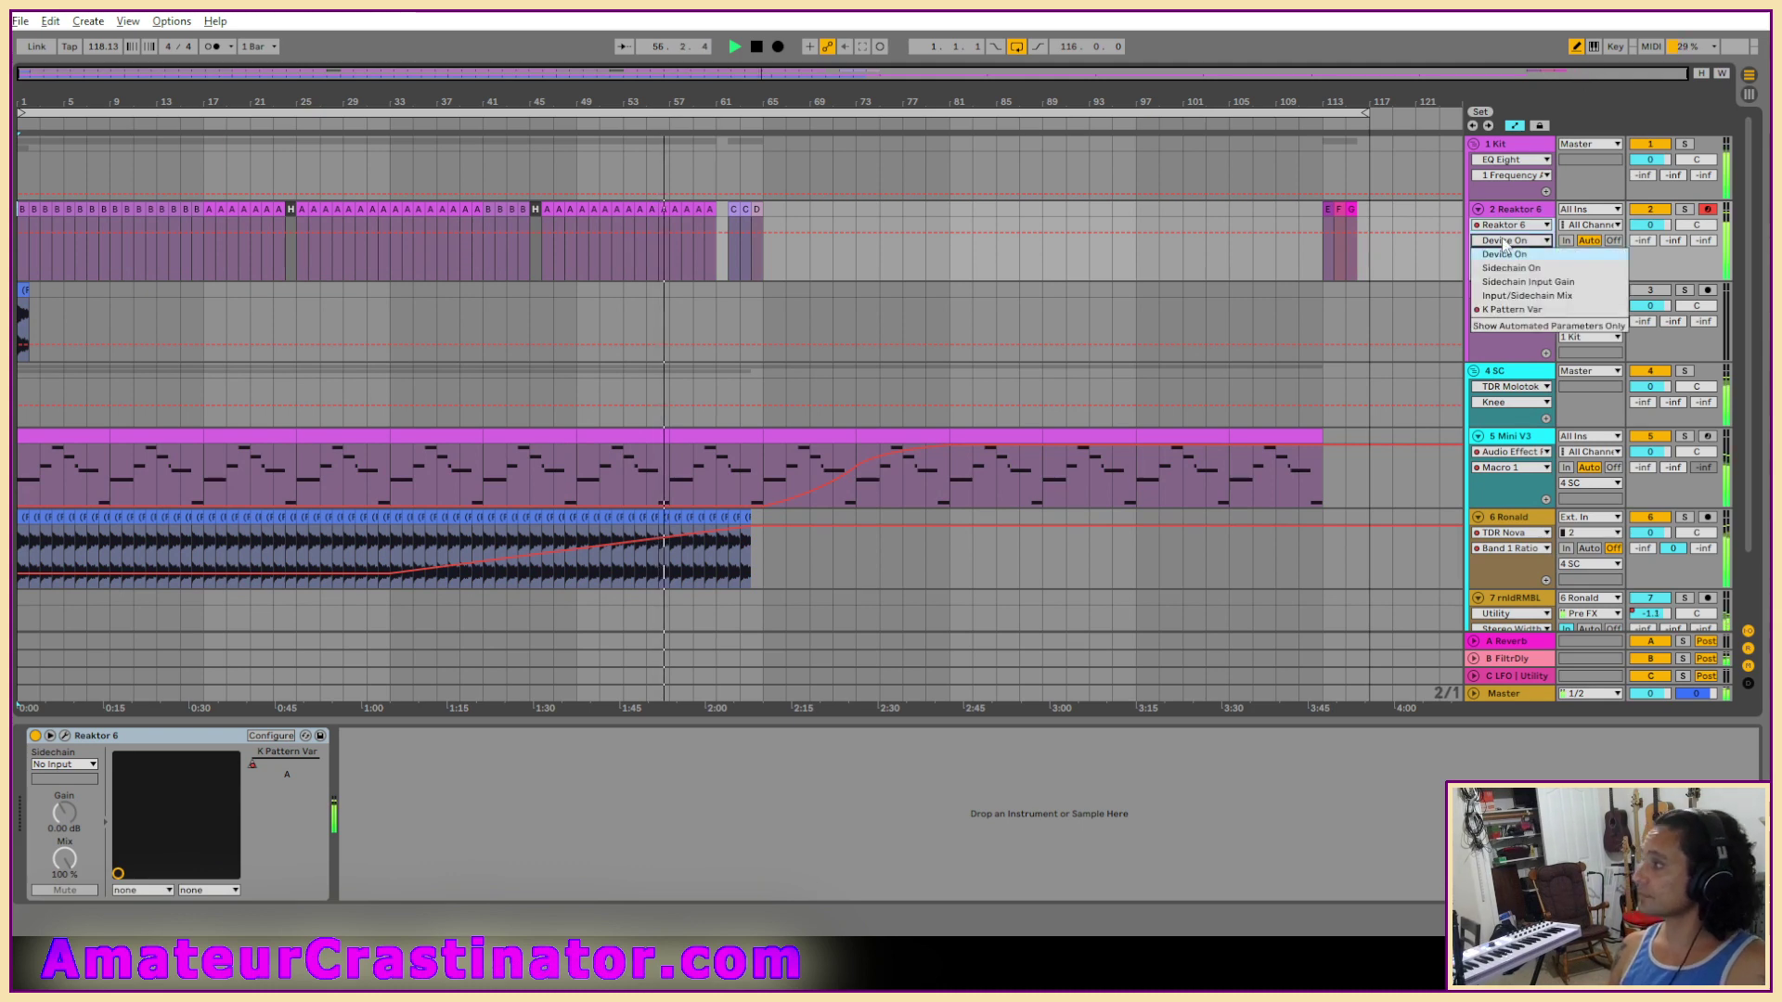
left_click(1506, 311)
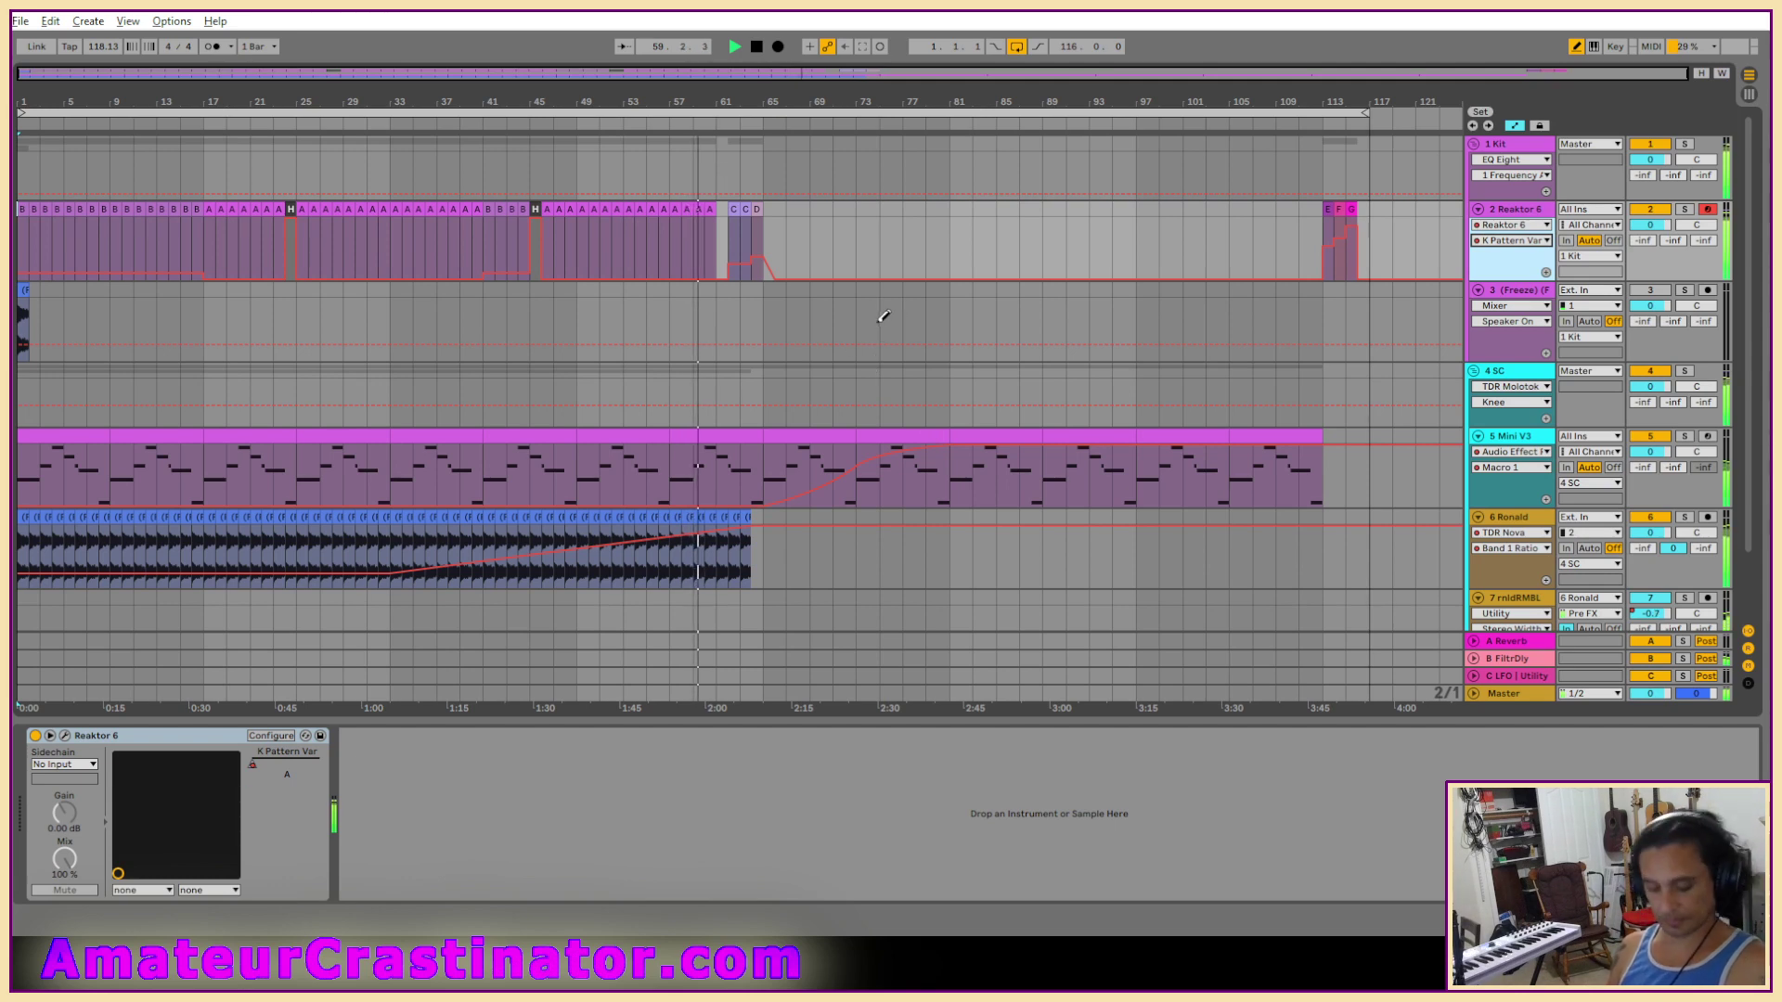
key("a")
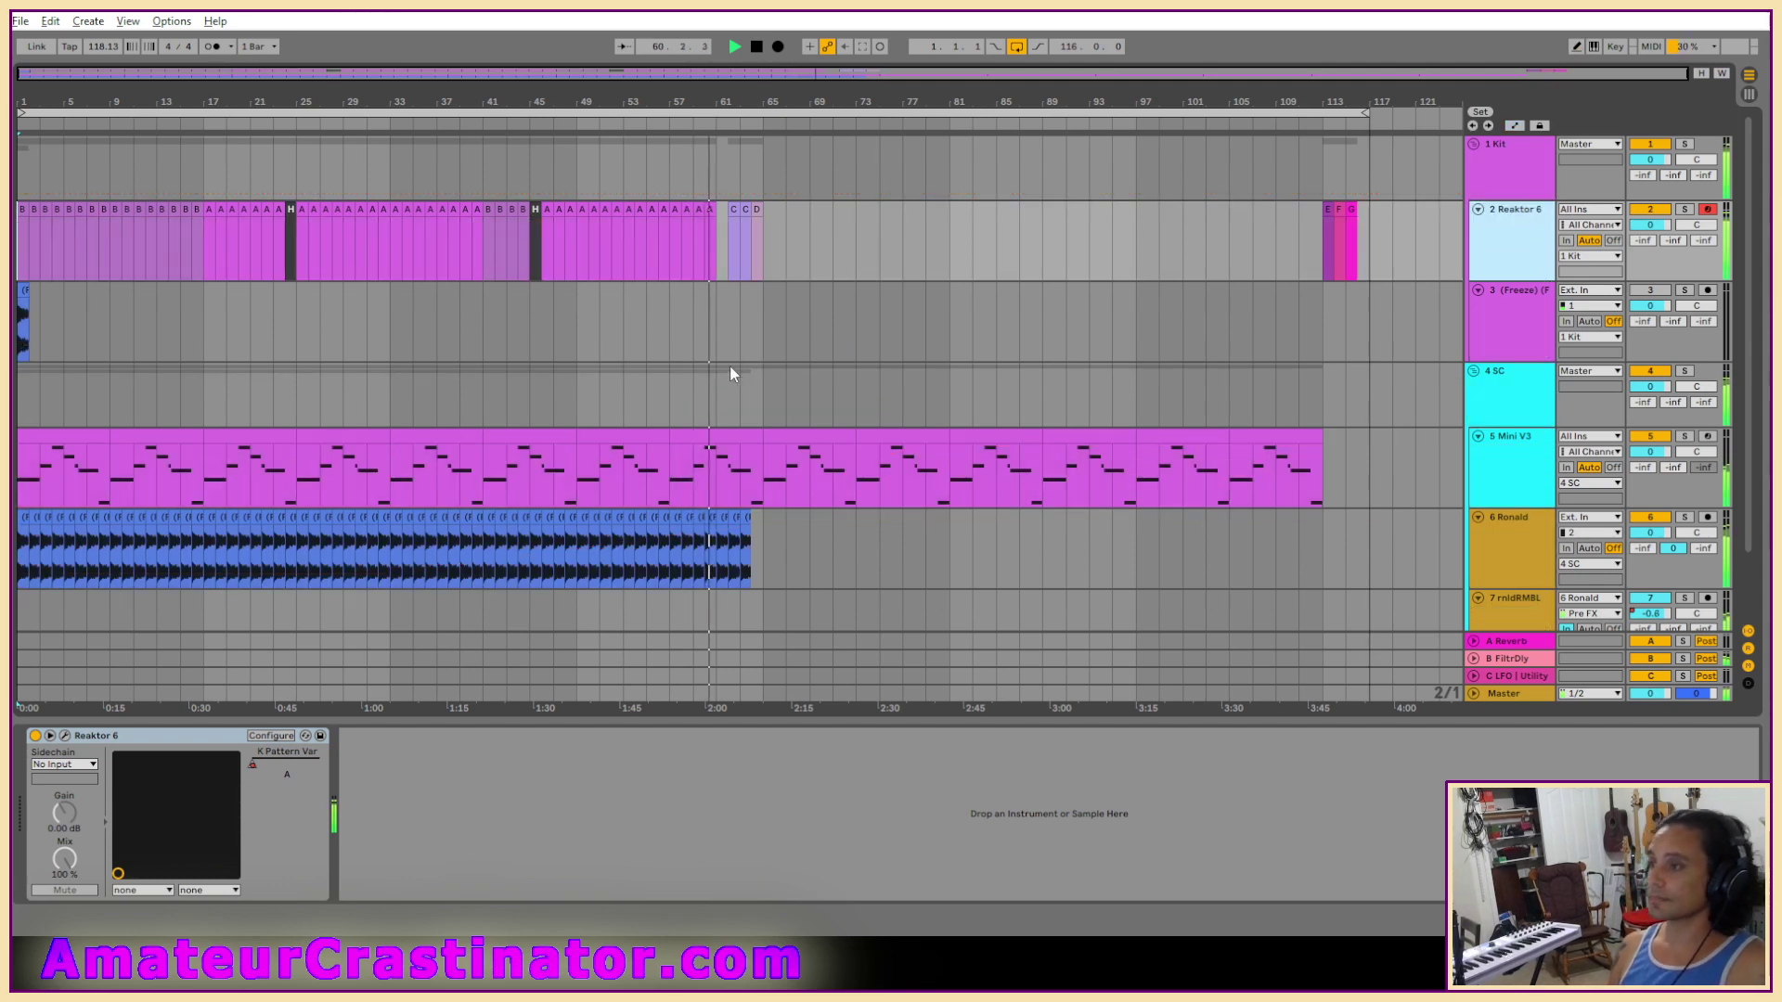
On the Reaktor 6 track, consolidate the A clips starting at bar 17 and the opening B clips into one clip each.
left_click(207, 212)
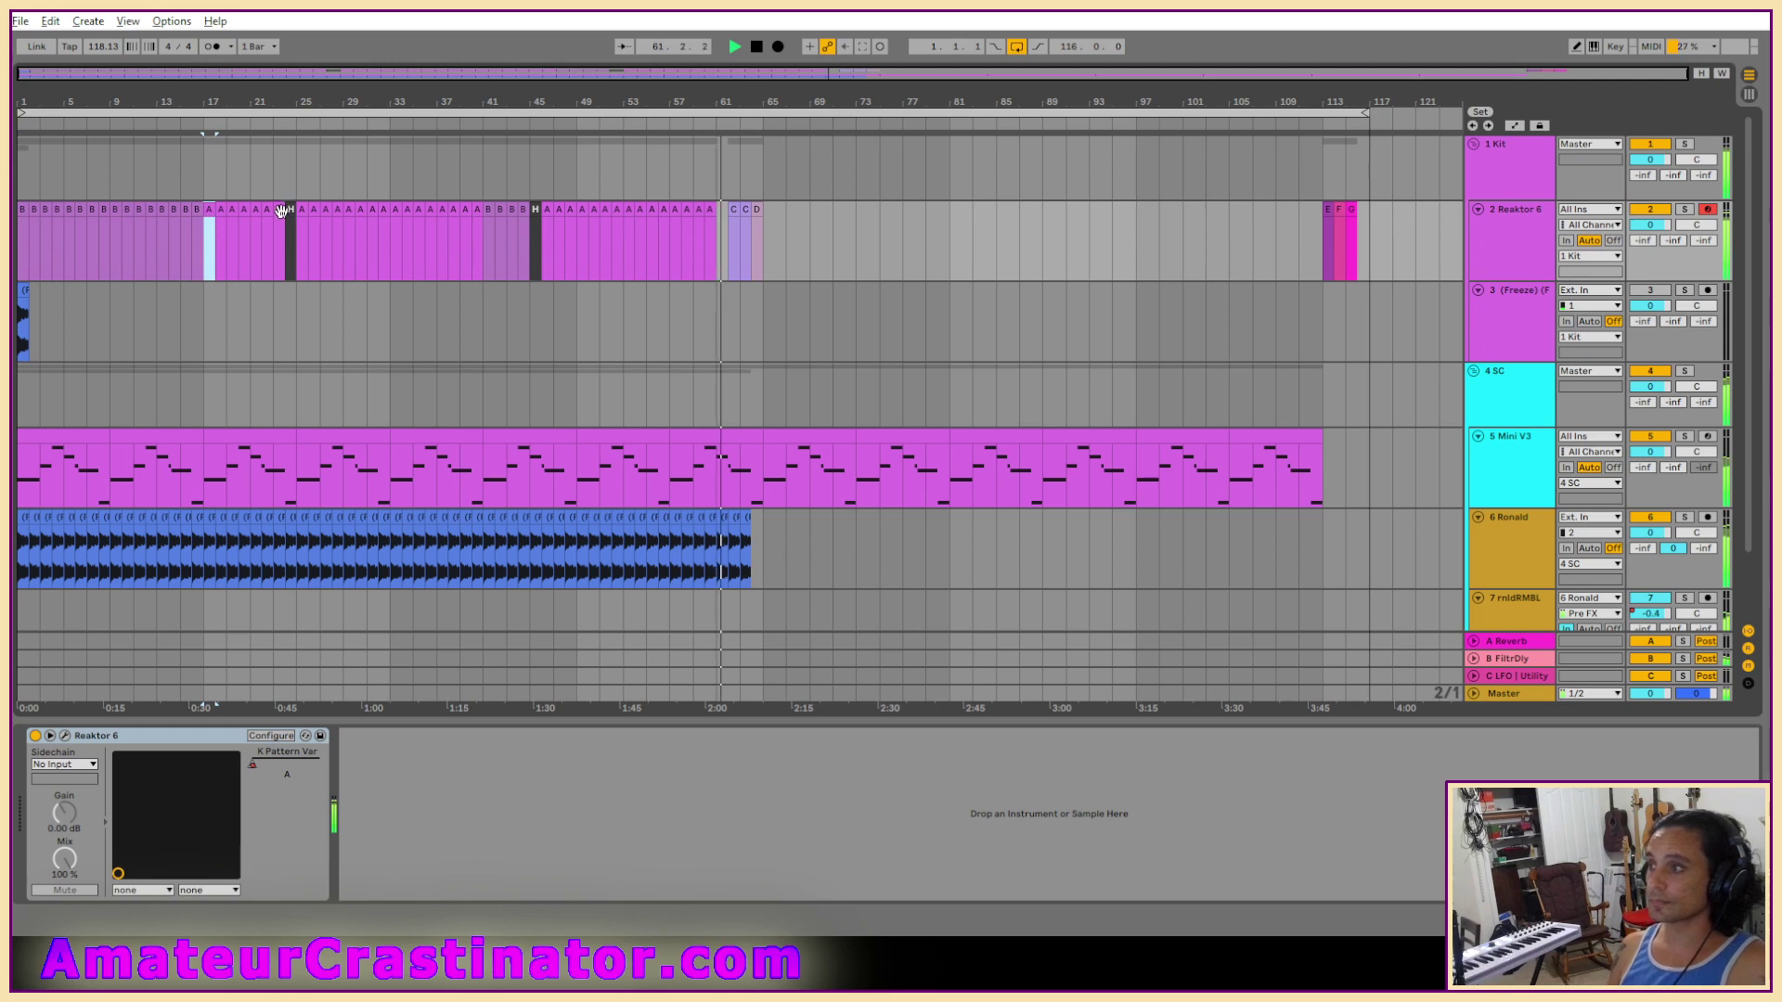
left_click(281, 211, "shift")
key("ctrl+j")
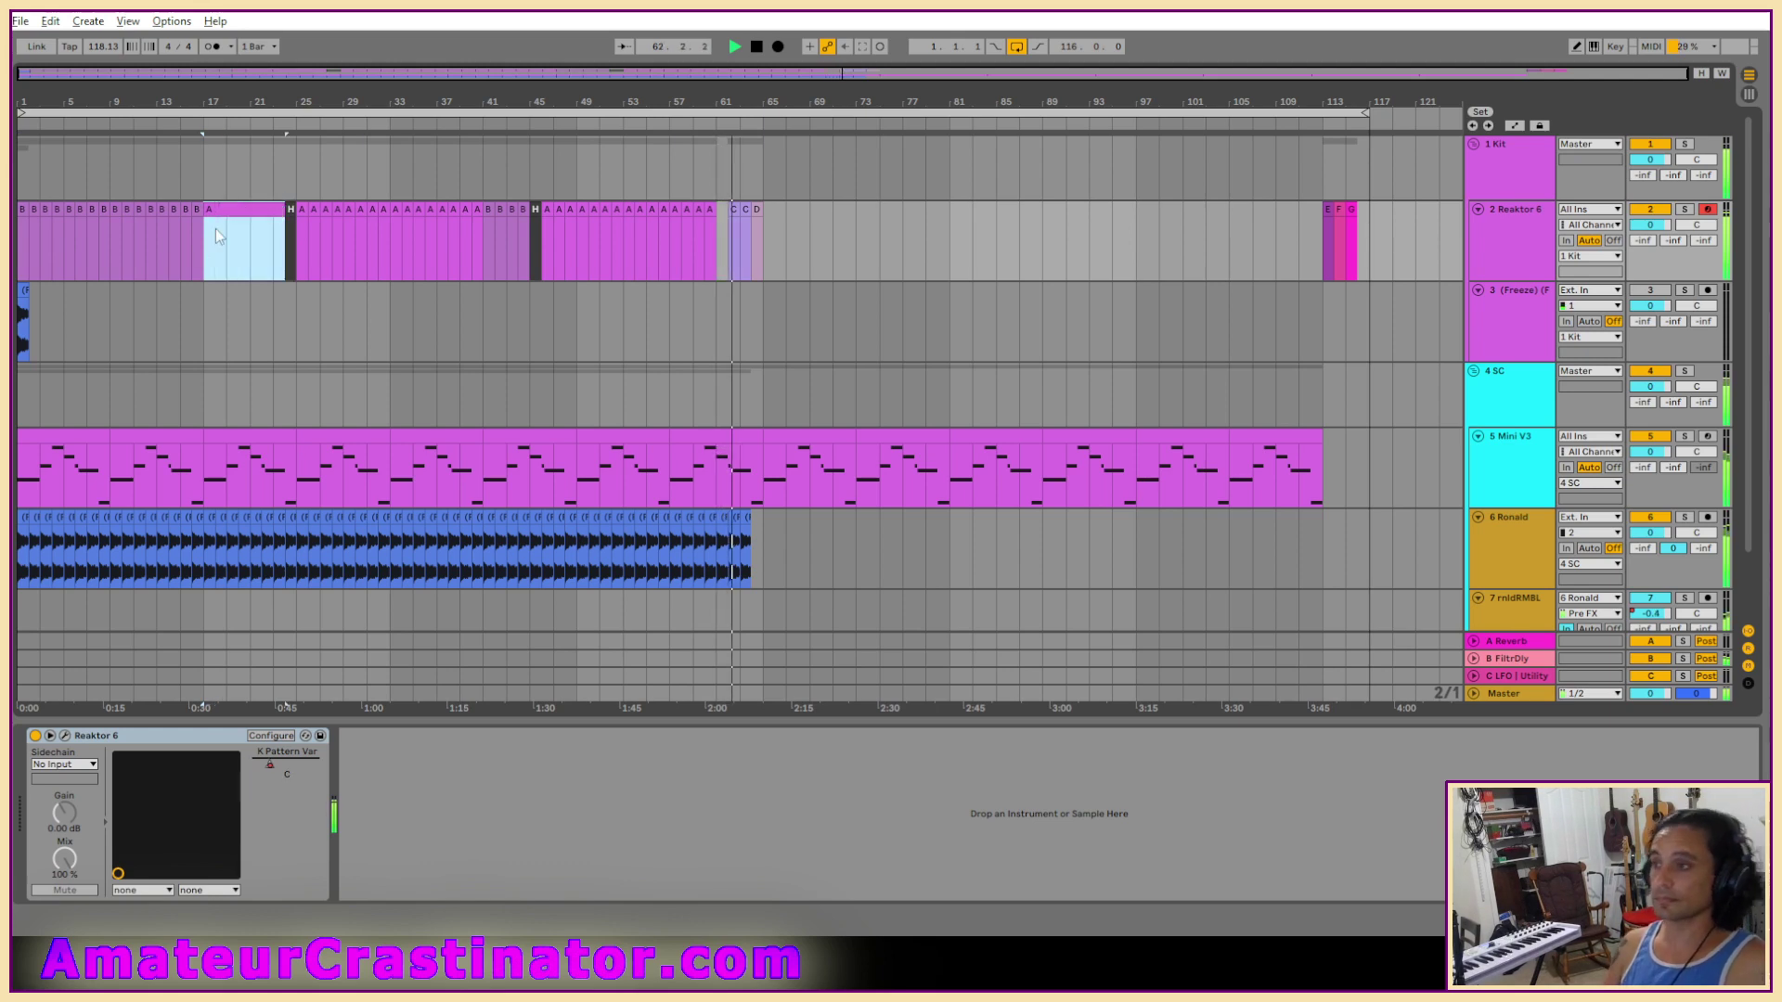
left_click(19, 213)
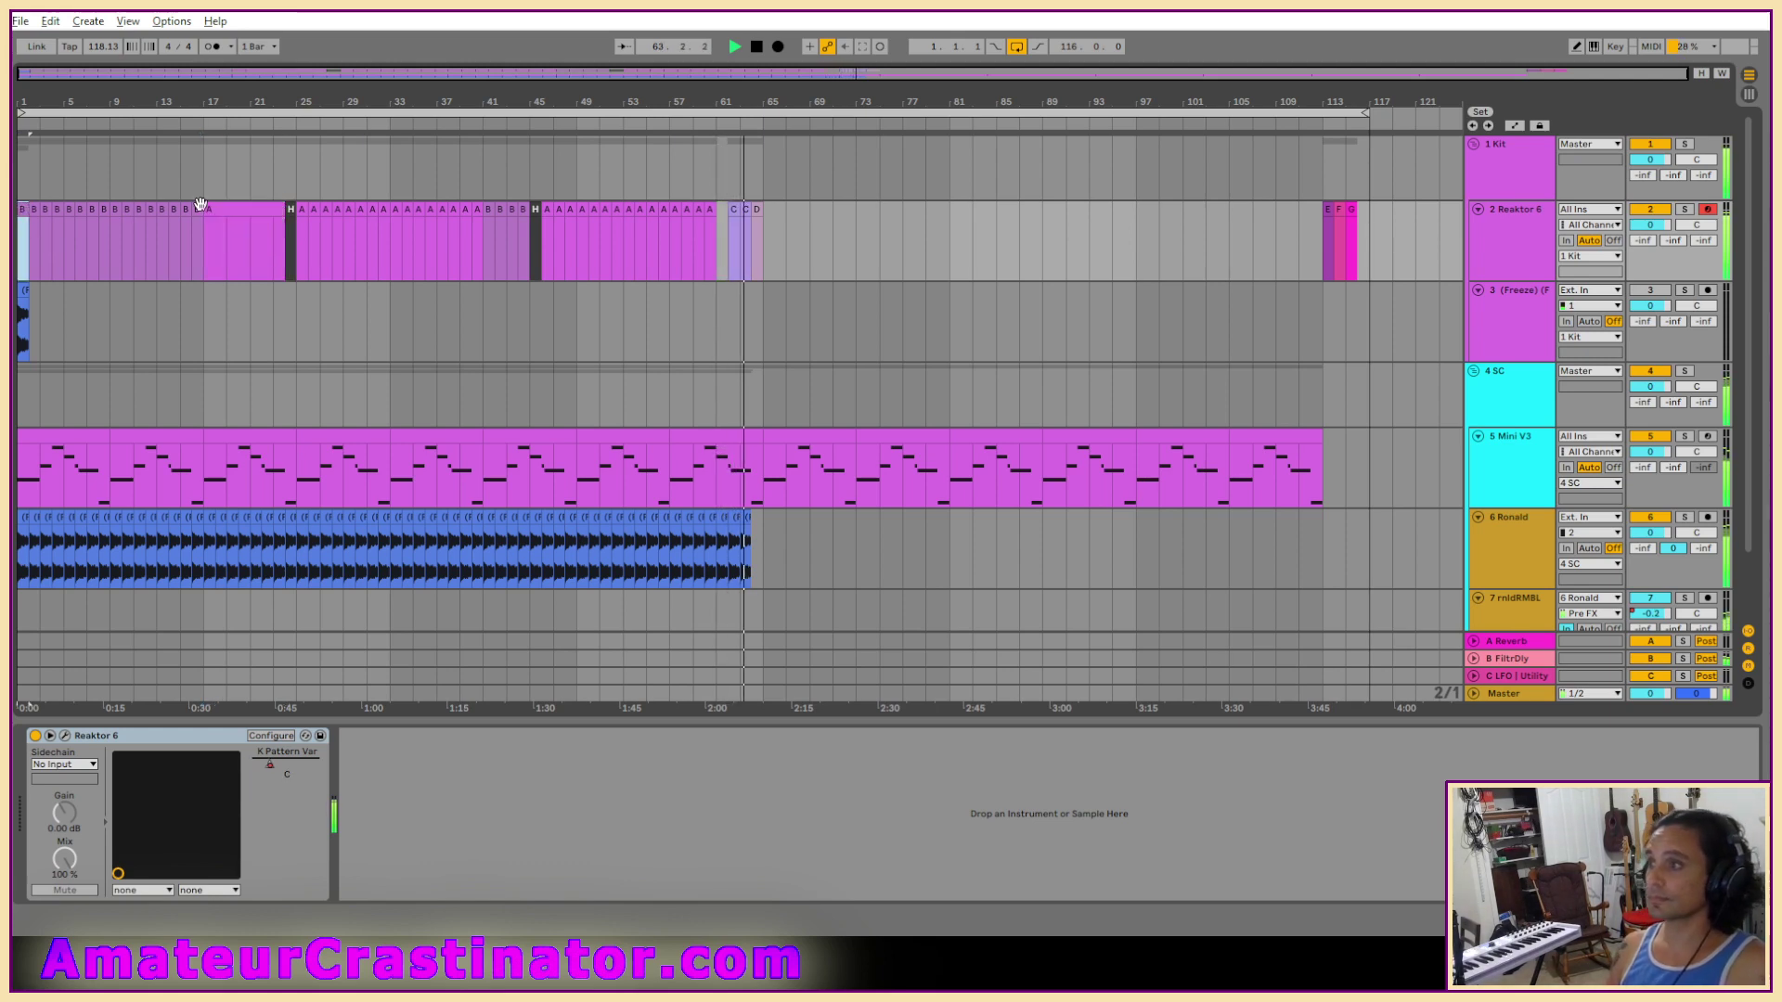
left_click(197, 210)
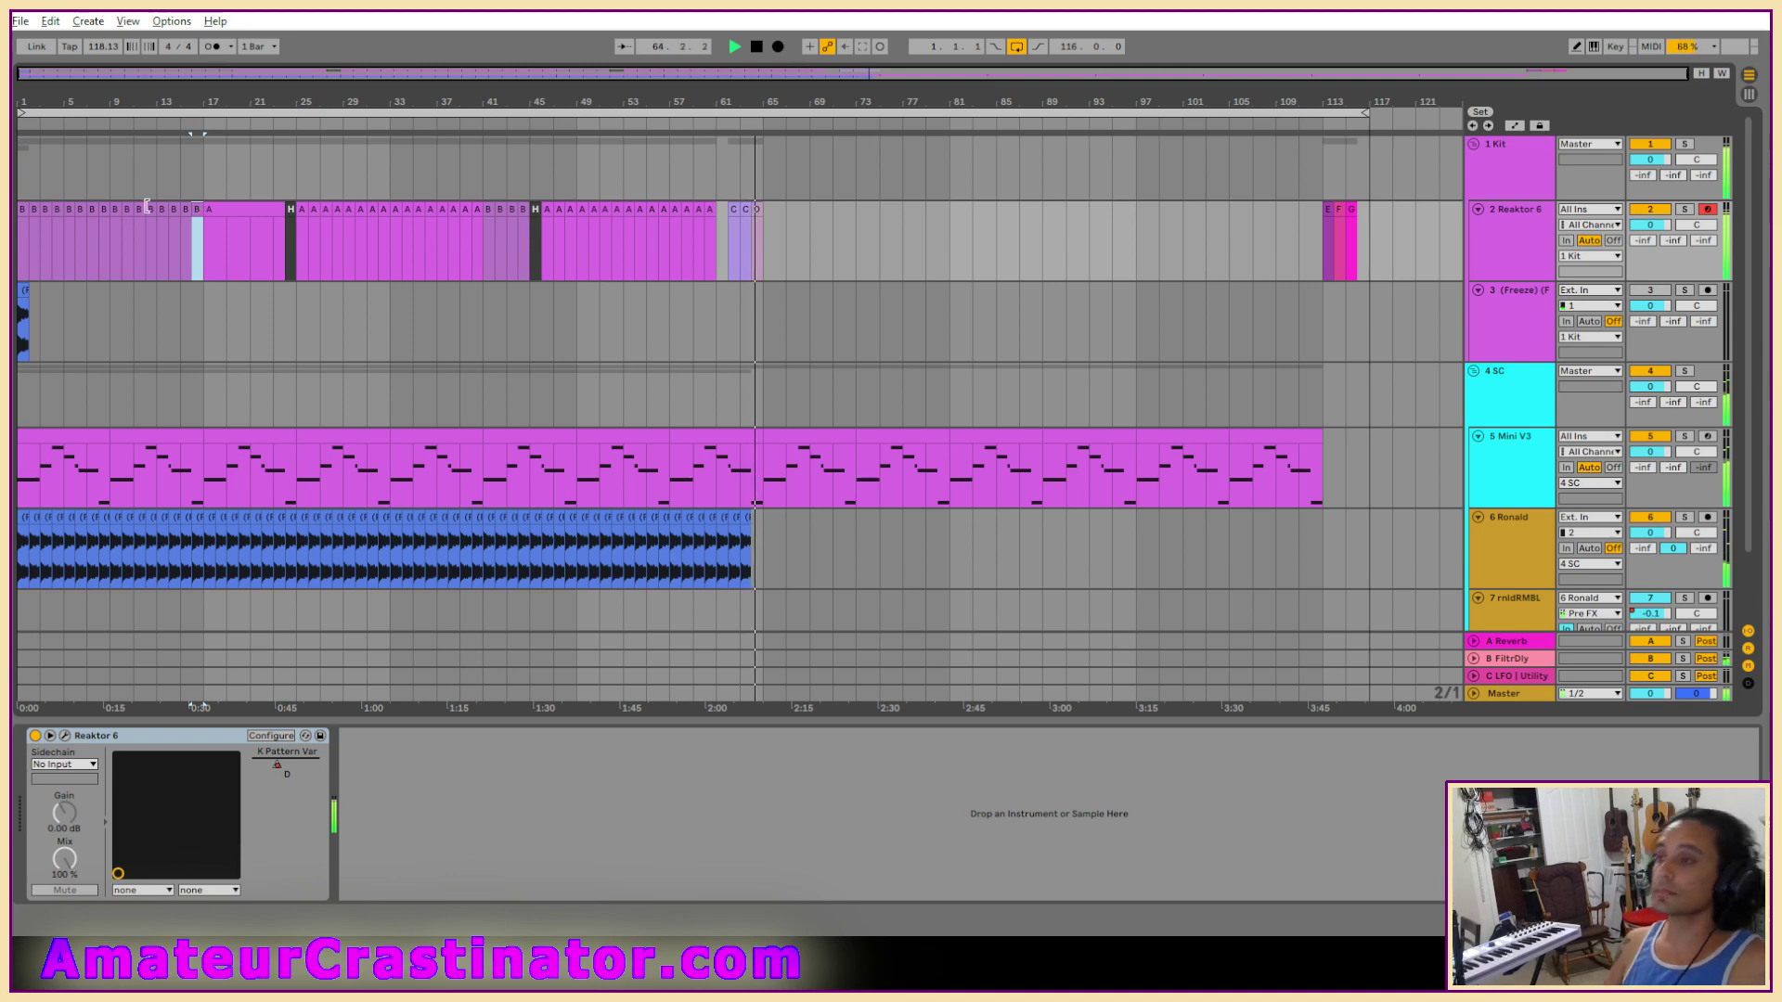
left_click(22, 205, "shift")
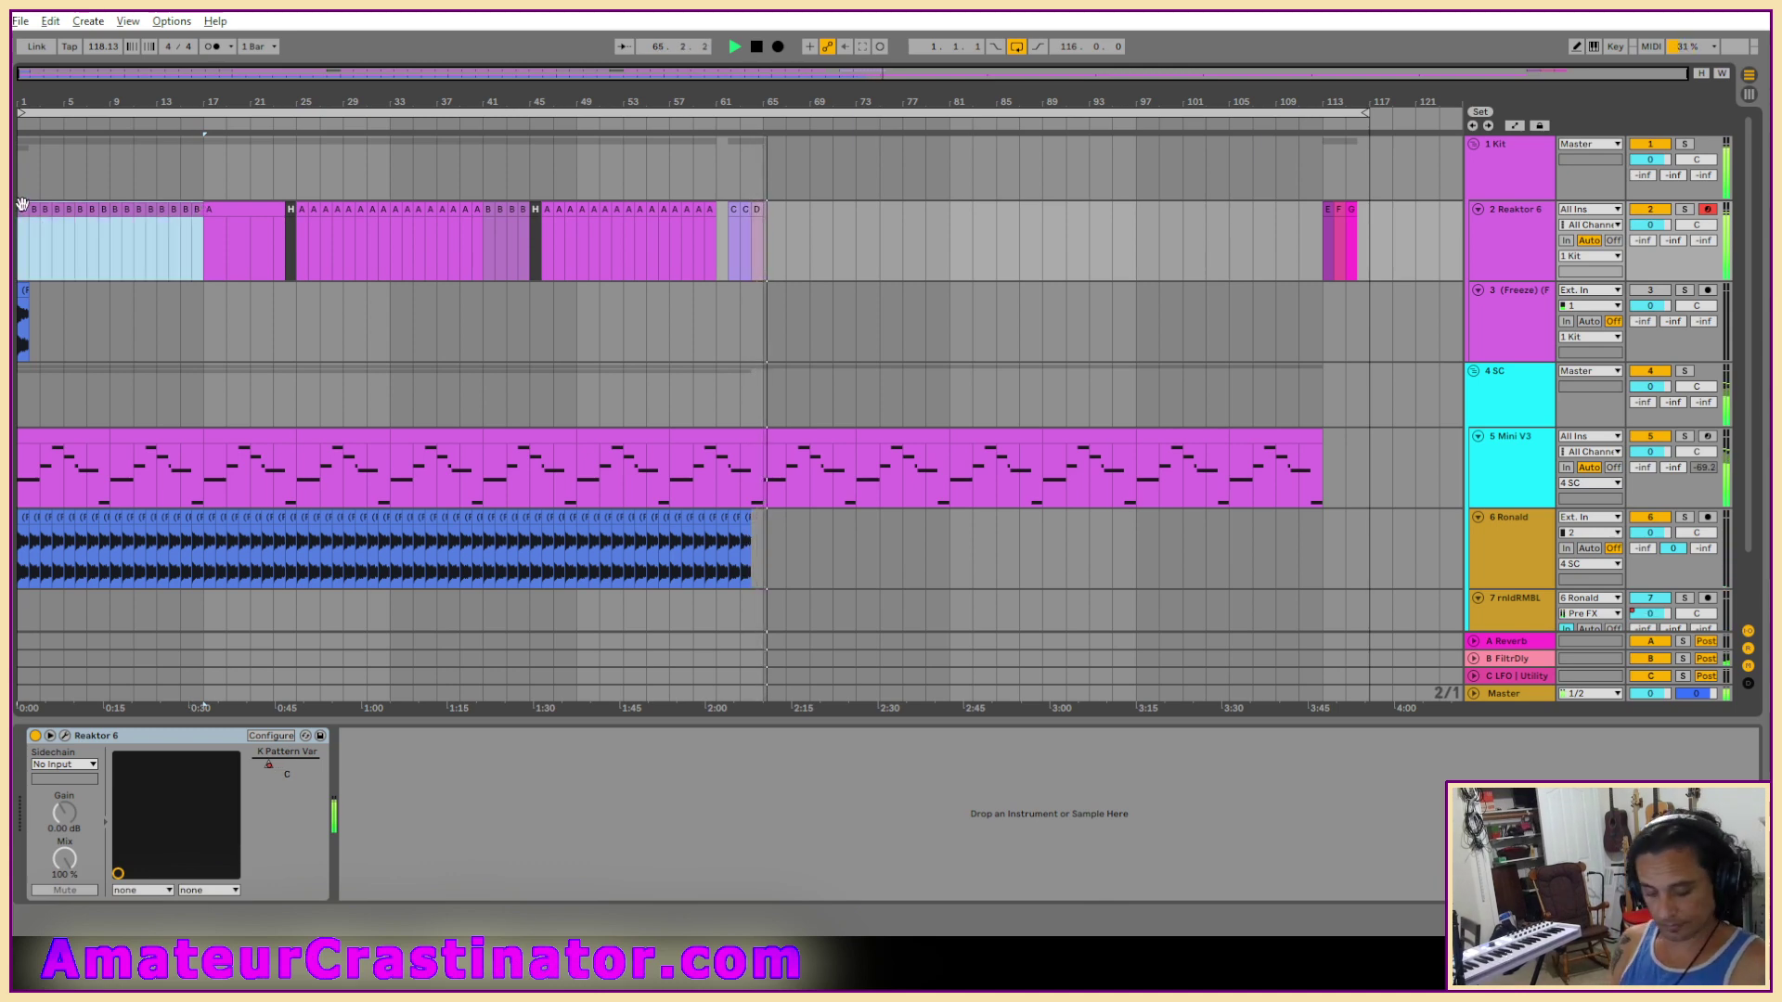
key("ctrl+j")
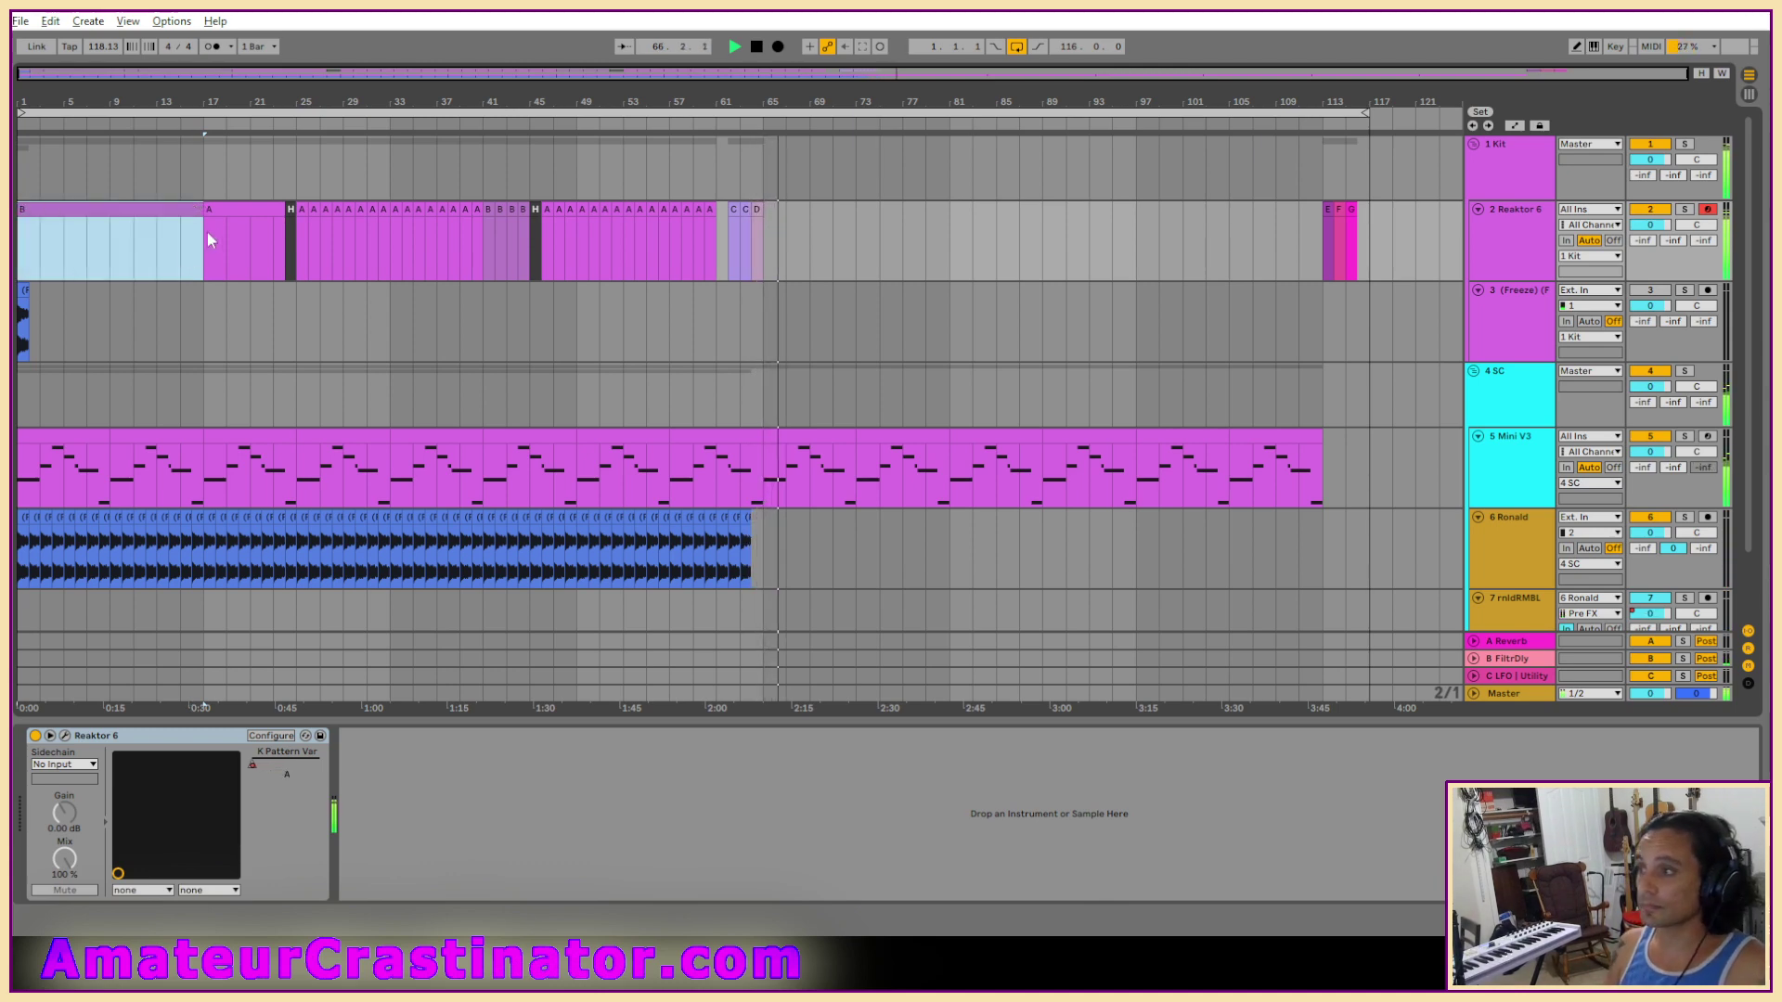
Between the two H clips on the Reaktor 6 track, consolidate the run of A clips and the B clips that follow it.
left_click(300, 206)
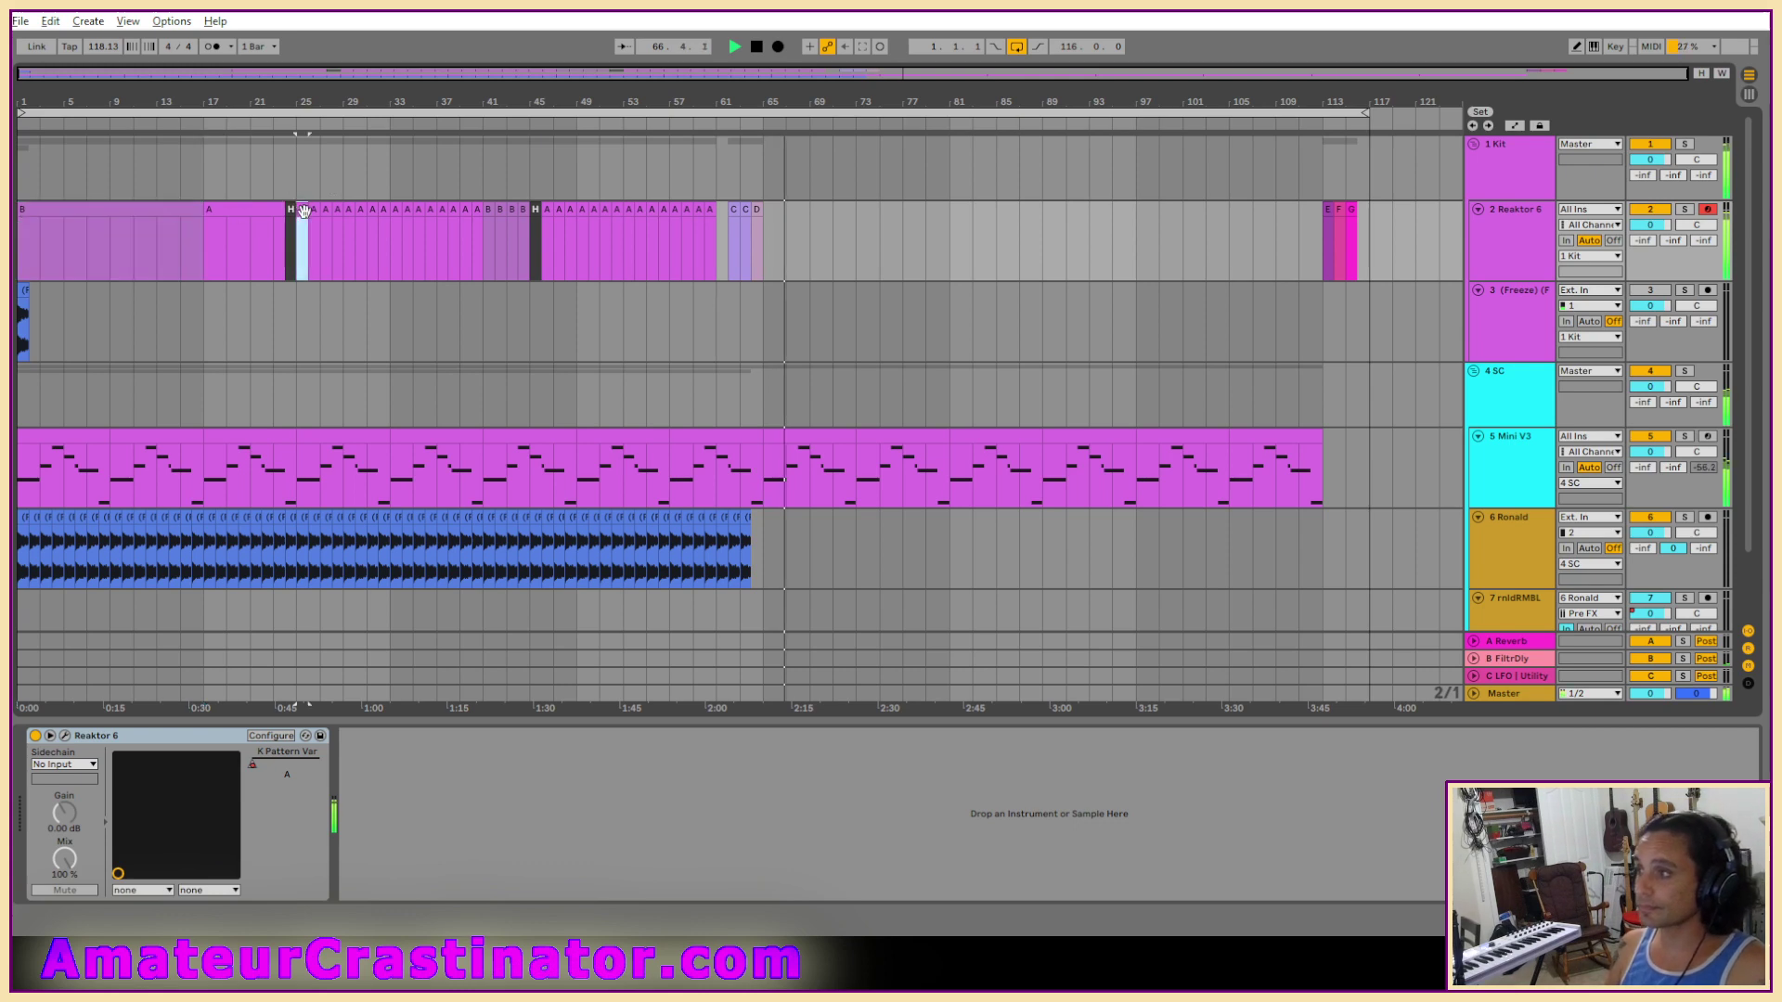
left_click(475, 205, "shift")
key("ctrl+j")
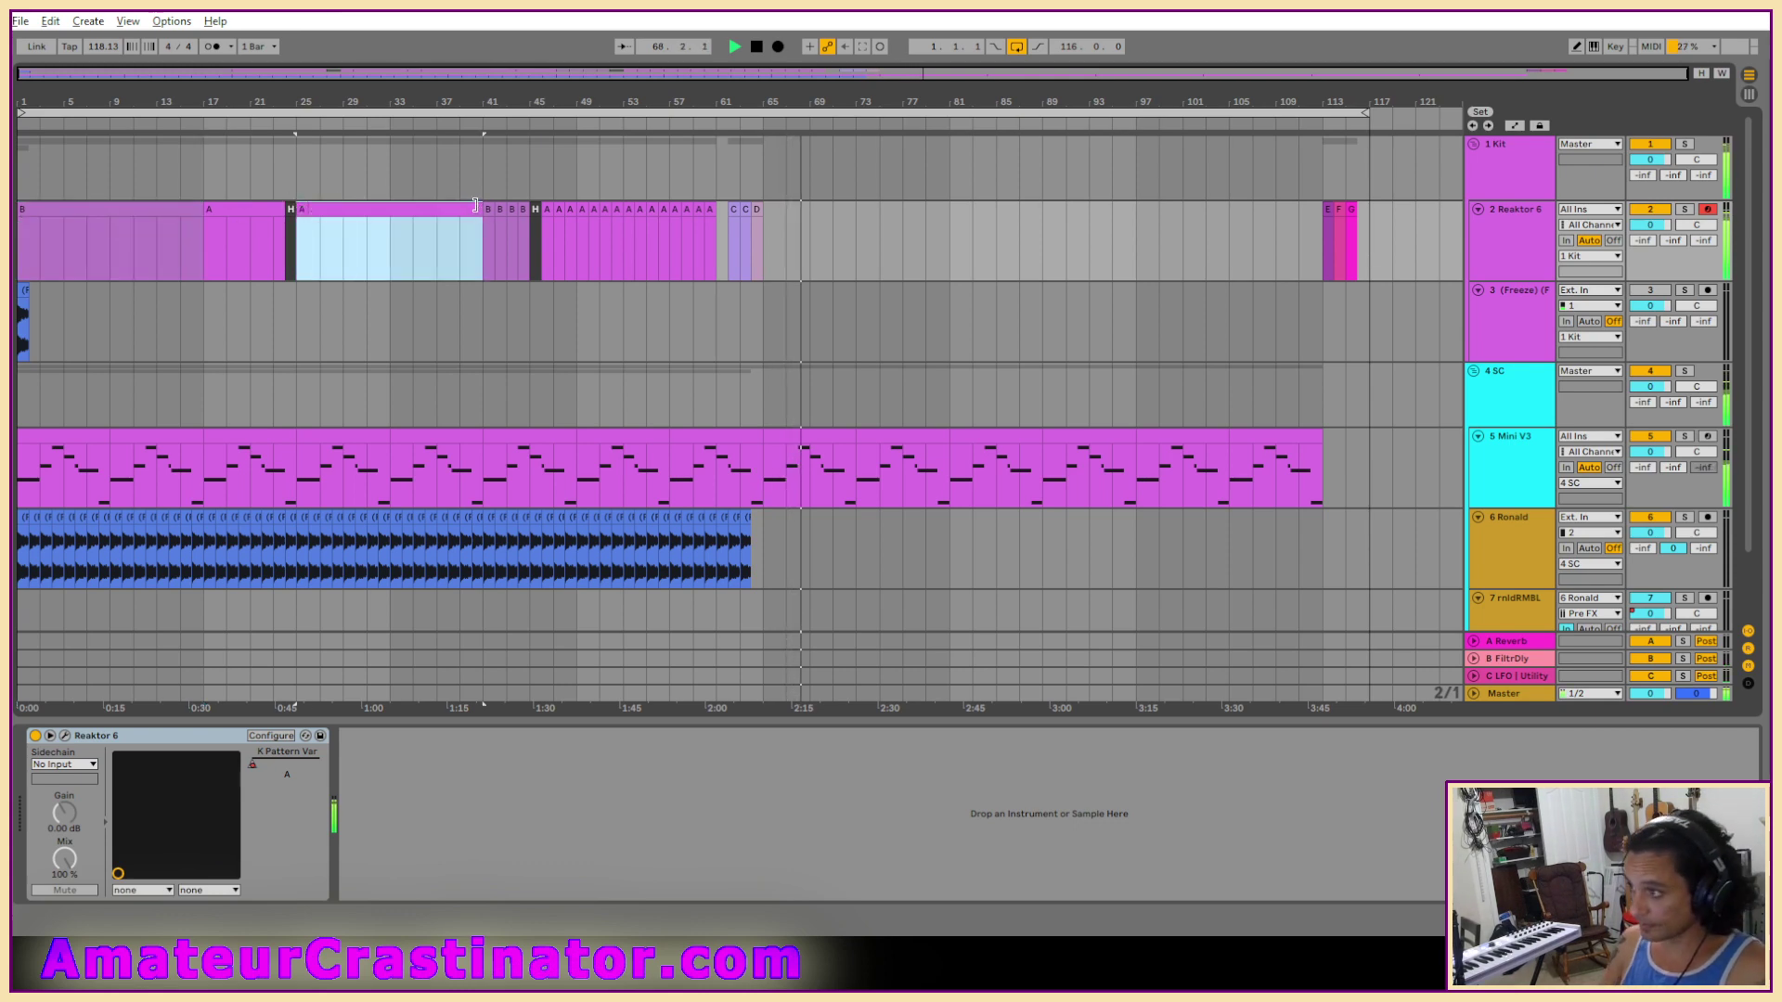
left_click(498, 209)
left_click(524, 208, "shift")
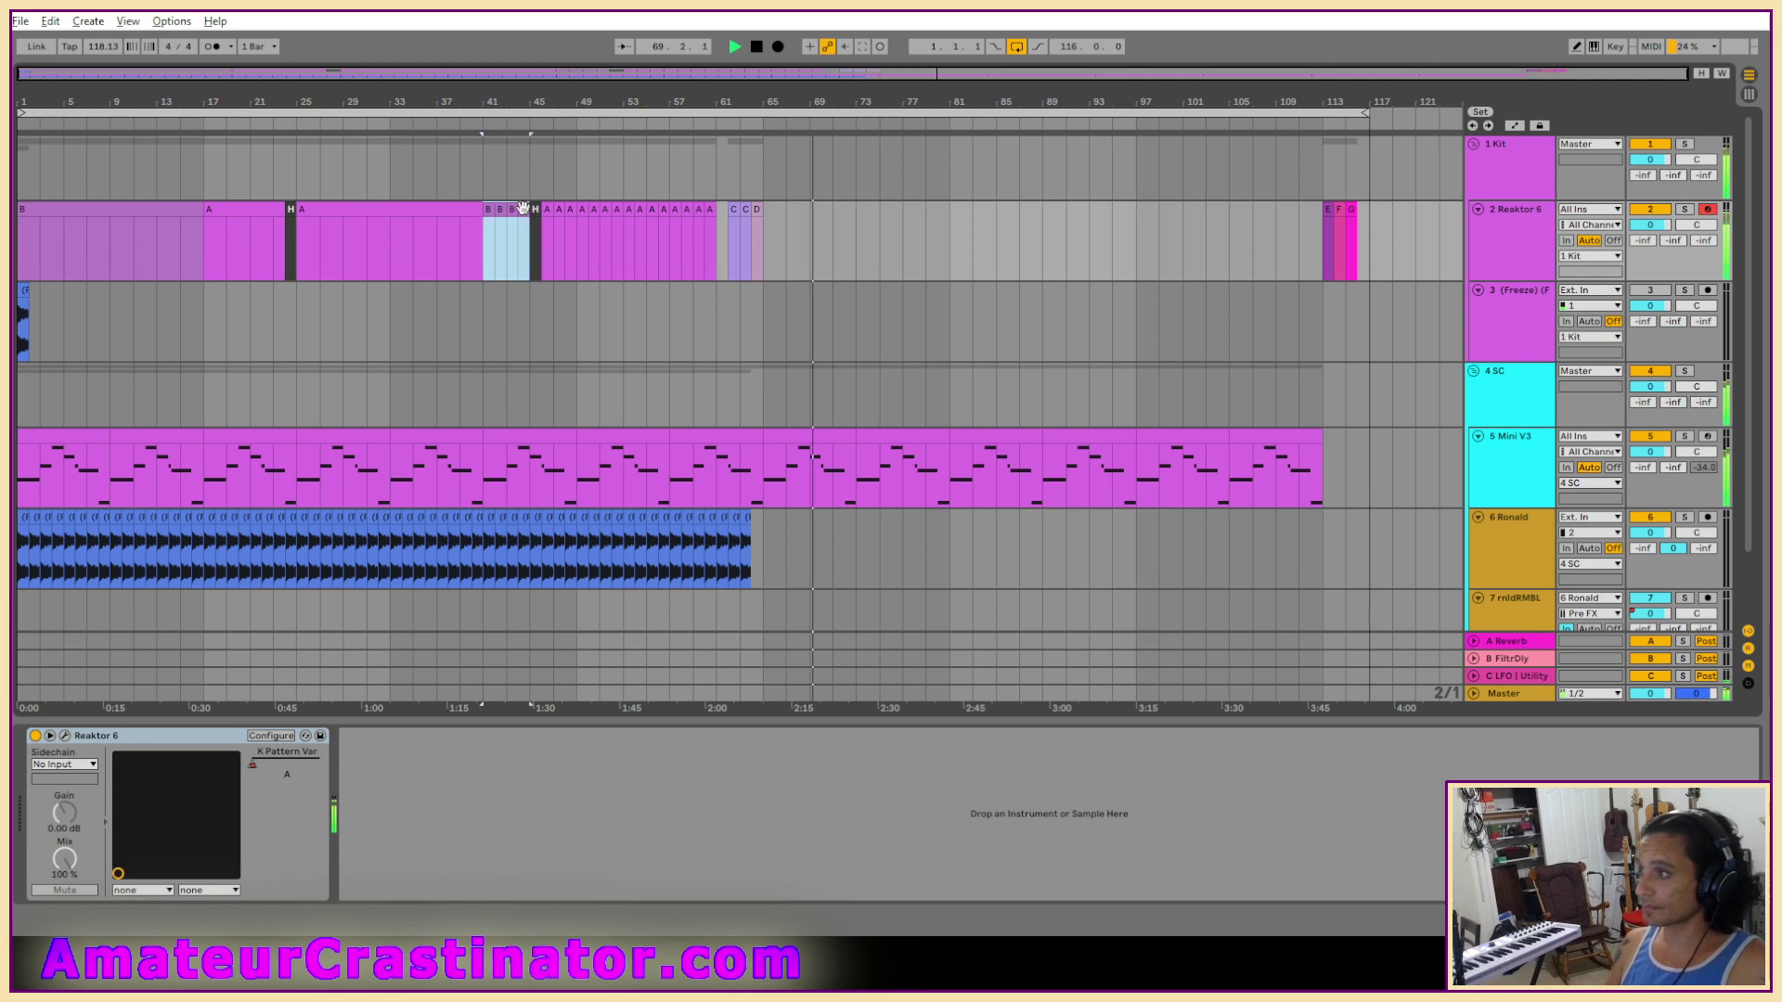
key("ctrl+j")
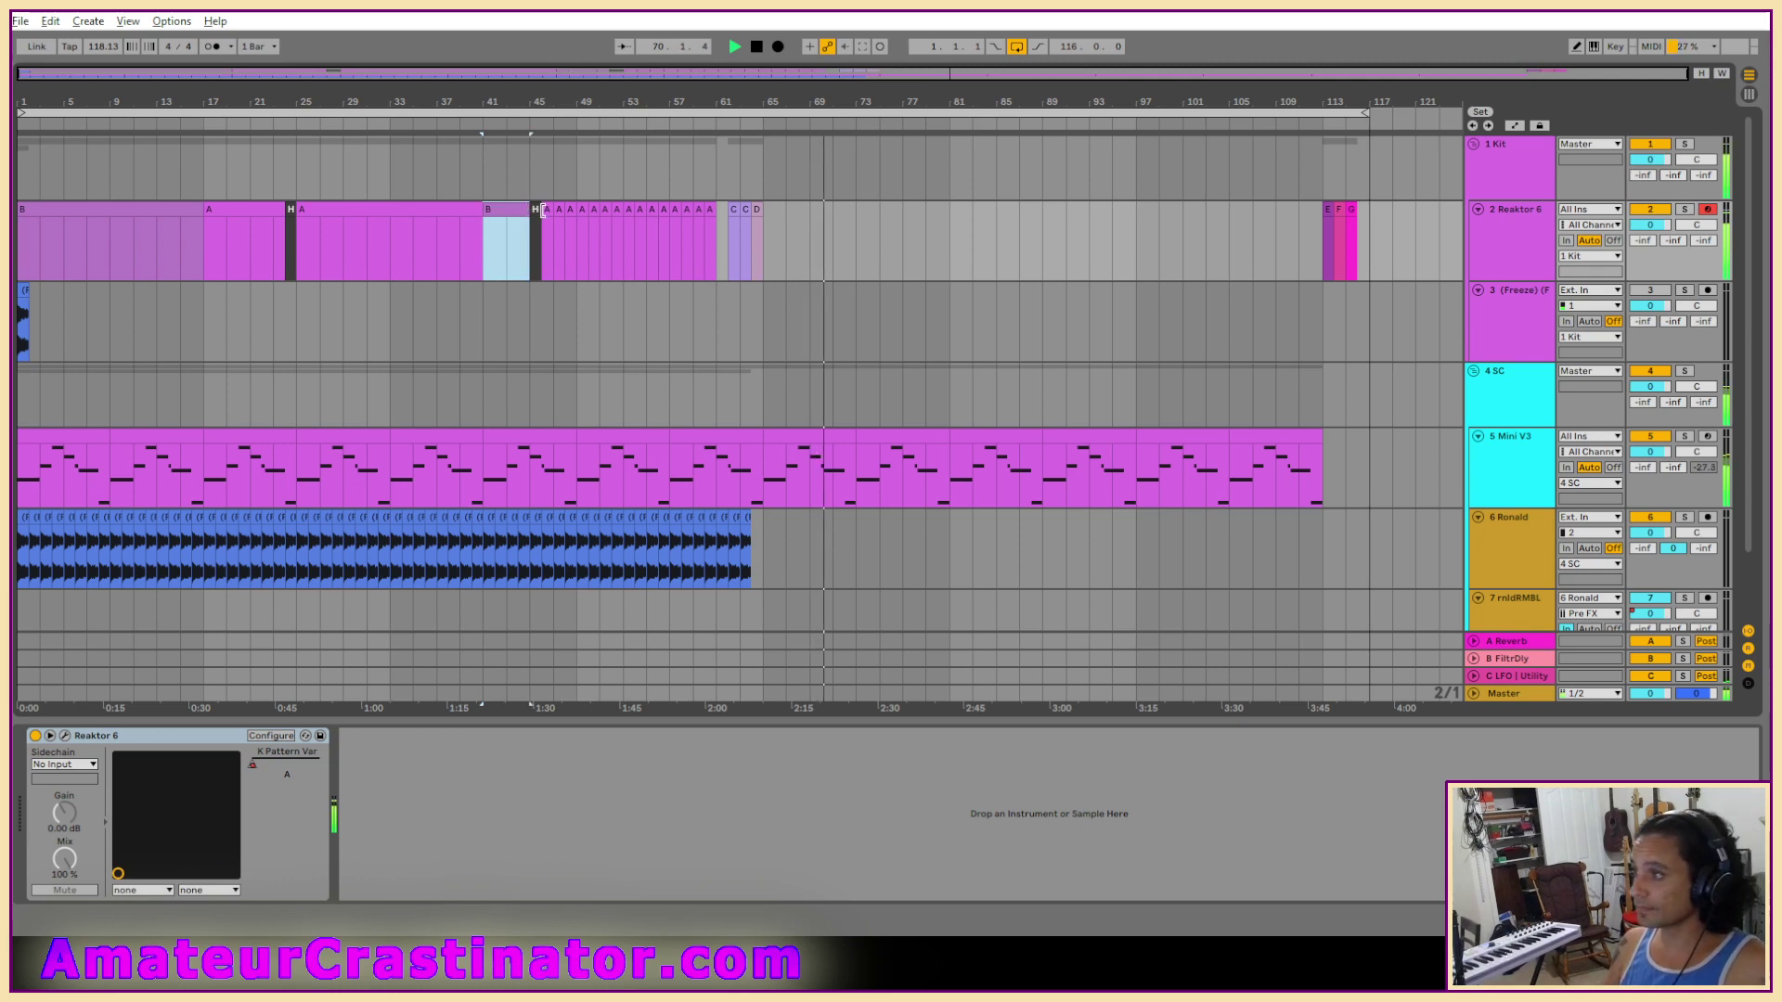
Consolidate the A clips following the second H clip into one clip, and the two C clips into another.
left_click(547, 212)
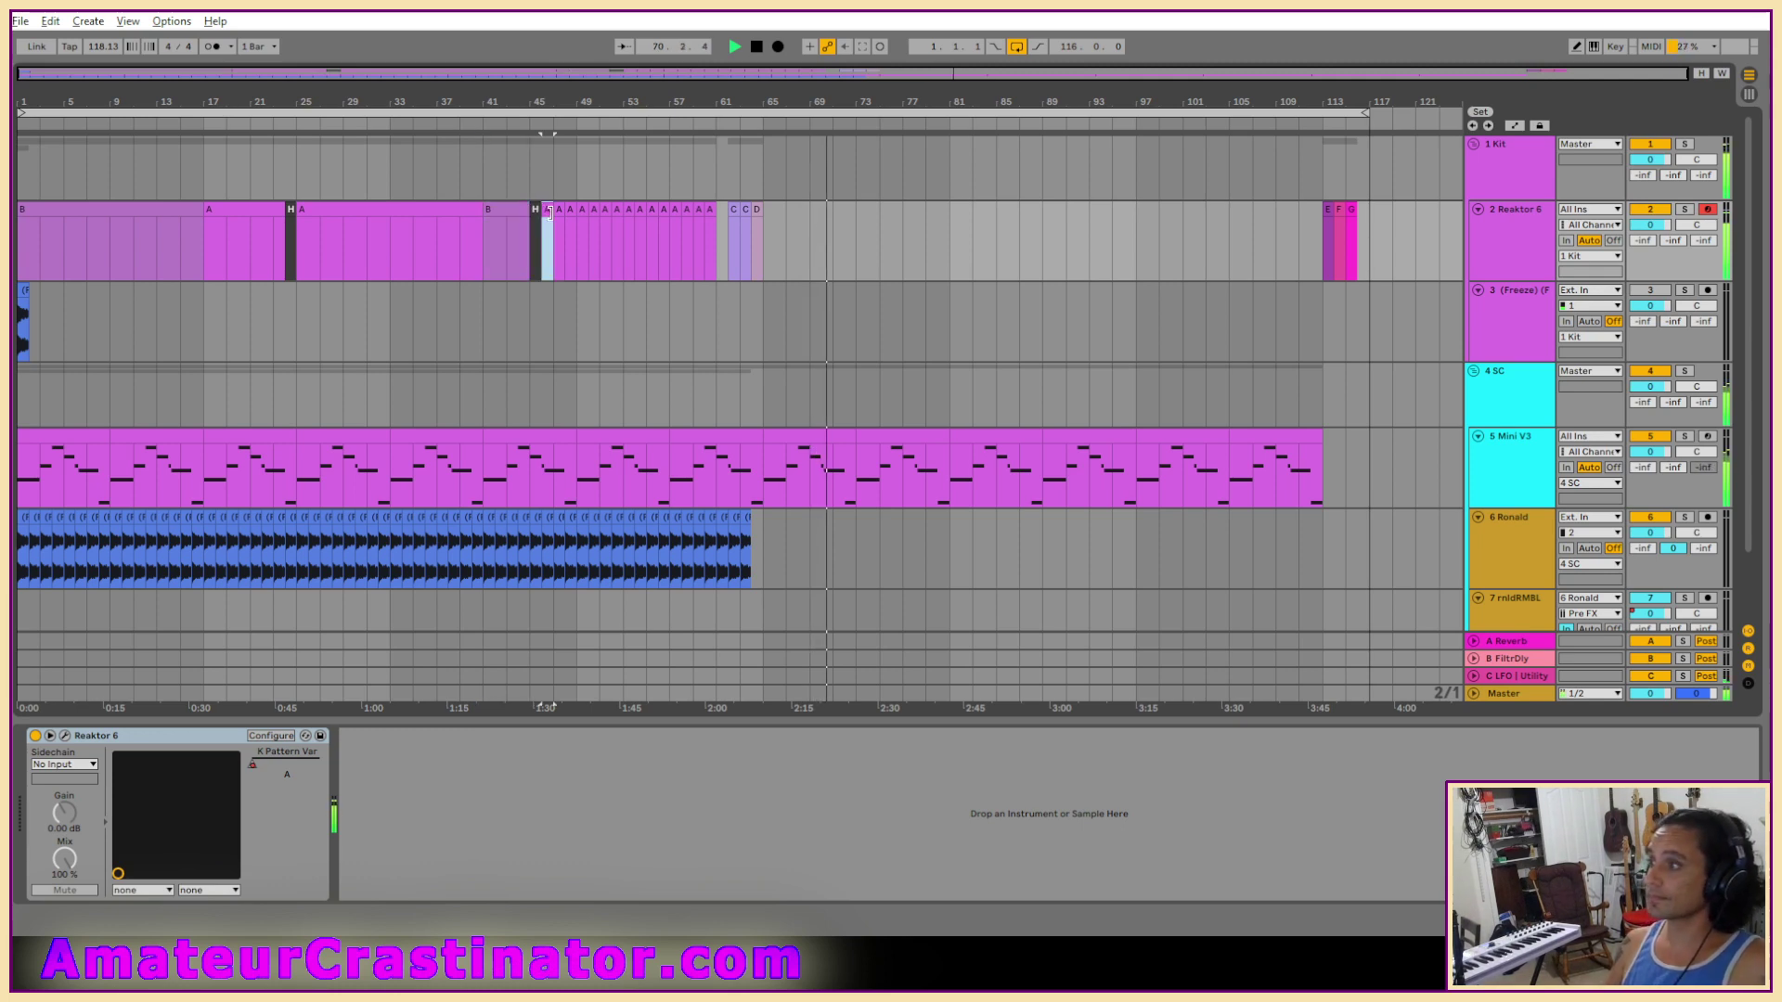
left_click(712, 208, "shift")
key("ctrl+j")
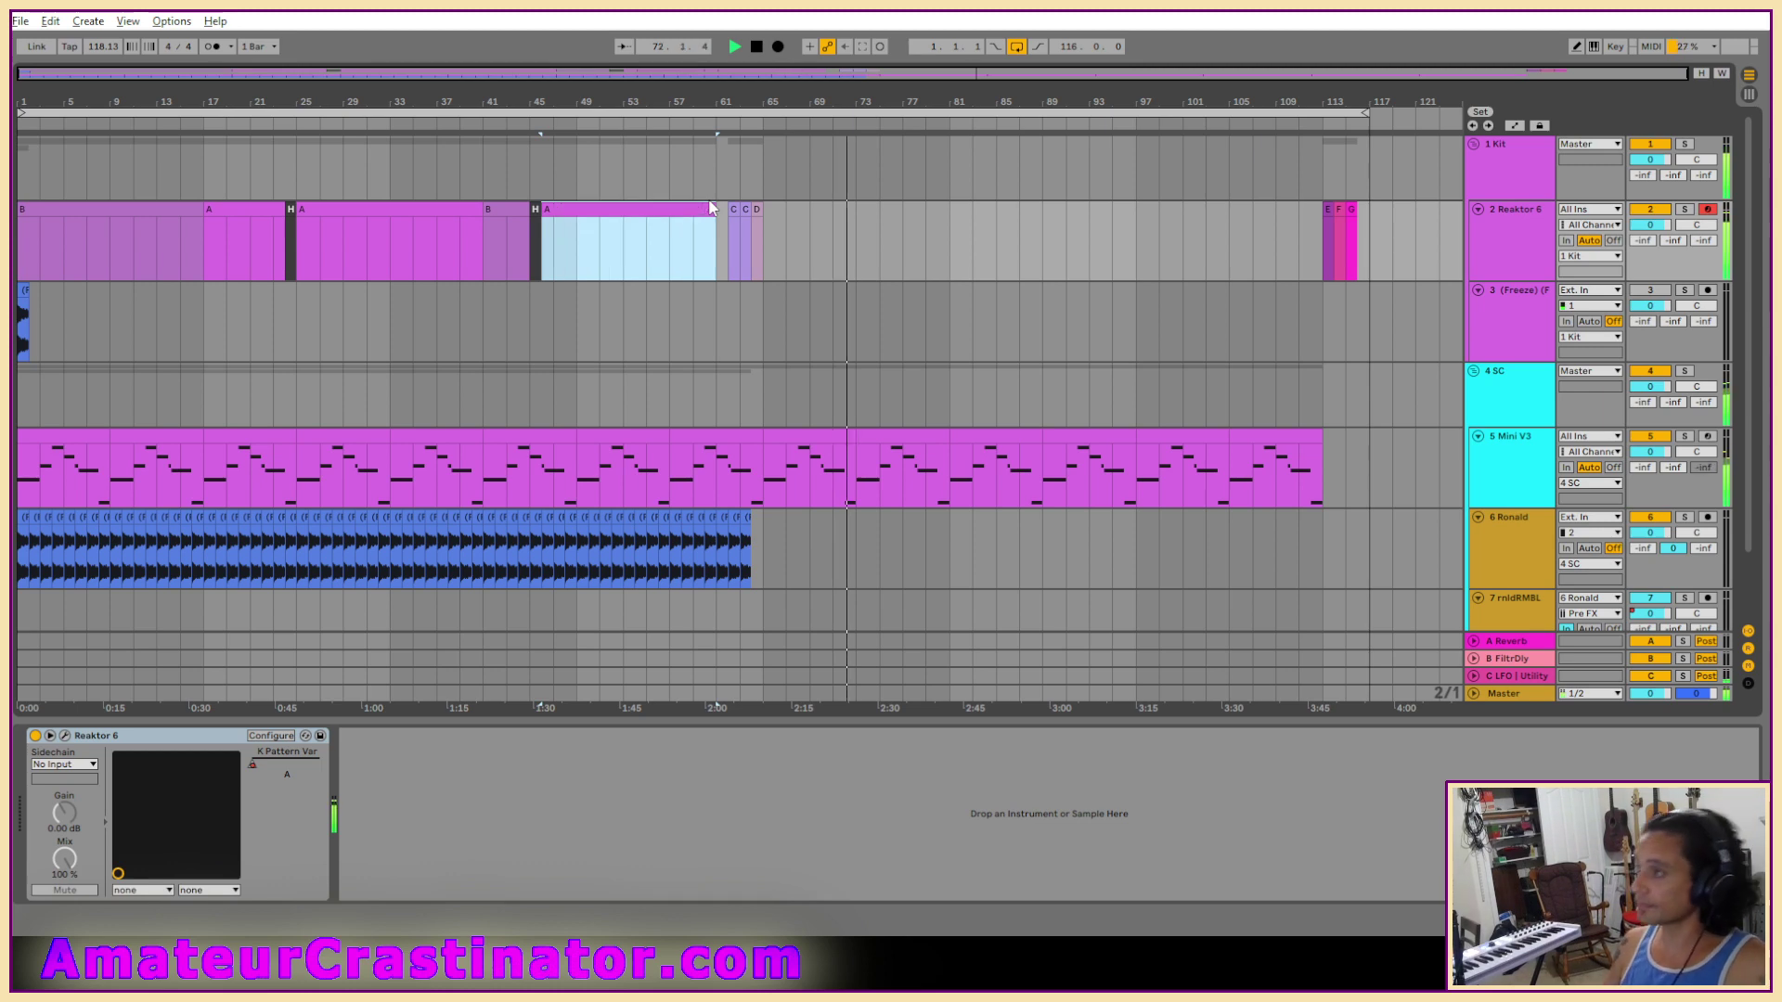
left_click(731, 209)
left_click(746, 209, "shift")
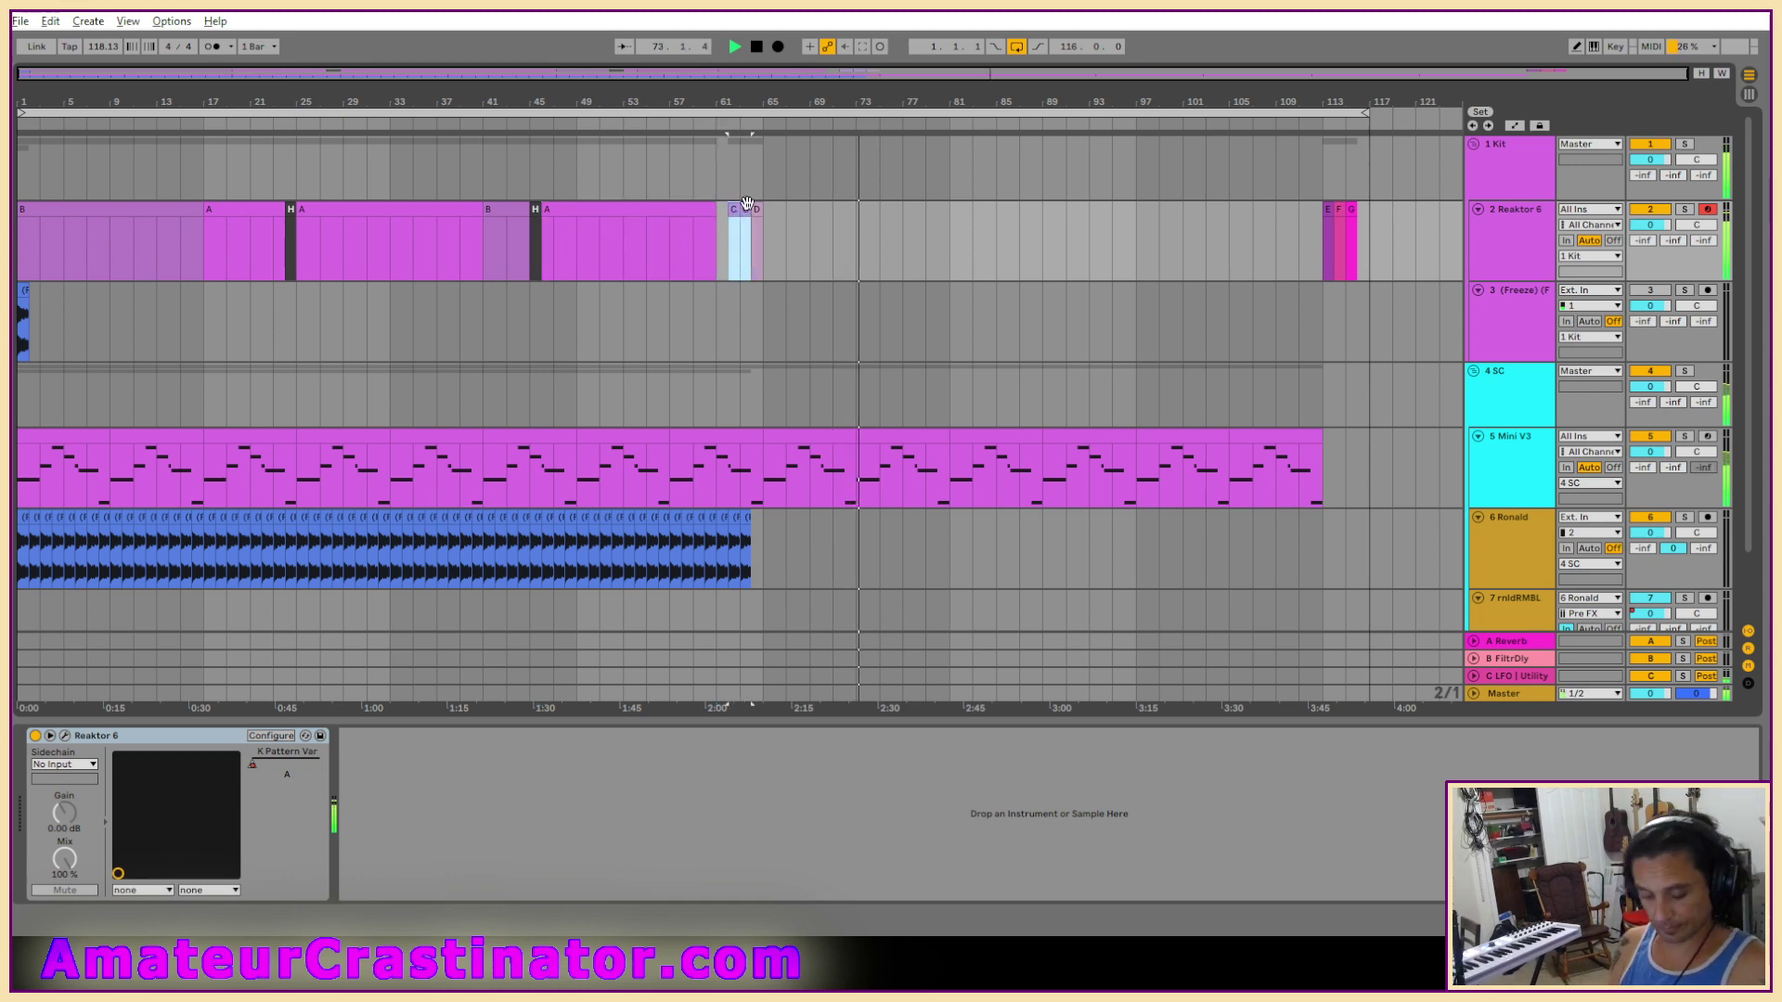
key("ctrl+j")
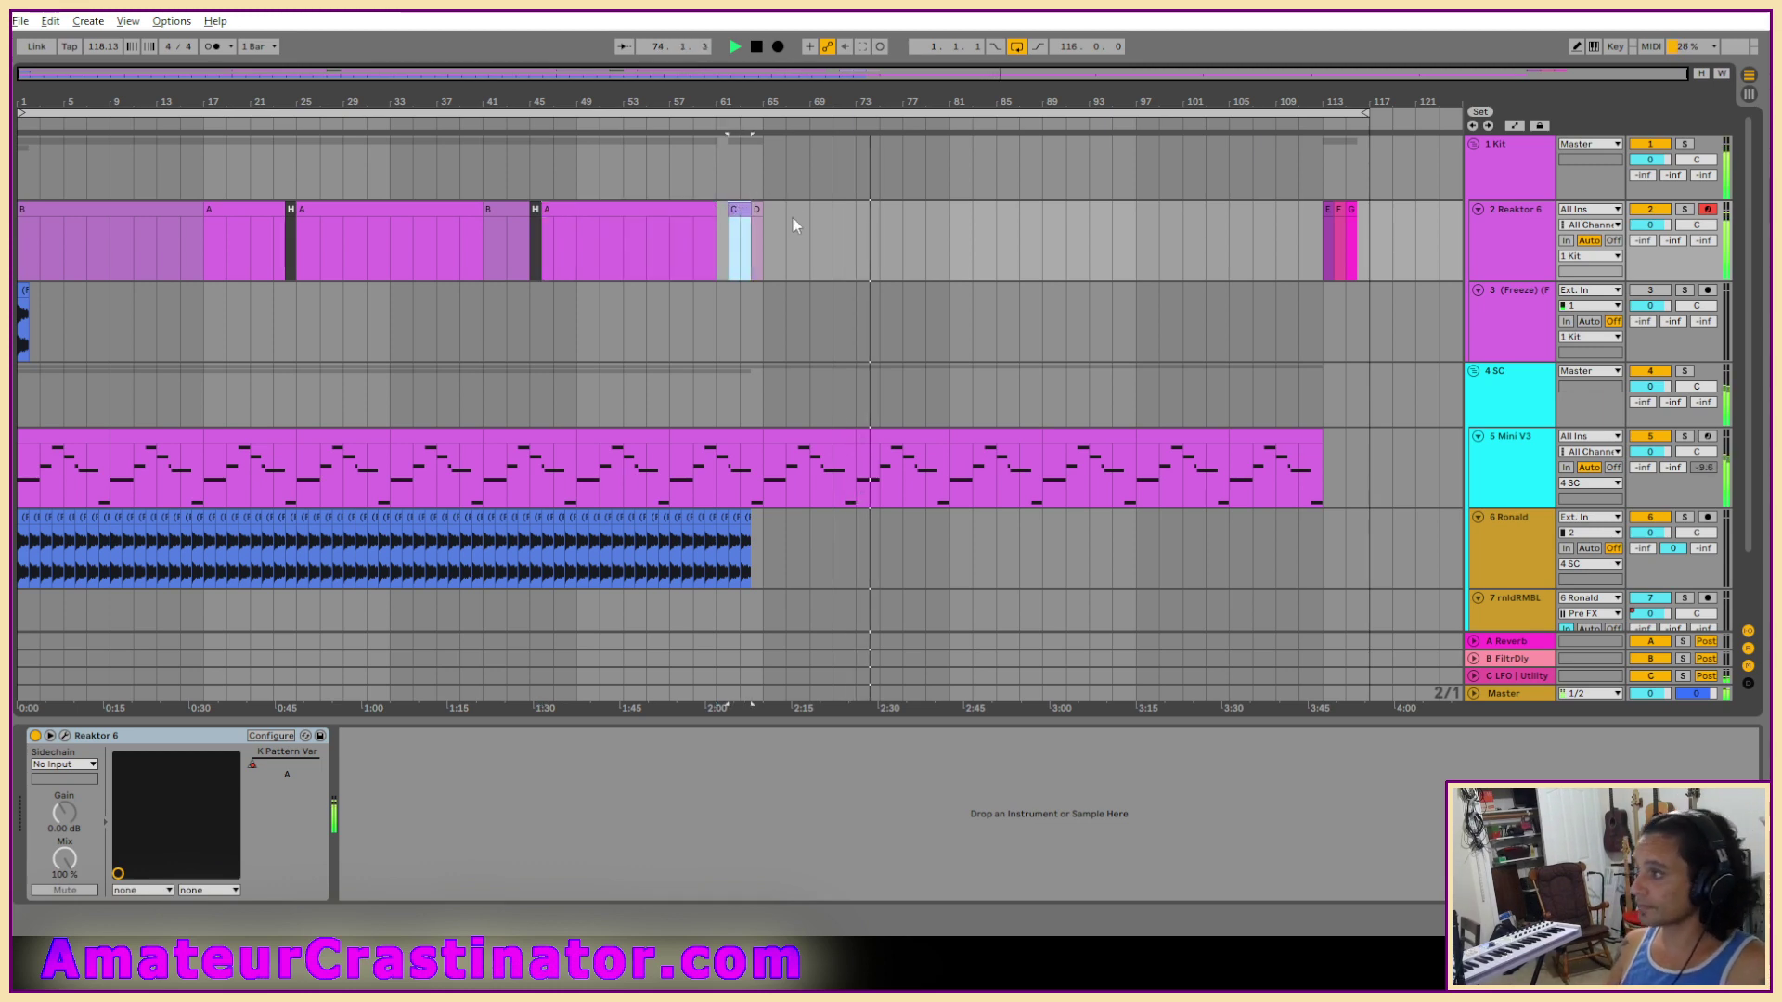
With automation lanes shown, duplicate the Reaktor 6 track's D clip back to back up to bar 97.
key("a")
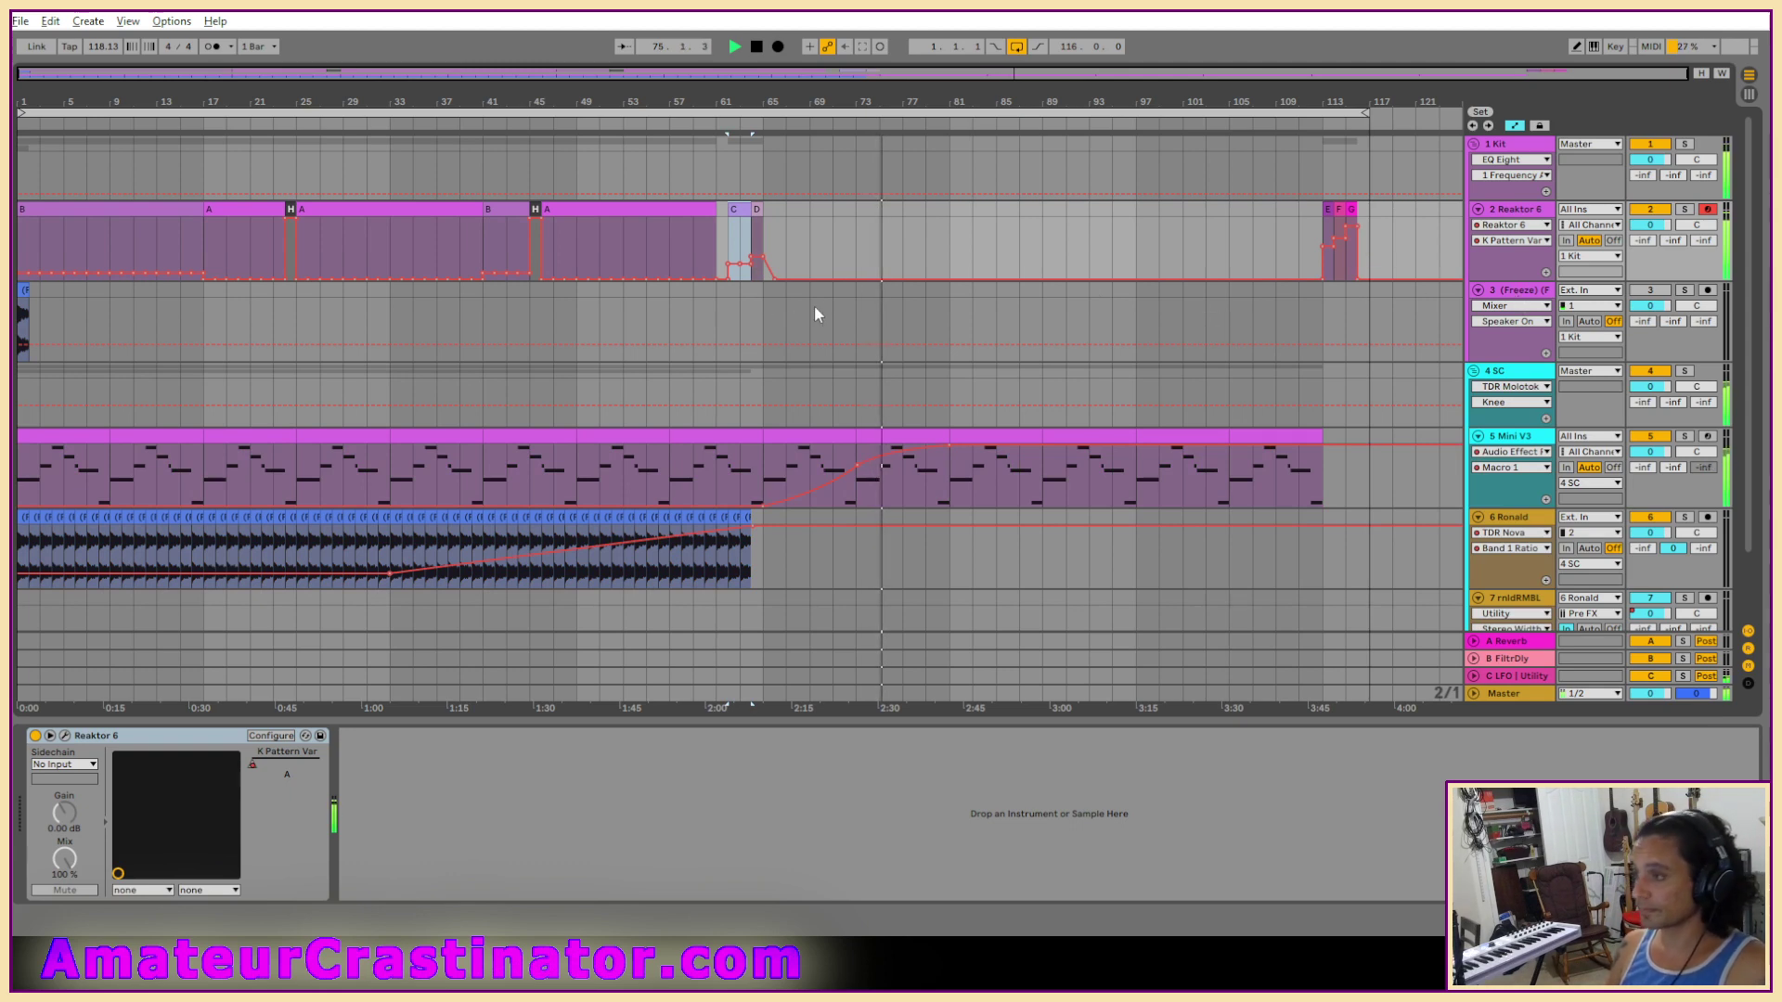
left_click(761, 214)
key("ctrl+d")
key("ctrl+d")
key("ctrl+d")
key("ctrl+d")
key("ctrl+d")
key("ctrl+d")
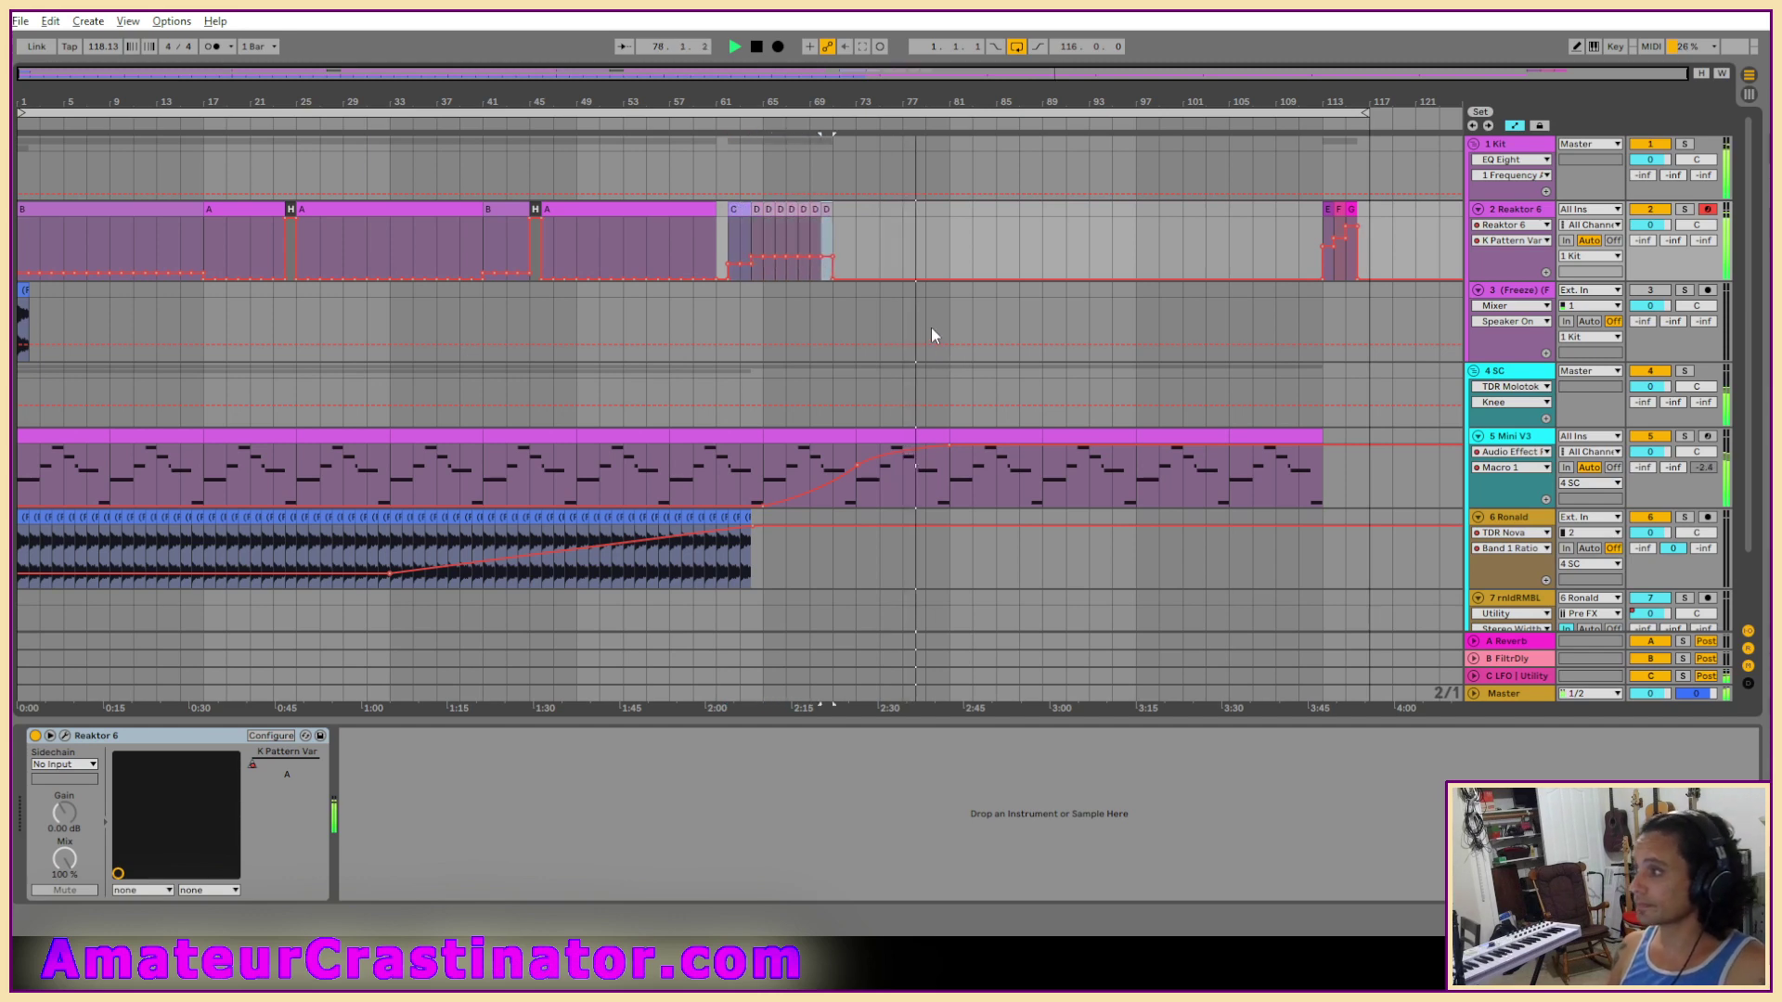
key("ctrl+d")
key("ctrl+d")
key("ctrl+d")
key("ctrl+d")
key("ctrl+d")
key("ctrl+d")
key("ctrl+d")
key("ctrl+d")
key("ctrl+d")
key("ctrl+d")
key("ctrl+d")
key("ctrl+d")
key("ctrl+d")
key("ctrl+d")
key("ctrl+d")
key("ctrl+d")
key("ctrl+d")
key("ctrl+d")
key("ctrl+d")
key("ctrl+d")
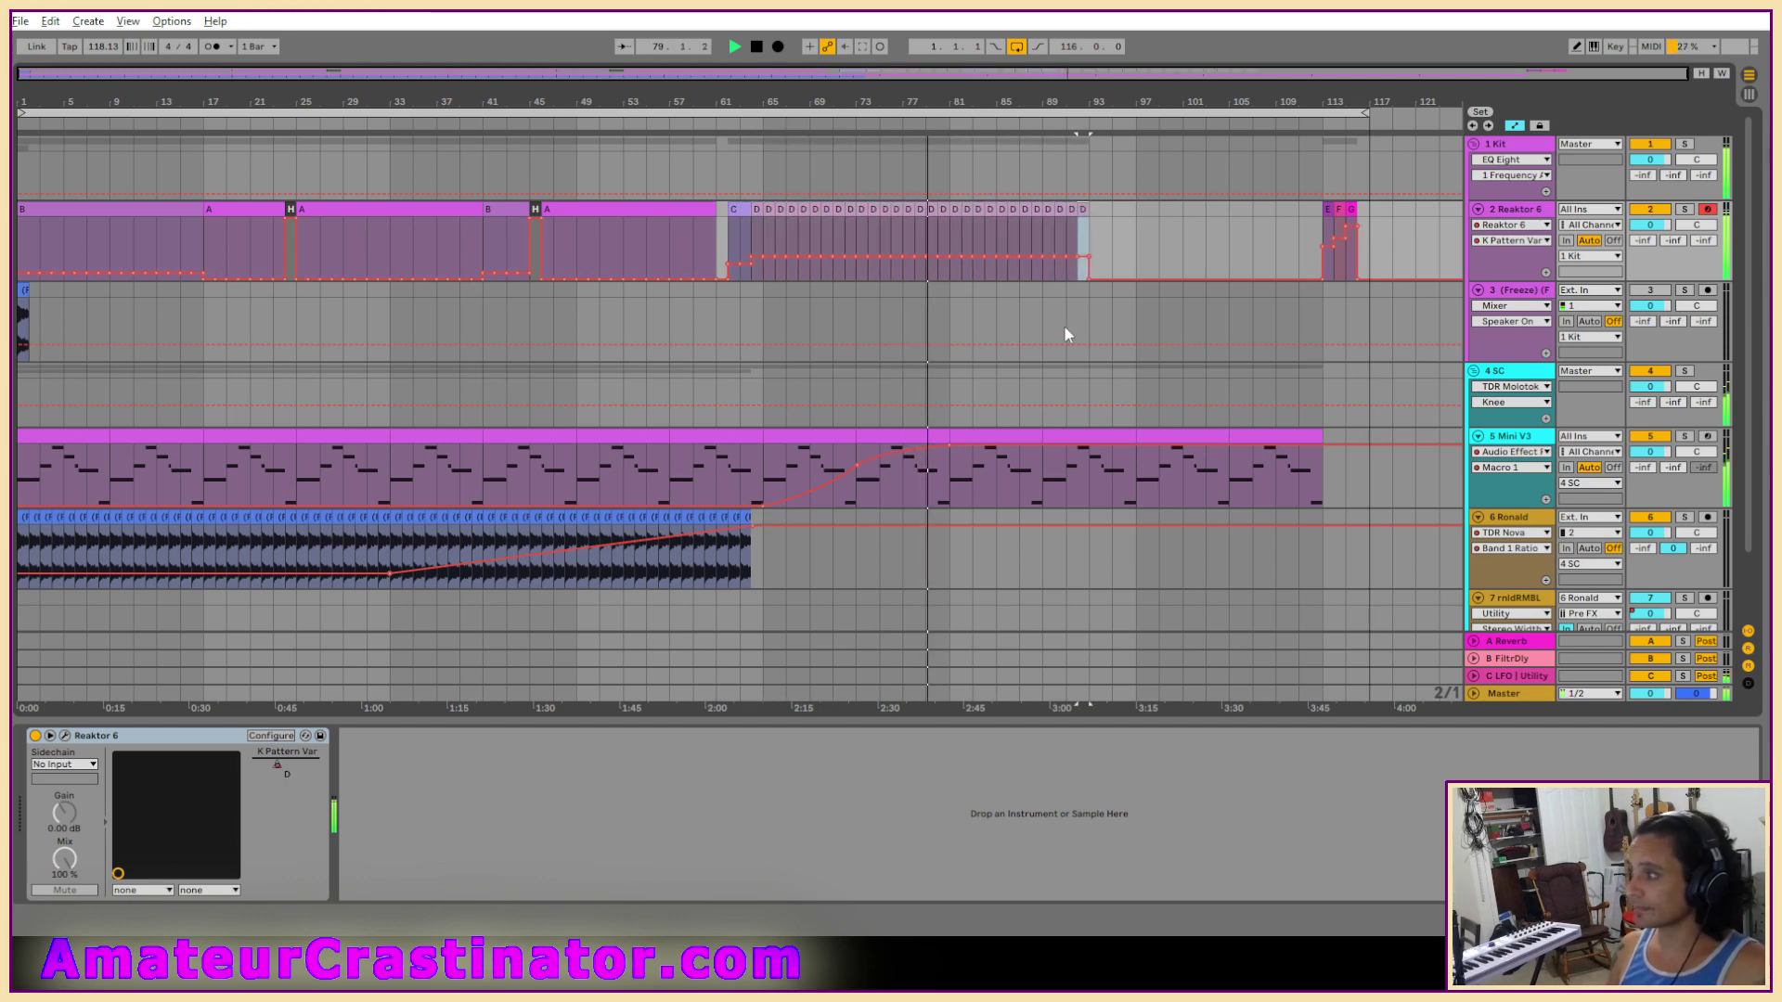
key("ctrl+d")
key("ctrl+d")
key("ctrl+d")
key("ctrl+d")
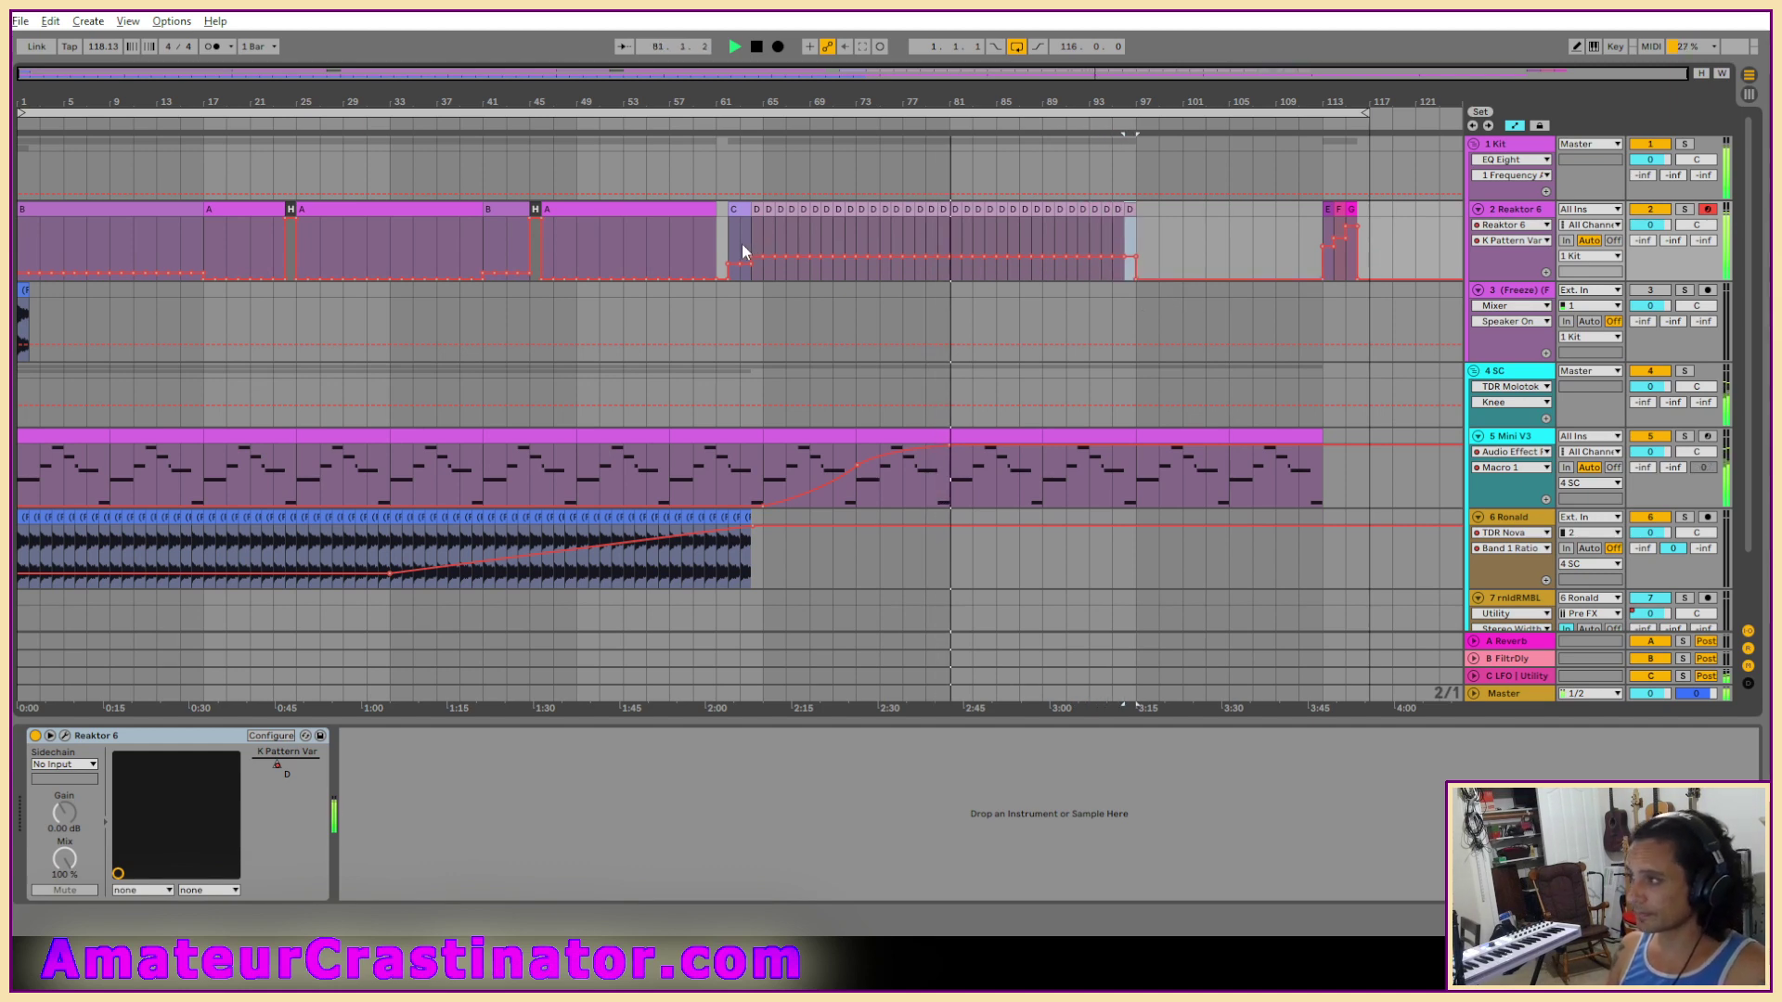
Consolidate all the D clips on the Reaktor 6 track into a single clip and hide the automation lanes.
left_click(758, 211)
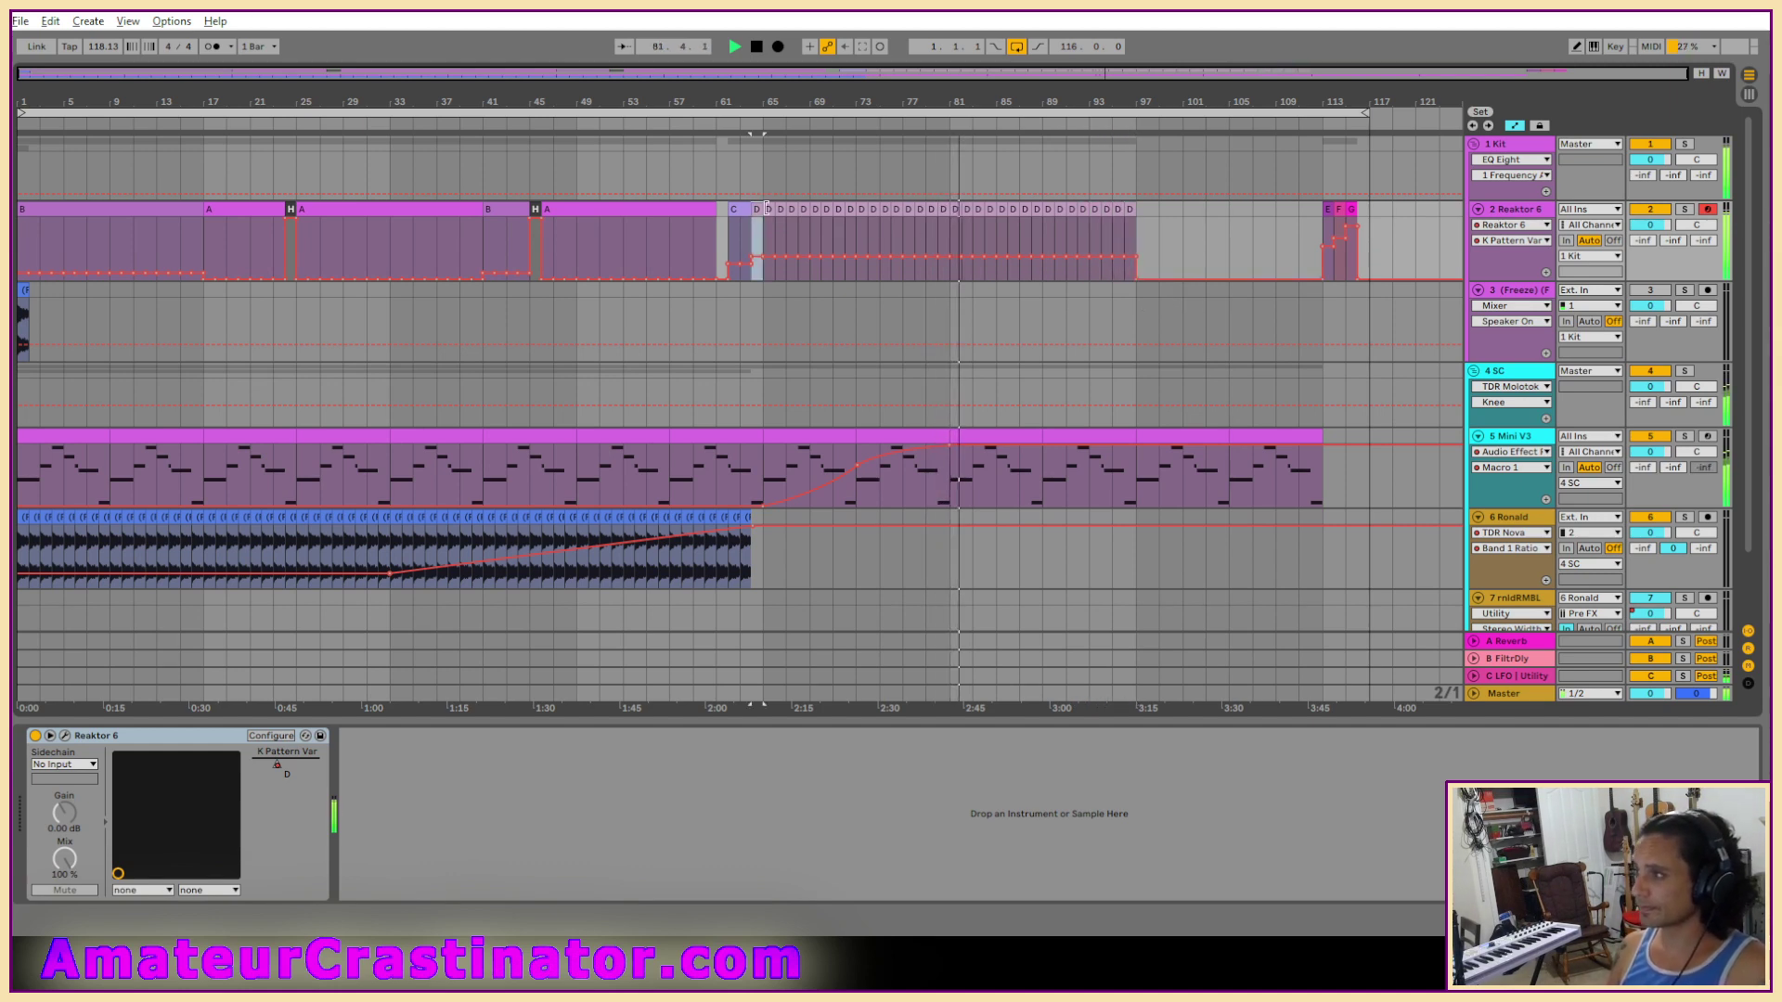
left_click(1130, 210, "shift")
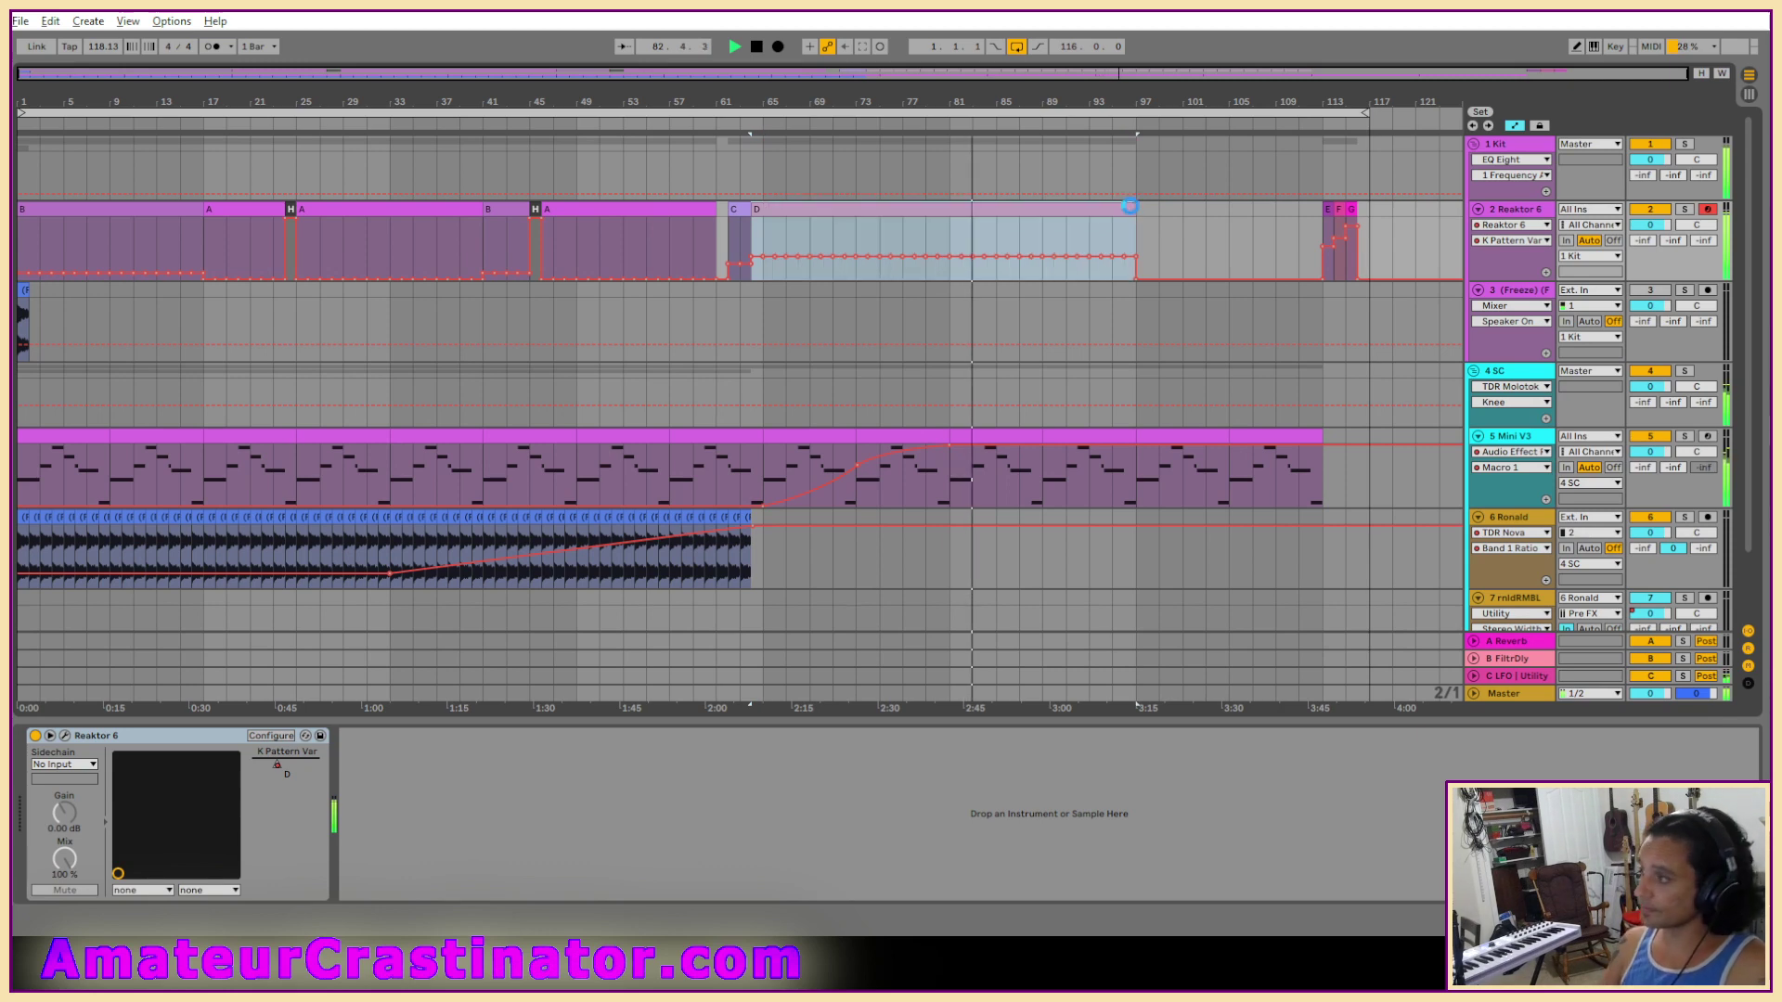
key("a")
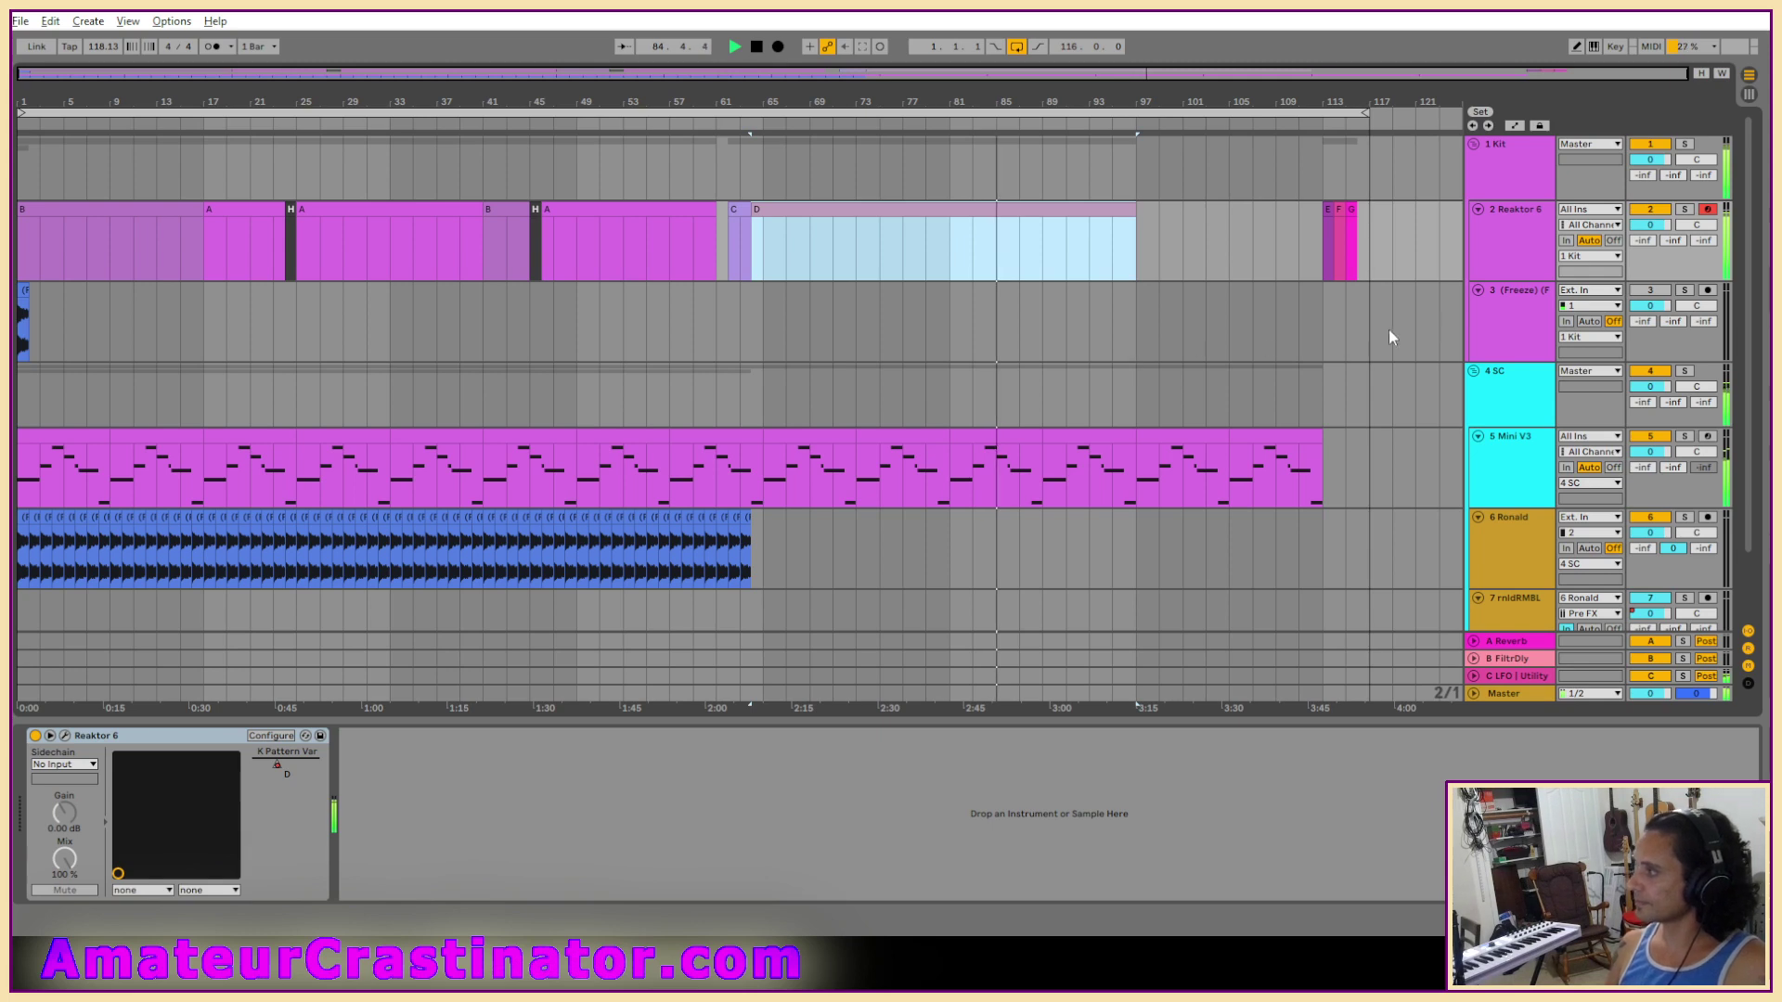
Examine the TRK-01 kick patterns and LFO+Noise modulation in the Reaktor 6 plug-in window, then close it.
left_click(1532, 239)
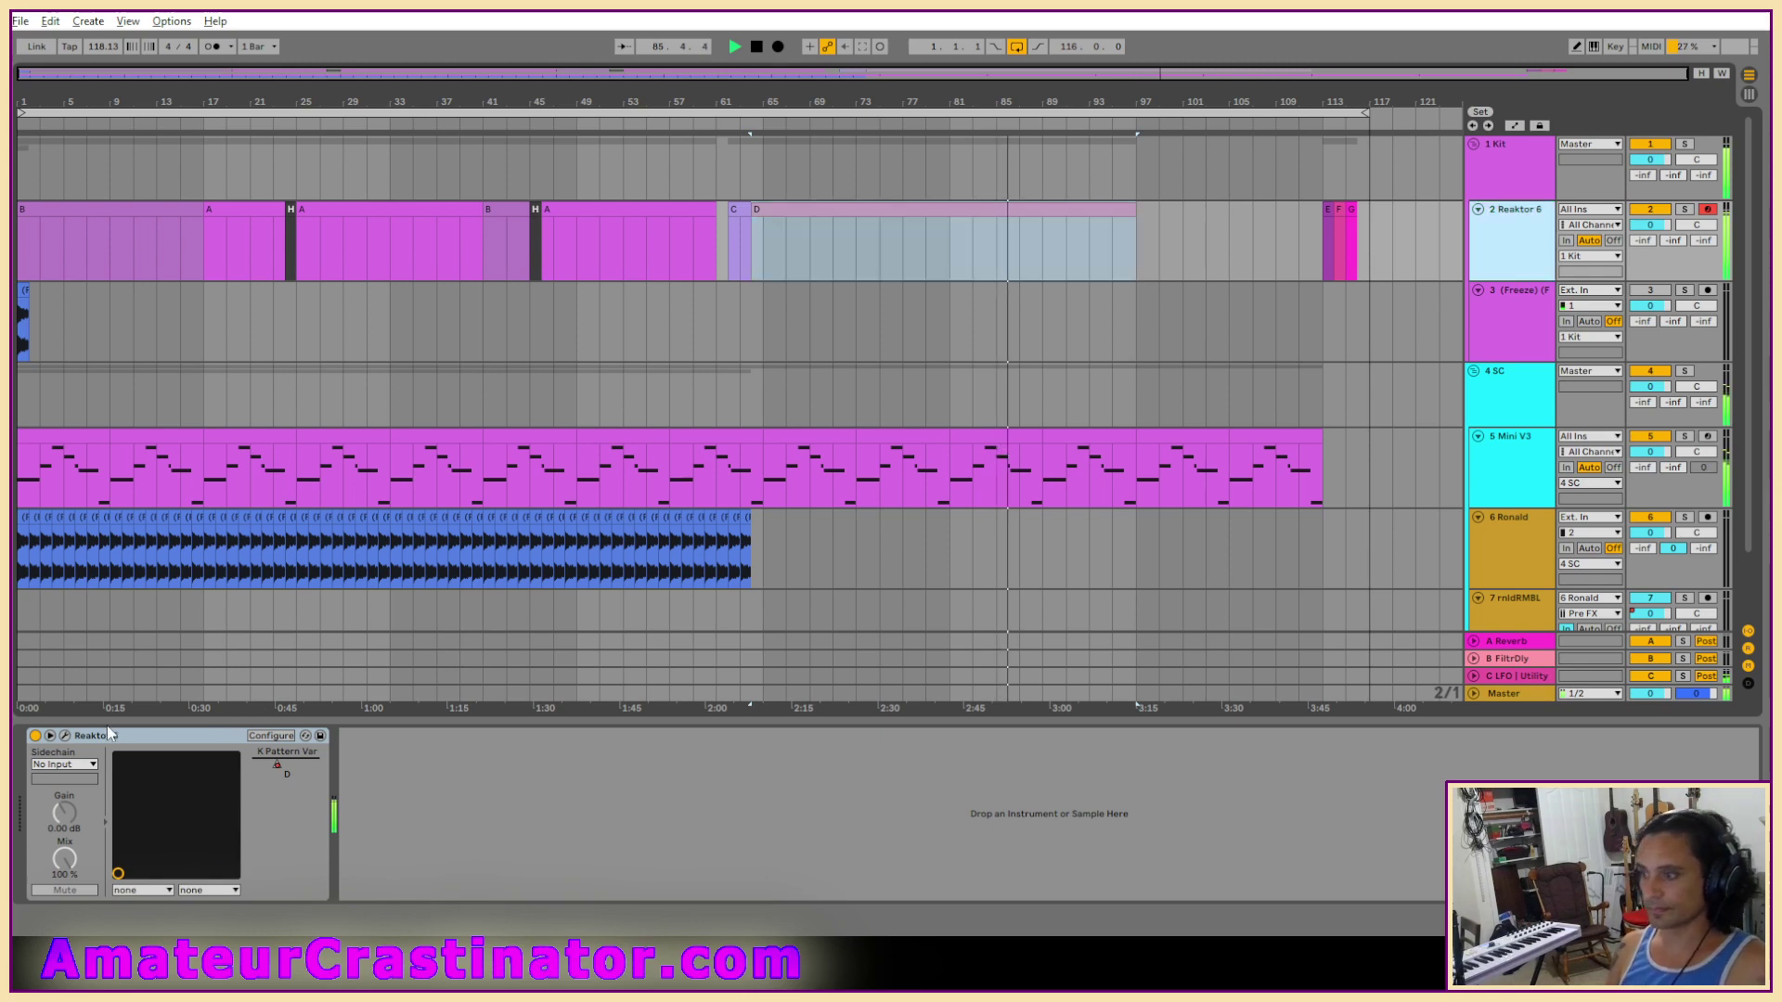
left_click(65, 736)
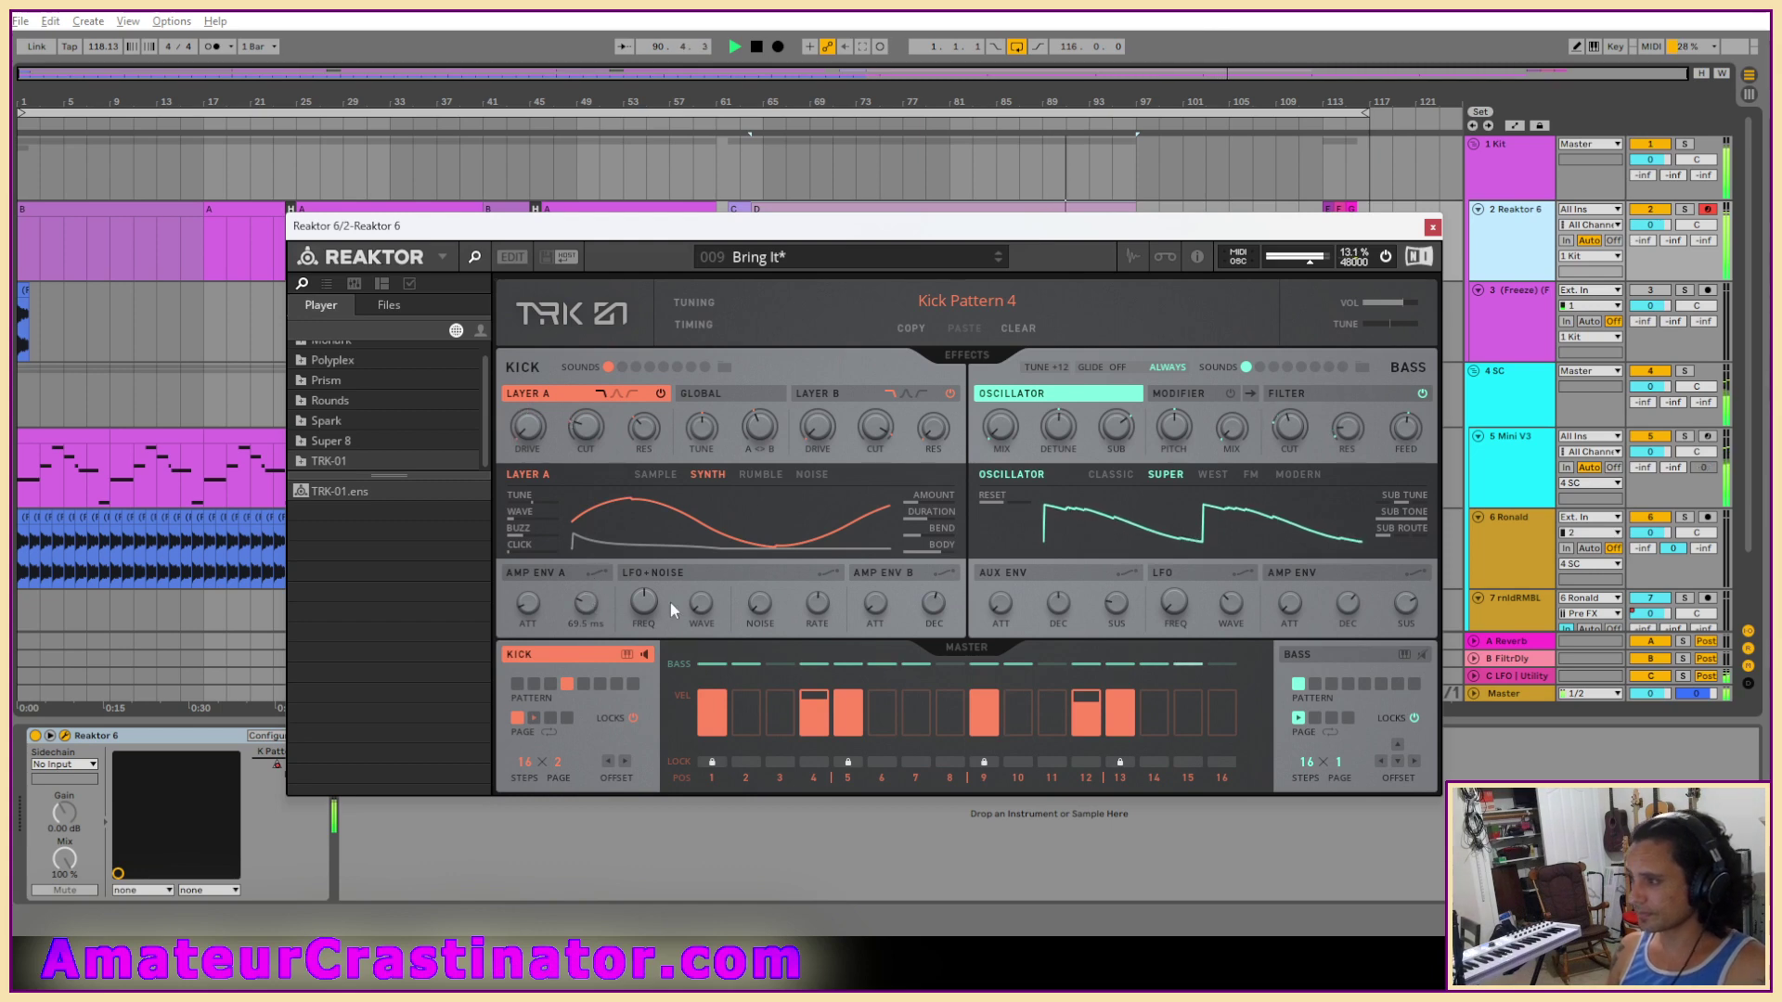
left_click(825, 573)
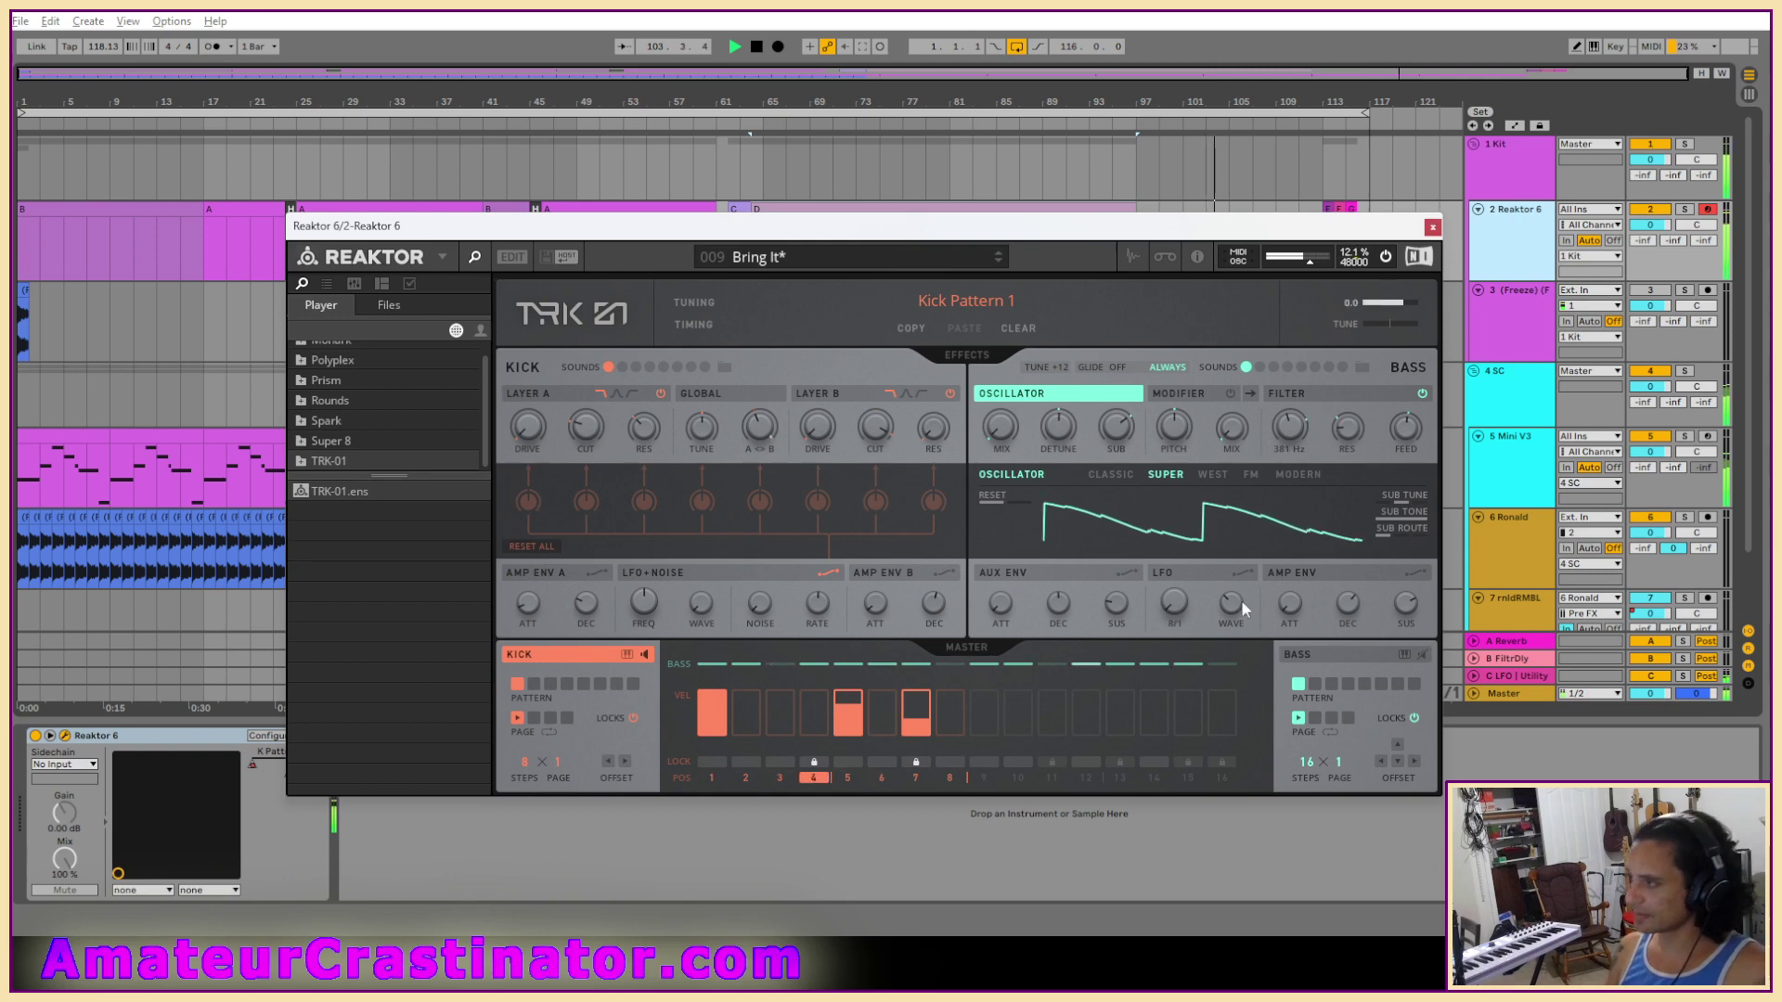
left_click(1433, 228)
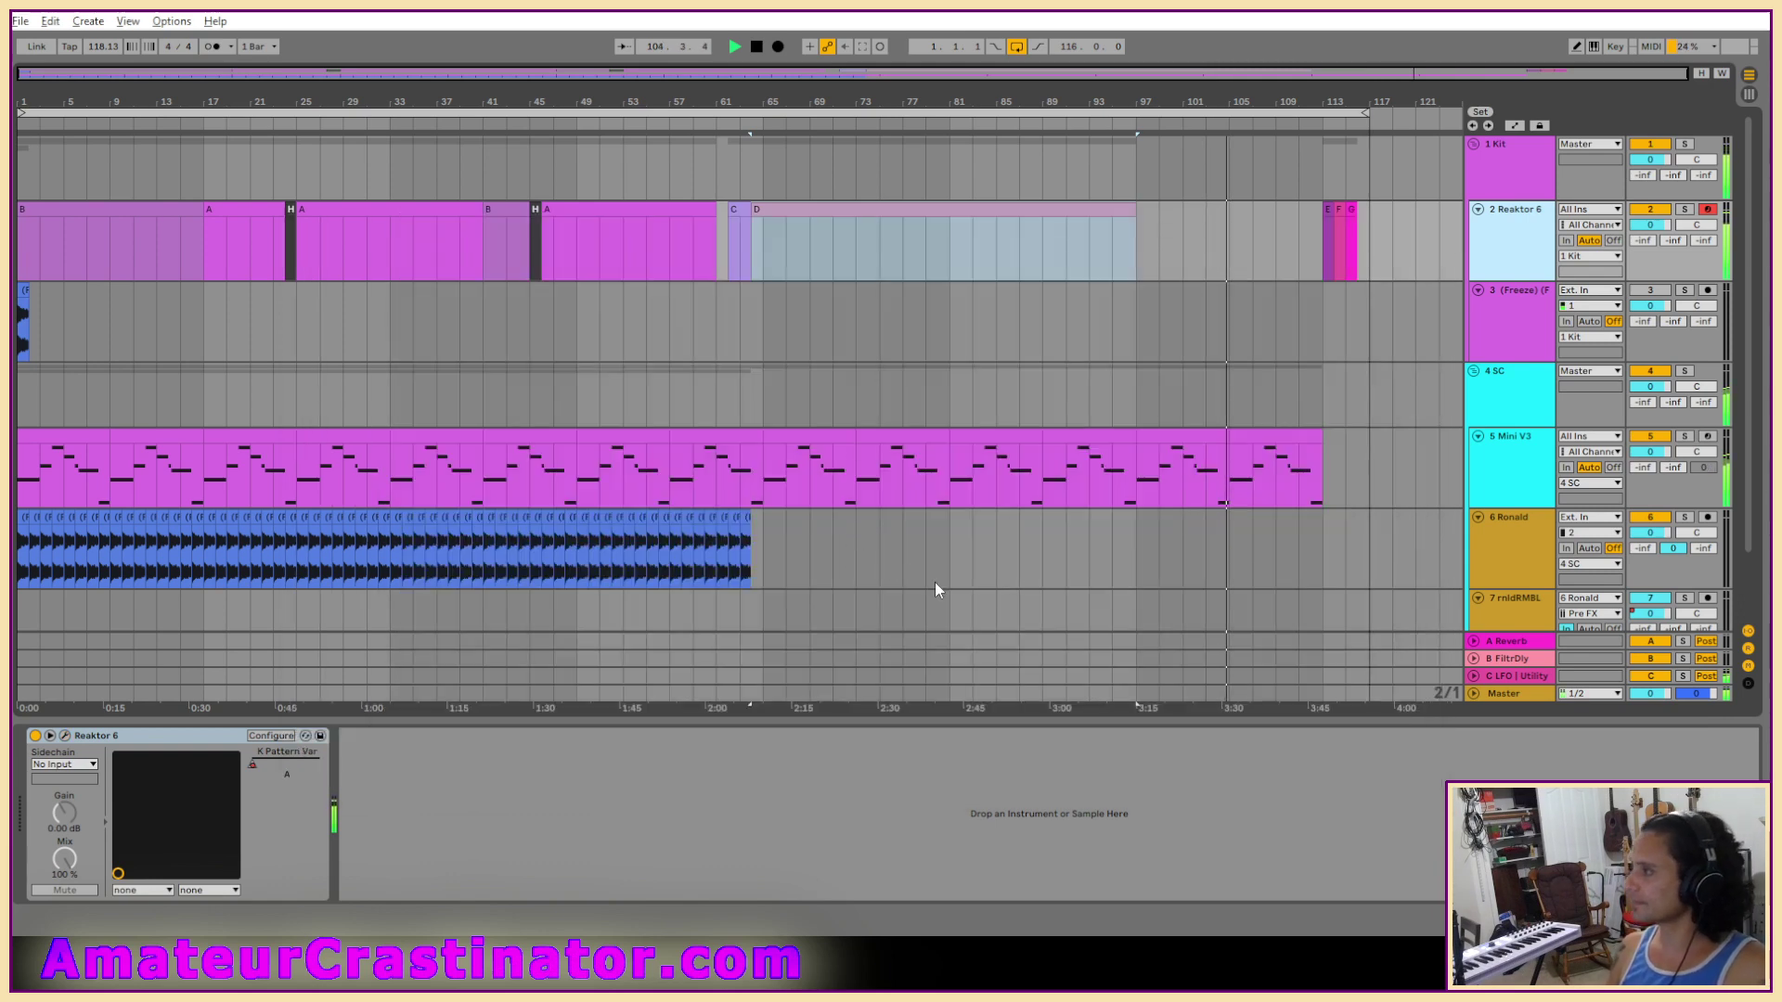
Open the Live Set in the Low Battery Project folder under Live Recordings.
left_click(20, 21)
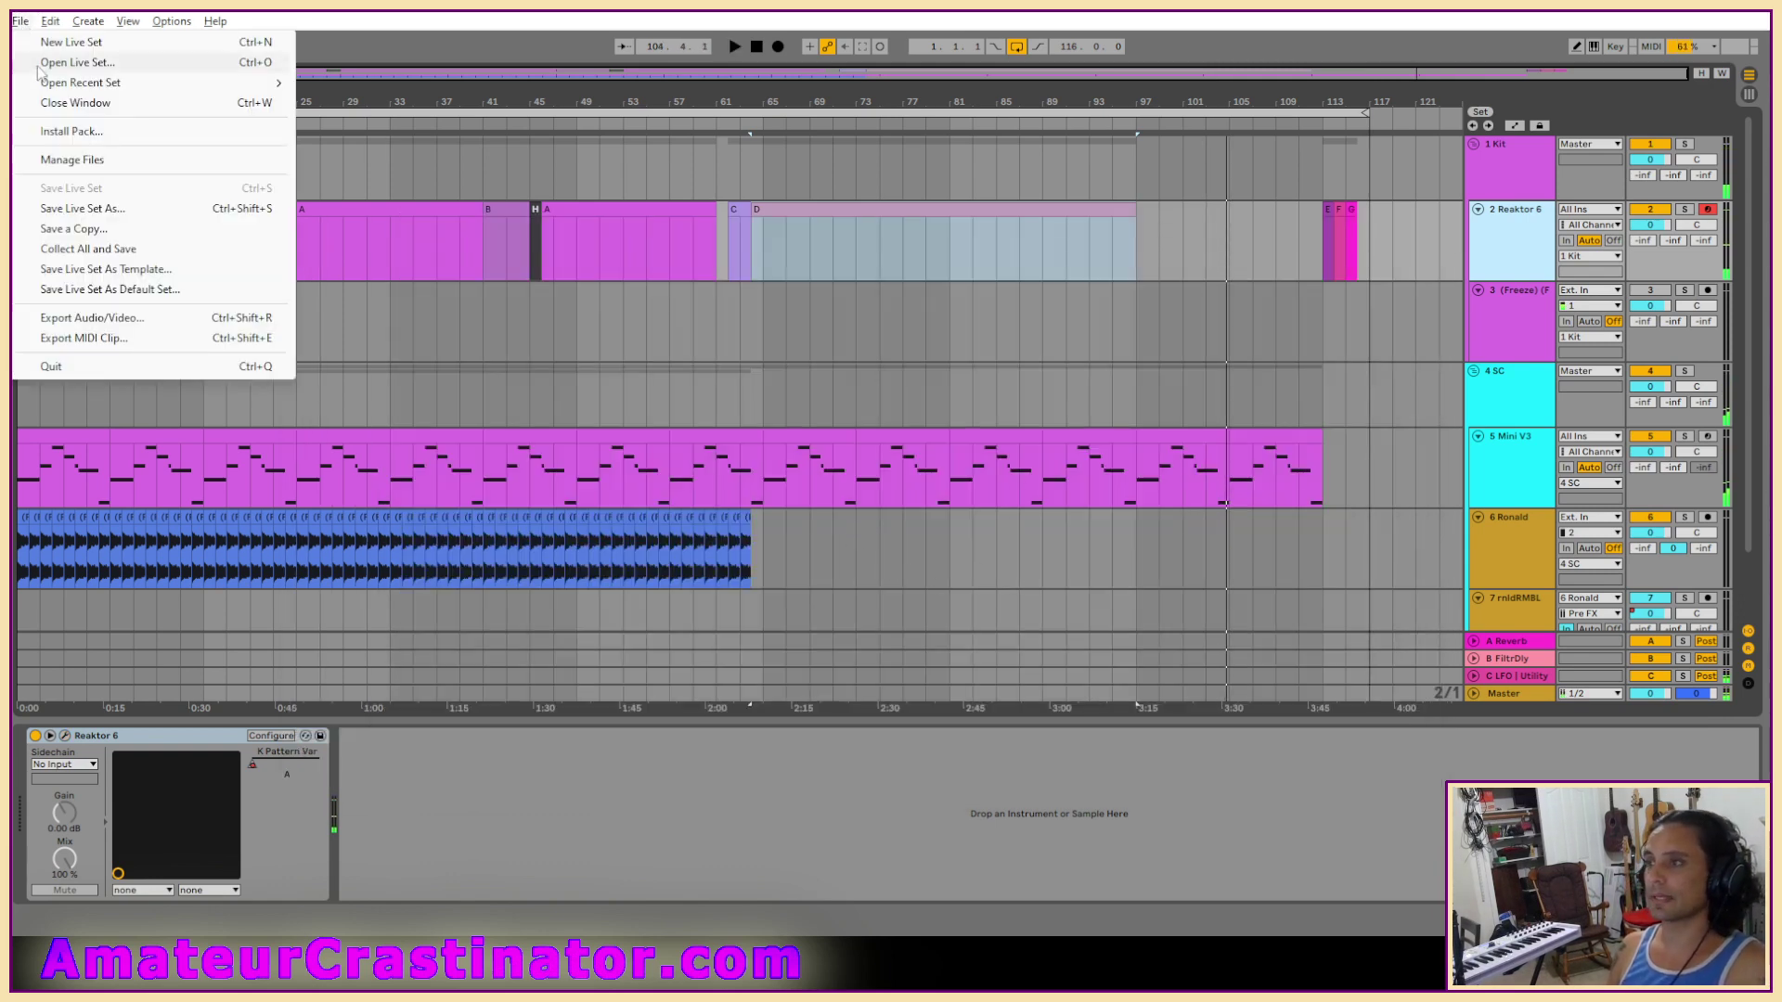
left_click(46, 60)
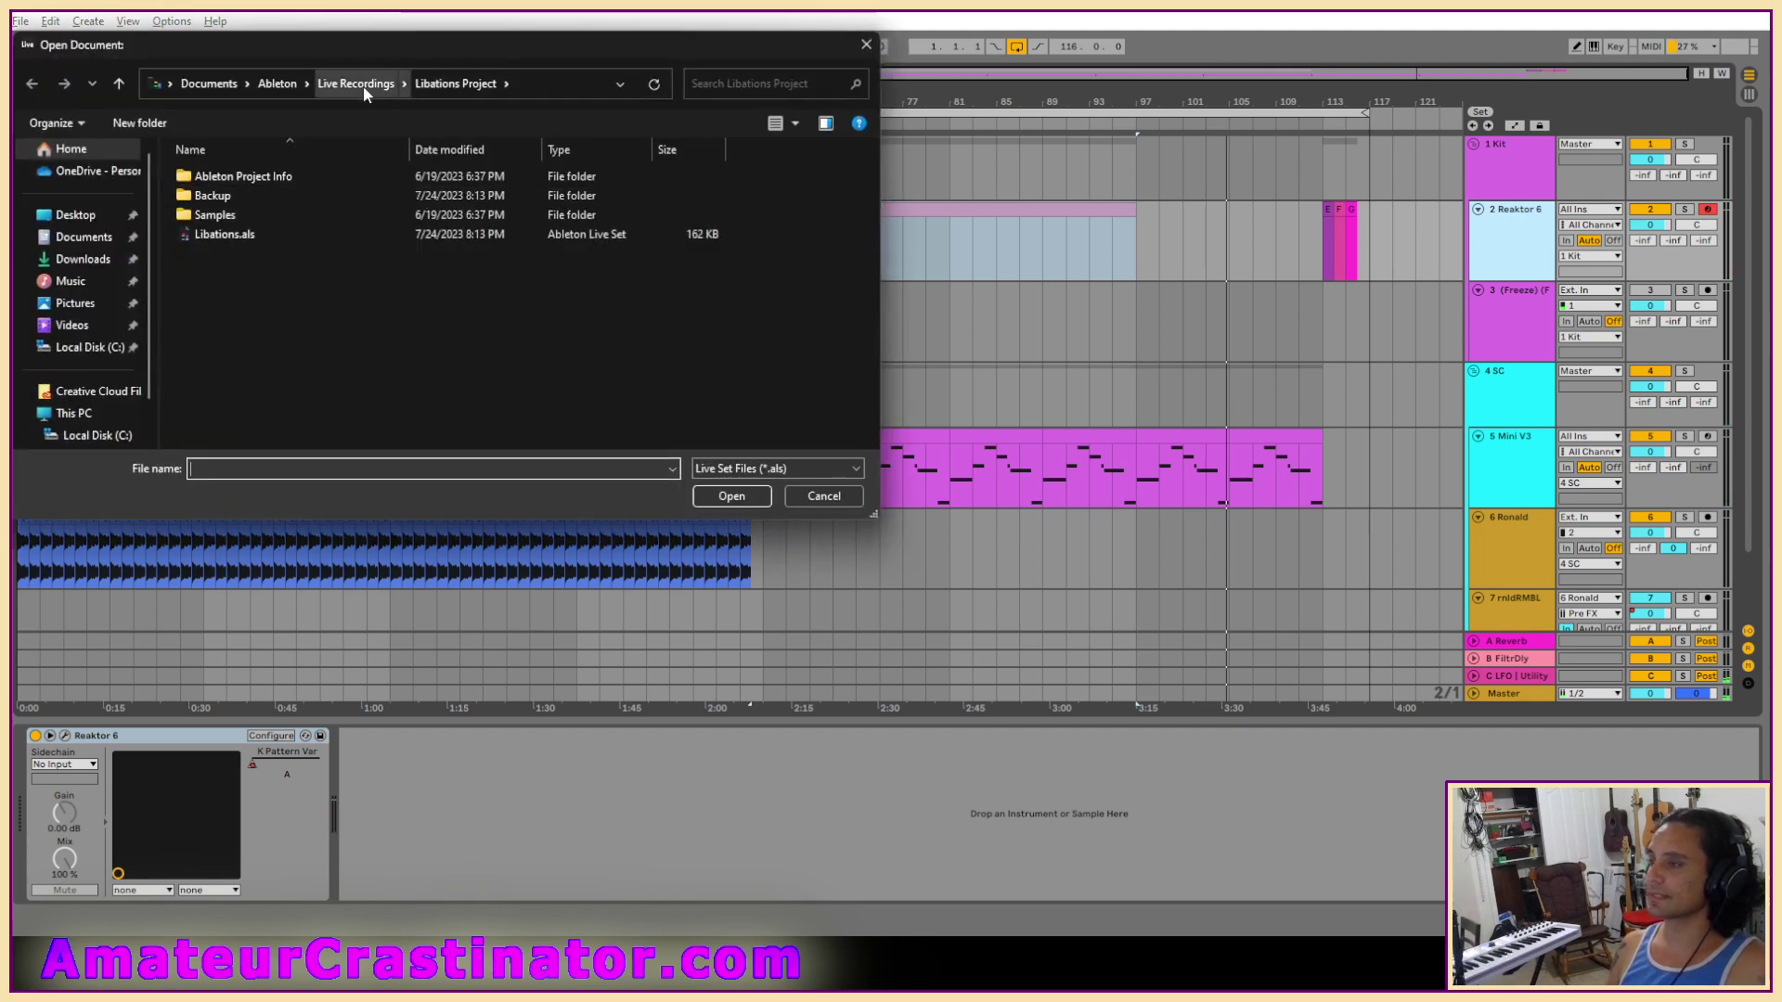
left_click(361, 85)
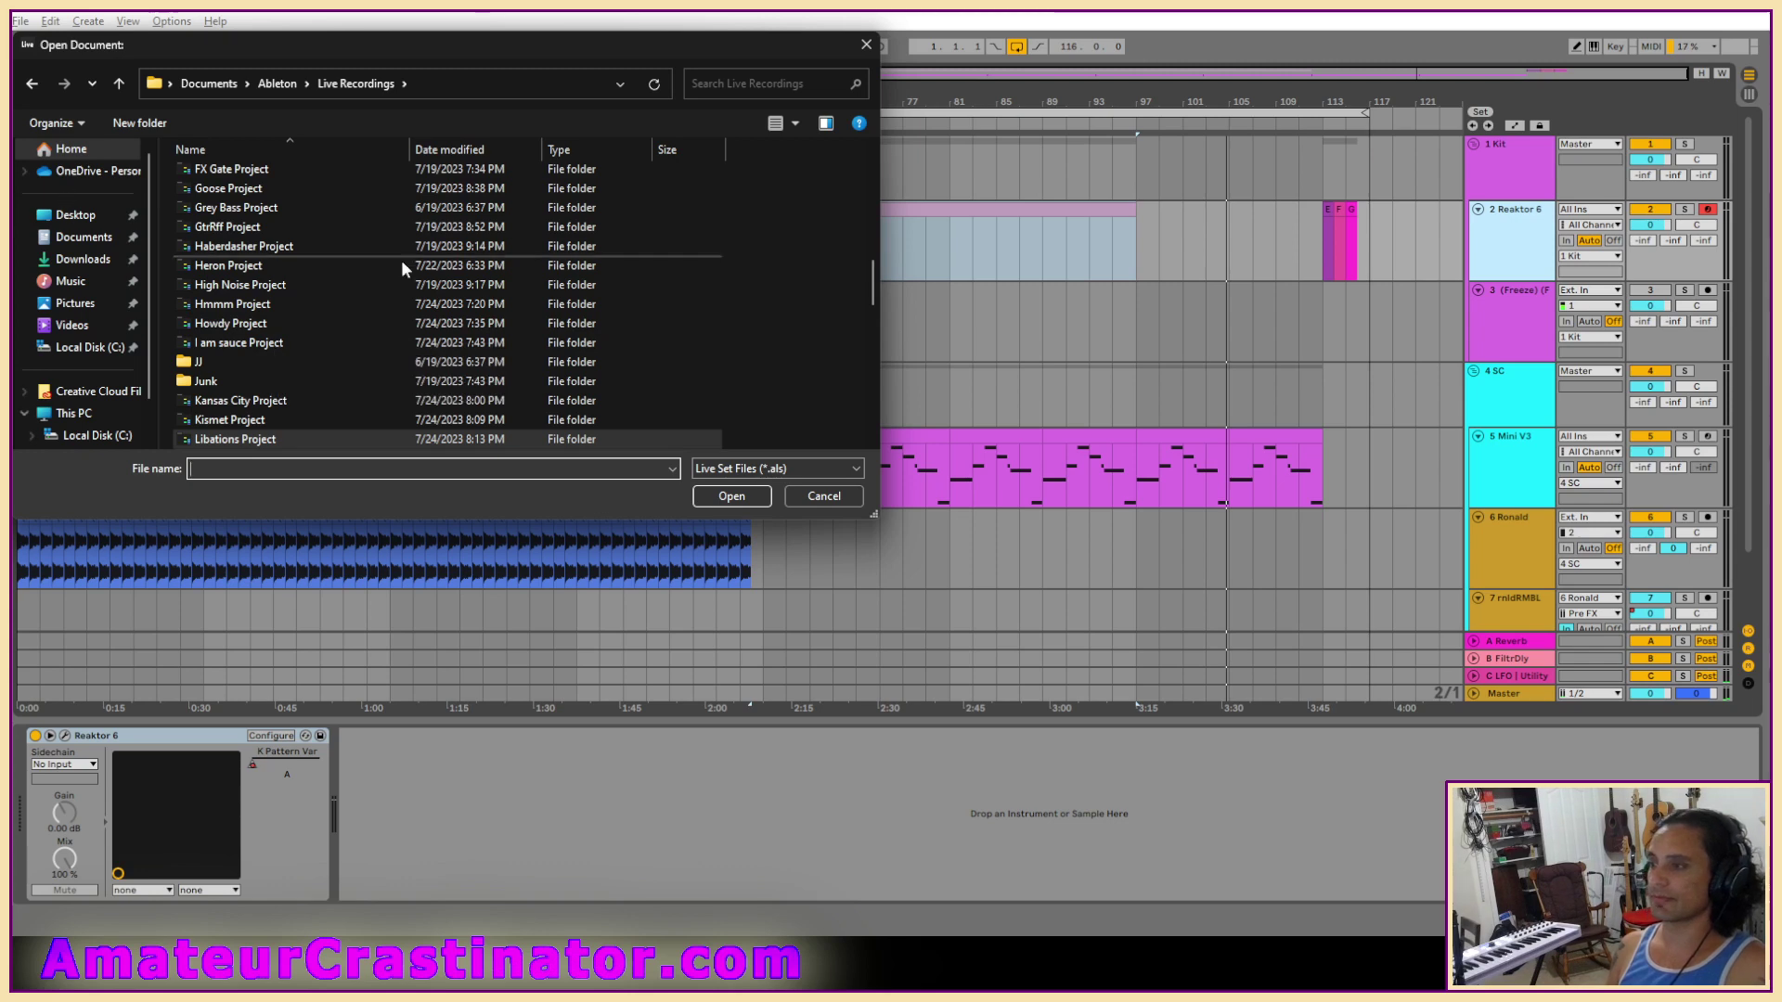
scroll(388, 309, "down", 2)
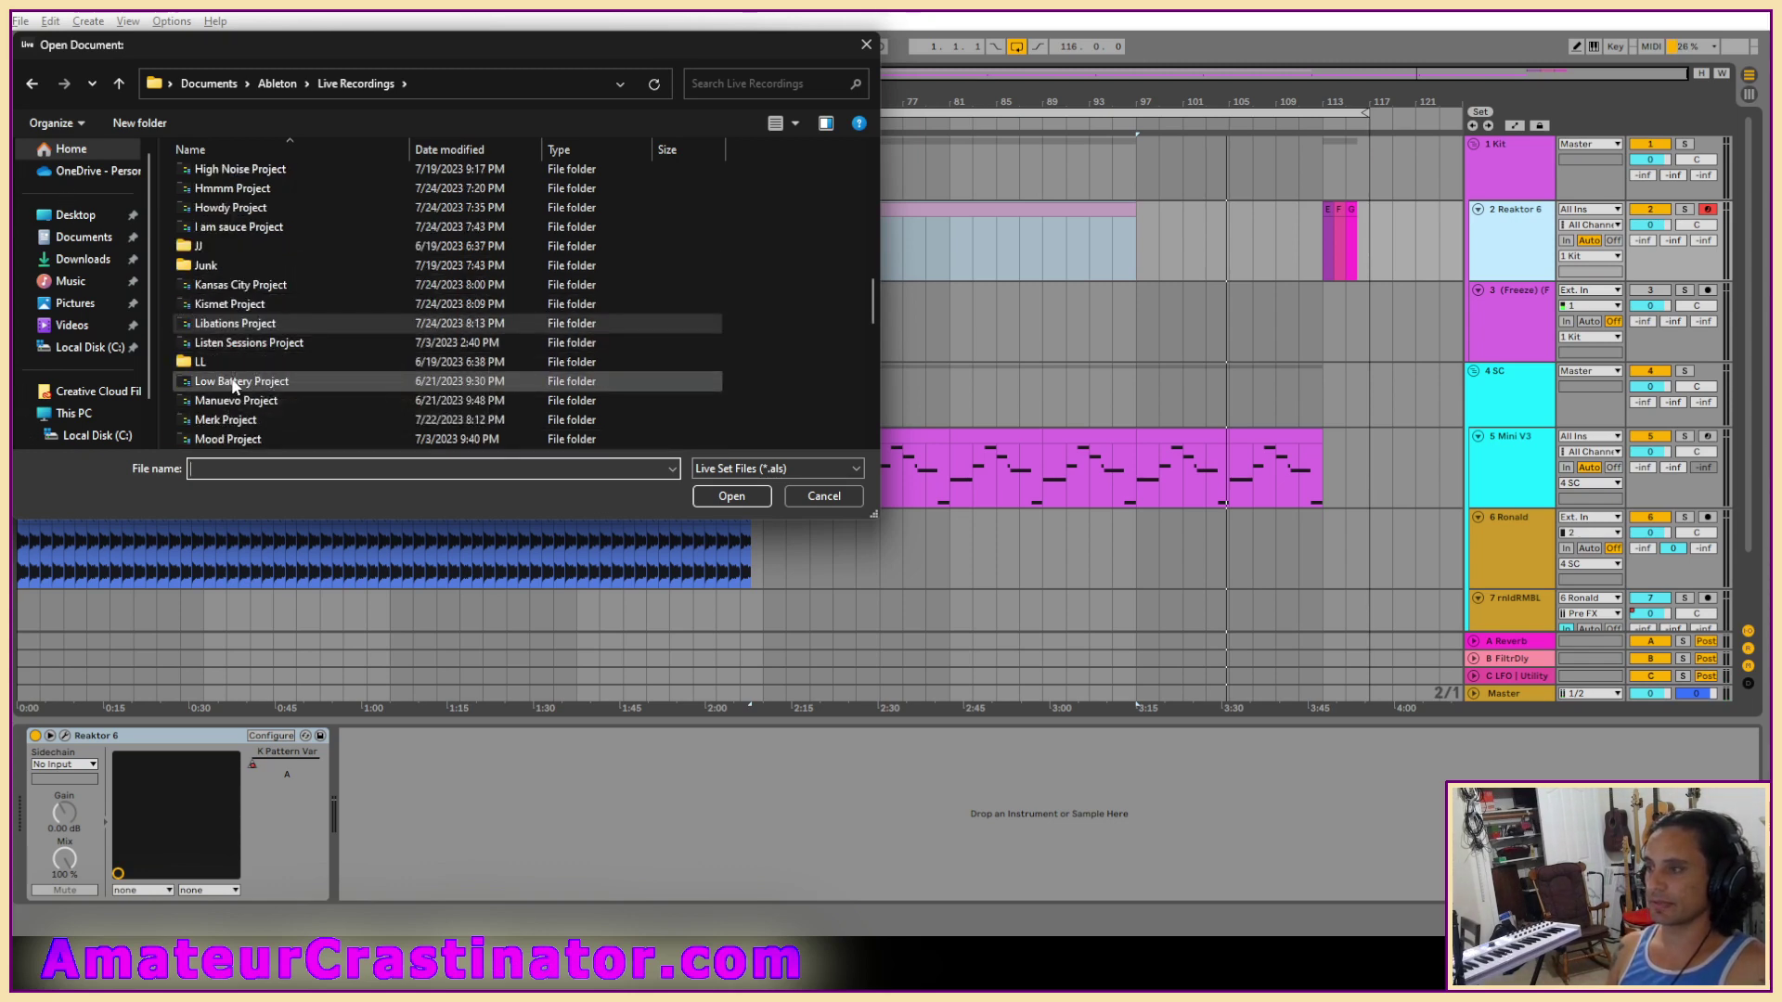
double_click(232, 381)
double_click(231, 234)
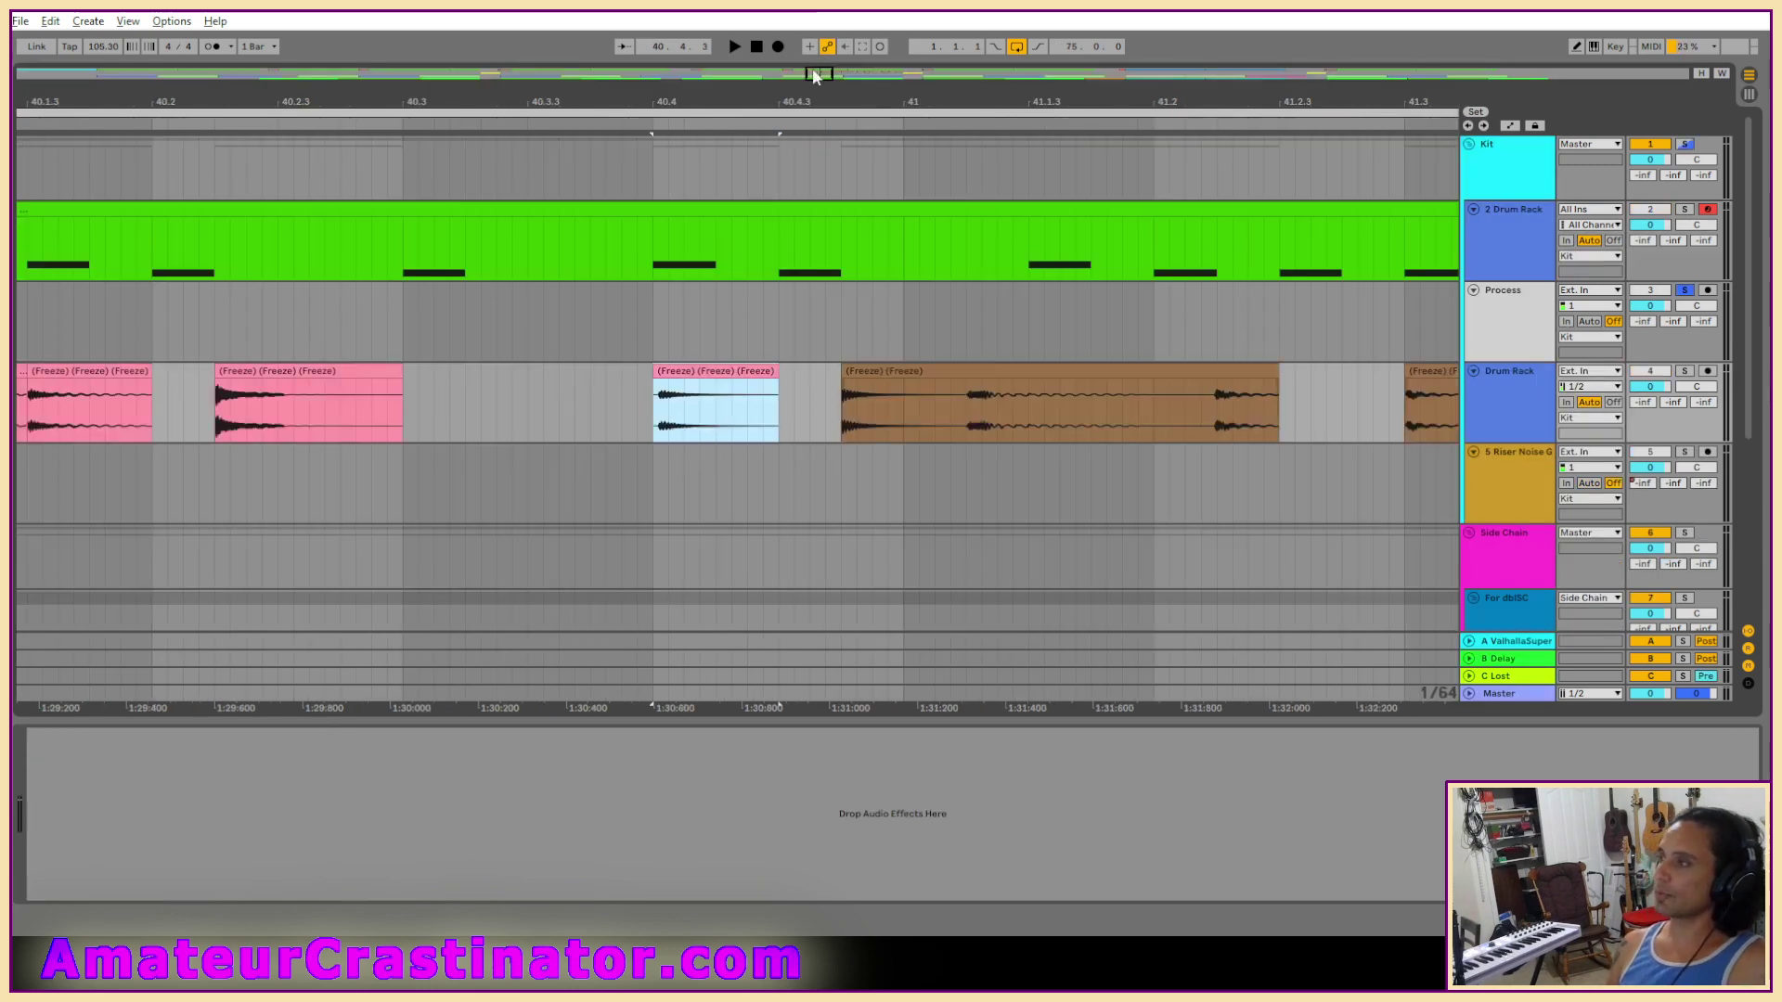
left_click_drag(819, 81, 822, 80)
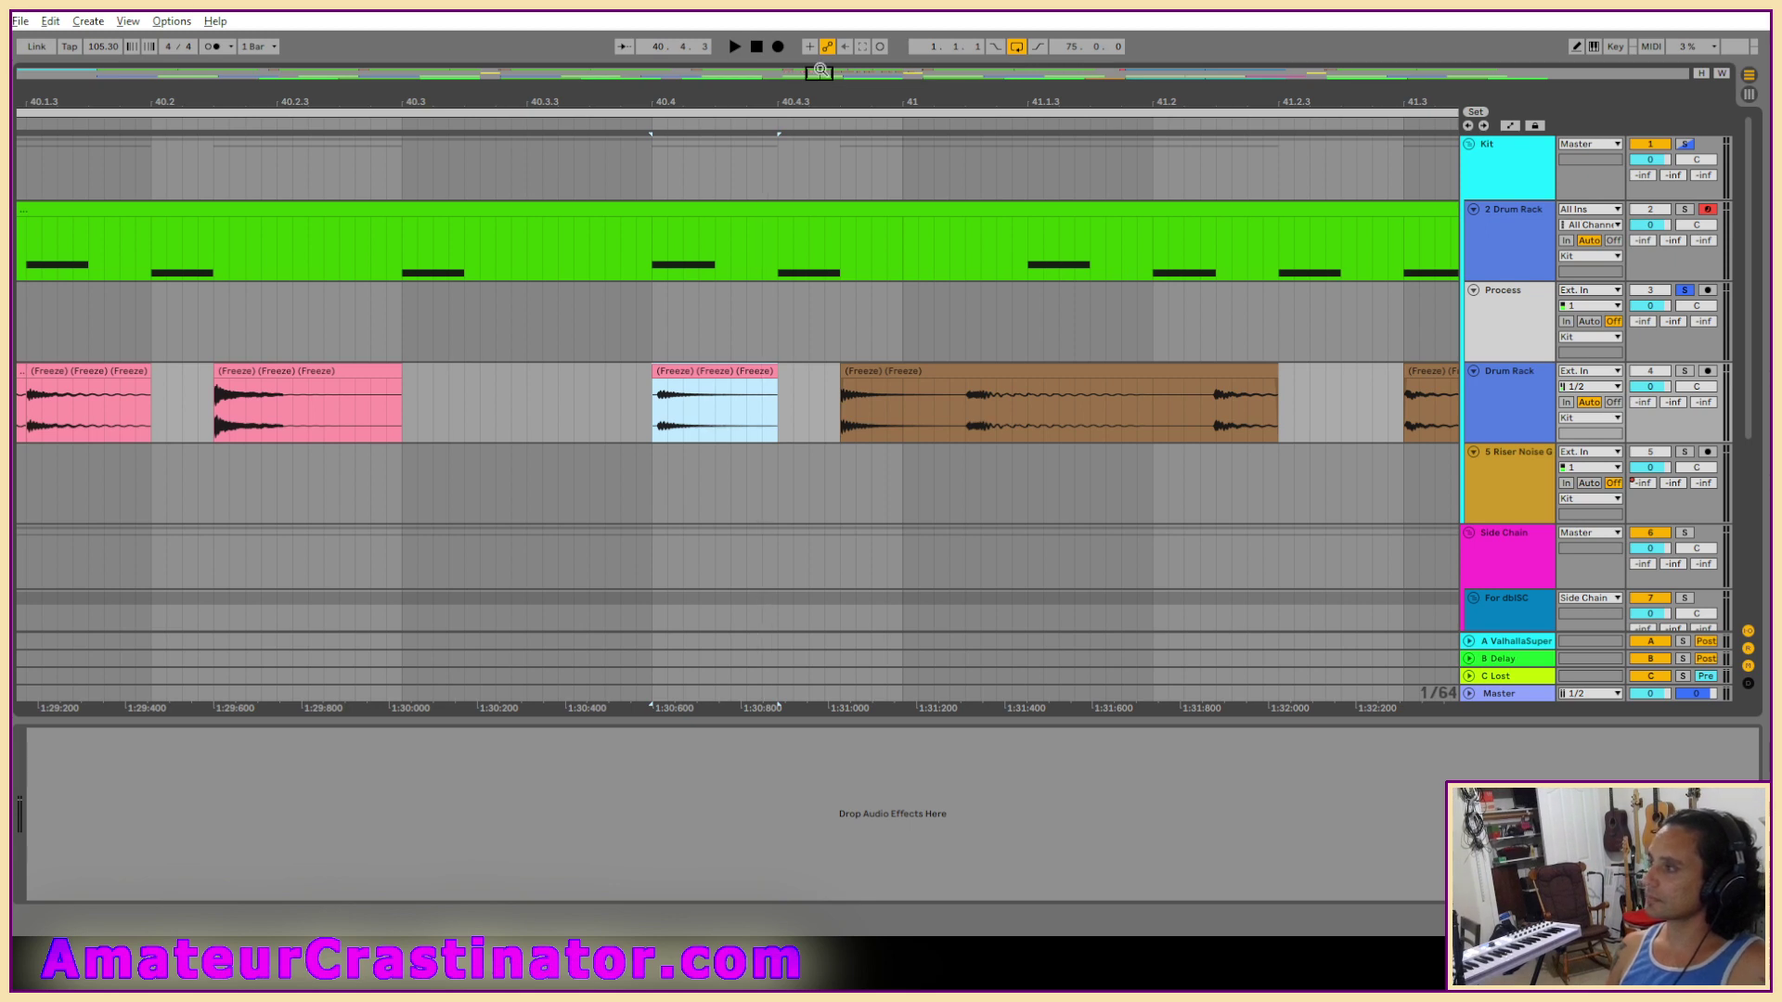
Play the Low Battery arrangement from the start and look over the clips on all its tracks.
double_click(821, 69)
key("space")
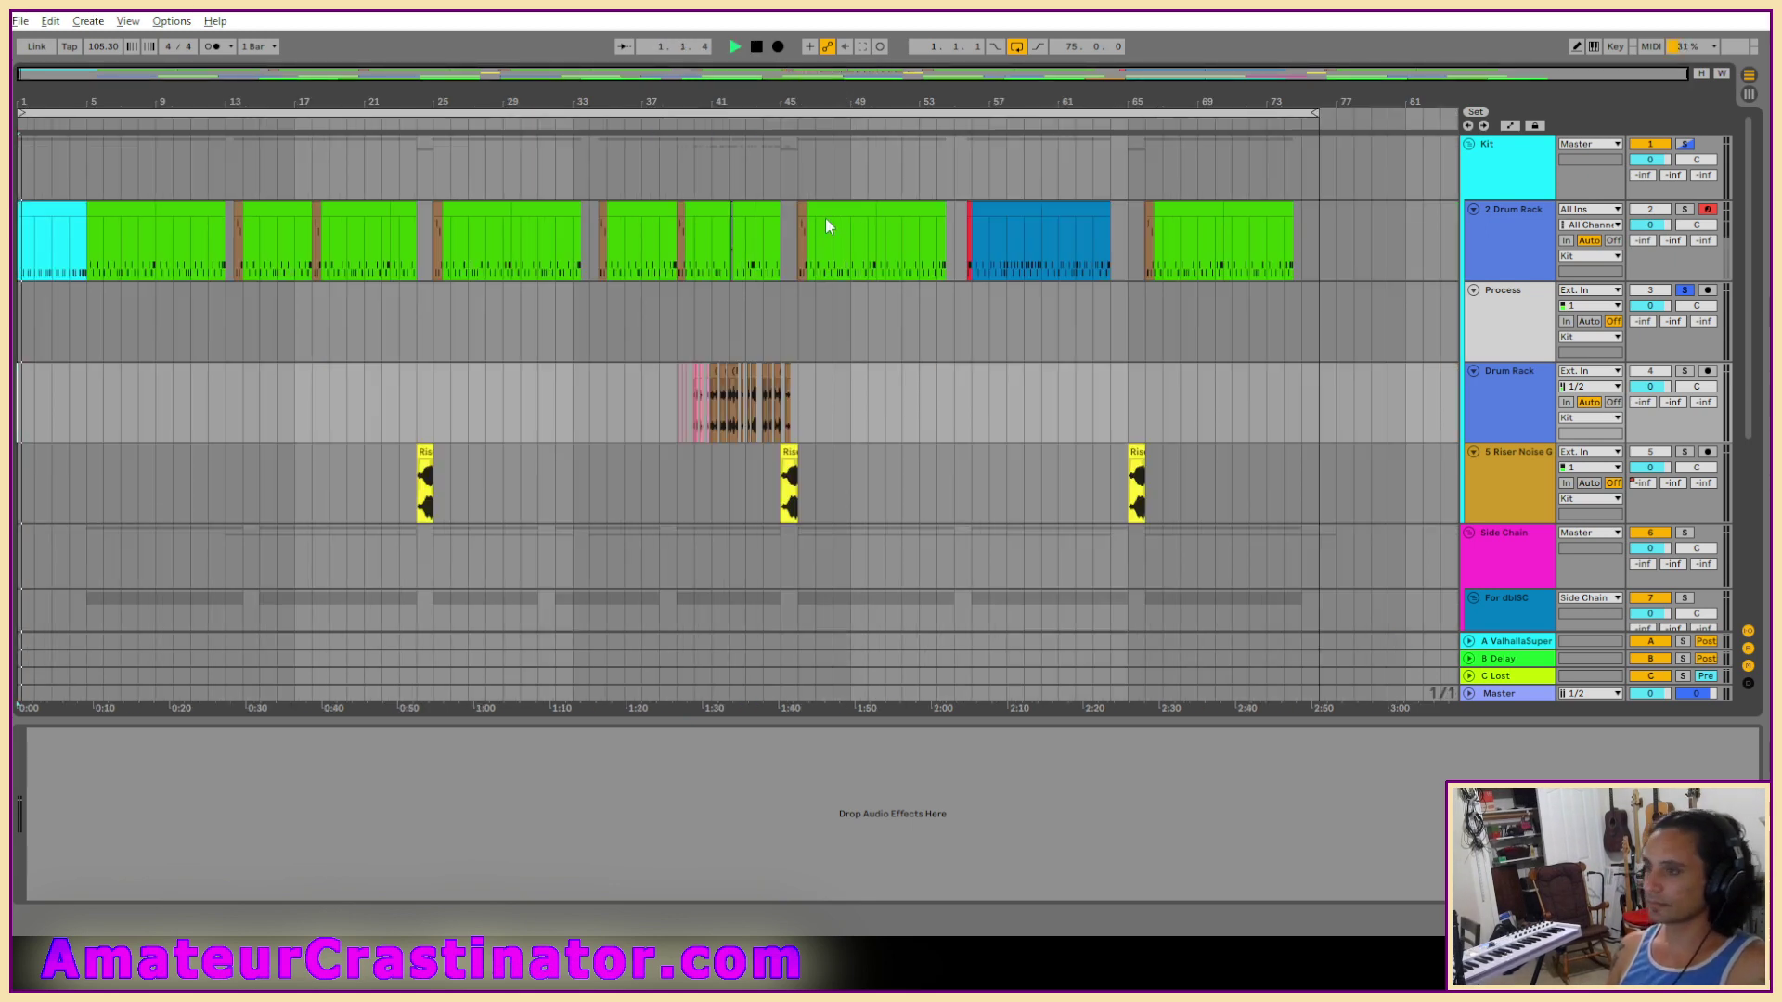
key("space")
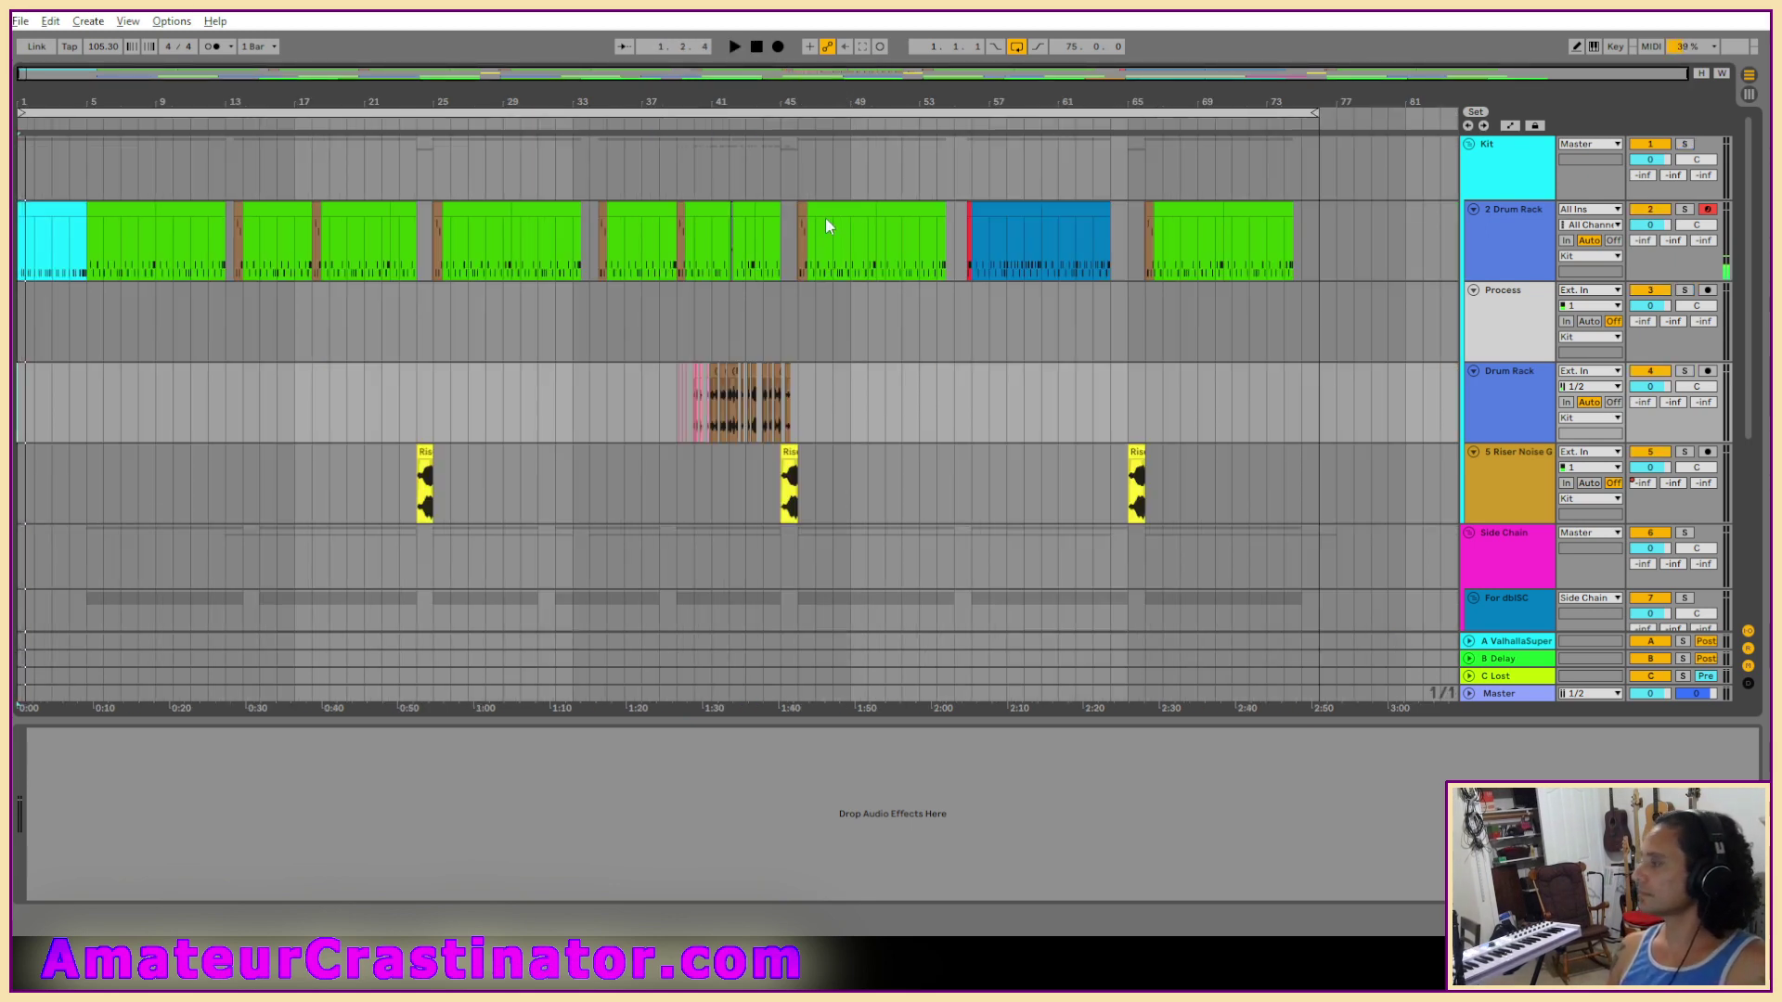
key("space")
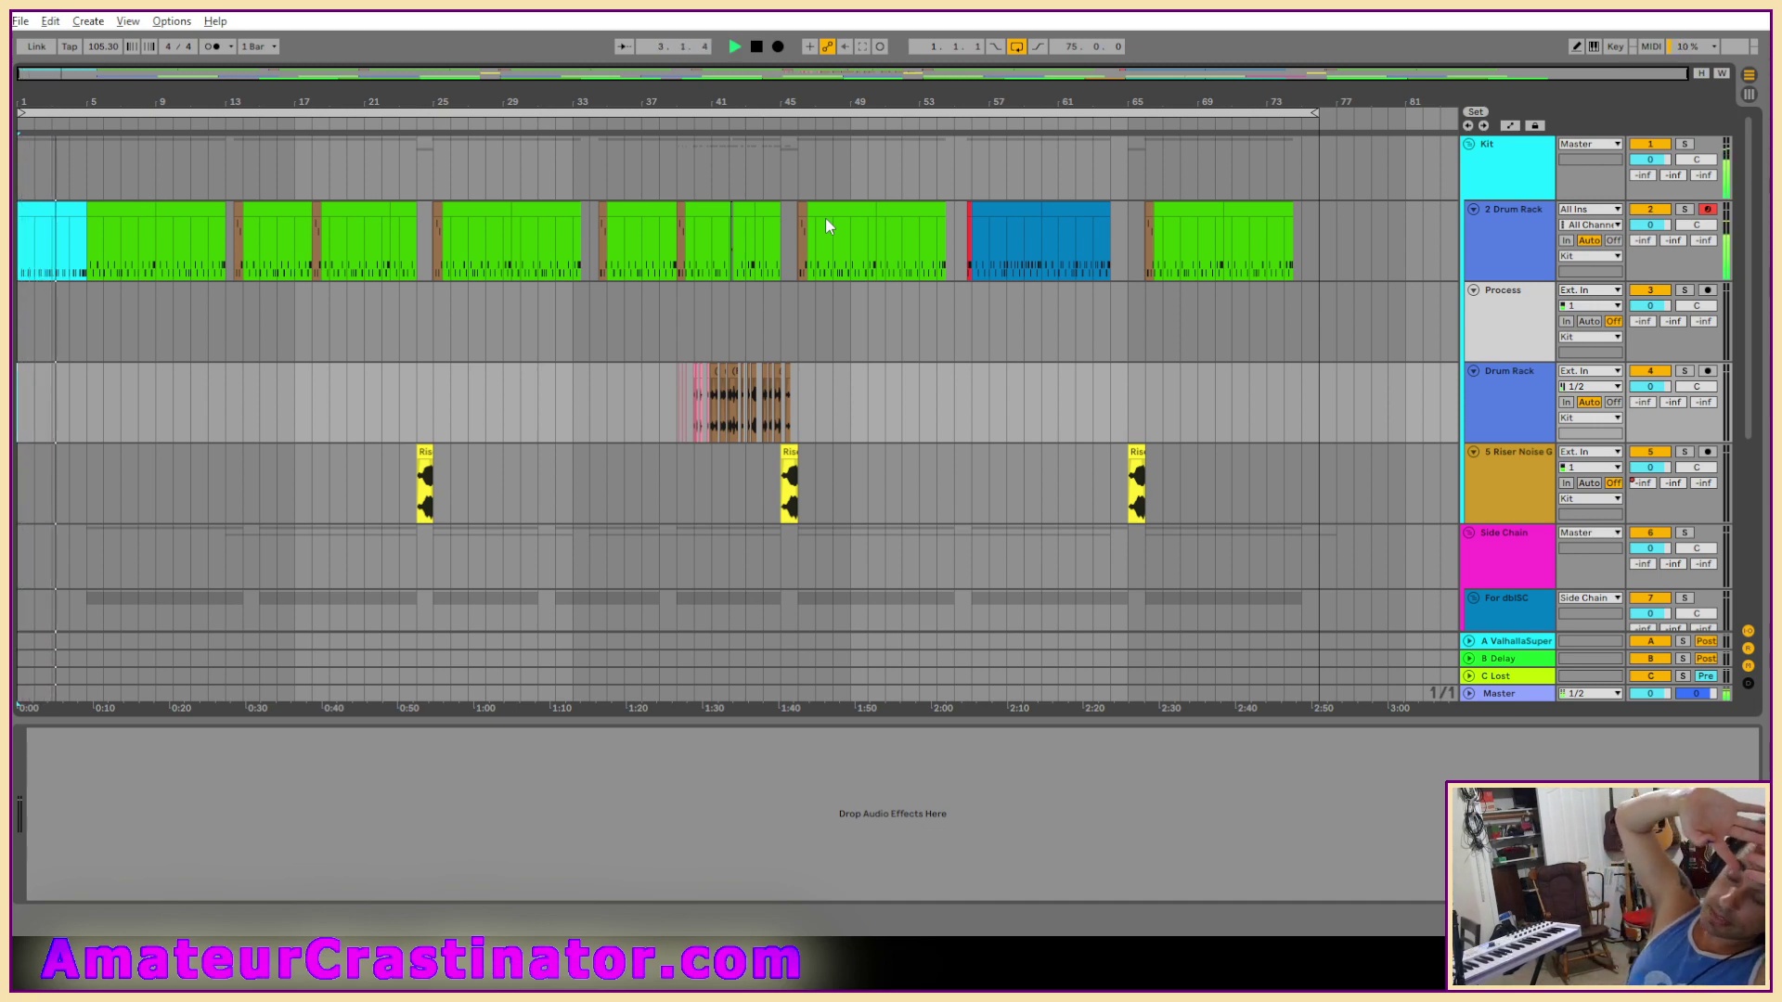
scroll(733, 204, "down", 3)
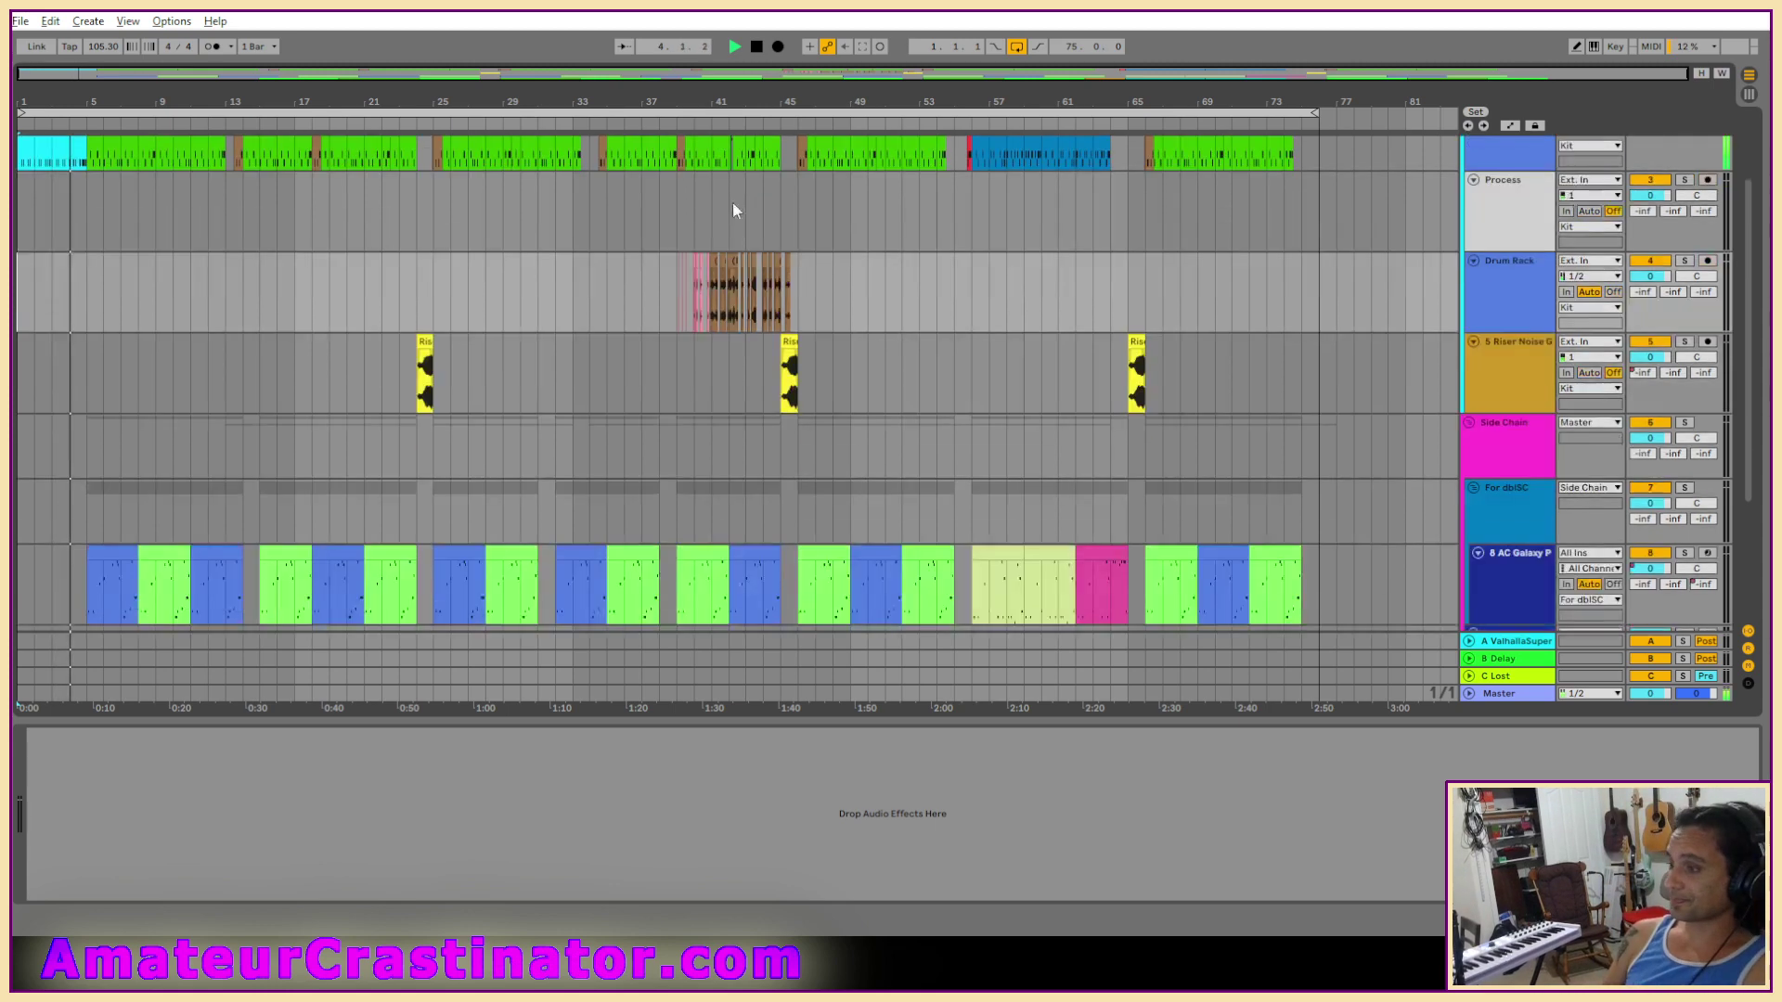
scroll(742, 241, "down", 2)
scroll(655, 328, "up", 4)
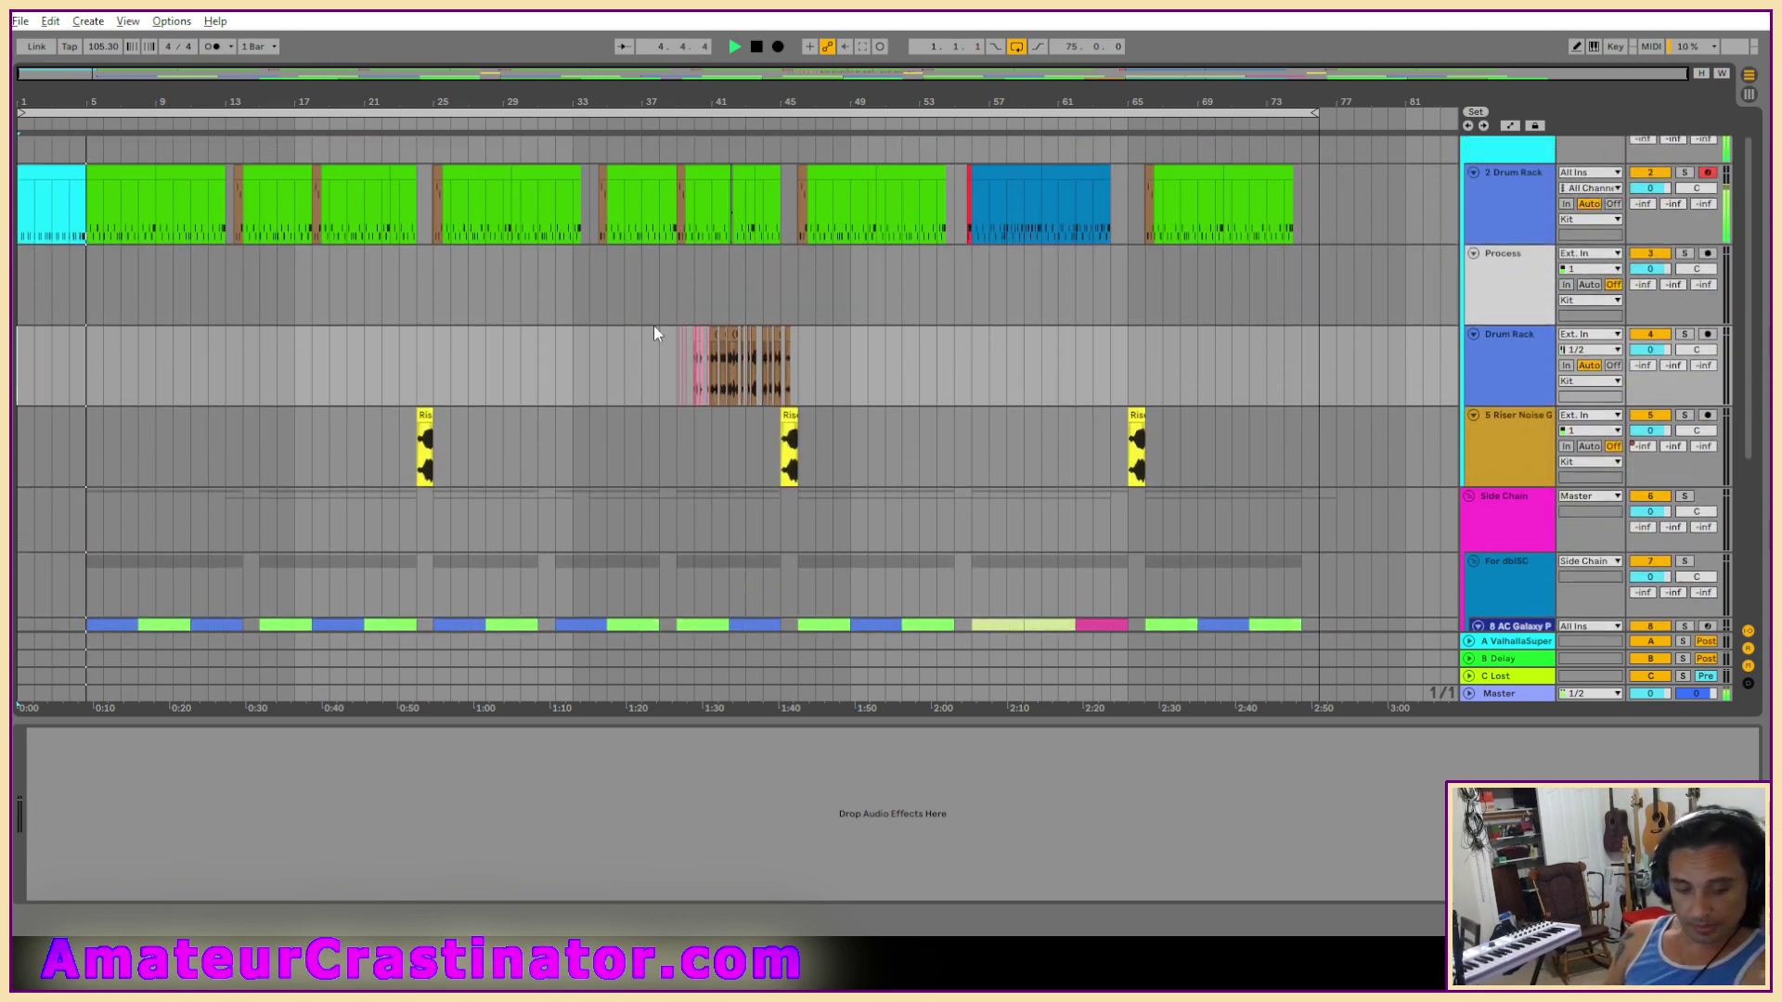
scroll(655, 325, "up", 1)
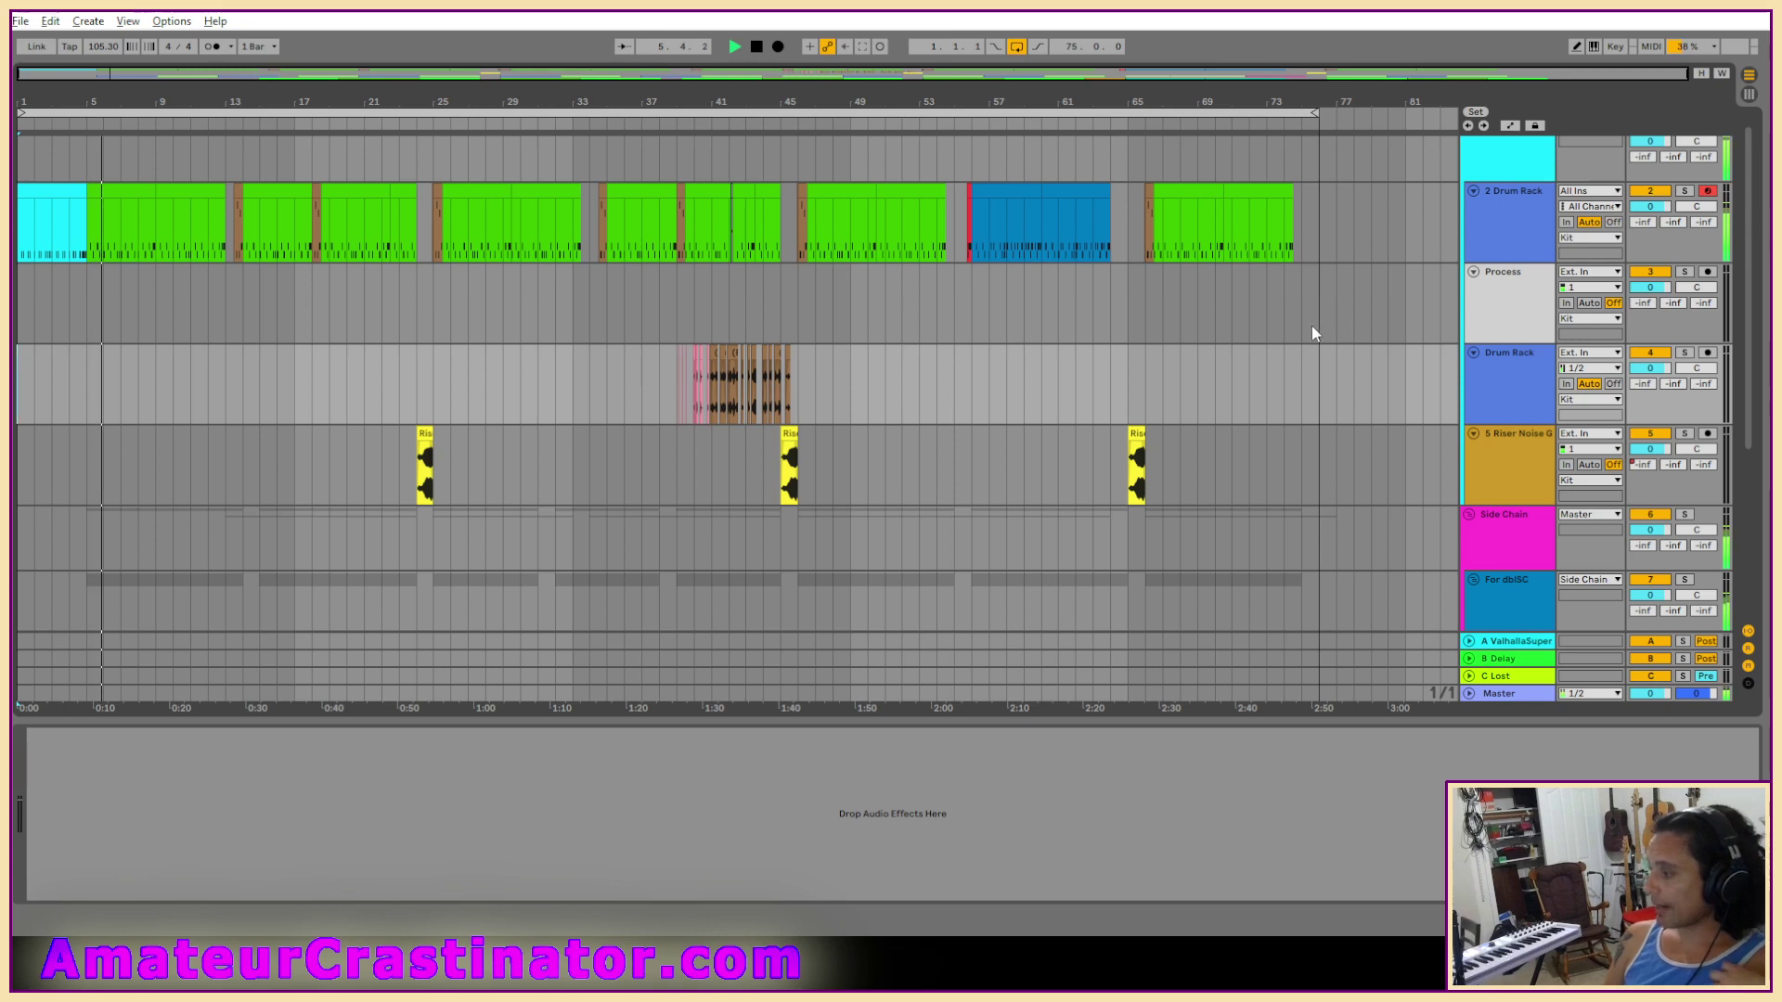
scroll(1318, 343, "down", 3)
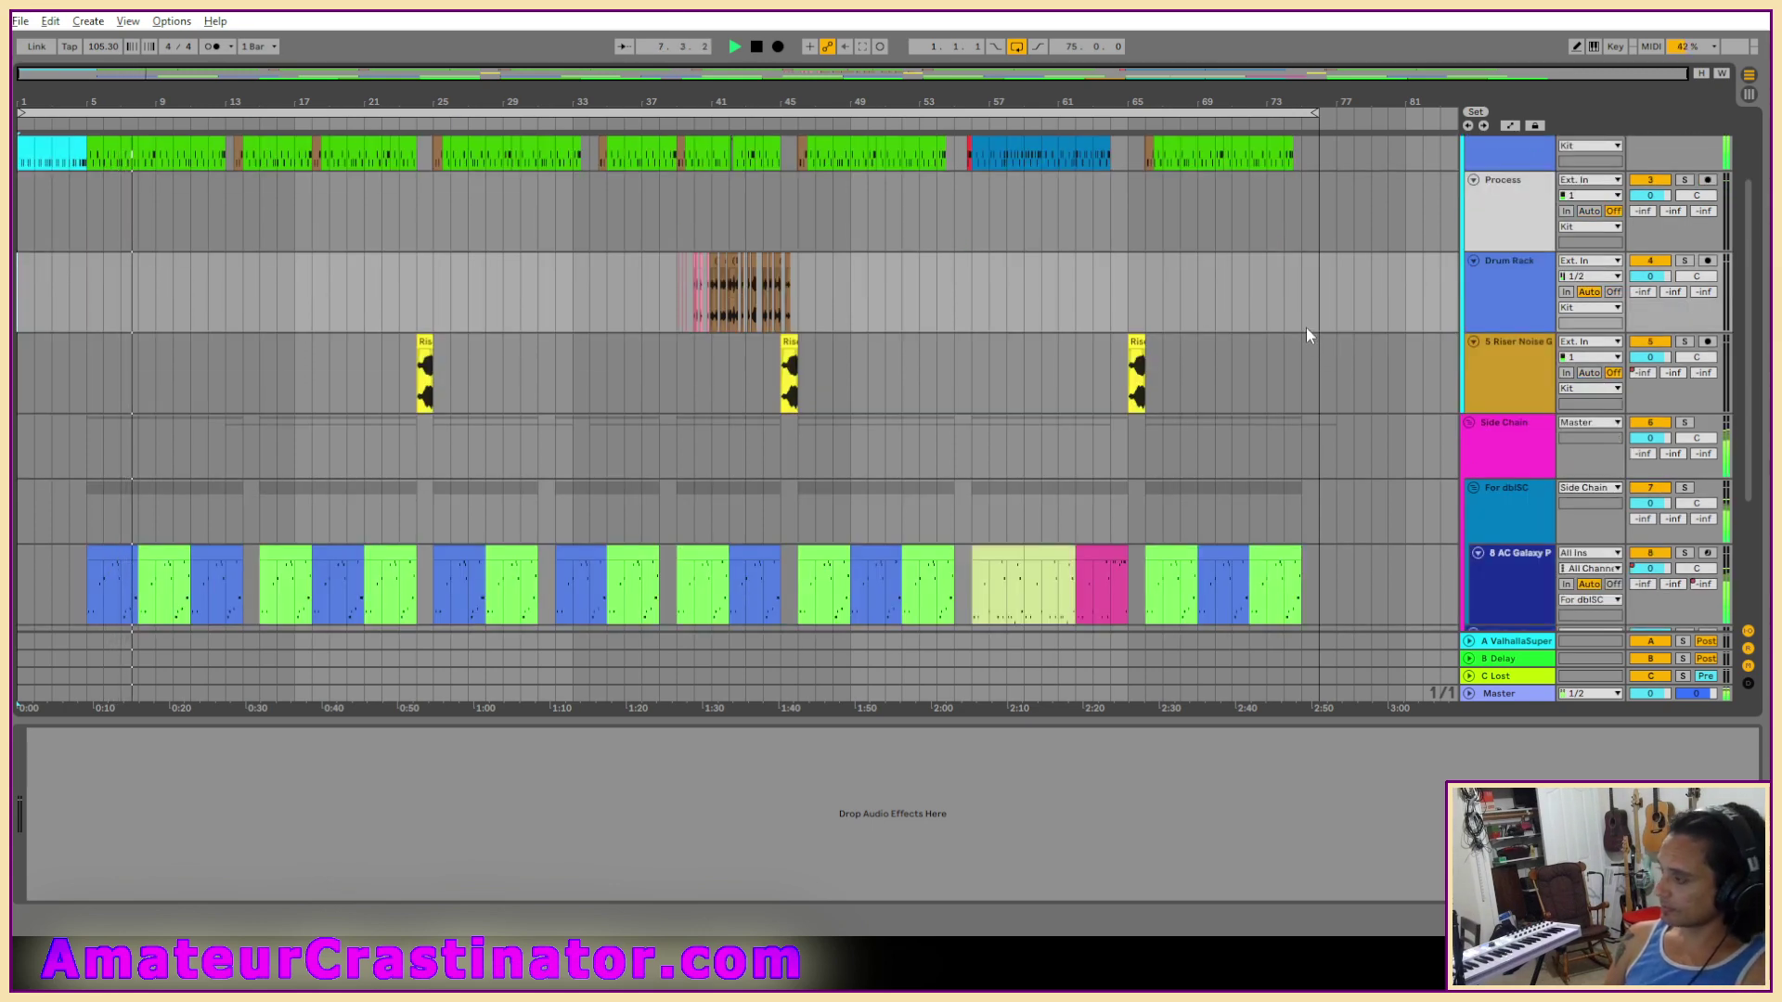
scroll(1300, 315, "up", 3)
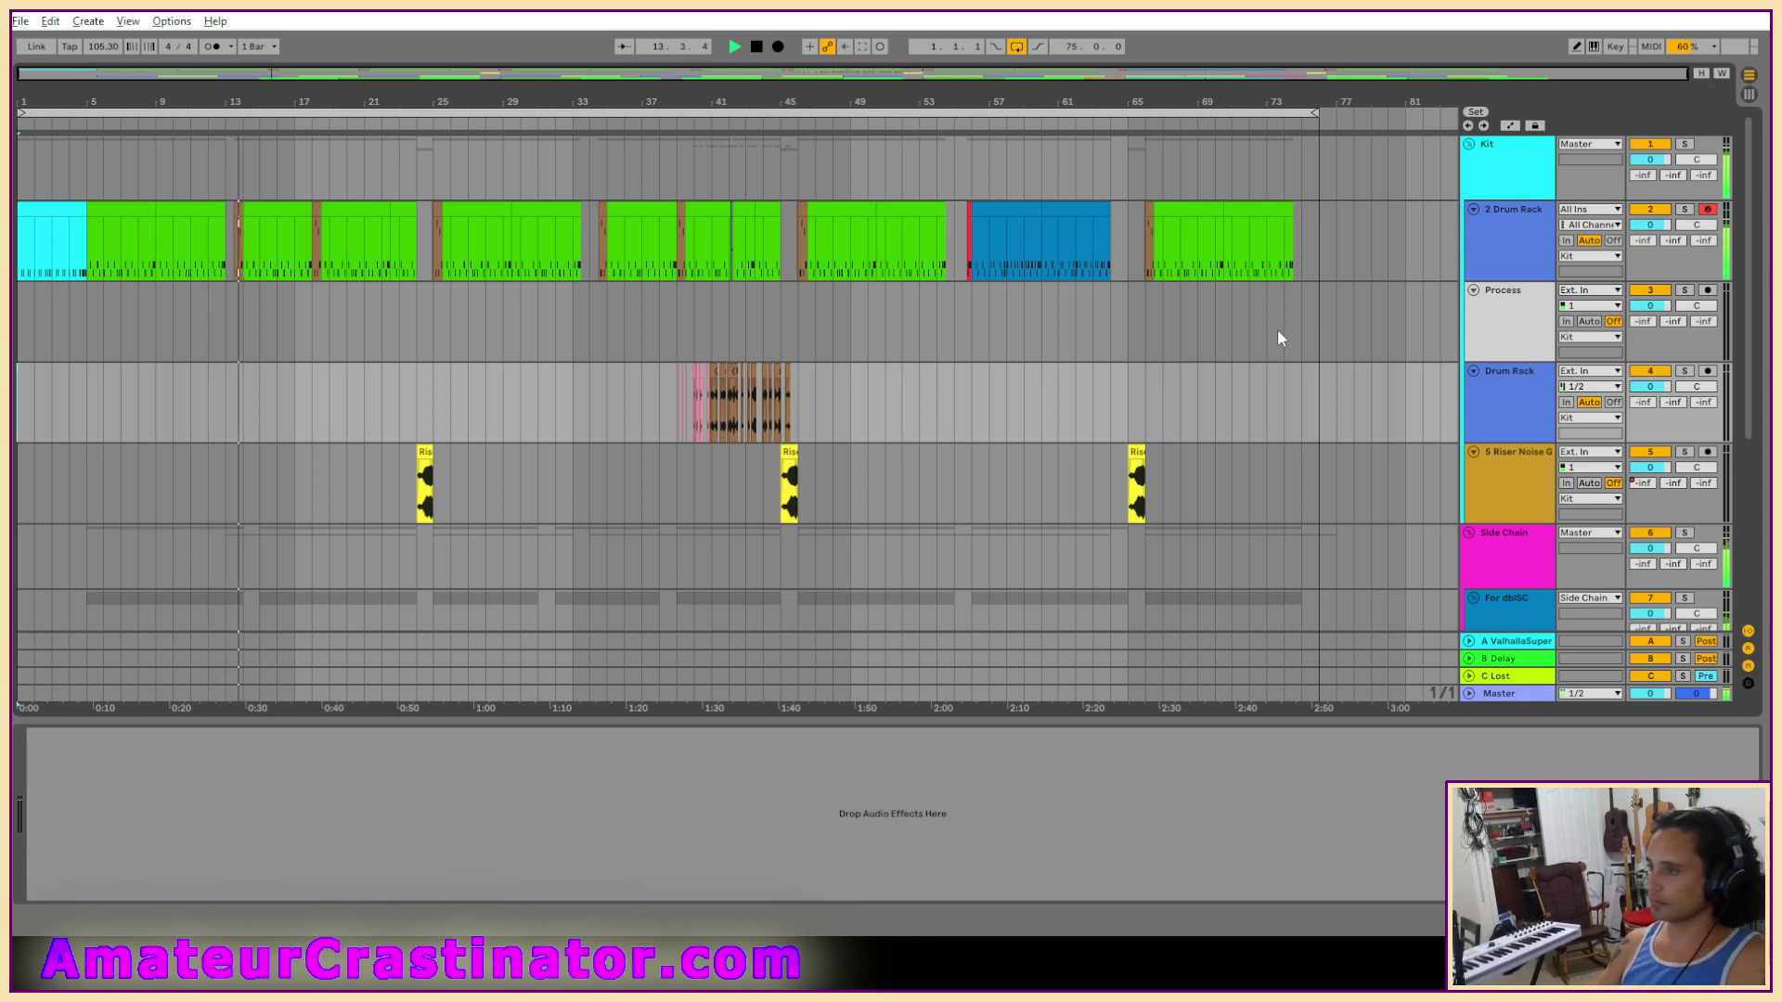
scroll(887, 228, "down", 8)
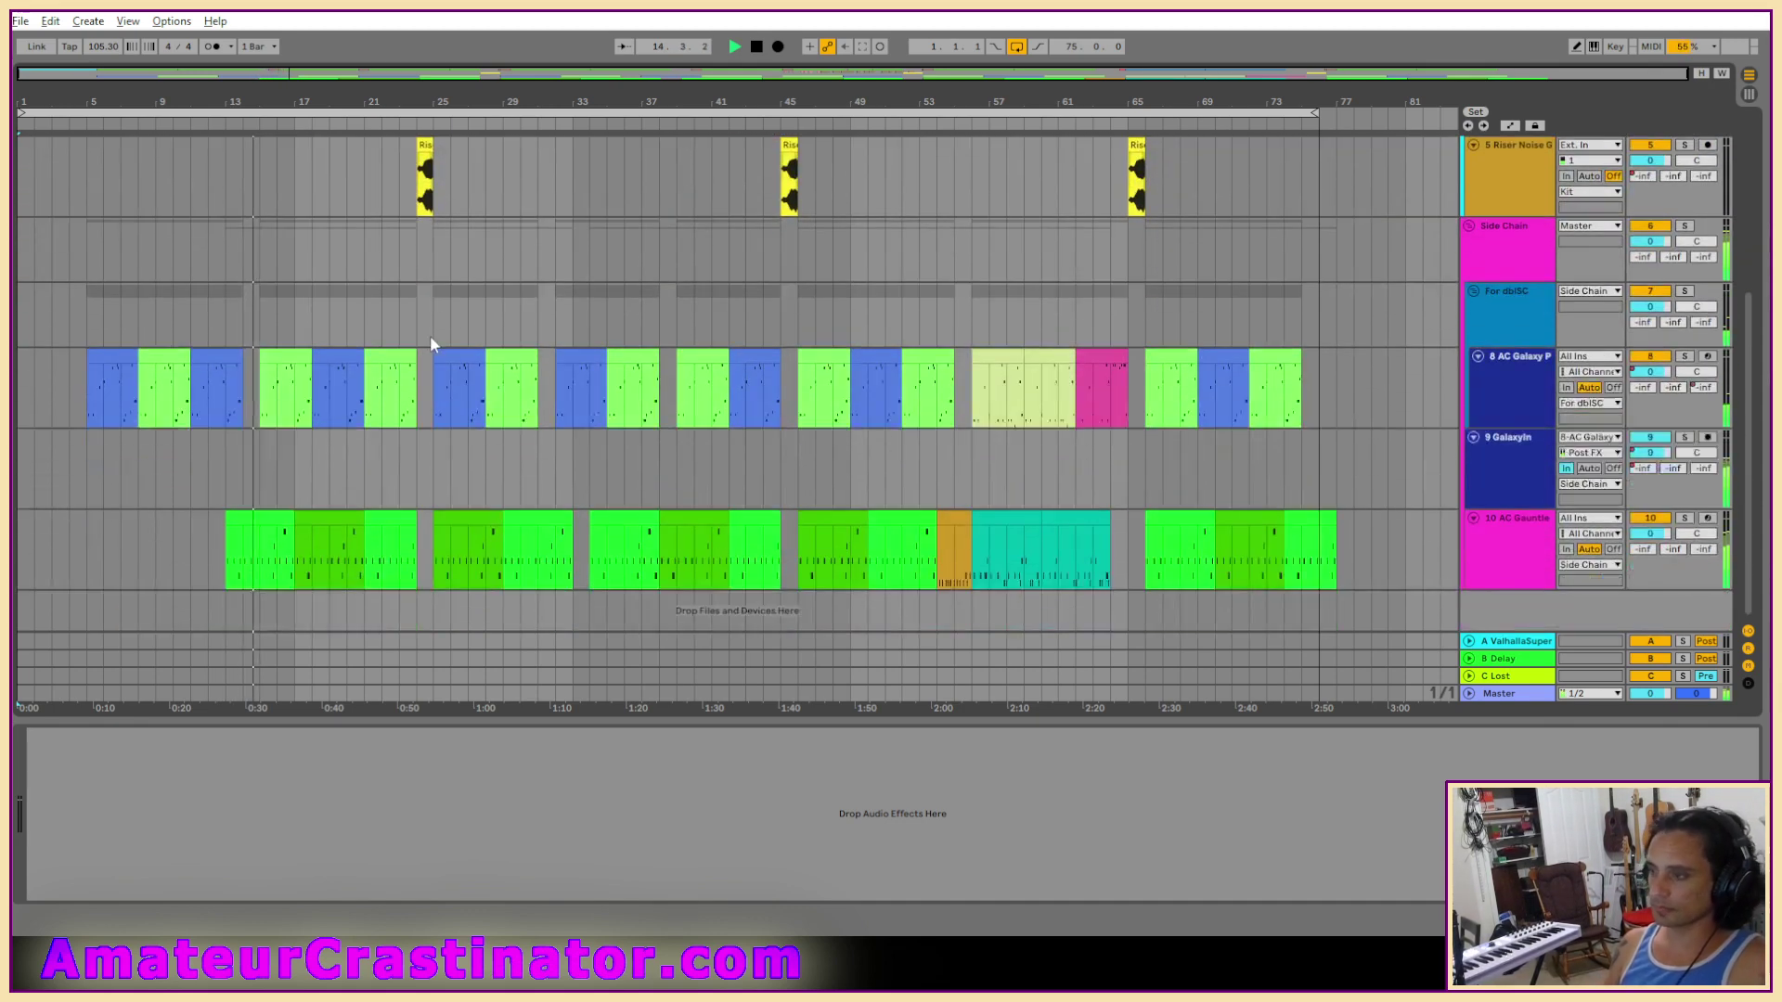
scroll(433, 334, "up", 8)
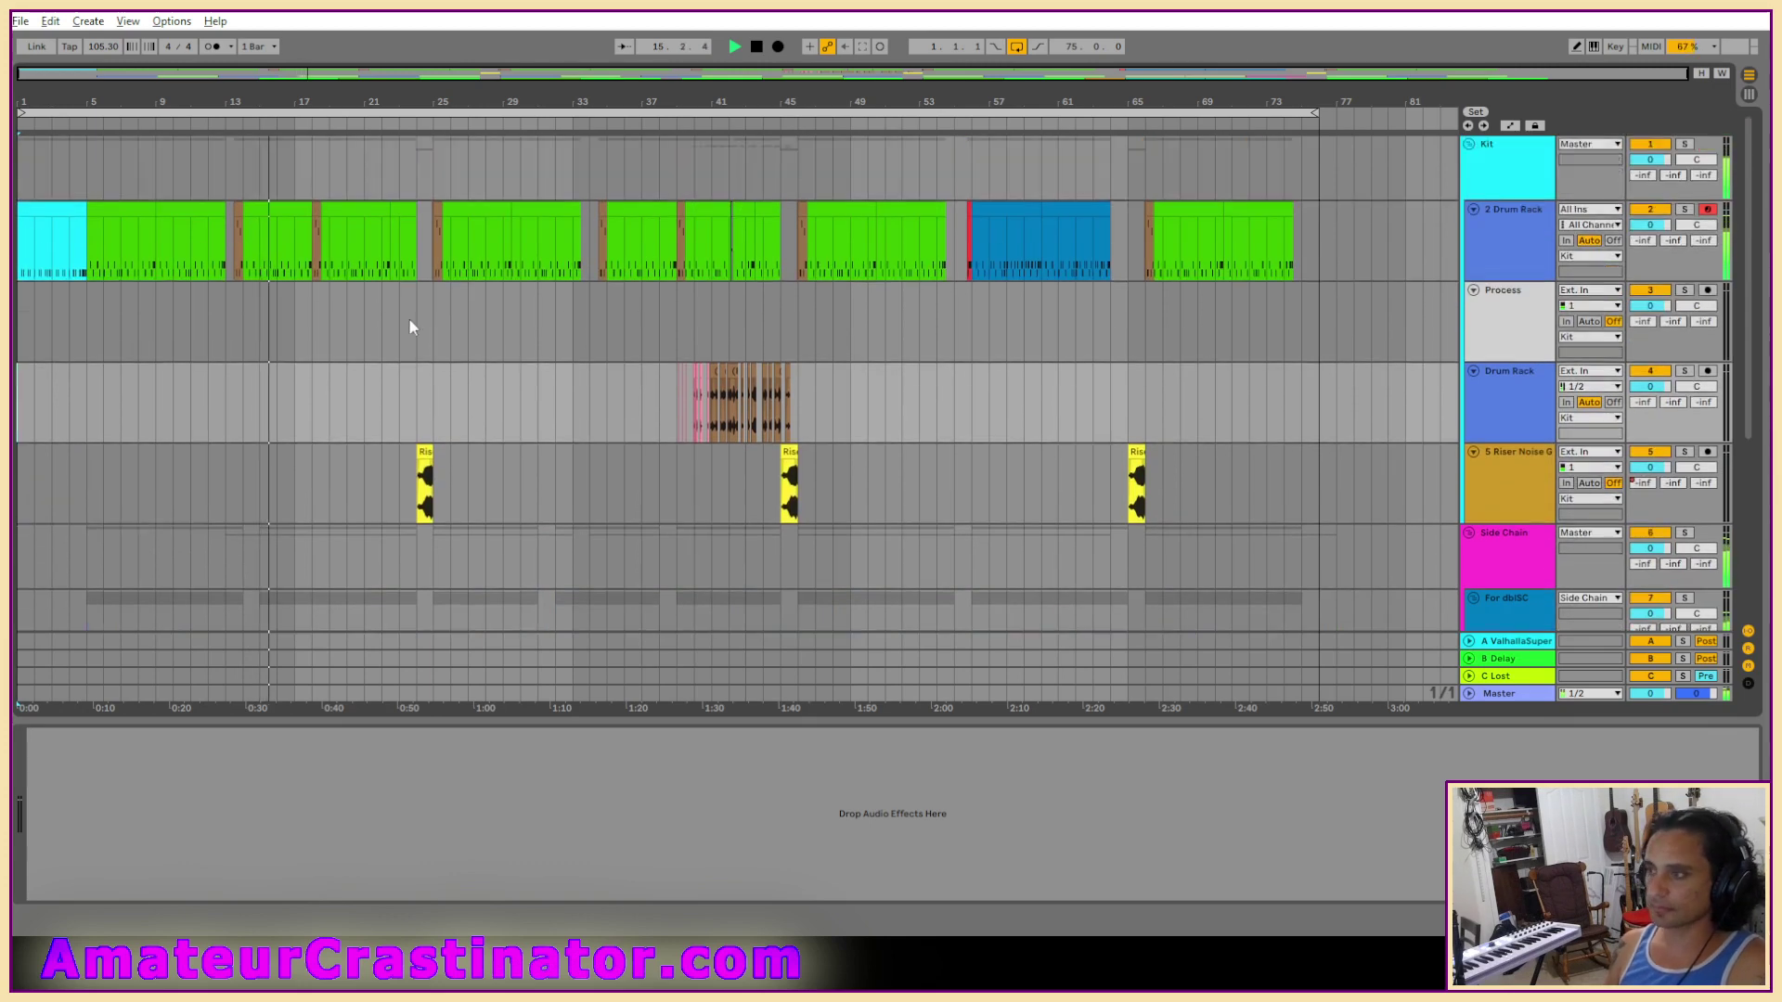
Examine the 2 Drum Rack track's MIDI clips and the short cut just after bar 42 during playback.
scroll(411, 307, "up", 3, "ctrl")
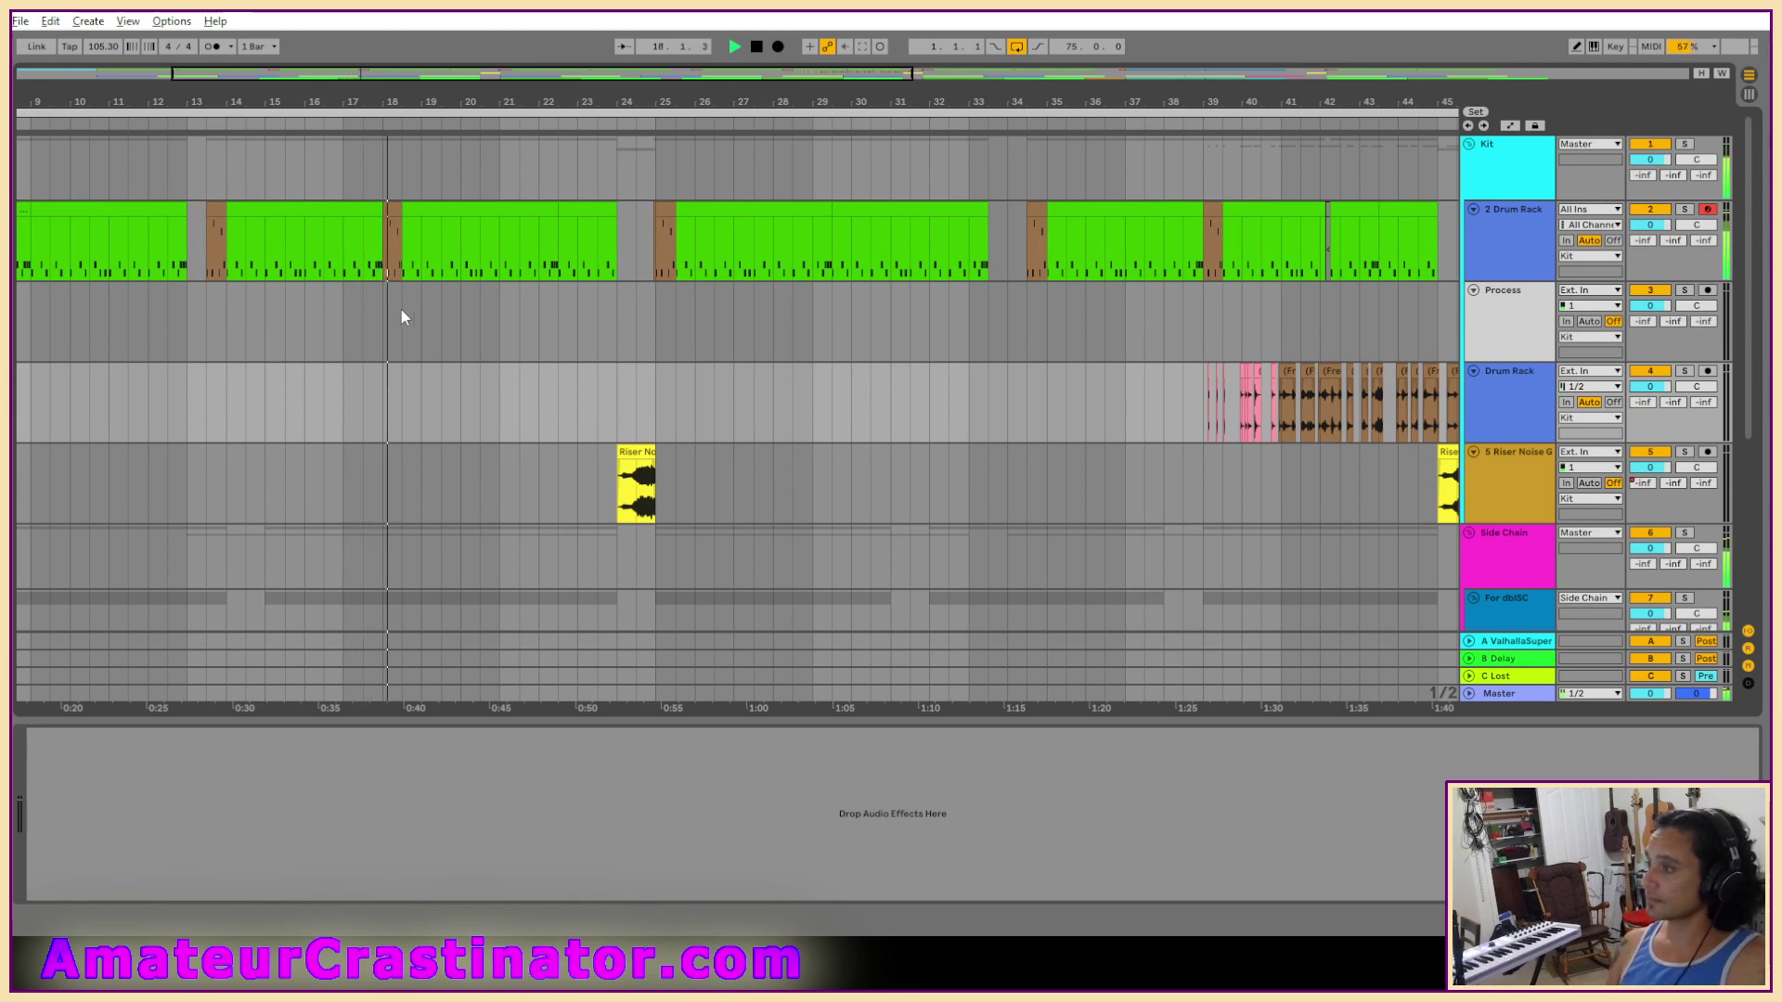
scroll(649, 302, "up", 3, "ctrl")
scroll(635, 299, "down", 3, "ctrl")
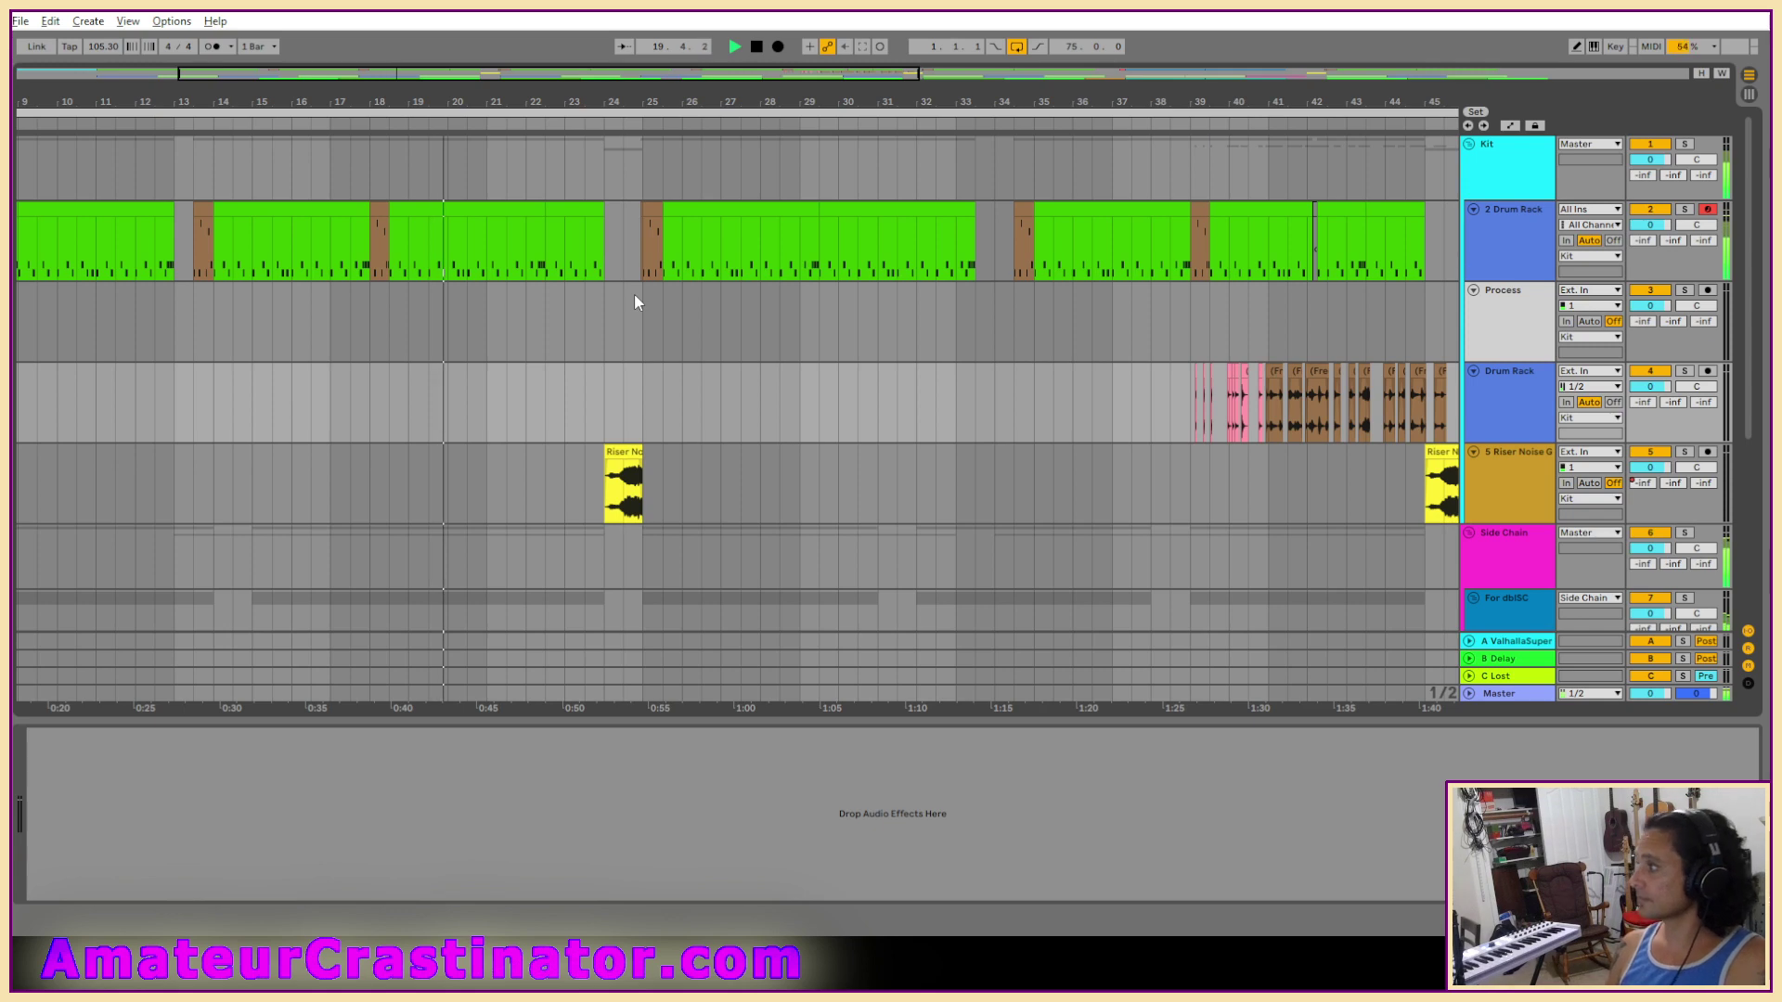
left_click(1316, 210)
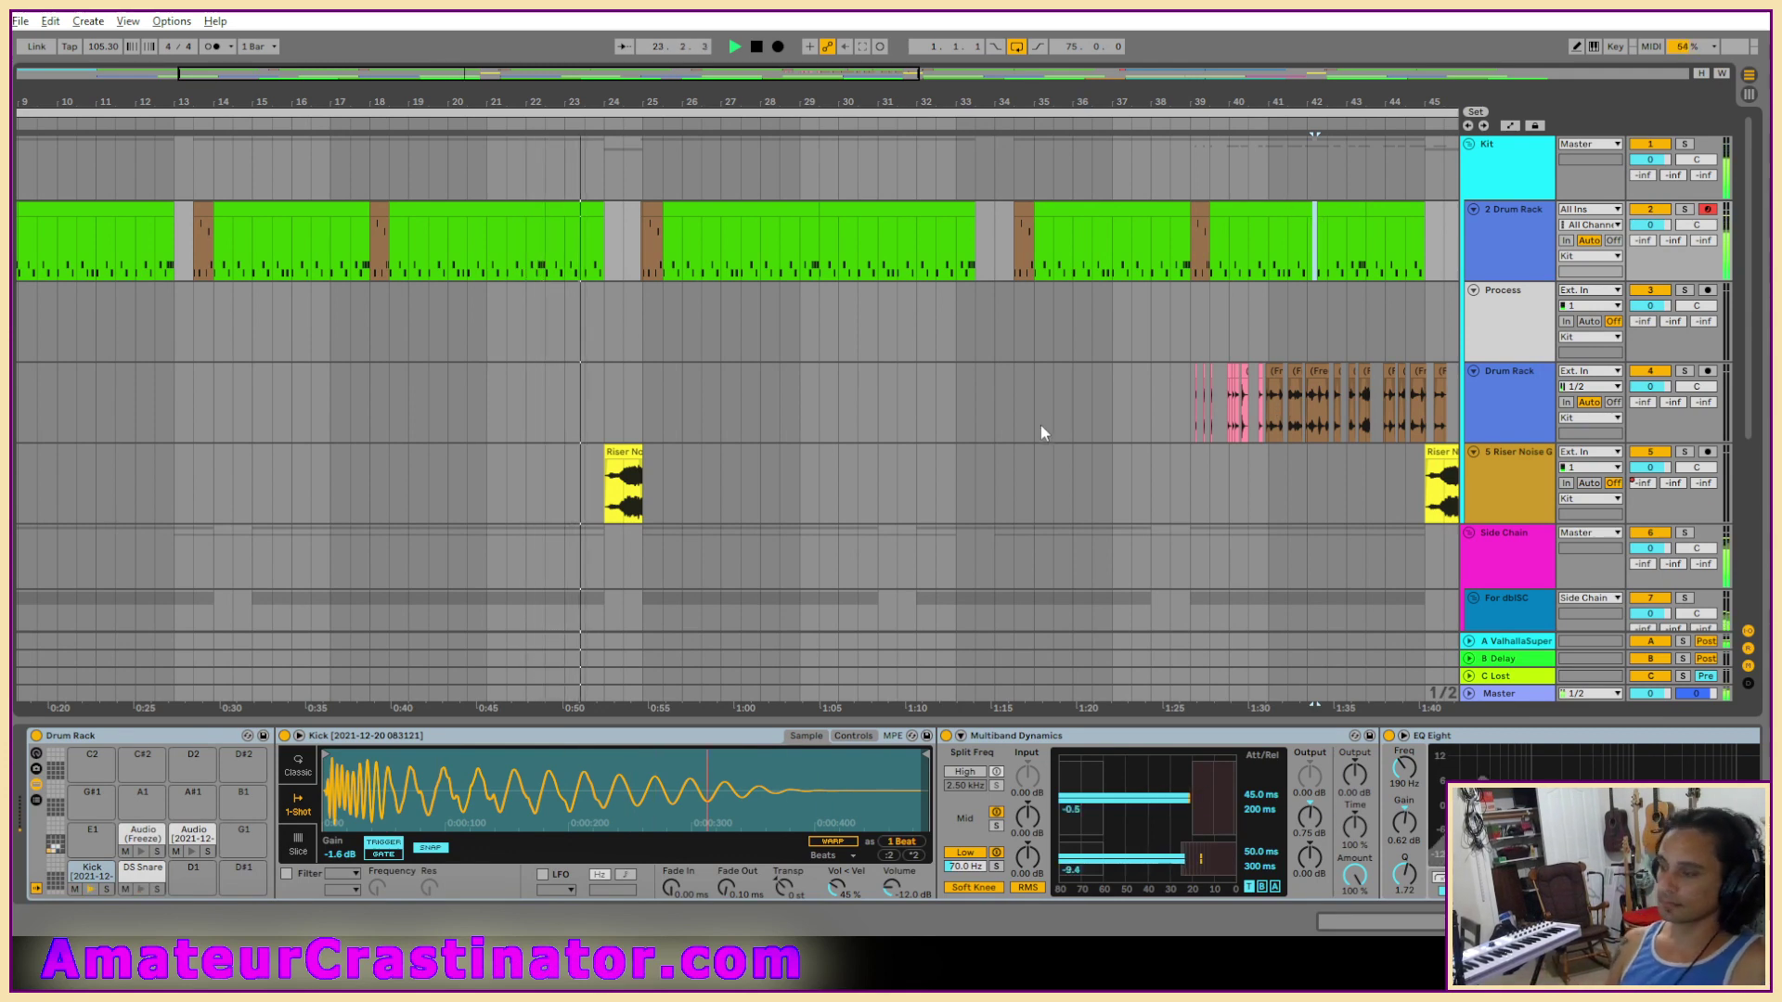
scroll(882, 426, "down", 3, "ctrl")
scroll(864, 399, "down", 5)
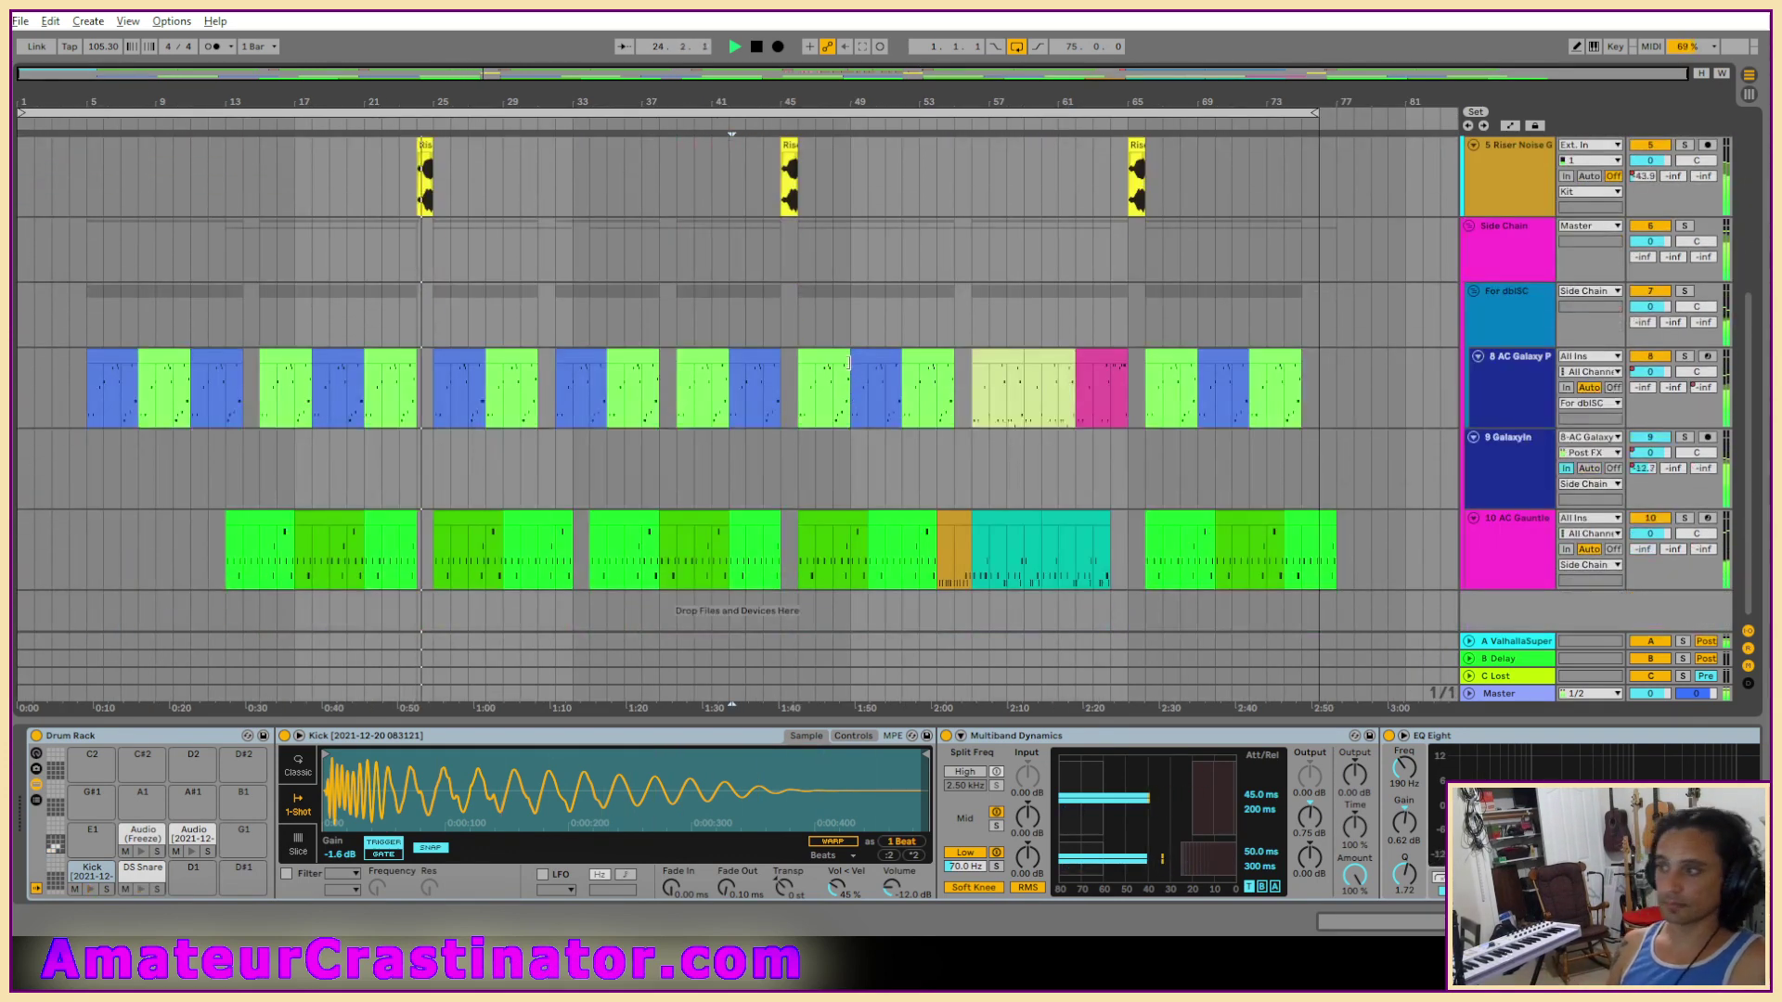
scroll(849, 363, "up", 2)
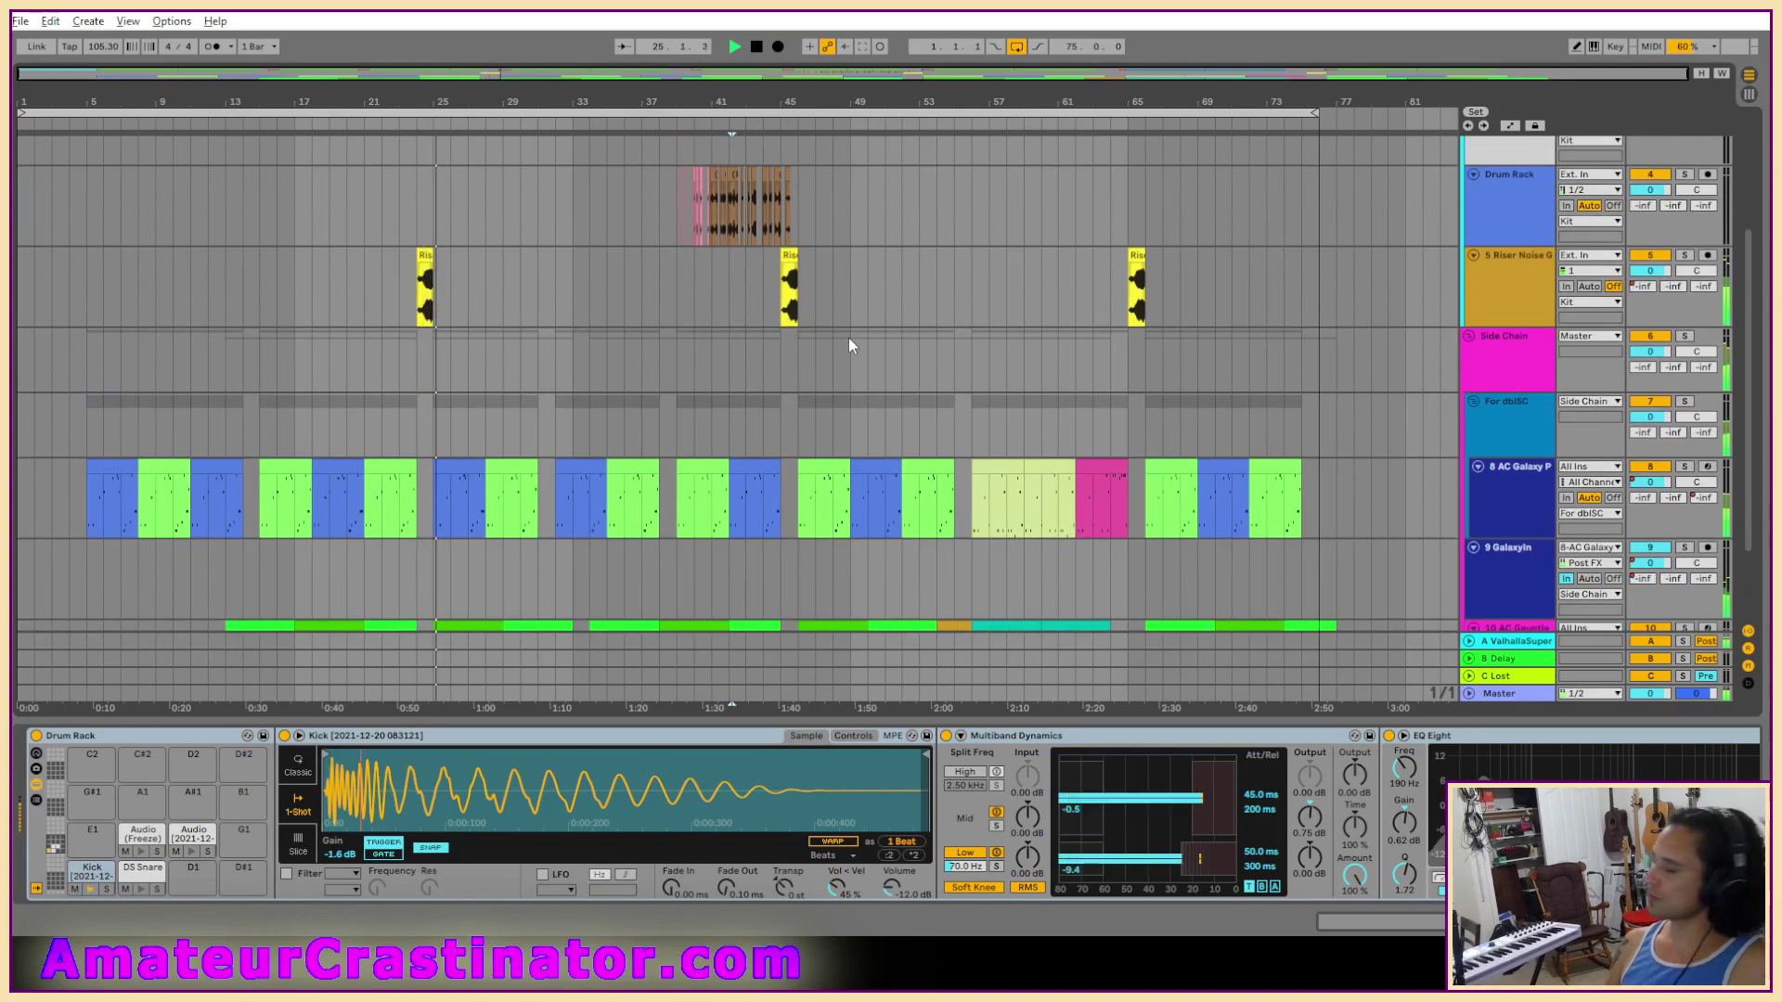
scroll(850, 340, "up", 3)
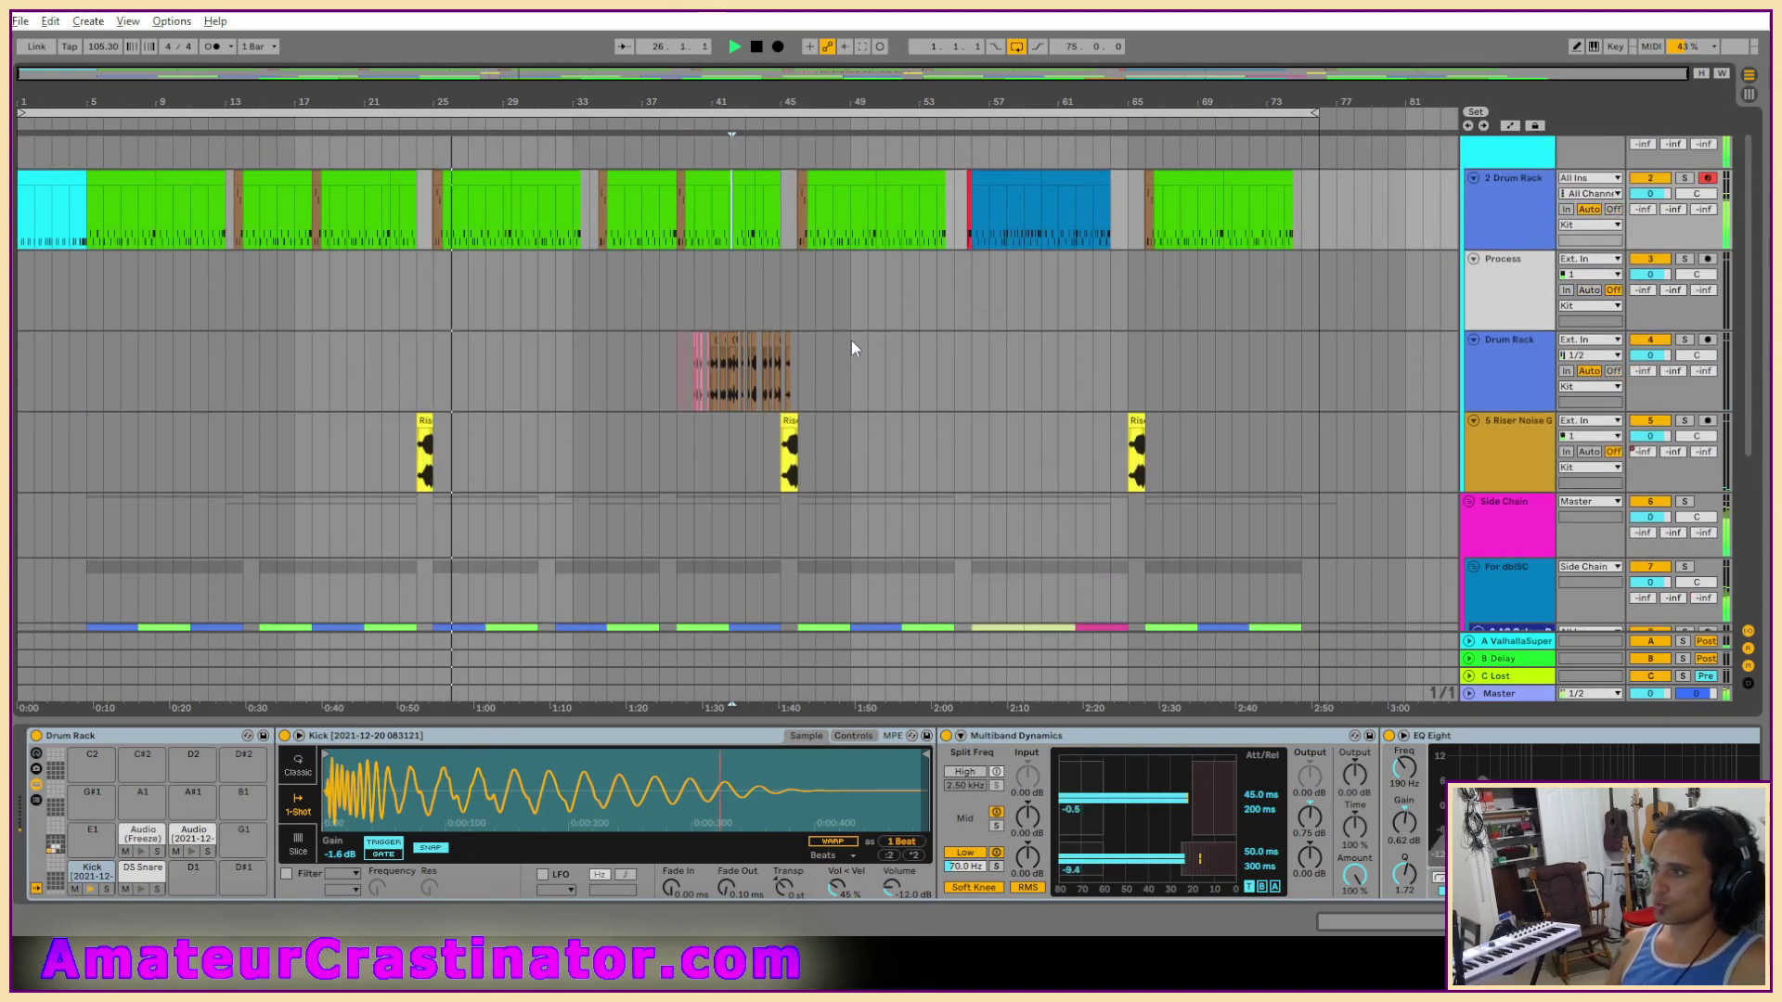
Follow the playback and inspect the frozen audio clips on the Drum Rack track between bars 39 and 45.
scroll(840, 343, "down", 2)
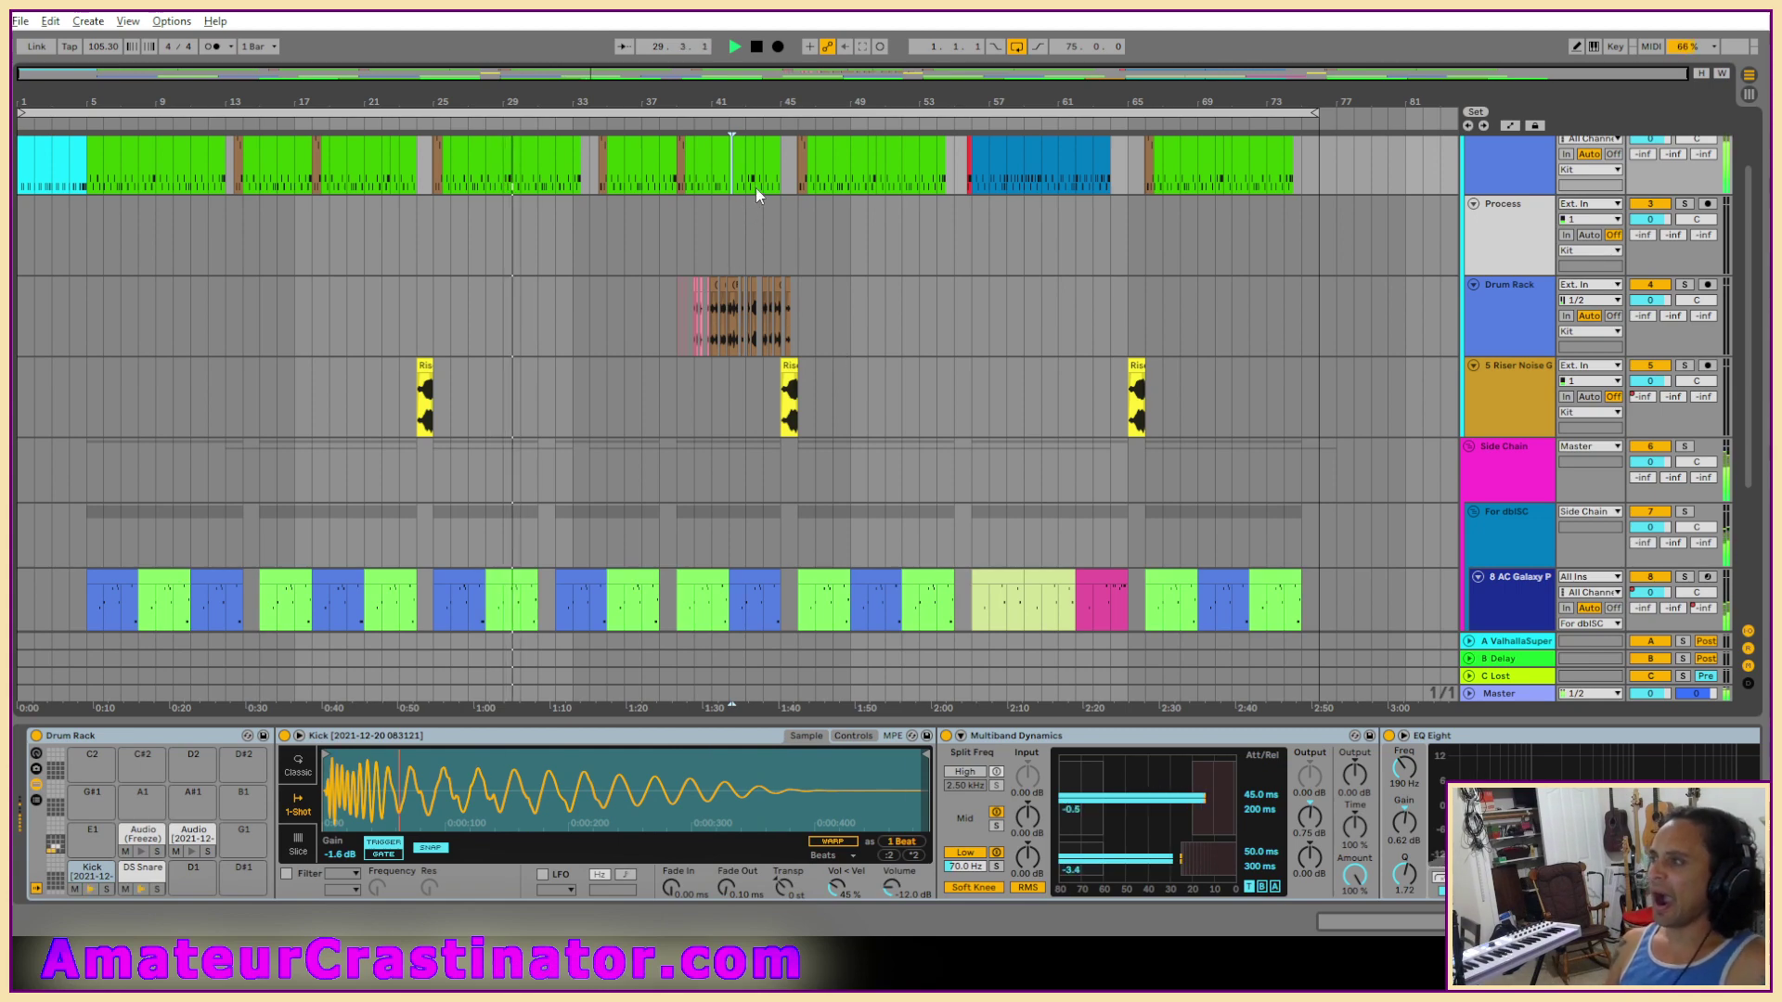
scroll(755, 187, "up", 5)
scroll(897, 243, "down", 3)
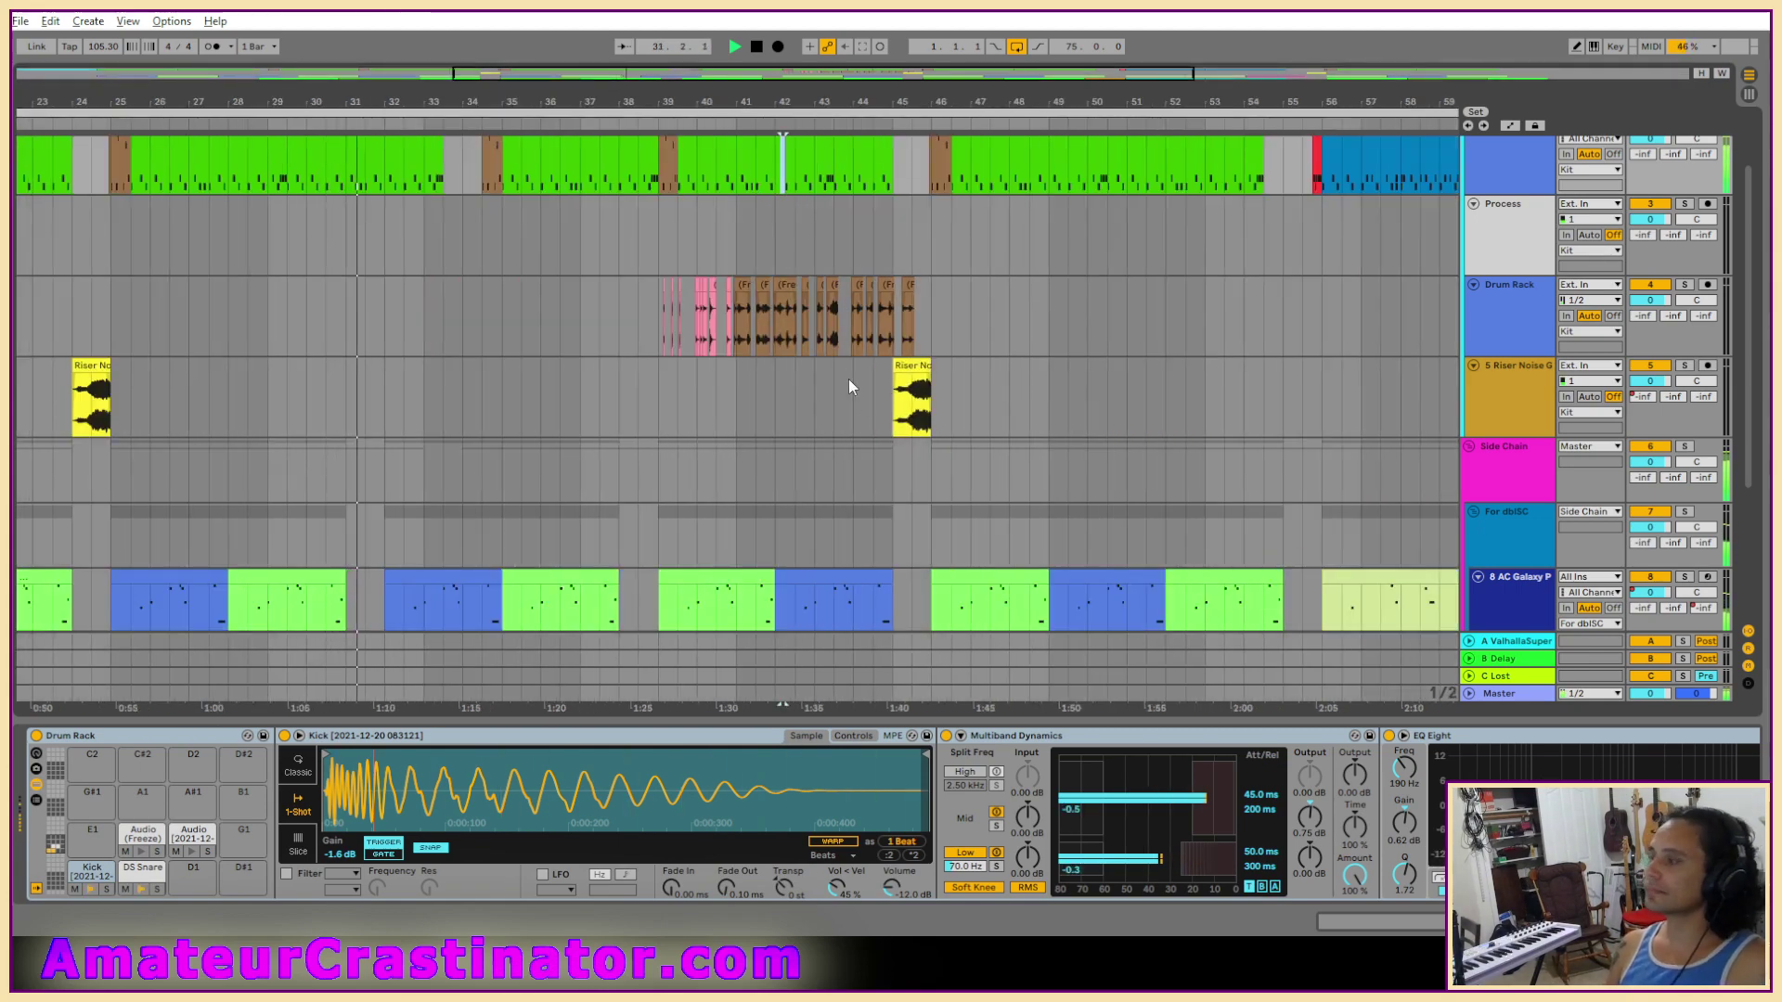
scroll(848, 387, "down", 3)
scroll(989, 432, "down", 2)
scroll(990, 422, "up", 3)
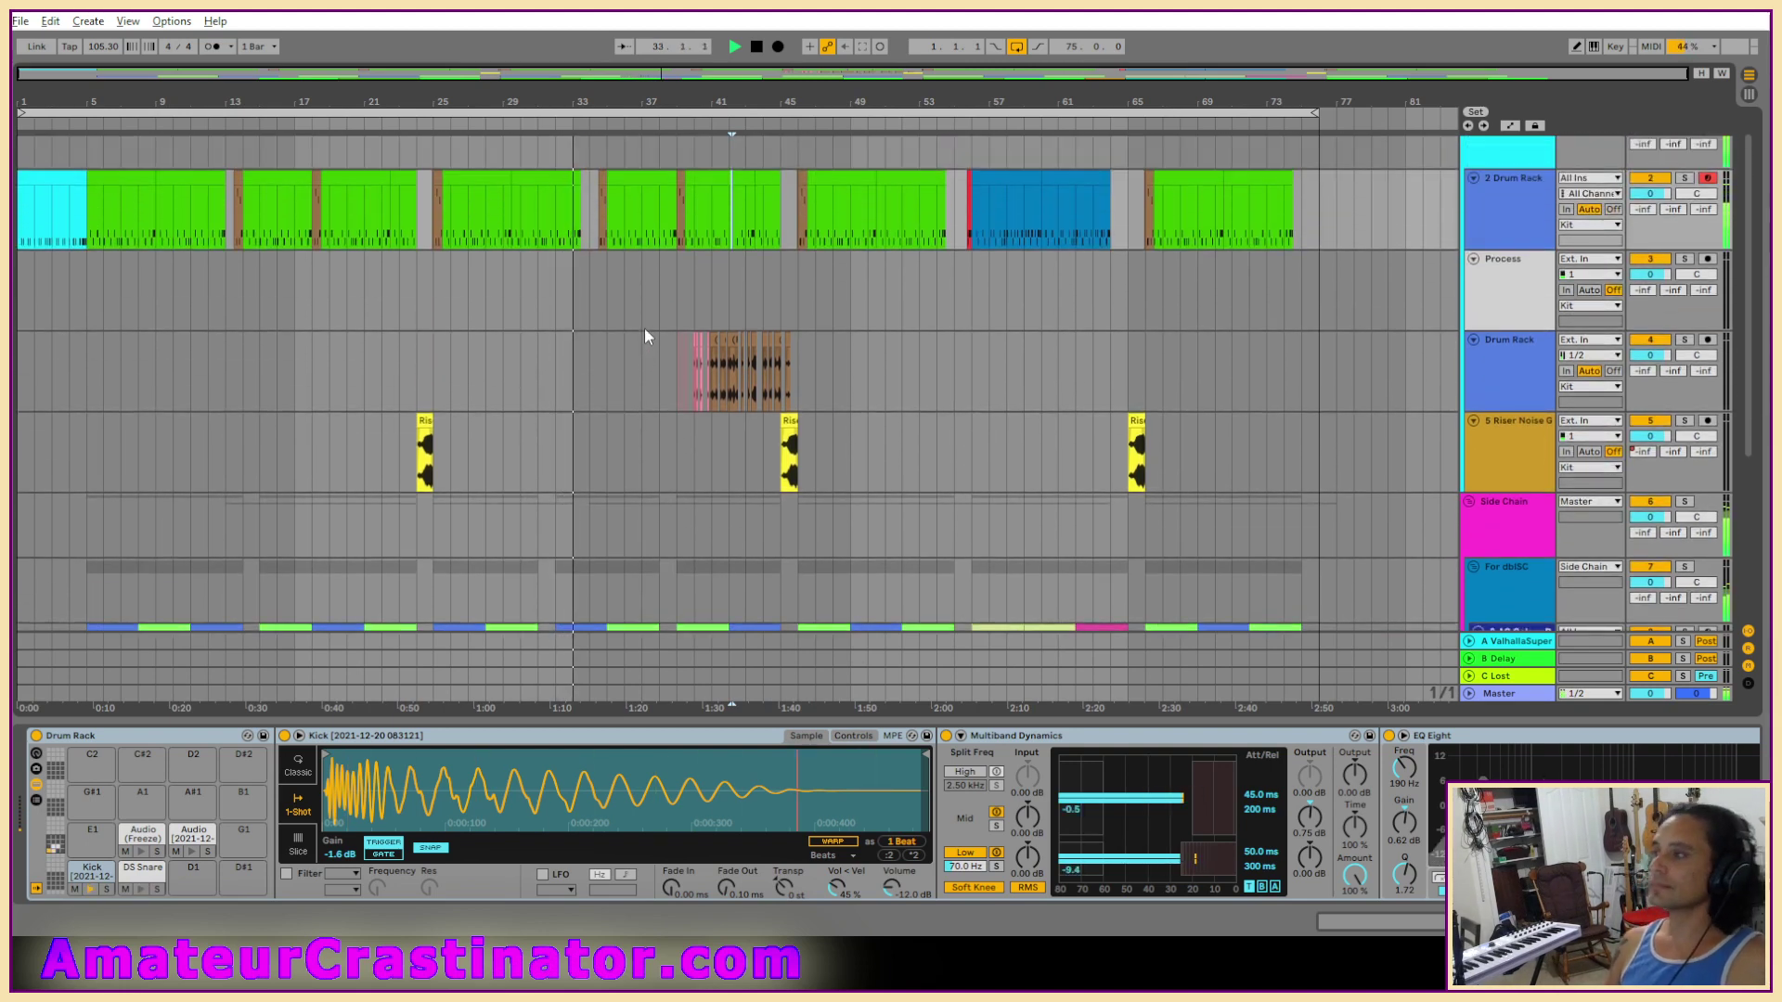
scroll(689, 354, "up", 4)
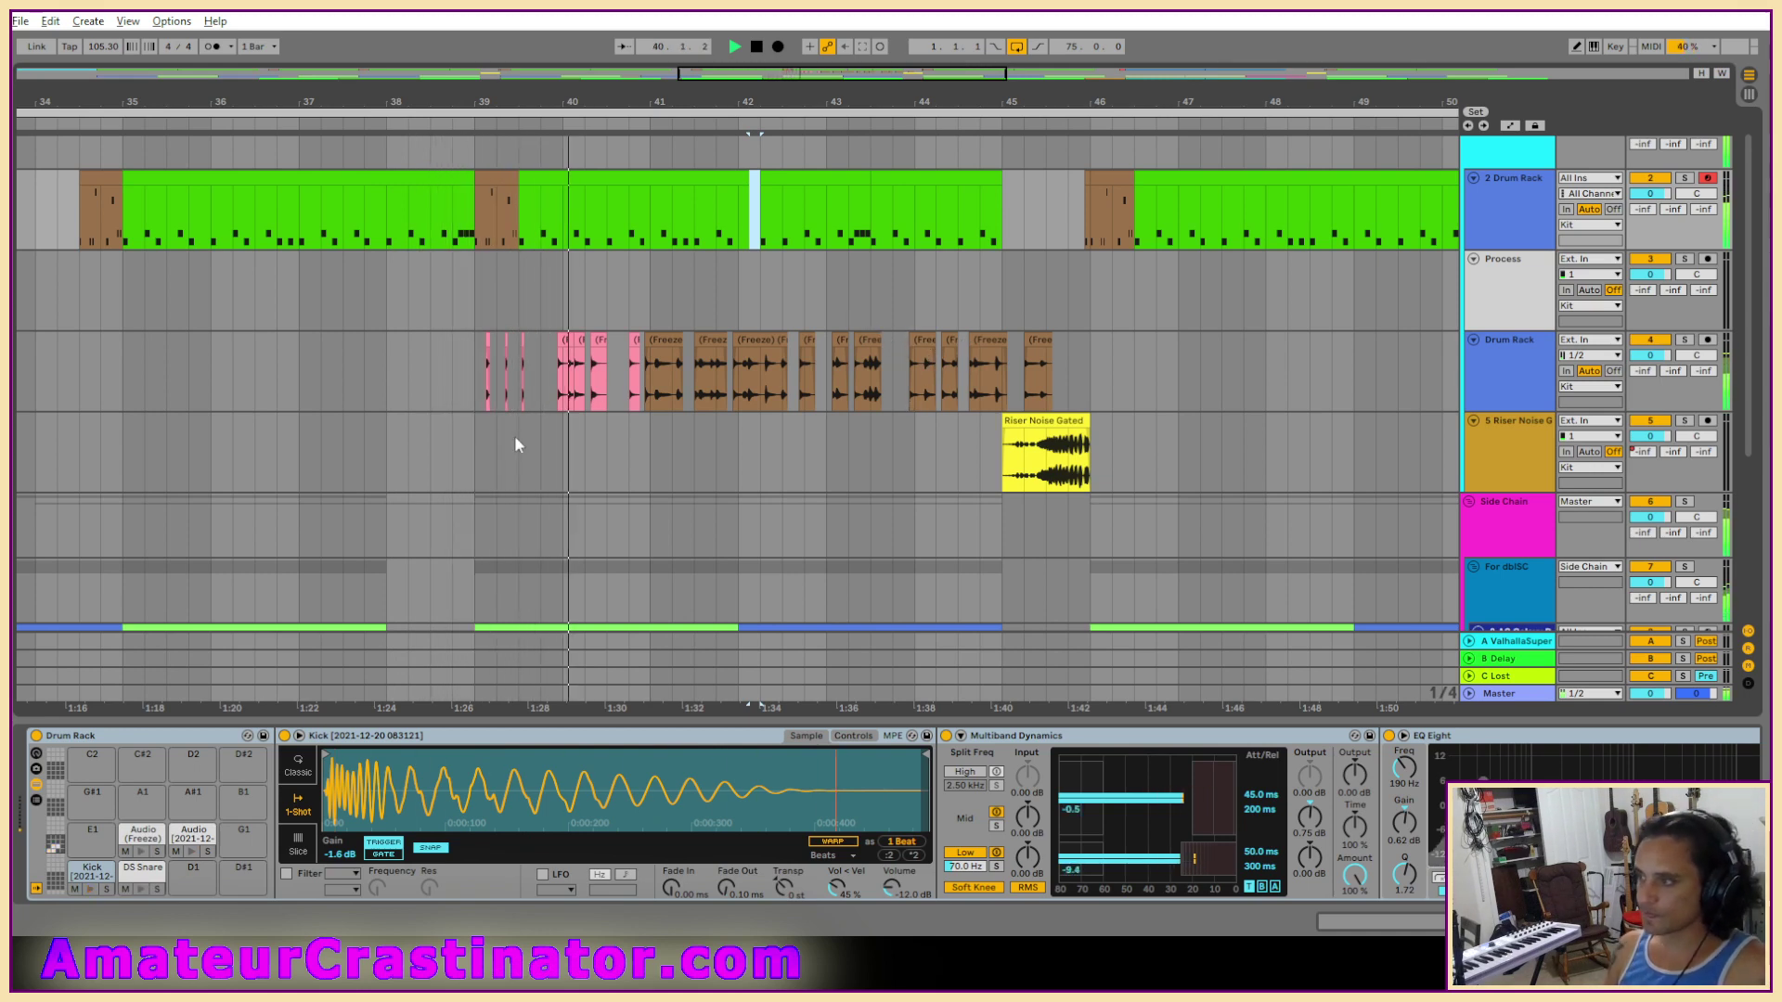
scroll(628, 388, "up", 5)
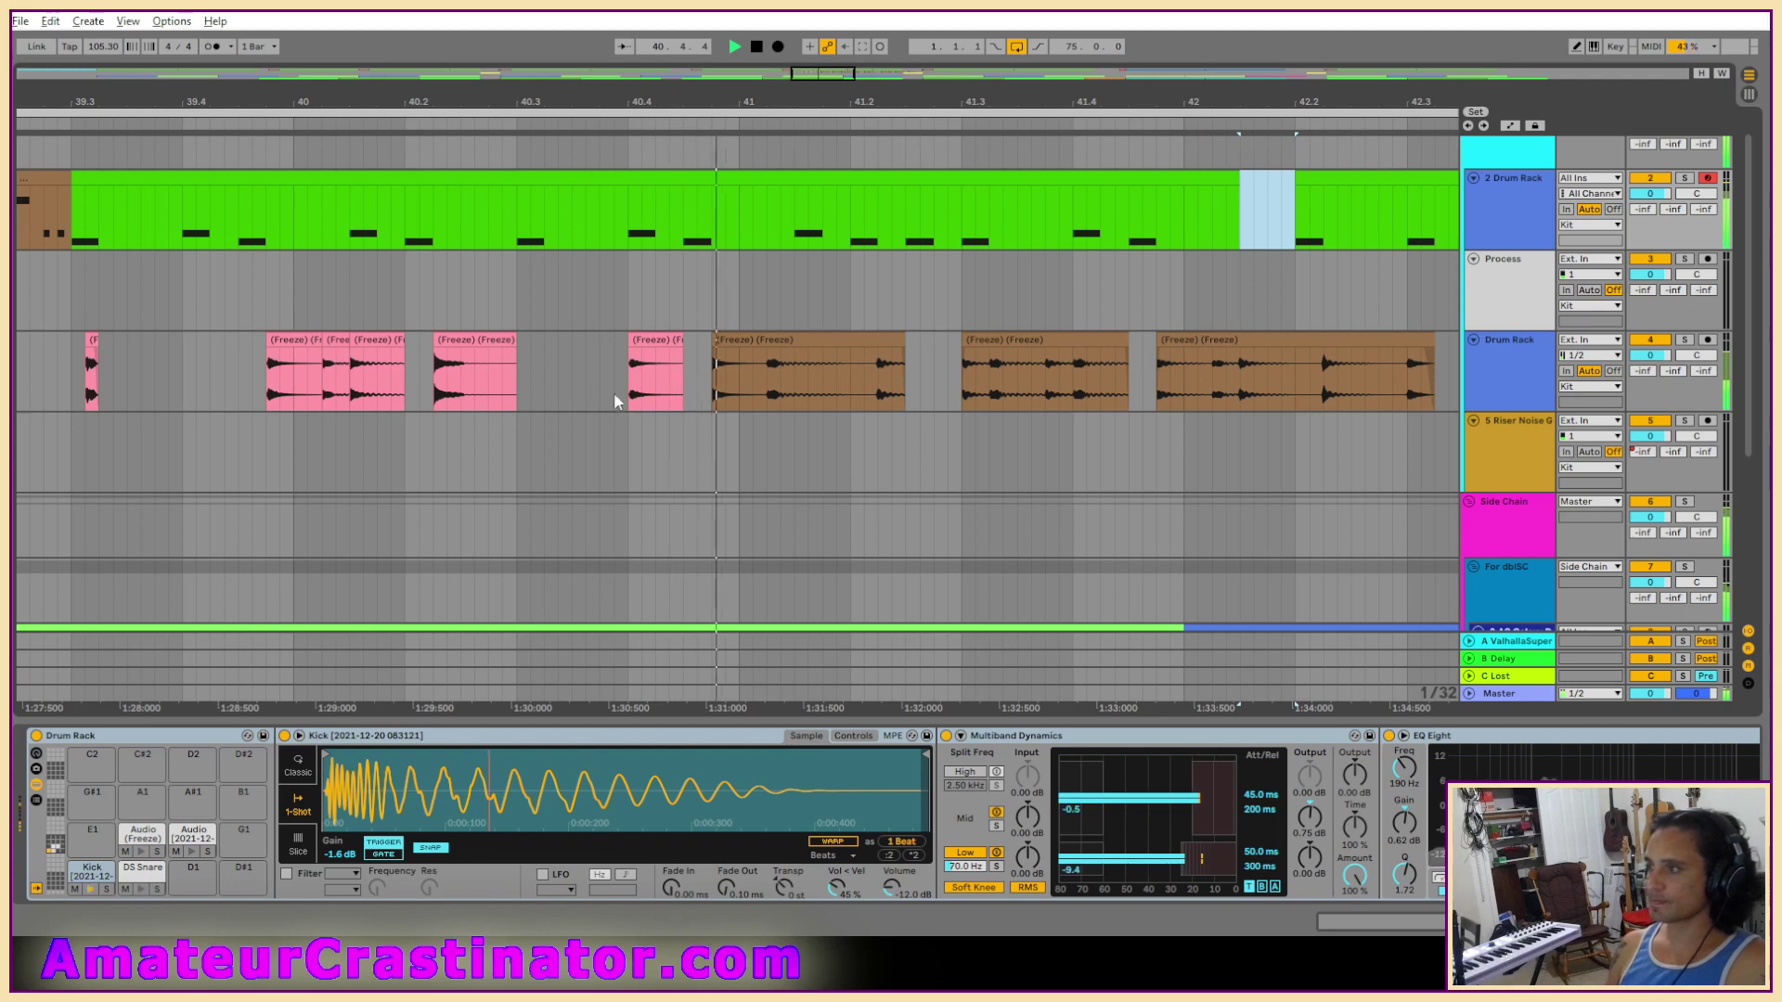
scroll(776, 402, "down", 5)
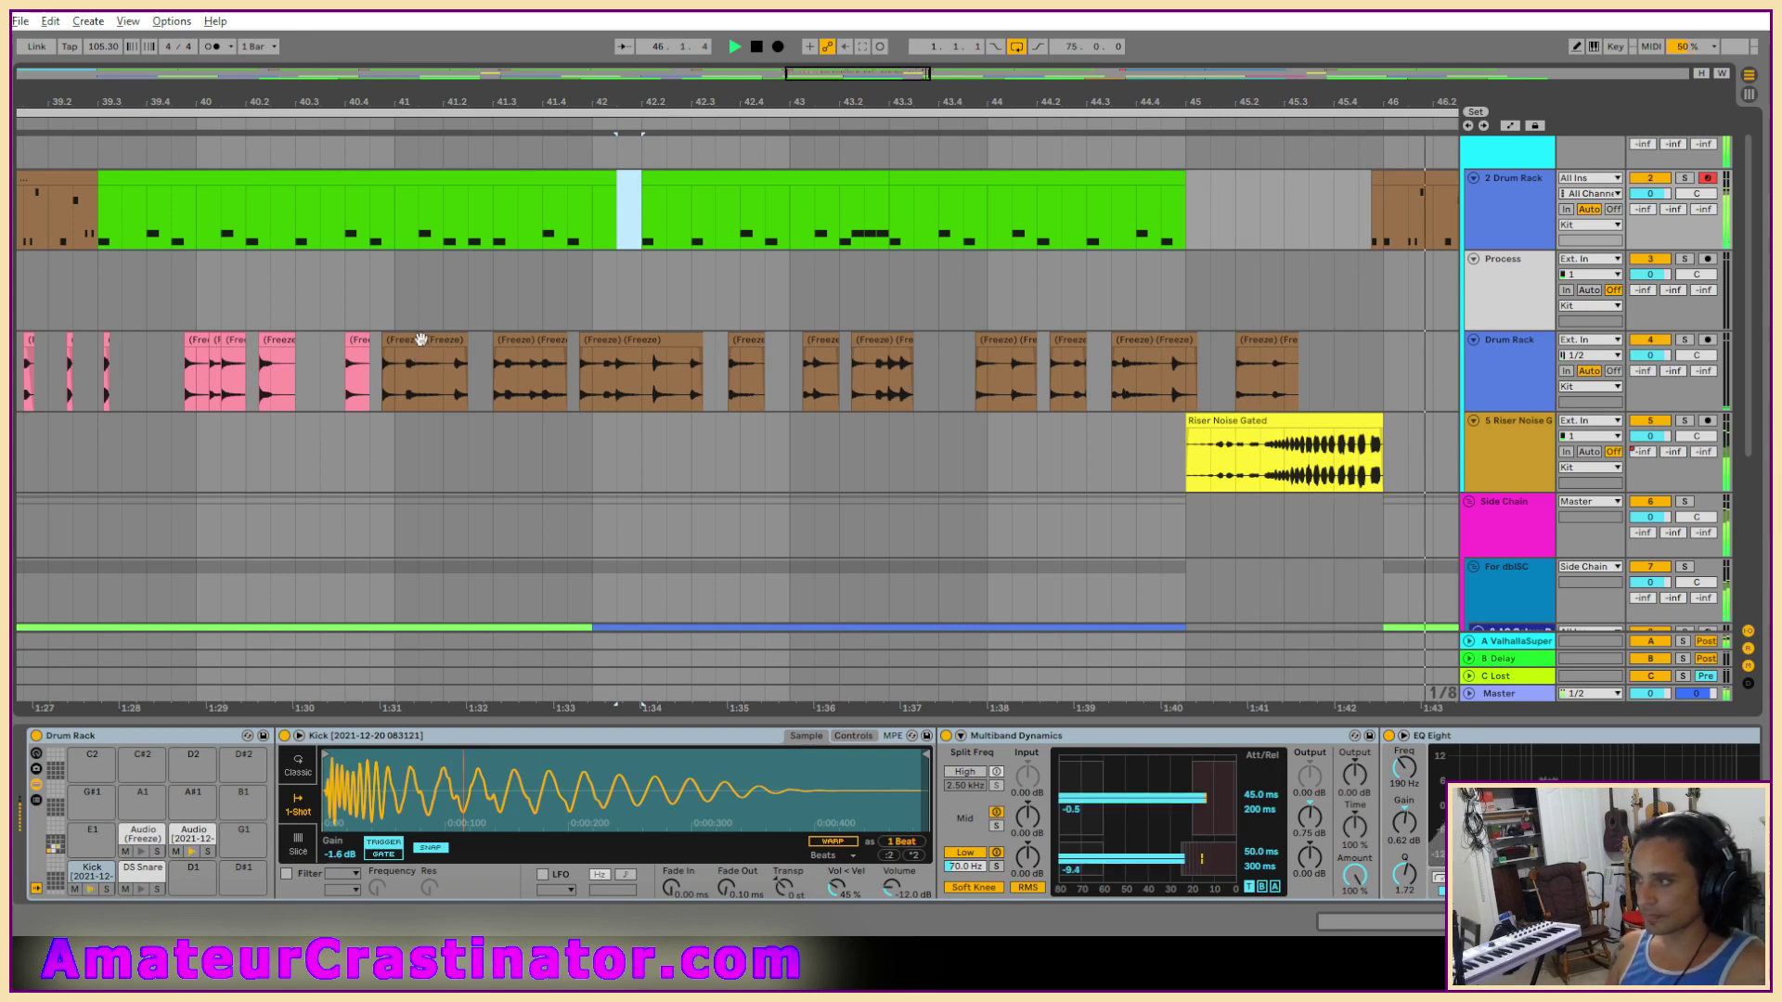
Move the brown frozen clip at 40.4.4 from the audio Drum Rack track to Process and delete its section from 41.2 to 41.2.2.
left_click_drag(420, 337, 423, 258)
scroll(425, 265, "up", 6)
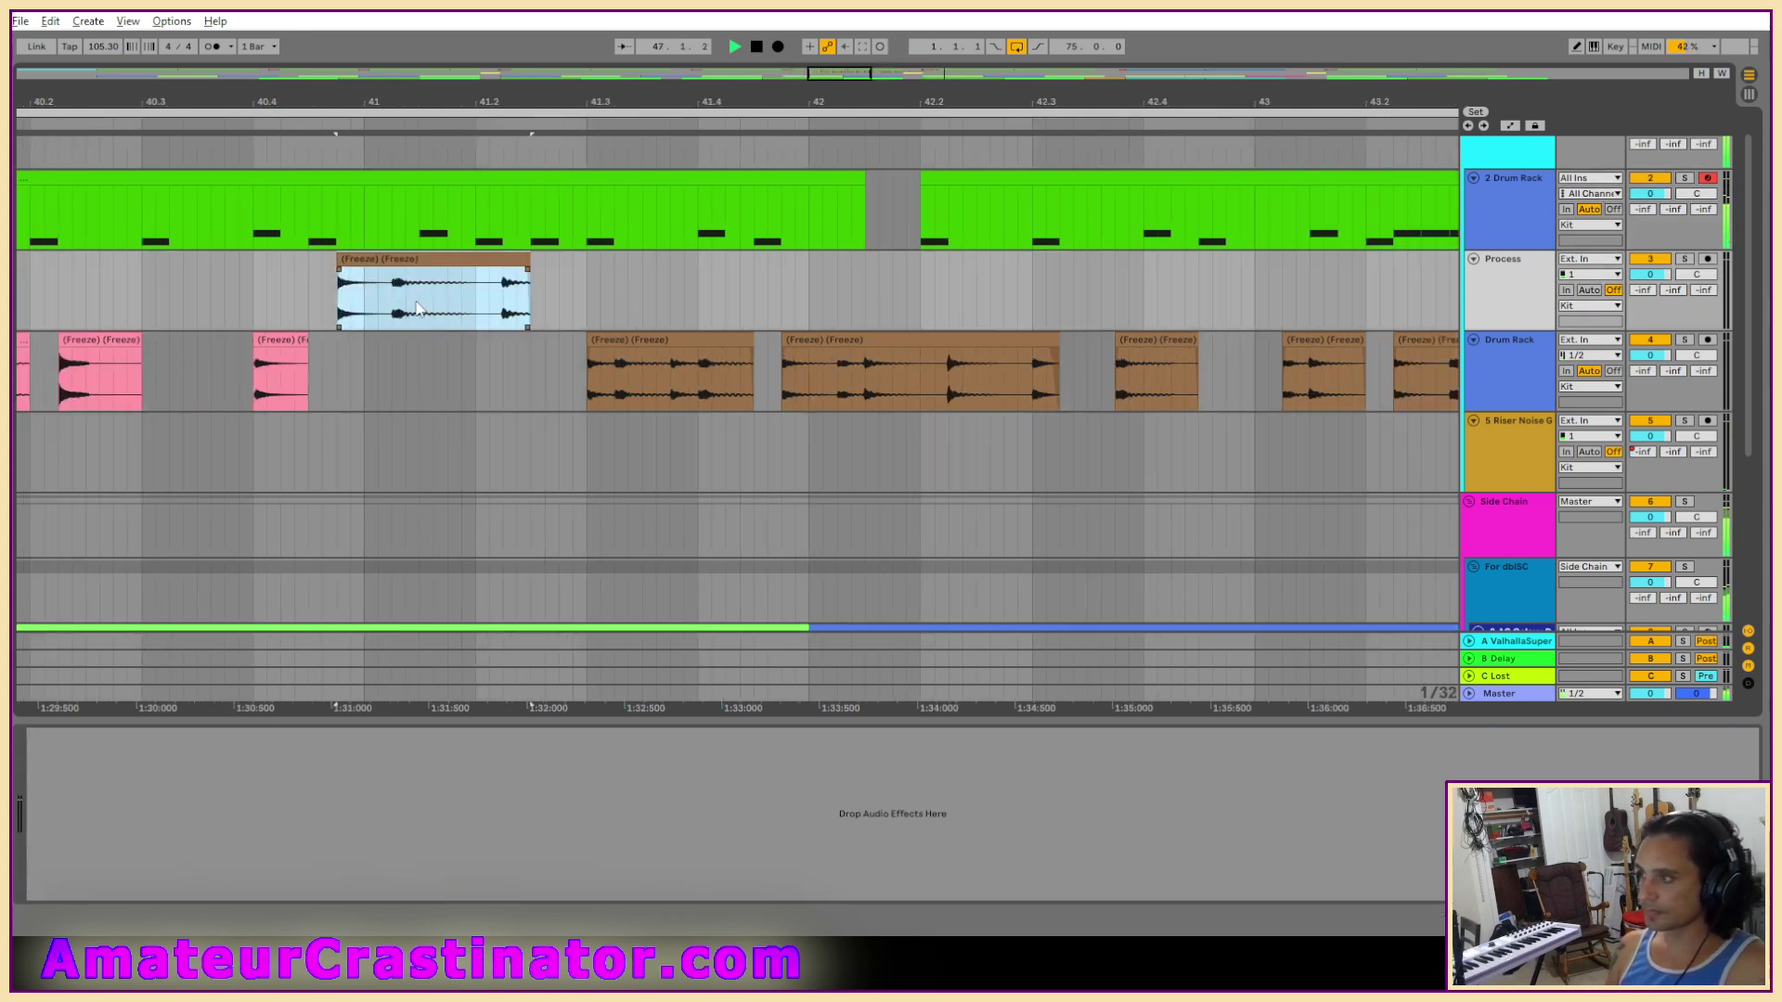
mouse_move(561, 306)
left_mouse_down()
mouse_move(576, 316)
mouse_move(534, 317)
left_mouse_up()
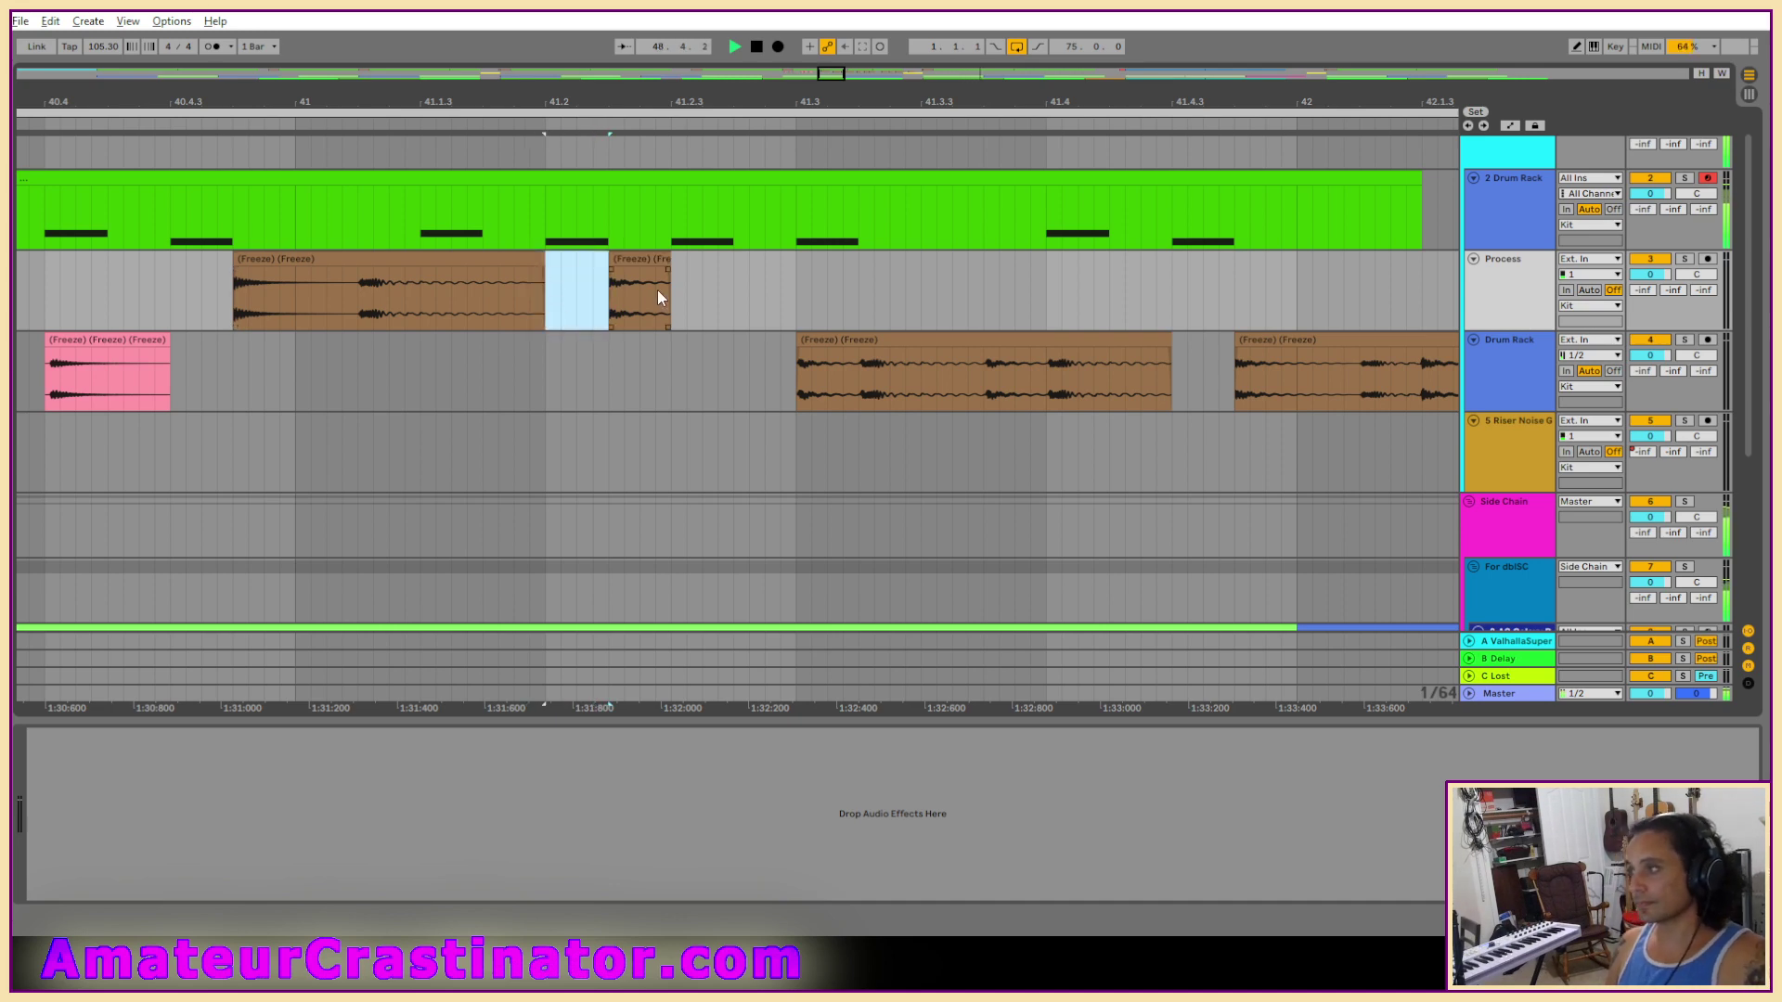
Audition the short clip at 41.2.2 on Process, try extending its start earlier, and trim it back to 41.2.2.
left_click(642, 263)
key("space")
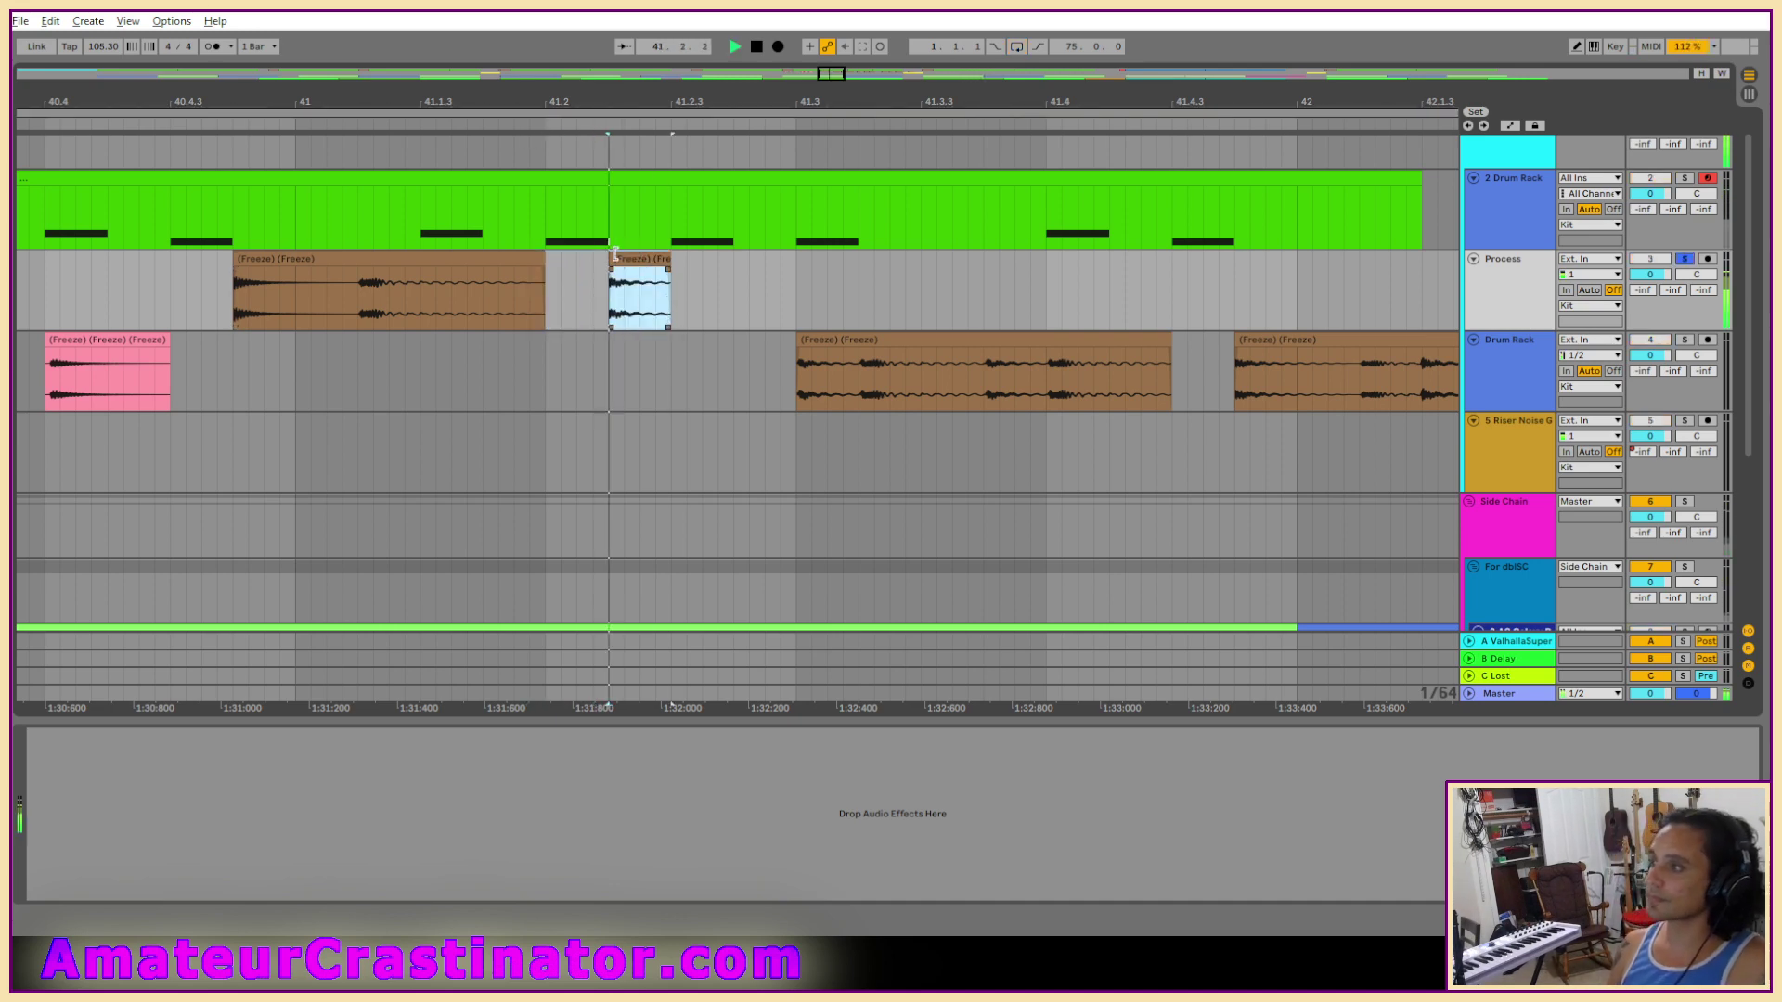
left_click_drag(613, 262, 594, 262)
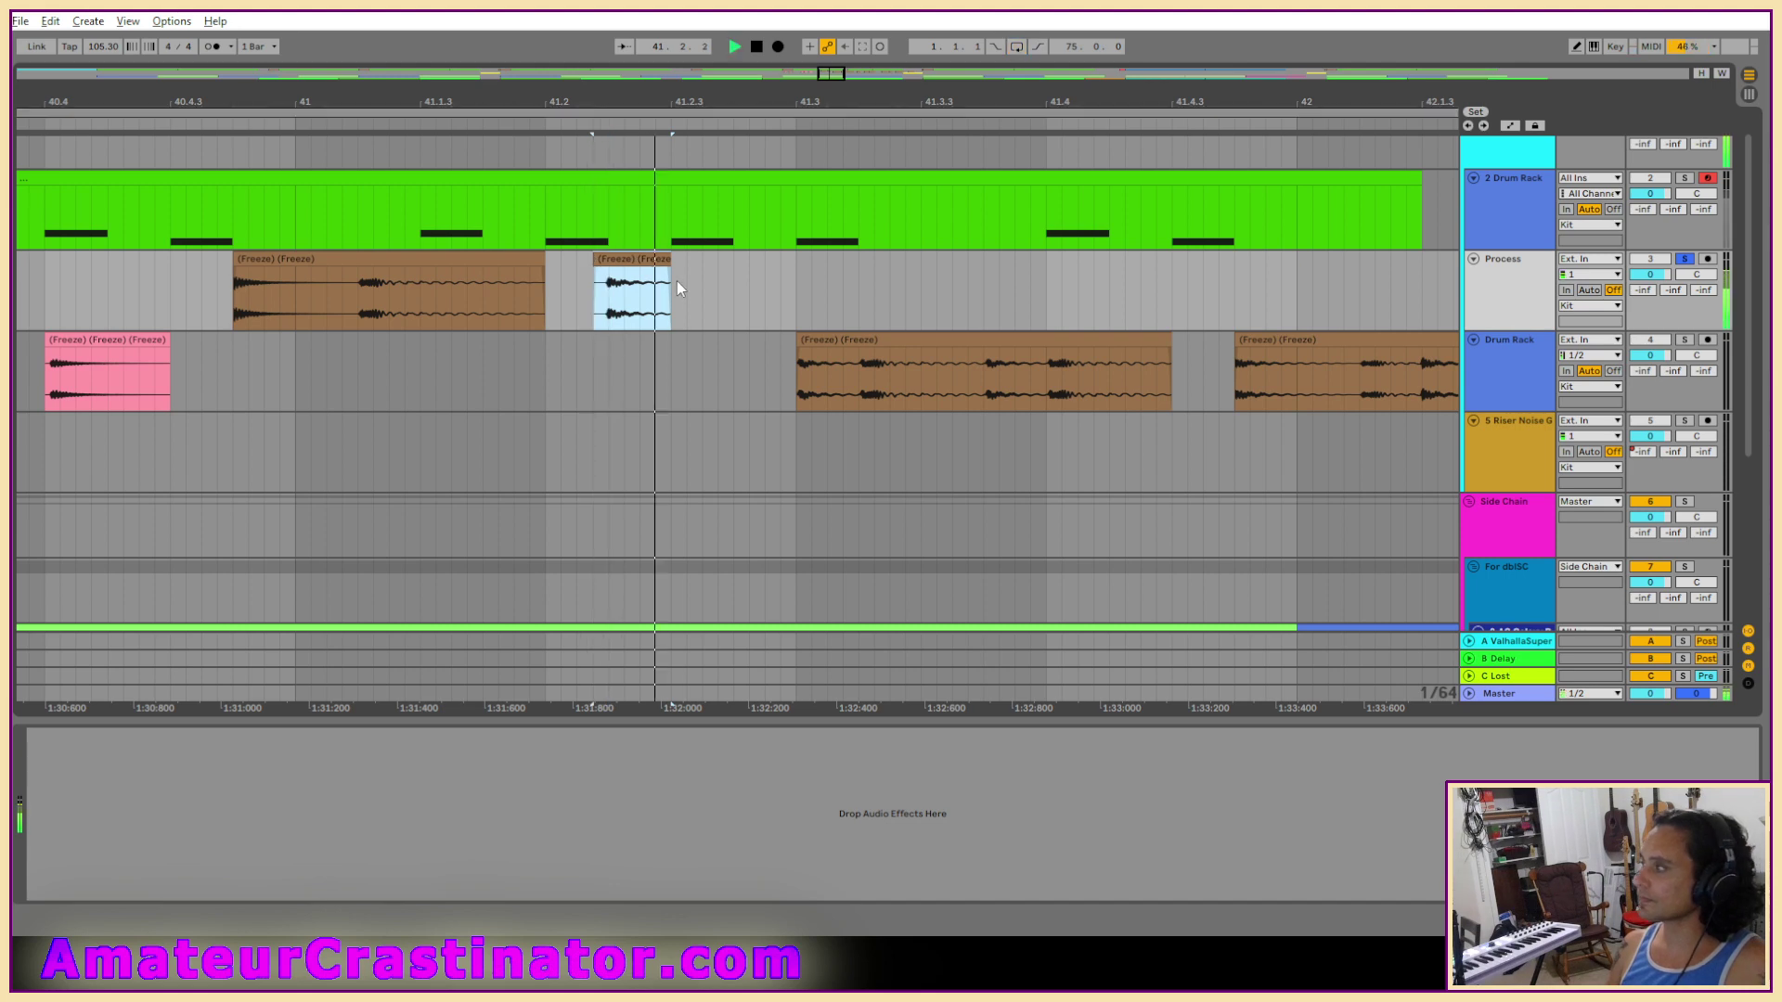
key("space")
key("plus")
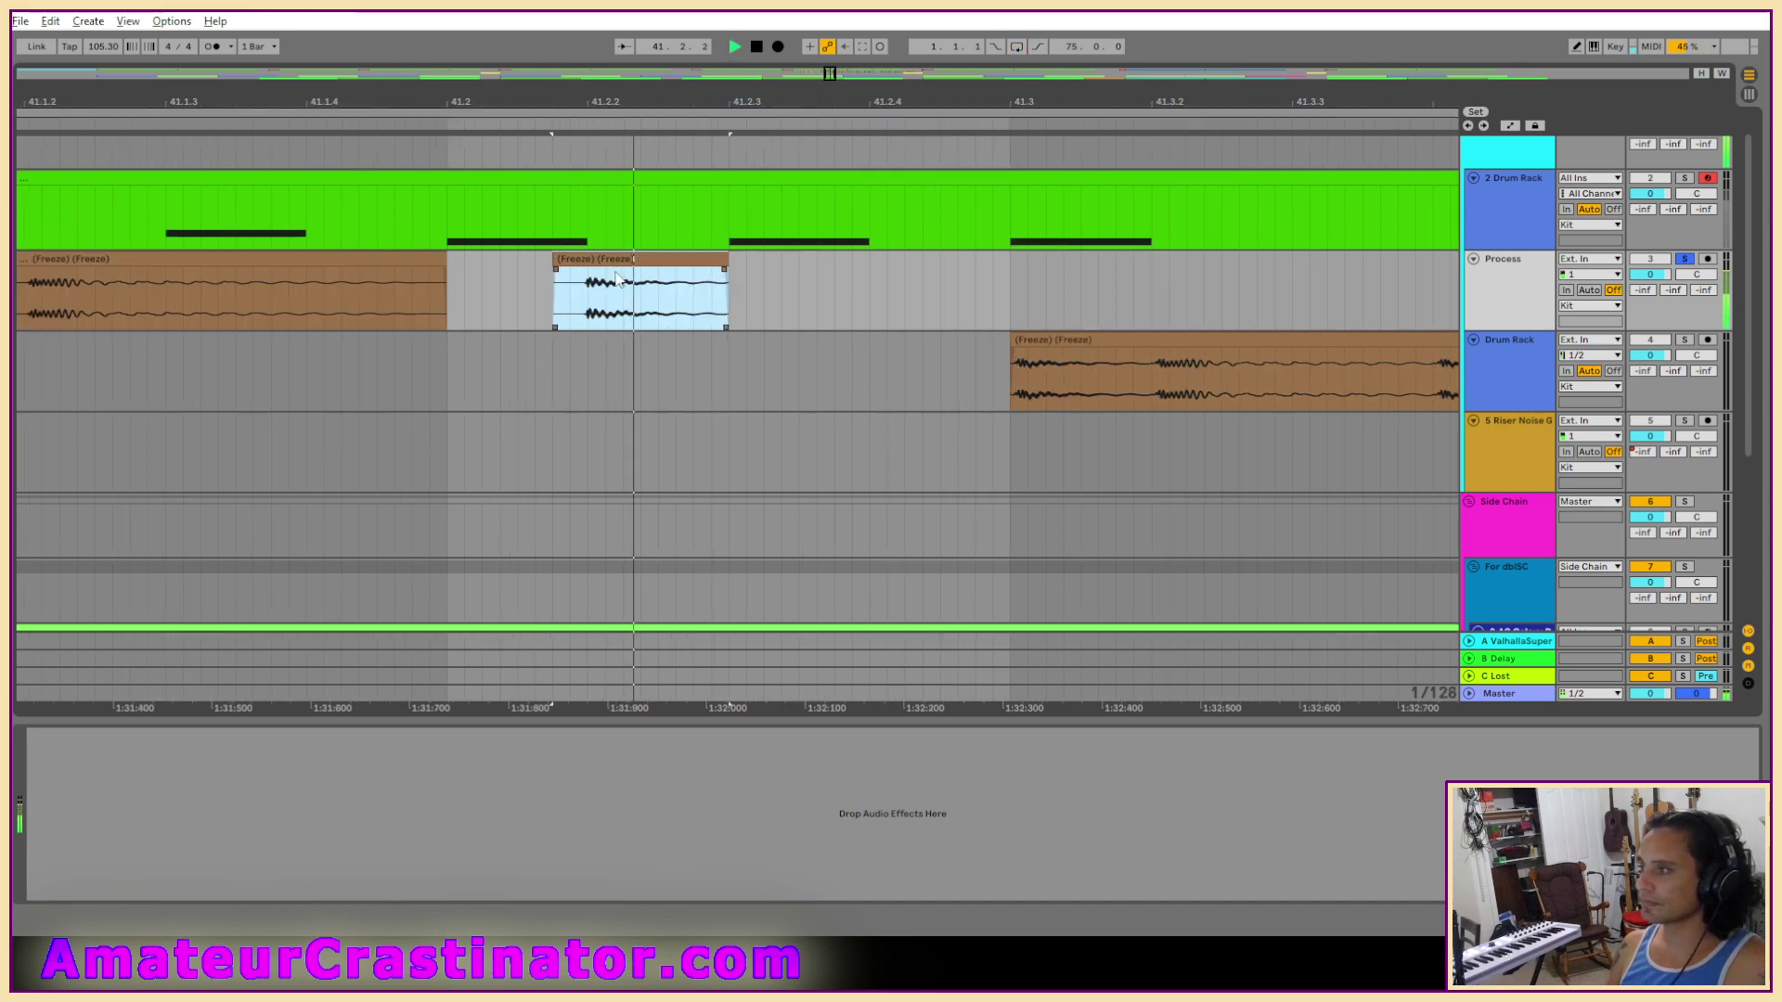
key("space")
left_click_drag(557, 263, 590, 264)
key("space")
key("space")
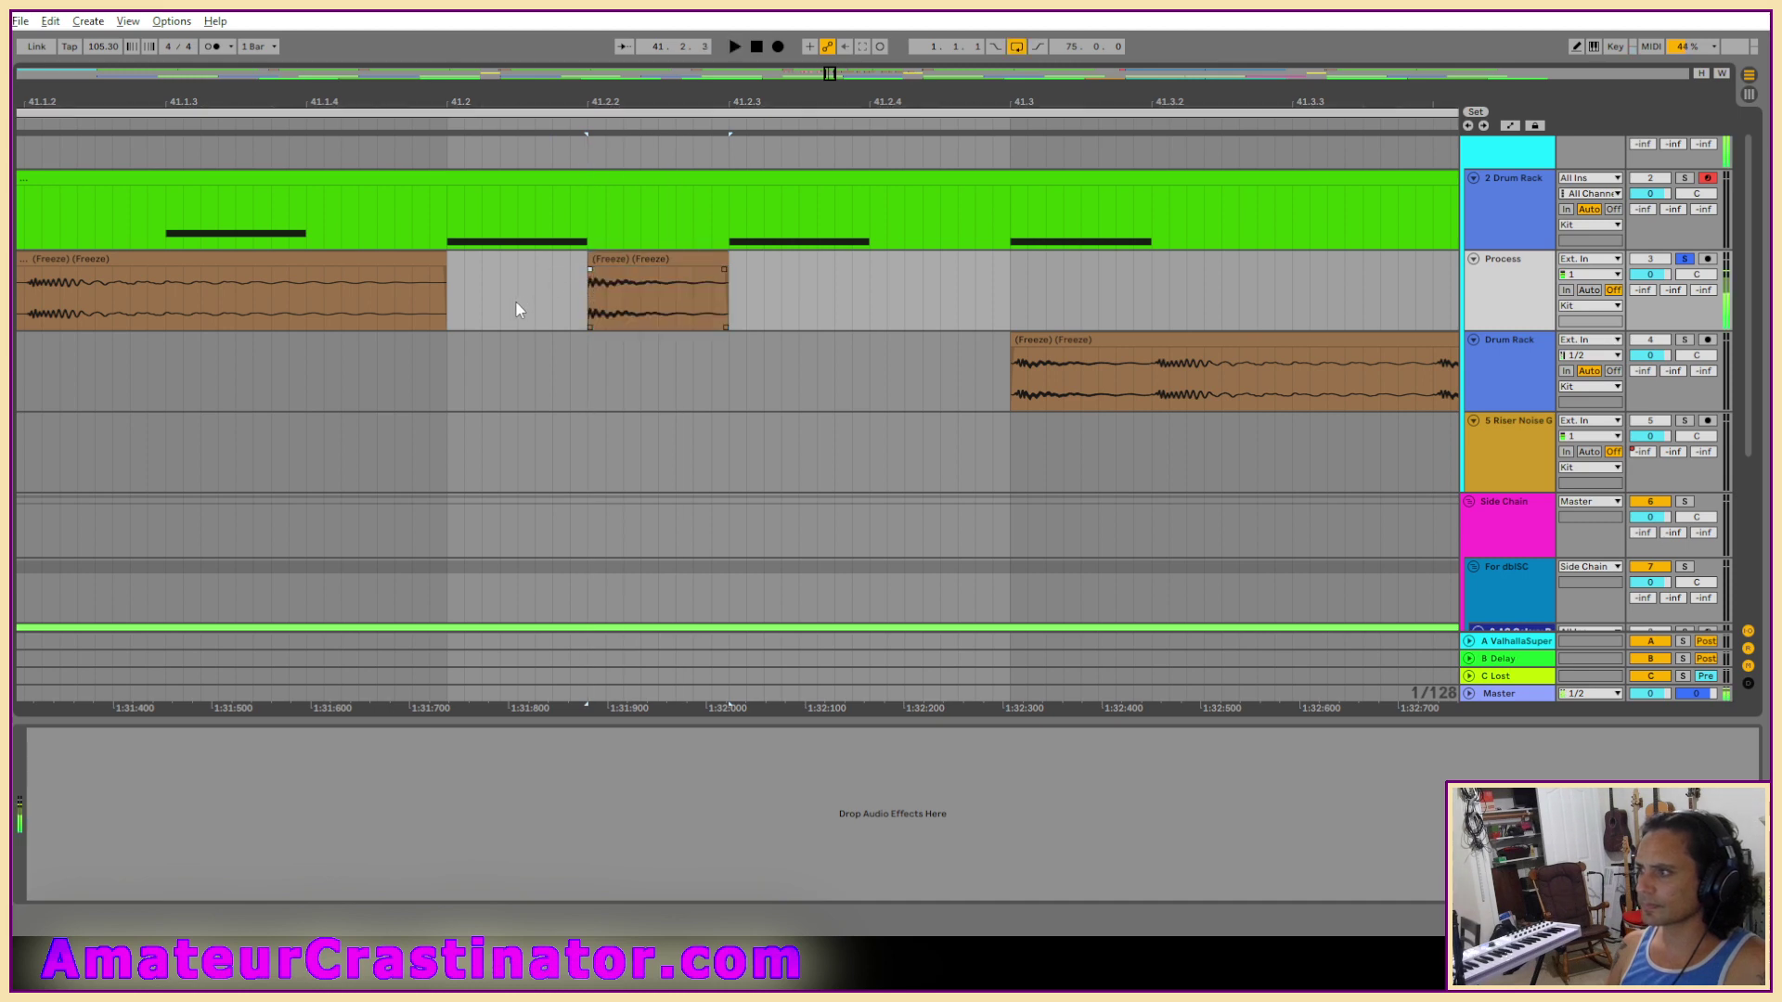
Move the first part of the Process track's frozen clip, from 40.4.4 to 41.1.2, back to the audio Drum Rack track.
scroll(509, 291, "down", 5)
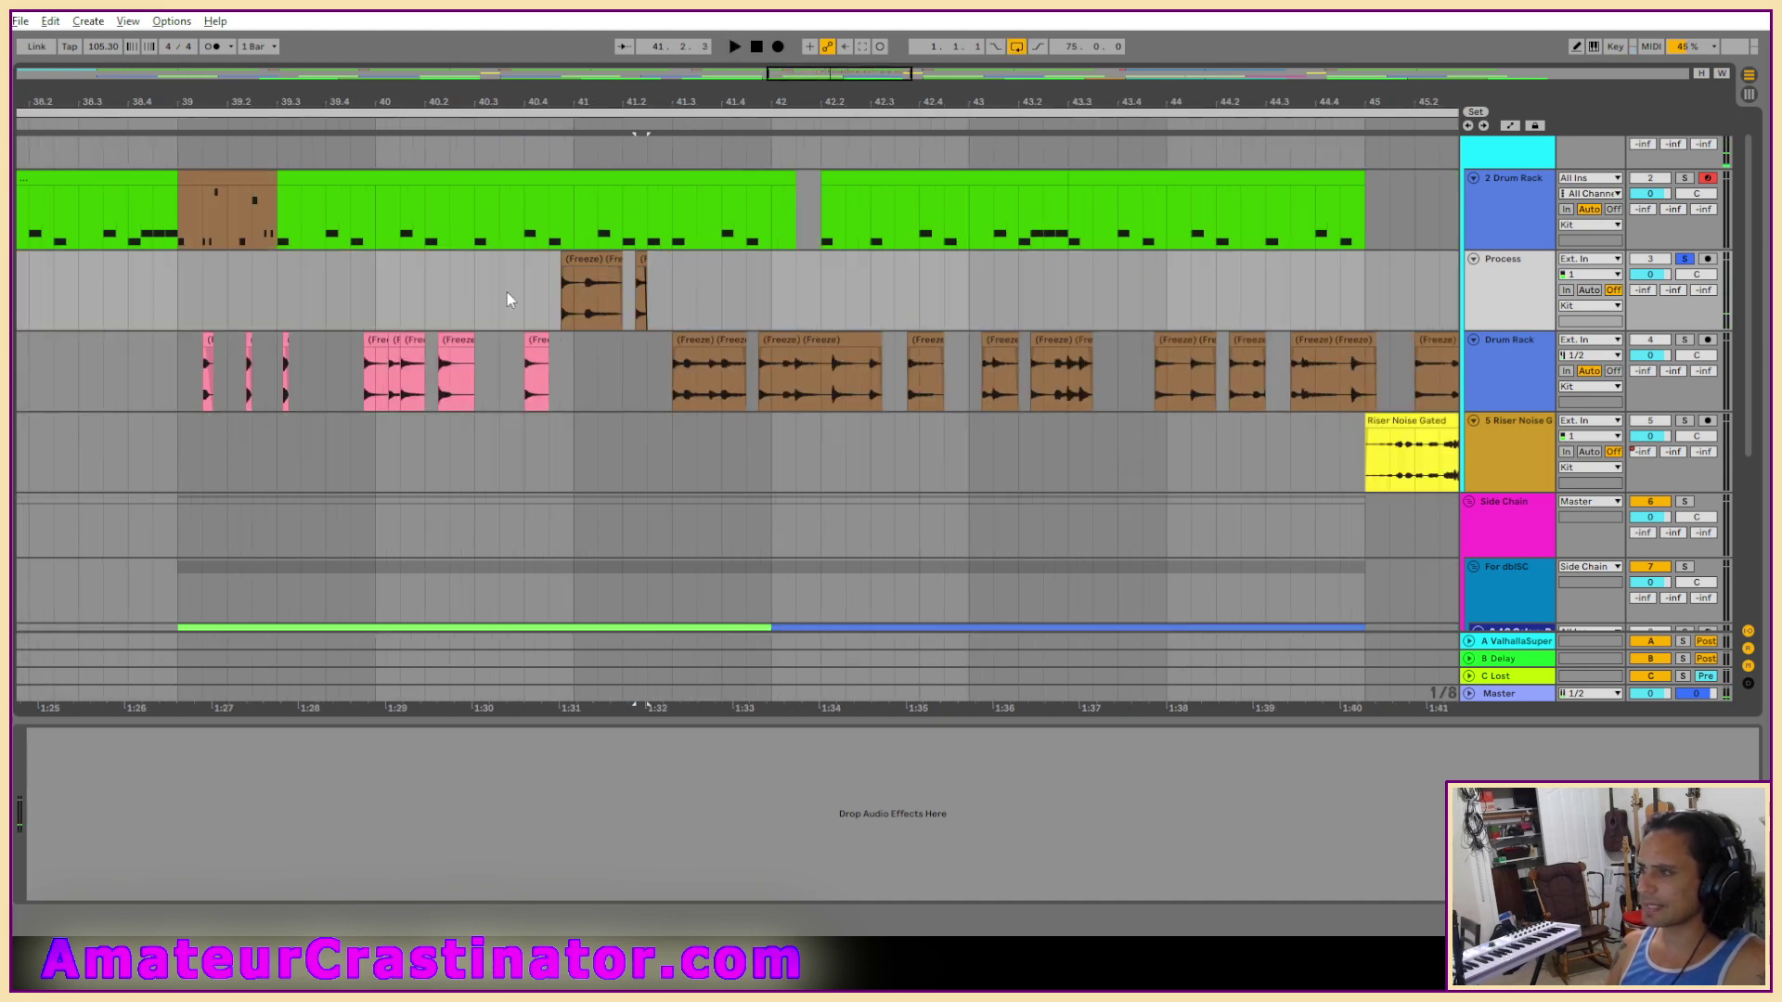
scroll(571, 301, "up", 3)
left_click(611, 257)
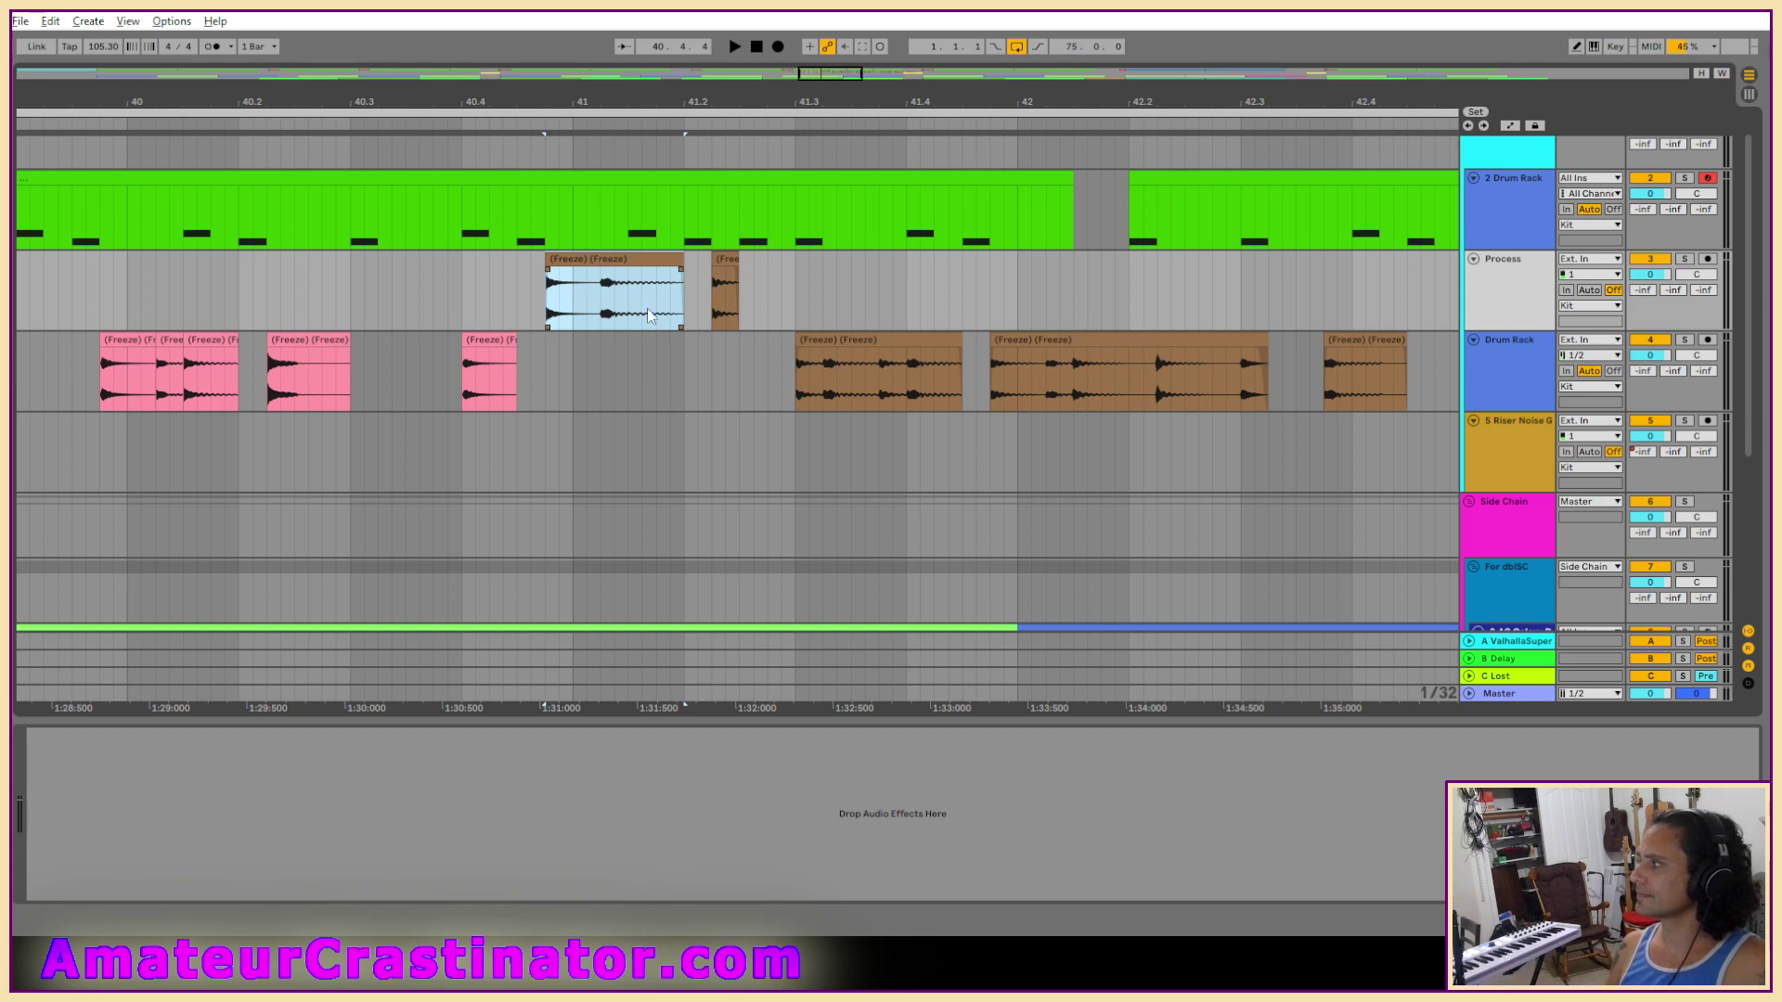
left_click(558, 300)
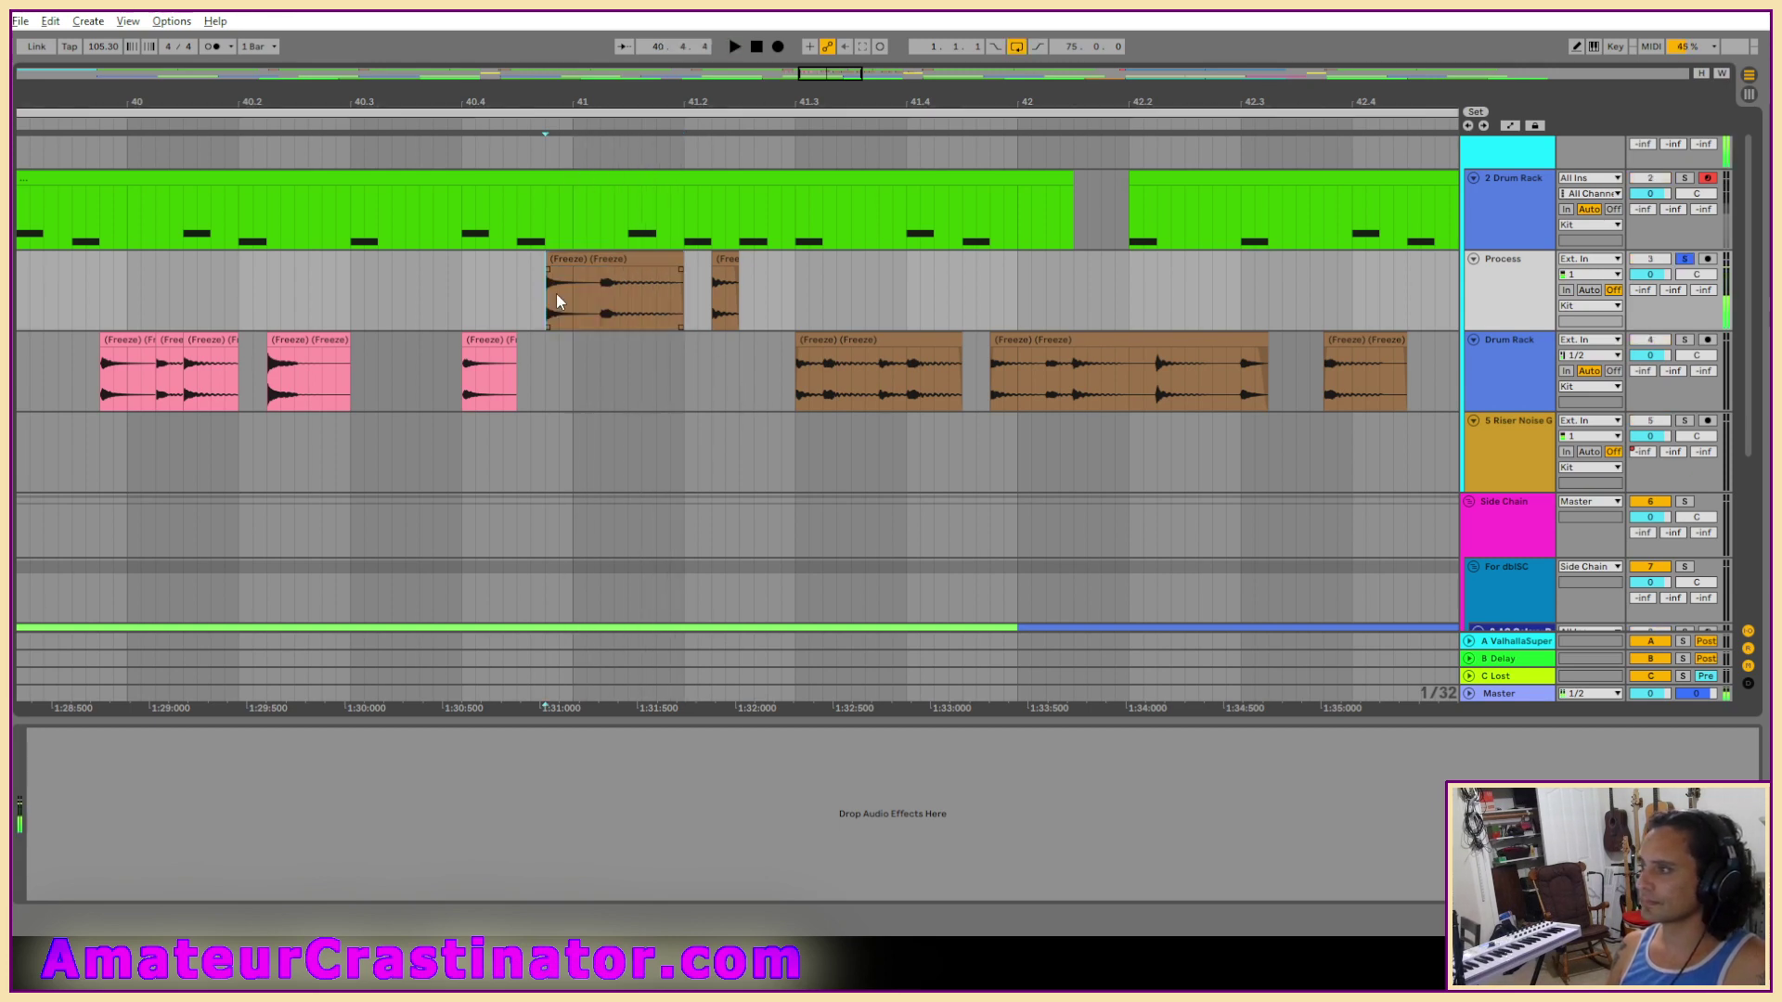
left_click_drag(558, 300, 580, 339)
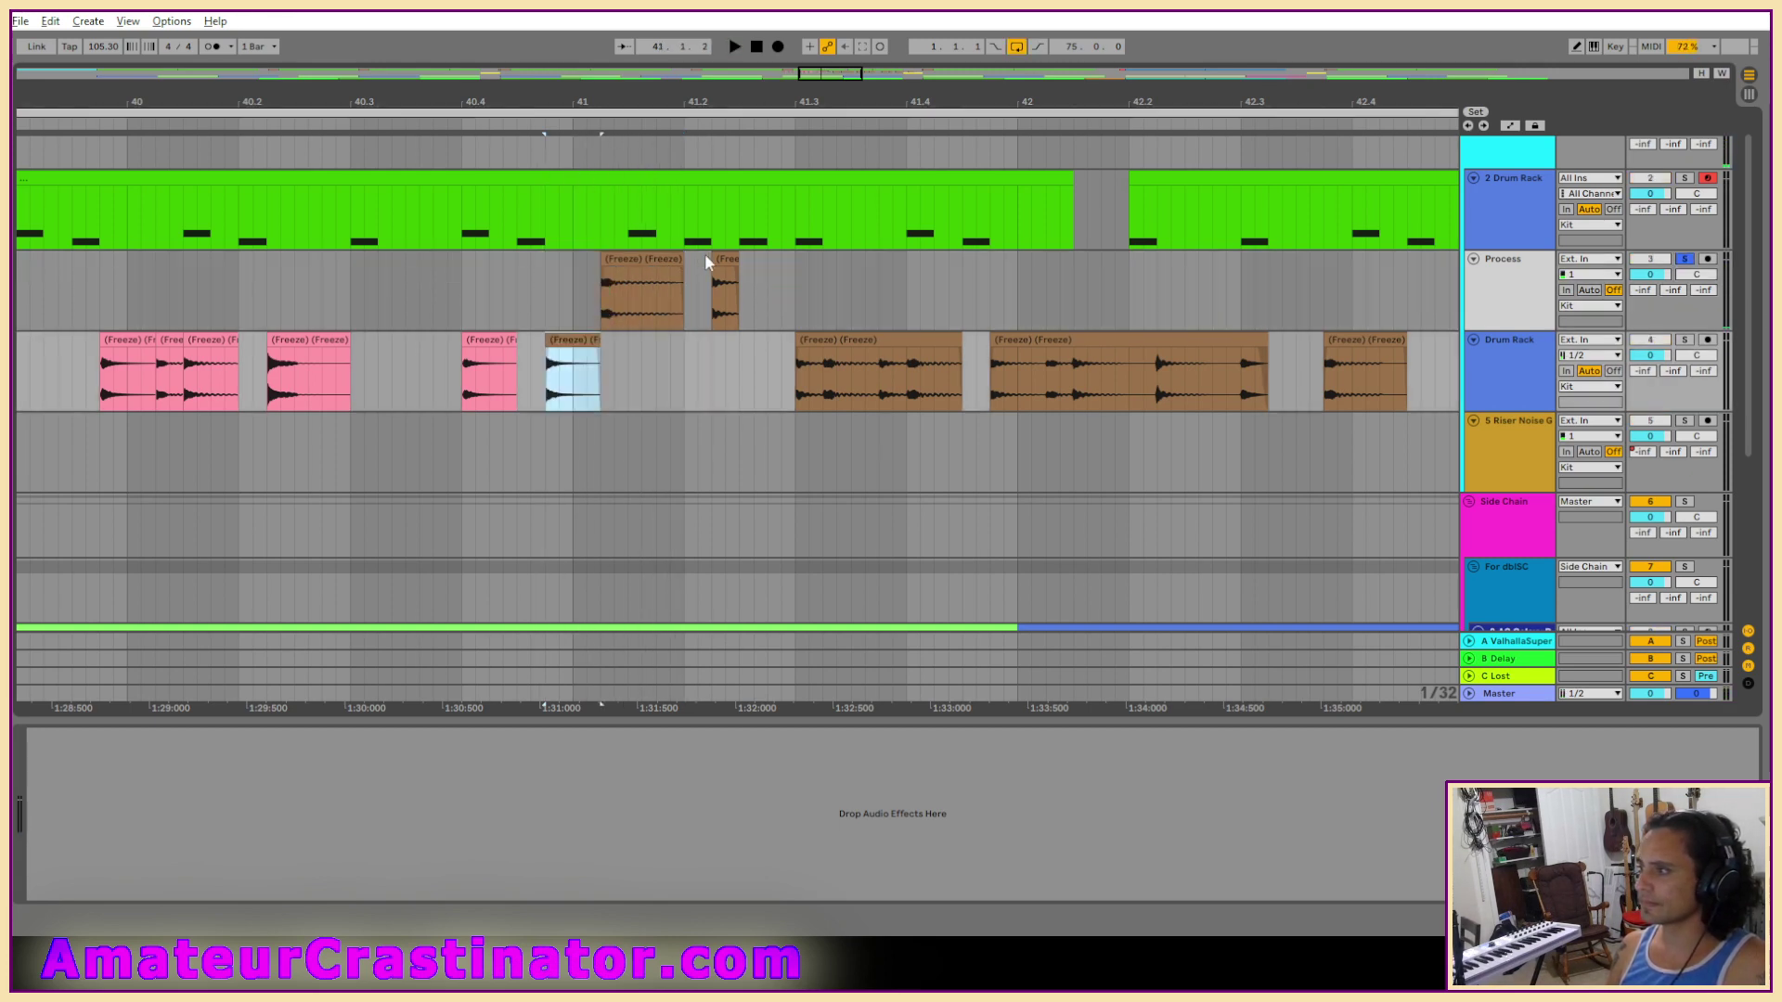
Audition the short clip on Process, and move the clip at 41.1.2 back to the audio Drum Rack track.
left_click(724, 259)
key("space")
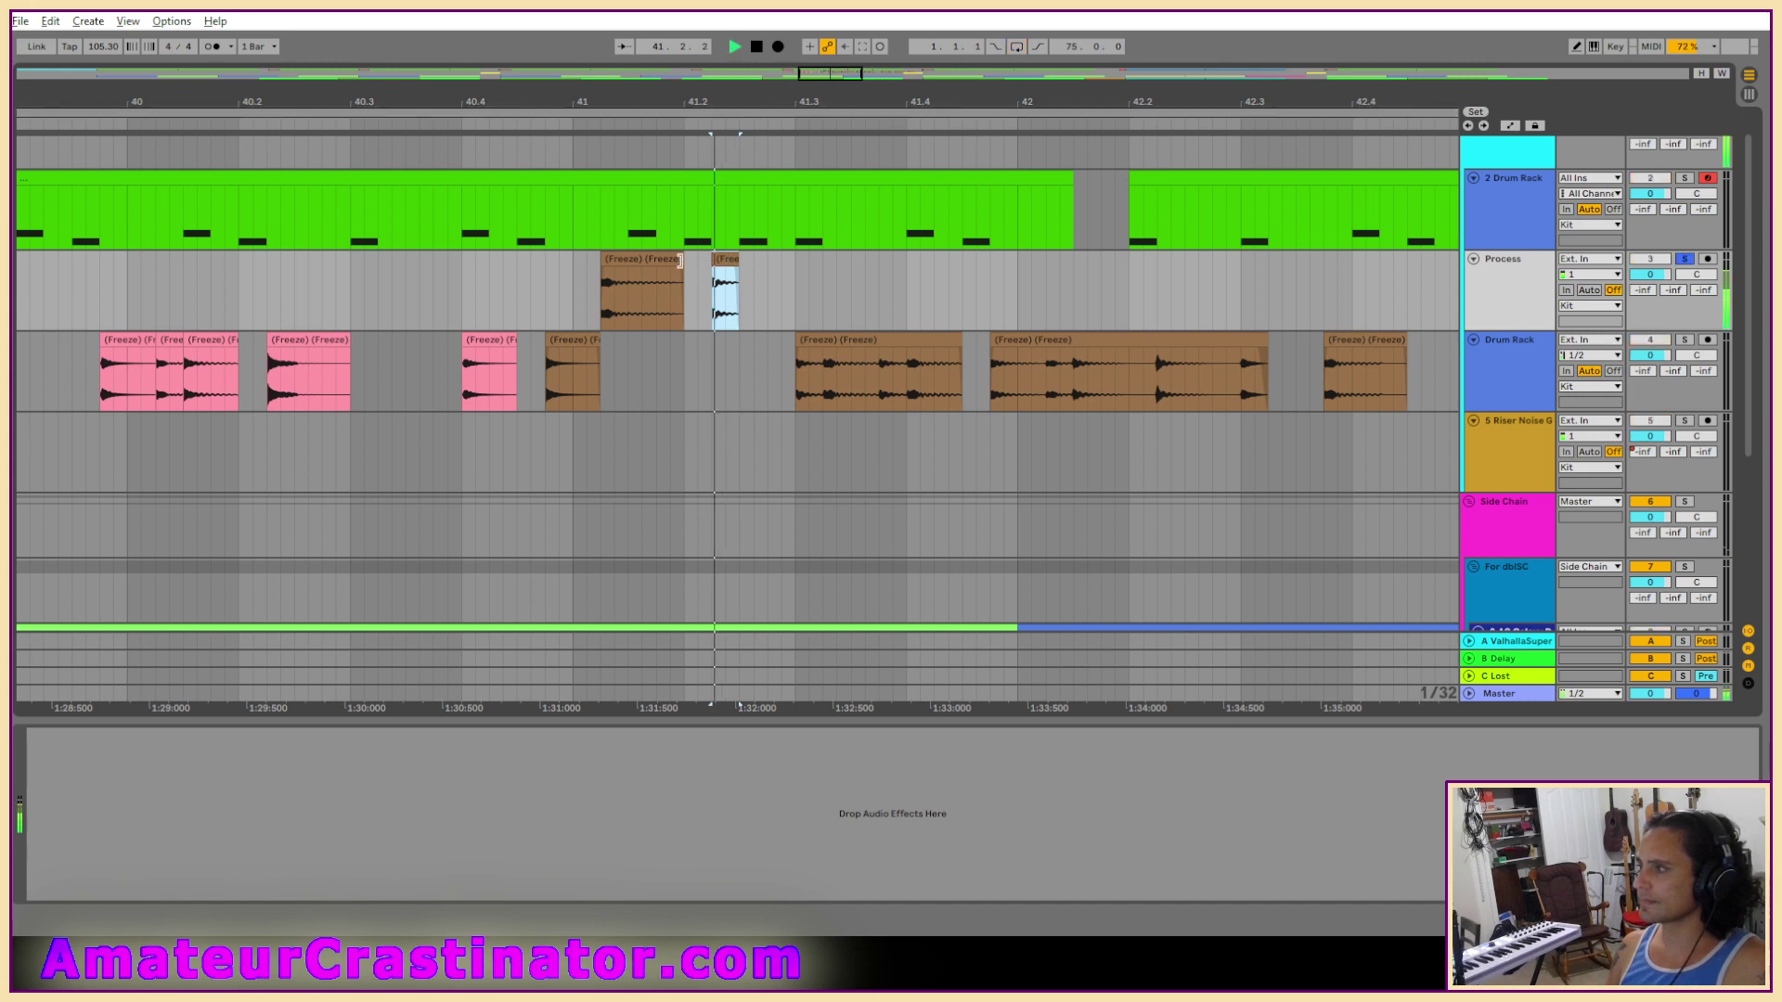
key("space")
left_click_drag(650, 297, 654, 390)
key("ctrl+l")
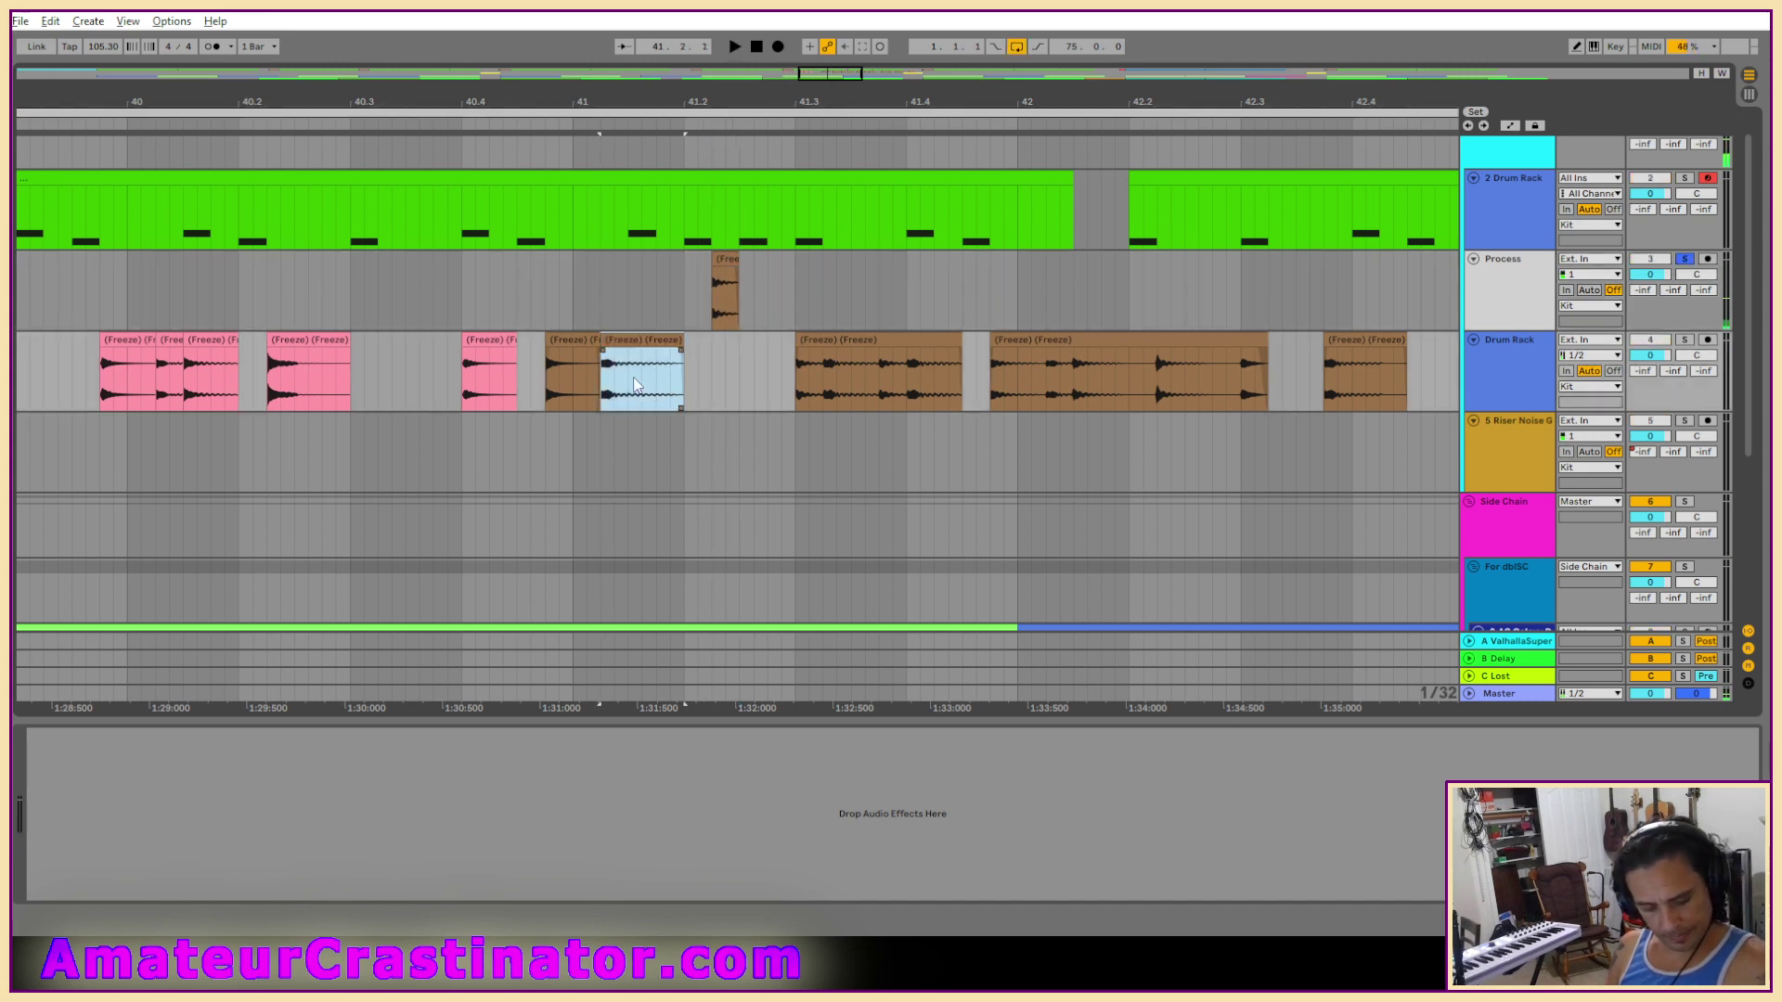
left_click(489, 371)
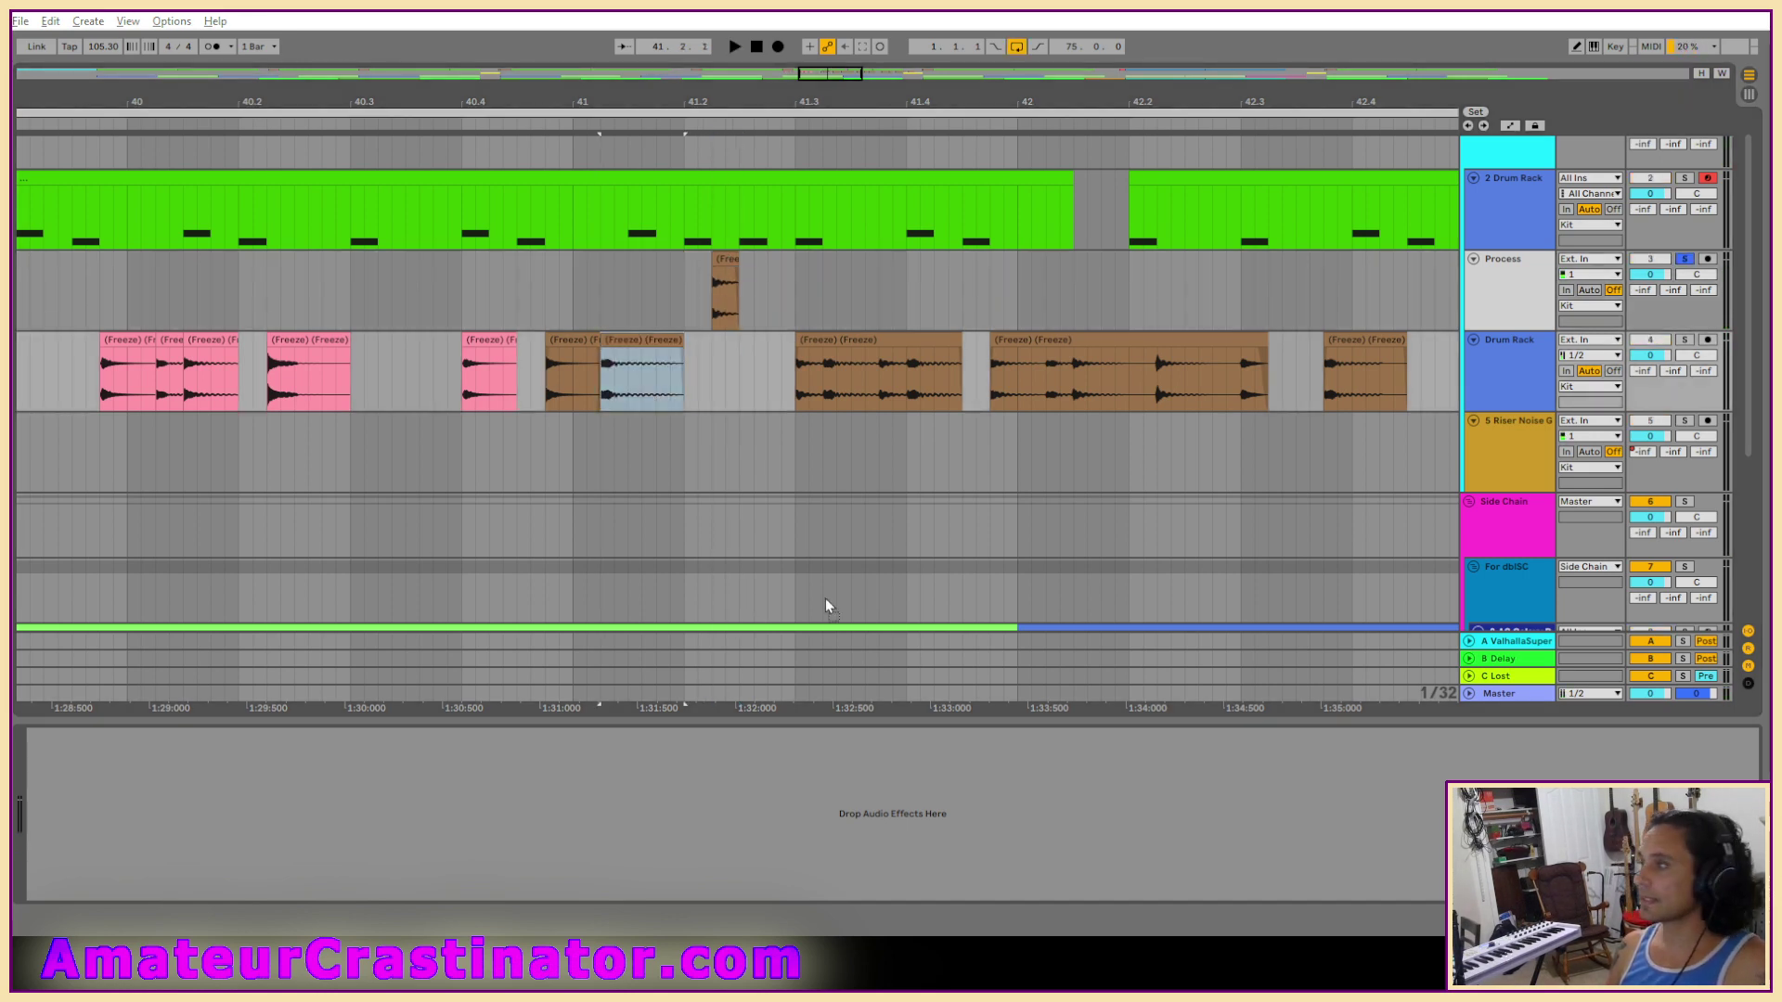
Audition the short clip on Process through EQ Eight and set the first band to a low cut at about 20.8 Hz.
left_click(755, 281)
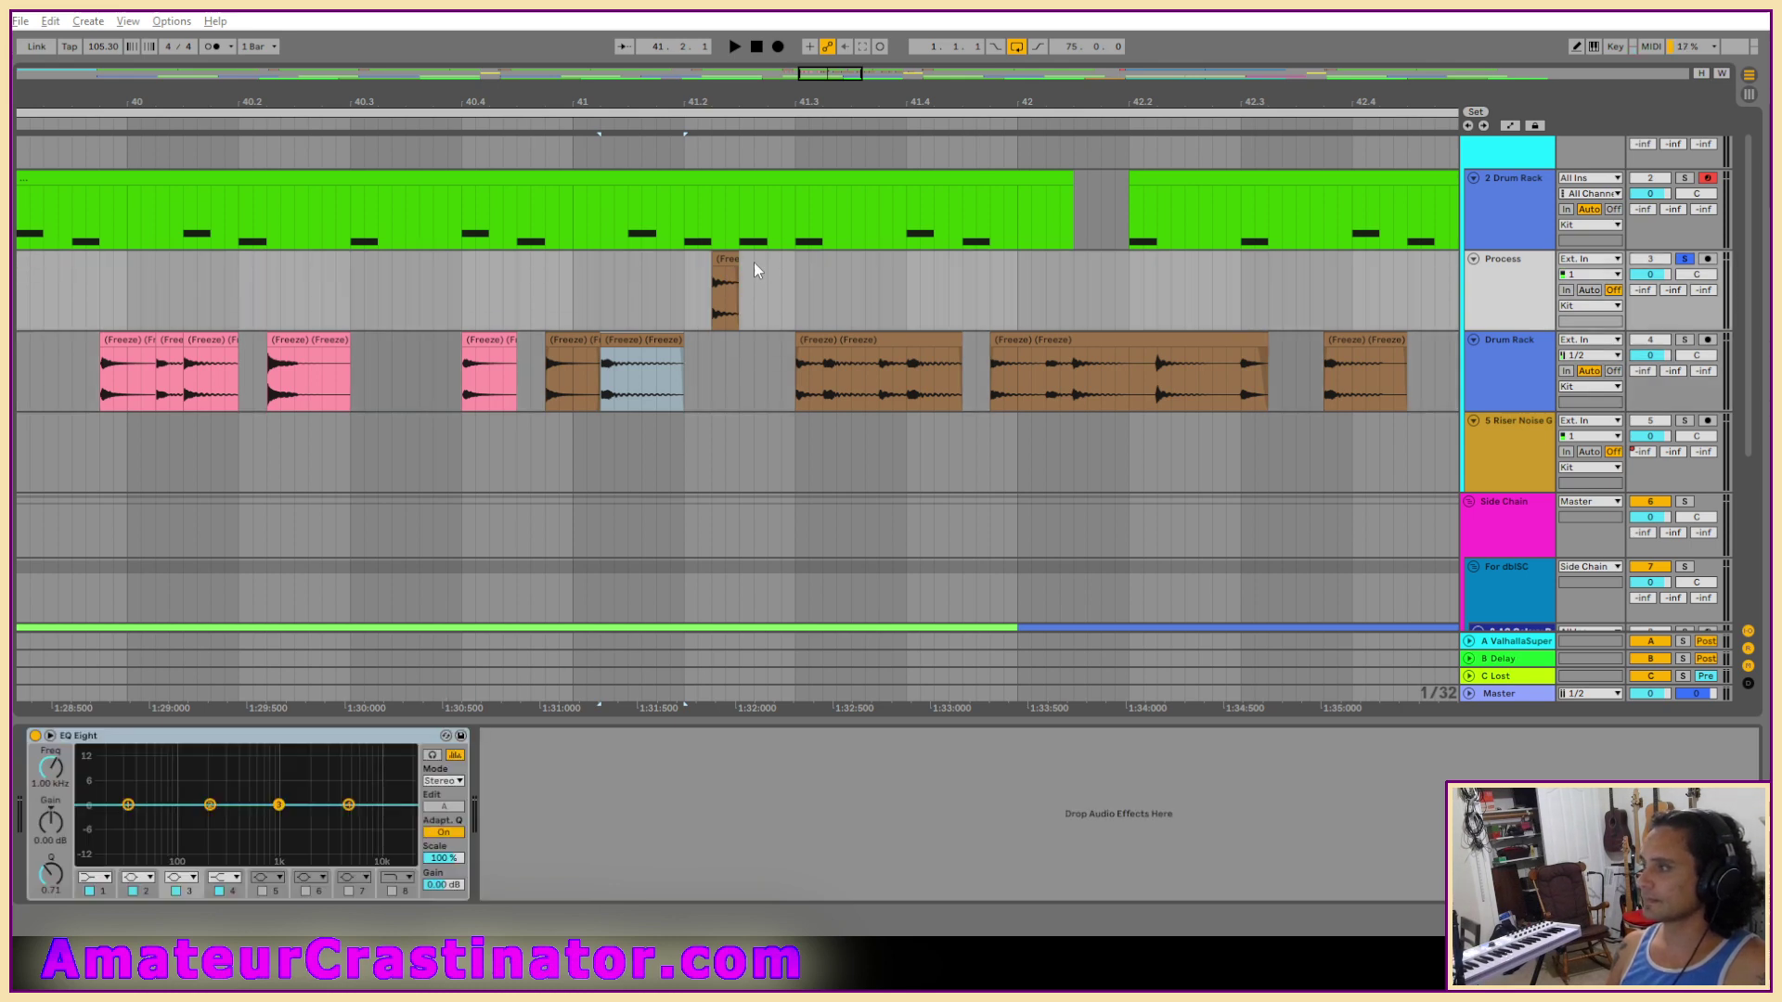
left_click(728, 295)
key("space")
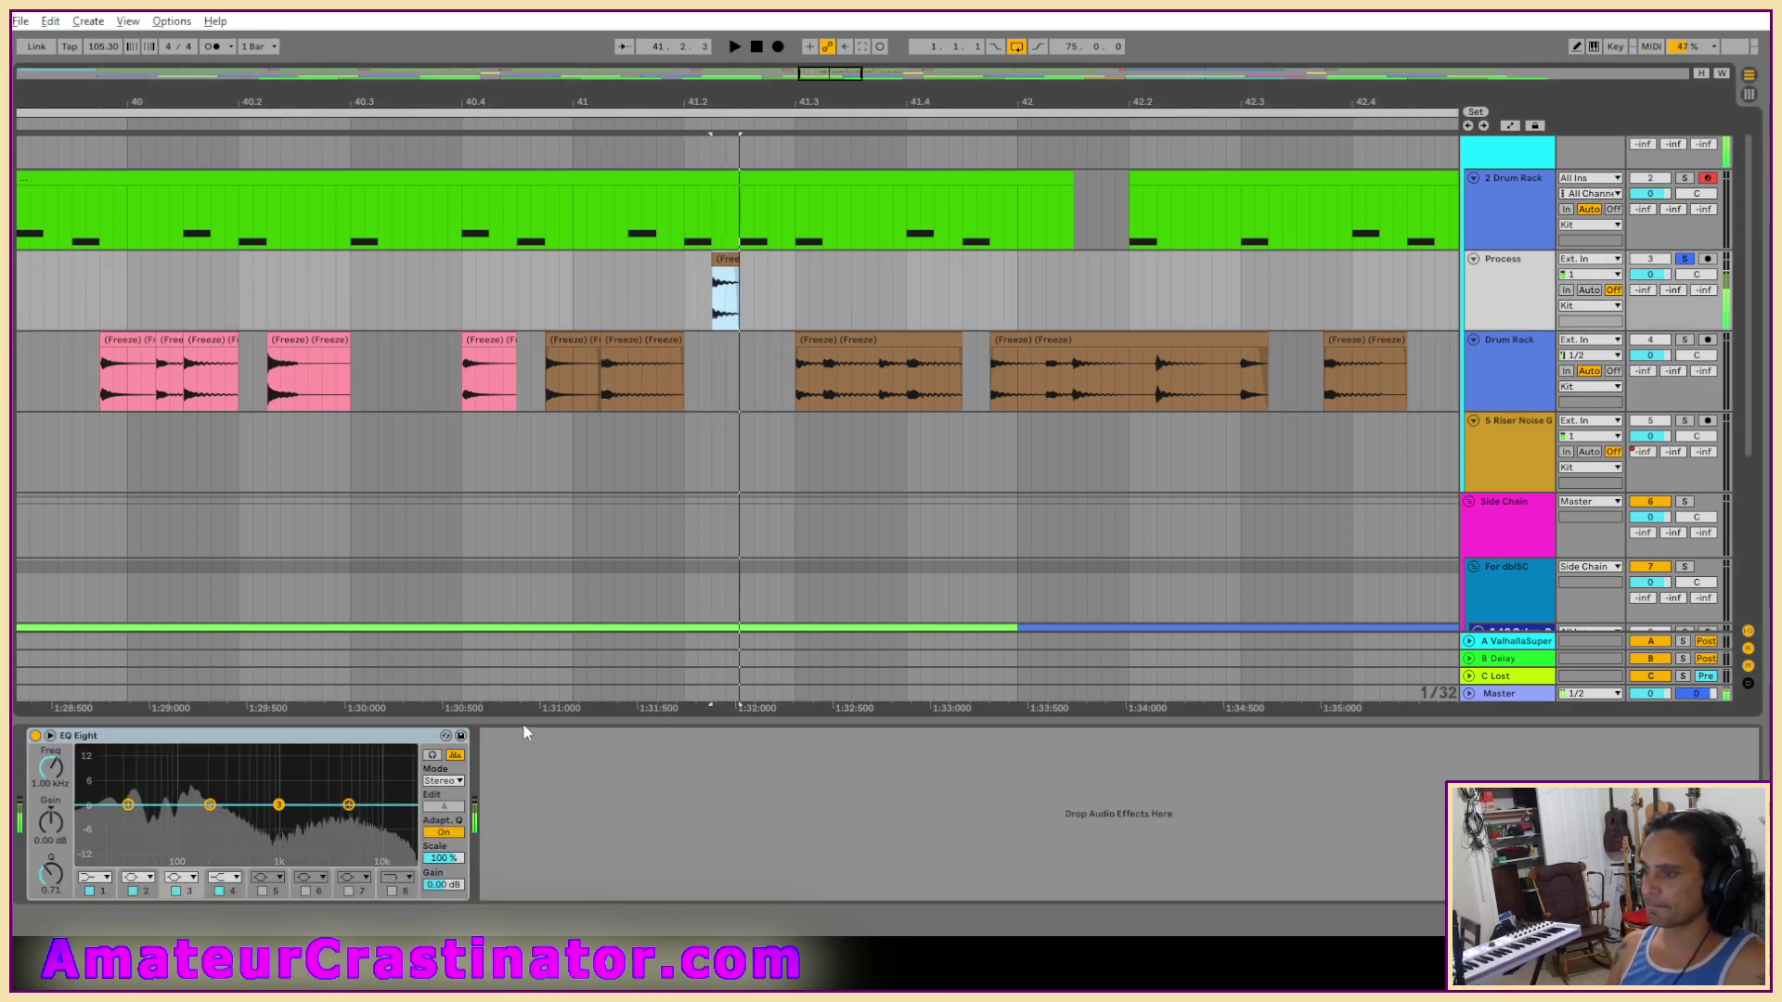
left_click(93, 877)
key("space")
left_click(92, 832)
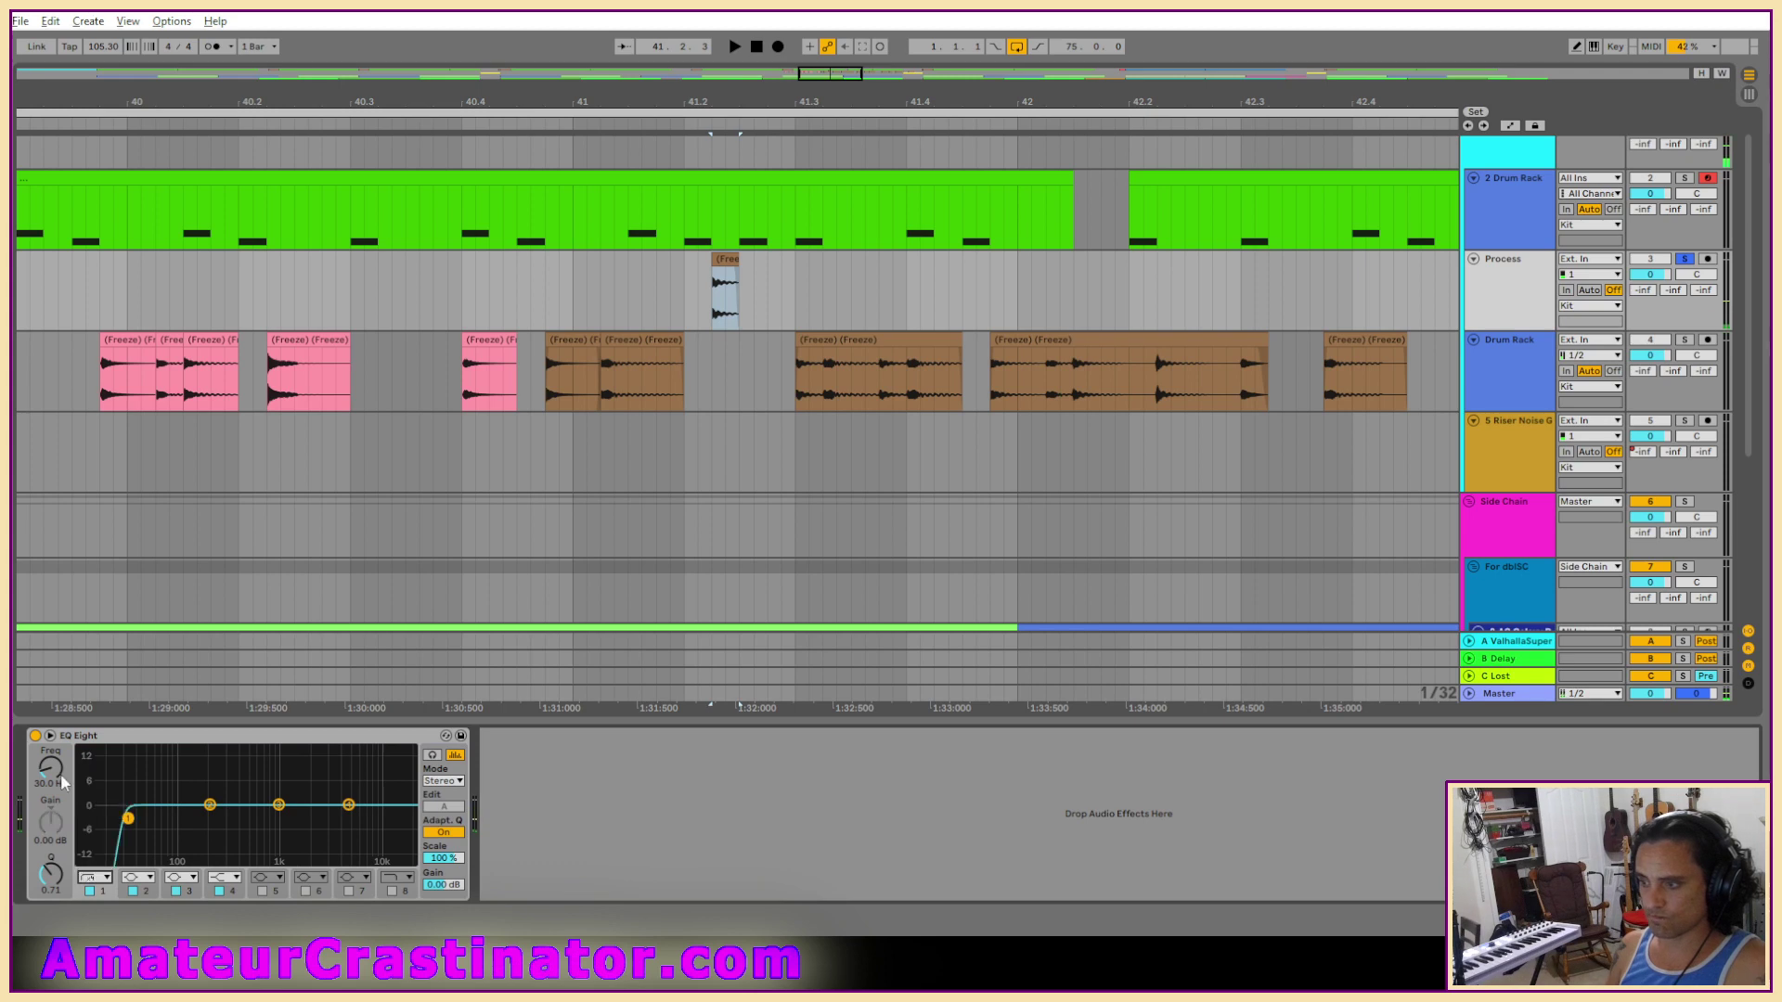
key("space")
key("space")
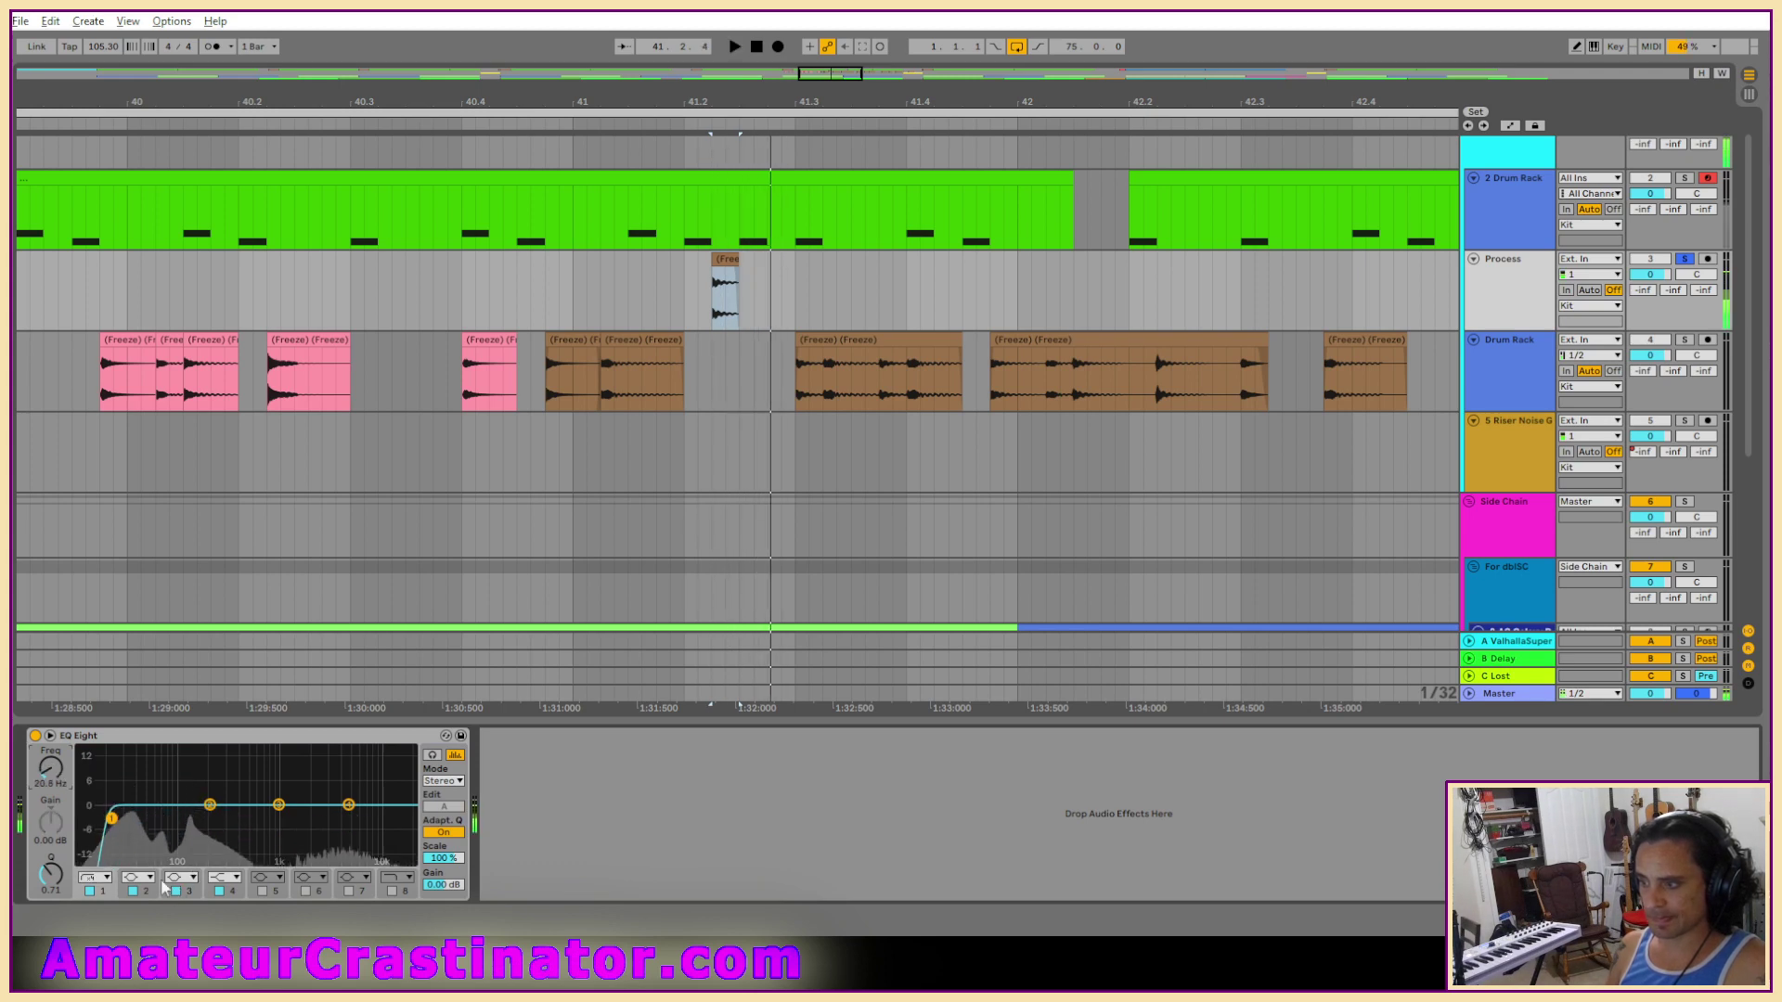
Switch EQ Eight's second band to a notch and position it narrowly around 60 Hz while auditioning the clip.
left_click(138, 877)
left_click(139, 823)
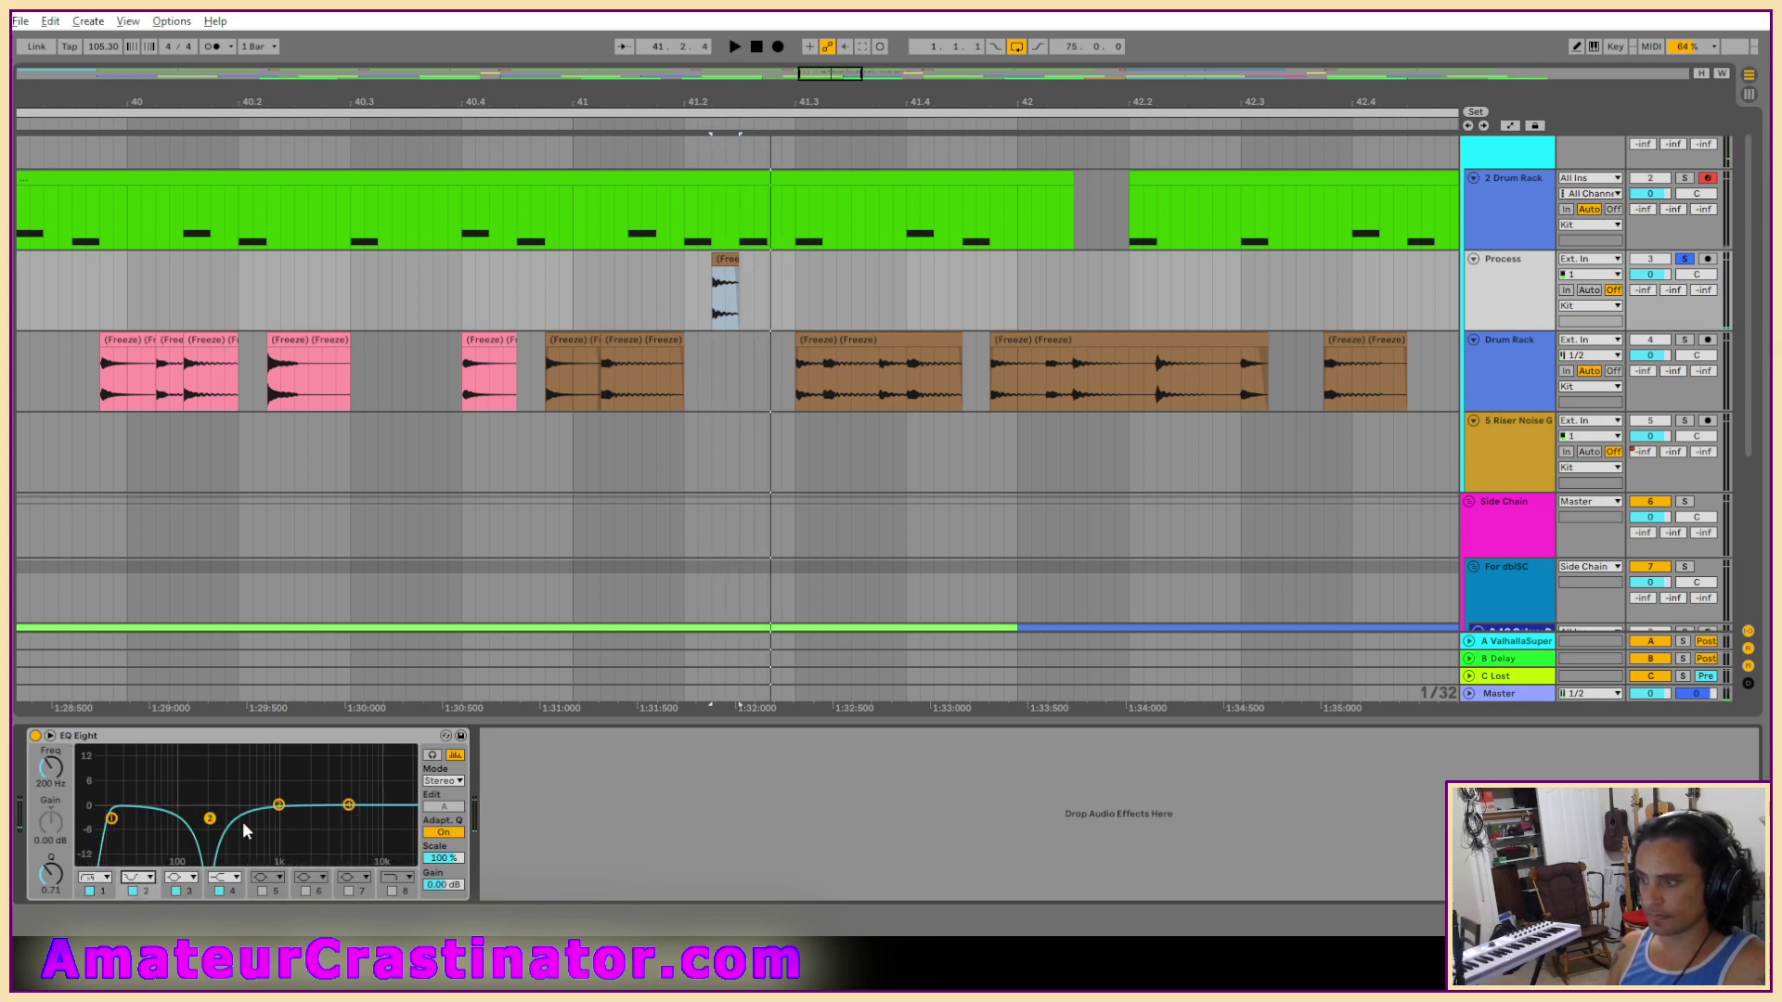
key("space")
left_click_drag(210, 817, 155, 786)
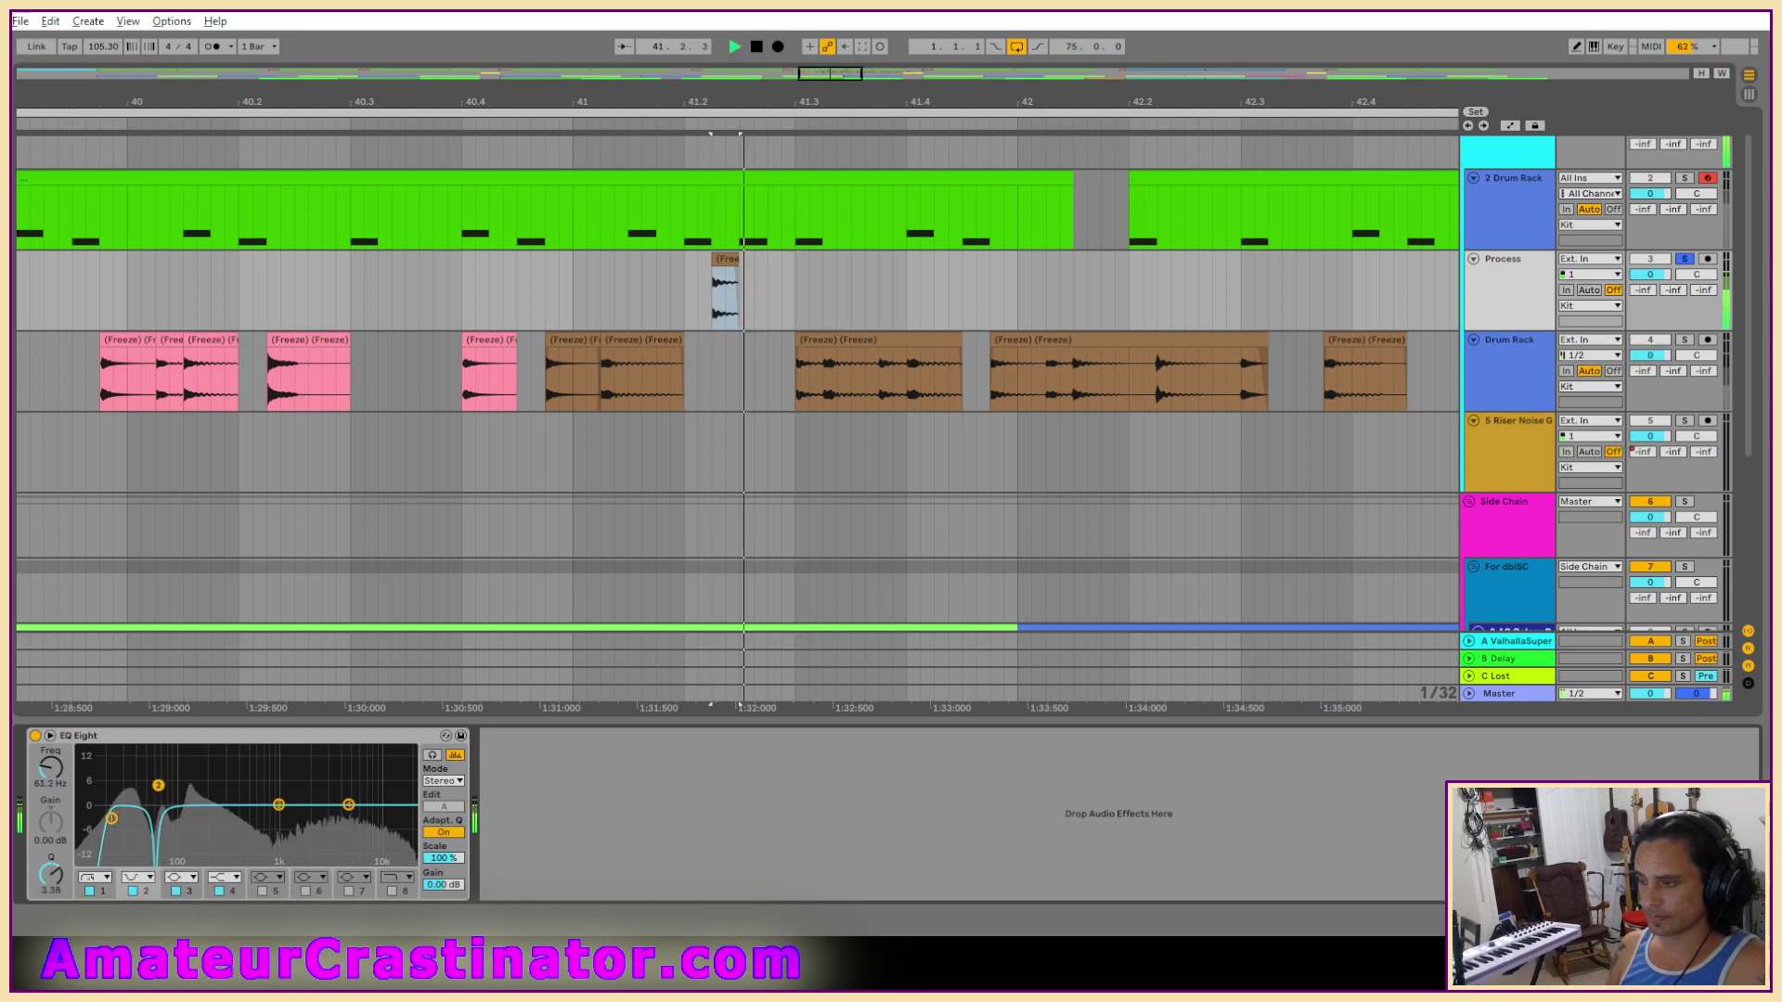
key("space")
Make EQ Eight's third band a notch at 791 Hz, and compare the clip with the EQ bypassed and active.
left_click_drag(278, 804, 270, 811)
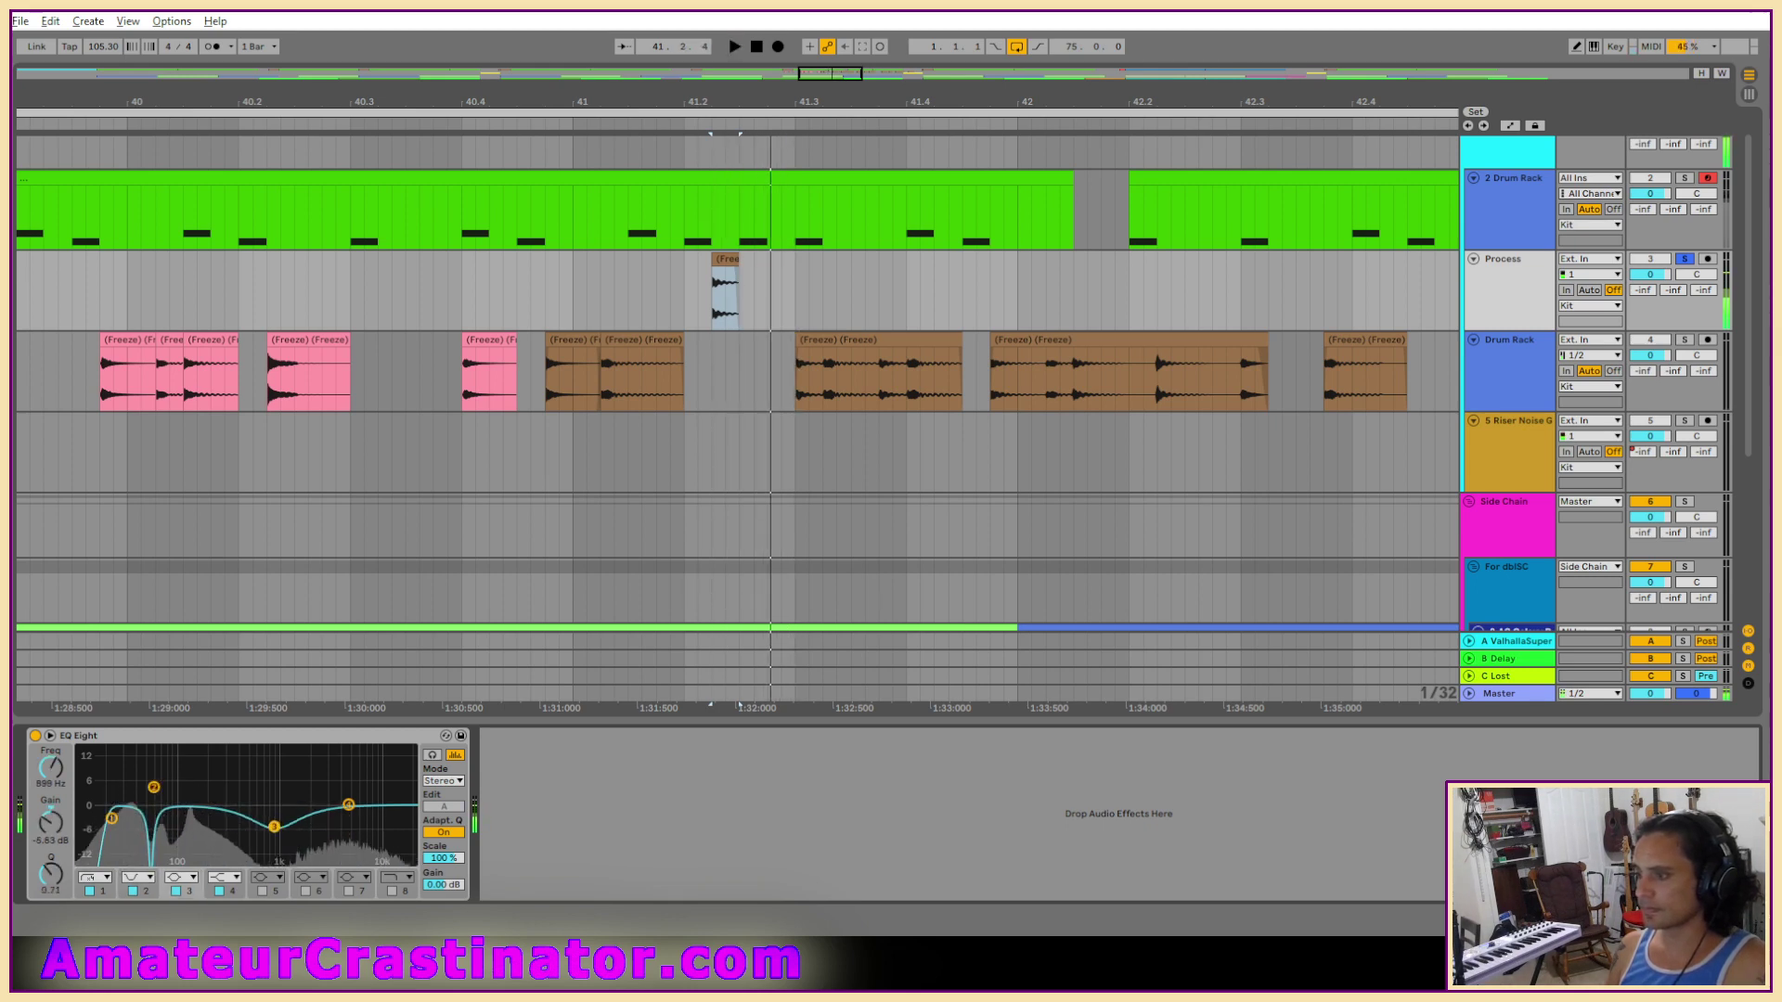
key("space")
left_click(181, 877)
left_click(181, 836)
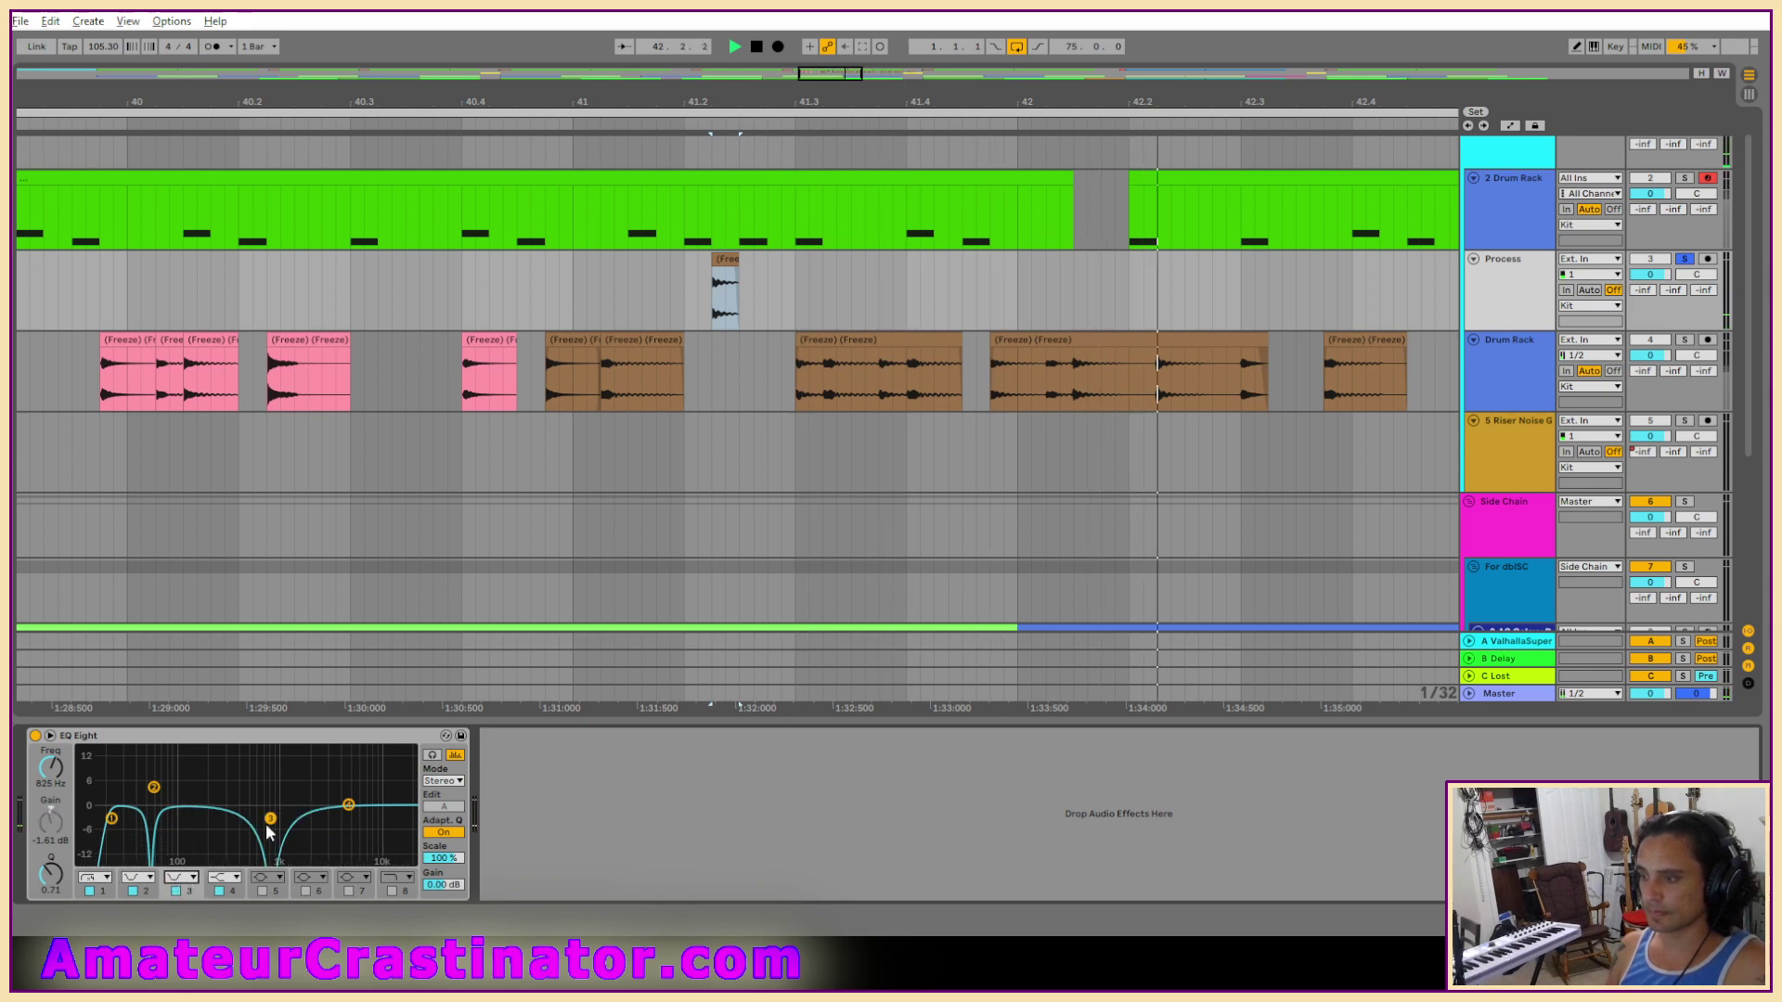
left_click(35, 735)
left_click(35, 735)
key("space")
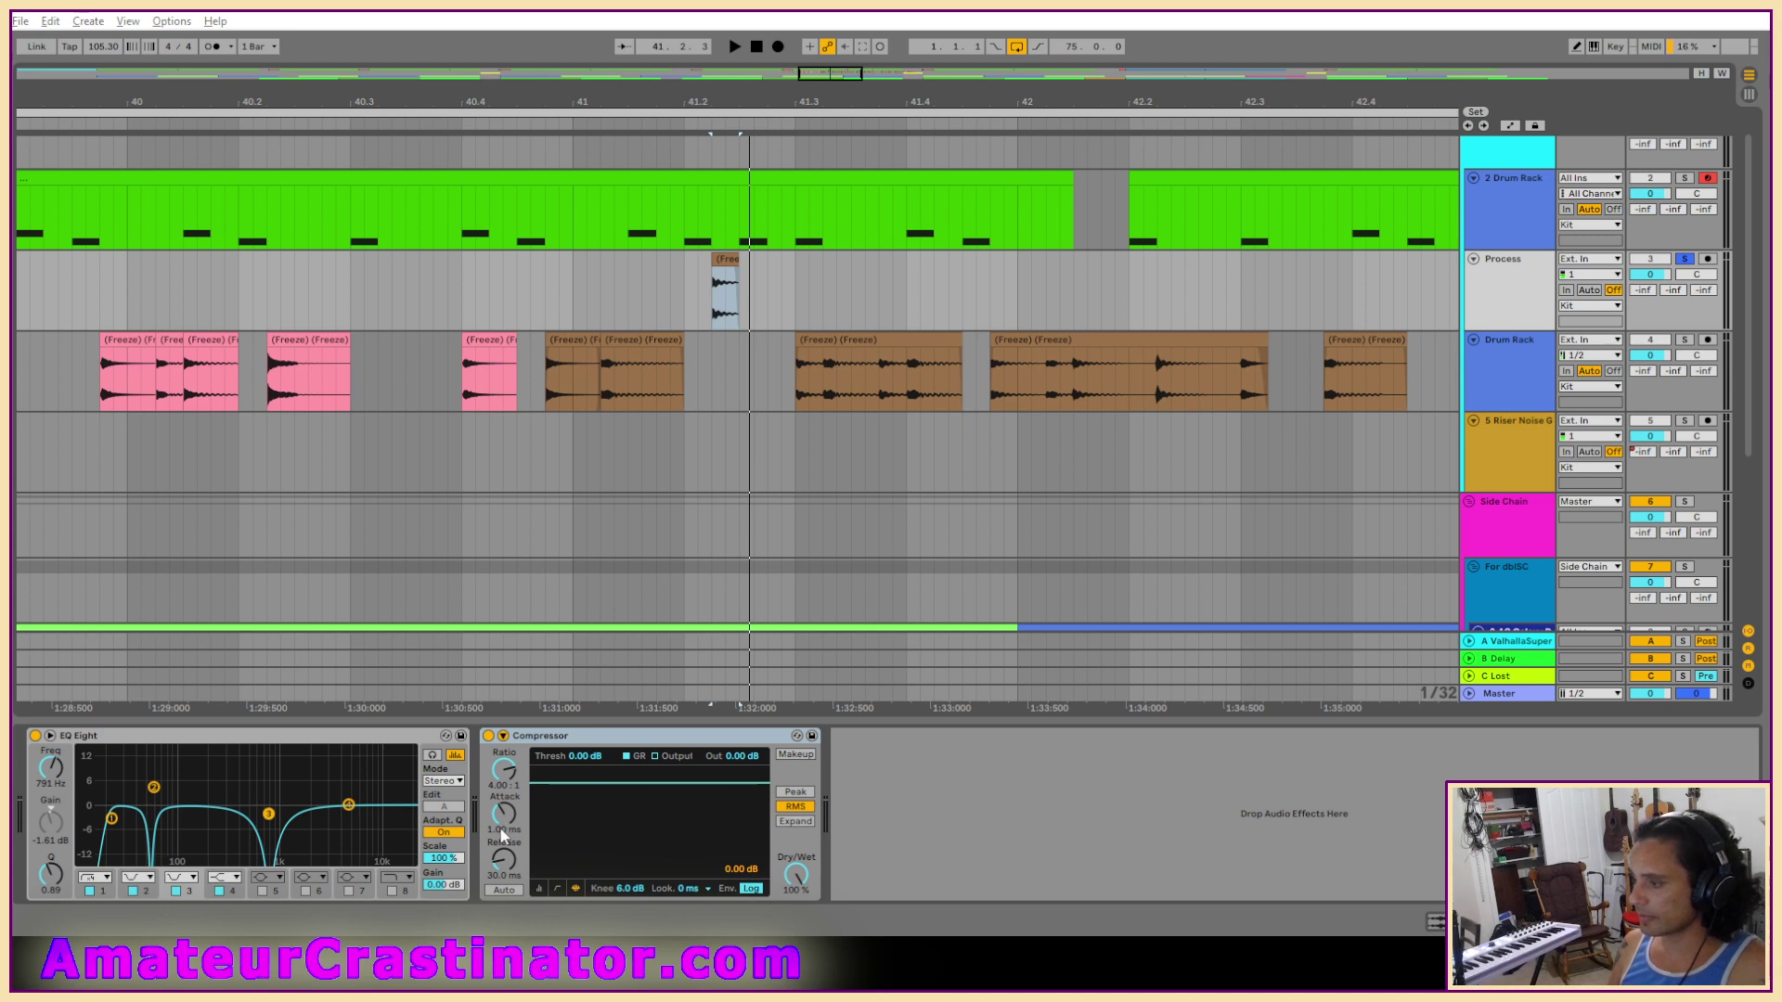
Set the Compressor to Peak mode with longer attack, 0 dB knee, -31.3 dB threshold and 2 dB output gain, comparing it with bypass.
left_click(505, 830)
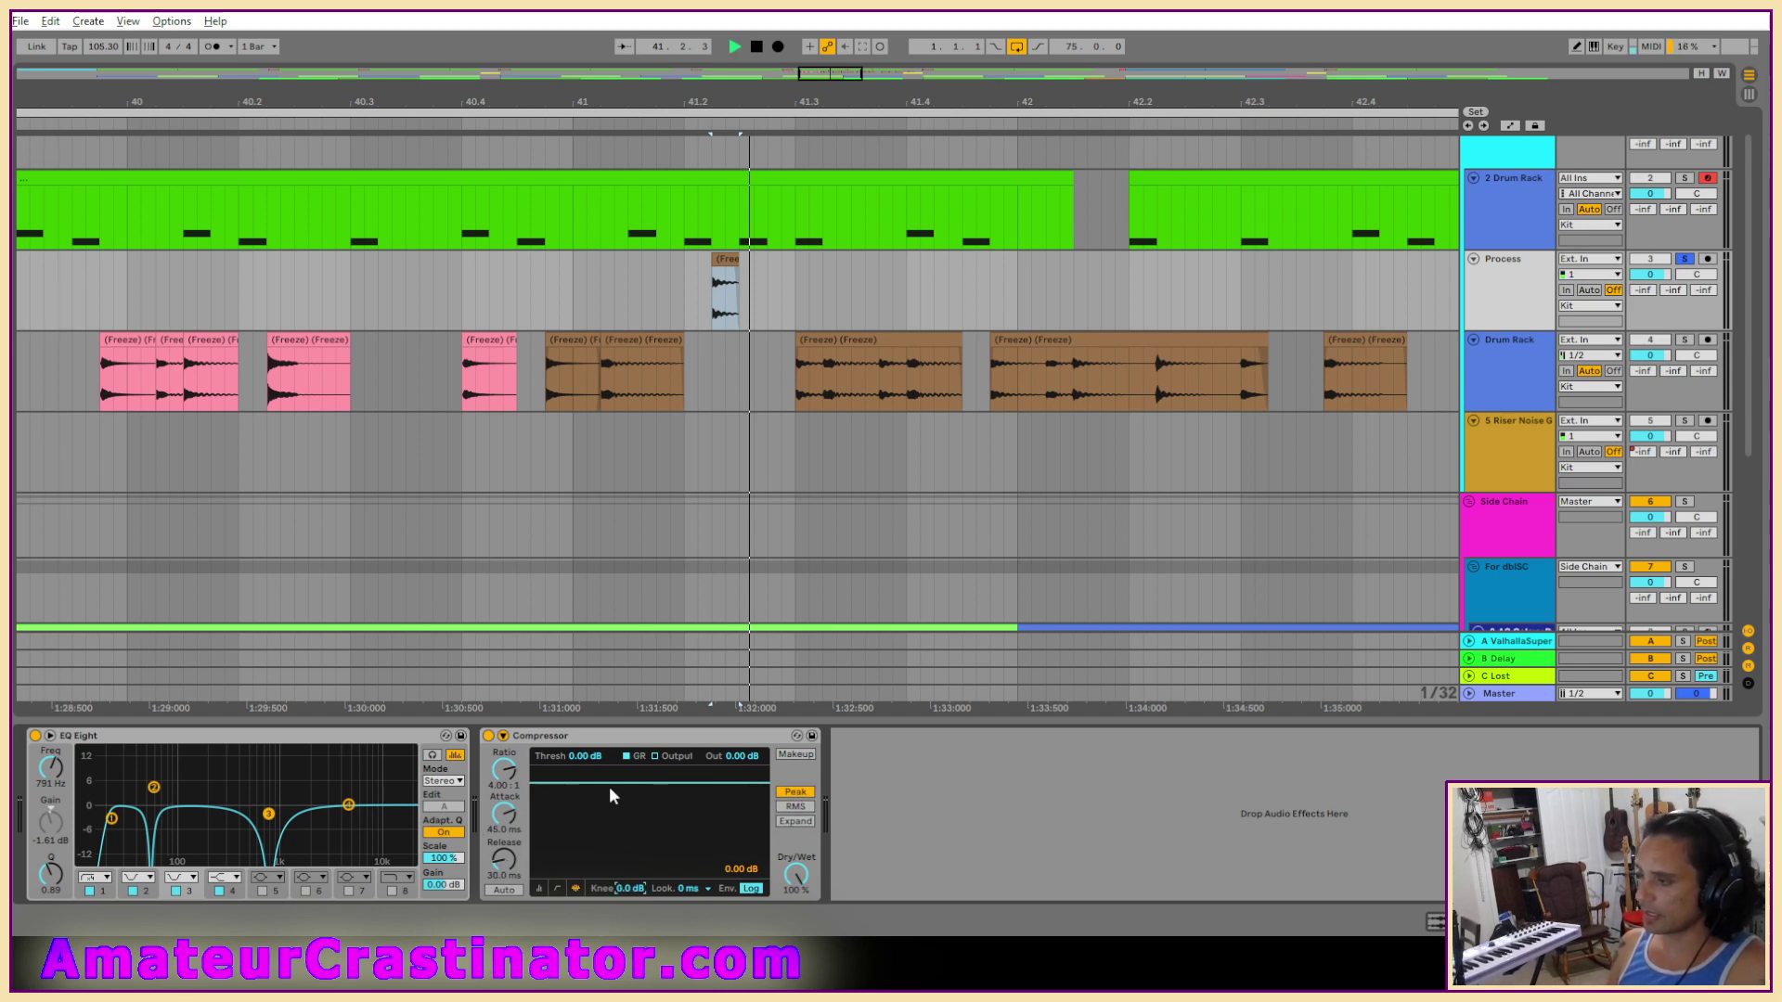
left_click_drag(586, 755, 586, 811)
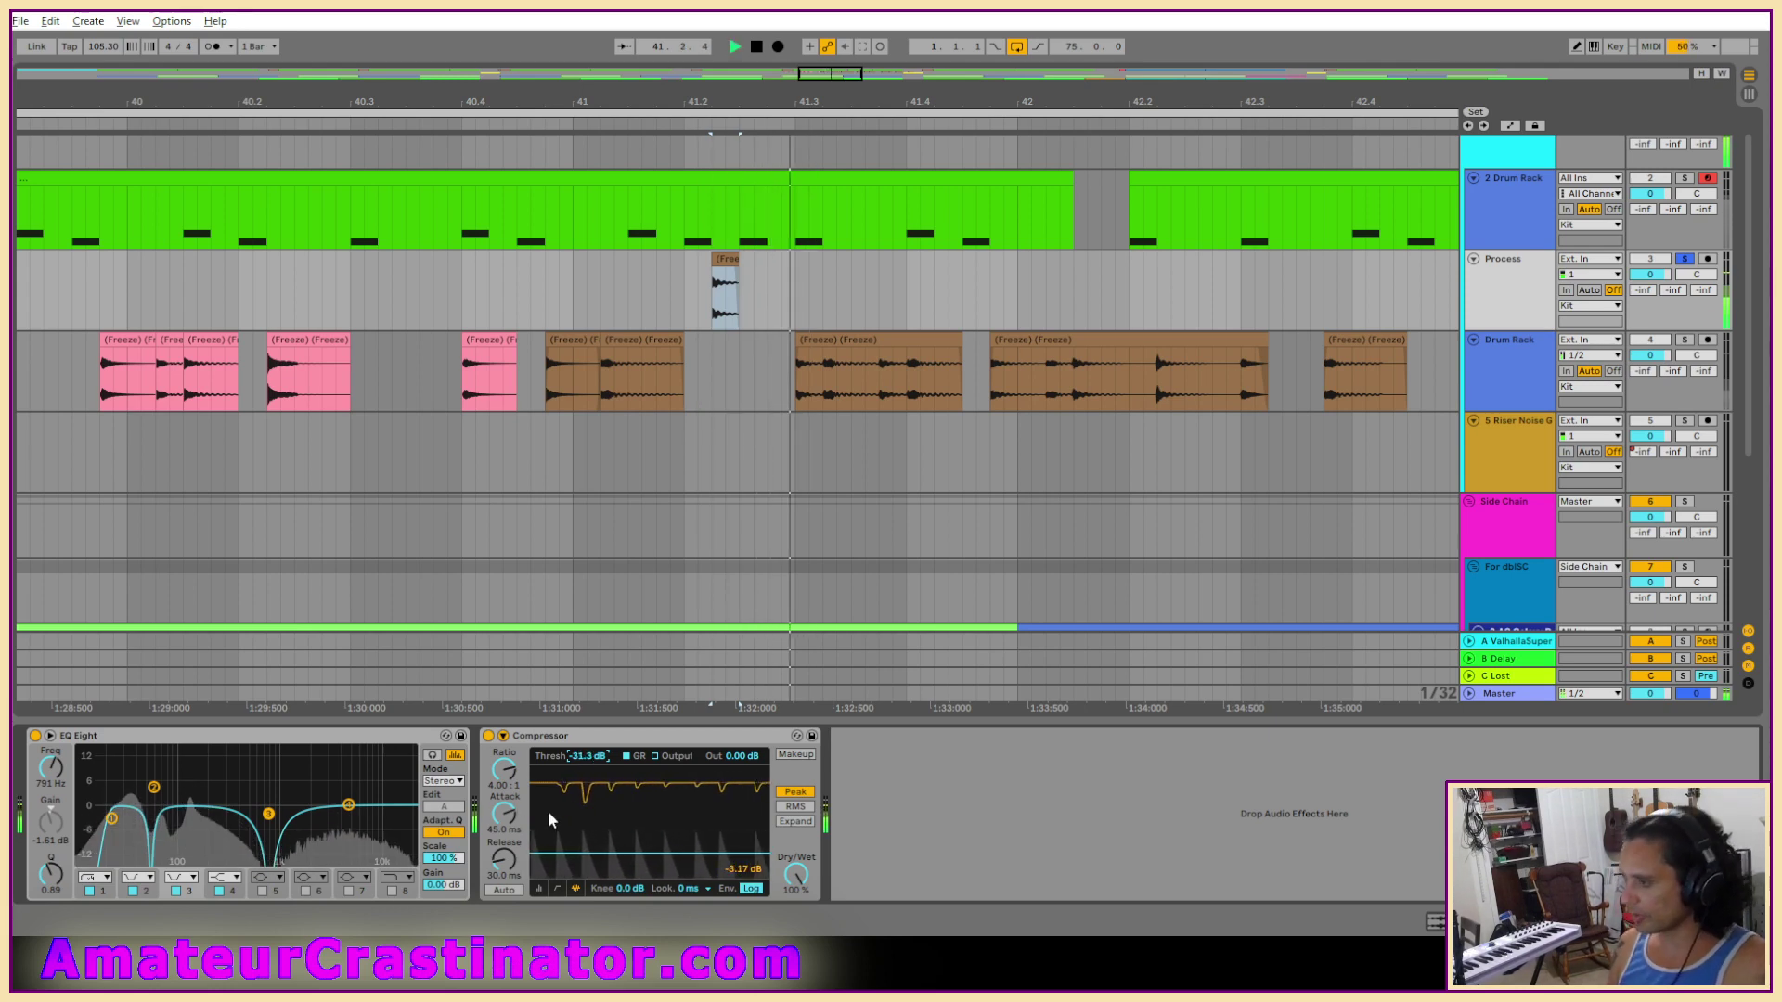
left_click(488, 736)
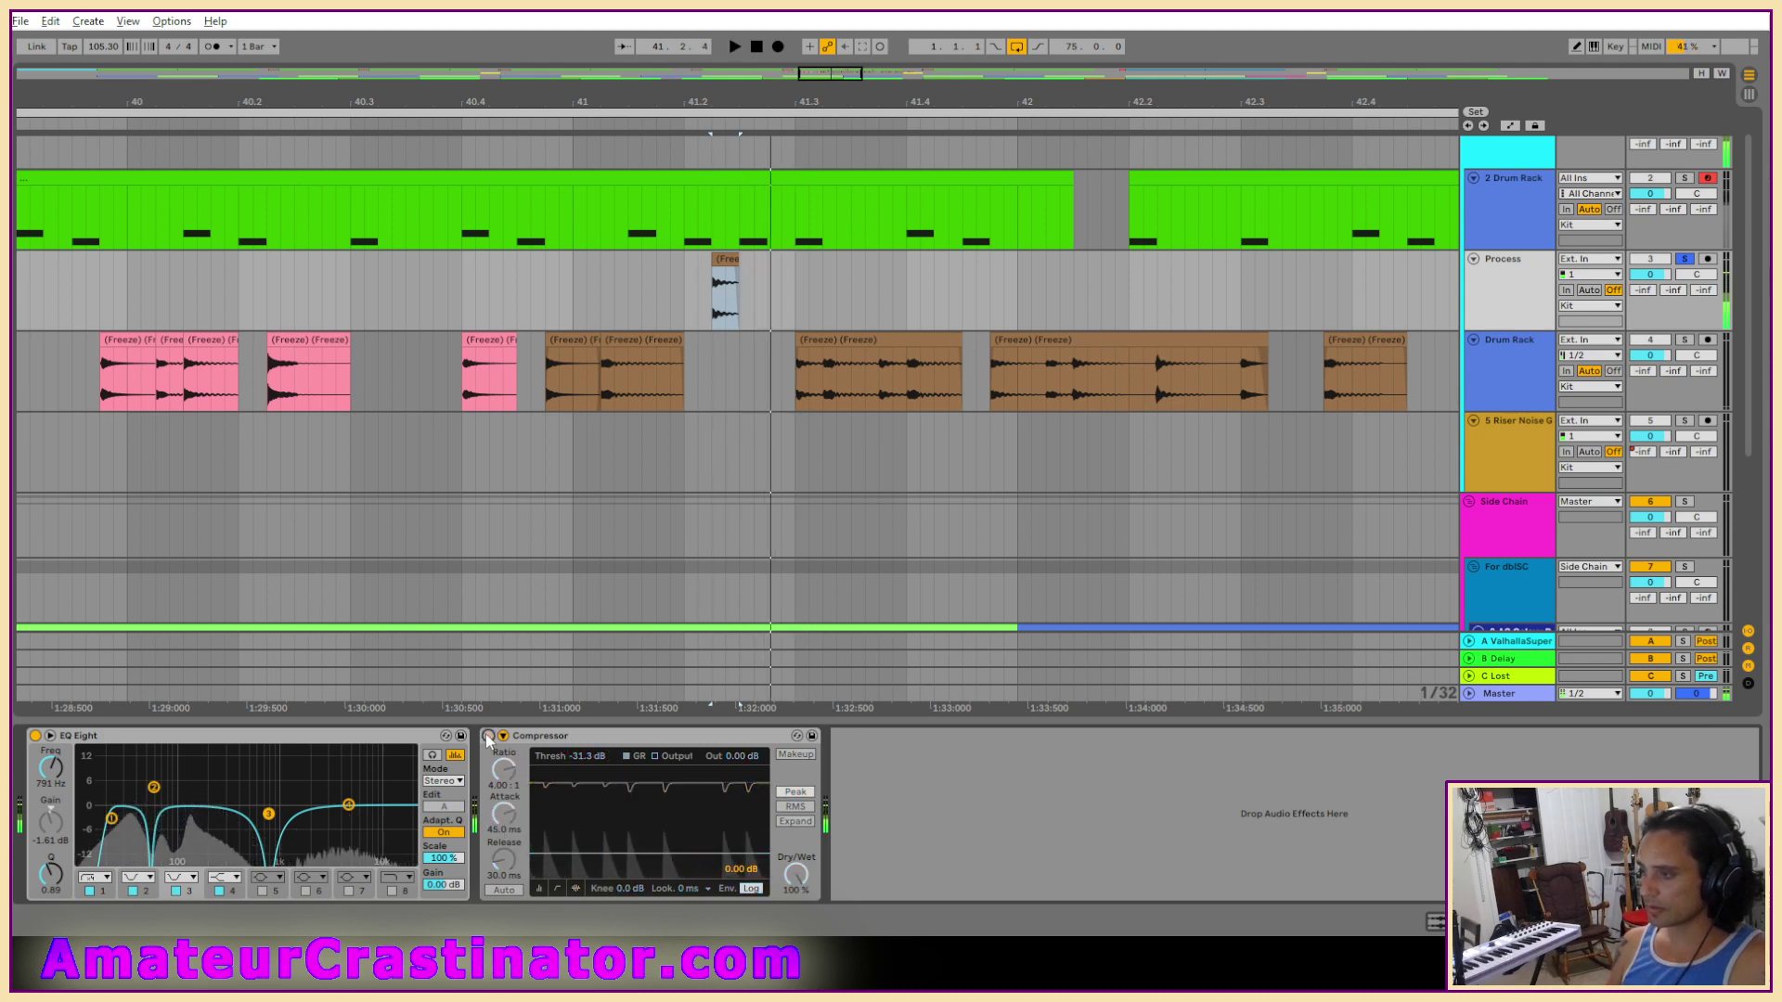
left_click(489, 735)
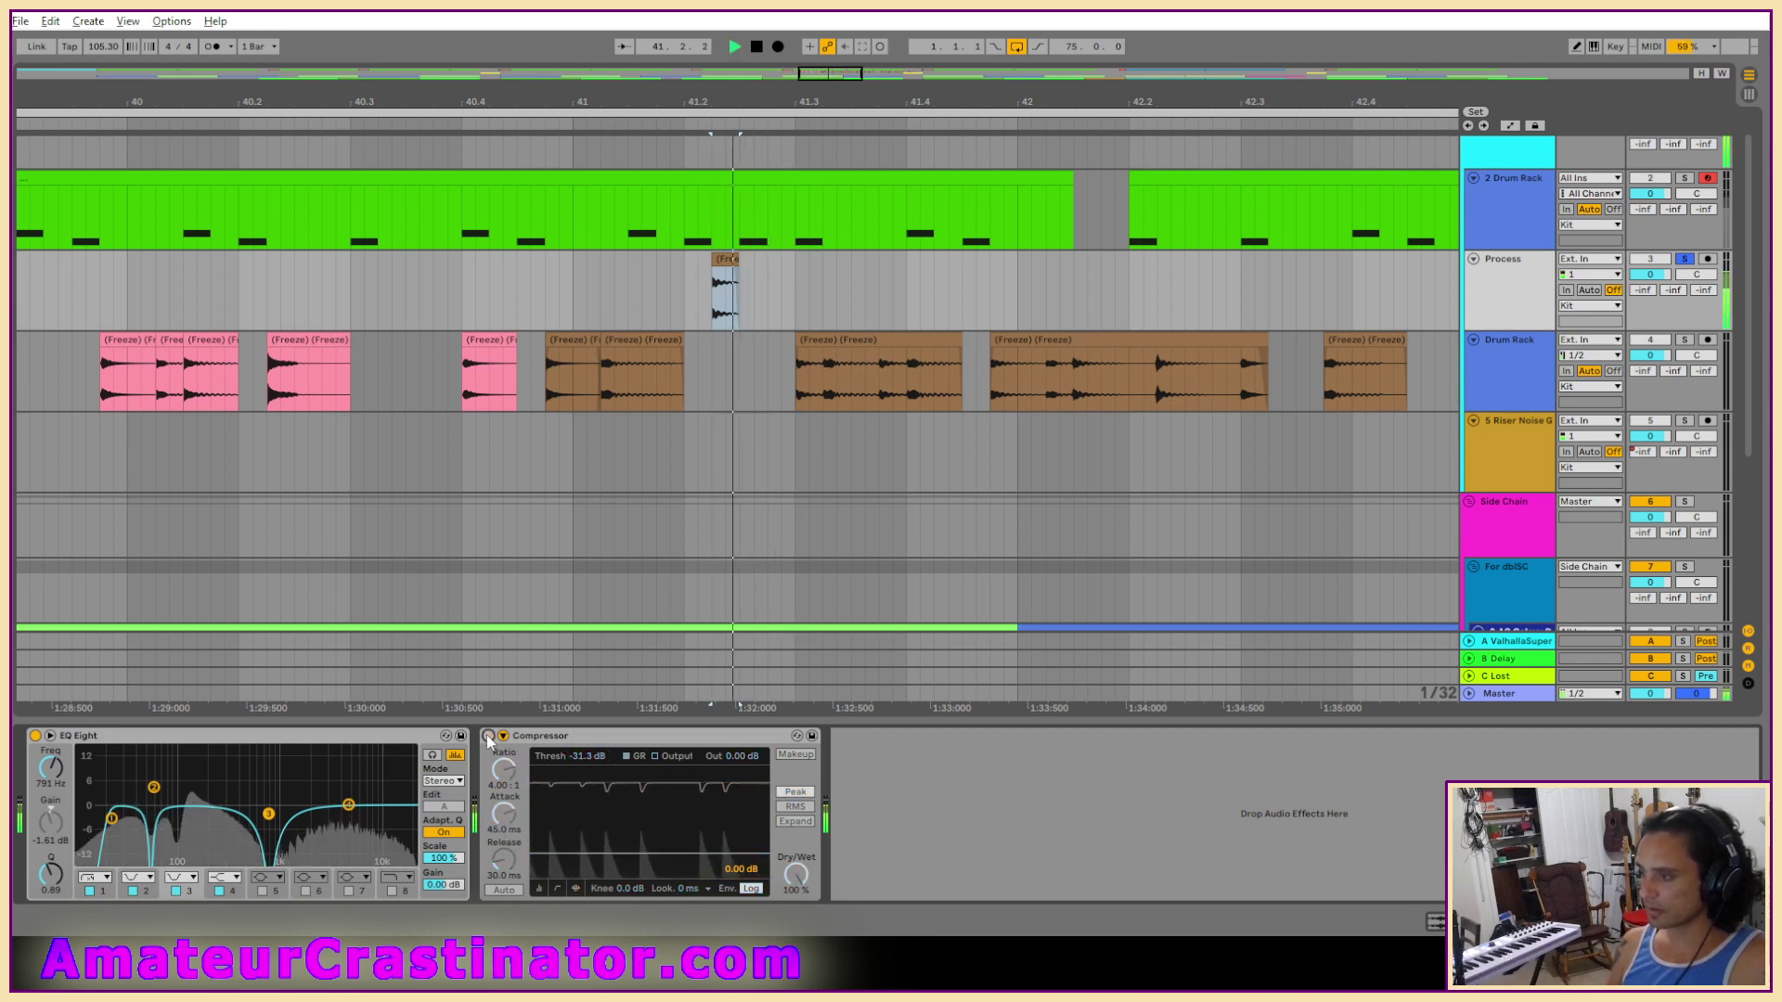
left_click(743, 757)
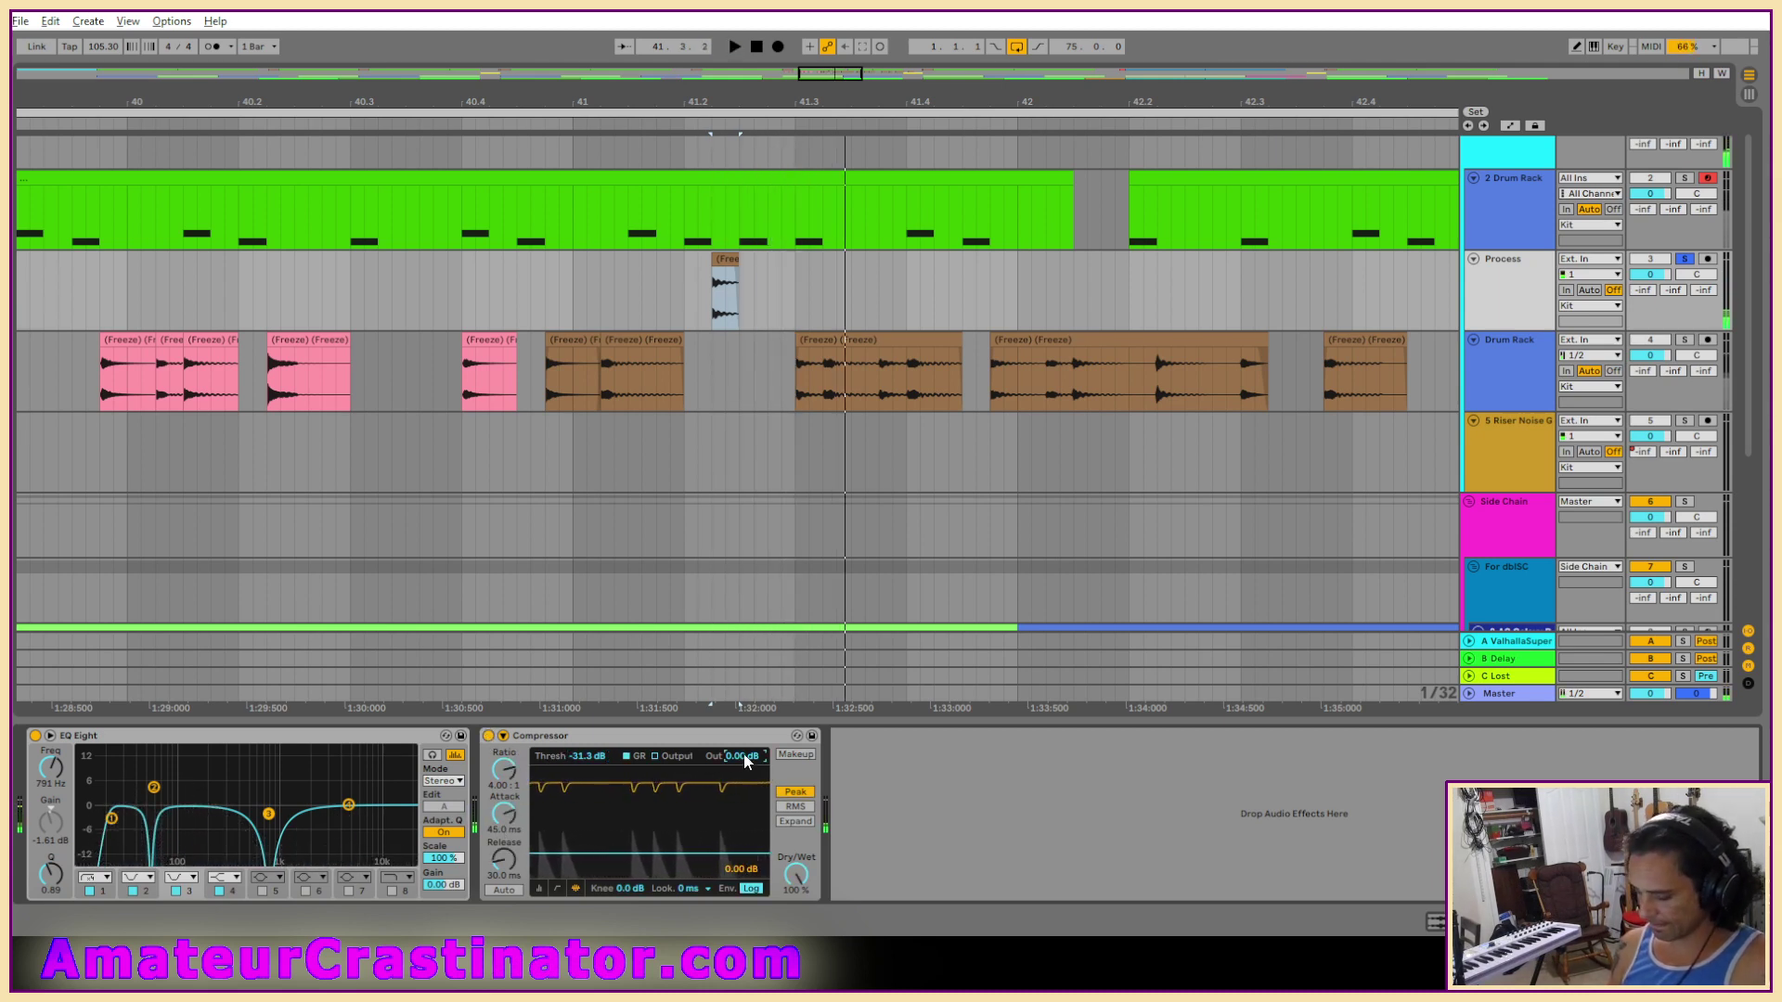
type("2")
key("Return")
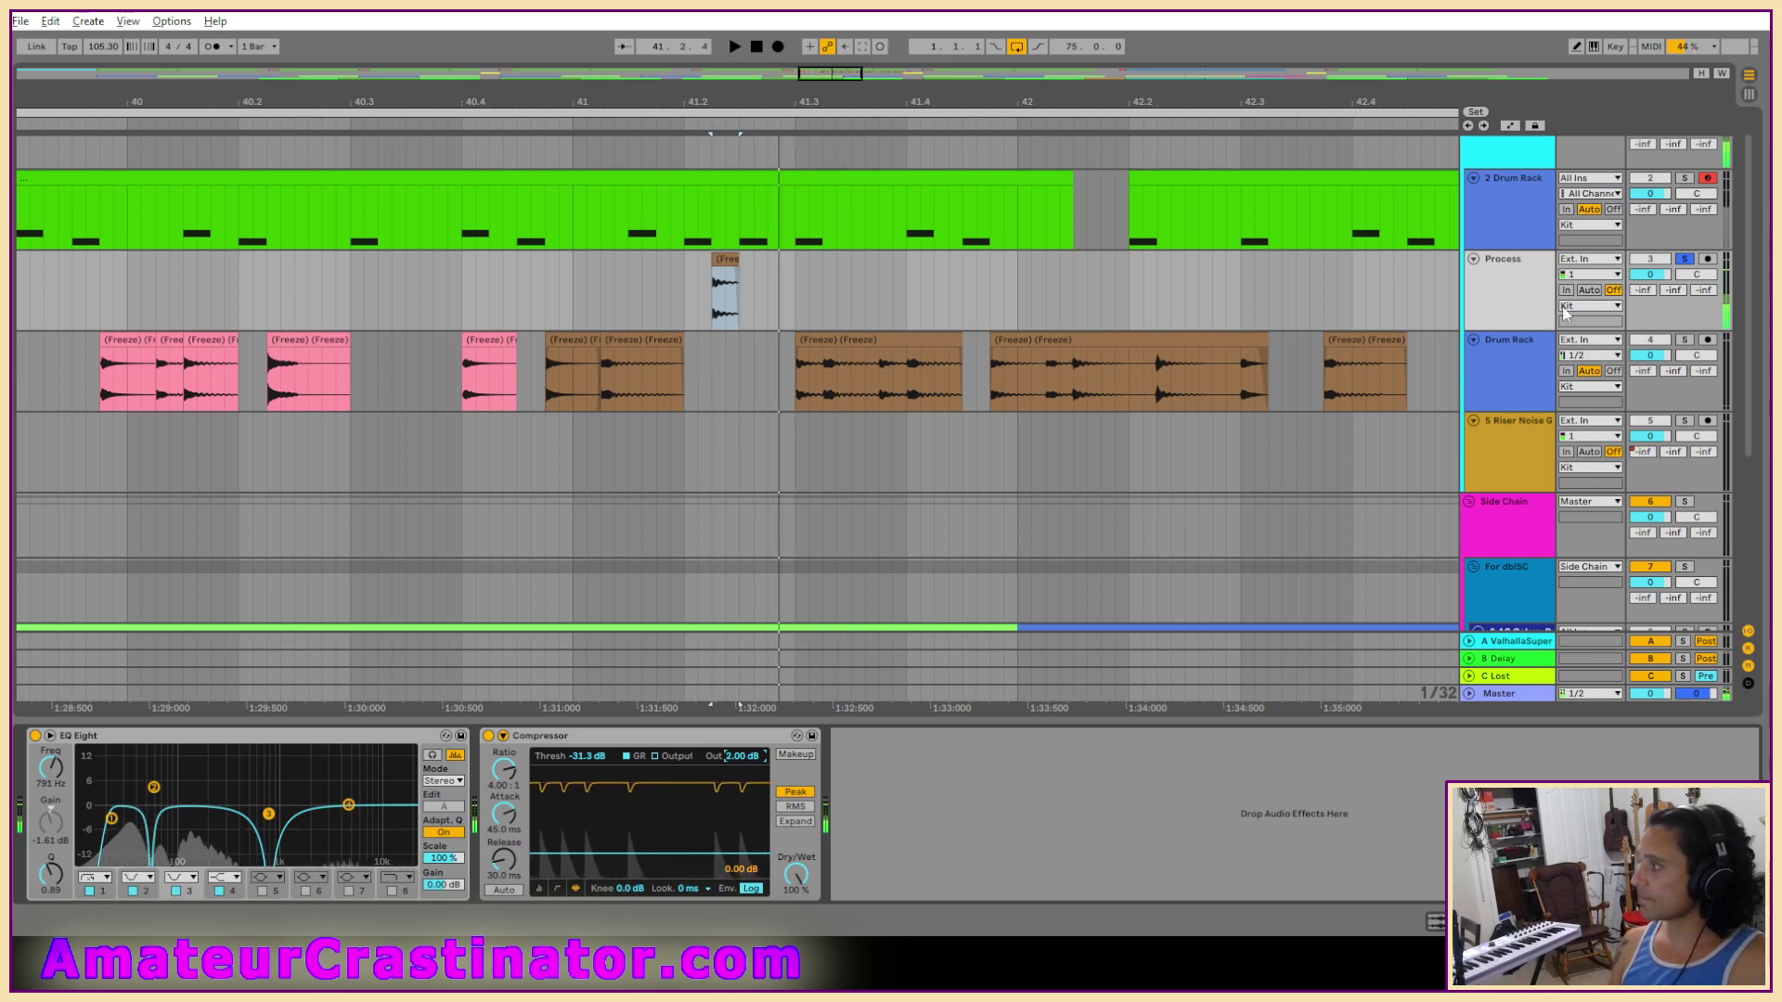
Freeze and flatten the Process track to render its EQ and compression into the audio.
right_click(1534, 286)
left_click(1548, 364)
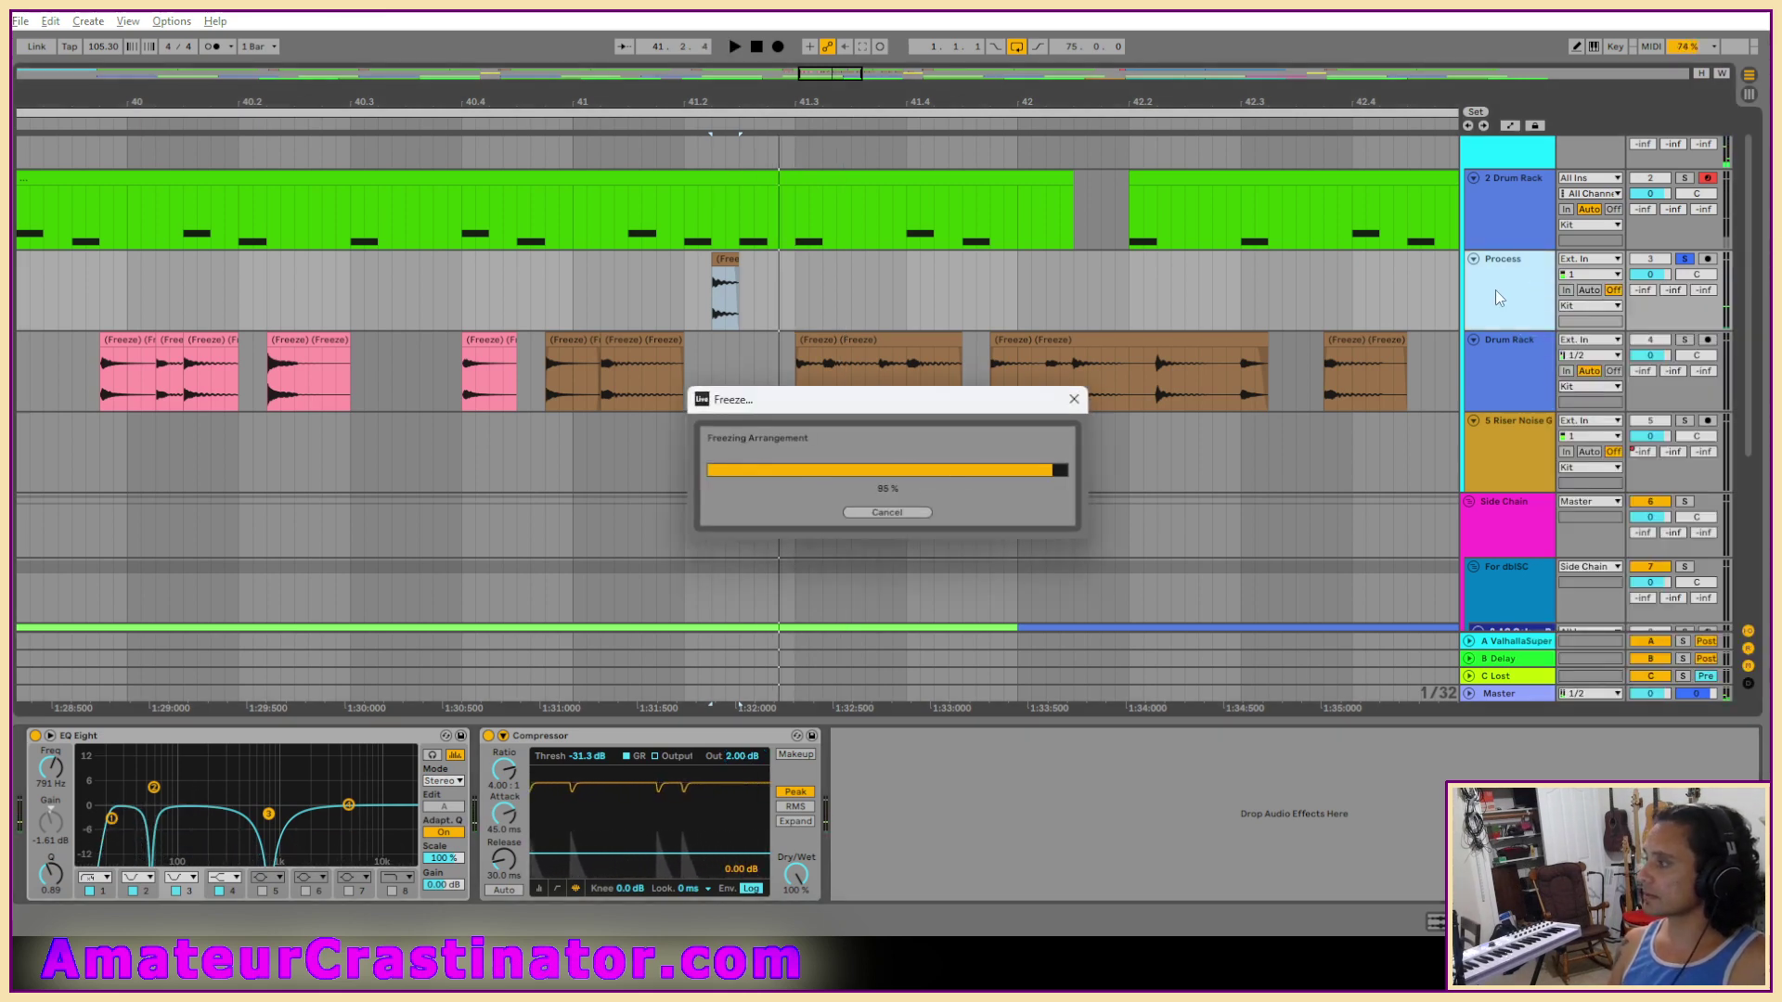
key("Delete")
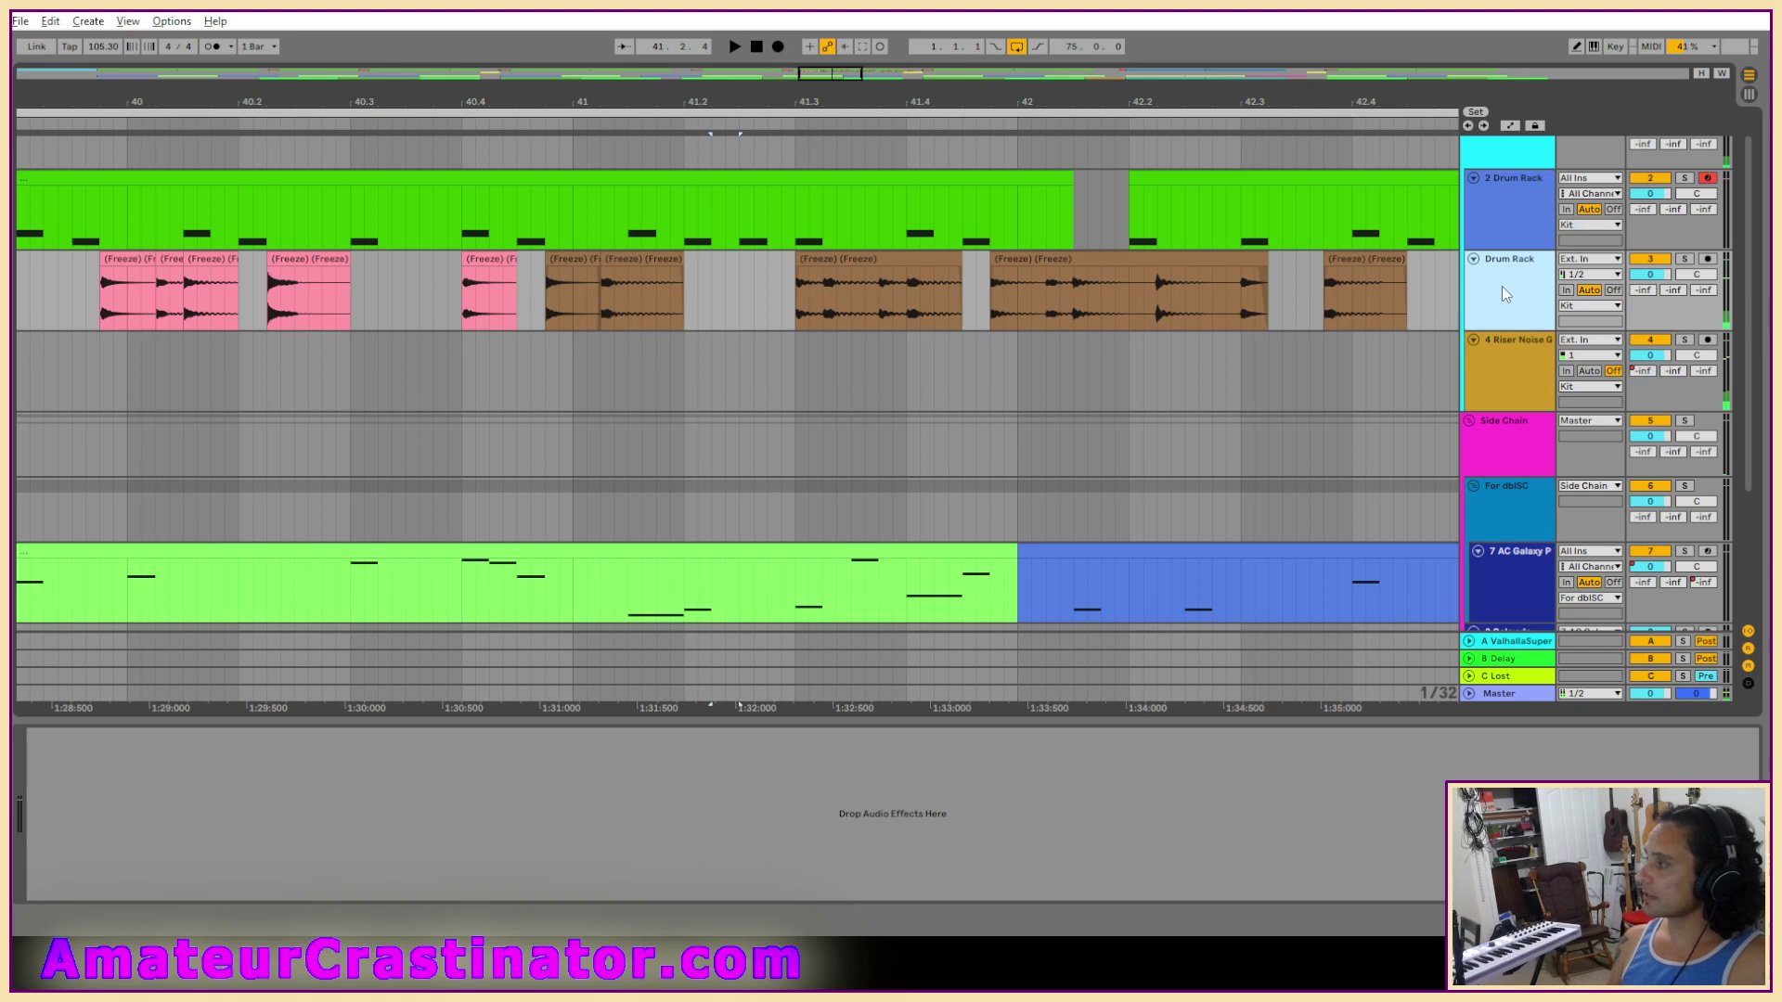
key("ctrl+z")
right_click(1502, 283)
left_click(1545, 427)
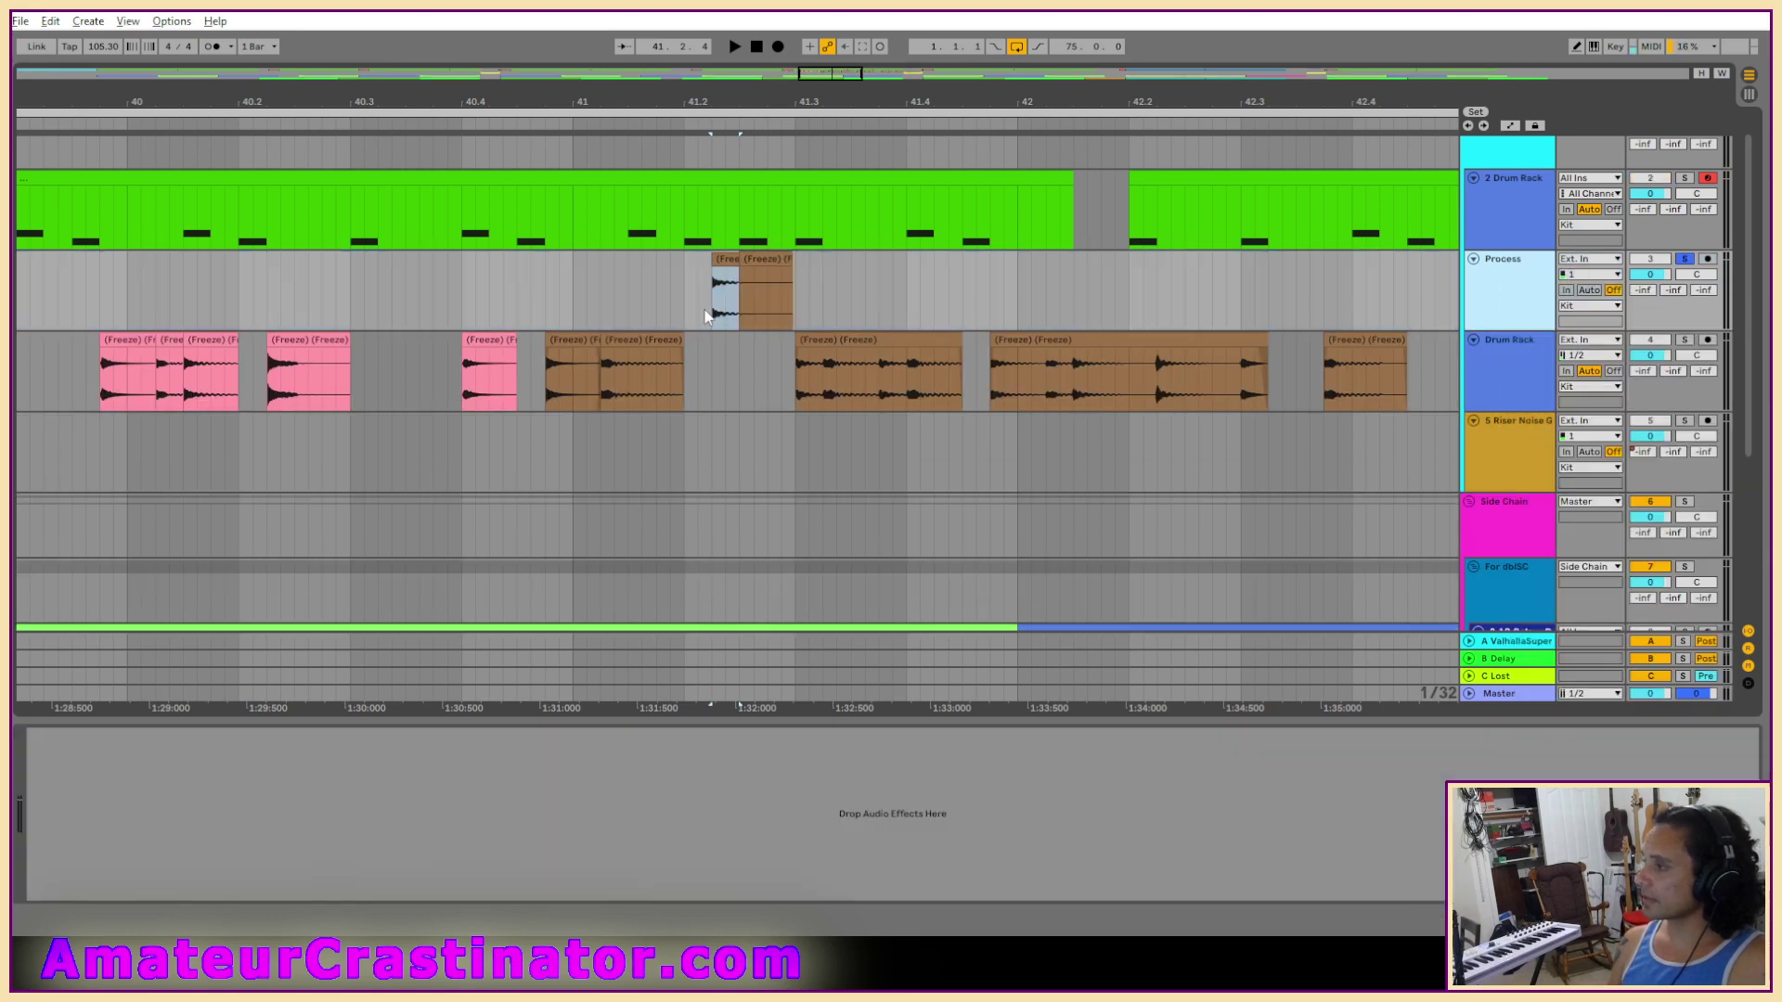
Color the short processed clip at 41.2.2 pink and move it back to the audio Drum Rack track.
right_click(715, 264)
left_click(731, 667)
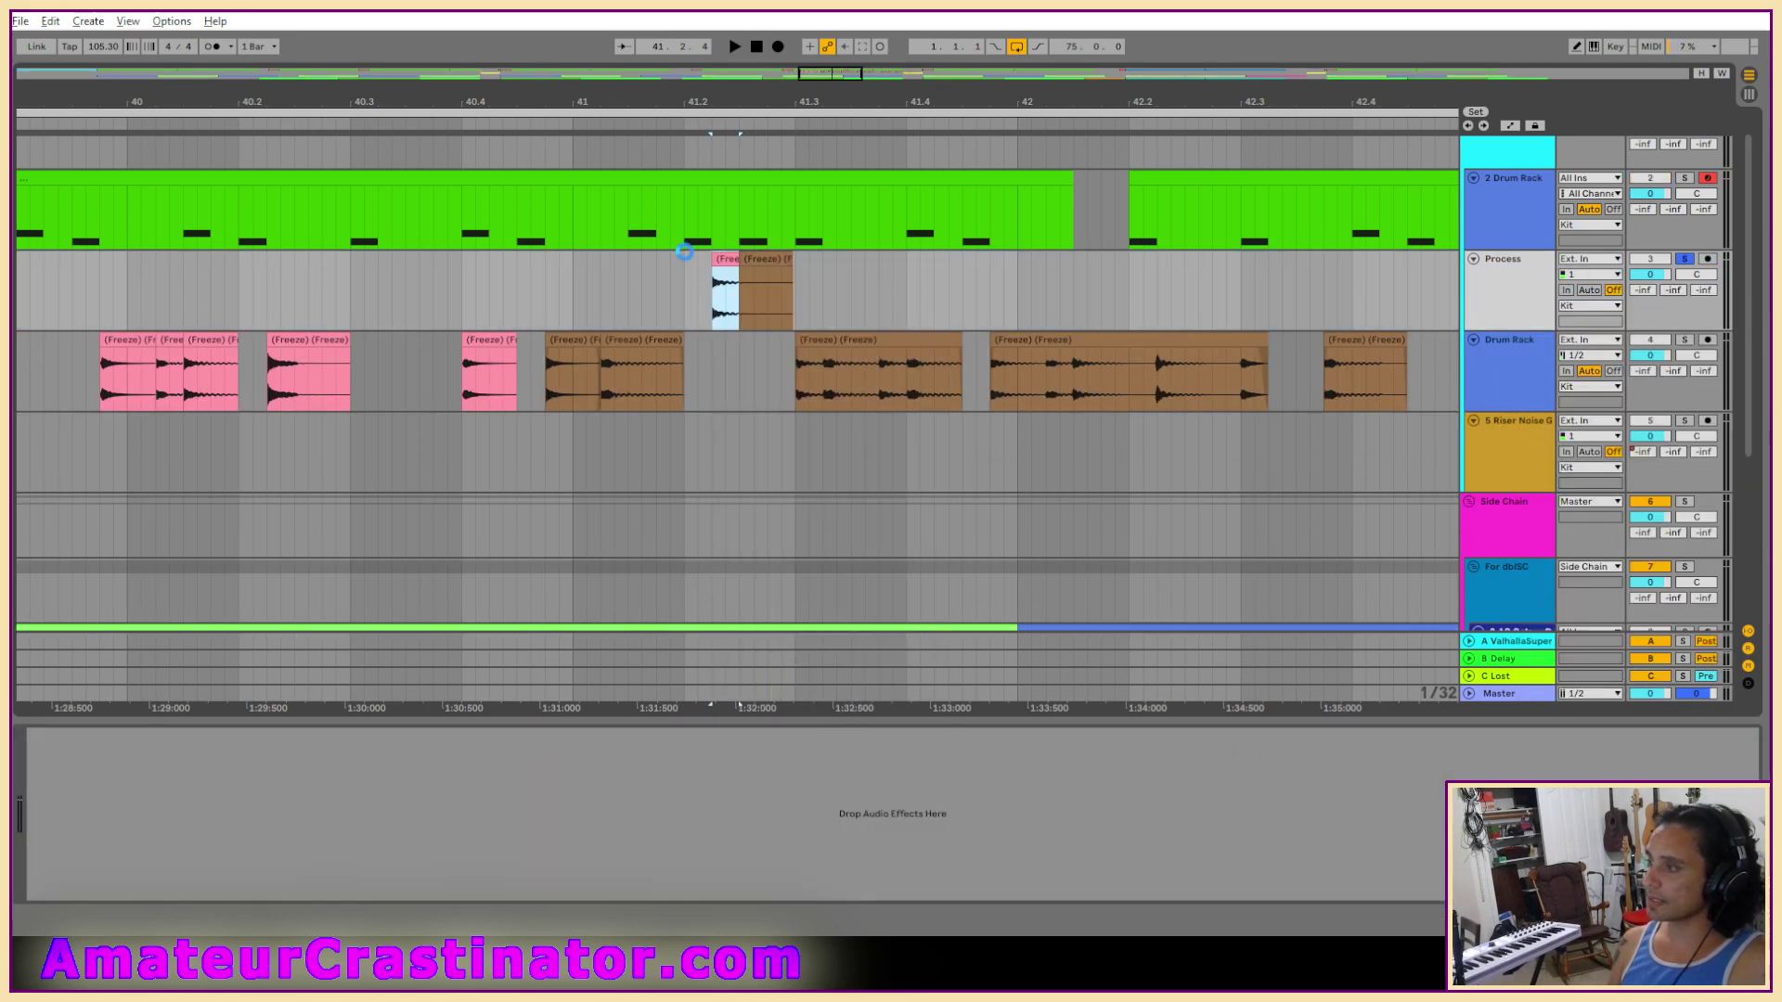
left_click_drag(718, 326, 889, 327)
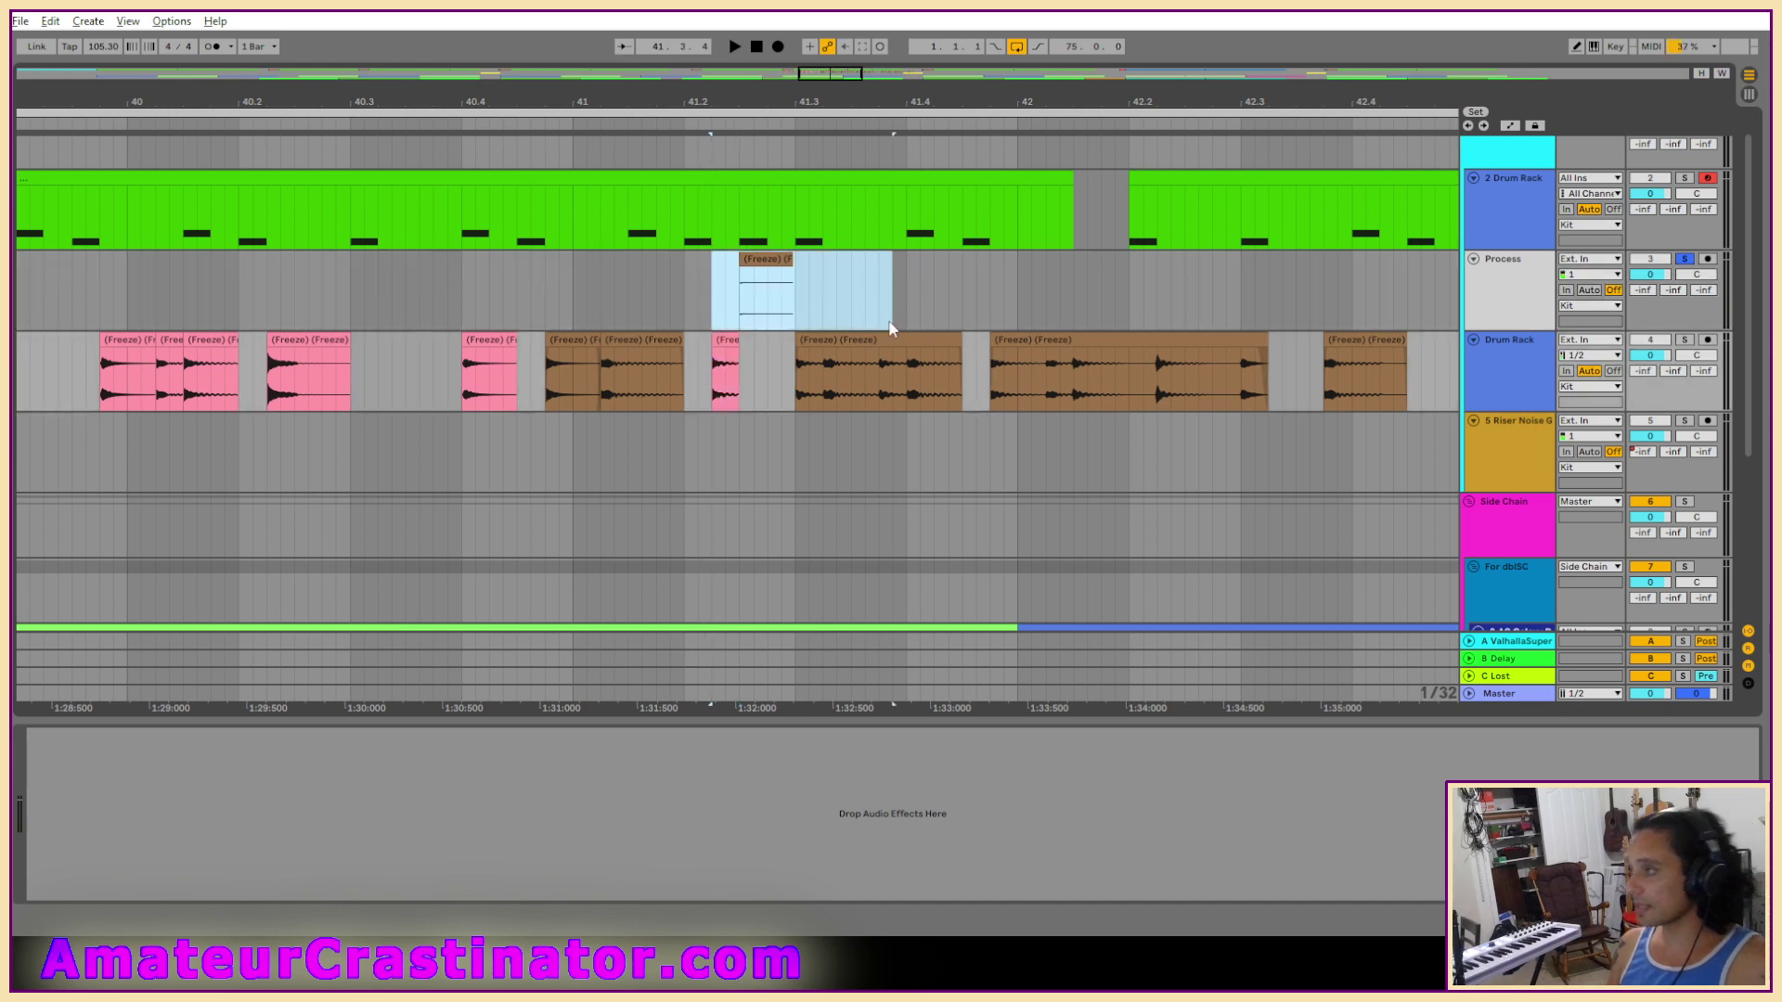